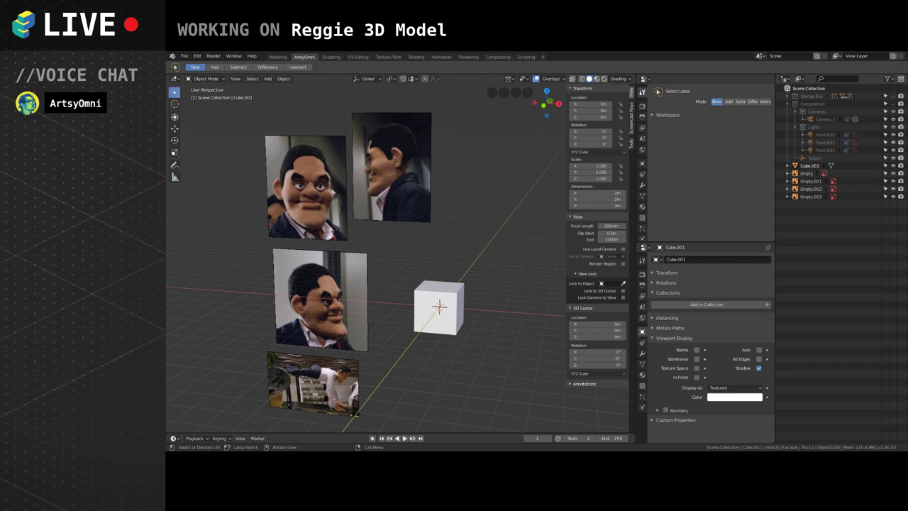
Enter edit mode on the cube and move its whole mesh up about 2.13 m along Z.
middle_click_drag(491, 259, 501, 254)
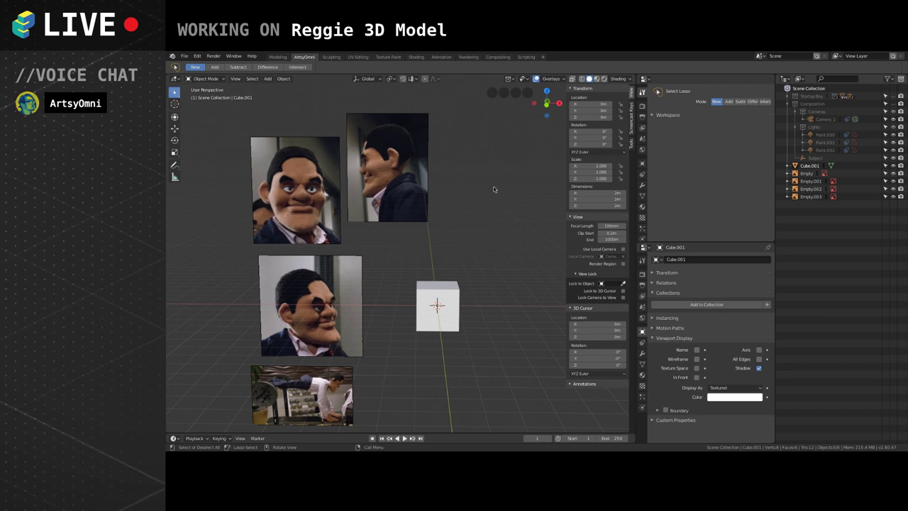
middle_click_drag(438, 215, 502, 228, "shift")
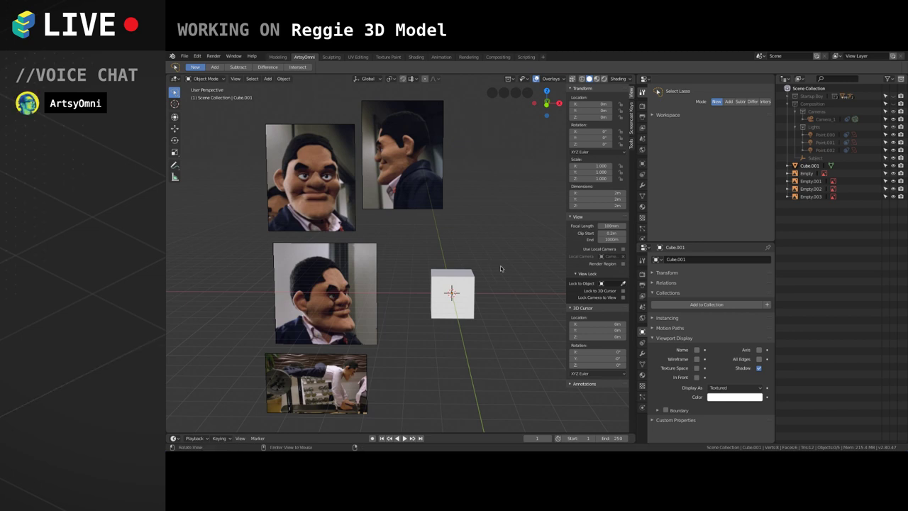
left_click_drag(500, 268, 475, 294, "alt")
key("Tab")
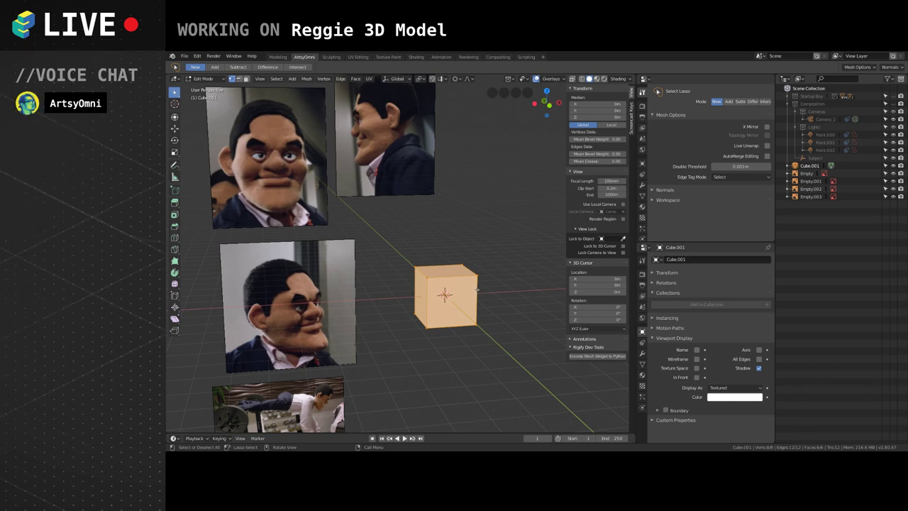
key("g")
key("z")
left_click(465, 252)
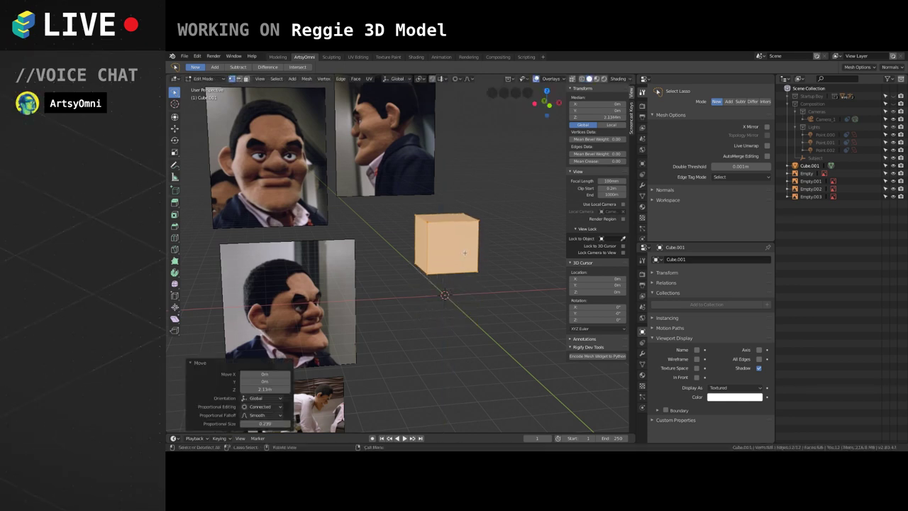
Subdivide the whole cube mesh twice with one cut each time.
right_click(462, 246)
left_click(461, 243)
right_click(462, 241)
left_click(463, 241)
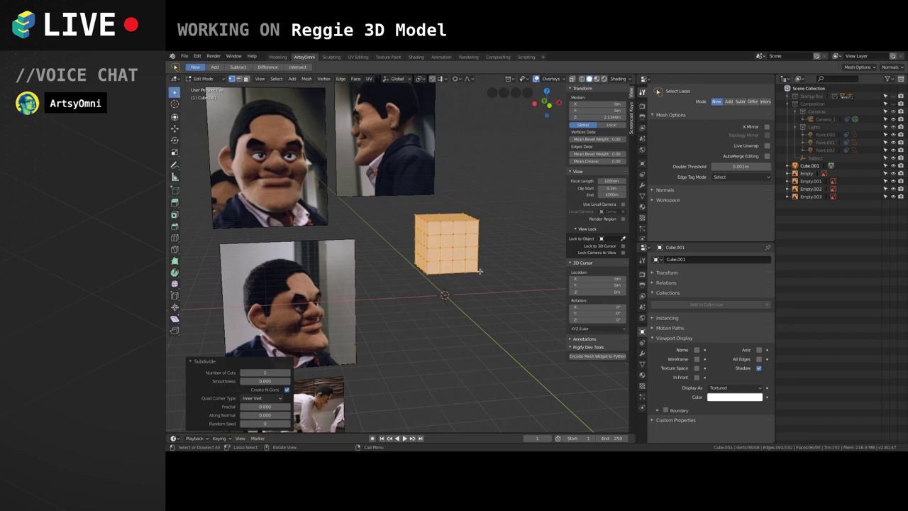
Apply Smooth Vertices to the subdivided cube with a raised repeat count to round it, and clear the selection.
right_click(446, 247)
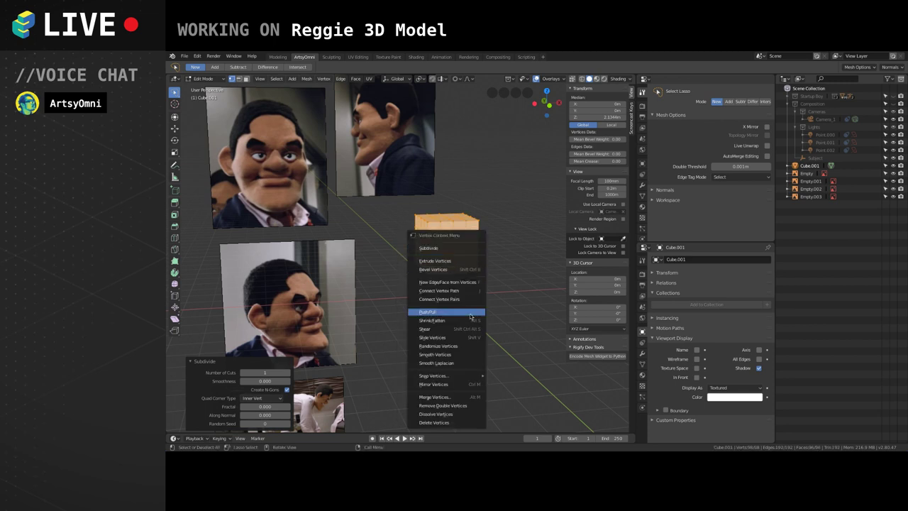
left_click(455, 354)
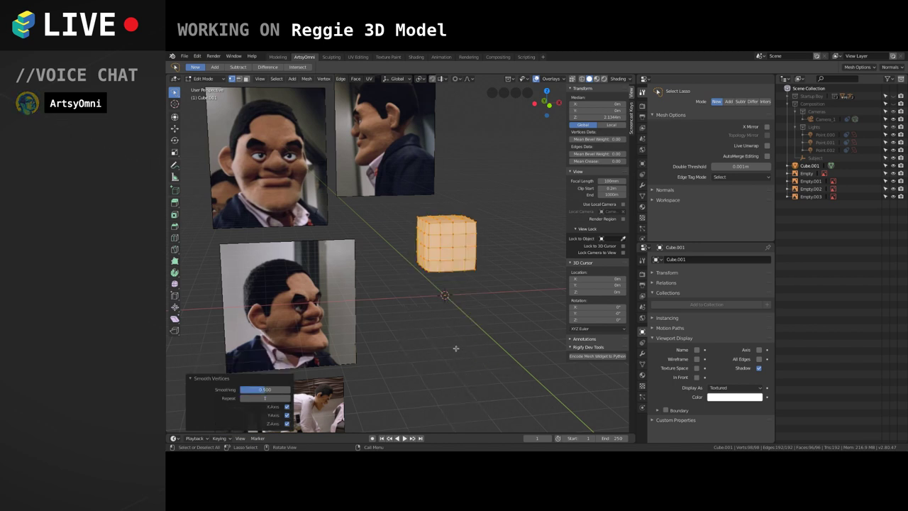
left_click_drag(278, 397, 303, 368)
left_click(517, 270)
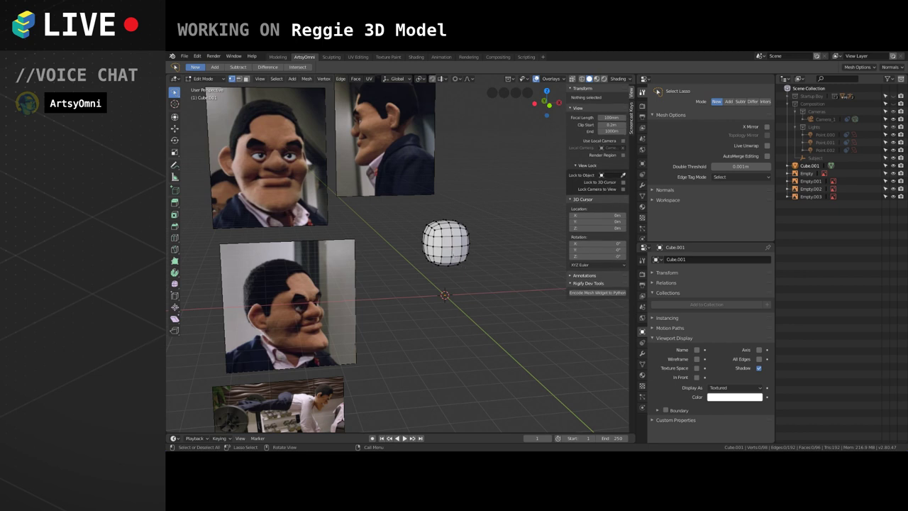
Select the whole rounded mesh and move it up about 0.91 m along Z.
key("a")
key("f")
key("g")
key("z")
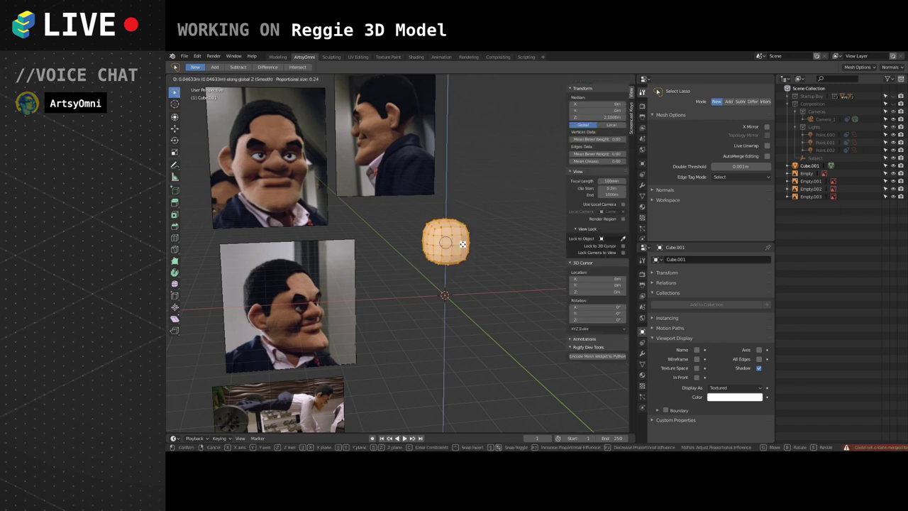
left_click(447, 217)
middle_click_drag(446, 217, 444, 250)
scroll(444, 250, "up", 4)
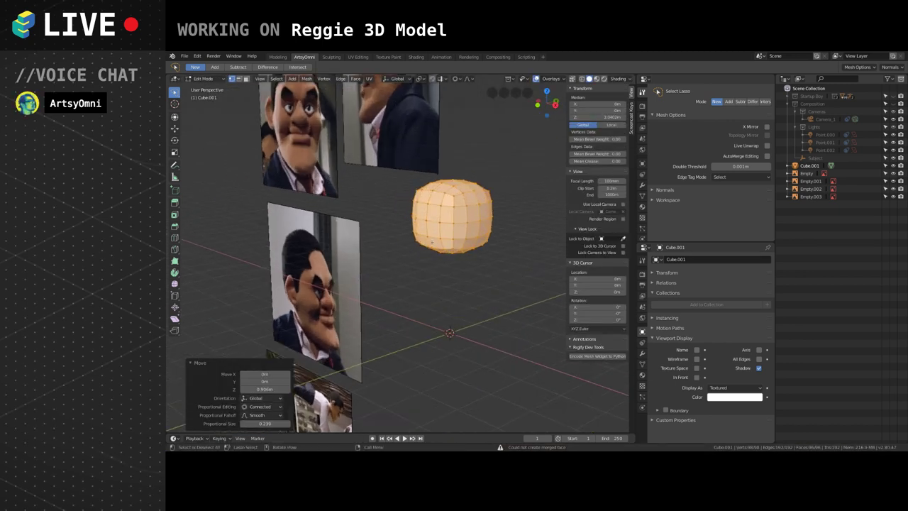
Smooth all vertices with a high repeat count and scale the shrunken mesh up about 3.9 times into a ball.
right_click(473, 249)
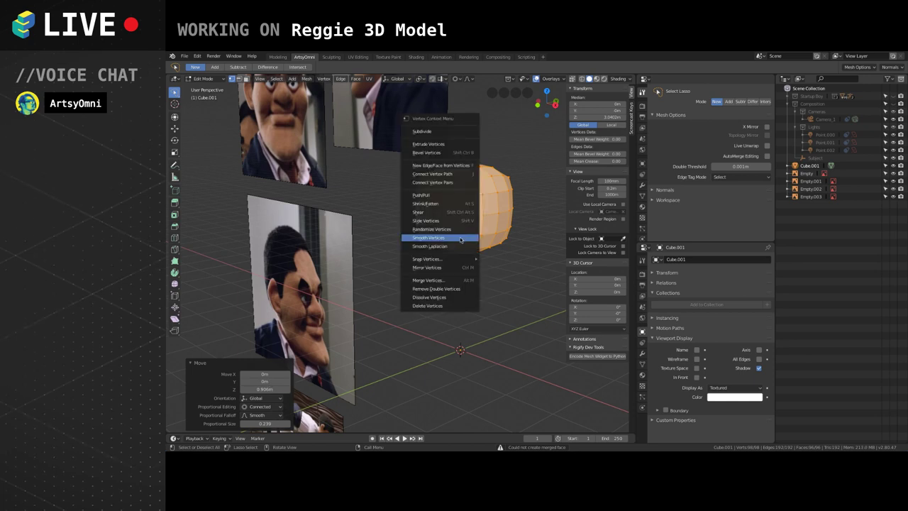
left_click(460, 238)
left_click_drag(265, 399, 291, 398)
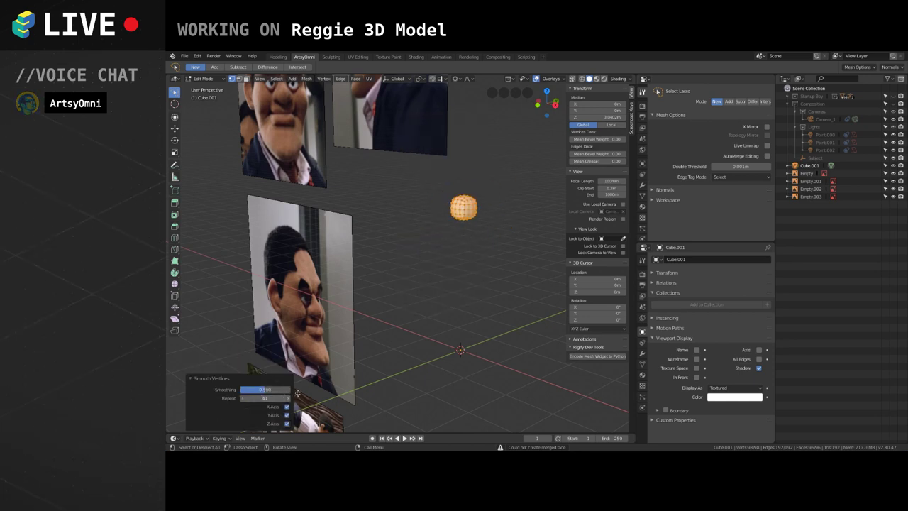
key("s")
left_click(496, 322)
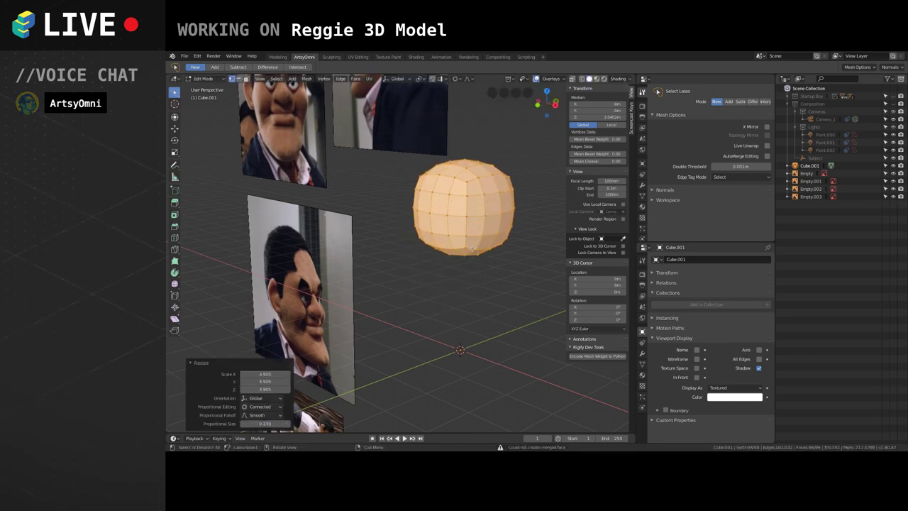
left_click(476, 261)
mouse_move(455, 287)
middle_mouse_down()
mouse_move(469, 249)
mouse_move(470, 289)
mouse_move(478, 270)
mouse_move(470, 280)
middle_mouse_up()
scroll(464, 273, "up", 1)
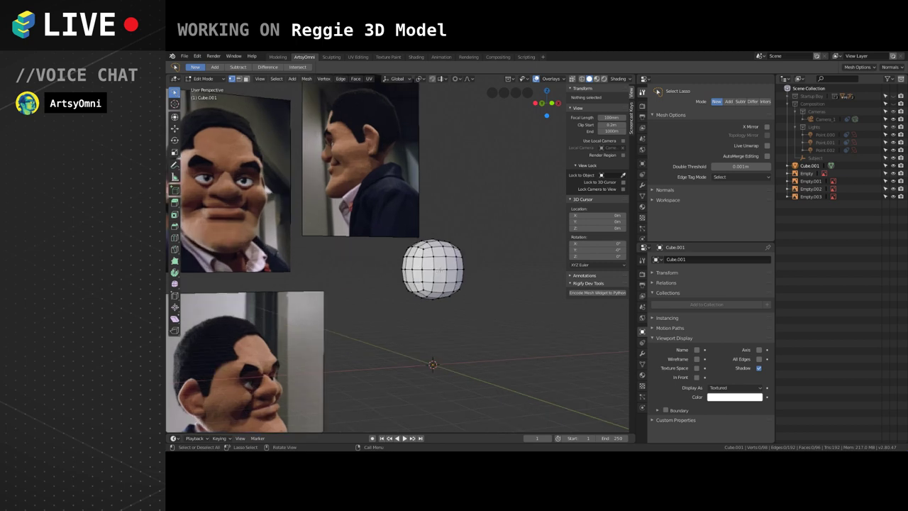
left_click(457, 269)
left_click(455, 261, "shift")
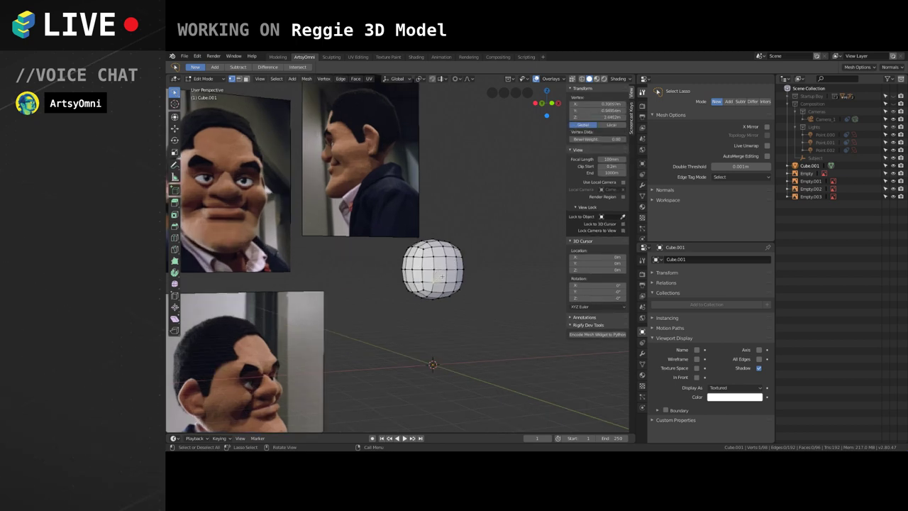
left_click(456, 280, "shift")
left_click(434, 258, "shift")
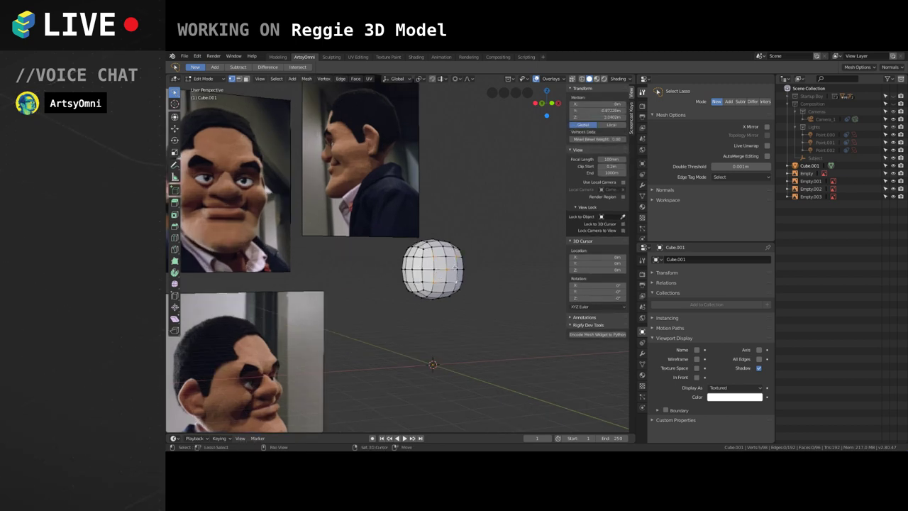
left_click(446, 257)
left_click(434, 271, "shift")
left_click(446, 282, "shift")
left_click(458, 269, "shift")
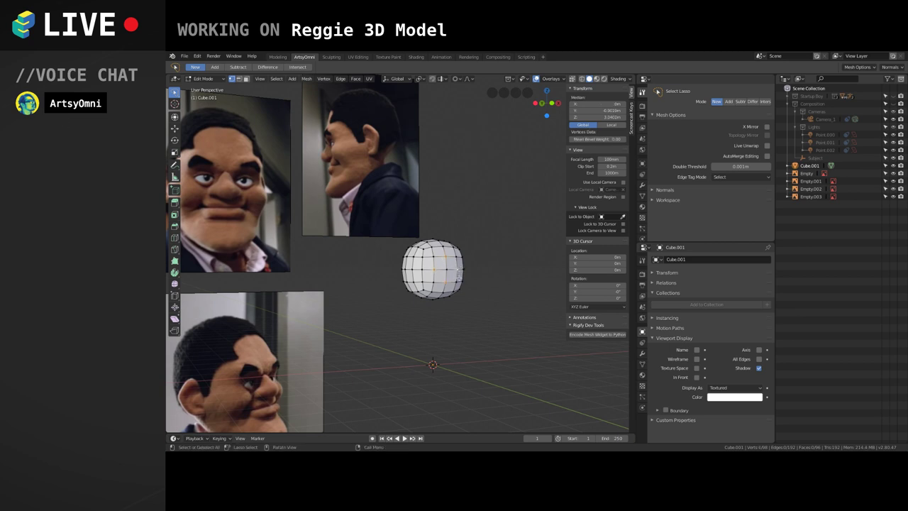
Select a path of vertices along the ball's lower front edge and pull it down about 0.54 m along Z with proportional editing.
middle_click_drag(468, 271, 396, 237)
key("a")
left_click(381, 268)
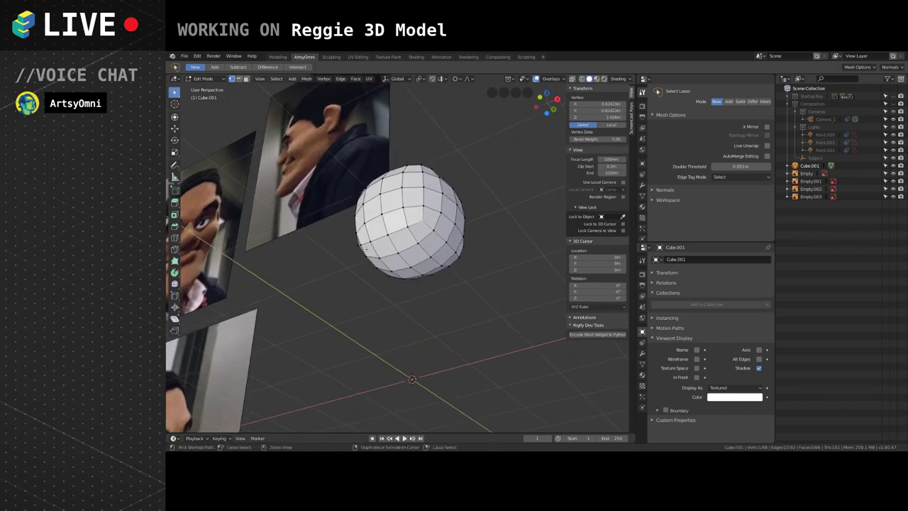
left_click(362, 243, "ctrl")
middle_click_drag(432, 268, 405, 307)
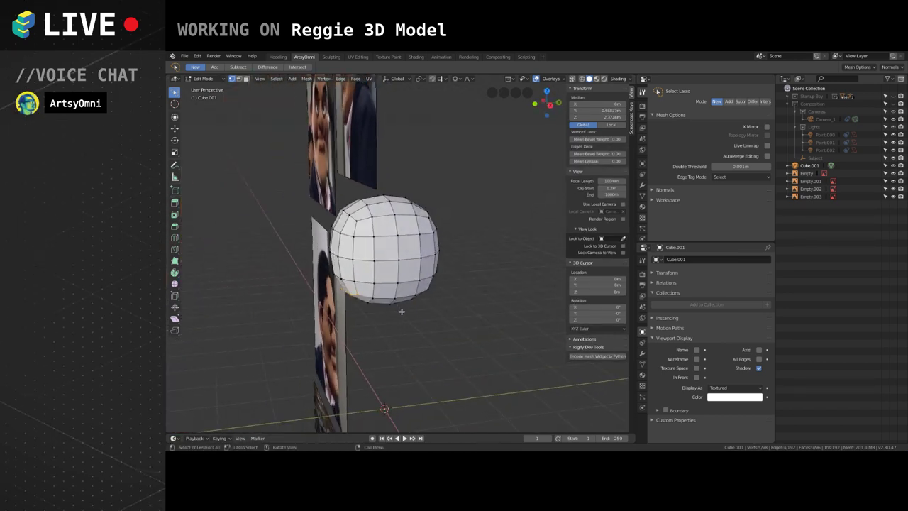
key("g")
key("z")
scroll(410, 337, "down", 3)
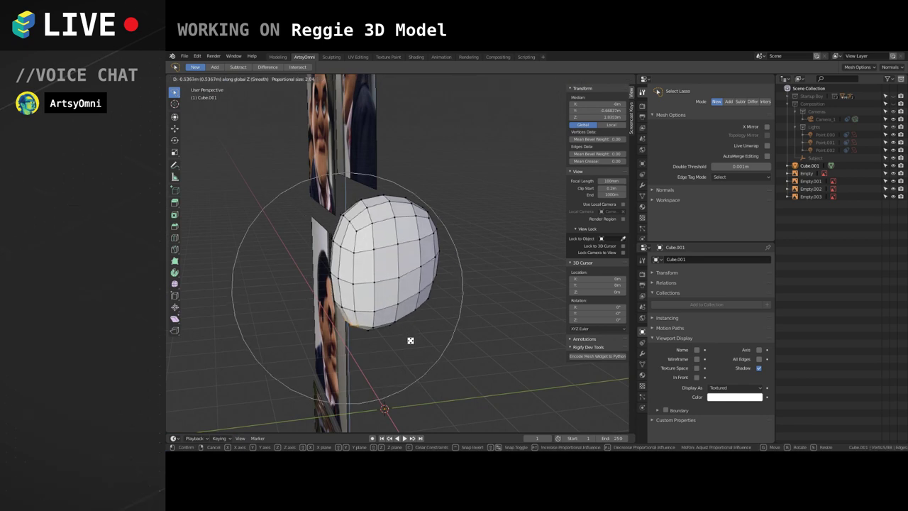
scroll(412, 339, "up", 5)
left_click(410, 342)
Select the vertices around the band of faces at the lower front and extrude it downward to form the jaw.
middle_click_drag(410, 341, 423, 254)
scroll(448, 282, "down", 3)
scroll(454, 277, "up", 4)
middle_click_drag(424, 254, 383, 260)
left_click(405, 246)
left_click(403, 260, "shift")
left_click(415, 242, "shift")
left_click(428, 246, "shift")
left_click(424, 267, "shift")
left_click(414, 260, "shift")
left_click(436, 243, "shift")
left_click(437, 263, "shift")
left_click(451, 251, "shift")
left_click(445, 263, "shift")
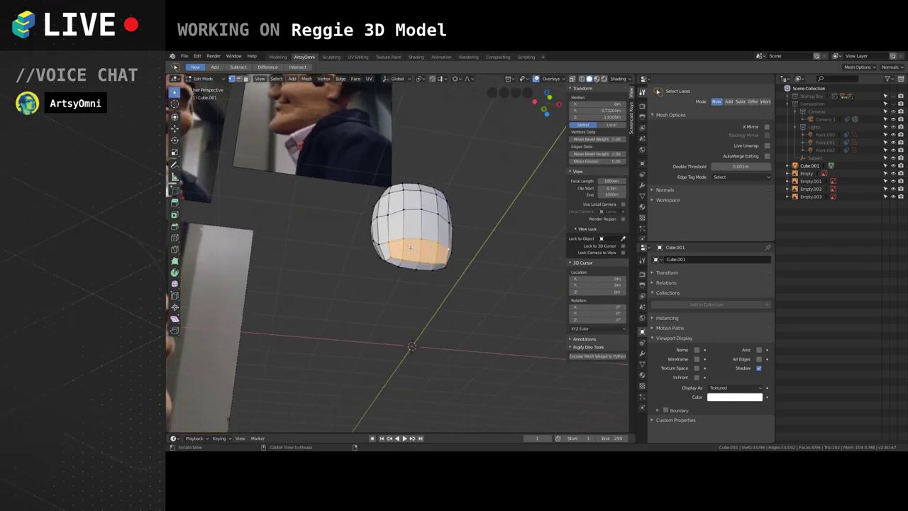
mouse_move(447, 248)
middle_mouse_down()
mouse_move(450, 298)
mouse_move(450, 245)
middle_mouse_up()
key("e")
left_click(473, 298)
mouse_move(452, 239)
left_mouse_down()
mouse_move(418, 230)
mouse_move(465, 296)
mouse_move(467, 285)
left_mouse_up()
middle_click_drag(441, 247, 398, 287)
left_click(440, 241)
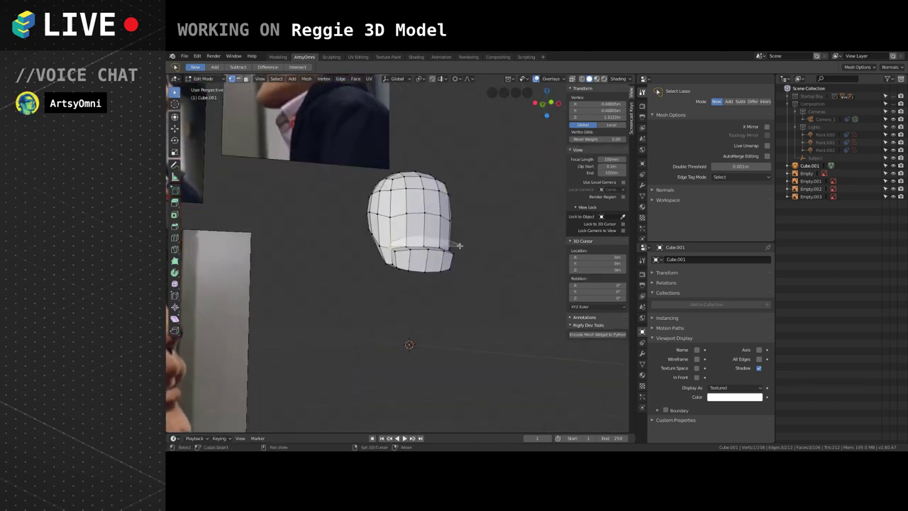
Smooth all vertices of the head mesh repeatedly and scale it back up to a full-size head.
middle_click_drag(458, 243, 424, 257)
key("a")
right_click(424, 257)
left_click(424, 255)
right_click(425, 256)
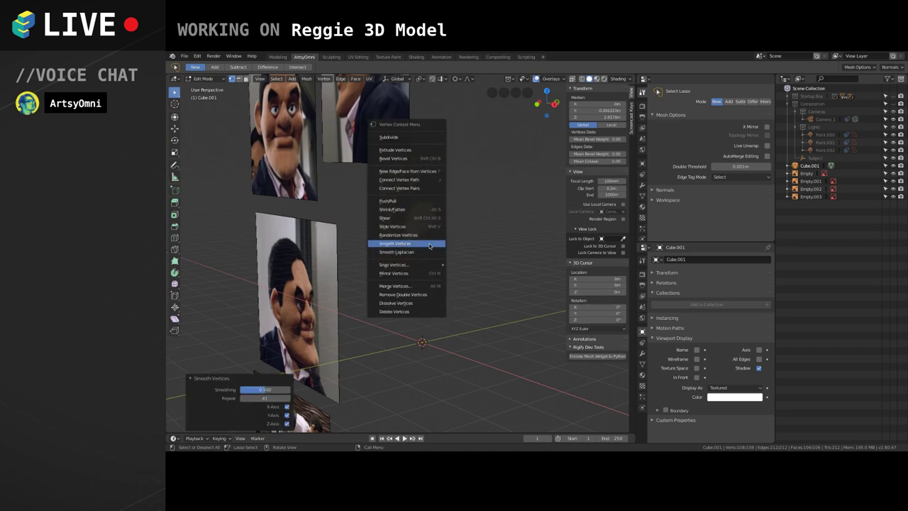
left_click(424, 255)
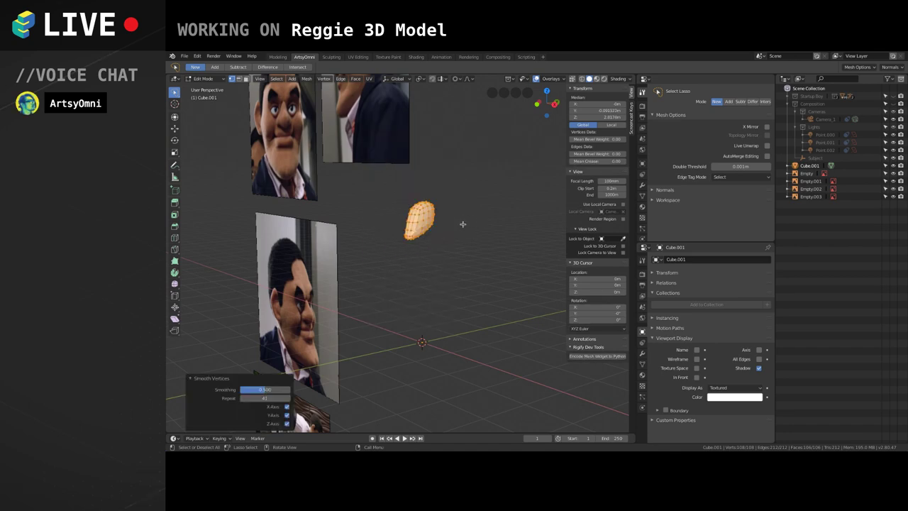
left_click(478, 336)
Select the vertex path across the upper forehead and move it about 0.12 m up and -0.35 m along Y with proportional editing.
middle_click_drag(478, 336, 447, 276)
left_click(405, 187)
middle_click_drag(404, 188, 470, 222)
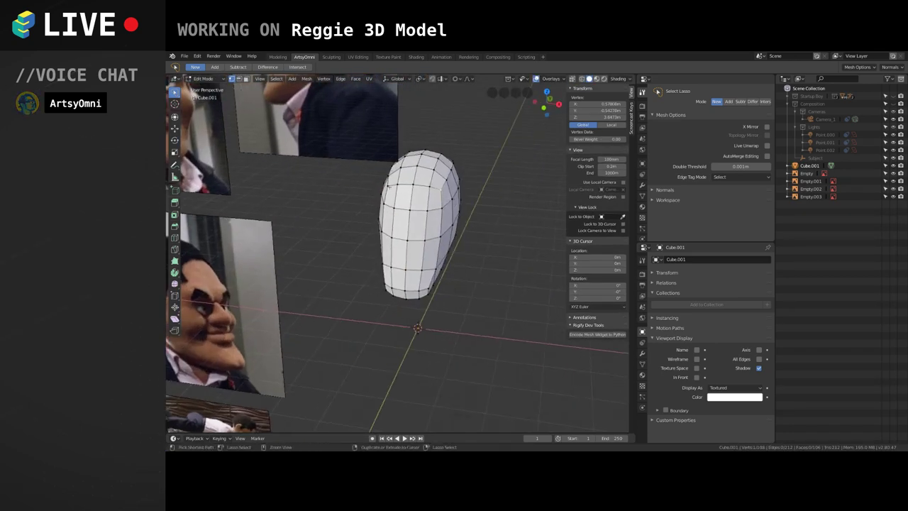
left_click(394, 181, "ctrl")
middle_click_drag(455, 270, 426, 264)
key("g")
key("z")
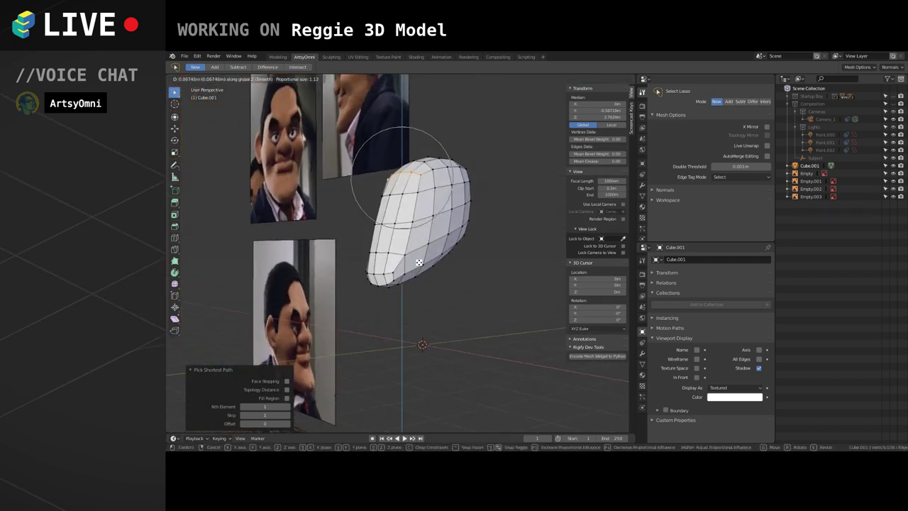
scroll(418, 262, "down", 4)
left_click(417, 261)
key("g")
key("y")
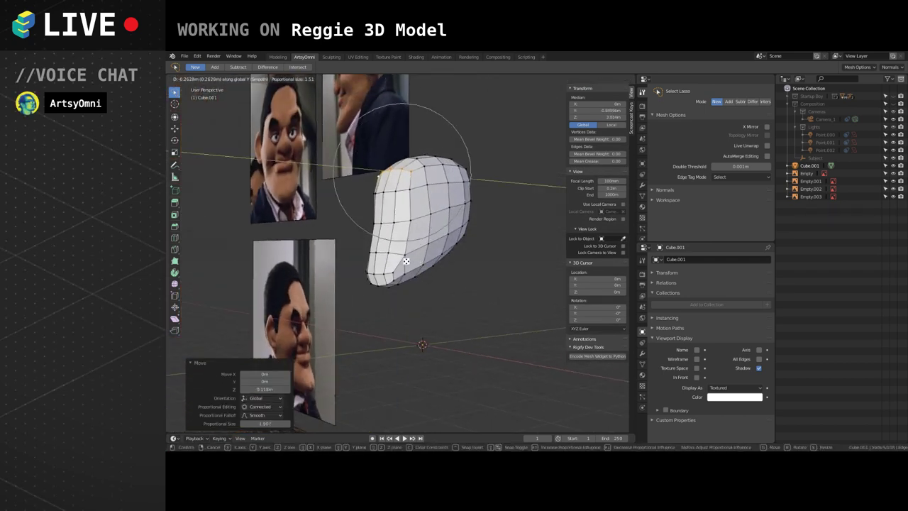
left_click(404, 259)
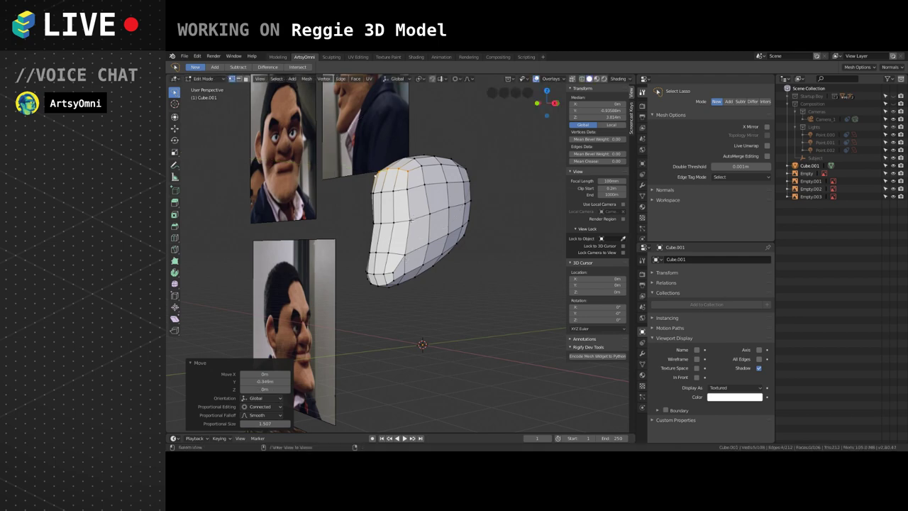
Widen the whole head mesh along X by a factor of about 1.18 and return to object mode.
middle_click_drag(404, 259, 448, 310)
left_click(389, 286)
key("a")
key("s")
key("x")
left_click(449, 305)
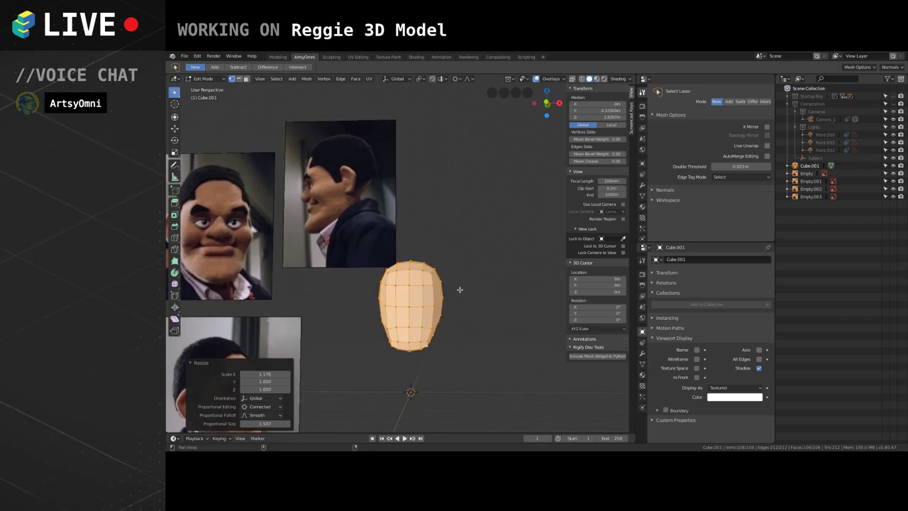
middle_click_drag(458, 288, 439, 253, "shift")
key("Tab")
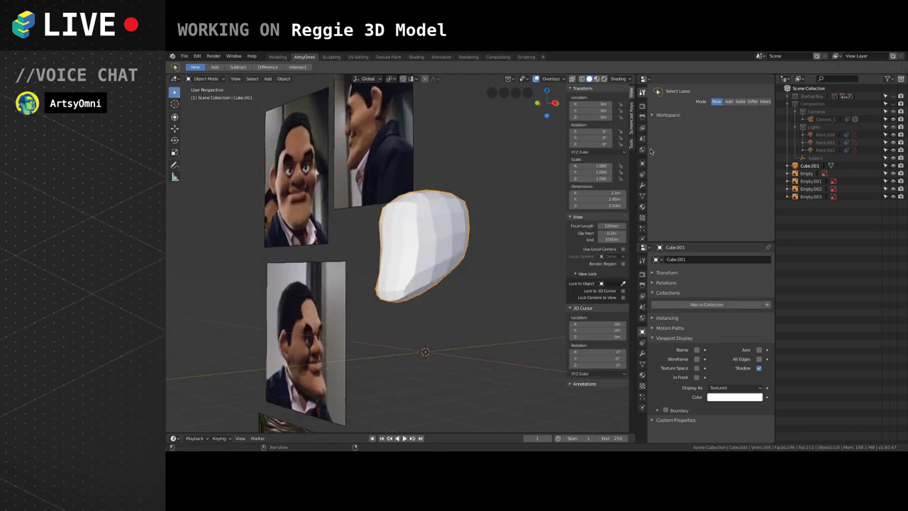
Add a Subdivision Surface modifier to the head, set its viewport subdivisions to 3, and apply it.
left_click(641, 186)
left_click(666, 91)
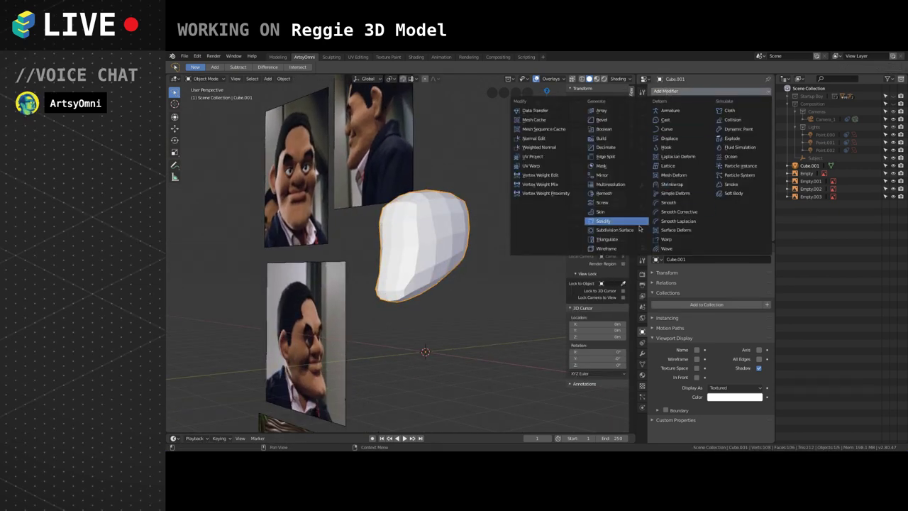
left_click(614, 230)
left_click(705, 147)
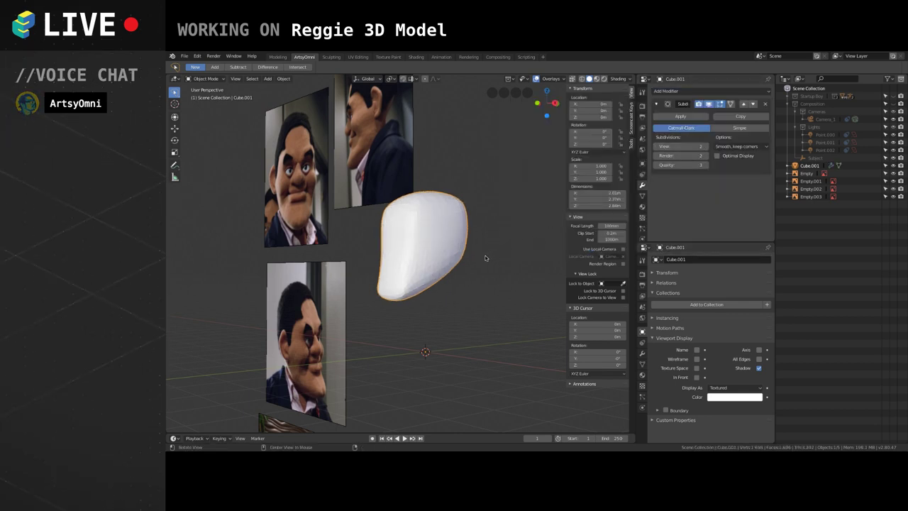
middle_click_drag(486, 258, 503, 261)
left_click(707, 146)
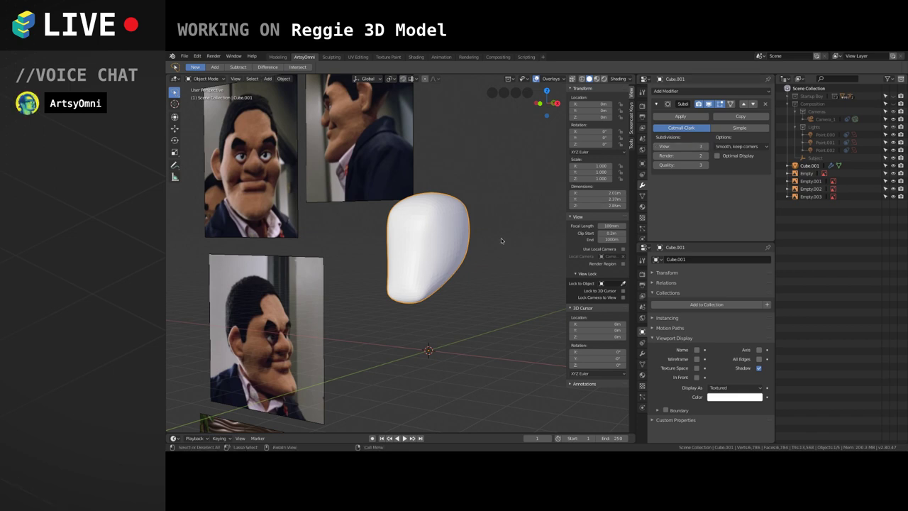
left_click(680, 117)
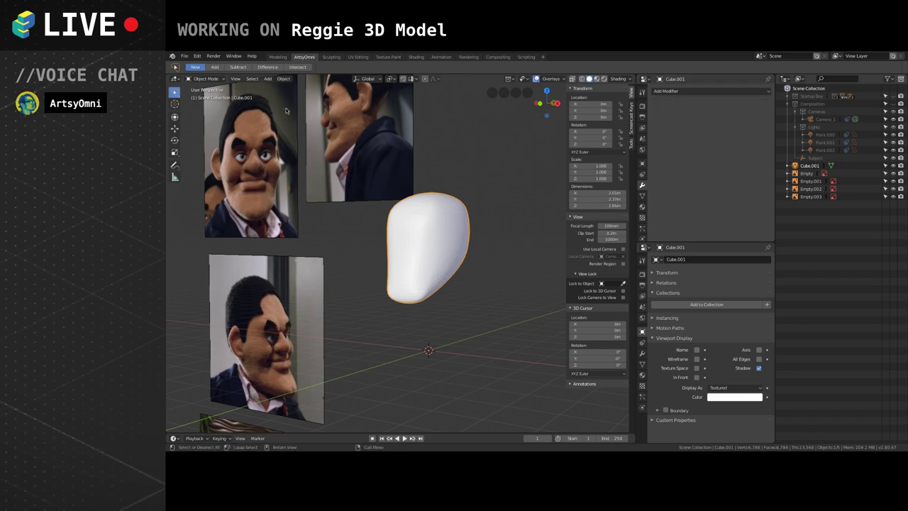
Switch the head to Sculpt Mode and reduce the Clay Strips brush radius to 53 px.
left_click(220, 79)
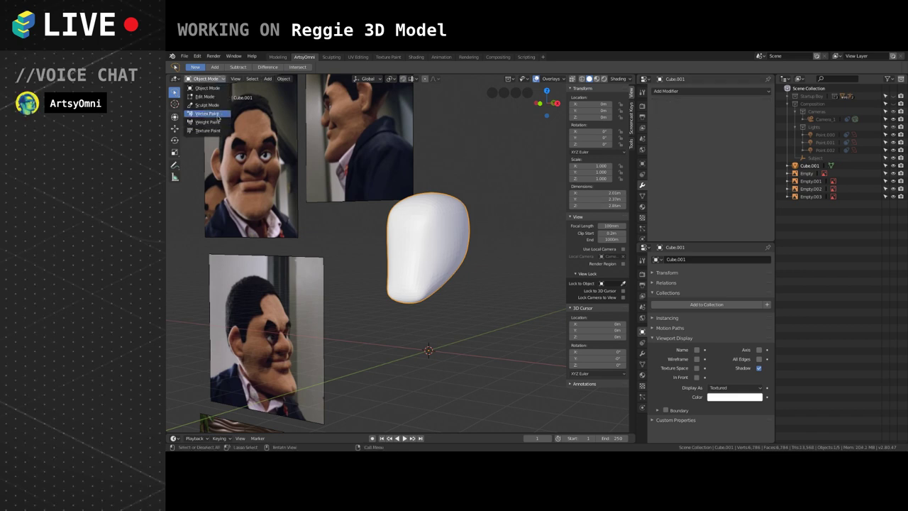
left_click(207, 105)
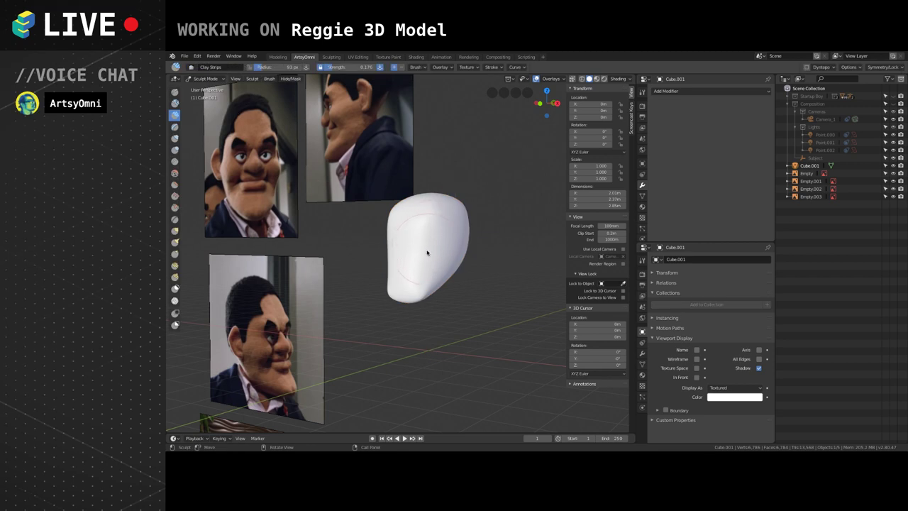
key("bracketleft")
key("bracketleft")
key("bracketleft")
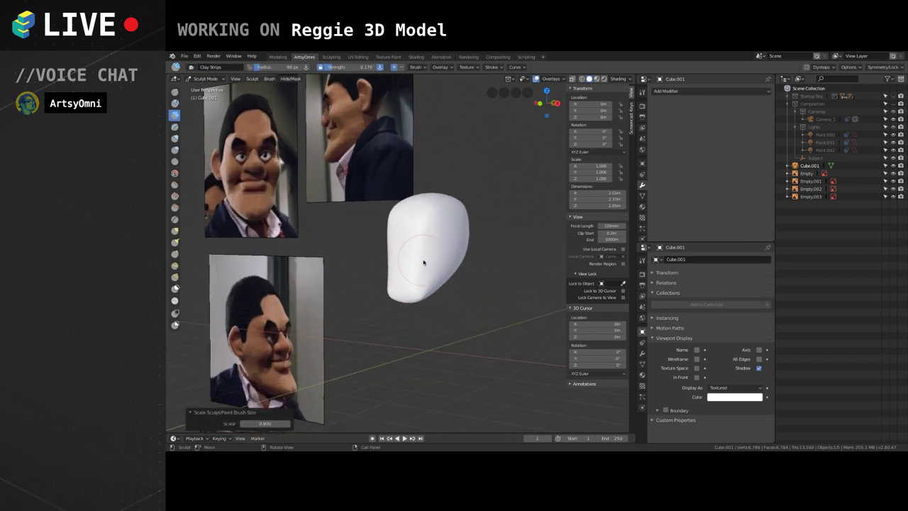
key("bracketleft")
key("bracketleft")
Set the Clay Strips strength to 0.608 and build up a horizontal brow ridge across the front of the head.
mouse_move(426, 251)
middle_mouse_down()
mouse_move(430, 258)
mouse_move(434, 211)
mouse_move(452, 245)
mouse_move(385, 229)
mouse_move(395, 239)
mouse_move(387, 229)
mouse_move(395, 227)
middle_mouse_up()
scroll(428, 254, "up", 3)
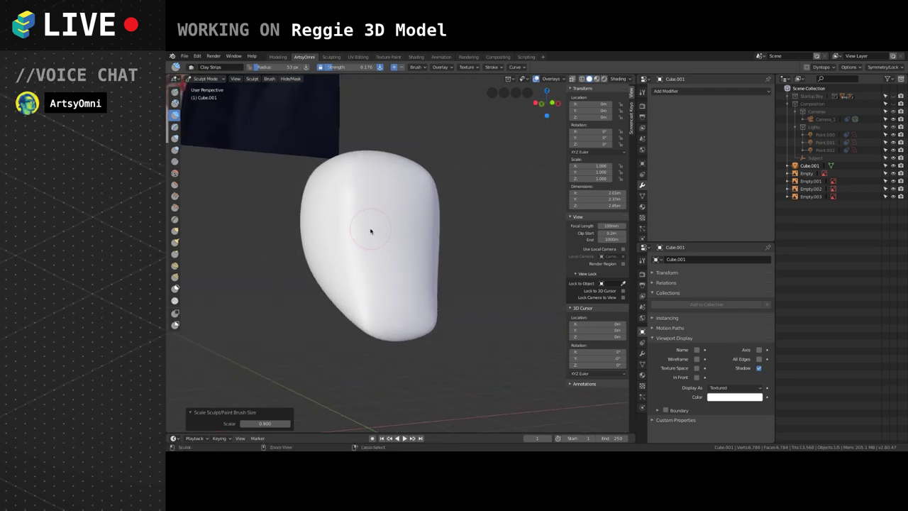
left_click_drag(427, 229, 420, 227)
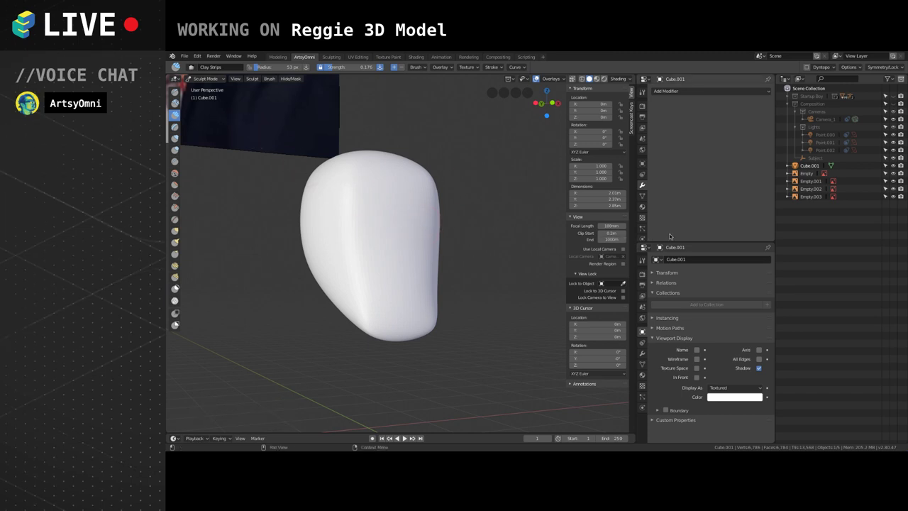
middle_click_drag(400, 230, 395, 242)
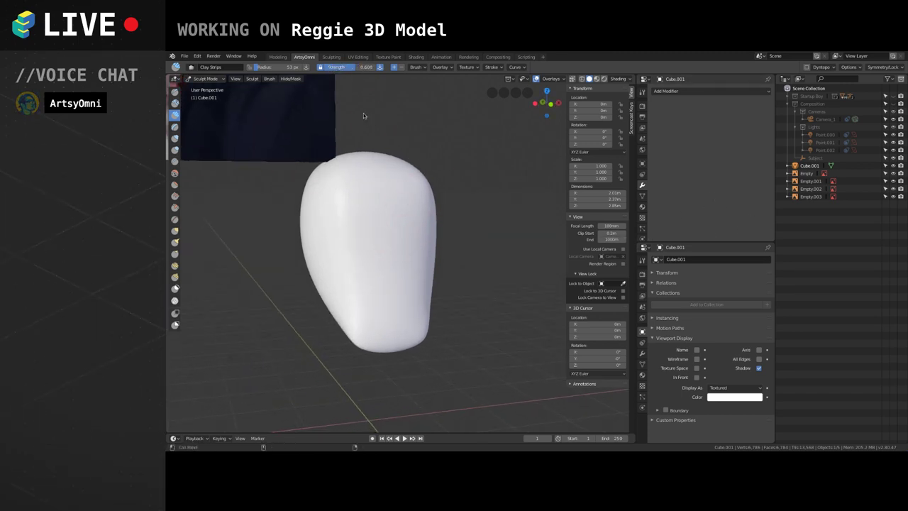
middle_click_drag(363, 115, 390, 216)
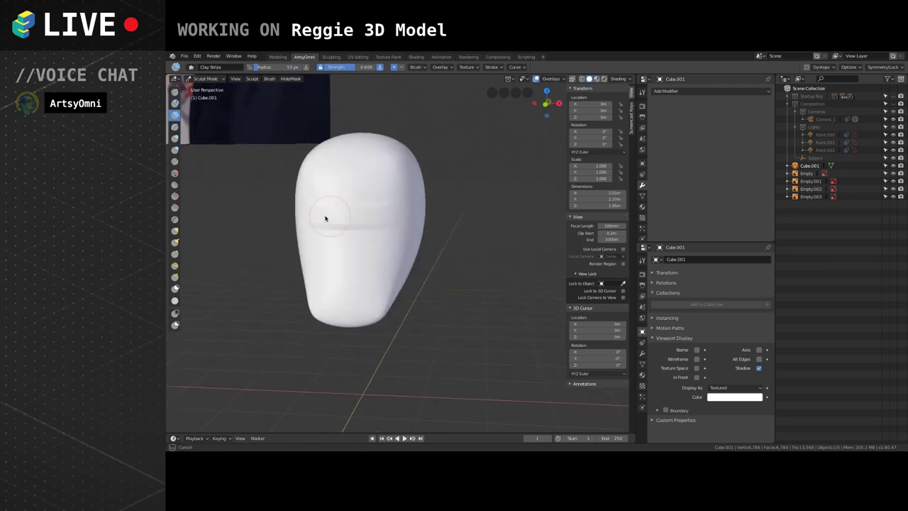
mouse_move(391, 216)
left_mouse_down()
mouse_move(350, 215)
mouse_move(354, 197)
left_mouse_up()
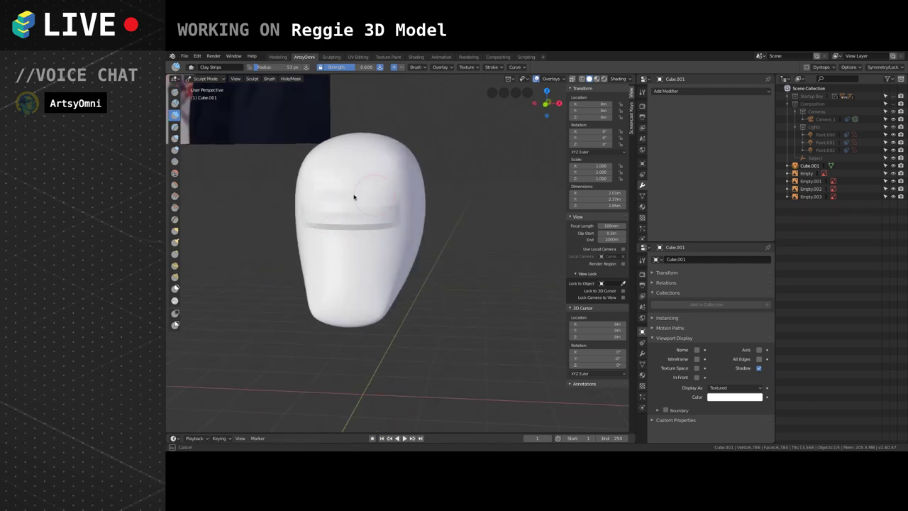
mouse_move(389, 205)
middle_mouse_down()
mouse_move(347, 206)
mouse_move(361, 203)
mouse_move(359, 215)
mouse_move(357, 188)
mouse_move(426, 213)
mouse_move(438, 241)
mouse_move(468, 255)
middle_mouse_up()
Build up the forehead and the cheeks below the brow with Clay Strips, reducing the brush radius to 29 px.
key("f")
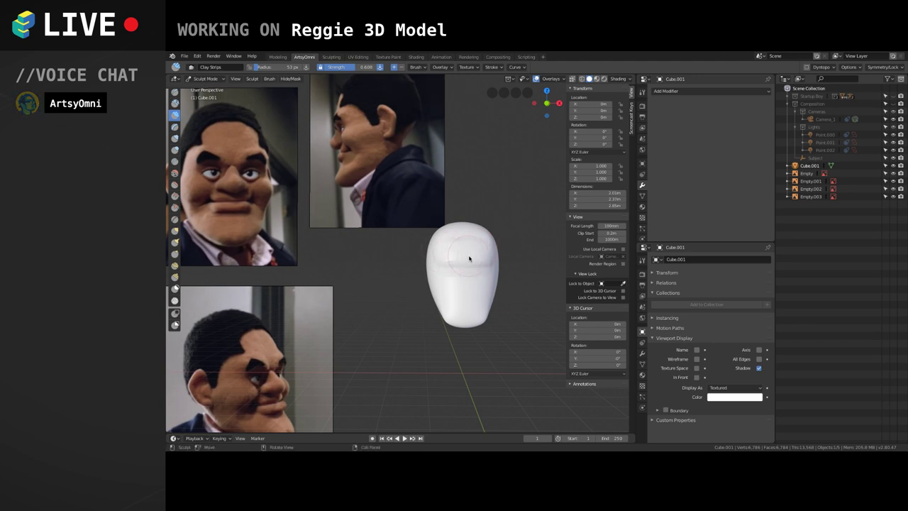
left_click(481, 250)
mouse_move(480, 250)
left_mouse_down()
mouse_move(435, 282)
mouse_move(468, 282)
left_mouse_up()
key("bracketleft")
key("bracketleft")
key("bracketleft")
left_click(468, 282)
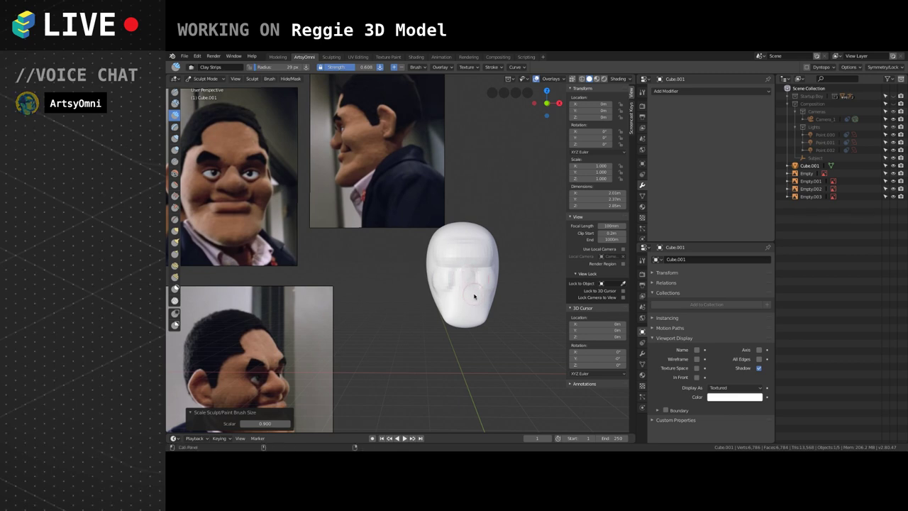
Undo the last stroke and sculpt a protruding nose between the cheeks with a small brush, including Inflate/Deflate.
key("ctrl+z")
key("bracketleft")
key("bracketleft")
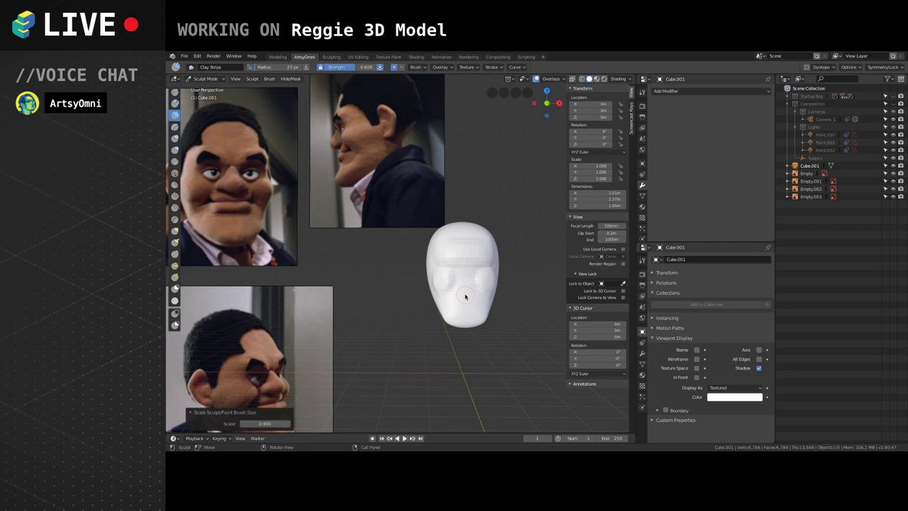
scroll(468, 284, "up", 1)
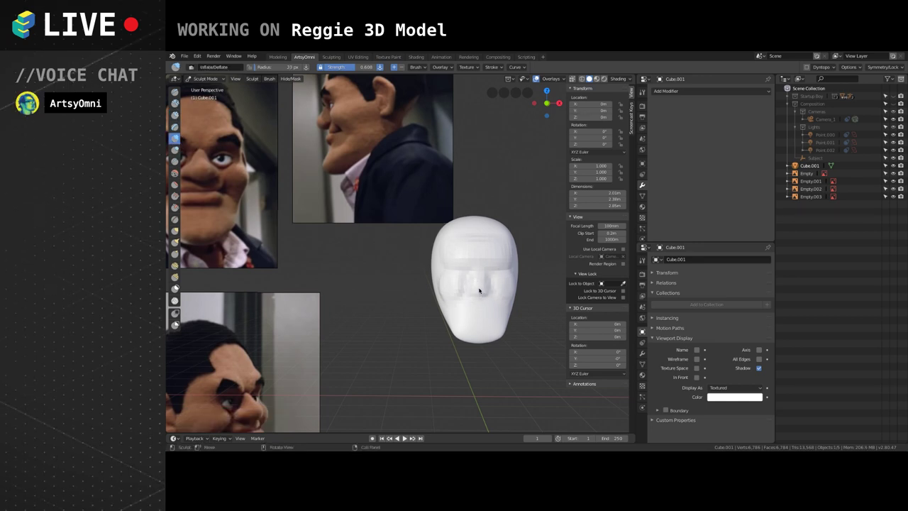
mouse_move(483, 287)
middle_mouse_down()
mouse_move(505, 293)
mouse_move(463, 289)
mouse_move(475, 294)
mouse_move(464, 298)
middle_mouse_up()
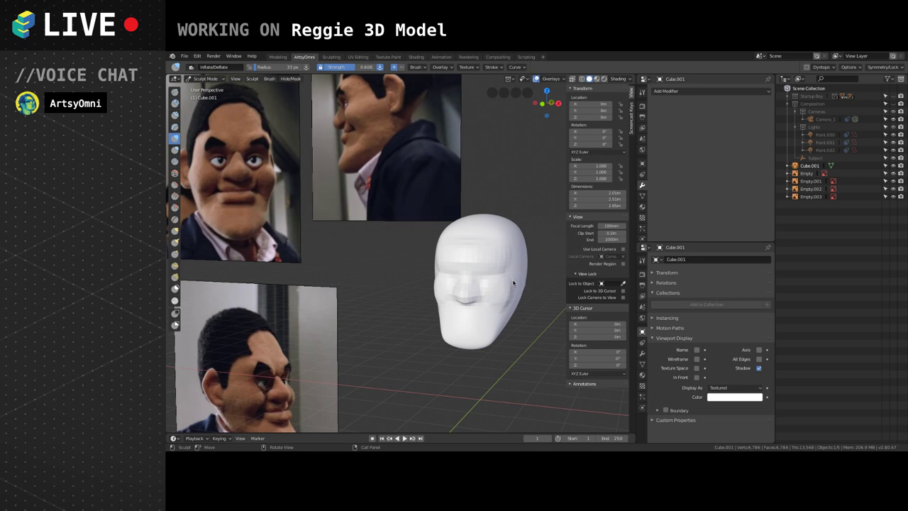
middle_click_drag(513, 283, 511, 253)
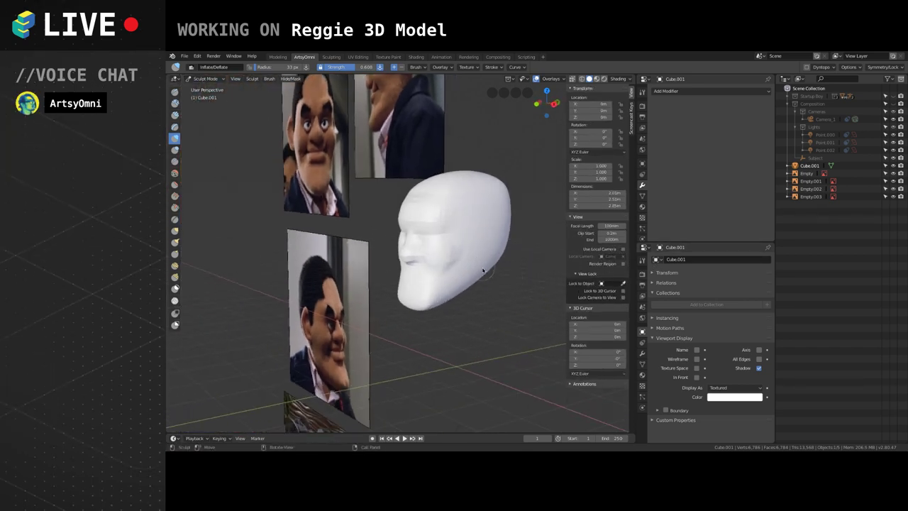
middle_click_drag(482, 271, 511, 273)
Enable Dyntopo for the head, keep the smooth brush falloff, and set the detail size to 2 px.
left_click(642, 355)
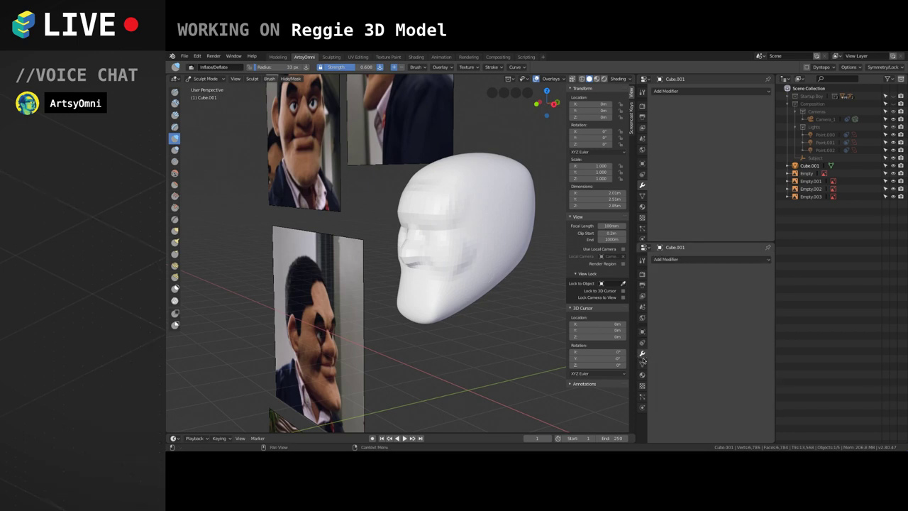
left_click(668, 259)
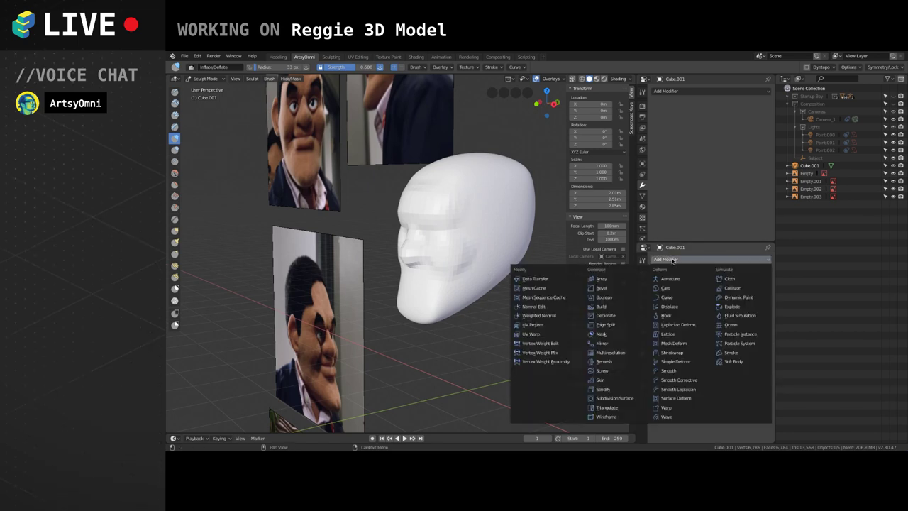
left_click(642, 92)
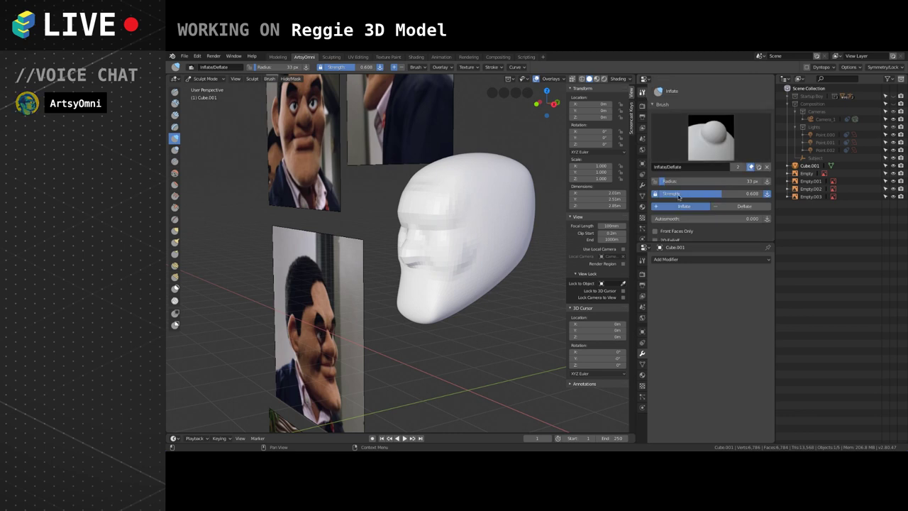
scroll(679, 198, "down", 15)
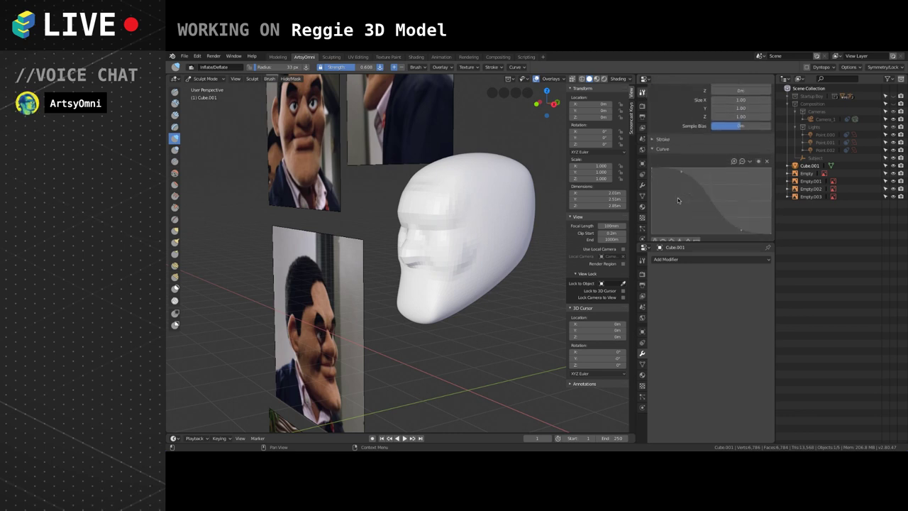
scroll(679, 200, "down", 5)
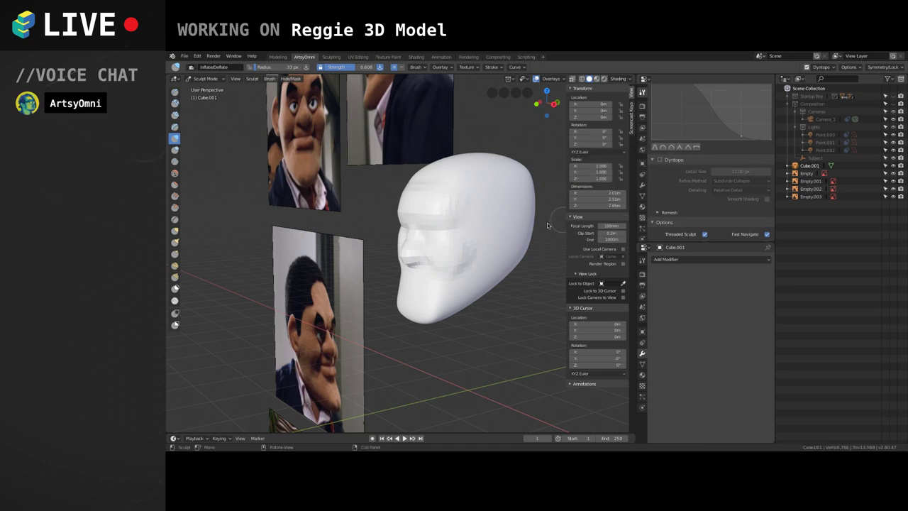
left_click(667, 162)
scroll(664, 162, "up", 1)
left_click(662, 161)
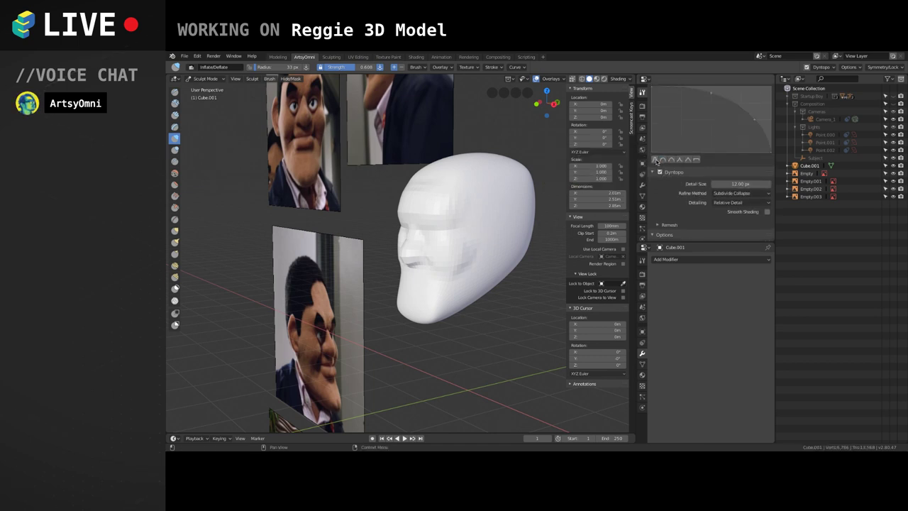
left_click(656, 162)
mouse_move(539, 234)
middle_mouse_down()
mouse_move(492, 237)
mouse_move(436, 210)
middle_mouse_up()
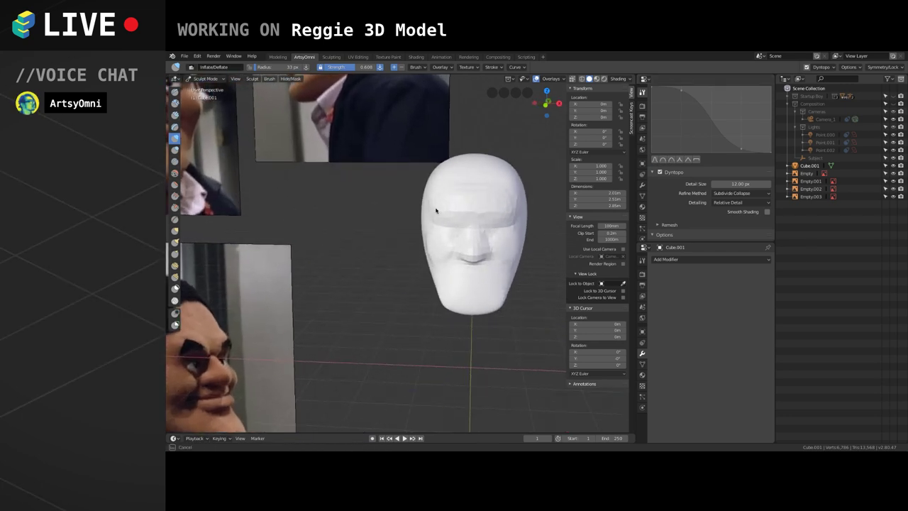
left_click(746, 183)
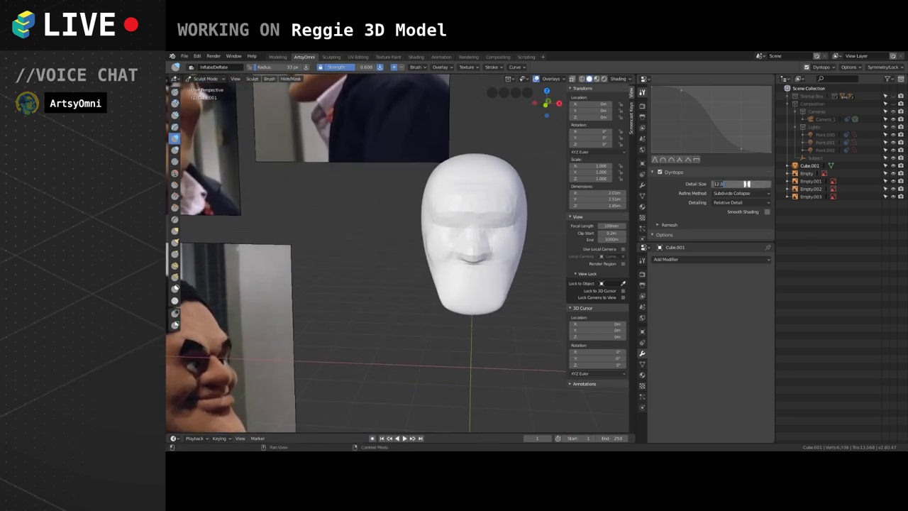
Smooth and blend the brow ridge and forehead with an enlarged brush.
middle_click_drag(517, 269, 494, 278)
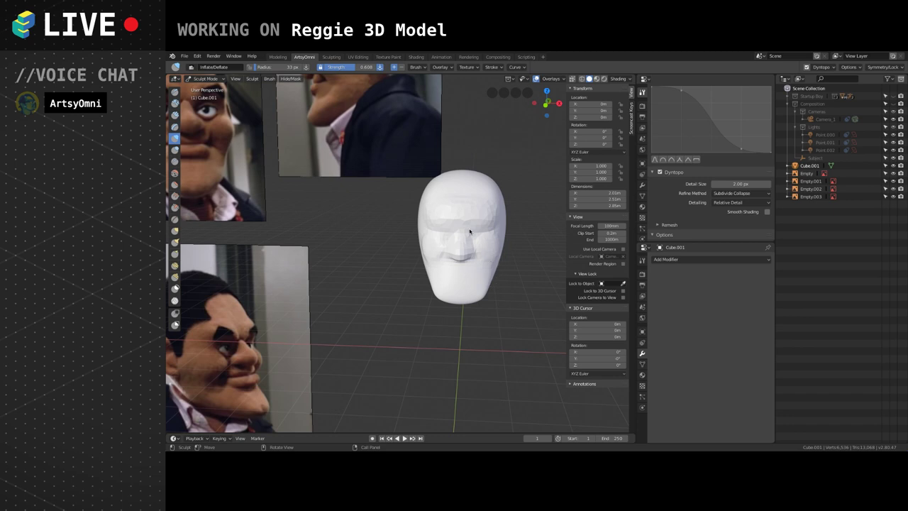
middle_click_drag(470, 232, 410, 232)
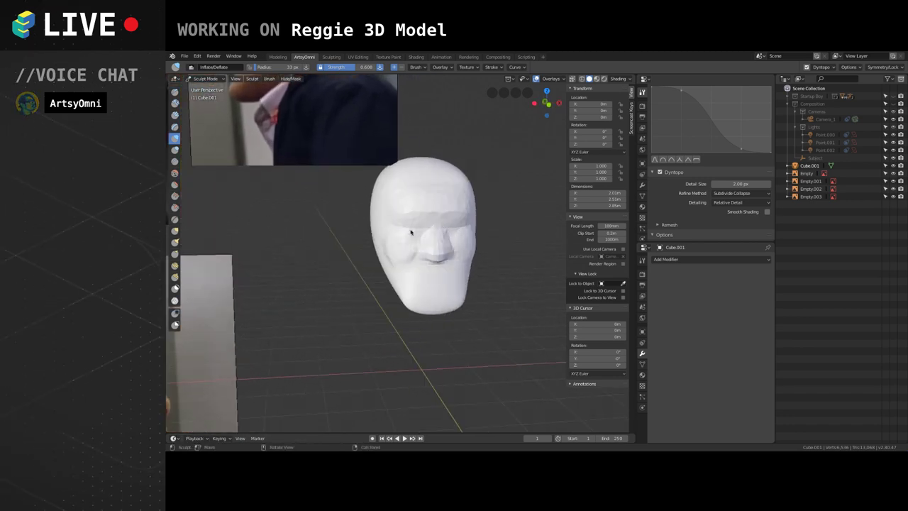
mouse_move(471, 207)
left_mouse_down()
mouse_move(385, 215)
mouse_move(461, 207)
left_mouse_up()
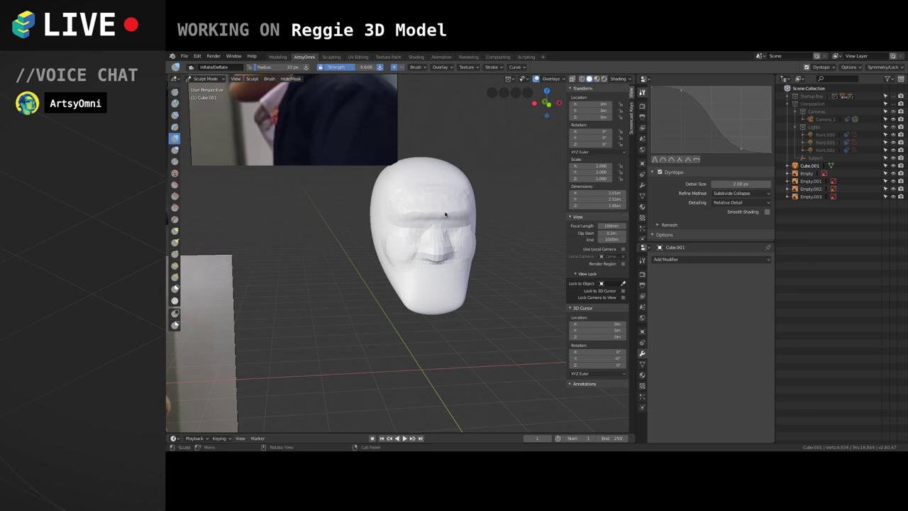
key("bracketright")
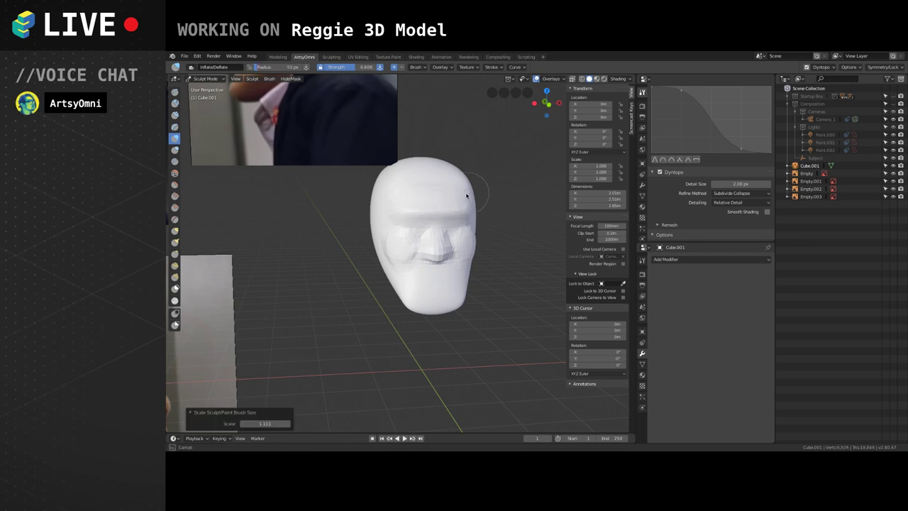
left_click_drag(467, 196, 413, 199)
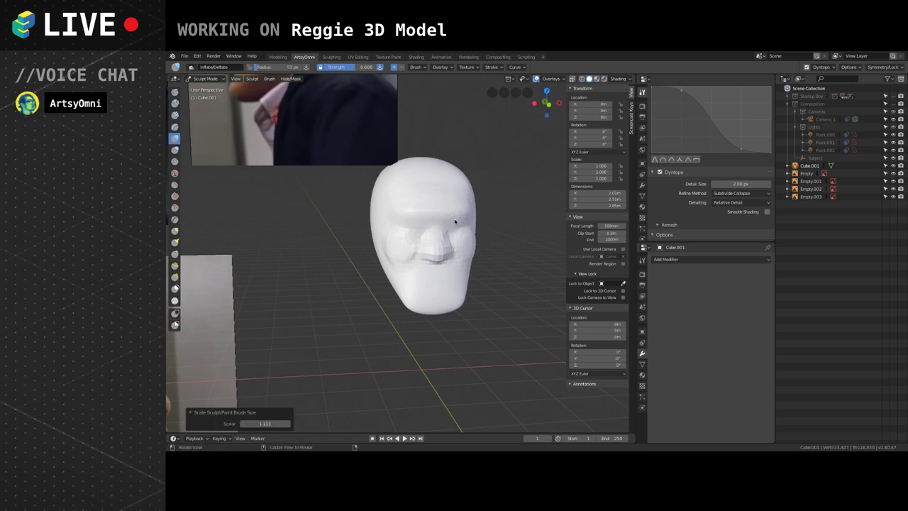
middle_click_drag(454, 223, 416, 261)
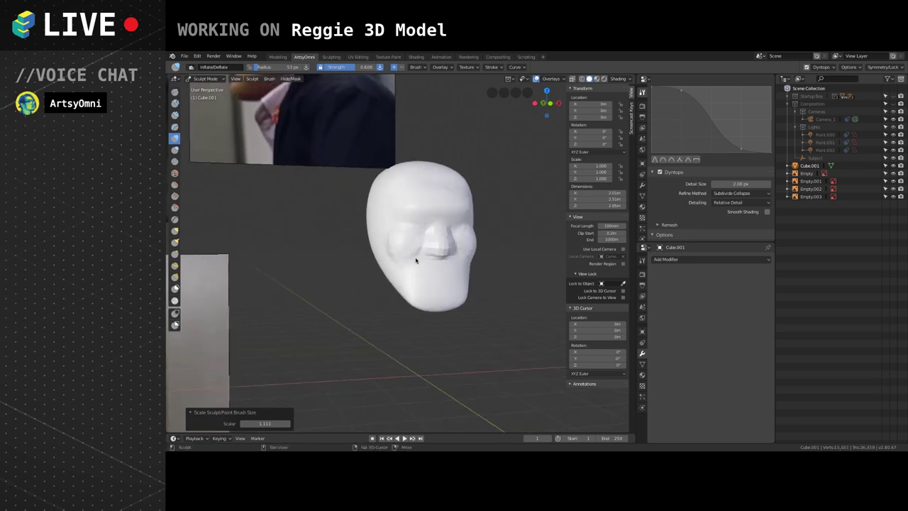
Round out the nose tip and nostrils with the Inflate/Deflate brush at 42 px.
scroll(426, 248, "up", 3)
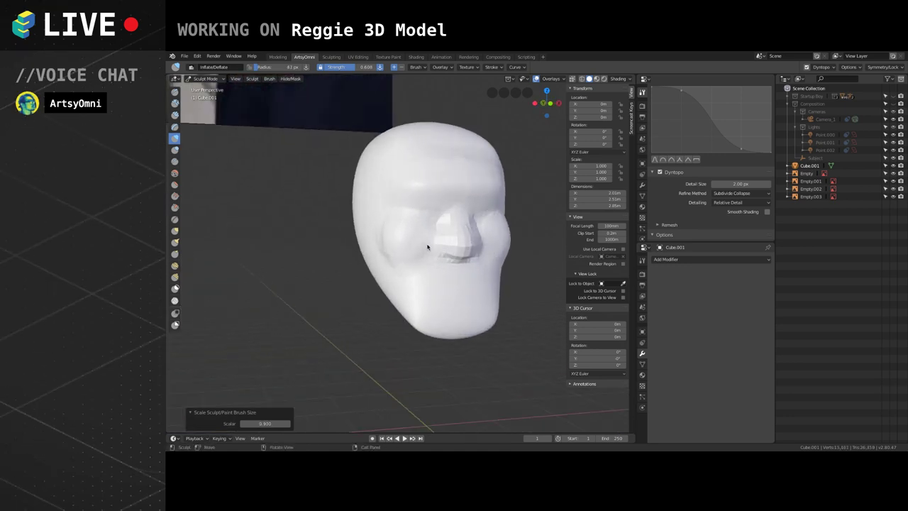
mouse_move(463, 236)
left_mouse_down()
mouse_move(476, 223)
mouse_move(485, 245)
mouse_move(481, 227)
left_mouse_up()
mouse_move(480, 231)
middle_mouse_down()
mouse_move(452, 259)
mouse_move(402, 211)
mouse_move(399, 227)
mouse_move(361, 241)
mouse_move(422, 254)
middle_mouse_up()
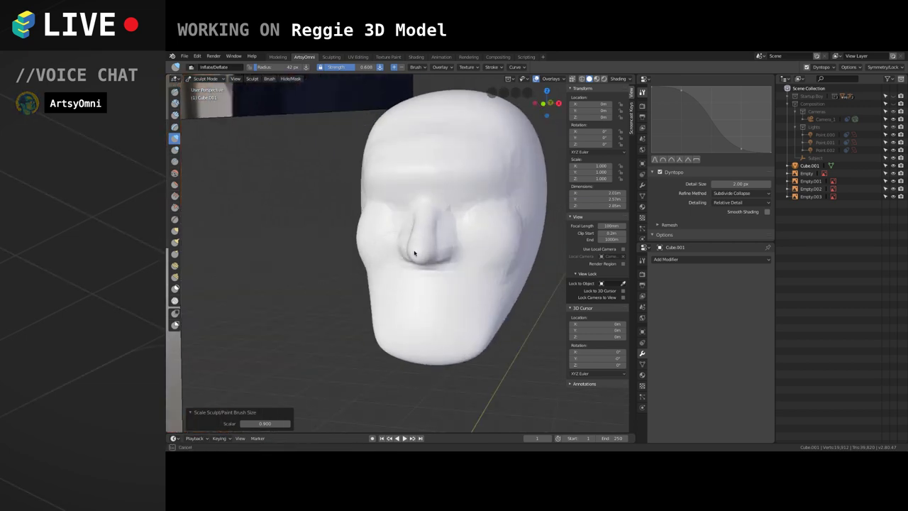
mouse_move(425, 222)
middle_mouse_down()
mouse_move(385, 253)
mouse_move(399, 233)
mouse_move(386, 213)
middle_mouse_up()
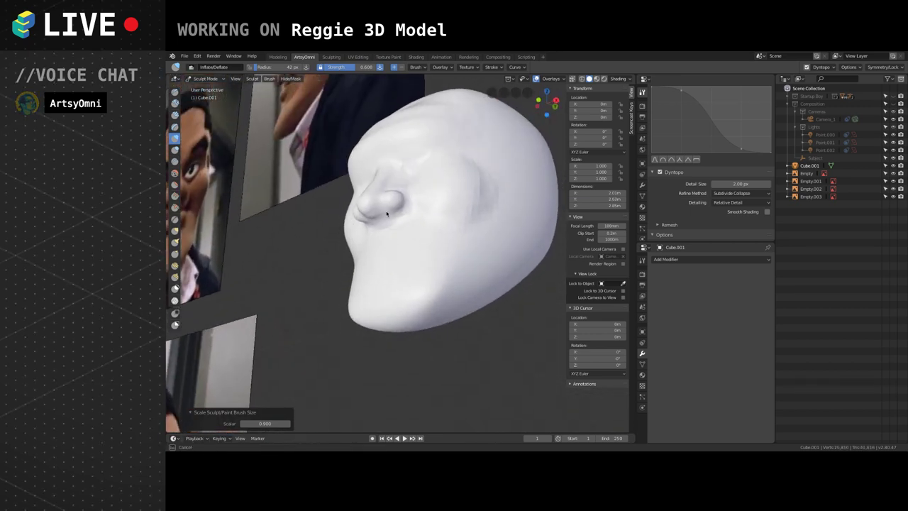
left_click_drag(401, 209, 402, 208)
Refine the nostrils and the sides of the nose with the Clay Strips brush at a 29 px radius.
left_click(174, 114)
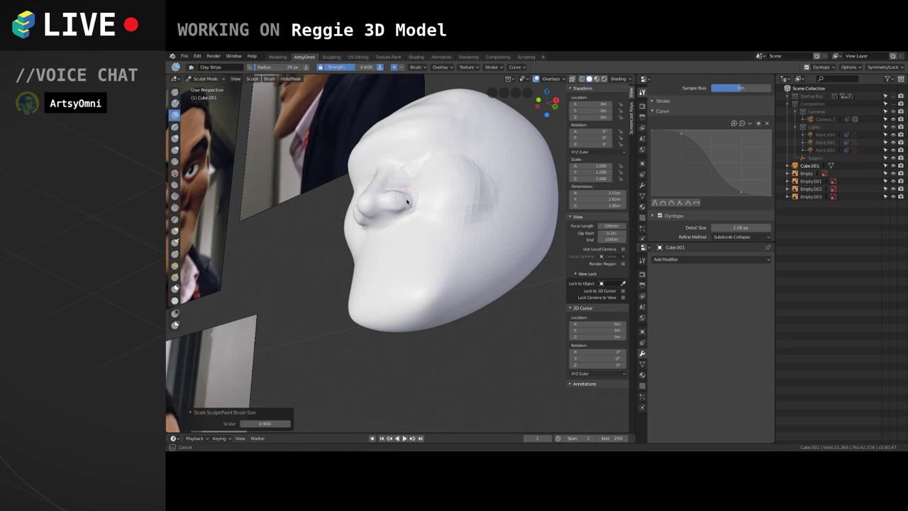
mouse_move(407, 202)
middle_mouse_down()
mouse_move(411, 230)
mouse_move(437, 265)
mouse_move(438, 227)
mouse_move(403, 180)
mouse_move(418, 211)
mouse_move(402, 265)
middle_mouse_up()
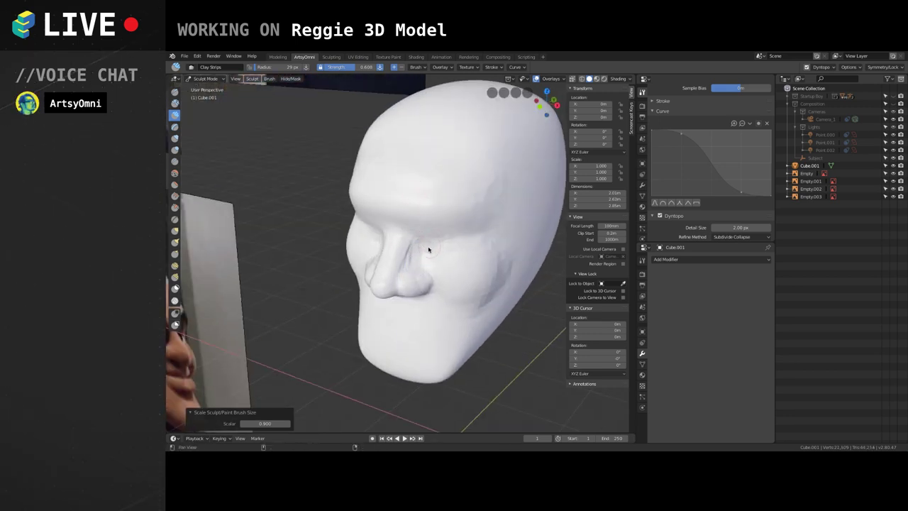
middle_click_drag(428, 253, 408, 222)
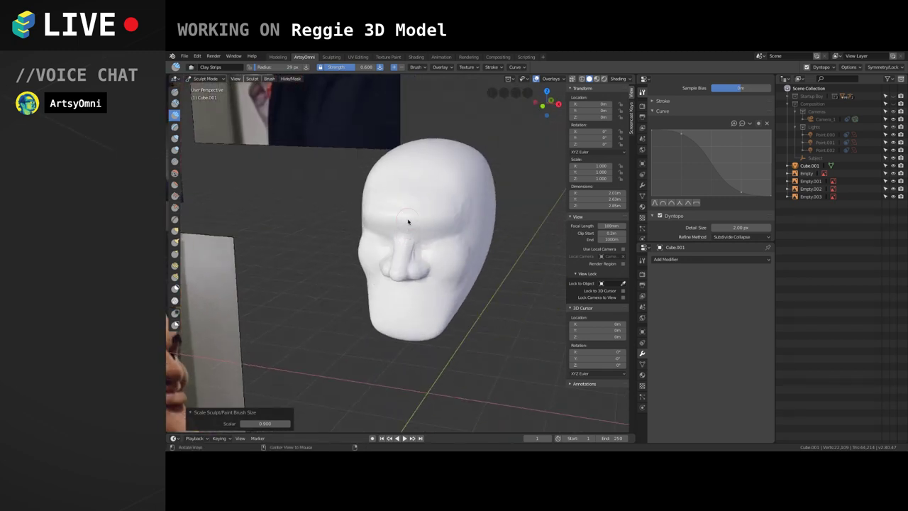
scroll(408, 246, "down", 2)
left_click_drag(413, 216, 502, 202, "alt")
middle_click_drag(501, 203, 454, 262)
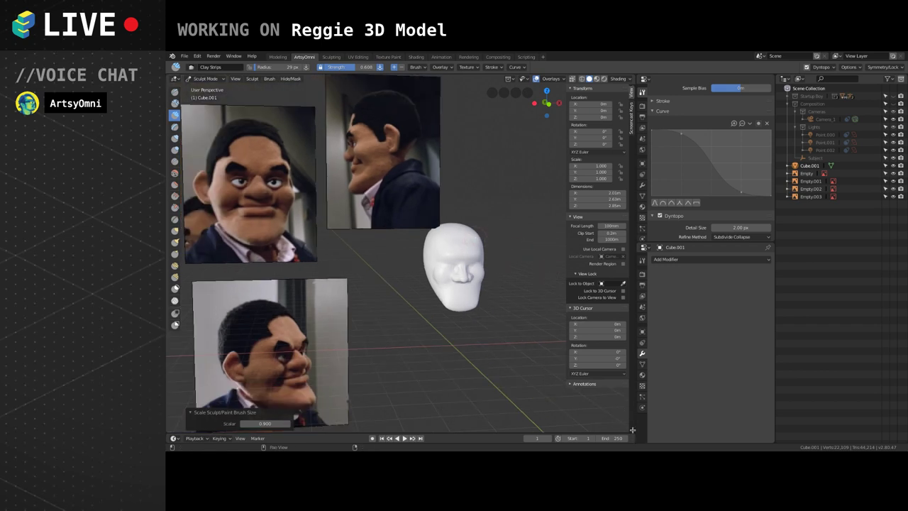
Split off a second 3D viewport without sidebar or toolbar to hold the reference photos beside the sculpt.
left_click_drag(633, 430, 366, 248)
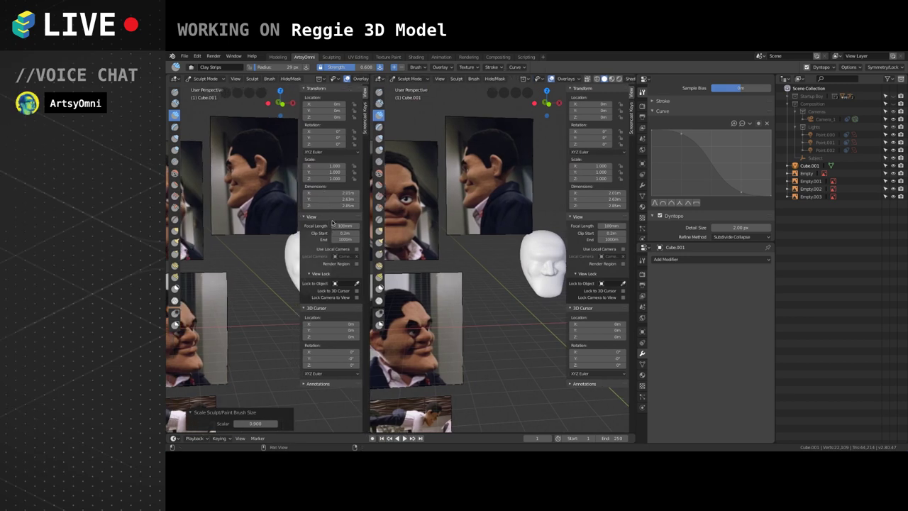
key("n")
key("t")
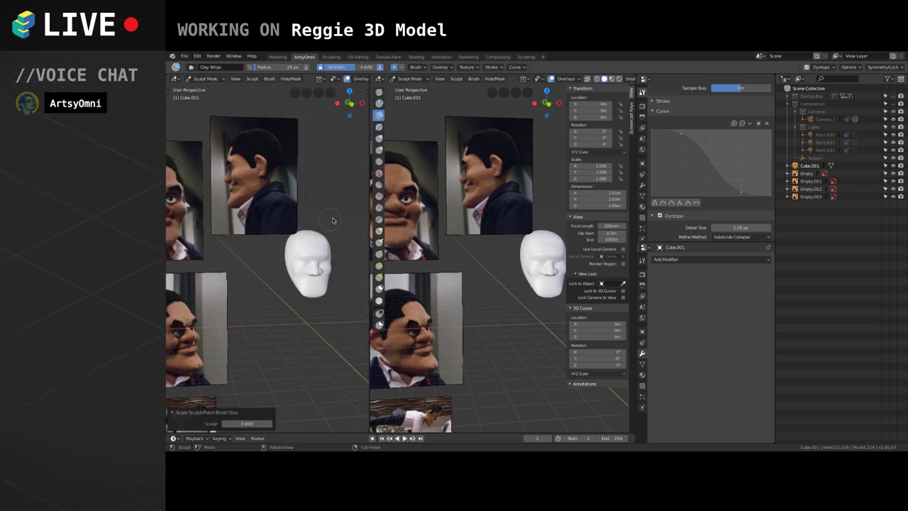
middle_click_drag(286, 244, 321, 229, "shift")
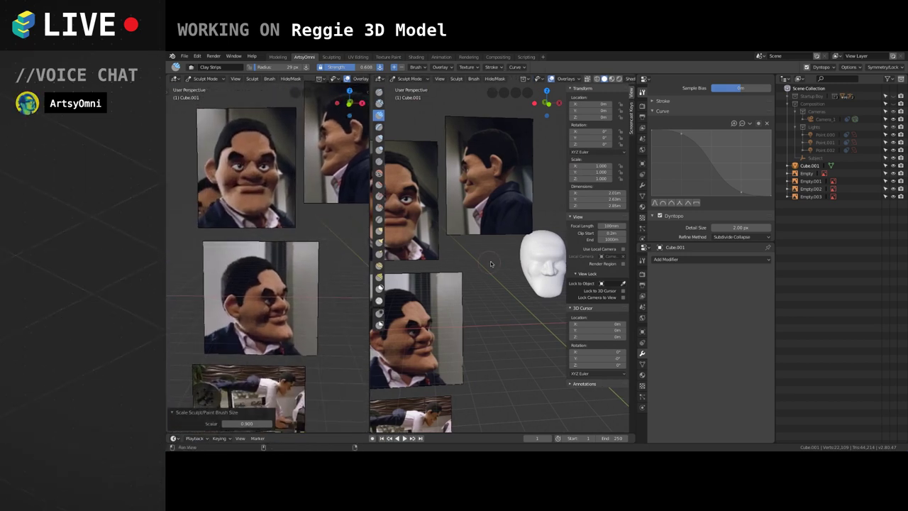
Build up the brows and upper eyelids around the eye sockets with the Clay Strips brush at a 42 px radius.
middle_click_drag(506, 268, 469, 247, "shift")
scroll(458, 271, "up", 4)
scroll(483, 261, "up", 2)
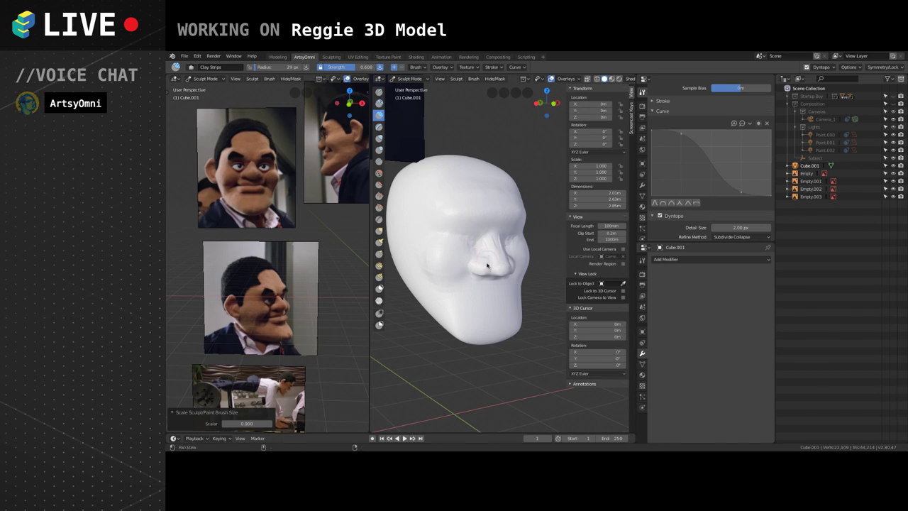
mouse_move(466, 250)
middle_mouse_down()
mouse_move(468, 273)
mouse_move(484, 241)
mouse_move(486, 263)
mouse_move(476, 223)
mouse_move(489, 246)
mouse_move(470, 270)
mouse_move(450, 235)
mouse_move(459, 239)
middle_mouse_up()
scroll(485, 256, "up", 2)
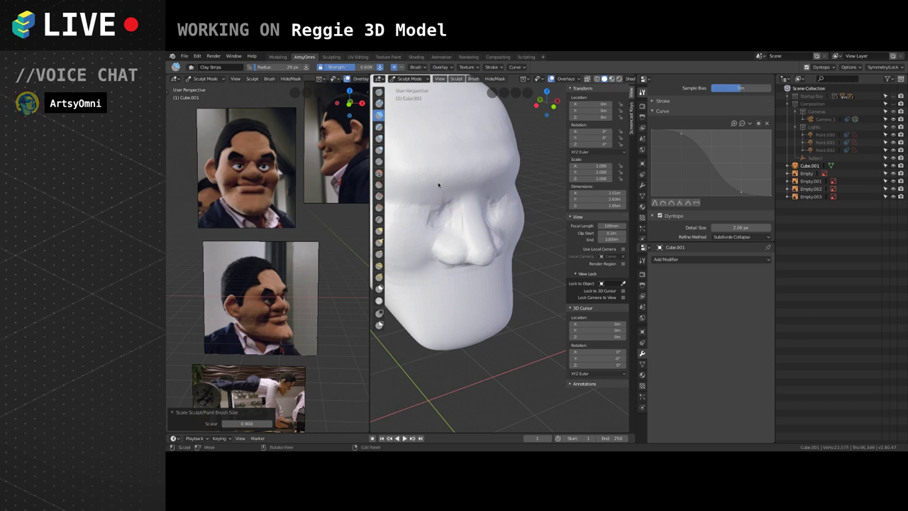
key("bracketright")
key("bracketright")
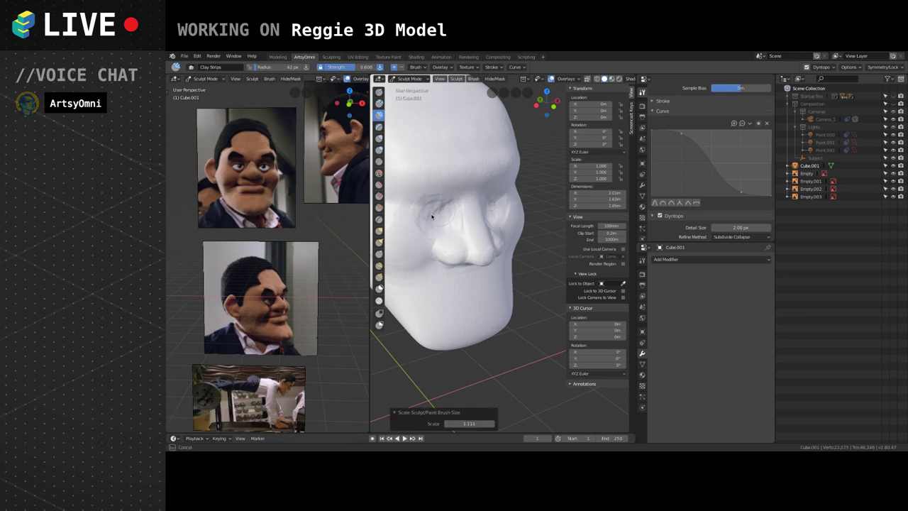
mouse_move(432, 215)
middle_mouse_down()
mouse_move(421, 210)
mouse_move(442, 205)
middle_mouse_up()
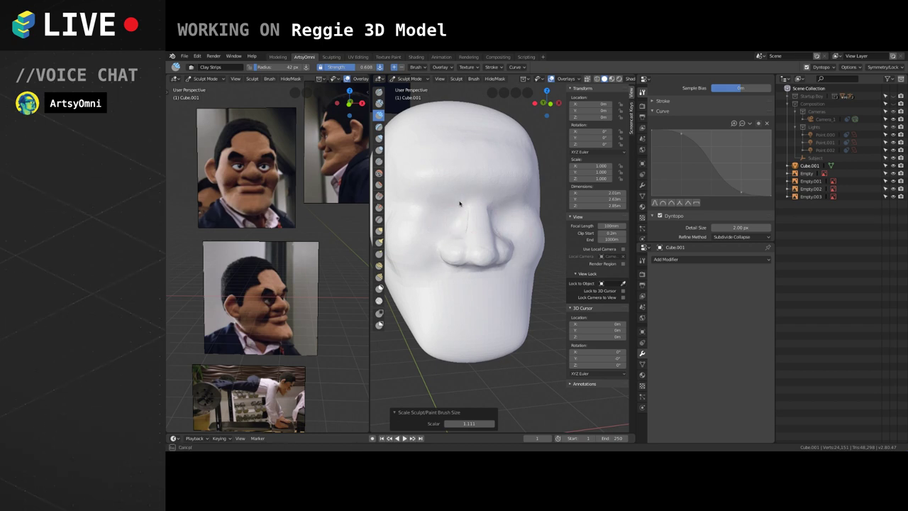
middle_click_drag(461, 208, 480, 207)
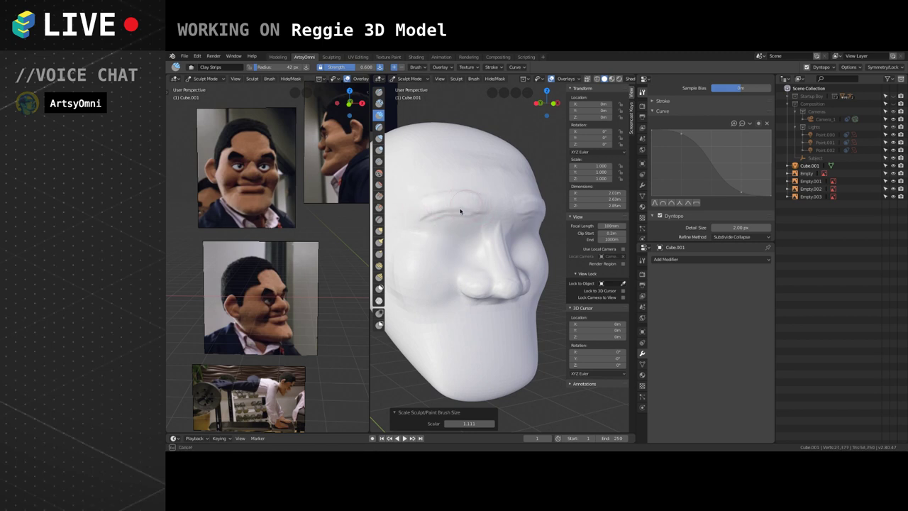
mouse_move(462, 222)
middle_mouse_down()
mouse_move(490, 233)
mouse_move(477, 249)
middle_mouse_up()
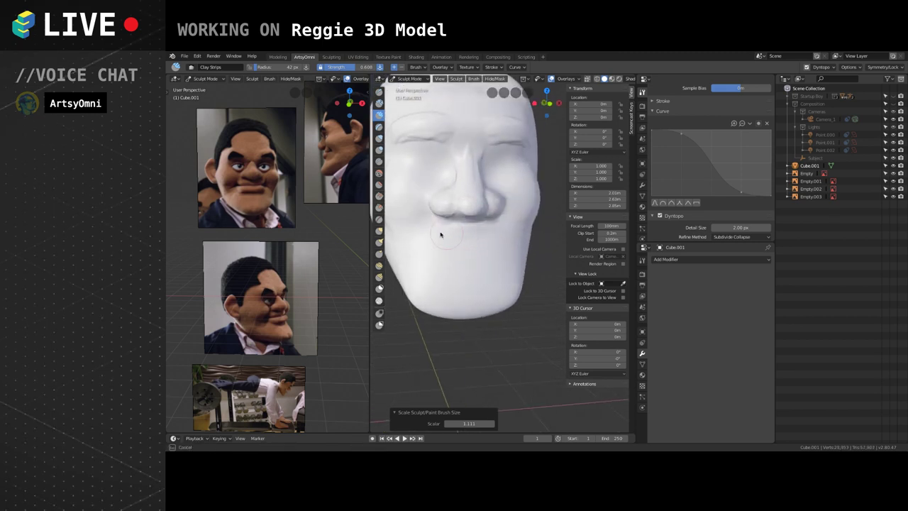
Block out the upper and lower lips with the Clay Strips brush at a 33 px radius and smooth them.
key("bracketleft")
mouse_move(490, 226)
left_mouse_down()
mouse_move(446, 231)
mouse_move(495, 225)
mouse_move(440, 245)
left_mouse_up()
key("bracketleft")
left_click_drag(446, 248, 491, 247)
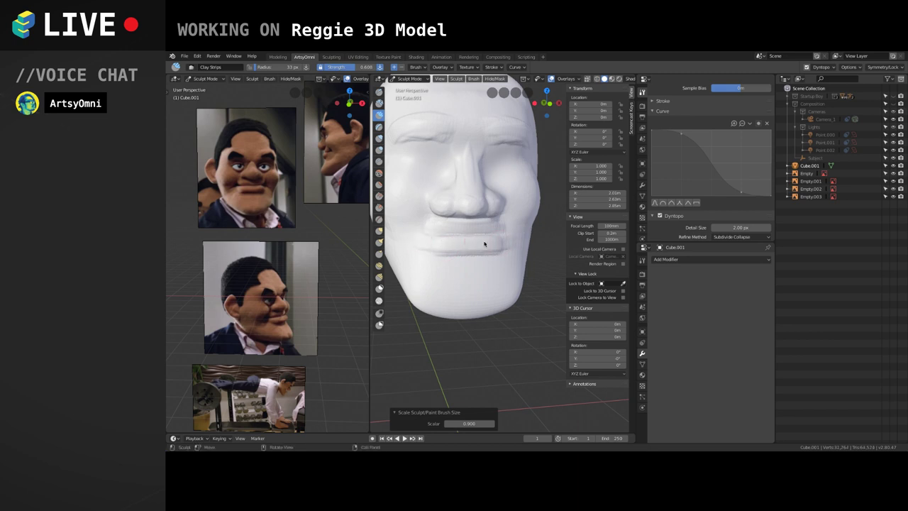
middle_click_drag(482, 249, 462, 246)
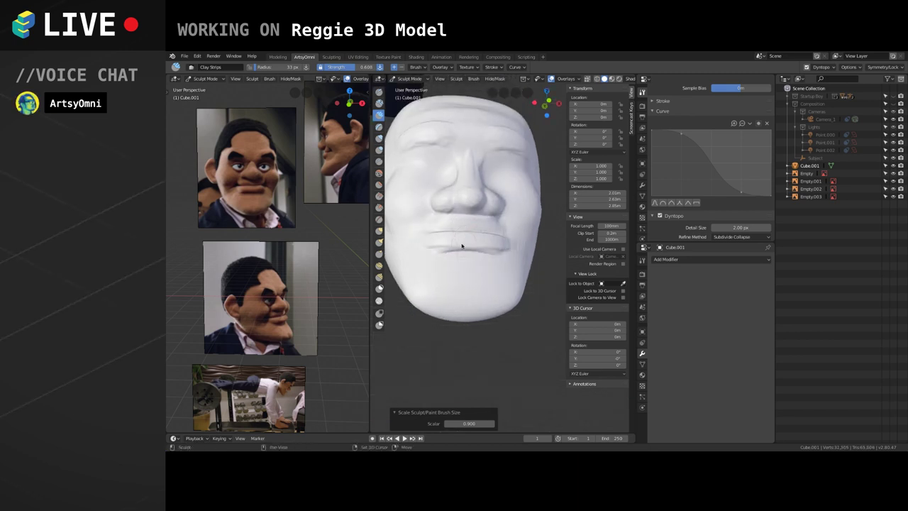
left_click_drag(461, 246, 490, 252, "shift")
Refine the lips and the line between them with the Clay Strips brush at a 23 px radius.
scroll(472, 243, "up", 2)
mouse_move(490, 265)
middle_mouse_down("shift")
mouse_move(475, 240)
mouse_move(492, 251)
mouse_move(490, 239)
mouse_move(492, 265)
mouse_move(501, 243)
mouse_move(524, 248)
mouse_move(497, 211)
mouse_move(523, 216)
mouse_move(505, 207)
middle_mouse_up("shift")
mouse_move(462, 208)
left_mouse_down()
mouse_move(523, 207)
mouse_move(479, 210)
left_mouse_up()
left_click_drag(466, 217, 514, 218)
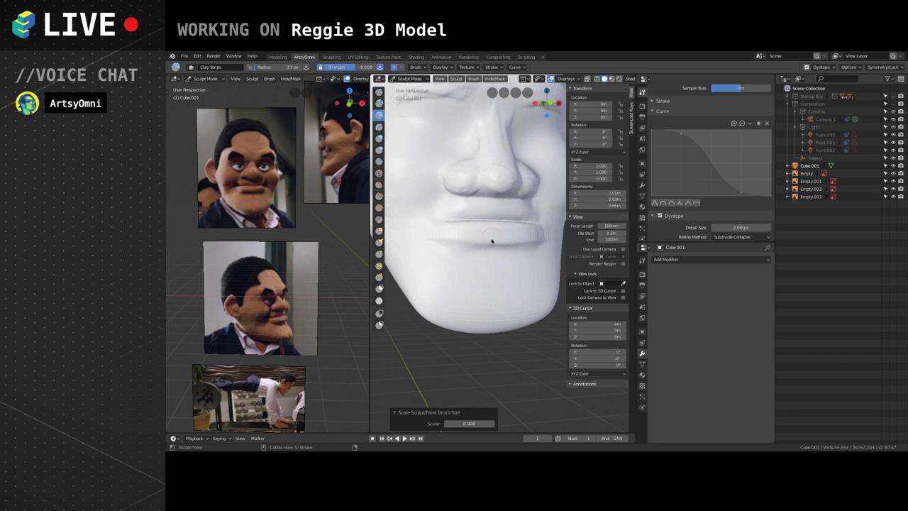
middle_click_drag(493, 241, 529, 259)
left_click_drag(533, 254, 537, 255)
middle_click_drag(545, 229, 531, 261)
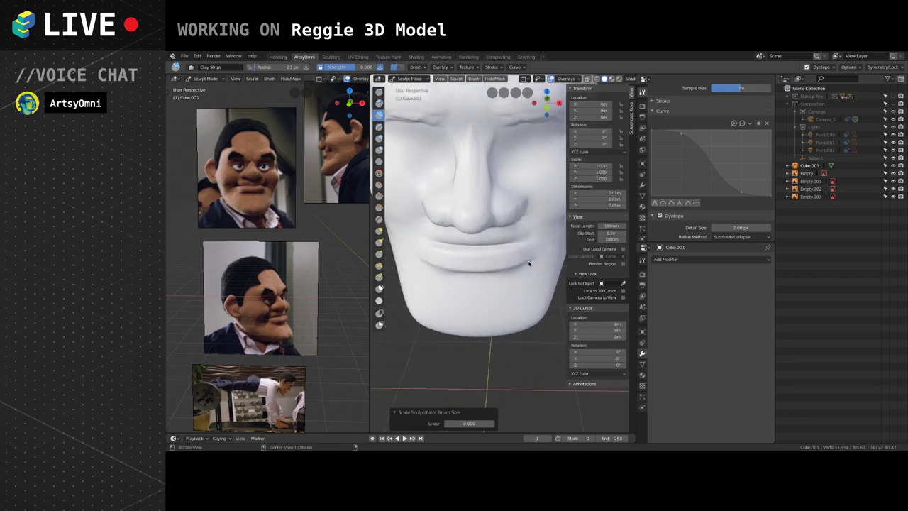
Try to reshape the corner of the mouth with the Grab brush at a 44 px radius.
key("bracketright")
key("bracketright")
key("bracketright")
key("bracketright")
mouse_move(504, 242)
middle_mouse_down()
mouse_move(487, 246)
mouse_move(487, 258)
mouse_move(480, 220)
middle_mouse_up()
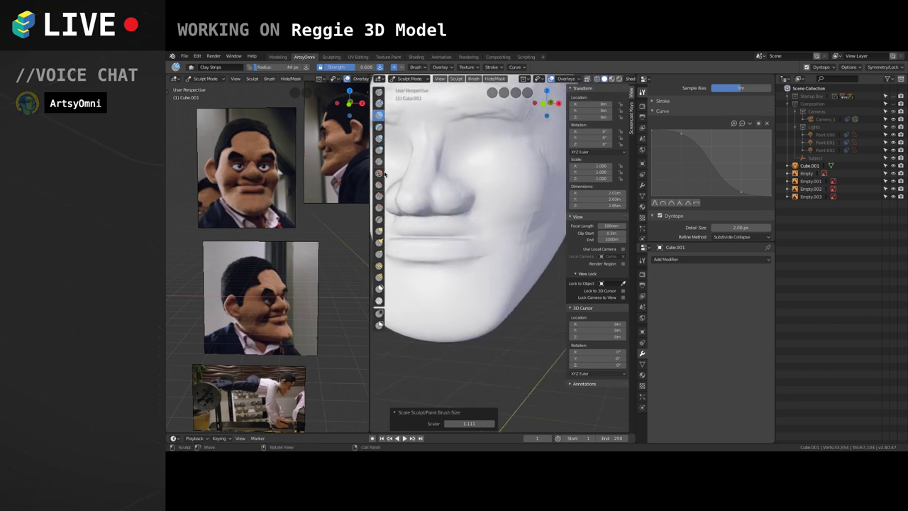
key("g")
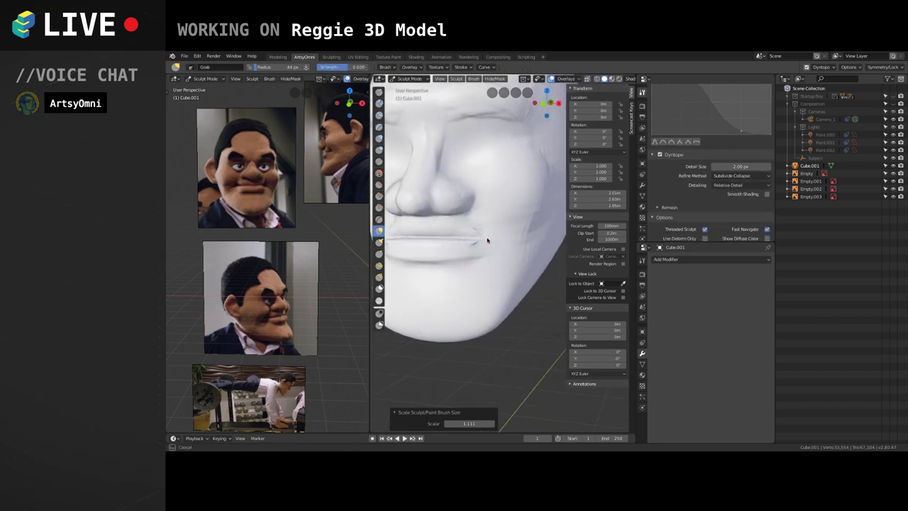
left_click_drag(480, 239, 475, 236)
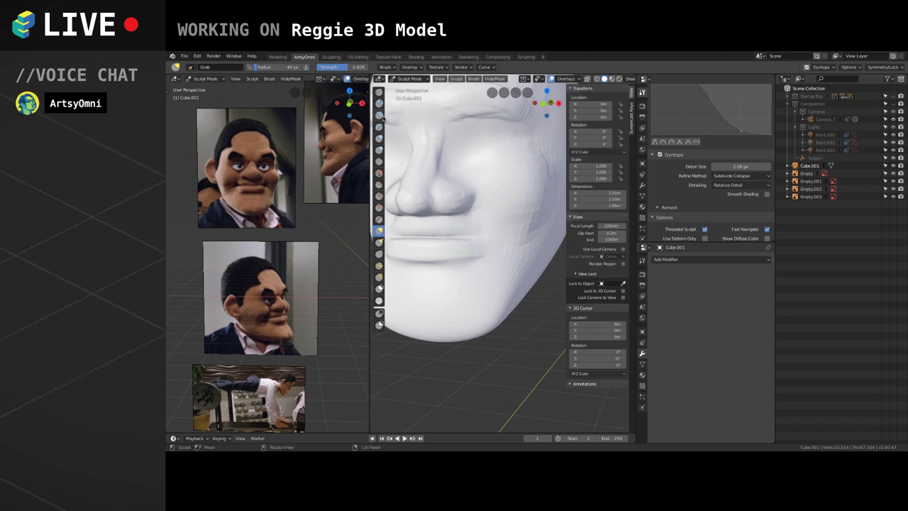
Carve the corners of the mouth with the Crease brush, varying its radius between 31 and 50 px.
left_click(379, 162)
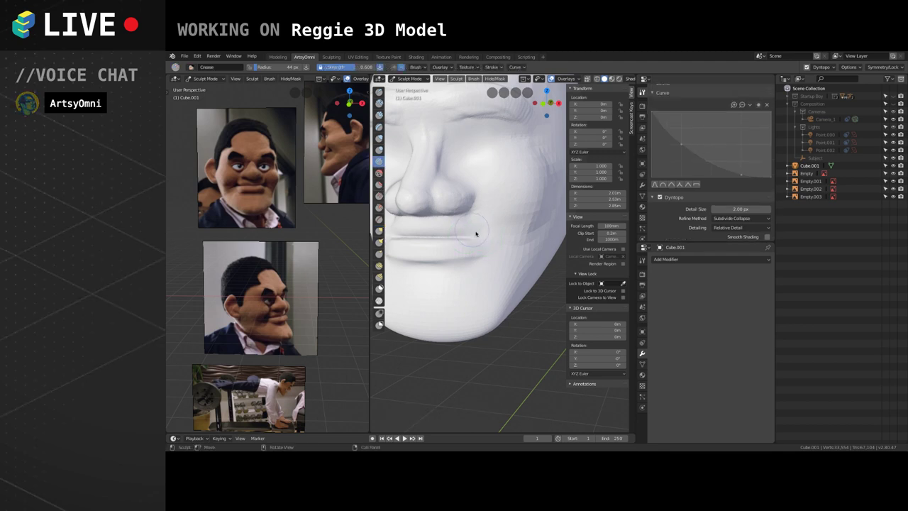
mouse_move(475, 233)
middle_mouse_down()
mouse_move(488, 252)
mouse_move(496, 229)
middle_mouse_up()
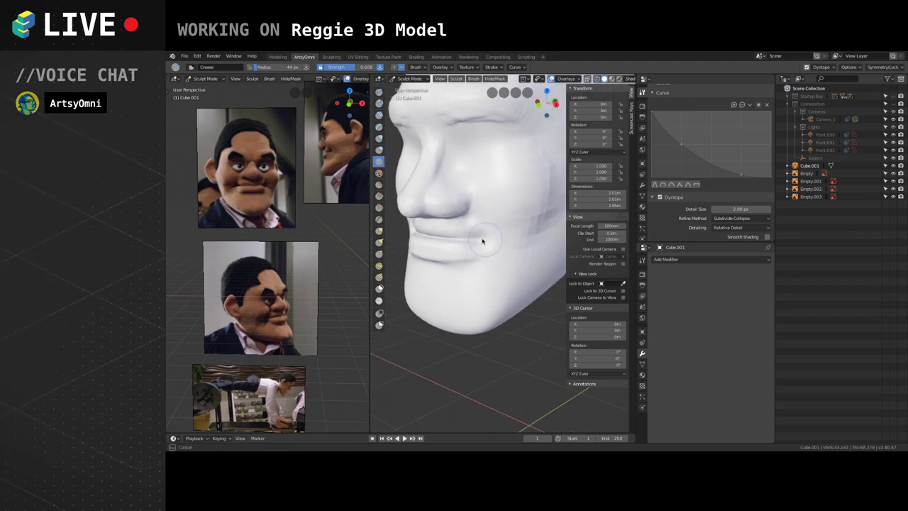
key("bracketleft")
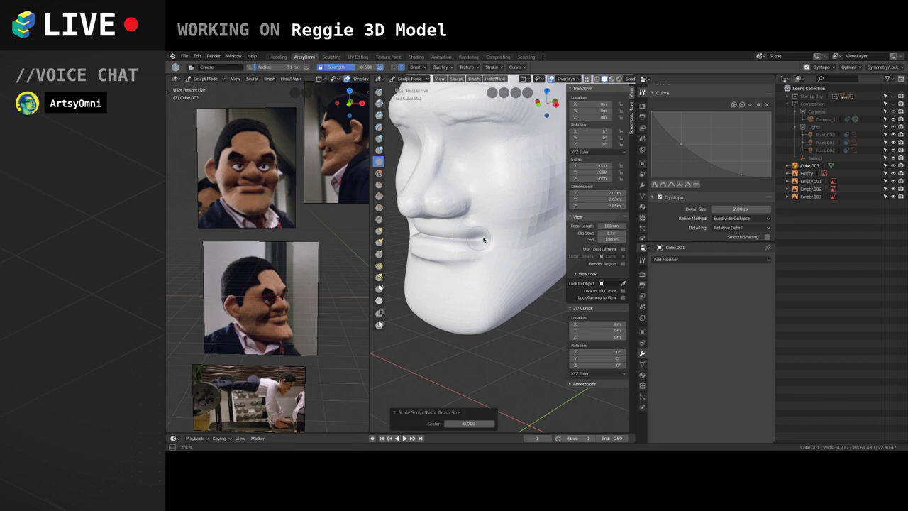
key("bracketright")
key("bracketright")
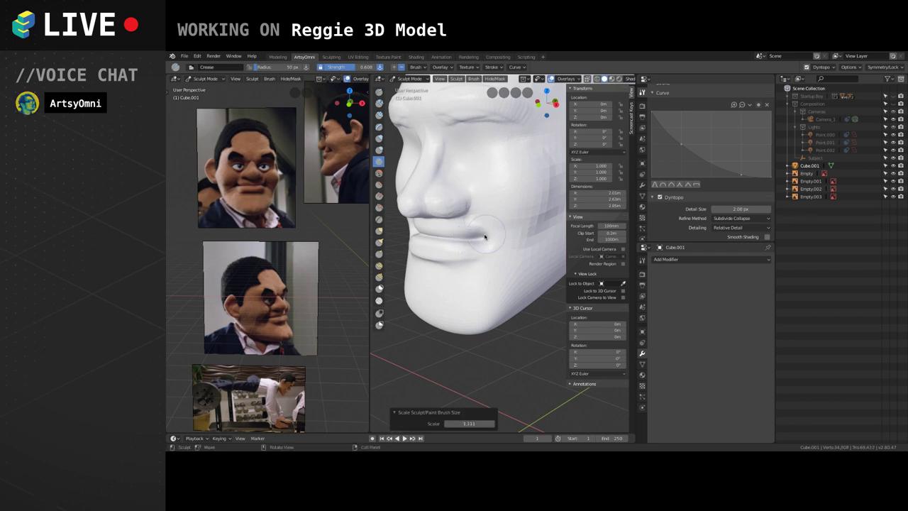
mouse_move(483, 237)
left_mouse_down()
mouse_move(489, 231)
mouse_move(492, 247)
mouse_move(481, 241)
left_mouse_up()
Build up the nose tip and nostrils against the profile photo with the Clay Strips brush at a 41 px radius.
mouse_move(480, 242)
middle_mouse_down()
mouse_move(508, 235)
mouse_move(426, 237)
mouse_move(471, 263)
mouse_move(456, 205)
middle_mouse_up()
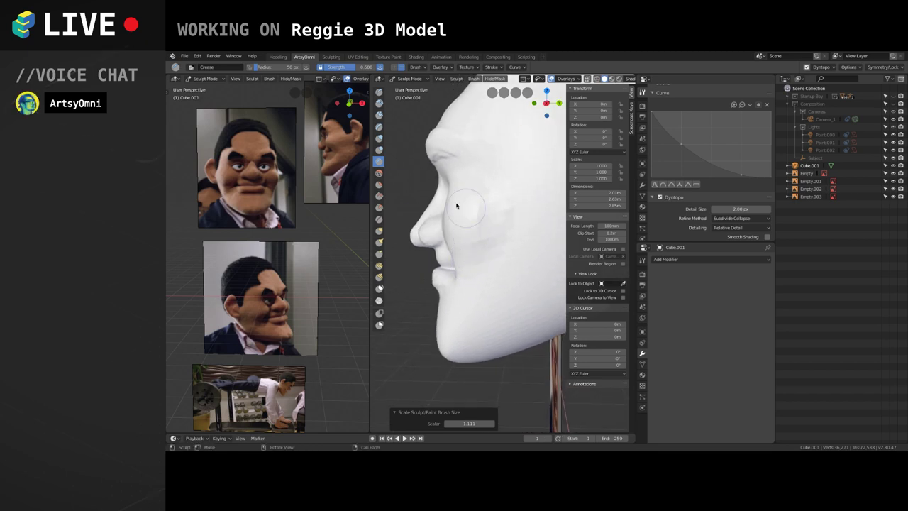
middle_click_drag(335, 179, 309, 229, "shift")
scroll(339, 212, "up", 3)
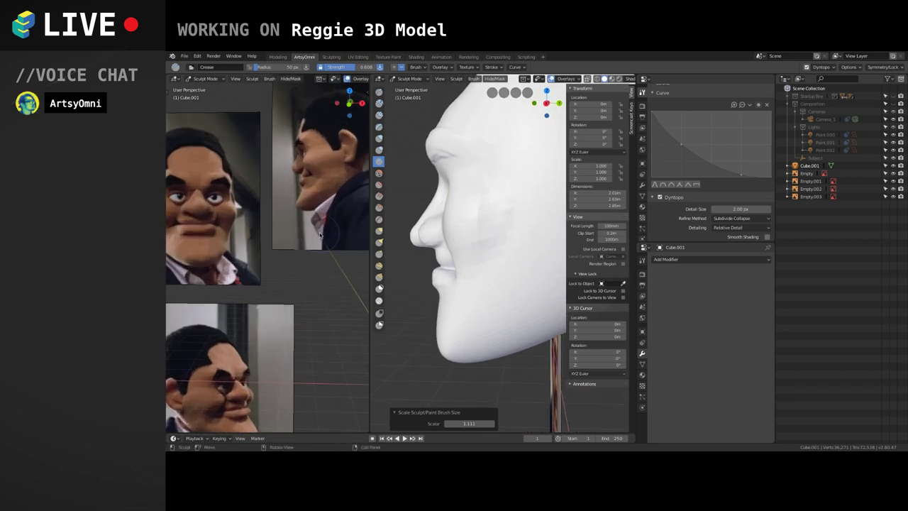
middle_click_drag(365, 170, 348, 205, "shift")
middle_click_drag(454, 241, 462, 245)
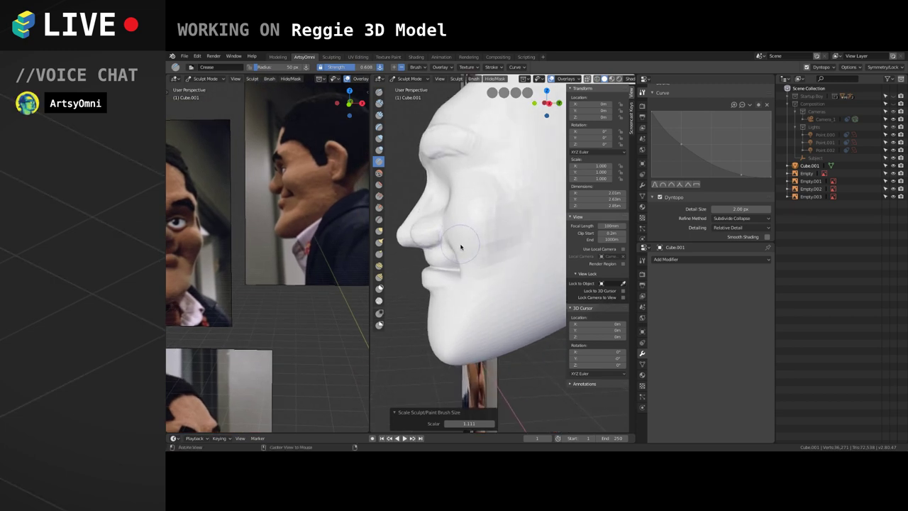
left_click(379, 115)
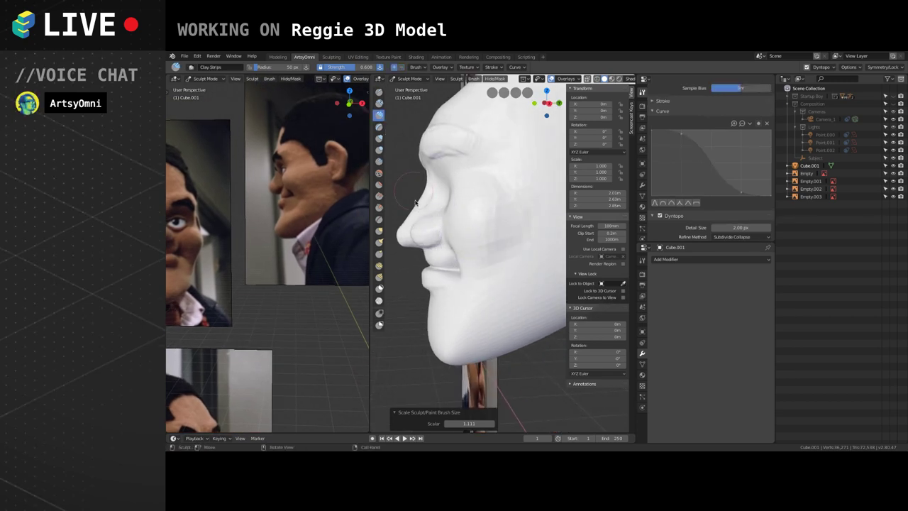
mouse_move(446, 227)
middle_mouse_down()
mouse_move(478, 227)
mouse_move(452, 239)
mouse_move(405, 229)
mouse_move(438, 219)
mouse_move(473, 227)
mouse_move(476, 252)
mouse_move(497, 203)
mouse_move(496, 229)
middle_mouse_up()
key("bracketright")
key("bracketright")
key("bracketright")
key("bracketright")
key("bracketright")
key("bracketright")
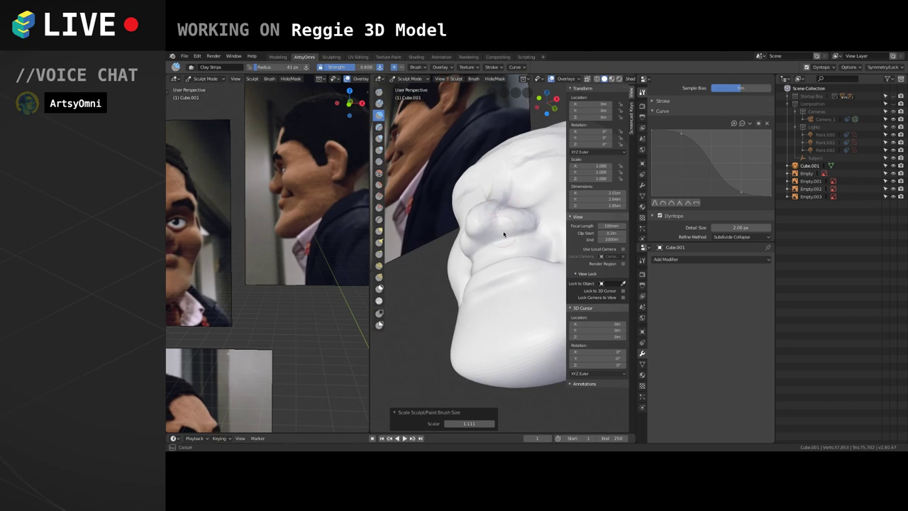
left_click_drag(523, 229, 501, 226)
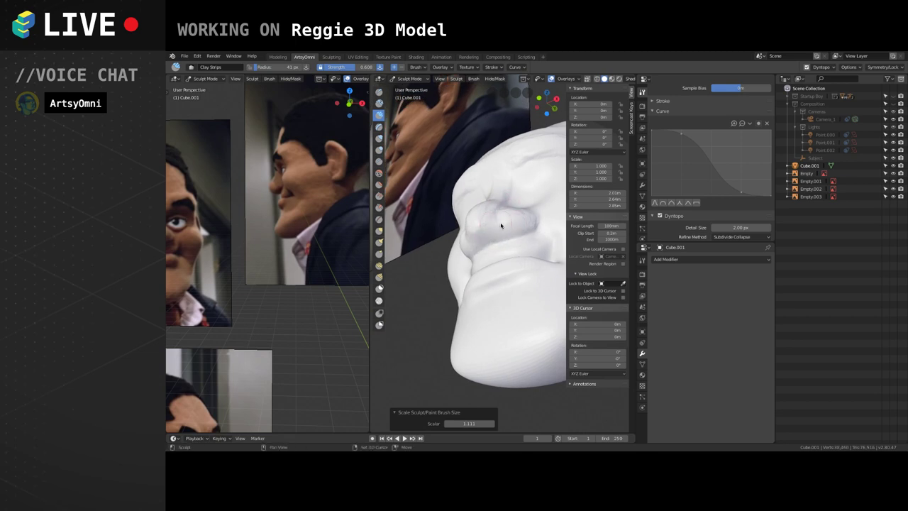
mouse_move(489, 237)
middle_mouse_down()
mouse_move(480, 255)
mouse_move(517, 217)
mouse_move(468, 214)
mouse_move(494, 188)
mouse_move(533, 186)
mouse_move(512, 184)
mouse_move(486, 208)
mouse_move(489, 220)
middle_mouse_up()
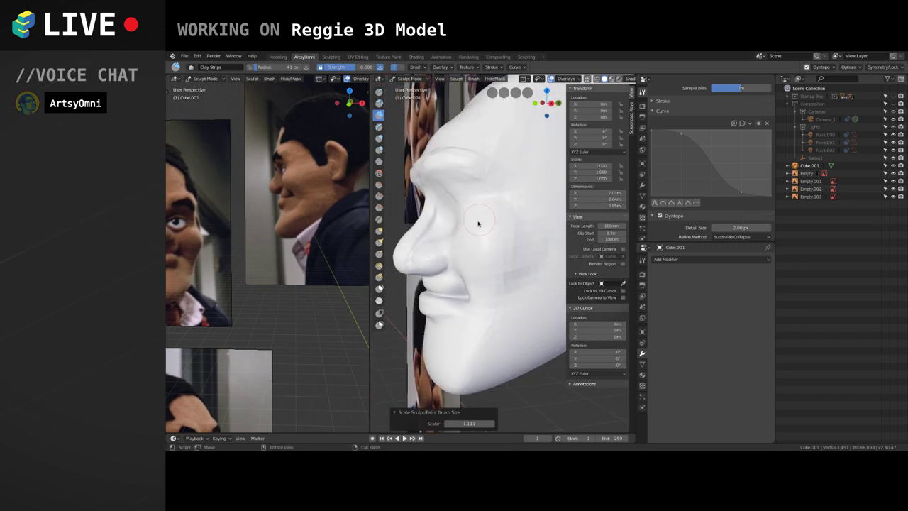
Bulge out the rounded cheeks beside the nose with the Clay Strips brush at a 39 px radius.
scroll(507, 236, "down", 2)
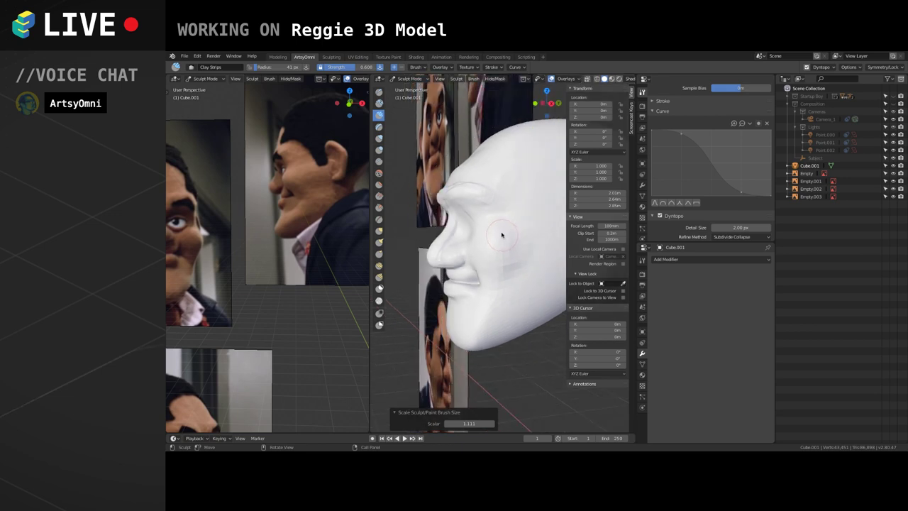
mouse_move(504, 230)
left_mouse_down("alt")
mouse_move(466, 238)
mouse_move(470, 225)
left_mouse_up("alt")
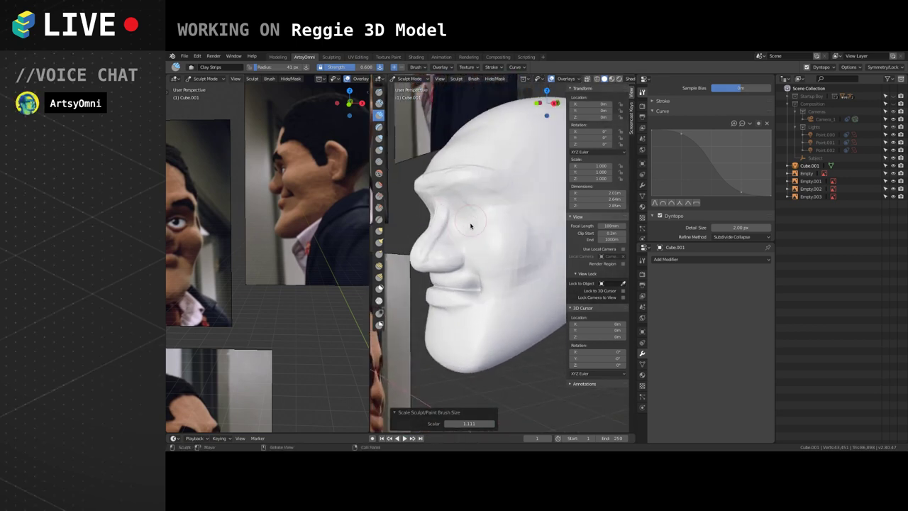
mouse_move(486, 258)
left_mouse_down("alt")
mouse_move(515, 278)
mouse_move(517, 254)
mouse_move(508, 253)
mouse_move(525, 269)
left_mouse_up("alt")
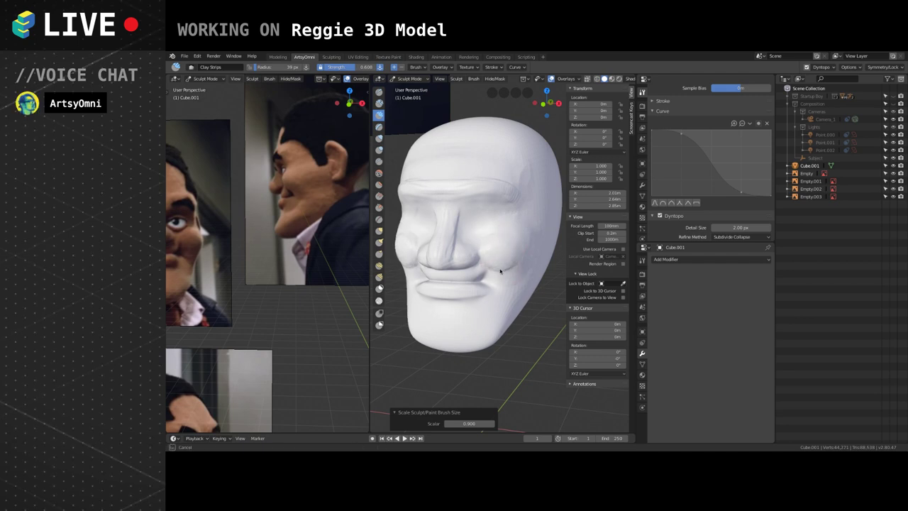
mouse_move(500, 270)
left_mouse_down("alt")
mouse_move(482, 262)
mouse_move(496, 262)
left_mouse_up("alt")
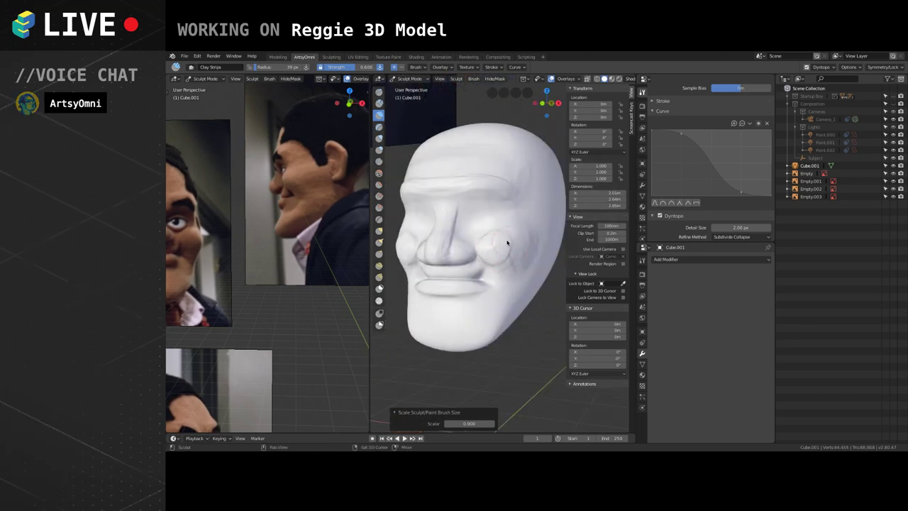
scroll(518, 222, "up", 2)
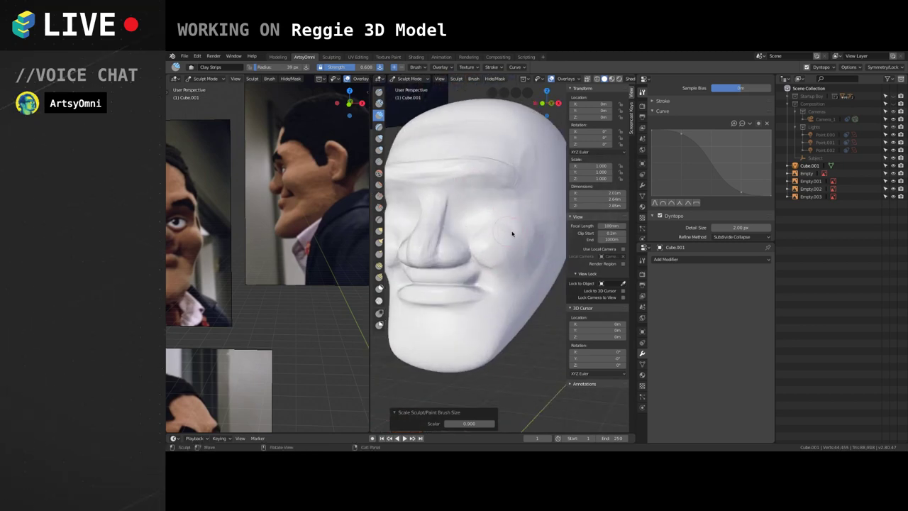
mouse_move(526, 241)
left_mouse_down("alt")
mouse_move(504, 280)
mouse_move(510, 232)
left_mouse_up("alt")
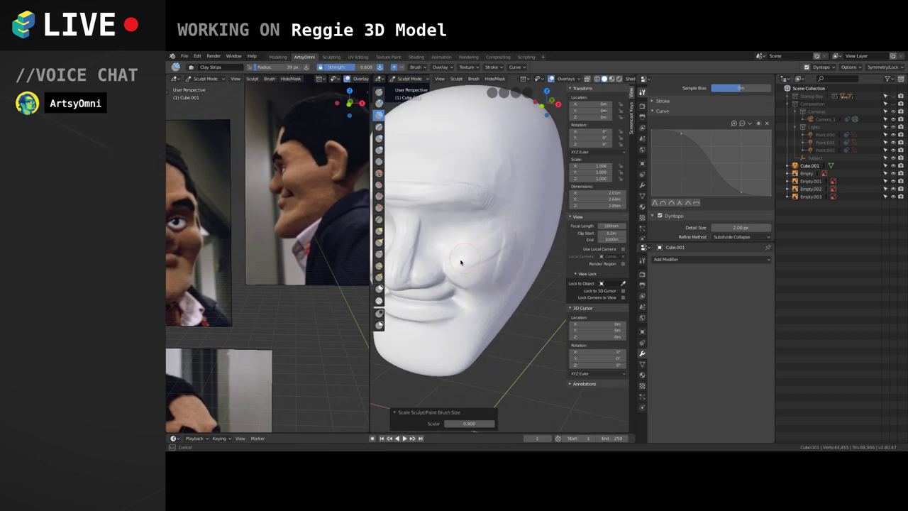
Blend the cheeks into the smile folds and the sides of the face.
mouse_move(460, 262)
left_mouse_down()
mouse_move(515, 248)
mouse_move(454, 268)
left_mouse_up()
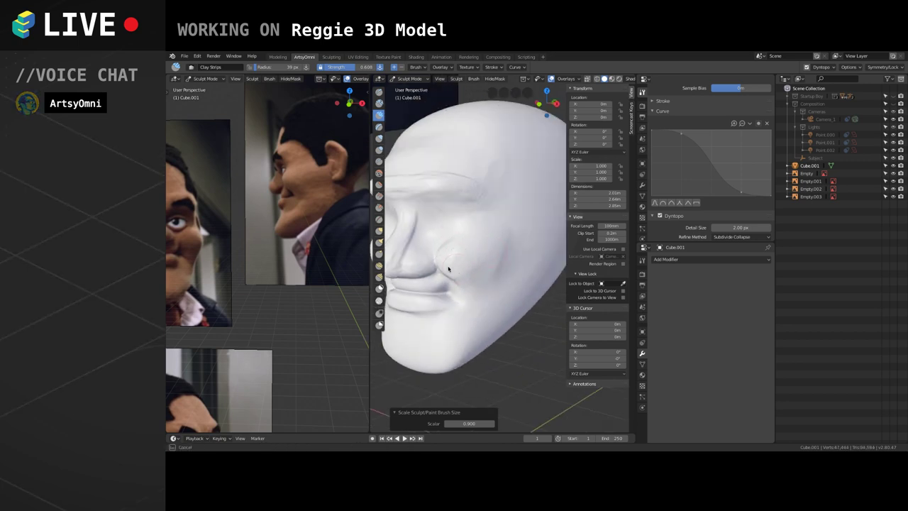
mouse_move(512, 250)
left_mouse_down()
mouse_move(482, 289)
mouse_move(484, 270)
mouse_move(494, 266)
left_mouse_up()
left_click_drag(521, 237, 487, 227)
scroll(470, 229, "down", 3)
middle_click_drag(502, 270, 482, 263)
left_click_drag(483, 264, 513, 253)
mouse_move(495, 264)
middle_mouse_down()
mouse_move(487, 278)
mouse_move(516, 277)
mouse_move(435, 280)
mouse_move(488, 282)
mouse_move(473, 305)
mouse_move(525, 225)
mouse_move(472, 269)
mouse_move(488, 257)
middle_mouse_up()
scroll(473, 305, "up", 2)
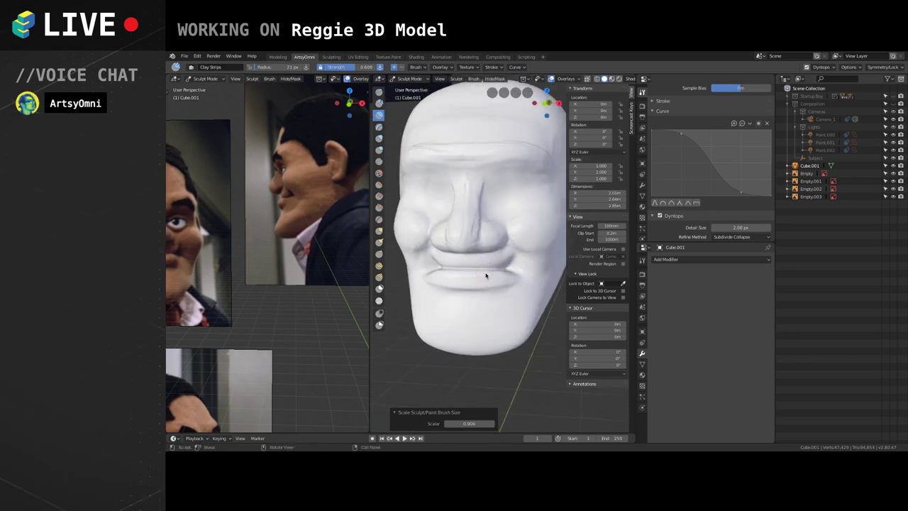
Build up the lower lip at a 21 px radius and the smile folds beside the mouth at 27 px with Clay Strips.
left_click_drag(496, 283, 439, 281)
middle_click_drag(508, 279, 483, 273)
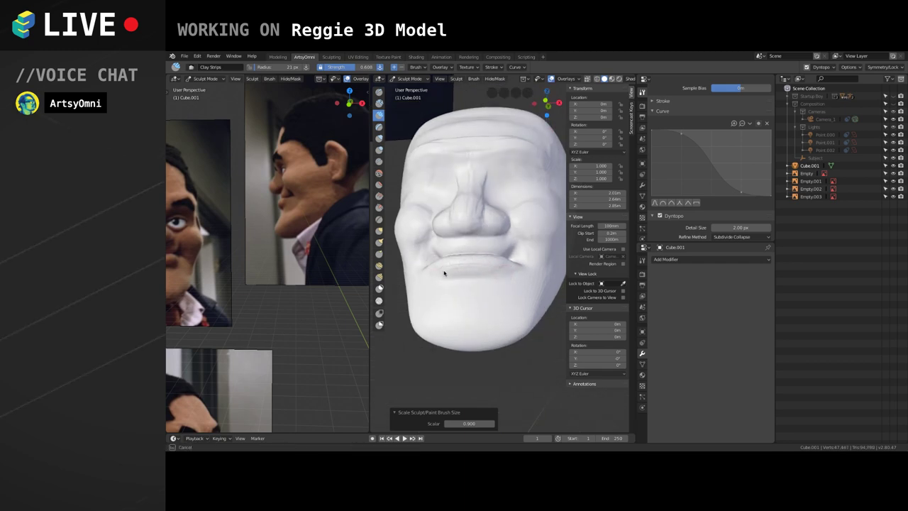
mouse_move(509, 275)
middle_mouse_down()
mouse_move(478, 290)
mouse_move(489, 282)
middle_mouse_up()
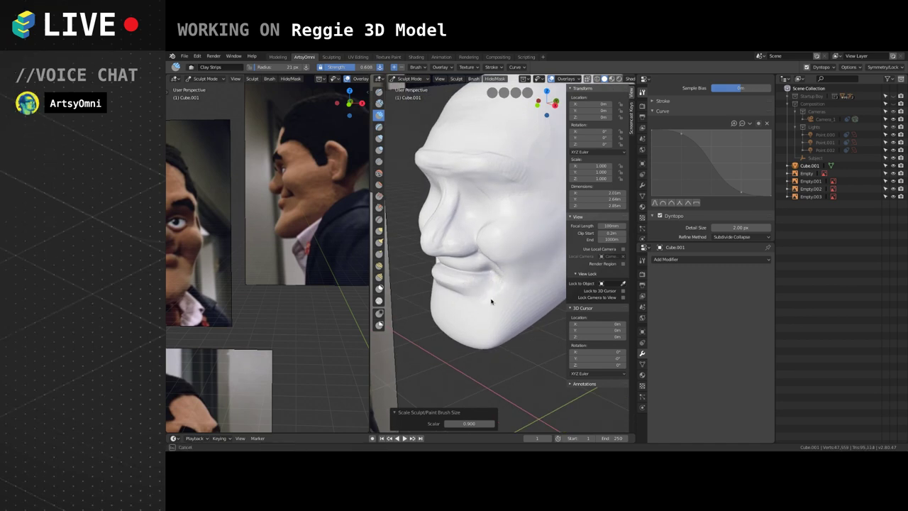
mouse_move(491, 301)
middle_mouse_down()
mouse_move(532, 264)
mouse_move(515, 247)
middle_mouse_up()
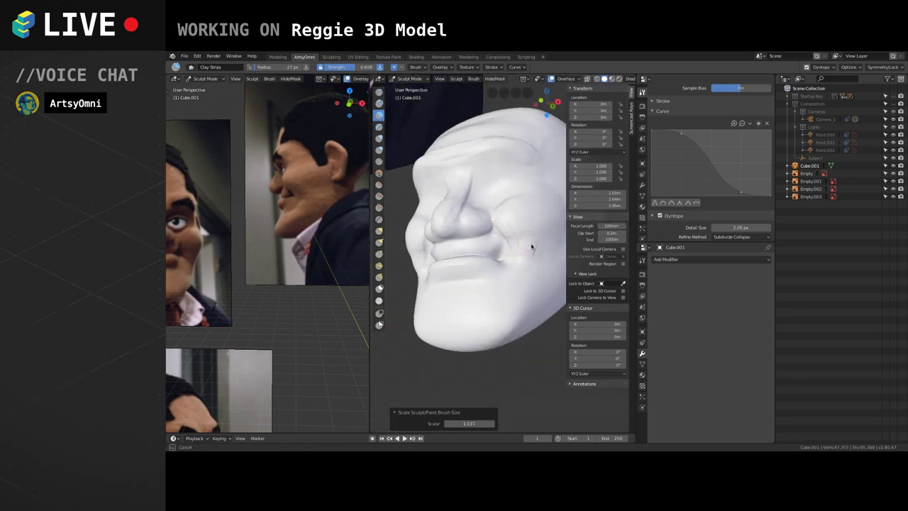
left_click_drag(529, 244, 506, 229)
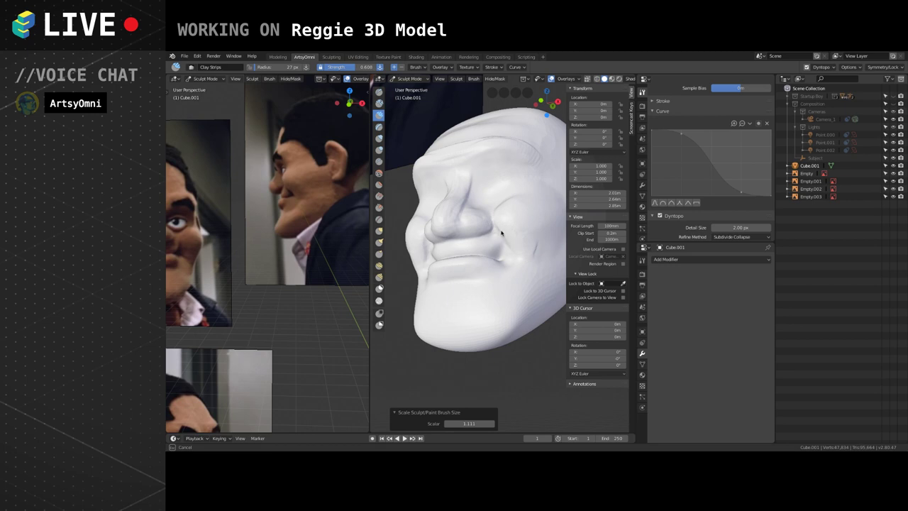
middle_click_drag(500, 232, 518, 251)
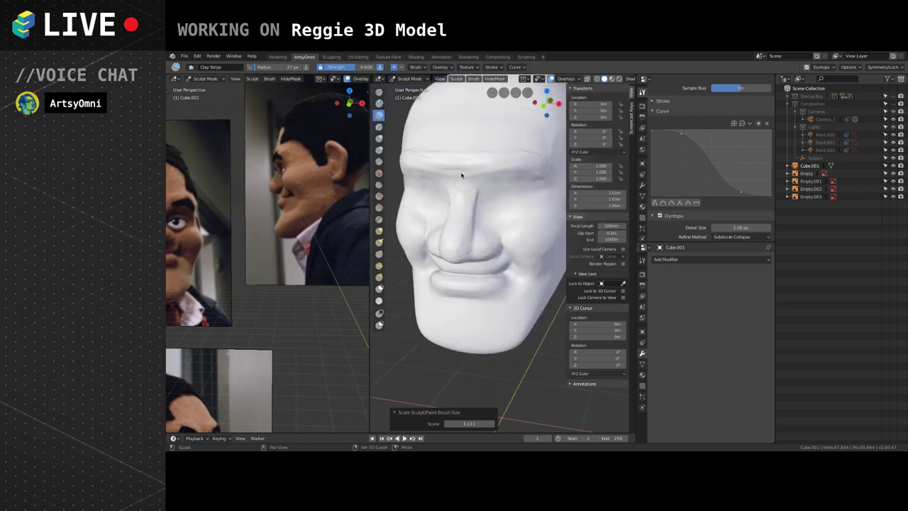
Switch to Object Mode and add a UV sphere with 16 segments and 8 rings for the eyeball.
left_click(411, 80)
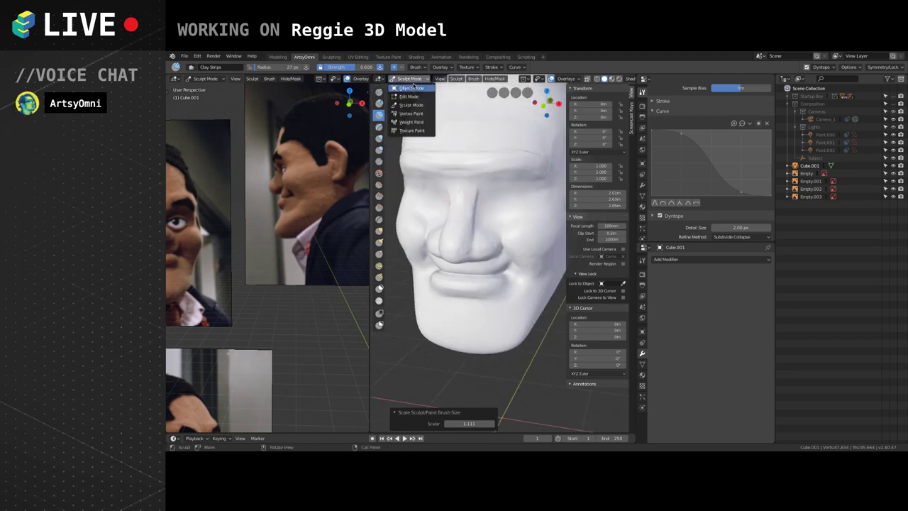
left_click(416, 89)
key("shift+a")
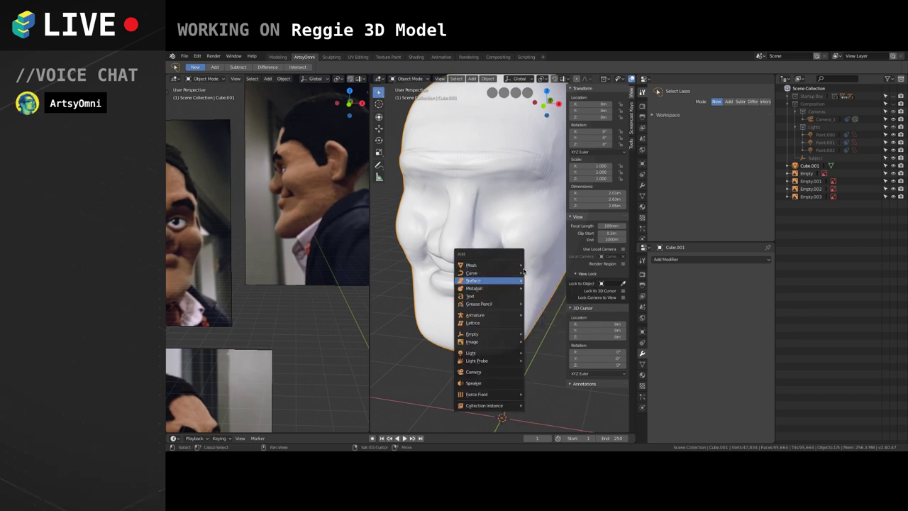
mouse_move(516, 265)
left_click(544, 290)
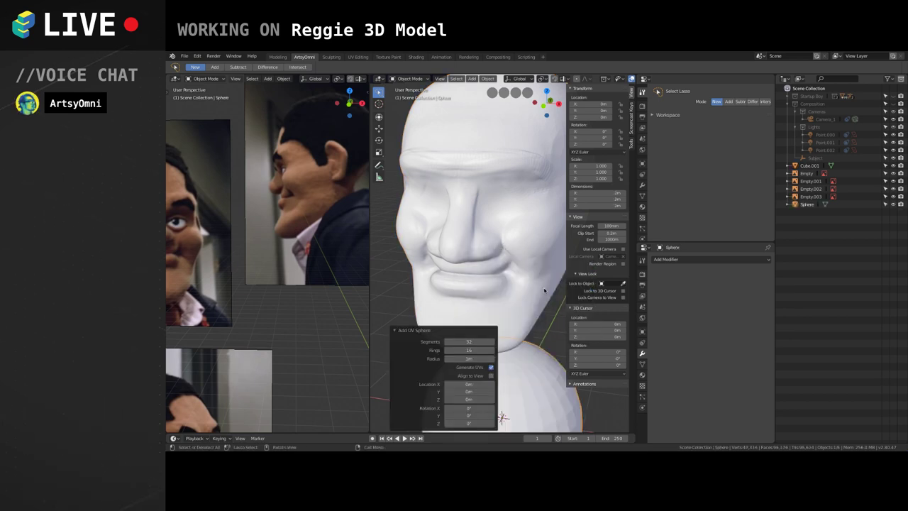
left_click(468, 342)
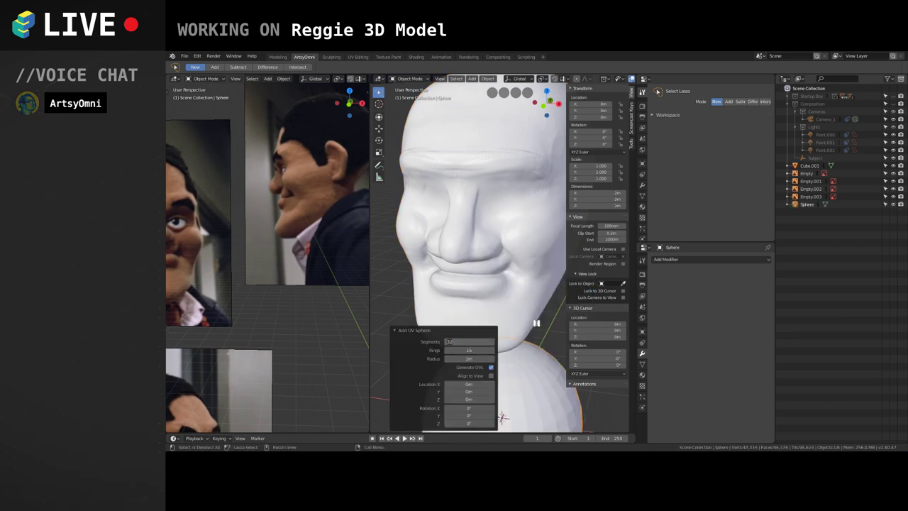
type("16")
key("Tab")
type("8")
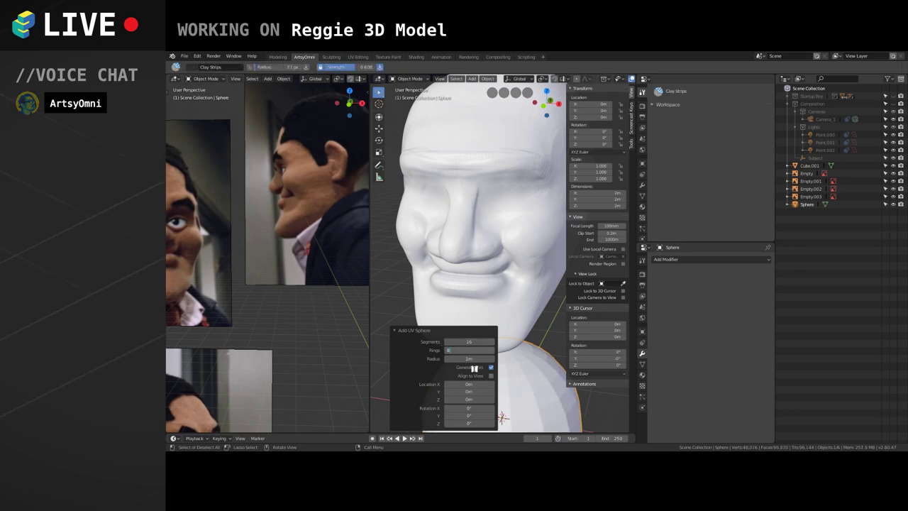
key("Tab")
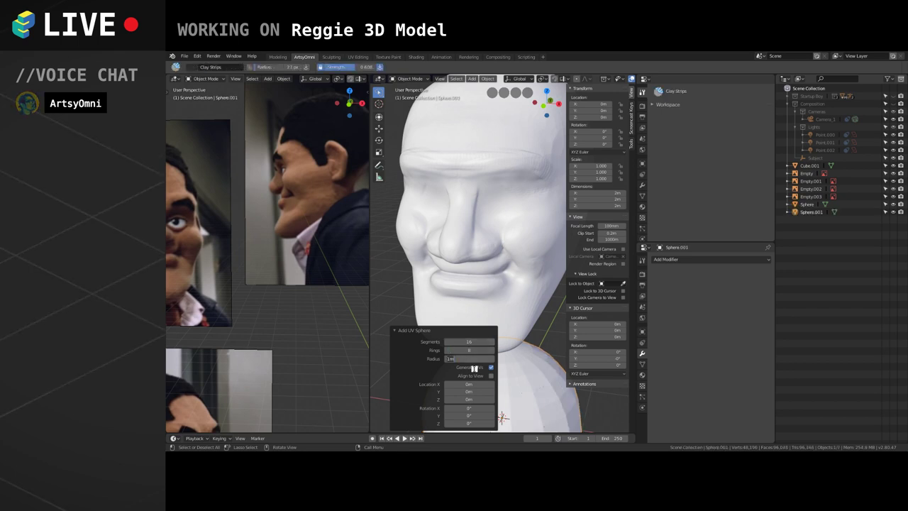
left_click(643, 206)
left_click(656, 127)
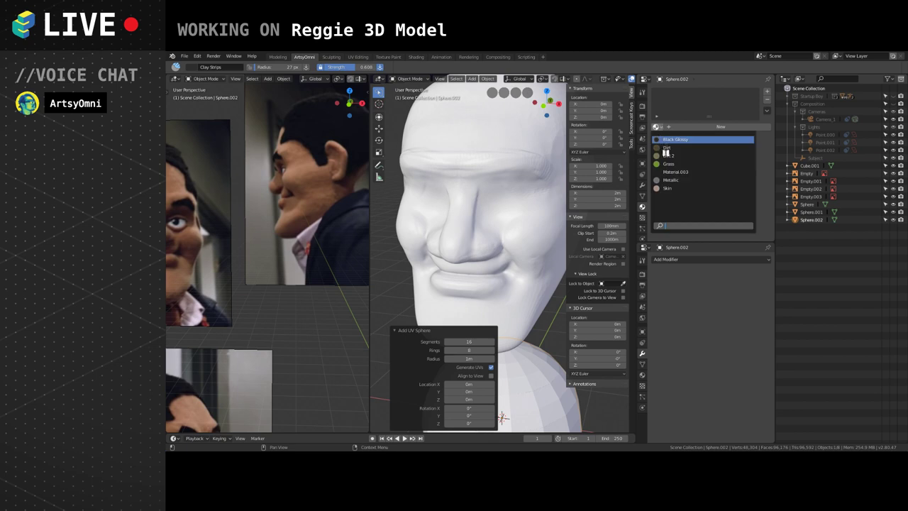
left_click(746, 98)
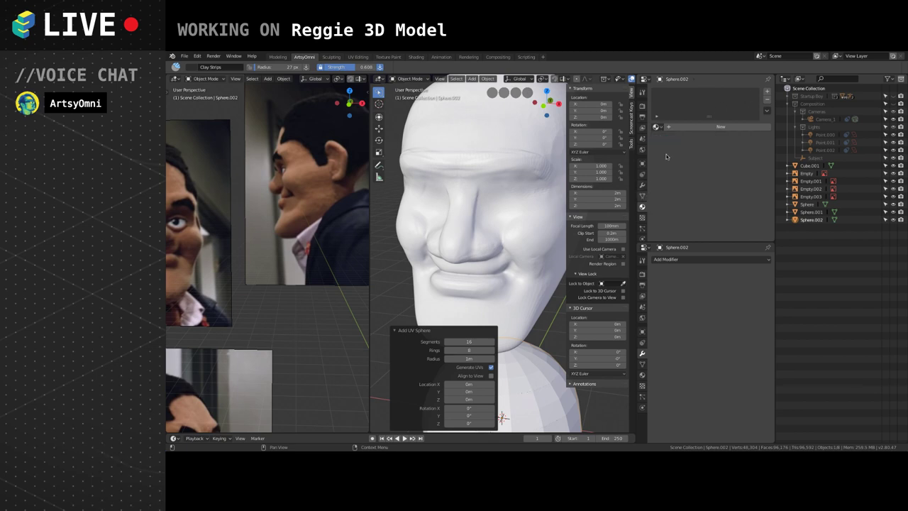
Try smoothing the new sphere with a Subdivision Surface modifier, and undo it.
left_click(642, 185)
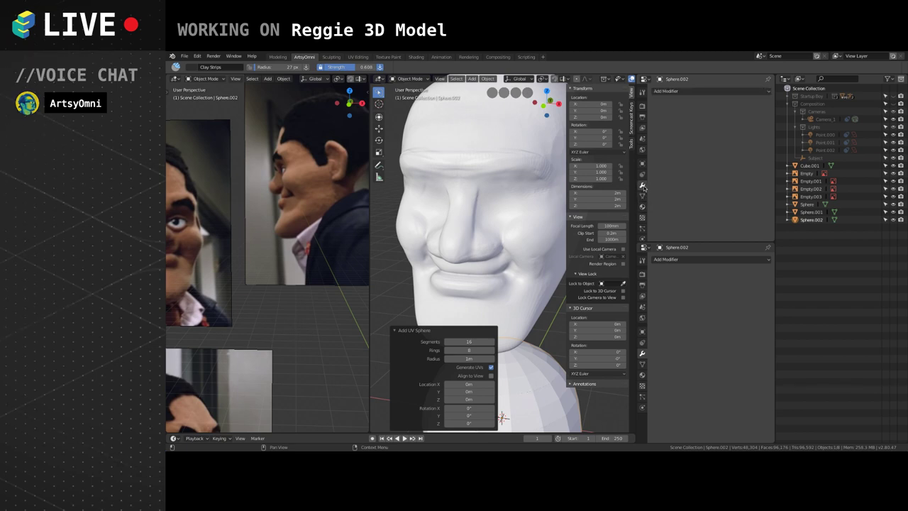
left_click(667, 90)
left_click(643, 229)
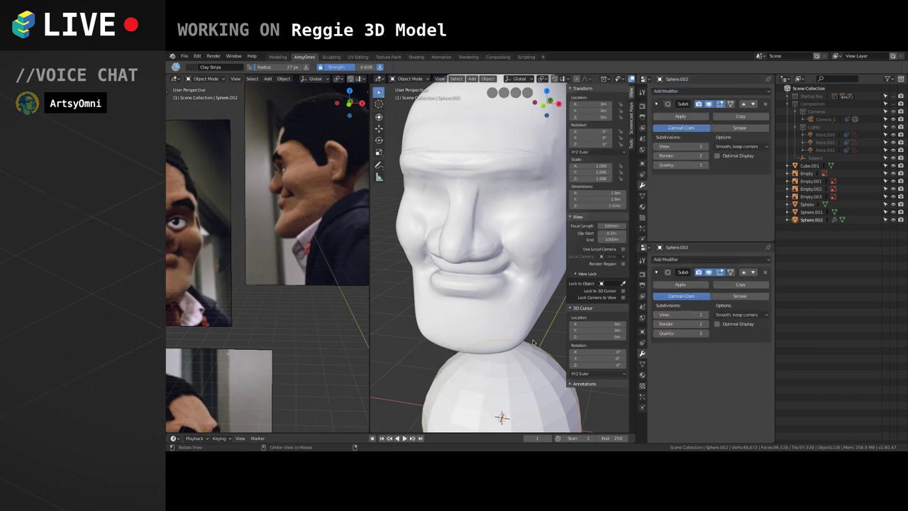
middle_click_drag(536, 341, 529, 293, "shift")
mouse_move(518, 292)
middle_mouse_down()
mouse_move(525, 298)
mouse_move(505, 306)
middle_mouse_up()
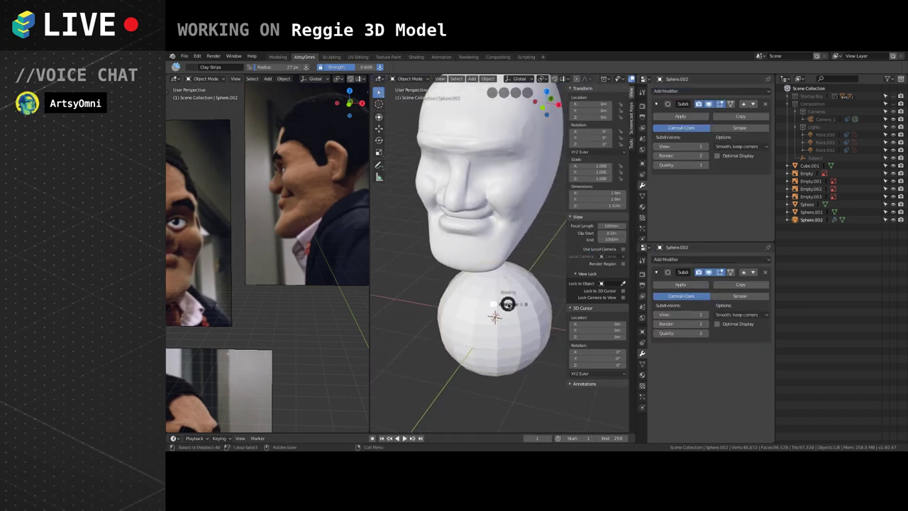
key("Tab")
key("ctrl+z")
key("ctrl+z")
key("ctrl+z")
key("ctrl+z")
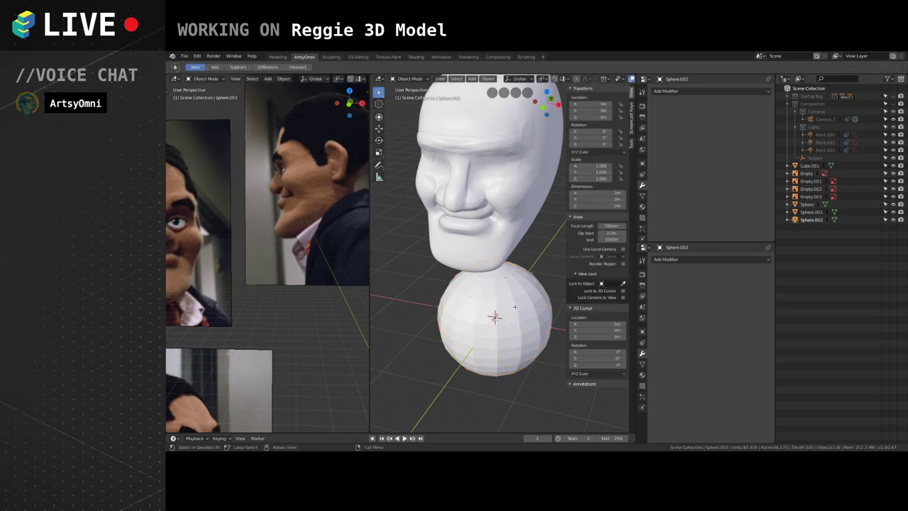
Add a Subdivision Surface modifier to Sphere.002 and delete the duplicate object named Sphere.
key("Tab")
left_click(709, 91)
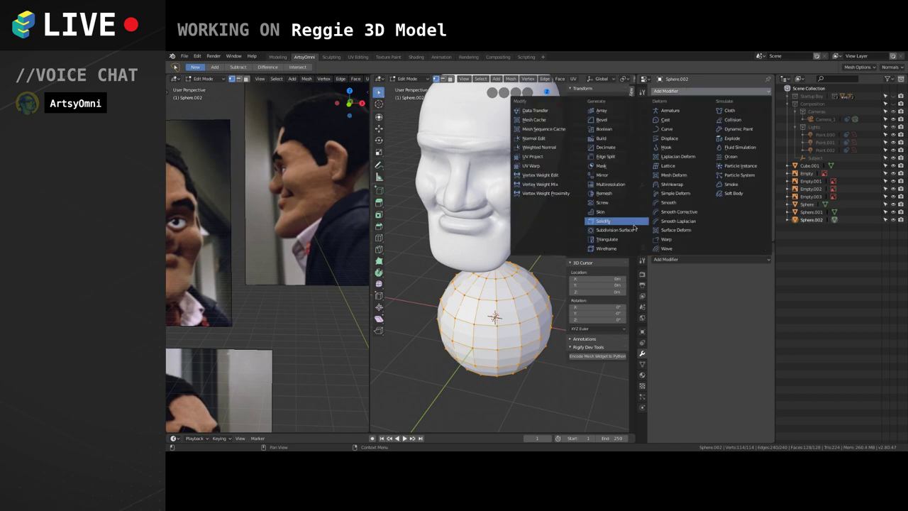
left_click(624, 230)
key("ctrl+z")
key("ctrl+z")
key("ctrl+z")
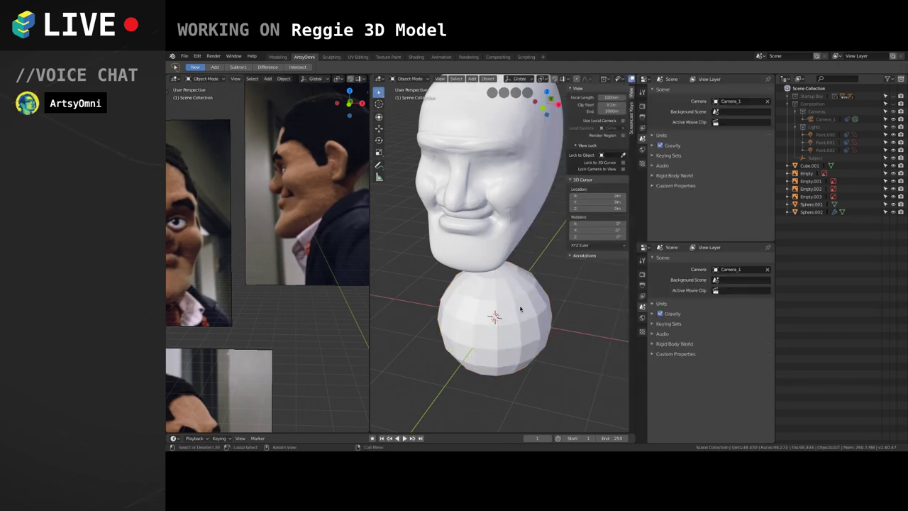
Add a Subdivision Surface modifier with 2 viewport subdivisions to Sphere.001.
left_click(520, 309)
left_click(709, 91)
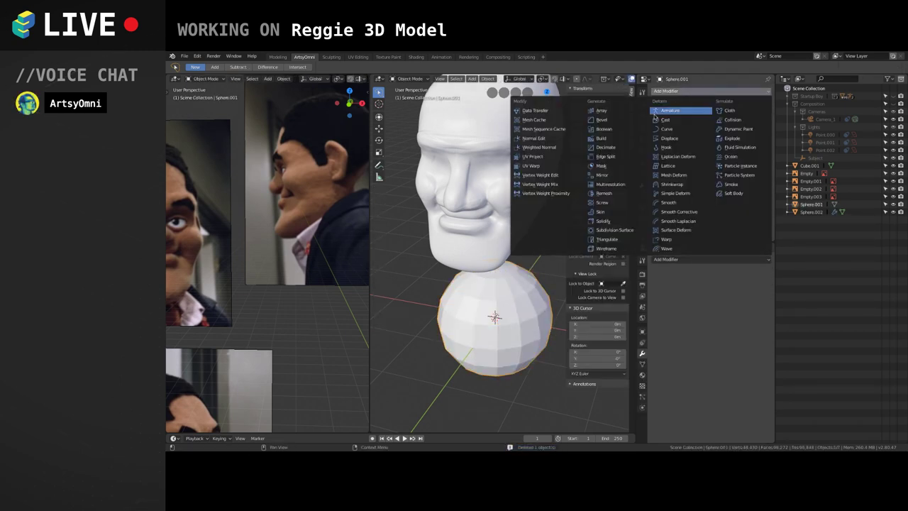
left_click(710, 90)
left_click(614, 230)
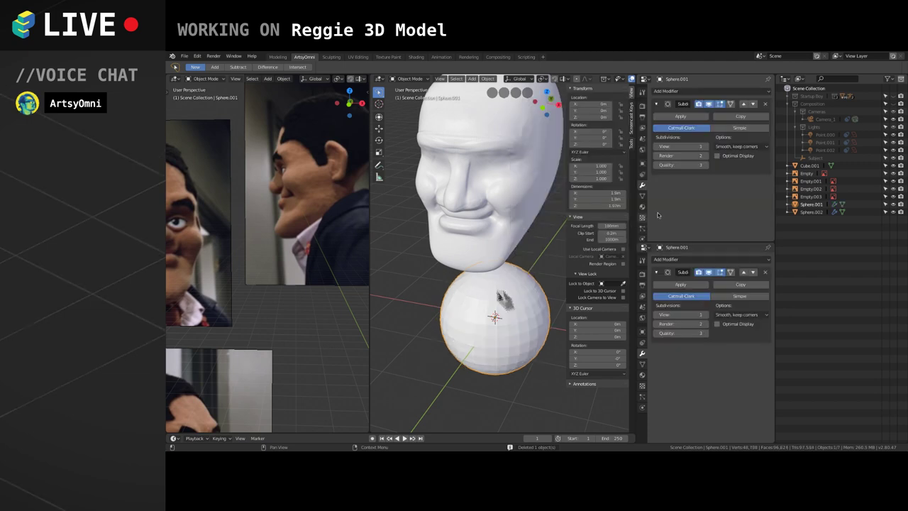
left_click(706, 147)
Move Sphere.001 up along Z behind the chin and delete the leftover Sphere.002 at the origin.
key("g")
key("z")
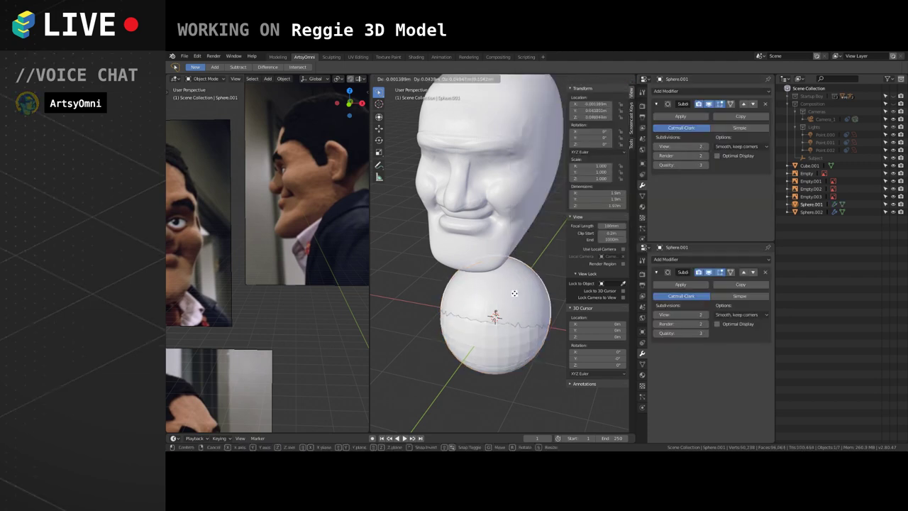
left_click(512, 232)
key("x")
left_click(518, 327)
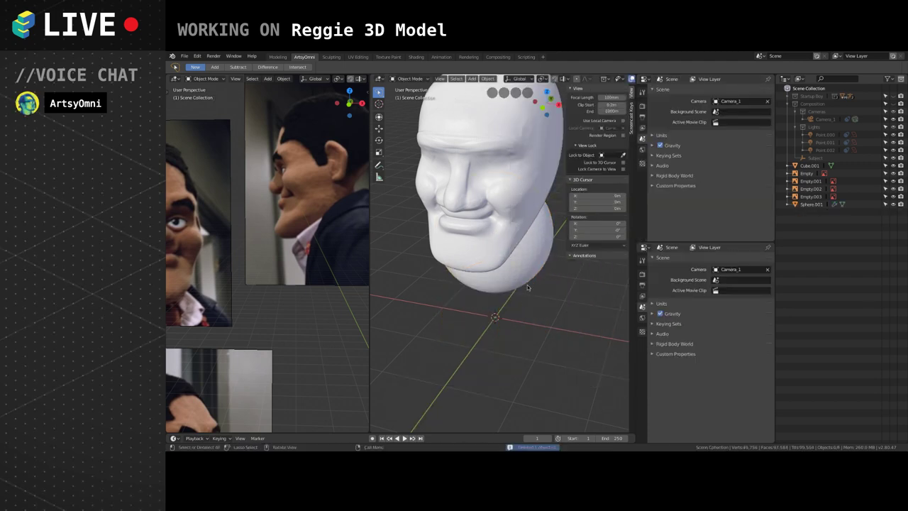
key("ctrl+z")
Add an X-axis Mirror modifier to the sphere and shift its mesh about 0.477 m along X in Edit Mode.
left_click(709, 91)
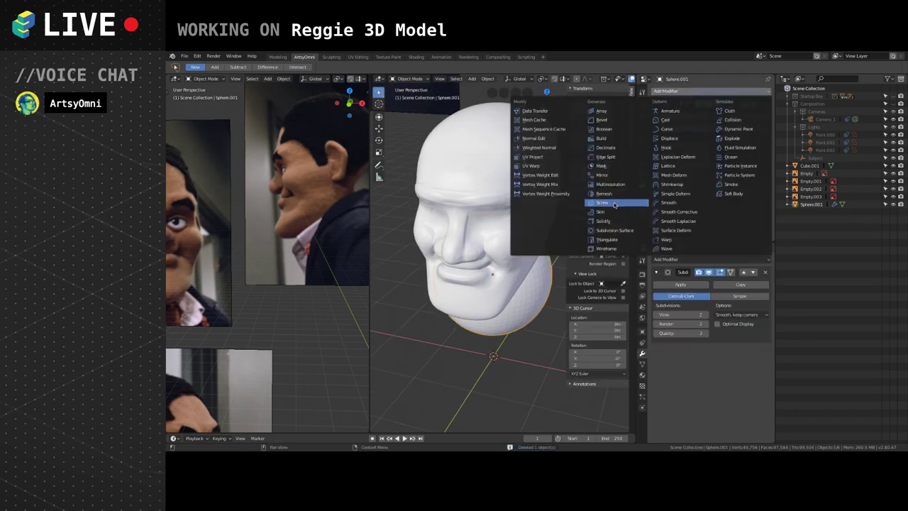
left_click(610, 175)
middle_click_drag(480, 332, 514, 326)
key("Tab")
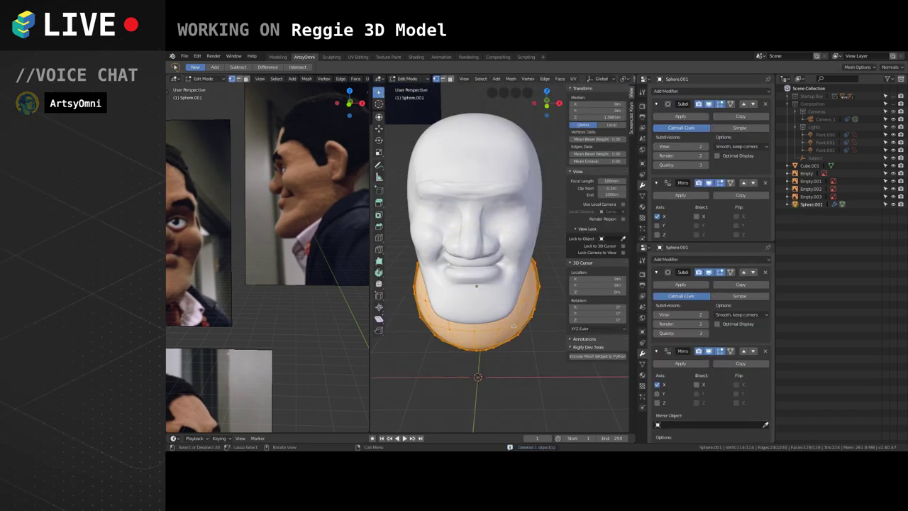
key("g")
key("x")
left_click(525, 335)
Scale the sphere mesh down toward eyeball size, raise it about 1.48 m and bring it about 1.05 m forward to the eye area.
key("s")
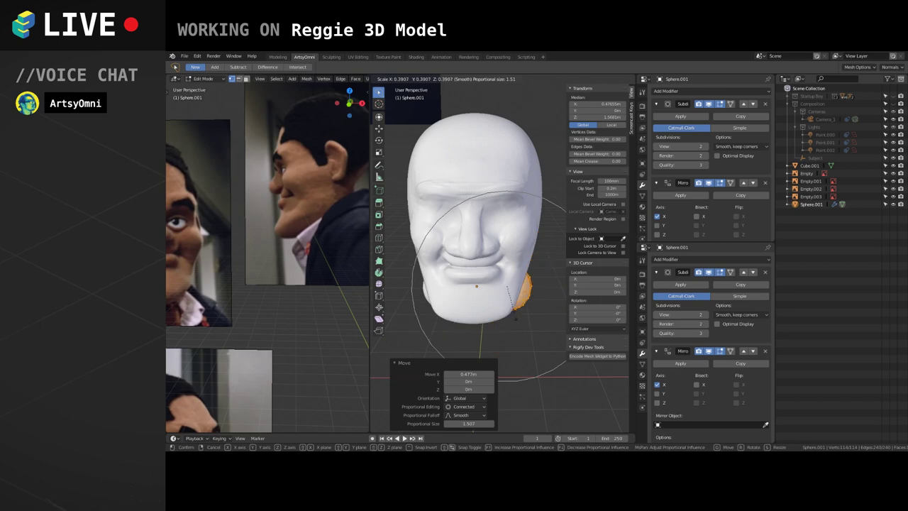
left_click(522, 336)
key("g")
key("z")
left_click(520, 253)
key("KP_3")
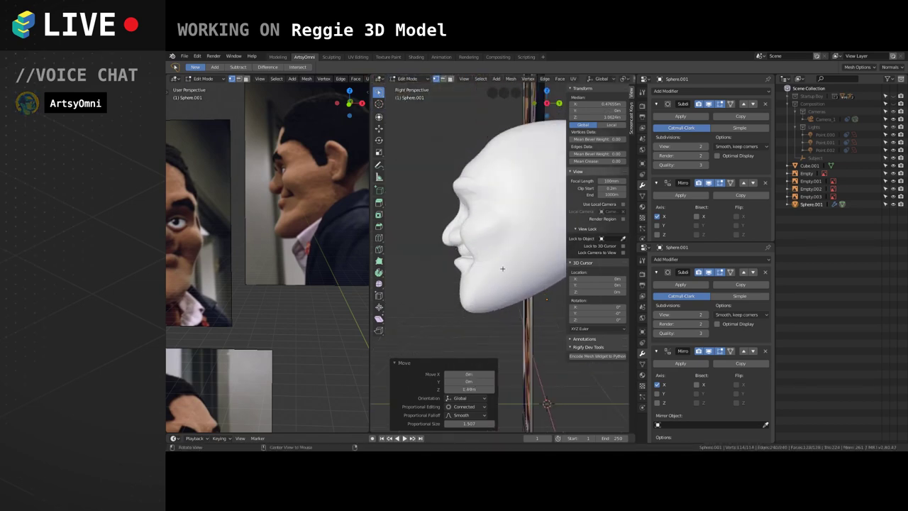
key("g")
left_click(512, 280)
Shrink the eyeball further and move it about 0.148 m inward and 0.236 m down into the socket beside the nose.
middle_click_drag(512, 281, 524, 253)
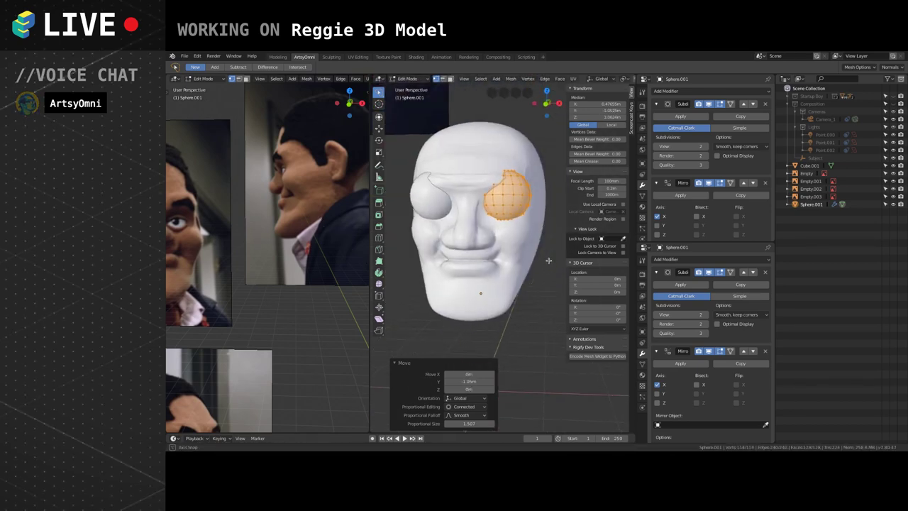
key("s")
left_click(520, 250)
key("g")
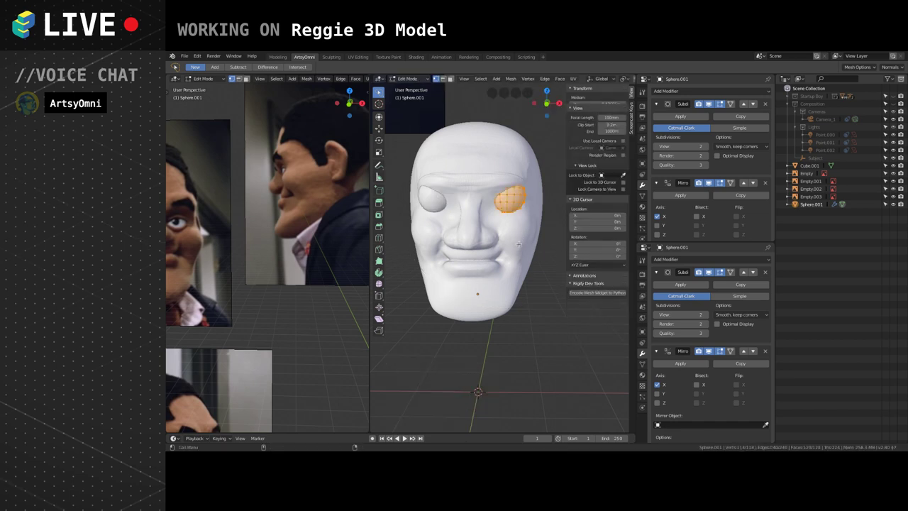
left_click(515, 248)
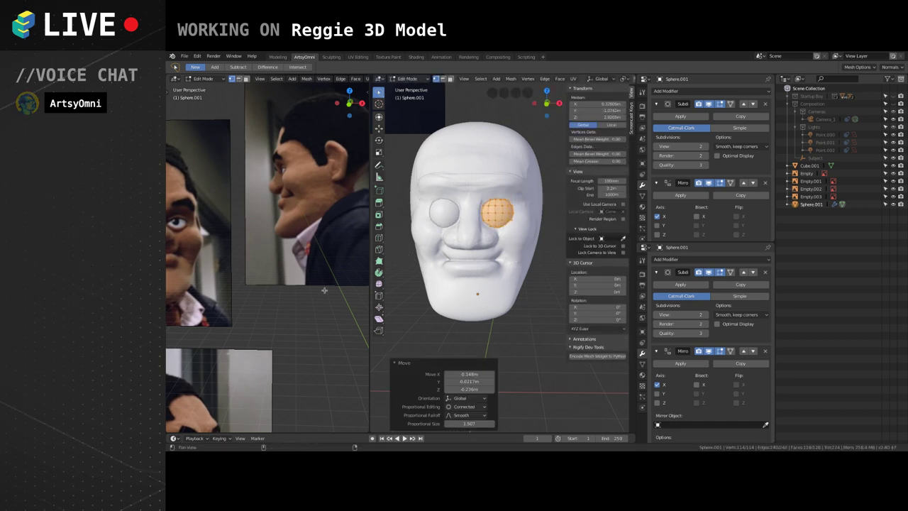
Push the eyeball back about 0.061 m along Y to match the front reference photo, and deselect the mesh.
key("KP_1")
left_click_drag(283, 298, 317, 309, "alt+shift")
middle_click_drag(480, 255, 504, 229)
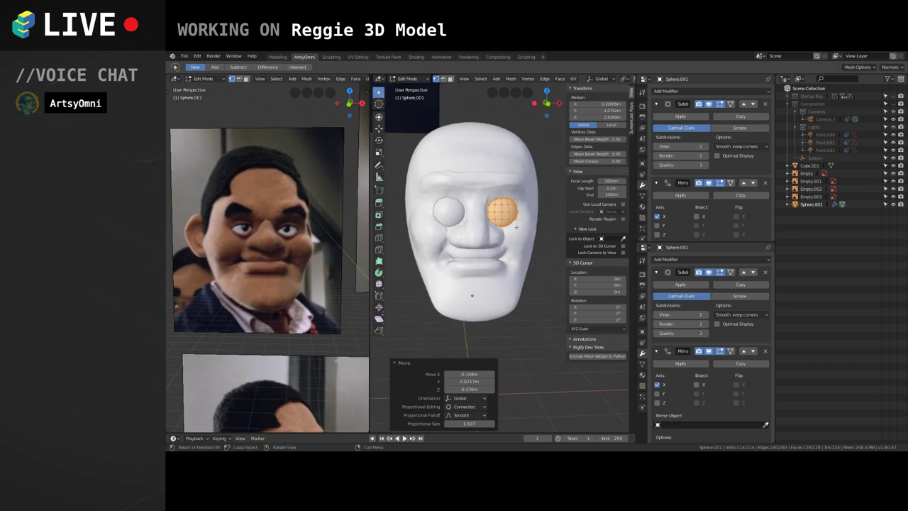
key("g")
key("x")
left_click(506, 237)
key("g")
key("z")
key("y")
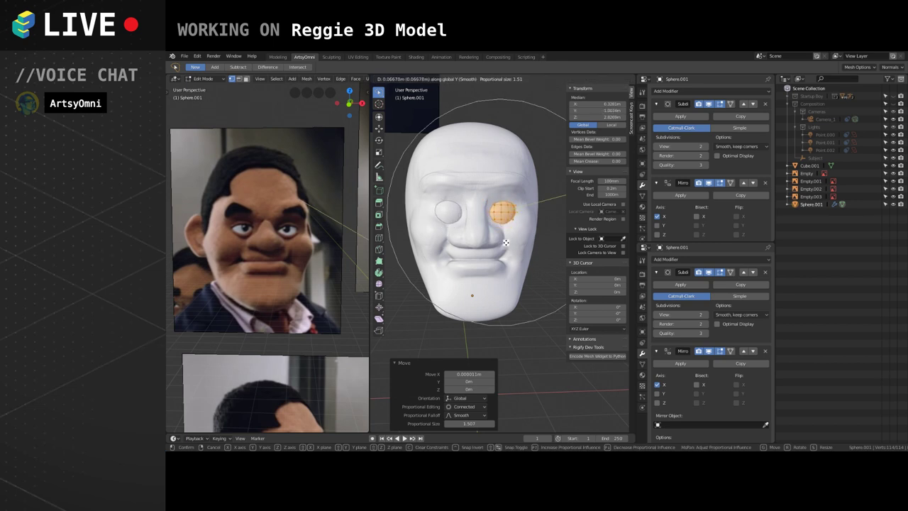
left_click(505, 242)
middle_click_drag(513, 231, 522, 248)
middle_click_drag(289, 275, 310, 259, "shift")
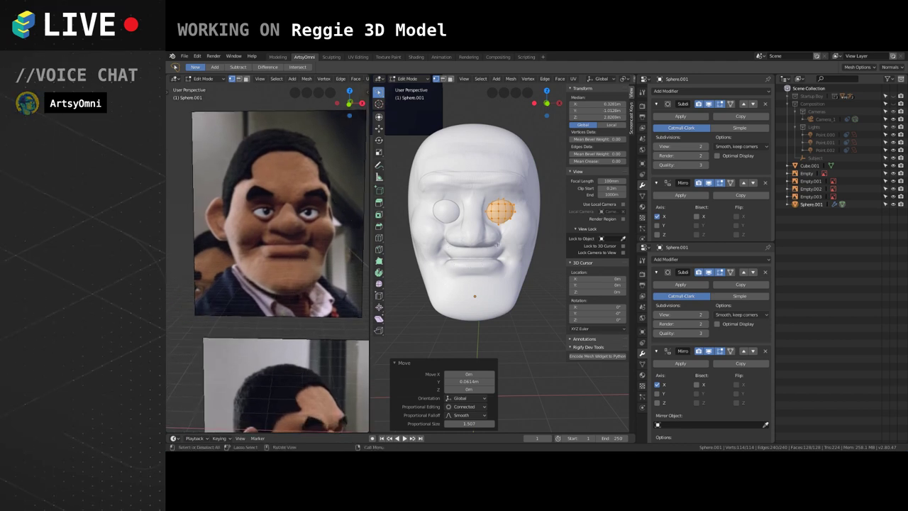
middle_click_drag(496, 259, 498, 258)
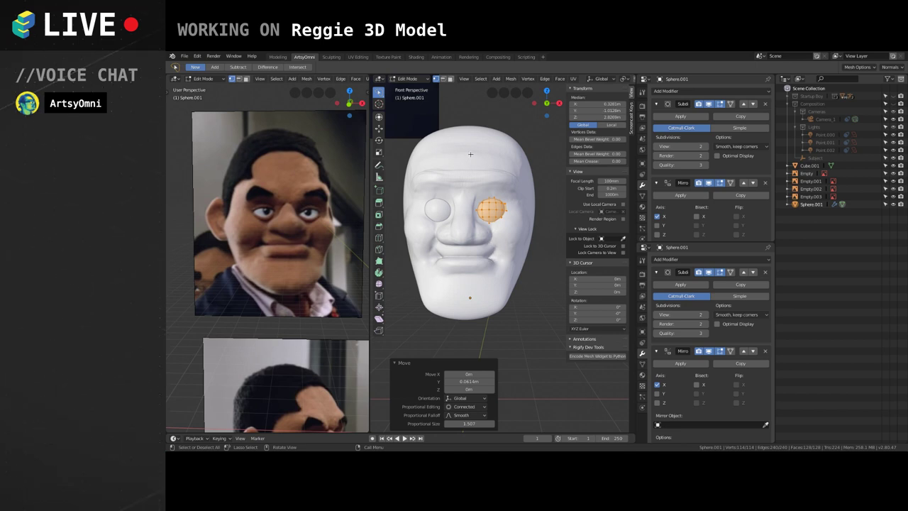
left_click(470, 154)
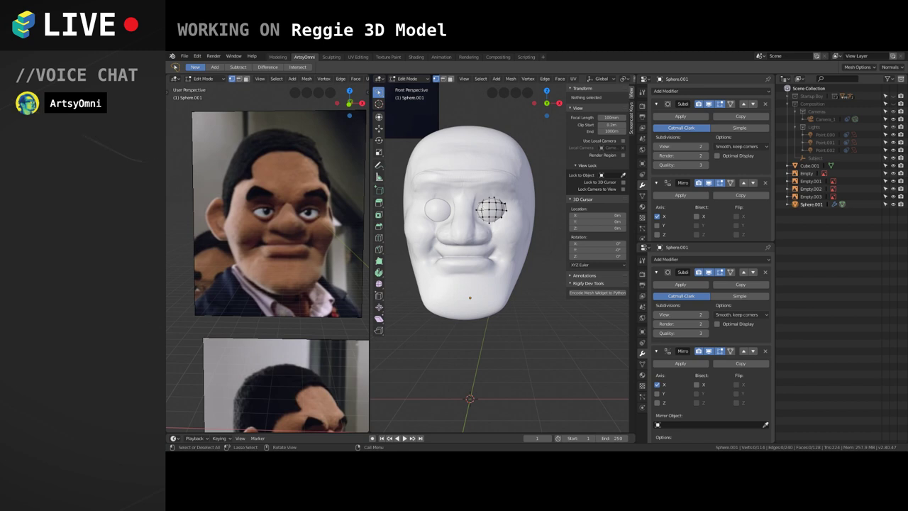
Leave Edit Mode on the eyeballs, select the head mesh and switch it to Sculpt Mode.
key("Tab")
middle_click_drag(488, 209, 512, 226)
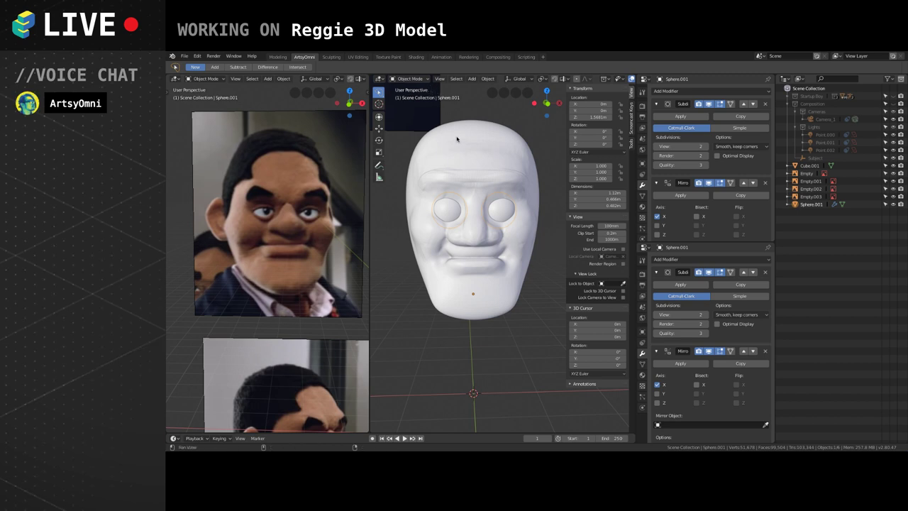
middle_click_drag(457, 139, 455, 164)
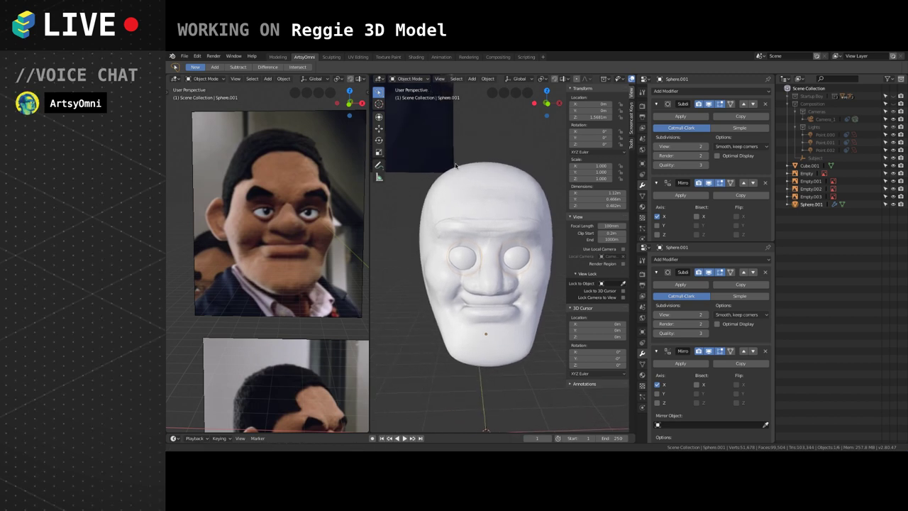
left_click(422, 80)
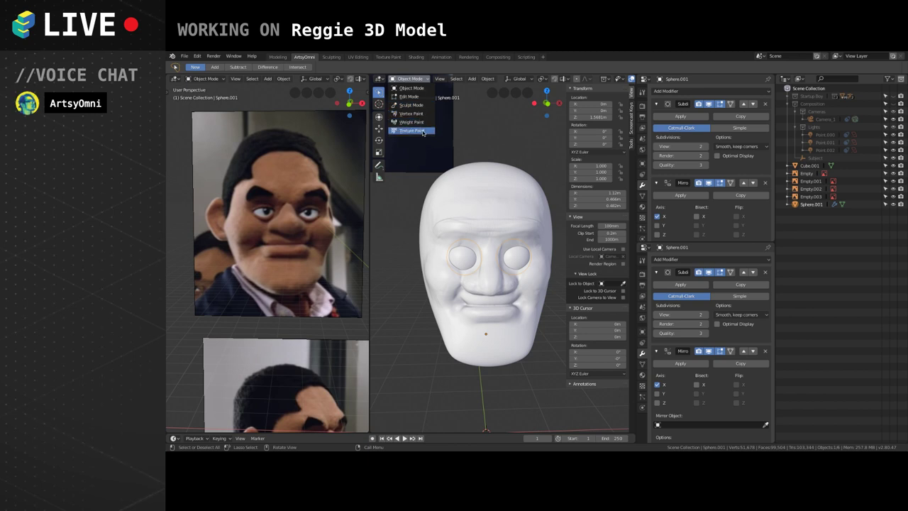
left_click(491, 227)
mouse_move(494, 237)
middle_mouse_down()
mouse_move(478, 182)
mouse_move(456, 180)
mouse_move(472, 188)
mouse_move(454, 170)
middle_mouse_up()
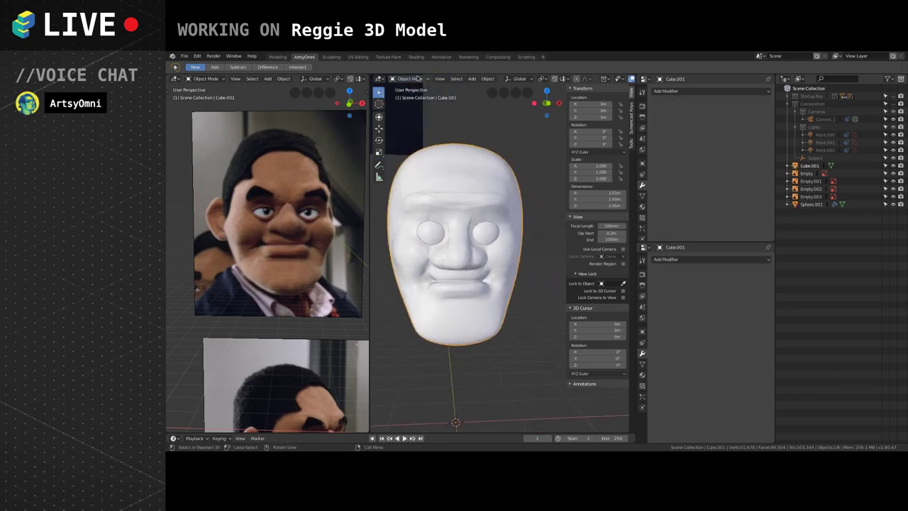
left_click(411, 79)
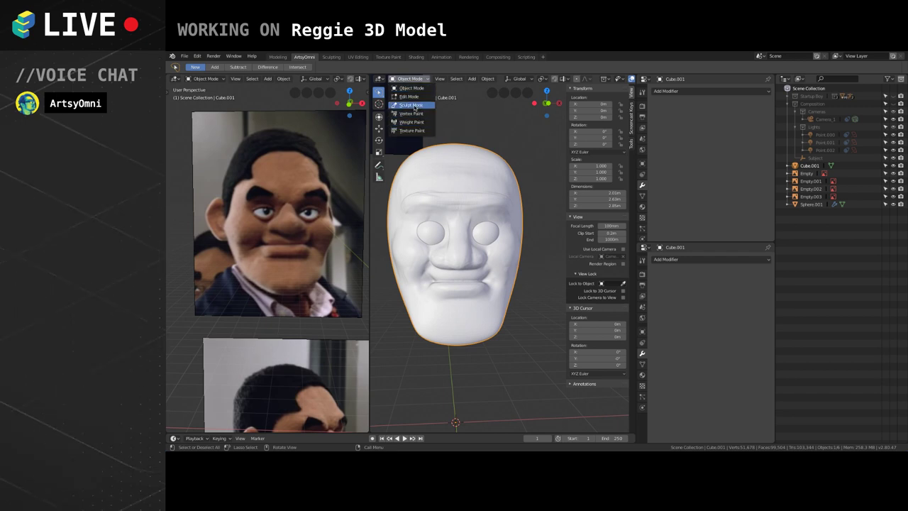
left_click(412, 105)
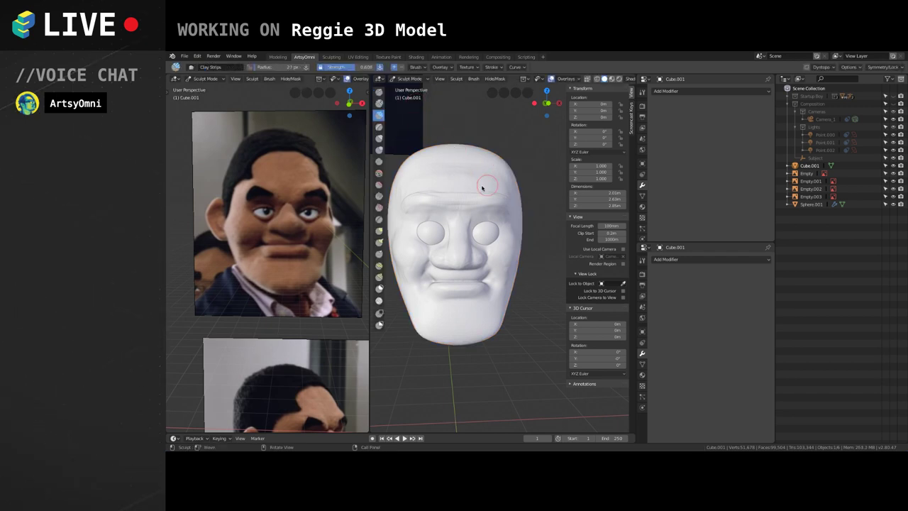
Enlarge the sculpting brush to a 95 px radius and switch to the Scrape/Peaks brush.
key("bracketright")
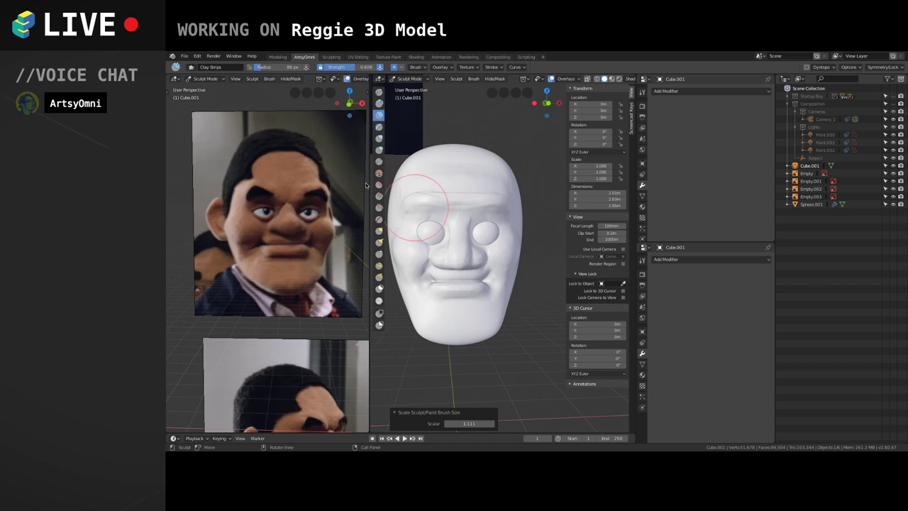
middle_click_drag(397, 201, 440, 208)
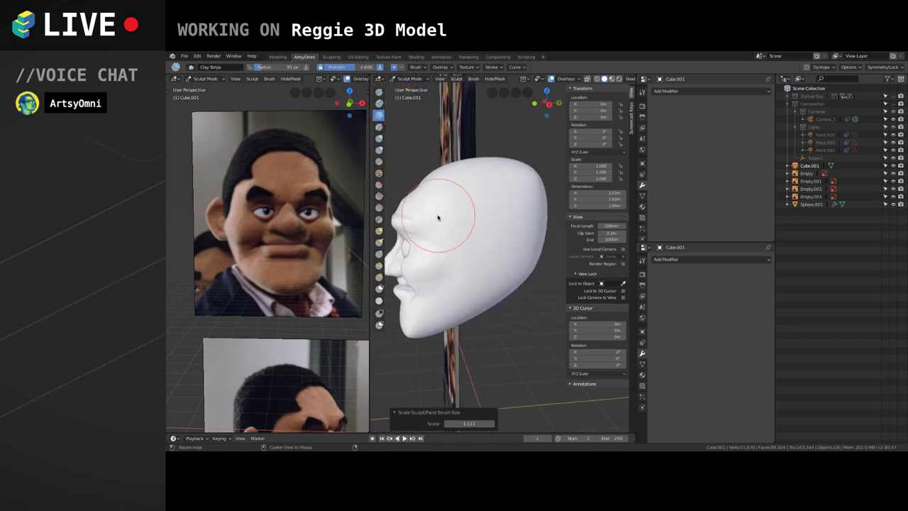
left_click(379, 207)
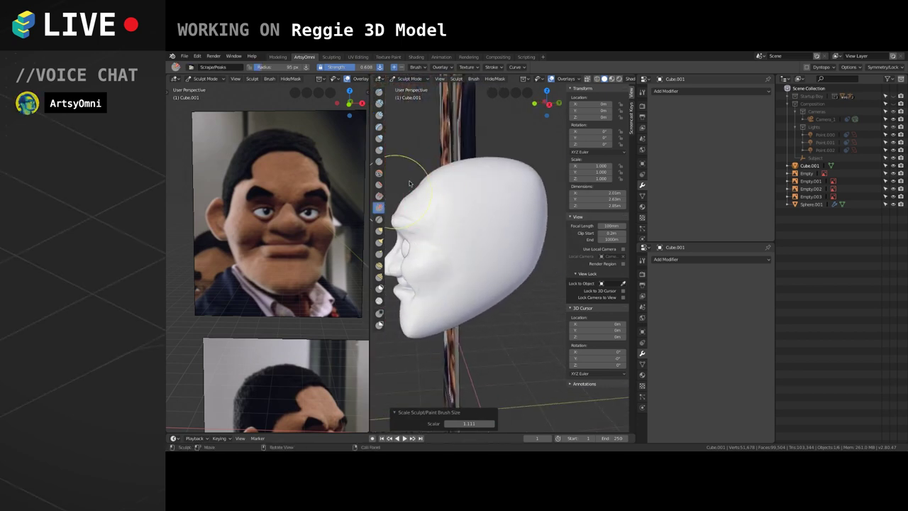
Split the sculpting viewport into two stacked 3D views, then widen them and make the lower one taller.
mouse_move(468, 188)
middle_mouse_down()
mouse_move(512, 205)
mouse_move(533, 194)
mouse_move(506, 203)
mouse_move(492, 186)
mouse_move(478, 195)
mouse_move(498, 205)
mouse_move(522, 163)
mouse_move(516, 180)
middle_mouse_up()
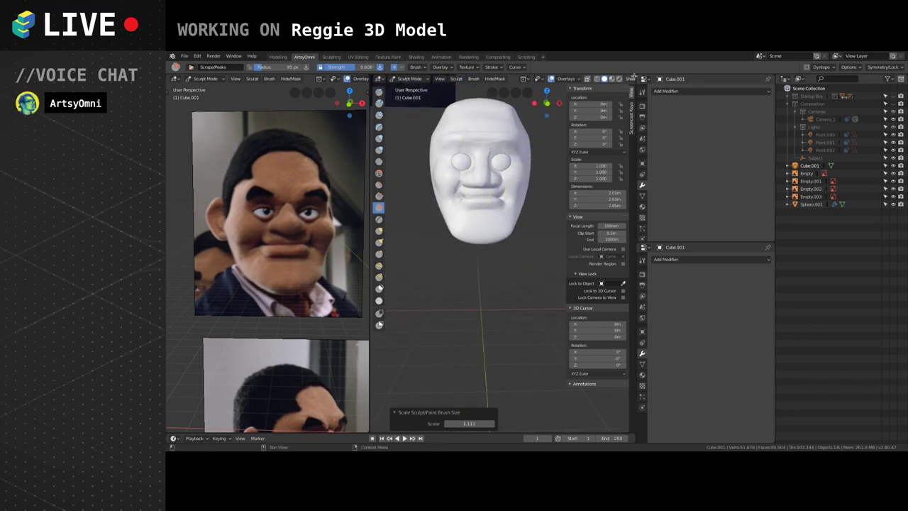
left_click_drag(630, 76, 629, 281)
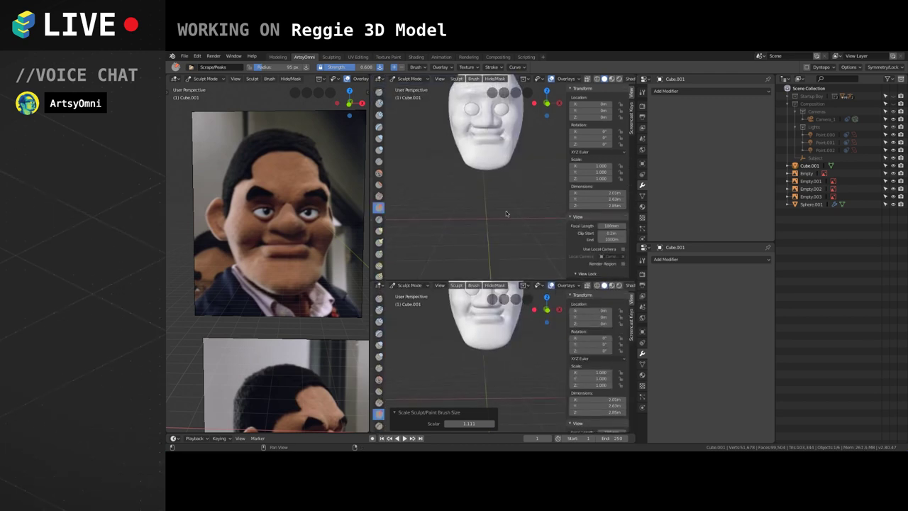
middle_click_drag(520, 216, 495, 234)
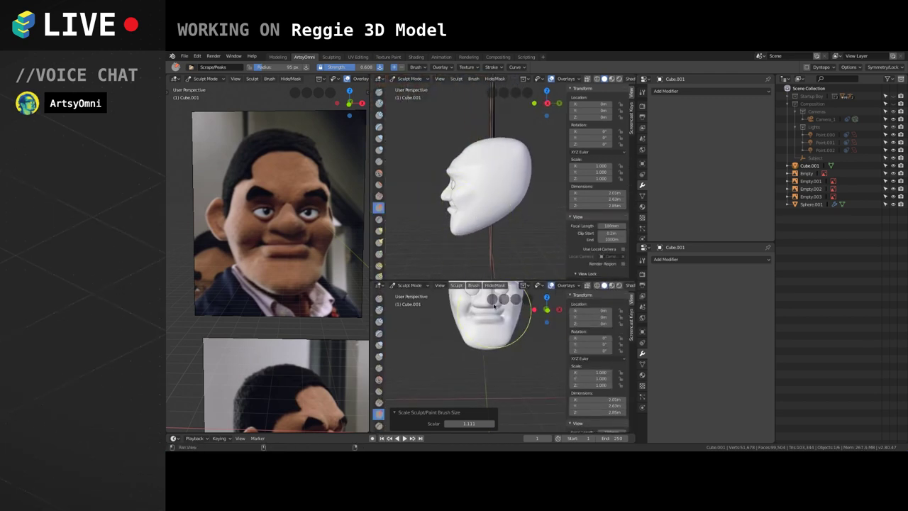
left_click_drag(489, 281, 488, 245)
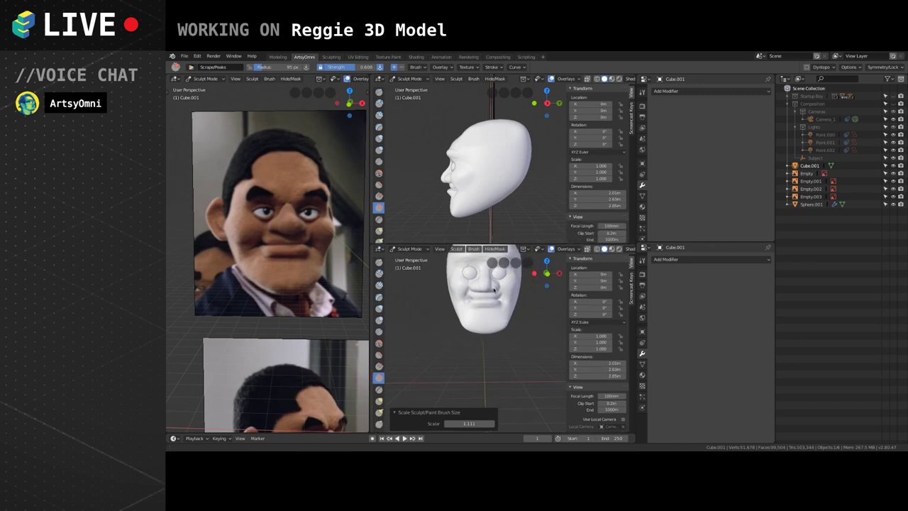
scroll(475, 322, "up", 3)
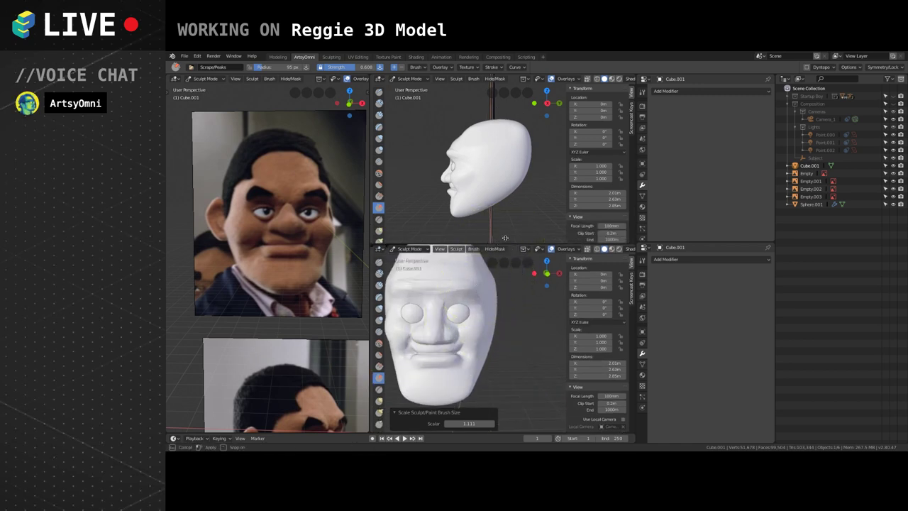
left_click_drag(505, 238, 503, 214)
left_click_drag(370, 242, 327, 241)
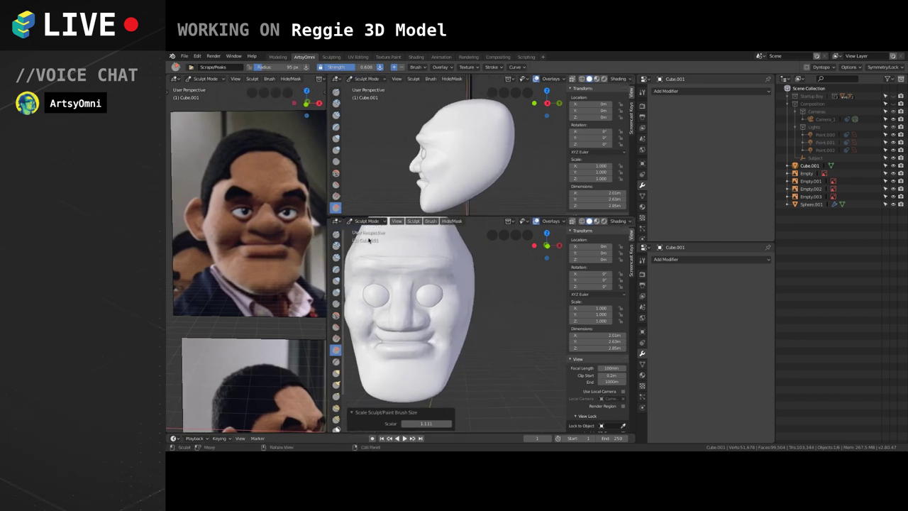
scroll(454, 290, "down", 4)
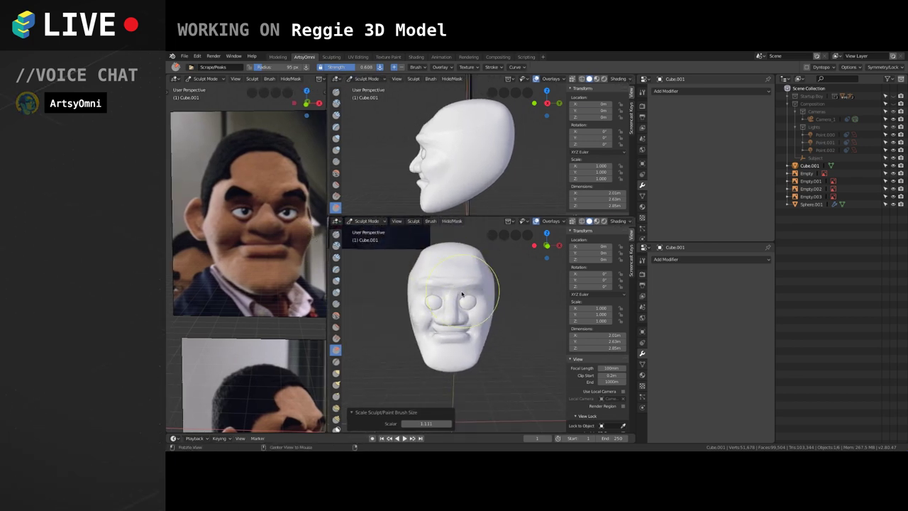
Flatten the side of the head behind the brow with Scrape/Peaks strokes, keeping a front view in the other viewport.
mouse_move(465, 287)
middle_mouse_down()
mouse_move(466, 270)
mouse_move(486, 264)
mouse_move(458, 265)
mouse_move(491, 262)
middle_mouse_up()
middle_click_drag(470, 167, 547, 166)
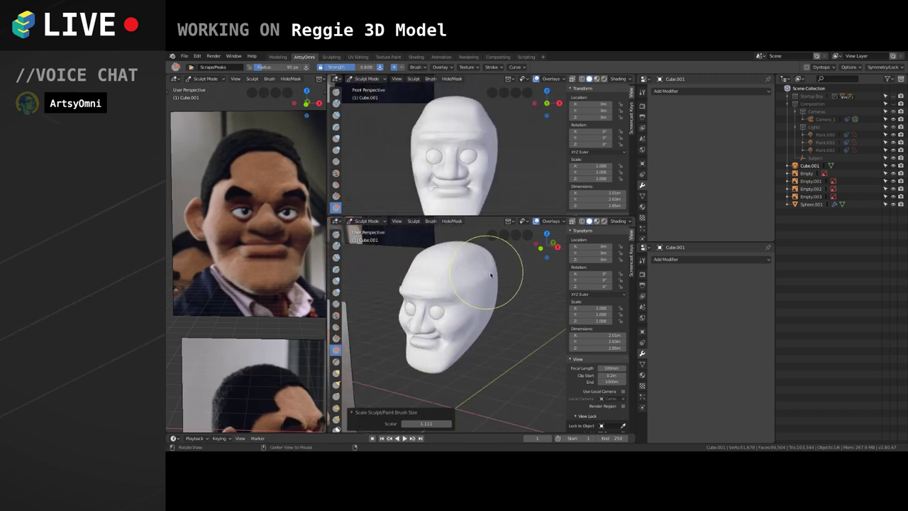
mouse_move(490, 275)
middle_mouse_down()
mouse_move(483, 250)
mouse_move(489, 227)
middle_mouse_up()
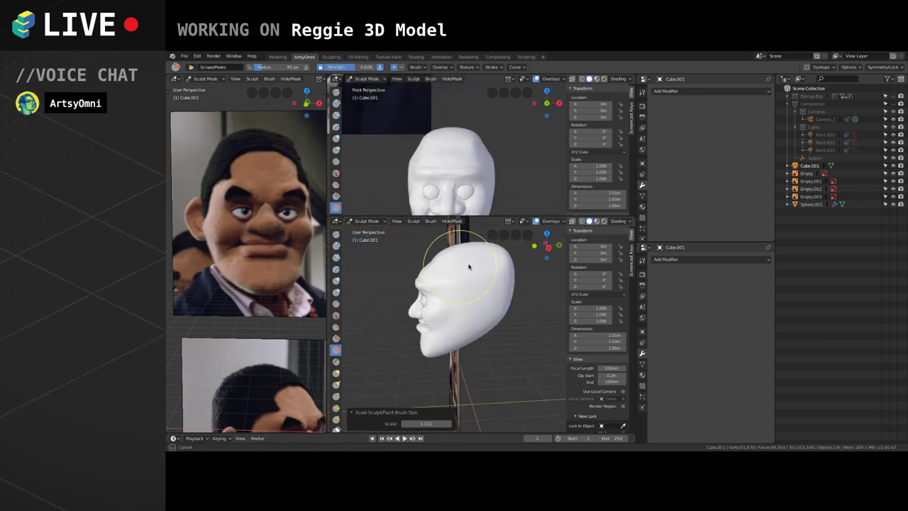
left_click_drag(444, 280, 482, 279)
left_click(485, 281)
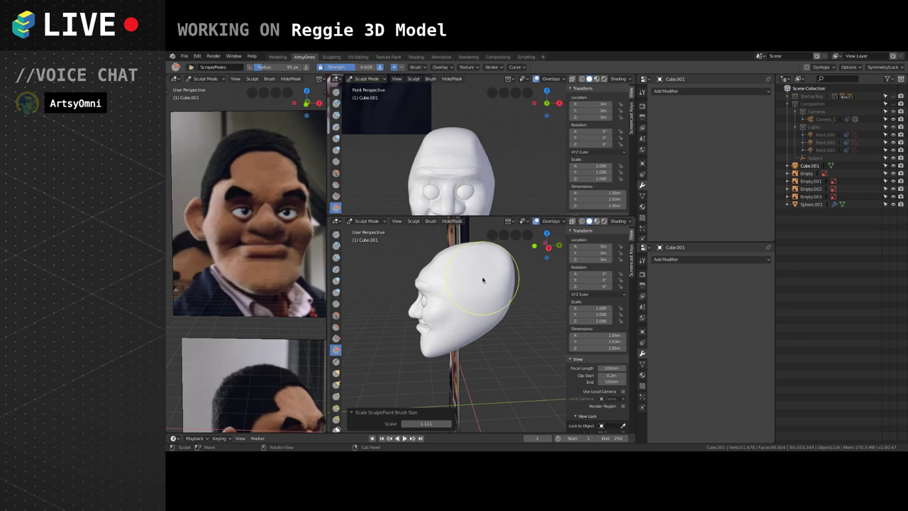
middle_click_drag(478, 278, 521, 268)
middle_click_drag(498, 203, 517, 167, "shift")
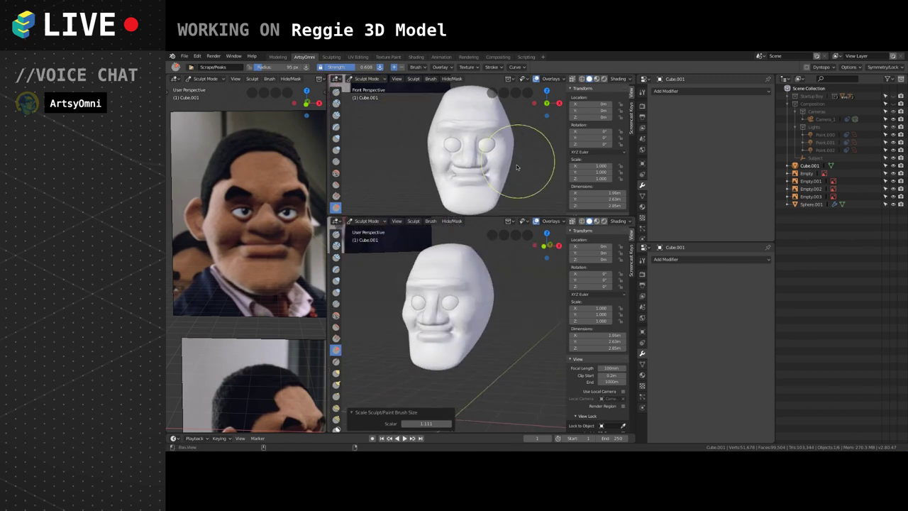
scroll(507, 192, "down", 2)
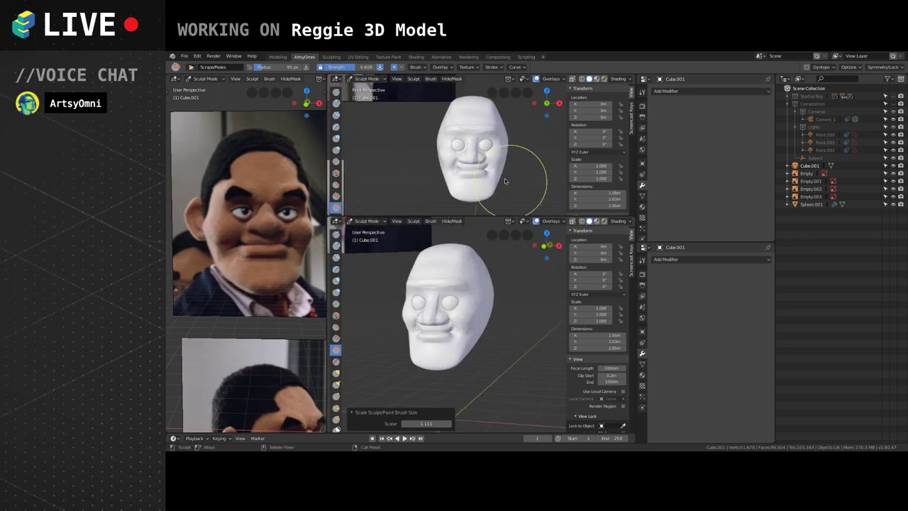
Inspect the head from the side and behind, and compare it with the reference photo of the character bending over in profile.
mouse_move(447, 304)
middle_mouse_down()
mouse_move(457, 281)
mouse_move(446, 249)
middle_mouse_up()
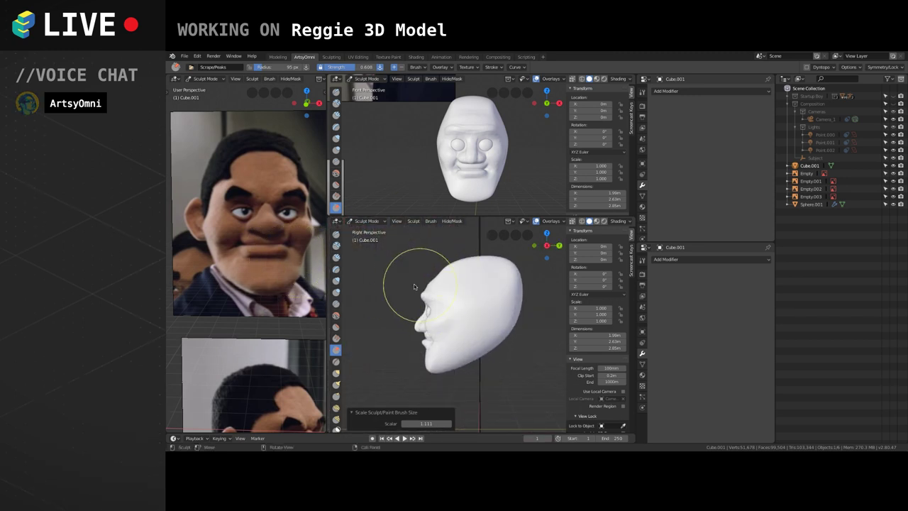
mouse_move(460, 306)
middle_mouse_down("shift")
mouse_move(448, 302)
mouse_move(472, 302)
mouse_move(485, 283)
middle_mouse_up("shift")
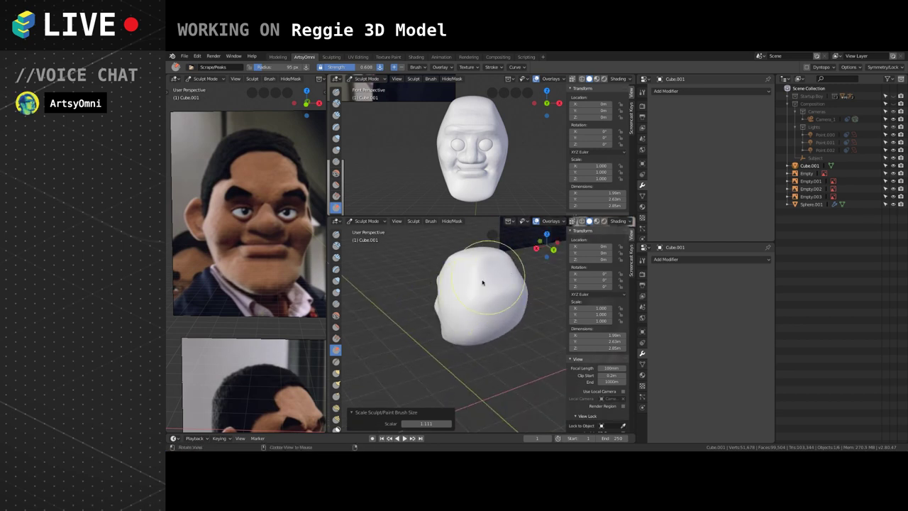
scroll(275, 226, "down", 5)
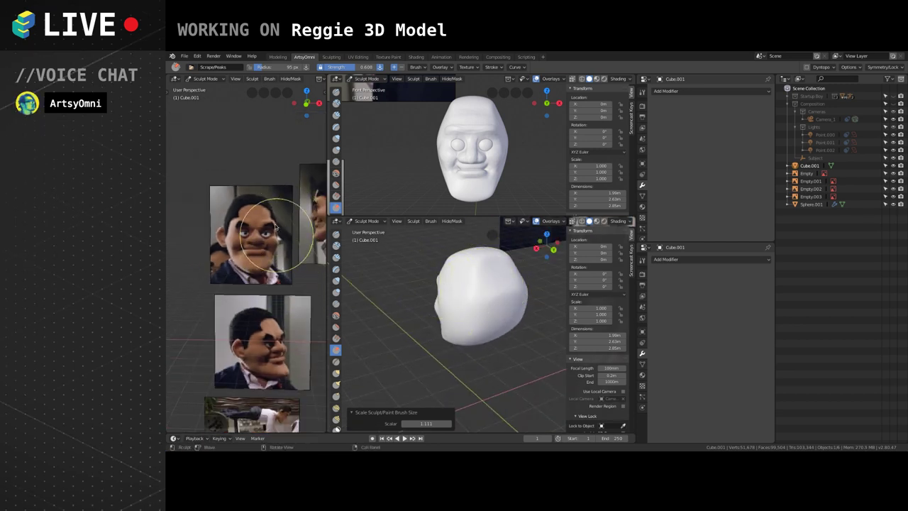
middle_click_drag(293, 228, 222, 237, "shift")
middle_click_drag(253, 345, 290, 245, "shift")
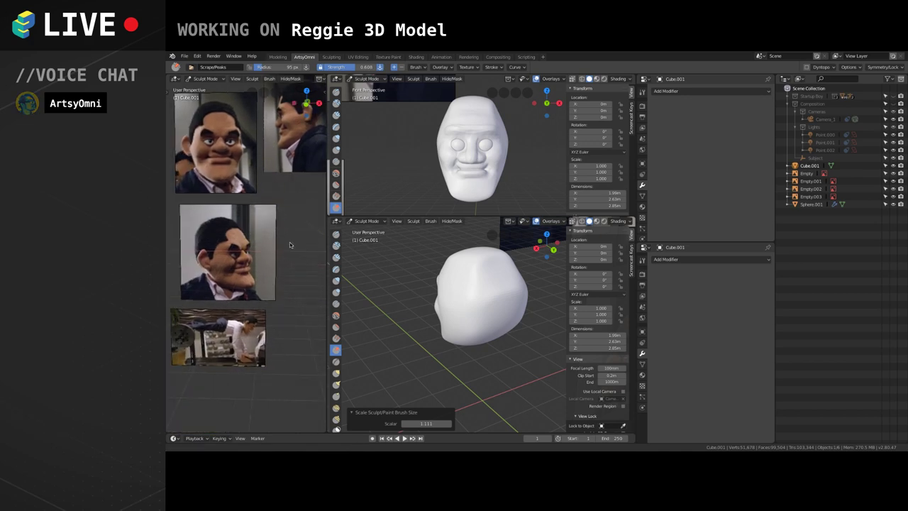
scroll(290, 245, "down", 2, "shift")
scroll(259, 290, "up", 6)
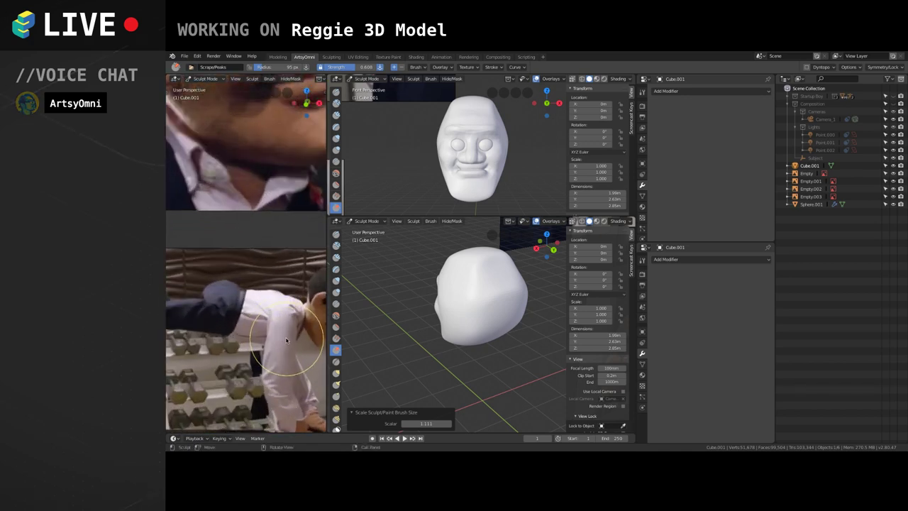
scroll(286, 341, "down", 3)
Rework the side and back of the skull using the Clay Strips brush at a 43 px radius.
mouse_move(425, 315)
middle_mouse_down()
mouse_move(497, 317)
mouse_move(478, 286)
middle_mouse_up()
left_click(337, 258)
key("bracketleft")
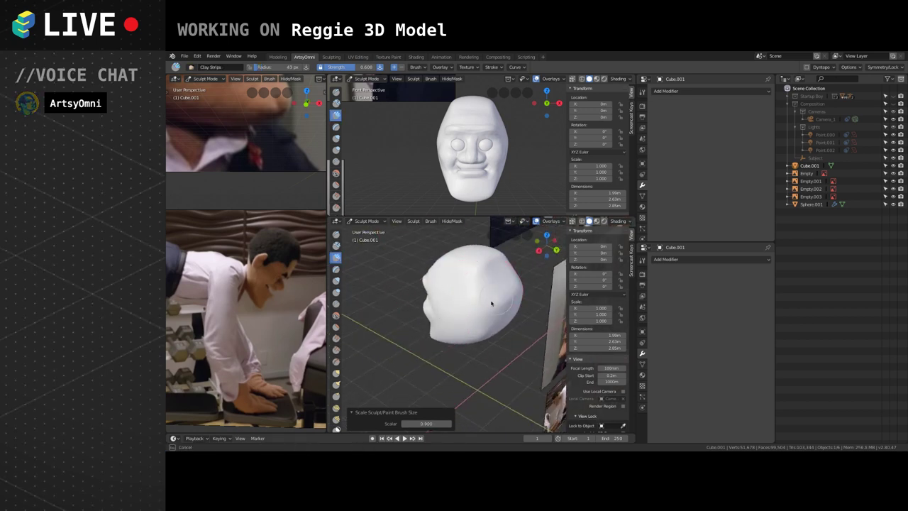
middle_click_drag(482, 290, 476, 278)
mouse_move(478, 282)
left_mouse_down()
mouse_move(468, 280)
mouse_move(478, 249)
mouse_move(473, 285)
left_mouse_up()
middle_click_drag(495, 266, 466, 299)
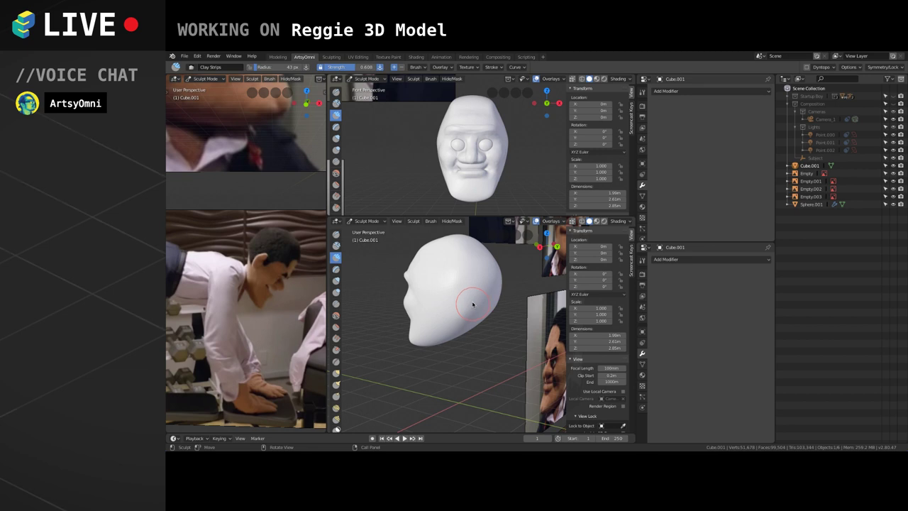
Enlarge the Clay Strips brush to 52 px and round out the back and crown of the head.
key("bracketright")
mouse_move(470, 284)
middle_mouse_down()
mouse_move(458, 294)
mouse_move(511, 271)
mouse_move(489, 276)
mouse_move(468, 298)
middle_mouse_up()
middle_click_drag(466, 245, 478, 301)
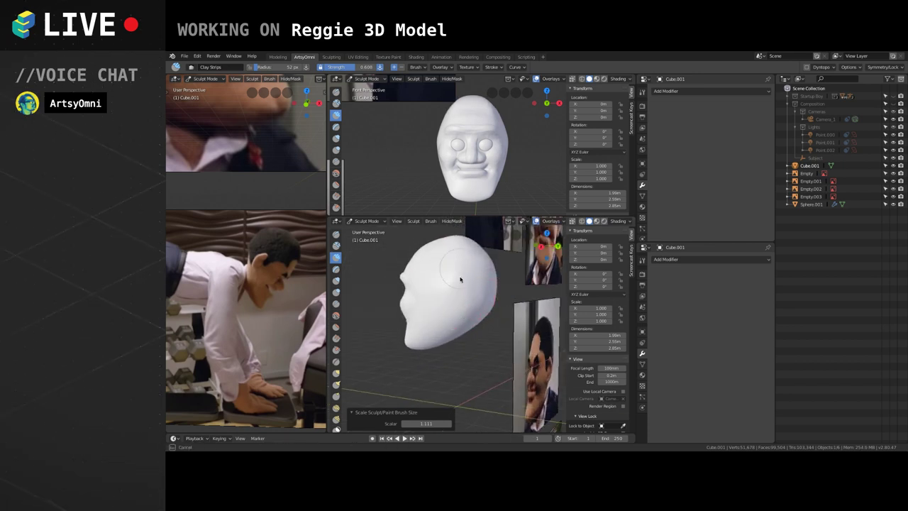
middle_click_drag(466, 319, 472, 293)
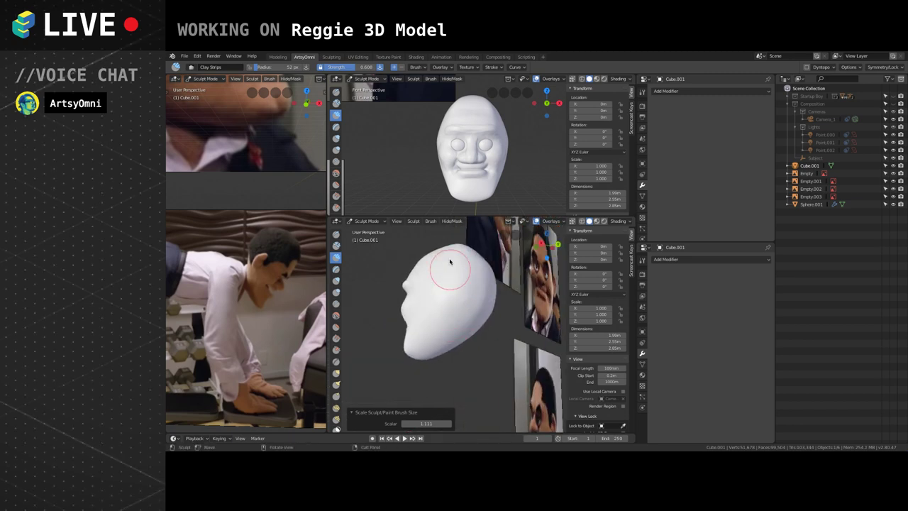
Examine the Clay Strips brush settings, from radius and strength down to the texture mapping options.
left_click(642, 92)
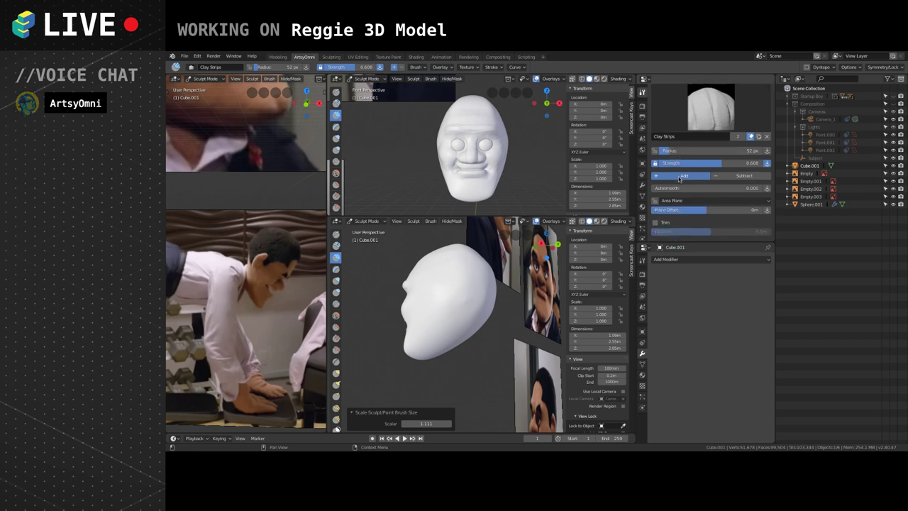
scroll(679, 179, "down", 3)
scroll(677, 186, "up", 1)
scroll(670, 196, "down", 5)
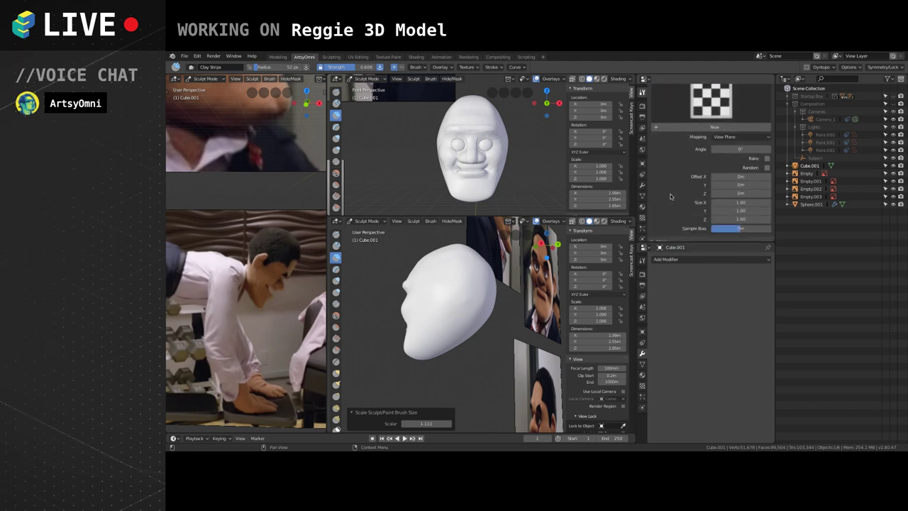
scroll(670, 197, "up", 5)
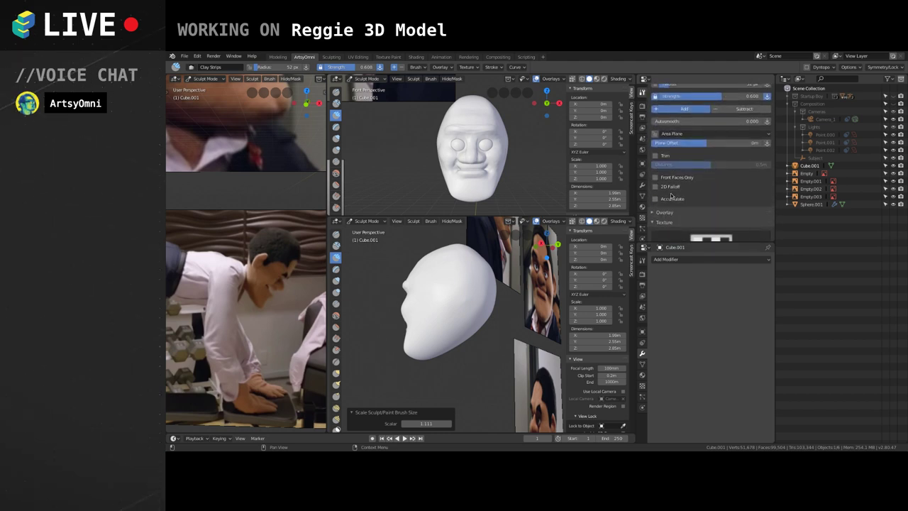
scroll(671, 197, "up", 2)
scroll(670, 200, "down", 2)
scroll(670, 198, "up", 2)
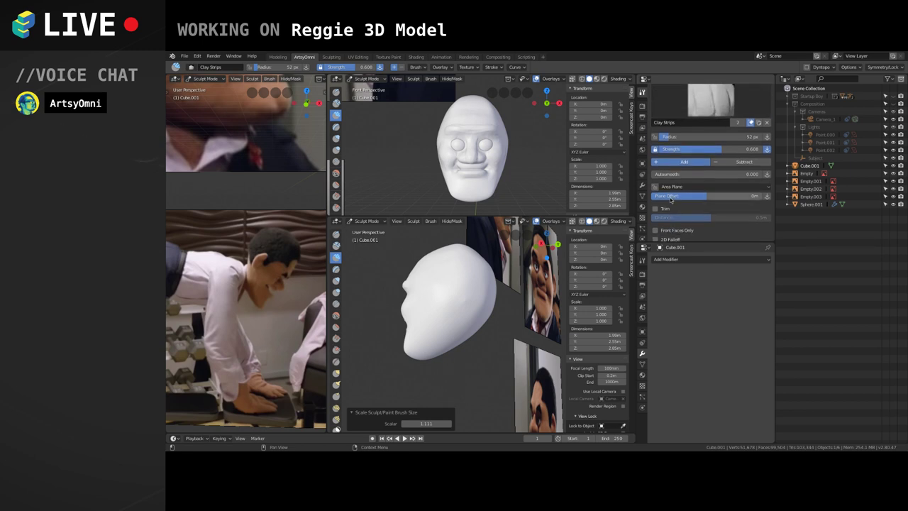
scroll(671, 197, "down", 3)
scroll(670, 198, "down", 5)
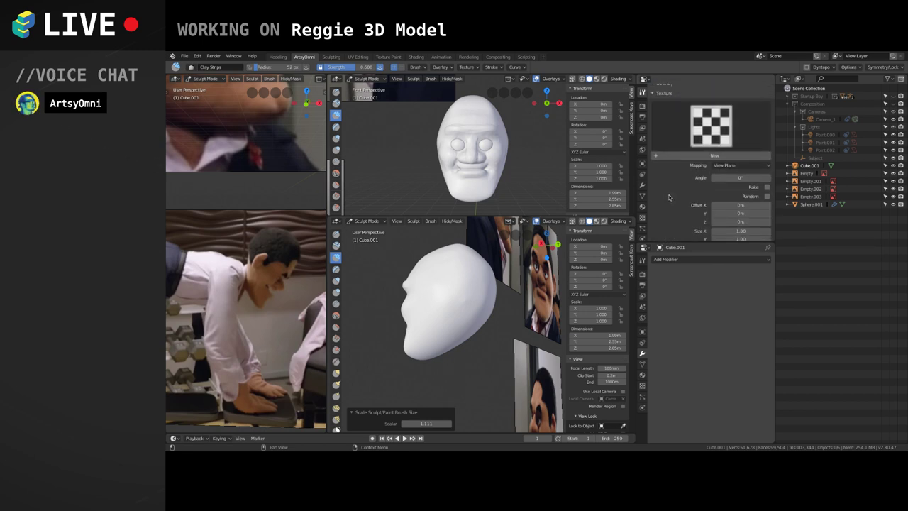
Turn dynamic topology off and back on for the head, and reduce the Clay Strips brush to 36 px.
scroll(660, 178, "down", 5)
left_click(660, 150)
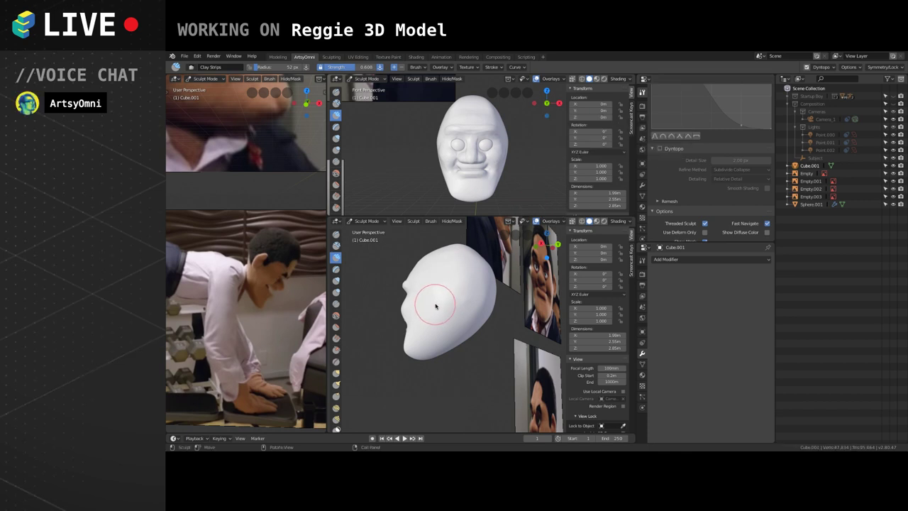
scroll(448, 311, "up", 2)
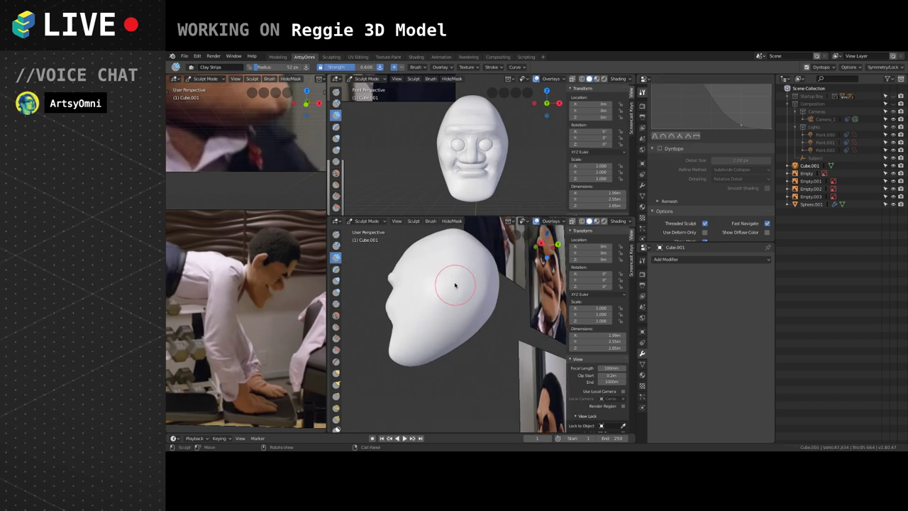
middle_click_drag(455, 285, 463, 317)
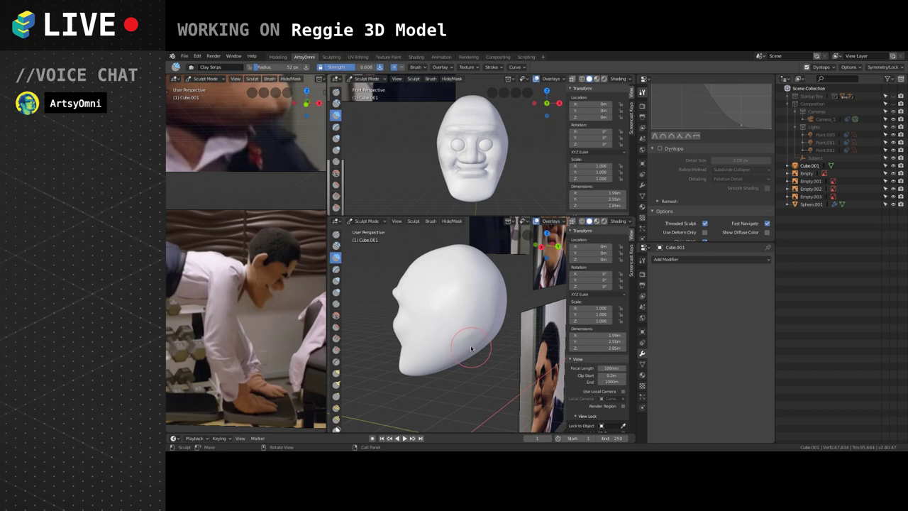
key("ctrl+d")
key("bracketleft")
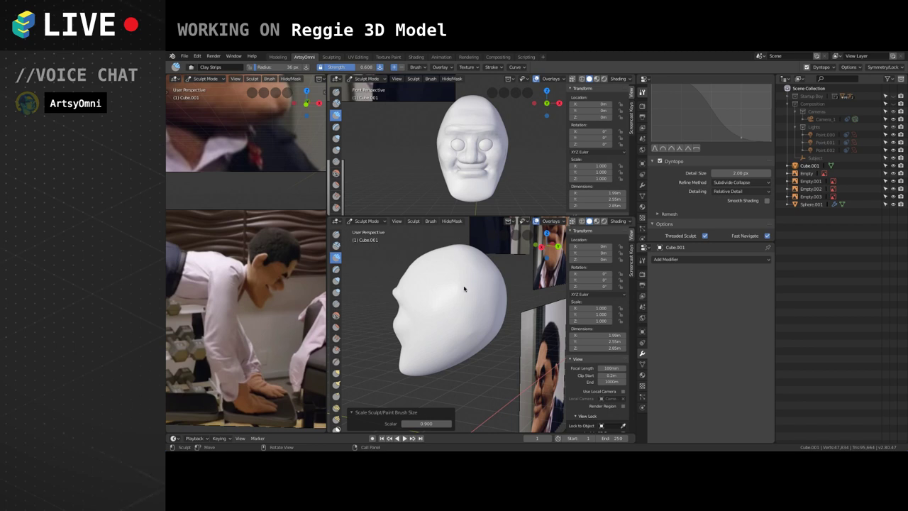
mouse_move(465, 288)
middle_mouse_down()
mouse_move(456, 298)
mouse_move(462, 288)
middle_mouse_up()
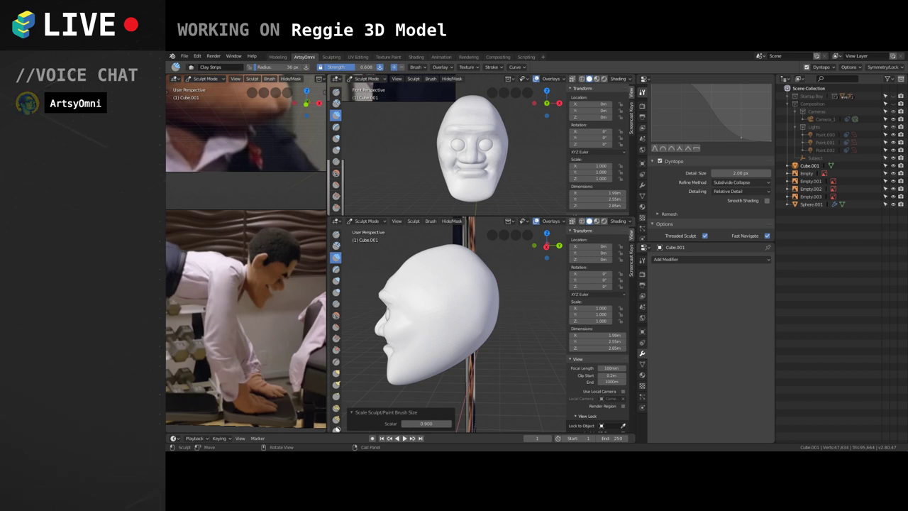
Switch to the browser, look over the tweeted retirement-gift poster of Reggie Fils-Aime, and return to Blender.
left_click_drag(167, 142, 544, 63)
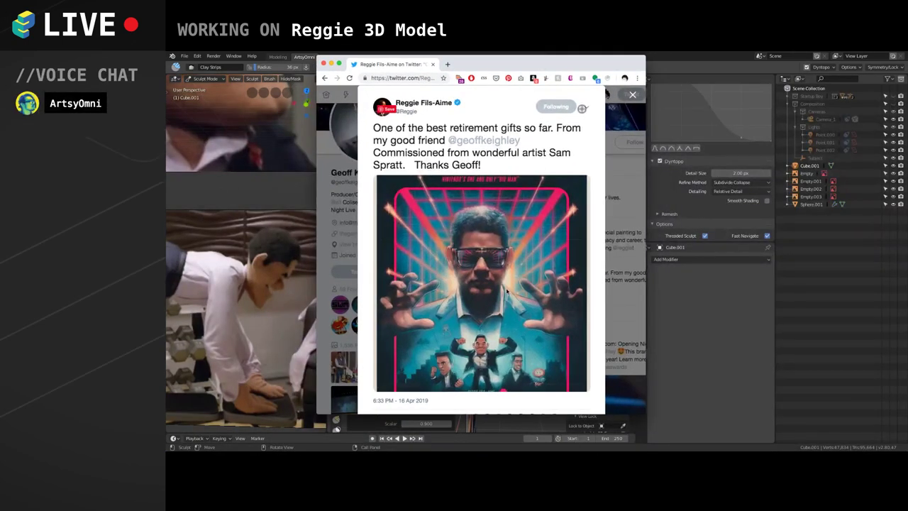
scroll(502, 293, "down", 2)
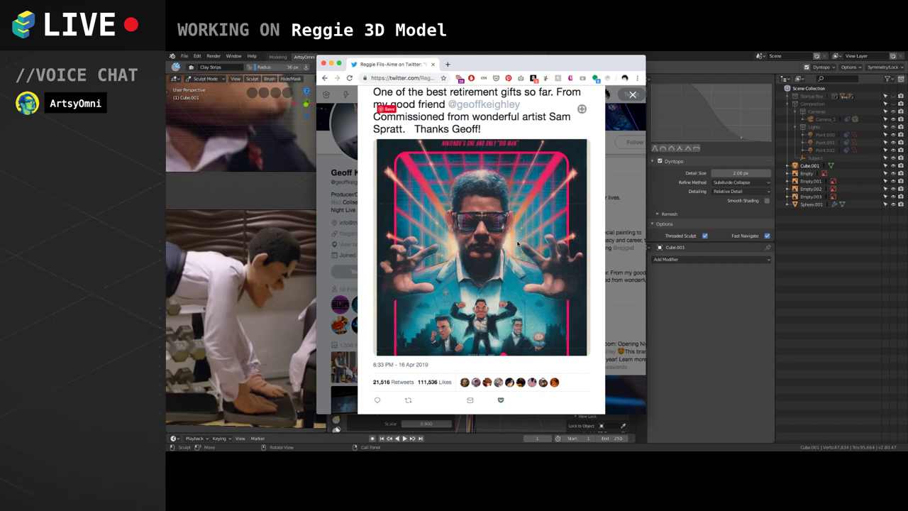
scroll(506, 200, "up", 2)
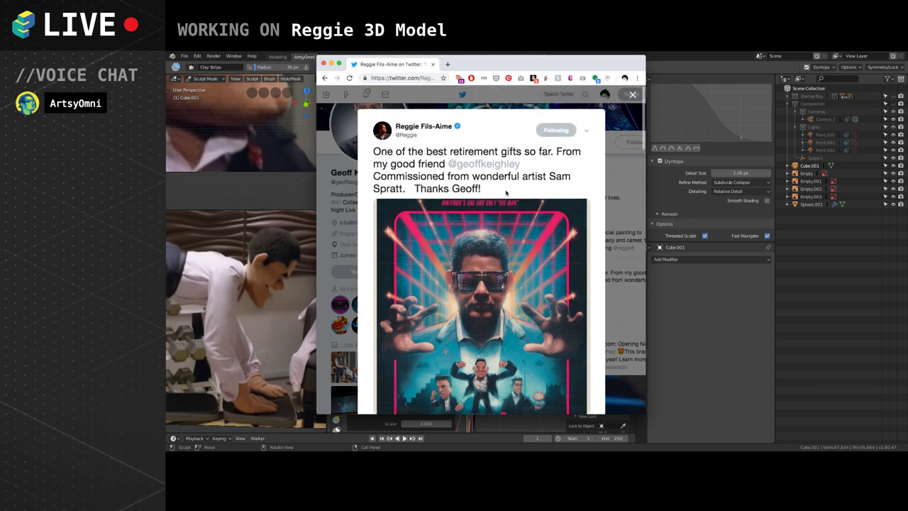
scroll(539, 179, "down", 5)
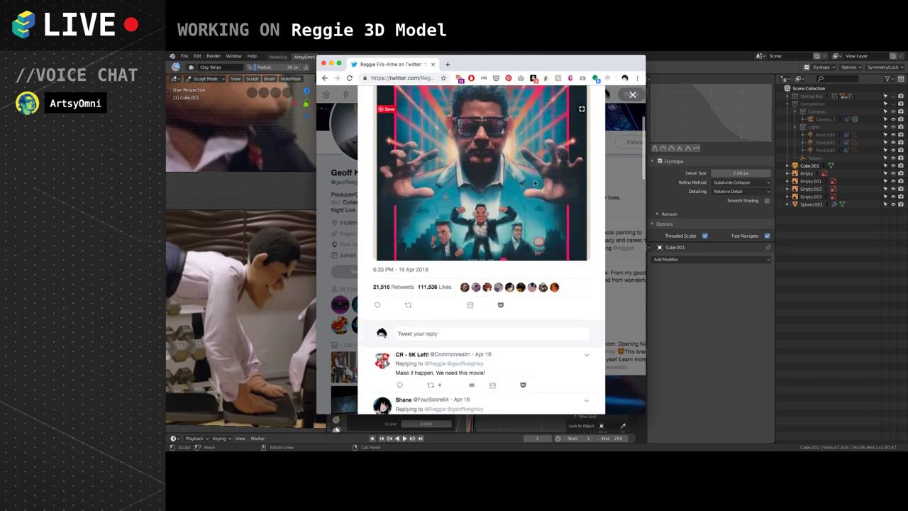
scroll(532, 183, "up", 5)
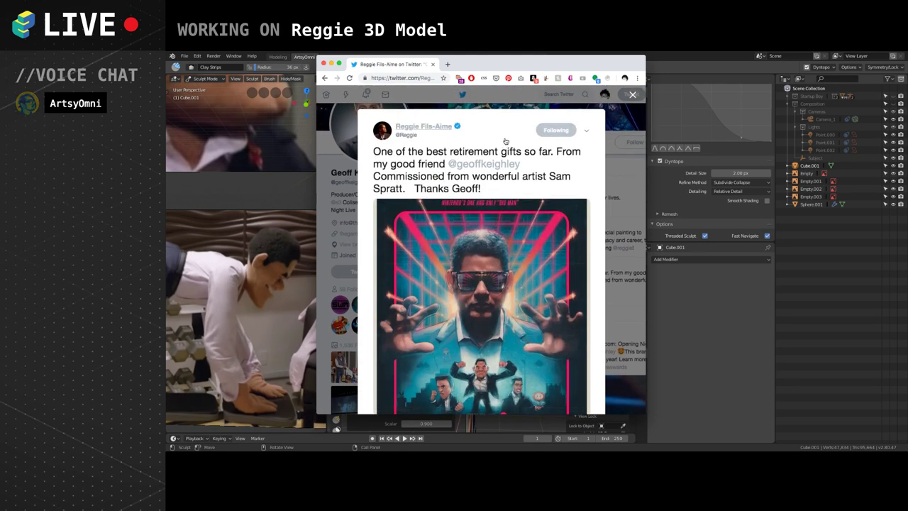
left_click_drag(548, 64, 513, 73)
key("super+Tab")
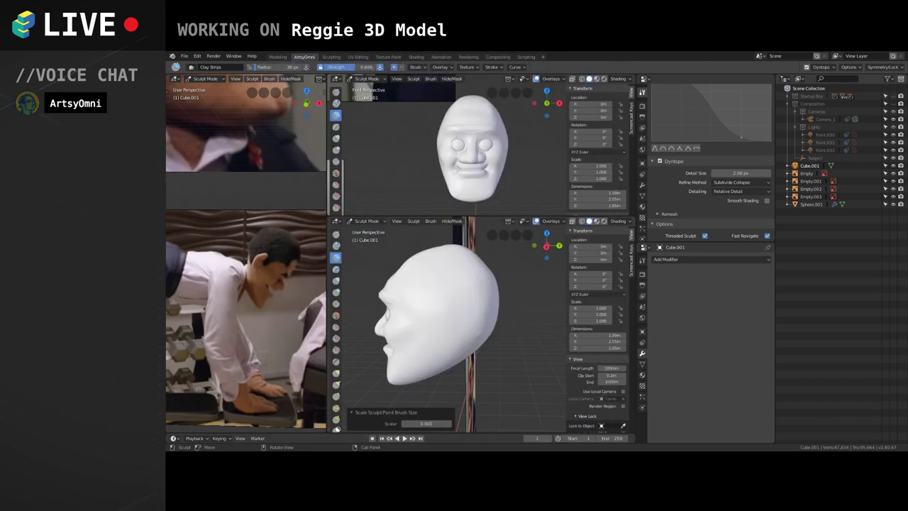
Enlarge the Clay Strips brush to 48 px and build up the lower side of the skull behind the jaw.
mouse_move(442, 294)
middle_mouse_down()
mouse_move(466, 304)
mouse_move(425, 263)
middle_mouse_up()
key("bracketright")
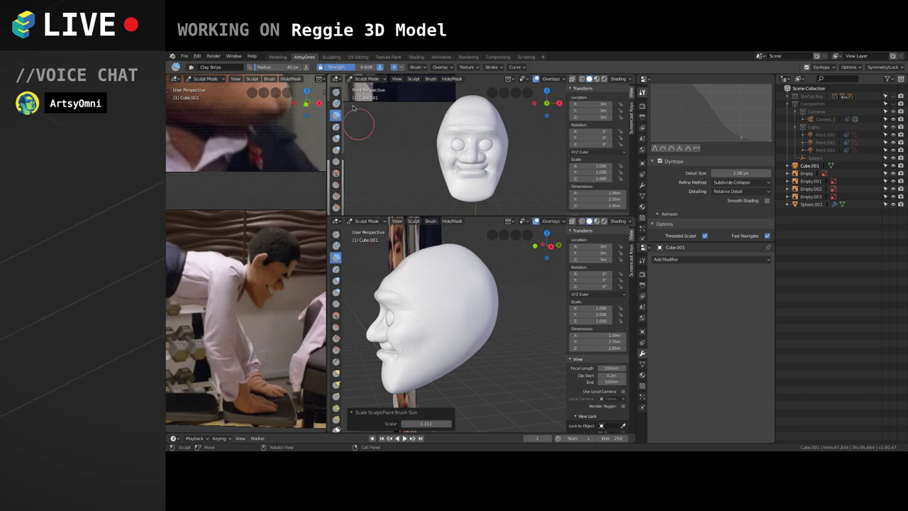
mouse_move(430, 290)
middle_mouse_down()
mouse_move(428, 323)
mouse_move(480, 300)
mouse_move(476, 292)
middle_mouse_up()
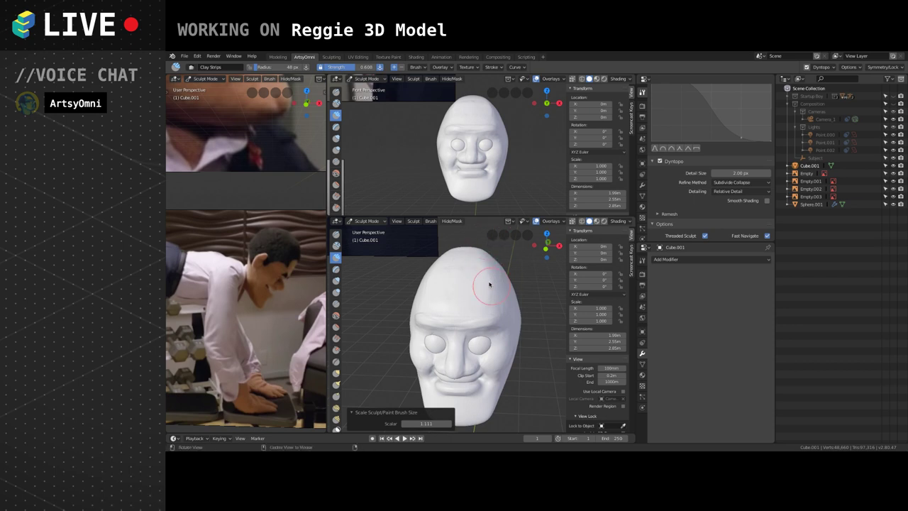
middle_click_drag(386, 319, 483, 308)
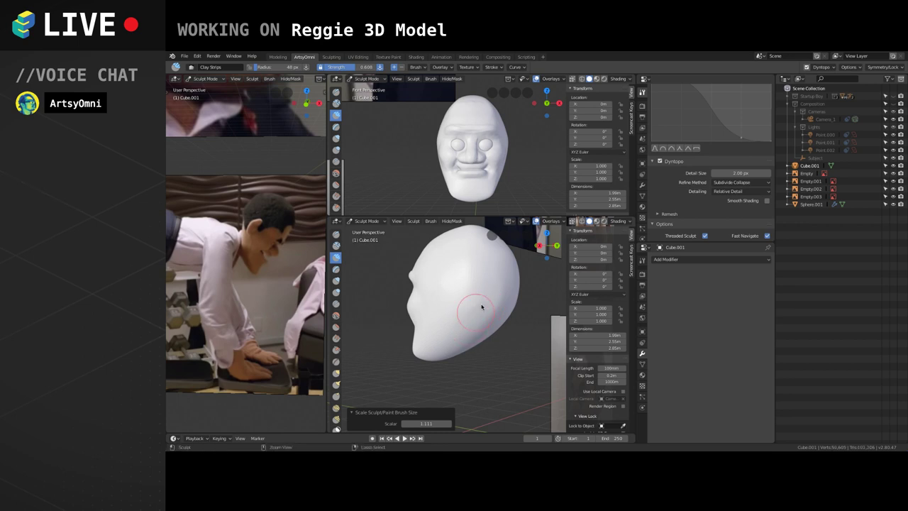
mouse_move(482, 306)
left_mouse_down()
mouse_move(478, 319)
mouse_move(471, 307)
left_mouse_up()
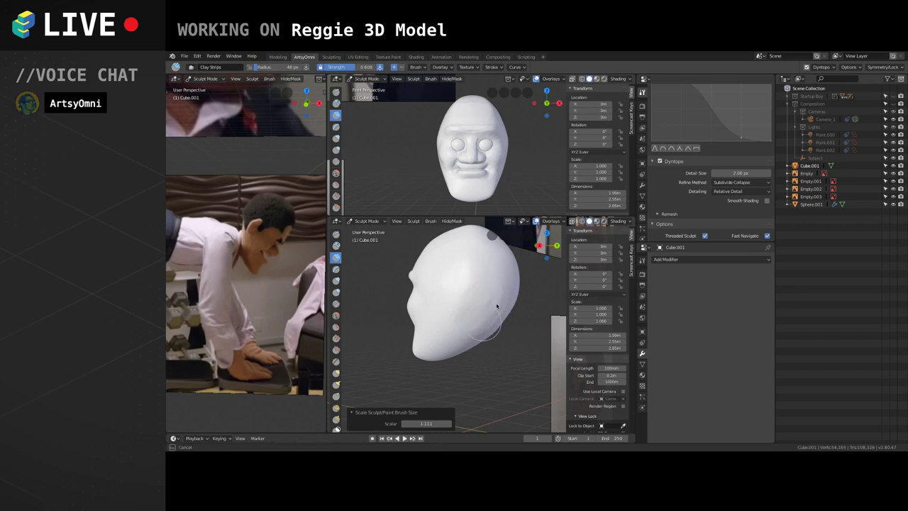
middle_click_drag(527, 178, 418, 205)
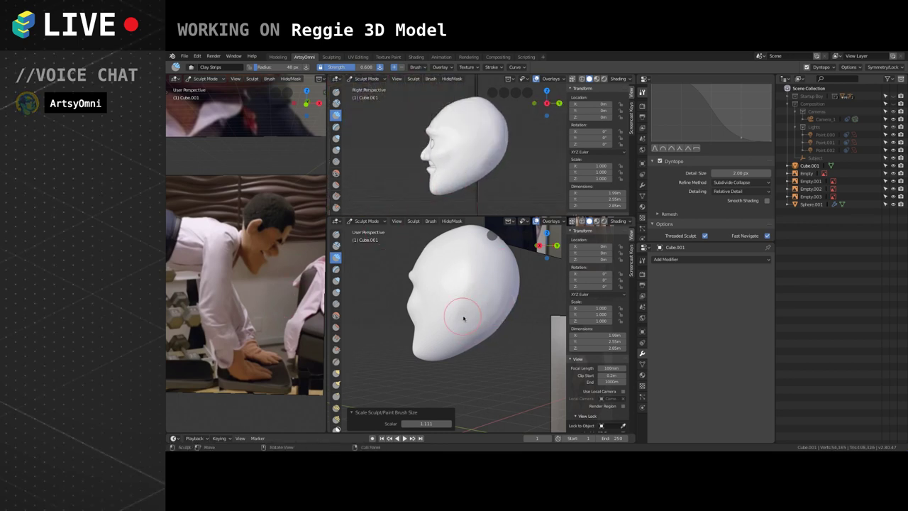
mouse_move(463, 319)
left_mouse_down()
mouse_move(501, 301)
mouse_move(491, 305)
left_mouse_up()
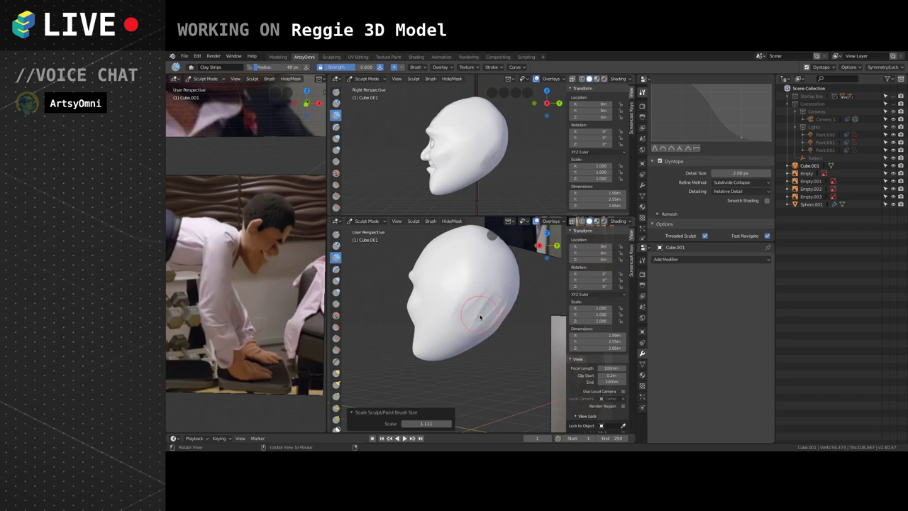
Round out the back and upper side of the skull with Clay Strips strokes and smooth the surface.
mouse_move(489, 312)
middle_mouse_down()
mouse_move(492, 328)
mouse_move(463, 365)
mouse_move(460, 329)
middle_mouse_up()
mouse_move(459, 329)
left_mouse_down()
mouse_move(443, 335)
mouse_move(482, 307)
mouse_move(459, 305)
left_mouse_up()
mouse_move(460, 305)
middle_mouse_down()
mouse_move(488, 320)
mouse_move(488, 294)
middle_mouse_up()
mouse_move(479, 278)
left_mouse_down()
mouse_move(499, 277)
mouse_move(478, 303)
left_mouse_up()
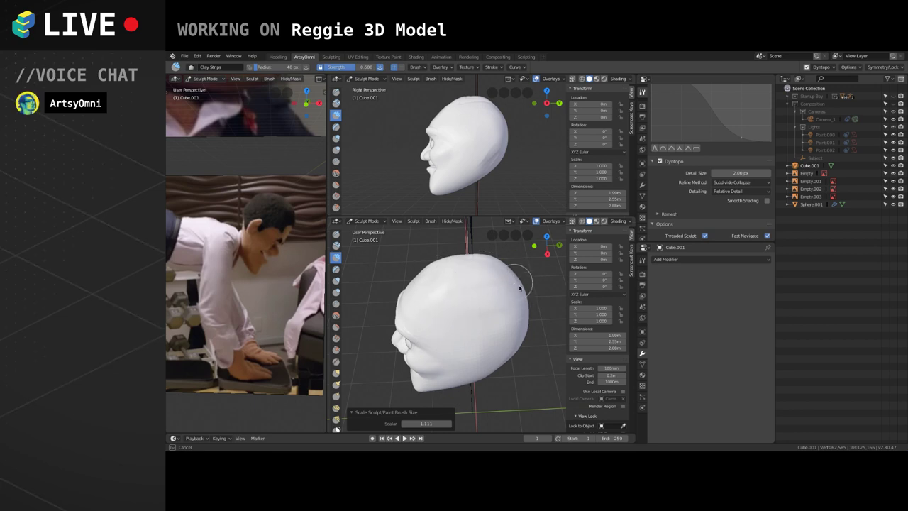
mouse_move(430, 300)
left_mouse_down("shift")
mouse_move(472, 291)
mouse_move(463, 304)
left_mouse_up("shift")
Build up the forehead and temple with Clay Strips strokes running up to the hairline.
middle_click_drag(456, 320, 473, 300)
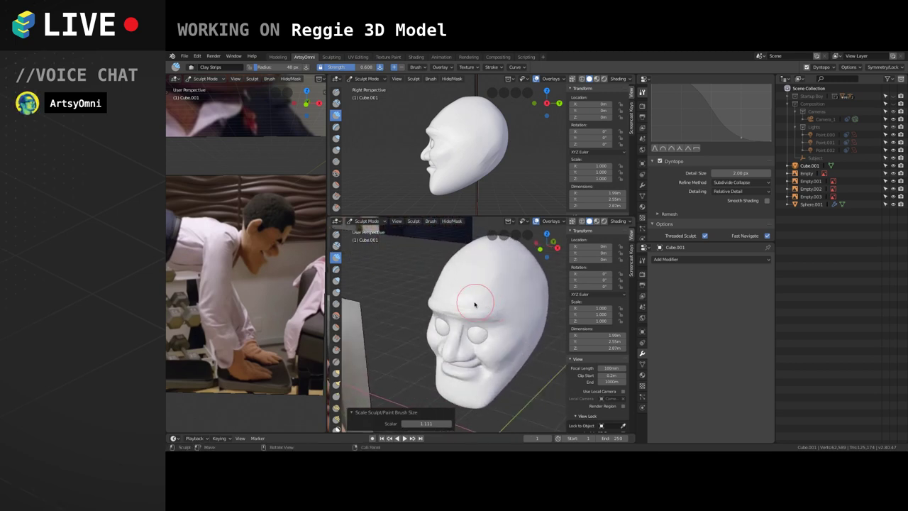
left_click_drag(460, 290, 480, 294)
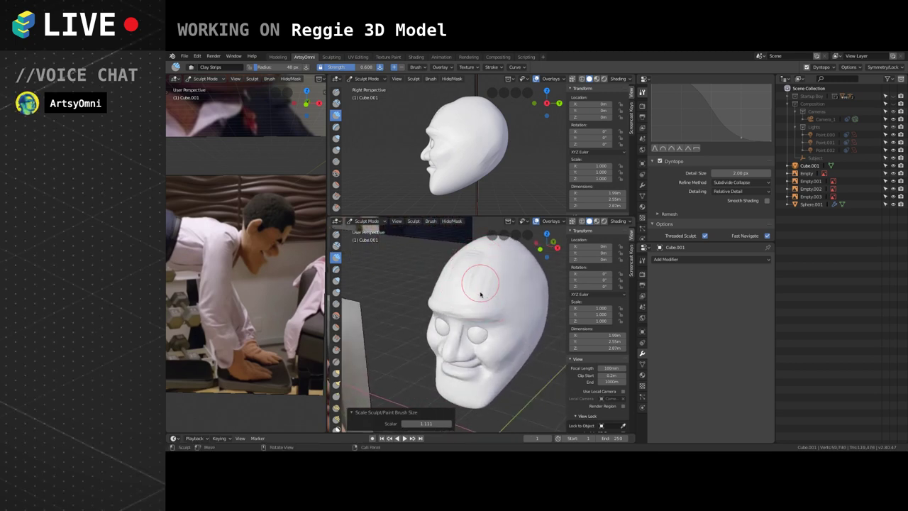
mouse_move(486, 259)
left_mouse_down()
mouse_move(489, 302)
mouse_move(502, 286)
mouse_move(499, 297)
left_mouse_up()
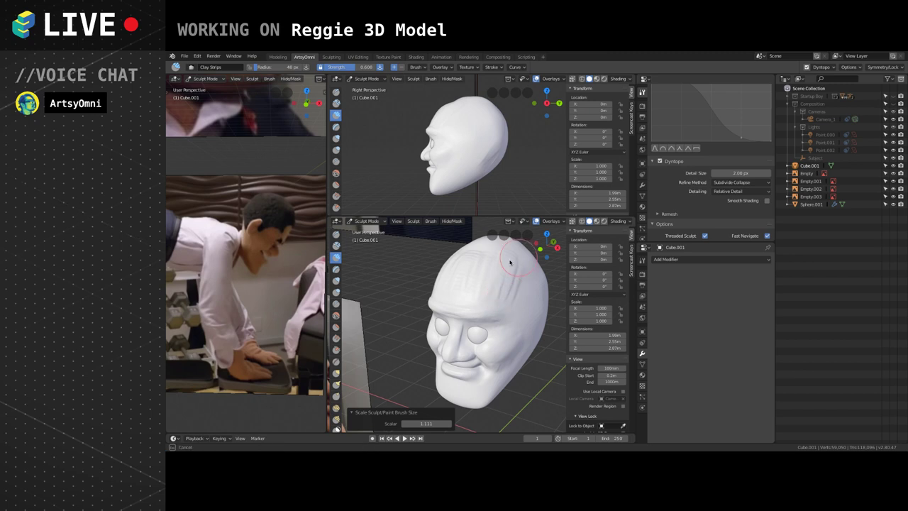
middle_click_drag(500, 298, 495, 278)
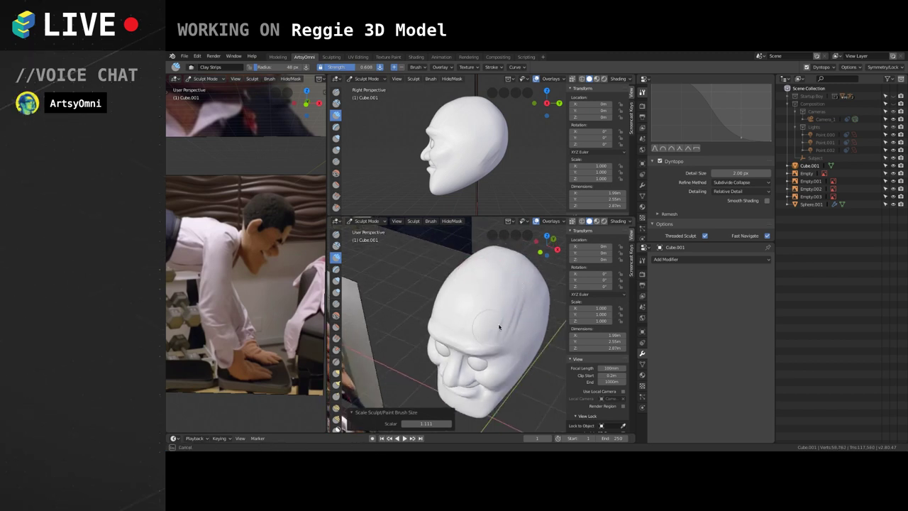
Refine the forehead-to-crown transition with further 48 px strokes and check the head in profile.
middle_click_drag(528, 290, 485, 272)
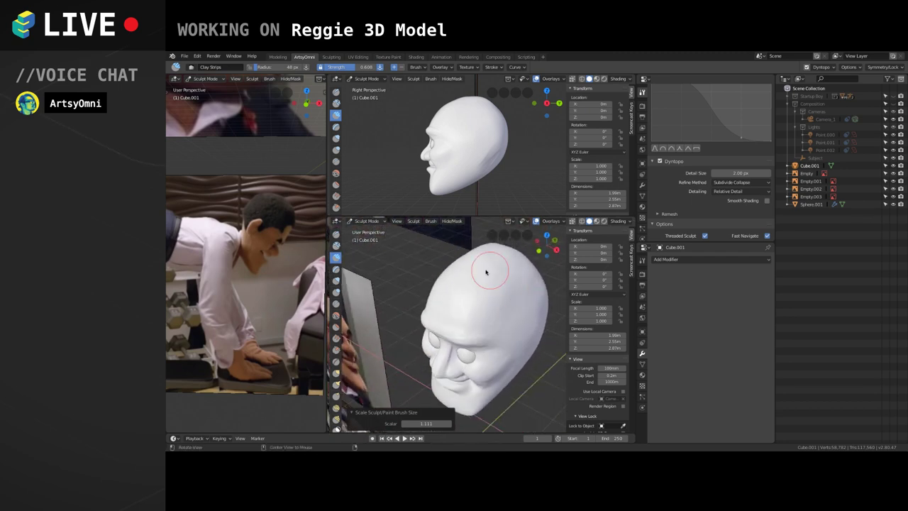
key("f")
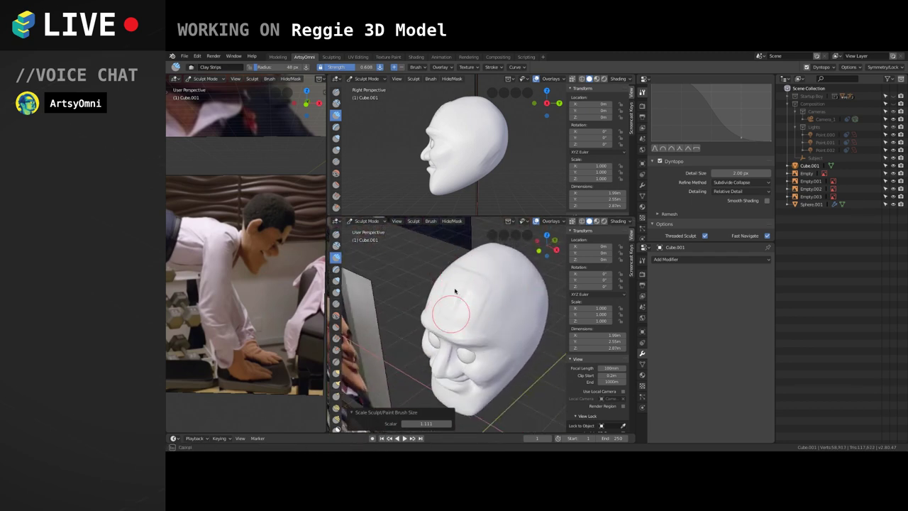
left_click(455, 292)
mouse_move(492, 300)
middle_mouse_down()
mouse_move(475, 312)
mouse_move(535, 287)
mouse_move(428, 291)
mouse_move(479, 312)
middle_mouse_up()
left_click(487, 300)
key("f")
left_click(490, 259)
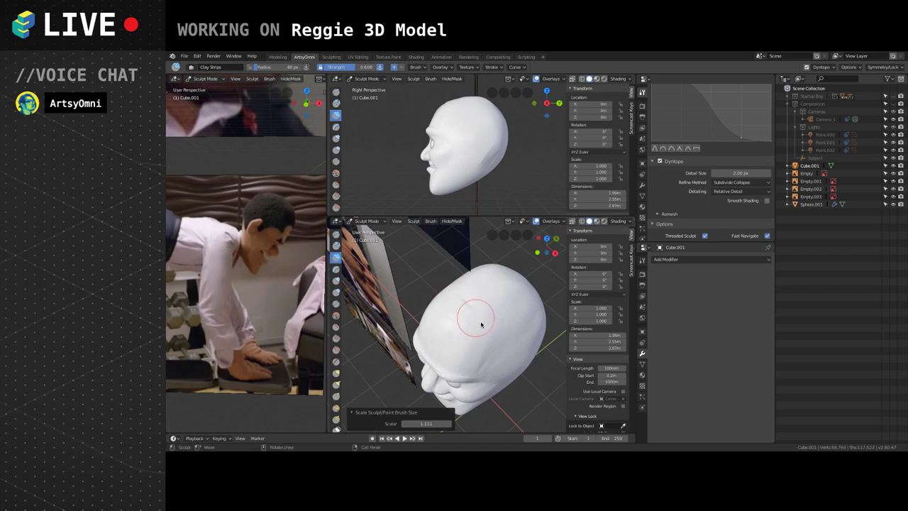
key("f")
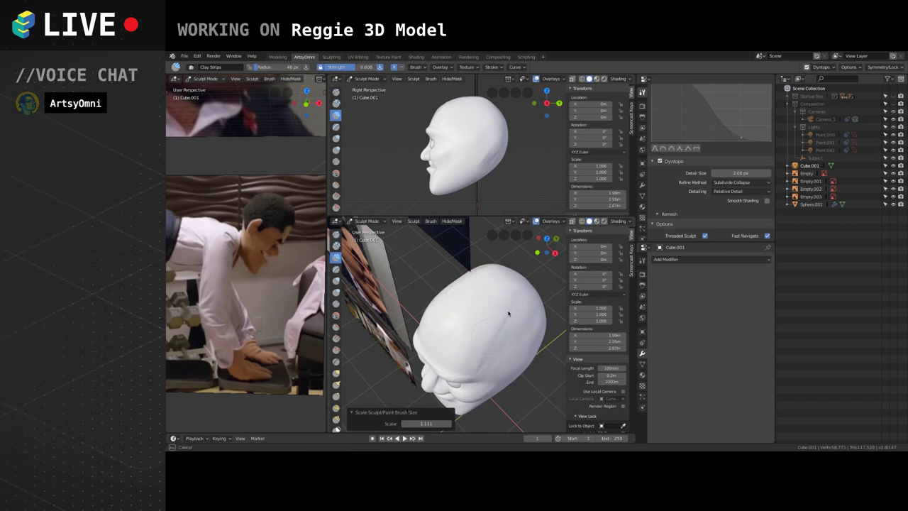
left_click(508, 312)
middle_click_drag(502, 334, 480, 318)
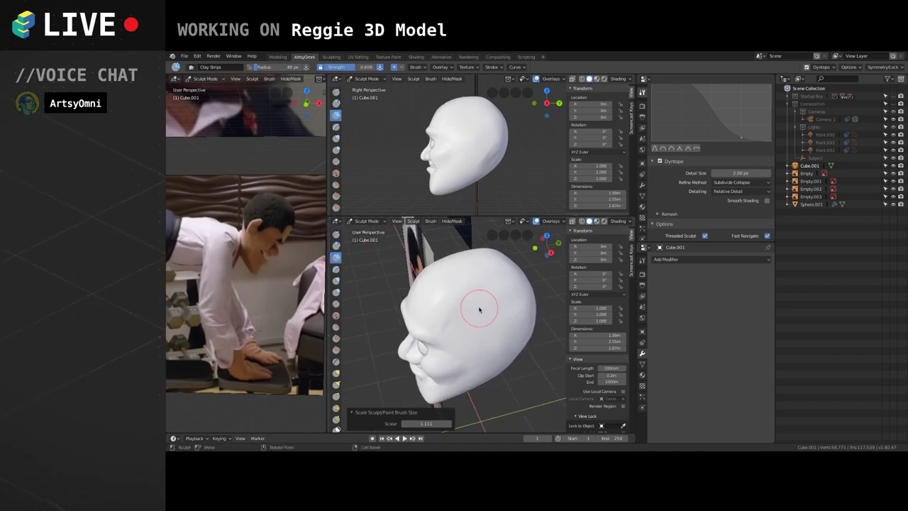
mouse_move(462, 296)
middle_mouse_down()
mouse_move(476, 304)
mouse_move(464, 286)
mouse_move(480, 314)
mouse_move(492, 303)
mouse_move(486, 290)
middle_mouse_up()
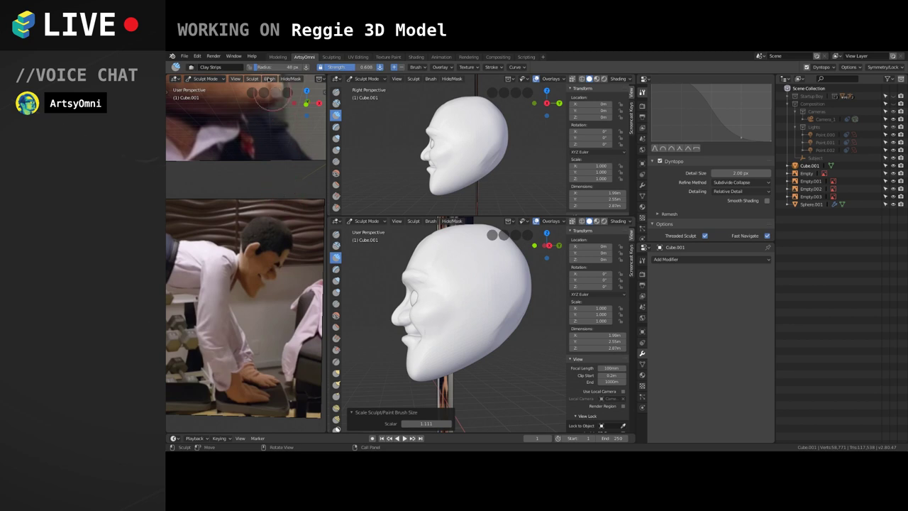
Switch to Object Mode and select the reference photo of the character bending over, using the front view.
left_click(205, 78)
left_click(206, 88)
left_click(271, 265)
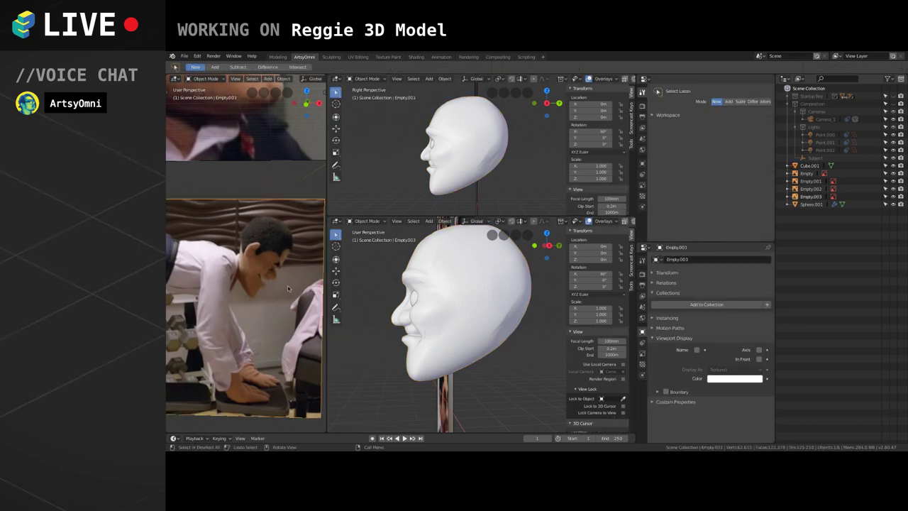
key("KP_1")
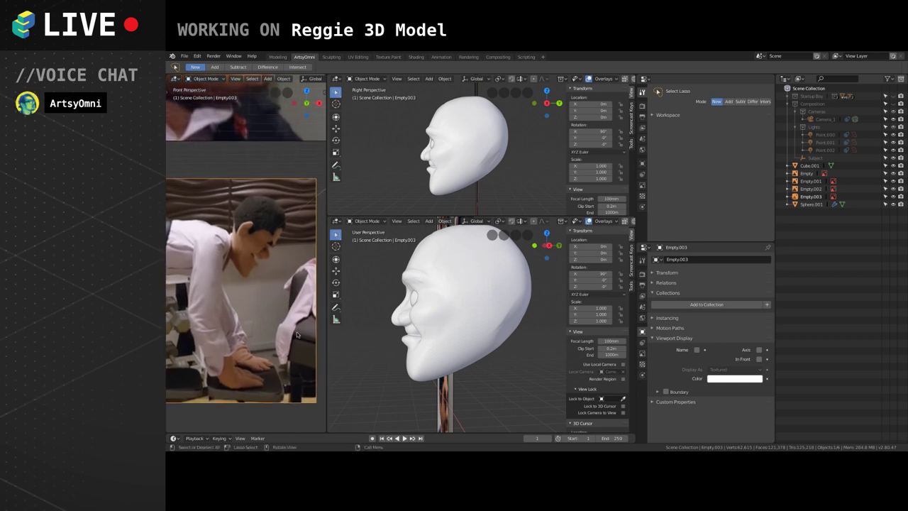
key("r")
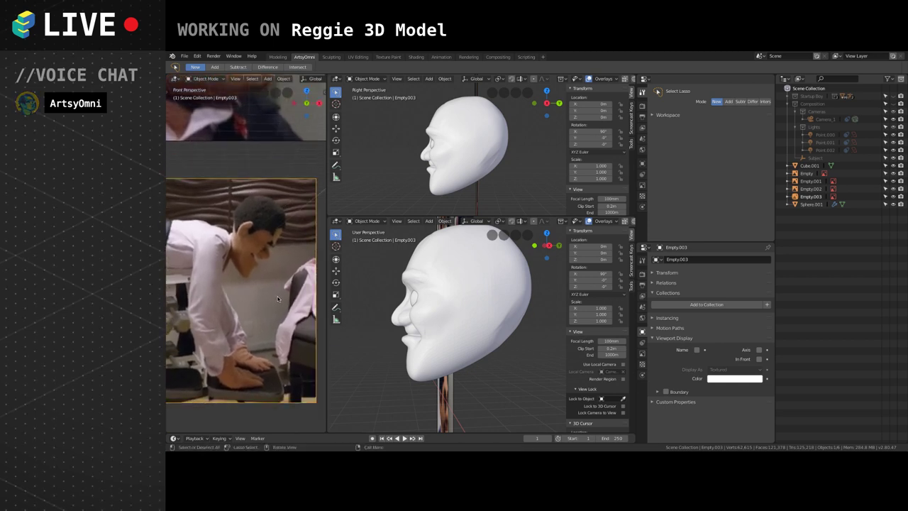
right_click(288, 241)
Reposition the bending-over reference photo, rotate it about 37° to bring its profile upright, and select the head mesh.
scroll(288, 240, "down", 3)
middle_click_drag(262, 258, 299, 251, "shift")
scroll(273, 288, "down", 2)
scroll(272, 288, "down", 4)
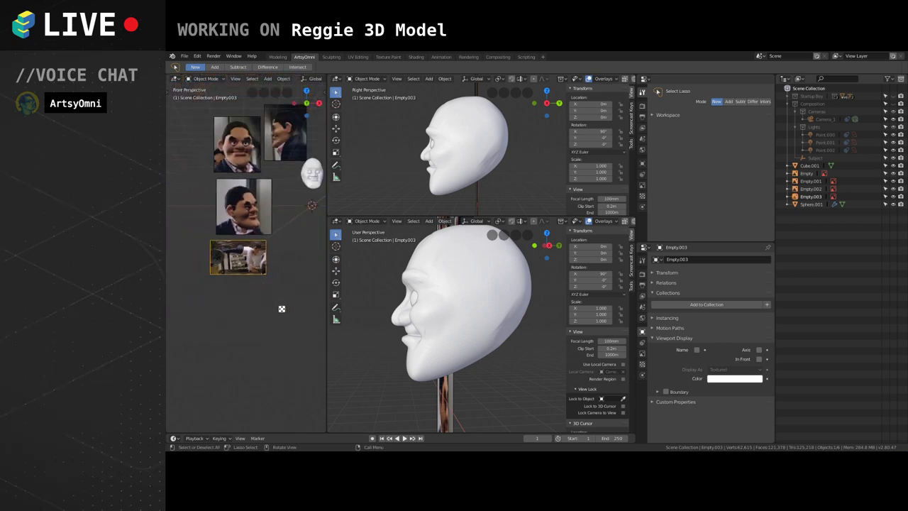
left_click_drag(239, 257, 267, 276)
key("r")
left_click(309, 218)
scroll(270, 278, "up", 1)
scroll(271, 277, "up", 7)
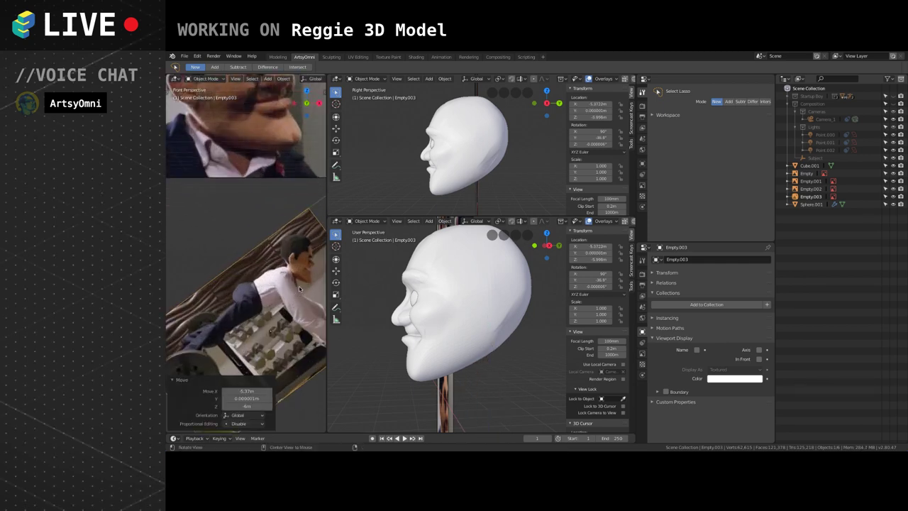
scroll(280, 274, "up", 3)
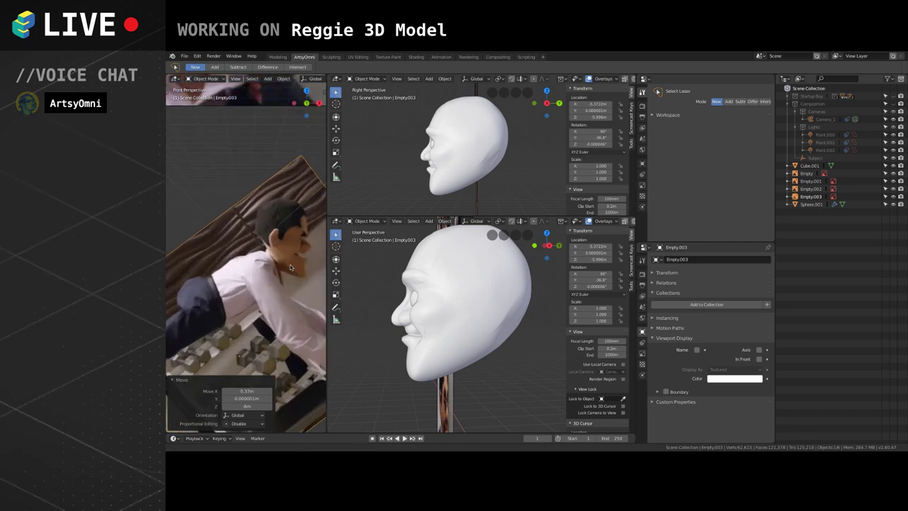
left_click(454, 311)
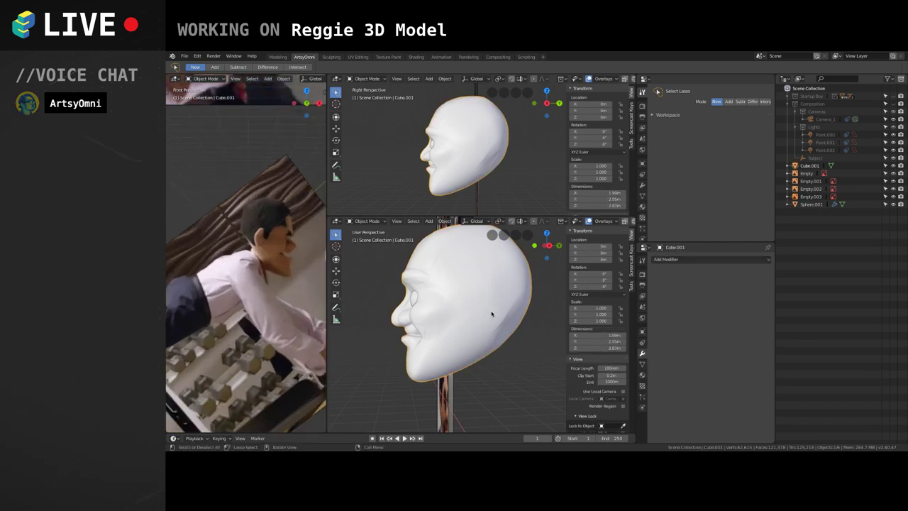
Switch the head mesh to Sculpt Mode and remove the UV map from its mesh data.
left_click(355, 222)
left_click(368, 254)
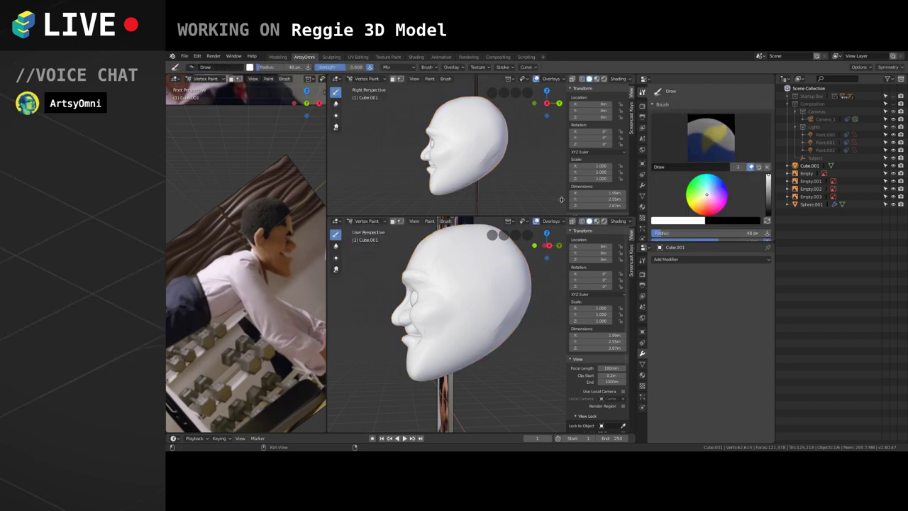
left_click(367, 221)
left_click(368, 246)
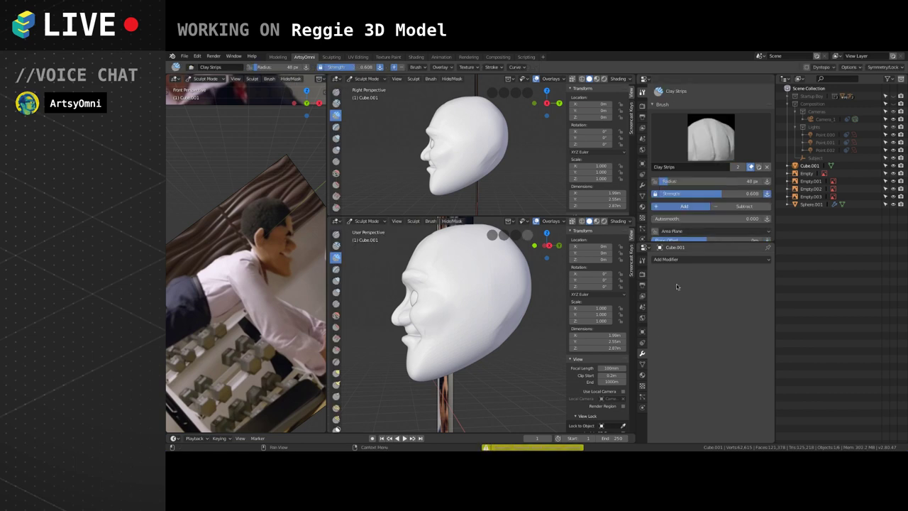
left_click(643, 365)
left_click(691, 374)
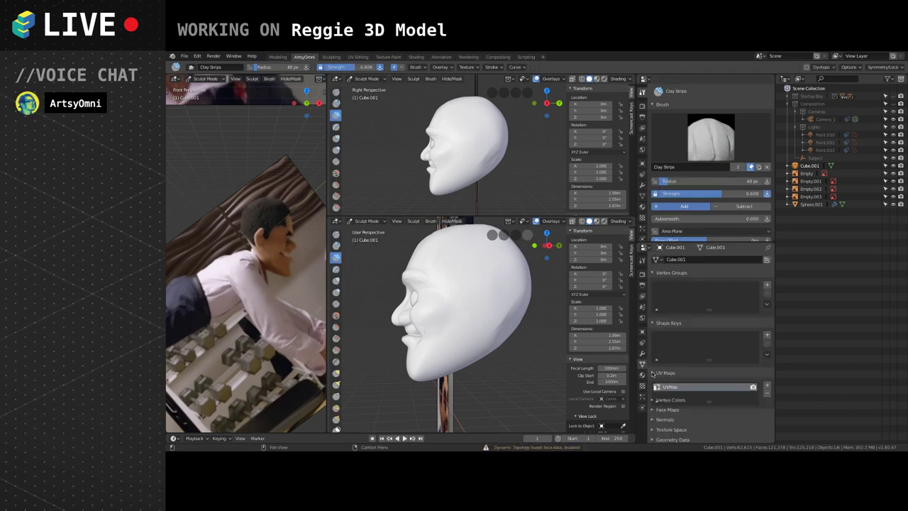
Turn on Dyntopo for the Clay Strips sculpting of the head.
scroll(676, 137, "down", 4)
scroll(673, 142, "down", 10)
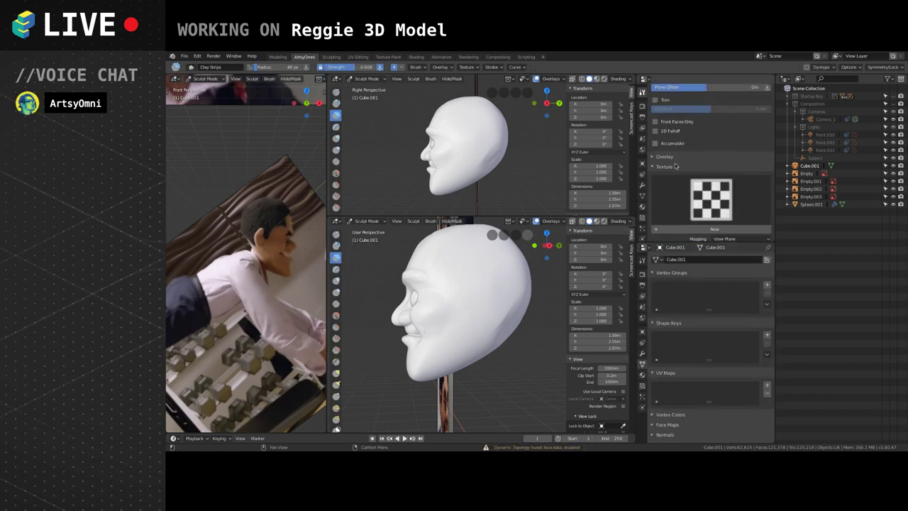
left_click(659, 153)
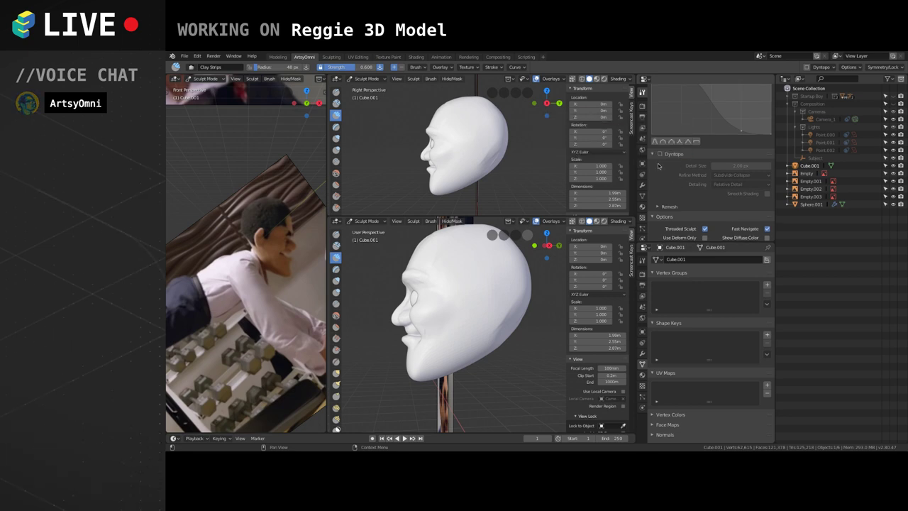
left_click(660, 154)
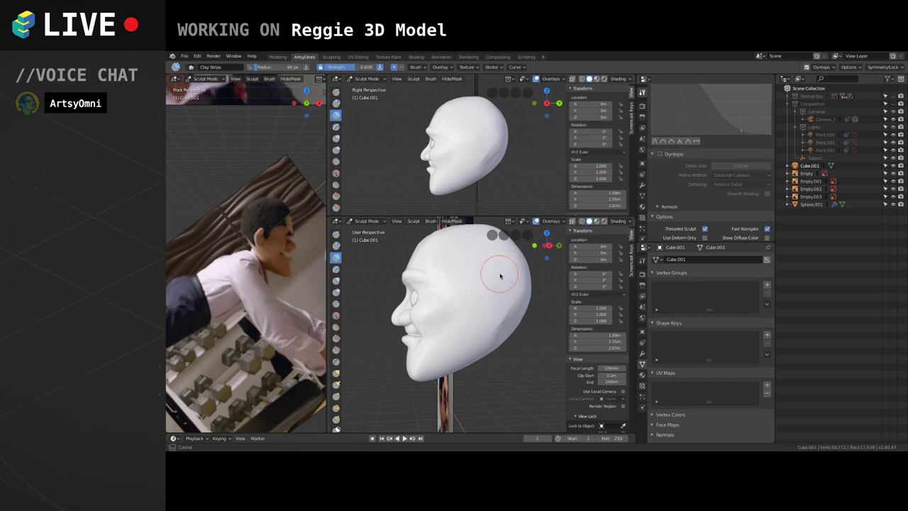
Build up the lower back of the skull behind the jaw with 48 px Clay Strips strokes.
middle_click_drag(501, 271, 478, 305)
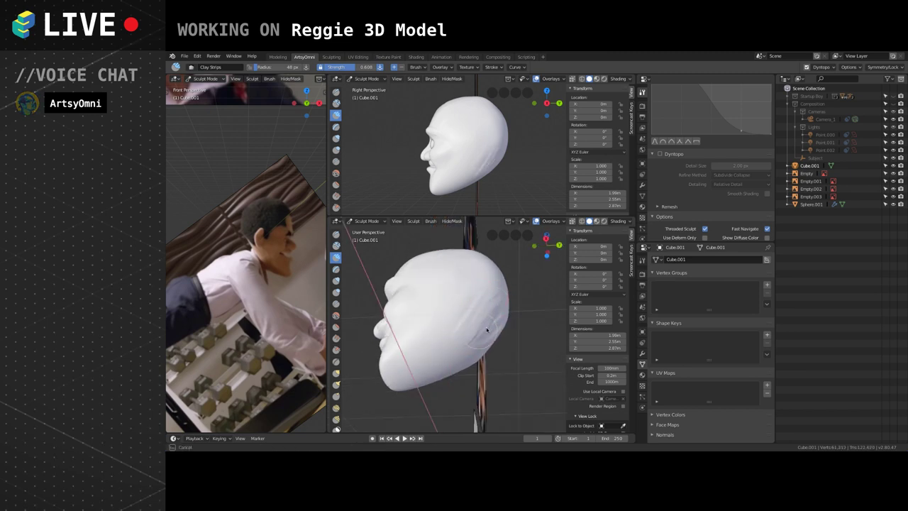
left_click_drag(466, 327, 461, 338)
left_click_drag(496, 300, 457, 334)
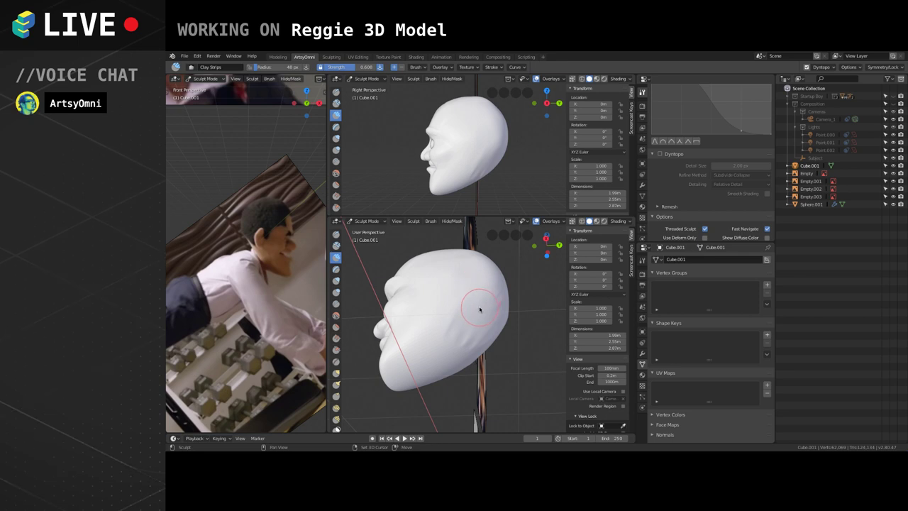
mouse_move(461, 300)
middle_mouse_down()
mouse_move(464, 318)
mouse_move(444, 358)
mouse_move(489, 331)
mouse_move(474, 325)
middle_mouse_up()
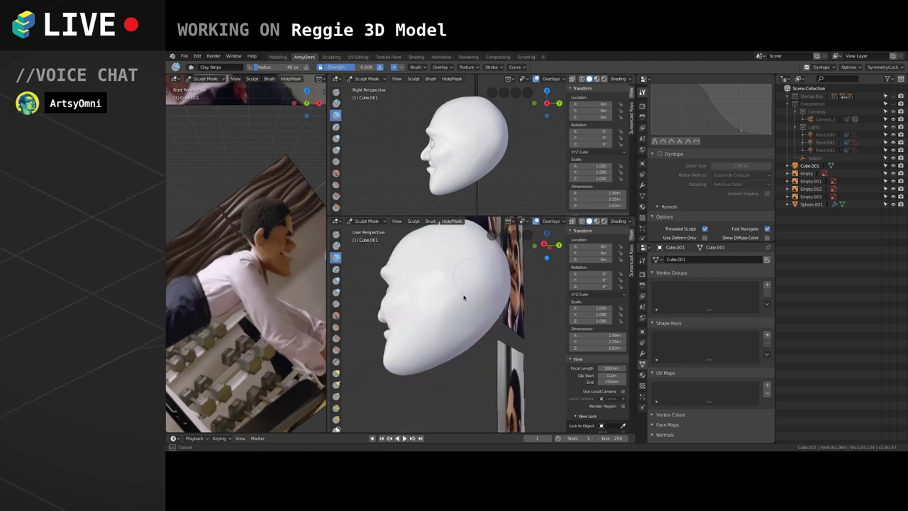
middle_click_drag(462, 296, 471, 316)
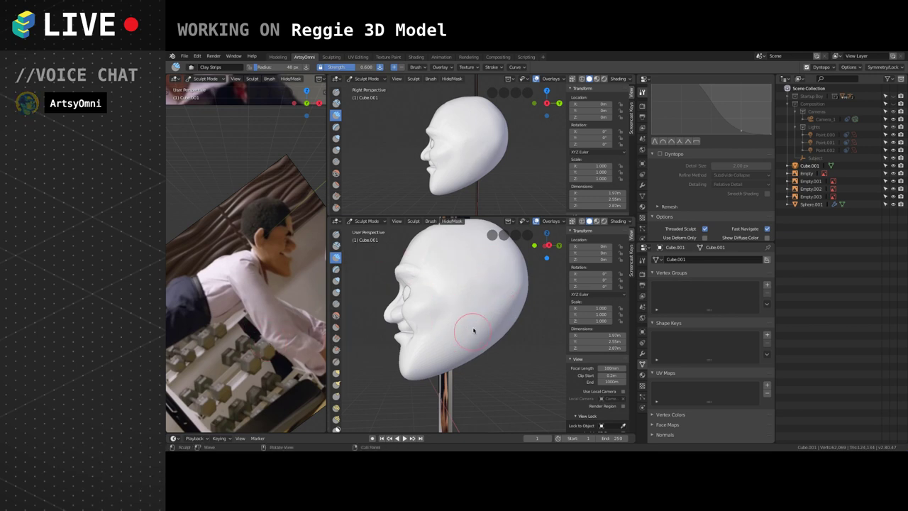
Fill out the rear jaw and lower side of the skull with another Clay Strips pass, checking from several angles.
middle_click_drag(474, 329, 452, 331)
mouse_move(452, 330)
left_mouse_down()
mouse_move(405, 338)
mouse_move(497, 302)
left_mouse_up()
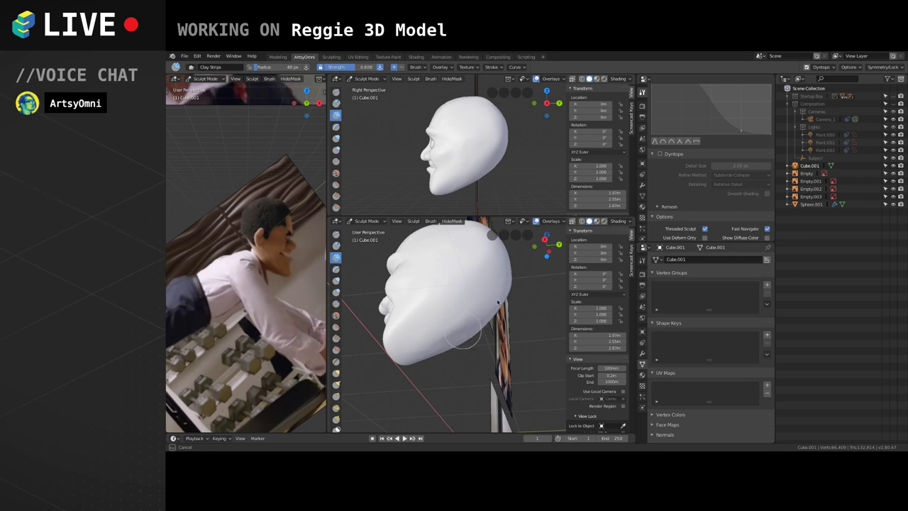
mouse_move(471, 315)
middle_mouse_down()
mouse_move(454, 286)
mouse_move(465, 327)
middle_mouse_up()
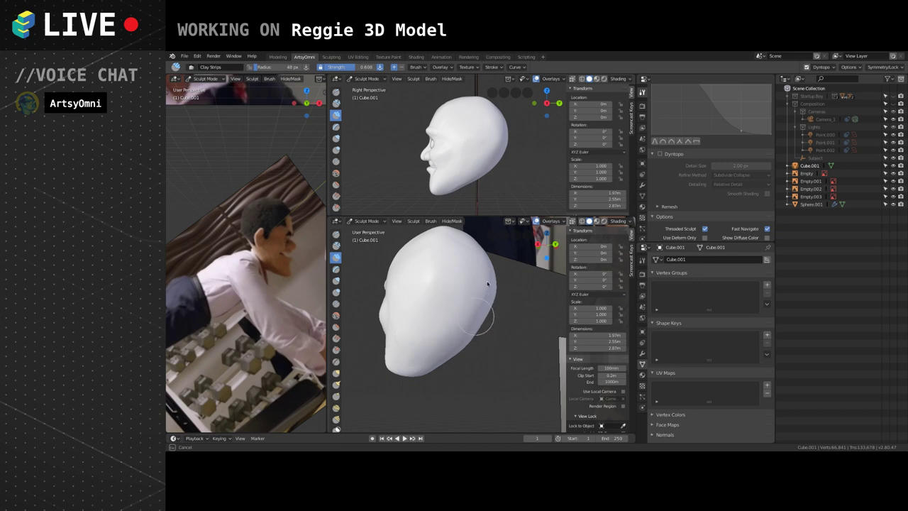
mouse_move(487, 284)
middle_mouse_down()
mouse_move(429, 324)
mouse_move(445, 330)
middle_mouse_up()
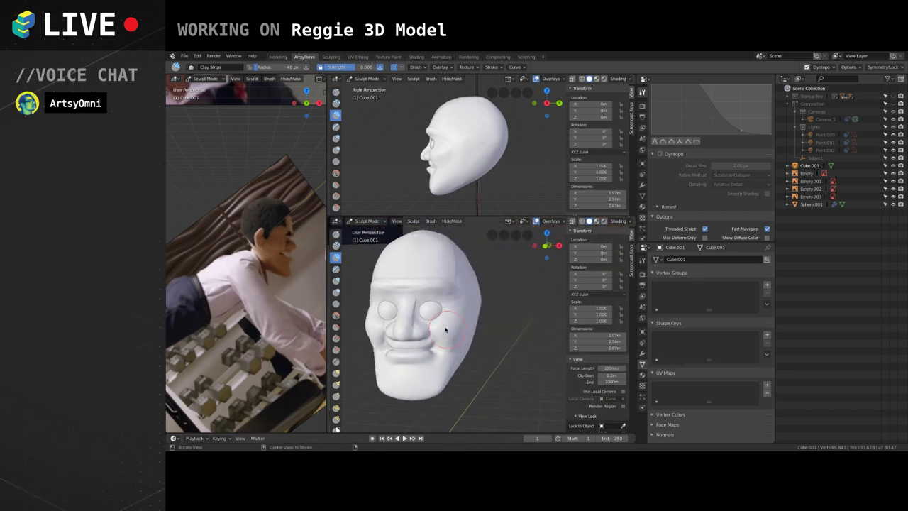
Reduce the Clay Strips brush to 38 px and stroke over the cheek below the outer eye.
scroll(442, 319, "up", 3)
scroll(468, 288, "down", 2)
scroll(470, 300, "down", 1)
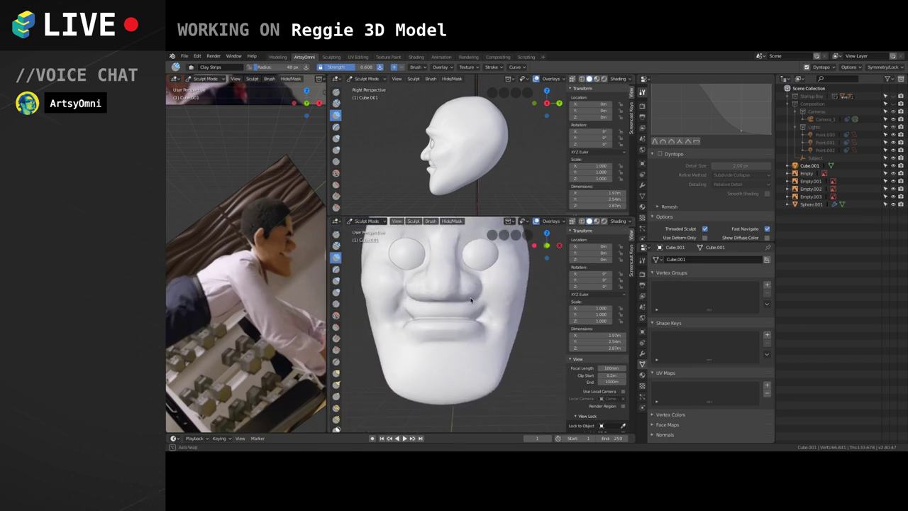
mouse_move(470, 300)
middle_mouse_down()
mouse_move(449, 308)
mouse_move(459, 314)
middle_mouse_up()
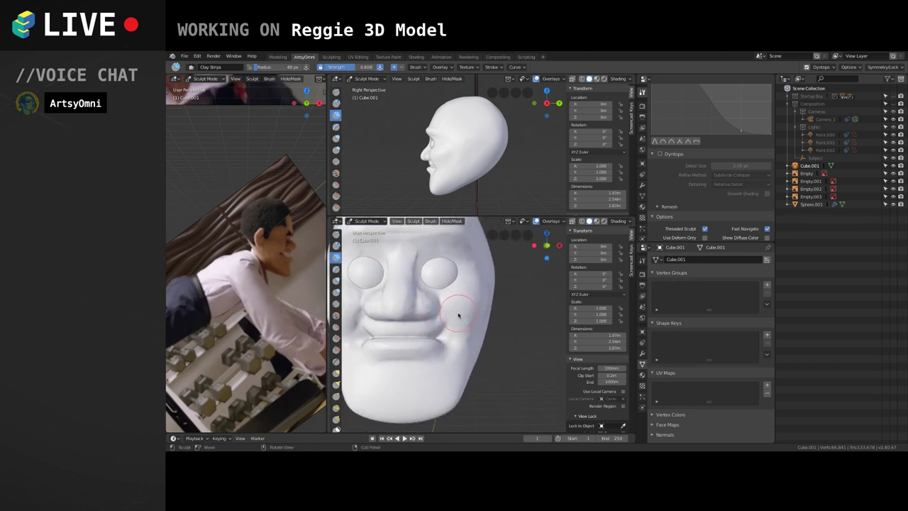
key("bracketleft")
key("bracketleft")
scroll(474, 302, "up", 1)
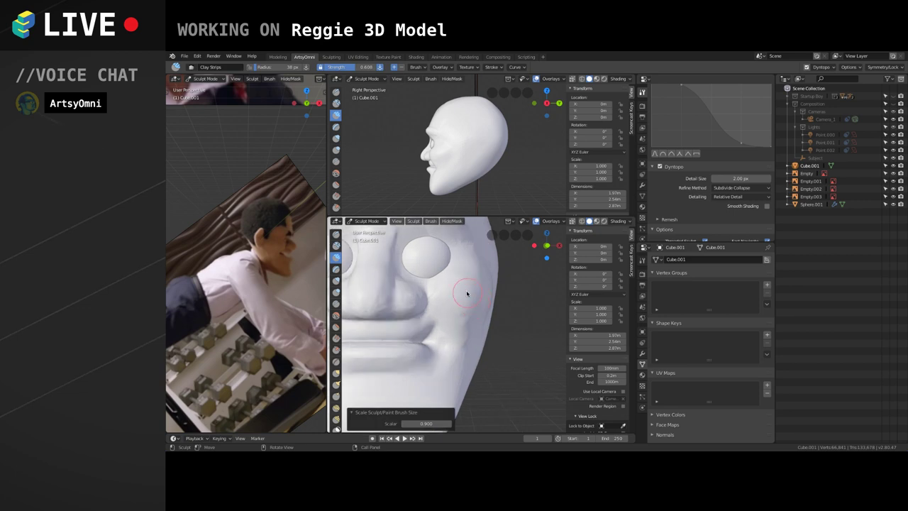
mouse_move(465, 294)
middle_mouse_down("shift")
mouse_move(493, 294)
mouse_move(470, 305)
mouse_move(478, 326)
middle_mouse_up("shift")
scroll(493, 294, "down", 2)
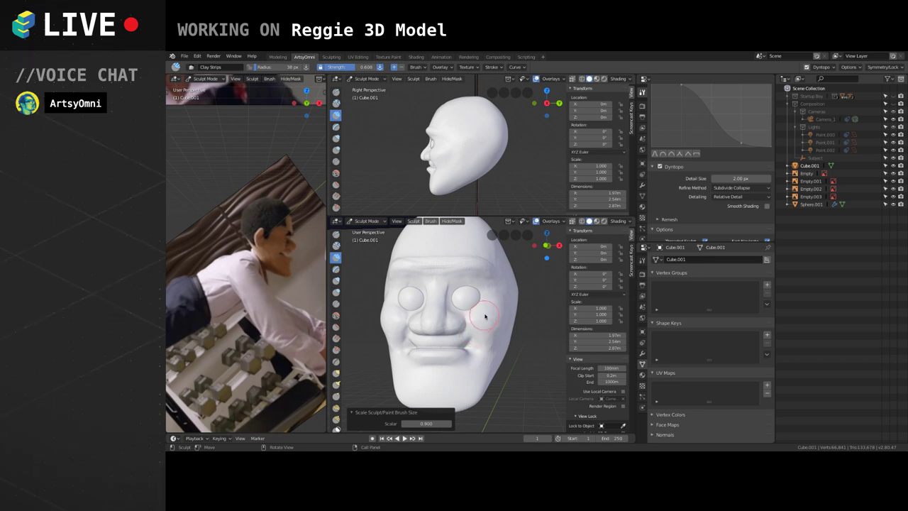
mouse_move(485, 317)
middle_mouse_down()
mouse_move(470, 287)
mouse_move(459, 306)
middle_mouse_up()
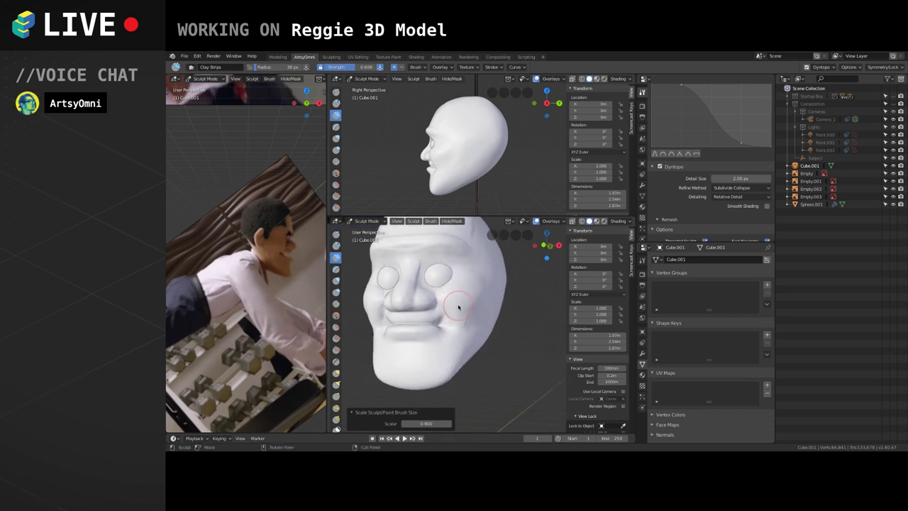
mouse_move(456, 303)
left_mouse_down()
mouse_move(463, 298)
mouse_move(464, 316)
left_mouse_up()
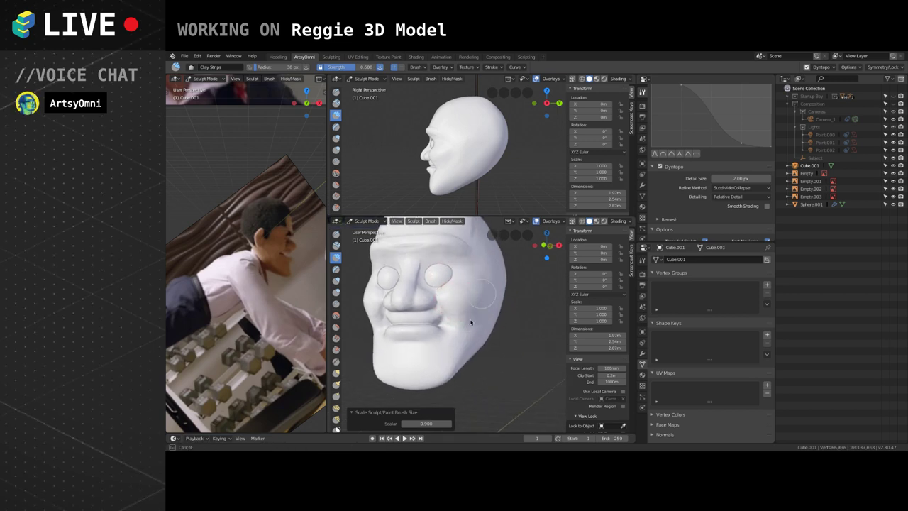
Widen the side of the head from the temple to the cheek with 38 px Clay Strips strokes.
middle_click_drag(470, 323, 462, 295)
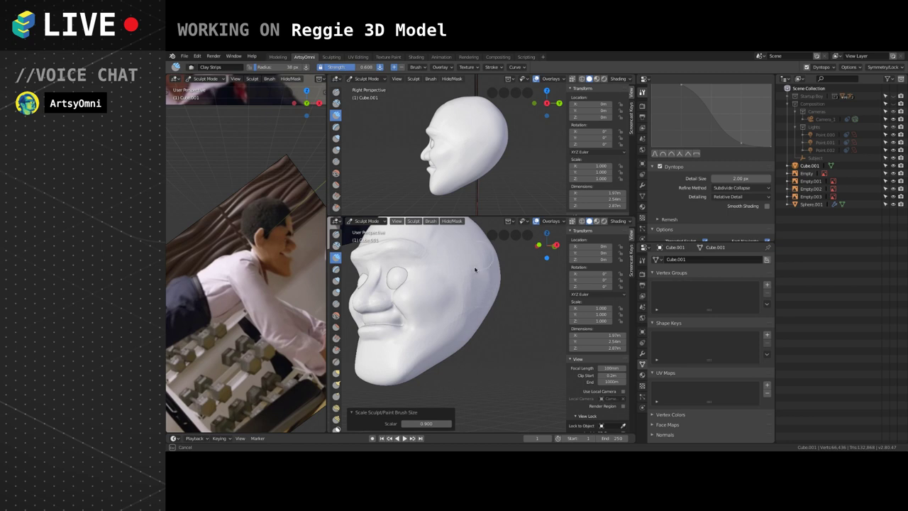
left_click_drag(475, 270, 456, 310)
left_click_drag(456, 273, 448, 316)
mouse_move(458, 251)
middle_mouse_down()
mouse_move(439, 303)
mouse_move(450, 278)
middle_mouse_up()
left_click_drag(454, 290, 432, 325)
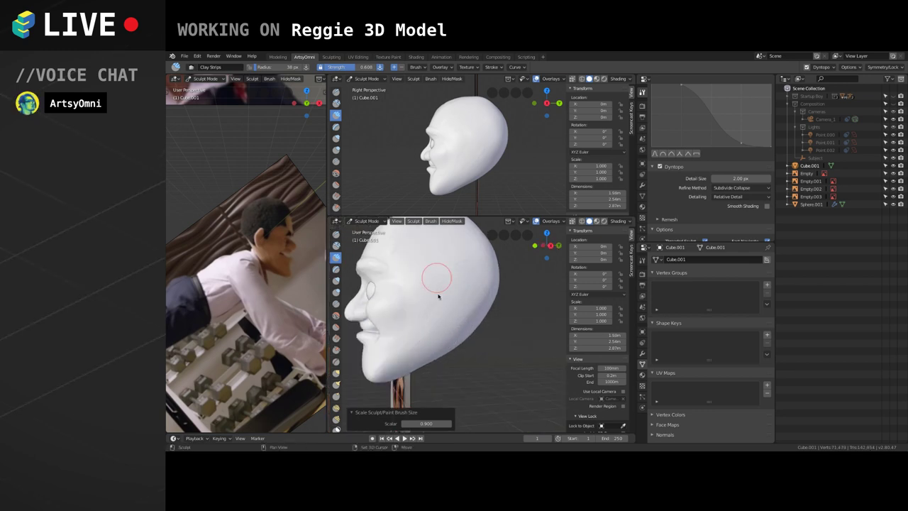
mouse_move(438, 287)
middle_mouse_down()
mouse_move(488, 306)
mouse_move(476, 298)
mouse_move(466, 318)
mouse_move(439, 312)
middle_mouse_up()
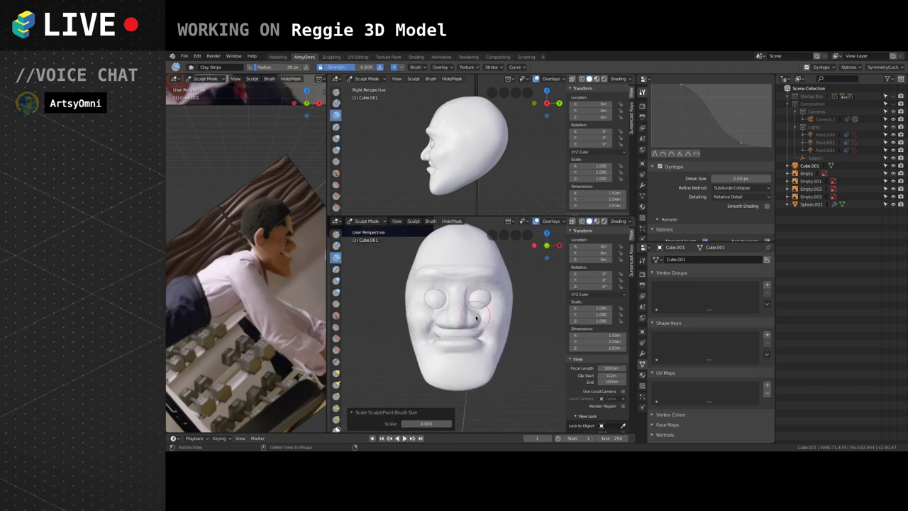
Form the eyelids around the eyeballs with 27 px Clay Strips strokes, following the reference photos.
middle_click_drag(309, 288, 298, 304, "shift")
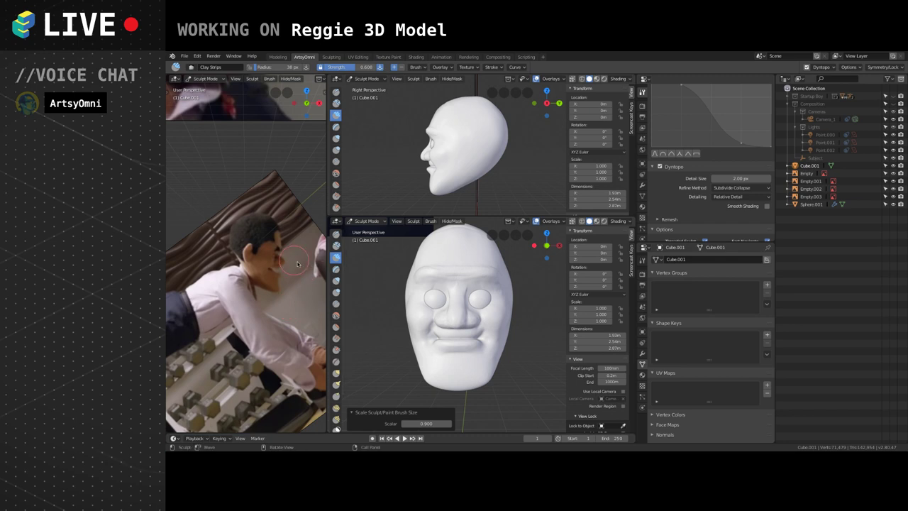
scroll(477, 304, "up", 3)
mouse_move(496, 275)
left_mouse_down()
mouse_move(470, 271)
mouse_move(491, 273)
mouse_move(469, 297)
left_mouse_up()
key("bracketright")
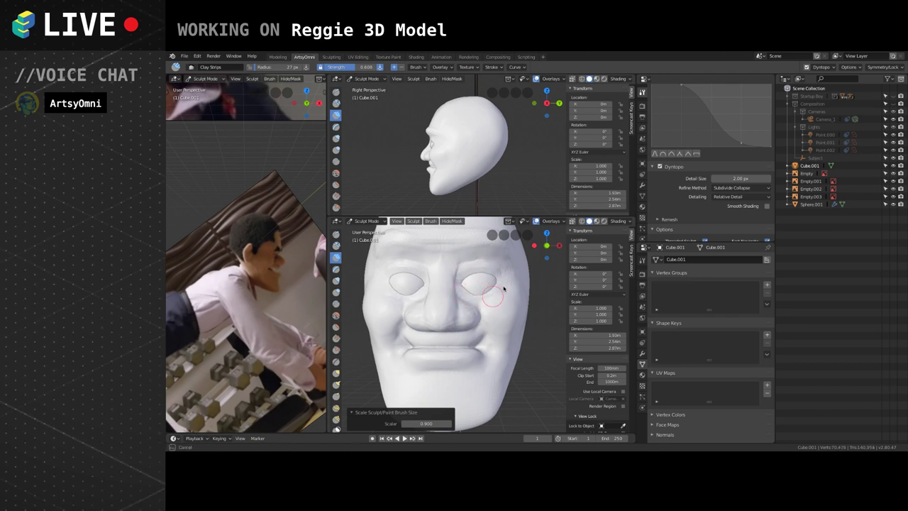
left_click_drag(504, 288, 464, 285)
left_click_drag(463, 283, 460, 277)
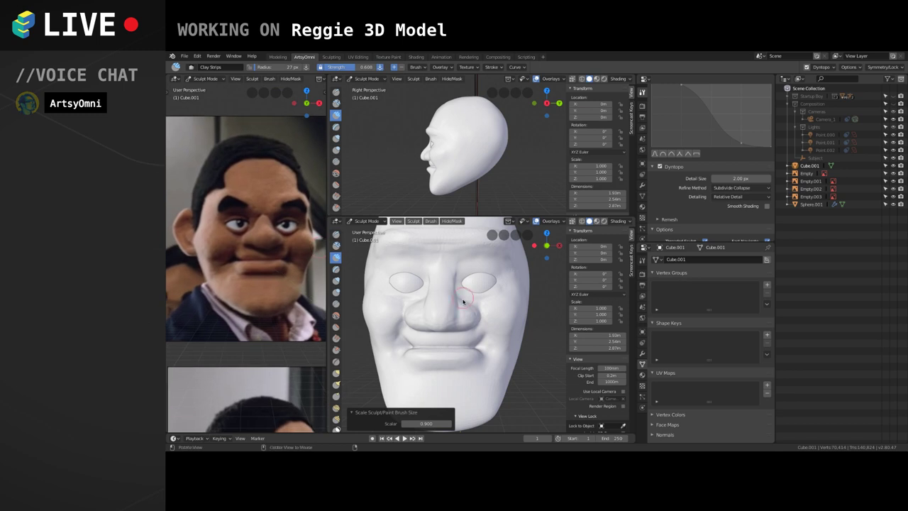
Shape the inner brow and upper lid, enlarge the brush to 26 px and carve inward with a subtractive stroke.
mouse_move(477, 294)
left_mouse_down()
mouse_move(497, 283)
mouse_move(473, 270)
mouse_move(453, 282)
mouse_move(502, 257)
mouse_move(454, 259)
mouse_move(493, 263)
mouse_move(461, 280)
mouse_move(470, 257)
mouse_move(459, 222)
left_mouse_up()
scroll(479, 300, "up", 1)
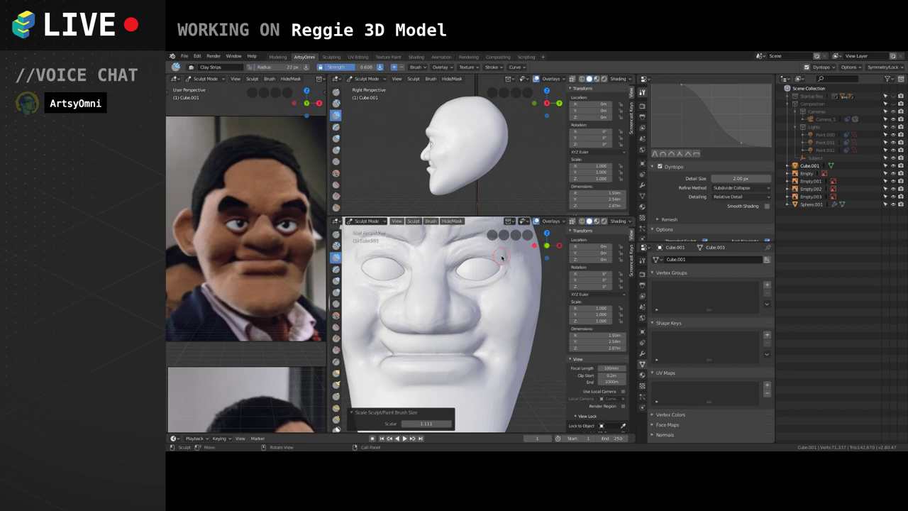
key("bracketright")
key("bracketright")
middle_click_drag(498, 260, 468, 304)
mouse_move(465, 291)
left_mouse_down("ctrl")
mouse_move(418, 298)
mouse_move(475, 303)
mouse_move(447, 304)
left_mouse_up("ctrl")
Refine the upper eyelids and carve the crease between lid and brow with the 26 px brush.
middle_click_drag(447, 303, 489, 298)
middle_click_drag(489, 297, 486, 258, "shift")
left_click_drag(487, 257, 500, 265)
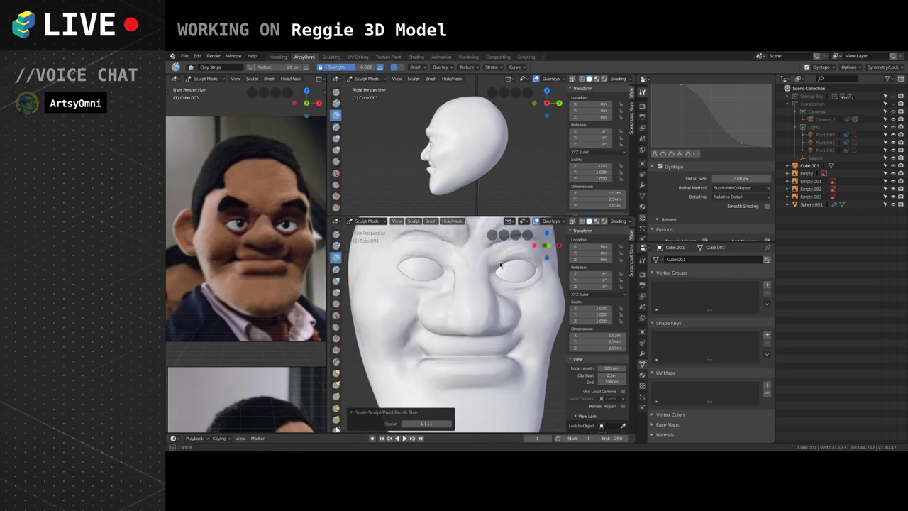
mouse_move(486, 261)
middle_mouse_down()
mouse_move(390, 311)
mouse_move(425, 287)
mouse_move(422, 254)
middle_mouse_up()
mouse_move(407, 293)
left_mouse_down("ctrl")
mouse_move(417, 319)
mouse_move(407, 283)
mouse_move(417, 256)
left_mouse_up("ctrl")
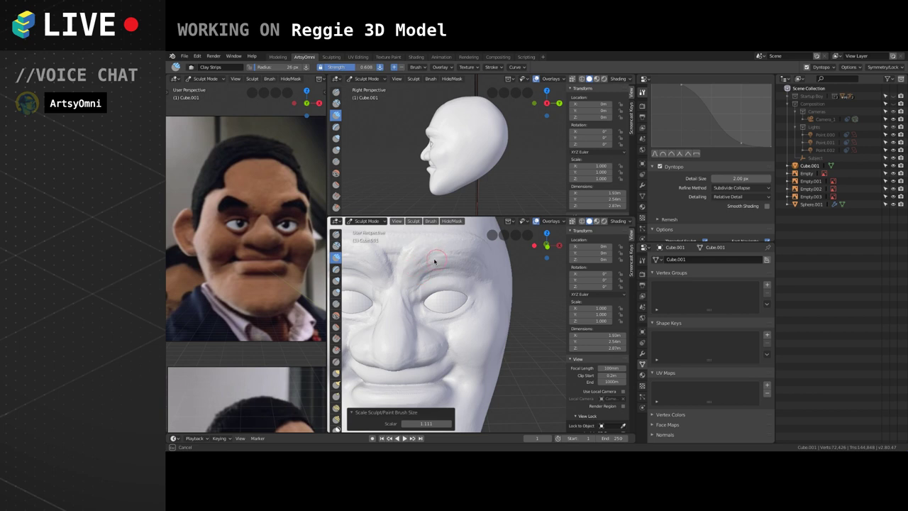
middle_click_drag(403, 263, 421, 268)
scroll(427, 276, "up", 3)
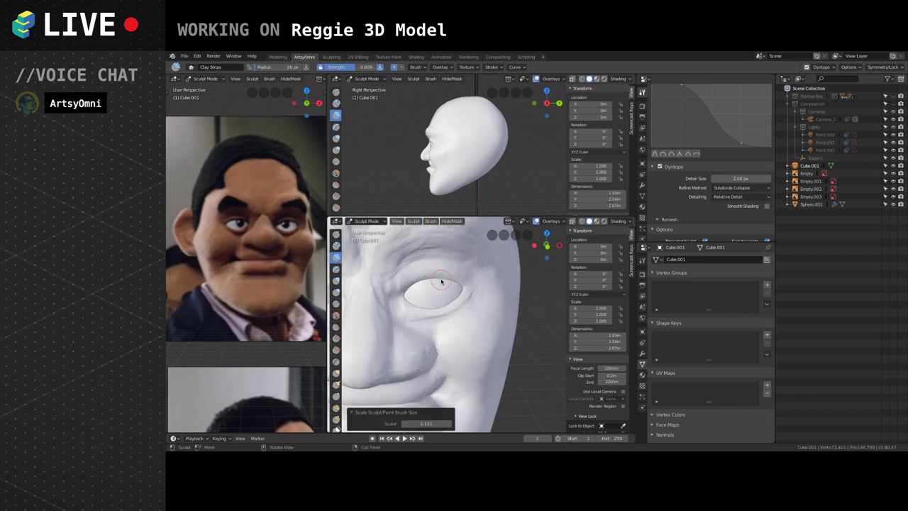
Build up the outer brow with a 37 px brush and compare the profile with the side-view reference photo.
scroll(444, 281, "down", 3)
middle_click_drag(466, 281, 427, 282)
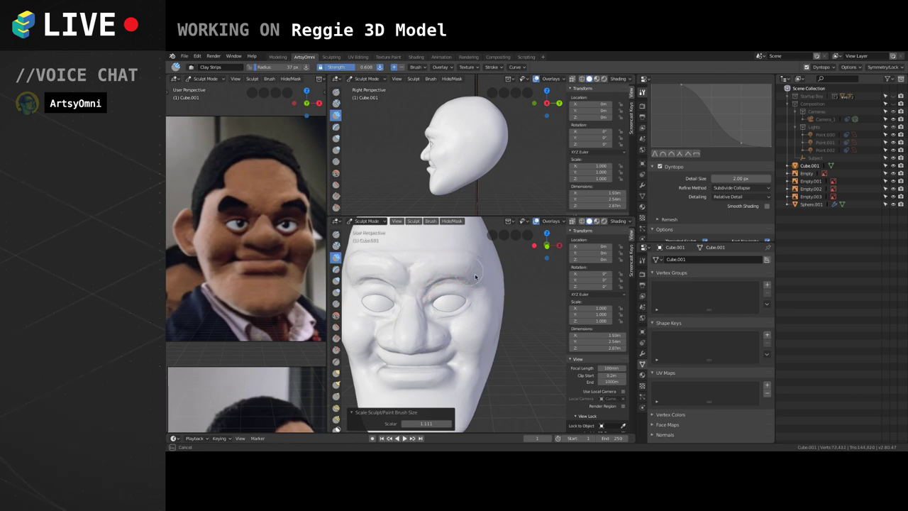
mouse_move(427, 286)
middle_mouse_down()
mouse_move(423, 298)
mouse_move(476, 295)
mouse_move(409, 257)
mouse_move(419, 284)
middle_mouse_up()
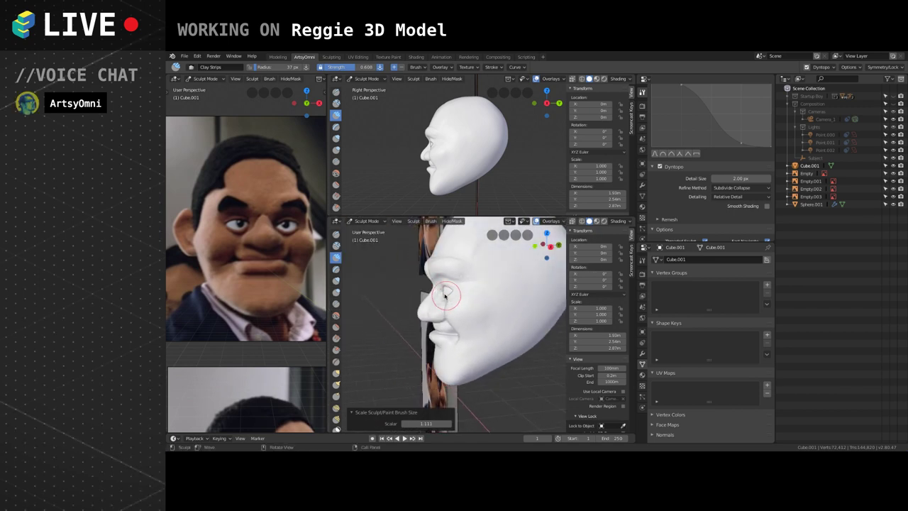
mouse_move(290, 365)
middle_mouse_down()
mouse_move(289, 265)
mouse_move(279, 251)
mouse_move(203, 380)
middle_mouse_up()
middle_click_drag(490, 294, 481, 319)
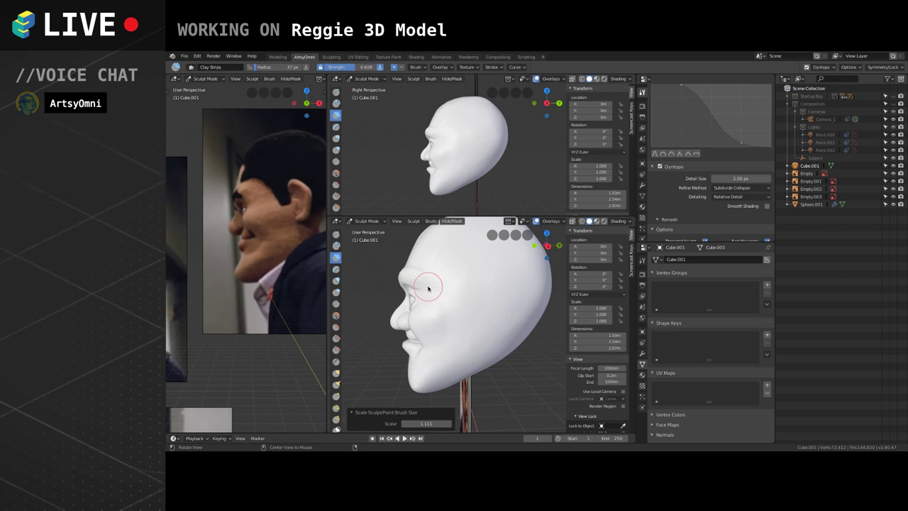
Rework the brow ridge and the area between the brows with 37 px strokes from the front.
mouse_move(426, 283)
middle_mouse_down()
mouse_move(491, 287)
mouse_move(522, 278)
middle_mouse_up()
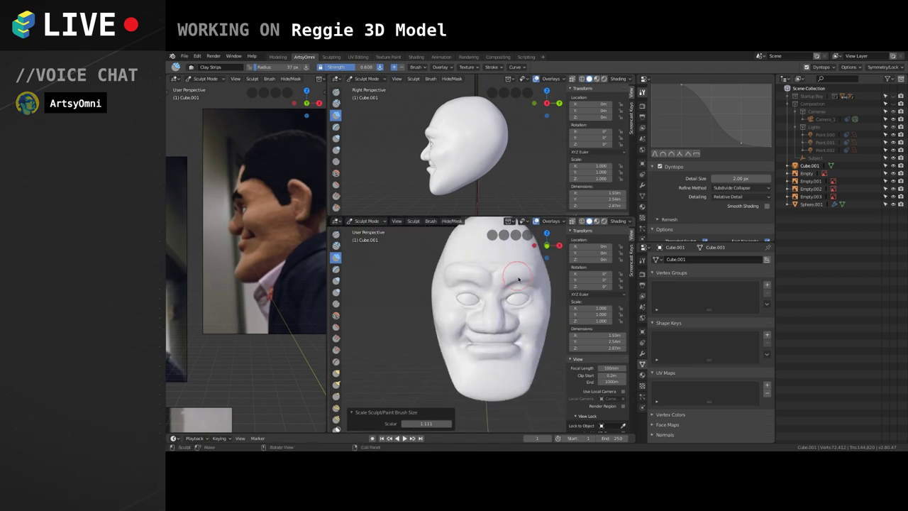
left_click_drag(509, 277, 532, 273)
left_click_drag(494, 275, 503, 266)
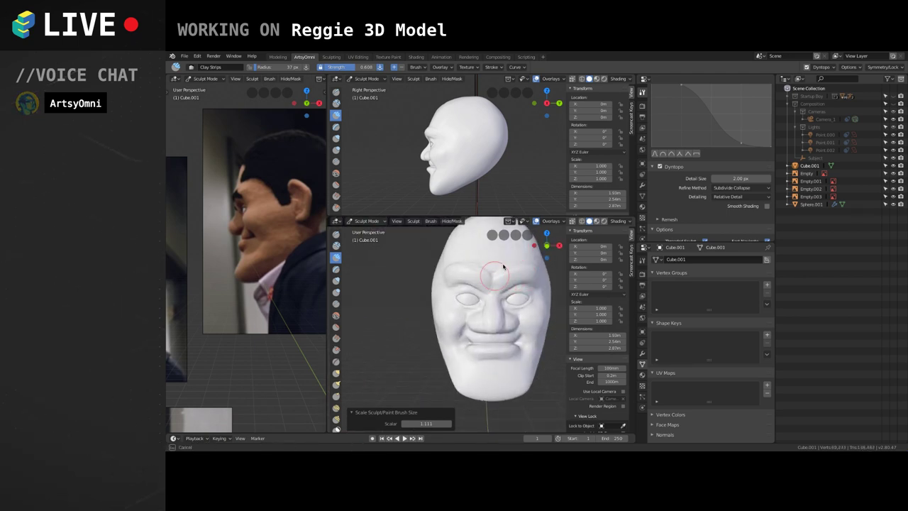
middle_click_drag(489, 289, 460, 301, "shift")
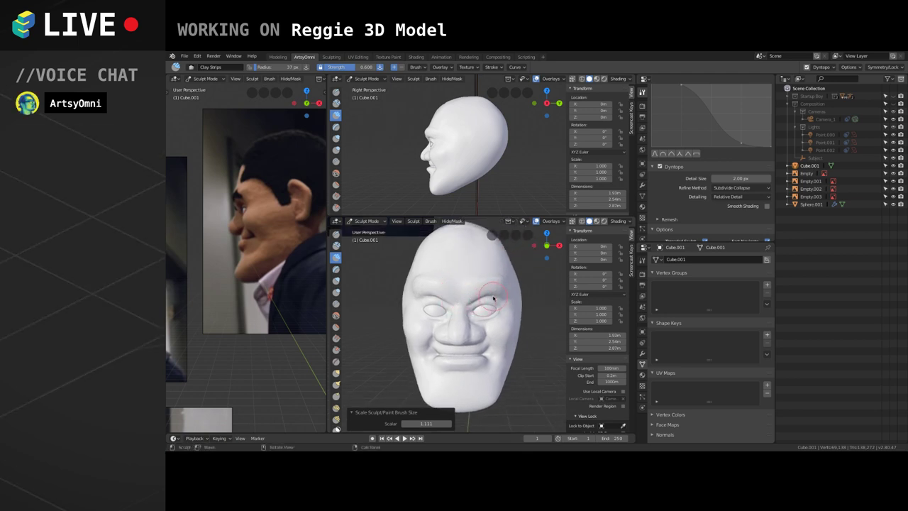
Examine the brow, cheek and mouth forms from the front, three-quarter and side angles.
middle_click_drag(487, 289, 487, 296)
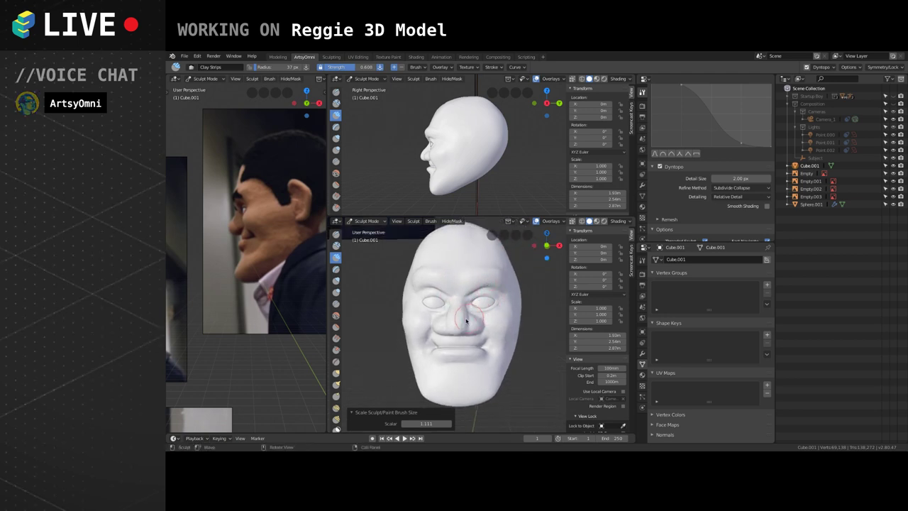
scroll(489, 299, "up", 3)
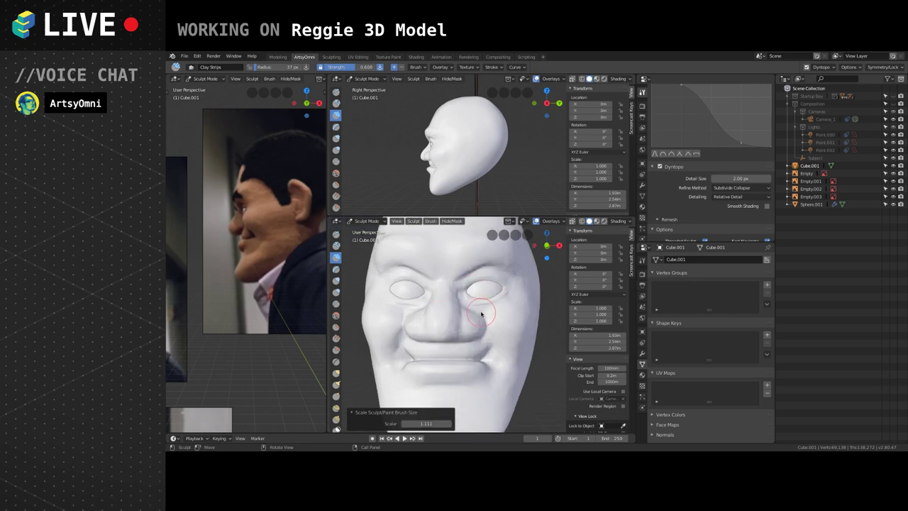
mouse_move(511, 318)
middle_mouse_down()
mouse_move(422, 327)
mouse_move(472, 310)
mouse_move(468, 289)
middle_mouse_up()
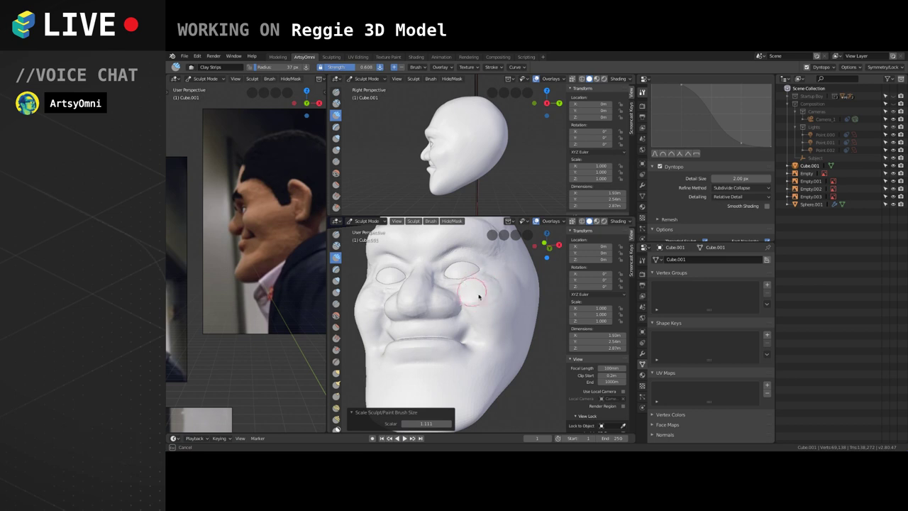
mouse_move(485, 280)
middle_mouse_down()
mouse_move(447, 305)
mouse_move(429, 303)
mouse_move(440, 304)
middle_mouse_up()
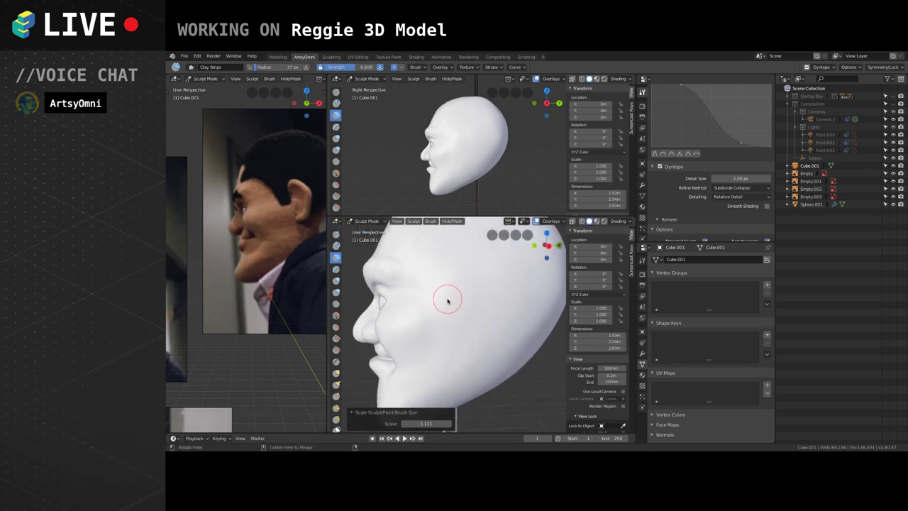
mouse_move(447, 302)
left_mouse_down("alt+shift")
mouse_move(460, 295)
mouse_move(452, 261)
left_mouse_up("alt+shift")
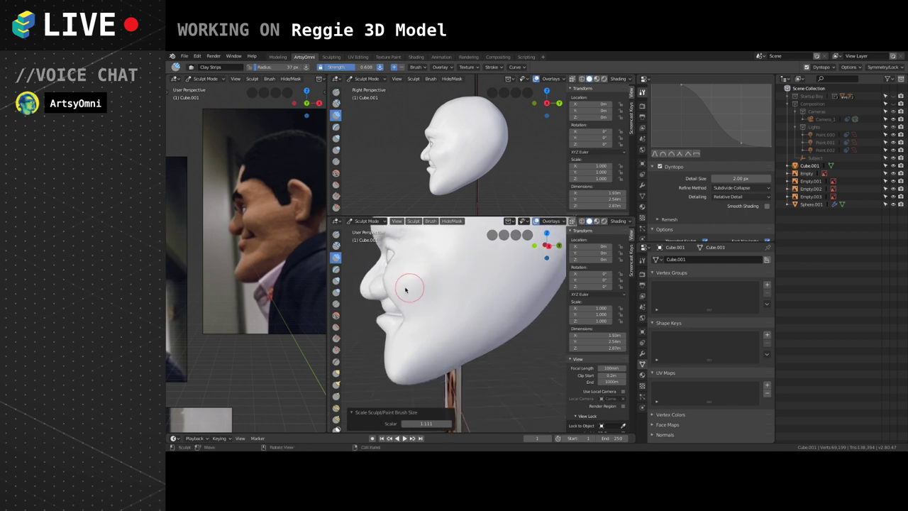
scroll(405, 291, "up", 1)
scroll(393, 301, "down", 1)
mouse_move(395, 322)
middle_mouse_down()
mouse_move(430, 345)
mouse_move(426, 361)
middle_mouse_up()
scroll(431, 355, "down", 2)
scroll(439, 359, "up", 2)
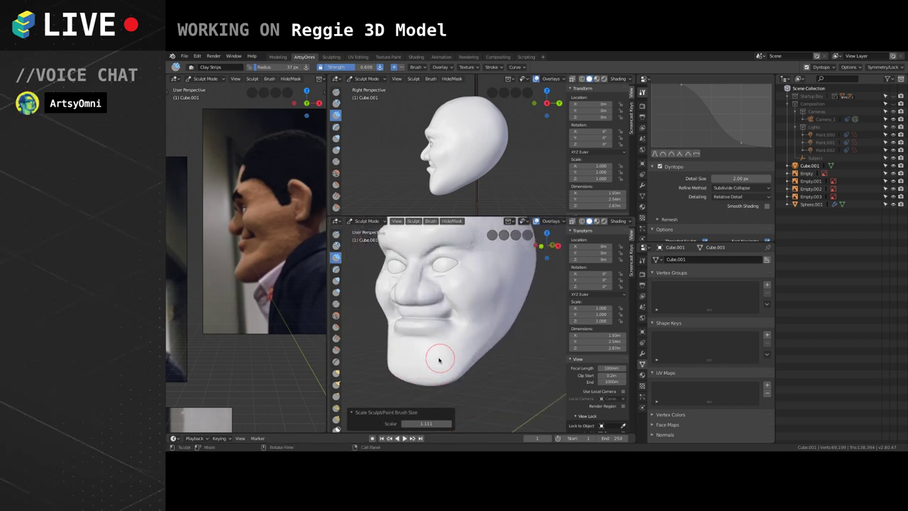
Build up the front of the chin with Clay Strips at 45 px, then continue along its lower edge at 32 px.
scroll(433, 363, "down", 2)
key("bracketright")
key("bracketright")
left_click_drag(432, 356, 418, 360)
mouse_move(416, 361)
middle_mouse_down()
mouse_move(397, 347)
mouse_move(454, 338)
mouse_move(434, 348)
middle_mouse_up()
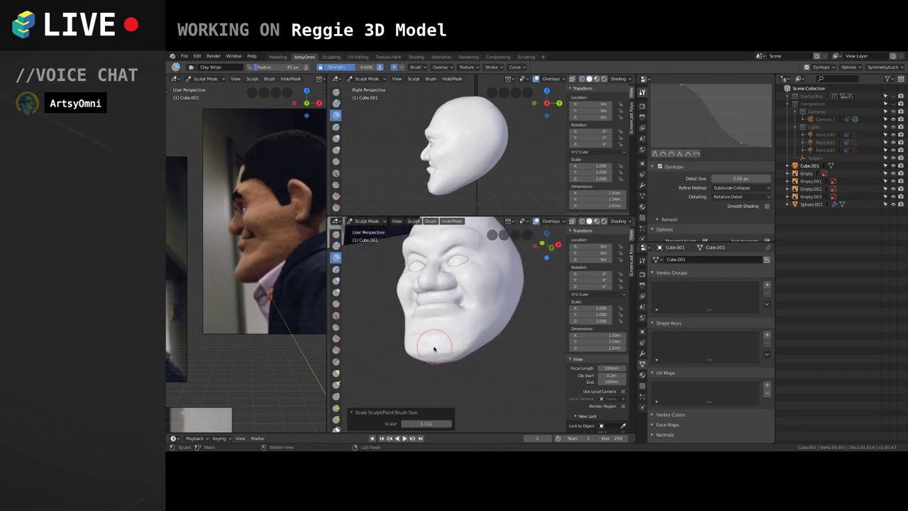
left_click_drag(445, 345, 454, 345)
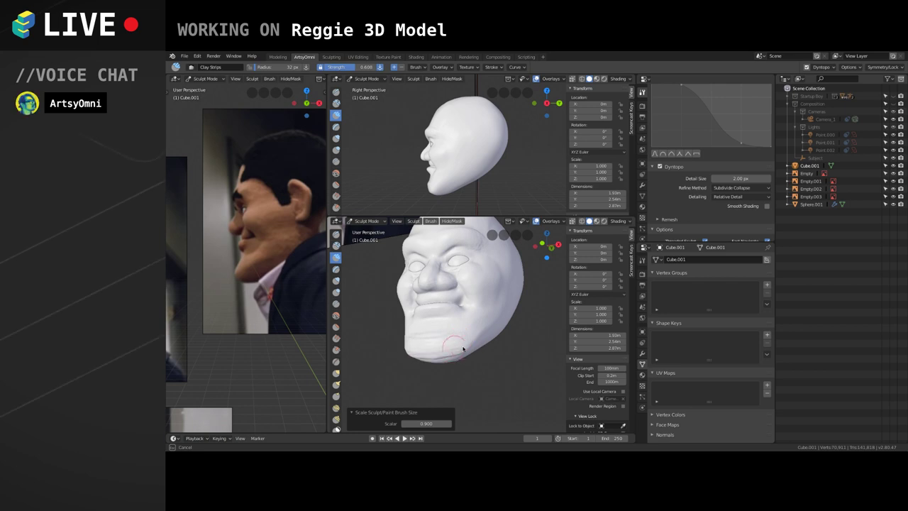
Fill out the side of the chin and the jawline with 32 px Clay Strips strokes, working from the side and below.
mouse_move(429, 349)
middle_mouse_down()
mouse_move(388, 353)
mouse_move(397, 319)
mouse_move(424, 346)
middle_mouse_up()
mouse_move(425, 346)
left_mouse_down()
mouse_move(437, 341)
mouse_move(418, 341)
mouse_move(431, 330)
mouse_move(435, 347)
left_mouse_up()
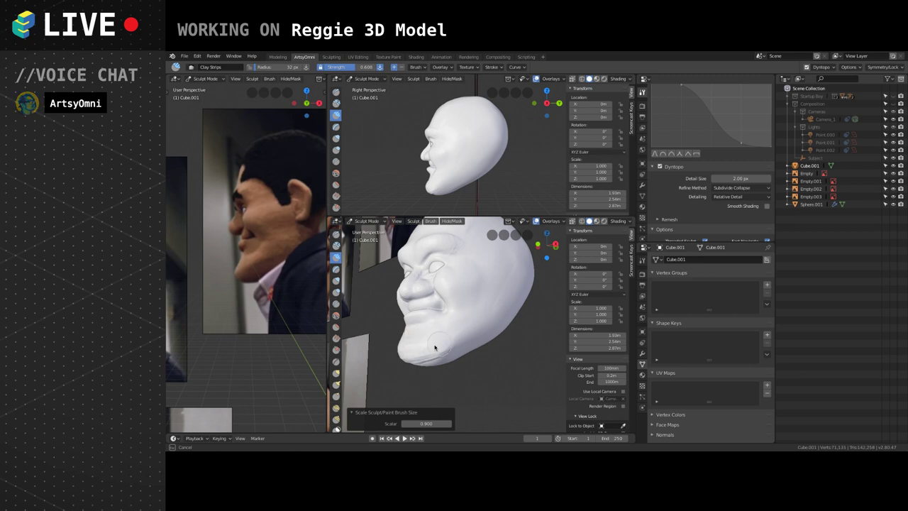
middle_click_drag(460, 326, 431, 333)
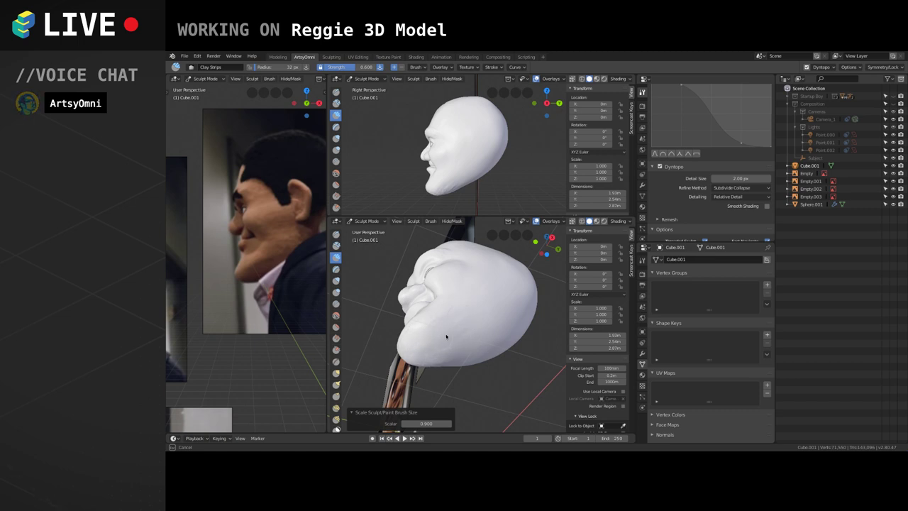
Compare the head's profile with the side-view reference photo, checking the skull, jaw and hairline.
middle_click_drag(450, 307, 470, 318)
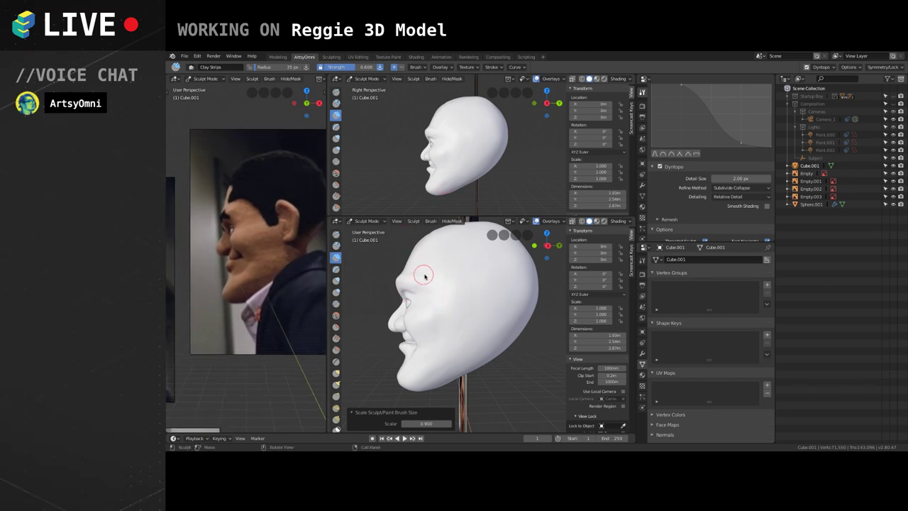
middle_click_drag(439, 280, 435, 287, "shift")
middle_click_drag(274, 287, 273, 310, "shift")
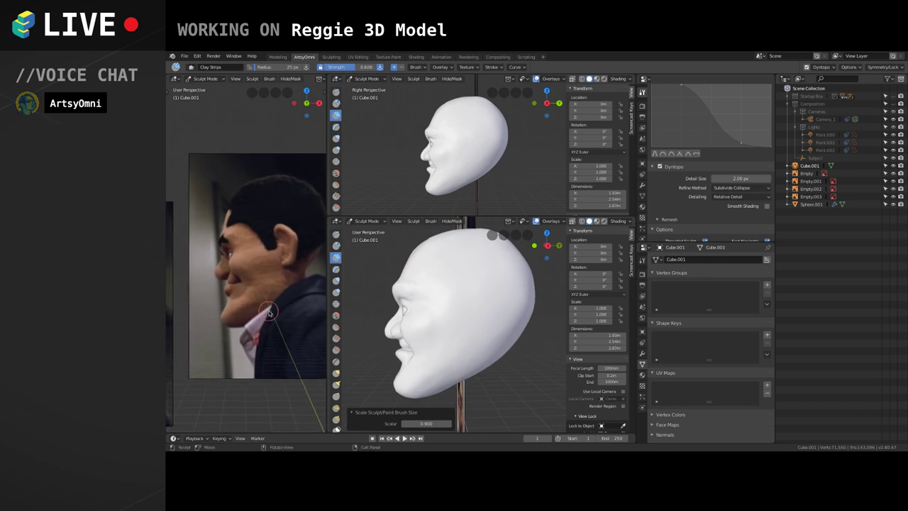
scroll(276, 301, "down", 2)
scroll(403, 296, "down", 1)
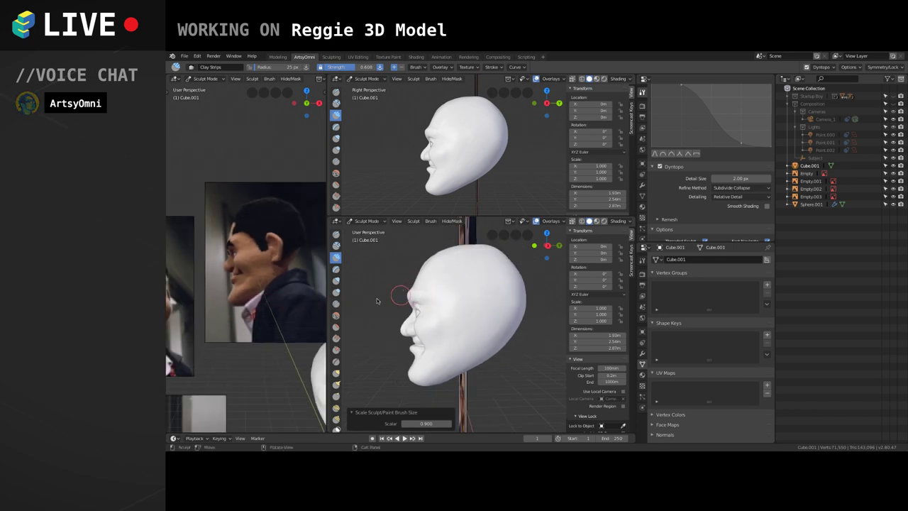
left_click_drag(297, 285, 310, 315, "alt+shift")
left_click_drag(475, 319, 459, 313, "alt+shift")
middle_click_drag(458, 313, 448, 298)
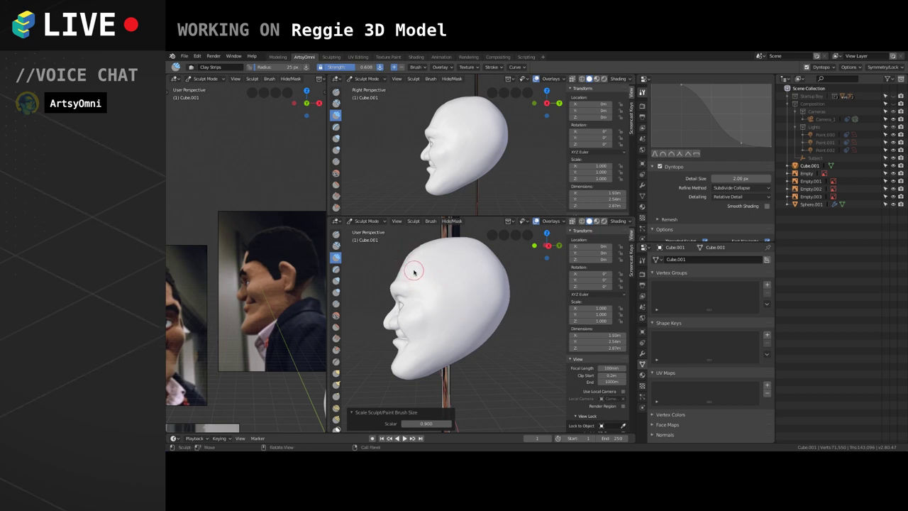
Mark out the hairline from the forehead past the temple to the sideburn with 25 px Clay Strips, following the side-view photo.
left_click_drag(414, 271, 413, 268)
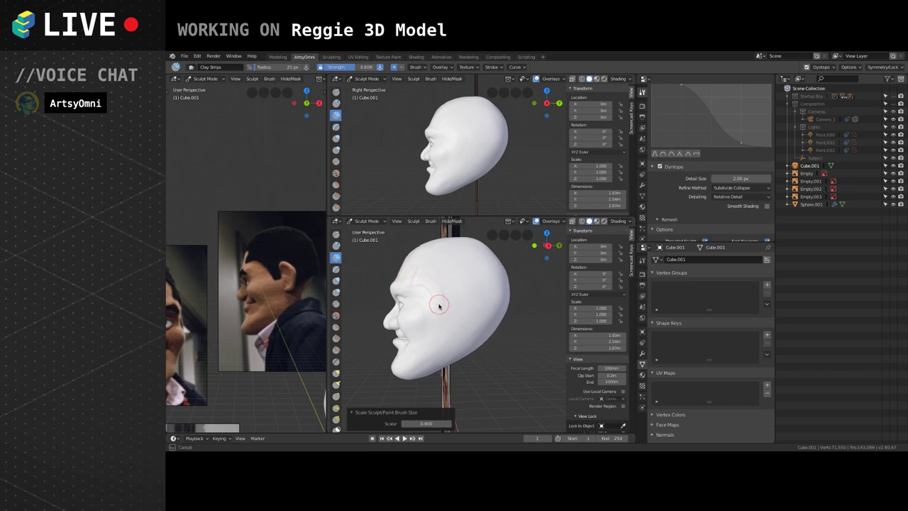
mouse_move(430, 287)
left_mouse_down()
mouse_move(418, 274)
mouse_move(443, 307)
mouse_move(465, 291)
mouse_move(468, 333)
left_mouse_up()
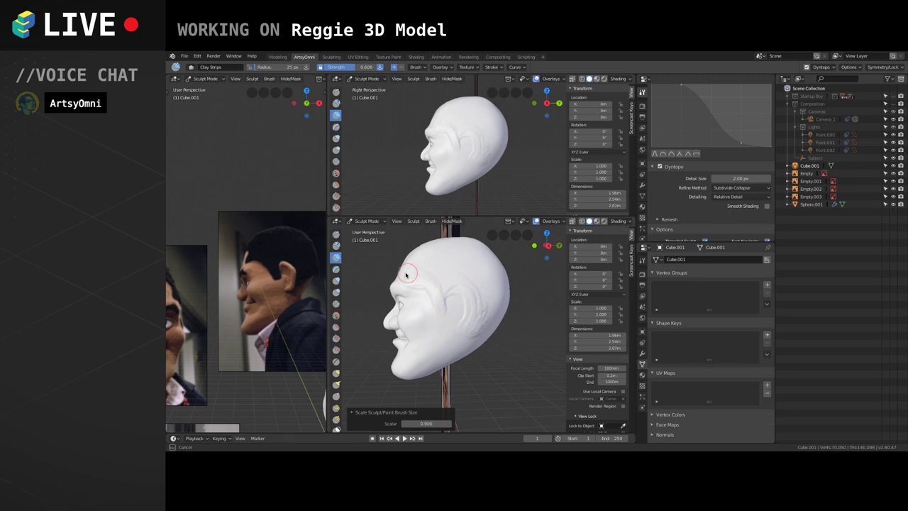
mouse_move(406, 274)
left_mouse_down()
mouse_move(412, 261)
mouse_move(430, 266)
left_mouse_up()
Extend the raised hair mass across the top of the forehead and the upper side of the head with 25 px strokes.
mouse_move(429, 267)
middle_mouse_down()
mouse_move(449, 285)
mouse_move(463, 264)
middle_mouse_up()
mouse_move(463, 264)
left_mouse_down()
mouse_move(454, 249)
mouse_move(468, 261)
left_mouse_up()
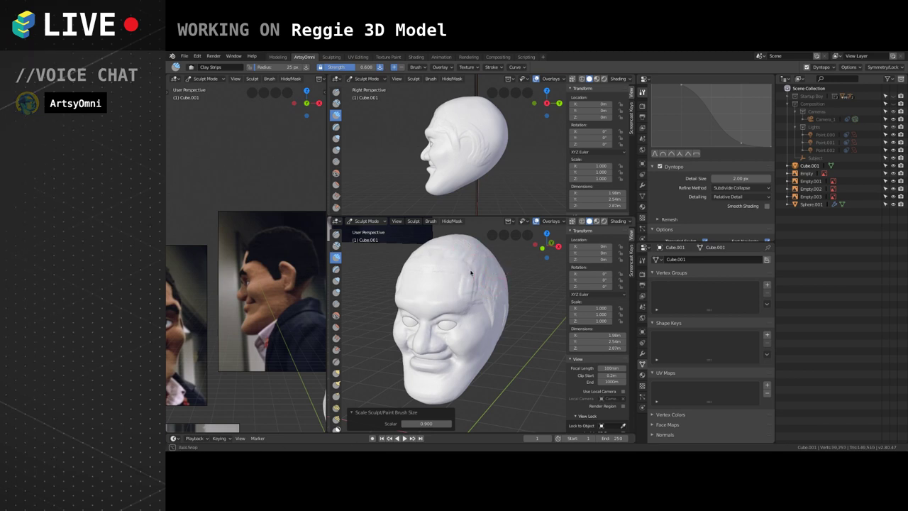
mouse_move(470, 273)
middle_mouse_down()
mouse_move(456, 284)
mouse_move(470, 288)
middle_mouse_up()
mouse_move(470, 288)
left_mouse_down()
mouse_move(485, 296)
mouse_move(480, 286)
left_mouse_up()
middle_click_drag(481, 286, 491, 303)
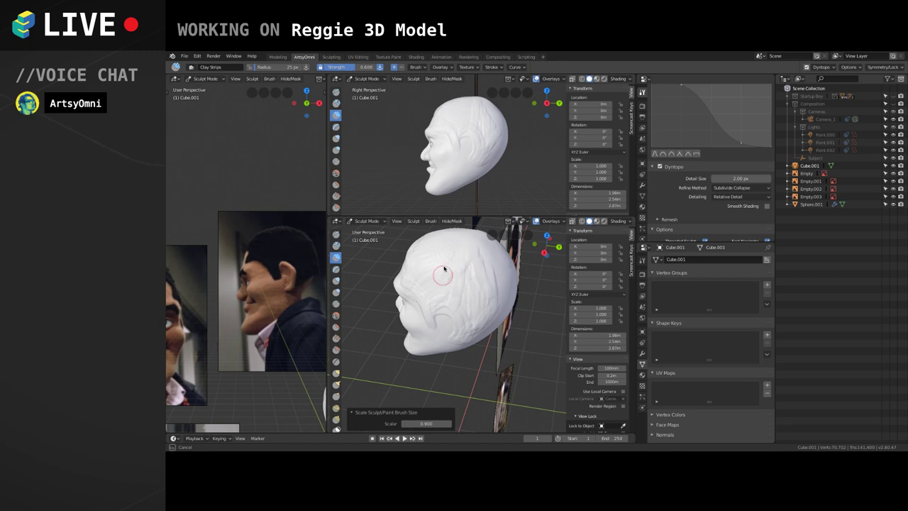
Build up rough hair volume over the crown, top and side of the skull with 25 px Clay Strips.
middle_click_drag(485, 289, 504, 298)
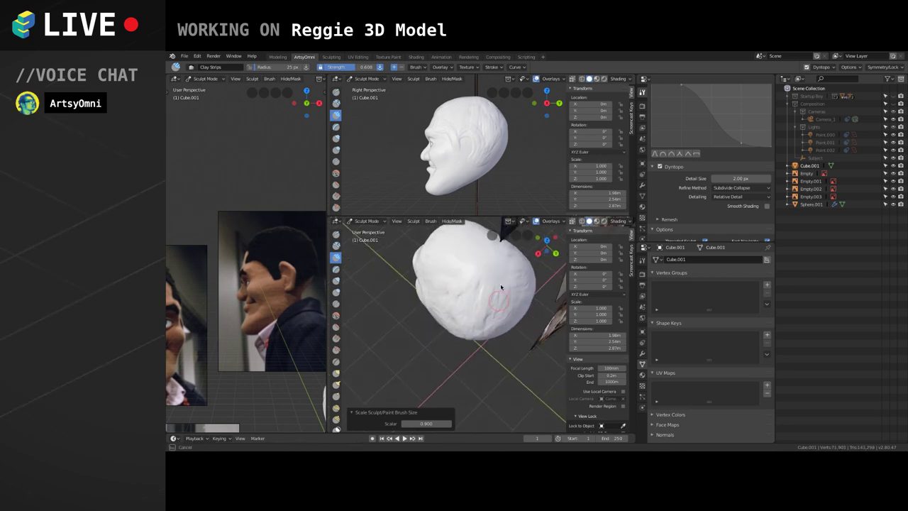
mouse_move(443, 259)
middle_mouse_down()
mouse_move(482, 282)
mouse_move(468, 290)
middle_mouse_up()
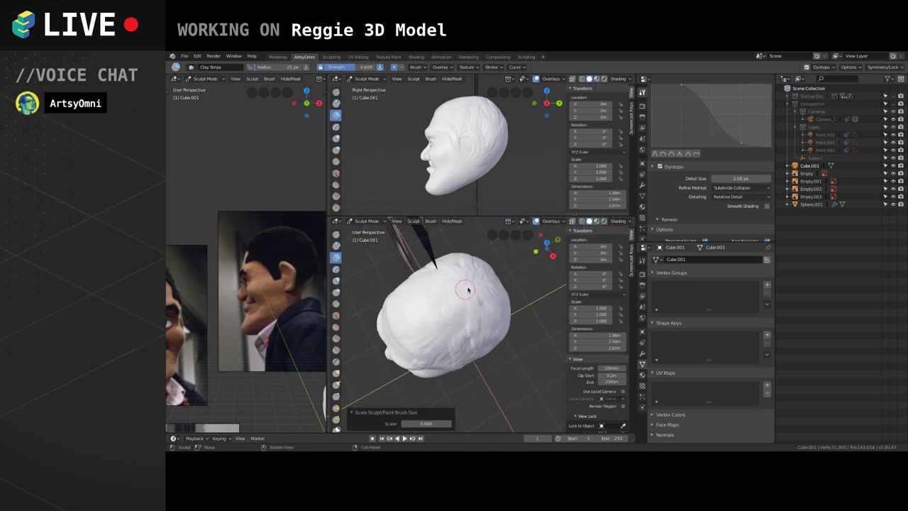
mouse_move(460, 328)
middle_mouse_down()
mouse_move(454, 309)
mouse_move(477, 324)
mouse_move(454, 283)
mouse_move(472, 291)
middle_mouse_up()
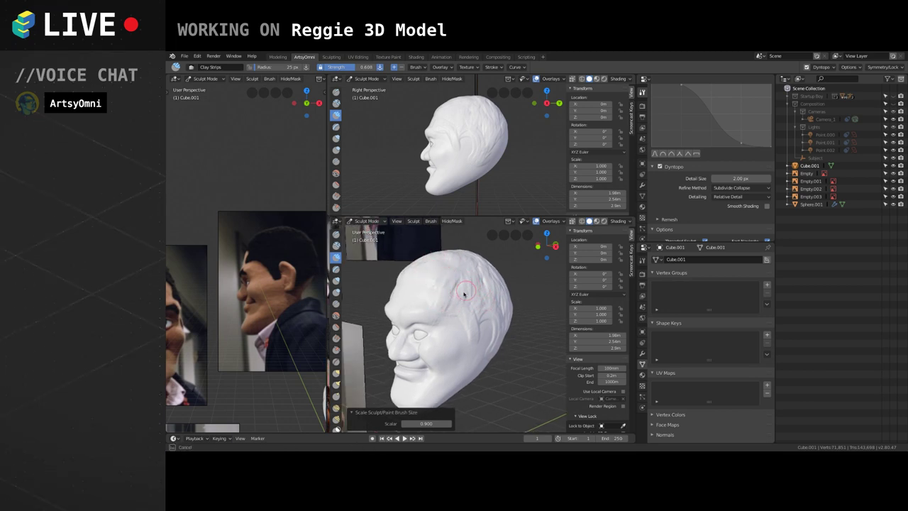
middle_click_drag(456, 304, 462, 300)
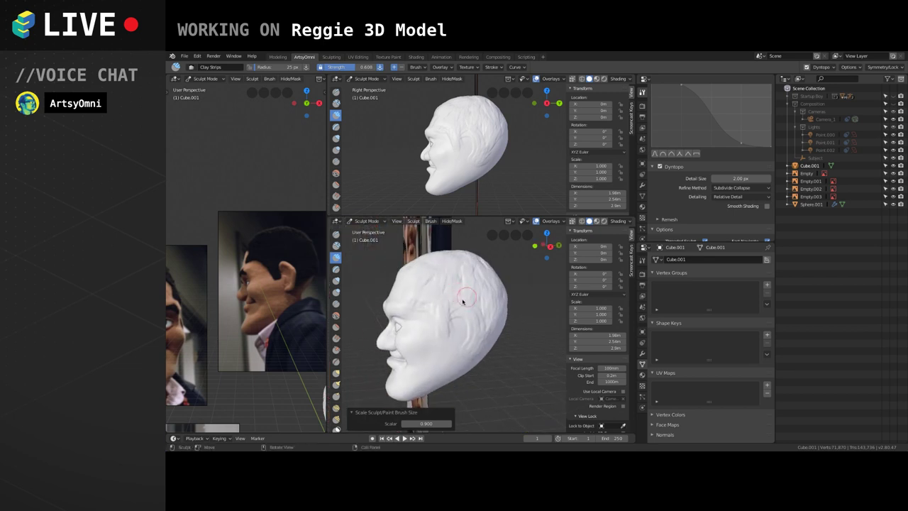
mouse_move(471, 351)
middle_mouse_down()
mouse_move(470, 300)
mouse_move(462, 300)
mouse_move(474, 351)
middle_mouse_up()
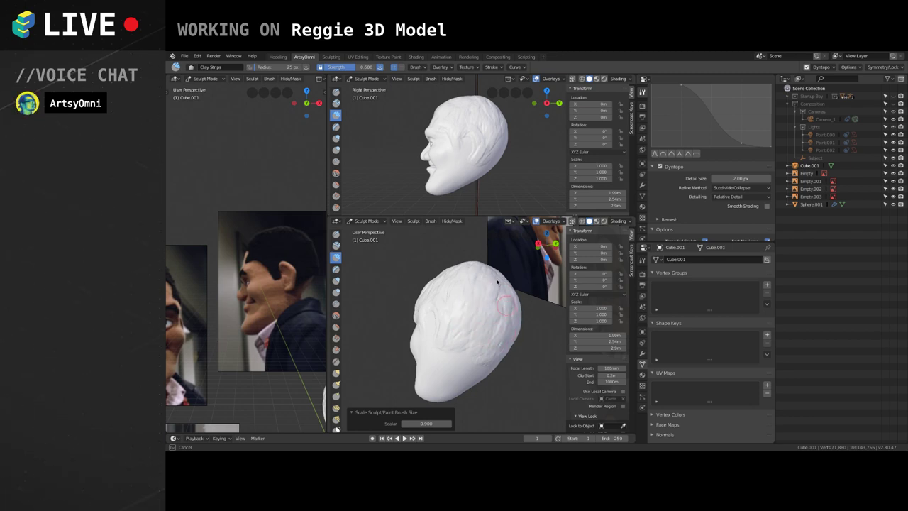
Thicken the hair on the back of the head and around the temple, checking its outline against the side-view photo.
mouse_move(474, 307)
middle_mouse_down()
mouse_move(494, 305)
mouse_move(276, 324)
middle_mouse_up()
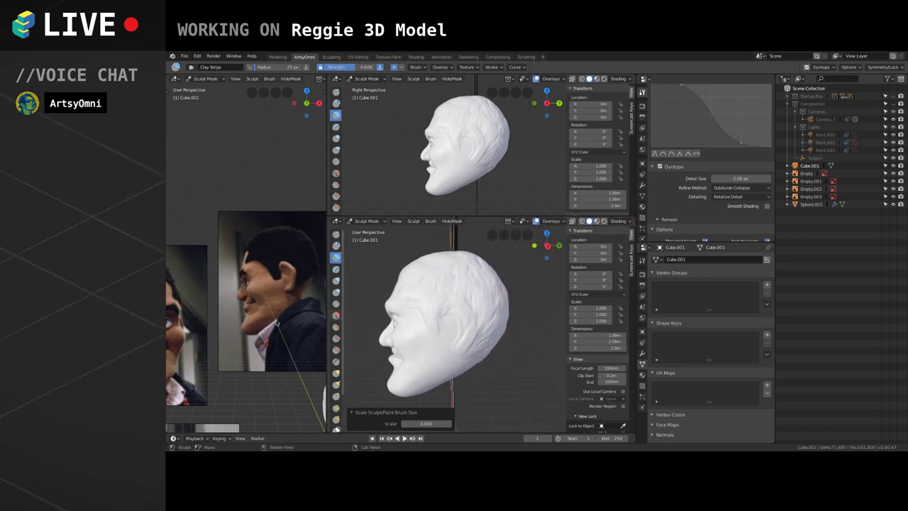
middle_click_drag(450, 314, 440, 298)
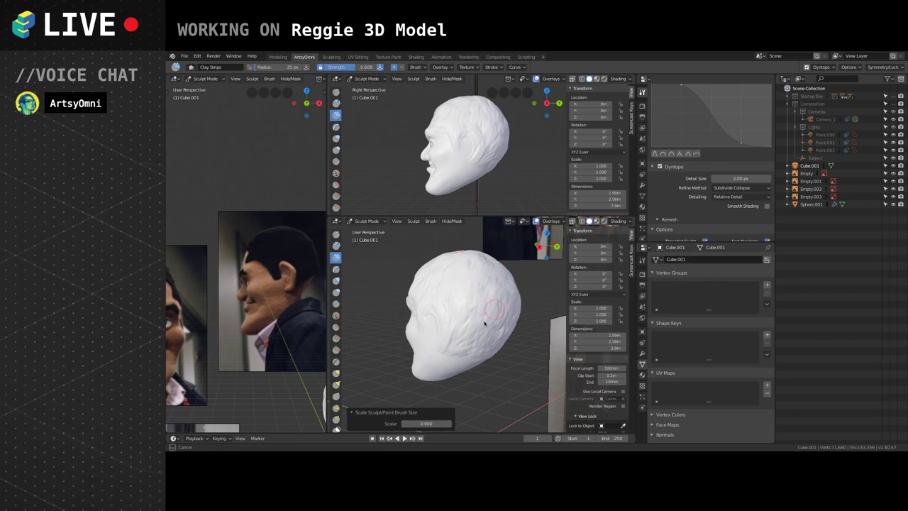
mouse_move(492, 304)
middle_mouse_down()
mouse_move(528, 294)
mouse_move(500, 297)
middle_mouse_up()
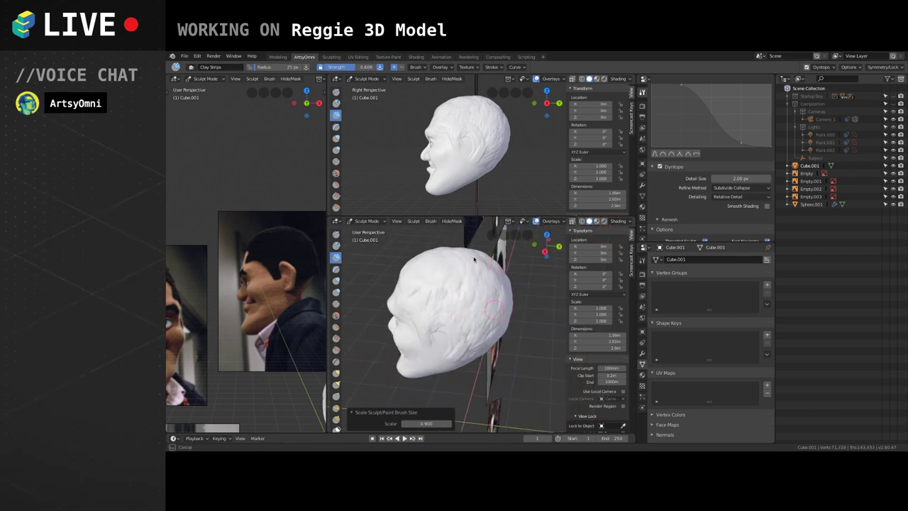
mouse_move(474, 259)
middle_mouse_down()
mouse_move(431, 319)
mouse_move(436, 304)
mouse_move(458, 298)
middle_mouse_up()
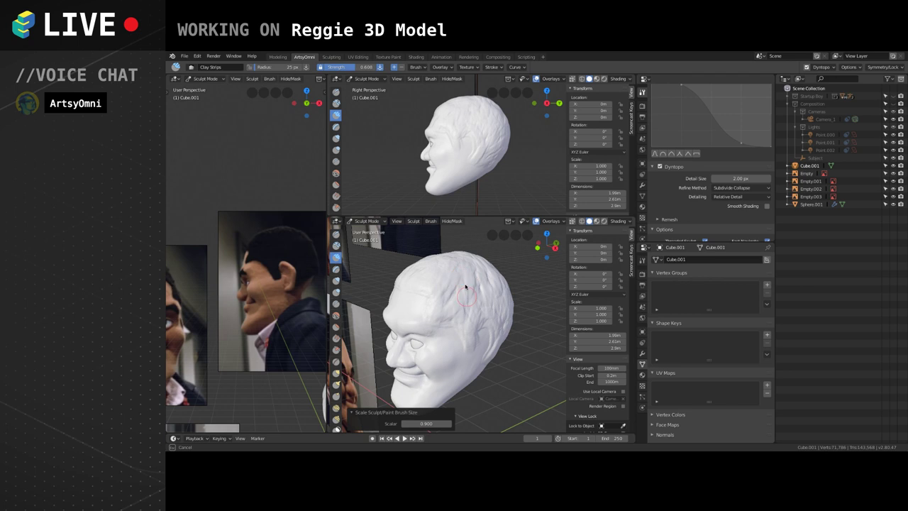
mouse_move(462, 325)
middle_mouse_down()
mouse_move(457, 317)
mouse_move(509, 288)
middle_mouse_up()
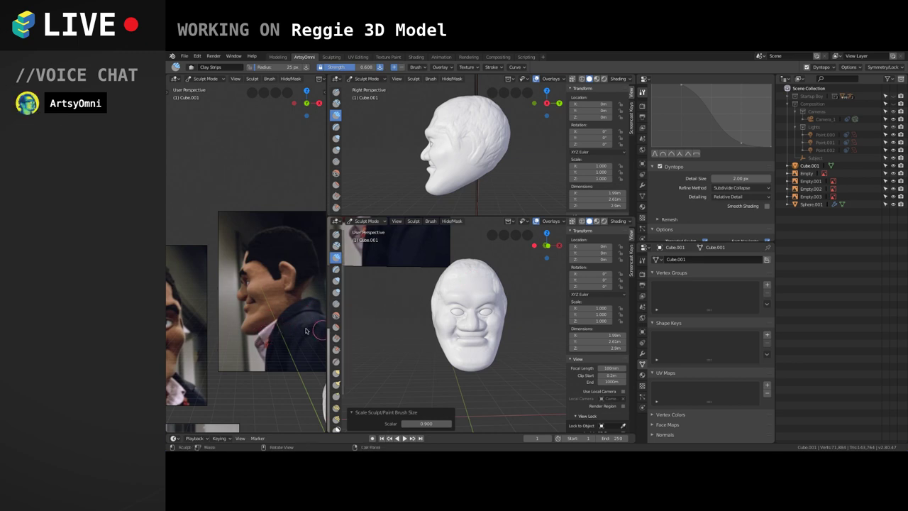
Compare the face shape, jaw width and hairline with the front-view reference photo.
scroll(267, 329, "down", 1)
mouse_move(206, 356)
middle_mouse_down("shift")
mouse_move(258, 334)
mouse_move(305, 331)
mouse_move(293, 228)
middle_mouse_up("shift")
mouse_move(321, 330)
middle_mouse_down("shift")
mouse_move(277, 294)
mouse_move(249, 305)
mouse_move(301, 317)
mouse_move(331, 395)
middle_mouse_up("shift")
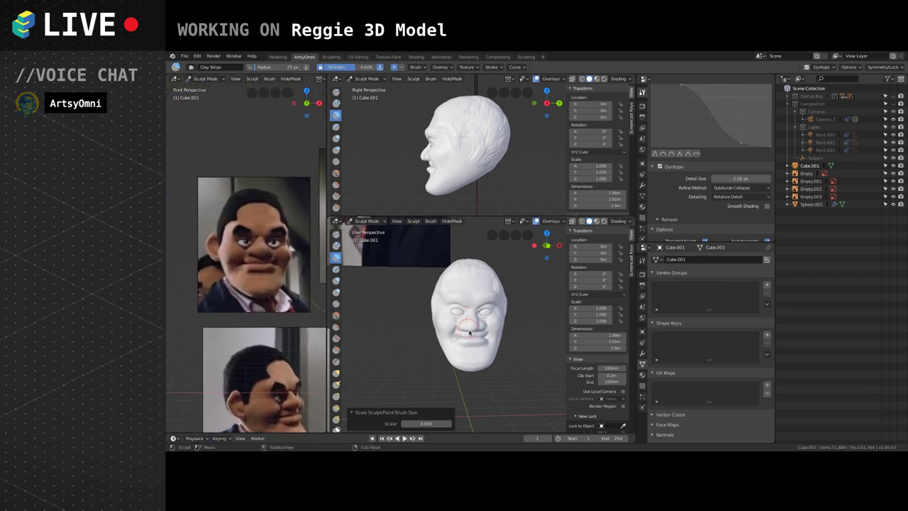
scroll(476, 324, "up", 2)
scroll(480, 325, "up", 1)
middle_click_drag(484, 324, 484, 328)
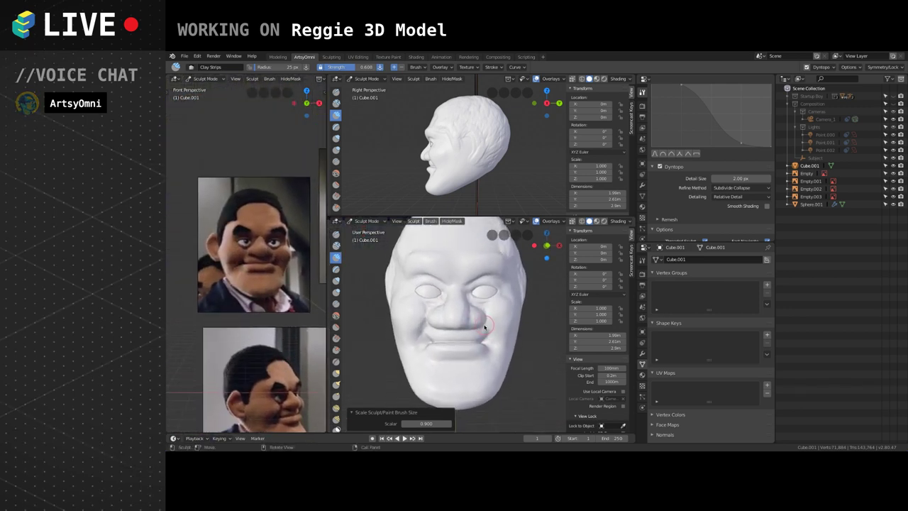
scroll(485, 325, "down", 1)
scroll(485, 326, "down", 1)
middle_click_drag(304, 314, 237, 231, "shift")
middle_click_drag(286, 277, 296, 353, "shift")
left_click_drag(296, 352, 337, 380, "alt+shift")
left_click_drag(430, 297, 440, 290, "alt")
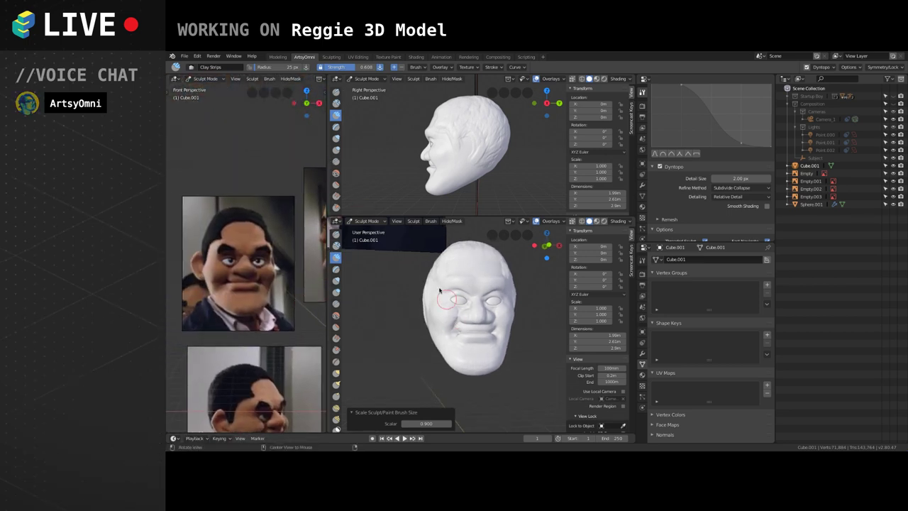
middle_click_drag(427, 319, 466, 324)
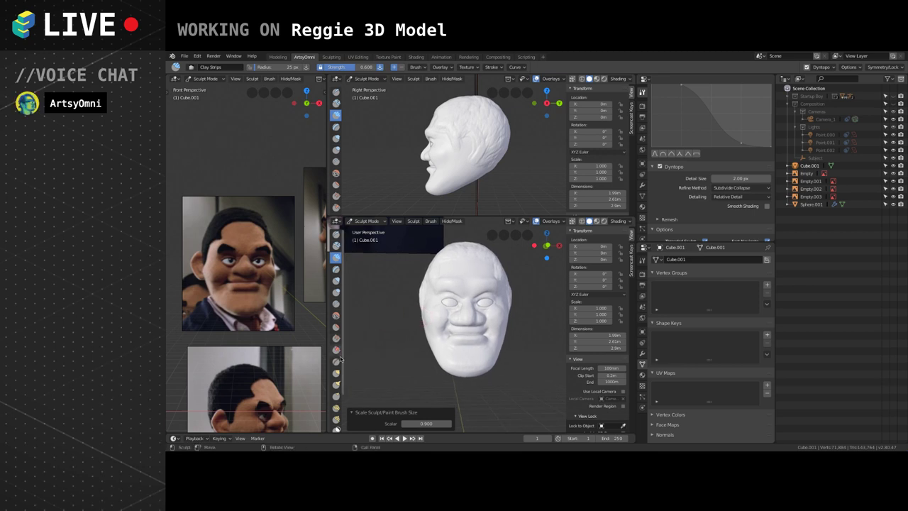
Reshape the outline of the jaw, cheek and temple with a 78 px Grab brush, following the front-view reference photo.
left_click(336, 372)
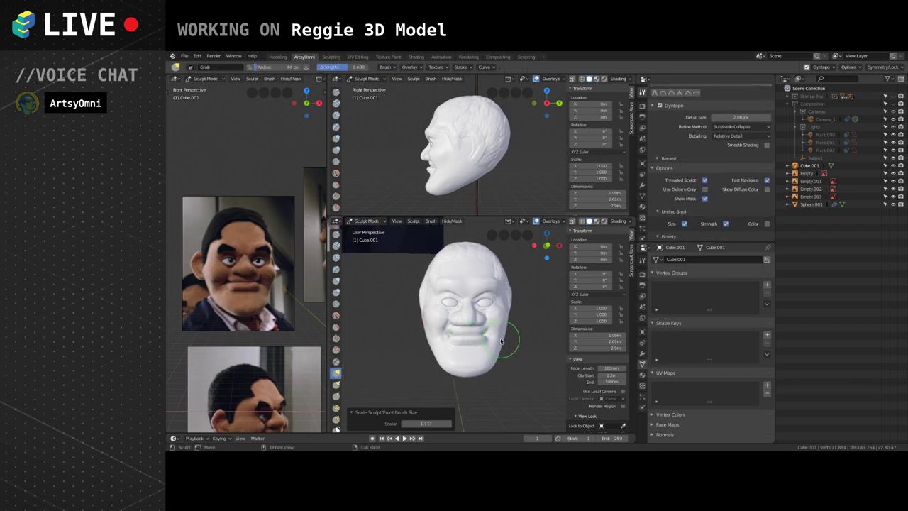
middle_click_drag(485, 336, 461, 328)
scroll(461, 328, "up", 2)
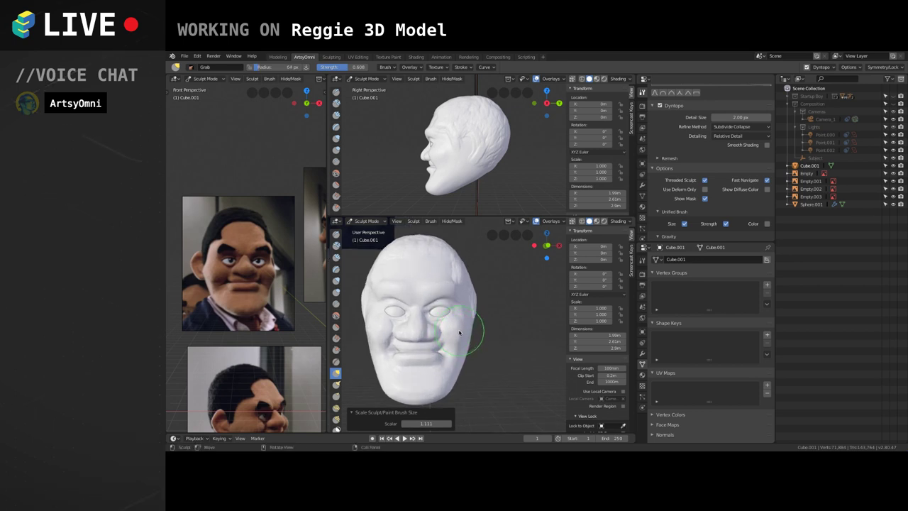
middle_click_drag(485, 323, 383, 312)
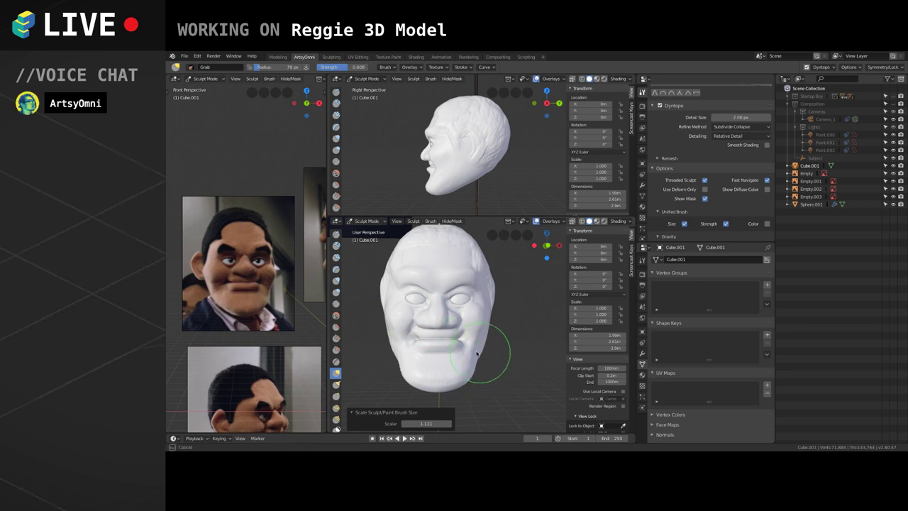
key("f")
left_click(479, 348)
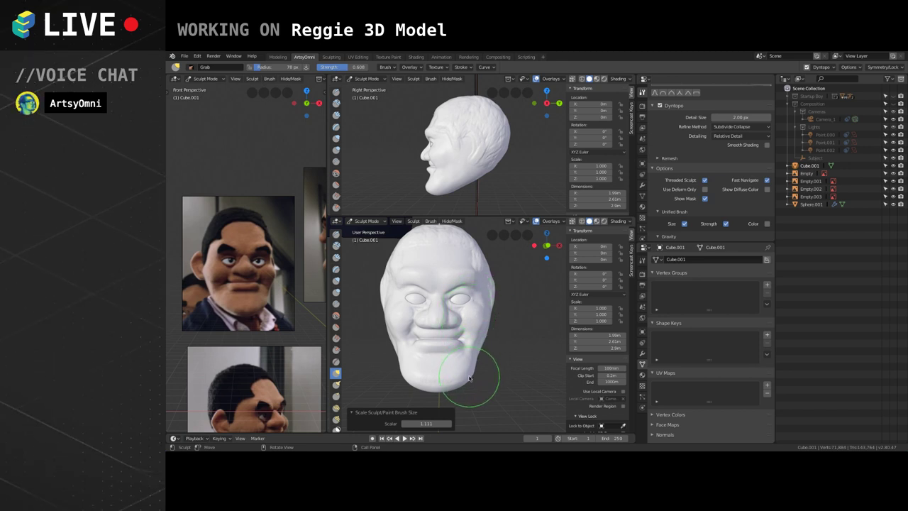
left_click_drag(477, 363, 489, 324)
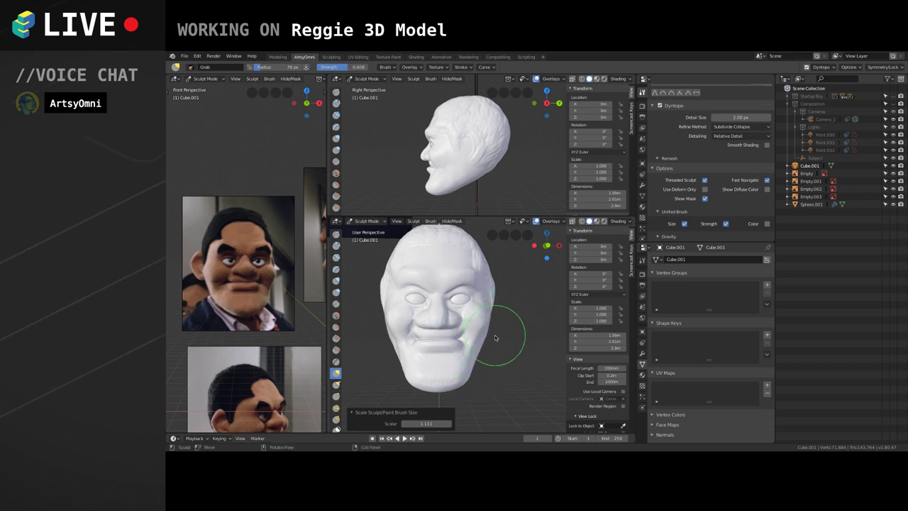
mouse_move(491, 287)
left_mouse_down()
mouse_move(490, 305)
mouse_move(489, 284)
left_mouse_up()
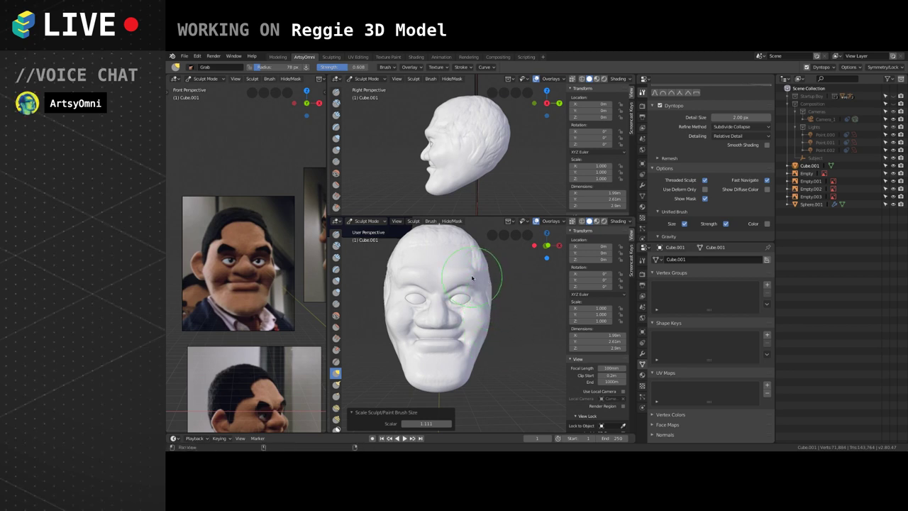
Carve the front hairline across the upper forehead with a 22 px Crease brush.
middle_click_drag(473, 277, 473, 312, "shift")
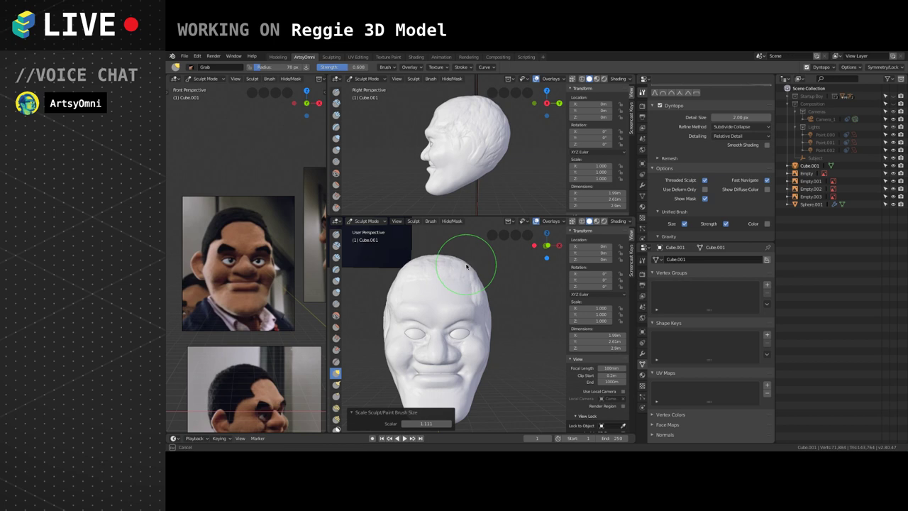
middle_click_drag(466, 265, 451, 276)
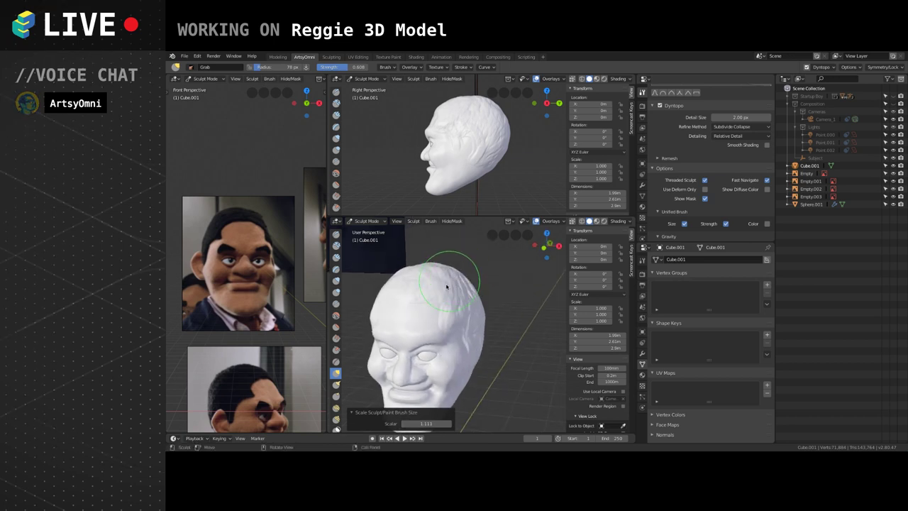
left_click_drag(454, 289, 468, 269, "alt")
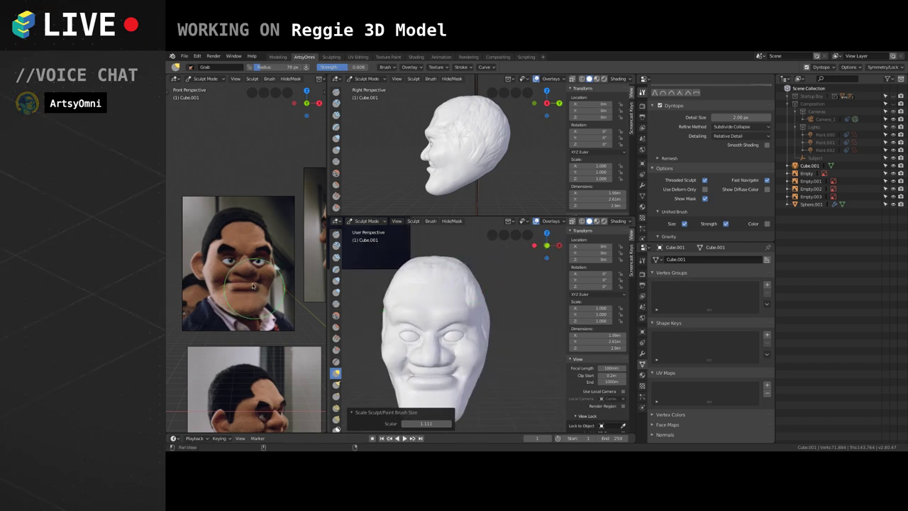
left_click_drag(254, 282, 273, 268, "alt+shift")
mouse_move(448, 311)
middle_mouse_down()
mouse_move(442, 326)
mouse_move(434, 320)
middle_mouse_up()
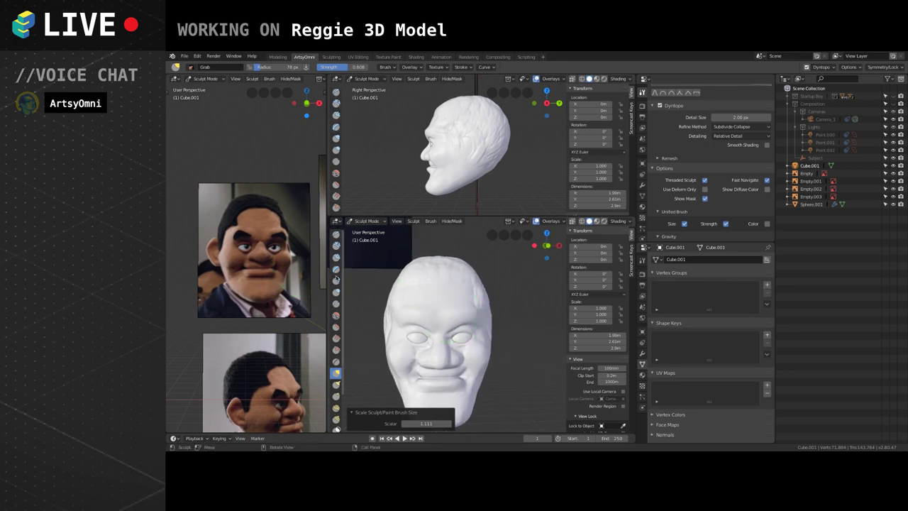
left_click(336, 304)
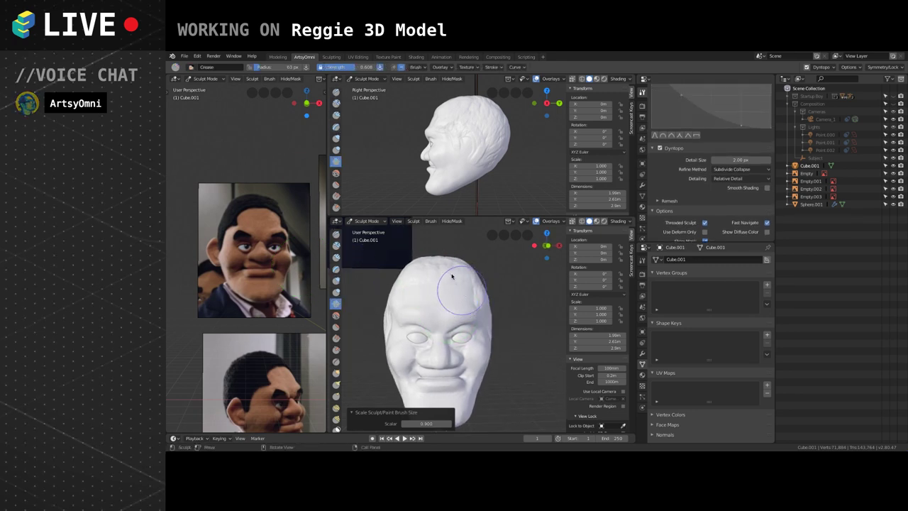
key("bracketleft")
key("bracketleft")
key("bracketleft")
key("bracketleft")
key("bracketleft")
key("bracketleft")
mouse_move(442, 283)
left_mouse_down()
mouse_move(457, 284)
mouse_move(473, 307)
left_mouse_up()
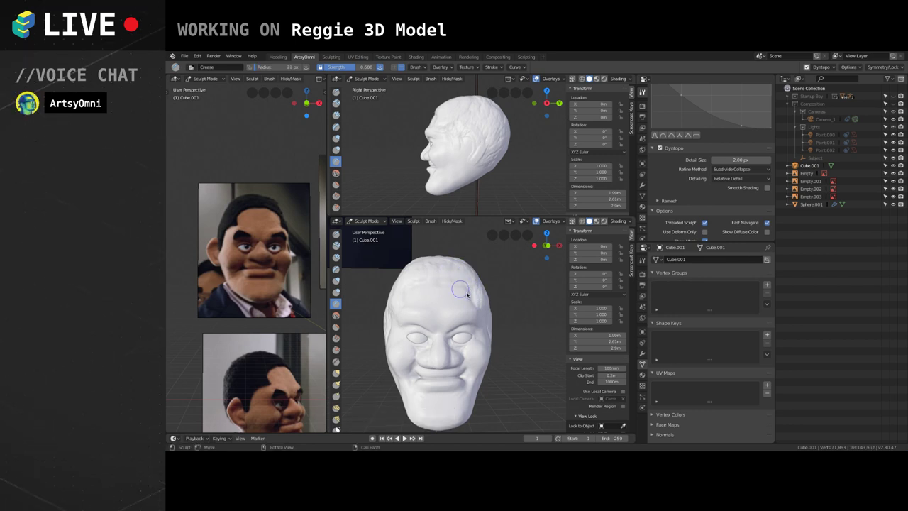
Crease the hairline down the temple with 22 px strokes, checking its shape against the front-view reference photo.
middle_click_drag(459, 291, 437, 300)
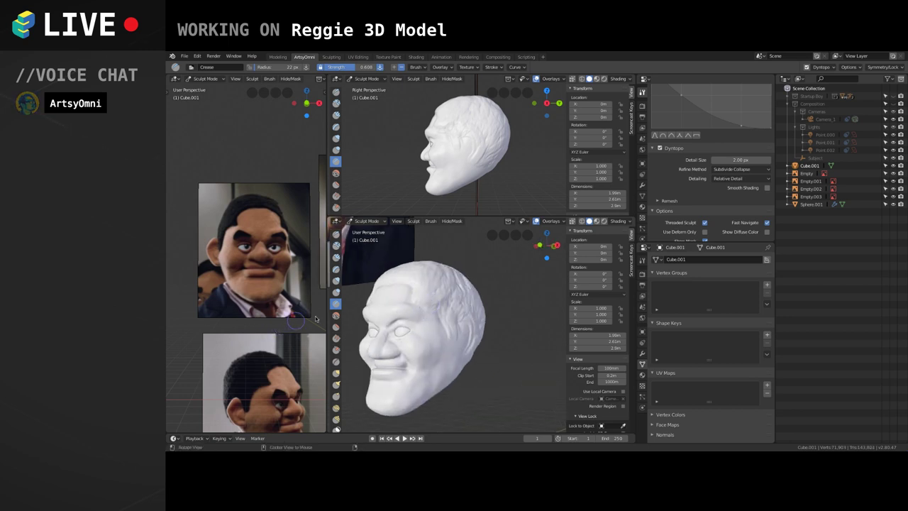
left_click_drag(427, 305, 446, 337)
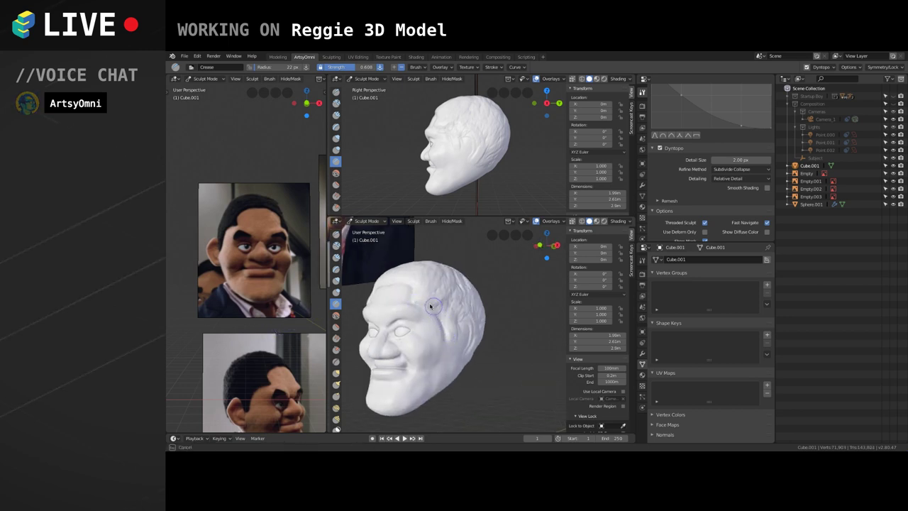
middle_click_drag(431, 305, 468, 298)
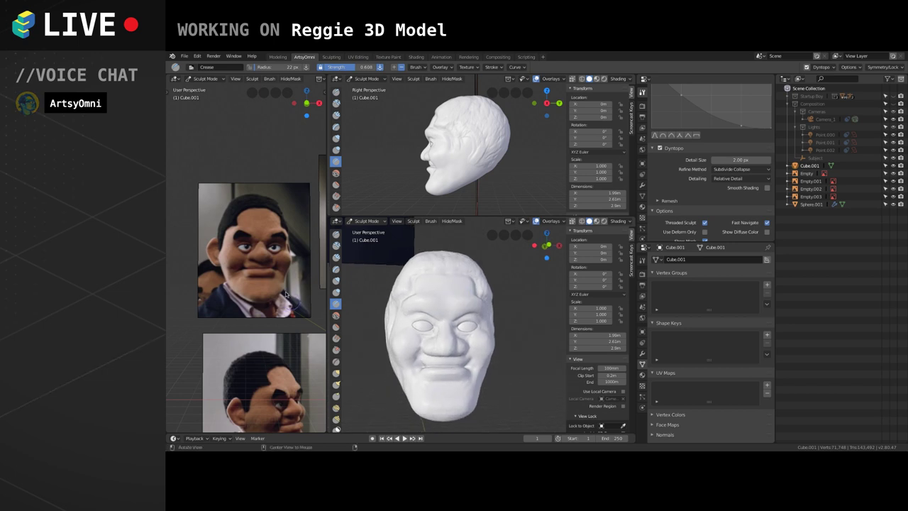
middle_click_drag(286, 294, 280, 291)
mouse_move(454, 348)
middle_mouse_down("shift")
mouse_move(438, 332)
mouse_move(444, 336)
middle_mouse_up("shift")
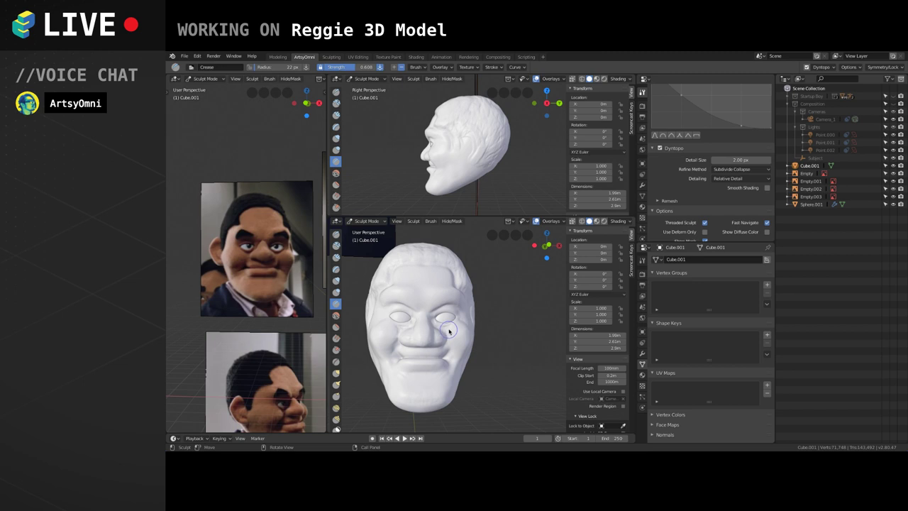
key("bracketright")
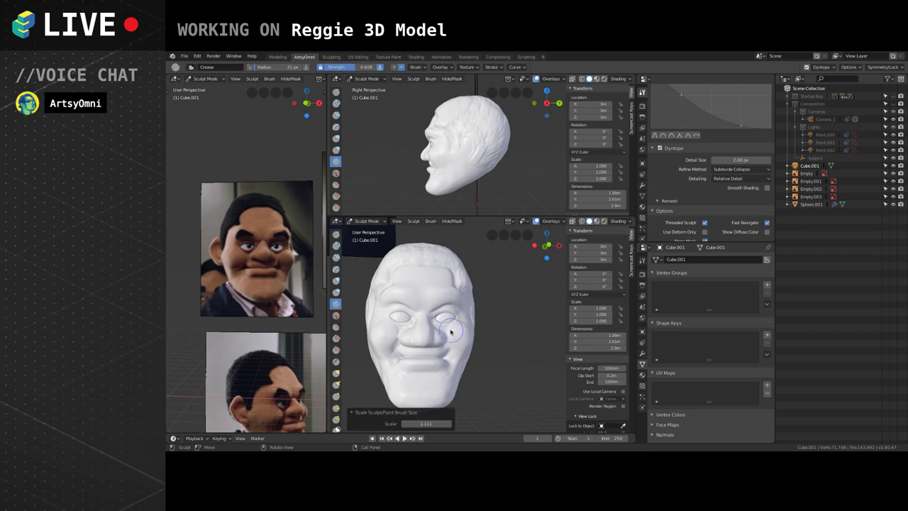
mouse_move(480, 285)
middle_mouse_down()
mouse_move(478, 301)
mouse_move(489, 294)
mouse_move(428, 293)
mouse_move(462, 301)
mouse_move(480, 320)
mouse_move(468, 312)
mouse_move(478, 302)
middle_mouse_up()
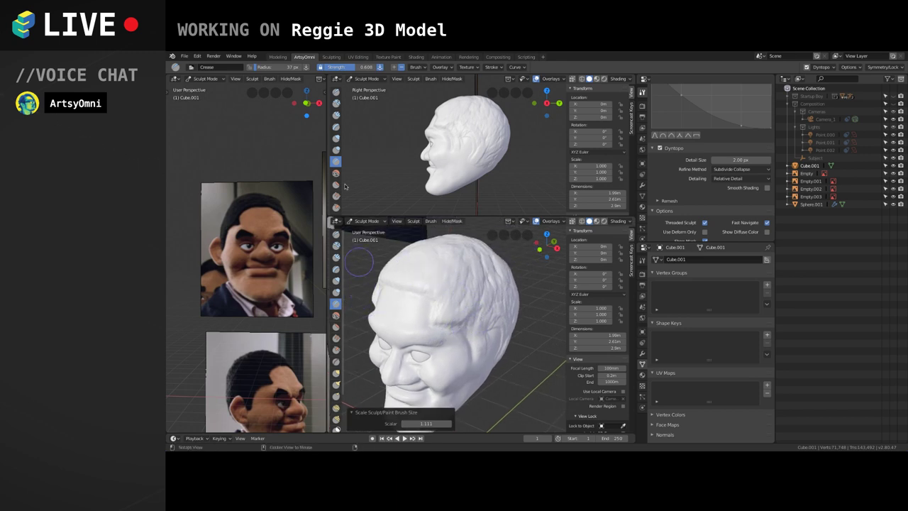
Build up the hair edge above the forehead and at the temple with 28 px Clay Strips.
left_click(336, 257)
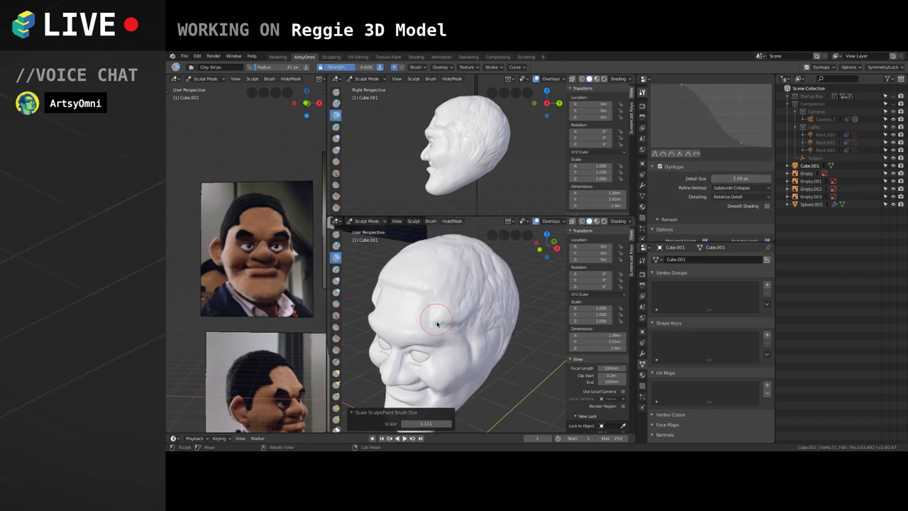
key("bracketleft")
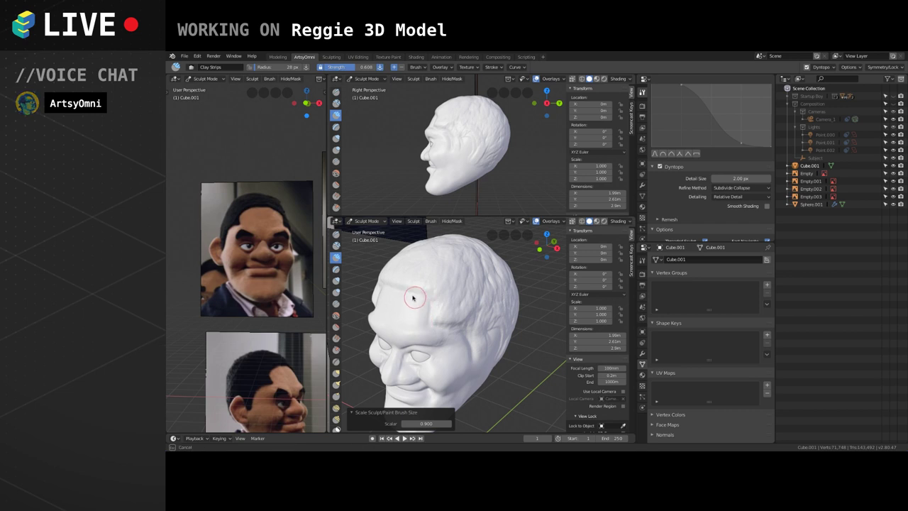
mouse_move(404, 298)
left_mouse_down()
mouse_move(417, 301)
mouse_move(415, 320)
left_mouse_up()
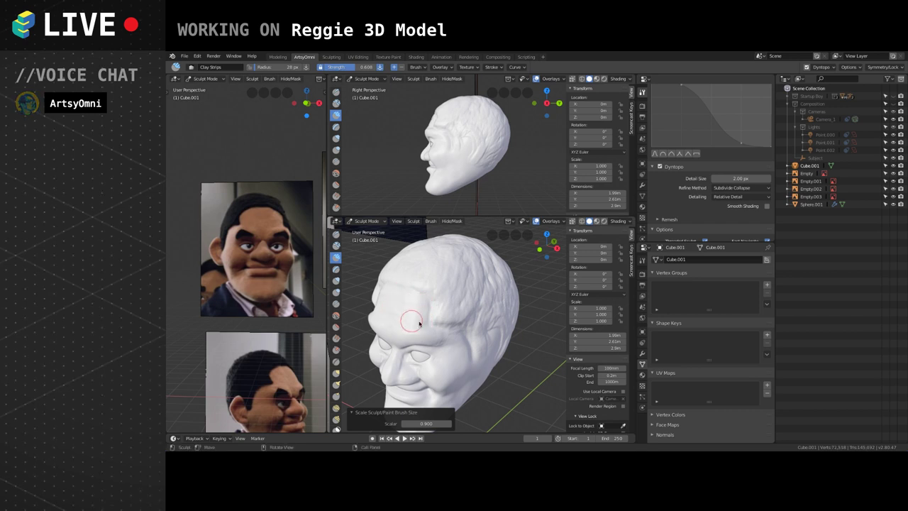
middle_click_drag(415, 320, 474, 290)
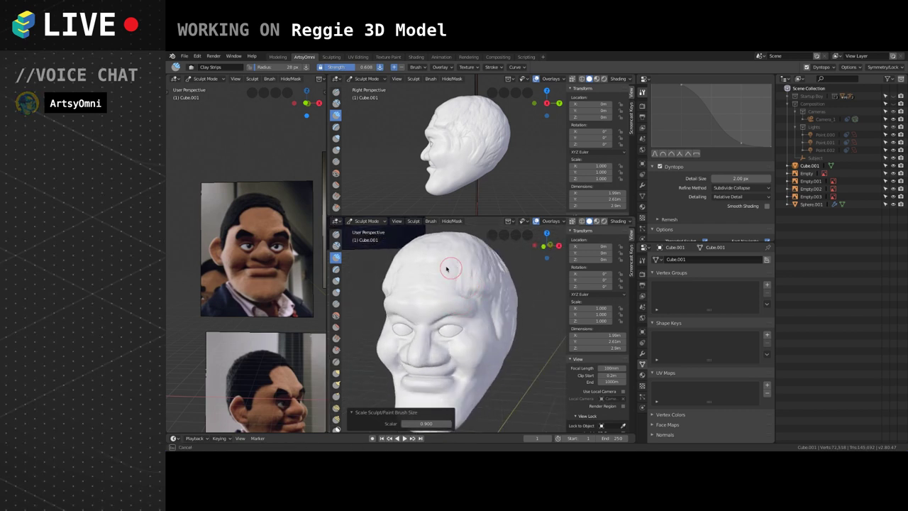
mouse_move(408, 273)
left_mouse_down()
mouse_move(449, 291)
mouse_move(456, 262)
mouse_move(441, 252)
left_mouse_up()
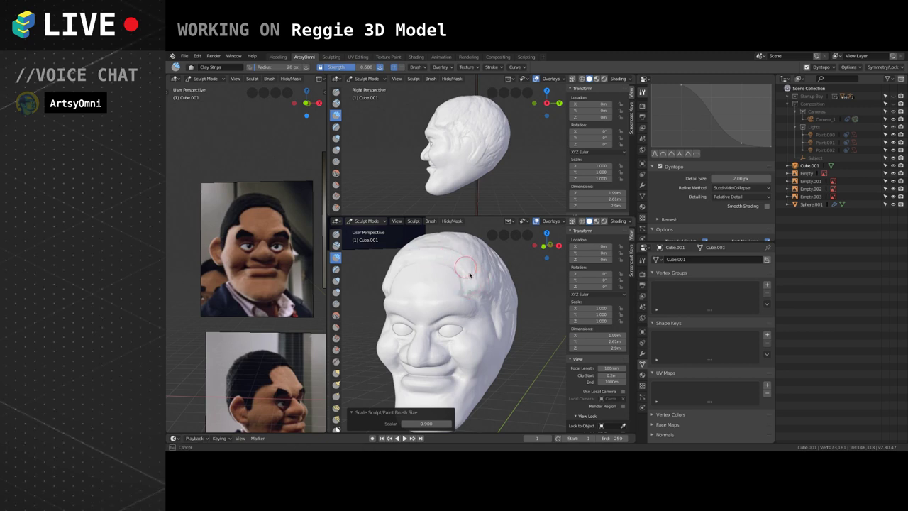
mouse_move(476, 288)
middle_mouse_down()
mouse_move(435, 298)
mouse_move(487, 274)
mouse_move(484, 285)
middle_mouse_up()
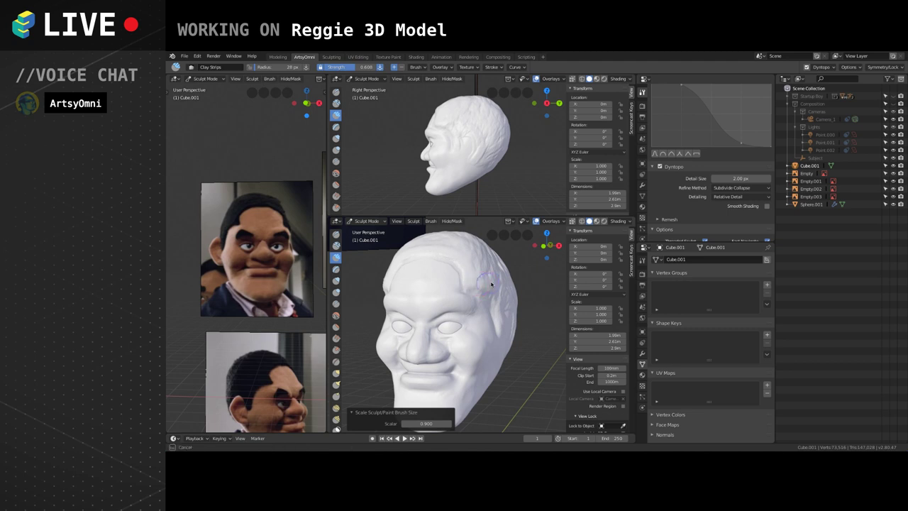
left_click_drag(469, 288, 466, 279)
Add rough hair strokes over the crown and side of the head with 28 px Clay Strips, following the side-view photo.
middle_click_drag(476, 268, 426, 323)
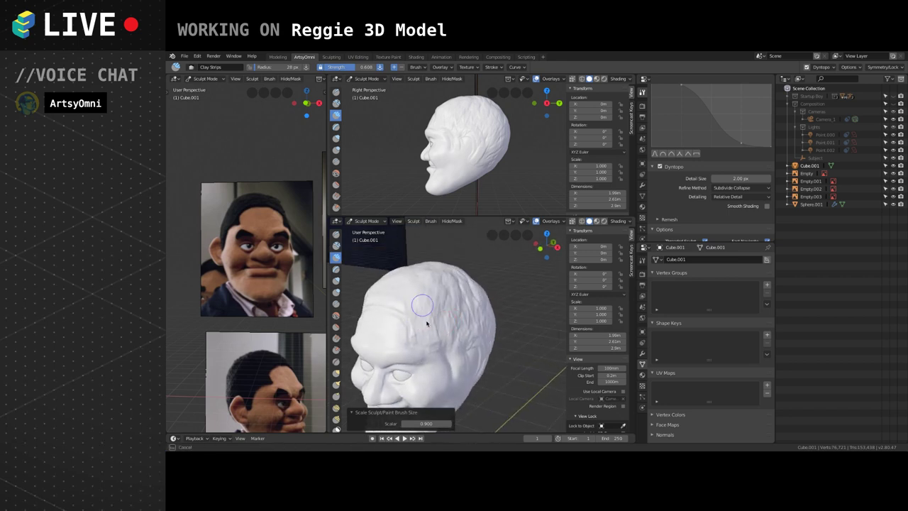
mouse_move(476, 290)
middle_mouse_down()
mouse_move(442, 316)
mouse_move(483, 306)
mouse_move(497, 316)
mouse_move(468, 299)
middle_mouse_up()
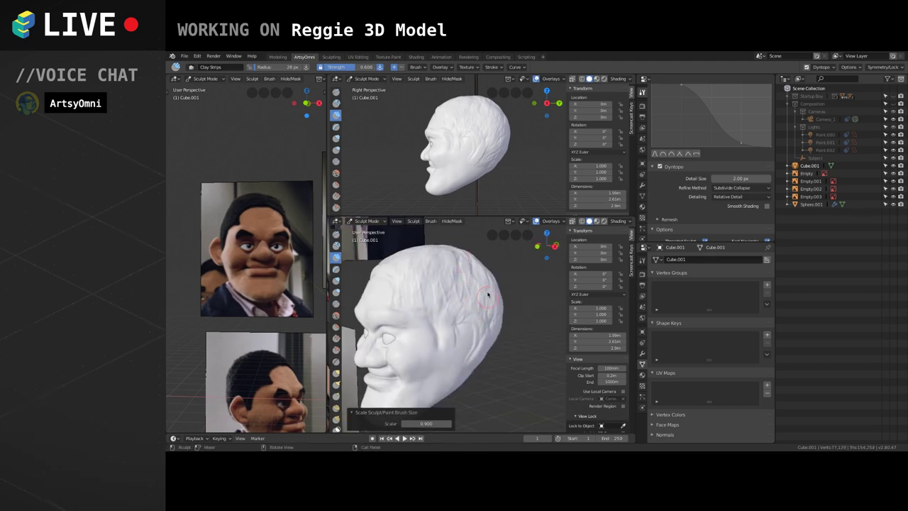
middle_click_drag(287, 356, 281, 309, "shift")
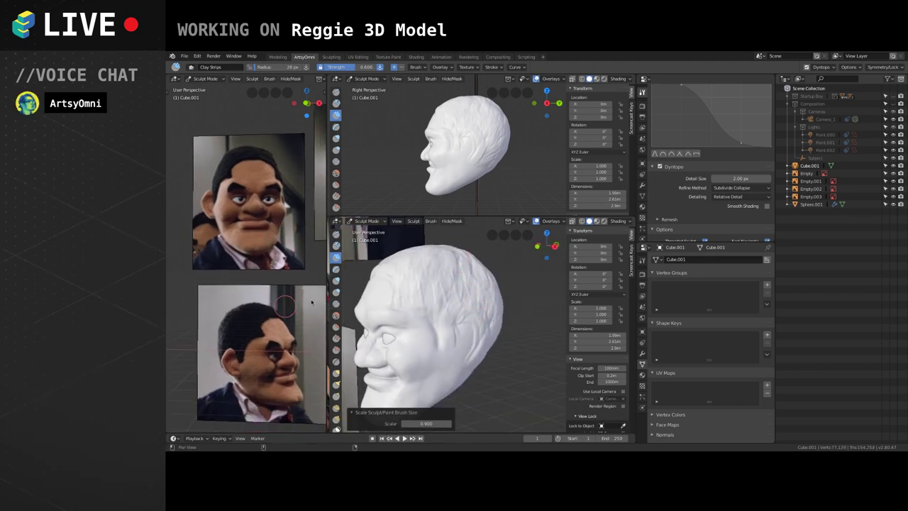
middle_click_drag(446, 345, 424, 301)
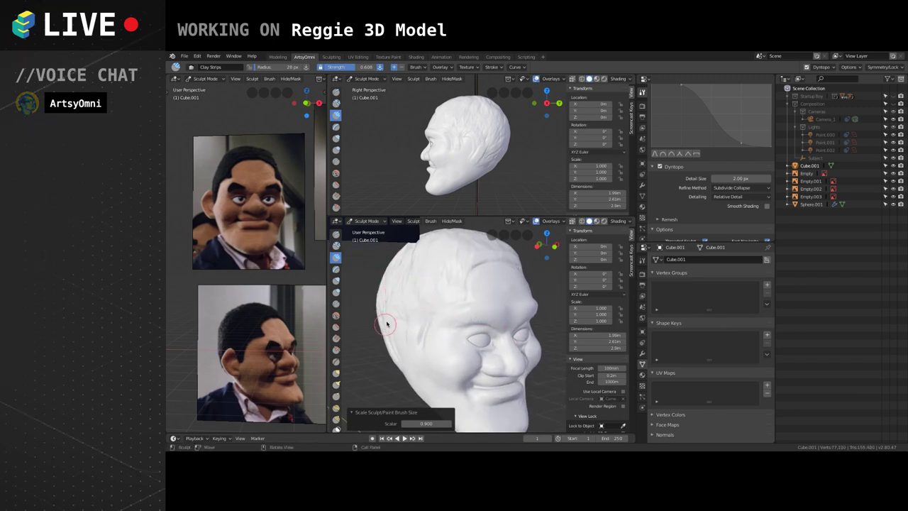
Thicken the hair at the back of the head, the nape and around the ear area with 28 px Clay Strips.
middle_click_drag(387, 324, 435, 260)
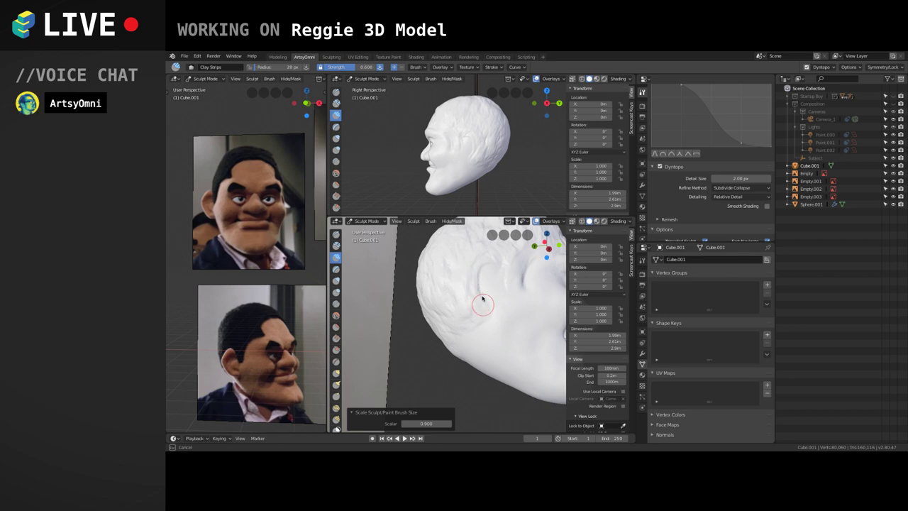
middle_click_drag(482, 300, 462, 304)
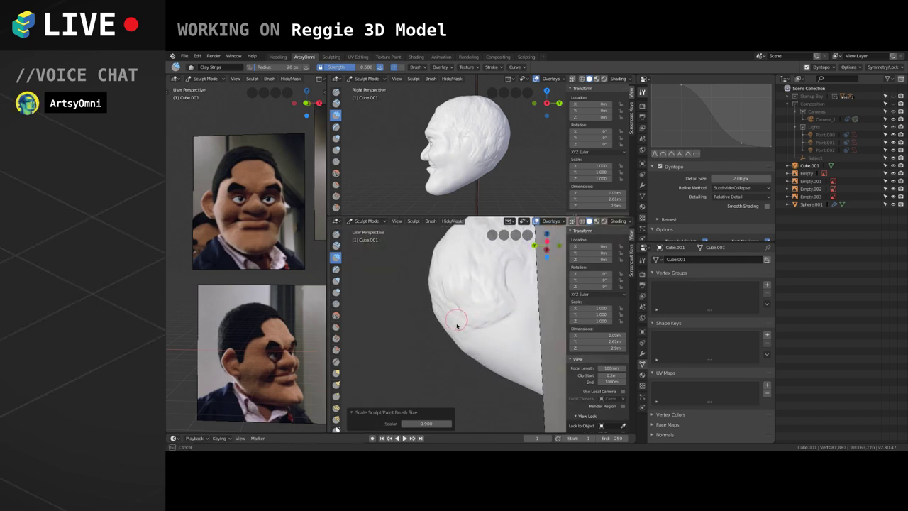
middle_click_drag(448, 265, 482, 333)
scroll(485, 327, "up", 2)
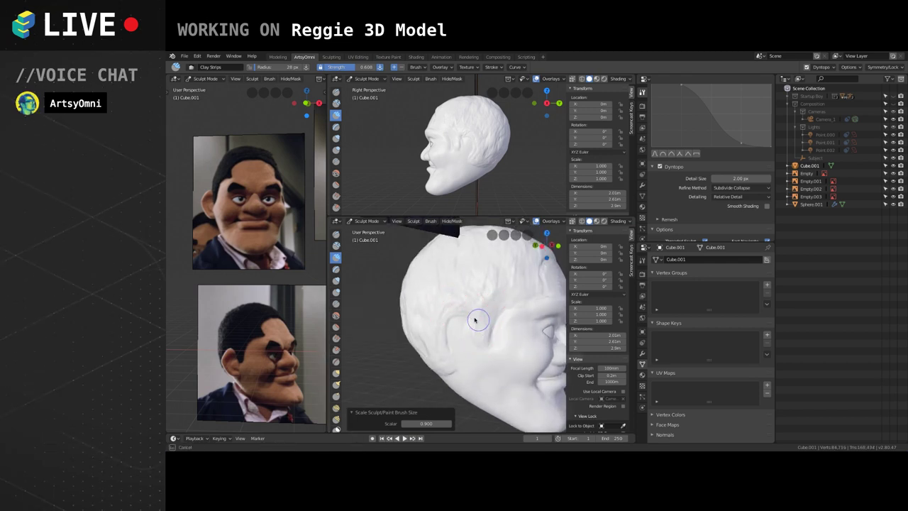
middle_click_drag(434, 333, 495, 317)
middle_click_drag(469, 268, 468, 326)
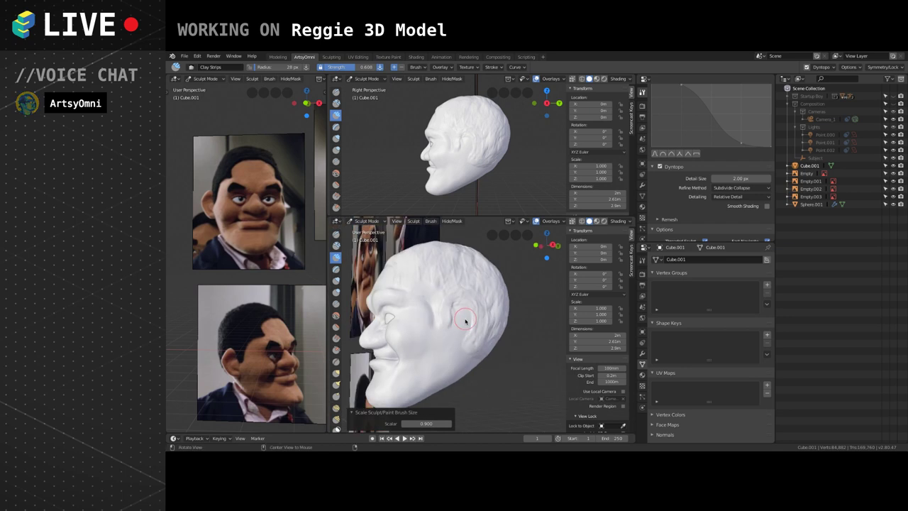
Inspect the side profile of the head and switch from Sculpt Mode to Object Mode.
left_click_drag(456, 331, 449, 335, "alt")
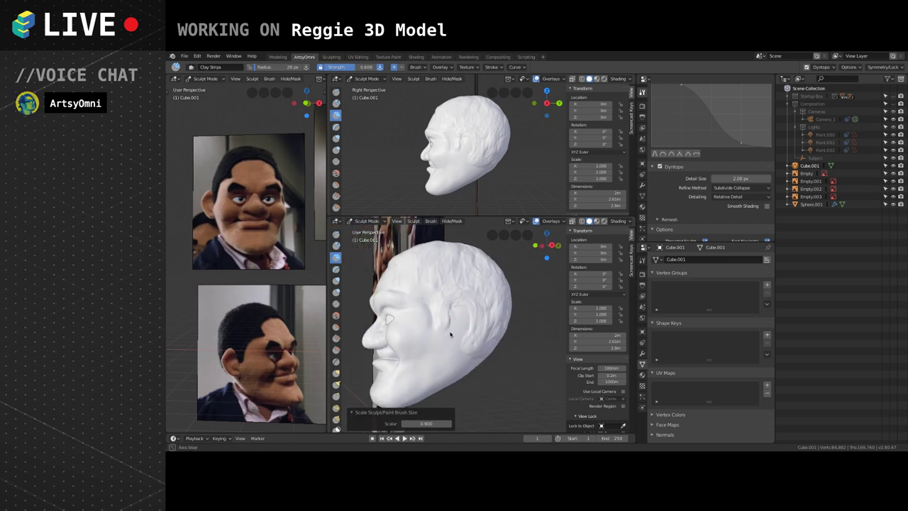
scroll(453, 342, "up", 1)
mouse_move(437, 227)
middle_mouse_down()
mouse_move(501, 308)
mouse_move(453, 298)
middle_mouse_up()
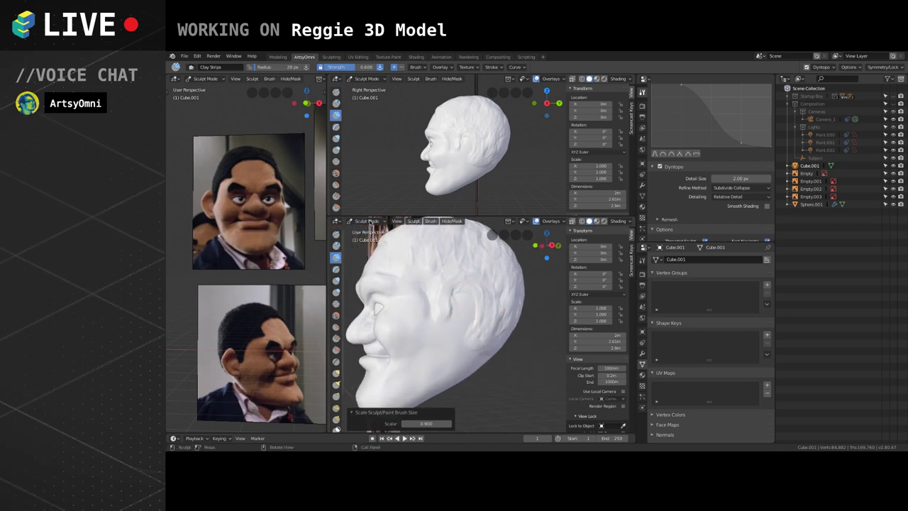
left_click(367, 220)
key("Return")
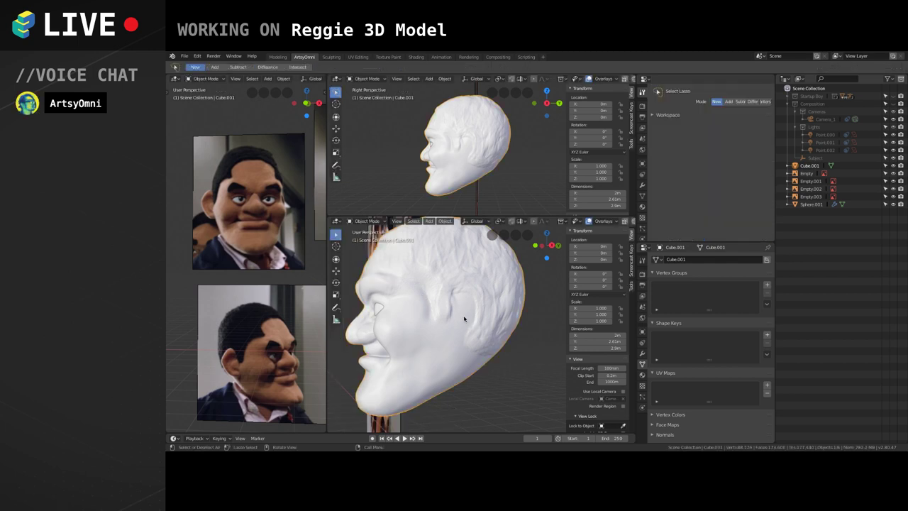
Add a cube mesh to the scene as the base for the ears.
key("shift+a")
mouse_move(446, 300)
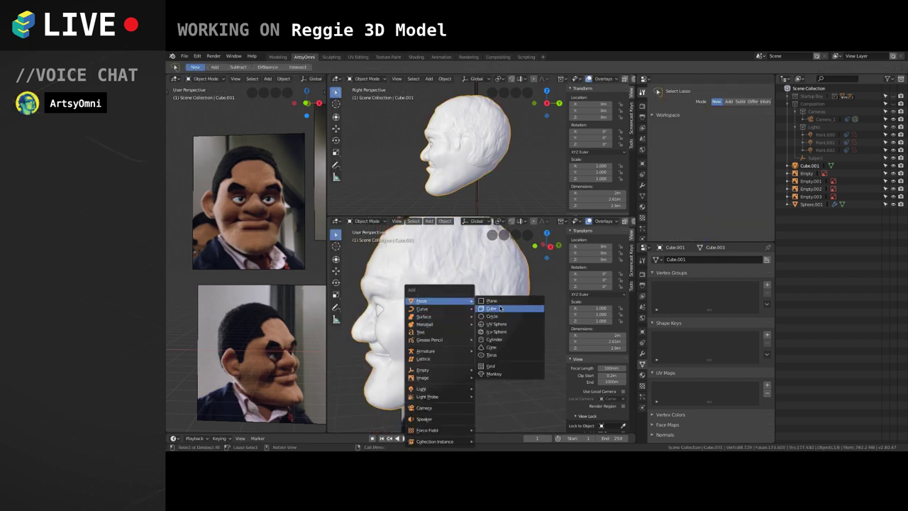
left_click(500, 308)
middle_click_drag(500, 308, 468, 381)
left_click(352, 349)
key("g")
key("z")
left_click(468, 314)
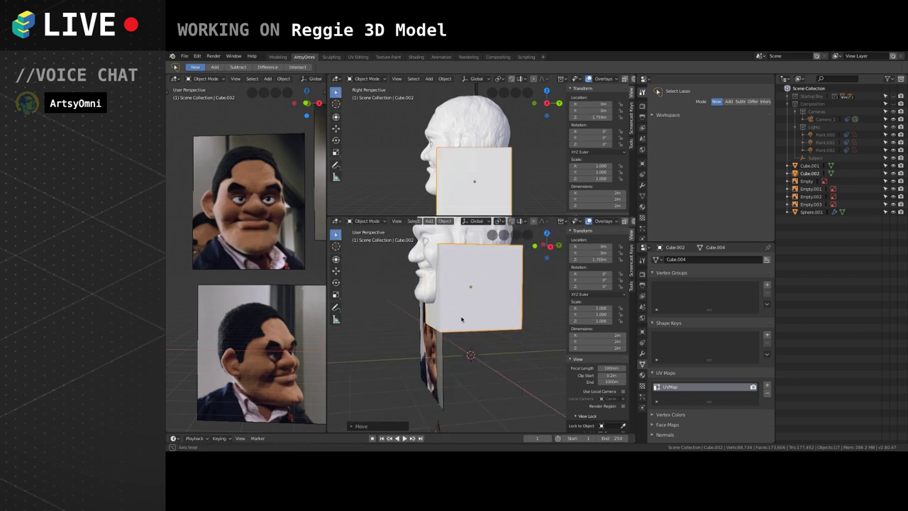
In Edit Mode, raise the cube's whole mesh along Z above the object's origin, then deselect it.
middle_click_drag(461, 319, 508, 327)
key("Tab")
key("g")
key("z")
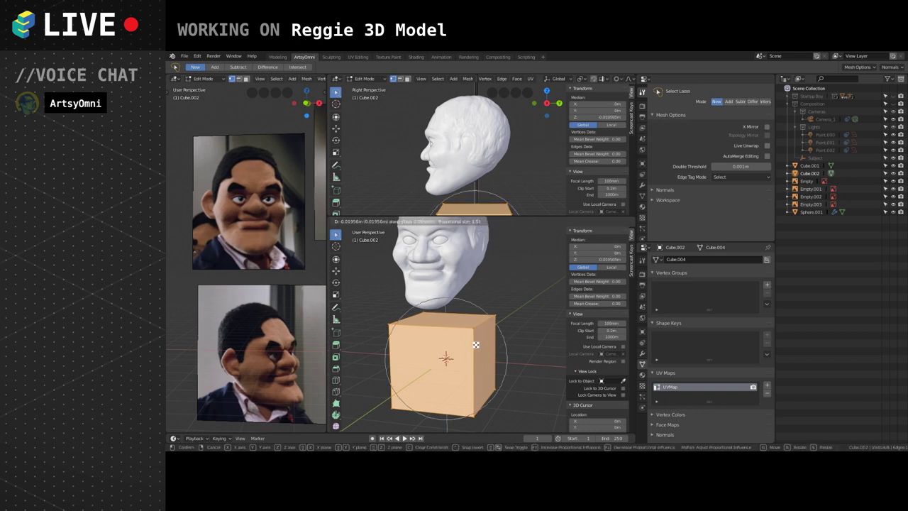
left_click(475, 282)
key("alt+a")
Add a Mirror modifier on the X axis to the cube.
left_click(643, 196)
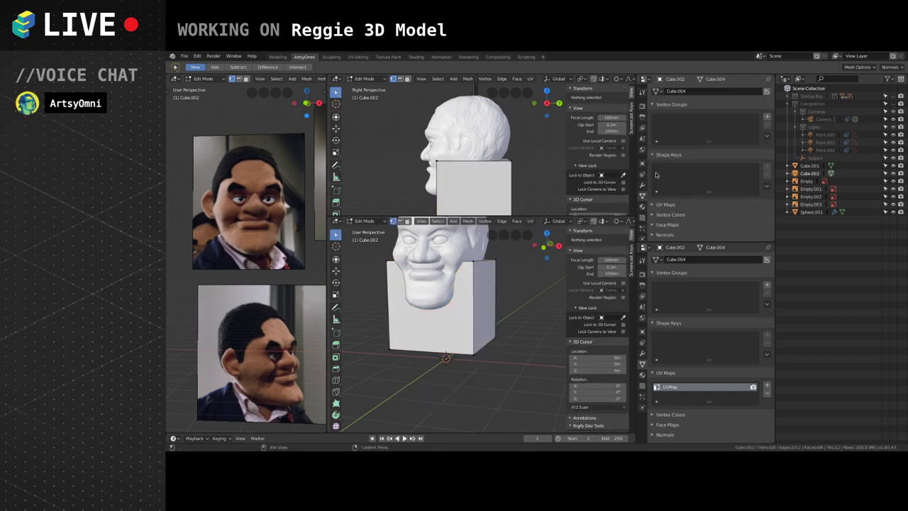
left_click(643, 354)
left_click(643, 92)
left_click(663, 259)
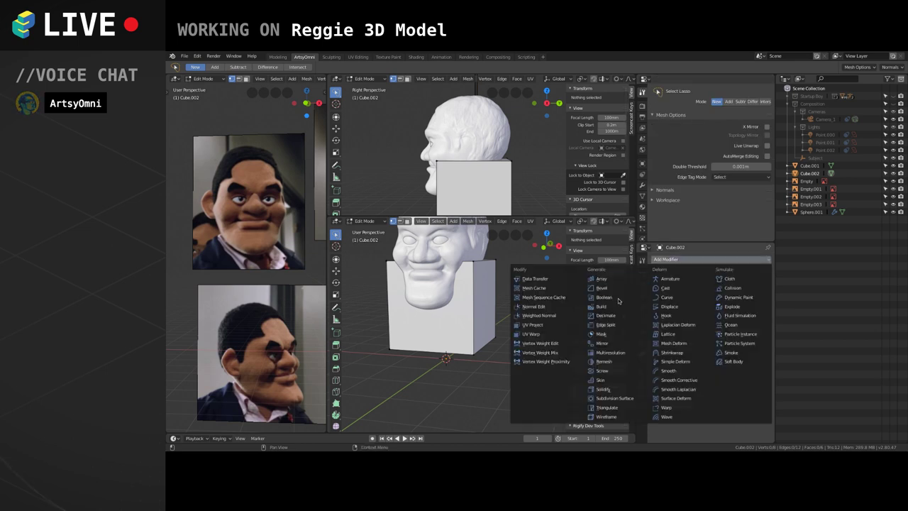
left_click(610, 343)
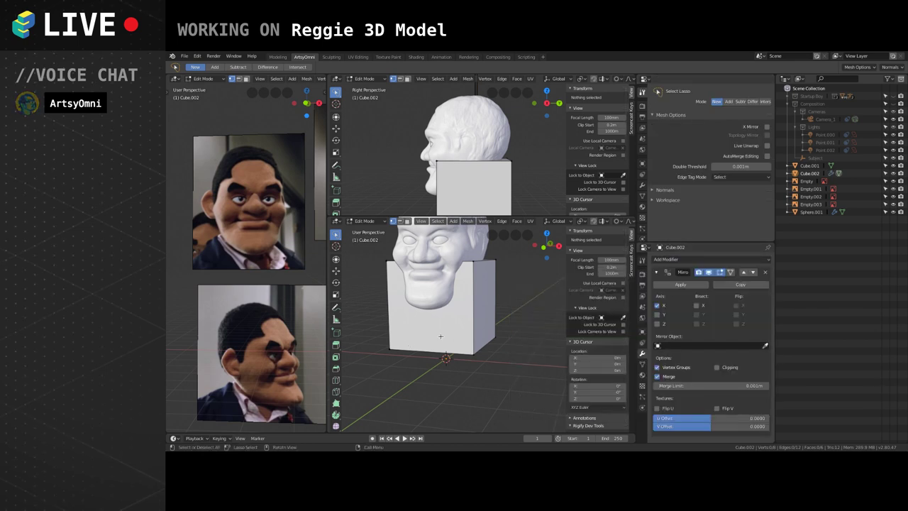
key("Tab")
key("g")
key("x")
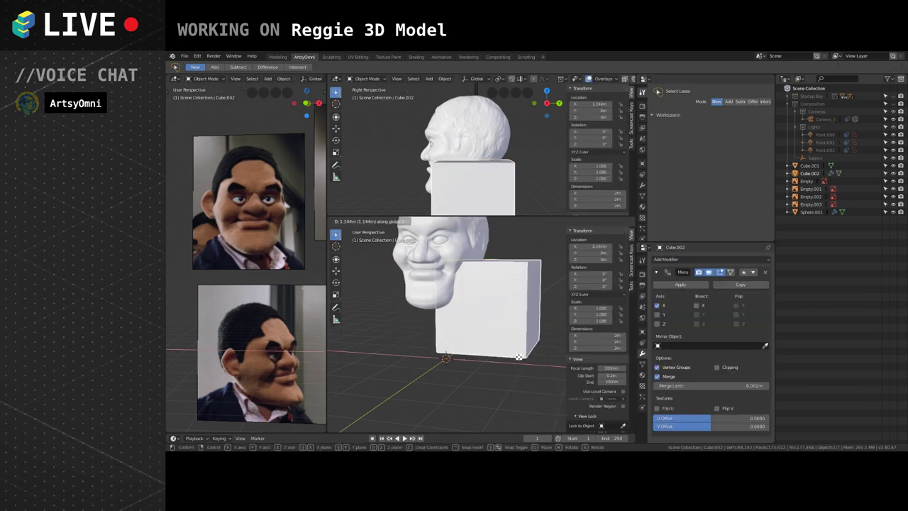
key("Escape")
key("Tab")
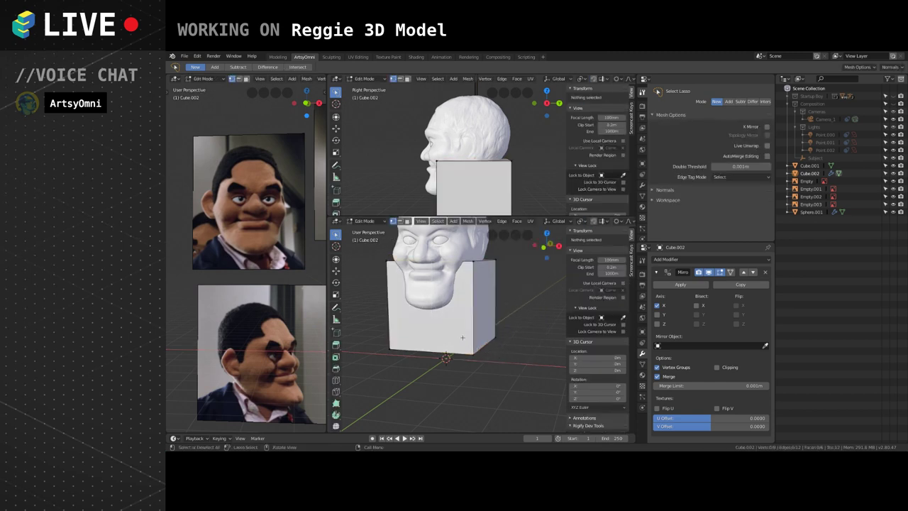
Move the cube's whole mesh about 1.2 m along X in Edit Mode and scale it down beside the head.
key("a")
key("g")
key("x")
left_click(537, 352)
key("s")
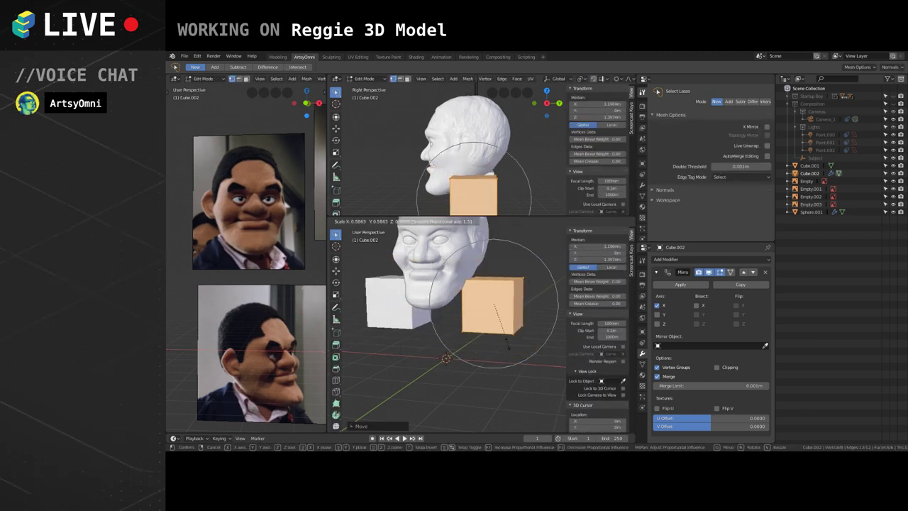
left_click(507, 344)
Flatten the cube along Y into a thin slab for the ear.
middle_click_drag(508, 343, 468, 347)
key("g")
key("y")
right_click(501, 329)
key("s")
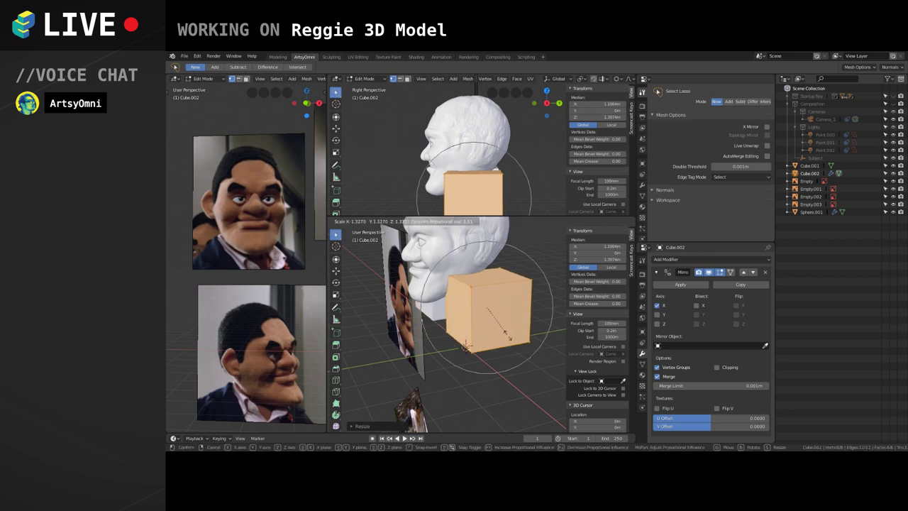
key("y")
left_click(492, 314)
middle_click_drag(486, 316, 515, 328)
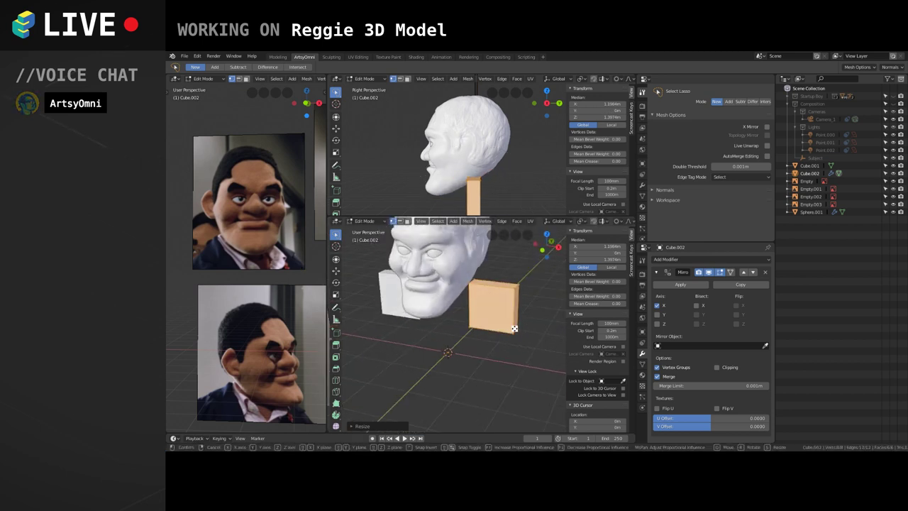
Raise the slab along Z to ear height, shift it along Y to the ear position and scale it down.
key("g")
key("z")
left_click(524, 278)
middle_click_drag(524, 280, 488, 310)
key("g")
key("y")
left_click(464, 302)
key("s")
left_click(508, 329)
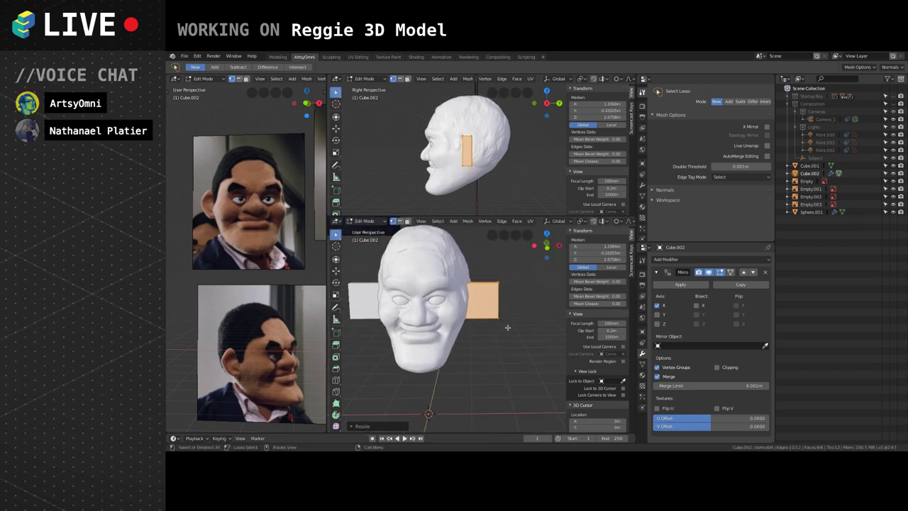
Add a centred horizontal loop cut around the ear slab.
key("ctrl+r")
left_click(489, 299)
right_click(496, 294)
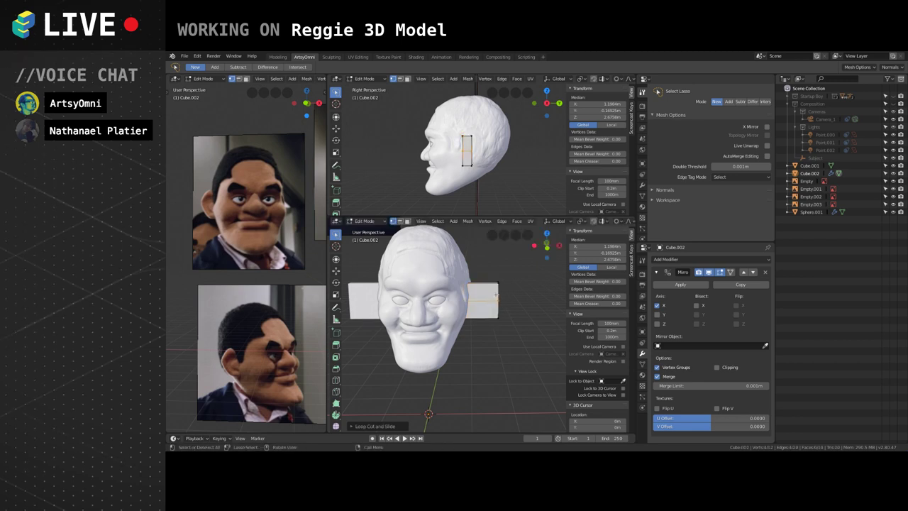
Move the slab's outer top and bottom edges inward along X with a smaller proportional editing radius, so the side comes to a point.
middle_click_drag(504, 289, 502, 308)
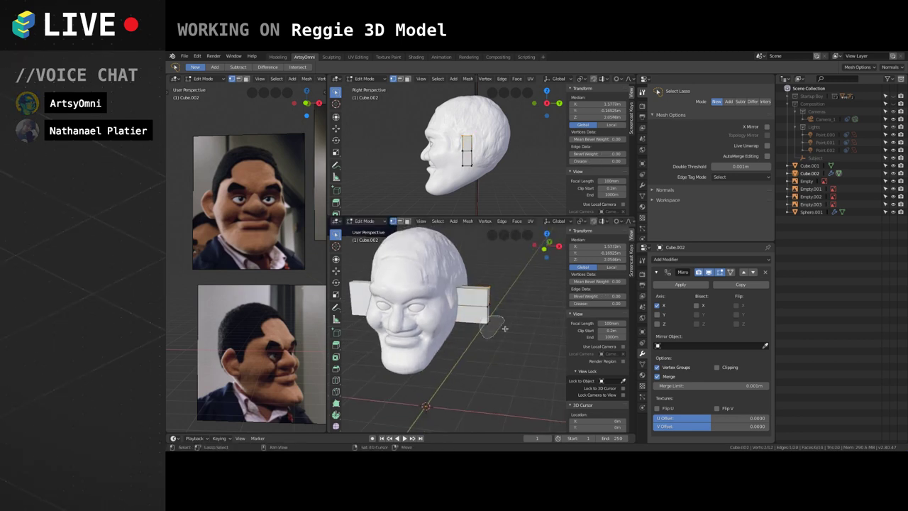
left_click_drag(504, 328, 509, 331)
key("g")
key("x")
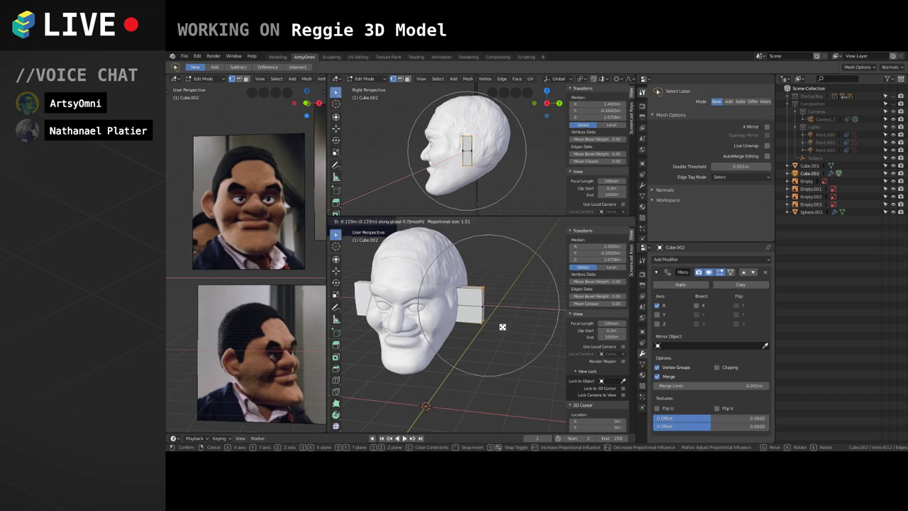
scroll(490, 322, "up", 6)
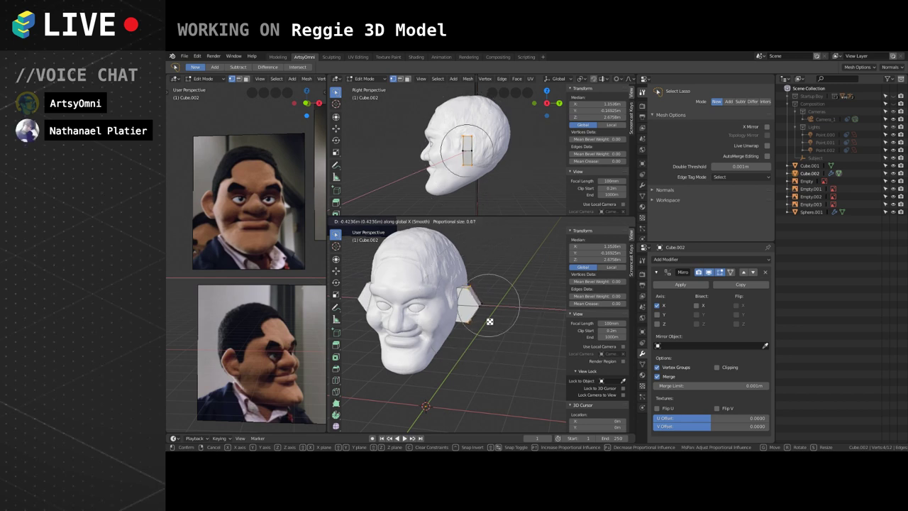
left_click(489, 321)
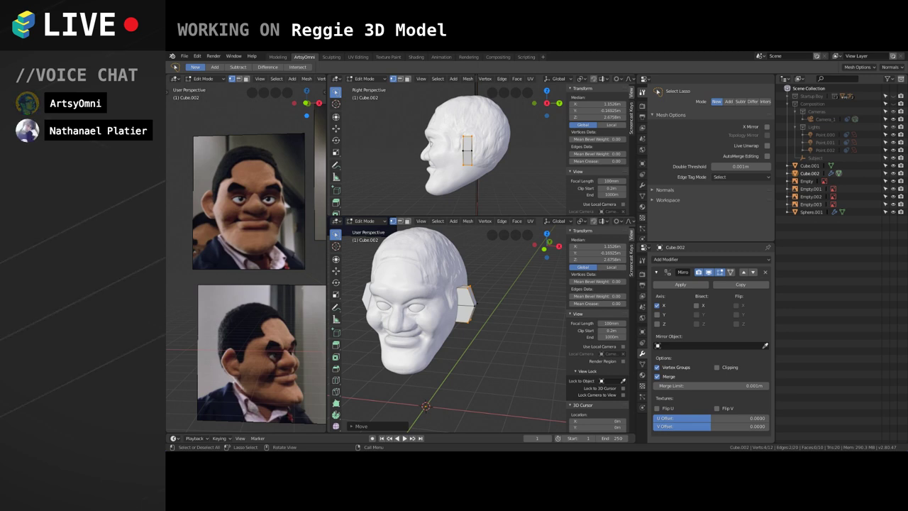
Return to Object Mode and add a Subdivision Surface modifier to the ear.
left_click_drag(488, 286, 468, 352, "alt")
key("Tab")
middle_click_drag(470, 340, 412, 319)
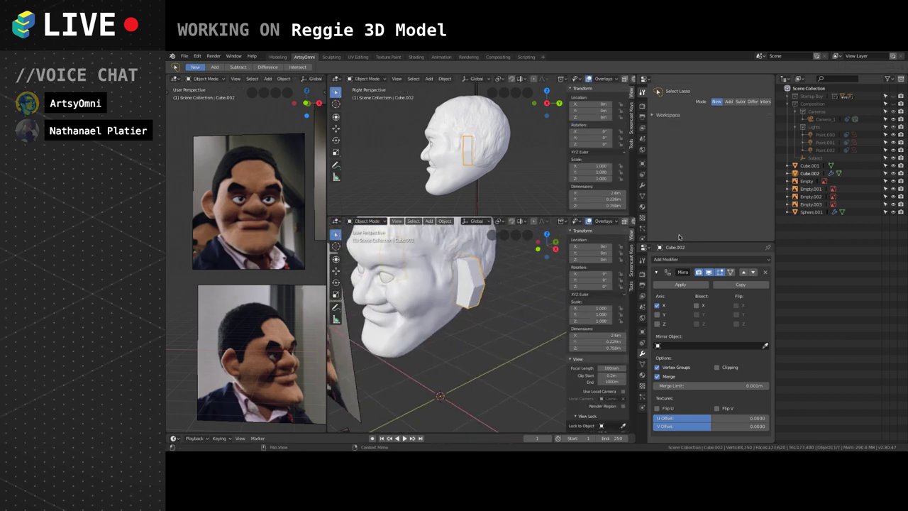
left_click(642, 206)
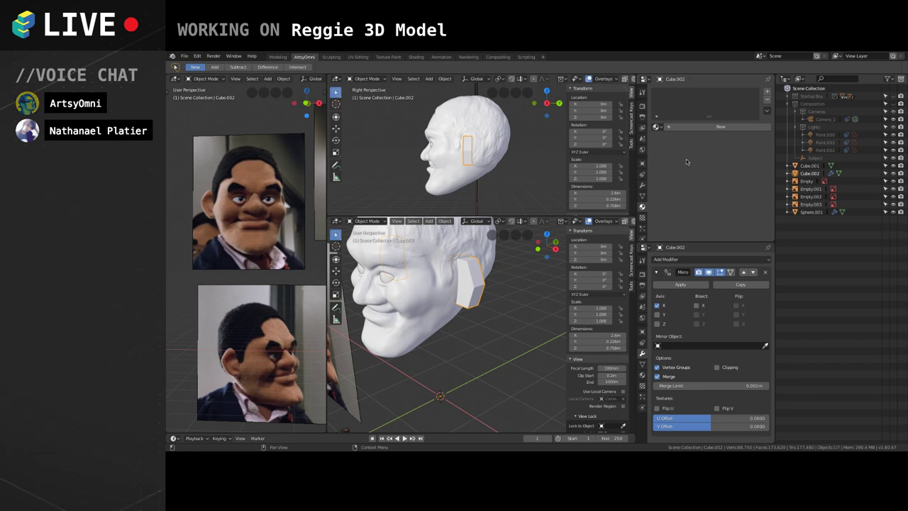
left_click(642, 185)
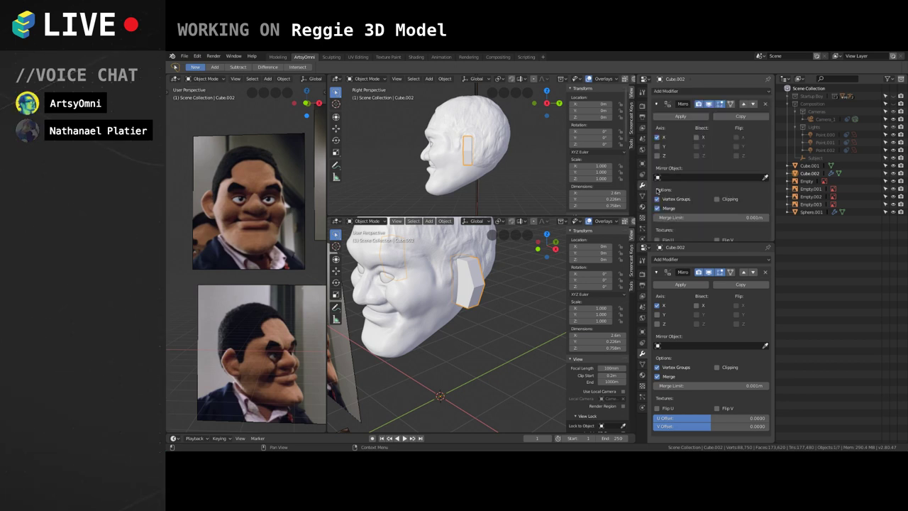
left_click(678, 91)
left_click(630, 230)
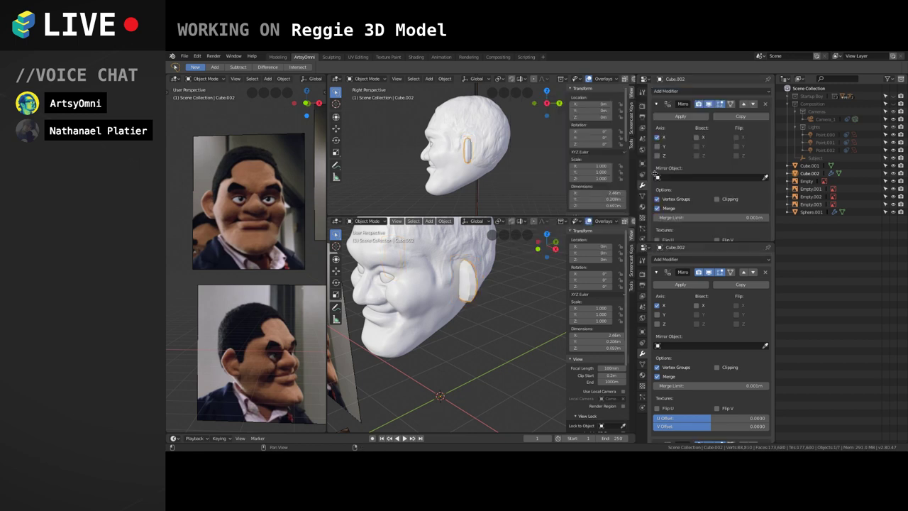
Enlarge the upper viewport and rotate the whole ear mesh about the Z axis so it angles out from the head.
middle_click_drag(454, 167, 467, 176)
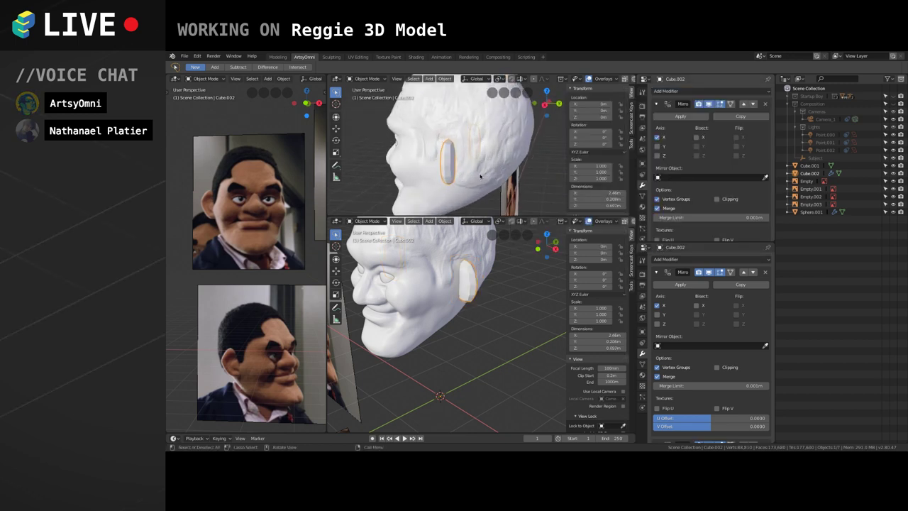
left_click_drag(476, 235, 476, 301)
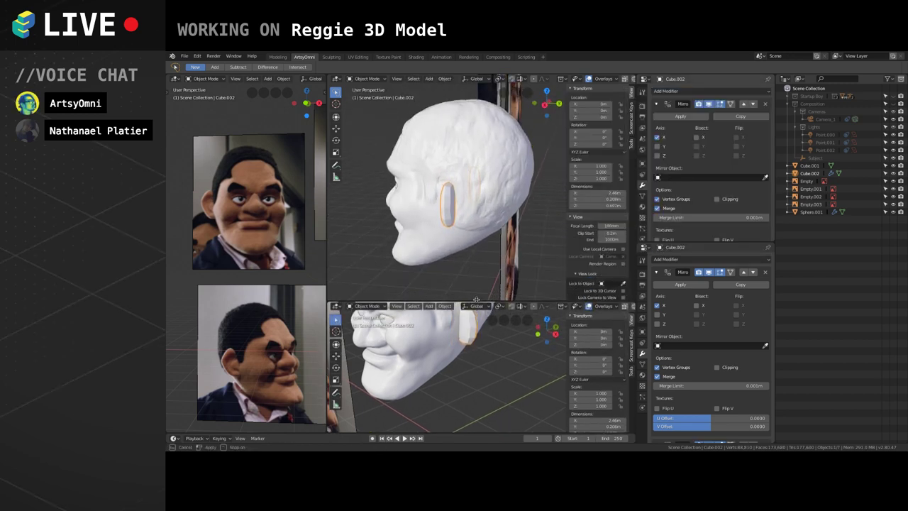
middle_click_drag(475, 218, 488, 264)
key("Tab")
key("r")
key("z")
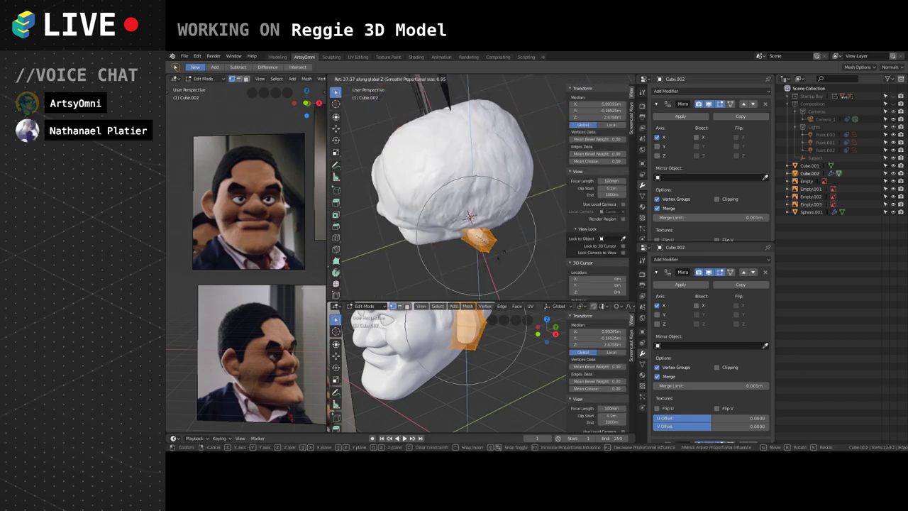
left_click(501, 253)
middle_click_drag(502, 251, 507, 233)
key("r")
key("z")
left_click(507, 256)
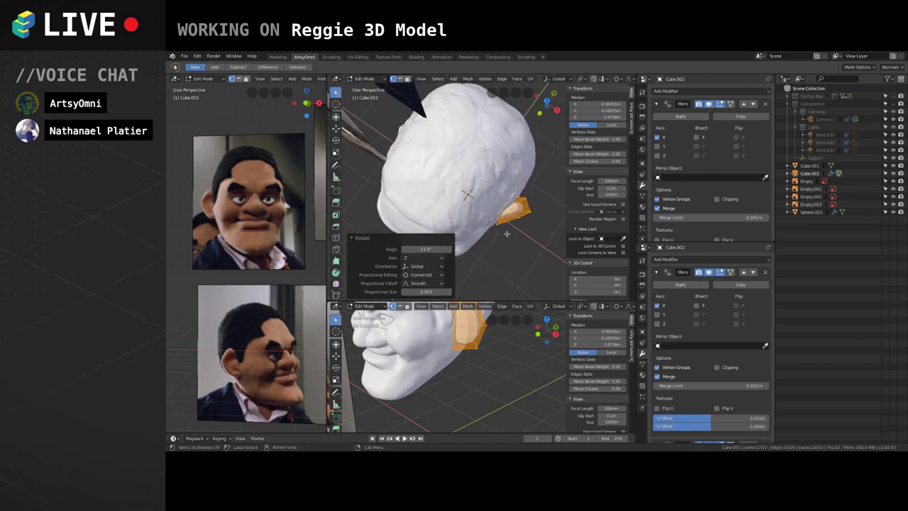
Scale the whole ear mesh and try to move its lower vertices along Z.
key("s")
left_click(468, 193)
middle_click_drag(468, 194, 517, 158)
left_click_drag(527, 190, 469, 156)
middle_click_drag(483, 162, 508, 215)
key("s")
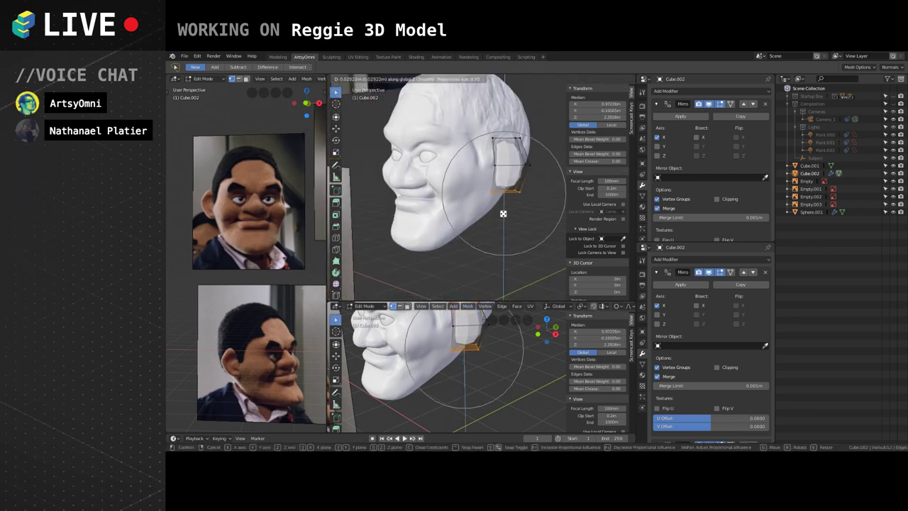
right_click(503, 213)
Move the ear's front inner vertices about 0.07 m inward along X and 0.04 m along Y with proportional editing.
left_click_drag(499, 127, 465, 206)
middle_click_drag(471, 208, 513, 250)
key("g")
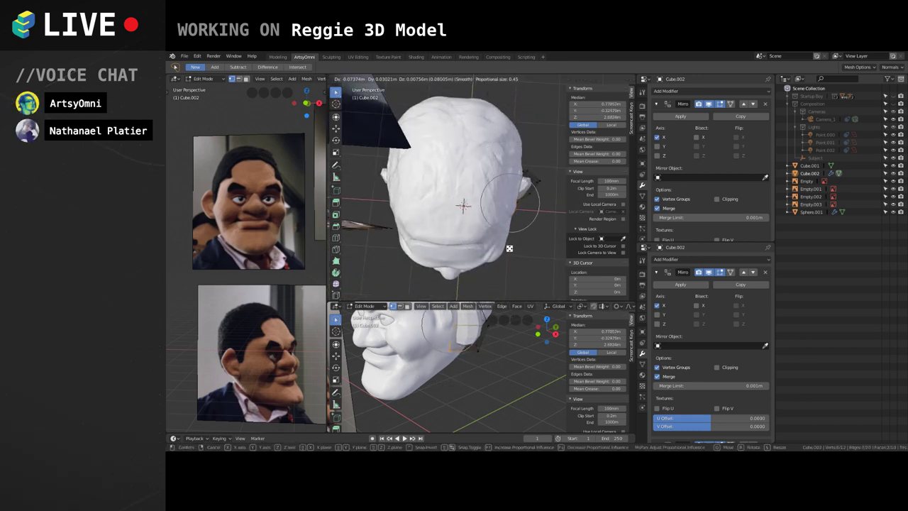
left_click(509, 249)
Leave Edit Mode, rebalance the two viewports and examine the ear's shape and placement from above and from the front three-quarter view.
middle_click_drag(484, 352, 489, 333)
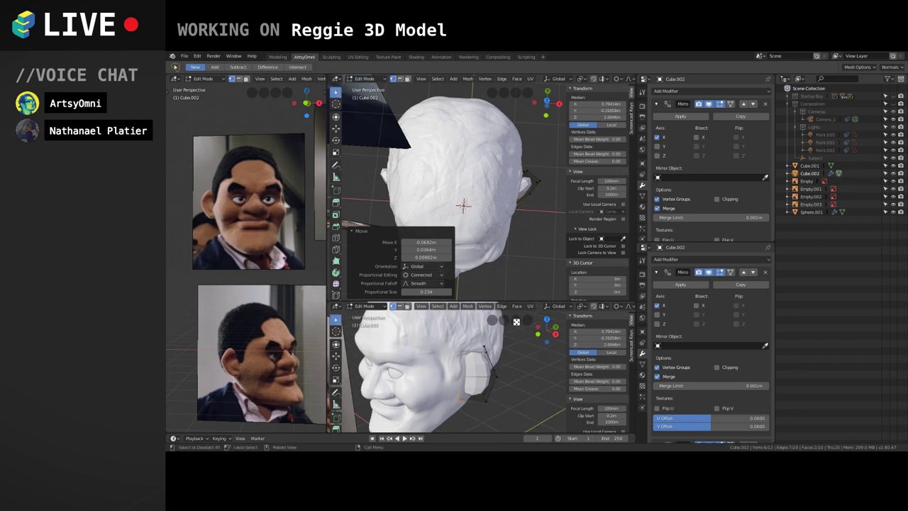
key("Tab")
scroll(484, 222, "down", 2)
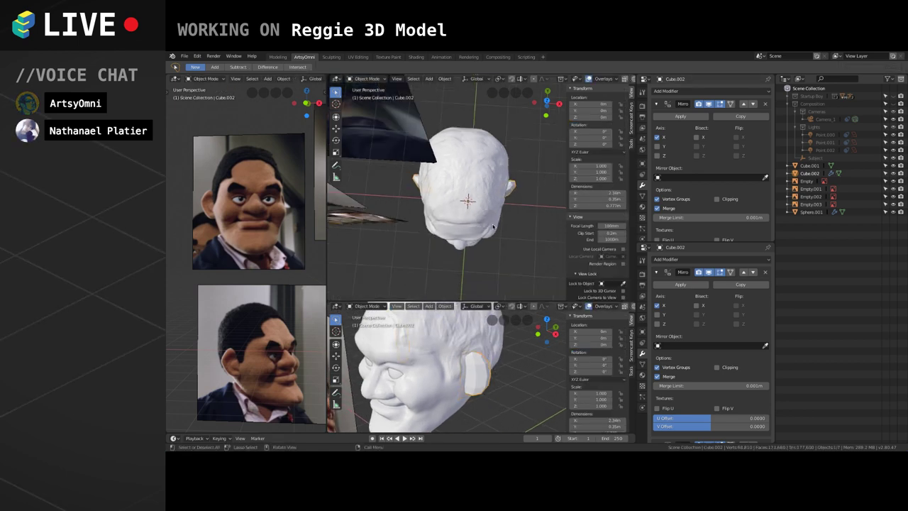
middle_click_drag(491, 229, 491, 194)
left_click_drag(492, 193, 473, 206, "alt")
scroll(479, 344, "down", 2)
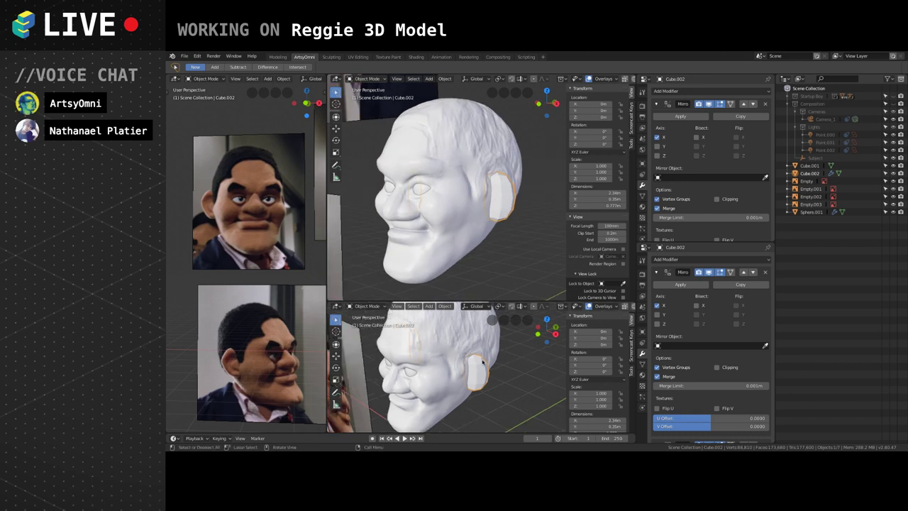
left_click(476, 306)
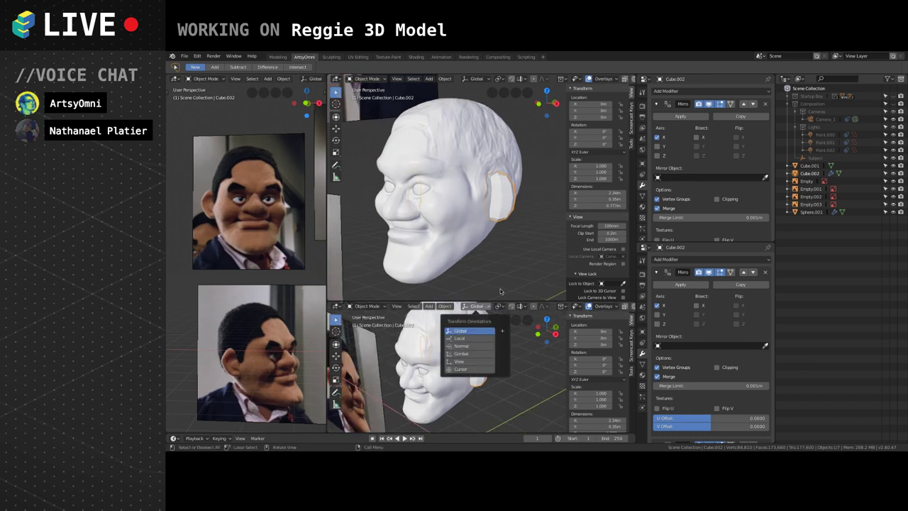
left_click_drag(498, 301, 497, 250)
left_click_drag(491, 332, 494, 304, "alt+shift")
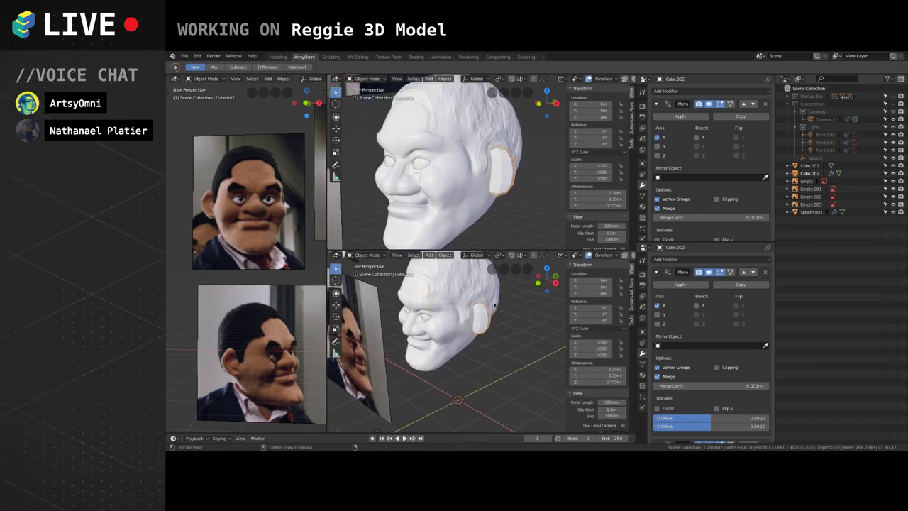
middle_click_drag(494, 303, 501, 276)
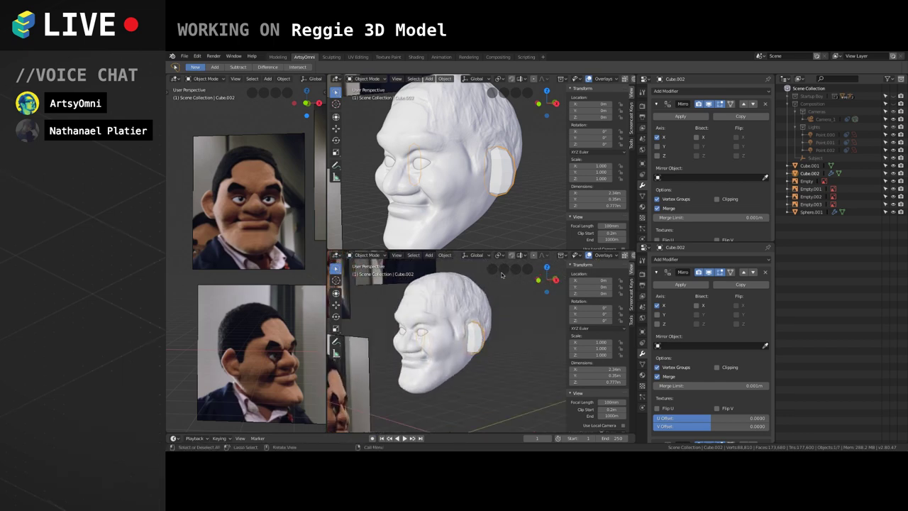
Move the ear's upper rear edge vertices outward from the head with proportional editing.
key("Tab")
mouse_move(530, 175)
left_mouse_down()
mouse_move(530, 137)
mouse_move(536, 170)
left_mouse_up()
mouse_move(532, 169)
middle_mouse_down()
mouse_move(498, 171)
mouse_move(528, 166)
middle_mouse_up()
left_click(497, 168, "shift")
key("g")
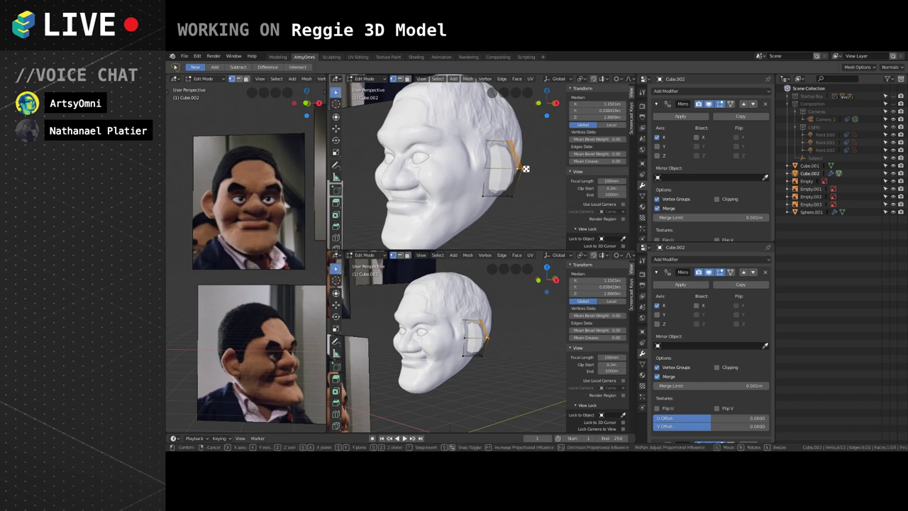
key("o")
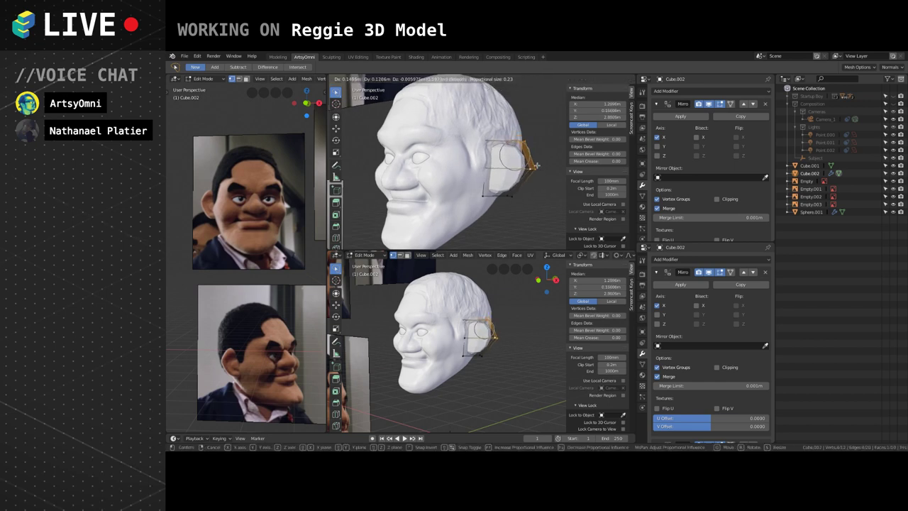
Try to move the ear's upper rear corner vertex about 0.22 m inward along X.
key("x")
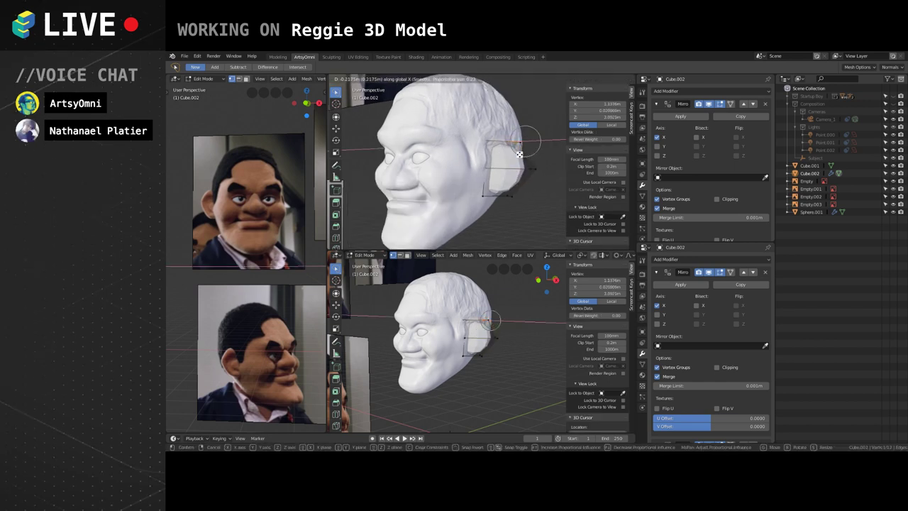
left_click(520, 154)
middle_click_drag(520, 154, 508, 183)
key("ctrl+z")
Move the ear's upper rear edge along Y by about 0.07 m and edge slide it slightly.
key("g")
key("x")
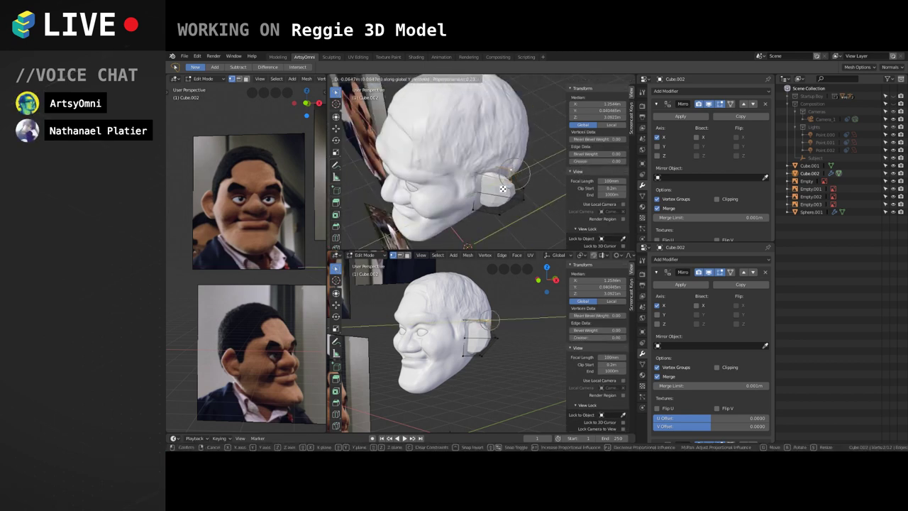
left_click(502, 189)
key("g")
key("g")
left_click(507, 193)
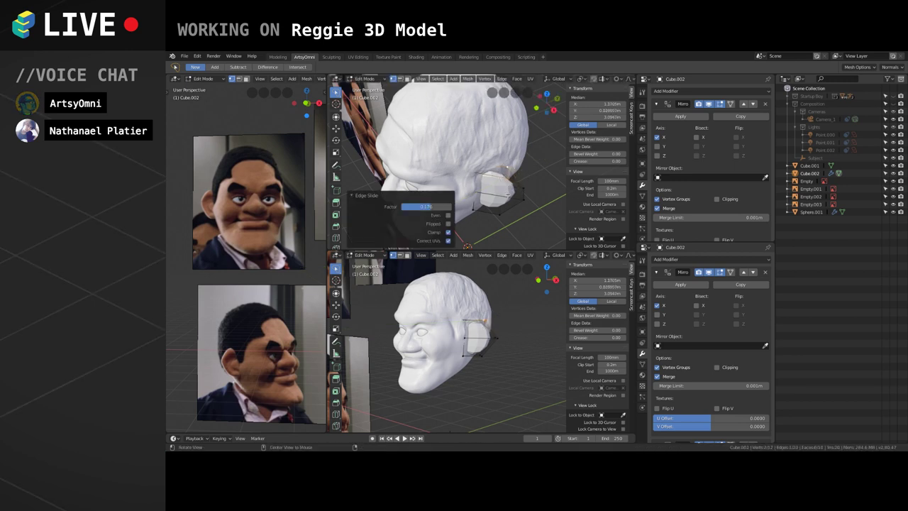
middle_click_drag(507, 193, 512, 194)
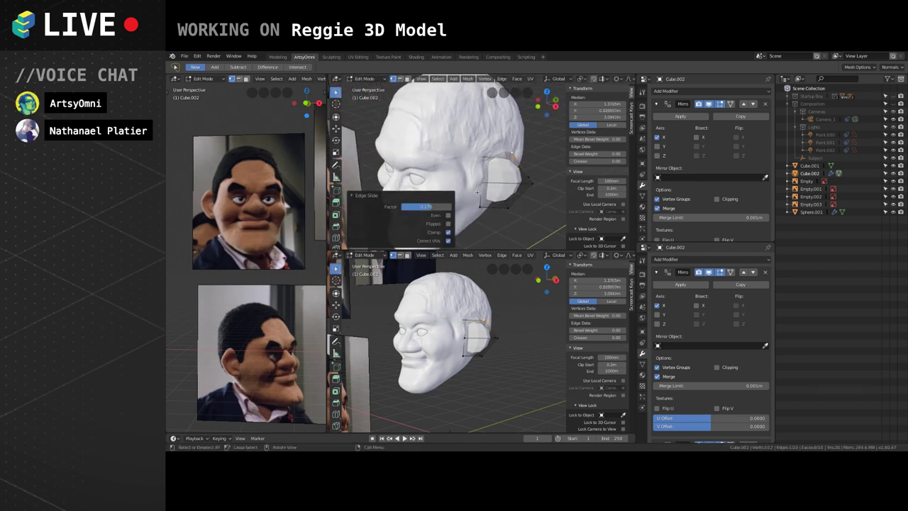
Add a second horizontal loop across the middle of the ear mesh and edge slide its outer rear vertices.
left_click(376, 195)
middle_click_drag(426, 200, 521, 186)
left_click(511, 179)
left_click(515, 191)
left_click(508, 200)
left_click(519, 192)
left_click(497, 196, "shift")
key("g")
key("g")
left_click(491, 189)
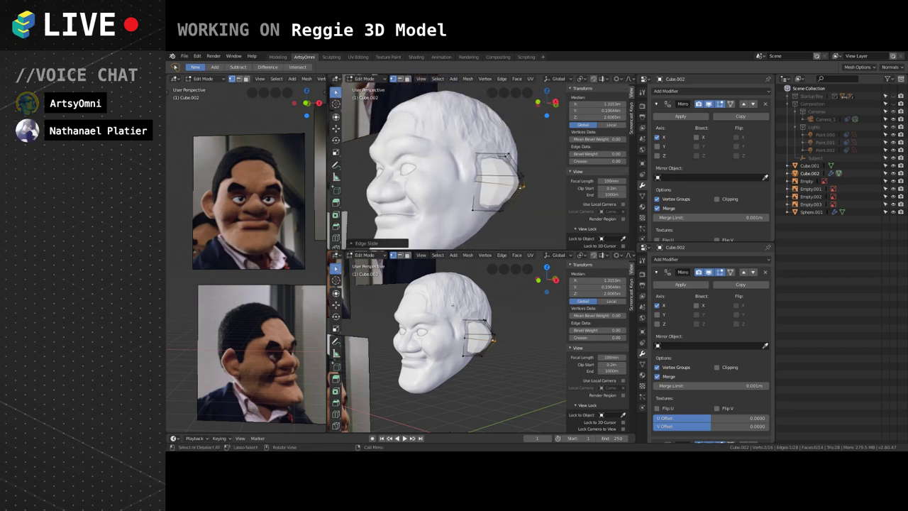
left_click(512, 203)
middle_click_drag(509, 209, 482, 227)
Add one more level of subdivision to smooth the ear mesh in Object Mode, and return to Edit Mode.
key("Tab")
key("Tab")
scroll(496, 237, "up", 2)
key("Tab")
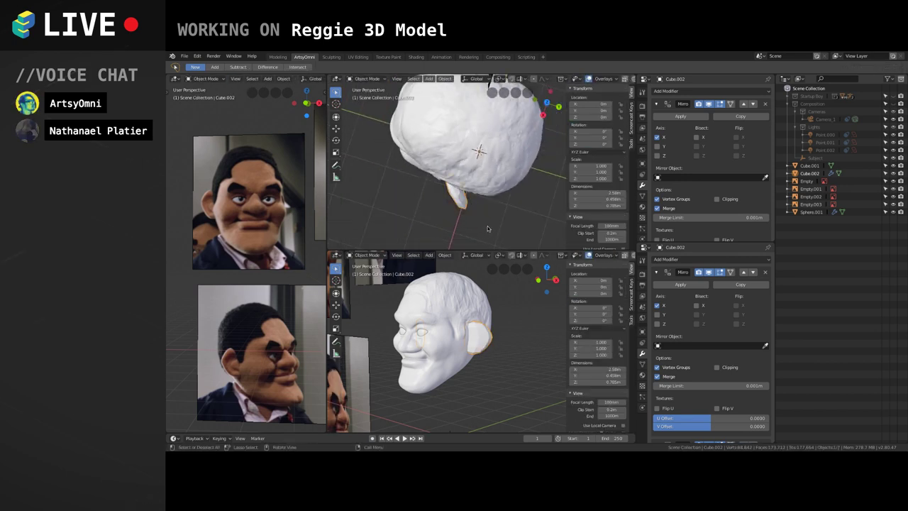
middle_click_drag(483, 226, 502, 224)
left_click(668, 91)
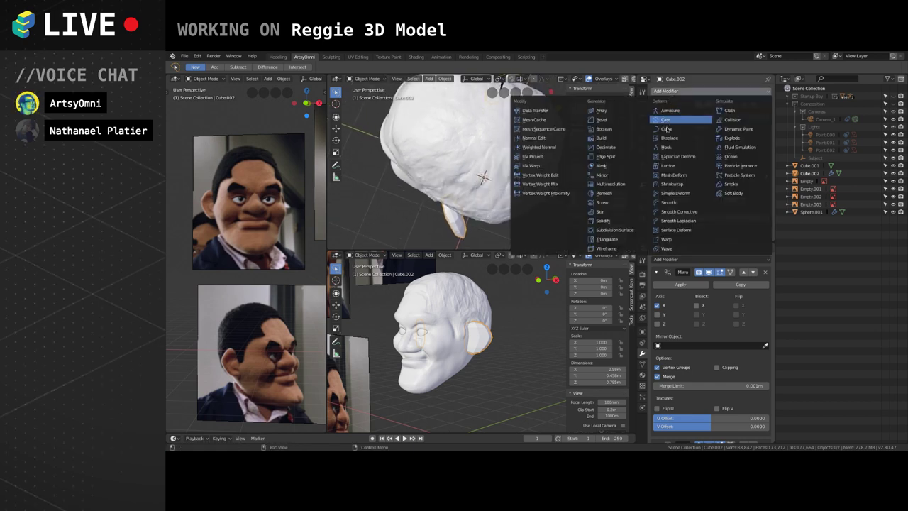
left_click(658, 168)
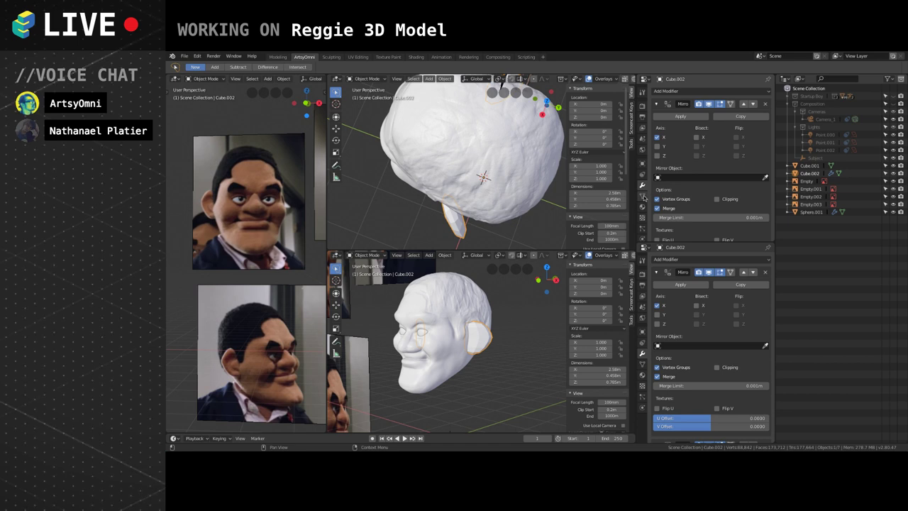
middle_click_drag(502, 205, 528, 162)
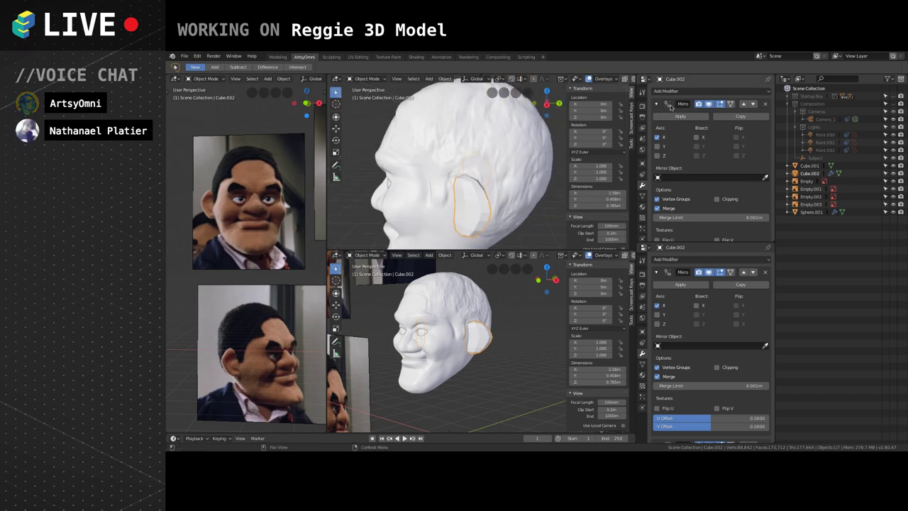
left_click(679, 92)
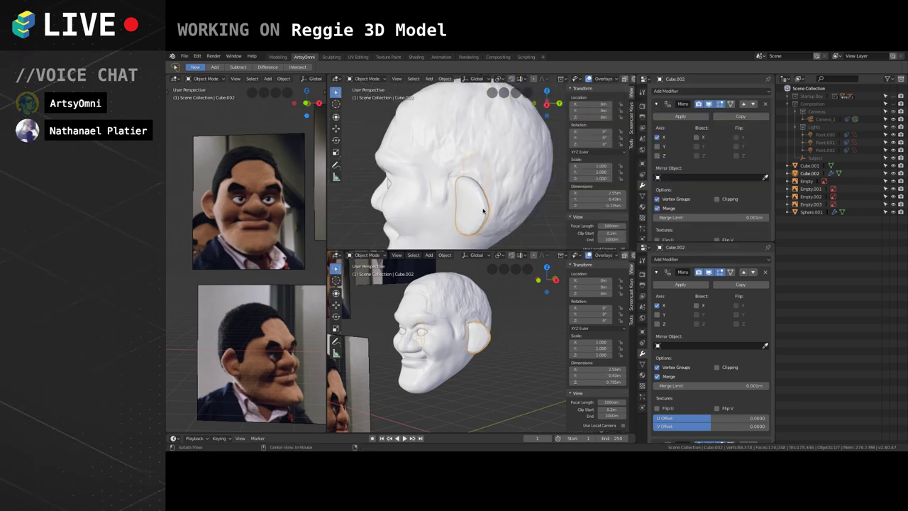
middle_click_drag(472, 206, 497, 204)
key("Tab")
key("ctrl+r")
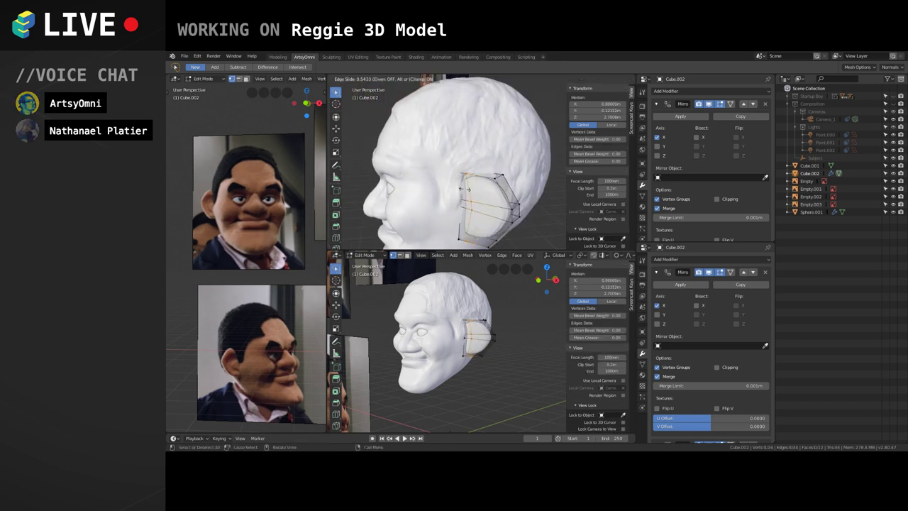
left_click(475, 182)
right_click(476, 182)
key("r")
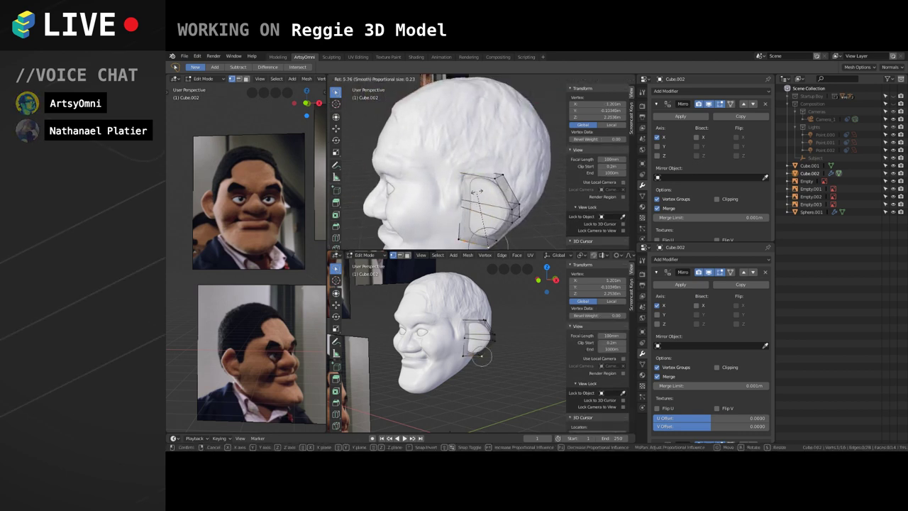
right_click(478, 194)
Add a vertical loop cut through the ear mesh, slid by a factor of about -0.22.
key("ctrl+r")
left_click(480, 183)
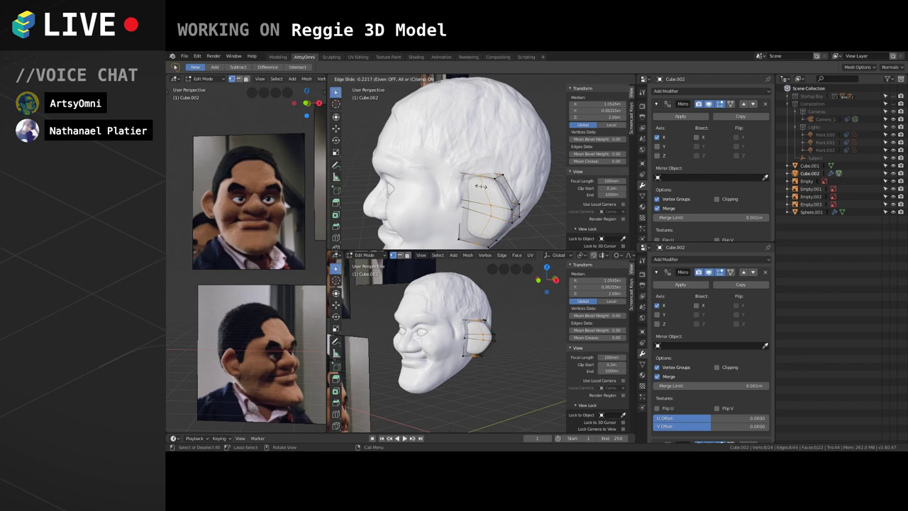
left_click(488, 195)
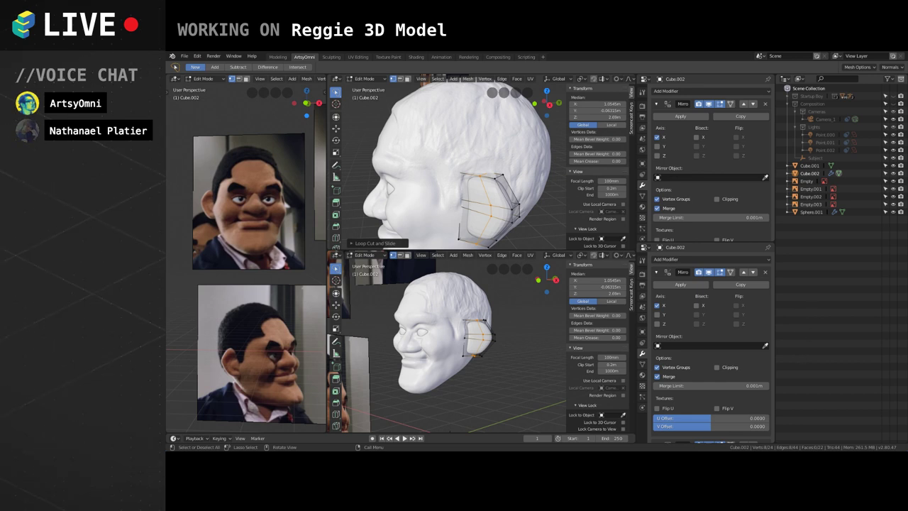
Shade the ear smooth in Object Mode and recheck its cage in Edit Mode.
middle_click_drag(545, 207, 470, 222, "shift")
key("Tab")
right_click(529, 184)
left_click(531, 188)
key("Tab")
left_click(507, 173)
key("Tab")
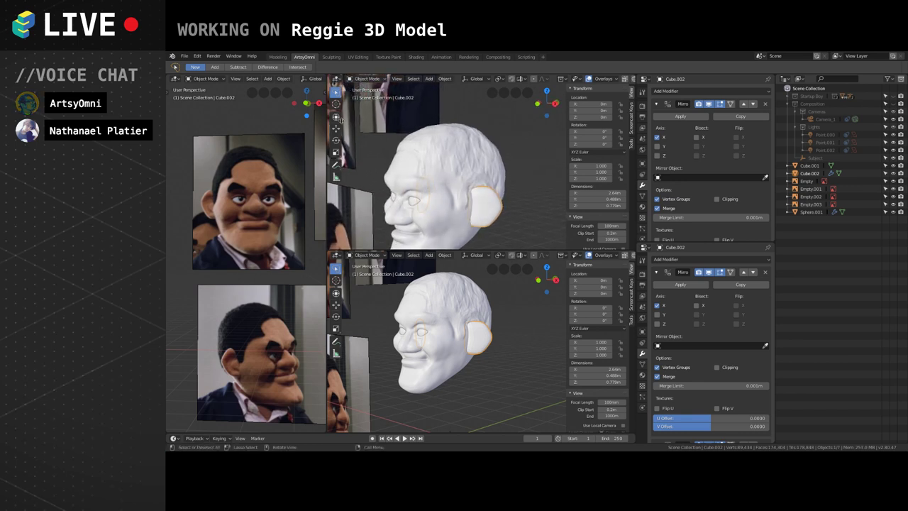
Select the head mesh, switch it to Sculpt Mode and show its mesh data properties.
left_click(369, 80)
left_click(382, 131)
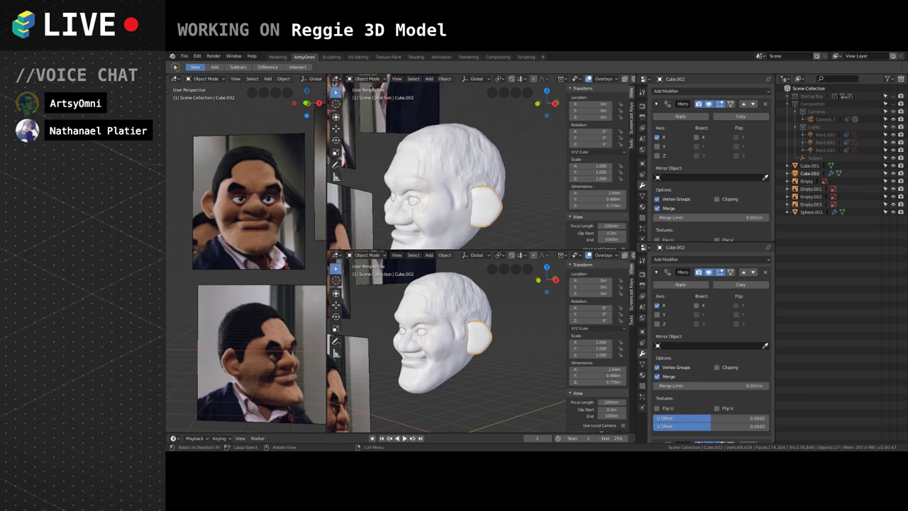
left_click(368, 78)
left_click(405, 158)
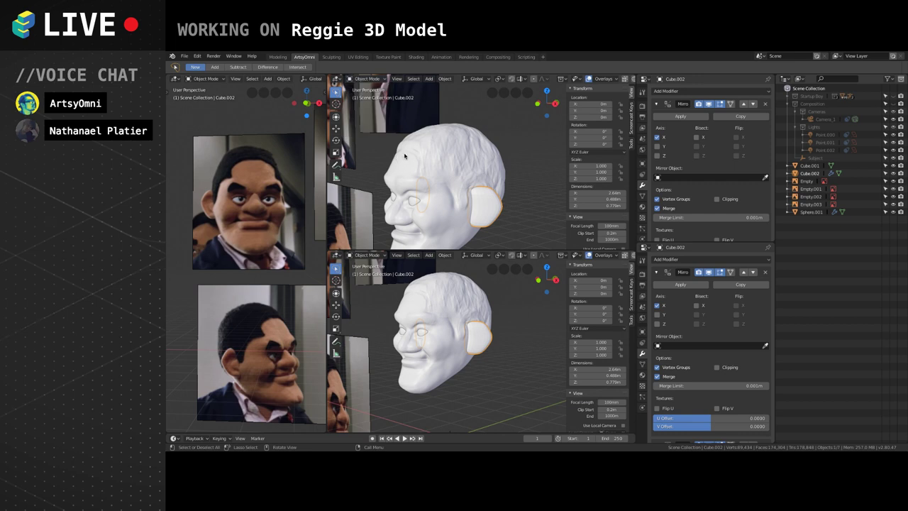
left_click(405, 157)
left_click(367, 78)
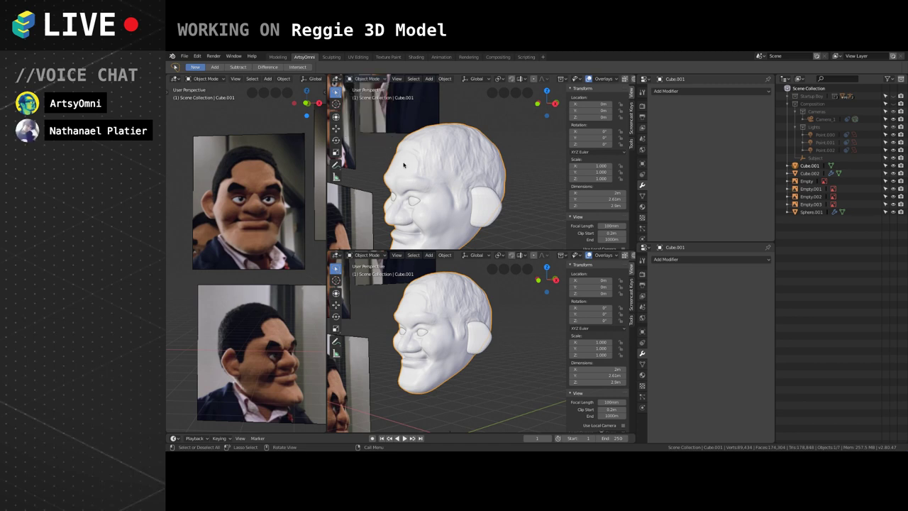
middle_click_drag(405, 165, 395, 132)
left_click(366, 78)
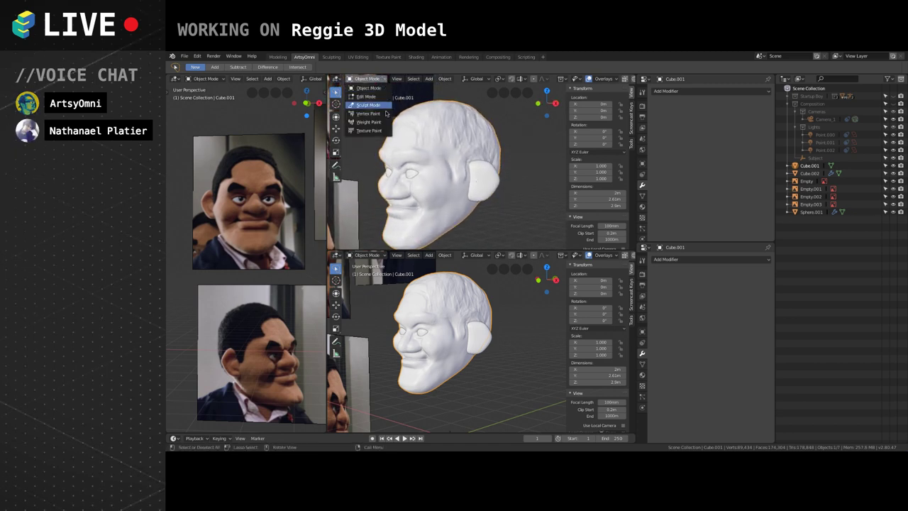
left_click(374, 105)
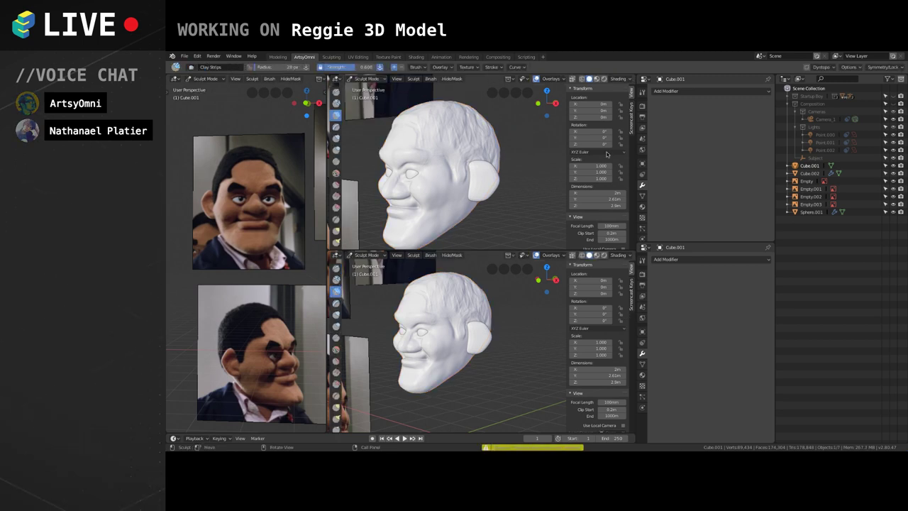
left_click(641, 362)
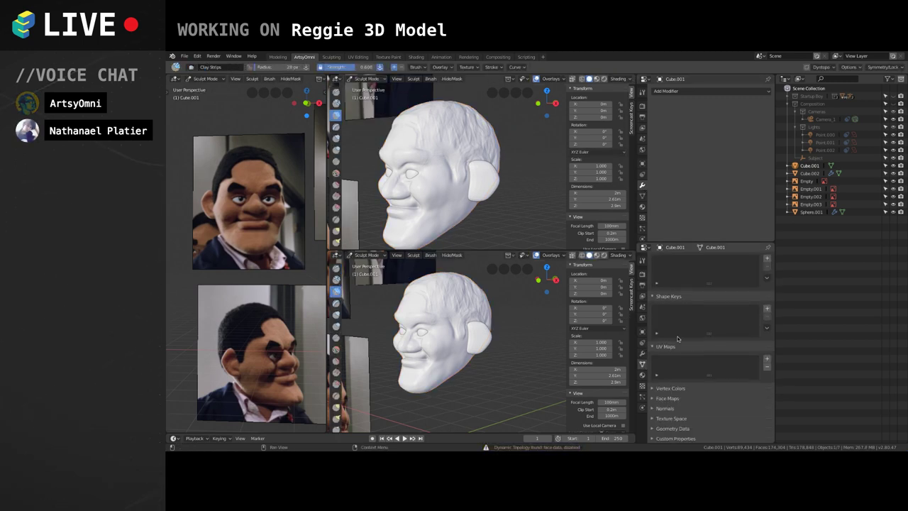
Set the Clay Strips brush radius to 37 px and carve into the cheek area in front of the ear.
mouse_move(464, 209)
left_mouse_down("alt")
mouse_move(480, 206)
mouse_move(468, 178)
mouse_move(427, 200)
mouse_move(425, 176)
mouse_move(431, 200)
left_mouse_up("alt")
key("f")
left_click(417, 202)
left_click_drag(429, 198, 410, 210, "ctrl")
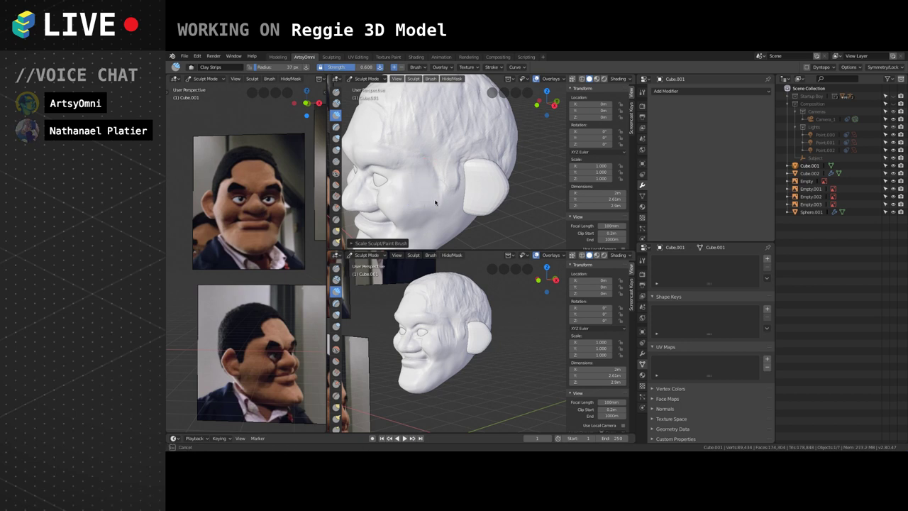
mouse_move(439, 203)
middle_mouse_down()
mouse_move(513, 178)
mouse_move(466, 162)
mouse_move(483, 172)
mouse_move(464, 185)
middle_mouse_up()
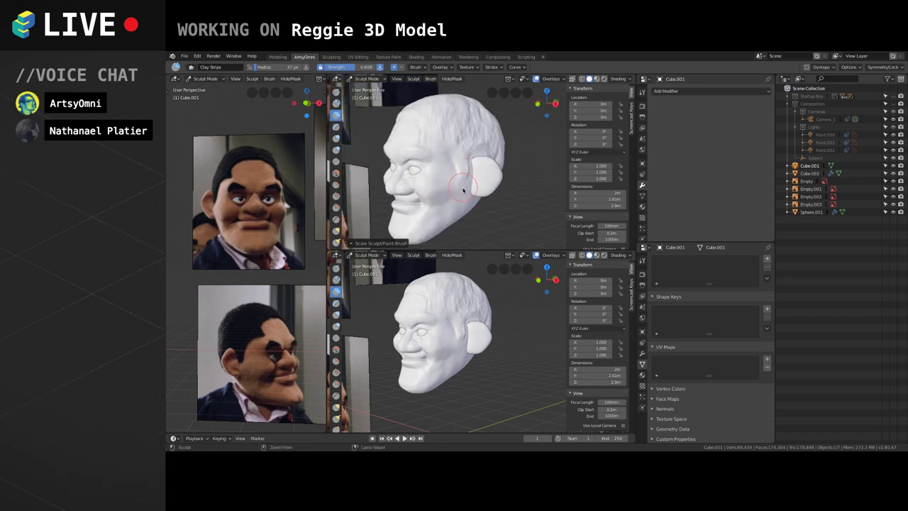
Define the sideburn and the temple in front of the ear with Clay Strips at a 26 px radius.
mouse_move(452, 186)
left_mouse_down("ctrl")
mouse_move(468, 185)
mouse_move(443, 189)
left_mouse_up("ctrl")
mouse_move(438, 222)
left_mouse_down()
mouse_move(447, 207)
mouse_move(488, 190)
left_mouse_up()
scroll(462, 186, "up", 1)
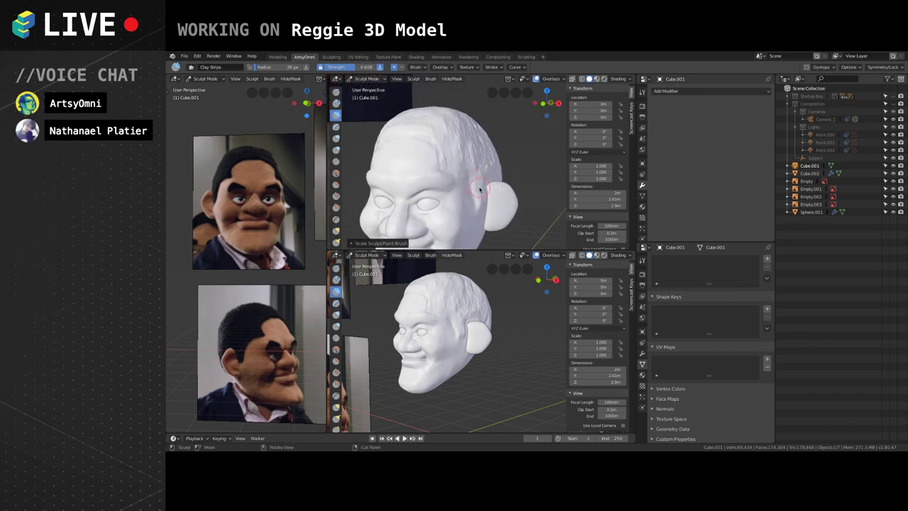
middle_click_drag(472, 167, 461, 192)
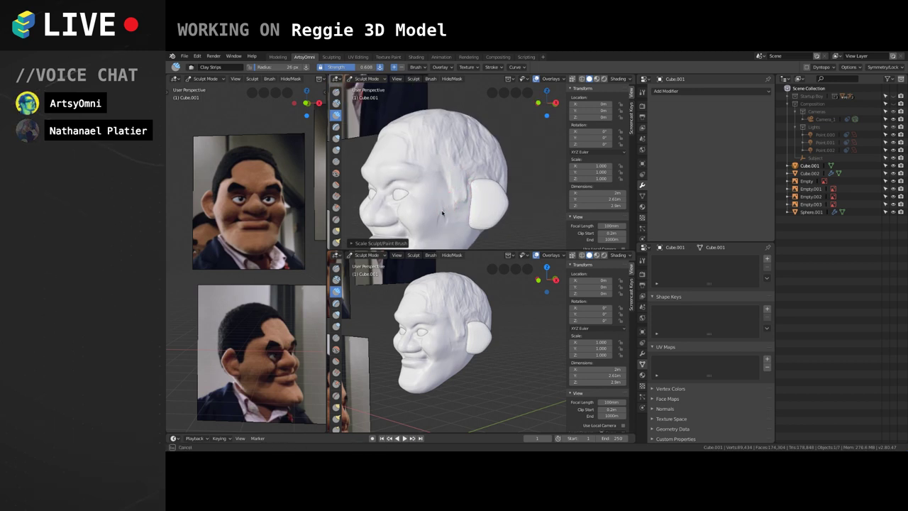
mouse_move(458, 209)
middle_mouse_down()
mouse_move(478, 211)
mouse_move(471, 227)
mouse_move(440, 163)
middle_mouse_up()
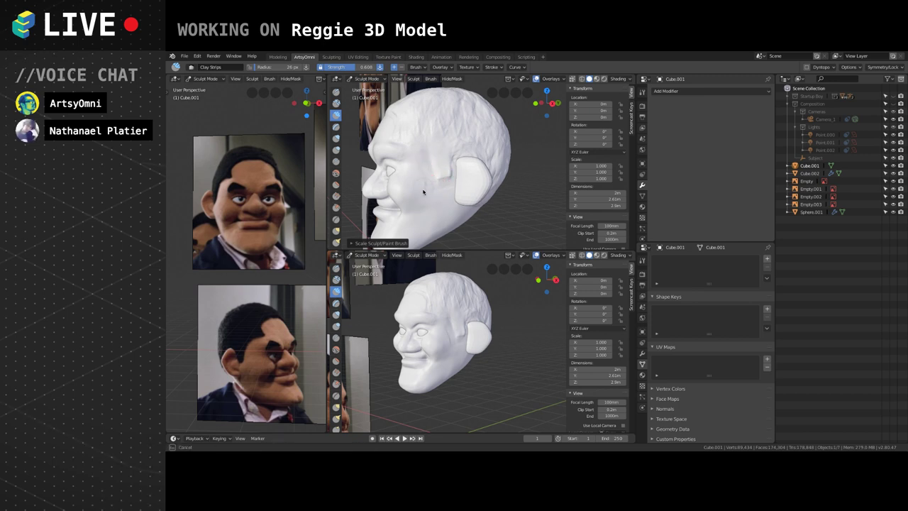
mouse_move(433, 180)
middle_mouse_down()
mouse_move(504, 182)
mouse_move(442, 198)
middle_mouse_up()
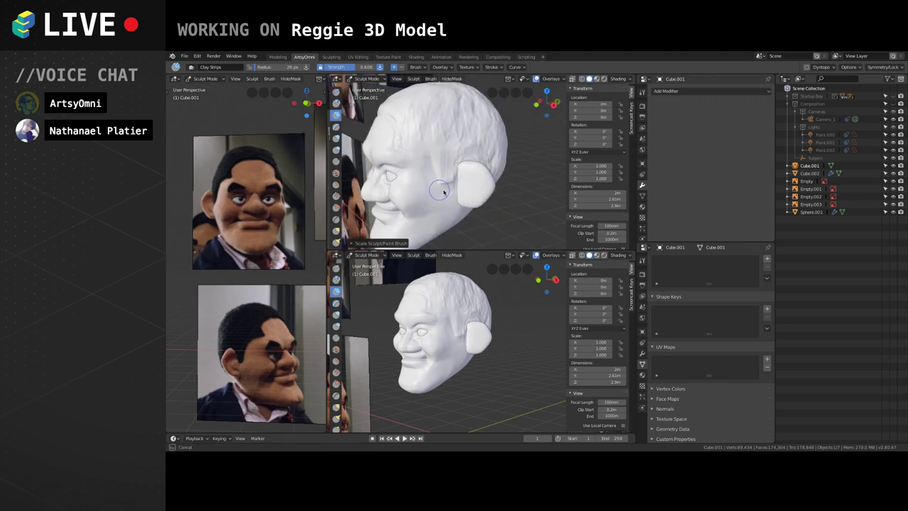
Enlarge the Clay Strips radius to 31 px and rework the hairline at the temple above the sideburn.
left_click_drag(455, 193, 451, 199, "ctrl")
key("bracketright")
key("bracketright")
mouse_move(461, 192)
middle_mouse_down()
mouse_move(442, 196)
mouse_move(461, 176)
middle_mouse_up()
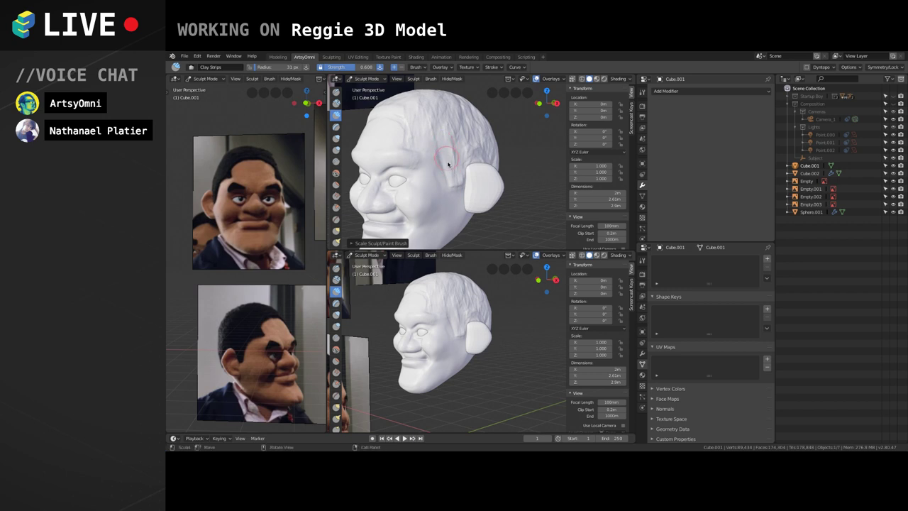
mouse_move(448, 142)
middle_mouse_down()
mouse_move(486, 148)
mouse_move(439, 166)
middle_mouse_up()
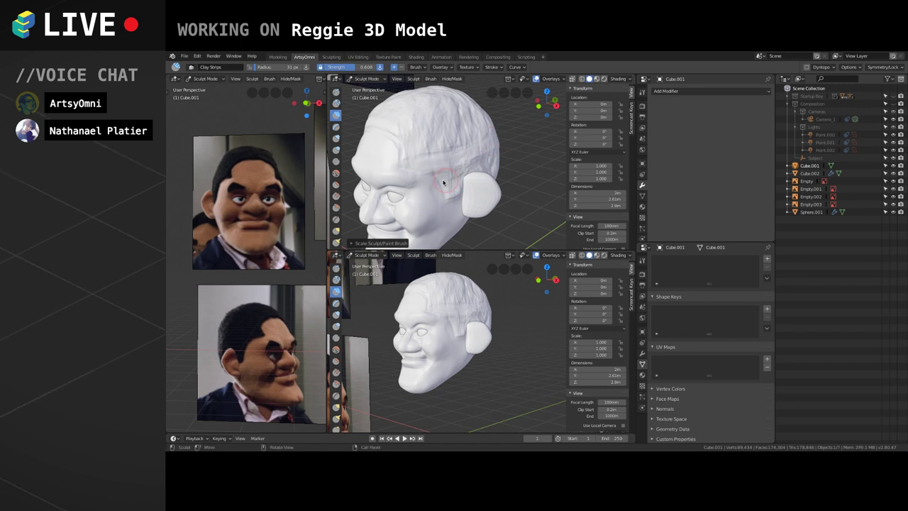
Smooth out the hair strands on the side of the head above the ear.
left_click_drag(443, 182, 445, 165)
left_click_drag(498, 141, 489, 152)
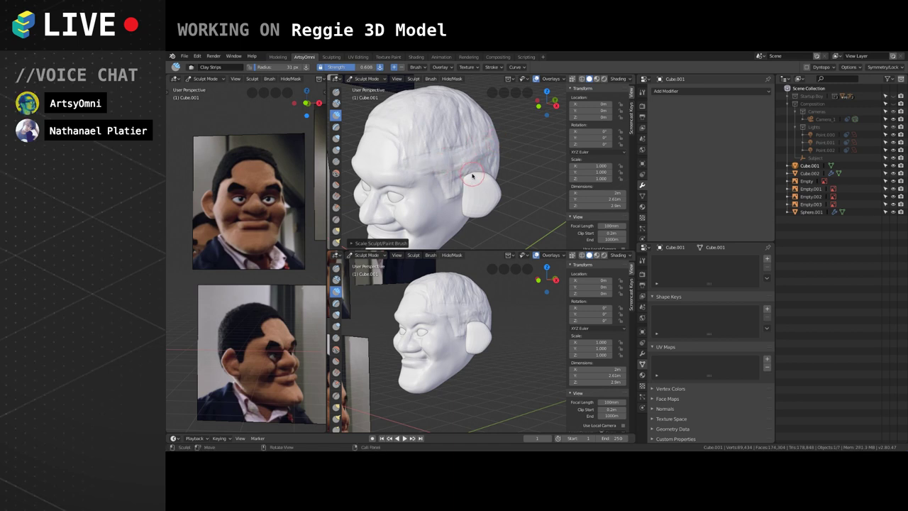
left_click_drag(435, 159, 458, 154)
mouse_move(427, 157)
middle_mouse_down()
mouse_move(457, 145)
mouse_move(416, 137)
middle_mouse_up()
Enlarge the brush radius to 36 px and smooth the hair surface from the upper side toward the forehead.
key("bracketright")
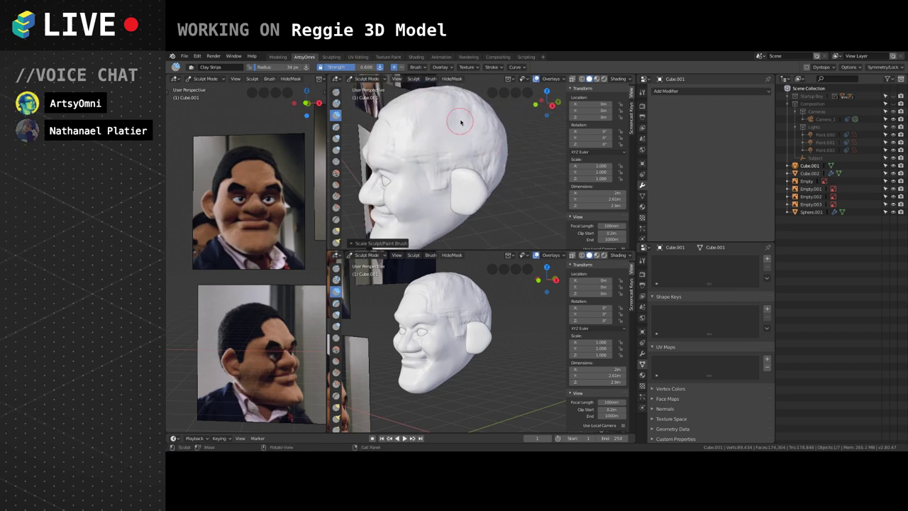
key("bracketright")
key("bracketright")
left_click_drag(441, 126, 415, 138)
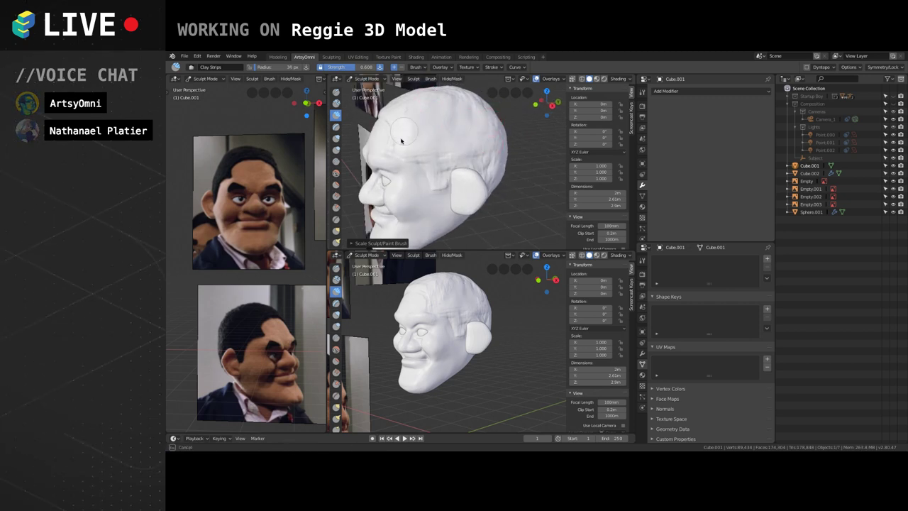
middle_click_drag(445, 127, 400, 138)
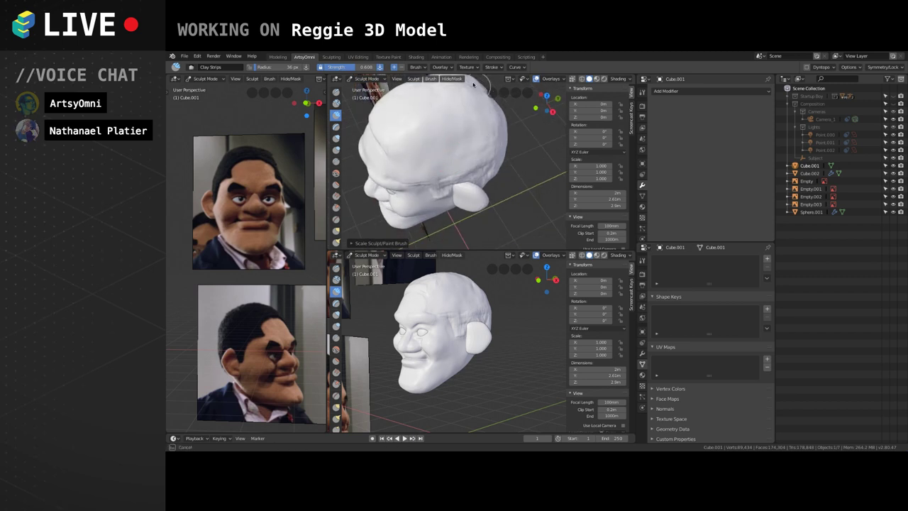
Smooth the remaining hair strands over the crown and back of the head.
middle_click_drag(483, 99, 470, 115)
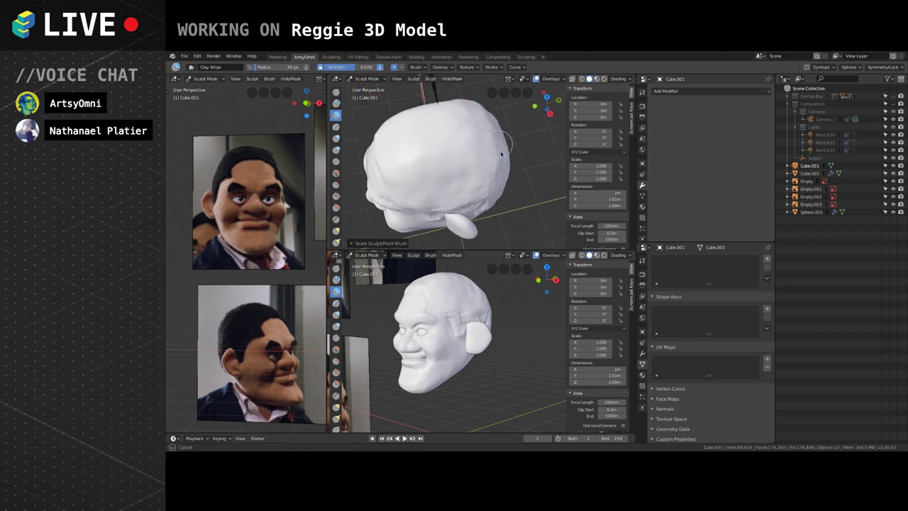
left_click_drag(491, 113, 499, 164)
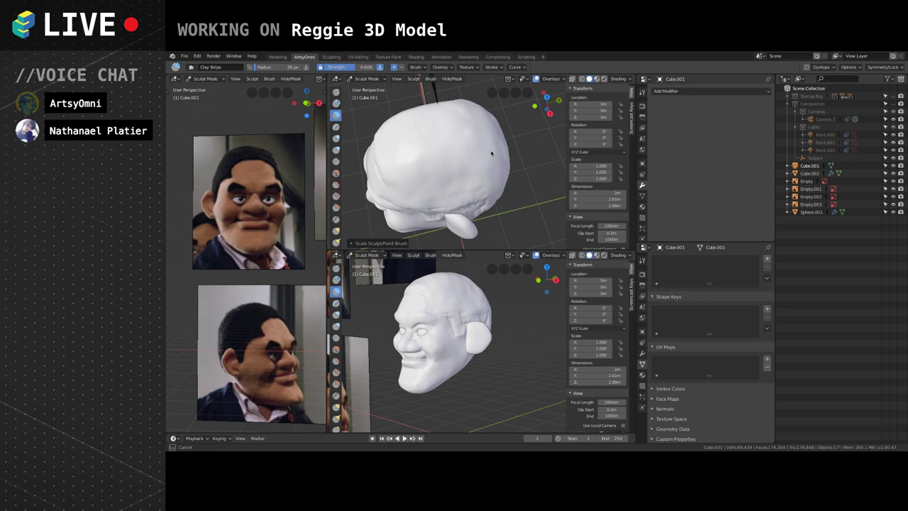
mouse_move(483, 145)
left_mouse_down()
mouse_move(498, 176)
mouse_move(498, 158)
left_mouse_up()
middle_click_drag(496, 151, 489, 168)
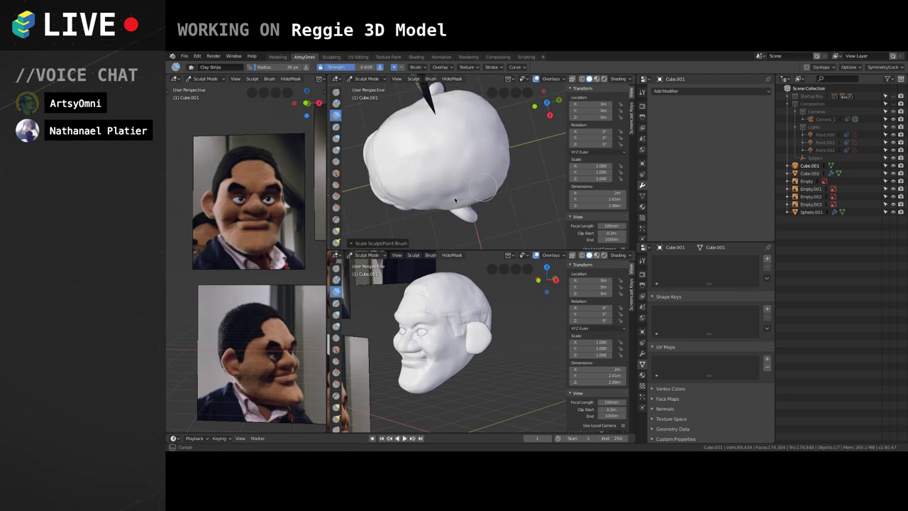
middle_click_drag(456, 201, 436, 142)
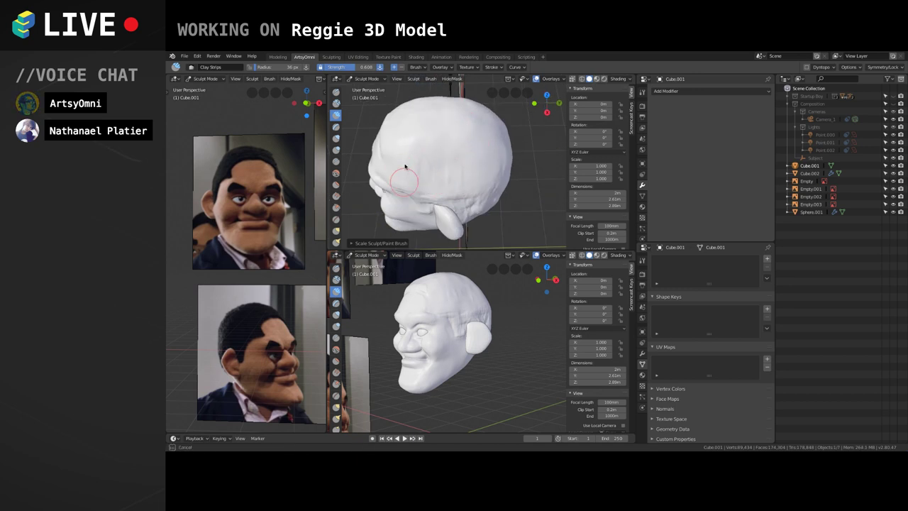
middle_click_drag(454, 183, 466, 158)
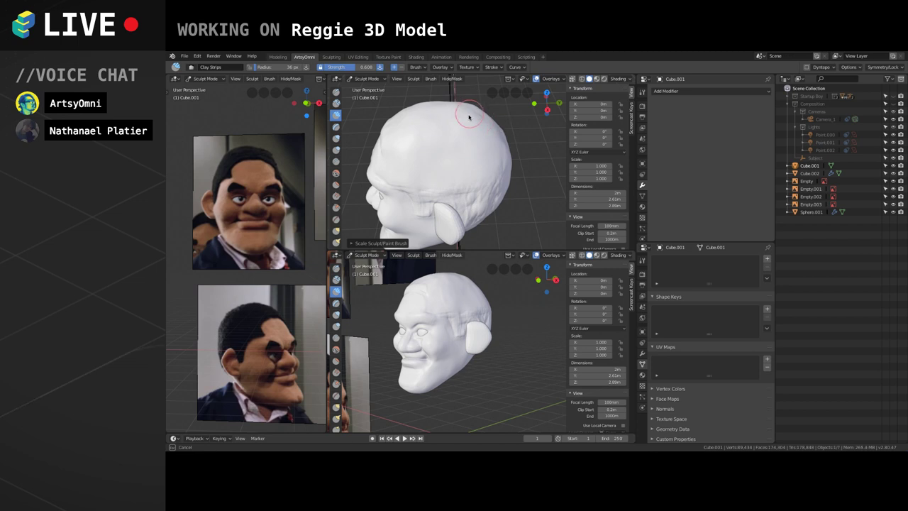
Sculpt the back and side of the head with the Clay Strips brush, evening out the rough surface behind the ear.
middle_click_drag(470, 116, 490, 137)
left_click_drag(490, 137, 506, 131)
mouse_move(481, 138)
middle_mouse_down()
mouse_move(483, 108)
mouse_move(474, 158)
middle_mouse_up()
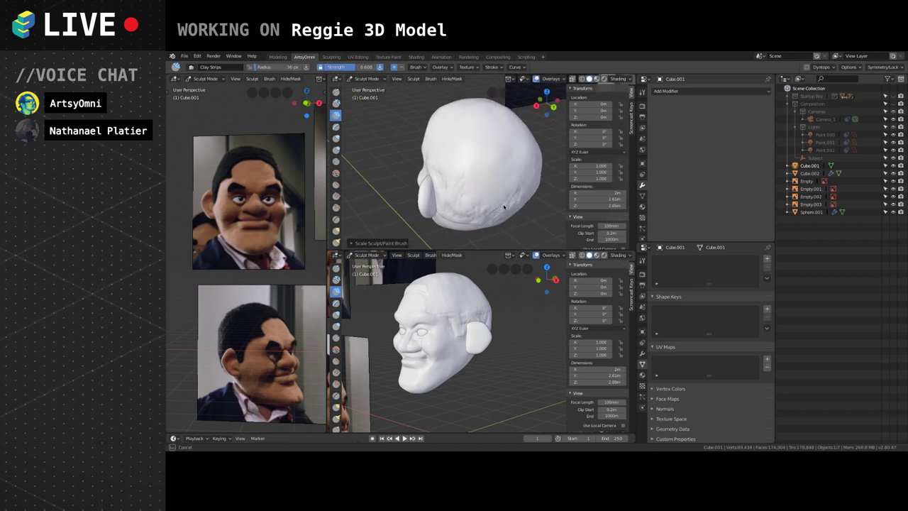
mouse_move(504, 206)
middle_mouse_down()
mouse_move(484, 192)
mouse_move(465, 195)
middle_mouse_up()
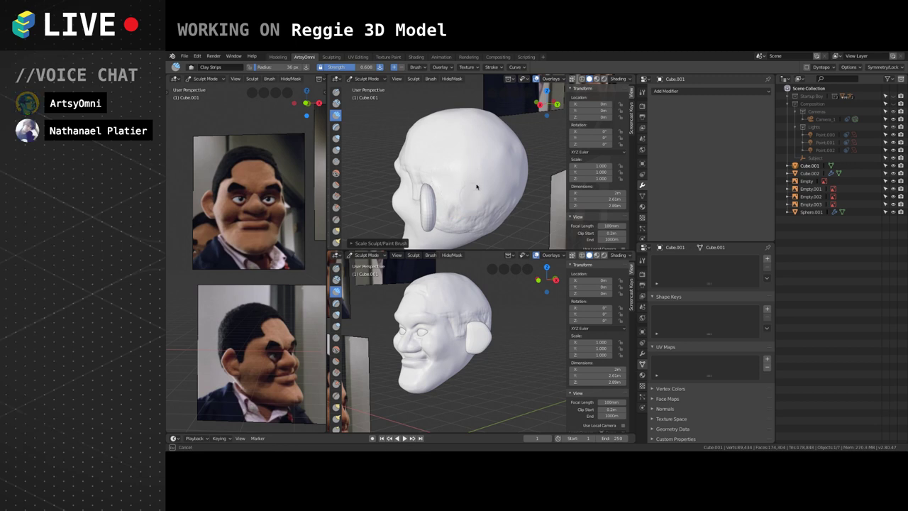
mouse_move(485, 210)
left_mouse_down()
mouse_move(450, 176)
mouse_move(464, 205)
mouse_move(448, 226)
left_mouse_up()
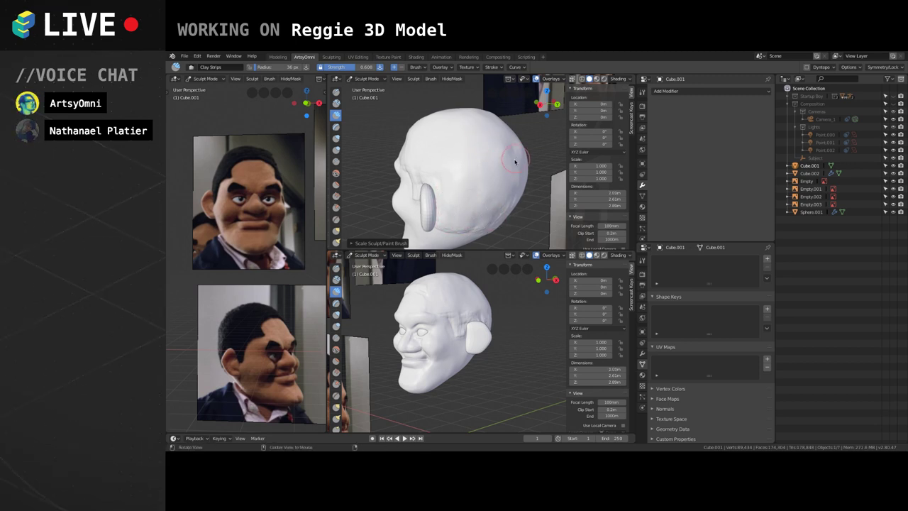
middle_click_drag(510, 143, 507, 222)
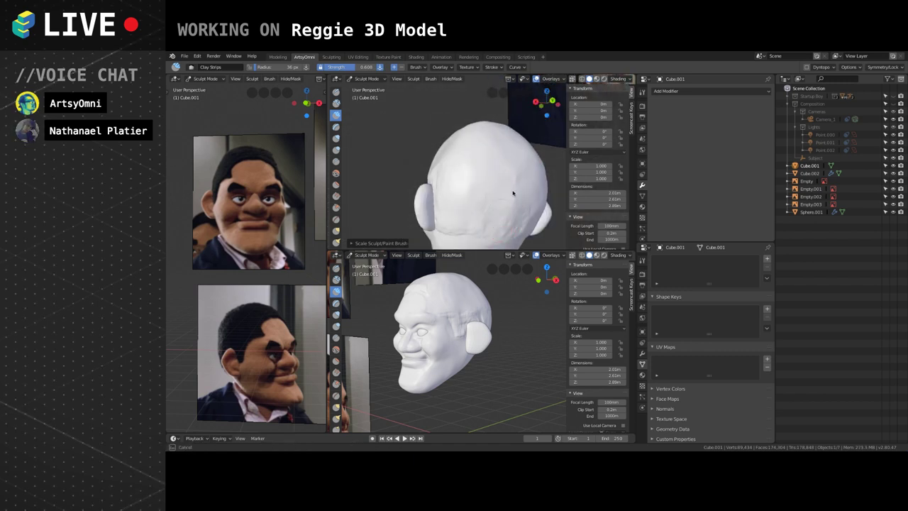
middle_click_drag(462, 188, 478, 142)
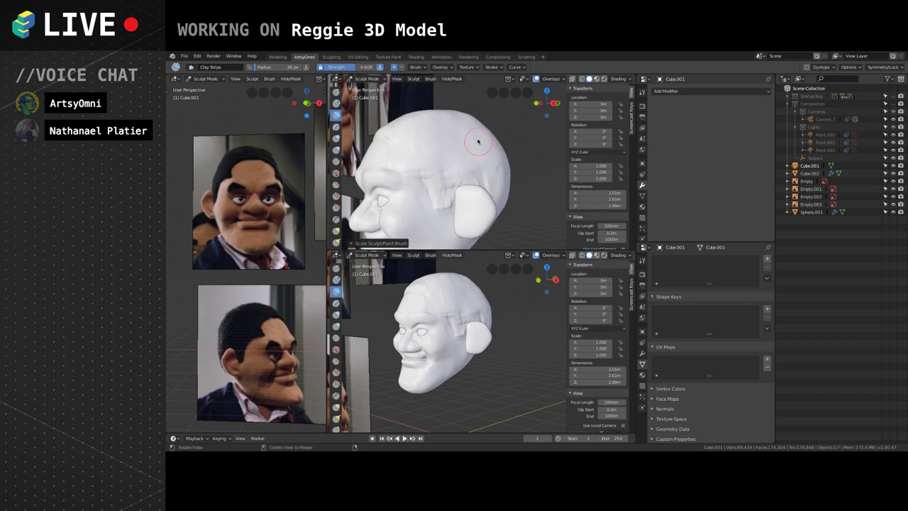
Switch from the head to the eyeball object and rotate its whole mesh 90° about the X axis in Edit Mode.
middle_click_drag(462, 180, 493, 182)
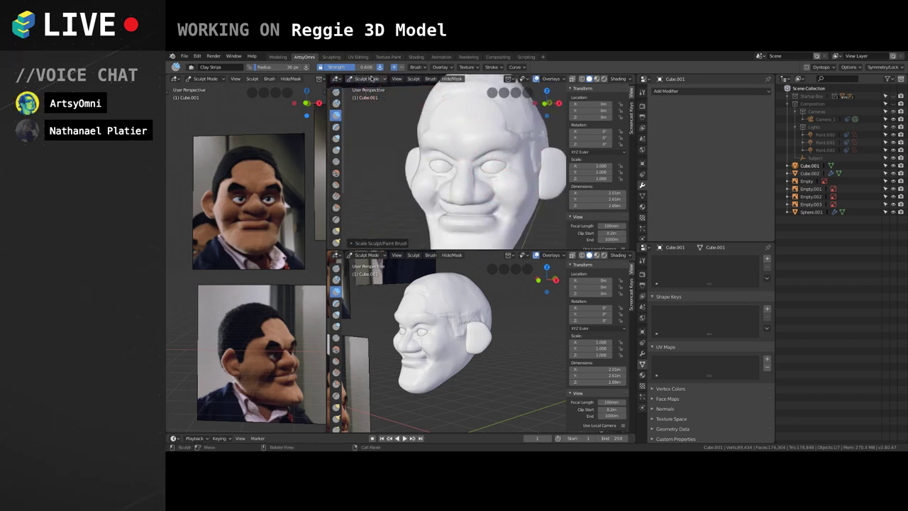
left_click(370, 79)
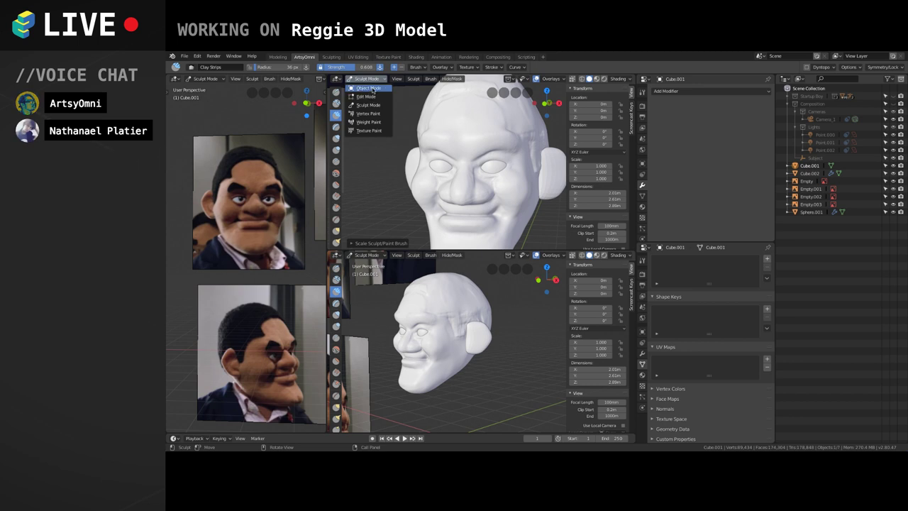
left_click(373, 88)
left_click(489, 169)
key("Tab")
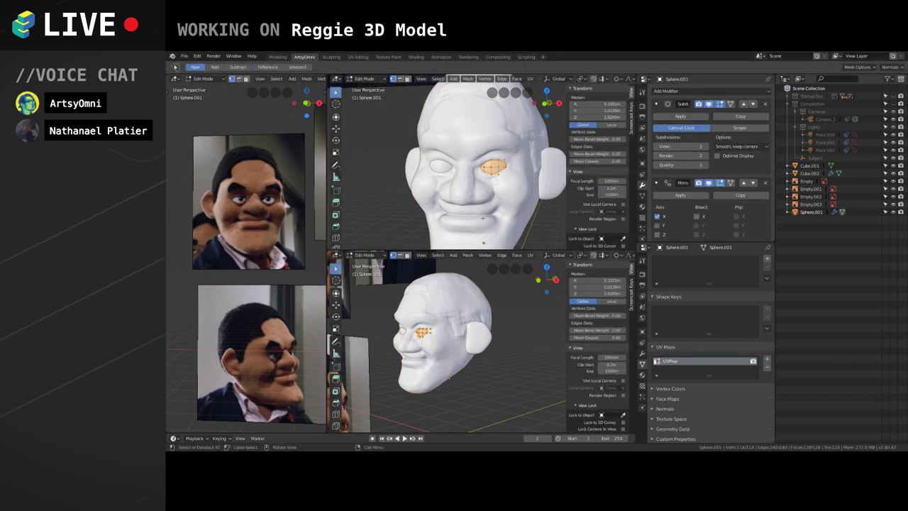
type("rx90")
key("Return")
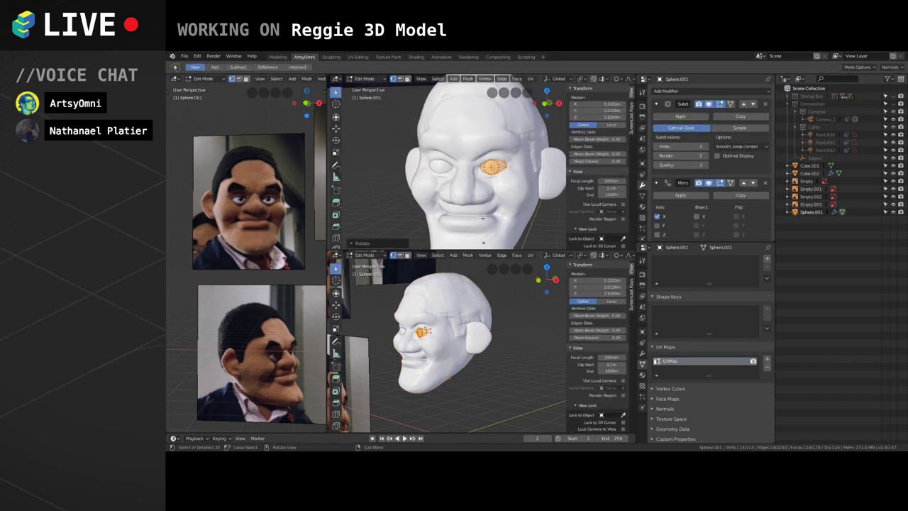
Select the round cap of faces at the front of the eyeball mesh.
scroll(493, 169, "up", 4)
middle_click_drag(501, 174, 445, 168)
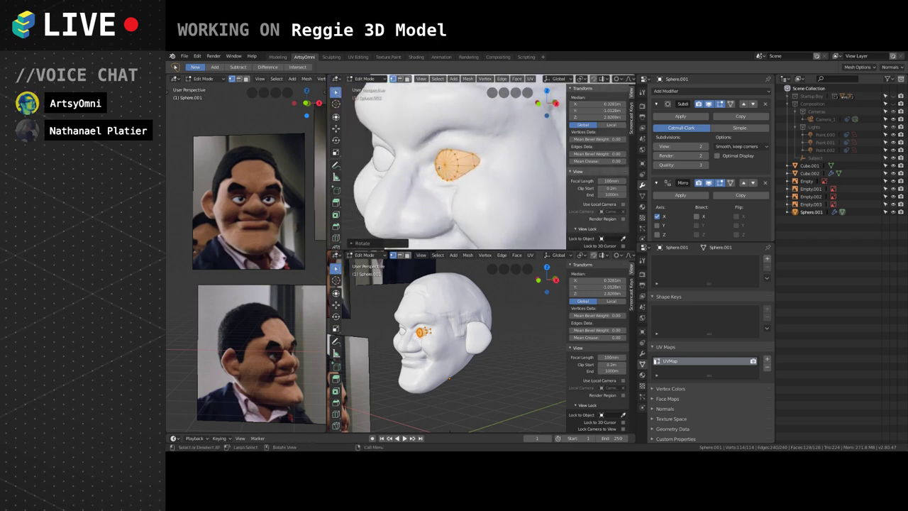
left_click(458, 164, "alt")
left_click(437, 164, "shift")
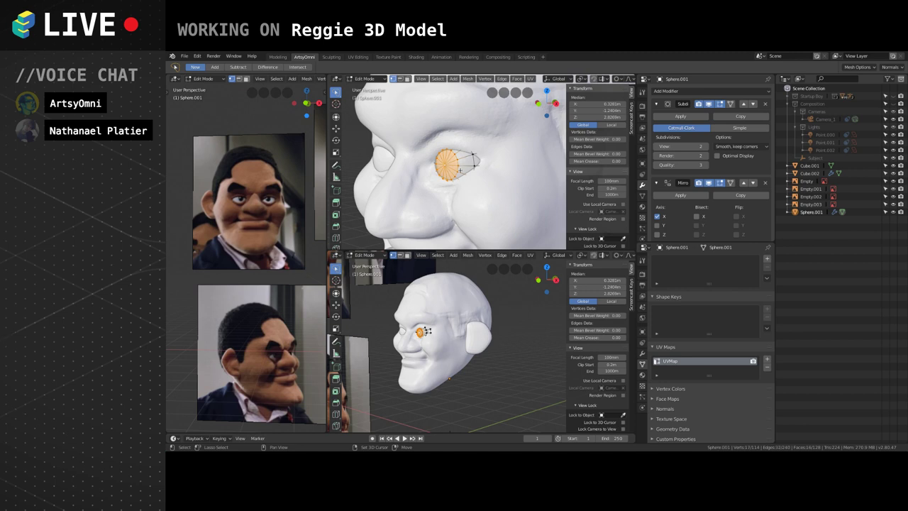
key("e")
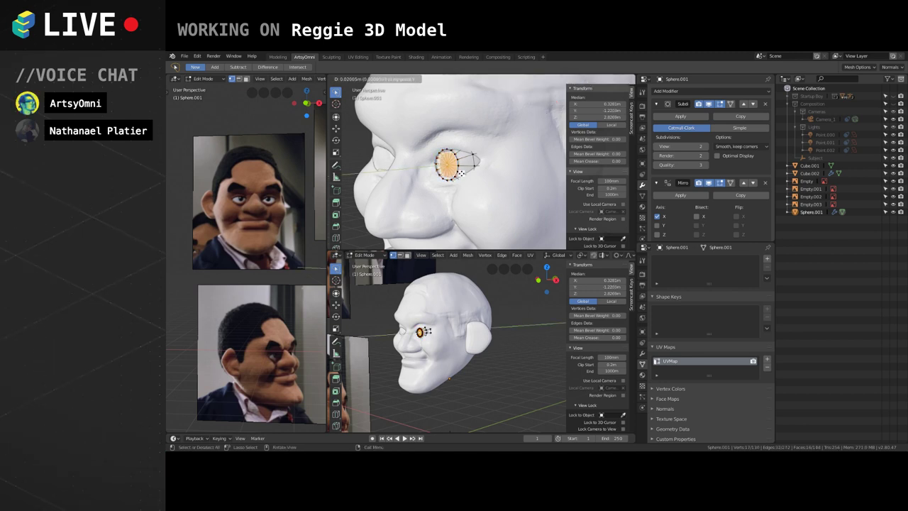
left_click(463, 171)
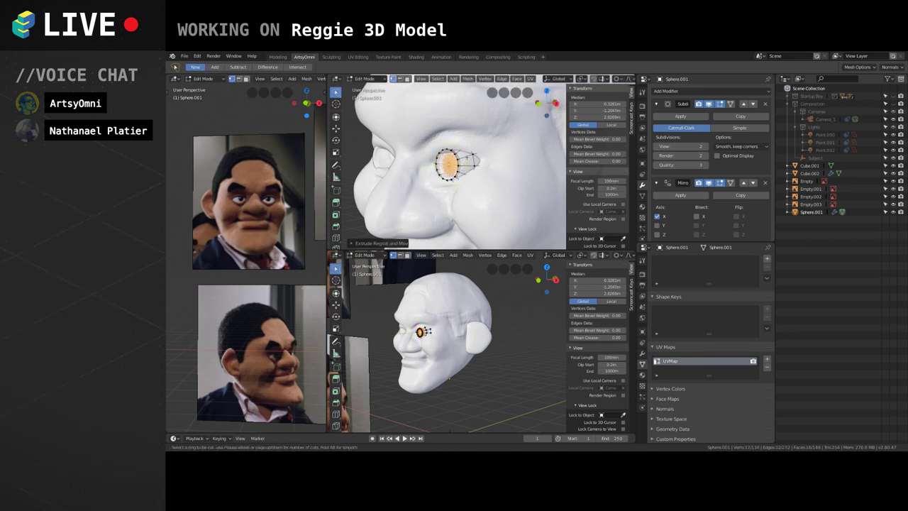
key("g")
key("g")
left_click(465, 160)
mouse_move(465, 160)
middle_mouse_down()
mouse_move(472, 168)
mouse_move(503, 162)
mouse_move(454, 182)
mouse_move(454, 170)
middle_mouse_up()
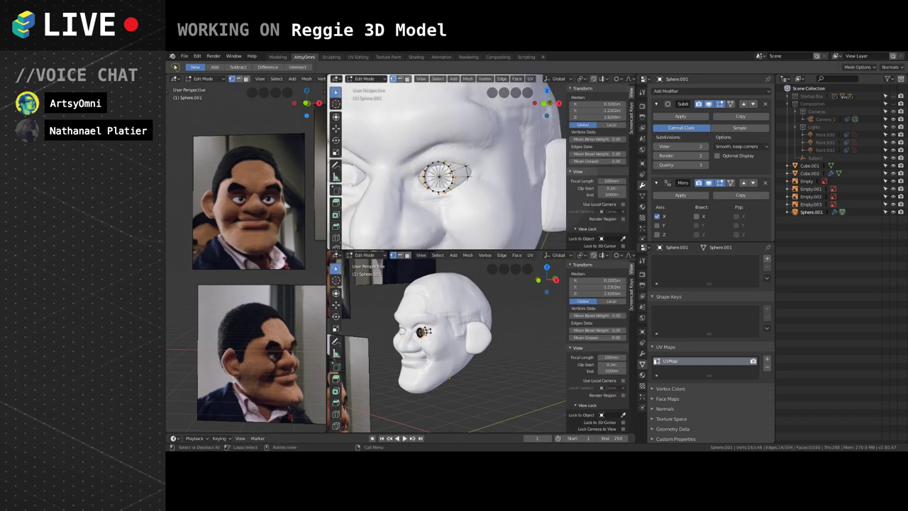
scroll(446, 173, "up", 5)
key("Tab")
key("Tab")
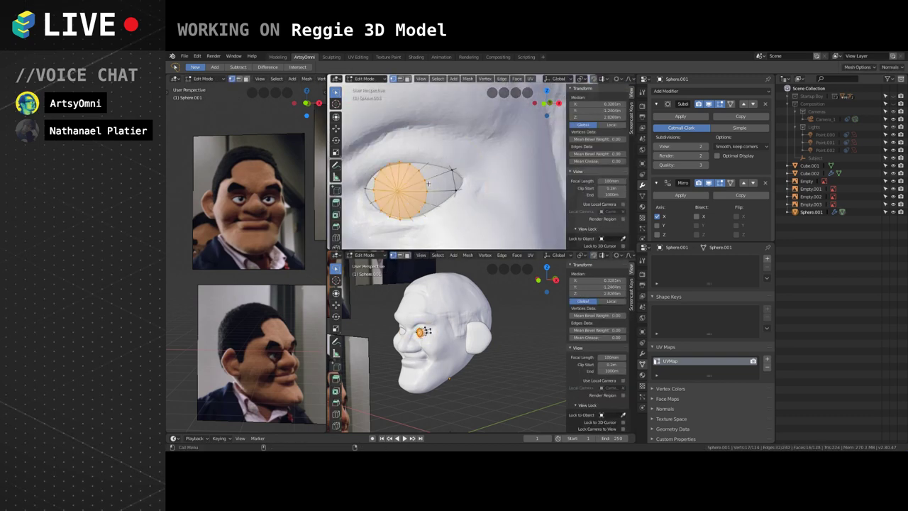
Inset the eyeball's front cap to an iris-sized circle and extrude the inner faces to model the iris.
key("i")
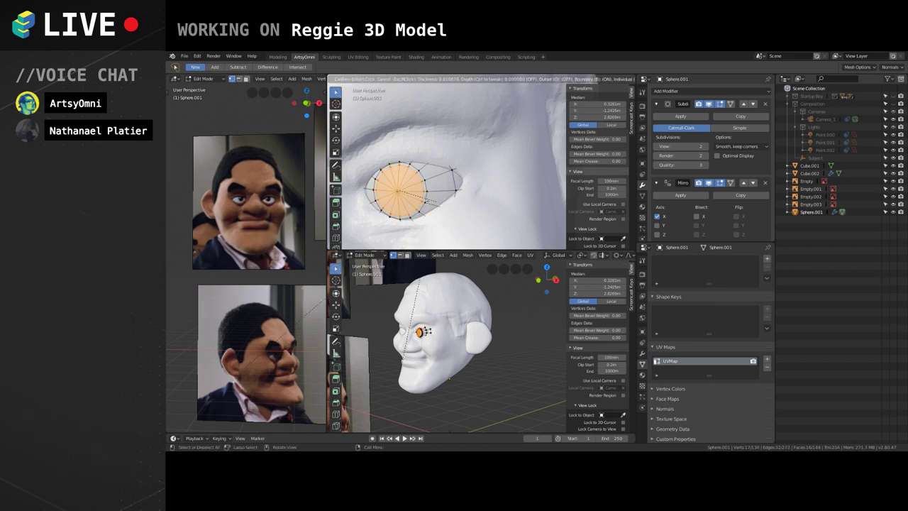
left_click(397, 186)
key("e")
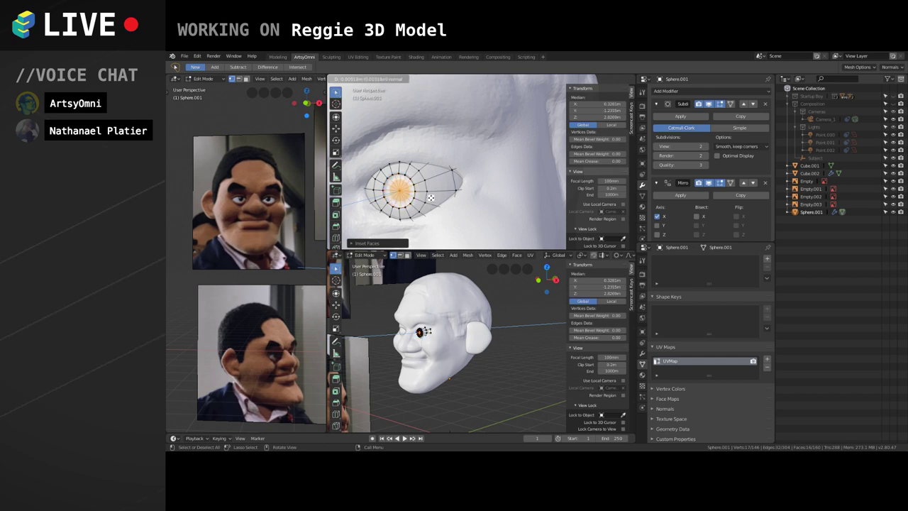
left_click(432, 199)
key("Tab")
middle_click_drag(436, 190, 488, 187)
scroll(463, 174, "down", 5)
scroll(492, 186, "up", 3)
key("Tab")
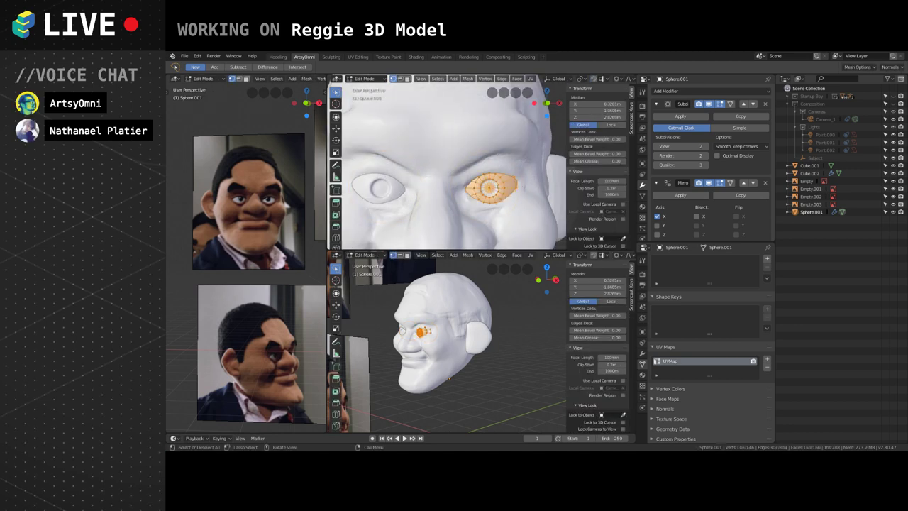
key("s")
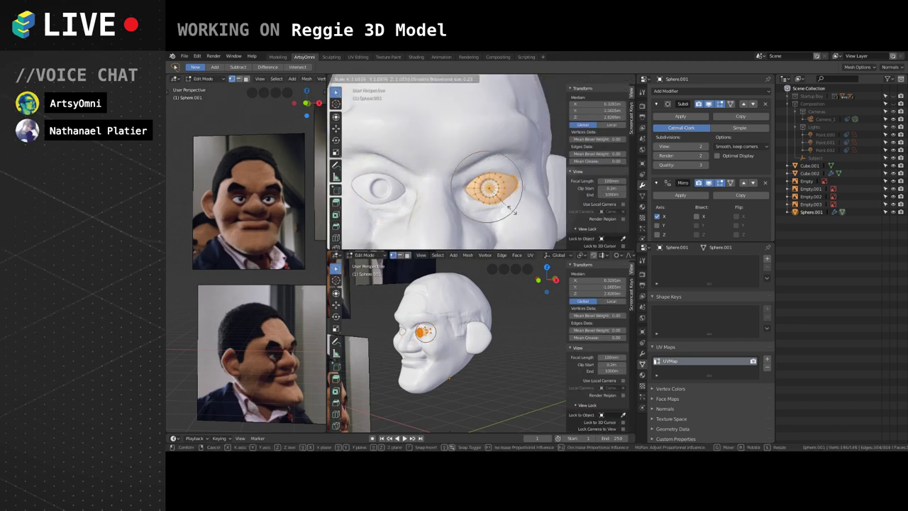
left_click(511, 210)
key("ctrl+z")
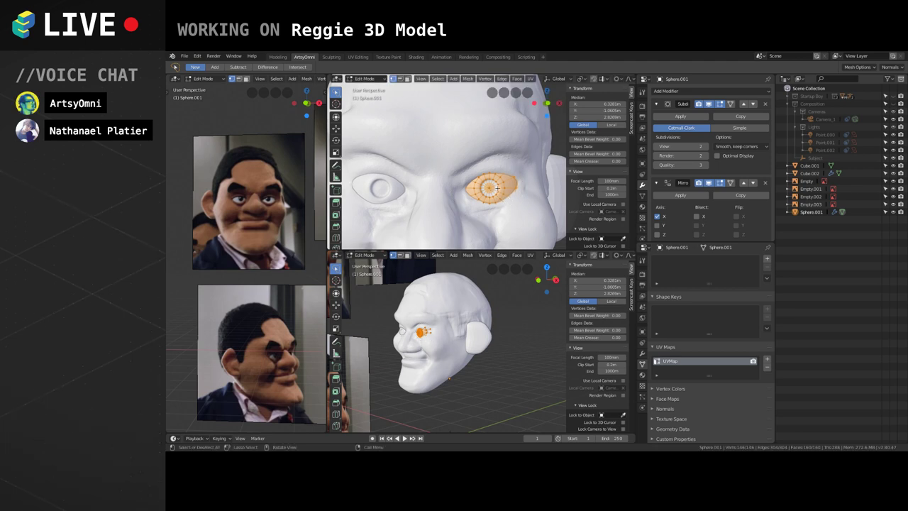
Move the whole eyeball mesh along the X axis so it sits slightly closer to the nose.
key("g")
key("y")
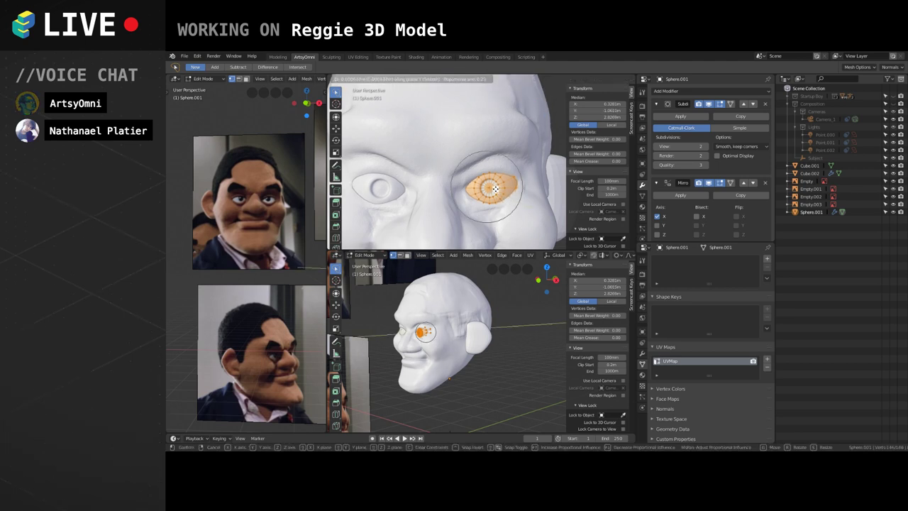
key("x")
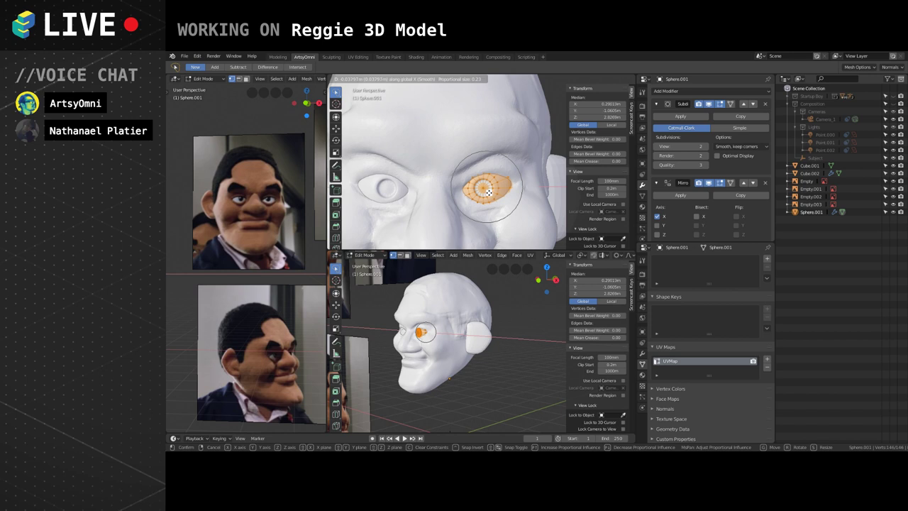
left_click(488, 192)
middle_click_drag(488, 192, 506, 181)
key("g")
key("x")
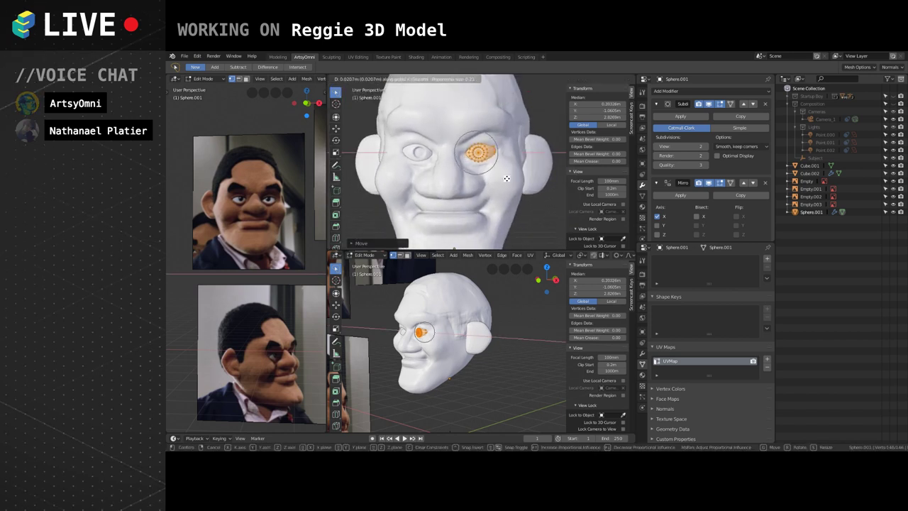
left_click(506, 178)
Leave the eyeball mesh and put the head object back into Sculpt Mode.
key("Tab")
left_click(372, 78)
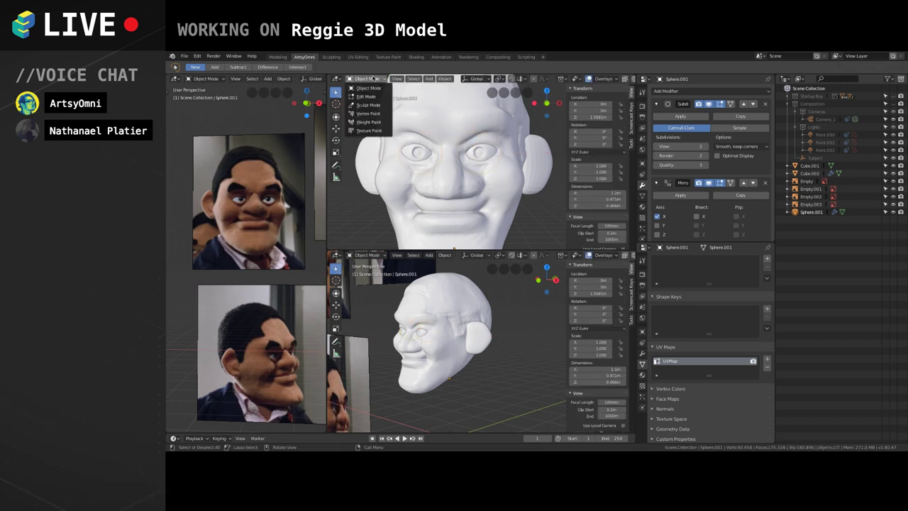
left_click(368, 104)
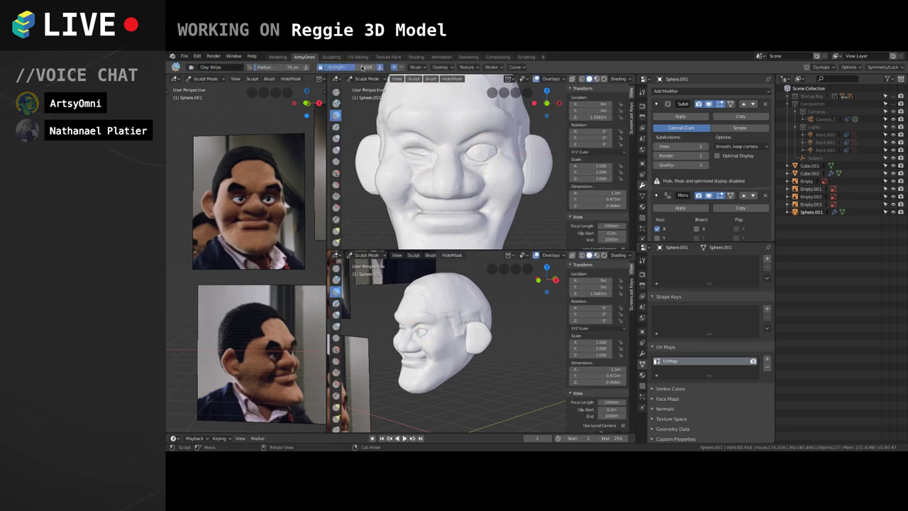
left_click(366, 79)
left_click(368, 89)
left_click(433, 115)
left_click(365, 79)
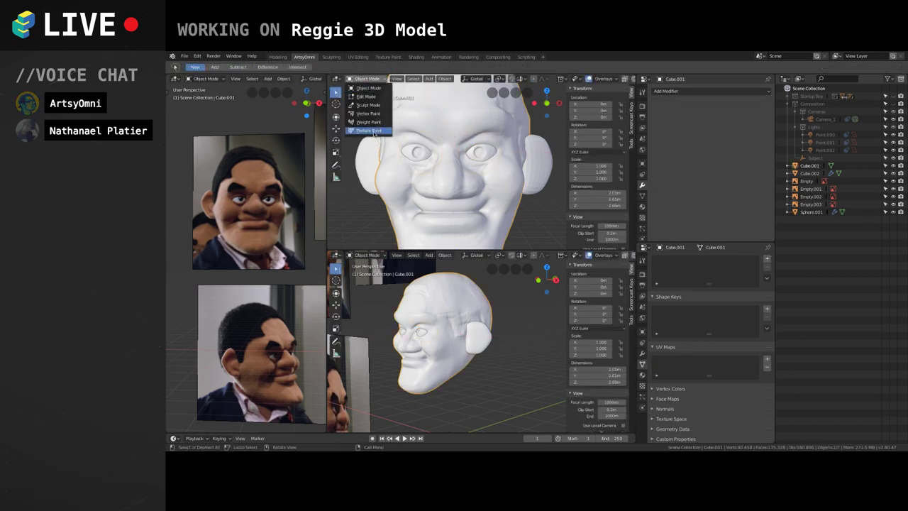
left_click(368, 104)
Enlarge the Clay Strips brush to a 40 px radius and sculpt the lower and upper eyelids around the eye.
scroll(479, 147, "up", 5)
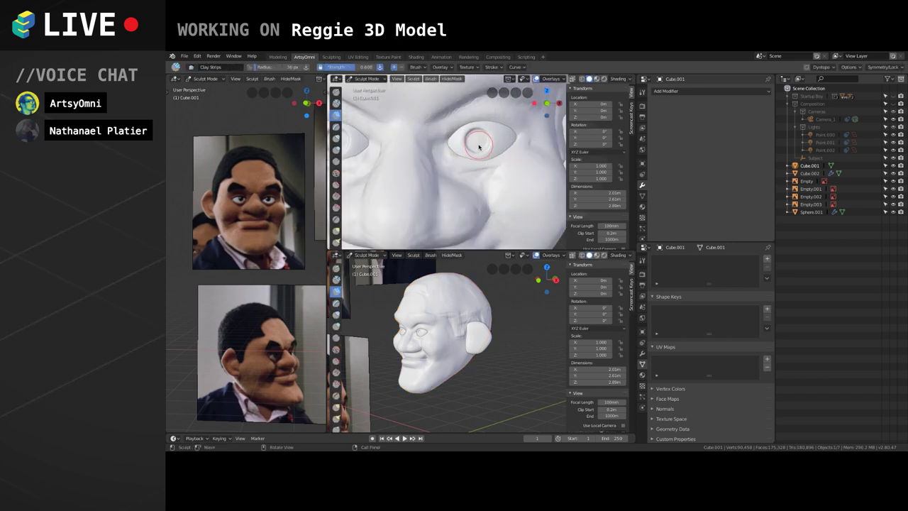
left_click_drag(467, 99, 444, 169, "alt+shift")
key("bracketright")
left_click_drag(434, 216, 454, 142, "alt+shift")
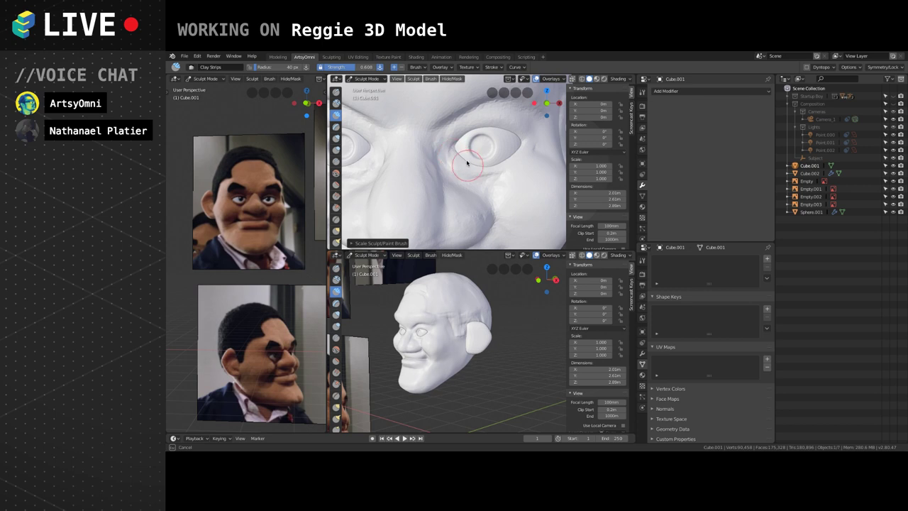
left_click_drag(468, 166, 482, 166)
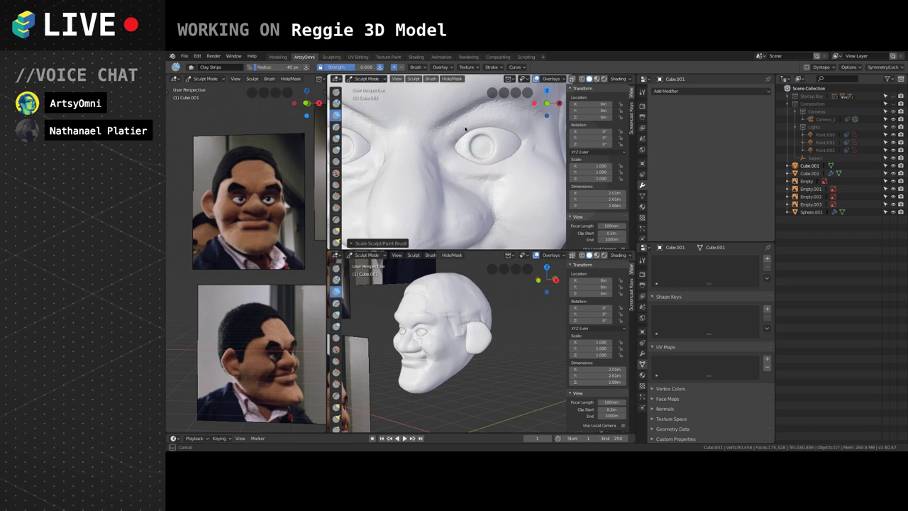
mouse_move(520, 135)
left_mouse_down()
mouse_move(470, 141)
mouse_move(505, 131)
mouse_move(480, 129)
mouse_move(520, 136)
mouse_move(496, 142)
mouse_move(514, 128)
mouse_move(513, 112)
mouse_move(475, 108)
mouse_move(500, 107)
mouse_move(518, 129)
mouse_move(524, 120)
mouse_move(459, 114)
left_mouse_up()
Sculpt the area between the upper eyelid and the eyebrow with further Clay Strips strokes.
scroll(481, 114, "down", 2)
mouse_move(481, 114)
middle_mouse_down("shift")
mouse_move(473, 152)
mouse_move(482, 125)
middle_mouse_up("shift")
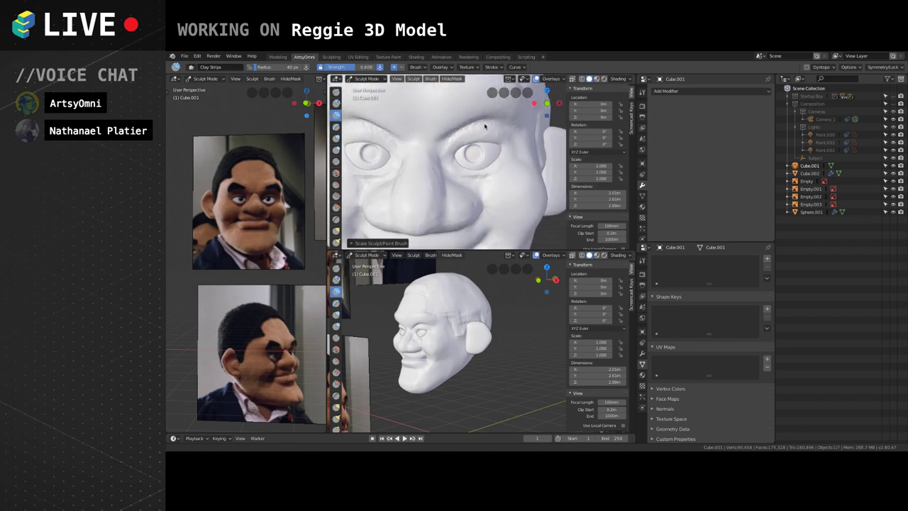
left_click_drag(502, 148, 464, 134)
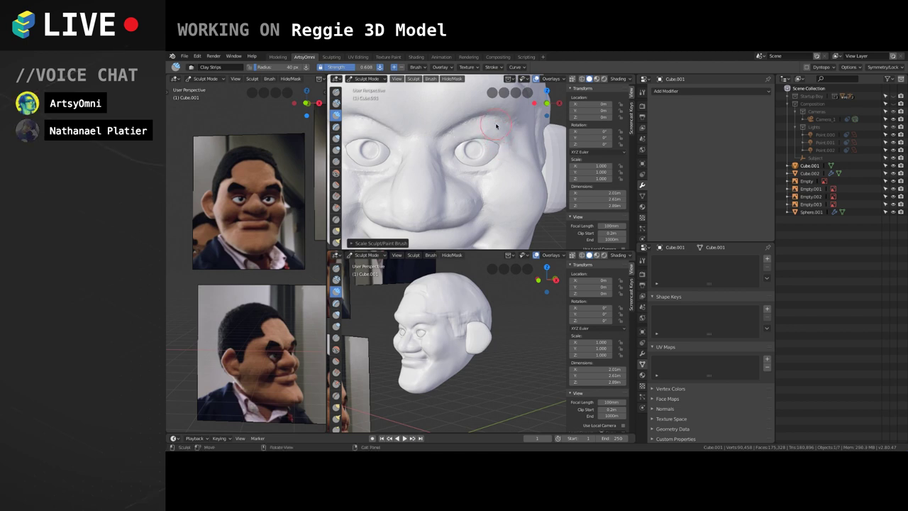
Shrink the Clay Strips brush to a 22 px radius and refine the eyelids around the eye.
scroll(496, 126, "down", 3)
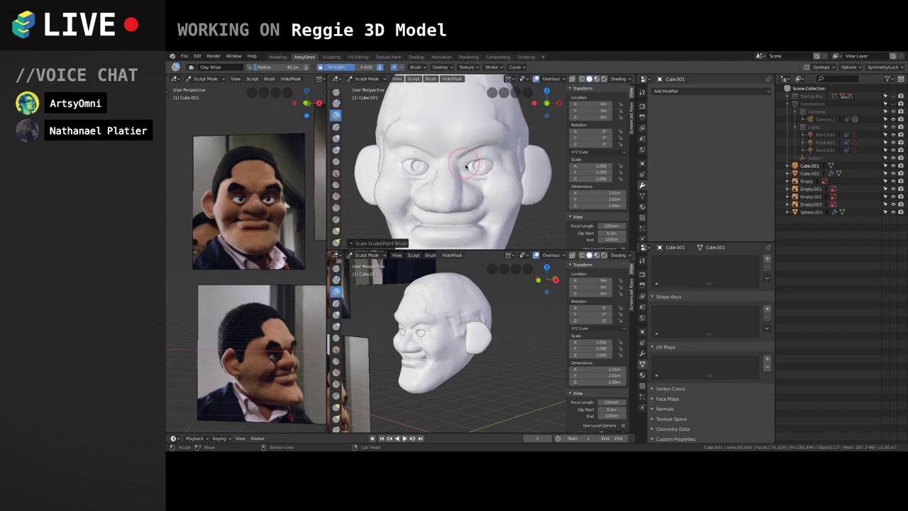
key("bracketleft")
key("bracketleft")
key("bracketleft")
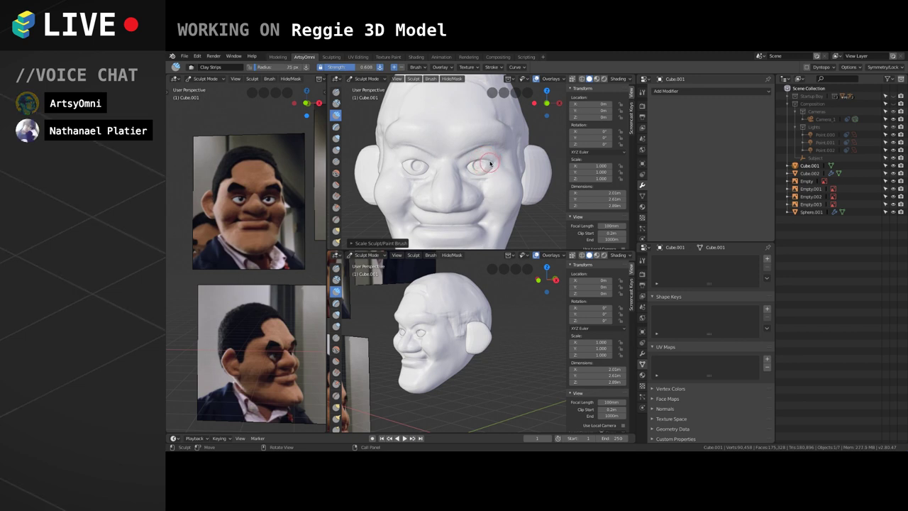
left_click_drag(492, 162, 463, 167)
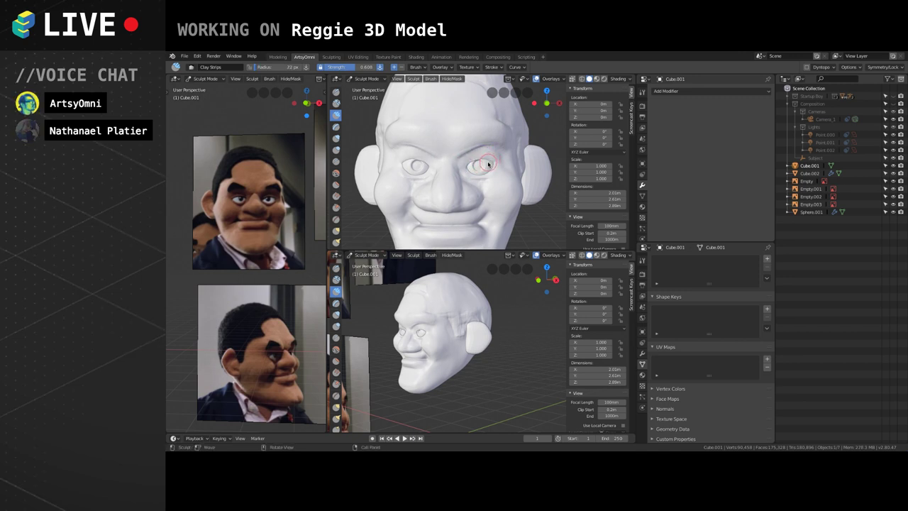
scroll(493, 161, "up", 4)
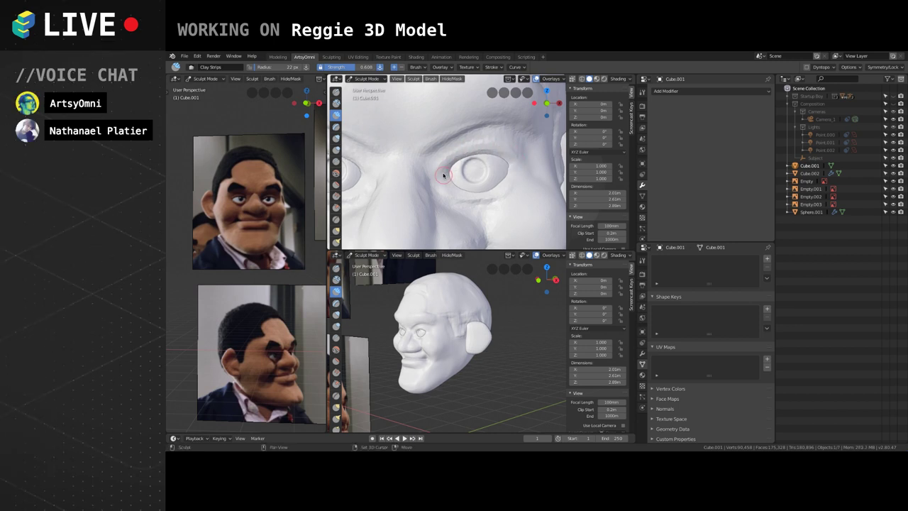
Enlarge the Clay Strips brush to a 28 px radius and build up the brow ridge above the eye.
key("bracketright")
scroll(473, 161, "down", 4)
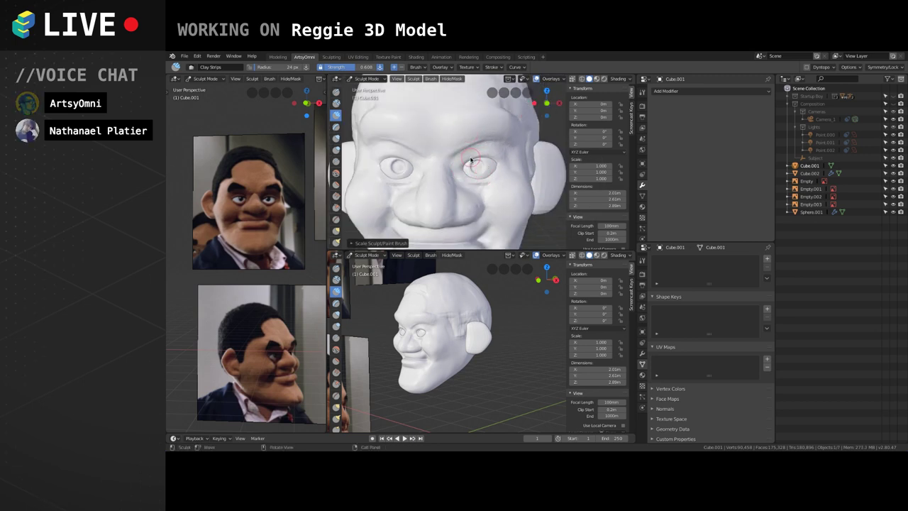
key("bracketright")
mouse_move(451, 155)
left_mouse_down()
mouse_move(496, 136)
mouse_move(489, 150)
mouse_move(496, 130)
left_mouse_up()
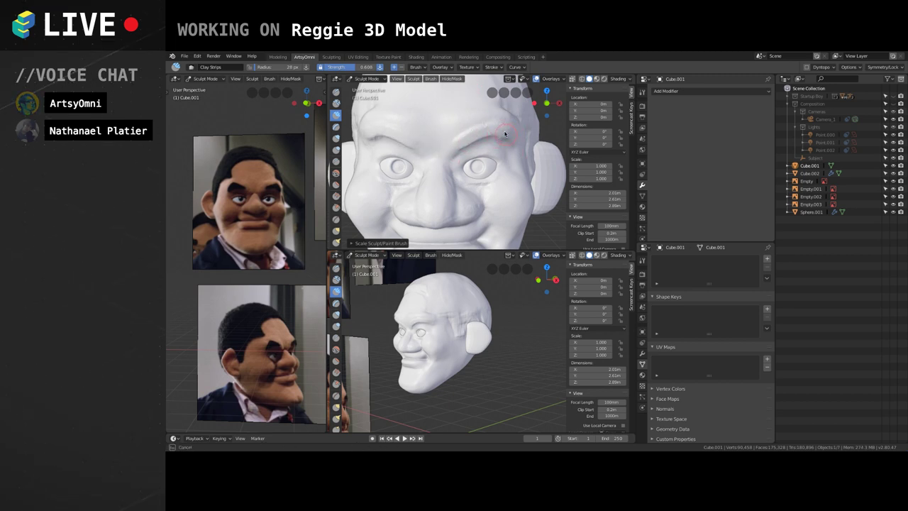
middle_click_drag(471, 163, 498, 139)
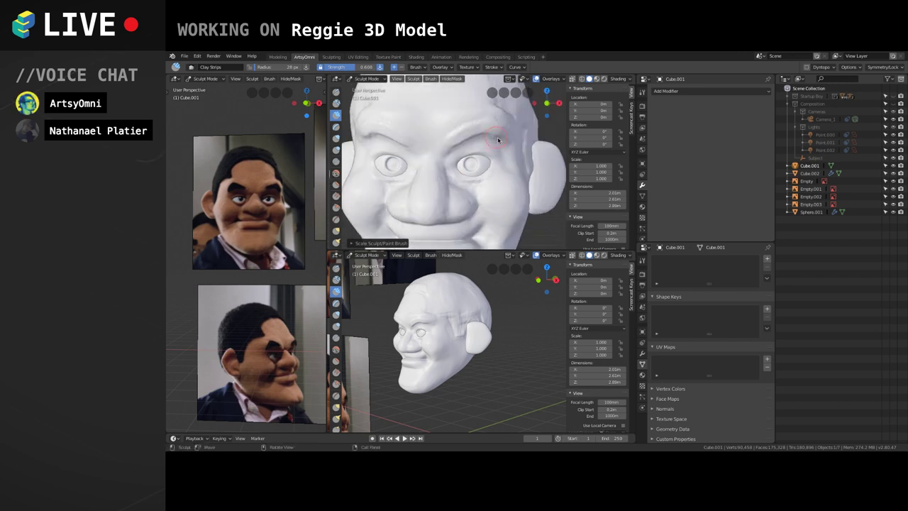
left_click_drag(490, 130, 490, 124)
left_click_drag(434, 140, 428, 134)
Sculpt around the lower eyelid with Clay Strips and set the brush radius to 36 px.
key("KP_0")
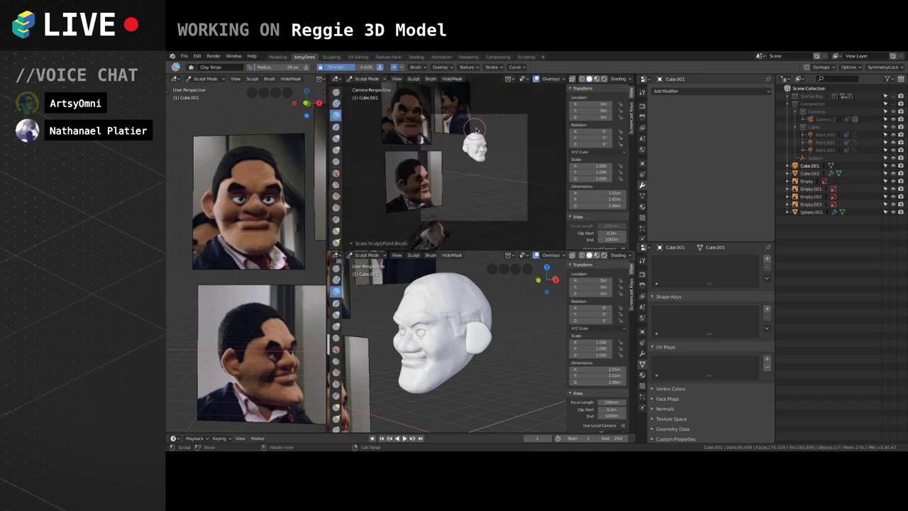
key("KP_0")
mouse_move(501, 166)
middle_mouse_down()
mouse_move(478, 178)
mouse_move(495, 182)
middle_mouse_up()
scroll(481, 183, "down", 3)
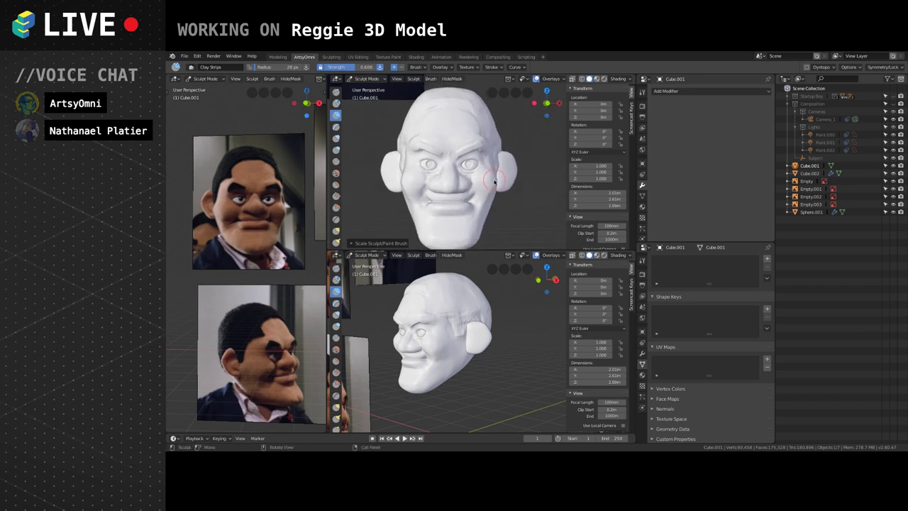
scroll(495, 185, "up", 2)
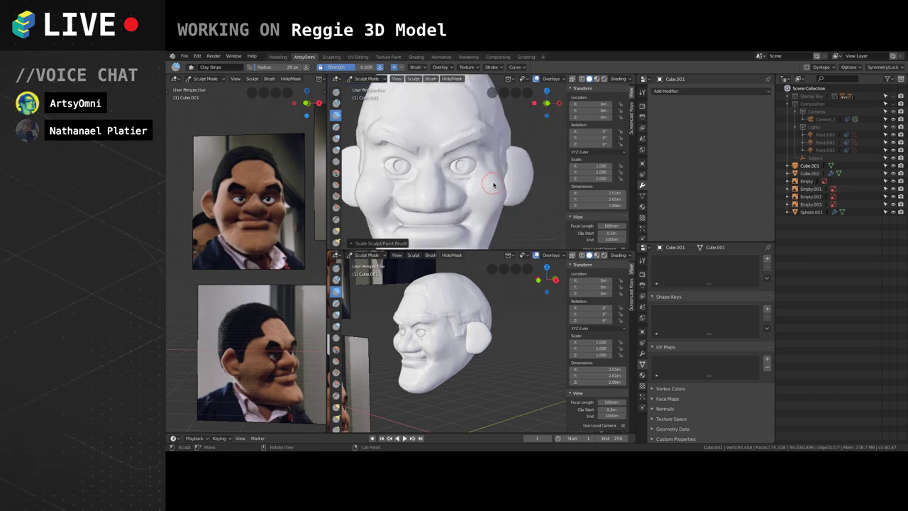
mouse_move(478, 164)
left_mouse_down()
mouse_move(471, 177)
mouse_move(480, 170)
mouse_move(460, 176)
left_mouse_up()
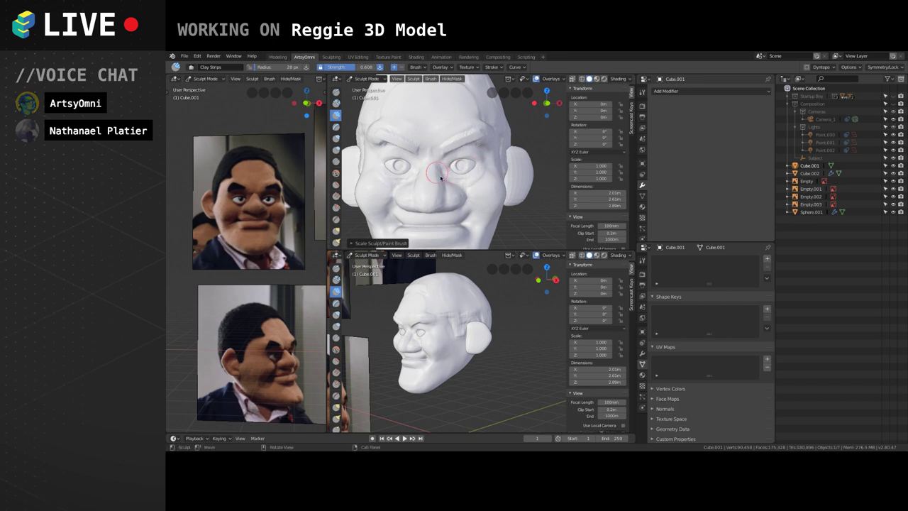
scroll(462, 189, "up", 3)
key("f")
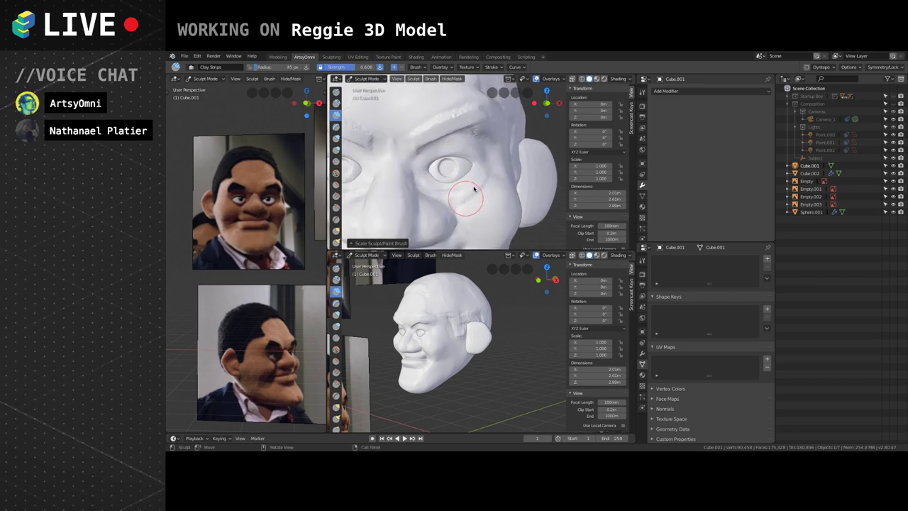
left_click(437, 205)
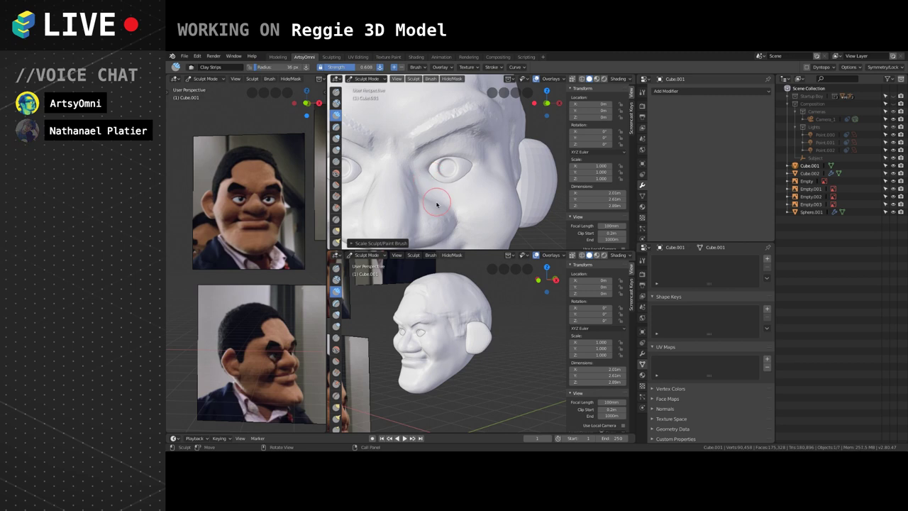
Carve the lower eyelid edge and both eye corners with the Crease brush at a 35 px radius.
mouse_move(465, 204)
middle_mouse_down()
mouse_move(449, 198)
mouse_move(531, 178)
middle_mouse_up()
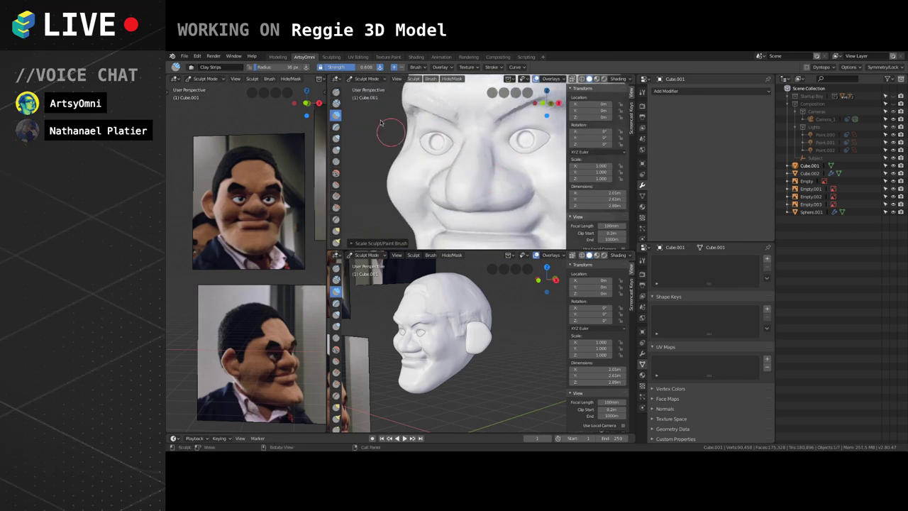
left_click(337, 160)
mouse_move(500, 182)
middle_mouse_down()
mouse_move(420, 166)
mouse_move(416, 175)
middle_mouse_up()
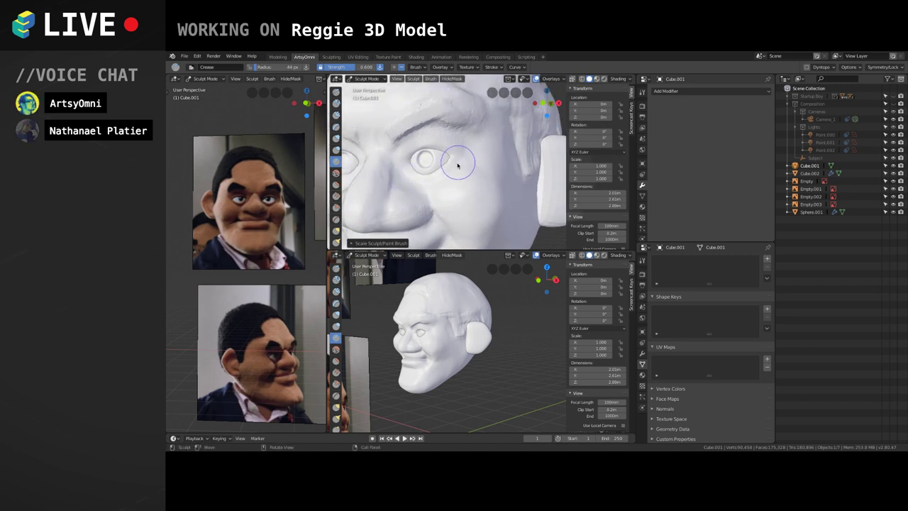
left_click_drag(458, 172, 457, 164)
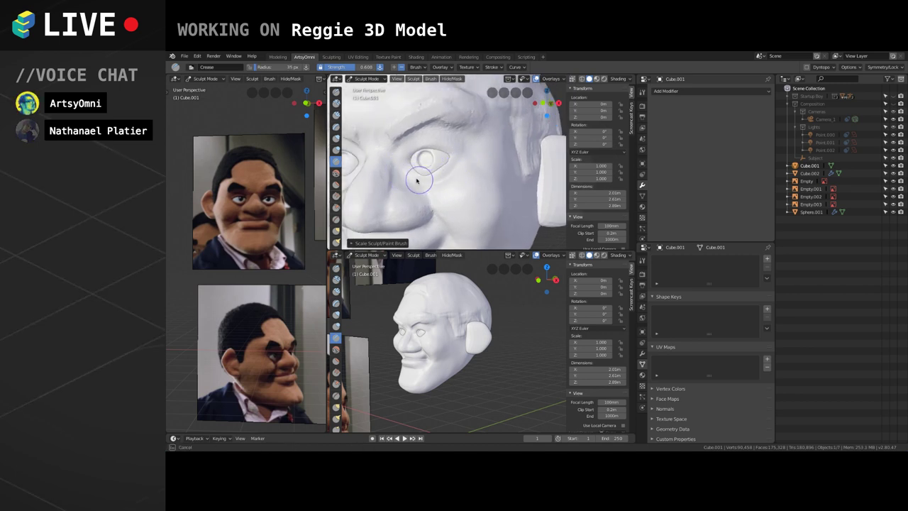
mouse_move(399, 172)
left_mouse_down()
mouse_move(431, 180)
mouse_move(439, 168)
mouse_move(436, 158)
mouse_move(415, 157)
mouse_move(436, 157)
mouse_move(416, 158)
mouse_move(421, 168)
mouse_move(436, 160)
mouse_move(432, 147)
mouse_move(399, 165)
left_mouse_up()
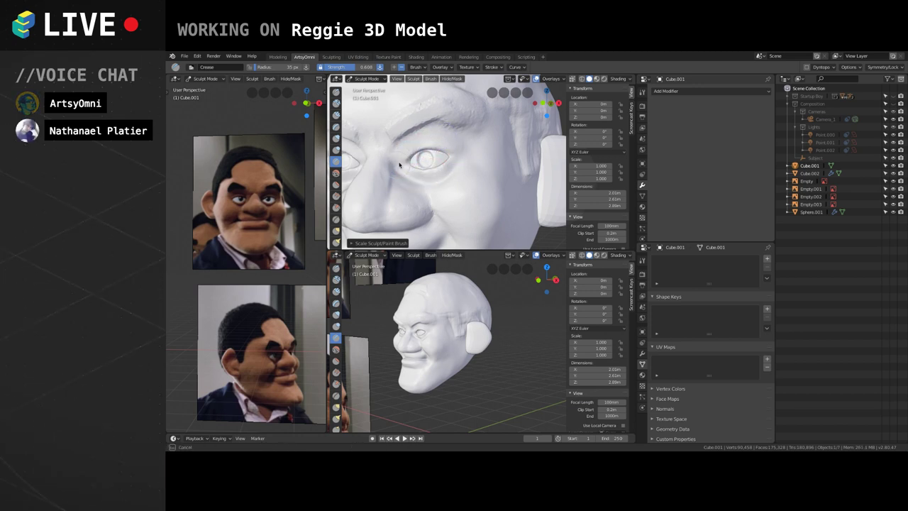
mouse_move(459, 168)
left_mouse_down()
mouse_move(445, 183)
mouse_move(435, 179)
mouse_move(450, 166)
mouse_move(429, 174)
mouse_move(393, 159)
left_mouse_up()
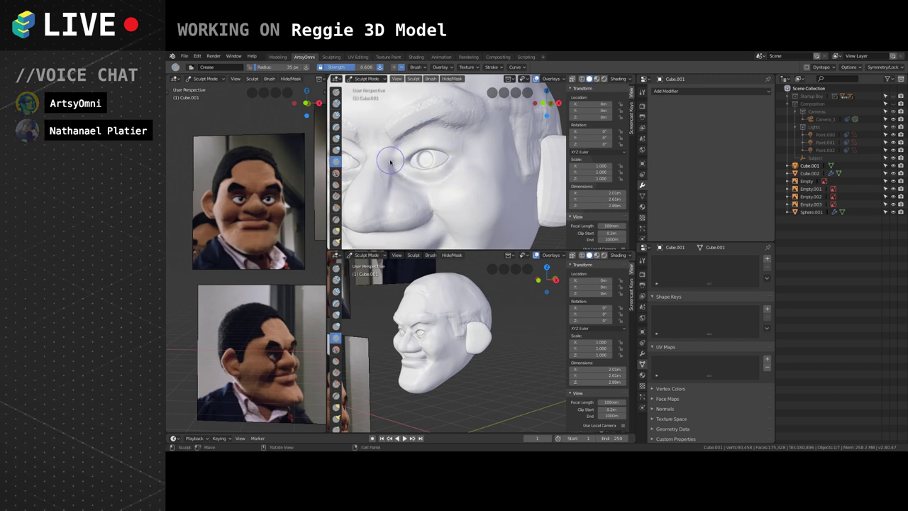
Build up and blend the area beneath the eye and its inner corner with the Clay Strips brush.
left_click(336, 114)
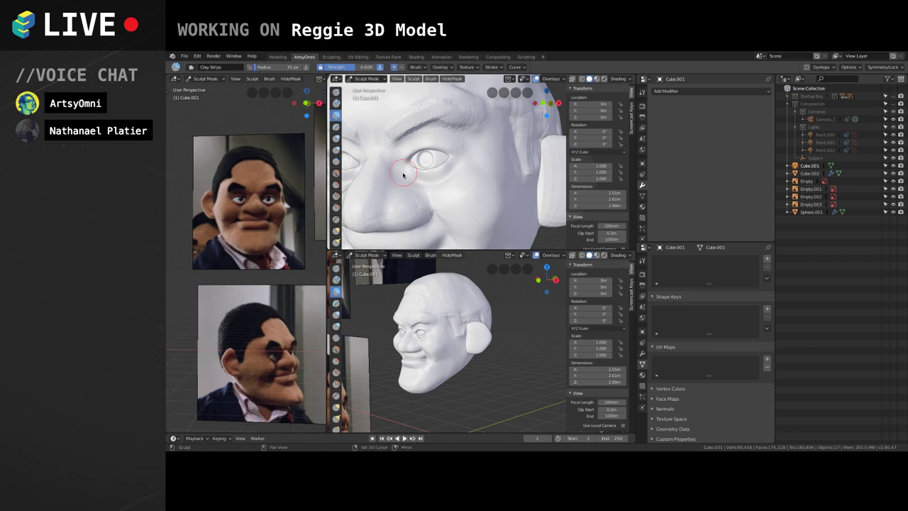
mouse_move(442, 189)
middle_mouse_down()
mouse_move(468, 195)
mouse_move(445, 190)
middle_mouse_up()
mouse_move(445, 190)
left_mouse_down("alt+shift")
mouse_move(483, 179)
mouse_move(460, 176)
mouse_move(464, 161)
mouse_move(424, 170)
left_mouse_up("alt+shift")
middle_click_drag(422, 169, 443, 195)
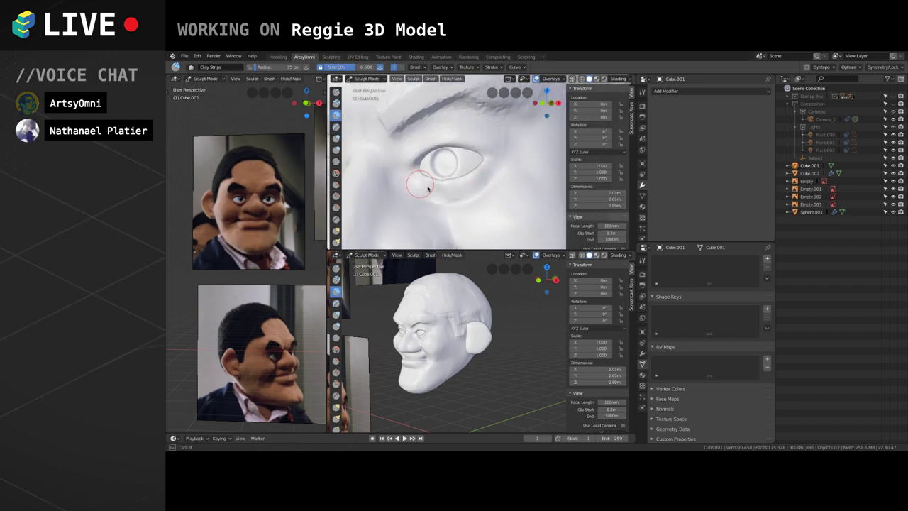
scroll(478, 166, "down", 4)
middle_click_drag(483, 174, 486, 178)
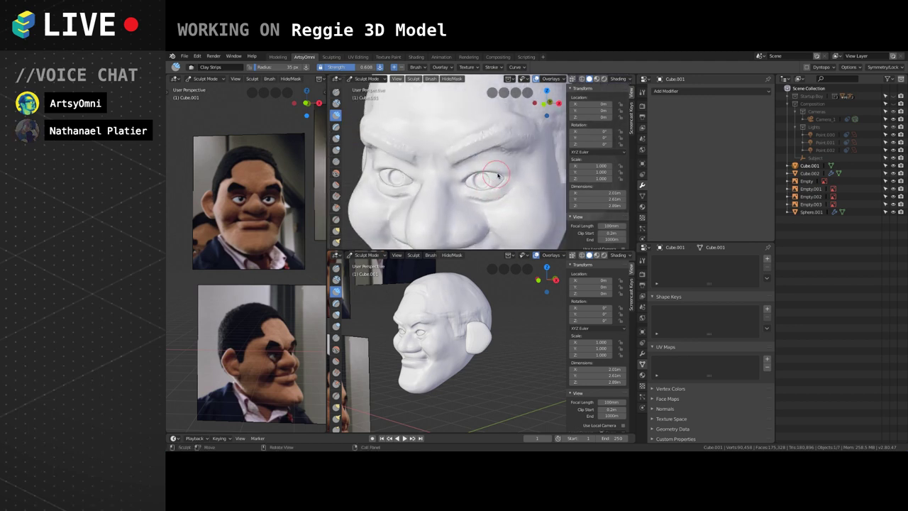
left_click_drag(497, 190, 488, 198)
scroll(483, 197, "down", 2)
scroll(483, 193, "up", 3)
key("bracketleft")
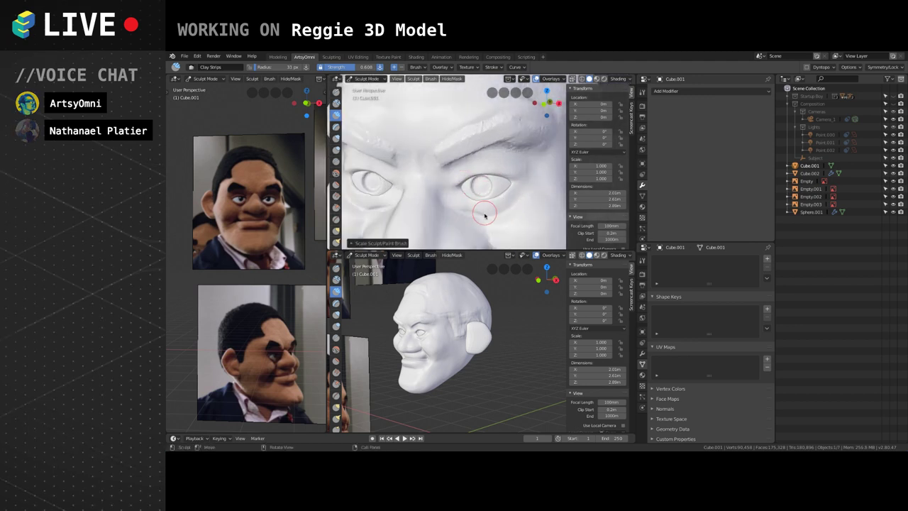
Crease the fold beneath the eye at a 24 px radius, and rework the lid edges with inverted Crease strokes.
key("shift+c")
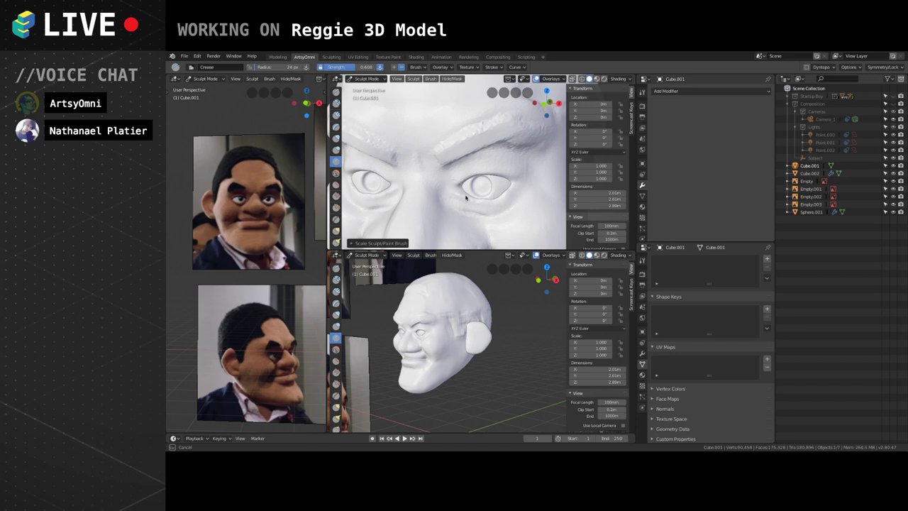
mouse_move(466, 199)
left_mouse_down()
mouse_move(516, 184)
mouse_move(499, 191)
mouse_move(492, 174)
left_mouse_up()
middle_click_drag(494, 182, 486, 159)
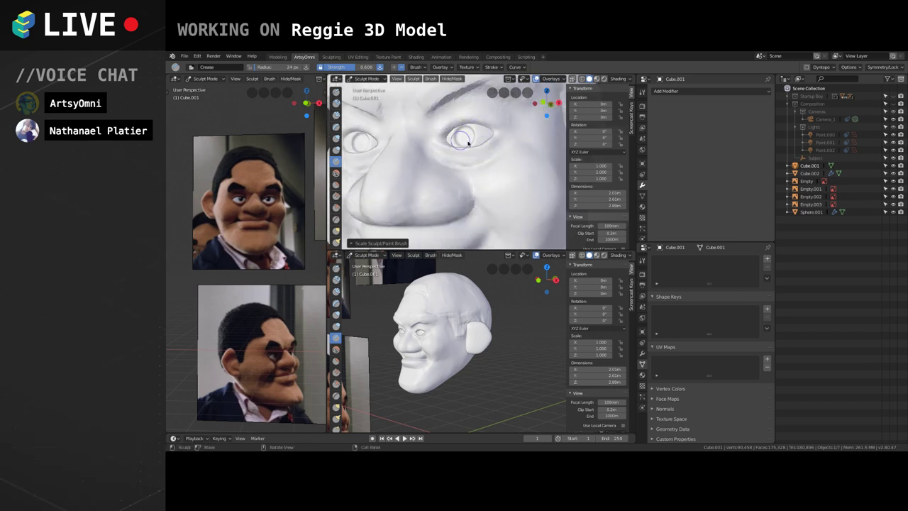
mouse_move(453, 188)
middle_mouse_down()
mouse_move(436, 180)
mouse_move(398, 200)
middle_mouse_up()
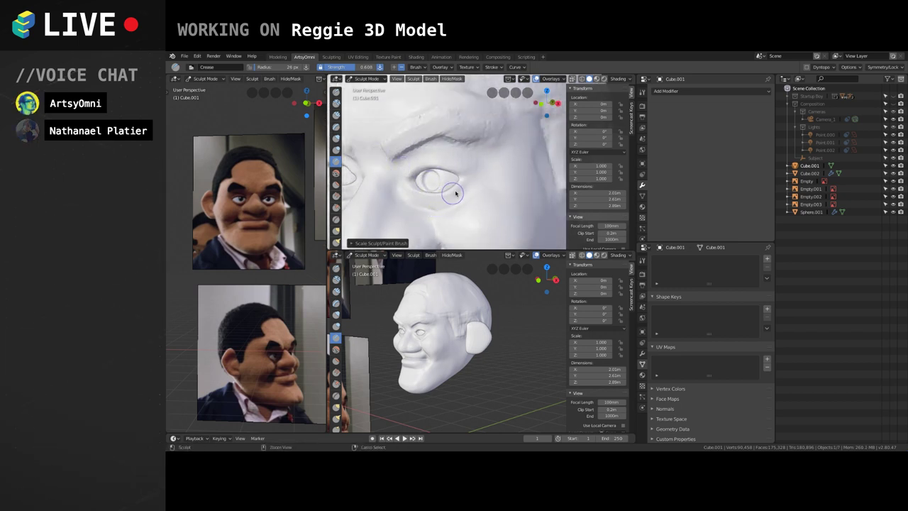
mouse_move(465, 182)
left_mouse_down("ctrl")
mouse_move(447, 194)
mouse_move(396, 183)
left_mouse_up("ctrl")
key("bracketright")
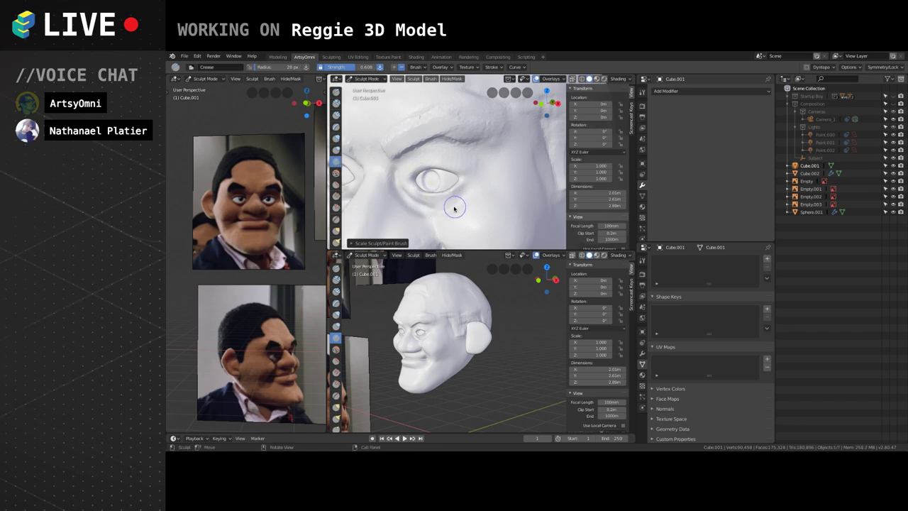
Enlarge the Clay Strips brush to a 55 px radius and sculpt the upper cheek toward the nose.
left_click(336, 115)
scroll(447, 202, "up", 1)
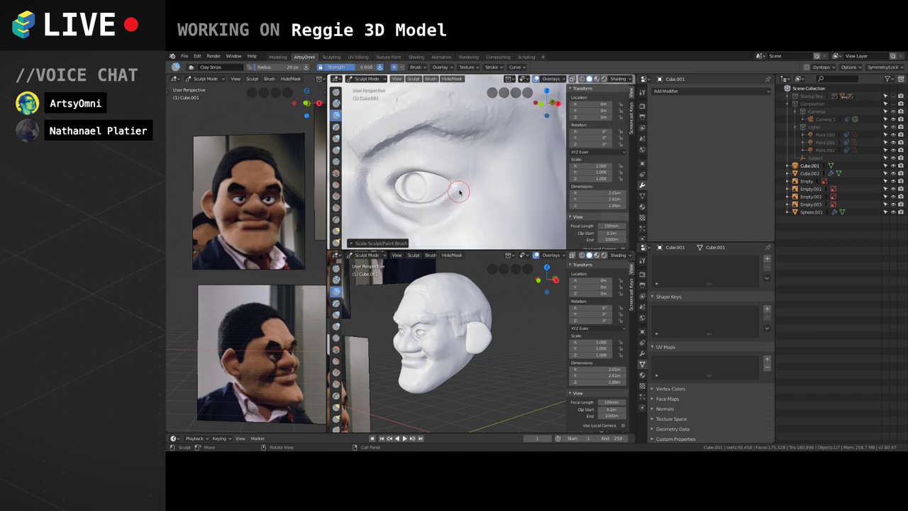
scroll(460, 192, "down", 2)
scroll(475, 202, "up", 1)
key("bracketright")
key("bracketright")
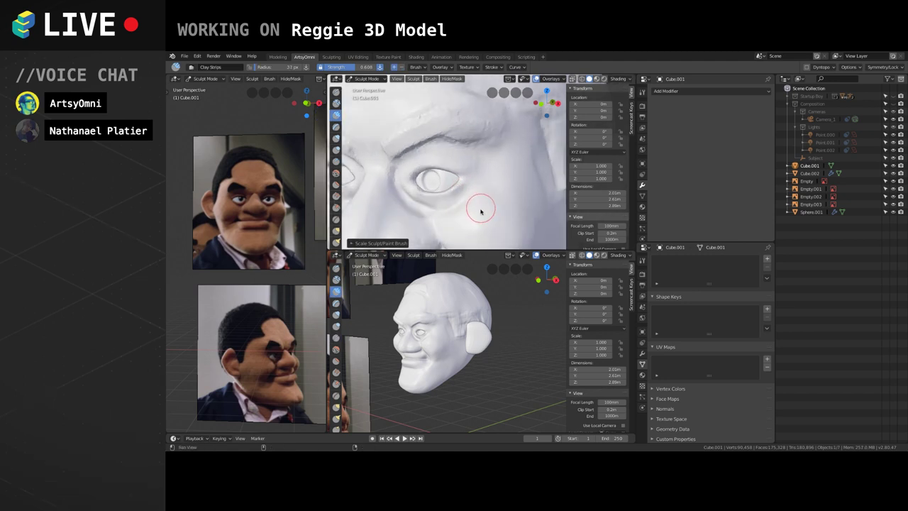
mouse_move(480, 208)
middle_mouse_down("shift")
mouse_move(471, 178)
mouse_move(506, 170)
middle_mouse_up("shift")
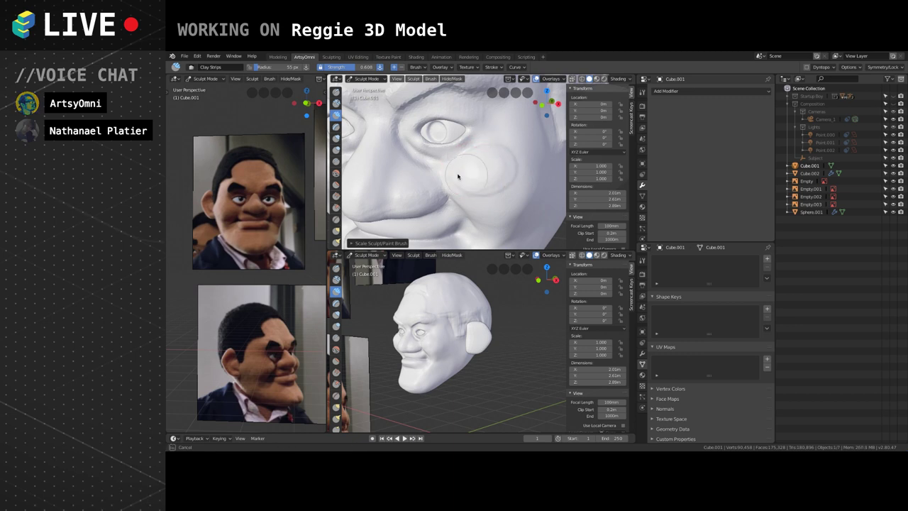
mouse_move(473, 169)
left_mouse_down()
mouse_move(468, 182)
mouse_move(515, 168)
mouse_move(461, 176)
mouse_move(517, 174)
mouse_move(475, 172)
mouse_move(522, 213)
mouse_move(546, 175)
mouse_move(482, 145)
mouse_move(422, 169)
mouse_move(402, 147)
mouse_move(410, 157)
left_mouse_up()
scroll(412, 163, "down", 3)
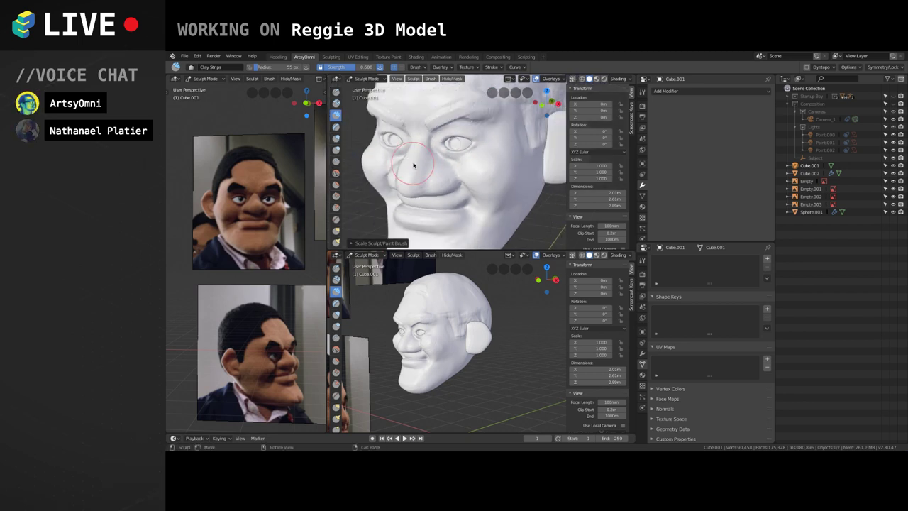
Carve the fold between the nose and cheek up toward the inner eye with the Crease brush at 31 to 34 px radius.
scroll(418, 168, "up", 3)
key("bracketleft")
key("bracketleft")
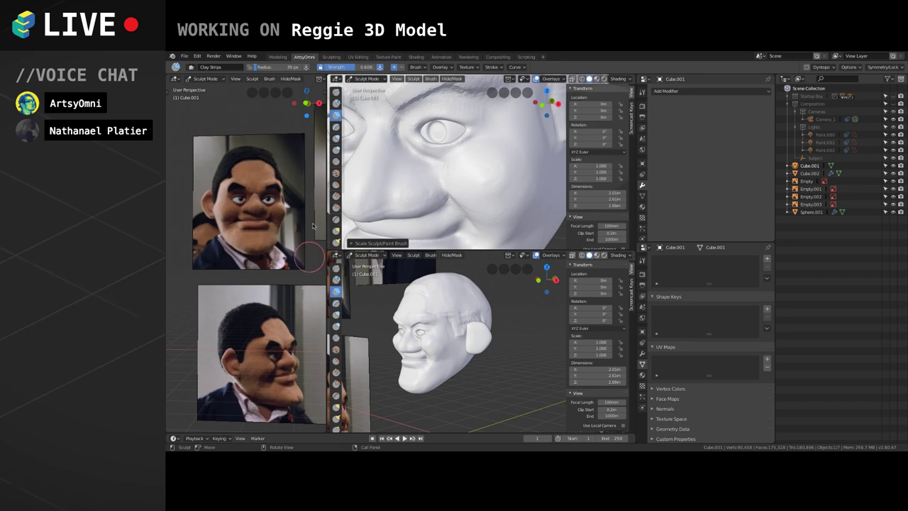
left_click(336, 162)
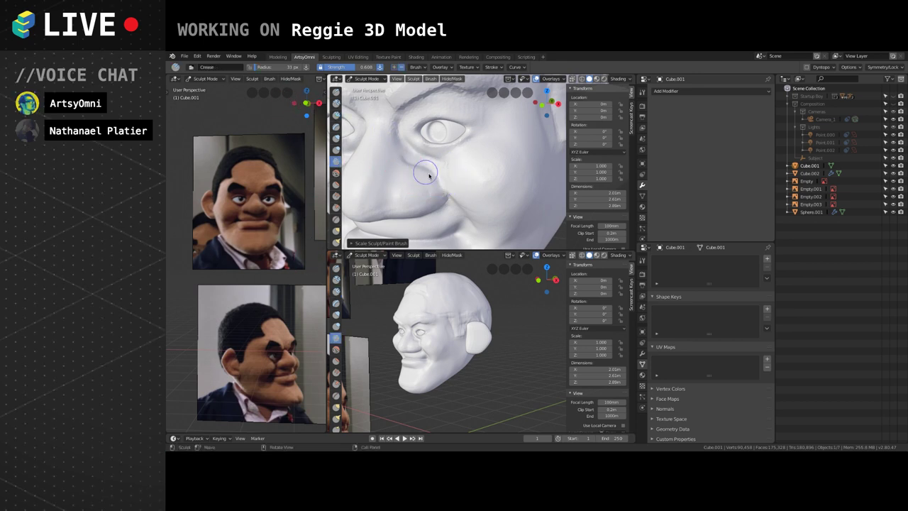
mouse_move(434, 174)
left_mouse_down()
mouse_move(400, 152)
mouse_move(411, 146)
mouse_move(437, 162)
mouse_move(406, 150)
mouse_move(420, 164)
mouse_move(389, 138)
left_mouse_up()
key("bracketright")
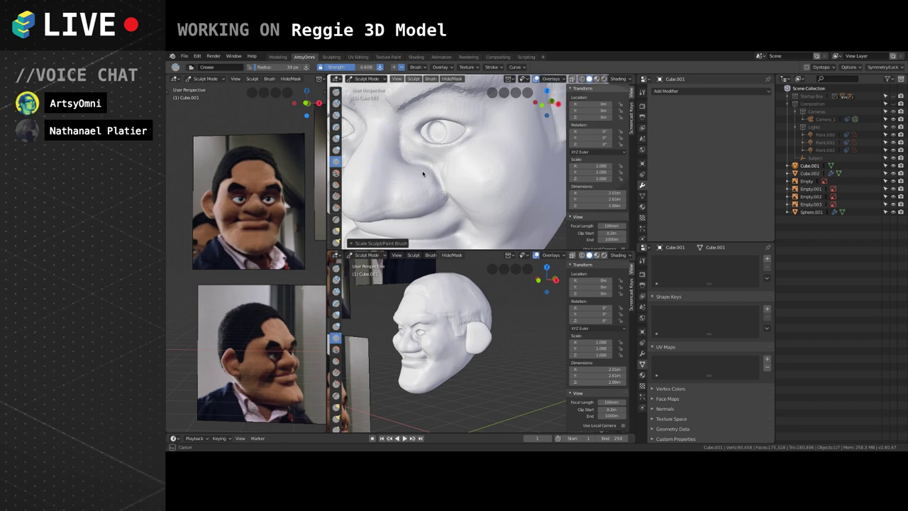
left_click_drag(409, 169, 402, 153)
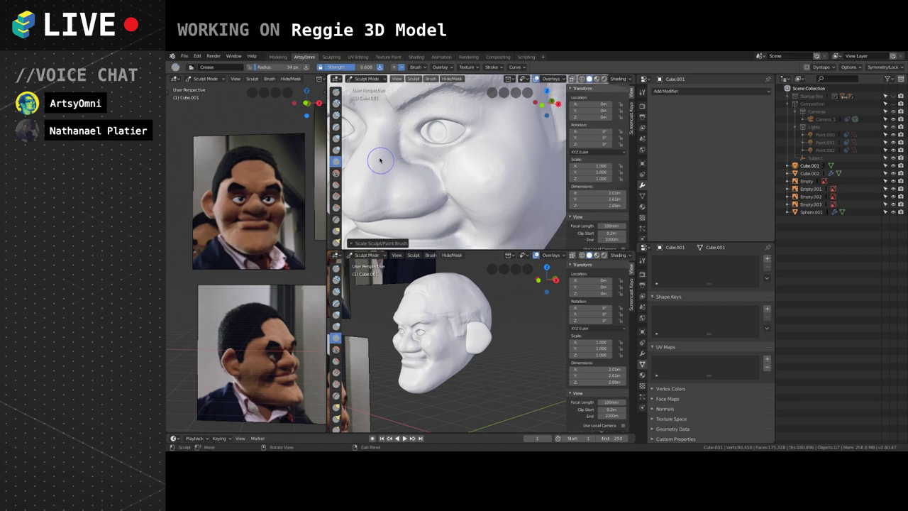
mouse_move(407, 170)
middle_mouse_down()
mouse_move(462, 162)
mouse_move(448, 156)
mouse_move(429, 170)
middle_mouse_up()
scroll(458, 166, "down", 2)
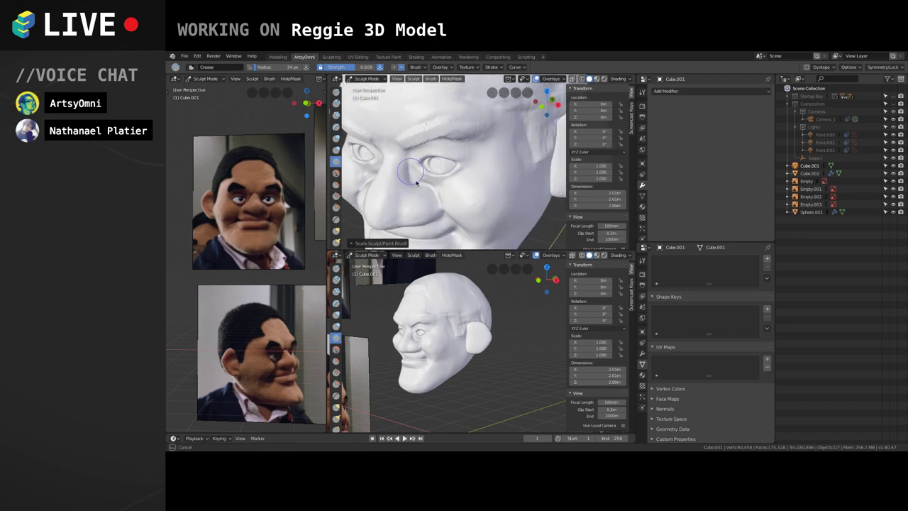
Deepen the crease from the inner eye corner down the side of the nose with the Crease brush at 34 px radius.
scroll(410, 167, "up", 2)
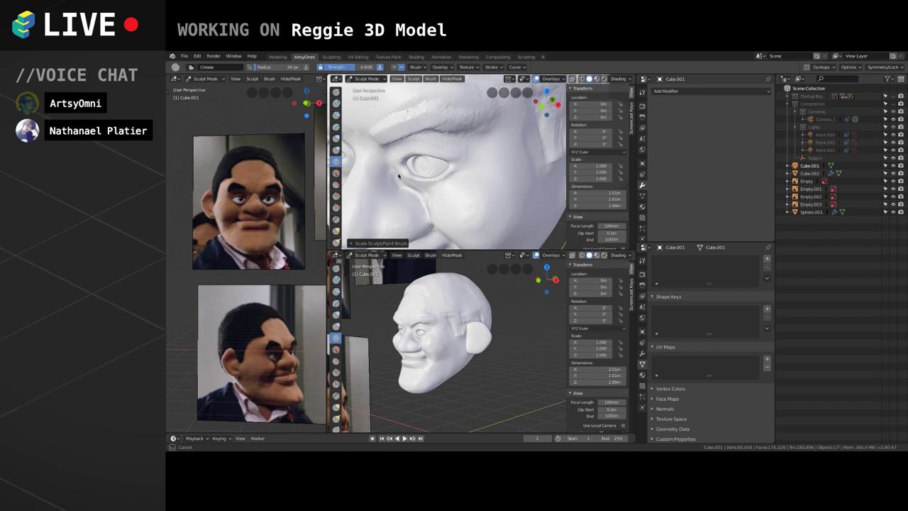
mouse_move(392, 169)
middle_mouse_down()
mouse_move(408, 178)
mouse_move(460, 170)
middle_mouse_up()
left_click_drag(442, 156, 452, 183)
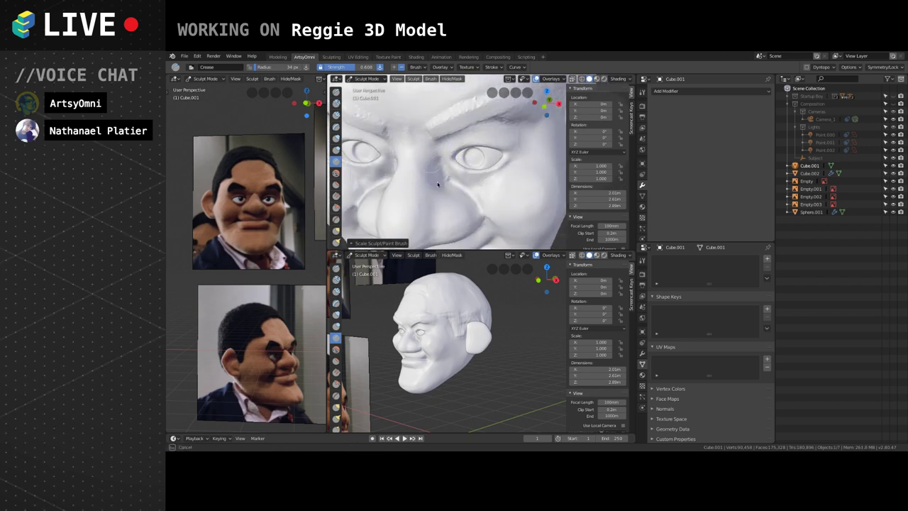
mouse_move(450, 178)
left_mouse_down()
mouse_move(457, 176)
mouse_move(438, 173)
left_mouse_up()
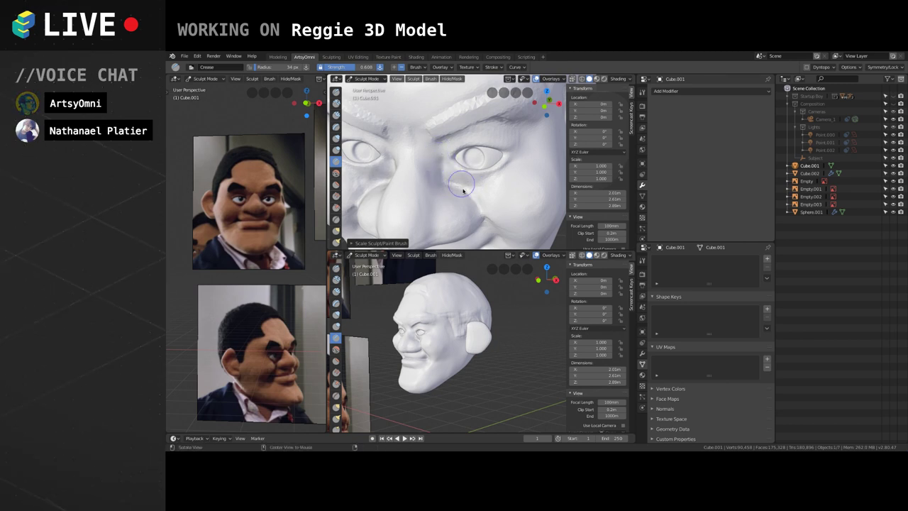
Try another Crease stroke beside the nose bridge, and undo the last two strokes.
middle_click_drag(461, 184, 468, 180)
mouse_move(458, 138)
left_mouse_down()
mouse_move(447, 114)
mouse_move(448, 125)
mouse_move(440, 118)
mouse_move(440, 153)
left_mouse_up()
key("ctrl+z")
key("ctrl+z")
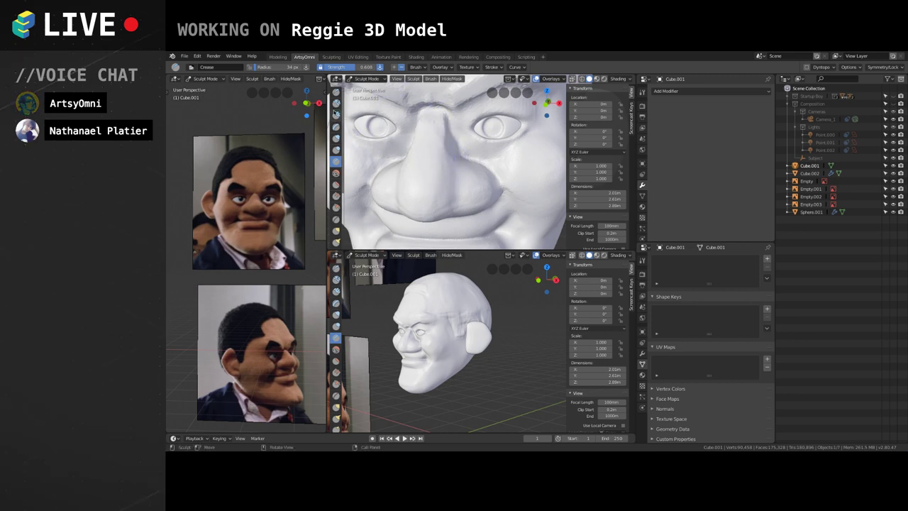
Crease the side of the nose bridge from beside the inner eye up to the brow.
left_click(335, 113)
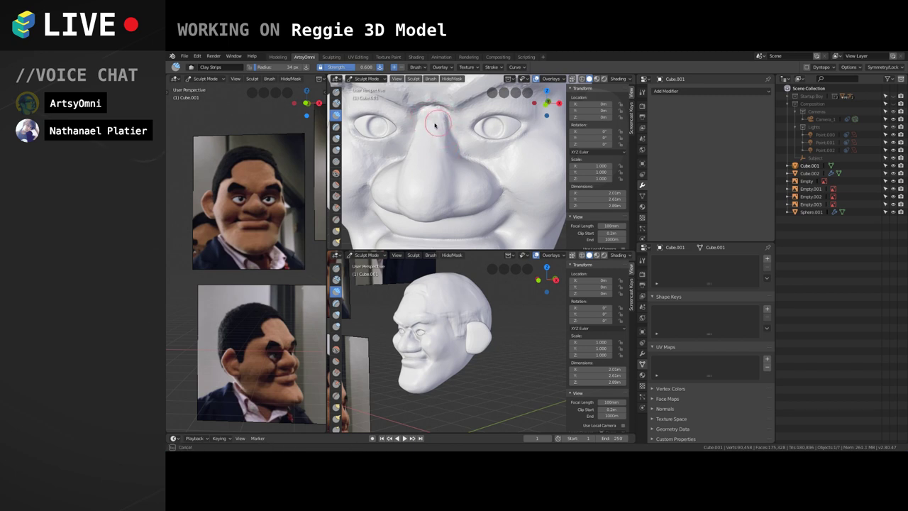
mouse_move(451, 149)
middle_mouse_down()
mouse_move(437, 114)
mouse_move(436, 128)
middle_mouse_up()
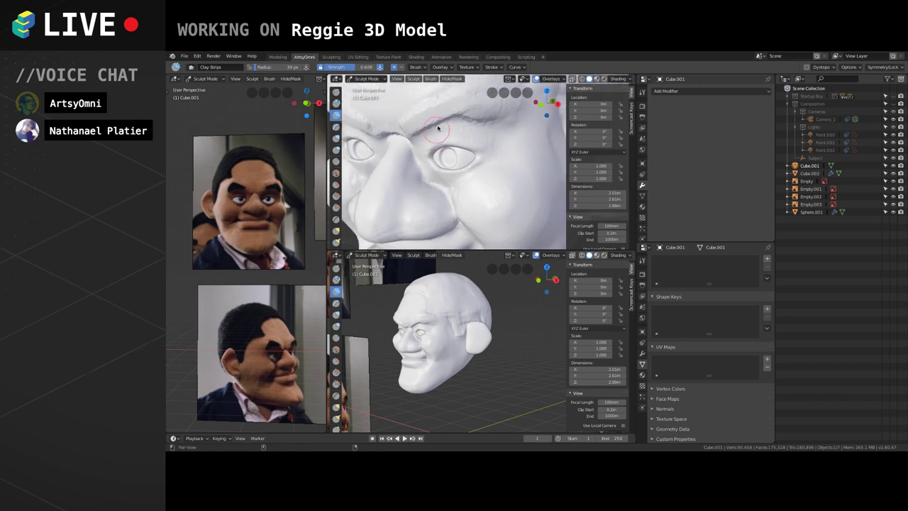
left_click(336, 163)
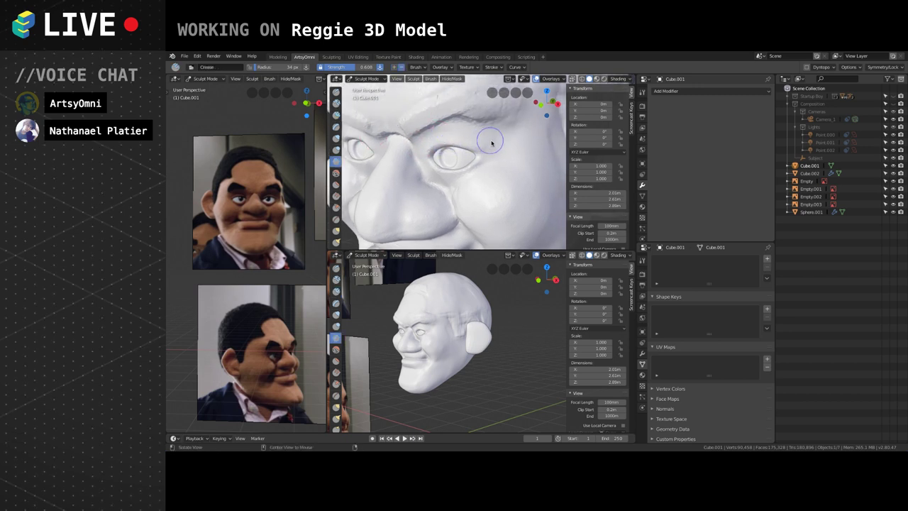
middle_click_drag(492, 146, 483, 134)
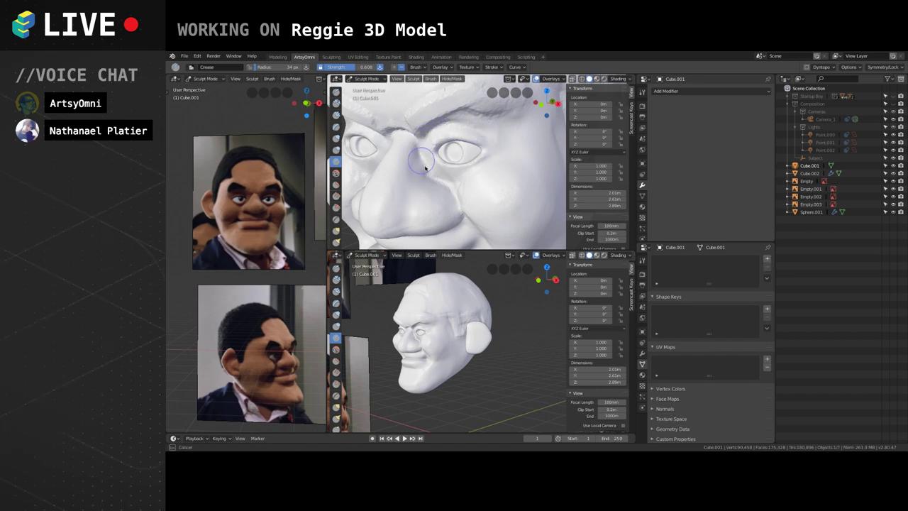
left_click_drag(425, 167, 421, 136)
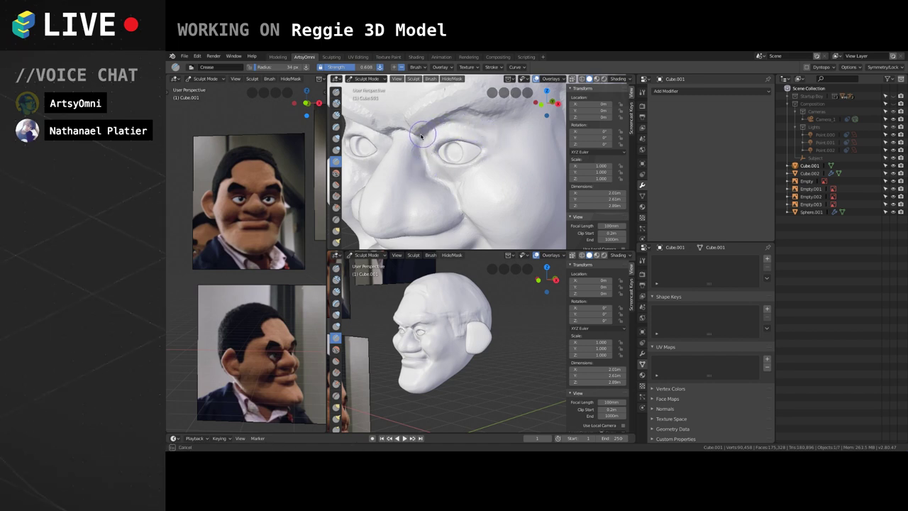
Carve the furrow between the brows with the Crease brush and smooth the forehead just above it.
mouse_move(398, 118)
middle_mouse_down("shift")
mouse_move(425, 162)
mouse_move(468, 148)
middle_mouse_up("shift")
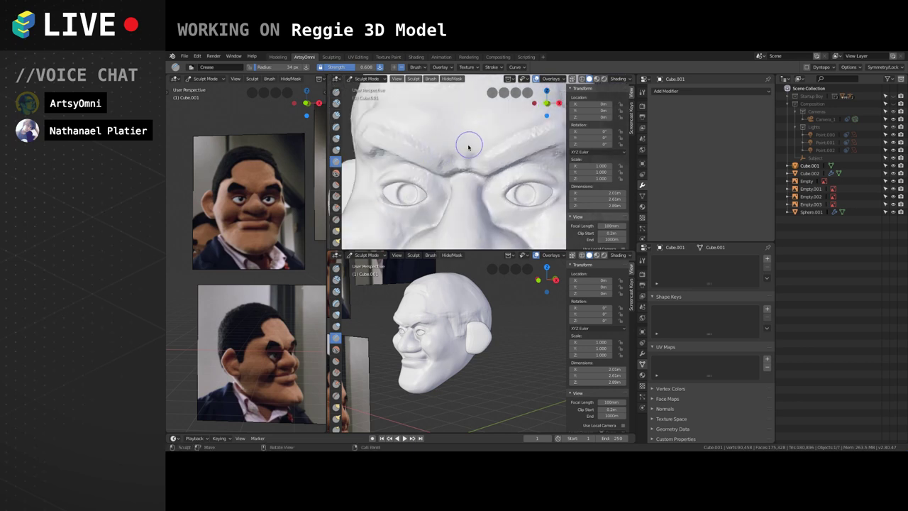
left_click_drag(468, 162, 473, 136)
mouse_move(484, 119)
left_mouse_down("shift")
mouse_move(471, 132)
mouse_move(475, 149)
left_mouse_up("shift")
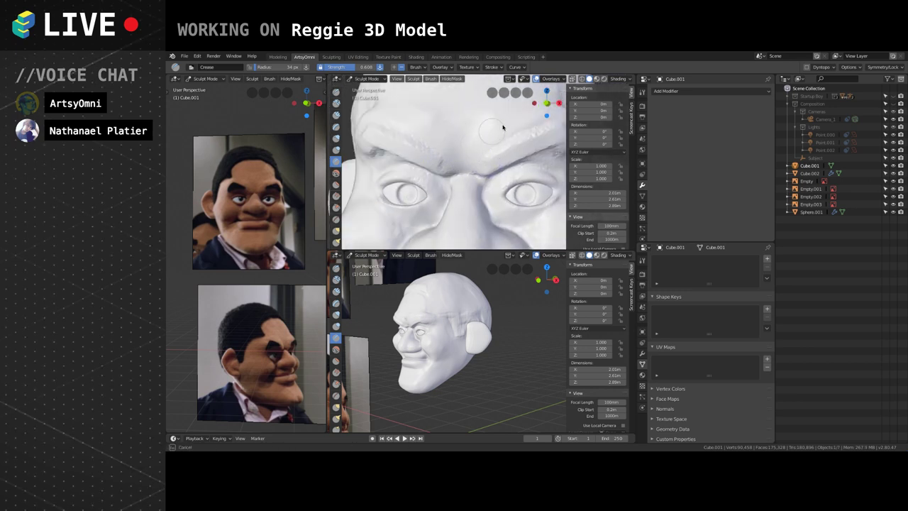
Crease the groove from the inner eye corner down between the nose and cheek, undoing the first stroke and redrawing it shorter.
mouse_move(499, 146)
middle_mouse_down()
mouse_move(417, 174)
mouse_move(430, 196)
mouse_move(419, 177)
middle_mouse_up()
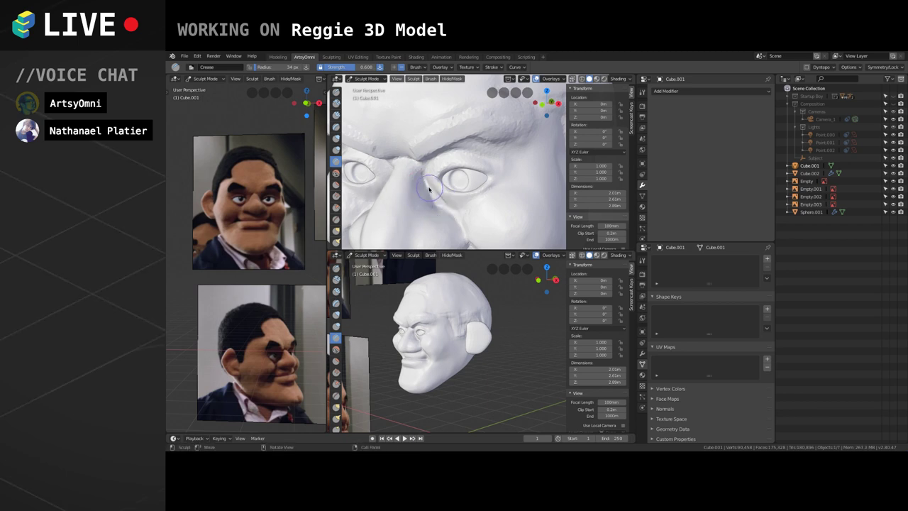
scroll(414, 167, "up", 4)
mouse_move(430, 199)
middle_mouse_down("shift")
mouse_move(460, 173)
mouse_move(434, 161)
mouse_move(447, 174)
middle_mouse_up("shift")
scroll(441, 187, "down", 4)
left_click_drag(430, 153, 470, 176)
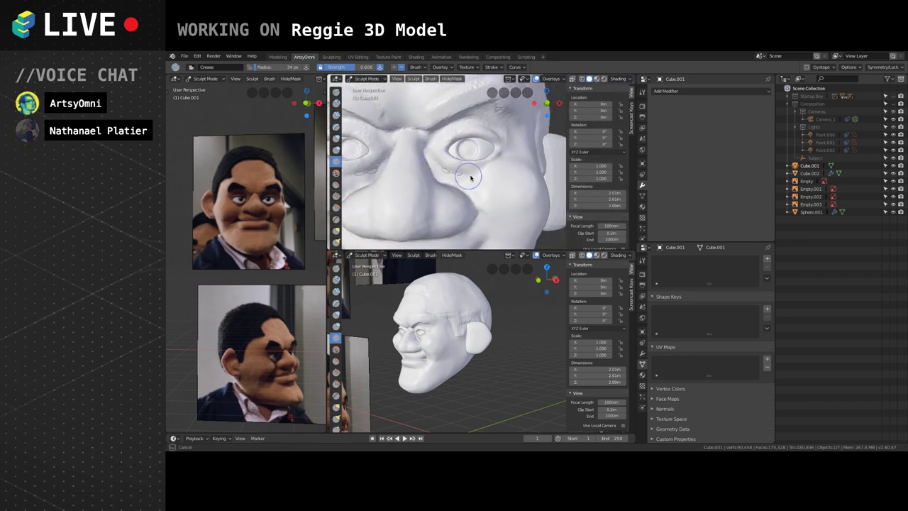
key("ctrl+z")
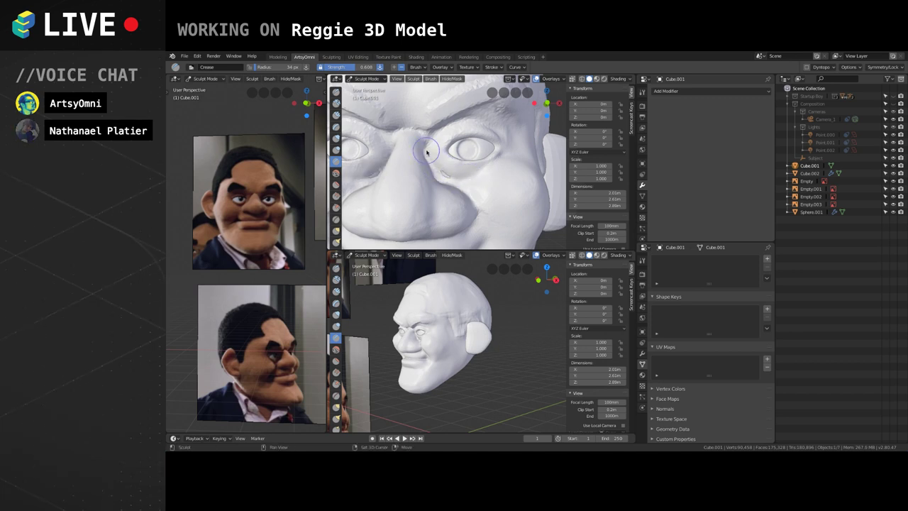
left_click_drag(430, 152, 447, 175)
Crease the boundary between the nose tip and the nostril wing.
middle_click_drag(440, 169, 470, 153)
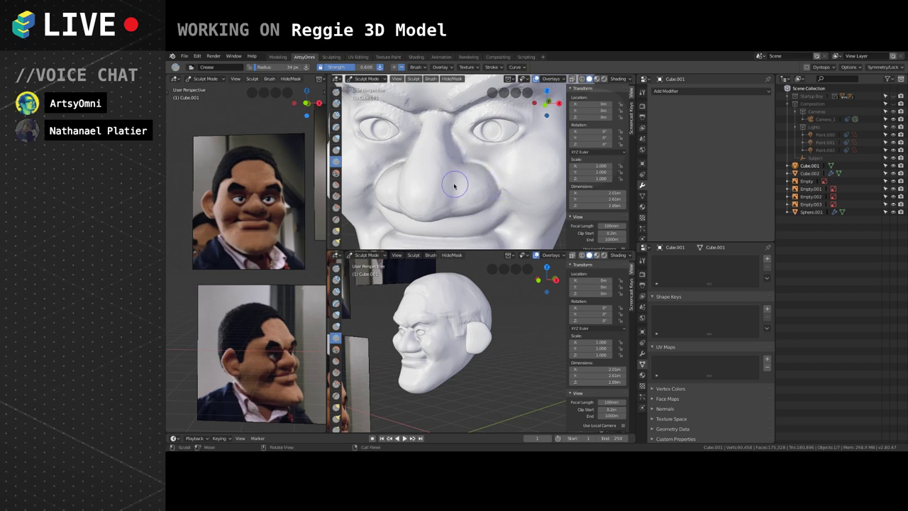
mouse_move(455, 195)
left_mouse_down()
mouse_move(463, 166)
mouse_move(450, 189)
mouse_move(450, 169)
left_mouse_up()
middle_click_drag(449, 170, 474, 160)
Build up and round the nose tip with the Clay Strips brush at 34 px radius.
left_click(336, 115)
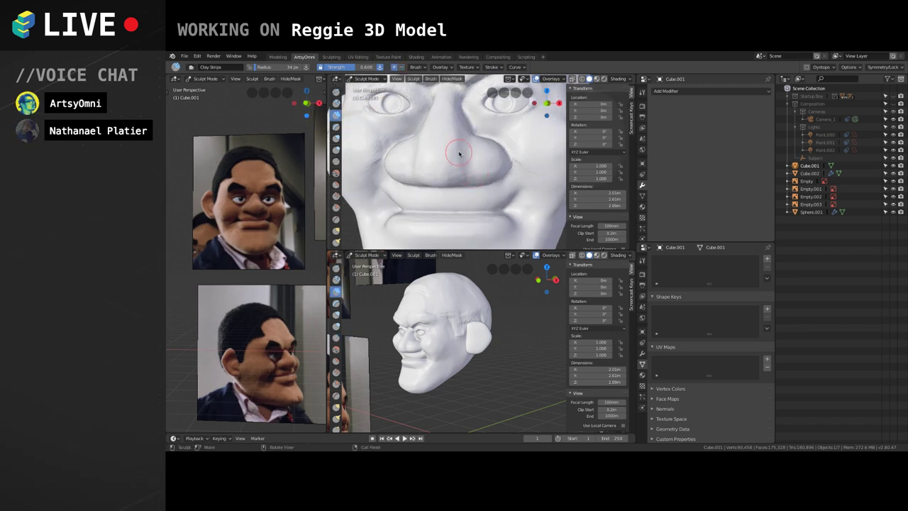
mouse_move(459, 154)
left_mouse_down()
mouse_move(453, 141)
mouse_move(466, 149)
mouse_move(452, 173)
mouse_move(433, 170)
left_mouse_up()
mouse_move(434, 168)
left_mouse_down()
mouse_move(456, 140)
mouse_move(461, 172)
mouse_move(457, 166)
left_mouse_up()
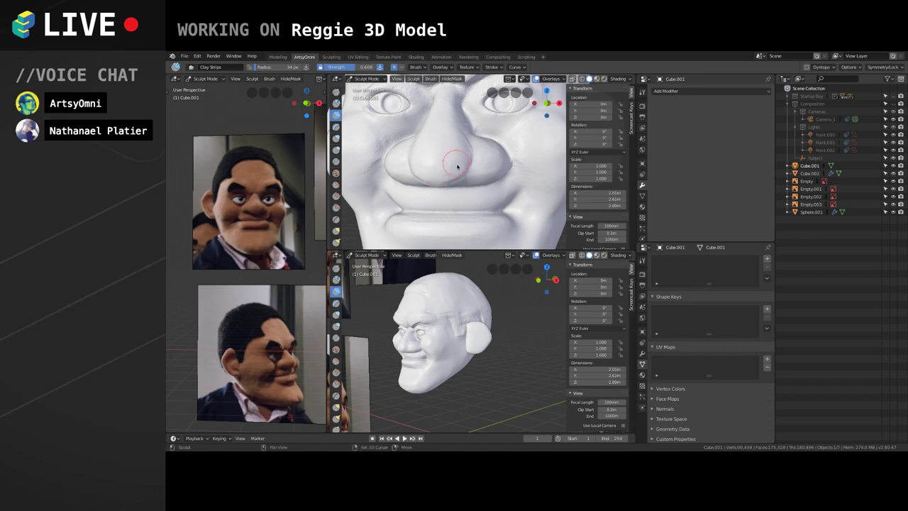
mouse_move(457, 167)
middle_mouse_down()
mouse_move(420, 178)
mouse_move(476, 162)
middle_mouse_up()
mouse_move(474, 160)
left_mouse_down()
mouse_move(459, 138)
mouse_move(454, 166)
left_mouse_up()
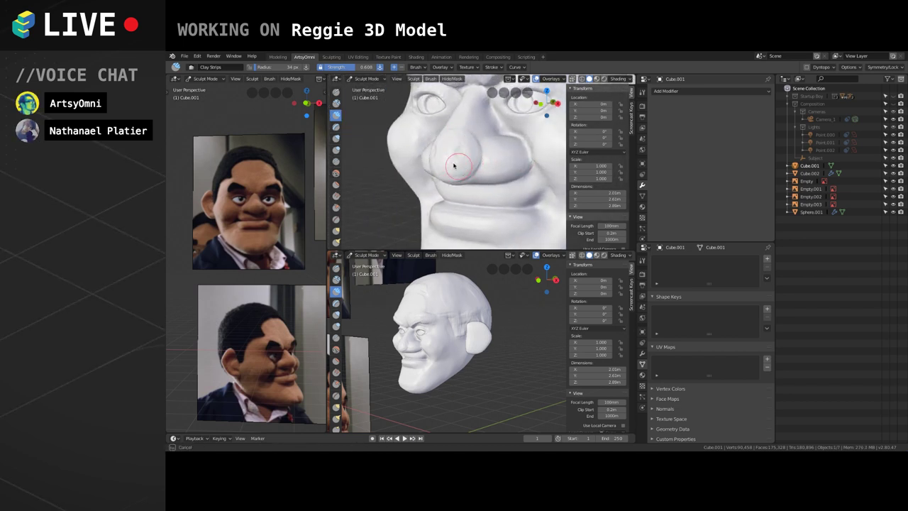
mouse_move(468, 130)
left_mouse_down()
mouse_move(455, 129)
mouse_move(475, 165)
left_mouse_up()
Fill out the underside of the nose between the tip and the nostril wing with Clay Strips strokes.
middle_click_drag(470, 159, 478, 130)
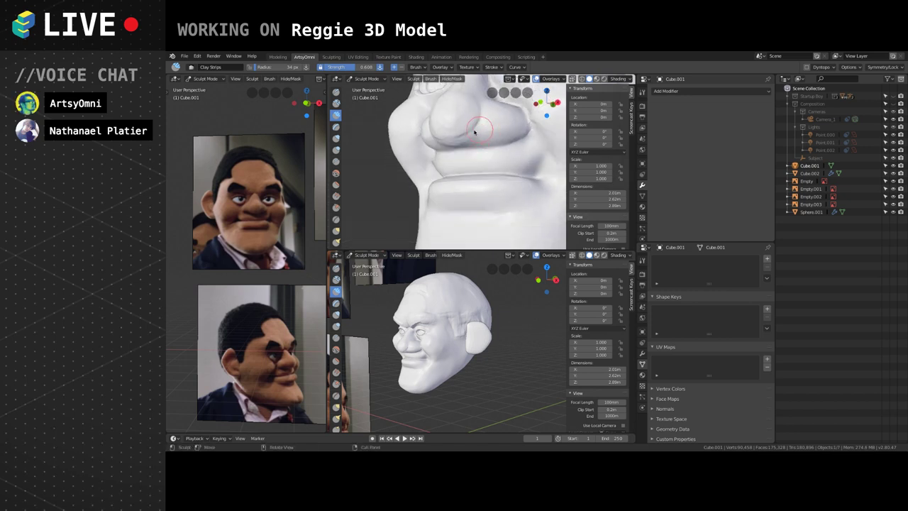
left_click_drag(477, 131, 476, 121)
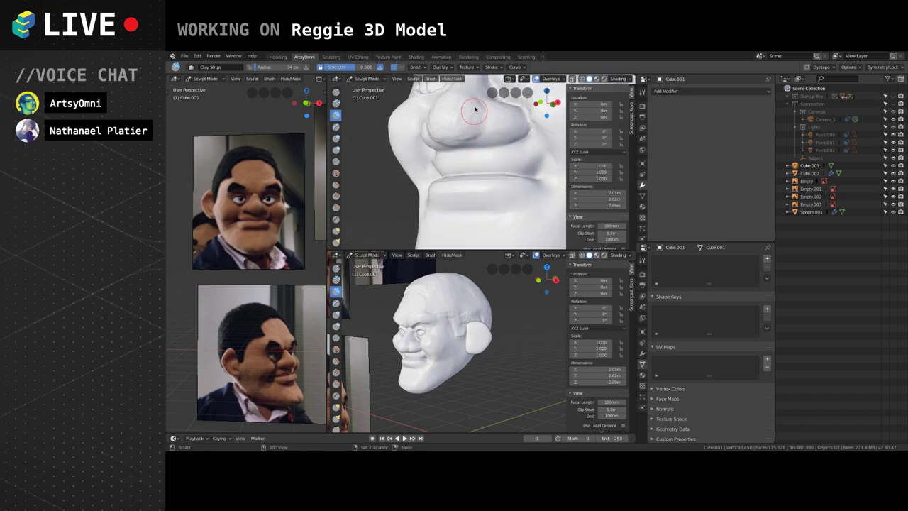
middle_click_drag(478, 101, 461, 166)
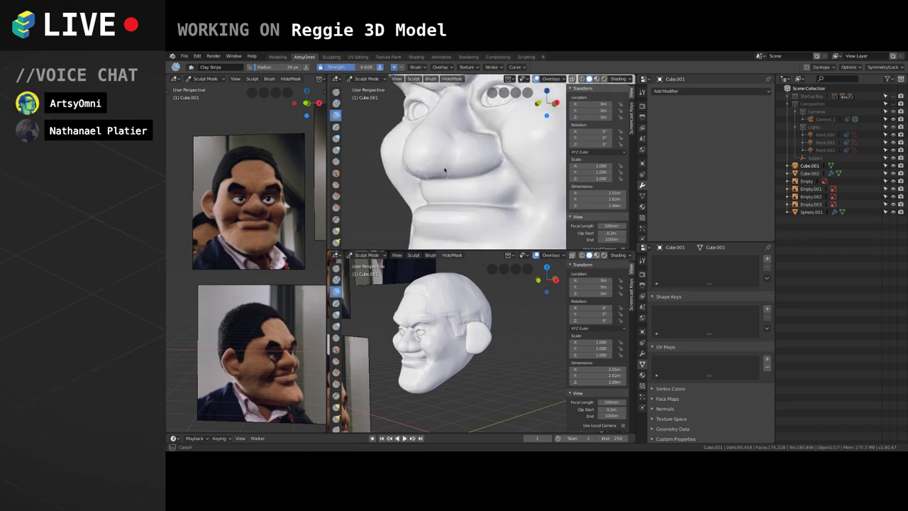
mouse_move(445, 170)
left_mouse_down()
mouse_move(435, 166)
mouse_move(456, 159)
left_mouse_up()
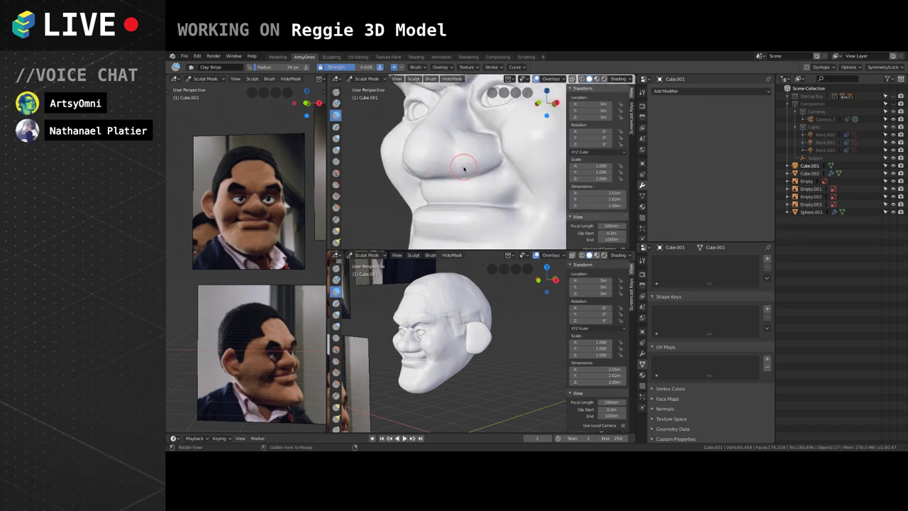
middle_click_drag(464, 168, 478, 160)
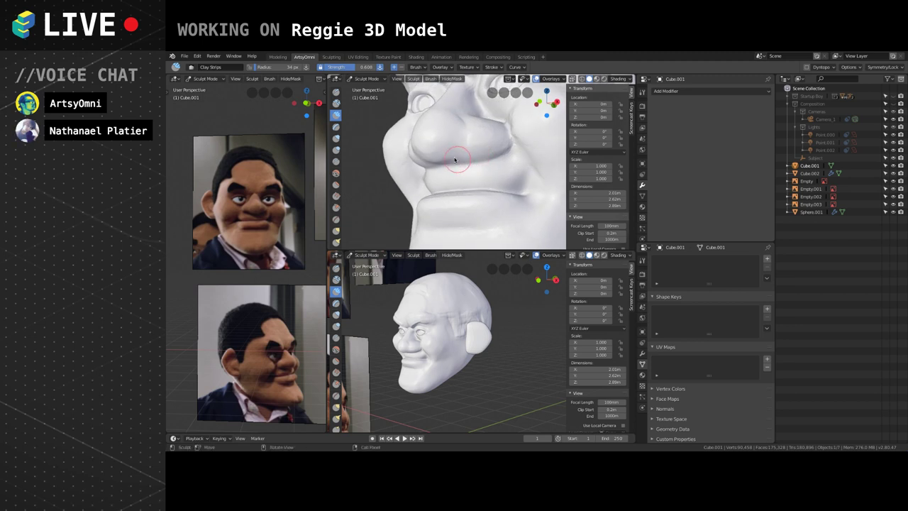
Carve away the area between the nose underside and upper lip with inverted Clay Strips strokes, and smooth the result.
mouse_move(455, 159)
middle_mouse_down()
mouse_move(457, 128)
mouse_move(476, 121)
mouse_move(475, 129)
mouse_move(479, 119)
mouse_move(469, 155)
mouse_move(450, 168)
mouse_move(436, 160)
middle_mouse_up()
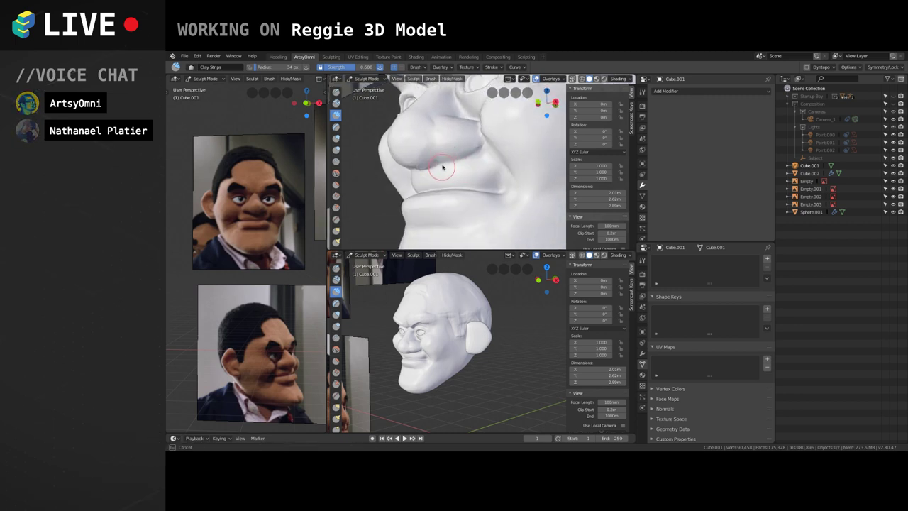
left_click_drag(461, 163, 450, 167, "ctrl")
left_click_drag(468, 162, 448, 166, "ctrl")
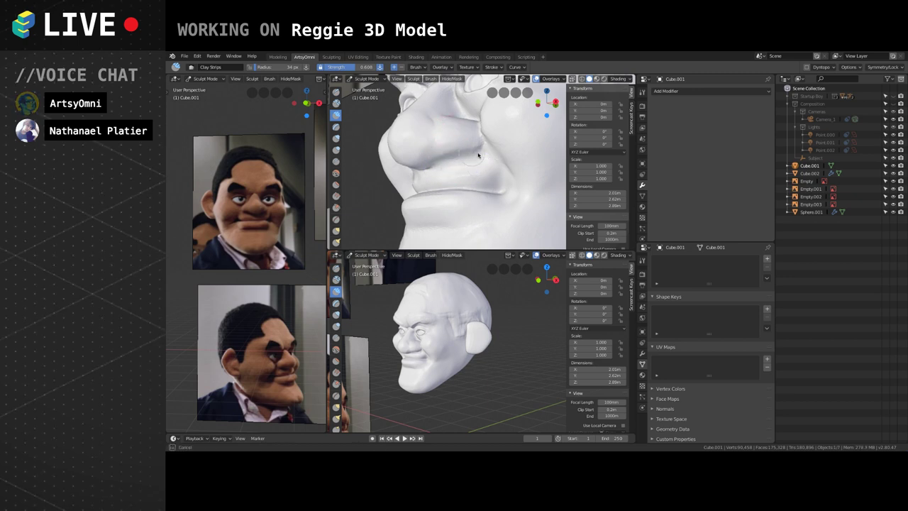
left_click_drag(478, 155, 464, 153, "shift")
Build up the upper eyelid and the area below the outer brow with Clay Strips strokes.
mouse_move(430, 122)
middle_mouse_down()
mouse_move(461, 170)
mouse_move(472, 165)
middle_mouse_up()
left_click_drag(499, 143, 469, 155)
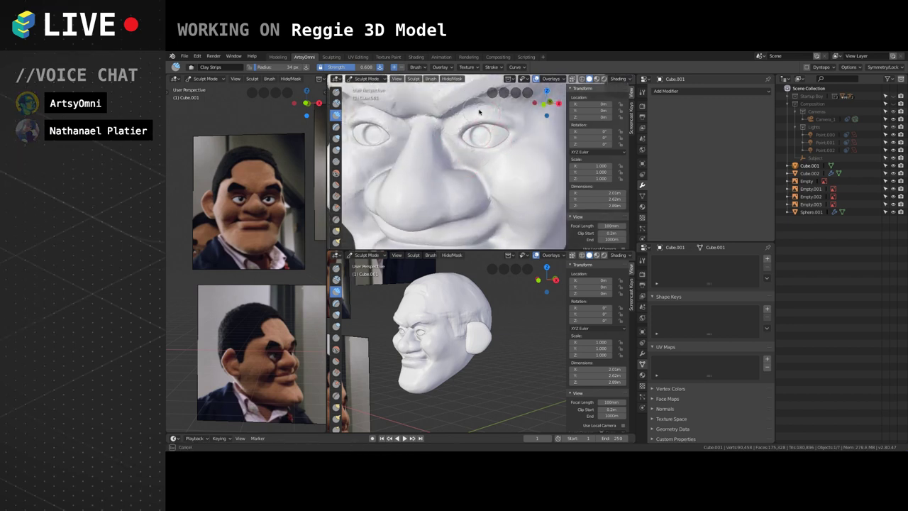
left_click_drag(478, 111, 521, 126)
mouse_move(517, 122)
left_mouse_down()
mouse_move(469, 112)
mouse_move(515, 115)
left_mouse_up()
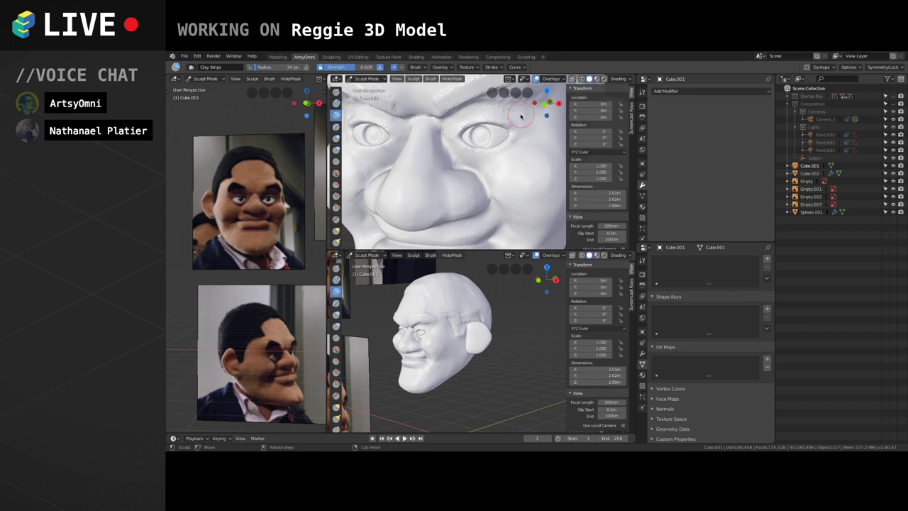
Crease the fold above the upper eyelid out to the outer eye corner at a 34 px radius.
middle_click_drag(522, 119, 473, 163)
middle_click_drag(468, 129, 473, 159)
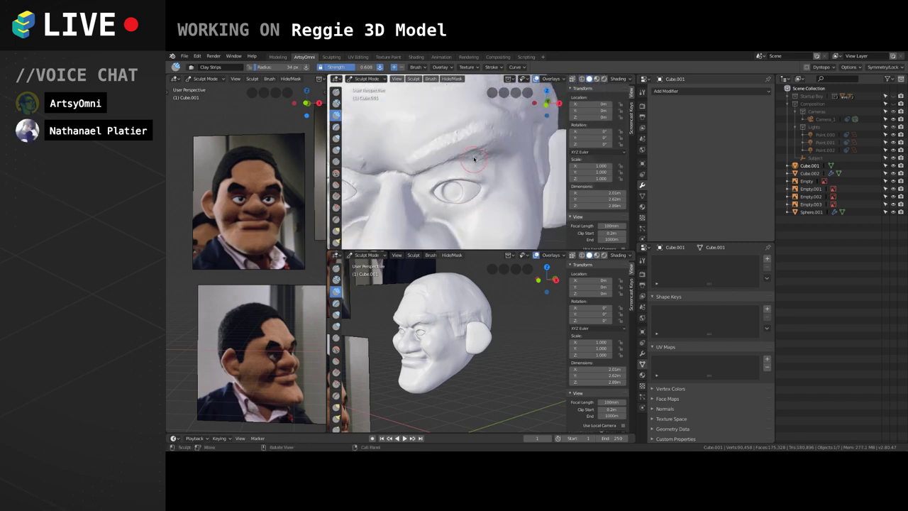
left_click(336, 162)
left_click_drag(490, 186, 485, 176)
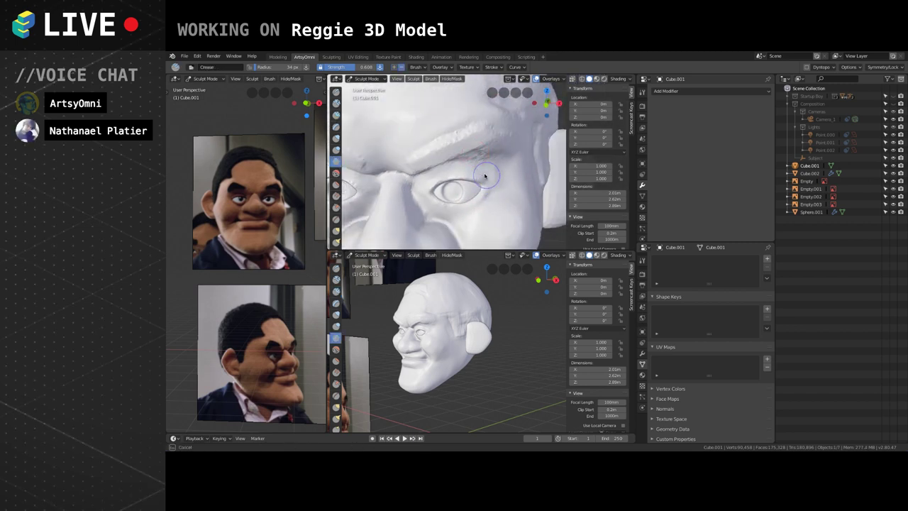
mouse_move(430, 179)
left_mouse_down()
mouse_move(438, 167)
mouse_move(455, 170)
mouse_move(489, 189)
left_mouse_up()
Reduce the Crease brush to a 26 px radius and retrace the upper lid fold from the inner corner outward.
key("f")
left_click(438, 175)
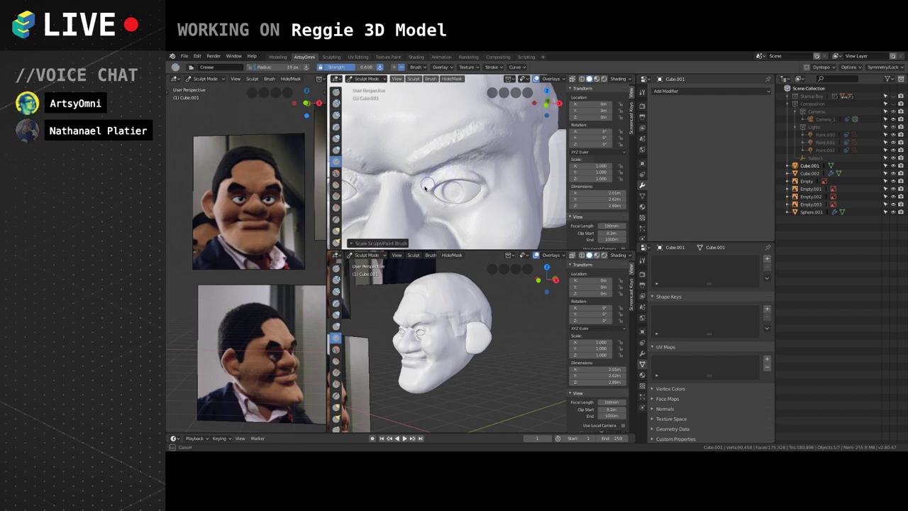
key("f")
left_click(458, 179)
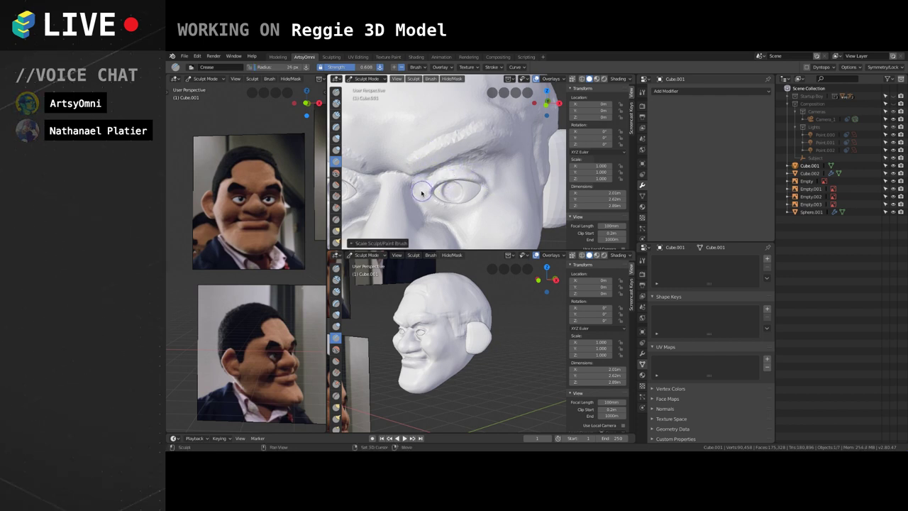
left_click_drag(422, 192, 481, 179)
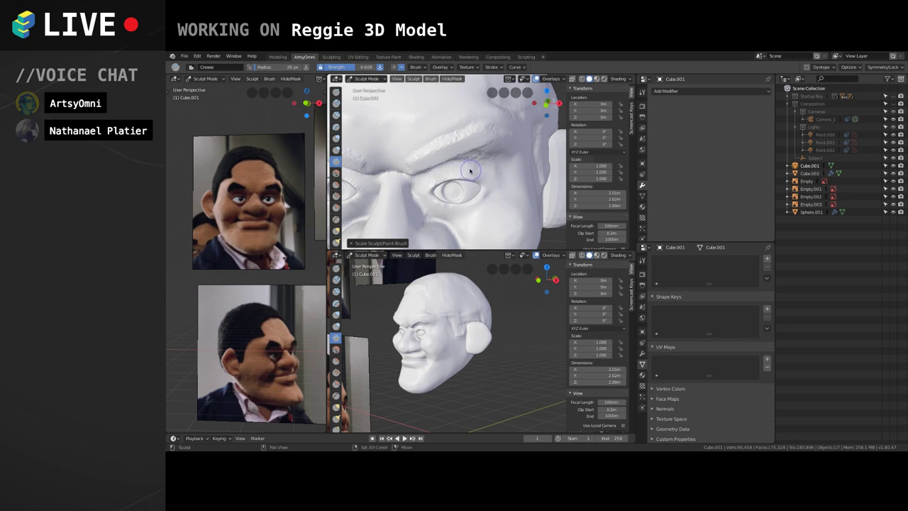
Switch to the Grab brush, enlarge its radius, and pull the eye area slightly upward.
scroll(480, 184, "down", 4)
mouse_move(505, 180)
middle_mouse_down()
mouse_move(513, 177)
mouse_move(503, 189)
middle_mouse_up()
left_click(336, 92)
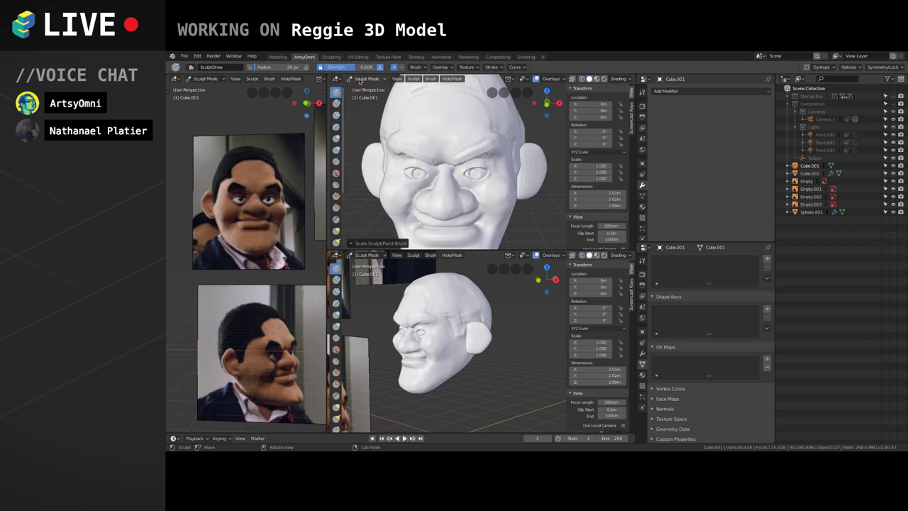
left_click(362, 78)
left_click(336, 231)
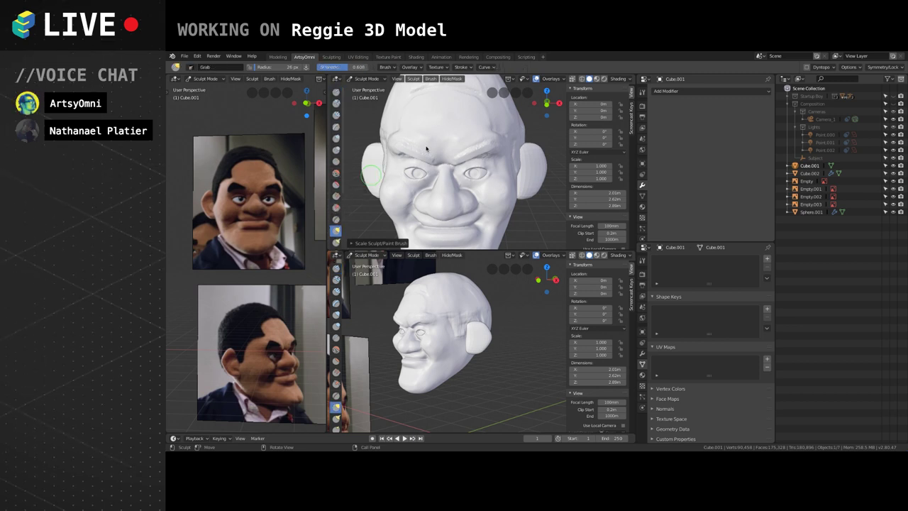
key("bracketright")
key("bracketright")
key("bracketright")
key("bracketright")
key("bracketright")
key("bracketright")
key("bracketright")
key("bracketright")
key("bracketright")
mouse_move(467, 183)
left_mouse_down()
mouse_move(461, 178)
mouse_move(476, 170)
left_mouse_up()
left_click_drag(476, 174, 473, 165)
Reduce the Grab brush to a 64 px radius and check the eye area from the front and in profile.
mouse_move(482, 180)
middle_mouse_down()
mouse_move(482, 171)
mouse_move(475, 180)
middle_mouse_up()
scroll(470, 171, "up", 1)
key("f")
left_click(454, 151)
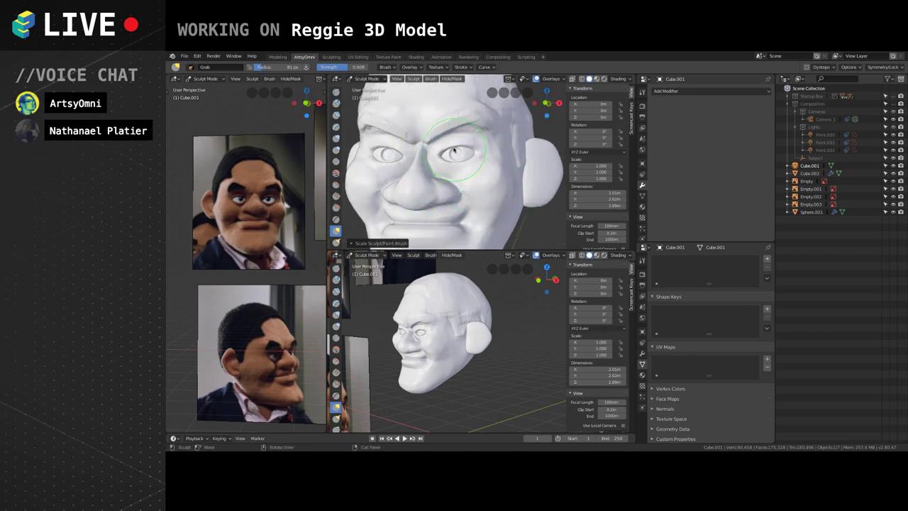
key("f")
left_click(461, 154)
mouse_move(439, 316)
middle_mouse_down("shift")
mouse_move(437, 296)
mouse_move(454, 298)
mouse_move(421, 312)
mouse_move(408, 303)
middle_mouse_up("shift")
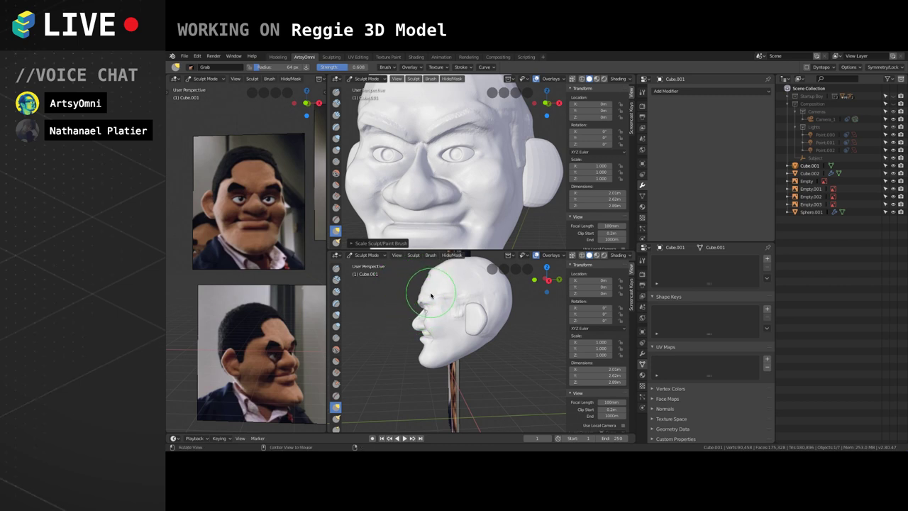
middle_click_drag(419, 306, 491, 312)
scroll(435, 329, "up", 3)
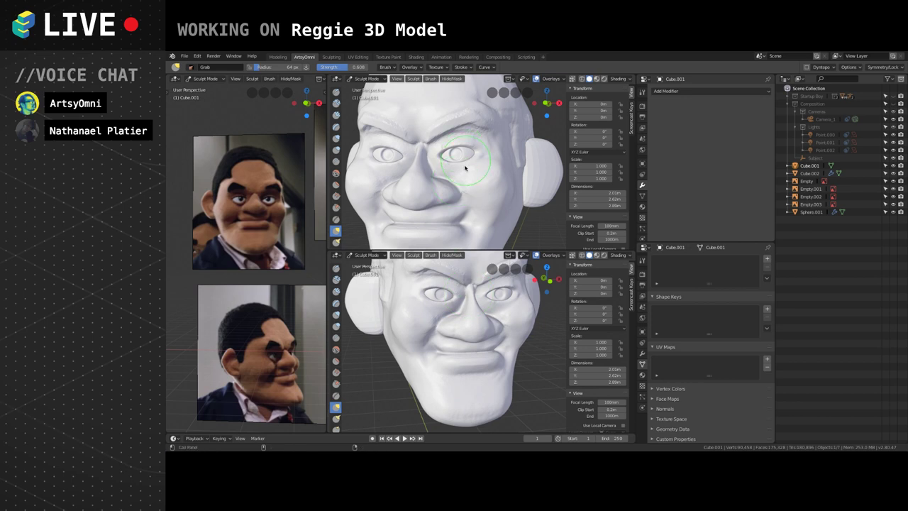
Build up the area beside the nose bridge below the inner eye corner using Clay Strips at a 22 px radius.
left_click(336, 115)
key("f")
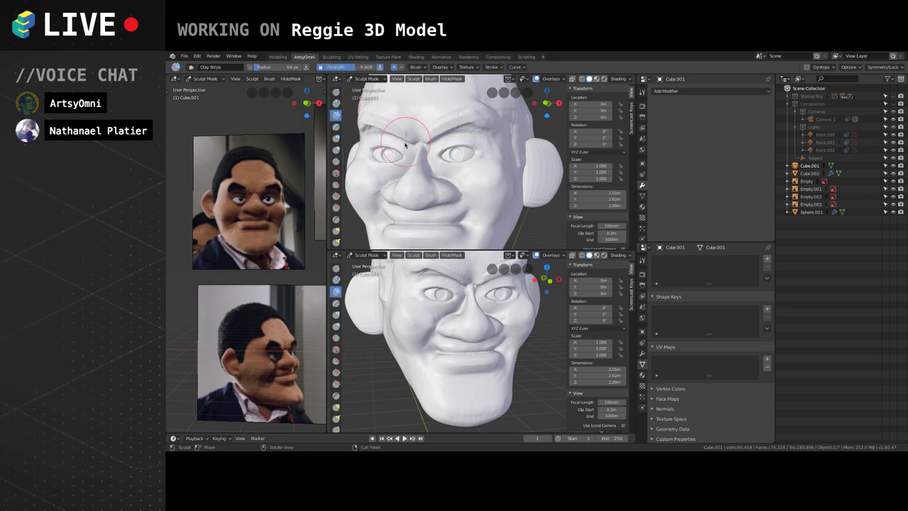
left_click(421, 162)
mouse_move(423, 179)
middle_mouse_down()
mouse_move(408, 176)
mouse_move(415, 183)
middle_mouse_up()
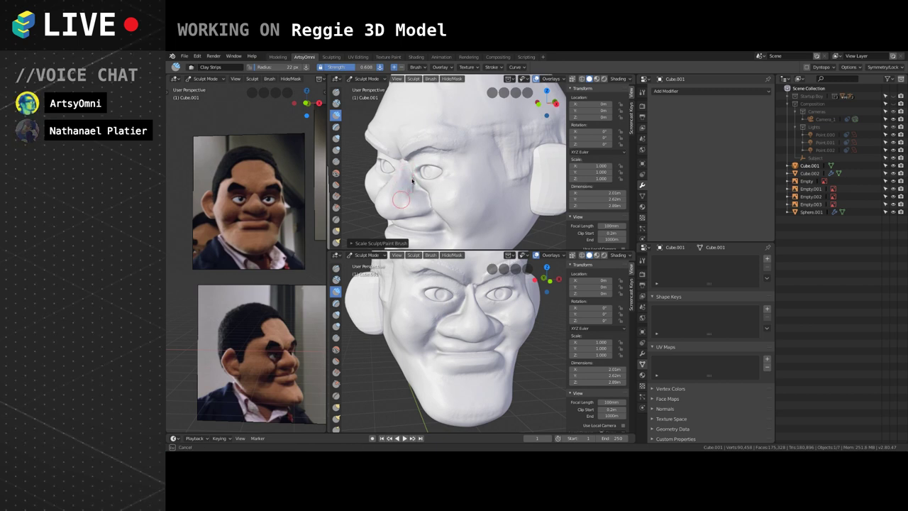
middle_click_drag(401, 203, 417, 179)
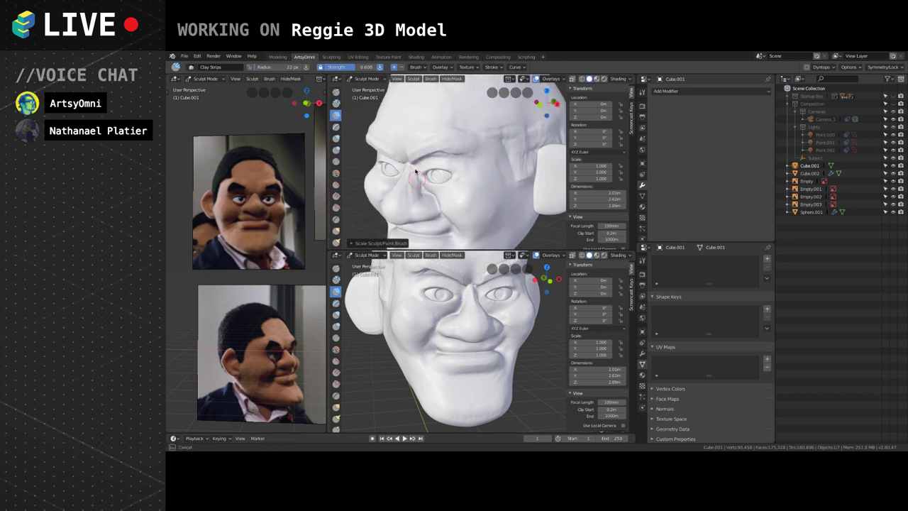
middle_click_drag(401, 312, 418, 296)
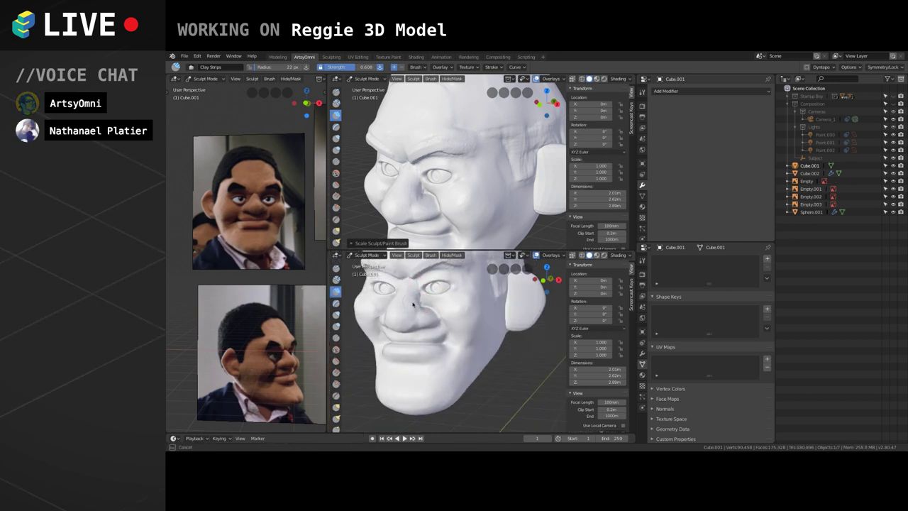
Compare the head's profile and eye area with the side-view reference photo.
middle_click_drag(424, 297, 406, 344)
scroll(451, 313, "down", 2)
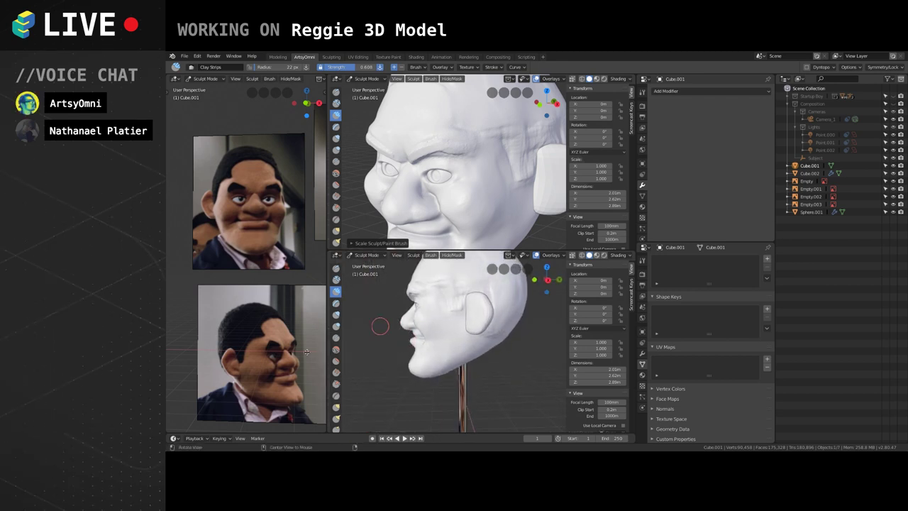
middle_click_drag(299, 286, 267, 282, "shift")
mouse_move(446, 323)
middle_mouse_down()
mouse_move(458, 330)
mouse_move(432, 324)
mouse_move(438, 336)
middle_mouse_up()
scroll(430, 351, "up", 2)
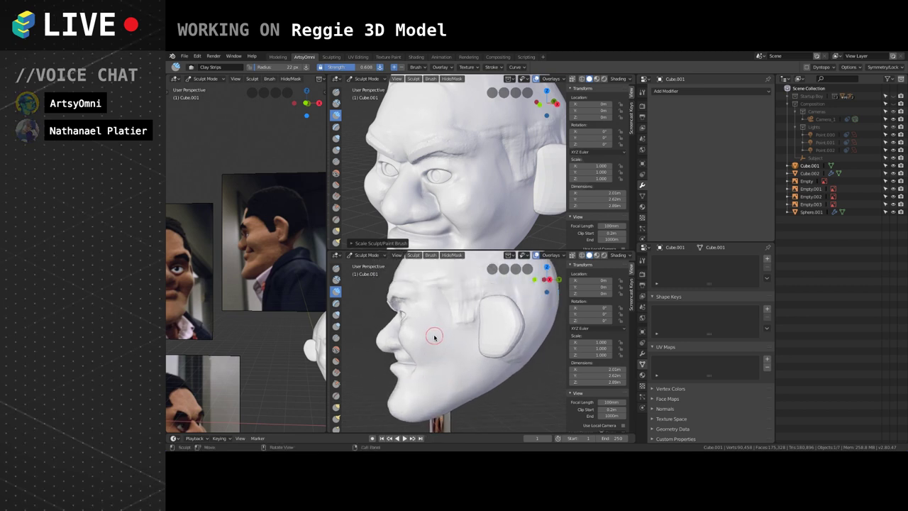
mouse_move(431, 330)
middle_mouse_down()
mouse_move(518, 332)
mouse_move(493, 327)
middle_mouse_up()
scroll(443, 328, "up", 2)
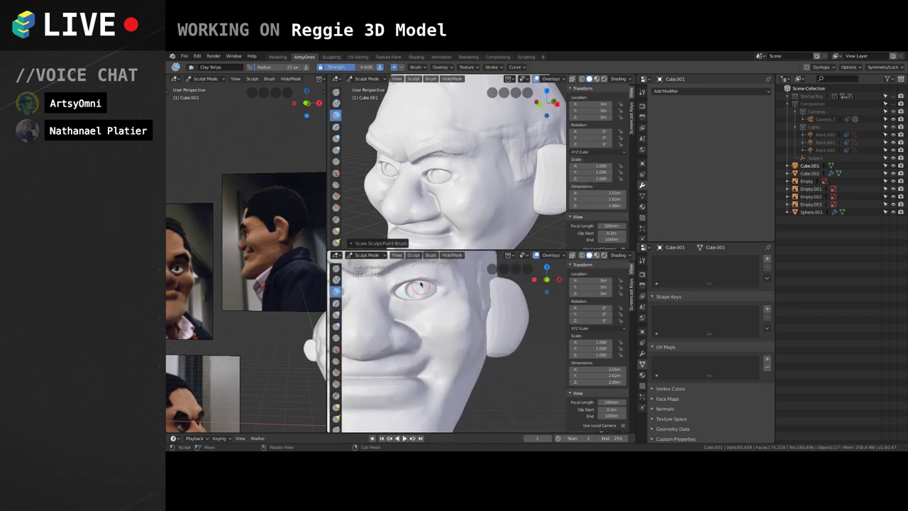
middle_click_drag(430, 304, 442, 332)
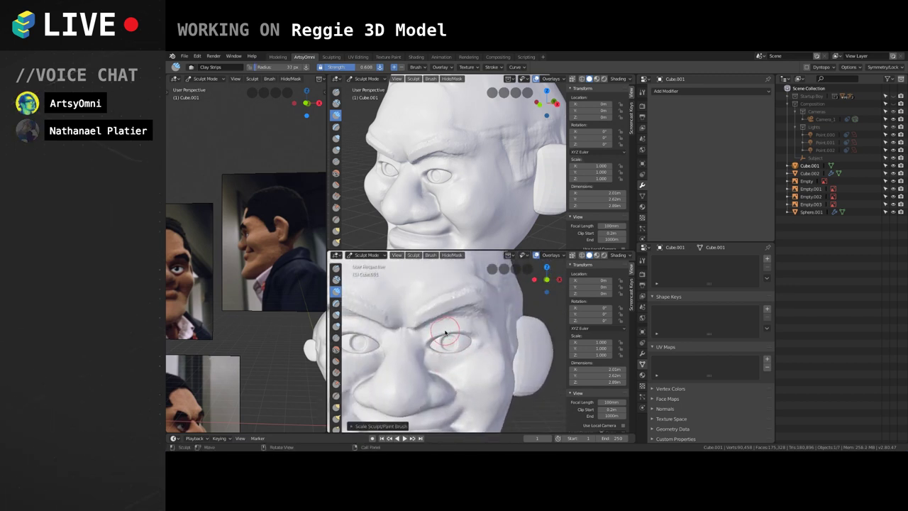
Switch to the Grab brush at about an 82 px radius and pull the lower eye area outward and slightly up.
scroll(336, 387, "down", 2)
left_click(337, 375)
key("bracketright")
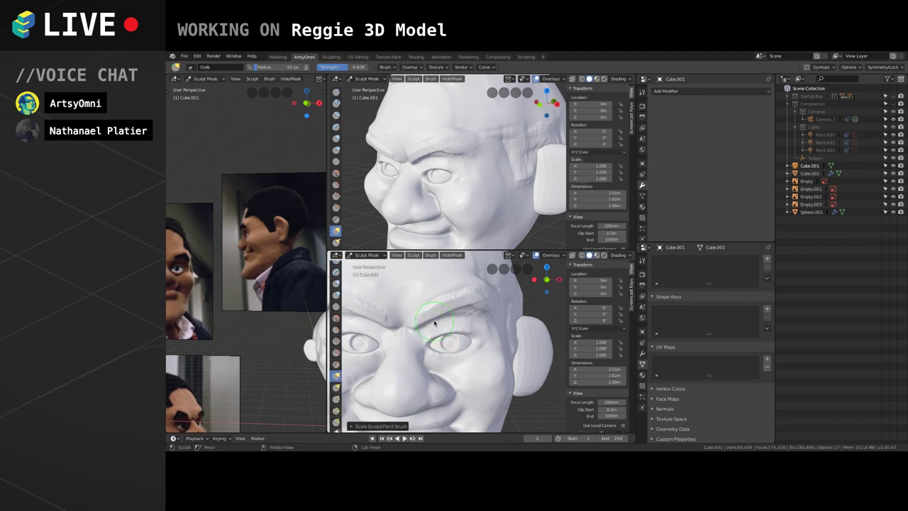
key("bracketright")
key("bracketright")
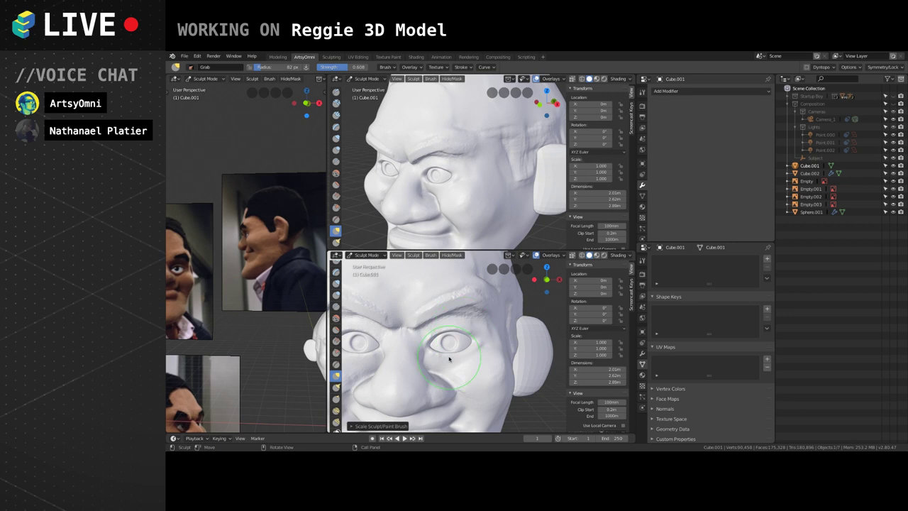
left_click_drag(449, 359, 472, 345)
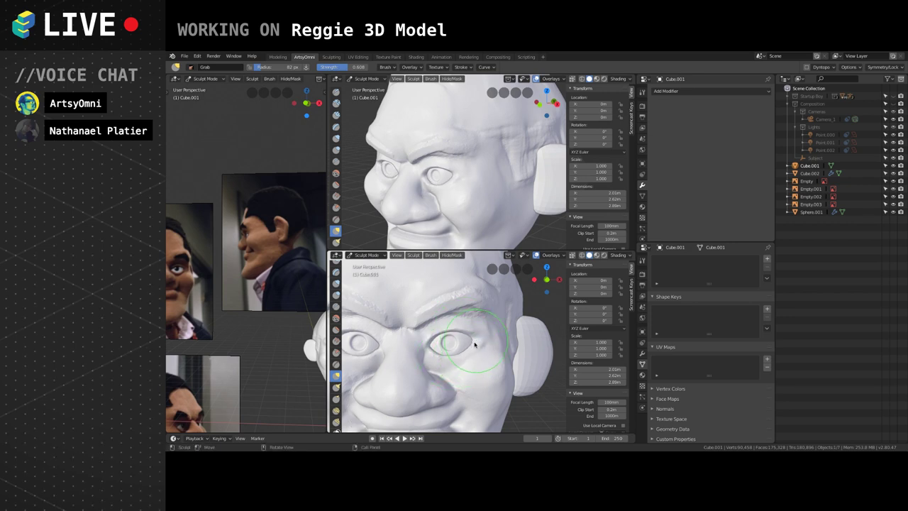
mouse_move(443, 360)
middle_mouse_down()
mouse_move(369, 362)
mouse_move(447, 348)
middle_mouse_up()
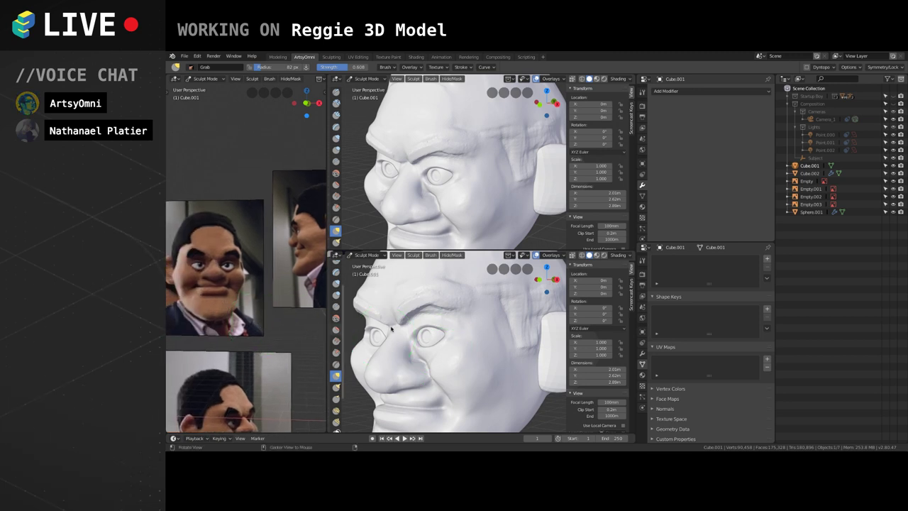
middle_click_drag(456, 361, 454, 342)
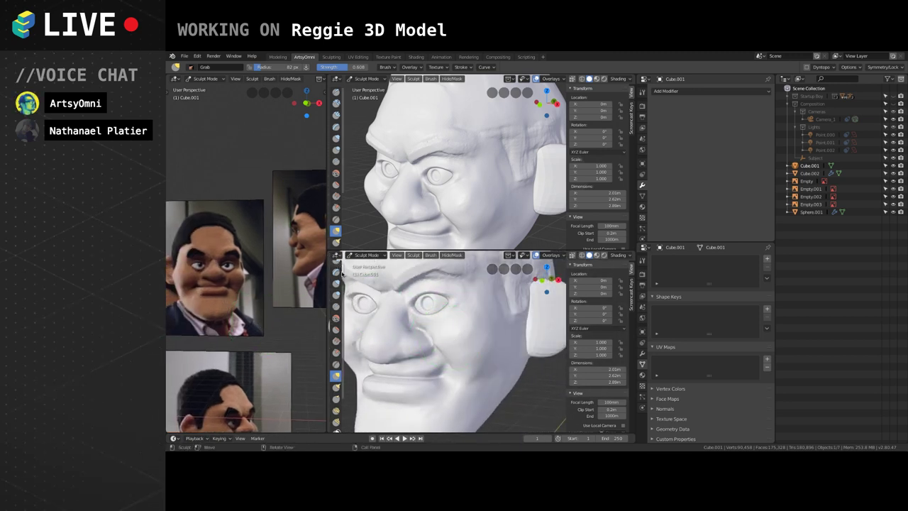
Sculpt the area under the eye and the upper cheek using Clay Strips at a 32 px radius.
left_click(336, 115)
key("bracketleft")
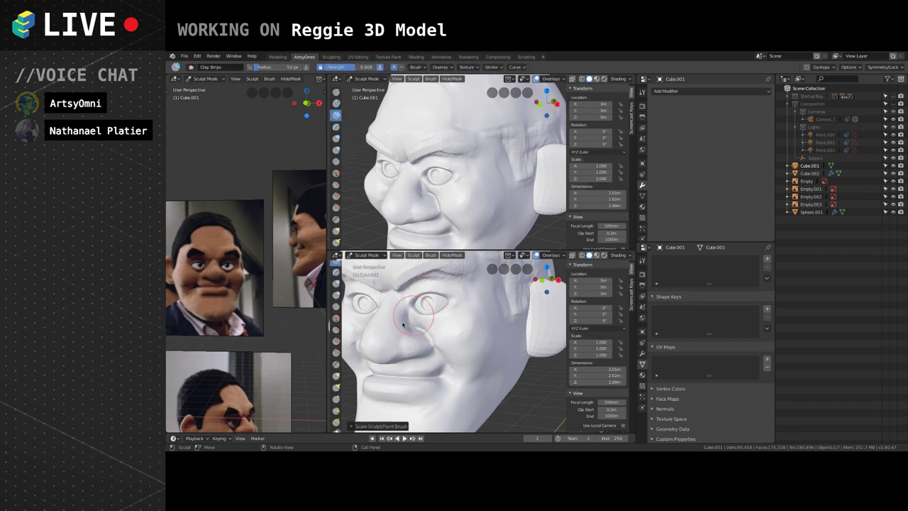
middle_click_drag(434, 333, 437, 336)
left_click_drag(428, 330, 421, 334)
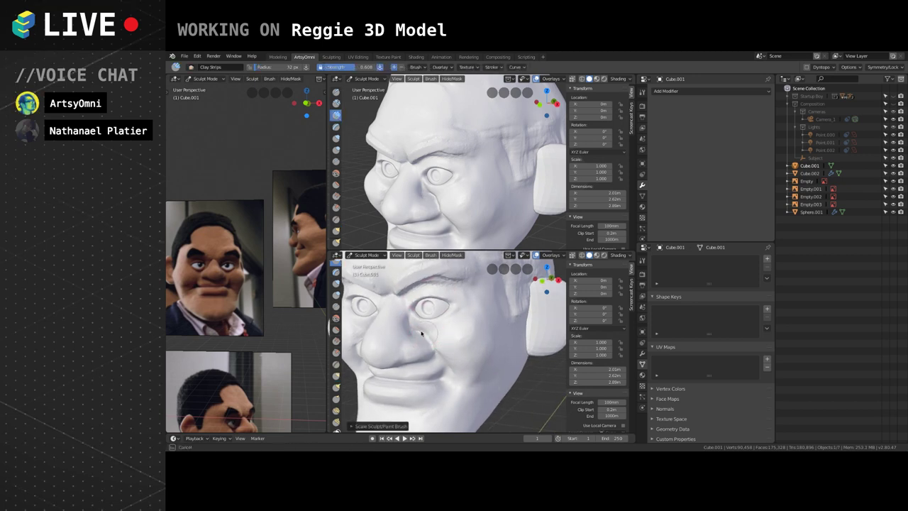
middle_click_drag(435, 341, 462, 344)
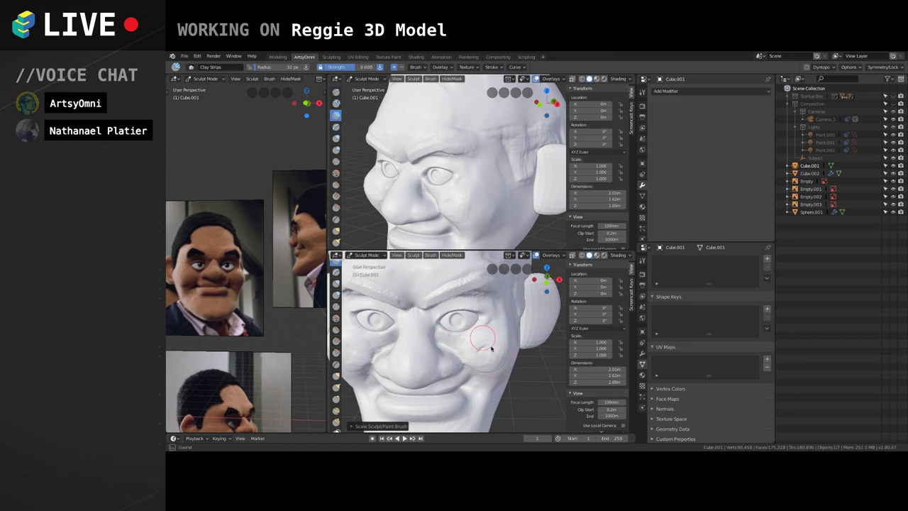
mouse_move(497, 361)
middle_mouse_down()
mouse_move(490, 324)
mouse_move(462, 329)
mouse_move(466, 319)
middle_mouse_up()
Shape the side of the nose and the adjoining cheek with further Clay Strips strokes.
mouse_move(440, 351)
middle_mouse_down()
mouse_move(458, 347)
mouse_move(431, 354)
mouse_move(458, 319)
mouse_move(432, 293)
mouse_move(460, 300)
middle_mouse_up()
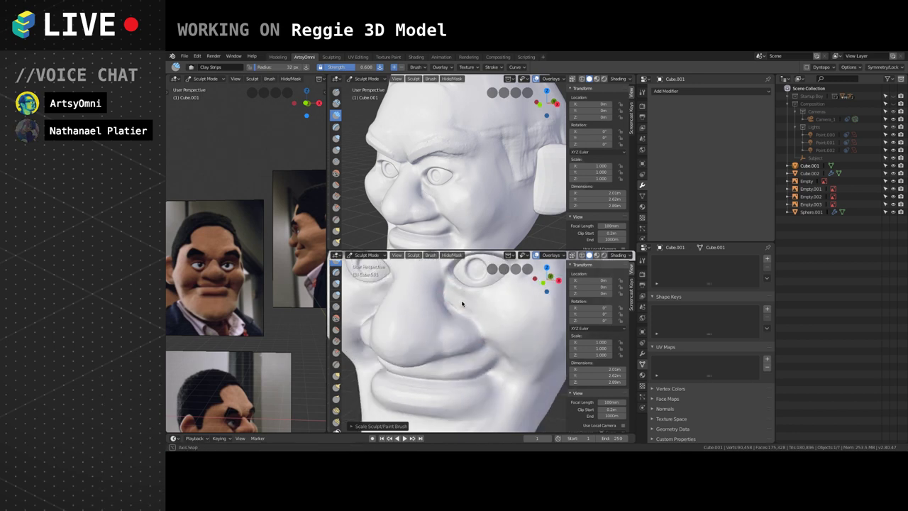
left_click_drag(468, 308, 437, 315)
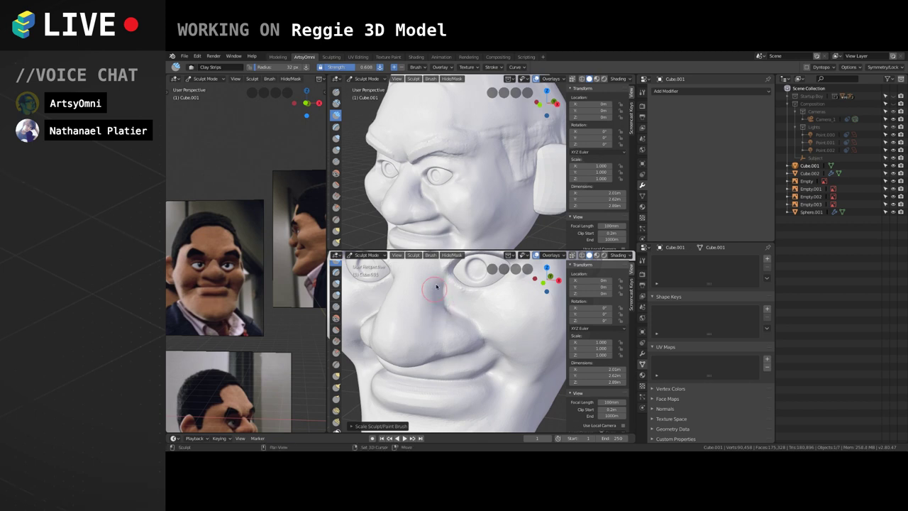
middle_click_drag(436, 286, 462, 313)
left_click_drag(427, 278, 502, 322, "ctrl+alt")
middle_click_drag(488, 353, 408, 323)
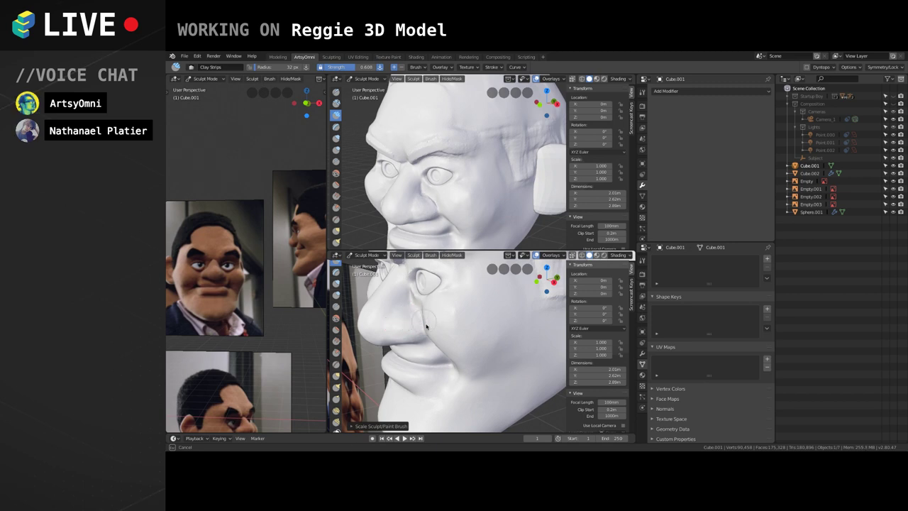
mouse_move(407, 312)
middle_mouse_down()
mouse_move(474, 325)
mouse_move(480, 319)
mouse_move(423, 324)
mouse_move(496, 320)
mouse_move(512, 300)
mouse_move(485, 323)
middle_mouse_up()
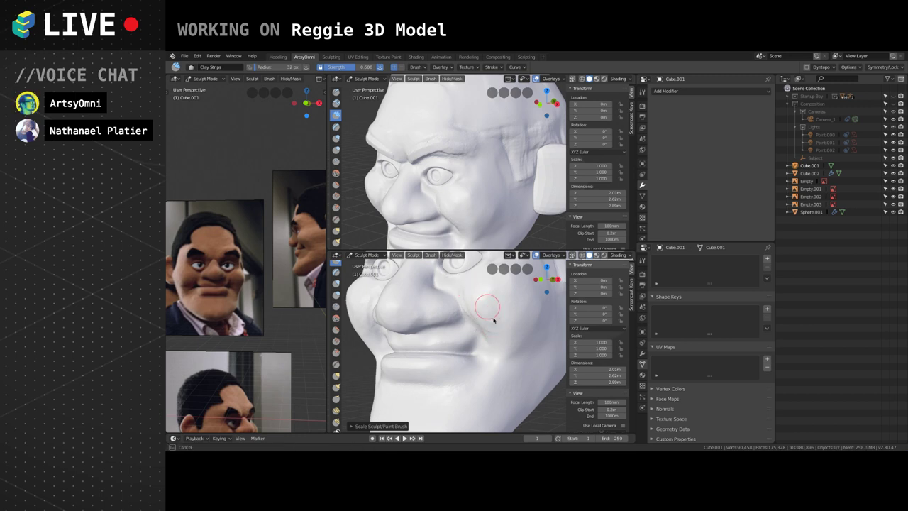
mouse_move(472, 279)
middle_mouse_down()
mouse_move(497, 305)
mouse_move(486, 317)
mouse_move(537, 314)
mouse_move(508, 339)
middle_mouse_up()
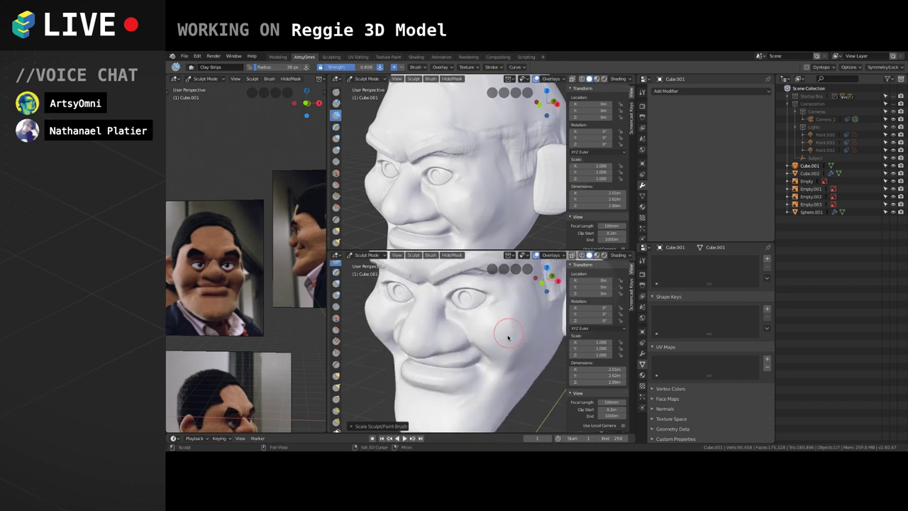
Build up the outer end of the brow toward the temple with a Clay Strips stroke.
mouse_move(504, 295)
middle_mouse_down()
mouse_move(525, 305)
mouse_move(488, 330)
mouse_move(468, 300)
middle_mouse_up()
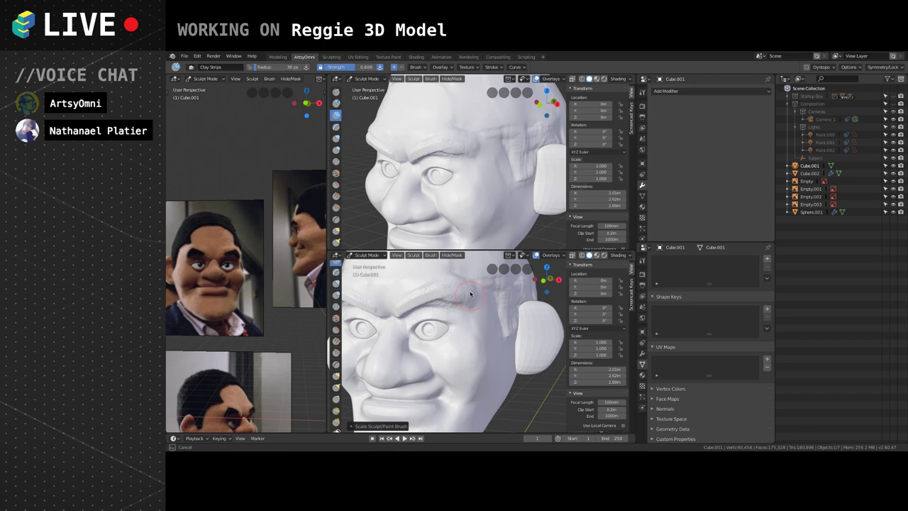
left_click_drag(470, 293, 477, 302)
middle_click_drag(479, 308, 496, 308)
Examine the reference photos and compare them with the whole sculpted head from the front.
mouse_move(266, 365)
middle_mouse_down("shift")
mouse_move(289, 353)
mouse_move(274, 239)
middle_mouse_up("shift")
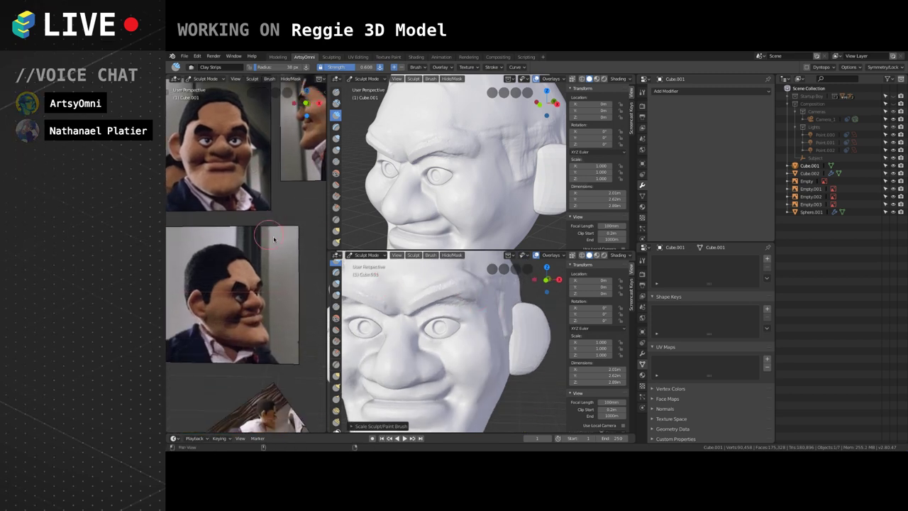
mouse_move(294, 277)
middle_mouse_down("shift")
mouse_move(260, 306)
mouse_move(234, 415)
mouse_move(192, 417)
middle_mouse_up("shift")
middle_click_drag(274, 305, 258, 251, "shift")
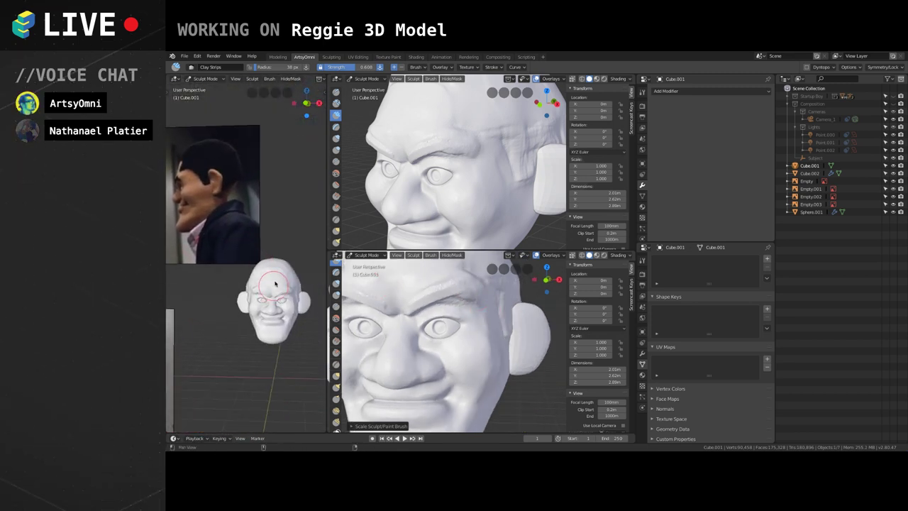
scroll(283, 319, "up", 4)
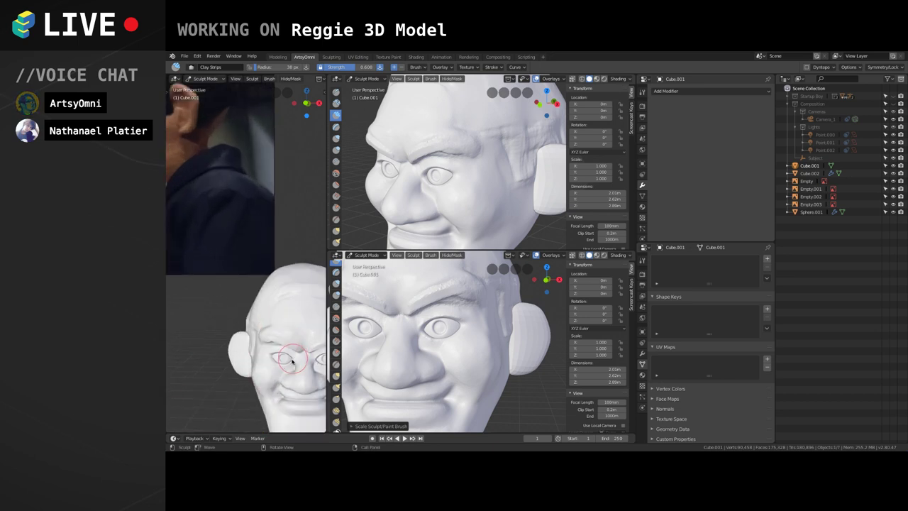
middle_click_drag(232, 305, 285, 330)
mouse_move(435, 349)
middle_mouse_down()
mouse_move(456, 346)
mouse_move(447, 340)
middle_mouse_up()
scroll(448, 339, "down", 3)
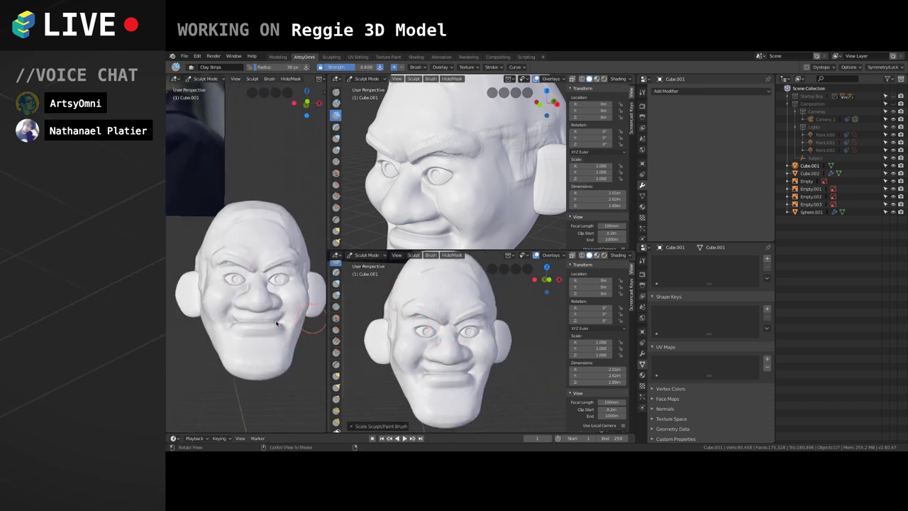
middle_click_drag(277, 324, 270, 329)
mouse_move(450, 345)
middle_mouse_down("shift")
mouse_move(441, 317)
mouse_move(447, 339)
middle_mouse_up("shift")
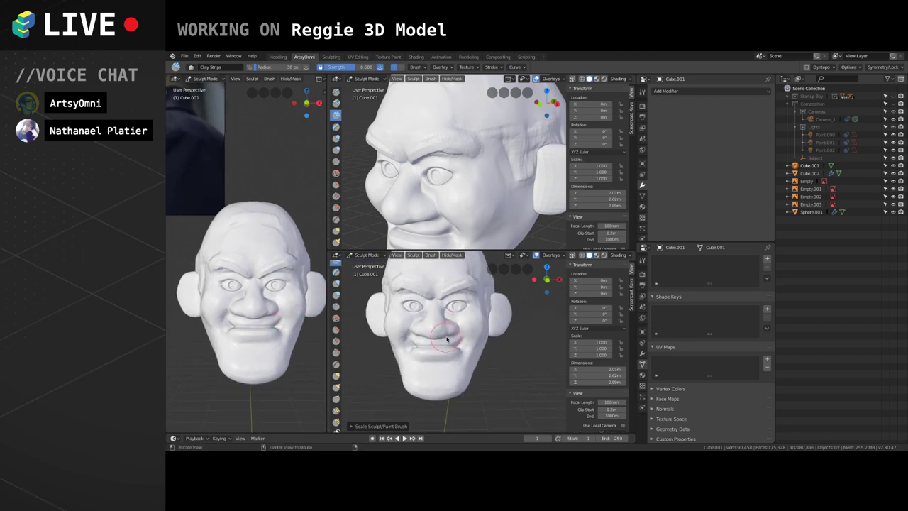
scroll(283, 312, "down", 5)
middle_click_drag(237, 266, 305, 324, "shift")
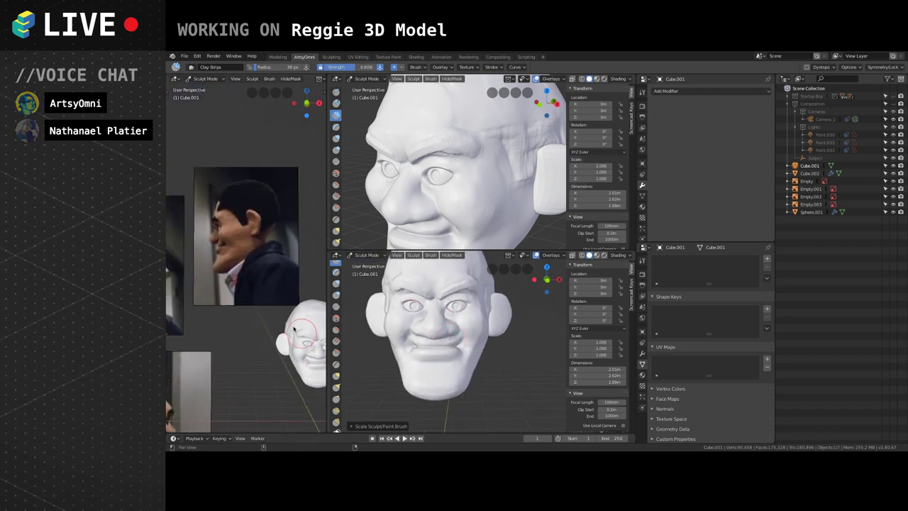
middle_click_drag(209, 323, 283, 298, "shift")
middle_click_drag(463, 323, 462, 330)
Switch to Object Mode, select the eyeballs, and shift them slightly along the Z axis, scaling them down a little.
left_click(371, 254)
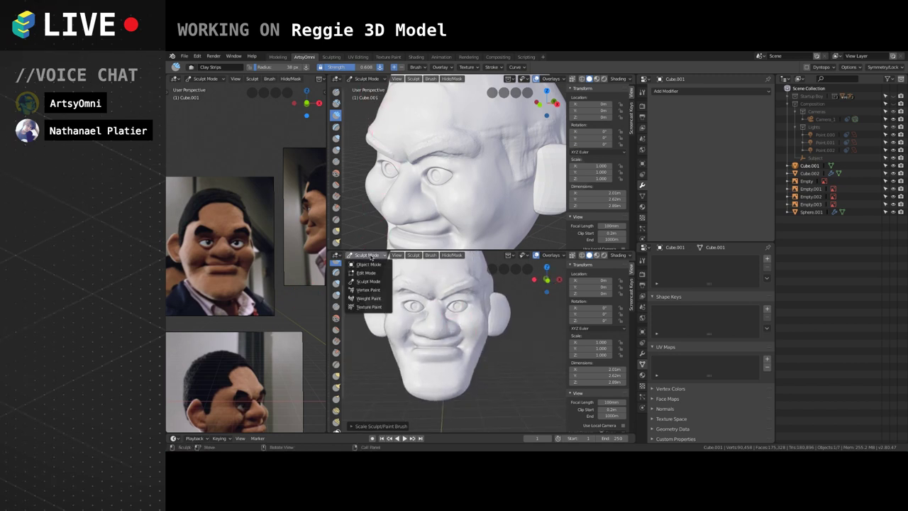
left_click(363, 265)
left_click(464, 311)
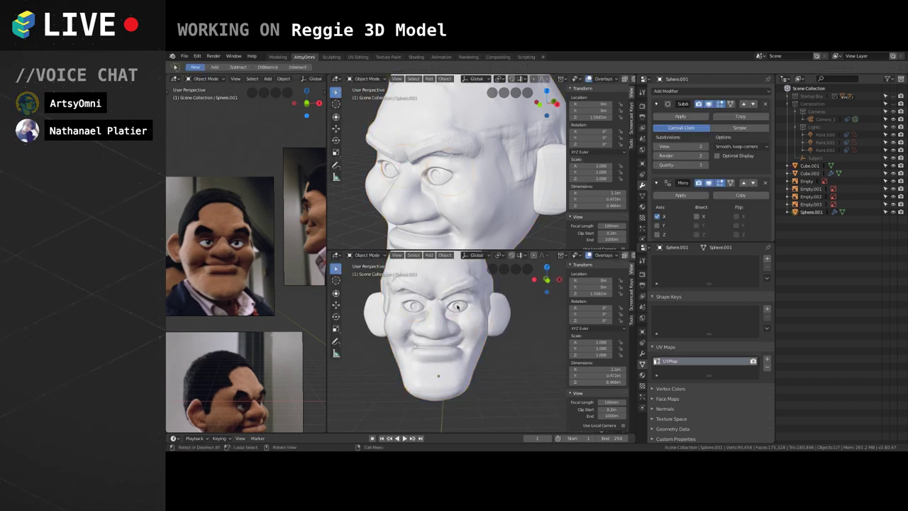
key("g")
key("z")
left_click(456, 305)
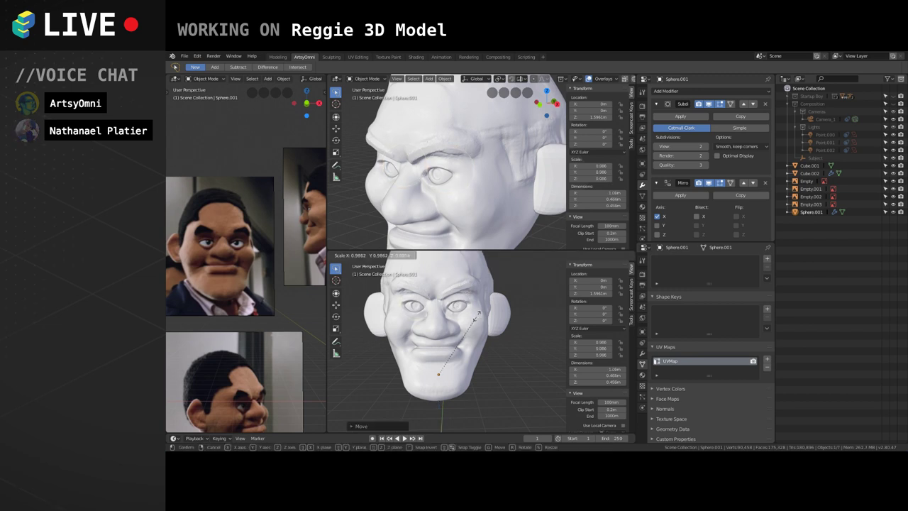
In Edit Mode, scale the eyeball mesh along the Y axis and move it forward along Y to seat it in the socket.
mouse_move(464, 330)
middle_mouse_down()
mouse_move(407, 312)
mouse_move(461, 312)
middle_mouse_up()
key("Tab")
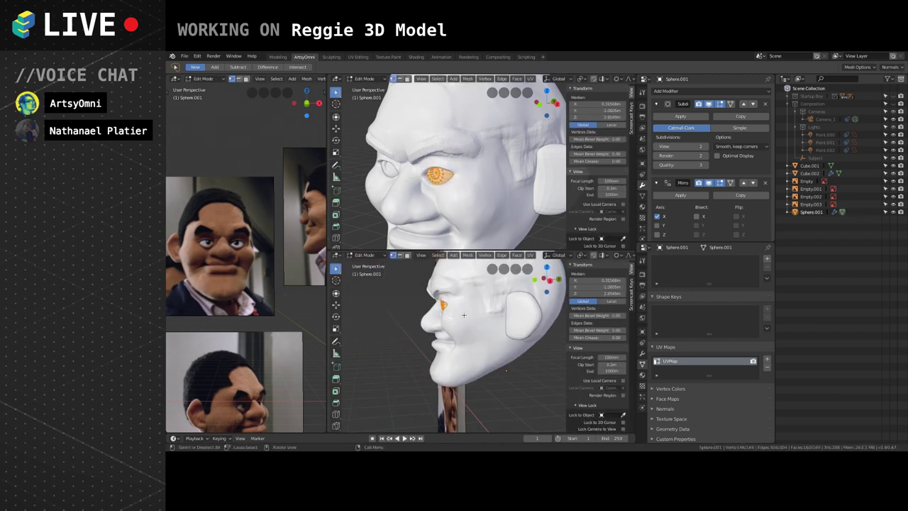
key("s")
key("y")
left_click(468, 317)
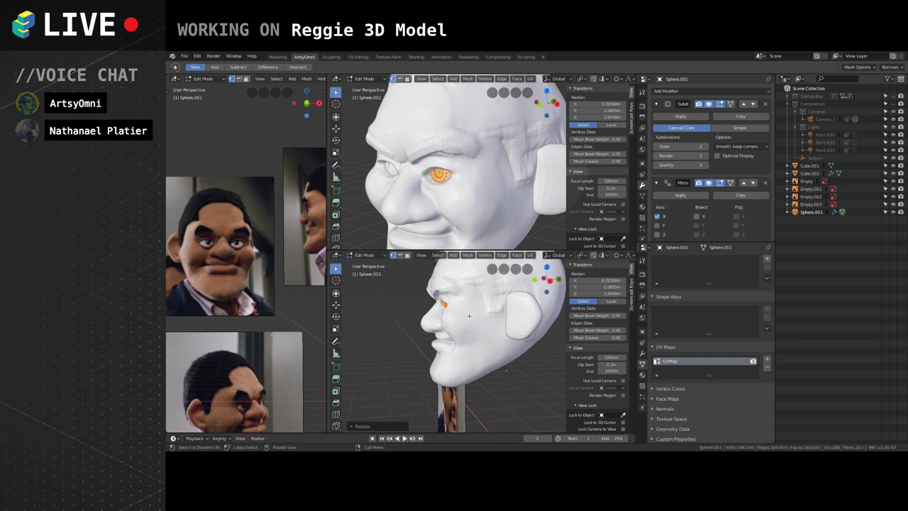
key("g")
key("y")
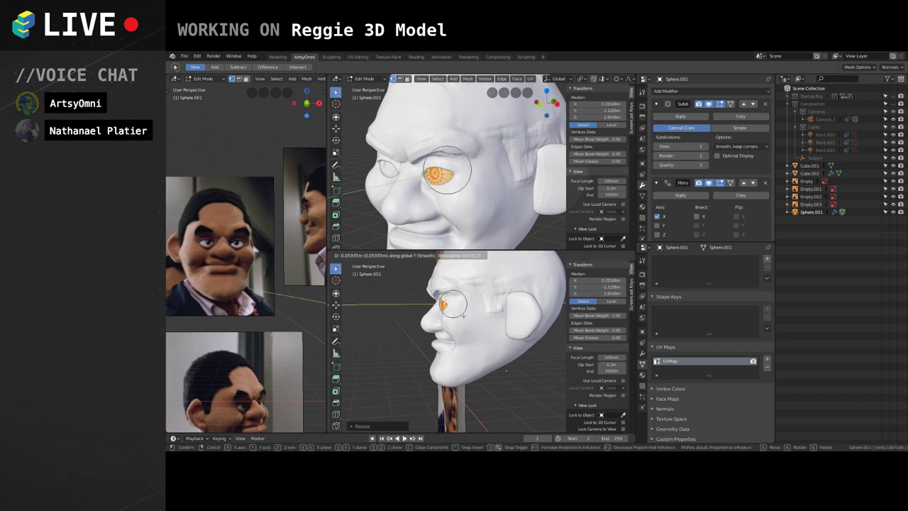
left_click(464, 316)
middle_click_drag(463, 316, 475, 390)
key("Tab")
key("Tab")
Select the iris area of the eyeball, enlarge it slightly with proportional editing, and nudge it into position.
scroll(463, 315, "up", 5)
scroll(475, 390, "up", 3)
scroll(438, 330, "up", 2)
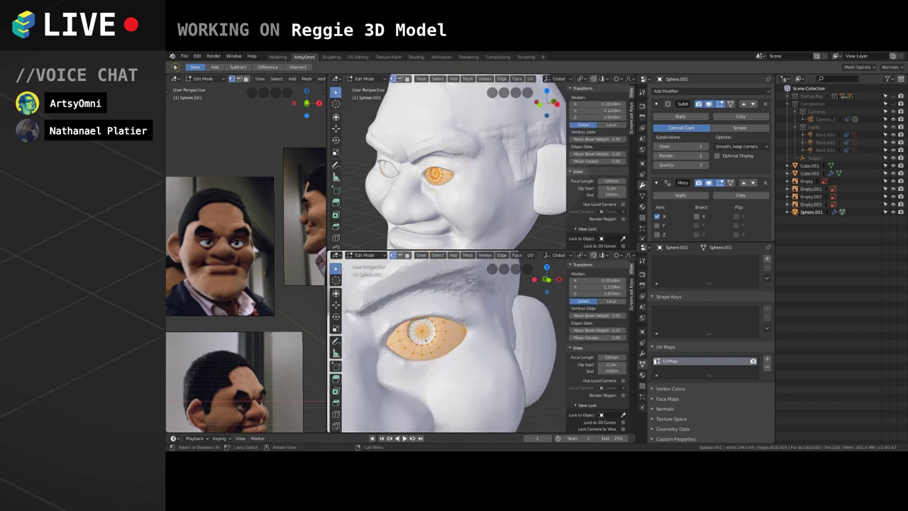
key("alt+a")
left_click(433, 339, "alt")
key("alt+a")
left_click(438, 328, "alt")
mouse_move(454, 319)
middle_mouse_down()
mouse_move(496, 319)
mouse_move(465, 326)
middle_mouse_up()
key("ctrl+KP_Add")
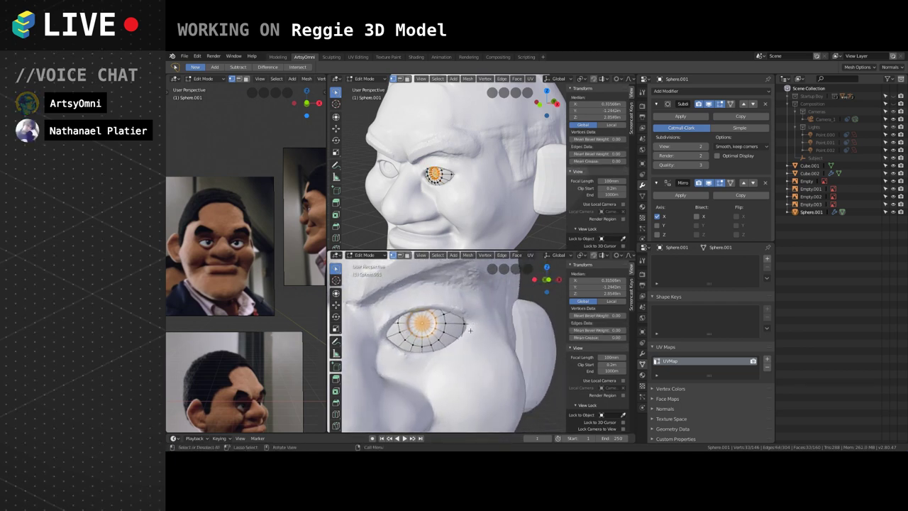
key("s")
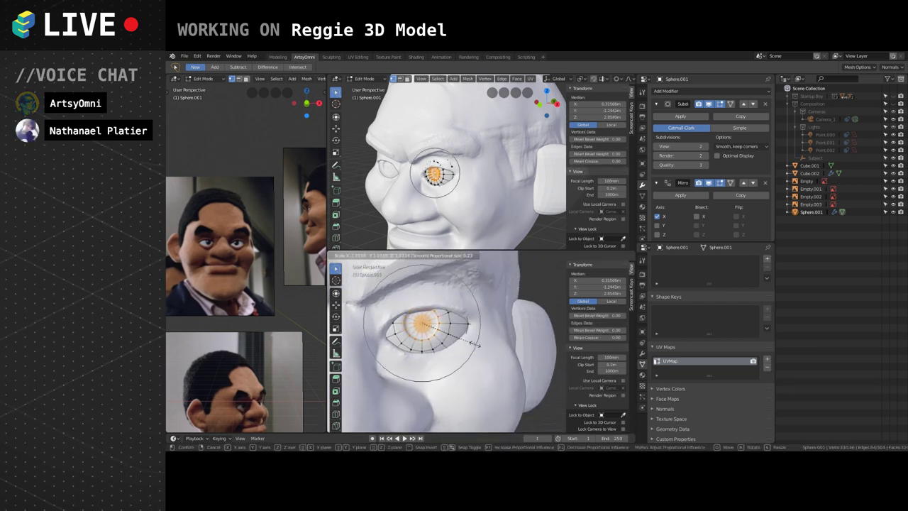
left_click(474, 344)
key("g")
left_click(471, 345)
key("Tab")
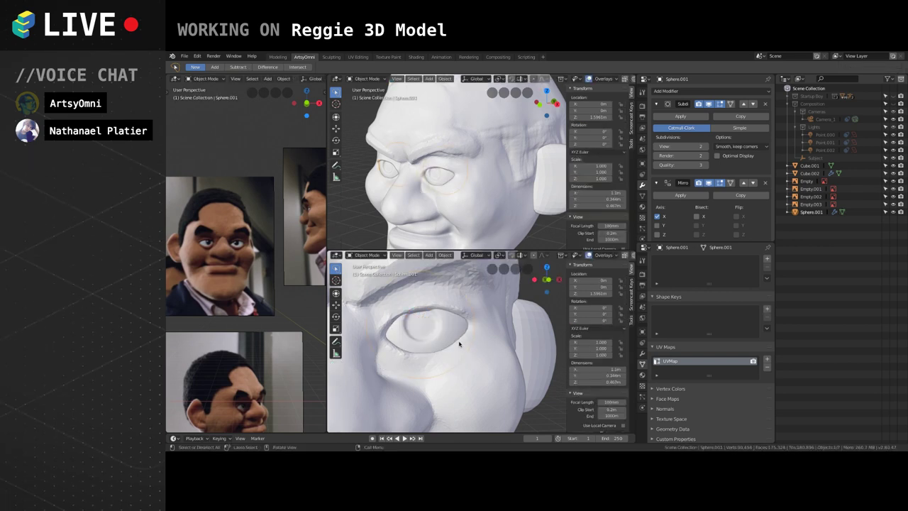
Parent the eyeballs and ears to the head object.
scroll(457, 343, "down", 6)
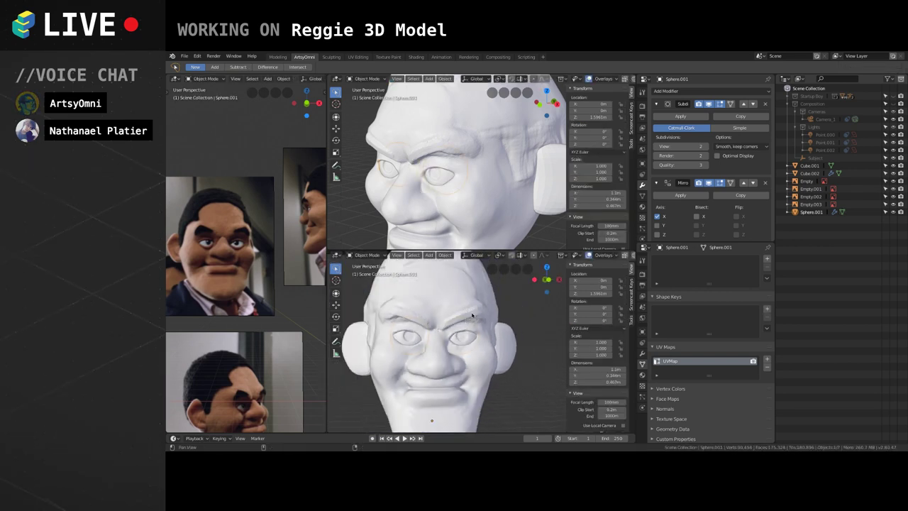
middle_click_drag(471, 314, 470, 316)
scroll(257, 291, "down", 1)
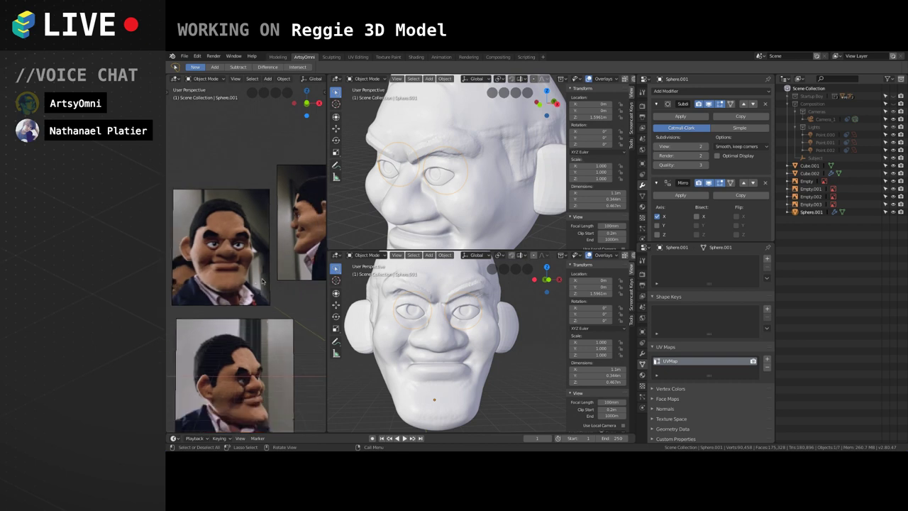
scroll(437, 338, "down", 2)
middle_click_drag(467, 354, 463, 349)
left_click(475, 333)
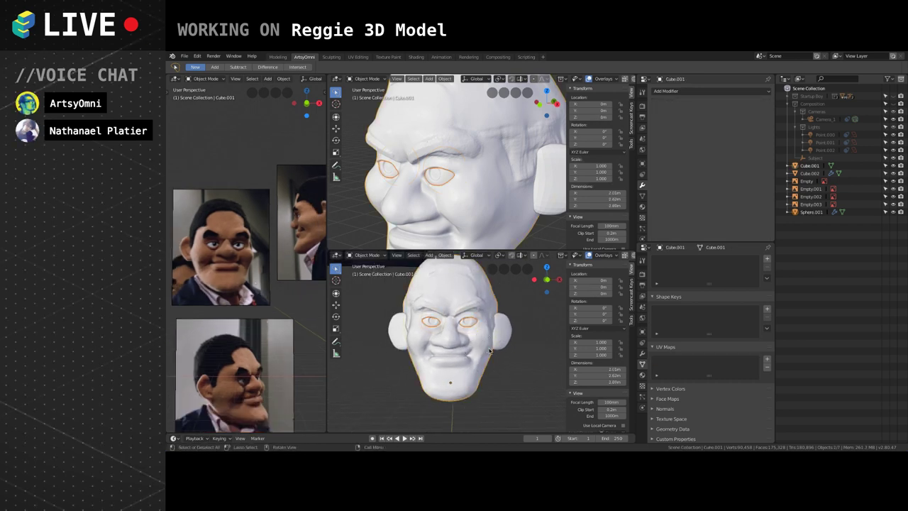
left_click(470, 324)
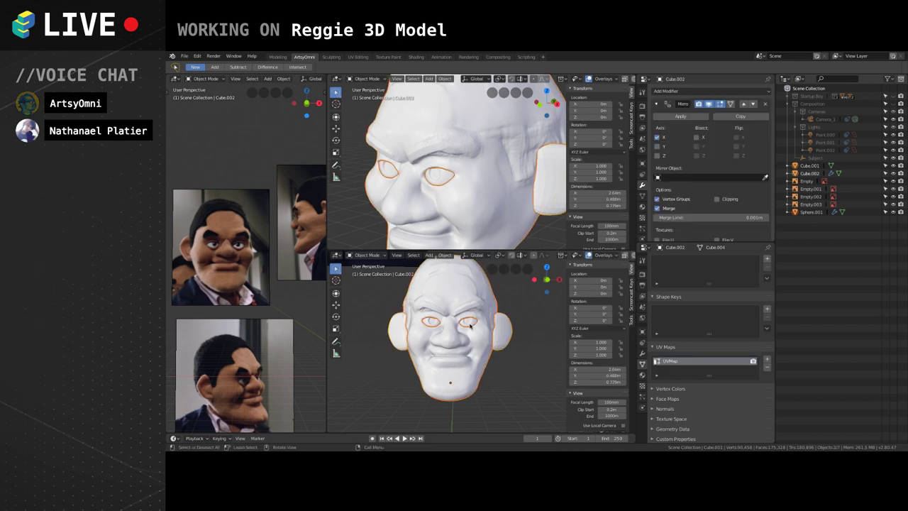
left_click(448, 383)
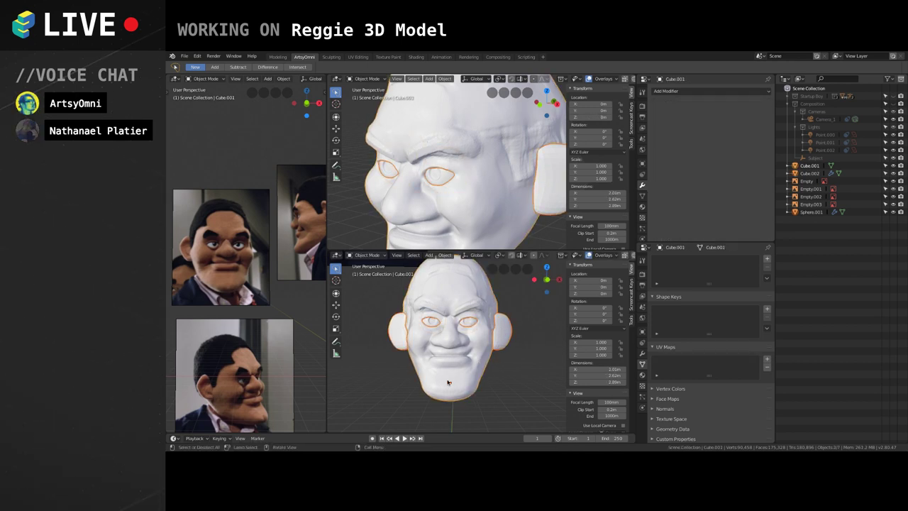
key("ctrl+p")
left_click(447, 382)
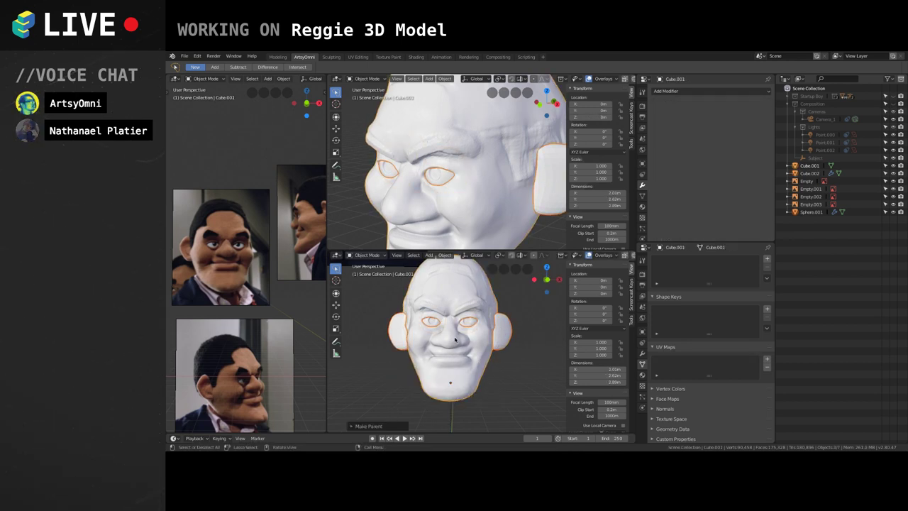
Widen the head together with its ears and eyeballs by scaling it about 1.09 along the X axis.
key("s")
key("x")
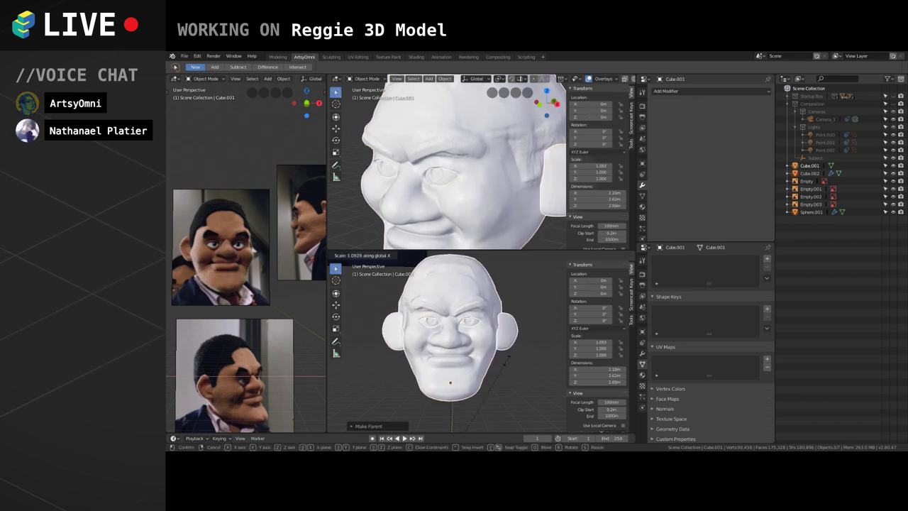
left_click(506, 362)
key("Tab")
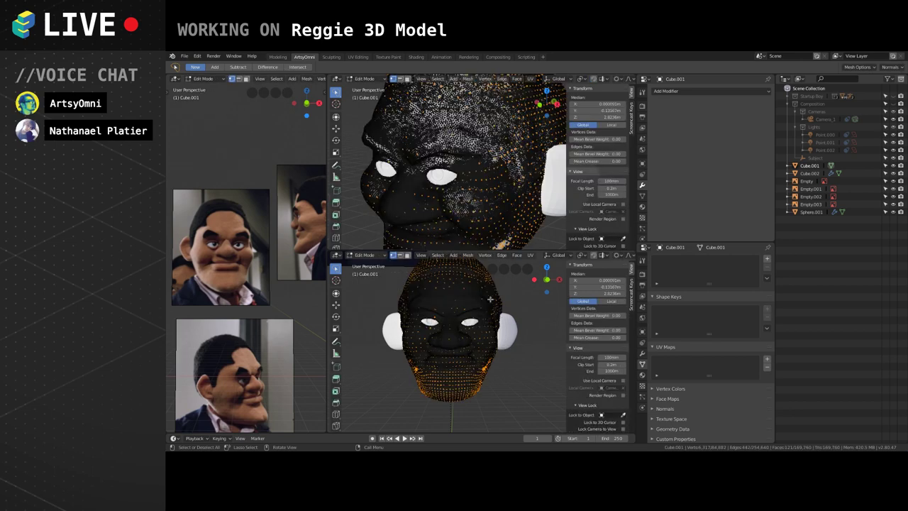
key("Tab")
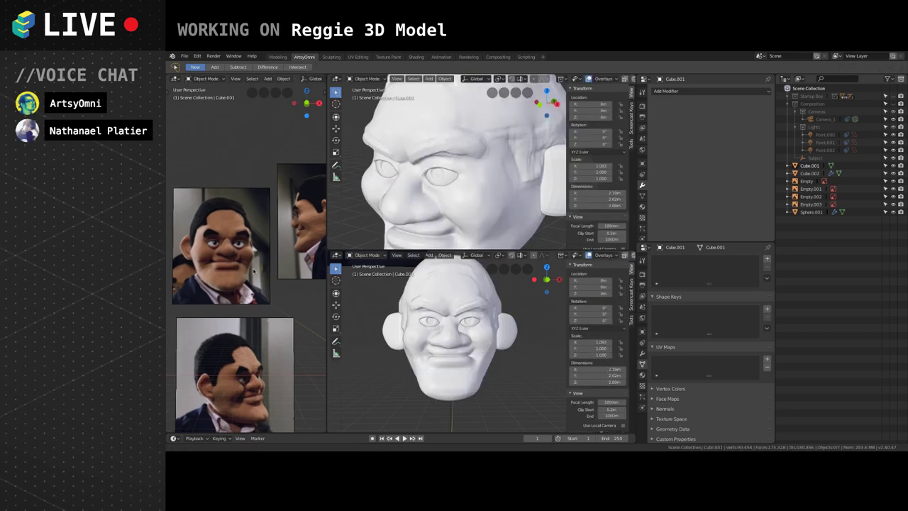
Switch the head to Sculpt Mode and reshape the side of the skull with the Grab brush at about 102 px radius.
left_click_drag(461, 333, 489, 310, "alt")
left_click(489, 310)
left_click(367, 254)
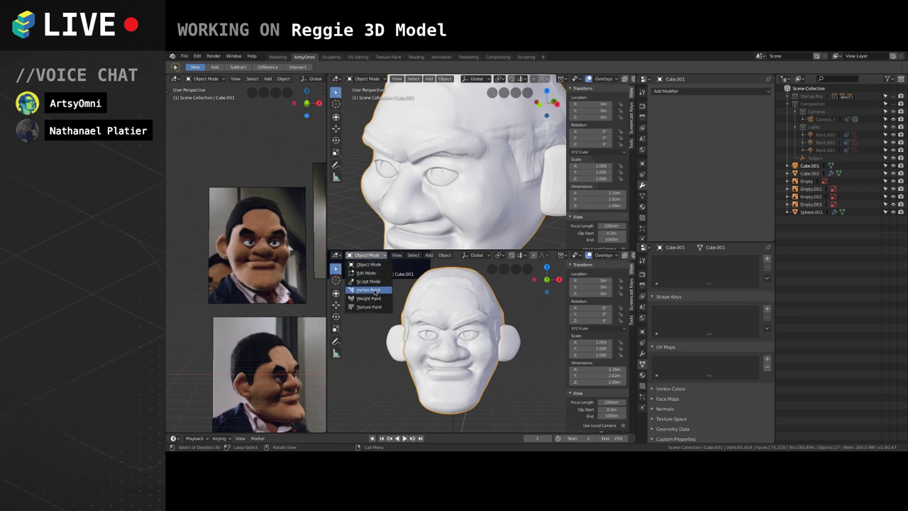
left_click(369, 281)
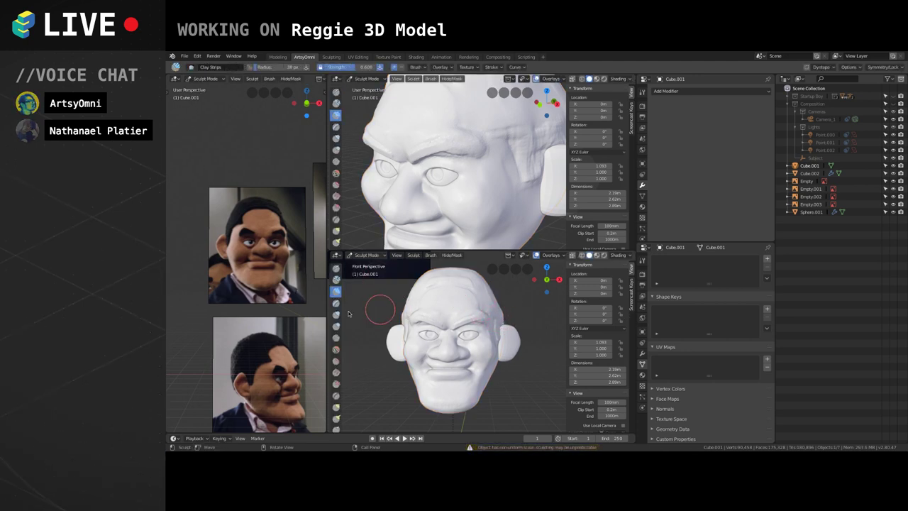
left_click(336, 406)
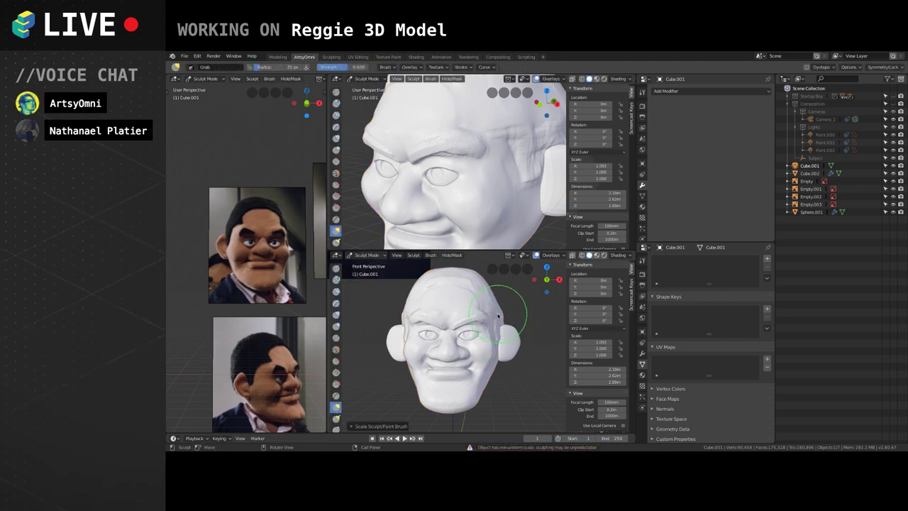
key("f")
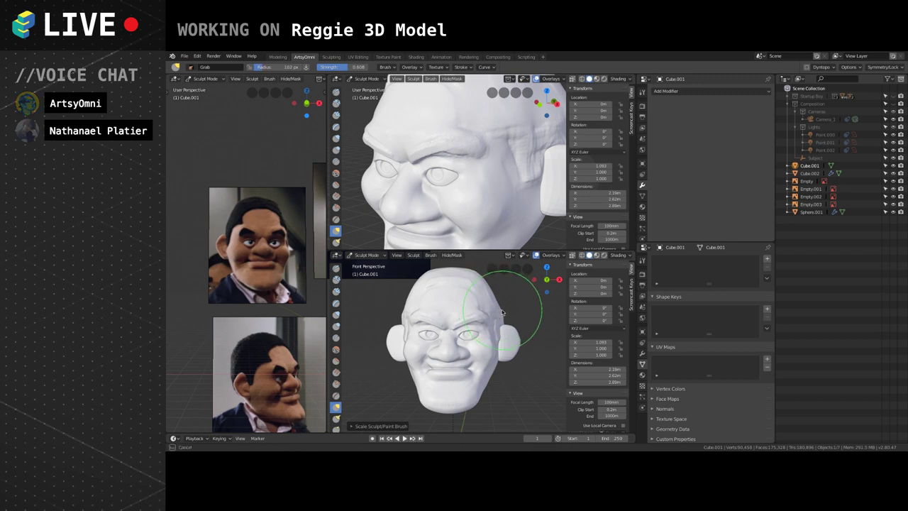
middle_click_drag(499, 312, 521, 316)
left_click_drag(527, 314, 520, 338)
middle_click_drag(520, 337, 518, 328, "alt")
left_click_drag(518, 328, 509, 327, "alt")
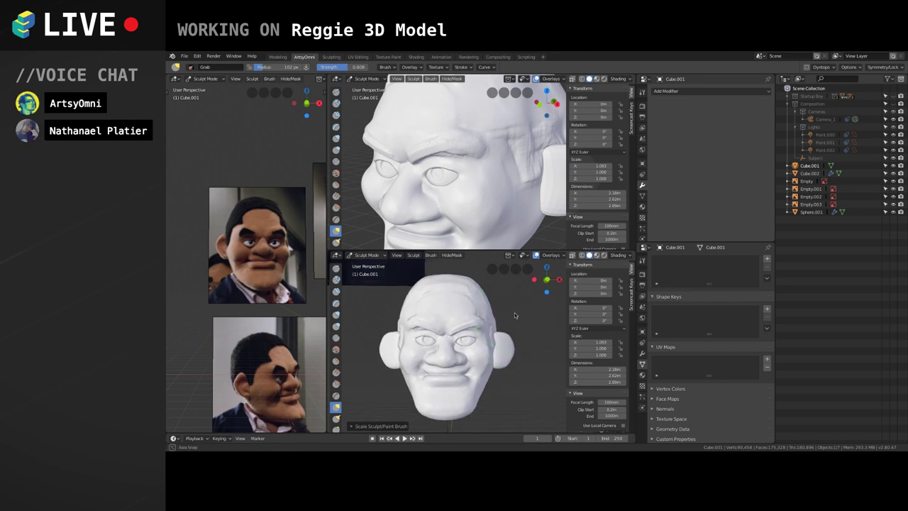
left_click_drag(263, 298, 269, 299, "alt+shift")
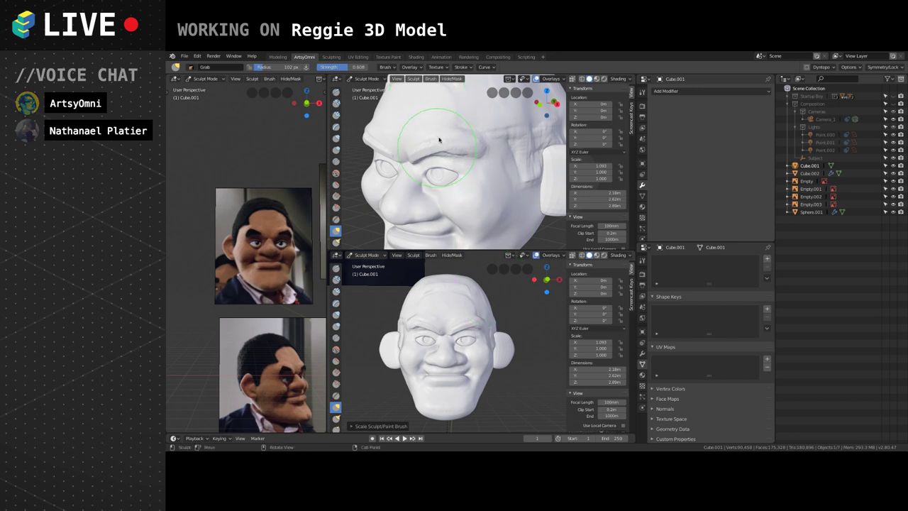
Return to Object Mode, set the front viewport's solid shading color to Object, and open the head's material settings.
left_click(367, 255)
left_click(369, 264)
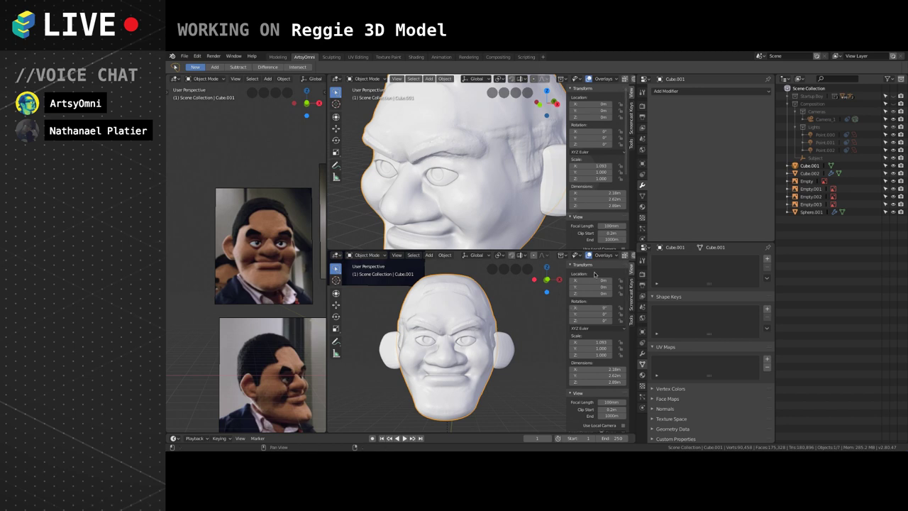
scroll(601, 257, "down", 3)
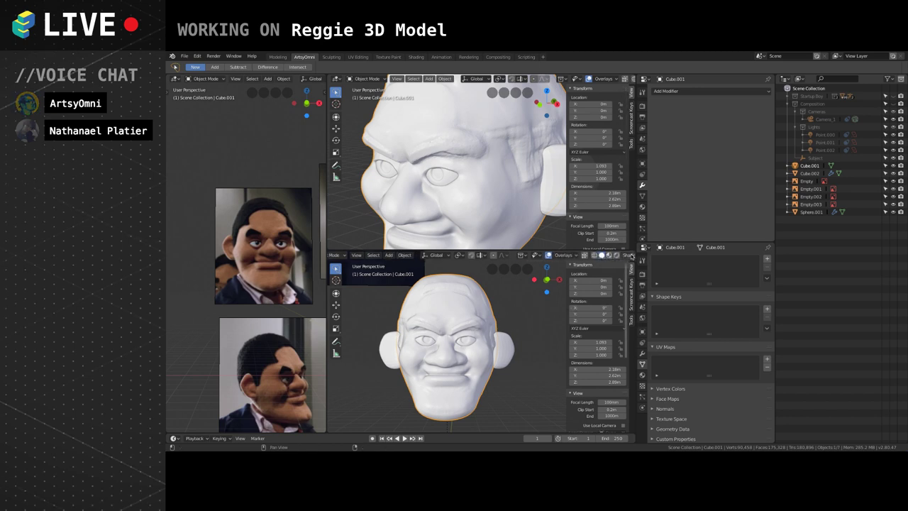
left_click(631, 256)
left_click(649, 338)
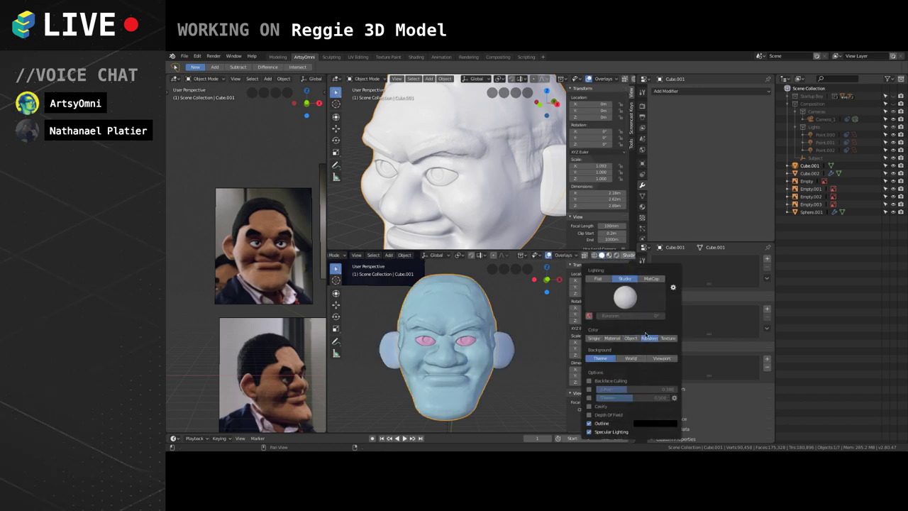
left_click(630, 338)
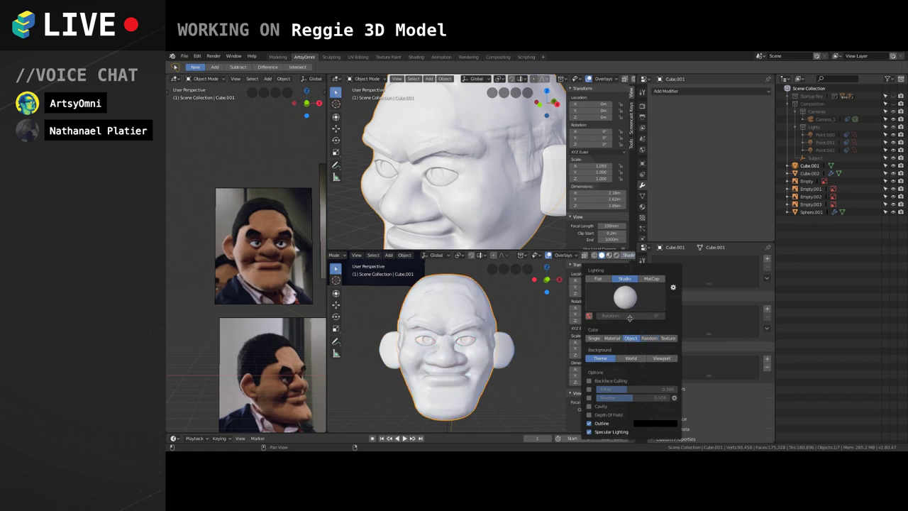
left_click(608, 260)
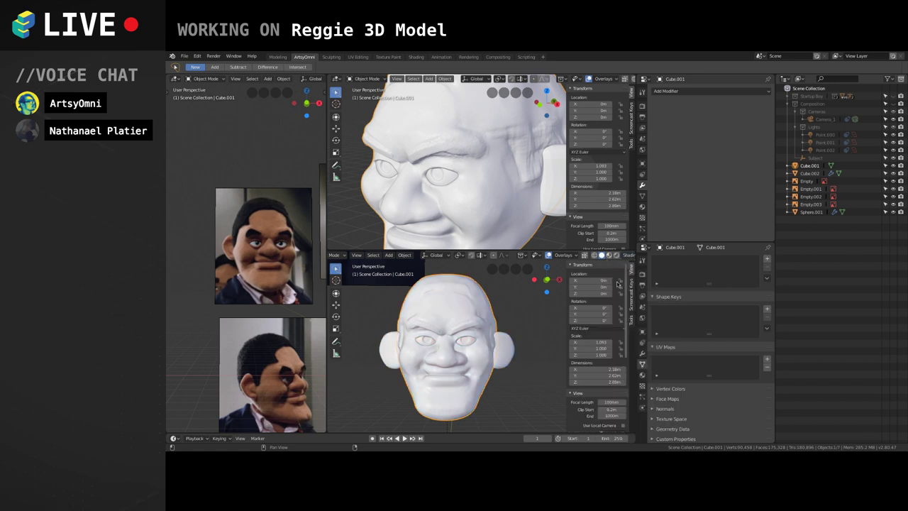
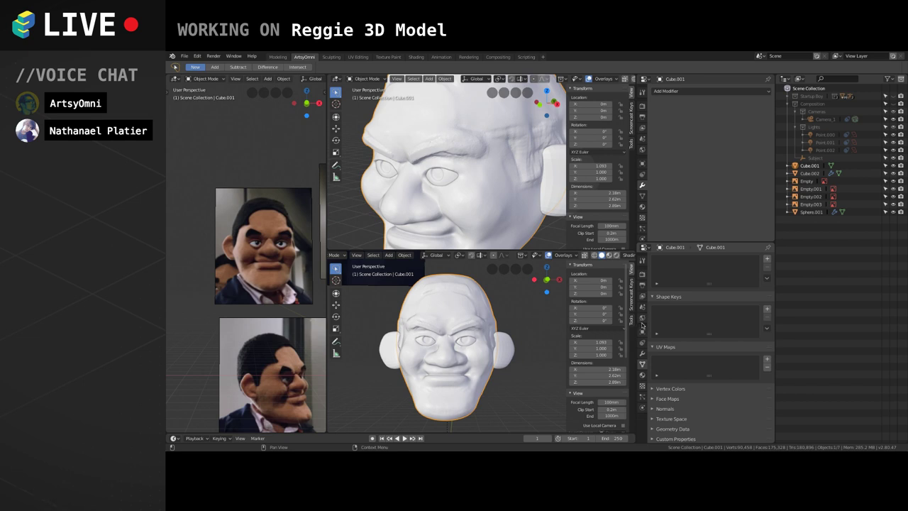
left_click(643, 207)
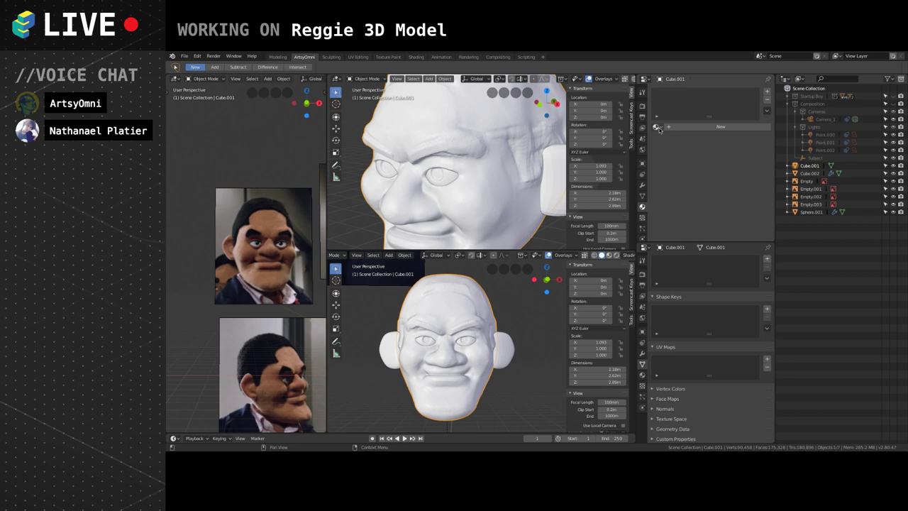
Switch the head back to Sculpt Mode and pull the back of the skull slightly outward with the Grab brush in side view.
middle_click_drag(494, 345, 494, 321)
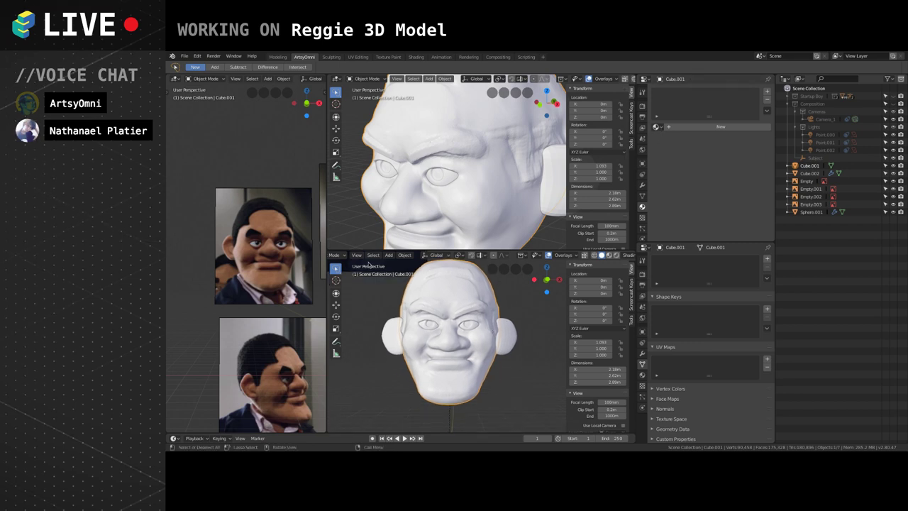
middle_click_drag(400, 284, 371, 320, "shift")
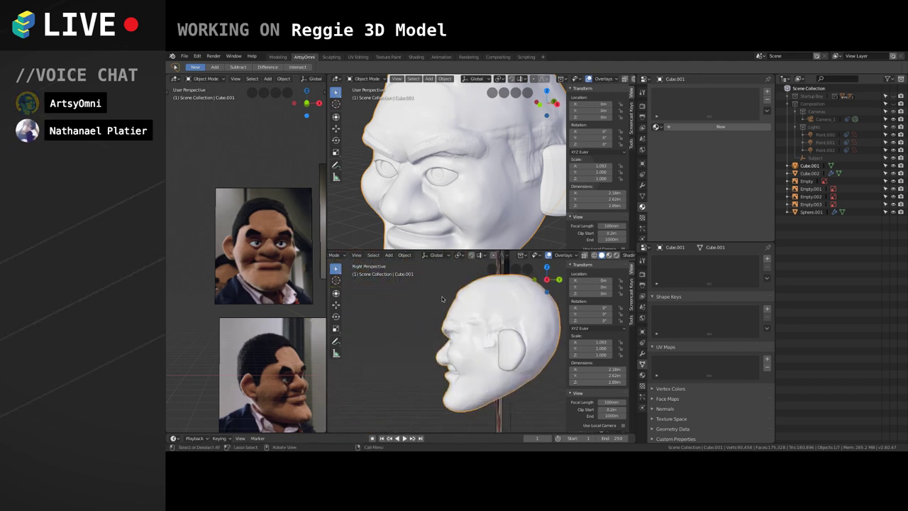
left_click(374, 79)
left_click(371, 105)
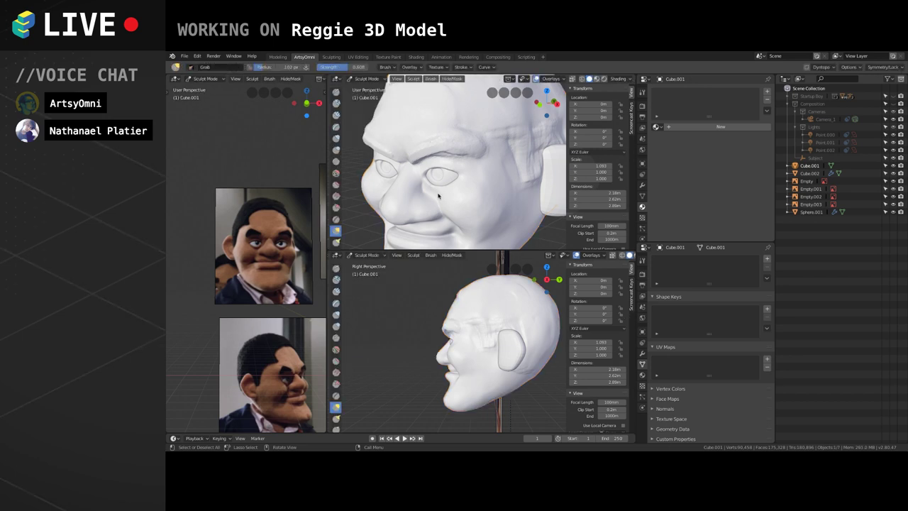
mouse_move(461, 312)
middle_mouse_down()
mouse_move(478, 320)
mouse_move(504, 305)
middle_mouse_up()
left_click_drag(504, 305, 509, 305)
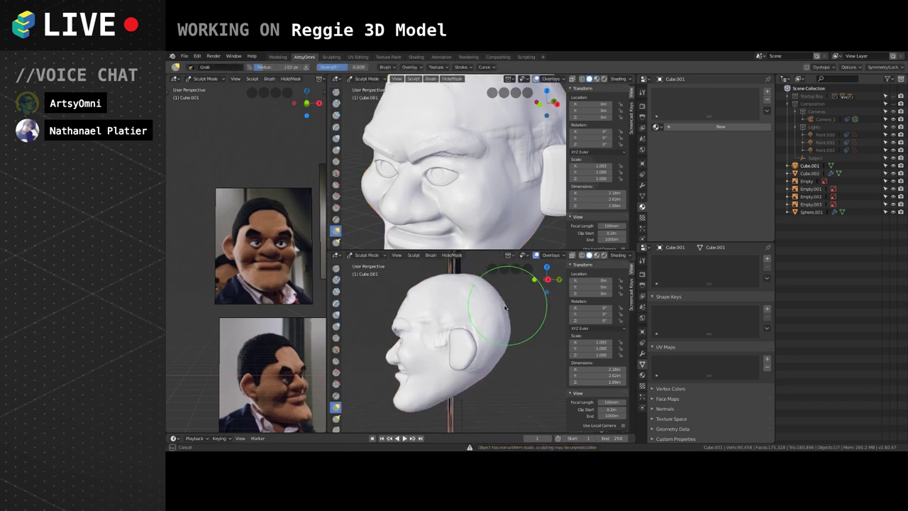
left_click_drag(506, 340, 509, 340)
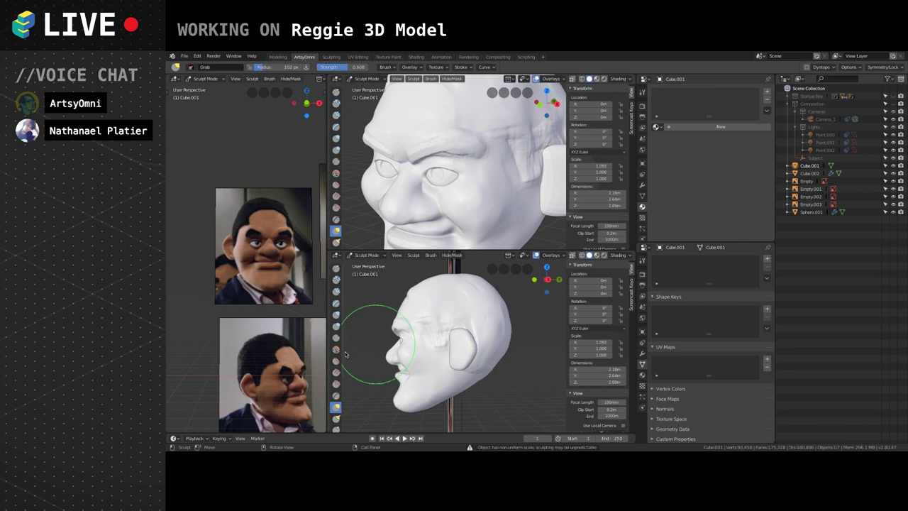
middle_click_drag(281, 375, 242, 293, "shift")
middle_click_drag(509, 340, 492, 322, "shift")
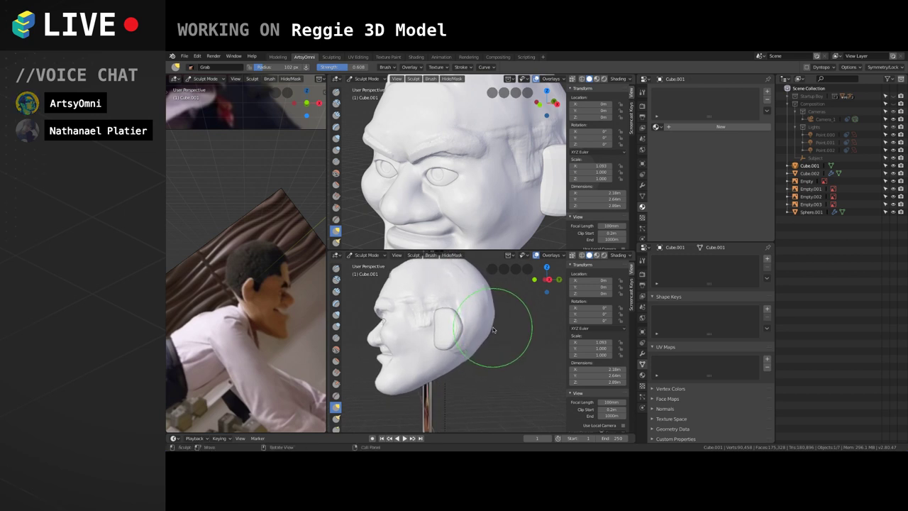
Push in the back of the skull with the Grab brush at 138 px radius and reshape the crown at 111 px.
key("f")
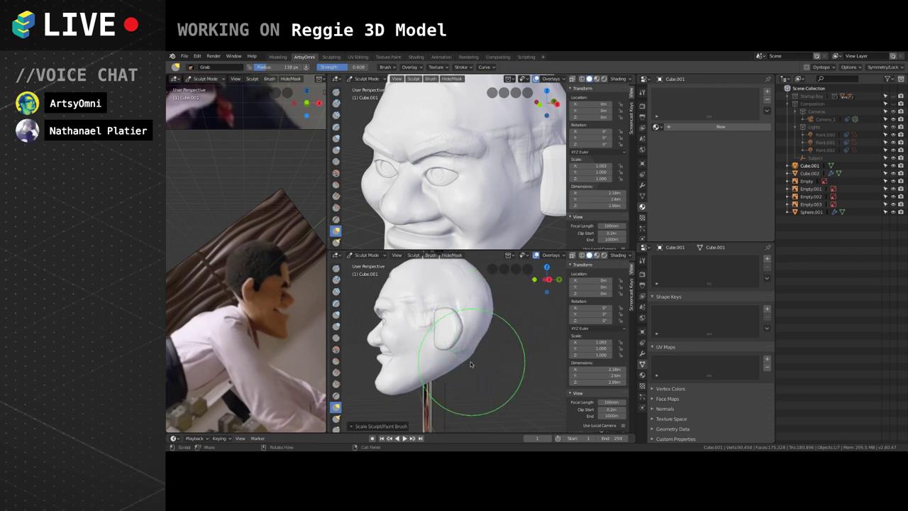
mouse_move(473, 363)
left_mouse_down()
mouse_move(465, 357)
mouse_move(479, 351)
left_mouse_up()
mouse_move(480, 350)
middle_mouse_down()
mouse_move(505, 325)
mouse_move(496, 312)
middle_mouse_up()
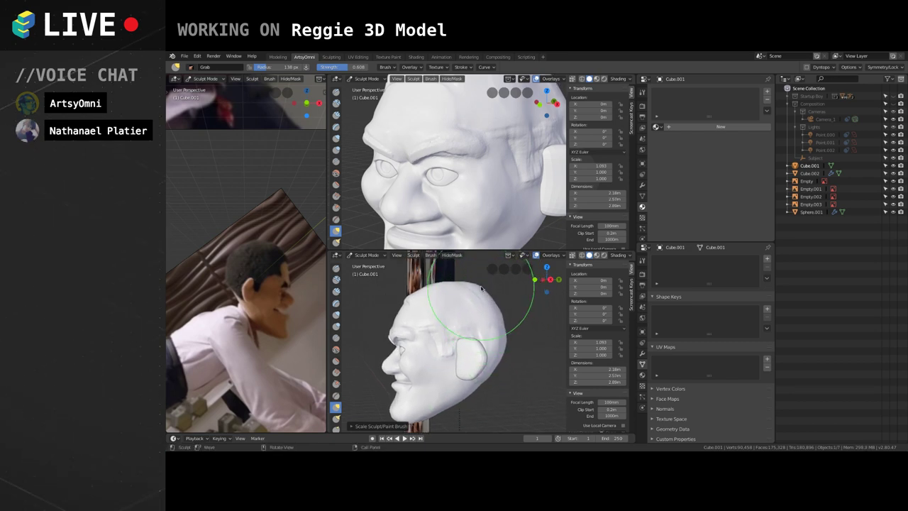
key("bracketleft")
key("bracketleft")
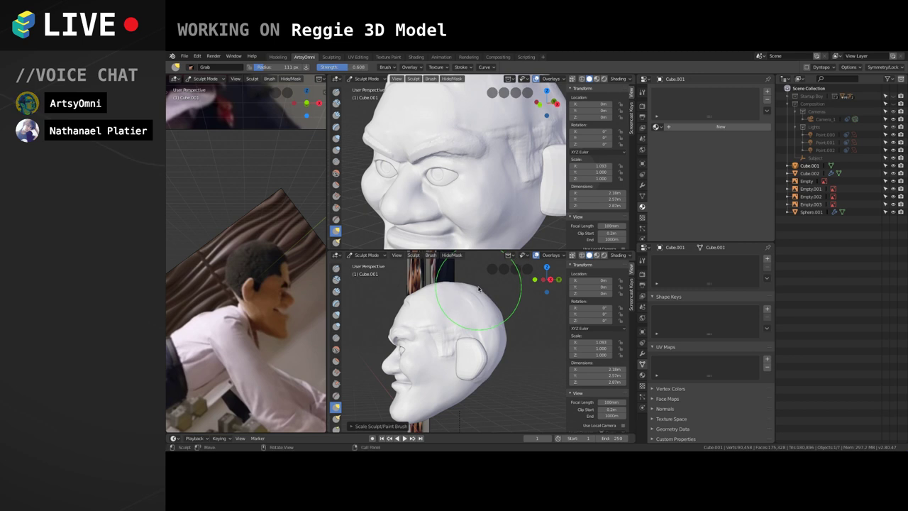
mouse_move(485, 301)
left_mouse_down("alt")
mouse_move(477, 283)
mouse_move(486, 325)
mouse_move(482, 315)
left_mouse_up("alt")
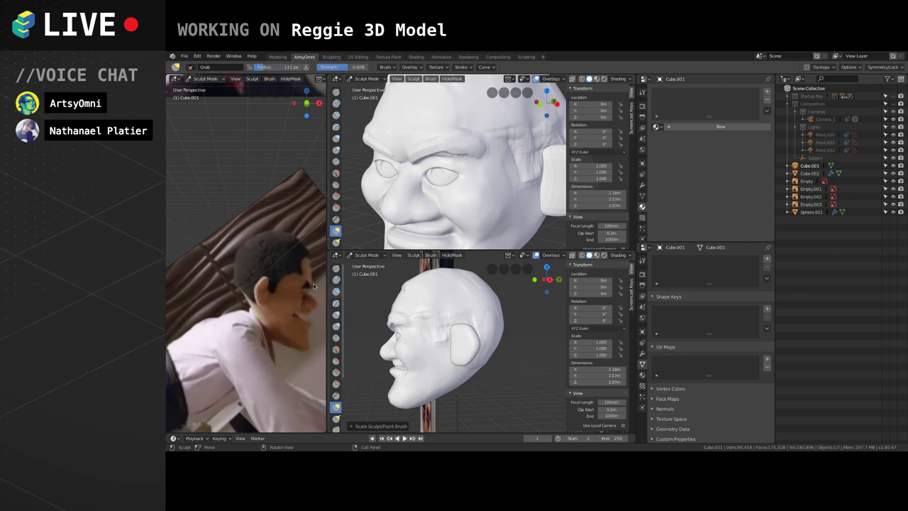
left_click(373, 256)
left_click(374, 264)
left_click(460, 339)
middle_click_drag(460, 339, 518, 344)
key("Tab")
key("a")
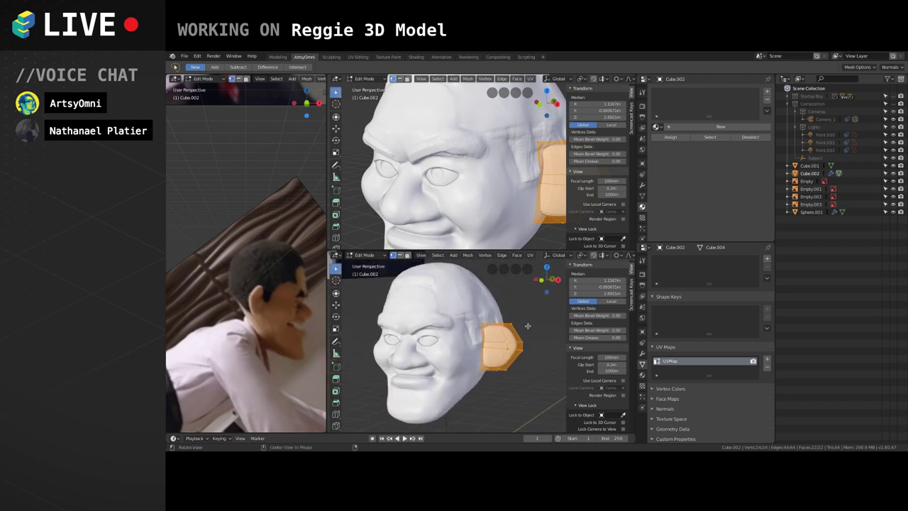
key("Tab")
key("Tab")
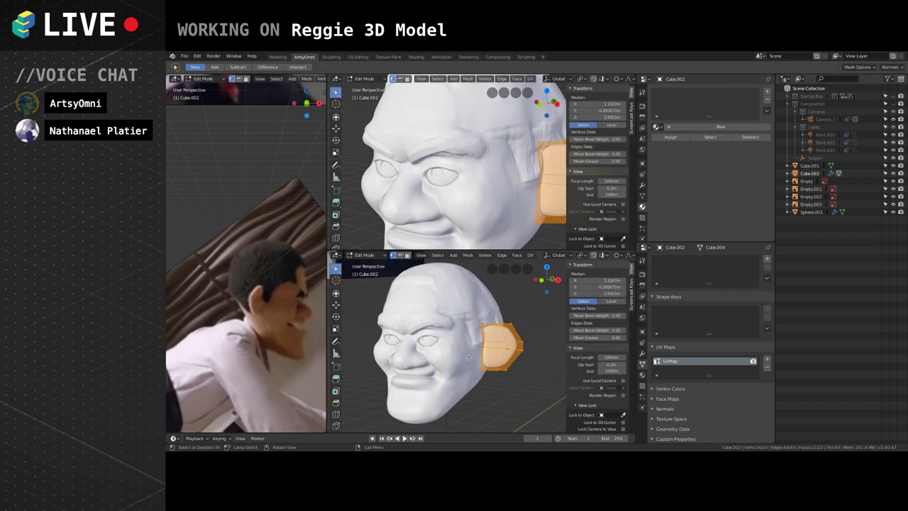
middle_click_drag(467, 349, 481, 335)
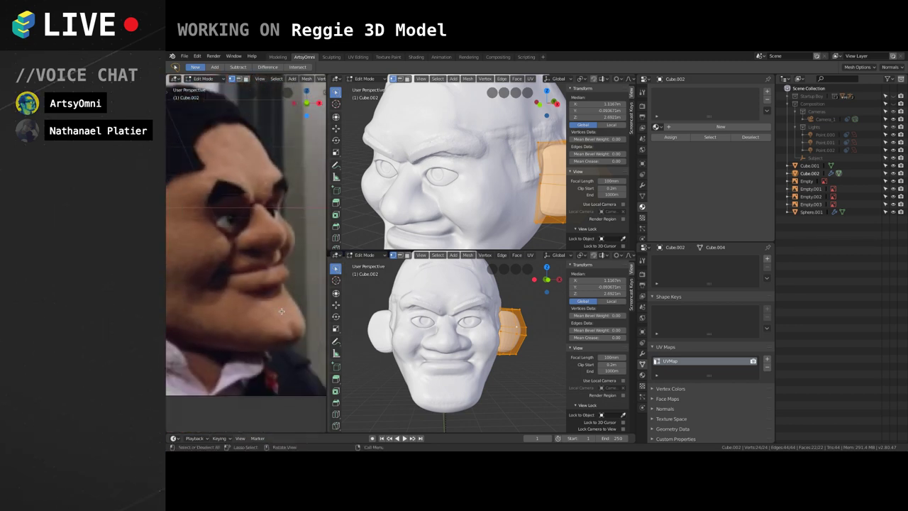
middle_click_drag(263, 250, 267, 287, "shift")
scroll(418, 341, "down", 2)
scroll(418, 340, "up", 1)
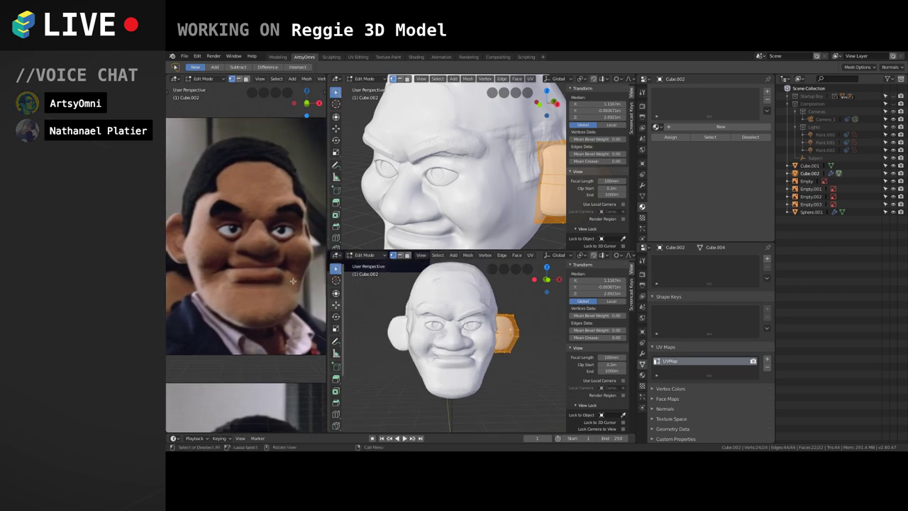
key("alt+a")
left_click_drag(283, 270, 288, 285, "alt+shift")
left_click_drag(467, 377, 471, 369, "alt")
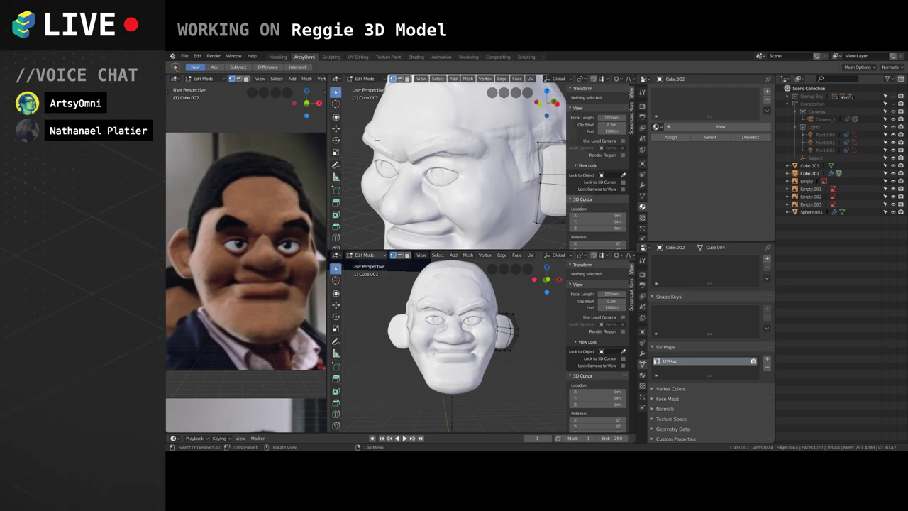
Return to Object Mode, select the head, switch it to Sculpt Mode, and widen the nose and cheek area with the Grab brush.
left_click(366, 79)
left_click(367, 89)
left_click(445, 303)
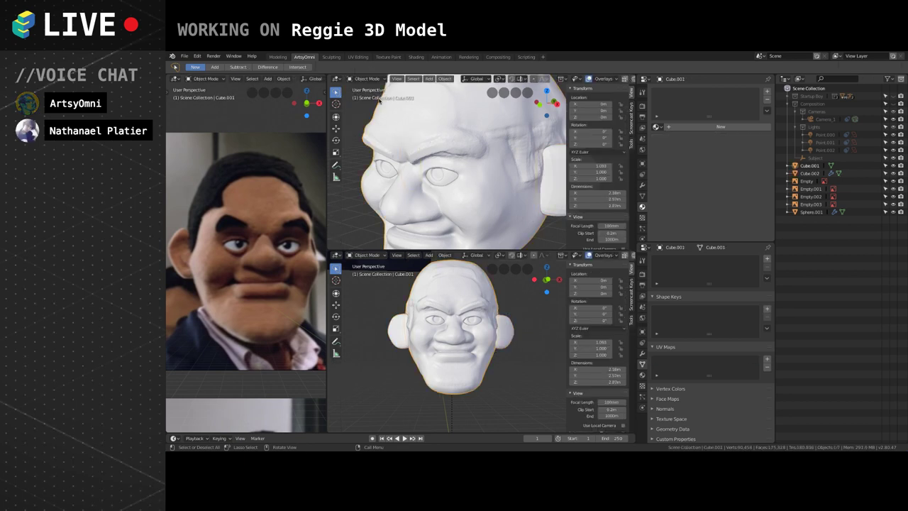
left_click(365, 78)
left_click(369, 106)
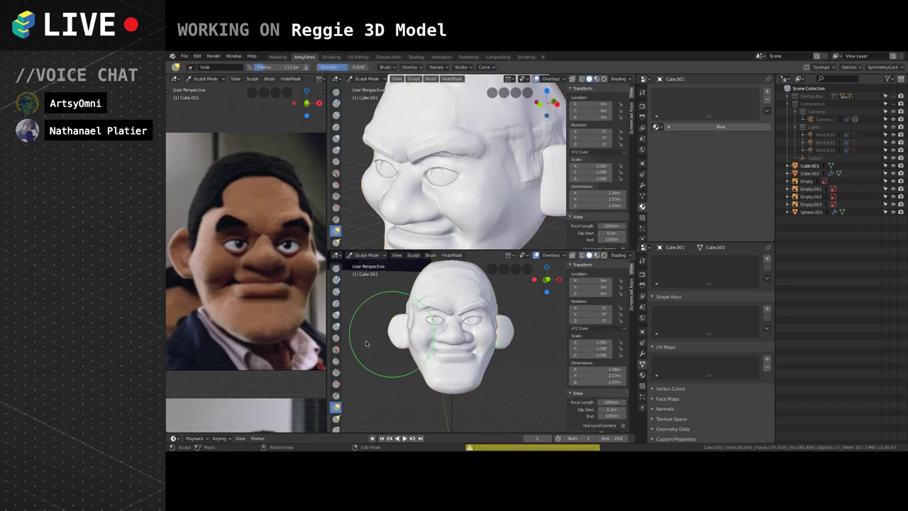
mouse_move(458, 333)
left_mouse_down()
mouse_move(457, 322)
mouse_move(473, 331)
left_mouse_up()
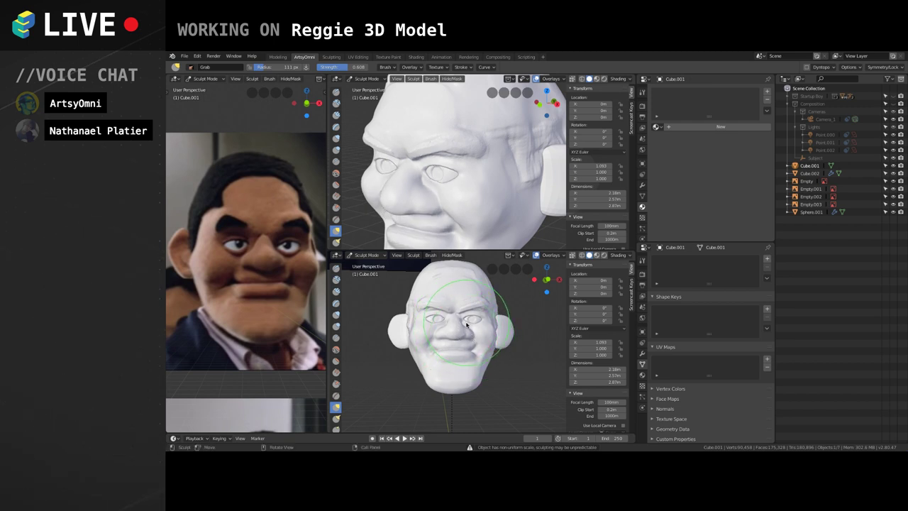
Reshape the area below the eye beside the nose with the Grab brush at 72 px radius.
scroll(466, 328, "up", 2)
key("bracketleft")
key("bracketleft")
key("bracketleft")
key("bracketleft")
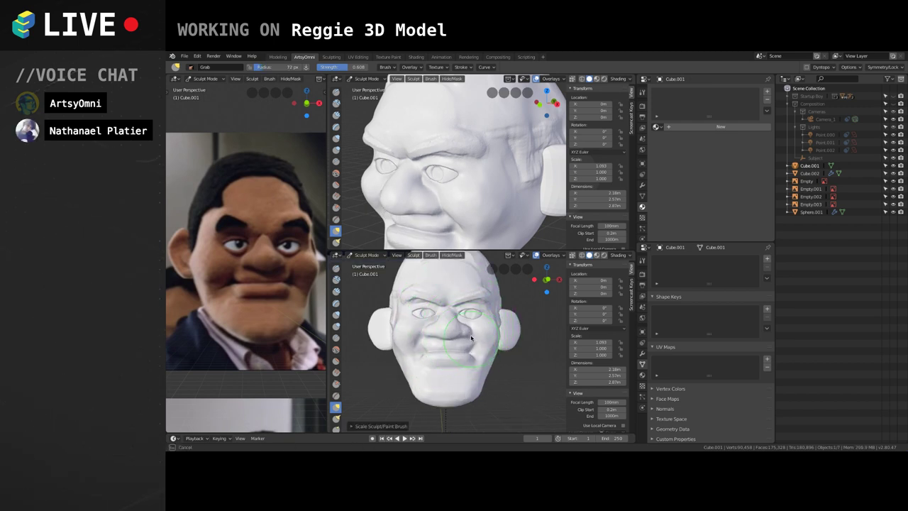
scroll(468, 326, "up", 1)
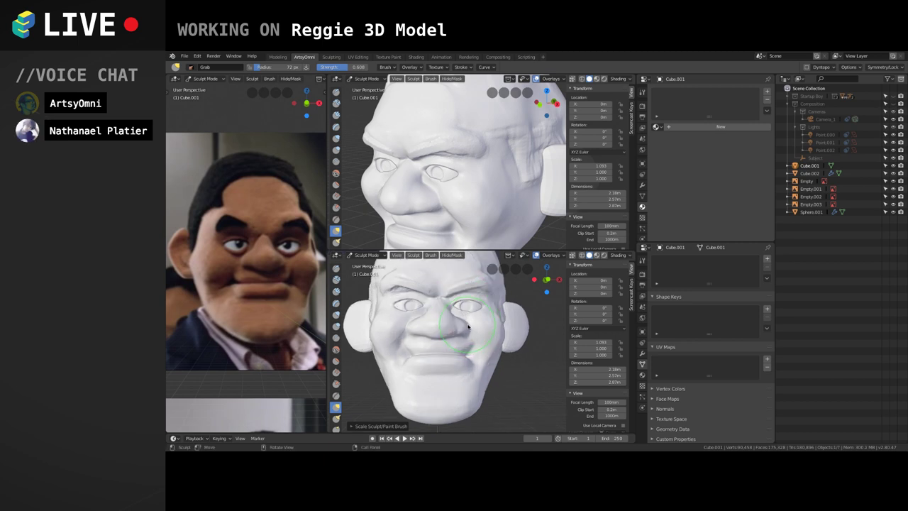
scroll(468, 326, "up", 3)
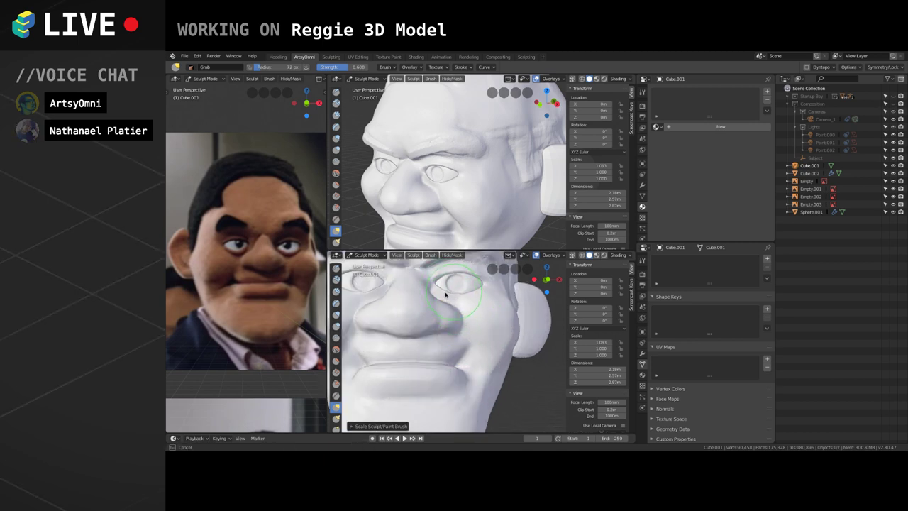
mouse_move(449, 299)
middle_mouse_down()
mouse_move(456, 328)
mouse_move(452, 309)
mouse_move(446, 363)
middle_mouse_up()
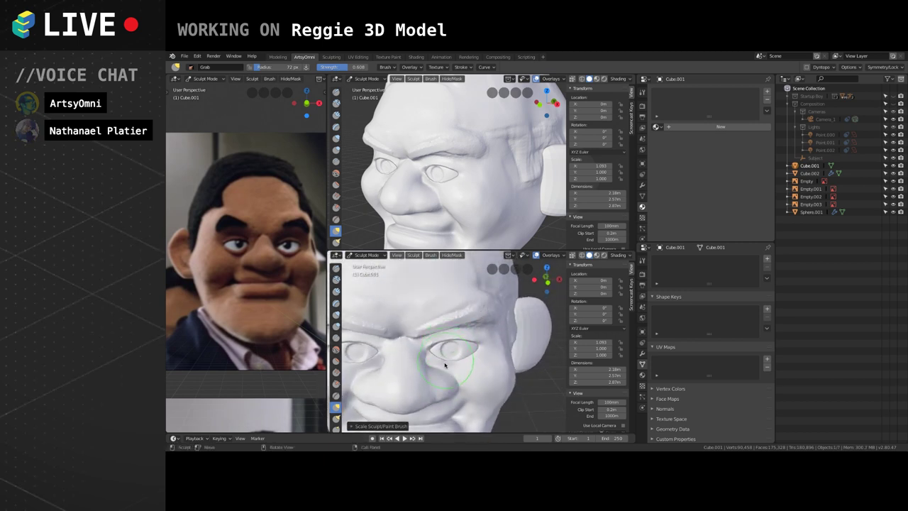
left_click_drag(445, 365, 445, 365)
mouse_move(455, 367)
left_mouse_down()
mouse_move(427, 349)
mouse_move(456, 337)
mouse_move(454, 312)
left_mouse_up()
scroll(435, 351, "down", 3)
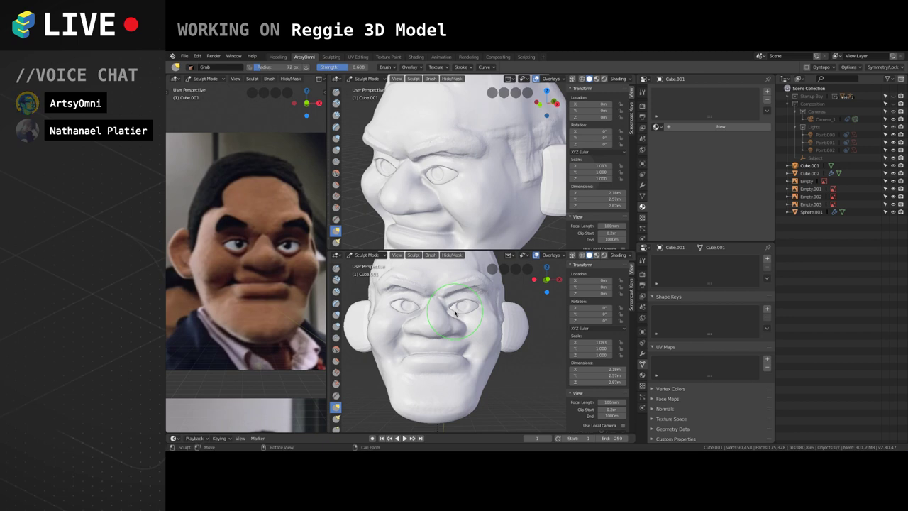
Refine the area between the inner eye corner and the nostril with the Grab brush, ending at 75 px radius.
scroll(458, 307, "up", 3)
key("f")
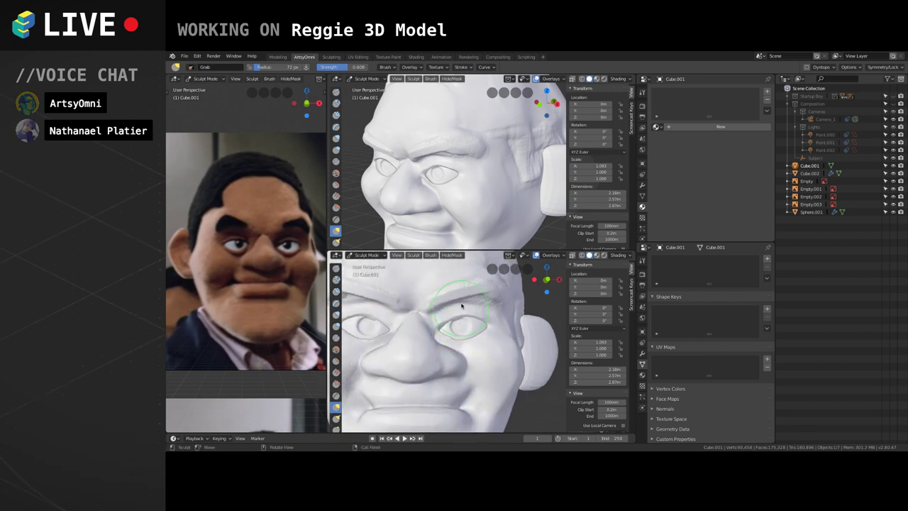
left_click(458, 322)
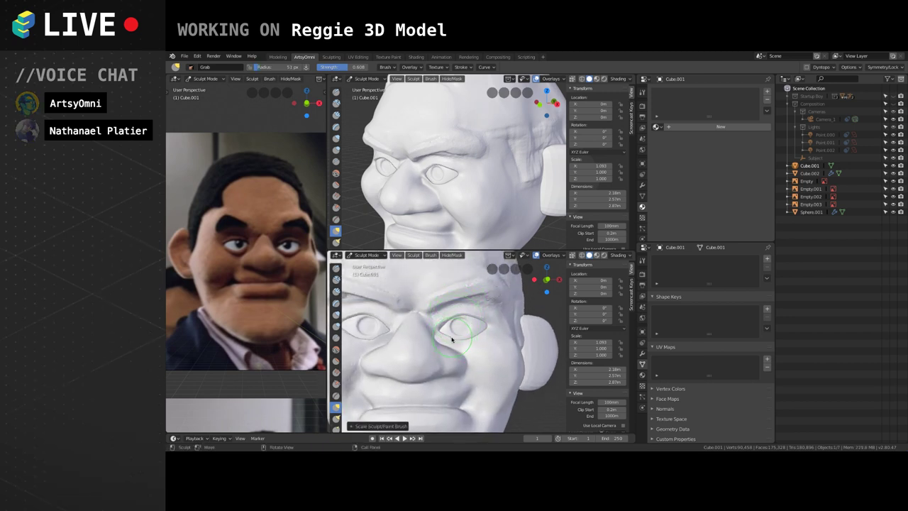
key("f")
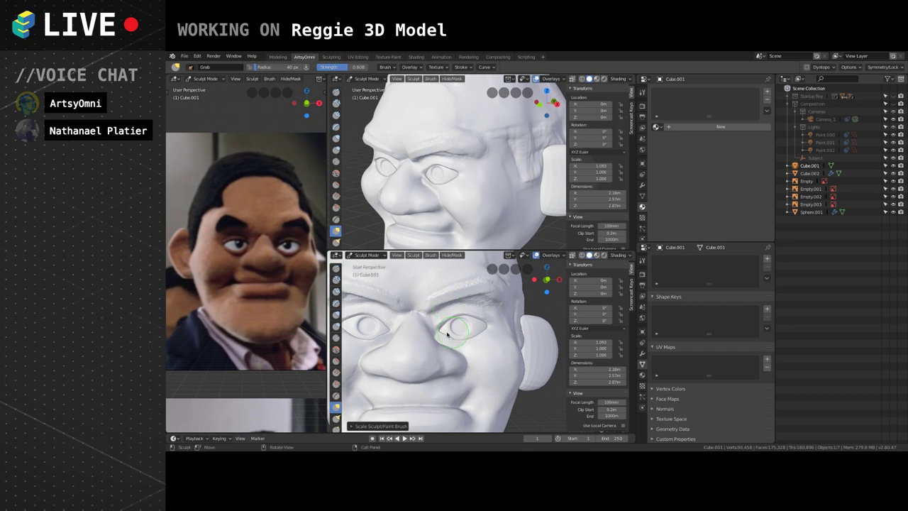
middle_click_drag(451, 340, 468, 309)
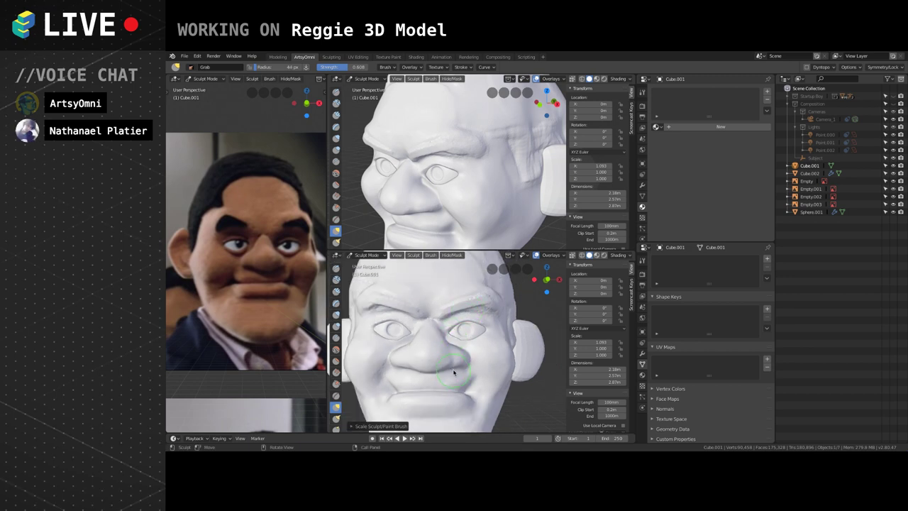
key("bracketright")
key("bracketright")
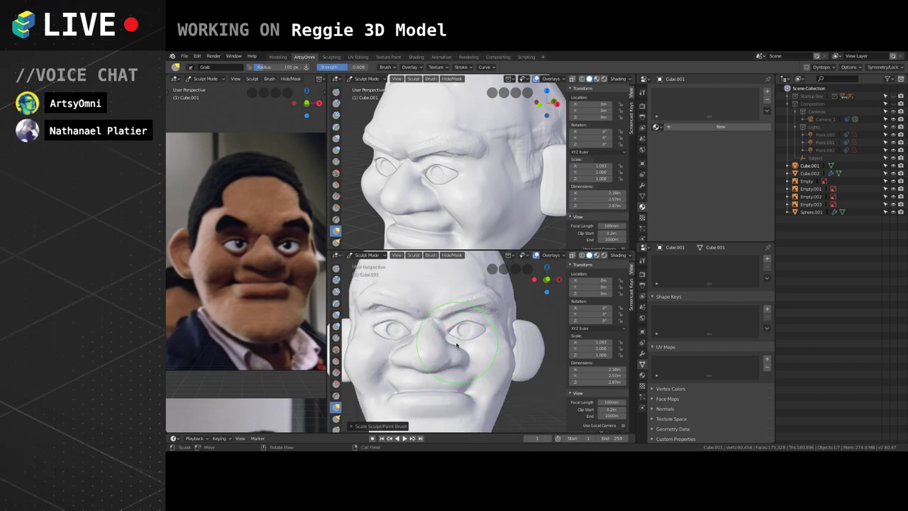
key("bracketleft")
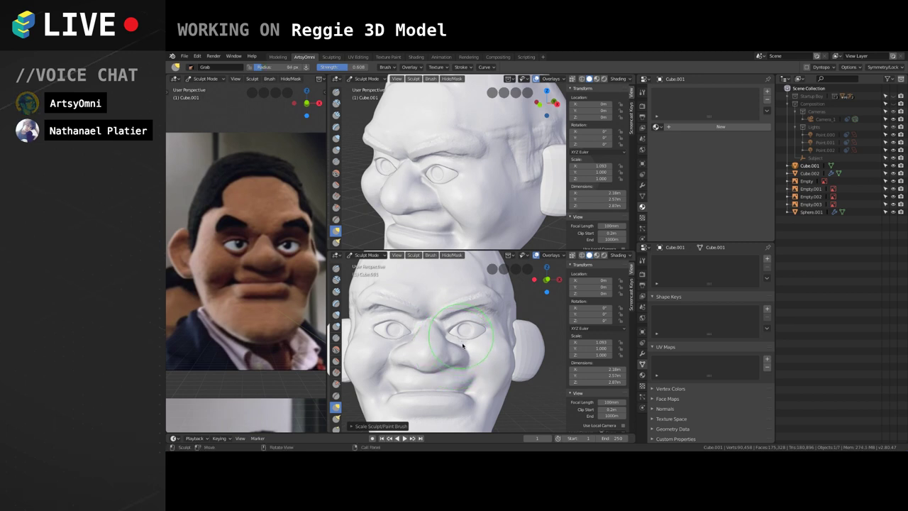
left_click_drag(464, 365, 459, 353)
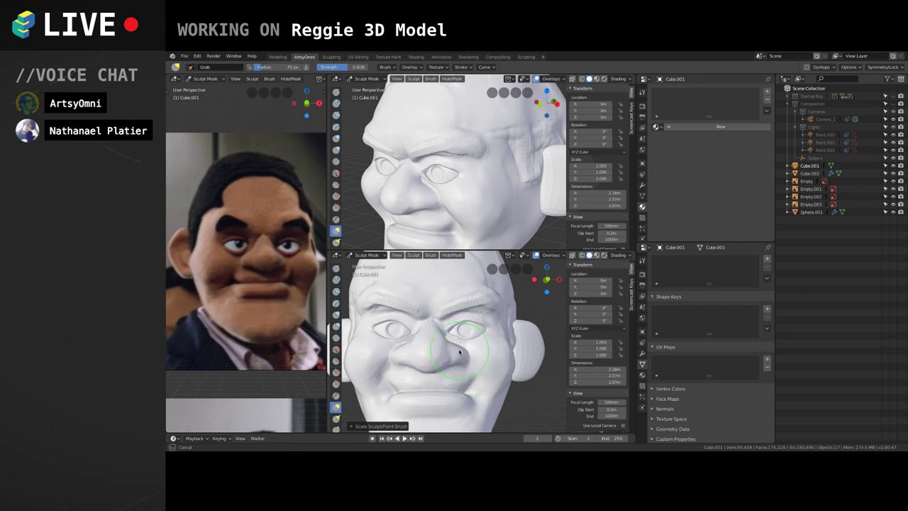
middle_click_drag(479, 345, 478, 326, "shift")
scroll(447, 375, "down", 1)
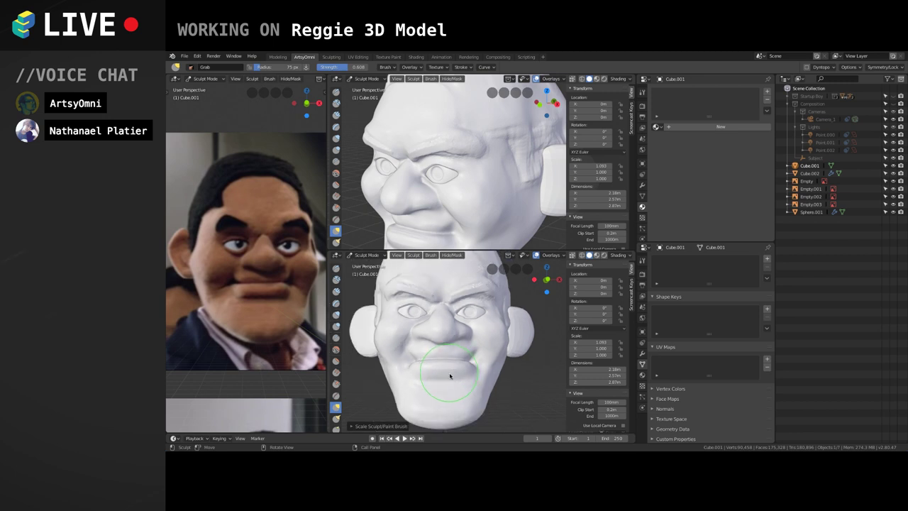
Reshape the mouth and lower cheeks with an enlarged Grab brush, and reduce its radius to 57 px for the jaw.
key("bracketright")
key("bracketright")
key("bracketright")
key("bracketright")
key("bracketright")
mouse_move(471, 367)
left_mouse_down()
mouse_move(434, 330)
mouse_move(465, 329)
left_mouse_up()
key("bracketleft")
key("bracketleft")
key("bracketleft")
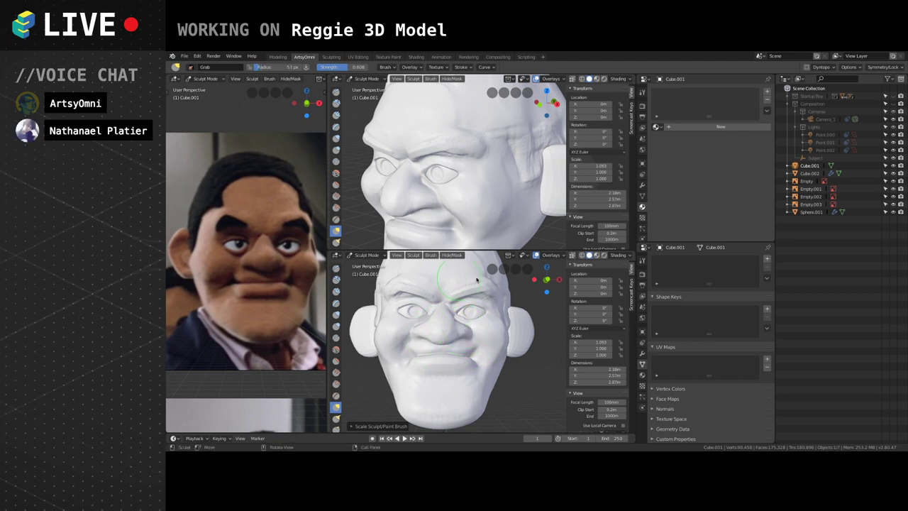
middle_click_drag(511, 365, 521, 365)
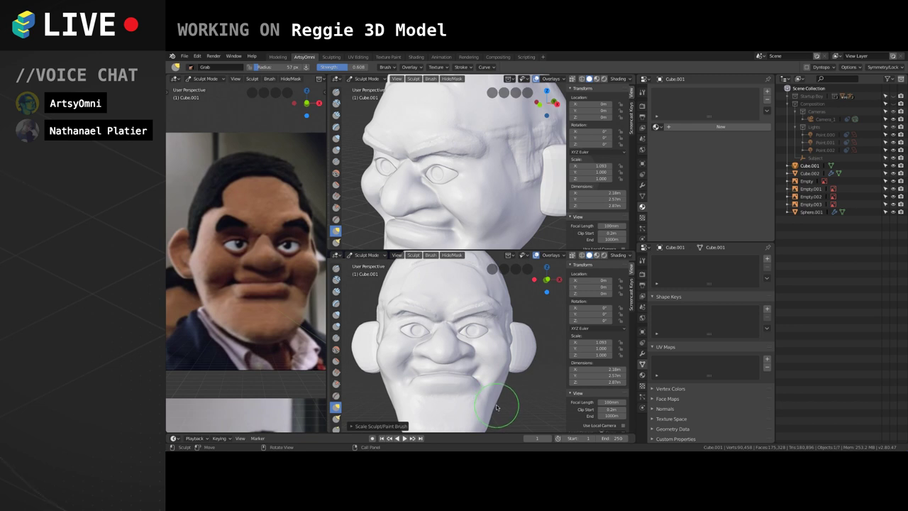
middle_click_drag(504, 384, 462, 330)
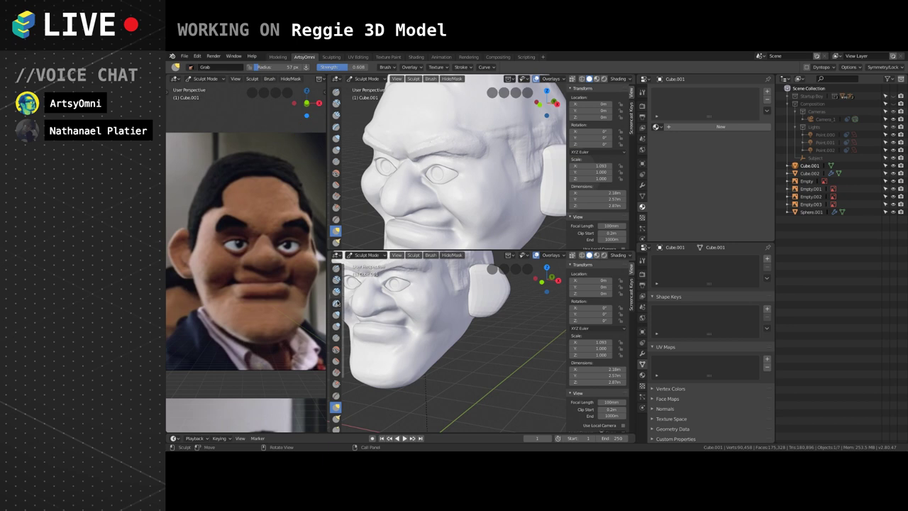
Try the Crease brush on the jawline at 53 px radius.
left_click(334, 340)
key("bracketleft")
key("bracketleft")
key("bracketleft")
key("bracketleft")
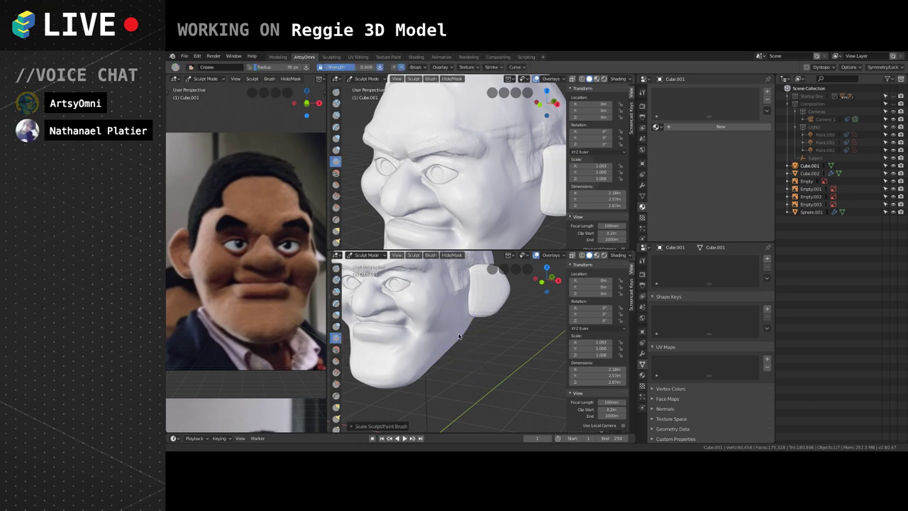
middle_click_drag(472, 348, 454, 326)
key("f")
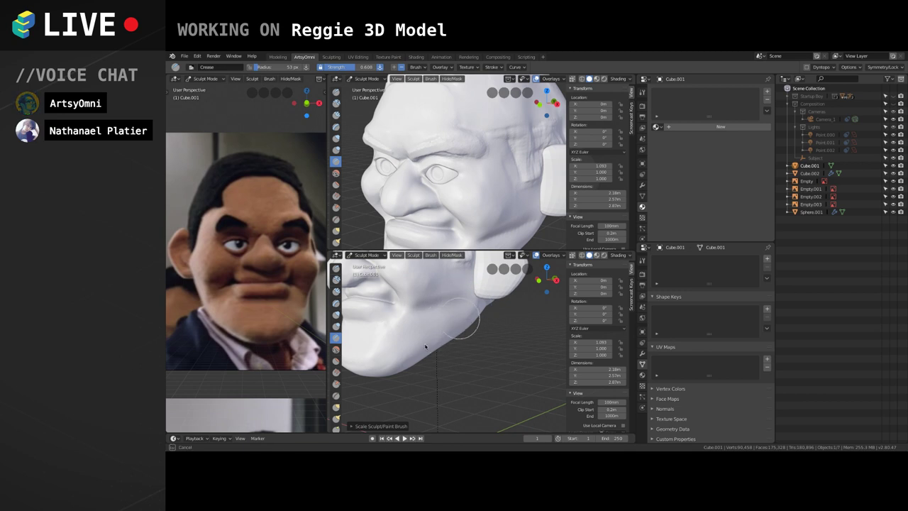
left_click_drag(425, 346, 423, 353)
middle_click_drag(464, 309, 475, 336, "shift")
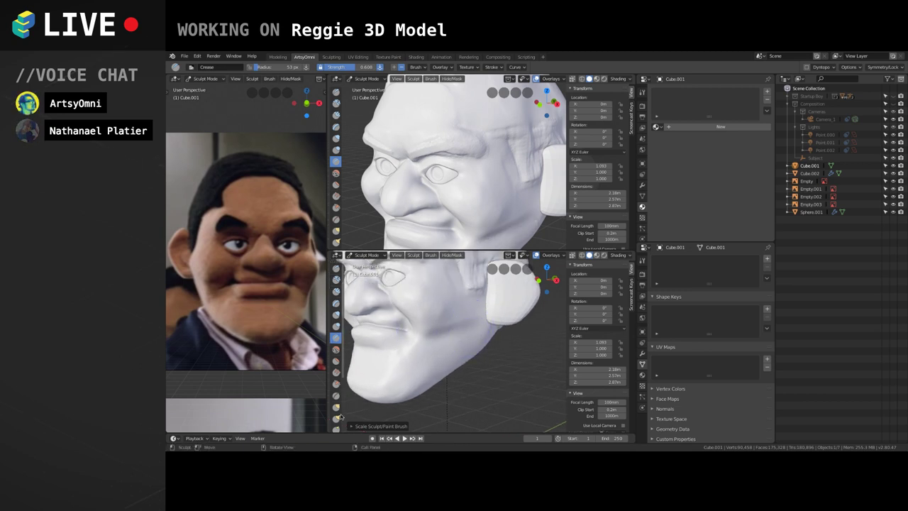
Reshape the mouth in profile to match the side reference photo with the Grab brush, ending at 60 px radius.
left_click(336, 383)
middle_click_drag(405, 351, 424, 332)
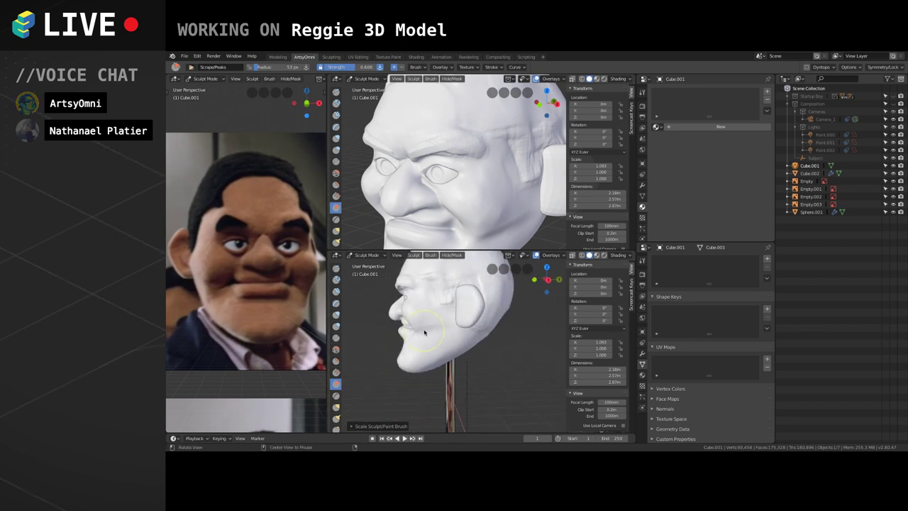
middle_click_drag(280, 315, 275, 227)
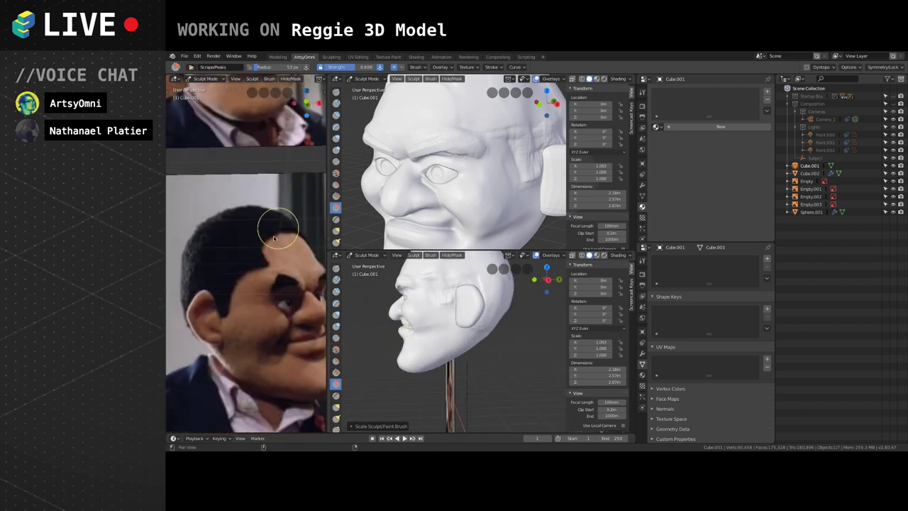
middle_click_drag(310, 365, 290, 295, "shift")
mouse_move(441, 308)
middle_mouse_down("shift")
mouse_move(445, 326)
mouse_move(438, 325)
mouse_move(460, 318)
middle_mouse_up("shift")
scroll(439, 329, "up", 2)
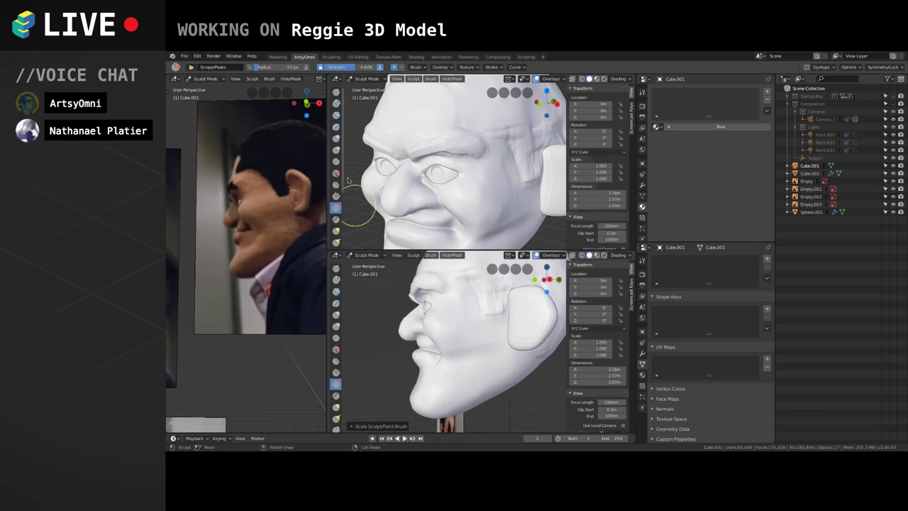
left_click(336, 407)
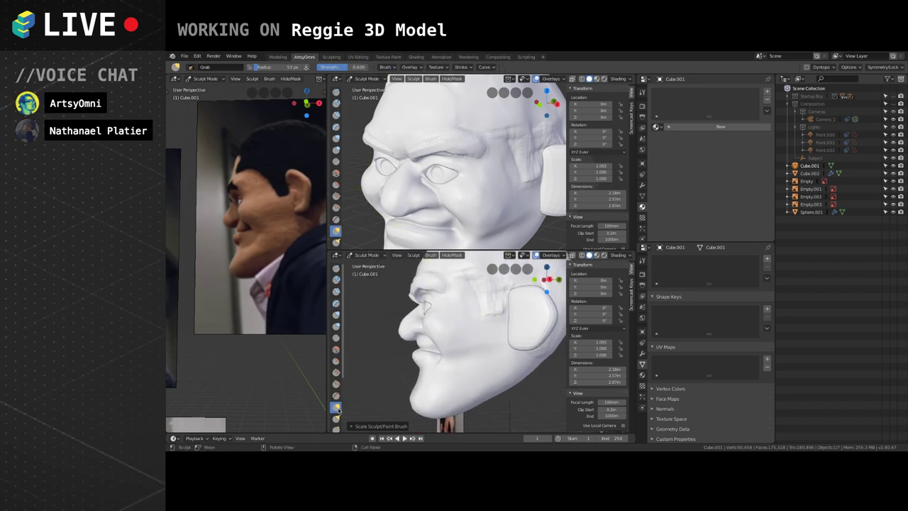
key("bracketleft")
key("f")
left_click(441, 357)
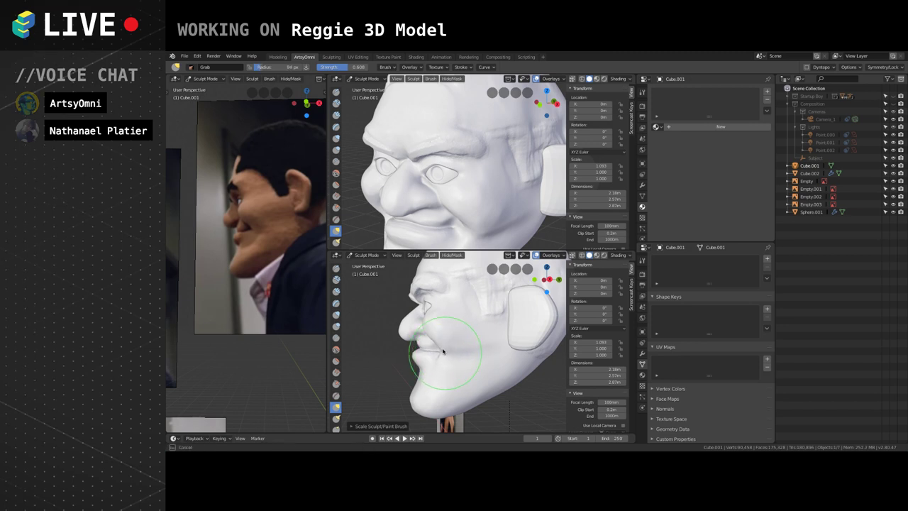
left_click(438, 344)
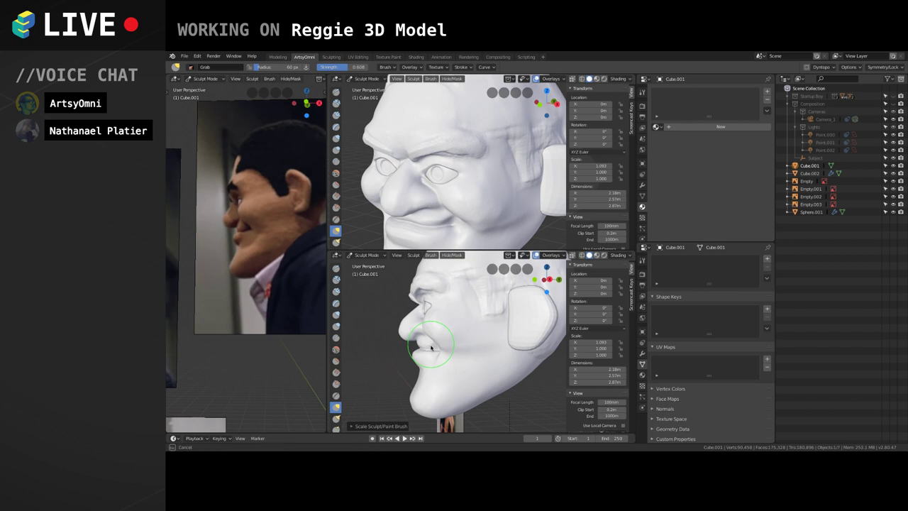
Pull the mouth corner inward and slightly upward with the Grab brush at 60 px radius.
middle_click_drag(448, 341, 494, 341)
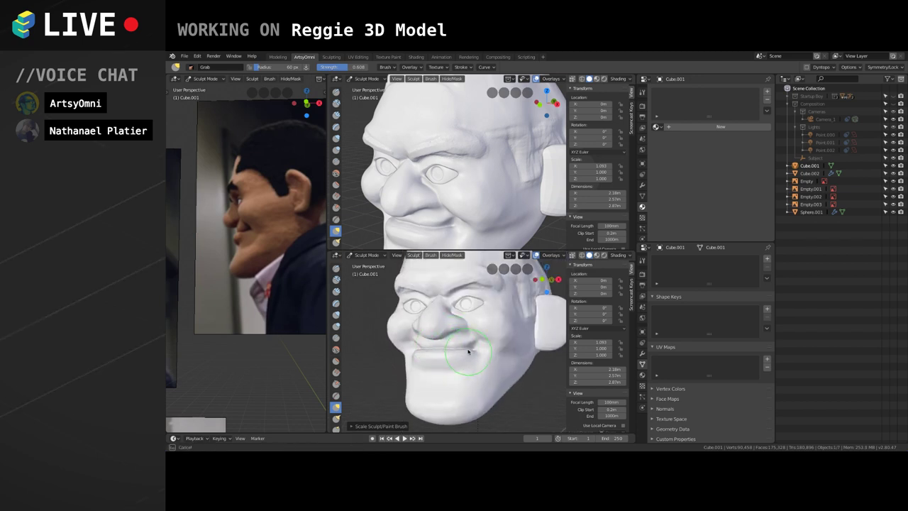
left_click_drag(468, 351, 461, 348)
middle_click_drag(470, 349, 386, 348)
Reshape the underside of the chin against the side reference photo with the Grab brush at 138 px radius.
middle_click_drag(305, 294, 284, 323)
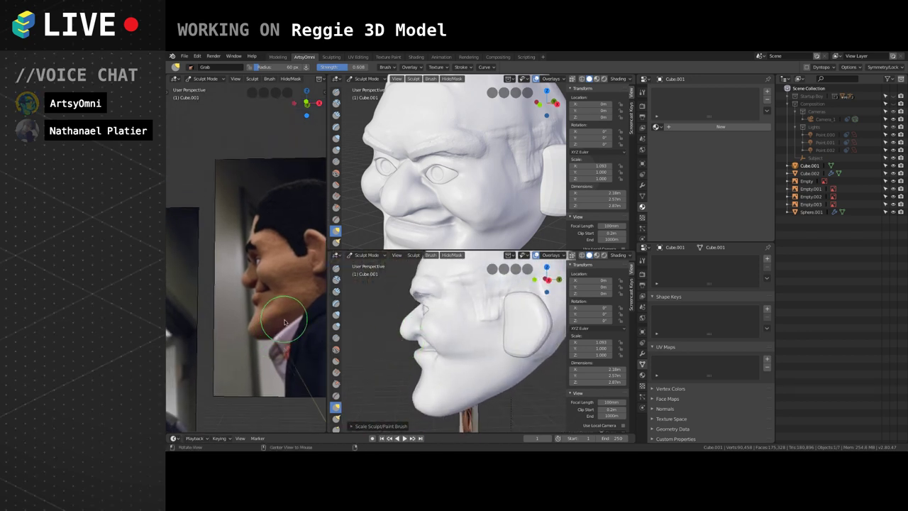
middle_click_drag(426, 323, 470, 323)
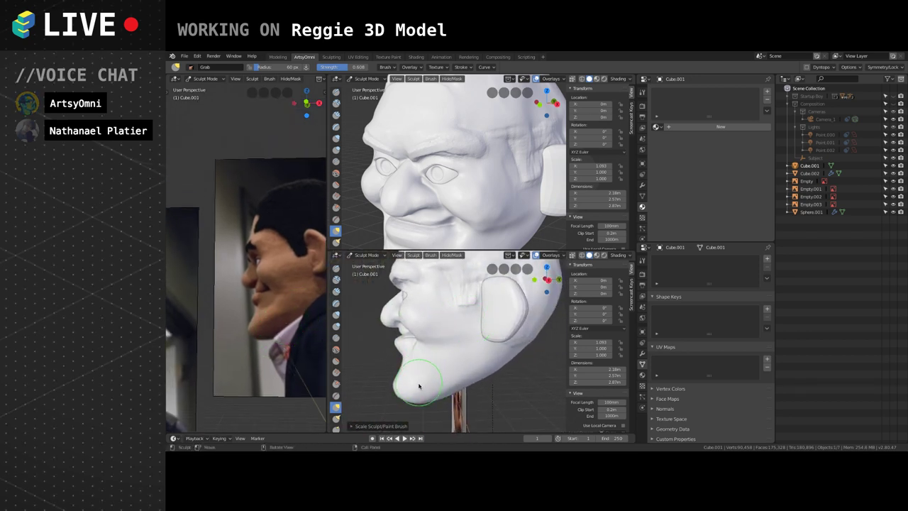
key("f")
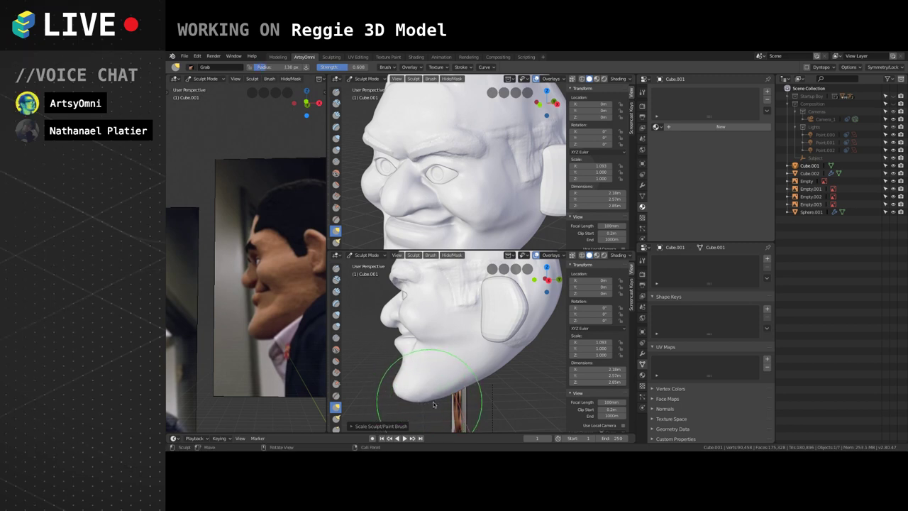
left_click(436, 399)
Refine the profile between the lower lip and chin with the Grab brush at 71 px radius, ending at 64 px.
key("bracketleft")
key("bracketleft")
key("bracketleft")
key("bracketleft")
key("bracketleft")
key("bracketleft")
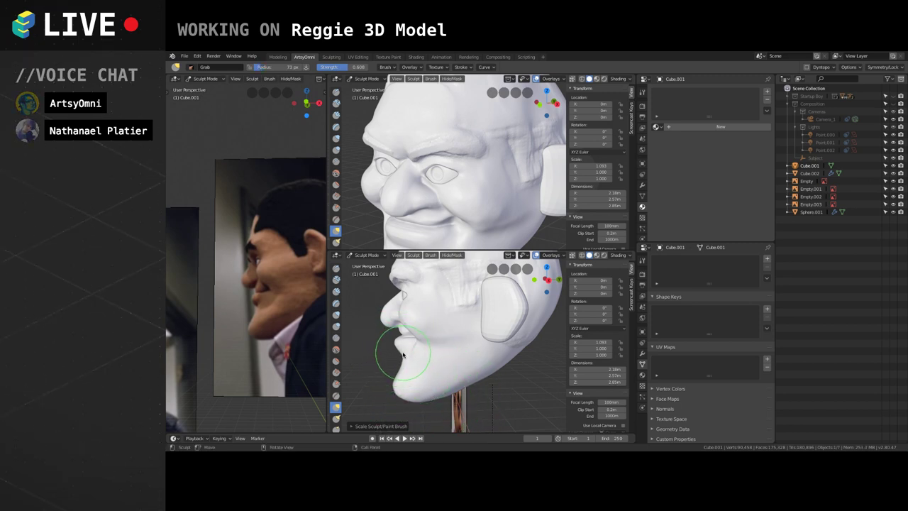
left_click_drag(399, 354, 399, 369)
left_click(397, 348)
key("bracketright")
key("bracketright")
mouse_move(410, 367)
middle_mouse_down()
mouse_move(440, 349)
mouse_move(464, 356)
mouse_move(458, 347)
mouse_move(452, 357)
mouse_move(428, 353)
middle_mouse_up()
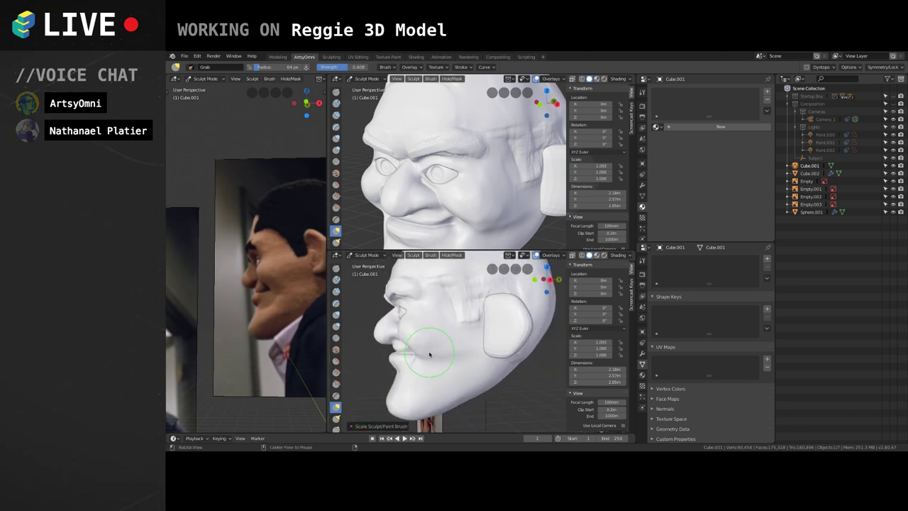
Reshape the nose bridge between the eyes with the Grab brush at 64 px radius.
middle_click_drag(428, 353, 494, 345)
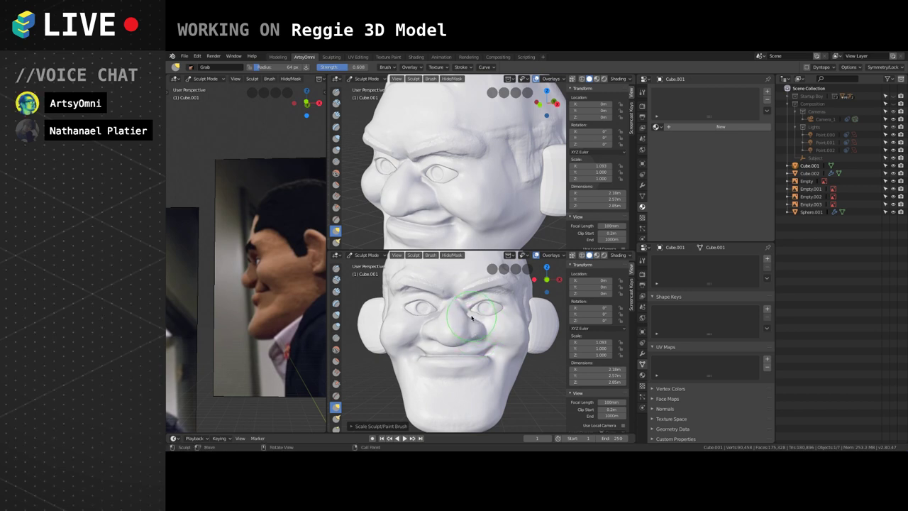
left_click_drag(471, 318, 450, 304)
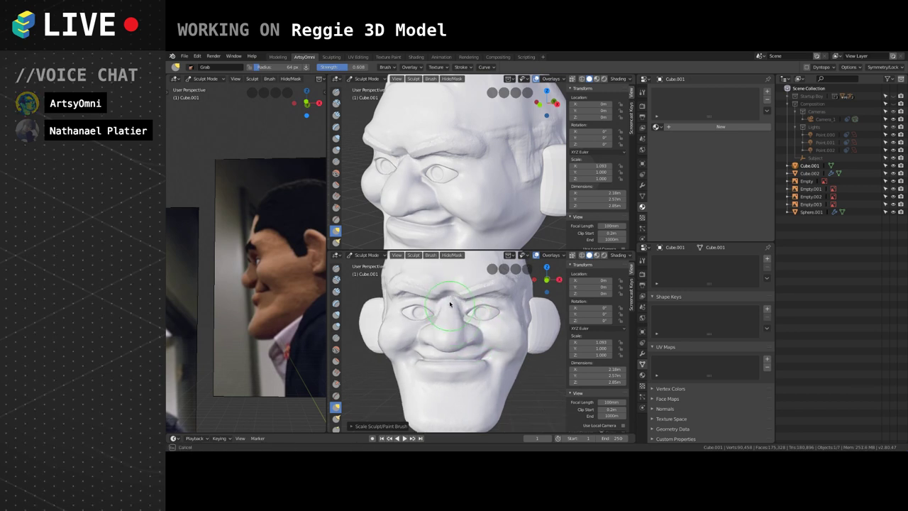
mouse_move(450, 304)
middle_mouse_down()
mouse_move(389, 296)
mouse_move(467, 291)
mouse_move(397, 269)
middle_mouse_up()
Build up the inner brow beside the nose bridge with the Clay Strips brush at 26 px radius.
left_click(334, 115)
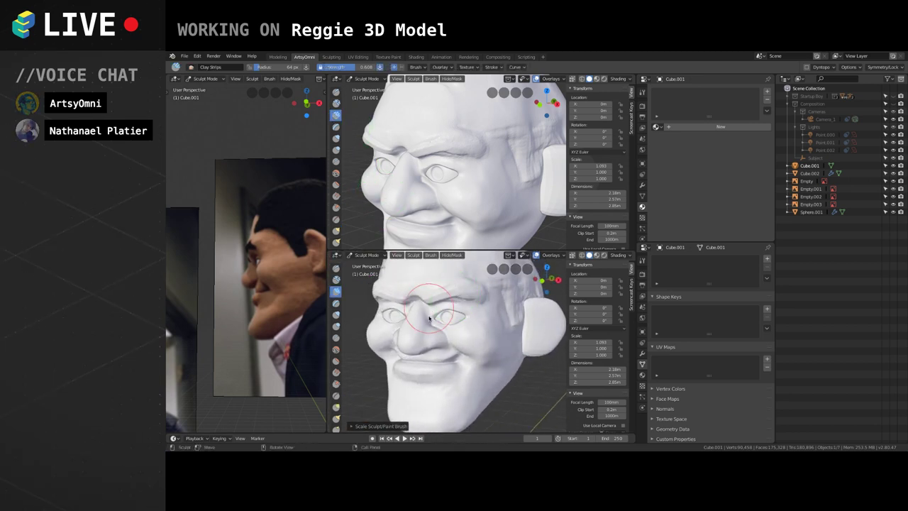
scroll(434, 311, "down", 1)
scroll(430, 312, "up", 3)
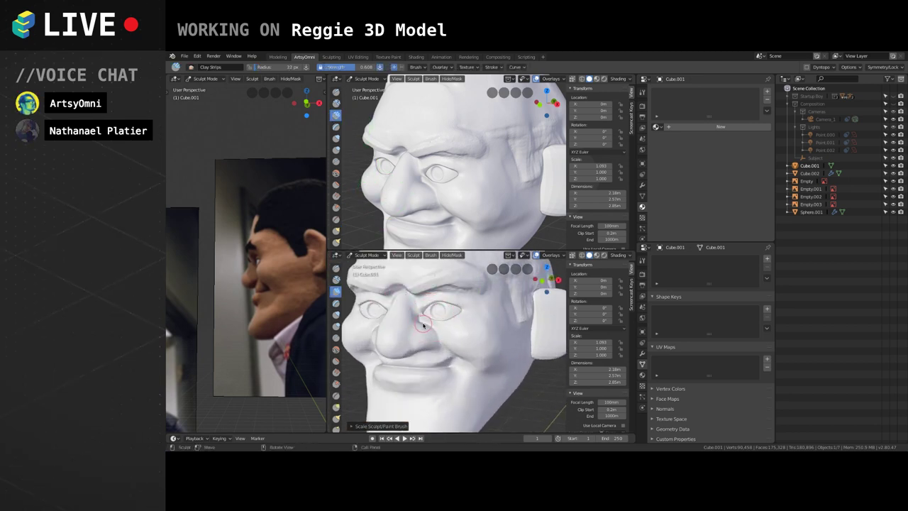
mouse_move(426, 317)
middle_mouse_down()
mouse_move(416, 300)
mouse_move(450, 308)
middle_mouse_up()
key("bracketright")
key("bracketright")
key("bracketright")
left_click_drag(442, 292, 458, 298)
mouse_move(442, 286)
left_mouse_down()
mouse_move(460, 298)
mouse_move(394, 267)
left_mouse_up()
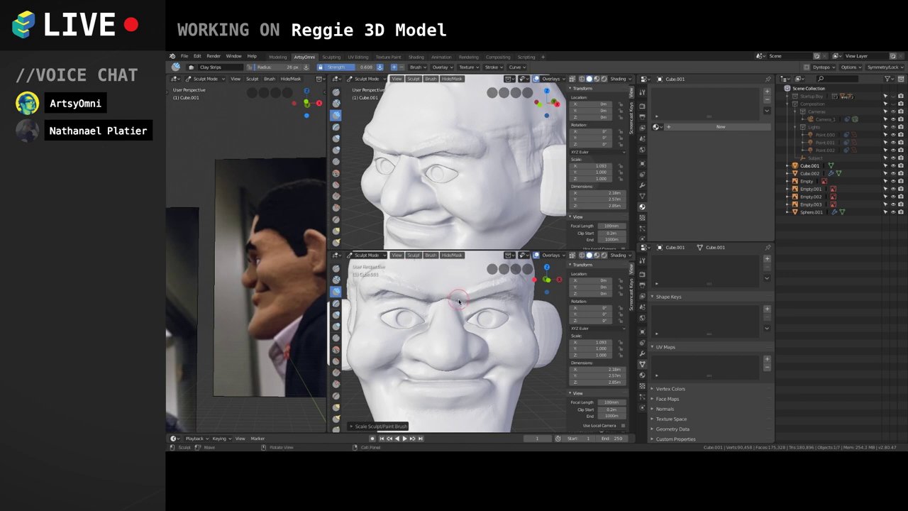
Add volume to the top of the nose bridge and between the brows with the Clay Strips brush at 26 px radius.
middle_click_drag(443, 323, 389, 312)
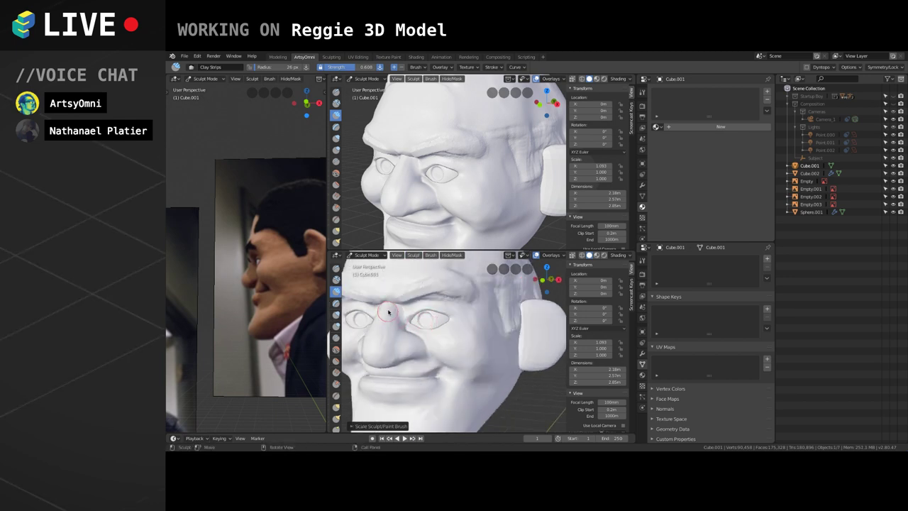
left_click_drag(388, 312, 393, 312)
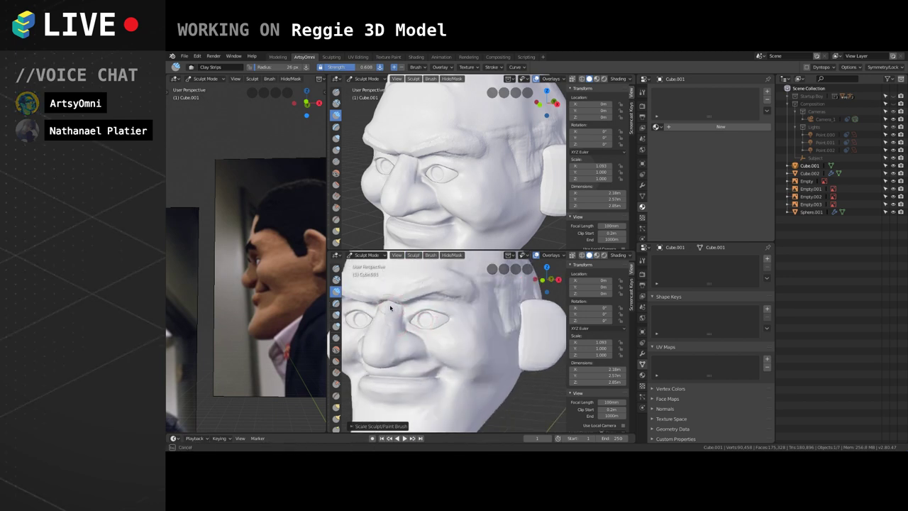
mouse_move(378, 289)
middle_mouse_down()
mouse_move(395, 274)
mouse_move(404, 298)
mouse_move(384, 312)
mouse_move(459, 292)
middle_mouse_up()
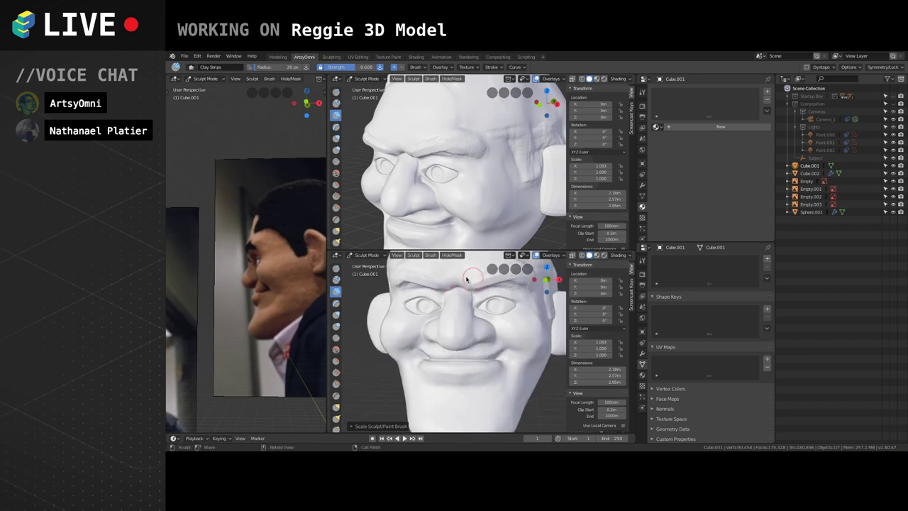
left_click_drag(468, 280, 459, 292)
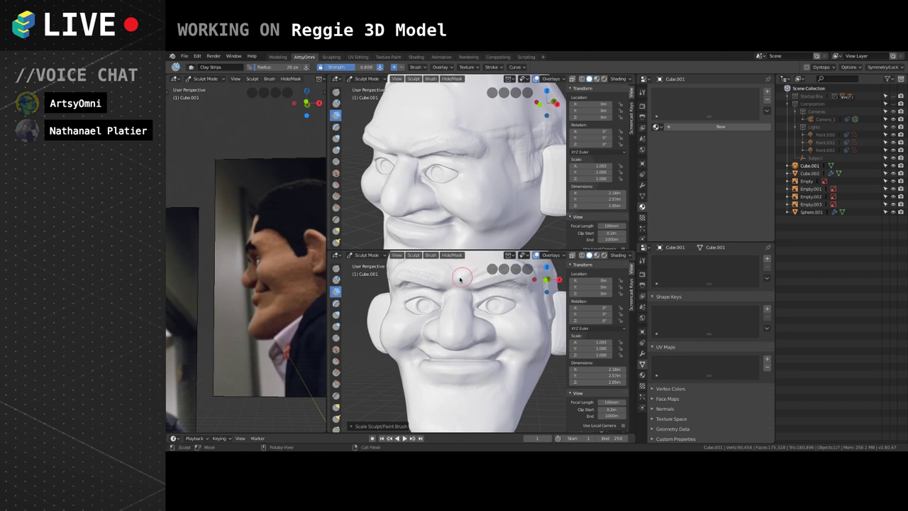
middle_click_drag(466, 276, 443, 287)
left_click_drag(446, 281, 438, 289)
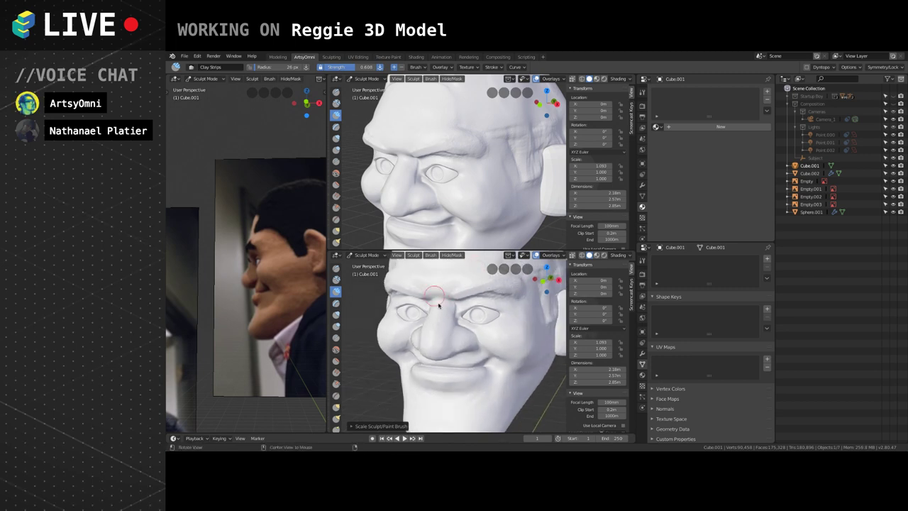
Build up the nose from its bridge toward the tip with the Clay Strips brush at 26 px radius.
mouse_move(431, 310)
middle_mouse_down()
mouse_move(385, 308)
mouse_move(414, 333)
mouse_move(409, 325)
middle_mouse_up()
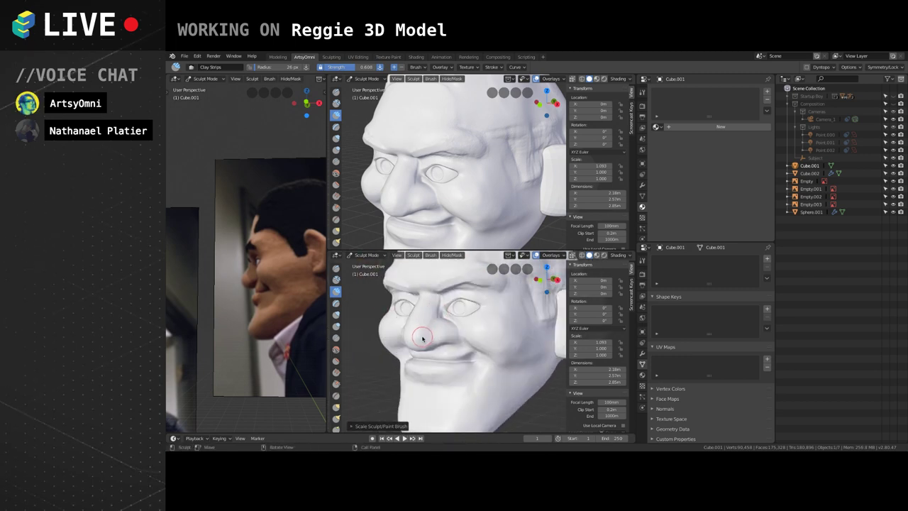
left_click_drag(408, 325, 419, 318)
mouse_move(419, 318)
middle_mouse_down()
mouse_move(409, 330)
mouse_move(414, 310)
mouse_move(399, 329)
mouse_move(421, 317)
middle_mouse_up()
left_click_drag(397, 336, 403, 328)
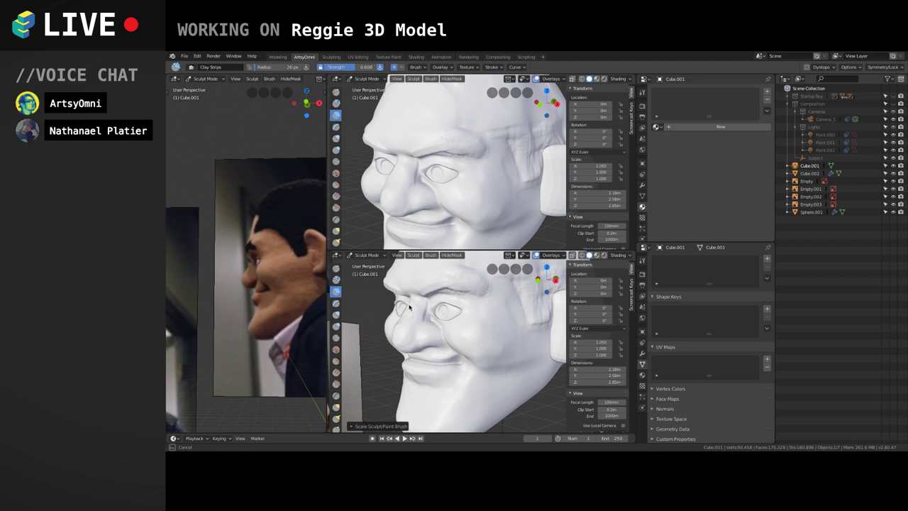
middle_click_drag(410, 314, 422, 328)
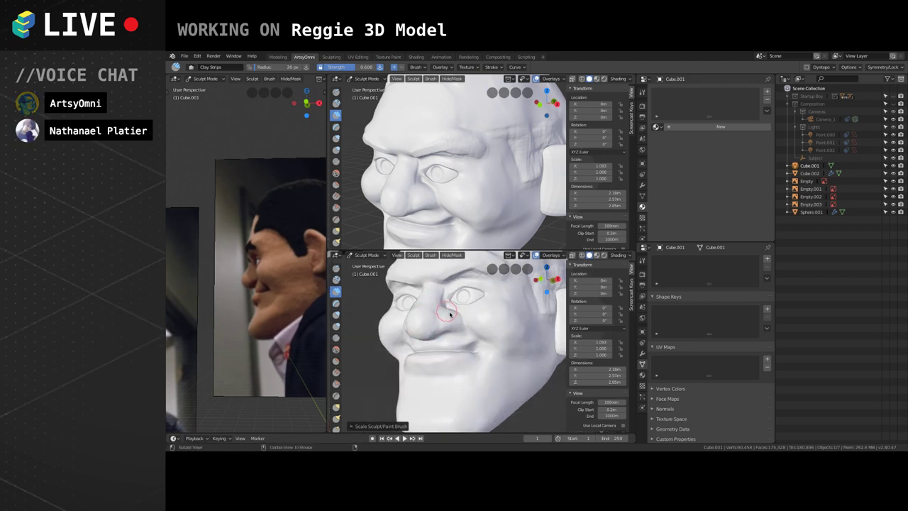
mouse_move(449, 316)
middle_mouse_down()
mouse_move(440, 330)
mouse_move(433, 310)
mouse_move(460, 306)
mouse_move(430, 297)
middle_mouse_up()
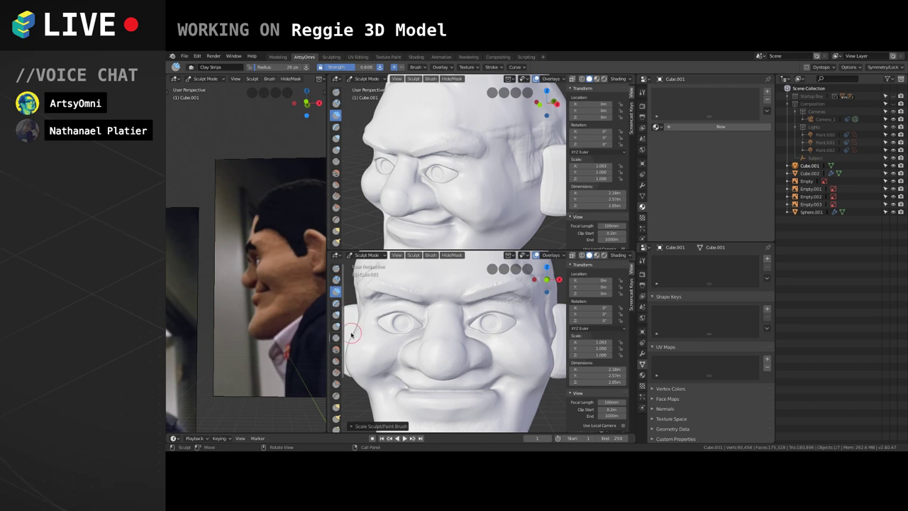
Smooth the side of the nose bridge with the Scrape/Peaks brush at 55 px radius, and switch to Grab at 91 px.
left_click(335, 384)
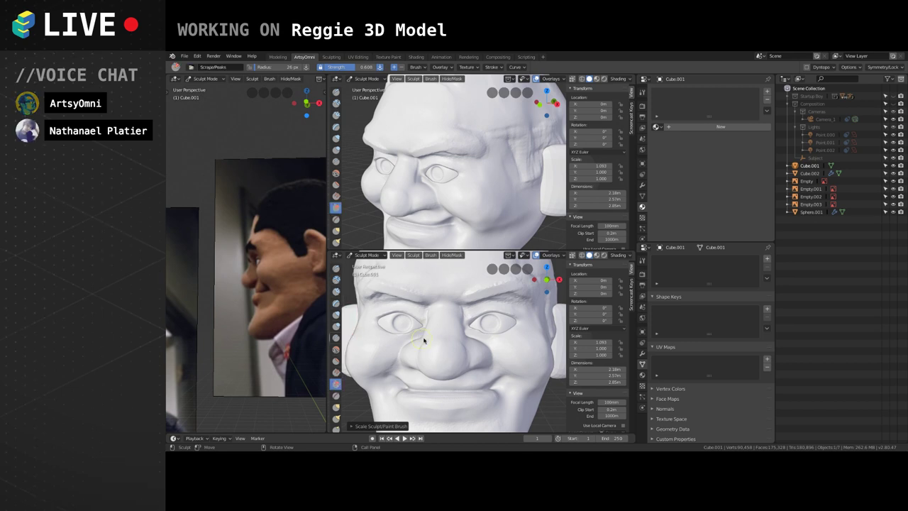
key("bracketright")
key("bracketright")
key("bracketright")
left_click_drag(459, 309, 461, 313)
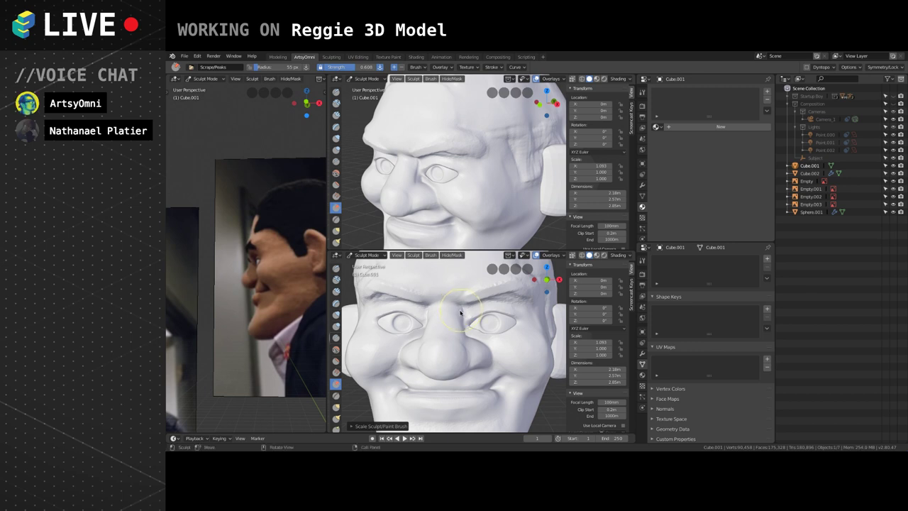
left_click(335, 406)
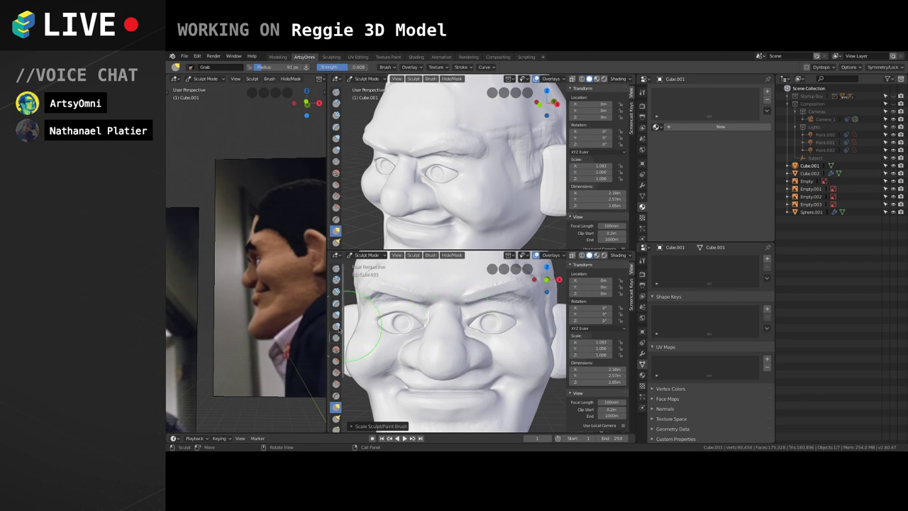
Build up the side of the nose between the eyes with the Clay Strips brush at 32 px radius.
left_click(337, 291)
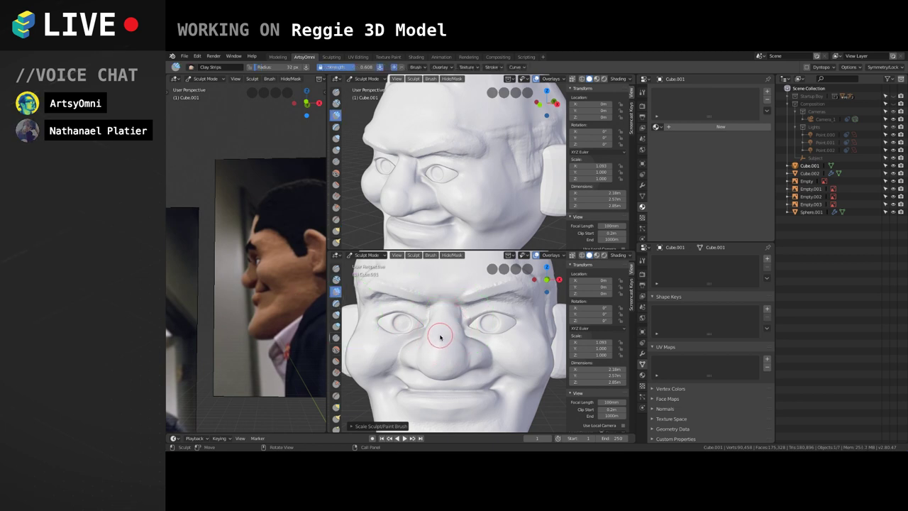
scroll(442, 324, "up", 2)
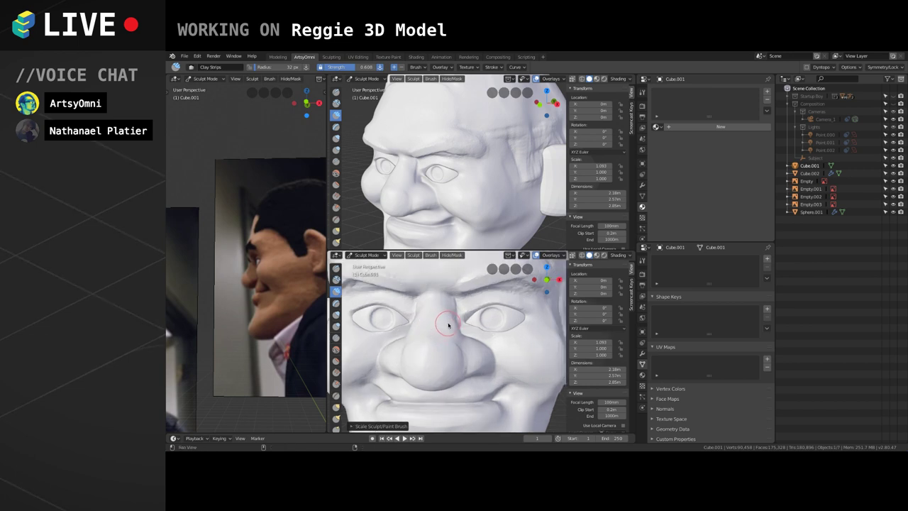
middle_click_drag(448, 324, 423, 329)
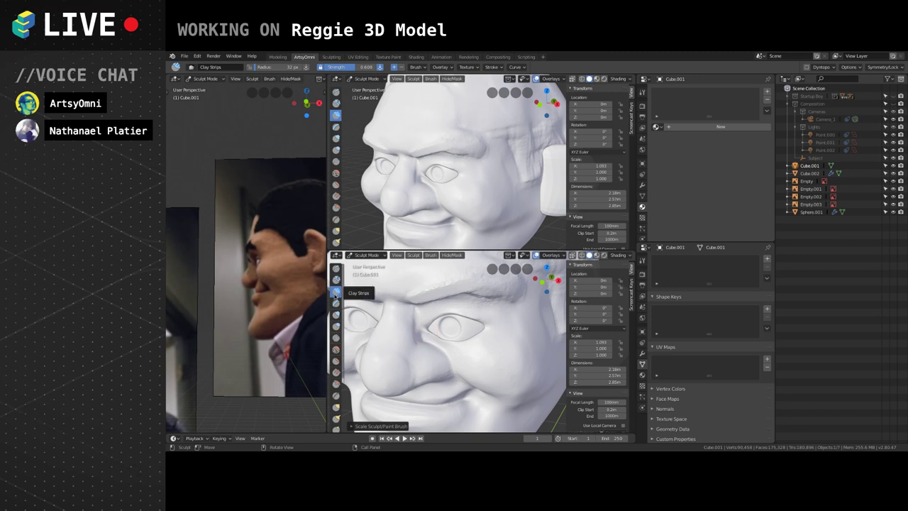
Build up the upper eyelid toward the eye's outer corner with the Clay Strips brush at 26 px radius.
key("f")
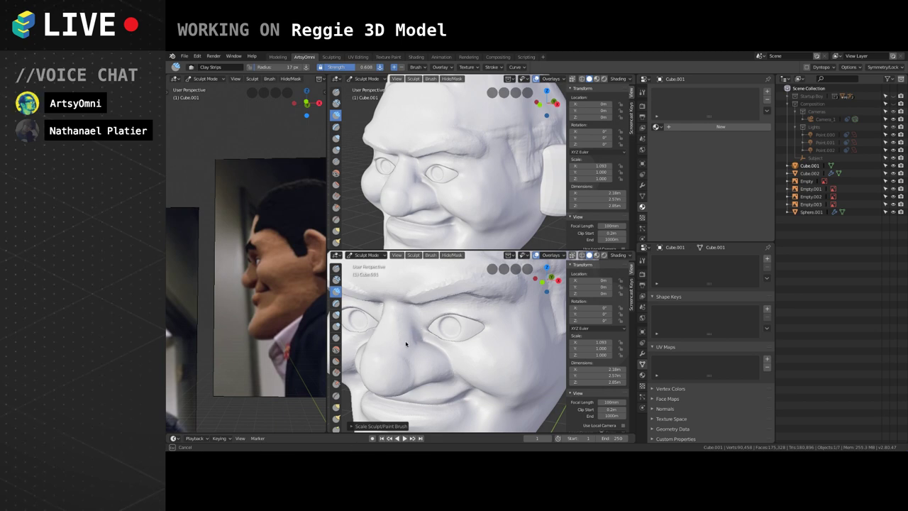
middle_click_drag(473, 341, 473, 341)
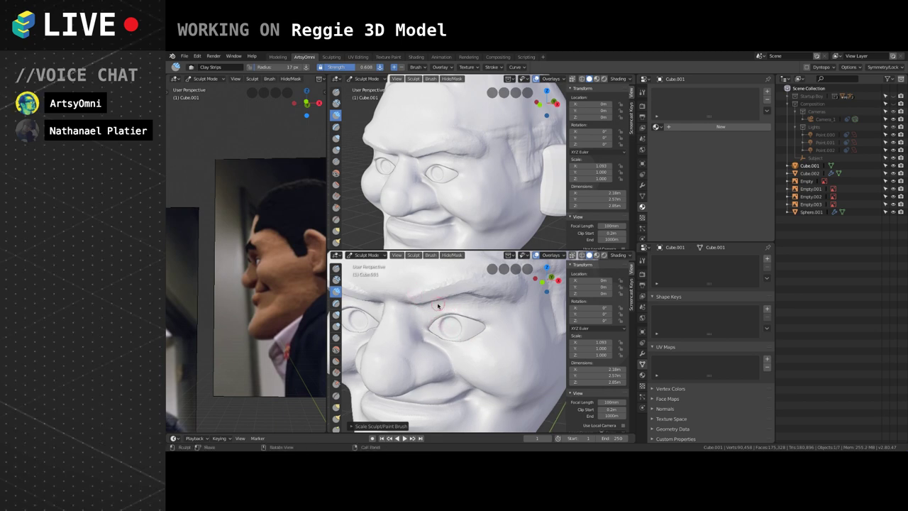
key("f")
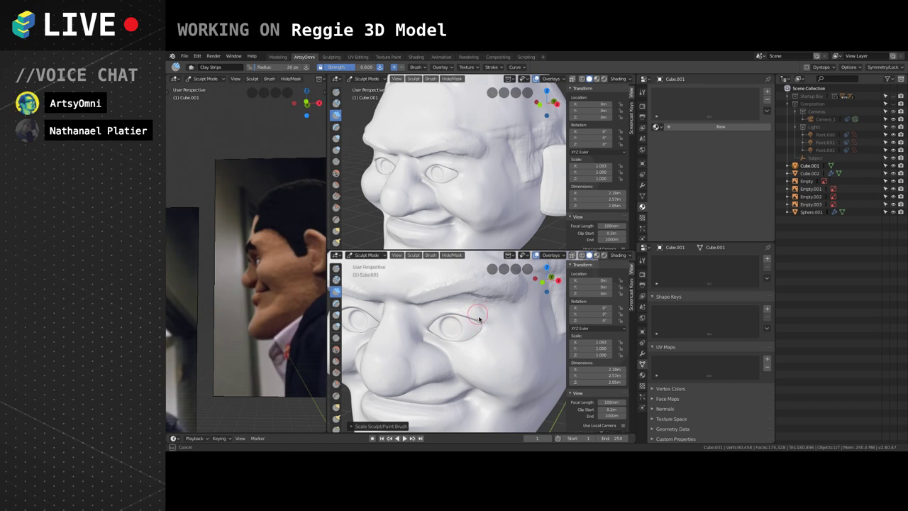
mouse_move(485, 325)
left_mouse_down()
mouse_move(451, 307)
mouse_move(441, 315)
left_mouse_up()
middle_click_drag(472, 314, 452, 287)
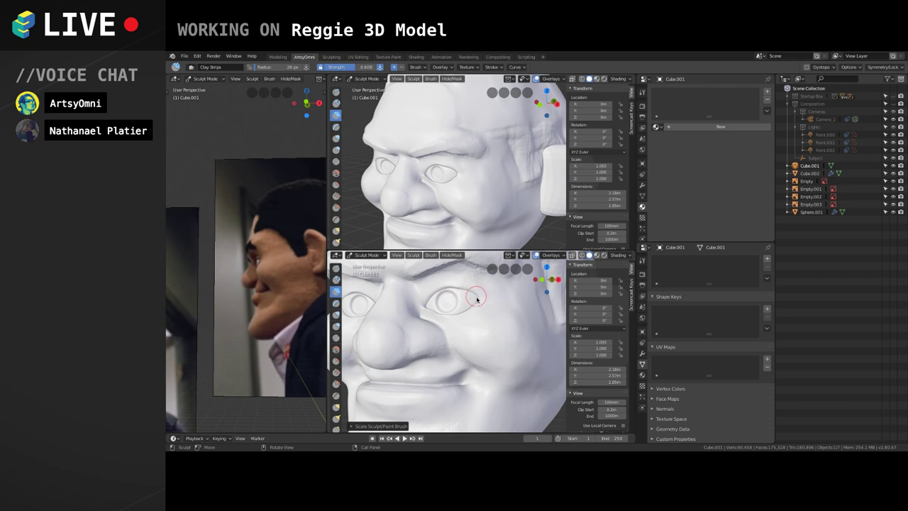
left_click_drag(473, 294, 465, 287)
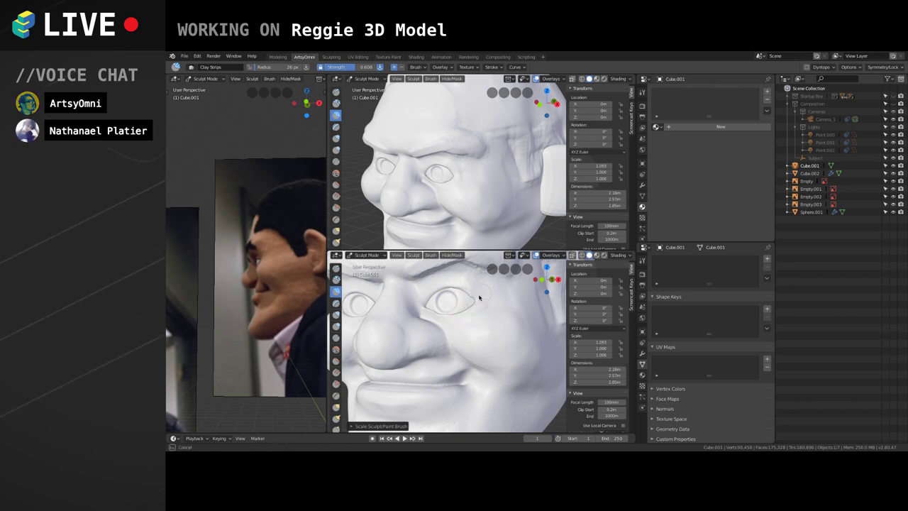
middle_click_drag(454, 318, 415, 348)
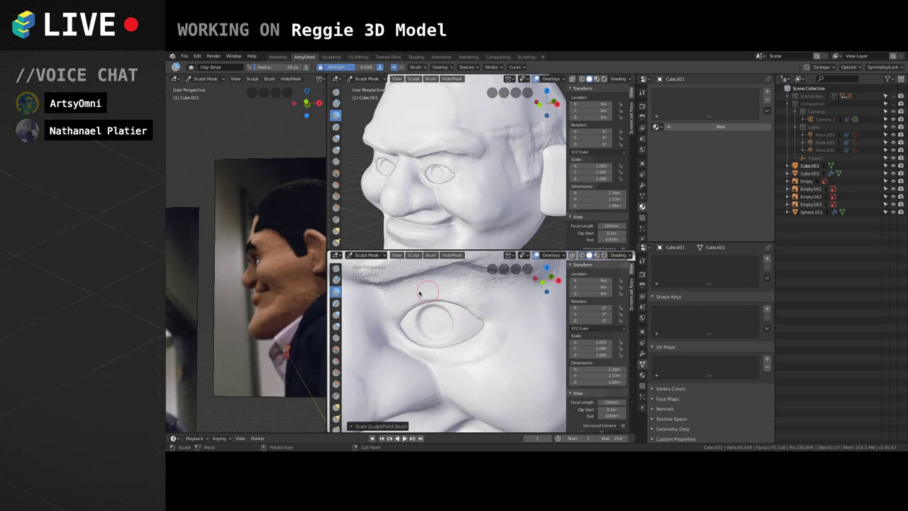
Add volume around the outer corner of the eye with the Clay Strips brush, enlarging its radius to 36 px.
scroll(454, 301, "down", 1)
middle_click_drag(466, 317, 458, 292)
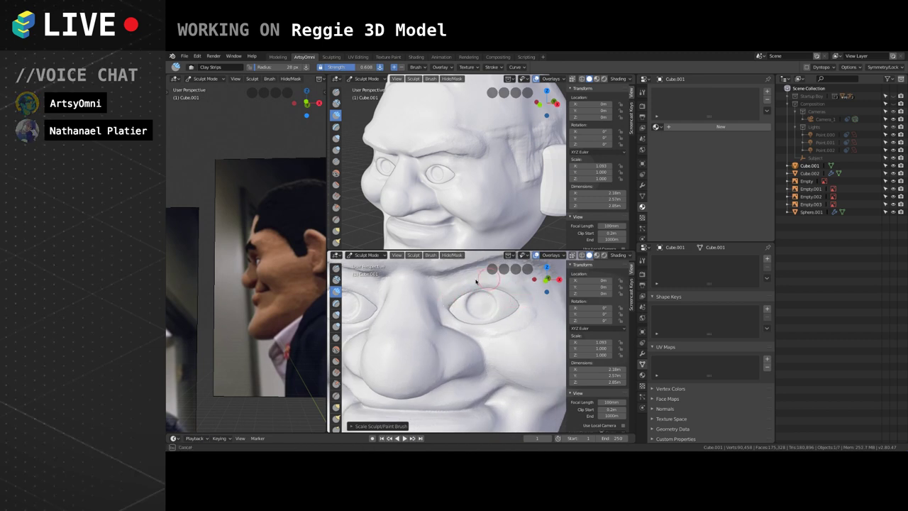
scroll(496, 282, "up", 3)
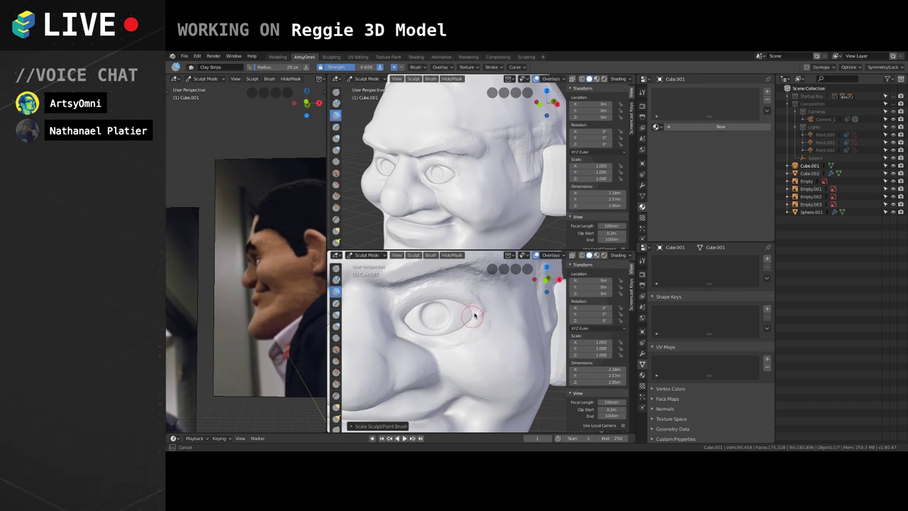
left_click_drag(482, 307, 488, 311)
key("bracketright")
key("bracketright")
key("bracketright")
key("bracketright")
key("bracketright")
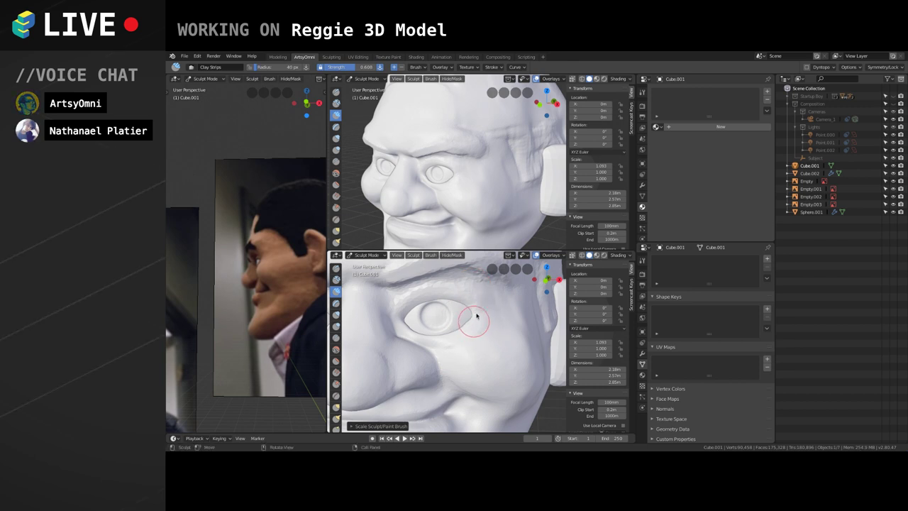
key("f")
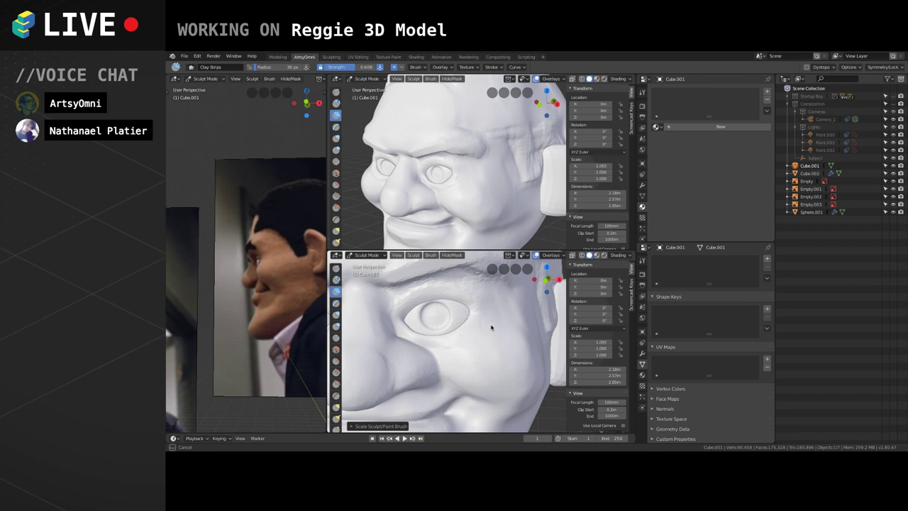
Compare the face with the front reference photo and fill the inner eye corner and upper lid with Clay Strips at 32 px radius.
scroll(457, 325, "down", 4)
left_click_drag(458, 325, 510, 322, "alt")
left_click_drag(233, 323, 312, 283, "alt+shift")
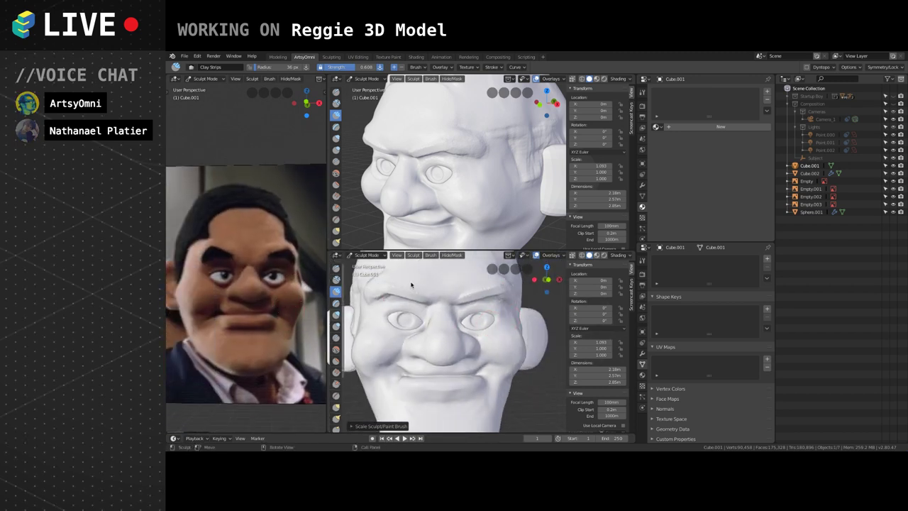
scroll(476, 307, "up", 1)
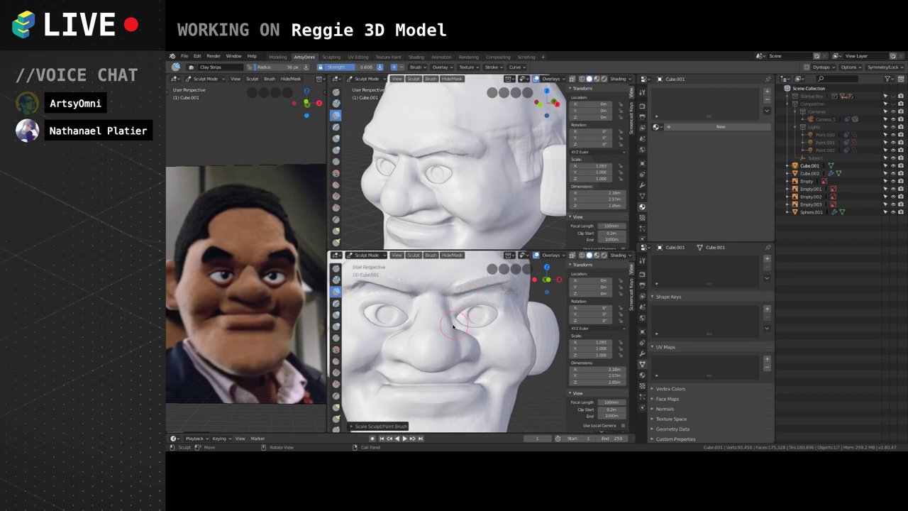
scroll(461, 325, "up", 2)
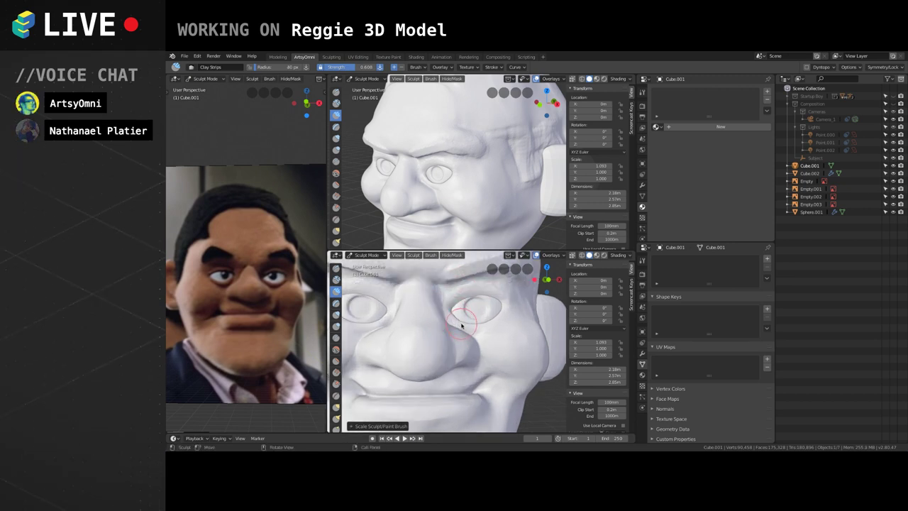
middle_click_drag(453, 308, 435, 317)
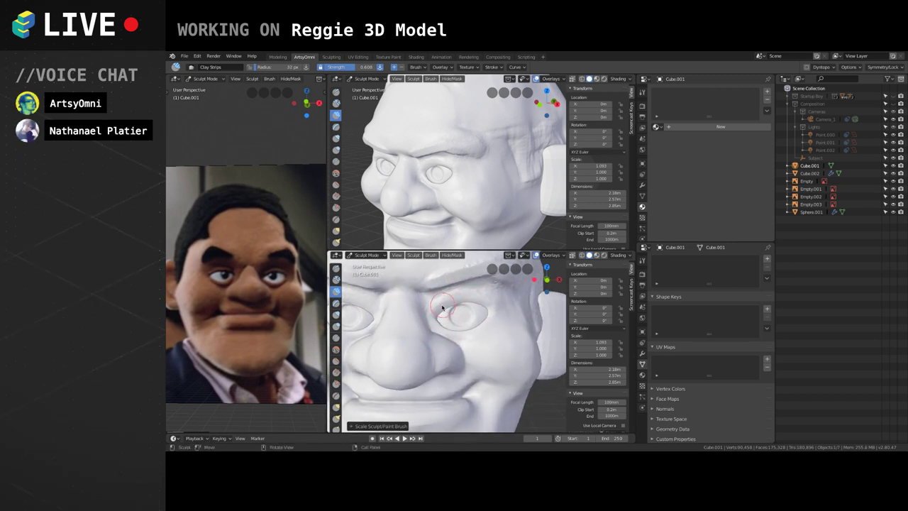
left_click(449, 309)
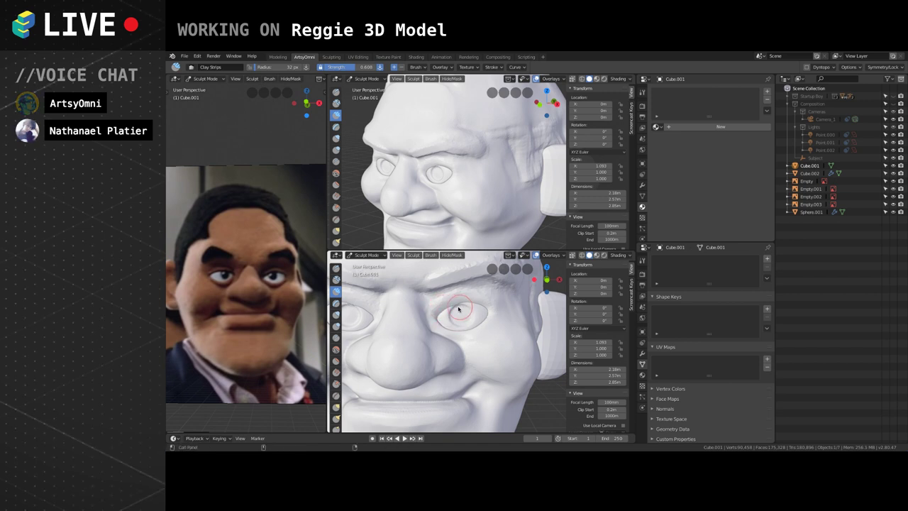
left_click_drag(445, 305, 468, 288)
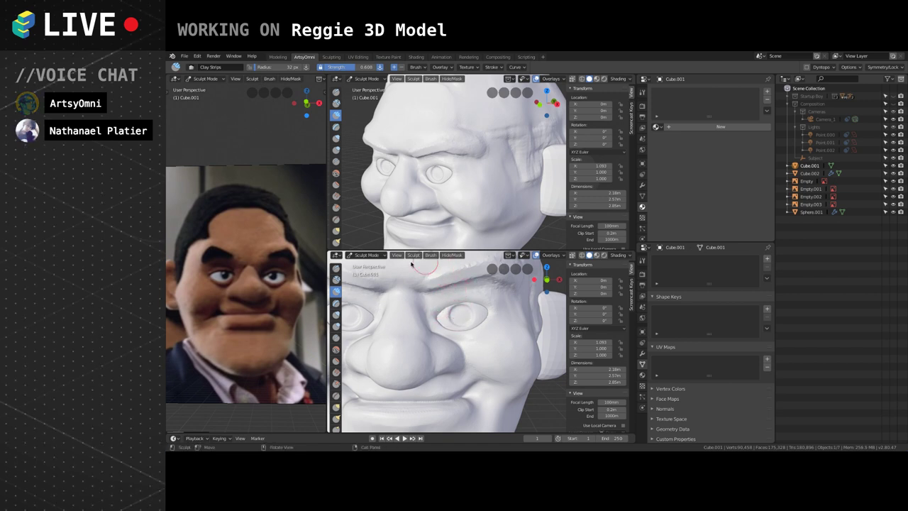
Carve the fold between the upper eyelid and the brow with the Crease brush at 24 px radius.
left_click(336, 338)
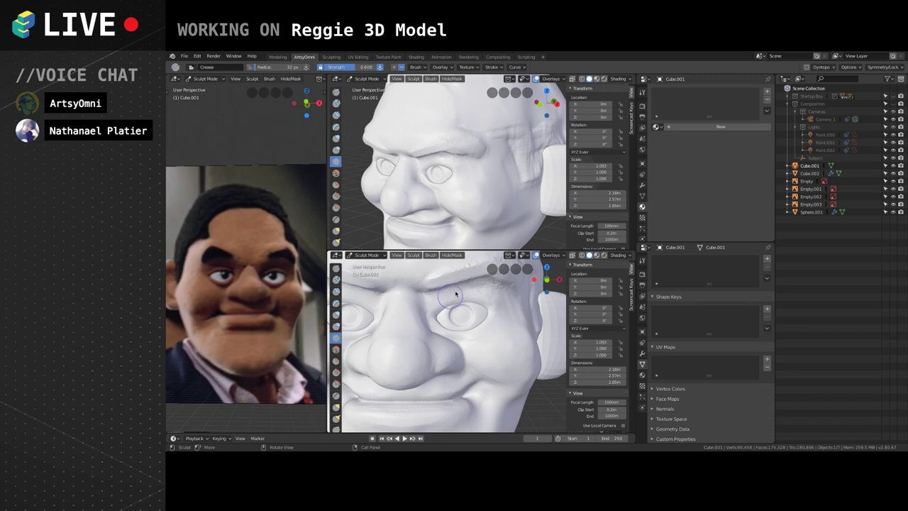
key("bracketright")
key("bracketleft")
mouse_move(436, 303)
left_mouse_down()
mouse_move(446, 292)
mouse_move(485, 296)
mouse_move(456, 287)
mouse_move(457, 307)
mouse_move(440, 300)
mouse_move(492, 292)
left_mouse_up()
middle_click_drag(430, 303, 456, 300)
mouse_move(459, 298)
left_mouse_down()
mouse_move(424, 311)
mouse_move(461, 277)
left_mouse_up()
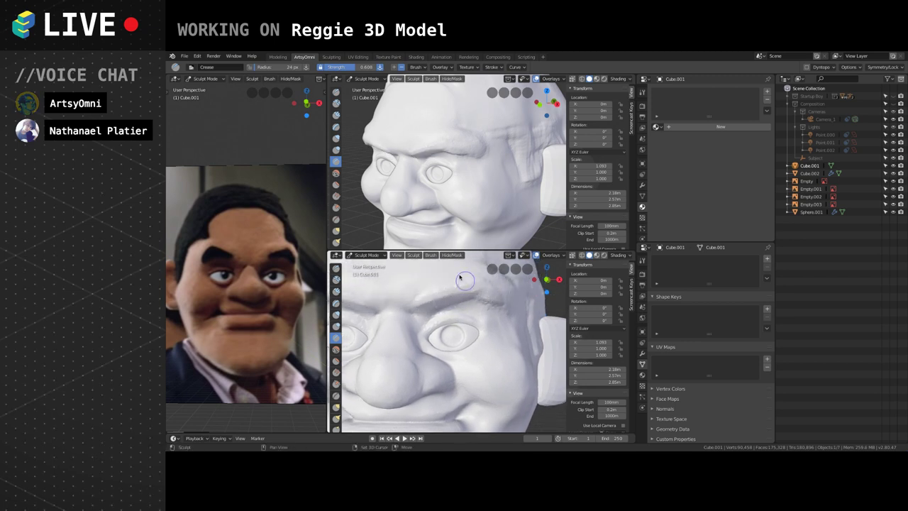
Build up the brow ridge above the eye and fill its hard edge with the Clay Strips brush at 41 px radius.
left_click(336, 291)
key("f")
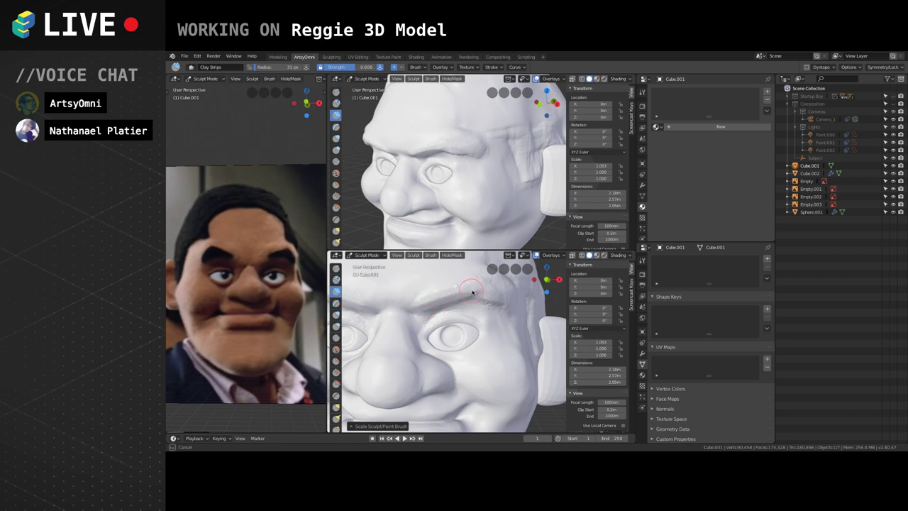
left_click(473, 291)
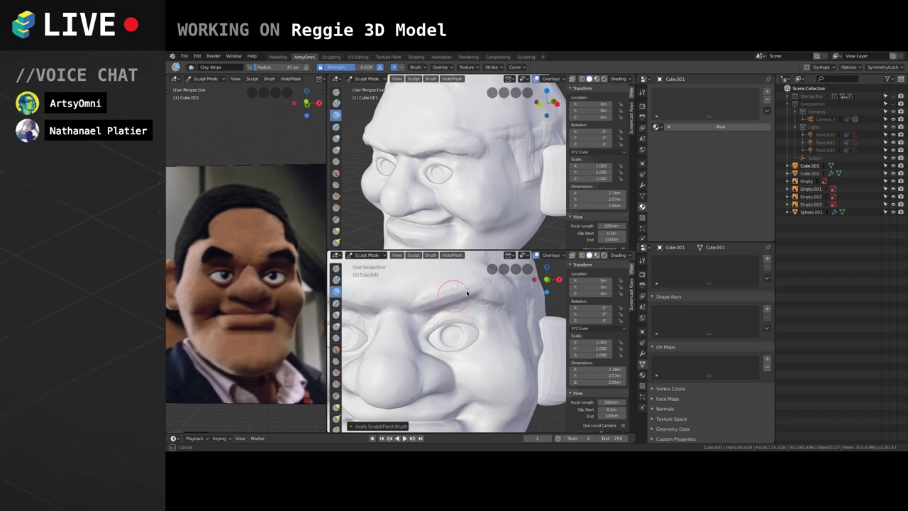
left_click(472, 295)
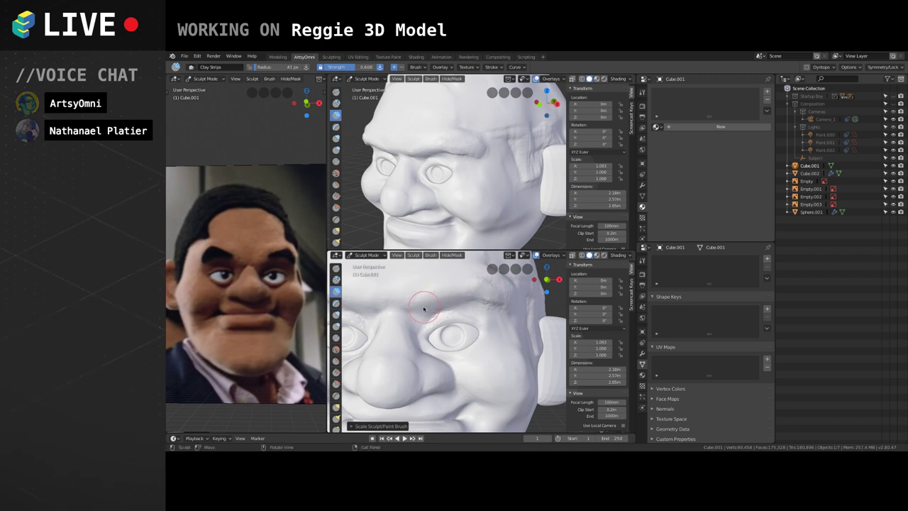
key("f")
mouse_move(415, 292)
left_mouse_down()
mouse_move(471, 288)
mouse_move(461, 287)
left_mouse_up()
mouse_move(445, 283)
left_mouse_down()
mouse_move(404, 303)
mouse_move(418, 319)
left_mouse_up()
key("f")
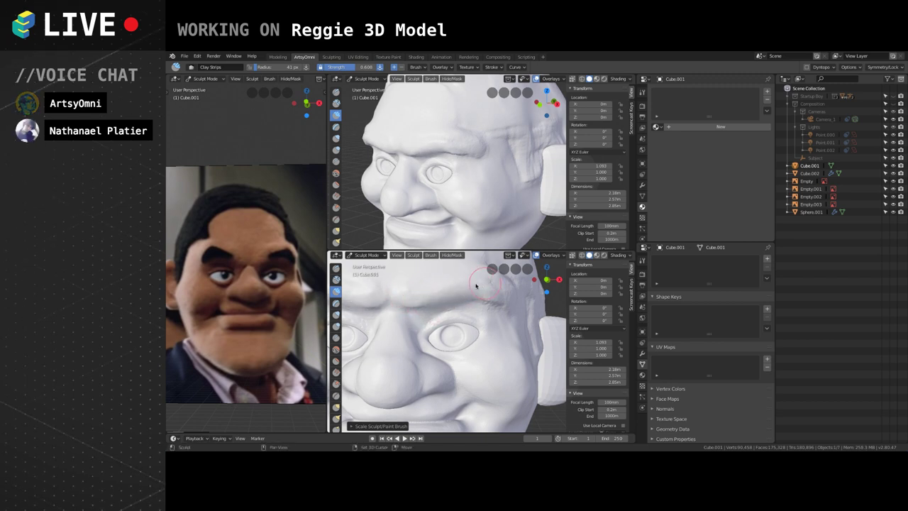
Blend the outer end of the brow into the forehead and temple with the Clay Strips brush at 41 px radius.
middle_click_drag(450, 265, 458, 334)
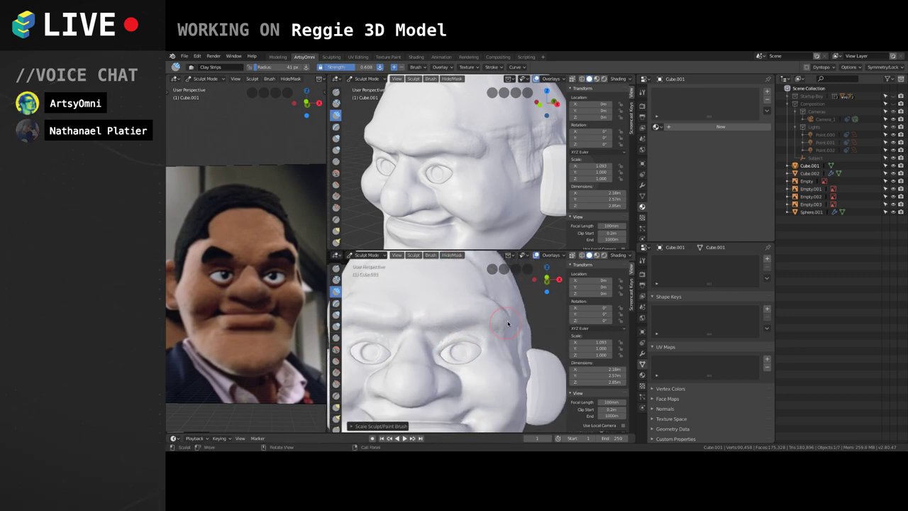
middle_click_drag(503, 313, 462, 300)
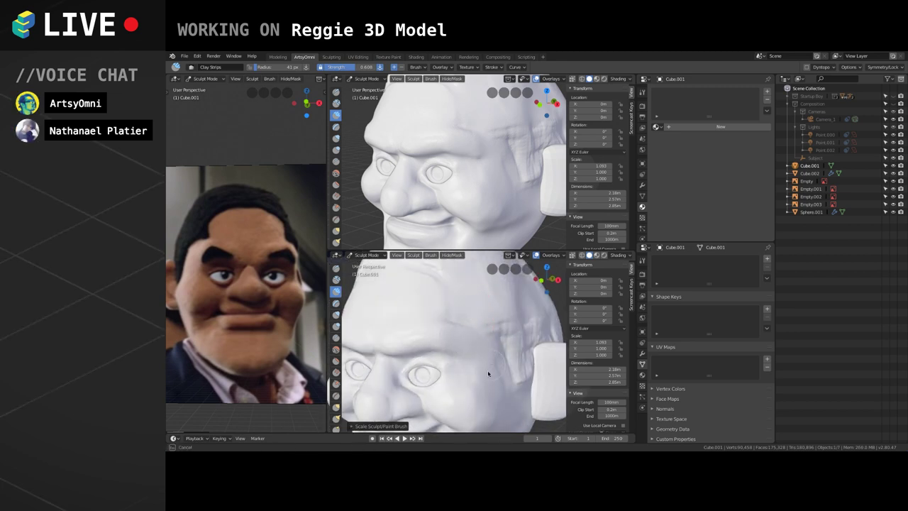
middle_click_drag(488, 374, 470, 331)
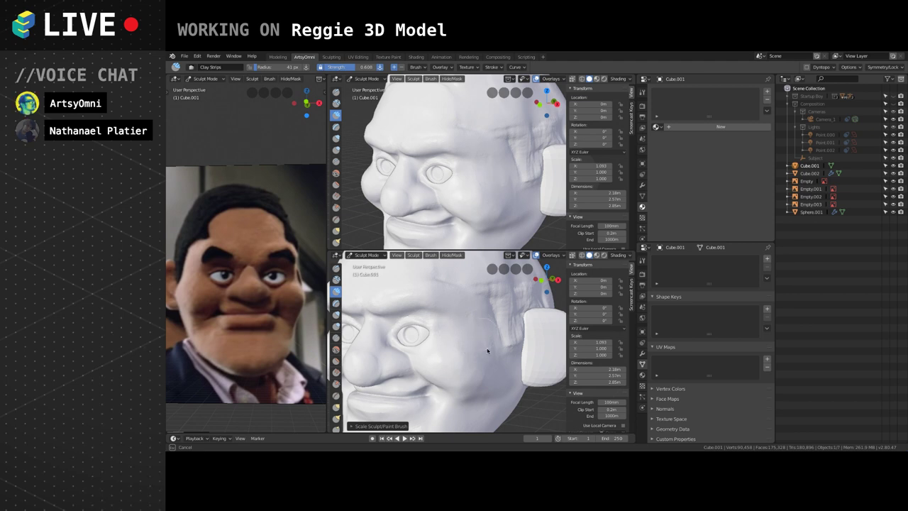
middle_click_drag(469, 328, 460, 297)
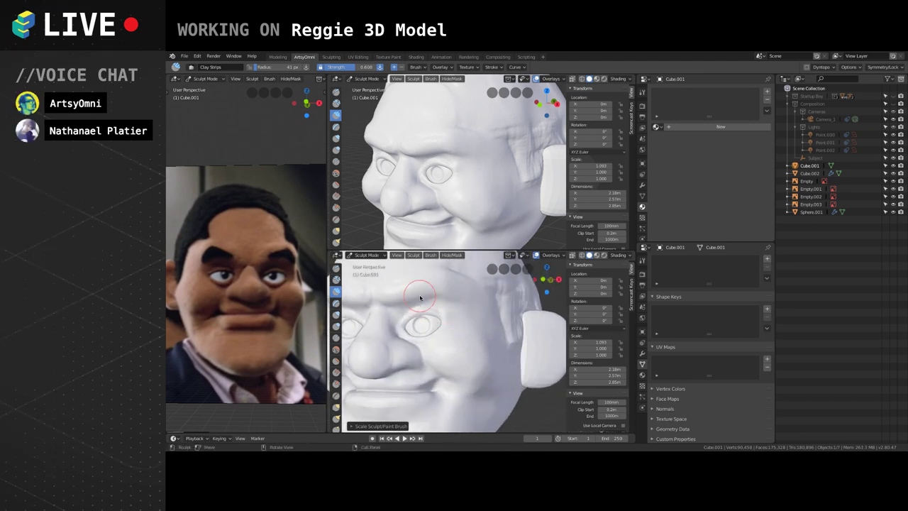
Reshape the outer lower rim of the eye with the Grab brush, reducing its radius to 63 px.
scroll(421, 299, "up", 2)
middle_click_drag(442, 337, 461, 337)
left_click_drag(448, 331, 454, 322)
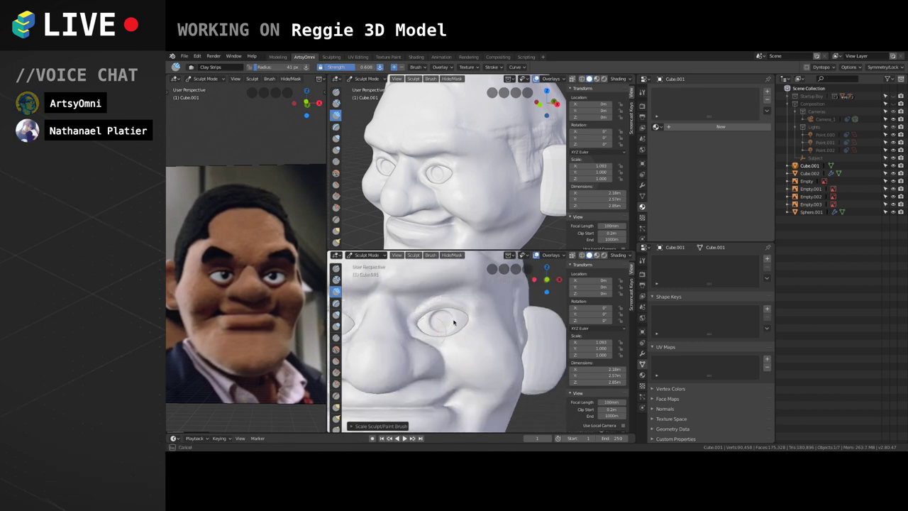
middle_click_drag(470, 316, 468, 314)
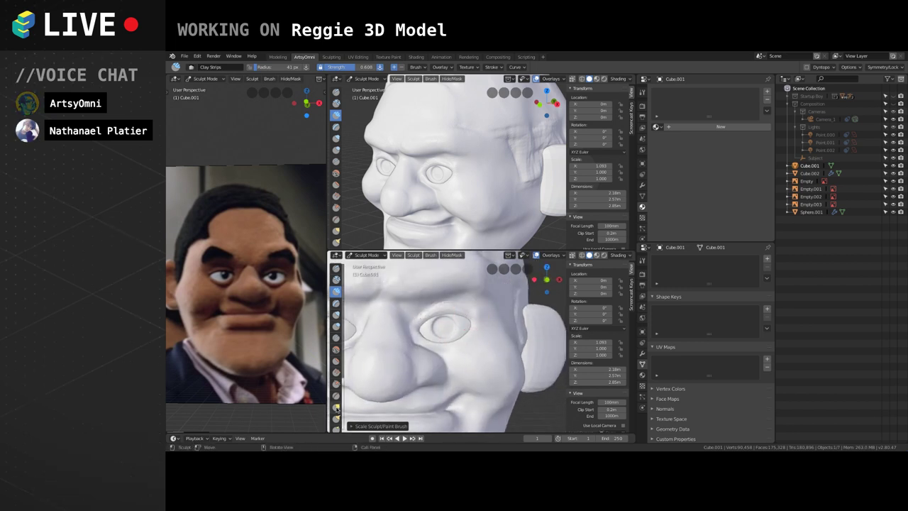
left_click(336, 408)
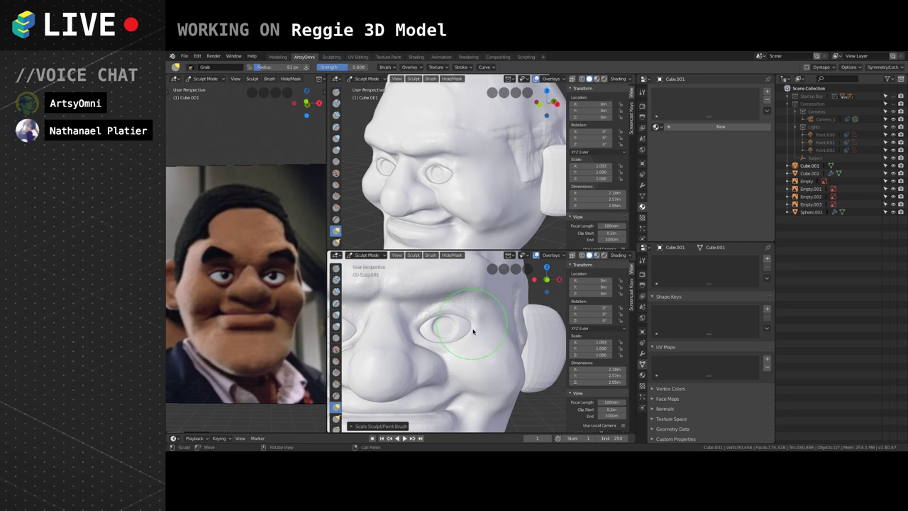
left_click_drag(471, 335, 468, 334)
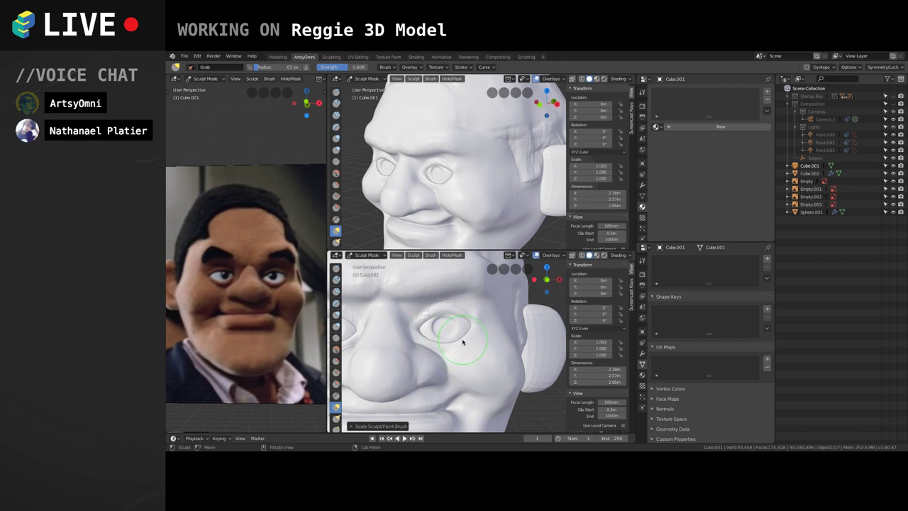
Switch to Object Mode, select the mirrored eyeballs and shift them within the eye sockets.
middle_click_drag(463, 331, 518, 292)
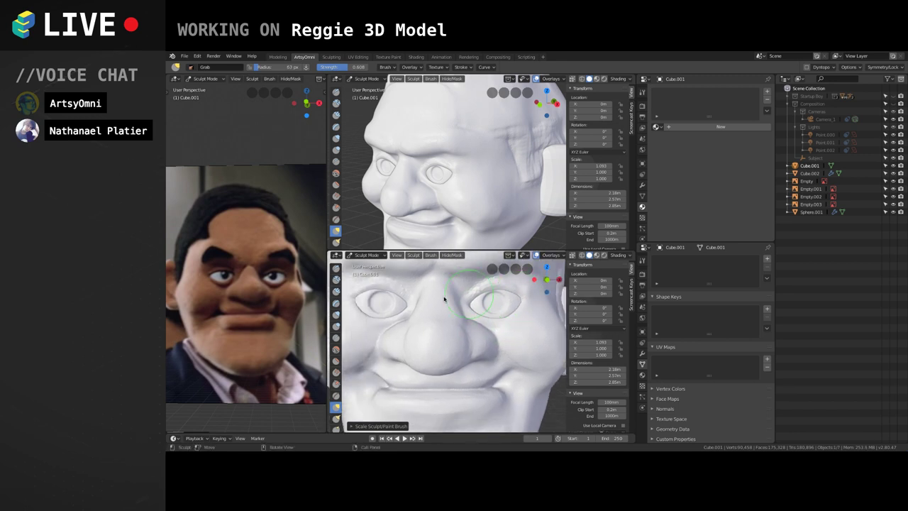
left_click(366, 254)
left_click(363, 266)
left_click(498, 312)
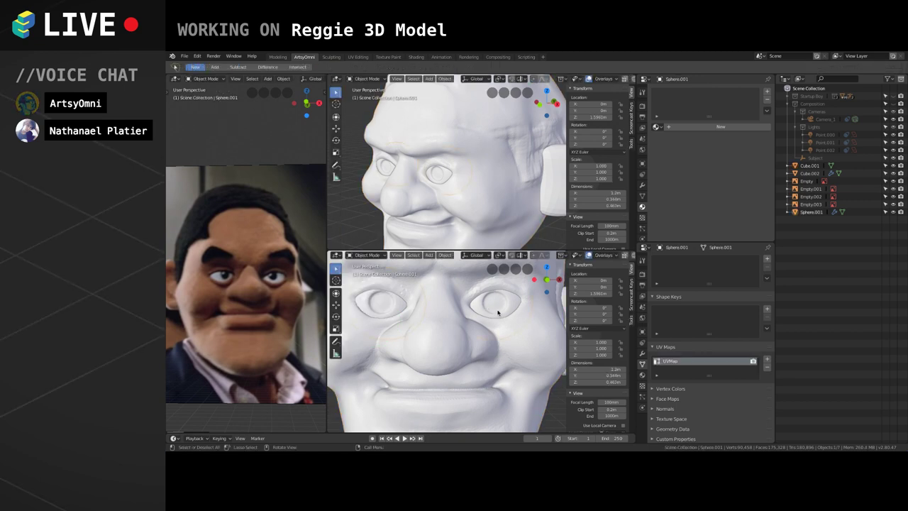
left_click_drag(498, 312, 497, 313)
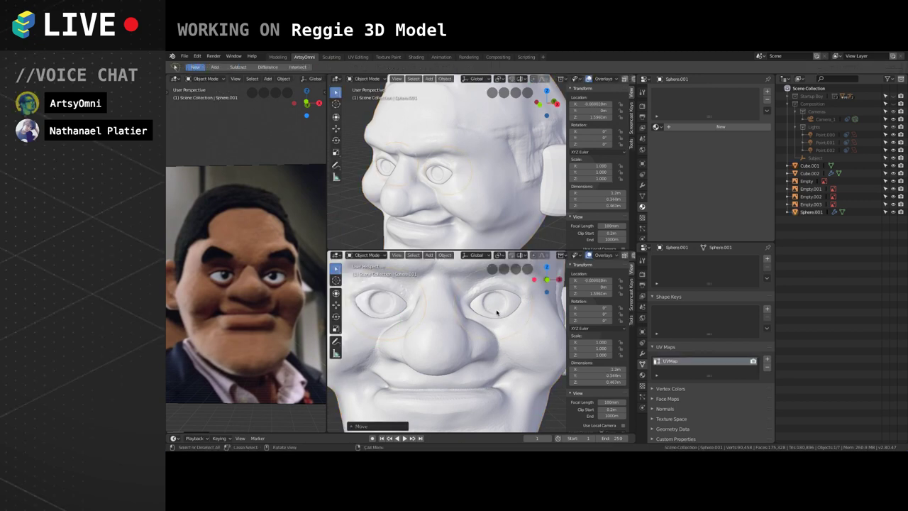
scroll(497, 313, "down", 5)
scroll(473, 368, "up", 3)
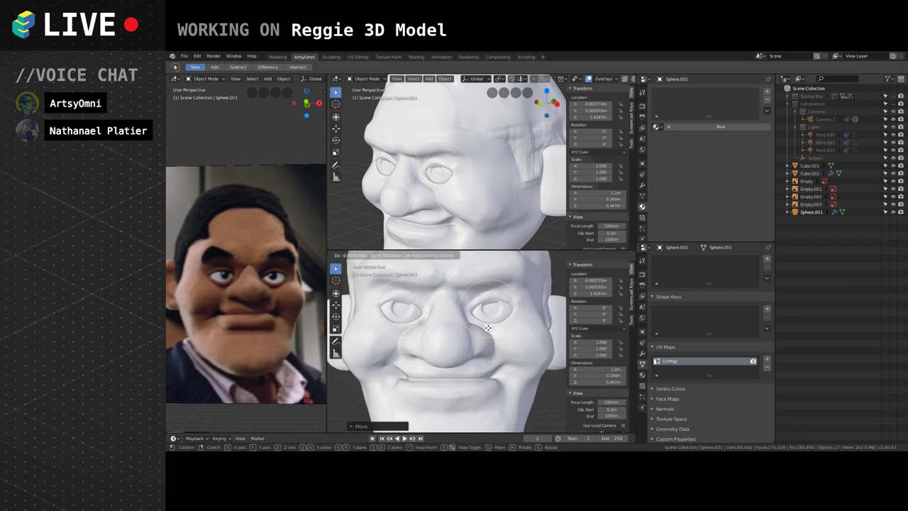
Enter Edit Mode on the eyeballs and shift the selected iris vertices within the eye using proportional editing.
key("Tab")
key("g")
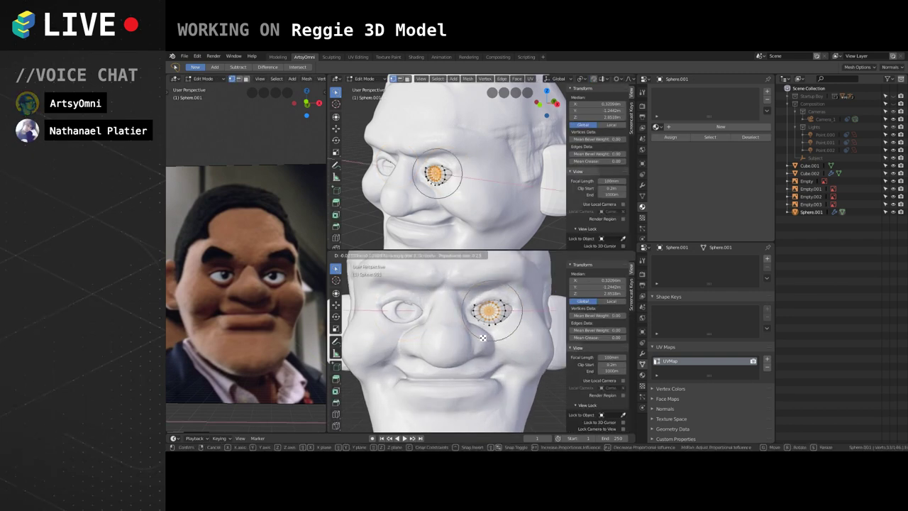
left_click(482, 338)
Select the iris vertices and move them along the global Y axis with a smaller proportional radius, returning to Object Mode.
scroll(482, 335, "up", 4)
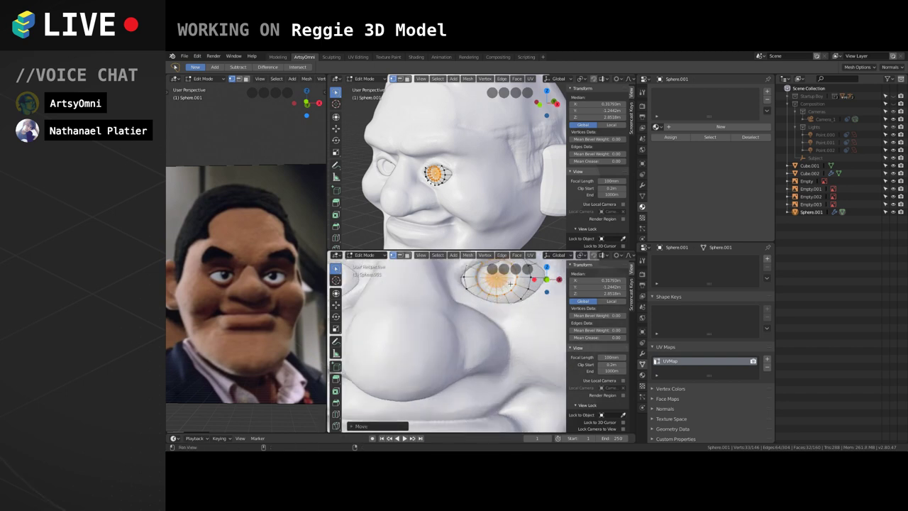
middle_click_drag(510, 284, 512, 325, "shift")
middle_click_drag(512, 324, 477, 326)
left_click(394, 326, "alt")
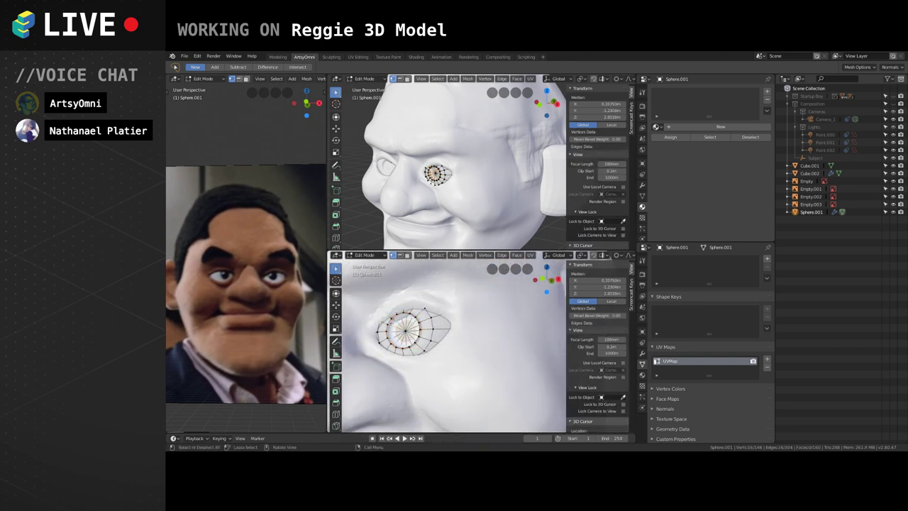
key("g")
key("y")
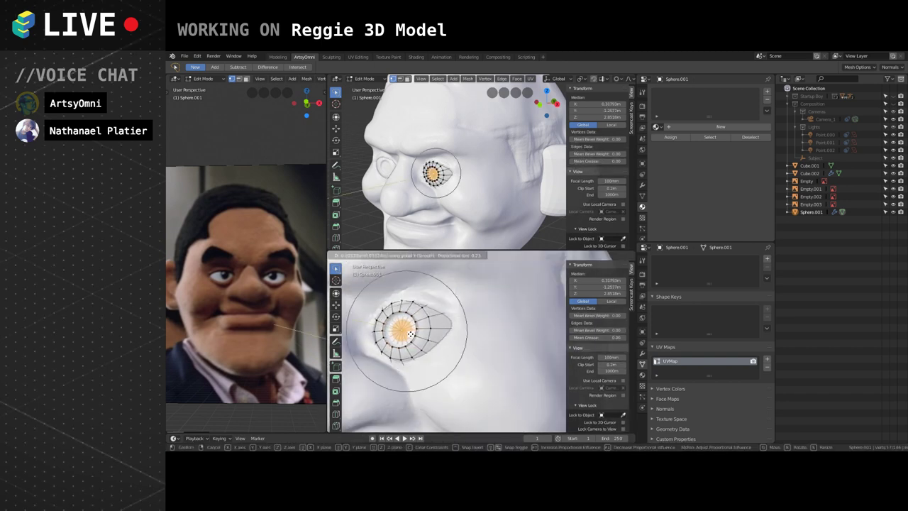
scroll(408, 334, "up", 5)
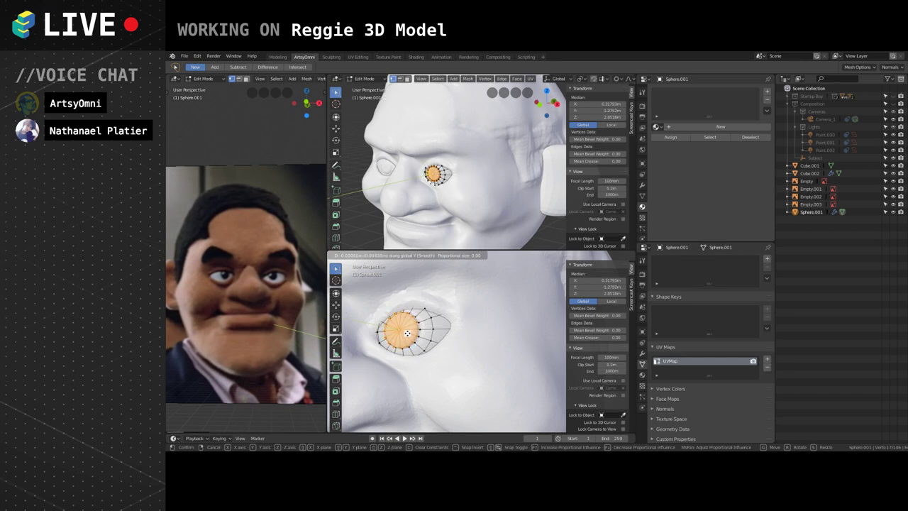
left_click(408, 333)
key("Tab")
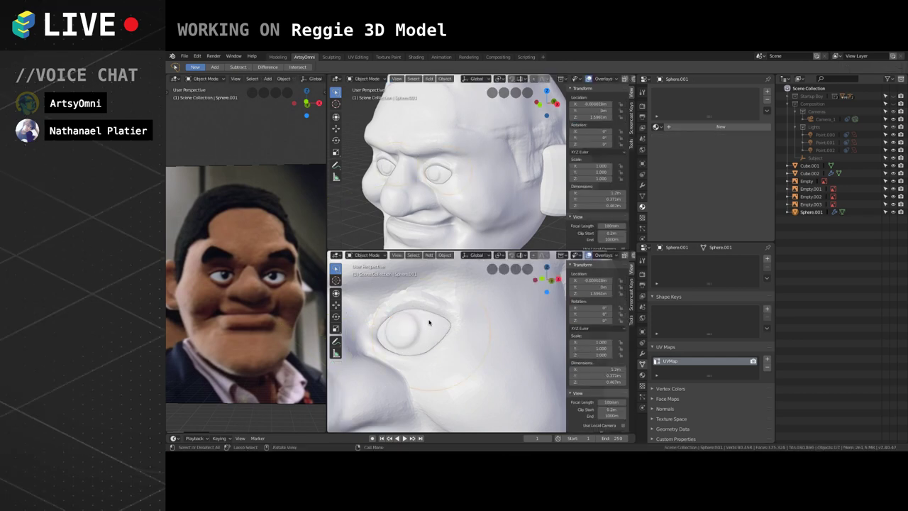
scroll(454, 316, "down", 4)
middle_click_drag(470, 320, 495, 317)
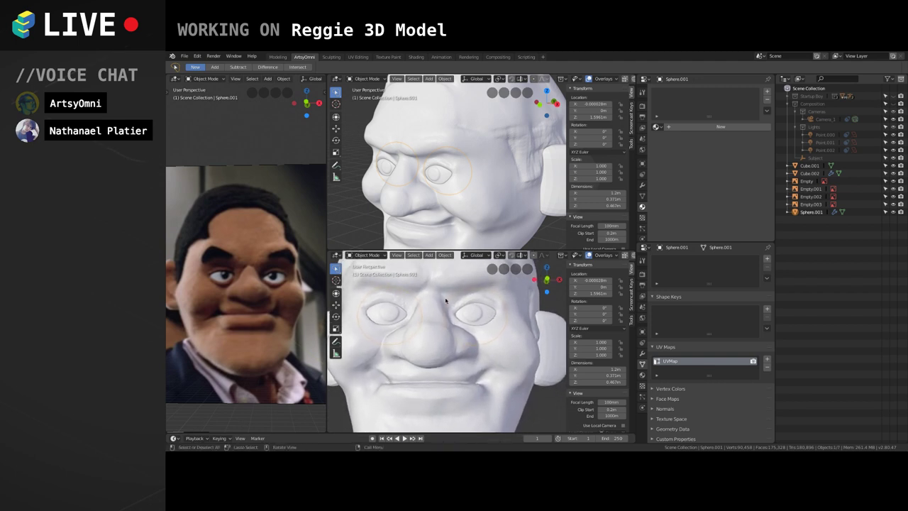
left_click(367, 255)
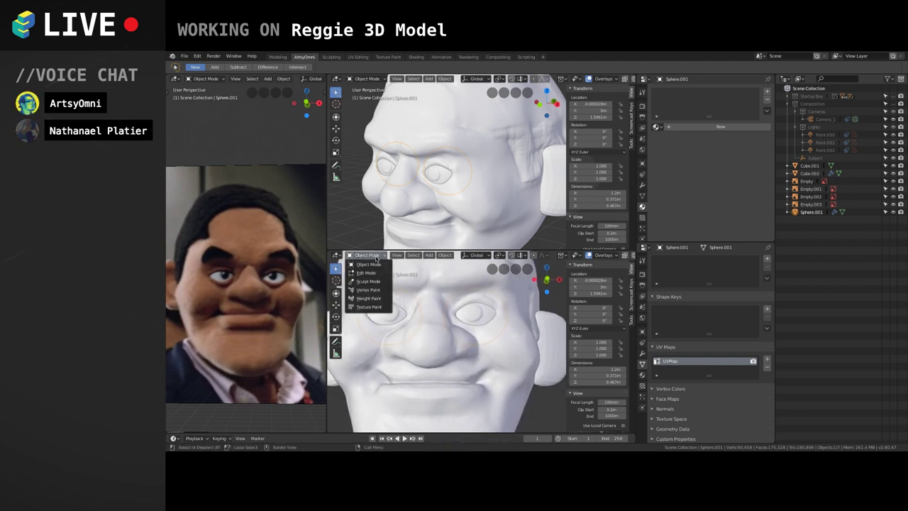
left_click(368, 285)
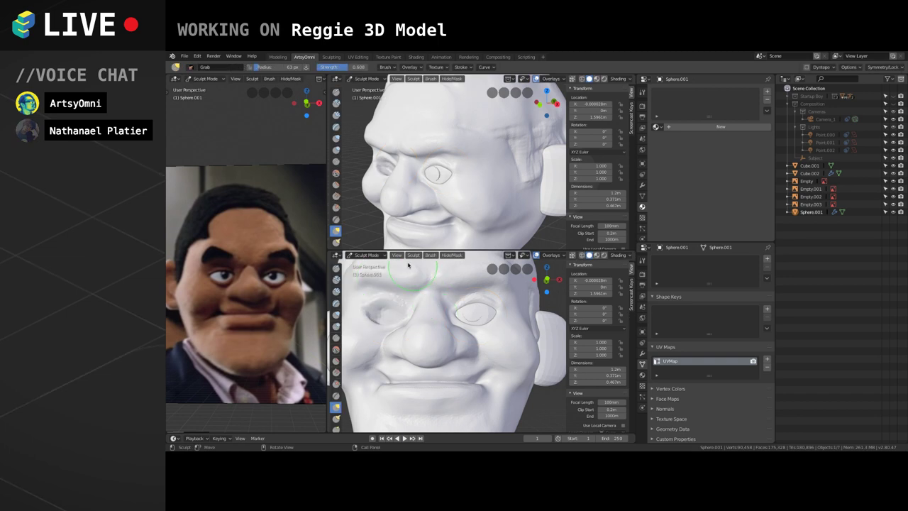
left_click(367, 254)
left_click(368, 266)
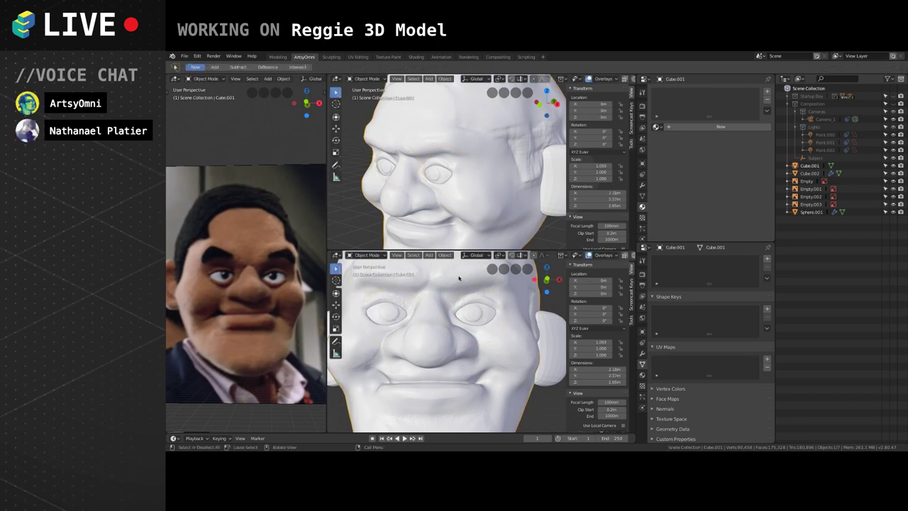
Put the head mesh into Sculpt Mode and reduce the Grab brush radius to 27 px for the brow area.
left_click(366, 255)
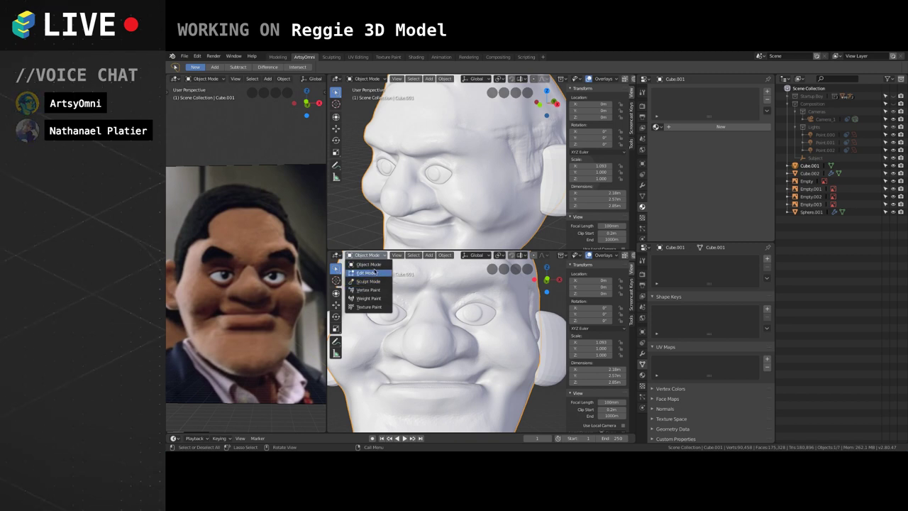
left_click(373, 282)
key("bracketleft")
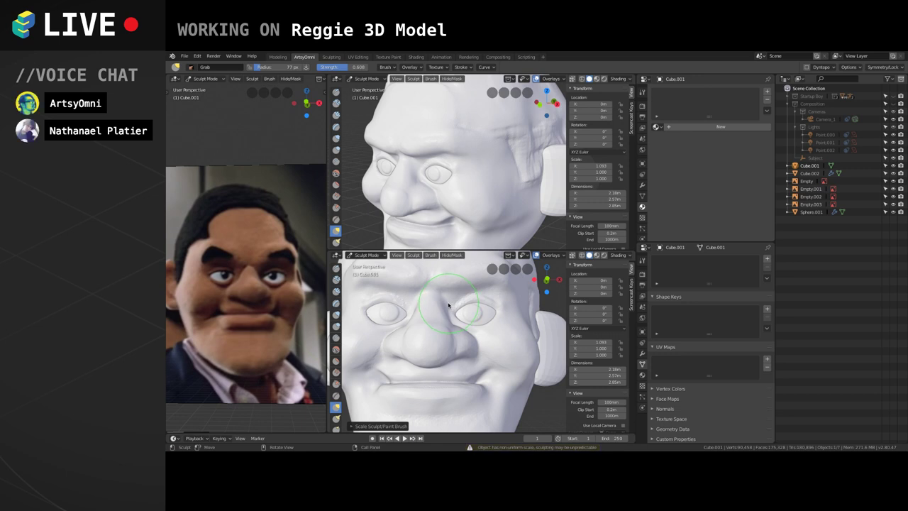
scroll(447, 313, "up", 1)
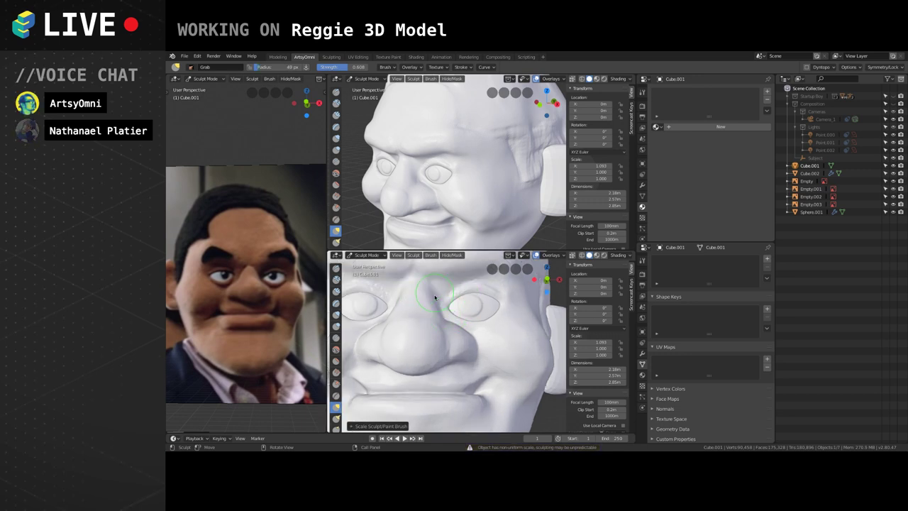
middle_click_drag(437, 293, 437, 332, "shift")
key("bracketleft")
key("bracketleft")
key("bracketleft")
key("bracketleft")
key("bracketleft")
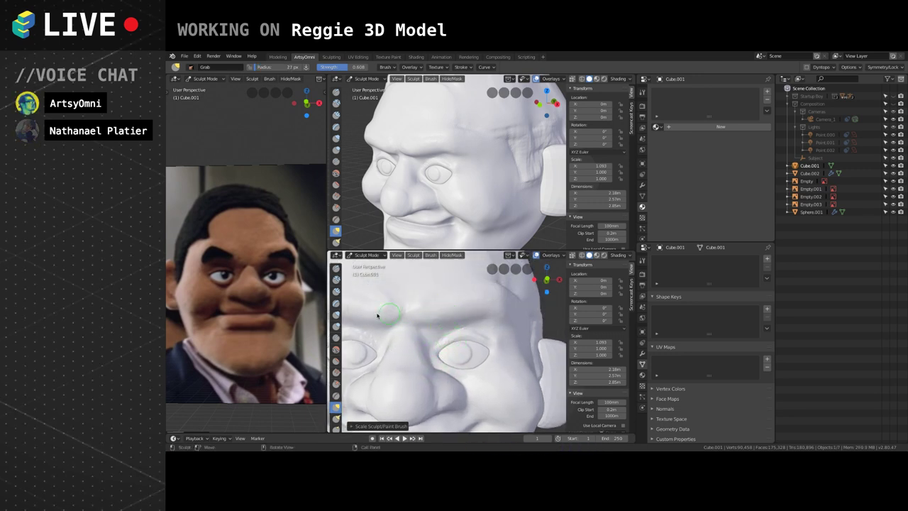
Carve a fold above the upper eyelid with the Crease brush, starting from the inner eye corner, and smooth it.
left_click(339, 337)
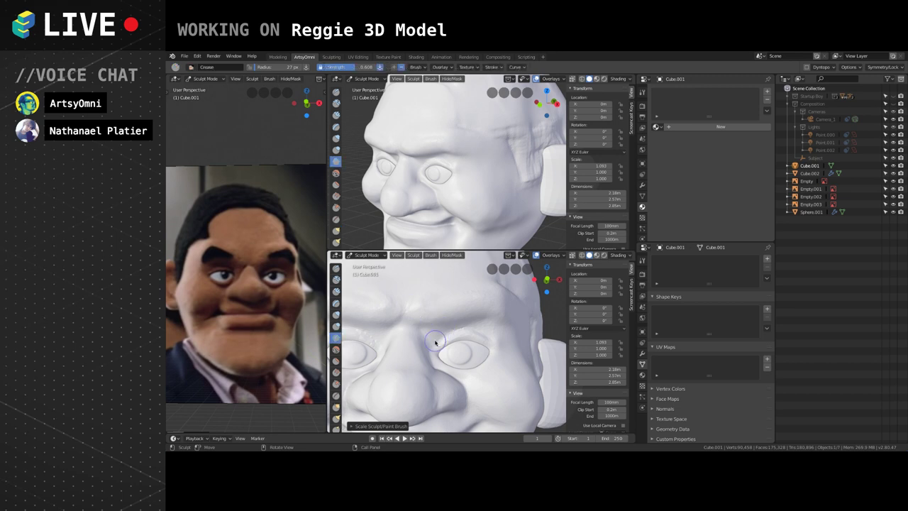
left_click_drag(432, 348, 465, 327)
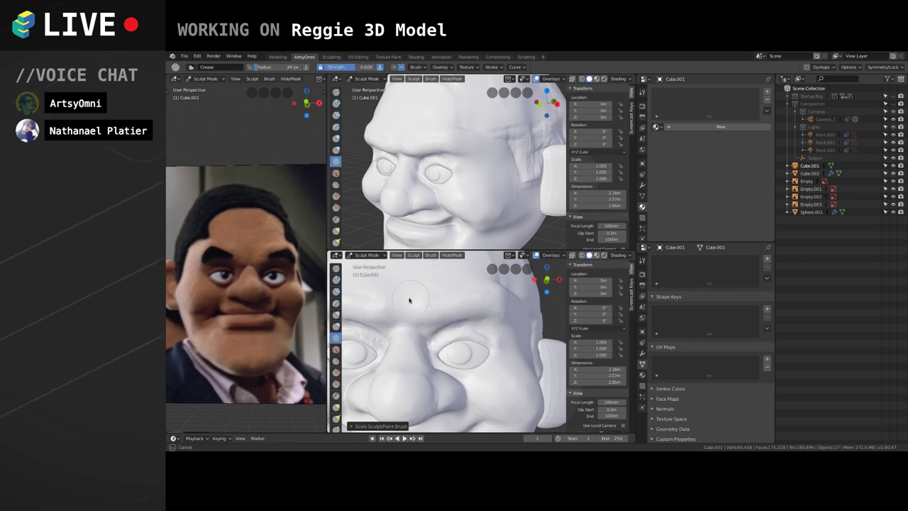
mouse_move(471, 284)
left_mouse_down()
mouse_move(439, 324)
mouse_move(490, 328)
left_mouse_up()
left_click_drag(434, 334, 499, 349, "shift")
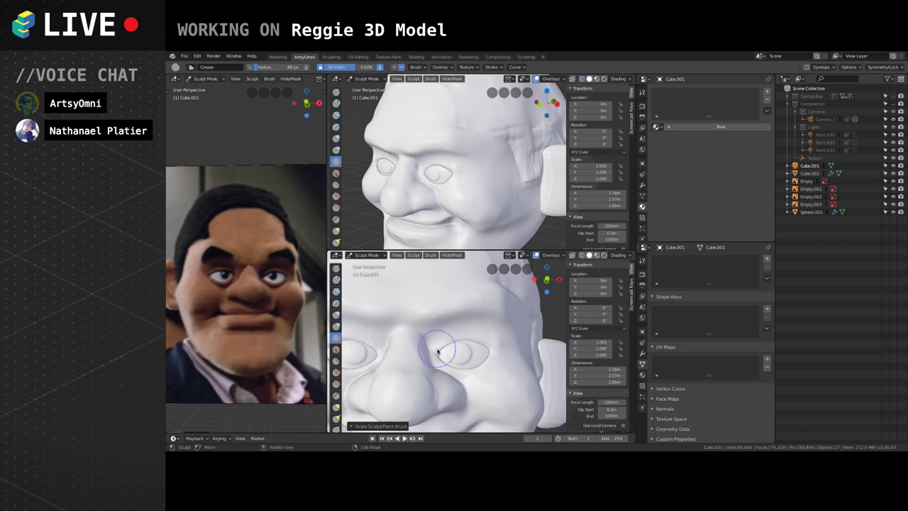
left_click_drag(440, 338, 464, 331)
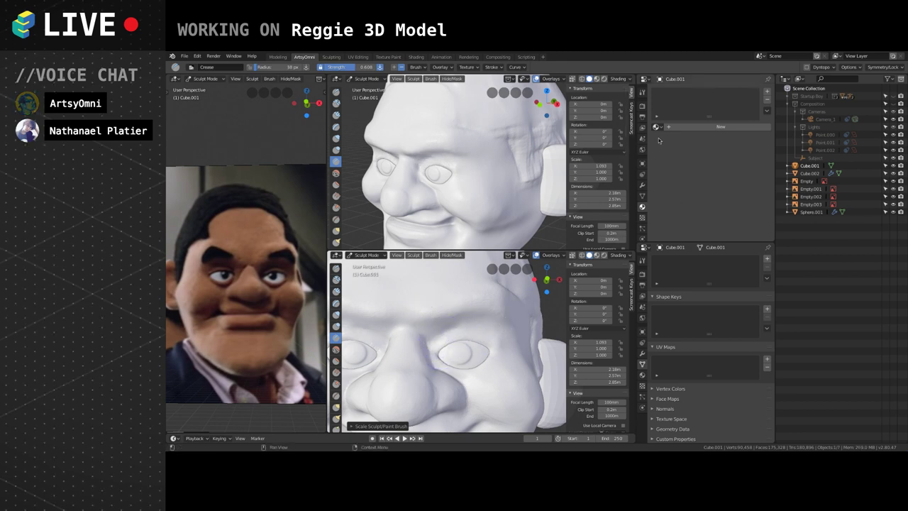
Check the Crease brush settings, and refine the upper eyelid fold and inner eye area at 30 px radius.
left_click(641, 92)
scroll(698, 177, "down", 4)
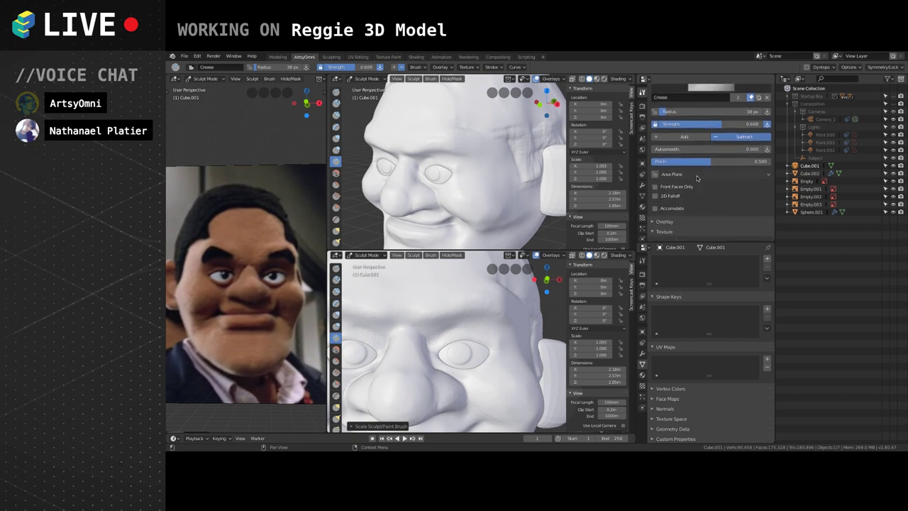
scroll(698, 177, "down", 8)
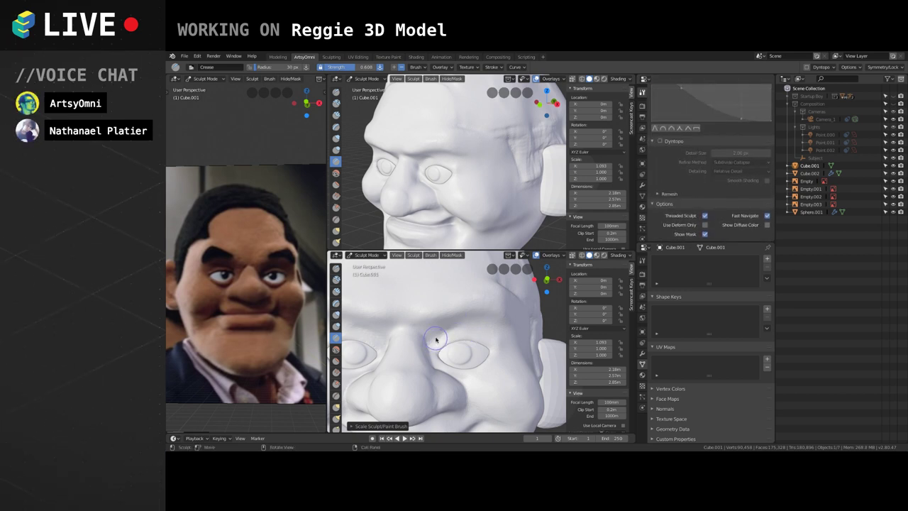
mouse_move(431, 348)
left_mouse_down()
mouse_move(466, 325)
mouse_move(494, 343)
mouse_move(480, 331)
left_mouse_up()
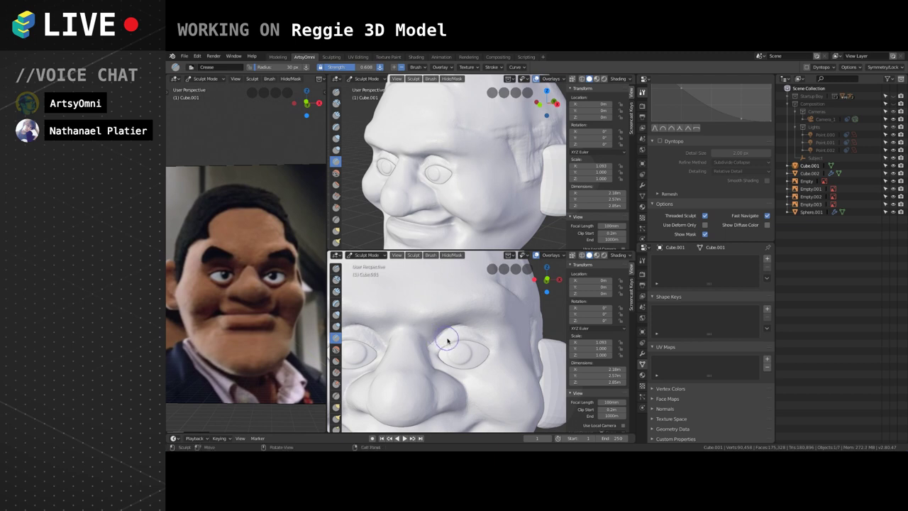
mouse_move(434, 346)
left_mouse_down()
mouse_move(470, 326)
mouse_move(455, 334)
left_mouse_up()
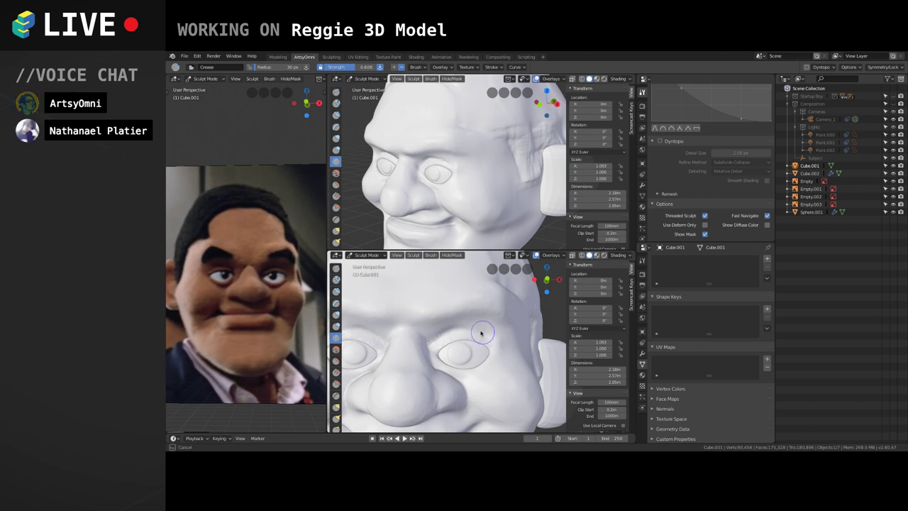
left_click_drag(445, 339, 494, 340)
mouse_move(432, 338)
left_mouse_down()
mouse_move(497, 341)
mouse_move(460, 310)
left_mouse_up()
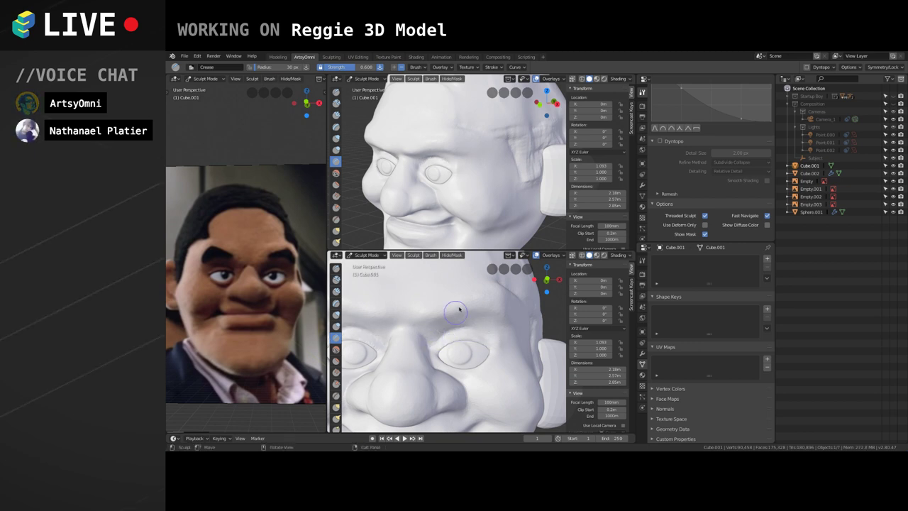
middle_click_drag(461, 310, 427, 285)
left_click_drag(425, 332, 406, 327)
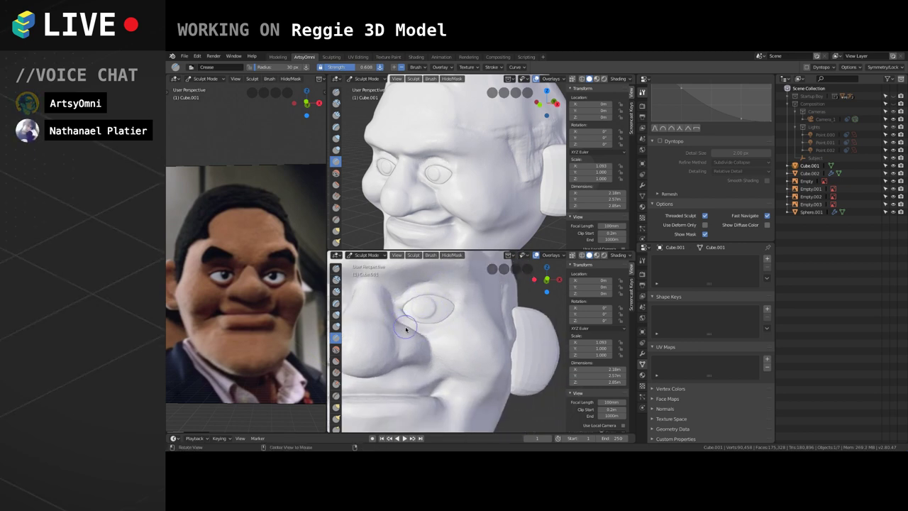
middle_click_drag(405, 327, 418, 345)
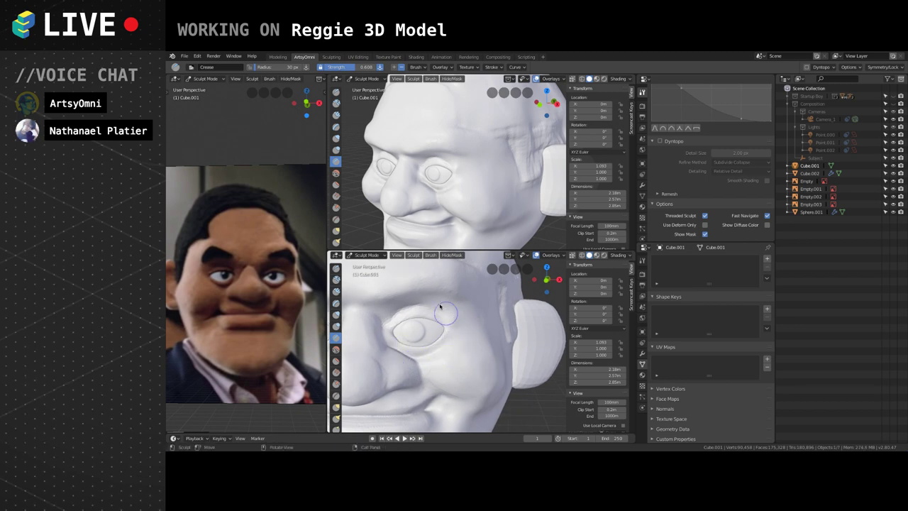
Build up the area around the outer eye with the Clay Strips brush at 40 px radius, and reduce the radius to 25 px.
key("c")
key("bracketright")
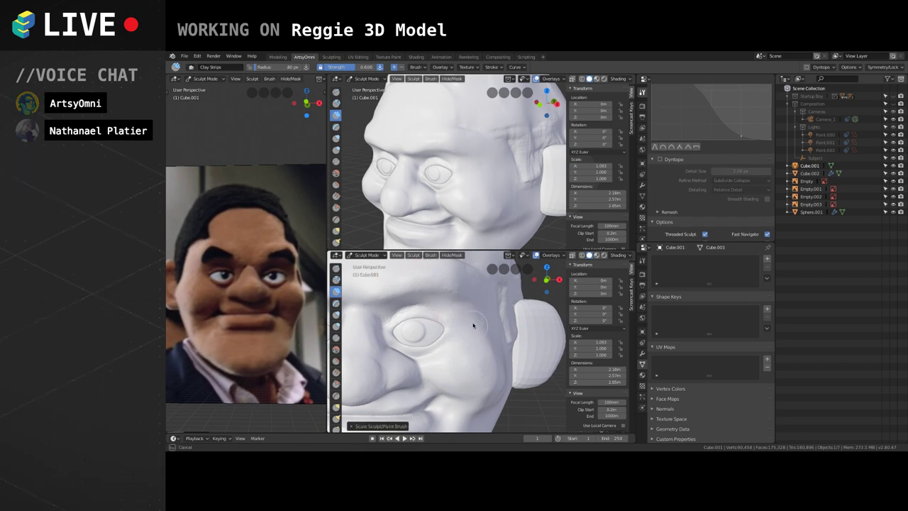
middle_click_drag(473, 325, 468, 318)
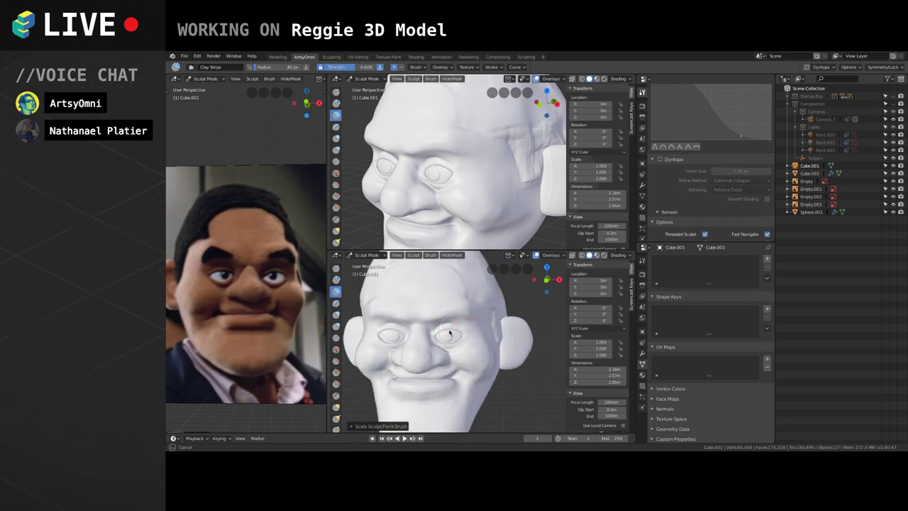
mouse_move(449, 332)
left_mouse_down()
mouse_move(468, 324)
mouse_move(400, 314)
left_mouse_up()
scroll(435, 328, "up", 3)
key("bracketleft")
mouse_move(434, 318)
middle_mouse_down()
mouse_move(464, 300)
mouse_move(458, 318)
mouse_move(474, 324)
mouse_move(498, 314)
middle_mouse_up()
scroll(456, 278, "down", 2)
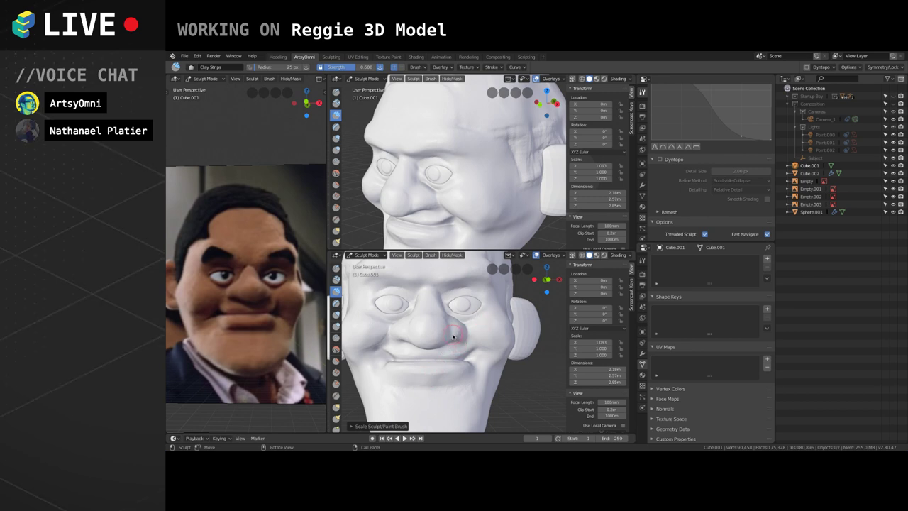
Enlarge the lower viewport and frame the whole head from the front to check its proportions.
middle_click_drag(455, 330, 468, 323)
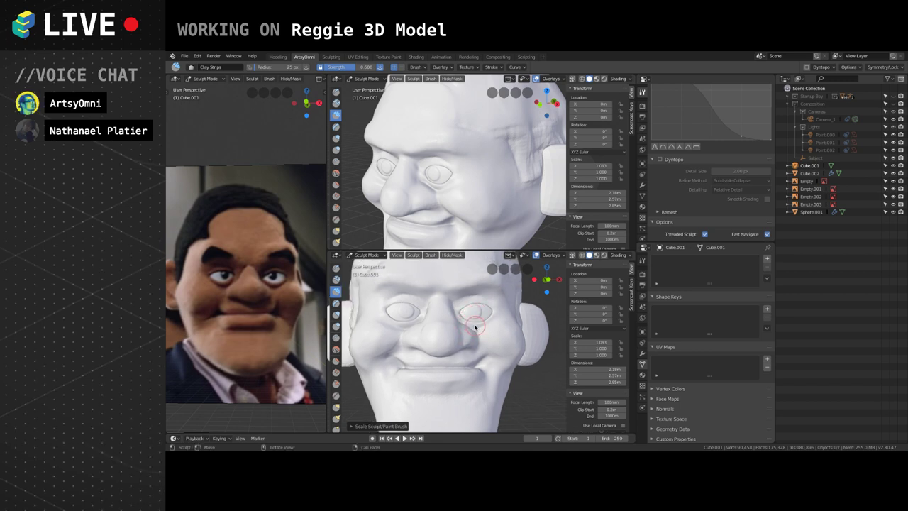
middle_click_drag(477, 318, 471, 320)
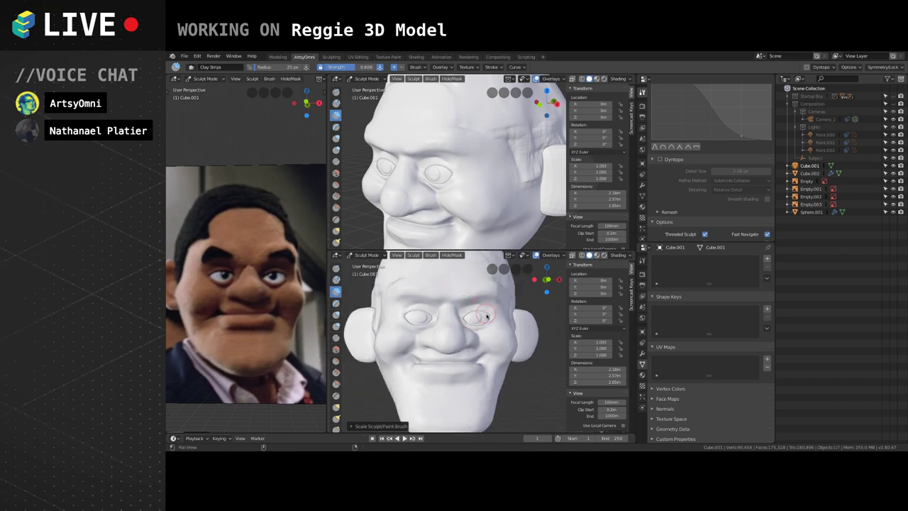
left_click_drag(485, 250, 485, 217)
scroll(493, 298, "up", 5)
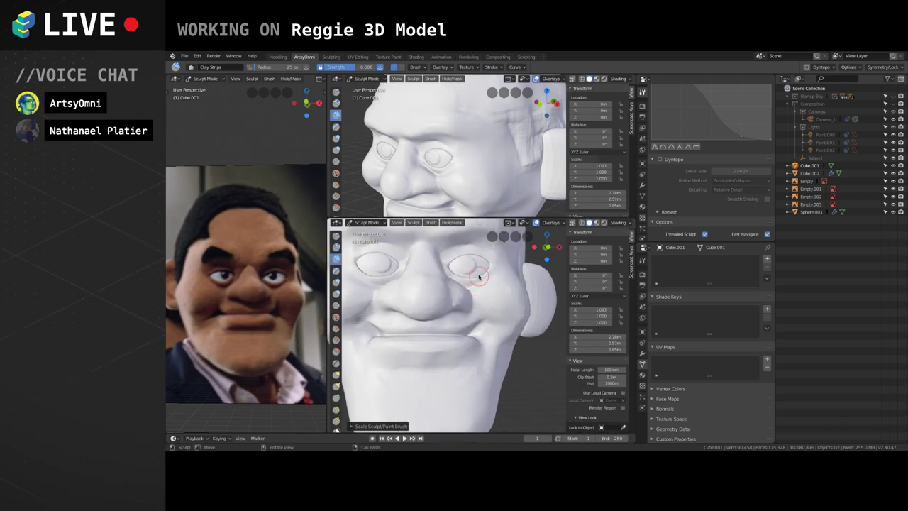
middle_click_drag(479, 277, 497, 321, "shift")
scroll(469, 303, "down", 3)
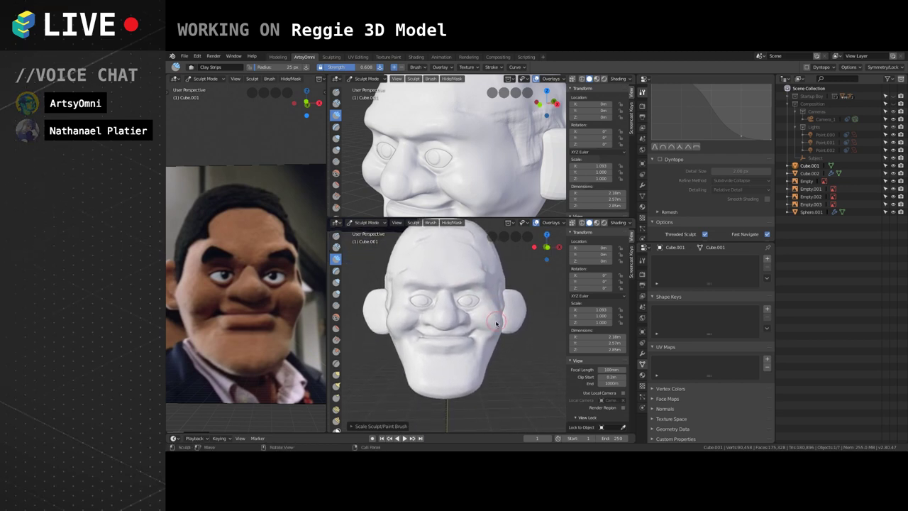
scroll(495, 323, "down", 2)
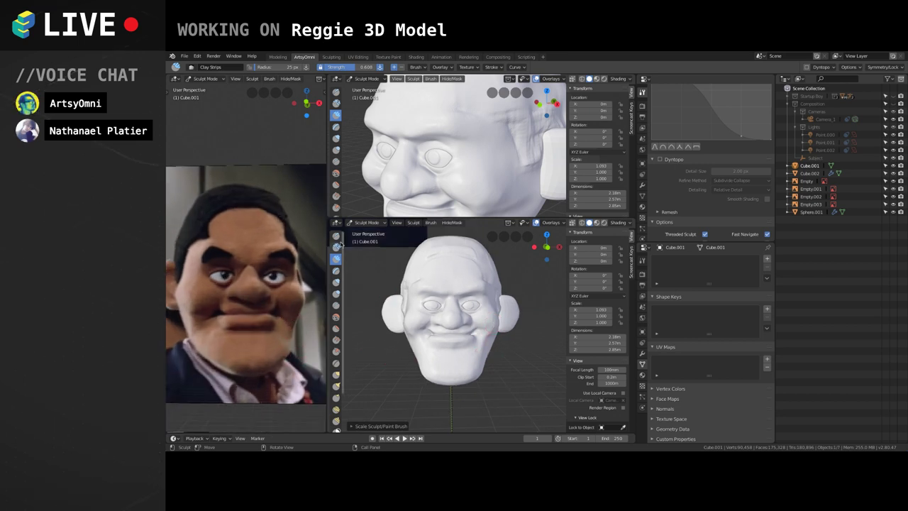
Shorten and reshape the chin and jaw with the Grab brush, enlarging its radius to 105 px and 157 px.
left_click(336, 372)
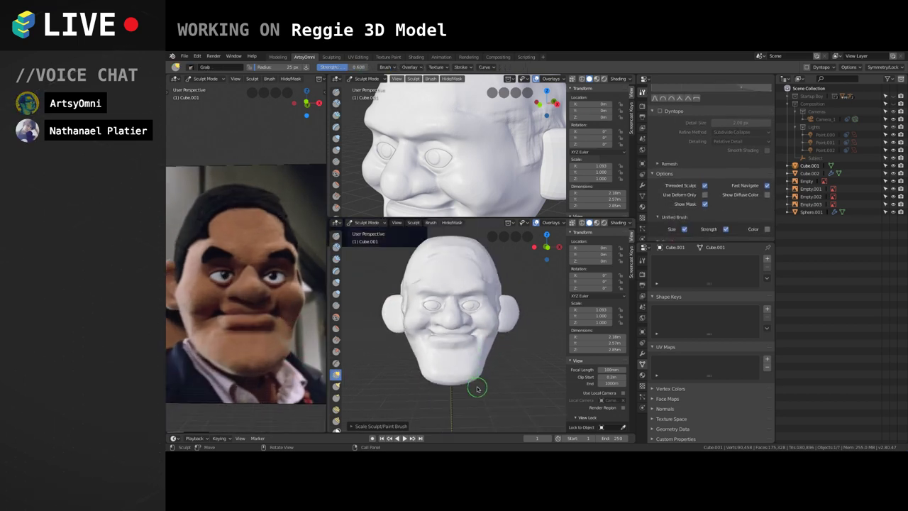
key("f")
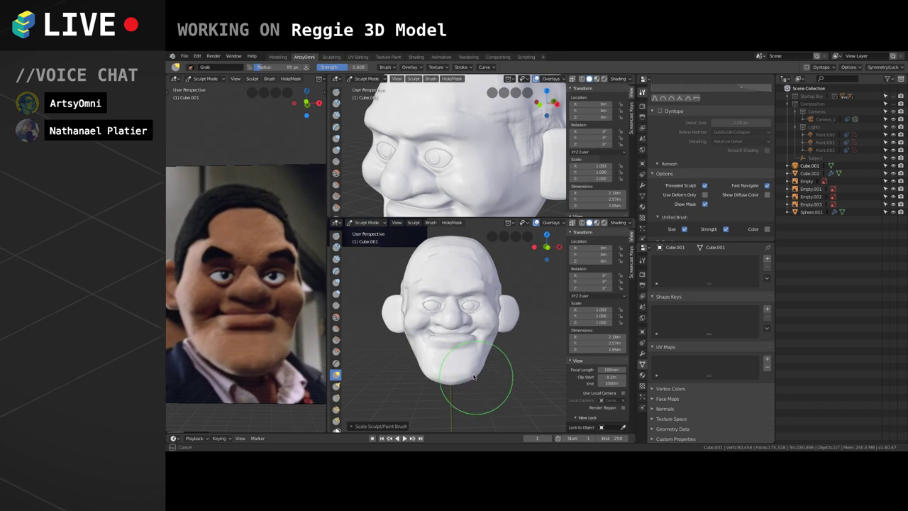
left_click(485, 374)
scroll(475, 378, "up", 1)
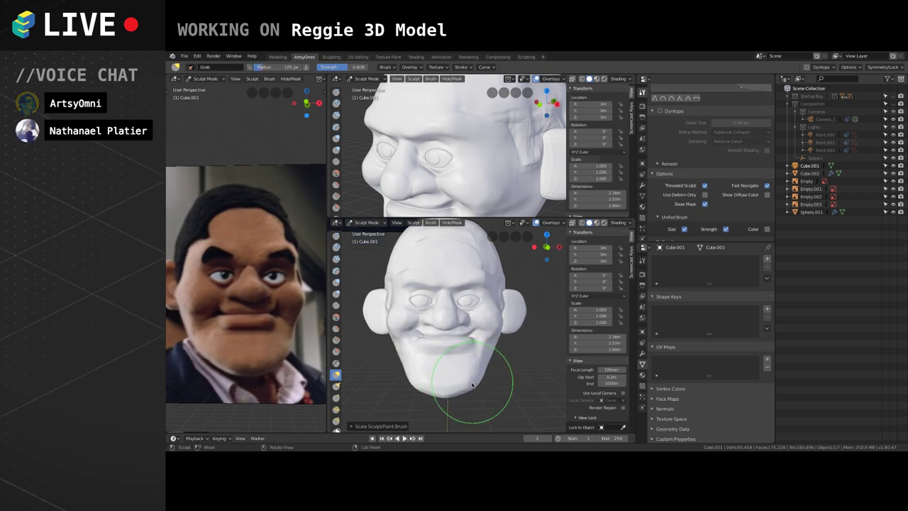
mouse_move(473, 396)
middle_mouse_down("shift")
mouse_move(474, 378)
mouse_move(429, 375)
middle_mouse_up("shift")
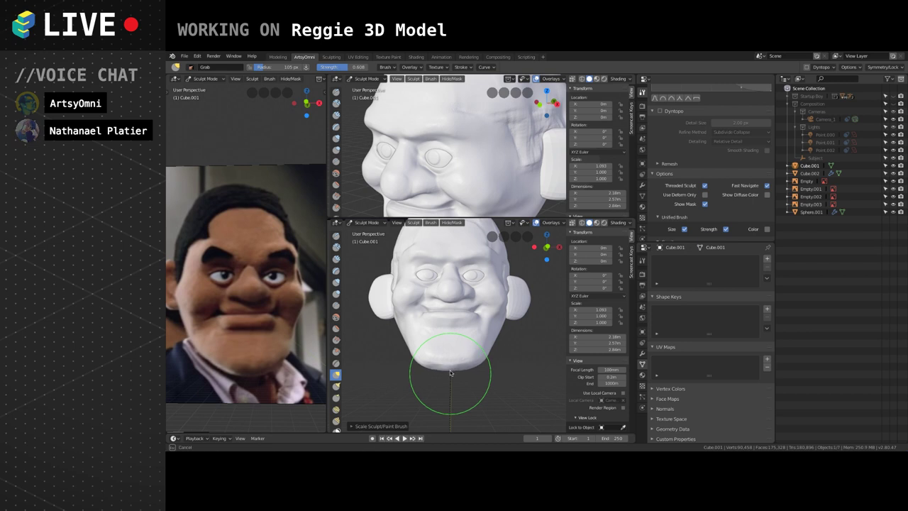
key("f")
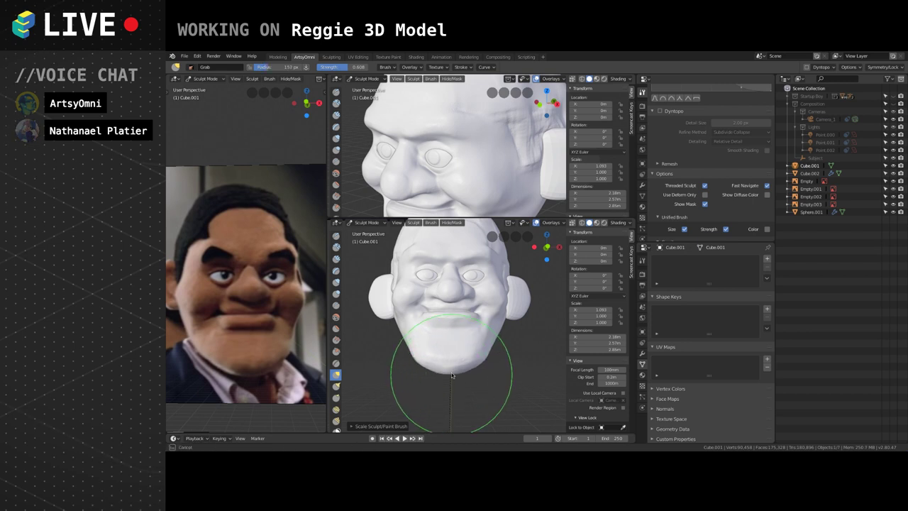
left_click(487, 366)
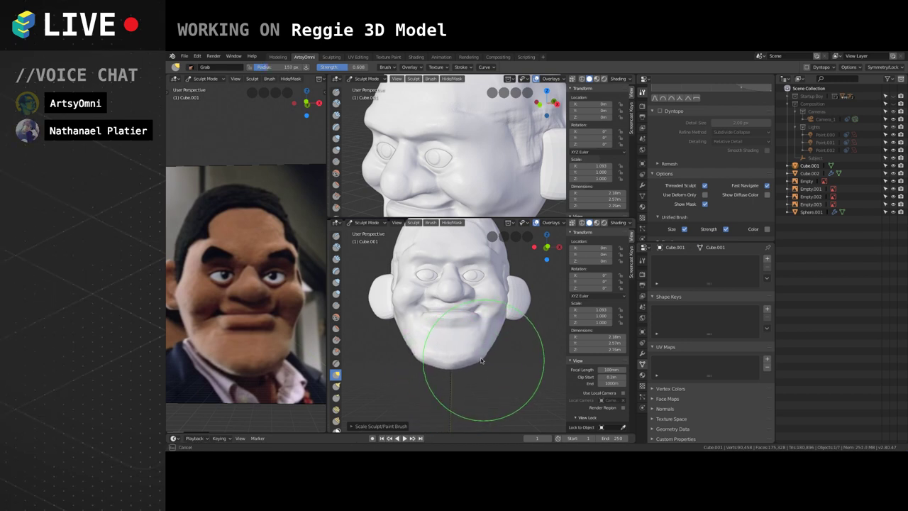
mouse_move(498, 348)
middle_mouse_down()
mouse_move(439, 359)
mouse_move(483, 358)
mouse_move(421, 355)
mouse_move(468, 363)
middle_mouse_up()
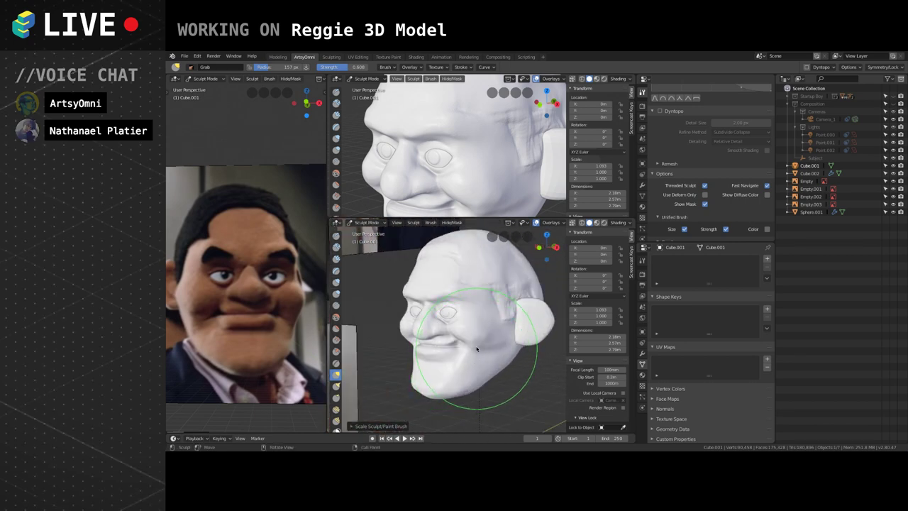
scroll(460, 343, "up", 2)
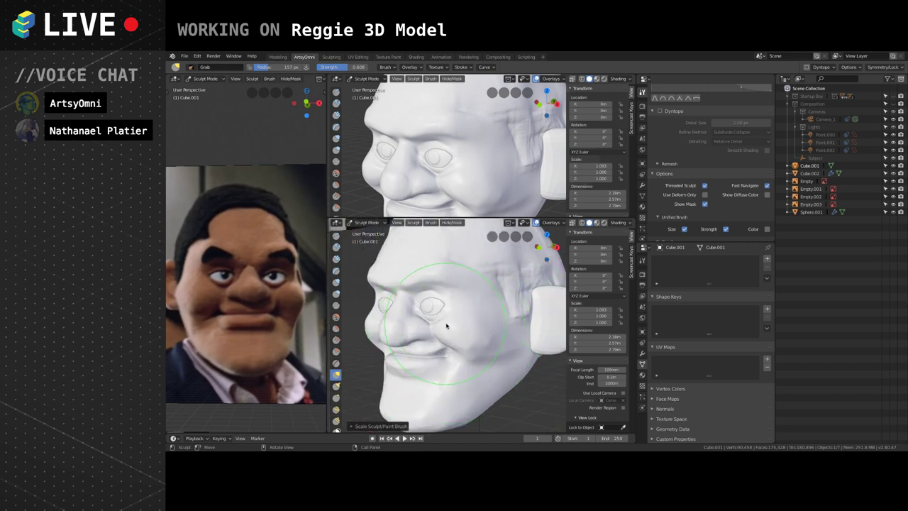
middle_click_drag(437, 332, 461, 320)
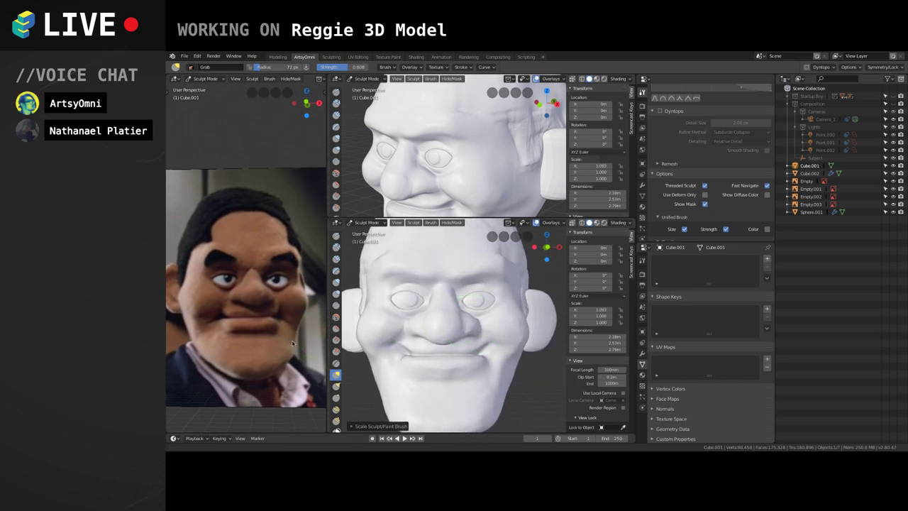
Pull in the ears and the sides of the head with a large Grab brush, up to 145 px radius, following the reference photo.
middle_click_drag(292, 343, 301, 354, "shift")
scroll(454, 322, "down", 3)
mouse_move(478, 352)
middle_mouse_down("shift")
mouse_move(473, 298)
mouse_move(475, 344)
middle_mouse_up("shift")
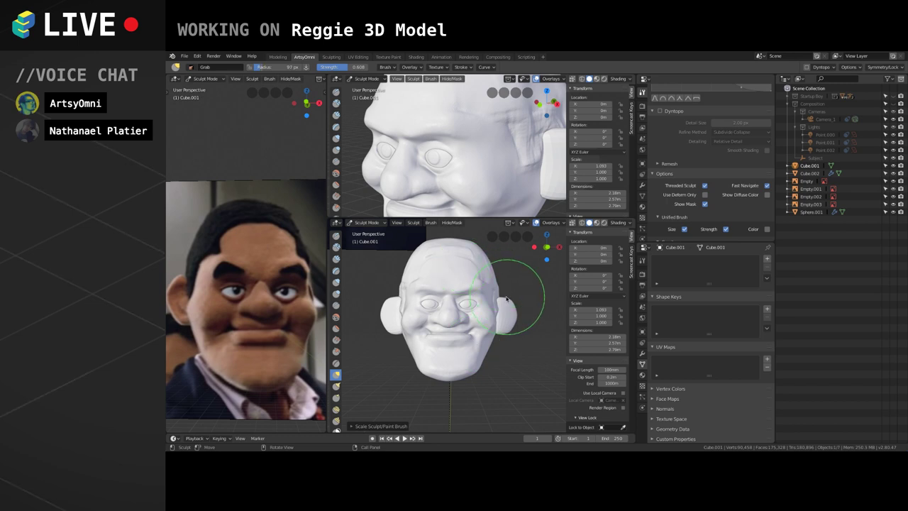
middle_click_drag(506, 299, 498, 290)
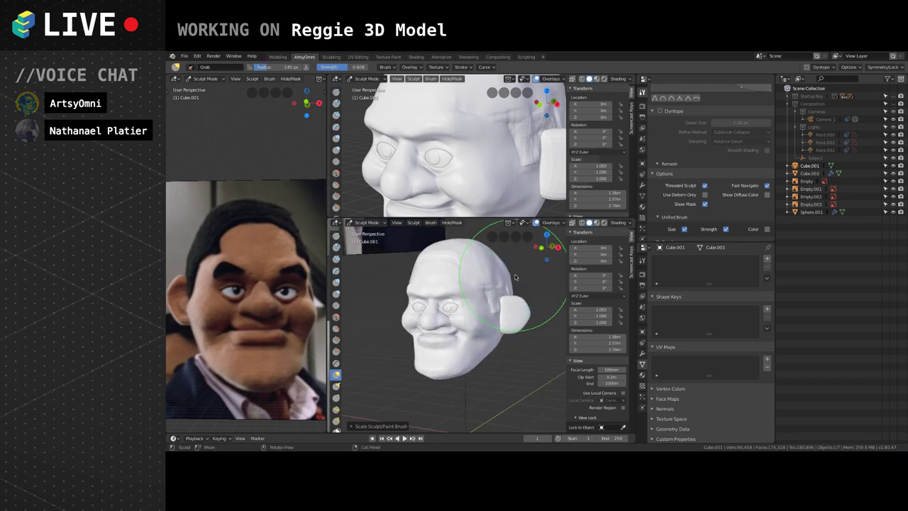
mouse_move(509, 303)
middle_mouse_down()
mouse_move(544, 300)
mouse_move(508, 298)
mouse_move(494, 286)
middle_mouse_up()
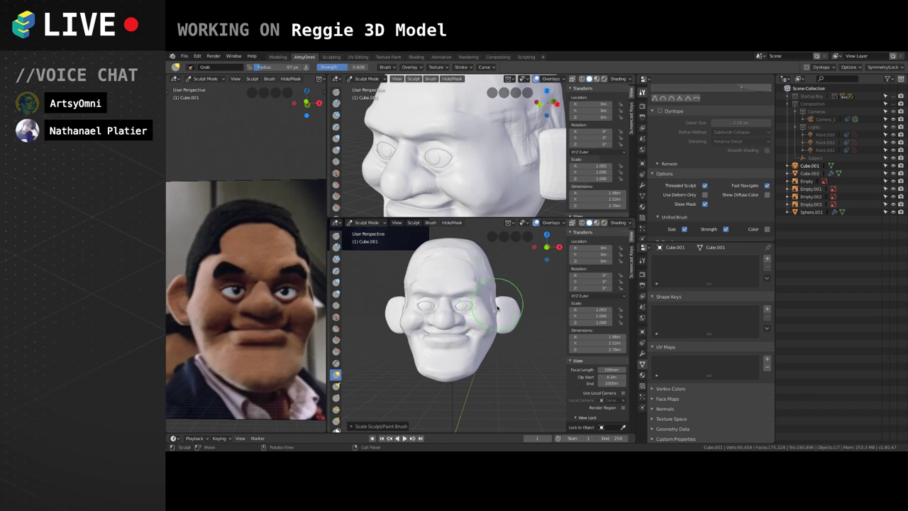
Refine the temple and the area in front of the ear with the Grab brush at 54 px and 73 px radius.
key("f")
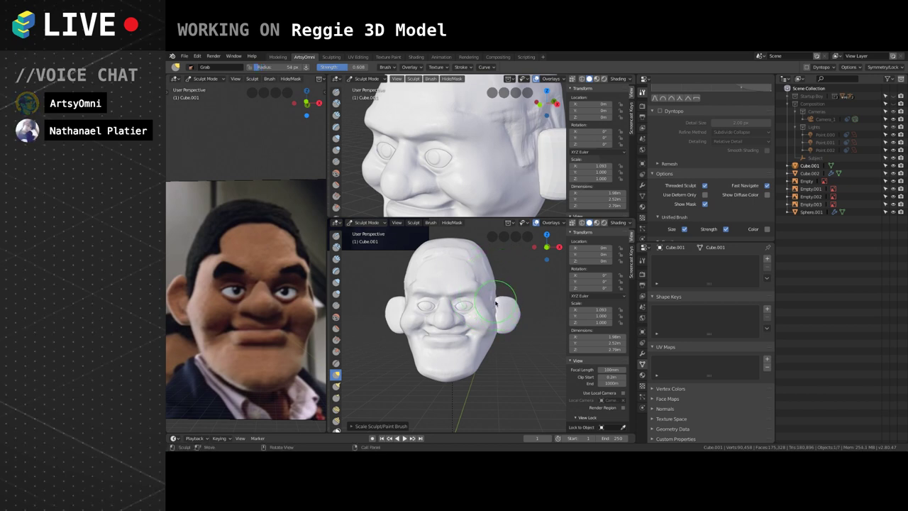
middle_click_drag(498, 302, 494, 306)
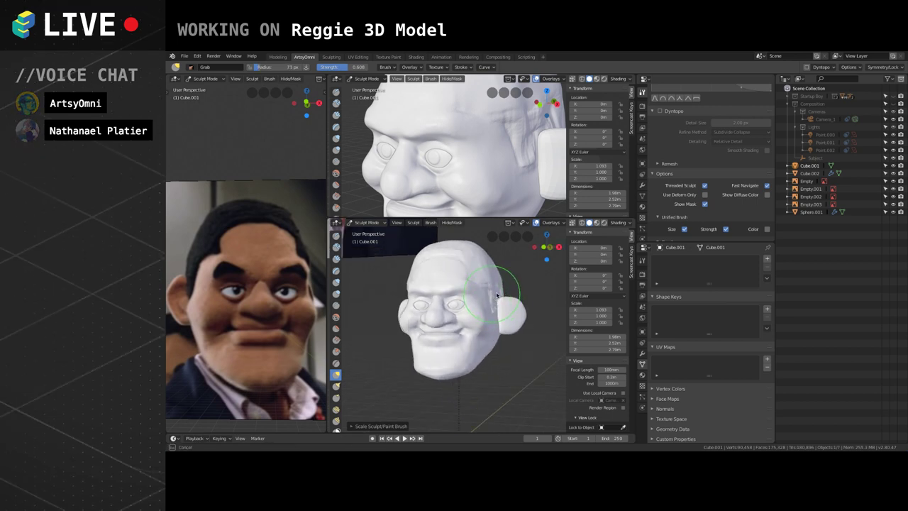
mouse_move(495, 297)
middle_mouse_down()
mouse_move(513, 301)
mouse_move(495, 284)
mouse_move(475, 300)
middle_mouse_up()
Build up the sideburn and hairline in front of the ear with the Clay Strips brush at 36 px radius.
scroll(484, 302, "up", 2)
left_click(366, 222)
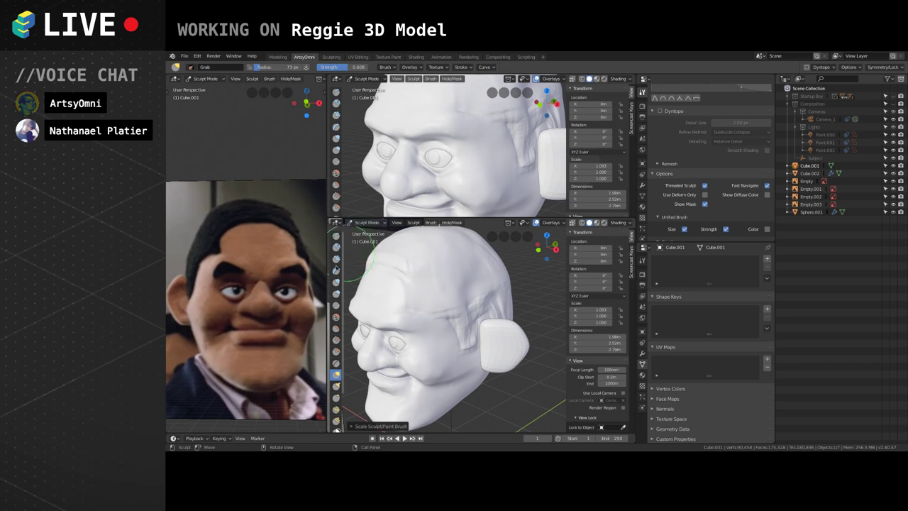
left_click(335, 246)
left_click(336, 259)
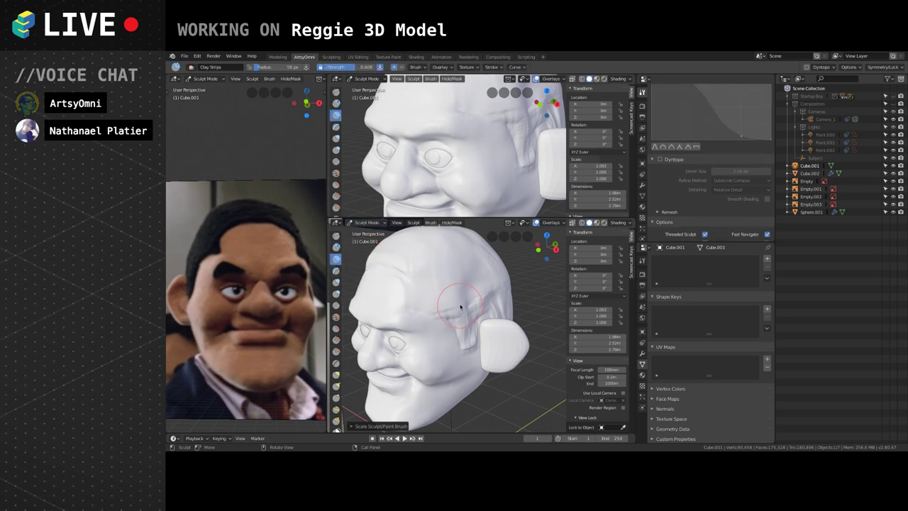
key("f")
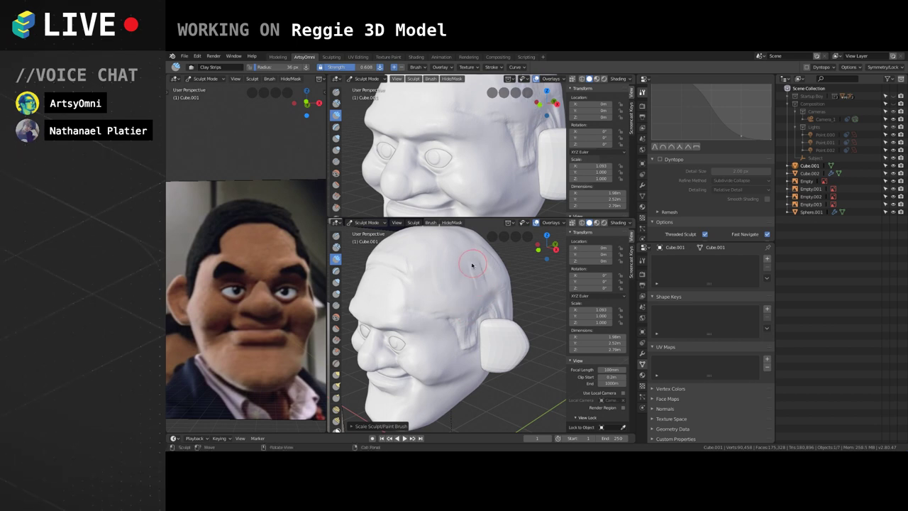
mouse_move(476, 265)
middle_mouse_down()
mouse_move(526, 273)
mouse_move(498, 267)
mouse_move(464, 323)
middle_mouse_up()
mouse_move(464, 322)
left_mouse_down()
mouse_move(463, 338)
mouse_move(492, 307)
mouse_move(457, 336)
left_mouse_up()
left_click_drag(446, 310, 460, 338)
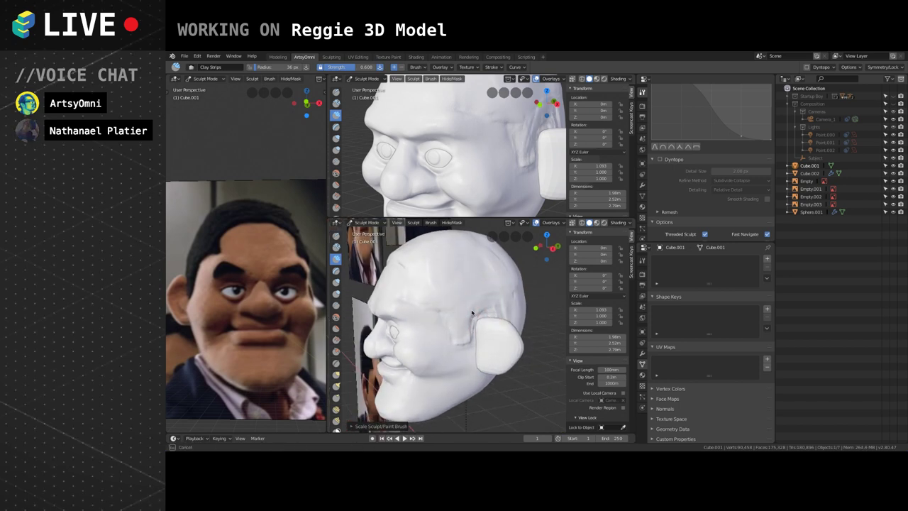
Flatten the area behind the ear and along the rear jaw with the Scrape/Peaks brush at 64 px radius.
mouse_move(471, 312)
middle_mouse_down()
mouse_move(431, 290)
mouse_move(488, 324)
mouse_move(497, 345)
mouse_move(484, 298)
mouse_move(515, 333)
mouse_move(493, 338)
mouse_move(509, 285)
mouse_move(389, 270)
middle_mouse_up()
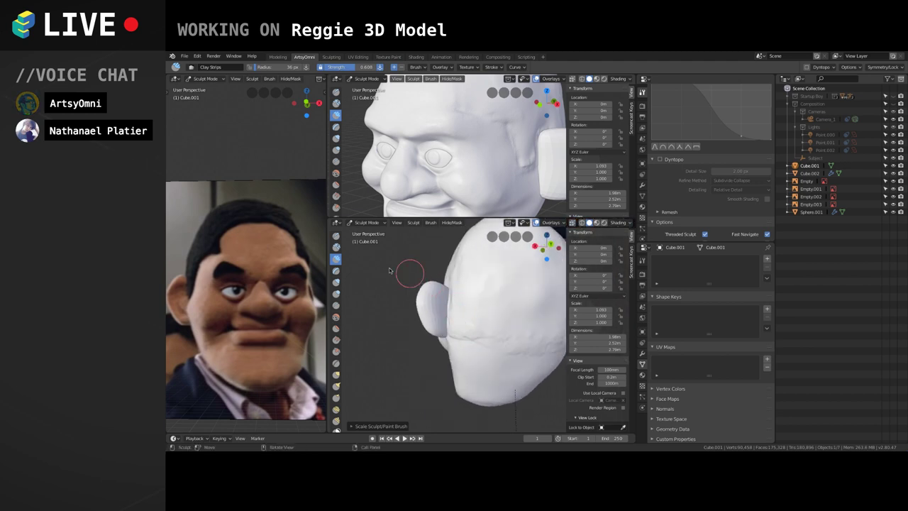
left_click(337, 351)
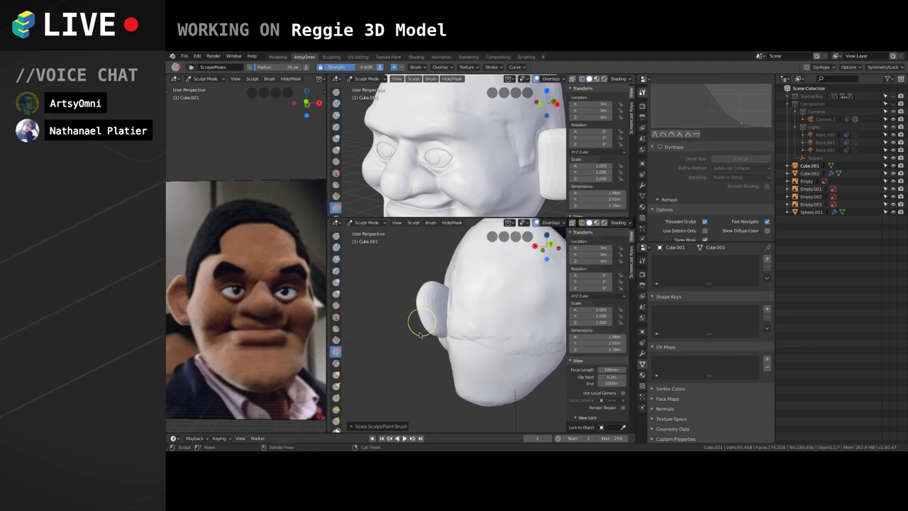
mouse_move(446, 336)
middle_mouse_down()
mouse_move(472, 333)
mouse_move(418, 333)
mouse_move(477, 340)
mouse_move(465, 319)
middle_mouse_up()
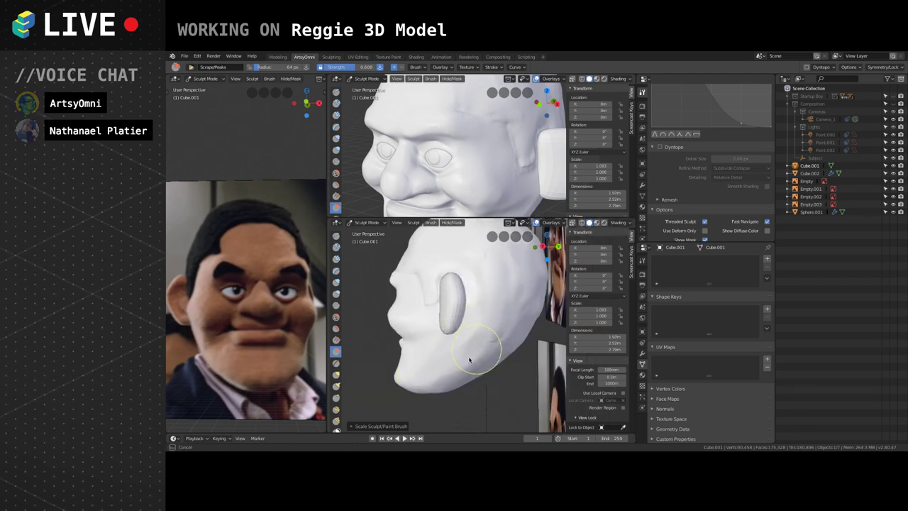
mouse_move(450, 385)
middle_mouse_down()
mouse_move(483, 347)
mouse_move(468, 383)
middle_mouse_up()
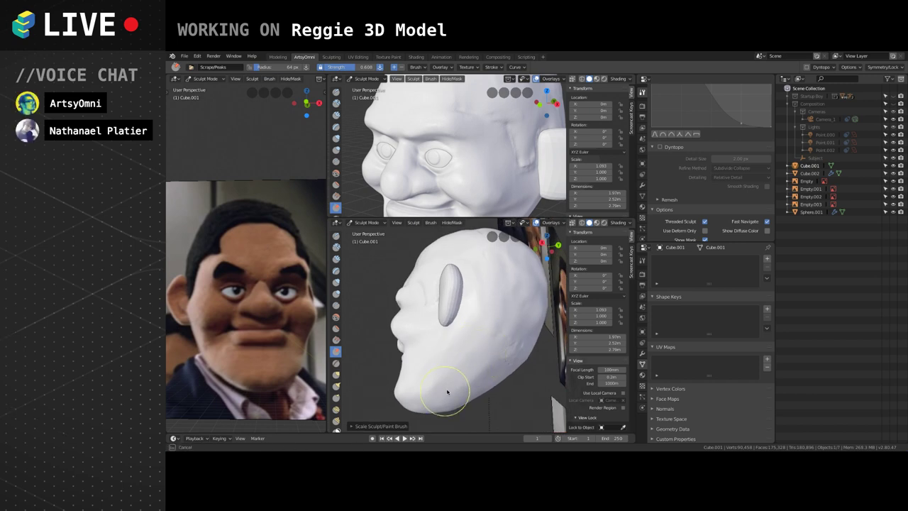
mouse_move(473, 338)
middle_mouse_down()
mouse_move(503, 359)
mouse_move(449, 320)
mouse_move(436, 344)
mouse_move(481, 335)
middle_mouse_up()
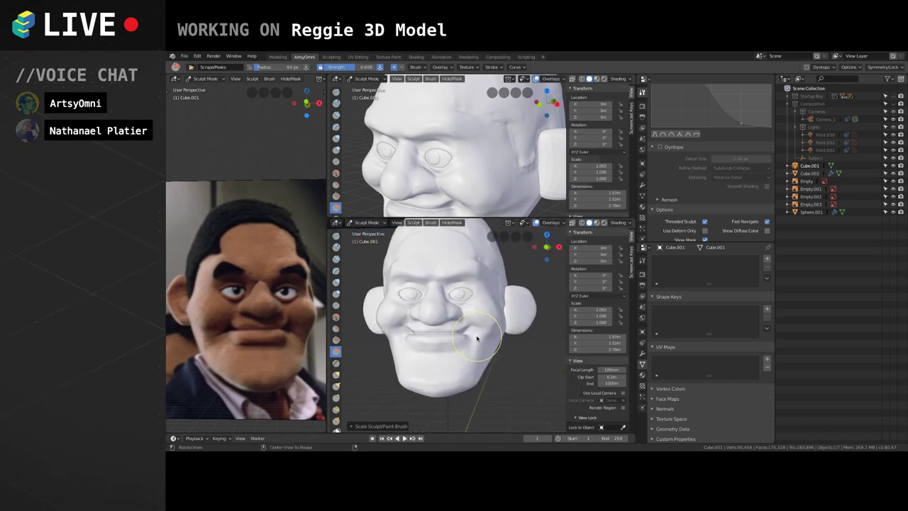
mouse_move(478, 375)
middle_mouse_down()
mouse_move(492, 375)
mouse_move(475, 366)
mouse_move(486, 334)
mouse_move(465, 342)
middle_mouse_up()
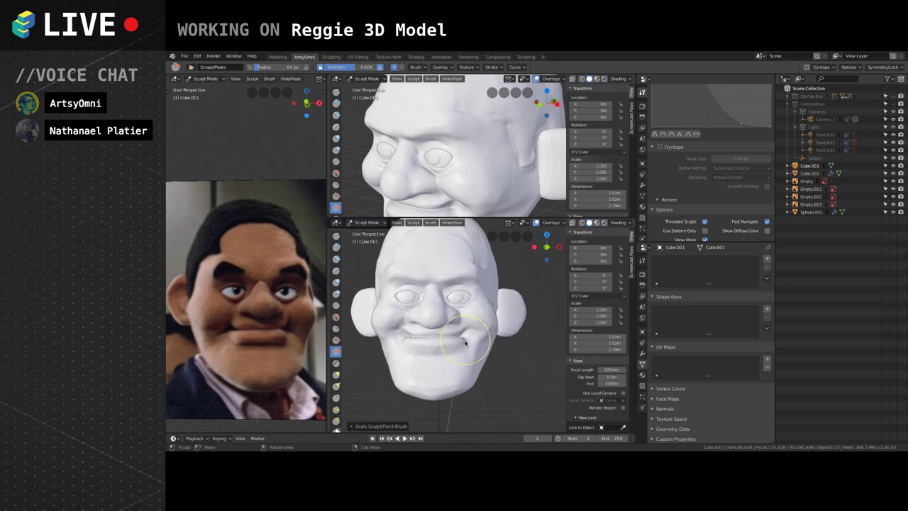
Build up the eyelids from the inner to the outer eye corner with the Clay Strips brush at 31 px radius.
scroll(465, 343, "up", 5)
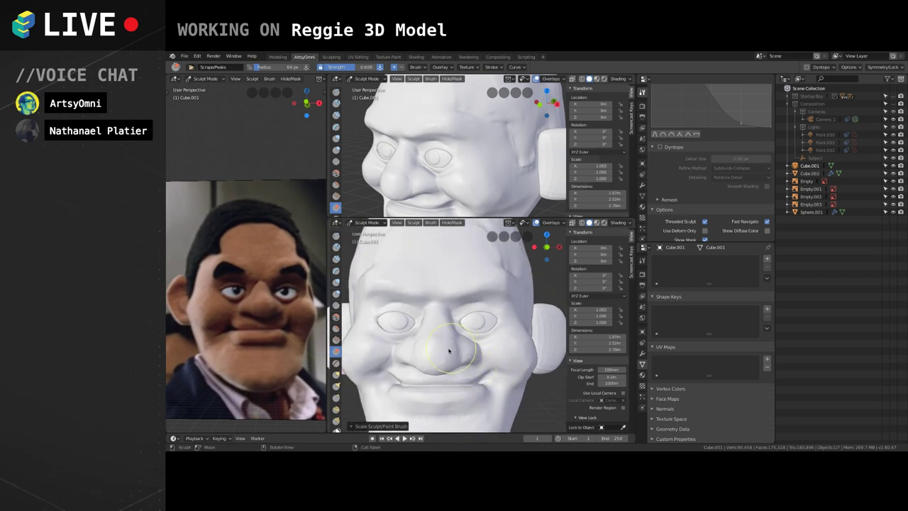
left_click(335, 259)
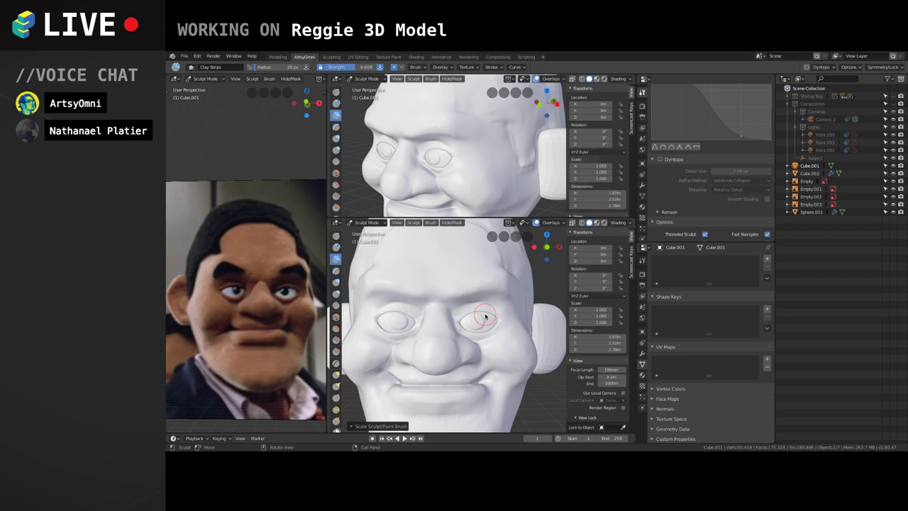
scroll(485, 316, "up", 1)
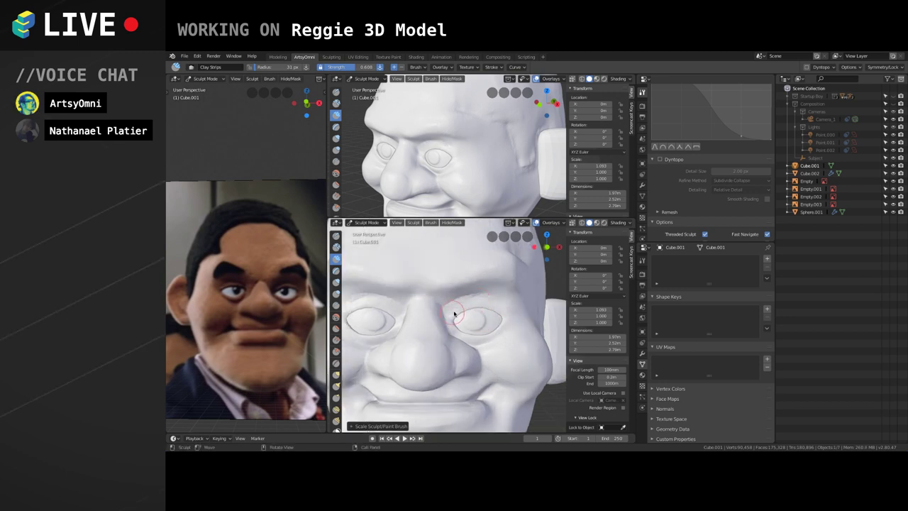
mouse_move(455, 313)
left_mouse_down()
mouse_move(502, 309)
mouse_move(493, 319)
mouse_move(454, 319)
mouse_move(502, 324)
mouse_move(498, 335)
mouse_move(513, 325)
left_mouse_up()
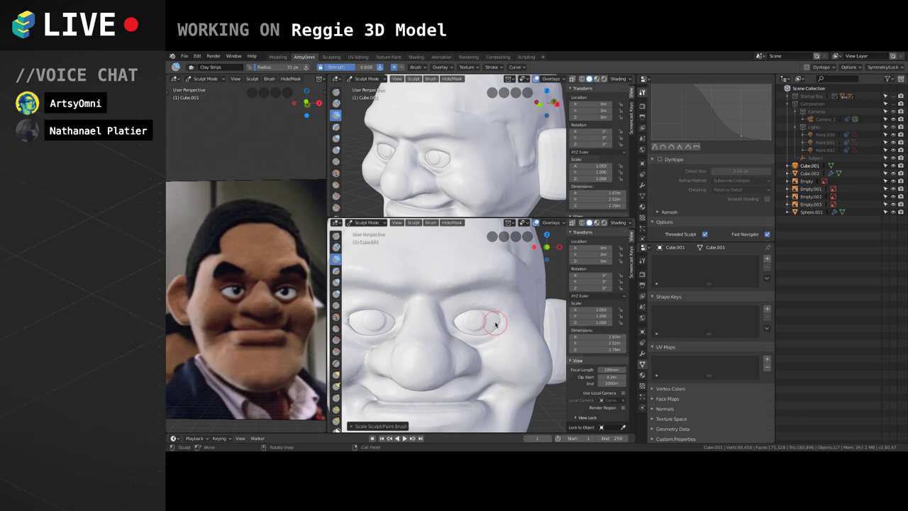
Carve the eyelid edges from the inner corner around the eye with the Crease brush at 26 px radius.
left_click(339, 304)
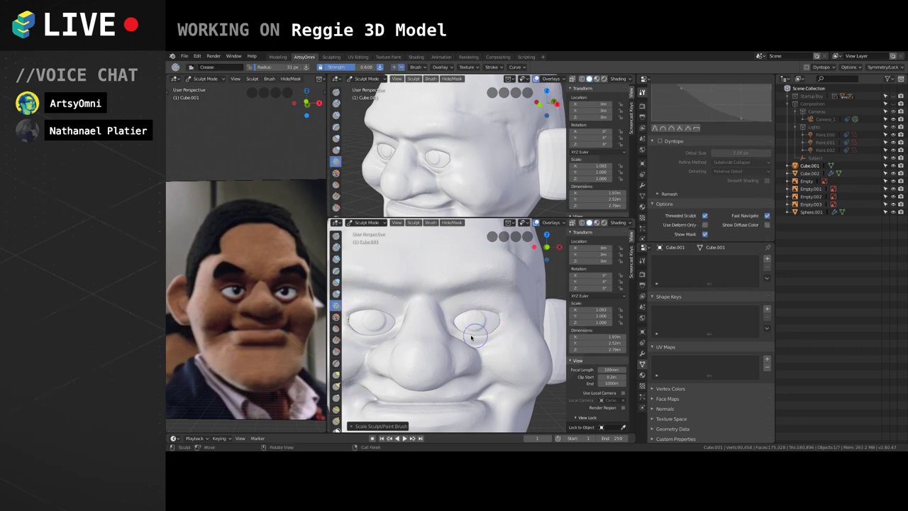
middle_click_drag(462, 356, 464, 344)
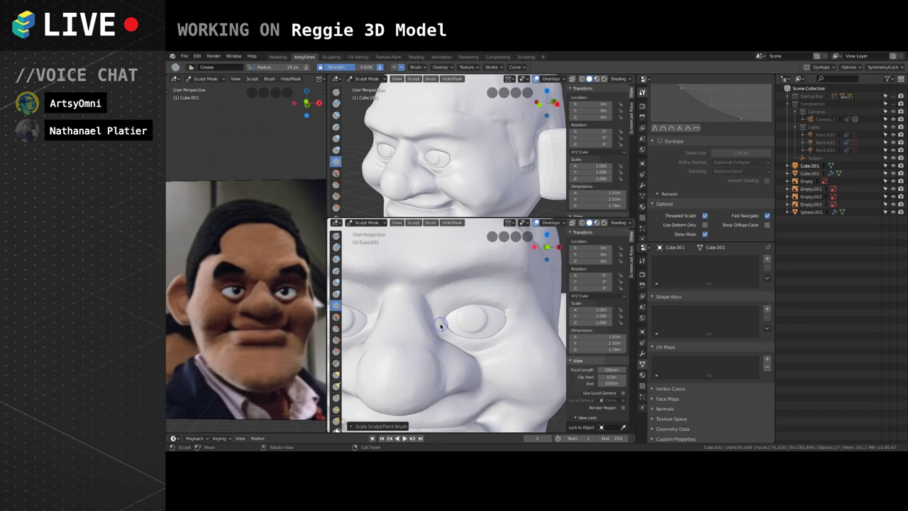
key("bracketright")
key("bracketright")
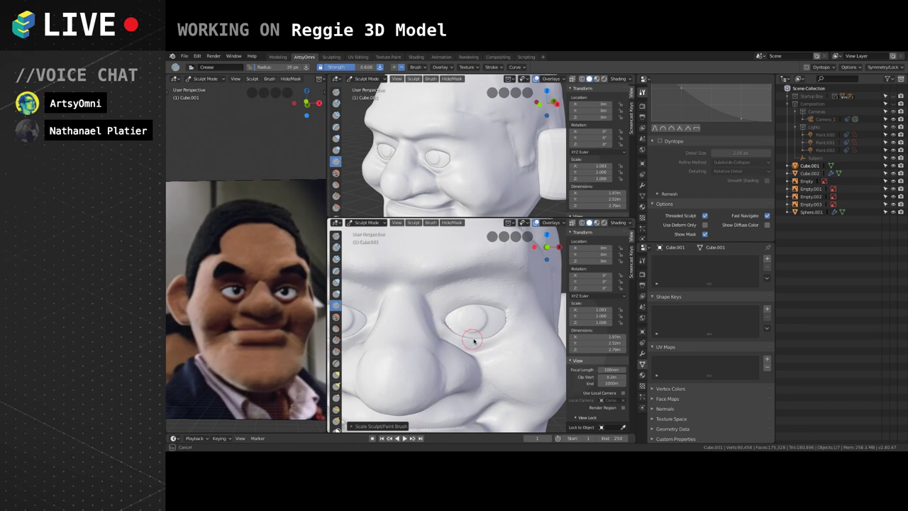
left_click_drag(506, 330, 512, 314)
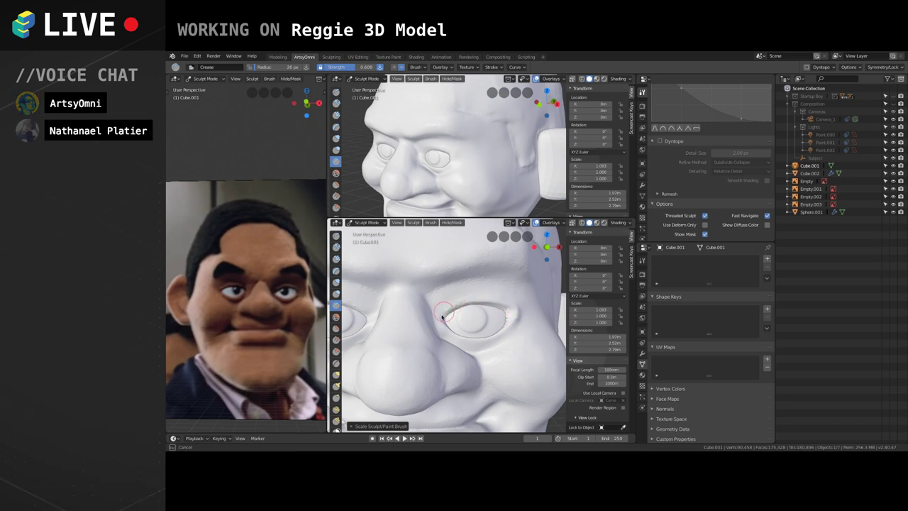
mouse_move(444, 314)
left_mouse_down()
mouse_move(495, 301)
mouse_move(509, 317)
mouse_move(492, 331)
left_mouse_up()
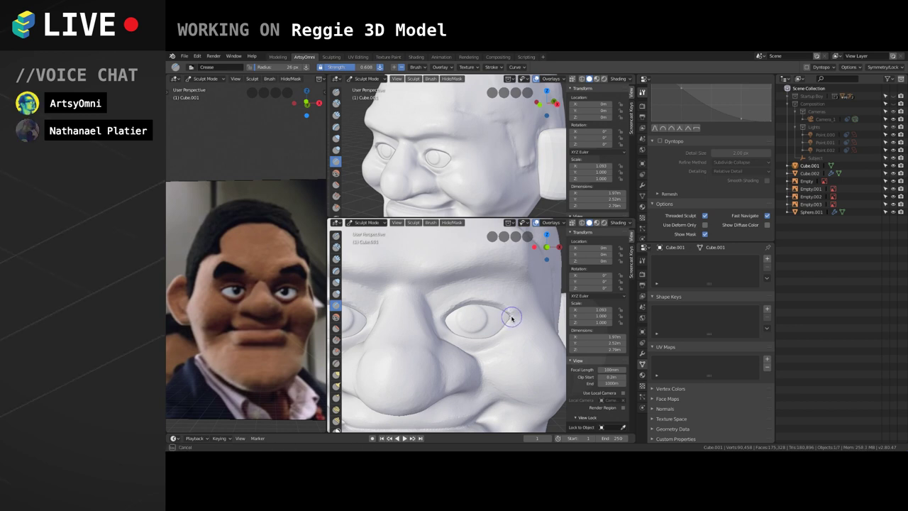
Refine the crease at the outer eye corner from a three-quarter view.
right_click(508, 326)
middle_click_drag(517, 300, 492, 319)
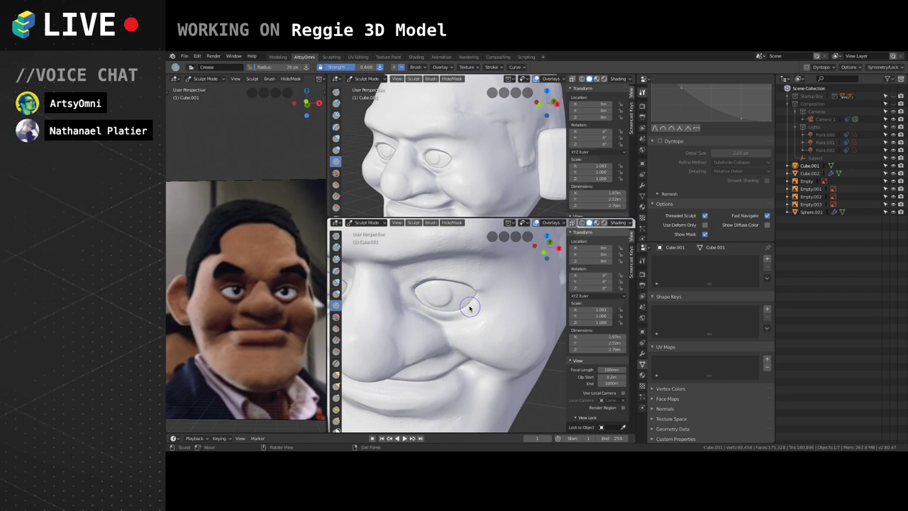
middle_click_drag(487, 300, 462, 311)
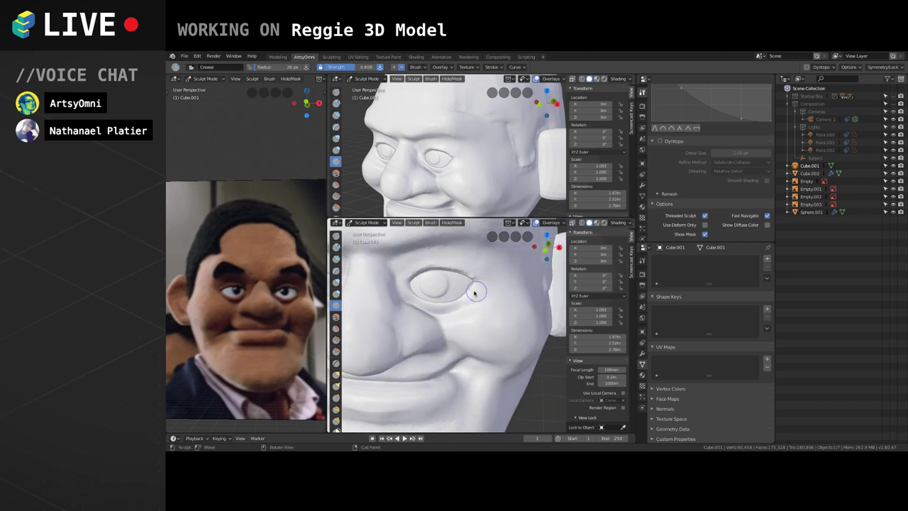
Refine the eyelid creases with the Crease brush and build up the lower eyelid with the Clay Strips brush at 22 px radius.
mouse_move(436, 304)
left_mouse_down()
mouse_move(474, 286)
mouse_move(430, 304)
mouse_move(416, 298)
mouse_move(417, 281)
mouse_move(408, 301)
left_mouse_up()
left_click_drag(483, 279, 399, 272)
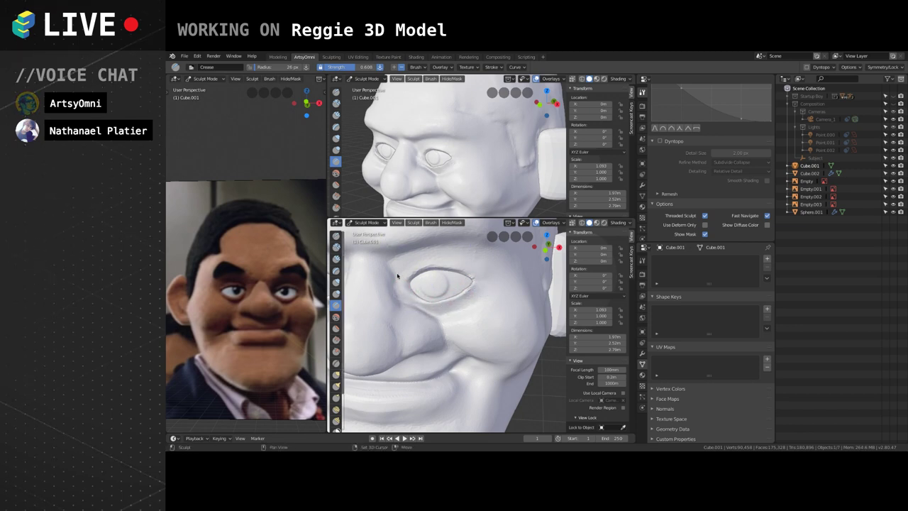
left_click(335, 257)
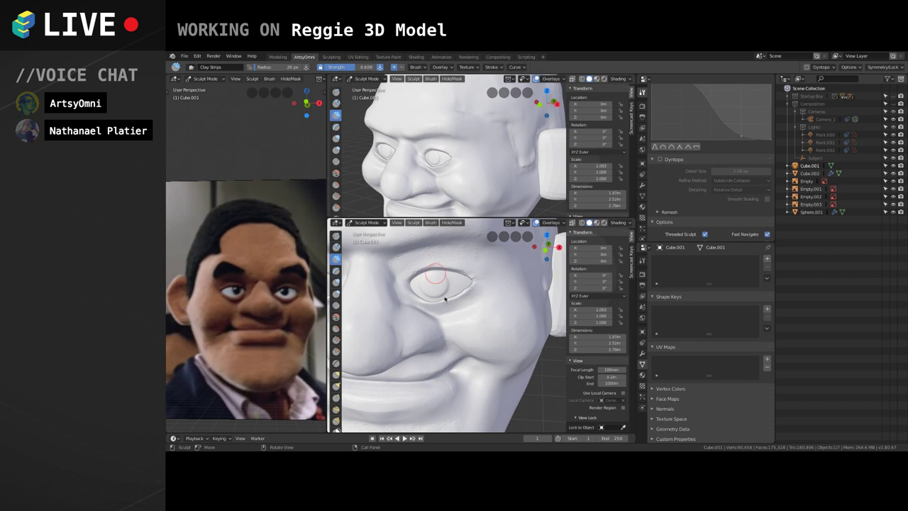
key("bracketleft")
left_click_drag(467, 294, 429, 310)
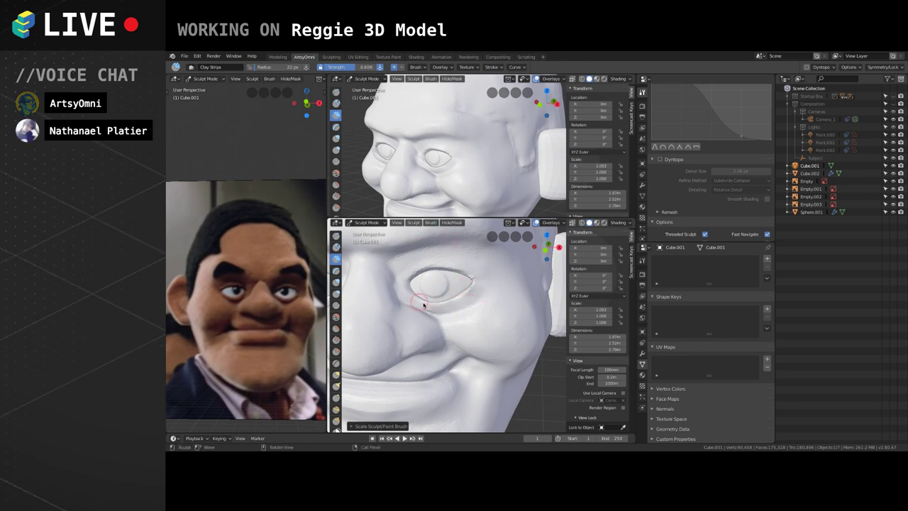
Reshape the outer eye area with the Grab brush at 74 px radius from a front view.
mouse_move(421, 304)
middle_mouse_down()
mouse_move(404, 314)
mouse_move(375, 276)
middle_mouse_up()
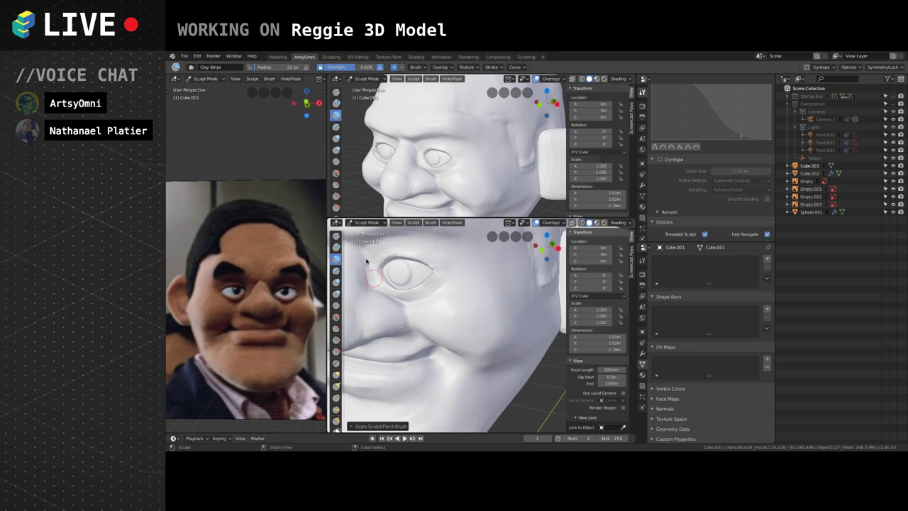
key("s")
scroll(464, 288, "down", 4)
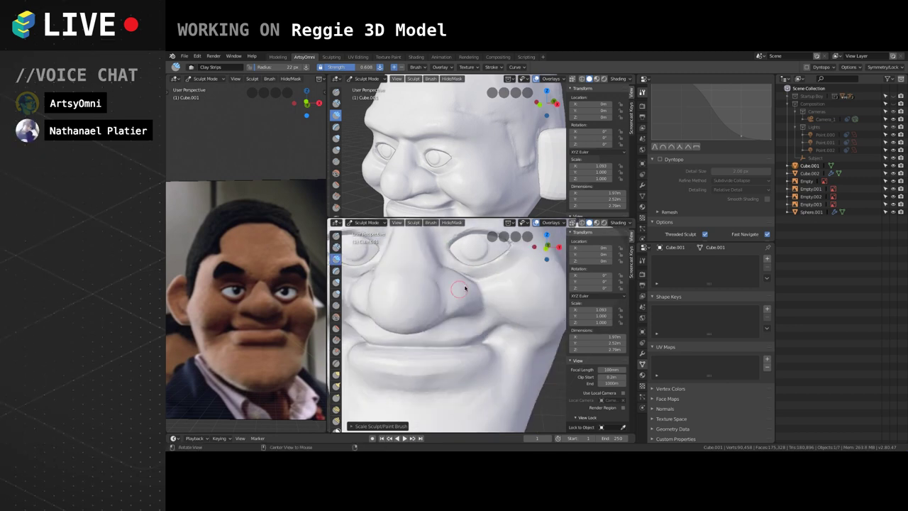
mouse_move(495, 266)
middle_mouse_down()
mouse_move(515, 316)
mouse_move(511, 304)
mouse_move(487, 300)
mouse_move(502, 314)
middle_mouse_up()
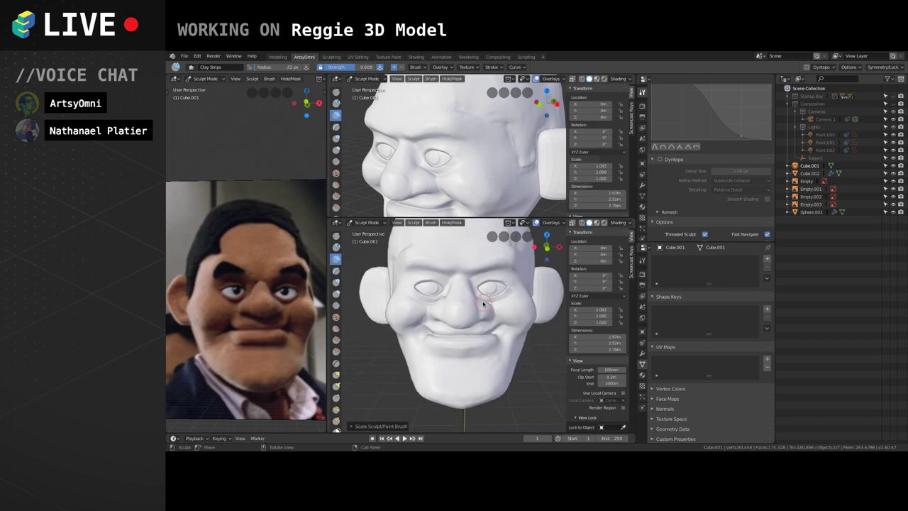
key("g")
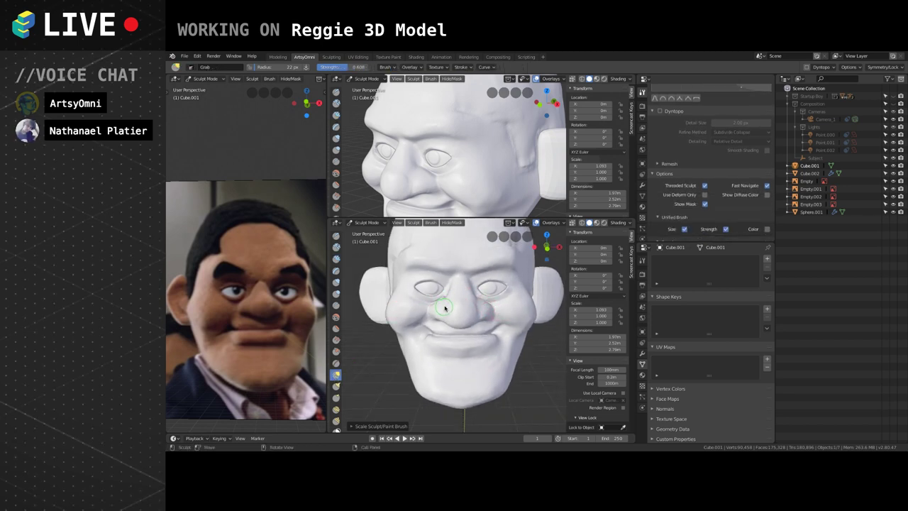
scroll(444, 307, "up", 3)
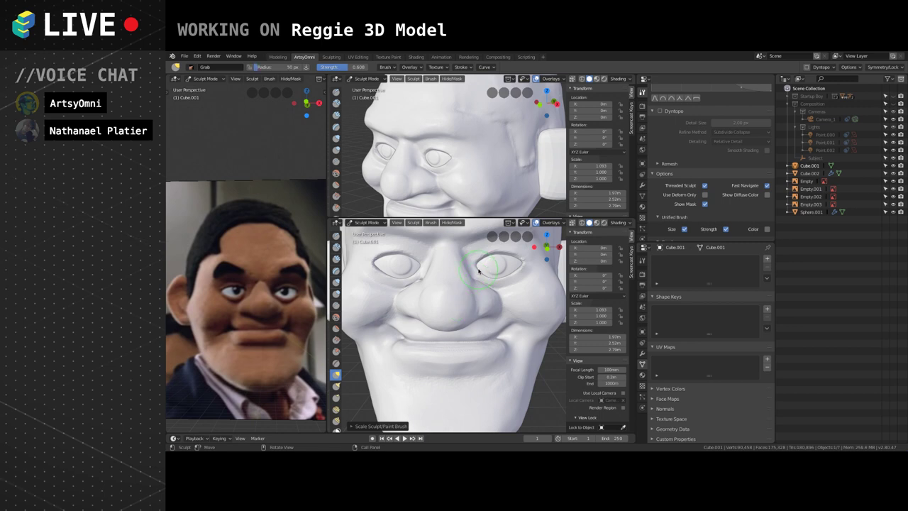
key("f")
left_click(500, 280)
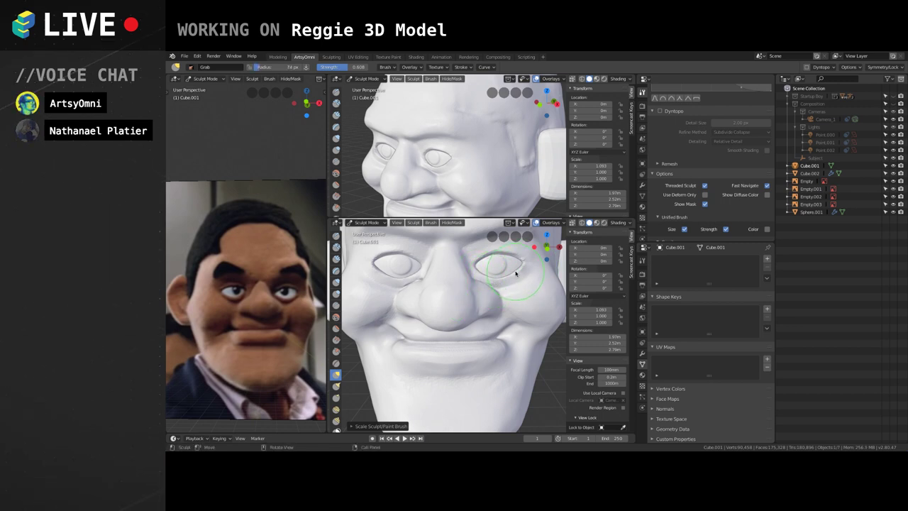
mouse_move(515, 274)
left_mouse_down()
mouse_move(522, 266)
mouse_move(472, 266)
mouse_move(479, 270)
left_mouse_up()
Adjust the brow above the nose bridge with the Grab brush at 85 px radius and compare the head with the reference photo.
middle_click_drag(479, 271, 457, 282)
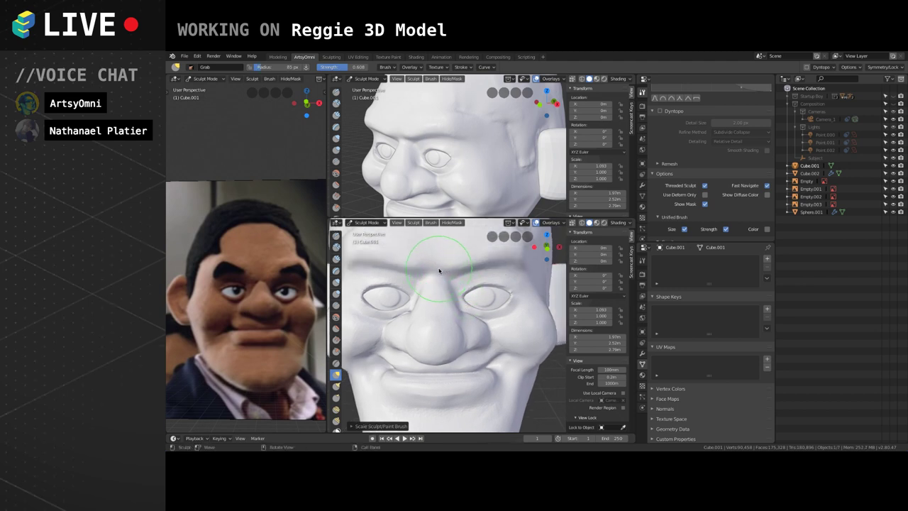
left_click_drag(439, 270, 437, 272)
mouse_move(448, 302)
middle_mouse_down()
mouse_move(444, 292)
mouse_move(465, 320)
middle_mouse_up()
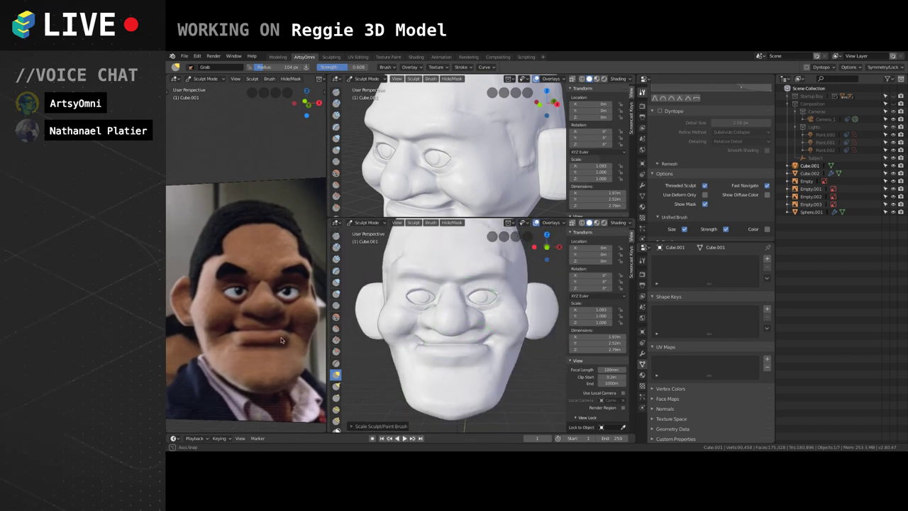
mouse_move(430, 371)
middle_mouse_down()
mouse_move(442, 375)
mouse_move(440, 361)
mouse_move(427, 358)
mouse_move(449, 365)
middle_mouse_up()
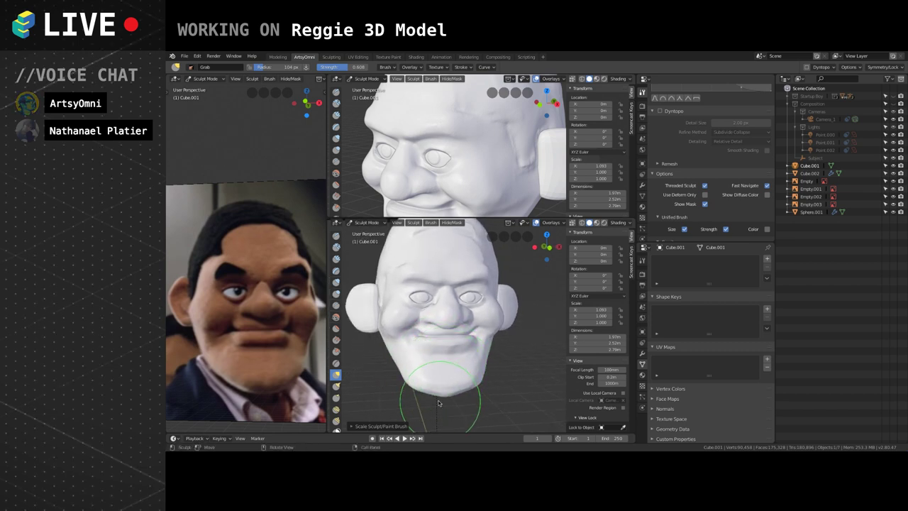
Switch from sculpting to Object Mode and add a lattice object to the scene.
left_click(376, 222)
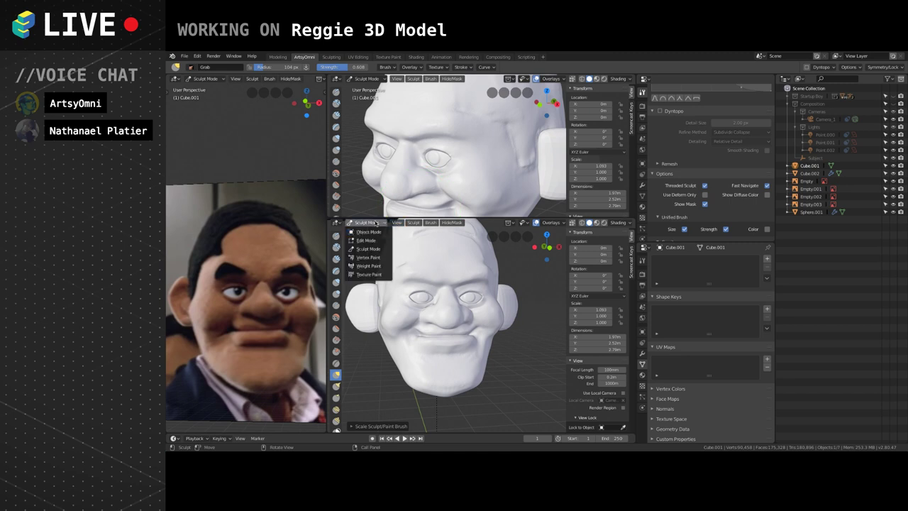
left_click(369, 232)
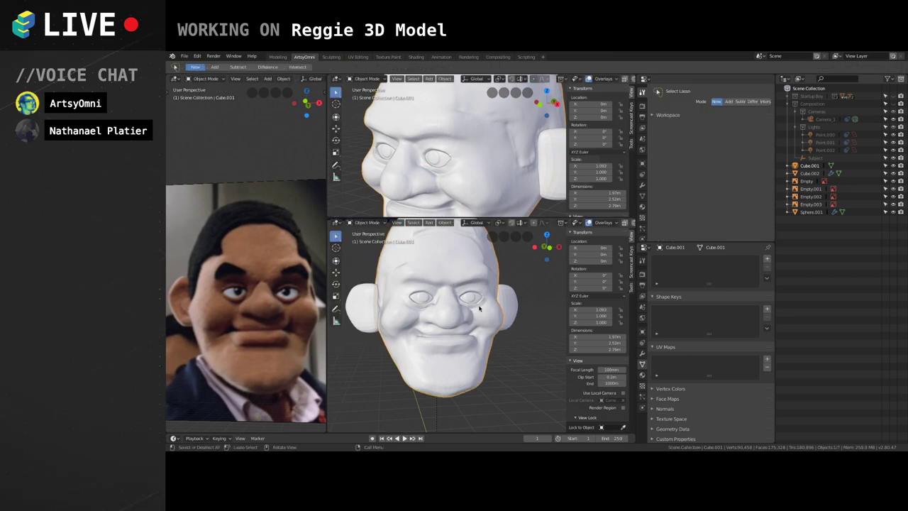
middle_click_drag(475, 308, 472, 316)
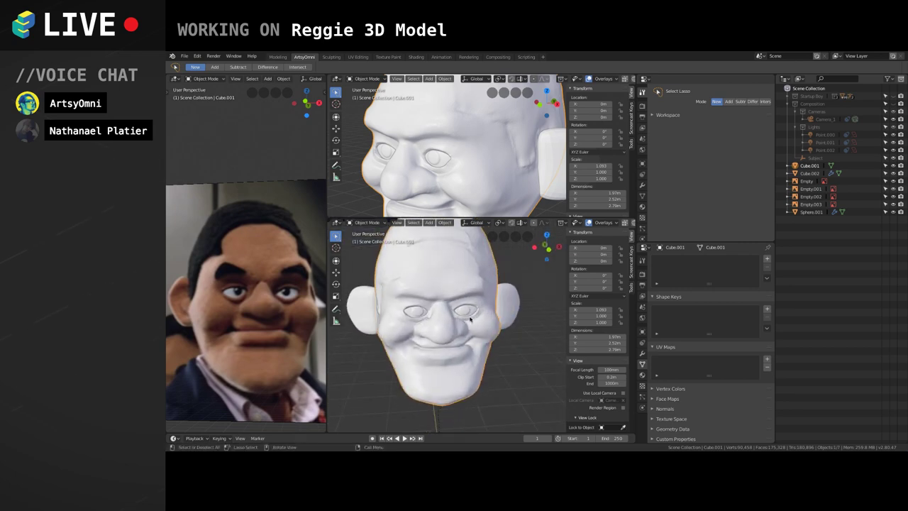
key("Tab")
key("Tab")
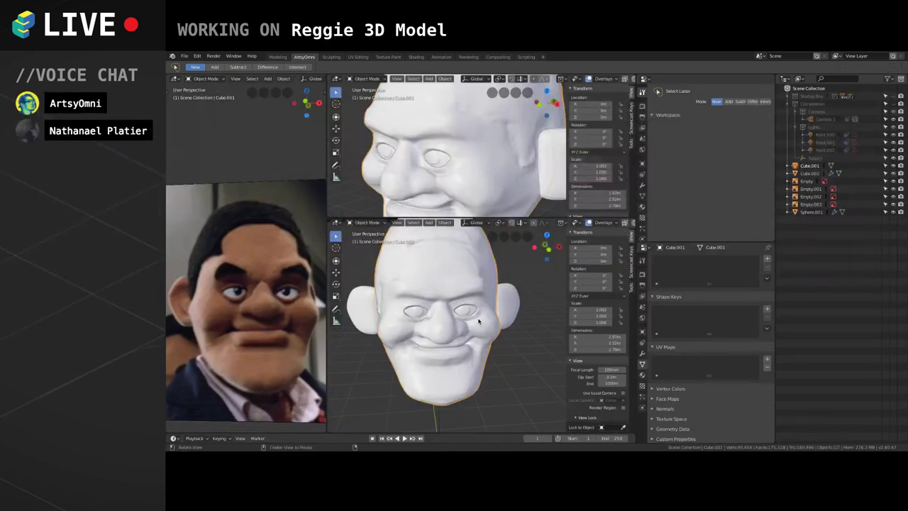
middle_click_drag(479, 321, 483, 316)
scroll(483, 317, "down", 3)
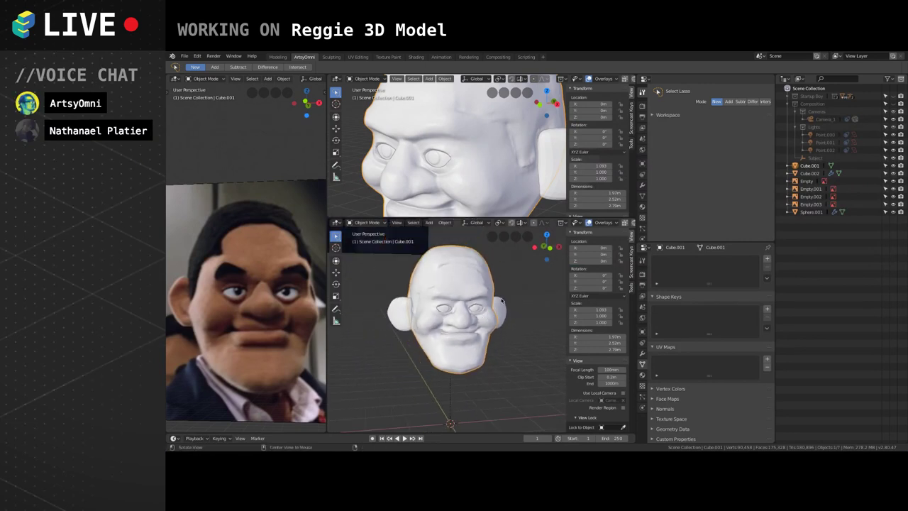
left_click_drag(502, 301, 486, 305, "alt")
left_click_drag(497, 349, 481, 366, "alt")
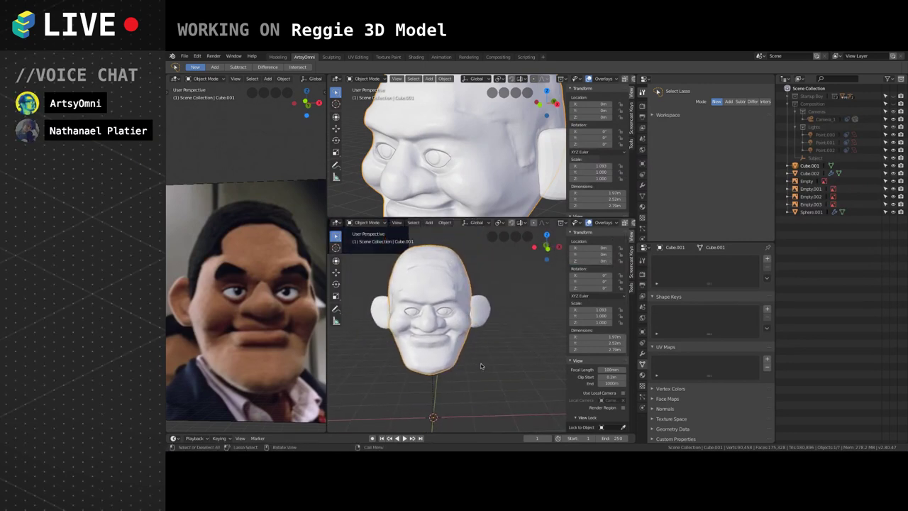
key("shift+a")
left_click(474, 360)
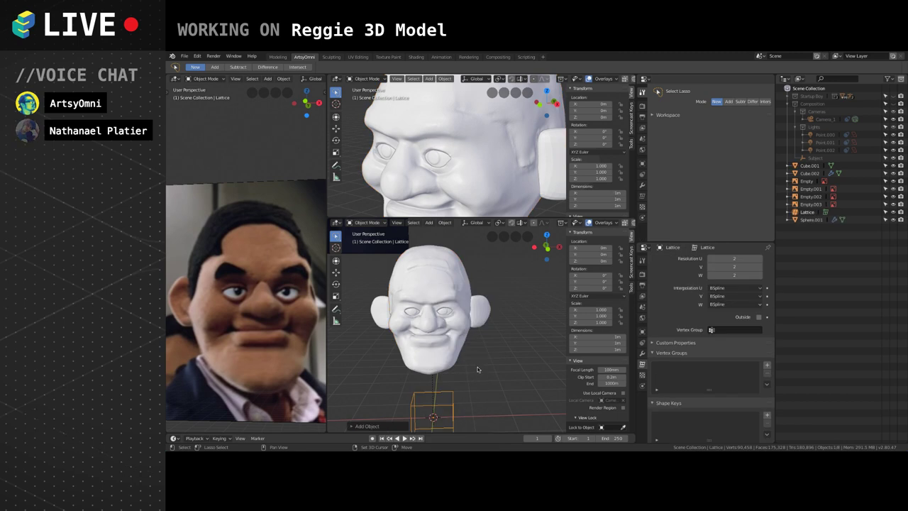
Raise the lattice along Z to about 2.65 m and scale it uniformly to about 3.83 so it encloses the head.
key("g")
key("z")
left_click(473, 328)
key("s")
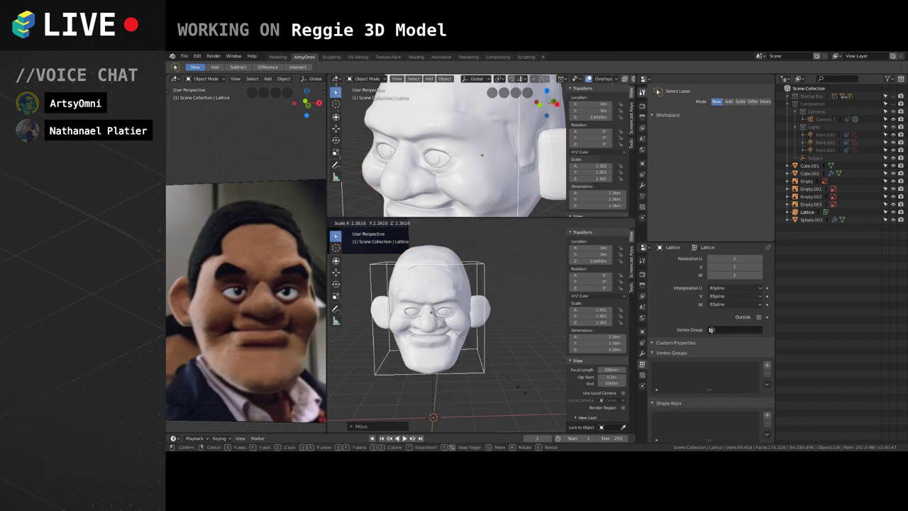
left_click(543, 323)
key("s")
left_click(629, 317)
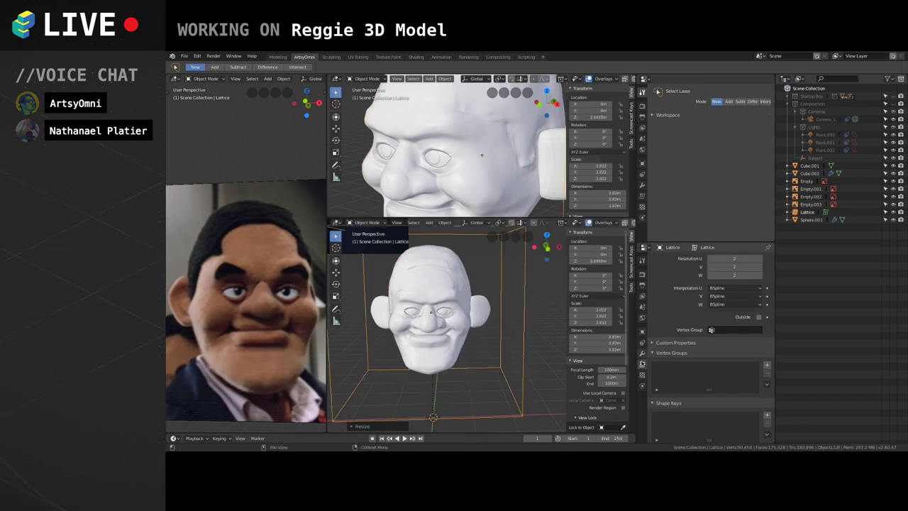
Set the lattice resolution to 7 in U, V and W.
scroll(738, 270, "up", 2)
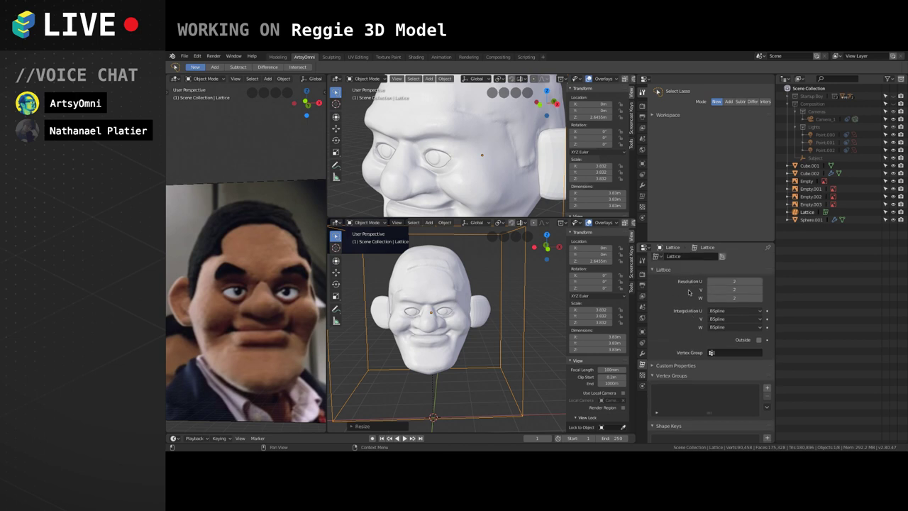
left_click(760, 284)
left_click(760, 284)
left_click(760, 284)
left_click(762, 284)
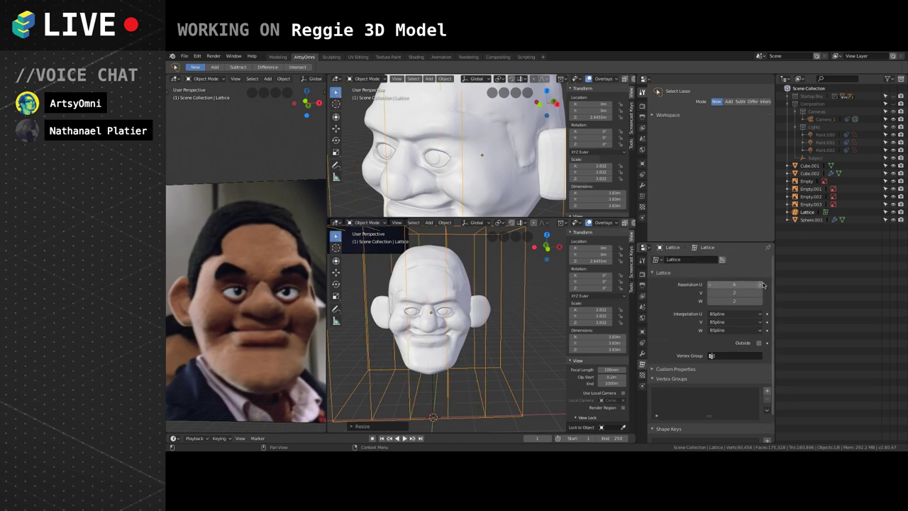
left_click(763, 285)
left_click(761, 293)
left_click(761, 293)
left_click(761, 293)
left_click(761, 292)
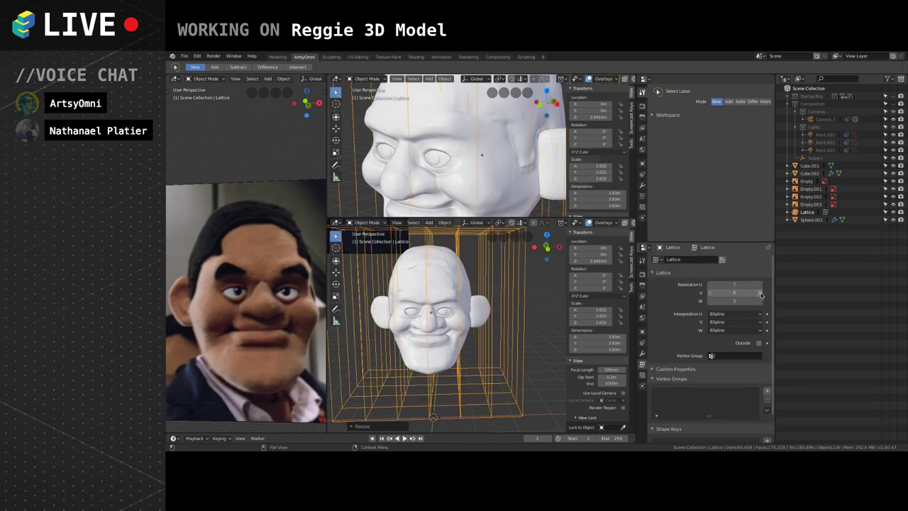
left_click(761, 292)
left_click(761, 302)
left_click(761, 302)
left_click(761, 301)
left_click(761, 302)
left_click(761, 302)
left_click(761, 302)
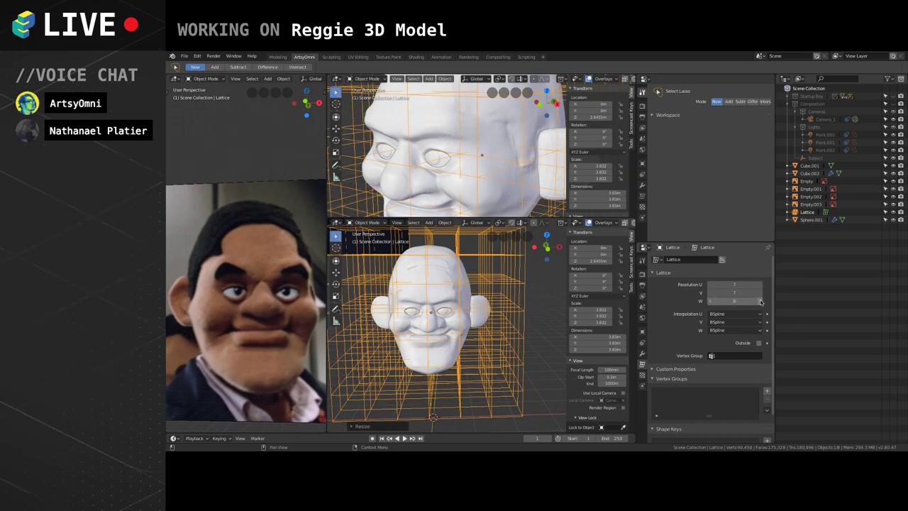
left_click(711, 301)
Add a Lattice modifier to the head mesh Cube.001 with the Lattice object as its deformer.
middle_click_drag(480, 324, 483, 318)
scroll(486, 318, "down", 2)
left_click(460, 287)
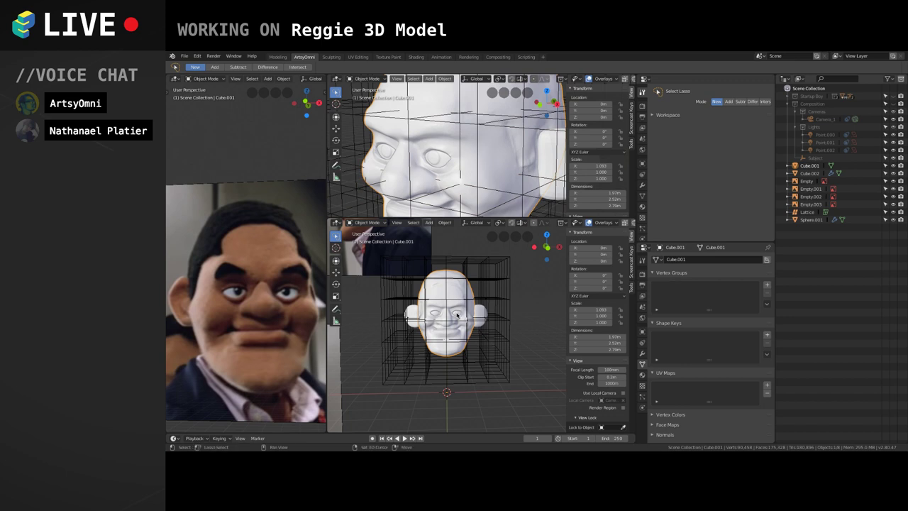
left_click(460, 317)
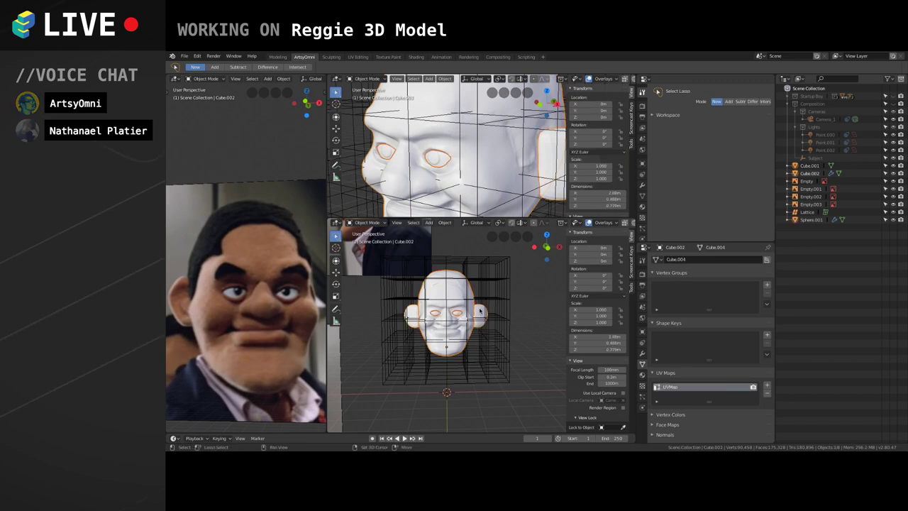
left_click(479, 310)
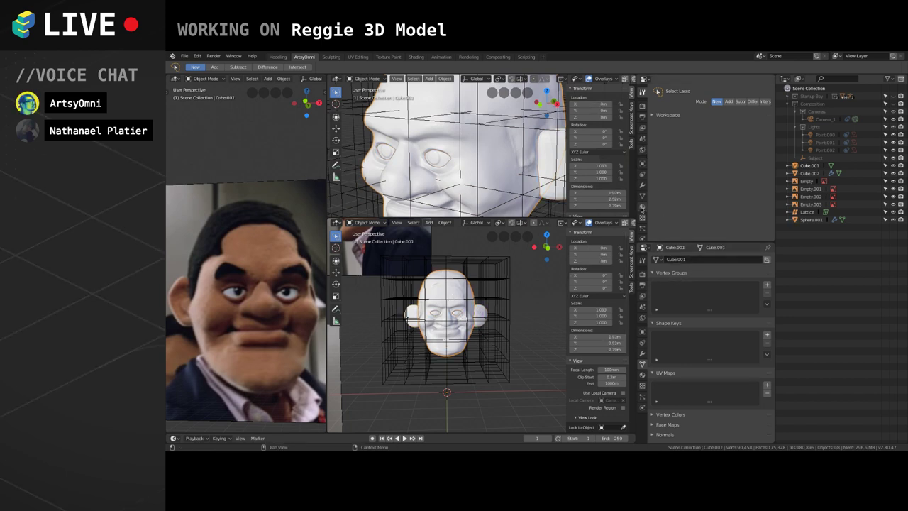
left_click(642, 186)
left_click(709, 90)
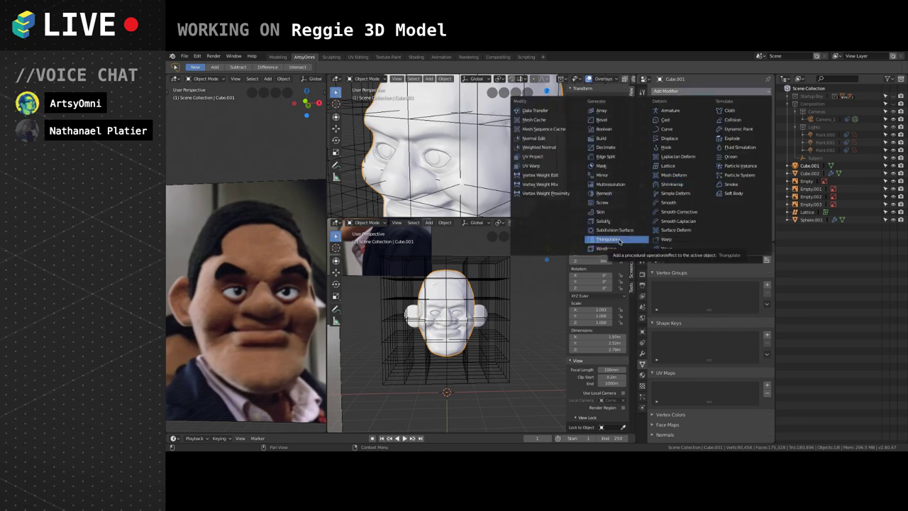
left_click(678, 166)
left_click(674, 138)
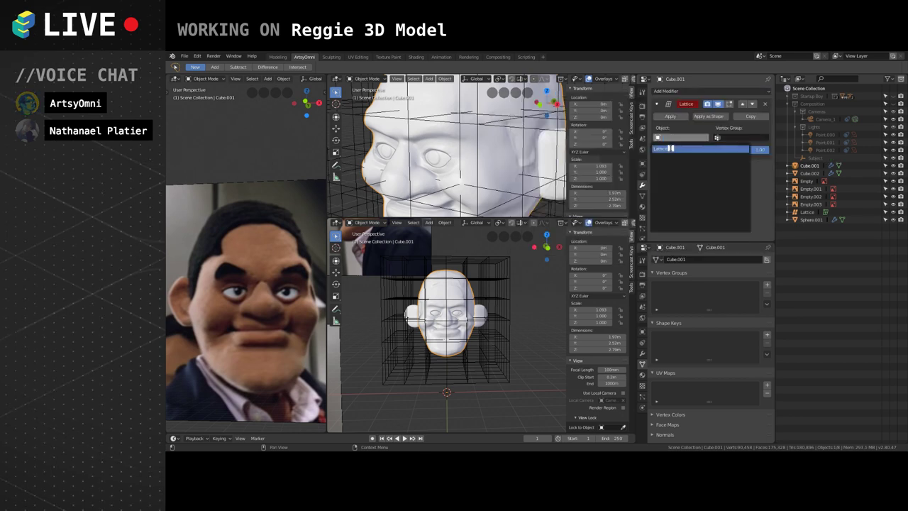
left_click(670, 148)
Add a Lattice modifier to the ears mesh Cube.002 and look through its modifier stack.
left_click(480, 312)
left_click(685, 91)
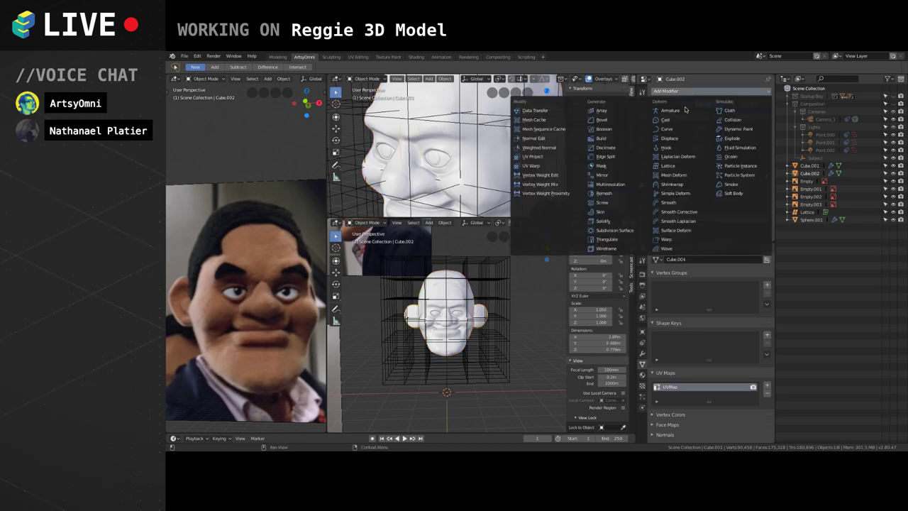
left_click(679, 166)
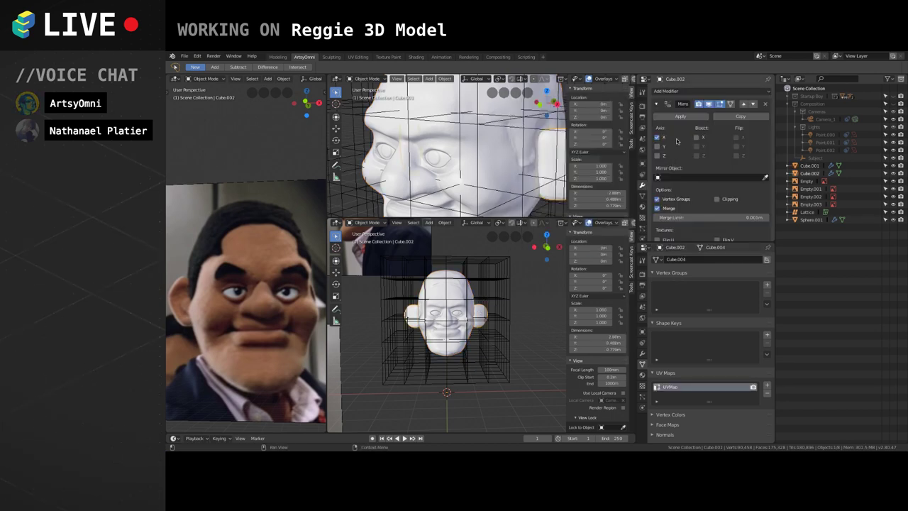
scroll(677, 189, "down", 2)
scroll(674, 156, "up", 2)
Remove the second Subdivision Surface modifier from the ears and collapse the remaining Mirror and Subdivision modifiers.
left_click(656, 105)
left_click(656, 118)
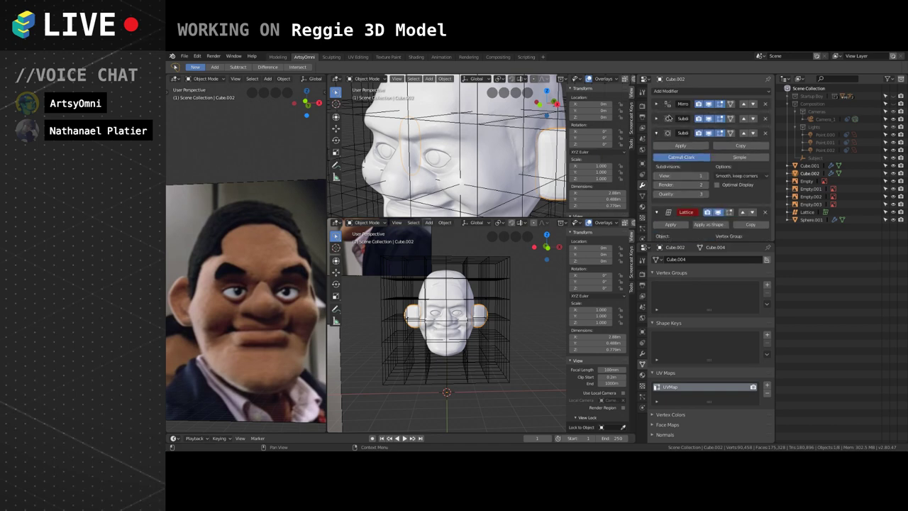
left_click(765, 132)
left_click(667, 119)
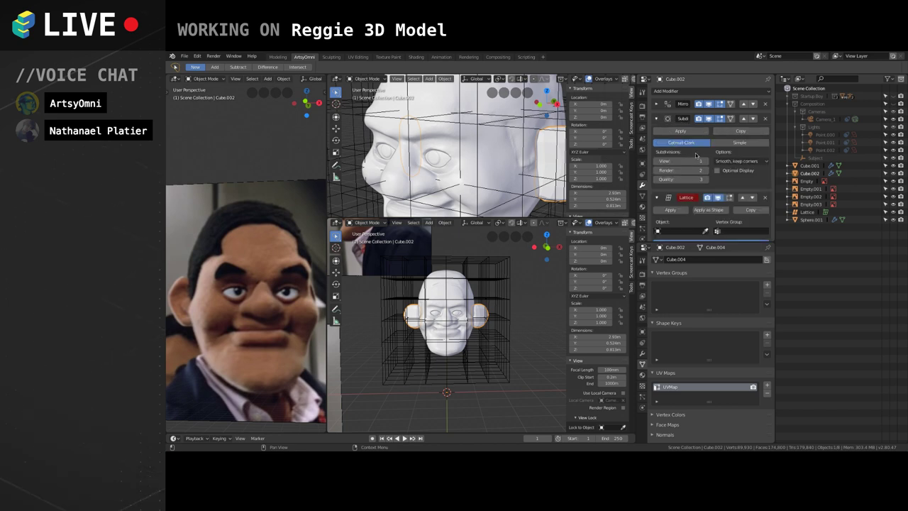
left_click(657, 117)
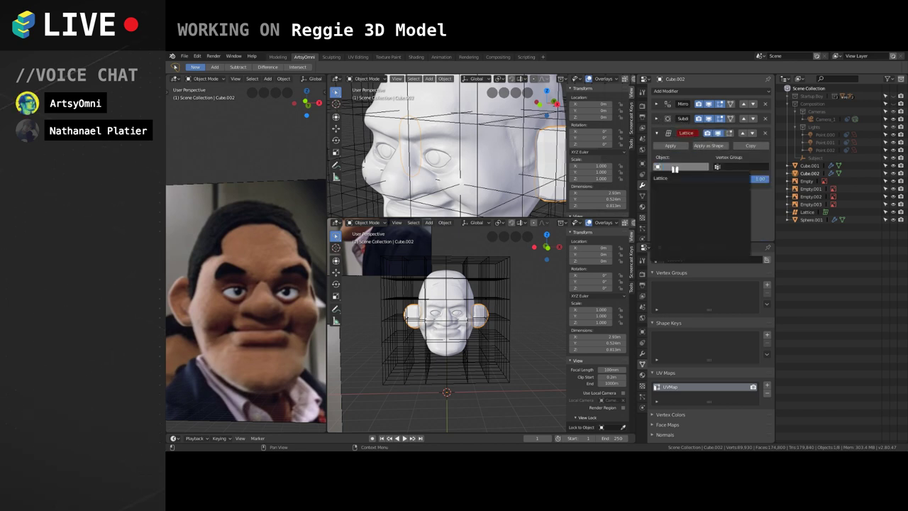
Assign the Lattice object as the deformer in the Lattice modifier of the ears mesh Cube.002.
left_click(682, 166)
left_click(658, 178)
Add a Lattice modifier to the eyelid mesh Sphere.001 below its existing modifiers, with the Lattice object as its deformer.
left_click(458, 316)
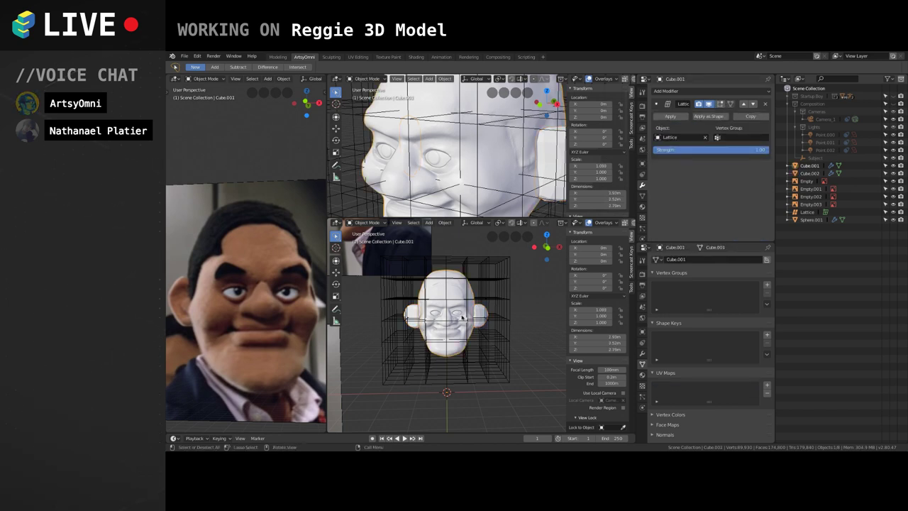
left_click(459, 317)
left_click(709, 91)
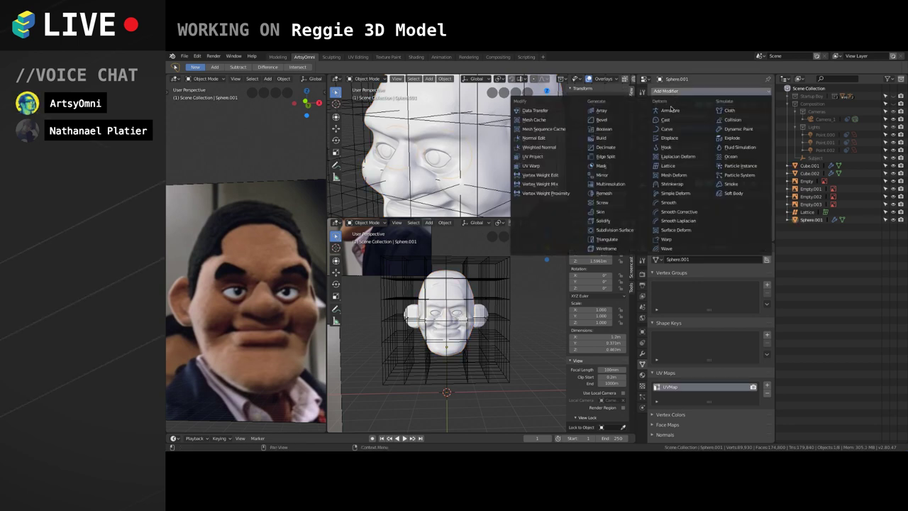
left_click(603, 175)
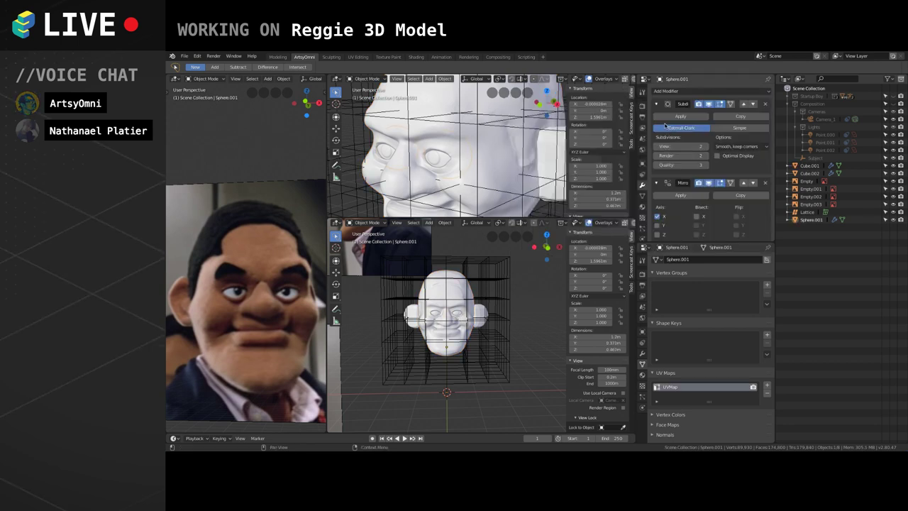
left_click(656, 119)
left_click(678, 166)
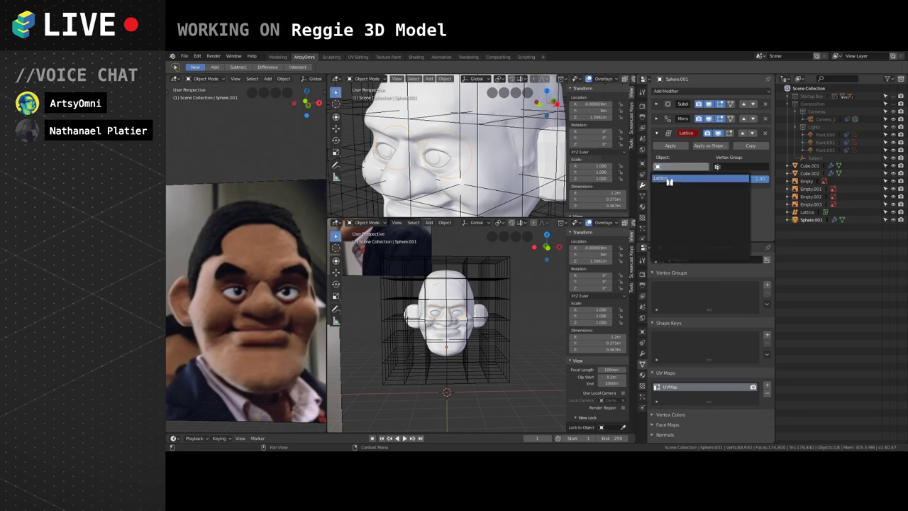
left_click(673, 180)
Enter Edit Mode on the lattice and select the central columns of control points at the front of the face.
left_click(497, 284)
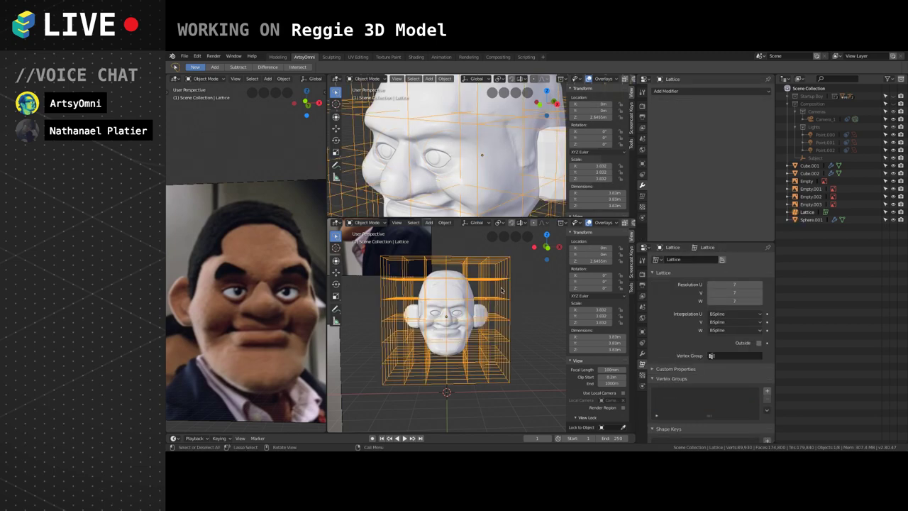
key("Tab")
middle_click_drag(497, 283, 493, 324)
left_click(449, 263)
key("KP_5")
key("alt+a")
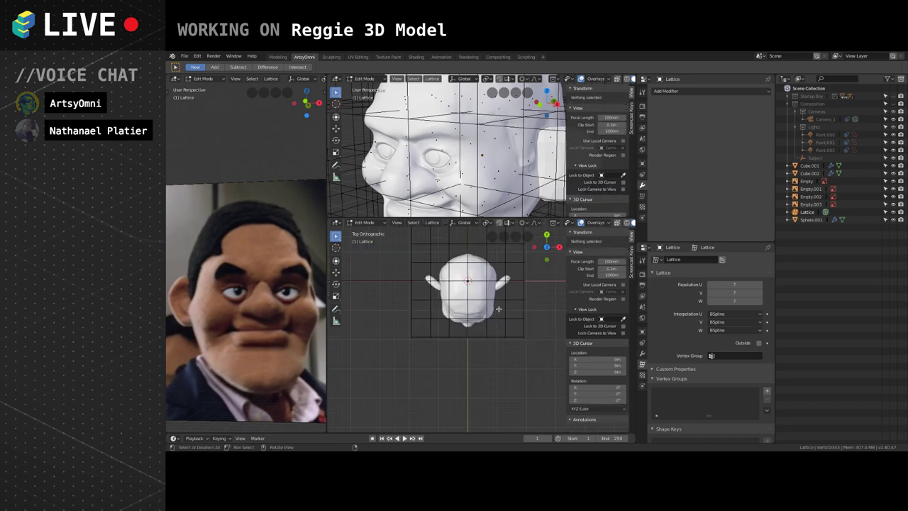
left_click_drag(499, 309, 434, 329)
left_click_drag(436, 330, 426, 262, "alt")
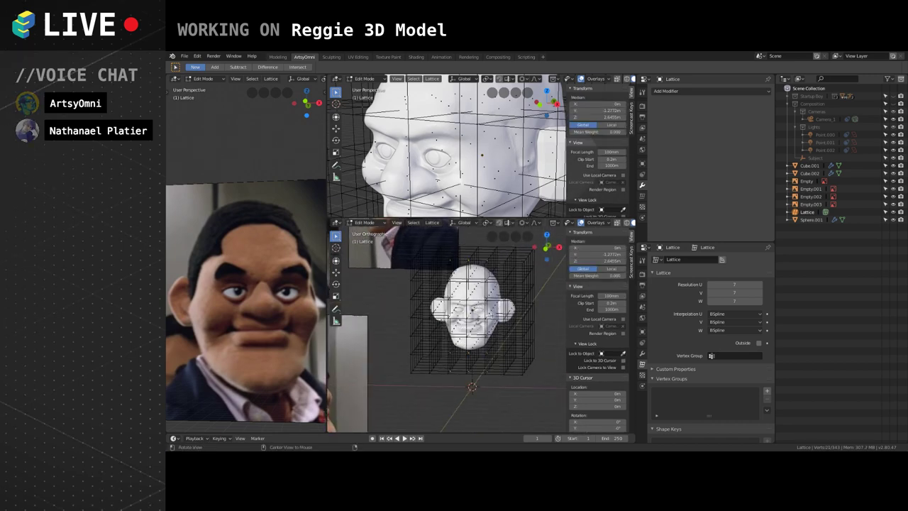
Scale the selected front lattice points up uniformly to about 1.2 times with smooth proportional editing and a widened influence radius.
scroll(511, 356, "up", 2)
key("x")
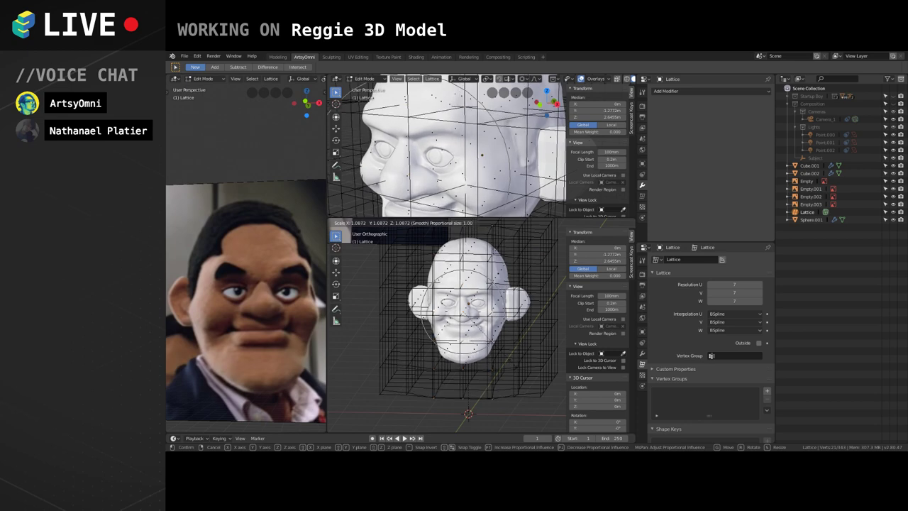
key("Escape")
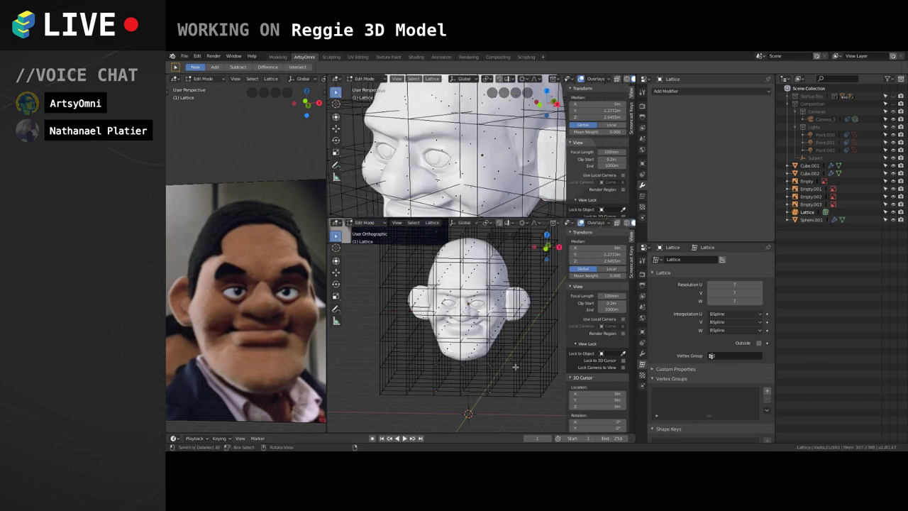
key("s")
scroll(468, 312, "down", 6)
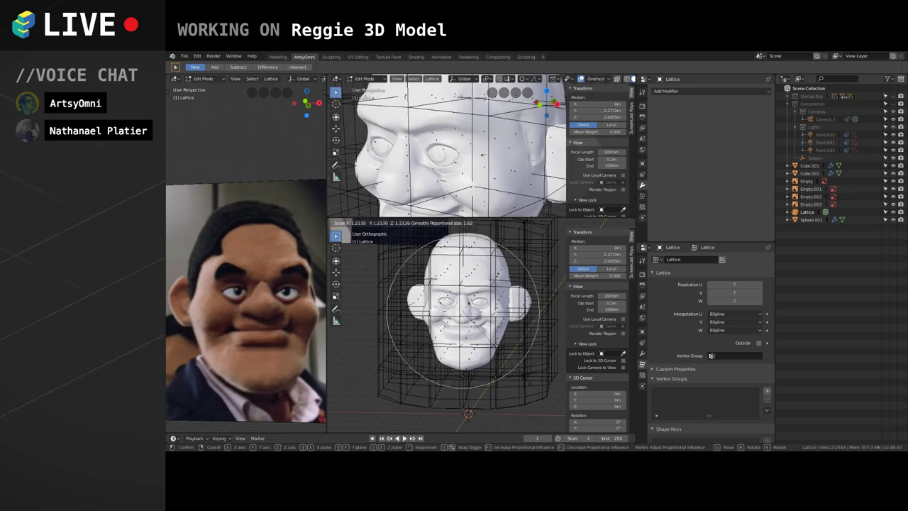
scroll(526, 379, "up", 3)
left_click(525, 375)
Select lattice points beside the cheek and move them along the global X axis with proportional editing.
scroll(507, 290, "down", 1)
scroll(507, 290, "down", 2)
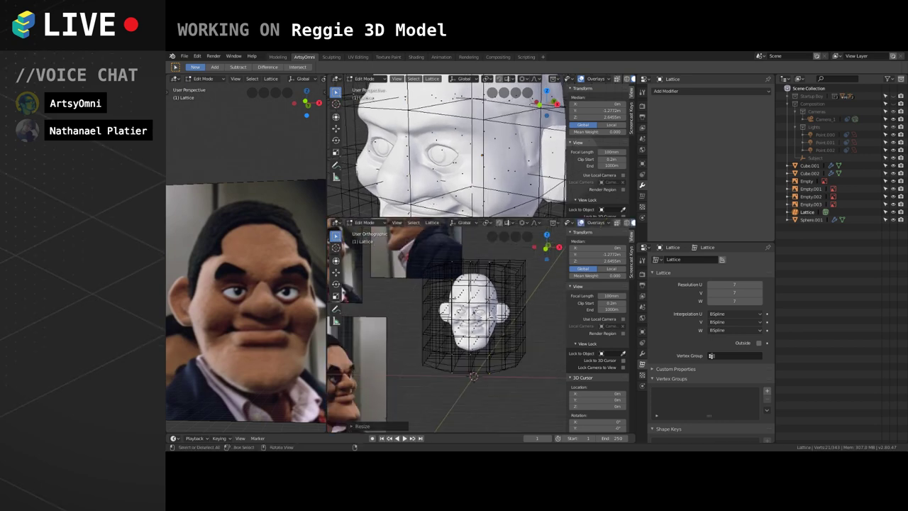
middle_click_drag(482, 338, 500, 344)
scroll(490, 327, "up", 1)
left_click(483, 346)
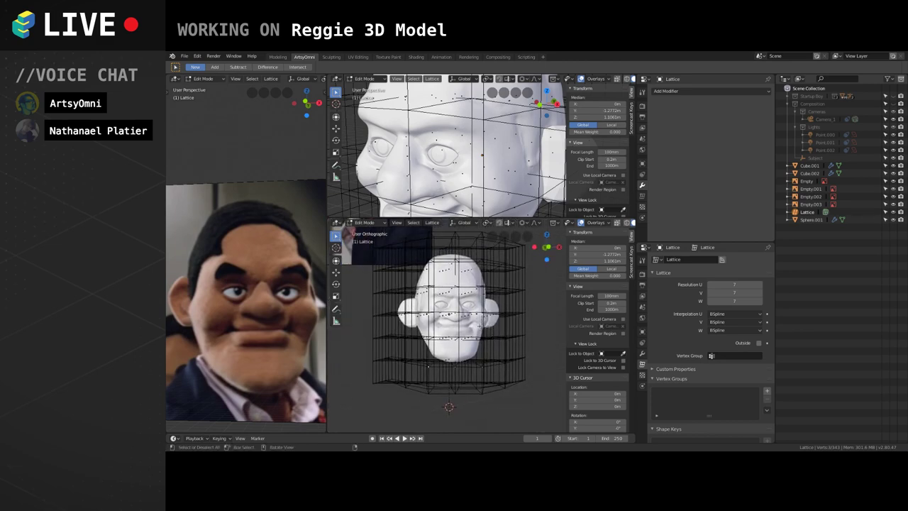
mouse_move(492, 304)
middle_mouse_down()
mouse_move(481, 313)
mouse_move(483, 285)
mouse_move(481, 312)
middle_mouse_up()
key("g")
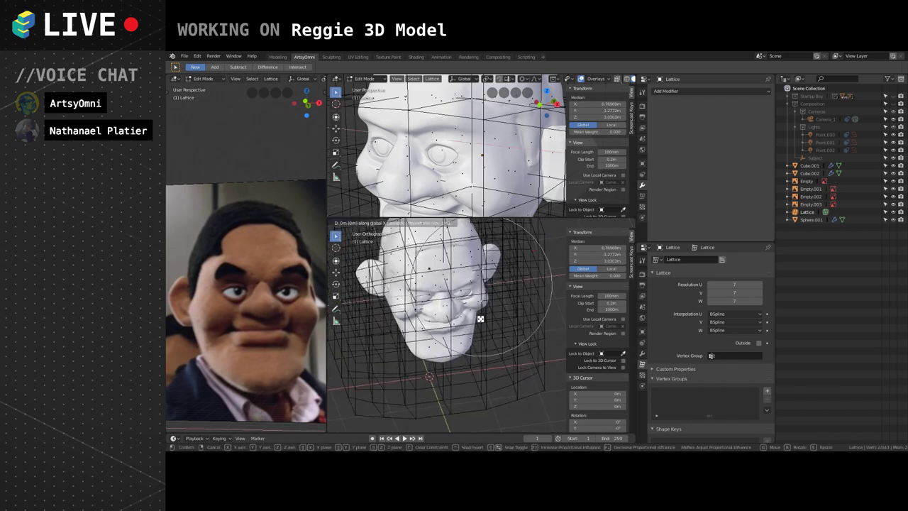
left_click(479, 318)
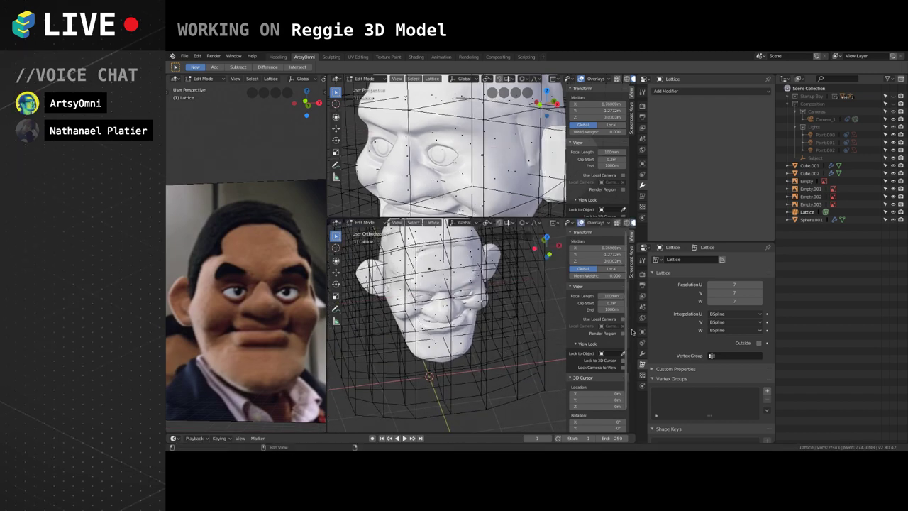
left_click(641, 352)
left_click(677, 260)
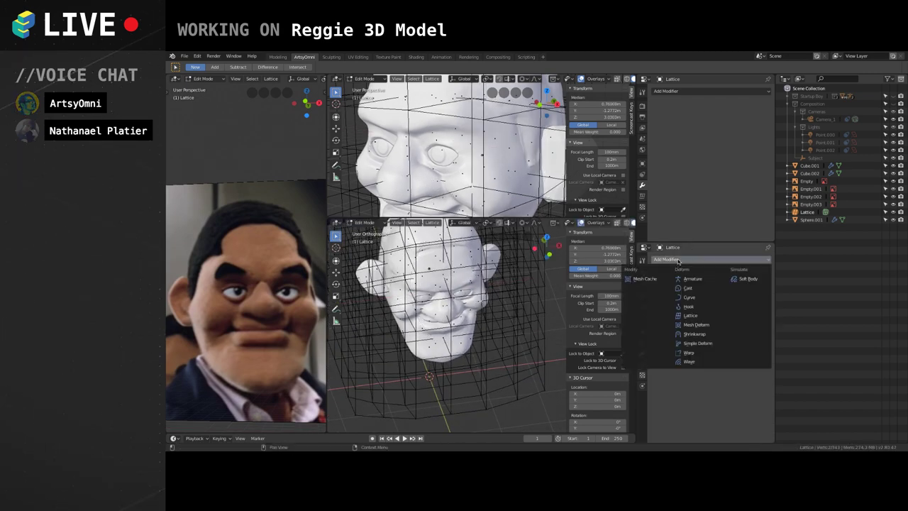
key("Escape")
Scale up the pair of lattice points beside the face with proportional editing, using a falloff size of about 2.
middle_click_drag(482, 327, 502, 305)
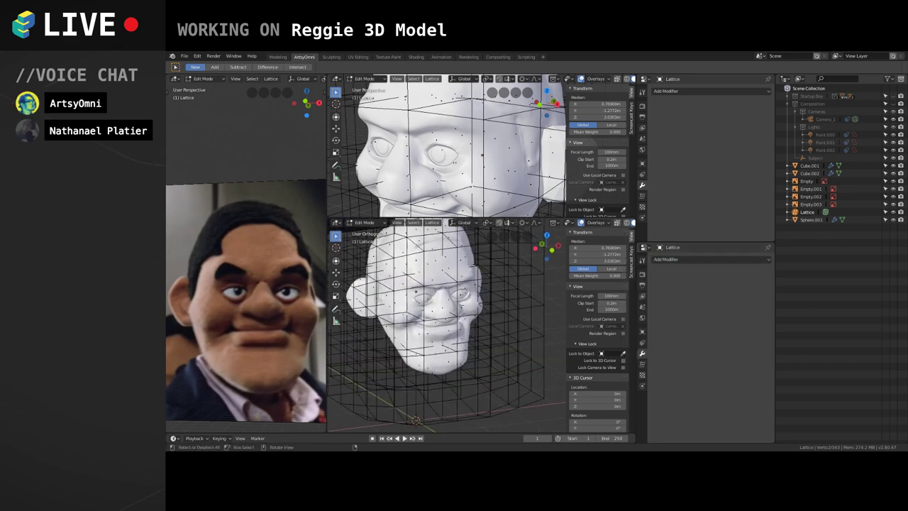
middle_click_drag(446, 317, 426, 313)
key("s")
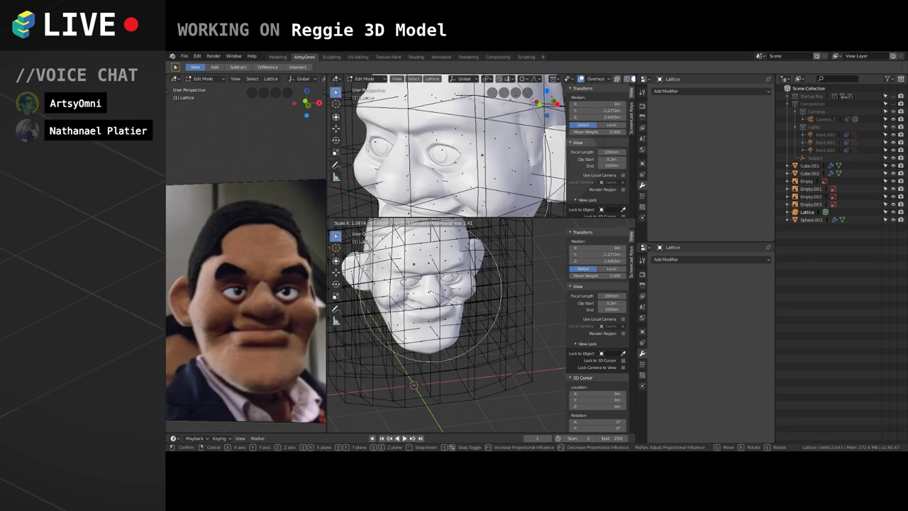
scroll(433, 305, "down", 3)
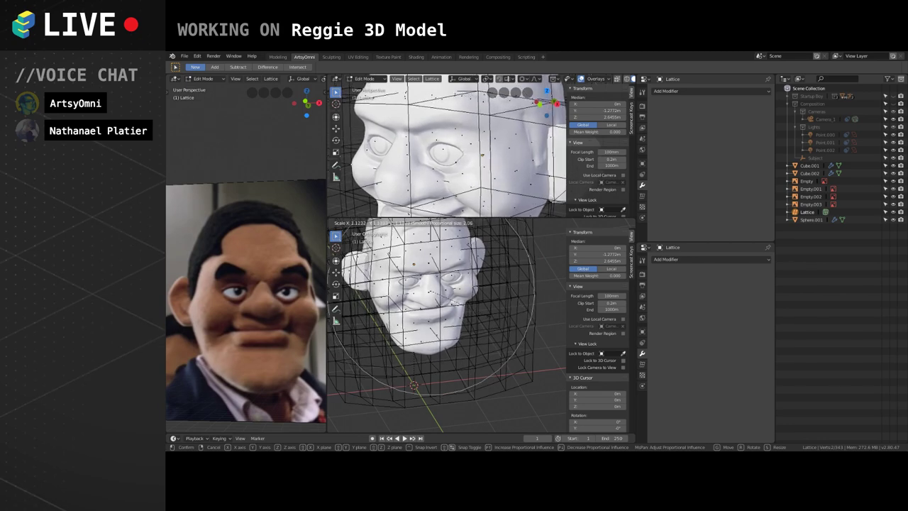
left_click(489, 317)
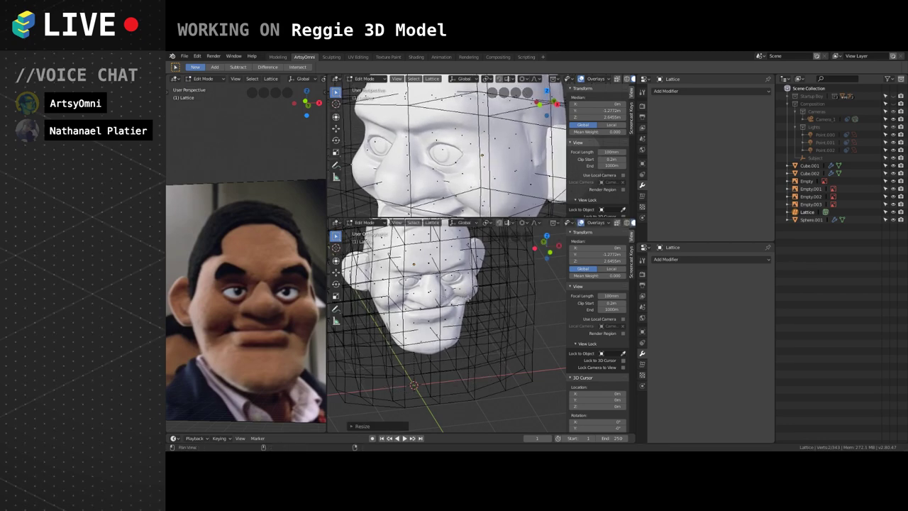
Examine the deformed head and its lattice from the front in both 3D views.
middle_click_drag(468, 299, 468, 318, "shift")
scroll(466, 322, "down", 2)
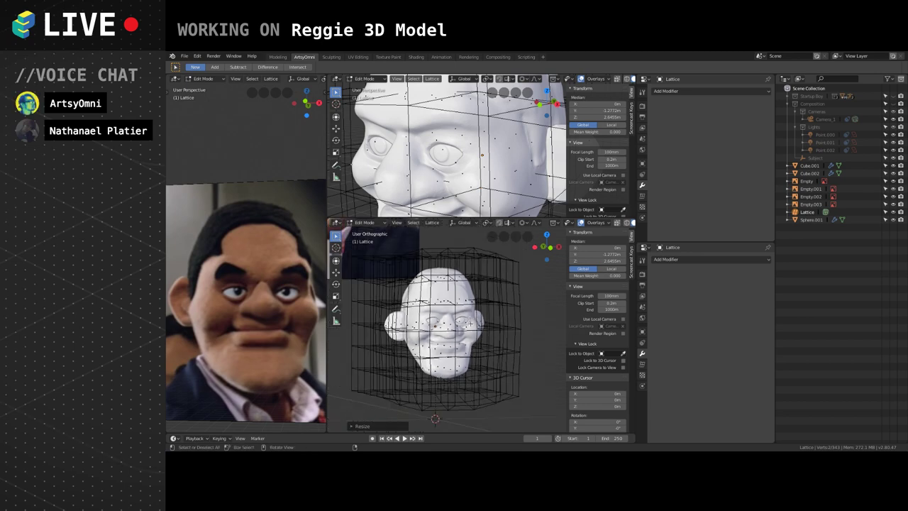
mouse_move(466, 322)
left_mouse_down("alt+shift")
mouse_move(464, 300)
mouse_move(467, 313)
left_mouse_up("alt+shift")
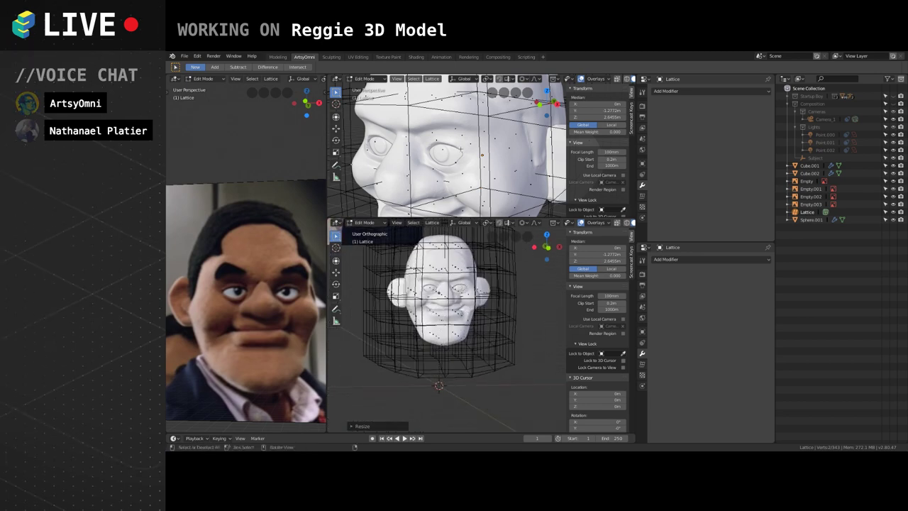
scroll(462, 151, "down", 6)
left_click_drag(462, 151, 492, 152, "alt")
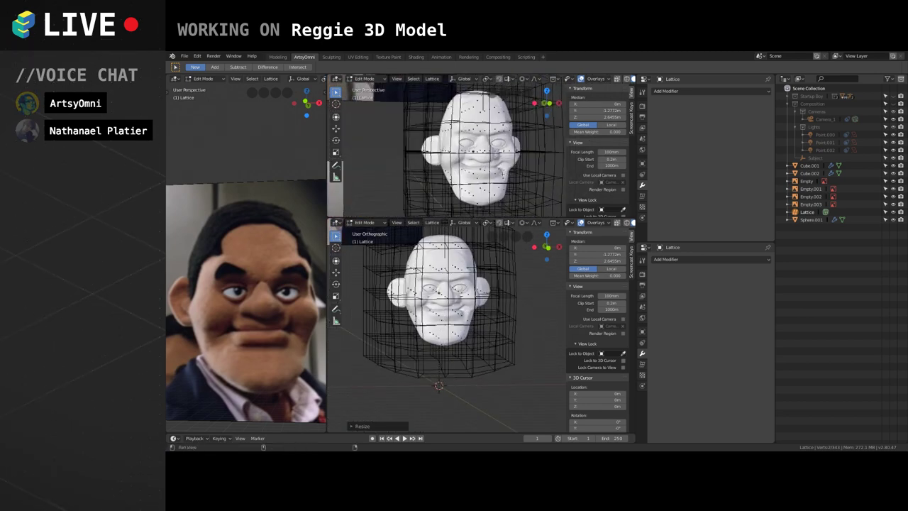
middle_click_drag(501, 172, 481, 182)
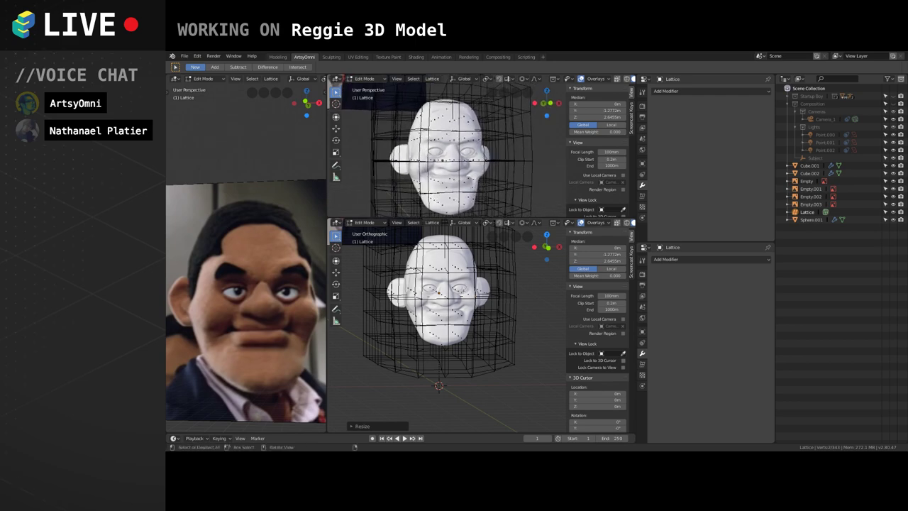
scroll(468, 334, "up", 1)
scroll(475, 339, "up", 1)
Try to widen the lower face by scaling a mirrored pair of front lattice points along X with proportional size 0.41.
left_click(481, 343)
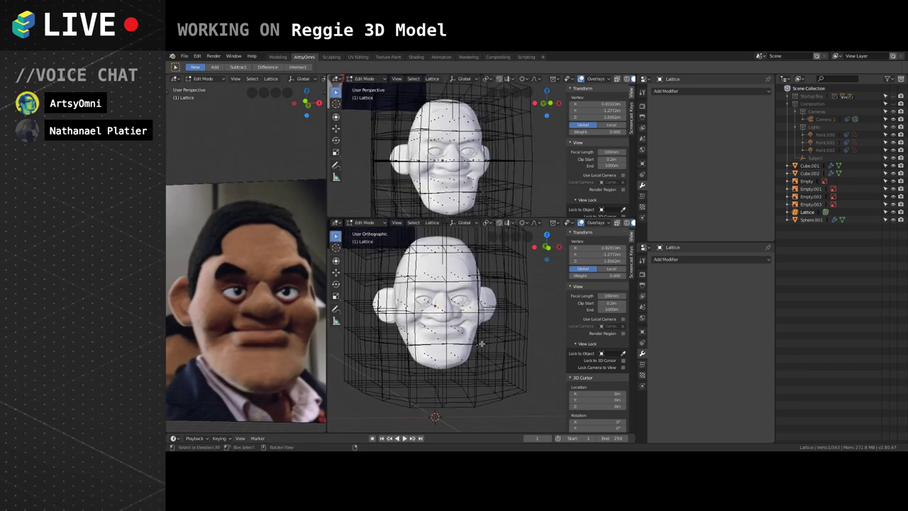
middle_click_drag(482, 344, 480, 358)
left_click(471, 345)
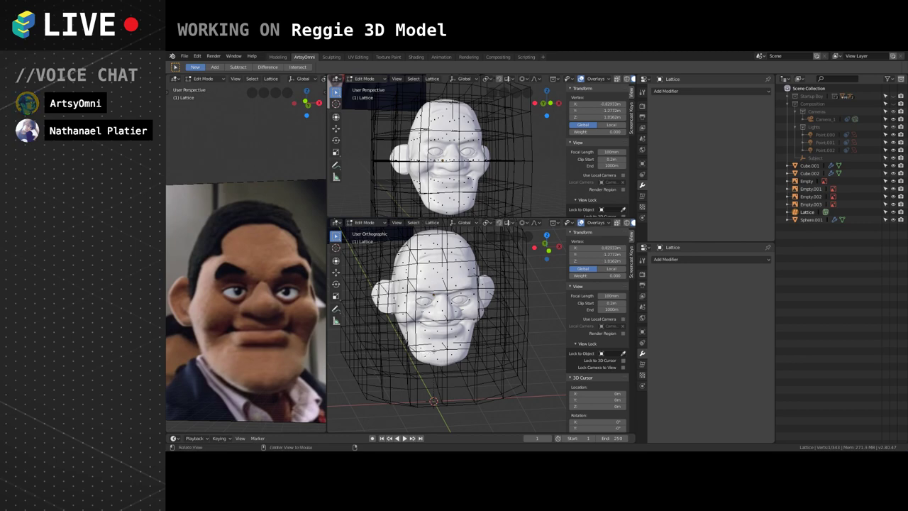
left_click_drag(434, 351, 465, 343, "alt")
left_click(472, 357, "shift")
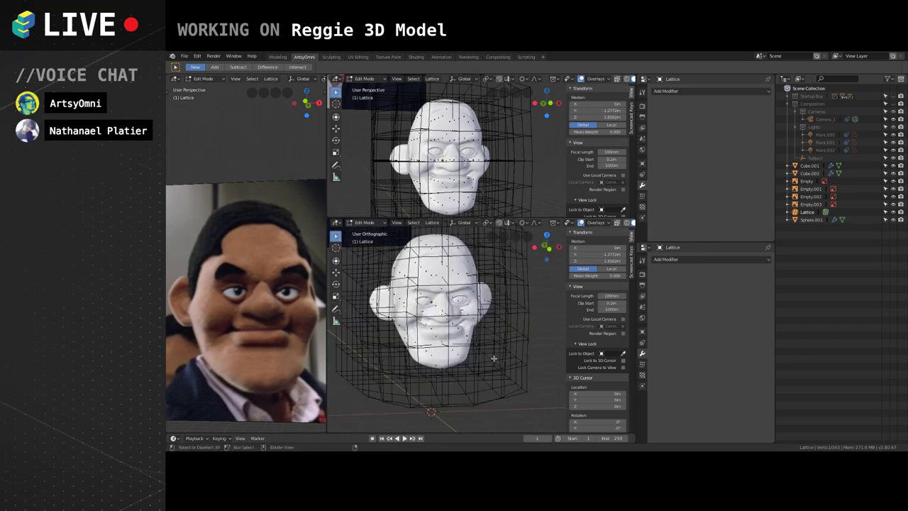
key("s")
key("x")
scroll(439, 333, "up", 9)
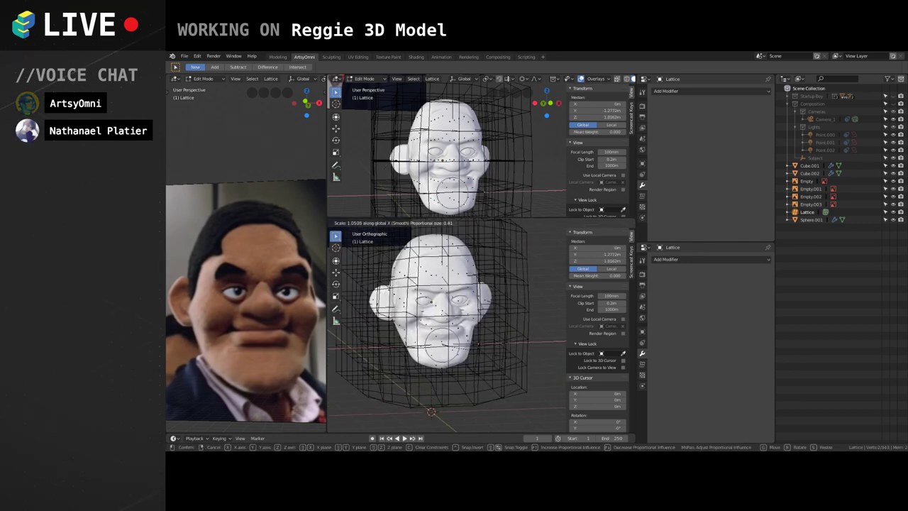
left_click(497, 346)
mouse_move(477, 333)
left_mouse_down("alt")
mouse_move(484, 330)
mouse_move(484, 345)
mouse_move(465, 302)
left_mouse_up("alt")
left_click(477, 327)
key("ctrl+z")
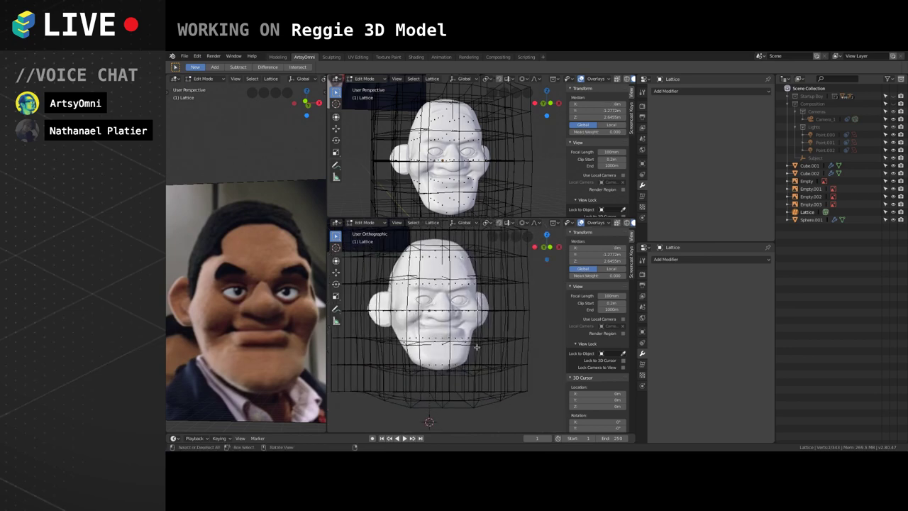
Scale the pair of front lattice points beside the face outward along X with proportional size 0.69.
key("s")
key("x")
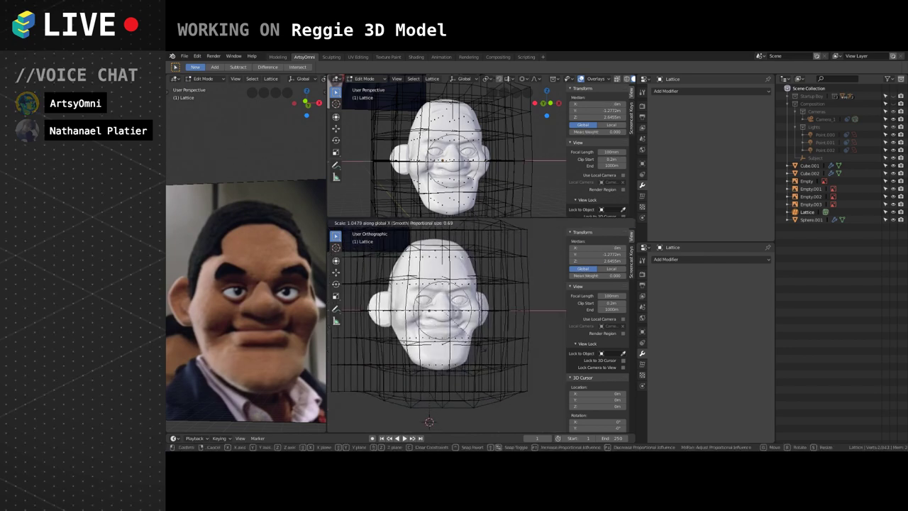
left_click(485, 348)
Compare the head's profile in right orthographic view with the side-profile reference photo.
mouse_move(485, 348)
left_mouse_down("alt")
mouse_move(460, 359)
mouse_move(480, 359)
left_mouse_up("alt")
middle_click_drag(479, 358, 438, 339)
middle_click_drag(283, 192, 243, 300, "shift")
middle_click_drag(319, 244, 283, 206, "shift")
middle_click_drag(376, 305, 379, 316, "shift")
middle_click_drag(286, 301, 280, 312)
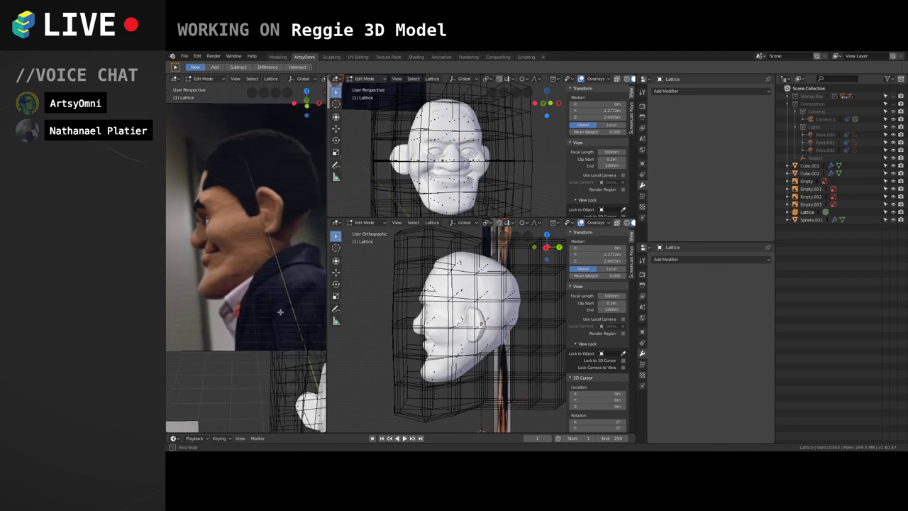
left_click_drag(280, 312, 285, 301, "alt")
left_click_drag(462, 346, 473, 351, "alt")
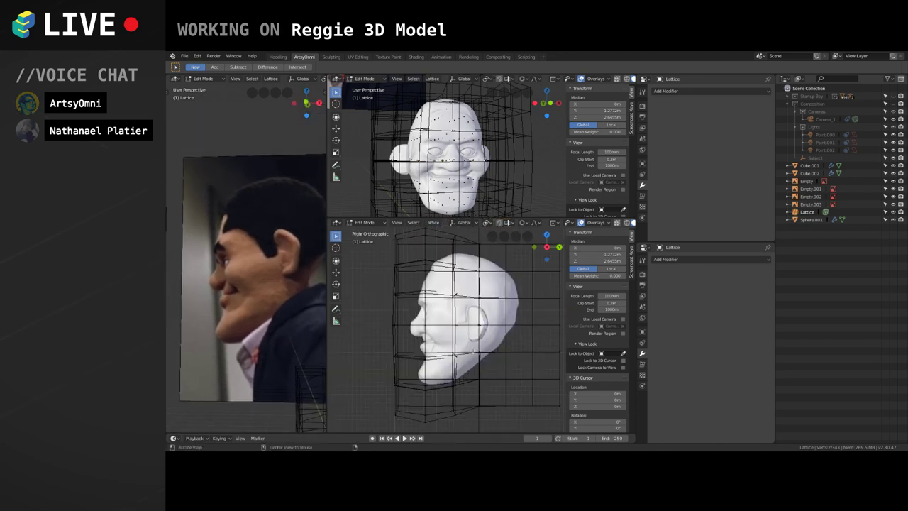
scroll(435, 327, "up", 2)
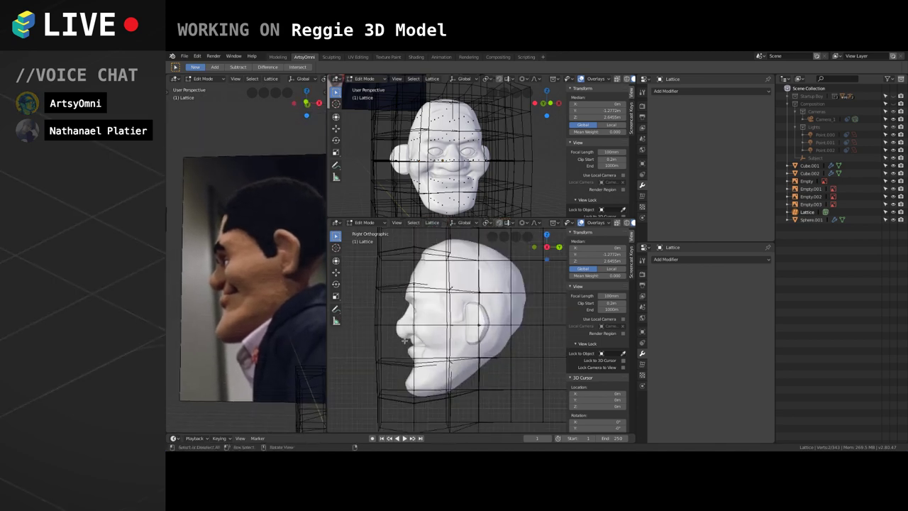
scroll(413, 286, "down", 3)
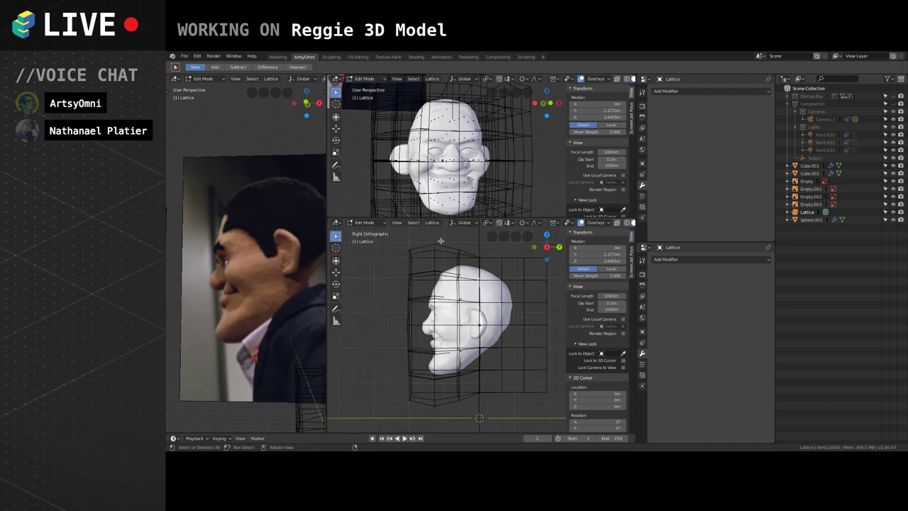
Select the vertical column of lattice points at the face and move it down about 0.06 along Z with a proportional size of about 2.
left_click_drag(440, 238, 420, 333)
left_click_drag(426, 410, 428, 409)
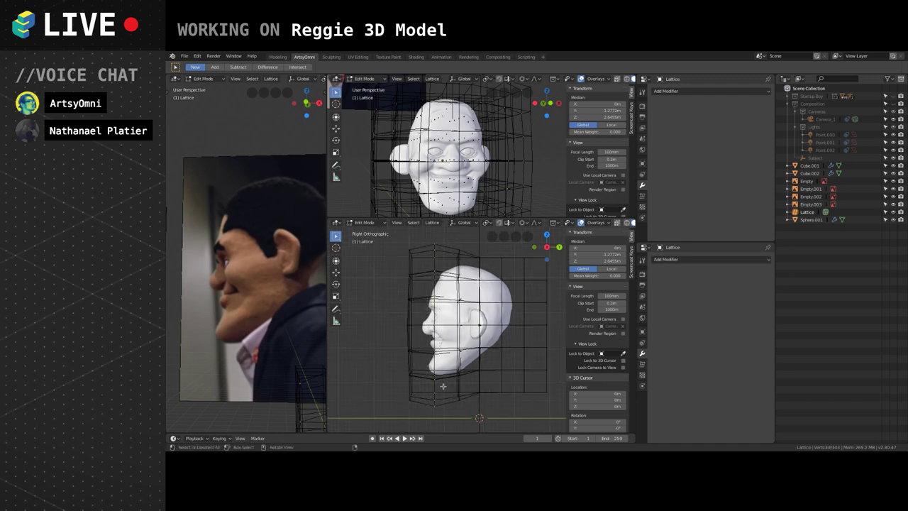
key("g")
key("z")
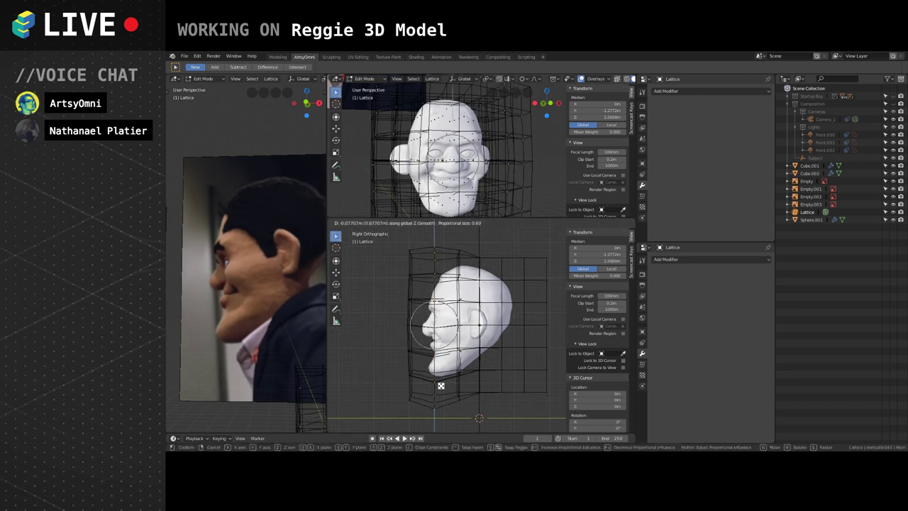
scroll(440, 385, "down", 11)
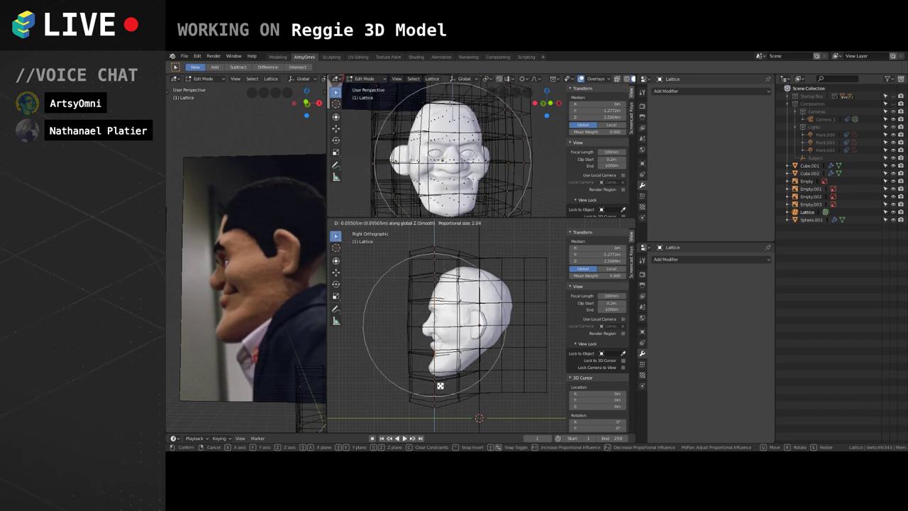
left_click(446, 381)
Clear the selection and nudge the row of lattice points near the ear and back of the jaw using proportional editing.
key("alt+a")
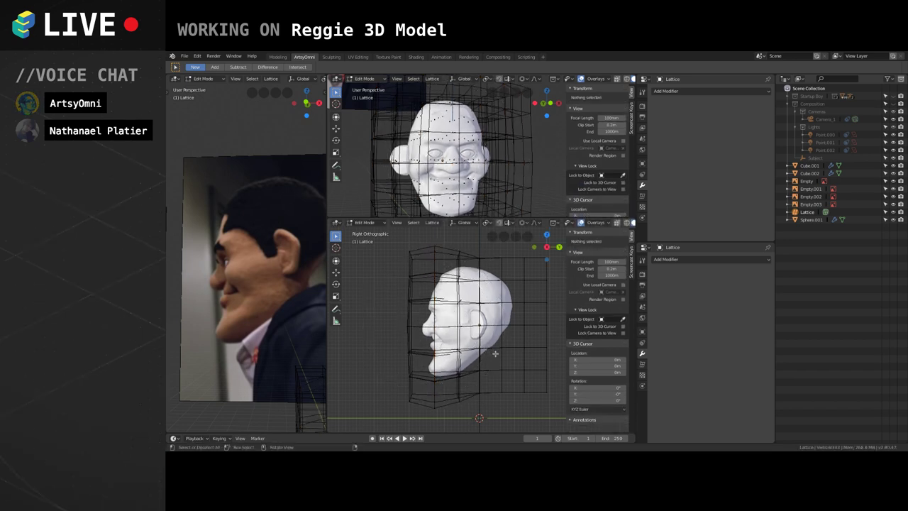
left_click(483, 350)
key("g")
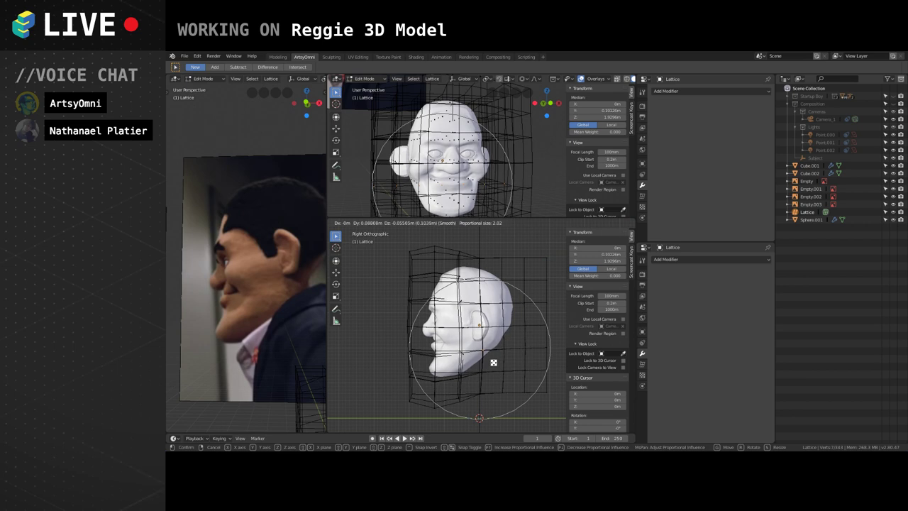
left_click(491, 362)
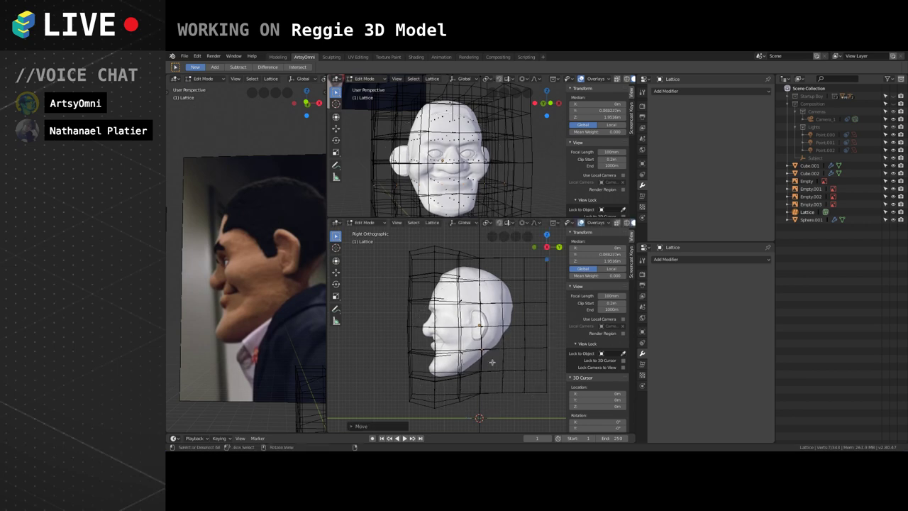
Move the row of lattice points at the forehead forward, adjusting the proportional size to 1.67.
left_click(430, 273)
key("g")
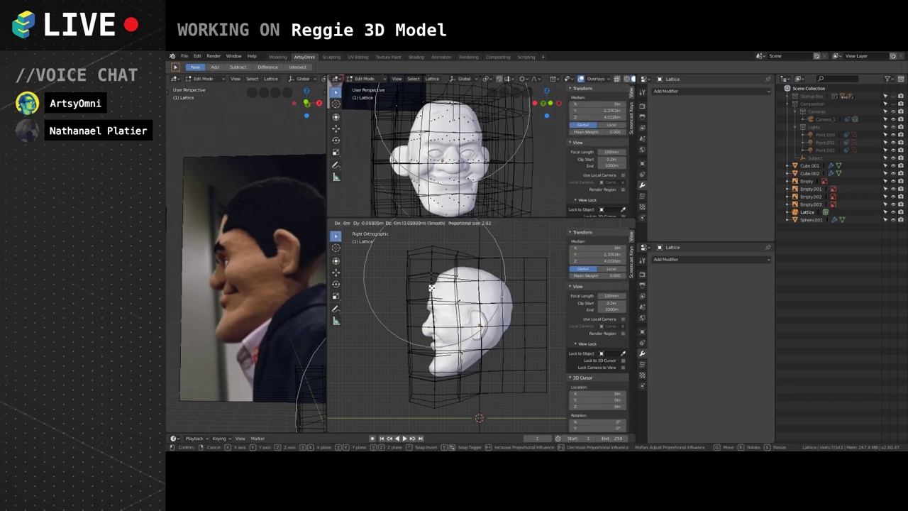
scroll(431, 287, "up", 7)
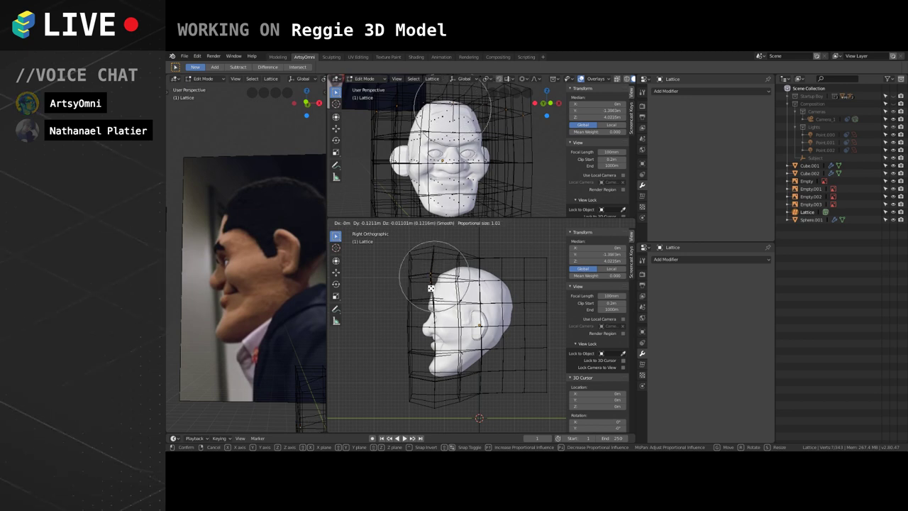
scroll(431, 288, "down", 3)
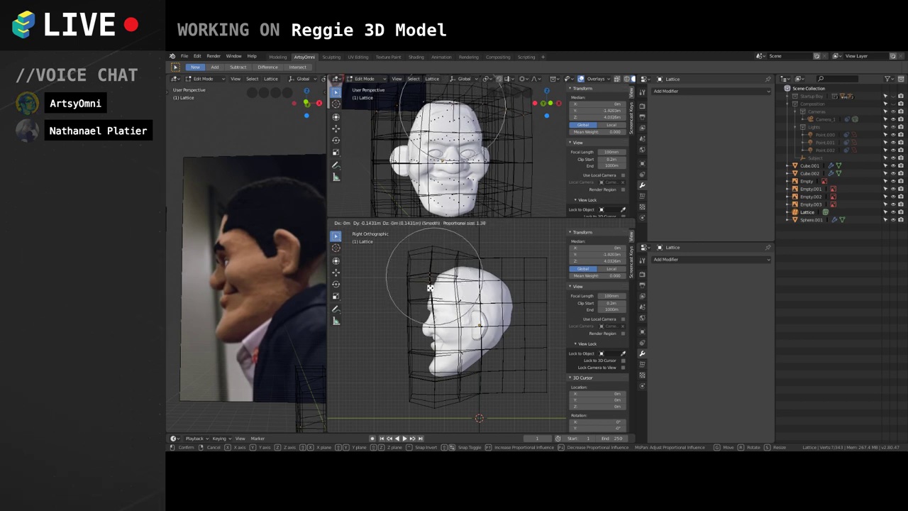
scroll(429, 288, "down", 2)
left_click(430, 286)
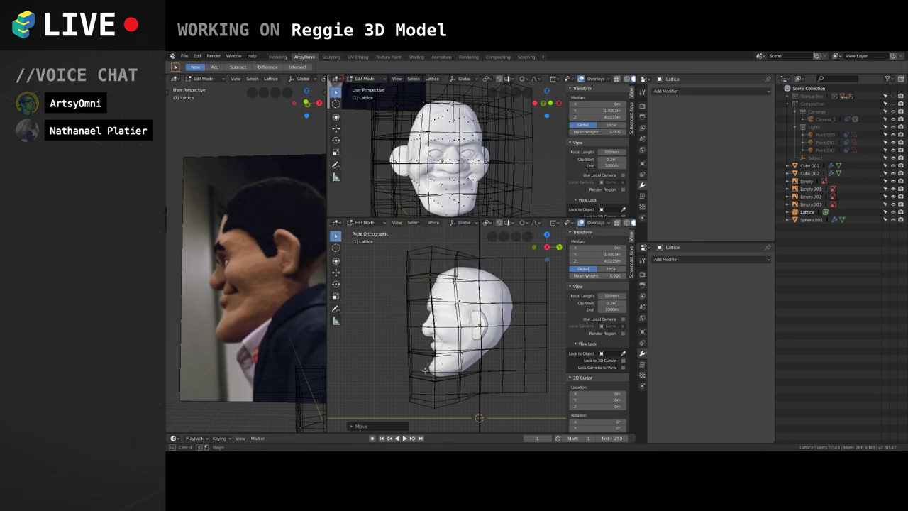
Select the lattice points around the chin and move them forward about 0.19 m along Y with proportional size 1.67.
left_click_drag(425, 370, 394, 393)
key("g")
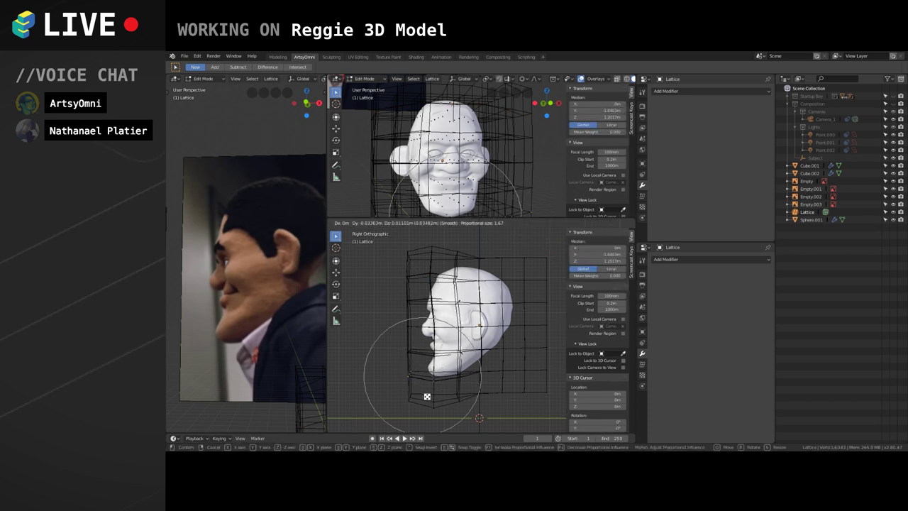
key("y")
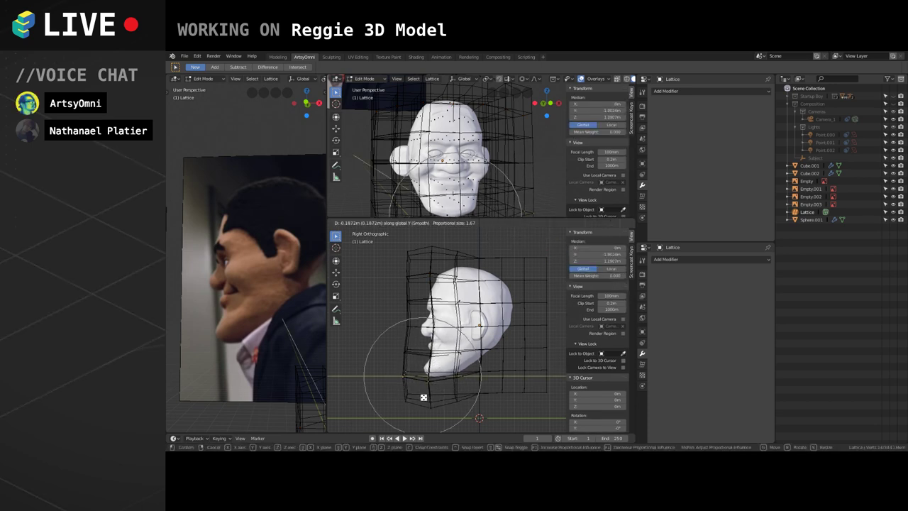
left_click(423, 397)
Select the lattice points at nose height and move them back about 0.02 m along Y with proportional editing.
left_click(408, 340)
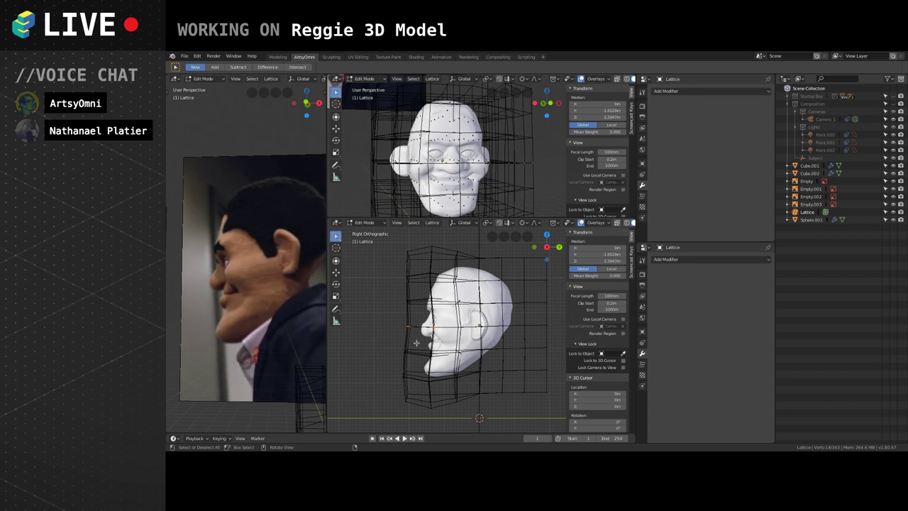
key("g")
key("y")
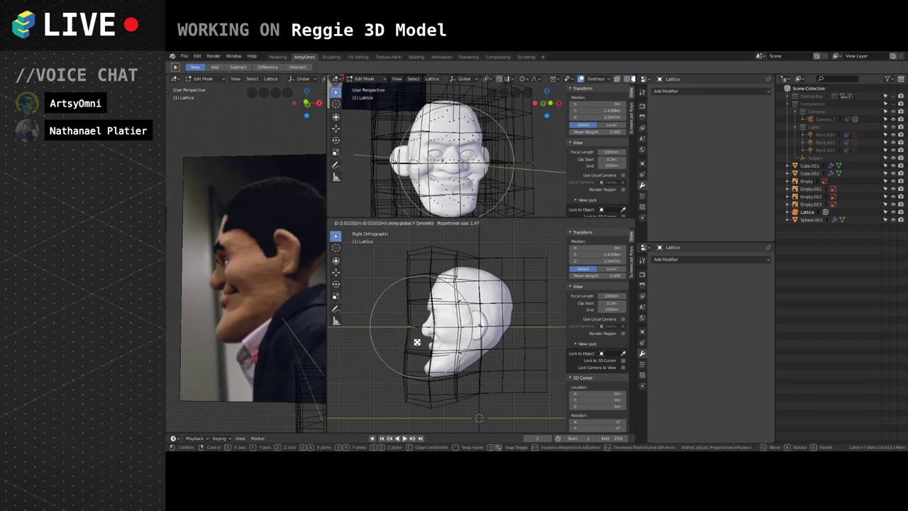
scroll(417, 342, "down", 2)
left_click(417, 341)
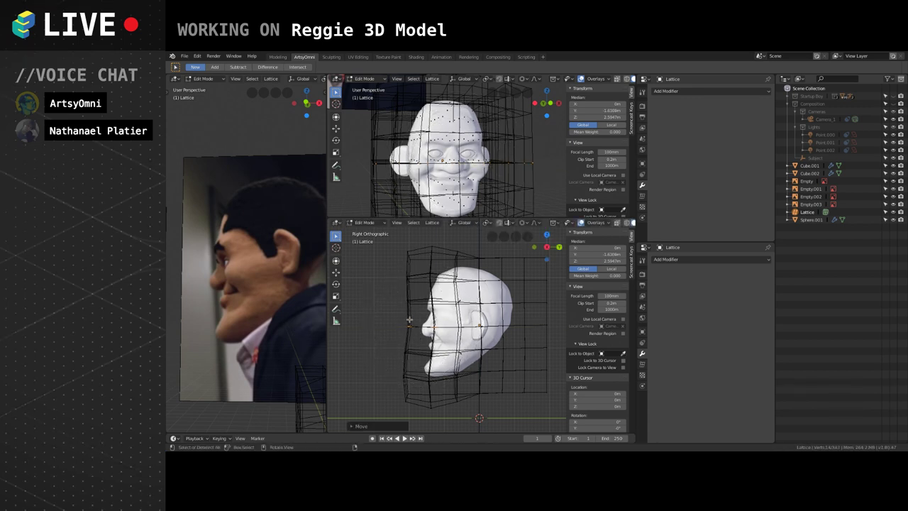
middle_click_drag(423, 282, 425, 321, "shift")
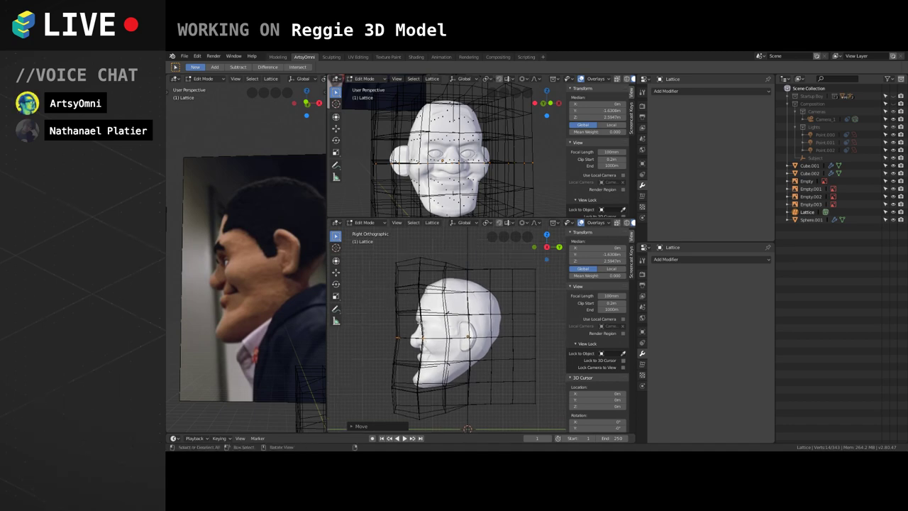
Examine the deformed head from the front, three-quarter and top angles against the front reference photo.
middle_click_drag(436, 321, 257, 321)
left_click_drag(258, 321, 436, 305, "alt+shift")
scroll(297, 304, "down", 3)
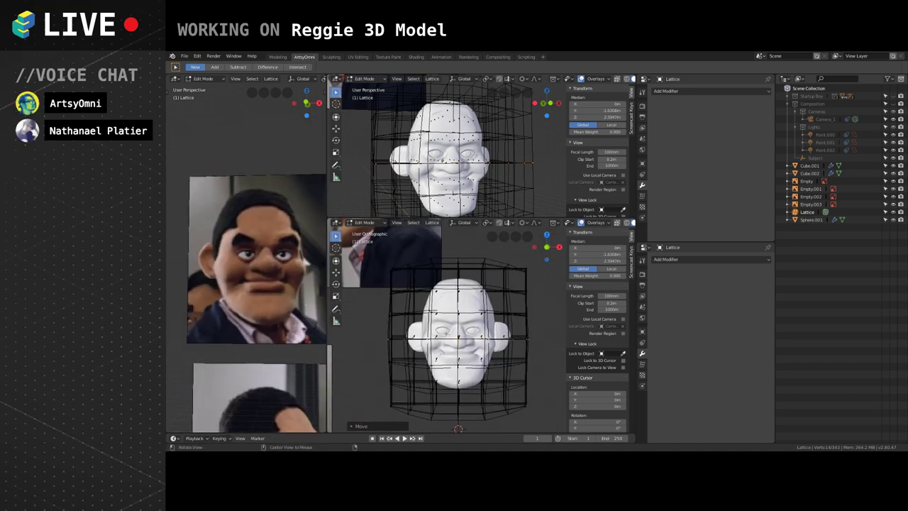
mouse_move(454, 344)
left_mouse_down("alt")
mouse_move(495, 368)
mouse_move(444, 370)
mouse_move(446, 359)
left_mouse_up("alt")
scroll(445, 359, "up", 1)
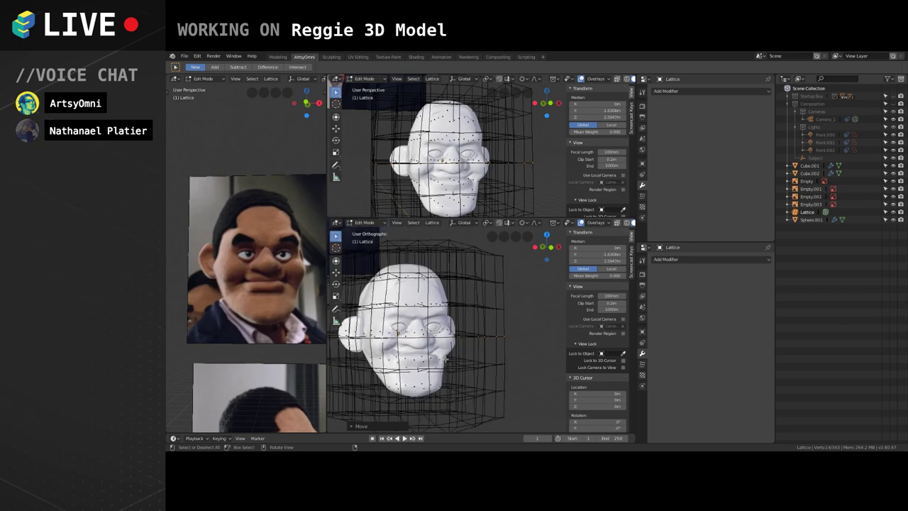
scroll(445, 359, "up", 2)
left_click_drag(447, 319, 461, 336, "alt")
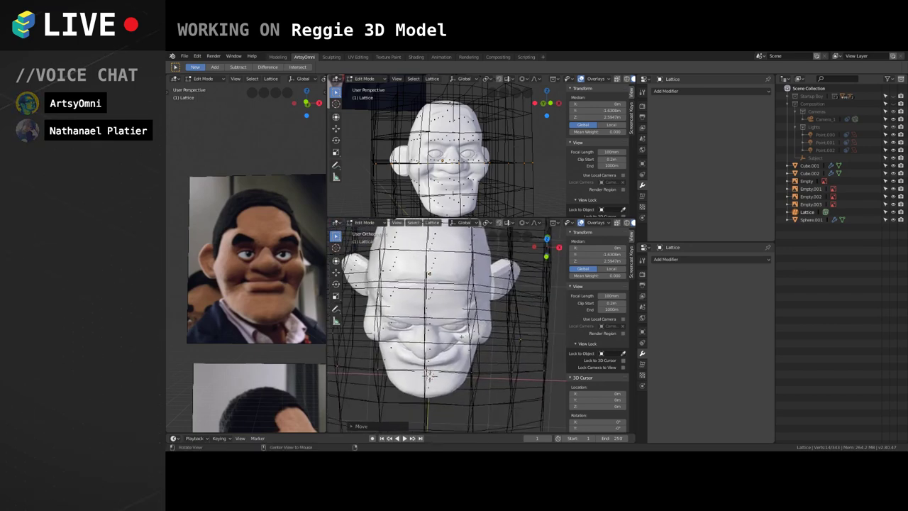
middle_click_drag(429, 274, 398, 291)
Move the single lattice point at nose height forward about 0.2 m along Y in the right side view with proportional editing.
key("KP_3")
scroll(440, 308, "up", 1)
key("g")
key("y")
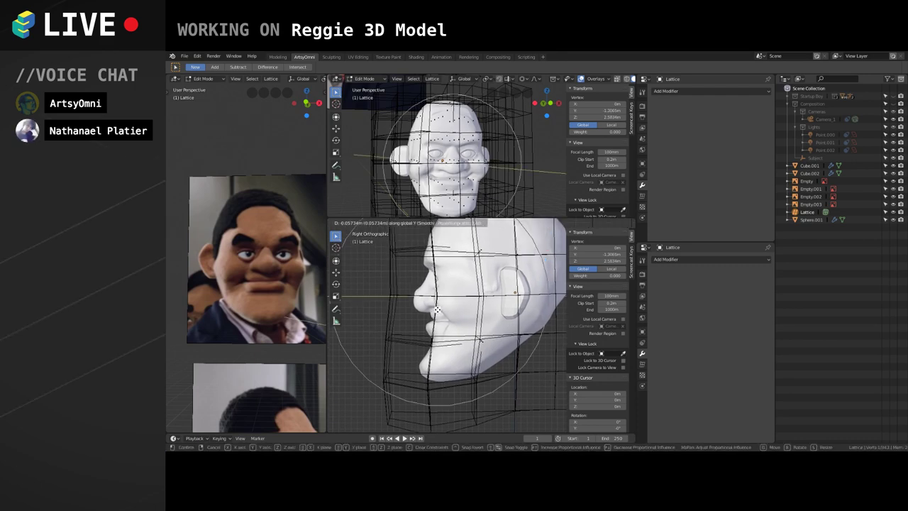
scroll(437, 310, "up", 3)
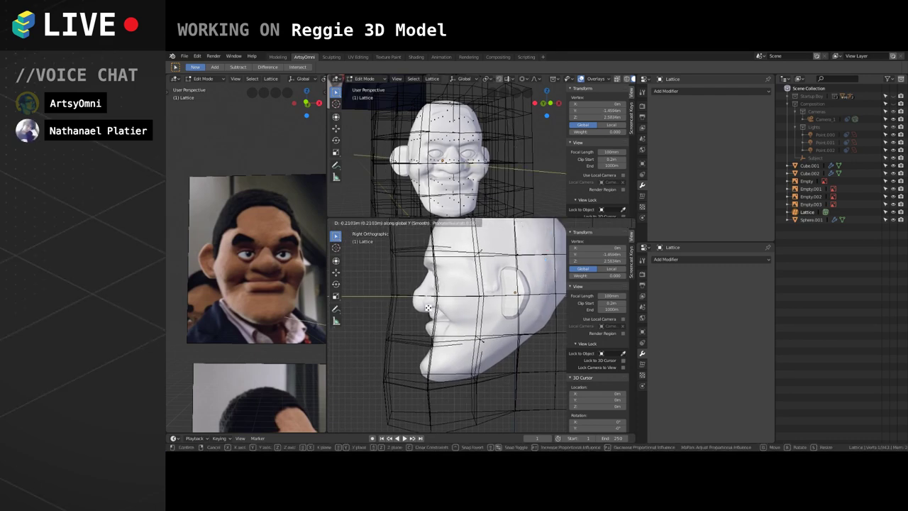
left_click(428, 307)
Select the row of lattice points at the upper forehead and lower it slightly along Z with proportional size 1.19.
middle_click_drag(428, 306, 430, 328)
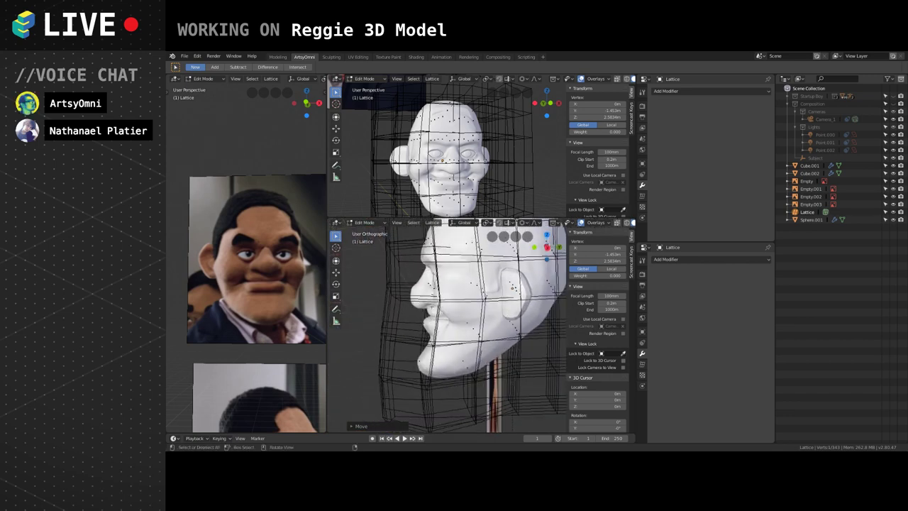
middle_click_drag(461, 293, 441, 318)
left_click(403, 322, "shift")
middle_click_drag(360, 327, 435, 346, "alt")
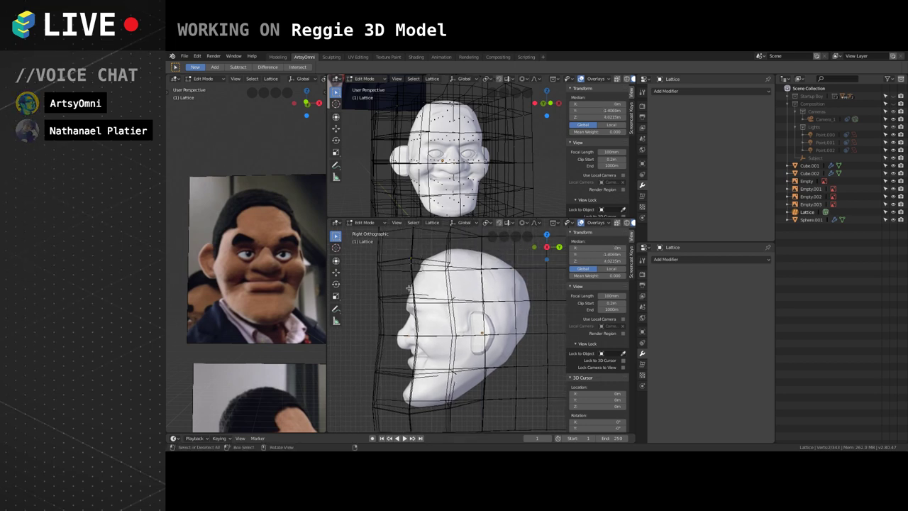
key("g")
key("y")
key("x")
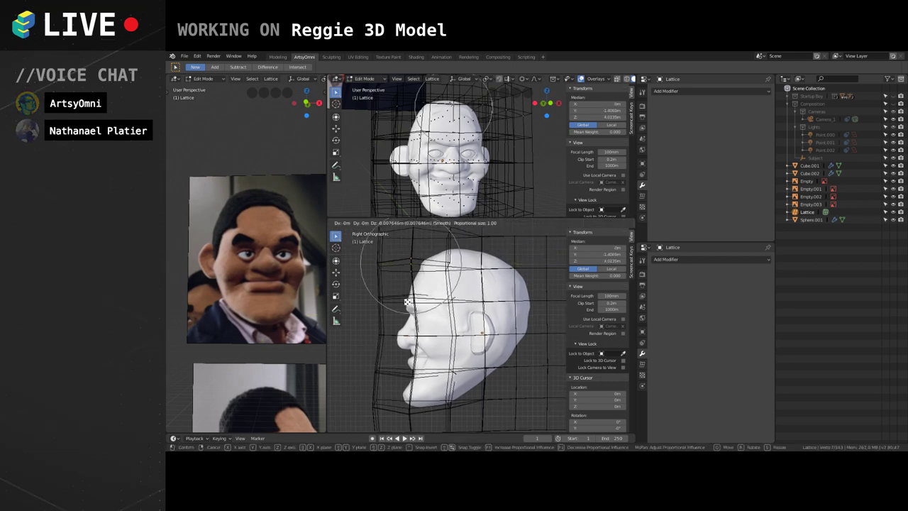
key("z")
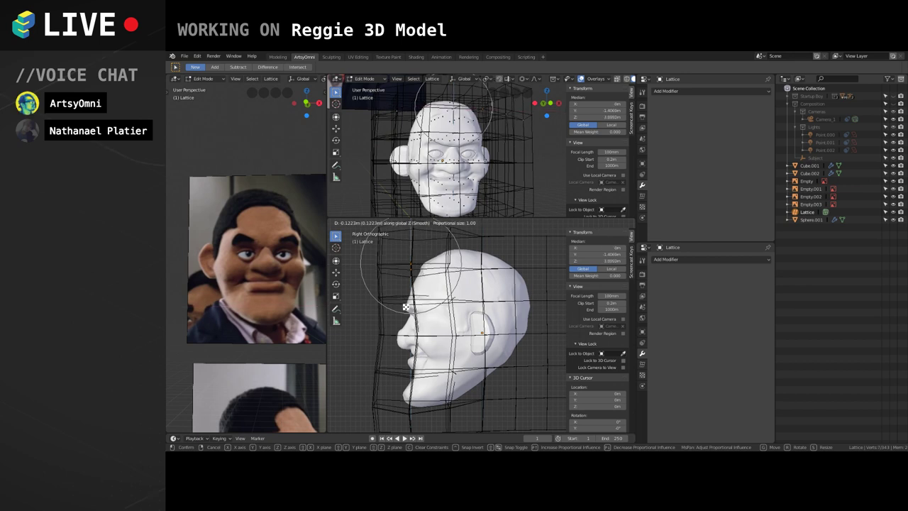
scroll(405, 308, "down", 6)
scroll(405, 305, "up", 4)
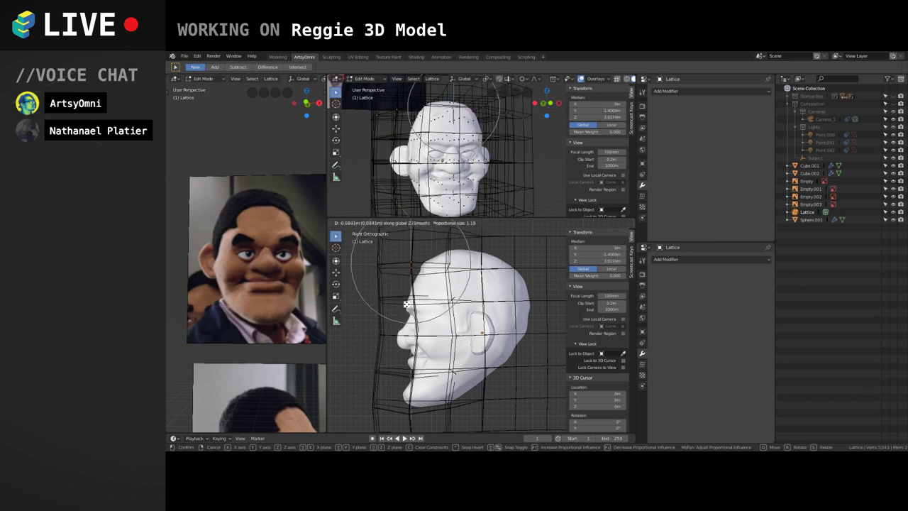
left_click(406, 303)
Compare the head's front and profile shape with the reference photos, viewing it in Object Mode.
middle_click_drag(269, 280, 290, 232, "shift")
middle_click_drag(439, 289, 426, 275)
middle_click_drag(426, 275, 409, 273)
left_click_drag(407, 269, 389, 299)
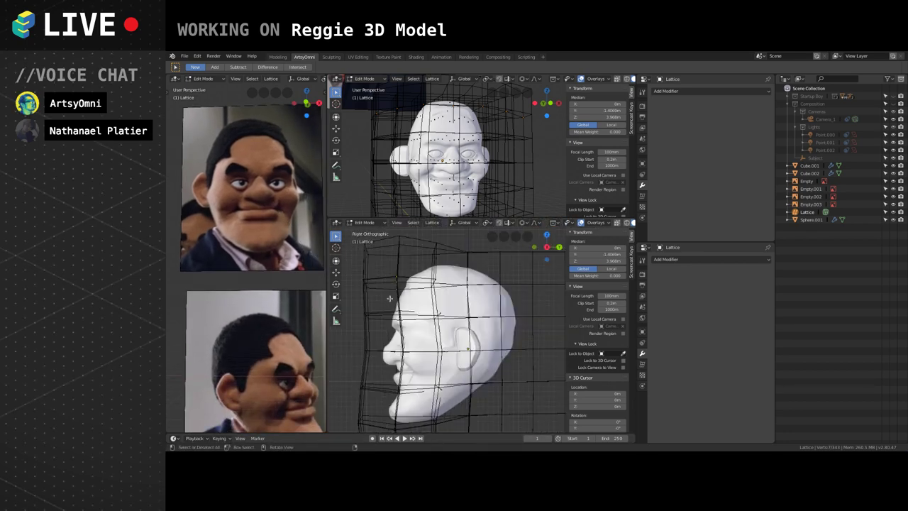
scroll(281, 323, "down", 5)
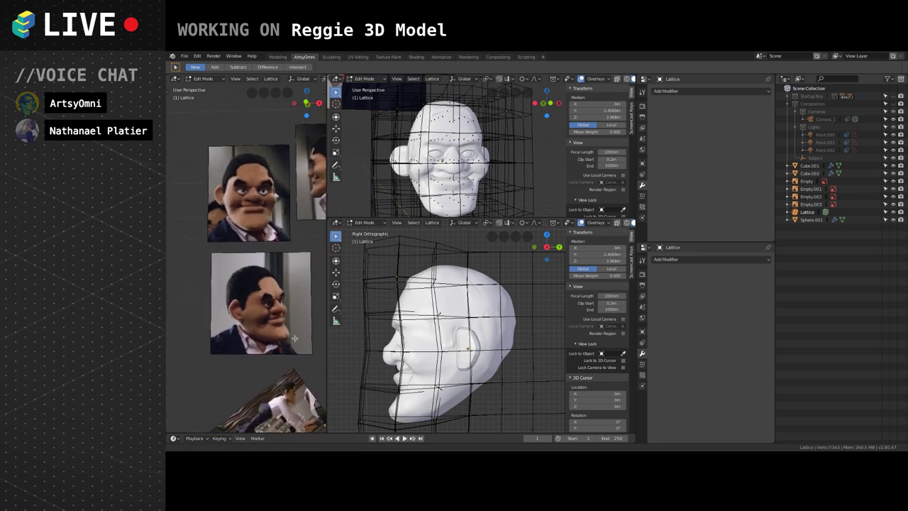
middle_click_drag(301, 332, 300, 375, "shift")
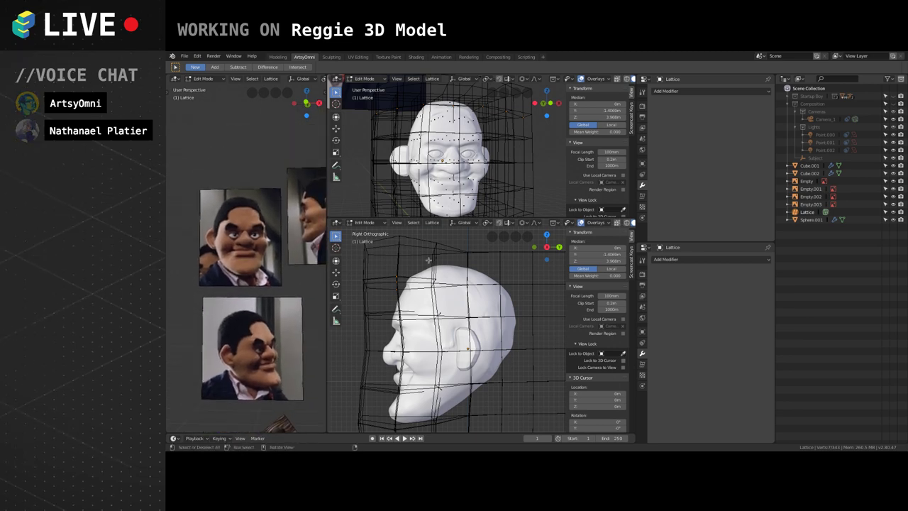
middle_click_drag(413, 334, 455, 333)
key("Tab")
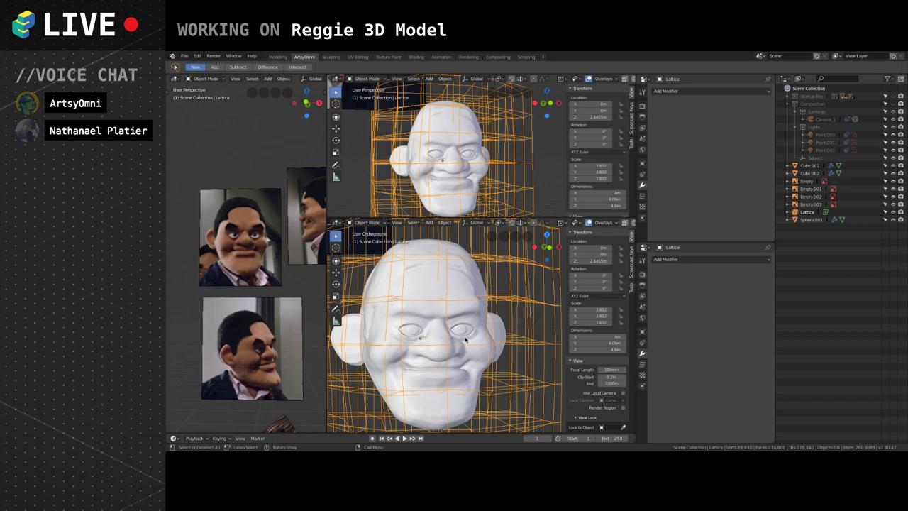
mouse_move(465, 340)
middle_mouse_down()
mouse_move(478, 327)
mouse_move(471, 326)
middle_mouse_up()
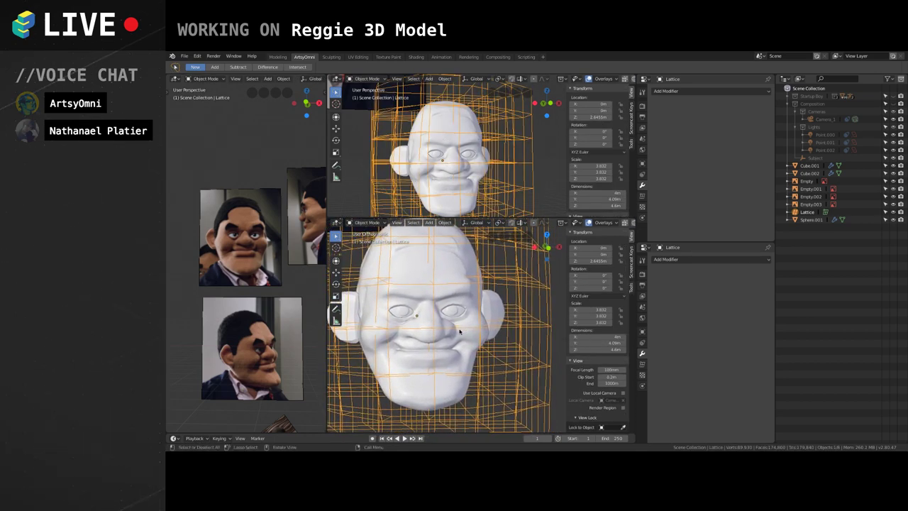
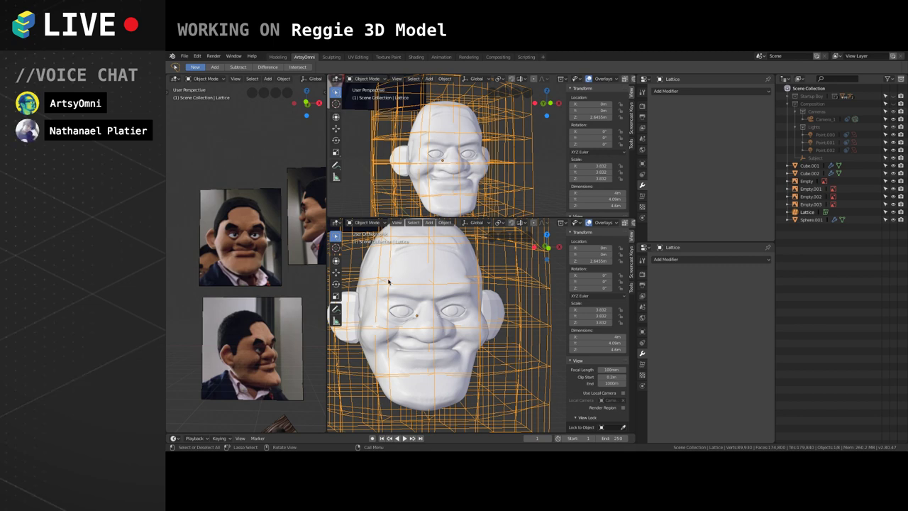
Return to editing the lattice and move the row of points at the cheek forward along Y with proportional size 1.19.
key("Tab")
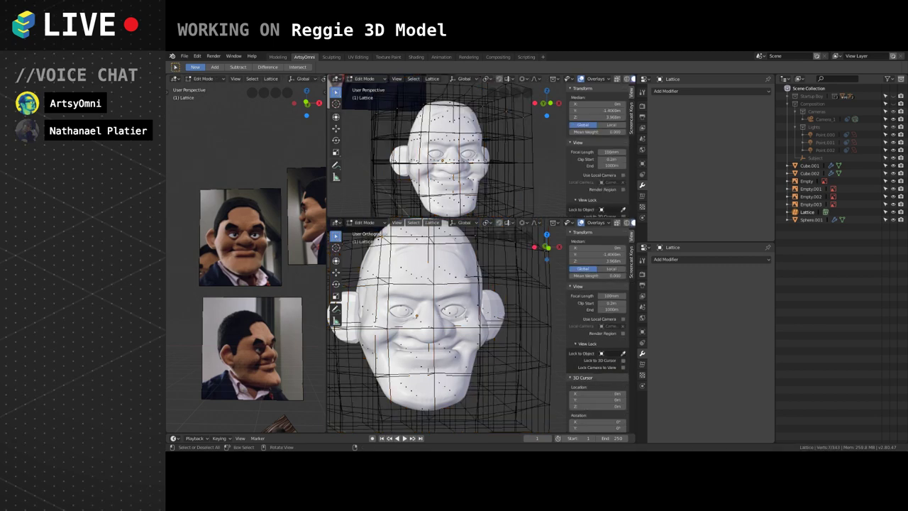
scroll(466, 323, "down", 1)
mouse_move(466, 323)
middle_mouse_down()
mouse_move(405, 327)
mouse_move(471, 315)
middle_mouse_up()
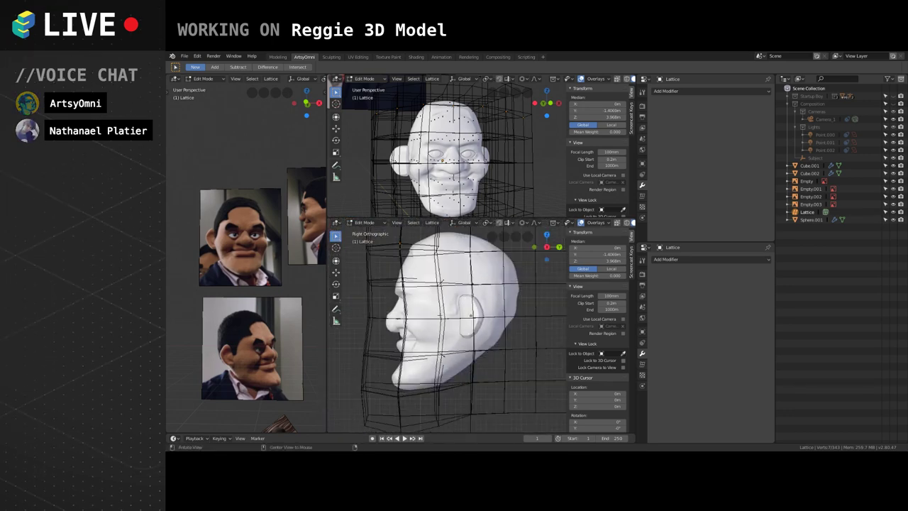
key("b")
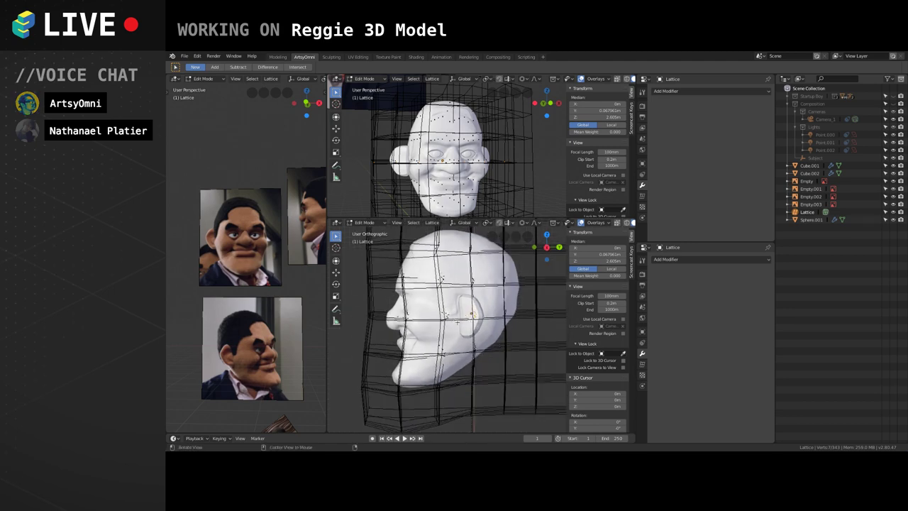
key("g")
key("y")
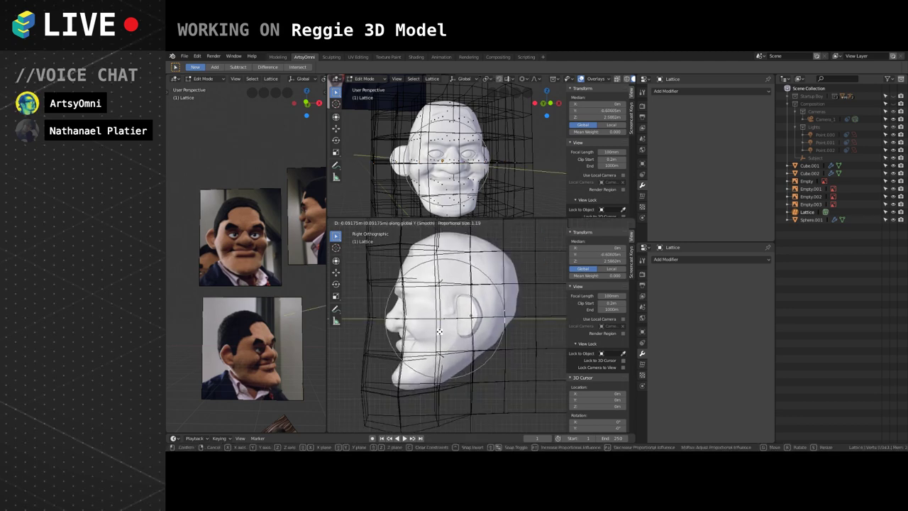
left_click(440, 332)
Select the lattice points around the ear and raise them along Z with proportional size 0.57.
middle_click_drag(325, 257, 280, 288, "shift")
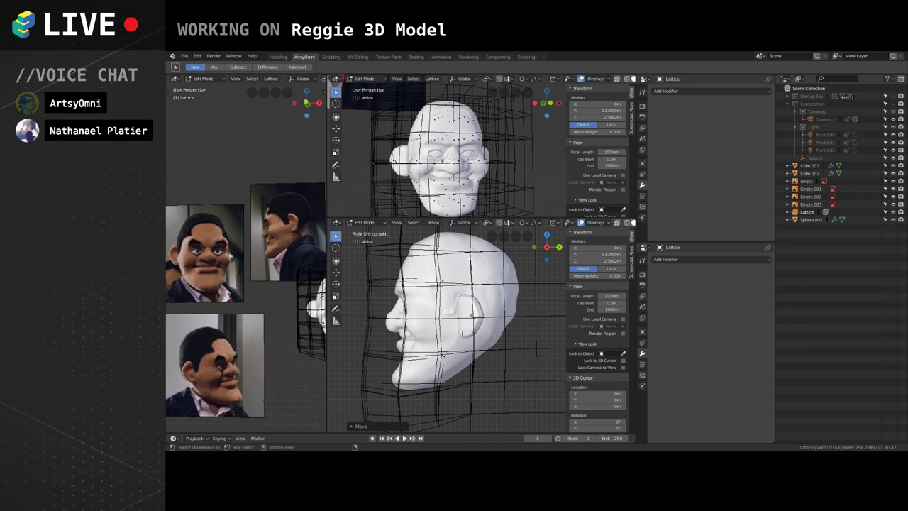
left_click_drag(487, 271, 447, 340)
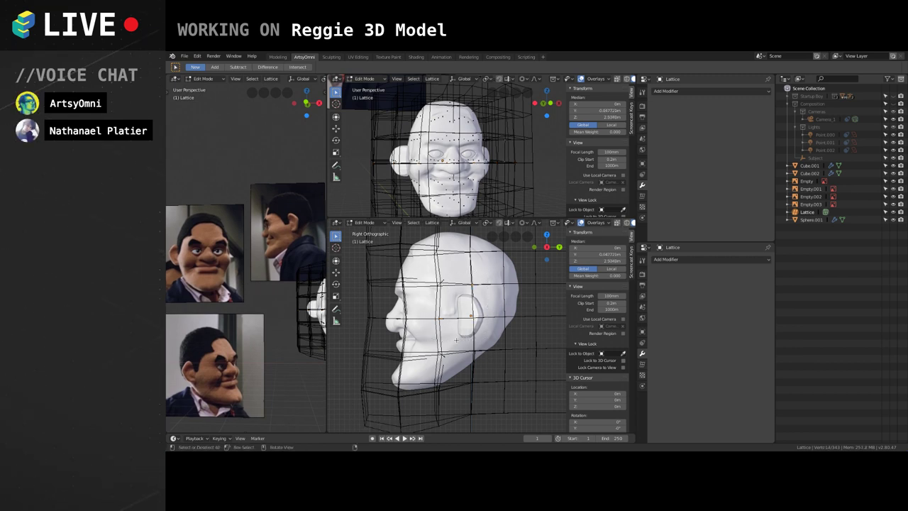
key("g")
key("y")
key("z")
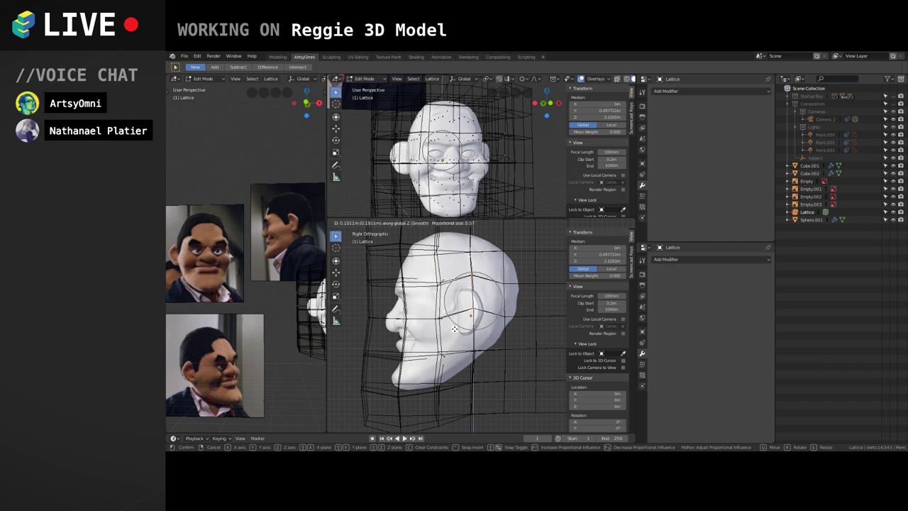
left_click(454, 329)
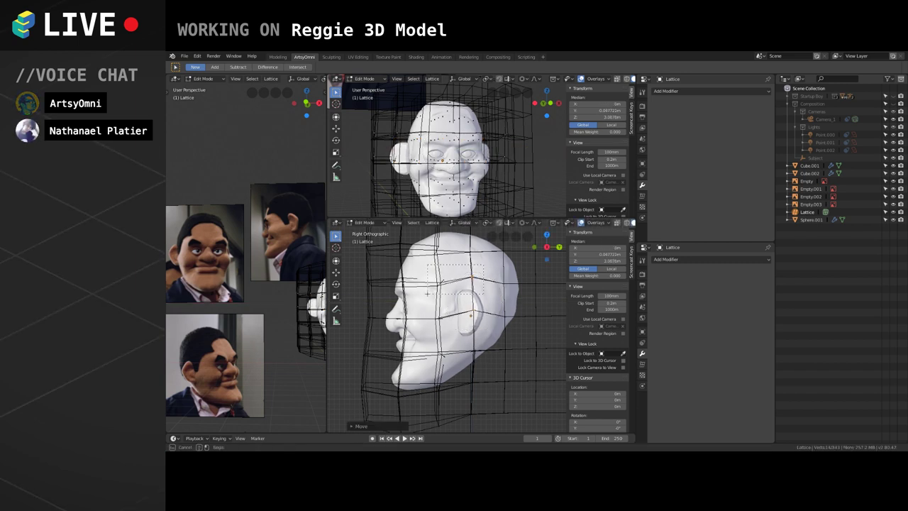
Select the lattice points above the ear and at the temple and move them forward along Y with proportional size 0.57.
key("g")
key("y")
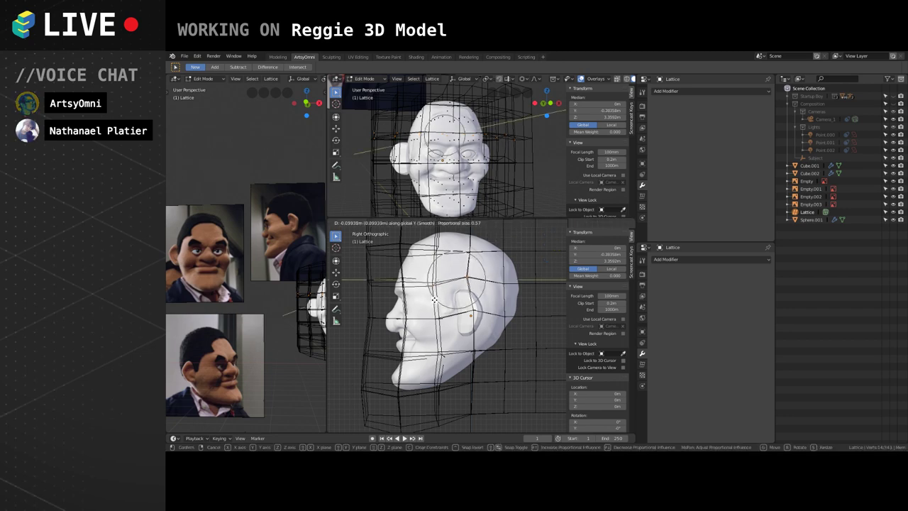
left_click(434, 301)
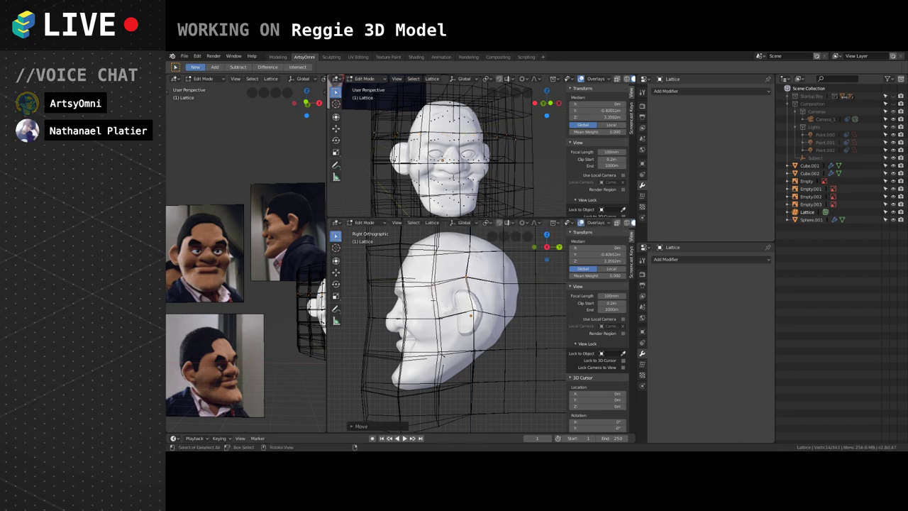
Leave lattice editing, select the head mesh Cube.001 and put it in Sculpt Mode.
mouse_move(450, 321)
middle_mouse_down()
mouse_move(449, 332)
mouse_move(444, 312)
mouse_move(434, 323)
mouse_move(457, 331)
mouse_move(452, 322)
middle_mouse_up()
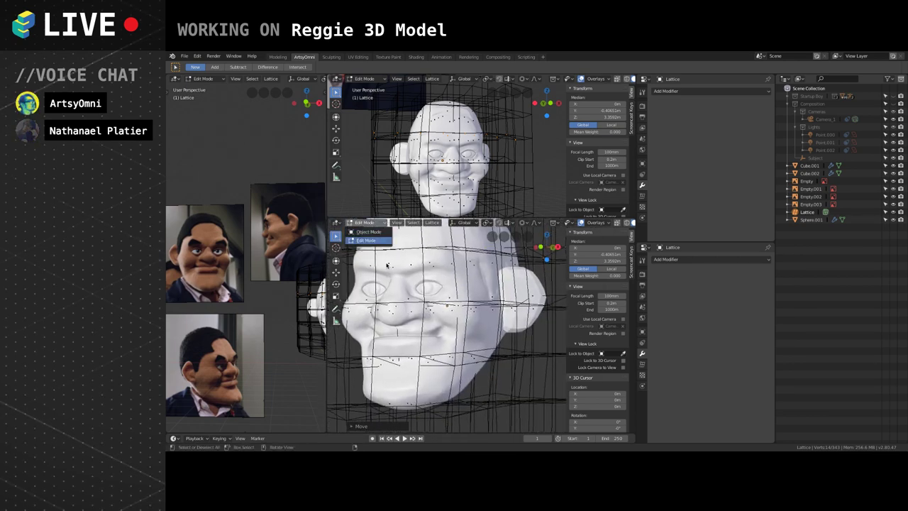
left_click(364, 223)
left_click(376, 234)
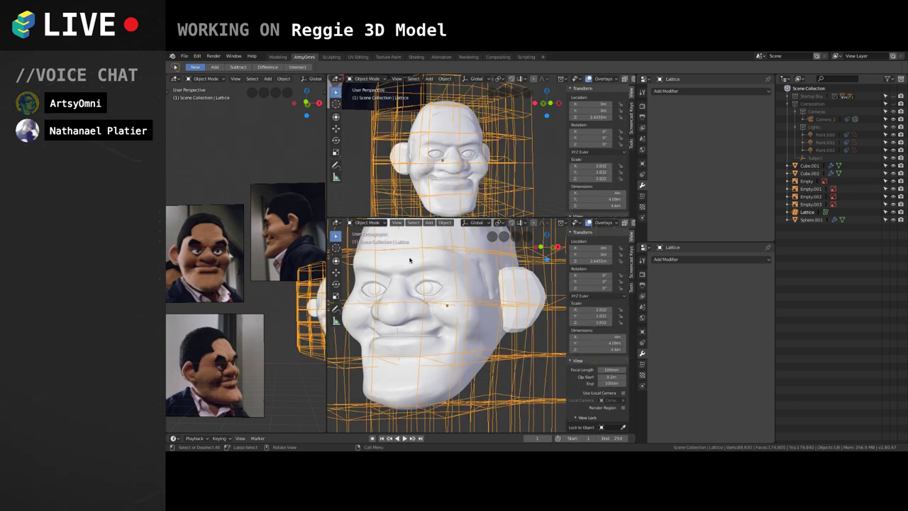
left_click(399, 264)
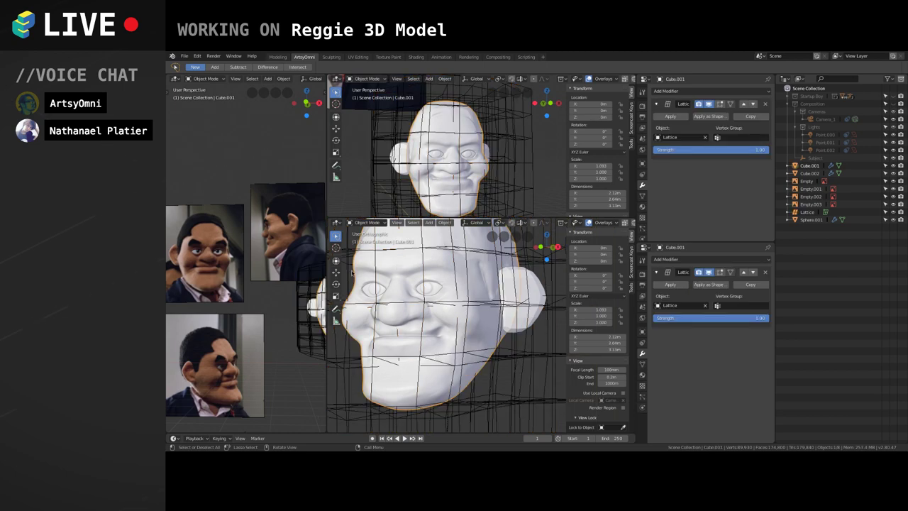
left_click(365, 222)
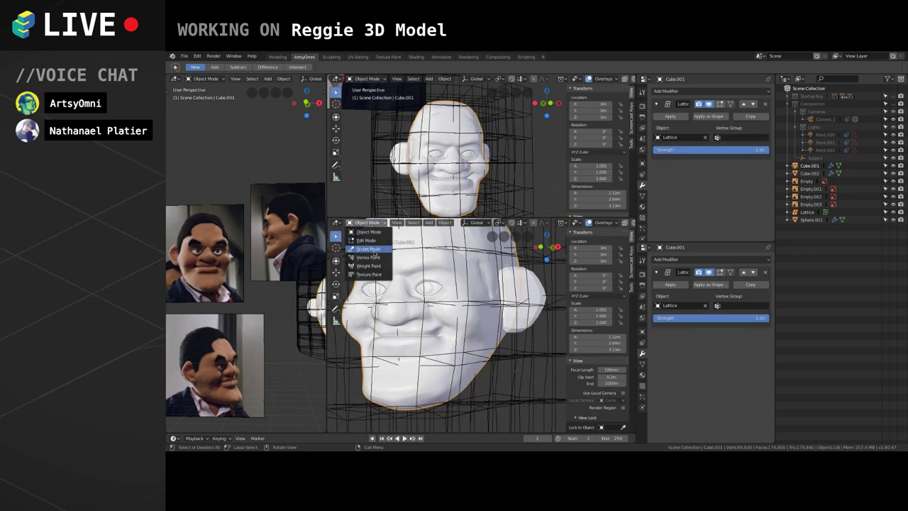
left_click(373, 249)
Build up the brow and forehead of the head mesh with the Clay Strips brush at about 37 px radius.
key("bracketright")
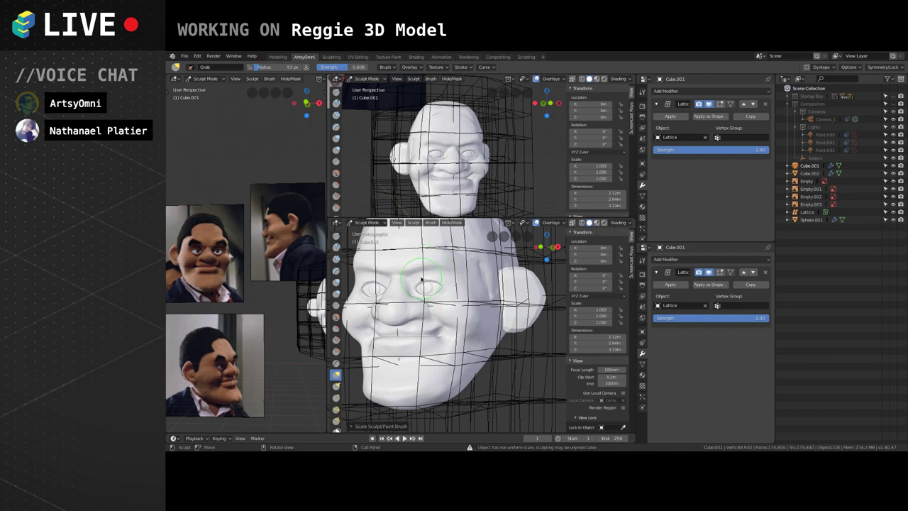
mouse_move(423, 257)
middle_mouse_down()
mouse_move(442, 263)
mouse_move(441, 311)
middle_mouse_up()
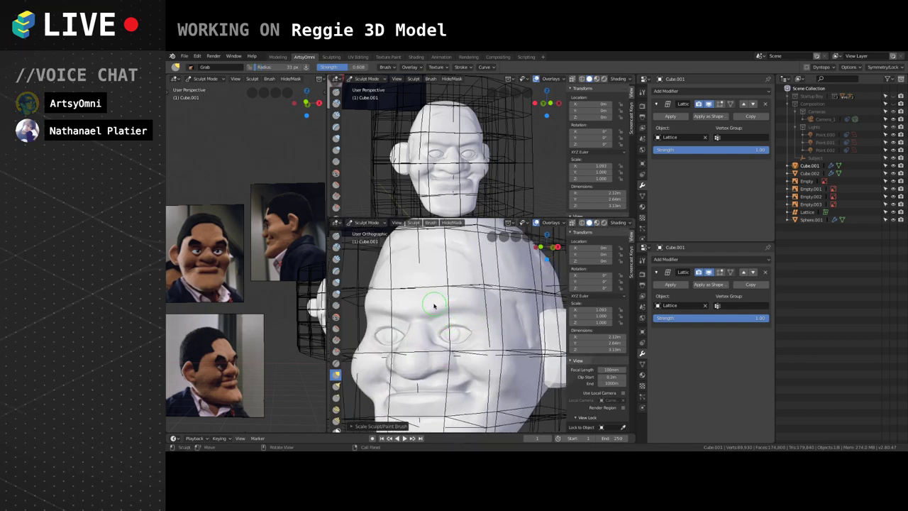
key("c")
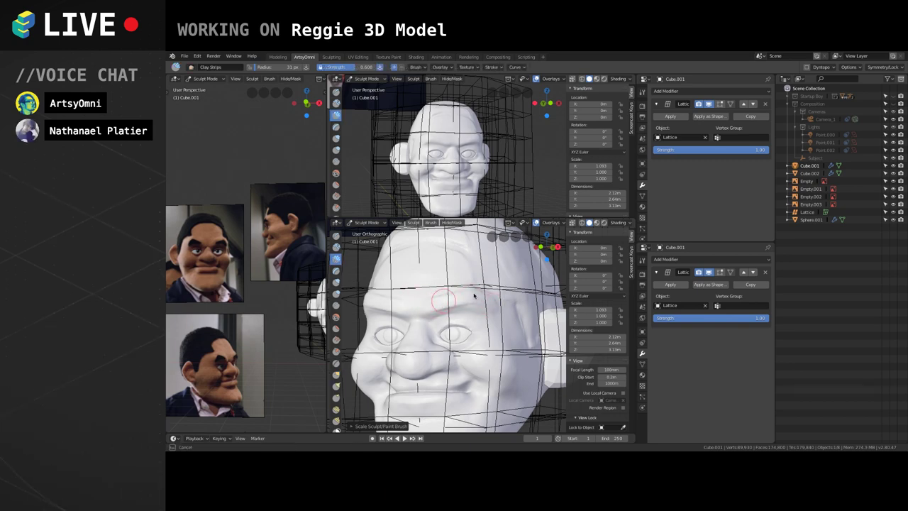
middle_click_drag(451, 301, 456, 328)
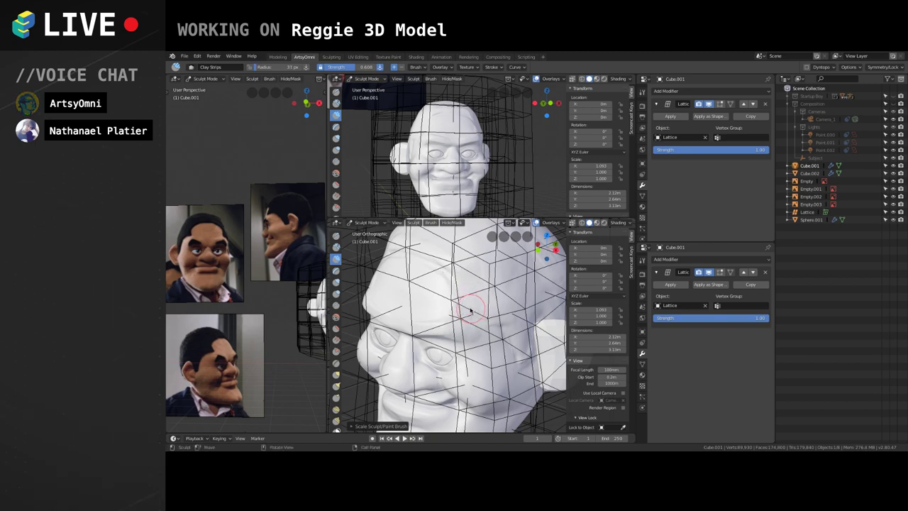
mouse_move(451, 281)
middle_mouse_down()
mouse_move(375, 273)
mouse_move(461, 281)
mouse_move(458, 272)
mouse_move(449, 296)
middle_mouse_up()
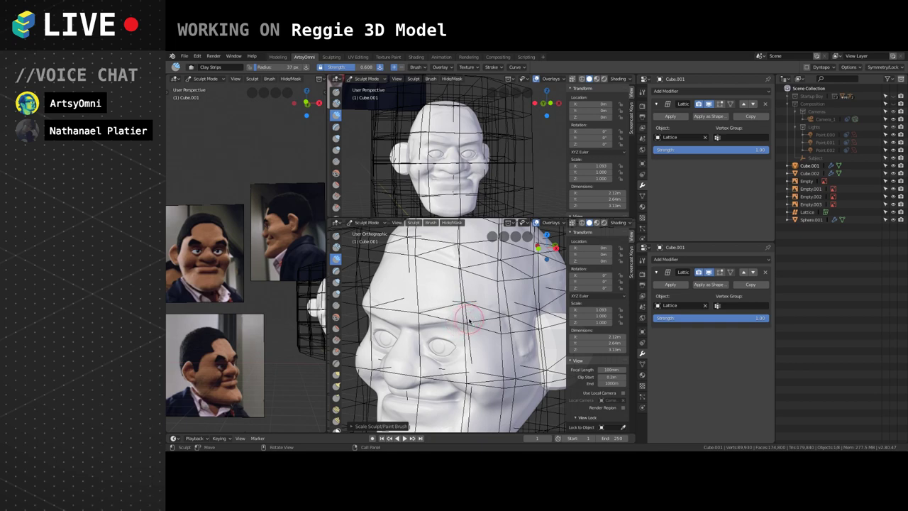
middle_click_drag(470, 324, 467, 316)
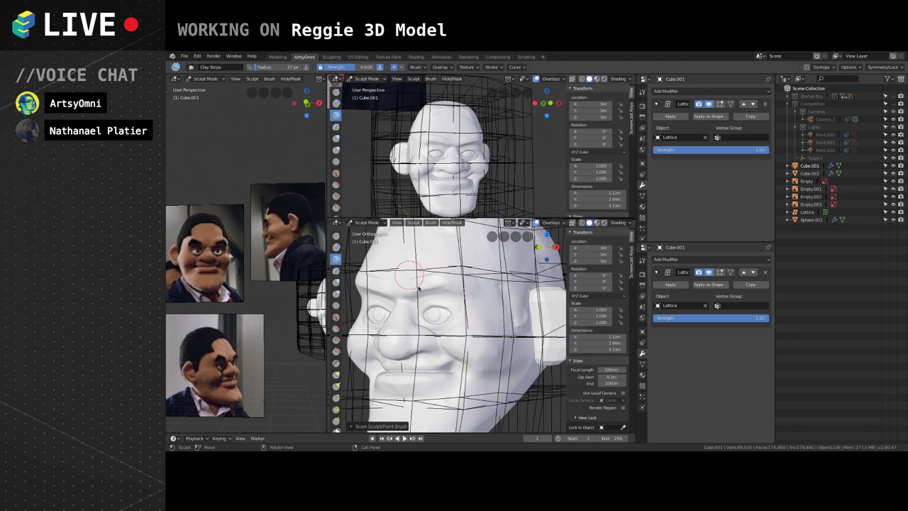
mouse_move(438, 253)
middle_mouse_down()
mouse_move(452, 318)
mouse_move(461, 323)
mouse_move(454, 343)
middle_mouse_up()
left_click_drag(456, 318, 462, 309, "alt")
mouse_move(461, 310)
middle_mouse_down()
mouse_move(434, 317)
mouse_move(486, 308)
mouse_move(493, 344)
middle_mouse_up()
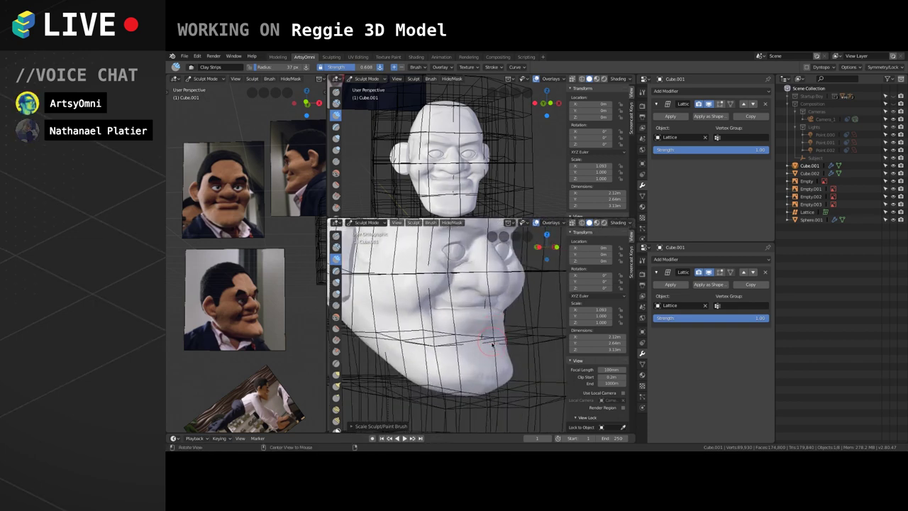
Take the head mesh out to Object Mode and return it to Sculpt Mode.
left_click(368, 224)
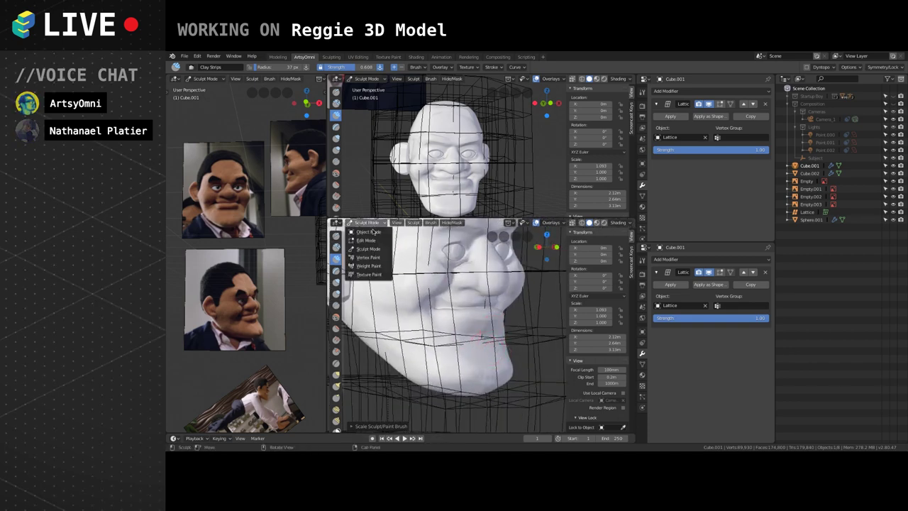
left_click(364, 250)
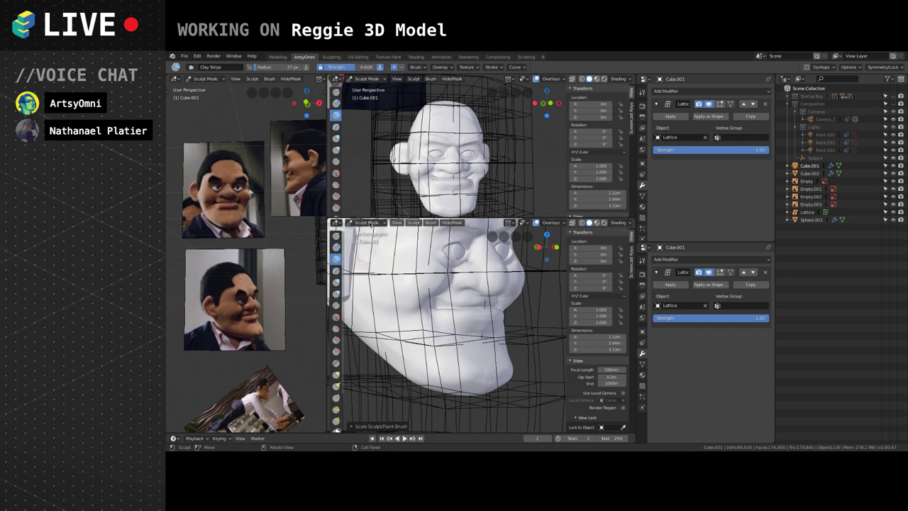
left_click(369, 222)
left_click(366, 232)
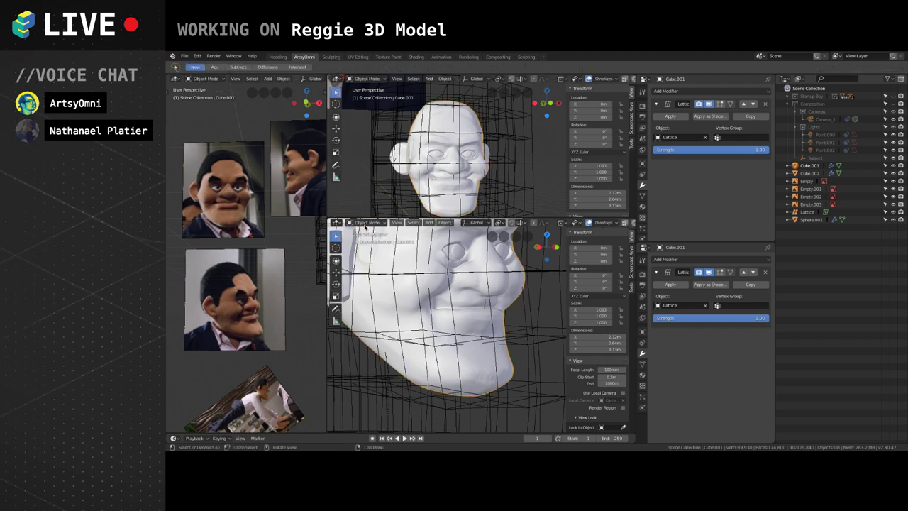
left_click(368, 224)
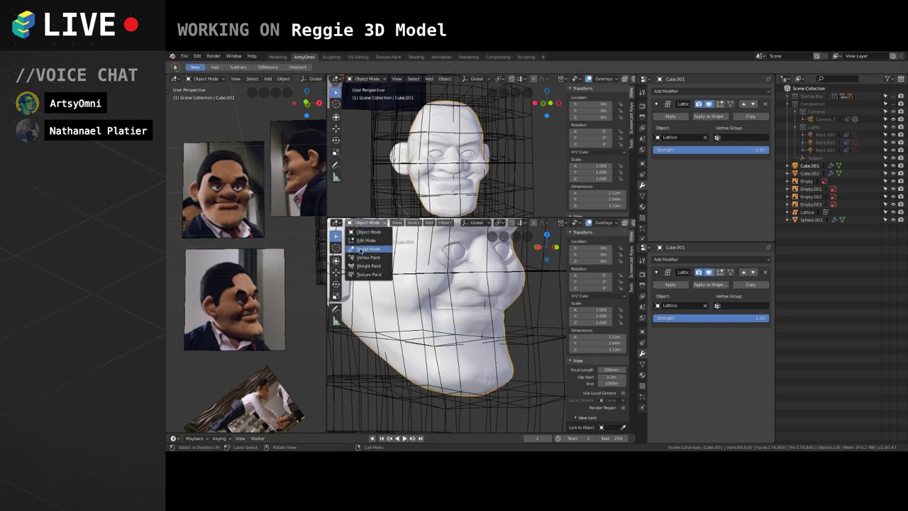
left_click(361, 248)
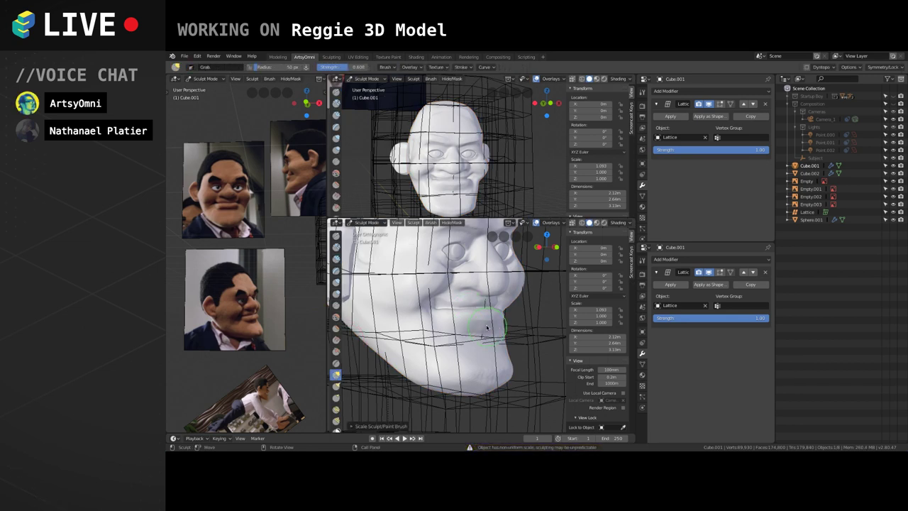
Enlarge the Grab brush to 112 px and pull the cheek, mouth area and chin of the head into shape.
key("bracketright")
key("bracketright")
key("bracketright")
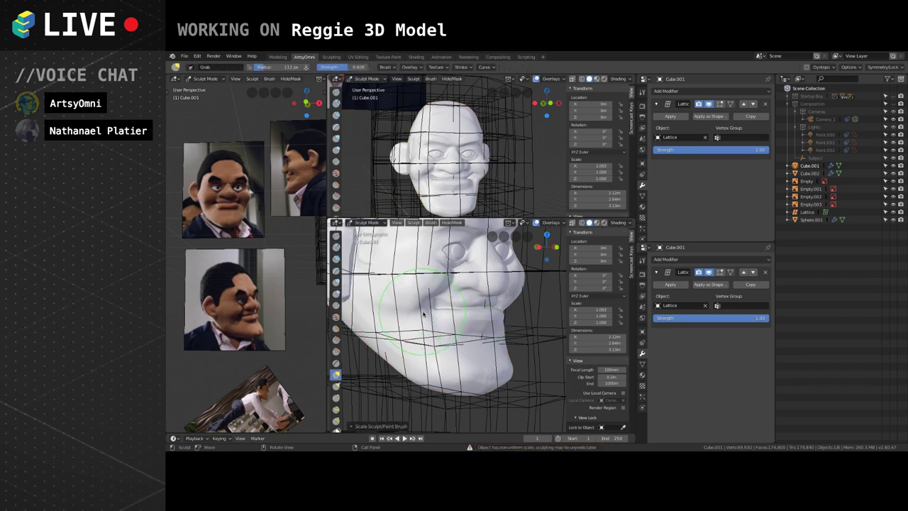
left_click_drag(420, 307, 425, 303)
middle_click_drag(512, 328, 499, 317)
left_click_drag(497, 313, 495, 314)
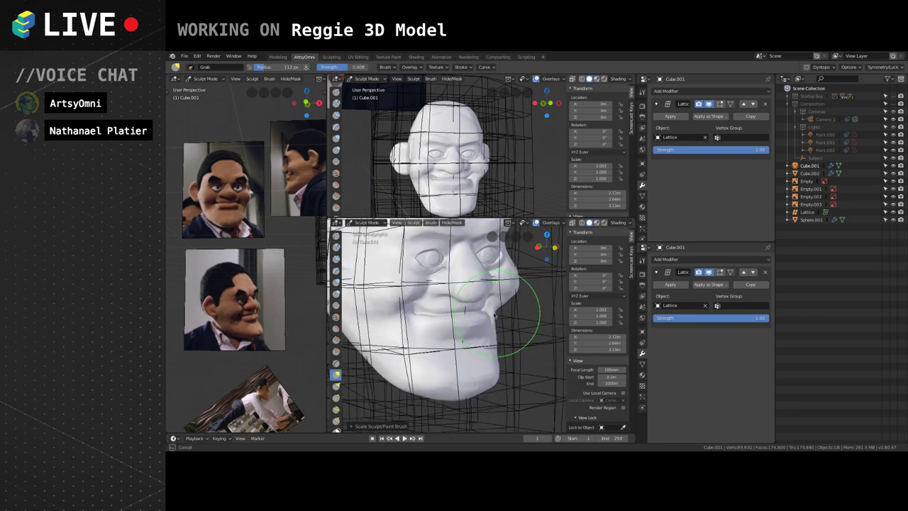
middle_click_drag(495, 315, 523, 364)
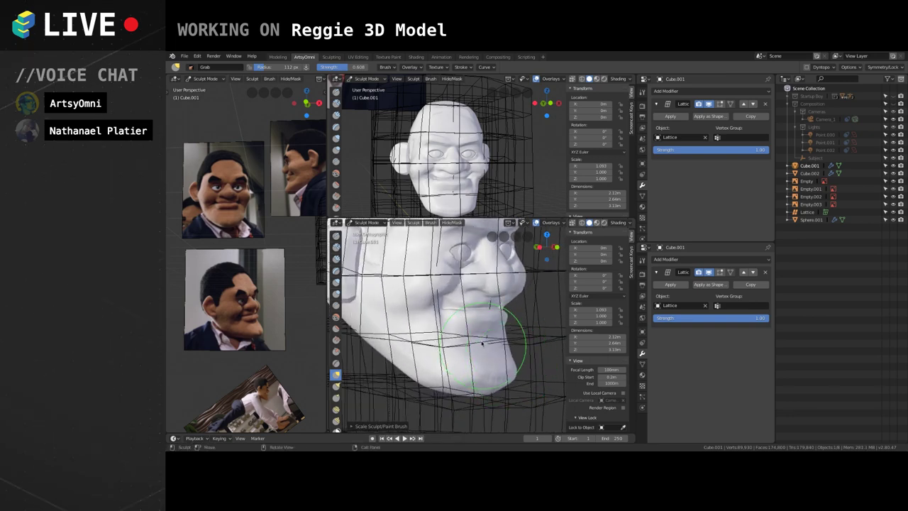
left_click_drag(483, 343, 509, 365)
middle_click_drag(509, 365, 517, 378)
left_click_drag(522, 378, 520, 378)
Sculpt the chin cleft and jaw contours with the Clay Strips brush at 45 px radius and smooth the side of the jaw.
mouse_move(522, 376)
middle_mouse_down()
mouse_move(517, 364)
mouse_move(467, 379)
mouse_move(338, 244)
middle_mouse_up()
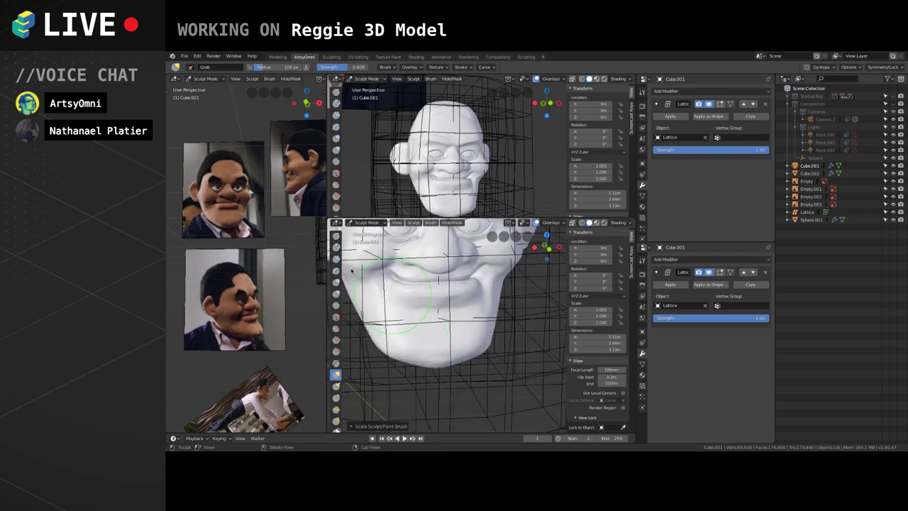
left_click(336, 258)
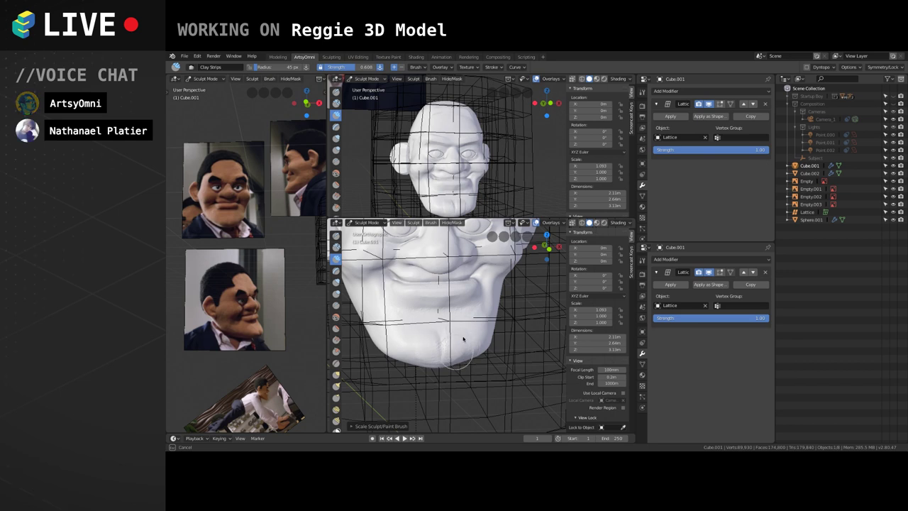
mouse_move(461, 328)
middle_mouse_down()
mouse_move(466, 320)
mouse_move(456, 332)
middle_mouse_up()
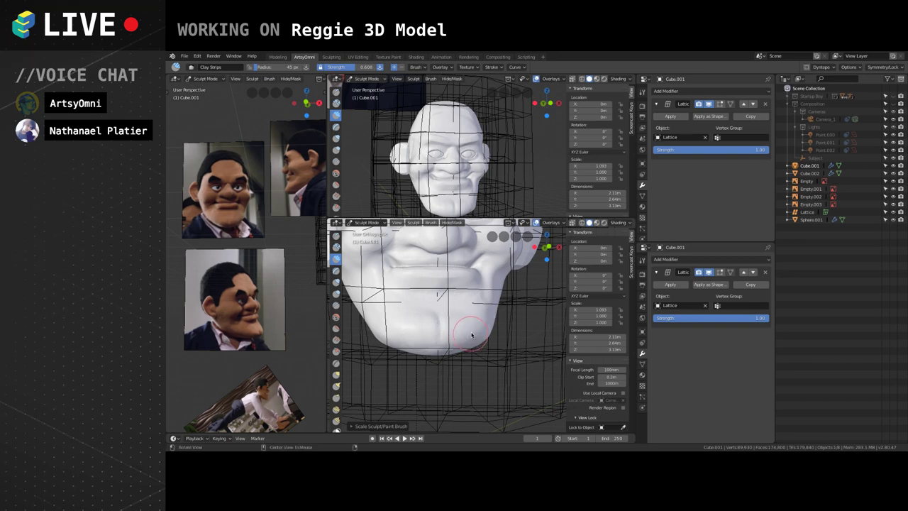
mouse_move(471, 334)
middle_mouse_down()
mouse_move(462, 319)
mouse_move(487, 317)
mouse_move(475, 325)
middle_mouse_up()
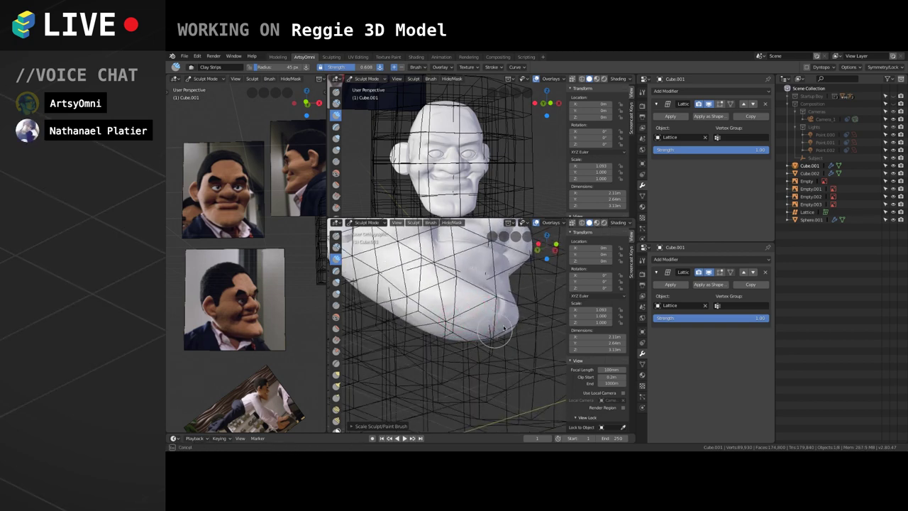
middle_click_drag(503, 325, 475, 309)
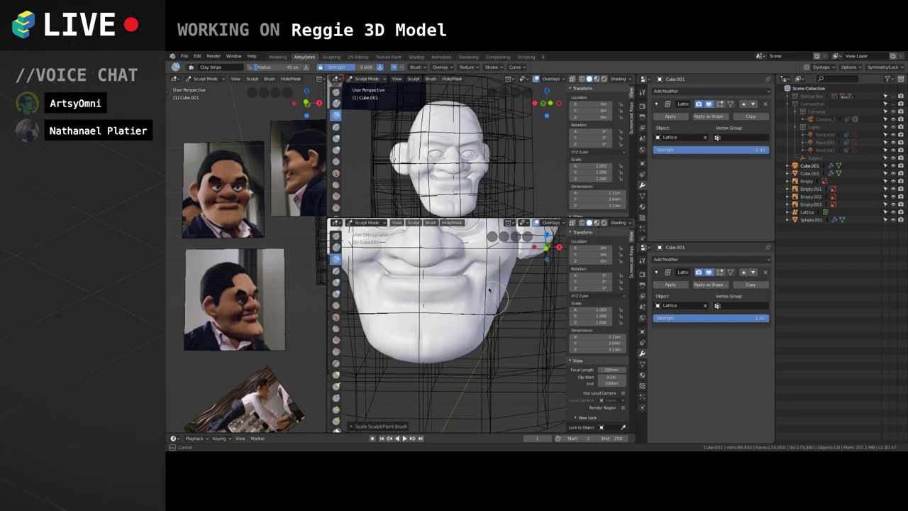
middle_click_drag(489, 289, 477, 243)
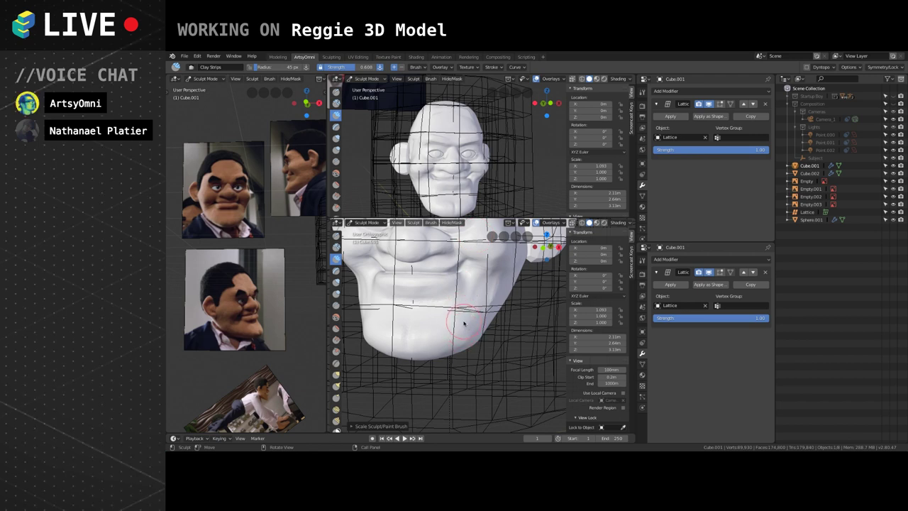
scroll(466, 324, "up", 3)
mouse_move(485, 316)
left_mouse_down("shift")
mouse_move(496, 304)
mouse_move(481, 331)
mouse_move(489, 319)
left_mouse_up("shift")
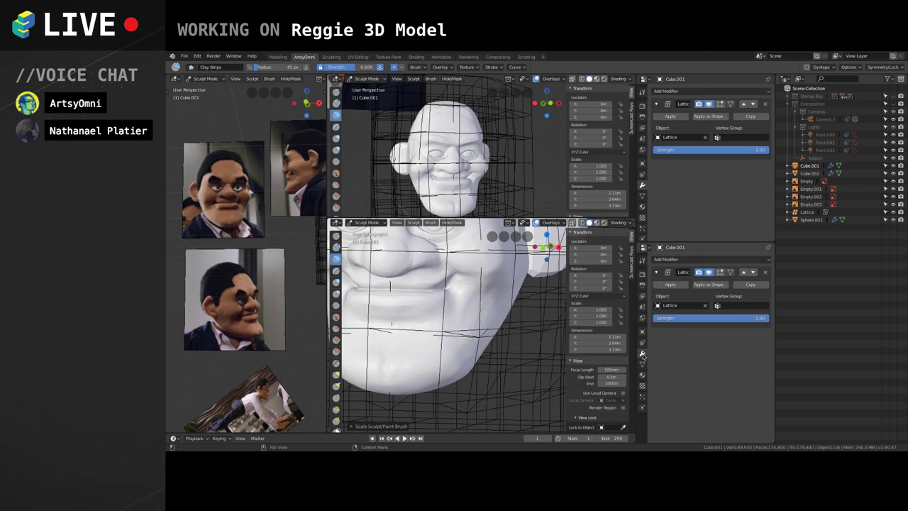
Display the brush settings beside the modifier settings and enable Dyntopo for the head mesh.
left_click(643, 261)
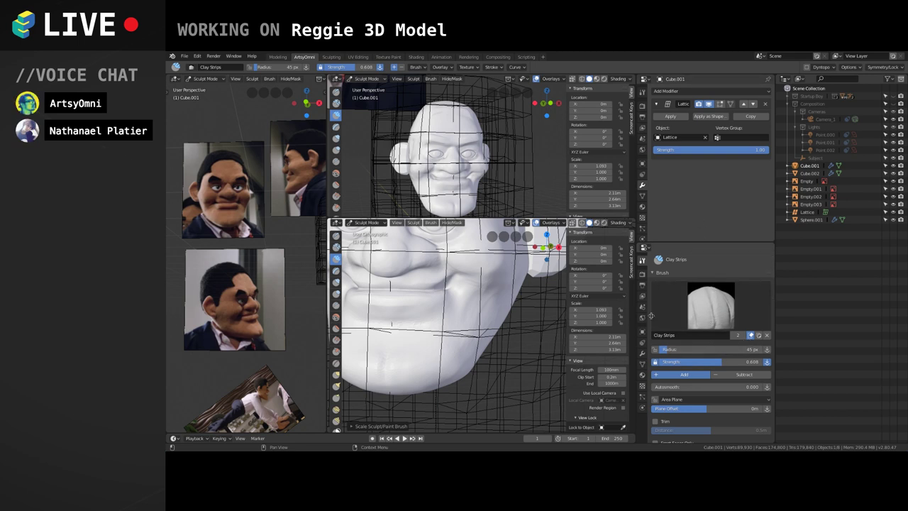
left_click(641, 355)
left_click(642, 93)
scroll(734, 178, "down", 2)
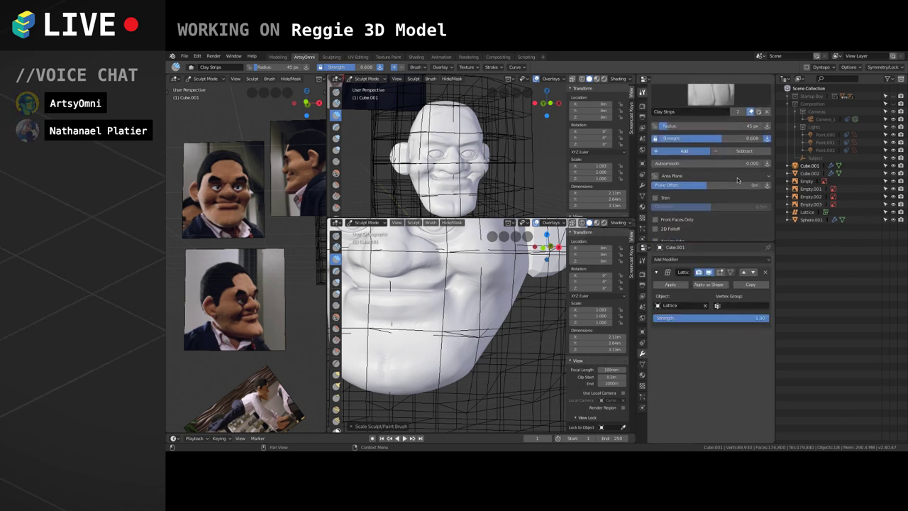
scroll(735, 179, "down", 6)
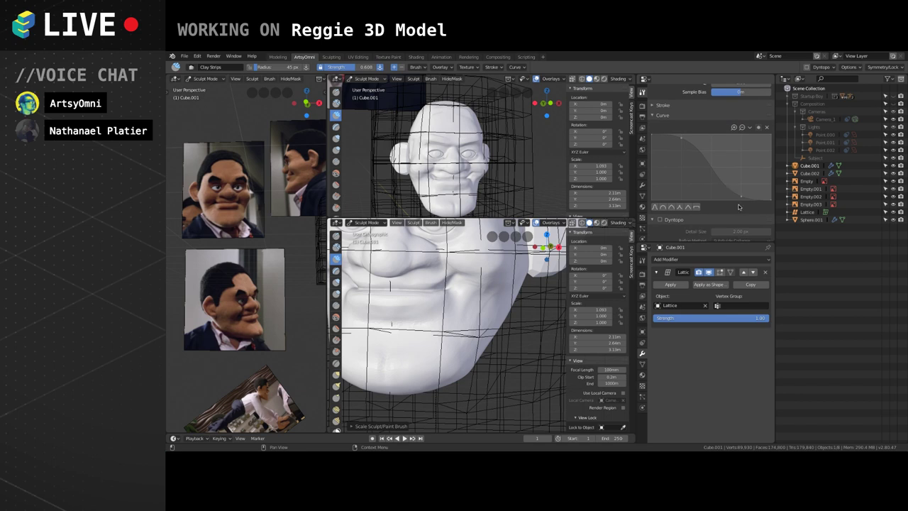
left_click(663, 220)
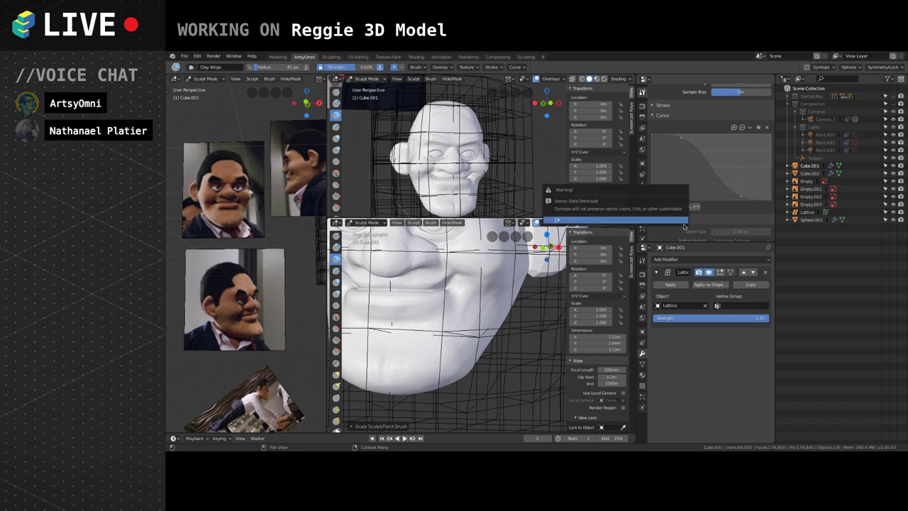
left_click(663, 221)
scroll(715, 217, "down", 3)
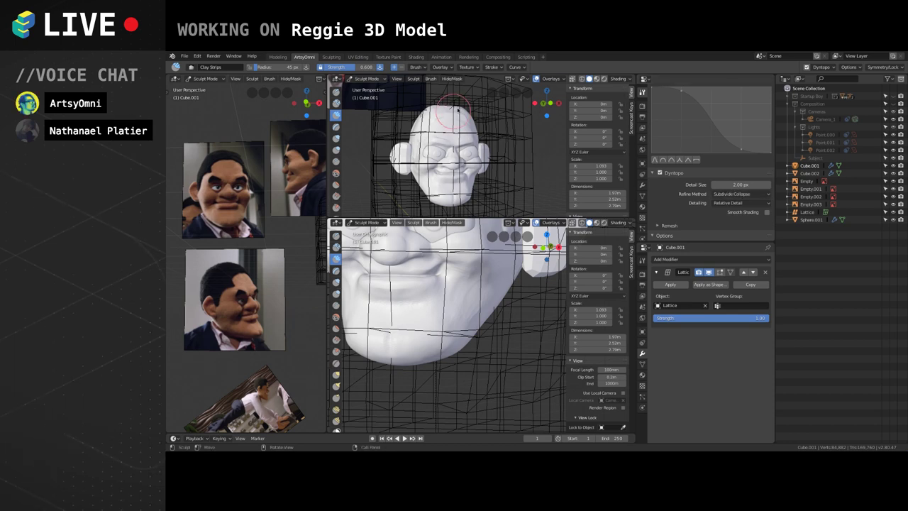
Return to Object Mode and apply the Lattice modifier on the head mesh Cube.001.
left_click(366, 223)
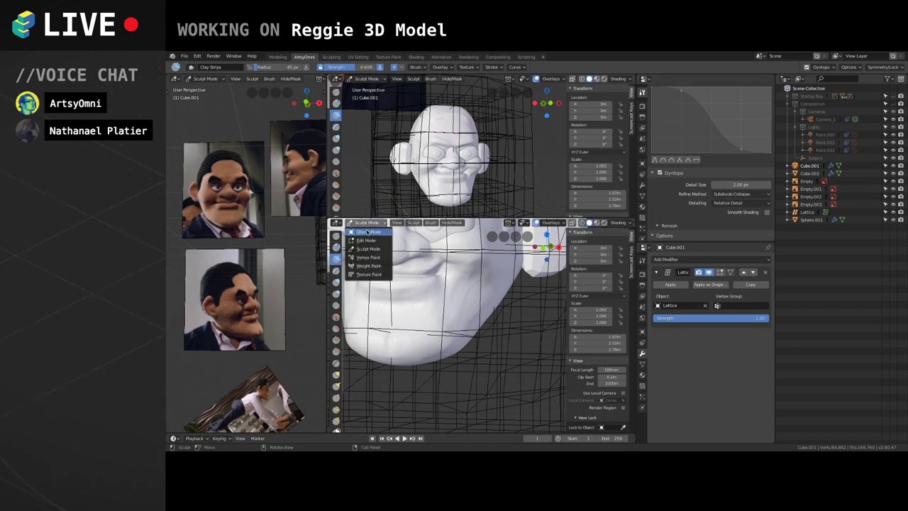
left_click(368, 232)
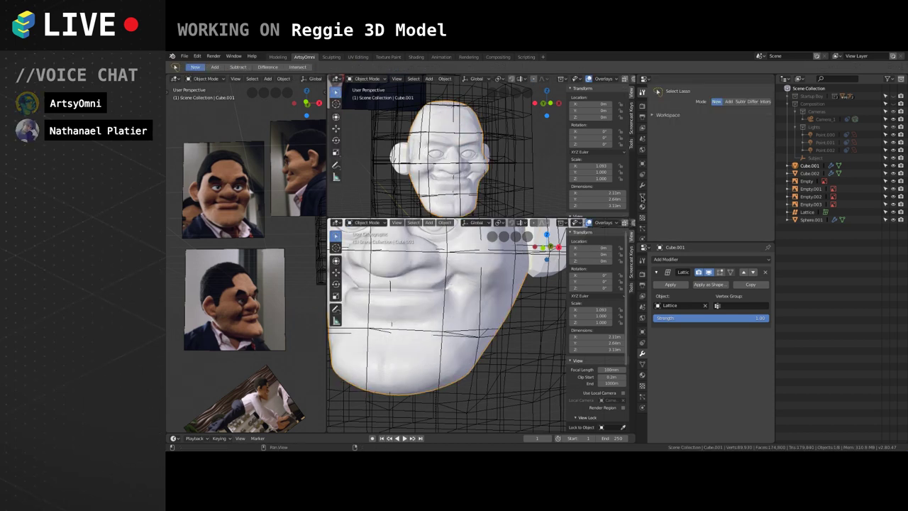
scroll(454, 306, "down", 2)
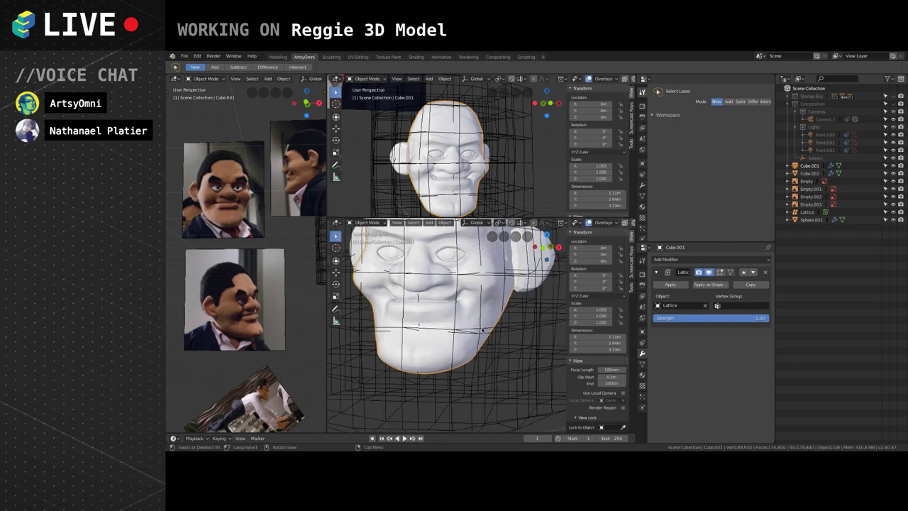
left_click(671, 285)
Try deleting the Lattice object, then undo the deletion.
middle_click_drag(481, 306, 493, 308)
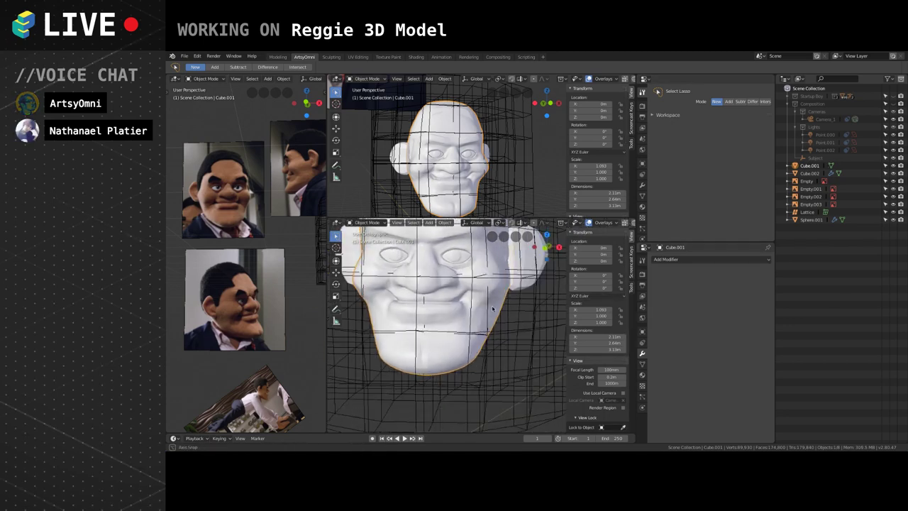
left_click(485, 353)
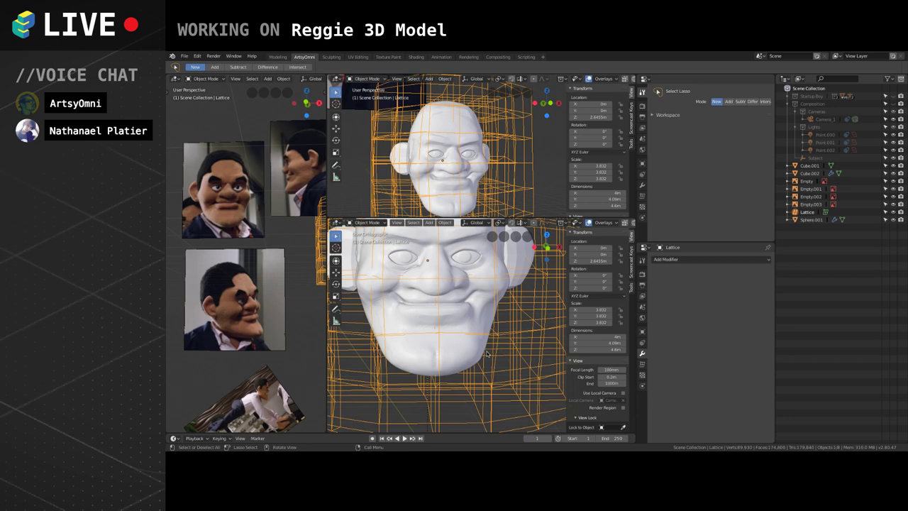
scroll(485, 348, "down", 2)
key("x")
left_click(473, 319)
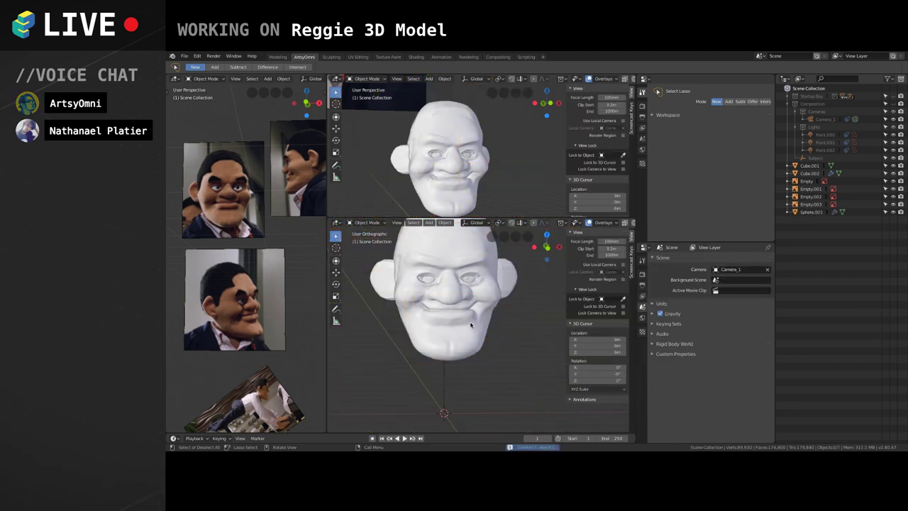
key("ctrl+z")
Select the ears object Cube.002 and apply its Lattice modifier.
left_click(487, 305)
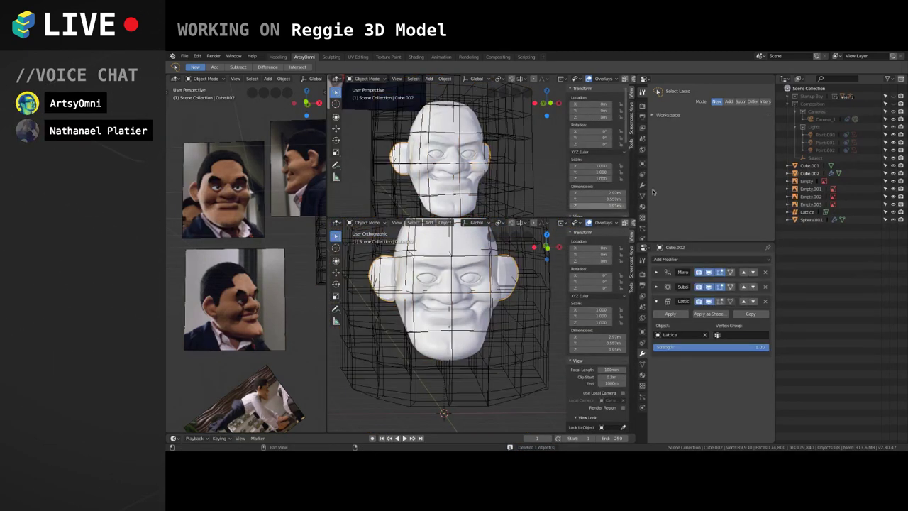
left_click(665, 313)
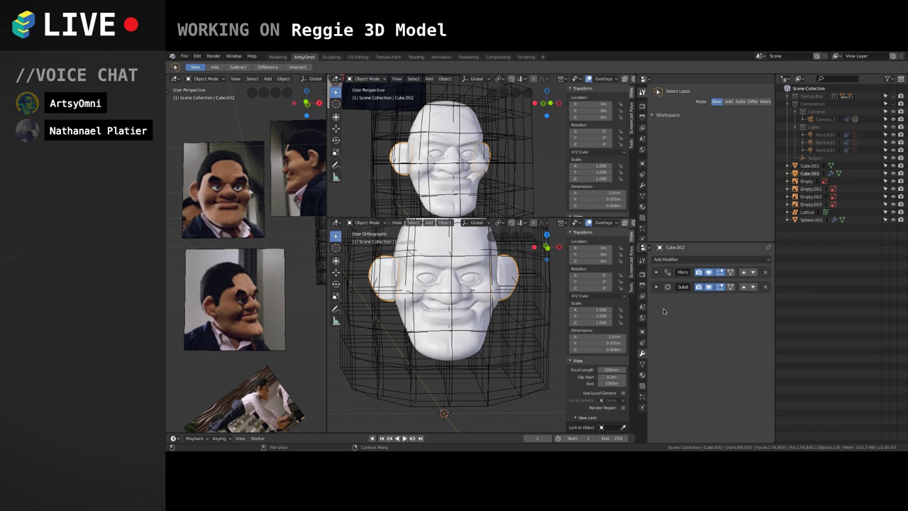
Select the eyes object Sphere.001 and apply its Lattice modifier.
left_click(469, 279)
right_click(661, 308)
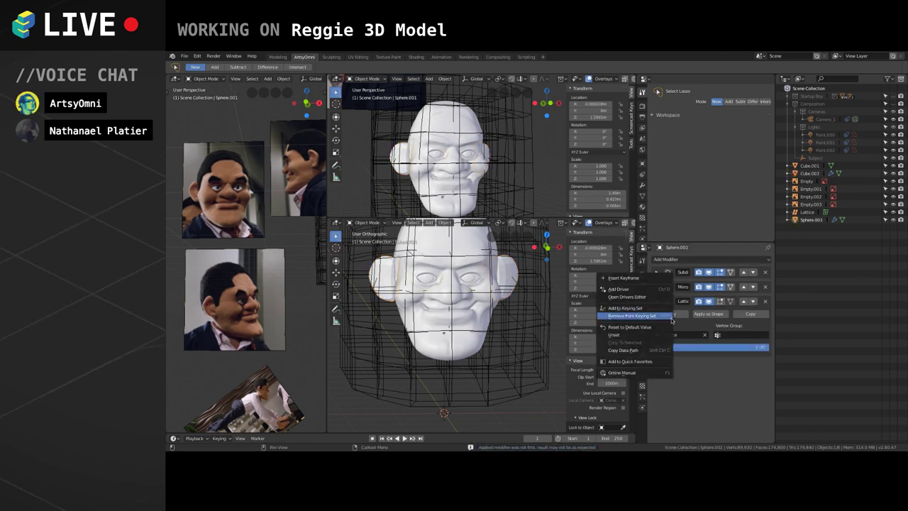
left_click(675, 314)
Delete the Lattice object surrounding the head.
left_click(512, 322)
key("x")
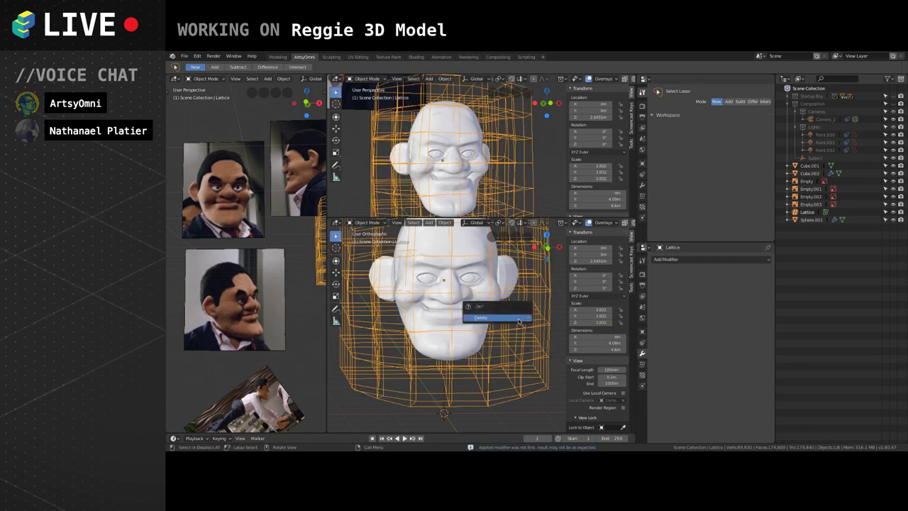
left_click(510, 318)
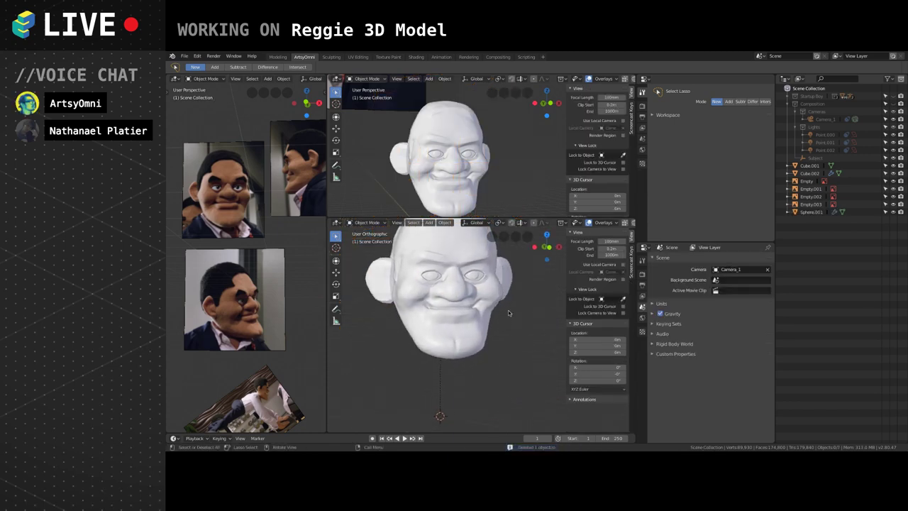
Select the head mesh Cube.001 and switch it to Sculpt Mode.
left_click(506, 310)
left_click(681, 259)
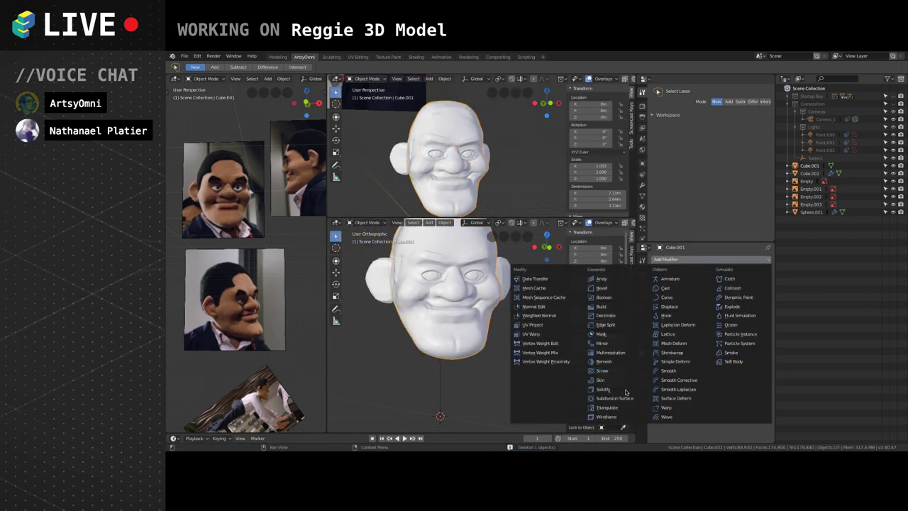
left_click(557, 252)
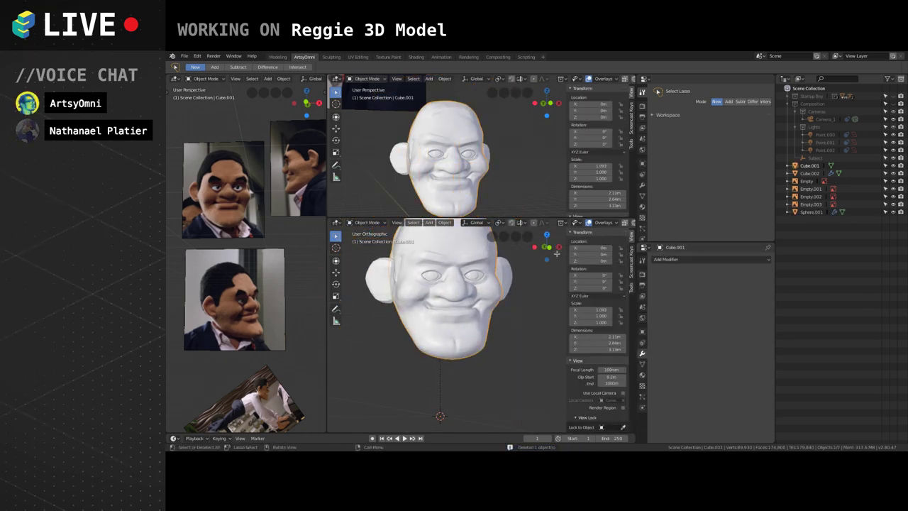
left_click(642, 363)
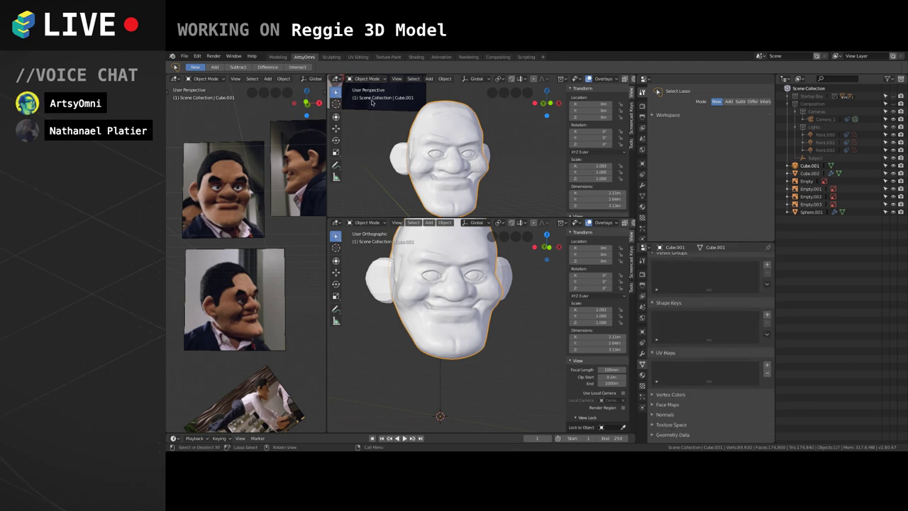
left_click(365, 78)
left_click(366, 106)
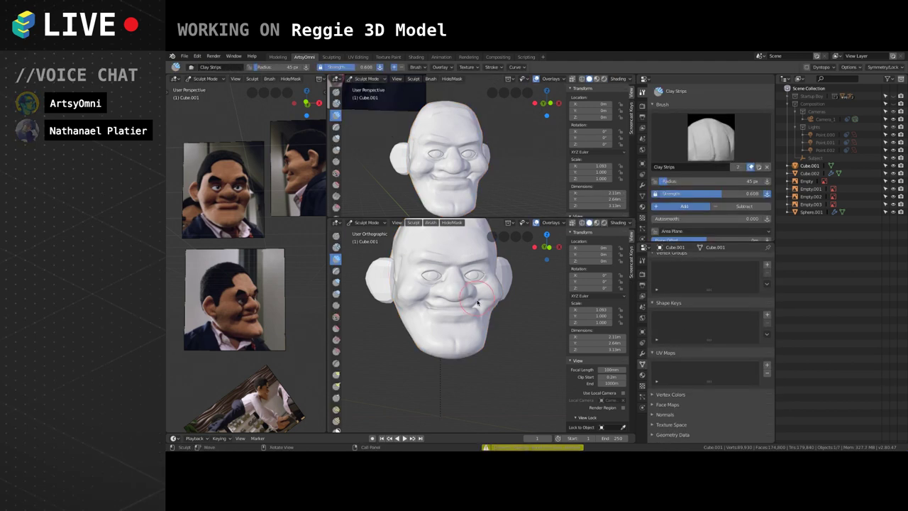
Reshape the outer contour of the cheeks beside the mouth and eyes with the Clay Strips brush at 45 px.
mouse_move(478, 303)
middle_mouse_down()
mouse_move(489, 300)
mouse_move(472, 313)
mouse_move(478, 334)
middle_mouse_up()
scroll(479, 315, "up", 2)
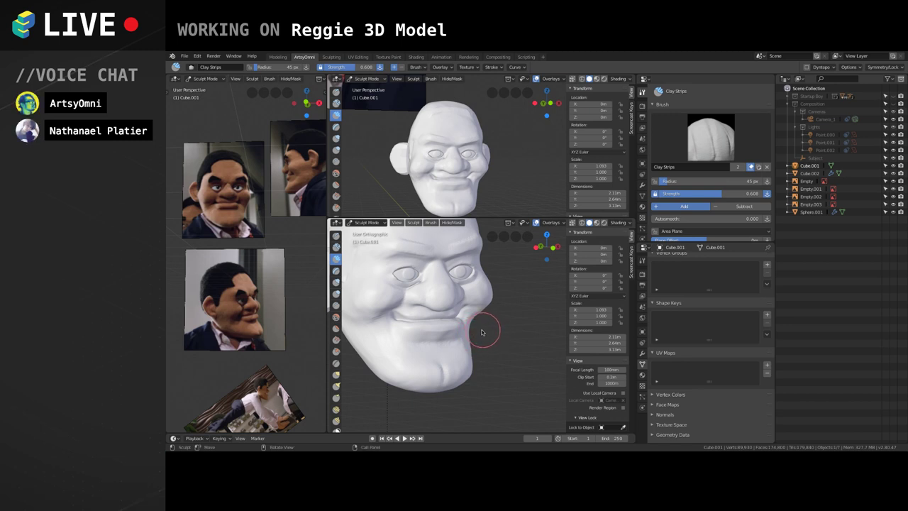
mouse_move(478, 331)
left_mouse_down()
mouse_move(495, 285)
mouse_move(489, 305)
left_mouse_up()
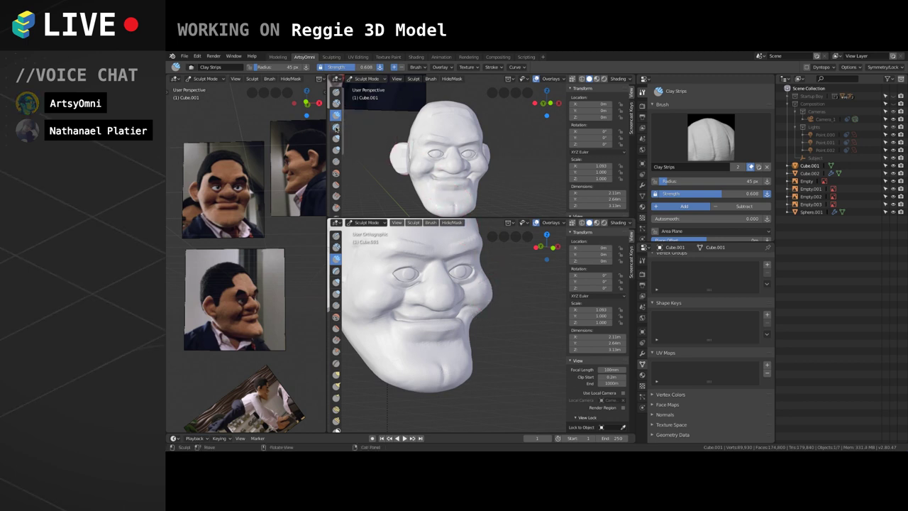
mouse_move(489, 314)
middle_mouse_down()
mouse_move(490, 292)
mouse_move(402, 289)
middle_mouse_up()
scroll(473, 305, "up", 1)
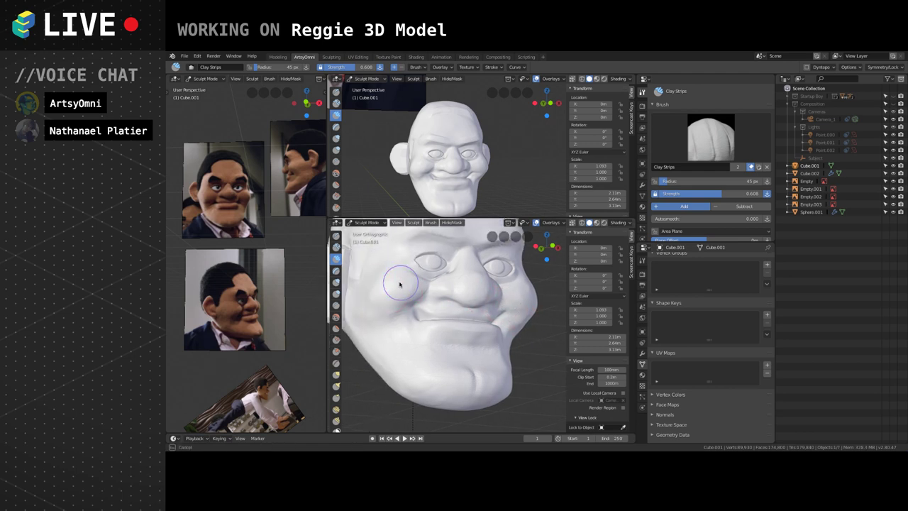
mouse_move(373, 293)
left_mouse_down()
mouse_move(371, 302)
mouse_move(381, 274)
mouse_move(364, 303)
mouse_move(388, 291)
mouse_move(397, 300)
mouse_move(368, 298)
mouse_move(391, 318)
mouse_move(411, 304)
mouse_move(405, 300)
left_mouse_up()
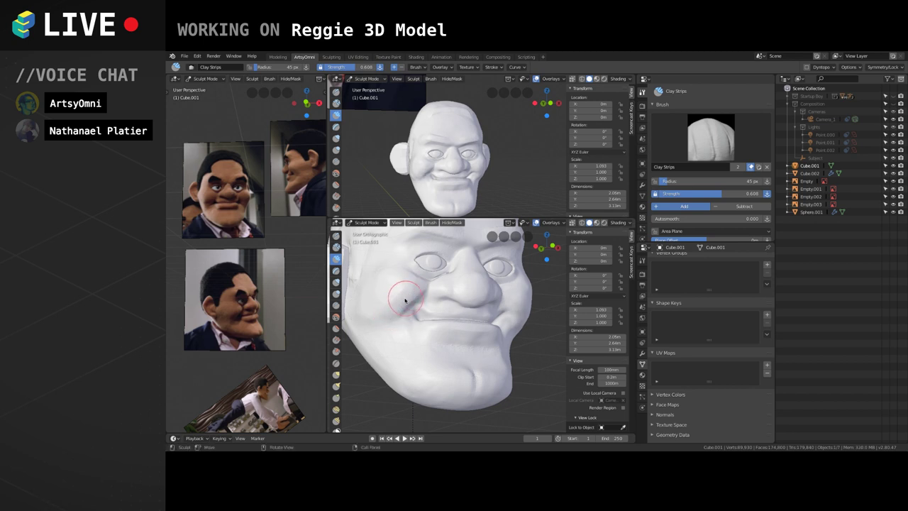
Round out the cheek and the transition down to the jaw with Clay Strips strokes in a three-quarter view.
mouse_move(381, 300)
middle_mouse_down()
mouse_move(421, 319)
mouse_move(429, 335)
mouse_move(423, 327)
middle_mouse_up()
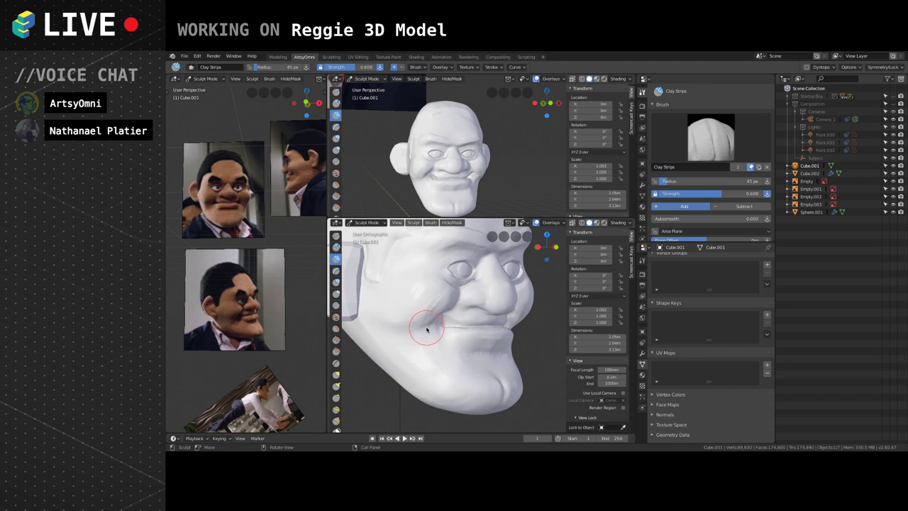
mouse_move(412, 298)
left_mouse_down()
mouse_move(435, 296)
mouse_move(432, 280)
mouse_move(415, 295)
mouse_move(429, 291)
mouse_move(426, 309)
left_mouse_up()
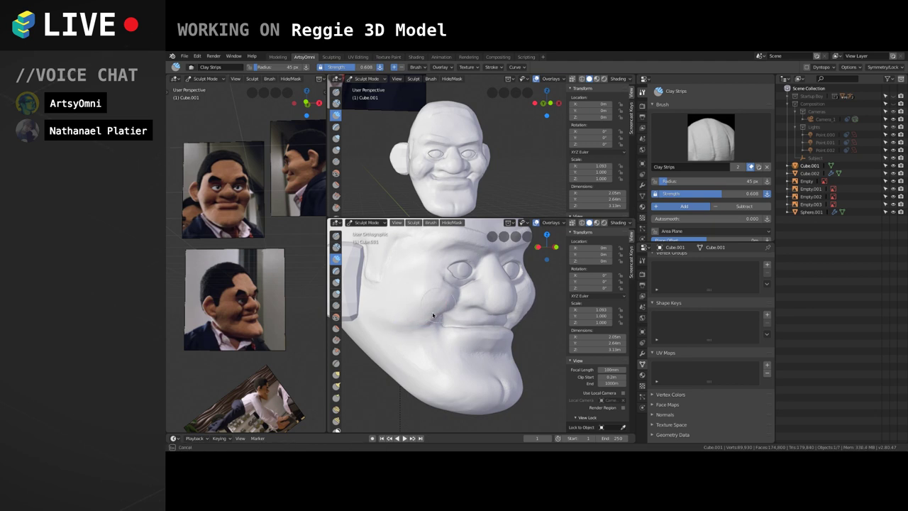
mouse_move(384, 314)
left_mouse_down()
mouse_move(421, 318)
mouse_move(426, 340)
left_mouse_up()
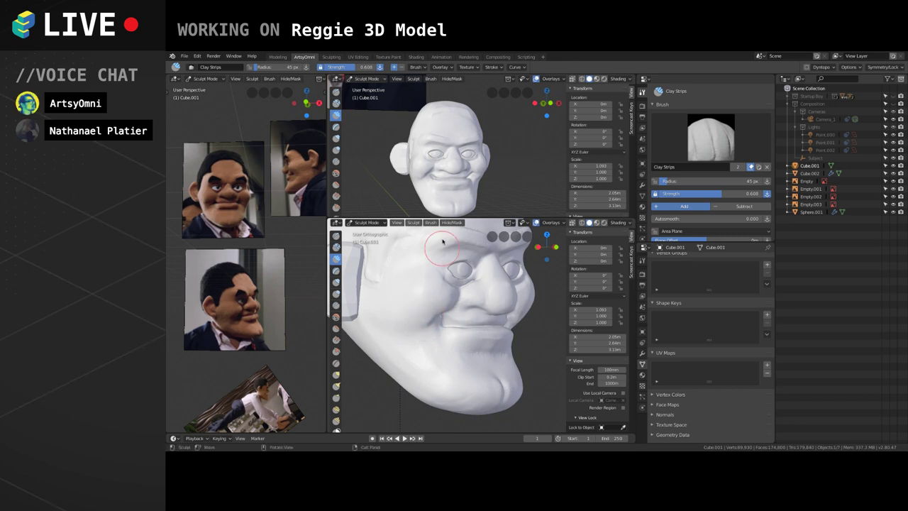
Reduce the Clay Strips radius to 25 px and sculpt the area beneath and around the eyes down to the upper cheeks.
mouse_move(454, 334)
middle_mouse_down()
mouse_move(468, 333)
mouse_move(468, 352)
mouse_move(422, 289)
middle_mouse_up()
key("bracketleft")
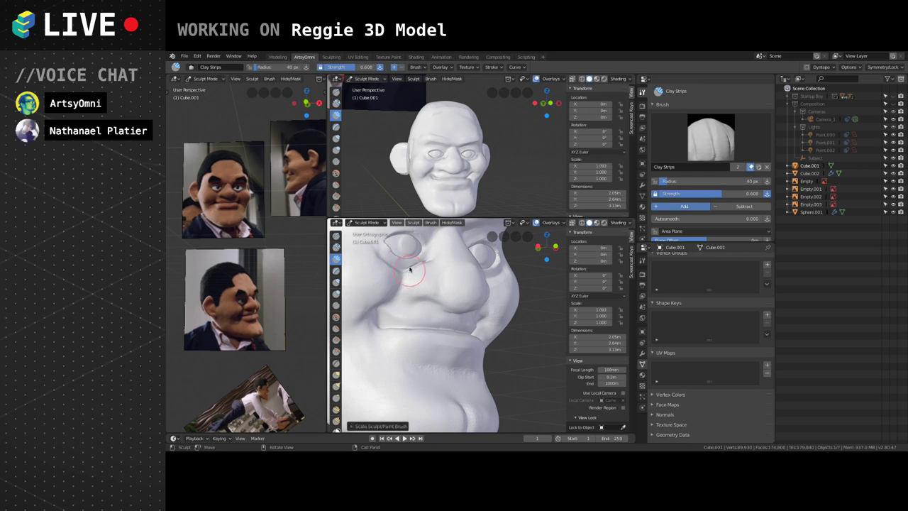
key("bracketleft")
middle_click_drag(487, 292, 454, 311)
left_click_drag(466, 310, 475, 295)
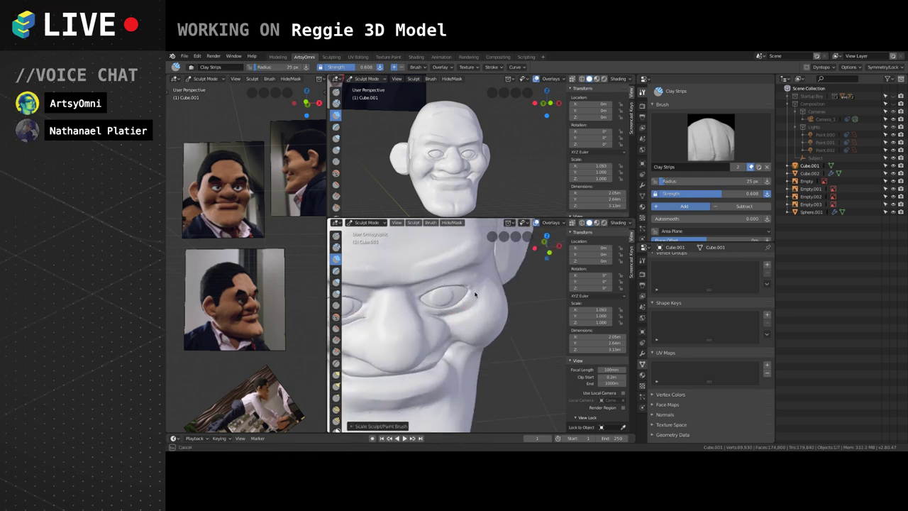
middle_click_drag(470, 309, 474, 300)
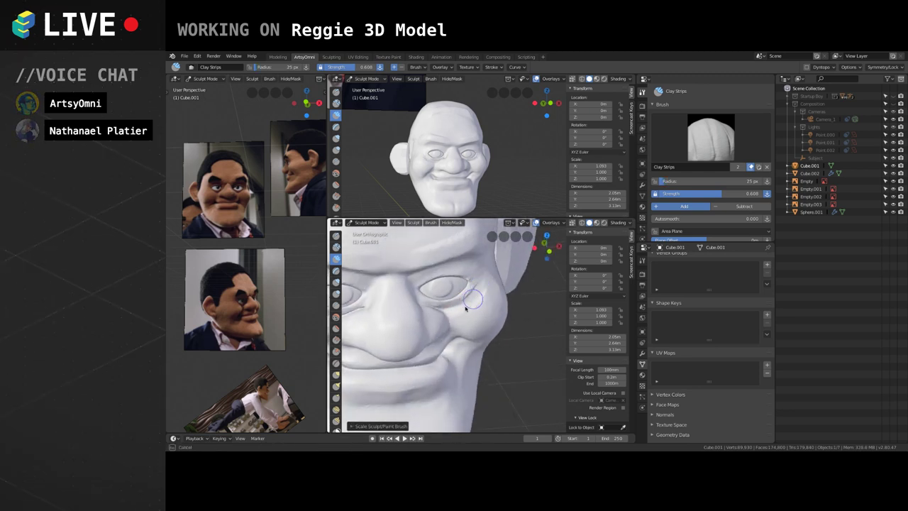
middle_click_drag(485, 304, 439, 288)
left_click_drag(423, 291, 443, 281)
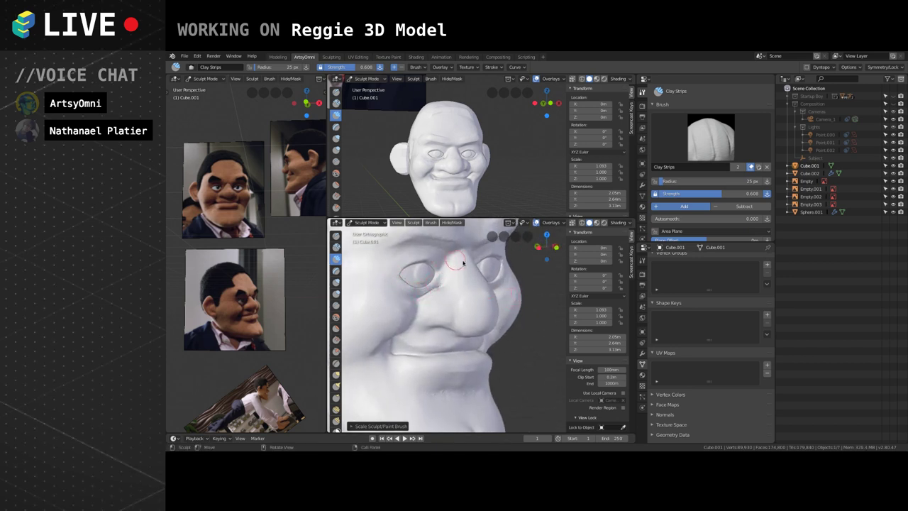
Enlarge the Clay Strips radius to 36 px, then sculpt the cheek beside the mouth and the area below the lower lip.
middle_click_drag(508, 263, 490, 313)
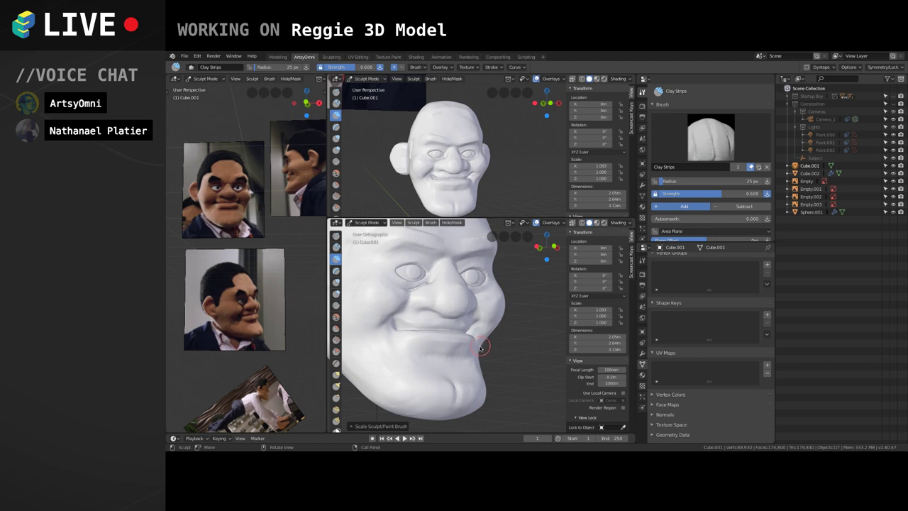
middle_click_drag(479, 332, 473, 322)
mouse_move(402, 324)
middle_mouse_down()
mouse_move(413, 330)
mouse_move(426, 302)
mouse_move(388, 306)
mouse_move(371, 319)
middle_mouse_up()
key("bracketright")
key("bracketright")
key("bracketright")
left_click_drag(377, 292, 364, 321)
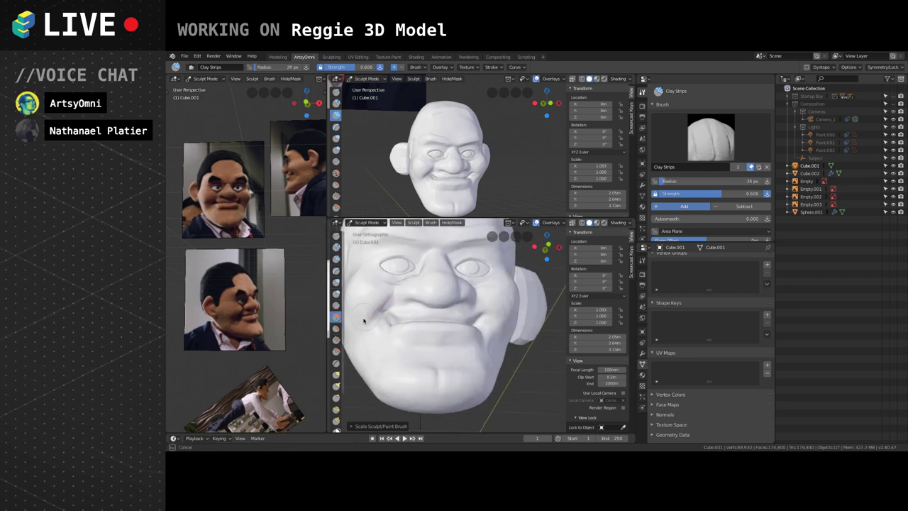
middle_click_drag(379, 317, 440, 334)
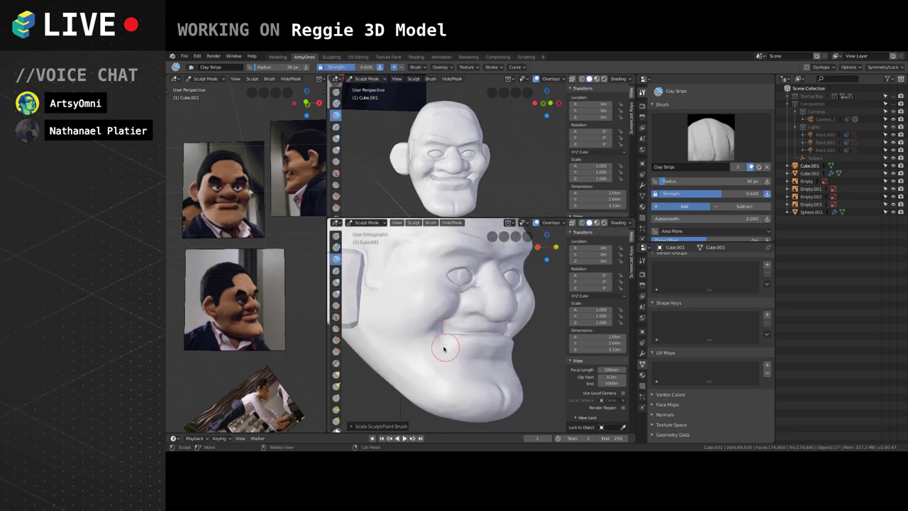
left_click_drag(457, 344, 485, 360)
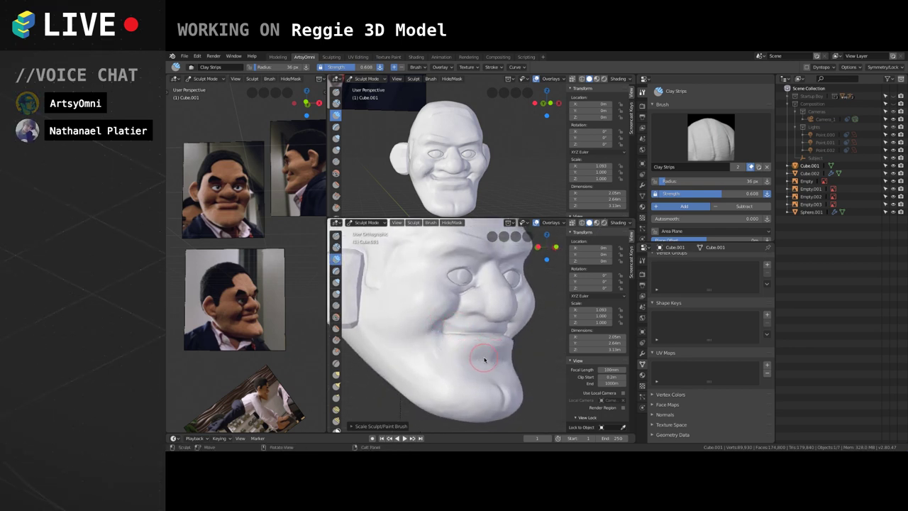
Carve a crease under the lower lip and around the mouth corners with the Crease brush at 25 px.
left_click(336, 305)
key("bracketleft")
key("bracketleft")
key("bracketleft")
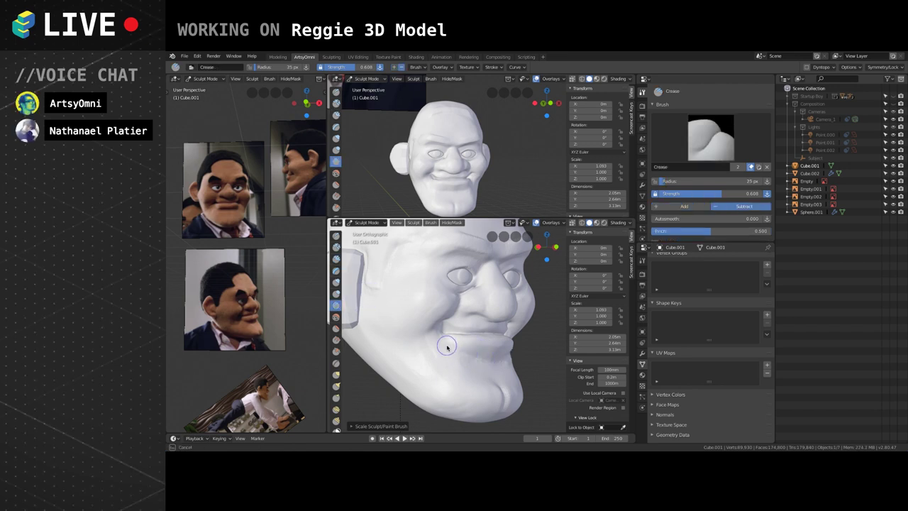
mouse_move(448, 345)
left_mouse_down()
mouse_move(500, 361)
mouse_move(481, 359)
mouse_move(495, 346)
mouse_move(483, 356)
left_mouse_up()
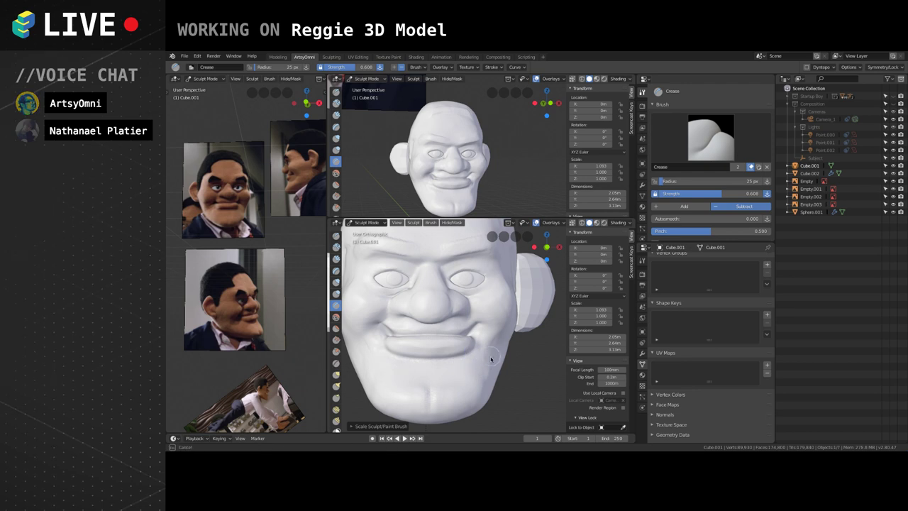
mouse_move(400, 362)
middle_mouse_down()
mouse_move(496, 371)
mouse_move(495, 352)
middle_mouse_up()
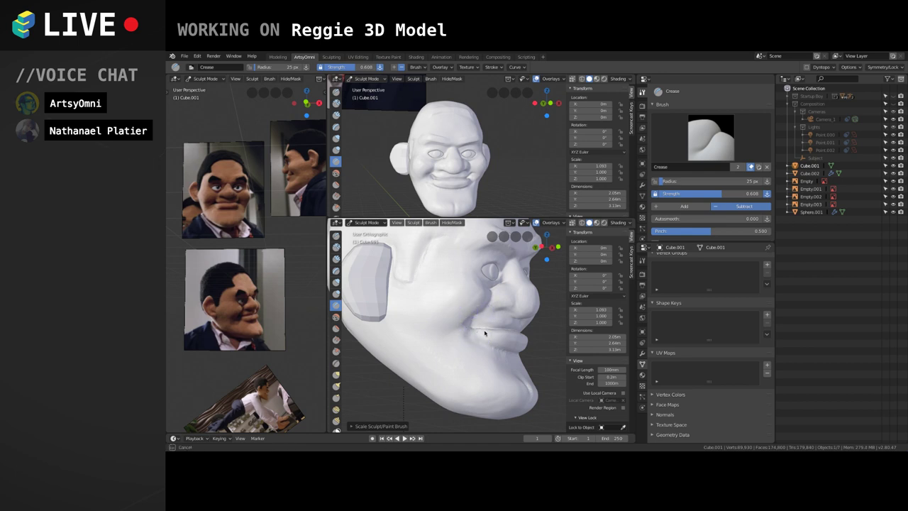
Shape the mouth corners and lip edge with the Clay Strips brush at 34 px.
left_click(335, 258)
scroll(440, 285, "up", 2)
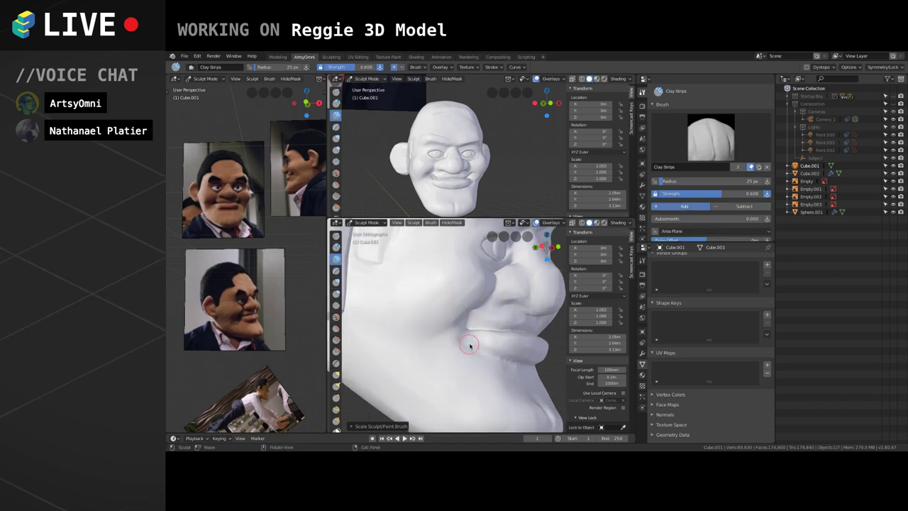
middle_click_drag(464, 365, 407, 367)
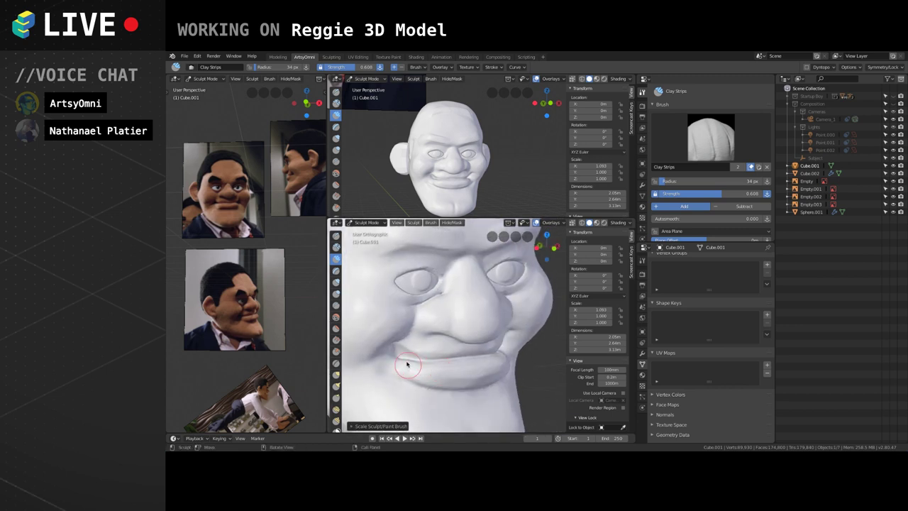
left_click_drag(409, 351, 412, 354)
middle_click_drag(408, 356, 397, 331)
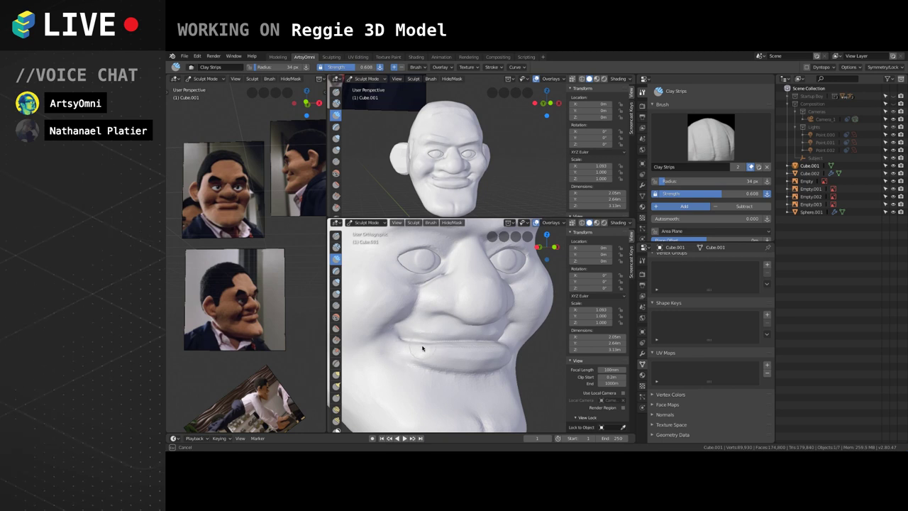
mouse_move(468, 347)
middle_mouse_down()
mouse_move(492, 348)
mouse_move(506, 330)
middle_mouse_up()
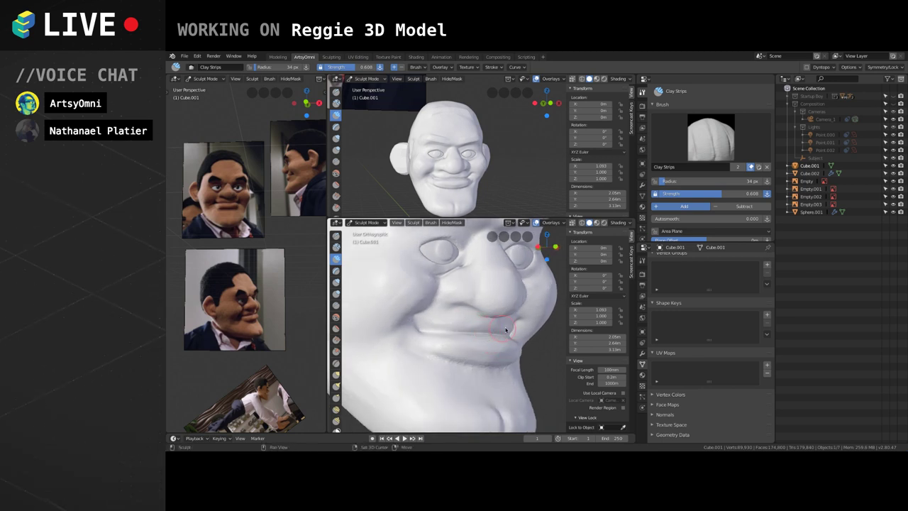
Sculpt the side of the nose around the nostril with Clay Strips strokes.
mouse_move(408, 319)
middle_mouse_down()
mouse_move(448, 319)
mouse_move(500, 272)
middle_mouse_up()
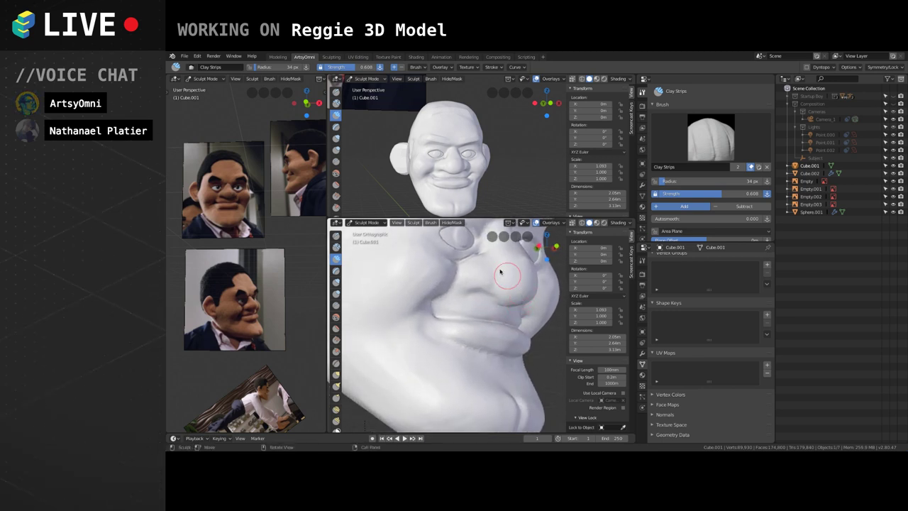
mouse_move(476, 287)
left_mouse_down()
mouse_move(486, 271)
mouse_move(468, 281)
mouse_move(479, 275)
left_mouse_up()
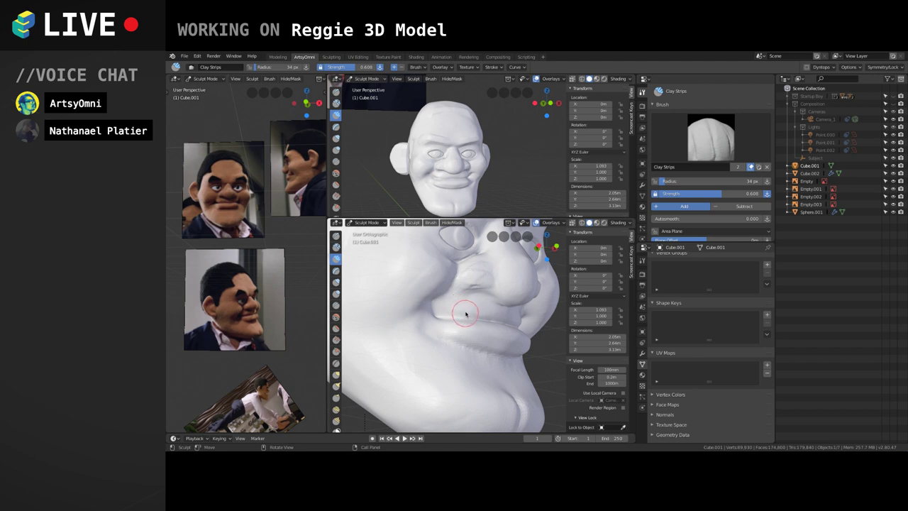
middle_click_drag(468, 310, 465, 312)
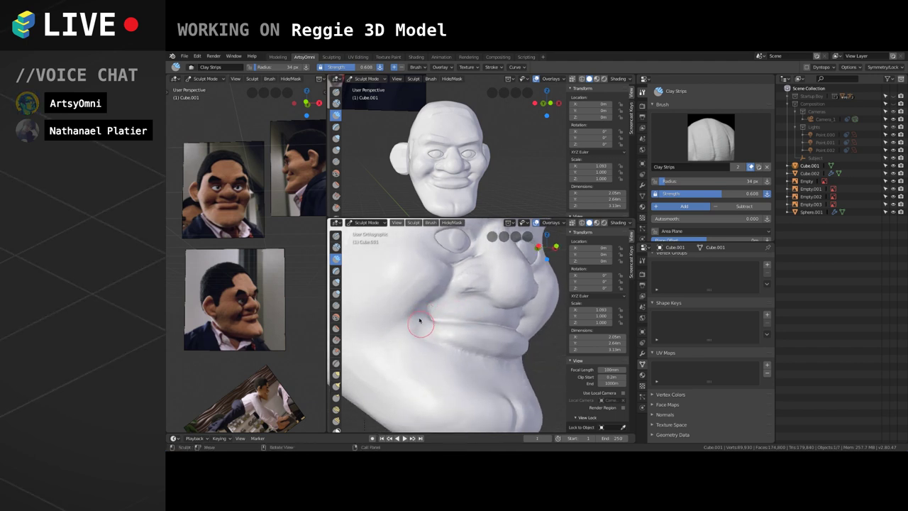
Carve the fold around the mouth corner with the Crease brush at a 41 px radius.
left_click(336, 305)
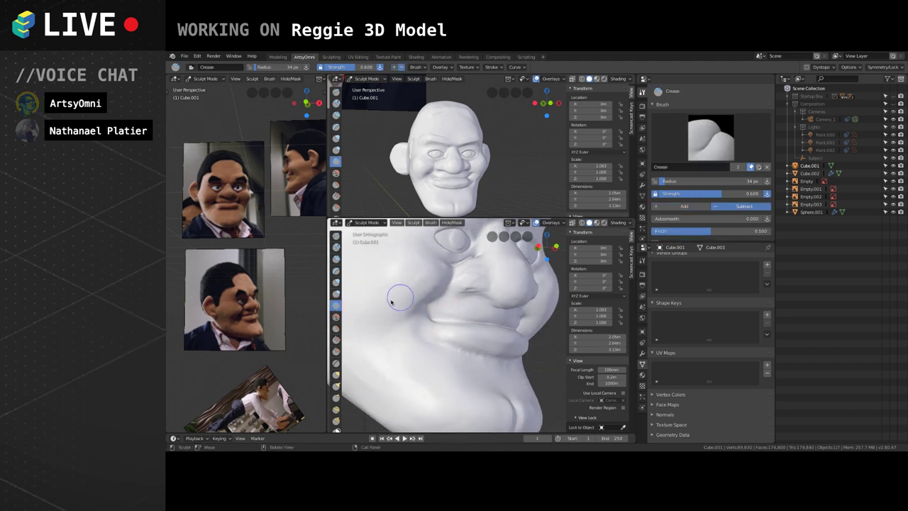
key("f")
left_click(418, 328)
mouse_move(421, 327)
left_mouse_down()
mouse_move(415, 335)
mouse_move(410, 312)
mouse_move(430, 335)
left_mouse_up()
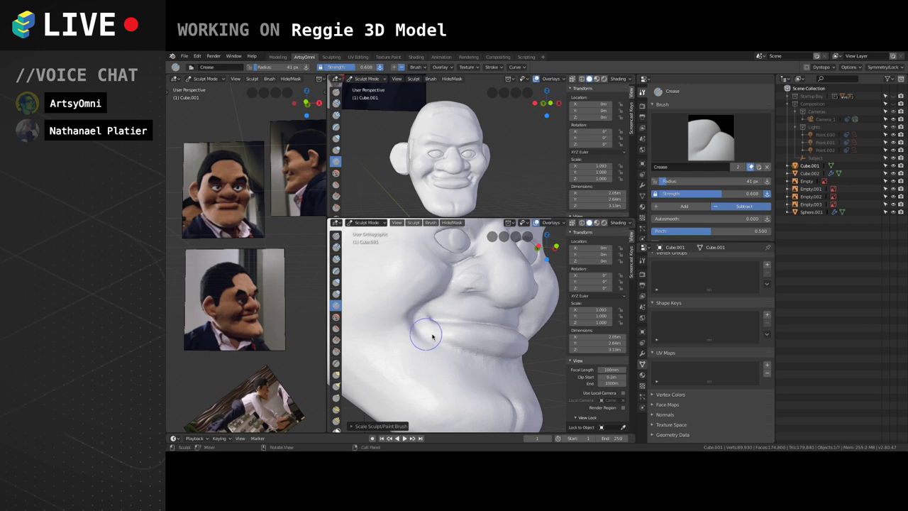
middle_click_drag(430, 336, 419, 336)
left_click_drag(398, 345, 380, 317)
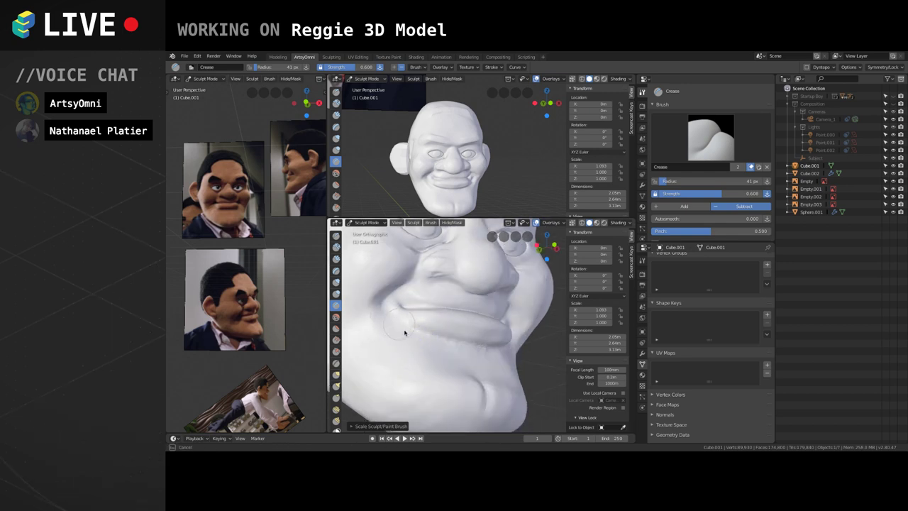
mouse_move(405, 333)
middle_mouse_down()
mouse_move(437, 338)
mouse_move(438, 360)
mouse_move(460, 355)
middle_mouse_up()
scroll(459, 346, "down", 3)
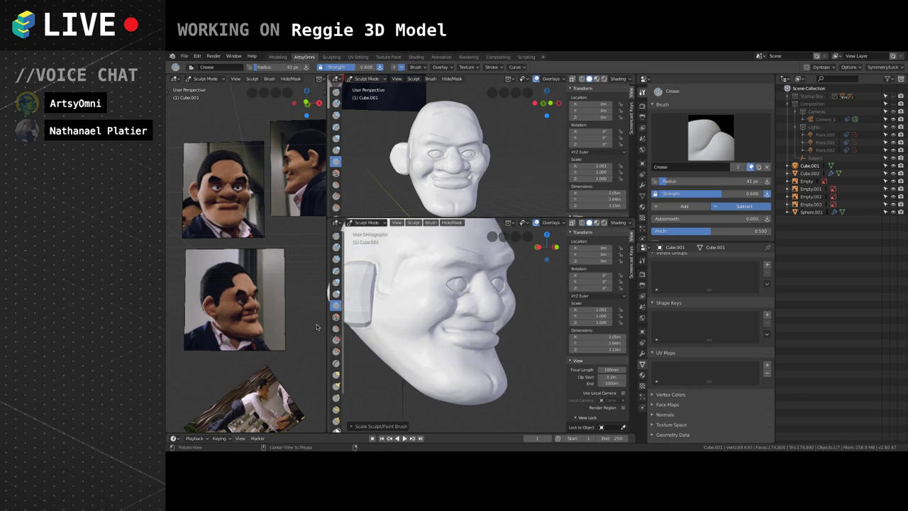
Deepen the line between the lips and the mouth corners with the Crease brush at 25 px.
middle_click_drag(431, 300, 462, 336)
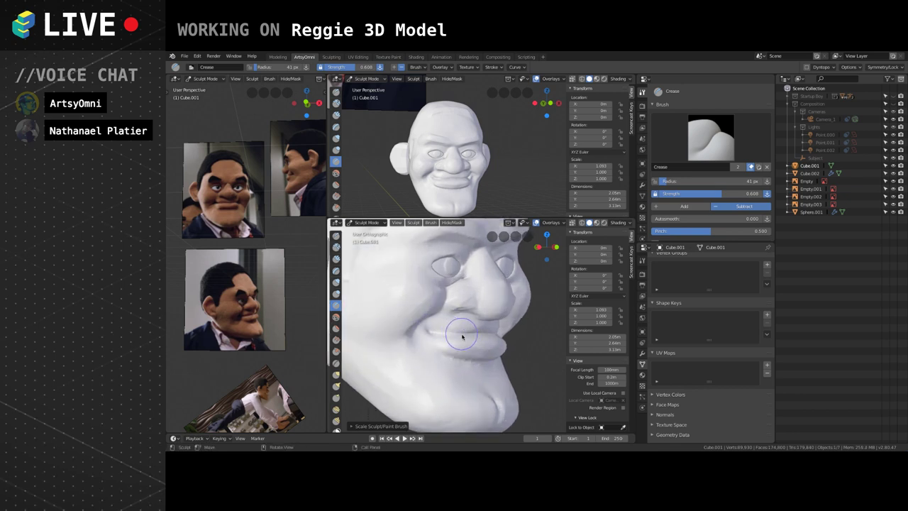
mouse_move(476, 332)
left_mouse_down()
mouse_move(426, 330)
mouse_move(466, 336)
left_mouse_up()
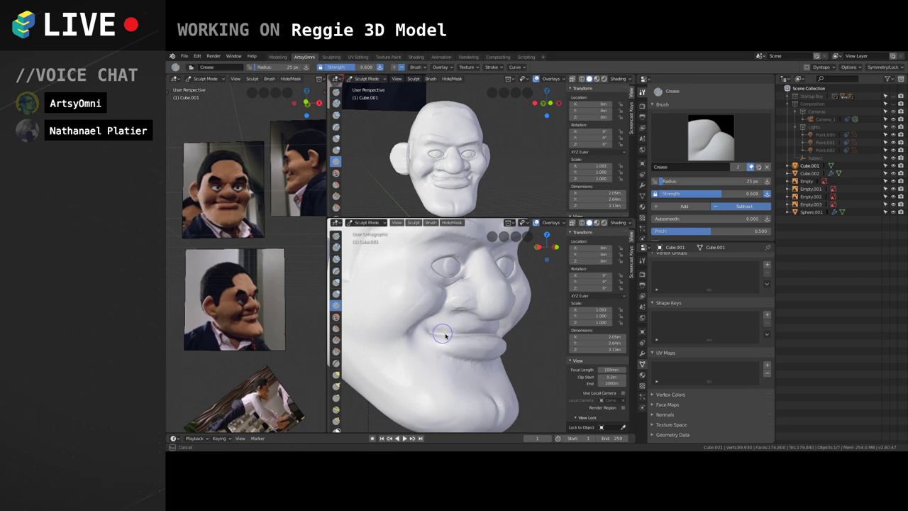
middle_click_drag(462, 334, 403, 336)
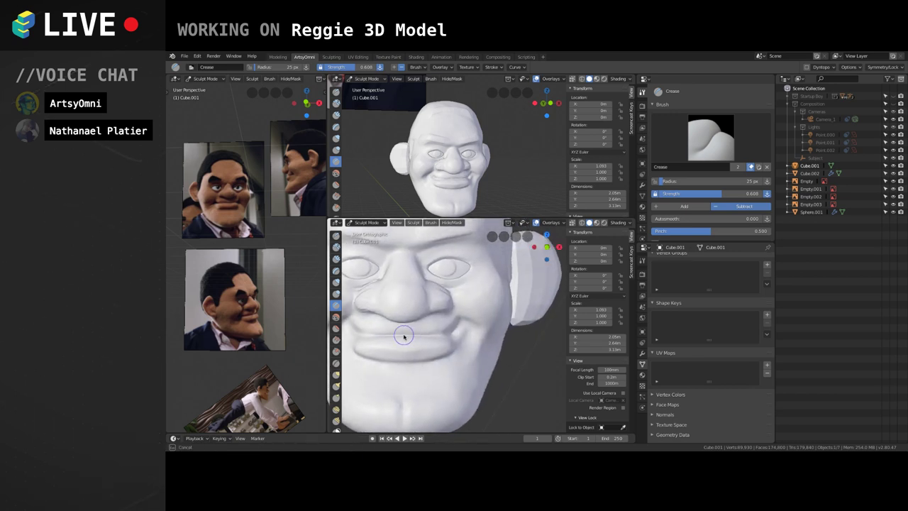
left_click_drag(445, 337, 452, 334)
left_click_drag(413, 337, 441, 336)
mouse_move(418, 336)
left_mouse_down()
mouse_move(453, 333)
mouse_move(395, 327)
mouse_move(402, 331)
left_mouse_up()
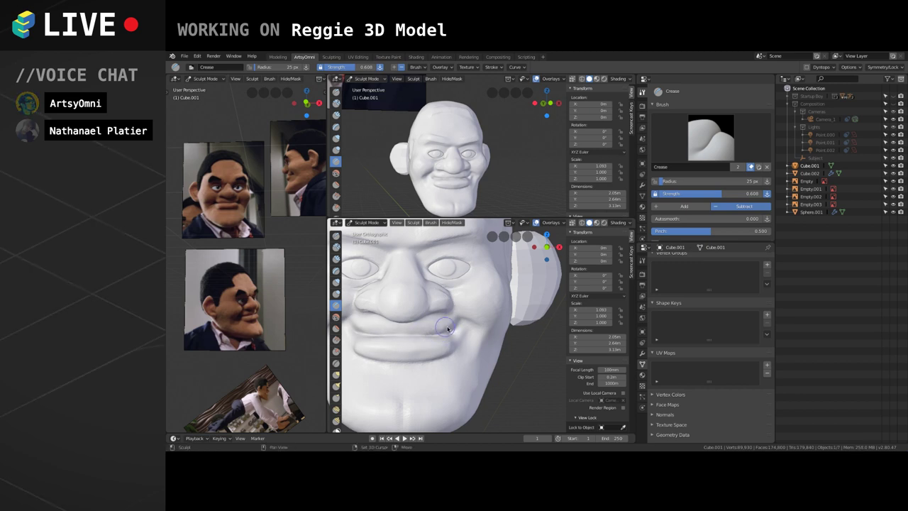
mouse_move(430, 334)
middle_mouse_down()
mouse_move(490, 334)
mouse_move(452, 331)
middle_mouse_up()
scroll(436, 308, "up", 1)
left_click_drag(454, 312, 440, 317, "alt")
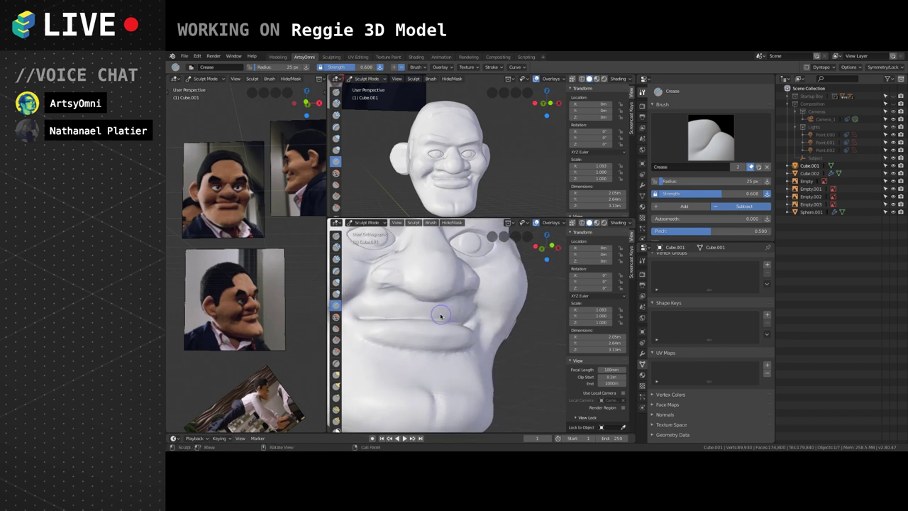
Build up the upper lip along the mouth line with the Clay Strips brush at 22 px.
left_click(338, 246)
left_click(336, 258)
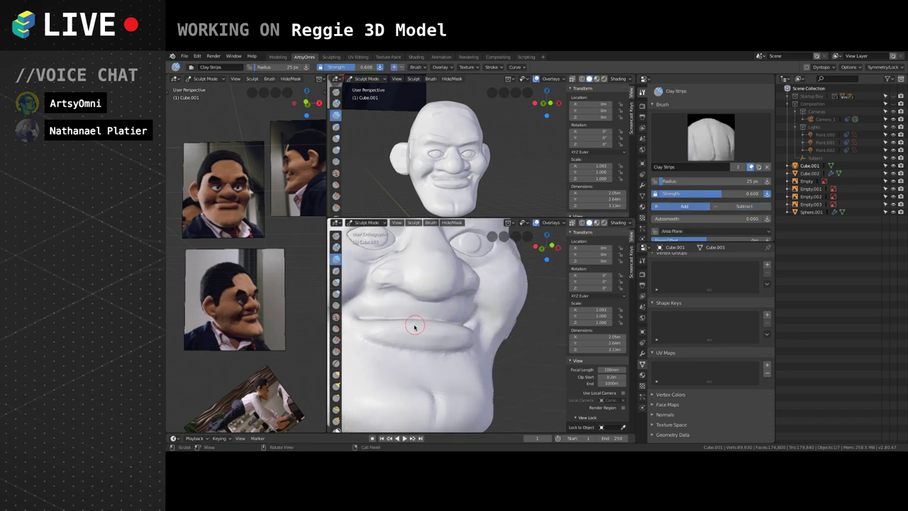
key("bracketleft")
mouse_move(376, 308)
left_mouse_down()
mouse_move(444, 314)
mouse_move(363, 310)
left_mouse_up()
middle_click_drag(416, 322, 403, 322)
mouse_move(403, 322)
left_mouse_down()
mouse_move(395, 320)
mouse_move(435, 324)
left_mouse_up()
middle_click_drag(434, 324, 424, 279)
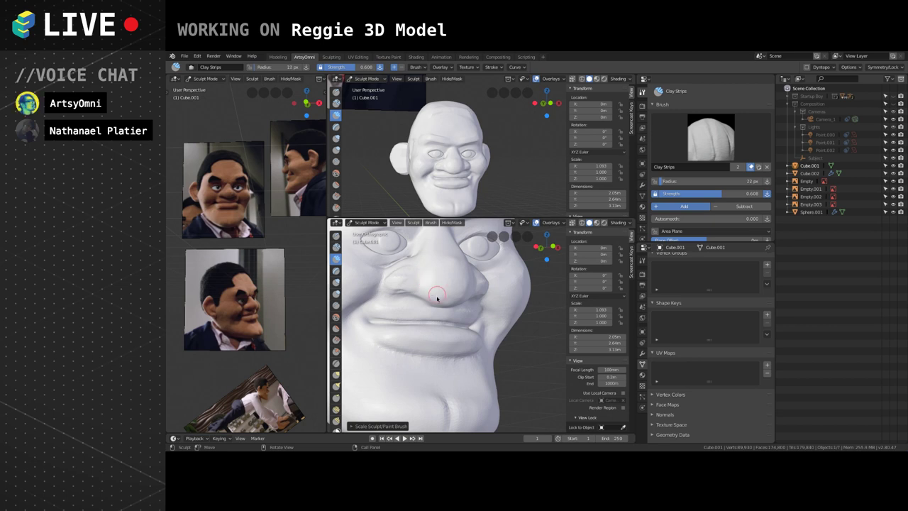
Enlarge the Clay Strips radius to 26 px and thicken the upper lip from the mouth corner to its middle.
middle_click_drag(438, 312, 468, 300)
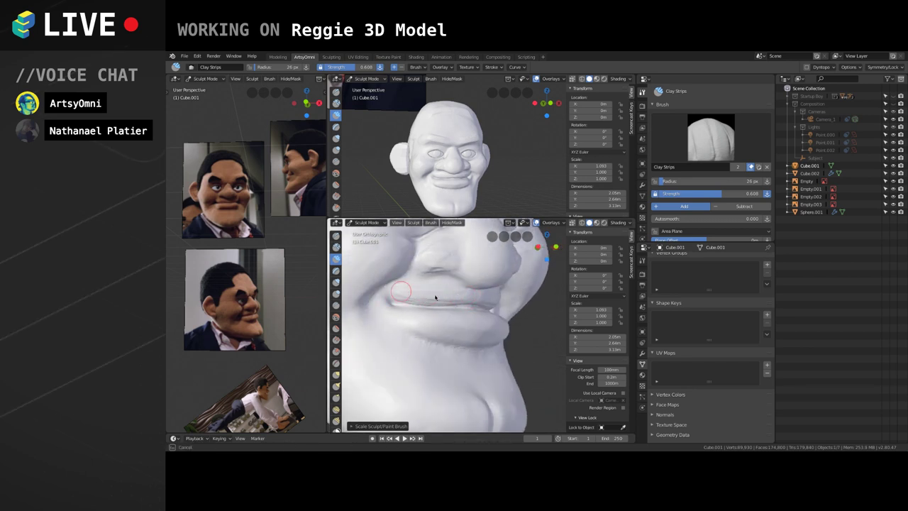
left_click_drag(388, 302, 459, 303)
mouse_move(397, 303)
middle_mouse_down()
mouse_move(426, 305)
mouse_move(380, 304)
middle_mouse_up()
left_click_drag(380, 303, 448, 301)
left_click_drag(361, 303, 379, 301)
mouse_move(373, 299)
left_mouse_down()
mouse_move(360, 302)
mouse_move(437, 302)
mouse_move(387, 290)
mouse_move(441, 295)
left_mouse_up()
middle_click_drag(442, 295, 451, 276)
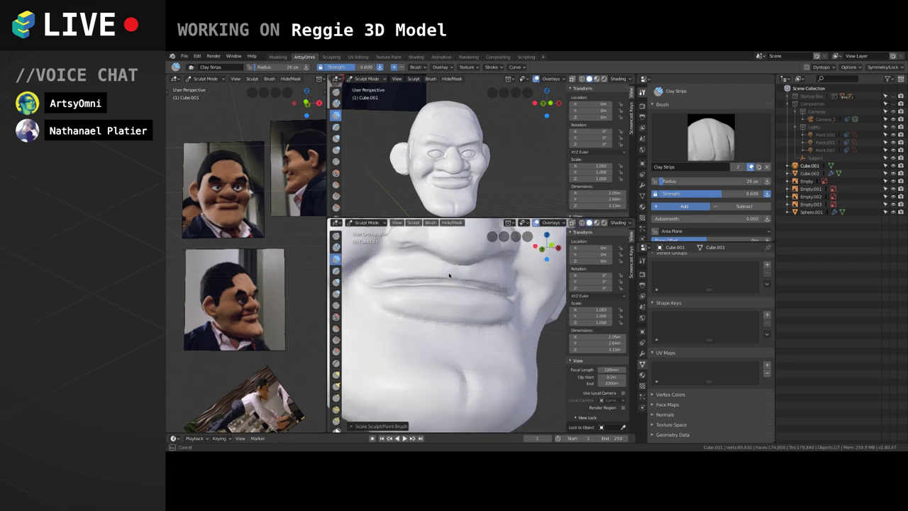
Fill out the rest of the upper lip toward the opposite mouth corner with Clay Strips and smooth its surface.
left_click_drag(450, 276, 498, 287)
mouse_move(505, 289)
middle_mouse_down()
mouse_move(490, 314)
mouse_move(437, 325)
mouse_move(426, 283)
middle_mouse_up()
mouse_move(419, 252)
middle_mouse_down()
mouse_move(442, 276)
mouse_move(428, 307)
mouse_move(432, 296)
mouse_move(371, 296)
middle_mouse_up()
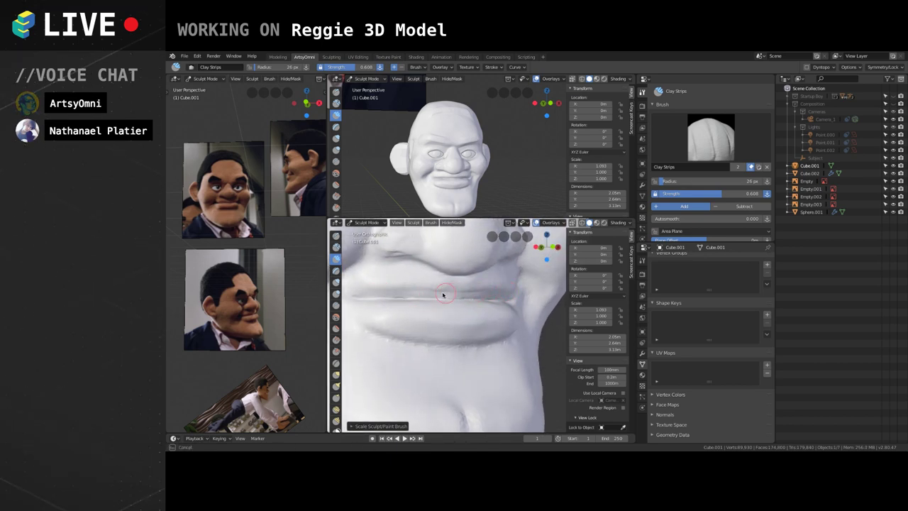
mouse_move(495, 295)
middle_mouse_down()
mouse_move(438, 295)
mouse_move(444, 316)
middle_mouse_up()
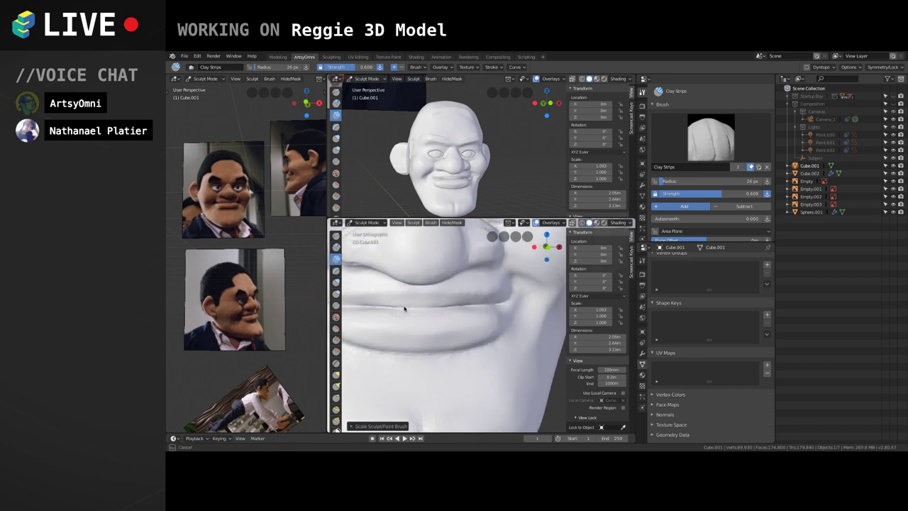
left_click_drag(418, 305, 482, 299)
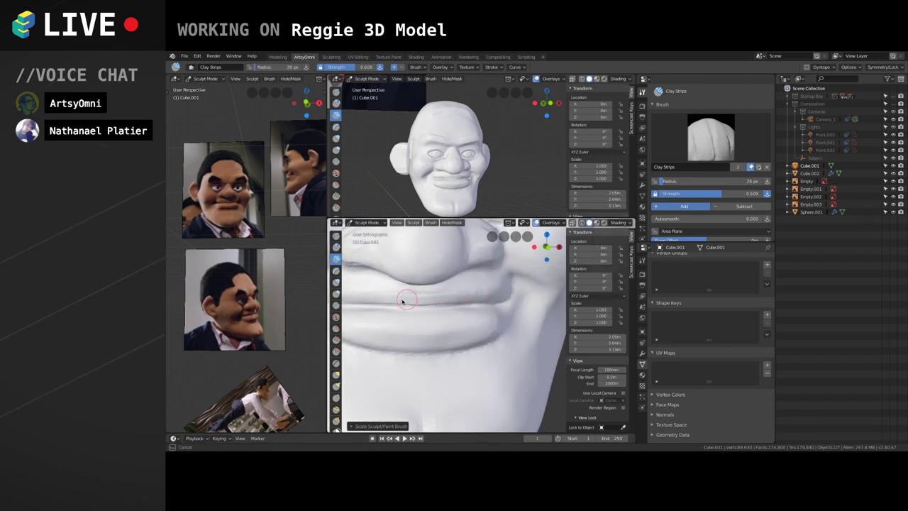
left_click_drag(402, 301, 470, 297, "shift")
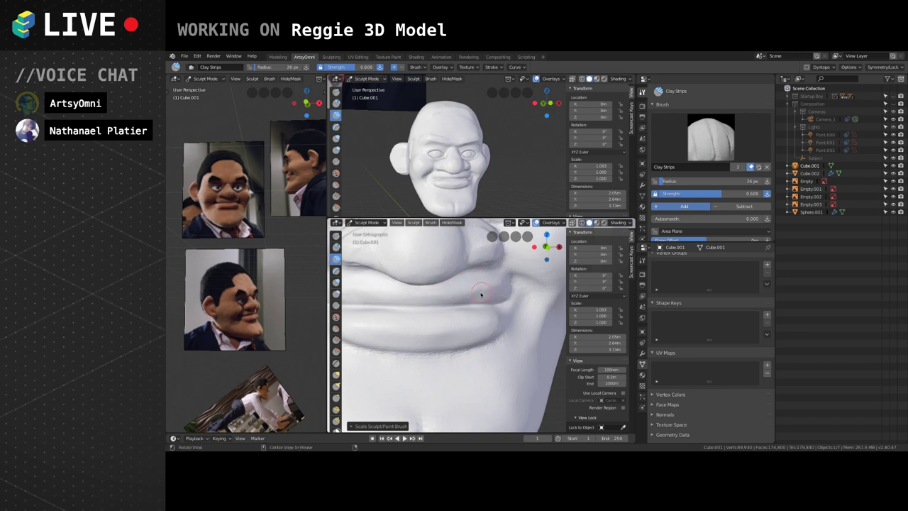
mouse_move(499, 298)
middle_mouse_down()
mouse_move(419, 300)
mouse_move(468, 296)
mouse_move(466, 282)
mouse_move(449, 286)
mouse_move(499, 286)
mouse_move(495, 294)
mouse_move(478, 266)
mouse_move(475, 314)
mouse_move(446, 334)
mouse_move(403, 305)
mouse_move(443, 353)
mouse_move(487, 327)
middle_mouse_up()
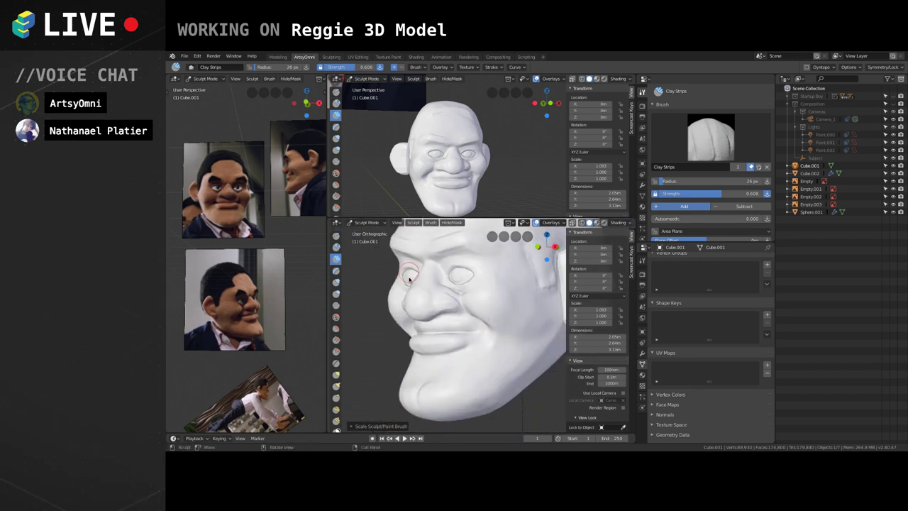
Carve the fold between the nostril and the cheek with the Crease brush at 45 px.
scroll(410, 279, "up", 4)
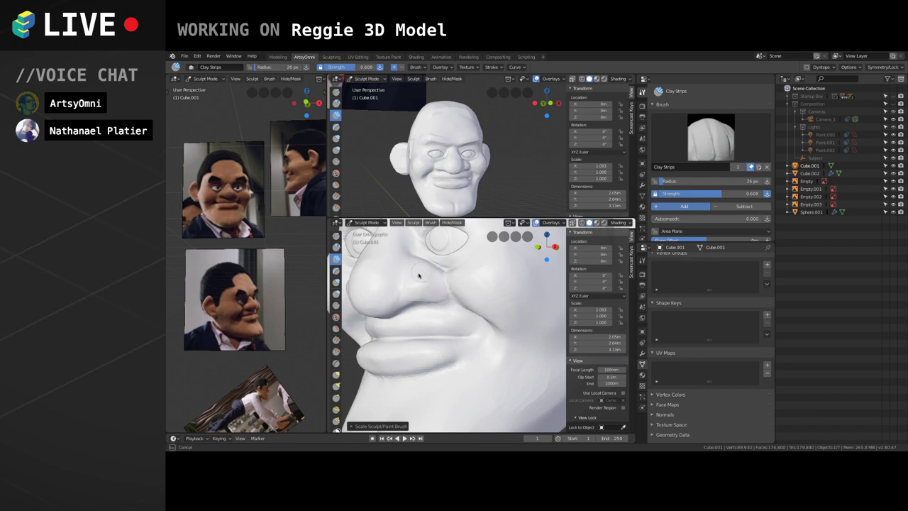
mouse_move(418, 275)
middle_mouse_down()
mouse_move(478, 330)
mouse_move(492, 320)
mouse_move(507, 325)
mouse_move(467, 328)
mouse_move(468, 302)
middle_mouse_up()
key("shift+c")
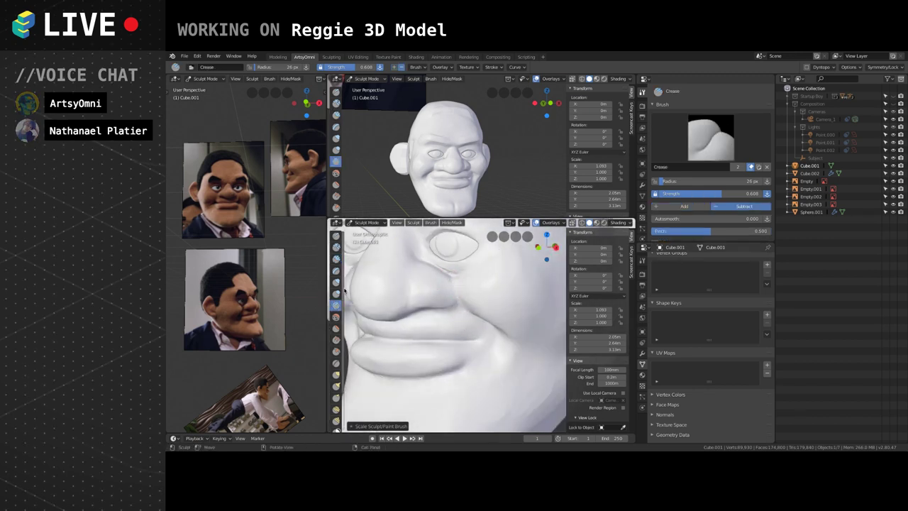
key("bracketright")
key("bracketright")
mouse_move(458, 298)
left_mouse_down()
mouse_move(455, 288)
mouse_move(466, 305)
left_mouse_up()
middle_click_drag(480, 298, 503, 298)
left_click_drag(498, 302, 491, 306)
mouse_move(491, 307)
middle_mouse_down()
mouse_move(440, 301)
mouse_move(483, 300)
middle_mouse_up()
left_click_drag(482, 284, 473, 297)
mouse_move(488, 273)
left_mouse_down()
mouse_move(474, 303)
mouse_move(461, 292)
left_mouse_up()
middle_click_drag(483, 309, 491, 277)
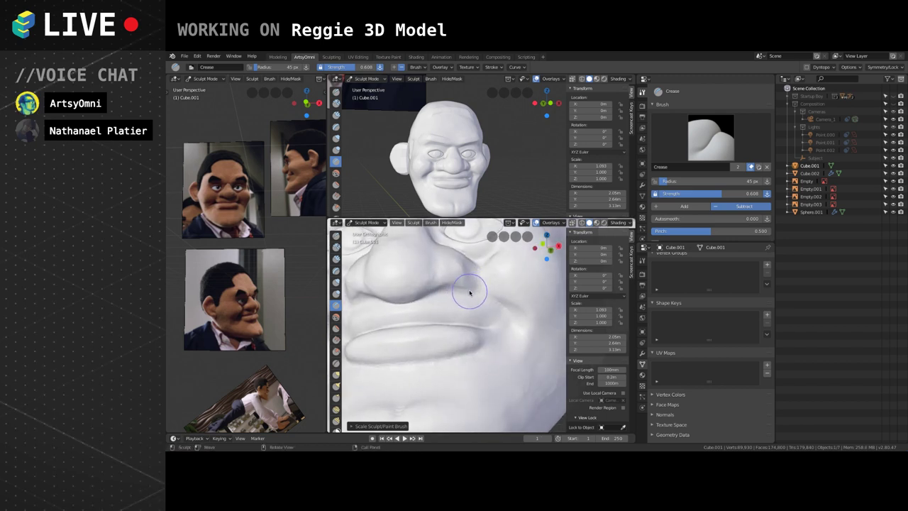
Sculpt the nostril wing and the area beside it with the Clay Strips brush at 32 px.
left_click(336, 257)
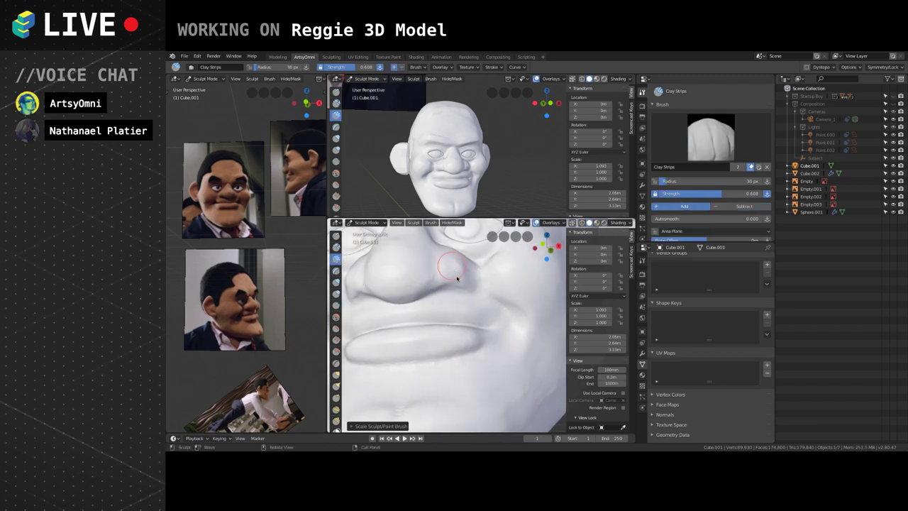
mouse_move(446, 261)
middle_mouse_down()
mouse_move(436, 299)
mouse_move(426, 253)
mouse_move(421, 298)
middle_mouse_up()
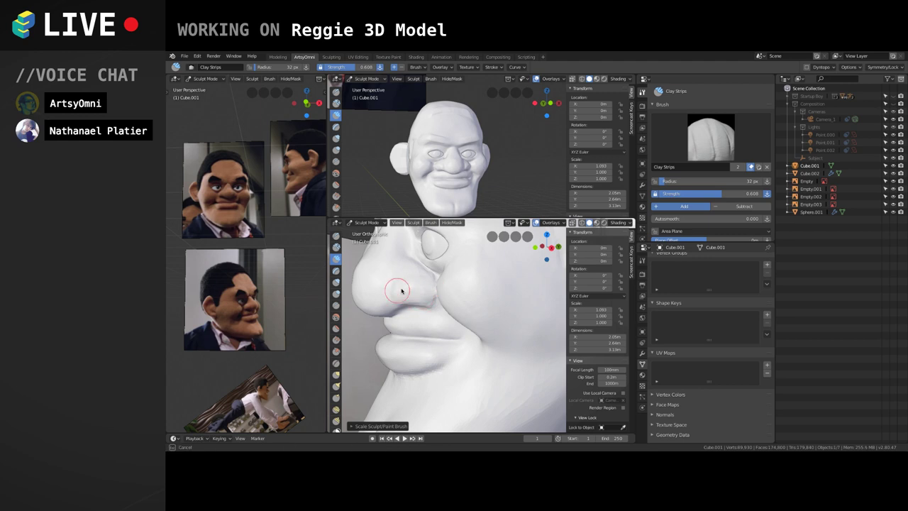
mouse_move(415, 281)
middle_mouse_down()
mouse_move(405, 306)
mouse_move(456, 306)
mouse_move(510, 279)
middle_mouse_up()
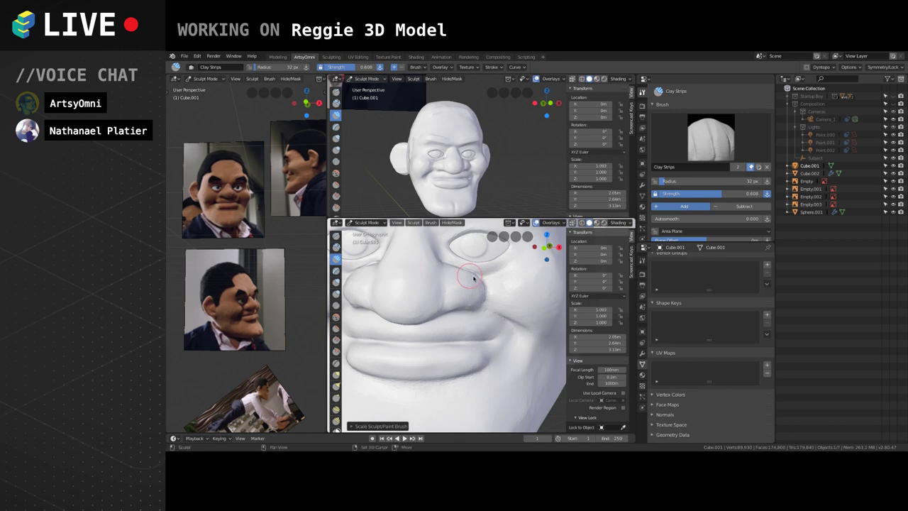
mouse_move(474, 278)
middle_mouse_down()
mouse_move(456, 284)
mouse_move(482, 290)
mouse_move(478, 306)
mouse_move(496, 317)
mouse_move(453, 333)
mouse_move(500, 310)
middle_mouse_up()
scroll(477, 307, "down", 3)
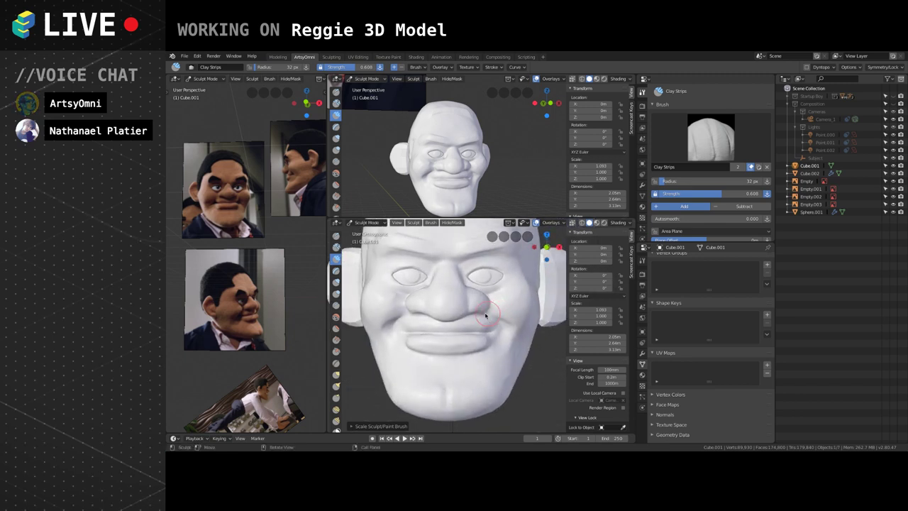
Reshape the side of the nose with the Grab brush at a 62 px radius.
left_click(335, 374)
key("f")
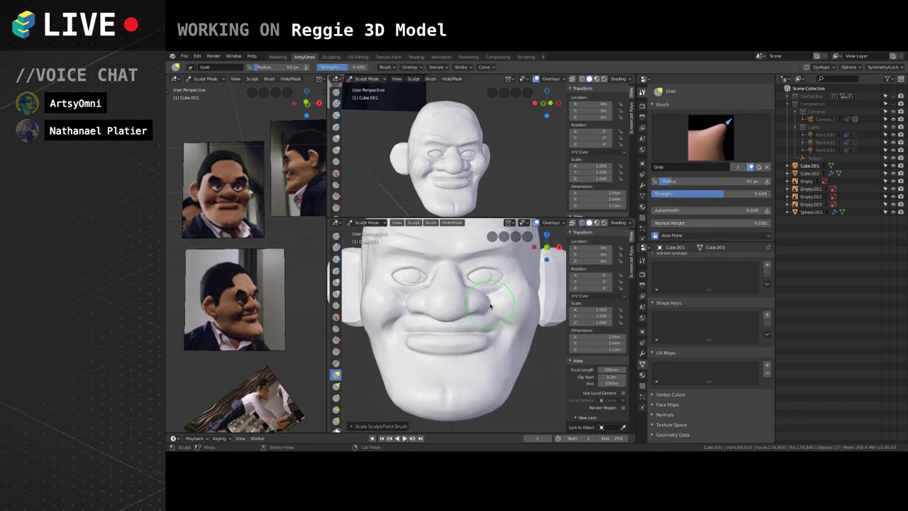
left_click(484, 307)
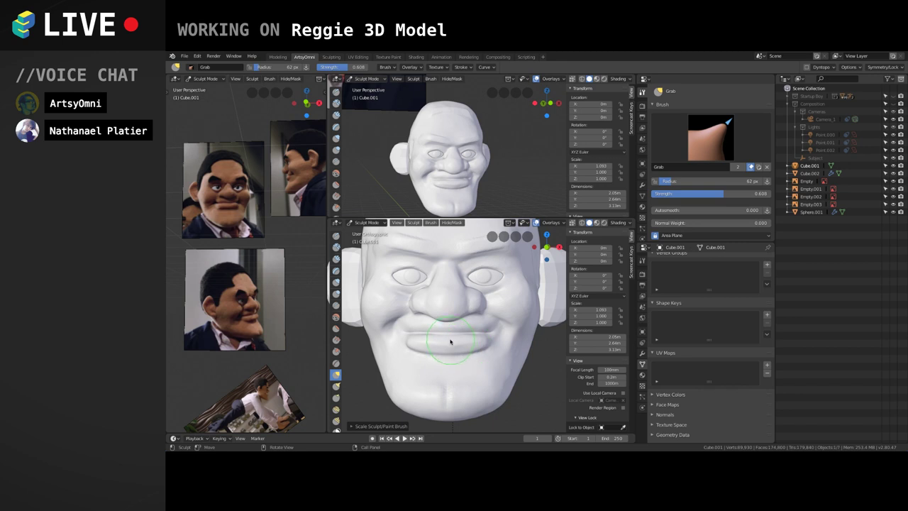
mouse_move(450, 341)
middle_mouse_down()
mouse_move(432, 319)
mouse_move(456, 324)
middle_mouse_up()
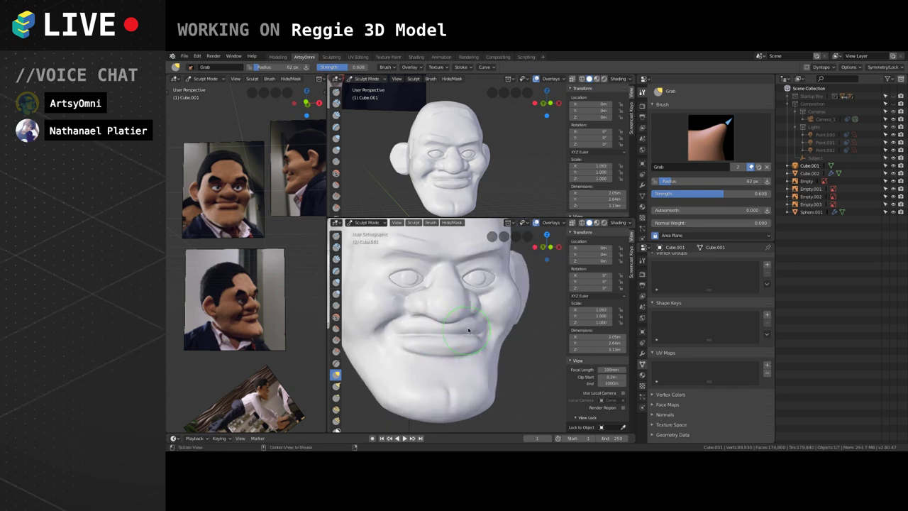
middle_click_drag(470, 324, 358, 272)
Refine the cheek beside the mouth with the Clay Strips brush at a 39 px radius.
left_click(336, 258)
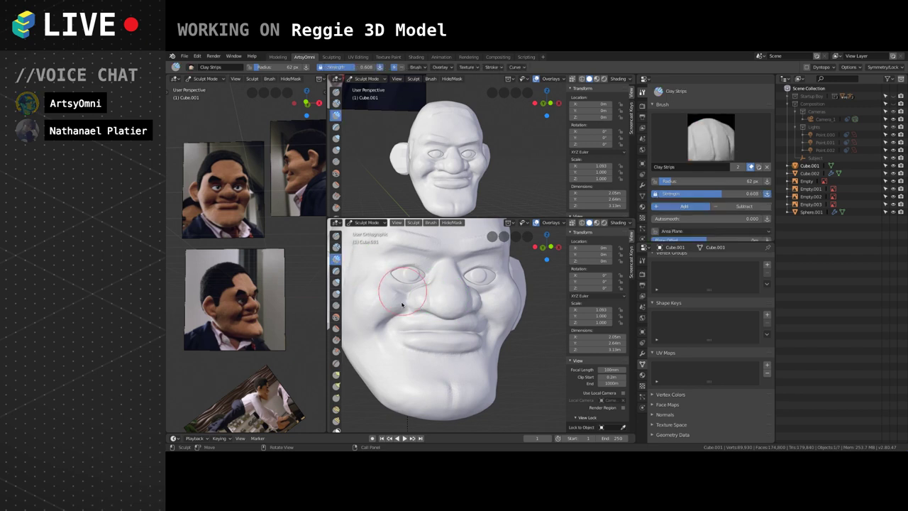
key("bracketleft")
mouse_move(472, 330)
middle_mouse_down()
mouse_move(446, 324)
mouse_move(486, 300)
mouse_move(503, 314)
mouse_move(484, 317)
middle_mouse_up()
scroll(496, 314, "up", 4)
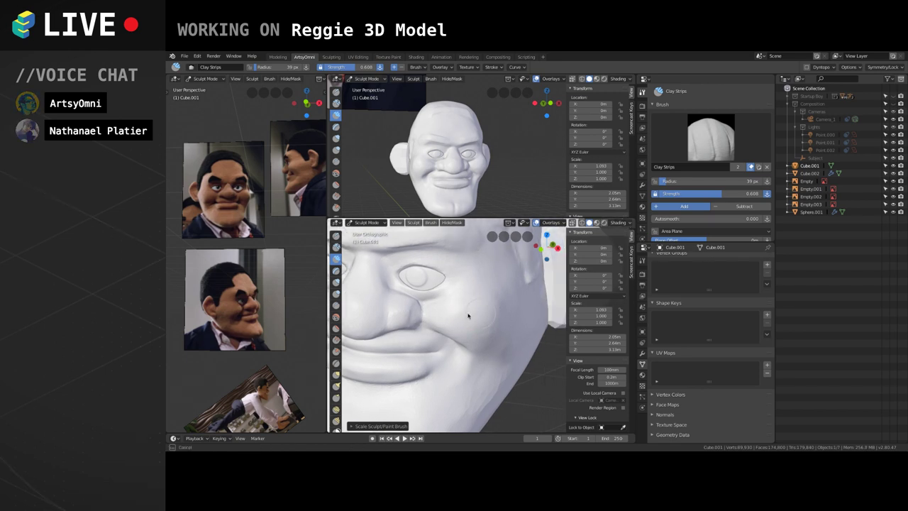
scroll(480, 284, "down", 5)
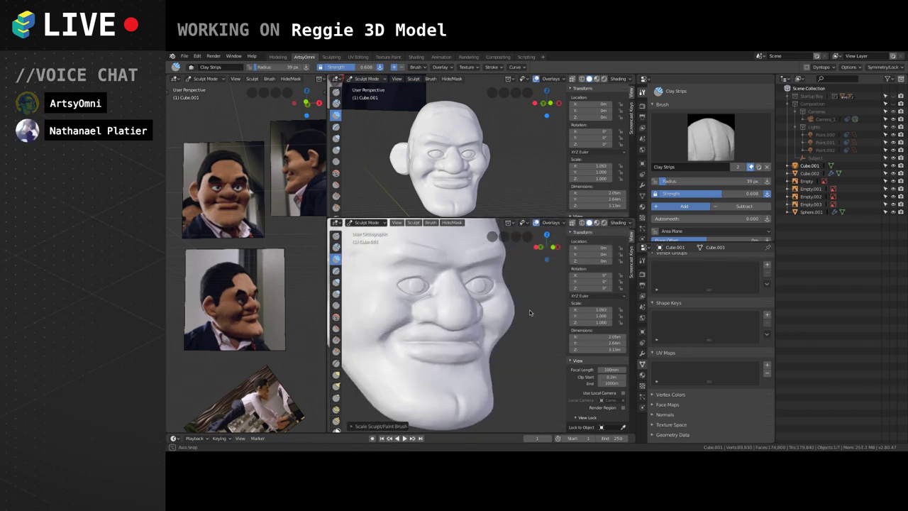
left_click_drag(521, 319, 490, 354)
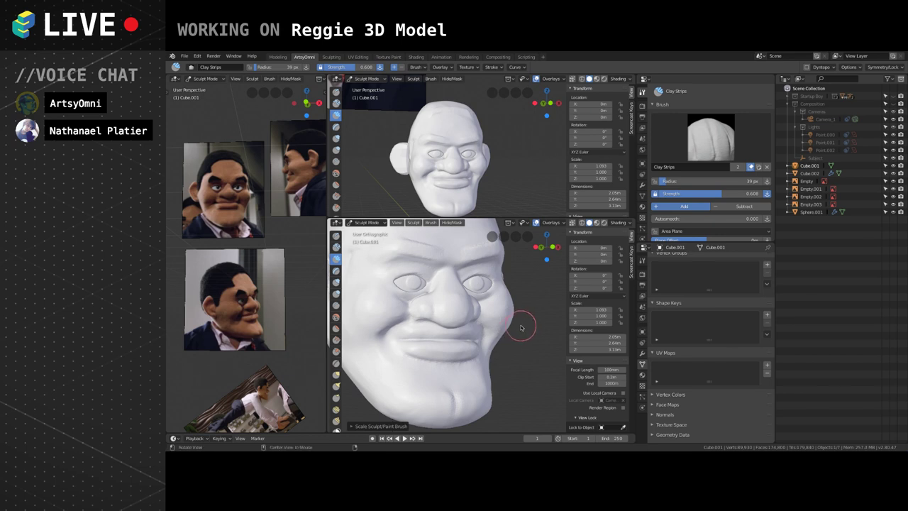
Shape the mouth corner and the area just above it with Clay Strips at 34 px and 24 px.
middle_click_drag(513, 334, 470, 344)
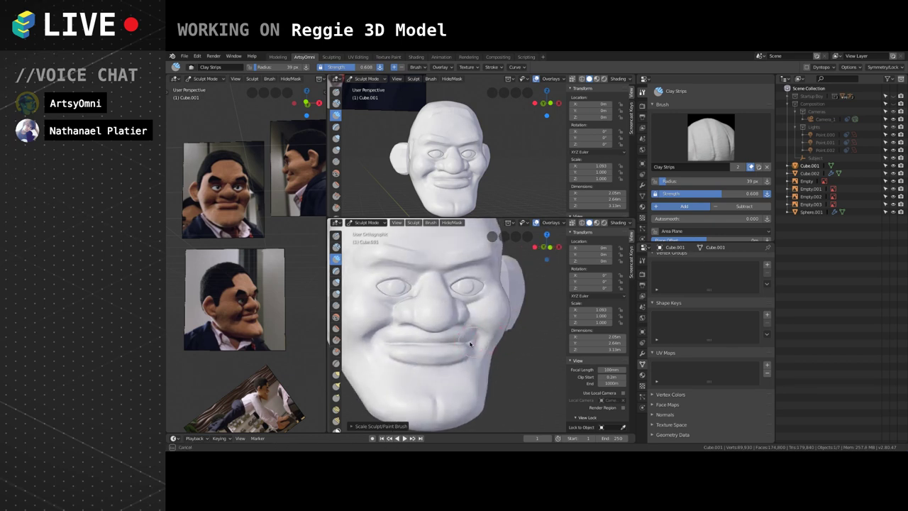
scroll(456, 341, "up", 3)
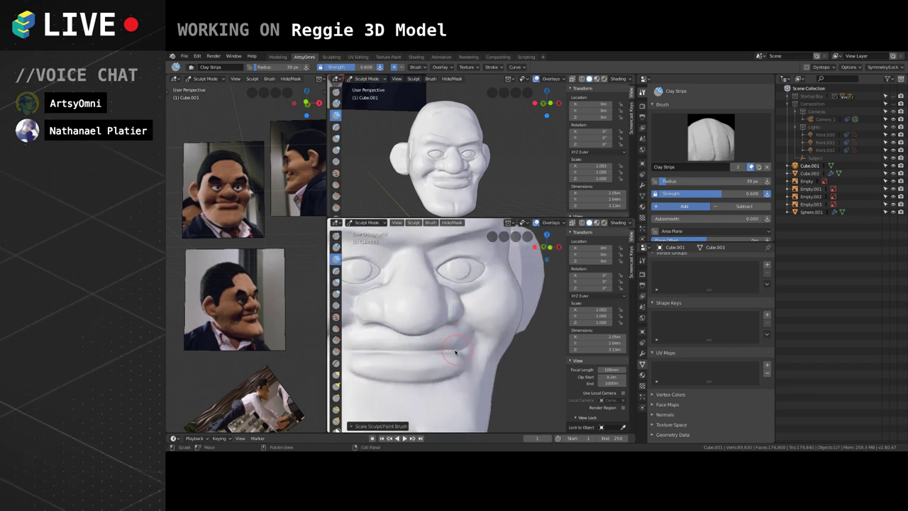
scroll(468, 347, "up", 2)
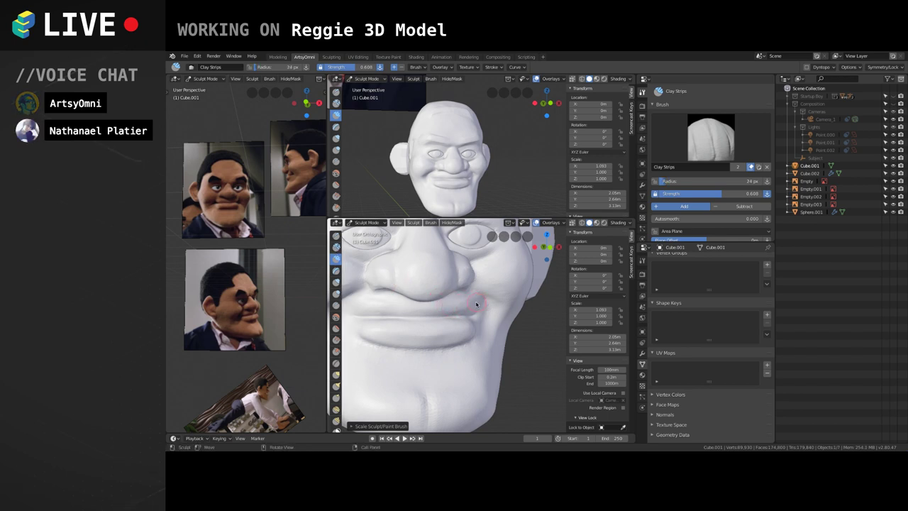
middle_click_drag(476, 303, 430, 310)
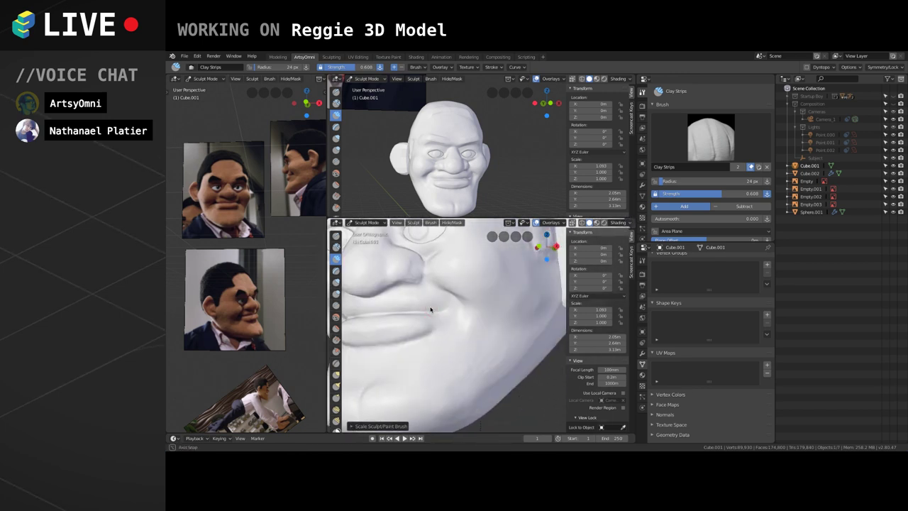
Carve the fold at the mouth corner with the Crease brush at 24 px, widened to 41 px.
key("shift+c")
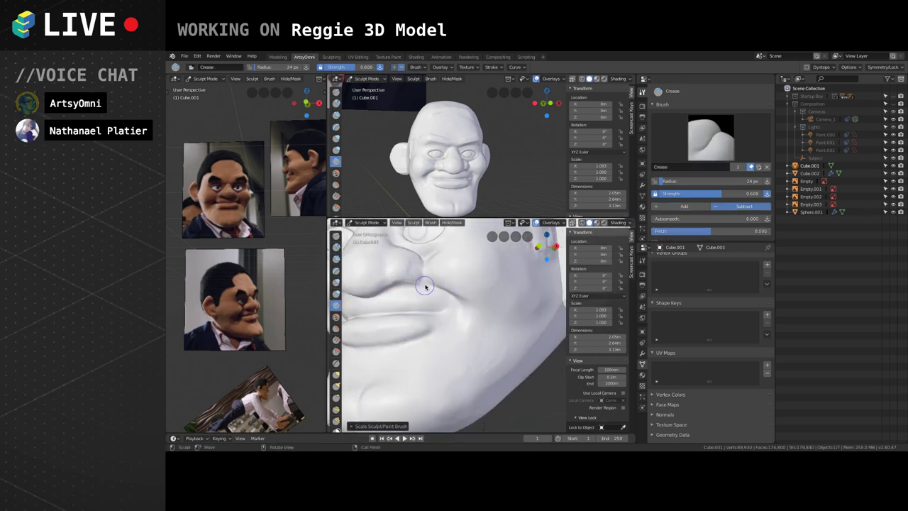
mouse_move(455, 296)
middle_mouse_down()
mouse_move(450, 281)
mouse_move(448, 289)
middle_mouse_up()
mouse_move(447, 292)
left_mouse_down()
mouse_move(438, 285)
mouse_move(456, 298)
left_mouse_up()
mouse_move(458, 297)
middle_mouse_down()
mouse_move(479, 327)
mouse_move(452, 304)
mouse_move(483, 306)
mouse_move(470, 303)
middle_mouse_up()
key("f")
left_click(456, 309)
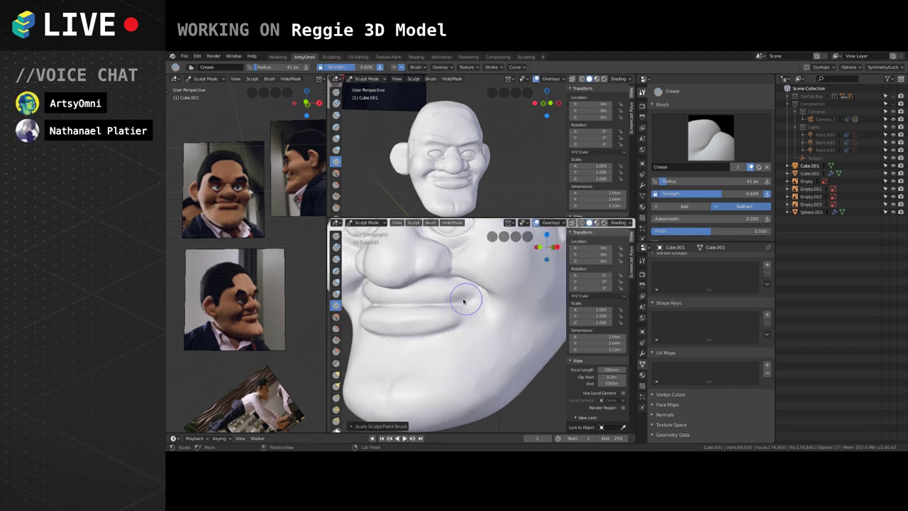
mouse_move(472, 300)
middle_mouse_down()
mouse_move(494, 298)
mouse_move(433, 324)
mouse_move(484, 300)
mouse_move(443, 316)
mouse_move(458, 301)
mouse_move(479, 300)
middle_mouse_up()
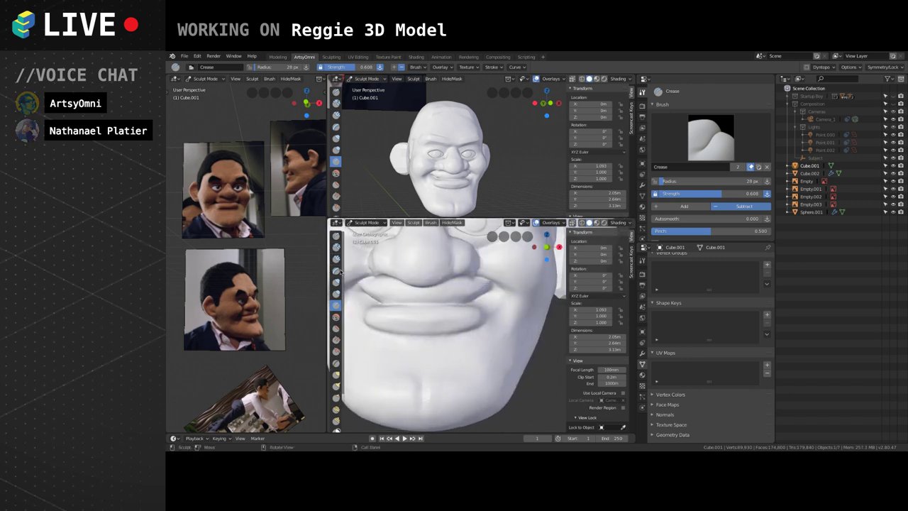
Build up the end of the lower lip near the mouth corner with Clay Strips at 30 px.
key("c")
key("f")
left_click(482, 297)
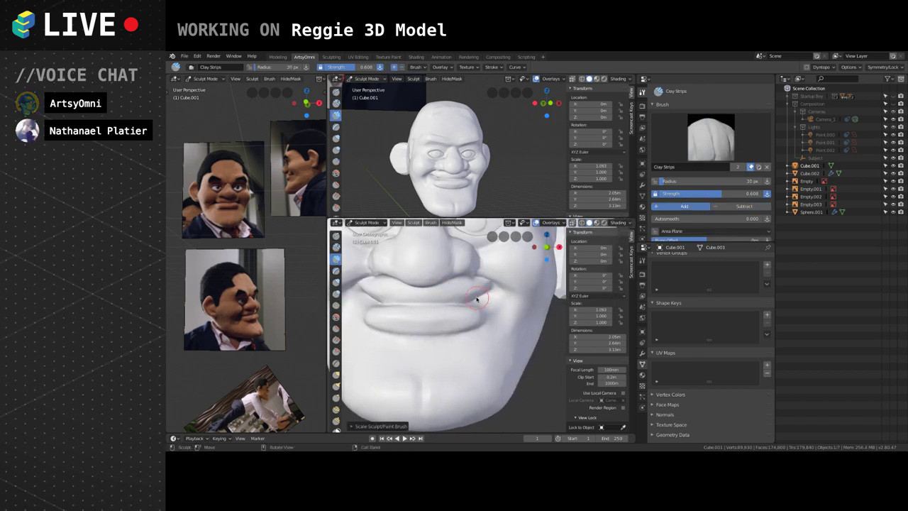
mouse_move(476, 299)
middle_mouse_down()
mouse_move(462, 318)
mouse_move(471, 336)
mouse_move(482, 305)
mouse_move(454, 324)
mouse_move(476, 320)
middle_mouse_up()
left_click_drag(462, 328, 442, 327)
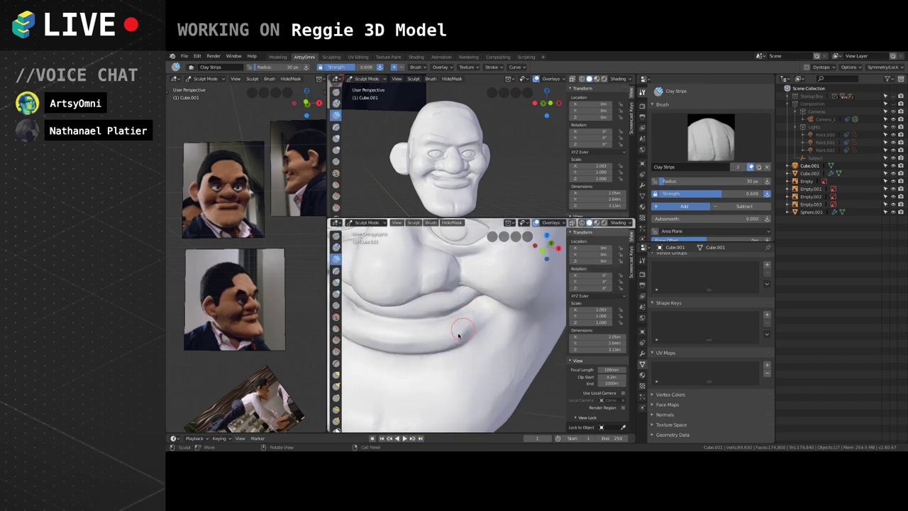
Fill out the upper lip toward the mouth corner with Clay Strips strokes at the 30 px radius.
mouse_move(478, 326)
middle_mouse_down()
mouse_move(497, 286)
mouse_move(461, 269)
middle_mouse_up()
left_click_drag(470, 281, 414, 288)
left_click_drag(470, 280, 458, 285)
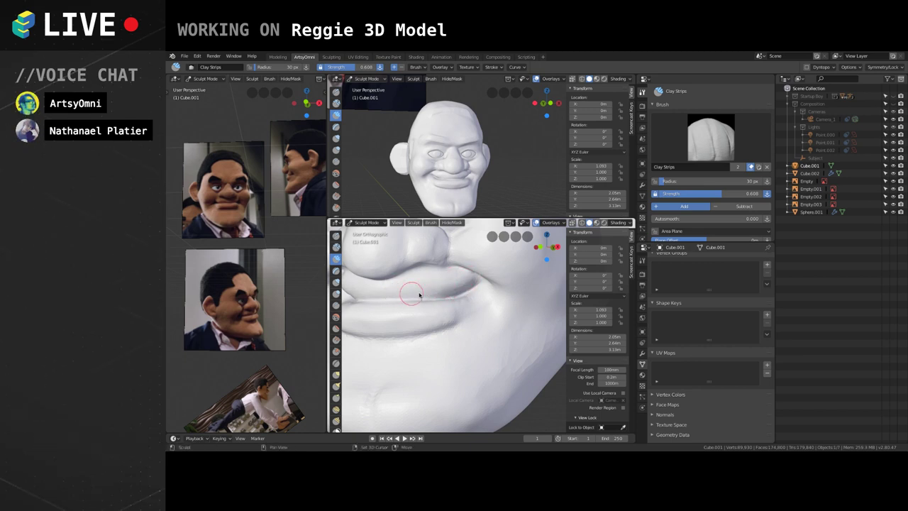
middle_click_drag(415, 280, 488, 269)
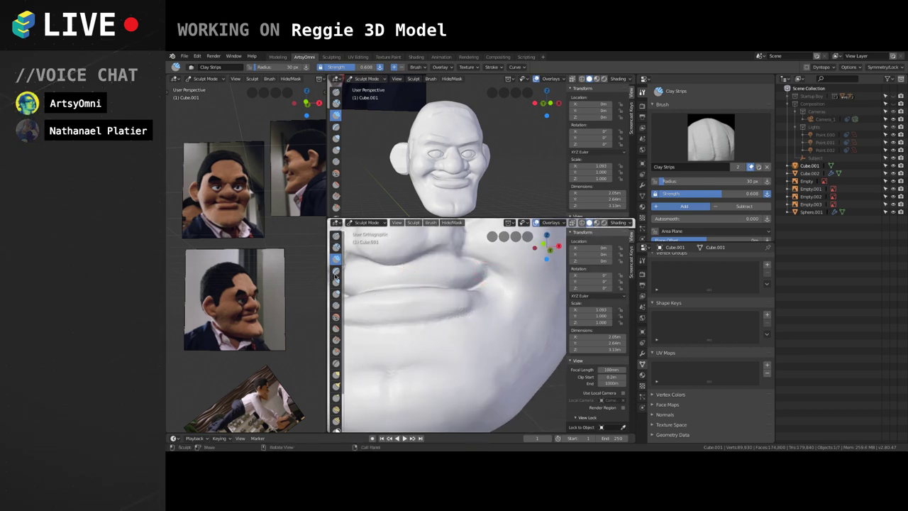
Deepen the pit at the mouth corner with the Crease brush at a 55 px radius.
left_click(335, 305)
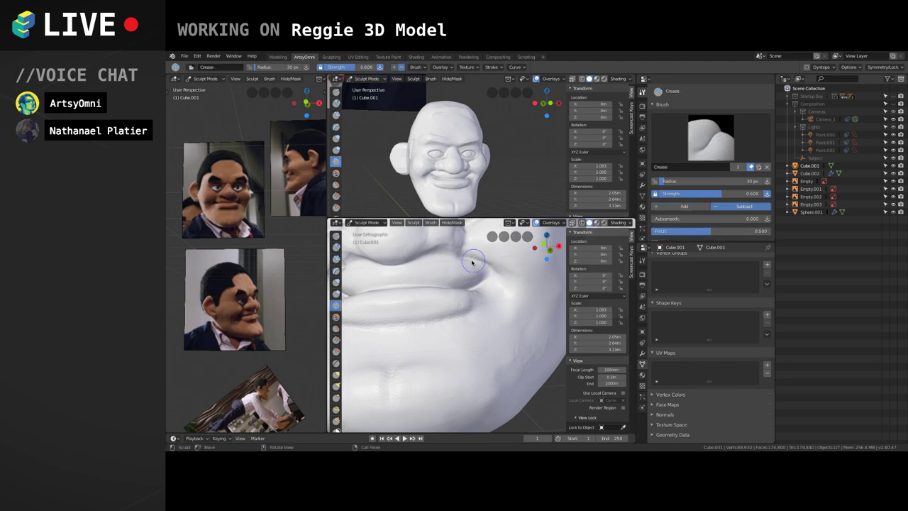
key("f")
left_click(477, 283)
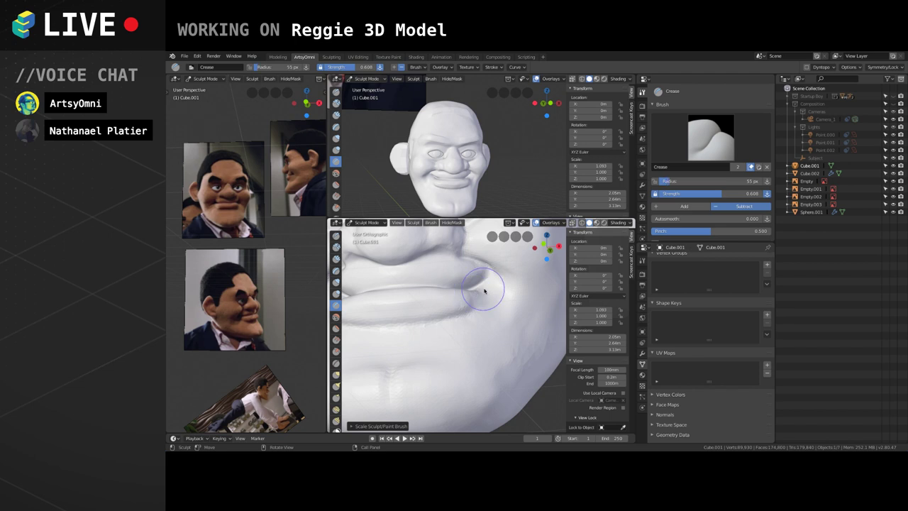
scroll(484, 290, "down", 3)
mouse_move(484, 292)
middle_mouse_down()
mouse_move(507, 305)
mouse_move(492, 300)
middle_mouse_up()
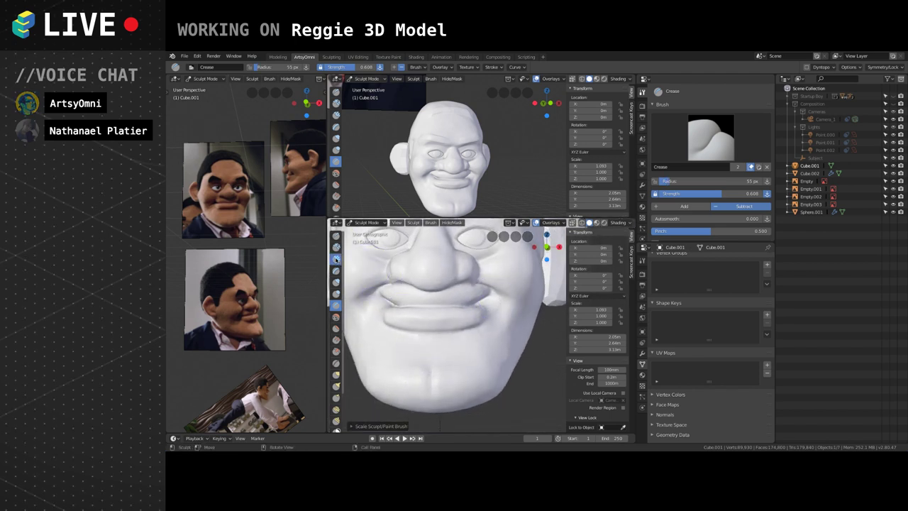
Build up the lip ends and the cheek next to the mouth corner with Clay Strips at about 37 px.
left_click(337, 258)
scroll(502, 283, "up", 3)
key("bracketleft")
key("bracketleft")
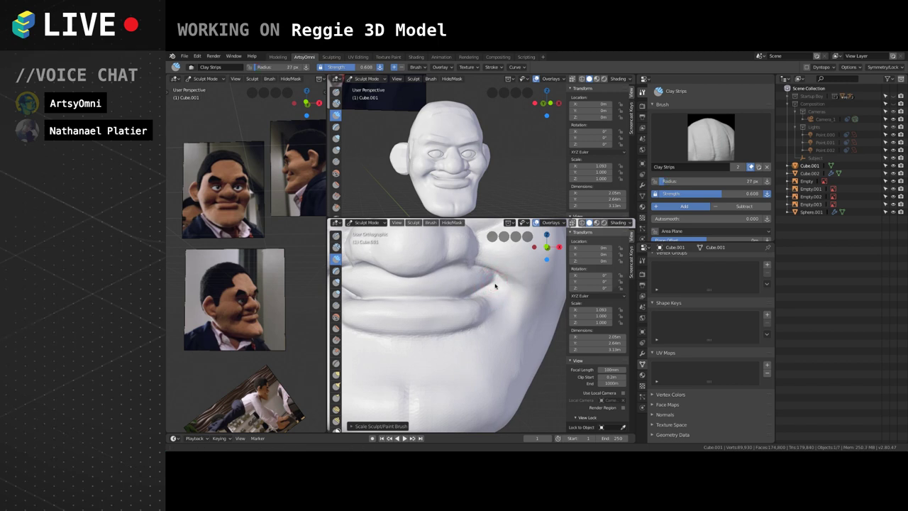
middle_click_drag(494, 284, 489, 268)
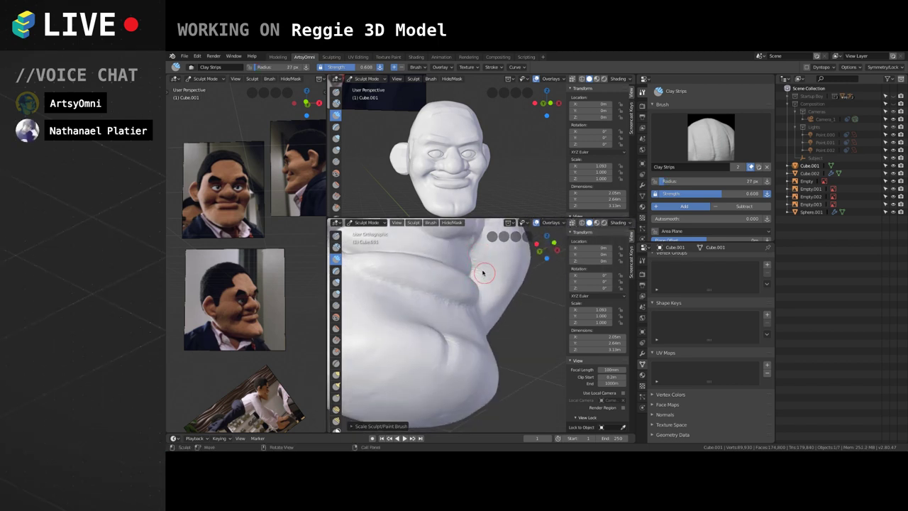
key("bracketright")
key("bracketright")
key("bracketright")
middle_click_drag(482, 270, 477, 300)
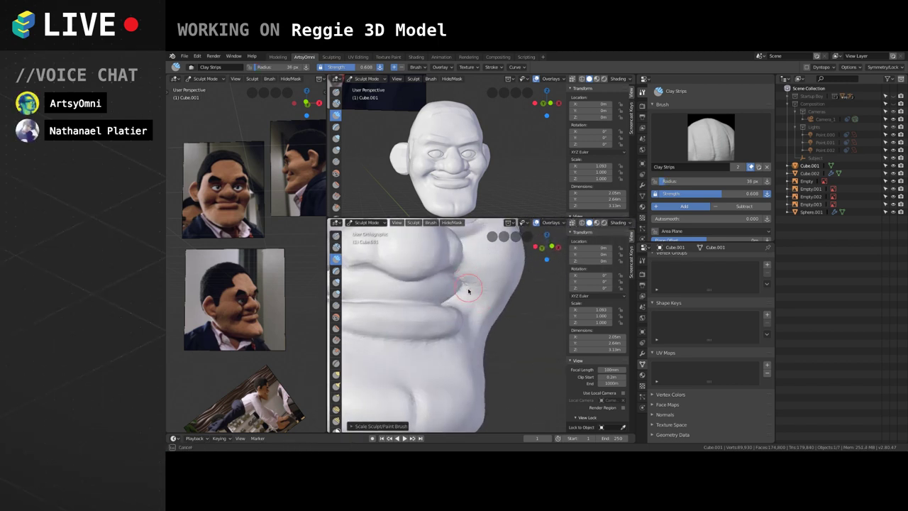
left_click_drag(484, 281, 480, 283)
mouse_move(469, 294)
middle_mouse_down()
mouse_move(466, 283)
mouse_move(459, 296)
mouse_move(475, 290)
mouse_move(454, 305)
mouse_move(421, 317)
mouse_move(411, 308)
mouse_move(465, 308)
mouse_move(433, 321)
mouse_move(458, 300)
middle_mouse_up()
Sharpen the line between the lips at the mouth corner with the Crease brush at 36 px.
left_click(336, 305)
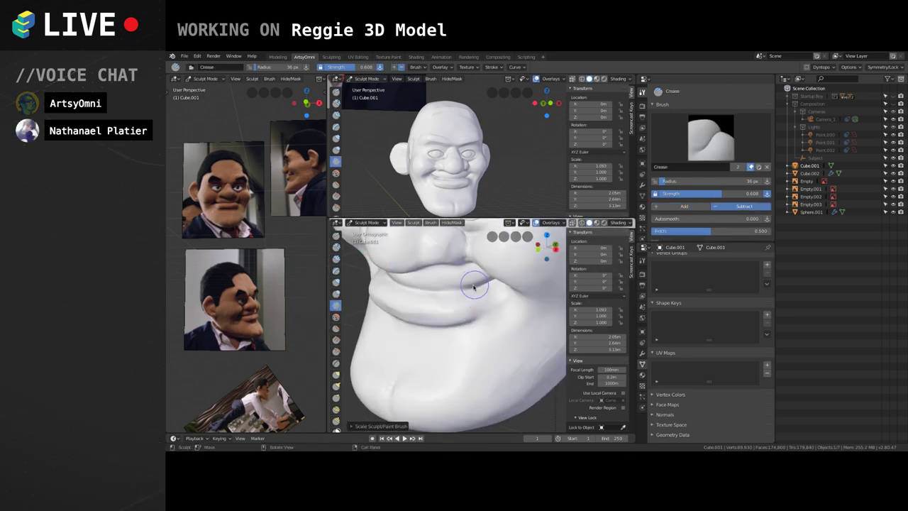
middle_click_drag(477, 293, 469, 286)
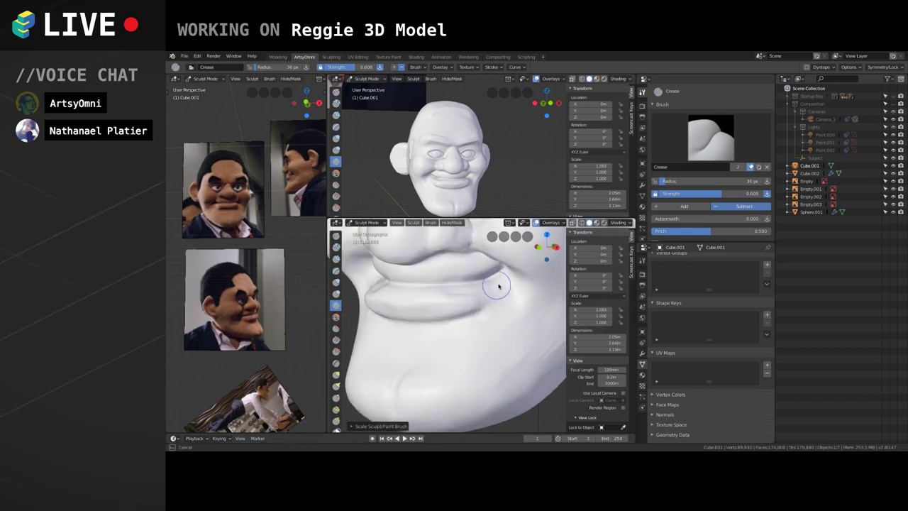
left_click_drag(499, 286, 462, 288)
Touch up the mouth corner and adjoining cheek with Clay Strips at 36 px, checking the shape from the side and front.
left_click(336, 258)
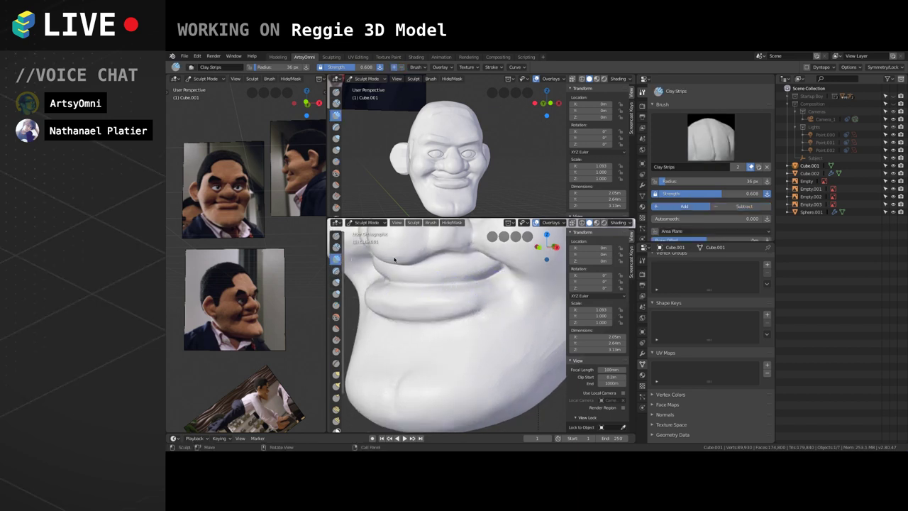
mouse_move(475, 301)
middle_mouse_down()
mouse_move(473, 321)
mouse_move(482, 287)
mouse_move(468, 264)
mouse_move(468, 327)
mouse_move(442, 330)
mouse_move(461, 336)
mouse_move(518, 316)
middle_mouse_up()
scroll(466, 294, "down", 5)
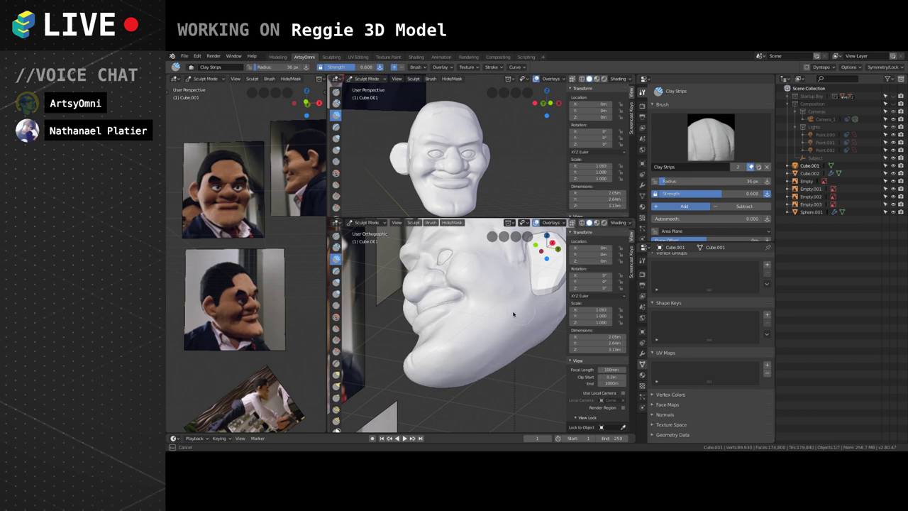
mouse_move(518, 297)
middle_mouse_down()
mouse_move(500, 330)
mouse_move(486, 314)
mouse_move(524, 334)
mouse_move(512, 339)
middle_mouse_up()
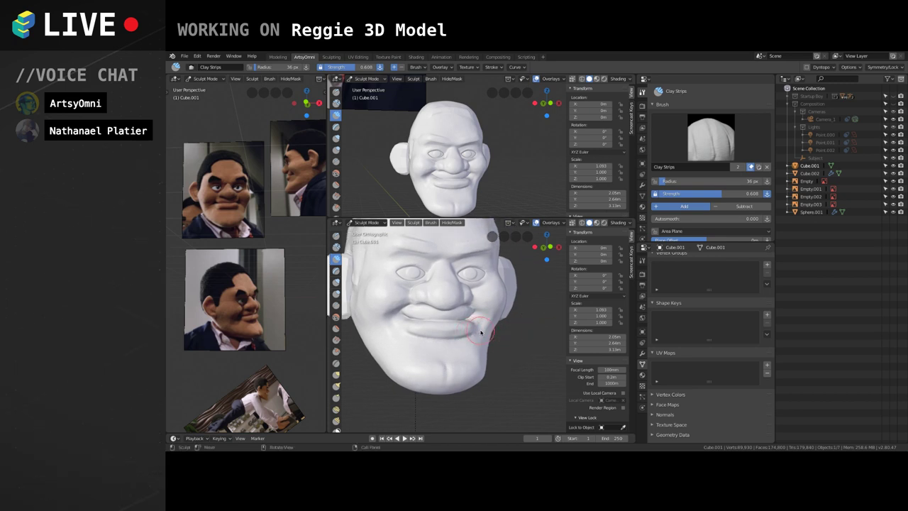
scroll(481, 332, "down", 3)
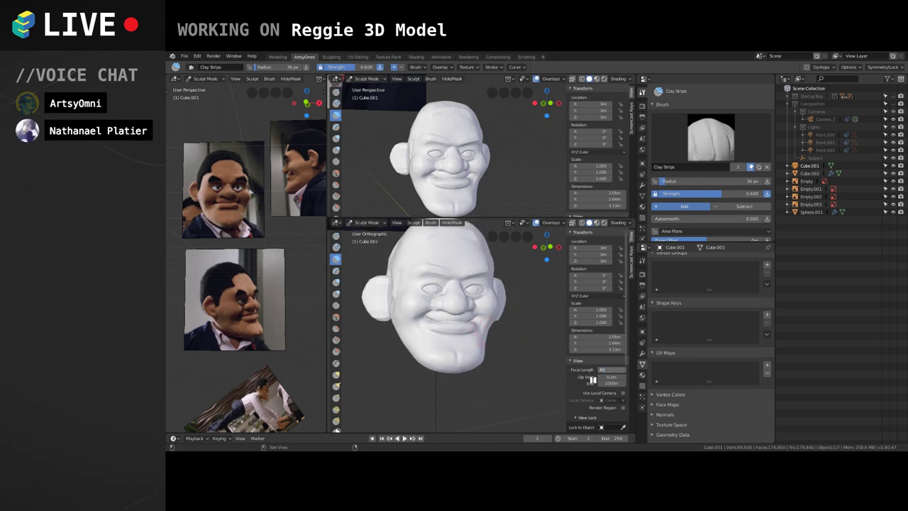
Set the focal length of the lower viewport to 50 mm.
key("Return")
middle_click_drag(474, 334, 537, 335)
left_click(614, 370)
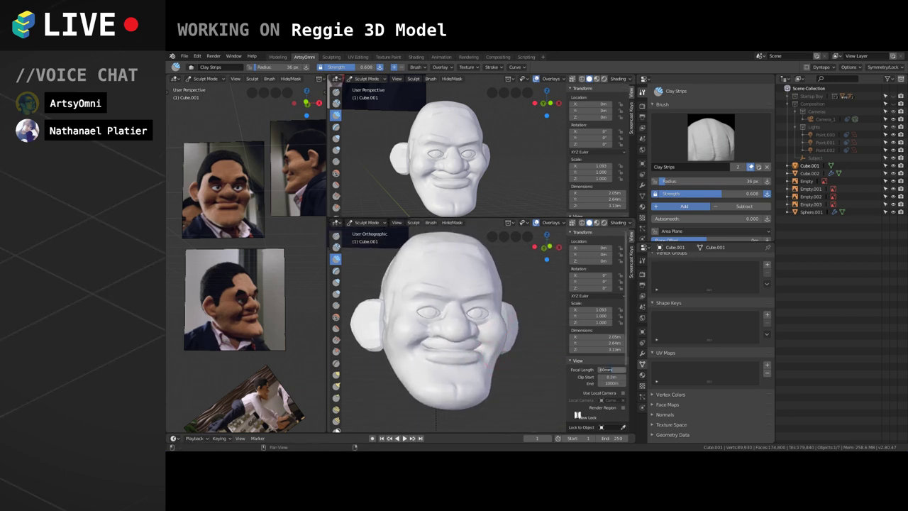
type("50")
key("Return")
scroll(439, 343, "up", 2)
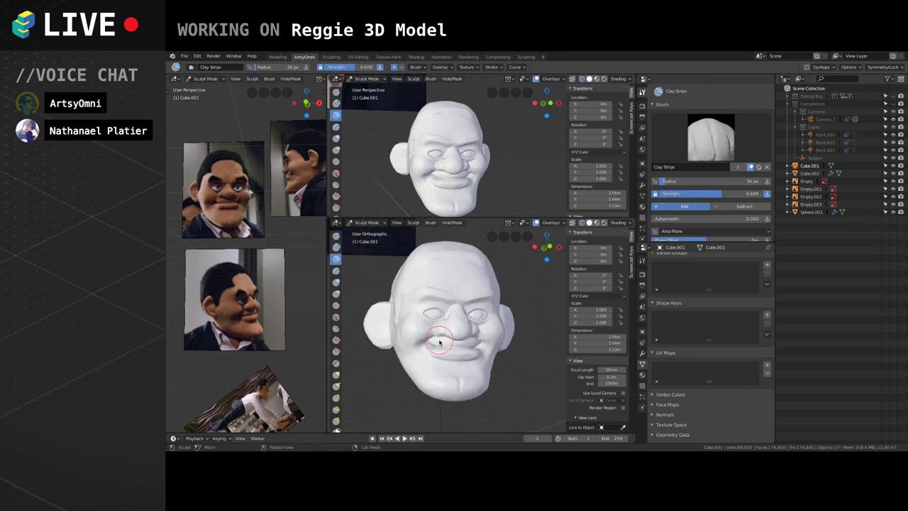
Switch to the Grab brush at a 56 px radius and examine the jaw and profile from the side in both viewports.
middle_click_drag(466, 389, 449, 398)
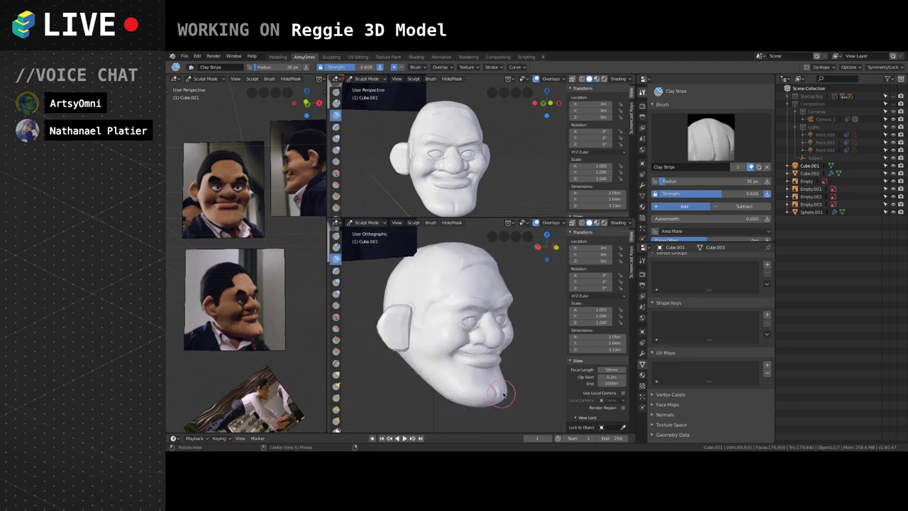
middle_click_drag(520, 302, 525, 294)
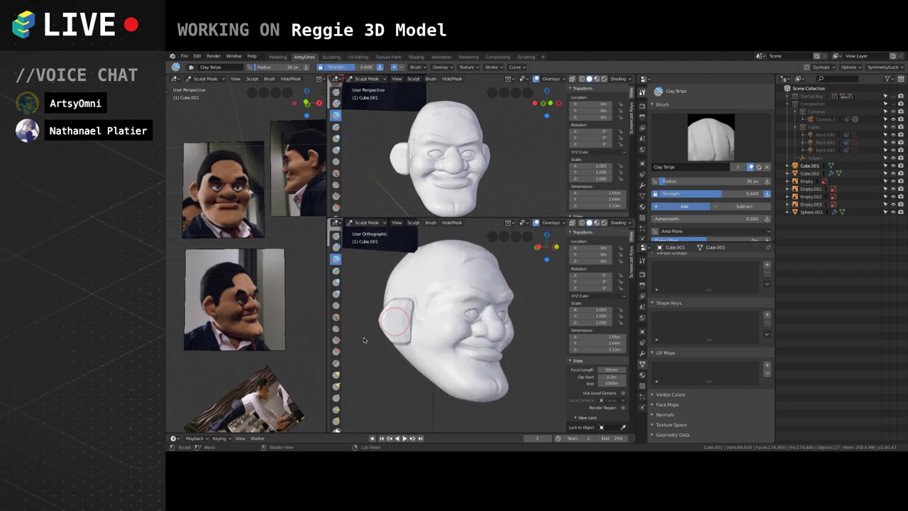
key("g")
key("bracketleft")
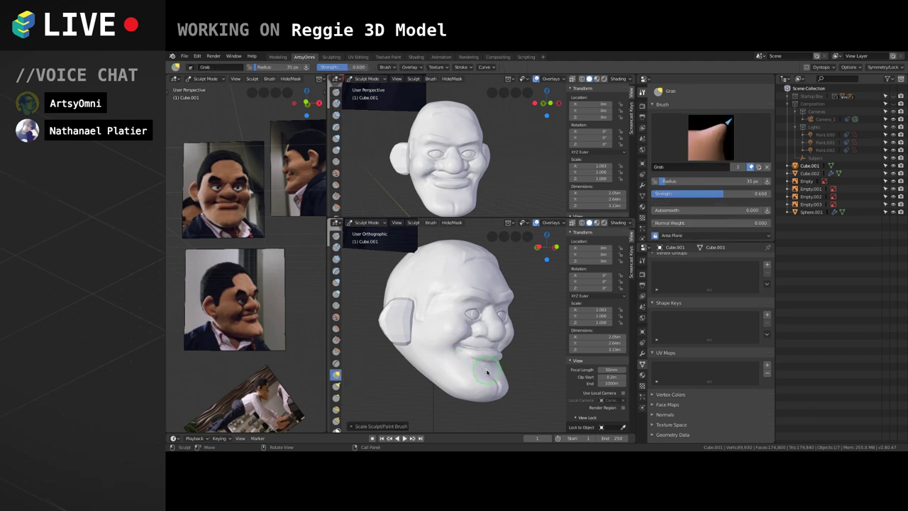
middle_click_drag(470, 178, 497, 181)
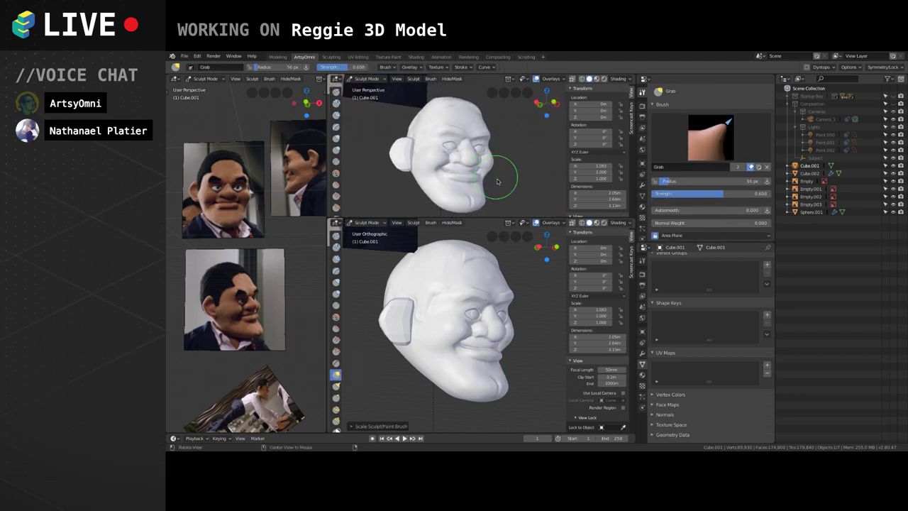
middle_click_drag(454, 360, 490, 358)
middle_click_drag(405, 192, 470, 204)
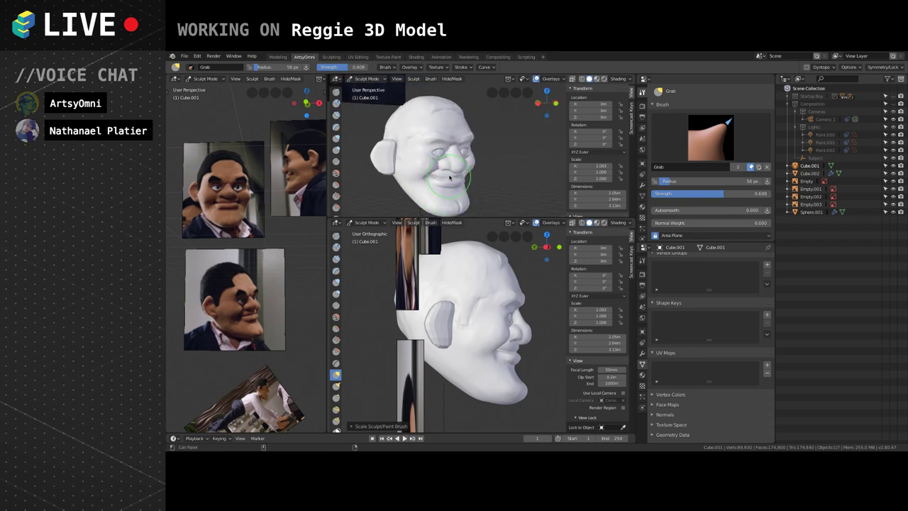
Review the orbit, zoom and fly navigation settings in the preferences, leaving them as they are.
key("super+comma")
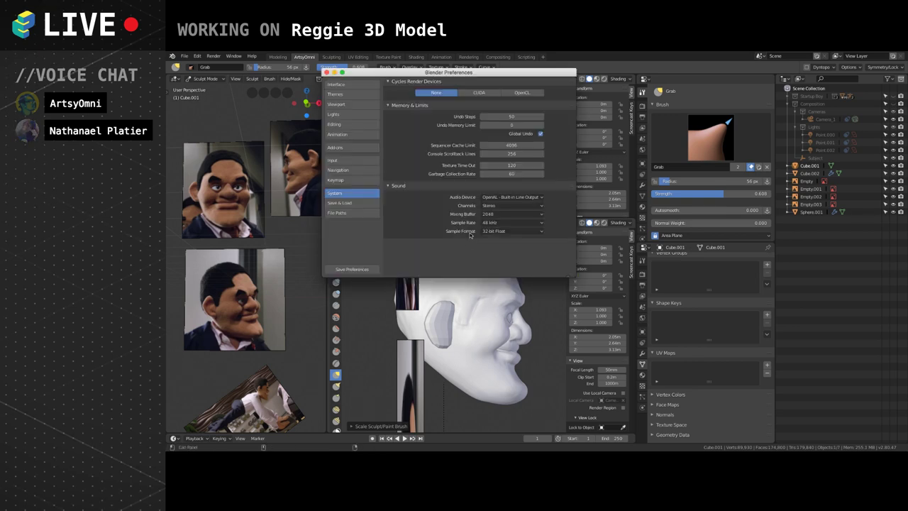
left_click(359, 160)
left_click(367, 170)
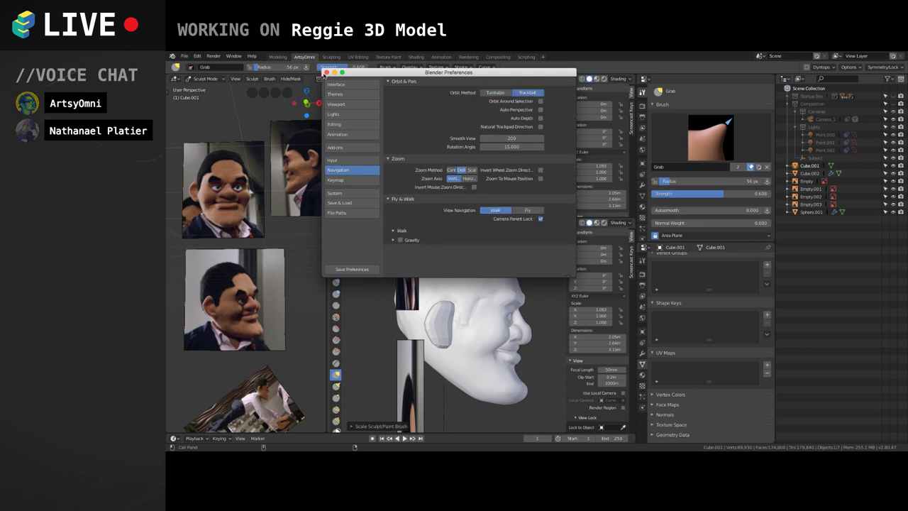
left_click(325, 72)
Enlarge the upper viewport and compare the head's side and three-quarter angles in both viewports with the reference photos.
middle_click_drag(470, 193, 486, 225)
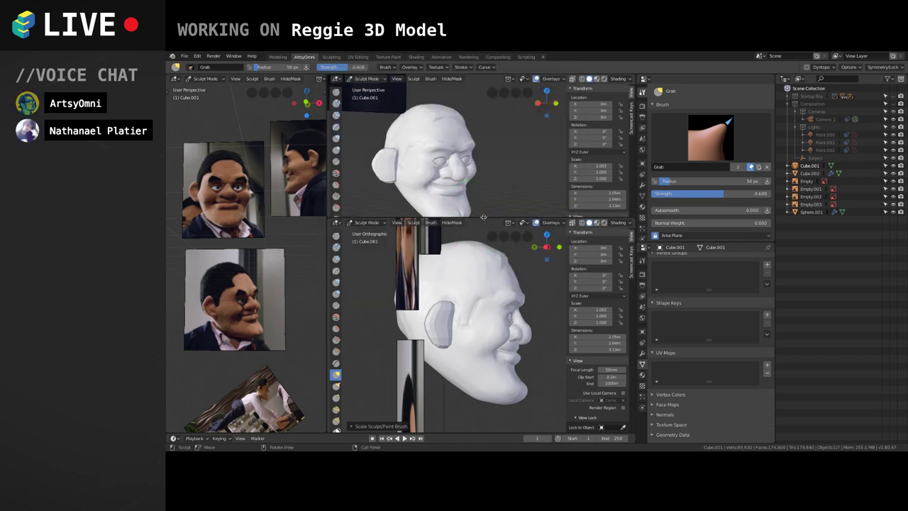
left_click_drag(483, 217, 484, 253)
mouse_move(483, 245)
middle_mouse_down("shift")
mouse_move(490, 216)
mouse_move(503, 229)
mouse_move(514, 211)
middle_mouse_up("shift")
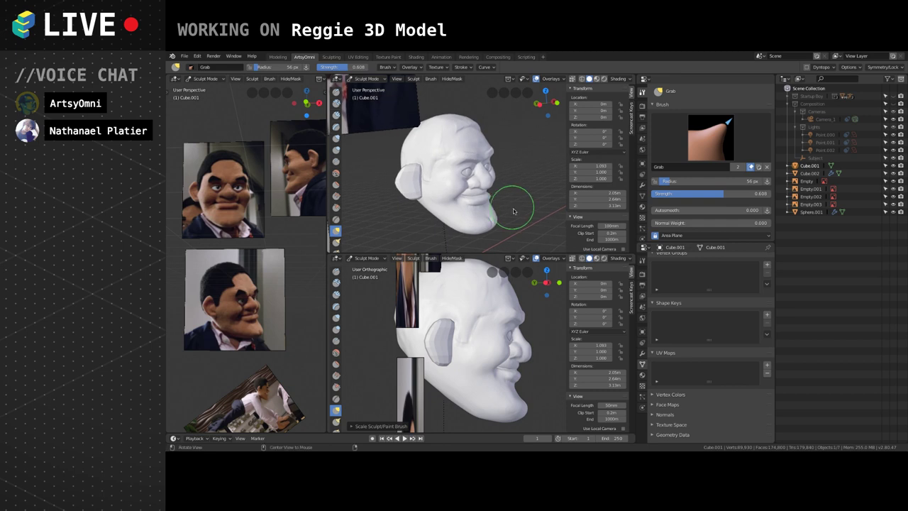
mouse_move(426, 210)
middle_mouse_down()
mouse_move(433, 190)
mouse_move(422, 177)
middle_mouse_up()
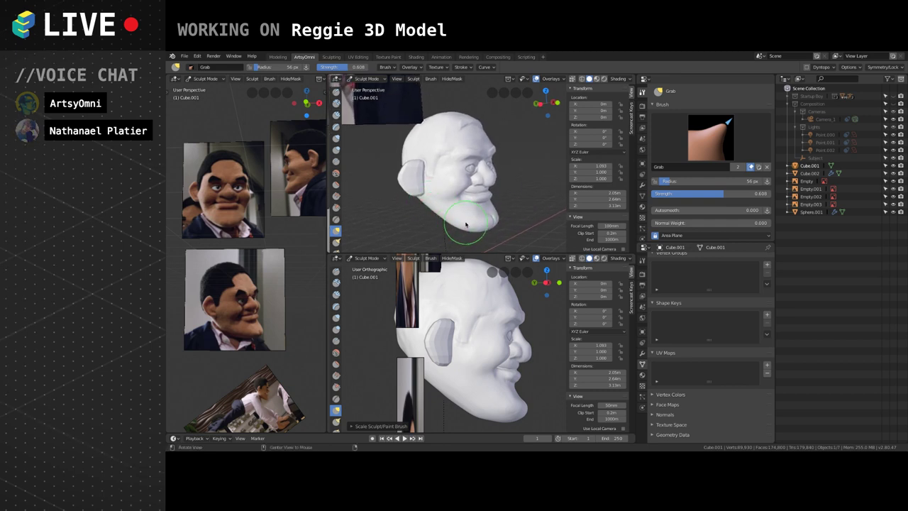
mouse_move(488, 222)
middle_mouse_down()
mouse_move(416, 209)
mouse_move(513, 196)
mouse_move(521, 186)
middle_mouse_up()
middle_click_drag(450, 230, 459, 237)
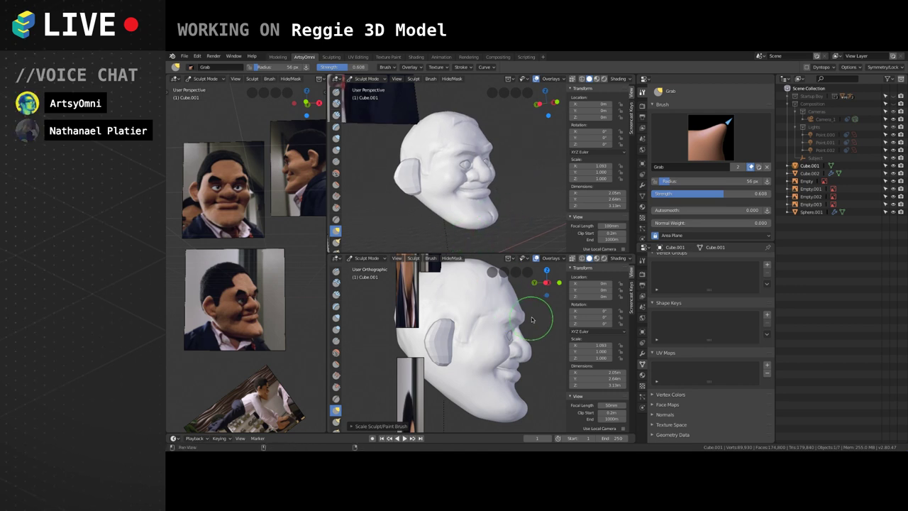
mouse_move(532, 320)
middle_mouse_down()
mouse_move(505, 308)
mouse_move(505, 331)
mouse_move(464, 365)
mouse_move(466, 350)
middle_mouse_up()
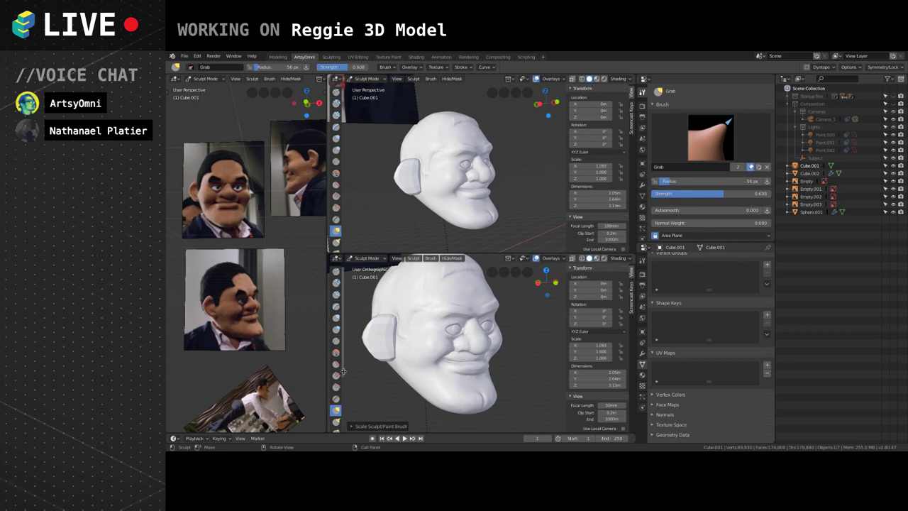
Adjust the outline of the far cheek and mouth in three-quarter view with the Grab brush at 92 px and 65 px.
key("bracketright")
key("bracketright")
key("bracketright")
key("bracketright")
key("bracketright")
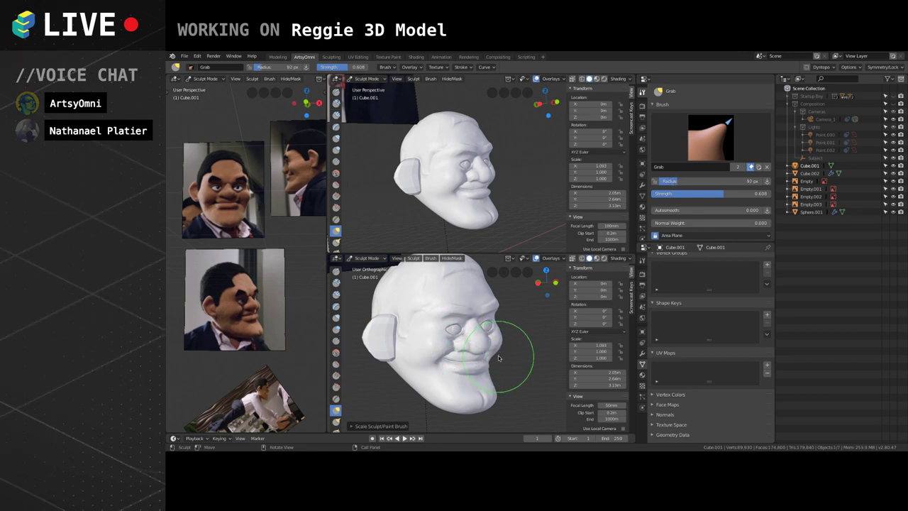
middle_click_drag(496, 363, 489, 345, "shift")
left_click_drag(489, 345, 495, 330)
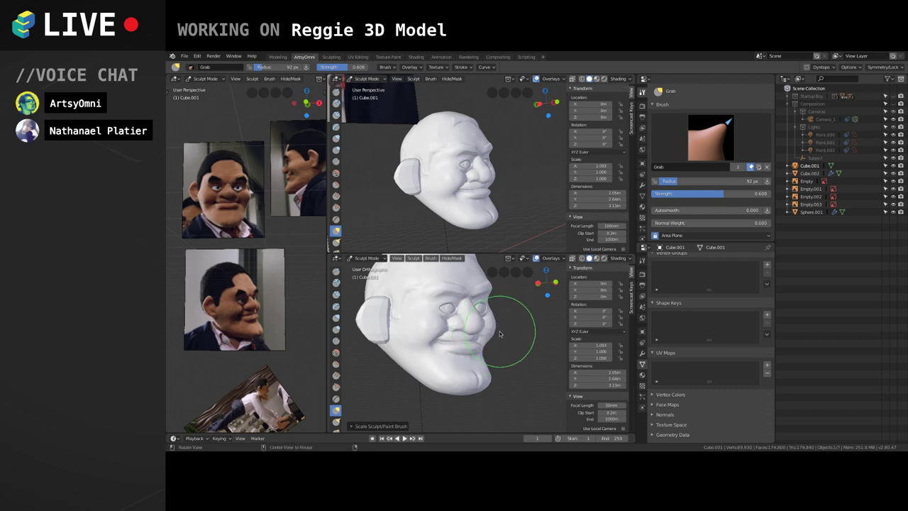
middle_click_drag(507, 323, 503, 335)
key("f")
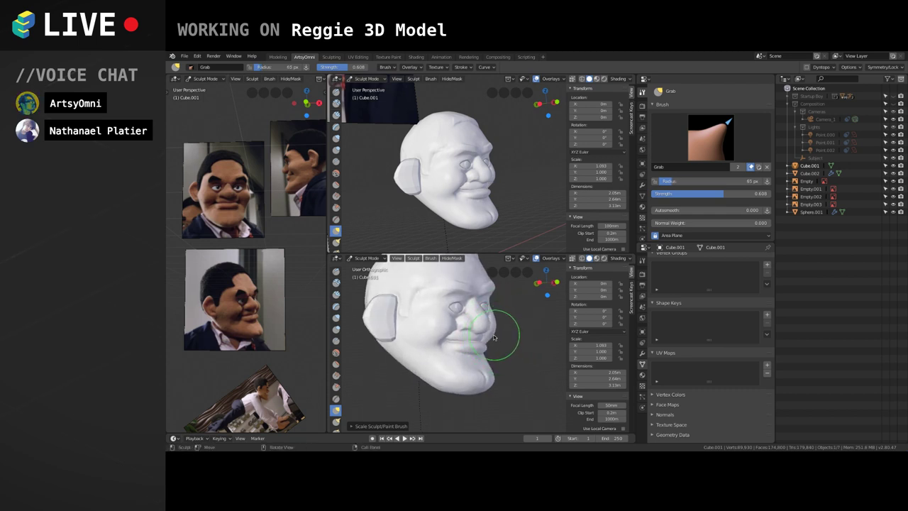
left_click(497, 327)
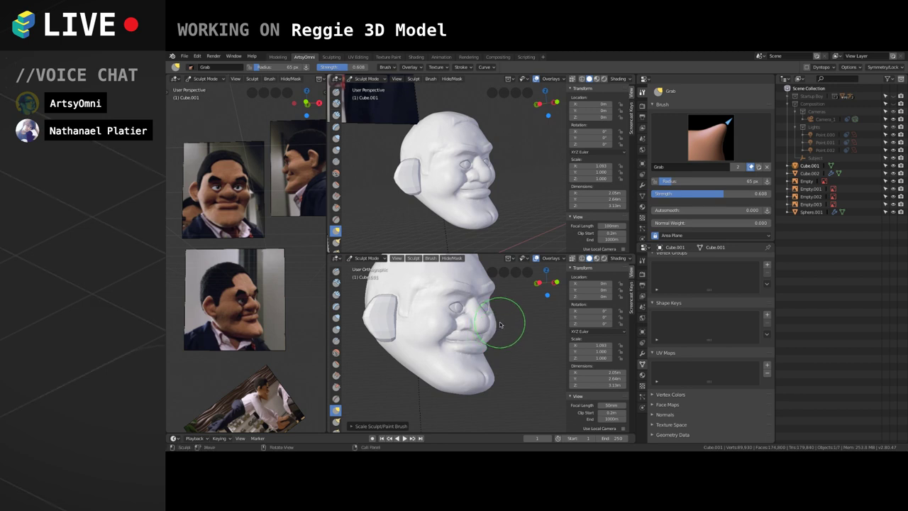
Reshape the chin below the lips with the Grab brush at 72 px and 80 px, working from side, front and three-quarter views.
middle_click_drag(506, 345, 502, 361)
key("f")
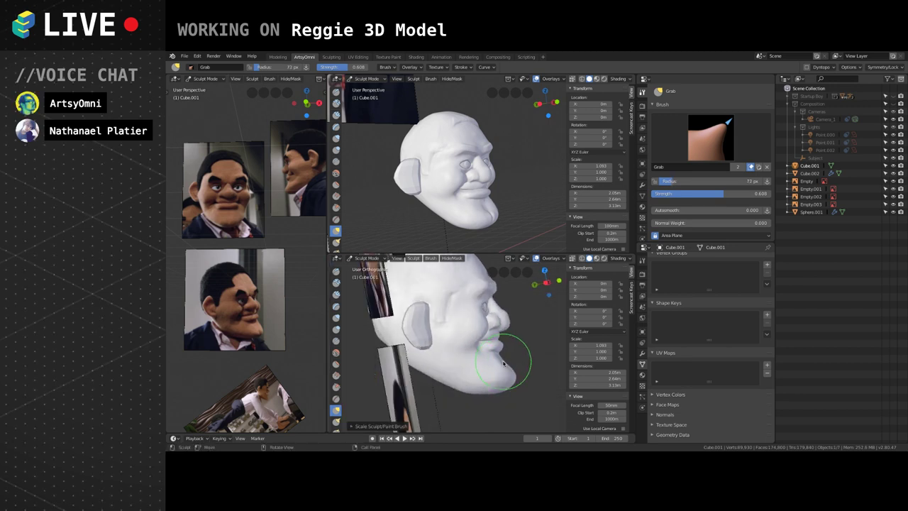
left_click(500, 360)
mouse_move(499, 359)
middle_mouse_down()
mouse_move(488, 355)
mouse_move(491, 367)
mouse_move(504, 356)
mouse_move(431, 356)
middle_mouse_up()
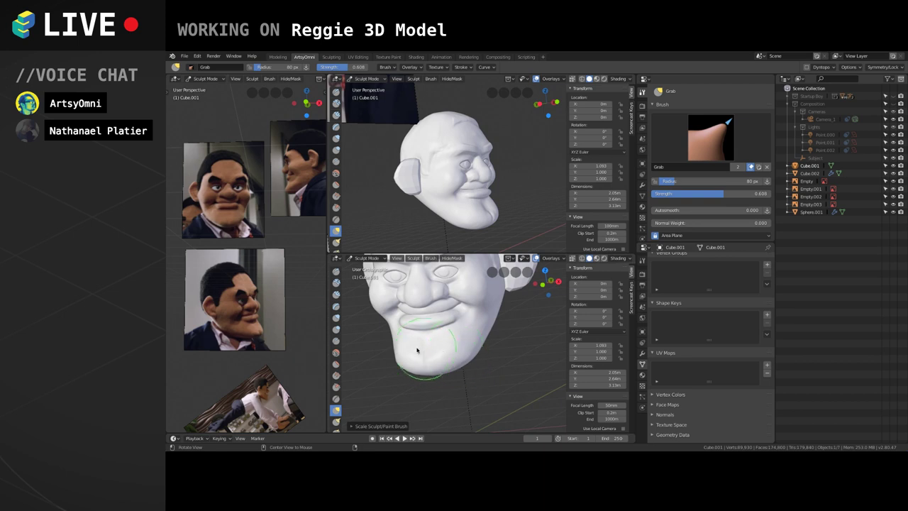
mouse_move(452, 355)
left_mouse_down("alt")
mouse_move(406, 348)
mouse_move(450, 350)
left_mouse_up("alt")
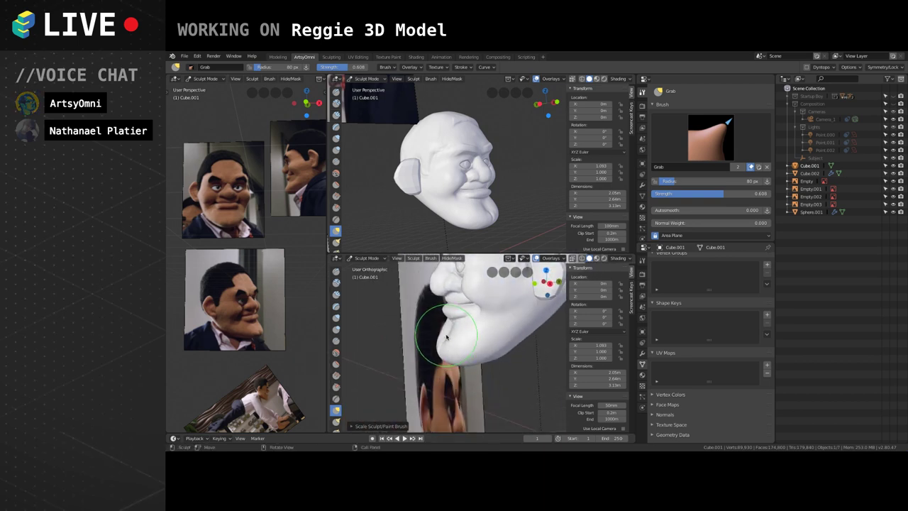
middle_click_drag(446, 338, 426, 299)
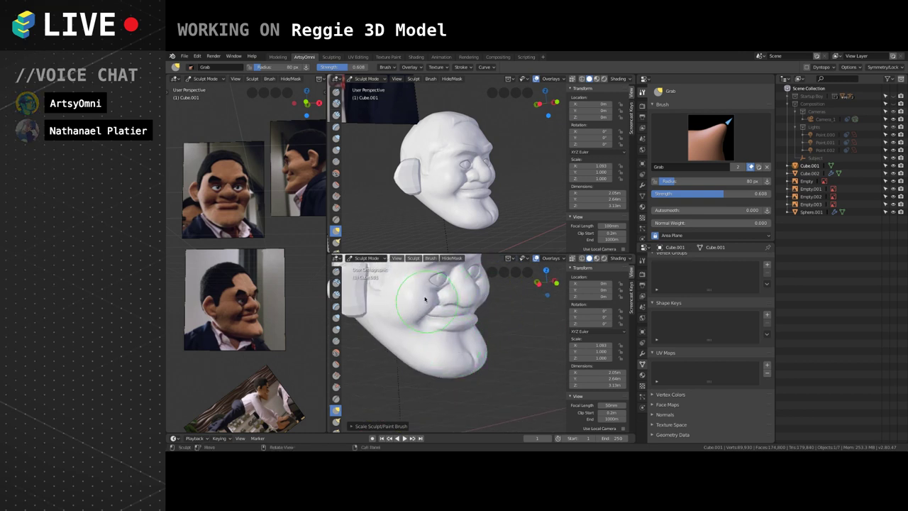
Build up the chin and lower jaw with the Clay Strips brush at a 32 px radius.
left_click(336, 293)
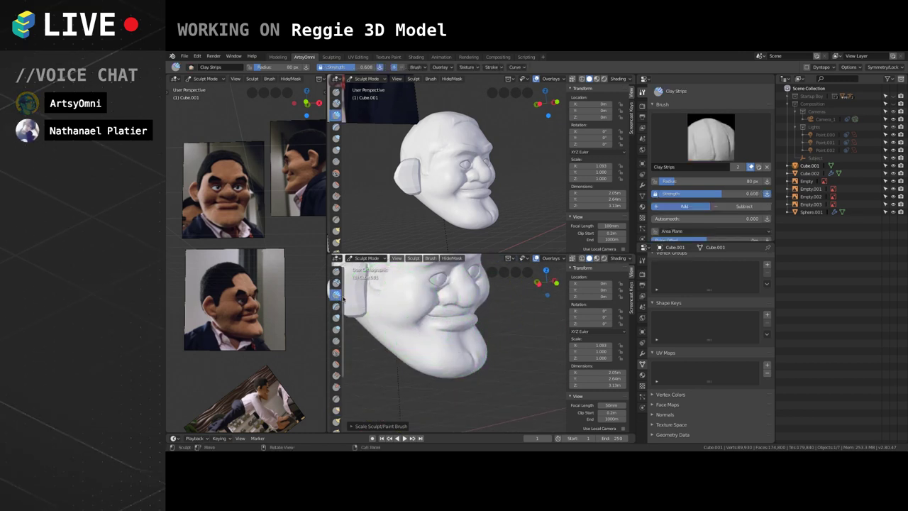
middle_click_drag(431, 348, 460, 360)
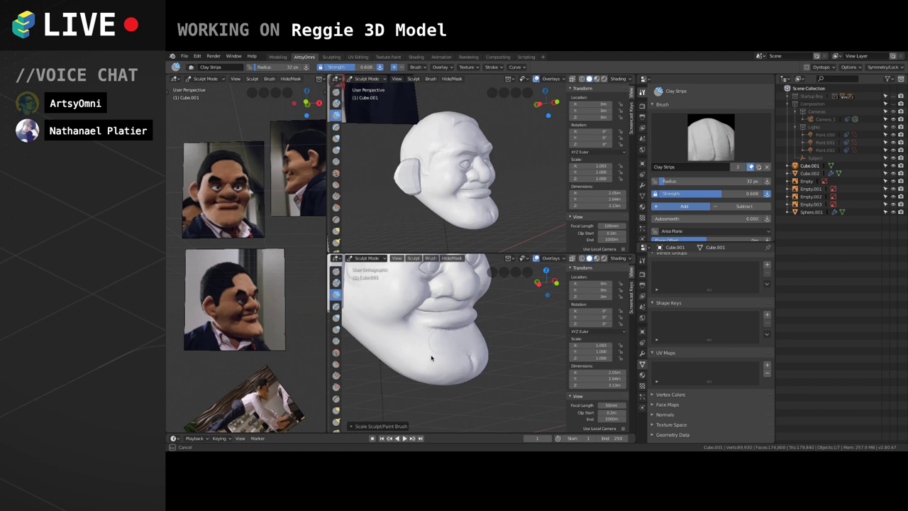
mouse_move(431, 357)
middle_mouse_down()
mouse_move(472, 339)
mouse_move(475, 347)
middle_mouse_up()
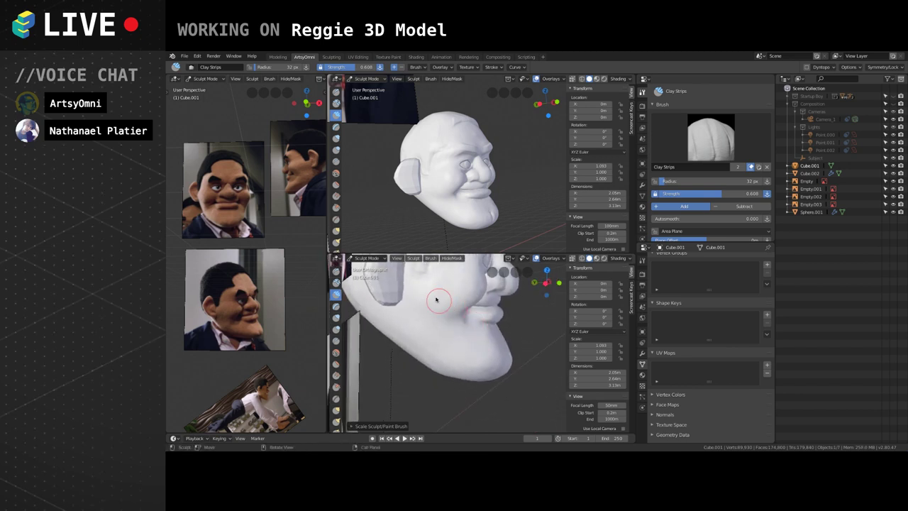
middle_click_drag(445, 302, 467, 310)
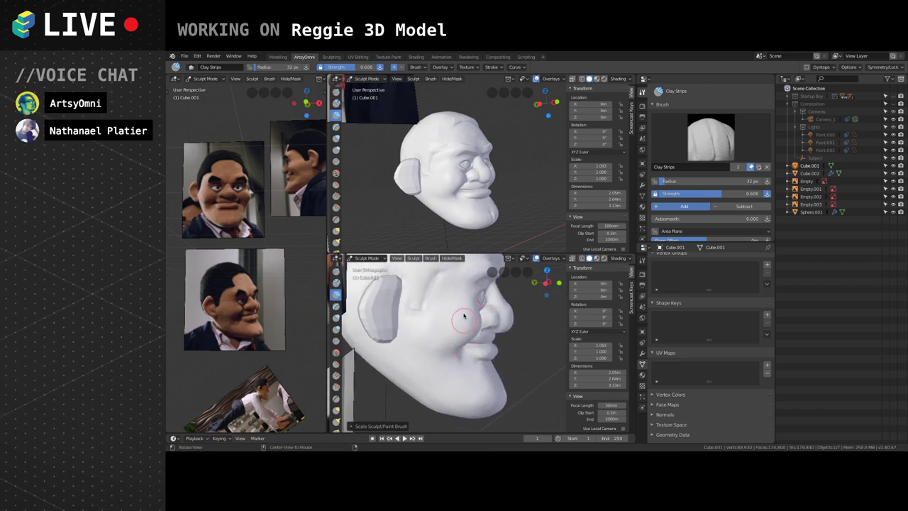
middle_click_drag(466, 377, 466, 351)
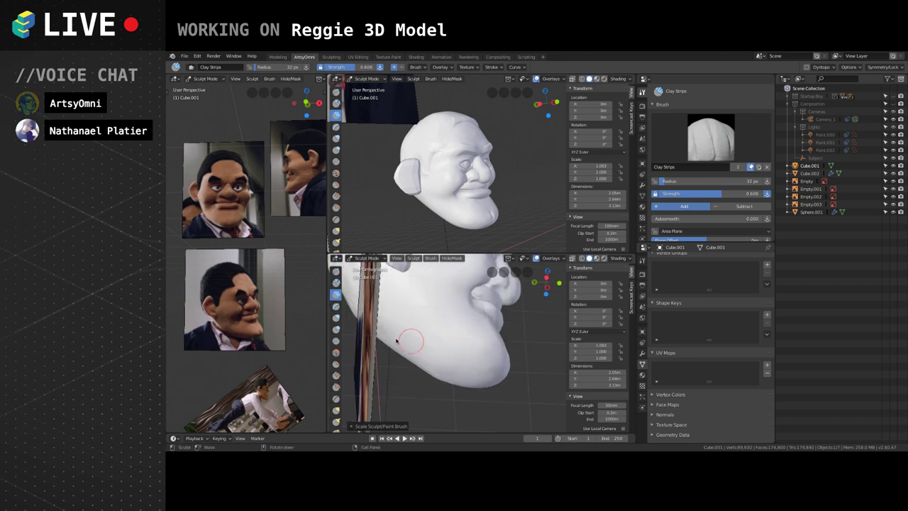
Flatten the side of the jaw with the Scrape/Peaks brush at an 83 px radius.
left_click(337, 387)
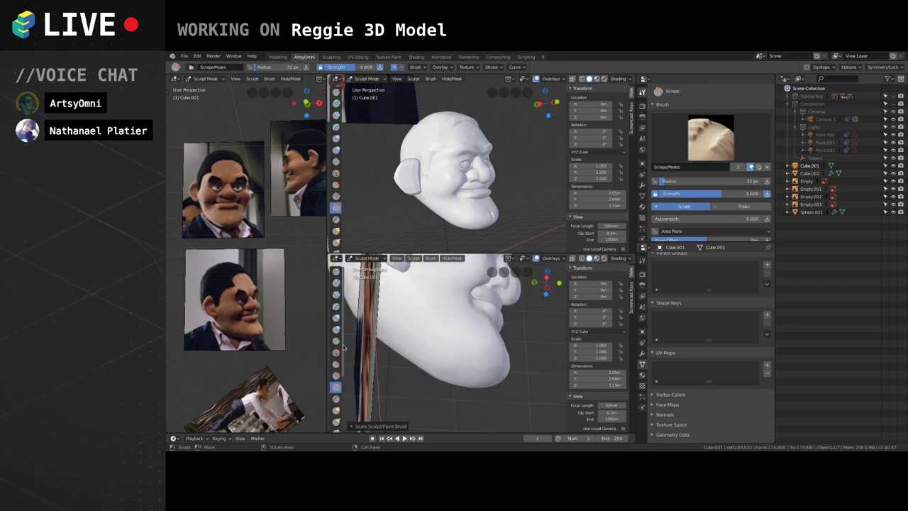
key("f")
left_click(432, 338)
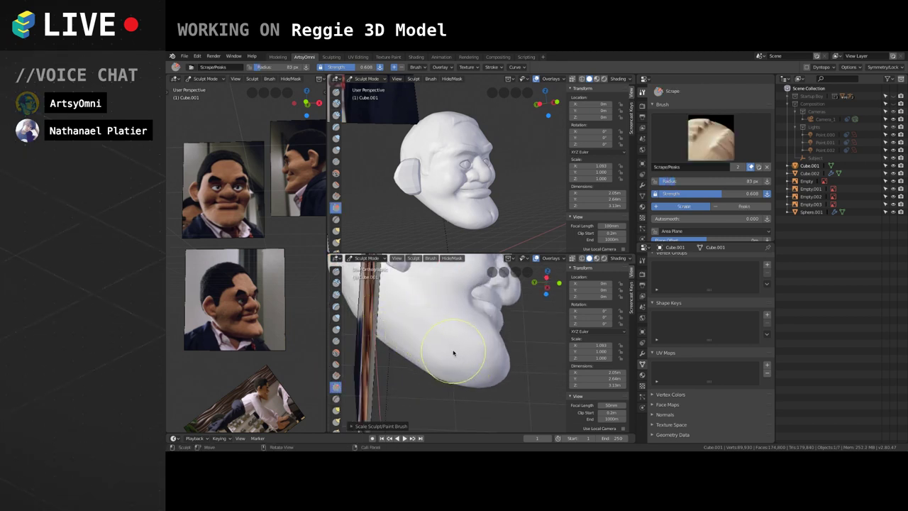
mouse_move(454, 344)
middle_mouse_down()
mouse_move(440, 376)
mouse_move(448, 347)
mouse_move(420, 350)
mouse_move(454, 344)
middle_mouse_up()
mouse_move(446, 308)
middle_mouse_down()
mouse_move(401, 377)
mouse_move(465, 323)
mouse_move(487, 377)
mouse_move(454, 298)
middle_mouse_up()
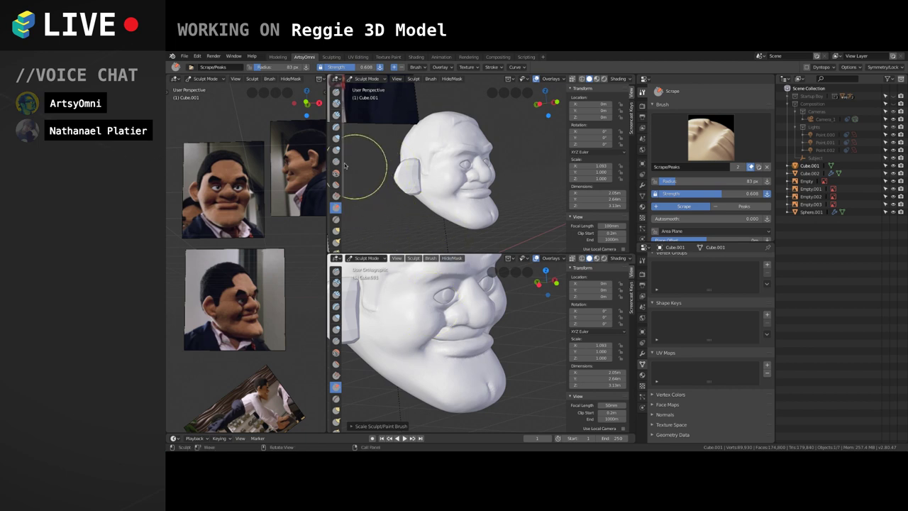
Push the jaw corner below the ear inward with the Grab brush at about 100 px.
left_click(335, 230)
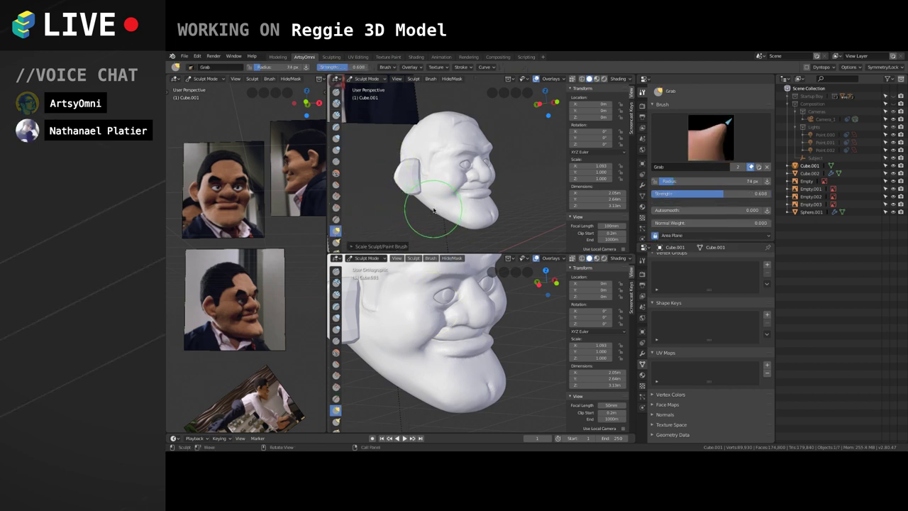
middle_click_drag(395, 338, 416, 345)
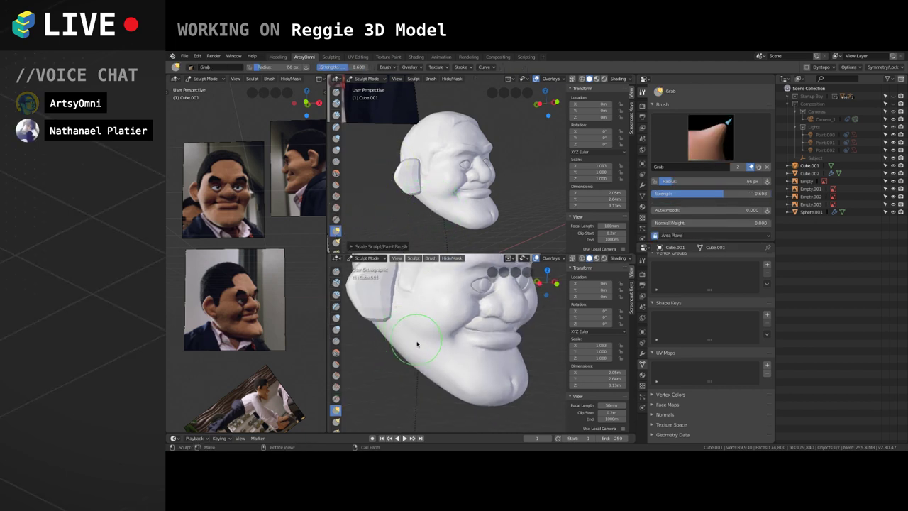
mouse_move(525, 339)
middle_mouse_down()
mouse_move(371, 355)
mouse_move(460, 321)
mouse_move(447, 331)
middle_mouse_up()
key("bracketright")
key("bracketright")
key("bracketright")
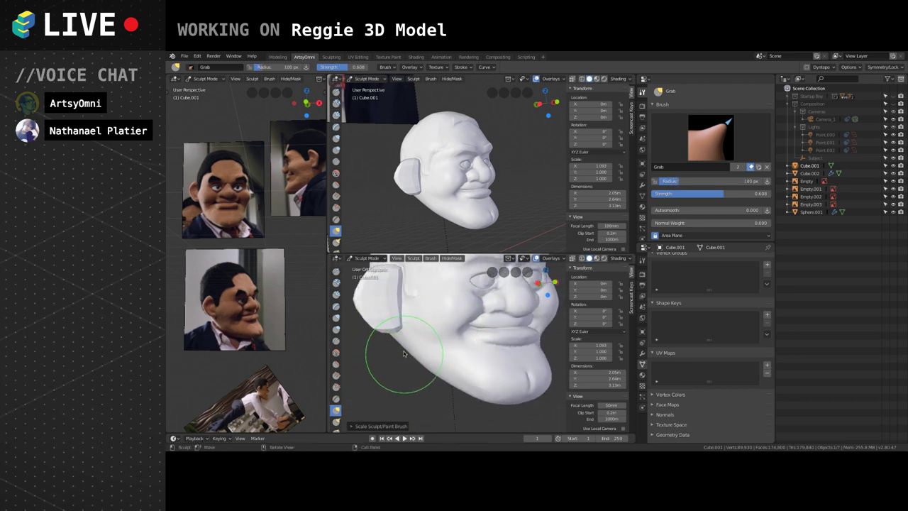
mouse_move(402, 347)
left_mouse_down()
mouse_move(415, 362)
mouse_move(420, 343)
mouse_move(410, 327)
mouse_move(425, 333)
left_mouse_up()
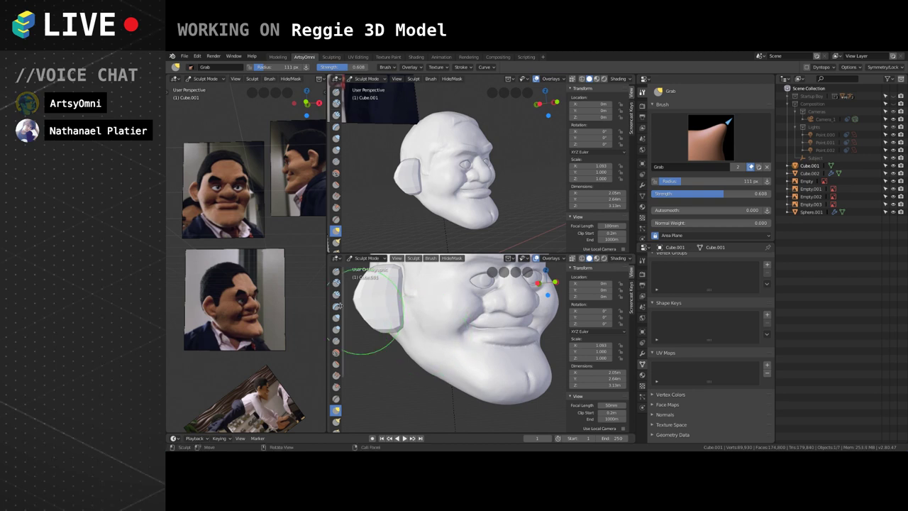
Fill out the cheek and jaw in front of the ear with Clay Strips at 72 px, reducing the radius to 51 px.
left_click(336, 294)
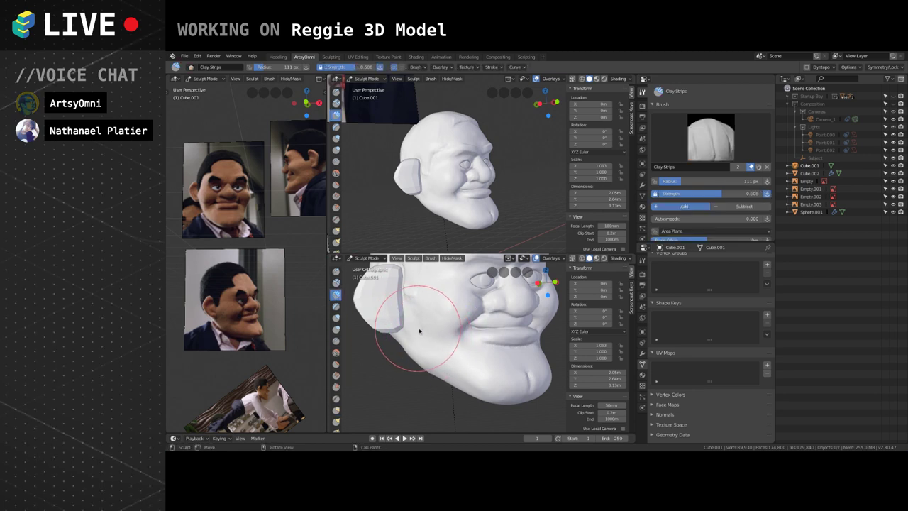
key("bracketleft")
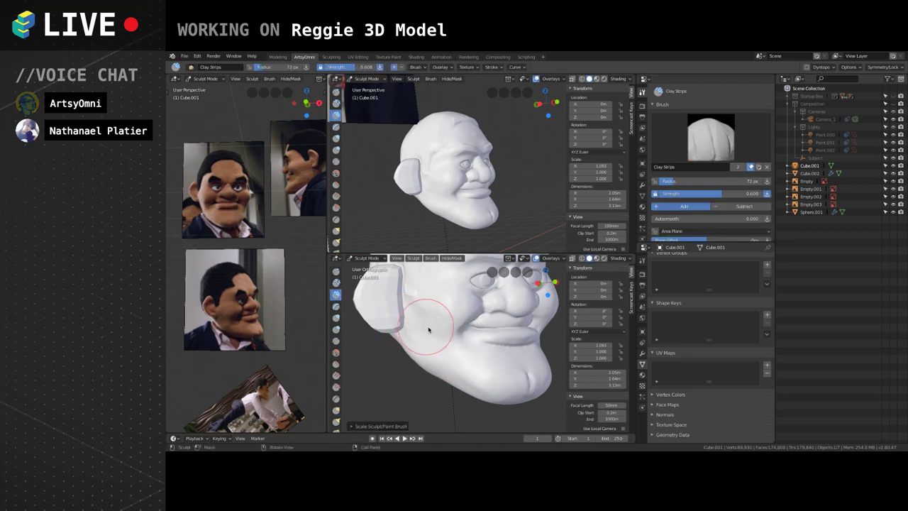
left_click(426, 326)
mouse_move(426, 326)
middle_mouse_down()
mouse_move(395, 326)
mouse_move(450, 329)
middle_mouse_up()
key("bracketleft")
key("bracketleft")
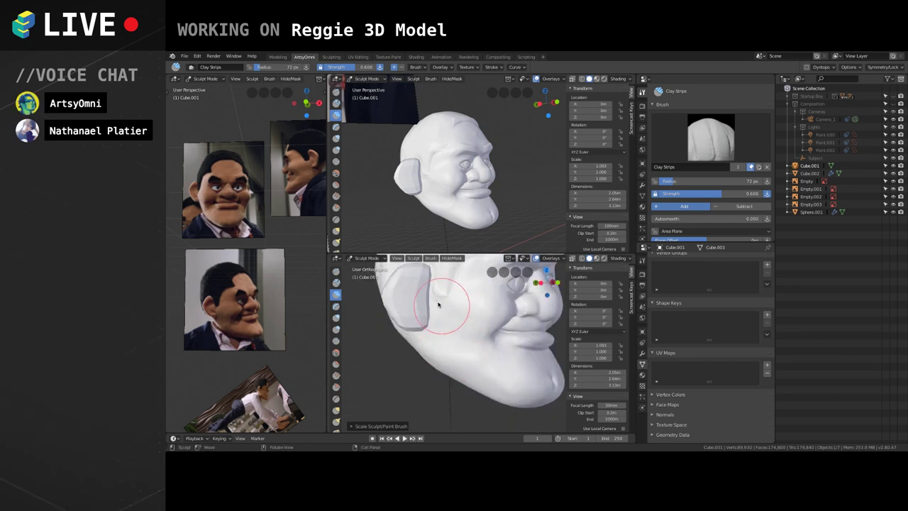
key("bracketleft")
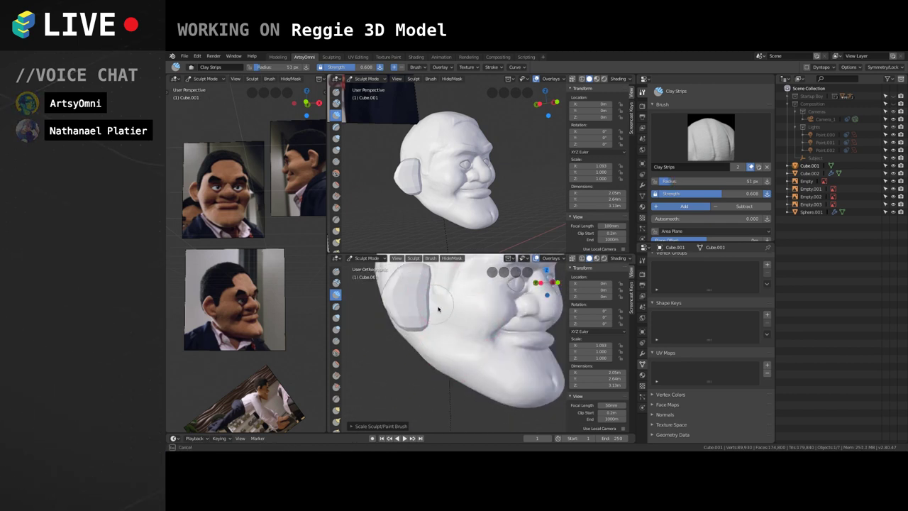
Build up the side of the cheek and lower jaw with the Clay Strips brush at 51 px, working from several angles.
mouse_move(437, 309)
middle_mouse_down()
mouse_move(435, 363)
mouse_move(484, 344)
middle_mouse_up()
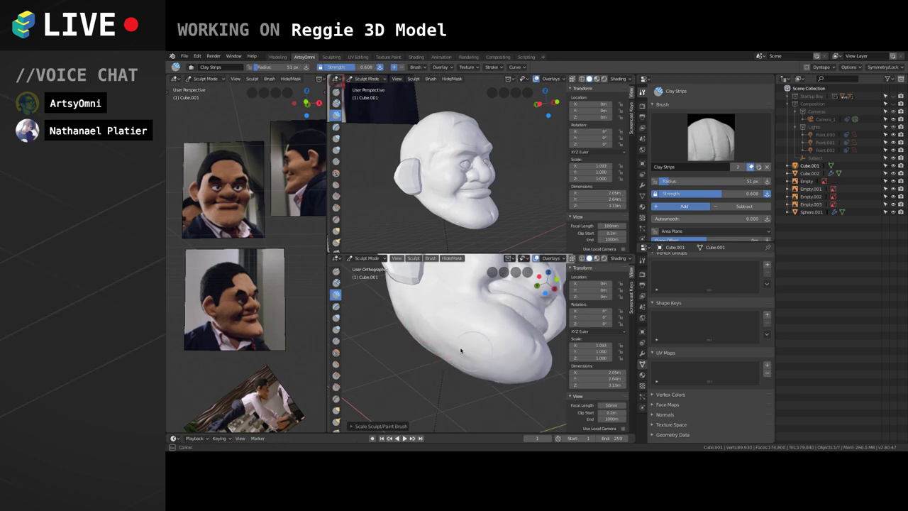
mouse_move(431, 308)
middle_mouse_down()
mouse_move(419, 350)
mouse_move(463, 371)
mouse_move(507, 360)
mouse_move(500, 349)
mouse_move(513, 339)
middle_mouse_up()
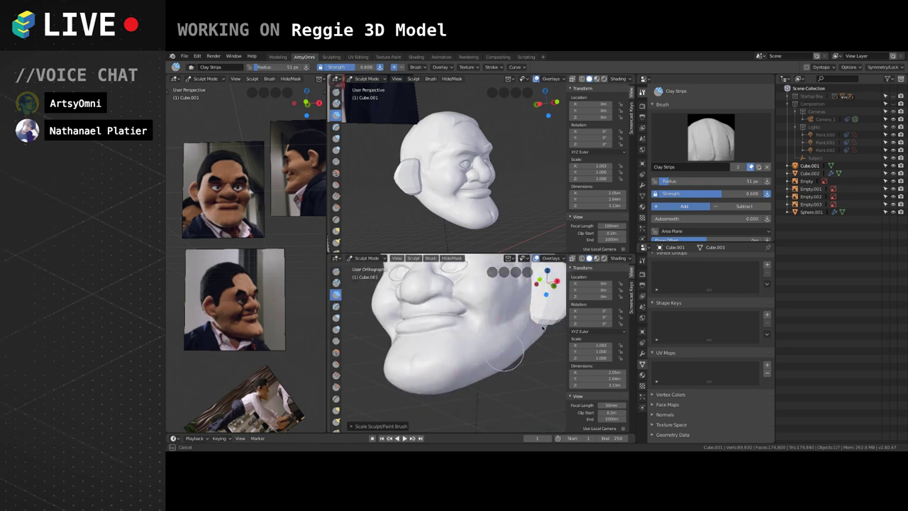
mouse_move(543, 329)
middle_mouse_down()
mouse_move(500, 359)
mouse_move(523, 311)
middle_mouse_up()
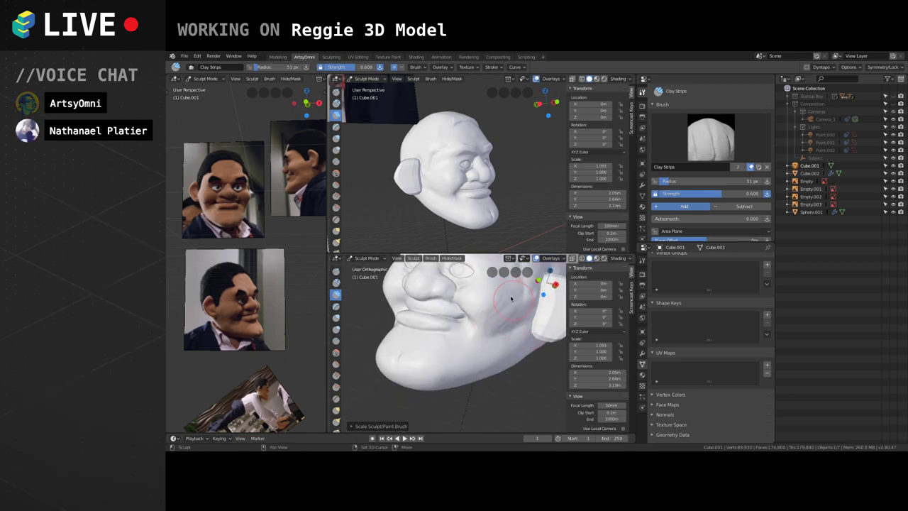
mouse_move(491, 327)
middle_mouse_down()
mouse_move(502, 338)
mouse_move(498, 327)
middle_mouse_up()
left_click_drag(506, 327, 514, 322)
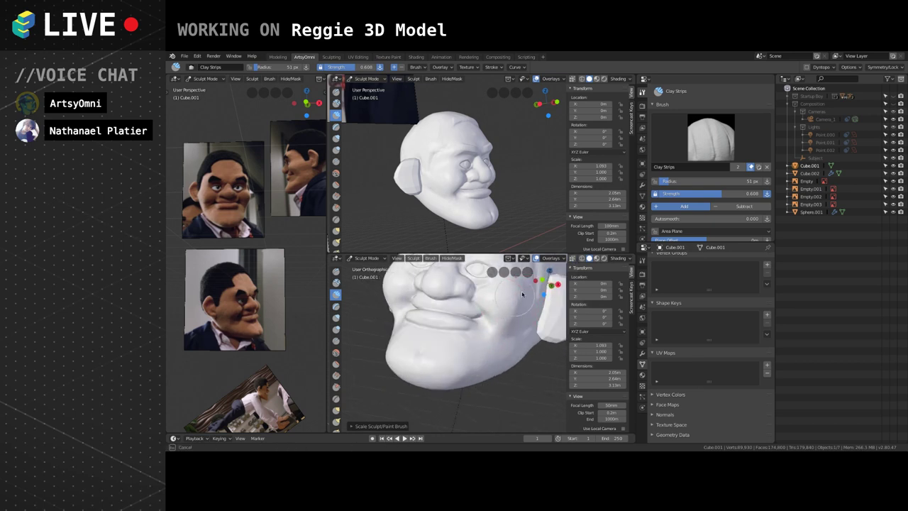
mouse_move(554, 322)
middle_mouse_down()
mouse_move(496, 319)
mouse_move(461, 305)
mouse_move(452, 315)
mouse_move(486, 354)
mouse_move(455, 371)
mouse_move(465, 371)
middle_mouse_up()
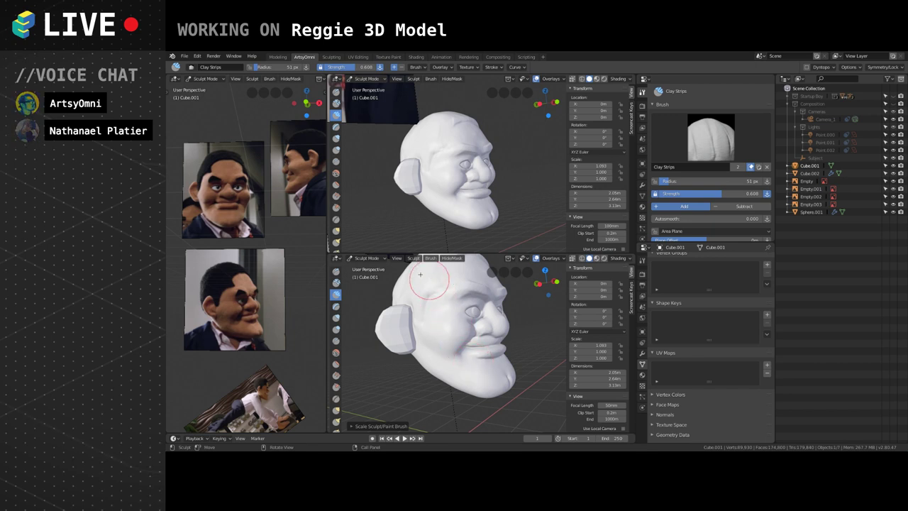
Push the underside of the jaw upward with the Grab brush, enlarging its radius to 102 px and to 170 px.
left_click(367, 258)
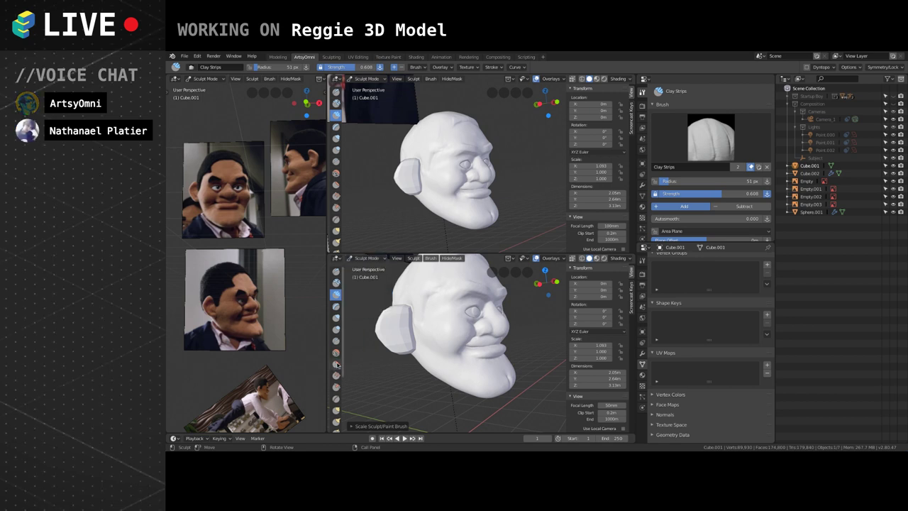
left_click(336, 410)
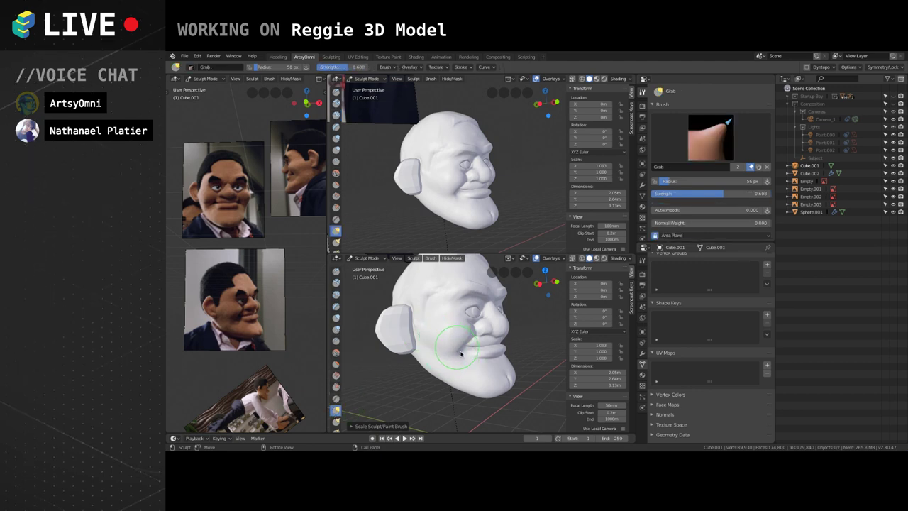
key("f")
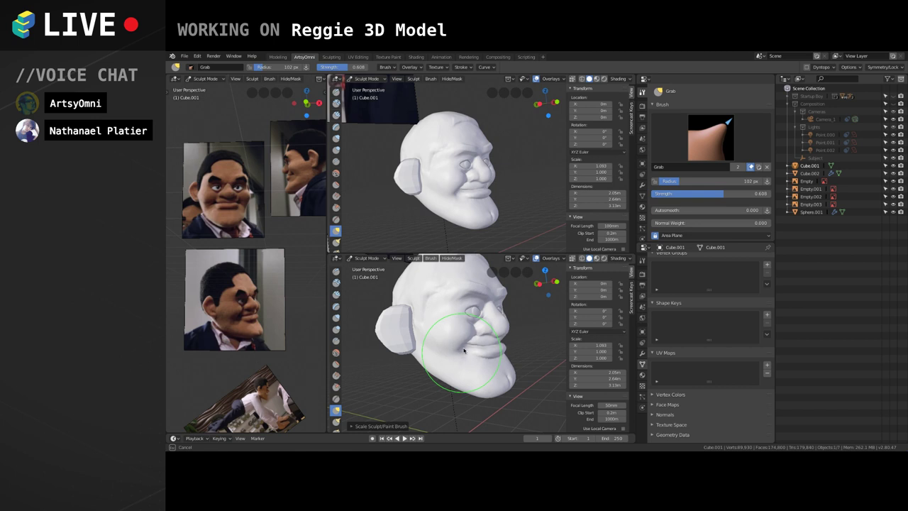
left_click(465, 350)
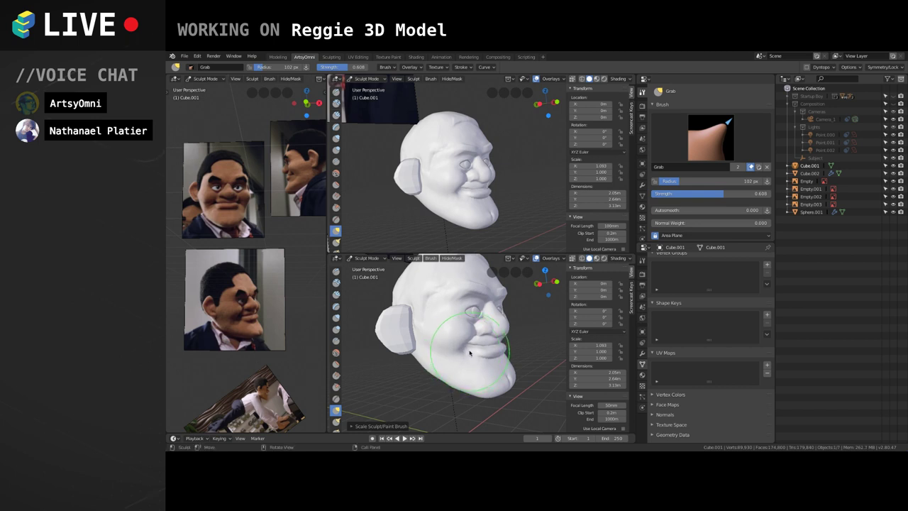
middle_click_drag(479, 374, 473, 363)
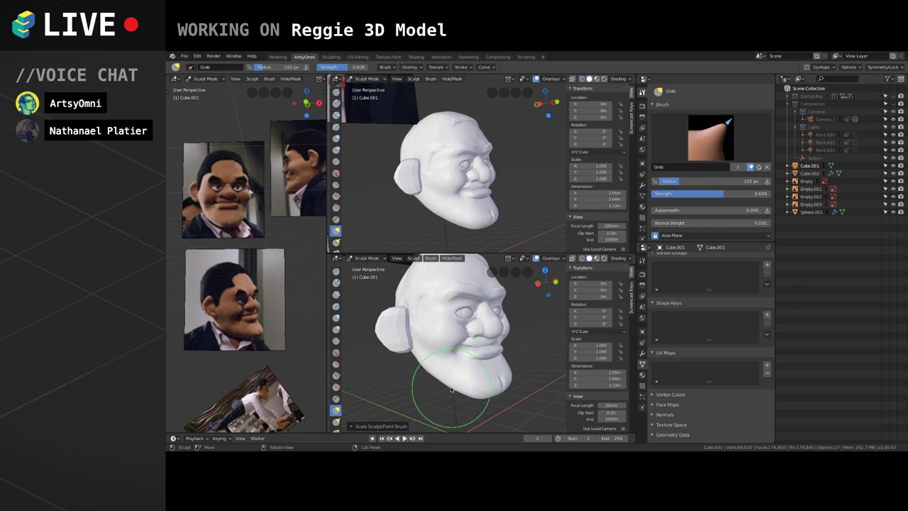
key("f")
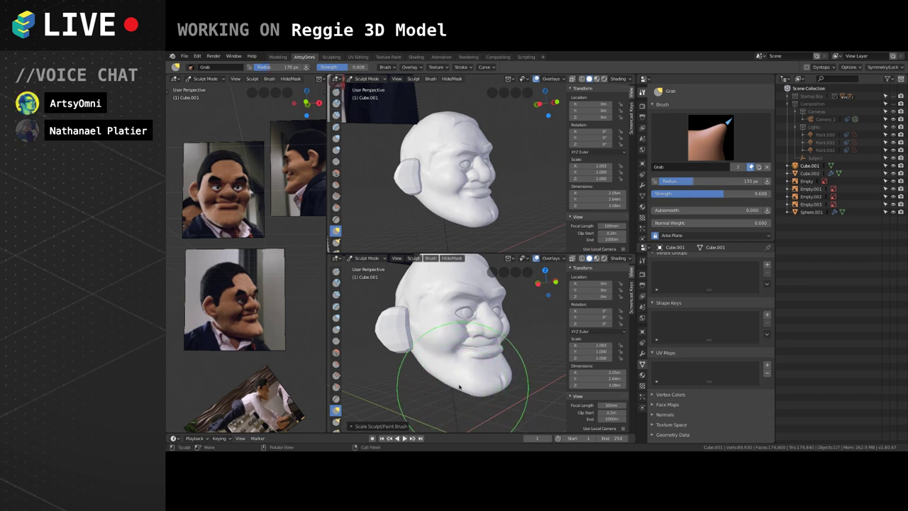
left_click_drag(434, 381, 444, 373)
Shorten the chin by pushing its bottom upward with the Grab brush at a 137 px radius.
key("bracketleft")
key("bracketleft")
key("bracketleft")
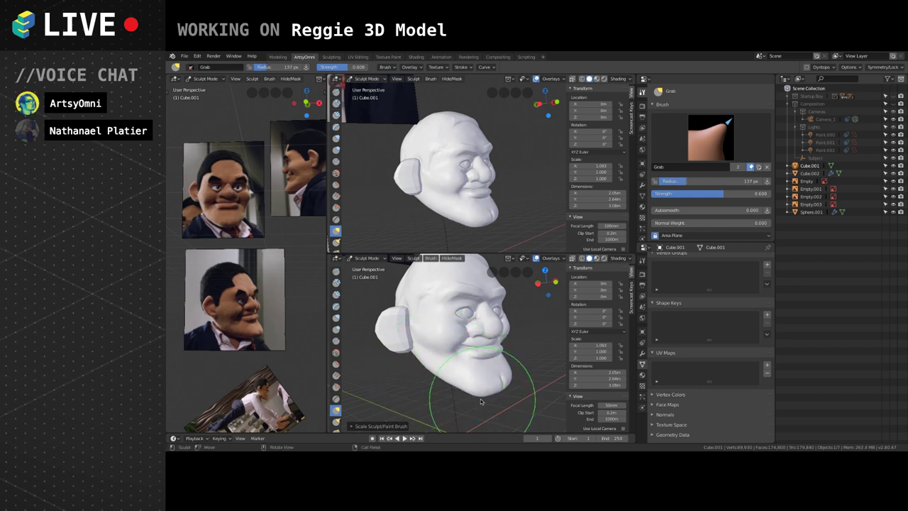
left_click_drag(481, 399, 478, 395)
mouse_move(487, 385)
middle_mouse_down()
mouse_move(495, 342)
mouse_move(480, 358)
mouse_move(510, 359)
mouse_move(502, 353)
mouse_move(475, 377)
mouse_move(486, 370)
middle_mouse_up()
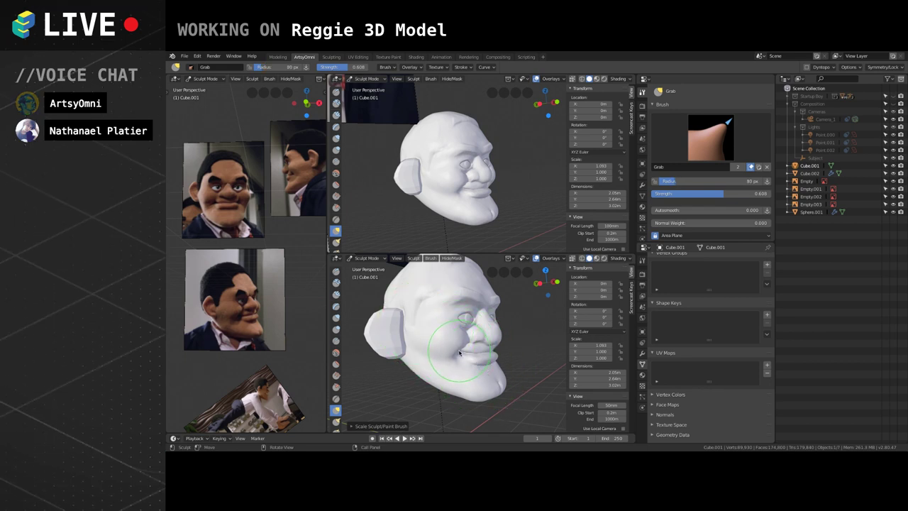
Adjust the contour around the nose and eye with the Grab brush at an 80 px radius.
mouse_move(514, 340)
left_mouse_down()
mouse_move(500, 339)
mouse_move(499, 310)
left_mouse_up()
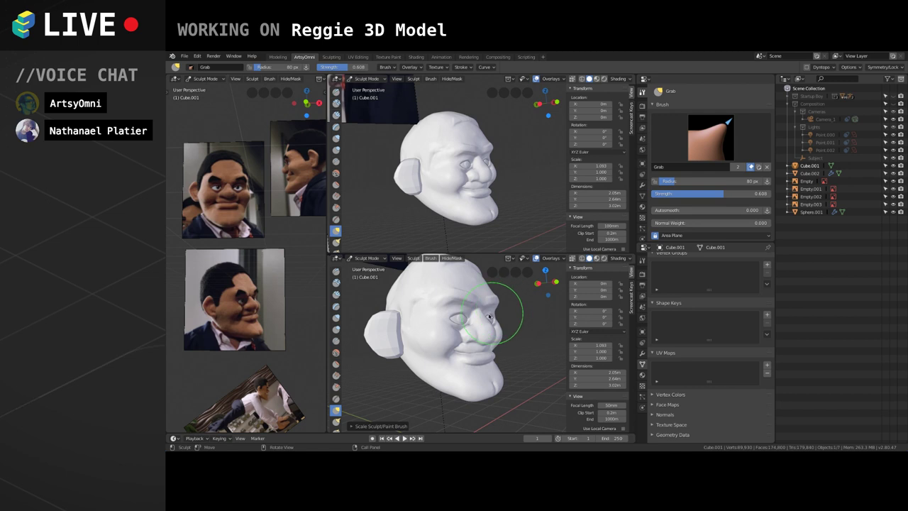
left_click_drag(447, 319, 447, 323)
mouse_move(447, 322)
middle_mouse_down()
mouse_move(471, 341)
mouse_move(495, 334)
mouse_move(485, 344)
middle_mouse_up()
scroll(471, 341, "up", 3)
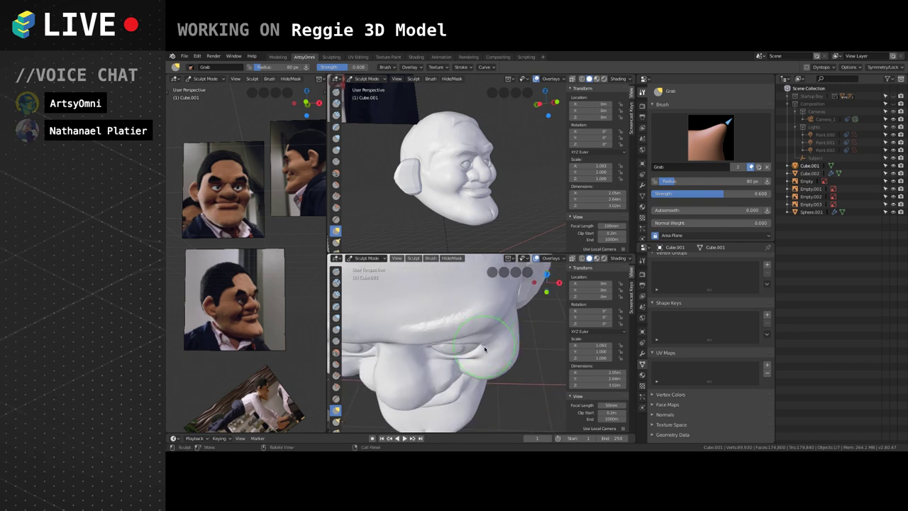
Reshape the area around the eye and its outer corner with the Grab brush, reducing the radius to 64 px.
key("f")
left_click(472, 345)
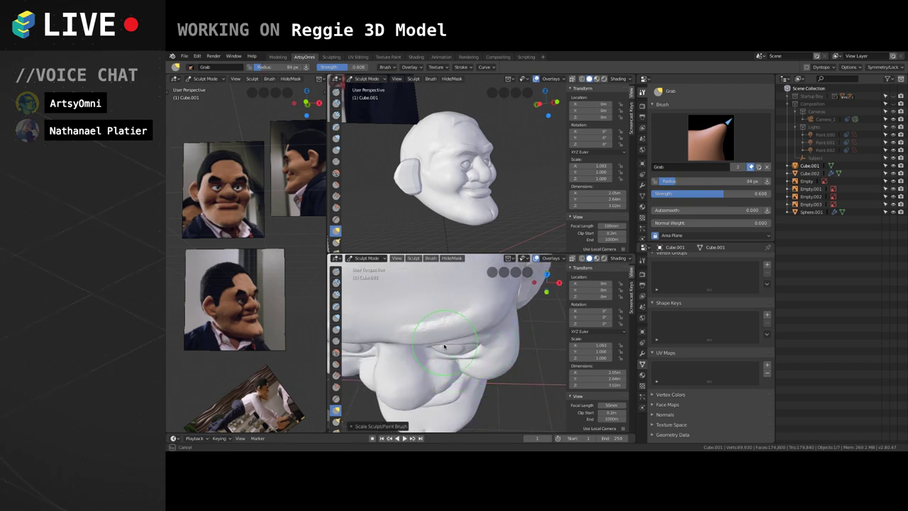
left_click(447, 344)
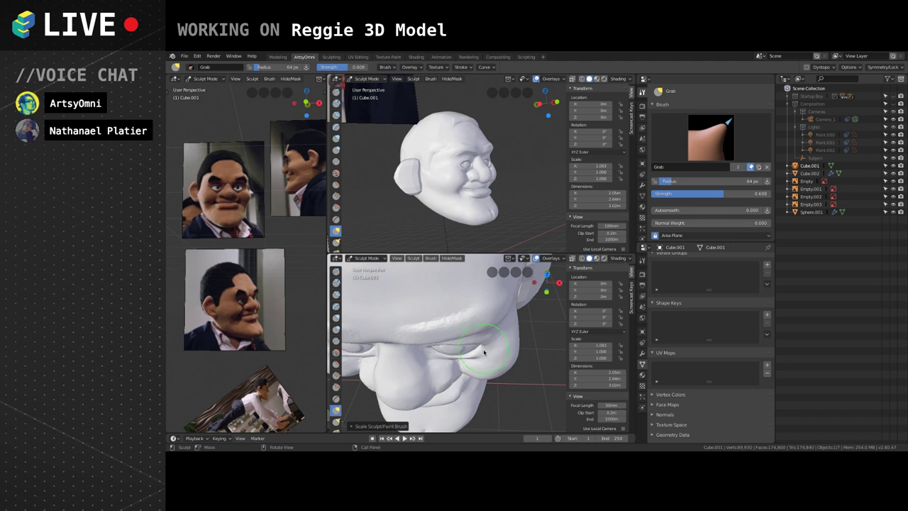
mouse_move(471, 343)
middle_mouse_down()
mouse_move(468, 321)
mouse_move(454, 332)
mouse_move(464, 306)
middle_mouse_up()
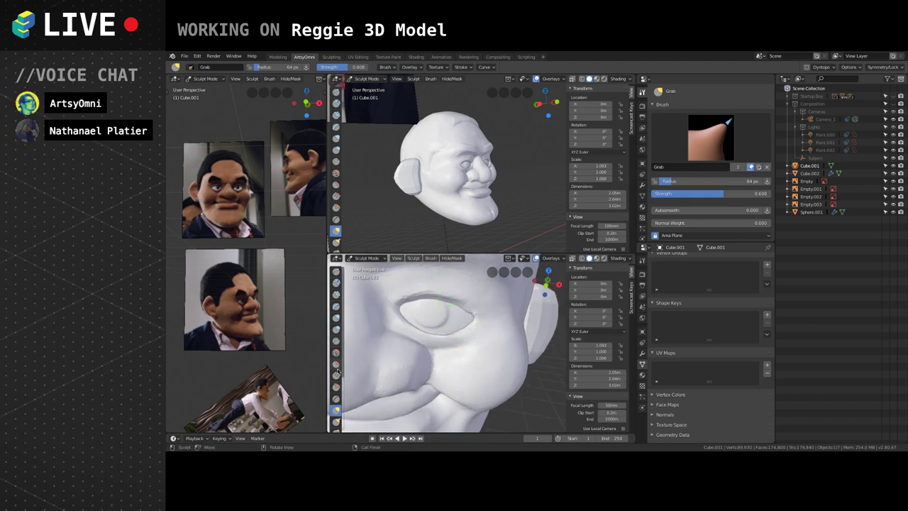
Flatten the upper eyelid and outer eye corner with a small Scrape/Peaks brush.
left_click(336, 387)
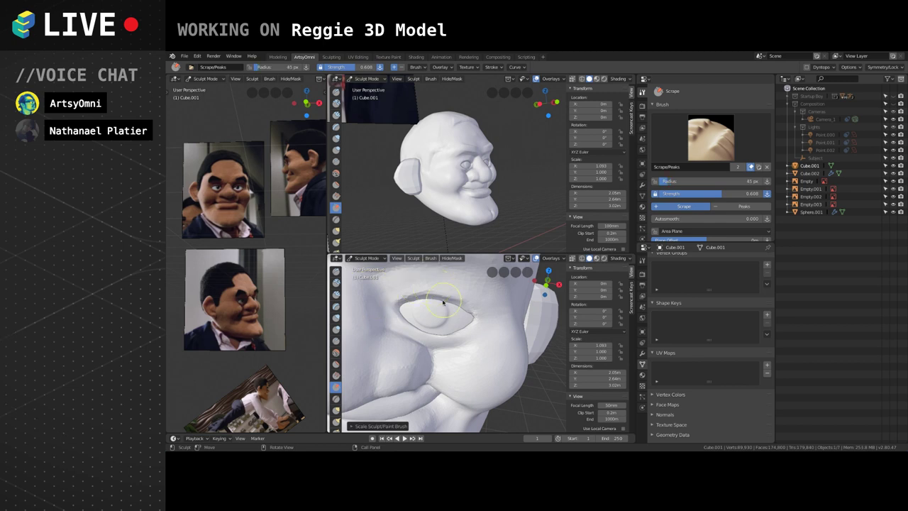
middle_click_drag(468, 311, 454, 309)
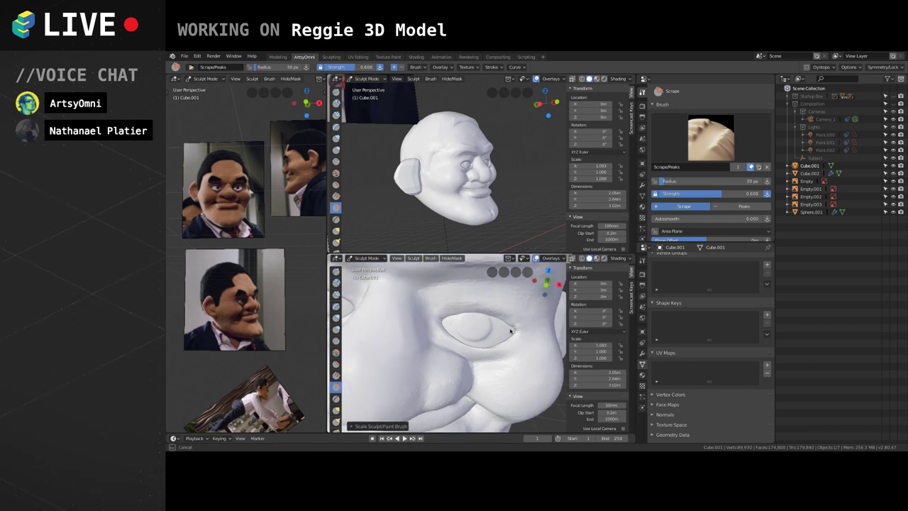
left_click_drag(510, 330, 506, 325)
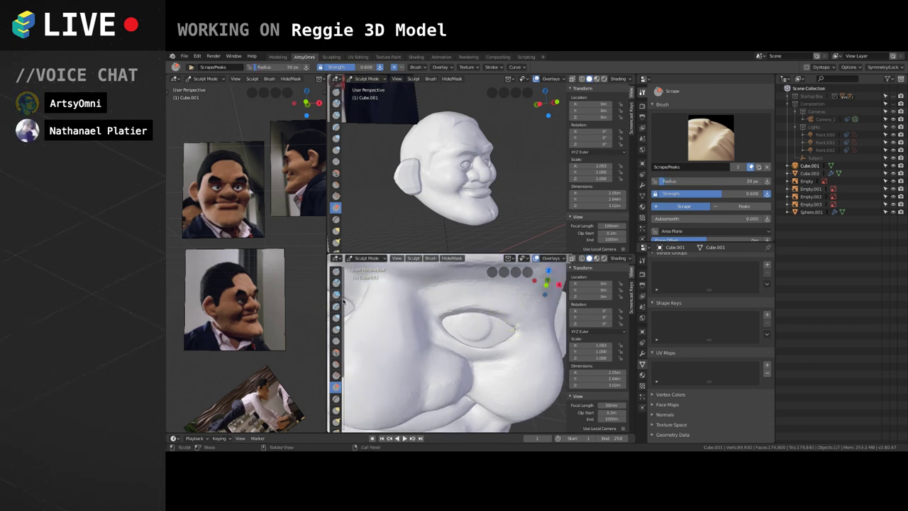
Build up the upper eyelid and the outer corner of the eye with a small Clay Strips brush.
left_click(337, 295)
scroll(436, 324, "down", 2)
mouse_move(518, 313)
middle_mouse_down()
mouse_move(489, 308)
mouse_move(465, 325)
middle_mouse_up()
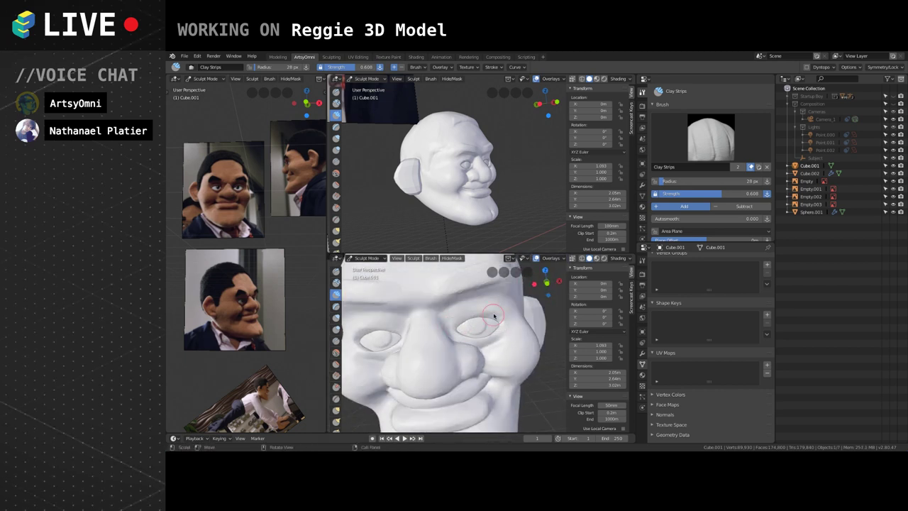
left_click_drag(501, 316, 505, 320)
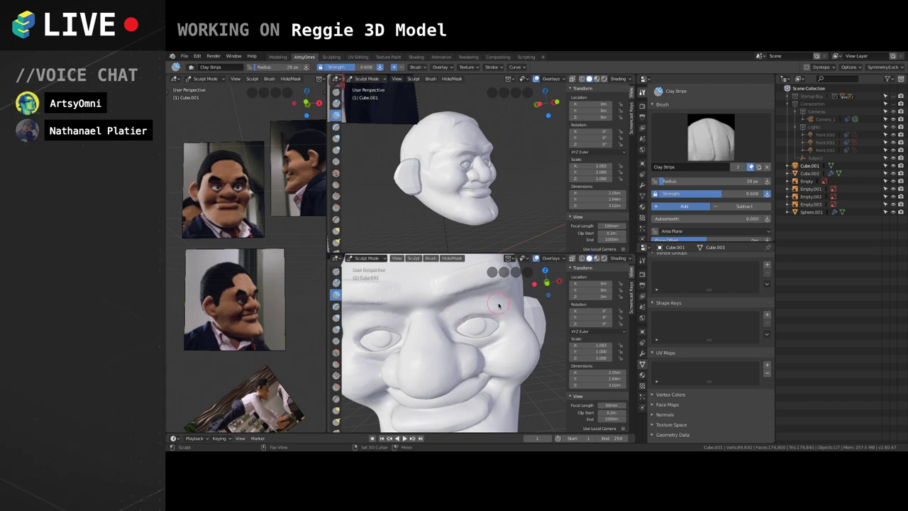
middle_click_drag(490, 303, 502, 308)
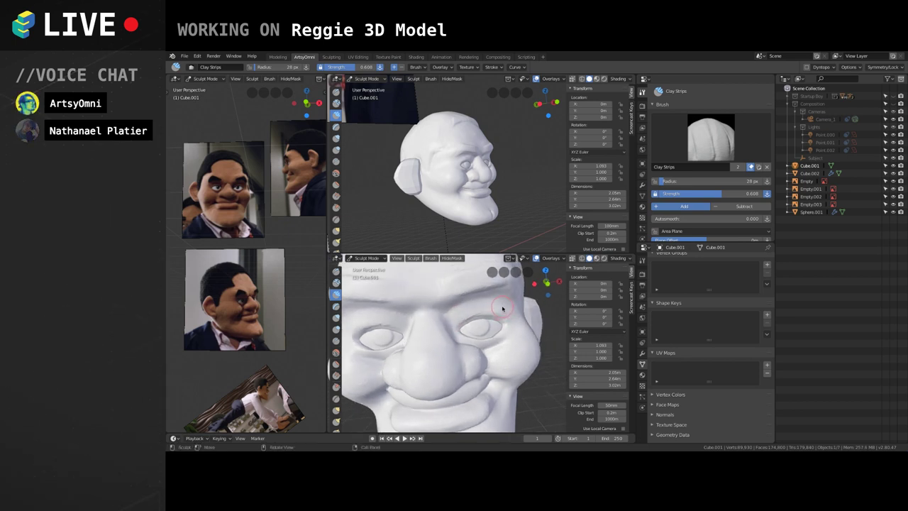
left_click_drag(502, 323, 510, 321)
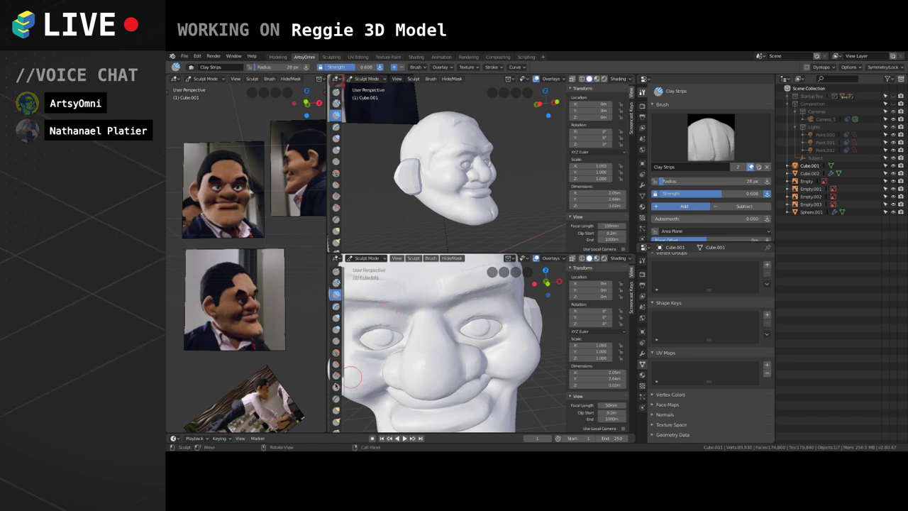
Reposition the upper eyelid and inner brow beside the nose bridge with the Grab brush at 67 px.
left_click(335, 409)
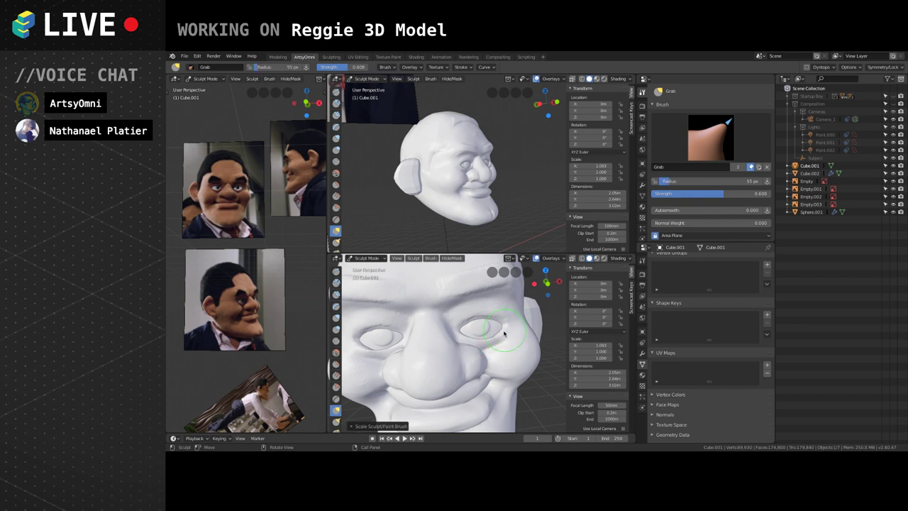
mouse_move(498, 354)
middle_mouse_down()
mouse_move(473, 379)
mouse_move(463, 334)
mouse_move(470, 340)
mouse_move(441, 325)
mouse_move(497, 334)
mouse_move(502, 349)
mouse_move(509, 322)
middle_mouse_up()
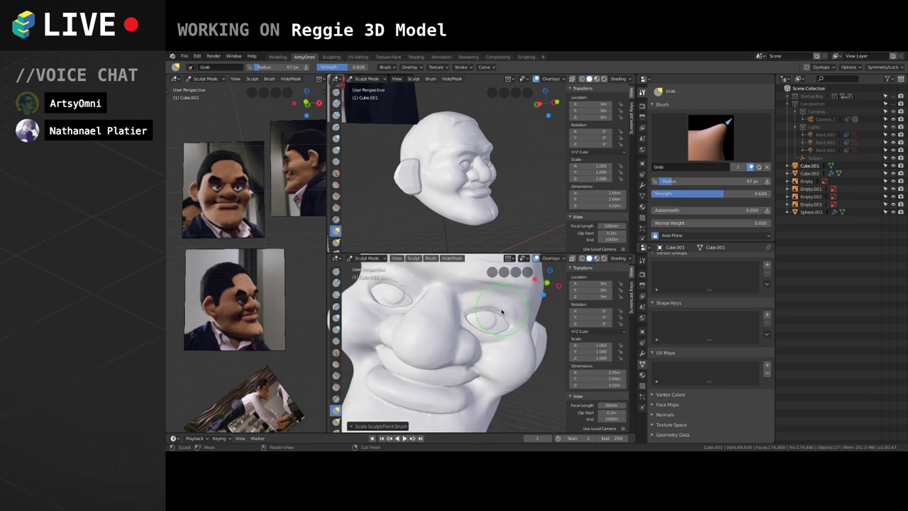
left_click_drag(480, 310, 469, 312)
mouse_move(468, 312)
middle_mouse_down()
mouse_move(480, 321)
mouse_move(460, 395)
mouse_move(441, 333)
mouse_move(481, 344)
mouse_move(527, 339)
mouse_move(472, 340)
mouse_move(468, 334)
mouse_move(499, 320)
mouse_move(421, 342)
mouse_move(426, 306)
mouse_move(461, 298)
middle_mouse_up()
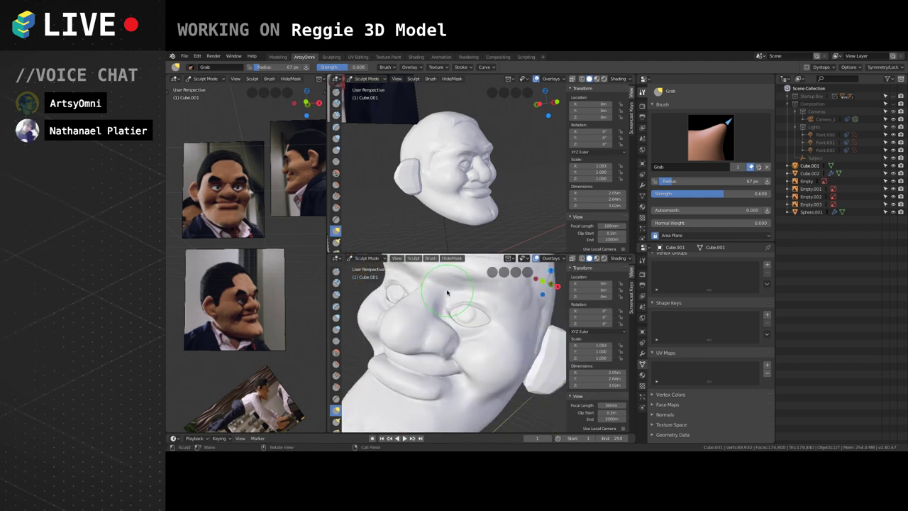
left_click_drag(447, 291, 452, 295)
mouse_move(452, 295)
middle_mouse_down()
mouse_move(446, 267)
mouse_move(488, 282)
mouse_move(498, 310)
mouse_move(478, 314)
mouse_move(487, 318)
mouse_move(485, 306)
mouse_move(476, 328)
mouse_move(495, 324)
mouse_move(486, 314)
mouse_move(445, 359)
mouse_move(477, 329)
middle_mouse_up()
Fill in the eye socket between the upper eyelid and brow with Clay Strips at a 24 px radius.
left_click(335, 293)
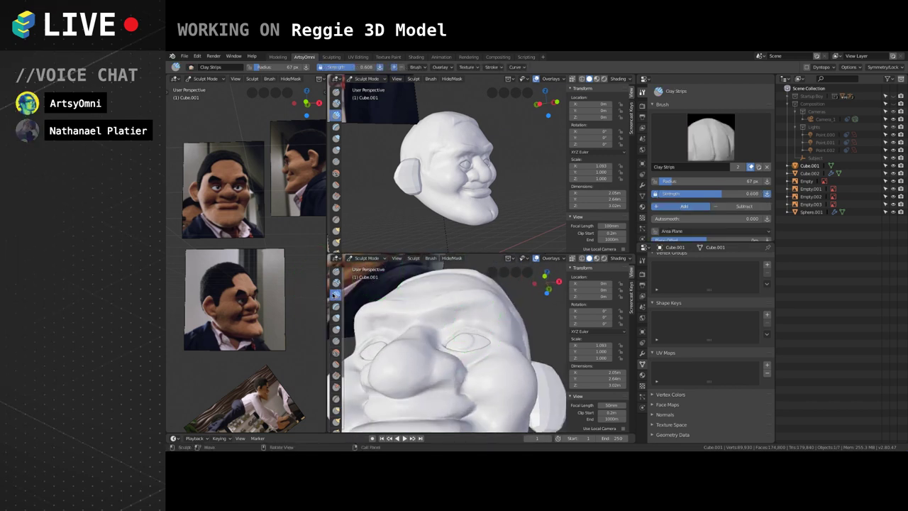
key("bracketleft")
key("bracketleft")
key("bracketleft")
key("bracketleft")
key("bracketleft")
key("bracketleft")
key("bracketleft")
key("bracketleft")
key("bracketleft")
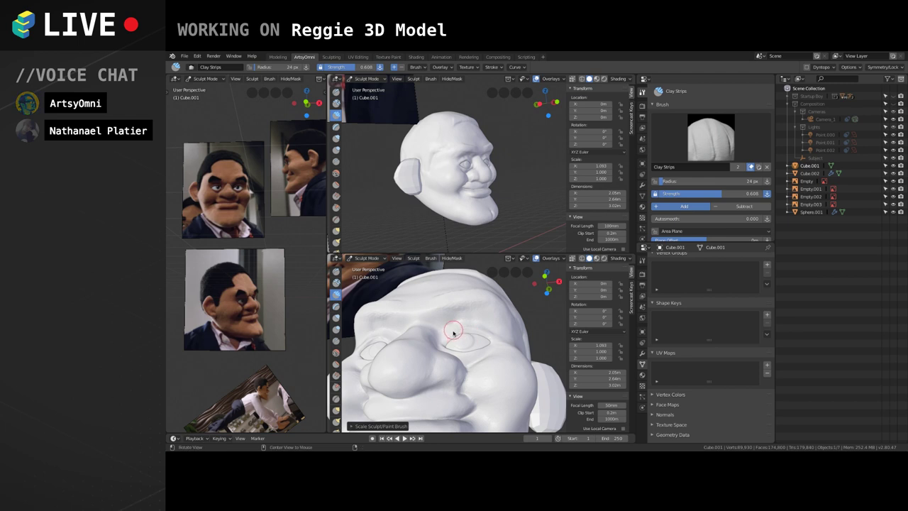
left_click_drag(454, 329, 476, 332, "alt")
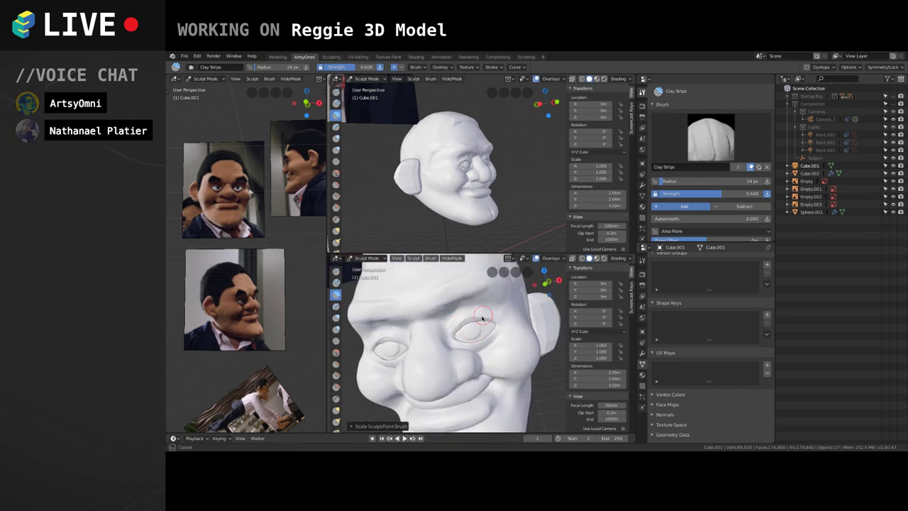
mouse_move(492, 318)
middle_mouse_down()
mouse_move(466, 323)
mouse_move(462, 310)
mouse_move(470, 319)
mouse_move(439, 332)
middle_mouse_up()
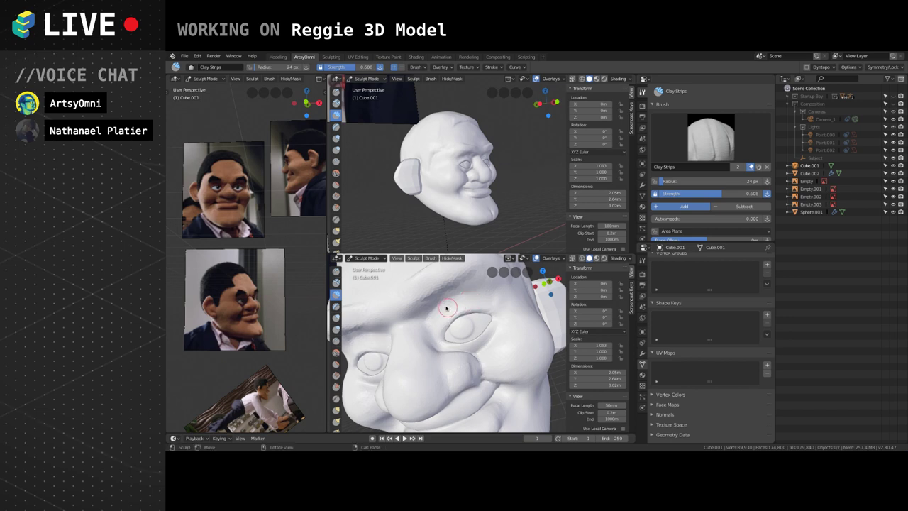
mouse_move(447, 318)
middle_mouse_down()
mouse_move(470, 319)
mouse_move(468, 286)
middle_mouse_up()
mouse_move(476, 314)
left_mouse_down("alt+shift")
mouse_move(444, 289)
mouse_move(447, 318)
mouse_move(435, 327)
left_mouse_up("alt+shift")
mouse_move(446, 305)
middle_mouse_down()
mouse_move(430, 329)
mouse_move(433, 312)
middle_mouse_up()
Thicken the inner brow ridge above the eye with Clay Strips at a larger radius.
key("bracketright")
key("bracketright")
key("bracketright")
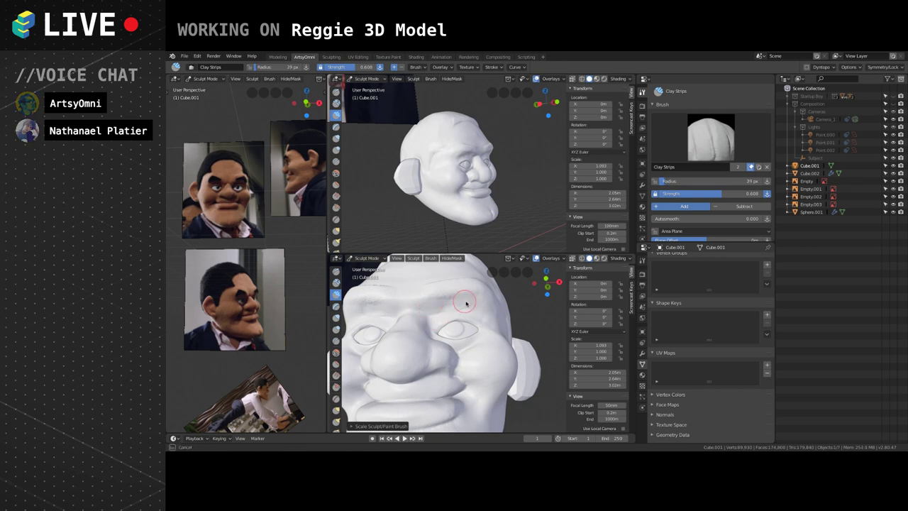
key("f")
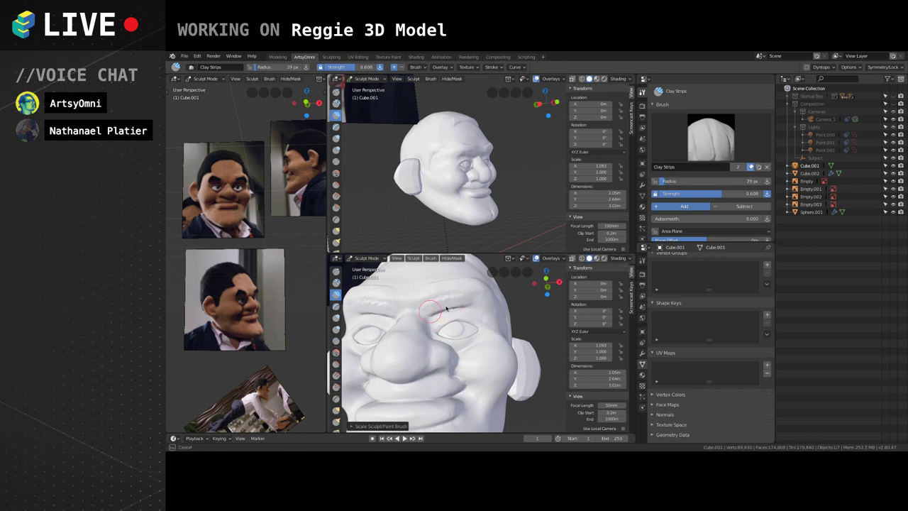
mouse_move(446, 309)
left_mouse_down()
mouse_move(433, 315)
mouse_move(462, 333)
left_mouse_up()
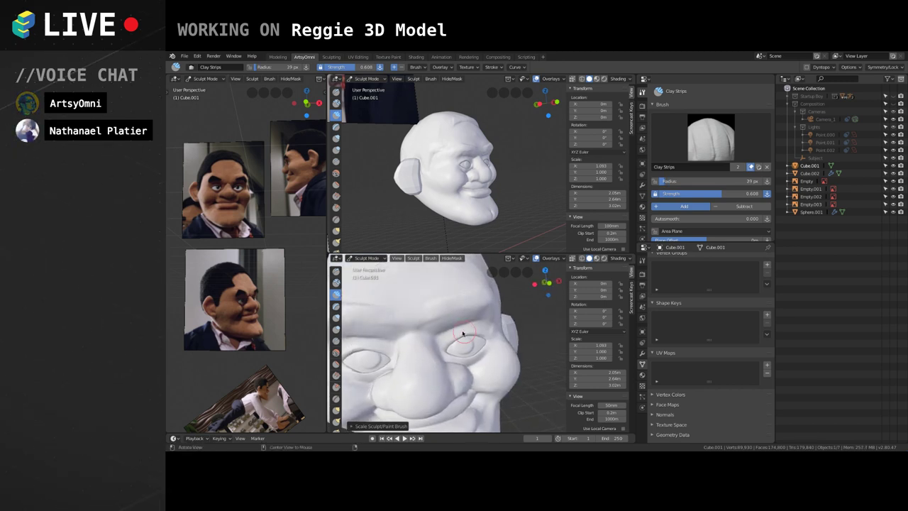
Examine the brows, eyelids, cheeks and jaw from several angles against the reference photos.
middle_click_drag(462, 333, 426, 319)
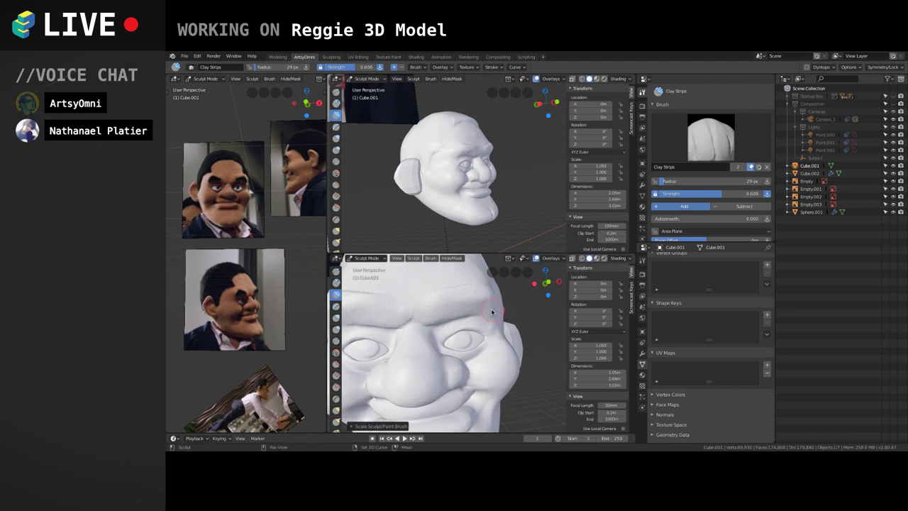
middle_click_drag(469, 316, 461, 305)
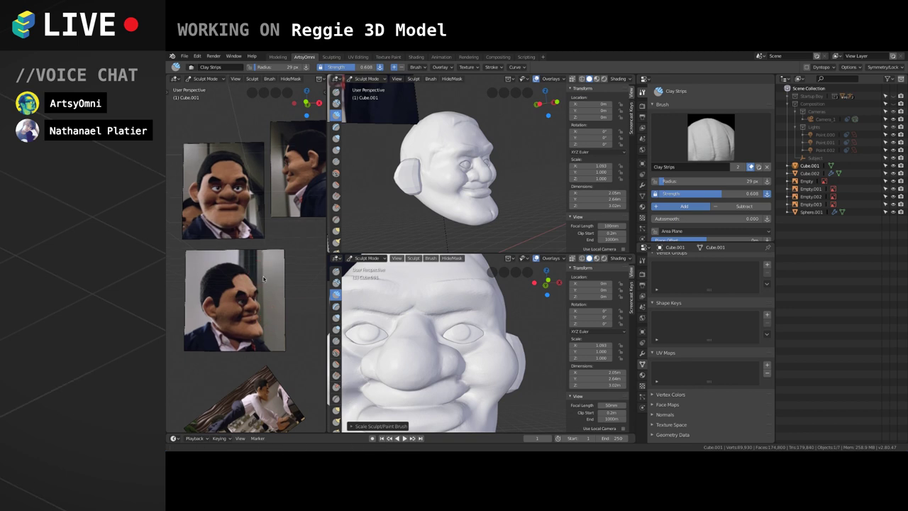
middle_click_drag(263, 279, 279, 304, "shift")
middle_click_drag(446, 328, 435, 303)
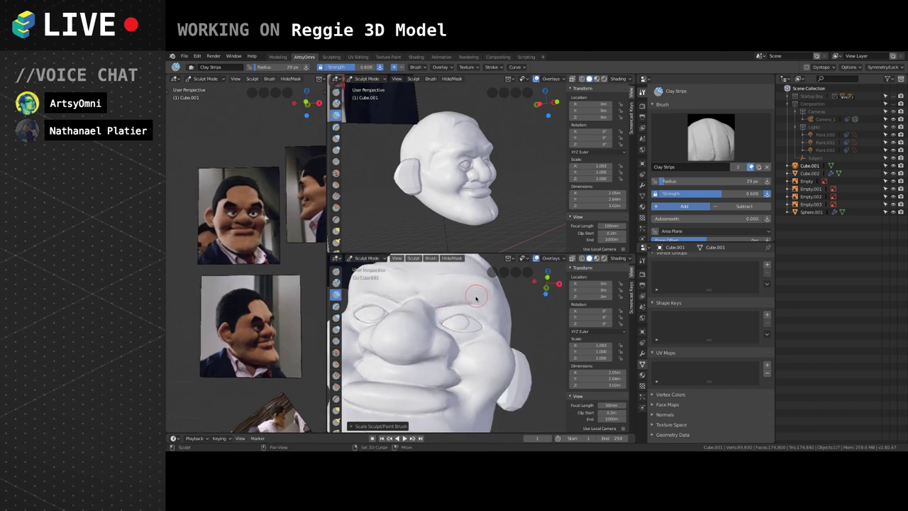
mouse_move(472, 304)
middle_mouse_down()
mouse_move(461, 323)
mouse_move(423, 339)
mouse_move(448, 376)
mouse_move(466, 347)
mouse_move(512, 325)
middle_mouse_up()
scroll(432, 319, "down", 3)
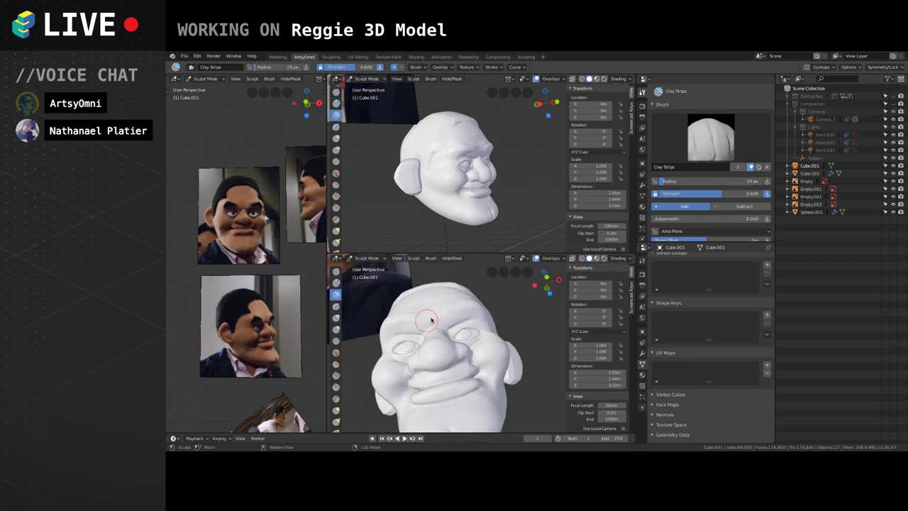
mouse_move(492, 323)
left_mouse_down("alt")
mouse_move(486, 348)
mouse_move(508, 324)
mouse_move(478, 384)
left_mouse_up("alt")
middle_click_drag(477, 383, 501, 333)
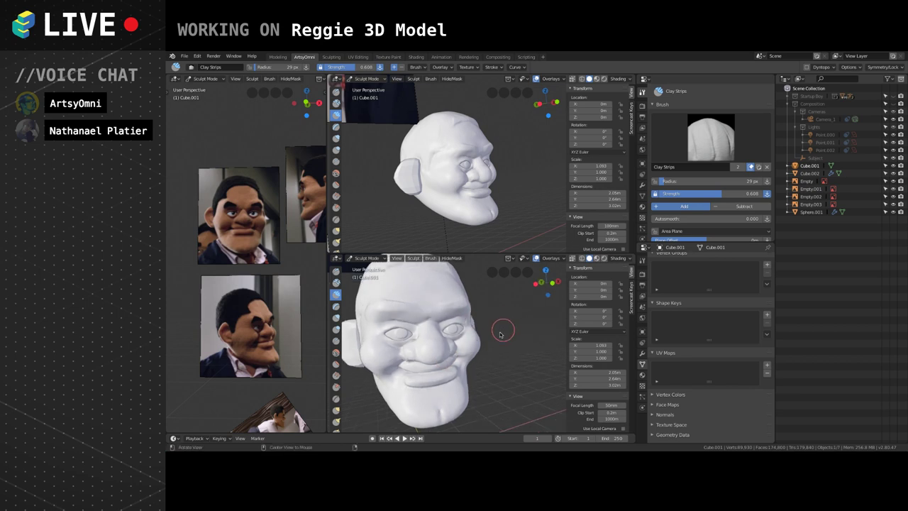
mouse_move(436, 305)
middle_mouse_down()
mouse_move(468, 341)
mouse_move(454, 312)
mouse_move(459, 284)
middle_mouse_up()
scroll(457, 335, "up", 5)
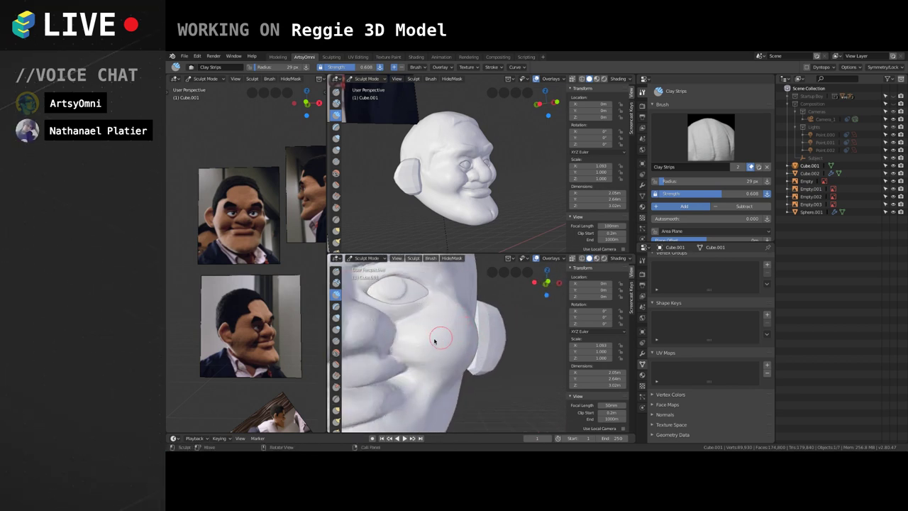
left_click_drag(405, 354, 428, 345, "alt+shift")
Reshape the outer eye corner and lower eyelid with the Grab brush, enlarging its radius to 56 px.
key("g")
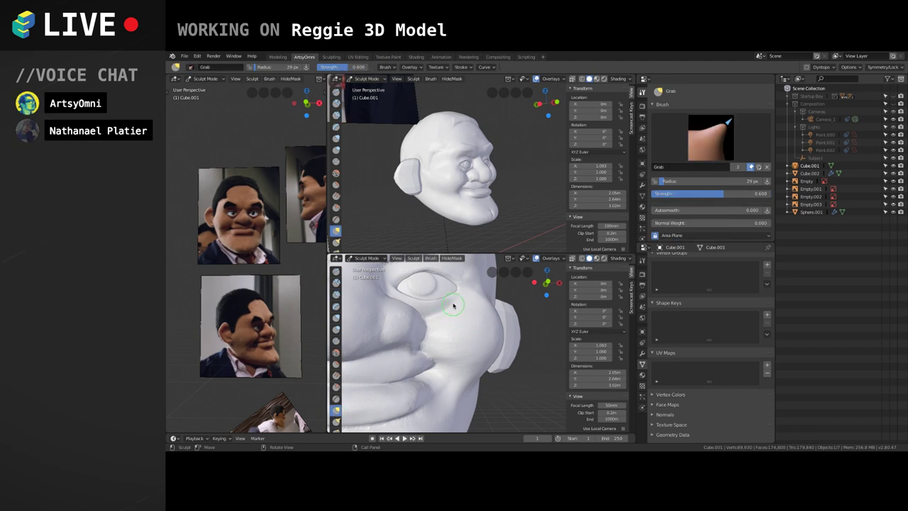
key("f")
left_click(470, 290)
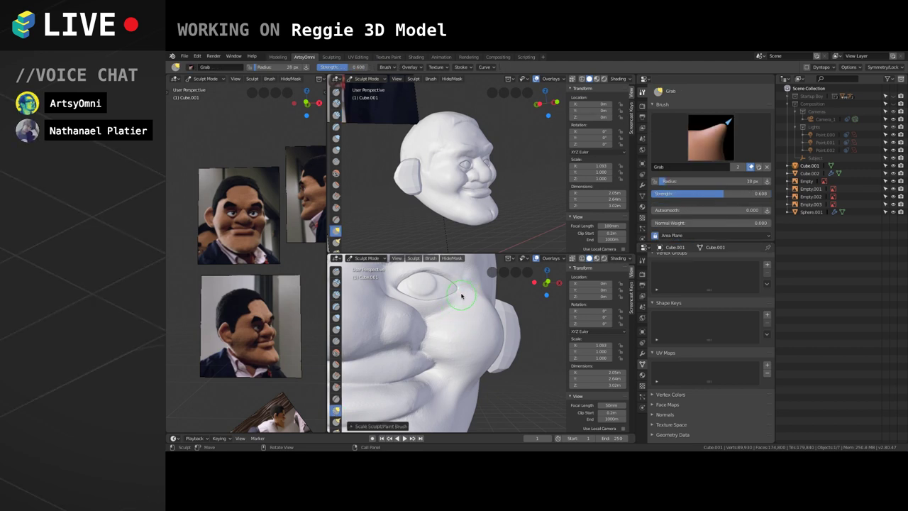
mouse_move(466, 308)
middle_mouse_down()
mouse_move(480, 314)
mouse_move(402, 312)
mouse_move(464, 330)
mouse_move(448, 323)
mouse_move(496, 315)
mouse_move(396, 371)
mouse_move(472, 331)
mouse_move(466, 314)
mouse_move(401, 331)
mouse_move(421, 306)
middle_mouse_up()
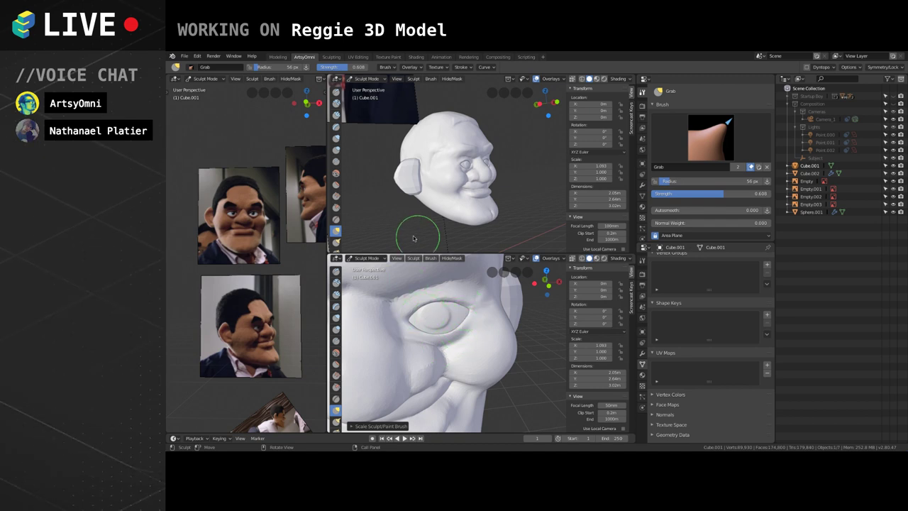
middle_click_drag(423, 317, 544, 345)
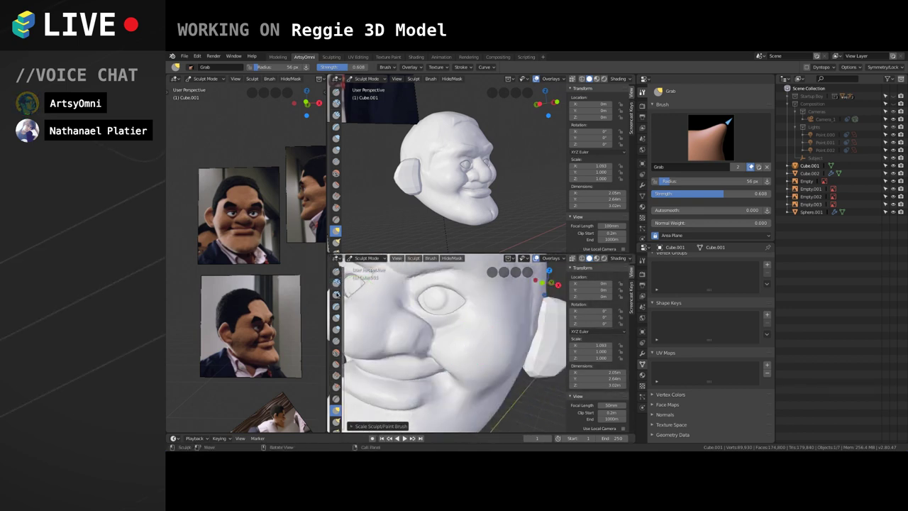
Build up the lower eyelid and the area under the eye with Clay Strips at a 44 px radius.
left_click(335, 293)
mouse_move(411, 333)
middle_mouse_down()
mouse_move(491, 366)
mouse_move(443, 343)
middle_mouse_up()
key("f")
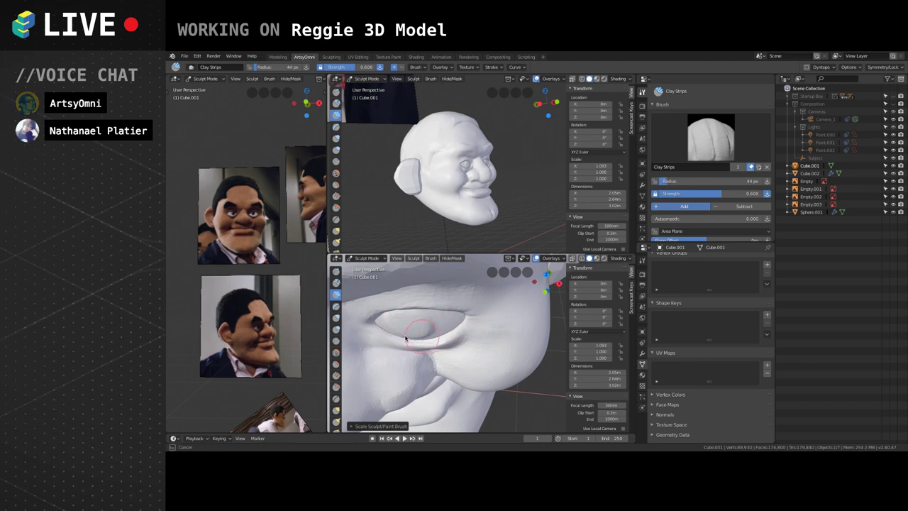
left_click_drag(405, 339, 389, 333)
middle_click_drag(405, 336, 475, 302)
left_click_drag(474, 302, 444, 319)
mouse_move(444, 319)
middle_mouse_down()
mouse_move(397, 341)
mouse_move(471, 296)
mouse_move(460, 342)
mouse_move(448, 276)
middle_mouse_up()
middle_click_drag(456, 303, 459, 298)
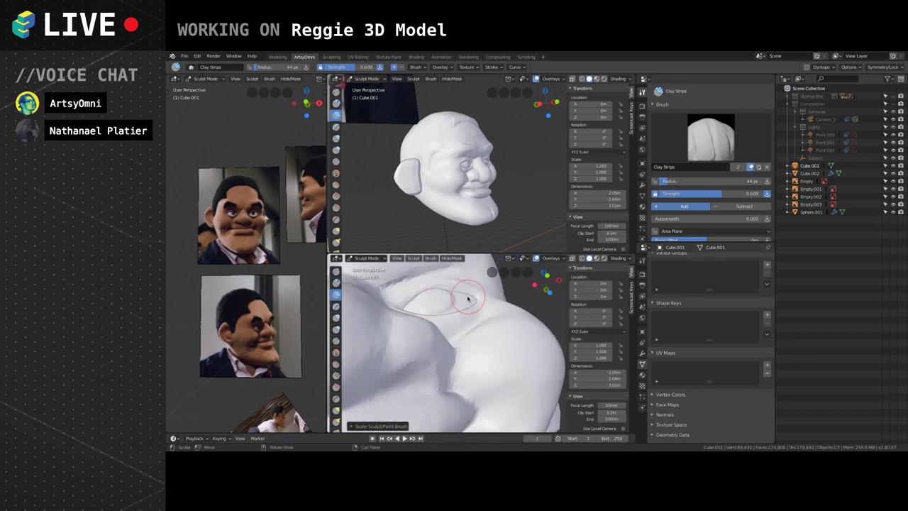
middle_click_drag(416, 308, 485, 355)
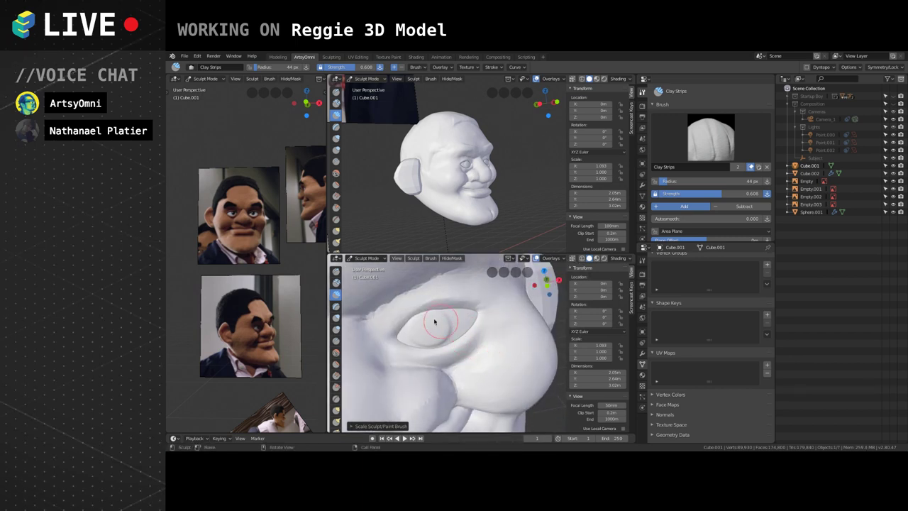
mouse_move(434, 321)
left_mouse_down("alt")
mouse_move(535, 357)
mouse_move(349, 342)
left_mouse_up("alt")
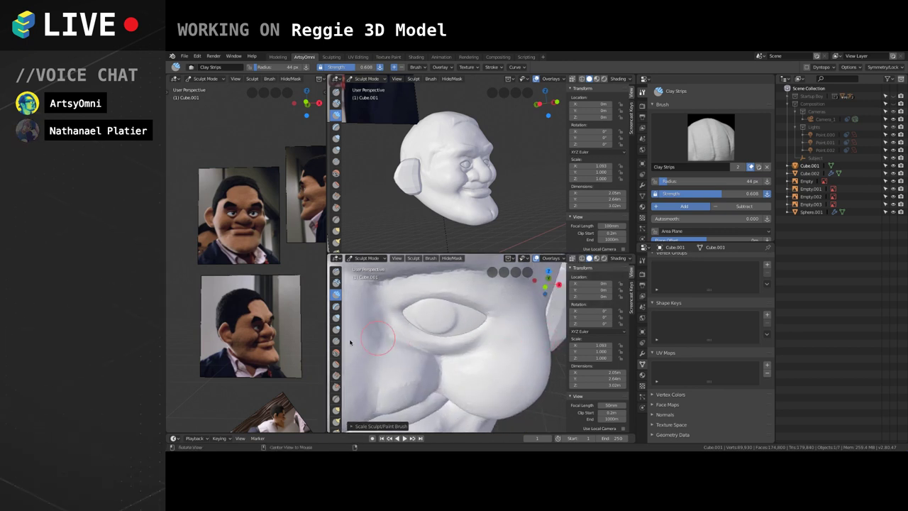
Adjust the curve of the upper eyelid with the Grab brush at an 86 px radius.
left_click(336, 386)
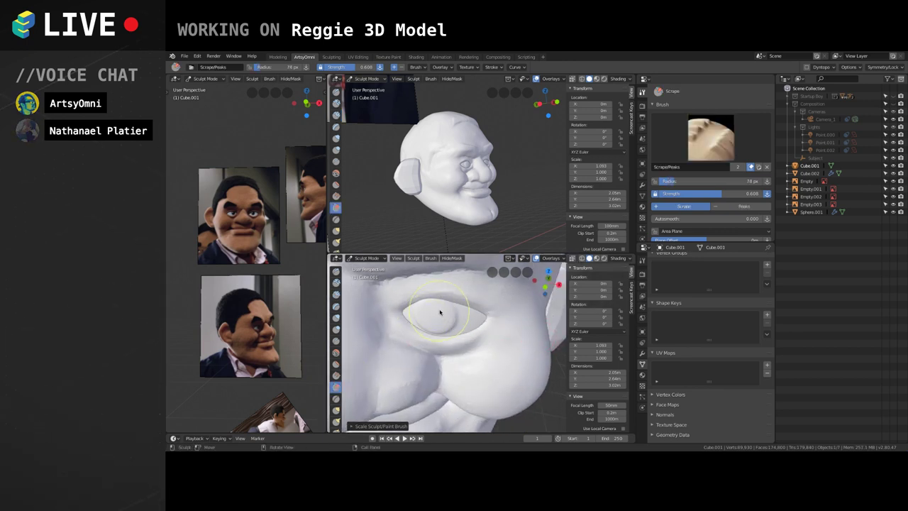
mouse_move(440, 312)
middle_mouse_down()
mouse_move(466, 304)
mouse_move(435, 338)
mouse_move(455, 304)
mouse_move(424, 365)
middle_mouse_up()
key("g")
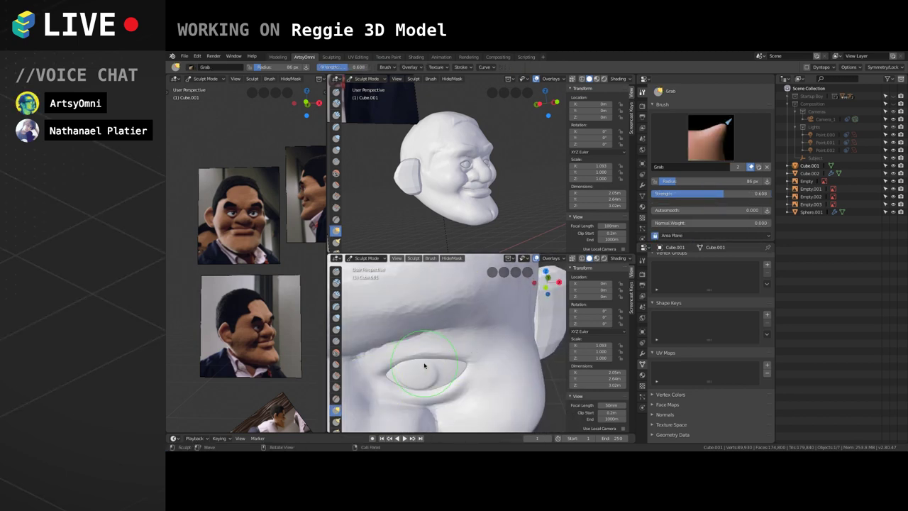
left_click_drag(424, 366, 436, 363)
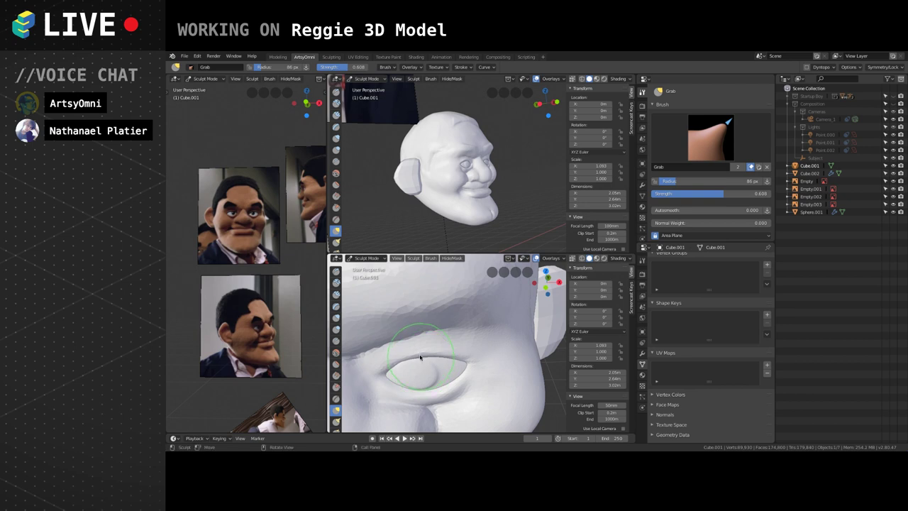
middle_click_drag(420, 355, 437, 323)
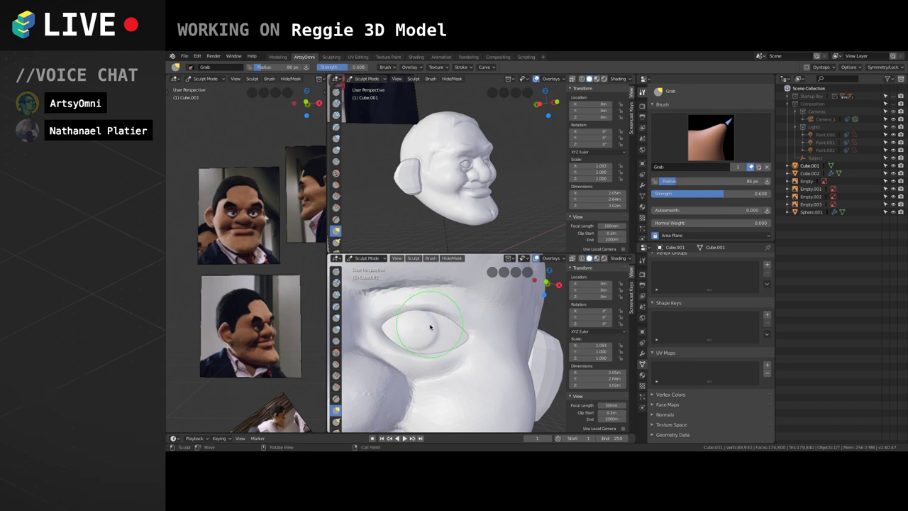
mouse_move(430, 327)
middle_mouse_down()
mouse_move(472, 341)
mouse_move(464, 373)
mouse_move(475, 327)
middle_mouse_up()
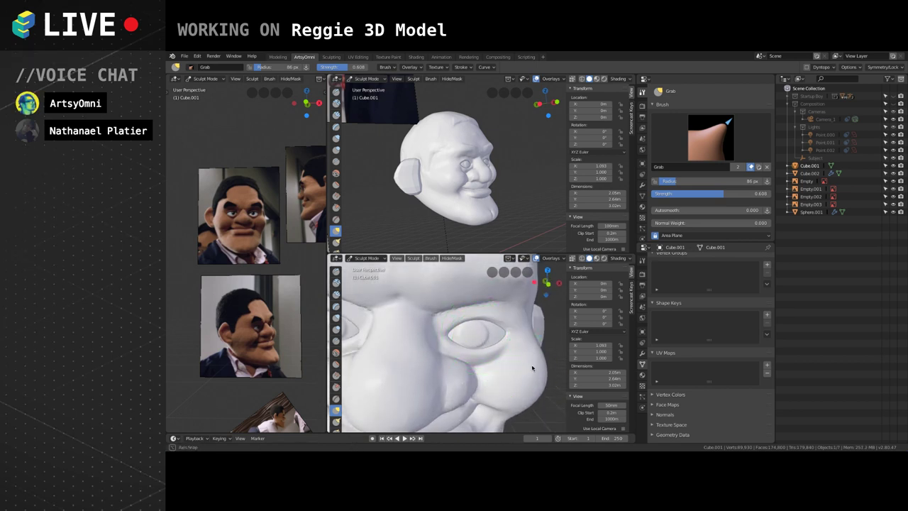
Reposition the inner eye corner beside the nose bridge with the Grab brush at a 69 px radius.
mouse_move(528, 368)
middle_mouse_down()
mouse_move(497, 344)
mouse_move(473, 365)
mouse_move(489, 374)
mouse_move(466, 334)
mouse_move(427, 314)
middle_mouse_up()
scroll(480, 374, "down", 4)
scroll(457, 343, "up", 4)
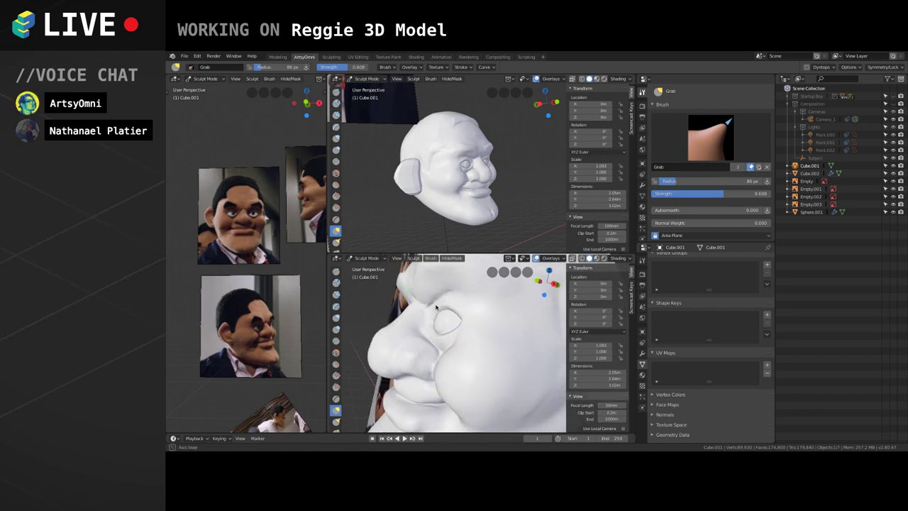
left_click_drag(427, 308, 426, 309)
key("f")
left_click(440, 324)
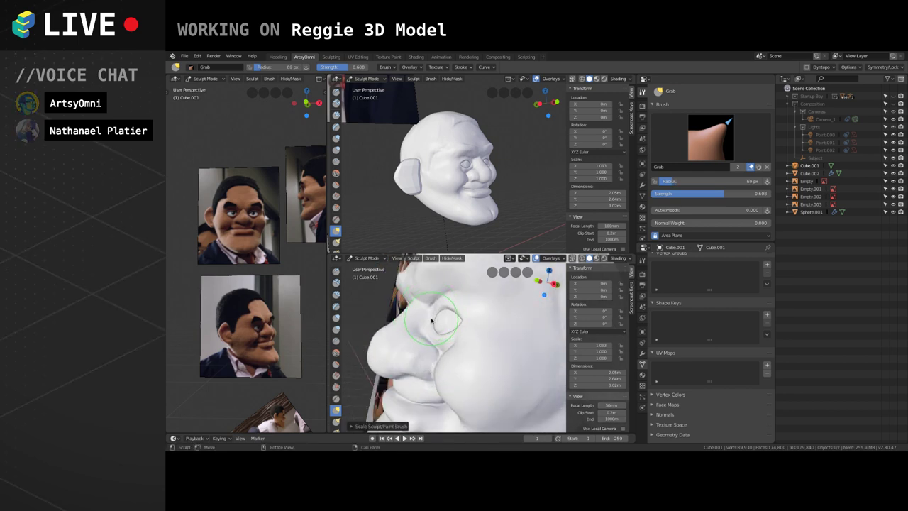
mouse_move(440, 324)
middle_mouse_down()
mouse_move(435, 305)
mouse_move(459, 317)
middle_mouse_up()
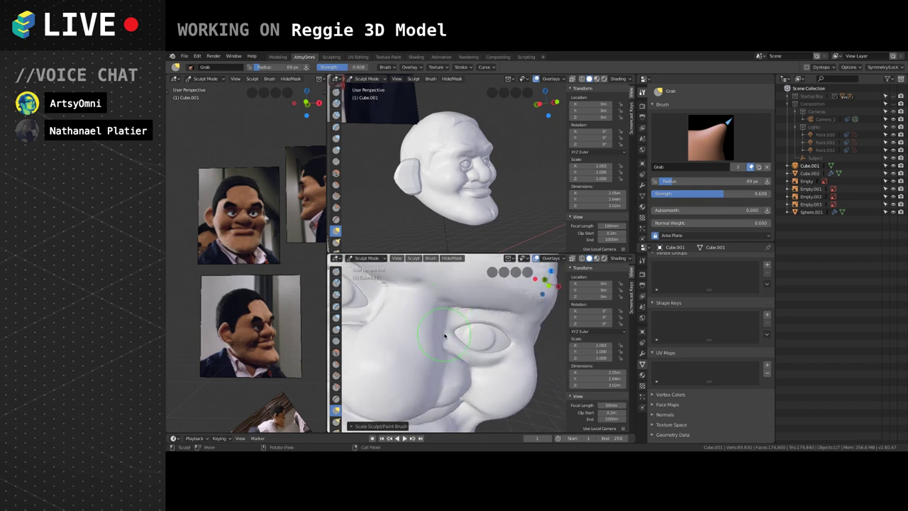
middle_click_drag(459, 353, 483, 345)
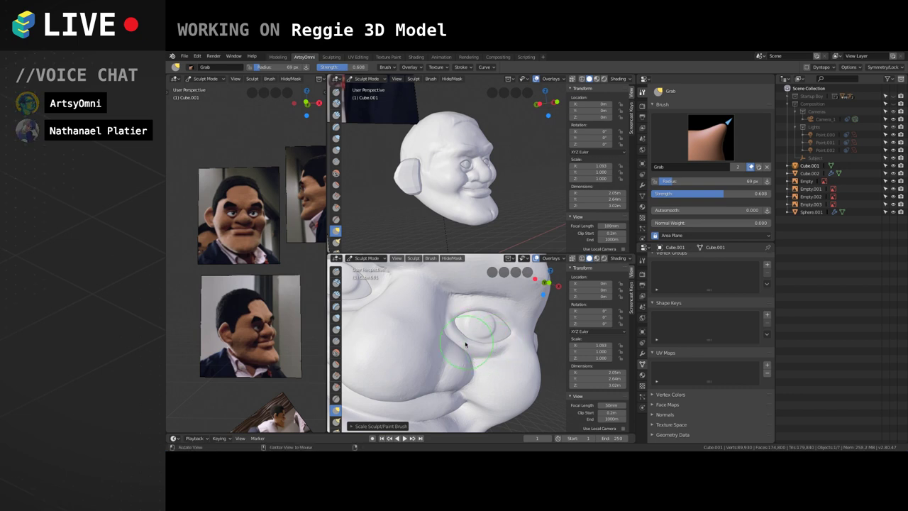
mouse_move(501, 333)
middle_mouse_down()
mouse_move(478, 346)
mouse_move(427, 335)
mouse_move(417, 306)
mouse_move(512, 312)
middle_mouse_up()
Fill in the area between the side of the nose and the inner eye with Clay Strips at 49 px.
key("c")
scroll(442, 332, "up", 2)
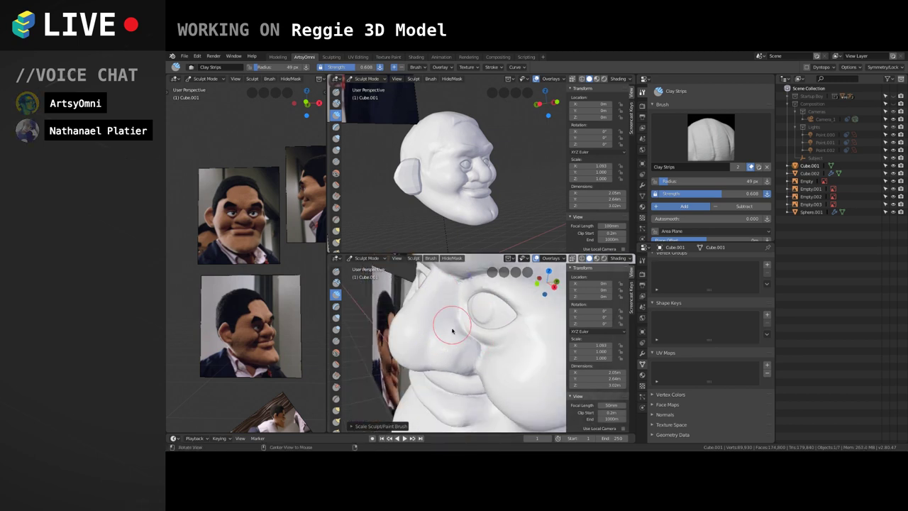
mouse_move(450, 295)
middle_mouse_down()
mouse_move(484, 322)
mouse_move(502, 295)
middle_mouse_up()
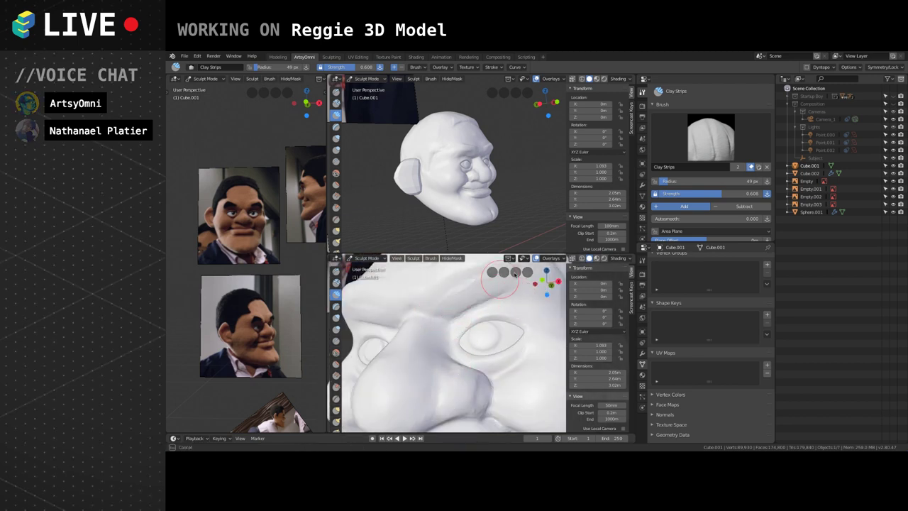
scroll(450, 314, "down", 4)
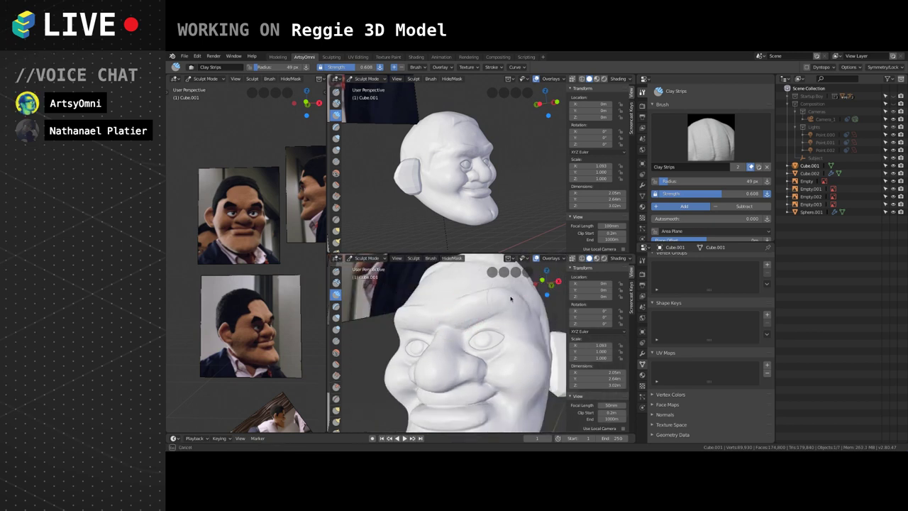
mouse_move(512, 305)
middle_mouse_down()
mouse_move(539, 316)
mouse_move(492, 308)
mouse_move(515, 300)
middle_mouse_up()
Build up the lower jawline from the chin toward the ear with Clay Strips at a 35 px radius.
key("bracketleft")
key("bracketleft")
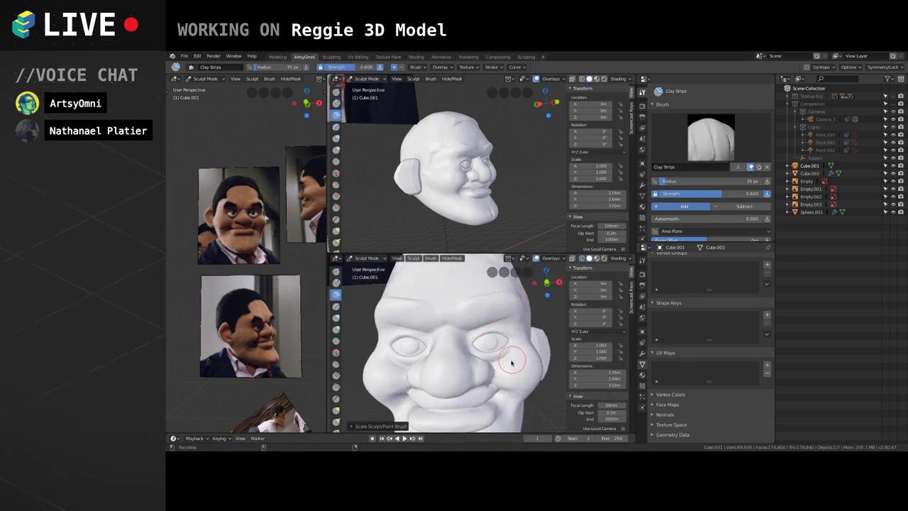
mouse_move(510, 362)
middle_mouse_down()
mouse_move(486, 354)
mouse_move(499, 353)
mouse_move(518, 372)
mouse_move(531, 359)
mouse_move(361, 339)
middle_mouse_up()
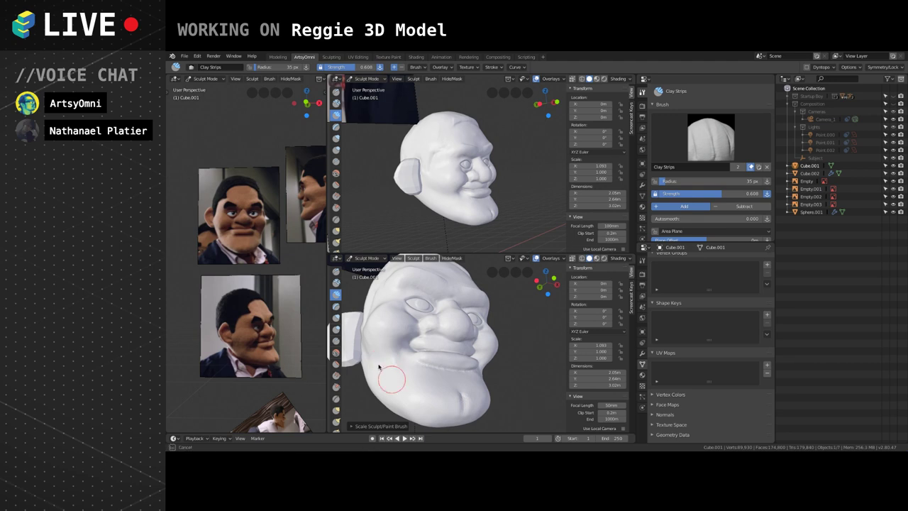
mouse_move(395, 367)
middle_mouse_down()
mouse_move(454, 312)
mouse_move(479, 354)
mouse_move(474, 379)
mouse_move(464, 312)
mouse_move(462, 348)
middle_mouse_up()
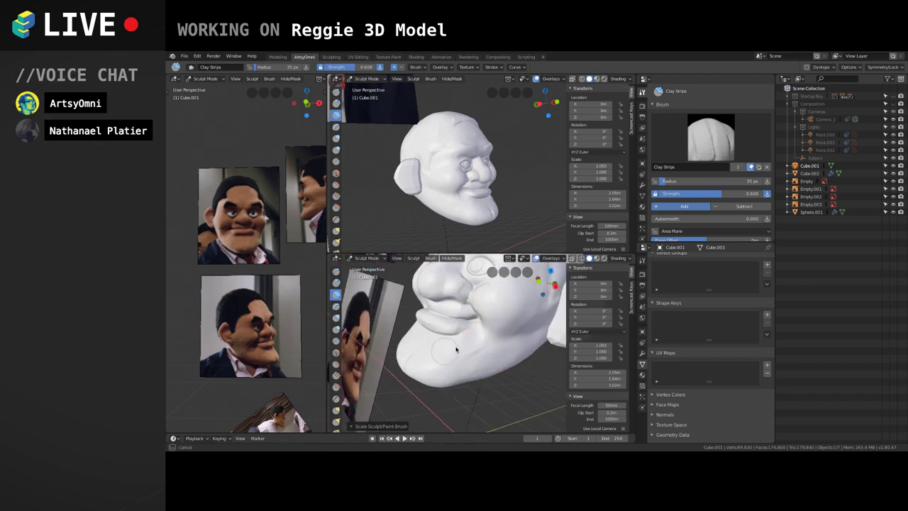
middle_click_drag(533, 345, 530, 331)
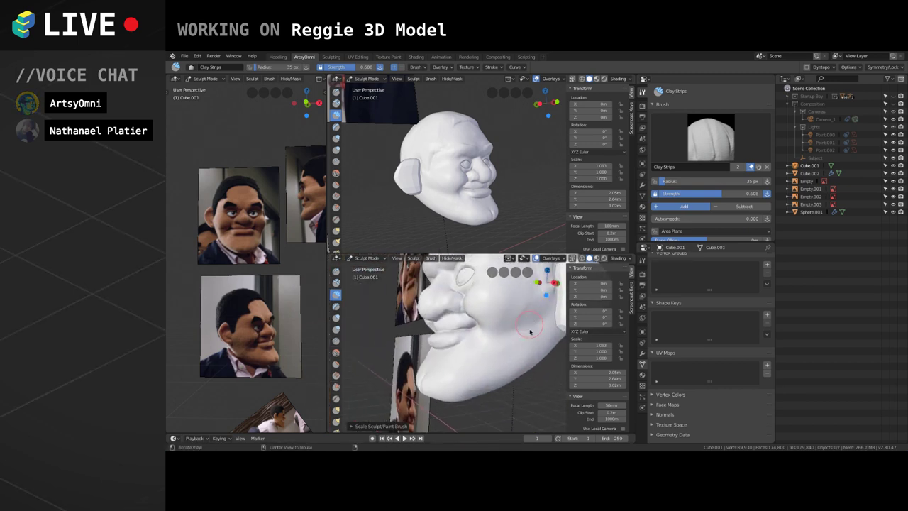
middle_click_drag(496, 383, 510, 363)
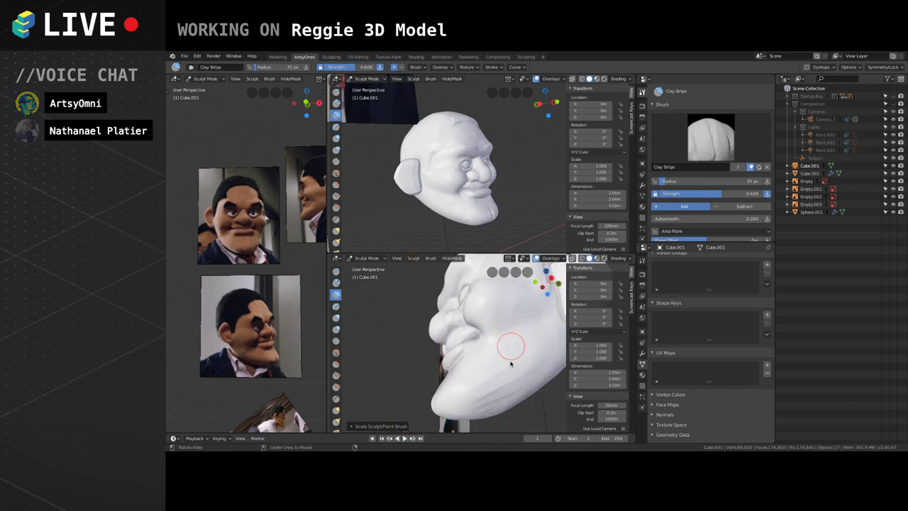
left_click_drag(512, 387, 482, 401)
left_click_drag(533, 366, 526, 363)
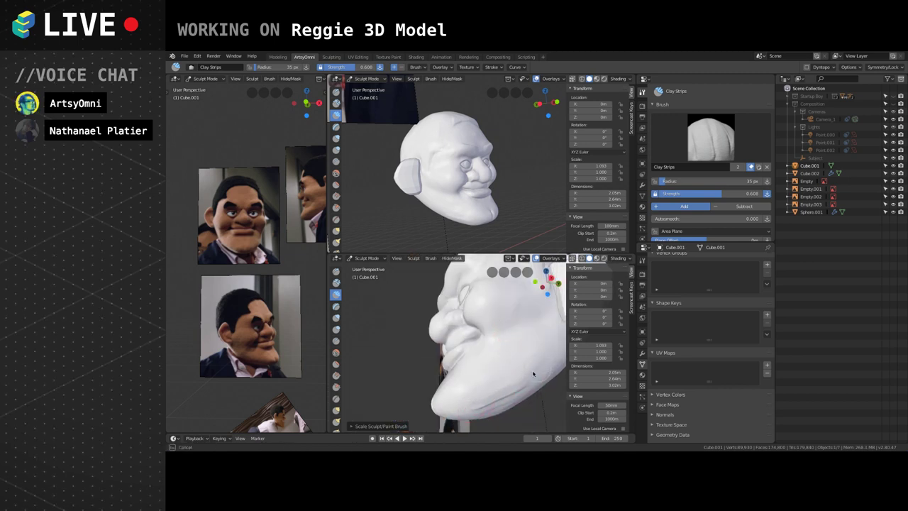
middle_click_drag(532, 381, 537, 390)
left_click_drag(537, 390, 485, 404)
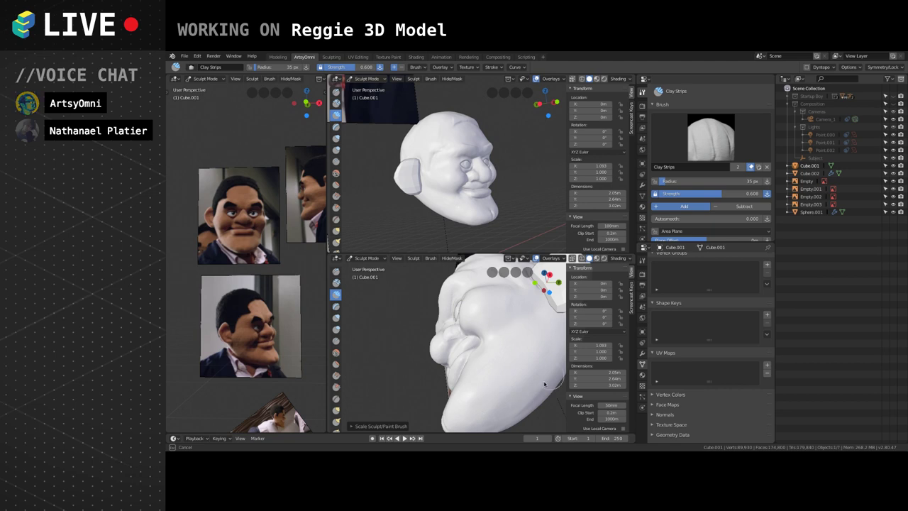
left_click_drag(548, 380, 508, 394)
middle_click_drag(508, 395, 487, 326)
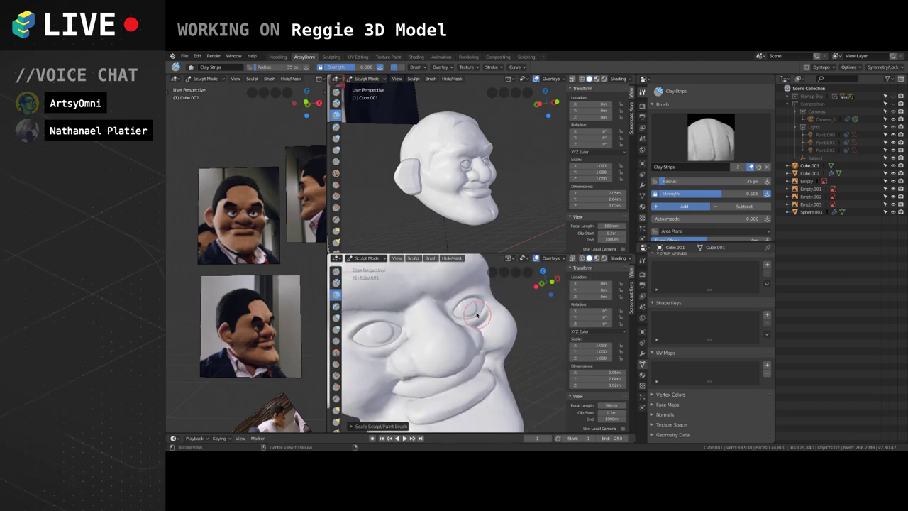
scroll(488, 340, "down", 5)
mouse_move(437, 328)
left_mouse_down("alt")
mouse_move(450, 309)
mouse_move(481, 311)
left_mouse_up("alt")
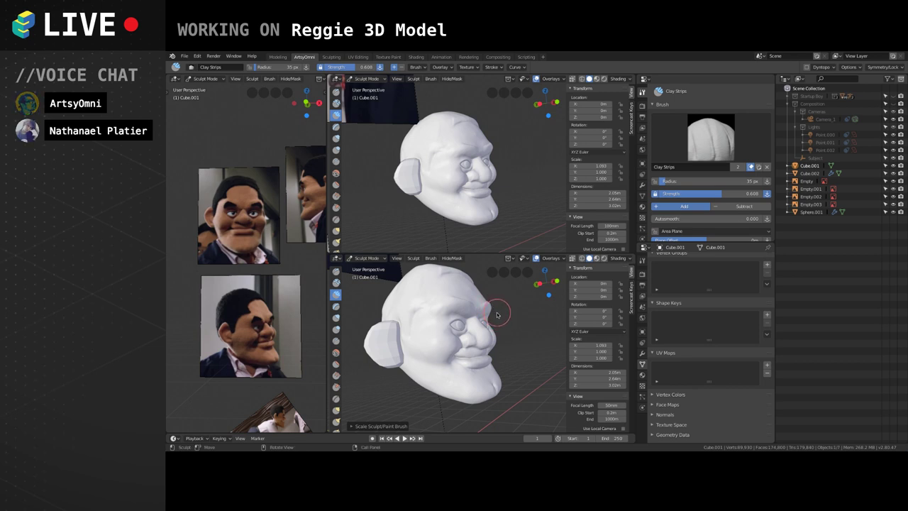
Push in the front of the lips below the nose with the Grab brush at a 62 px radius.
scroll(500, 355, "up", 2)
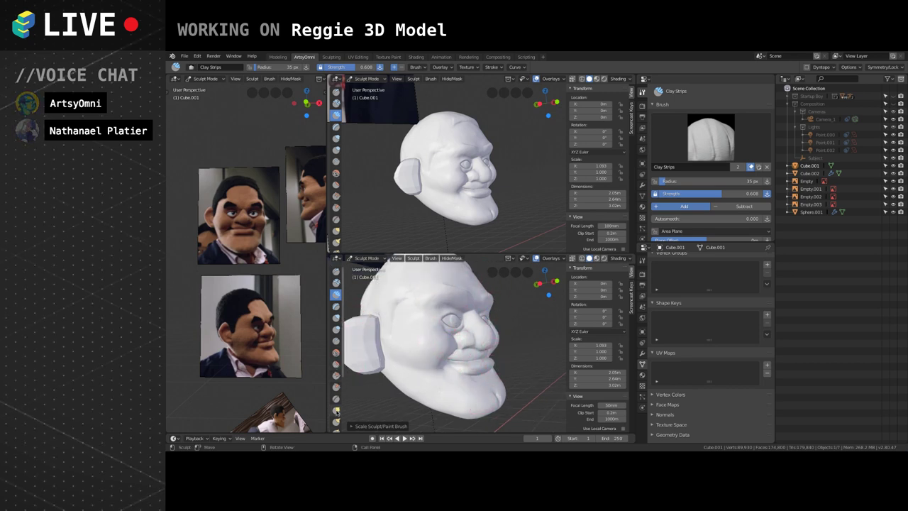
key("g")
key("bracketright")
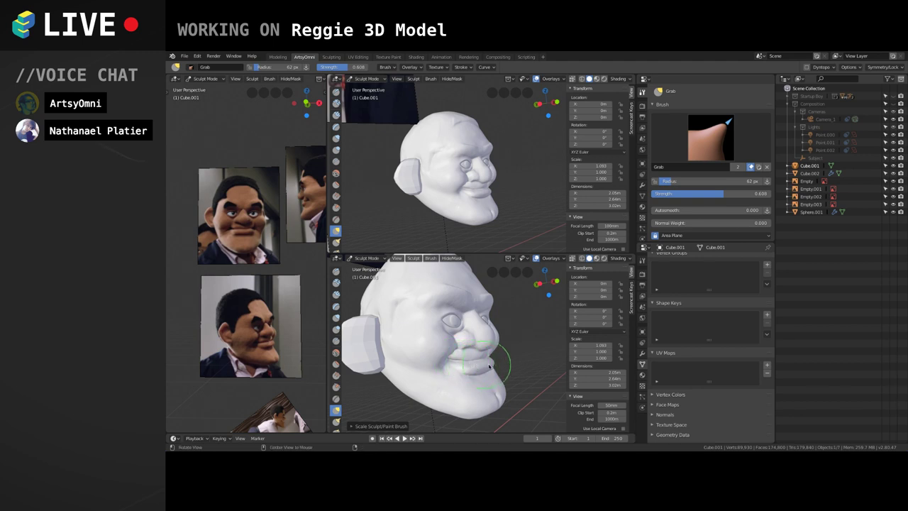
middle_click_drag(488, 366, 500, 365)
left_click_drag(499, 364, 477, 371)
middle_click_drag(478, 379, 482, 386)
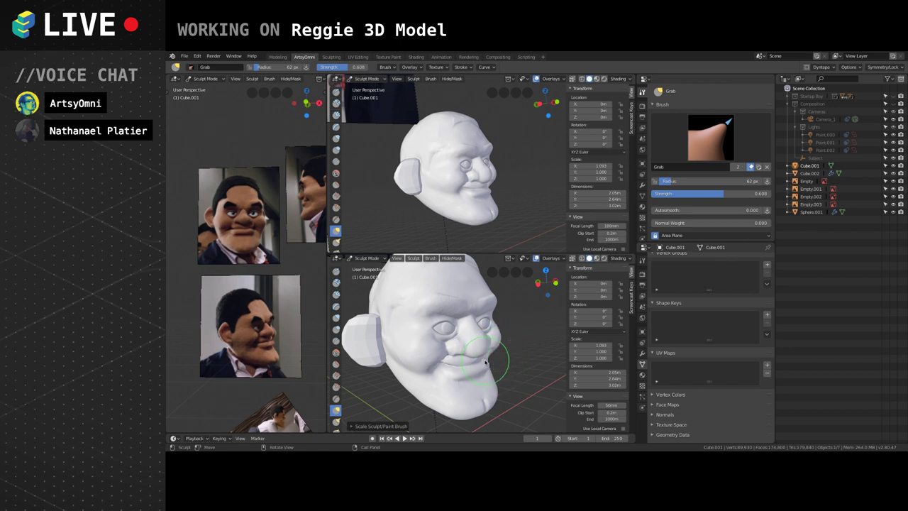
scroll(496, 349, "up", 3)
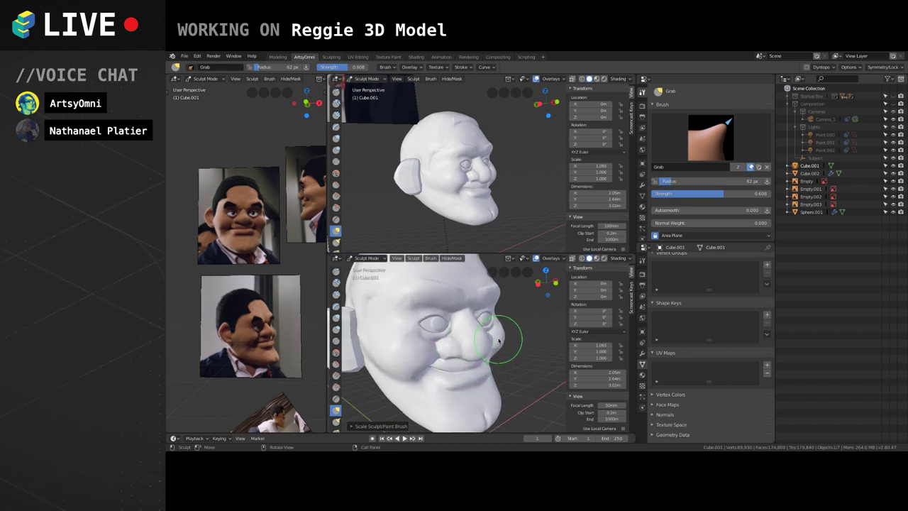
mouse_move(515, 354)
middle_mouse_down("shift")
mouse_move(510, 325)
mouse_move(506, 354)
mouse_move(489, 357)
mouse_move(498, 354)
middle_mouse_up("shift")
scroll(511, 359, "up", 1)
scroll(478, 357, "down", 1)
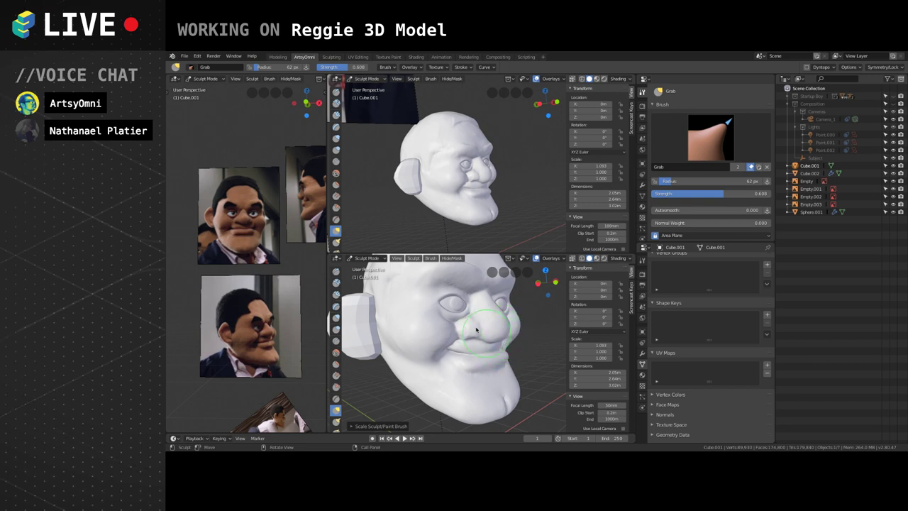
left_click(377, 259)
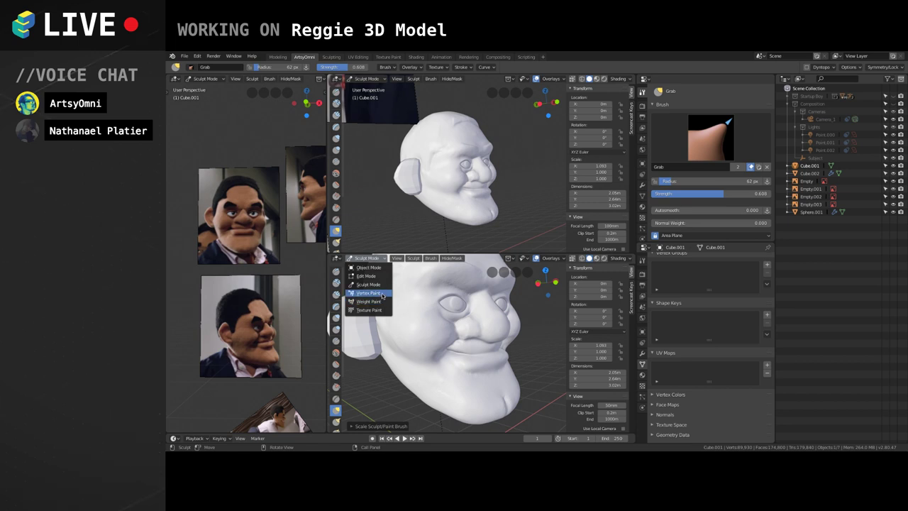
left_click(365, 258)
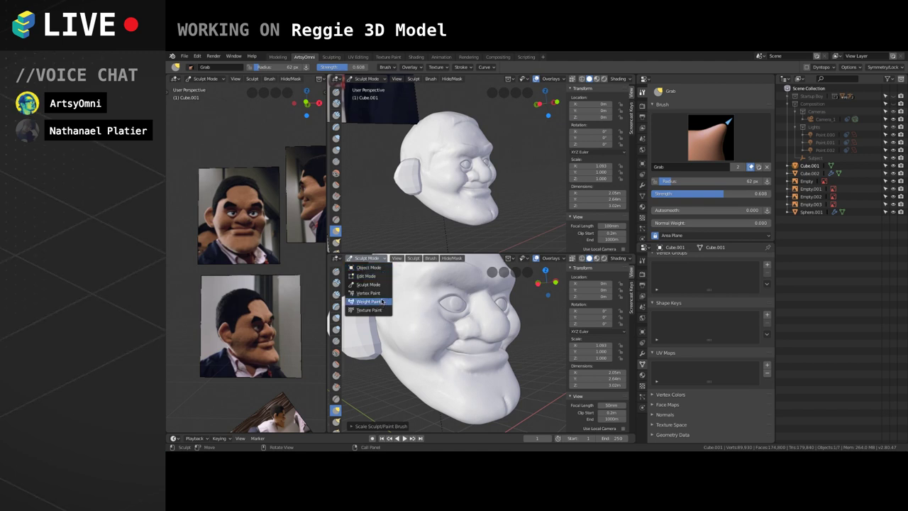
left_click(376, 285)
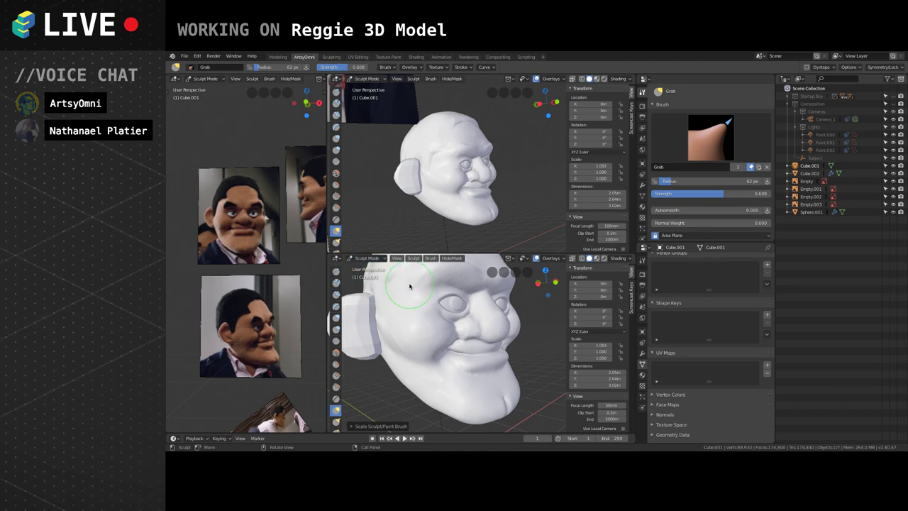
Raise the lower edge of the nostril wing slightly with the Grab brush at a 31 px radius.
scroll(461, 339, "up", 4)
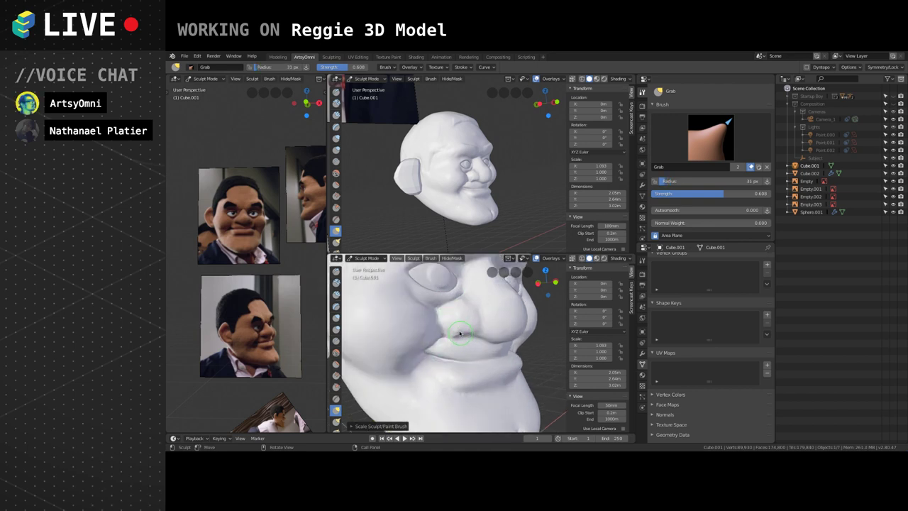
left_click_drag(473, 308, 473, 305)
left_click_drag(470, 323, 473, 316)
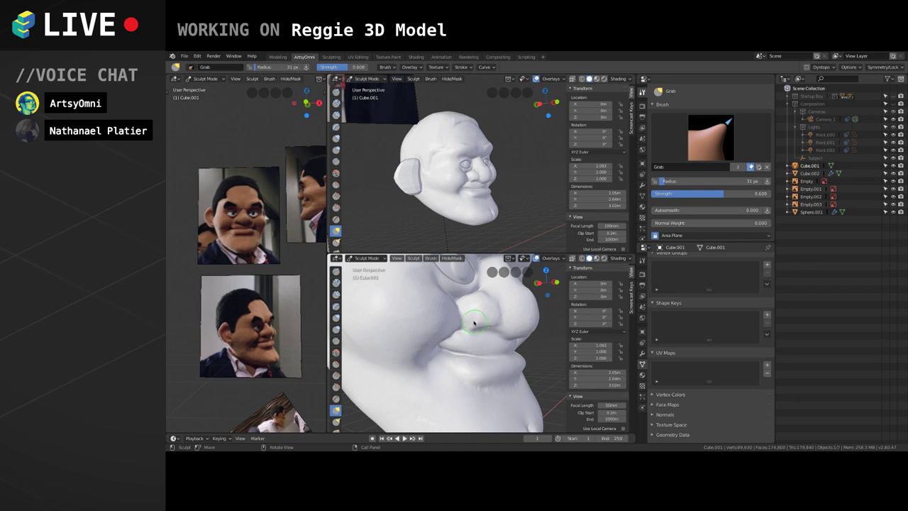
Add volume along the underside of the nostril wing with Clay Strips at a 31 px radius.
key("c")
middle_click_drag(474, 323, 459, 330)
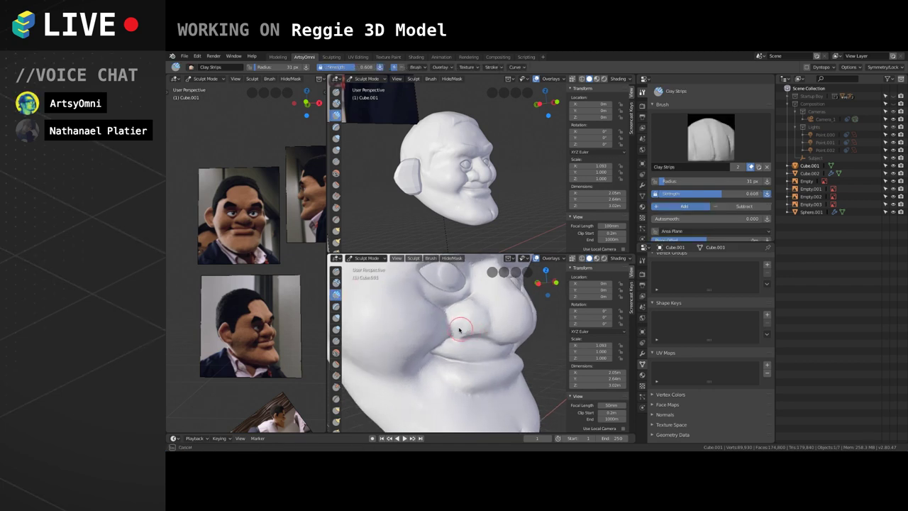
left_click_drag(457, 332, 472, 325)
Carve the fold between the nostril wing and the cheek with the Crease brush at a 24 px radius.
key("shift+c")
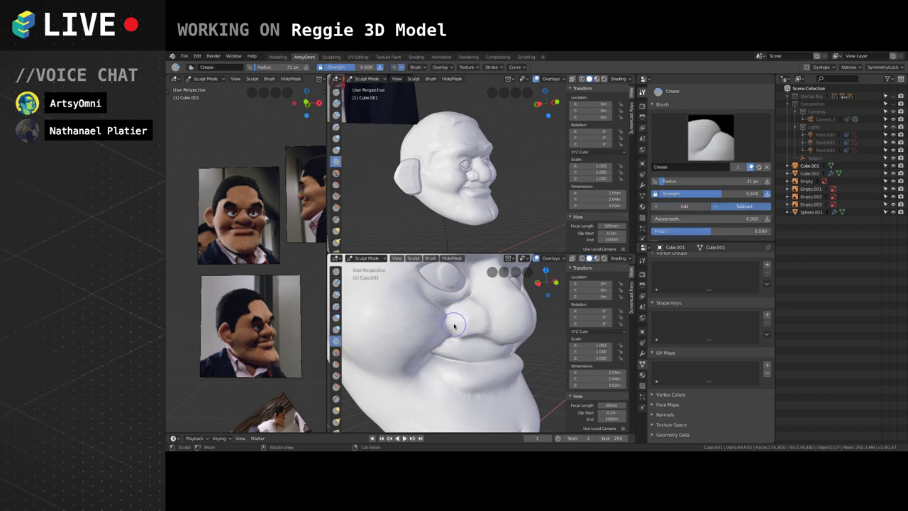
key("bracketleft")
key("bracketleft")
left_click_drag(454, 329, 455, 334)
middle_click_drag(455, 330, 459, 305)
left_click_drag(455, 301, 449, 299)
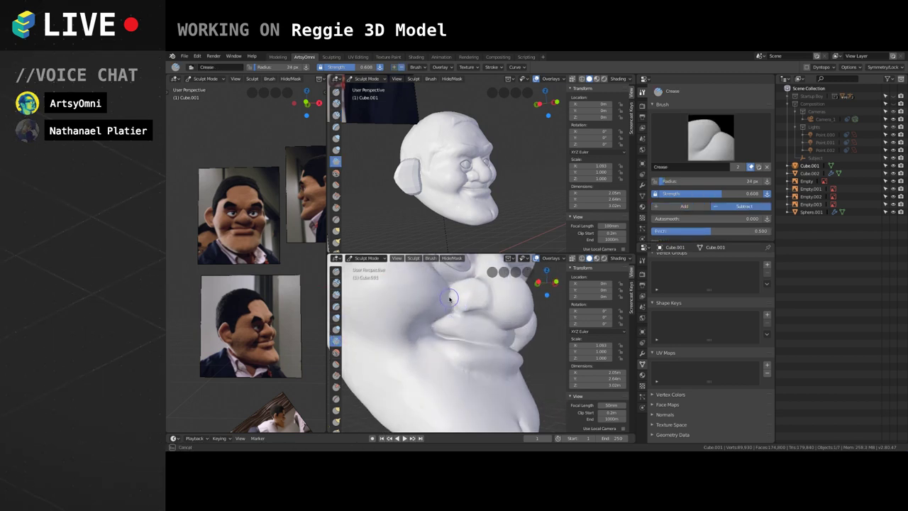
mouse_move(448, 298)
middle_mouse_down("shift")
mouse_move(449, 329)
mouse_move(451, 296)
middle_mouse_up("shift")
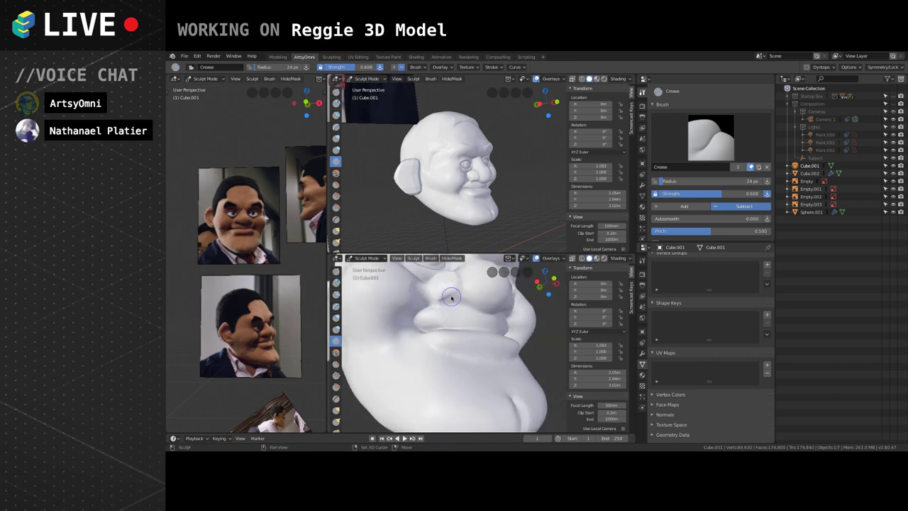
left_click_drag(451, 296, 447, 293)
mouse_move(446, 292)
middle_mouse_down()
mouse_move(462, 344)
mouse_move(433, 333)
middle_mouse_up()
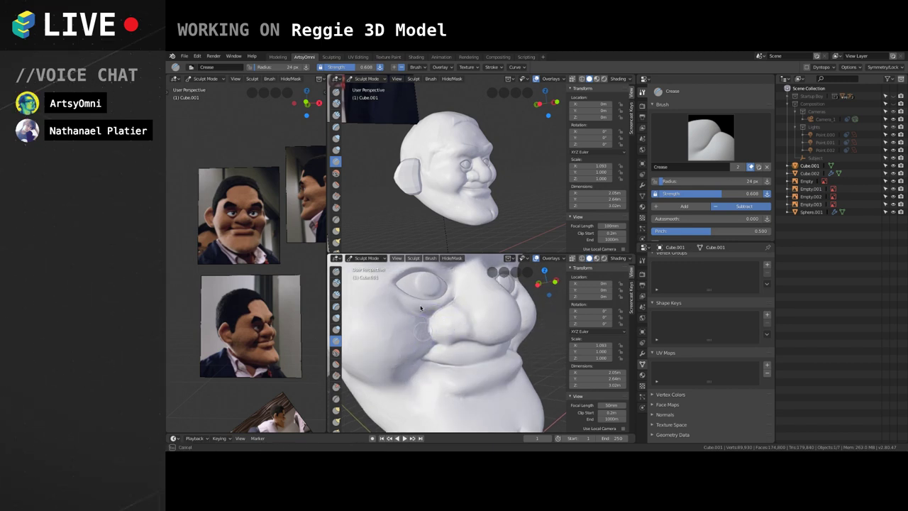
Add strokes to the cheek beside the nostril with Clay Strips at 24 px and check the head's object, modifier and mesh data settings.
left_click(336, 293)
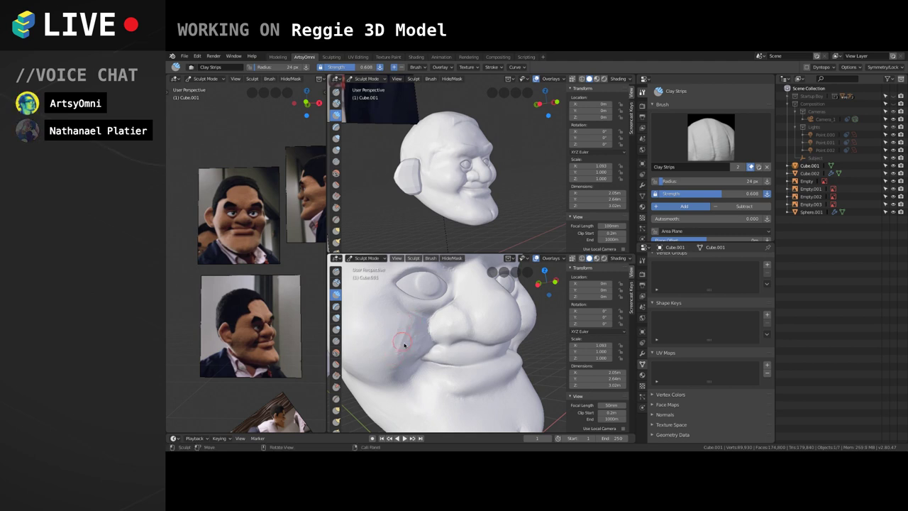
scroll(658, 352, "down", 1)
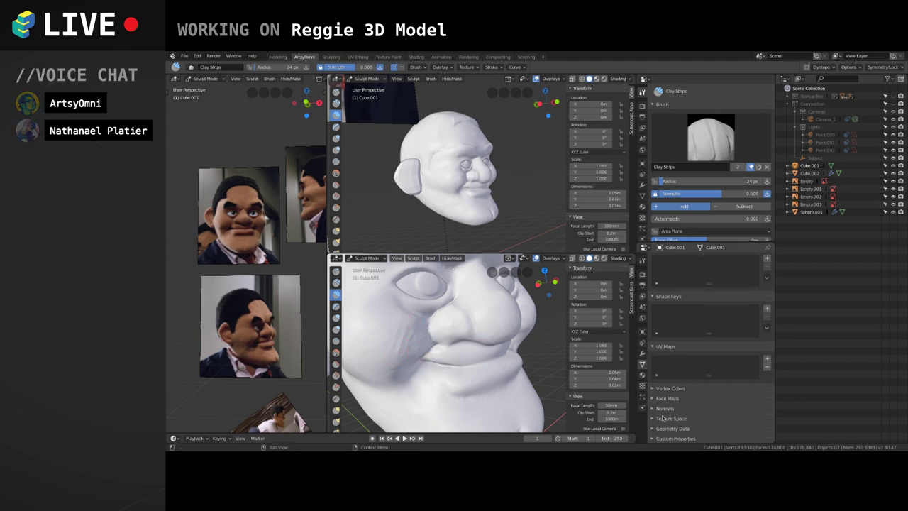
scroll(666, 355, "up", 3)
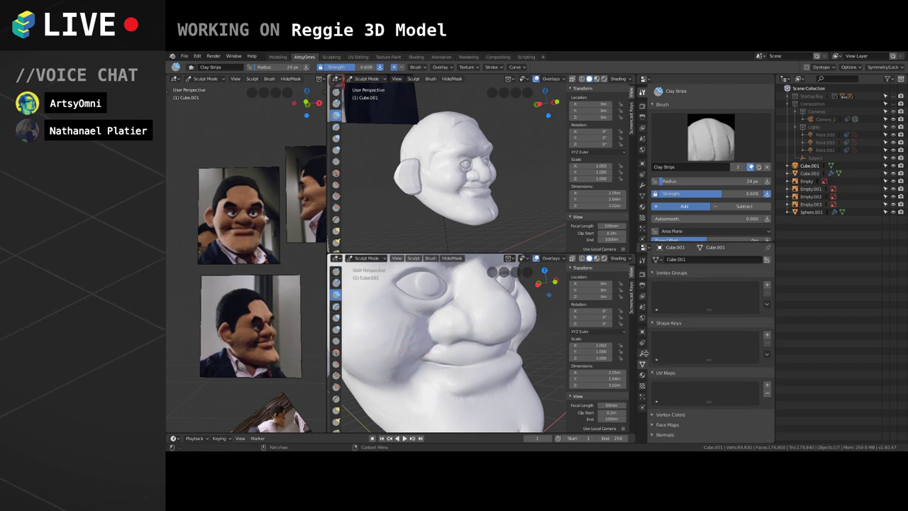
left_click(642, 353)
left_click(642, 333)
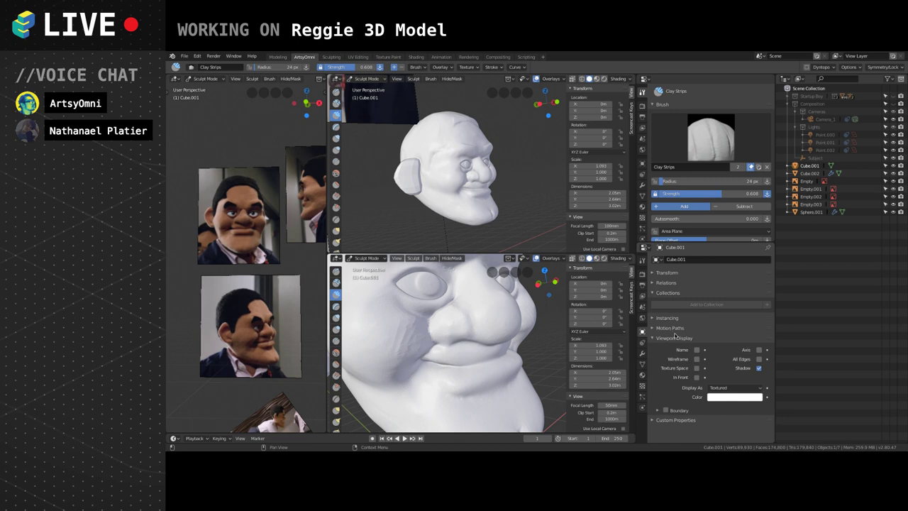
left_click(642, 353)
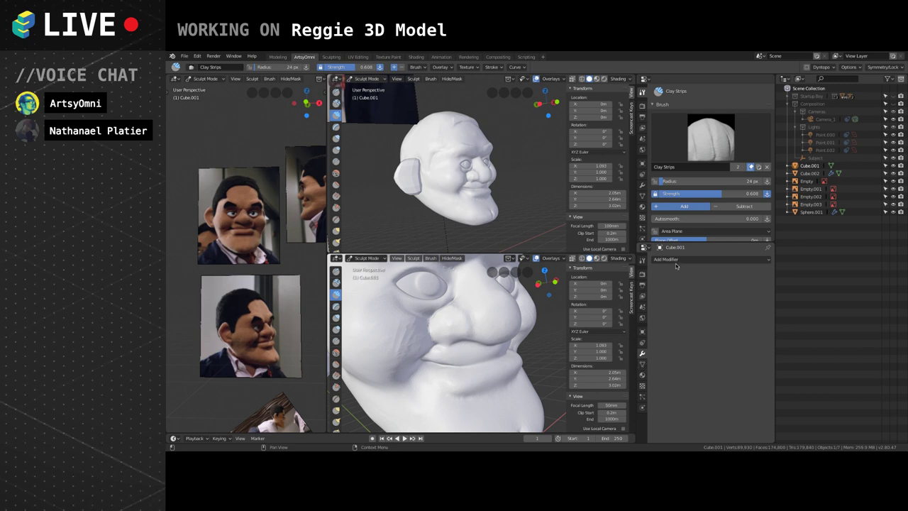
left_click(642, 364)
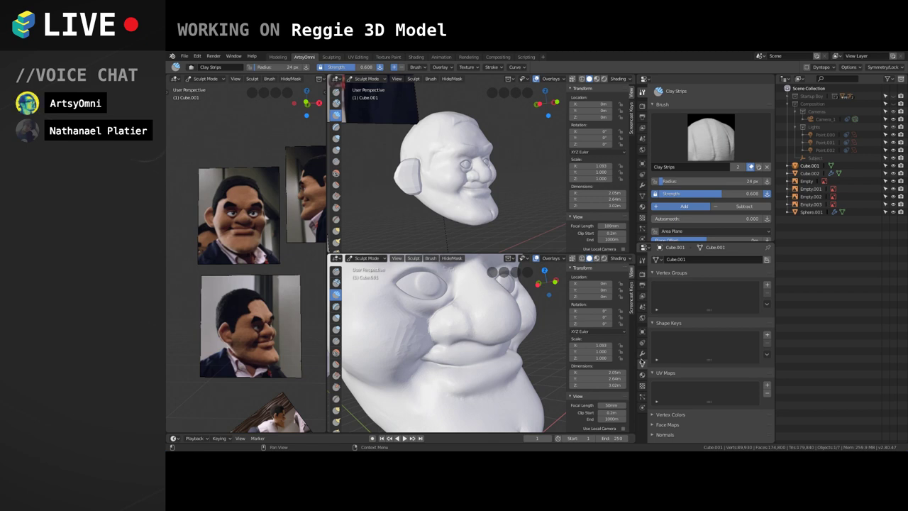
Delete the head's Col vertex color layer and enable Dyntopo for sculpting.
scroll(660, 157, "down", 10)
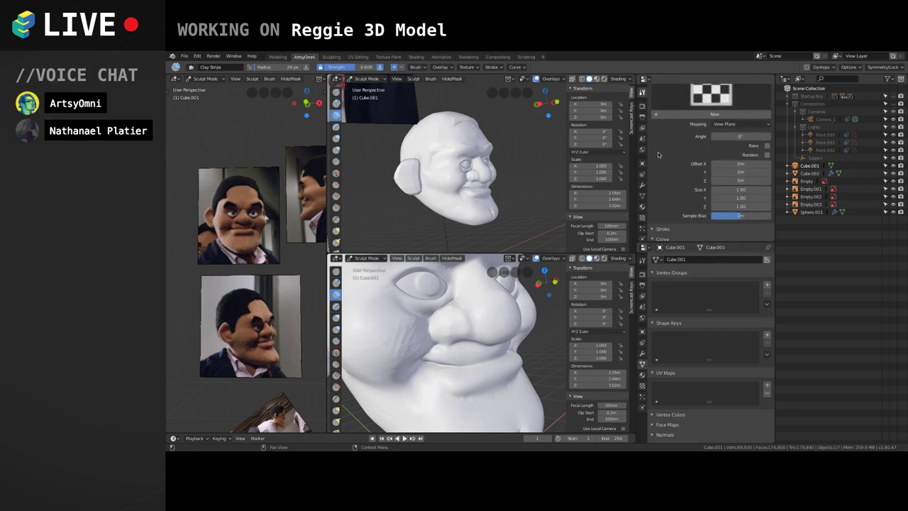
scroll(663, 135, "up", 5)
scroll(659, 138, "down", 4)
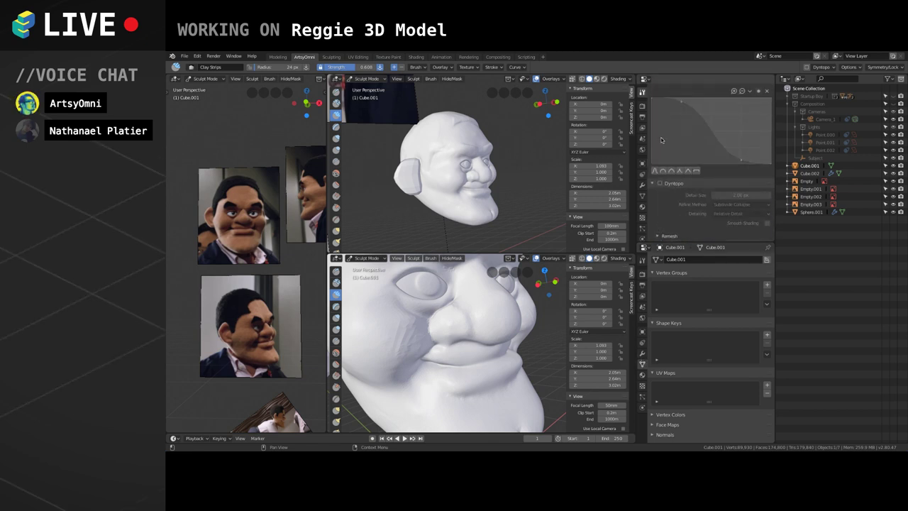
left_click(659, 186)
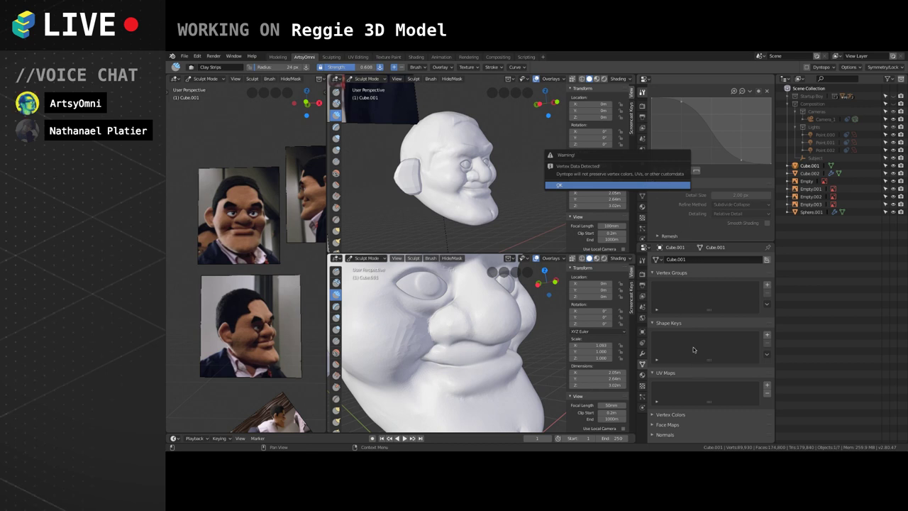
scroll(691, 348, "down", 2)
left_click(651, 388)
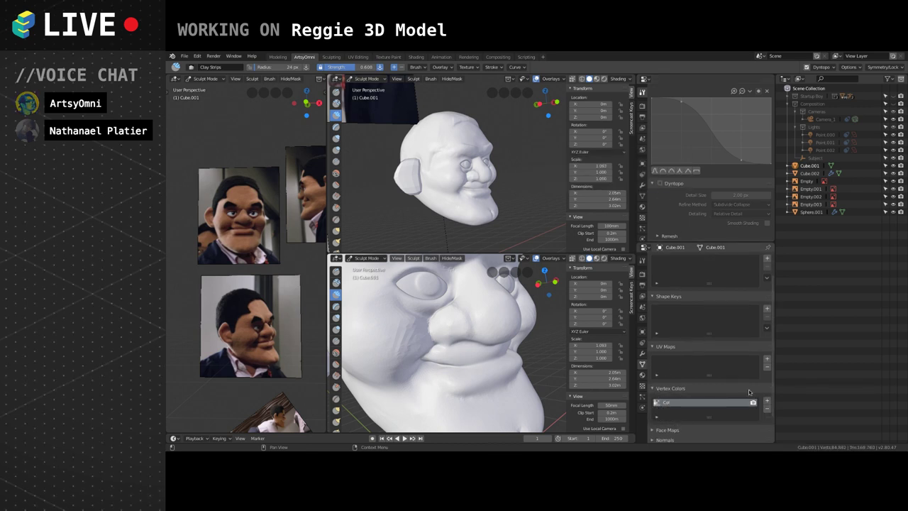
left_click(766, 409)
key("ctrl+d")
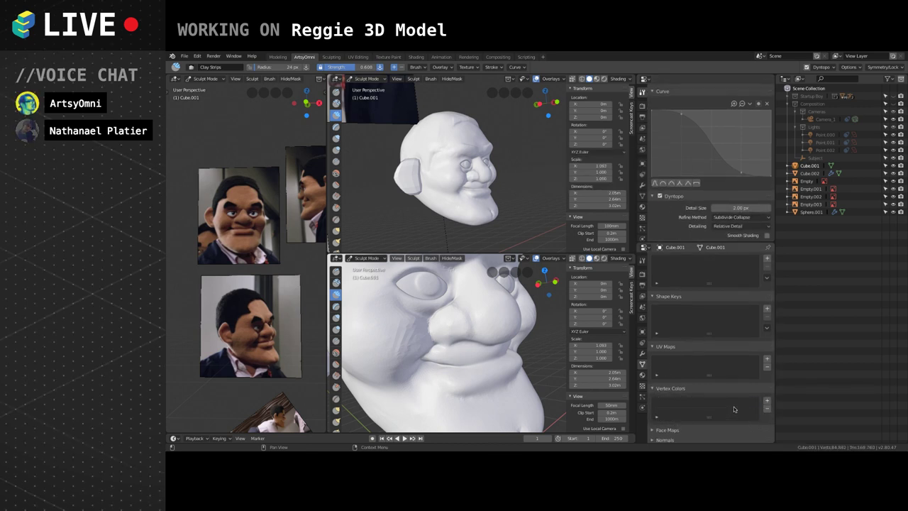
Build up and smooth the cheek beside the mouth corner with Clay Strips at a 34 px radius.
key("f")
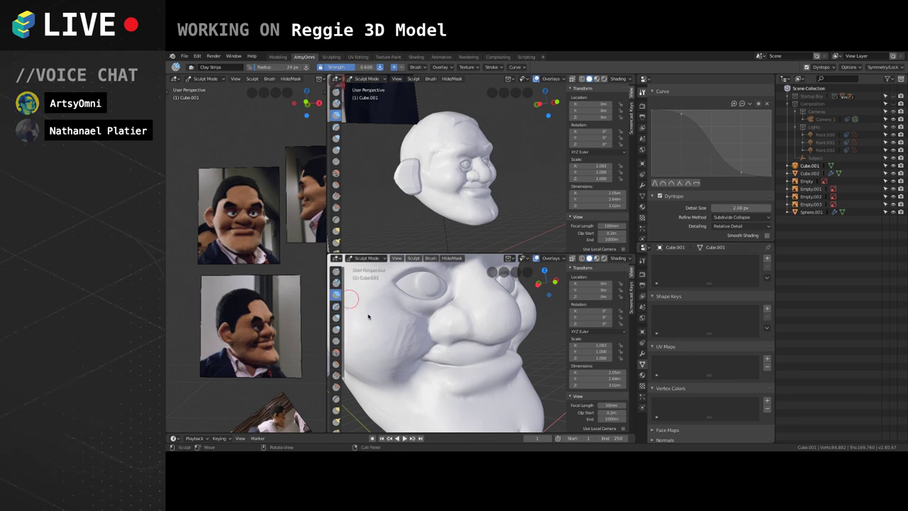
left_click(401, 333)
key("f")
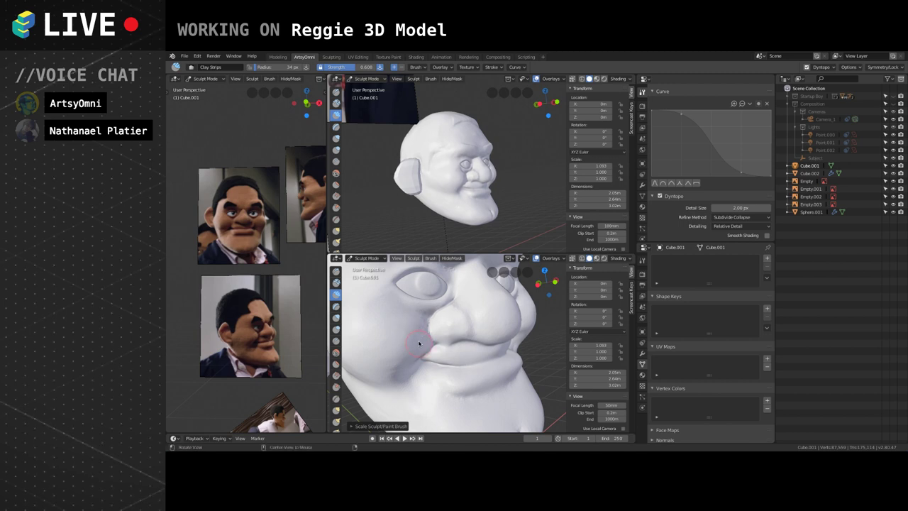
middle_click_drag(419, 343, 394, 352)
mouse_move(390, 355)
left_mouse_down()
mouse_move(380, 361)
mouse_move(409, 334)
mouse_move(390, 358)
left_mouse_up()
mouse_move(456, 310)
middle_mouse_down()
mouse_move(408, 321)
mouse_move(455, 338)
middle_mouse_up()
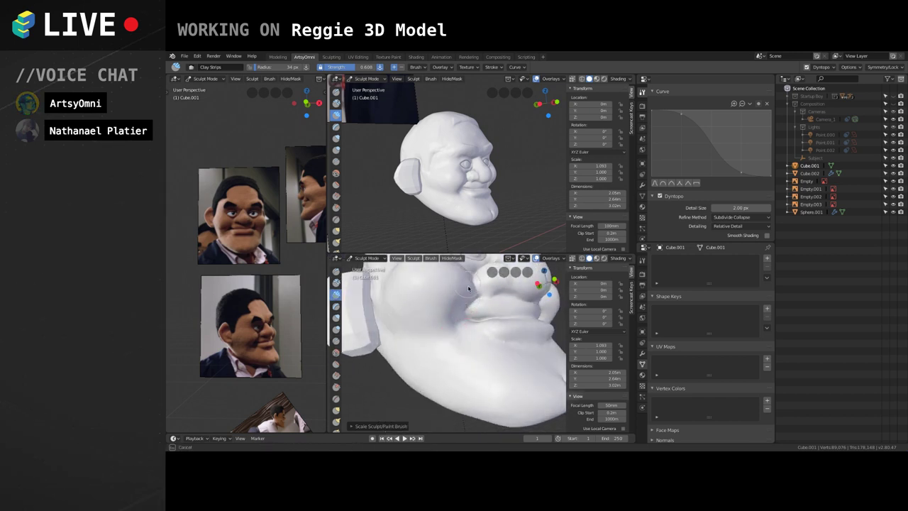
middle_click_drag(468, 289, 454, 322)
middle_click_drag(429, 280, 478, 281)
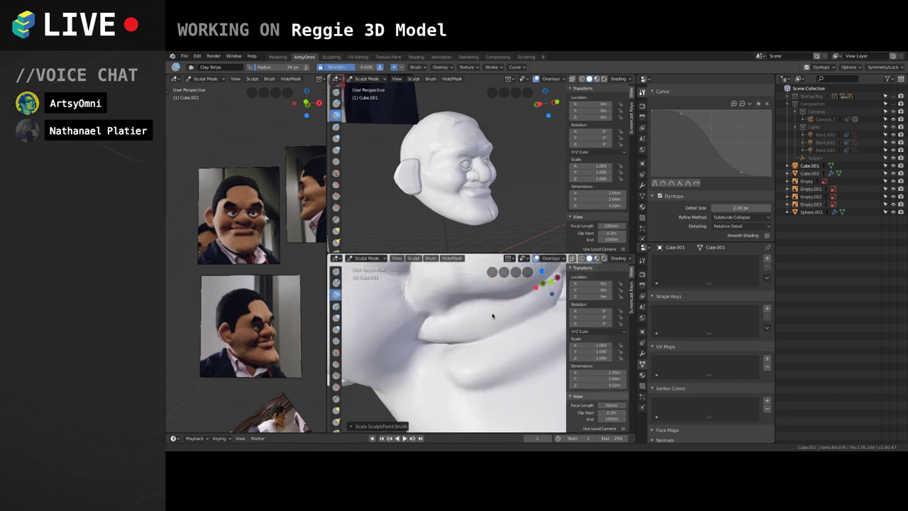
Refine the side of the nose around the nostril wing with Clay Strips at a 34 px radius.
middle_click_drag(492, 316, 476, 375, "shift")
scroll(456, 340, "down", 2)
scroll(453, 336, "down", 2)
scroll(451, 340, "up", 2)
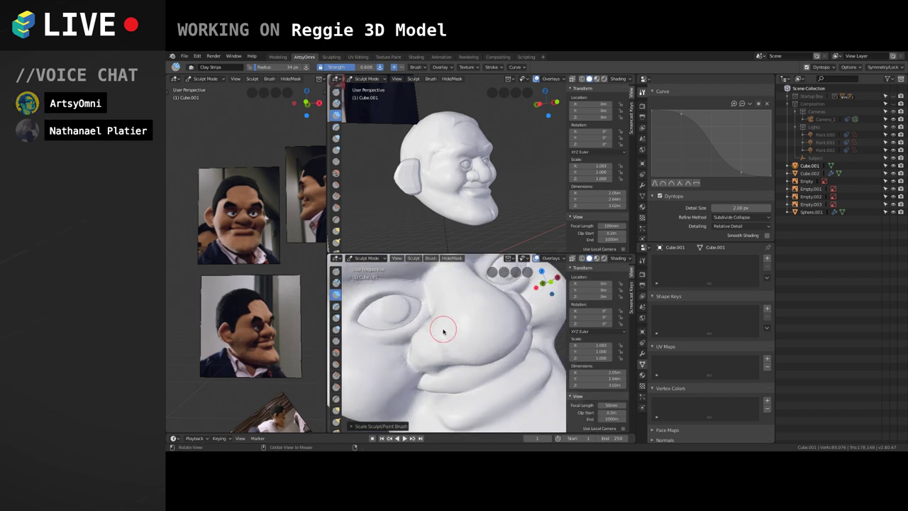
middle_click_drag(443, 331, 484, 335)
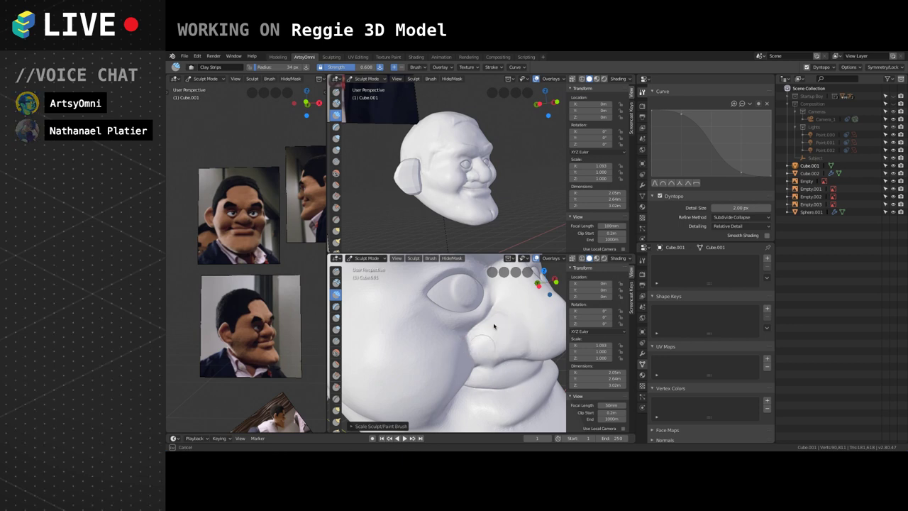
middle_click_drag(497, 320, 450, 352)
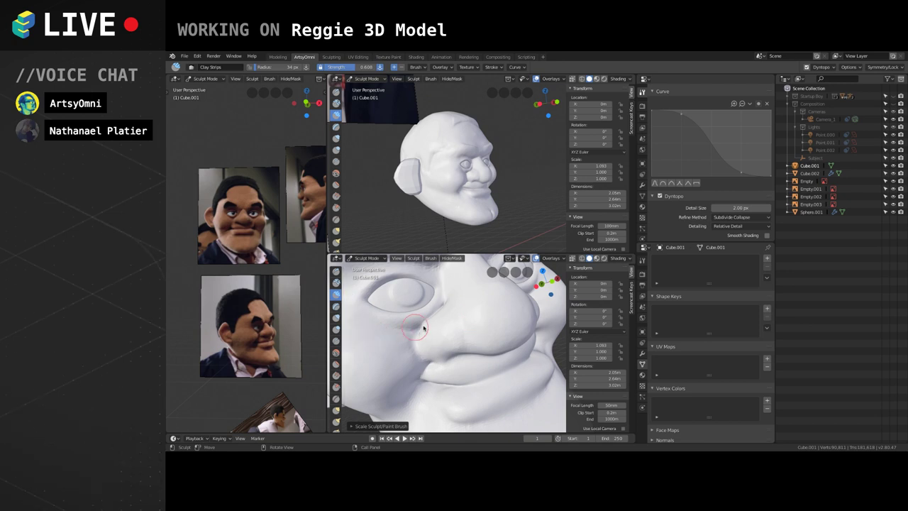
Deepen the fold between the nostril wing and the cheek with the Crease brush at a 27 px radius.
left_click_drag(457, 319, 483, 306, "alt")
left_click_drag(424, 331, 467, 332, "alt")
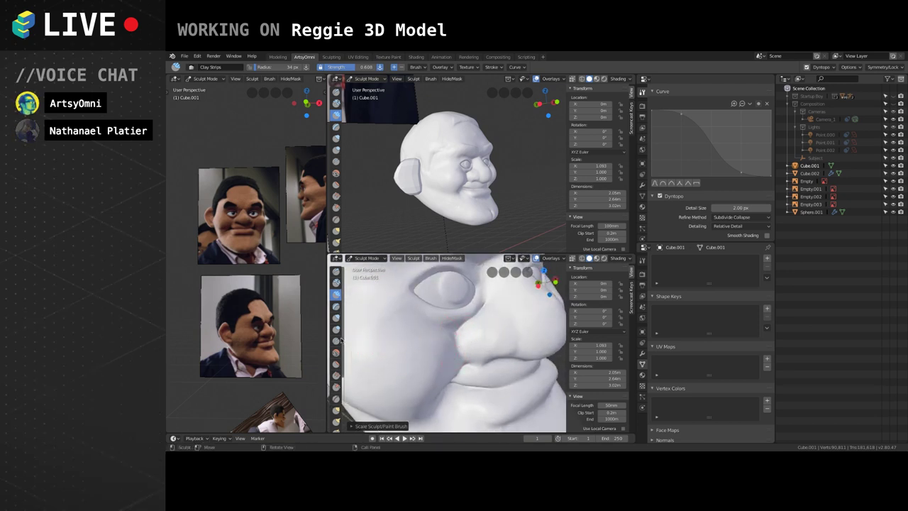
key("shift+c")
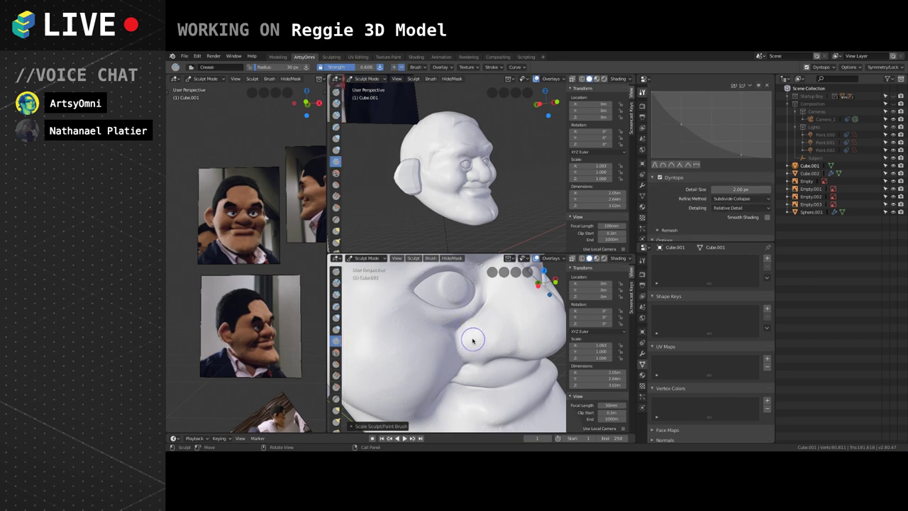
key("bracketleft")
mouse_move(482, 336)
left_mouse_down("alt")
mouse_move(471, 323)
mouse_move(480, 314)
left_mouse_up("alt")
scroll(483, 335, "up", 2)
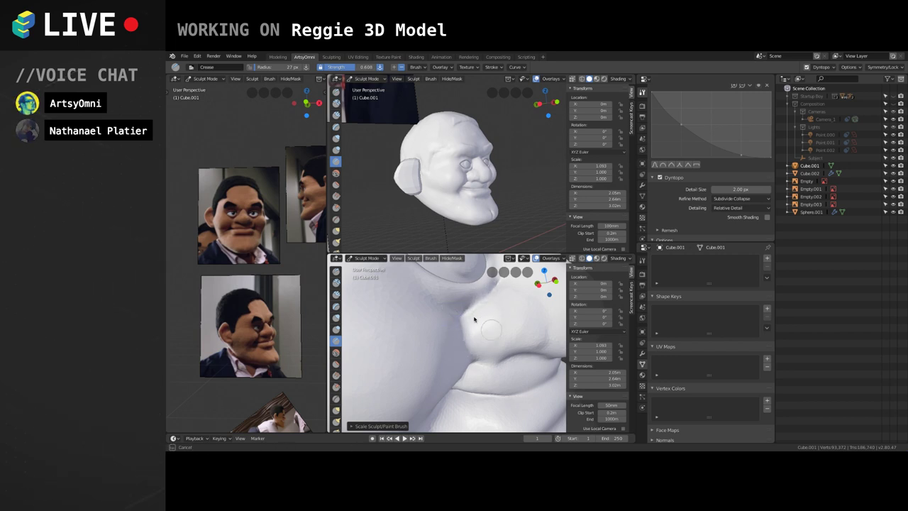
scroll(478, 319, "down", 2)
left_click_drag(490, 332, 465, 345, "alt")
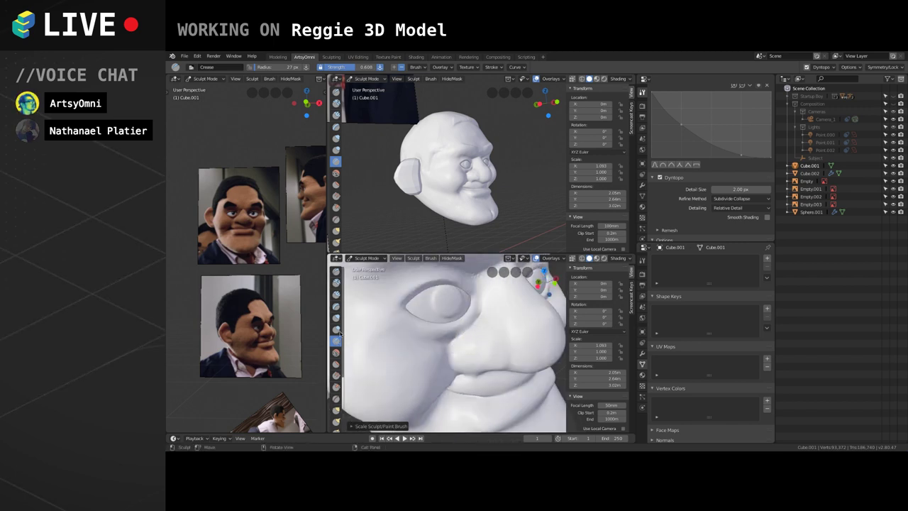
left_click_drag(480, 313, 452, 334)
middle_click_drag(466, 342, 498, 340)
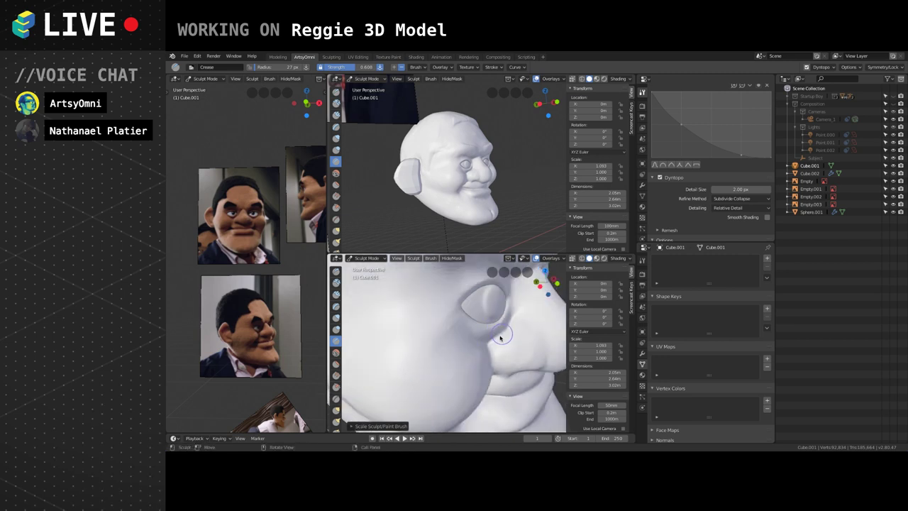
mouse_move(501, 338)
left_mouse_down()
mouse_move(490, 359)
mouse_move(503, 338)
left_mouse_up()
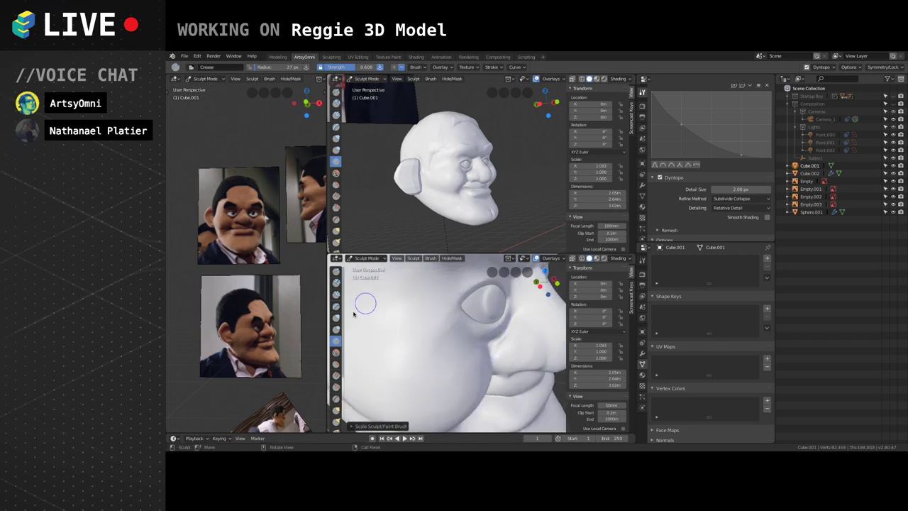
Build up the area around the nostril wing and inner cheek with Clay Strips at 24 px and 31 px.
left_click(335, 293)
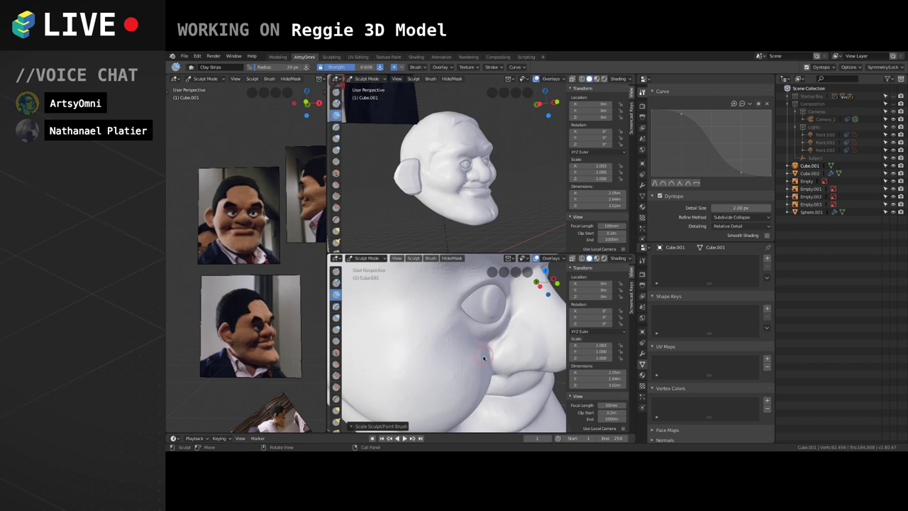
middle_click_drag(498, 357, 515, 346)
mouse_move(516, 345)
left_mouse_down()
mouse_move(509, 336)
mouse_move(517, 324)
mouse_move(498, 355)
mouse_move(519, 326)
mouse_move(410, 327)
mouse_move(446, 337)
mouse_move(458, 316)
mouse_move(444, 332)
mouse_move(441, 312)
mouse_move(454, 340)
mouse_move(446, 366)
mouse_move(407, 345)
mouse_move(460, 334)
left_mouse_up()
key("bracketright")
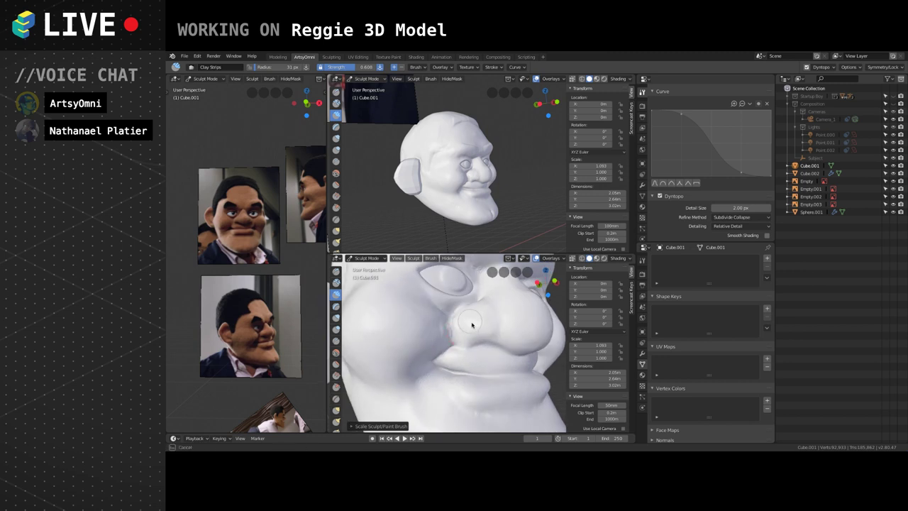
mouse_move(457, 330)
middle_mouse_down()
mouse_move(479, 327)
mouse_move(483, 343)
mouse_move(477, 330)
mouse_move(458, 336)
mouse_move(482, 381)
mouse_move(481, 344)
middle_mouse_up()
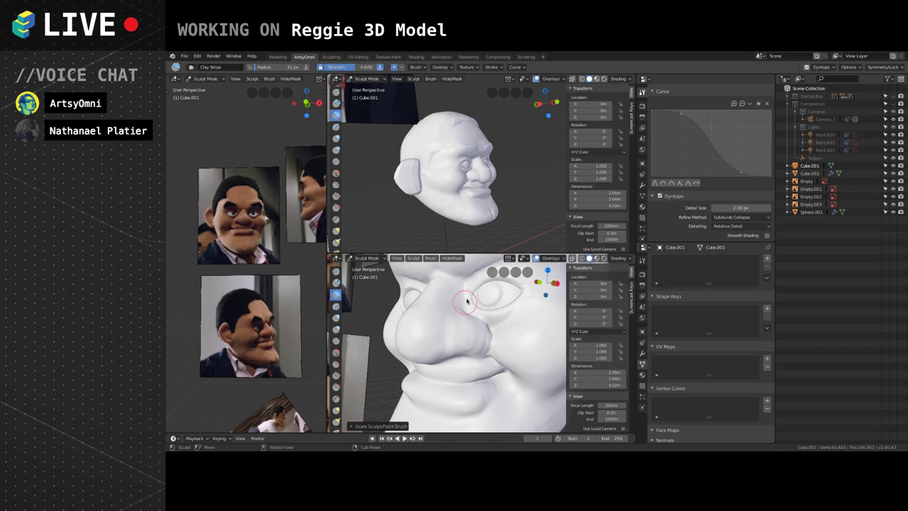
Check the nose against the whole face and refine the nostril wing with Clay Strips at a 31 px radius.
mouse_move(468, 302)
left_mouse_down("ctrl+alt")
mouse_move(519, 323)
mouse_move(527, 339)
left_mouse_up("ctrl+alt")
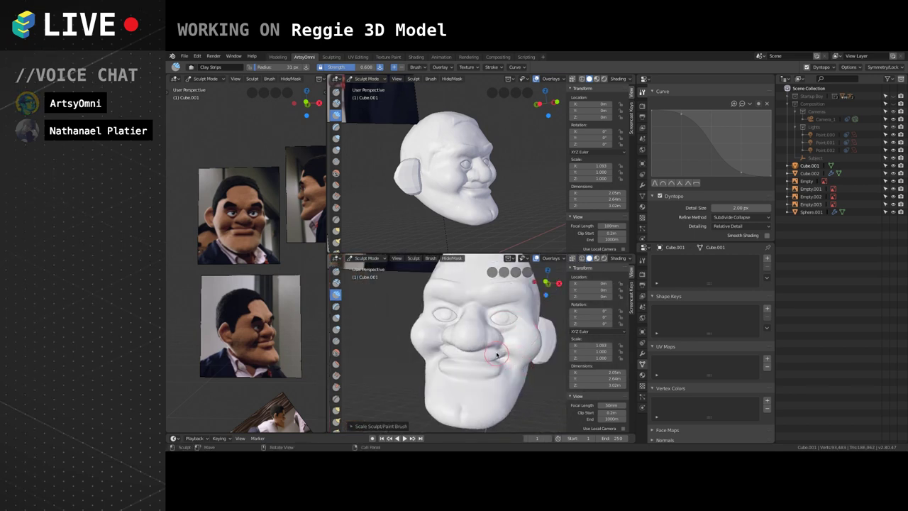
mouse_move(497, 355)
middle_mouse_down()
mouse_move(482, 379)
mouse_move(466, 379)
mouse_move(528, 332)
mouse_move(488, 366)
mouse_move(446, 344)
middle_mouse_up()
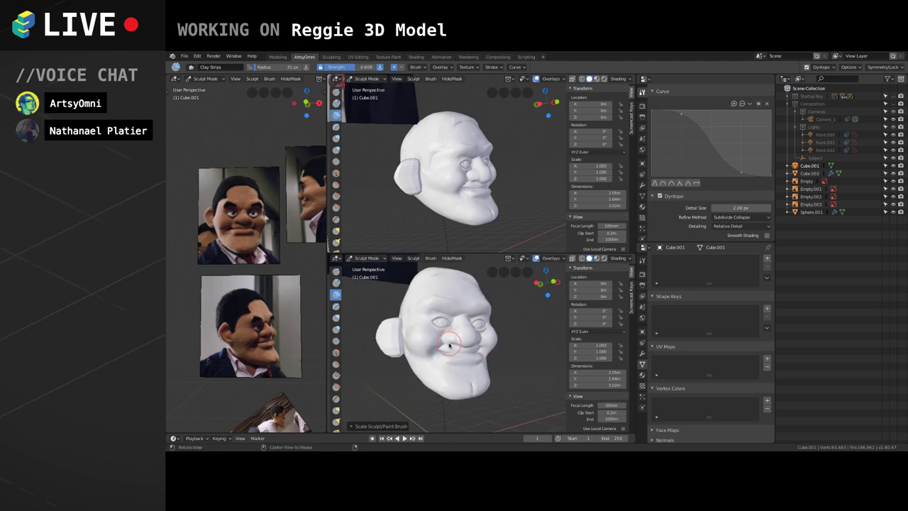
scroll(480, 327, "up", 4)
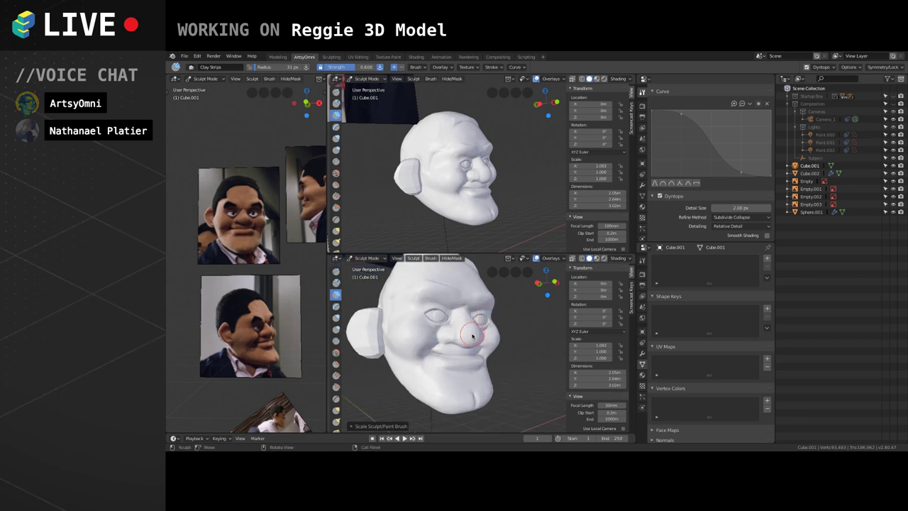
scroll(486, 351, "up", 2)
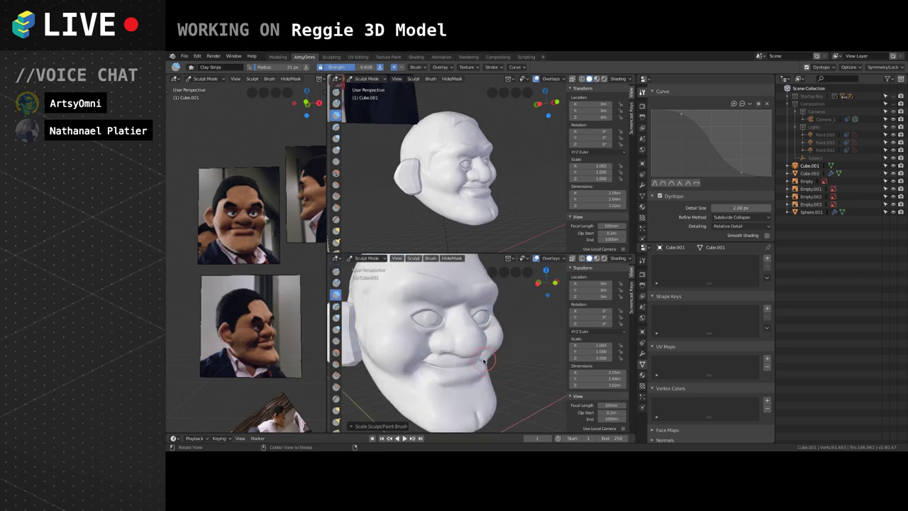
middle_click_drag(496, 352, 429, 342)
scroll(445, 347, "up", 3)
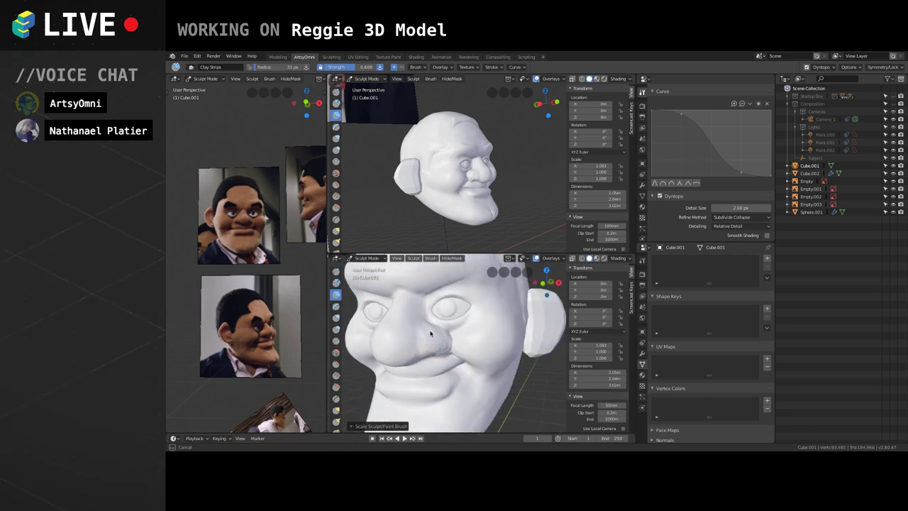
mouse_move(451, 365)
middle_mouse_down()
mouse_move(461, 347)
mouse_move(487, 357)
middle_mouse_up()
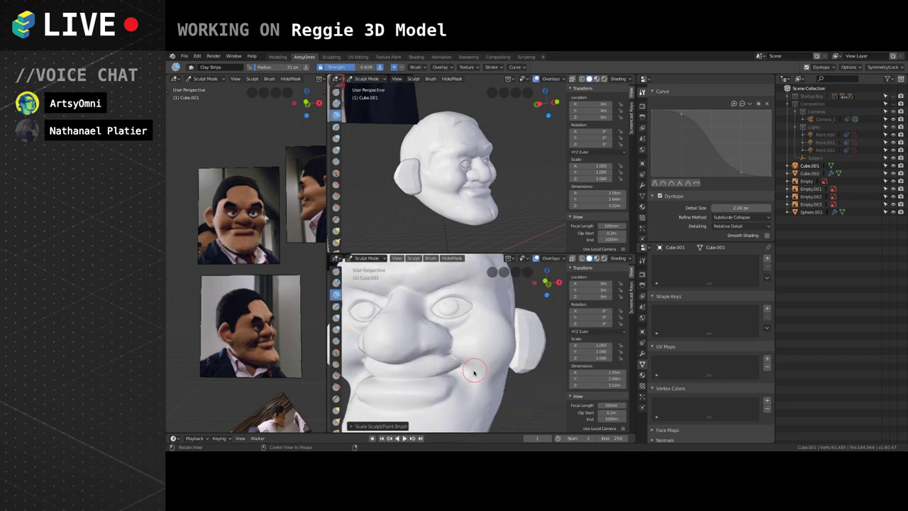
middle_click_drag(473, 352, 463, 352)
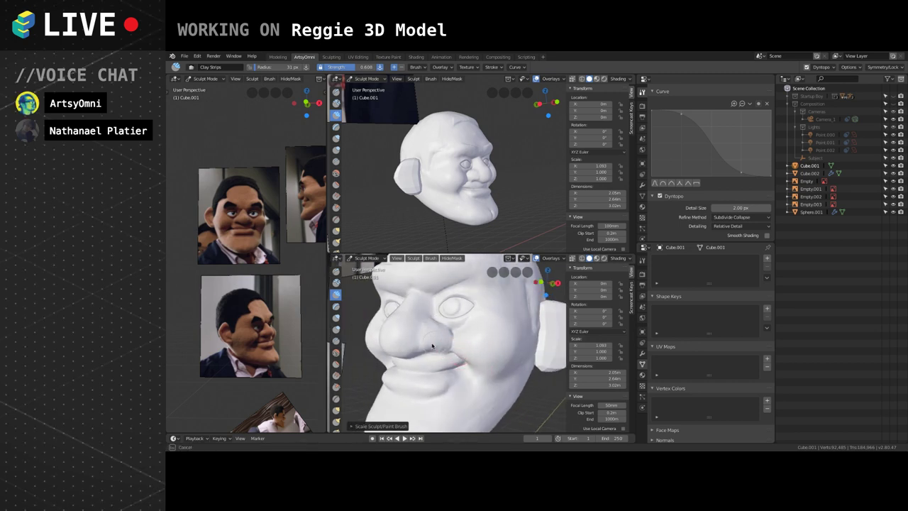
left_click_drag(432, 346, 433, 342)
Reshape the nostril wing and the adjoining fold above the mouth corner with the Grab brush at a reduced radius.
mouse_move(425, 323)
middle_mouse_down("ctrl")
mouse_move(428, 300)
mouse_move(486, 344)
middle_mouse_up("ctrl")
key("g")
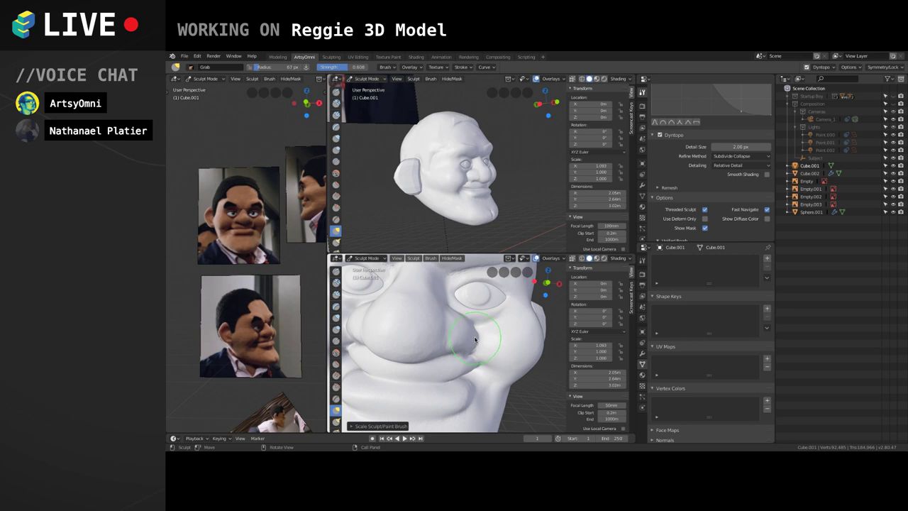
middle_click_drag(475, 339, 475, 336)
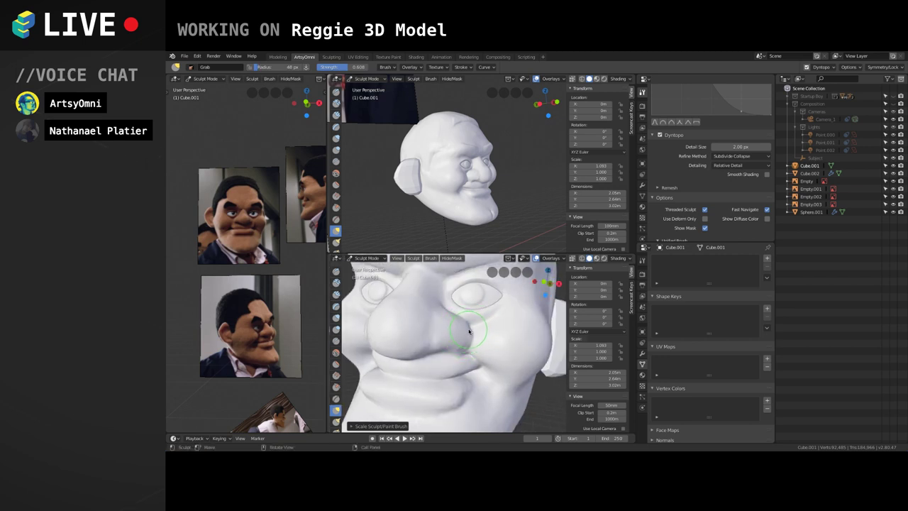
left_click_drag(470, 331, 472, 331)
middle_click_drag(475, 344, 478, 342)
left_click_drag(477, 343, 474, 345)
left_click_drag(479, 348, 468, 356)
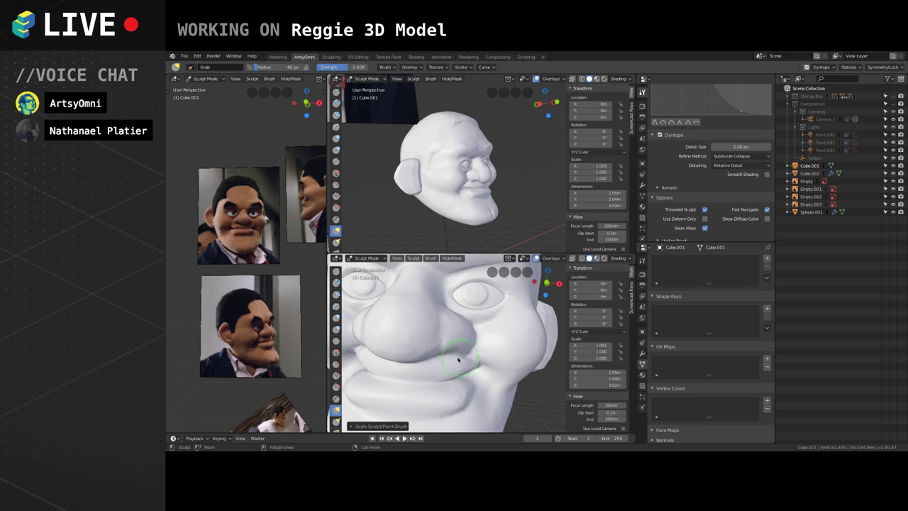
Sharpen the crease under the nostril and nose, above the upper lip, with the Crease brush at 27 px.
left_click(336, 341)
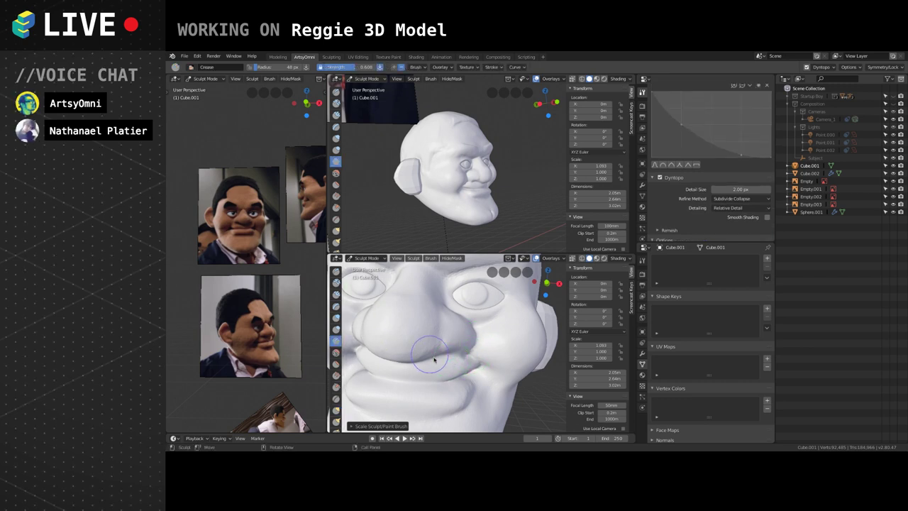
mouse_move(463, 340)
middle_mouse_down()
mouse_move(466, 301)
mouse_move(465, 330)
middle_mouse_up()
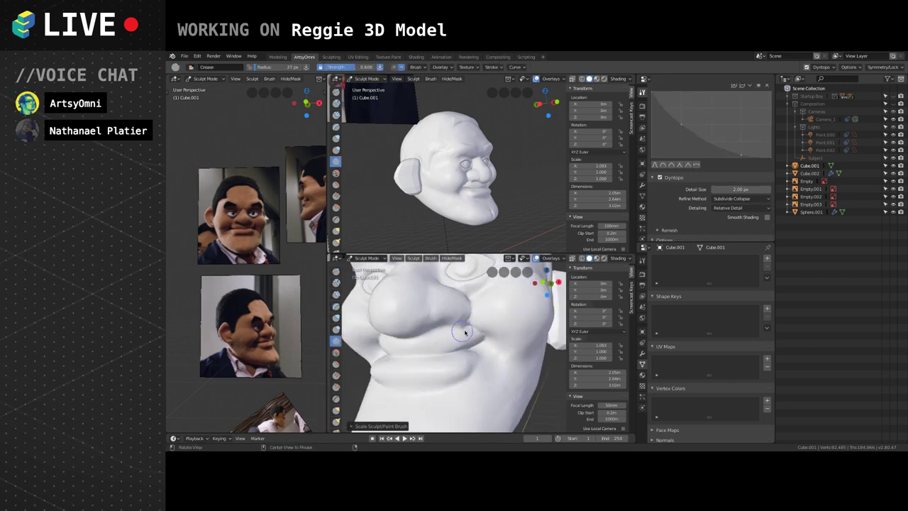
left_click_drag(467, 327, 439, 329)
mouse_move(453, 326)
middle_mouse_down()
mouse_move(442, 320)
mouse_move(474, 330)
middle_mouse_up()
left_click_drag(470, 327, 459, 325)
mouse_move(440, 331)
middle_mouse_down()
mouse_move(454, 327)
mouse_move(466, 338)
mouse_move(438, 313)
middle_mouse_up()
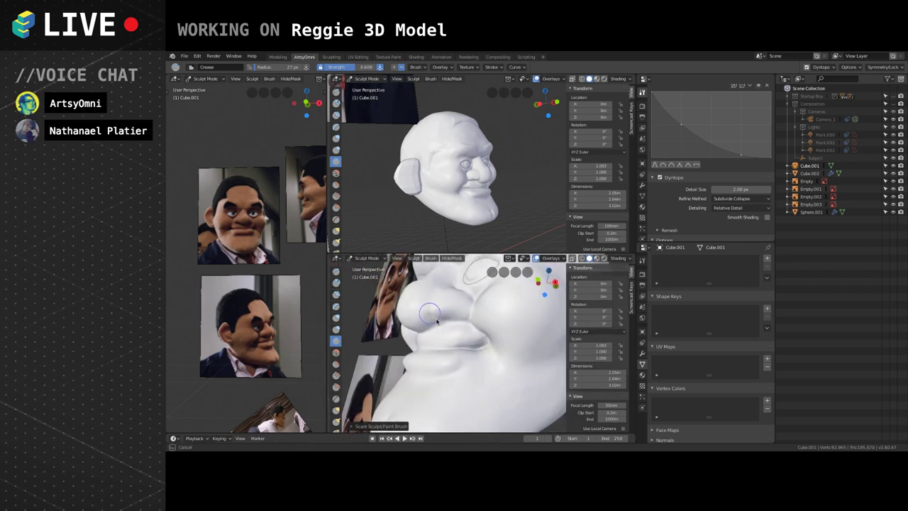
mouse_move(425, 323)
left_mouse_down()
mouse_move(462, 324)
mouse_move(440, 317)
left_mouse_up()
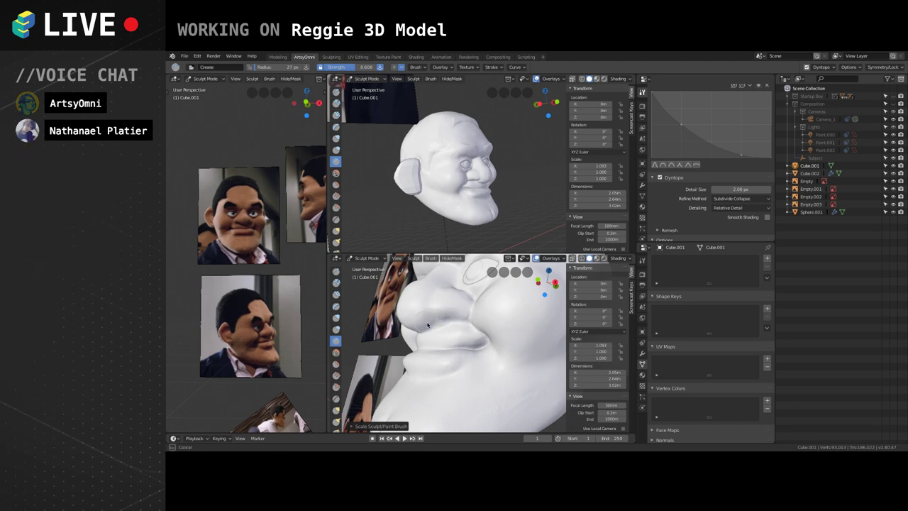
Examine the nose, lips and cheeks from the front and from a three-quarter angle.
middle_click_drag(428, 325, 506, 339)
scroll(441, 341, "down", 2)
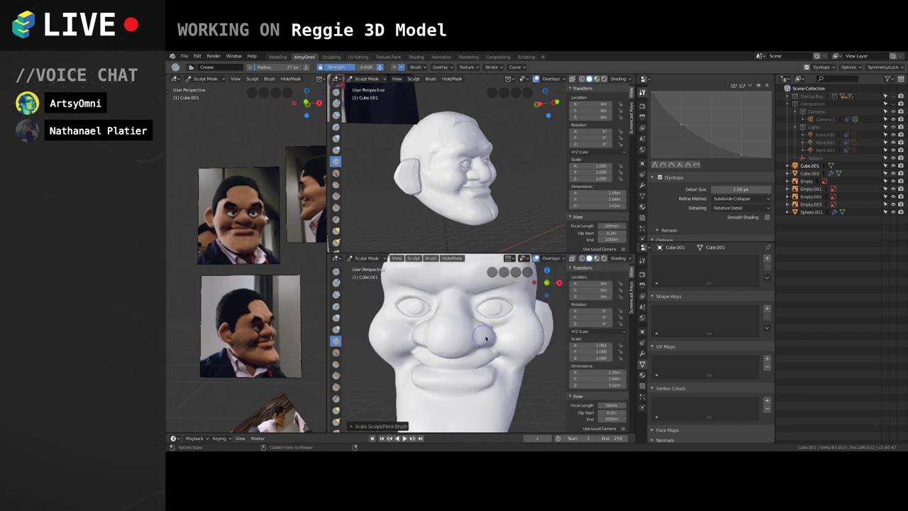
scroll(485, 339, "up", 4)
mouse_move(485, 339)
middle_mouse_down()
mouse_move(476, 334)
mouse_move(468, 353)
mouse_move(466, 324)
mouse_move(454, 333)
mouse_move(468, 358)
mouse_move(476, 333)
middle_mouse_up()
middle_click_drag(481, 331, 476, 370)
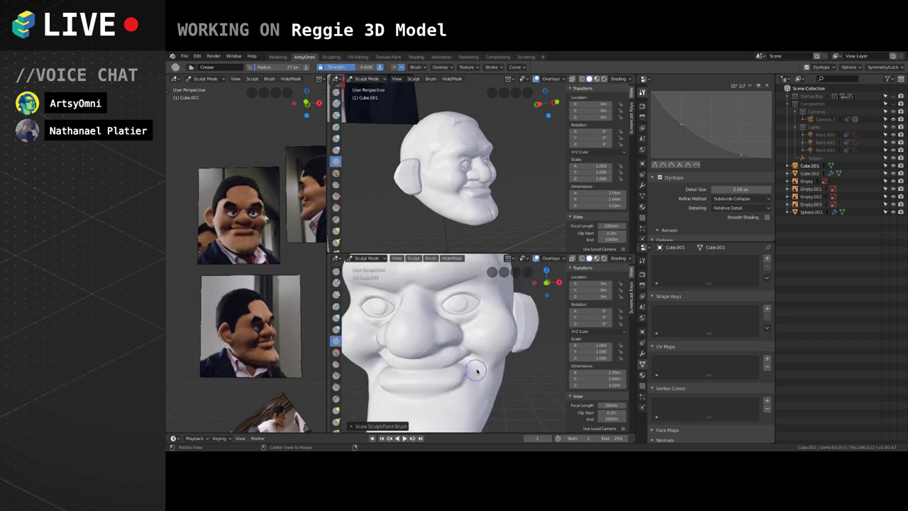
middle_click_drag(475, 338, 466, 383)
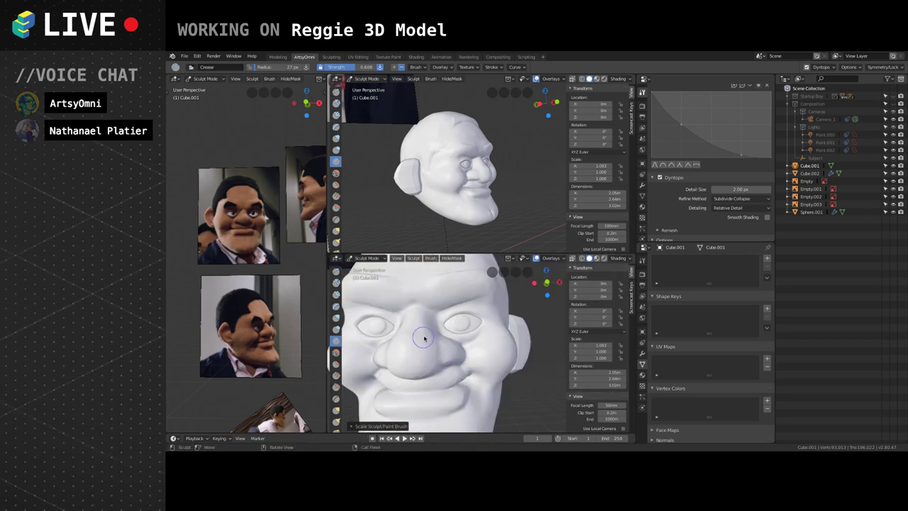
mouse_move(424, 338)
middle_mouse_down("ctrl")
mouse_move(477, 390)
mouse_move(434, 319)
mouse_move(456, 303)
mouse_move(456, 324)
mouse_move(501, 352)
mouse_move(492, 361)
middle_mouse_up("ctrl")
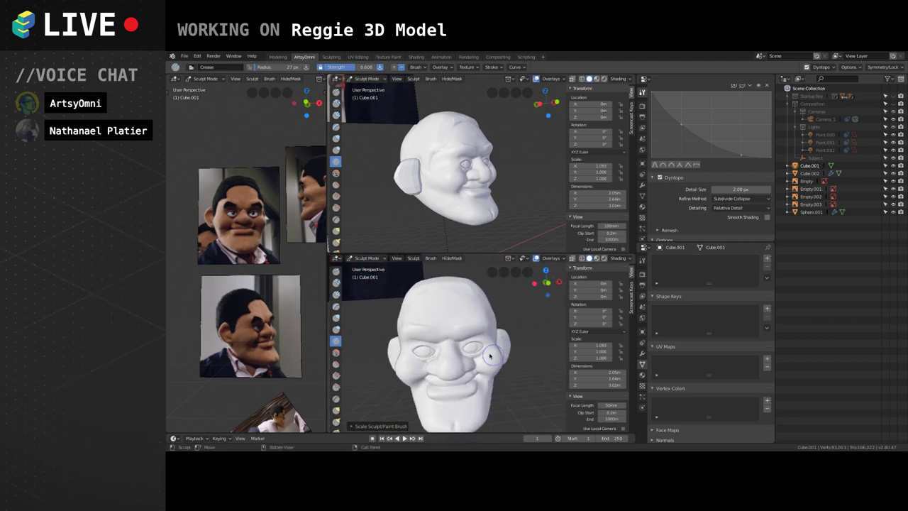
Build up the hairline on the side of the forehead with Clay Strips at a 40 px radius.
left_click(336, 318)
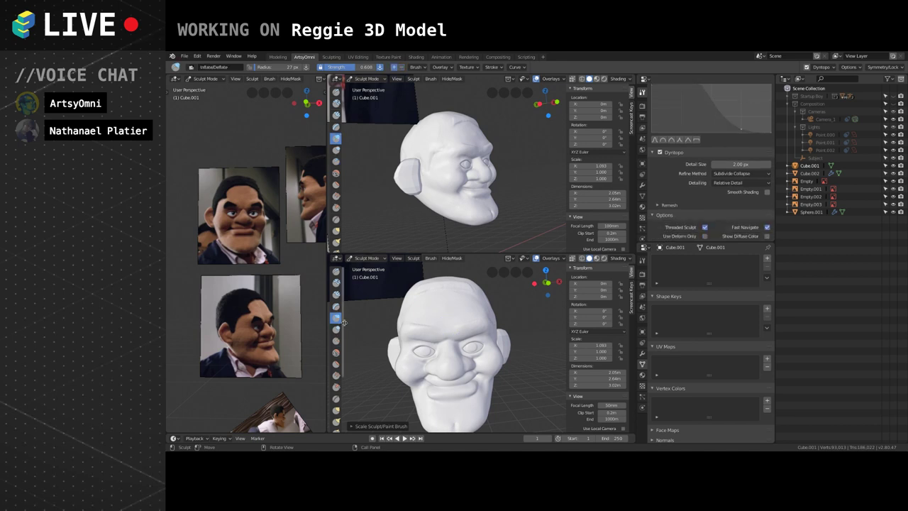
left_click(336, 294)
scroll(449, 309, "up", 3)
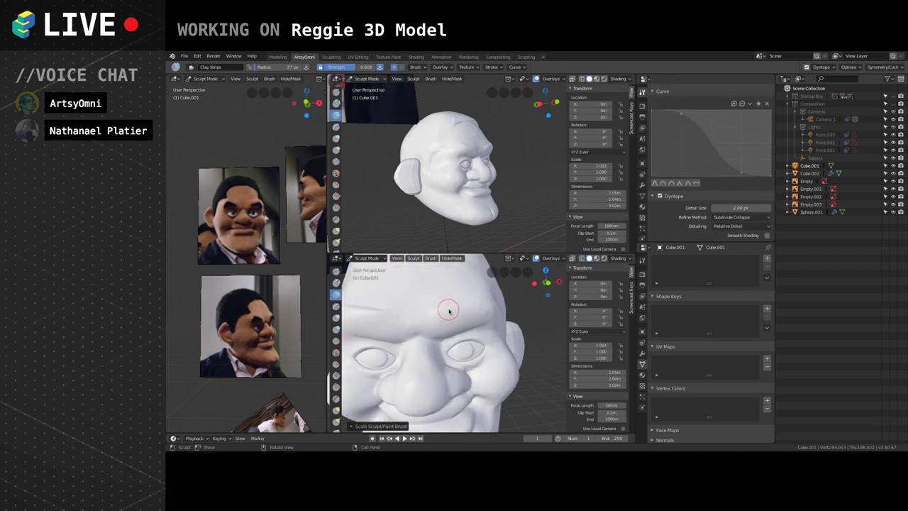
scroll(461, 318, "down", 3)
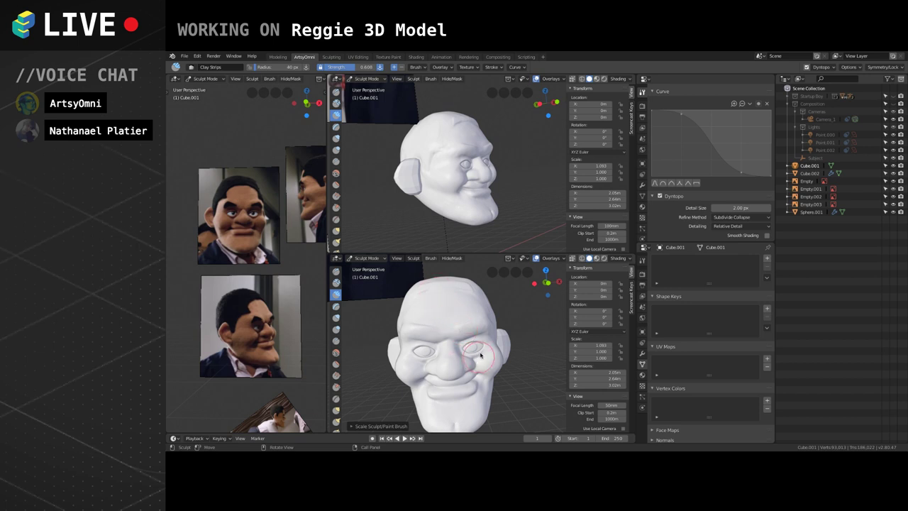
middle_click_drag(480, 355, 468, 283)
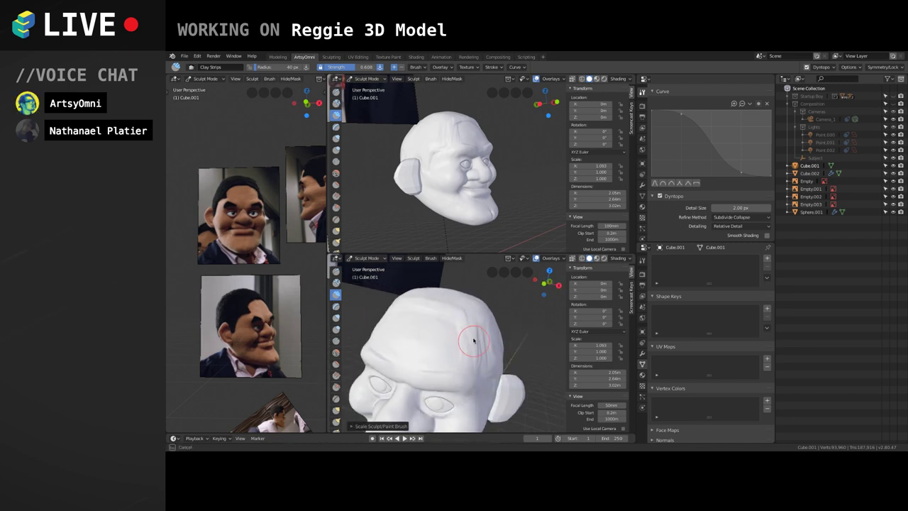
left_click_drag(453, 313, 485, 359)
Extend the raised hairline down the temple toward the sideburn in front of the ear with Clay Strips at 40 px.
mouse_move(487, 336)
middle_mouse_down()
mouse_move(475, 340)
mouse_move(462, 326)
mouse_move(471, 318)
mouse_move(480, 333)
mouse_move(459, 321)
mouse_move(488, 366)
mouse_move(526, 331)
middle_mouse_up()
middle_click_drag(475, 303, 489, 335)
middle_click_drag(502, 379, 518, 336)
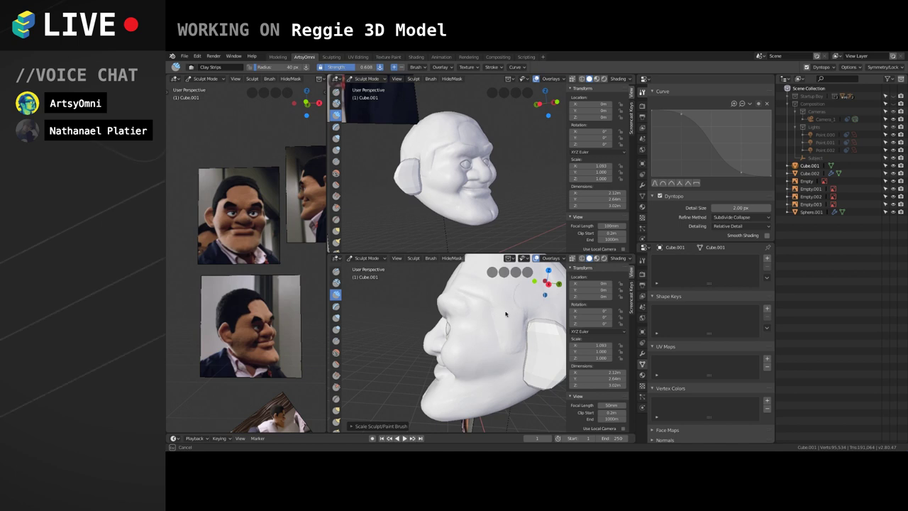
mouse_move(505, 314)
middle_mouse_down()
mouse_move(500, 305)
mouse_move(498, 365)
mouse_move(462, 314)
mouse_move(494, 320)
mouse_move(513, 366)
middle_mouse_up()
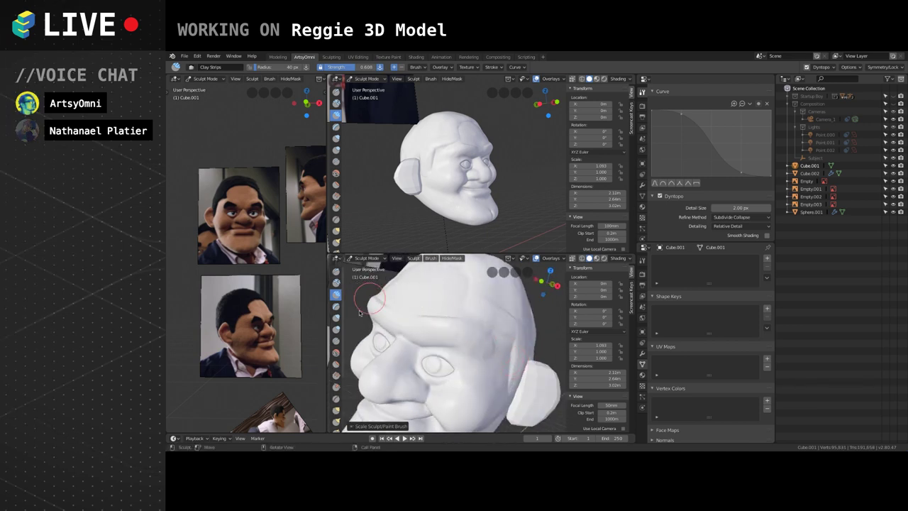
Flatten the raised hairline along the temple in front of the ear with the Flatten/Contrast brush at a 40 px radius.
left_click(336, 363)
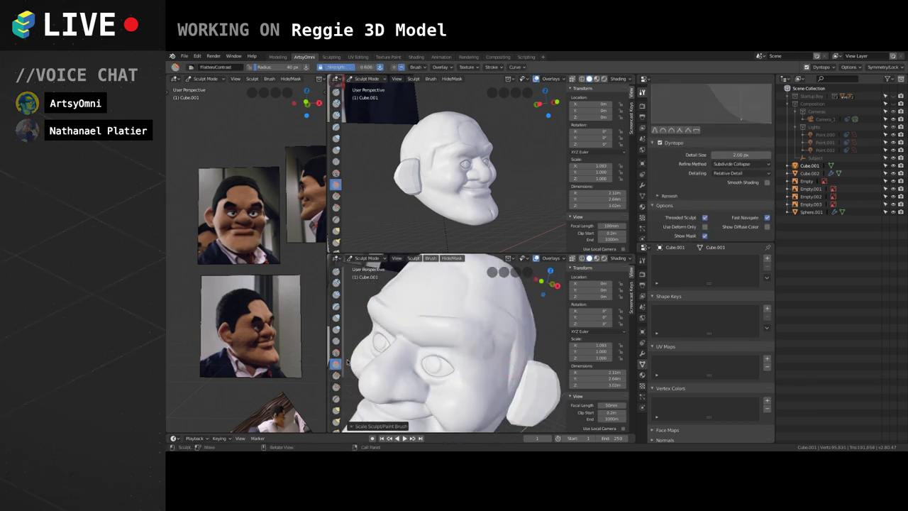
middle_click_drag(348, 362, 489, 361)
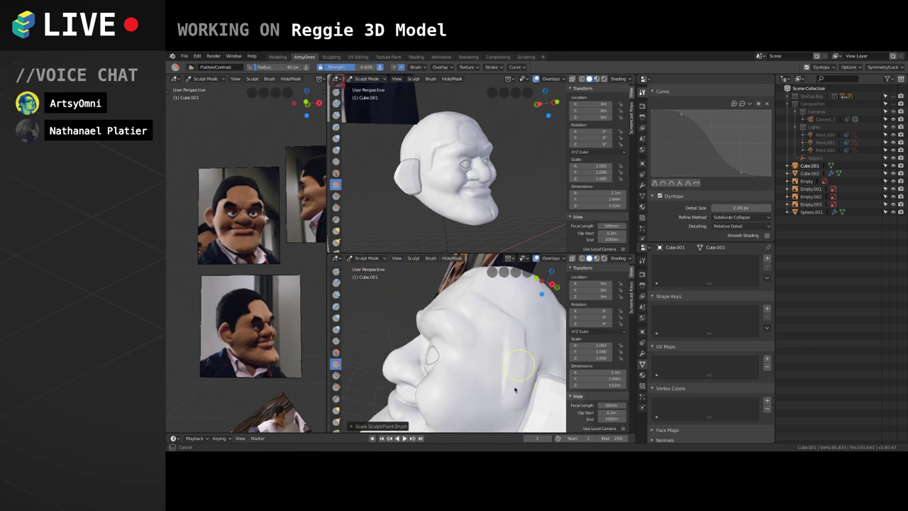
left_click_drag(533, 363, 511, 331)
scroll(512, 332, "down", 3)
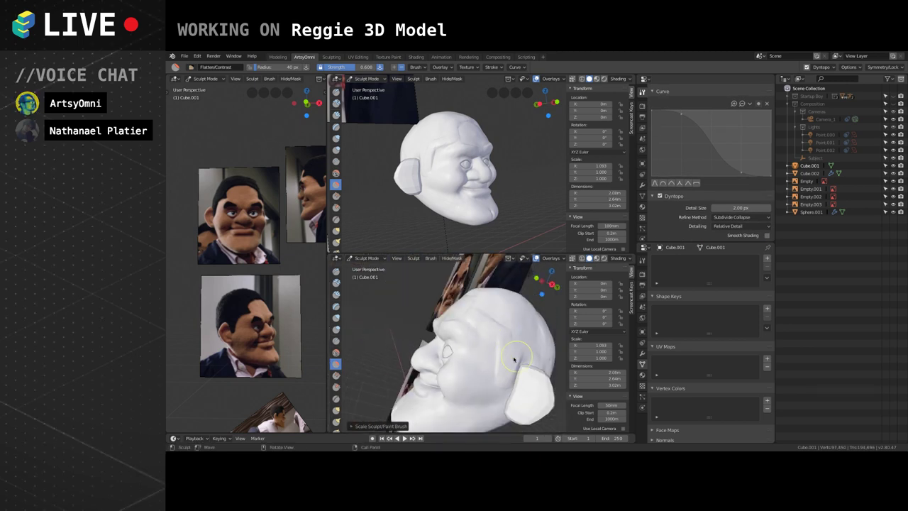
Examine the forehead and hairline from the side, from above and from the front.
middle_click_drag(514, 359, 505, 342)
left_click_drag(505, 342, 479, 321)
mouse_move(486, 331)
middle_mouse_down()
mouse_move(508, 336)
mouse_move(502, 313)
middle_mouse_up()
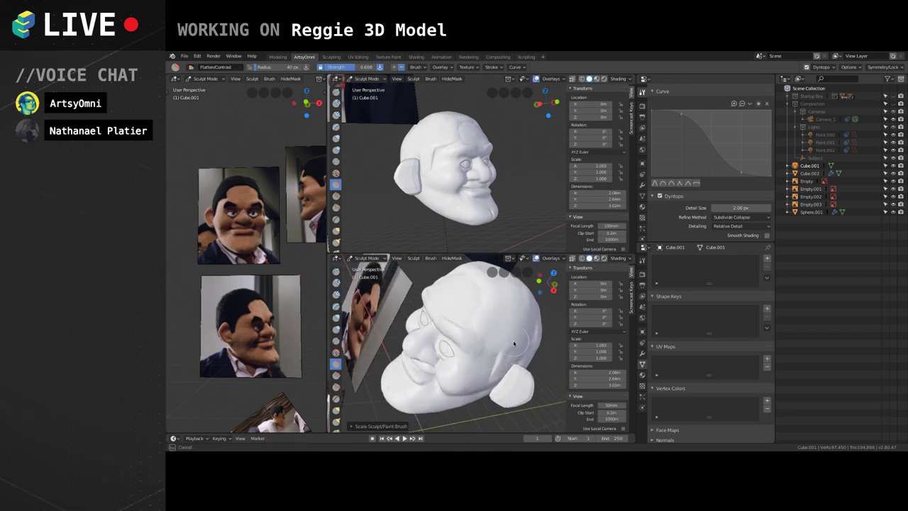
mouse_move(538, 312)
middle_mouse_down()
mouse_move(525, 358)
mouse_move(540, 312)
mouse_move(503, 385)
mouse_move(454, 354)
mouse_move(472, 333)
mouse_move(446, 312)
mouse_move(526, 368)
mouse_move(497, 333)
mouse_move(487, 359)
mouse_move(531, 325)
middle_mouse_up()
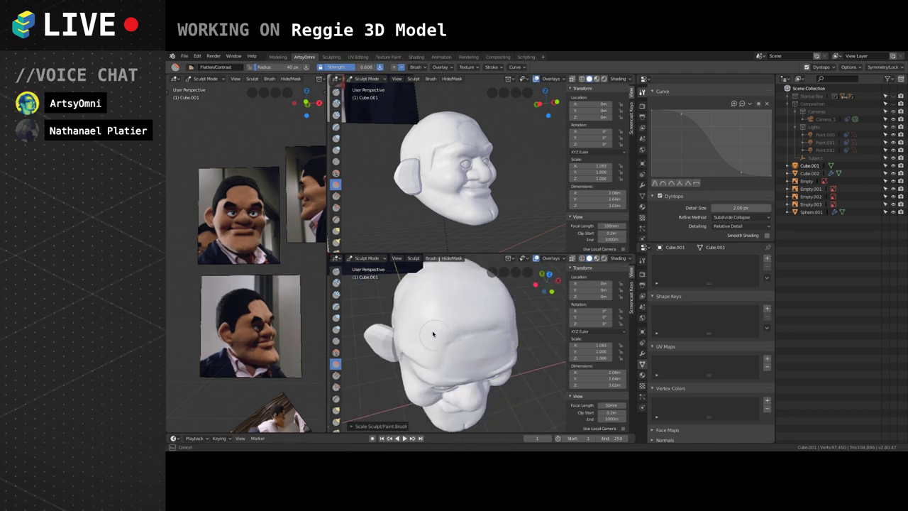
mouse_move(441, 330)
middle_mouse_down()
mouse_move(478, 300)
mouse_move(532, 330)
mouse_move(488, 363)
mouse_move(496, 384)
middle_mouse_up()
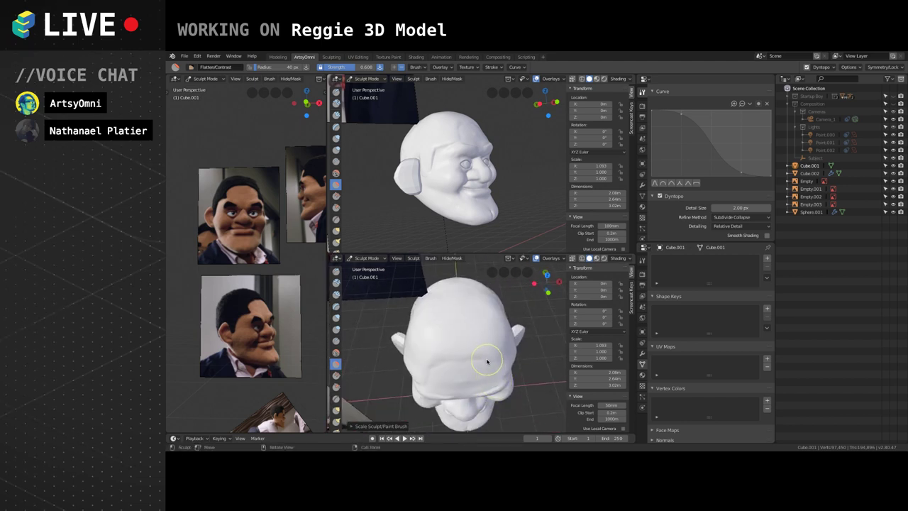
scroll(475, 326, "up", 5)
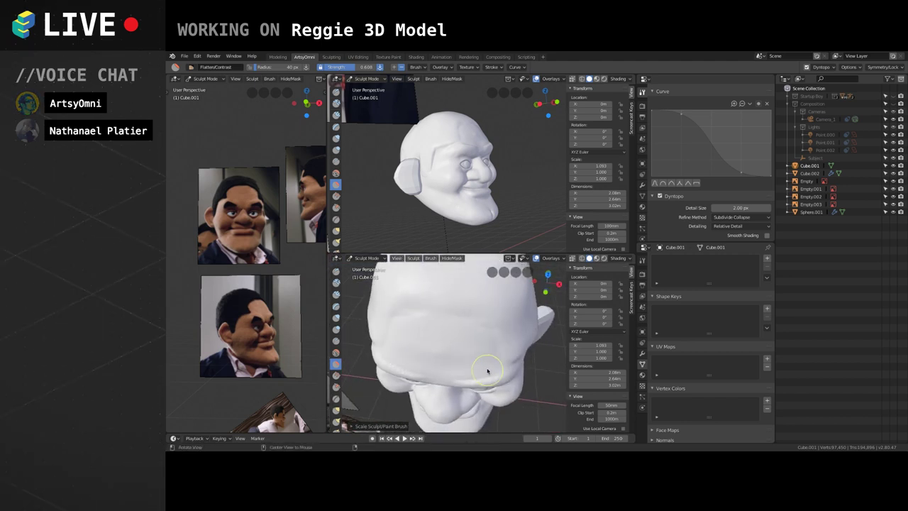
left_click_drag(487, 370, 477, 354)
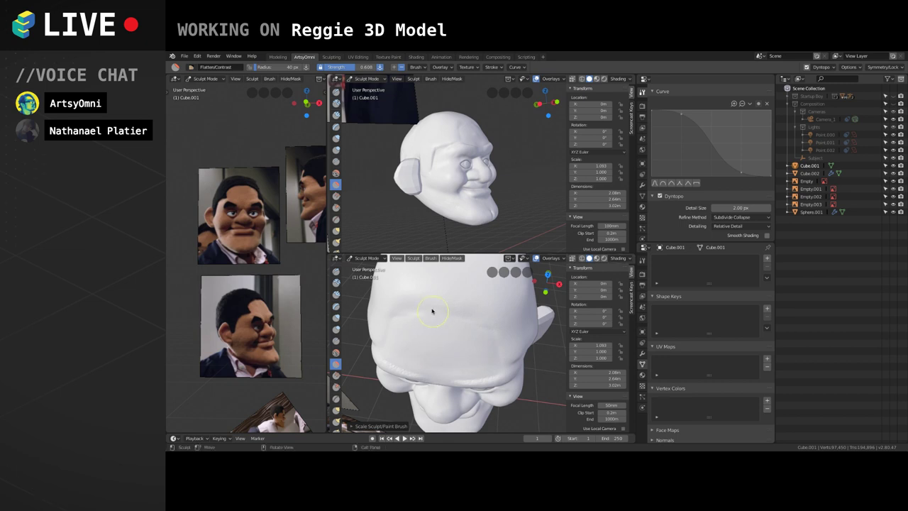
mouse_move(432, 310)
middle_mouse_down()
mouse_move(461, 331)
mouse_move(480, 295)
mouse_move(482, 324)
mouse_move(469, 323)
middle_mouse_up()
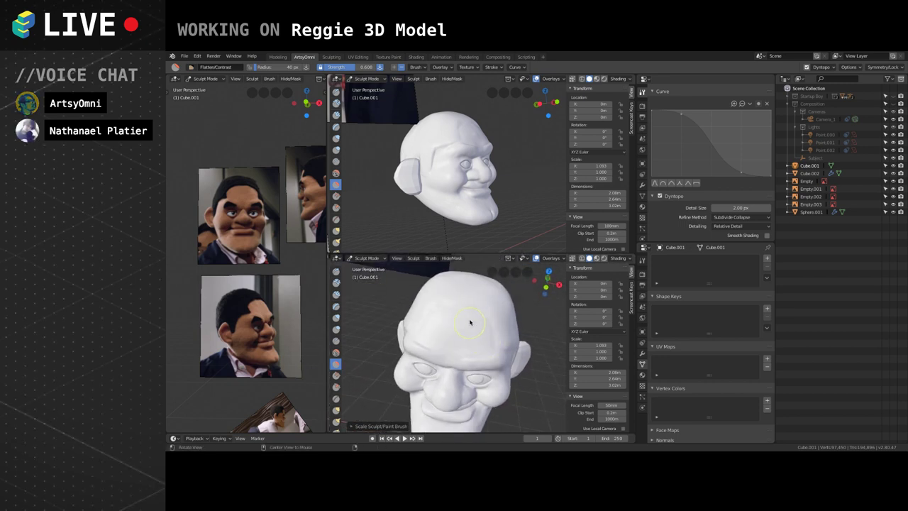
Select the Clay Strips brush and switch the lower viewport's lighting to the light grey MatCap.
left_click(335, 294)
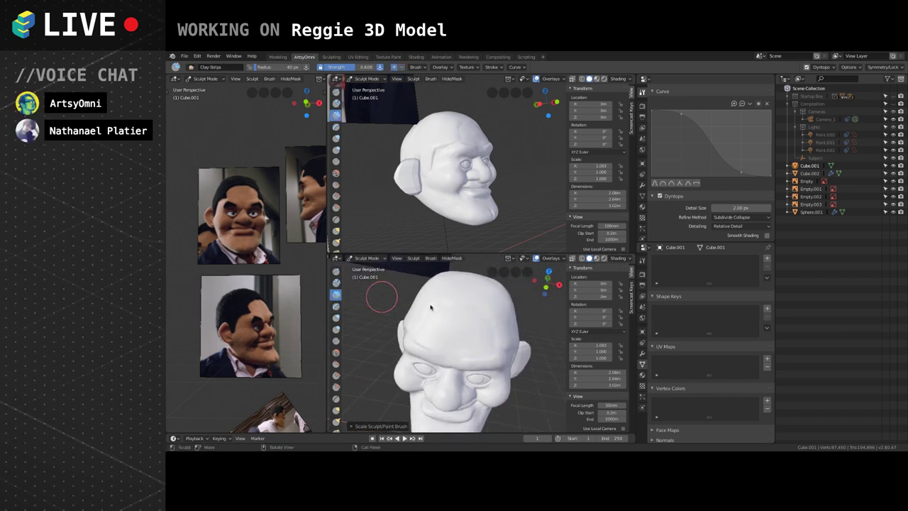
mouse_move(486, 324)
middle_mouse_down()
mouse_move(461, 354)
mouse_move(532, 275)
middle_mouse_up()
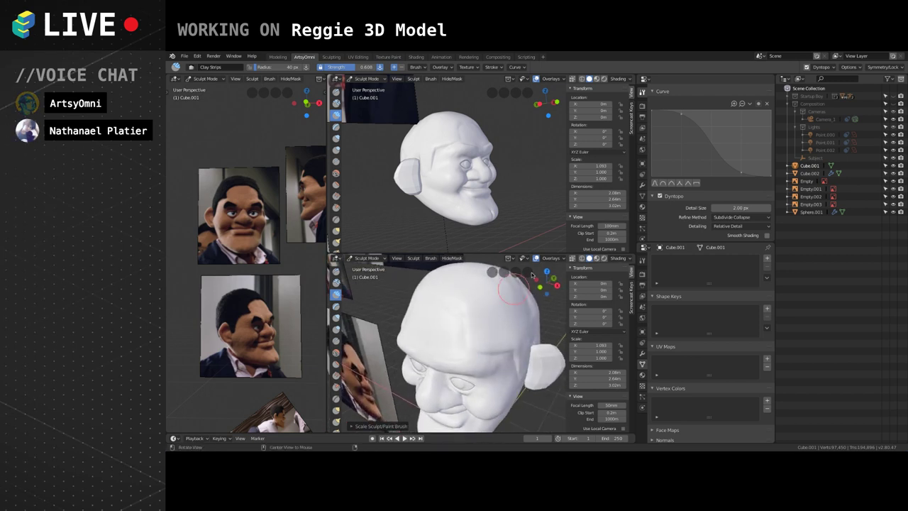
left_click(619, 258)
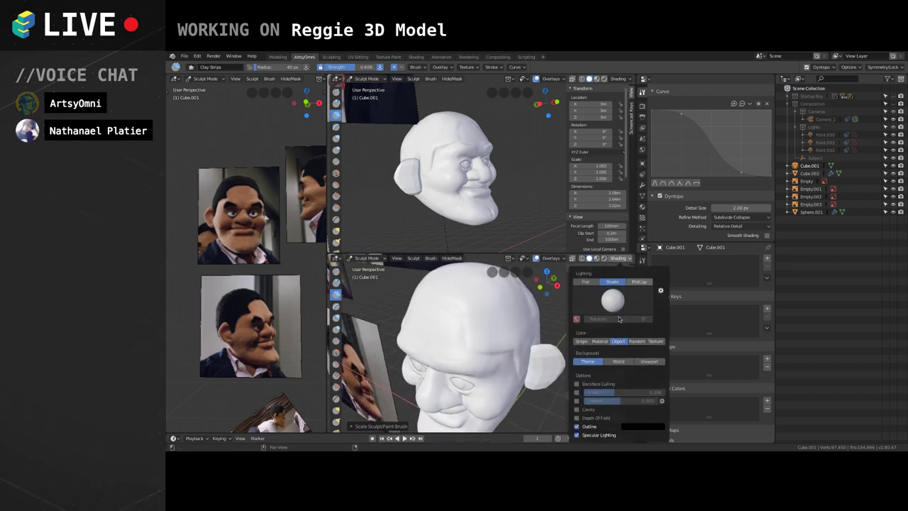
left_click(638, 282)
left_click(612, 300)
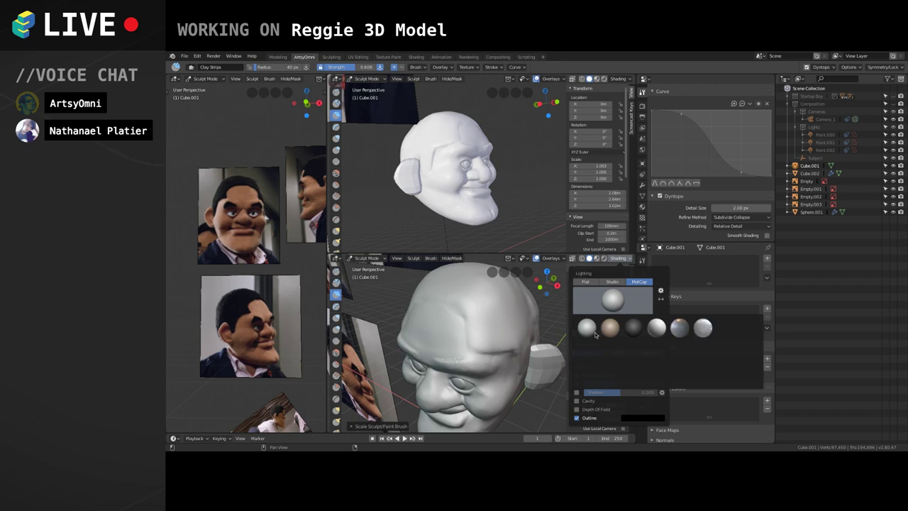
left_click(595, 333)
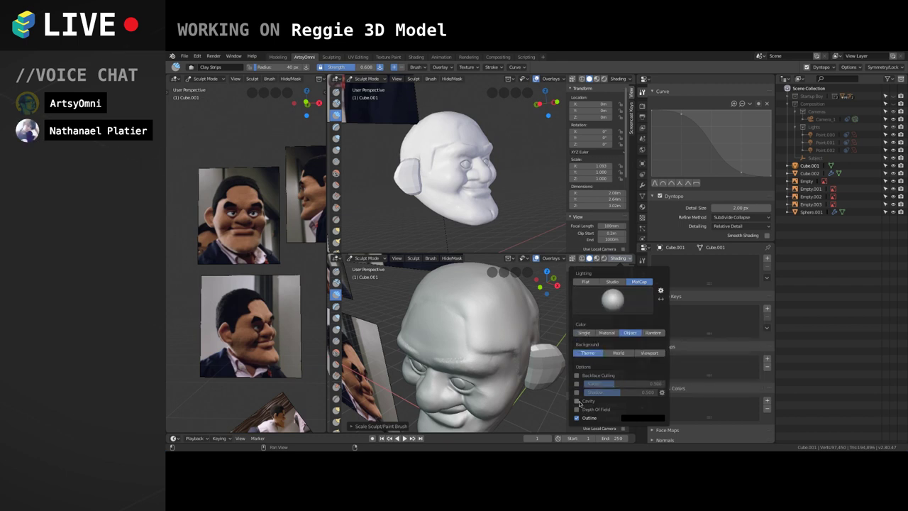
left_click(575, 394)
Build up the hairline across the top of the forehead with Clay Strips, reducing the brush radius to 25 px.
middle_click_drag(437, 344, 491, 355)
left_click_drag(461, 316, 465, 325)
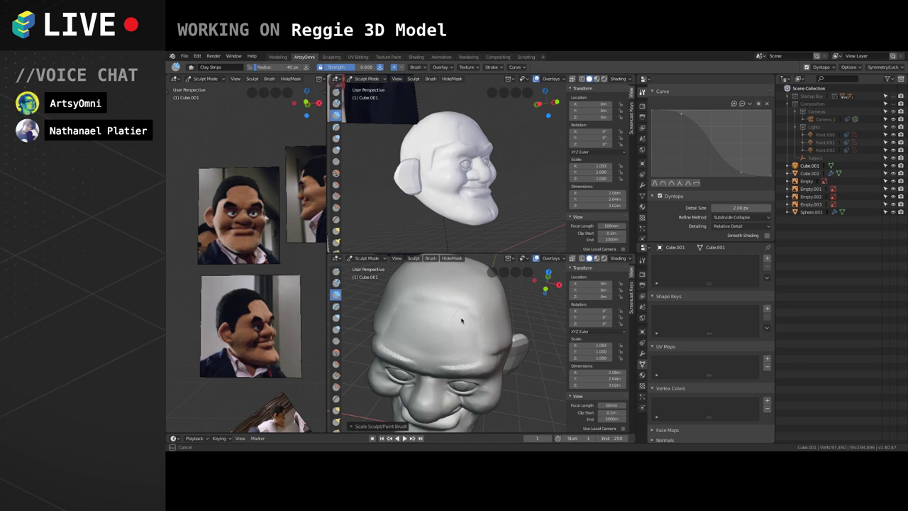
mouse_move(423, 317)
middle_mouse_down()
mouse_move(476, 330)
mouse_move(485, 344)
middle_mouse_up()
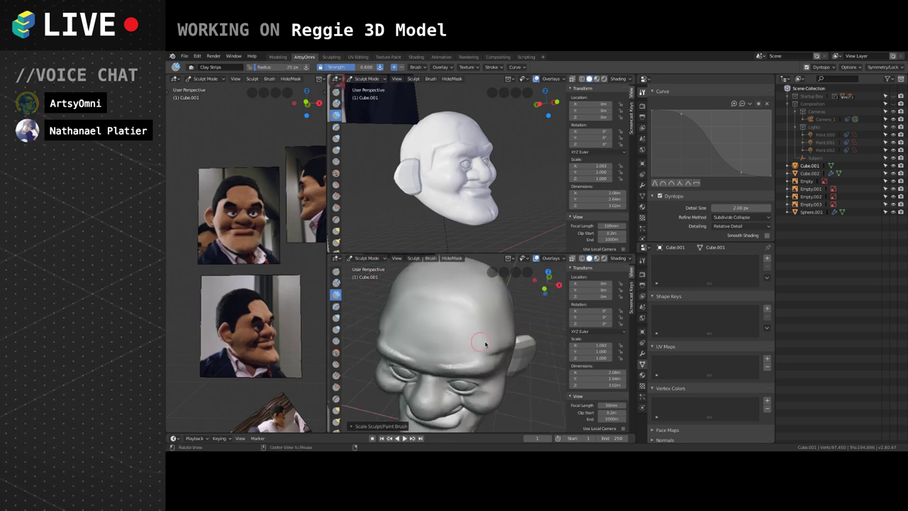
left_click_drag(436, 295, 457, 301)
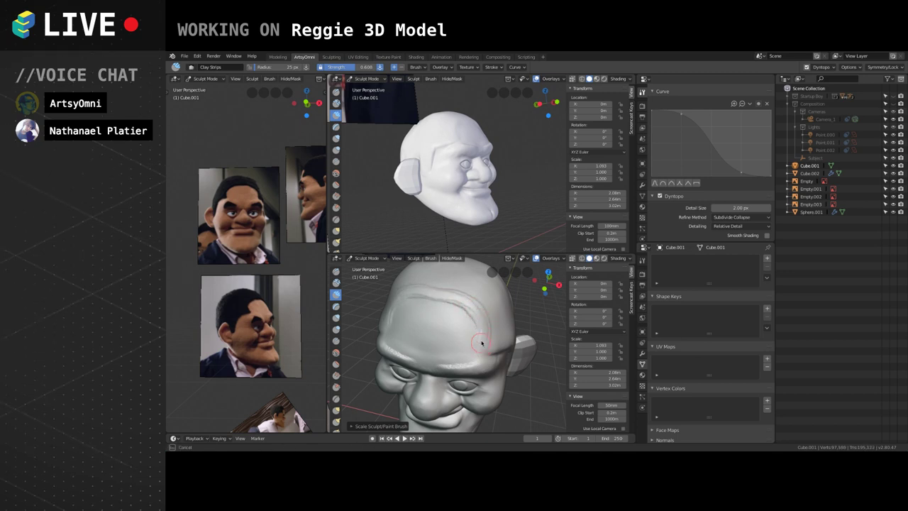
mouse_move(481, 343)
middle_mouse_down()
mouse_move(507, 304)
mouse_move(431, 348)
mouse_move(477, 337)
middle_mouse_up()
mouse_move(478, 338)
left_mouse_down()
mouse_move(482, 325)
mouse_move(452, 313)
left_mouse_up()
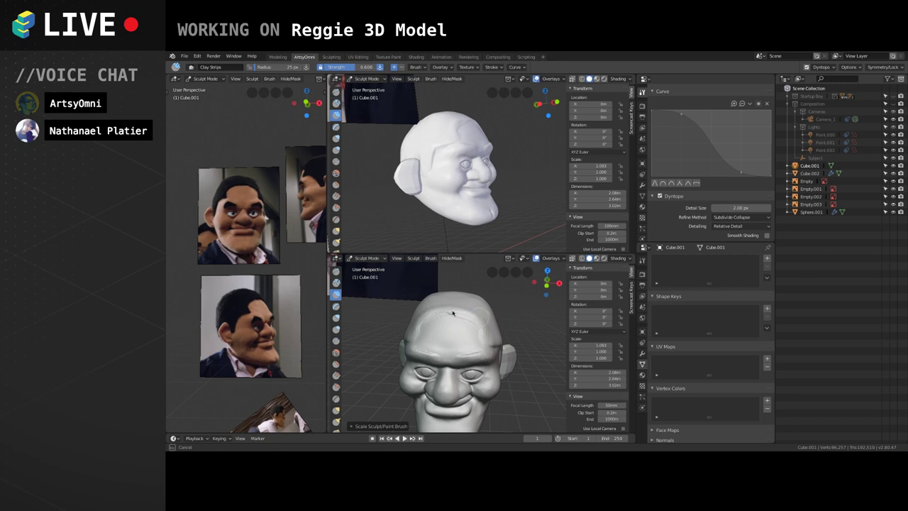
Define the hairline edge from the temple down to the sideburn in front of the ear with Clay Strips at 25 px.
mouse_move(481, 326)
middle_mouse_down()
mouse_move(433, 334)
mouse_move(499, 340)
mouse_move(478, 324)
mouse_move(487, 320)
mouse_move(477, 343)
middle_mouse_up()
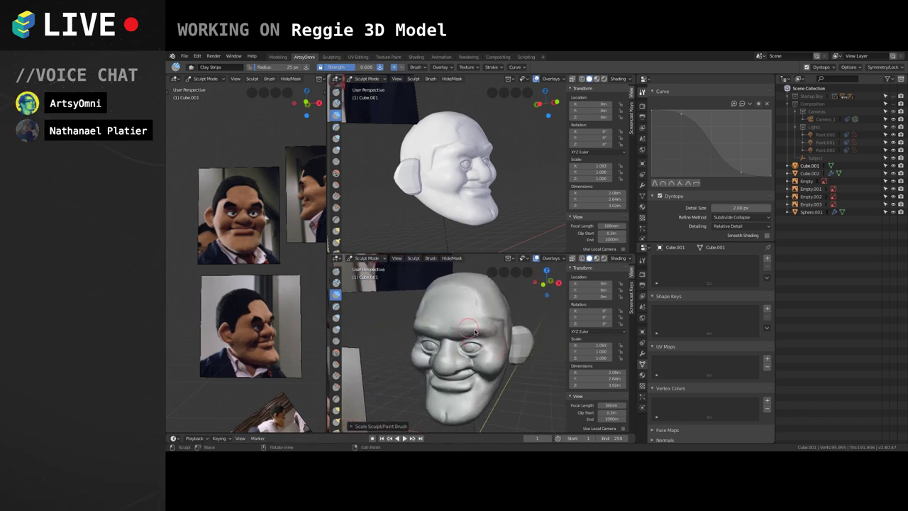
mouse_move(477, 330)
middle_mouse_down()
mouse_move(456, 314)
mouse_move(472, 339)
mouse_move(499, 329)
mouse_move(490, 322)
middle_mouse_up()
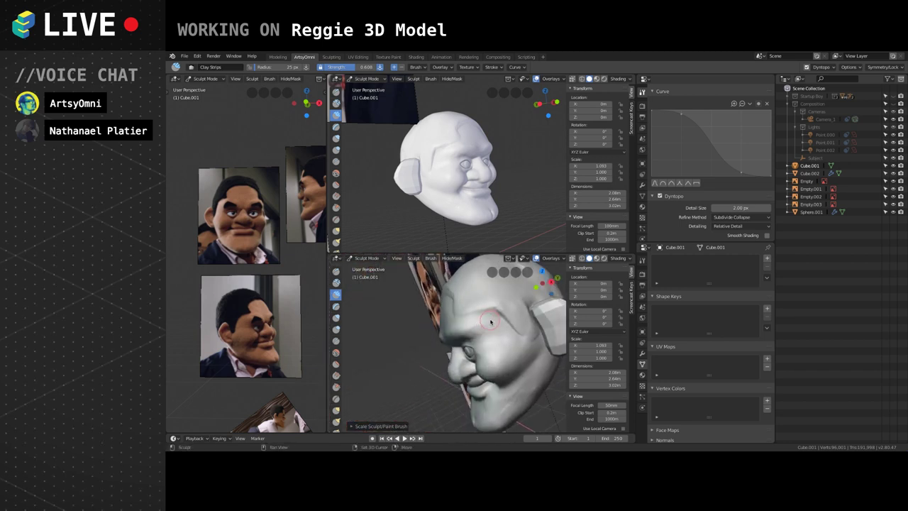
left_click_drag(479, 322, 487, 321)
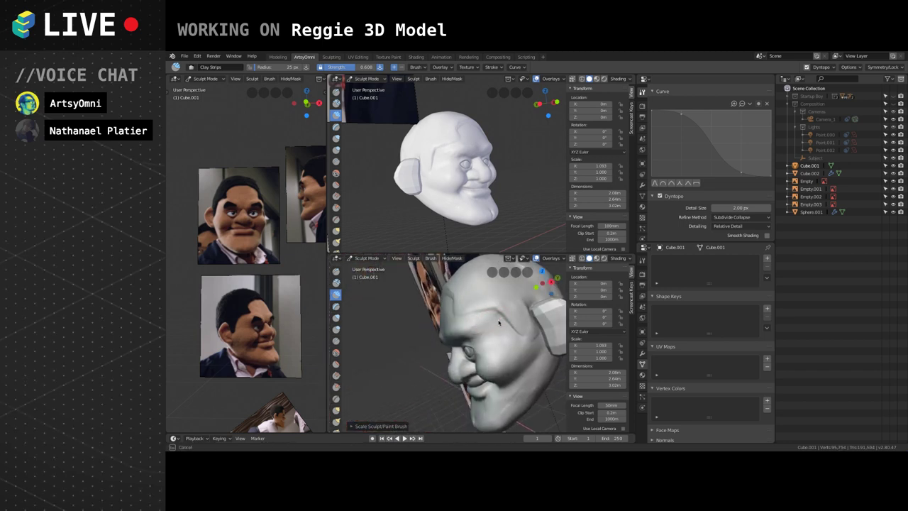
mouse_move(491, 327)
left_mouse_down()
mouse_move(500, 321)
mouse_move(484, 344)
left_mouse_up()
scroll(495, 320, "up", 3)
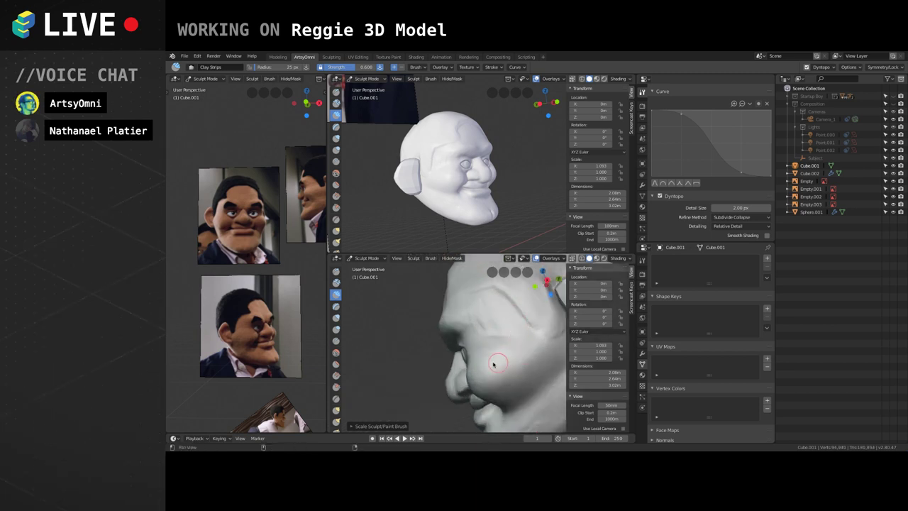
middle_click_drag(494, 363, 445, 334)
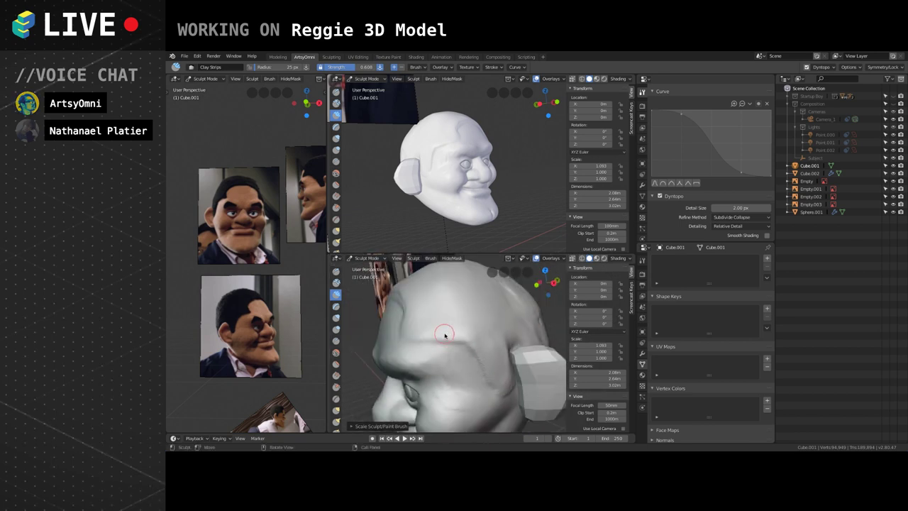
Sculpt the hairline ridge along the side of the forehead and temple with the Clay Strips brush at a 30 px radius.
middle_click_drag(461, 370, 448, 364)
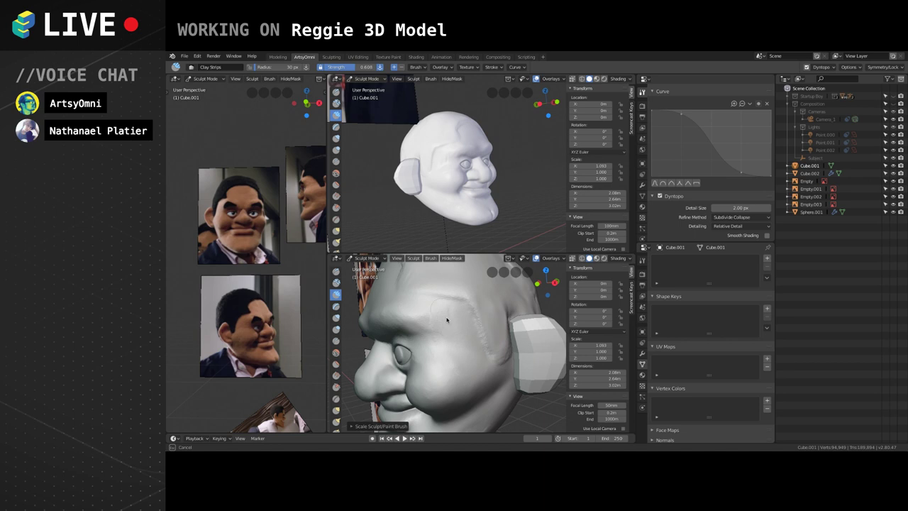
mouse_move(481, 360)
middle_mouse_down()
mouse_move(456, 362)
mouse_move(470, 359)
mouse_move(459, 354)
mouse_move(472, 377)
mouse_move(488, 377)
mouse_move(462, 327)
mouse_move(473, 323)
mouse_move(458, 324)
middle_mouse_up()
mouse_move(430, 312)
left_mouse_down()
mouse_move(446, 330)
mouse_move(456, 320)
mouse_move(453, 308)
left_mouse_up()
mouse_move(410, 285)
middle_mouse_down()
mouse_move(478, 319)
mouse_move(453, 307)
mouse_move(465, 351)
mouse_move(461, 385)
middle_mouse_up()
mouse_move(427, 337)
middle_mouse_down()
mouse_move(460, 320)
mouse_move(429, 337)
mouse_move(457, 334)
mouse_move(462, 314)
mouse_move(472, 322)
mouse_move(456, 307)
mouse_move(455, 323)
mouse_move(441, 290)
mouse_move(483, 324)
mouse_move(469, 293)
mouse_move(454, 300)
middle_mouse_up()
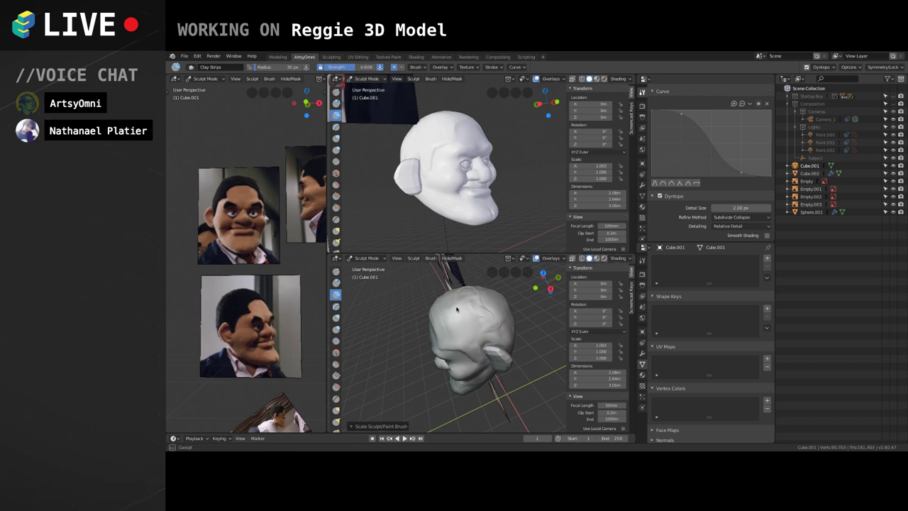
Even out the side of the skull above and behind the ear with the Clay Strips brush, raising its radius to 33 px.
middle_click_drag(501, 324, 496, 327)
left_click_drag(502, 314, 508, 304)
scroll(500, 316, "up", 2)
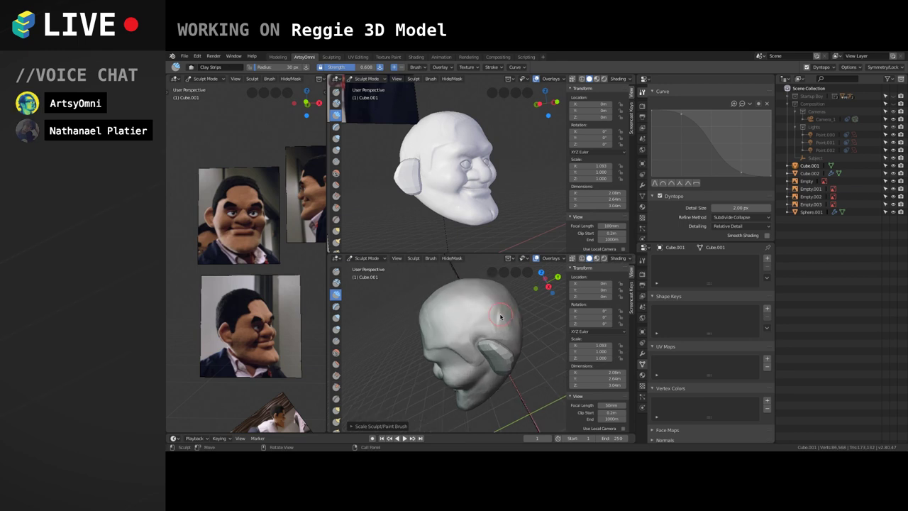
mouse_move(499, 317)
middle_mouse_down("shift")
mouse_move(476, 337)
mouse_move(459, 330)
middle_mouse_up("shift")
mouse_move(494, 337)
left_mouse_down()
mouse_move(501, 326)
mouse_move(465, 289)
left_mouse_up()
mouse_move(487, 338)
middle_mouse_down()
mouse_move(482, 332)
mouse_move(480, 351)
mouse_move(483, 308)
middle_mouse_up()
mouse_move(474, 338)
left_mouse_down()
mouse_move(440, 337)
mouse_move(456, 306)
mouse_move(465, 310)
mouse_move(461, 329)
mouse_move(457, 323)
mouse_move(471, 331)
left_mouse_up()
middle_click_drag(483, 329, 482, 330)
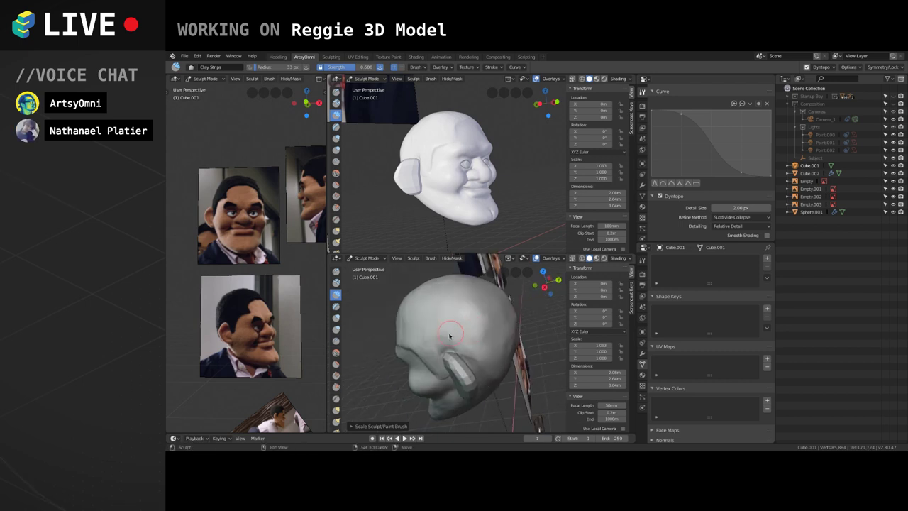
mouse_move(470, 325)
left_mouse_down()
mouse_move(479, 339)
mouse_move(488, 332)
left_mouse_up()
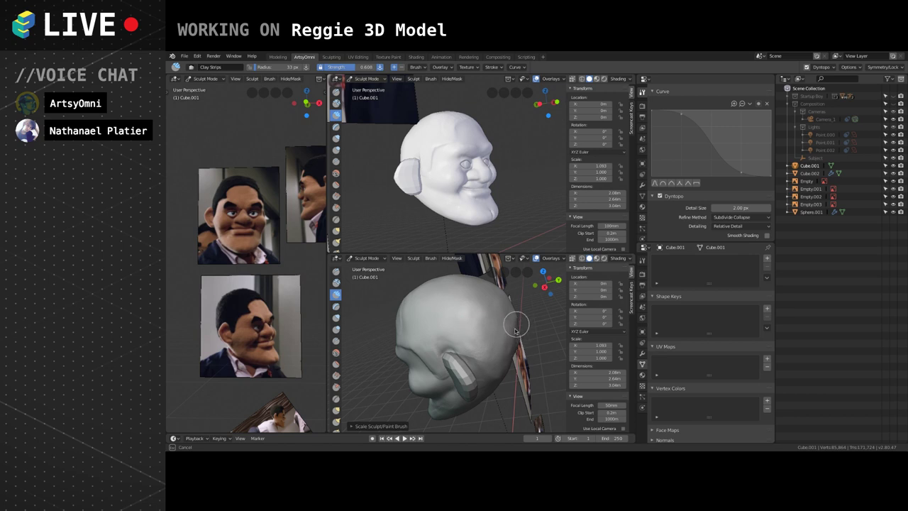
Smooth the back of the head behind the ear and check the skull's rounded shape from behind and above.
middle_click_drag(516, 331, 519, 356)
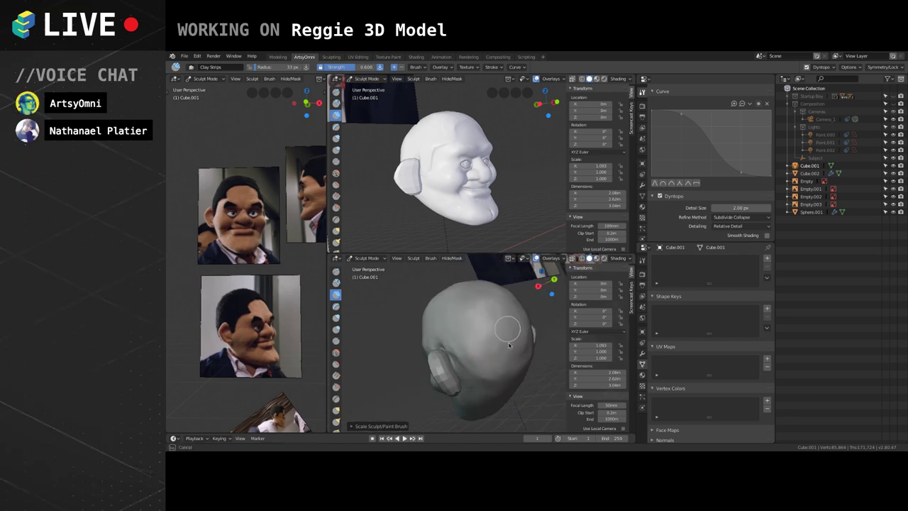
mouse_move(487, 337)
left_mouse_down("shift")
mouse_move(498, 372)
mouse_move(502, 349)
mouse_move(489, 365)
left_mouse_up("shift")
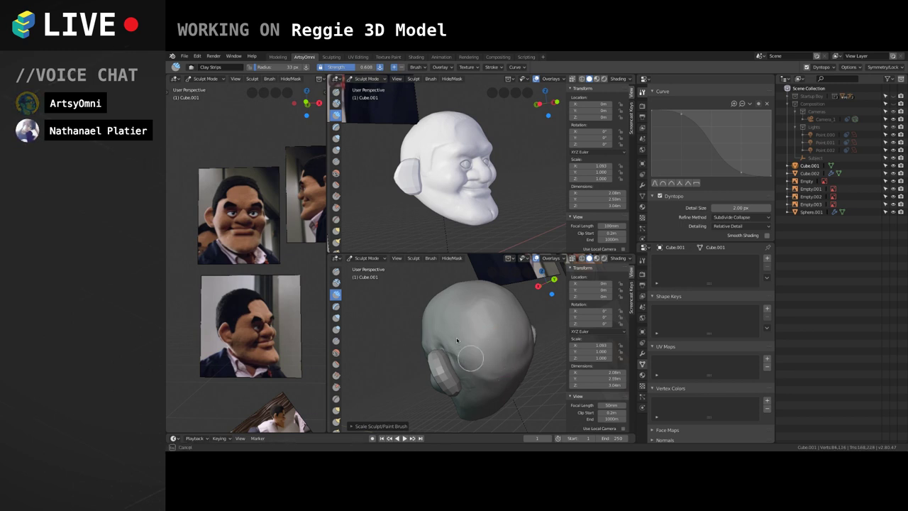
mouse_move(469, 363)
middle_mouse_down()
mouse_move(497, 369)
mouse_move(470, 282)
middle_mouse_up()
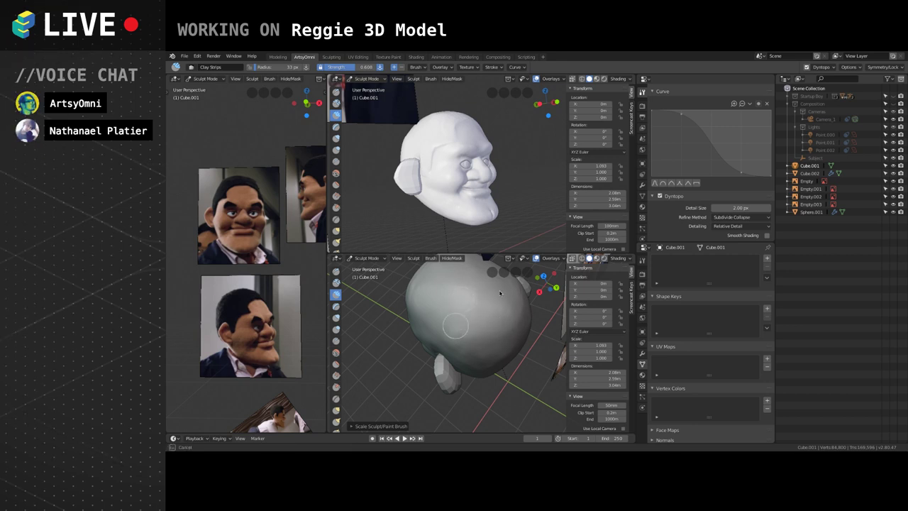
middle_click_drag(496, 298, 499, 315)
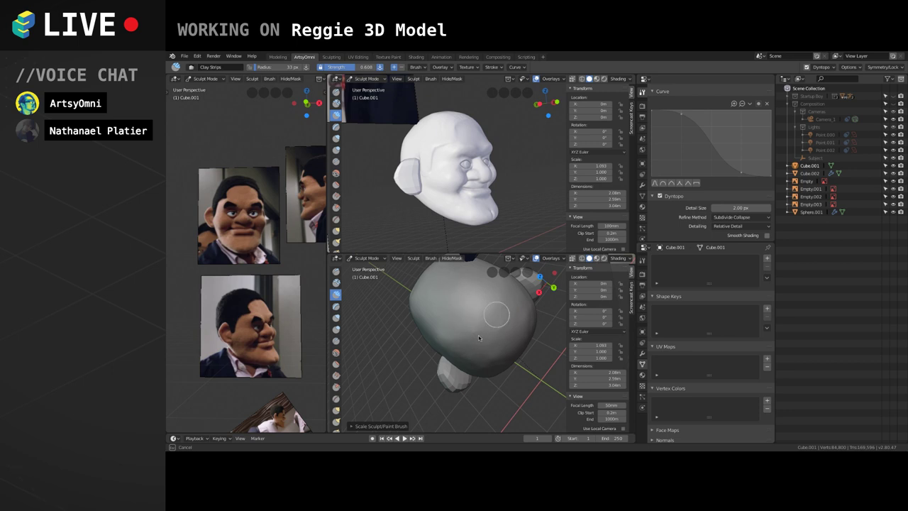
mouse_move(486, 297)
middle_mouse_down()
mouse_move(512, 344)
mouse_move(486, 320)
mouse_move(461, 333)
middle_mouse_up()
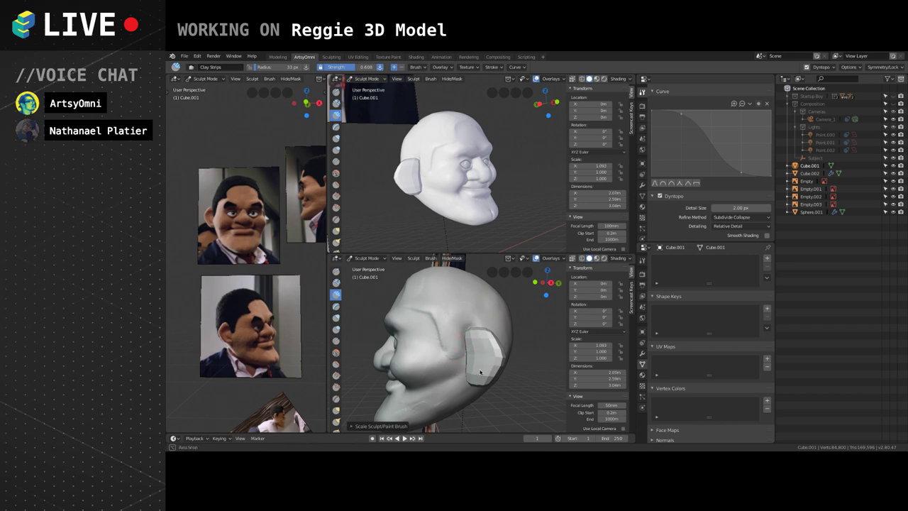
Rework the hairline at the temple above the ear with smaller Clay Strips strokes at a 23 px radius.
mouse_move(480, 371)
middle_mouse_down()
mouse_move(532, 304)
mouse_move(439, 338)
mouse_move(468, 322)
mouse_move(452, 319)
middle_mouse_up()
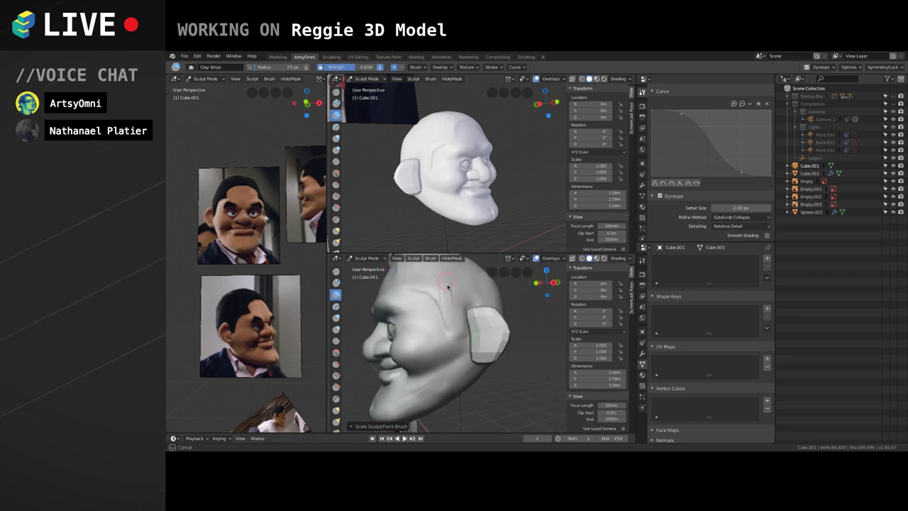
left_click_drag(448, 287, 446, 302)
middle_click_drag(435, 296, 458, 308)
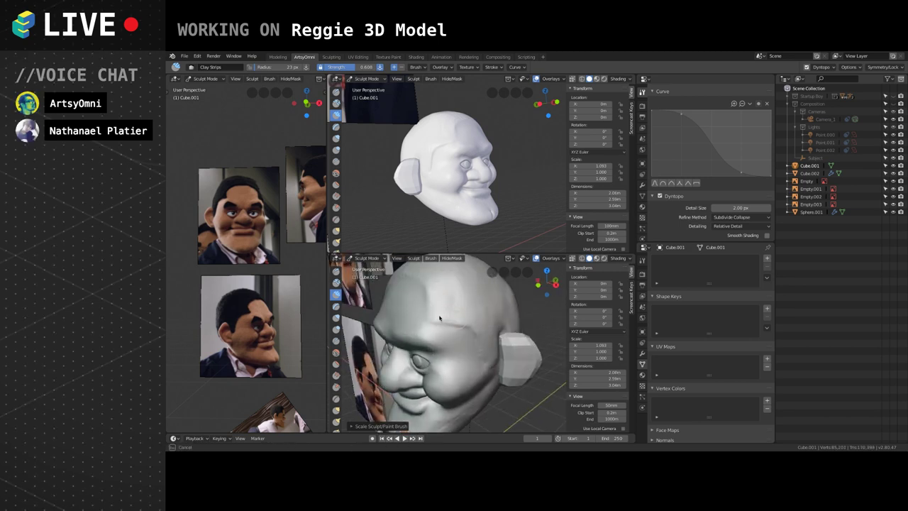
mouse_move(462, 314)
middle_mouse_down()
mouse_move(429, 308)
mouse_move(454, 318)
mouse_move(424, 326)
middle_mouse_up()
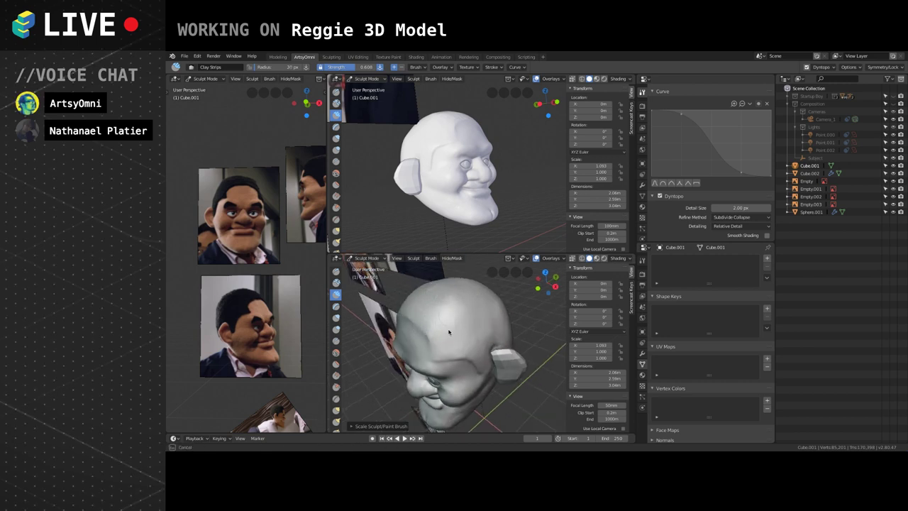
mouse_move(483, 319)
middle_mouse_down()
mouse_move(498, 319)
mouse_move(484, 311)
middle_mouse_up()
Carve the hairline across the forehead with the Crease brush at a 12 px radius and 0.290 strength, replacing an overly strong first stroke.
key("shift+c")
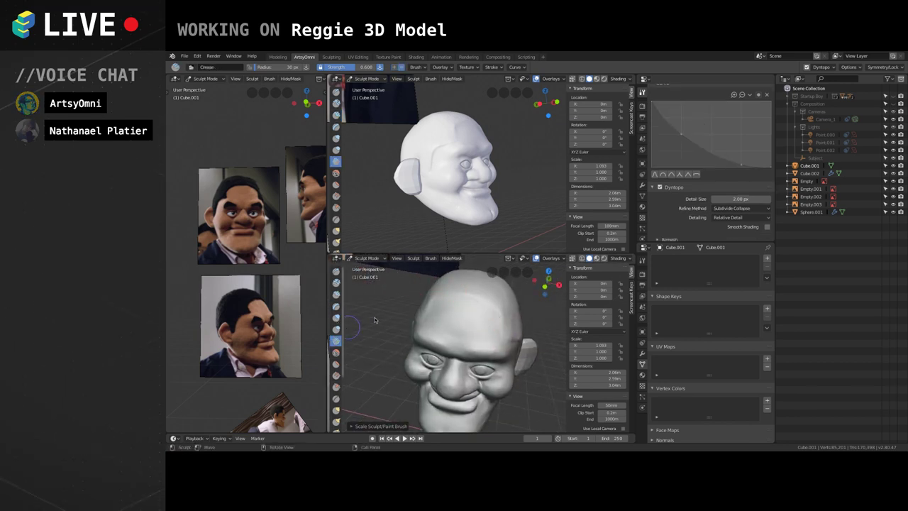
scroll(489, 321, "up", 3)
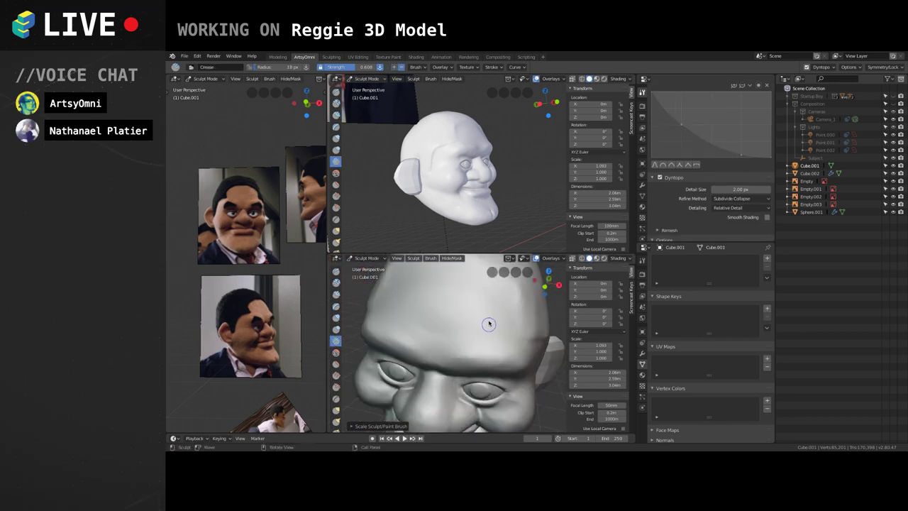
middle_click_drag(472, 310, 445, 349)
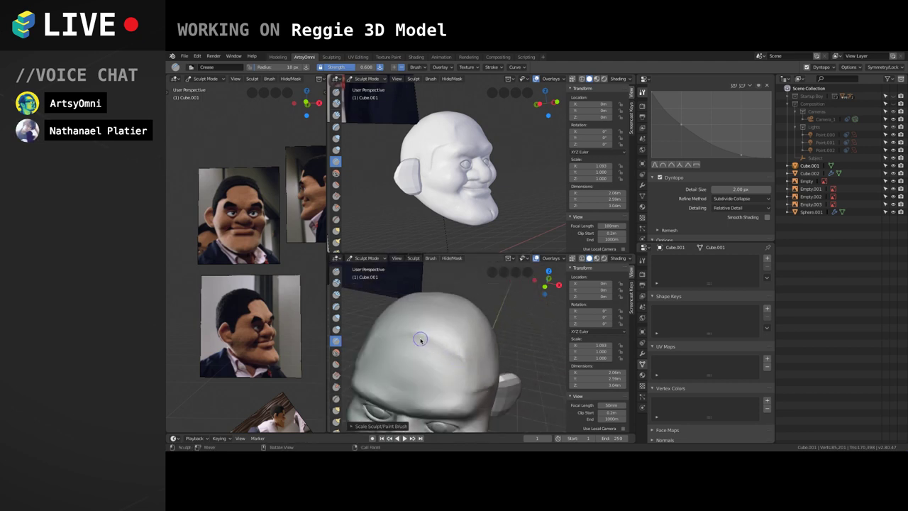
mouse_move(421, 340)
left_mouse_down()
mouse_move(455, 358)
mouse_move(459, 382)
left_mouse_up()
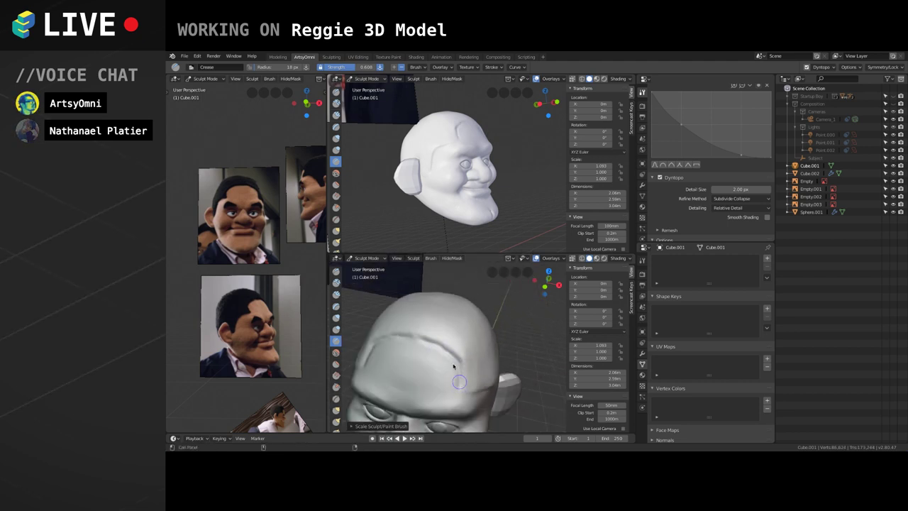
key("ctrl+z")
left_click_drag(361, 67, 341, 68)
middle_click_drag(453, 343, 496, 308)
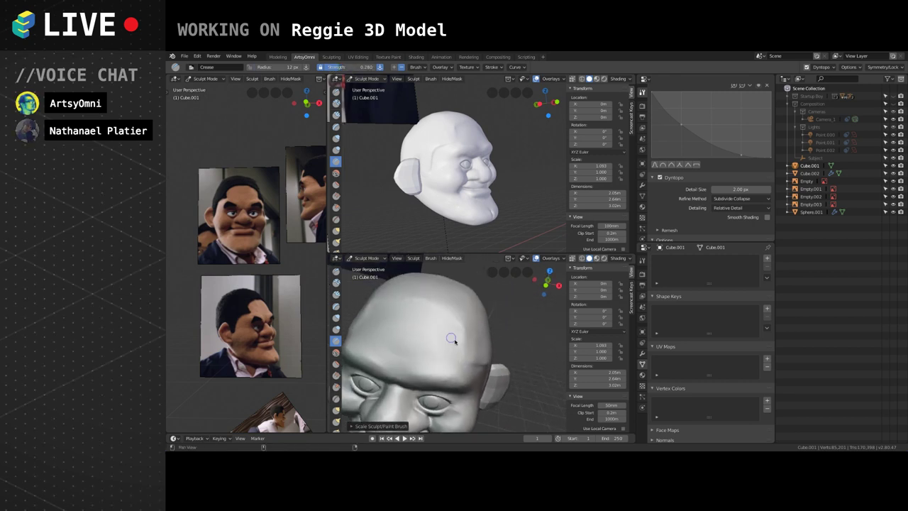
mouse_move(442, 316)
left_mouse_down()
mouse_move(425, 310)
mouse_move(458, 326)
mouse_move(454, 365)
left_mouse_up()
Extend and refine the creased hairline down the temple to the sideburn in front of the ear.
middle_click_drag(453, 364, 415, 342)
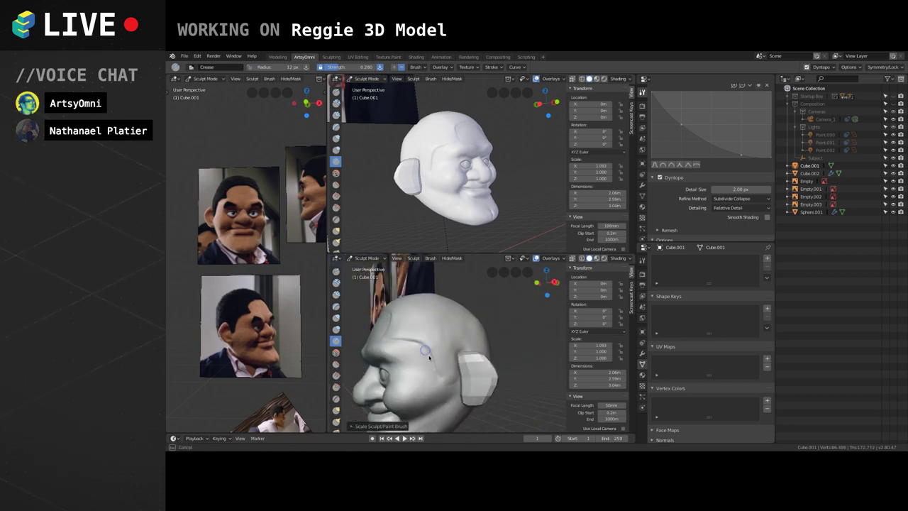
middle_click_drag(447, 381, 439, 371)
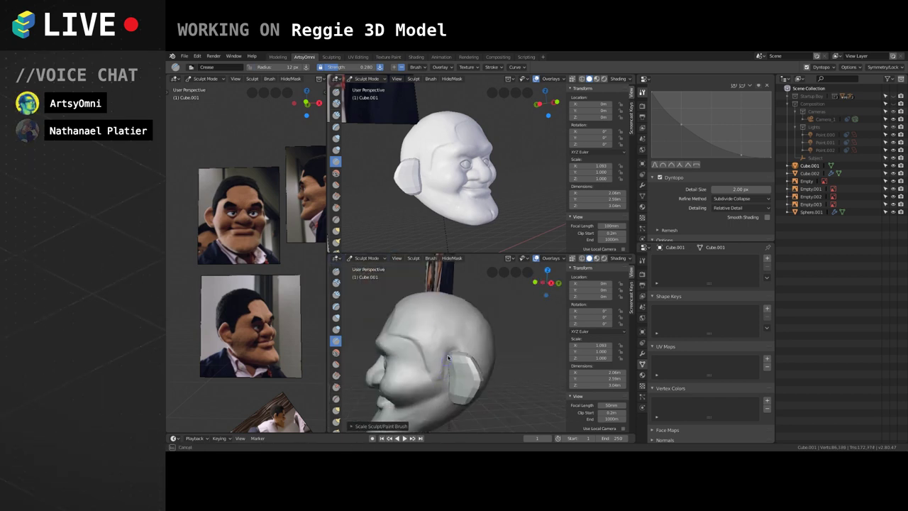
left_click_drag(441, 357, 444, 360)
middle_click_drag(421, 362, 421, 350)
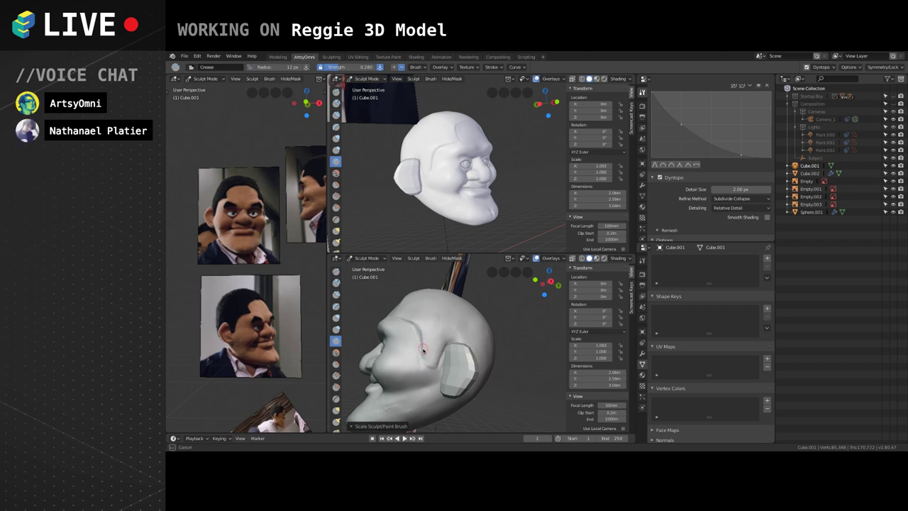
middle_click_drag(424, 363, 448, 339)
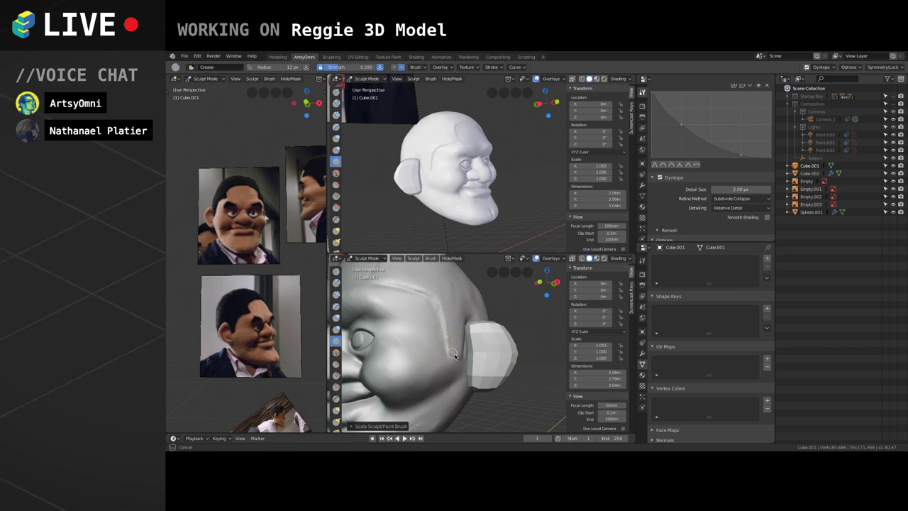
mouse_move(450, 348)
left_mouse_down()
mouse_move(451, 357)
mouse_move(450, 336)
left_mouse_up()
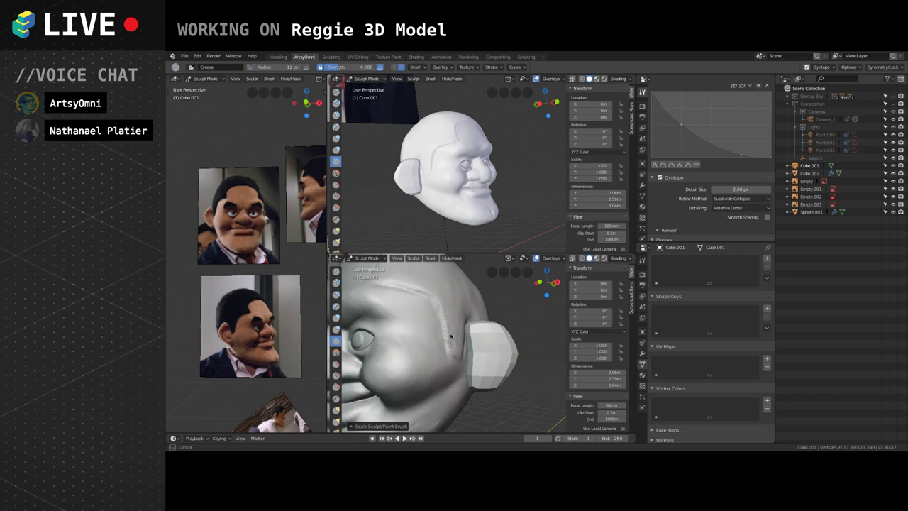
mouse_move(430, 350)
middle_mouse_down()
mouse_move(419, 368)
mouse_move(459, 300)
mouse_move(527, 336)
mouse_move(504, 314)
mouse_move(475, 390)
mouse_move(468, 355)
mouse_move(496, 331)
mouse_move(482, 367)
middle_mouse_up()
left_click_drag(477, 362, 467, 345, "ctrl+alt")
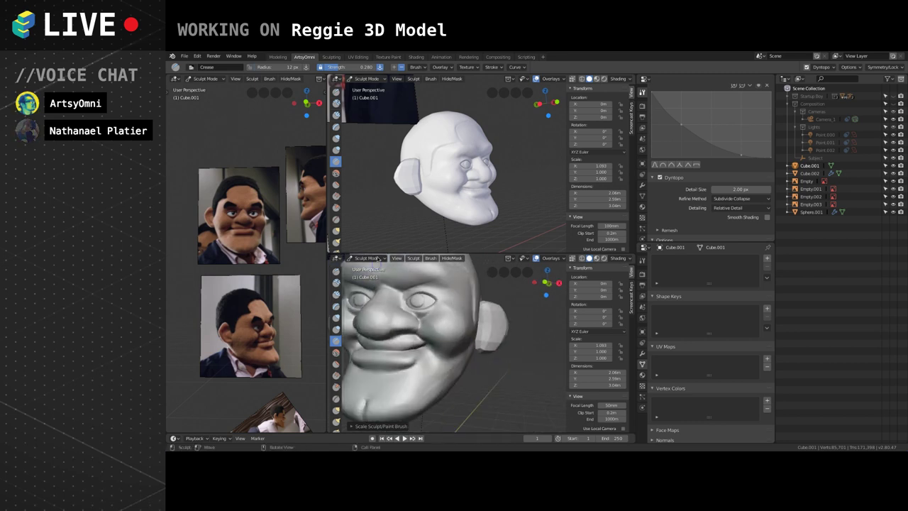
Switch from Sculpt Mode to Object Mode and move the eye spheres along the Z axis to a height of 1.6244 m.
left_click(366, 258)
left_click(368, 285)
left_click(372, 259)
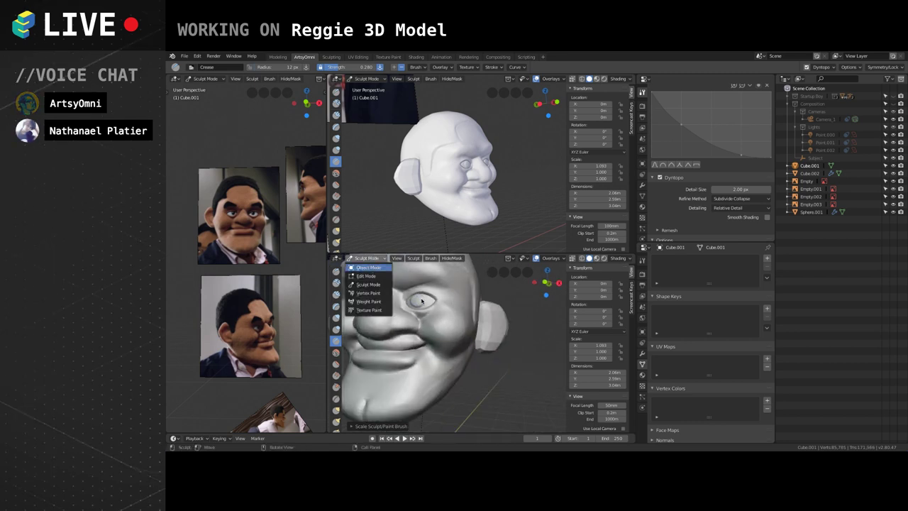
left_click(368, 268)
left_click(419, 298)
key("g")
key("z")
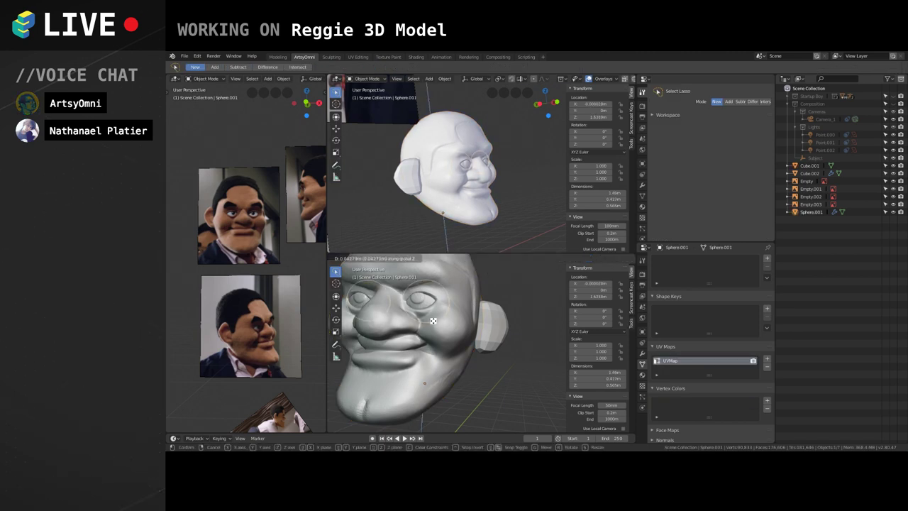
left_click(432, 323)
Rotate the eye mesh about the global X axis in Edit Mode with proportional editing to fit the sockets, and return to Object Mode.
middle_click_drag(433, 323, 443, 325)
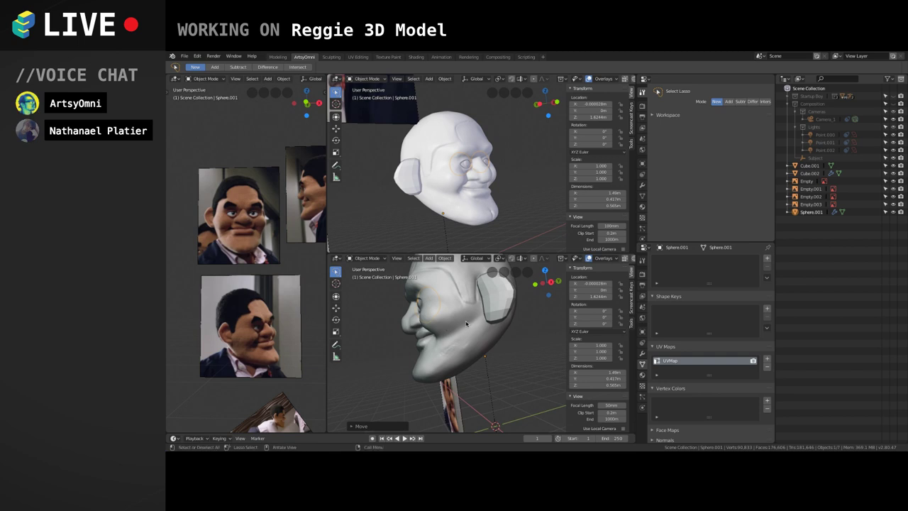
key("Tab")
key("r")
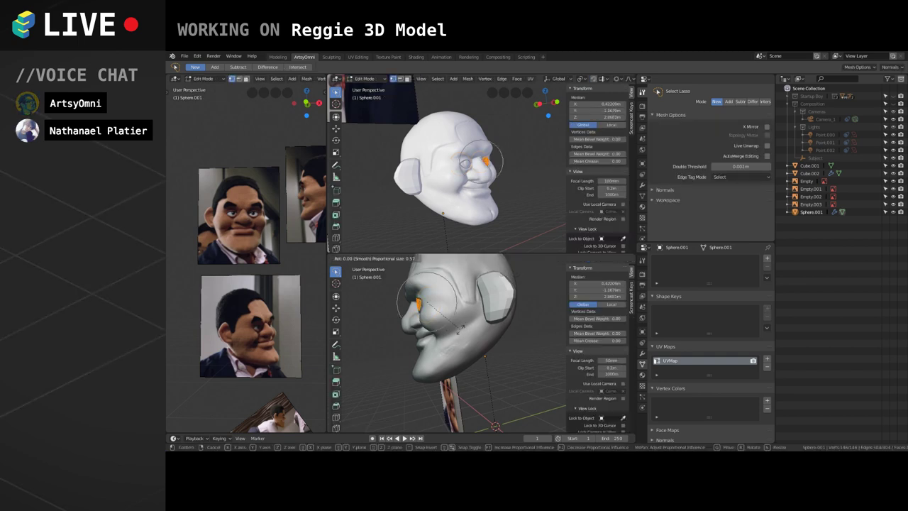
key("x")
left_click(458, 332)
key("Tab")
middle_click_drag(457, 333, 478, 315)
key("Tab")
key("r")
key("x")
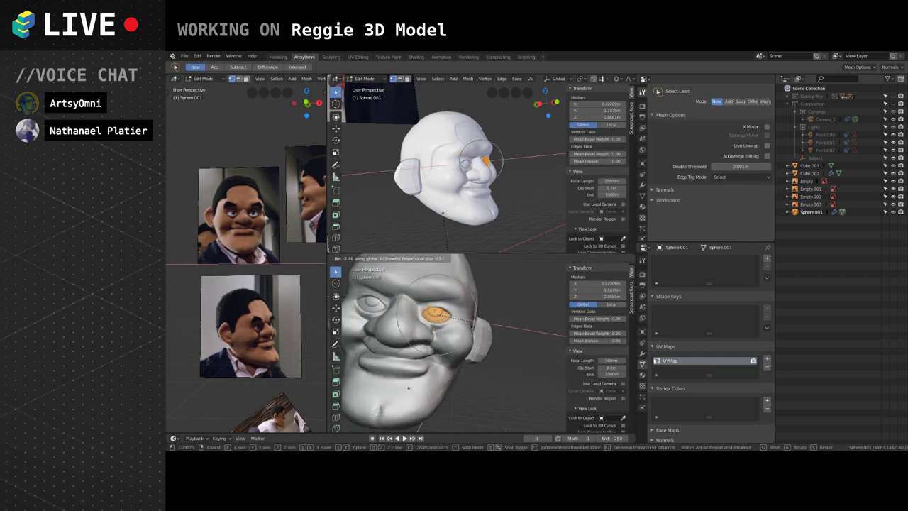
left_click(471, 327)
key("Tab")
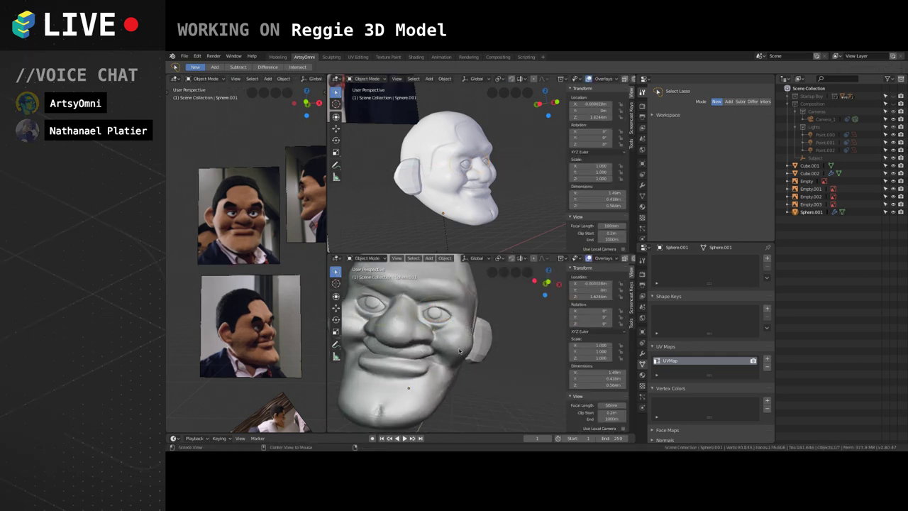
Change the shadow light direction in the lower viewport's shading so the light falls differently on the face.
middle_click_drag(474, 328, 492, 338)
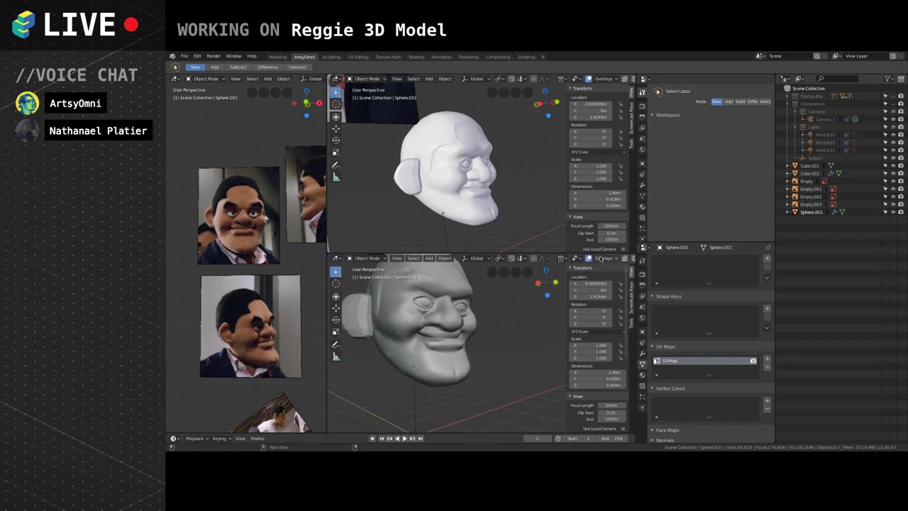
scroll(603, 260, "down", 3)
left_click(618, 258)
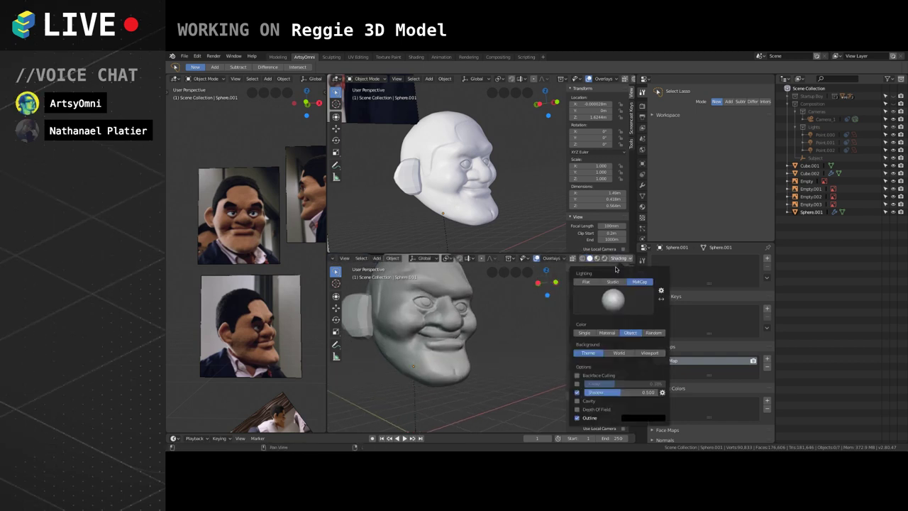
left_click(662, 392)
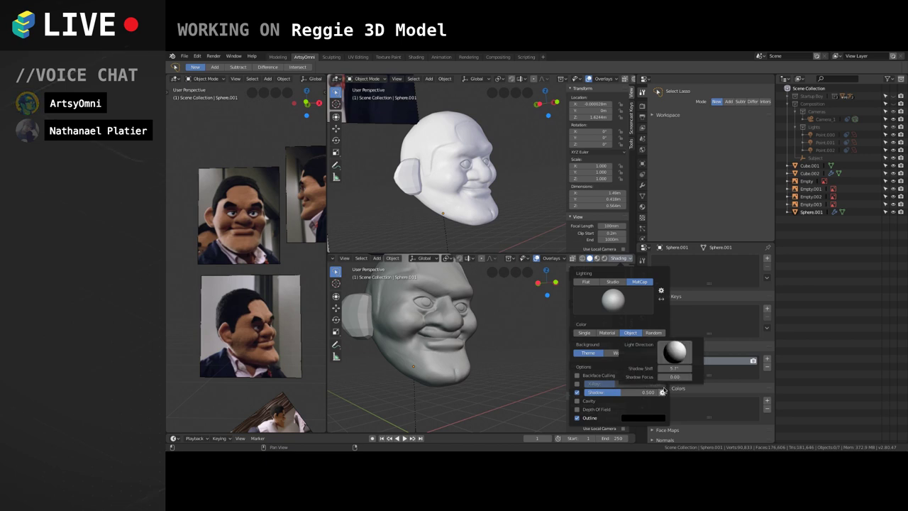
left_click_drag(673, 355, 651, 374)
middle_click_drag(467, 347, 514, 346)
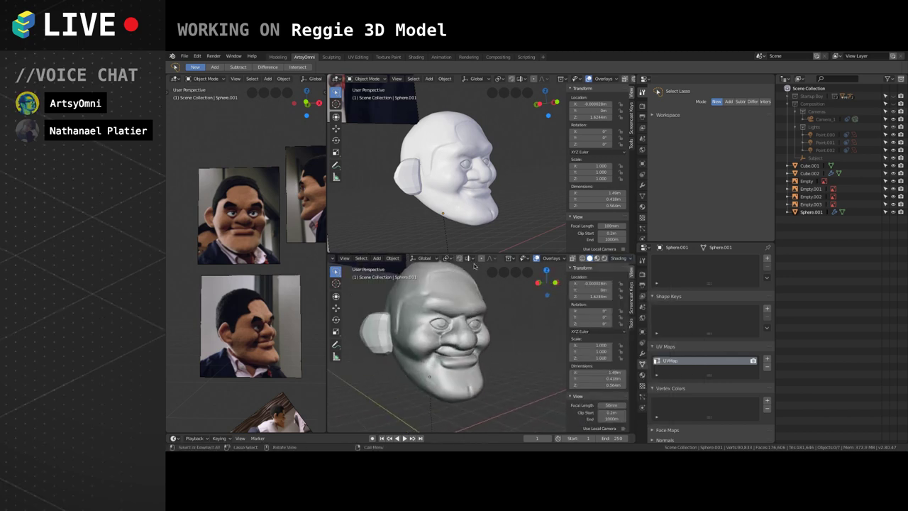
left_click_drag(508, 209, 496, 205, "alt+shift")
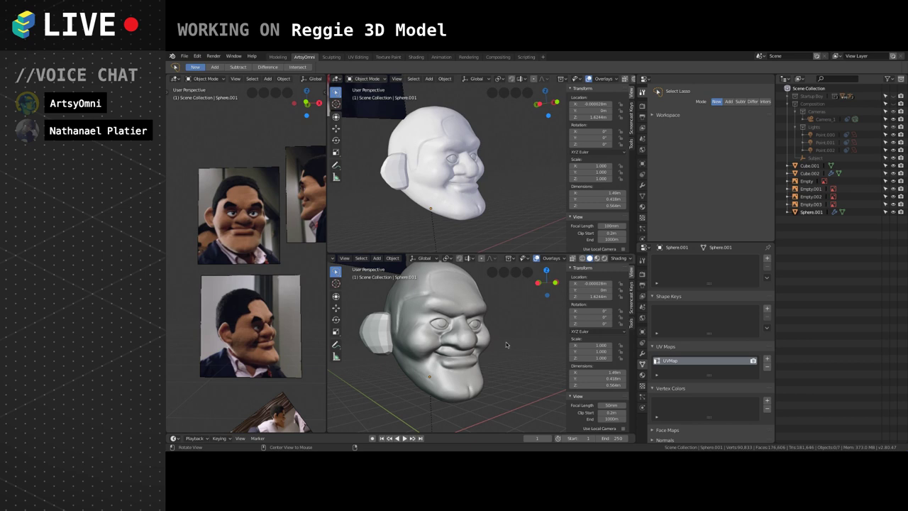
Set the upper viewport's focal length to 80 mm and fit the head closer in that view.
left_click_drag(506, 345, 501, 348, "alt")
key("KP_5")
key("KP_5")
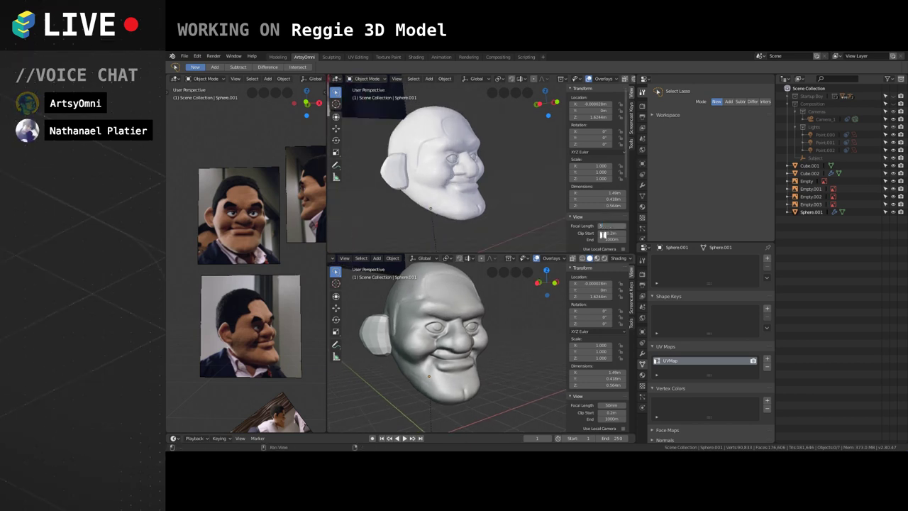
key("Return")
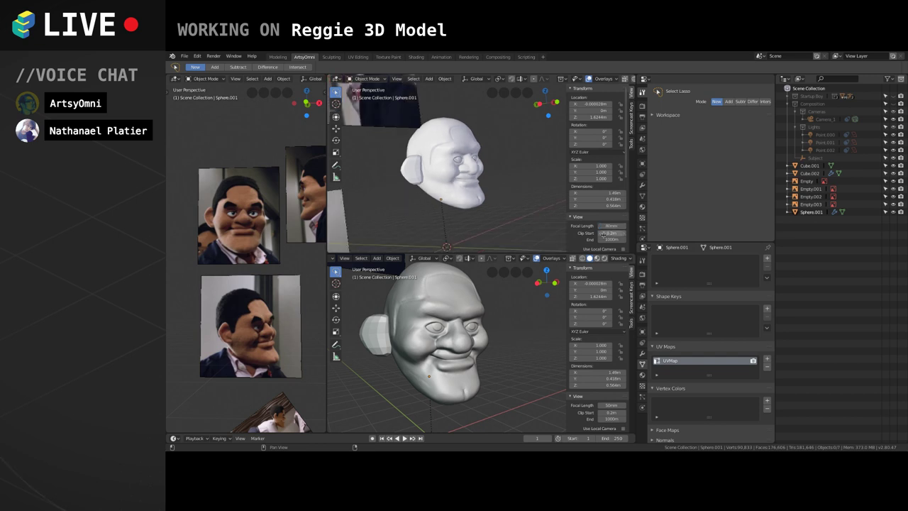
scroll(472, 202, "up", 2)
scroll(472, 202, "up", 1)
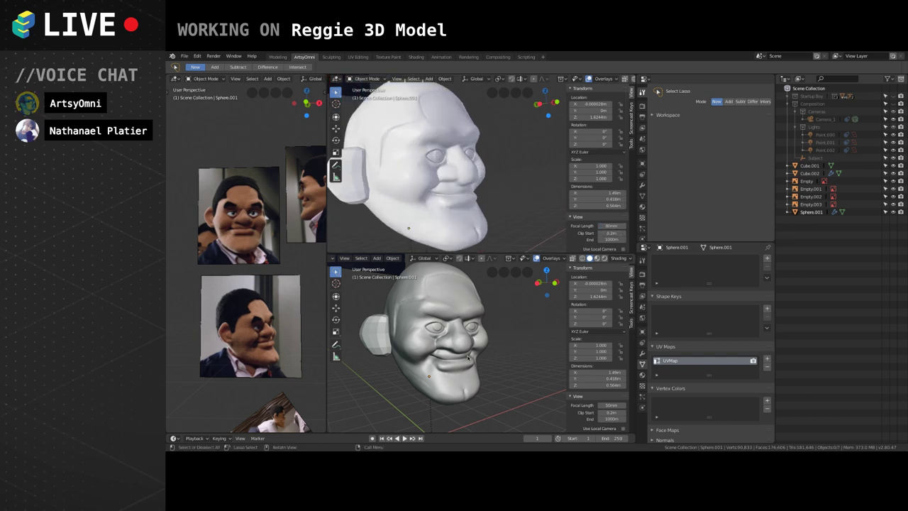
Select the head mesh Cube.001 and switch it from Object Mode to Sculpt Mode.
mouse_move(473, 366)
middle_mouse_down()
mouse_move(462, 391)
mouse_move(455, 375)
mouse_move(486, 367)
middle_mouse_up()
scroll(456, 374, "up", 3)
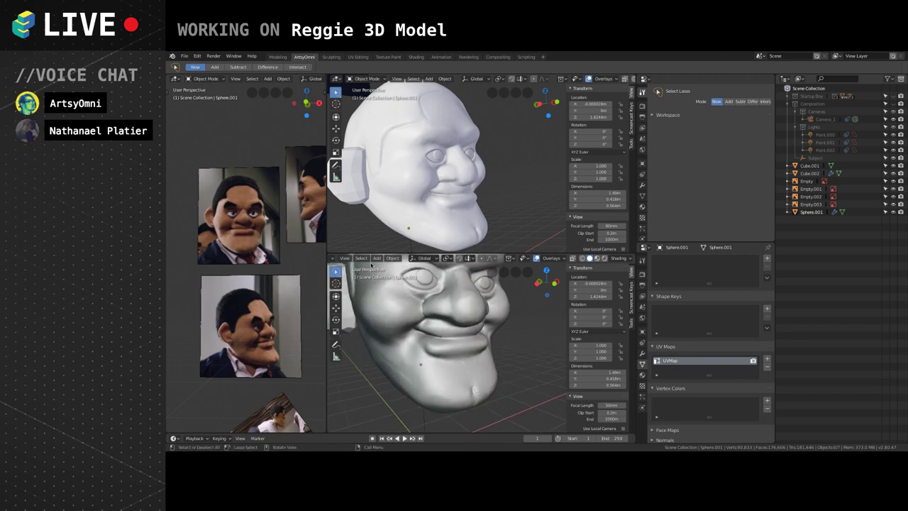
middle_click_drag(399, 279, 447, 298)
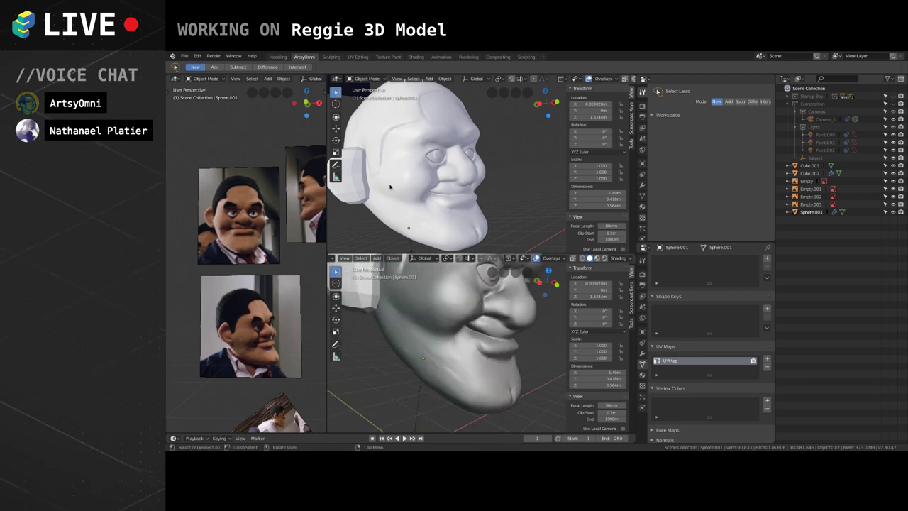
left_click(368, 78)
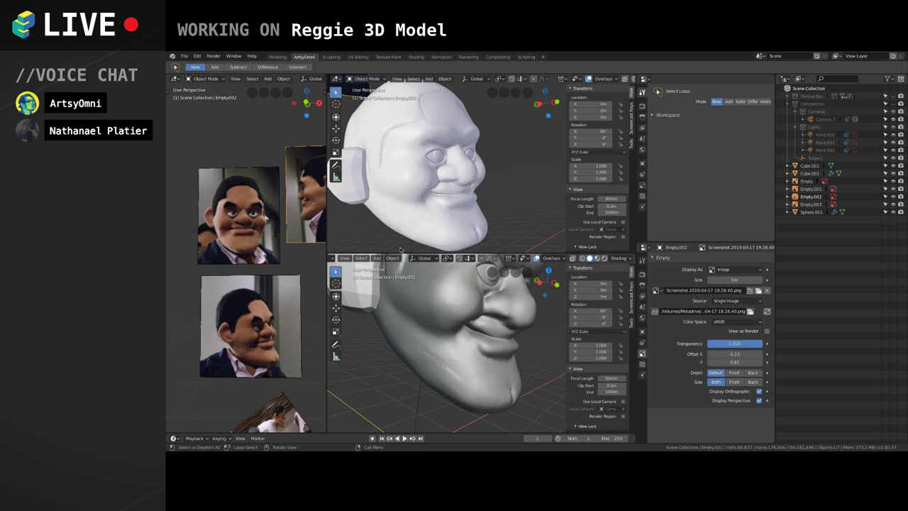
left_click(417, 300)
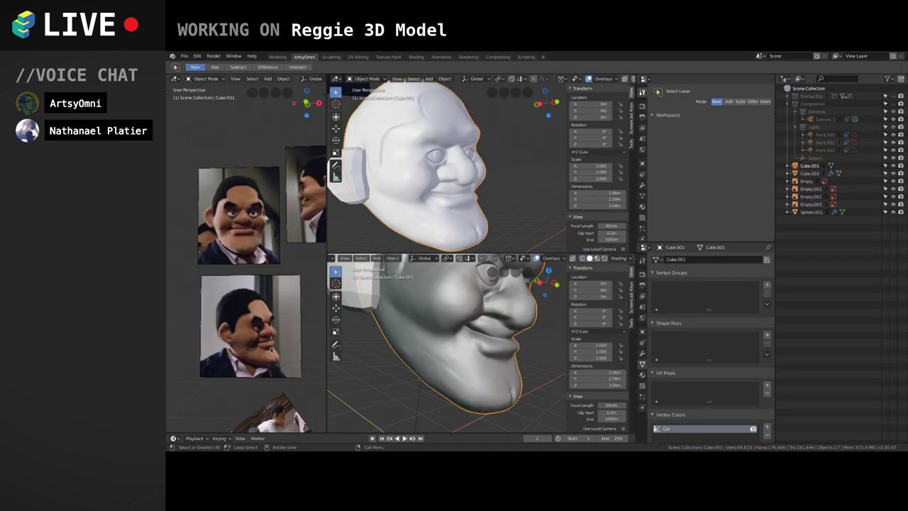
middle_click_drag(404, 354, 447, 338)
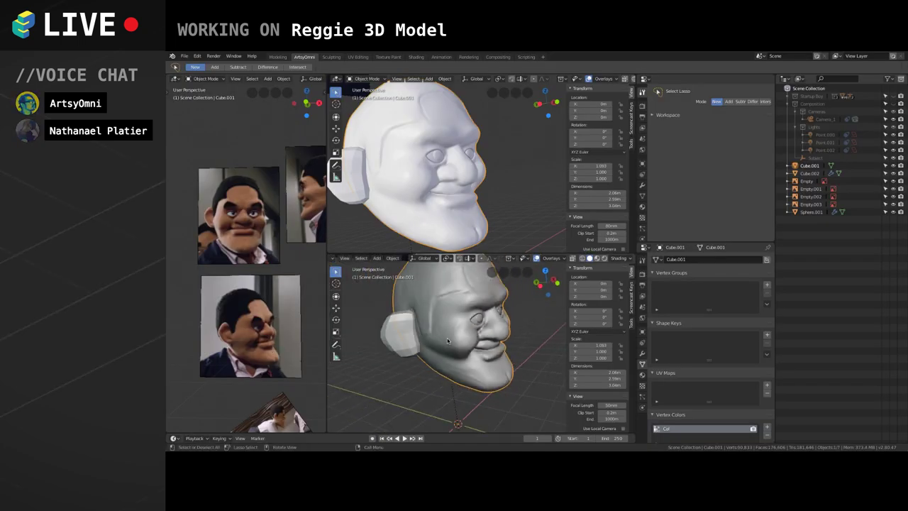
middle_click_drag(481, 370, 485, 362)
scroll(483, 361, "up", 3)
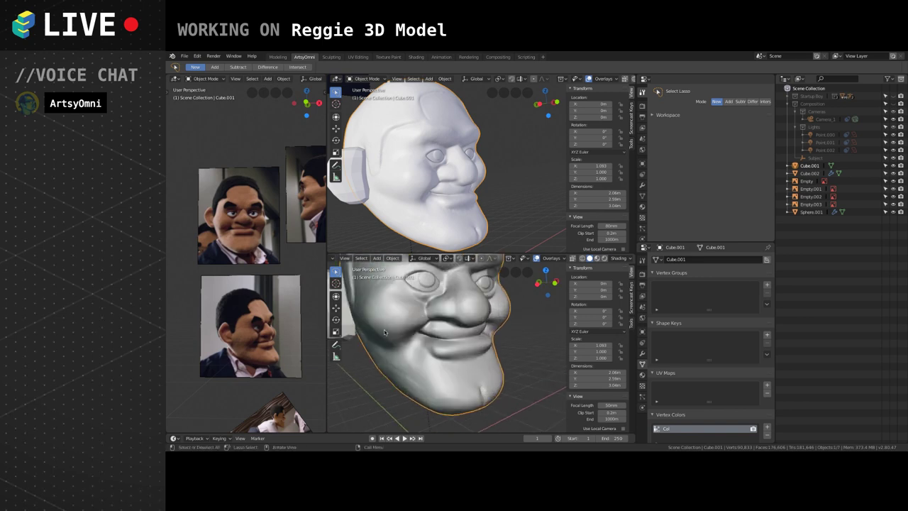
left_click(367, 78)
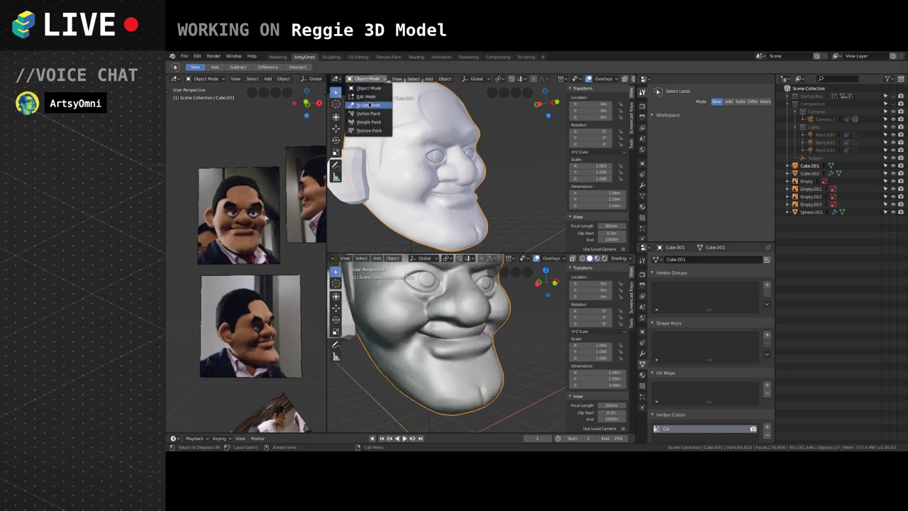
left_click(365, 107)
Enlarge the Crease brush radius to 28 px and deepen the creases around the lower lip and mouth corner.
scroll(434, 332, "up", 3)
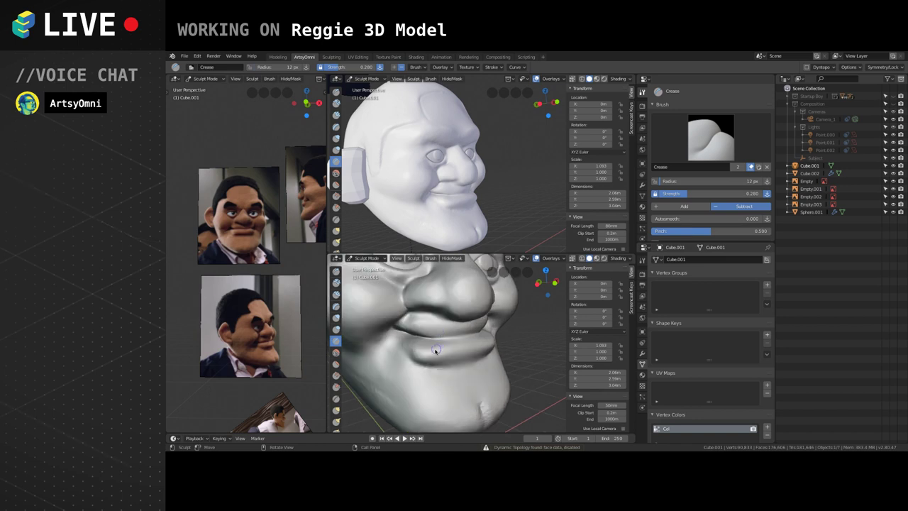
key("bracketright")
key("bracketright")
key("bracketright")
key("bracketright")
key("bracketright")
key("bracketright")
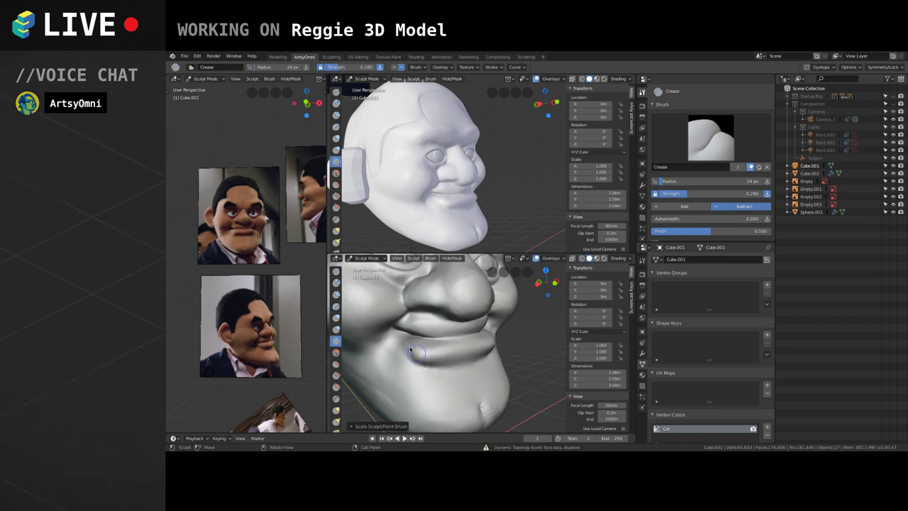
mouse_move(426, 352)
middle_mouse_down()
mouse_move(465, 338)
mouse_move(431, 345)
middle_mouse_up()
left_click_drag(441, 348, 450, 356)
left_click_drag(415, 331, 424, 337)
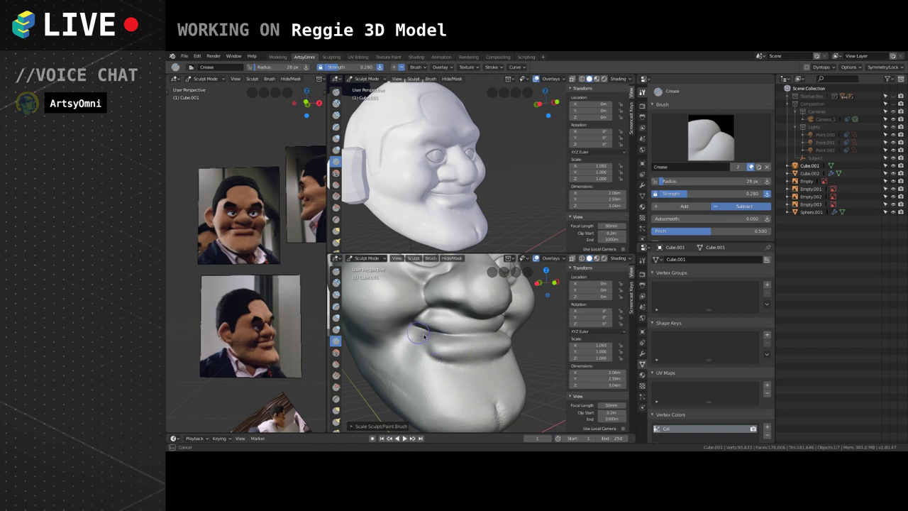
Choose the Clay Strips brush, then toggle the head to Object Mode and back to Sculpt Mode.
key("c")
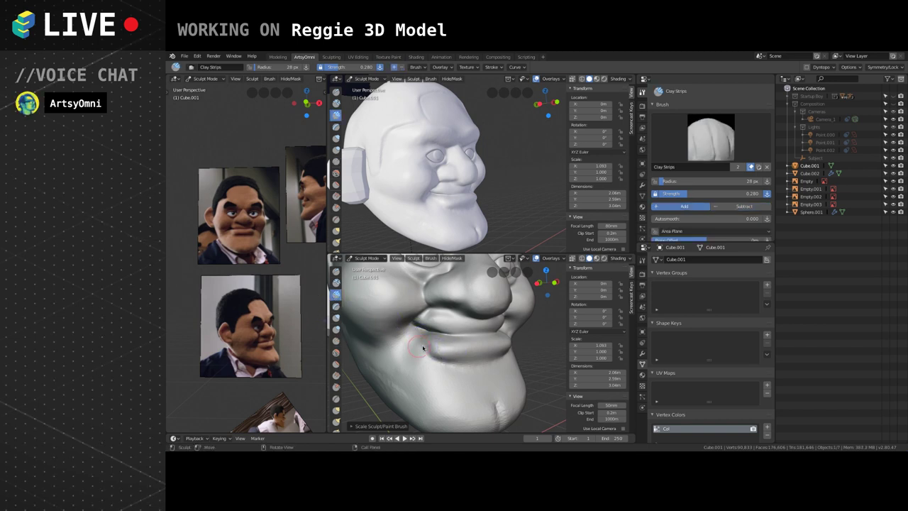
left_click(372, 258)
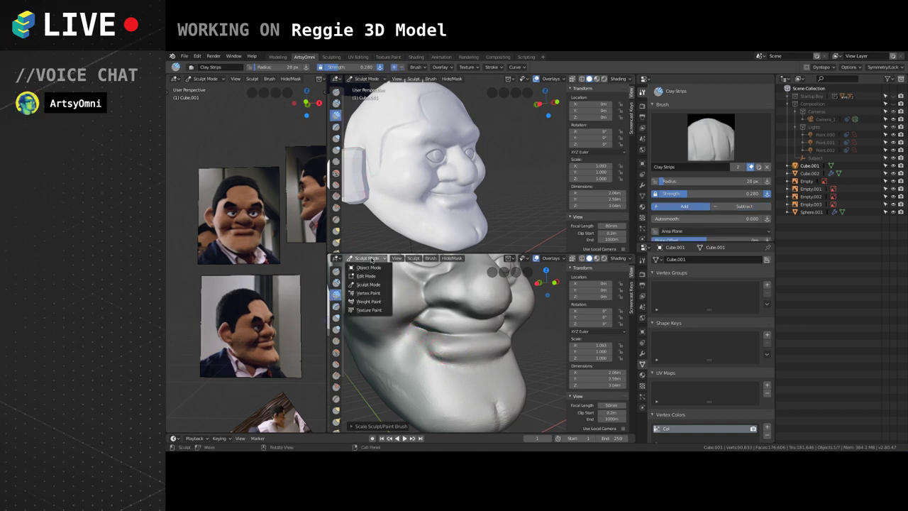
left_click(369, 267)
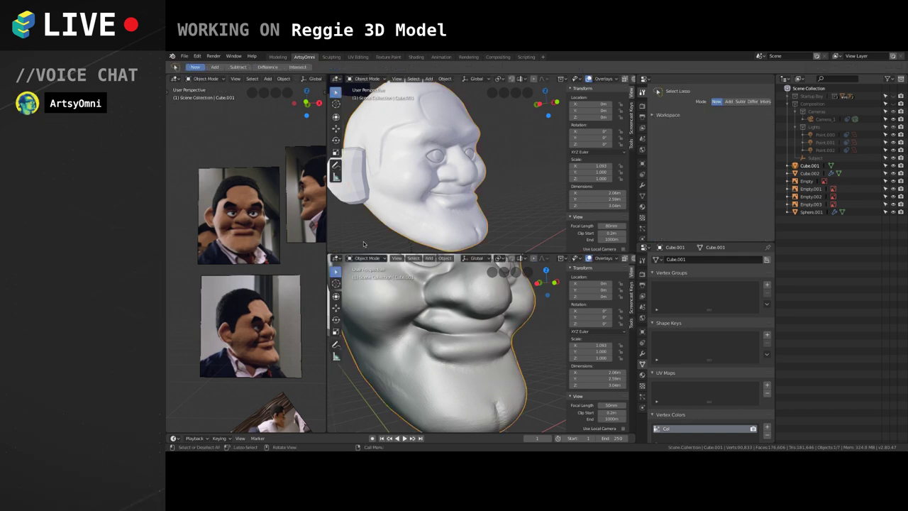
left_click(372, 258)
left_click(369, 285)
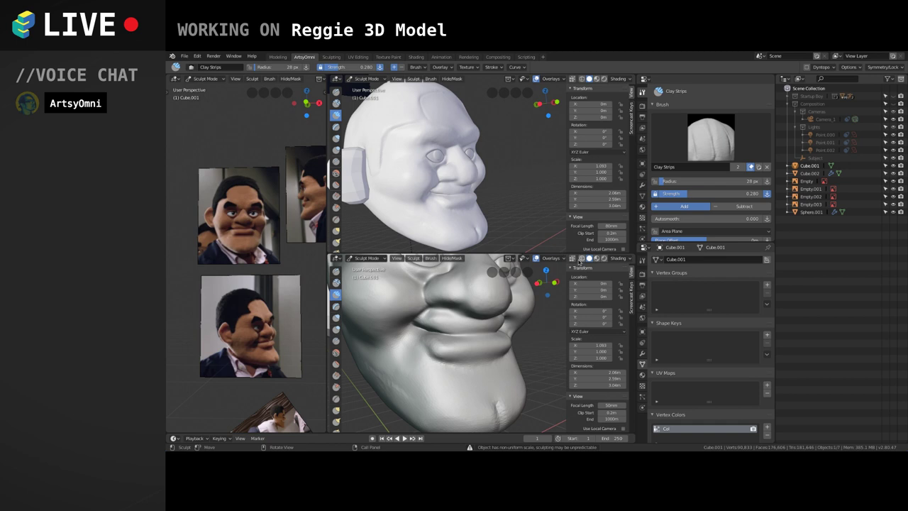
Remove the Col vertex color layer from the head mesh.
middle_click_drag(543, 305, 496, 337)
scroll(499, 328, "down", 2)
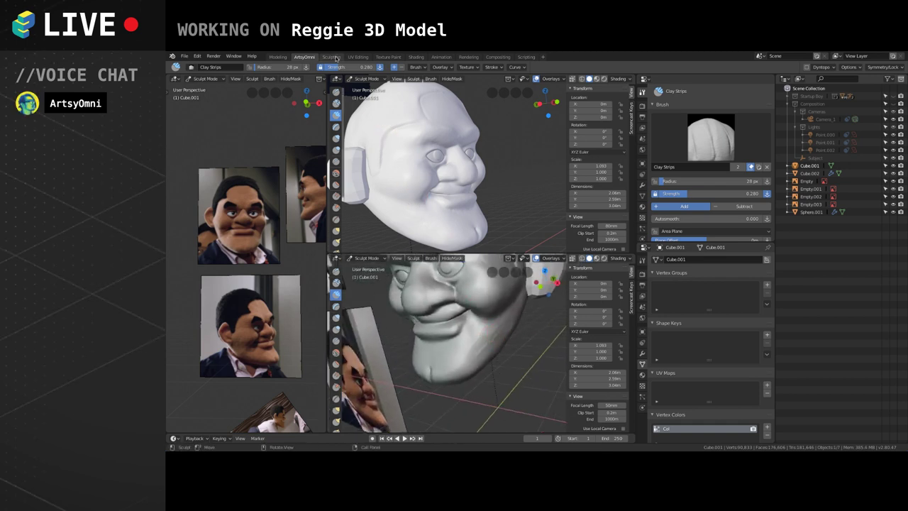
scroll(771, 429, "down", 1)
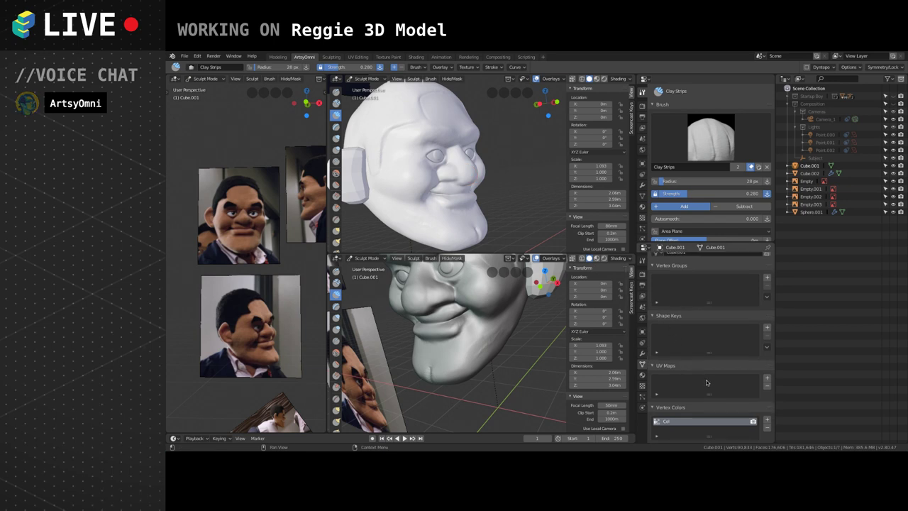
left_click(767, 427)
Enable Dyntopo for sculpting the head.
scroll(709, 369, "down", 2)
scroll(680, 163, "down", 5)
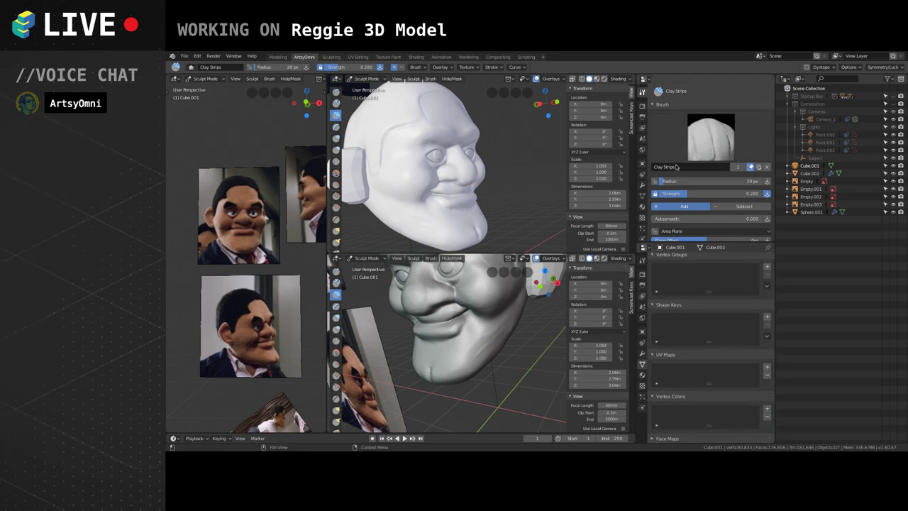
scroll(680, 162, "down", 6)
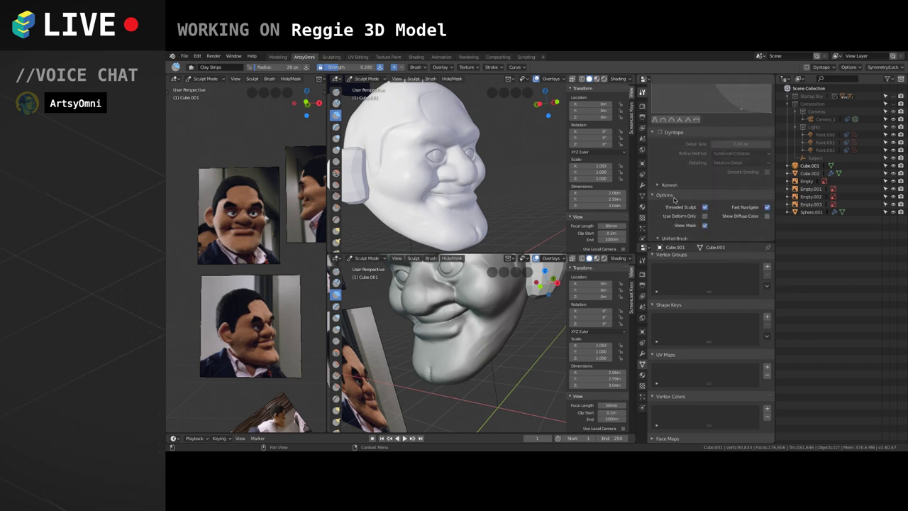
scroll(661, 135, "up", 1)
left_click(660, 144)
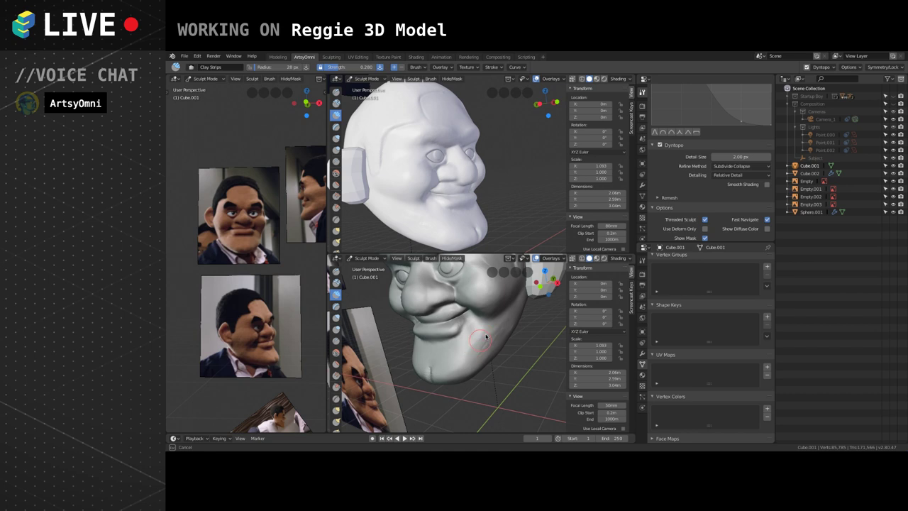
Add a Clay Strips stroke along the side of the jaw and switch to Object Mode to inspect the surface.
left_click_drag(486, 337, 500, 310)
left_click(557, 259)
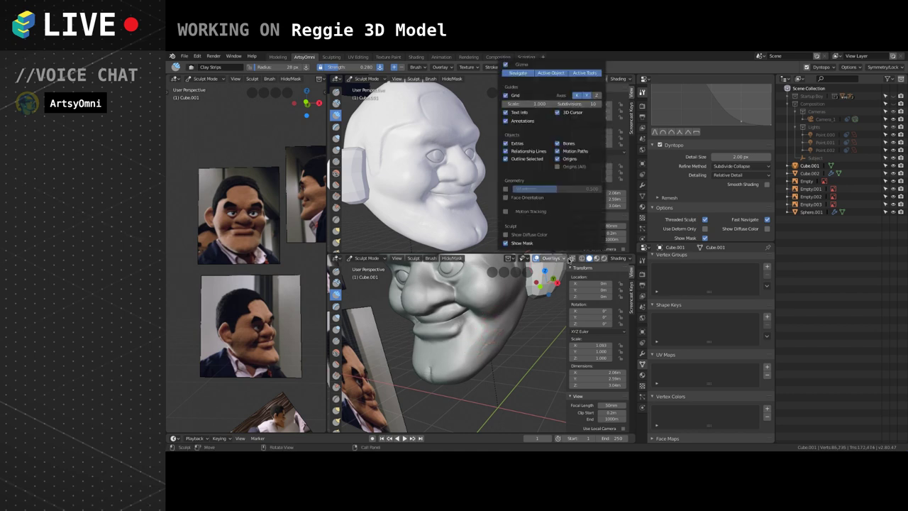
left_click(374, 259)
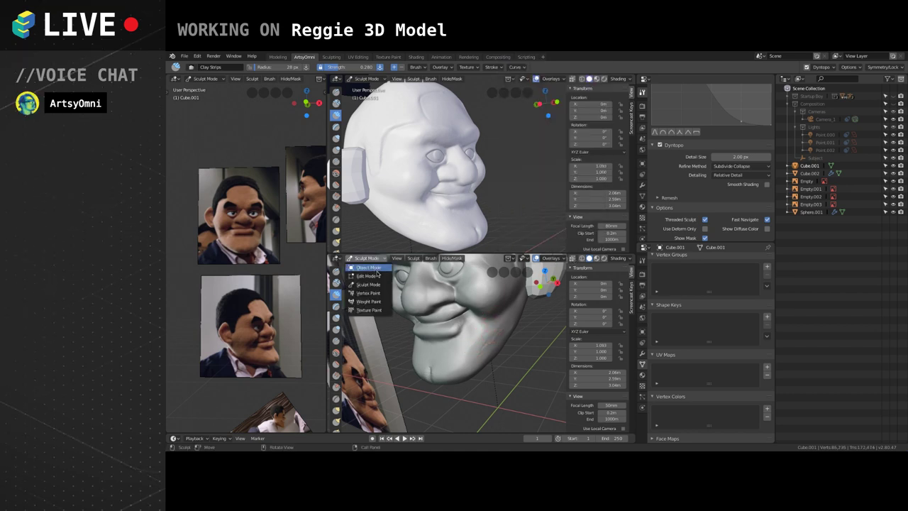
left_click(377, 272)
middle_click_drag(418, 311, 469, 313)
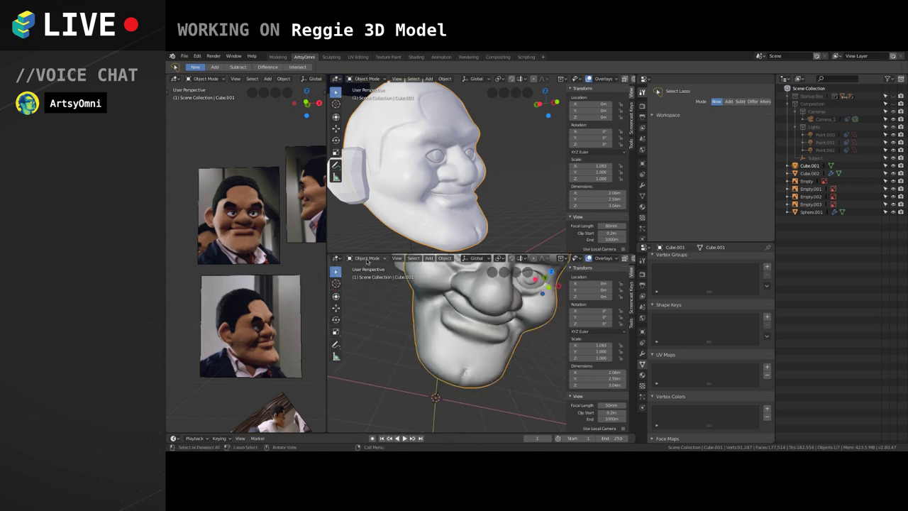
Return to Sculpt Mode and build up the other side of the jaw beside the chin with Clay Strips.
left_click(367, 259)
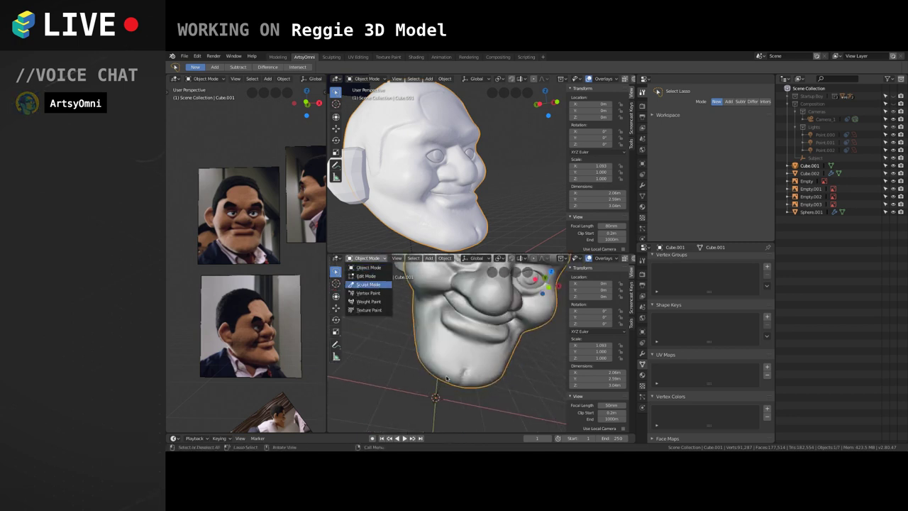
left_click(368, 284)
middle_click_drag(444, 358, 430, 324)
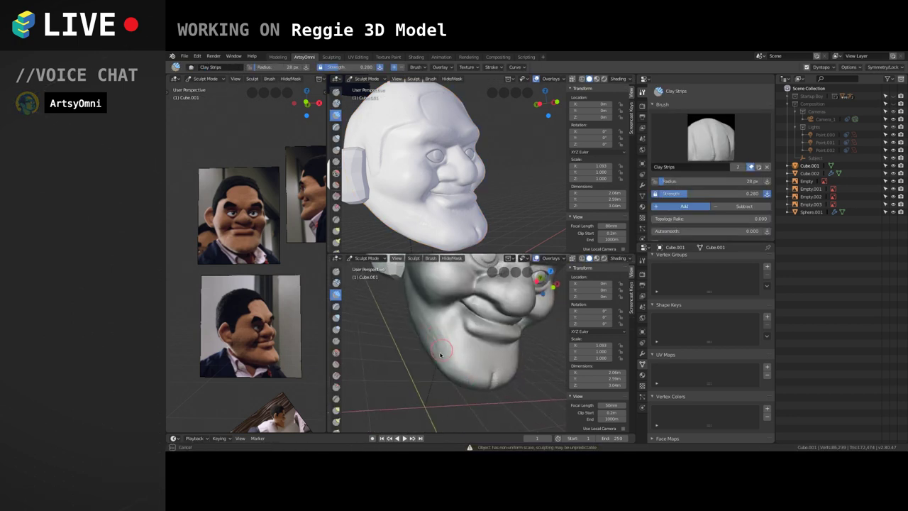
left_click_drag(440, 355, 436, 330)
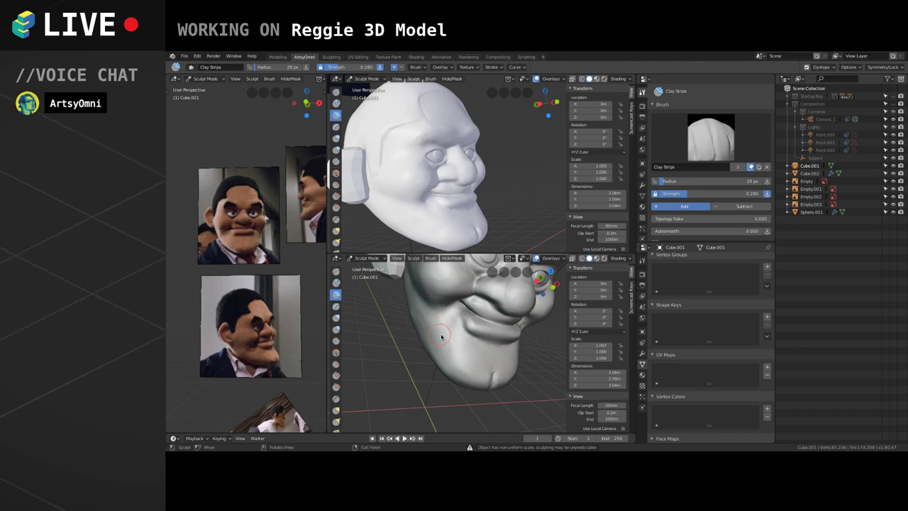
Build up the corner and lower edge of the lower lip with Clay Strips, raising the brush strength to 0.376.
mouse_move(474, 327)
middle_mouse_down()
mouse_move(442, 330)
mouse_move(454, 346)
mouse_move(445, 339)
middle_mouse_up()
scroll(444, 339, "up", 3)
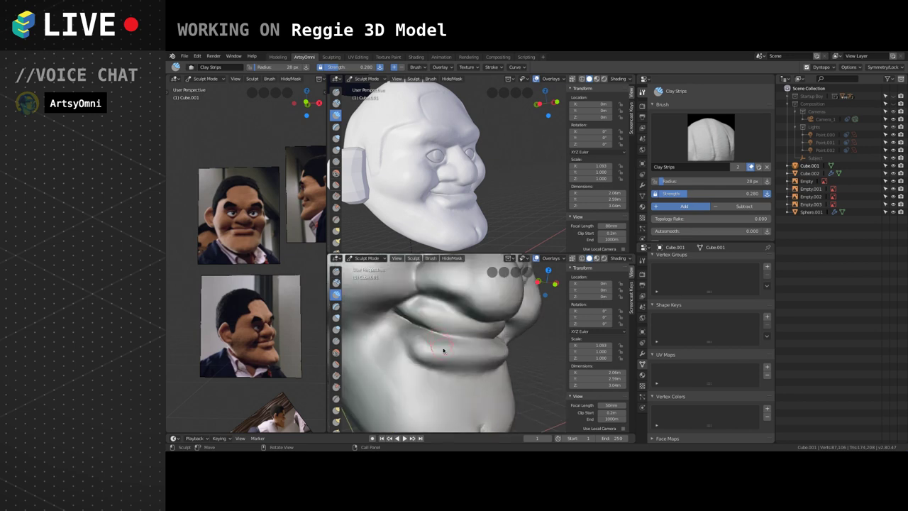
left_click_drag(408, 350, 427, 363)
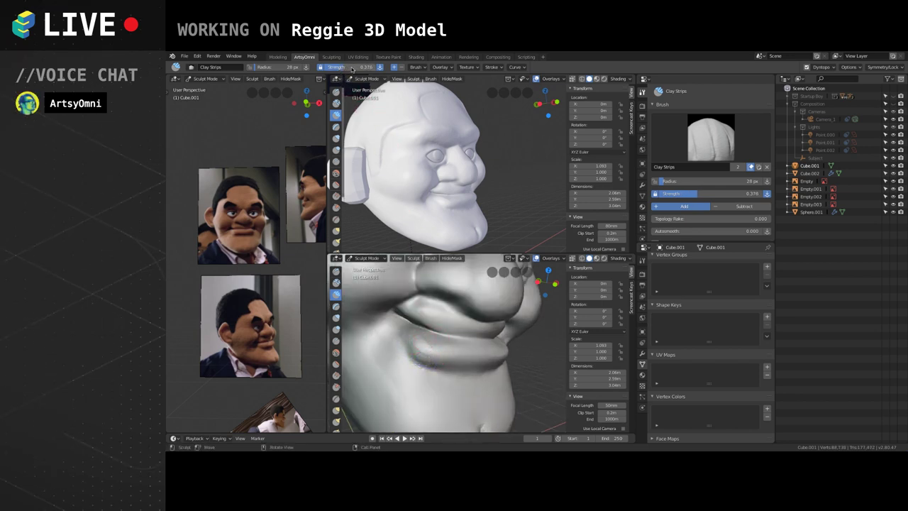
mouse_move(427, 367)
left_mouse_down()
mouse_move(409, 350)
mouse_move(432, 361)
mouse_move(415, 346)
mouse_move(430, 350)
mouse_move(426, 344)
left_mouse_up()
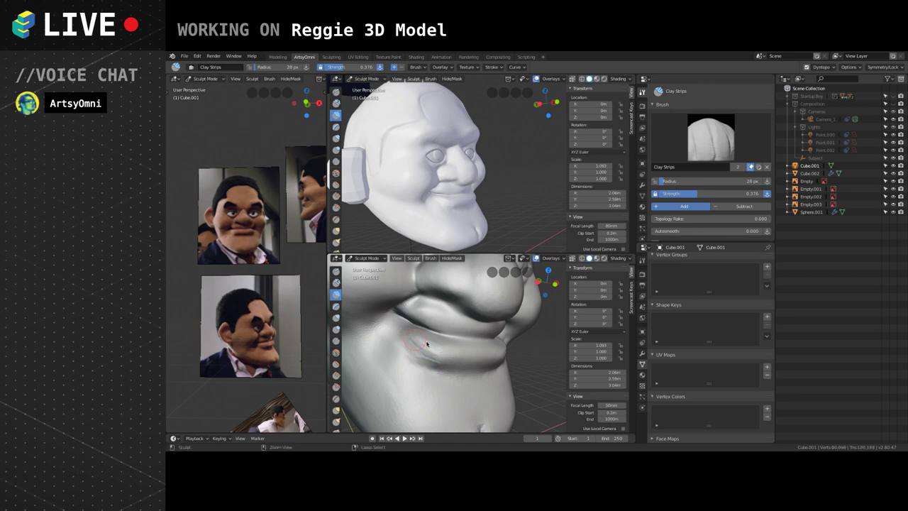
Shape the underside of the lower lip with Clay Strips, carve into the fold beneath it and smooth the area.
middle_click_drag(426, 344, 422, 298)
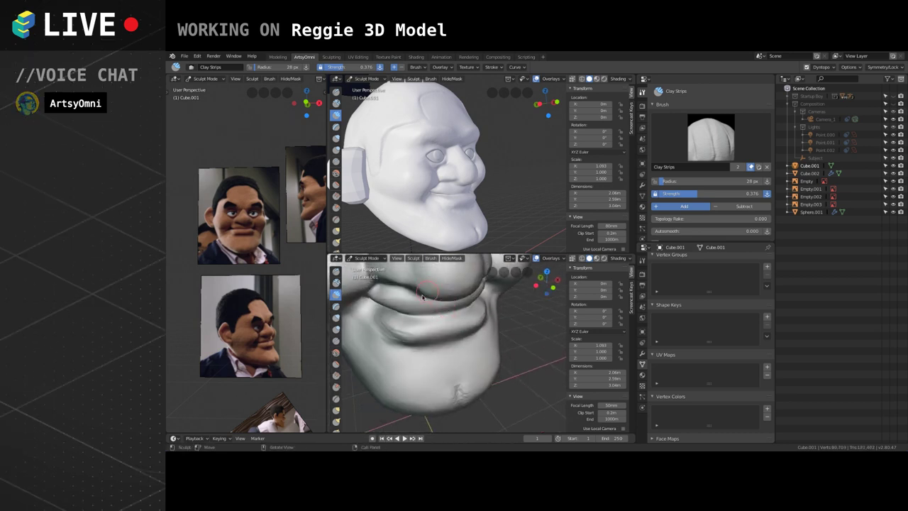
mouse_move(446, 329)
left_mouse_down()
mouse_move(430, 339)
mouse_move(424, 330)
mouse_move(466, 331)
mouse_move(400, 332)
left_mouse_up()
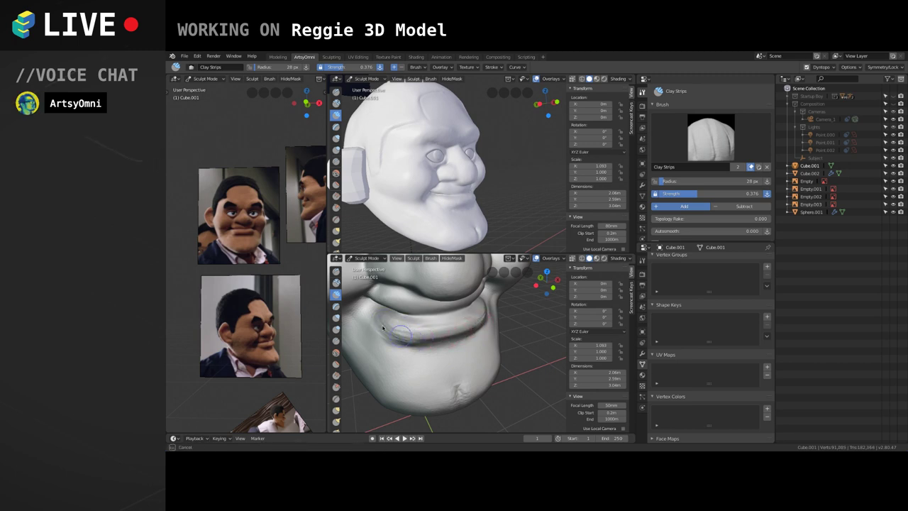
middle_click_drag(400, 332, 440, 326)
mouse_move(440, 326)
left_mouse_down("ctrl")
mouse_move(389, 300)
mouse_move(429, 327)
mouse_move(398, 309)
mouse_move(388, 321)
left_mouse_up("ctrl")
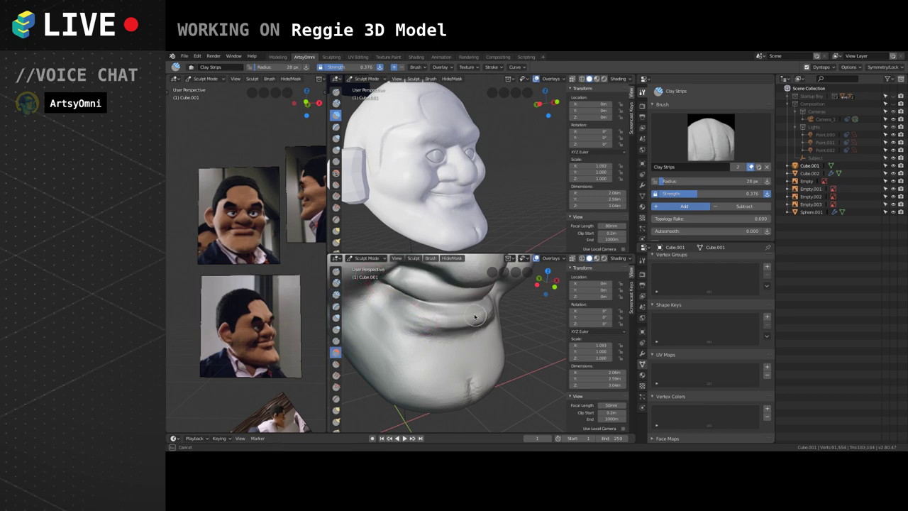
left_click_drag(412, 317, 422, 330, "shift")
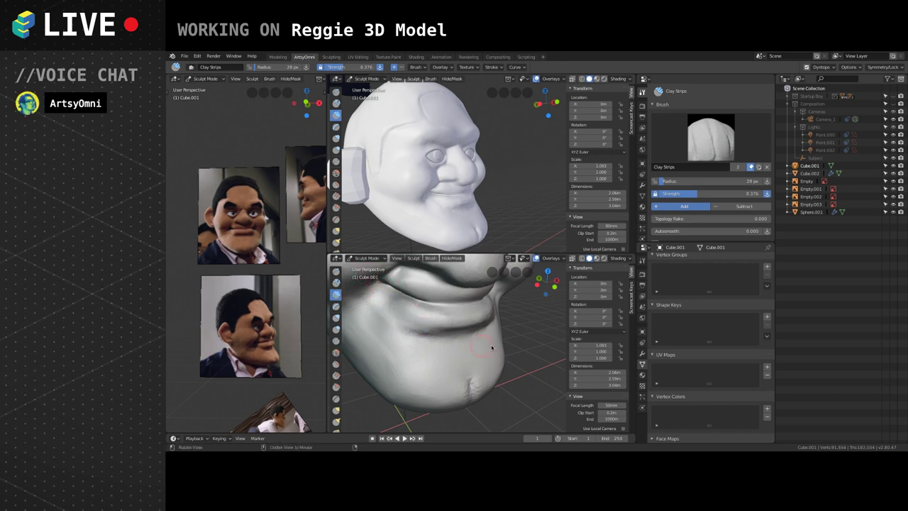
Carve the fold beneath the lower lip and beside the mouth corner with the Crease brush at a 37 px radius.
mouse_move(422, 330)
middle_mouse_down()
mouse_move(470, 324)
mouse_move(493, 364)
mouse_move(511, 334)
mouse_move(433, 296)
middle_mouse_up()
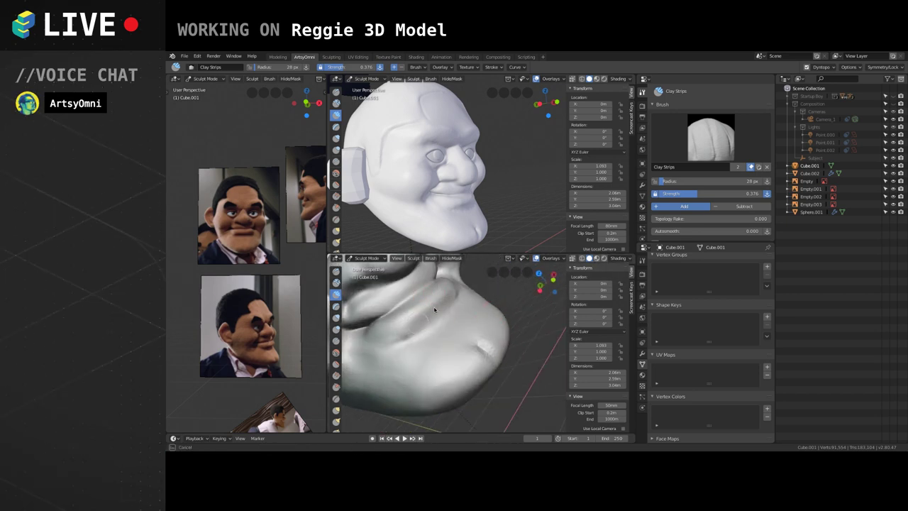
middle_click_drag(454, 332, 487, 334)
left_click(366, 258)
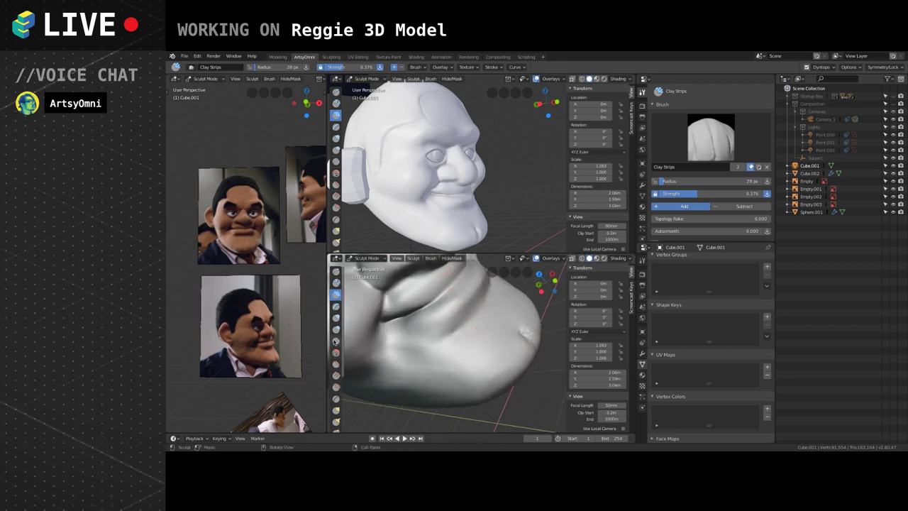
left_click(335, 341)
key("f")
left_click(473, 324)
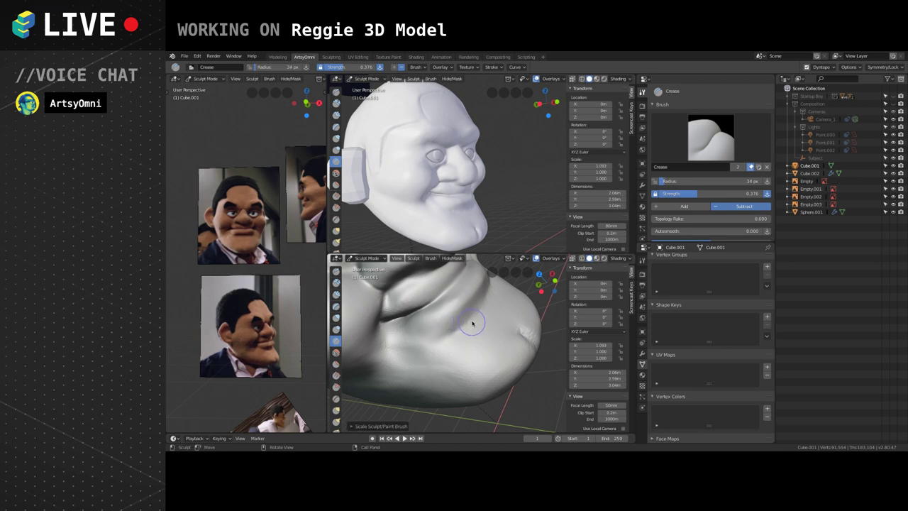
mouse_move(479, 313)
middle_mouse_down()
mouse_move(442, 313)
mouse_move(450, 319)
middle_mouse_up()
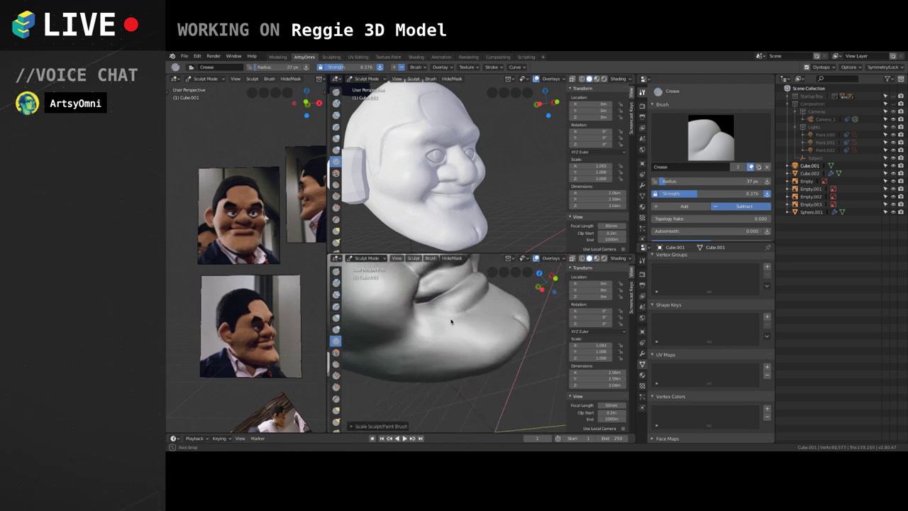
left_click_drag(430, 312, 451, 314)
middle_click_drag(468, 314, 467, 319)
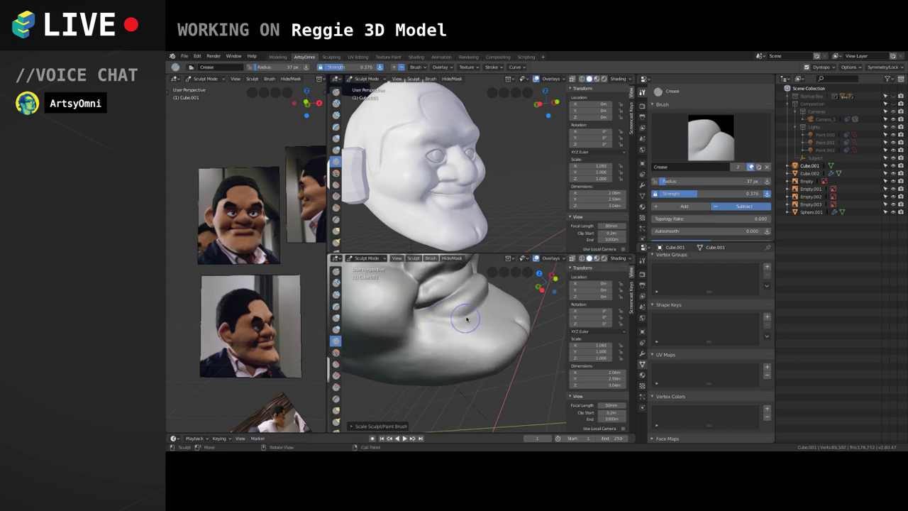
left_click_drag(468, 321, 453, 324)
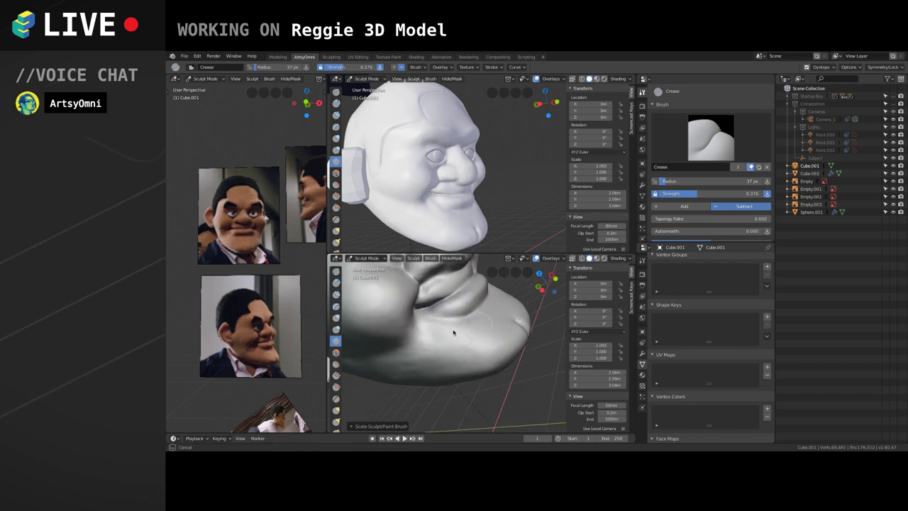
mouse_move(478, 336)
middle_mouse_down()
mouse_move(517, 346)
mouse_move(502, 303)
mouse_move(451, 317)
middle_mouse_up()
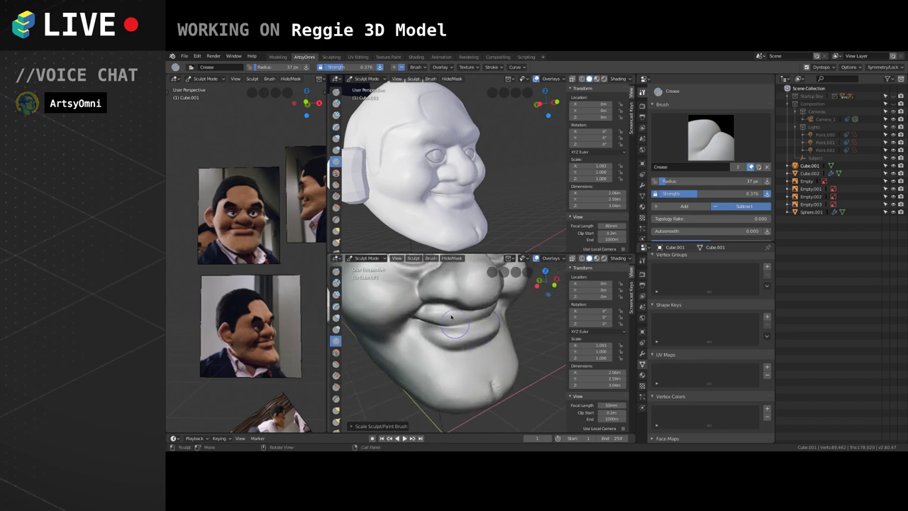
Build up the side of the jaw below the mouth corner with Clay Strips, enlarging the brush radius to 41 px.
left_click(336, 283)
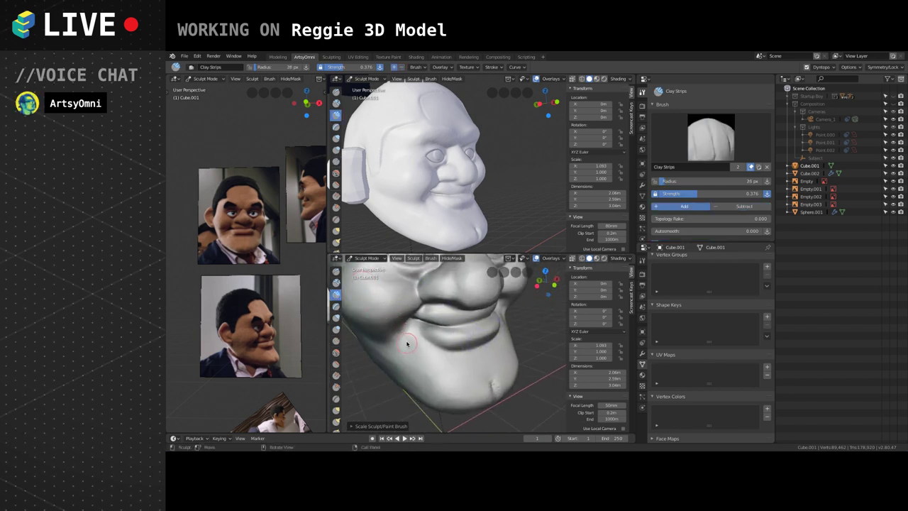
scroll(407, 358, "up", 1)
middle_click_drag(406, 342, 424, 331)
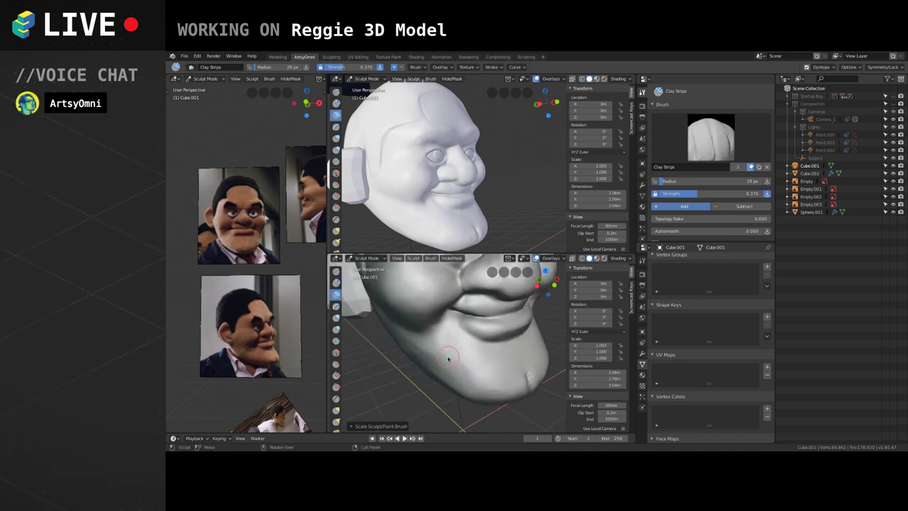
mouse_move(448, 345)
left_mouse_down()
mouse_move(469, 389)
mouse_move(440, 360)
left_mouse_up()
mouse_move(459, 344)
middle_mouse_down()
mouse_move(455, 316)
mouse_move(478, 331)
mouse_move(462, 345)
middle_mouse_up()
left_click_drag(462, 345, 468, 348)
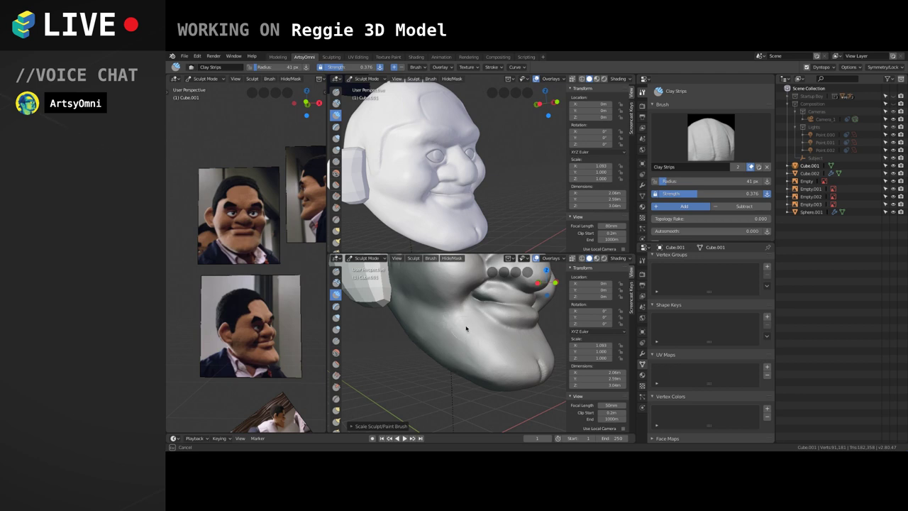
mouse_move(489, 341)
middle_mouse_down()
mouse_move(492, 355)
mouse_move(491, 332)
mouse_move(480, 345)
mouse_move(505, 345)
mouse_move(426, 361)
middle_mouse_up()
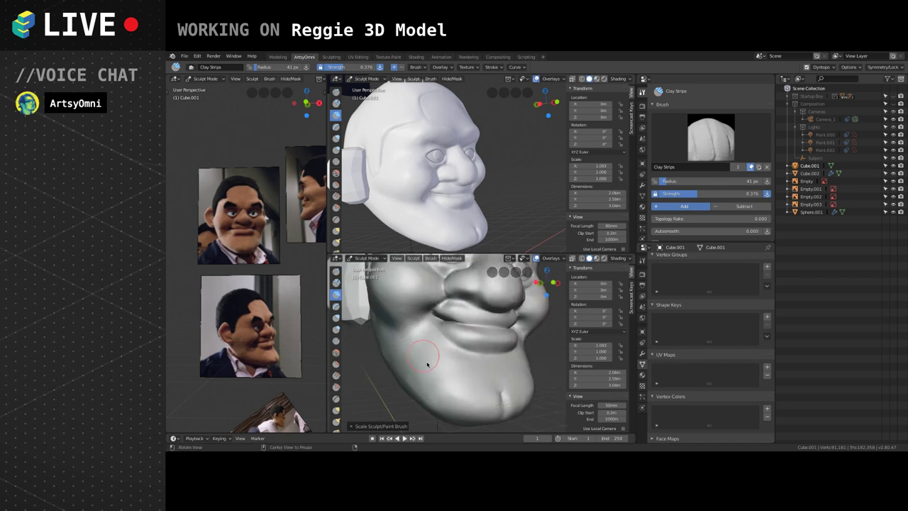
Add Clay Strips strokes over the brow ridge above the eye.
middle_click_drag(405, 326, 427, 387)
mouse_move(514, 342)
middle_mouse_down()
mouse_move(486, 339)
mouse_move(457, 304)
middle_mouse_up()
mouse_move(458, 304)
left_mouse_down()
mouse_move(447, 305)
mouse_move(468, 306)
left_mouse_up()
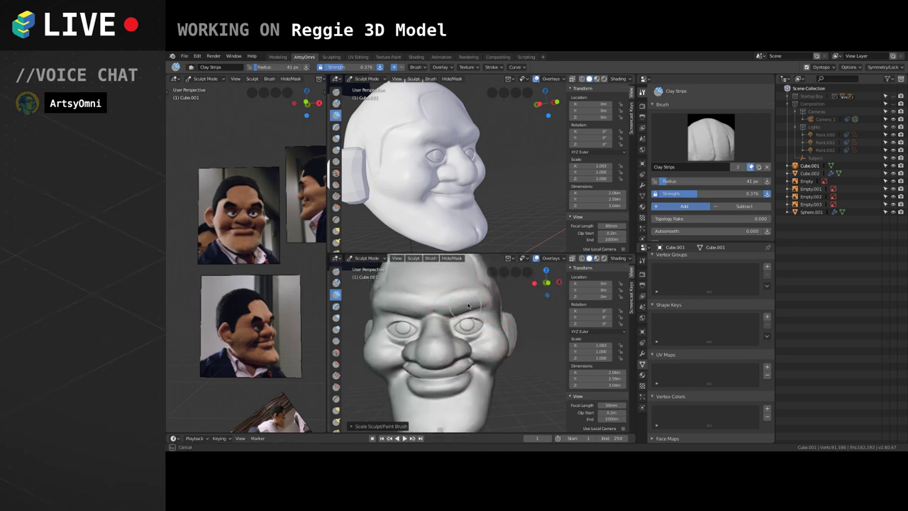
left_click_drag(437, 346, 461, 349, "alt")
mouse_move(462, 282)
left_mouse_down("alt+shift")
mouse_move(457, 335)
mouse_move(429, 325)
mouse_move(446, 319)
left_mouse_up("alt+shift")
Switch to the Crease brush and examine the whole head's proportions from front, three-quarter and side views against the puppet photos.
left_click(336, 342)
mouse_move(489, 332)
middle_mouse_down()
mouse_move(488, 312)
mouse_move(488, 365)
mouse_move(510, 392)
middle_mouse_up()
scroll(487, 356, "down", 1)
scroll(488, 357, "down", 1)
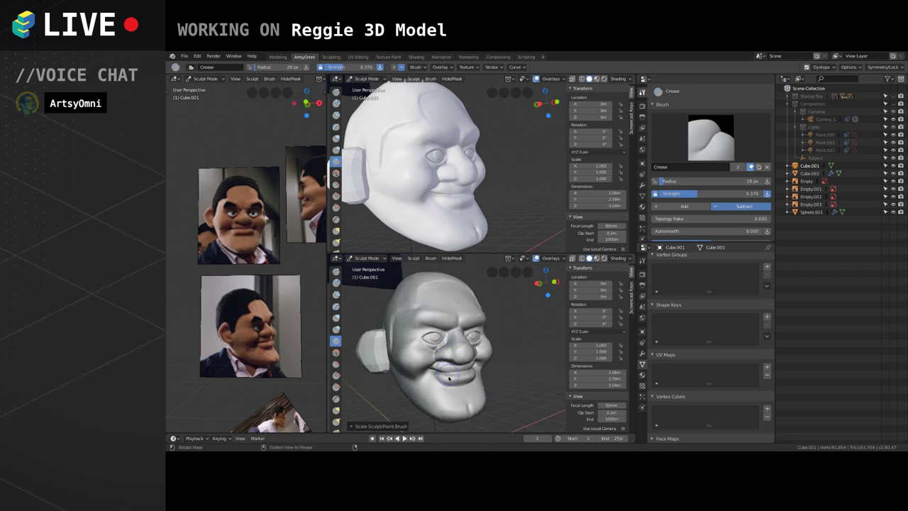
mouse_move(450, 376)
middle_mouse_down()
mouse_move(527, 351)
mouse_move(461, 400)
middle_mouse_up()
middle_click_drag(515, 386, 508, 395)
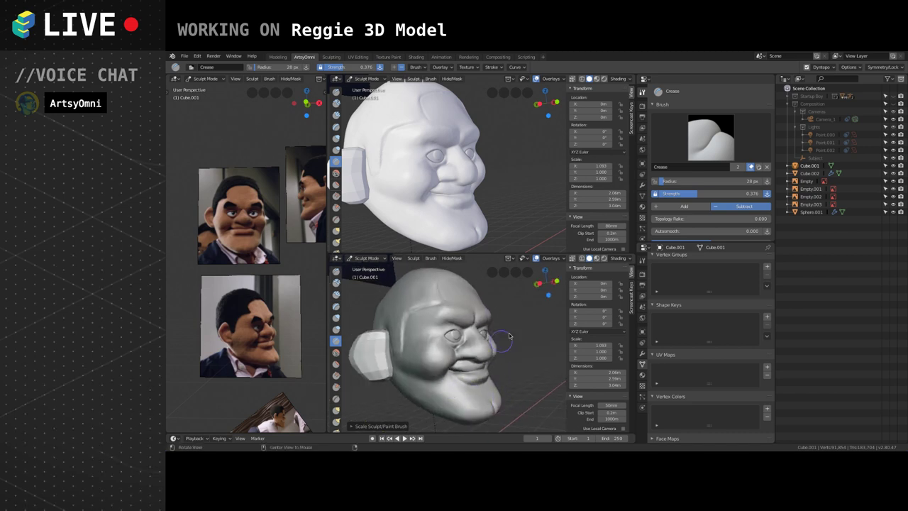
mouse_move(509, 336)
middle_mouse_down()
mouse_move(530, 353)
mouse_move(535, 341)
mouse_move(532, 335)
mouse_move(502, 348)
mouse_move(509, 361)
middle_mouse_up()
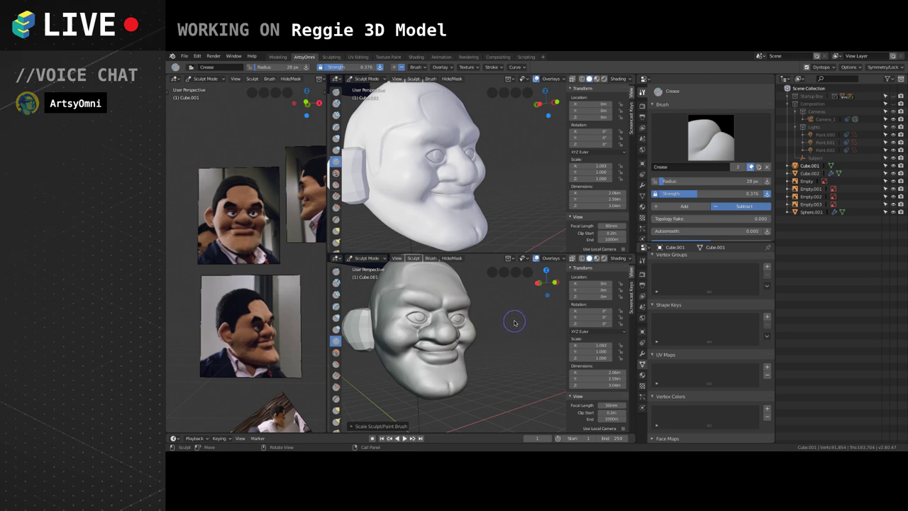
mouse_move(506, 316)
middle_mouse_down()
mouse_move(490, 329)
mouse_move(500, 346)
mouse_move(472, 348)
mouse_move(479, 369)
mouse_move(457, 356)
mouse_move(493, 332)
mouse_move(458, 340)
mouse_move(526, 338)
mouse_move(506, 367)
mouse_move(488, 351)
mouse_move(529, 326)
mouse_move(513, 371)
middle_mouse_up()
scroll(504, 338, "up", 3)
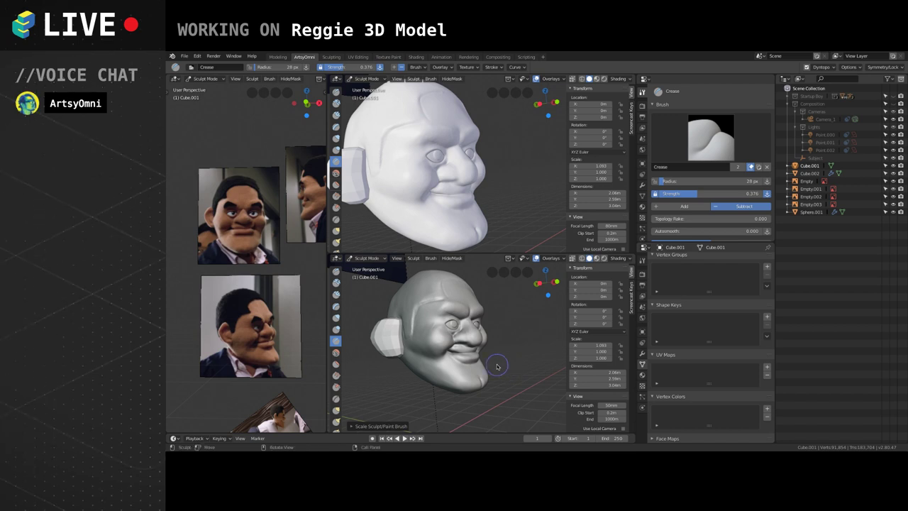
middle_click_drag(497, 366, 449, 353, "alt")
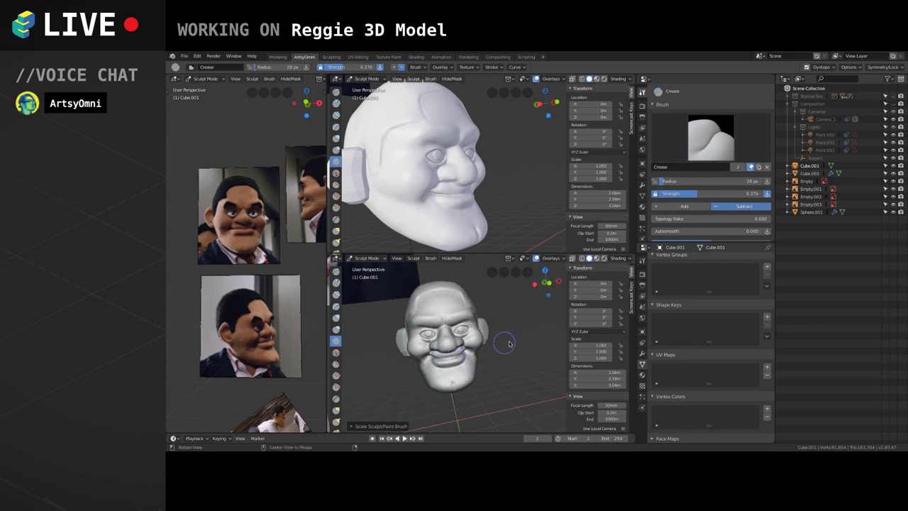
left_click_drag(509, 344, 517, 353, "alt")
middle_click_drag(439, 367, 546, 366)
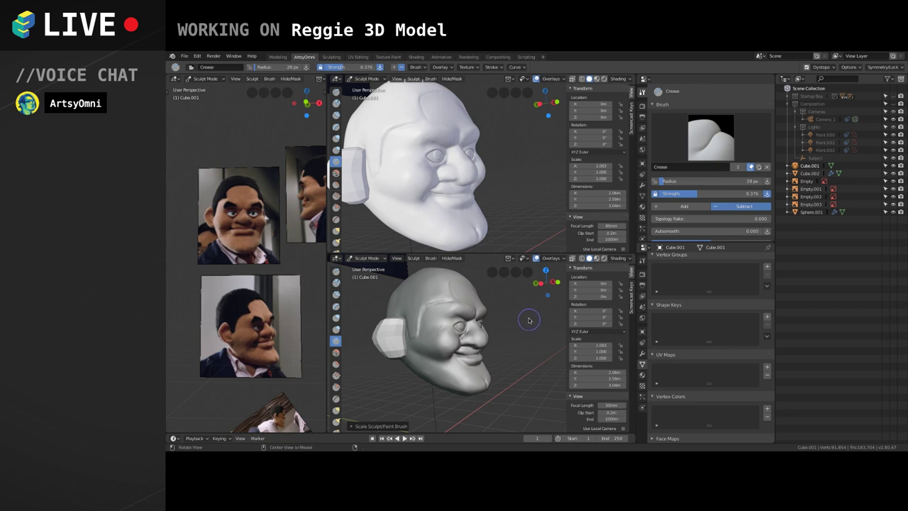
middle_click_drag(528, 320, 500, 319)
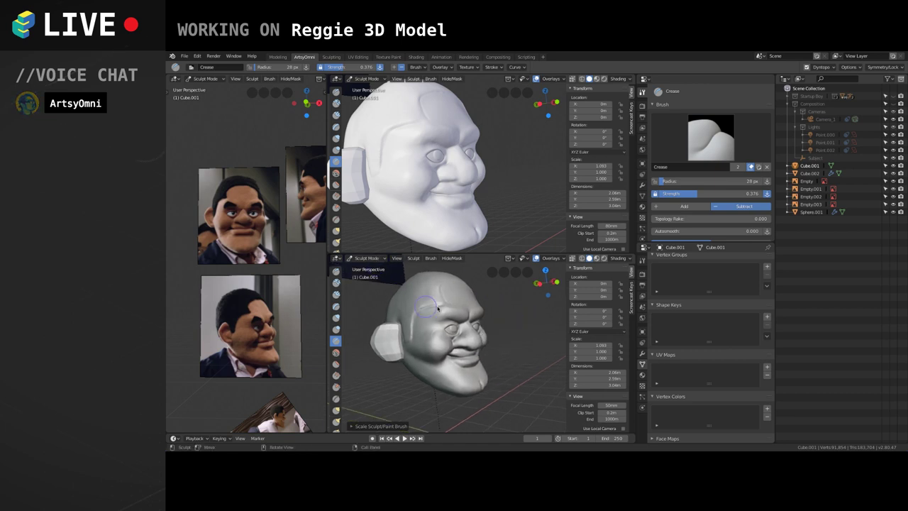
Adjust the chin in profile with the Grab brush at a 101 px radius, checking it against the puppet photos.
middle_click_drag(527, 237, 492, 215)
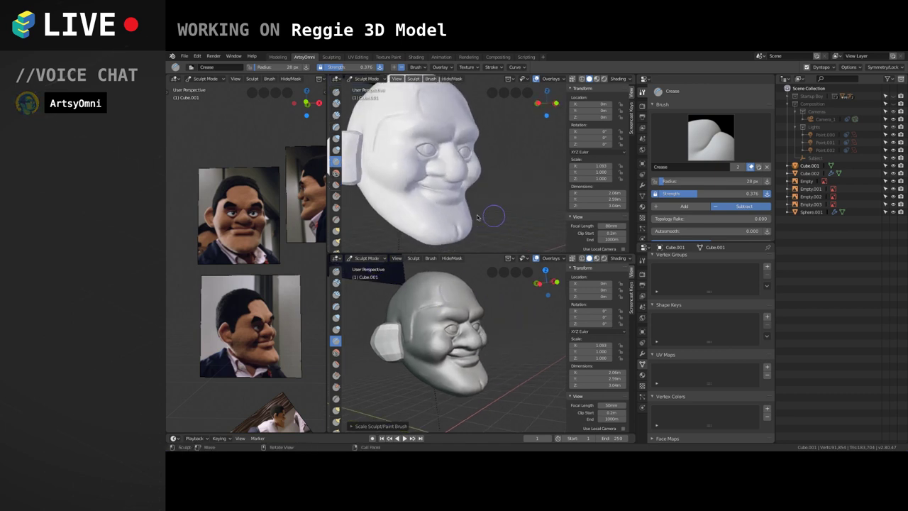
left_click(336, 409)
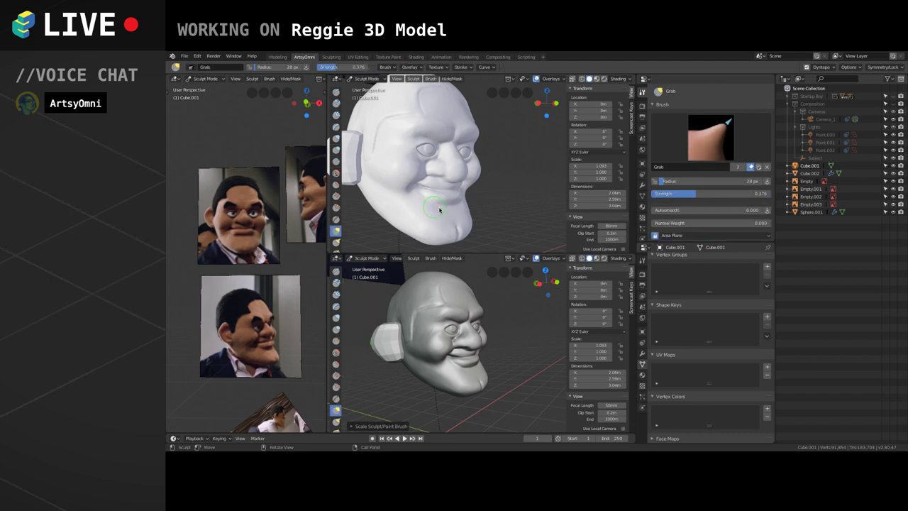
key("bracketleft")
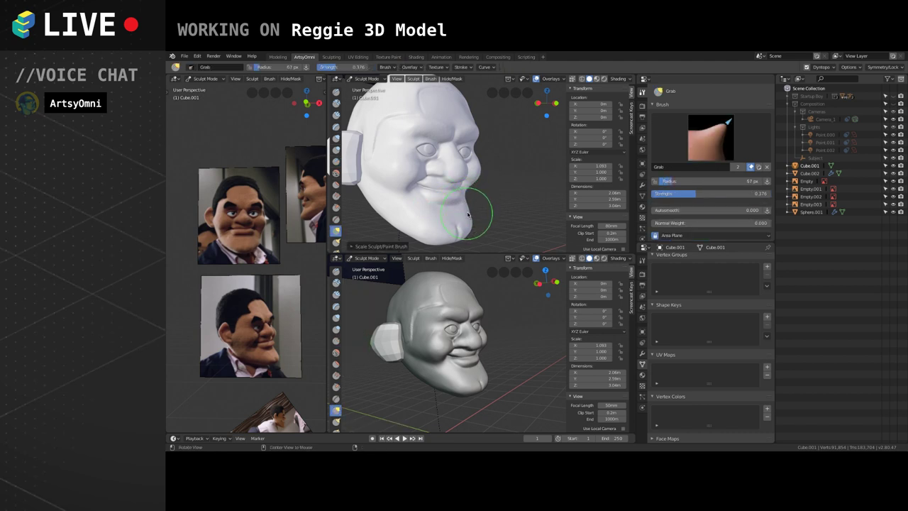
middle_click_drag(468, 214, 489, 207)
key("bracketright")
key("bracketright")
key("bracketright")
key("bracketright")
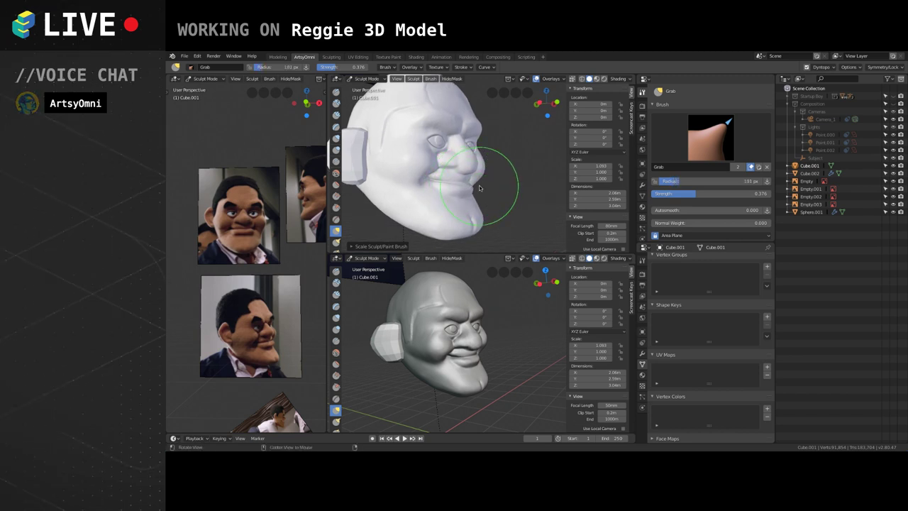
middle_click_drag(466, 188, 521, 225)
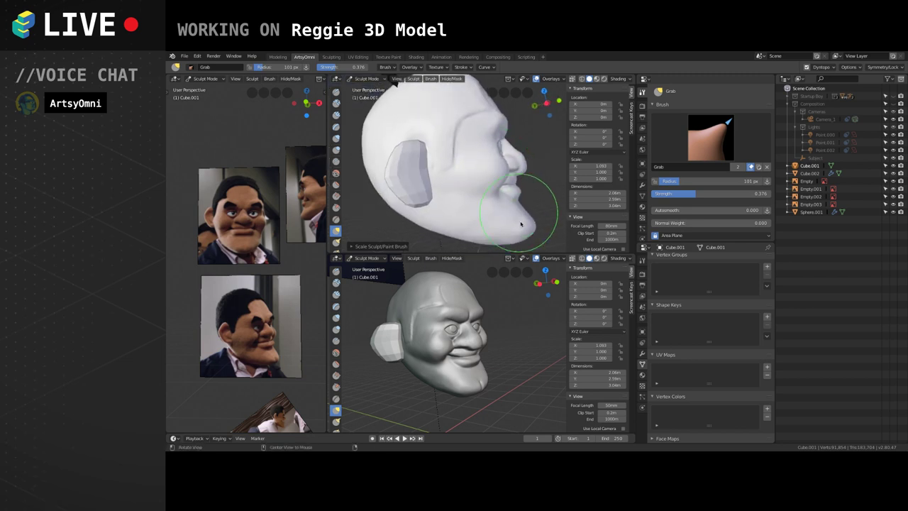
left_click_drag(521, 224, 526, 231)
middle_click_drag(300, 264, 290, 269, "shift")
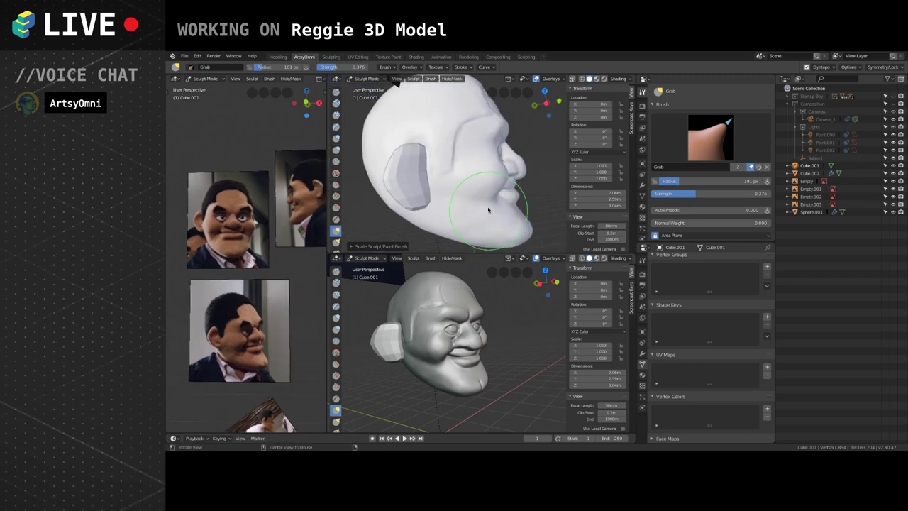
middle_click_drag(376, 191, 409, 205)
Set the Clay Strips radius to 32 px and start working on the underside of the nose above the upper lip.
middle_click_drag(467, 345, 454, 343)
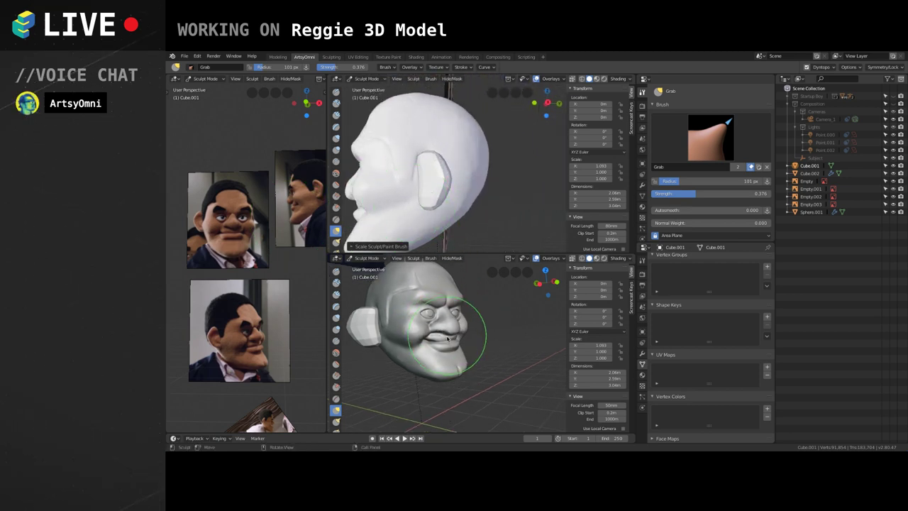
scroll(443, 340, "up", 4)
left_click(336, 293)
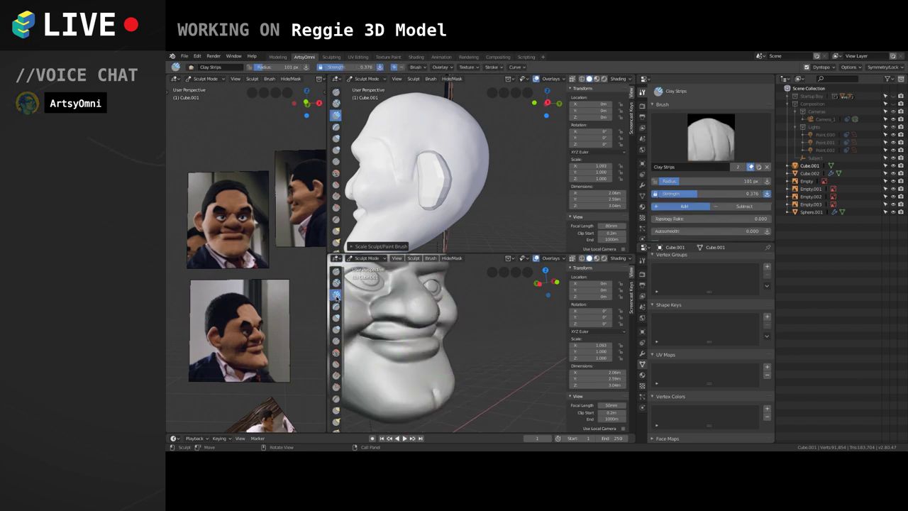
key("f")
left_click(415, 327)
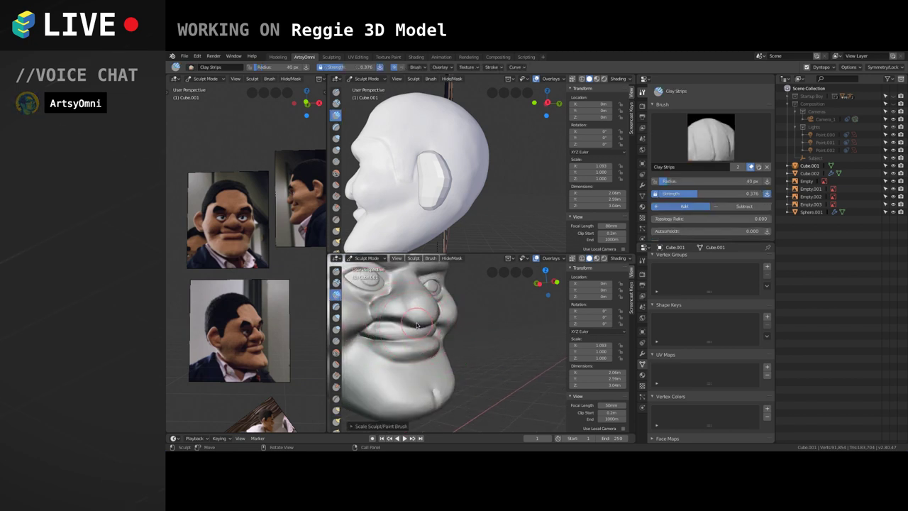
key("f")
left_click(423, 324)
mouse_move(464, 317)
middle_mouse_down()
mouse_move(425, 298)
mouse_move(447, 332)
middle_mouse_up()
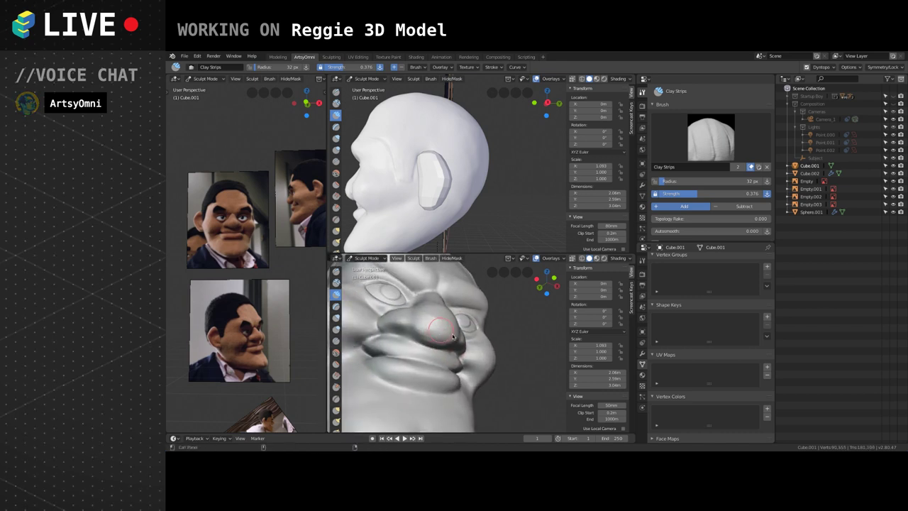
Reshape the tip of the nose with Clay Strips from below and check its form in three-quarter and profile views.
middle_click_drag(454, 338, 439, 328)
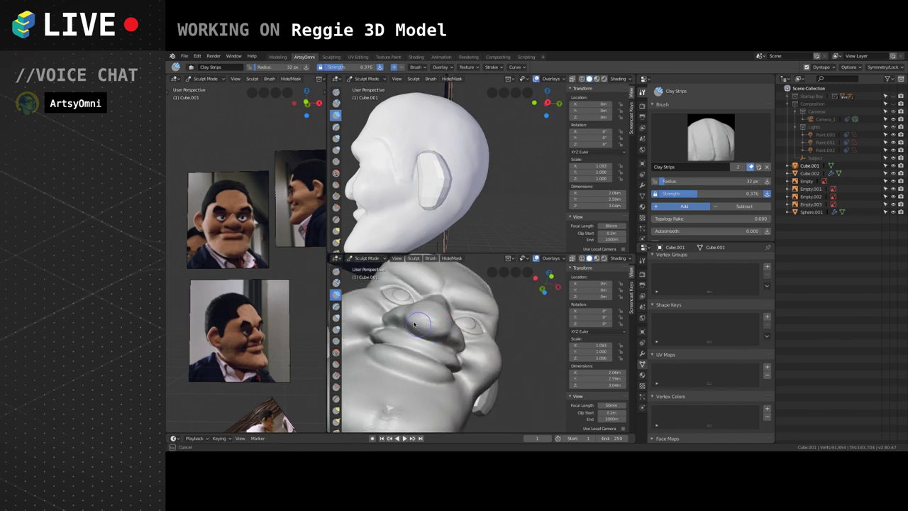
left_click_drag(437, 323, 439, 327, "ctrl")
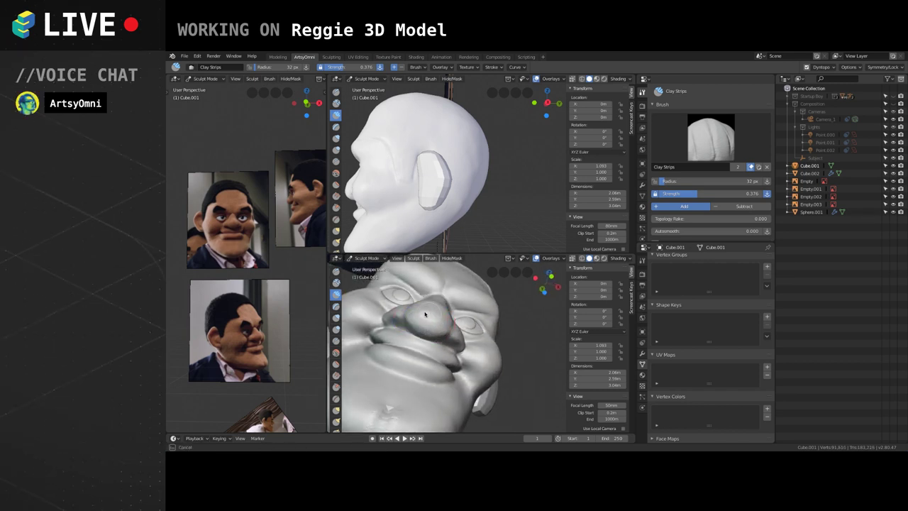
middle_click_drag(424, 314, 524, 340)
scroll(426, 328, "down", 5)
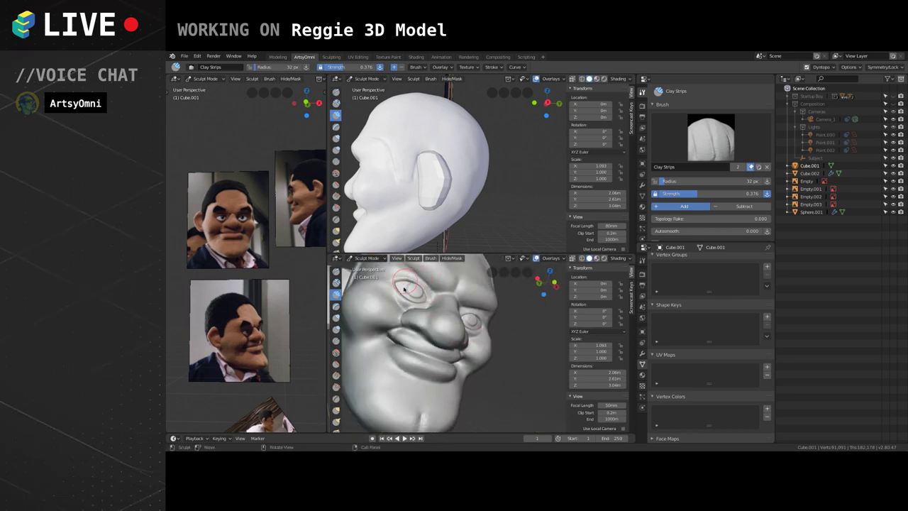
mouse_move(427, 329)
middle_mouse_down()
mouse_move(434, 339)
mouse_move(511, 336)
mouse_move(503, 364)
mouse_move(478, 343)
mouse_move(507, 337)
mouse_move(494, 326)
mouse_move(506, 352)
middle_mouse_up()
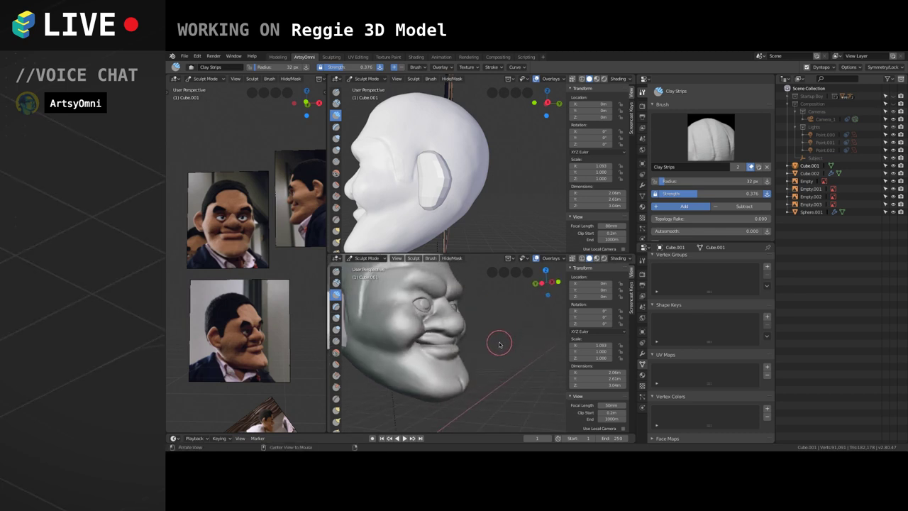
middle_click_drag(499, 343, 461, 354)
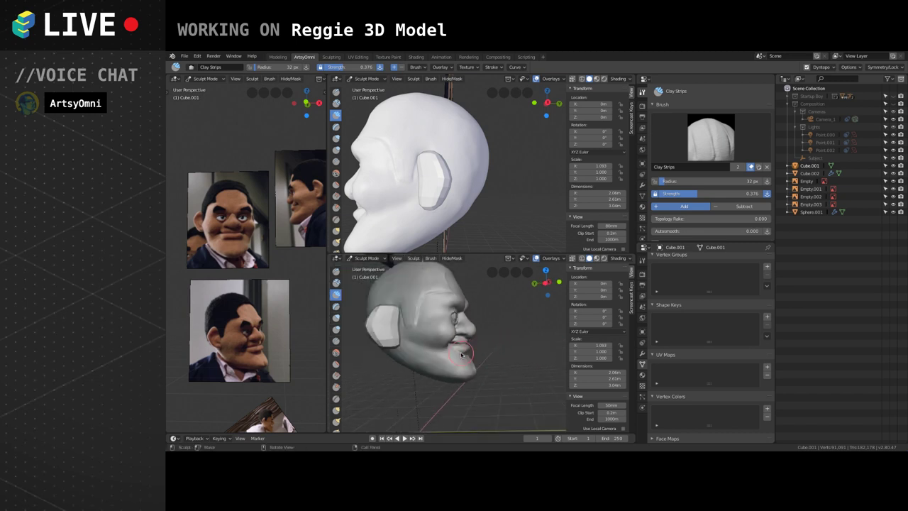
scroll(466, 353, "up", 3)
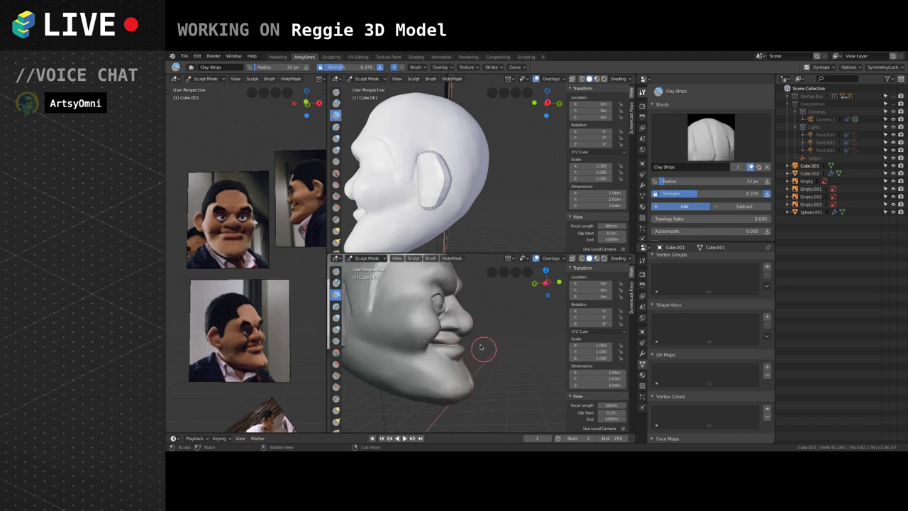
mouse_move(505, 319)
middle_mouse_down()
mouse_move(515, 316)
mouse_move(487, 348)
mouse_move(518, 335)
mouse_move(517, 378)
mouse_move(511, 356)
middle_mouse_up()
scroll(508, 368, "down", 2)
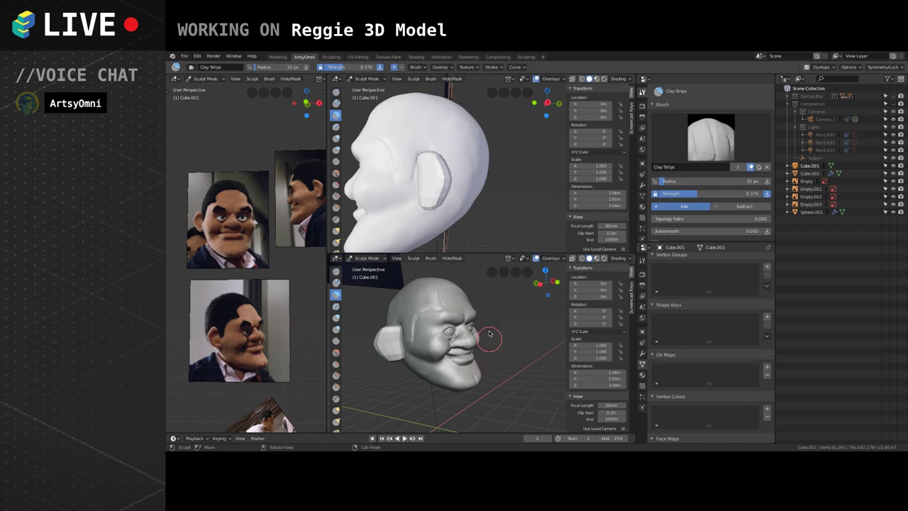
left_click(366, 258)
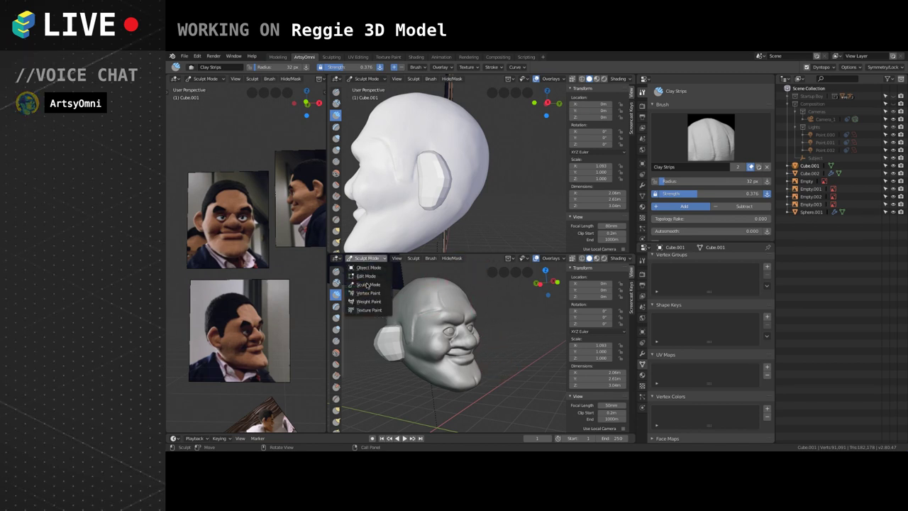
left_click(368, 284)
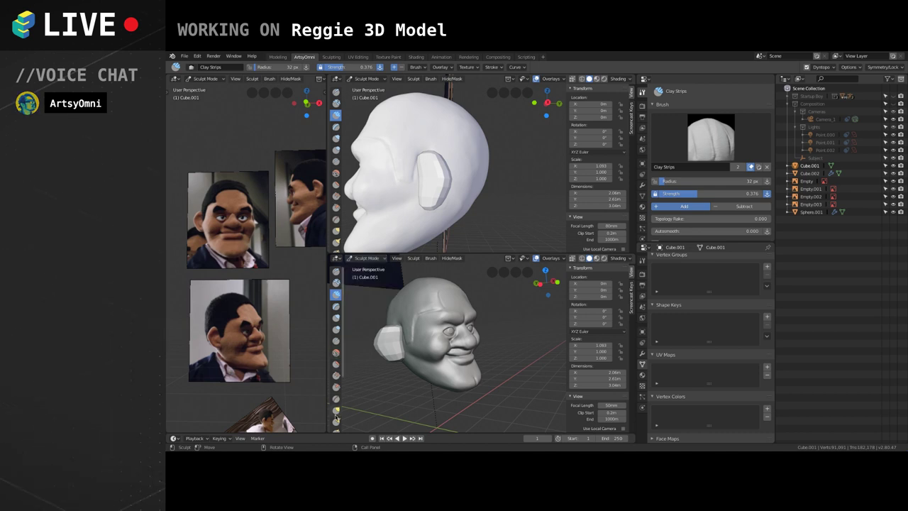
Switch to the Grab brush, enlarge its radius to 153 px and reshape the back of the head.
key("g")
key("bracketright")
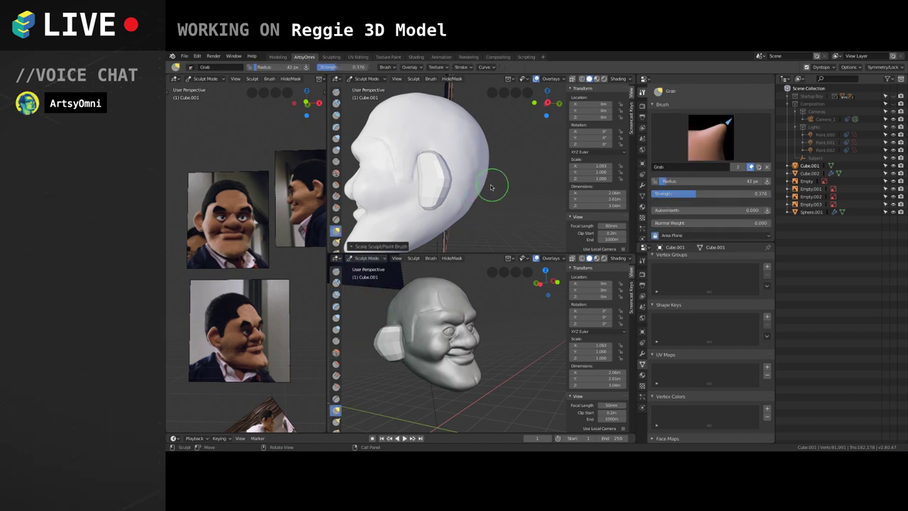
key("bracketright")
key("bracketright")
mouse_move(490, 181)
left_mouse_down("alt")
mouse_move(535, 174)
mouse_move(504, 178)
left_mouse_up("alt")
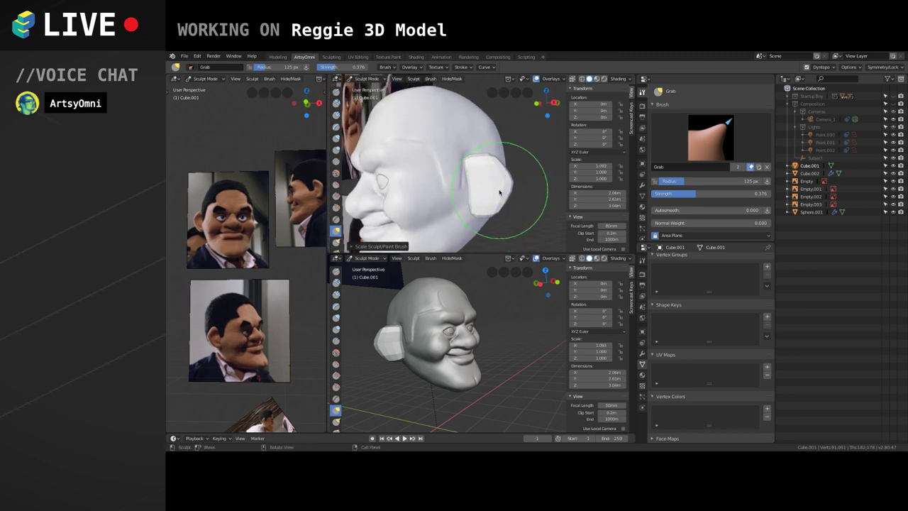
key("bracketright")
key("bracketright")
mouse_move(505, 163)
middle_mouse_down()
mouse_move(525, 167)
mouse_move(505, 165)
middle_mouse_up()
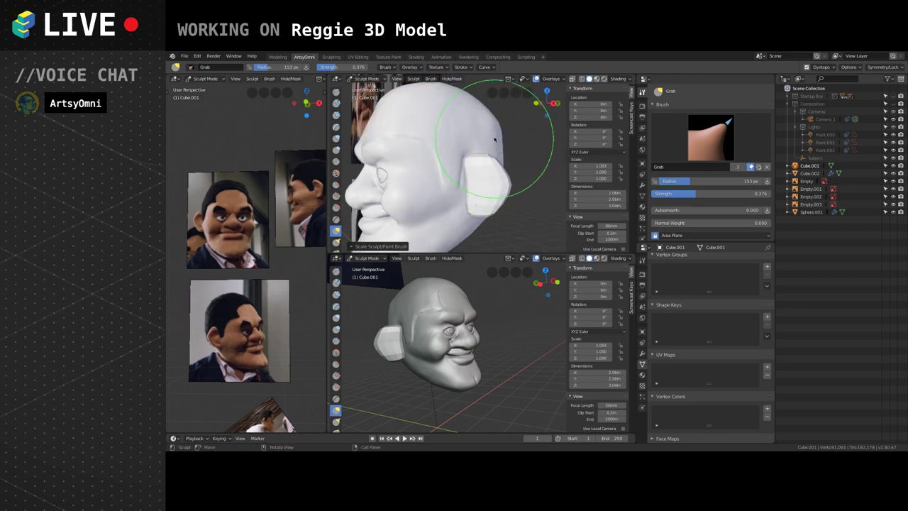
mouse_move(499, 165)
middle_mouse_down()
mouse_move(497, 185)
mouse_move(523, 182)
mouse_move(478, 187)
mouse_move(494, 199)
middle_mouse_up()
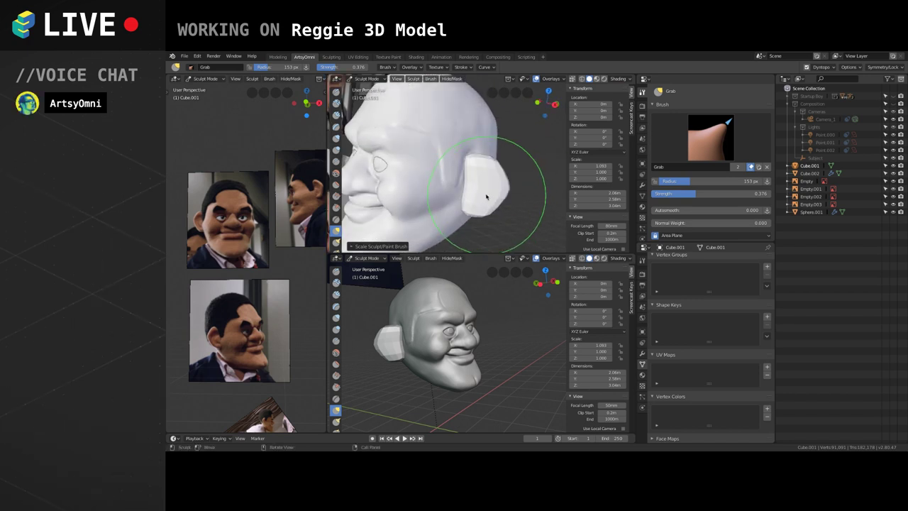
Switch the head to Object Mode and enlarge the viewport showing the grey-shaded head, with the face seen from the front.
middle_click_drag(498, 348, 493, 353)
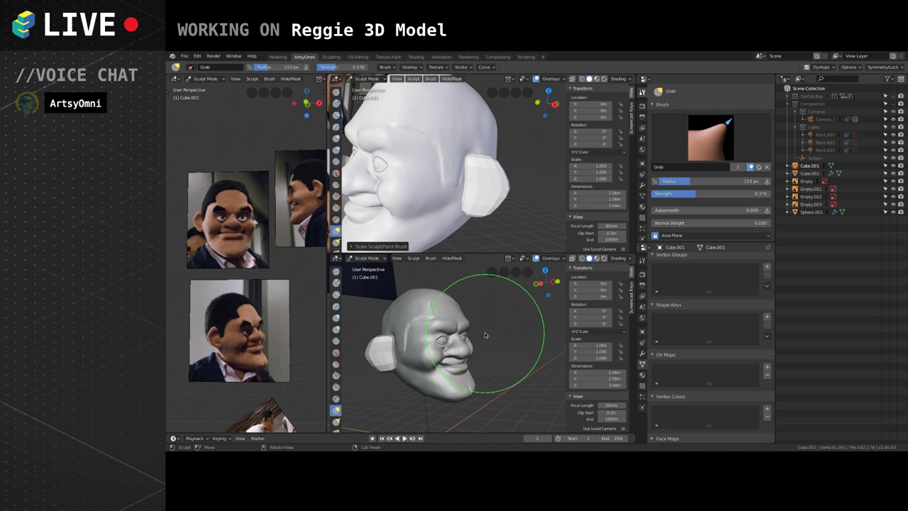
left_click(378, 260)
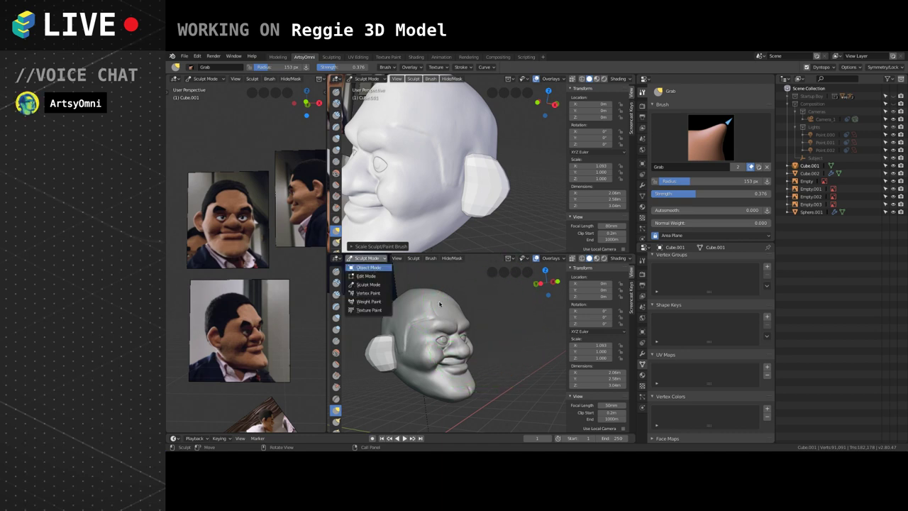
key("Return")
scroll(487, 327, "up", 3)
left_click(507, 335)
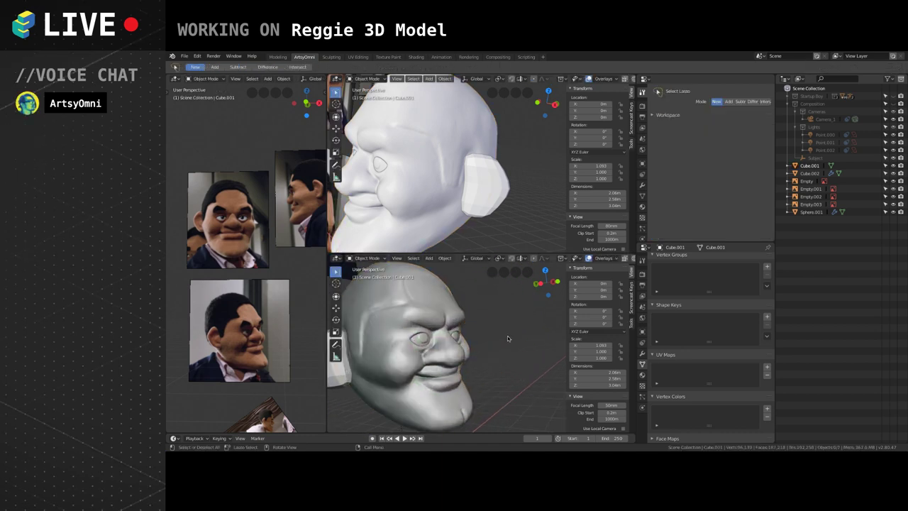
scroll(448, 323, "down", 3)
middle_click_drag(508, 335, 419, 321)
scroll(449, 324, "up", 5)
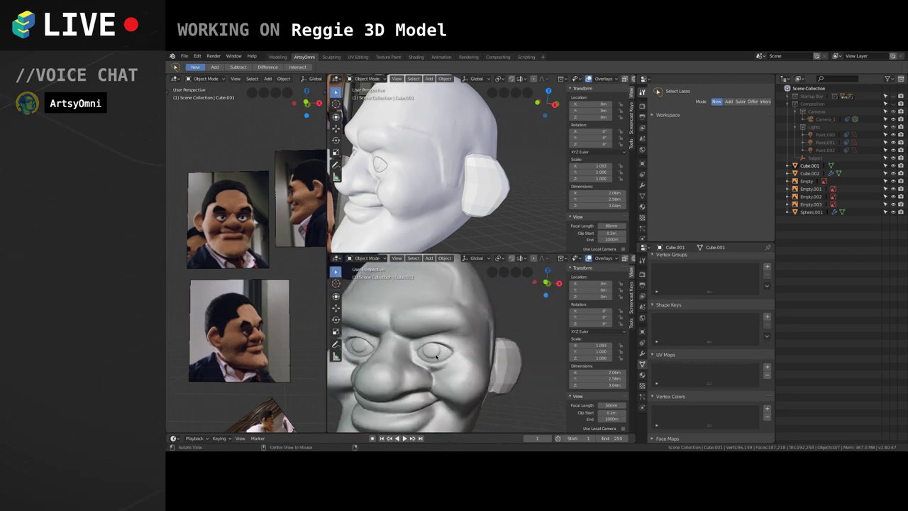
scroll(454, 355, "down", 4)
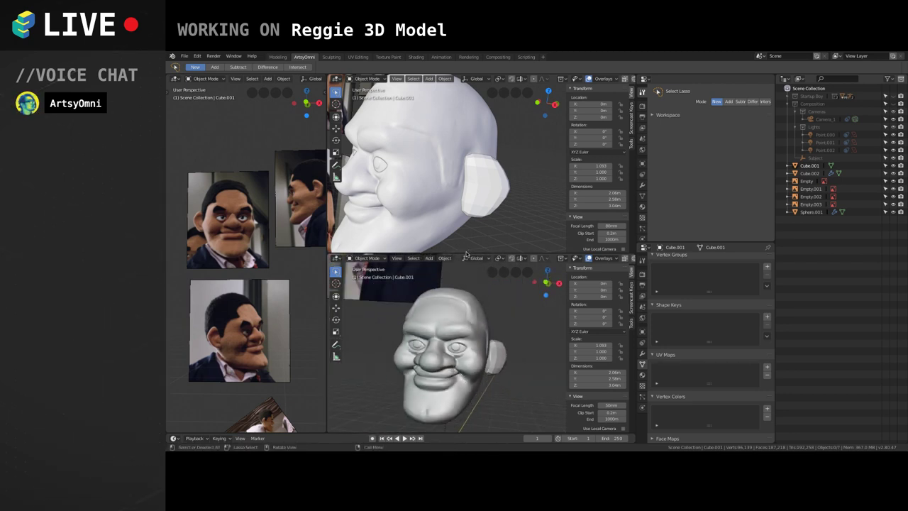
left_click_drag(465, 254, 465, 230)
middle_click_drag(468, 335, 476, 340)
Add a mesh plane, raise it about 2.27 m along Z and move it about 1.76 m along Y in front of the face.
key("shift+a")
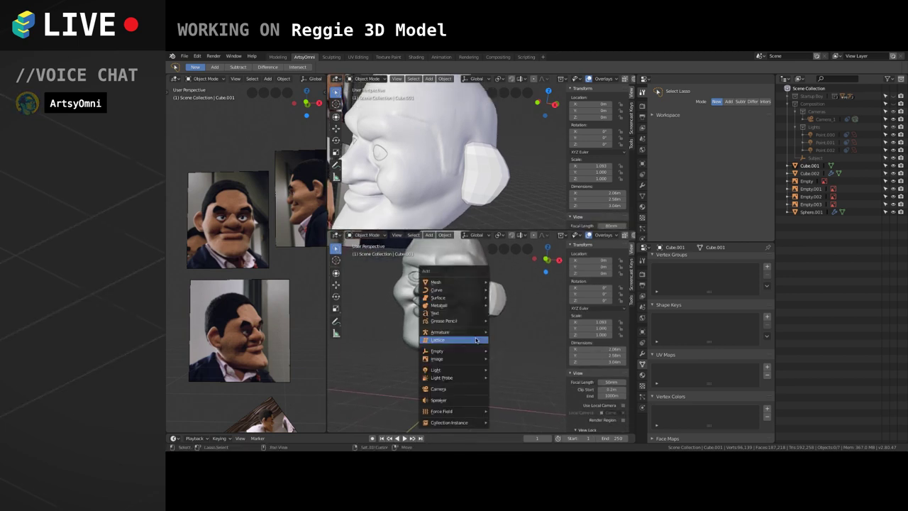
mouse_move(461, 282)
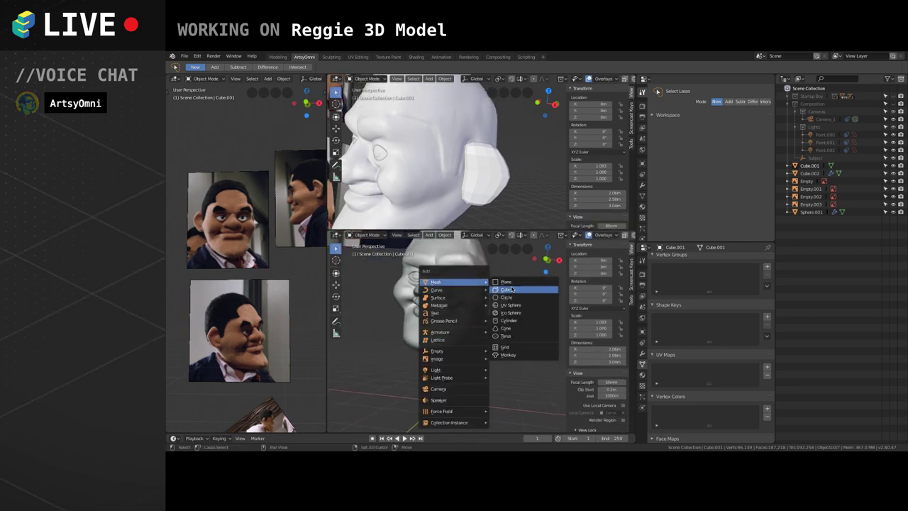
left_click(506, 282)
key("g")
key("z")
left_click(470, 299)
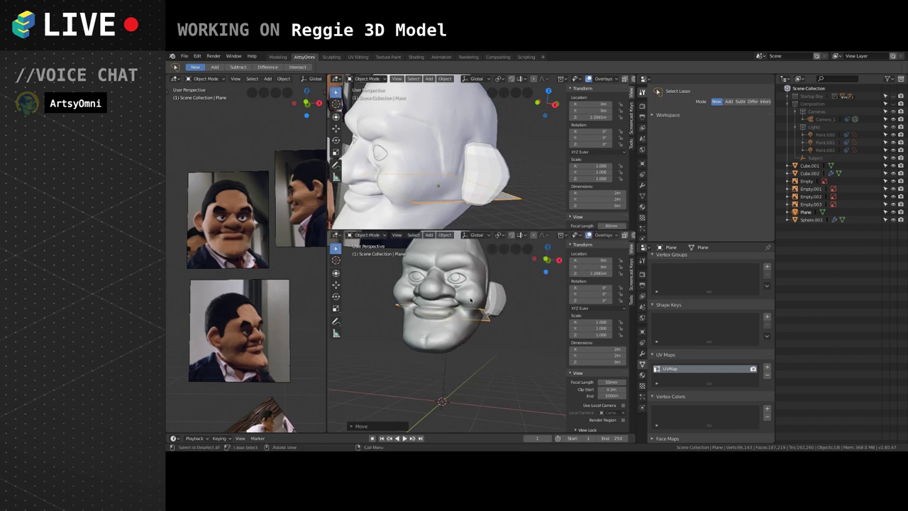
middle_click_drag(471, 299, 476, 331)
key("g")
key("y")
left_click(429, 337)
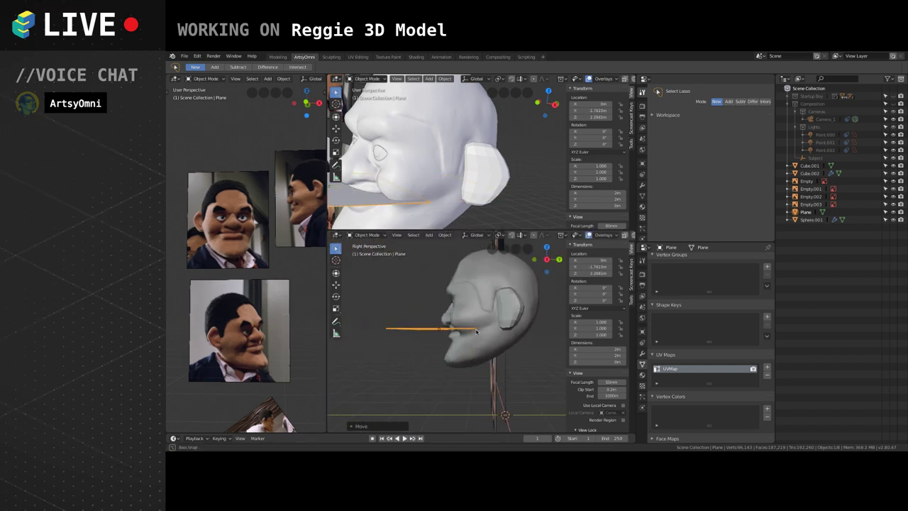
Extrude the plane in place in Edit Mode and rotate it upright about the X axis.
key("Tab")
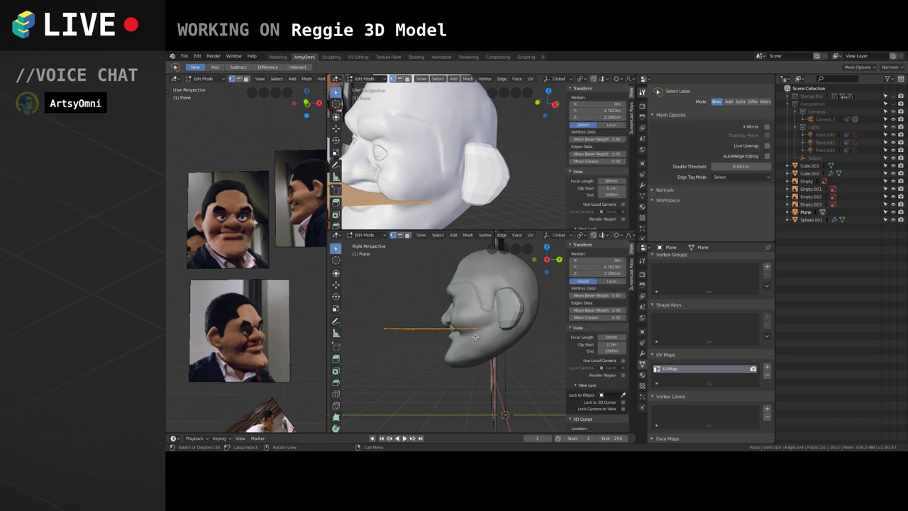
key("e")
left_click(477, 337)
key("r")
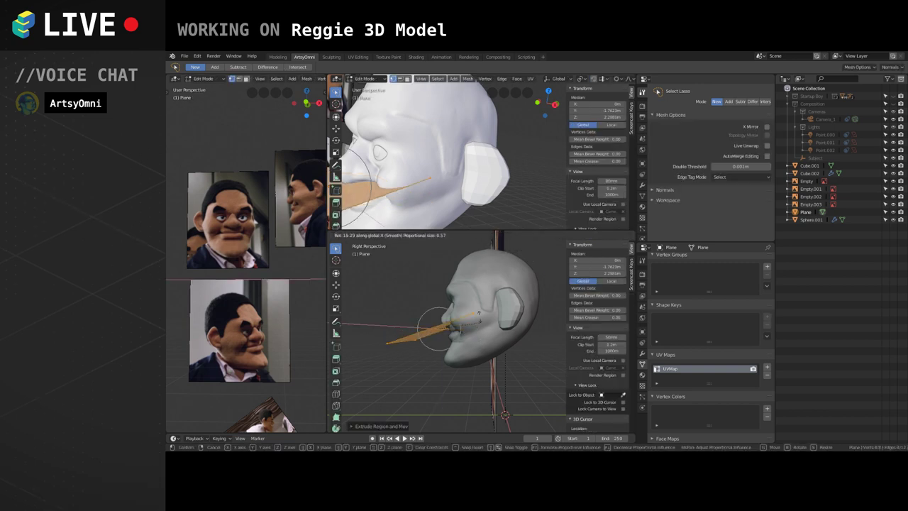
left_click(441, 286)
middle_click_drag(441, 287, 488, 363)
Scale the upright plane down in front of the face.
key("s")
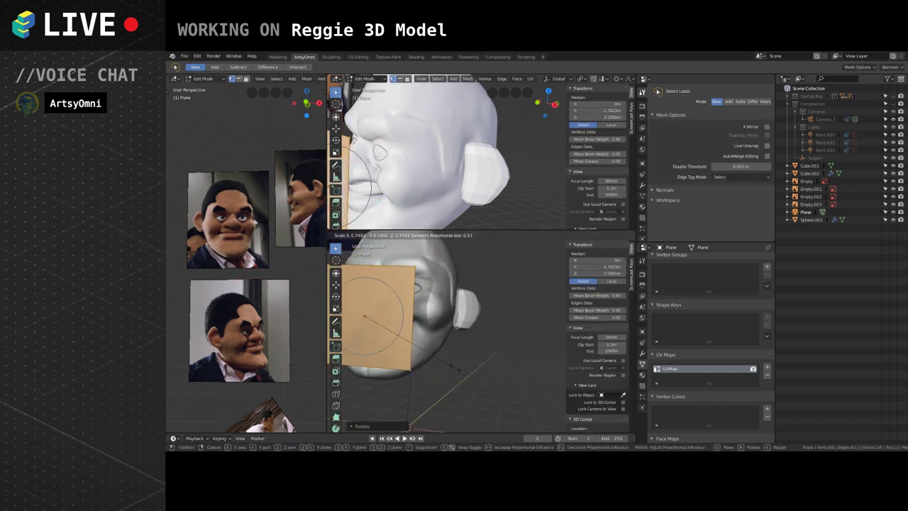
left_click(417, 333)
key("x")
middle_click_drag(414, 331, 470, 331, "shift")
key("Escape")
left_click_drag(469, 334, 465, 328, "alt")
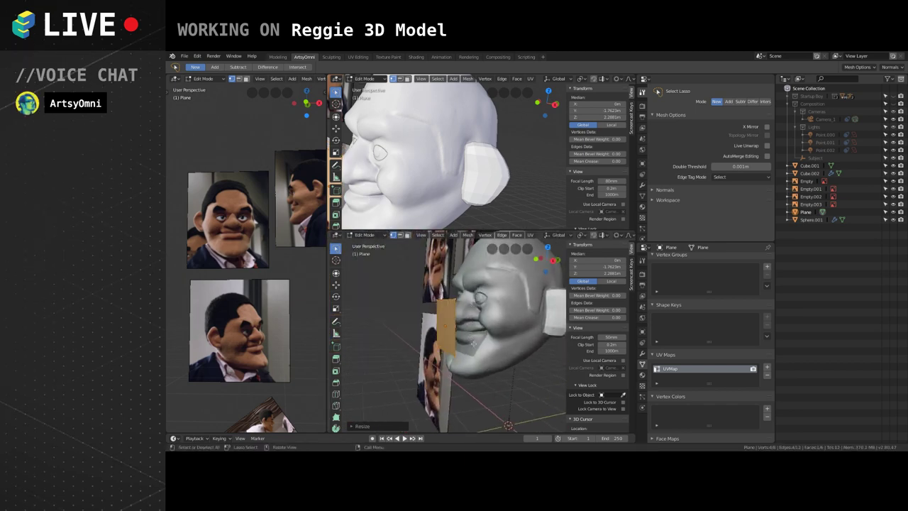
Move the plane up to eye level and sideways along X until it sits over the eye beside the visible ear.
key("g")
key("z")
left_click(408, 298)
left_click_drag(397, 305, 434, 362, "alt")
left_click_drag(434, 362, 469, 325, "alt")
key("g")
key("x")
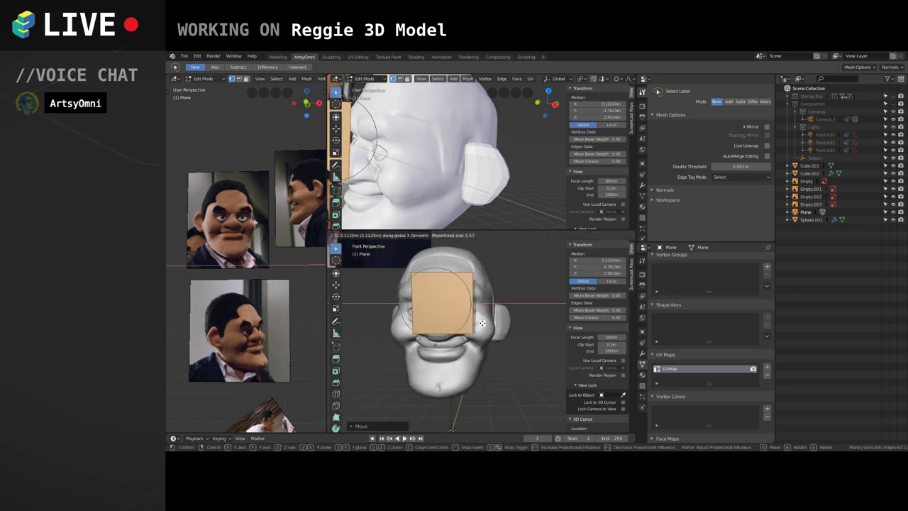
left_click(497, 345)
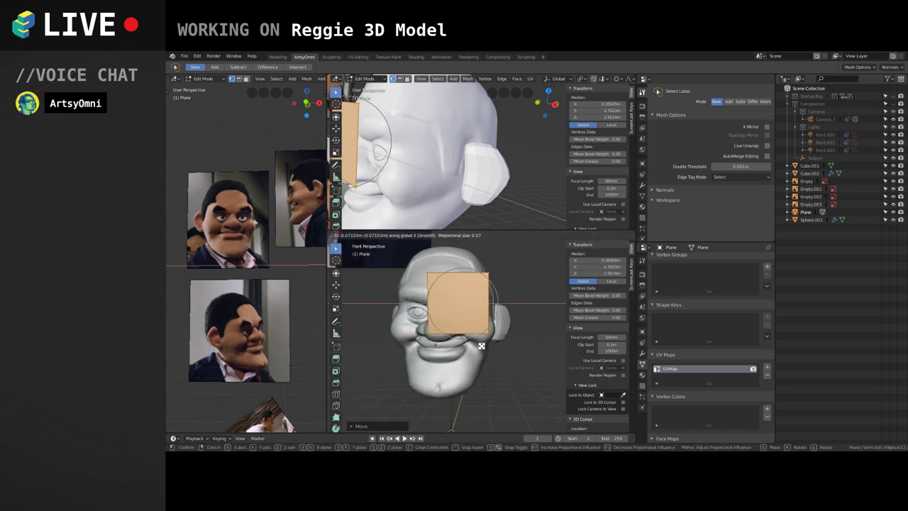
Dissolve the plane's selected faces and flatten it along Z into a narrow eyebrow strip.
key("x")
left_click(485, 411)
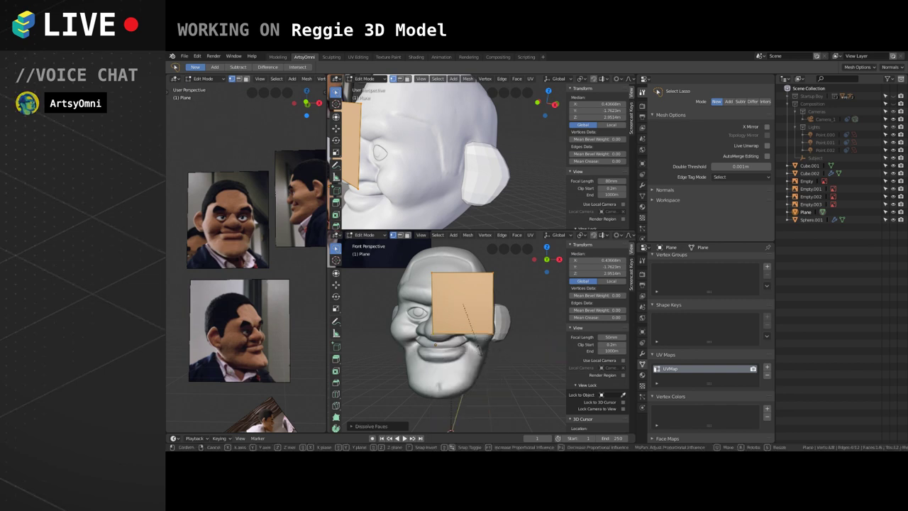
key("s")
key("z")
left_click(465, 309)
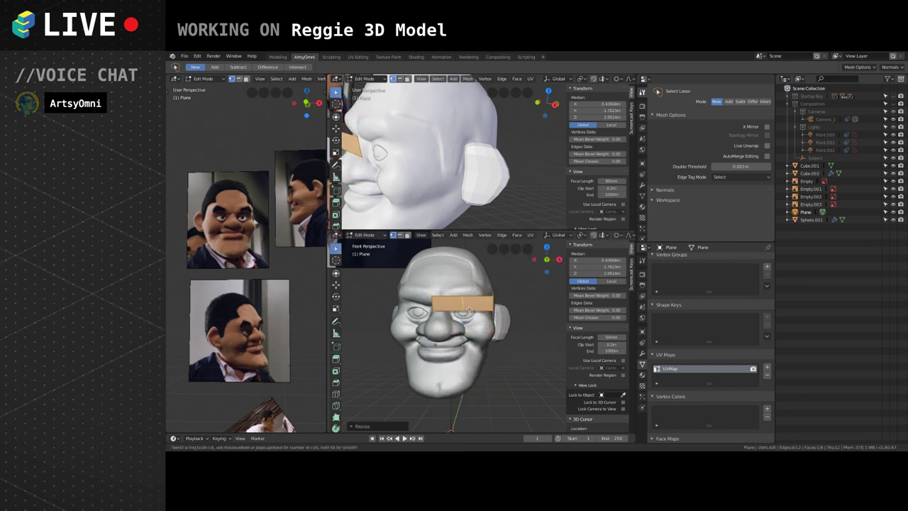
Shape the strip into an arched eyebrow with a loop cut near its outer end, and scale it down.
key("g")
key("g")
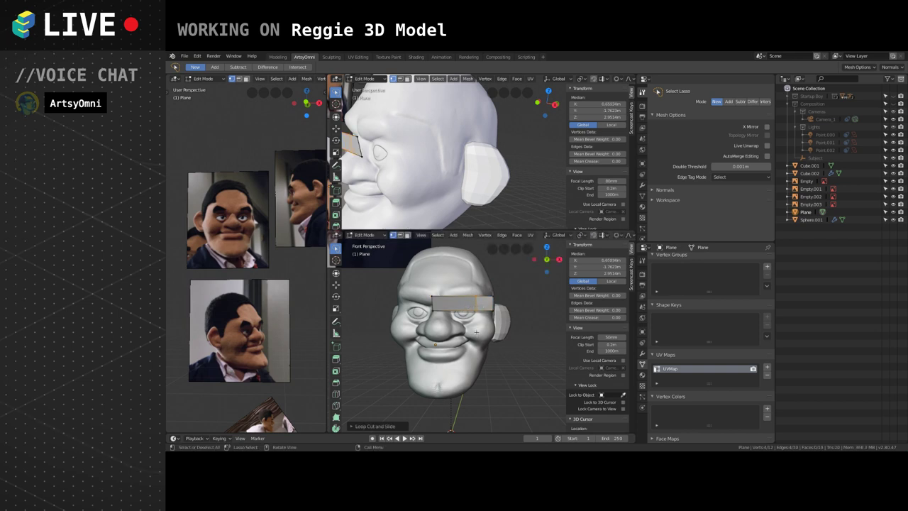
left_click(490, 314)
key("a")
key("s")
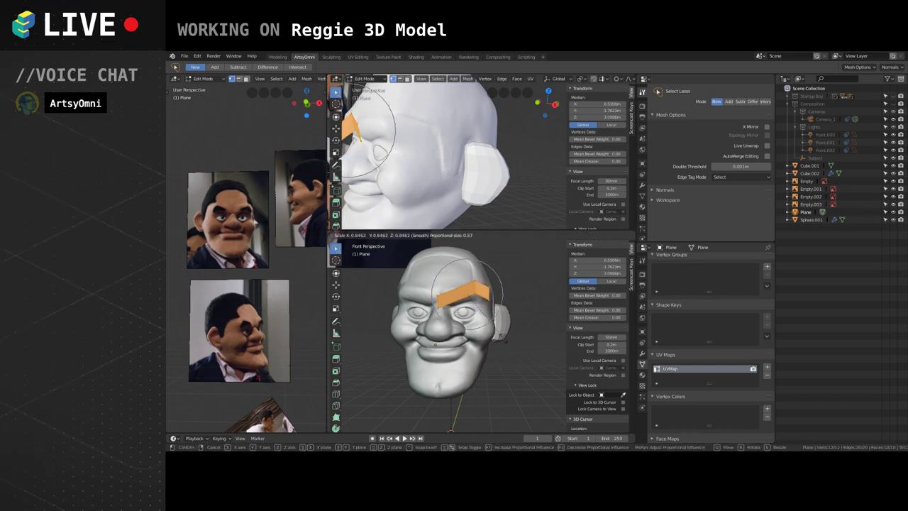
left_click(487, 325)
Move the eyebrow back along Y toward the head and position it on the brow ridge above the eye.
mouse_move(486, 324)
middle_mouse_down()
mouse_move(521, 326)
mouse_move(488, 327)
middle_mouse_up()
key("g")
key("y")
left_click(500, 320)
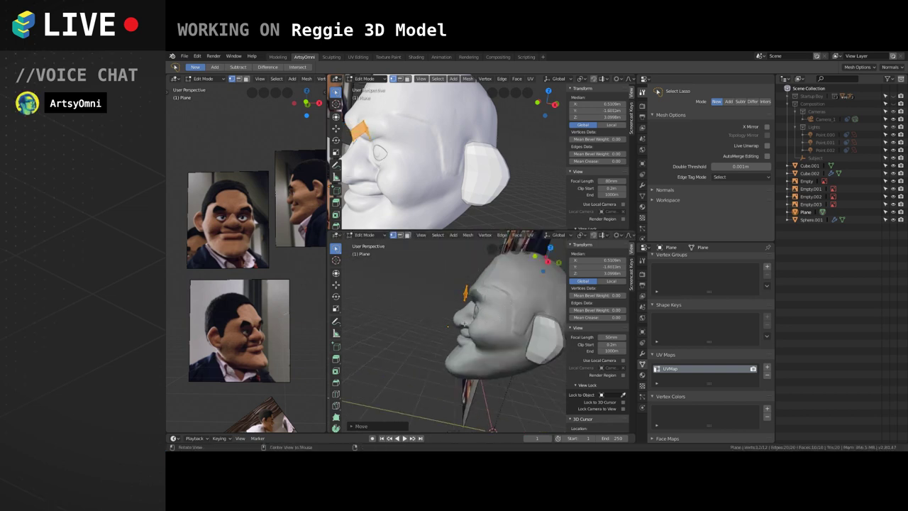
left_click_drag(454, 318, 482, 316, "alt")
middle_click_drag(482, 315, 501, 339)
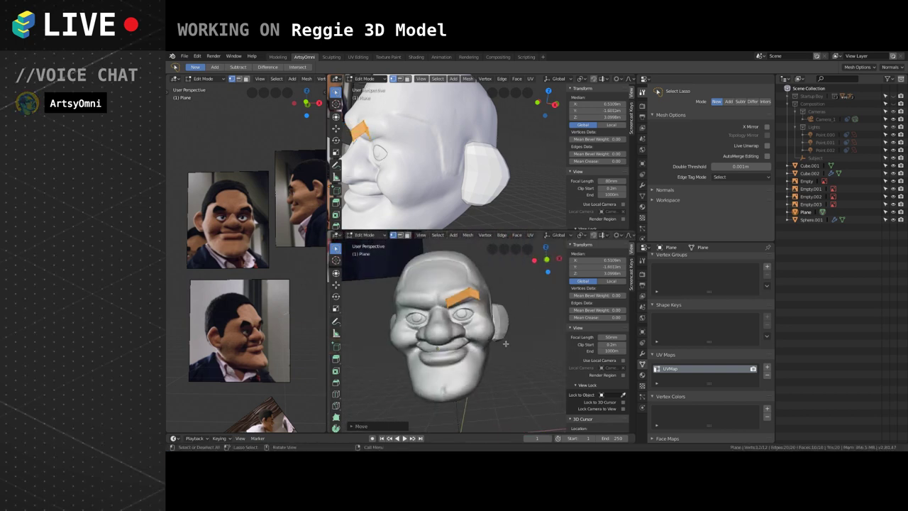
key("g")
left_click(501, 339)
Add supporting loop cuts across the eyebrow near its ends and its bend.
scroll(498, 333, "up", 4)
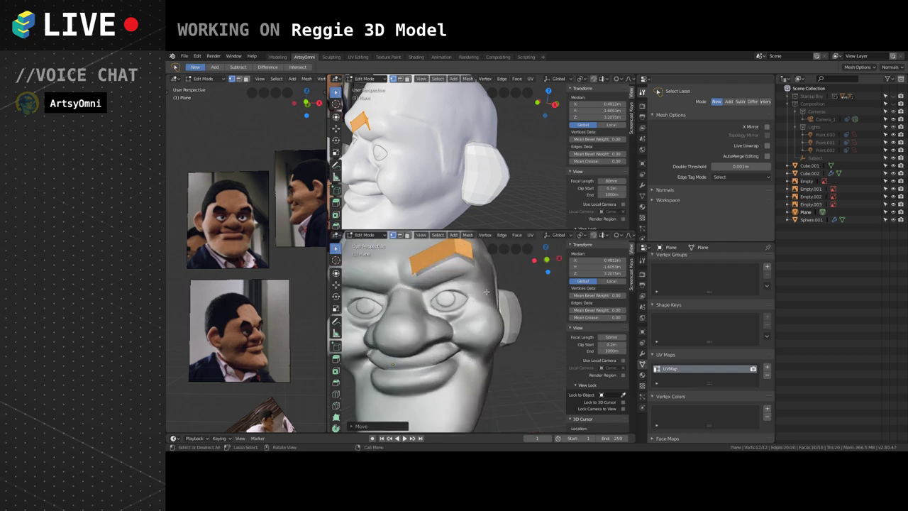
middle_click_drag(497, 321, 425, 339)
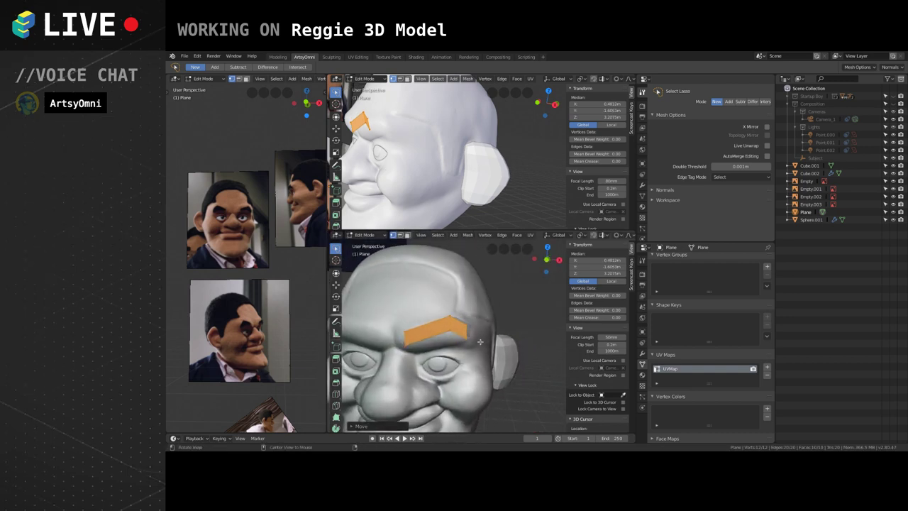
key("ctrl+r")
left_click(417, 335)
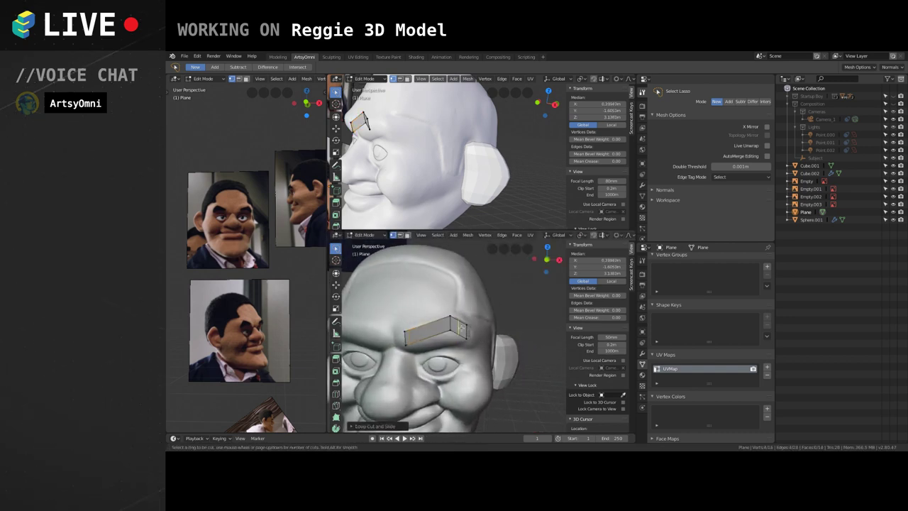
left_click(455, 326)
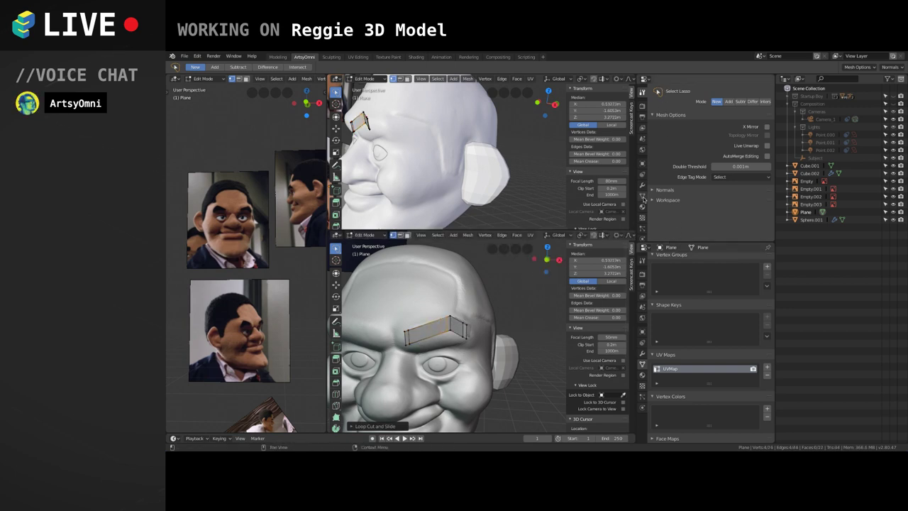
Add a Subdivision Surface modifier and a Shrinkwrap modifier to the eyebrow plane.
left_click(643, 185)
left_click(674, 89)
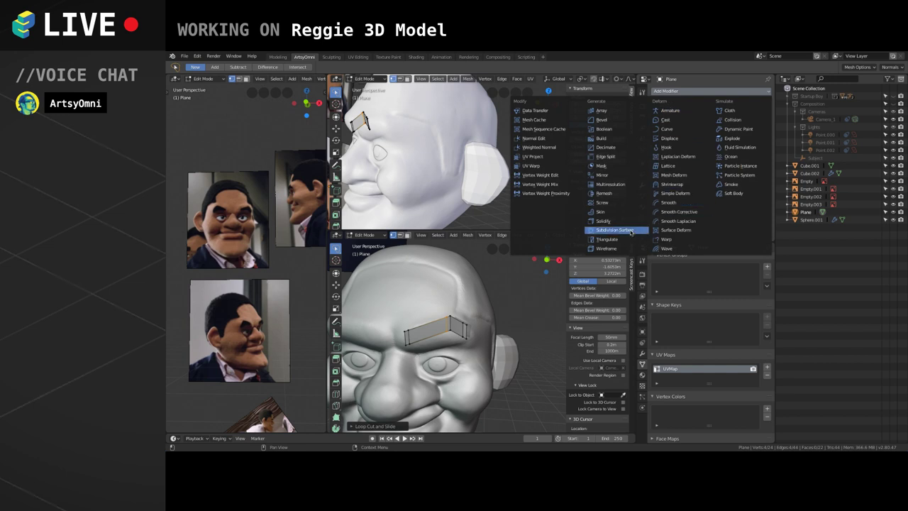
left_click(617, 231)
left_click(674, 91)
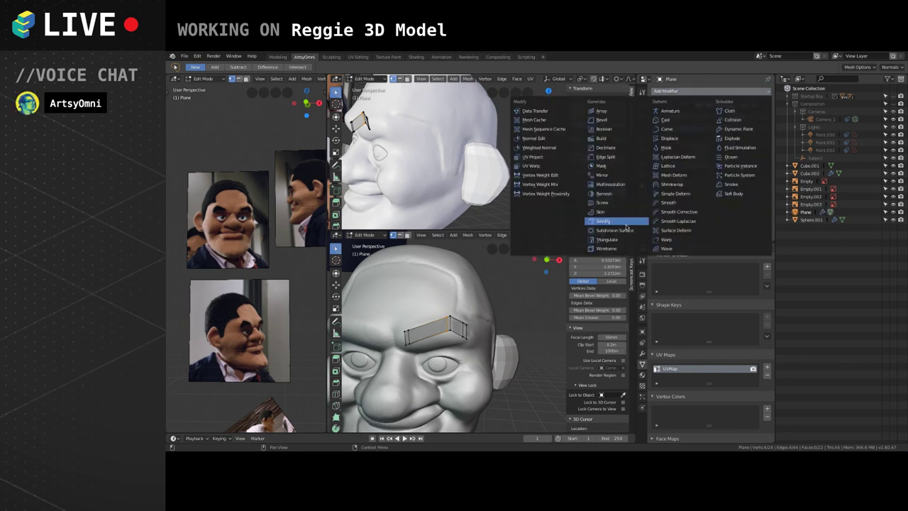
left_click(675, 184)
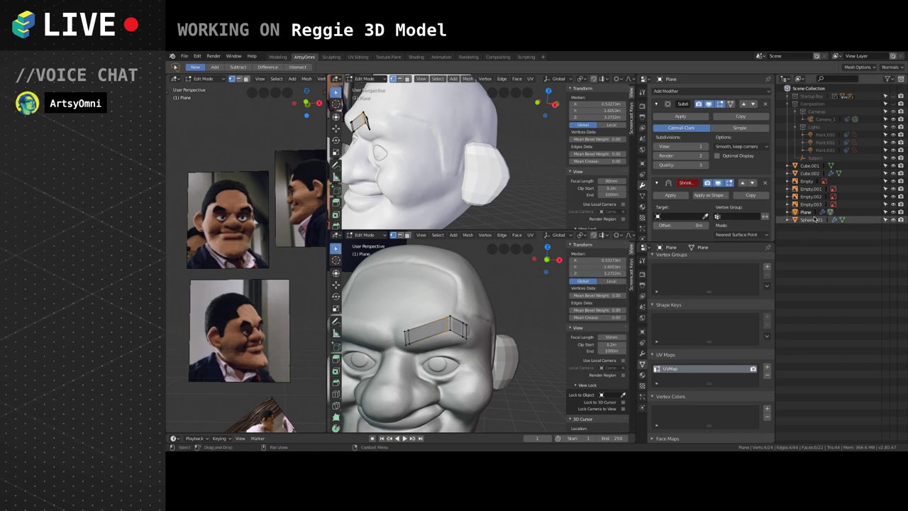
Rename the head object Cube.001 as reggie_head and the eyebrow plane as eyebrow.
left_click(809, 166)
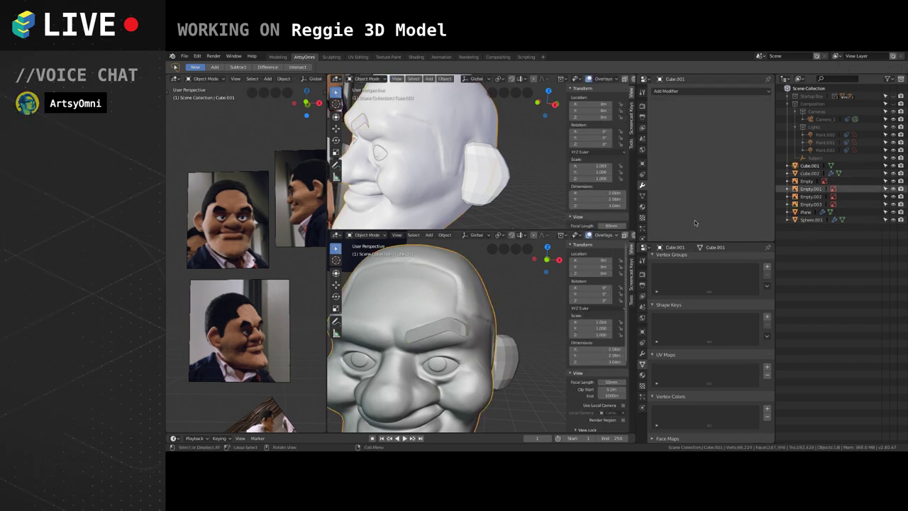
double_click(808, 165)
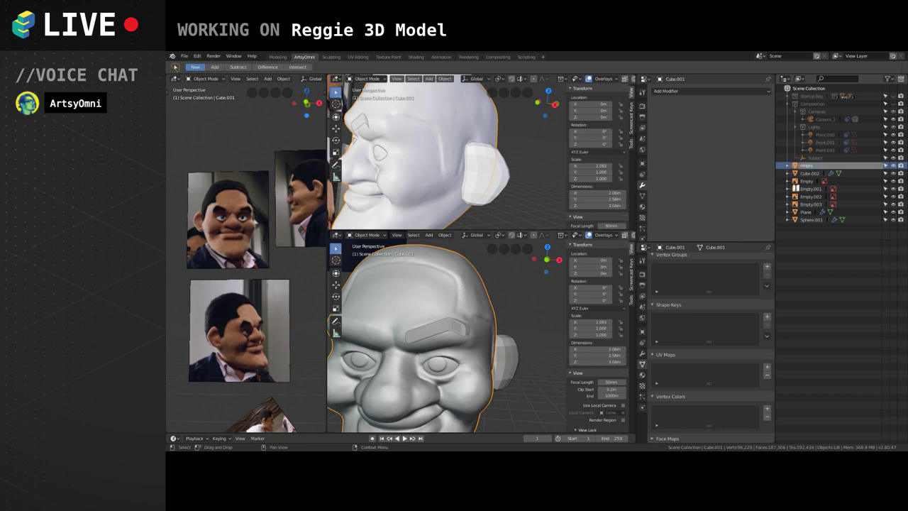
type("reggie_head")
key("Return")
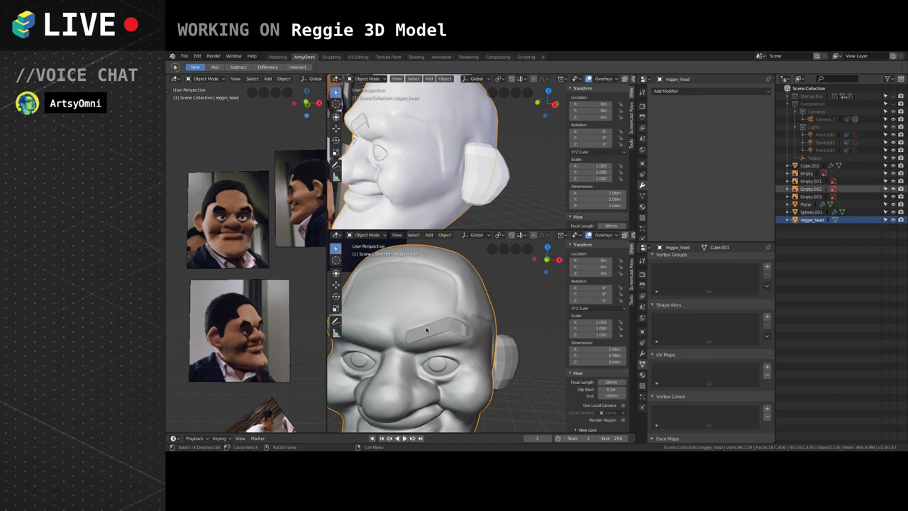
left_click(425, 330)
double_click(805, 203)
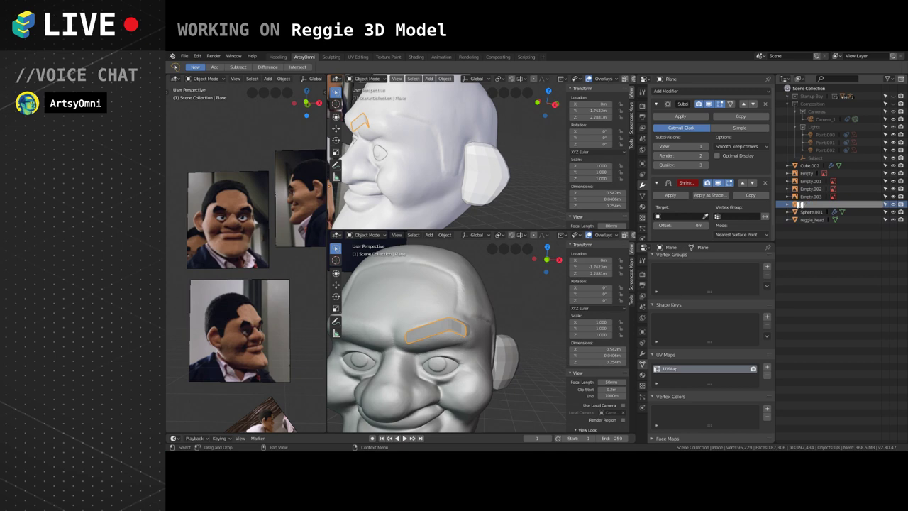
key("Return")
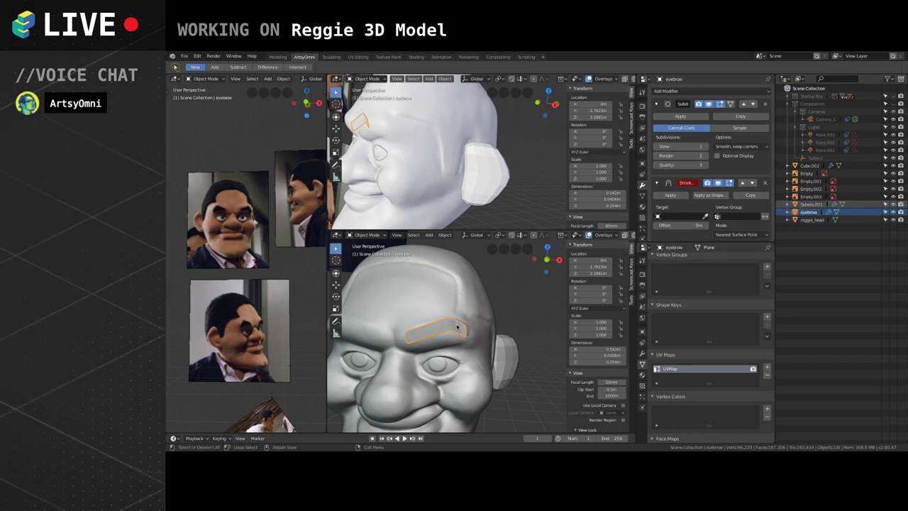
Merge the eyebrow mesh's duplicate vertices with Remove Doubles.
middle_click_drag(495, 310, 449, 316)
key("Tab")
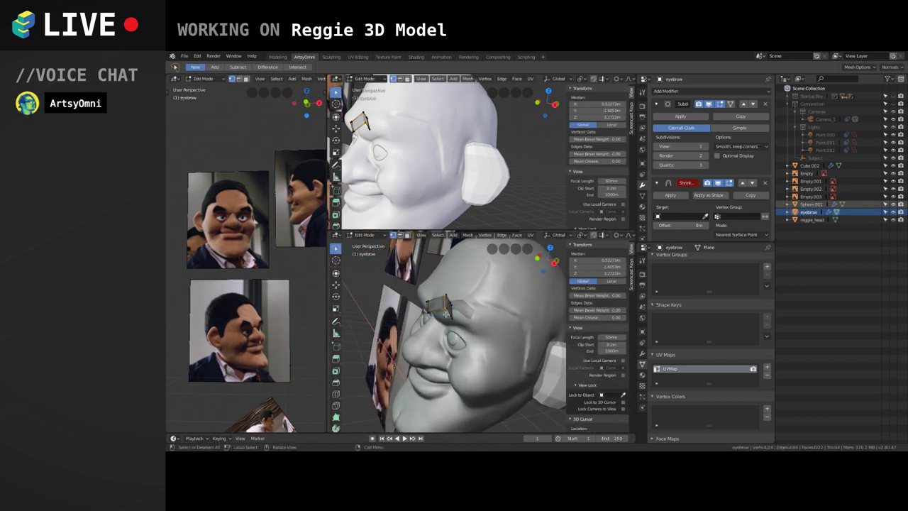
key("F3")
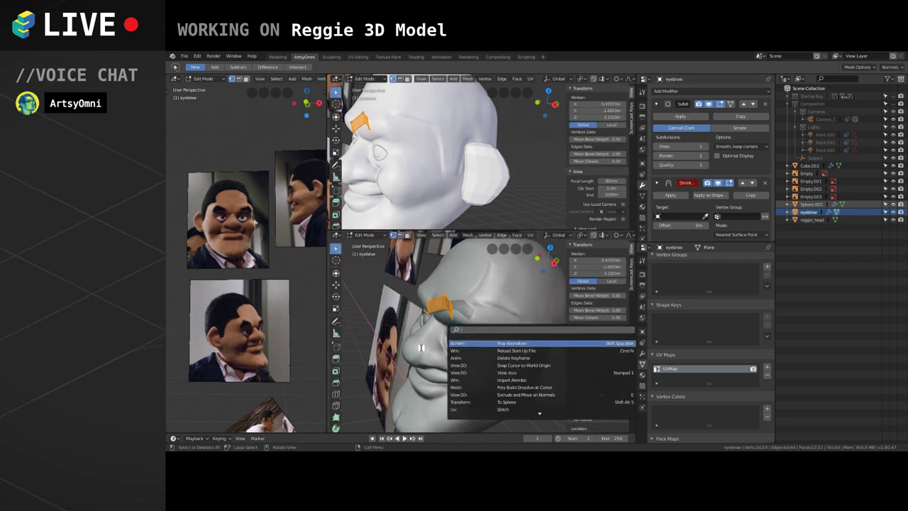
type("remove doubl")
key("Return")
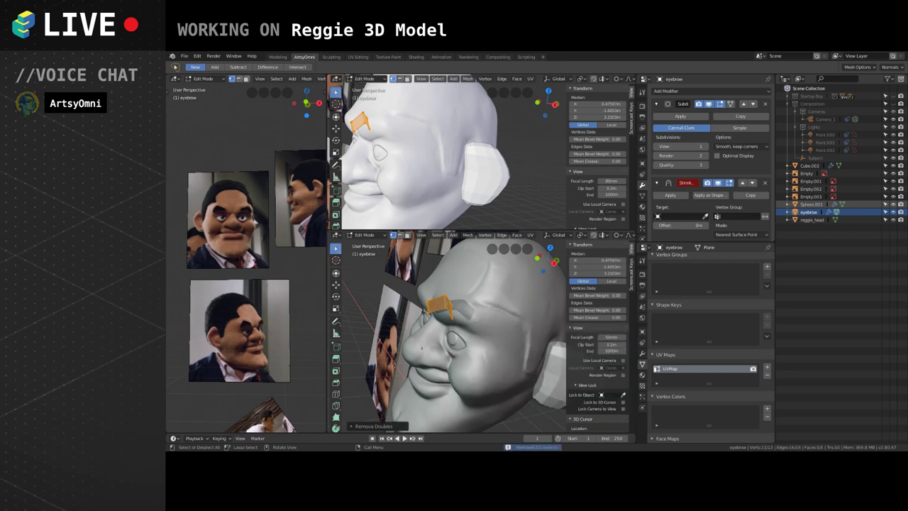
key("Tab")
middle_click_drag(464, 343, 475, 338)
key("Tab")
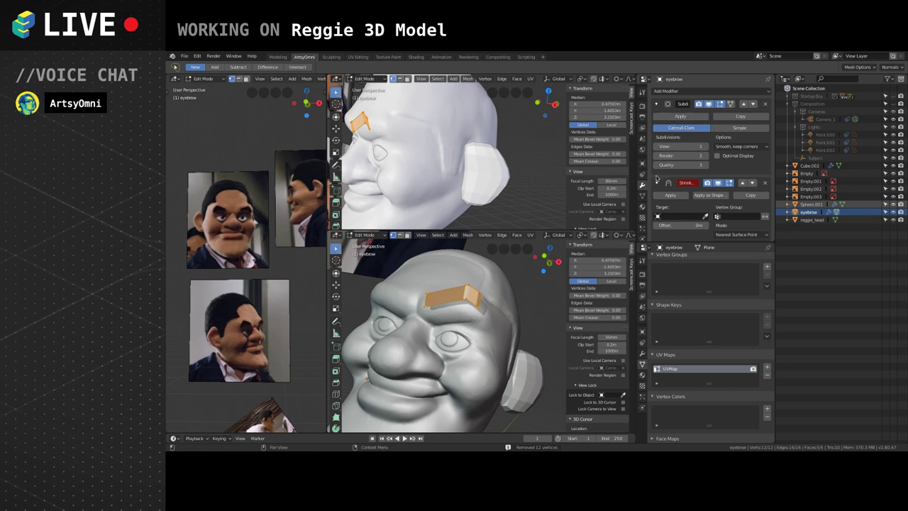
Place the Shrinkwrap modifier above the Subdivision Surface, targeting reggie_head with a 0.017 m offset.
left_click(668, 182)
left_click(740, 183)
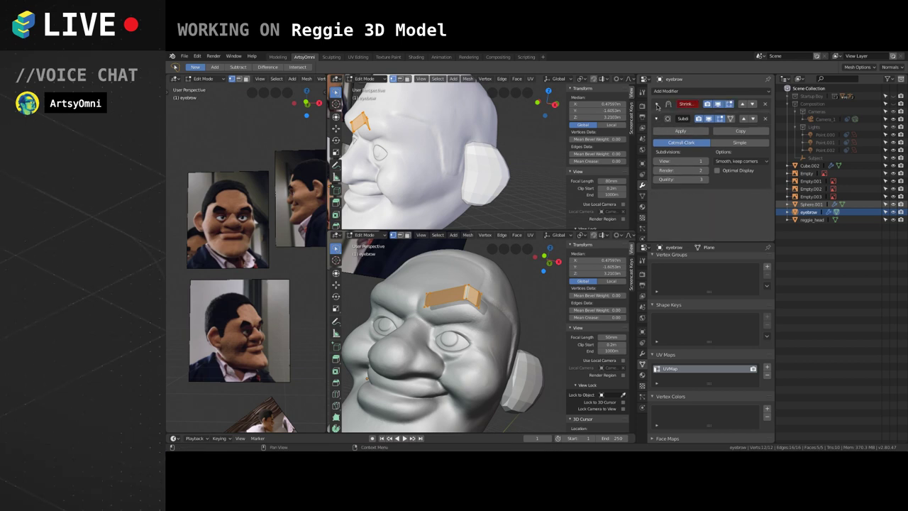
left_click(657, 104)
left_click(682, 137)
left_click(675, 204)
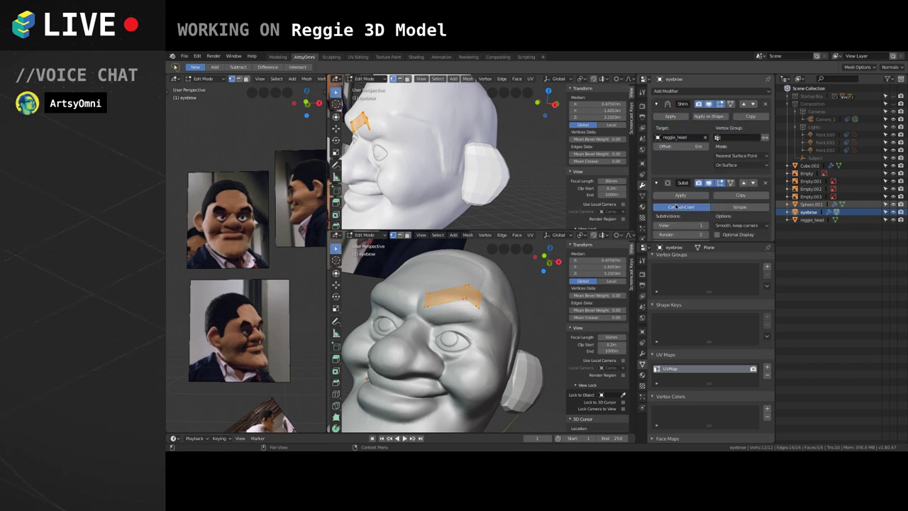
middle_click_drag(508, 319, 460, 319)
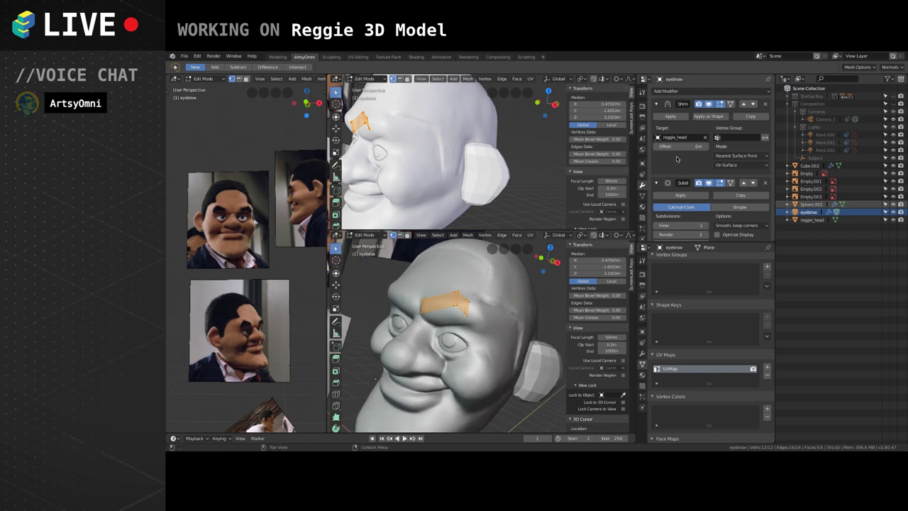
left_click_drag(682, 146, 683, 146)
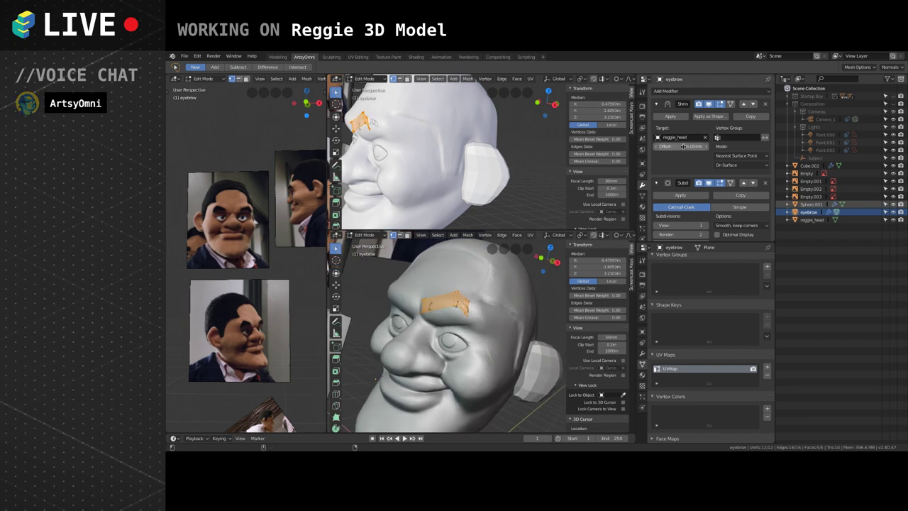
Adjust the vertices at the eyebrow's outer part along Y to follow the brow's curve.
mouse_move(468, 312)
middle_mouse_down()
mouse_move(425, 307)
mouse_move(453, 320)
mouse_move(434, 343)
mouse_move(474, 350)
mouse_move(479, 366)
mouse_move(457, 316)
middle_mouse_up()
left_click(420, 347)
key("g")
key("y")
left_click(477, 351)
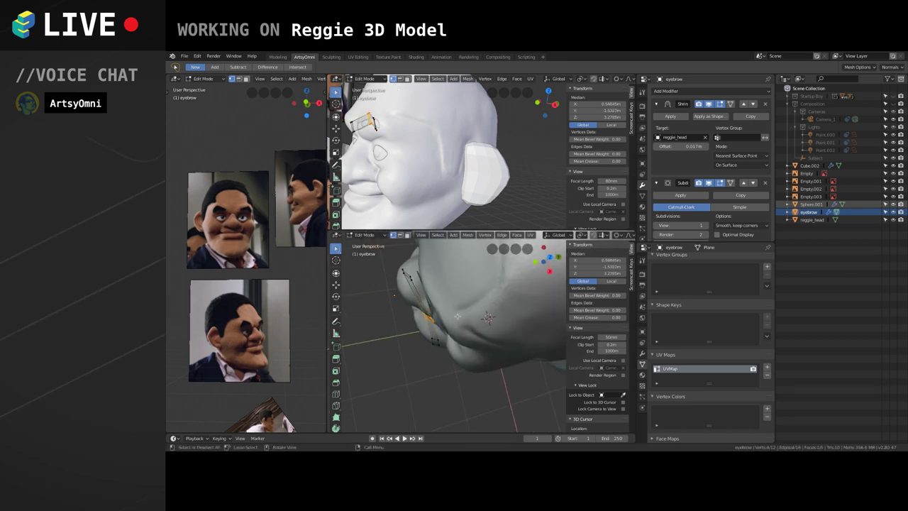
key("g")
key("y")
left_click(451, 322)
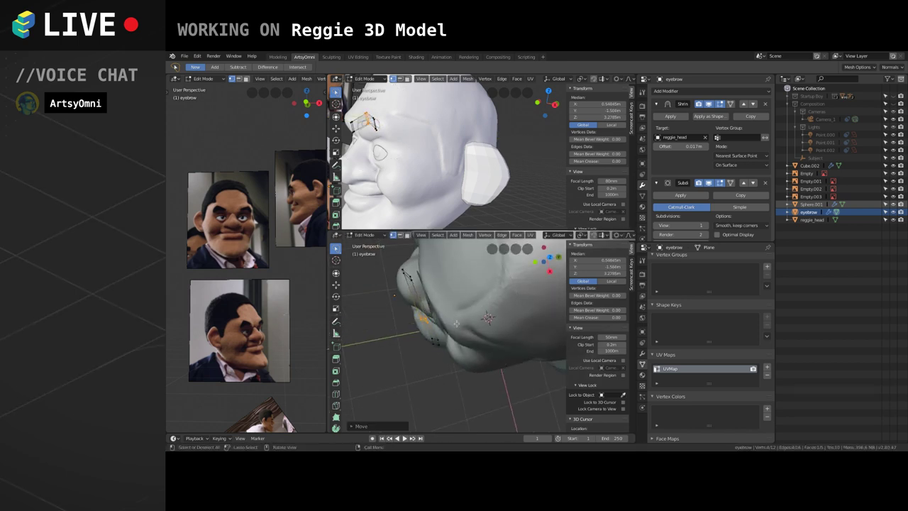
Add two lengthwise loop cuts near the eyebrow's long edges and place the Subdivision Surface modifier above the Shrinkwrap.
middle_click_drag(451, 323, 464, 354)
key("ctrl+r")
left_click(443, 291)
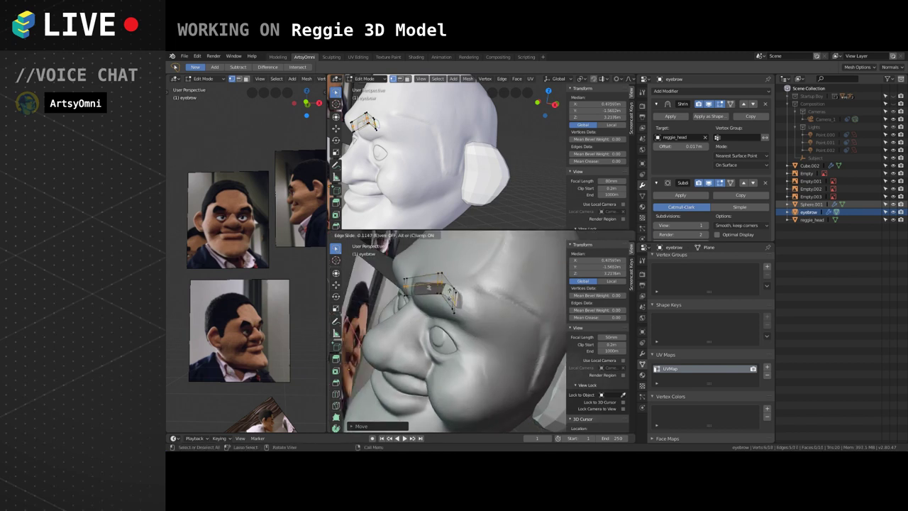
left_click(452, 305)
middle_click_drag(453, 305, 451, 285)
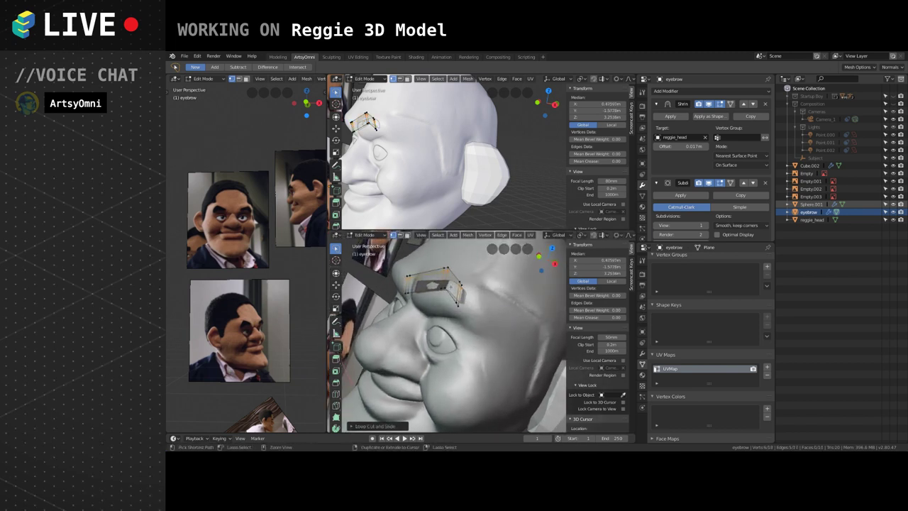
key("ctrl+r")
left_click(451, 282)
left_click(452, 289)
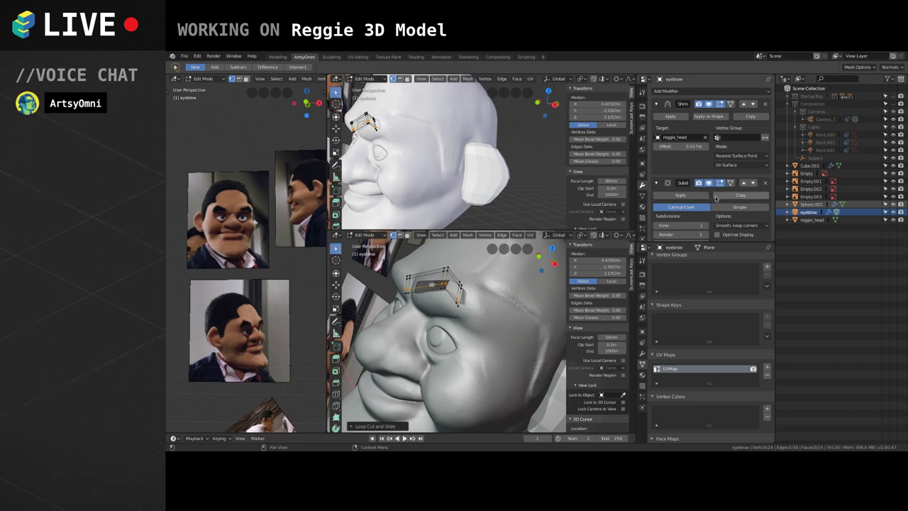
left_click(743, 183)
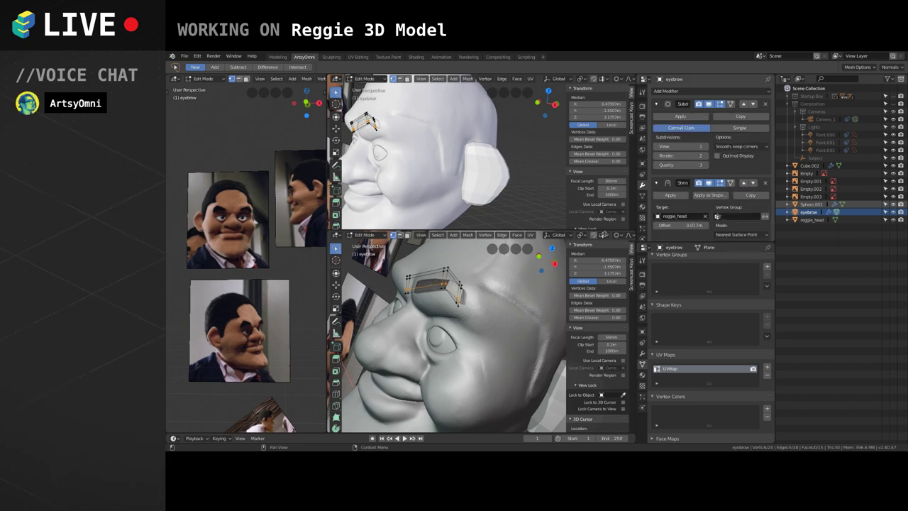
Move the selected eyebrow vertices along Y to fit the brow ridge.
middle_click_drag(443, 284, 451, 317)
key("g")
key("y")
left_click(498, 320)
Select the vertices at the eyebrow's outer end and move them back along Y to wrap around the brow.
key("a")
left_click_drag(403, 283, 410, 282)
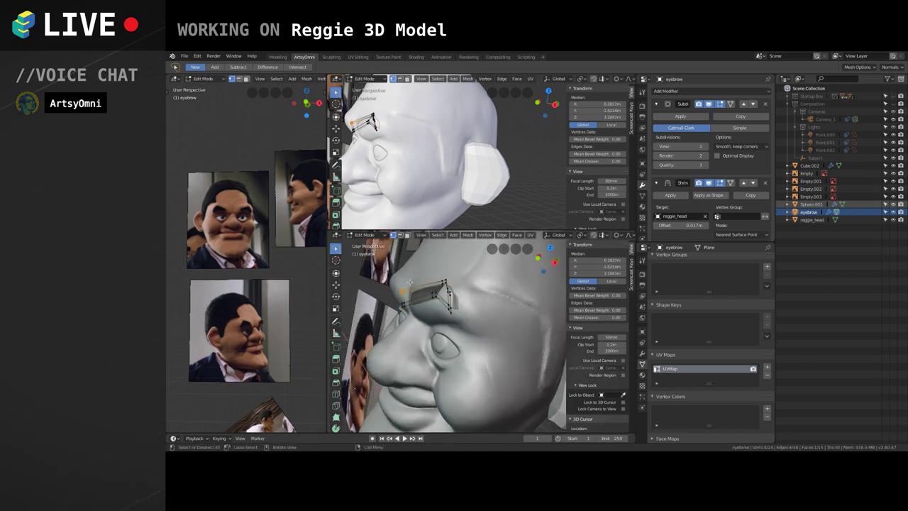
key("ctrl+shift+z")
left_click(454, 287)
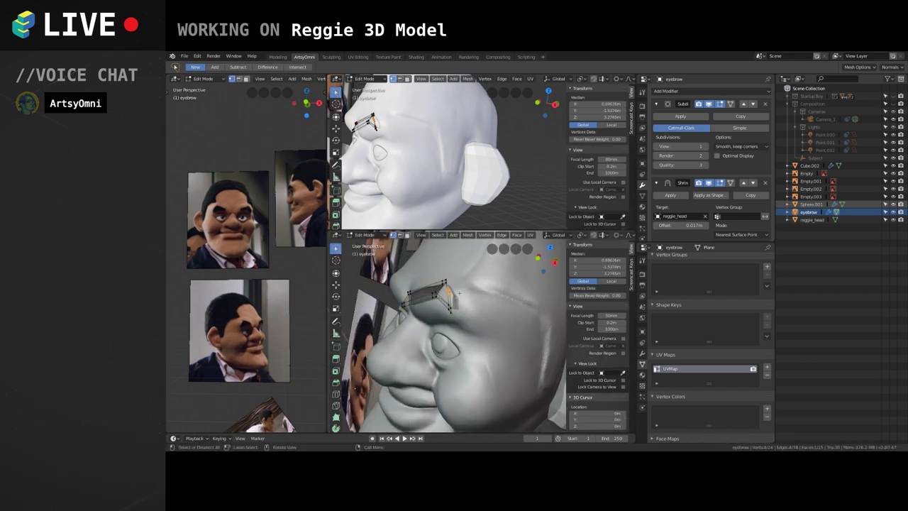
middle_click_drag(460, 293, 473, 296)
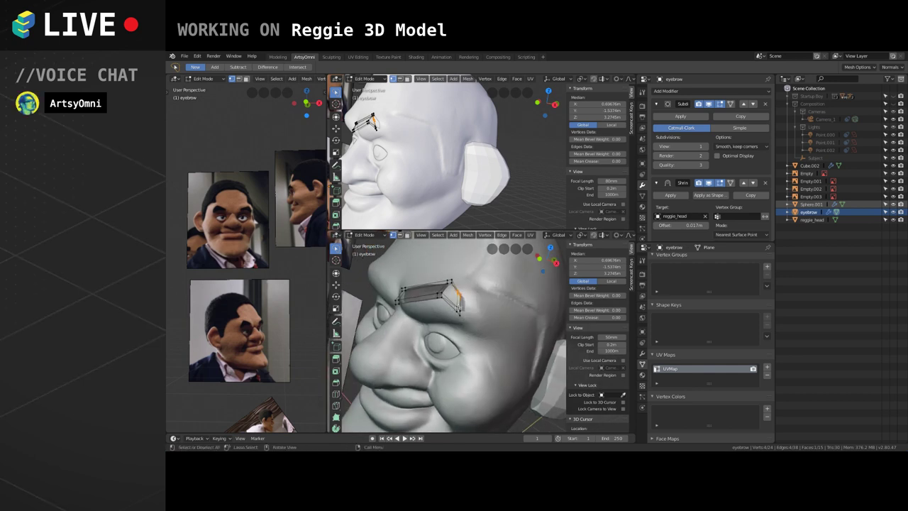
middle_click_drag(499, 335, 470, 313)
key("g")
key("y")
key("y")
left_click(493, 332)
key("g")
key("y")
left_click(484, 333)
key("g")
left_click(490, 339)
key("Tab")
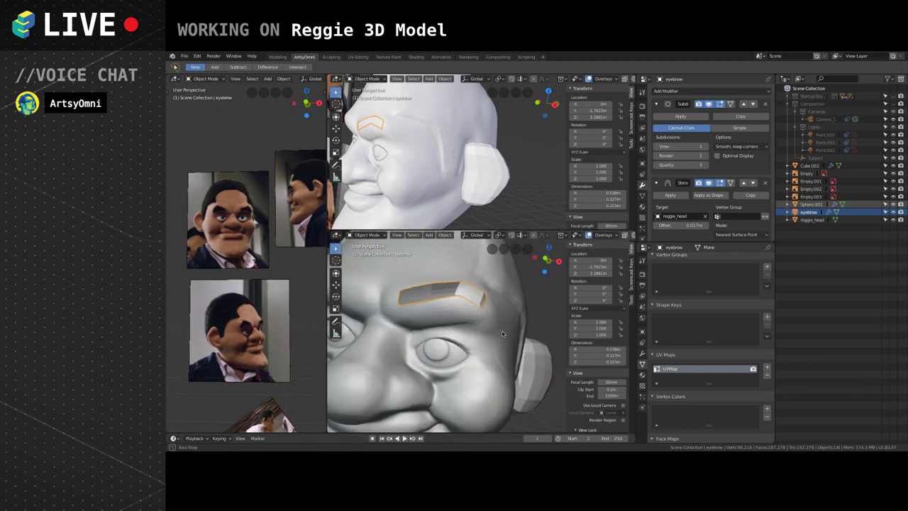
Make the normals of the whole eyebrow mesh consistent.
key("Tab")
key("F3")
type("n")
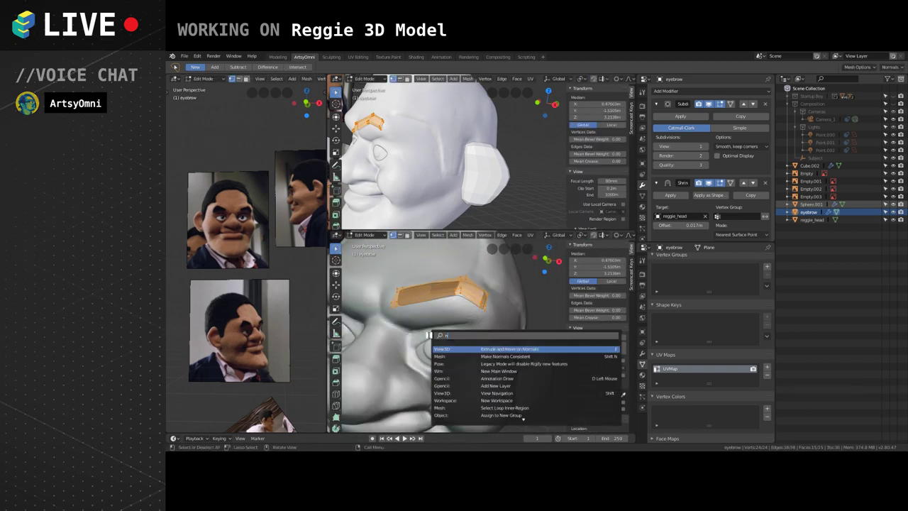
type("ormal")
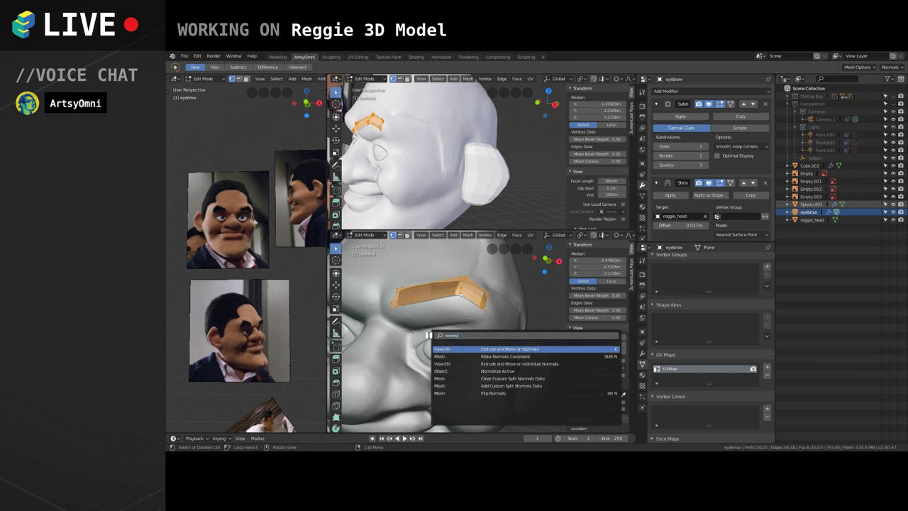
key("Down")
key("Down")
key("Down")
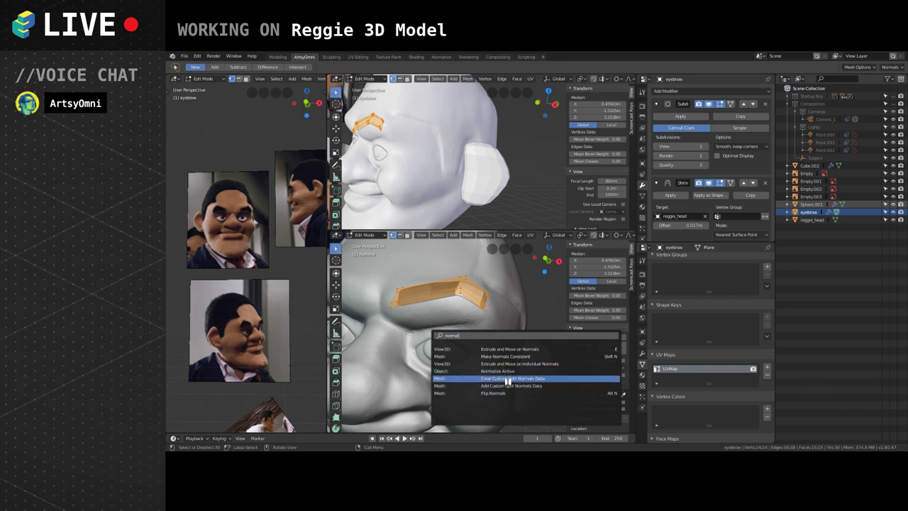
key("Up")
key("Up")
key("Up")
key("Up")
key("Down")
key("Return")
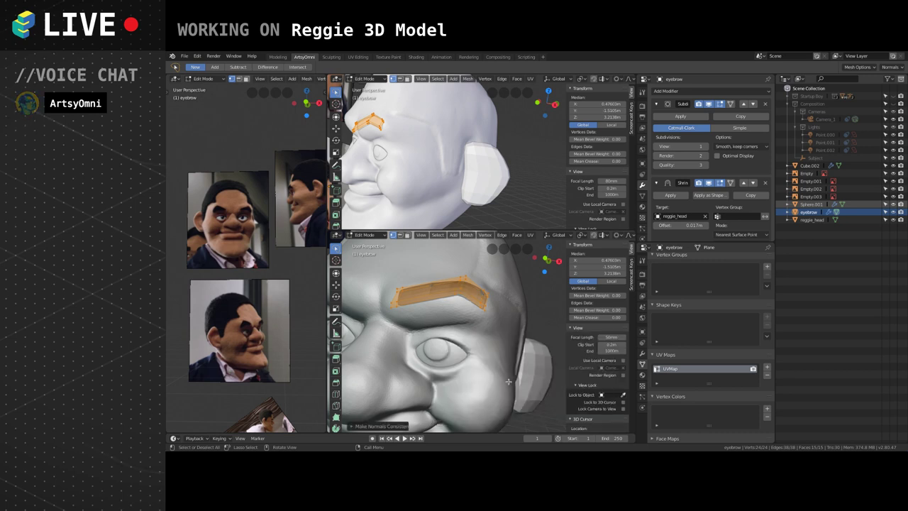
Flip the eyebrow's normals.
key("F3")
type("flip")
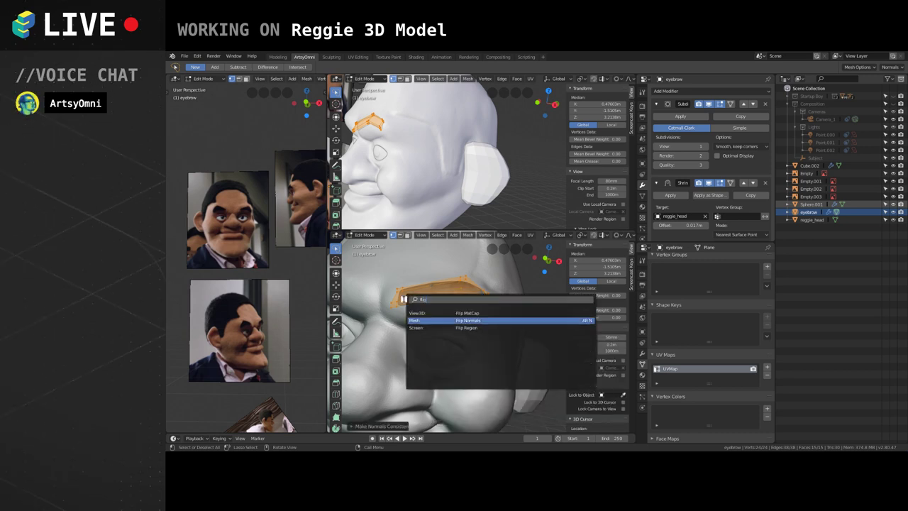
key("Return")
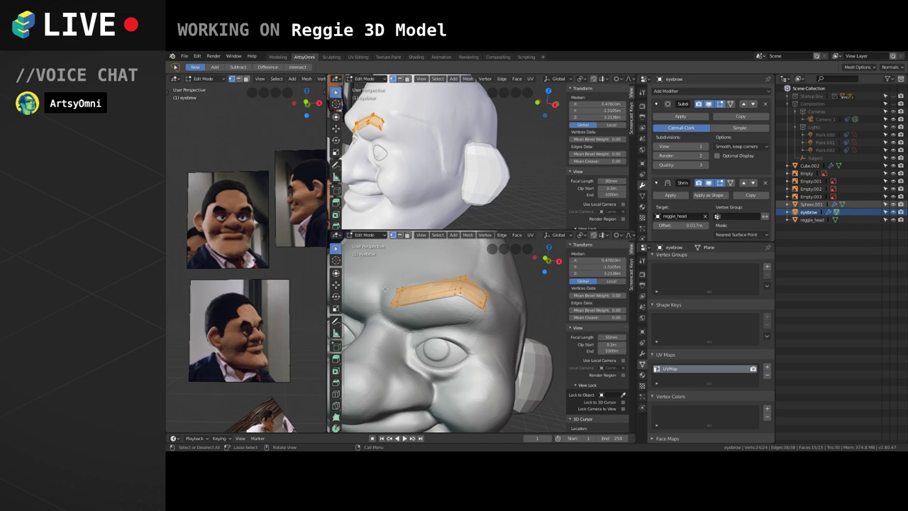
Reposition the lower and upper corner vertices at the eyebrow's outer end to refine its tip.
middle_click_drag(397, 291, 492, 315)
left_click_drag(468, 290, 481, 306)
middle_click_drag(481, 310, 487, 315)
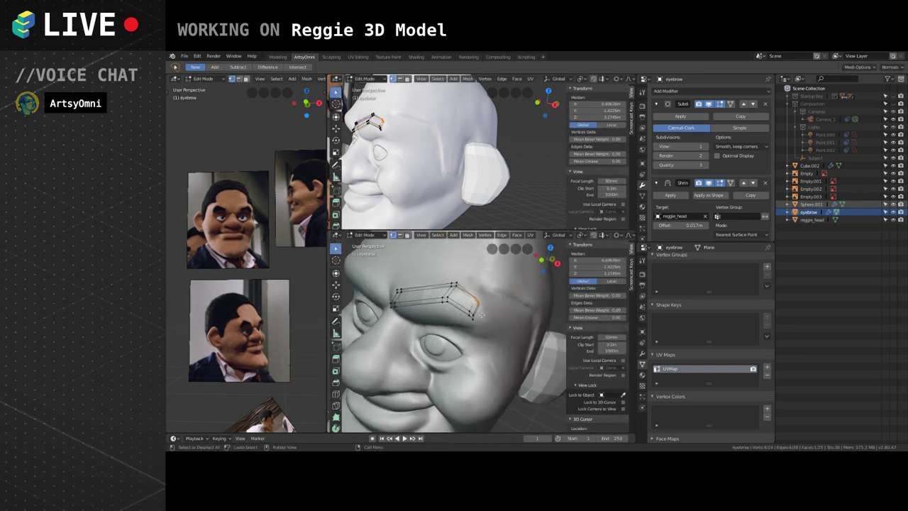
key("a")
key("alt+a")
left_click_drag(463, 310, 474, 334)
key("g")
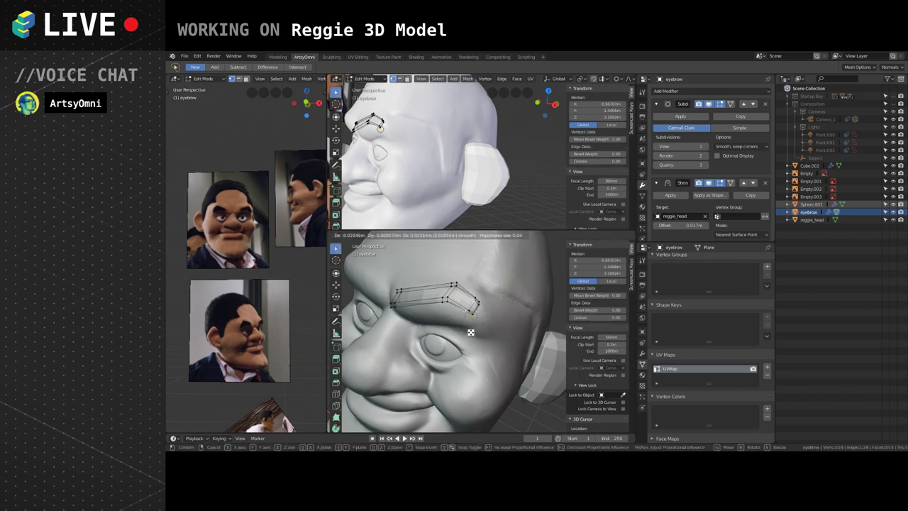
left_click(471, 334)
key("a")
key("a")
left_click_drag(471, 295, 486, 308)
key("g")
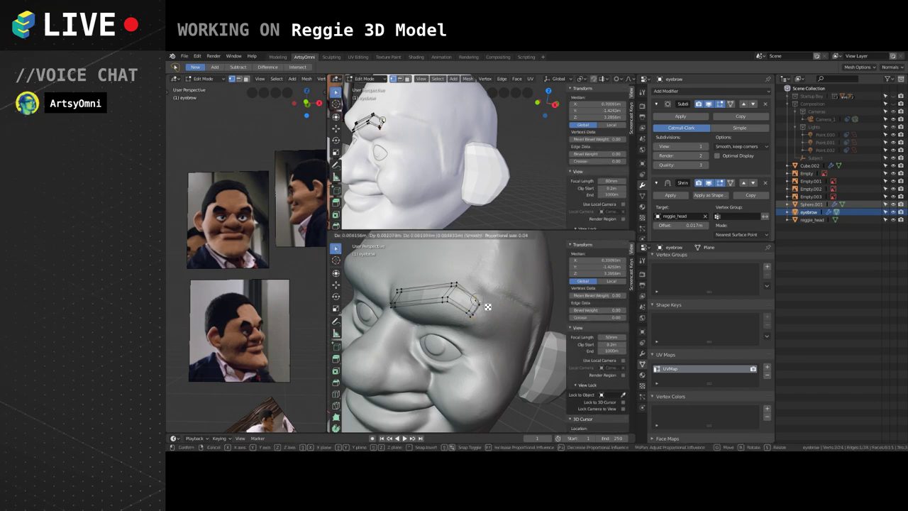
left_click(488, 306)
Rotate the eyebrow's outer end vertices freely and move them to fit the side of the brow.
mouse_move(482, 318)
middle_mouse_down()
mouse_move(532, 314)
mouse_move(479, 309)
middle_mouse_up()
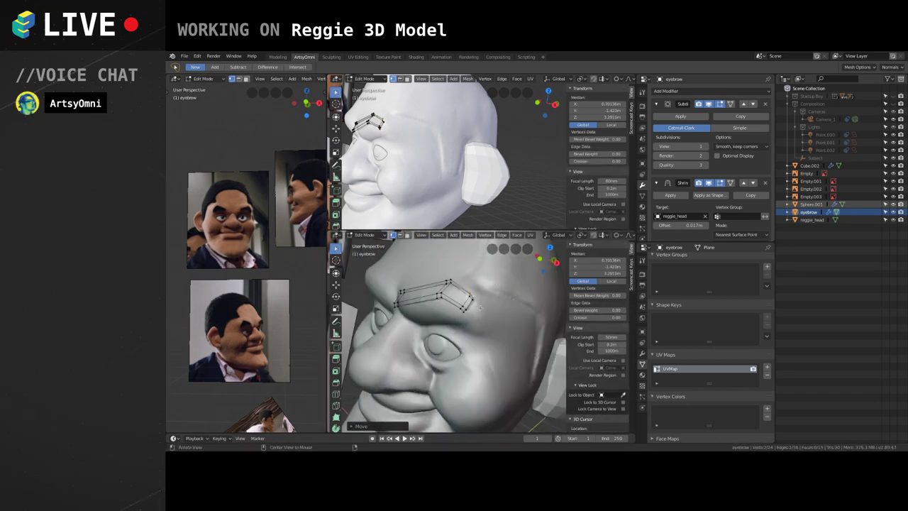
left_click_drag(474, 310, 461, 303, "shift")
middle_click_drag(474, 309, 454, 328)
key("r")
key("r")
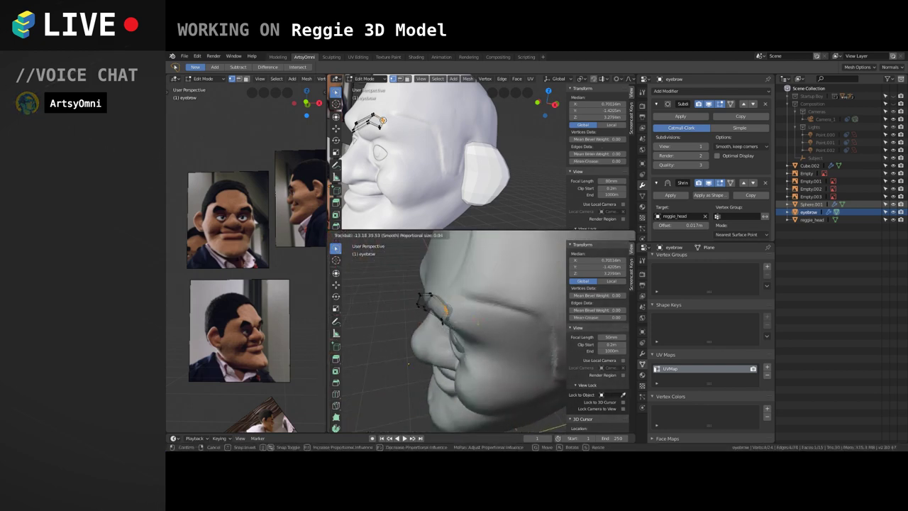
left_click(408, 363)
middle_click_drag(409, 363, 483, 340)
key("g")
left_click(500, 322)
middle_click_drag(418, 322, 513, 346)
key("g")
left_click(510, 349)
key("Tab")
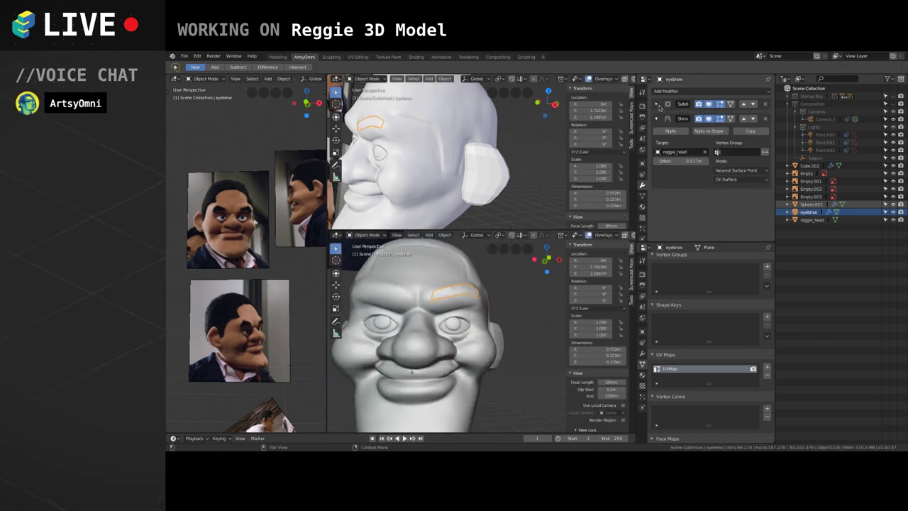
Add a Mirror modifier to the eyebrow so it is duplicated across the X axis on the other brow.
left_click(709, 90)
left_click(601, 174)
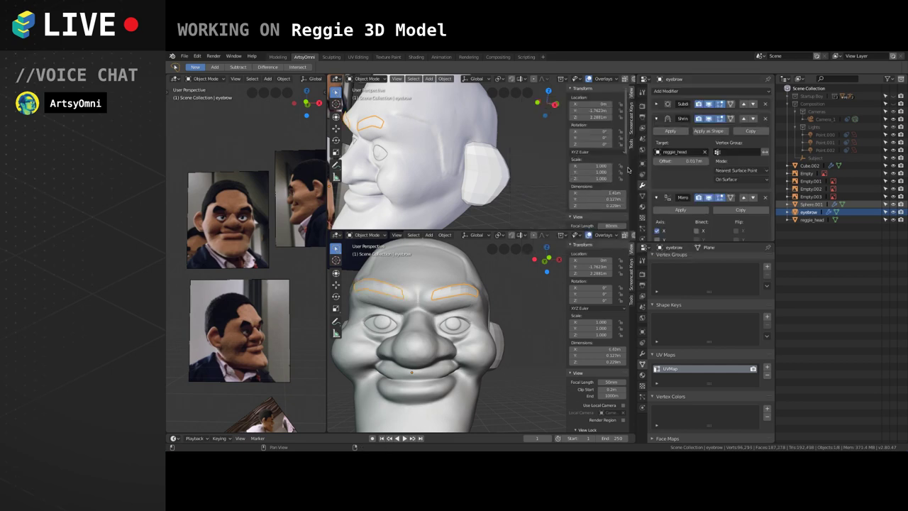
middle_click_drag(468, 213, 491, 197)
middle_click_drag(497, 306, 505, 305)
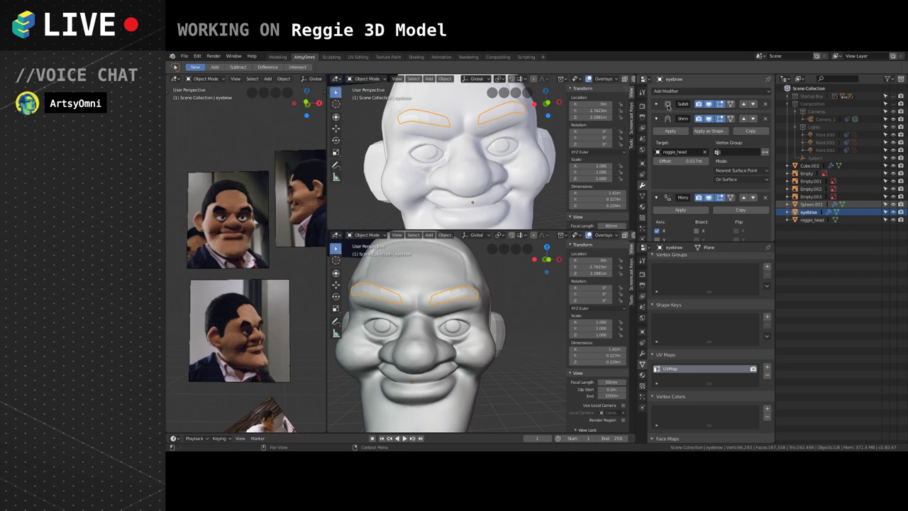
Add a Solidify modifier to the eyebrow and set its thickness to 0.38 m.
left_click(656, 119)
left_click(656, 132)
left_click(673, 91)
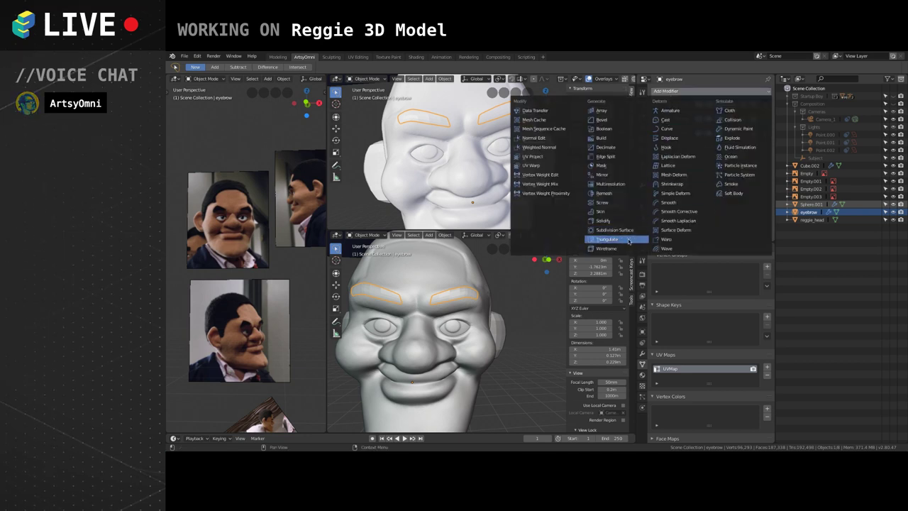
left_click(611, 222)
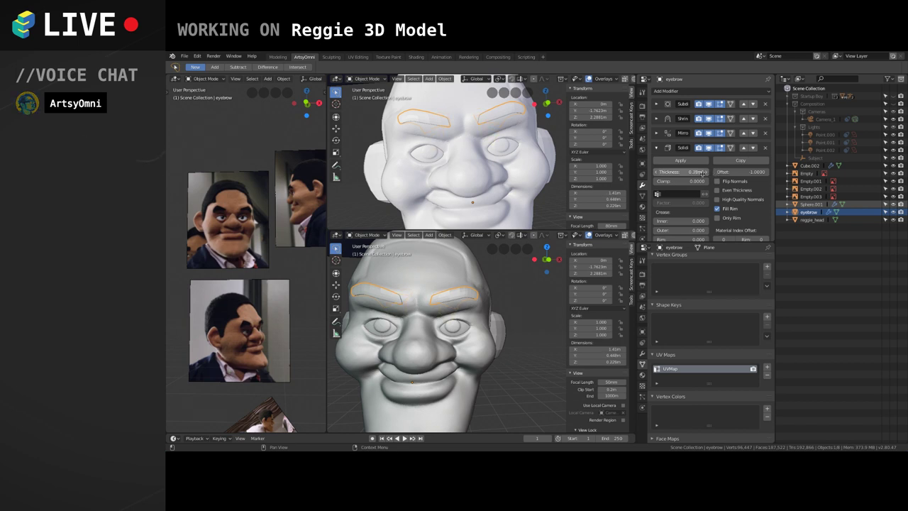
left_click_drag(702, 174, 702, 174)
middle_click_drag(510, 325, 462, 316)
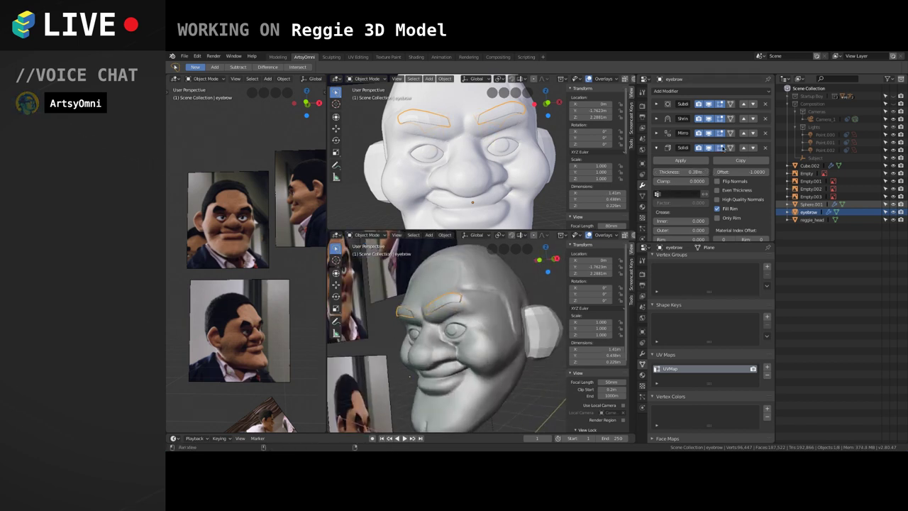
Reorder the eyebrow's modifiers so Solidify sits between Shrinkwrap and Mirror.
left_click(743, 148)
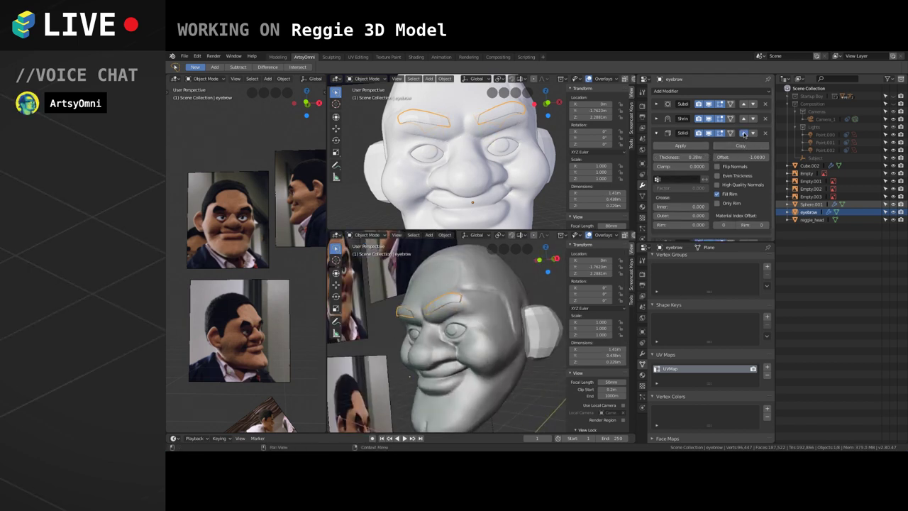
left_click(743, 133)
left_click(752, 119)
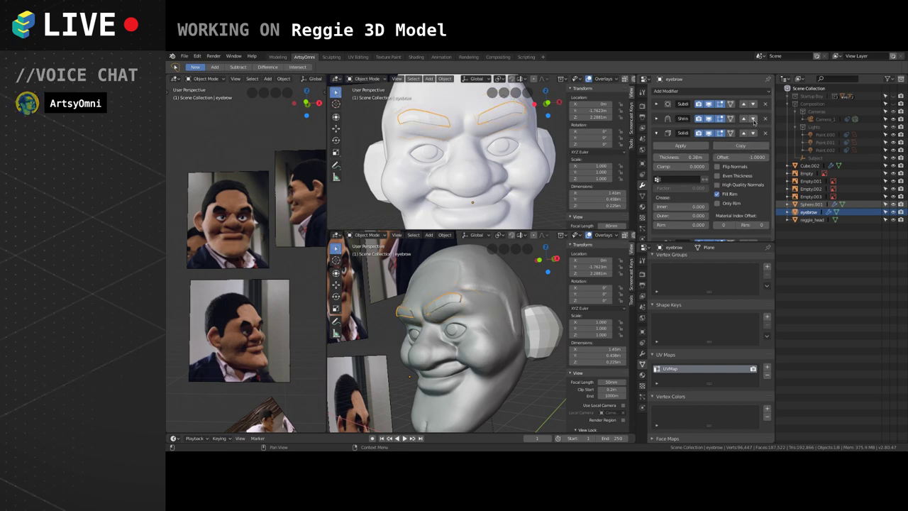
Move the lower inner vertices and the whole inner end of the eyebrow to refine its shape near the nose bridge.
middle_click_drag(440, 320, 509, 308)
right_click(473, 290)
left_click(468, 287)
key("Tab")
key("Tab")
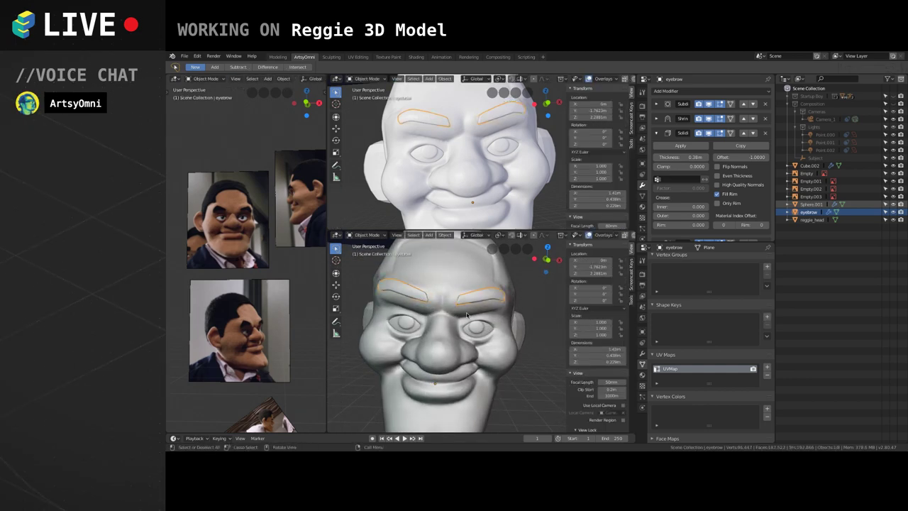
key("Tab")
key("g")
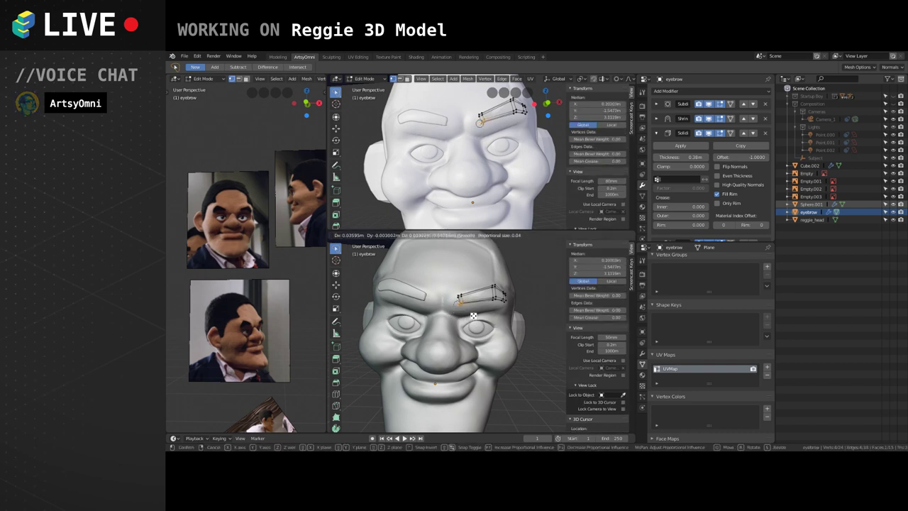
left_click(473, 314)
left_click_drag(468, 290, 465, 313)
key("g")
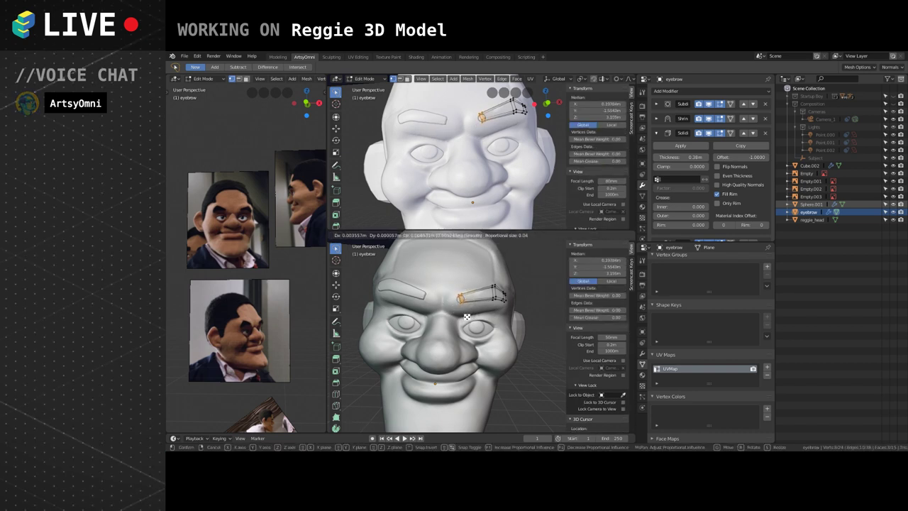
left_click(475, 324)
key("Tab")
Set the eyebrow's Solidify thickness to 0.16 m and collapse the modifier's settings.
middle_click_drag(536, 310, 514, 292)
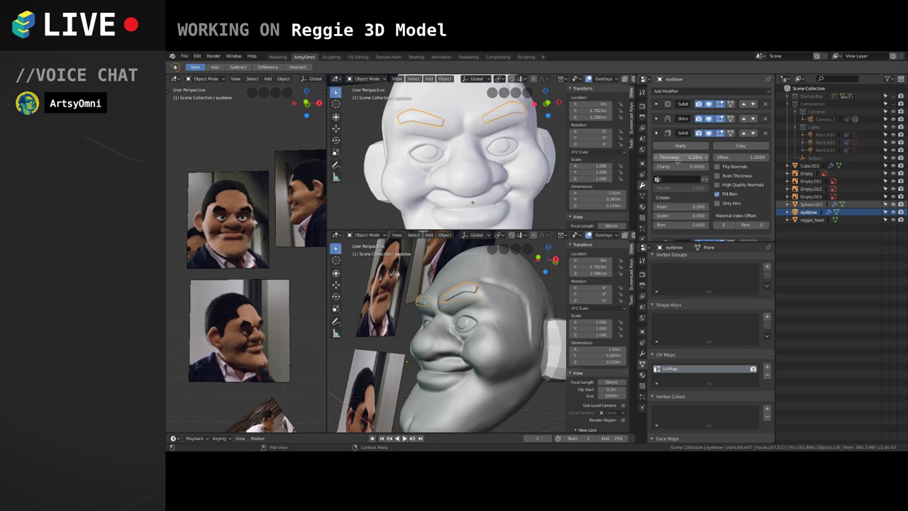
left_click_drag(679, 162, 690, 162)
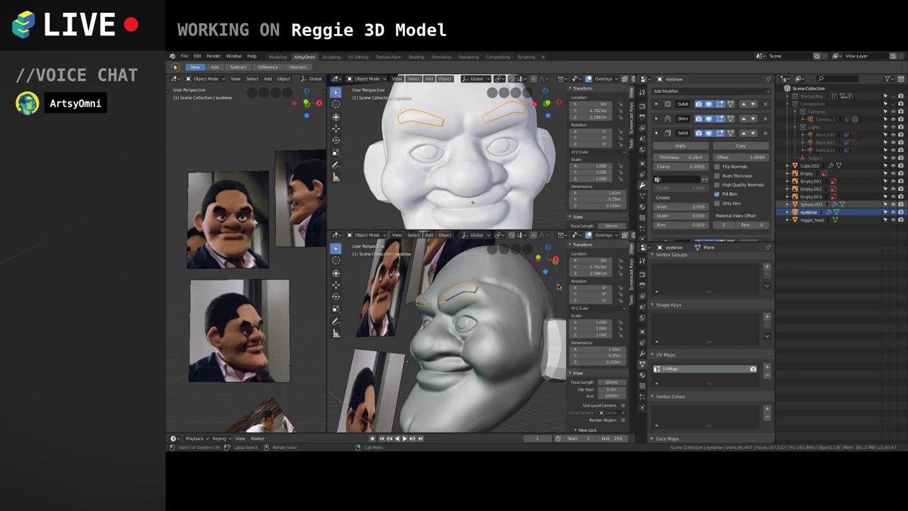
middle_click_drag(490, 307, 519, 321)
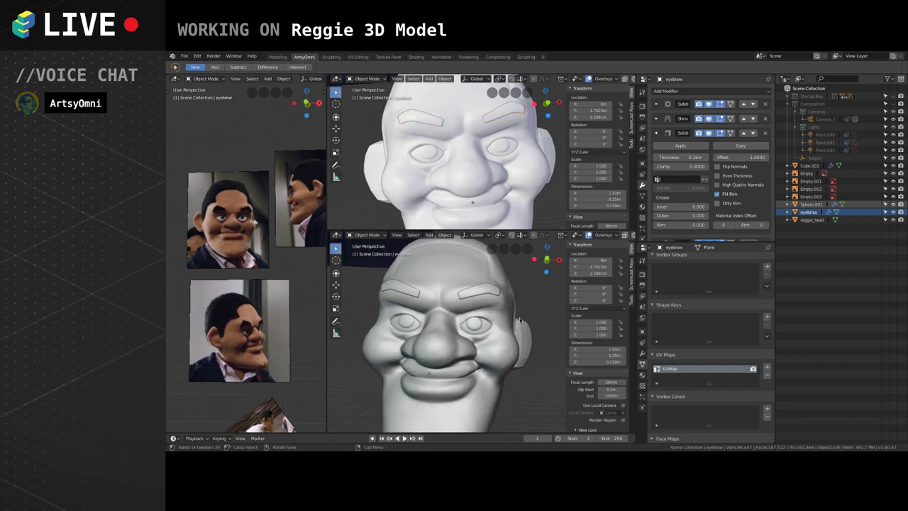
left_click(655, 134)
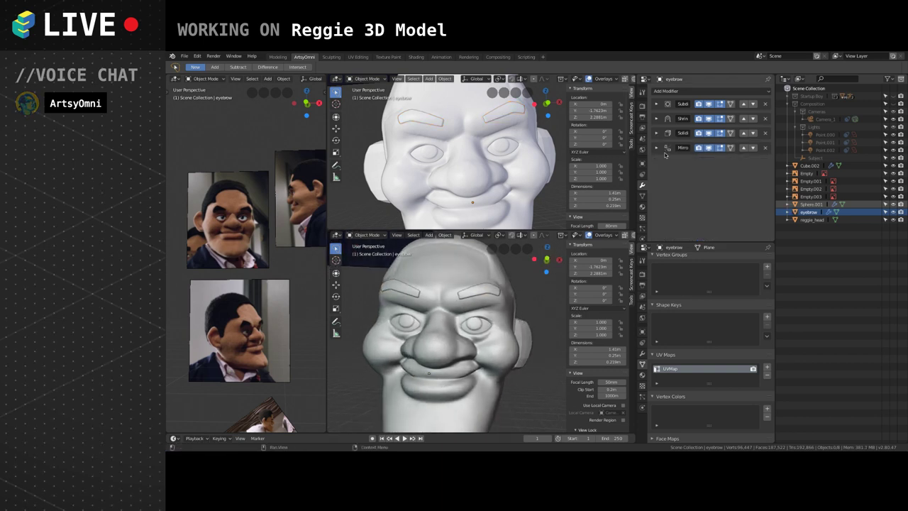
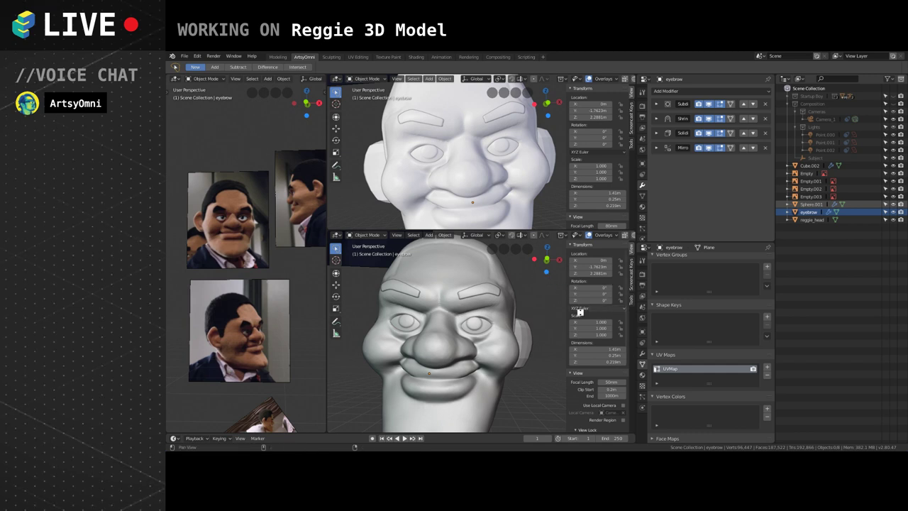
Select the whole eyebrow mesh and move it slightly lower on the brow.
middle_click_drag(538, 332, 516, 331)
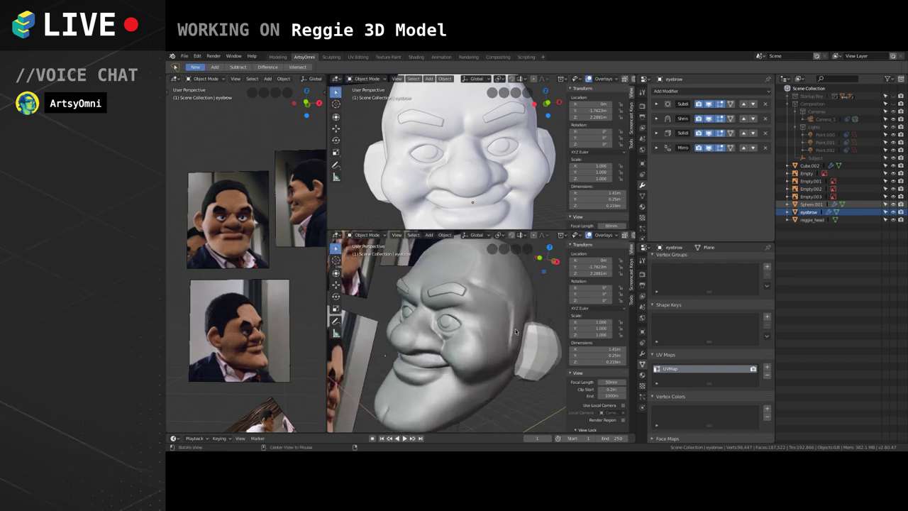
key("Tab")
key("a")
key("g")
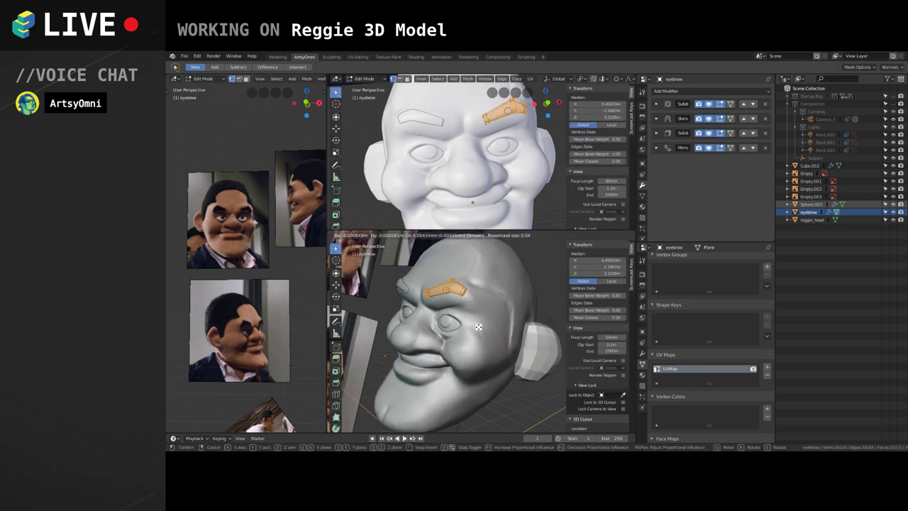
left_click(489, 324)
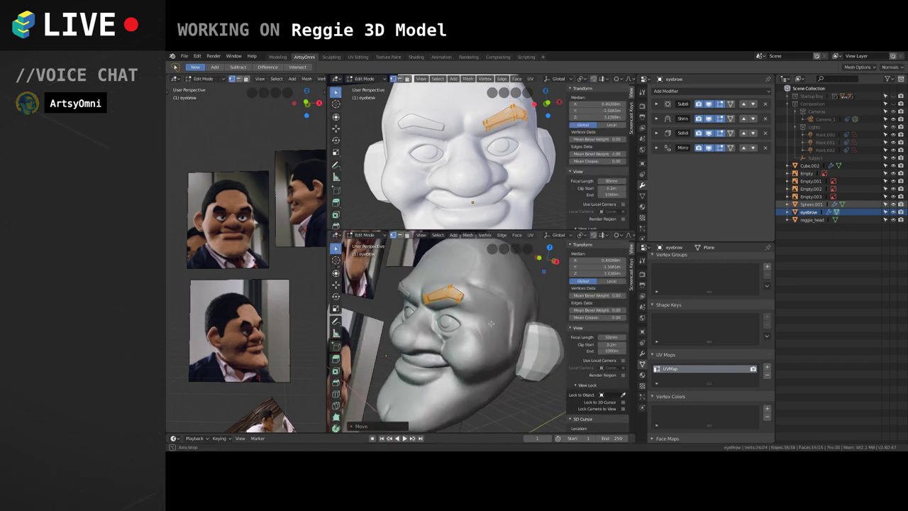
Select the eyebrow's lower middle vertices and move them along Y toward the head.
middle_click_drag(491, 324, 452, 332)
left_click_drag(436, 298, 446, 325)
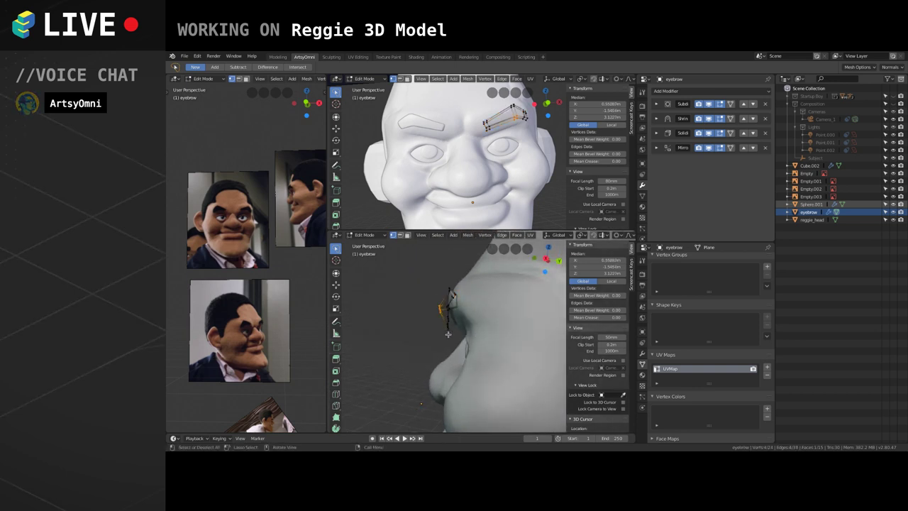
key("g")
key("y")
left_click(461, 330)
middle_click_drag(462, 329, 462, 295)
Select the vertices at the eyebrow's lower outer corner and rotate them to follow the brow's surface.
left_click_drag(455, 294, 458, 296)
mouse_move(457, 296)
middle_mouse_down()
mouse_move(475, 323)
mouse_move(495, 323)
mouse_move(469, 346)
mouse_move(513, 380)
middle_mouse_up()
key("r")
key("r")
left_click(495, 320)
key("r")
left_click(514, 313)
key("r")
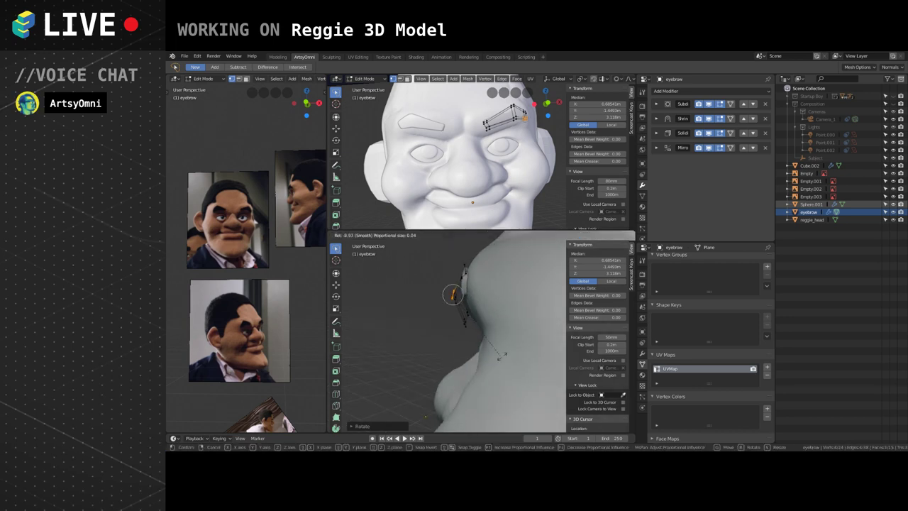
left_click(483, 341)
Select the eyebrow's lower inner vertices, then move and rotate them to fit the brow.
middle_click_drag(471, 309, 486, 348)
left_click_drag(495, 368, 491, 367)
middle_click_drag(490, 367, 487, 315)
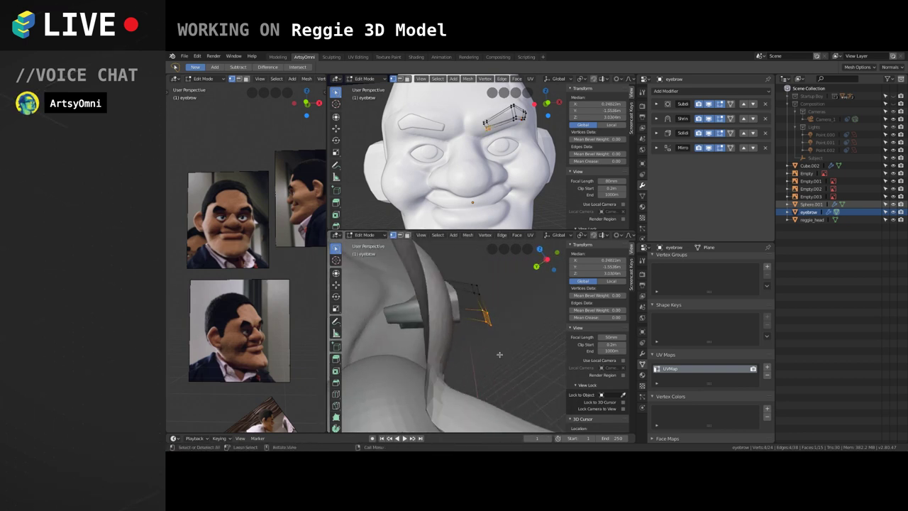
key("g")
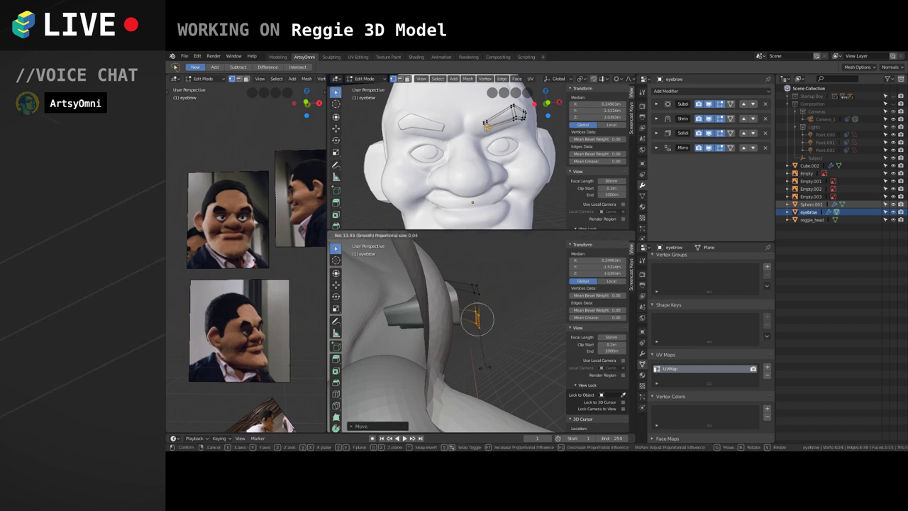
left_click(476, 318)
middle_click_drag(476, 318, 465, 365)
middle_click_drag(481, 336, 481, 334)
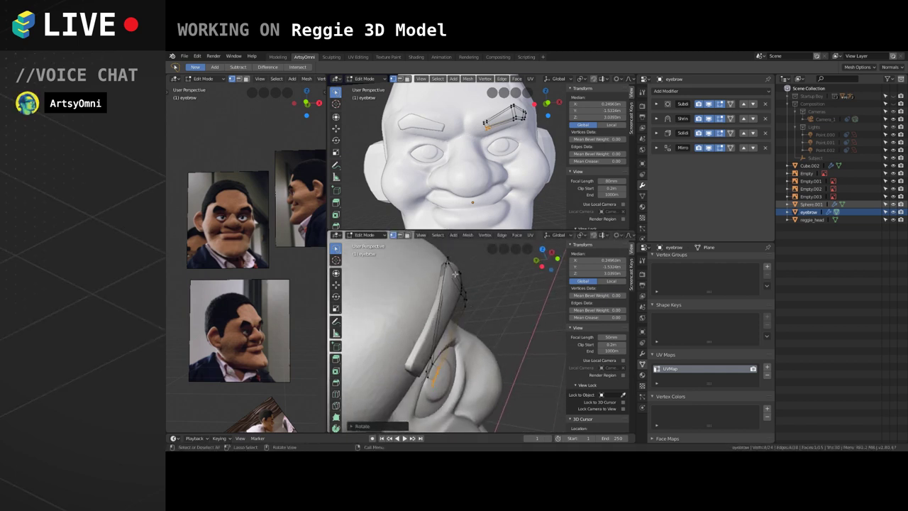
Reposition further groups of eyebrow vertices along the brow and leave Edit Mode.
left_click_drag(435, 252, 462, 279)
middle_click_drag(476, 296, 498, 301)
key("g")
left_click(509, 293)
key("g")
left_click(511, 296)
left_click_drag(484, 290, 495, 317)
key("g")
left_click(490, 302)
middle_click_drag(489, 322, 439, 310)
middle_click_drag(494, 351, 475, 354)
key("Tab")
Select the head mesh and save the Blender file.
scroll(491, 354, "down", 2)
scroll(458, 365, "down", 2)
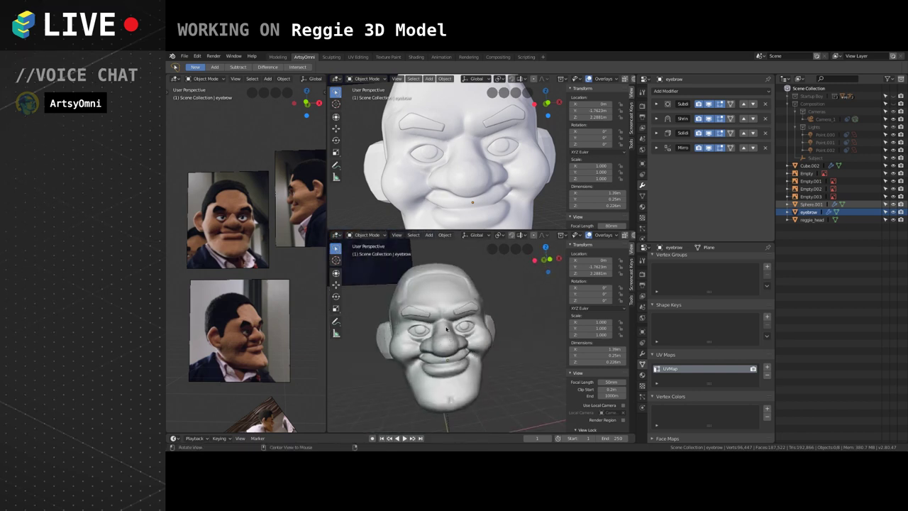
middle_click_drag(256, 315, 289, 315)
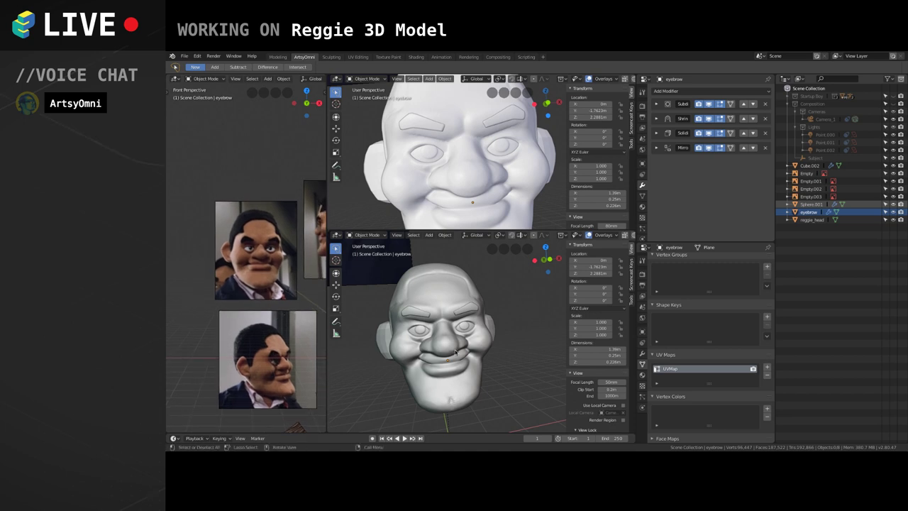
scroll(455, 352, "up", 5)
left_click(480, 345)
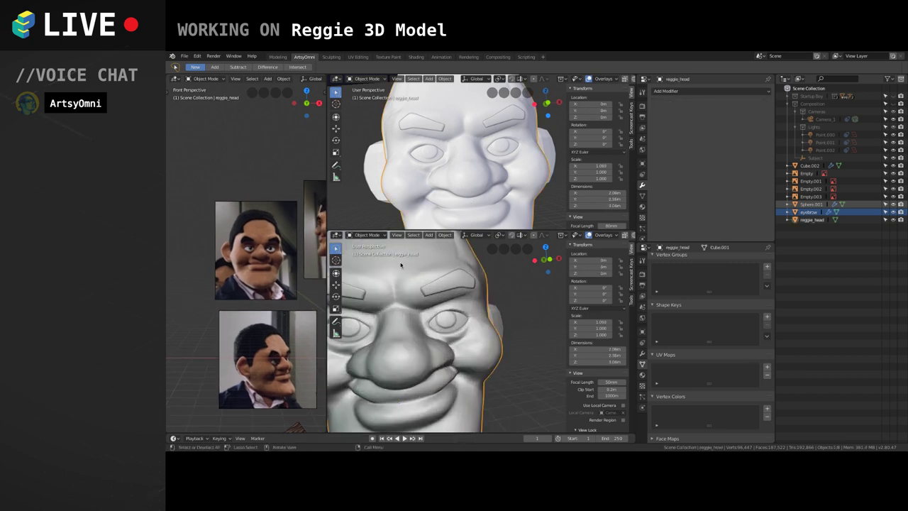
key("ctrl+s")
Switch the head to Sculpt Mode and shrink the Grab brush for detail work around the eye, using the front reference photo.
left_click(369, 235)
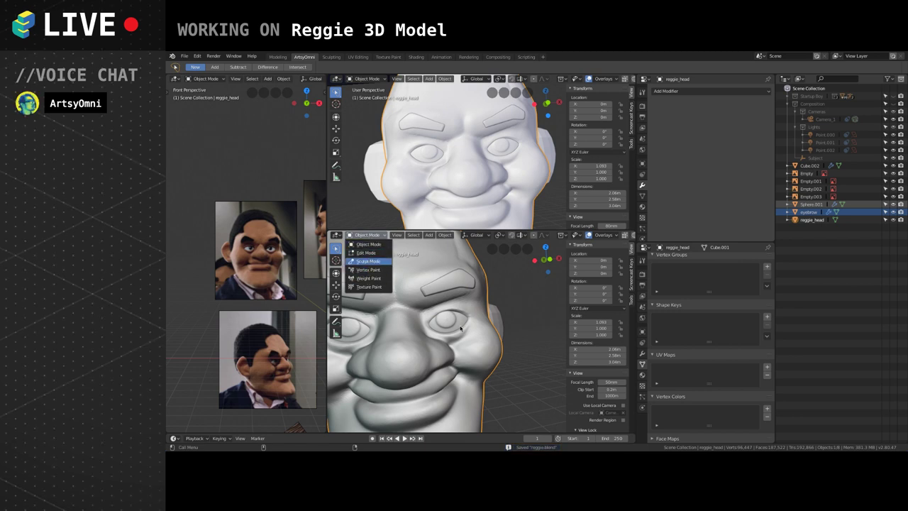
key("Return")
scroll(466, 320, "up", 1)
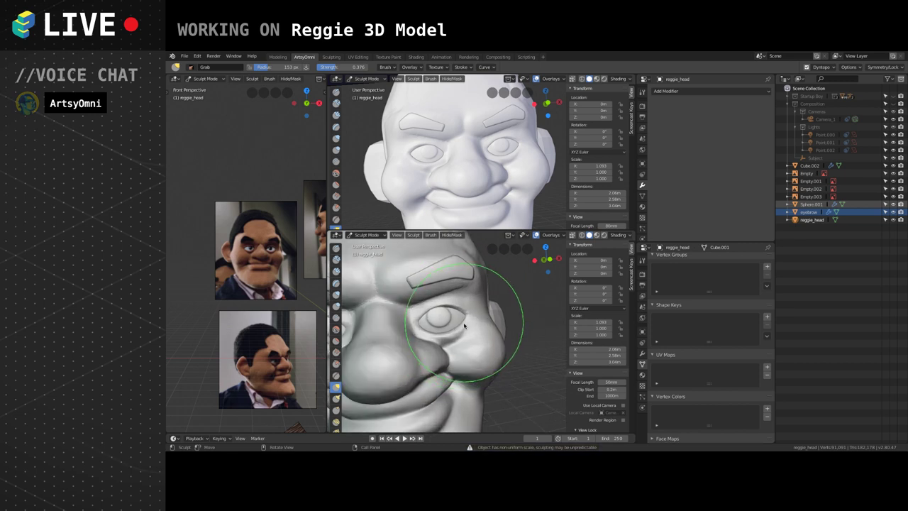
key("bracketleft")
key("bracketleft")
key("bracketleft")
key("bracketleft")
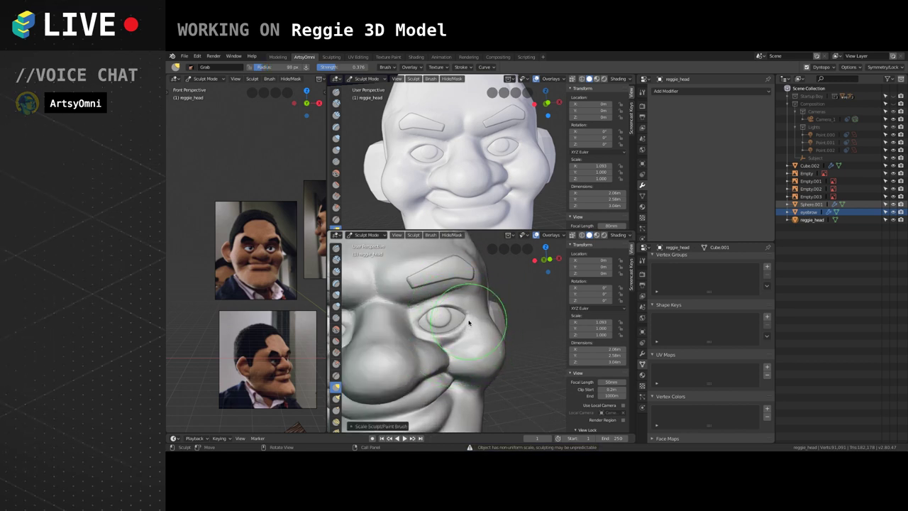
scroll(260, 267, "up", 2)
scroll(261, 268, "up", 2)
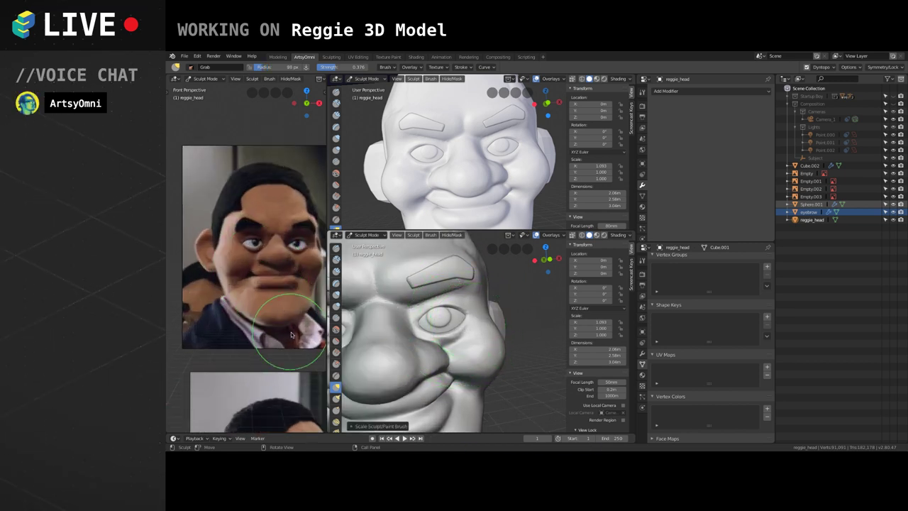
scroll(259, 270, "up", 2)
left_click_drag(407, 325, 441, 314, "alt")
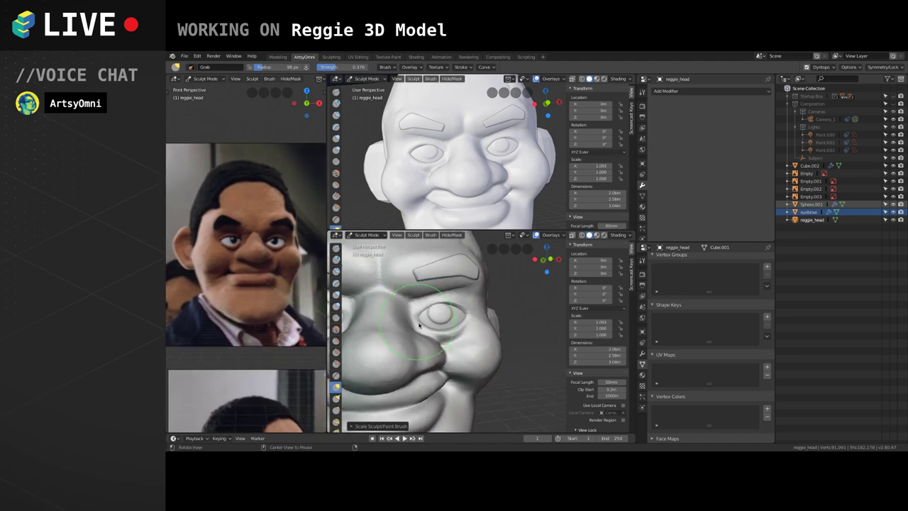
mouse_move(496, 335)
left_mouse_down("alt")
mouse_move(492, 326)
mouse_move(447, 327)
left_mouse_up("alt")
mouse_move(448, 328)
middle_mouse_down()
mouse_move(465, 320)
mouse_move(436, 321)
middle_mouse_up()
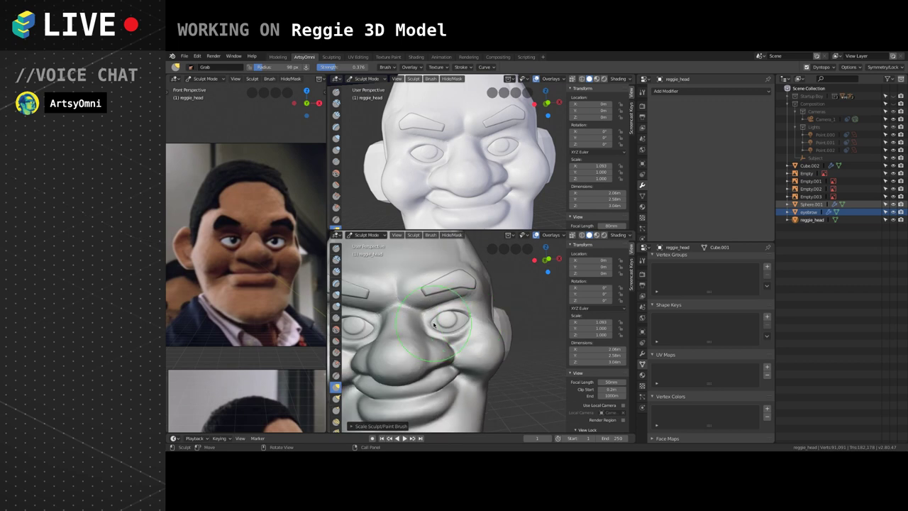
Reduce the Grab brush radius to about 50 px and reshape the eyelids around the outer corner of the eye.
key("bracketleft")
key("bracketleft")
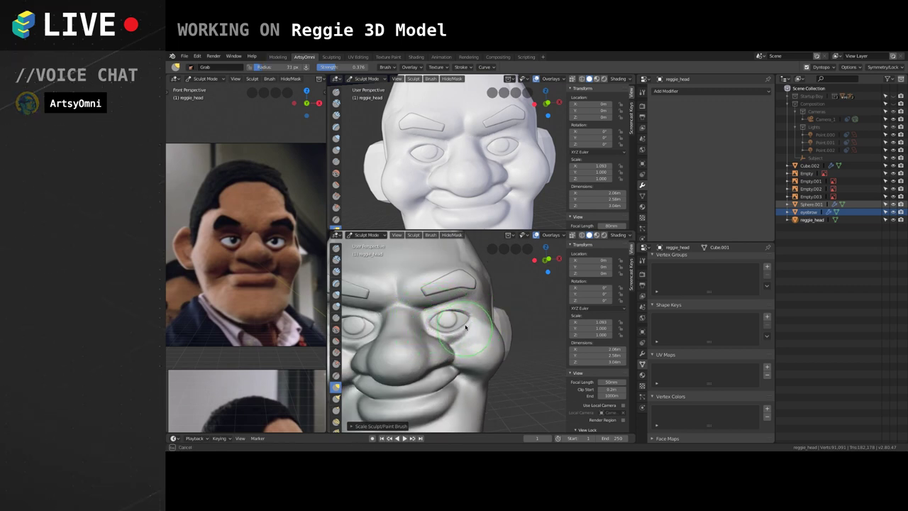
left_click_drag(465, 327, 466, 325)
mouse_move(473, 315)
left_mouse_down()
mouse_move(430, 321)
mouse_move(446, 308)
mouse_move(463, 311)
left_mouse_up()
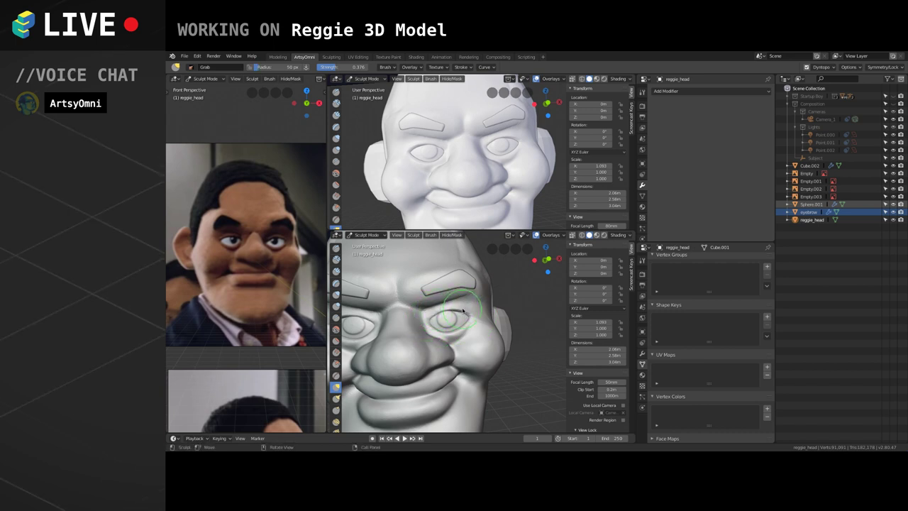
middle_click_drag(496, 332, 468, 305)
mouse_move(468, 305)
left_mouse_down()
mouse_move(480, 318)
mouse_move(470, 306)
left_mouse_up()
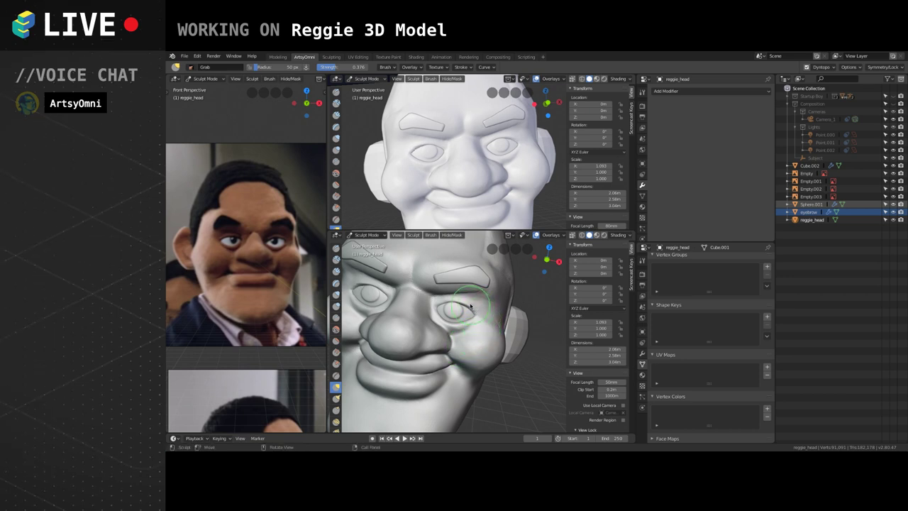
Enlarge the front reference photo for comparison and increase the Grab brush radius to 74 px beside the outer eye corner.
mouse_move(468, 306)
middle_mouse_down()
mouse_move(461, 365)
mouse_move(495, 359)
mouse_move(469, 341)
mouse_move(415, 329)
mouse_move(474, 321)
middle_mouse_up()
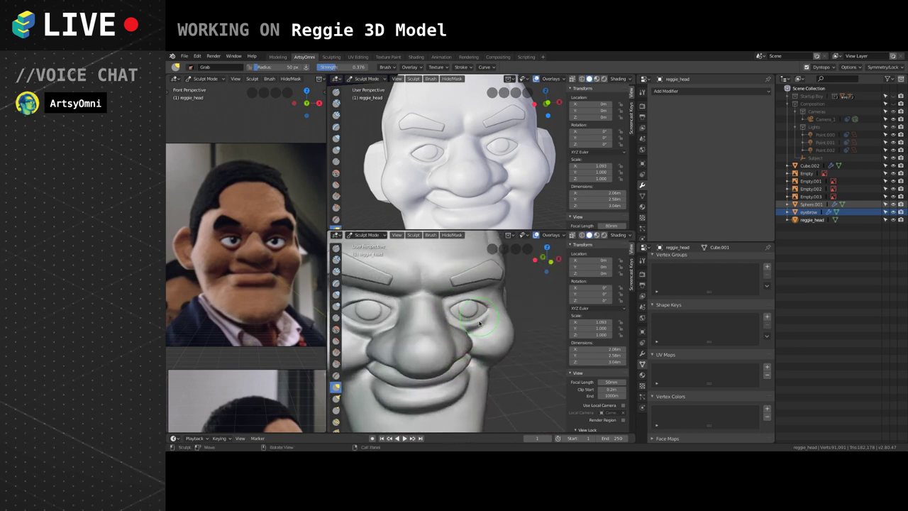
middle_click_drag(300, 380, 287, 327, "shift")
scroll(287, 327, "up", 2)
middle_click_drag(290, 382, 293, 99, "shift")
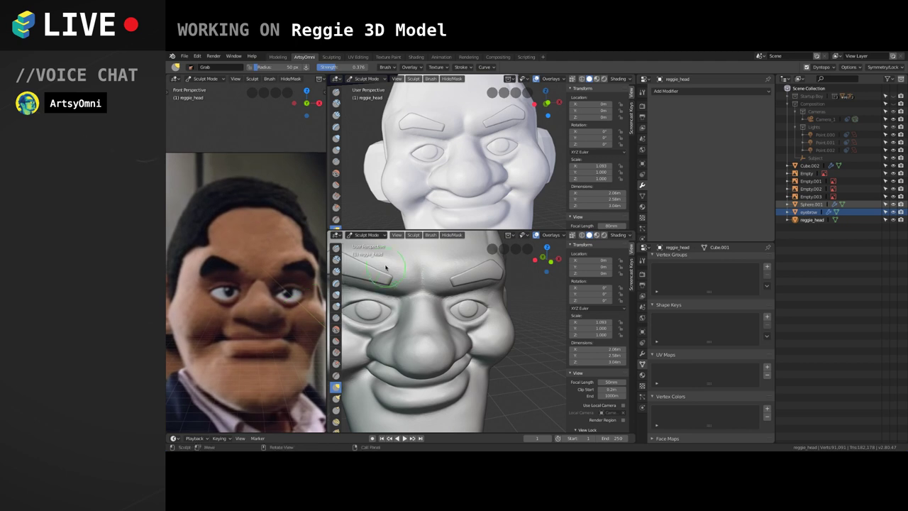
middle_click_drag(417, 332, 426, 314)
key("f")
left_click(400, 302)
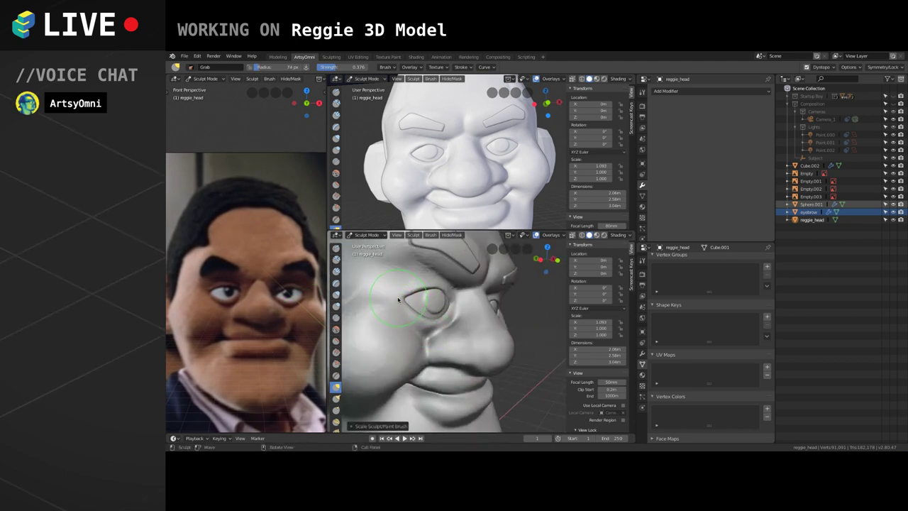
Reshape the skin and lids around the outer eye corner with the Grab brush, varying its radius between 91 and 72 px.
mouse_move(398, 299)
left_mouse_down()
mouse_move(410, 301)
mouse_move(382, 312)
left_mouse_up()
key("bracketright")
key("bracketright")
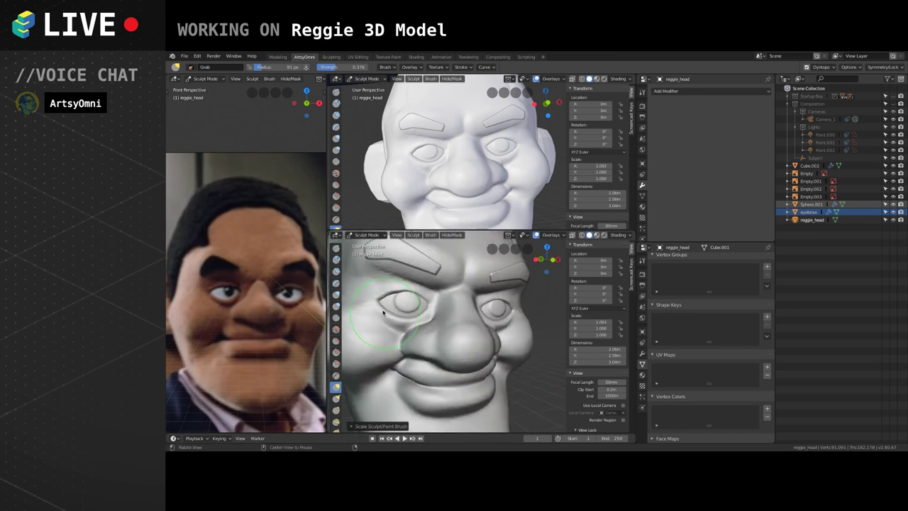
middle_click_drag(383, 312, 386, 305)
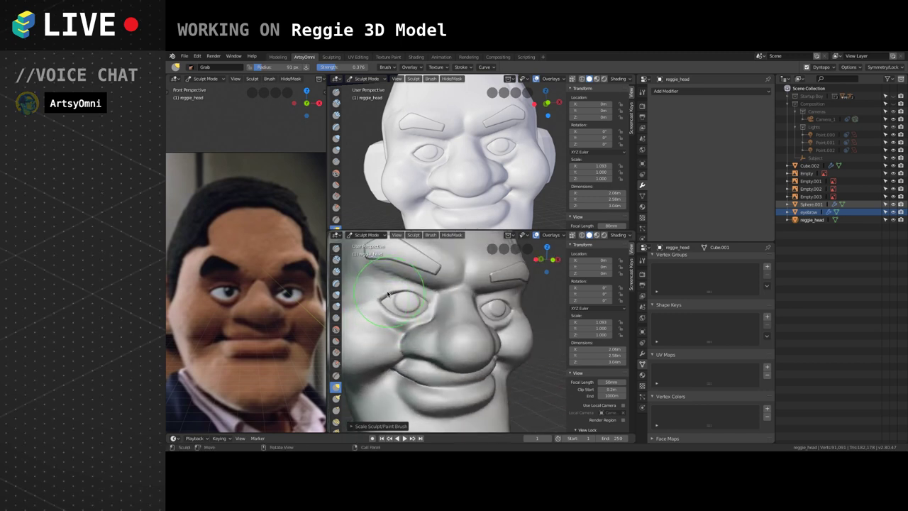
middle_click_drag(428, 312, 428, 309)
left_click_drag(427, 309, 462, 339)
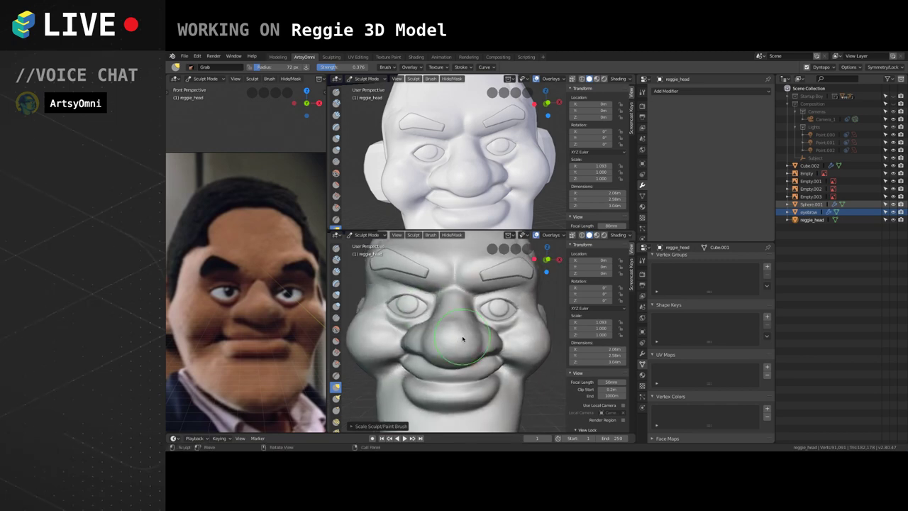
Leave Sculpt Mode, select the eyeballs and shift the eyeball mesh slightly toward the nose in Edit Mode.
key("Tab")
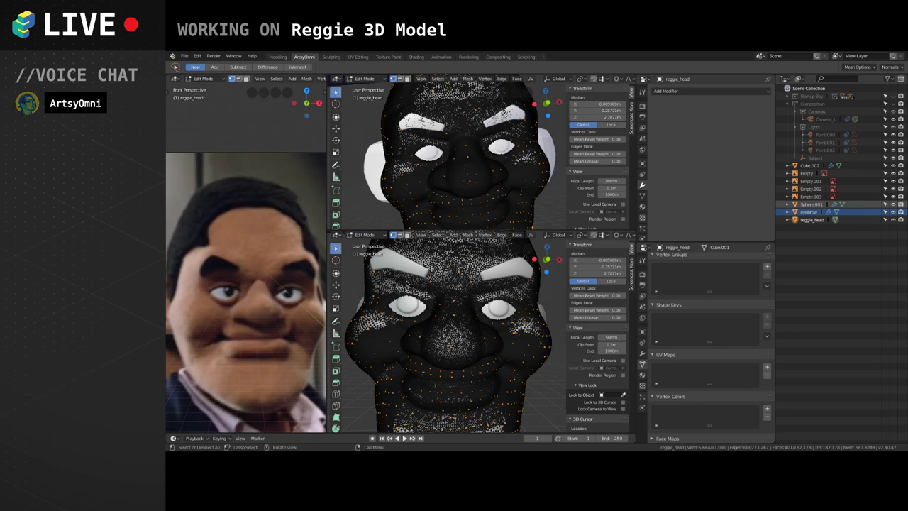
key("Tab")
left_click(367, 235)
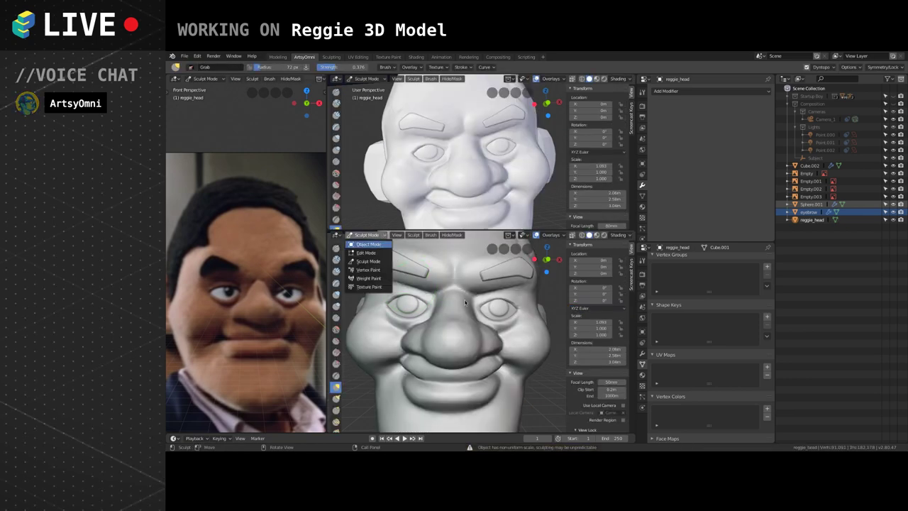
key("Return")
left_click(497, 313)
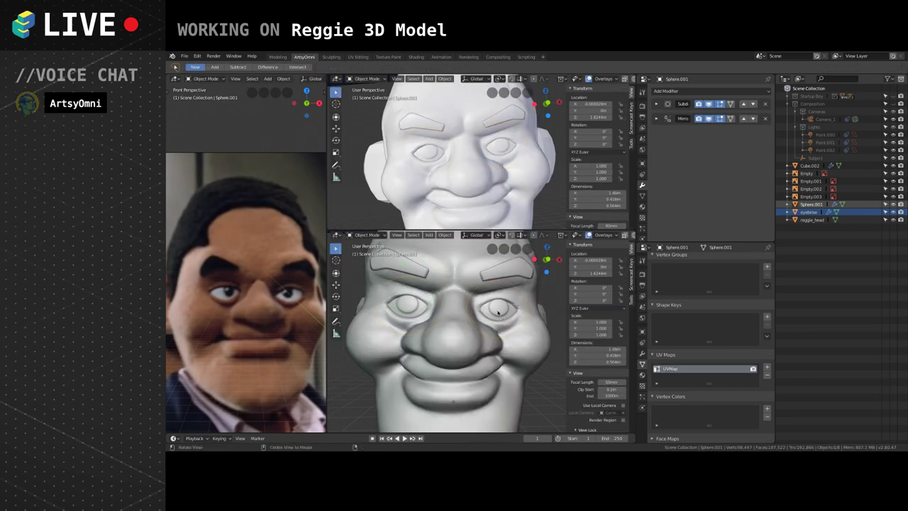
key("Tab")
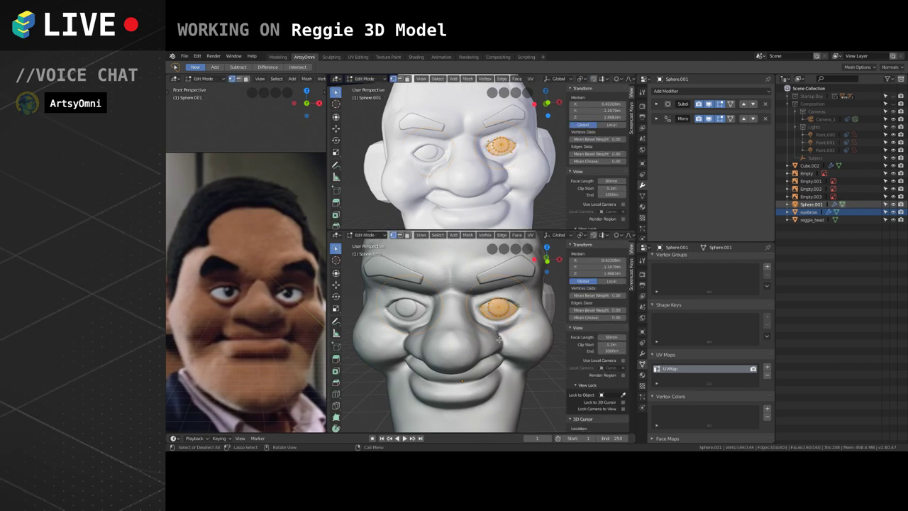
key("g")
left_click(496, 338)
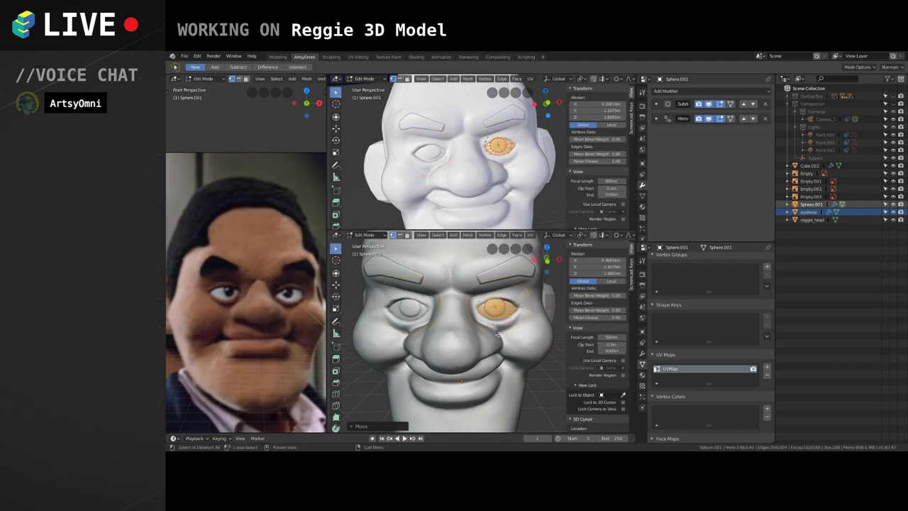
key("Tab")
Examine the eye spacing and overall face from the front, above and side.
middle_click_drag(498, 335, 482, 334)
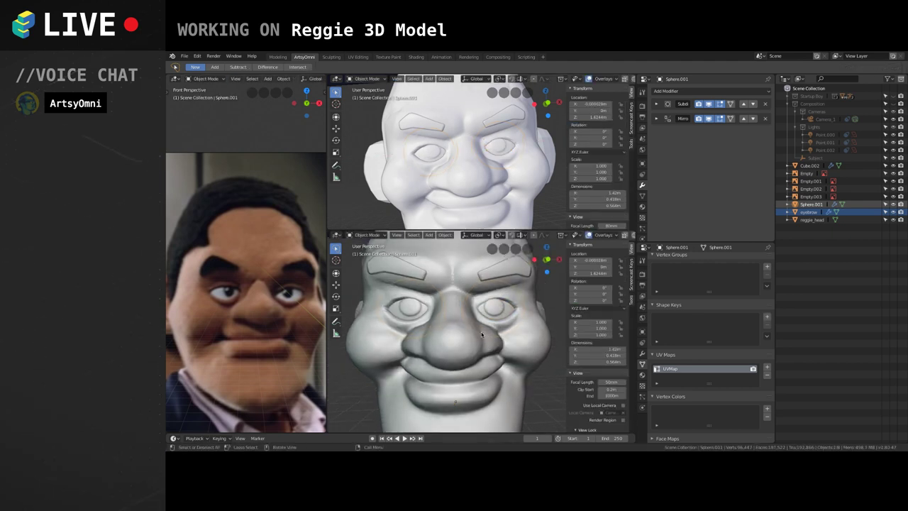
scroll(484, 331, "down", 4)
left_click_drag(488, 323, 510, 321, "alt")
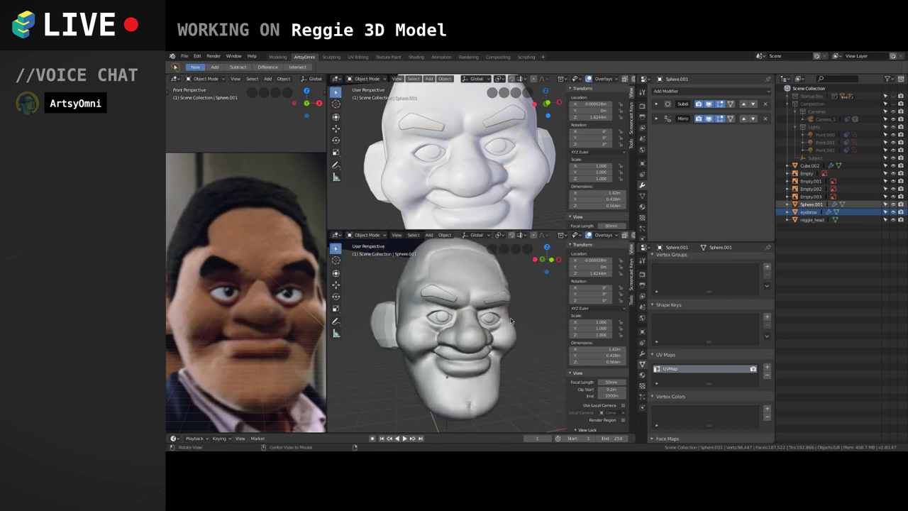
middle_click_drag(511, 321, 473, 369)
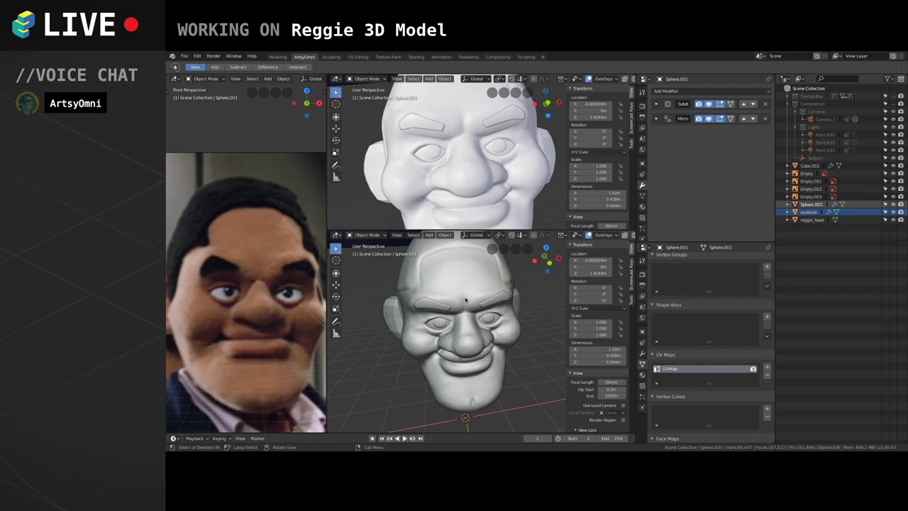
mouse_move(465, 300)
middle_mouse_down()
mouse_move(460, 346)
mouse_move(478, 335)
middle_mouse_up()
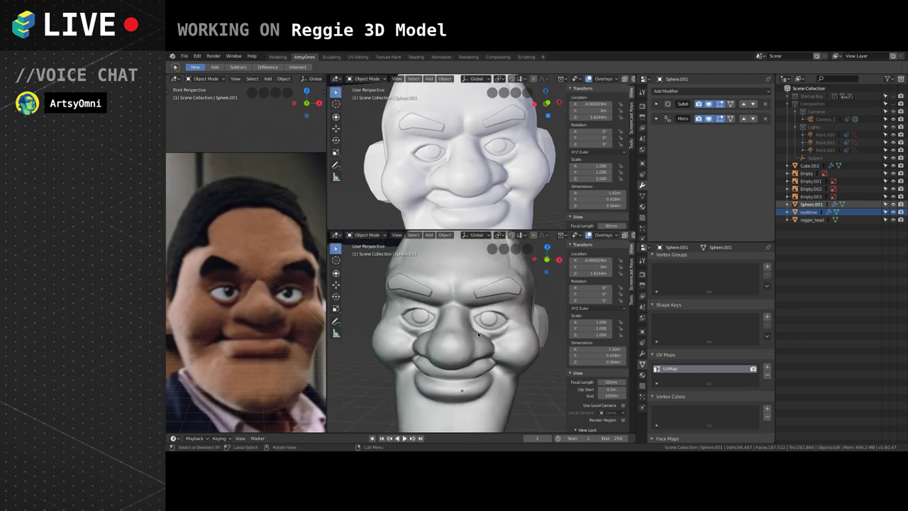
middle_click_drag(434, 304, 375, 287)
left_click(368, 235)
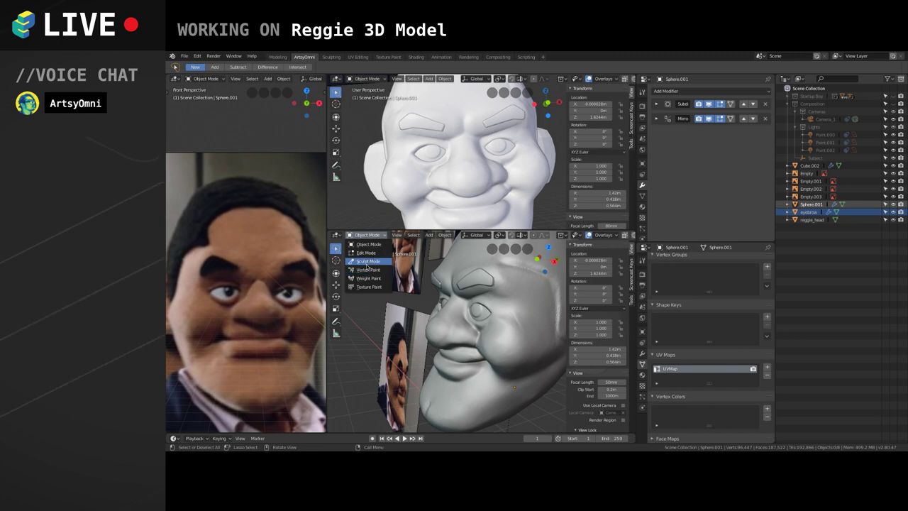
left_click(366, 263)
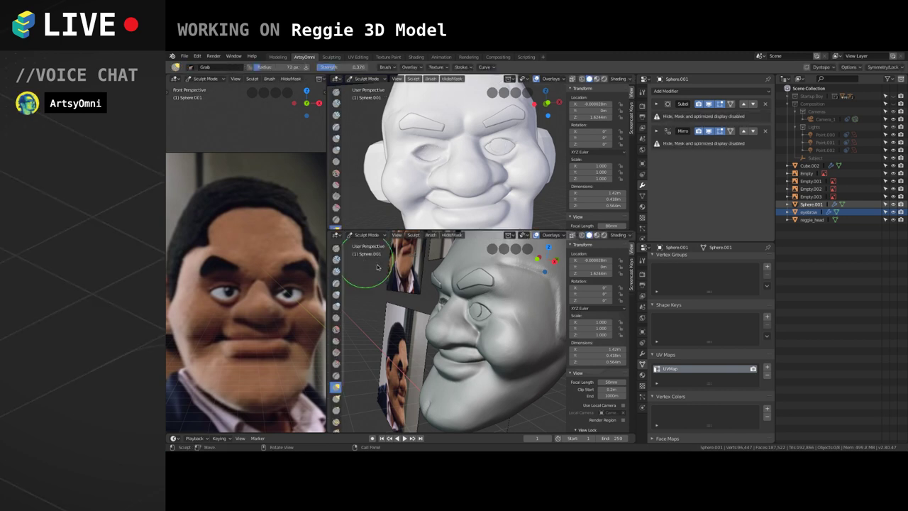
middle_click_drag(395, 302, 429, 298)
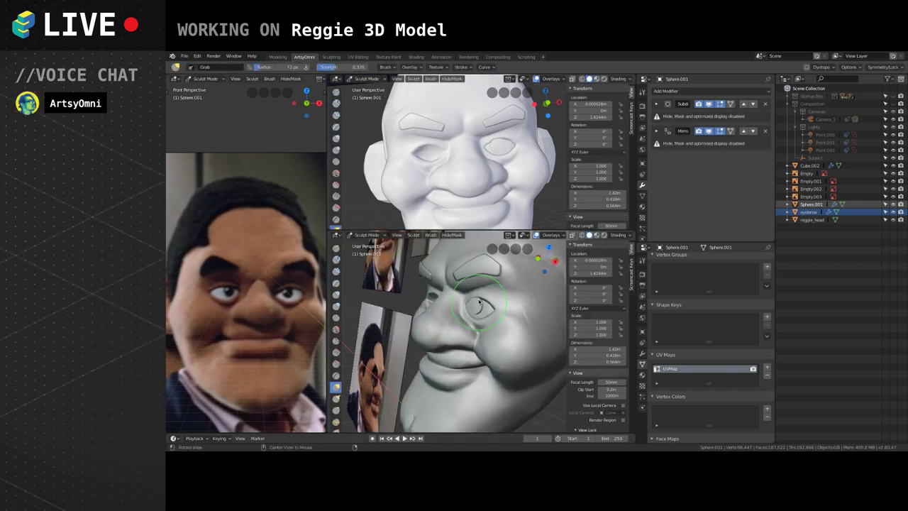
left_click(367, 235)
left_click(380, 243)
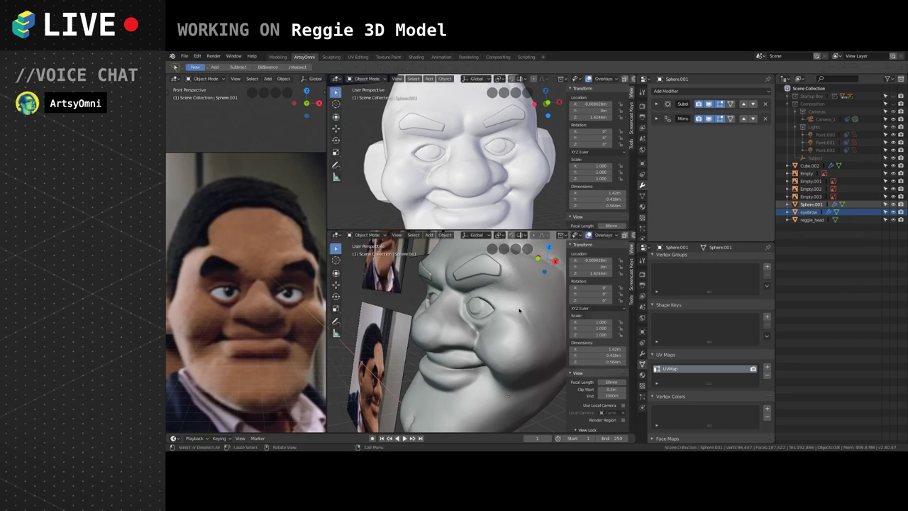
Select the head mesh, switch it to Sculpt Mode and adjust the eye socket area near the nose bridge with the Grab brush.
left_click(508, 306)
left_click(383, 235)
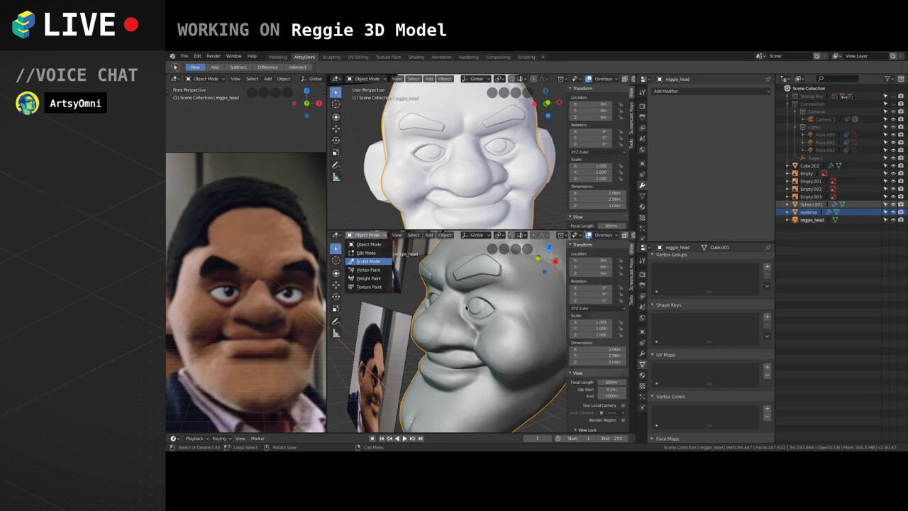
mouse_move(485, 306)
middle_mouse_down()
mouse_move(470, 307)
mouse_move(528, 317)
middle_mouse_up()
mouse_move(476, 353)
middle_mouse_down()
mouse_move(506, 358)
mouse_move(497, 326)
middle_mouse_up()
left_click_drag(487, 330, 484, 332)
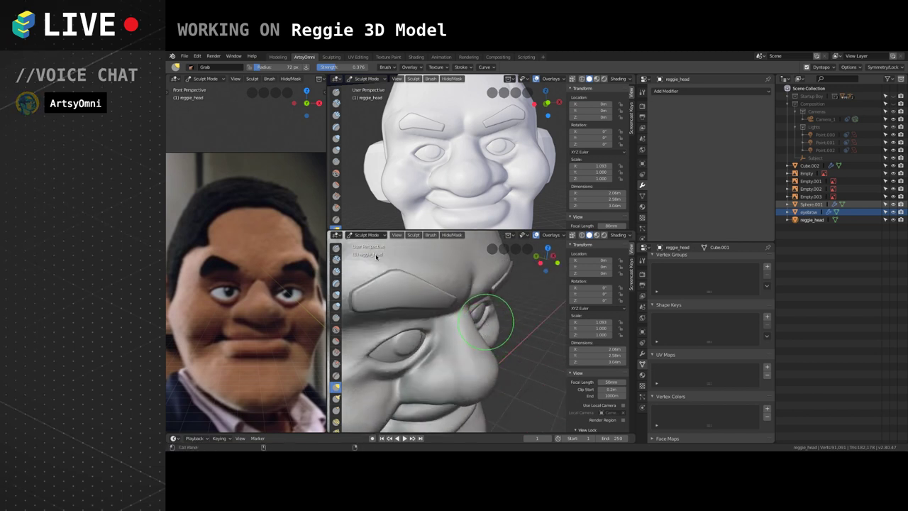
Return to Object Mode, select the eyeballs and move them slightly forward along the Y axis.
left_click(368, 235)
key("Return")
left_click(481, 321)
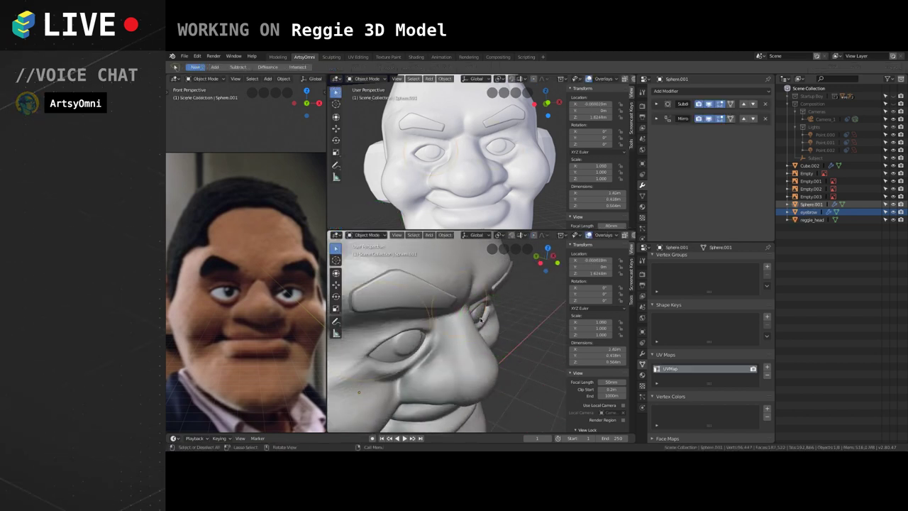
key("g")
key("y")
left_click(480, 322)
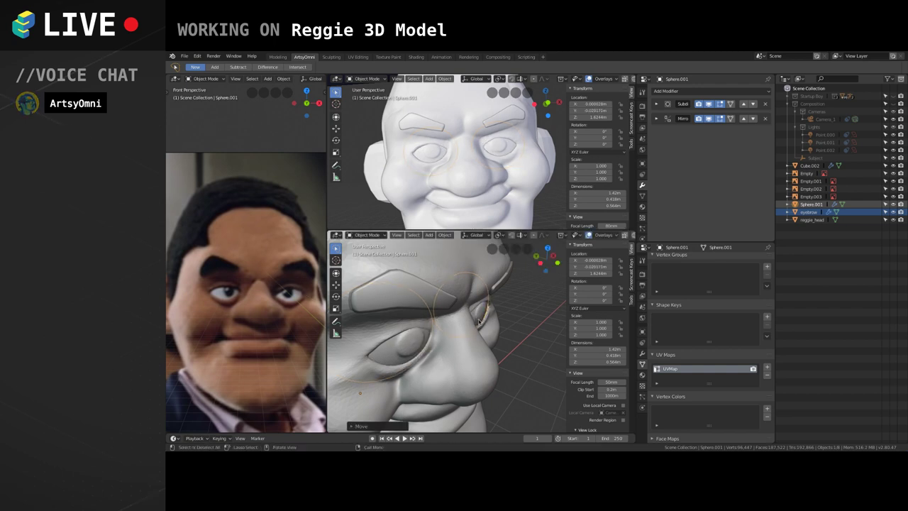
Select the head mesh, return it to Sculpt Mode and reshape the eyelid near the inner eye corner with the Grab brush.
mouse_move(480, 322)
middle_mouse_down()
mouse_move(486, 336)
mouse_move(474, 330)
middle_mouse_up()
left_click(474, 331)
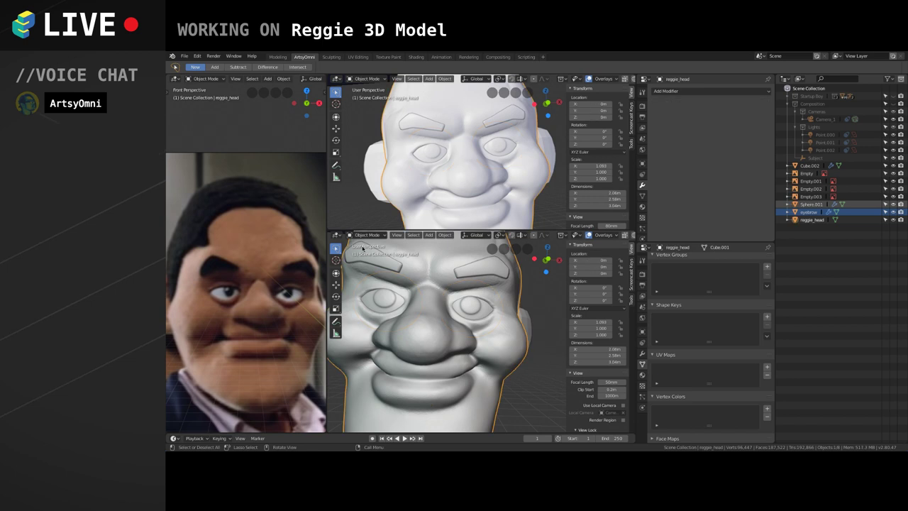
left_click(367, 235)
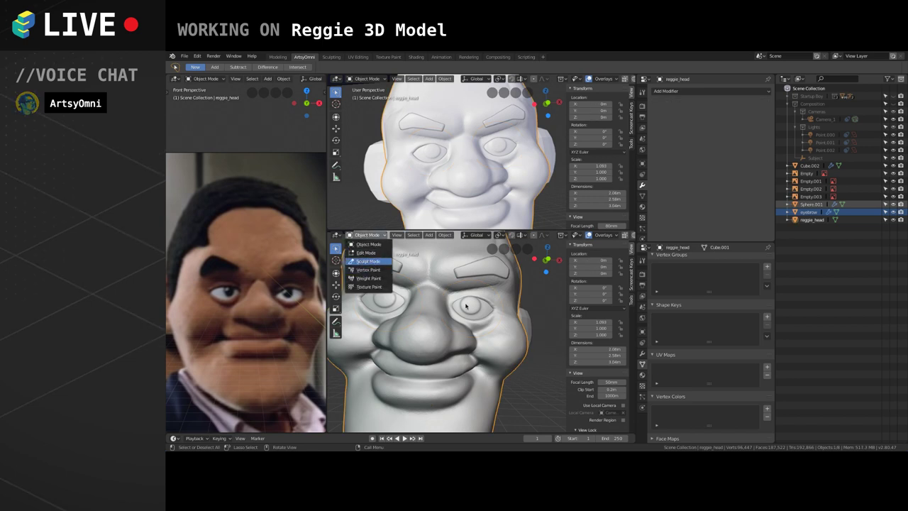
left_click_drag(483, 316, 472, 323, "alt")
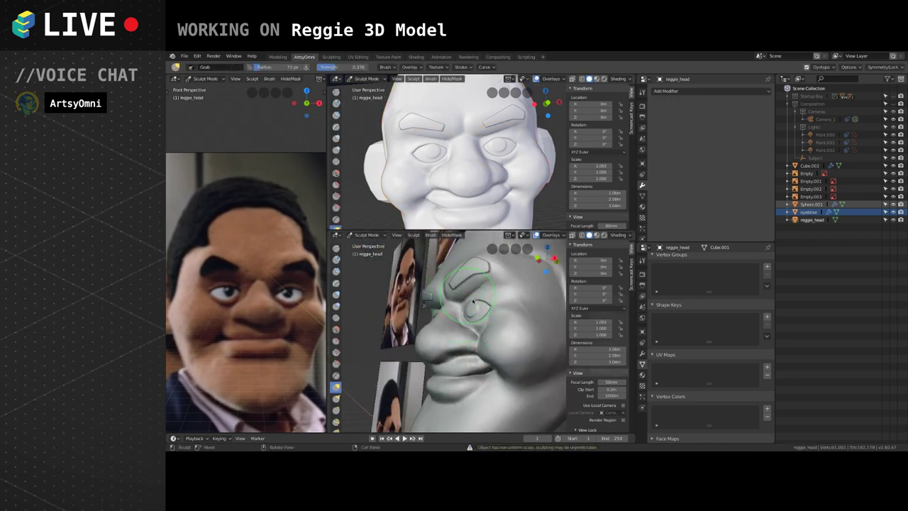
scroll(471, 302, "up", 3)
middle_click_drag(463, 308, 476, 301)
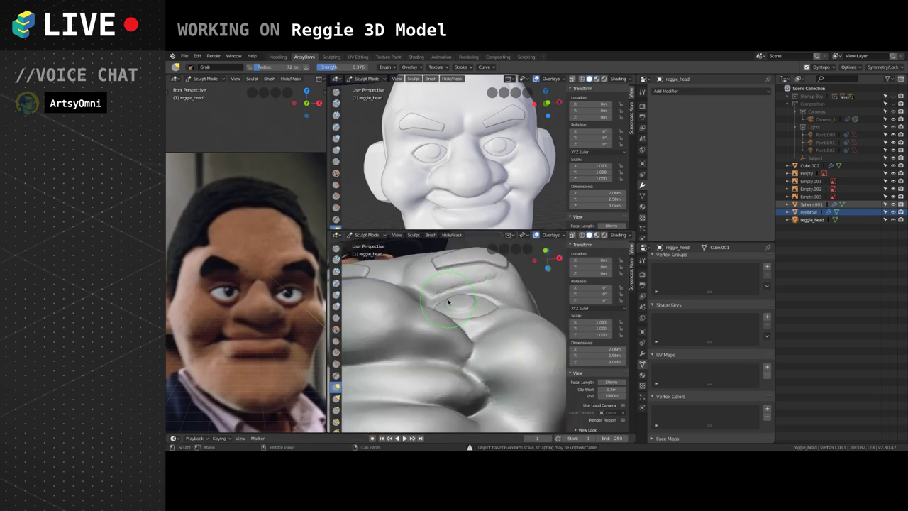
left_click_drag(466, 299, 463, 294)
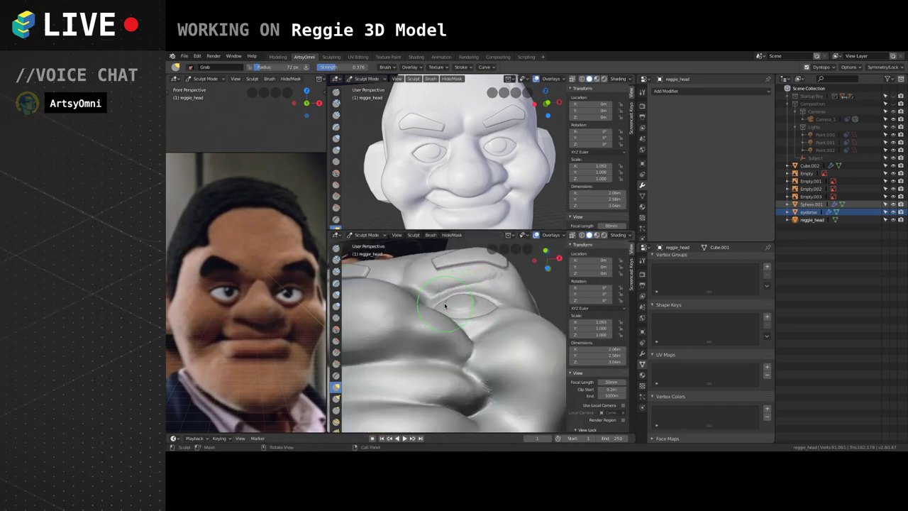
Inspect the refined eyes, mouth and chin from several angles and distances against the front reference photo.
middle_click_drag(444, 303, 495, 311)
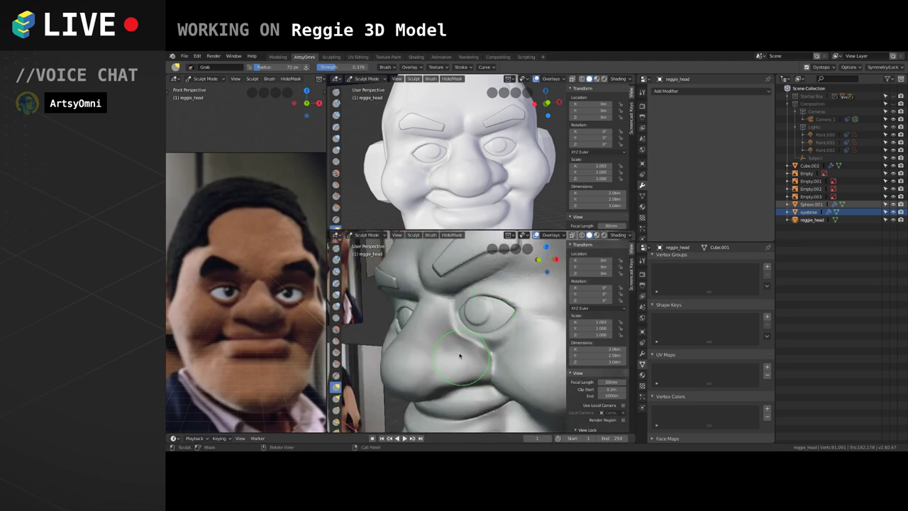
middle_click_drag(460, 356, 460, 349)
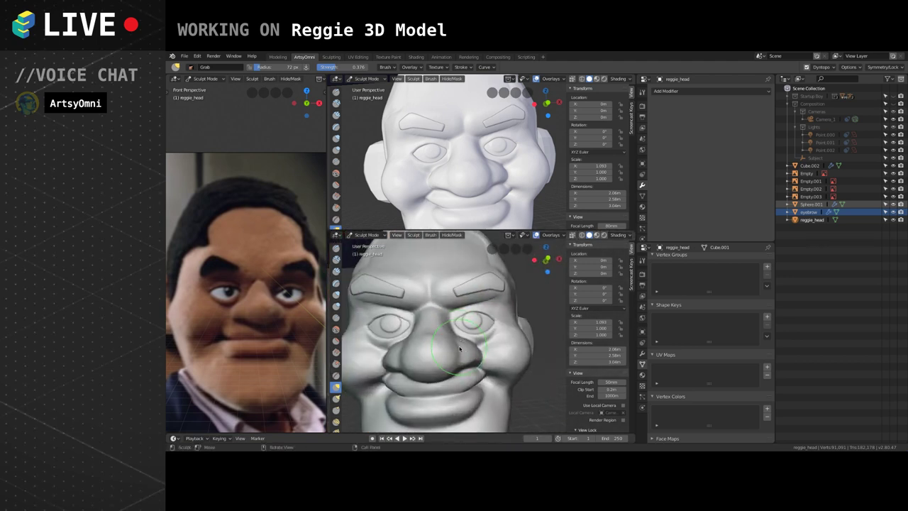
scroll(460, 349, "down", 5)
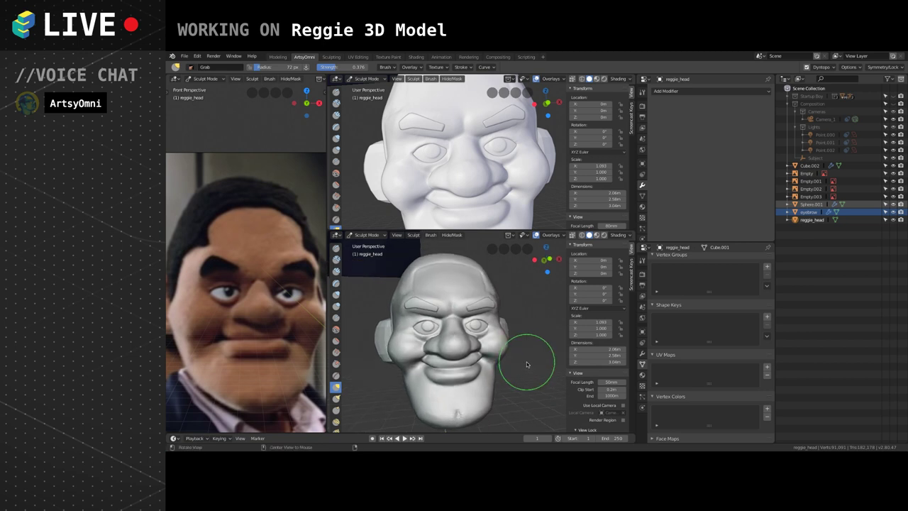
mouse_move(526, 364)
middle_mouse_down()
mouse_move(438, 376)
mouse_move(454, 390)
middle_mouse_up()
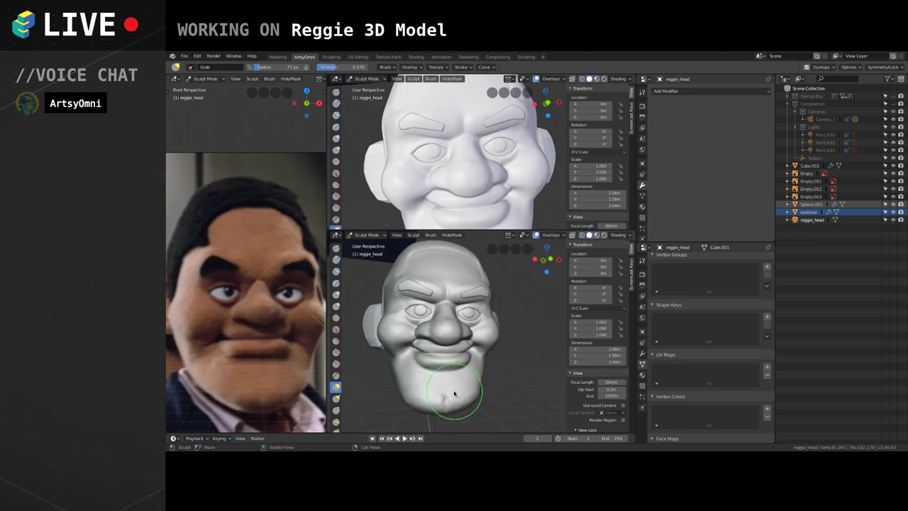
scroll(441, 321, "up", 2)
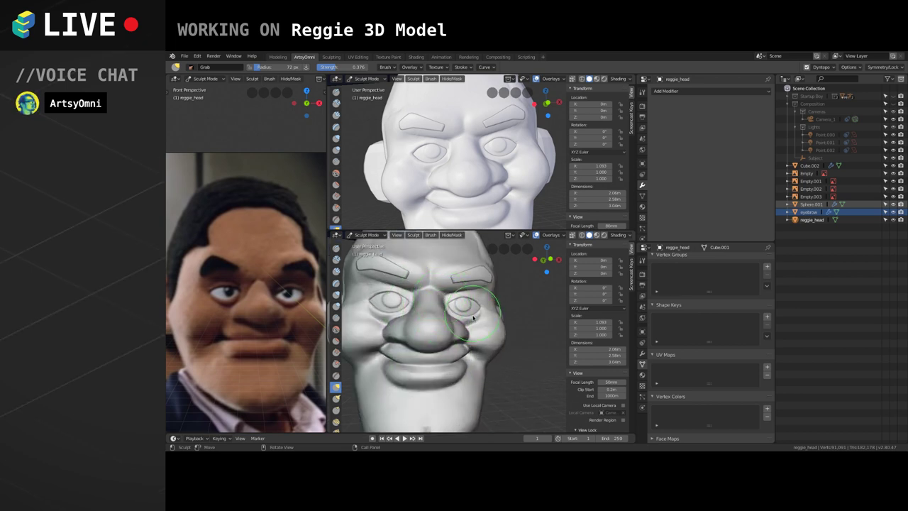
mouse_move(473, 317)
middle_mouse_down()
mouse_move(455, 312)
mouse_move(457, 319)
middle_mouse_up()
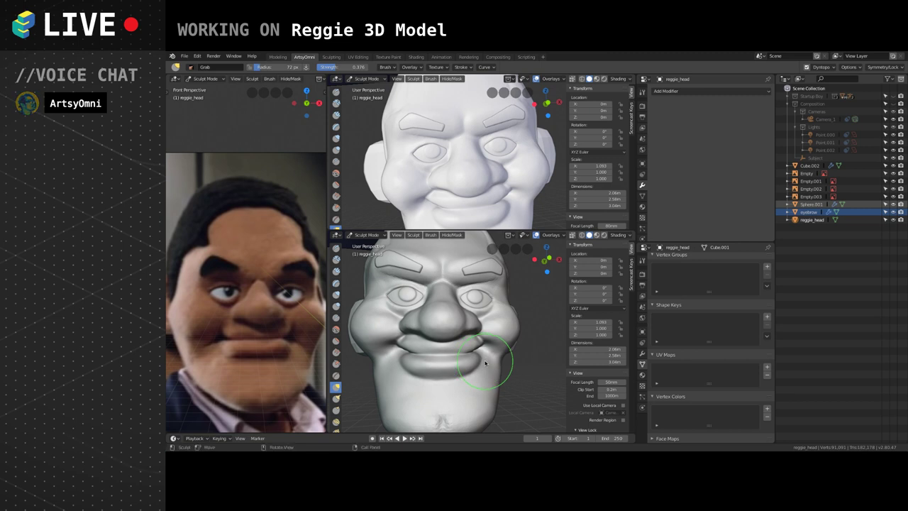
mouse_move(485, 350)
middle_mouse_down()
mouse_move(475, 351)
mouse_move(486, 353)
middle_mouse_up()
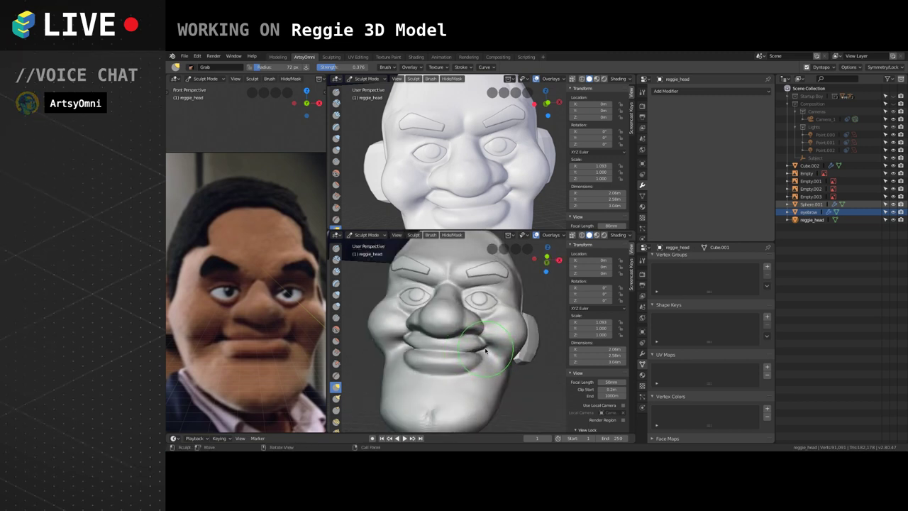
Enlarge the Grab brush to 93 px and adjust the mouth corner, checking its shape in profile and from the front.
key("f")
left_click(487, 351)
left_click_drag(487, 349, 486, 356)
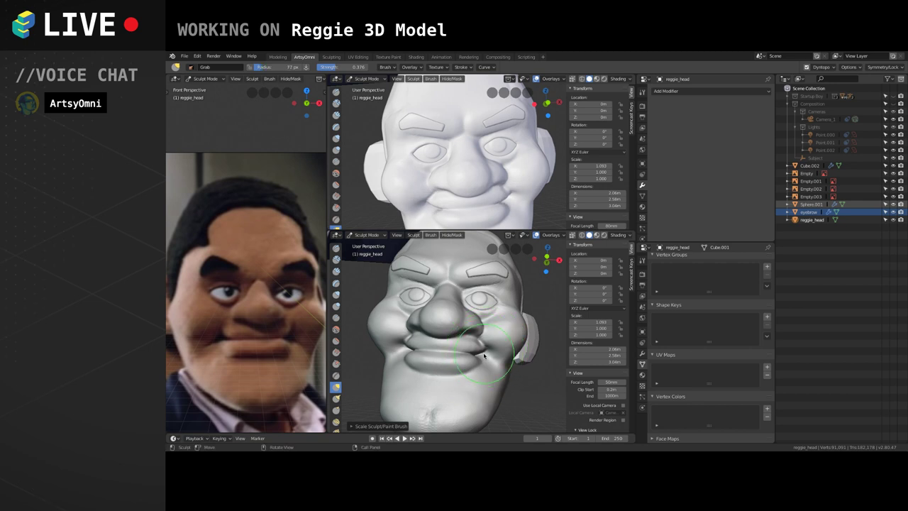
mouse_move(485, 356)
middle_mouse_down()
mouse_move(456, 369)
mouse_move(501, 364)
mouse_move(466, 339)
mouse_move(497, 374)
mouse_move(452, 345)
middle_mouse_up()
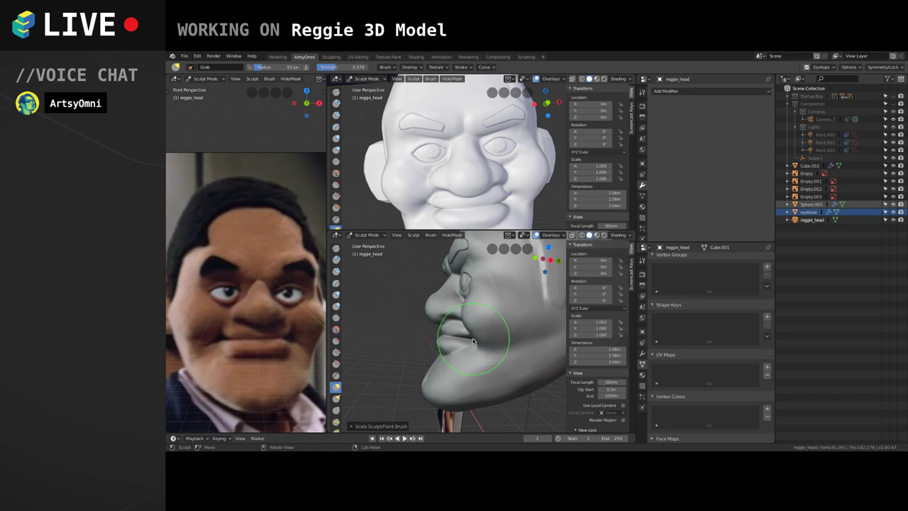
mouse_move(460, 341)
middle_mouse_down()
mouse_move(474, 358)
mouse_move(454, 349)
mouse_move(504, 325)
mouse_move(487, 343)
middle_mouse_up()
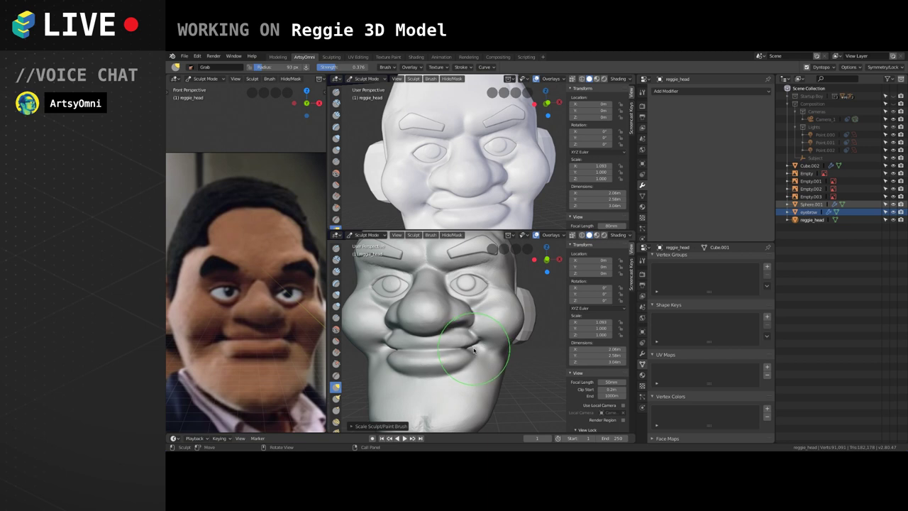
Build up the mouth corner where the lips meet the cheek with small Clay Strips strokes, using a radius between 14 and 26 px.
left_click(368, 235)
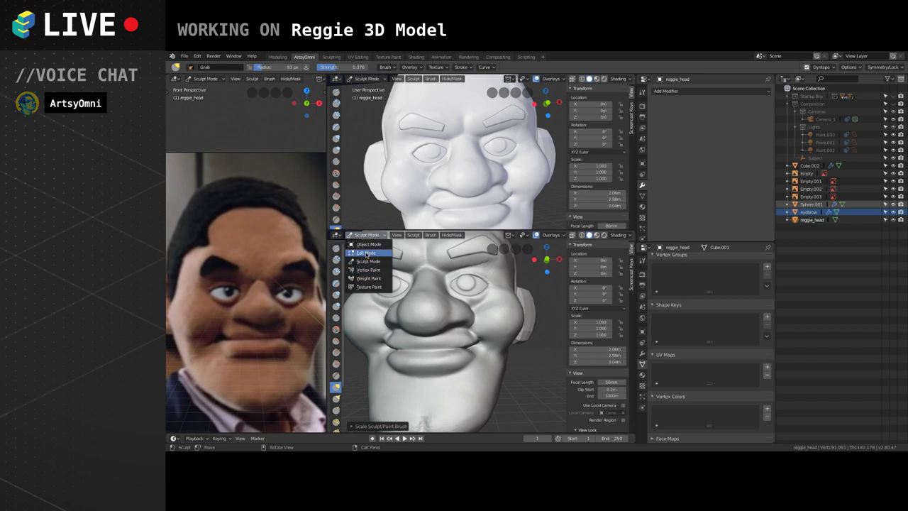
left_click(335, 271)
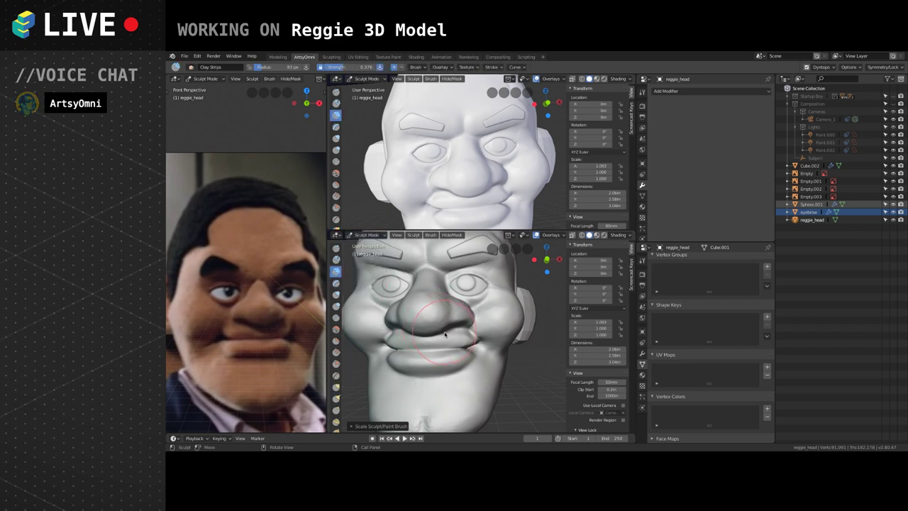
key("bracketleft")
key("bracketleft")
key("bracketleft")
scroll(470, 346, "up", 6)
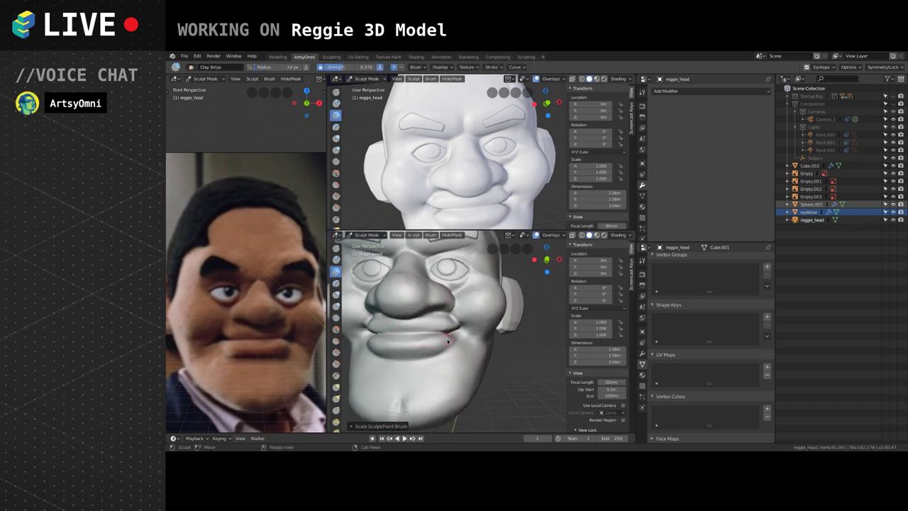
mouse_move(428, 345)
middle_mouse_down()
mouse_move(449, 339)
mouse_move(447, 326)
mouse_move(457, 326)
mouse_move(466, 349)
mouse_move(490, 357)
mouse_move(491, 349)
middle_mouse_up()
mouse_move(473, 335)
left_mouse_down()
mouse_move(460, 350)
mouse_move(444, 344)
mouse_move(465, 324)
mouse_move(430, 334)
left_mouse_up()
middle_click_drag(470, 345, 482, 326)
left_click_drag(458, 327, 468, 324)
middle_click_drag(471, 332, 461, 348)
mouse_move(448, 331)
left_mouse_down()
mouse_move(471, 325)
mouse_move(454, 340)
mouse_move(457, 324)
left_mouse_up()
scroll(453, 309, "down", 3)
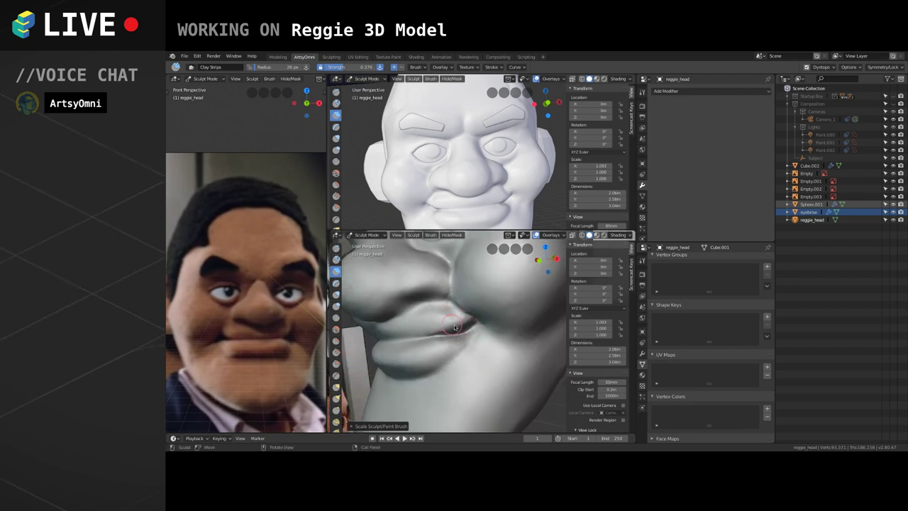
mouse_move(458, 333)
middle_mouse_down()
mouse_move(476, 329)
mouse_move(412, 354)
mouse_move(516, 316)
middle_mouse_up()
scroll(509, 342, "down", 4)
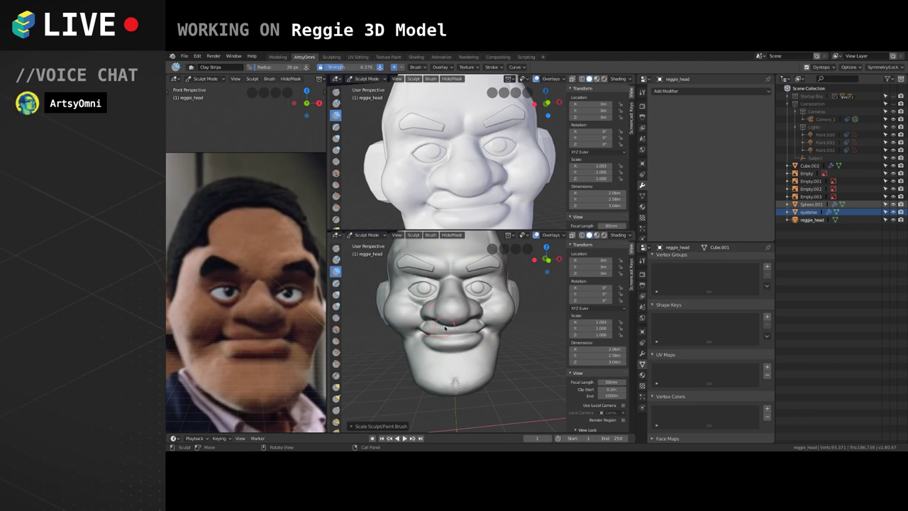
Reshape the lower lip near the mouth corner with the Grab brush at a radius of 47 px.
left_click(336, 387)
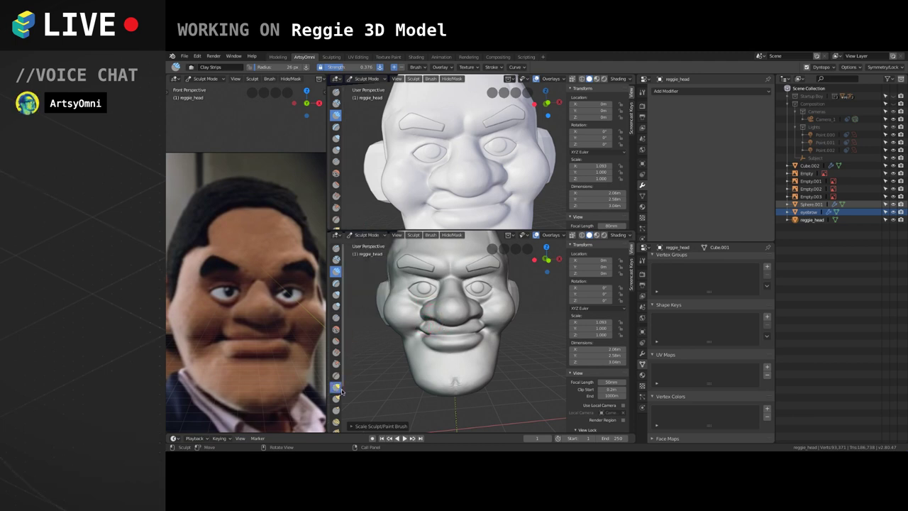
key("bracketright")
key("bracketright")
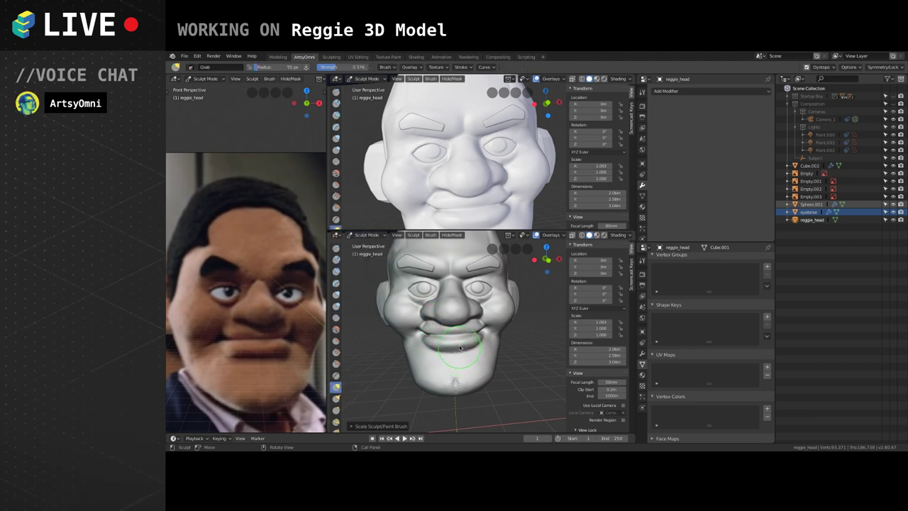
middle_click_drag(459, 351, 457, 356)
key("f")
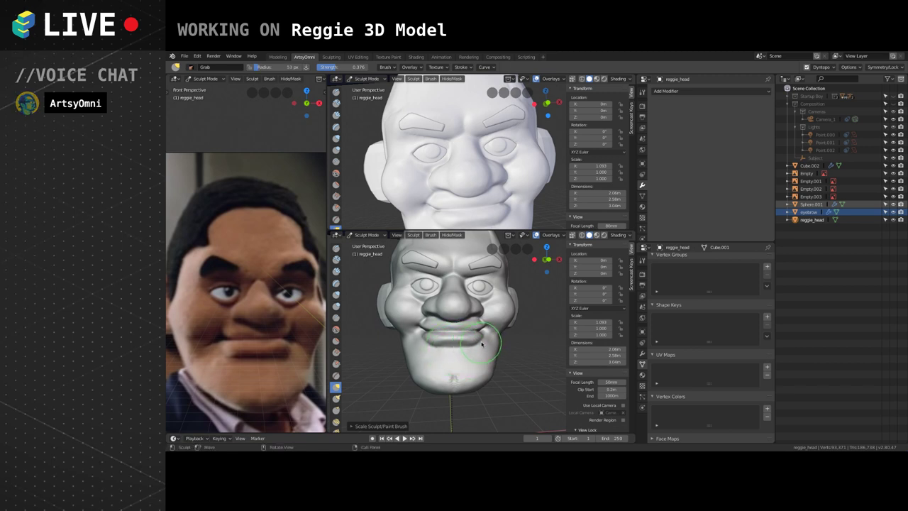
left_click(478, 343)
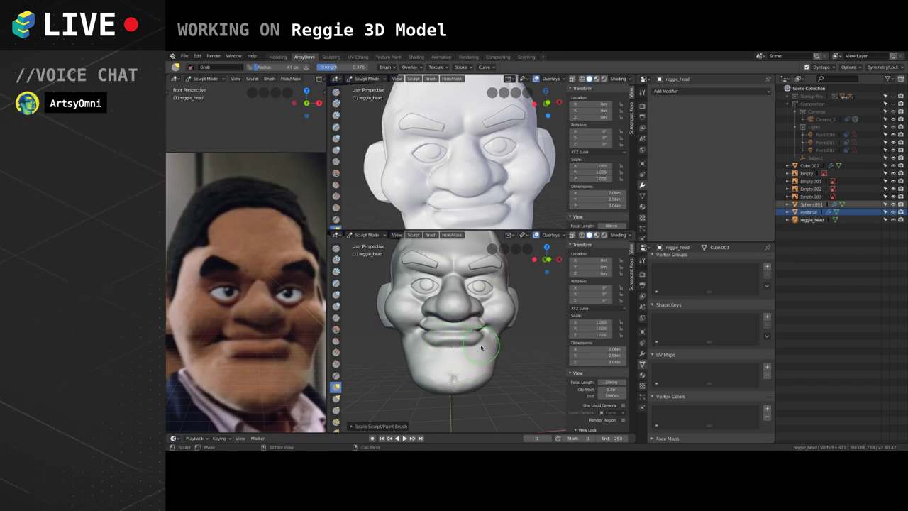
scroll(468, 346, "up", 3)
left_click_drag(462, 348, 472, 346)
mouse_move(472, 348)
middle_mouse_down()
mouse_move(487, 353)
mouse_move(483, 341)
middle_mouse_up()
Refine the mouth corner and the adjoining cheek surface with Clay Strips, using a radius between 29 and 42 px.
key("c")
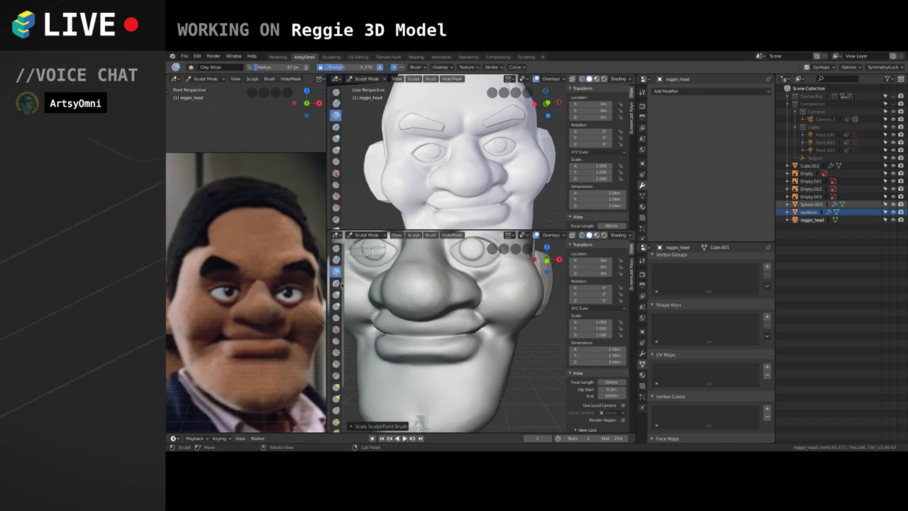
middle_click_drag(471, 343, 497, 338)
scroll(500, 337, "up", 1)
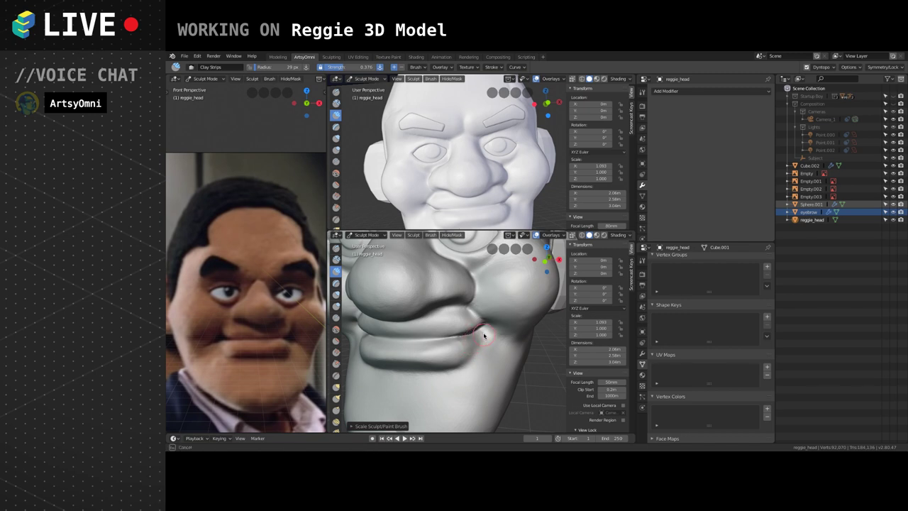
middle_click_drag(484, 335, 501, 298)
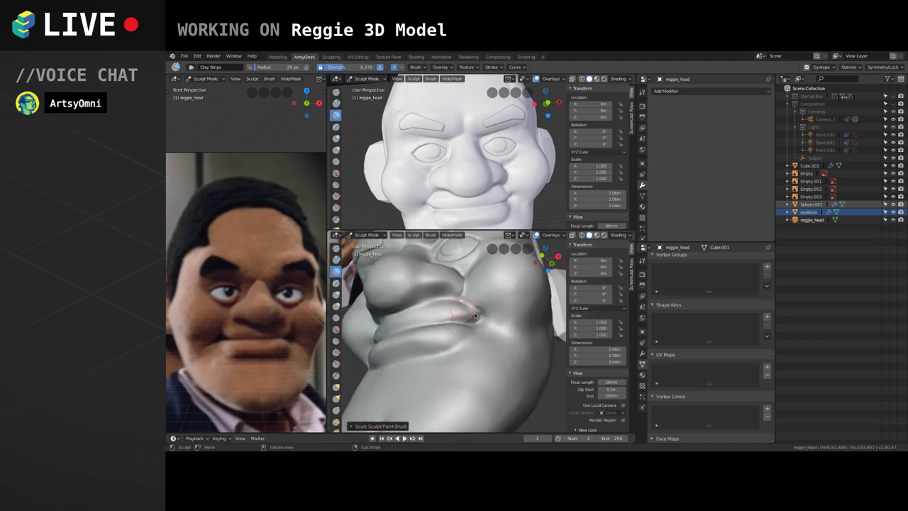
middle_click_drag(475, 318, 485, 311)
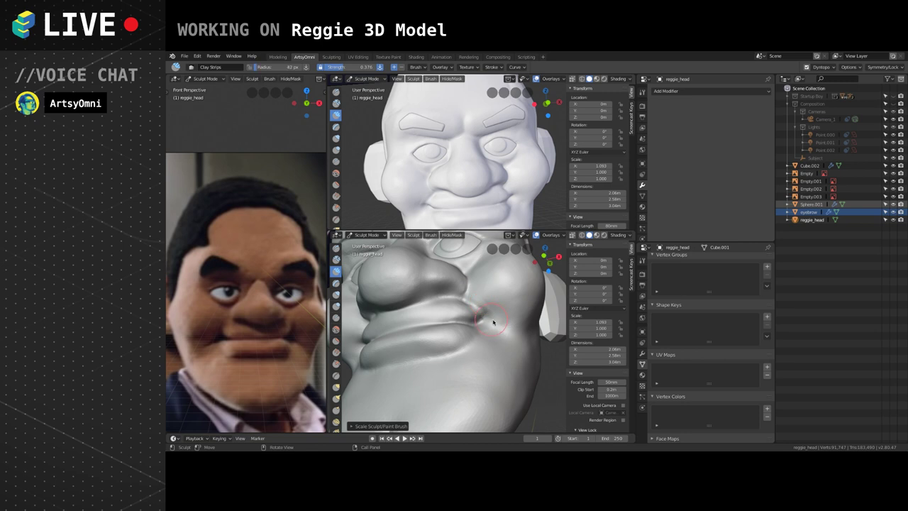
left_click_drag(493, 322, 490, 318)
mouse_move(490, 319)
middle_mouse_down()
mouse_move(478, 331)
mouse_move(500, 338)
mouse_move(482, 348)
mouse_move(497, 334)
middle_mouse_up()
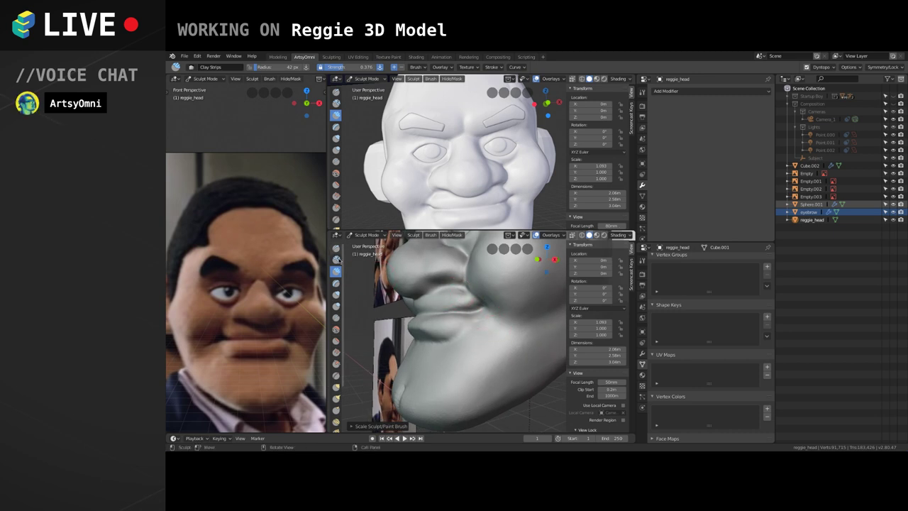
Pull the mouth corner and the edge of the cheek into shape with the Grab brush from side and three-quarter angles.
left_click(337, 317)
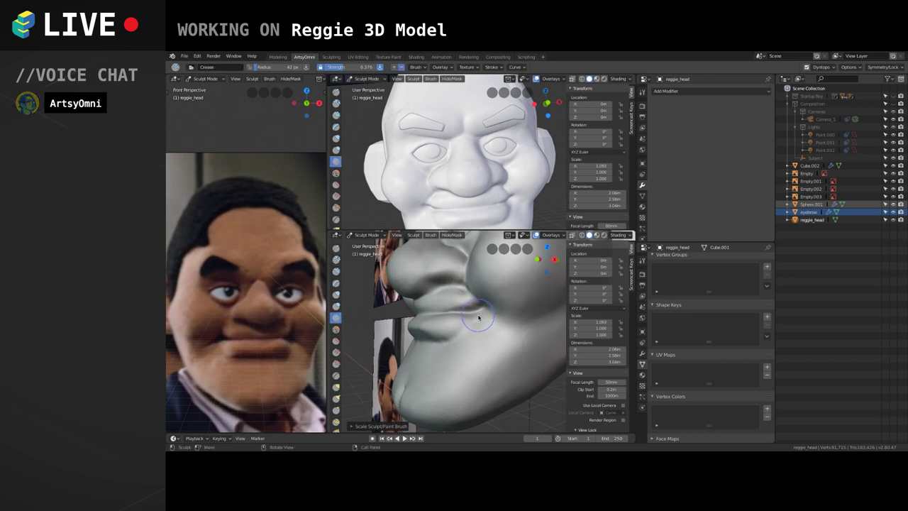
left_click(336, 388)
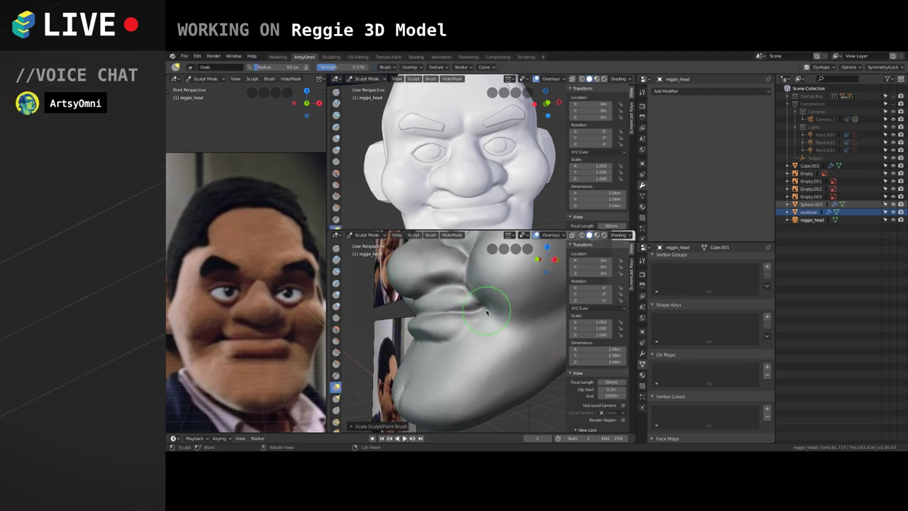
key("bracketright")
key("bracketright")
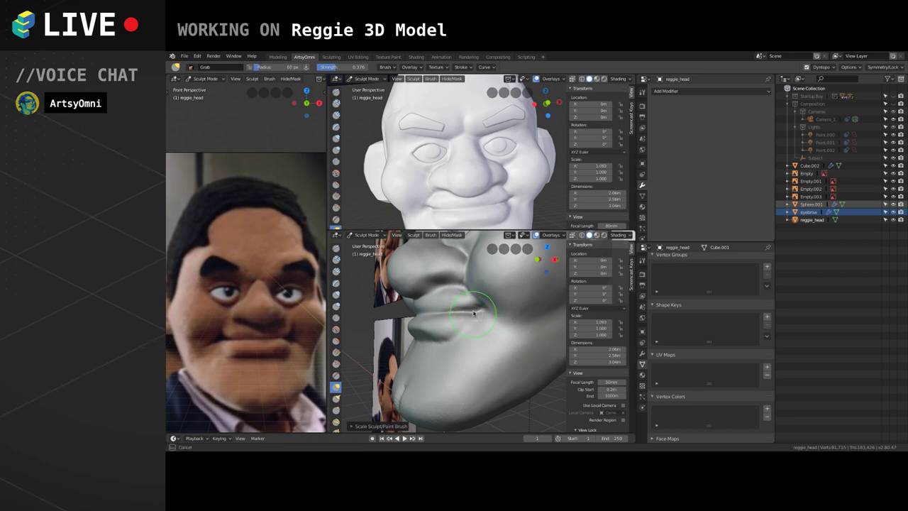
left_click(482, 313)
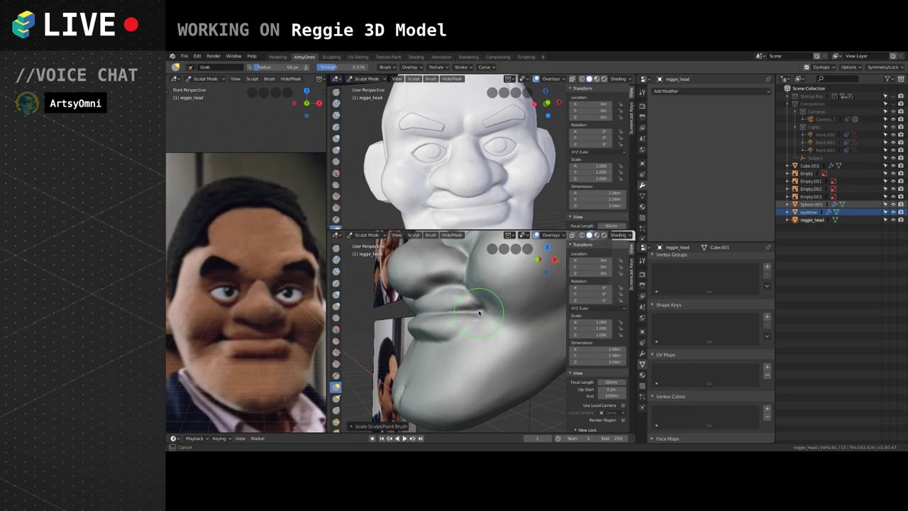
left_click(475, 306)
middle_click_drag(472, 325, 494, 320)
left_click_drag(494, 318, 472, 299)
scroll(460, 312, "down", 3)
middle_click_drag(462, 325, 486, 372)
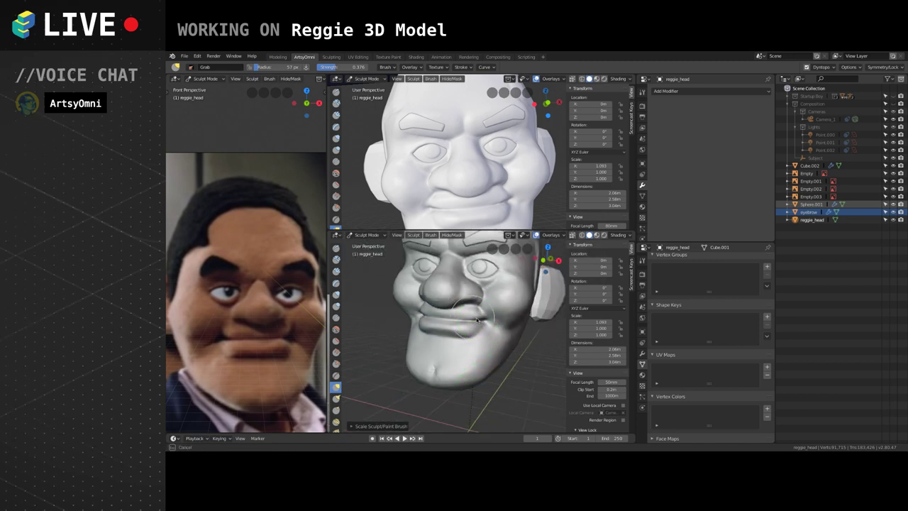
middle_click_drag(479, 329, 482, 376)
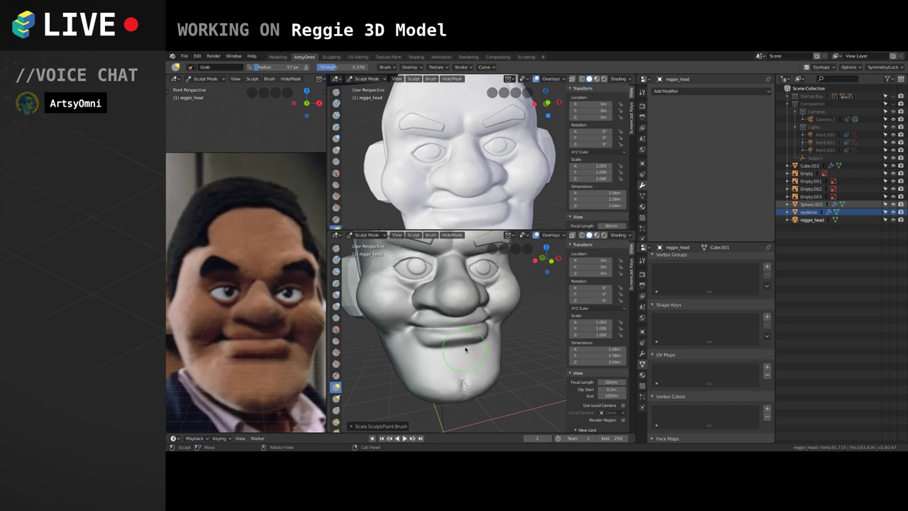
Carve the fold at the mouth corner with the Crease brush, reducing its radius to about 25 px.
middle_click_drag(493, 344, 477, 327)
scroll(465, 342, "up", 5)
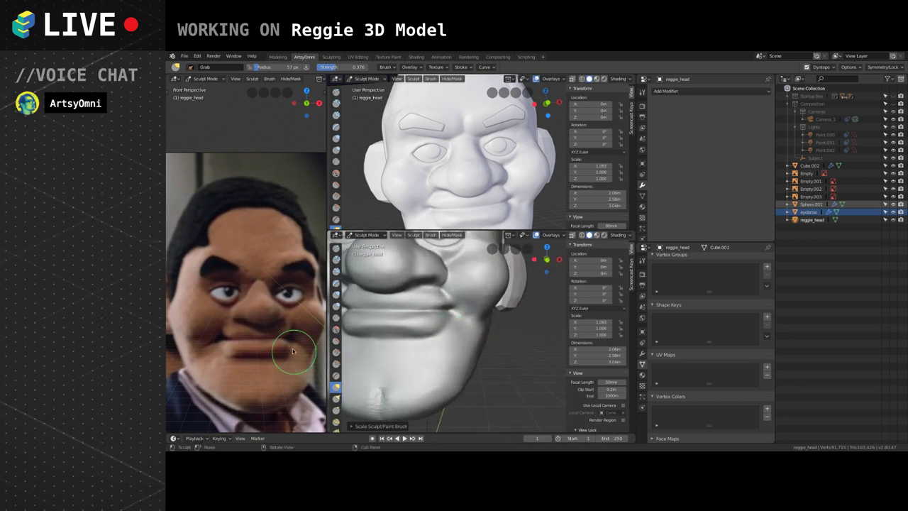
left_click(335, 318)
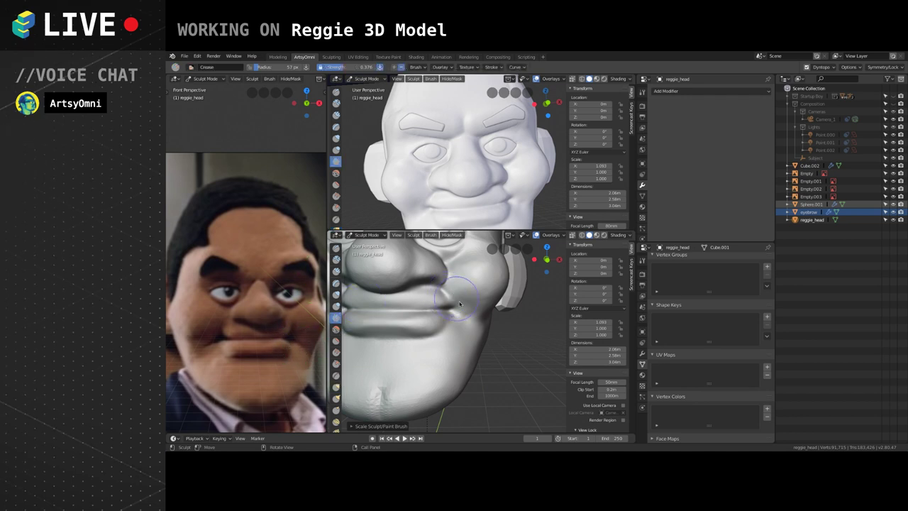
key("f")
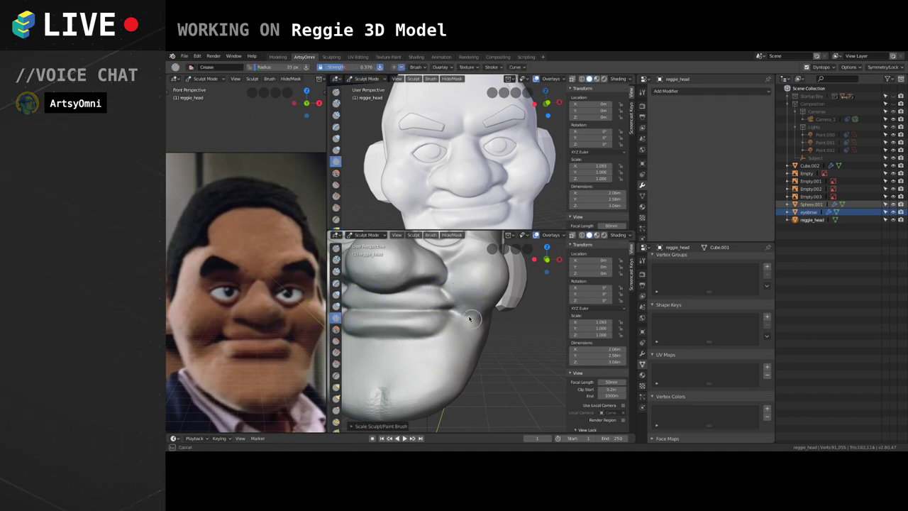
middle_click_drag(450, 306, 446, 301)
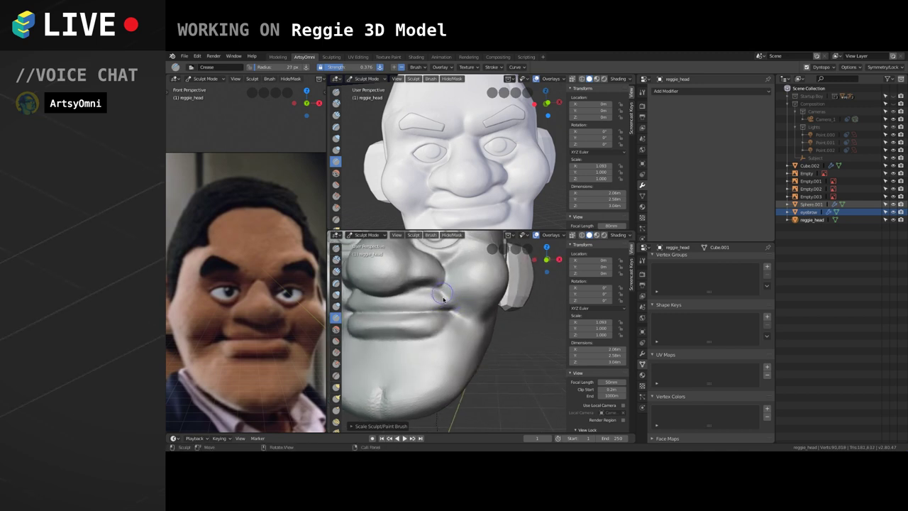
left_click_drag(443, 298, 446, 297)
Add volume to the upper lip beside the mouth corner with Clay Strips at a radius of 18 px.
key("c")
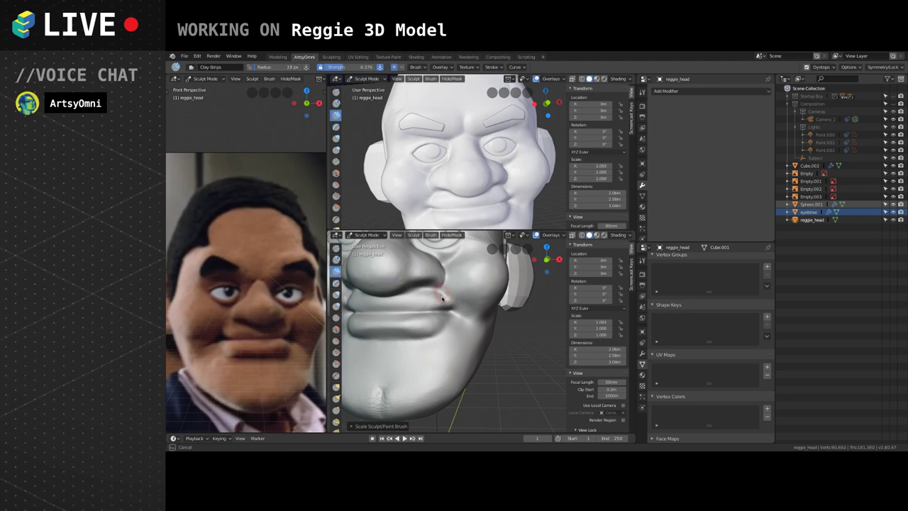
left_click_drag(450, 298, 438, 301)
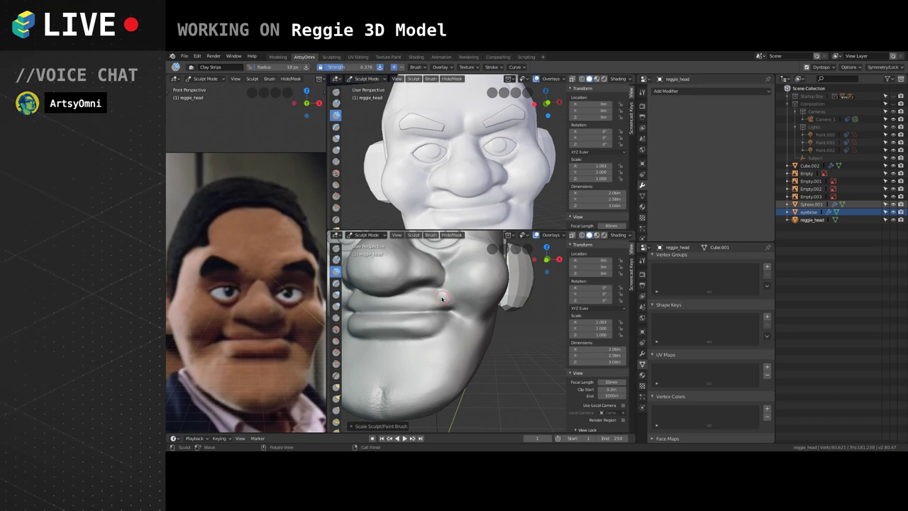
mouse_move(455, 298)
left_mouse_down()
mouse_move(435, 294)
mouse_move(450, 297)
left_mouse_up()
middle_click_drag(456, 293, 447, 300)
Sharpen the mouth corner and the fold running up toward the nose with the Crease brush at a radius of 24 px.
key("shift+c")
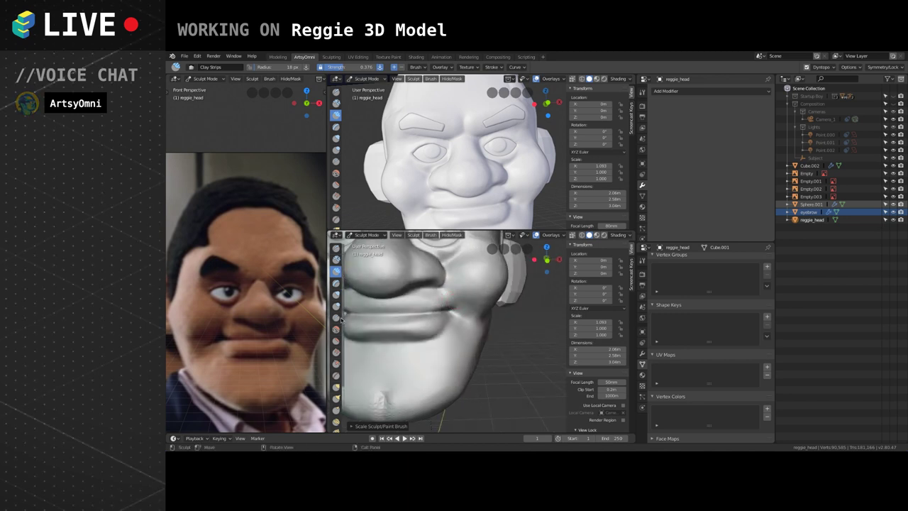
key("f")
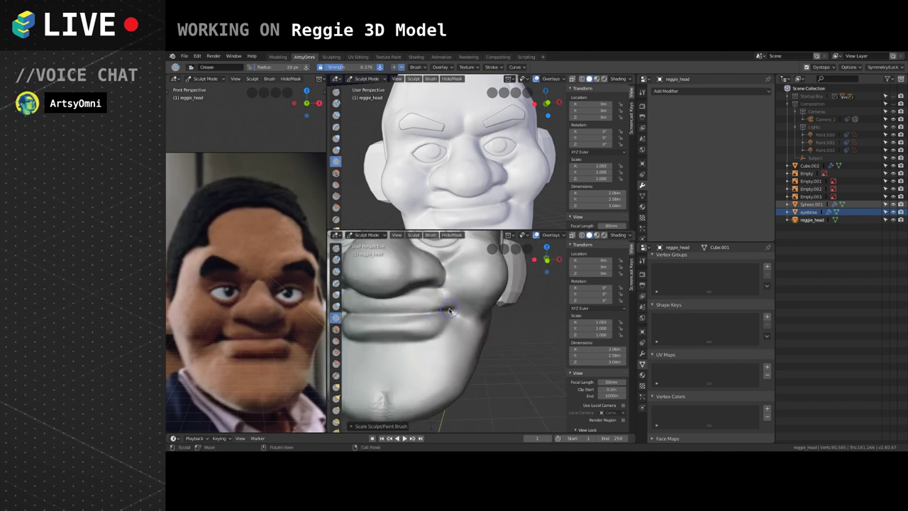
mouse_move(449, 310)
left_mouse_down()
mouse_move(451, 297)
mouse_move(440, 303)
left_mouse_up()
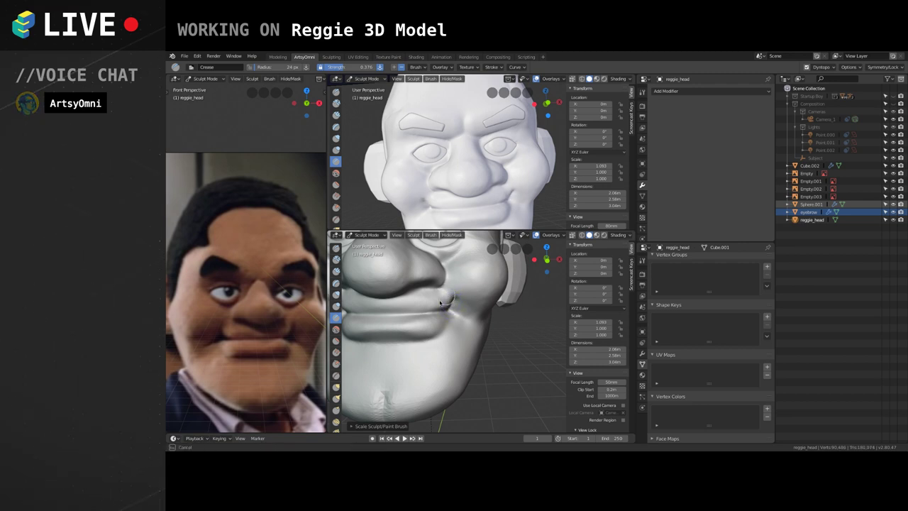
mouse_move(454, 304)
middle_mouse_down()
mouse_move(445, 305)
mouse_move(460, 303)
middle_mouse_up()
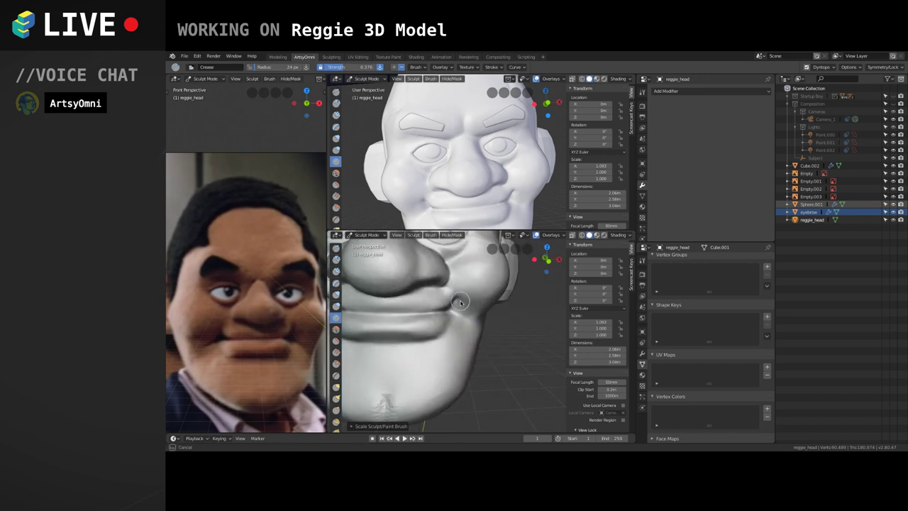
left_click_drag(459, 287, 456, 272)
middle_click_drag(457, 312, 484, 320)
mouse_move(484, 310)
left_mouse_down()
mouse_move(466, 316)
mouse_move(483, 305)
left_mouse_up()
mouse_move(485, 301)
middle_mouse_down()
mouse_move(481, 291)
mouse_move(468, 312)
middle_mouse_up()
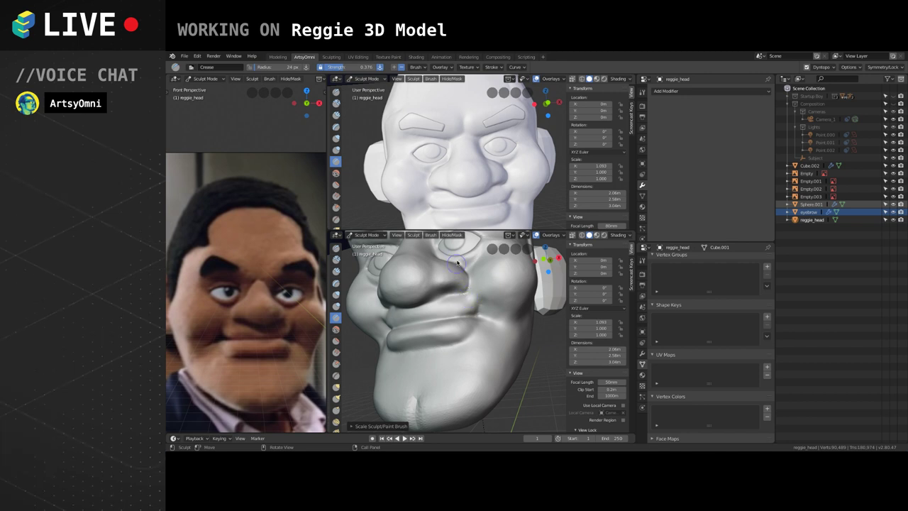
mouse_move(457, 262)
middle_mouse_down()
mouse_move(497, 296)
mouse_move(468, 297)
mouse_move(461, 303)
mouse_move(480, 300)
mouse_move(460, 310)
mouse_move(480, 294)
mouse_move(495, 305)
middle_mouse_up()
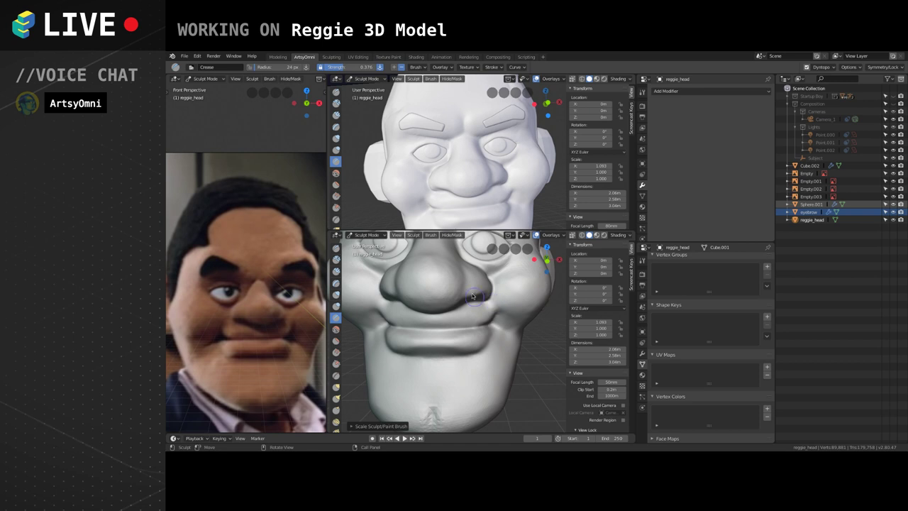
Nudge the lower lip and mouth corner into shape with an enlarged Grab brush.
left_click_drag(472, 296, 471, 360, "ctrl+alt")
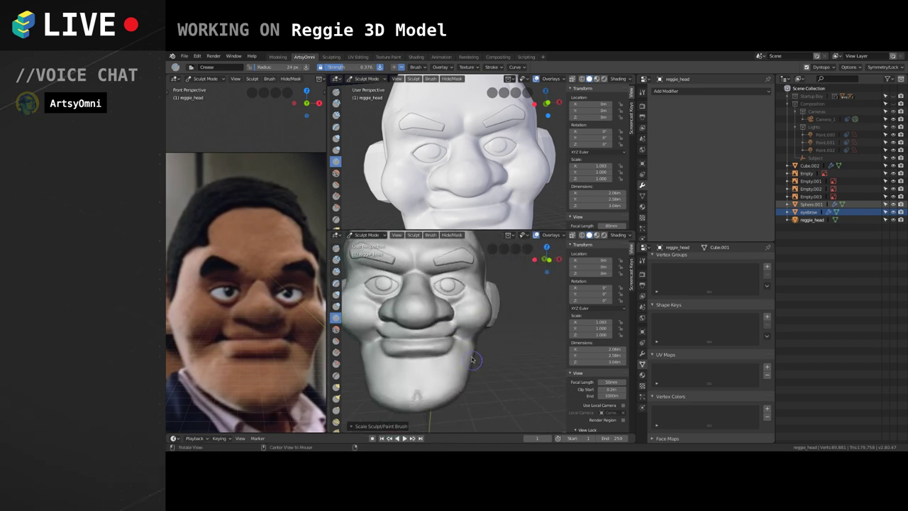
middle_click_drag(440, 338, 422, 294)
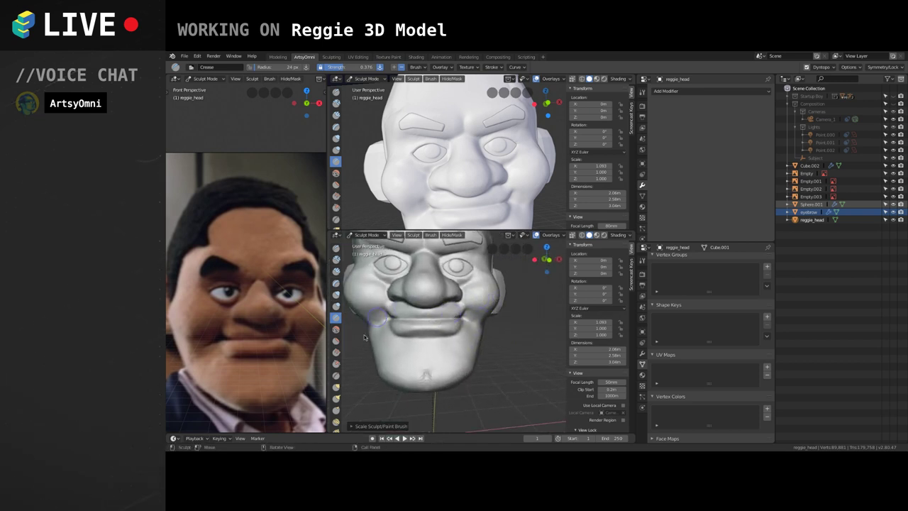
key("g")
key("bracketright")
key("bracketright")
key("bracketright")
key("bracketright")
key("bracketright")
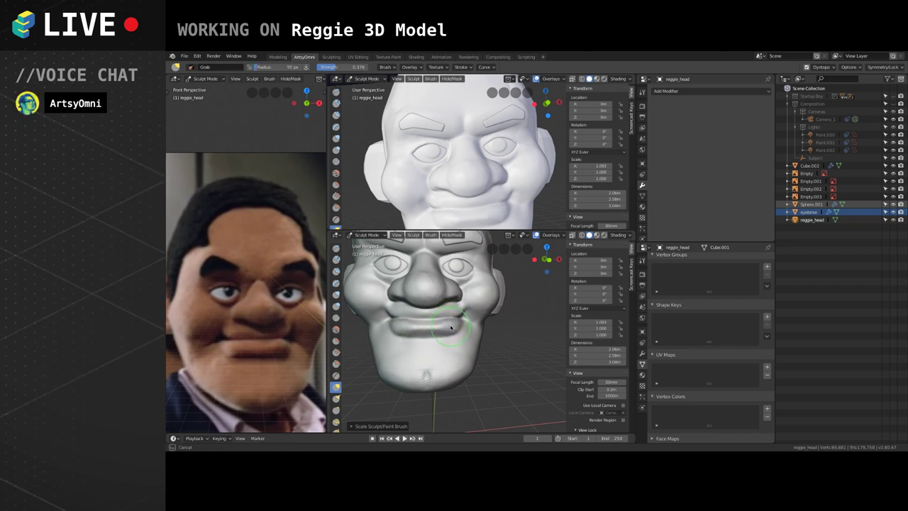
Try to build up the lower lip with Clay Strips, reducing the radius to 25 px, and undo the strokes.
middle_click_drag(439, 328, 446, 351)
scroll(446, 352, "up", 3)
key("c")
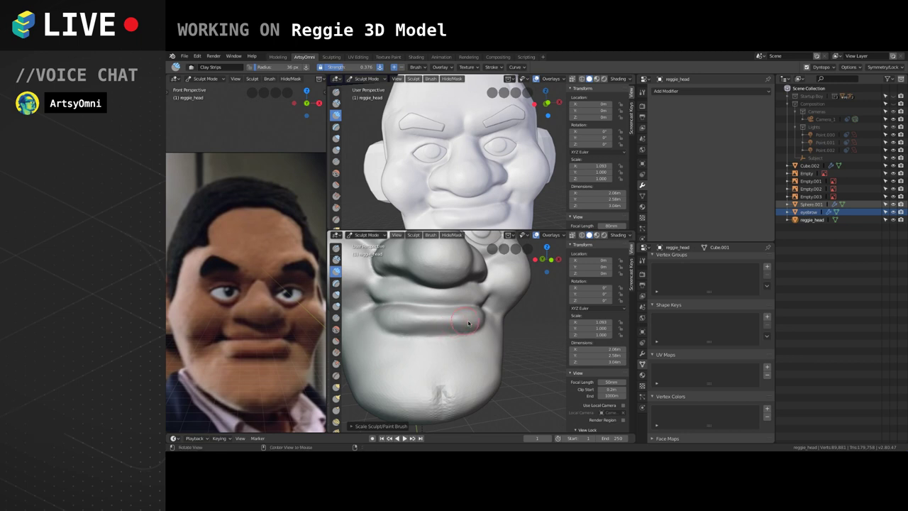
mouse_move(468, 322)
left_mouse_down("alt")
mouse_move(412, 308)
mouse_move(426, 312)
left_mouse_up("alt")
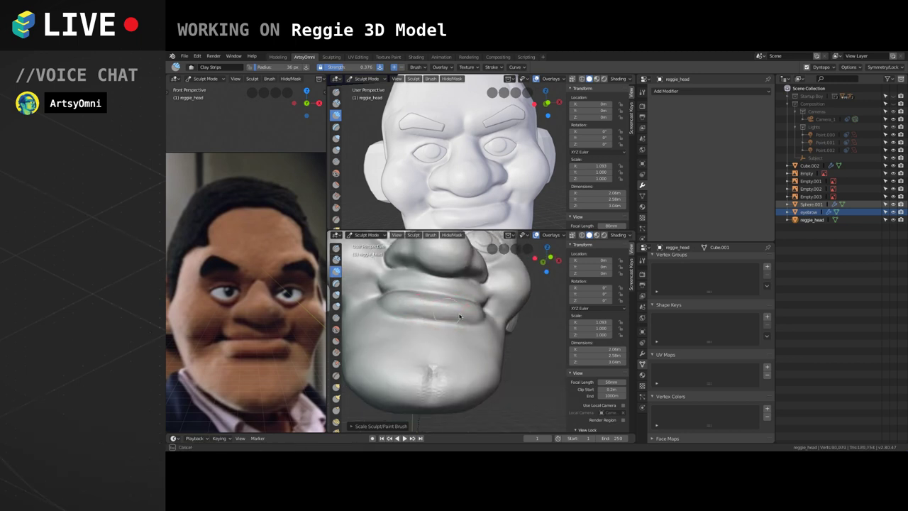
mouse_move(459, 318)
middle_mouse_down()
mouse_move(465, 306)
mouse_move(461, 323)
middle_mouse_up()
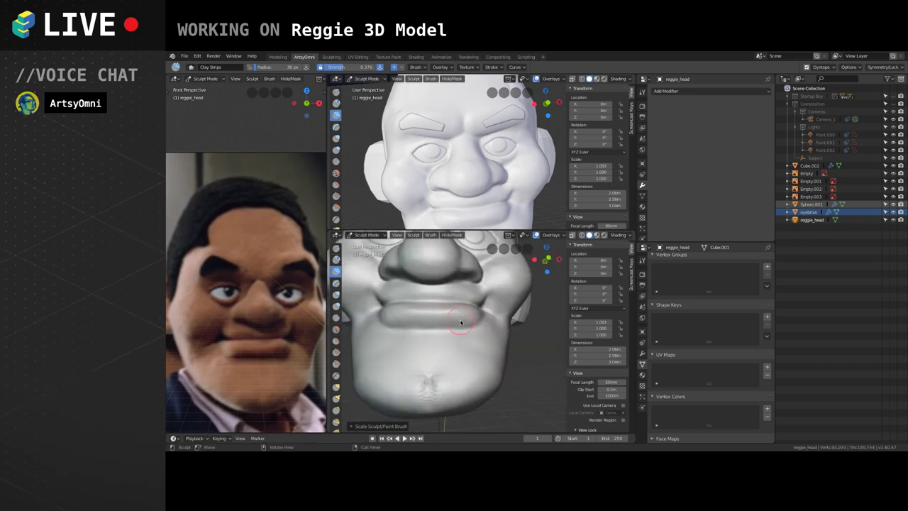
left_click_drag(442, 319, 431, 312)
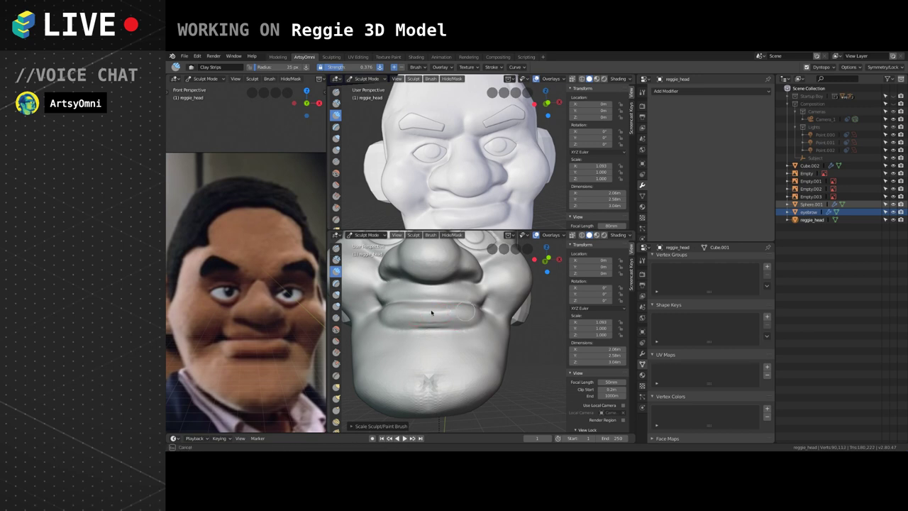
left_click_drag(460, 326, 408, 327)
mouse_move(449, 353)
middle_mouse_down()
mouse_move(473, 325)
mouse_move(426, 331)
mouse_move(450, 324)
middle_mouse_up()
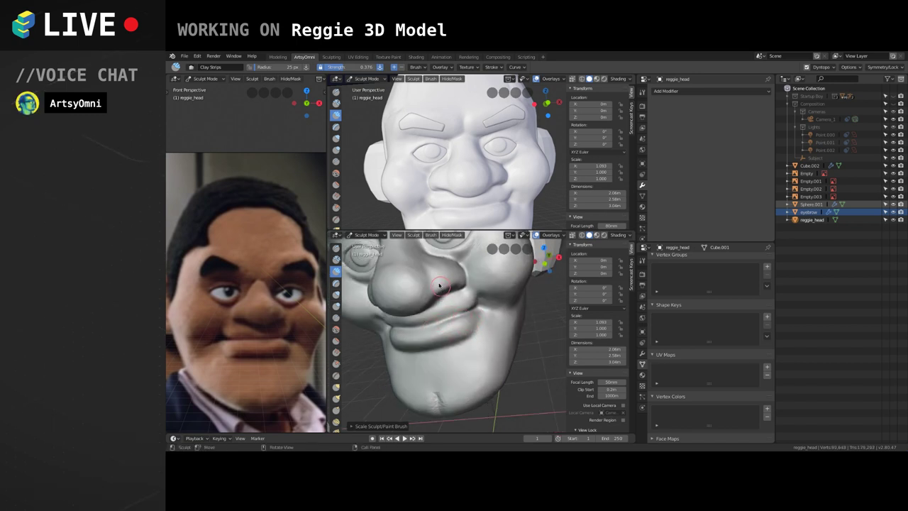
middle_click_drag(439, 285, 433, 324)
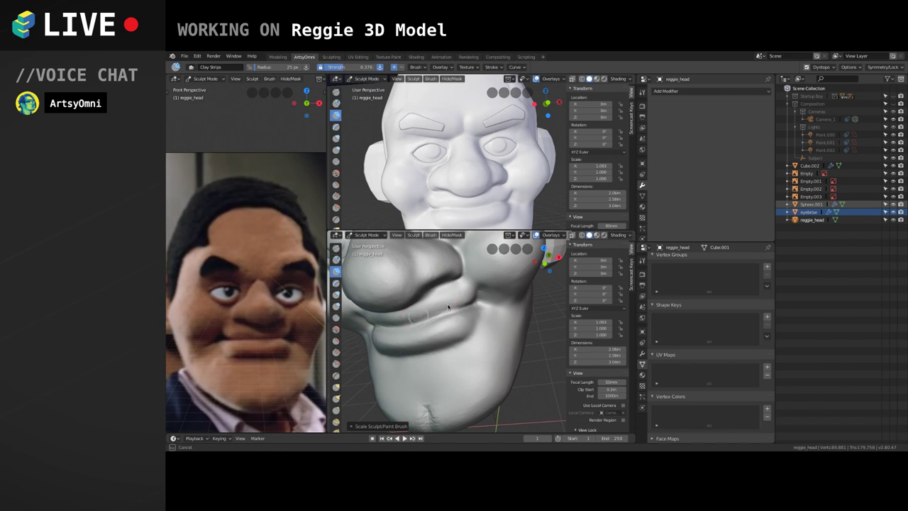
left_click_drag(475, 356, 474, 331)
key("ctrl+z")
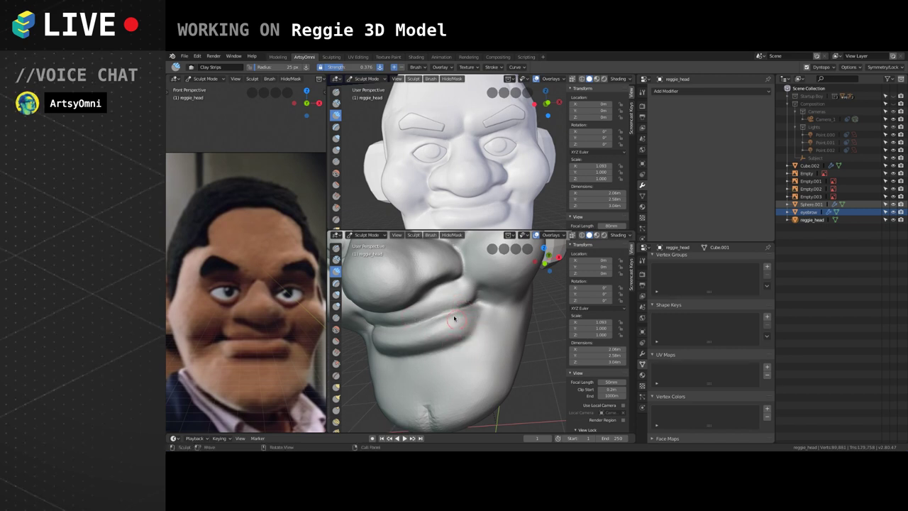
Deepen the lip line at the mouth corner with the Crease brush at a radius of 25 px.
left_click(336, 317)
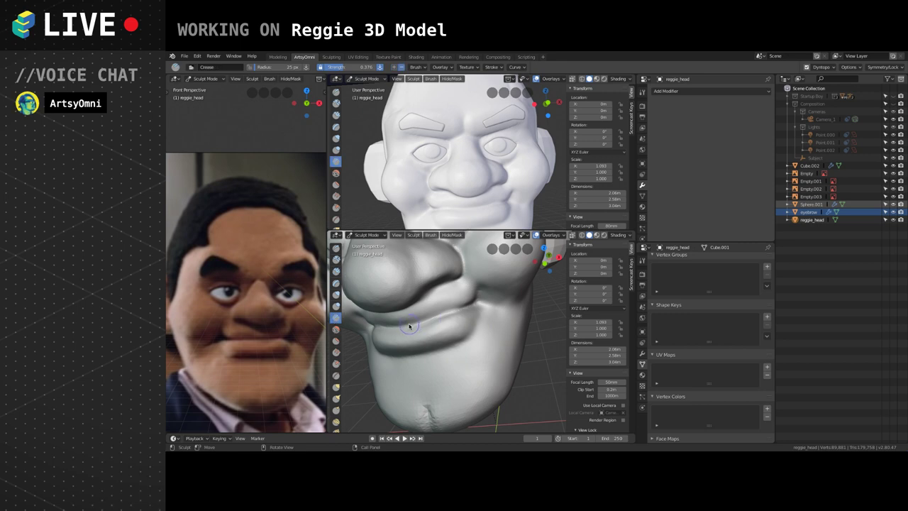
mouse_move(471, 306)
left_mouse_down()
mouse_move(454, 317)
mouse_move(478, 307)
left_mouse_up()
middle_click_drag(477, 307, 445, 310)
left_click_drag(454, 310, 475, 307)
middle_click_drag(452, 312, 448, 326)
left_click_drag(449, 327, 489, 328, "alt")
scroll(475, 302, "up", 2)
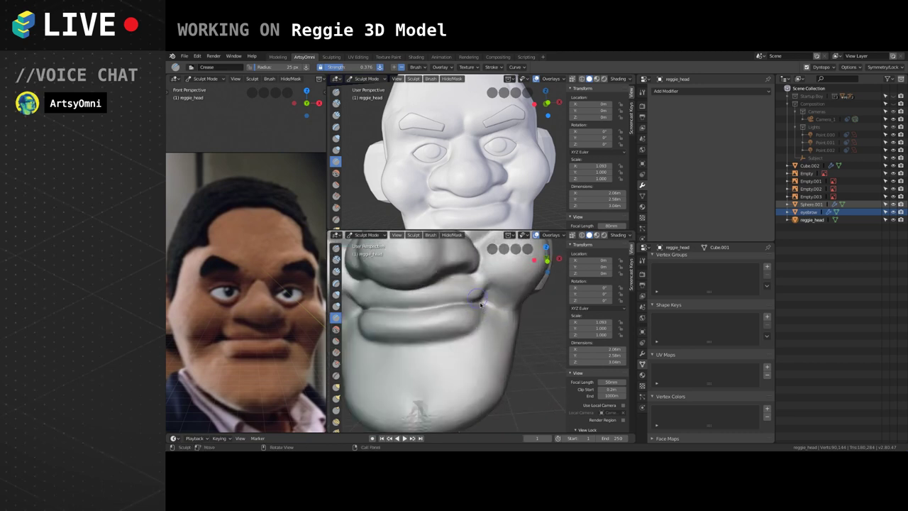
middle_click_drag(477, 298, 463, 317)
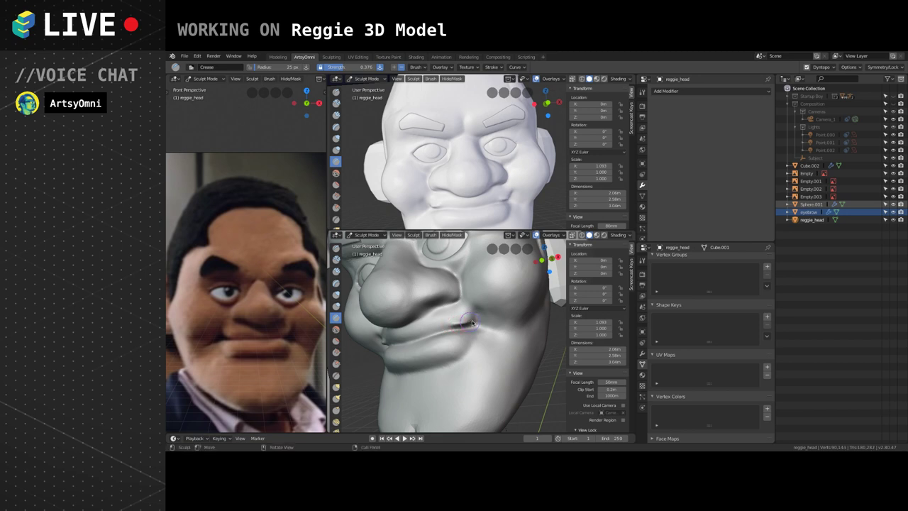
Build up the upper lip toward the mouth corner with Clay Strips at a radius of 25 px.
key("c")
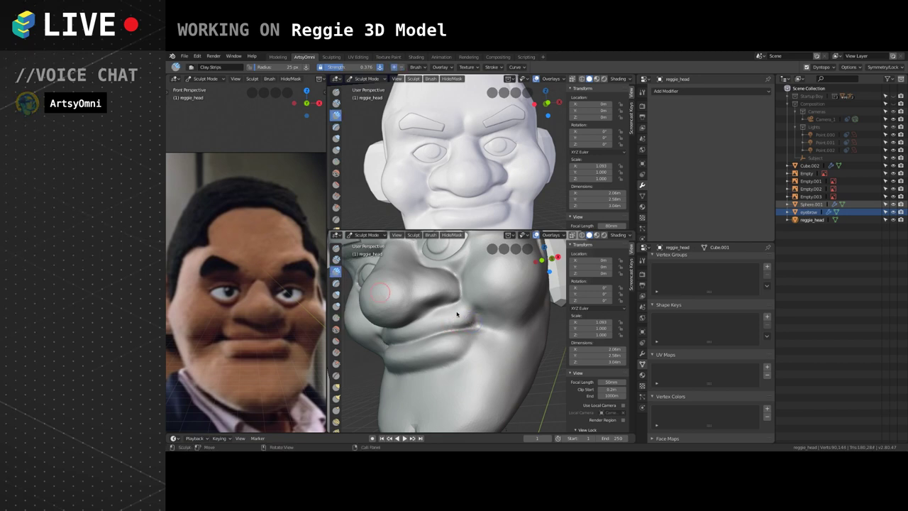
middle_click_drag(458, 312, 467, 317)
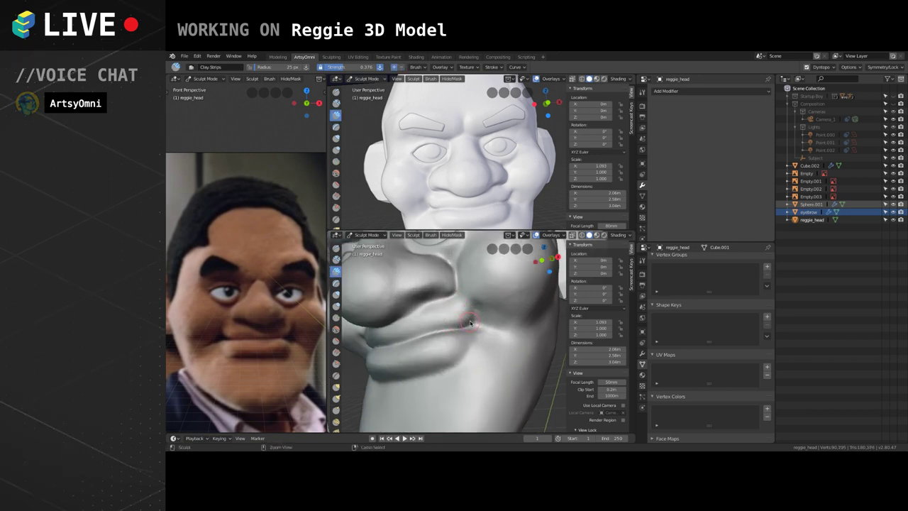
mouse_move(474, 321)
middle_mouse_down()
mouse_move(461, 319)
mouse_move(489, 331)
mouse_move(467, 311)
middle_mouse_up()
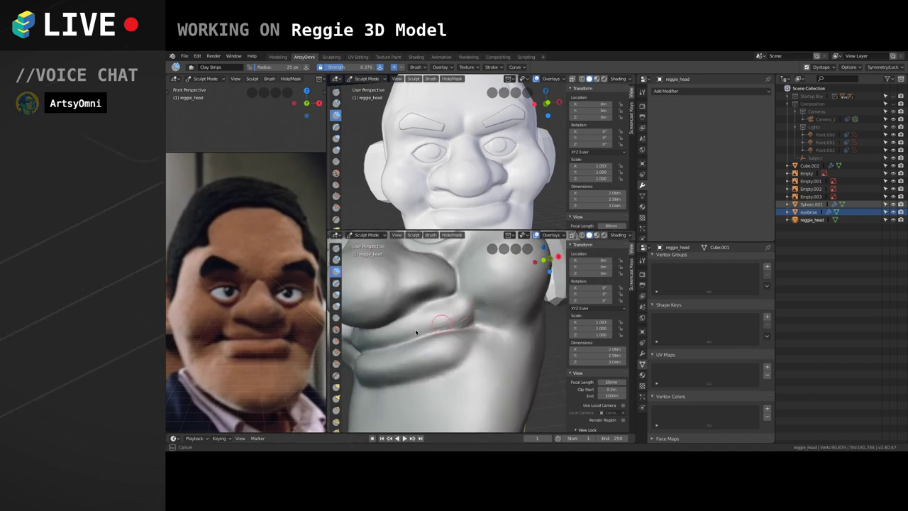
left_click_drag(416, 331, 423, 324)
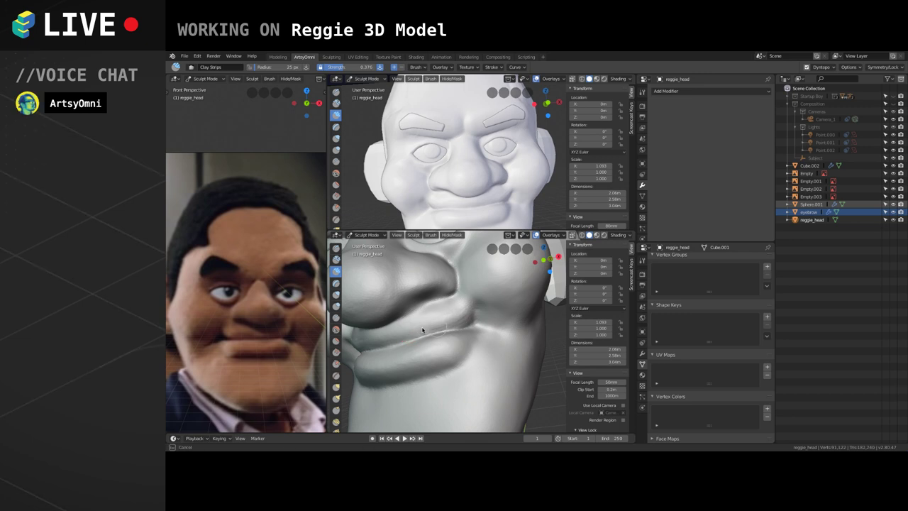
mouse_move(485, 329)
middle_mouse_down()
mouse_move(466, 318)
mouse_move(468, 304)
mouse_move(471, 332)
mouse_move(442, 308)
mouse_move(454, 341)
mouse_move(453, 329)
mouse_move(478, 340)
mouse_move(487, 317)
mouse_move(470, 330)
mouse_move(462, 298)
mouse_move(476, 305)
mouse_move(477, 321)
mouse_move(496, 321)
mouse_move(472, 339)
middle_mouse_up()
mouse_move(461, 295)
middle_mouse_down()
mouse_move(482, 312)
mouse_move(501, 311)
mouse_move(497, 356)
middle_mouse_up()
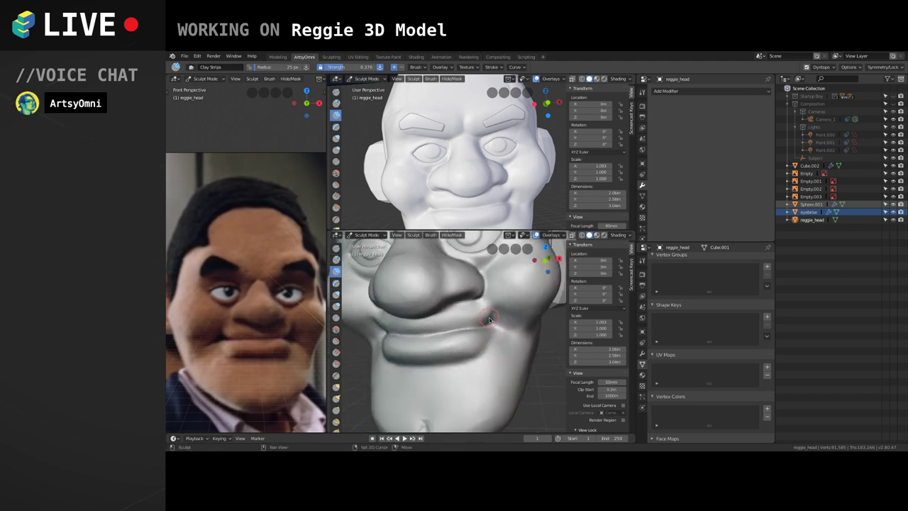
left_click_drag(472, 308, 461, 312)
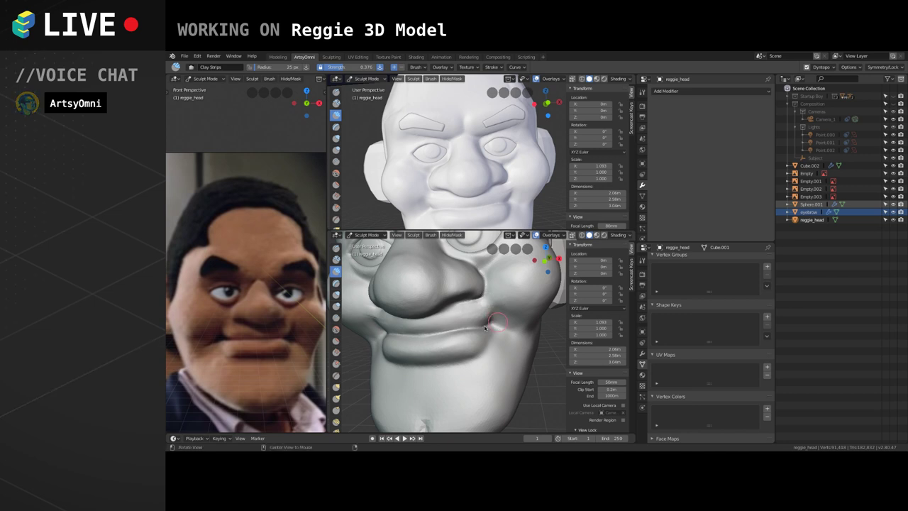
middle_click_drag(477, 314, 480, 336)
middle_click_drag(448, 301, 518, 318)
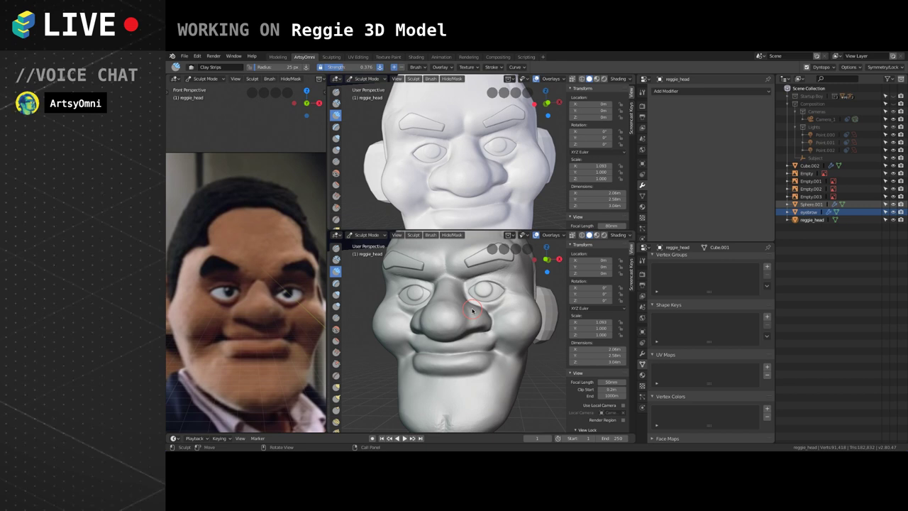
Pull the mouth corner and the end of the lower lip into shape with the Grab brush, enlarging its radius to about 58 px.
mouse_move(478, 331)
middle_mouse_down("shift")
mouse_move(469, 304)
mouse_move(486, 341)
mouse_move(461, 379)
middle_mouse_up("shift")
scroll(480, 331, "up", 2)
left_click(336, 386)
key("f")
left_click(479, 325)
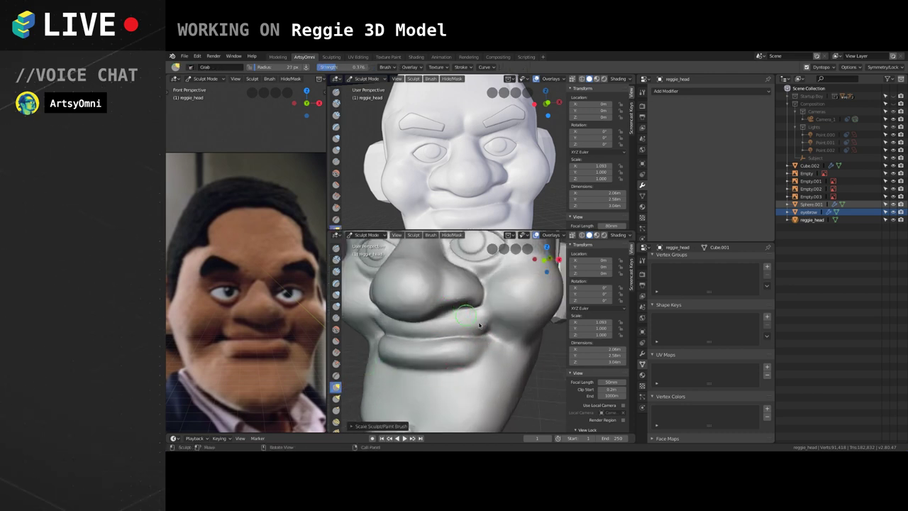
key("bracketright")
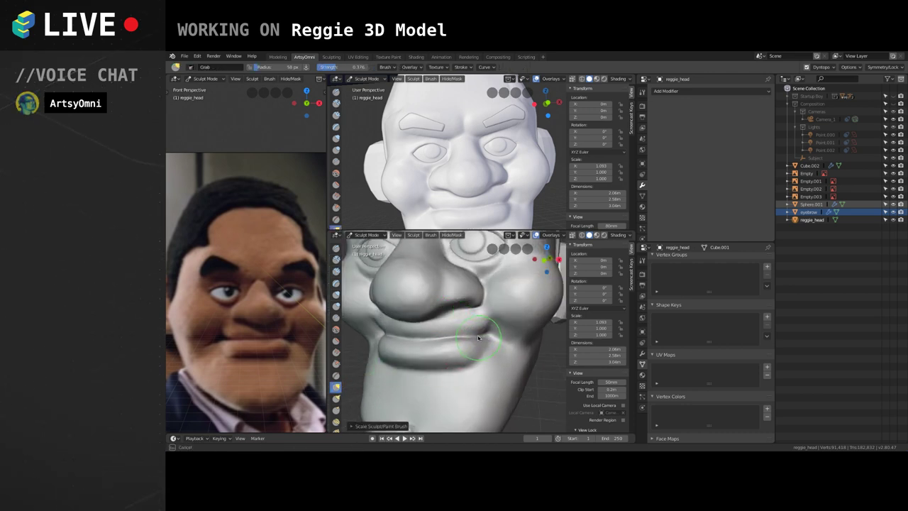
mouse_move(476, 338)
middle_mouse_down()
mouse_move(490, 330)
mouse_move(476, 343)
middle_mouse_up()
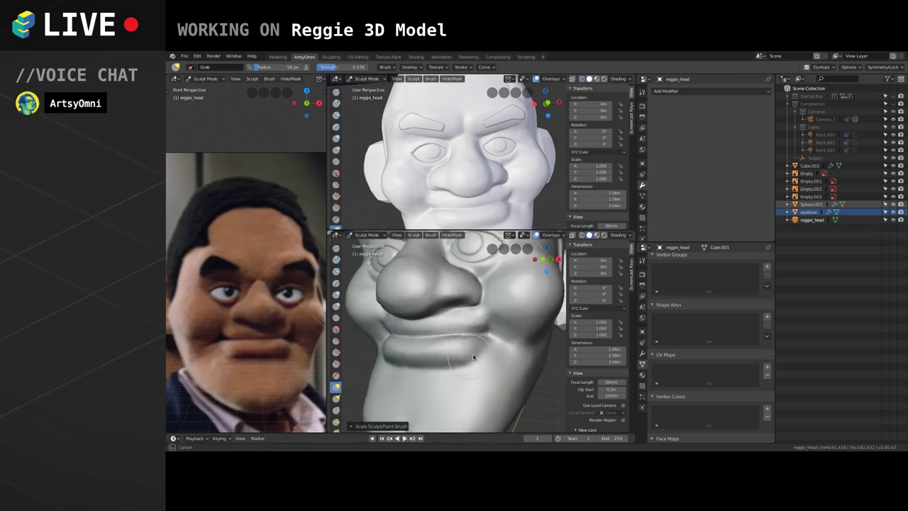
scroll(483, 348, "down", 4)
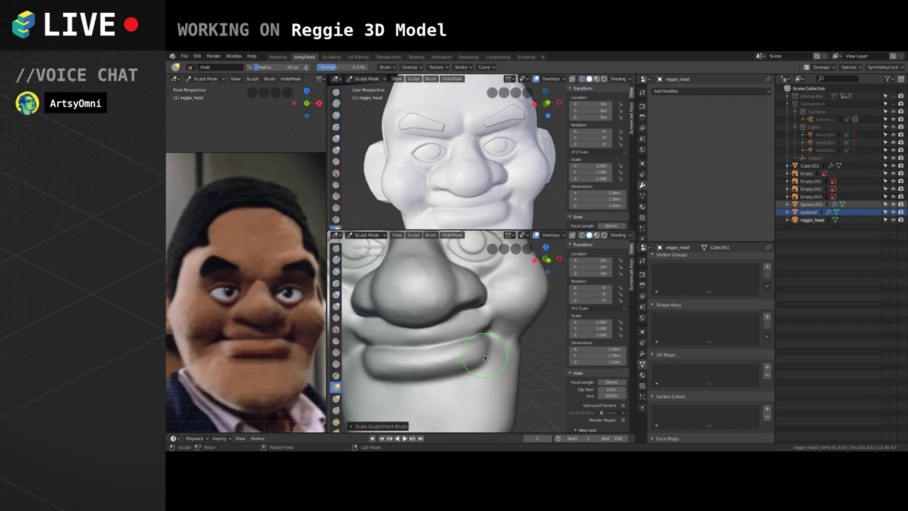
Carve the chin cleft cleanly down under the chin with the Crease brush, enlarging its radius to 34 px.
middle_click_drag(440, 334, 461, 325)
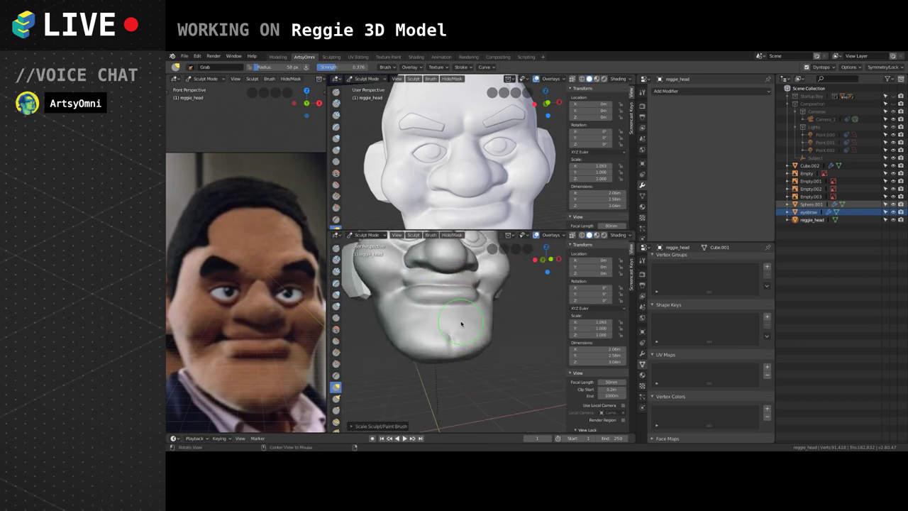
middle_click_drag(456, 362, 443, 346)
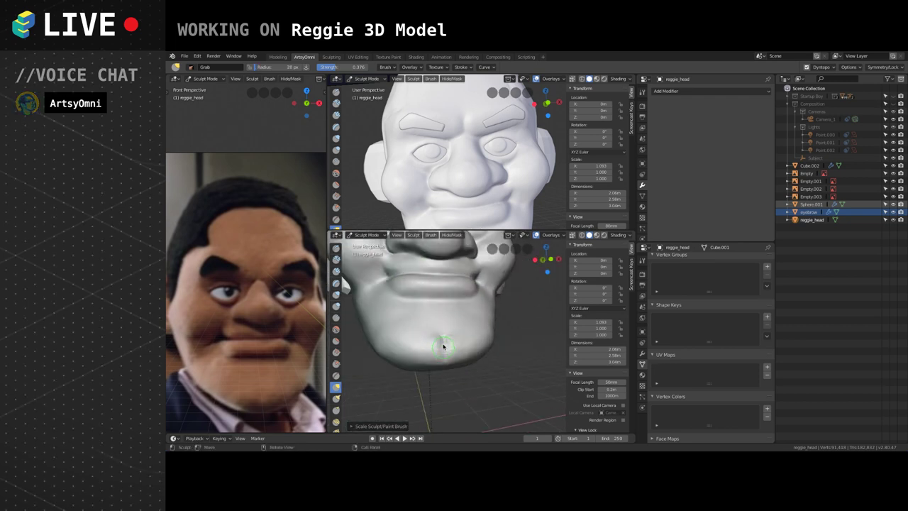
key("ctrl+z")
left_click(336, 318)
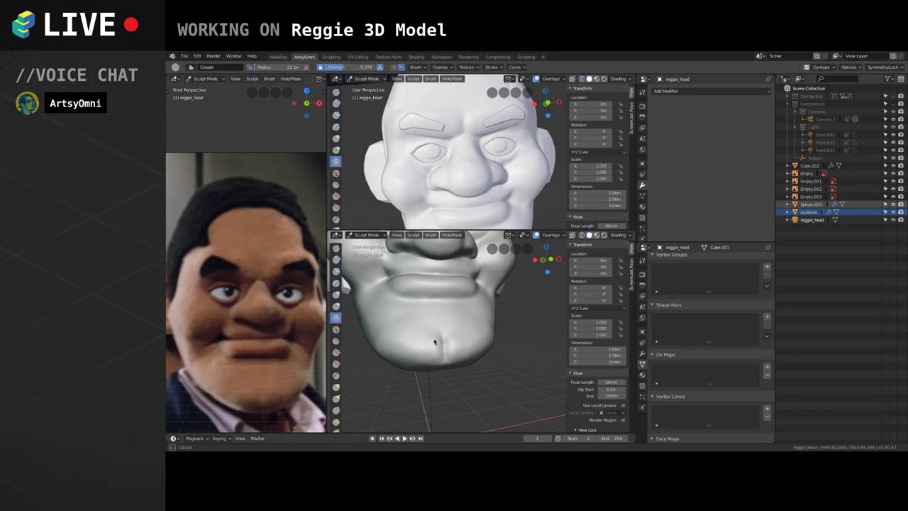
left_click_drag(440, 339, 445, 344)
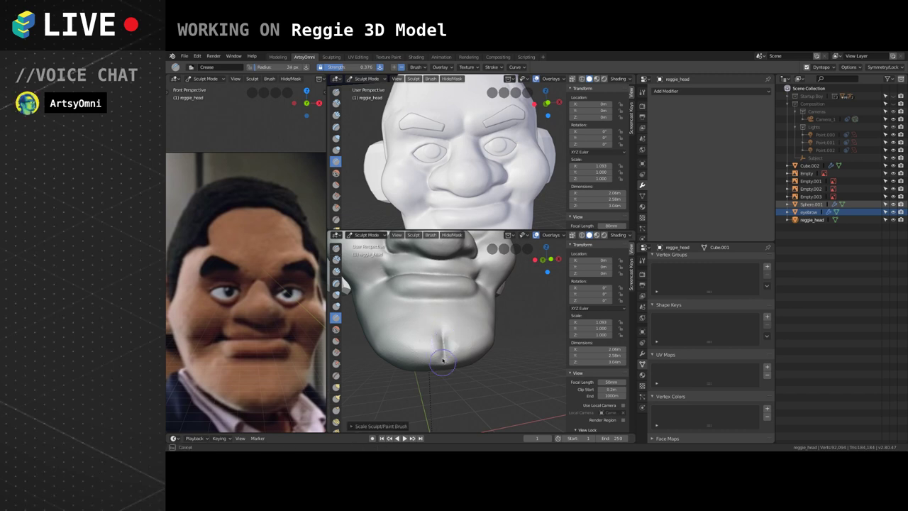
middle_click_drag(443, 360, 432, 346)
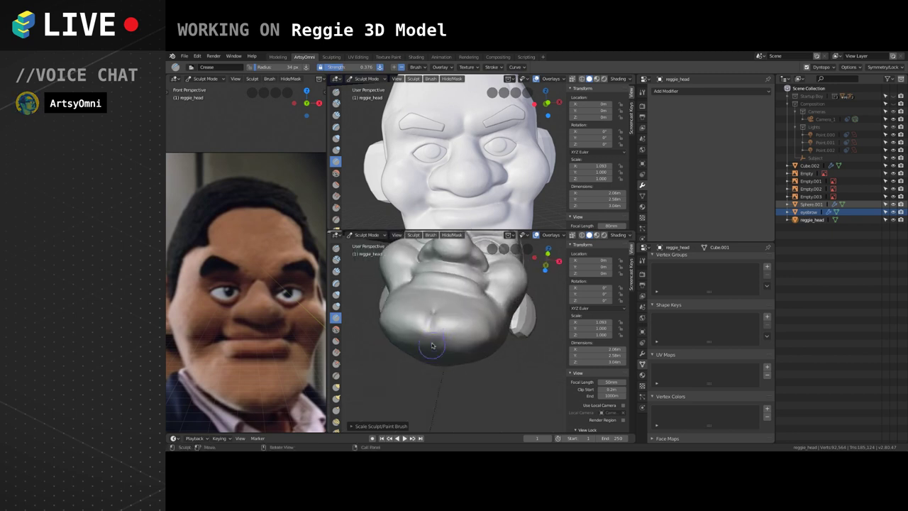
mouse_move(430, 346)
left_mouse_down()
mouse_move(434, 329)
mouse_move(417, 339)
left_mouse_up()
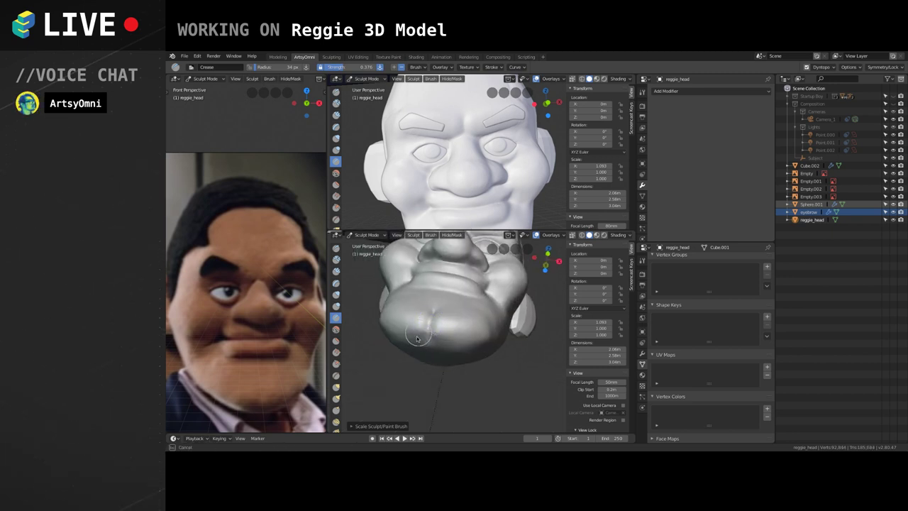
middle_click_drag(424, 312, 439, 364)
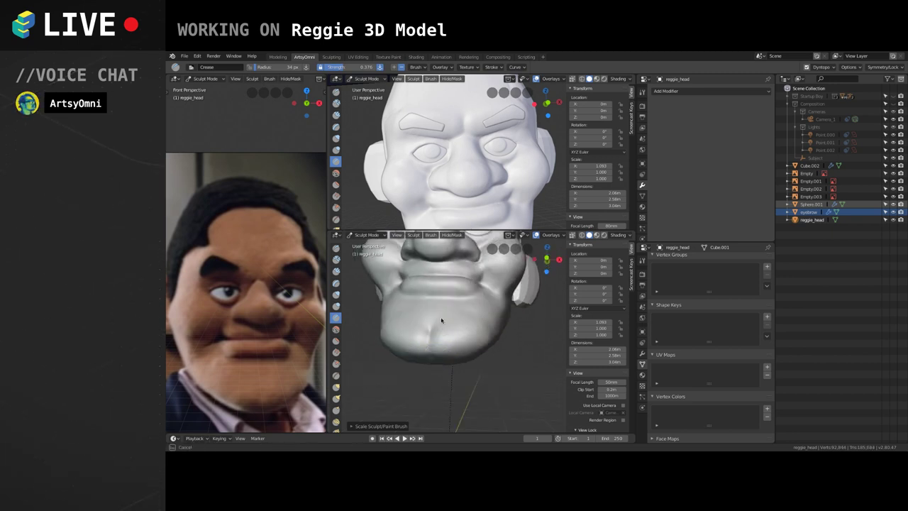
Build up the area beneath the lower lip and mouth corner with Clay Strips, reducing the brush radius to 24 px.
middle_click_drag(440, 319, 480, 308)
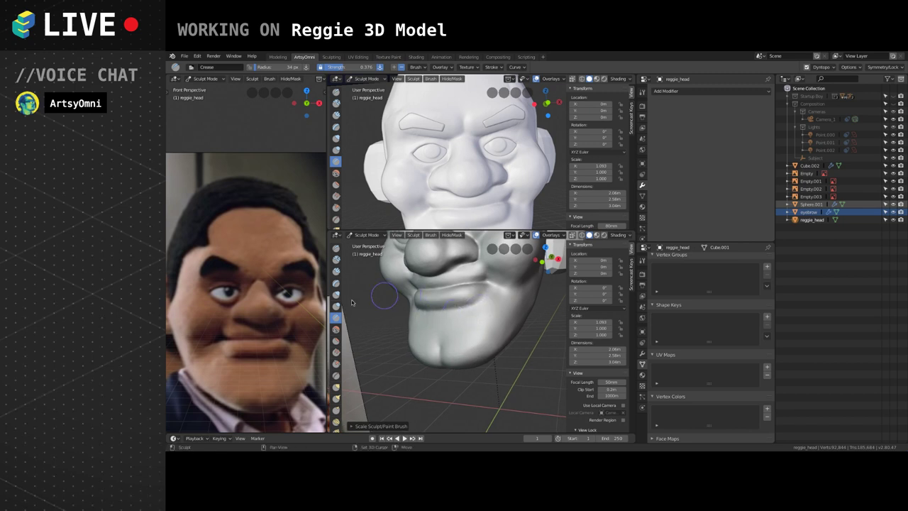
left_click(336, 271)
left_click_drag(474, 313, 489, 304)
middle_click_drag(440, 310, 463, 327)
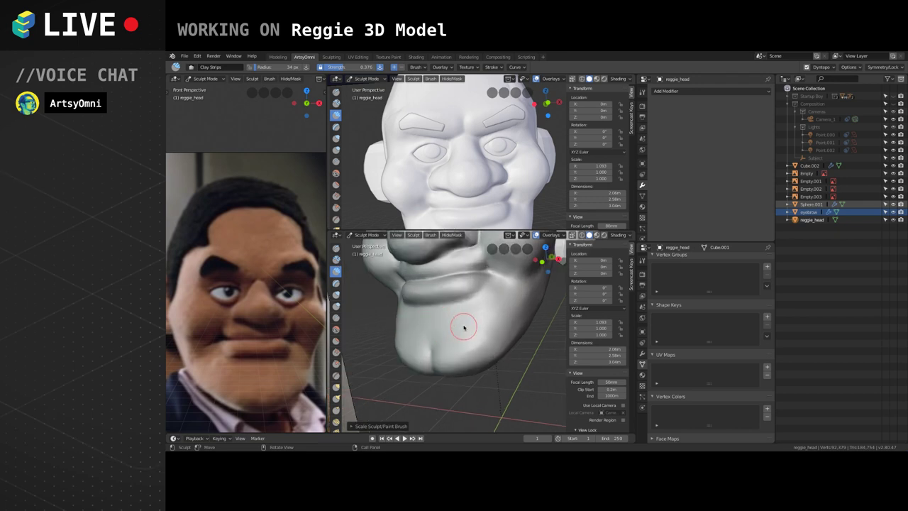
left_click_drag(449, 310, 488, 298)
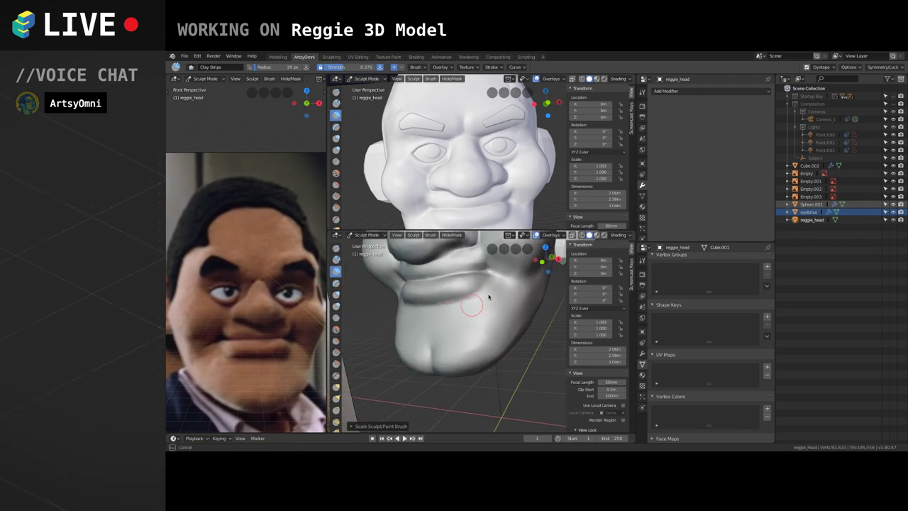
left_click_drag(433, 320, 492, 303)
Fill out the side of the chin and jaw with Clay Strips at a radius of 37 px and smooth the surface.
middle_click_drag(485, 318, 491, 320)
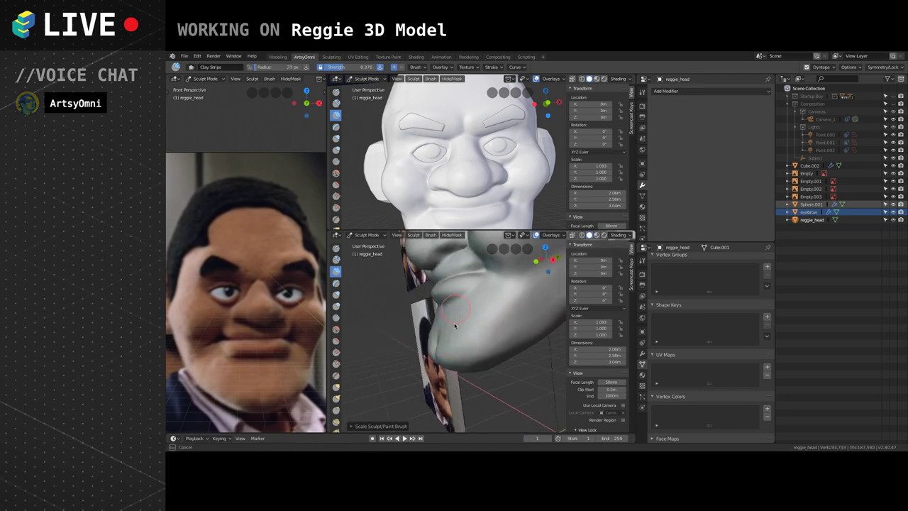
middle_click_drag(453, 344, 447, 329)
left_click_drag(455, 341, 478, 311)
middle_click_drag(499, 324, 440, 307)
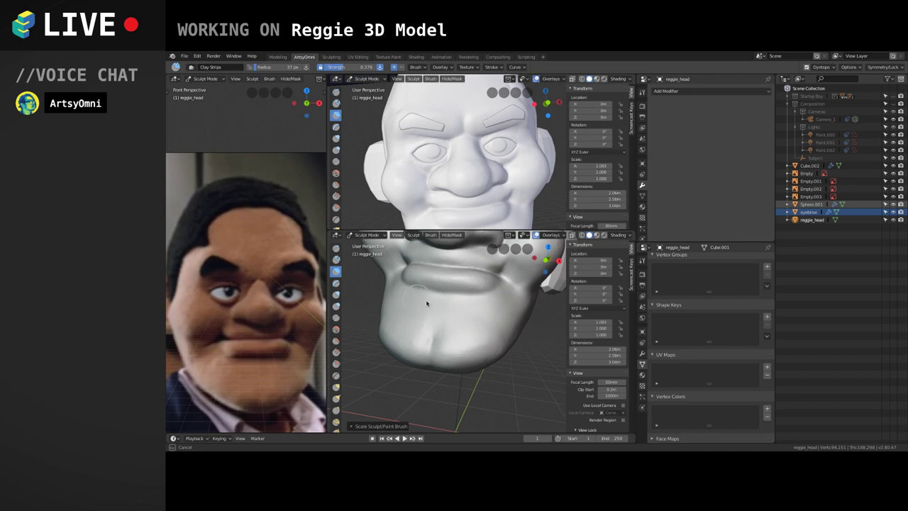
middle_click_drag(461, 306, 426, 351)
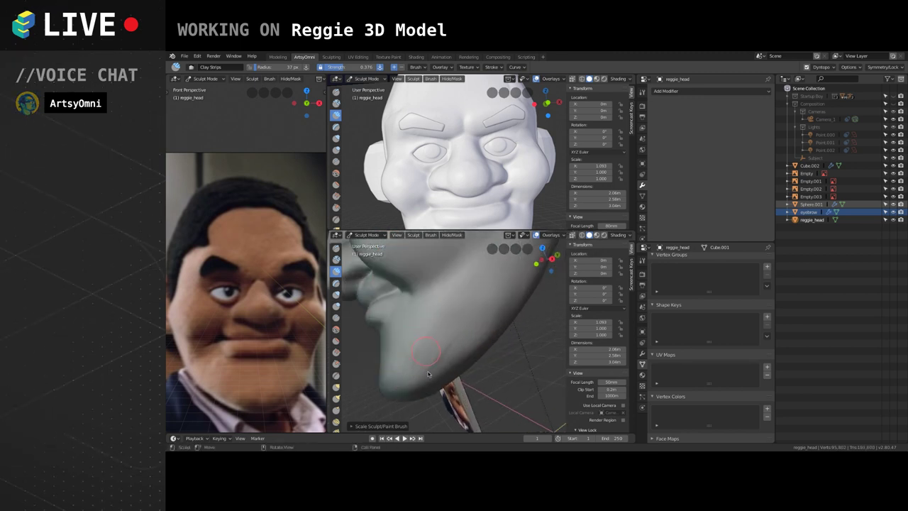
mouse_move(427, 374)
left_mouse_down()
mouse_move(465, 323)
mouse_move(450, 348)
mouse_move(410, 372)
left_mouse_up()
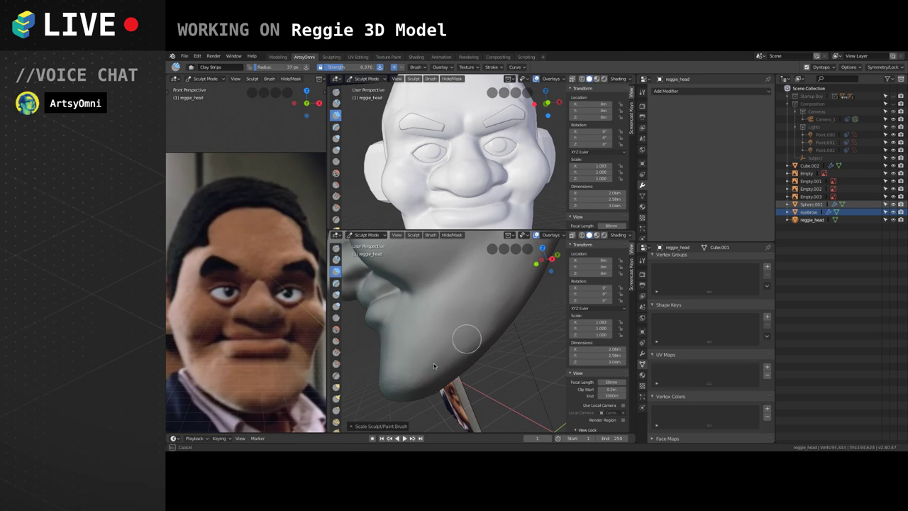
mouse_move(434, 366)
left_mouse_down("shift")
mouse_move(470, 354)
mouse_move(462, 357)
left_mouse_up("shift")
Return the head to Object Mode, save the file and deselect the head.
scroll(448, 280, "down", 2)
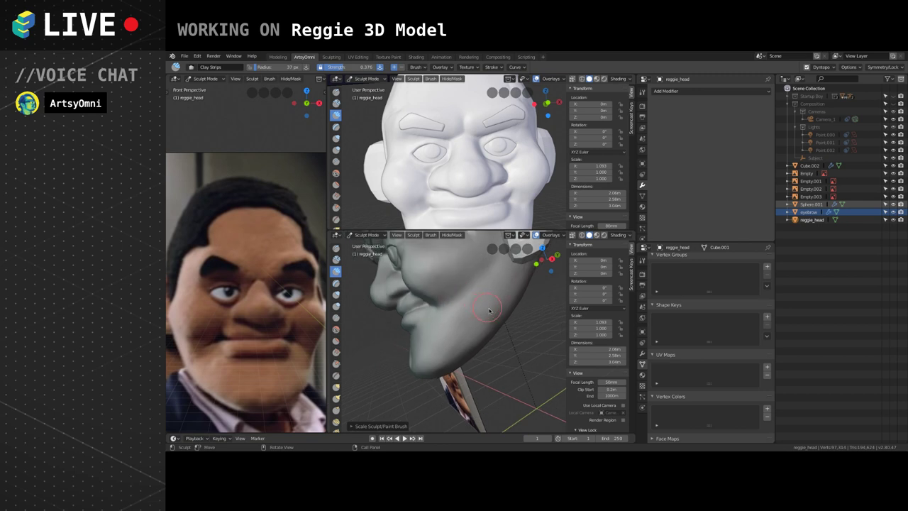
middle_click_drag(489, 310, 457, 348)
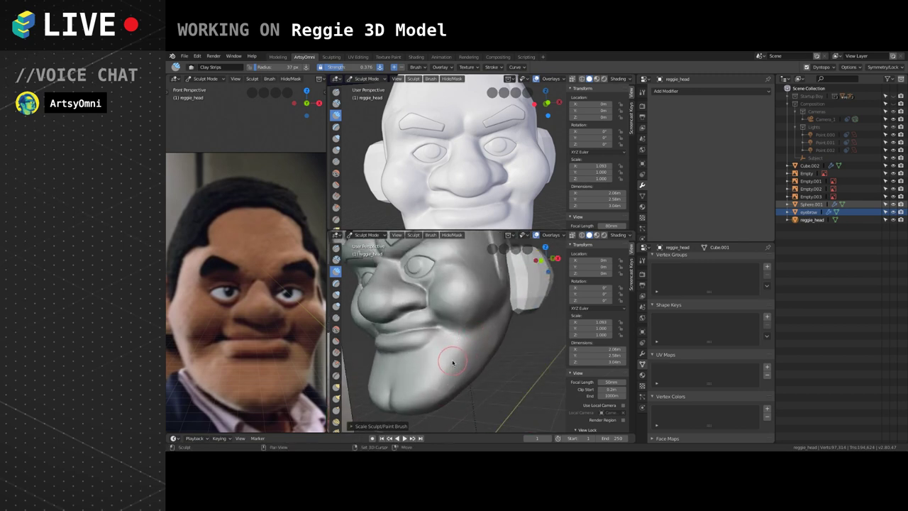
scroll(449, 350, "down", 2)
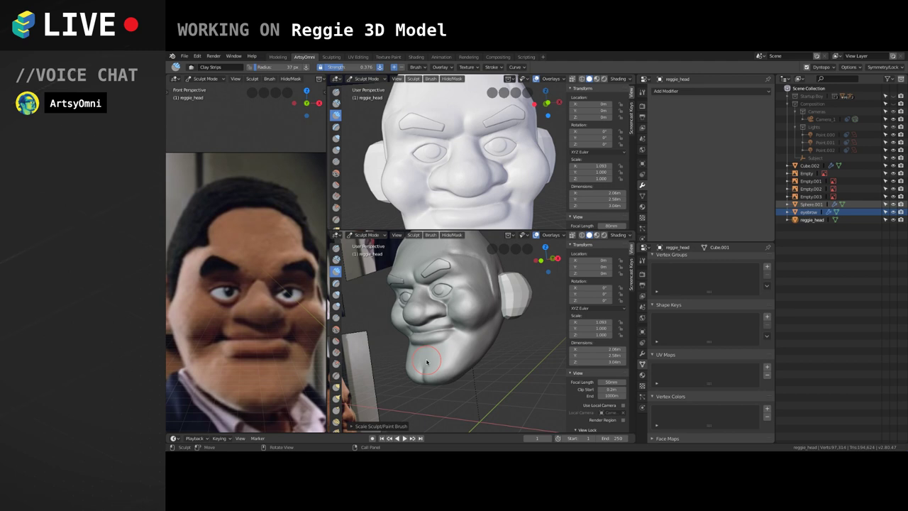
middle_click_drag(426, 362, 503, 349)
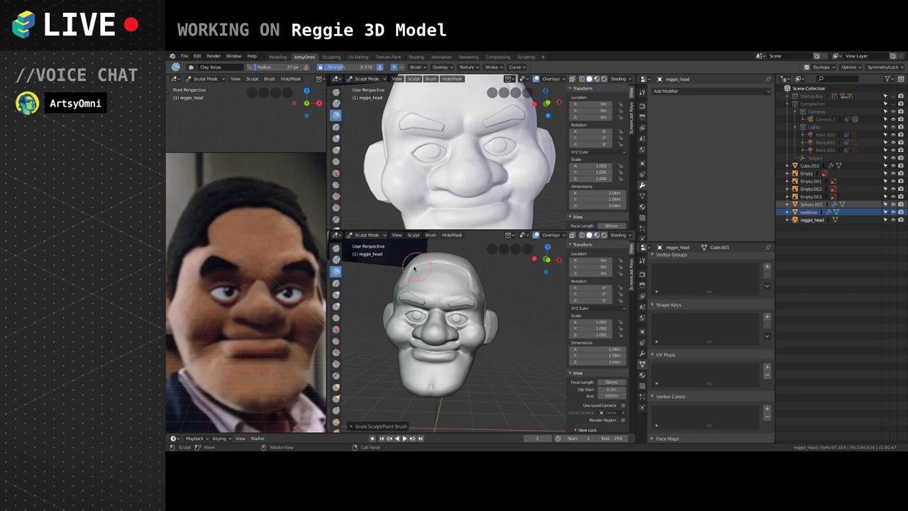
left_click(367, 235)
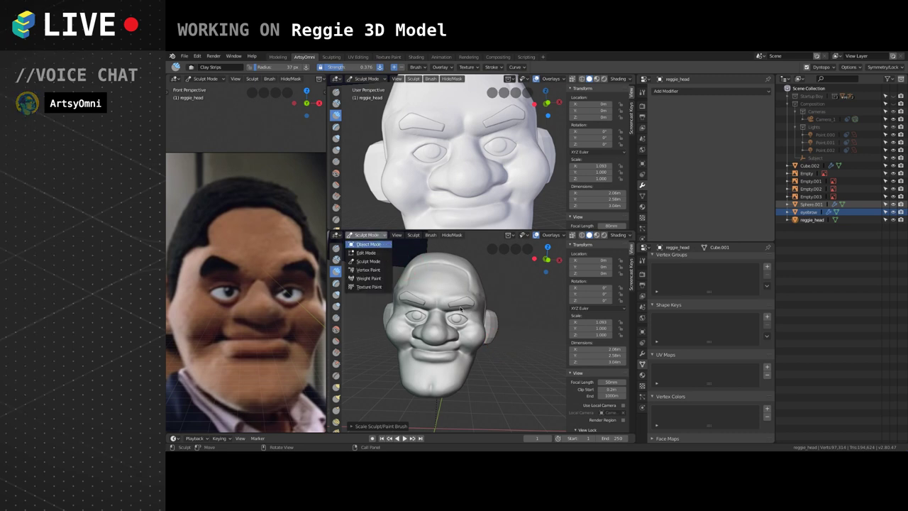
key("Return")
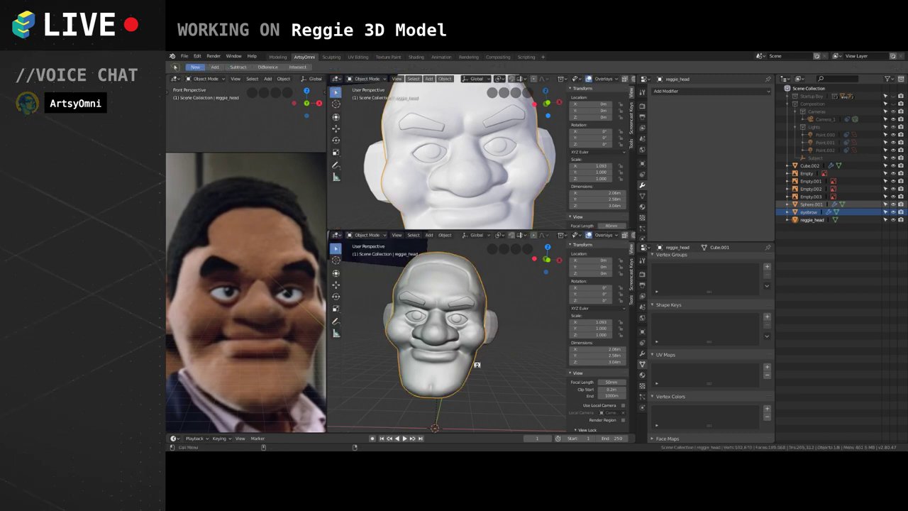
key("ctrl+s")
left_click(510, 358)
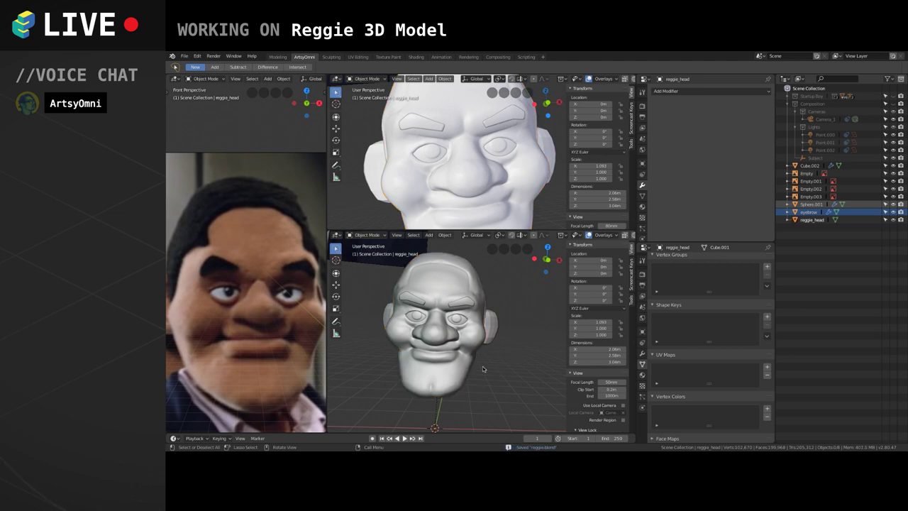
Add a loop cut to the ear mesh in Edit Mode, close to where the ear meets the head.
mouse_move(482, 366)
middle_mouse_down()
mouse_move(512, 348)
mouse_move(503, 339)
mouse_move(491, 350)
mouse_move(490, 338)
mouse_move(512, 338)
mouse_move(435, 362)
mouse_move(517, 357)
mouse_move(485, 356)
middle_mouse_up()
scroll(484, 356, "up", 3)
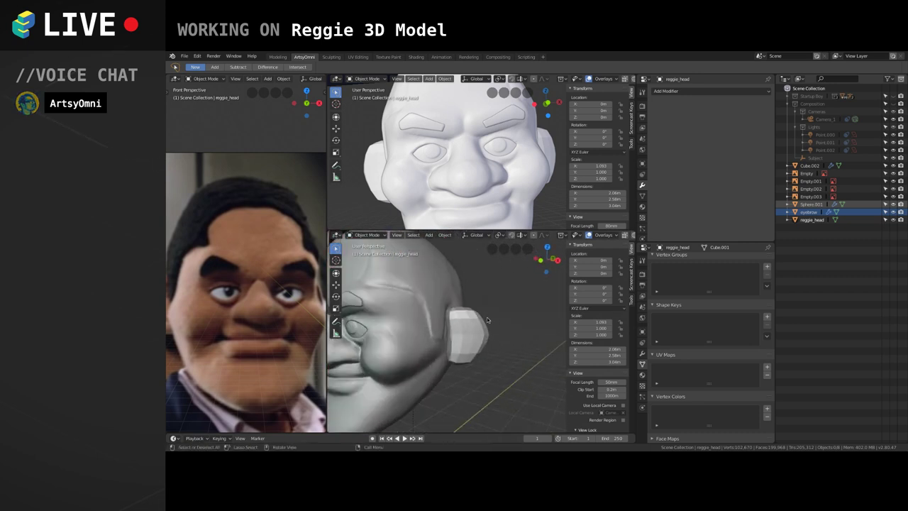
left_click(463, 339)
key("Tab")
left_click_drag(463, 339, 452, 333, "alt")
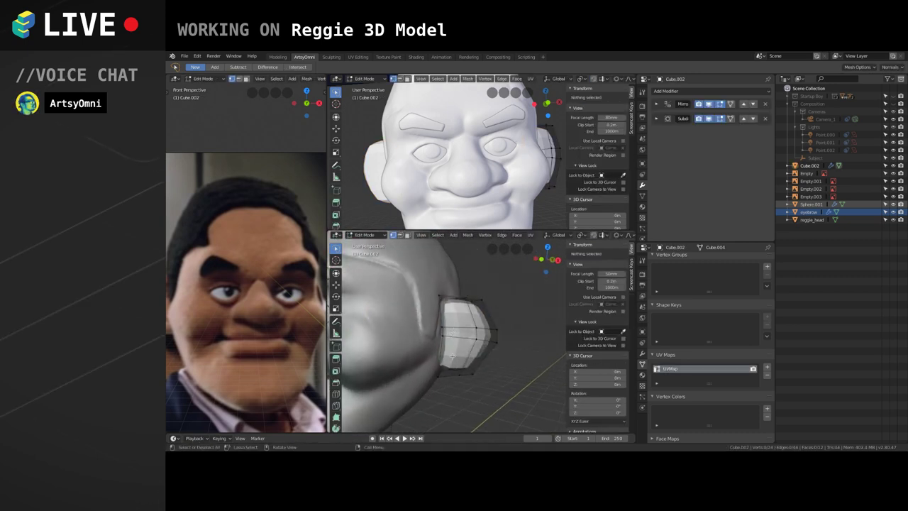
key("ctrl+r")
left_click(452, 333)
left_click(446, 305)
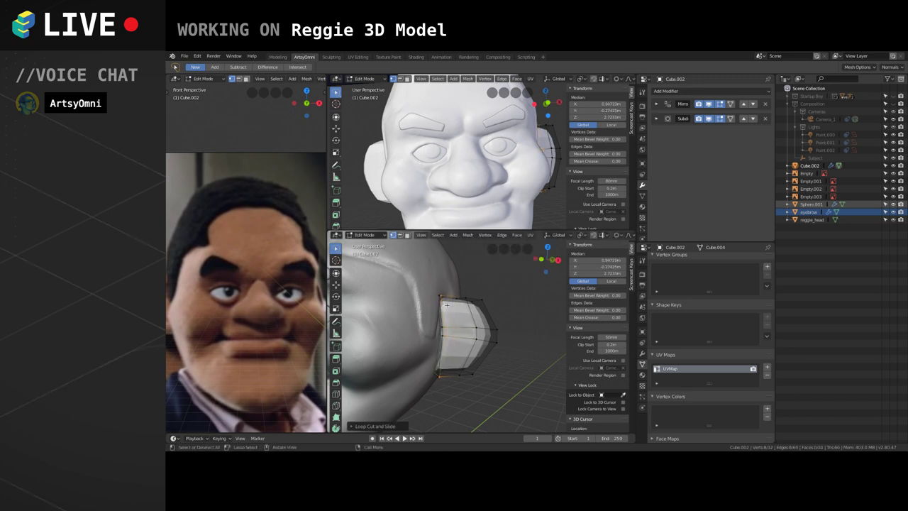
Reposition the new edge loop at the base of the ear and return to Object Mode.
middle_click_drag(445, 394, 560, 287)
key("g")
left_click(475, 381)
key("Tab")
Set the ear's Subdivision viewport level to 3 and shade the ear smooth.
left_click(657, 118)
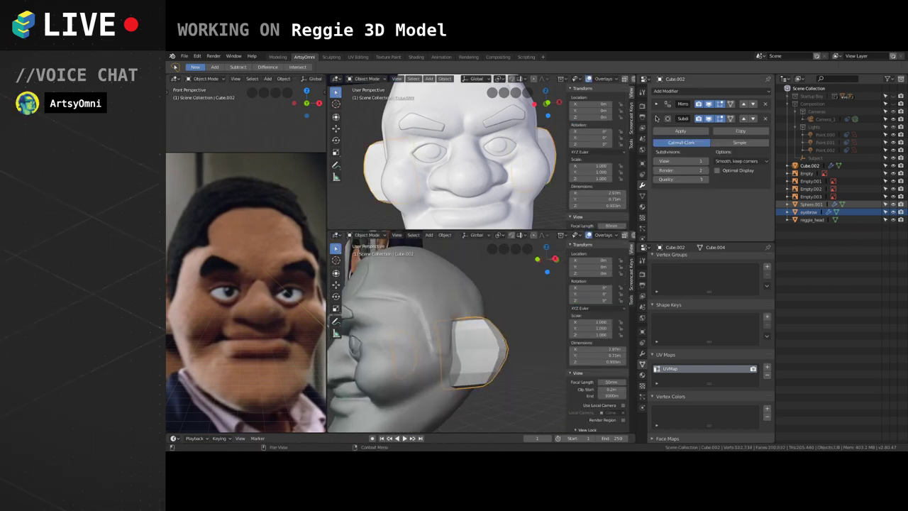
left_click(706, 161)
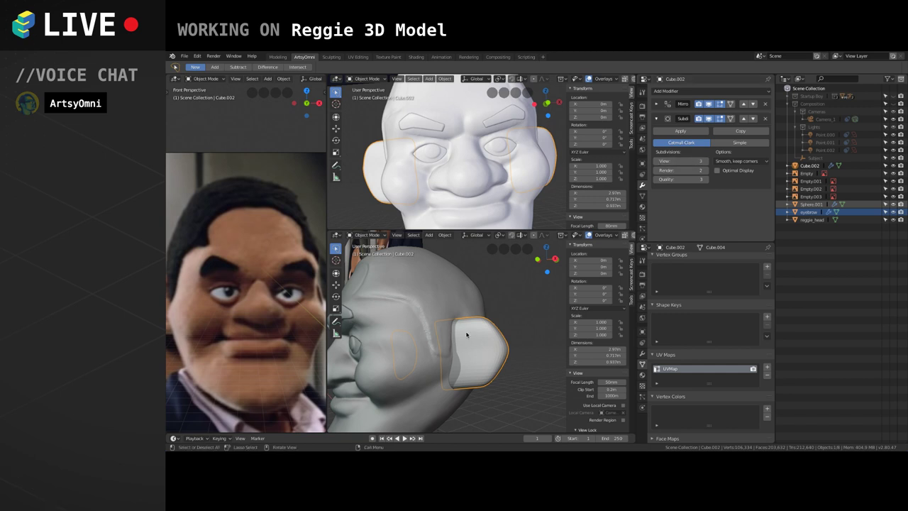
right_click(447, 329)
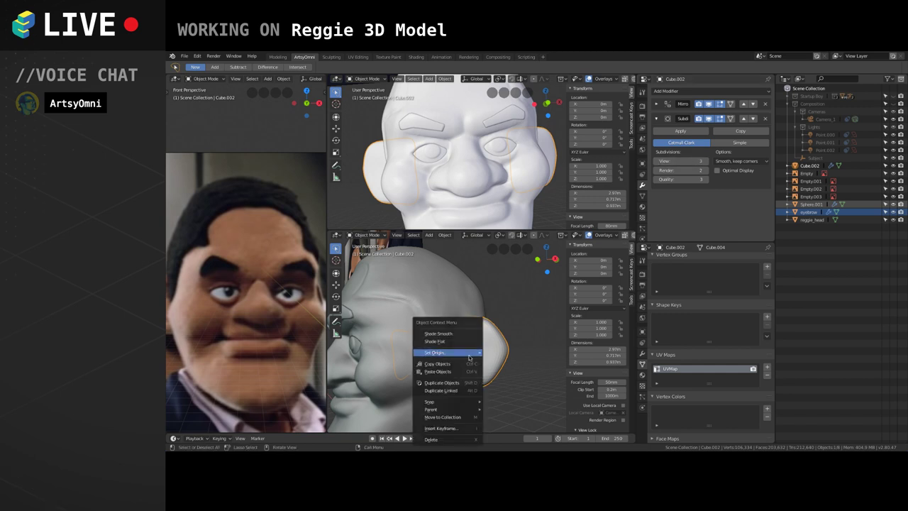
Apply the Subdivision and Mirror modifiers on the ears.
left_click(681, 131)
left_click(657, 105)
left_click(680, 117)
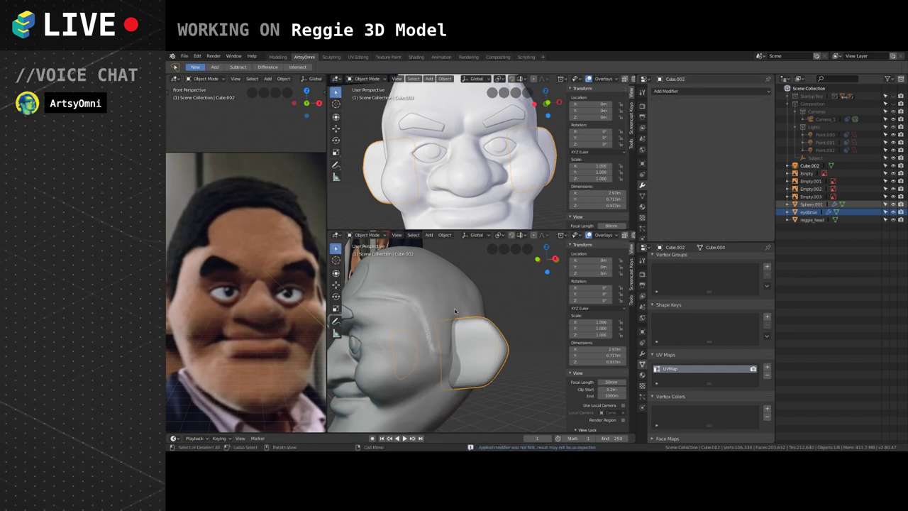
Block in the ear's rim and inner hollow in Sculpt Mode with Clay Strips at a radius of 37 px.
left_click(370, 236)
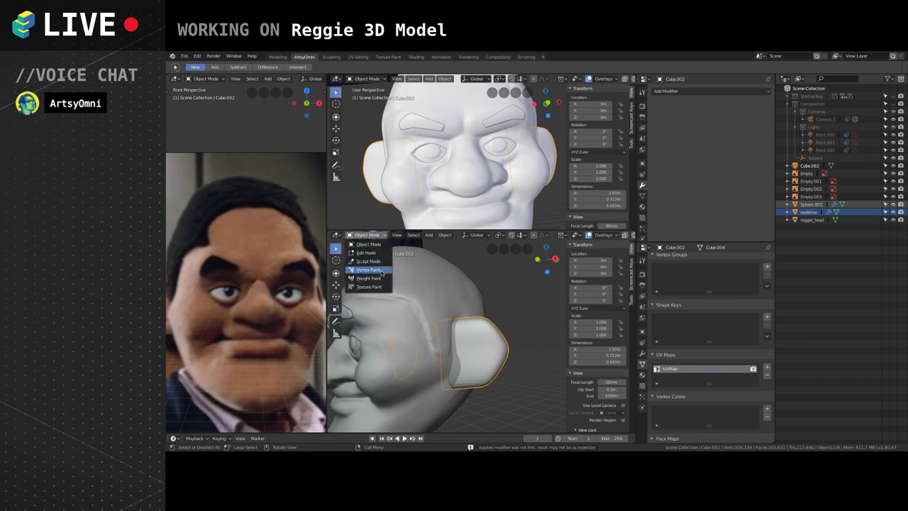
left_click(376, 263)
left_click_drag(453, 343, 497, 318, "alt")
left_click_drag(467, 286, 469, 313, "alt+shift")
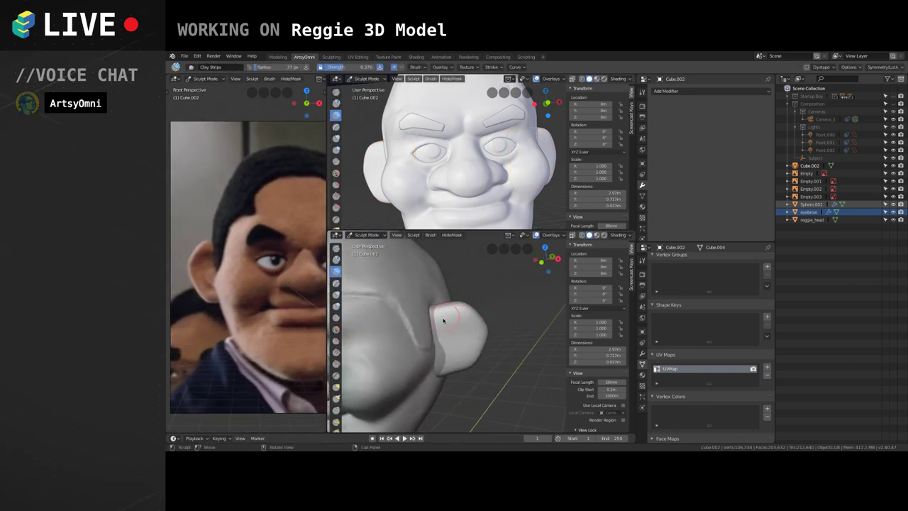
middle_click_drag(427, 325, 474, 325)
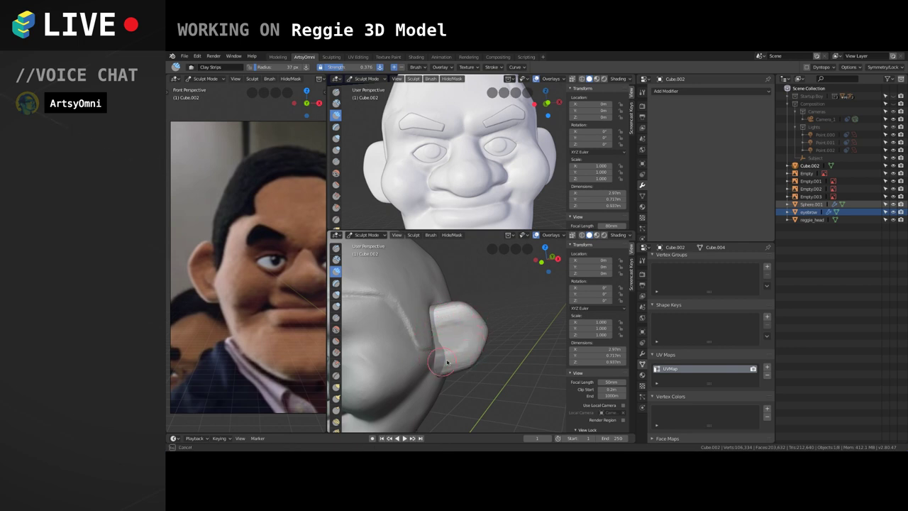
mouse_move(455, 311)
left_mouse_down()
mouse_move(441, 323)
mouse_move(448, 357)
mouse_move(457, 346)
mouse_move(462, 333)
mouse_move(437, 353)
left_mouse_up()
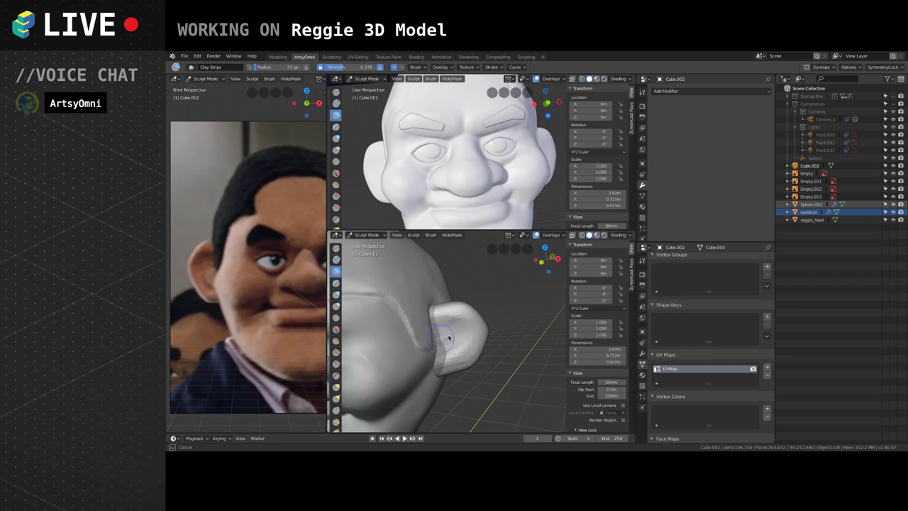
left_click_drag(456, 338, 454, 342, "ctrl")
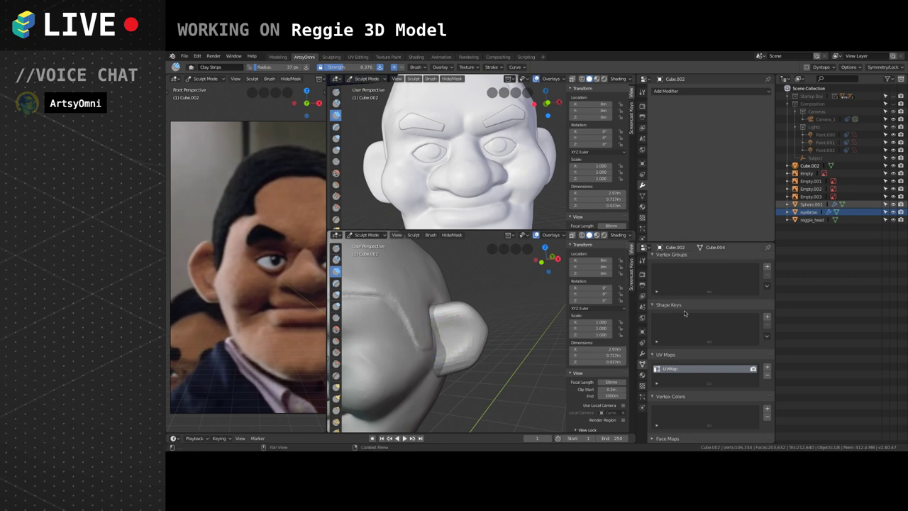
Delete the ear mesh's UV map and enable Dyntopo for sculpting it.
left_click(767, 374)
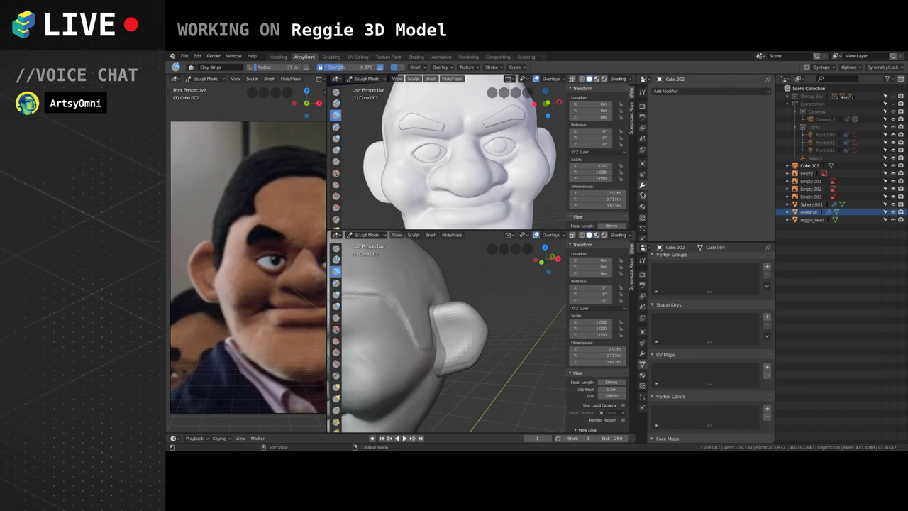
left_click(642, 93)
scroll(671, 164, "down", 5)
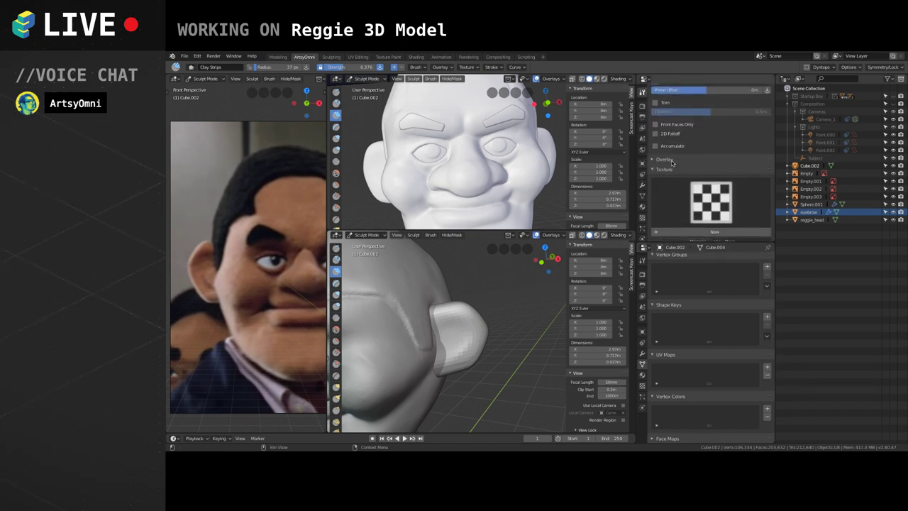
scroll(671, 164, "down", 9)
left_click(660, 108)
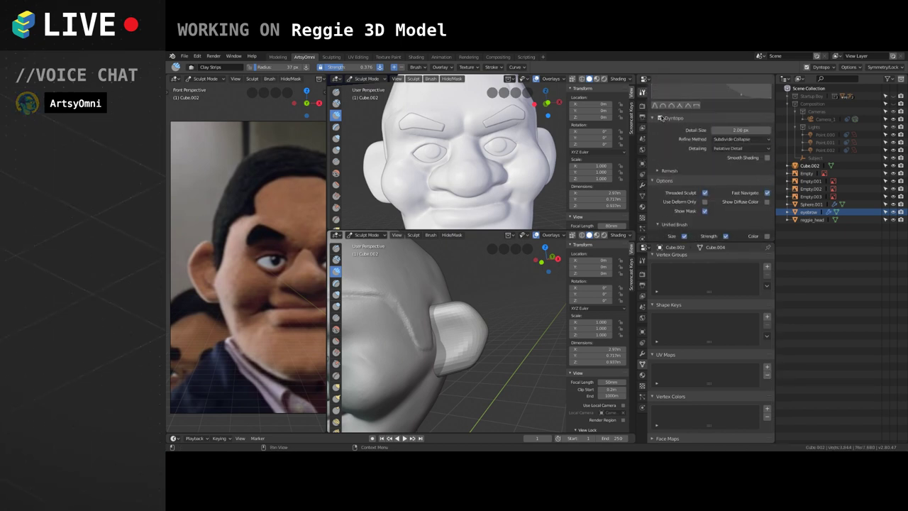
Thicken the ear's outer rim and start hollowing its inside with Clay Strips at 37 px, following the puppet reference.
middle_click_drag(451, 272, 441, 282)
left_click_drag(440, 281, 471, 294)
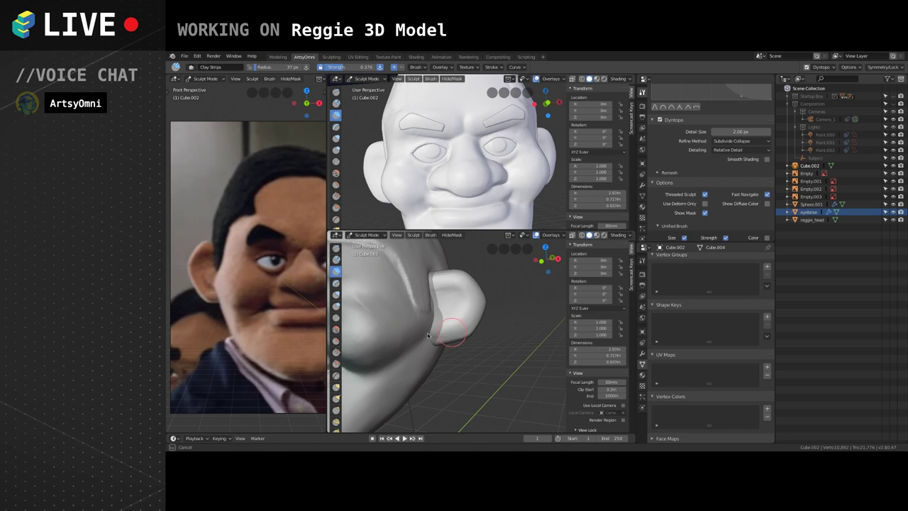
middle_click_drag(446, 300, 455, 293)
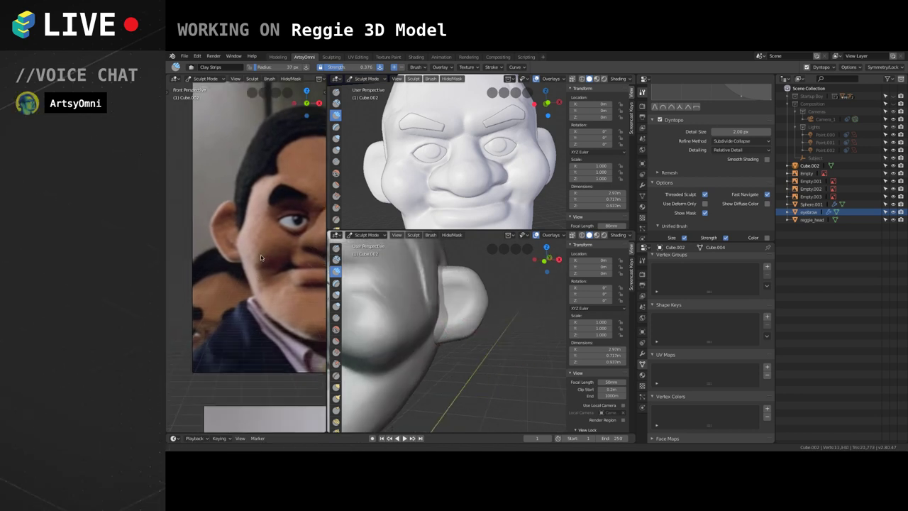
mouse_move(429, 346)
middle_mouse_down()
mouse_move(458, 327)
mouse_move(459, 315)
middle_mouse_up()
mouse_move(438, 289)
left_mouse_down()
mouse_move(462, 291)
mouse_move(443, 321)
left_mouse_up()
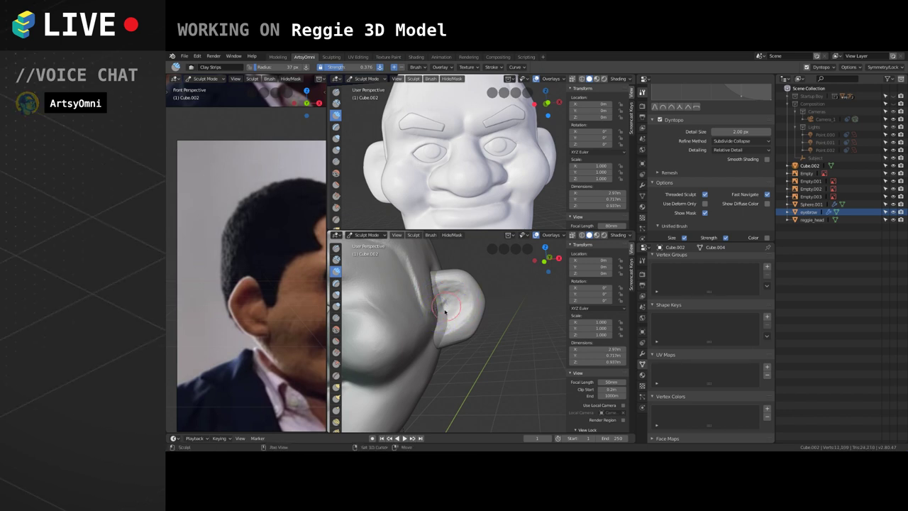
mouse_move(446, 310)
left_mouse_down()
mouse_move(451, 292)
mouse_move(466, 311)
mouse_move(447, 312)
left_mouse_up()
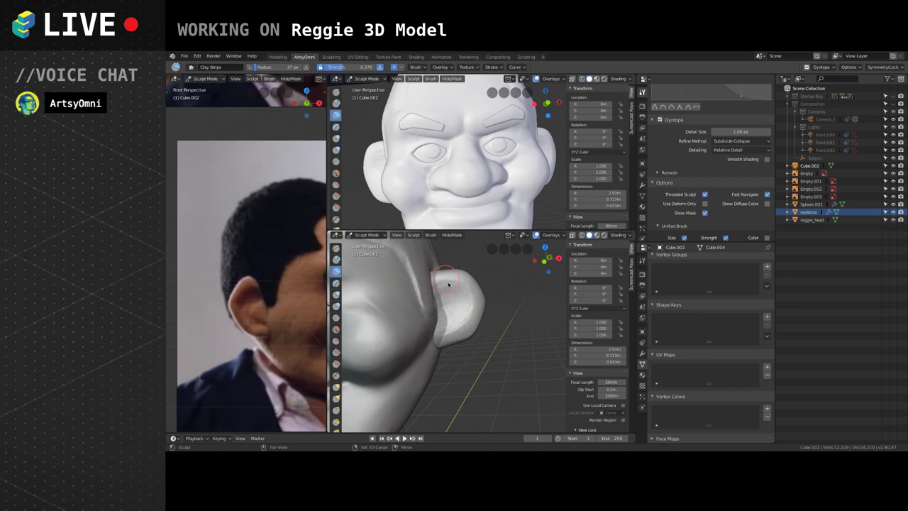
Deepen the ear's inner hollow and define the surrounding rim down to the lobe with Clay Strips.
middle_click_drag(441, 313, 434, 304)
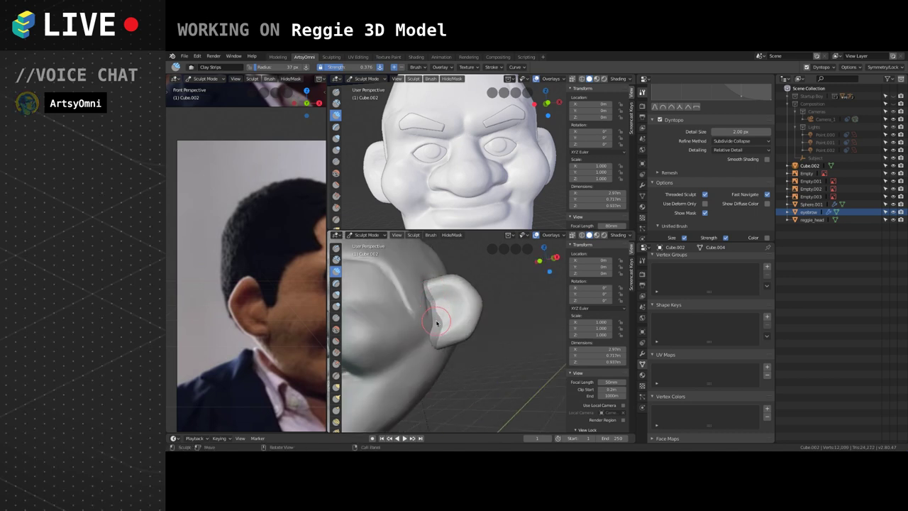
mouse_move(434, 305)
left_mouse_down()
mouse_move(429, 321)
mouse_move(453, 309)
left_mouse_up()
mouse_move(453, 309)
middle_mouse_down()
mouse_move(438, 317)
mouse_move(489, 289)
mouse_move(473, 310)
middle_mouse_up()
mouse_move(476, 294)
left_mouse_down()
mouse_move(443, 321)
mouse_move(467, 300)
mouse_move(459, 312)
mouse_move(441, 309)
left_mouse_up()
mouse_move(458, 310)
middle_mouse_down()
mouse_move(430, 312)
mouse_move(448, 303)
middle_mouse_up()
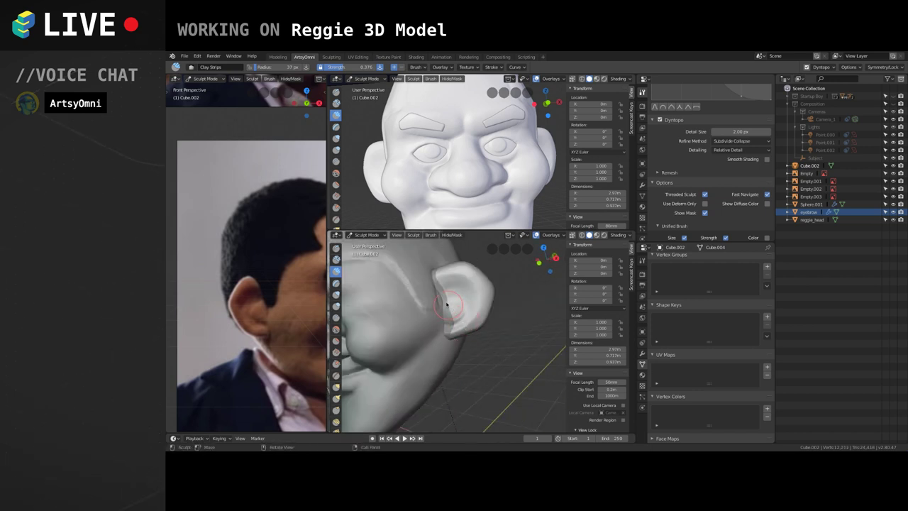
Sharpen the ear's inner fold beneath the rim with the Crease brush at a radius of 37 px.
scroll(452, 302, "up", 2)
key("shift+c")
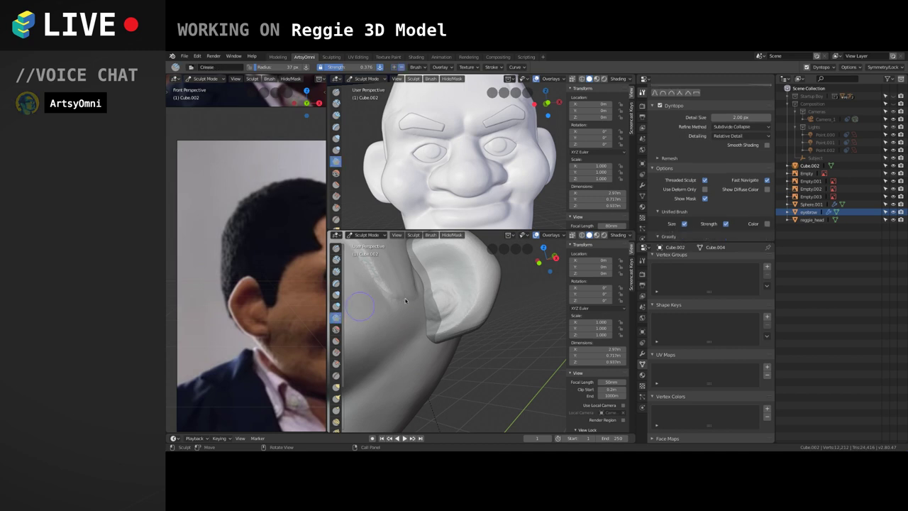
mouse_move(463, 301)
left_mouse_down()
mouse_move(419, 323)
mouse_move(450, 317)
mouse_move(452, 293)
mouse_move(436, 280)
left_mouse_up()
middle_click_drag(447, 280, 447, 315)
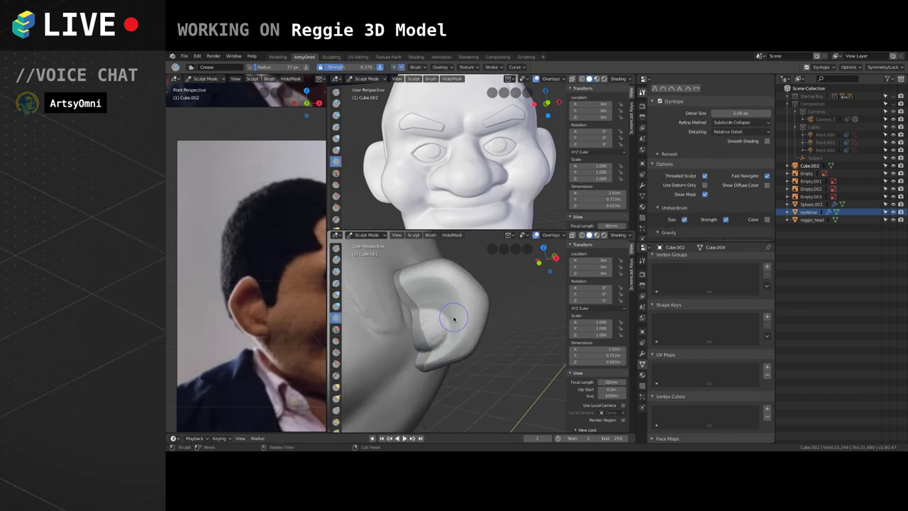
mouse_move(454, 324)
left_mouse_down()
mouse_move(450, 294)
mouse_move(414, 286)
mouse_move(454, 328)
mouse_move(400, 305)
left_mouse_up()
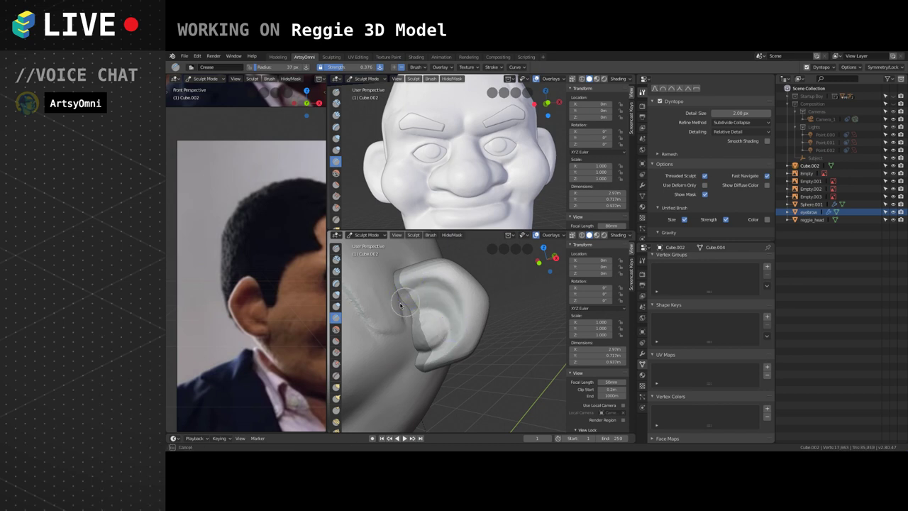
left_click_drag(452, 333, 432, 266)
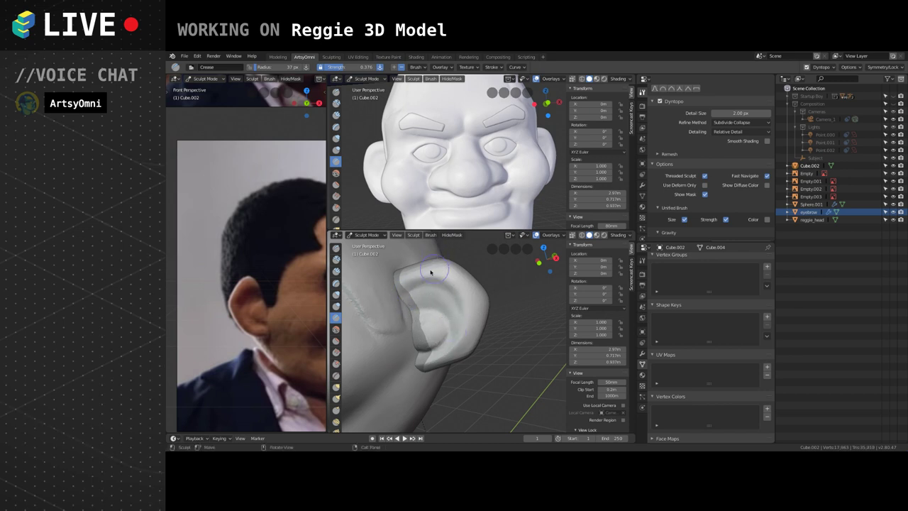
Pull the ear inward and down against the head with an enlarged Grab brush.
middle_click_drag(431, 265, 467, 314)
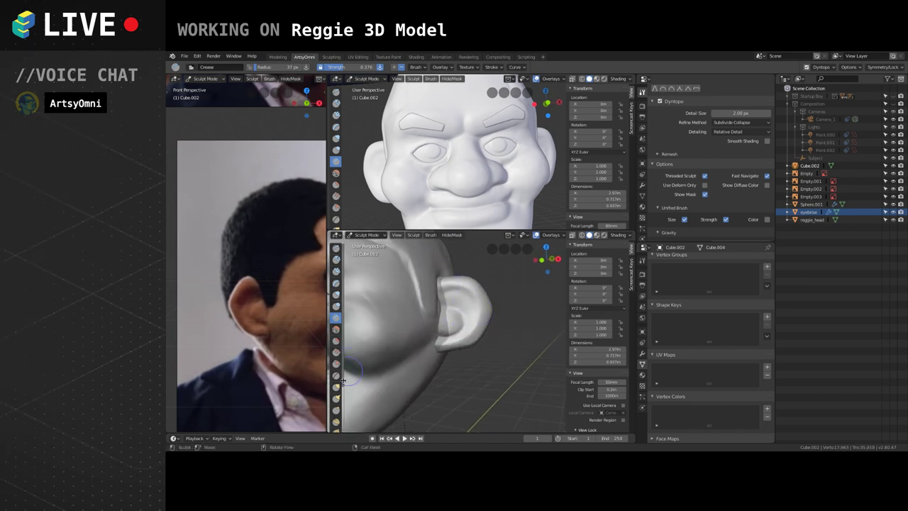
key("g")
key("bracketright")
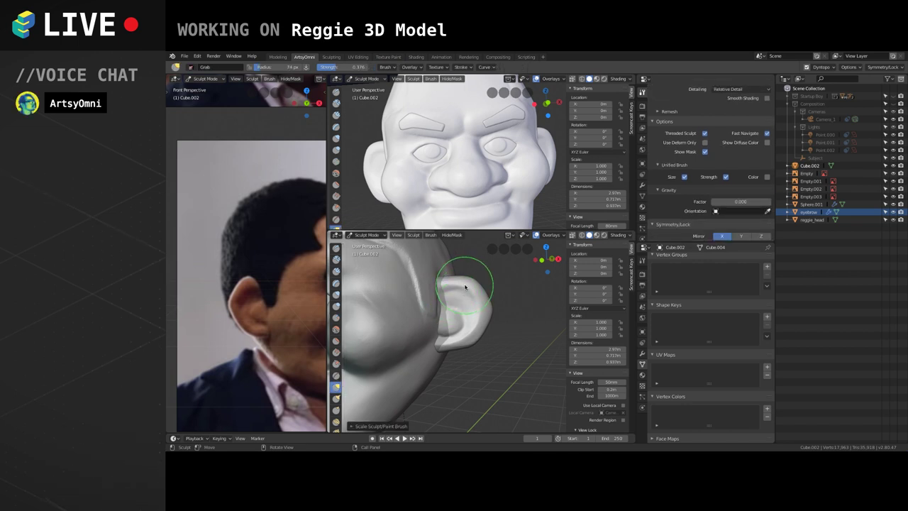
key("bracketright")
key("bracketright")
key("bracketright")
mouse_move(471, 285)
left_mouse_down()
mouse_move(458, 306)
mouse_move(477, 319)
mouse_move(457, 298)
mouse_move(406, 304)
left_mouse_up()
key("bracketright")
key("bracketright")
key("bracketright")
key("bracketright")
key("bracketright")
mouse_move(479, 328)
left_mouse_down()
mouse_move(439, 291)
mouse_move(403, 309)
left_mouse_up()
Nudge the lower part of the ear into shape with the Grab brush at a radius of 108 px.
key("bracketleft")
key("bracketleft")
key("bracketleft")
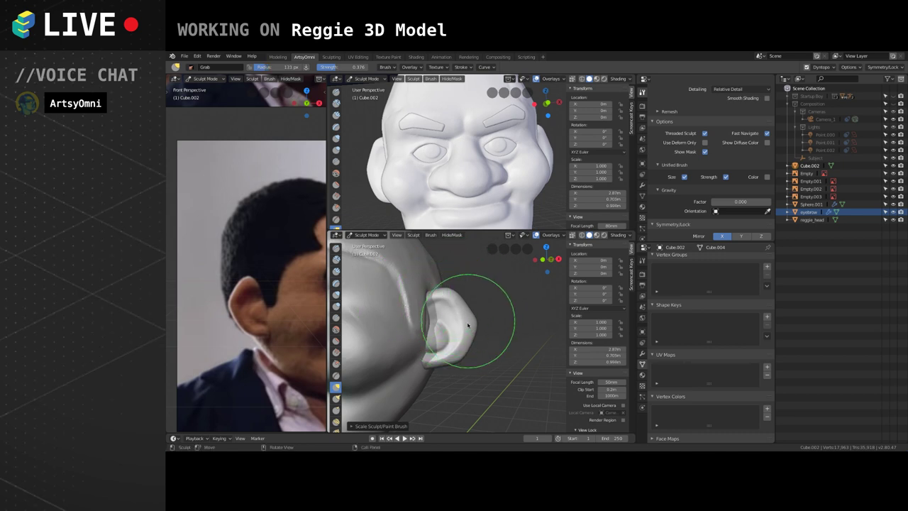
key("bracketleft")
left_click_drag(466, 351, 459, 344)
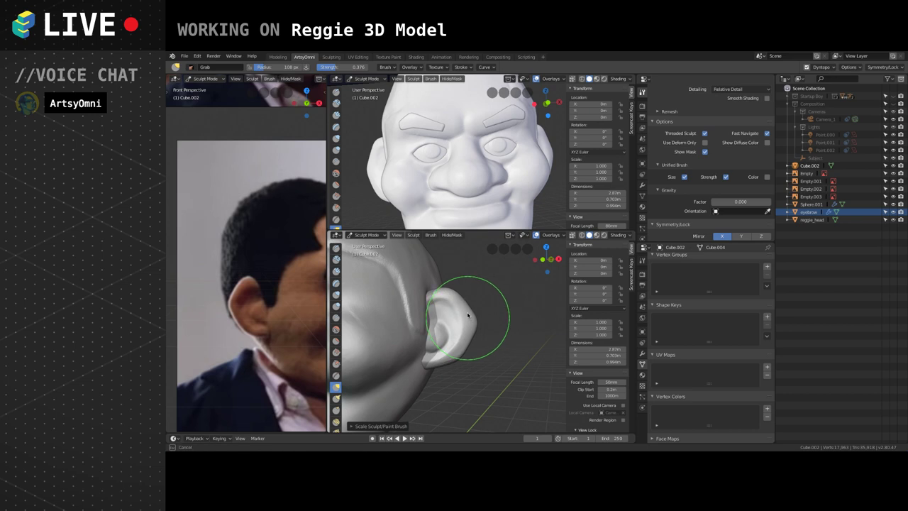
Check the ear's proportions from the front and side, and tuck its outer edge closer to the head with Grab.
mouse_move(487, 334)
middle_mouse_down()
mouse_move(426, 349)
mouse_move(513, 322)
middle_mouse_up()
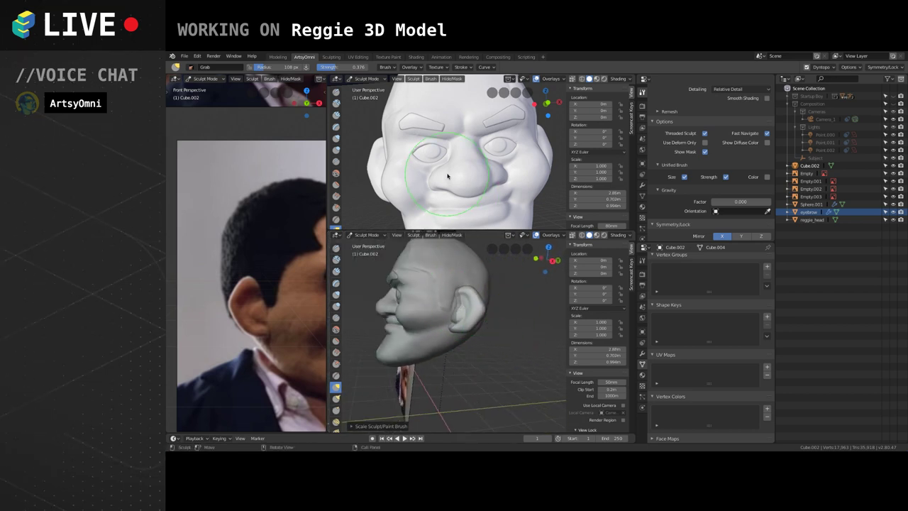
scroll(461, 192, "down", 3)
middle_click_drag(462, 199, 444, 184)
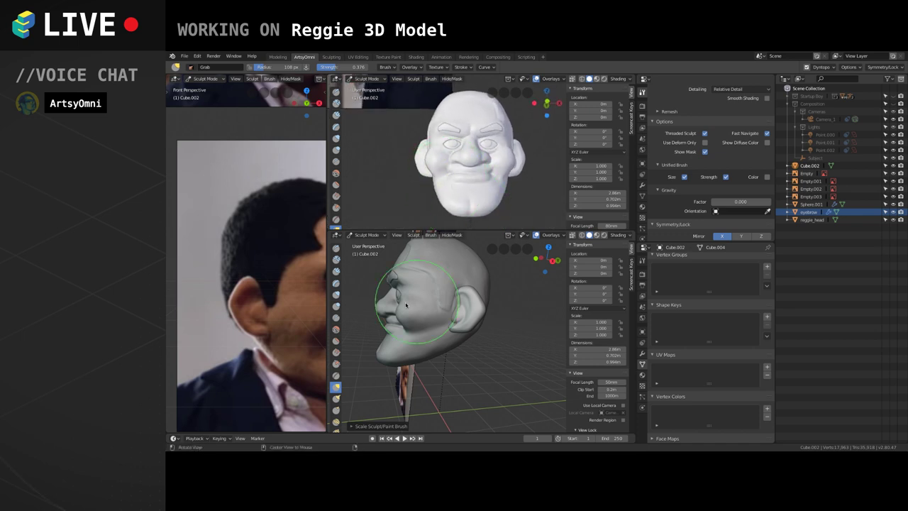
scroll(432, 319, "up", 3)
middle_click_drag(404, 303, 527, 317)
mouse_move(444, 331)
middle_mouse_down()
mouse_move(461, 362)
mouse_move(467, 287)
mouse_move(500, 302)
mouse_move(476, 355)
mouse_move(438, 312)
mouse_move(410, 324)
middle_mouse_up()
scroll(462, 364, "down", 3)
scroll(410, 324, "up", 2)
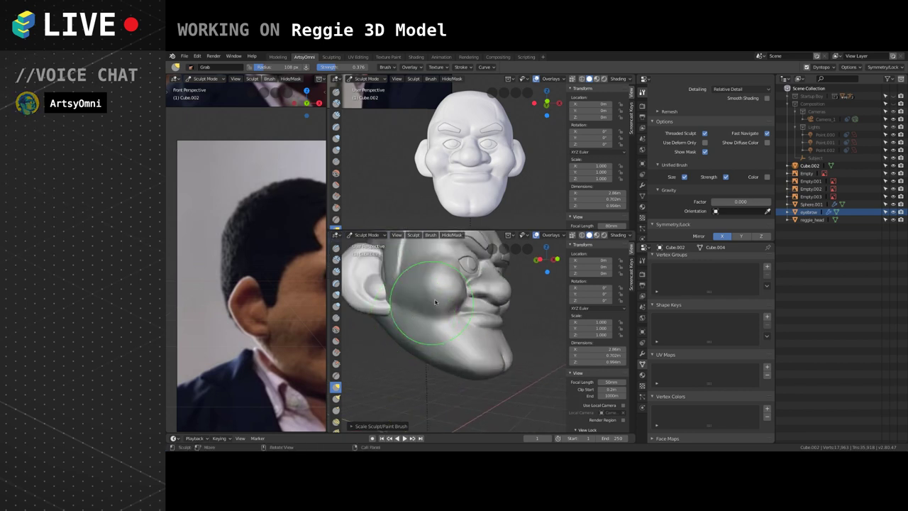
middle_click_drag(425, 278, 448, 325, "shift")
mouse_move(379, 340)
left_mouse_down()
mouse_move(366, 337)
mouse_move(376, 339)
mouse_move(389, 311)
mouse_move(385, 366)
mouse_move(399, 367)
mouse_move(383, 339)
left_mouse_up()
key("bracketleft")
key("bracketleft")
key("bracketleft")
key("bracketleft")
key("bracketleft")
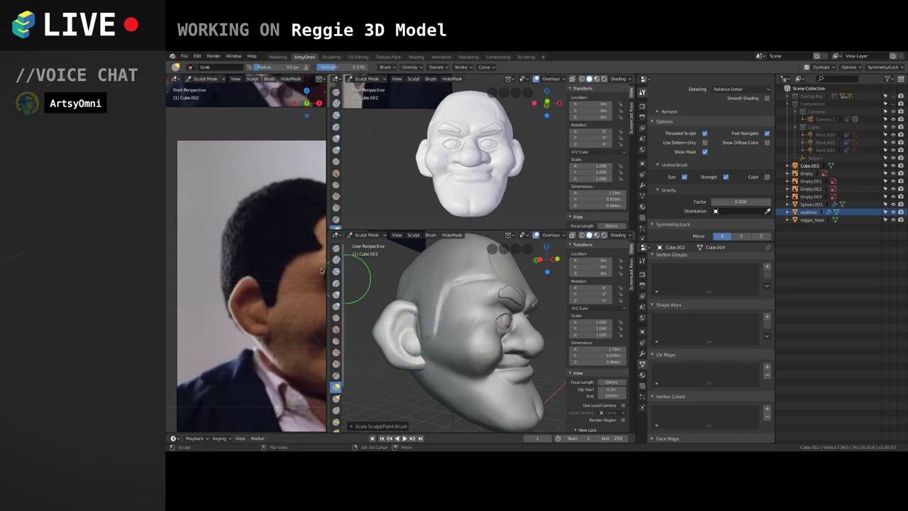
Carve down the upper outer edge of the ear with subtractive Clay Strips at a radius of 40 px.
key("c")
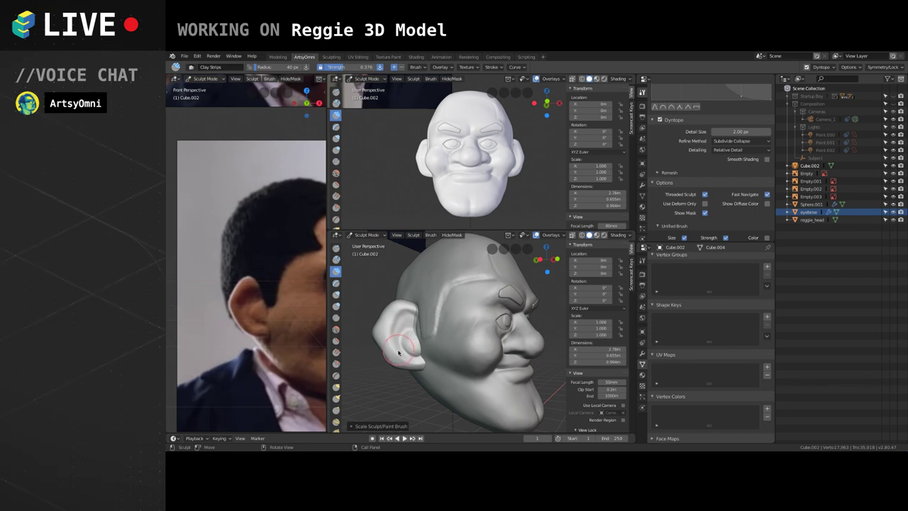
scroll(404, 348, "up", 1)
mouse_move(417, 308)
middle_mouse_down()
mouse_move(452, 280)
mouse_move(400, 288)
middle_mouse_up()
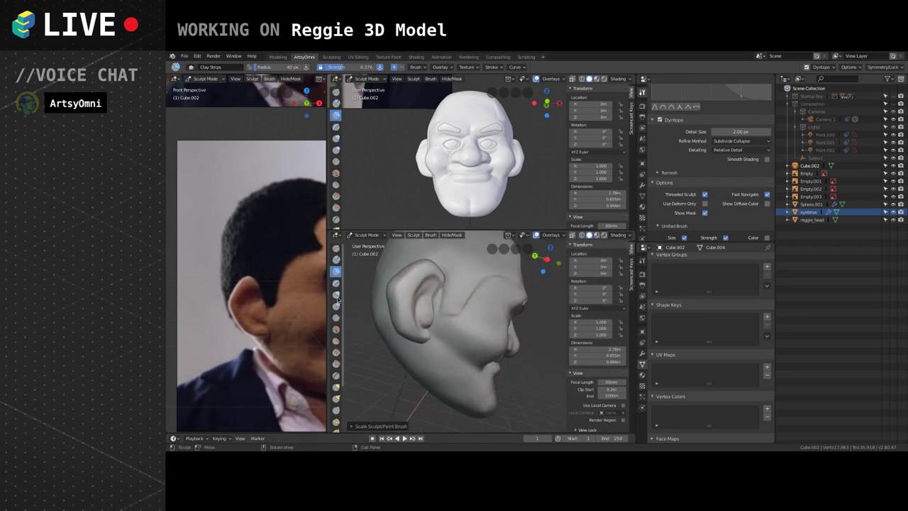
left_click_drag(397, 280, 397, 304, "ctrl")
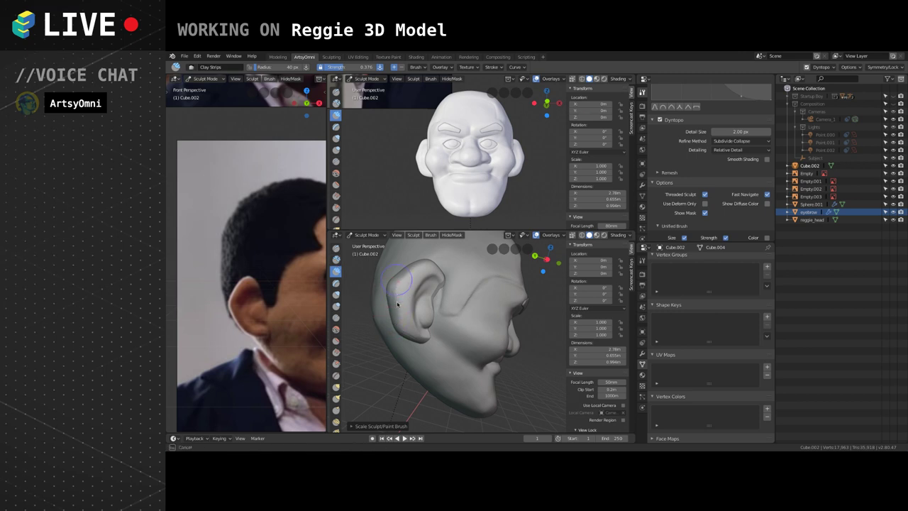
middle_click_drag(401, 296, 462, 306)
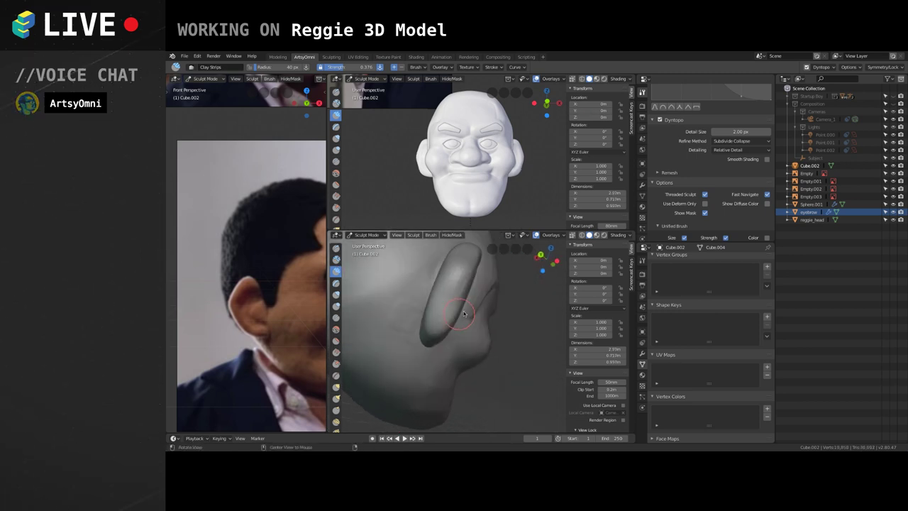
Thin the back of the ear with subtractive Clay Strips strokes and smooth its surface.
mouse_move(434, 311)
left_mouse_down("ctrl")
mouse_move(440, 293)
mouse_move(437, 321)
left_mouse_up("ctrl")
mouse_move(454, 316)
middle_mouse_down()
mouse_move(432, 309)
mouse_move(452, 328)
middle_mouse_up()
mouse_move(450, 361)
left_mouse_down("ctrl")
mouse_move(455, 320)
mouse_move(448, 344)
left_mouse_up("ctrl")
middle_click_drag(453, 349, 468, 307)
mouse_move(470, 311)
left_mouse_down("ctrl")
mouse_move(472, 289)
mouse_move(461, 313)
left_mouse_up("ctrl")
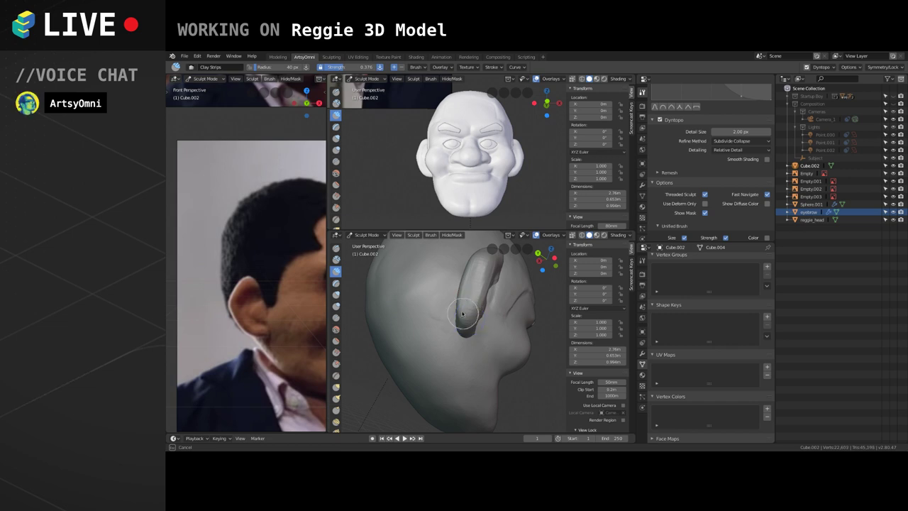
middle_click_drag(475, 269, 469, 305)
left_click_drag(470, 306, 474, 287, "shift")
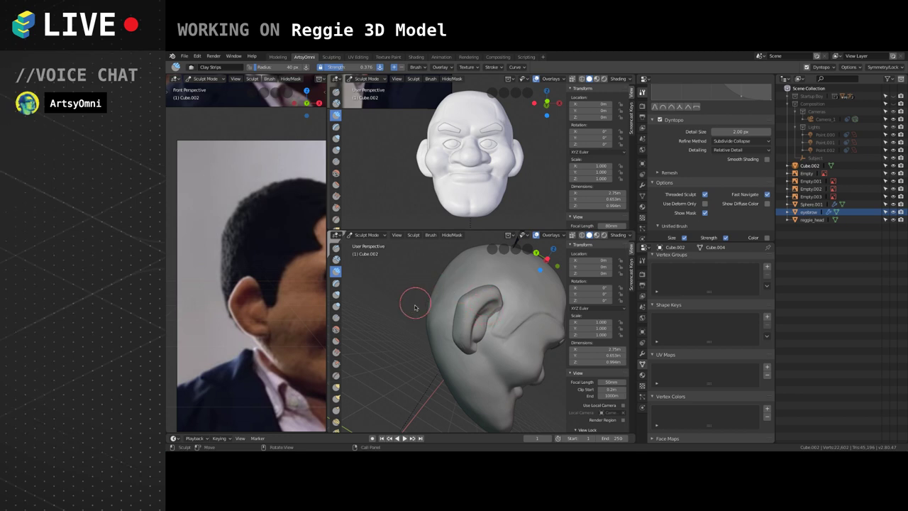
Refine the back of the ear where it meets the head and smooth it from behind.
middle_click_drag(415, 307, 425, 307)
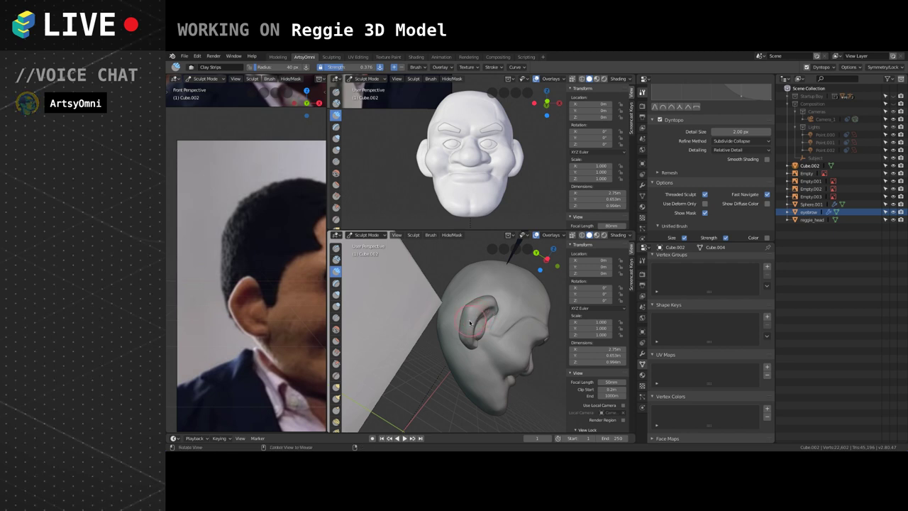
mouse_move(470, 323)
middle_mouse_down()
mouse_move(490, 321)
mouse_move(455, 316)
middle_mouse_up()
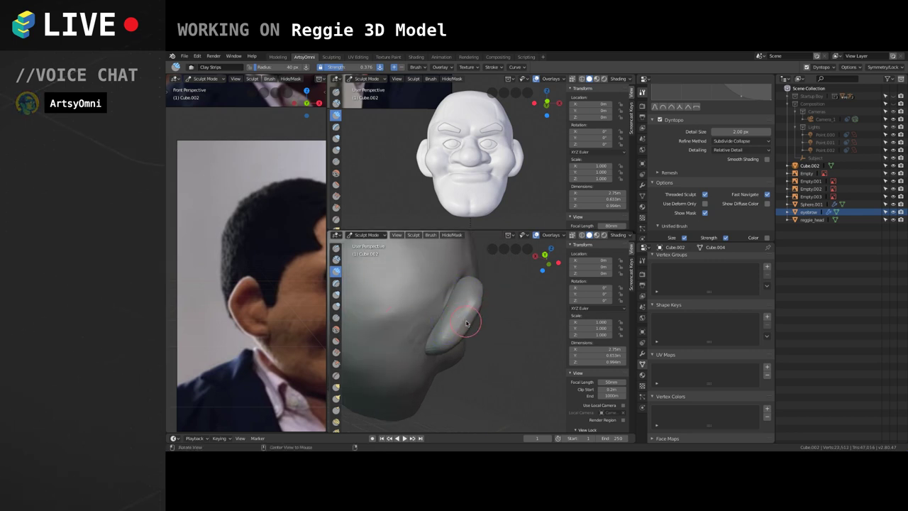
mouse_move(466, 324)
middle_mouse_down()
mouse_move(458, 327)
mouse_move(452, 314)
mouse_move(470, 298)
middle_mouse_up()
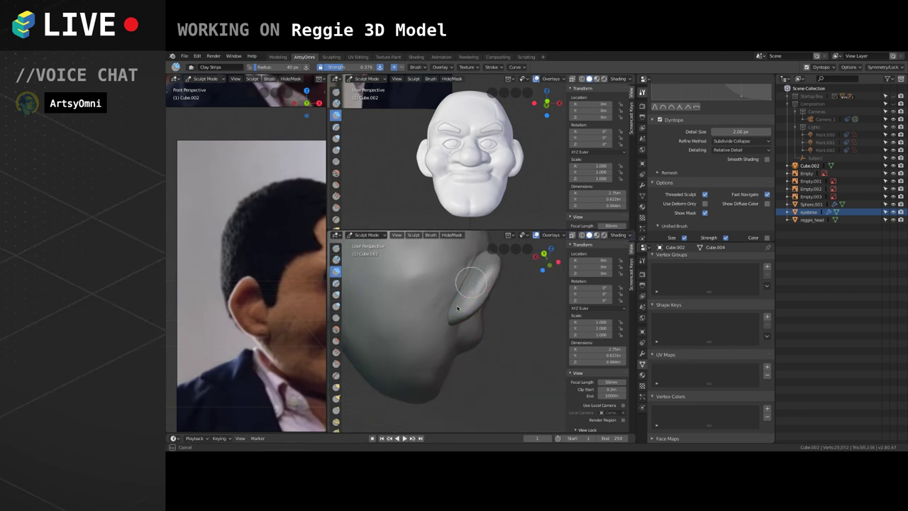
left_click_drag(457, 308, 484, 286, "shift")
Hollow the upper inside of the ear with Clay Strips at a radius of 28 px and smooth the rim.
key("f")
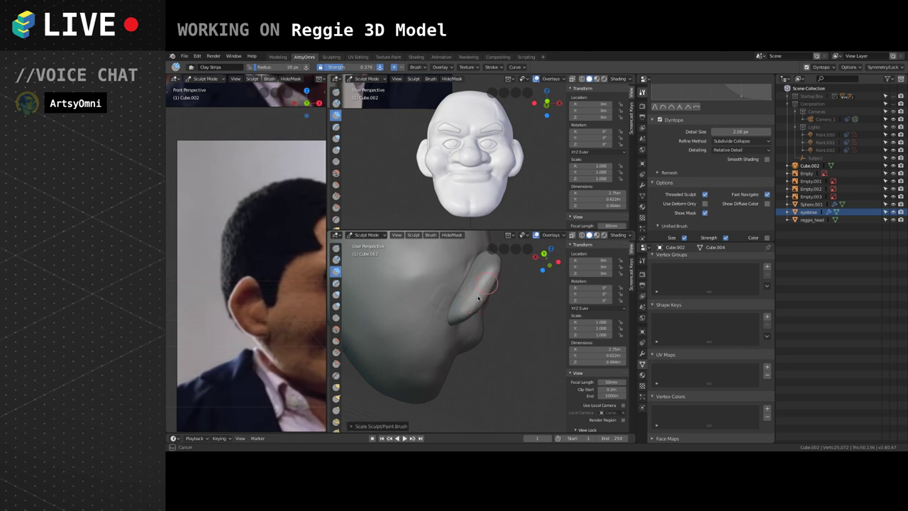
mouse_move(486, 300)
middle_mouse_down()
mouse_move(479, 291)
mouse_move(439, 362)
mouse_move(461, 282)
mouse_move(465, 319)
mouse_move(452, 318)
middle_mouse_up()
left_click_drag(451, 317, 447, 332, "ctrl")
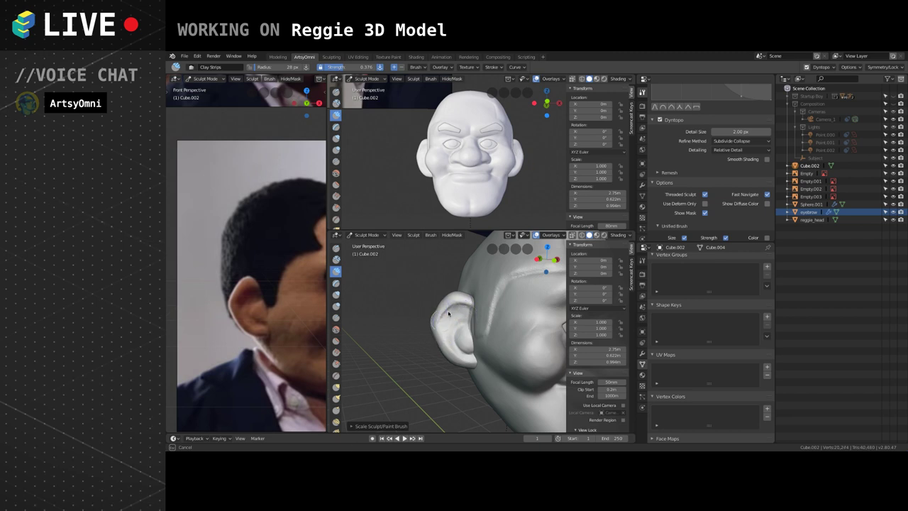
middle_click_drag(445, 319, 416, 315)
left_click_drag(416, 319, 441, 300)
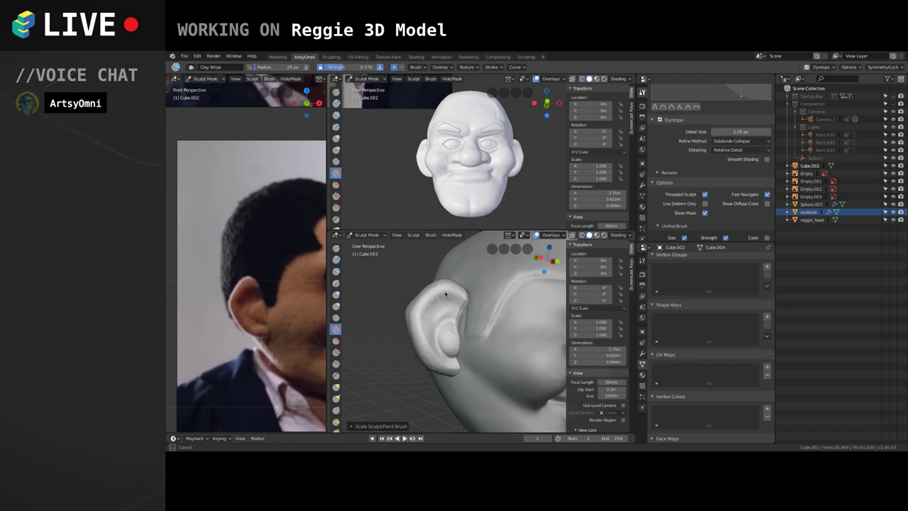
Carve the hollow around the ear's inner bump with subtractive Clay Strips and smooth the bump.
middle_click_drag(457, 310, 468, 314)
mouse_move(448, 312)
left_mouse_down("ctrl")
mouse_move(437, 344)
mouse_move(454, 324)
left_mouse_up("ctrl")
middle_click_drag(465, 323, 462, 339)
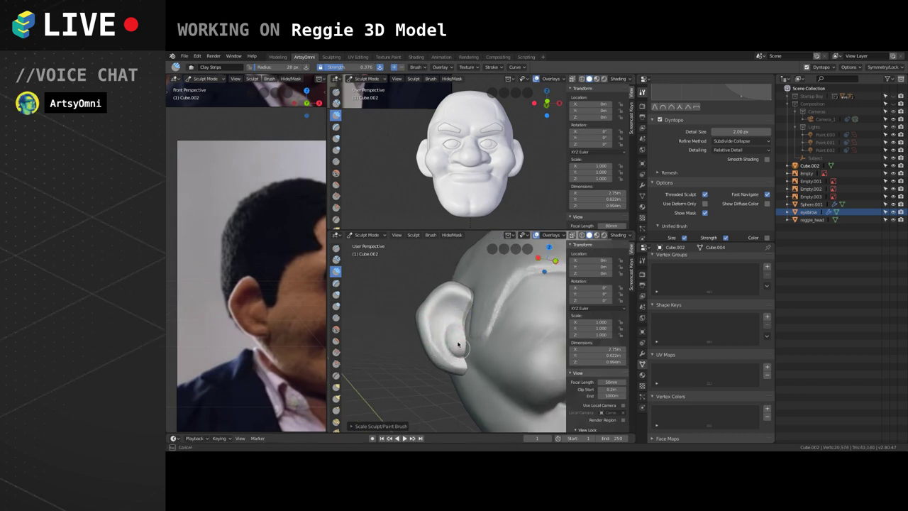
left_click_drag(458, 344, 458, 342, "shift")
mouse_move(468, 344)
middle_mouse_down()
mouse_move(461, 348)
mouse_move(493, 356)
mouse_move(473, 304)
mouse_move(486, 365)
middle_mouse_up()
Define the earlobe's inner edge below the bump with Clay Strips at a radius of 19 px.
middle_click_drag(491, 293, 491, 359, "shift")
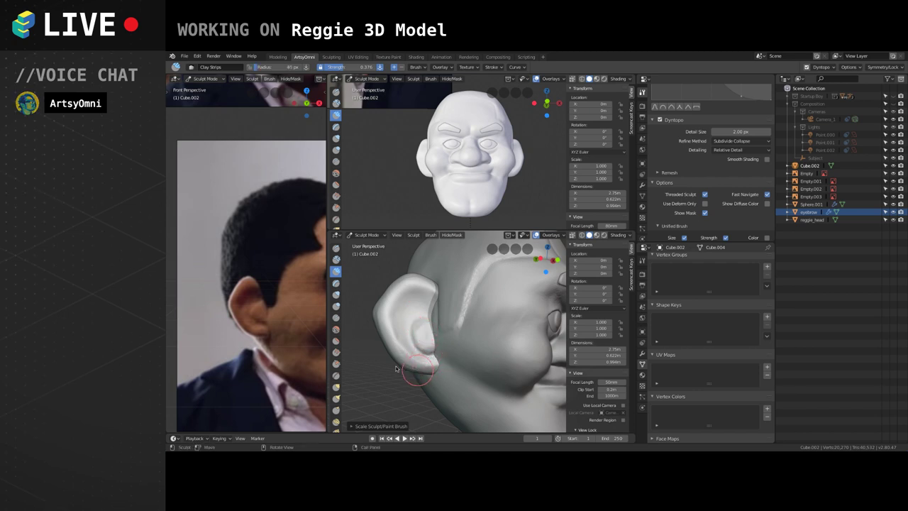
middle_click_drag(427, 361, 430, 361)
key("bracketleft")
key("bracketleft")
key("bracketleft")
key("bracketleft")
mouse_move(430, 362)
left_mouse_down("ctrl")
mouse_move(403, 350)
mouse_move(433, 364)
mouse_move(410, 361)
left_mouse_up("ctrl")
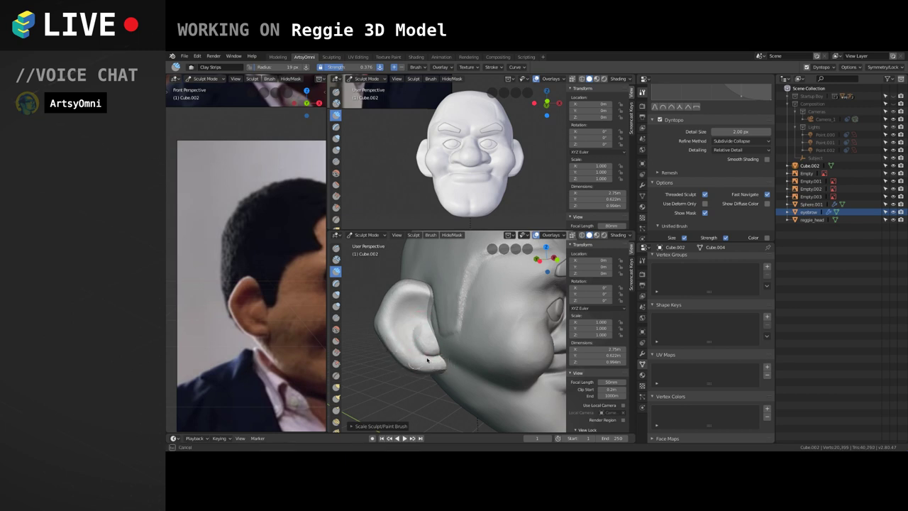
left_click_drag(427, 361, 415, 349)
Refine the ear's lower inner hollow and bump with Clay Strips at a radius of 23 px.
key("bracketright")
key("bracketright")
middle_click_drag(439, 338, 409, 337)
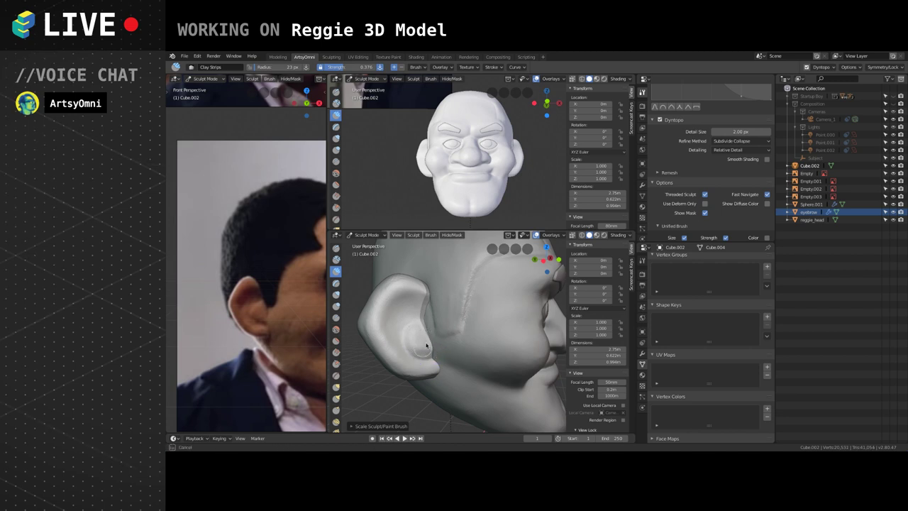
mouse_move(420, 310)
middle_mouse_down()
mouse_move(457, 350)
mouse_move(448, 354)
middle_mouse_up()
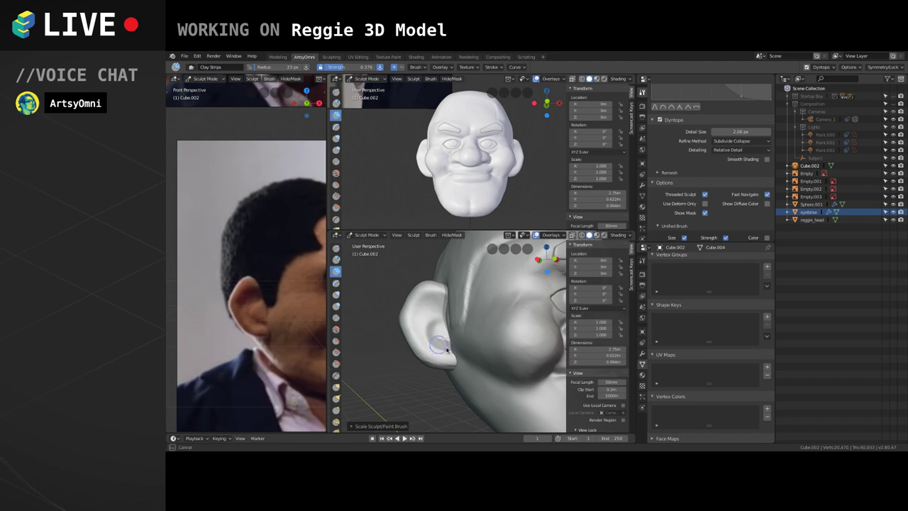
left_click_drag(447, 350, 448, 345)
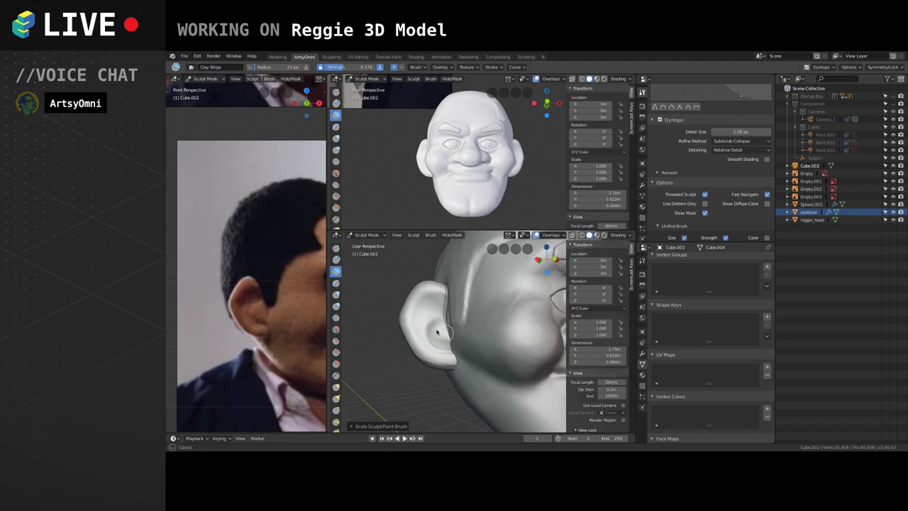
left_click_drag(451, 341, 438, 334)
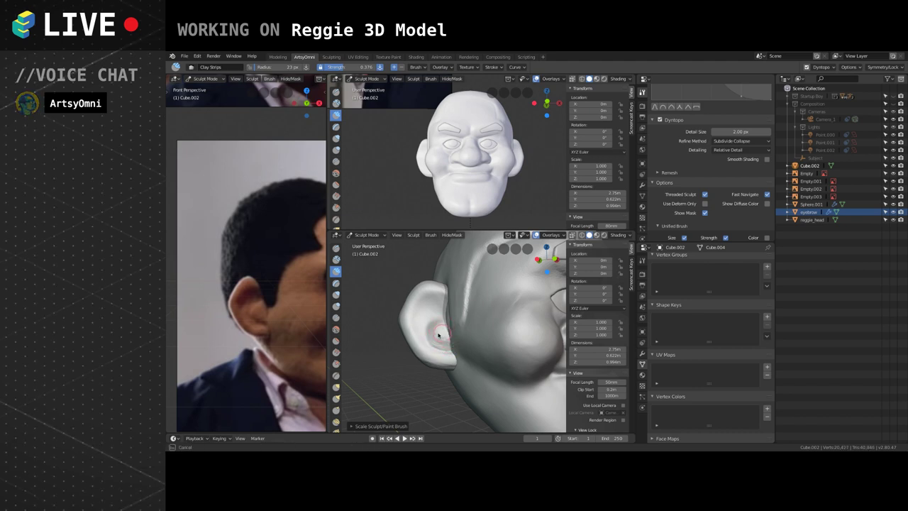
middle_click_drag(434, 326, 431, 327)
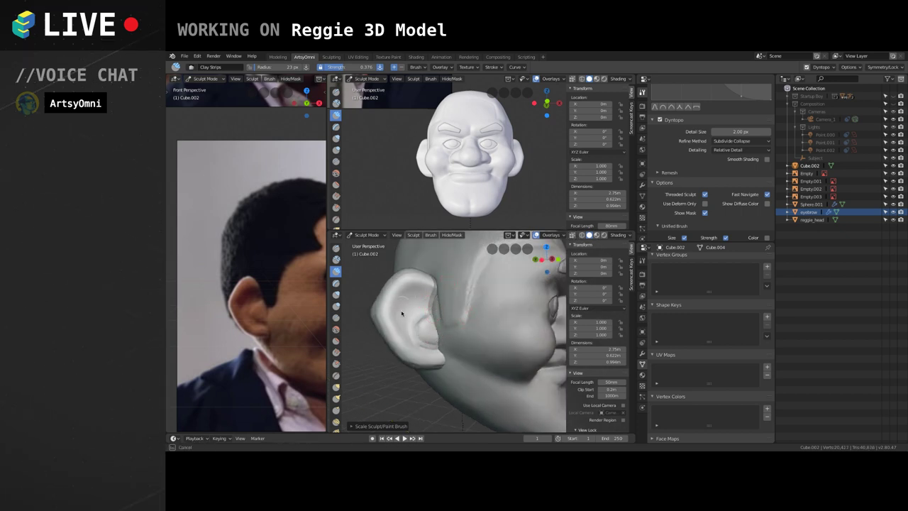
Switch from Sculpt Mode to Object Mode and review the whole head with its ears.
mouse_move(412, 258)
middle_mouse_down()
mouse_move(492, 328)
mouse_move(472, 365)
mouse_move(487, 344)
mouse_move(457, 332)
middle_mouse_up()
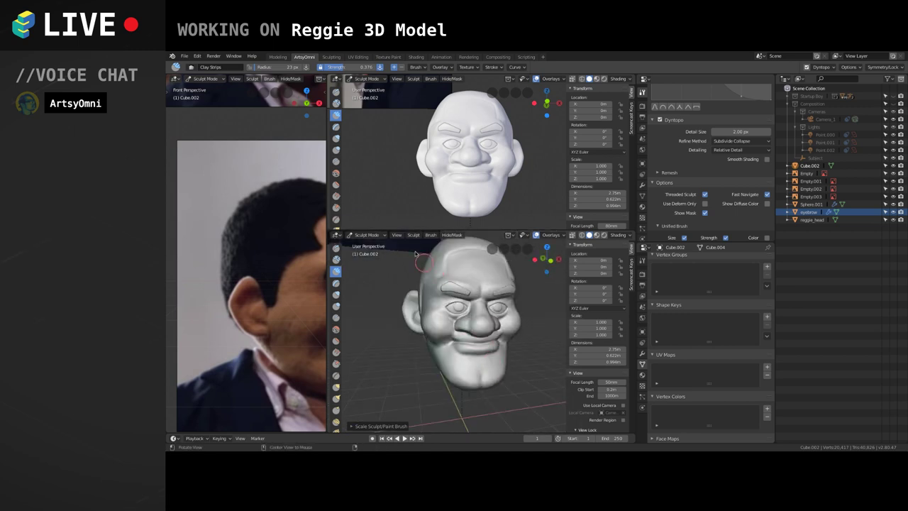
left_click(362, 234)
left_click(371, 244)
scroll(517, 337, "down", 3)
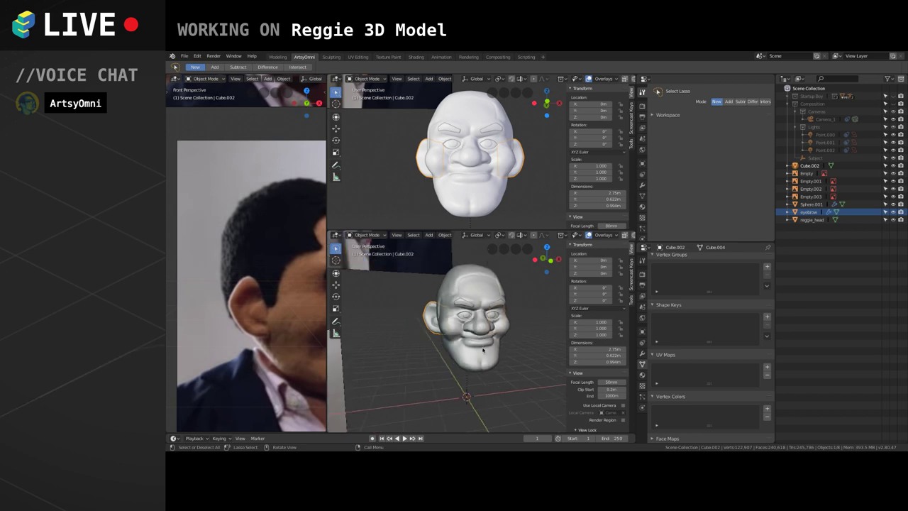
middle_click_drag(515, 344, 474, 305)
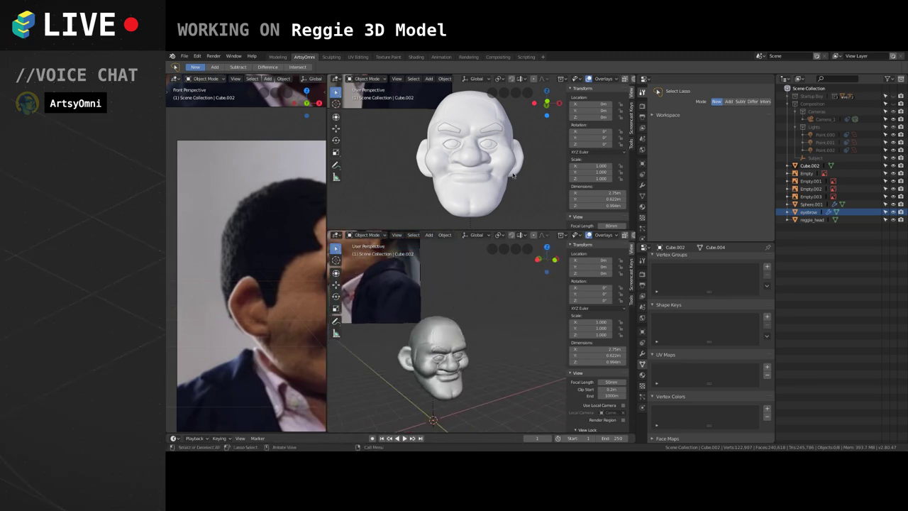
Turn the upper viewport's head to a three-quarter view and open that viewport's shading settings.
middle_click_drag(487, 173, 491, 219)
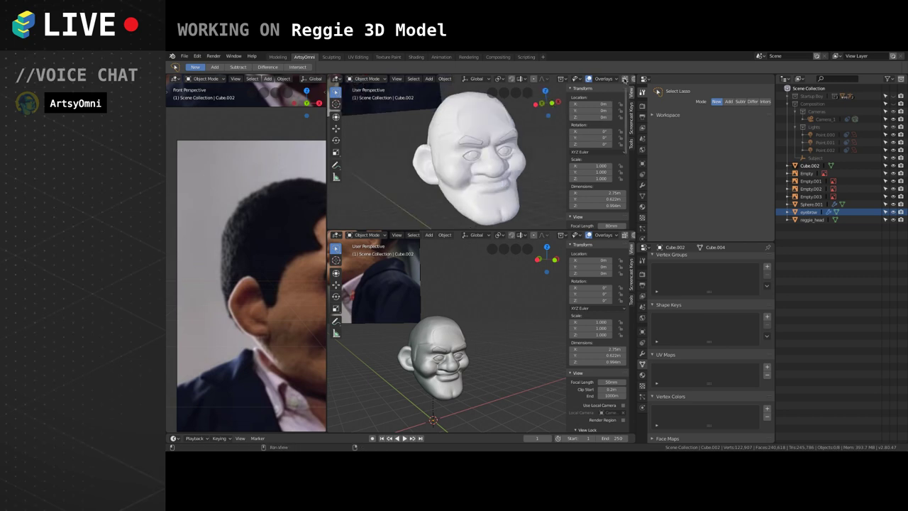
scroll(616, 80, "down", 3)
left_click(619, 79)
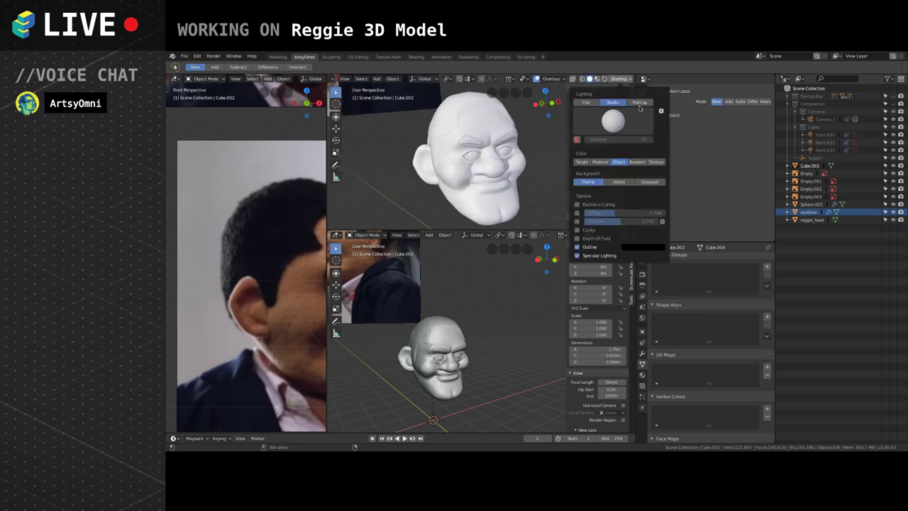
Switch the upper viewport's solid shading from Studio to MatCap lighting.
left_click(639, 102)
left_click(661, 112)
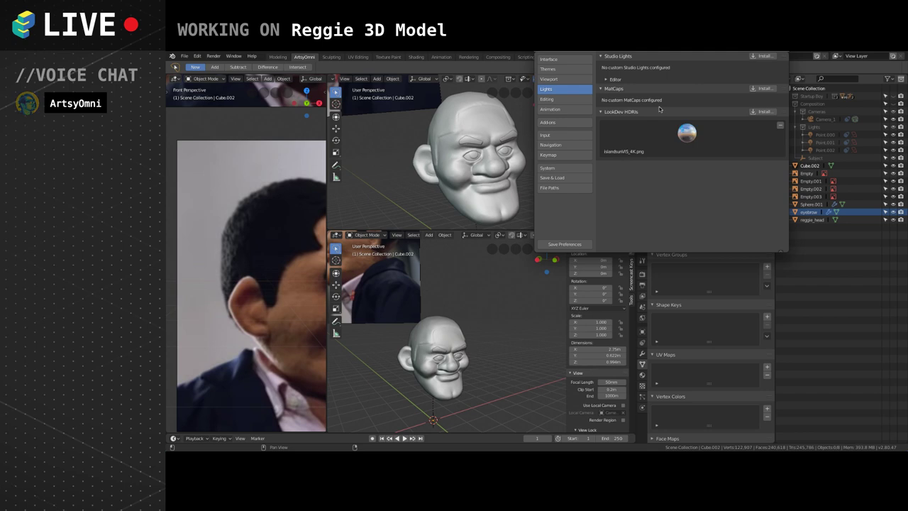
left_click(531, 48)
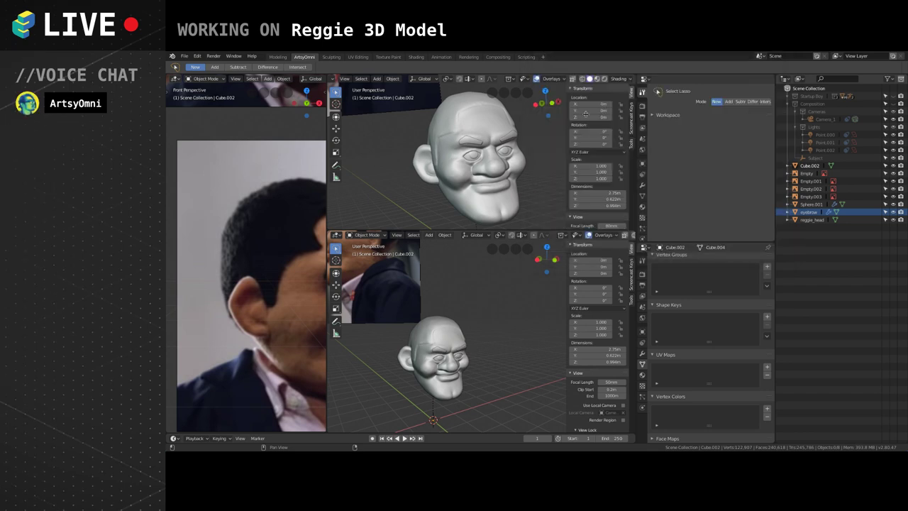
left_click(619, 78)
left_click(577, 213)
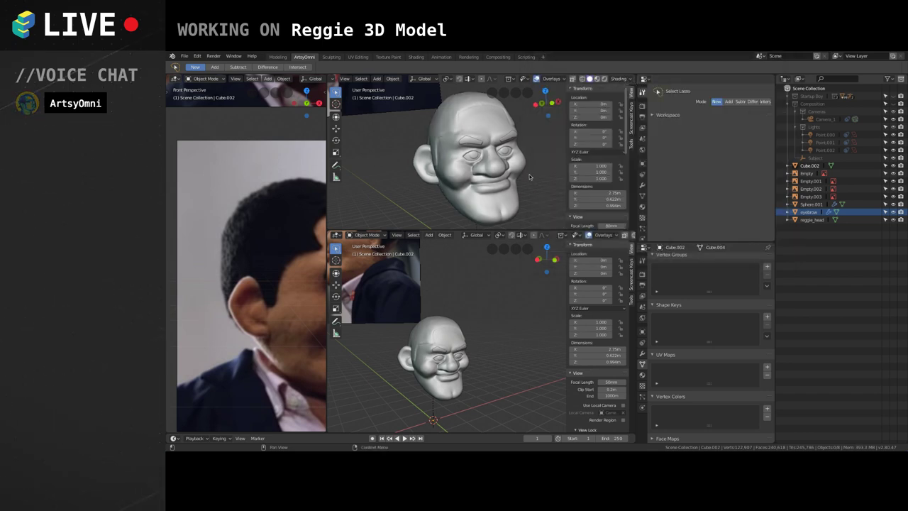
Set the upper viewport's focal length to 50 mm and frame the head again.
mouse_move(531, 176)
middle_mouse_down()
mouse_move(464, 186)
mouse_move(494, 187)
mouse_move(468, 192)
middle_mouse_up()
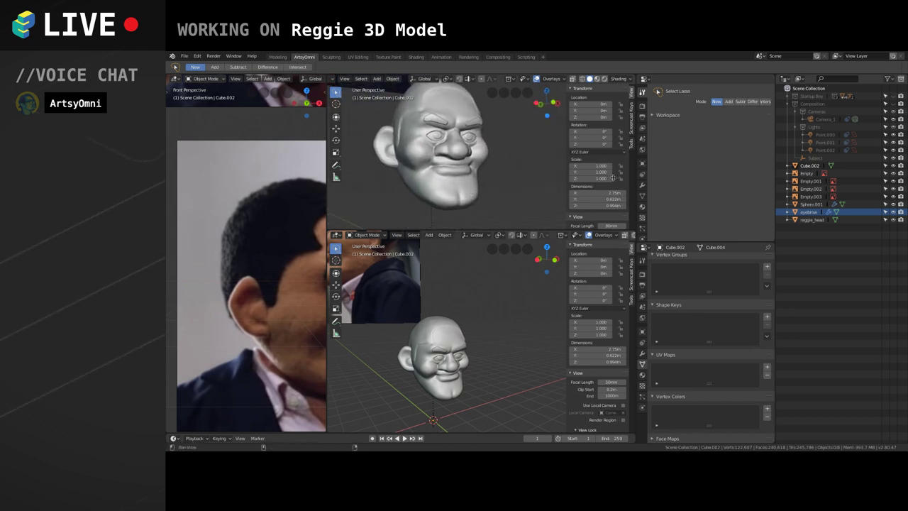
scroll(613, 178, "down", 5)
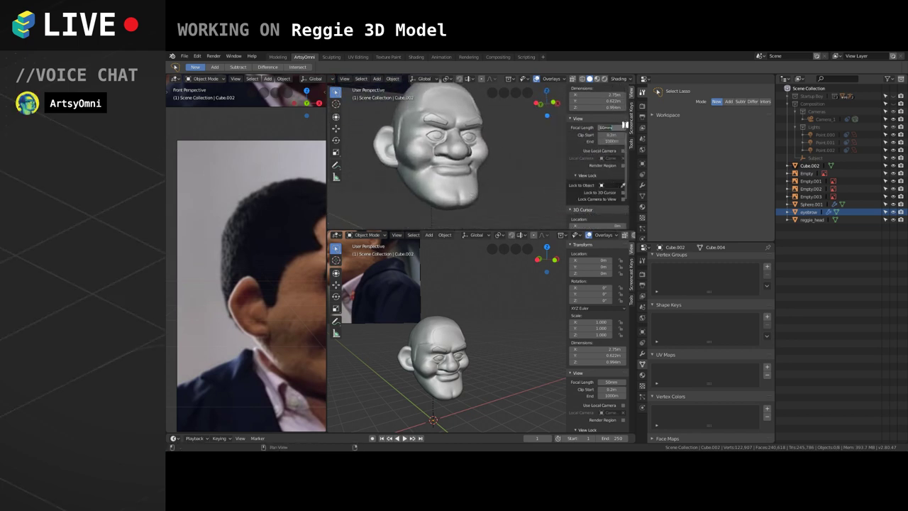
key("Return")
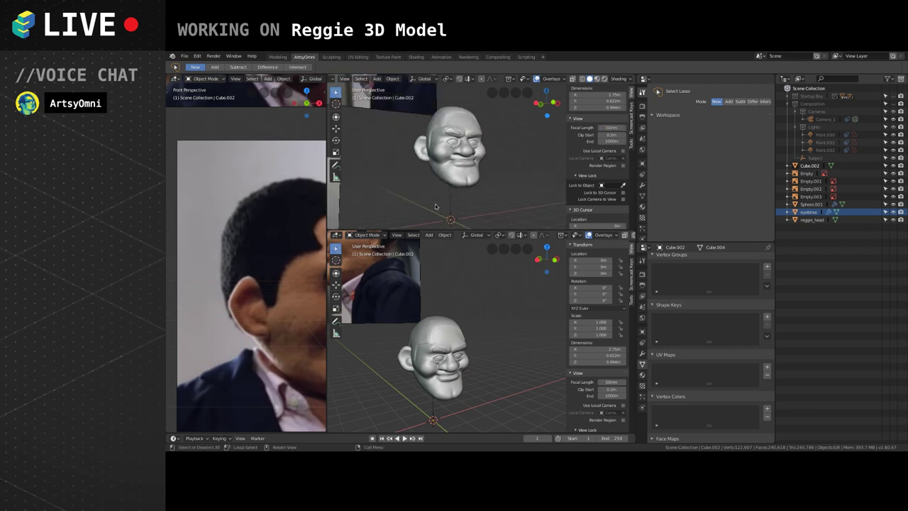
scroll(466, 189, "up", 3)
mouse_move(463, 188)
middle_mouse_down()
mouse_move(481, 197)
mouse_move(474, 162)
middle_mouse_up()
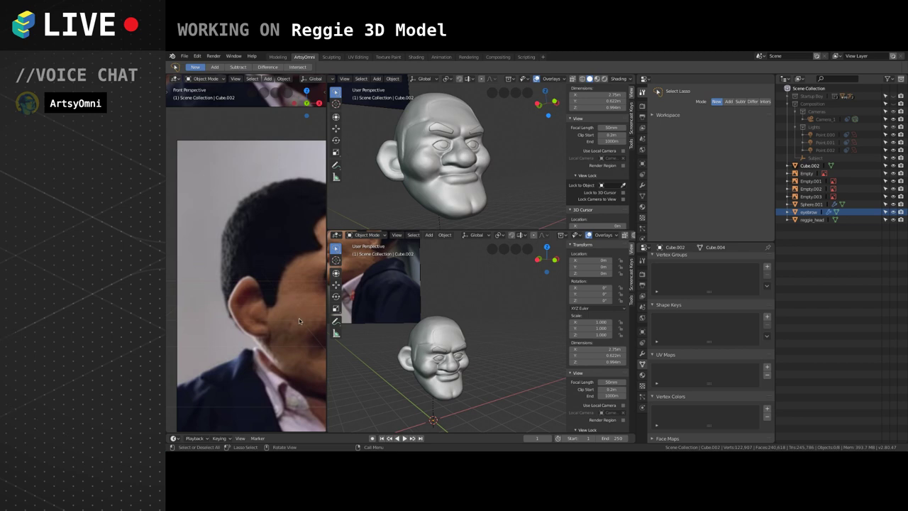
Compare the sculpted head's front, three-quarter and side profile with the reference photos of the puppet.
mouse_move(435, 336)
middle_mouse_down("shift")
mouse_move(434, 294)
mouse_move(448, 307)
mouse_move(488, 304)
mouse_move(455, 314)
middle_mouse_up("shift")
scroll(447, 306, "up", 3)
scroll(280, 263, "down", 4)
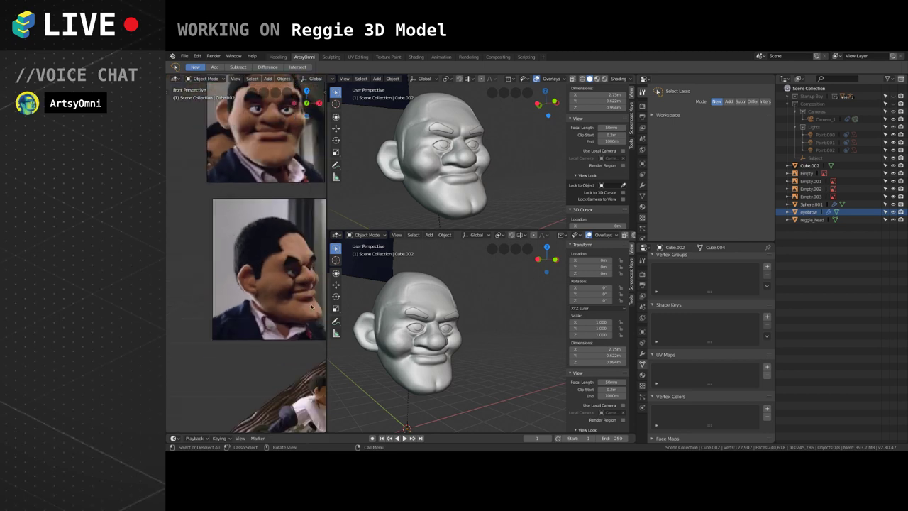
middle_click_drag(279, 263, 254, 269, "shift")
mouse_move(407, 356)
middle_mouse_down()
mouse_move(447, 310)
mouse_move(472, 307)
middle_mouse_up()
scroll(464, 301, "down", 3)
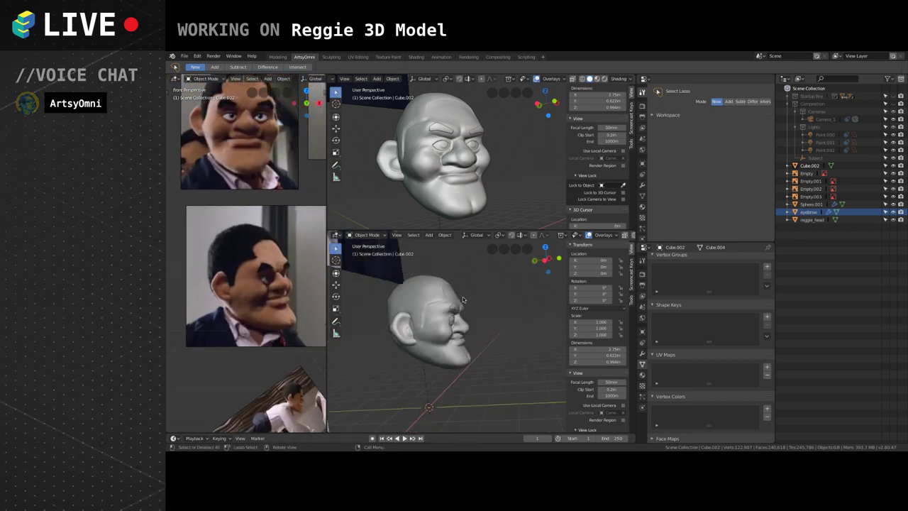
middle_click_drag(485, 347, 476, 311)
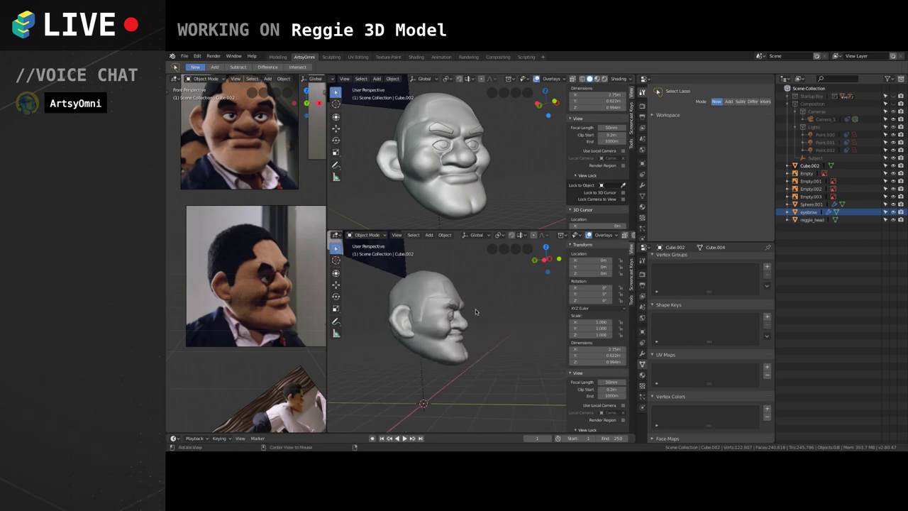
middle_click_drag(431, 274, 488, 311)
middle_click_drag(295, 219, 196, 341, "shift")
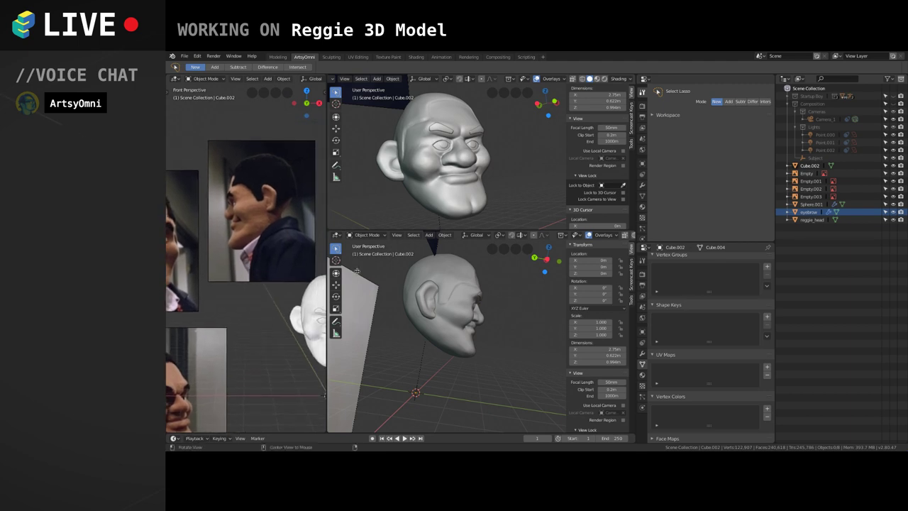
middle_click_drag(376, 272, 465, 287)
left_click_drag(489, 294, 397, 312, "alt")
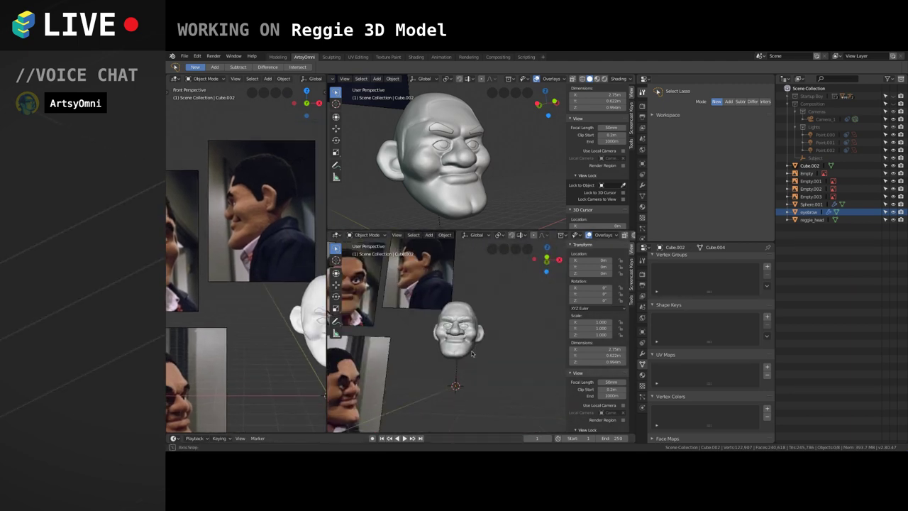
left_click_drag(490, 312, 430, 315, "alt")
scroll(475, 324, "up", 4)
mouse_move(475, 323)
middle_mouse_down()
mouse_move(489, 325)
mouse_move(482, 315)
middle_mouse_up()
middle_click_drag(446, 217, 482, 172)
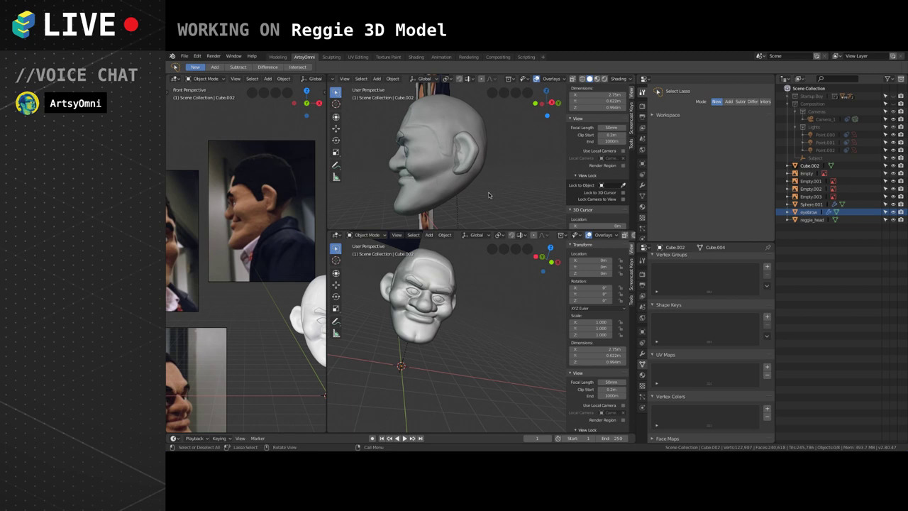
middle_click_drag(493, 177, 481, 148)
middle_click_drag(466, 192, 490, 199)
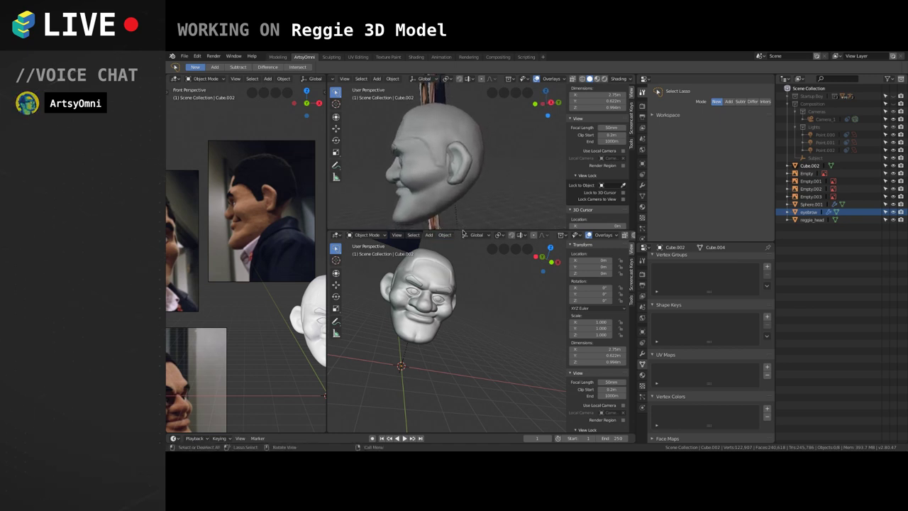
Enlarge the upper viewport and put the reggie_head mesh into Sculpt Mode, showing the head in profile.
left_click_drag(463, 229, 462, 282)
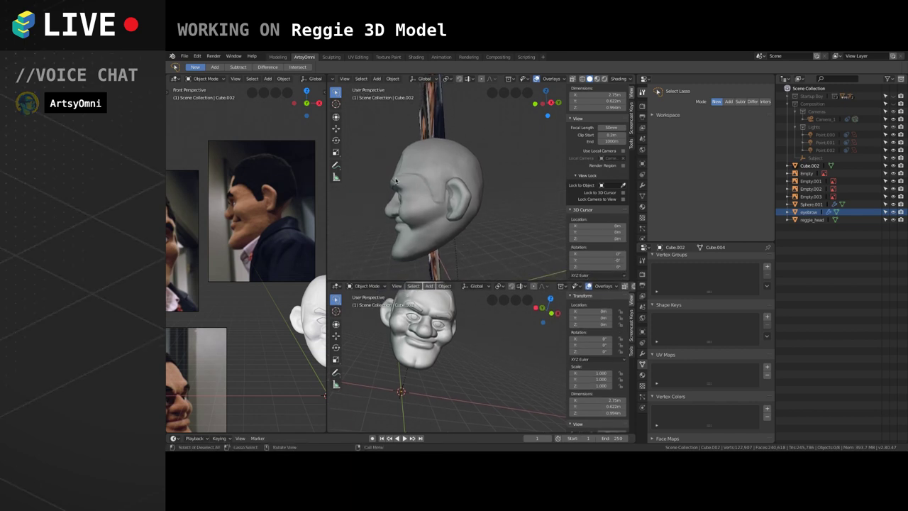
scroll(376, 79, "up", 4)
left_click(373, 80)
left_click(372, 128)
mouse_move(398, 107)
middle_mouse_down()
mouse_move(376, 107)
mouse_move(399, 139)
mouse_move(440, 138)
mouse_move(452, 152)
middle_mouse_up()
left_click(359, 79)
left_click(359, 88)
left_click(454, 170)
left_click(365, 78)
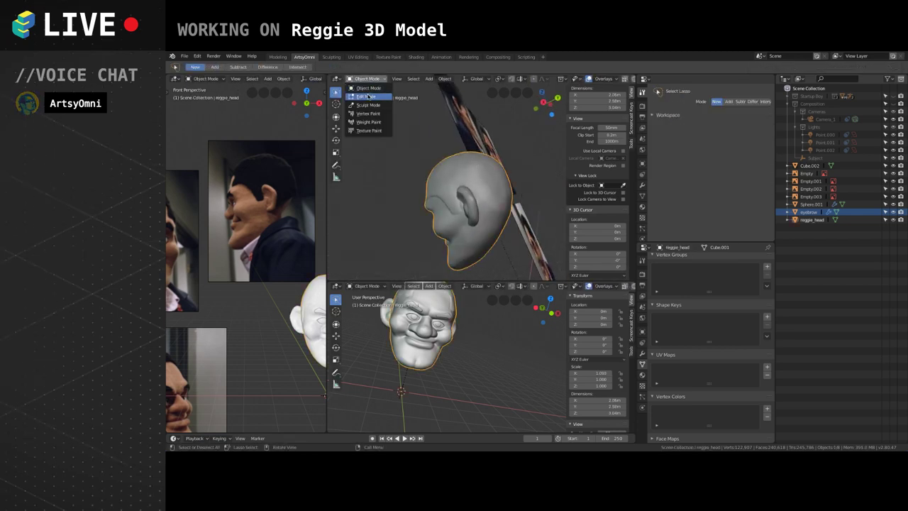
left_click(366, 96)
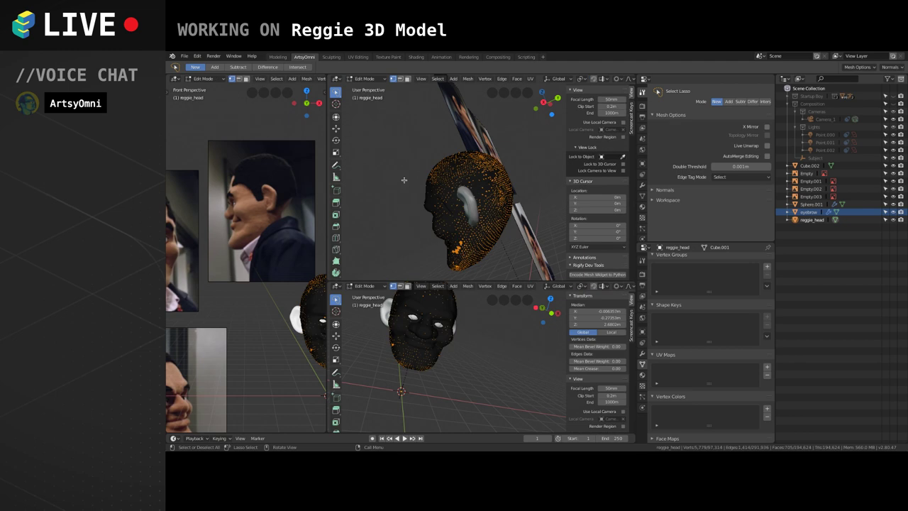
left_click(365, 78)
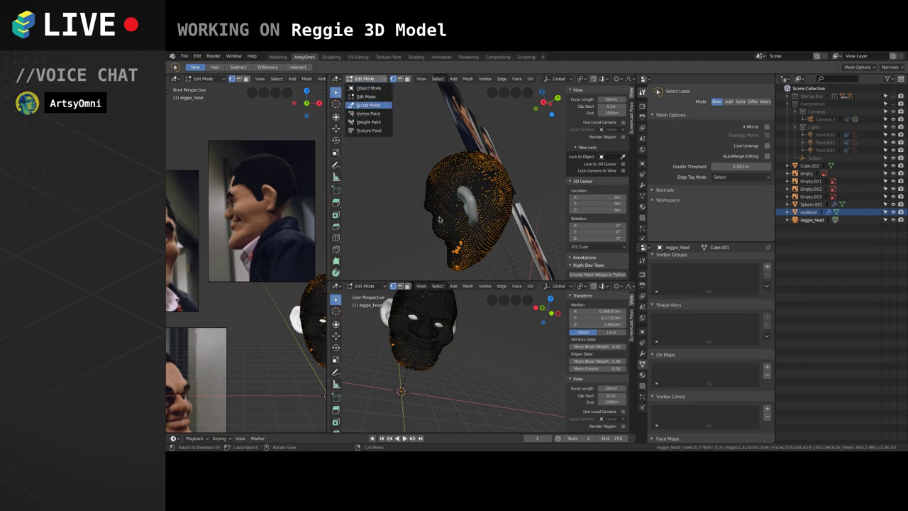
mouse_move(440, 190)
middle_mouse_down()
mouse_move(527, 203)
mouse_move(523, 227)
mouse_move(483, 206)
mouse_move(469, 222)
mouse_move(519, 208)
middle_mouse_up()
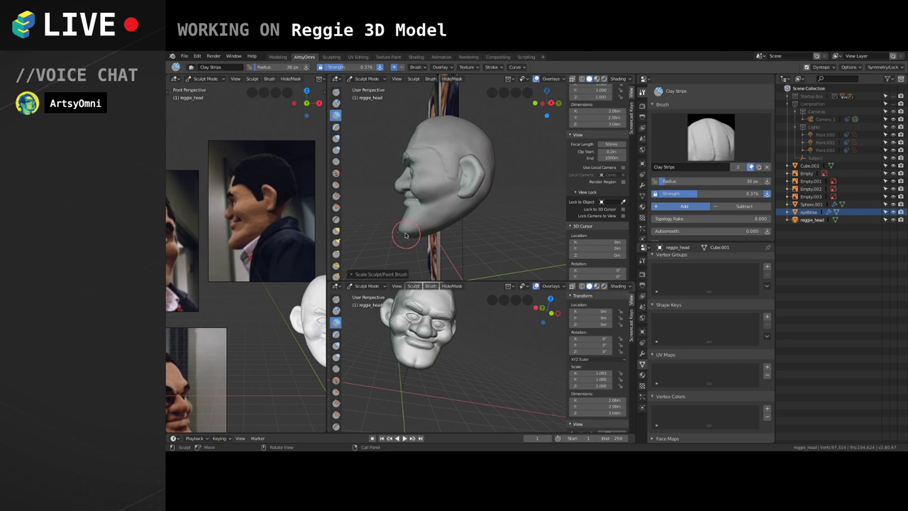
Push the underside of the chin and jaw upward using the Grab brush with an 84 px radius.
key("g")
key("f")
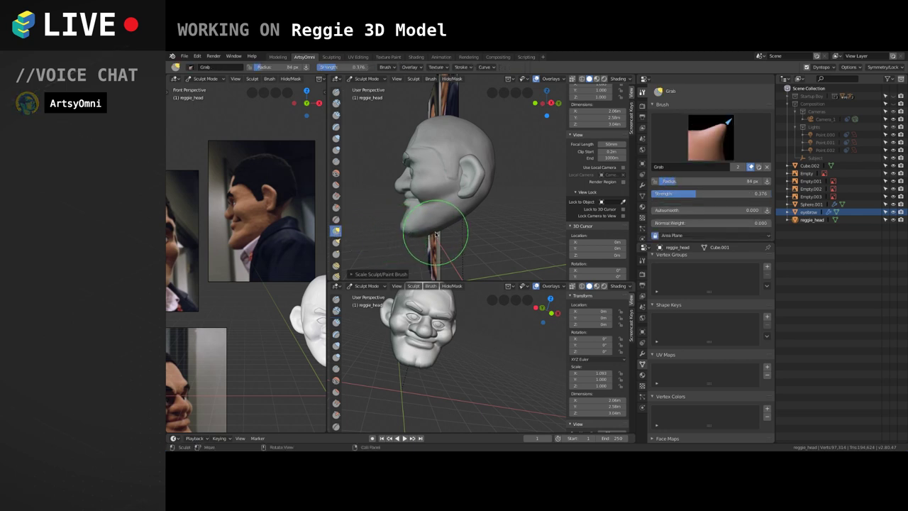
left_click_drag(423, 233, 456, 219)
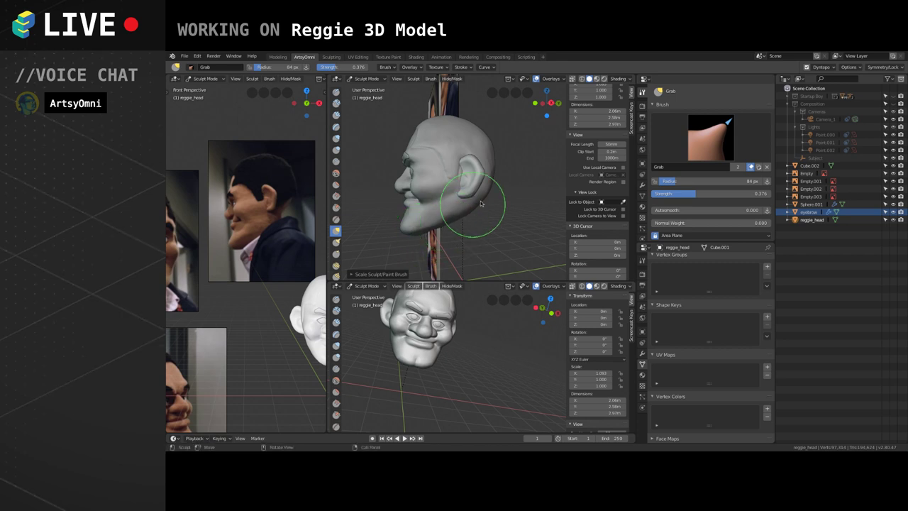
Reshape the back of the head in side view with the Grab brush, enlarging its radius to about 155 px.
key("bracketright")
mouse_move(505, 178)
middle_mouse_down()
mouse_move(514, 159)
mouse_move(496, 182)
mouse_move(475, 186)
mouse_move(487, 203)
middle_mouse_up()
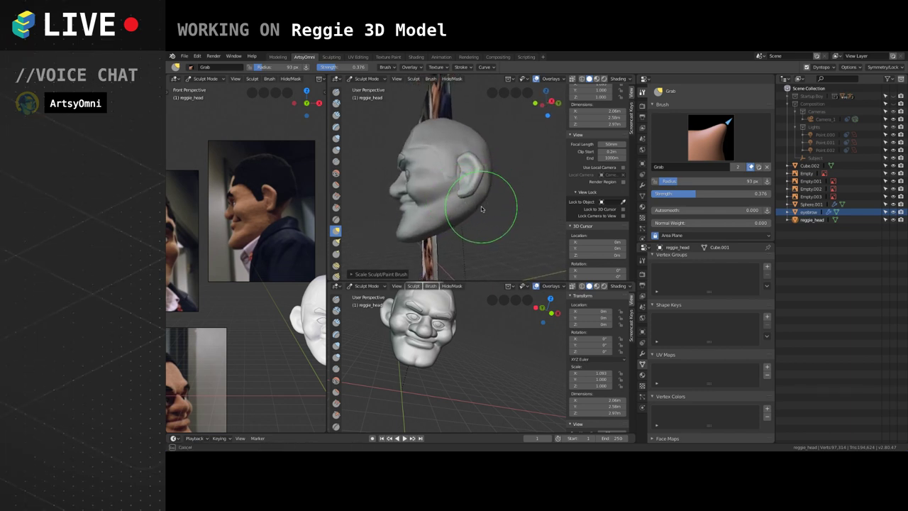
key("bracketright")
key("bracketright")
key("bracketright")
left_click_drag(489, 168, 492, 155)
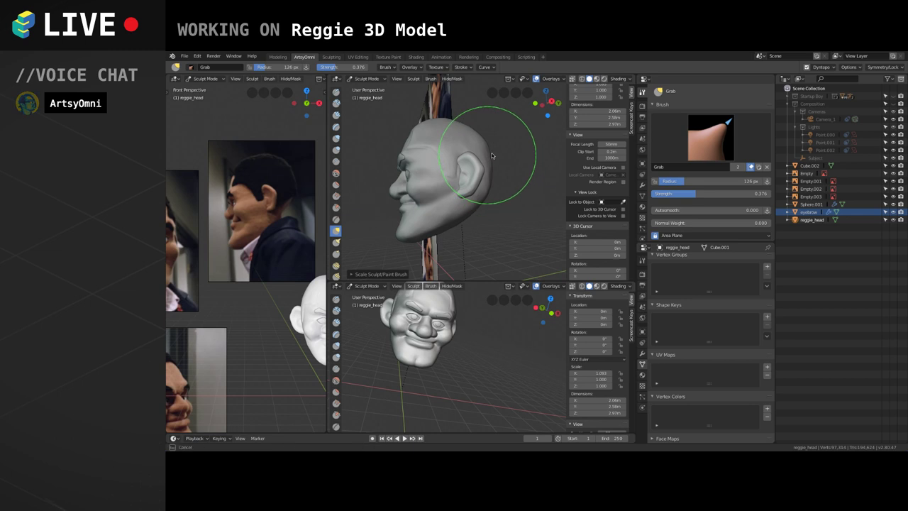
middle_click_drag(495, 156, 502, 153)
key("f")
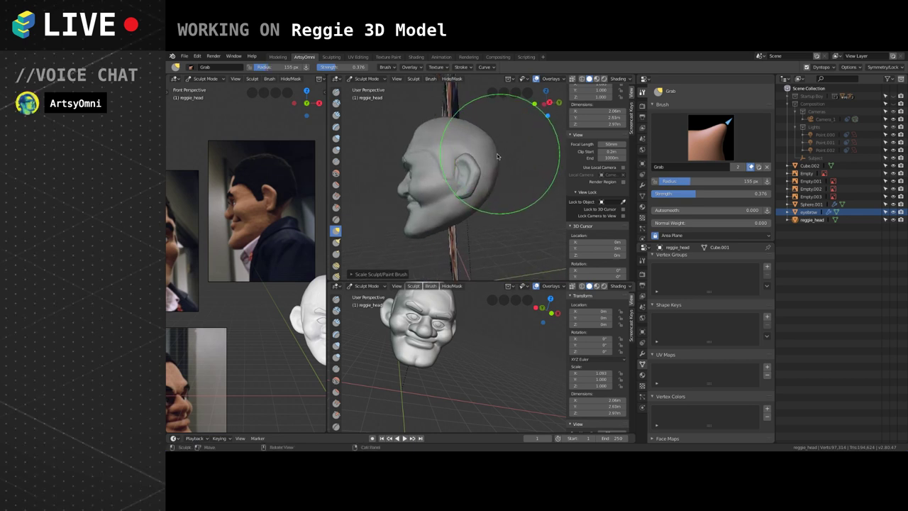
left_click_drag(497, 155, 492, 158)
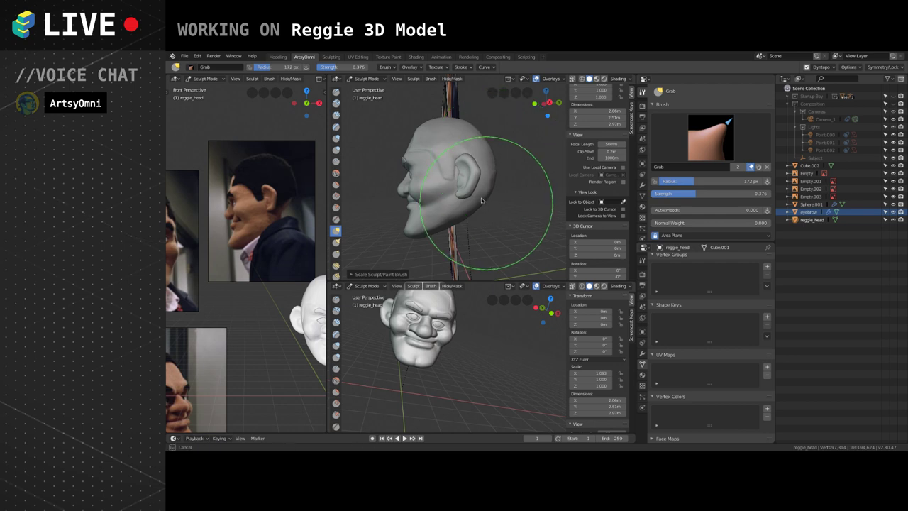
Adjust the lower back of the skull, the crown and the rear jawline using the Grab brush at 172 px.
left_click_drag(488, 203, 490, 186)
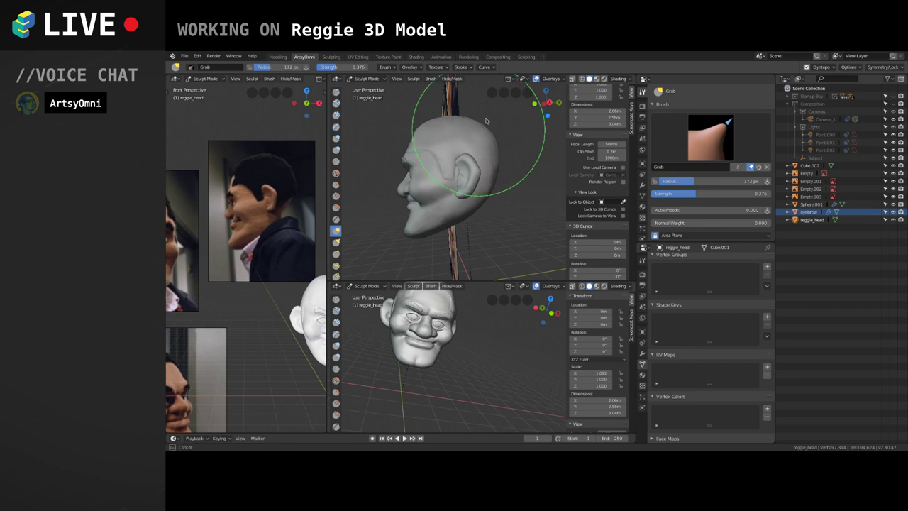
left_click_drag(486, 121, 486, 121)
left_click_drag(487, 125, 472, 214)
left_click_drag(491, 159, 497, 157, "alt")
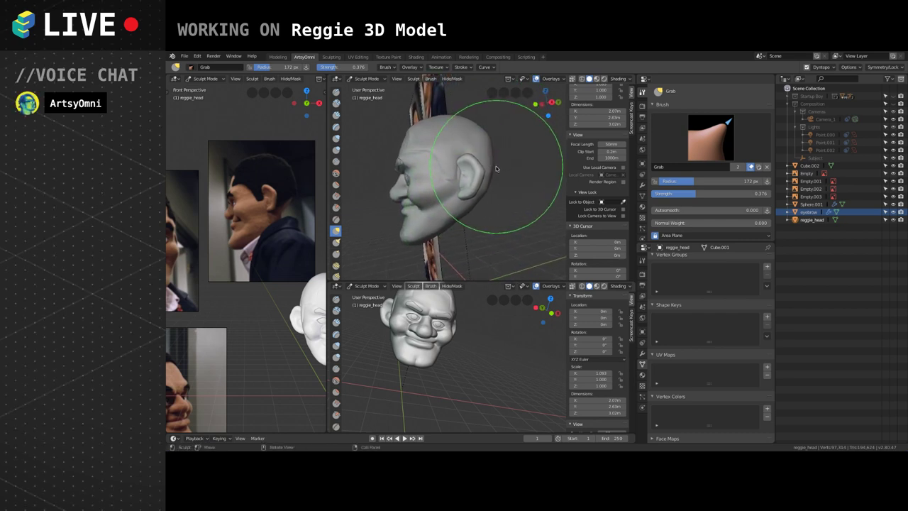
middle_click_drag(466, 144, 476, 152)
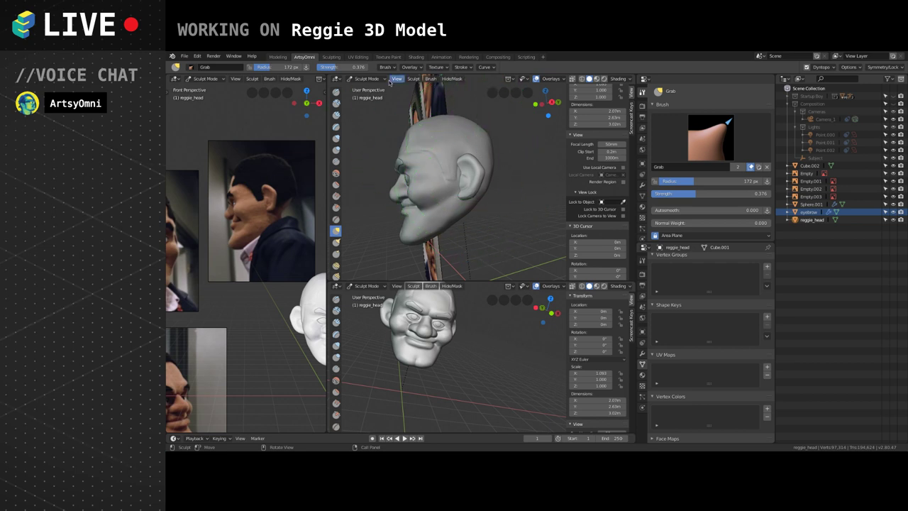
Return to Object Mode, select the ears object Cube.002 and set its origin to its geometry.
left_click(366, 79)
key("Return")
left_click(478, 193)
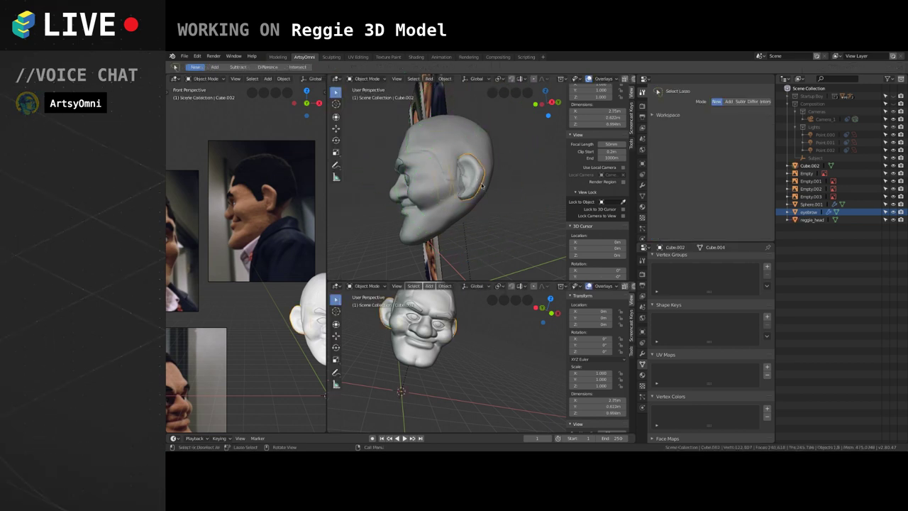
right_click(479, 204)
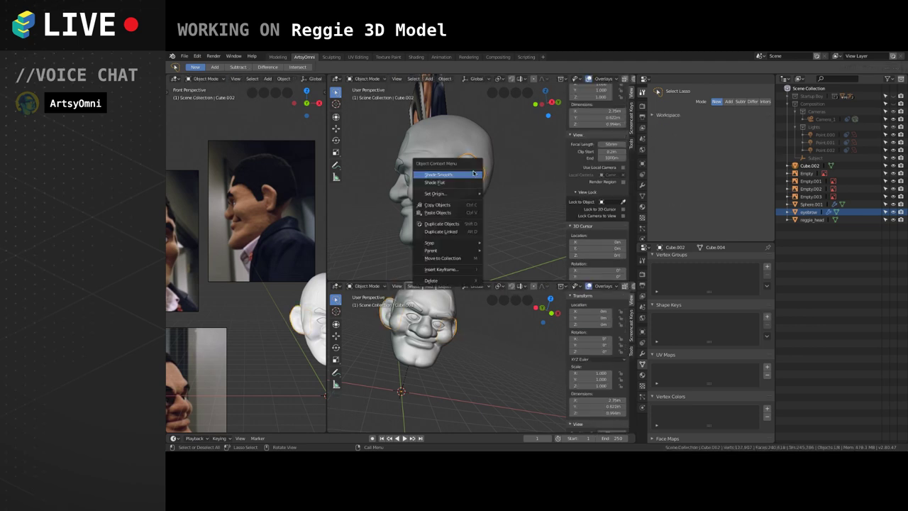
key("Escape")
key("F3")
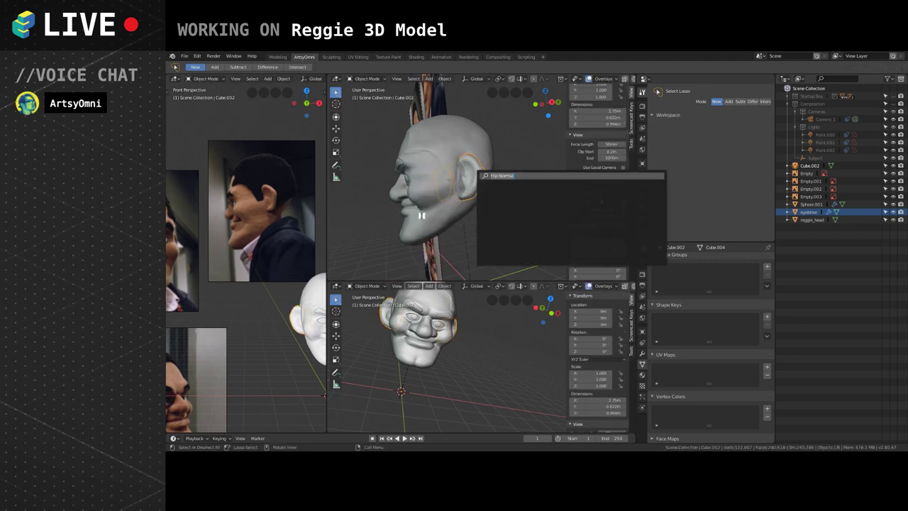
type("set or")
key("Down")
key("Return")
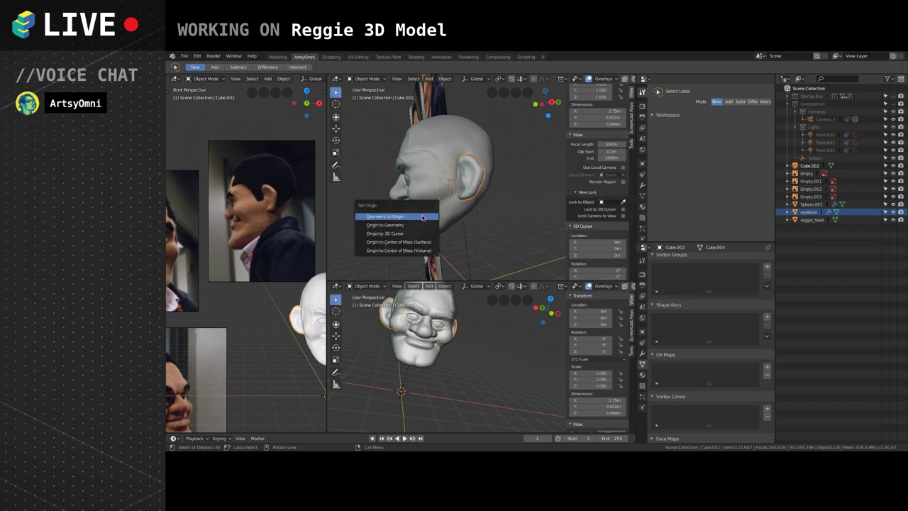
key("Down")
key("Return")
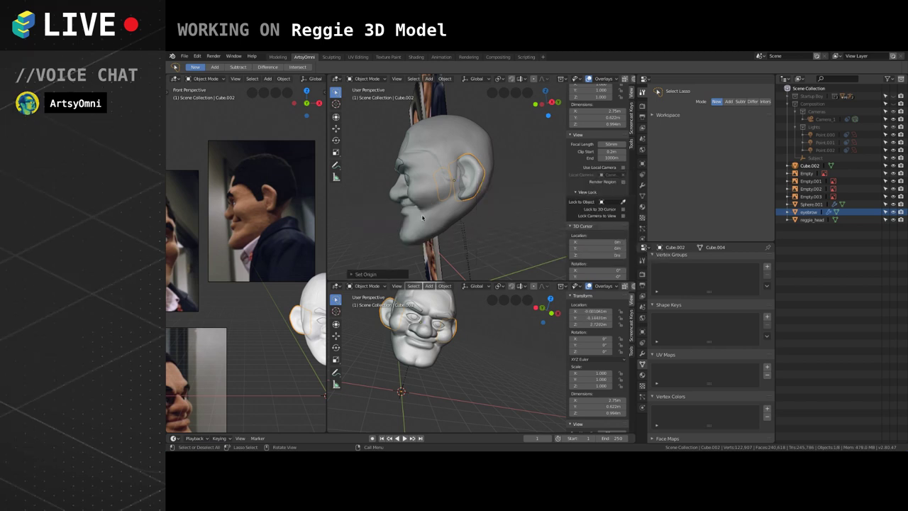
Scale the ears along the global Z axis by about 0.9.
key("s")
key("z")
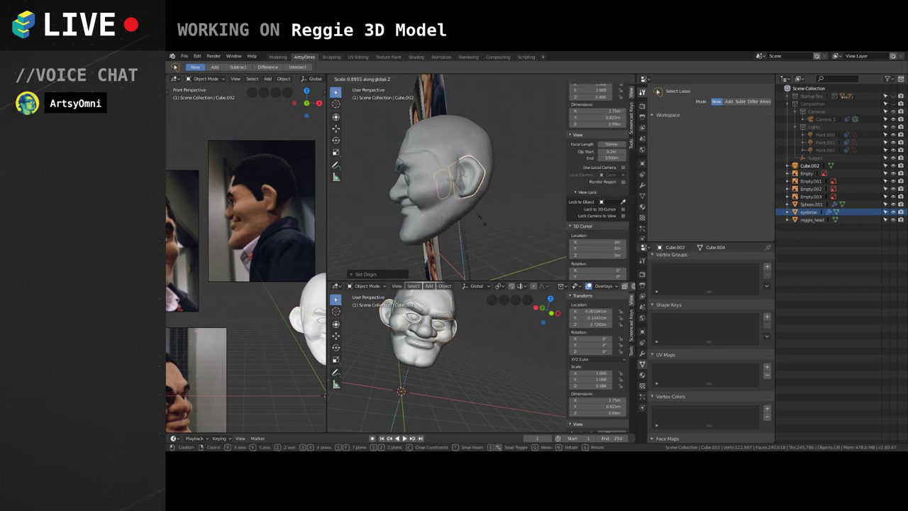
left_click(482, 223)
middle_click_drag(482, 223, 509, 172)
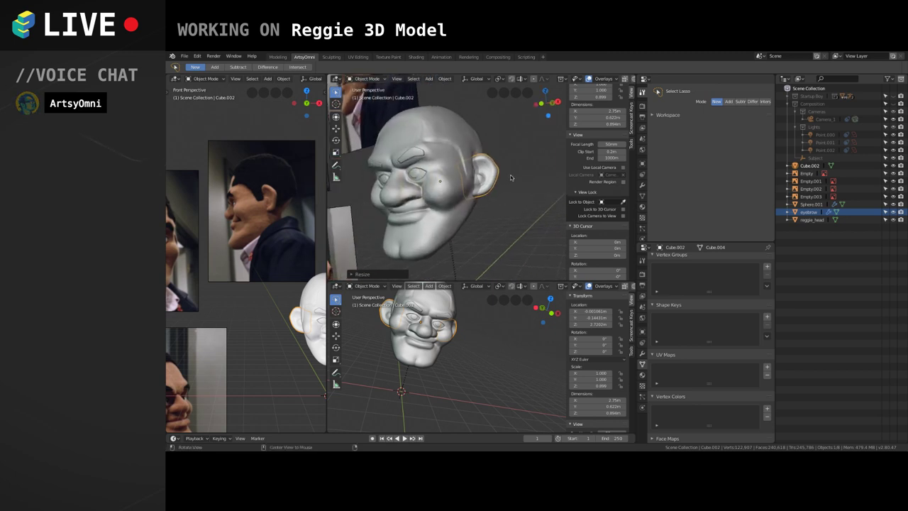
Scale the ears along their local Y axis by about 0.8.
key("s")
right_click(508, 177)
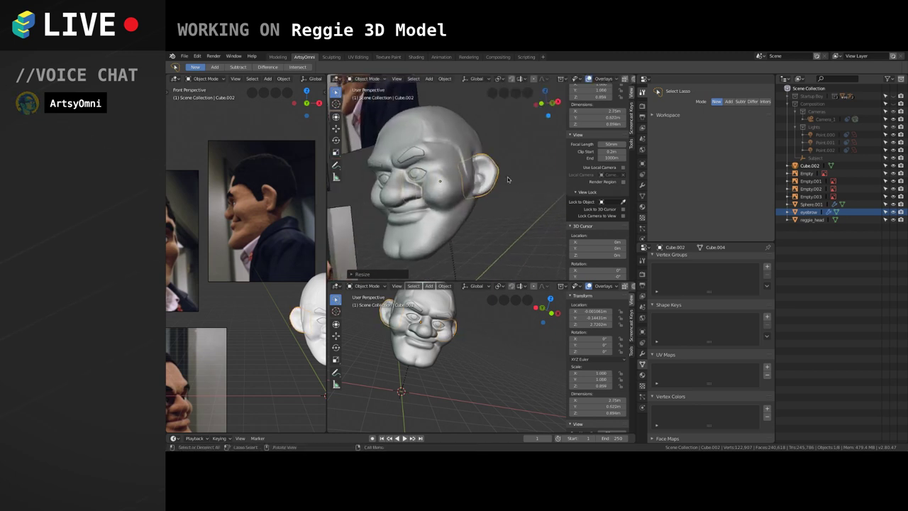
key("s")
key("y")
key("y")
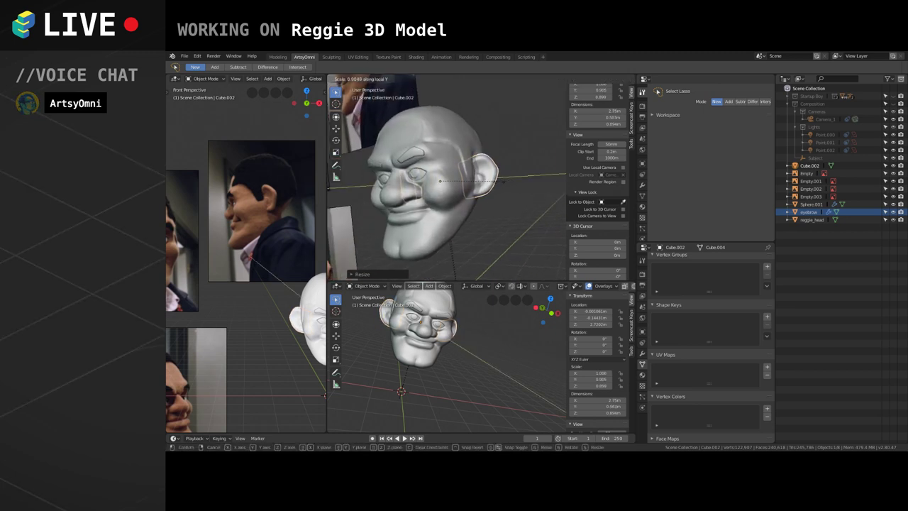
key("Return")
Move the ears slightly forward along the global Y axis and adjust their tilt by rotating them in side view.
middle_click_drag(494, 186, 497, 211)
left_click(484, 190)
left_click(473, 186)
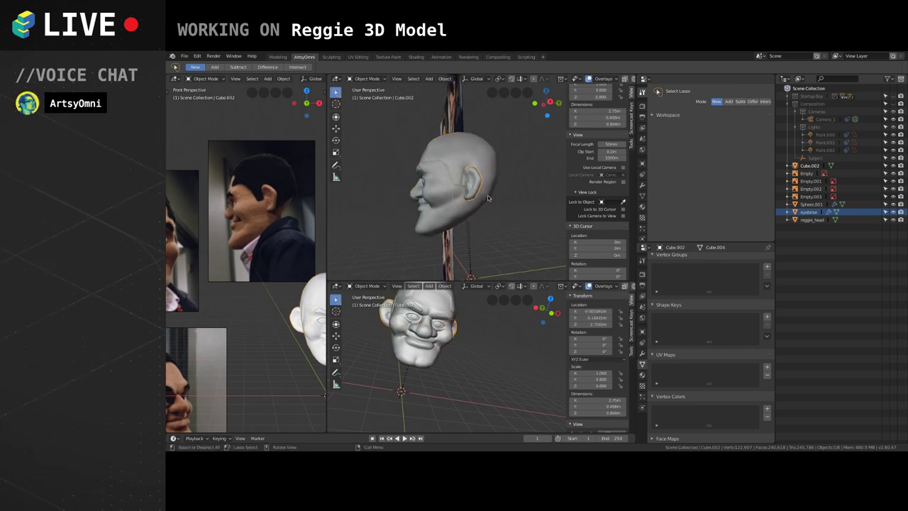
key("g")
key("y")
left_click(487, 197)
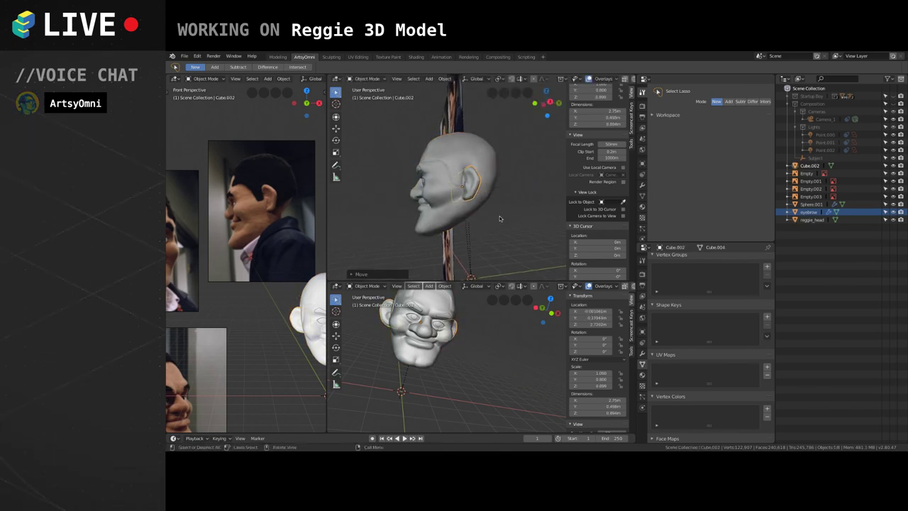
key("r")
left_click(502, 215)
middle_click_drag(426, 246, 479, 217)
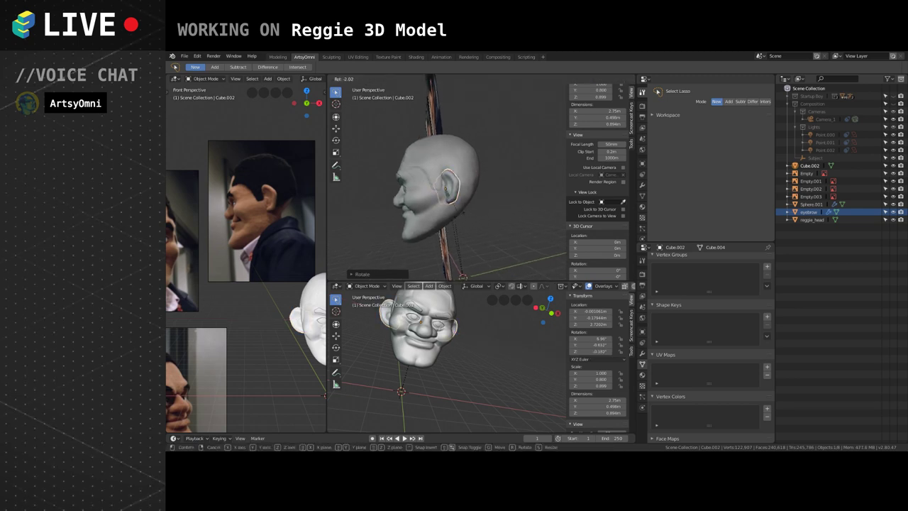
mouse_move(461, 212)
middle_mouse_down()
mouse_move(472, 195)
mouse_move(495, 203)
middle_mouse_up()
Put reggie_head into Sculpt Mode and pull the crown upward and the back of the skull outward using the Grab brush at about 153 px.
left_click(483, 182)
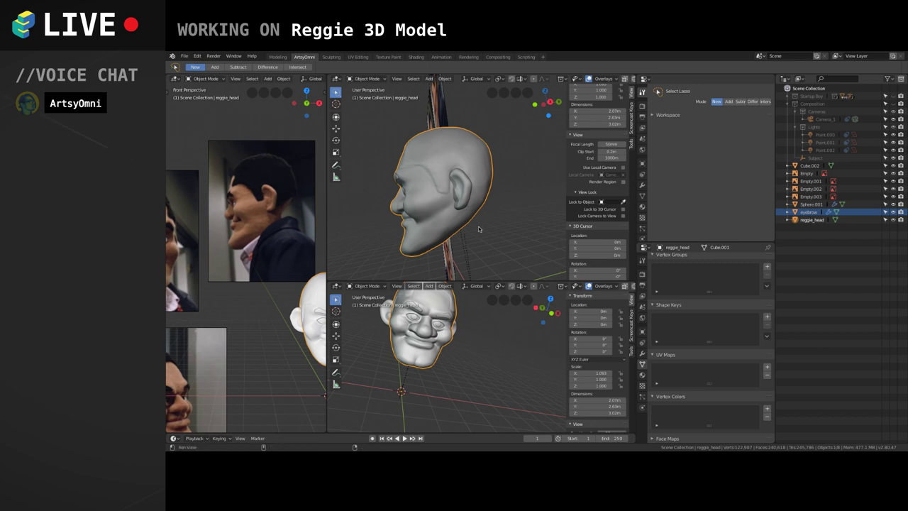
left_click(366, 78)
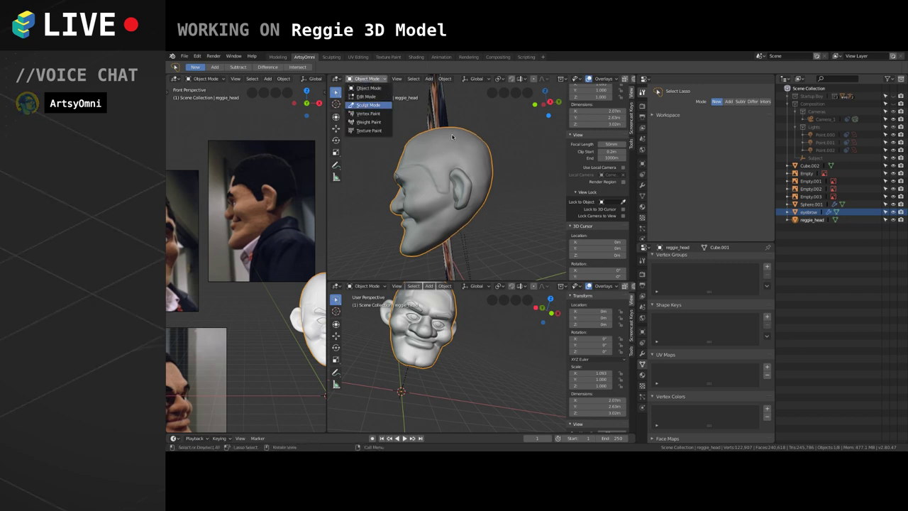
key("Return")
key("bracketleft")
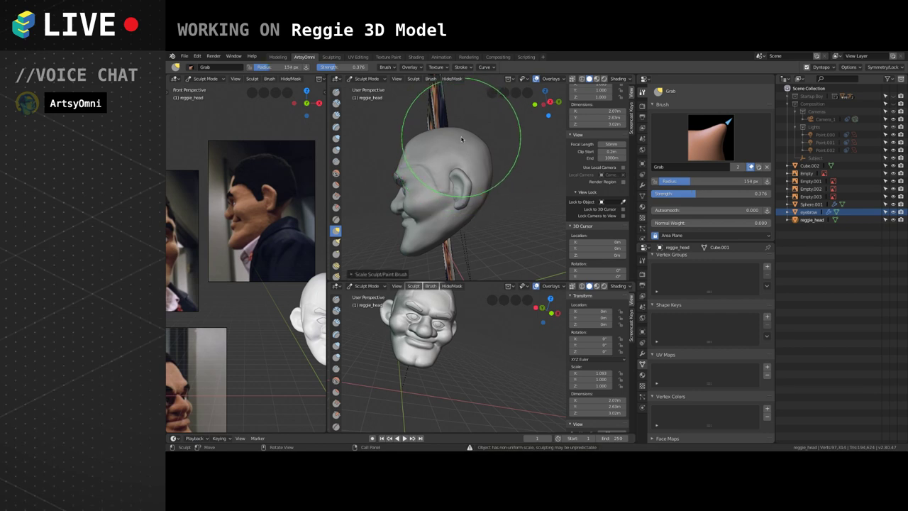
left_click_drag(465, 137, 466, 135)
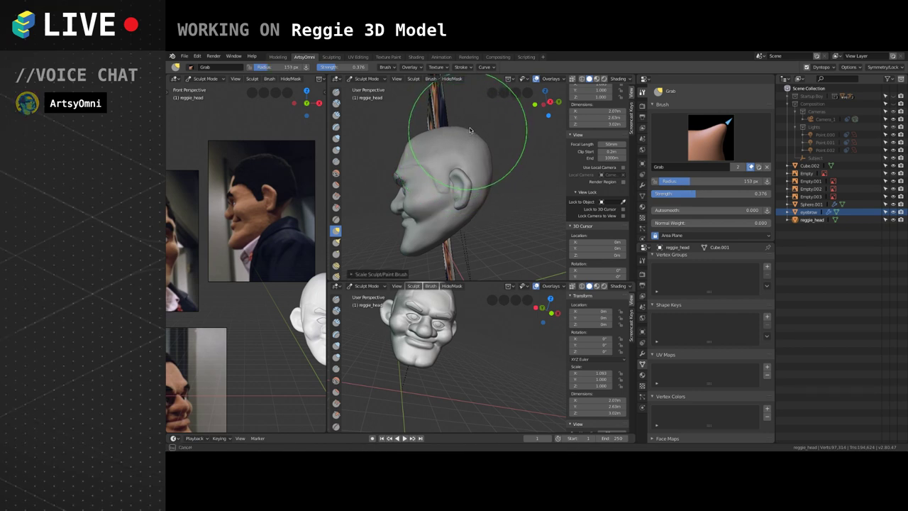
left_click_drag(470, 130, 473, 129)
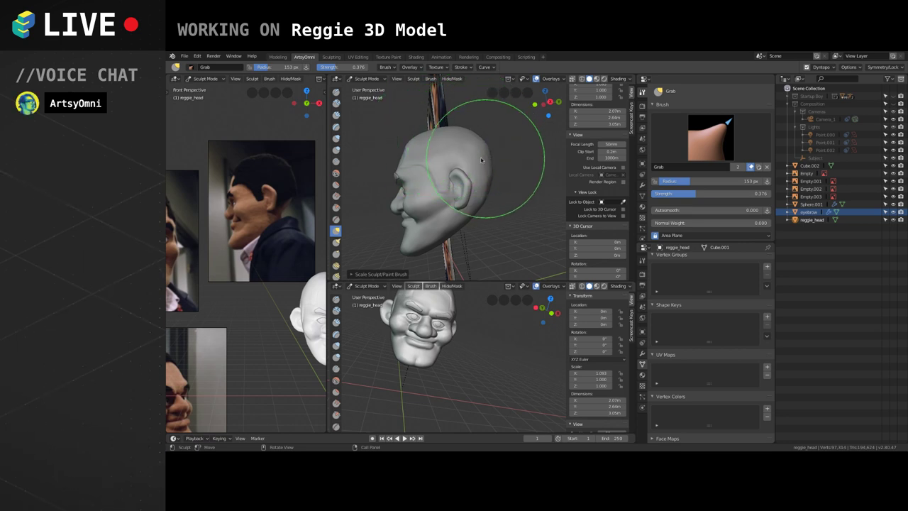
left_click_drag(489, 170, 495, 172)
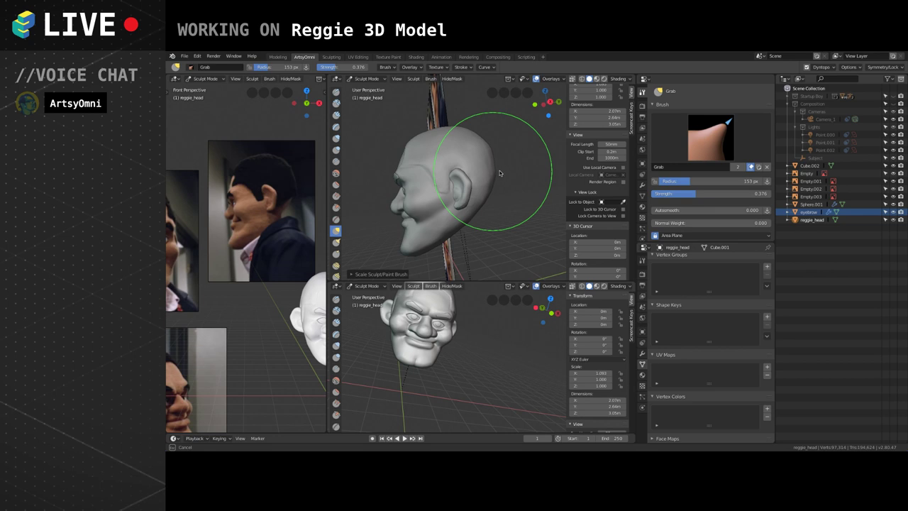
left_click_drag(500, 174, 502, 173)
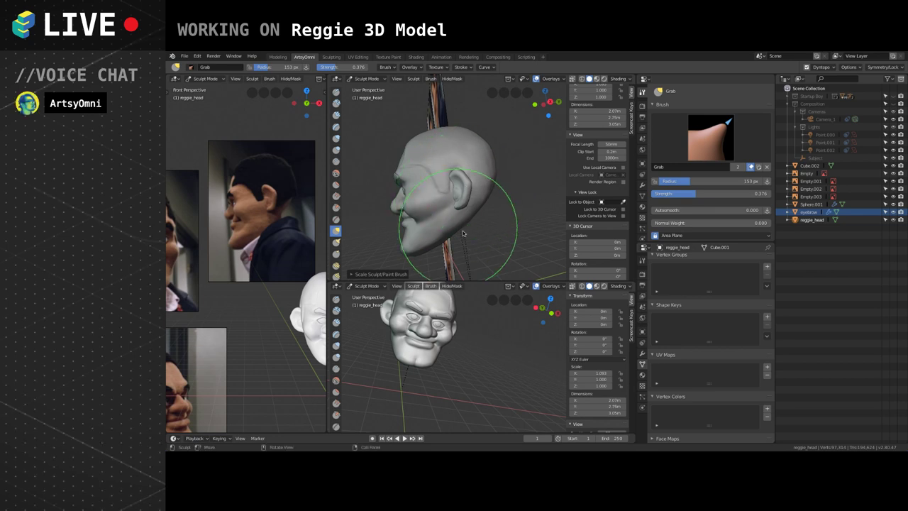
Reduce the Grab brush radius to 80 px and pull the underside of the skull downward to form a neck stump.
middle_click_drag(463, 243, 497, 187)
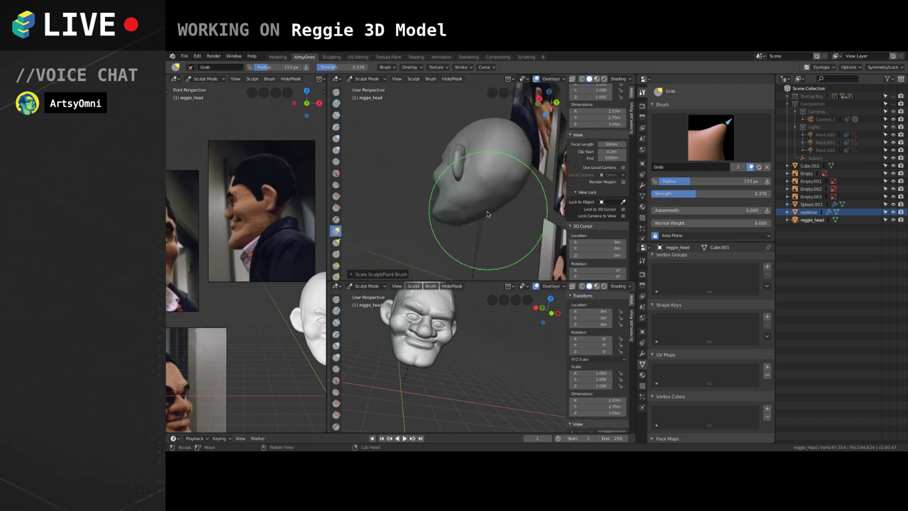
key("f")
left_click(477, 212)
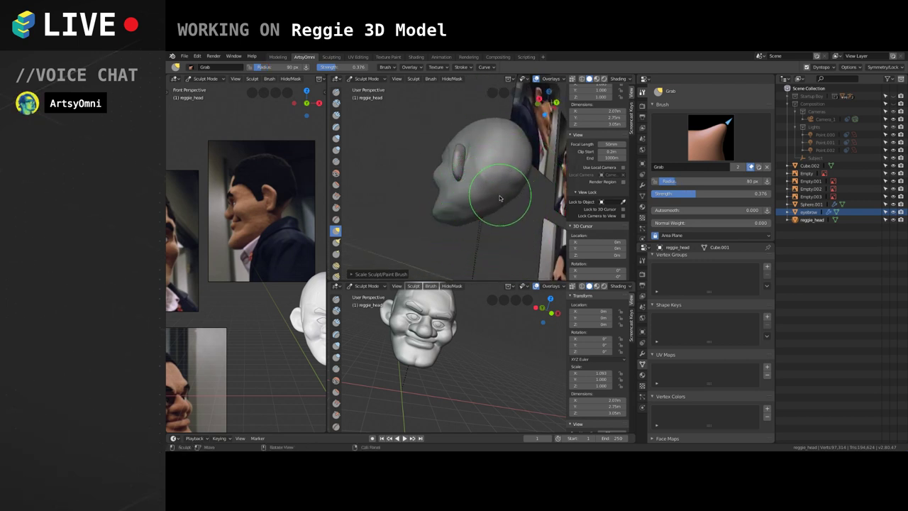
left_click_drag(478, 210, 476, 225)
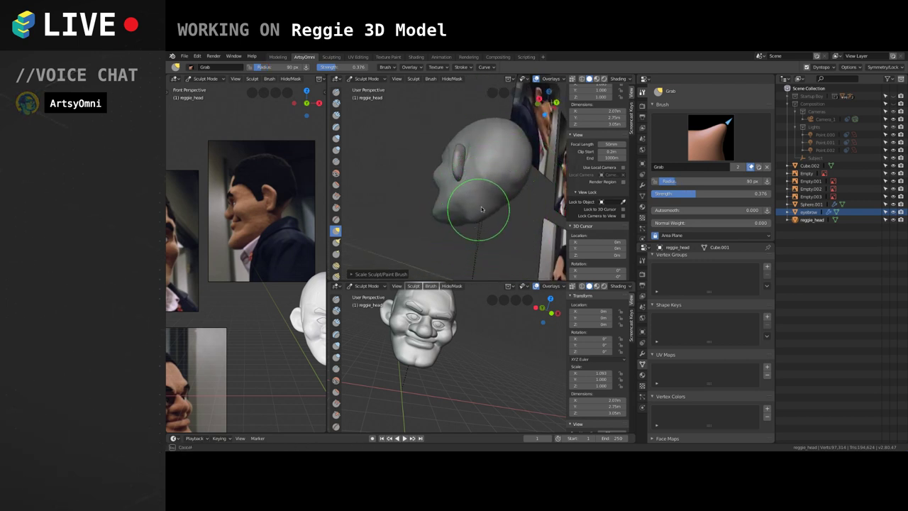
middle_click_drag(481, 210, 501, 210)
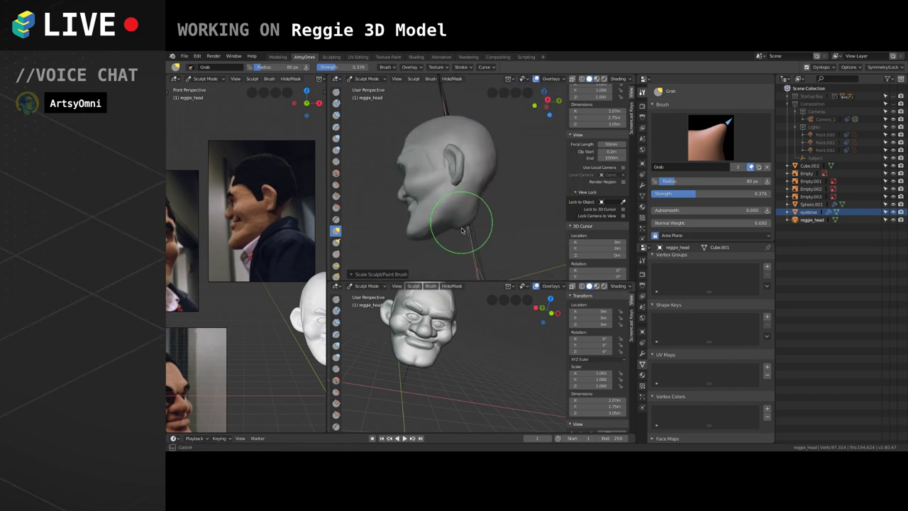
mouse_move(486, 211)
middle_mouse_down()
mouse_move(497, 185)
mouse_move(517, 220)
mouse_move(490, 199)
mouse_move(494, 183)
mouse_move(510, 195)
mouse_move(495, 211)
mouse_move(498, 200)
mouse_move(395, 152)
middle_mouse_up()
Thicken the neck stump from below using the Inflate/Deflate brush with its radius reduced to 45 px.
left_click(336, 138)
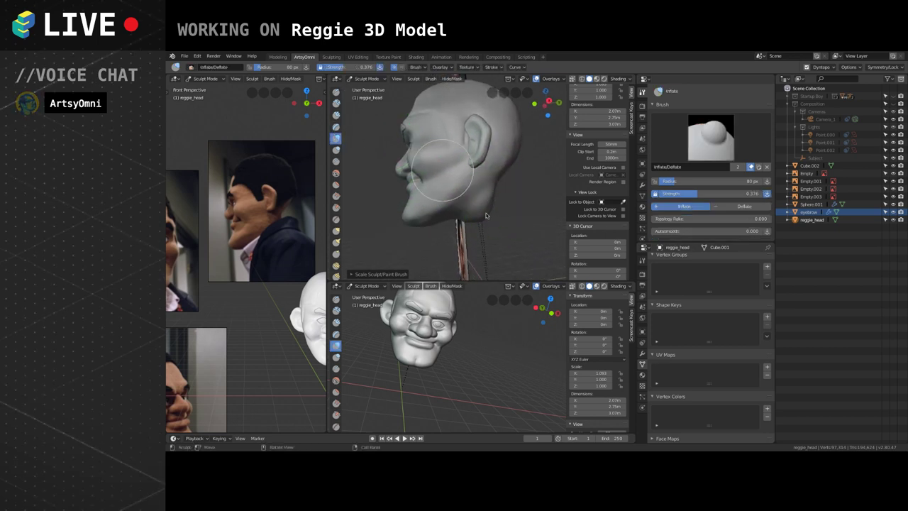
scroll(492, 217, "up", 2)
key("bracketleft")
key("bracketleft")
key("bracketleft")
key("bracketleft")
key("bracketleft")
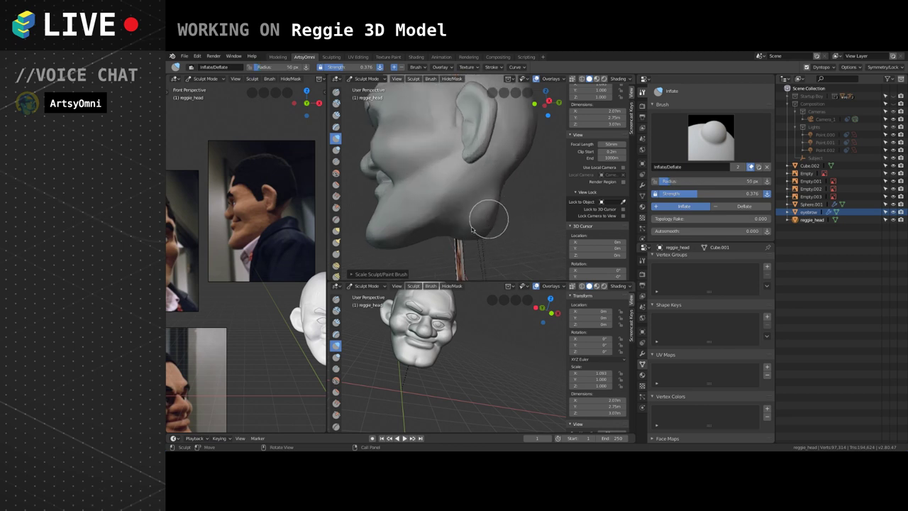
middle_click_drag(490, 215, 485, 191)
mouse_move(488, 226)
left_mouse_down()
mouse_move(474, 234)
mouse_move(497, 225)
left_mouse_up()
middle_click_drag(497, 211, 473, 175)
left_click_drag(496, 217, 468, 240)
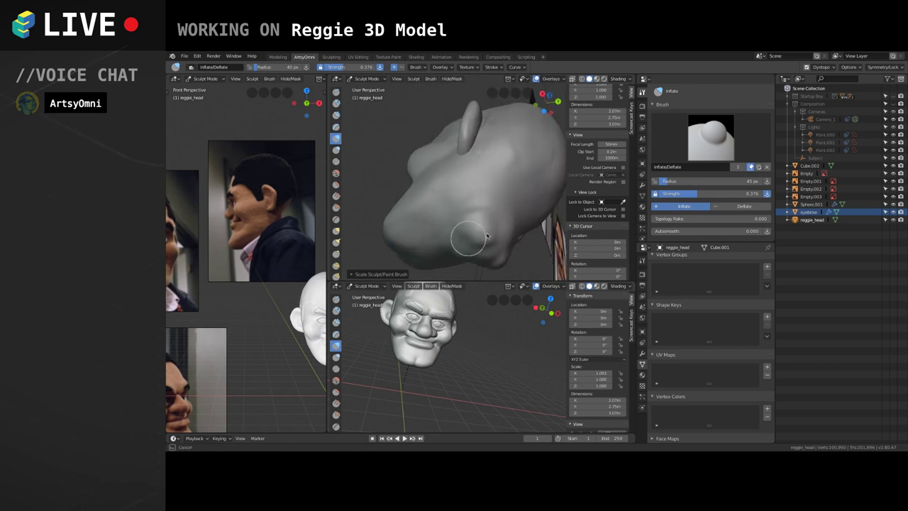
left_click_drag(490, 251, 484, 246)
middle_click_drag(485, 241, 477, 210)
left_click_drag(479, 217, 482, 230)
Build up and shape the neck stump using the Clay Strips brush at 45 px with strength 0.504.
left_click(335, 115)
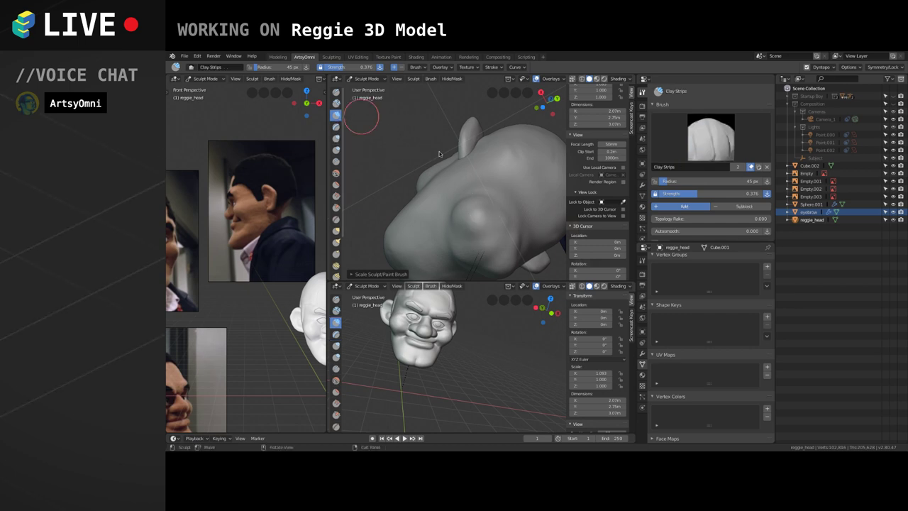
mouse_move(361, 106)
middle_mouse_down()
mouse_move(383, 94)
mouse_move(461, 156)
mouse_move(497, 195)
mouse_move(509, 235)
mouse_move(502, 219)
mouse_move(489, 221)
mouse_move(539, 213)
mouse_move(513, 193)
mouse_move(523, 187)
mouse_move(504, 213)
mouse_move(536, 165)
middle_mouse_up()
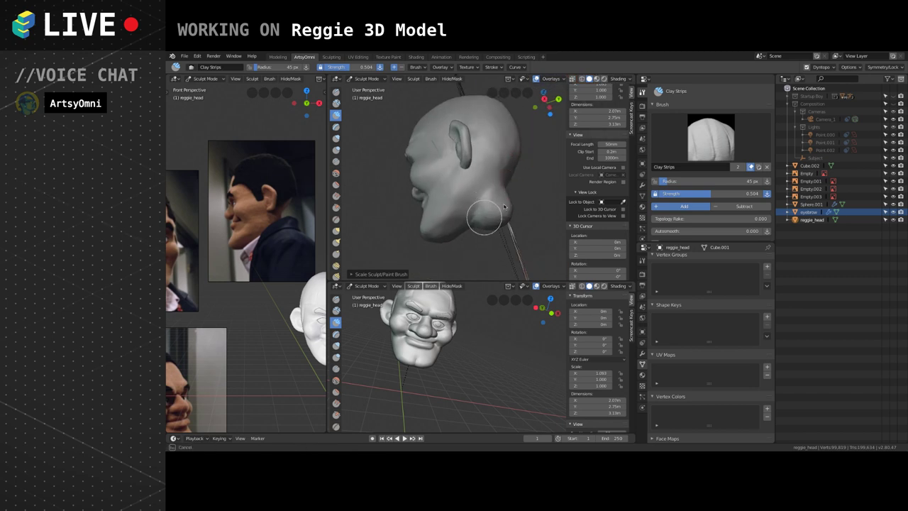
middle_click_drag(504, 207, 486, 213)
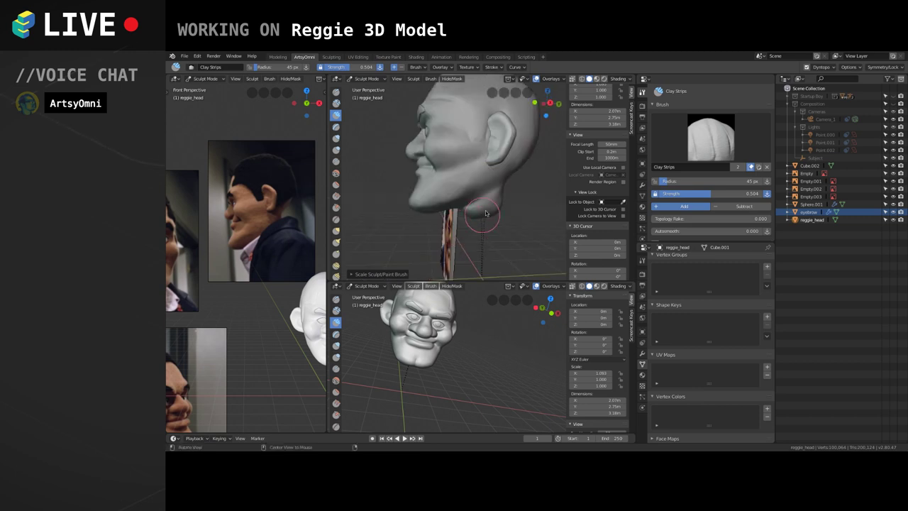
Bring the dumbbell reference photo into close view and hide the reference images Empty, Empty.001 and Empty.002.
mouse_move(246, 326)
middle_mouse_down("shift")
mouse_move(310, 164)
mouse_move(270, 249)
middle_mouse_up("shift")
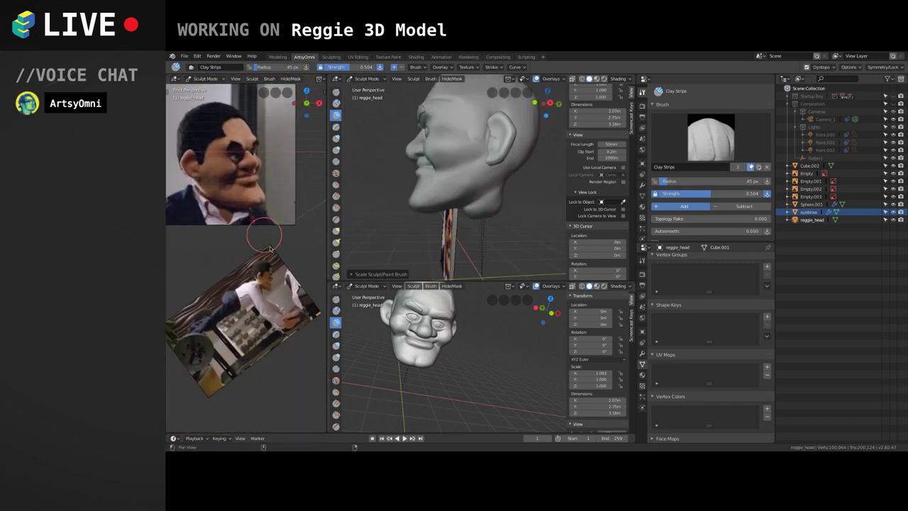
middle_click_drag(264, 281, 283, 303, "shift")
scroll(274, 248, "up", 3)
mouse_move(447, 195)
middle_mouse_down()
mouse_move(426, 168)
mouse_move(504, 217)
mouse_move(508, 181)
mouse_move(449, 225)
mouse_move(468, 213)
middle_mouse_up()
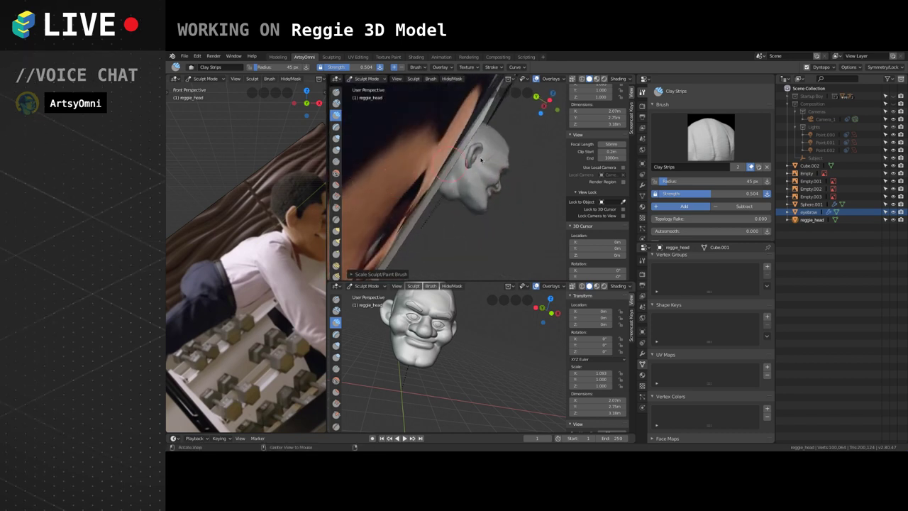
left_click(893, 181)
left_click(892, 189)
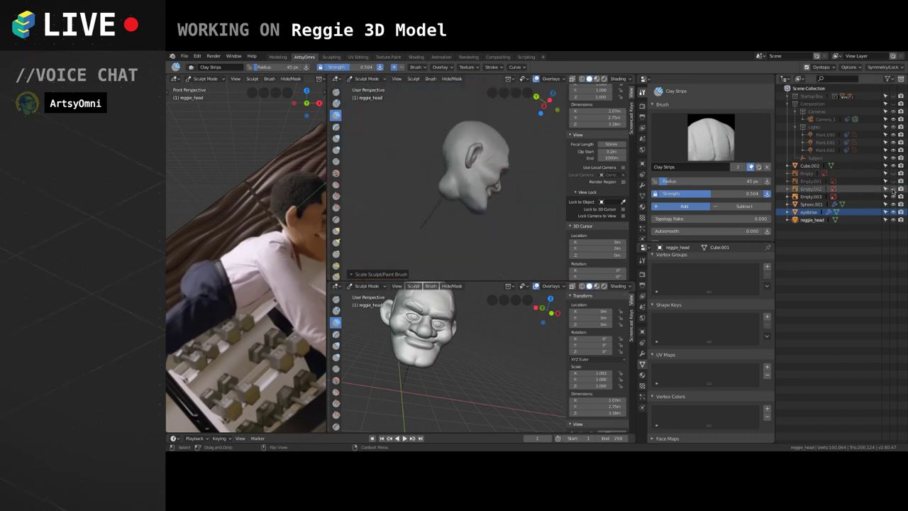
Match the head's side angle to the dumbbell photo and rework the neck below the ear using the Clay Strips brush at 74 px.
middle_click_drag(487, 213, 456, 226)
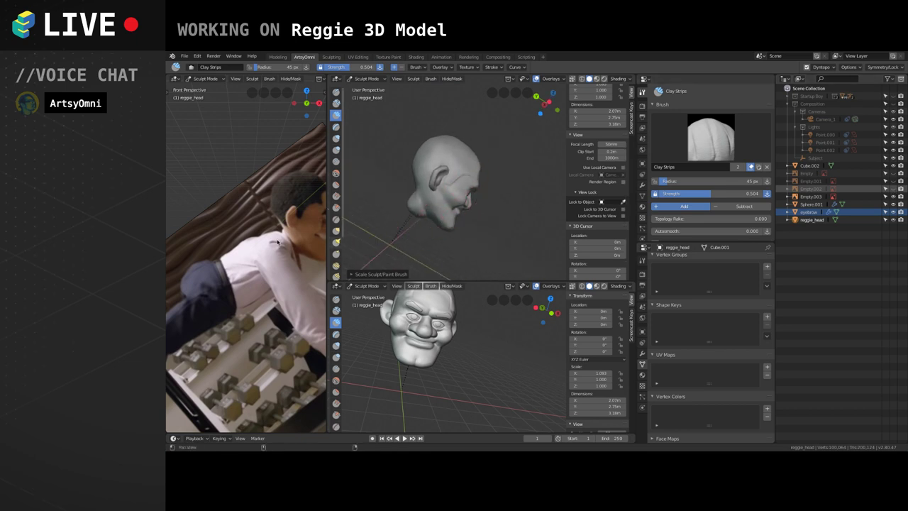
middle_click_drag(299, 263, 269, 281, "shift")
scroll(277, 273, "up", 2)
mouse_move(490, 173)
middle_mouse_down()
mouse_move(454, 206)
mouse_move(506, 176)
mouse_move(512, 182)
mouse_move(480, 173)
middle_mouse_up()
middle_click_drag(473, 237, 467, 246)
middle_click_drag(469, 168, 470, 153)
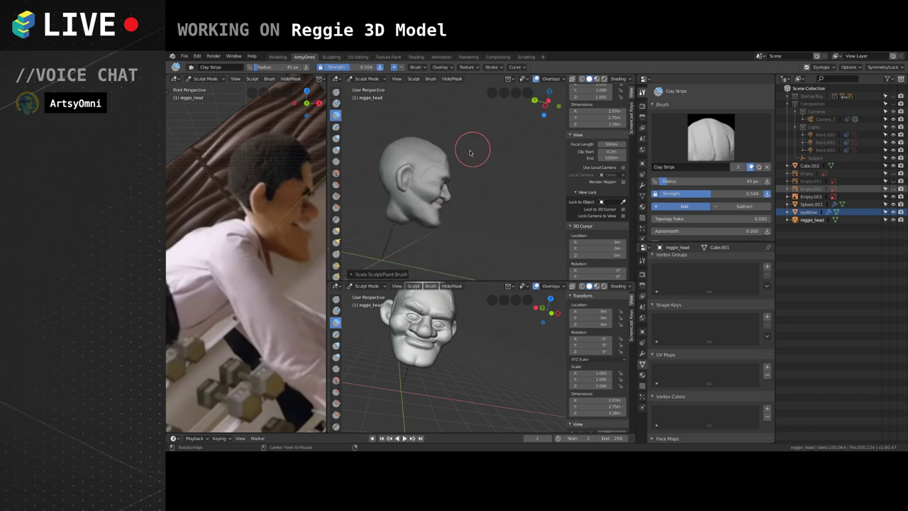
key("f")
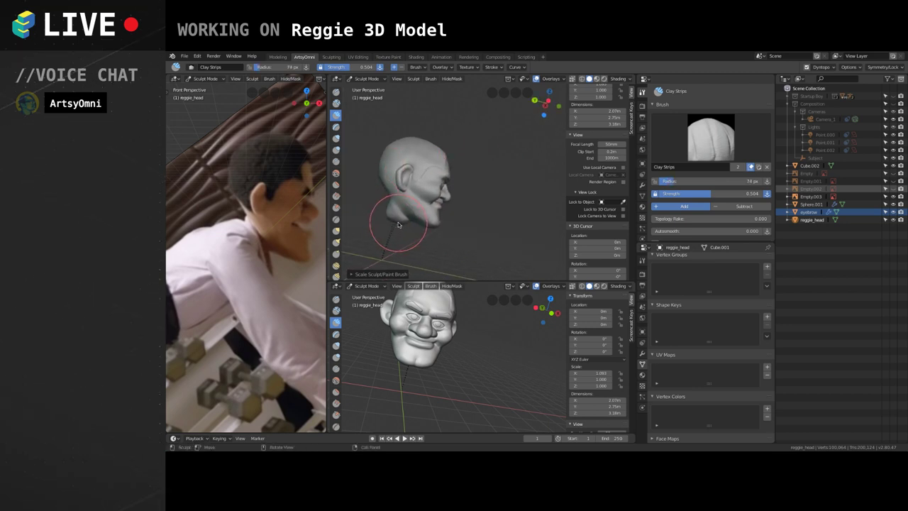
middle_click_drag(397, 225, 400, 208)
left_click_drag(401, 206, 403, 206)
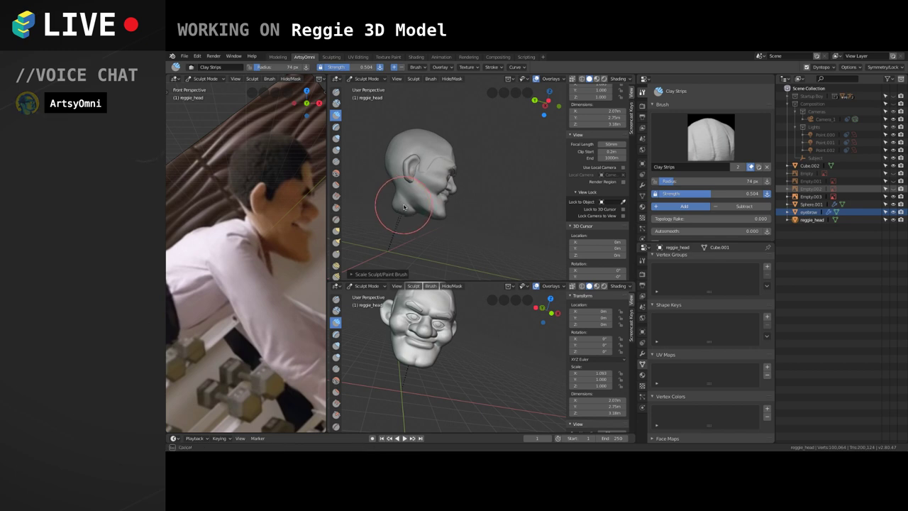
Try to pull the back of the skull and neck outward using the Grab brush enlarged to 168 px.
left_click(335, 230)
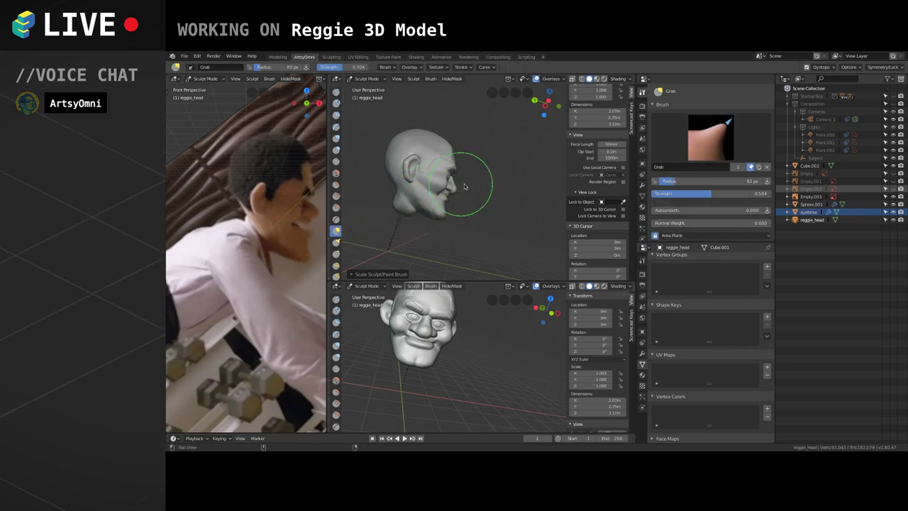
mouse_move(464, 187)
middle_mouse_down()
mouse_move(466, 209)
mouse_move(502, 174)
middle_mouse_up()
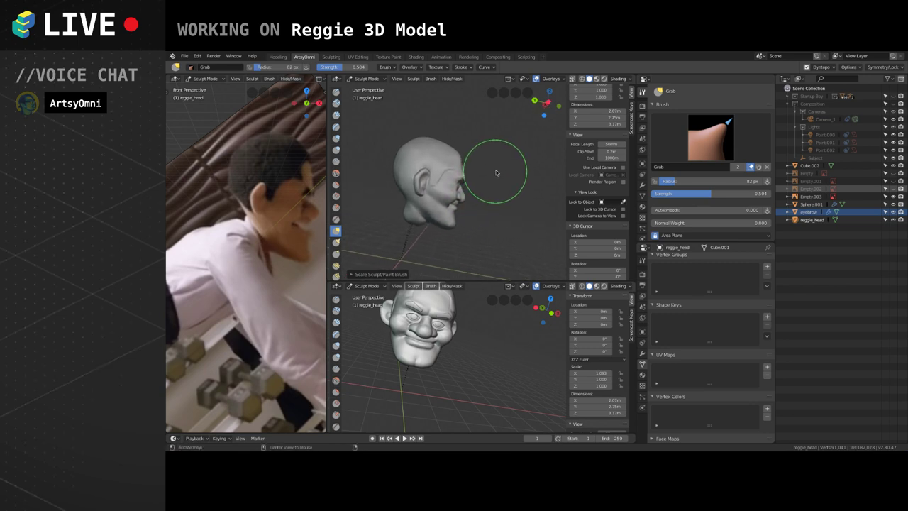
key("f")
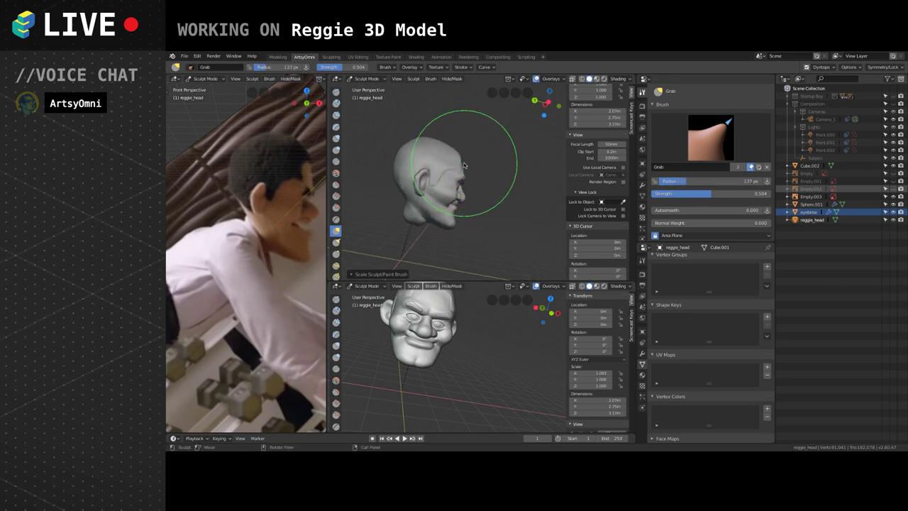
key("bracketright")
mouse_move(388, 190)
left_mouse_down()
mouse_move(398, 189)
mouse_move(398, 176)
mouse_move(400, 214)
mouse_move(381, 178)
left_mouse_up()
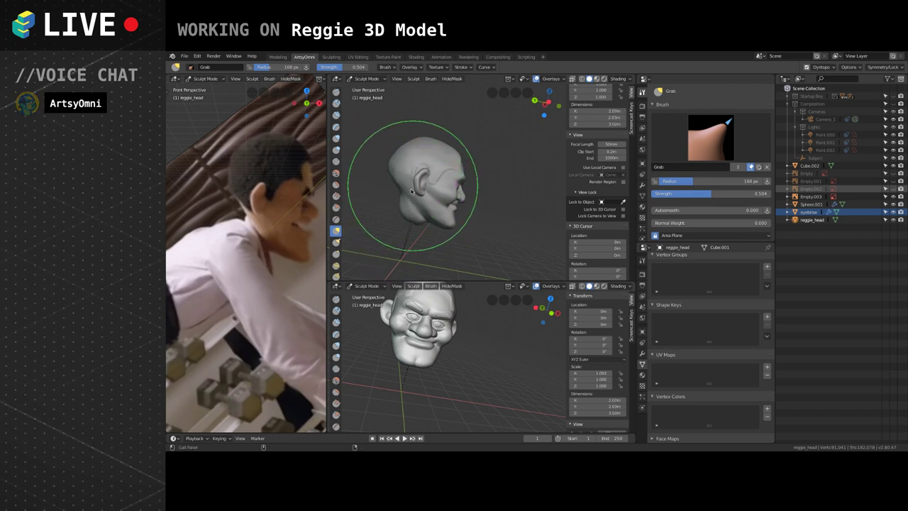
mouse_move(411, 191)
left_mouse_down()
mouse_move(419, 182)
mouse_move(407, 187)
left_mouse_up()
Refine the forehead and brow profile using the Grab brush, progressively reducing its radius to 48 px.
key("bracketleft")
key("bracketleft")
key("bracketleft")
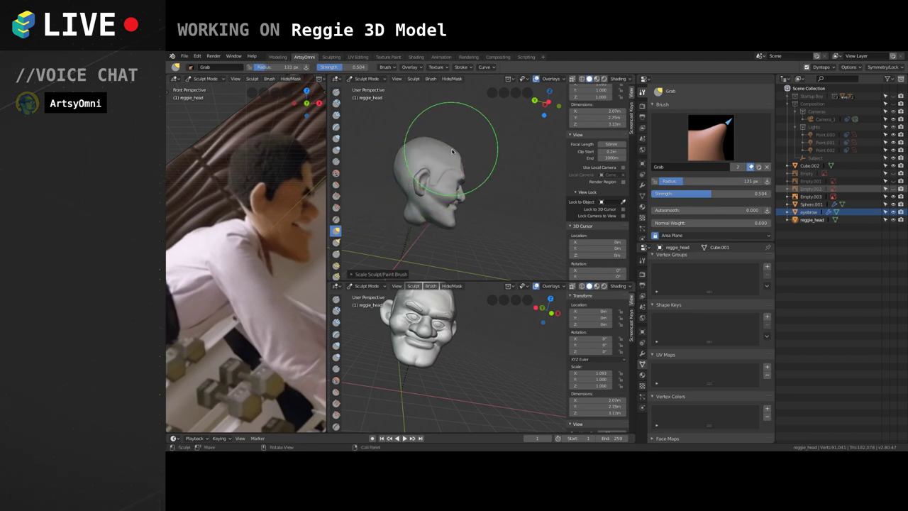
key("f")
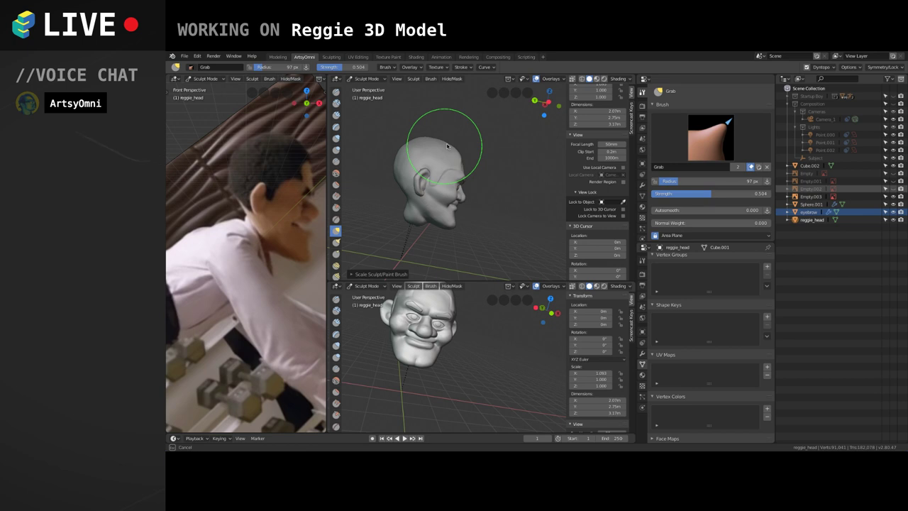
left_click(452, 149)
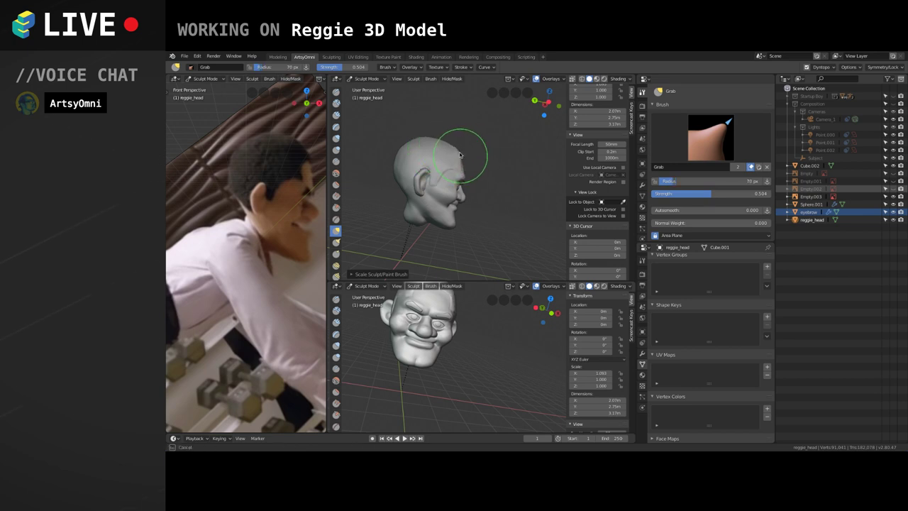
left_click(460, 165)
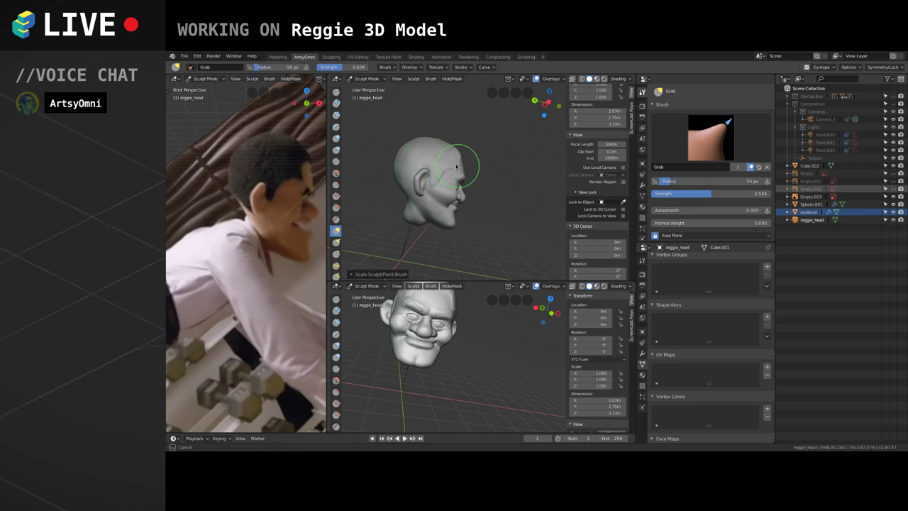
left_click(456, 166)
middle_click_drag(456, 166, 428, 173)
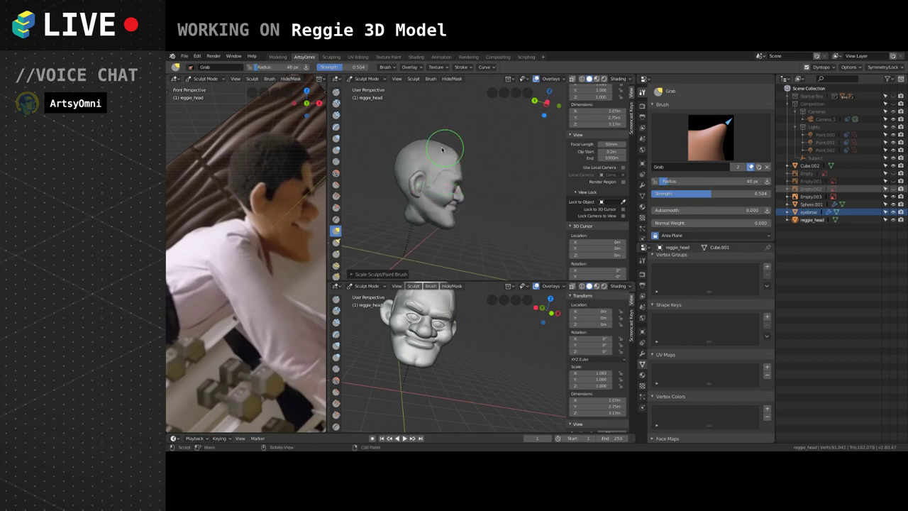
Reshape the crown with the Grab brush at 53 px and the back of the skull at 105 px.
key("f")
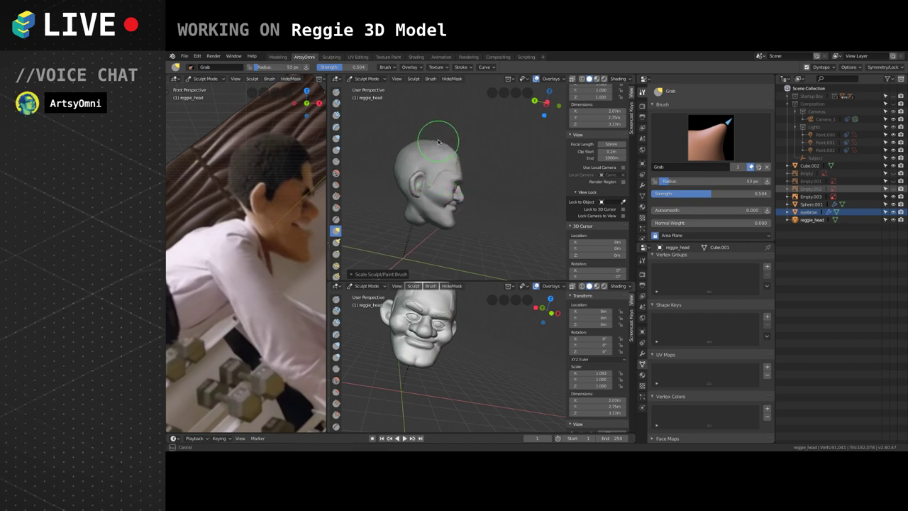
left_click(441, 140)
key("f")
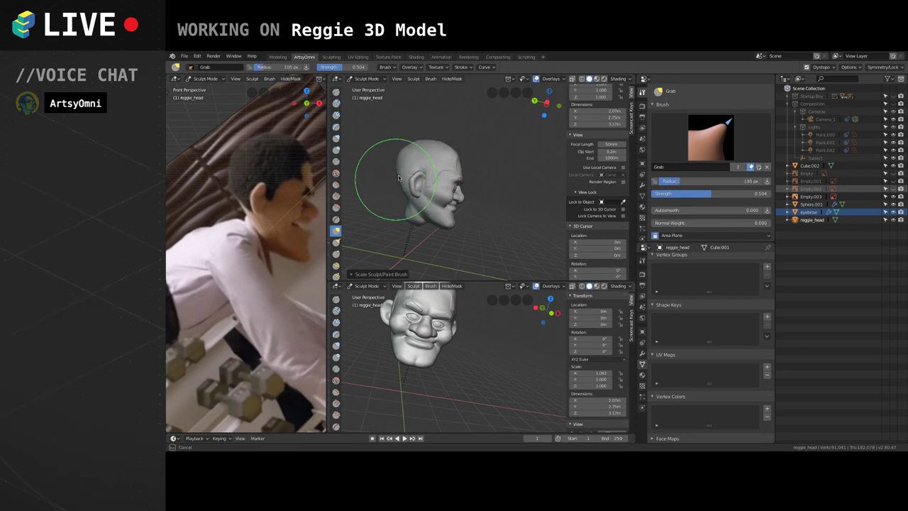
left_click(401, 154)
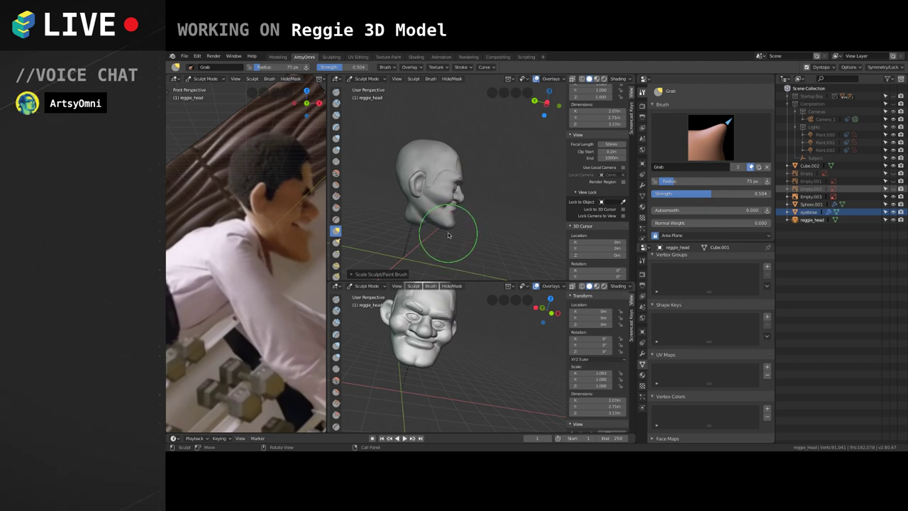
Pull the underside of the chin backward and the base of the neck stump upward using the Grab brush at 75 px.
left_click_drag(446, 228, 428, 233)
middle_click_drag(439, 192, 497, 203)
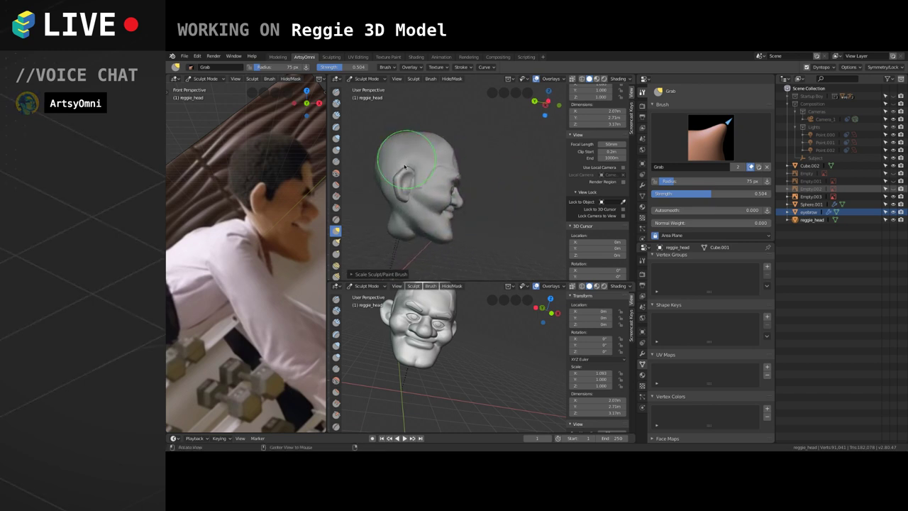
middle_click_drag(462, 151, 442, 187)
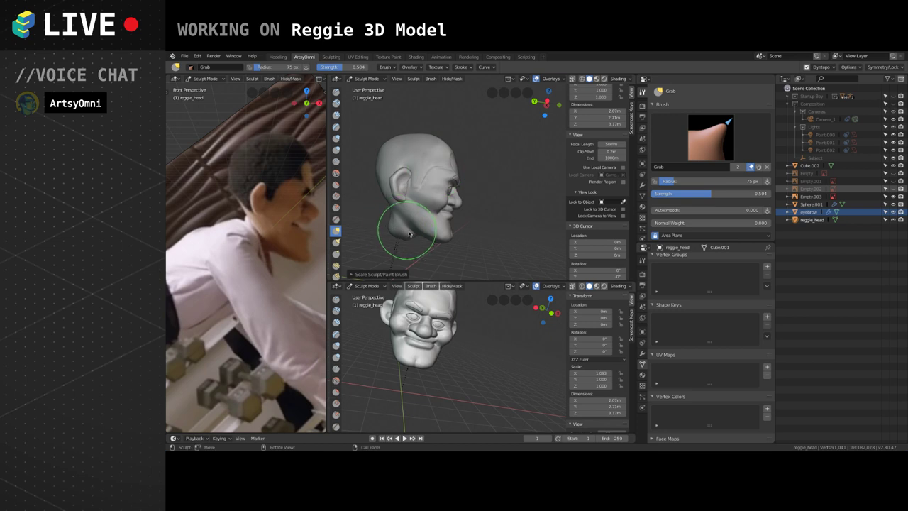
mouse_move(411, 240)
left_mouse_down()
mouse_move(391, 211)
mouse_move(392, 236)
mouse_move(387, 231)
mouse_move(427, 217)
left_mouse_up()
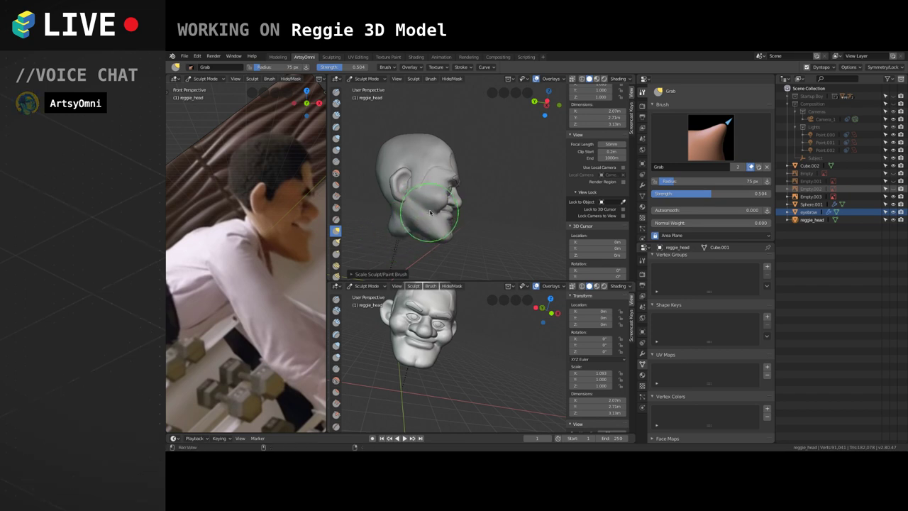
middle_click_drag(430, 211, 453, 199)
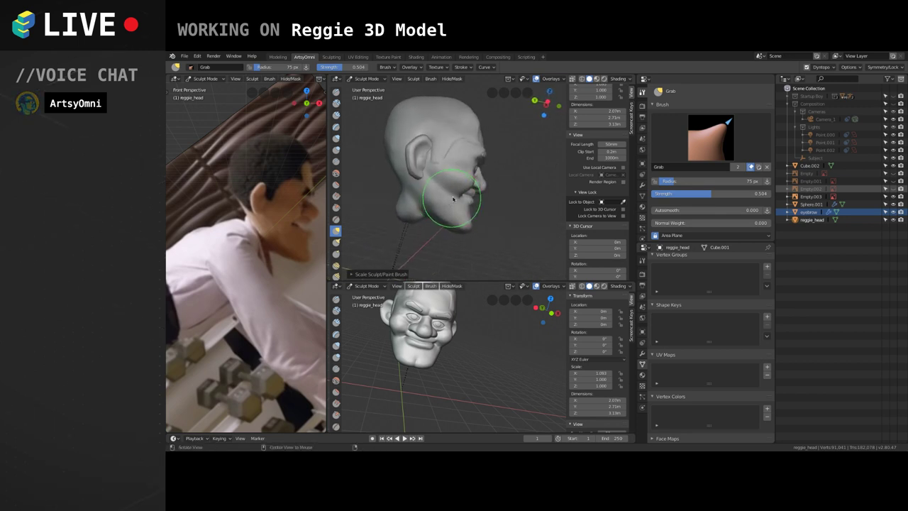
left_click_drag(453, 199, 433, 204, "alt")
scroll(406, 195, "down", 1)
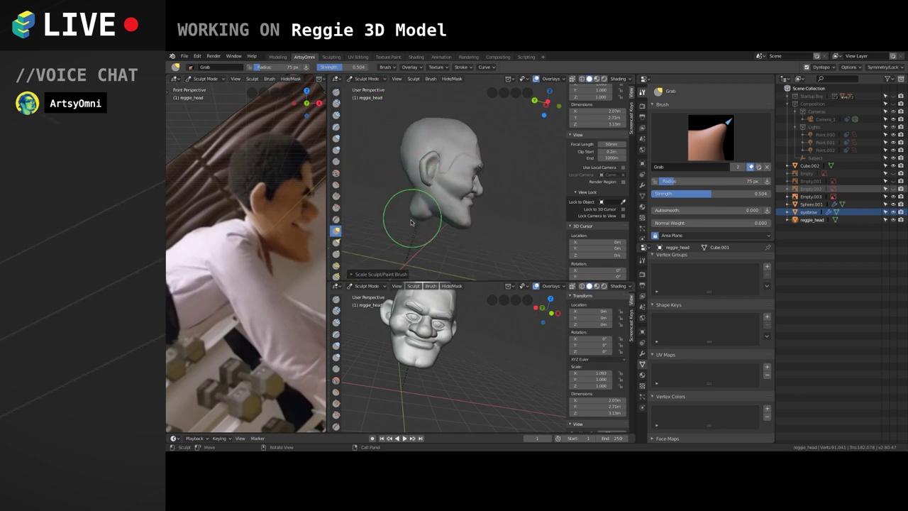
Switch to Object Mode, scale down the ears object Cube.002 and shift it along the X axis.
left_click(366, 78)
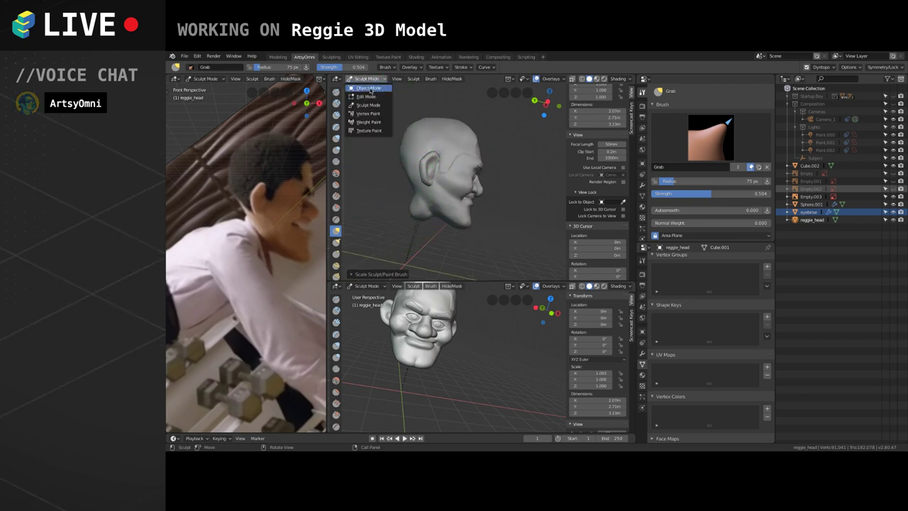
key("Return")
left_click(429, 168)
key("s")
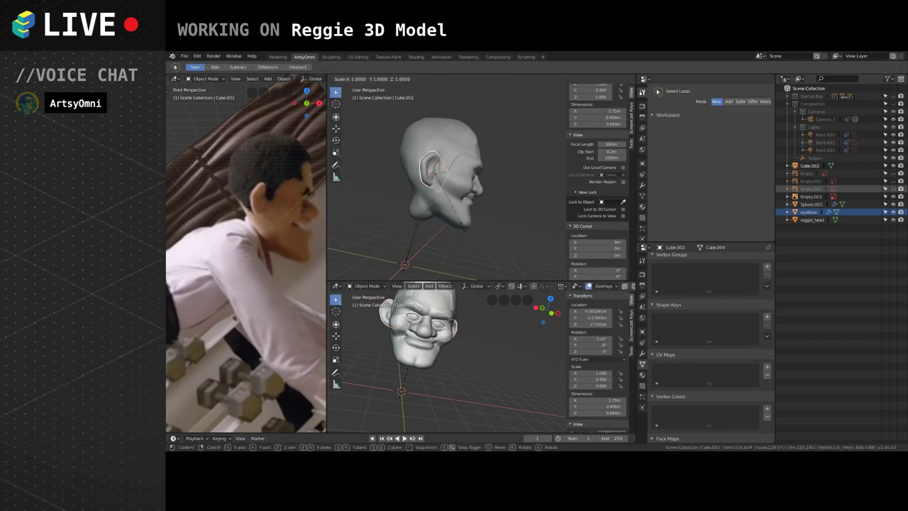
left_click(455, 209)
middle_click_drag(455, 209, 500, 193)
key("g")
key("x")
left_click(501, 195)
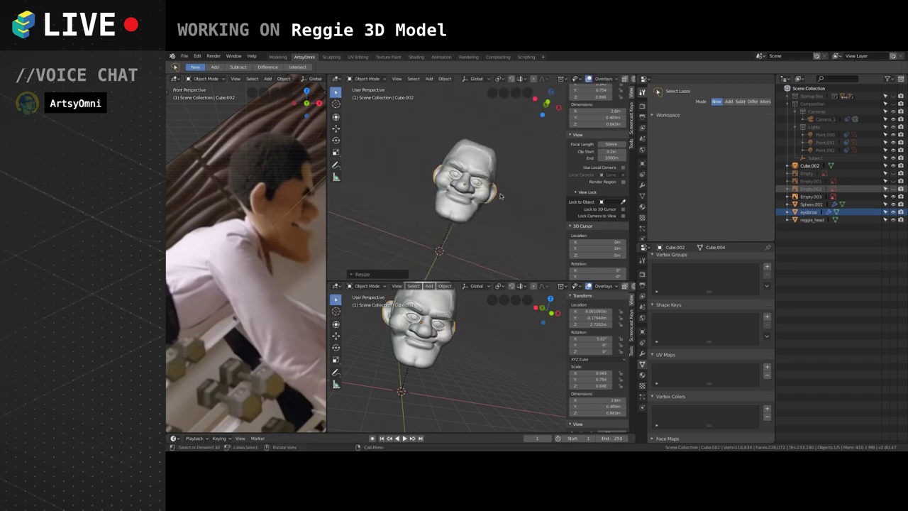
Widen the whole ear mesh along the X axis in Edit Mode to fit the sides of the head.
key("Tab")
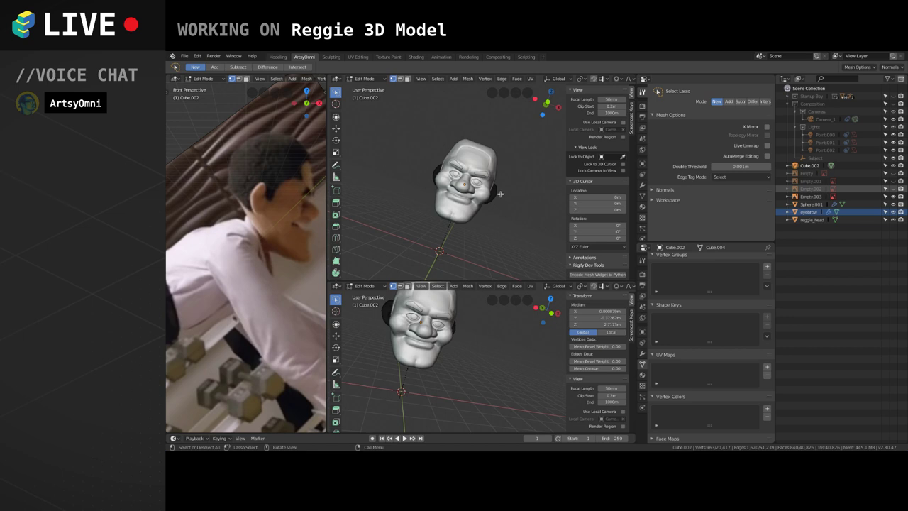
key("a")
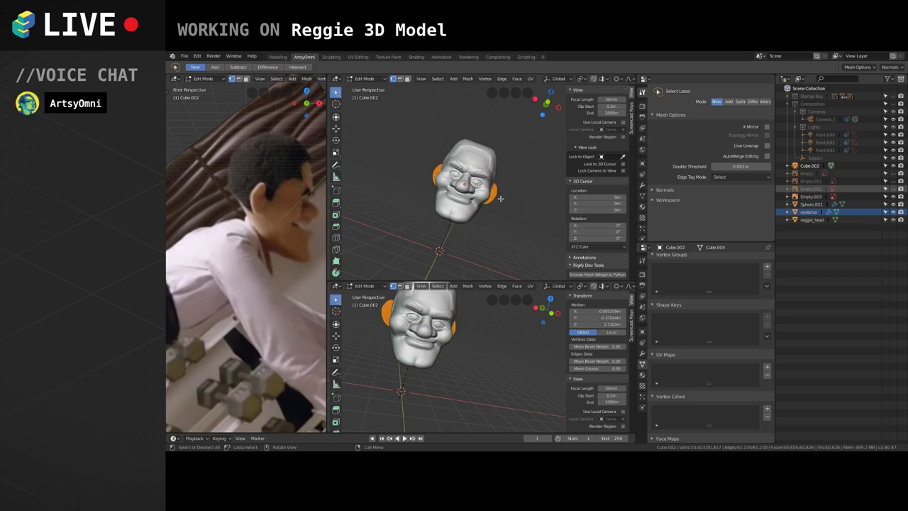
key("s")
key("x")
left_click(503, 198)
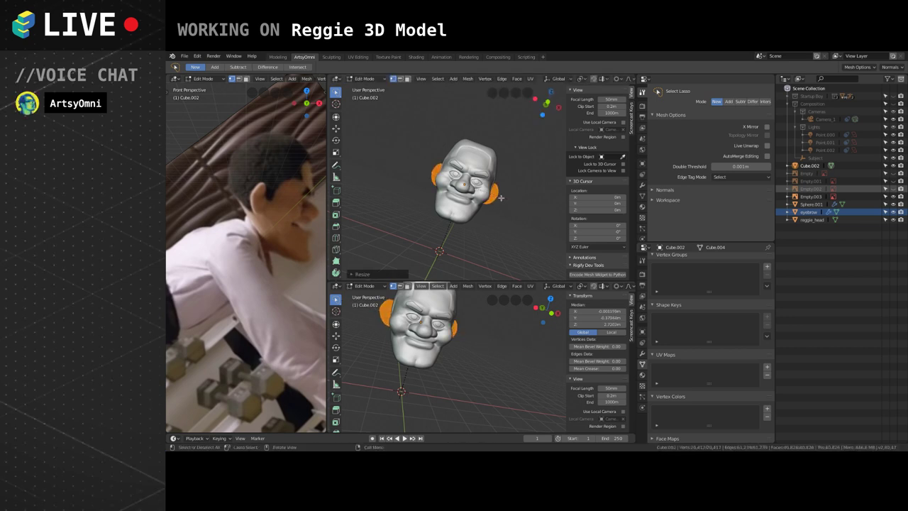
key("Tab")
Examine the ears and the selected eyebrows against the head from the front and the side.
middle_click_drag(430, 202, 478, 164)
scroll(494, 177, "up", 2)
left_click(495, 177)
left_click(501, 170)
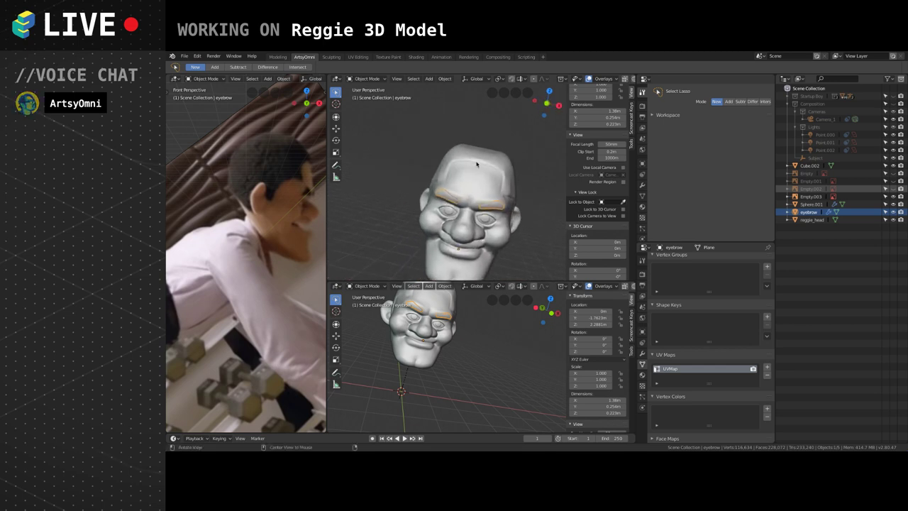
scroll(480, 177, "down", 2)
middle_click_drag(480, 224, 489, 205)
scroll(407, 211, "up", 3)
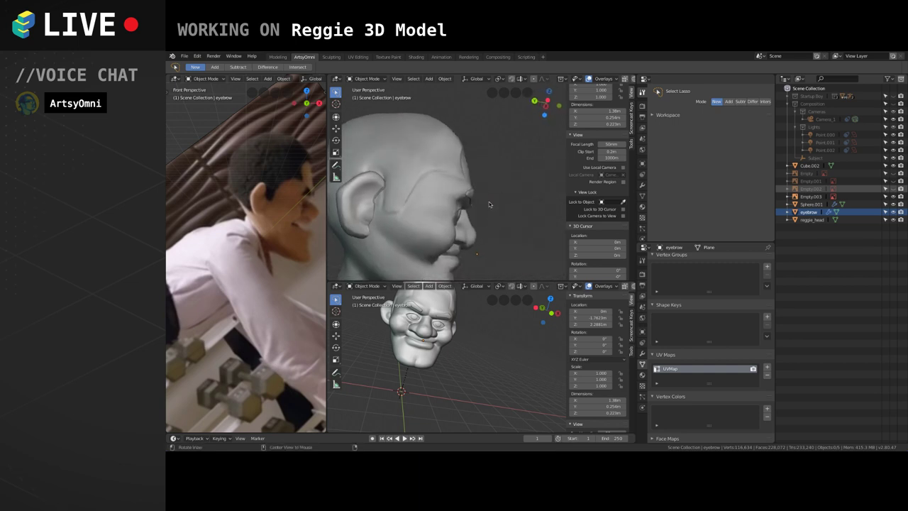
middle_click_drag(414, 208, 444, 179)
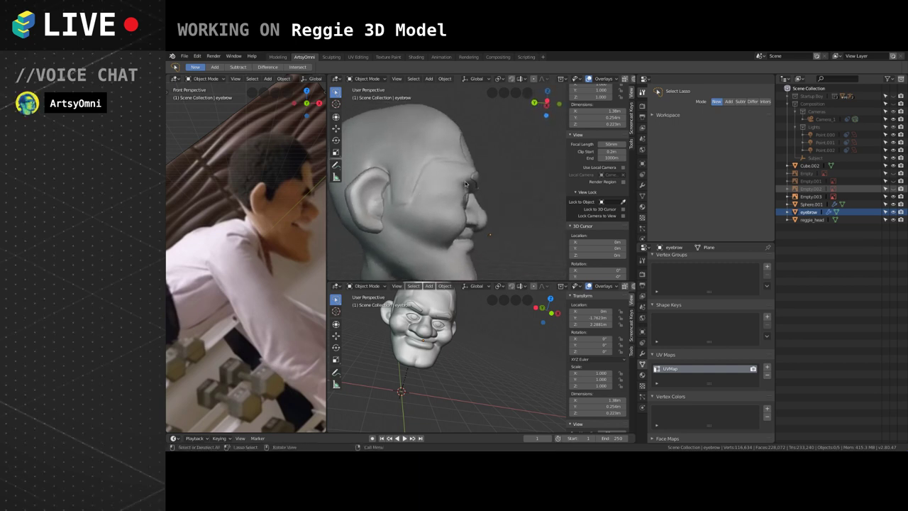
Return reggie_head to Sculpt Mode and nudge the brow area above the eye using the Grab brush at 75 px.
left_click(444, 179)
left_click(374, 79)
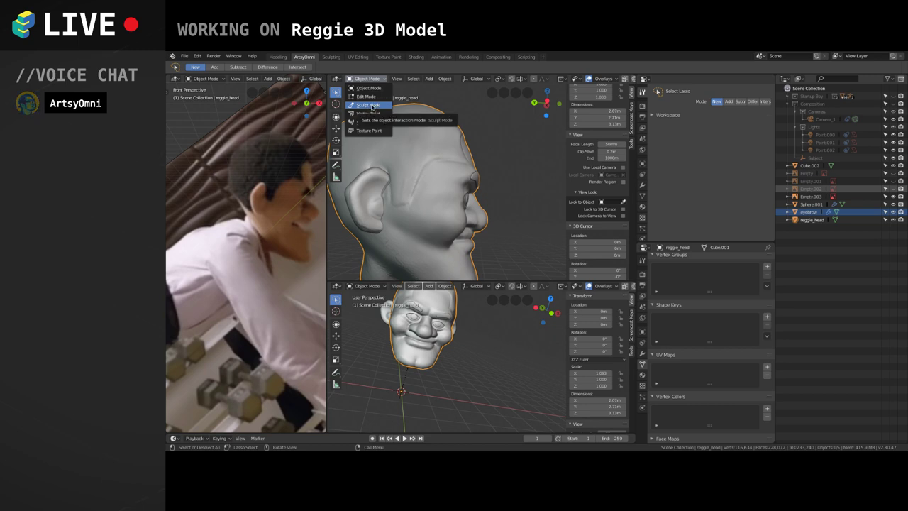
key("Return")
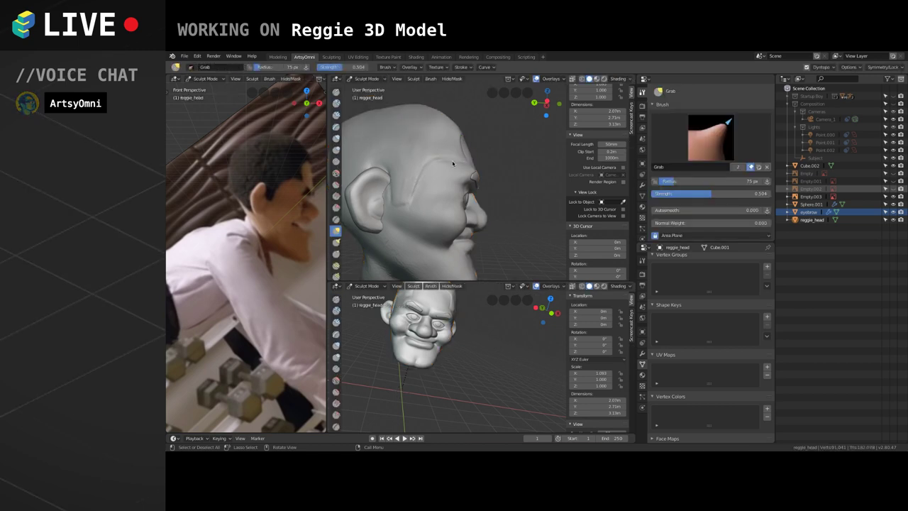
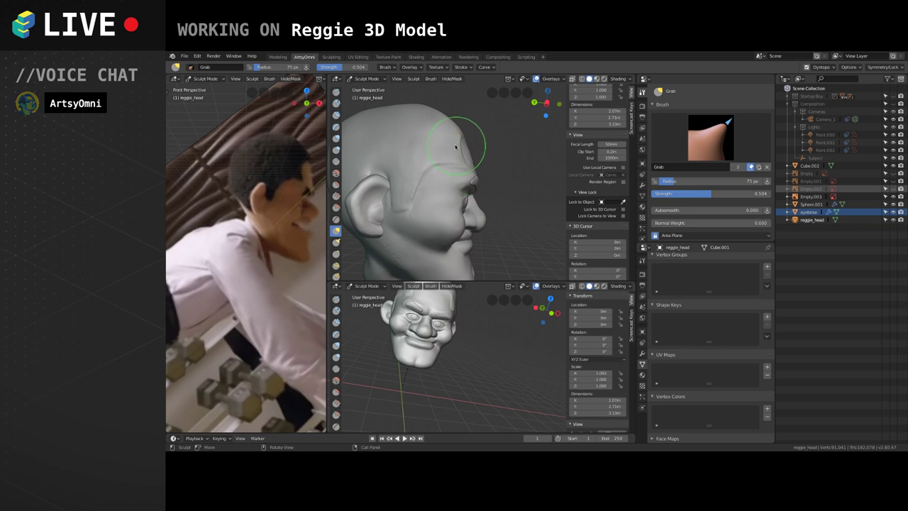
left_click_drag(473, 179, 469, 188)
left_click(366, 79)
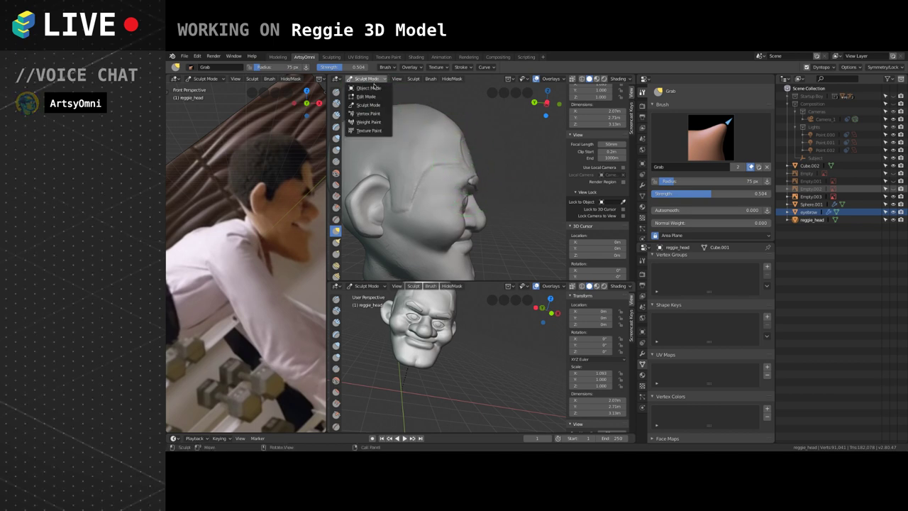
left_click(369, 87)
left_click(379, 79)
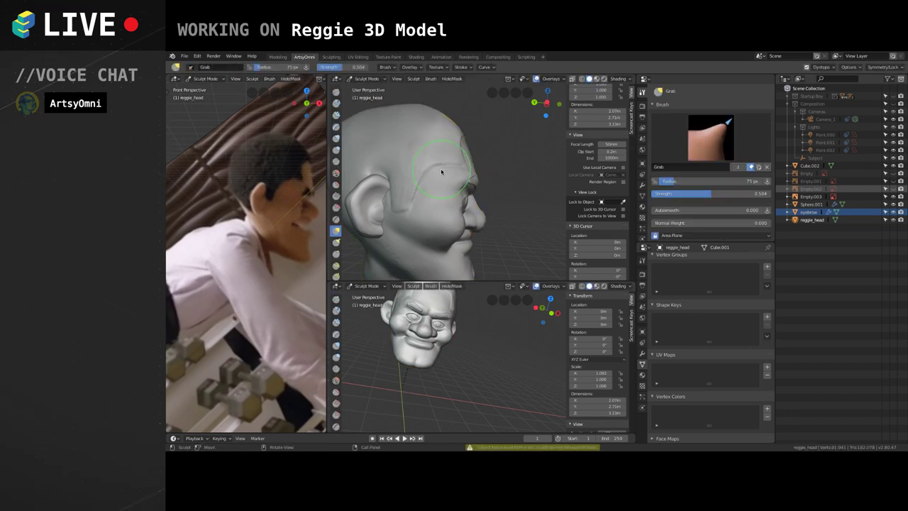
Adjust the outer side of the eye socket from a side angle using the Grab brush at 75 px.
left_click_drag(448, 135, 450, 132, "alt")
left_click_drag(519, 202, 504, 206, "alt")
left_click_drag(462, 156, 462, 148, "alt")
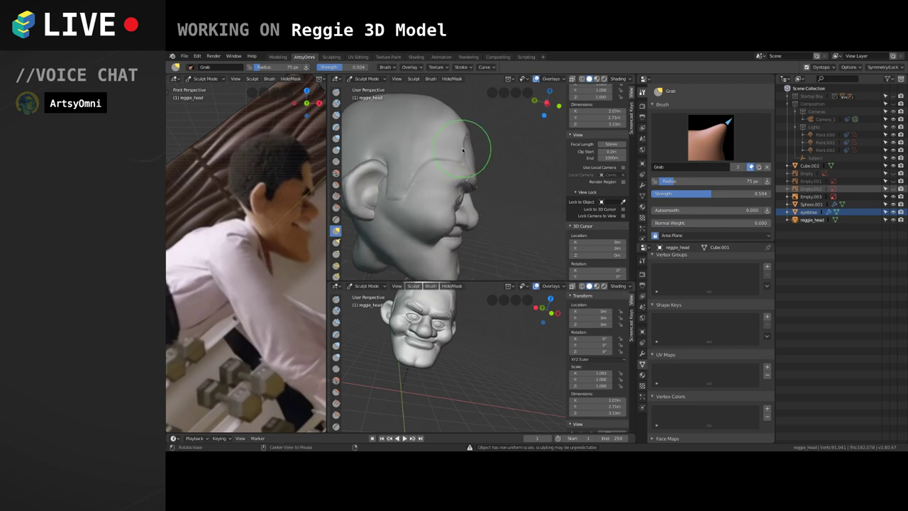
mouse_move(468, 182)
middle_mouse_down()
mouse_move(489, 177)
mouse_move(475, 181)
mouse_move(511, 194)
mouse_move(473, 238)
mouse_move(383, 156)
middle_mouse_up()
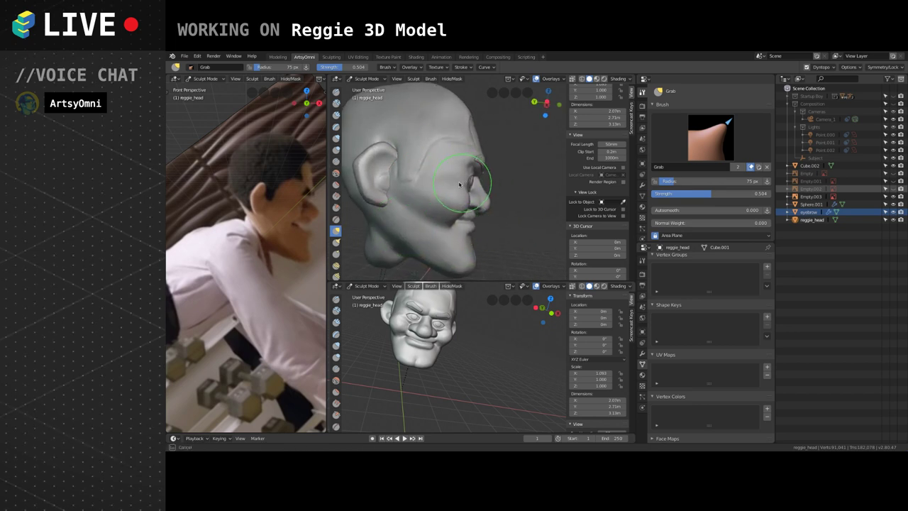
left_click_drag(460, 182, 455, 178)
Switch to Object Mode, select the eye object Sphere.001 and rotate its mesh about the global Z axis in Edit Mode.
left_click(366, 78)
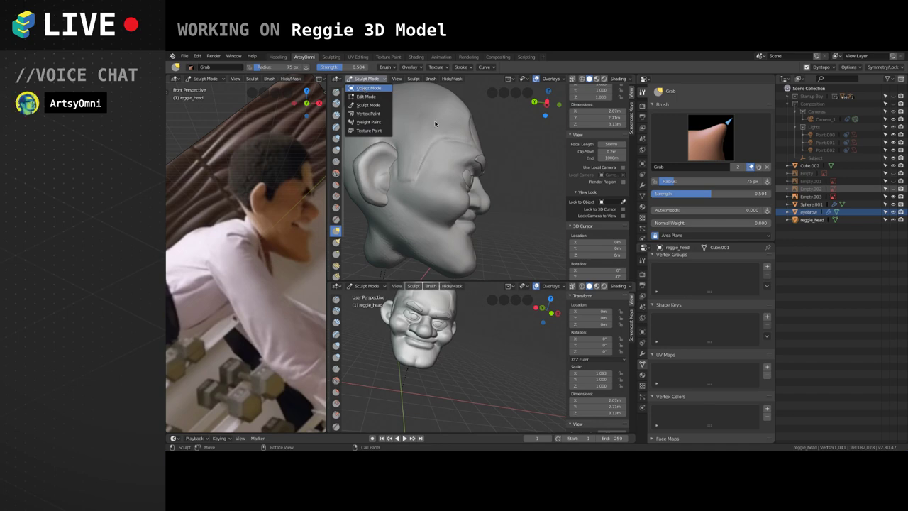
left_click(369, 88)
scroll(452, 156, "up", 4)
left_click(464, 185)
mouse_move(464, 187)
middle_mouse_down()
mouse_move(438, 192)
mouse_move(453, 170)
mouse_move(466, 232)
mouse_move(493, 231)
middle_mouse_up()
key("Tab")
key("r")
key("x")
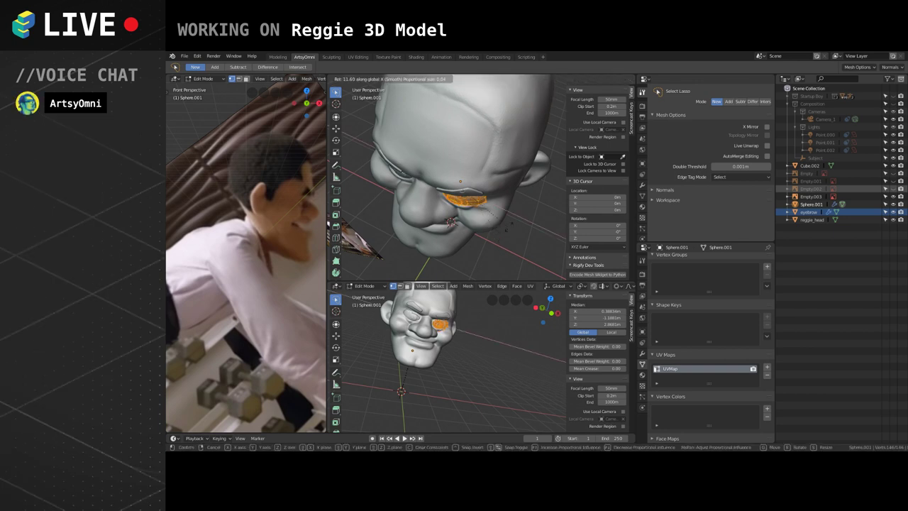
key("z")
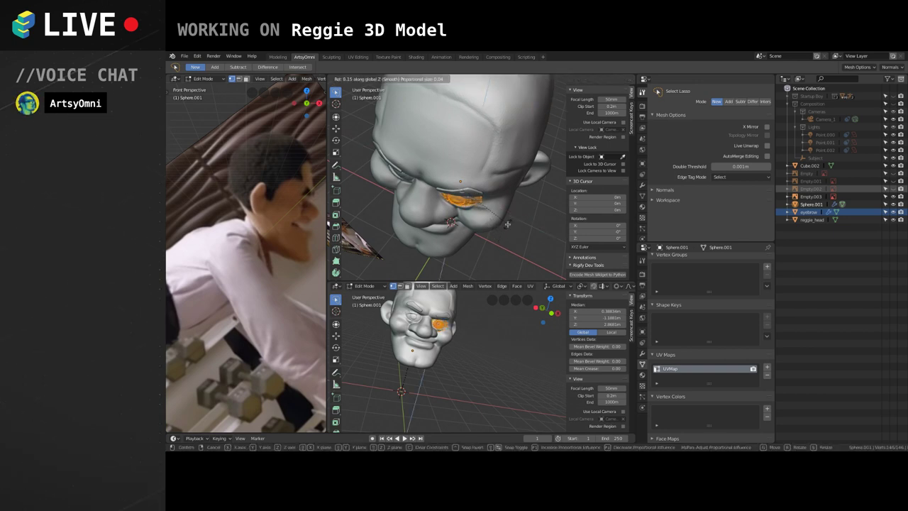
left_click(505, 225)
Move the eye mesh slightly forward along the Y axis to sit properly in the socket.
key("g")
key("y")
left_click(505, 226)
middle_click_drag(503, 225, 500, 182)
key("Tab")
key("Tab")
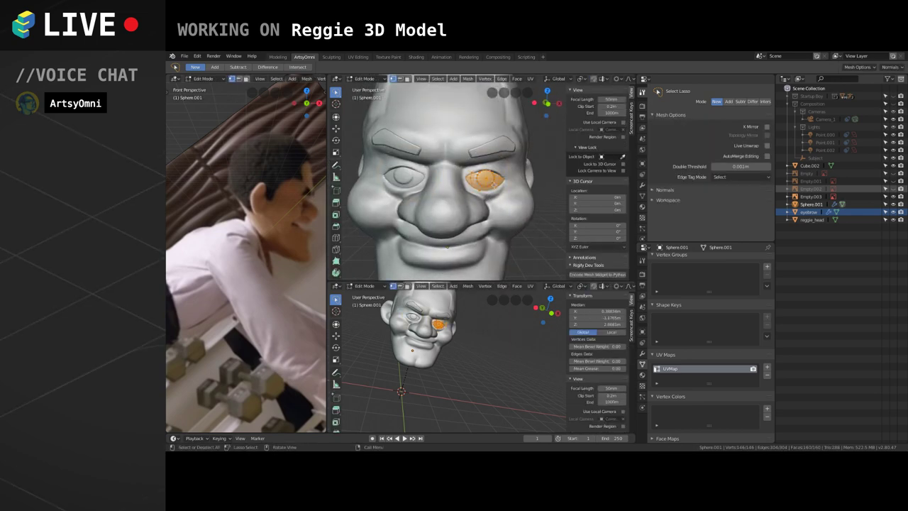
key("ctrl+z")
key("ctrl+shift+z")
Shift the eye mesh along the global X axis, rotate it about Z to fit the socket, and return to Object Mode.
key("g")
key("x")
left_click(498, 189)
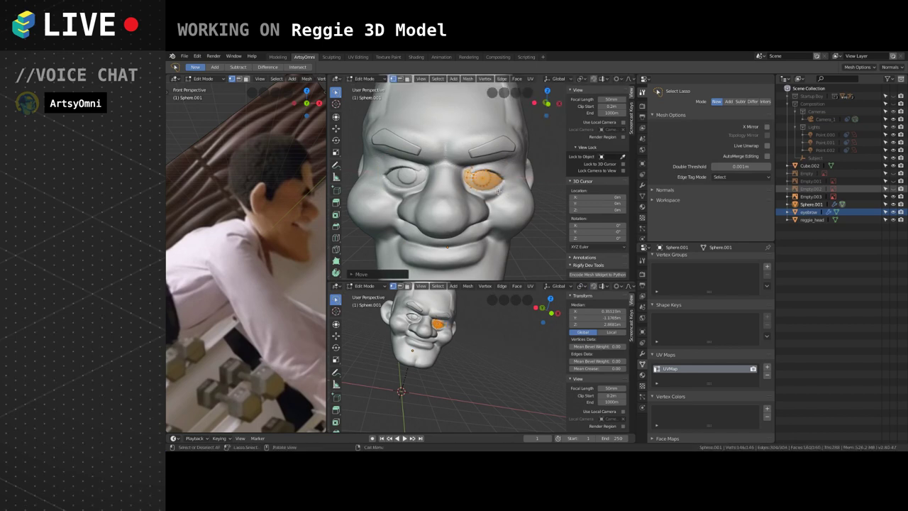
key("r")
key("z")
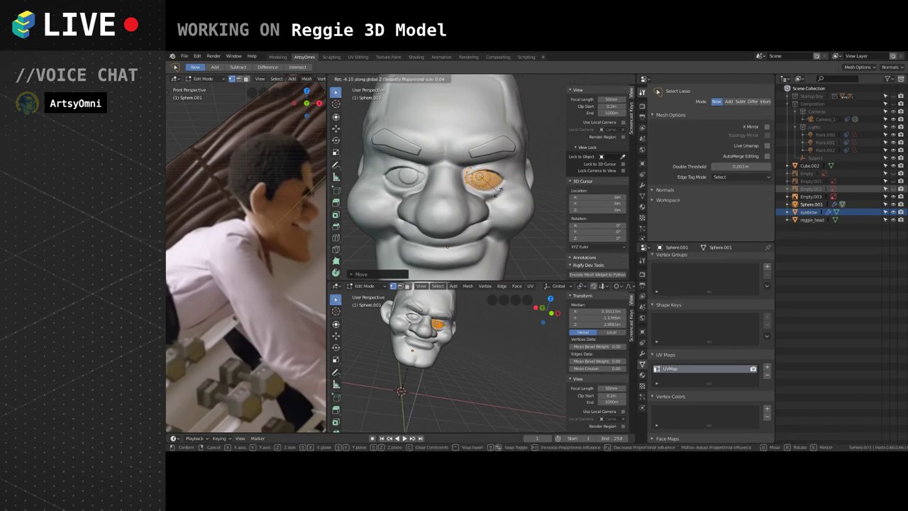
left_click(499, 189)
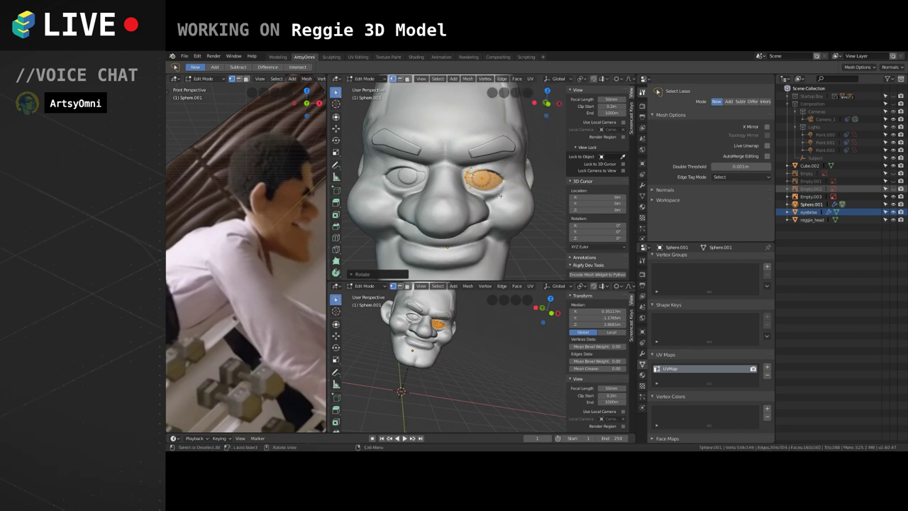
mouse_move(501, 196)
middle_mouse_down()
mouse_move(489, 181)
mouse_move(496, 191)
mouse_move(477, 207)
mouse_move(442, 134)
middle_mouse_up()
key("Tab")
Select reggie_head instead of the eye object and put it into Sculpt Mode.
left_click(367, 78)
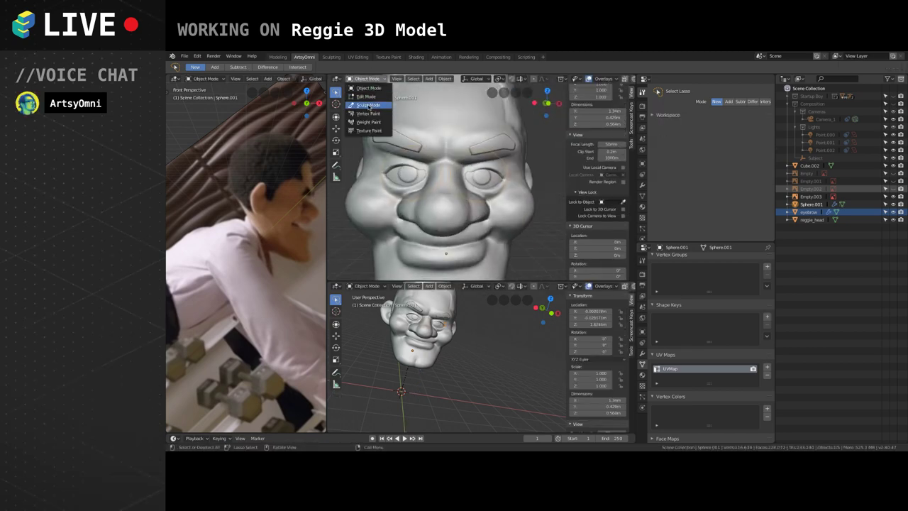
left_click(368, 105)
left_click(374, 78)
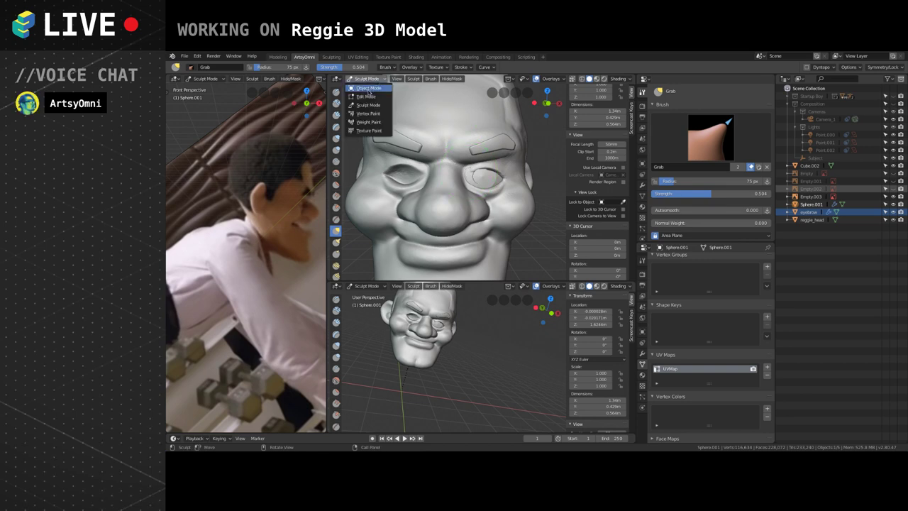
left_click(368, 88)
left_click(389, 113)
left_click(369, 79)
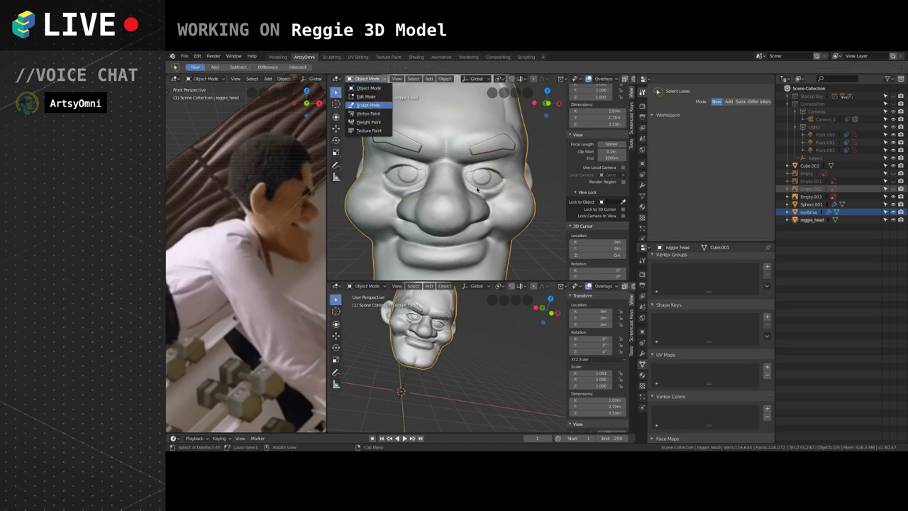
left_click(368, 105)
Shrink the Grab brush and refine the inner corner of the eye socket beside the nose bridge.
middle_click_drag(426, 177, 450, 170)
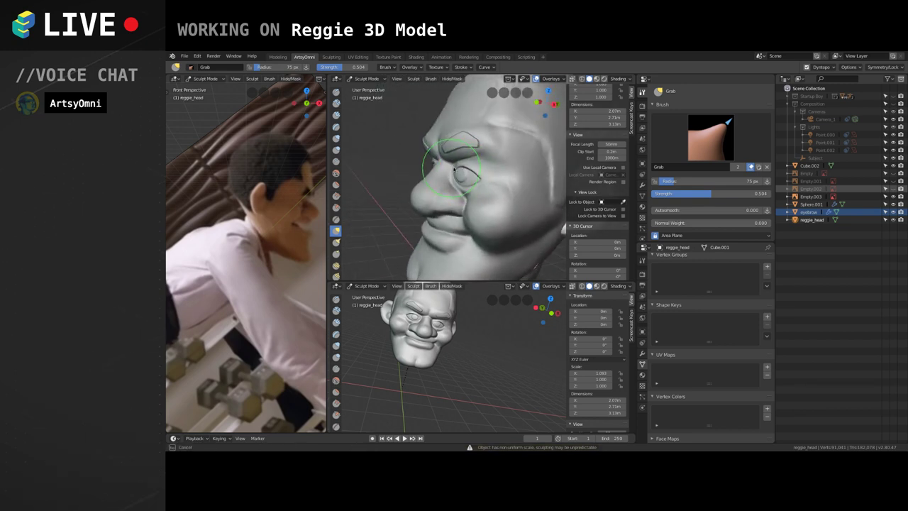
mouse_move(454, 168)
middle_mouse_down()
mouse_move(497, 199)
mouse_move(478, 169)
middle_mouse_up()
key("f")
left_click(475, 176)
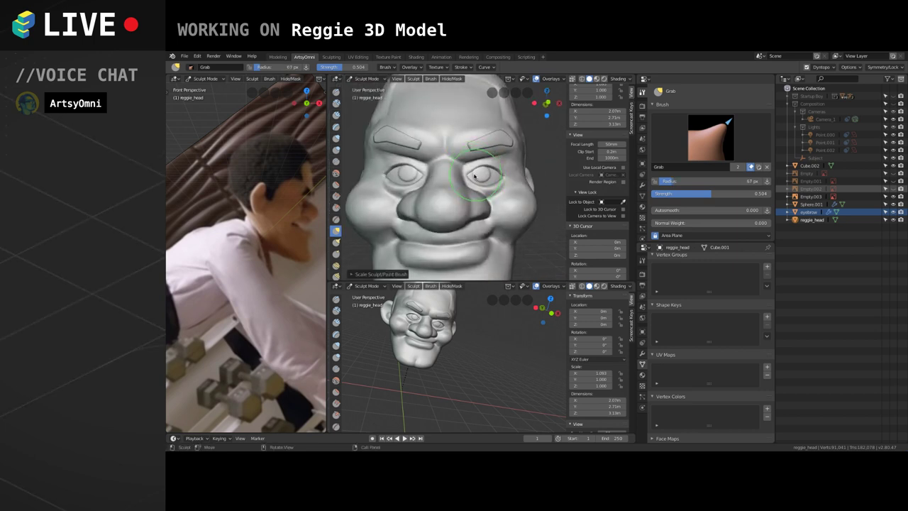
key("bracketleft")
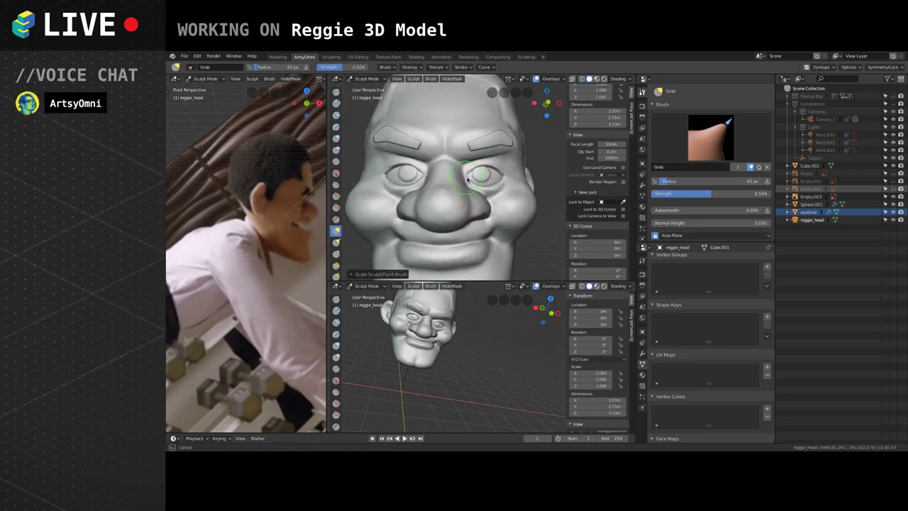
key("f")
left_click(466, 177)
key("f")
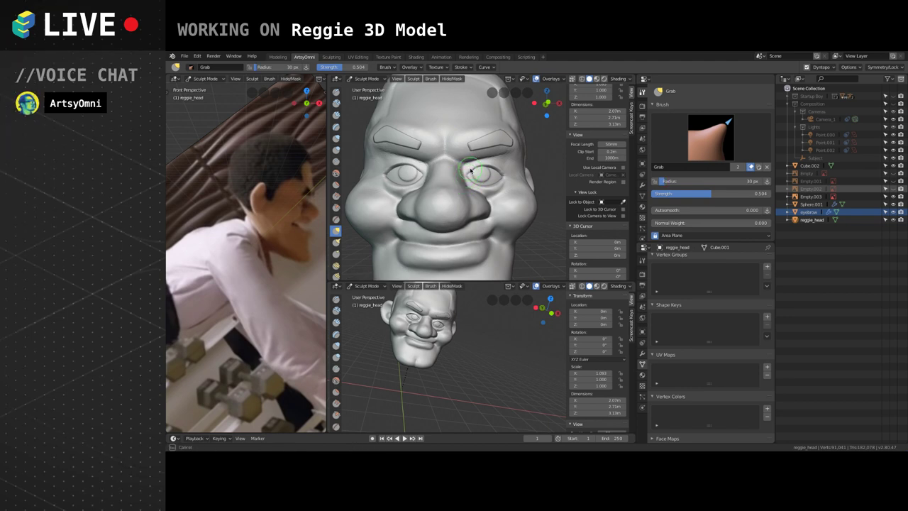
mouse_move(472, 172)
middle_mouse_down()
mouse_move(460, 182)
mouse_move(477, 205)
mouse_move(504, 168)
mouse_move(517, 209)
mouse_move(493, 172)
mouse_move(446, 176)
mouse_move(430, 189)
middle_mouse_up()
Build up the brow and temple area around the outer eyebrow with the Clay Strips brush at 36 px.
left_click(336, 115)
scroll(470, 166, "up", 3)
key("bracketright")
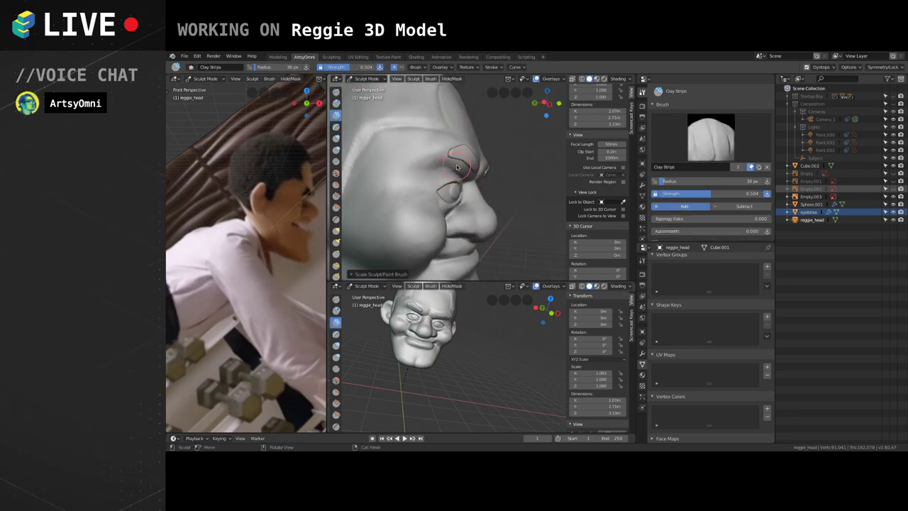
middle_click_drag(476, 160, 456, 149)
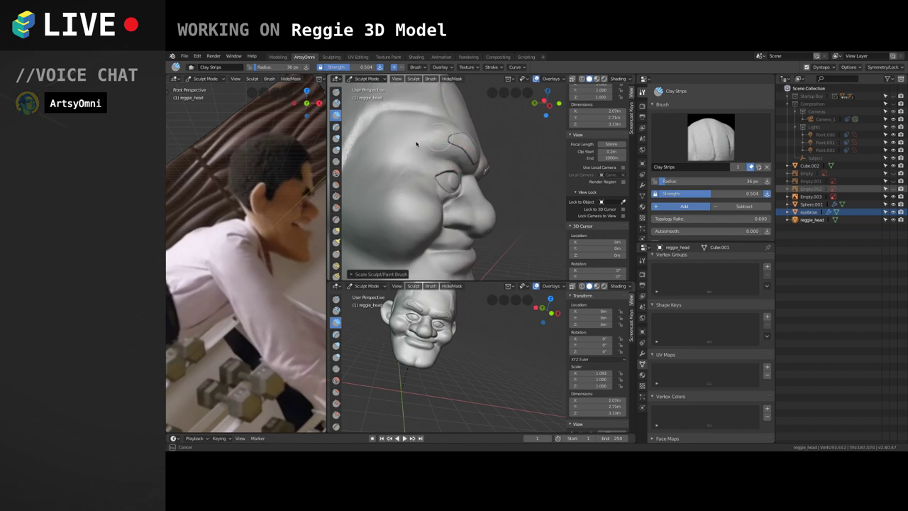
mouse_move(429, 136)
middle_mouse_down()
mouse_move(420, 159)
mouse_move(468, 151)
mouse_move(412, 95)
mouse_move(449, 125)
mouse_move(440, 148)
middle_mouse_up()
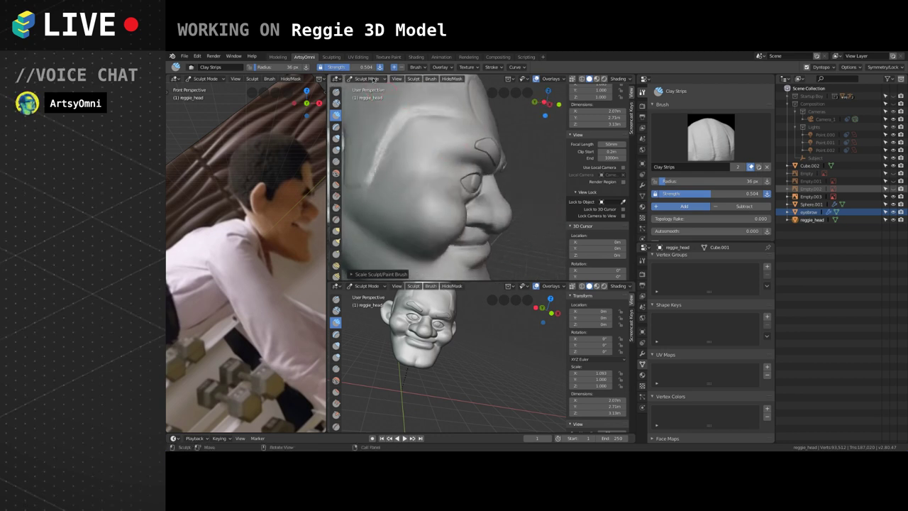
Switch to Object Mode, select the eyebrow object and move its outer end vertices along global X in Edit Mode.
left_click(366, 78)
left_click(368, 88)
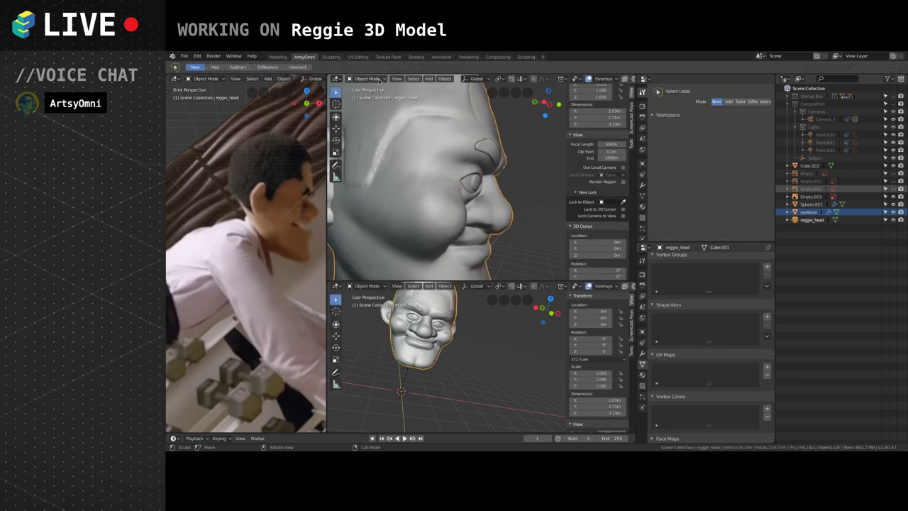
left_click_drag(526, 163, 471, 166, "alt")
left_click(490, 154)
key("Tab")
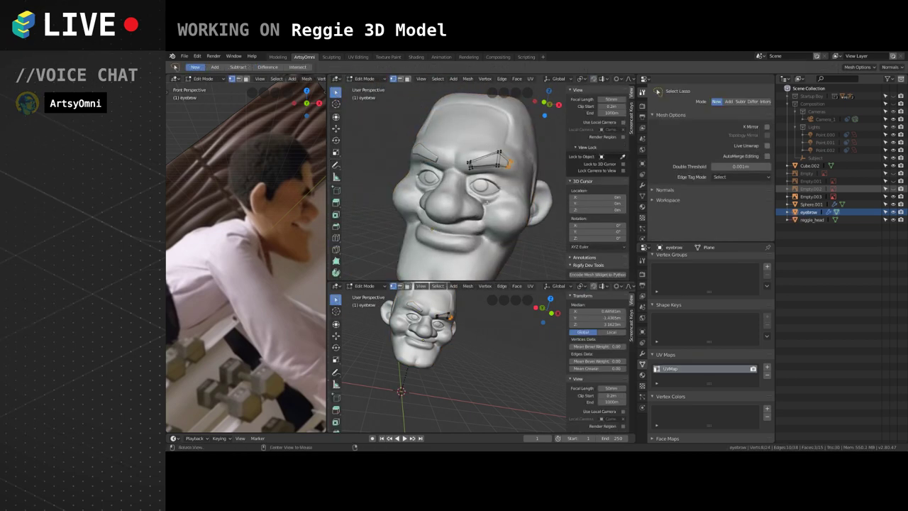
mouse_move(488, 203)
left_mouse_down("alt")
mouse_move(539, 164)
mouse_move(510, 182)
mouse_move(532, 171)
mouse_move(499, 228)
left_mouse_up("alt")
key("g")
key("x")
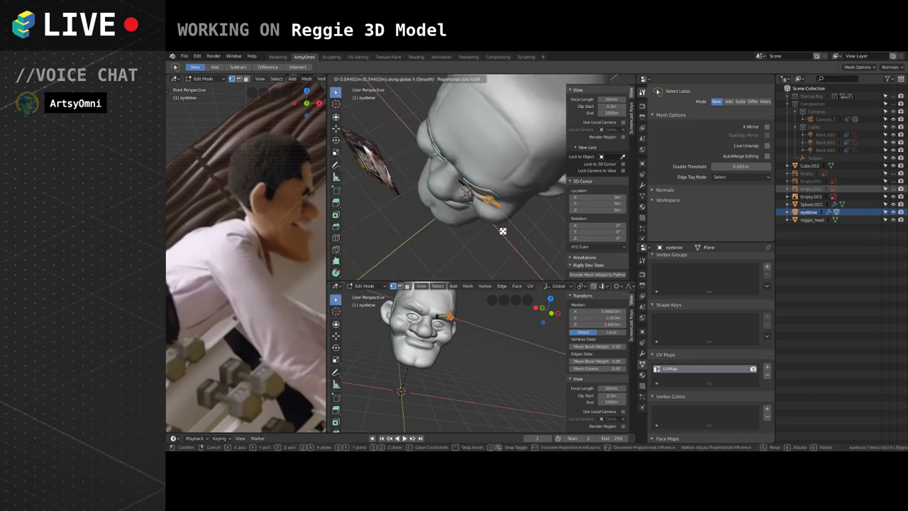
Reposition the eyebrow's outer end so that it wraps around the side of the brow.
mouse_move(524, 176)
middle_mouse_down()
mouse_move(498, 183)
mouse_move(494, 241)
mouse_move(474, 256)
mouse_move(472, 208)
mouse_move(523, 189)
middle_mouse_up()
key("g")
left_click(499, 240)
key("Tab")
key("Tab")
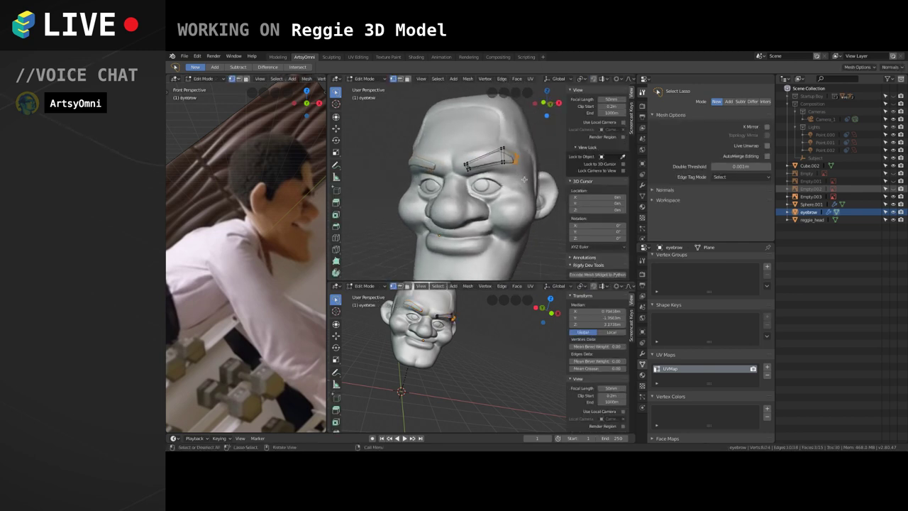
Adjust the eyebrow's outer tip and upper arch vertices, and leave Edit Mode.
key("g")
left_click(523, 187)
key("g")
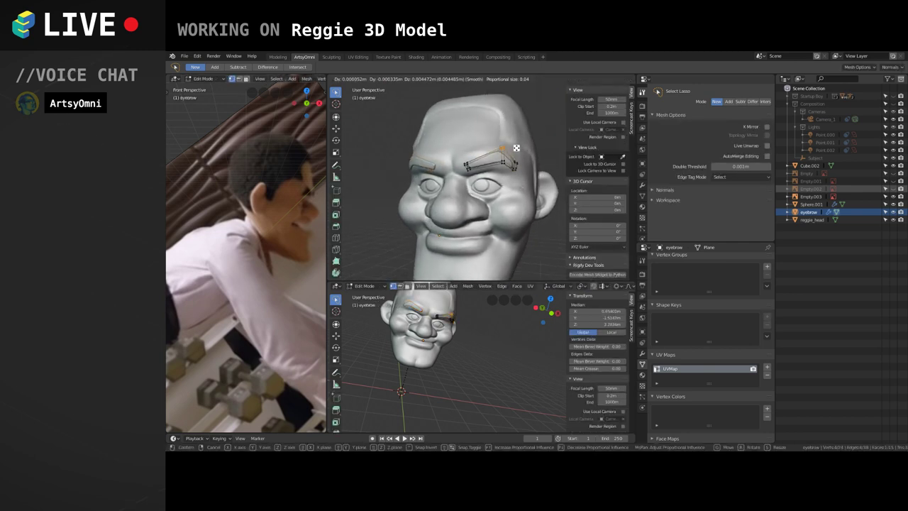
left_click(520, 157)
key("Tab")
Deselect the eyebrow and unhide the remaining reference photo empties for comparison with the head.
mouse_move(479, 190)
middle_mouse_down()
mouse_move(522, 173)
mouse_move(497, 186)
mouse_move(471, 173)
middle_mouse_up()
left_click(522, 173)
scroll(474, 178, "down", 2)
left_click_drag(503, 180, 497, 197, "alt")
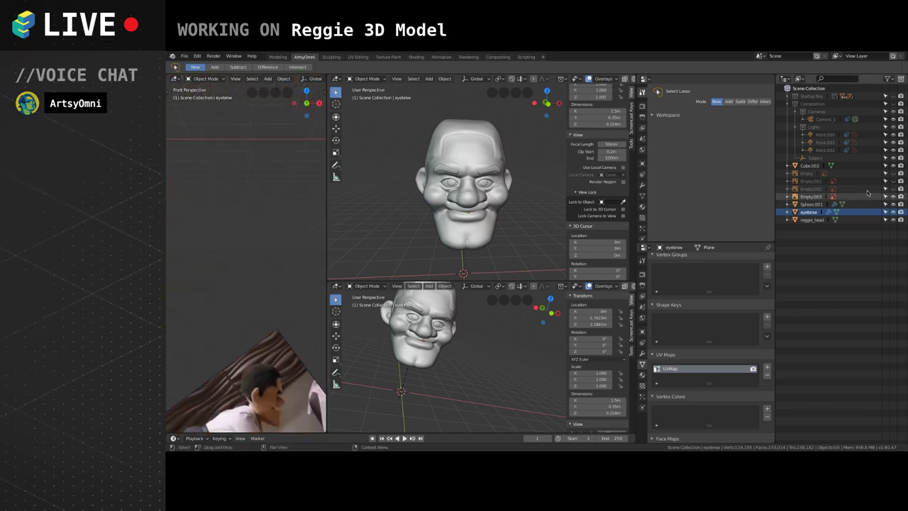
middle_click_drag(294, 199, 269, 256)
scroll(273, 241, "down", 2)
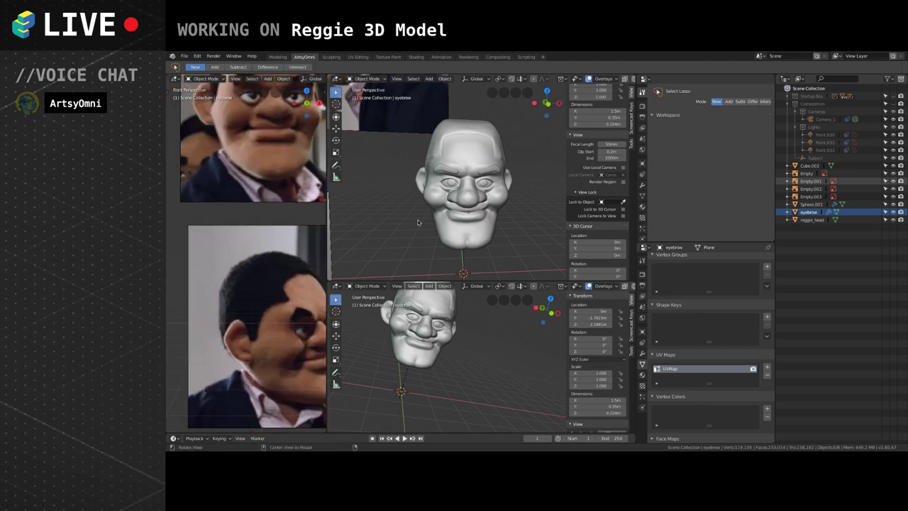
Compare the head's brow, nose and jaw from front, three-quarter and side angles with the puppet reference photos.
middle_click_drag(417, 222, 367, 261)
middle_click_drag(287, 166, 233, 170, "shift")
middle_click_drag(390, 205, 495, 192)
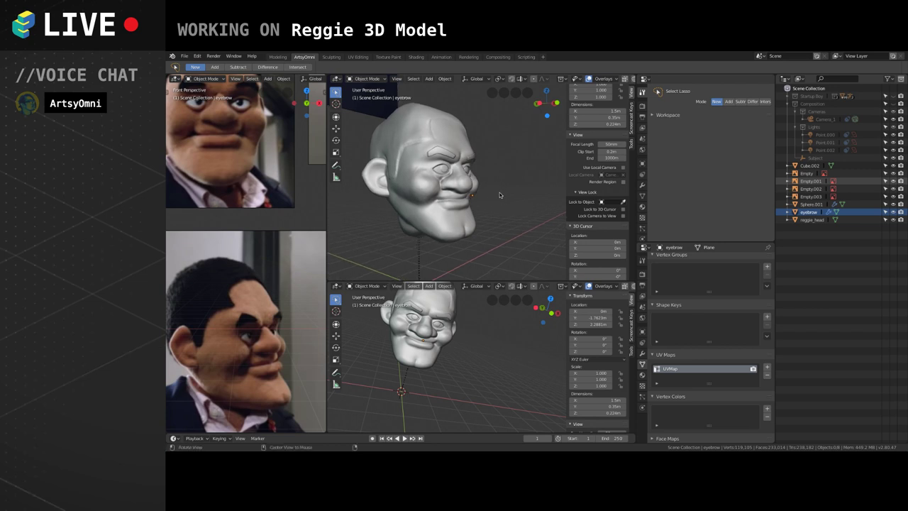
left_click_drag(488, 191, 454, 210, "ctrl+alt")
middle_click_drag(453, 210, 490, 191)
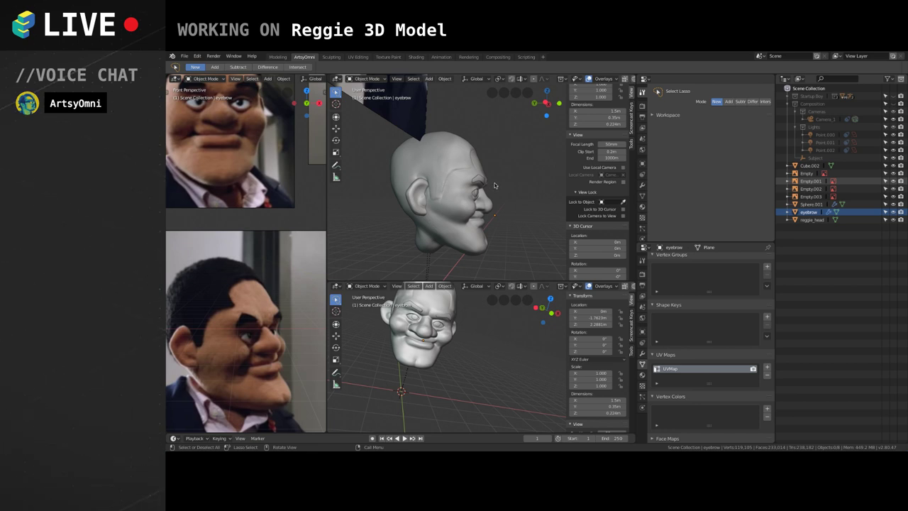
middle_click_drag(509, 192, 489, 207)
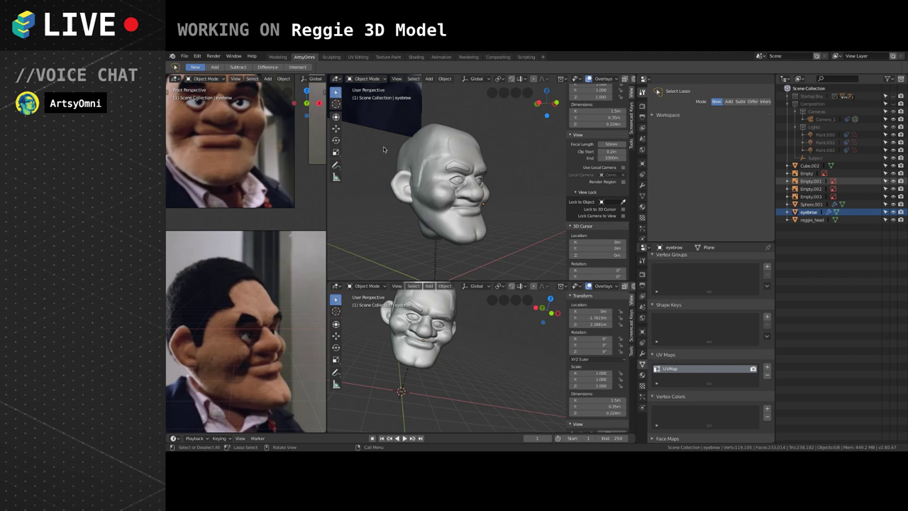
scroll(480, 179, "up", 2)
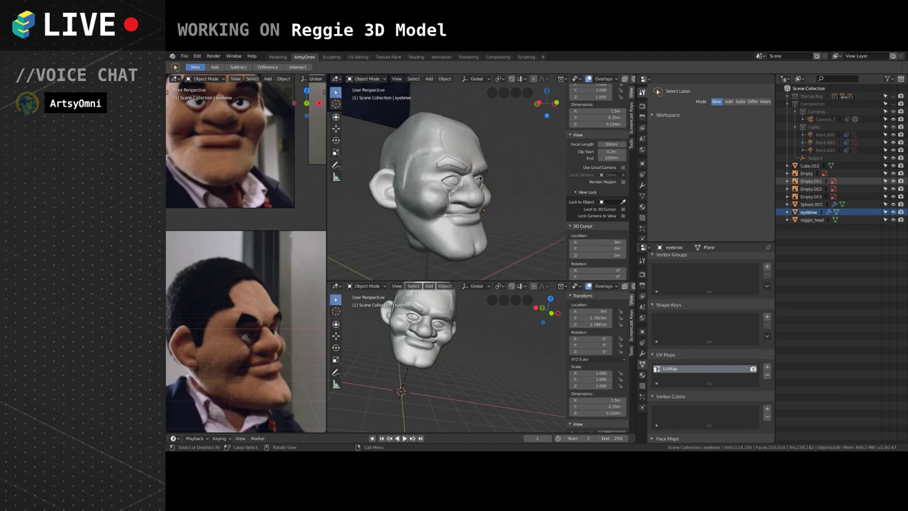
mouse_move(487, 194)
middle_mouse_down()
mouse_move(501, 182)
mouse_move(494, 194)
middle_mouse_up()
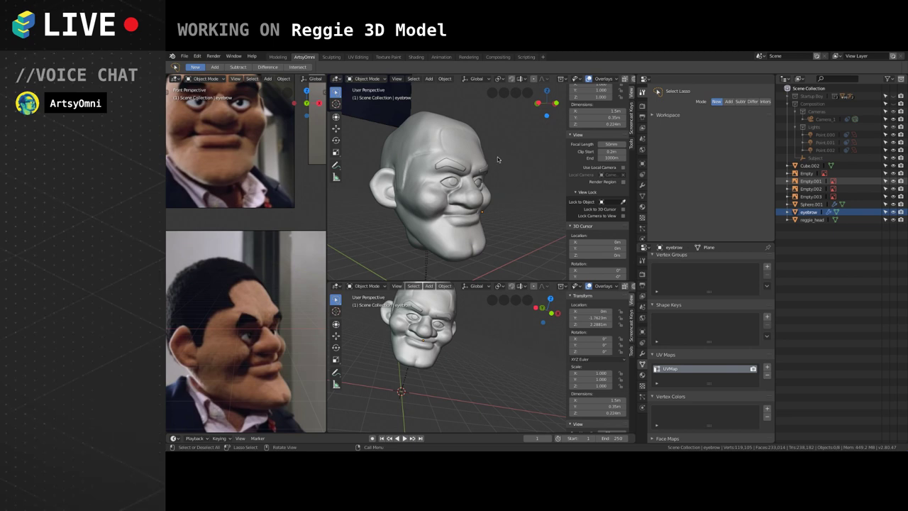
mouse_move(492, 191)
middle_mouse_down()
mouse_move(487, 171)
mouse_move(514, 166)
mouse_move(480, 186)
mouse_move(492, 220)
mouse_move(478, 190)
mouse_move(480, 199)
middle_mouse_up()
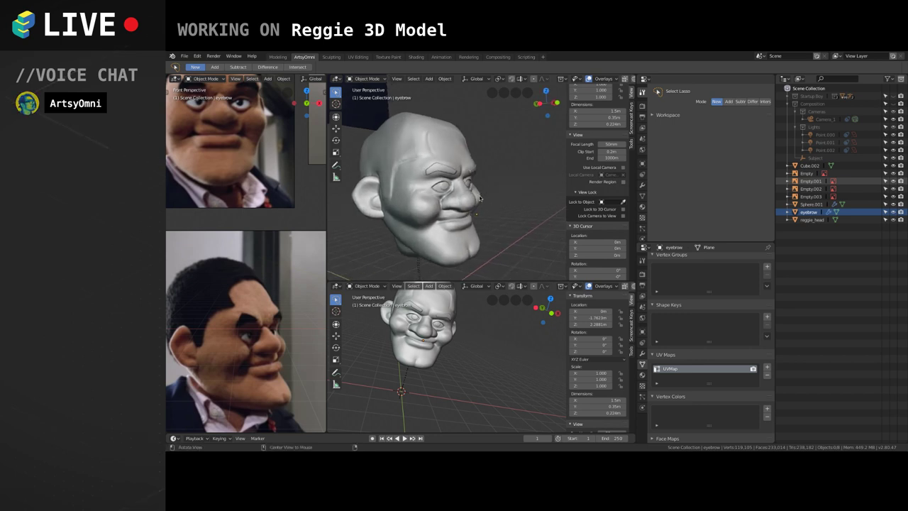
Move the eyebrow's outer vertices inward and down in Edit Mode, and return to Object Mode.
scroll(475, 187, "up", 2)
key("Tab")
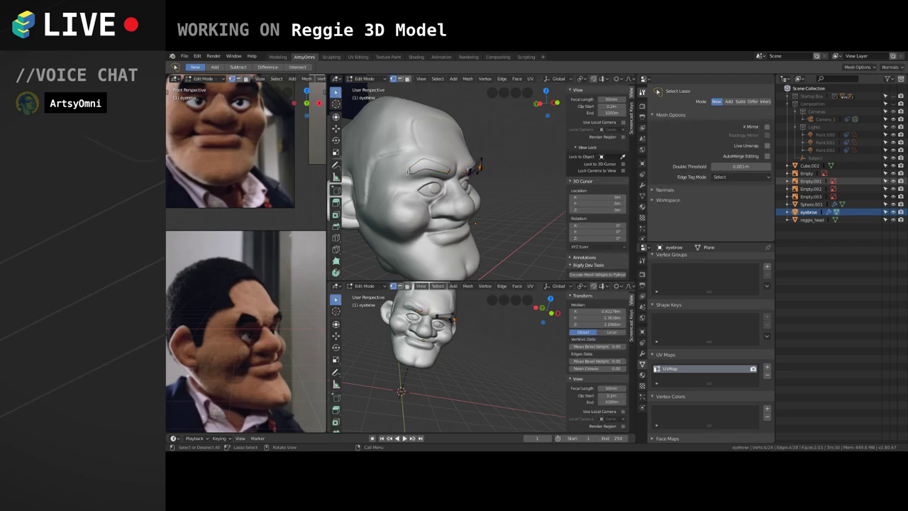
middle_click_drag(420, 163, 434, 207)
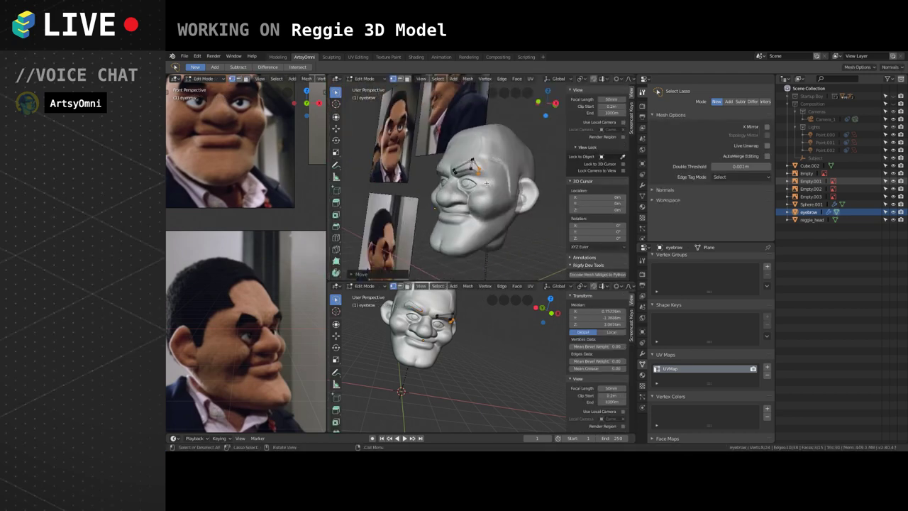
key("Tab")
Reopen the eyebrow mesh in Edit Mode and move its inner end vertices away from the nose bridge.
middle_click_drag(489, 181, 466, 202)
left_click_drag(428, 174, 464, 180, "alt")
scroll(448, 168, "up", 2)
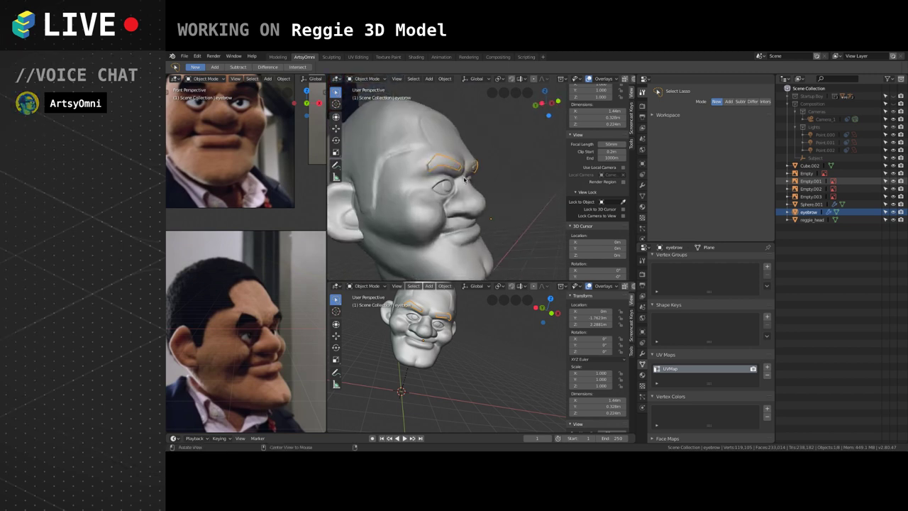
middle_click_drag(464, 183, 456, 162)
key("Tab")
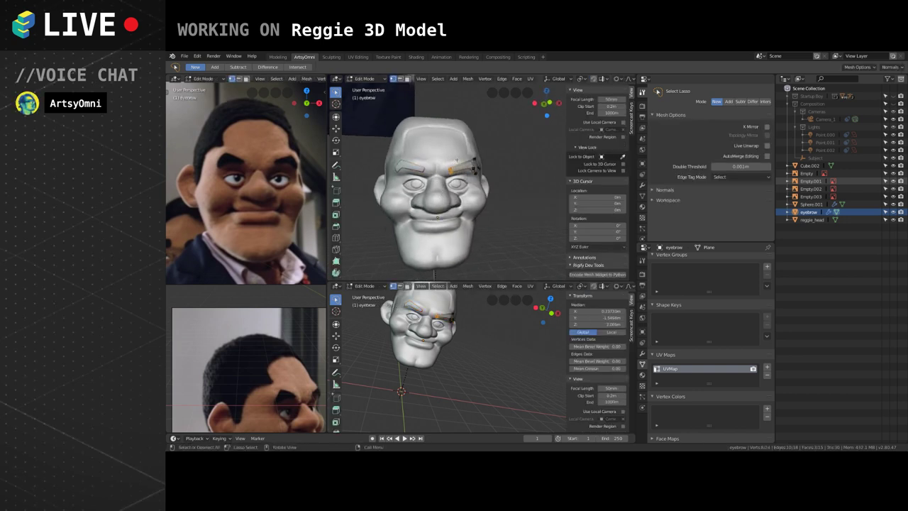
key("g")
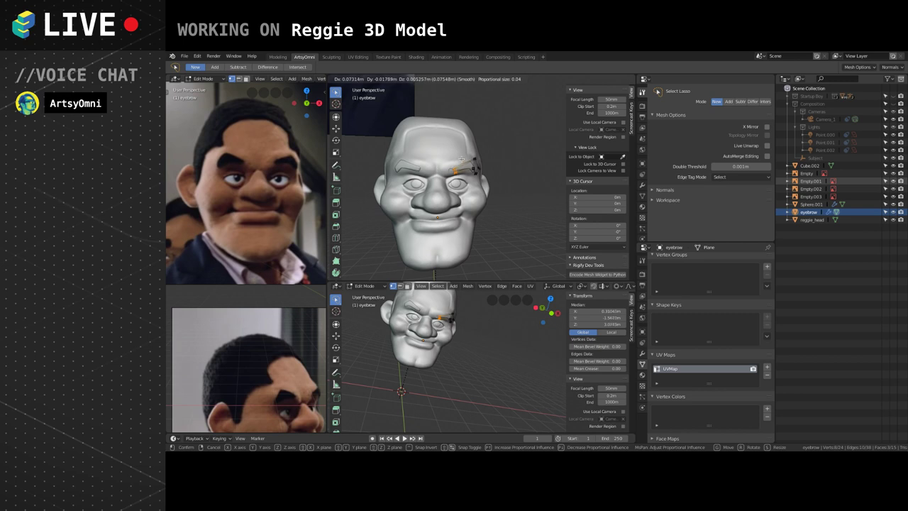
left_click(461, 160)
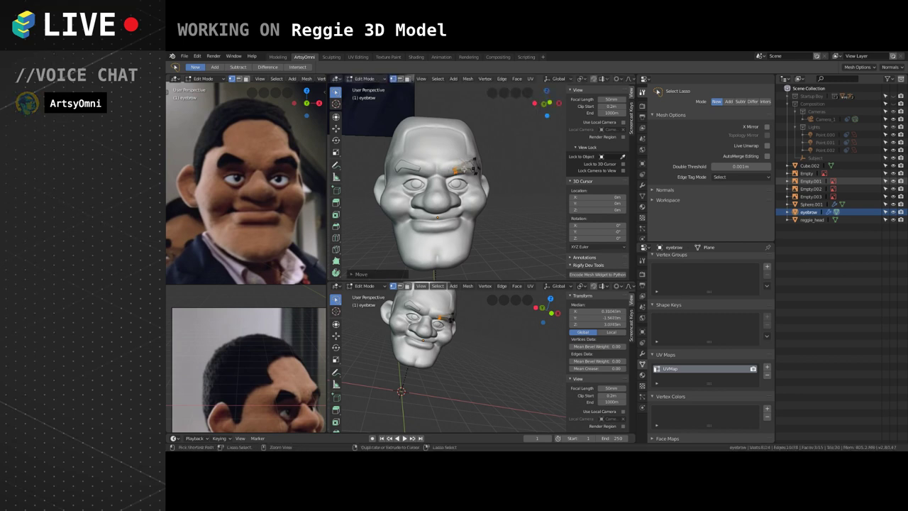
Add a loop cut across the eyebrow, raise its upper part along global Z and slide the edge along the brow.
key("ctrl+r")
left_click(465, 171)
left_click(467, 181)
key("g")
key("g")
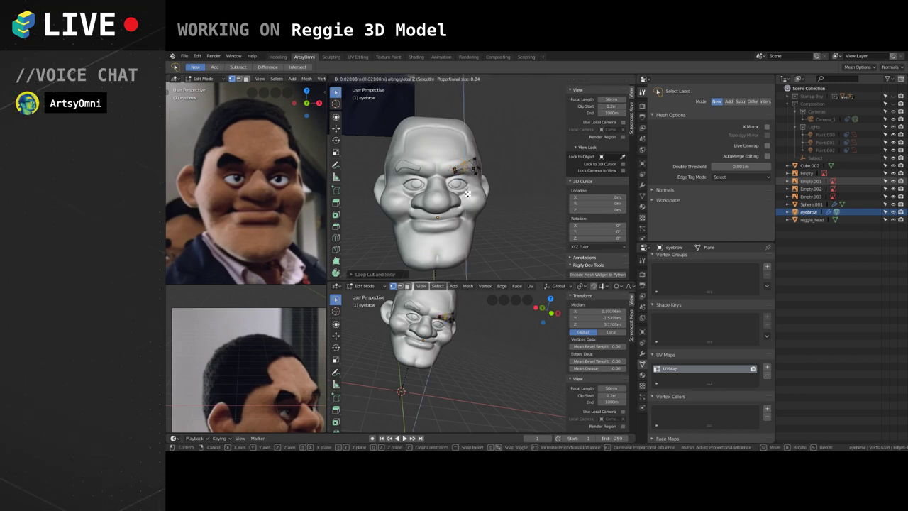
left_click(462, 191)
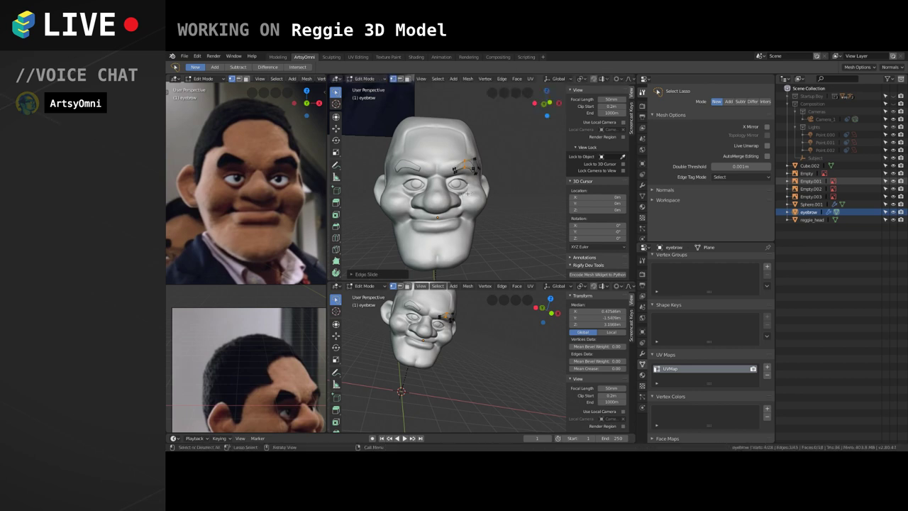
scroll(453, 177, "up", 4)
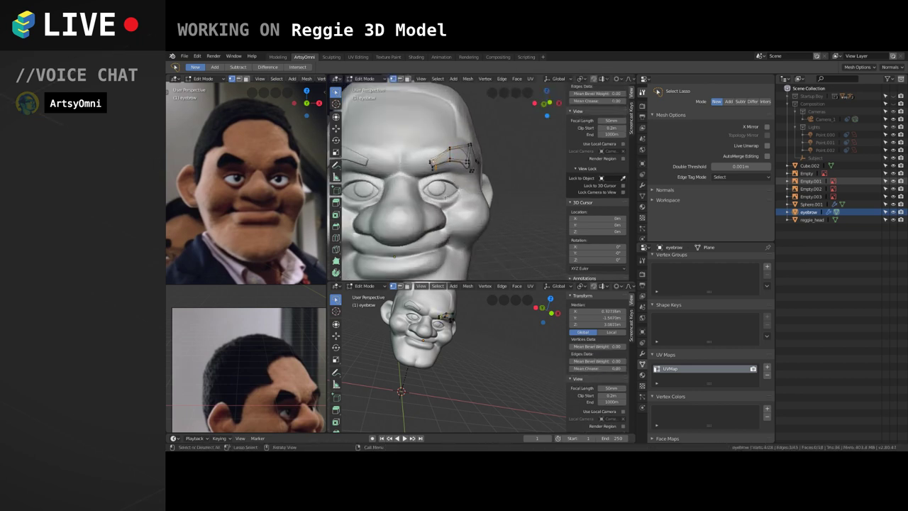
Move the selected eyebrow vertices along global Z to fine-tune the brow's shape, and return to Object Mode.
key("g")
key("z")
left_click(446, 193)
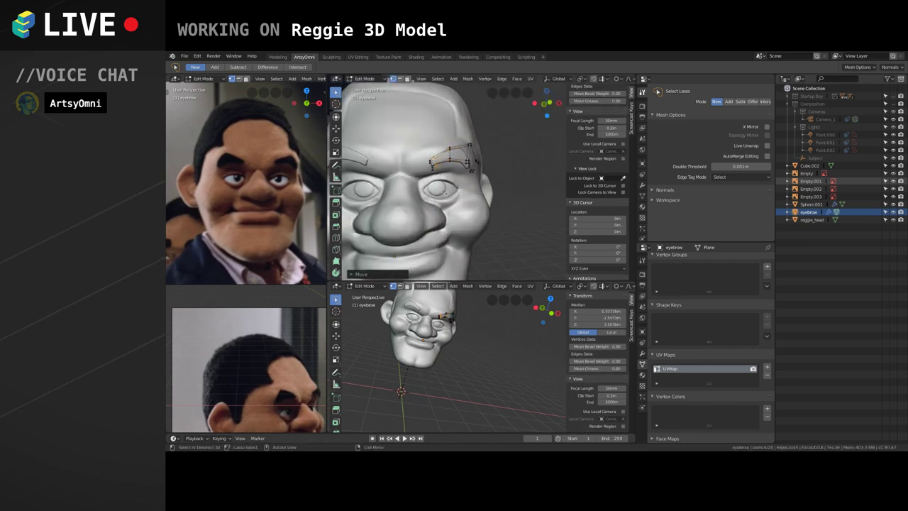
key("Tab")
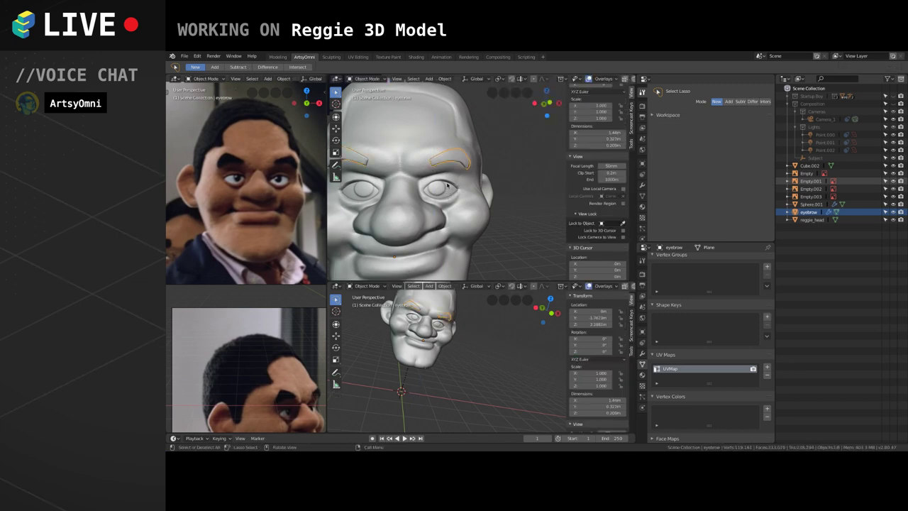
scroll(443, 185, "up", 2)
scroll(434, 162, "down", 4)
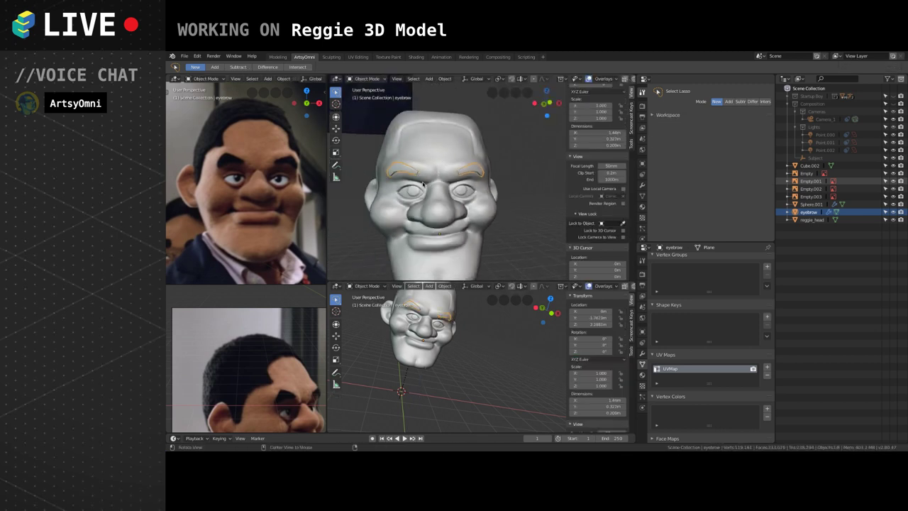
Select the reggie_head object and switch it to Sculpt Mode.
middle_click_drag(434, 161, 501, 165)
middle_click_drag(443, 201, 469, 193)
middle_click_drag(515, 170, 492, 172)
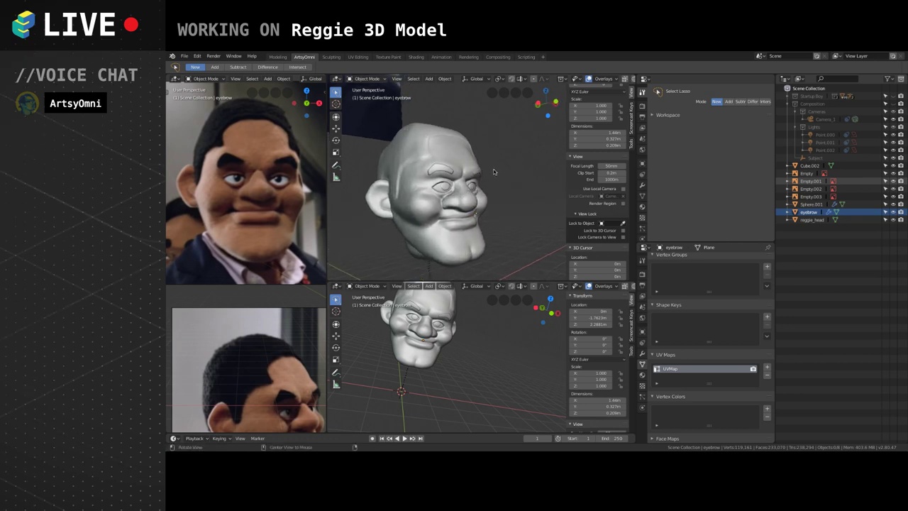
middle_click_drag(461, 207, 504, 181)
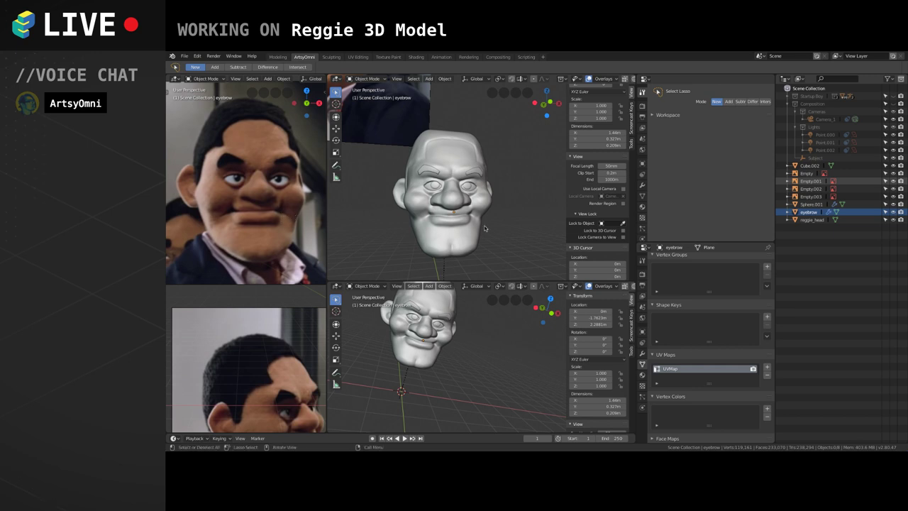
middle_click_drag(479, 213, 412, 140)
left_click(412, 139)
left_click(365, 78)
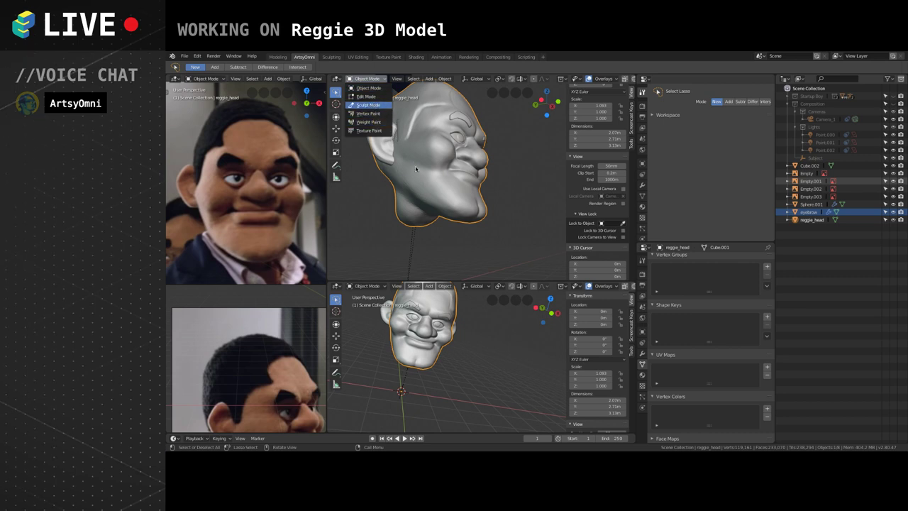
left_click(368, 105)
Build up the jawline between the chin and the ear with the Clay Strips brush, and smooth it.
mouse_move(501, 168)
middle_mouse_down()
mouse_move(512, 196)
mouse_move(423, 147)
middle_mouse_up()
scroll(423, 147, "up", 2)
left_click_drag(422, 192, 427, 181, "alt")
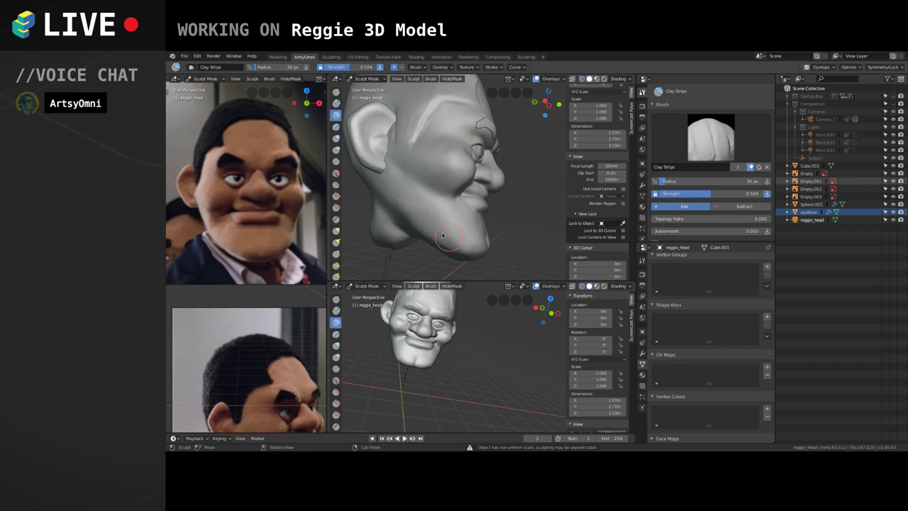
mouse_move(443, 235)
left_mouse_down()
mouse_move(392, 178)
mouse_move(414, 219)
mouse_move(387, 181)
mouse_move(394, 171)
left_mouse_up()
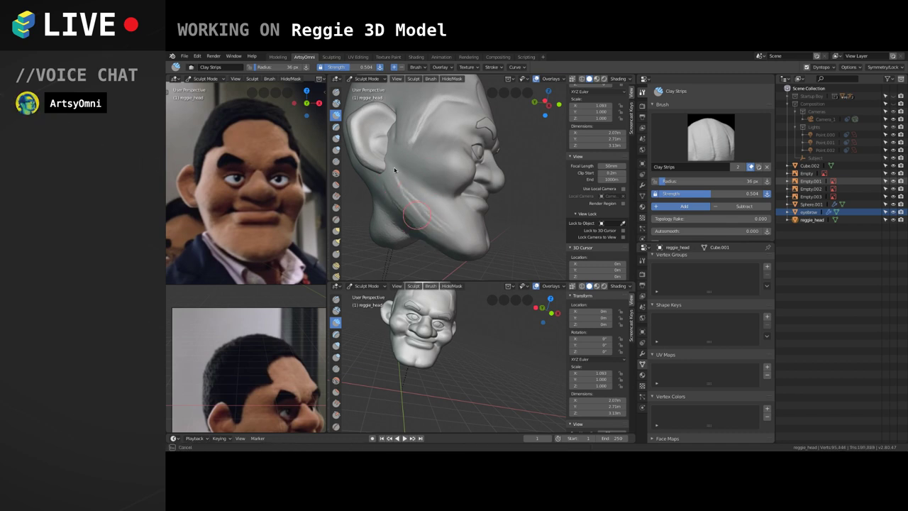
mouse_move(451, 213)
left_mouse_down("alt")
mouse_move(412, 217)
mouse_move(458, 203)
mouse_move(402, 165)
mouse_move(401, 178)
left_mouse_up("alt")
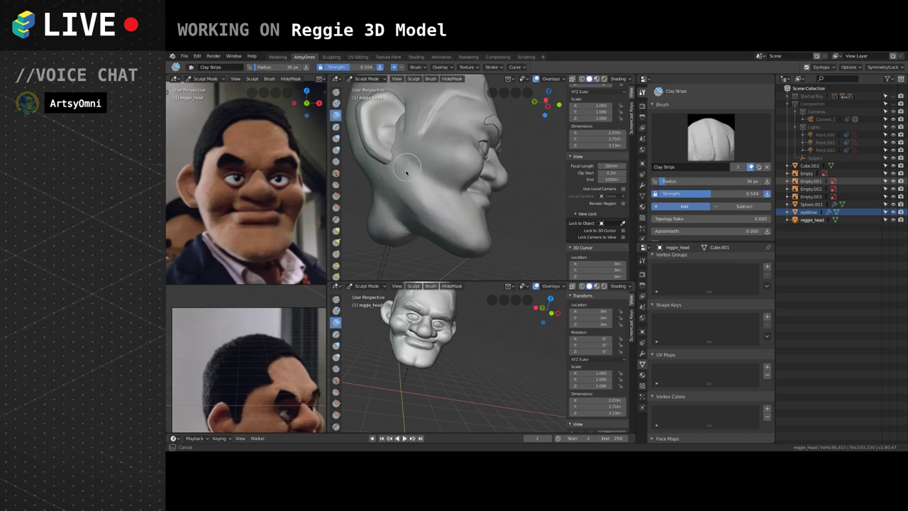
middle_click_drag(406, 173, 467, 160)
mouse_move(419, 193)
left_mouse_down()
mouse_move(412, 173)
mouse_move(422, 170)
mouse_move(400, 155)
mouse_move(417, 162)
mouse_move(407, 195)
mouse_move(400, 182)
left_mouse_up()
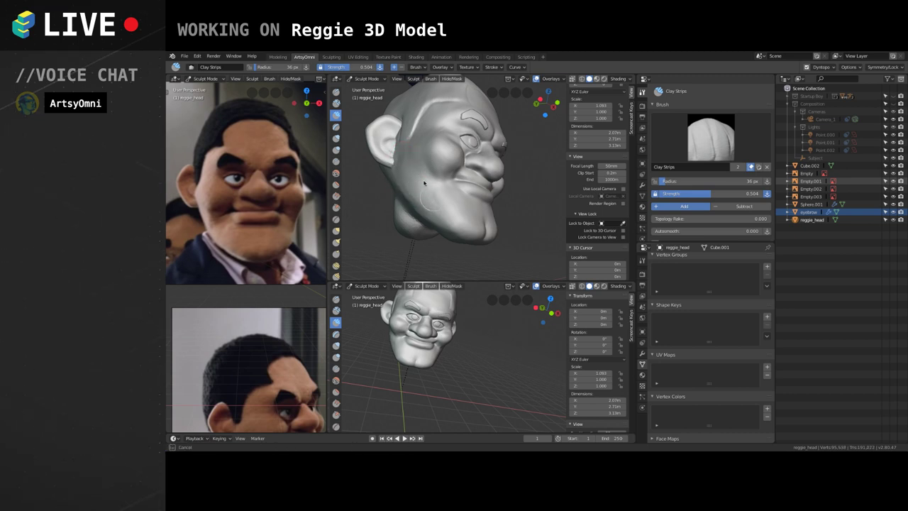
middle_click_drag(421, 168, 496, 178)
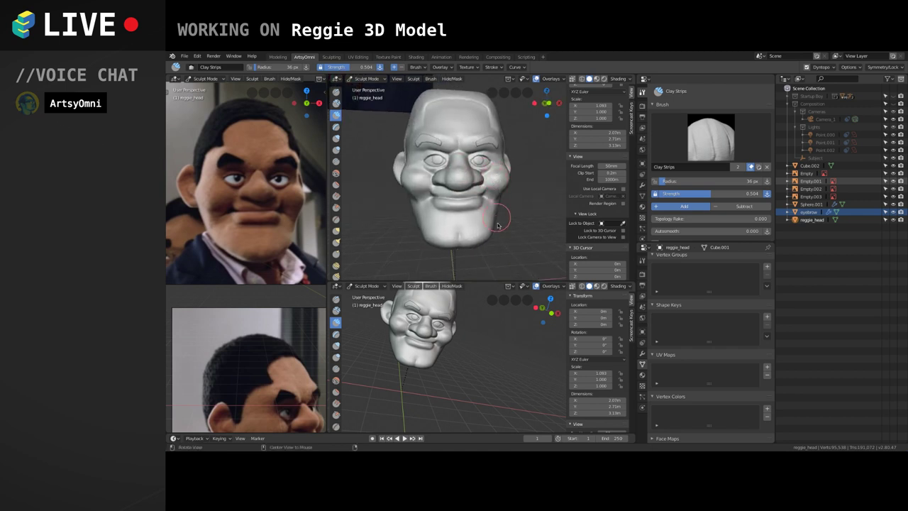
Pull the side of the lower jaw inward with an enlarged Grab brush, and bring its radius to 86 px.
left_click(366, 78)
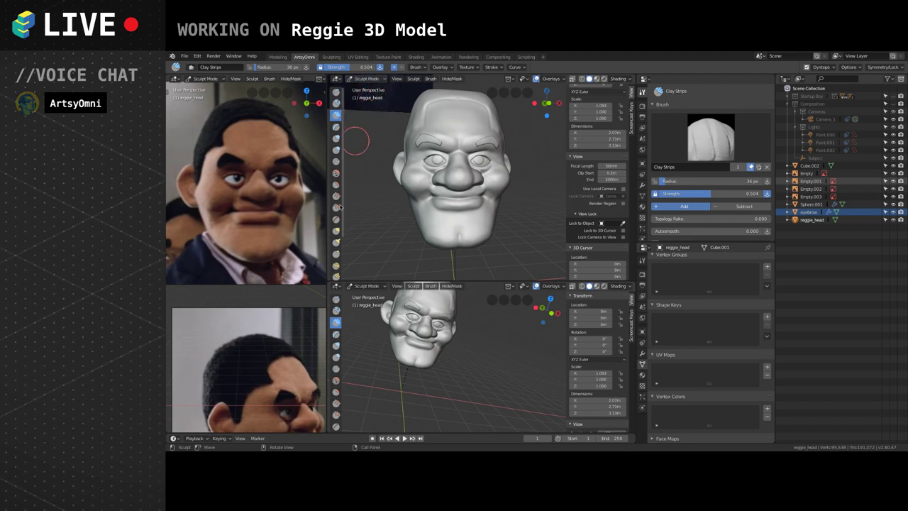
left_click(338, 230)
middle_click_drag(482, 227, 488, 258)
key("bracketright")
key("bracketright")
key("bracketright")
key("bracketright")
key("bracketright")
key("bracketright")
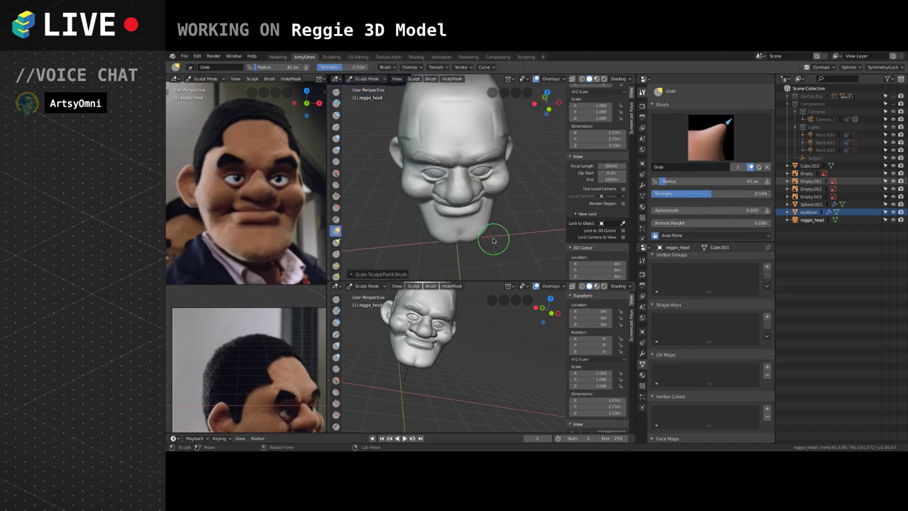
left_click_drag(491, 237, 487, 228)
key("bracketright")
key("bracketright")
key("bracketright")
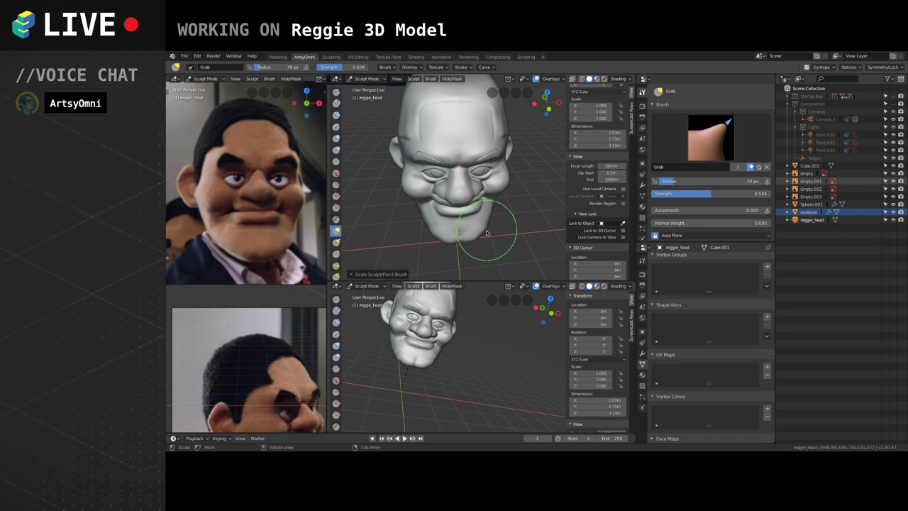
mouse_move(481, 226)
middle_mouse_down()
mouse_move(489, 225)
mouse_move(469, 215)
mouse_move(500, 222)
mouse_move(474, 239)
mouse_move(531, 192)
mouse_move(497, 222)
middle_mouse_up()
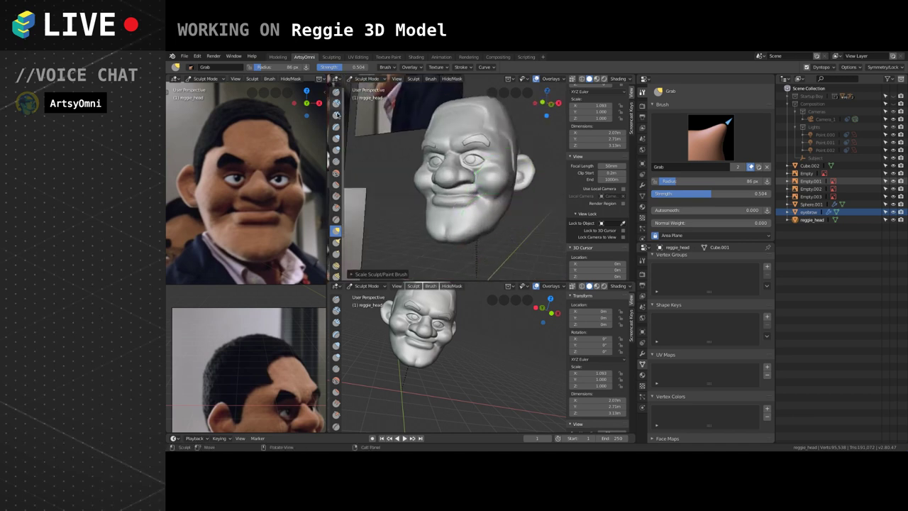
Add volume along the lower edge of the jaw with Clay Strips, reducing the brush radius to 31 px.
left_click(337, 114)
middle_click_drag(478, 230, 485, 222)
key("bracketleft")
key("bracketleft")
key("bracketleft")
key("bracketleft")
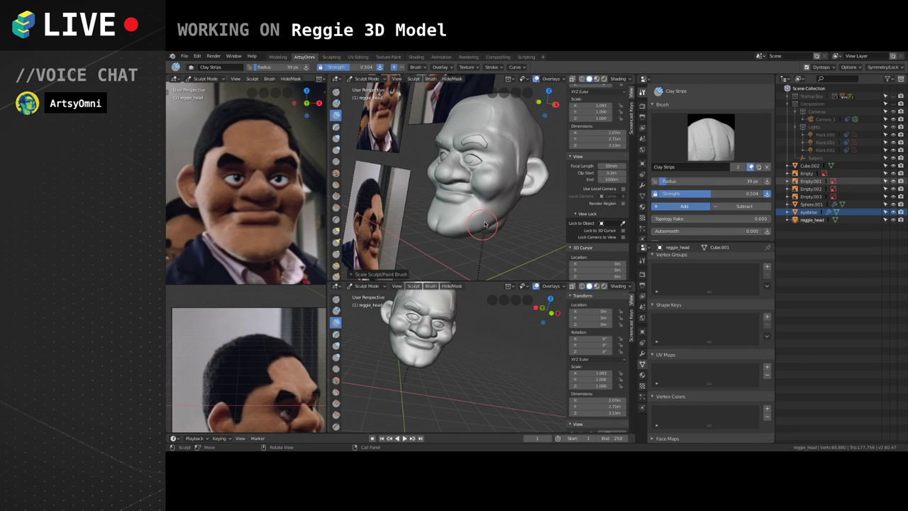
mouse_move(484, 227)
left_mouse_down()
mouse_move(466, 232)
mouse_move(475, 225)
left_mouse_up()
mouse_move(487, 212)
middle_mouse_down()
mouse_move(516, 189)
mouse_move(487, 198)
middle_mouse_up()
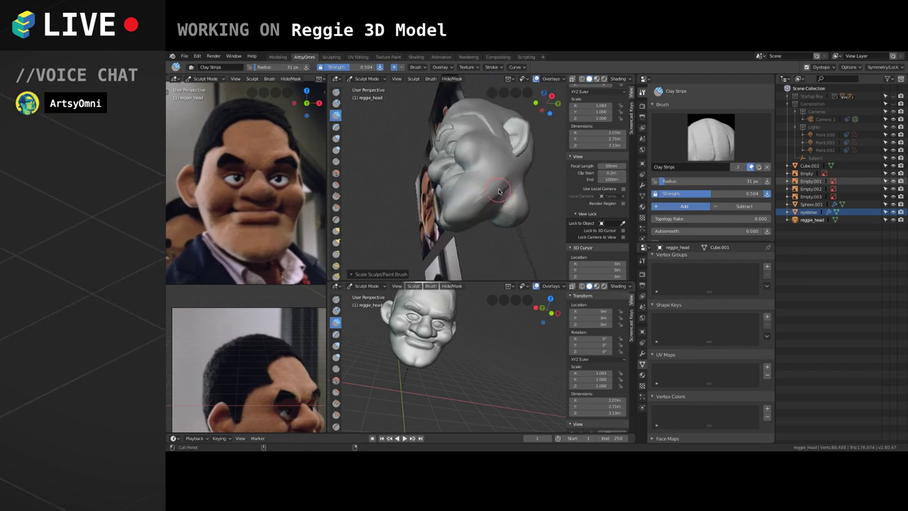
mouse_move(506, 182)
middle_mouse_down()
mouse_move(484, 203)
mouse_move(543, 161)
mouse_move(495, 151)
mouse_move(481, 176)
mouse_move(486, 195)
mouse_move(492, 174)
mouse_move(493, 199)
mouse_move(507, 178)
mouse_move(493, 202)
middle_mouse_up()
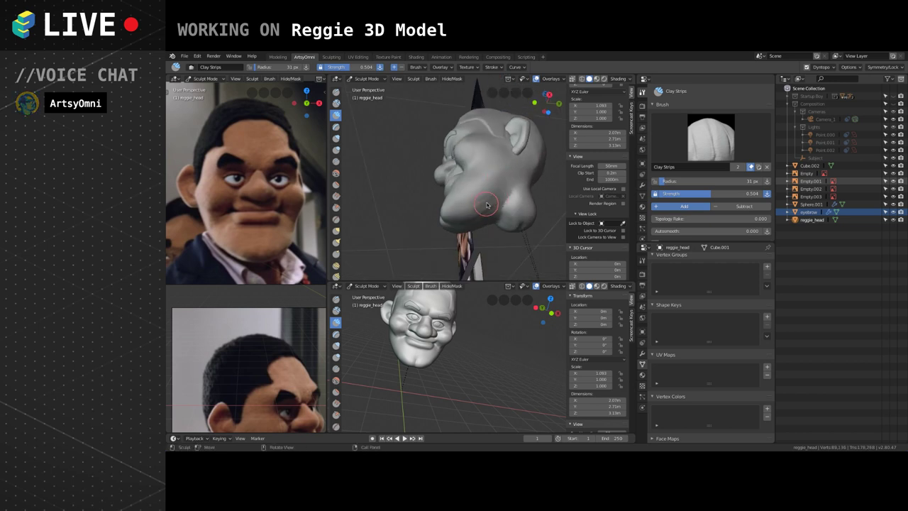
Fill out the underside of the jaw between chin and neck with 31 px Clay Strips strokes, and smooth them.
mouse_move(498, 199)
left_mouse_down()
mouse_move(494, 210)
mouse_move(479, 210)
left_mouse_up()
mouse_move(478, 206)
left_mouse_down()
mouse_move(465, 215)
mouse_move(481, 213)
left_mouse_up()
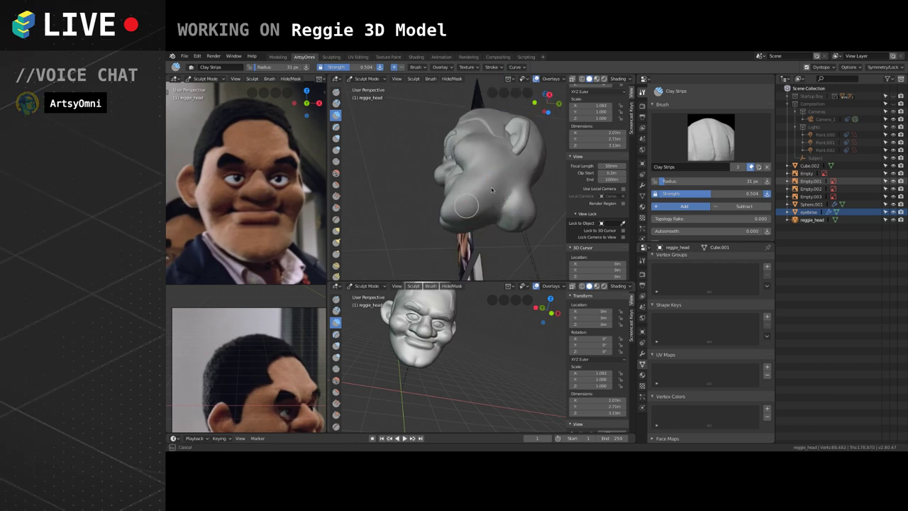
mouse_move(481, 212)
middle_mouse_down()
mouse_move(489, 226)
mouse_move(482, 235)
middle_mouse_up()
mouse_move(465, 215)
left_mouse_down("alt")
mouse_move(491, 206)
mouse_move(447, 214)
mouse_move(451, 201)
mouse_move(470, 216)
mouse_move(432, 198)
left_mouse_up("alt")
middle_click_drag(434, 198, 488, 191)
left_click_drag(483, 201, 471, 220)
mouse_move(485, 207)
left_mouse_down()
mouse_move(476, 225)
mouse_move(476, 193)
left_mouse_up()
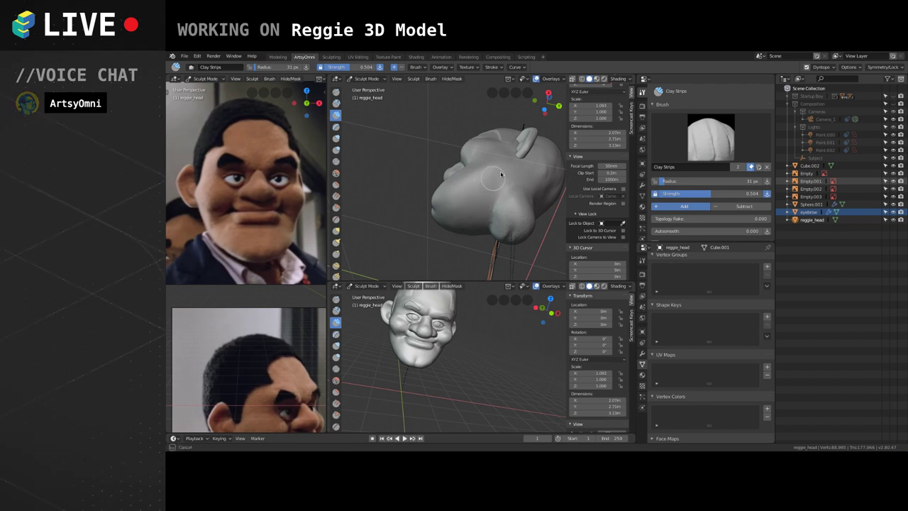
Smooth the underside of the chin and add short Clay Strips strokes beneath the mouth.
middle_click_drag(501, 174, 494, 234)
left_click_drag(439, 233, 500, 176, "alt")
left_click_drag(464, 211, 470, 211)
mouse_move(460, 210)
left_mouse_down()
mouse_move(457, 200)
mouse_move(473, 207)
left_mouse_up()
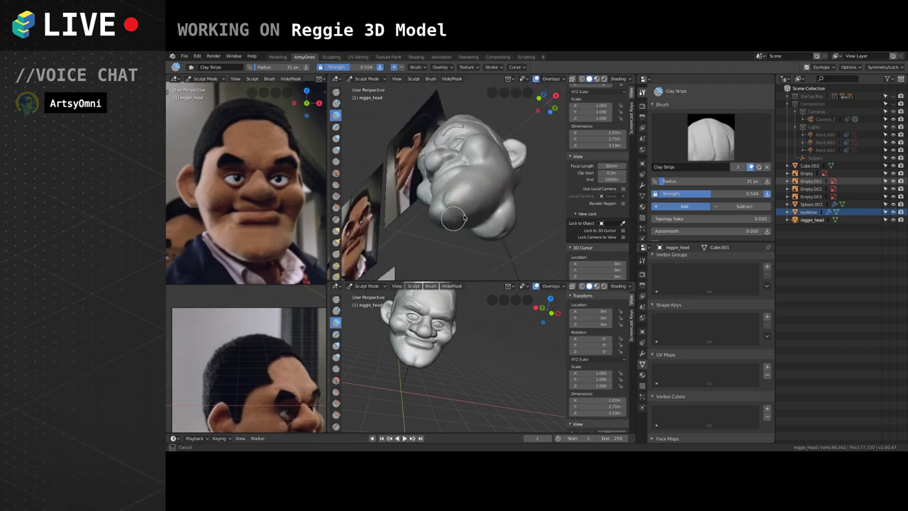
mouse_move(463, 216)
middle_mouse_down()
mouse_move(460, 206)
mouse_move(510, 178)
mouse_move(500, 198)
mouse_move(455, 235)
middle_mouse_up()
middle_click_drag(481, 203, 448, 199)
left_click_drag(435, 196, 438, 200)
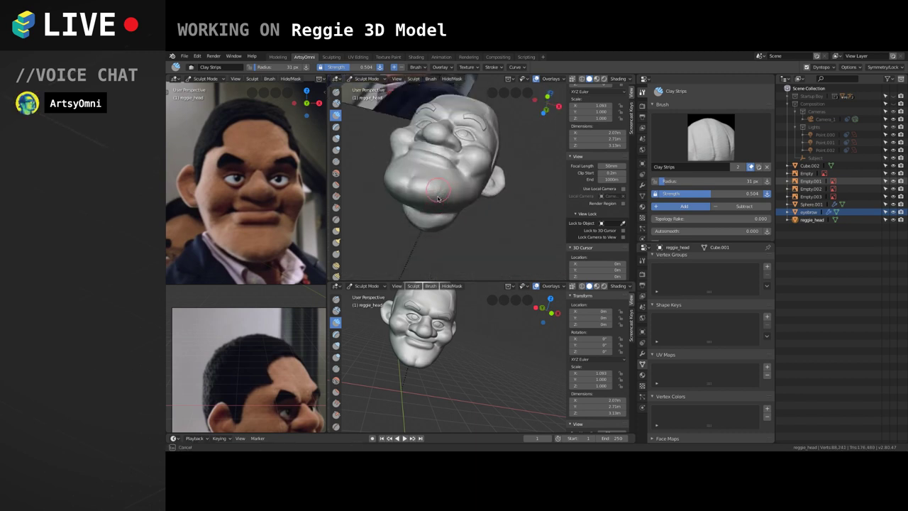
Flatten the upper forehead and the top of the head with the Scrape/Peaks brush at 45 px.
mouse_move(431, 195)
middle_mouse_down()
mouse_move(478, 205)
mouse_move(499, 242)
mouse_move(465, 191)
mouse_move(467, 156)
mouse_move(435, 183)
mouse_move(453, 184)
mouse_move(461, 203)
mouse_move(468, 199)
mouse_move(423, 178)
mouse_move(468, 169)
mouse_move(469, 184)
mouse_move(512, 182)
mouse_move(477, 176)
mouse_move(469, 205)
middle_mouse_up()
scroll(453, 184, "up", 3)
middle_click_drag(476, 173, 489, 178)
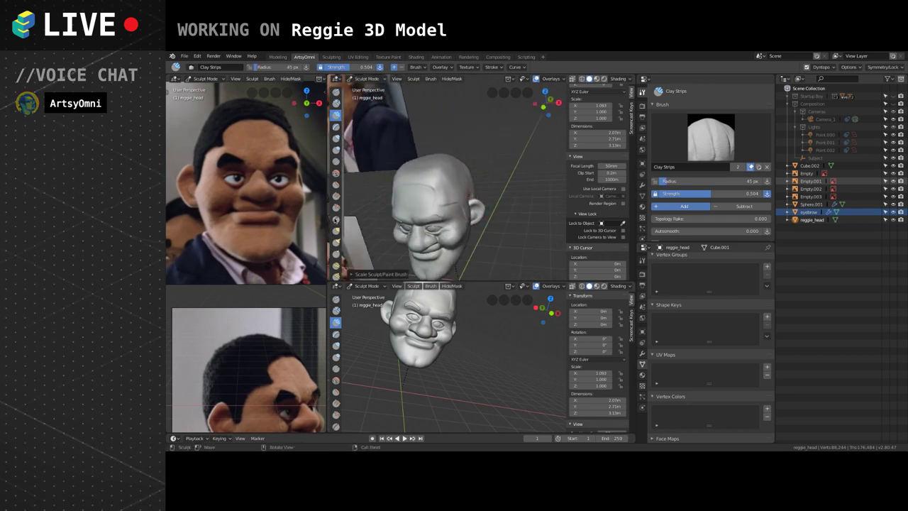
left_click(335, 206)
middle_click_drag(440, 219, 434, 175)
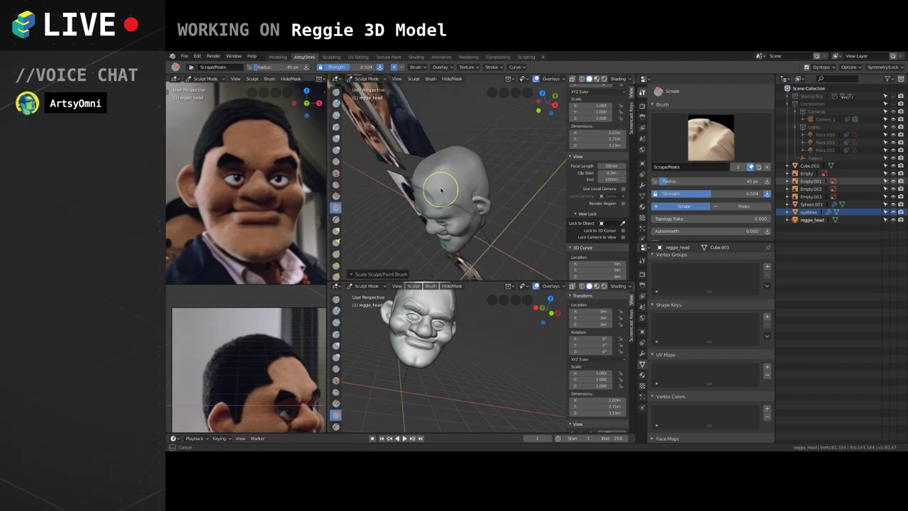
mouse_move(459, 186)
middle_mouse_down()
mouse_move(487, 162)
mouse_move(468, 190)
mouse_move(454, 181)
mouse_move(472, 170)
mouse_move(503, 163)
mouse_move(491, 205)
middle_mouse_up()
left_click_drag(473, 189, 469, 206, "alt")
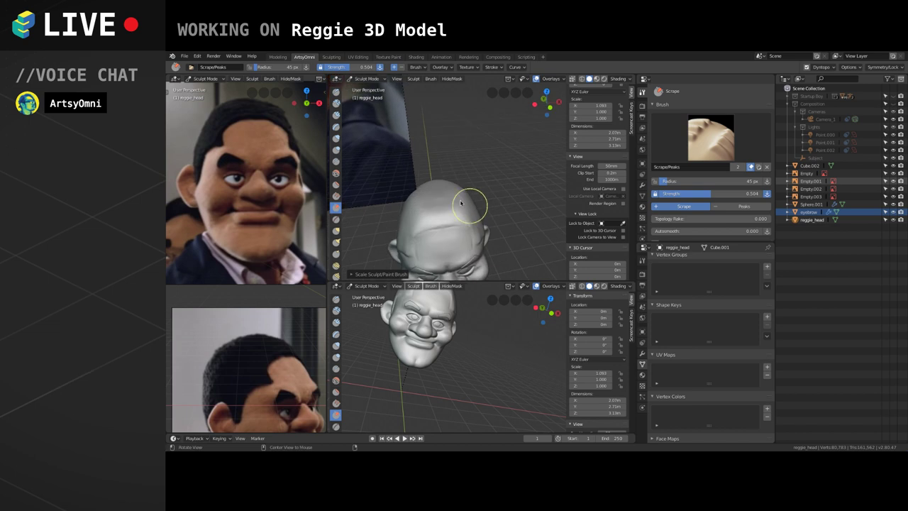
Build up the crown of the head with 45 px Clay Strips strokes.
left_click(336, 116)
middle_click_drag(437, 192, 438, 204)
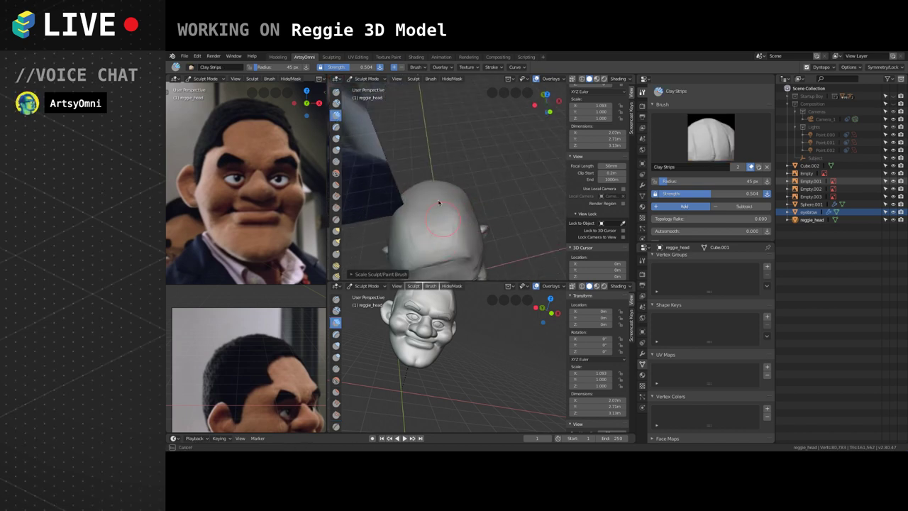
left_click_drag(433, 242, 447, 223)
middle_click_drag(429, 205, 445, 191)
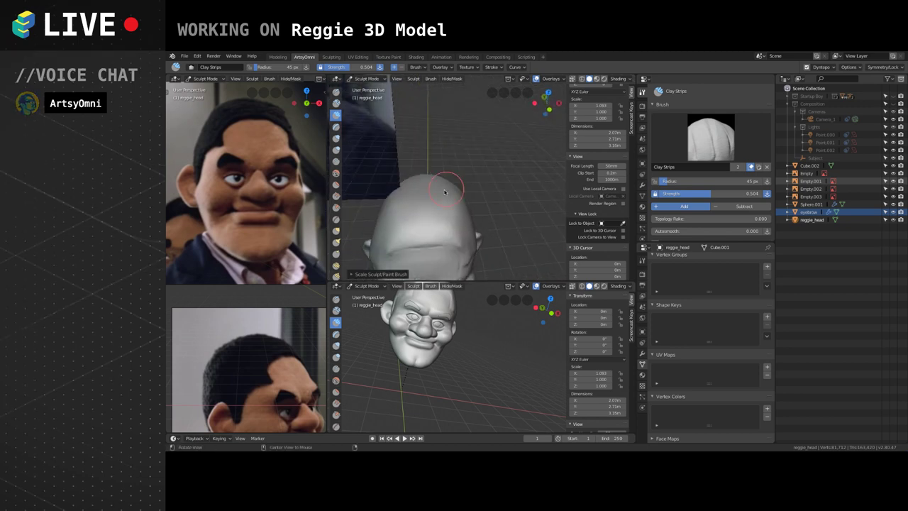
left_click_drag(448, 185, 446, 204)
Smooth the added clay across the crown and upper side of the head.
mouse_move(446, 185)
middle_mouse_down()
mouse_move(425, 199)
mouse_move(462, 215)
middle_mouse_up()
left_click_drag(463, 215, 468, 201, "shift")
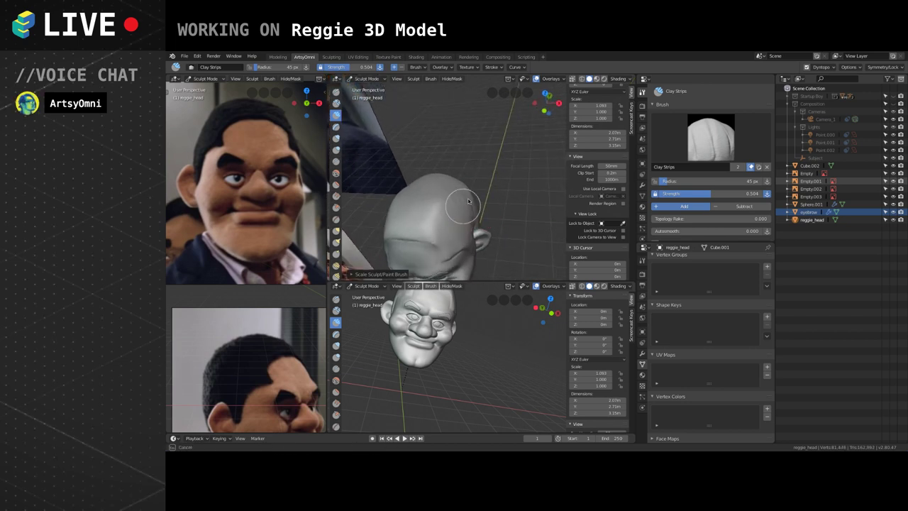
mouse_move(461, 199)
middle_mouse_down()
mouse_move(462, 178)
mouse_move(485, 188)
mouse_move(492, 226)
middle_mouse_up()
left_click_drag(450, 207, 446, 184, "shift")
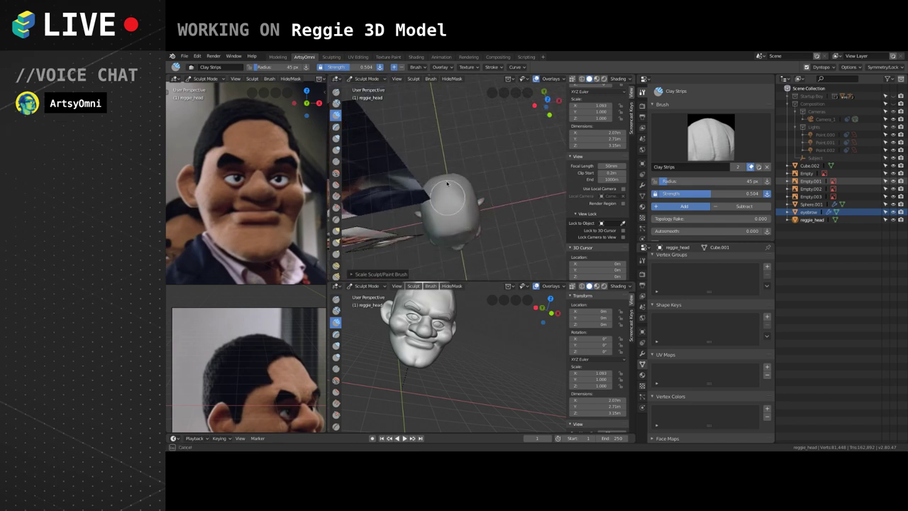
Add Clay Strips volume to the back of the skull and the area behind the ear.
middle_click_drag(463, 206, 482, 179)
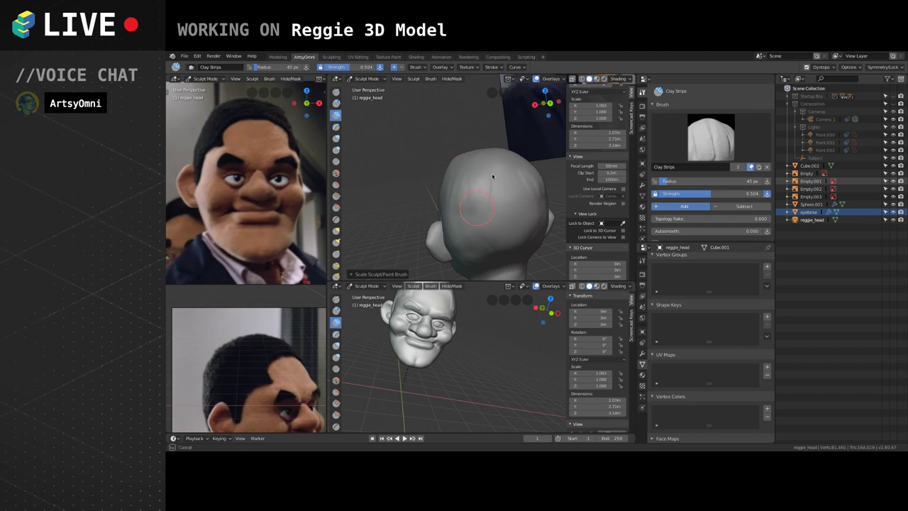
mouse_move(505, 172)
left_mouse_down()
mouse_move(512, 194)
mouse_move(478, 191)
left_mouse_up()
mouse_move(522, 208)
middle_mouse_down()
mouse_move(533, 176)
mouse_move(503, 200)
middle_mouse_up()
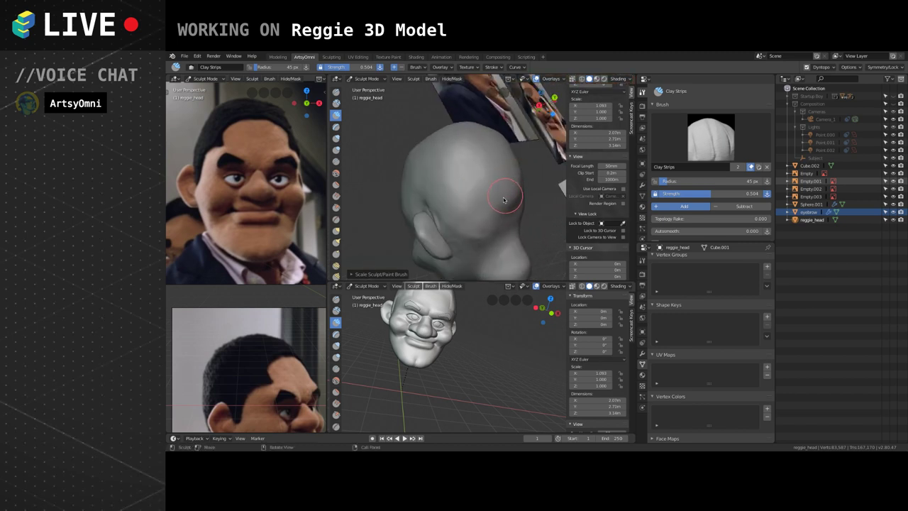
left_click_drag(490, 211, 499, 208)
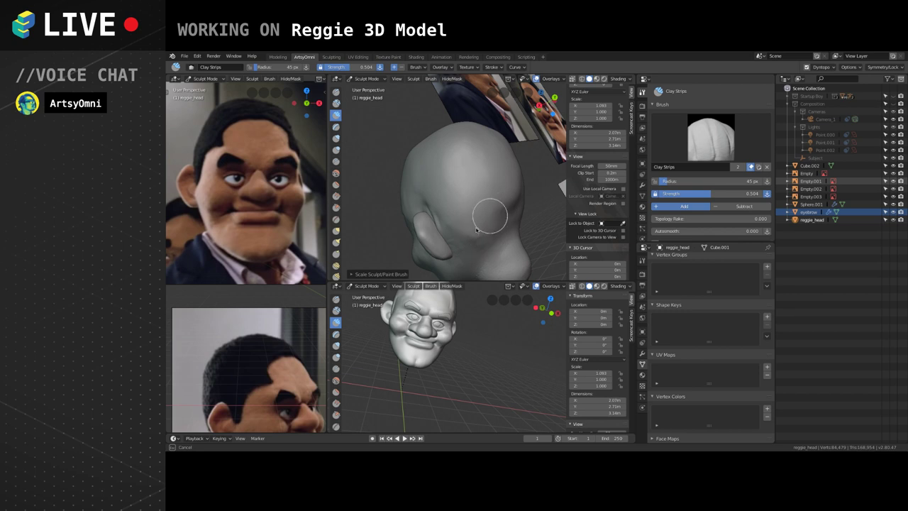
left_click_drag(476, 230, 476, 241)
Round out the back of the head from above the nape to the upper rear with Clay Strips.
middle_click_drag(502, 183, 484, 147)
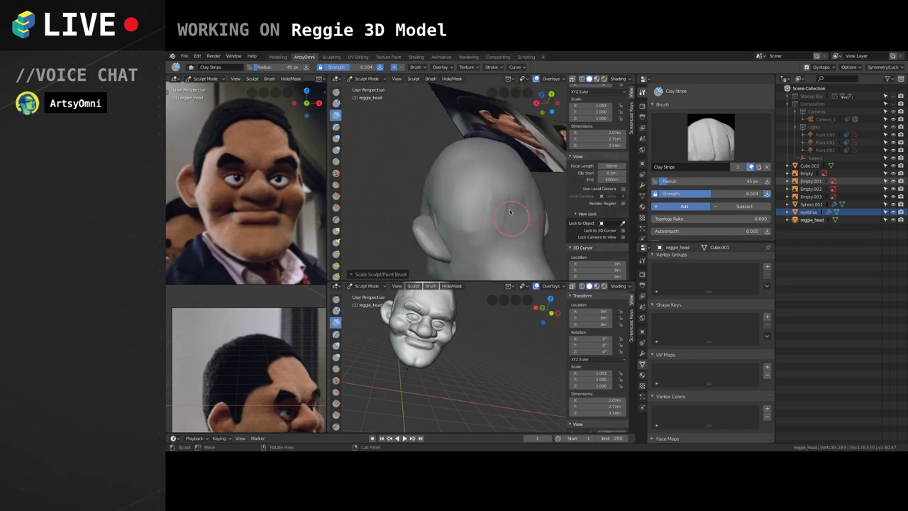
mouse_move(509, 212)
left_mouse_down()
mouse_move(516, 217)
mouse_move(491, 190)
mouse_move(531, 177)
left_mouse_up()
middle_click_drag(531, 177, 499, 183)
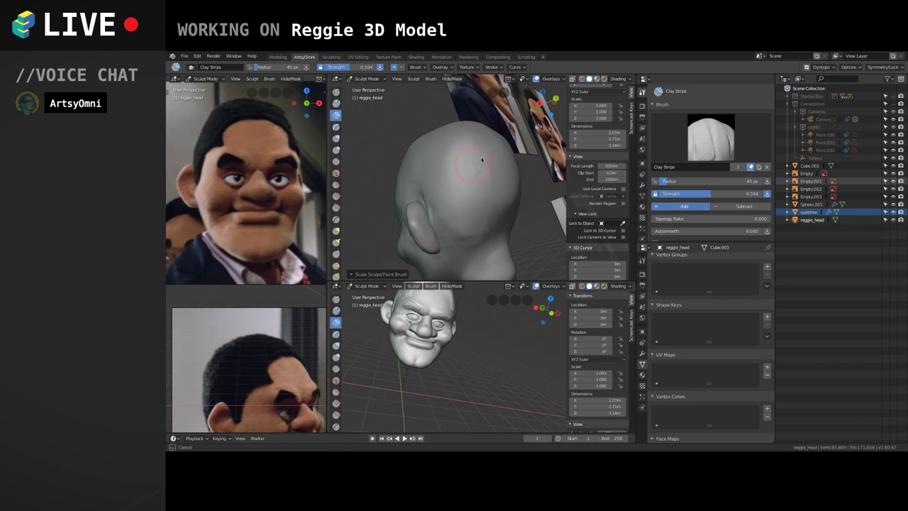
left_click_drag(495, 165, 499, 158)
middle_click_drag(496, 149, 512, 152)
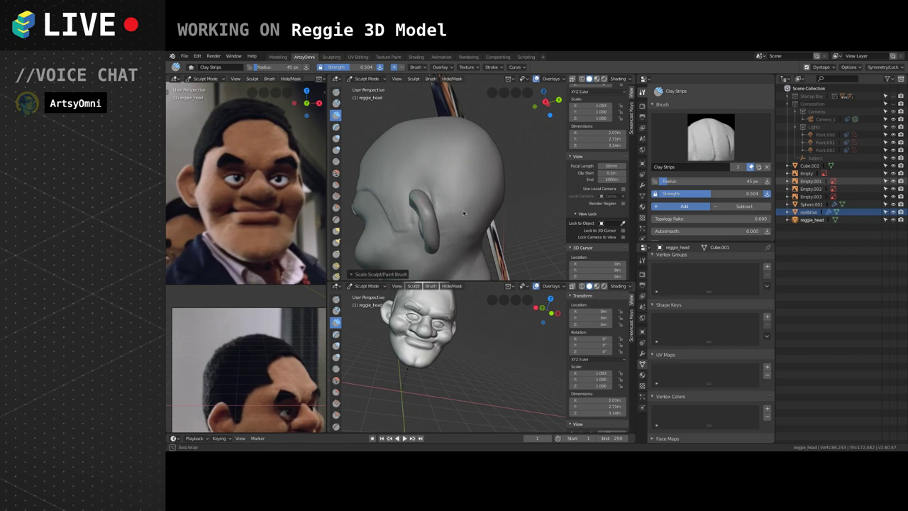
Touch up the back of the skull with 45 px Clay Strips and compare its outline from the side and front.
middle_click_drag(464, 213, 453, 190)
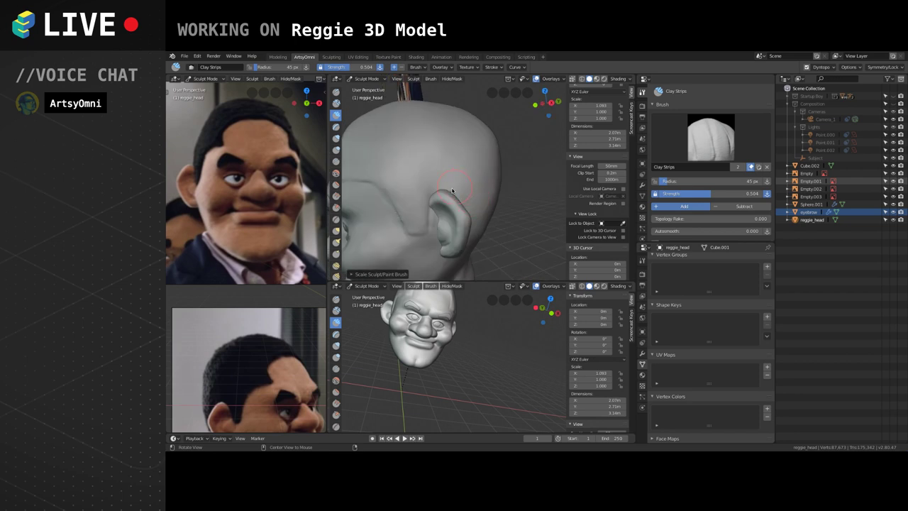
scroll(457, 170, "down", 4)
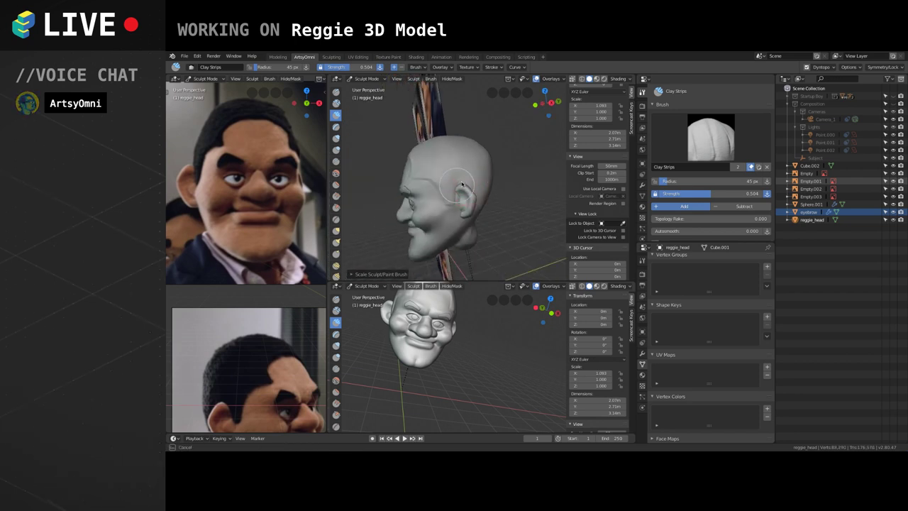
left_click_drag(458, 187, 519, 194, "alt")
middle_click_drag(501, 166, 485, 147)
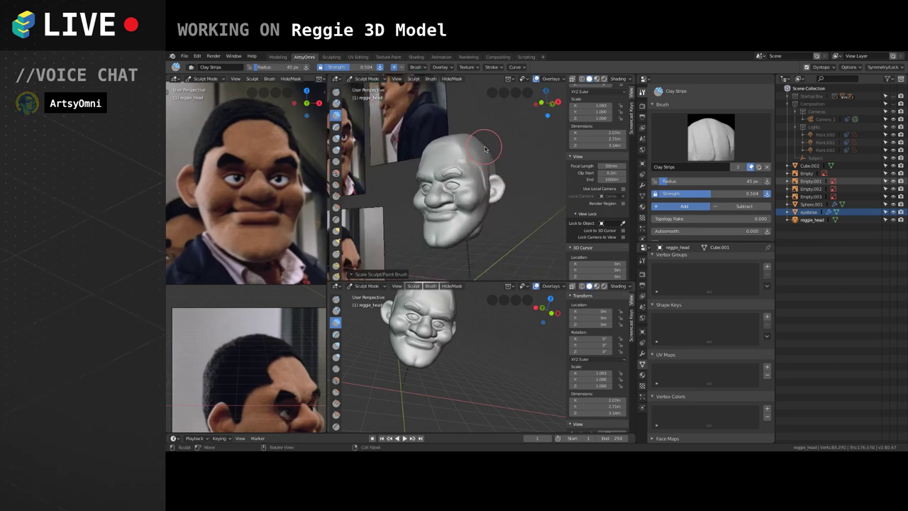
key("z")
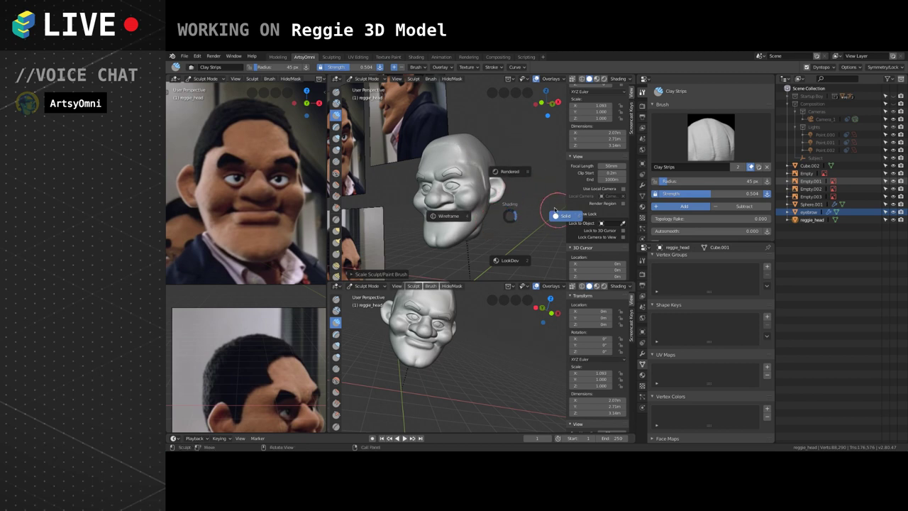
left_click(556, 213)
mouse_move(537, 195)
middle_mouse_down()
mouse_move(488, 194)
mouse_move(500, 191)
middle_mouse_up()
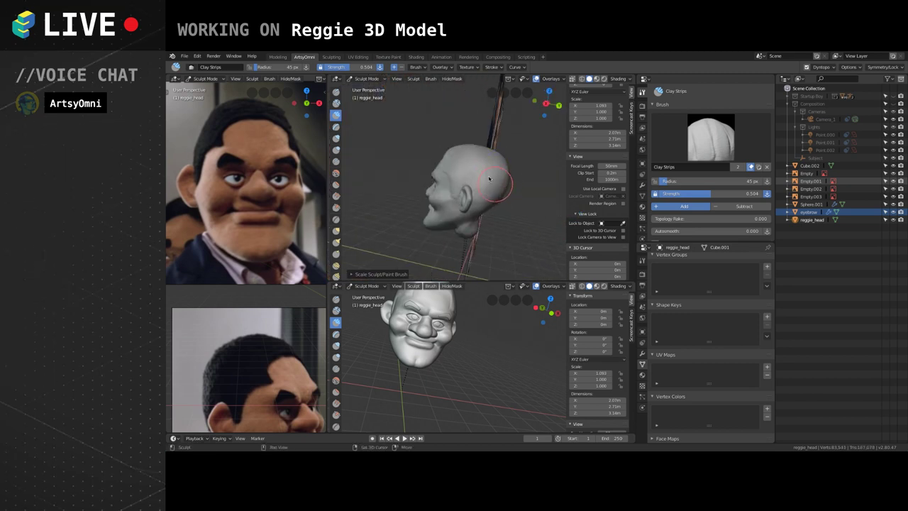
mouse_move(491, 180)
left_mouse_down()
mouse_move(506, 182)
mouse_move(504, 161)
left_mouse_up()
middle_click_drag(498, 182, 523, 192)
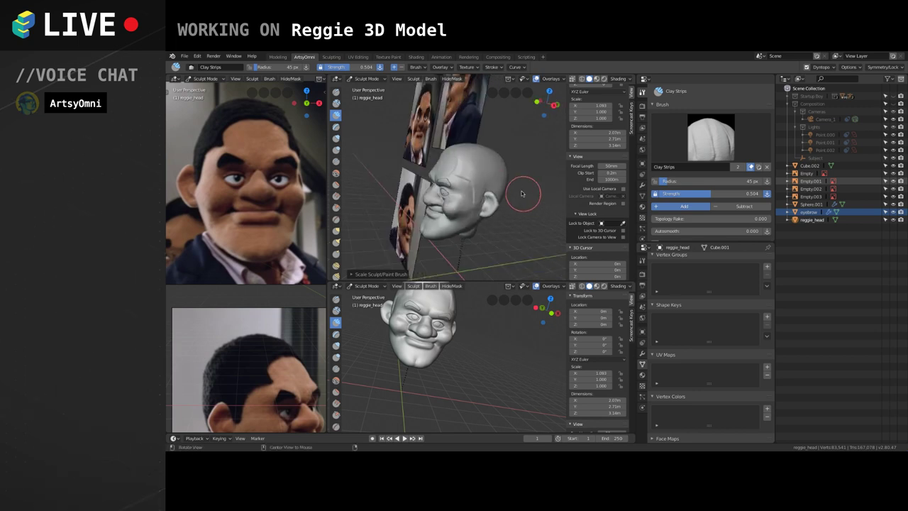
middle_click_drag(518, 156, 434, 211)
scroll(496, 188, "up", 4)
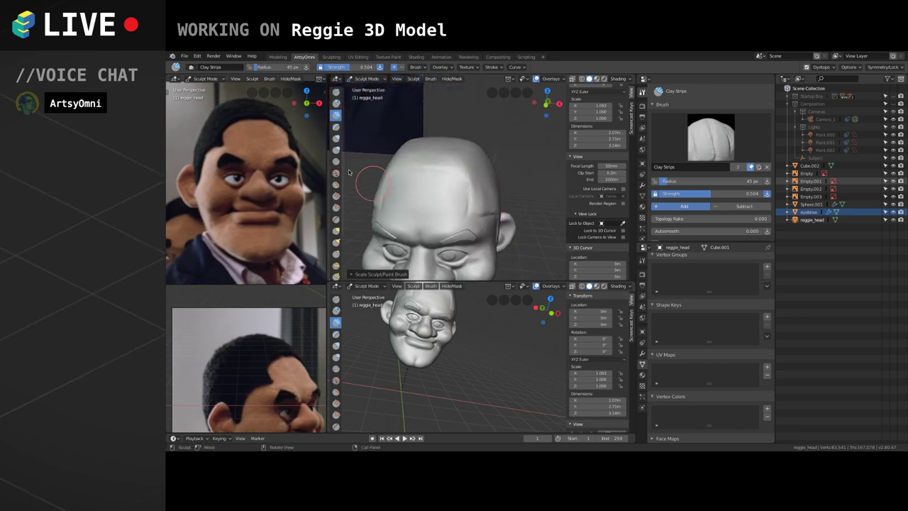
Carve the hairline across the top of the forehead with the Crease brush at 20 px.
left_click(336, 231)
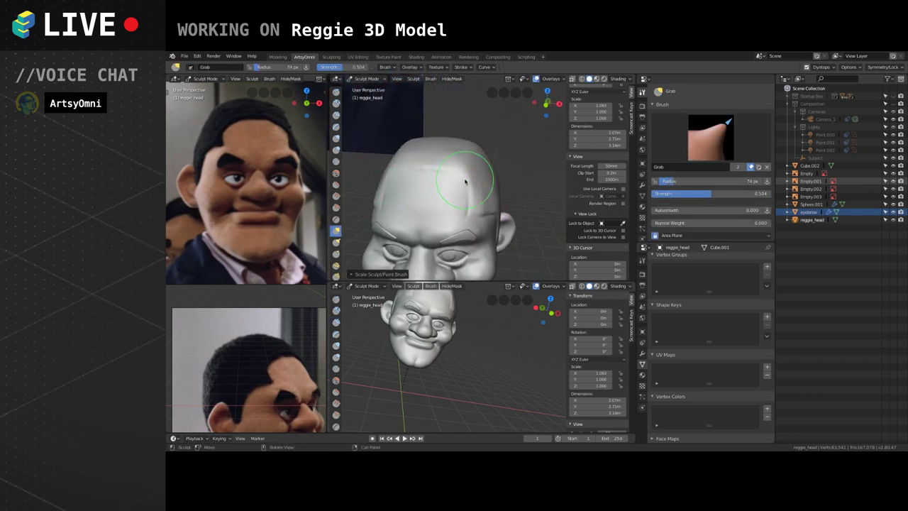
mouse_move(468, 183)
middle_mouse_down()
mouse_move(471, 195)
mouse_move(437, 188)
mouse_move(446, 226)
mouse_move(435, 224)
mouse_move(462, 192)
middle_mouse_up()
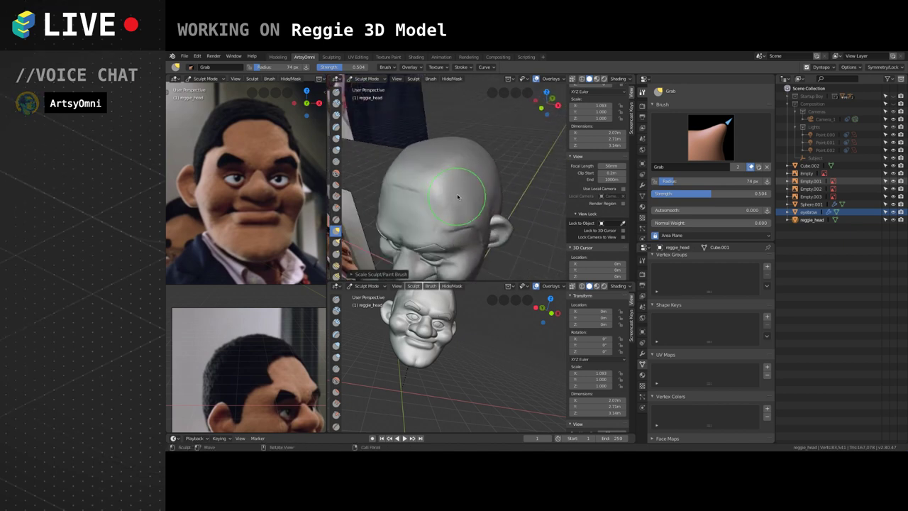
left_click(337, 162)
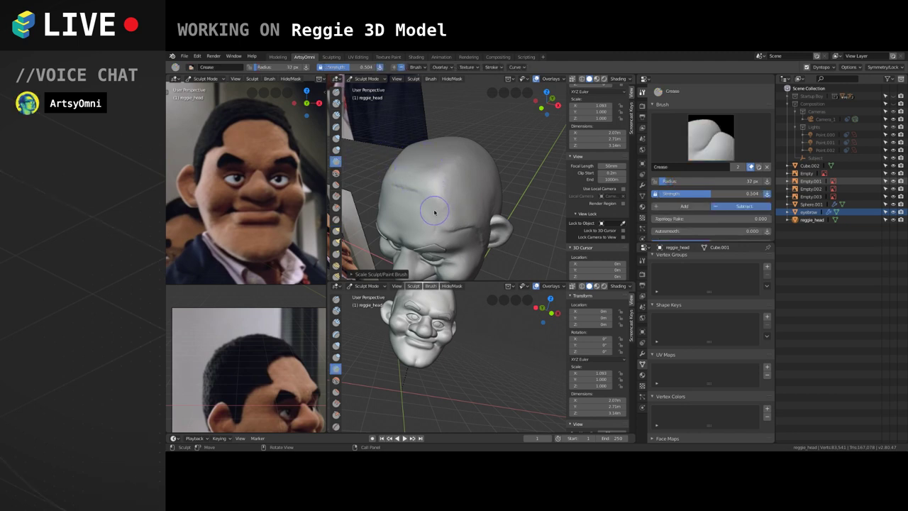
mouse_move(441, 198)
middle_mouse_down()
mouse_move(464, 200)
mouse_move(461, 180)
mouse_move(471, 175)
middle_mouse_up()
mouse_move(471, 176)
left_mouse_down()
mouse_move(451, 165)
mouse_move(471, 175)
mouse_move(465, 167)
mouse_move(473, 184)
mouse_move(428, 168)
left_mouse_up()
mouse_move(444, 165)
left_mouse_down()
mouse_move(433, 166)
mouse_move(441, 167)
left_mouse_up()
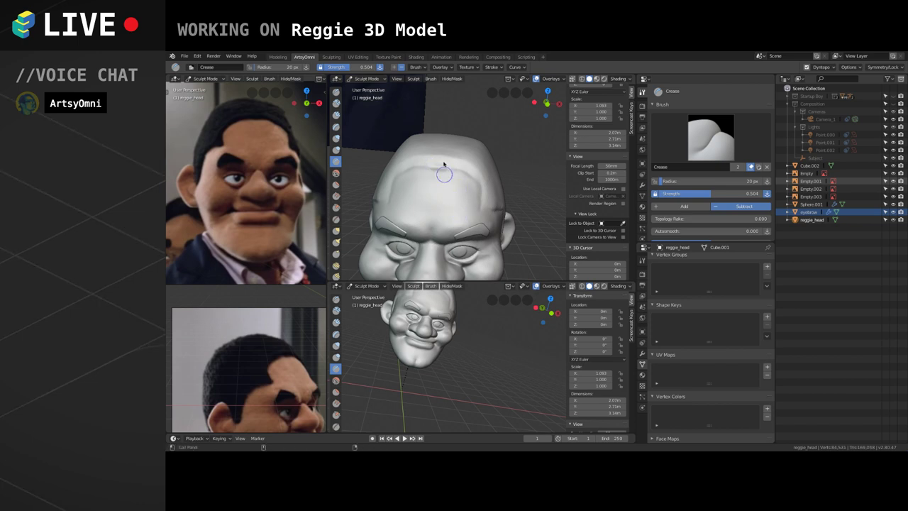
mouse_move(405, 213)
middle_mouse_down()
mouse_move(493, 214)
mouse_move(438, 179)
middle_mouse_up()
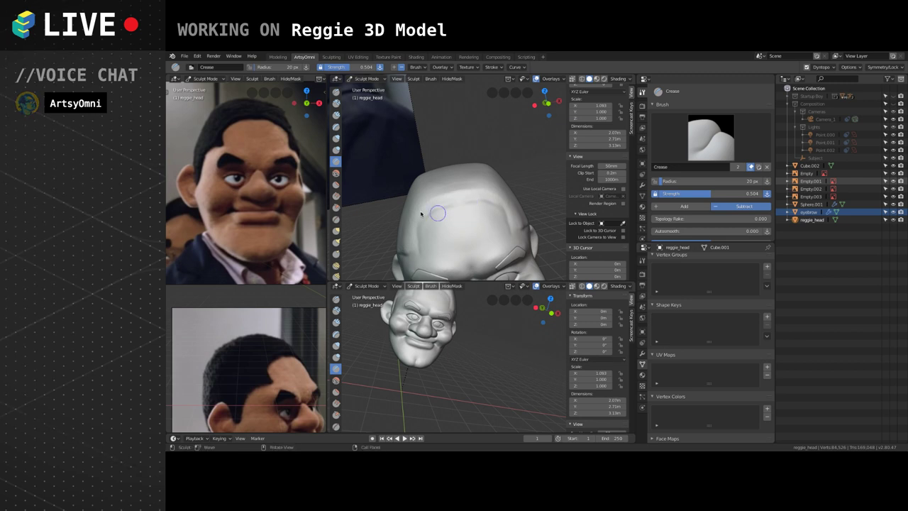
Reshape the upper forehead and hairline edge with the Grab brush, using radii of 67 and 59 px.
key("g")
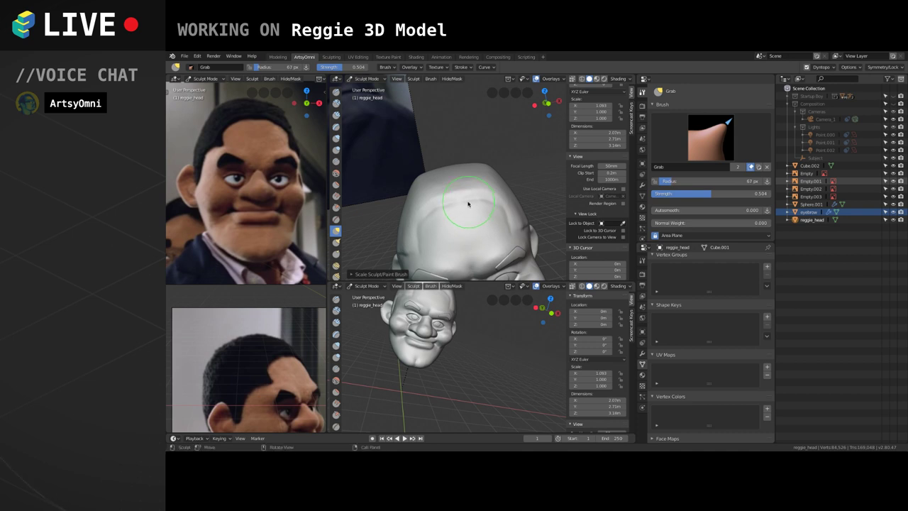
left_click_drag(467, 202, 439, 189)
mouse_move(478, 189)
middle_mouse_down()
mouse_move(472, 225)
mouse_move(479, 208)
mouse_move(517, 192)
mouse_move(514, 179)
middle_mouse_up()
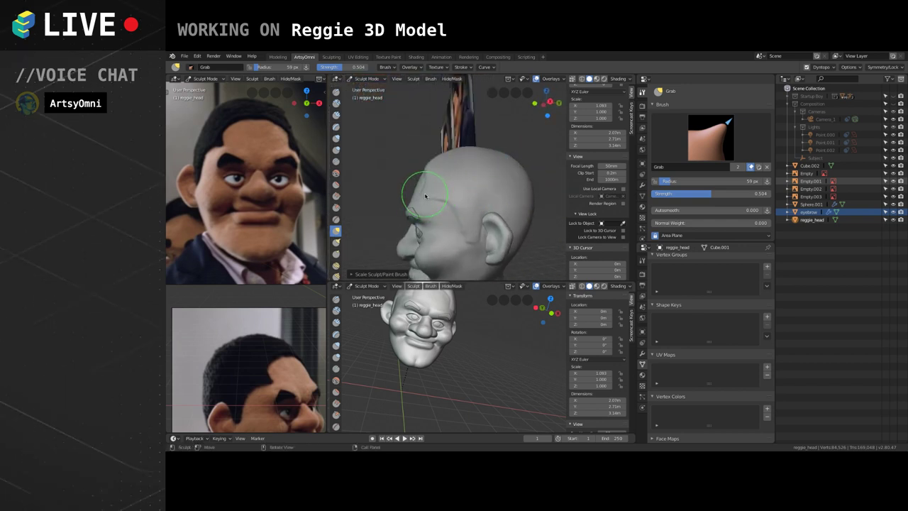
mouse_move(425, 204)
middle_mouse_down()
mouse_move(462, 212)
mouse_move(487, 203)
mouse_move(459, 213)
middle_mouse_up()
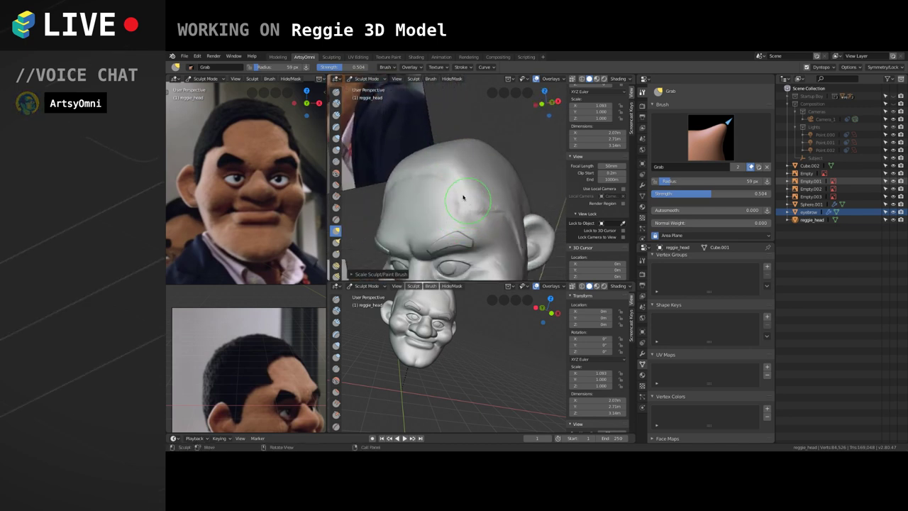
middle_click_drag(474, 210, 486, 225)
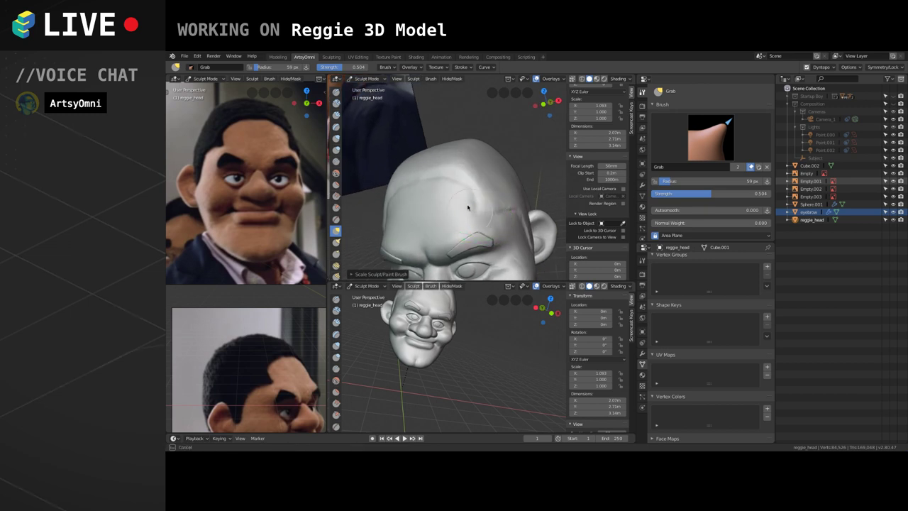
Deepen the hairline down the side of the forehead toward the temple with the Crease brush at 42 px.
left_click(336, 162)
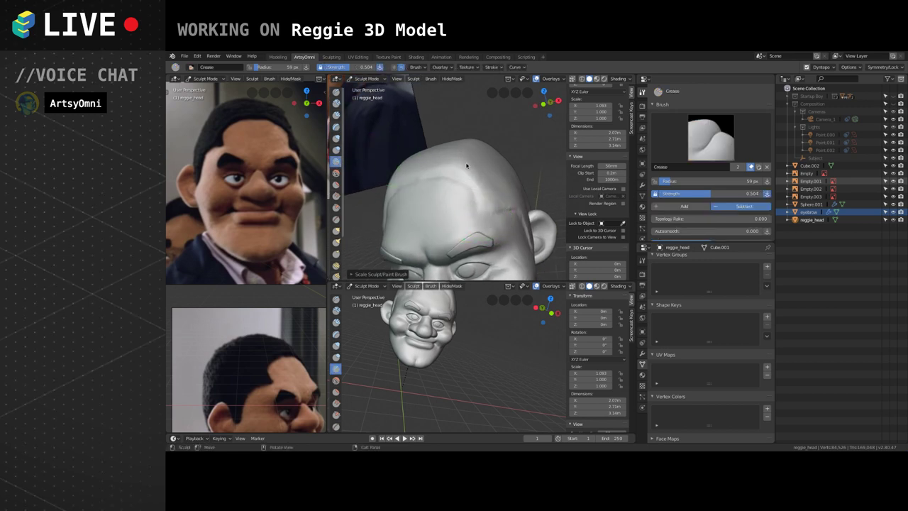
mouse_move(471, 193)
left_mouse_down()
mouse_move(481, 211)
mouse_move(502, 212)
left_mouse_up()
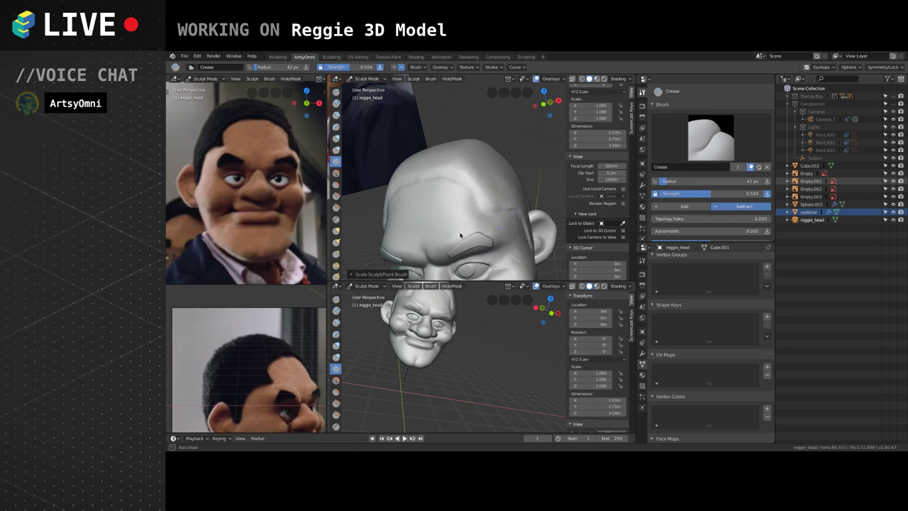
middle_click_drag(460, 235, 486, 174)
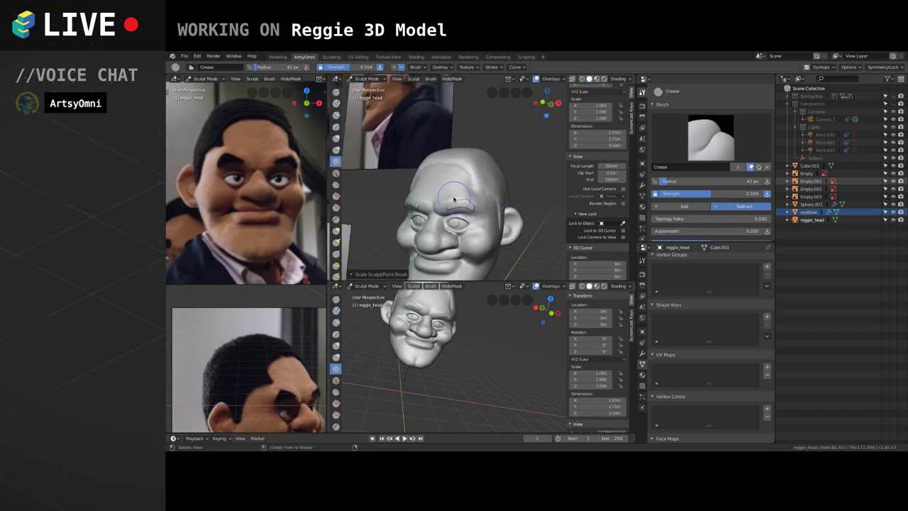
left_click_drag(454, 200, 474, 235, "alt")
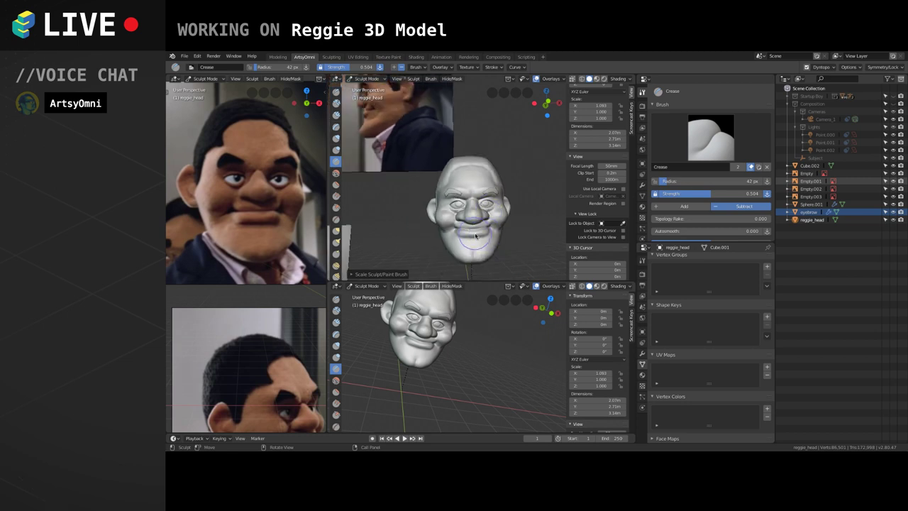
mouse_move(475, 236)
middle_mouse_down()
mouse_move(523, 194)
mouse_move(468, 139)
mouse_move(477, 150)
middle_mouse_up()
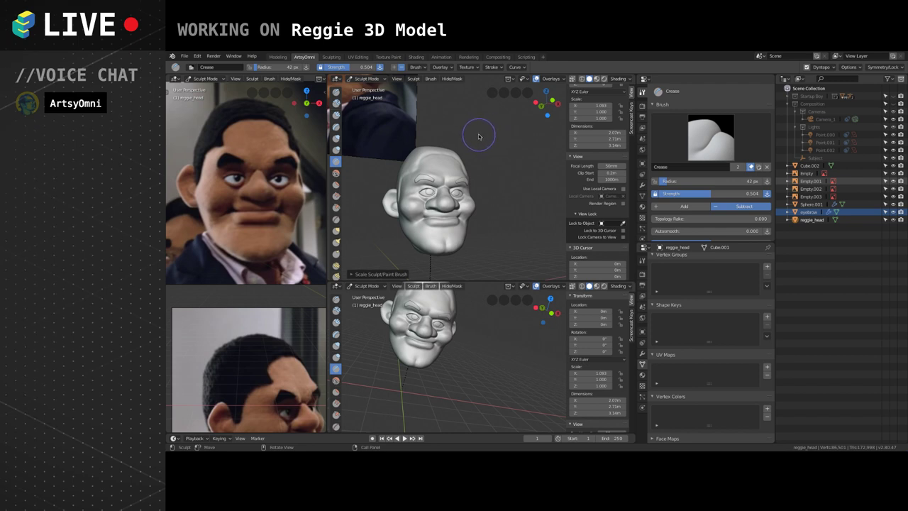
Adjust the form around the outer eye and temple with the Grab brush at 83 px.
scroll(475, 146, "up", 6)
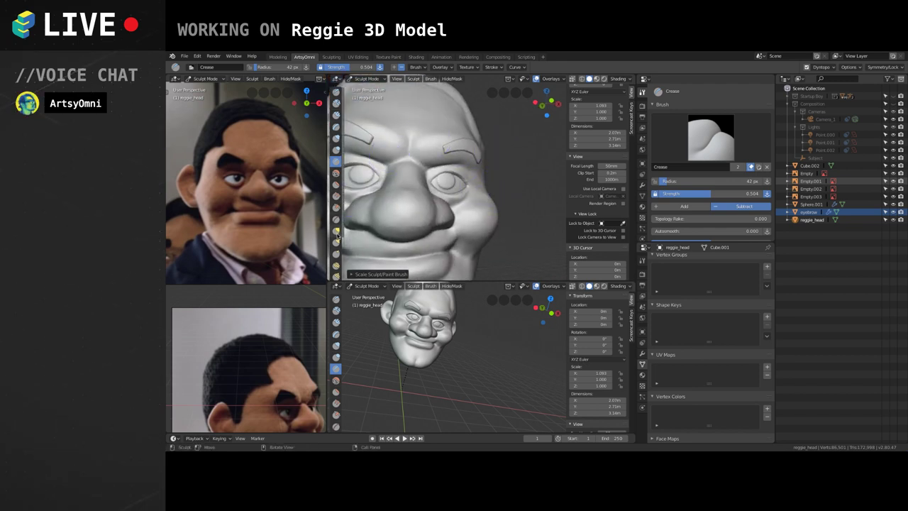
key("g")
key("f")
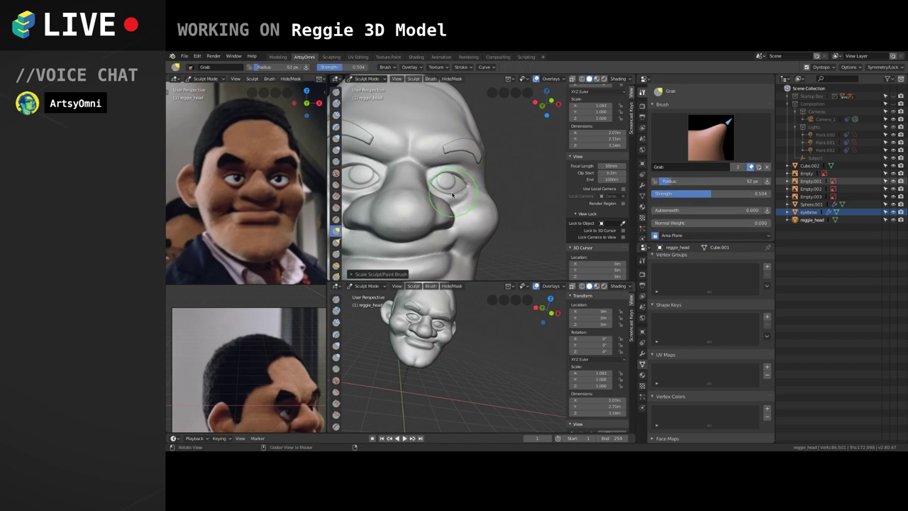
middle_click_drag(452, 193, 462, 196)
key("bracketright")
key("bracketright")
key("bracketright")
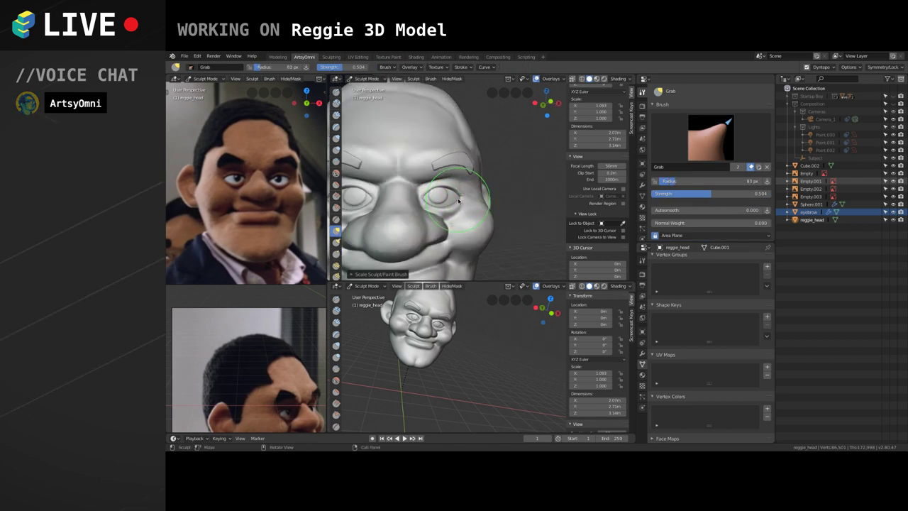
left_click_drag(461, 195, 476, 160, "alt")
left_click_drag(385, 203, 401, 200)
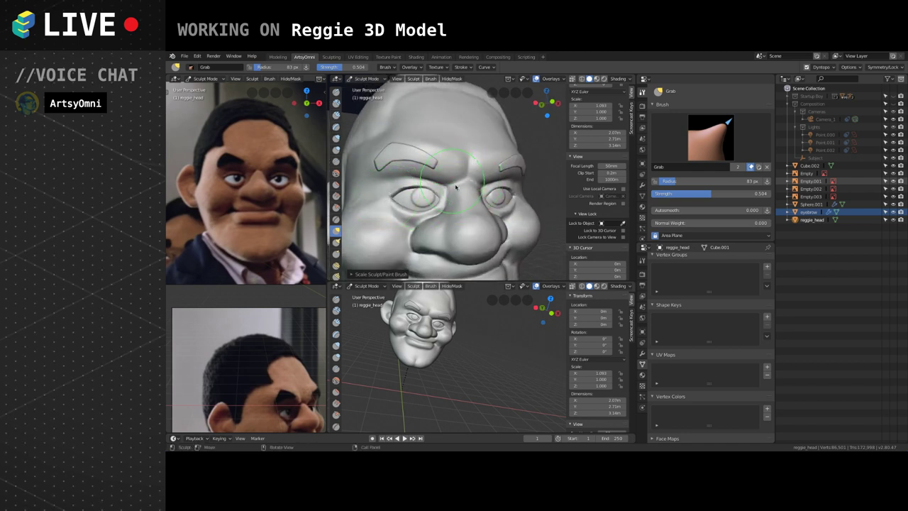
Compare the whole head from front and three-quarter angles with the puppet photos, bringing the turned-head reference fully into view.
scroll(456, 187, "down", 4)
left_click_drag(527, 216, 523, 196, "alt")
scroll(515, 217, "down", 1)
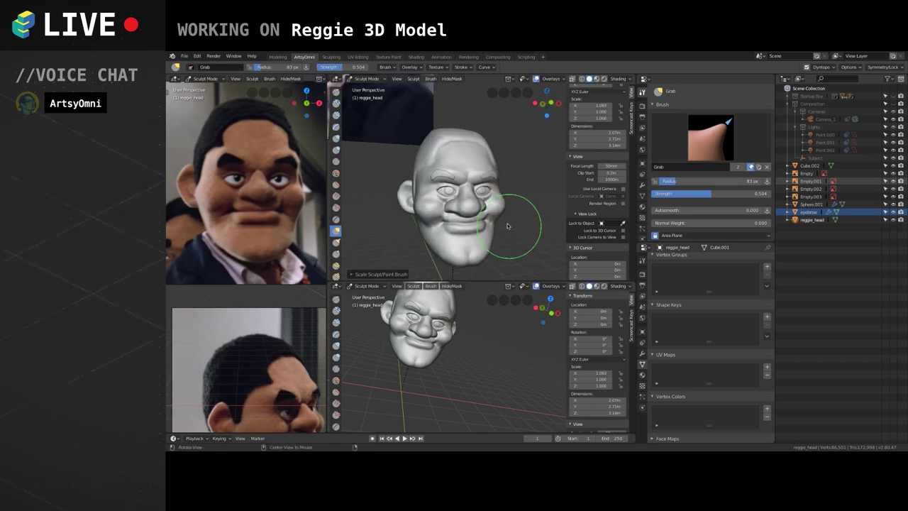
left_click_drag(507, 226, 519, 207, "alt")
scroll(507, 242, "down", 1)
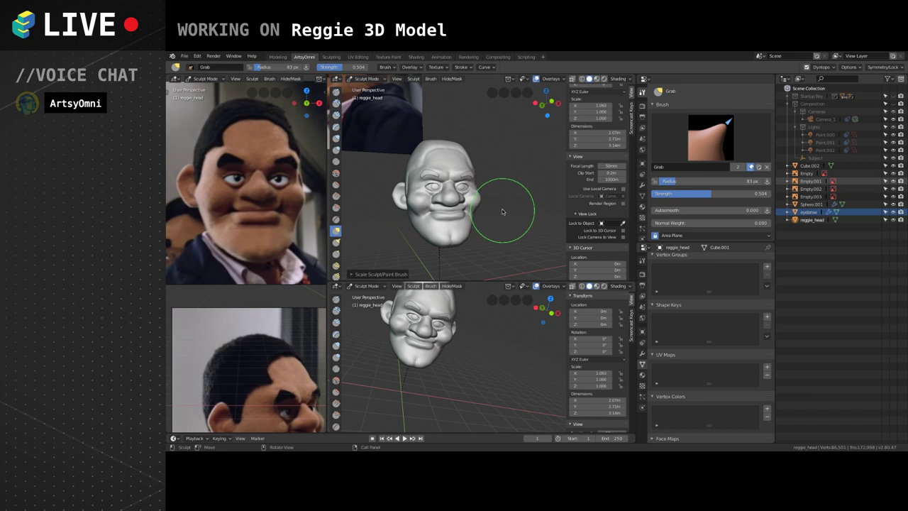
left_click_drag(501, 215, 522, 162, "alt")
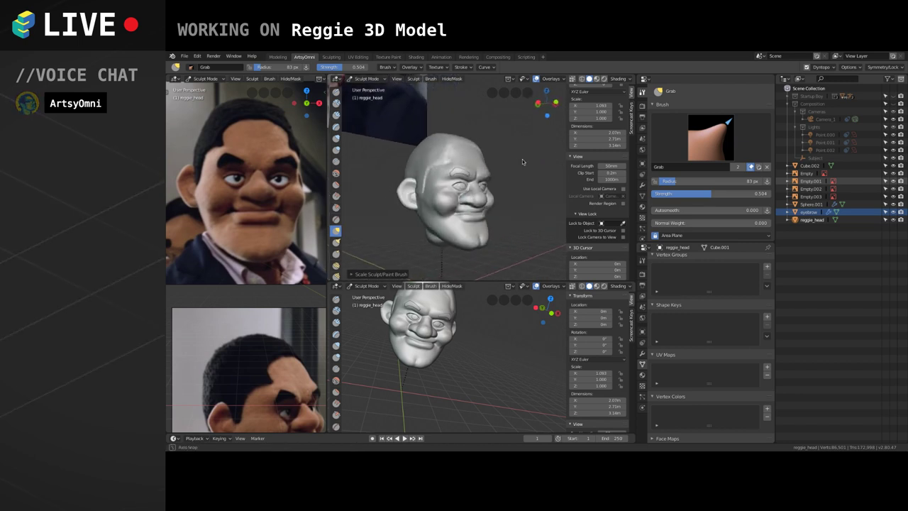
middle_click_drag(522, 159, 520, 162)
middle_click_drag(301, 293, 283, 214, "shift")
middle_click_drag(454, 235, 455, 237)
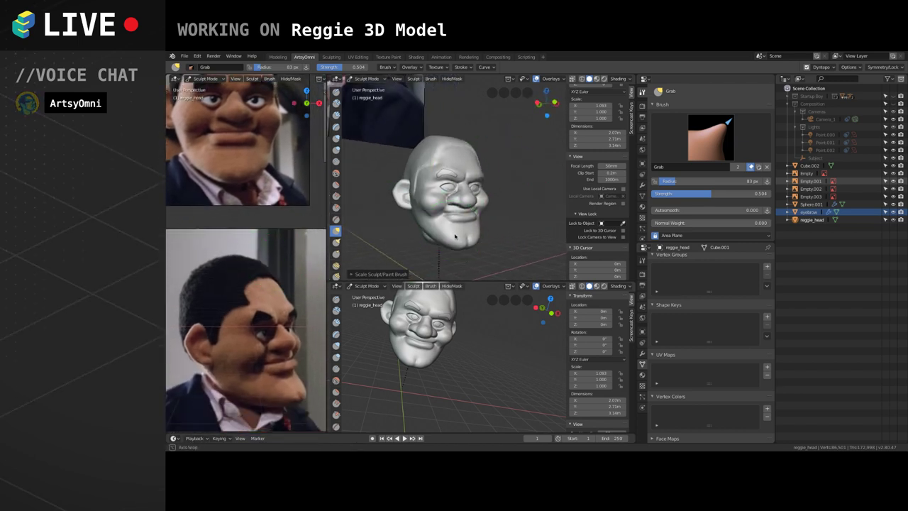
left_click_drag(455, 236, 535, 199, "alt")
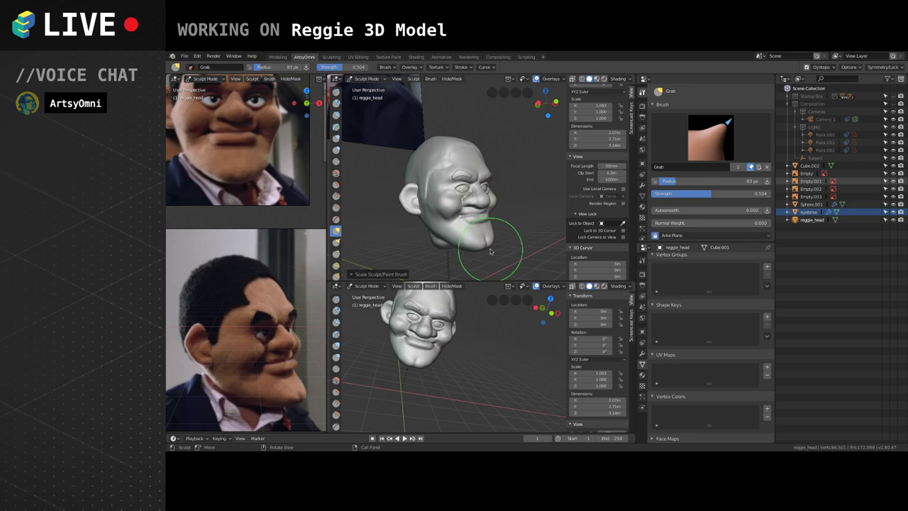
Reshape the chin and lower jaw with the Grab brush at 113 px and check the face in the second viewport.
key("bracketright")
key("bracketright")
key("bracketright")
mouse_move(493, 234)
left_mouse_down("alt")
mouse_move(506, 235)
mouse_move(495, 246)
mouse_move(495, 220)
mouse_move(508, 233)
left_mouse_up("alt")
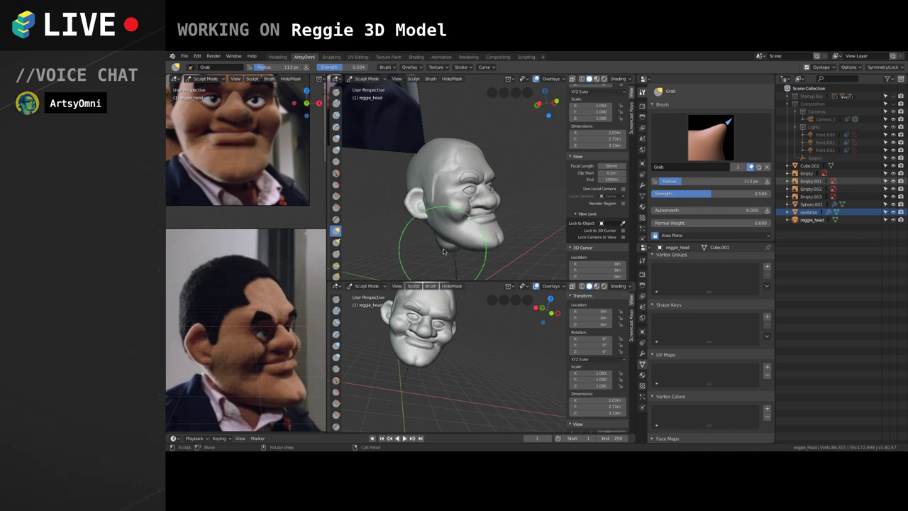
left_click_drag(366, 318, 545, 307, "alt")
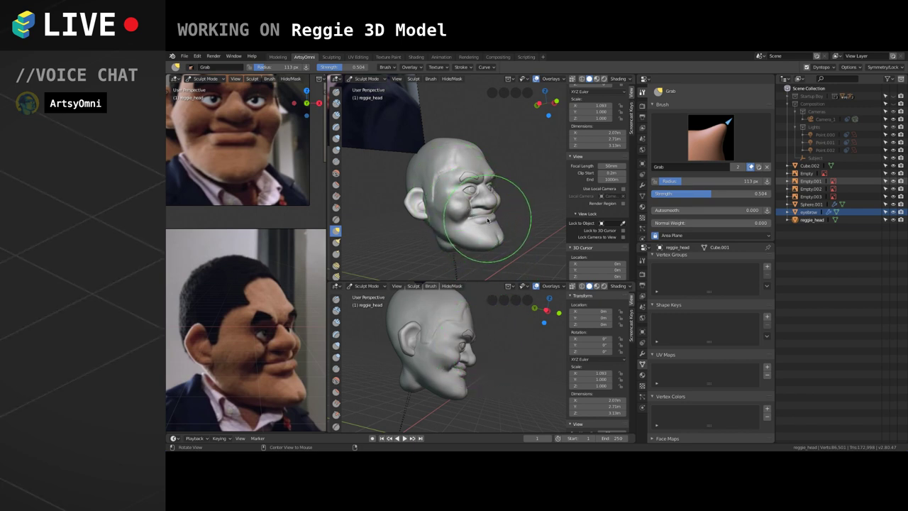
mouse_move(482, 318)
middle_mouse_down()
mouse_move(464, 313)
mouse_move(459, 332)
mouse_move(497, 345)
mouse_move(478, 360)
mouse_move(467, 333)
middle_mouse_up()
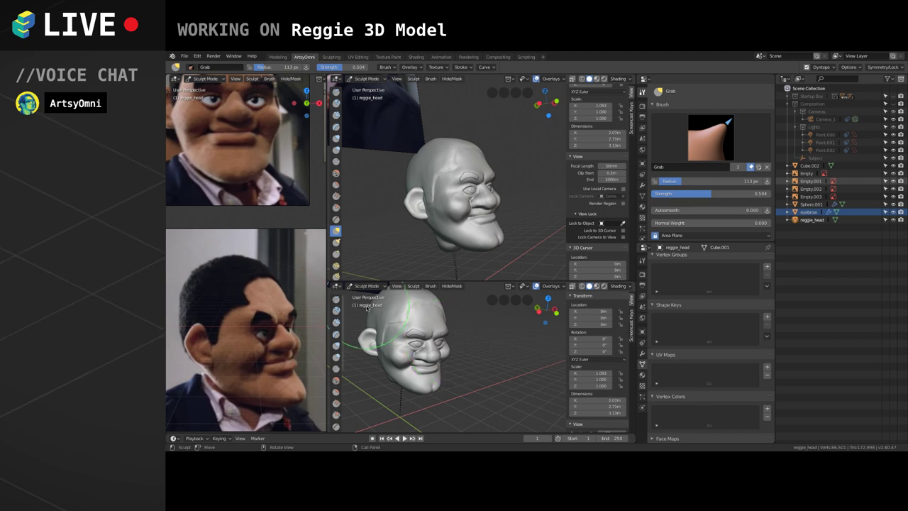
scroll(464, 340, "up", 3)
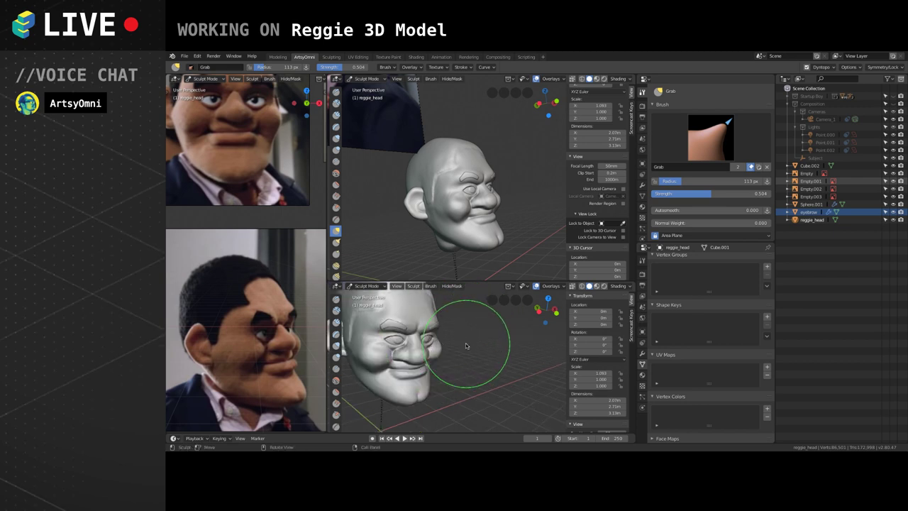
mouse_move(462, 336)
middle_mouse_down()
mouse_move(486, 349)
mouse_move(497, 330)
mouse_move(485, 360)
mouse_move(466, 354)
mouse_move(490, 348)
mouse_move(502, 363)
middle_mouse_up()
scroll(435, 340, "down", 3)
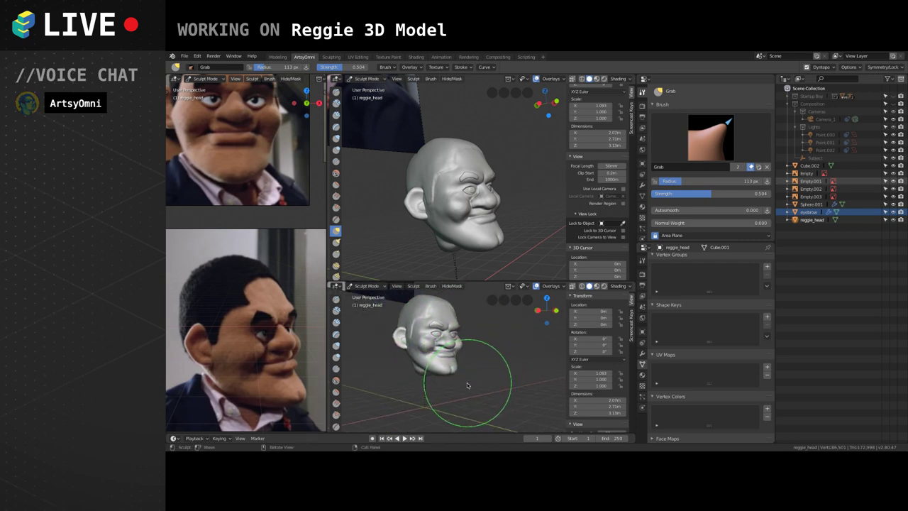
Refine the cheek and the area beside the outer eye with the Clay Strips brush at 36 px.
scroll(458, 387, "up", 5)
mouse_move(435, 339)
middle_mouse_down("shift")
mouse_move(481, 366)
mouse_move(442, 346)
middle_mouse_up("shift")
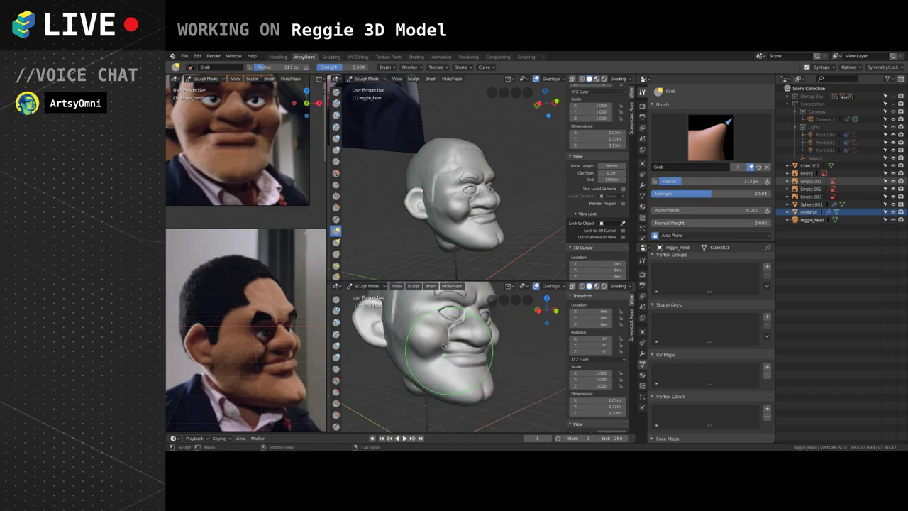
left_click(336, 321)
key("bracketleft")
key("bracketleft")
key("bracketleft")
key("bracketleft")
key("bracketleft")
key("bracketleft")
key("bracketleft")
key("bracketleft")
key("bracketleft")
key("bracketleft")
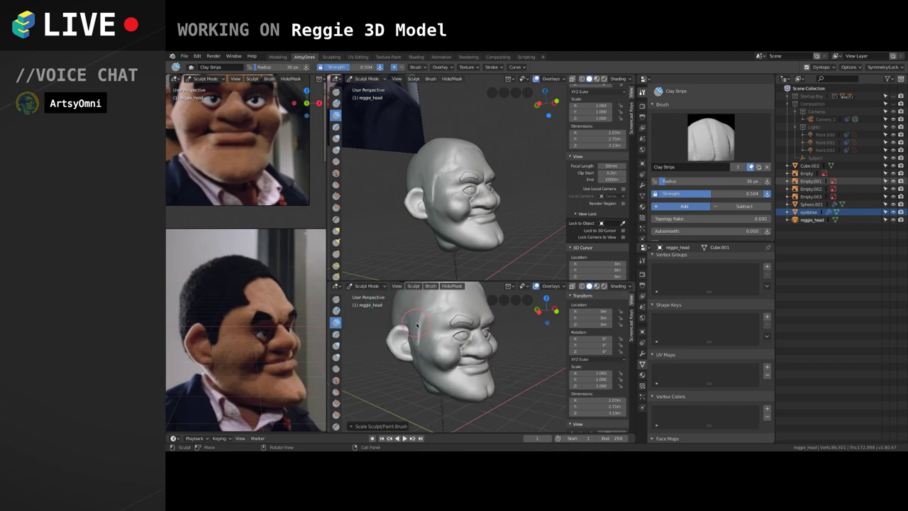
scroll(436, 344, "up", 3)
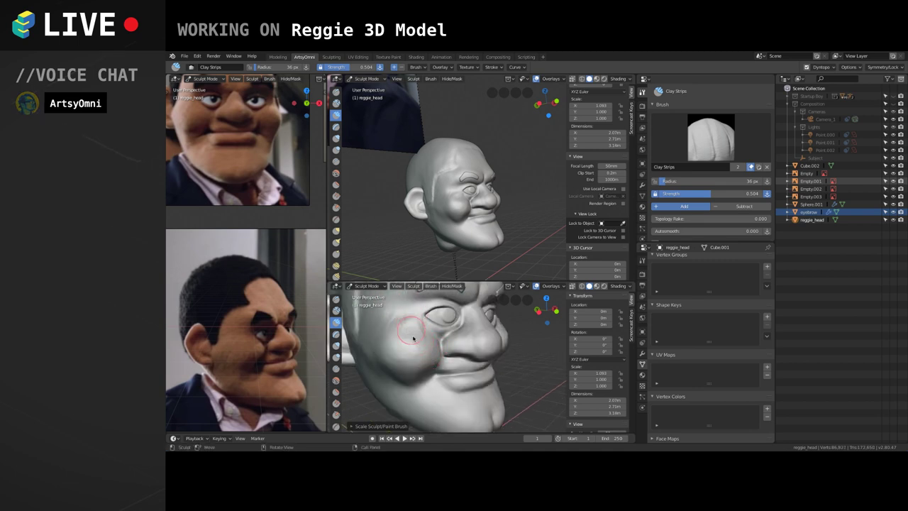
mouse_move(416, 340)
left_mouse_down("alt")
mouse_move(425, 344)
mouse_move(419, 330)
left_mouse_up("alt")
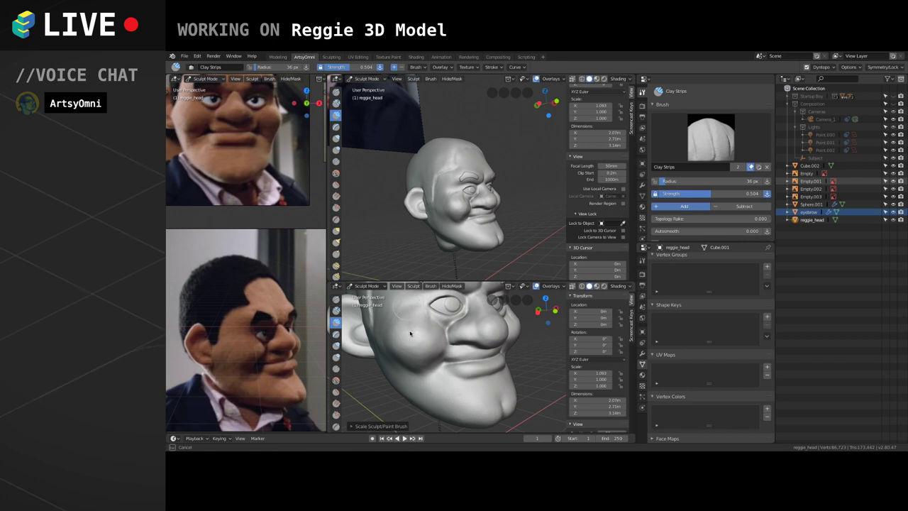
middle_click(432, 339, "alt")
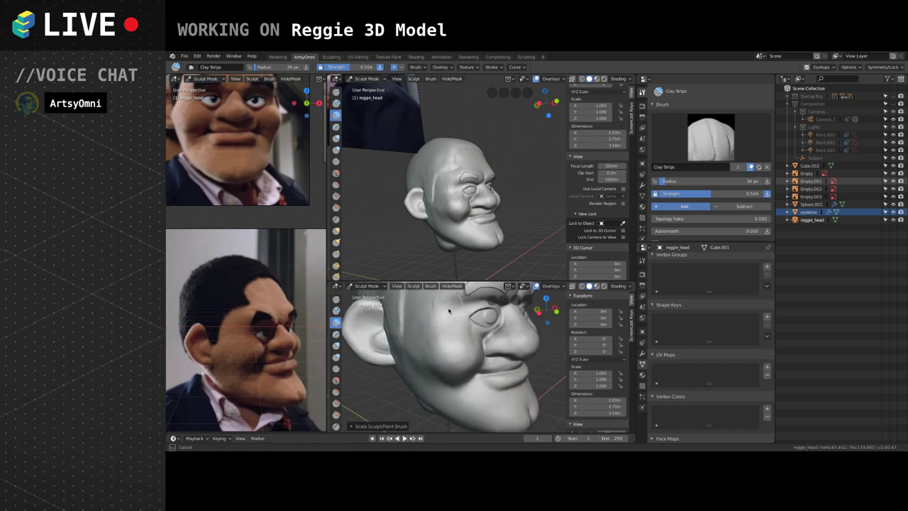
left_click_drag(448, 311, 443, 315, "alt")
scroll(451, 314, "down", 3)
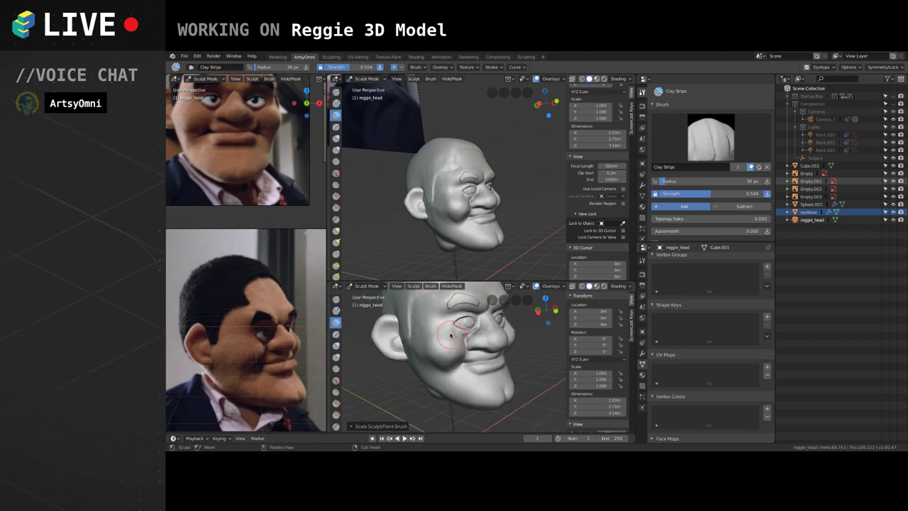
Shape the upper cheek below the outer corner of the eye with the Clay Strips brush at 25 px.
scroll(449, 336, "up", 3)
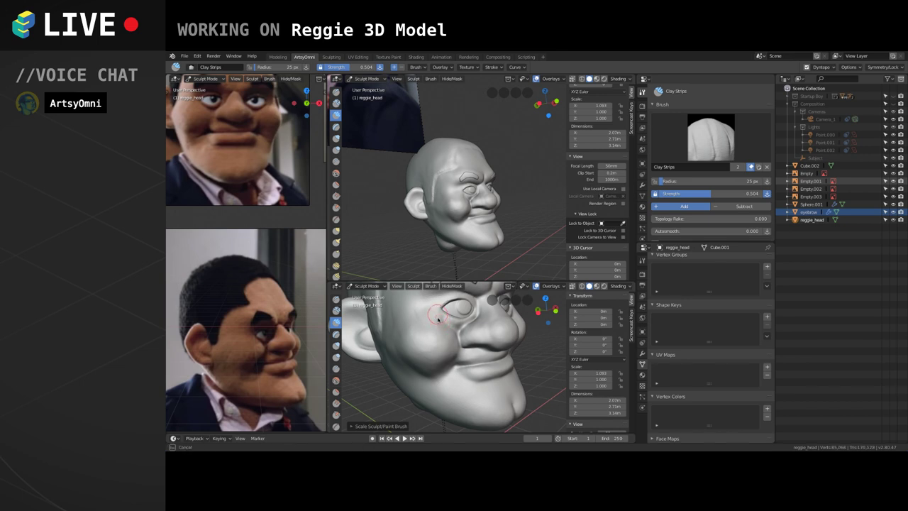
left_click_drag(424, 313, 423, 317)
left_click_drag(424, 298, 408, 321)
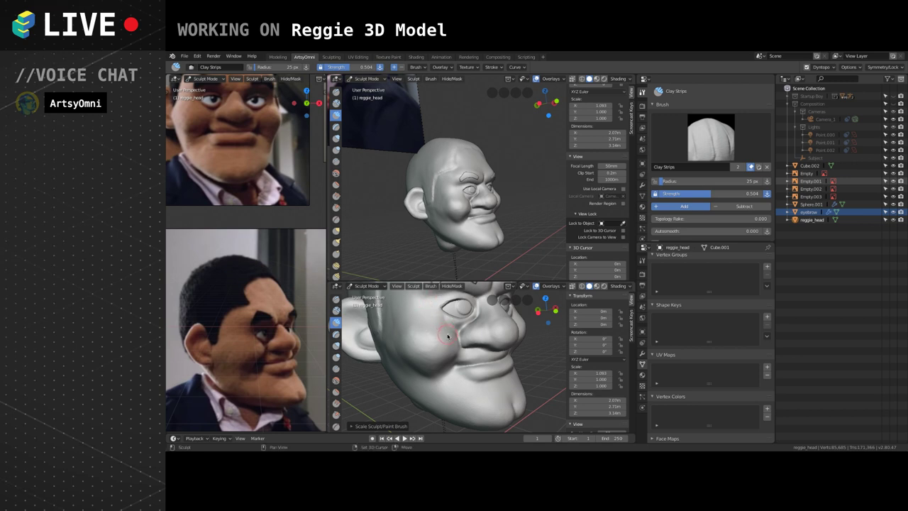
left_click_drag(447, 330, 445, 331)
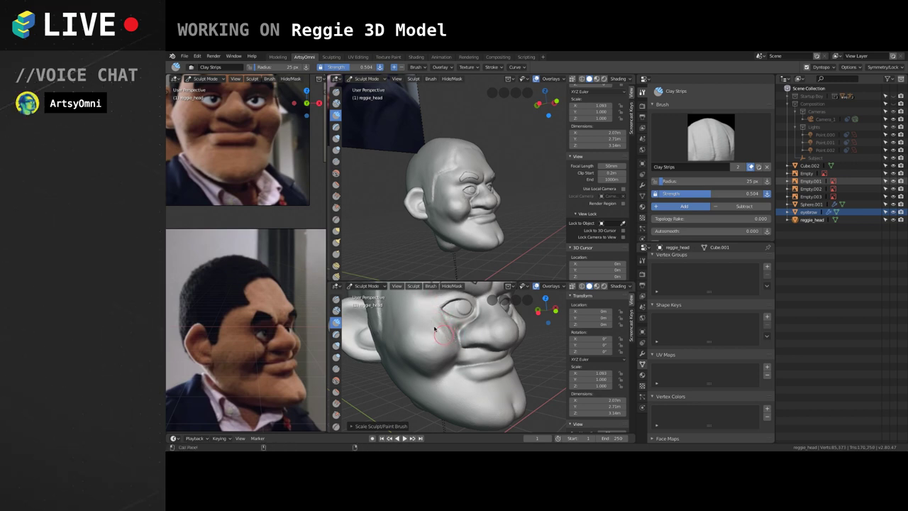
middle_click_drag(447, 354, 442, 352)
mouse_move(441, 352)
left_mouse_down()
mouse_move(415, 318)
mouse_move(429, 343)
left_mouse_up()
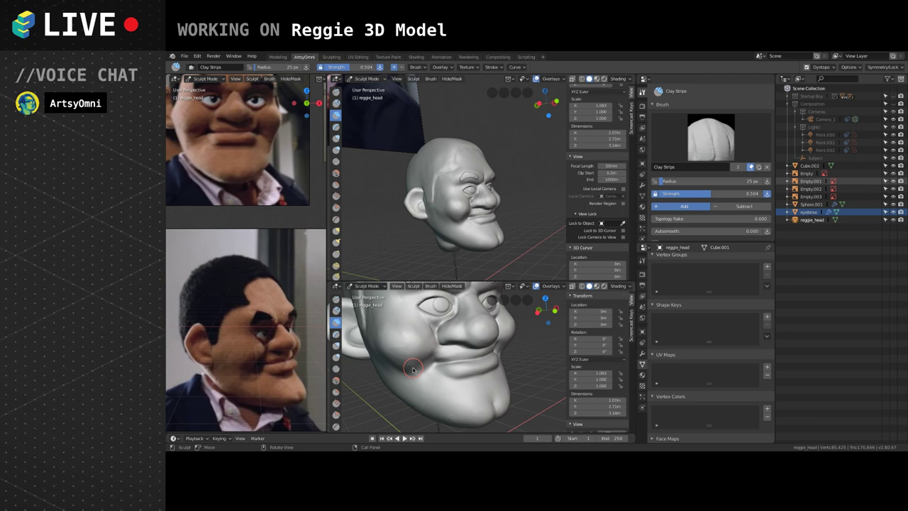
Work the outer side of the cheek toward the ear with 25 px Clay Strips strokes.
scroll(431, 311, "up", 6)
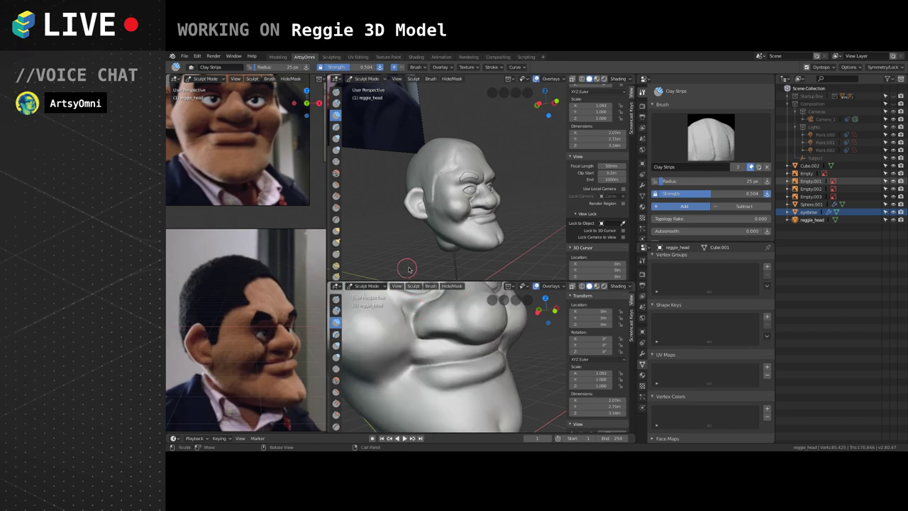
middle_click_drag(442, 356, 379, 334)
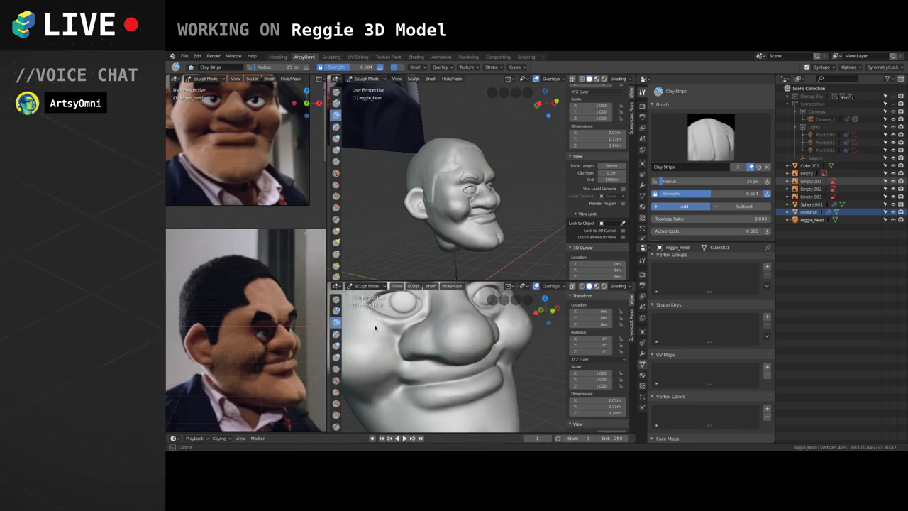
scroll(379, 322, "down", 3)
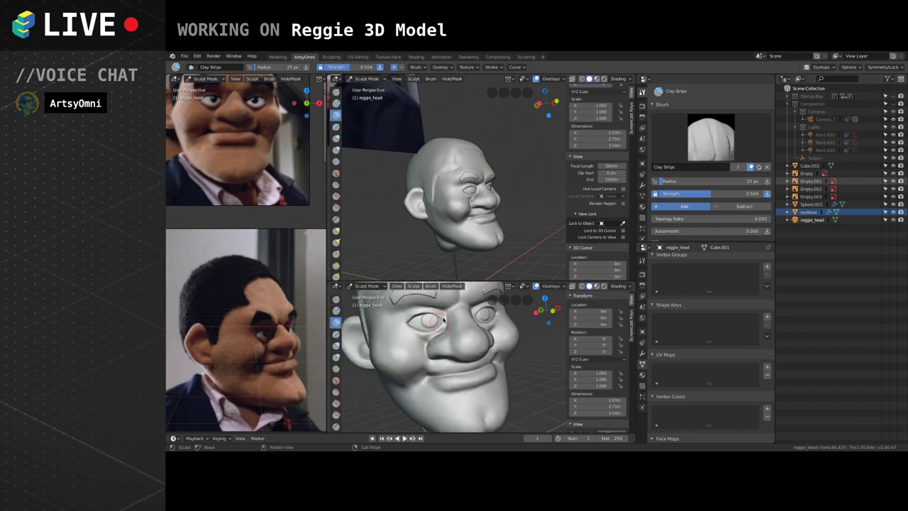
mouse_move(379, 322)
middle_mouse_down()
mouse_move(456, 306)
mouse_move(418, 320)
middle_mouse_up()
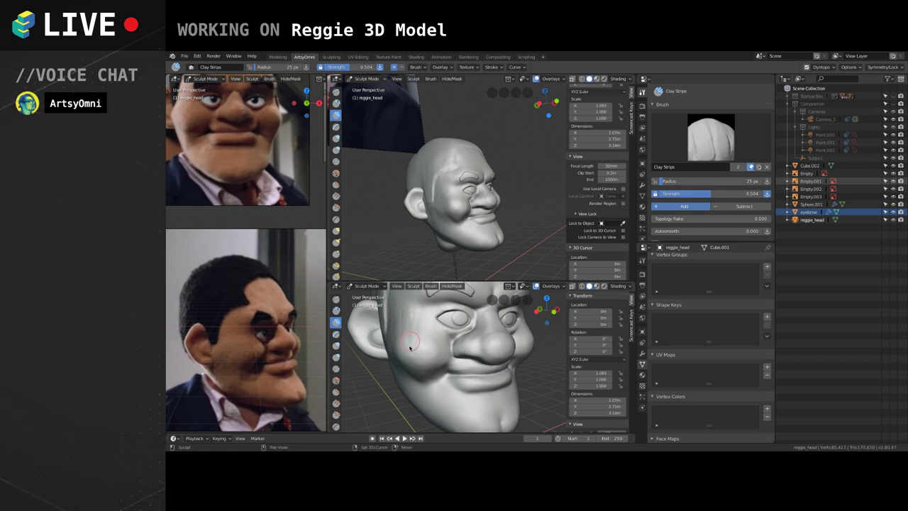
mouse_move(409, 346)
left_mouse_down()
mouse_move(417, 331)
mouse_move(426, 345)
mouse_move(417, 339)
left_mouse_up()
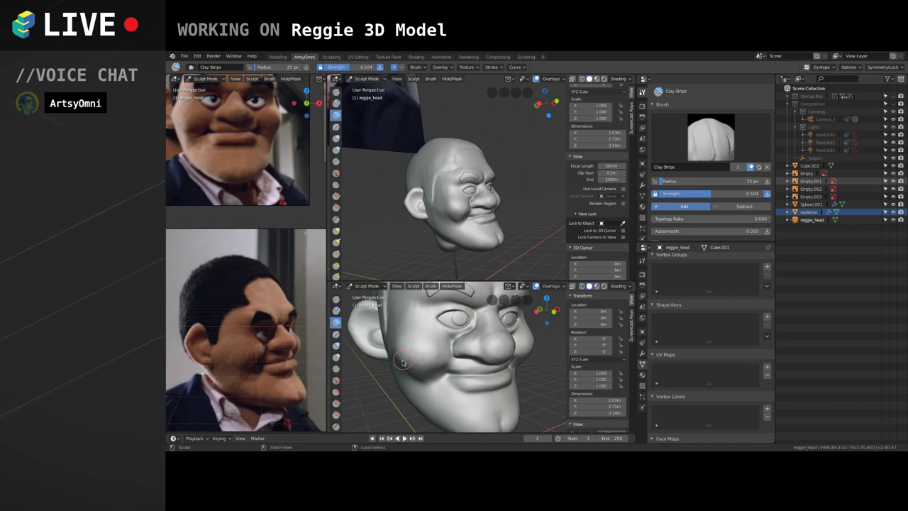
middle_click_drag(403, 360, 434, 335)
left_click_drag(433, 320, 445, 319)
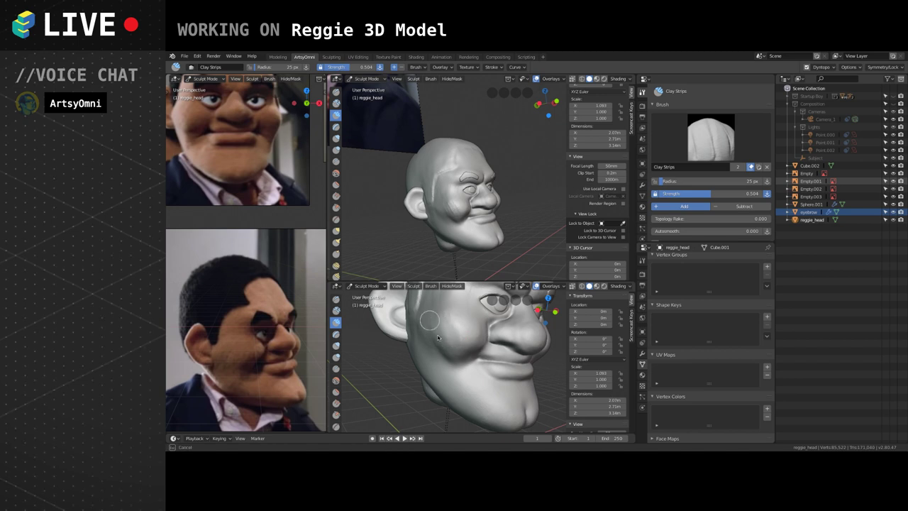
Check the cheeks from the front, then touch up the side of the face below the ear with Clay Strips.
middle_click_drag(439, 330, 459, 349)
scroll(454, 344, "down", 3)
scroll(430, 327, "up", 2)
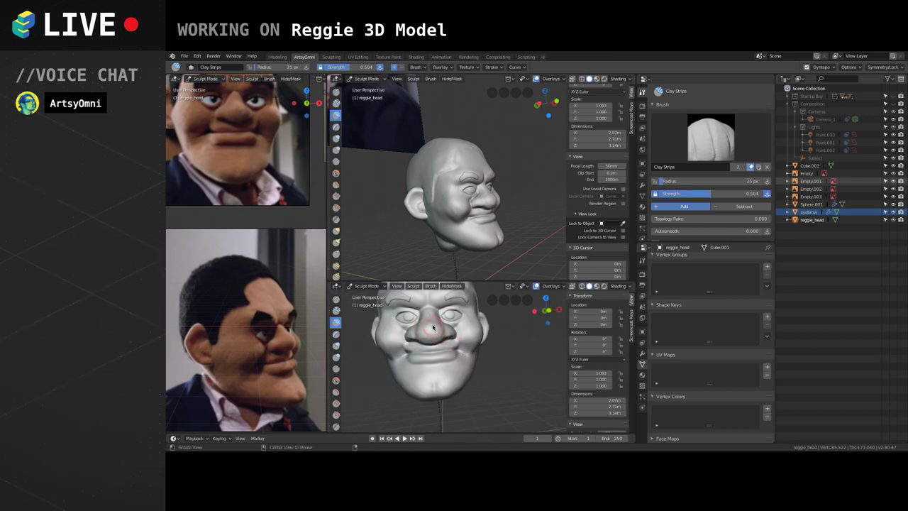
mouse_move(432, 327)
left_mouse_down("alt")
mouse_move(452, 328)
mouse_move(418, 321)
mouse_move(465, 333)
mouse_move(479, 351)
left_mouse_up("alt")
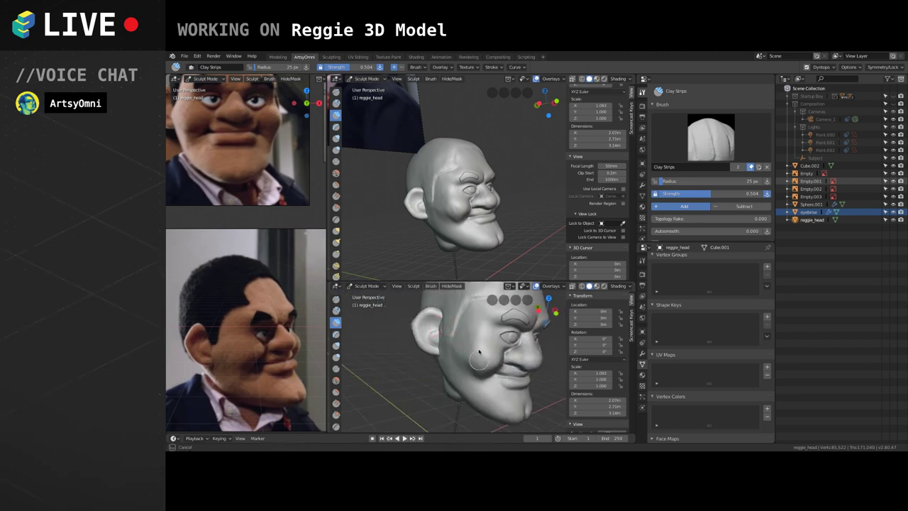
mouse_move(463, 330)
middle_mouse_down()
mouse_move(454, 314)
mouse_move(451, 339)
mouse_move(425, 344)
middle_mouse_up()
scroll(444, 305, "up", 3)
scroll(463, 331, "down", 1)
left_click_drag(425, 344, 423, 345)
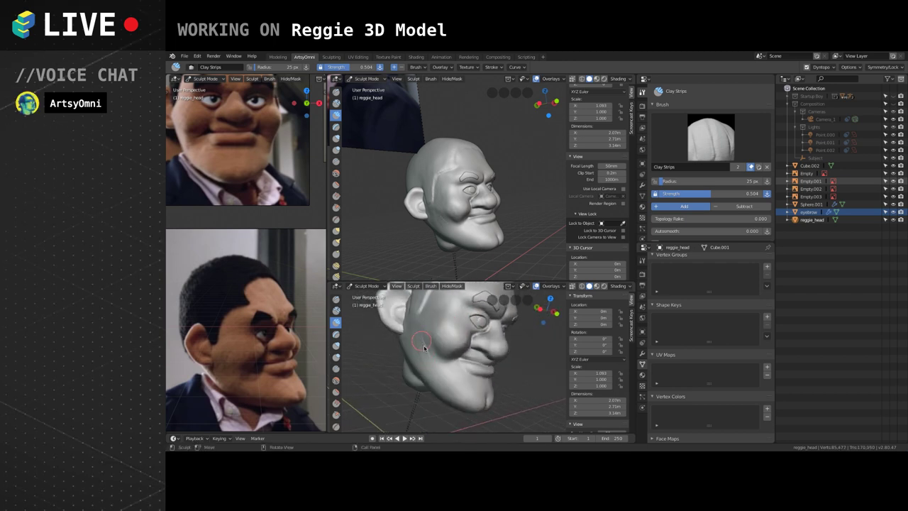
Sculpt the area between the ear and cheek with the Clay Strips brush, bringing its radius to 32 px.
key("bracketright")
key("bracketright")
key("bracketright")
key("bracketright")
left_click_drag(417, 335, 424, 356)
left_click_drag(414, 332, 422, 358)
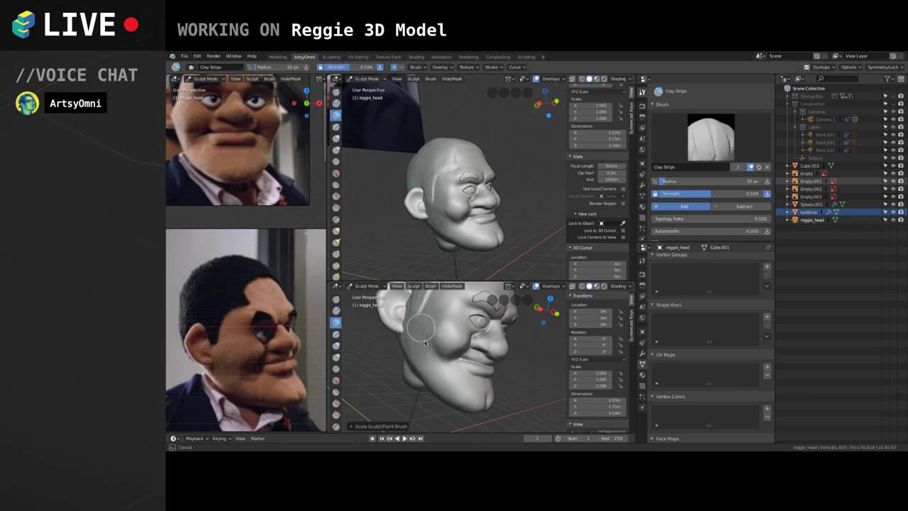
key("Escape")
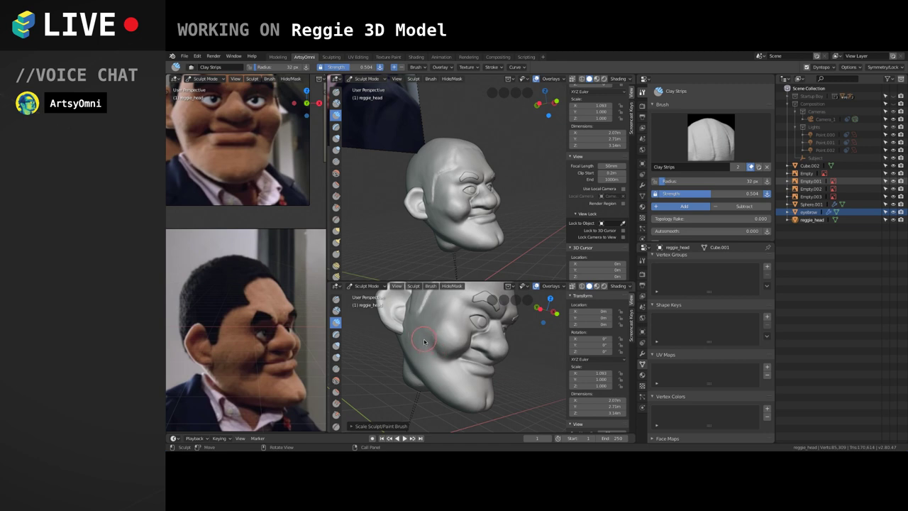
left_click_drag(424, 341, 425, 325)
Enlarge the lower sculpting viewport to give the close-up of the face more room.
scroll(441, 316, "up", 2)
middle_click_drag(434, 316, 411, 348, "shift")
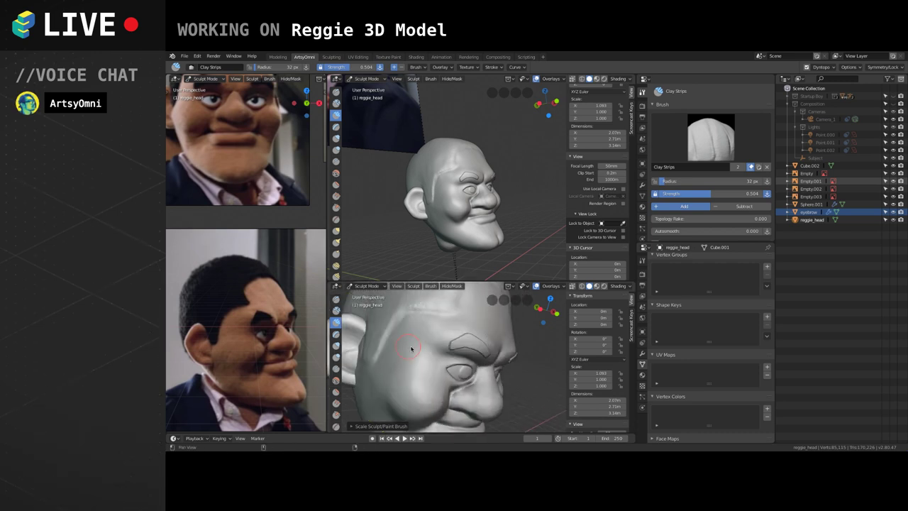
middle_click_drag(544, 372, 543, 326)
middle_click_drag(484, 284, 485, 283, "shift")
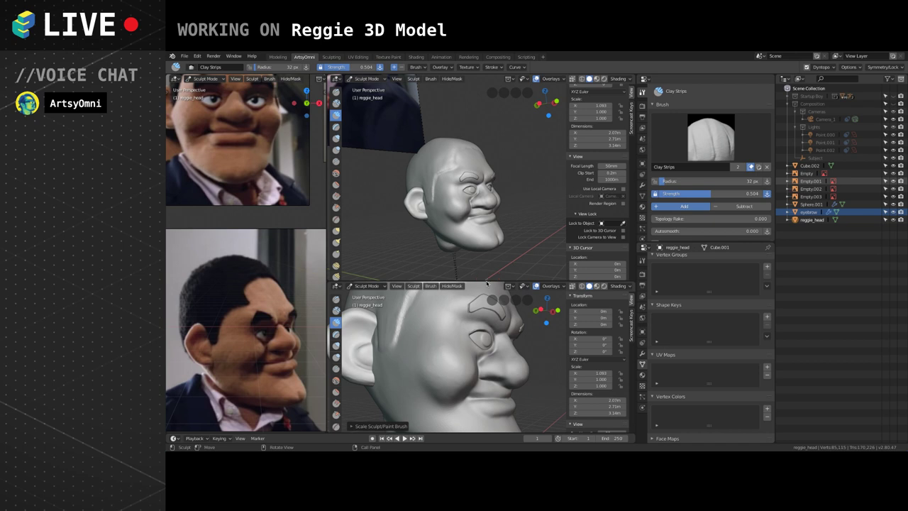
left_click_drag(487, 283, 487, 197)
mouse_move(475, 255)
middle_mouse_down()
mouse_move(442, 290)
mouse_move(457, 325)
mouse_move(460, 305)
mouse_move(466, 315)
mouse_move(428, 291)
middle_mouse_up()
scroll(456, 326, "up", 5)
scroll(466, 314, "down", 3)
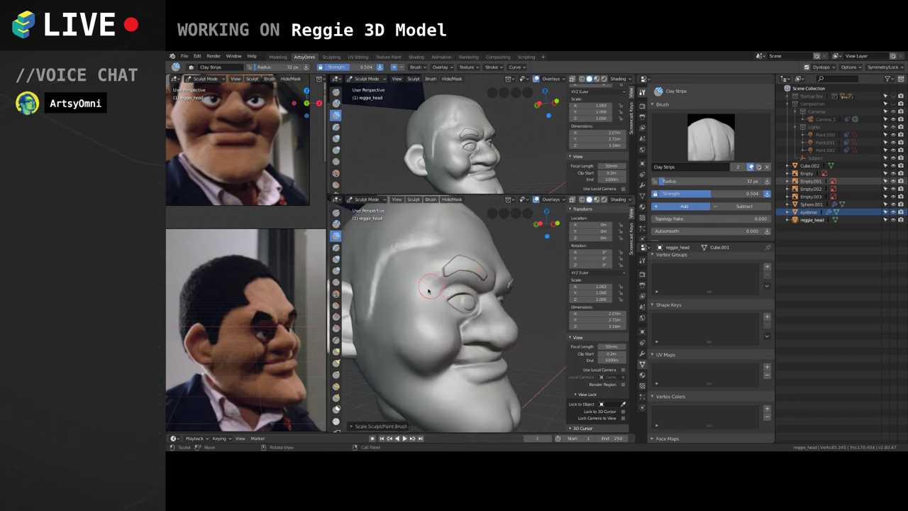
Build up the temple and the area beside the eye and brow with 32 px Clay Strips strokes.
mouse_move(428, 291)
left_mouse_down()
mouse_move(447, 281)
mouse_move(424, 279)
mouse_move(485, 277)
mouse_move(473, 259)
mouse_move(457, 256)
left_mouse_up()
mouse_move(427, 299)
left_mouse_down()
mouse_move(415, 324)
mouse_move(429, 317)
left_mouse_up()
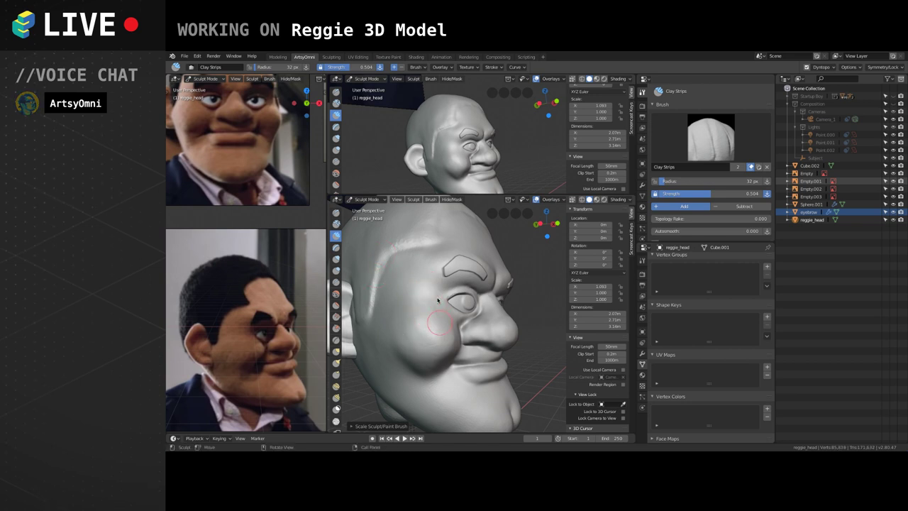
middle_click_drag(421, 301, 468, 303)
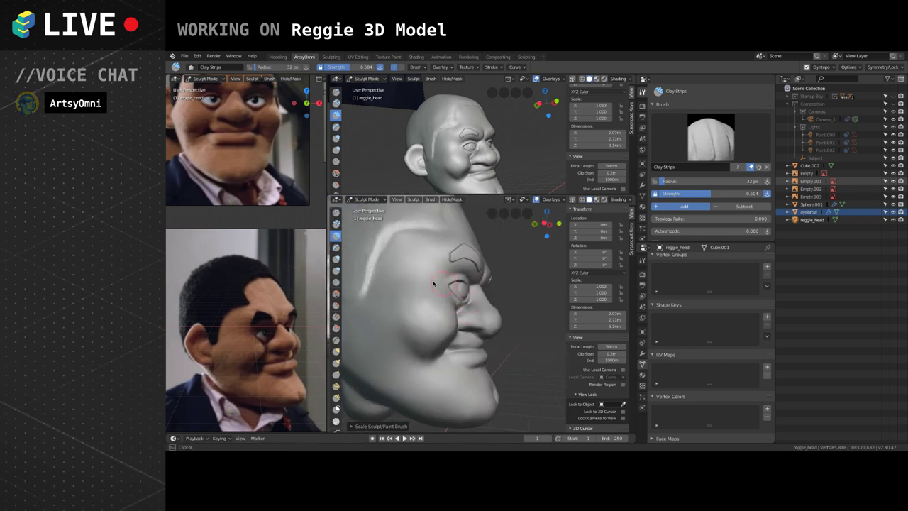
mouse_move(417, 277)
left_mouse_down()
mouse_move(416, 303)
mouse_move(417, 273)
left_mouse_up()
middle_click_drag(415, 284, 457, 304)
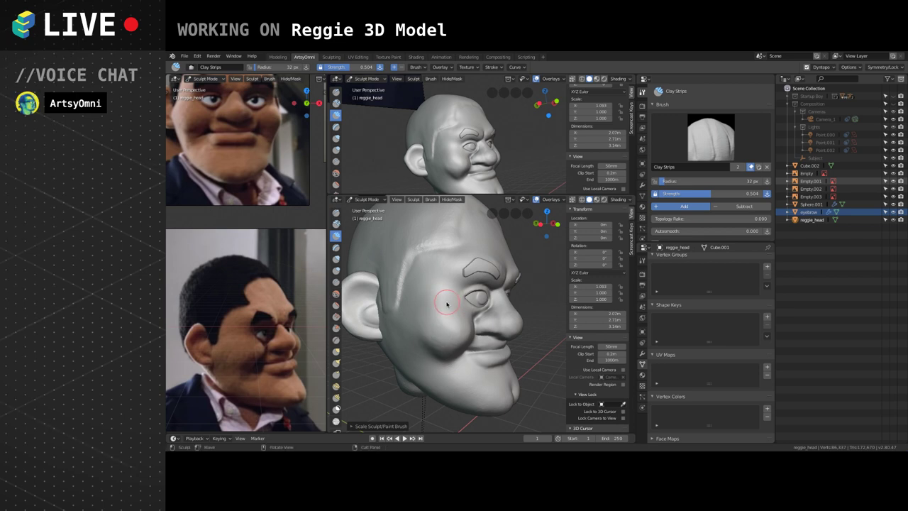
Smooth the side of the face between the hairline at the temple and the cheek.
middle_click_drag(447, 304, 471, 294)
key("f")
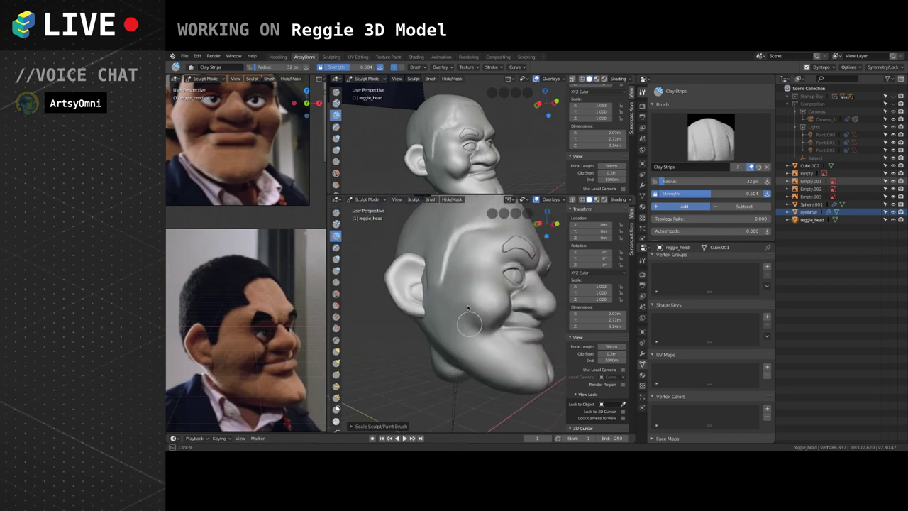
mouse_move(443, 272)
left_mouse_down("shift")
mouse_move(466, 321)
mouse_move(454, 321)
mouse_move(471, 319)
mouse_move(454, 328)
left_mouse_up("shift")
key("f")
left_click_drag(481, 285, 475, 282, "shift")
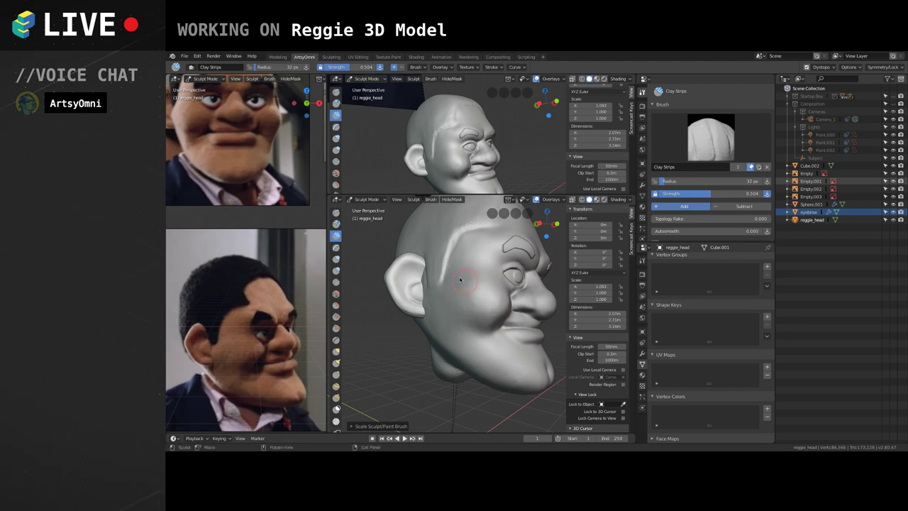
Shape the jaw below the ear and the neck area behind it with 32 px Clay Strips strokes.
middle_click_drag(498, 317, 494, 334)
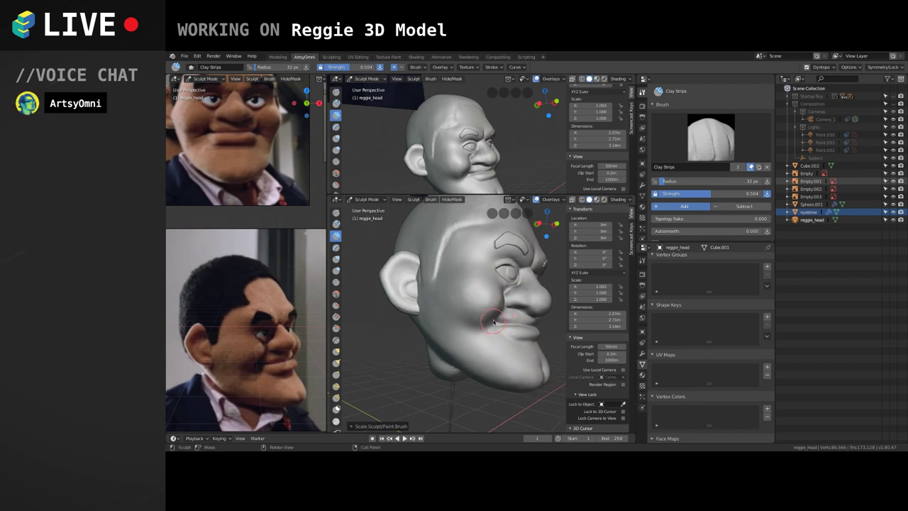
middle_click_drag(494, 323, 460, 298)
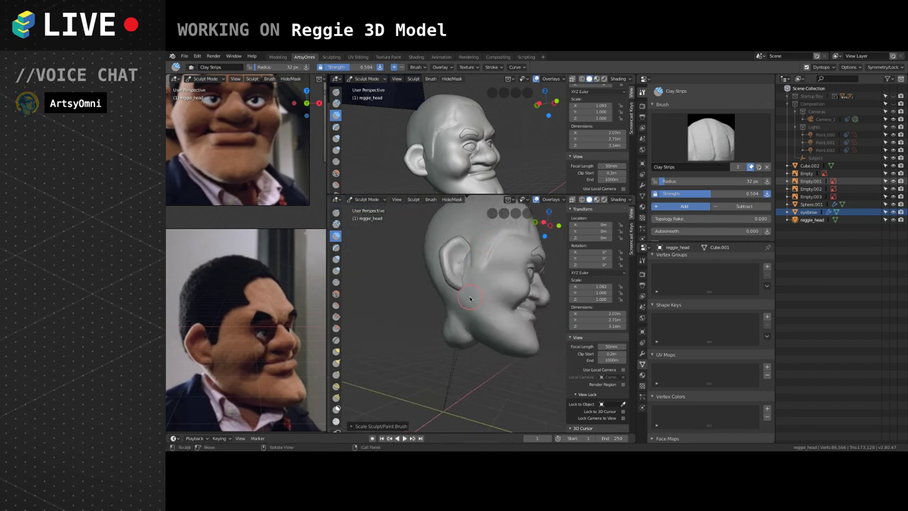
left_click_drag(459, 298, 477, 329)
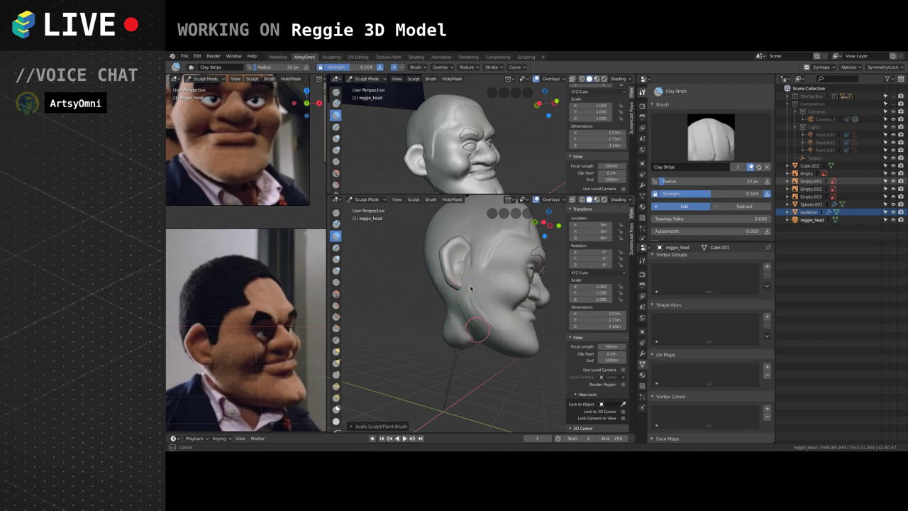
middle_click_drag(481, 300, 499, 280)
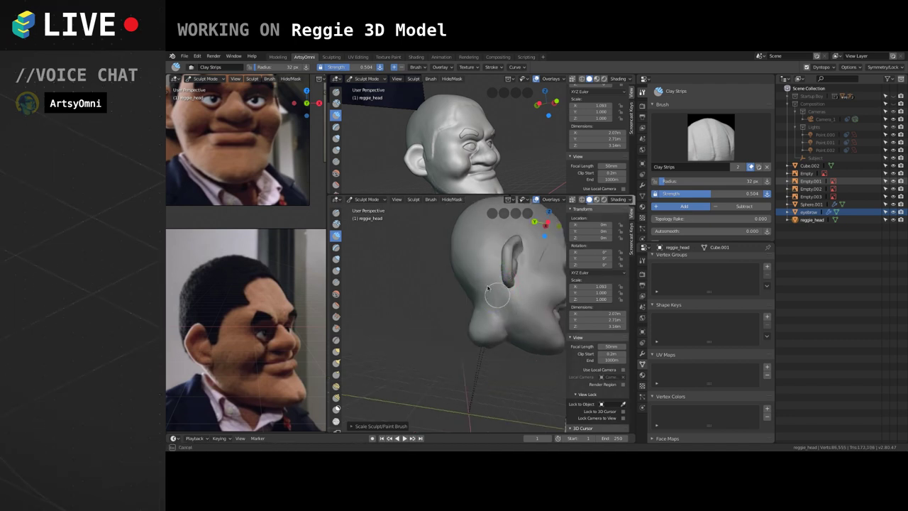
left_click_drag(487, 287, 490, 310)
Carve down the front of the cheek below the eye with subtractive Clay Strips strokes at 32 px.
middle_click_drag(498, 283, 423, 301)
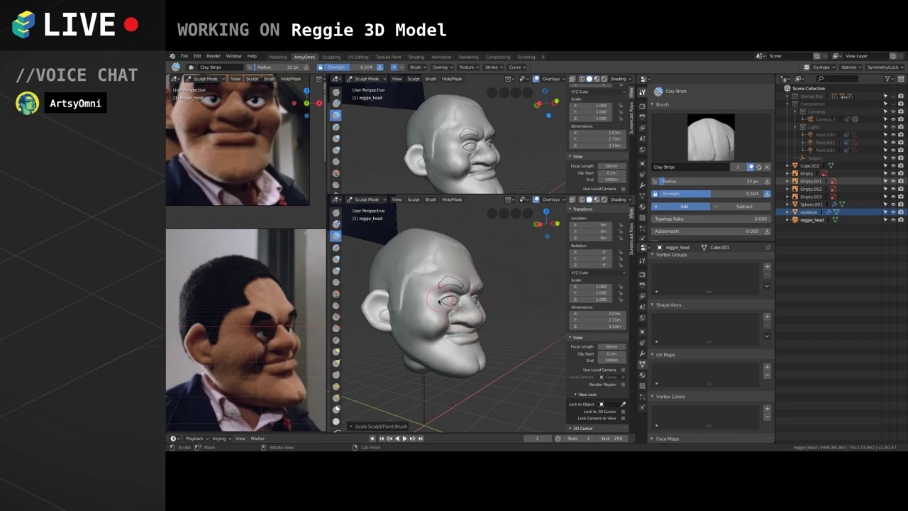
middle_click_drag(465, 269, 449, 305)
left_click_drag(450, 301, 440, 303, "ctrl")
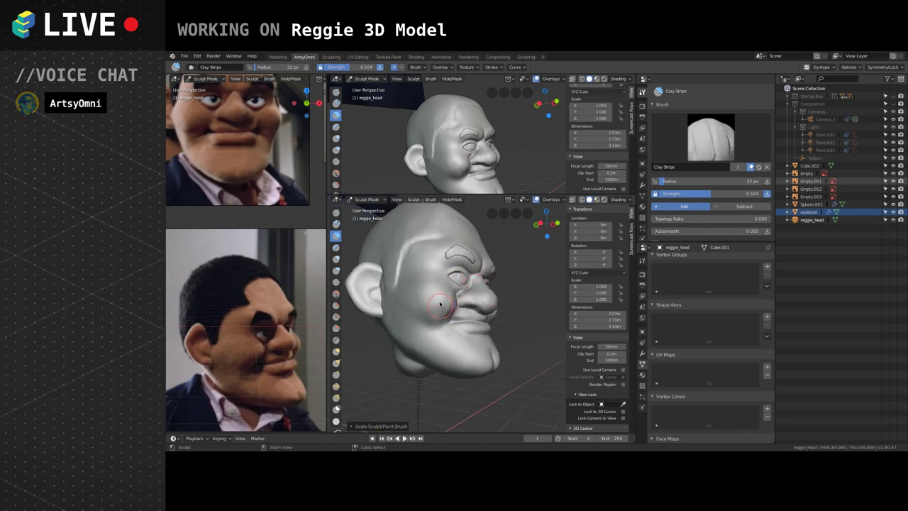
Refine the cheek below the eye and beside the mouth with short 32 px Clay Strips strokes and save the file.
middle_click_drag(446, 312, 418, 328)
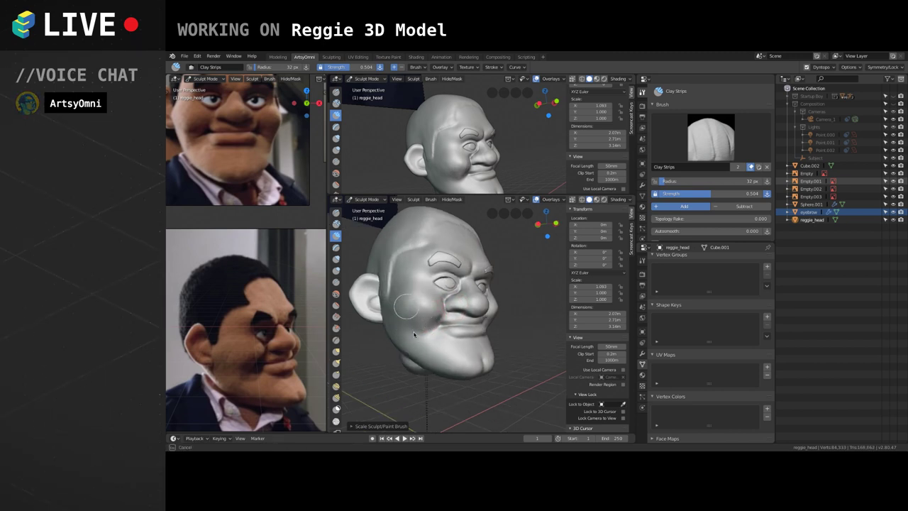
middle_click_drag(414, 334, 424, 317)
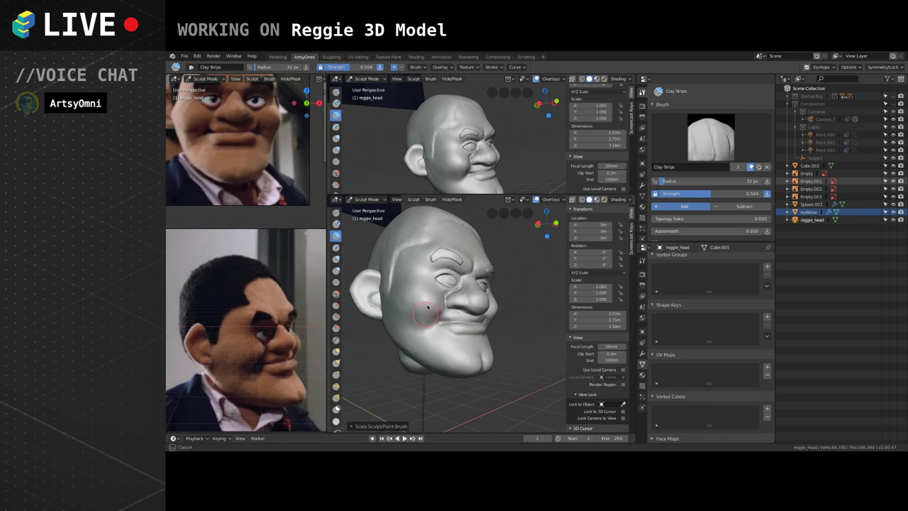
left_click_drag(426, 307, 430, 311)
left_click_drag(423, 305, 425, 309)
left_click_drag(424, 306, 420, 309)
mouse_move(405, 304)
middle_mouse_down()
mouse_move(463, 324)
mouse_move(452, 342)
mouse_move(426, 305)
mouse_move(514, 325)
mouse_move(506, 282)
middle_mouse_up()
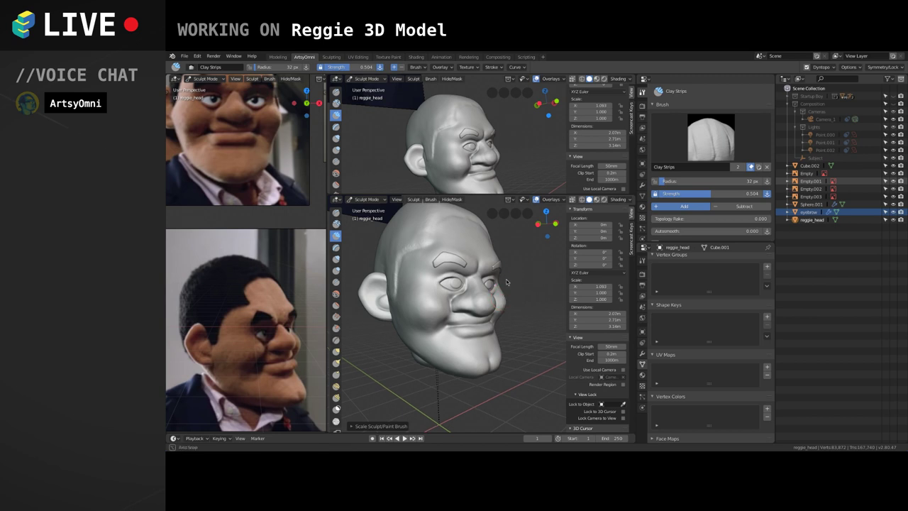
mouse_move(506, 282)
left_mouse_down("alt")
mouse_move(493, 308)
mouse_move(498, 292)
left_mouse_up("alt")
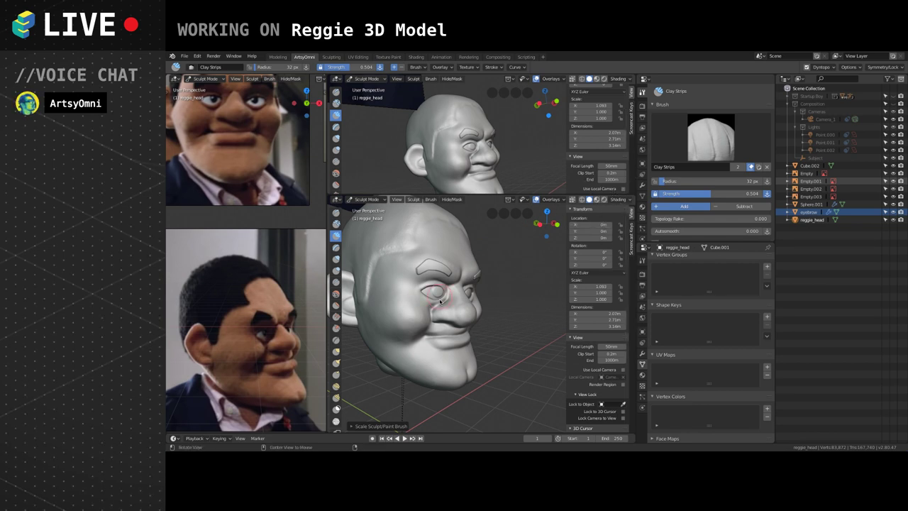
mouse_move(422, 327)
middle_mouse_down()
mouse_move(525, 276)
mouse_move(532, 263)
middle_mouse_up()
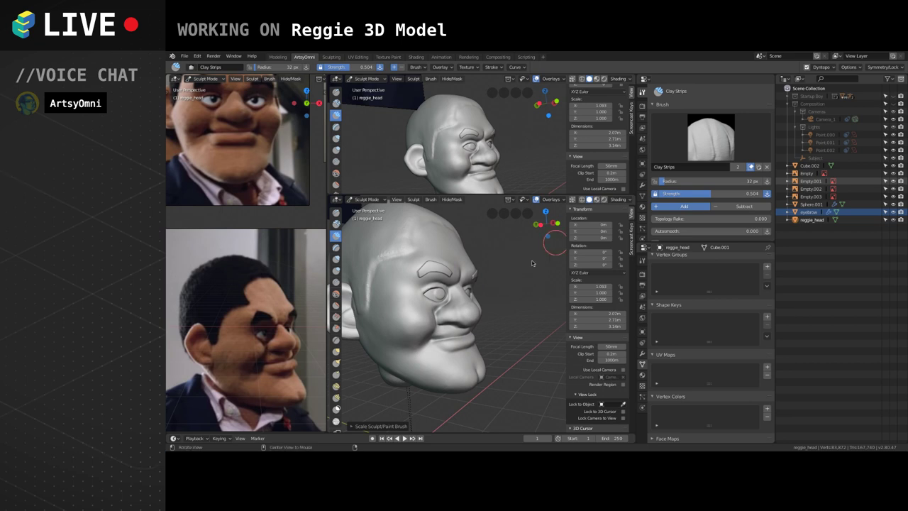
key("ctrl+s")
Change the light direction of the viewport shadow that shades the head.
left_click(620, 200)
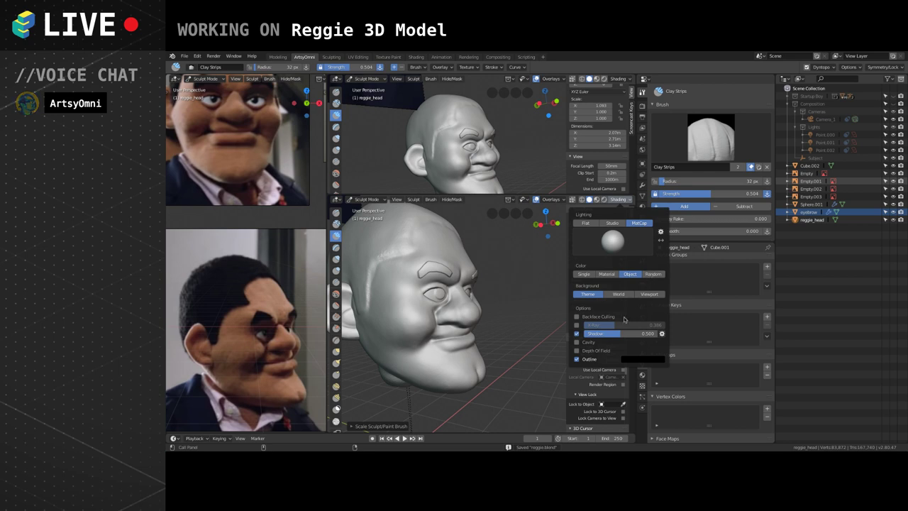
left_click(662, 334)
mouse_move(677, 293)
left_mouse_down()
mouse_move(678, 252)
mouse_move(677, 259)
left_mouse_up()
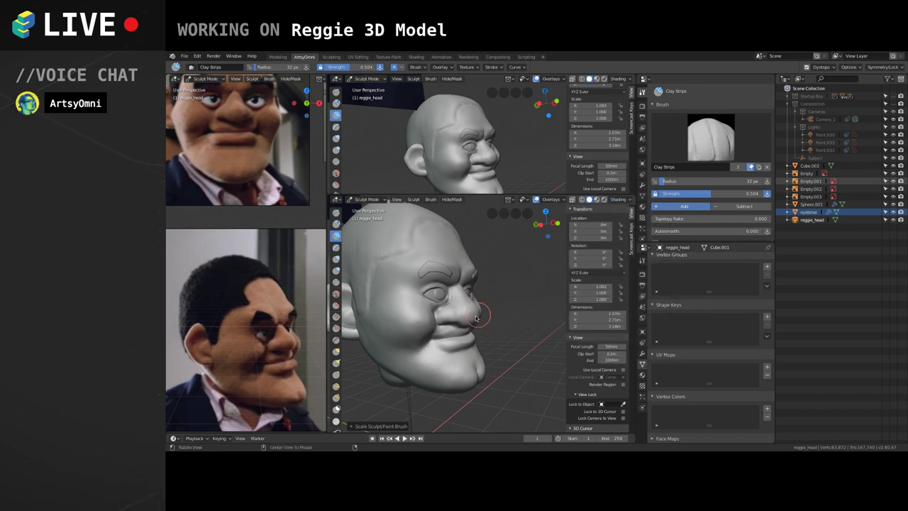
mouse_move(477, 316)
middle_mouse_down()
mouse_move(503, 334)
mouse_move(483, 340)
middle_mouse_up()
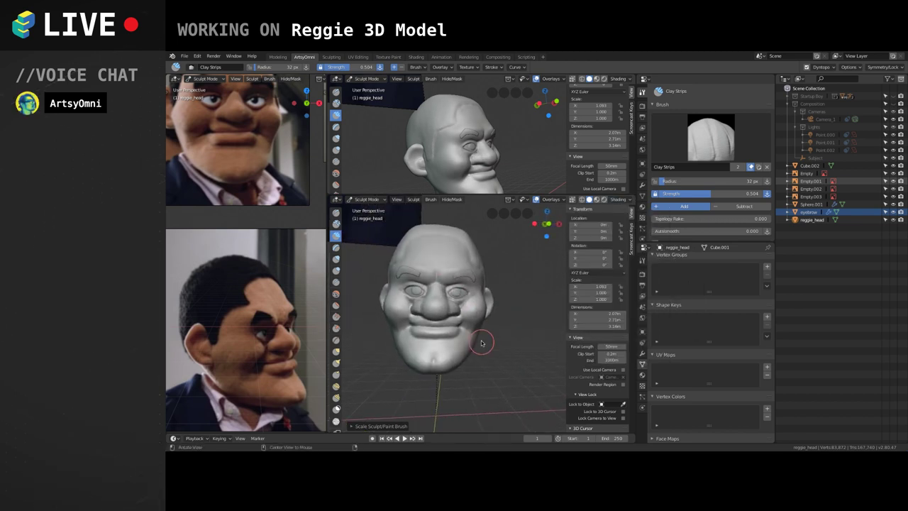
Readjust the viewport shadow's light direction and set the shadow strength to 0.835, keeping the current MatCap.
left_click(624, 200)
left_click(639, 222)
left_click(613, 239)
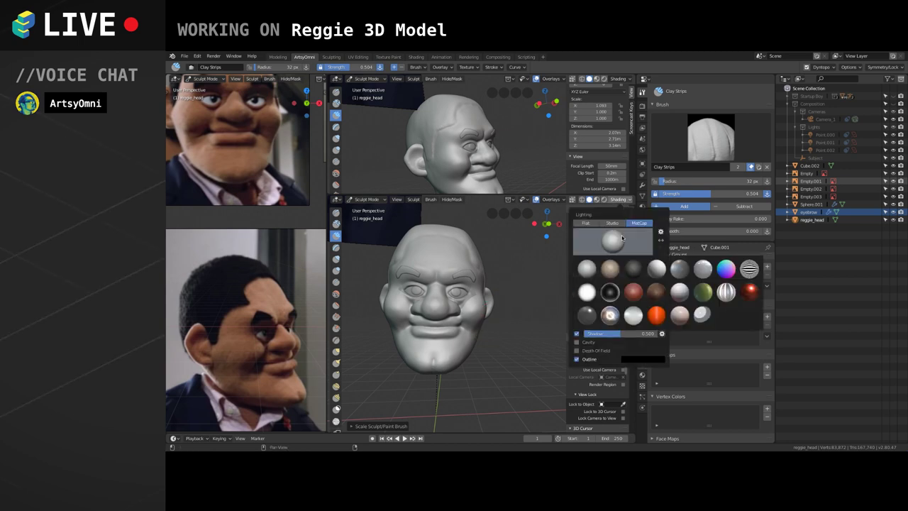
left_click(639, 239)
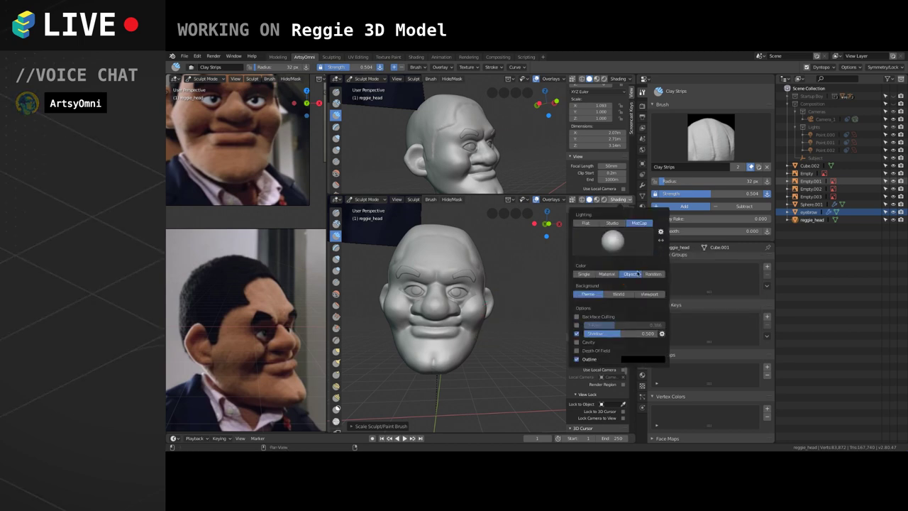
left_click(662, 333)
left_click_drag(677, 295, 677, 296)
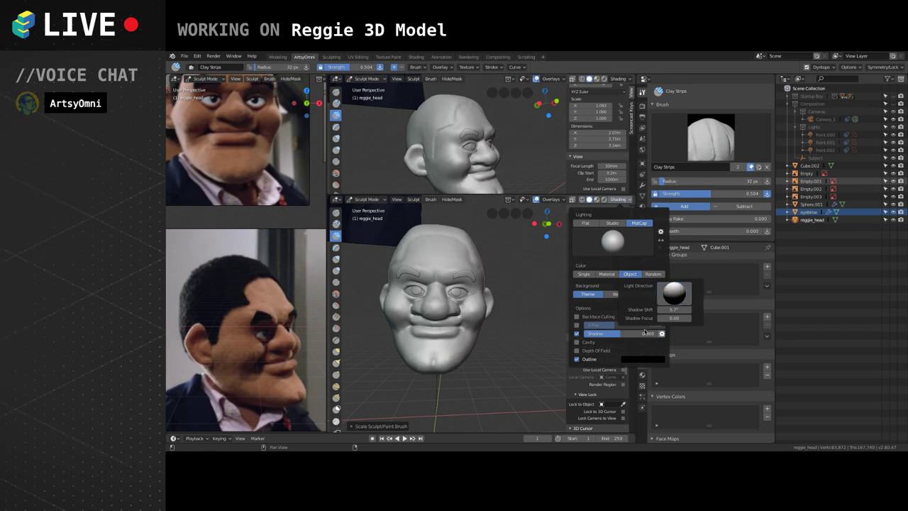
left_click(661, 334)
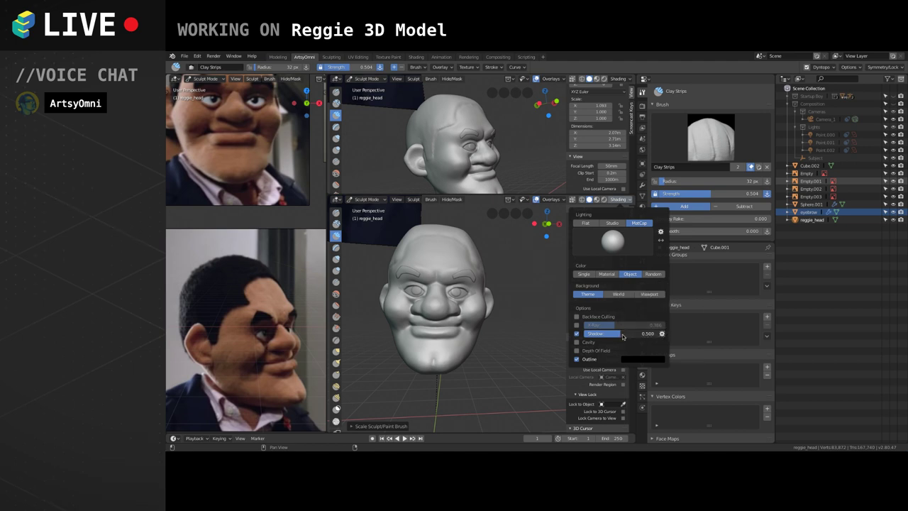
left_click_drag(633, 338, 650, 336)
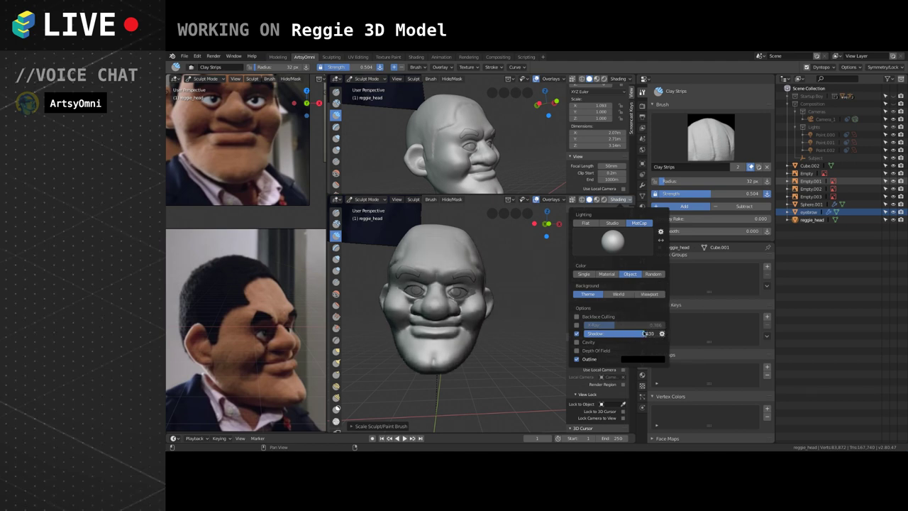
mouse_move(462, 281)
middle_mouse_down()
mouse_move(483, 310)
mouse_move(540, 297)
middle_mouse_up()
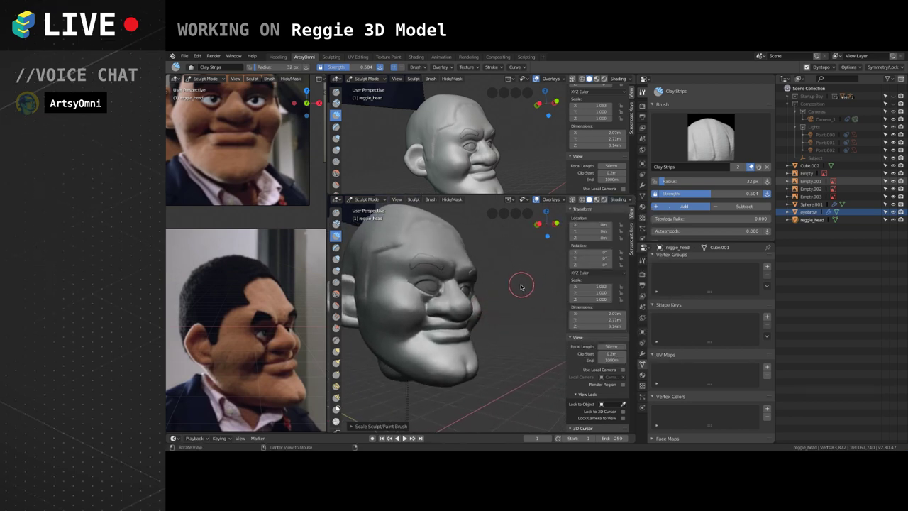
Fine-tune the shadow's light direction and inspect the head's shading from several angles.
left_click(616, 201)
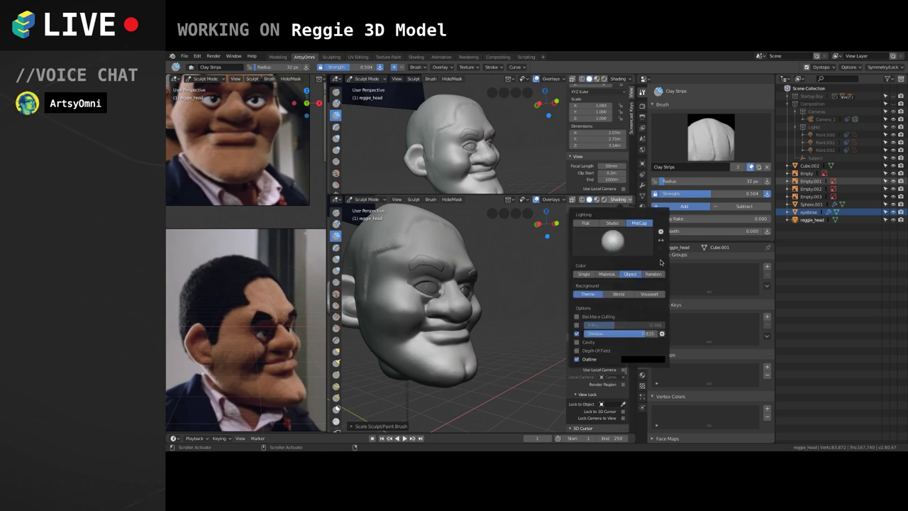
left_click(662, 333)
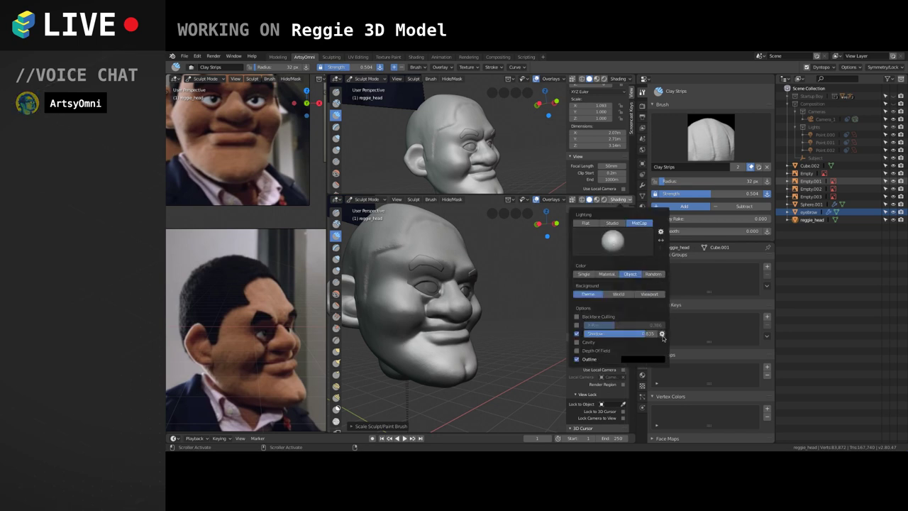
left_click_drag(675, 295, 670, 293)
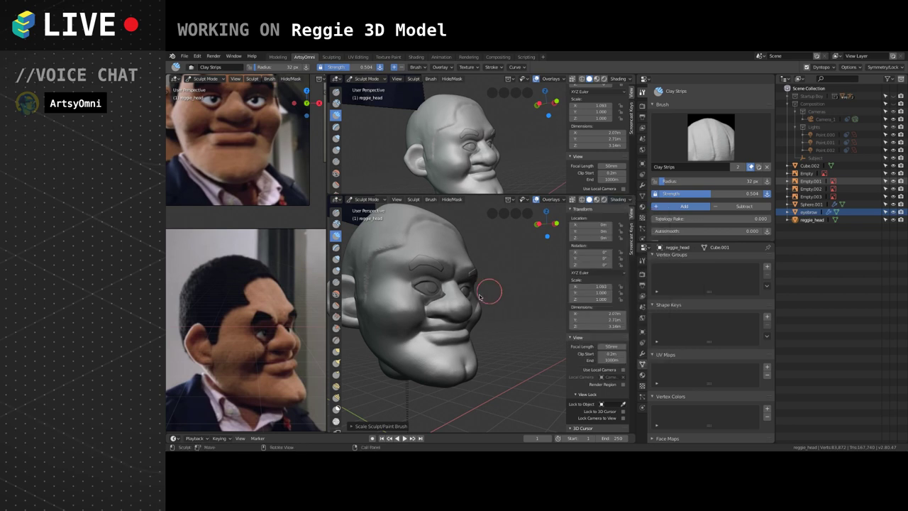
mouse_move(496, 304)
middle_mouse_down()
mouse_move(517, 269)
mouse_move(490, 337)
mouse_move(487, 304)
mouse_move(546, 238)
middle_mouse_up()
mouse_move(477, 299)
middle_mouse_down()
mouse_move(492, 310)
mouse_move(509, 304)
middle_mouse_up()
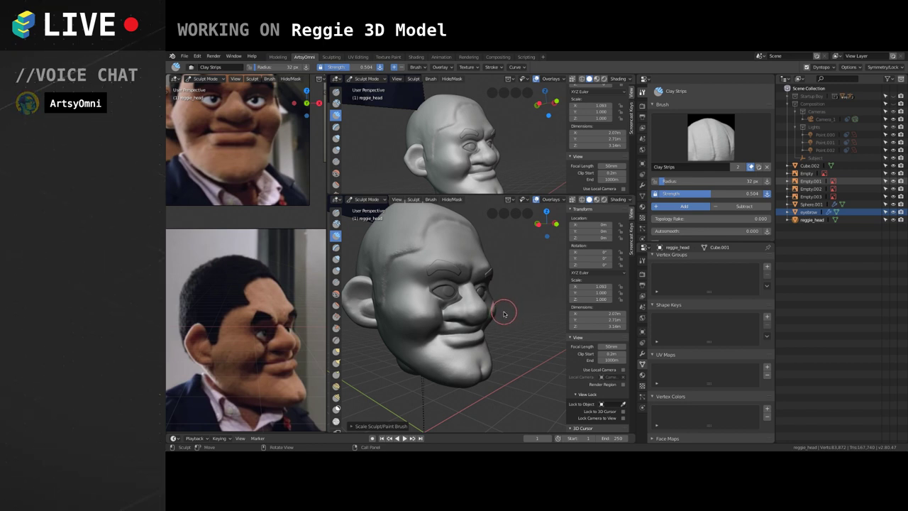
middle_click_drag(504, 316, 503, 340)
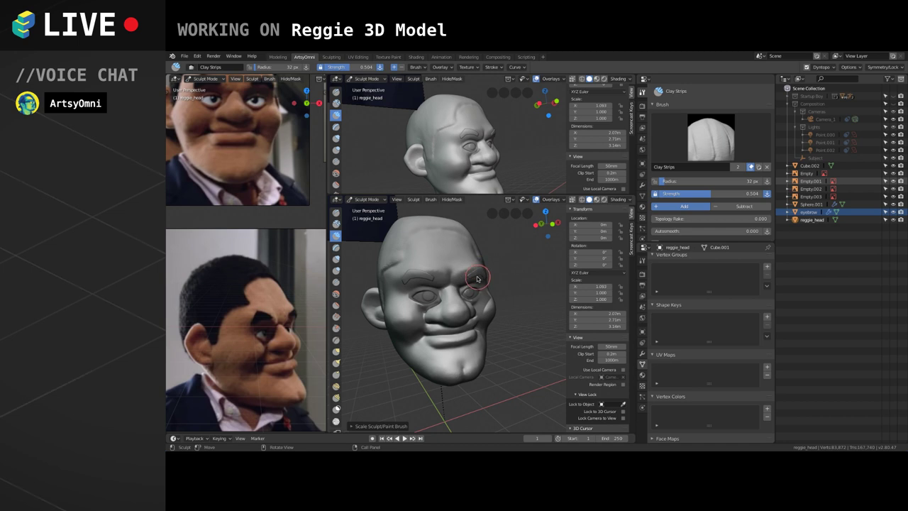
scroll(477, 279, "up", 2)
left_click_drag(471, 281, 490, 277, "alt")
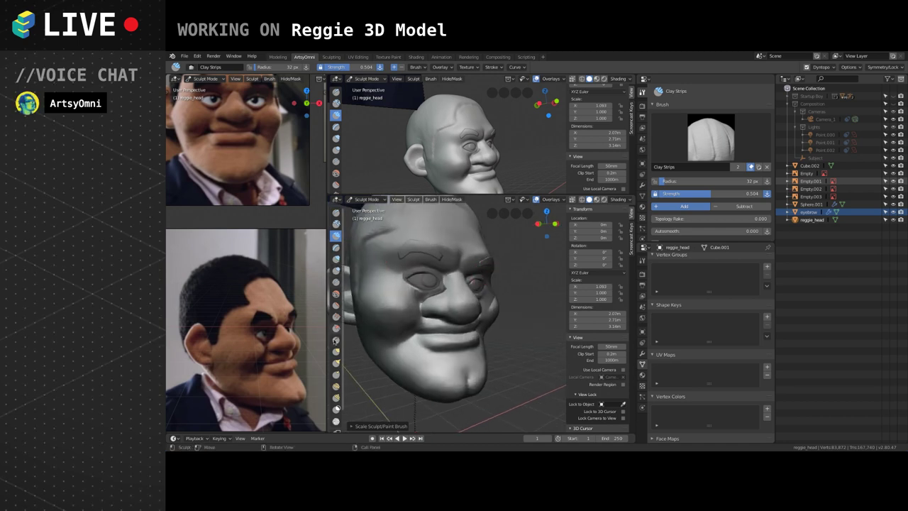
Enlarge the Grab brush to 68 px and slightly nudge the edge of the face beside the eye.
left_click(336, 349)
scroll(414, 277, "up", 2)
scroll(415, 277, "up", 3)
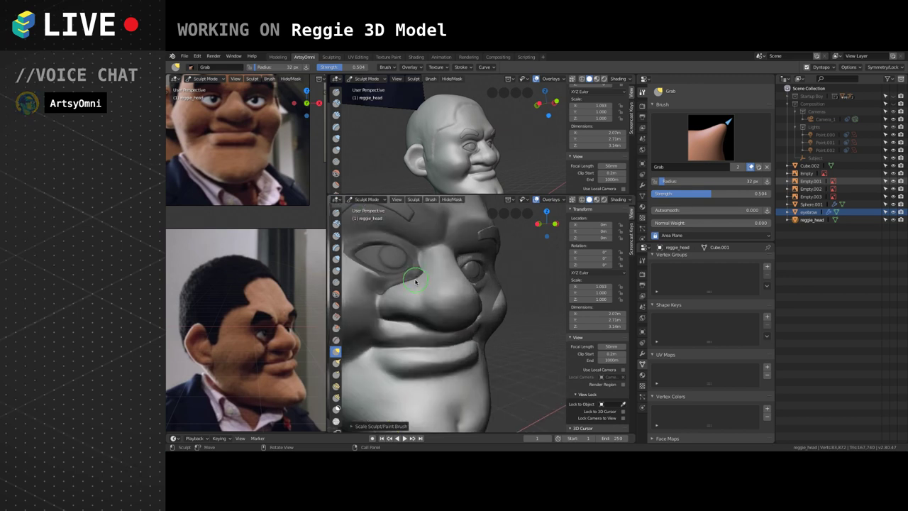
scroll(415, 283, "down", 5)
key("bracketright")
key("bracketright")
key("bracketright")
key("bracketright")
middle_click_drag(457, 295, 495, 299)
left_click_drag(493, 283, 490, 283)
middle_click_drag(490, 284, 451, 291)
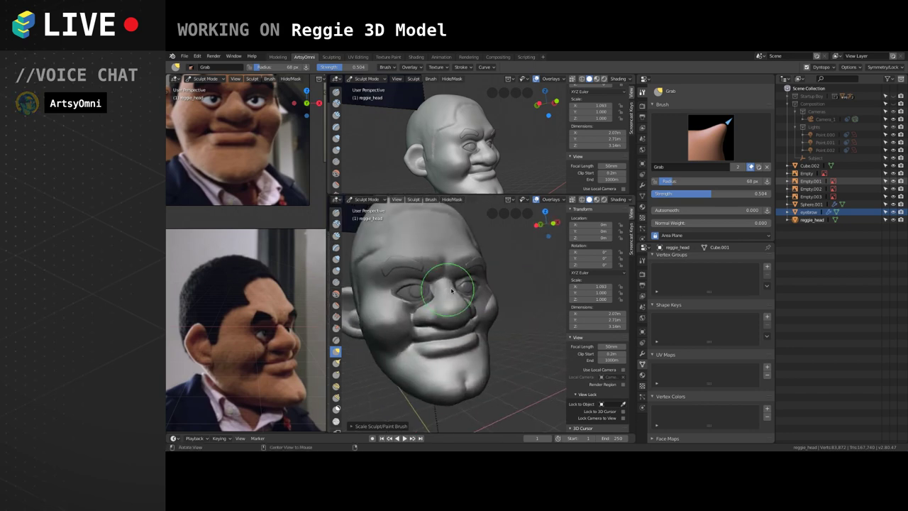
Check the head in profile and from the front, and turn off the viewport shadow.
mouse_move(451, 290)
left_mouse_down("alt")
mouse_move(472, 275)
mouse_move(486, 282)
mouse_move(454, 292)
left_mouse_up("alt")
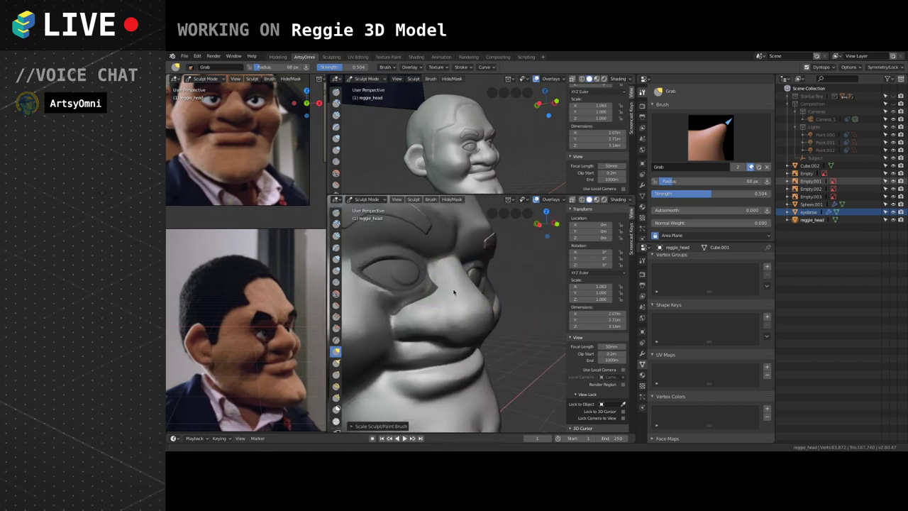
middle_click_drag(454, 292, 432, 305)
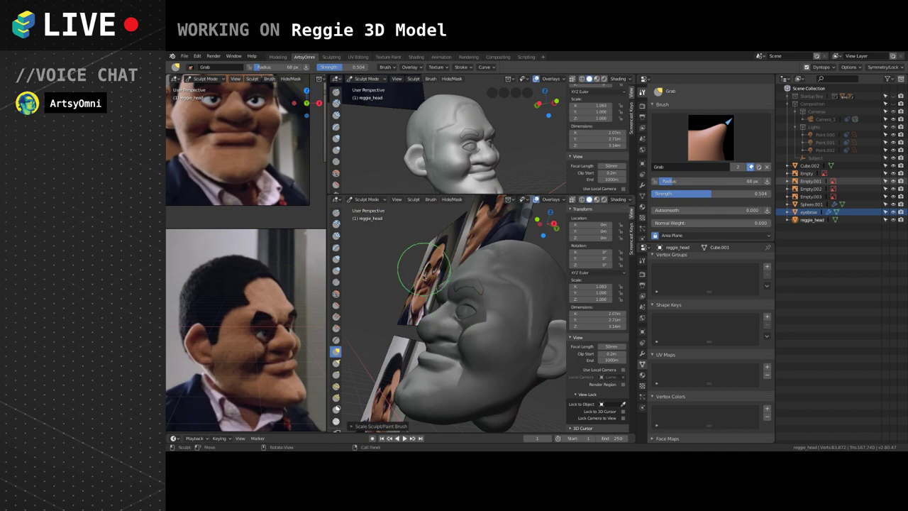
mouse_move(424, 273)
middle_mouse_down()
mouse_move(458, 312)
mouse_move(478, 320)
mouse_move(521, 305)
mouse_move(429, 311)
mouse_move(446, 305)
mouse_move(457, 317)
middle_mouse_up()
left_click_drag(459, 312, 517, 303, "ctrl+alt")
left_click(621, 199)
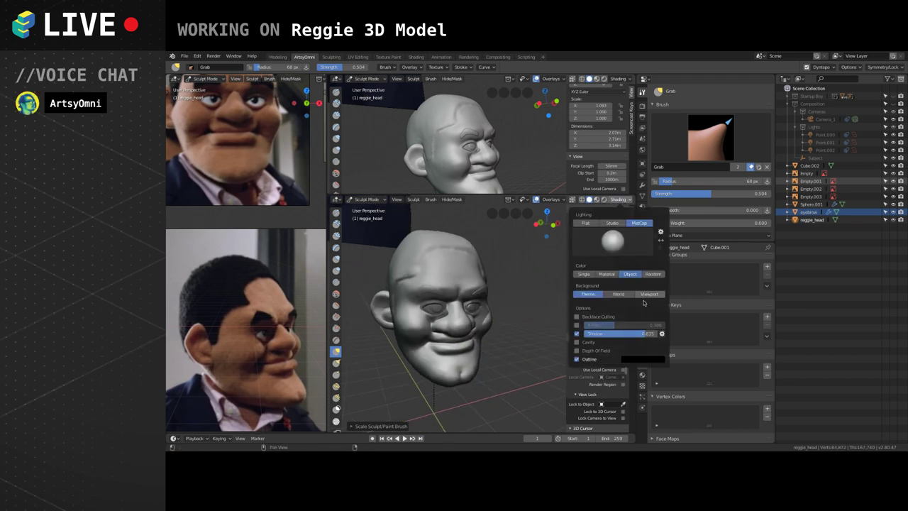
left_click(662, 333)
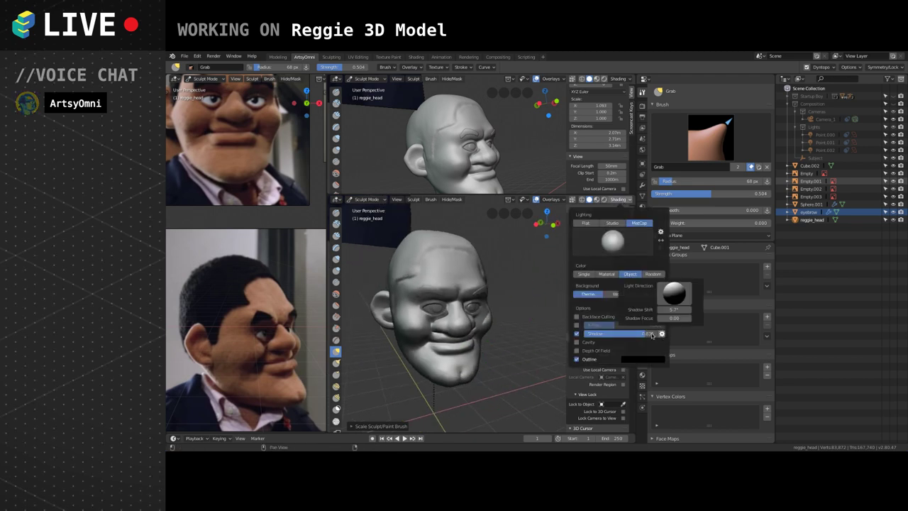
left_click(576, 334)
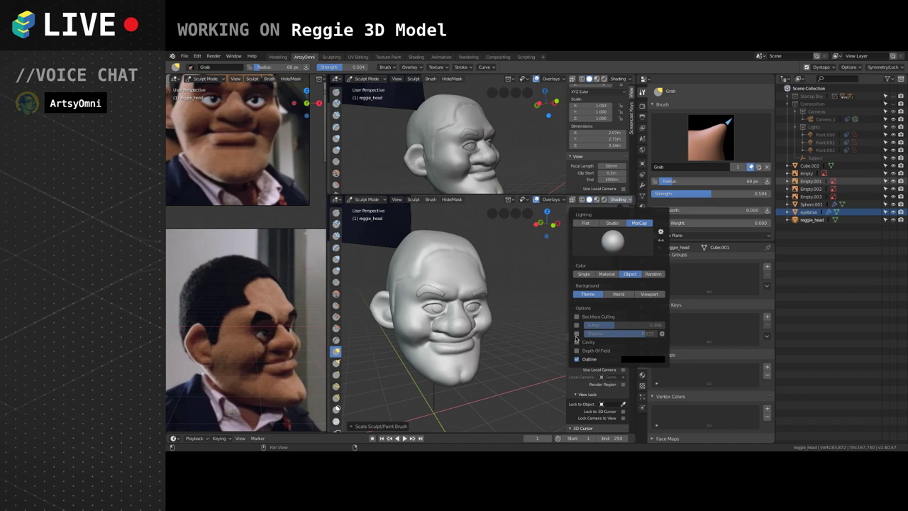
Examine the nose, eye sockets and cheeks in profile and three-quarter views against the puppet reference photos.
middle_click_drag(506, 350, 520, 303)
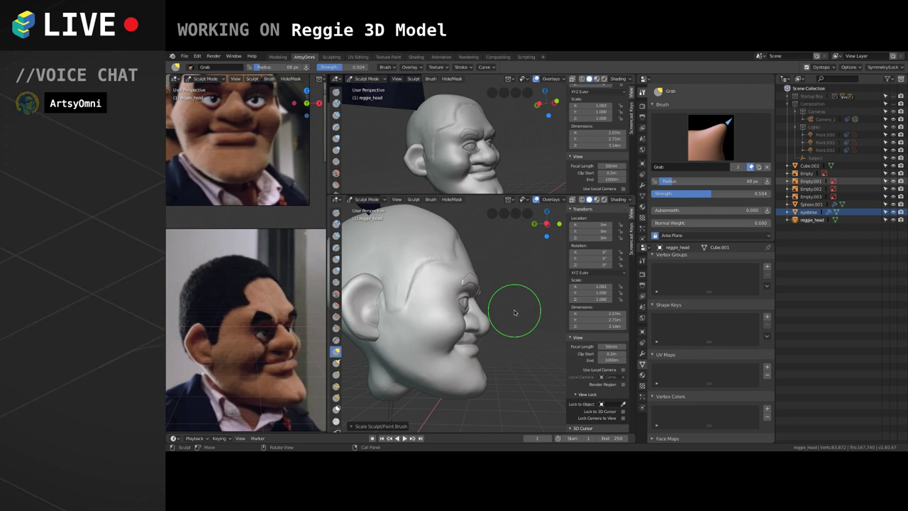
scroll(442, 297, "up", 2)
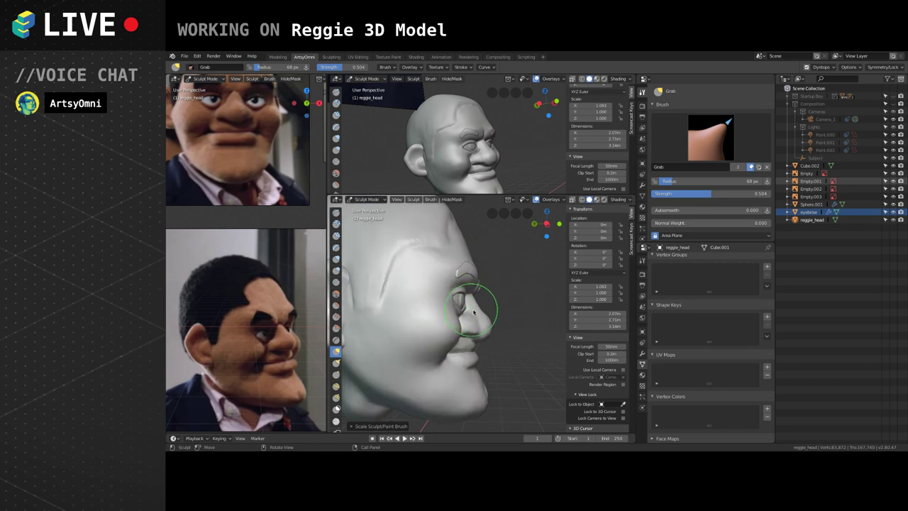
left_click_drag(519, 271, 485, 373, "alt")
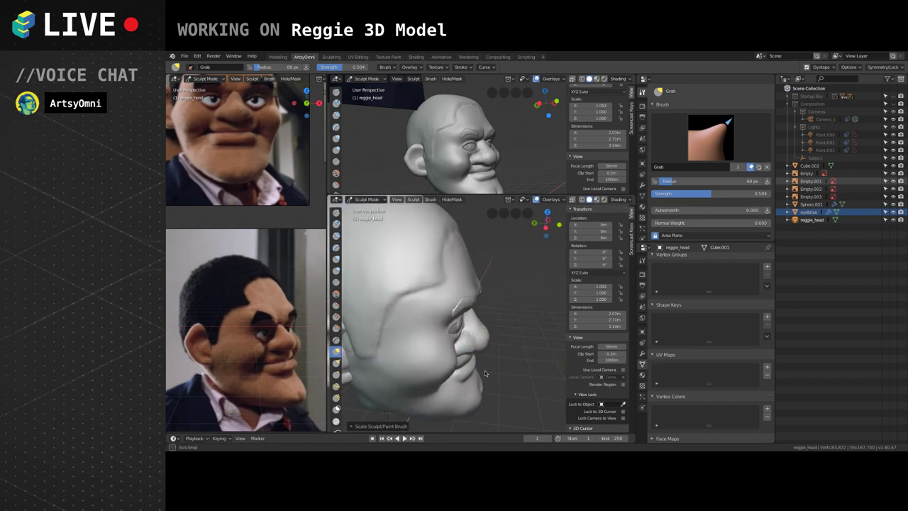
mouse_move(485, 374)
middle_mouse_down()
mouse_move(466, 385)
mouse_move(431, 379)
mouse_move(446, 354)
mouse_move(502, 328)
mouse_move(468, 323)
mouse_move(487, 335)
middle_mouse_up()
scroll(477, 324, "up", 3)
scroll(477, 324, "up", 3)
scroll(468, 322, "down", 3)
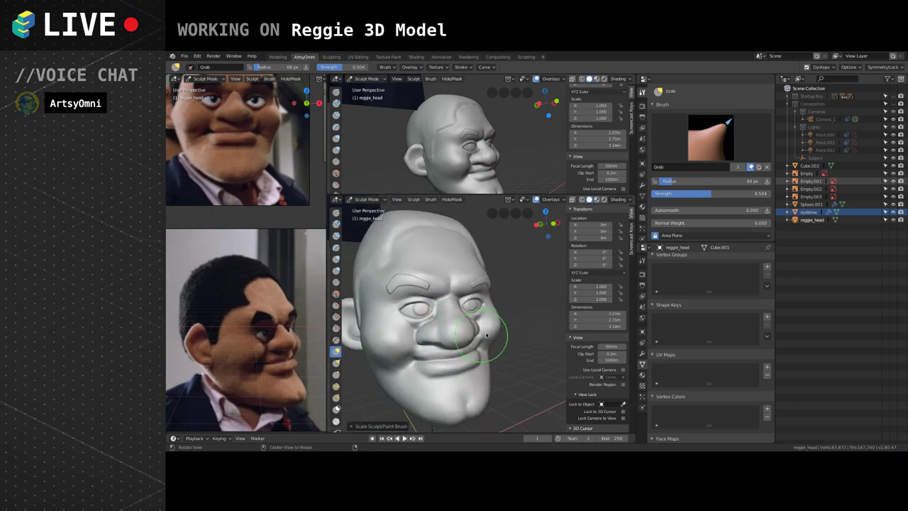
mouse_move(521, 319)
left_mouse_down("alt")
mouse_move(482, 306)
mouse_move(477, 290)
left_mouse_up("alt")
scroll(459, 334, "down", 1)
left_click_drag(454, 330, 461, 333, "alt")
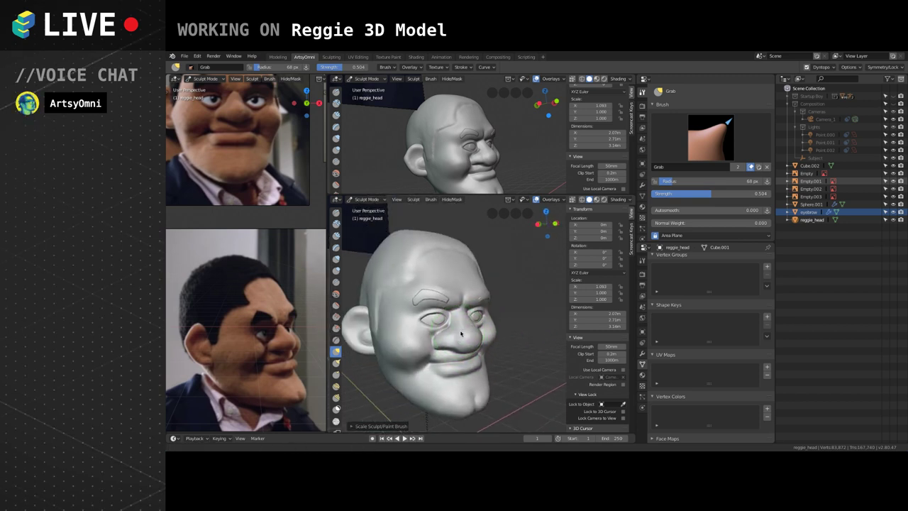
mouse_move(461, 334)
middle_mouse_down()
mouse_move(473, 340)
mouse_move(456, 341)
middle_mouse_up()
scroll(447, 349, "up", 1)
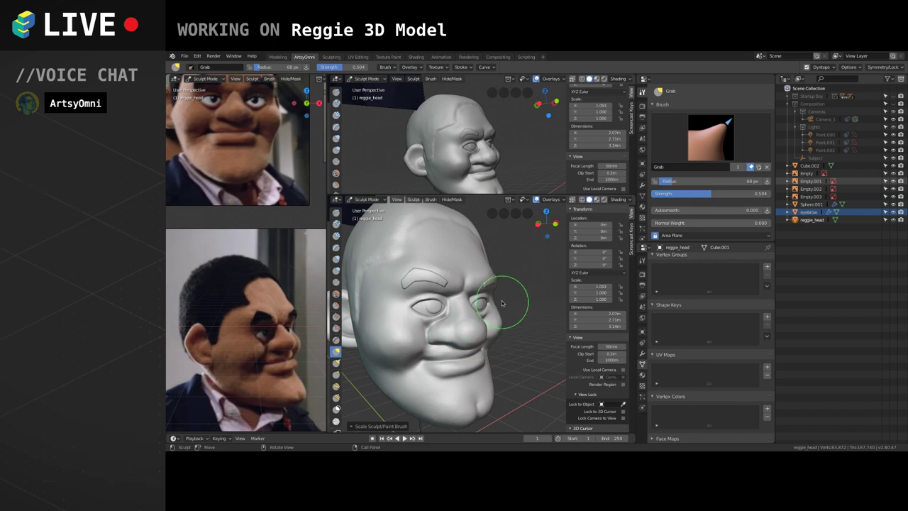
Resize the Grab brush to 53 px and reshape the transition between the inner eye corner and the side of the nose.
mouse_move(505, 302)
middle_mouse_down()
mouse_move(499, 342)
mouse_move(498, 332)
middle_mouse_up()
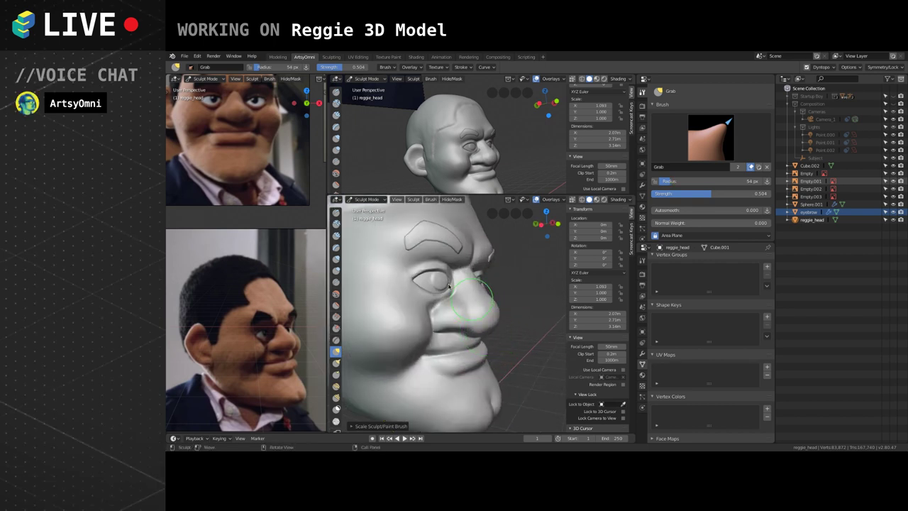
middle_click_drag(458, 298, 472, 305, "shift")
key("bracketleft")
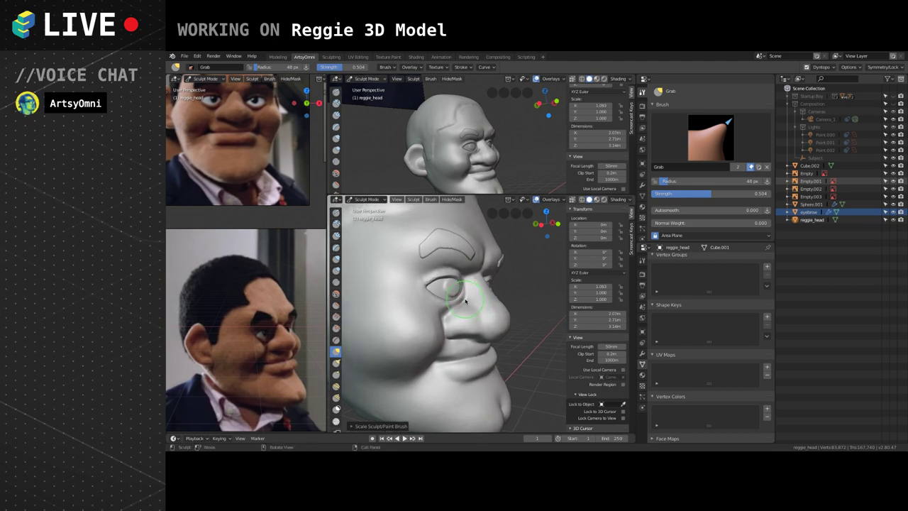
key("f")
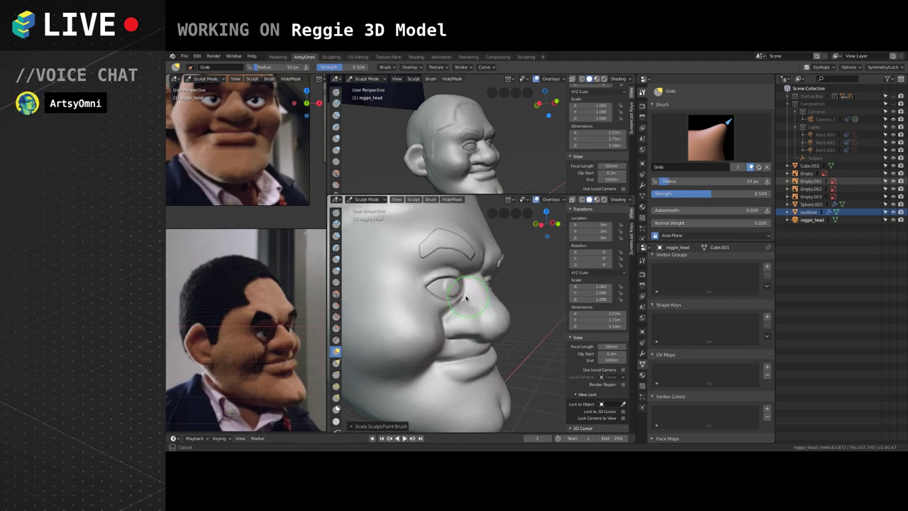
left_click_drag(466, 298, 462, 294)
mouse_move(466, 296)
middle_mouse_down()
mouse_move(452, 299)
mouse_move(465, 301)
mouse_move(474, 286)
middle_mouse_up()
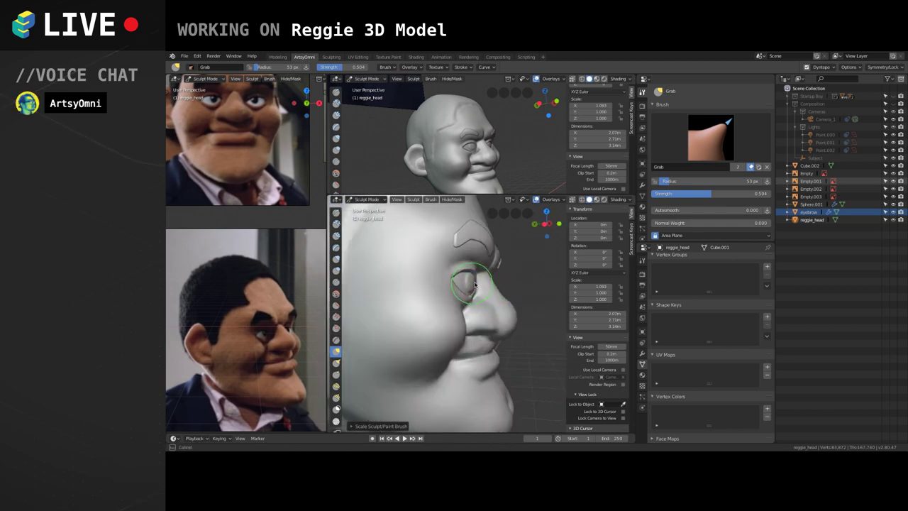
mouse_move(469, 285)
middle_mouse_down()
mouse_move(439, 298)
mouse_move(455, 294)
middle_mouse_up()
mouse_move(455, 294)
left_mouse_down()
mouse_move(444, 289)
mouse_move(450, 305)
mouse_move(450, 285)
mouse_move(471, 296)
left_mouse_up()
Build up and carve the inner eye corner beside the nose bridge with the Clay Strips brush, reducing it to 23 px.
left_click(334, 236)
scroll(445, 278, "up", 3)
scroll(471, 305, "down", 1)
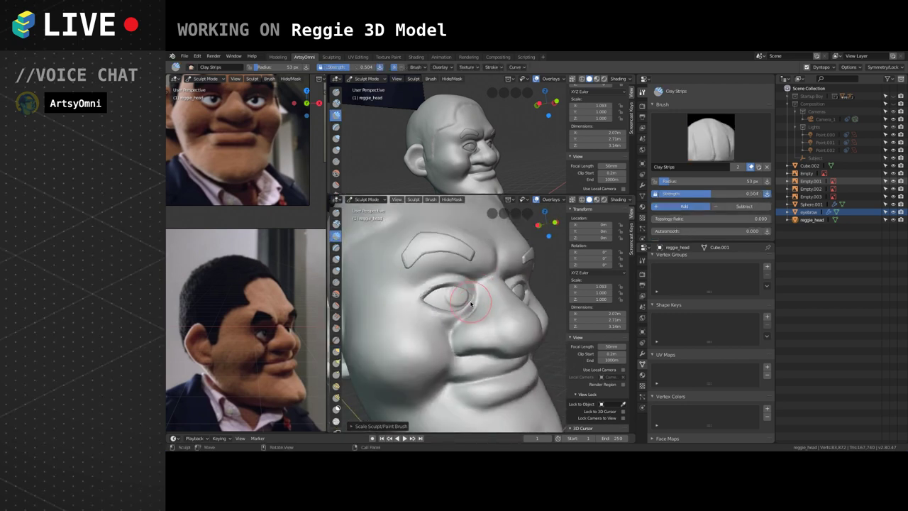
scroll(472, 303, "up", 2)
key("bracketleft")
middle_click_drag(466, 308, 447, 310)
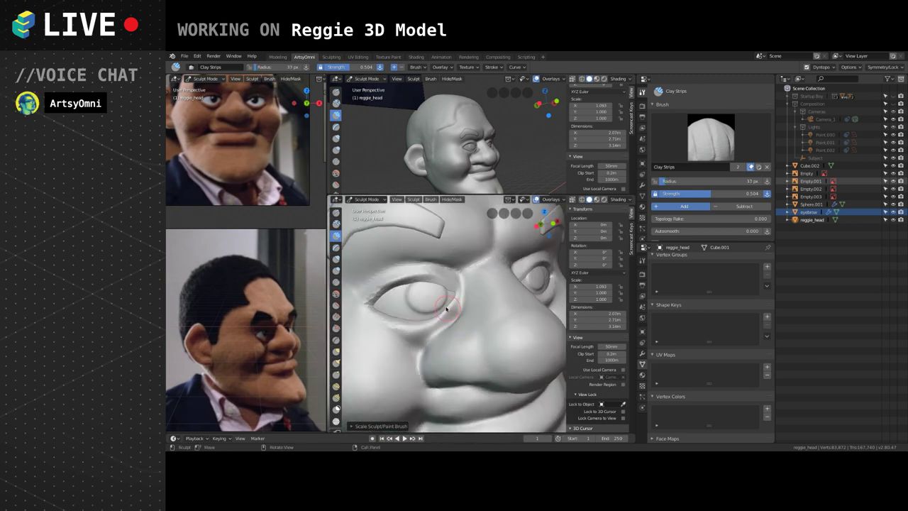
left_click_drag(434, 290, 445, 297)
mouse_move(443, 293)
left_mouse_down("ctrl")
mouse_move(435, 286)
mouse_move(445, 305)
left_mouse_up("ctrl")
mouse_move(450, 298)
left_mouse_down("ctrl")
mouse_move(439, 309)
mouse_move(444, 324)
mouse_move(460, 314)
mouse_move(443, 327)
left_mouse_up("ctrl")
scroll(452, 319, "down", 2)
scroll(456, 317, "up", 2)
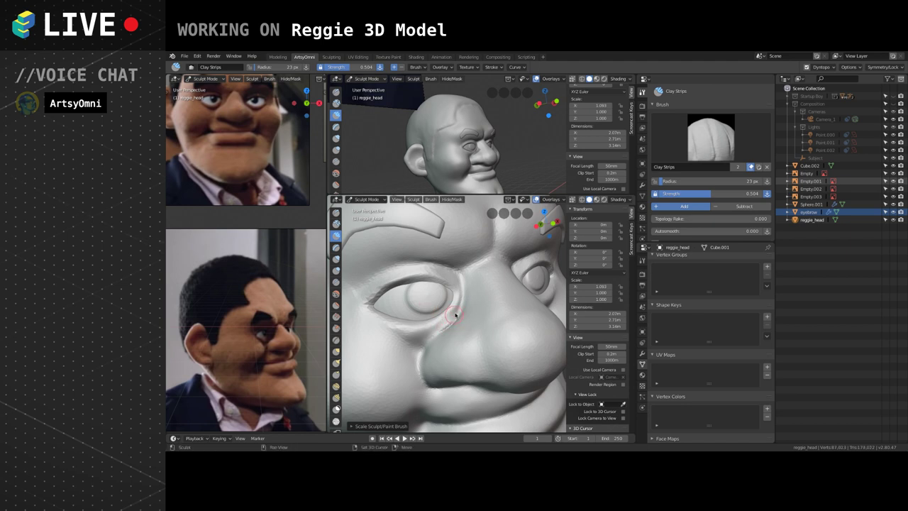
Carve a fold from the inner eye corner down along the side of the nose with the Crease brush at 23 px.
middle_click_drag(464, 324, 425, 322)
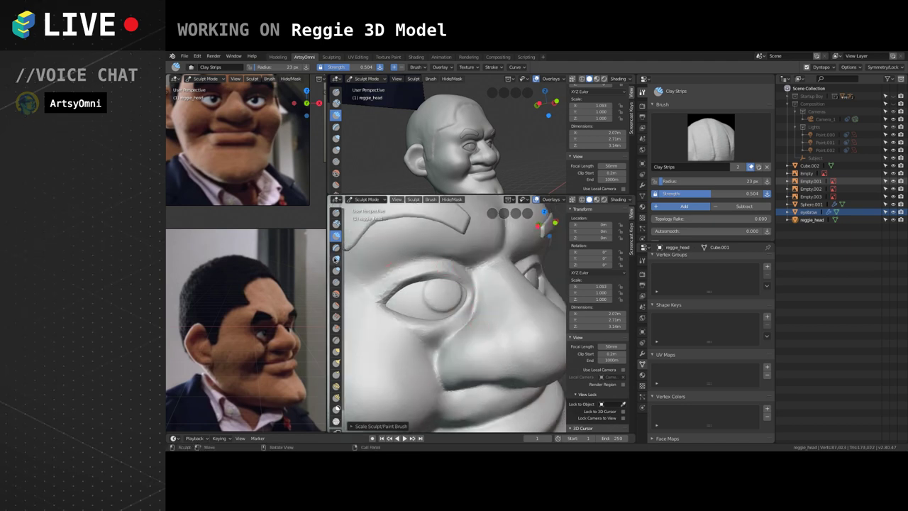
left_click(335, 283)
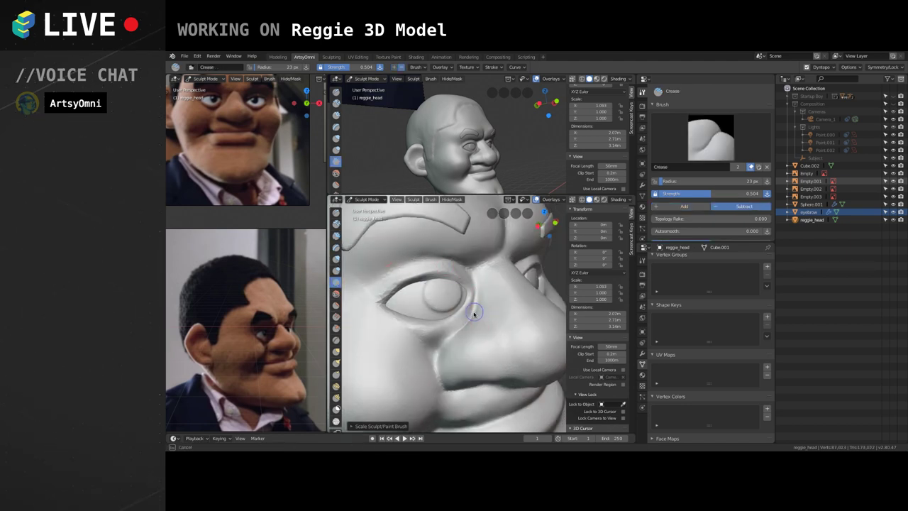
left_click_drag(453, 333, 480, 312)
mouse_move(441, 342)
left_mouse_down()
mouse_move(468, 322)
mouse_move(434, 359)
mouse_move(461, 330)
mouse_move(443, 352)
left_mouse_up()
mouse_move(462, 321)
left_mouse_down()
mouse_move(434, 348)
mouse_move(436, 337)
left_mouse_up()
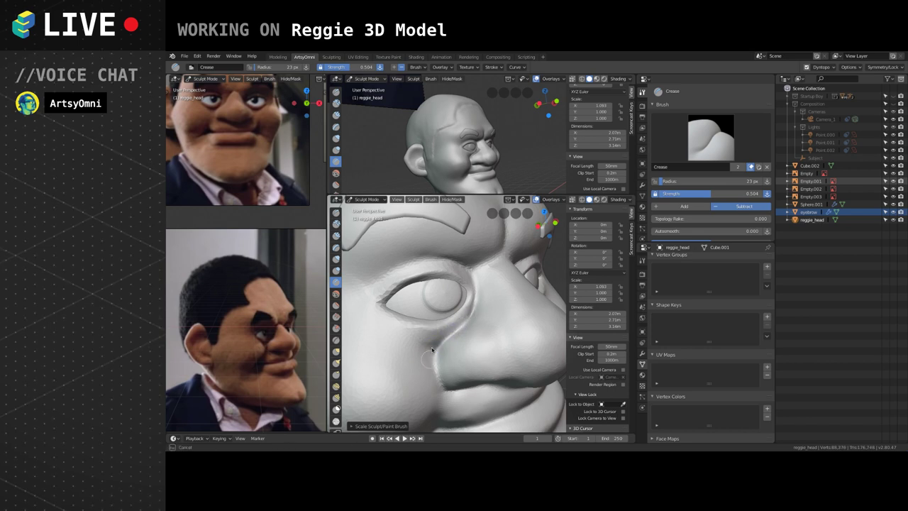
Crease the fold beneath the lower eyelid and continue it toward the cheek beside the nose.
middle_click_drag(405, 308, 415, 358)
mouse_move(399, 323)
left_mouse_down()
mouse_move(379, 296)
mouse_move(394, 317)
mouse_move(387, 301)
mouse_move(425, 324)
mouse_move(396, 313)
mouse_move(409, 337)
mouse_move(430, 326)
mouse_move(395, 315)
mouse_move(435, 314)
left_mouse_up()
mouse_move(490, 334)
middle_mouse_down()
mouse_move(525, 319)
mouse_move(462, 326)
mouse_move(450, 306)
middle_mouse_up()
mouse_move(448, 305)
left_mouse_down()
mouse_move(454, 311)
mouse_move(436, 319)
mouse_move(462, 311)
mouse_move(437, 342)
mouse_move(444, 319)
left_mouse_up()
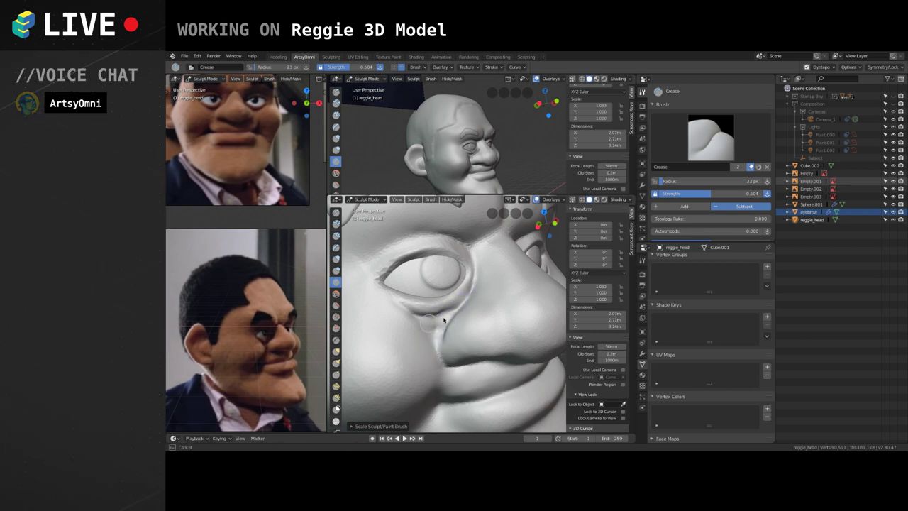
middle_click_drag(390, 297, 376, 287)
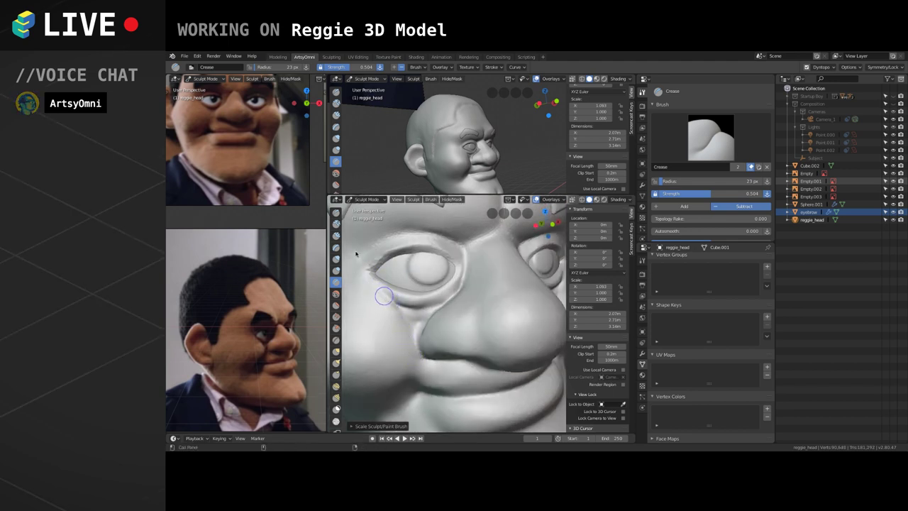
Undo the last crease stroke and smooth the skin below the outer corner of the eye.
key("ctrl+z")
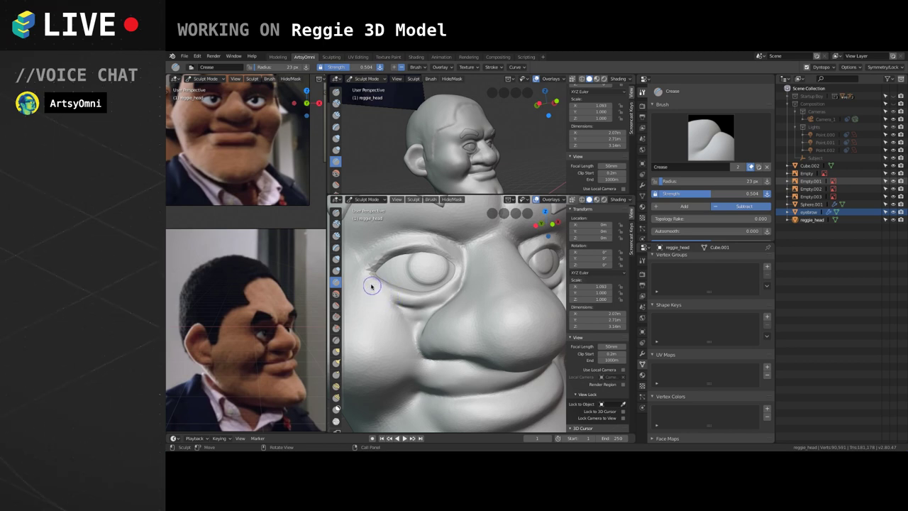
key("s")
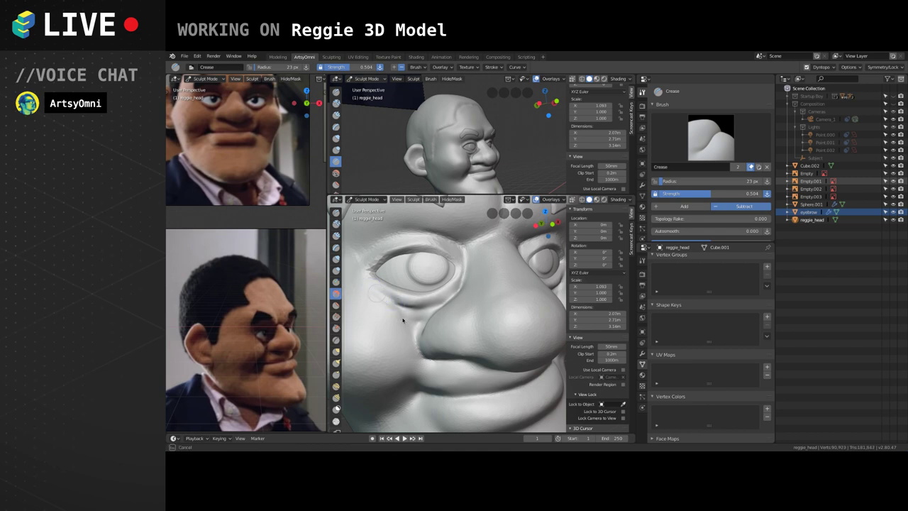
mouse_move(378, 293)
left_mouse_down()
mouse_move(406, 311)
mouse_move(398, 318)
mouse_move(414, 330)
mouse_move(416, 321)
mouse_move(387, 305)
mouse_move(408, 306)
left_mouse_up()
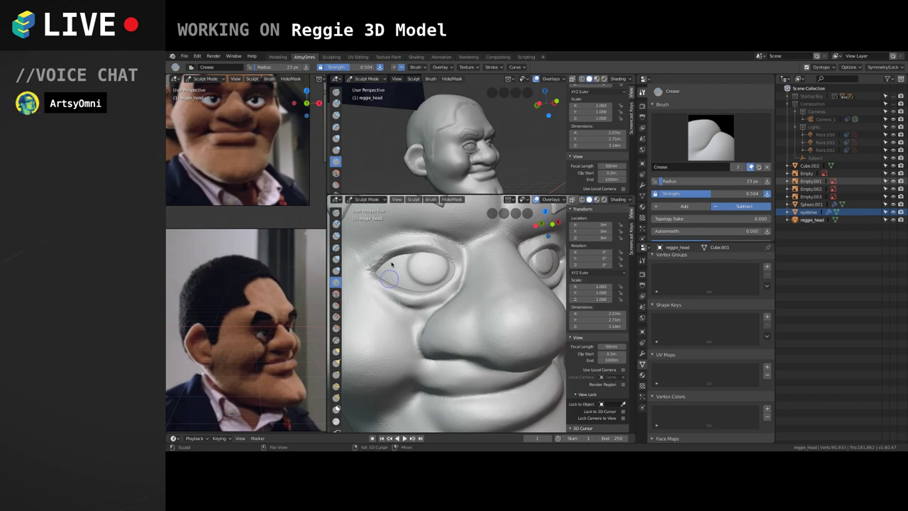
Deepen the crease around the inner eye corner, from the lower lid up over the upper eyelid.
middle_click_drag(462, 329, 466, 331)
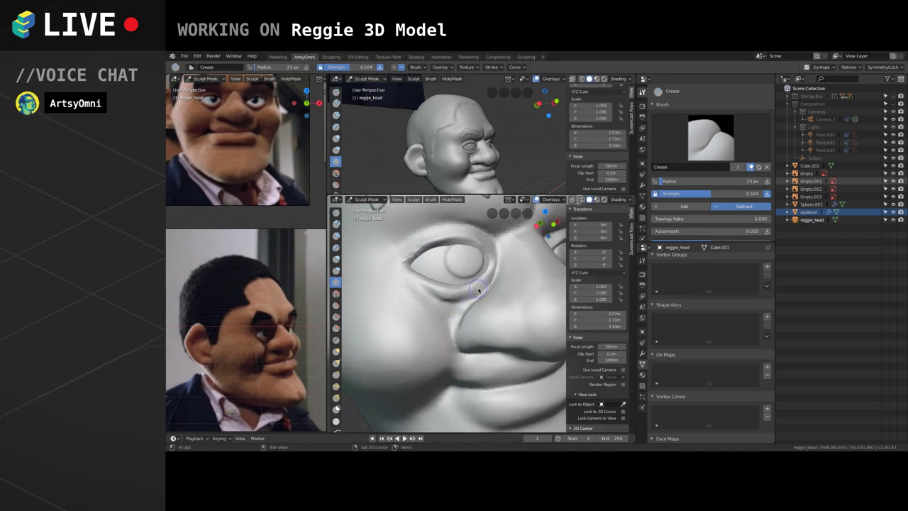
mouse_move(478, 288)
left_mouse_down()
mouse_move(430, 293)
mouse_move(461, 295)
mouse_move(494, 277)
mouse_move(468, 300)
mouse_move(494, 279)
mouse_move(478, 300)
left_mouse_up()
middle_click_drag(499, 299, 506, 304)
mouse_move(508, 270)
left_mouse_down()
mouse_move(472, 302)
mouse_move(504, 272)
mouse_move(508, 248)
mouse_move(506, 290)
mouse_move(483, 305)
mouse_move(505, 260)
mouse_move(442, 229)
left_mouse_up()
left_click_drag(506, 243, 496, 302)
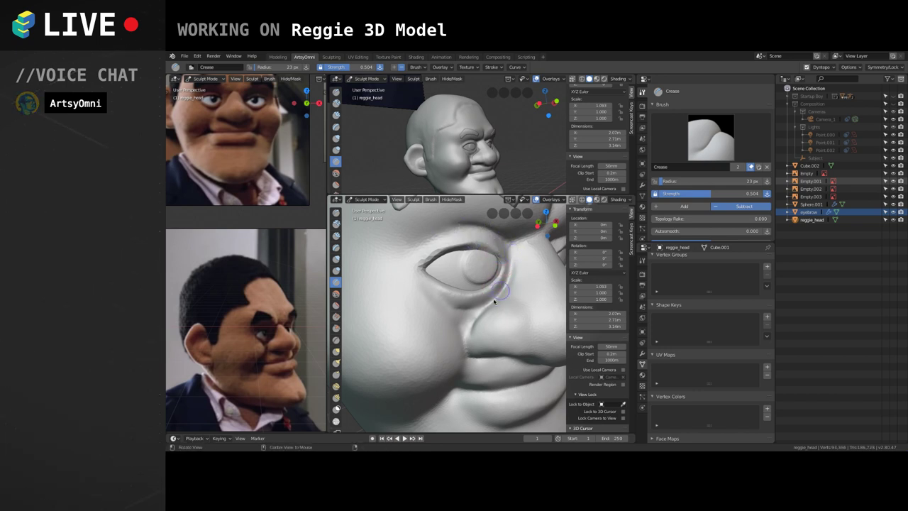
Sharpen the crease around the nostril wing where the nose meets the cheek.
middle_click_drag(497, 302, 460, 284)
left_click_drag(451, 317, 446, 329)
mouse_move(479, 309)
middle_mouse_down()
mouse_move(462, 293)
mouse_move(470, 278)
middle_mouse_up()
left_click_drag(461, 313, 455, 279)
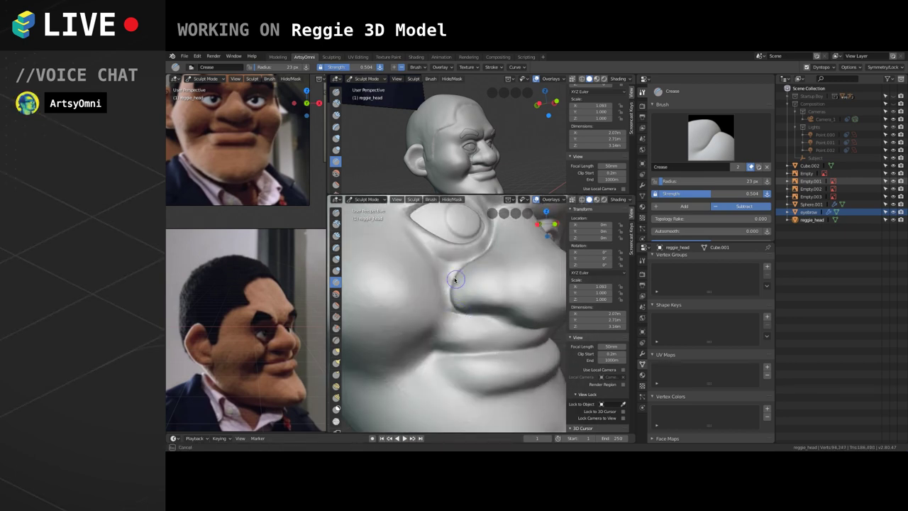
left_click_drag(465, 313, 456, 307)
left_click_drag(471, 266, 478, 273)
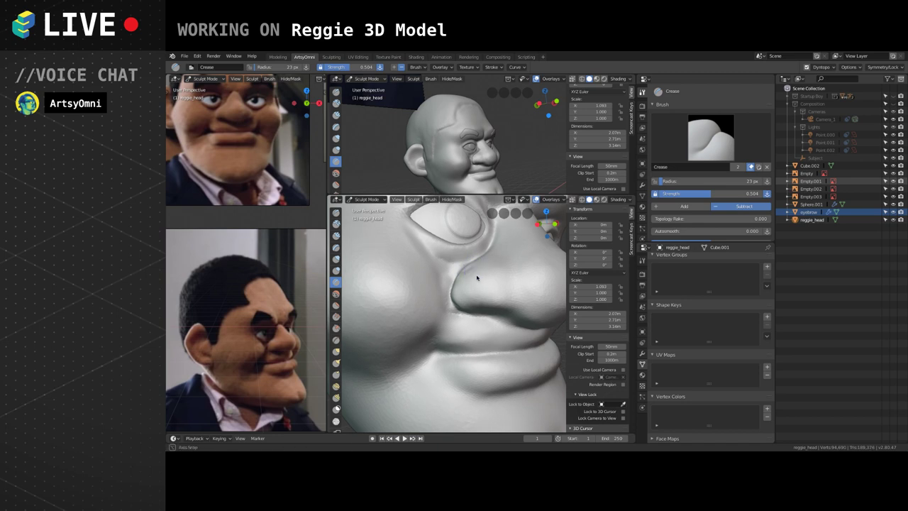
Define the rear edge of the nostril wing with further crease strokes from a near-profile view.
middle_click_drag(478, 274, 485, 267)
middle_click_drag(477, 307, 480, 293)
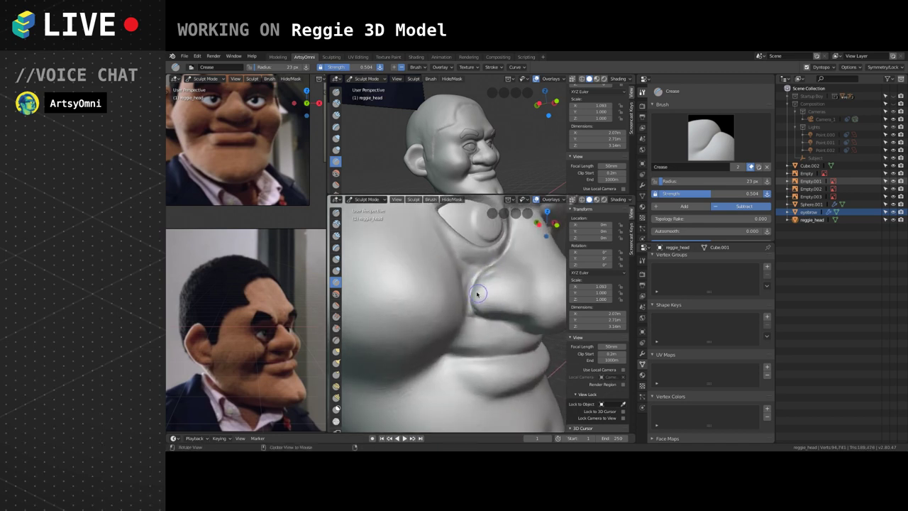
left_click_drag(476, 285, 475, 312)
mouse_move(475, 312)
left_mouse_down()
mouse_move(474, 301)
mouse_move(481, 316)
left_mouse_up()
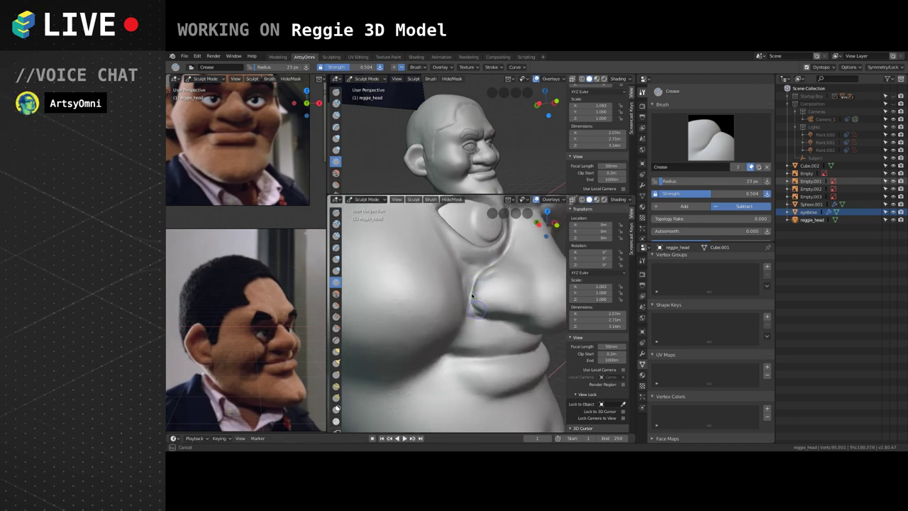
mouse_move(481, 317)
middle_mouse_down()
mouse_move(454, 257)
mouse_move(454, 273)
middle_mouse_up()
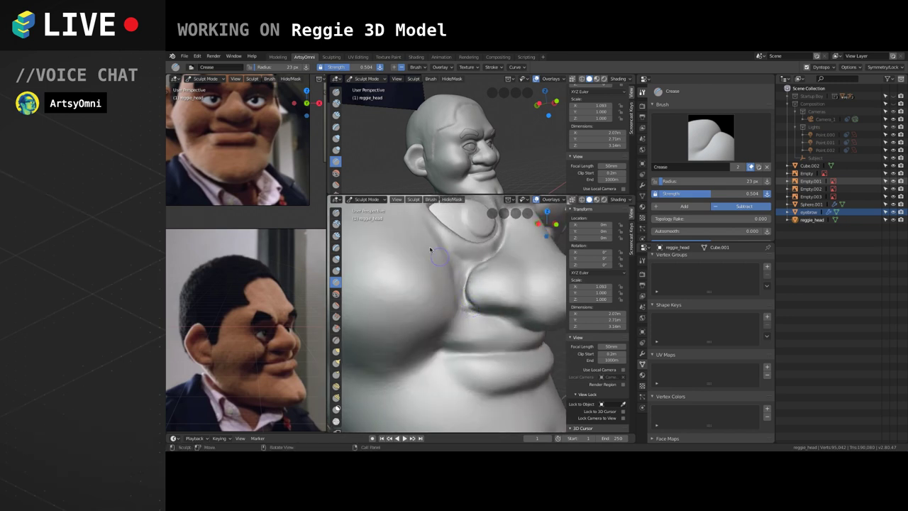
Build up the area between the cheek and the nostril wing with the Clay Strips brush at 28 px.
key("c")
key("bracketright")
key("bracketright")
key("bracketright")
key("bracketright")
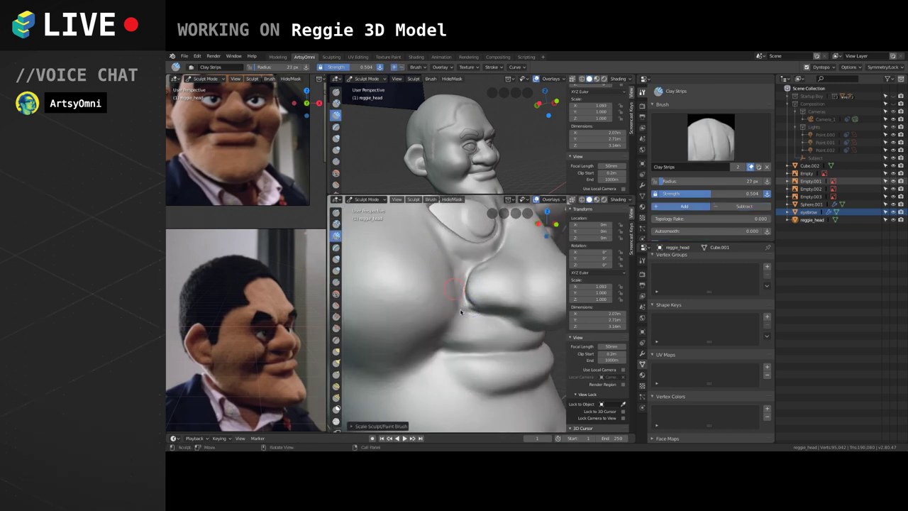
middle_click_drag(471, 320, 461, 324)
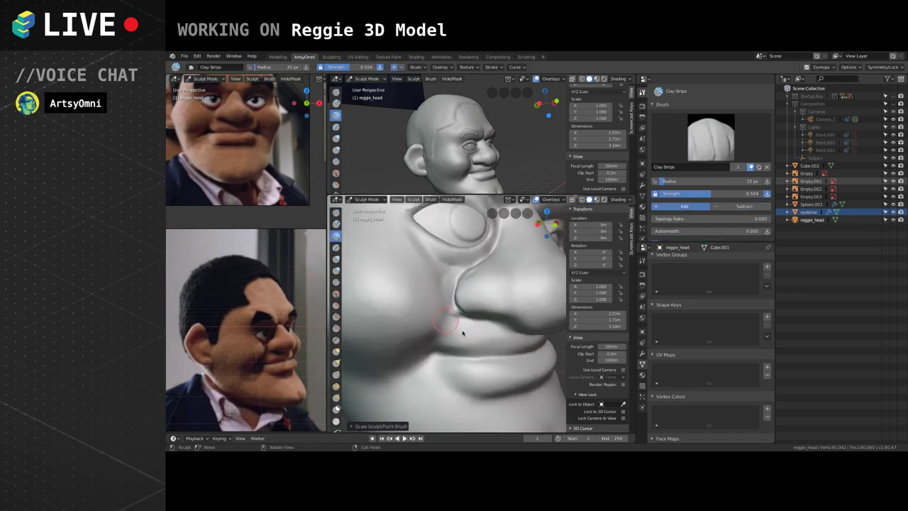
key("bracketleft")
mouse_move(463, 333)
left_mouse_down()
mouse_move(457, 324)
mouse_move(464, 327)
left_mouse_up()
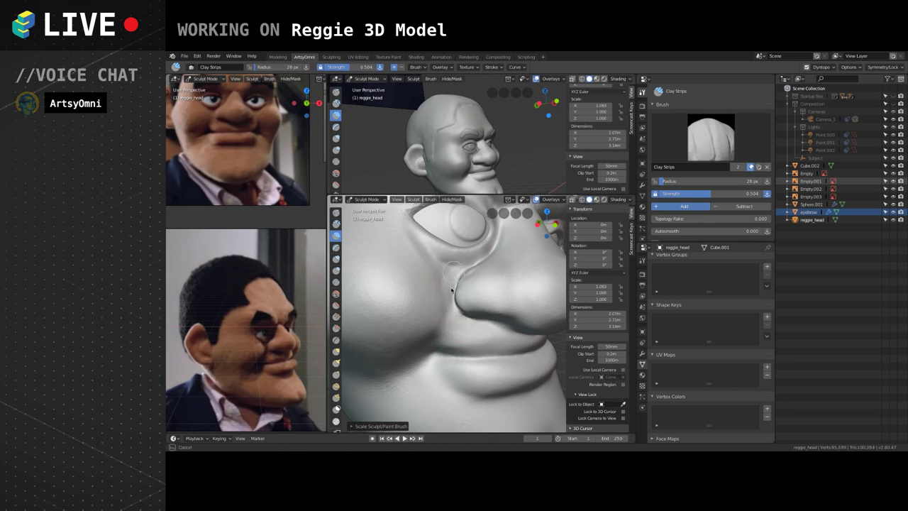
mouse_move(451, 289)
left_mouse_down()
mouse_move(453, 264)
mouse_move(436, 263)
mouse_move(494, 278)
left_mouse_up()
Refine the volume of the nostril wing with short Clay Strips strokes from a side view.
middle_click_drag(495, 278, 484, 288)
mouse_move(484, 288)
left_mouse_down()
mouse_move(495, 276)
mouse_move(472, 296)
left_mouse_up()
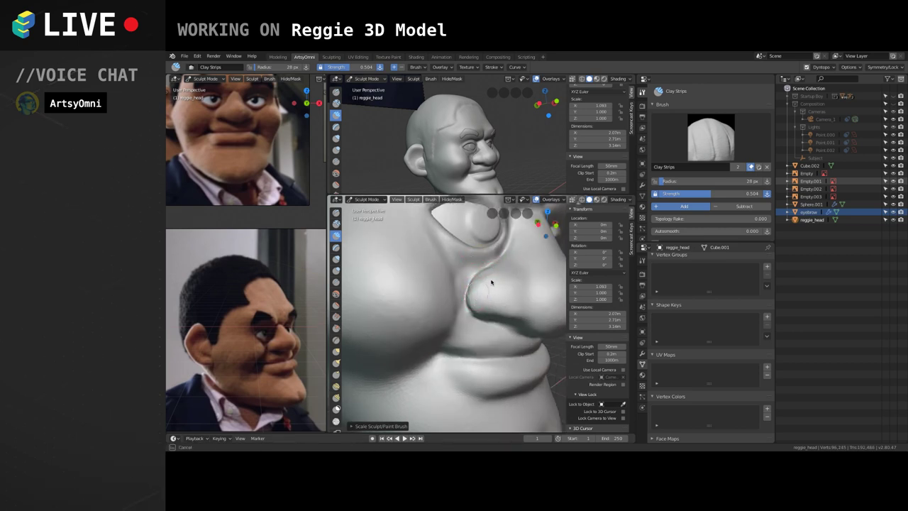
middle_click_drag(491, 282, 493, 278)
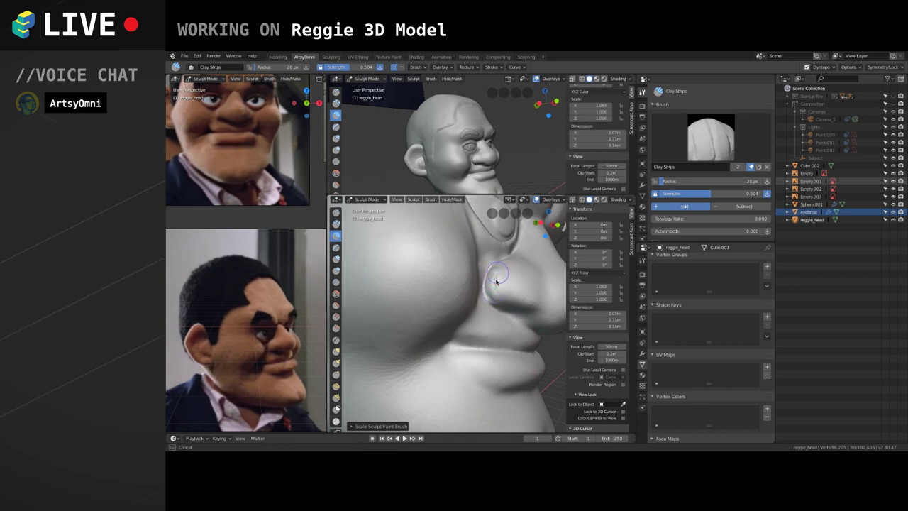
mouse_move(495, 282)
left_mouse_down()
mouse_move(499, 275)
mouse_move(488, 279)
left_mouse_up()
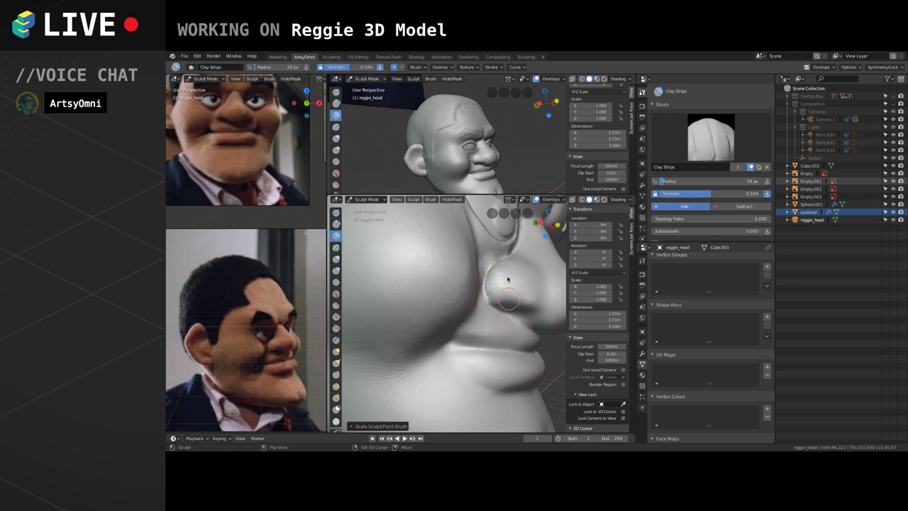
middle_click_drag(494, 279, 395, 286)
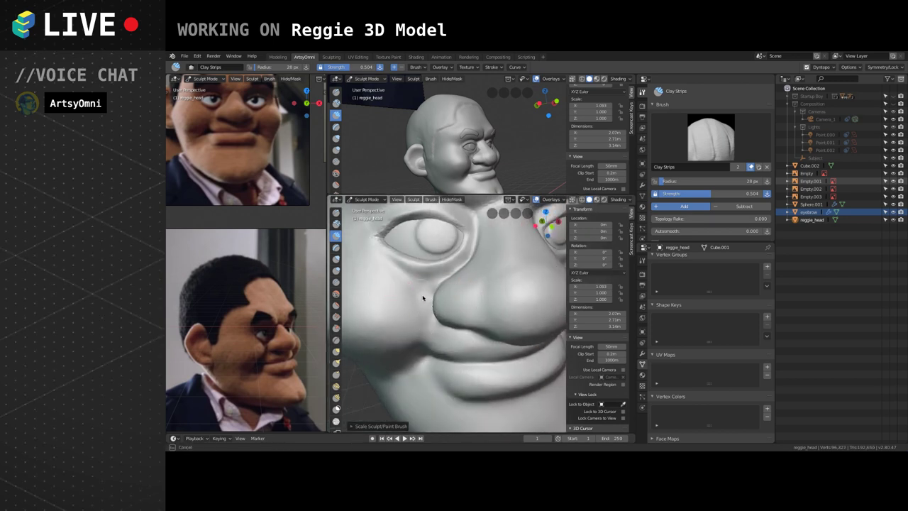
Carve the hollow under the eye bag and smooth its transition into the upper cheek.
middle_click_drag(467, 262, 436, 283)
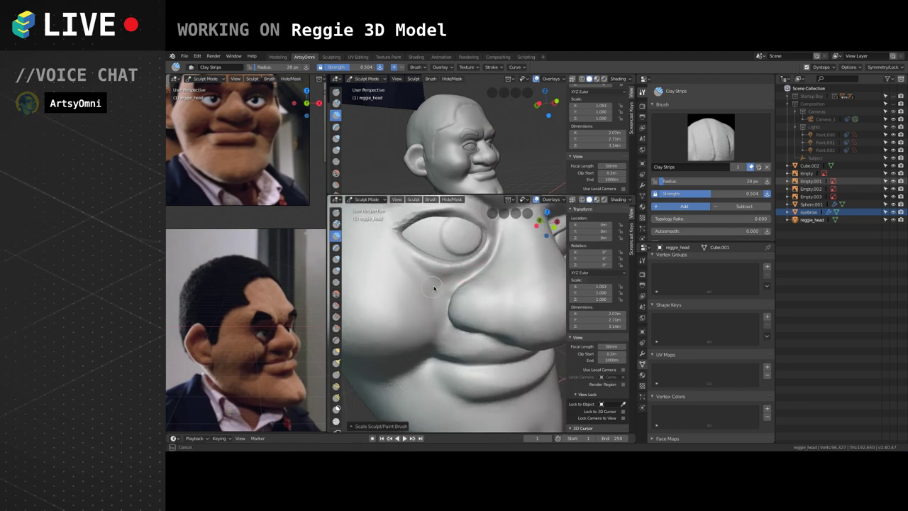
left_click_drag(434, 288, 430, 282, "shift")
mouse_move(417, 264)
left_mouse_down("ctrl")
mouse_move(432, 302)
mouse_move(428, 273)
mouse_move(406, 256)
mouse_move(422, 264)
left_mouse_up("ctrl")
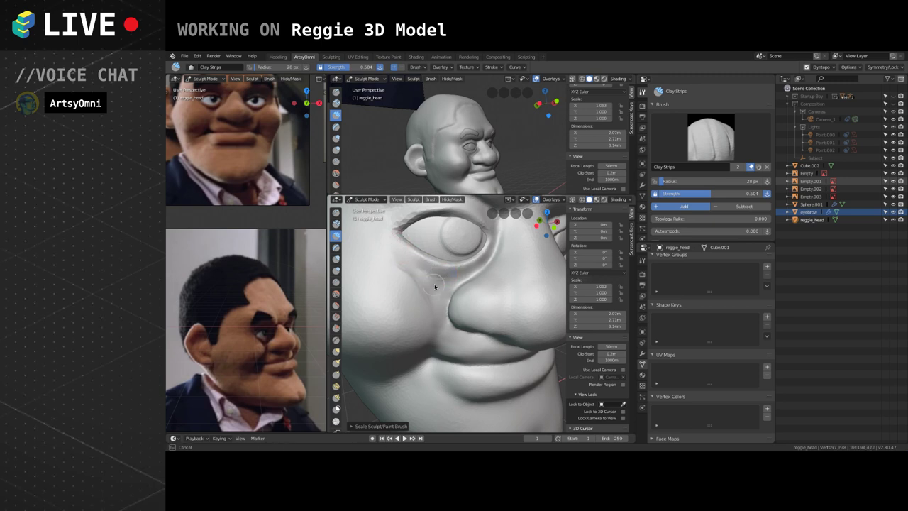
left_click_drag(418, 295, 415, 307, "shift")
Smooth the outer eye area and add clay to the inner cheek beside the nose.
scroll(395, 278, "down", 3)
middle_click_drag(465, 285, 444, 277)
left_click_drag(444, 277, 419, 273, "shift")
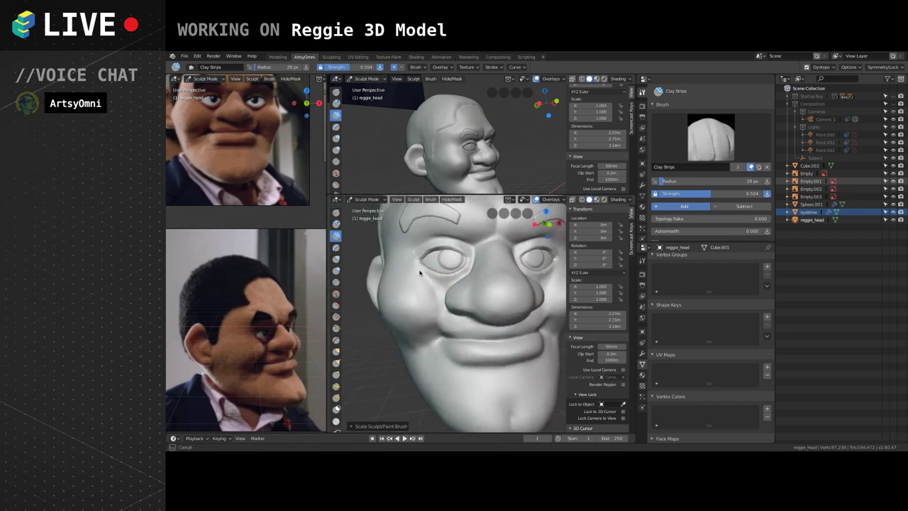
mouse_move(451, 306)
left_mouse_down("alt")
mouse_move(444, 273)
mouse_move(411, 271)
mouse_move(429, 302)
left_mouse_up("alt")
left_click_drag(429, 290, 429, 306)
left_click_drag(428, 292, 427, 302)
middle_click_drag(428, 300, 429, 308)
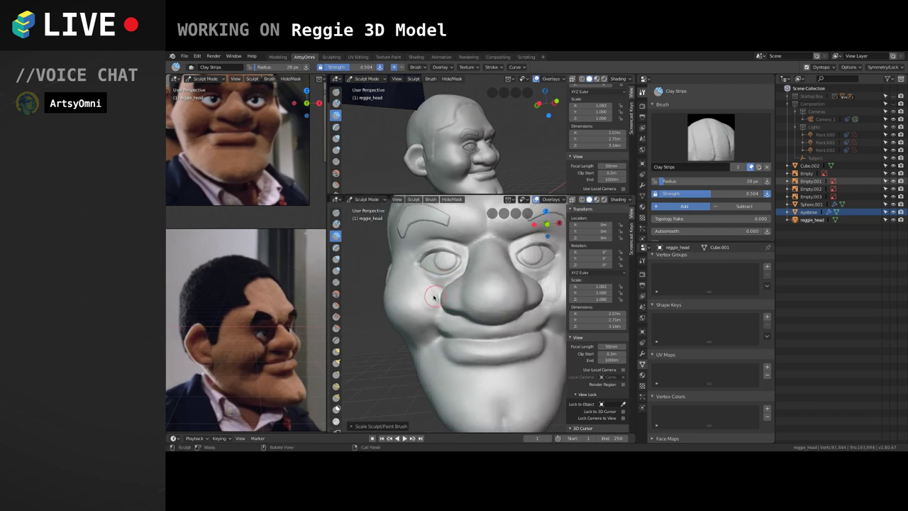
Smooth and touch up the inner cheek beside the nostril, comparing the face with the reference photos from three-quarter views.
left_click_drag(430, 298, 434, 308, "shift")
middle_click_drag(439, 289, 451, 295)
mouse_move(436, 287)
left_mouse_down()
mouse_move(424, 274)
mouse_move(434, 291)
left_mouse_up()
middle_click_drag(407, 263, 424, 288)
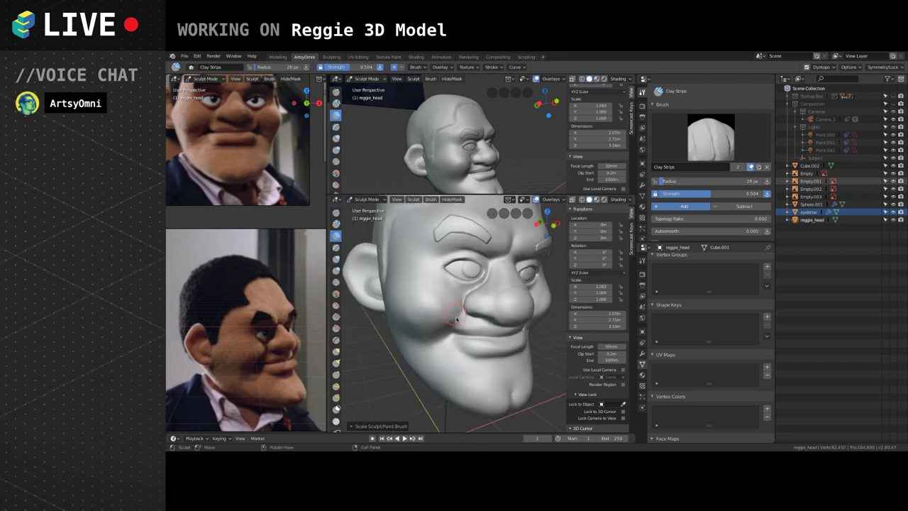
scroll(424, 287, "down", 2)
mouse_move(424, 290)
left_mouse_down()
mouse_move(431, 301)
mouse_move(426, 293)
left_mouse_up()
mouse_move(440, 304)
middle_mouse_down()
mouse_move(487, 290)
mouse_move(470, 294)
mouse_move(468, 306)
mouse_move(436, 298)
mouse_move(462, 317)
middle_mouse_up()
scroll(468, 306, "up", 2)
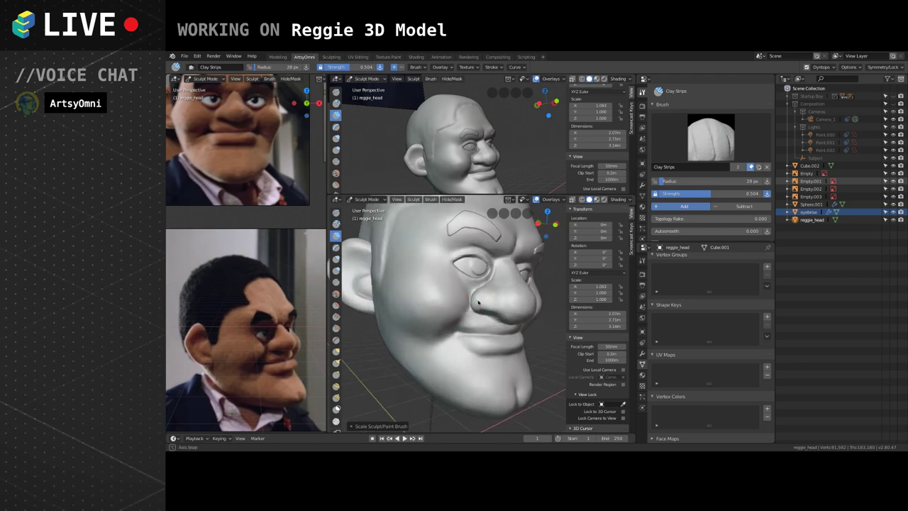
Refine the nostril wing and its transition into the inner cheek with Clay Strips, checking the shape from several angles.
scroll(482, 305, "down", 3)
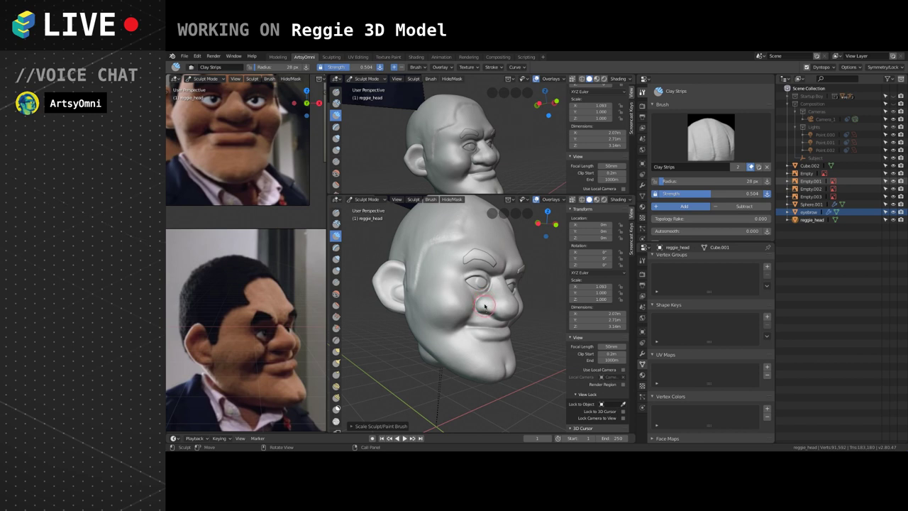
middle_click_drag(504, 287, 486, 296)
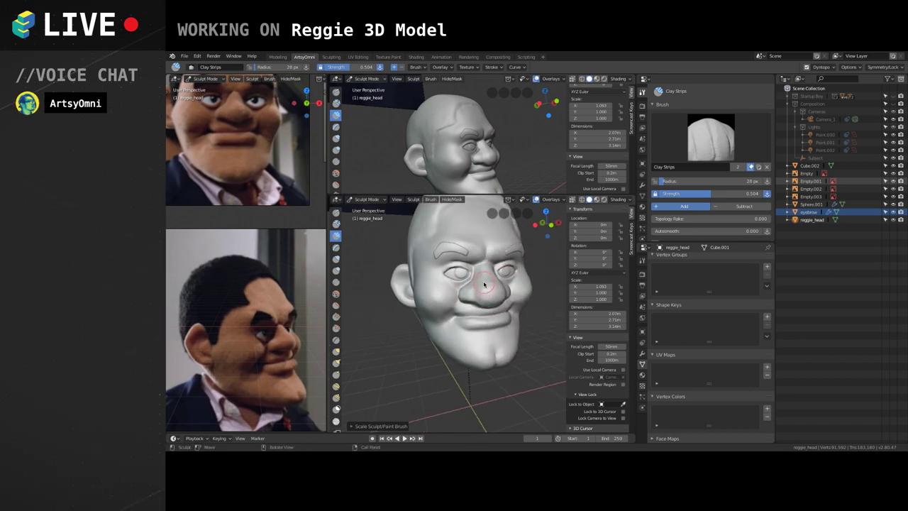
mouse_move(427, 272)
left_mouse_down("ctrl+alt")
mouse_move(441, 298)
mouse_move(469, 270)
left_mouse_up("ctrl+alt")
mouse_move(469, 269)
middle_mouse_down()
mouse_move(470, 259)
mouse_move(461, 269)
middle_mouse_up()
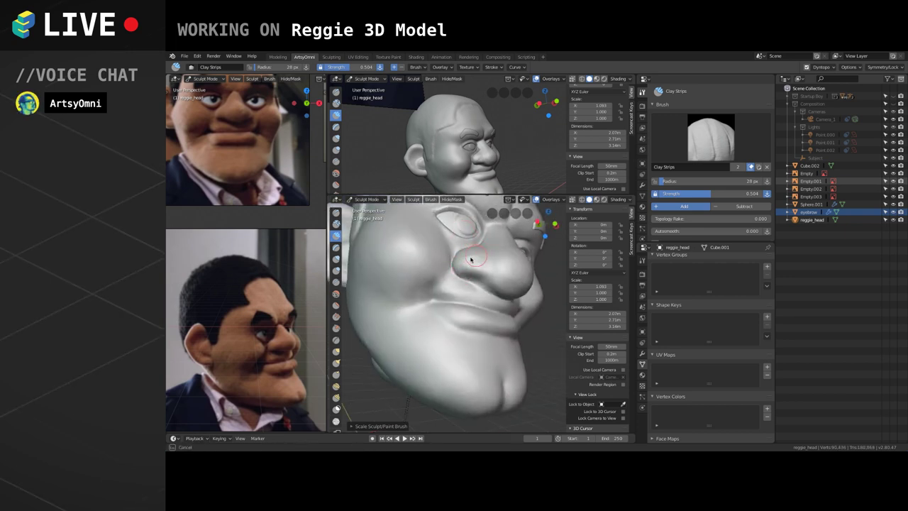
mouse_move(471, 264)
middle_mouse_down()
mouse_move(451, 282)
mouse_move(466, 320)
middle_mouse_up()
middle_click_drag(430, 283, 475, 298)
scroll(474, 290, "up", 4)
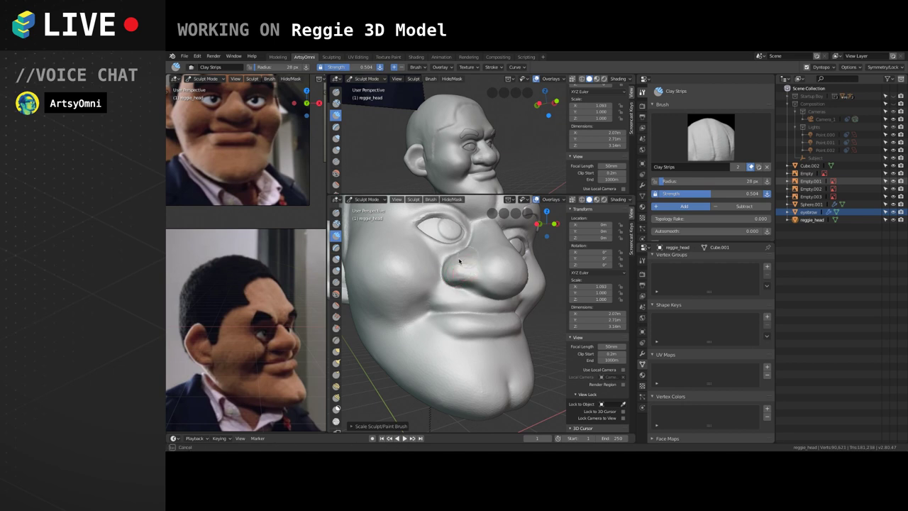
mouse_move(468, 267)
middle_mouse_down()
mouse_move(483, 260)
mouse_move(482, 294)
mouse_move(451, 283)
mouse_move(461, 267)
middle_mouse_up()
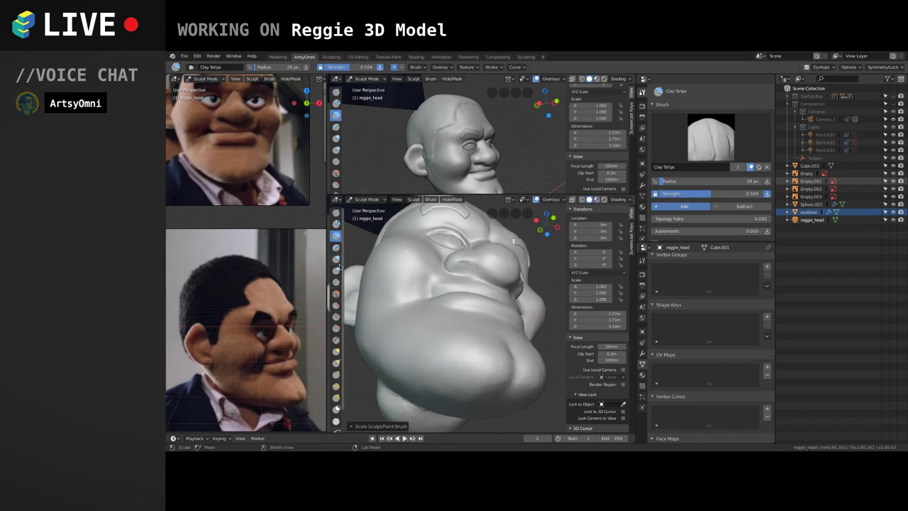
Sharpen the fold beneath the nostril wing with the Crease brush, enlarging its radius to 23 px.
left_click(336, 282)
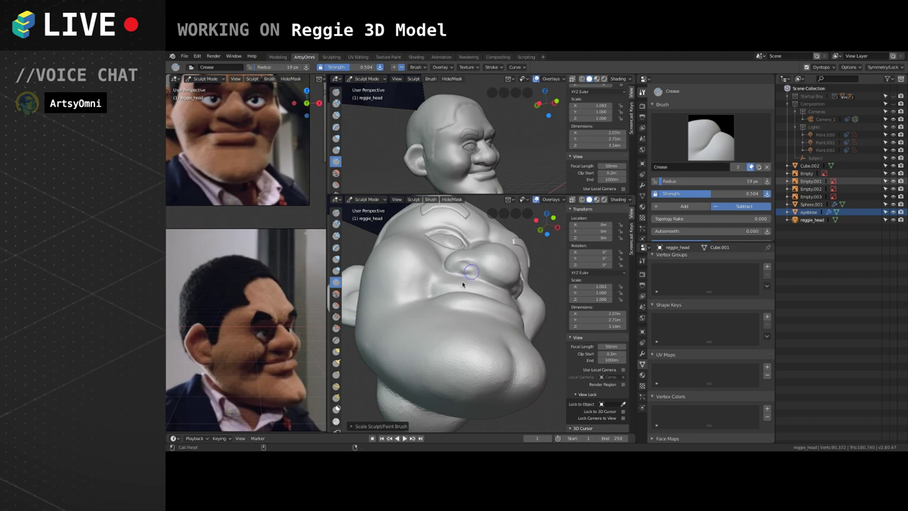
left_click_drag(463, 284, 463, 292)
mouse_move(466, 288)
middle_mouse_down()
mouse_move(461, 305)
mouse_move(465, 298)
middle_mouse_up()
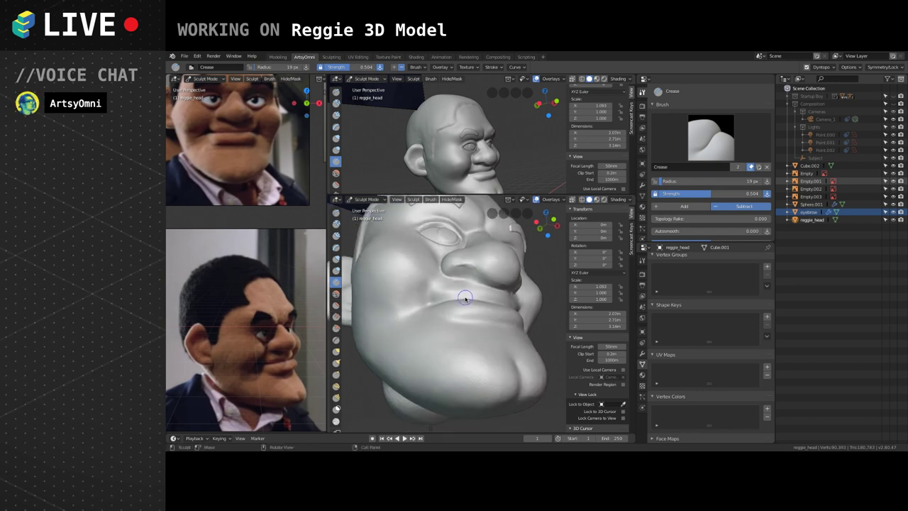
key("f")
left_click(462, 289)
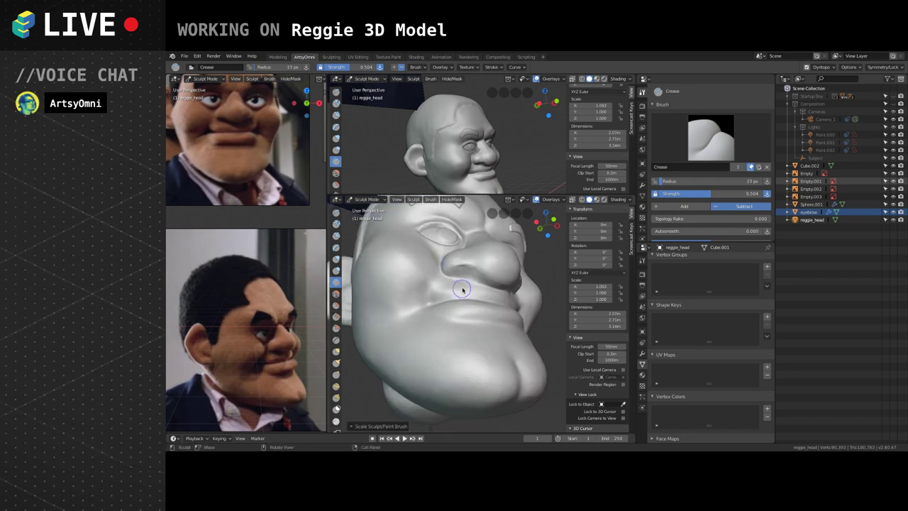
middle_click_drag(483, 268, 456, 268)
left_click_drag(473, 269, 465, 274)
Define the transition between the nostril base and the upper lip with the Crease brush at a 27 px radius.
mouse_move(457, 279)
middle_mouse_down()
mouse_move(493, 287)
mouse_move(466, 284)
mouse_move(462, 310)
mouse_move(523, 306)
middle_mouse_up()
mouse_move(473, 264)
middle_mouse_down()
mouse_move(481, 320)
mouse_move(513, 320)
mouse_move(522, 304)
mouse_move(514, 308)
mouse_move(496, 282)
middle_mouse_up()
scroll(496, 282, "up", 6)
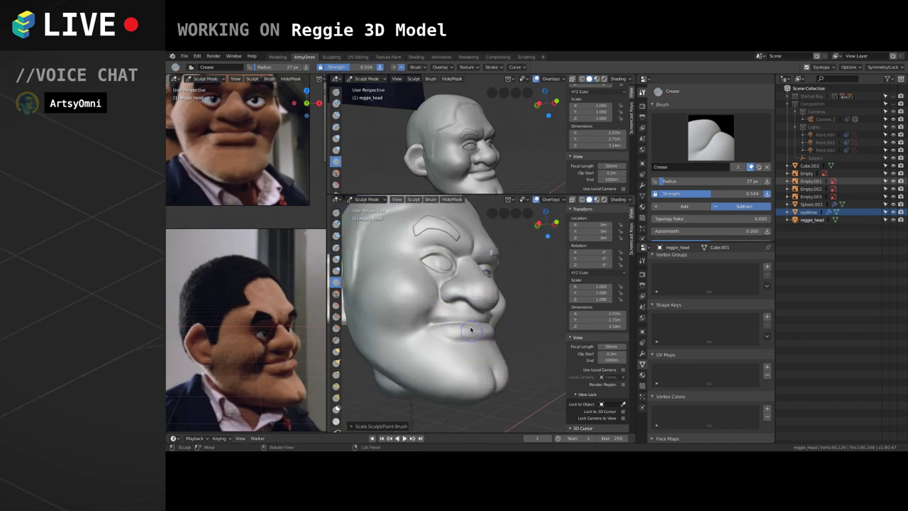
mouse_move(455, 300)
middle_mouse_down()
mouse_move(474, 286)
mouse_move(426, 280)
mouse_move(473, 280)
mouse_move(473, 265)
mouse_move(461, 285)
mouse_move(459, 266)
mouse_move(491, 339)
mouse_move(478, 285)
mouse_move(497, 329)
mouse_move(439, 305)
middle_mouse_up()
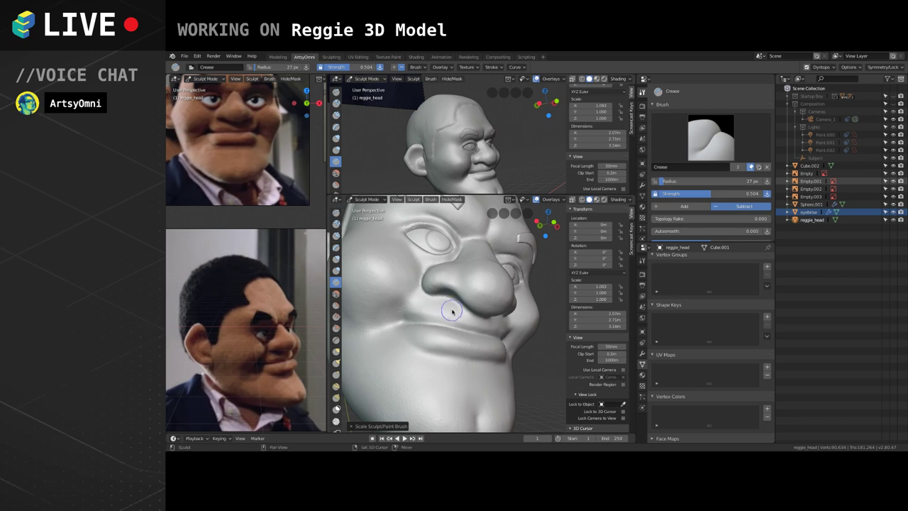
mouse_move(441, 310)
middle_mouse_down()
mouse_move(534, 283)
mouse_move(508, 309)
middle_mouse_up()
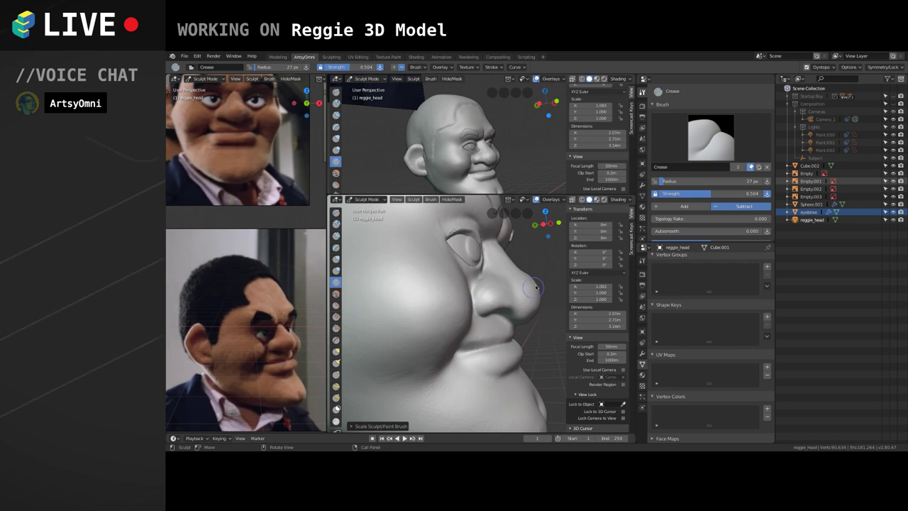
Build up the upper lip and the area above the mouth corner with Clay Strips at a 20 px radius.
middle_click_drag(544, 274, 497, 264)
left_click(337, 237)
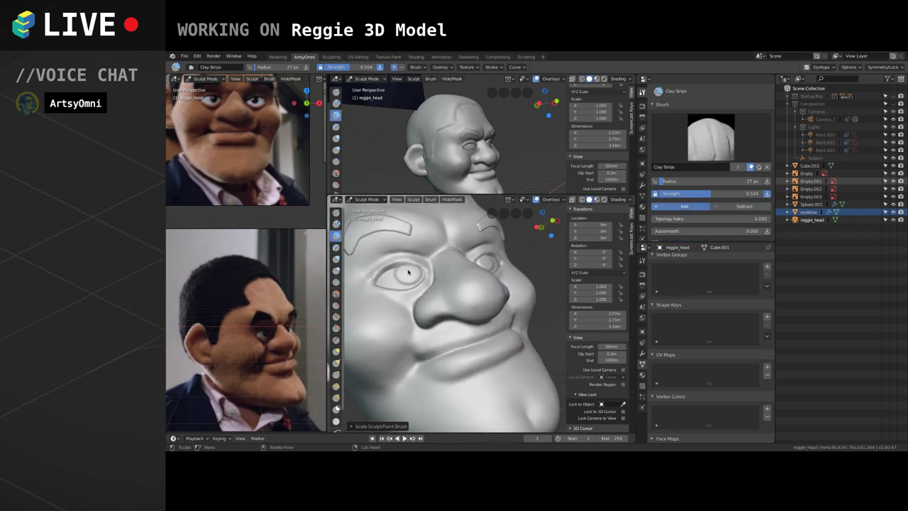
middle_click_drag(450, 322, 475, 332)
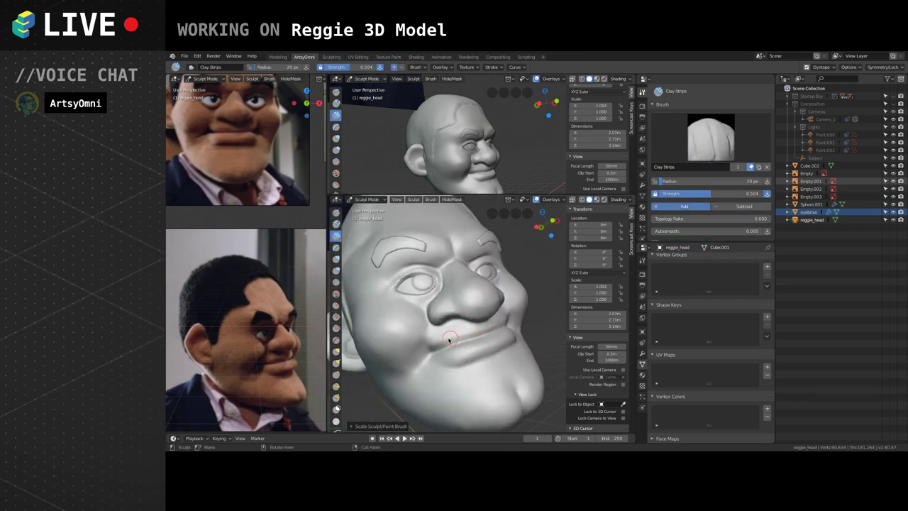
mouse_move(449, 339)
left_mouse_down()
mouse_move(489, 328)
mouse_move(465, 338)
left_mouse_up()
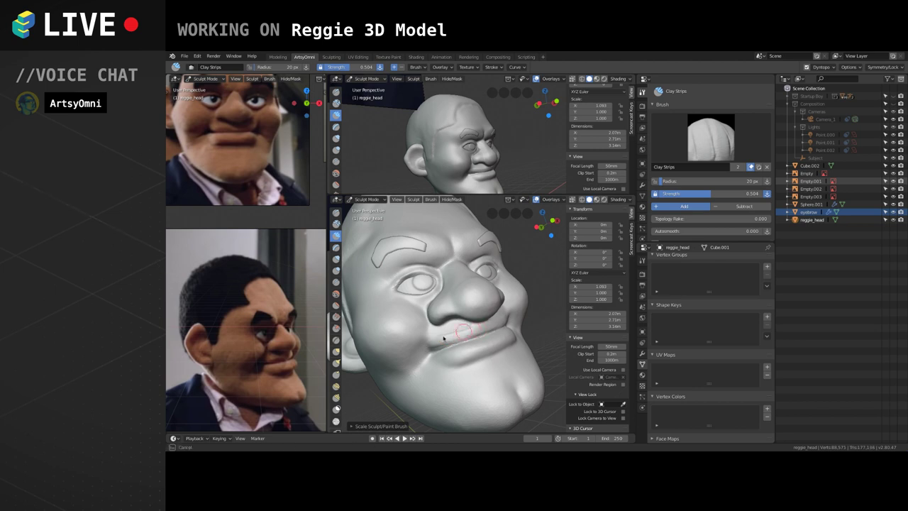
mouse_move(443, 335)
middle_mouse_down()
mouse_move(426, 332)
mouse_move(478, 324)
mouse_move(468, 329)
mouse_move(479, 333)
middle_mouse_up()
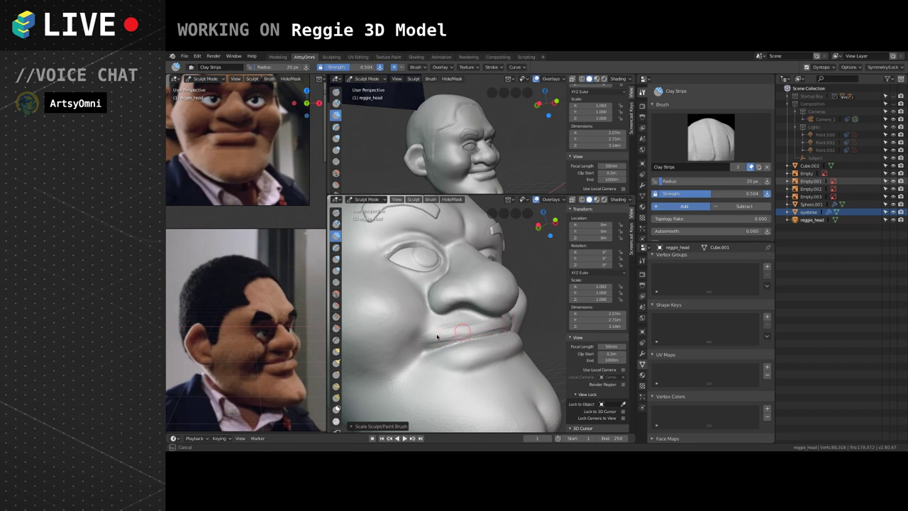
mouse_move(437, 337)
left_mouse_down()
mouse_move(478, 326)
mouse_move(434, 341)
mouse_move(454, 332)
left_mouse_up()
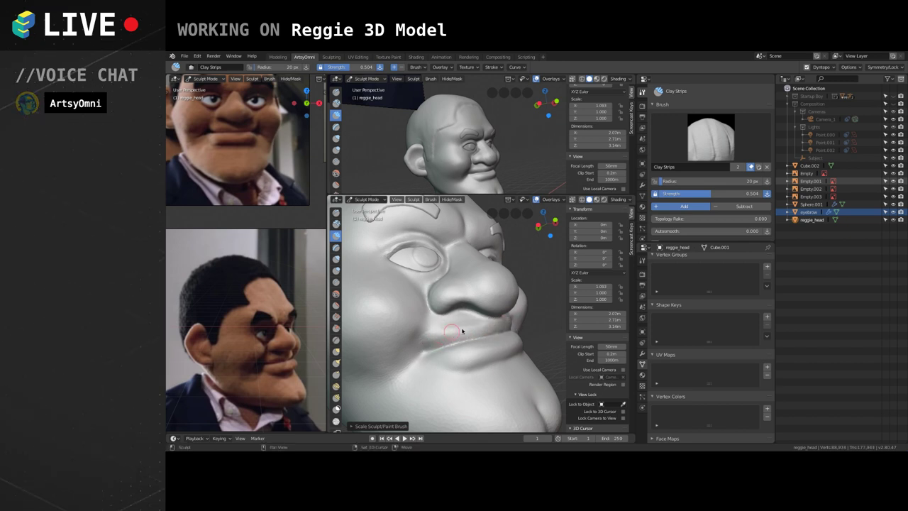
mouse_move(489, 324)
middle_mouse_down()
mouse_move(445, 329)
mouse_move(479, 327)
mouse_move(467, 329)
middle_mouse_up()
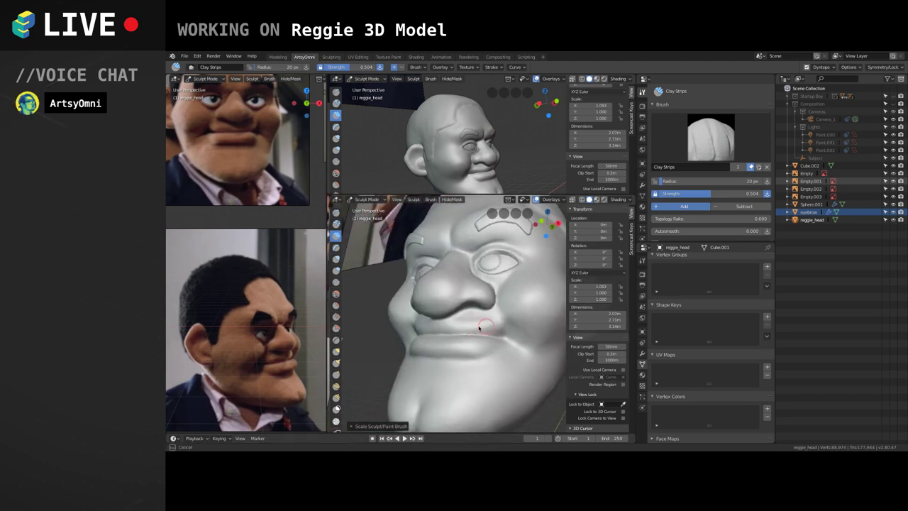
Shape the upper lip line and mouth corner from the opposite side of the face, checking the lips in profile.
left_click_drag(490, 329, 429, 330)
left_click_drag(497, 329, 489, 323)
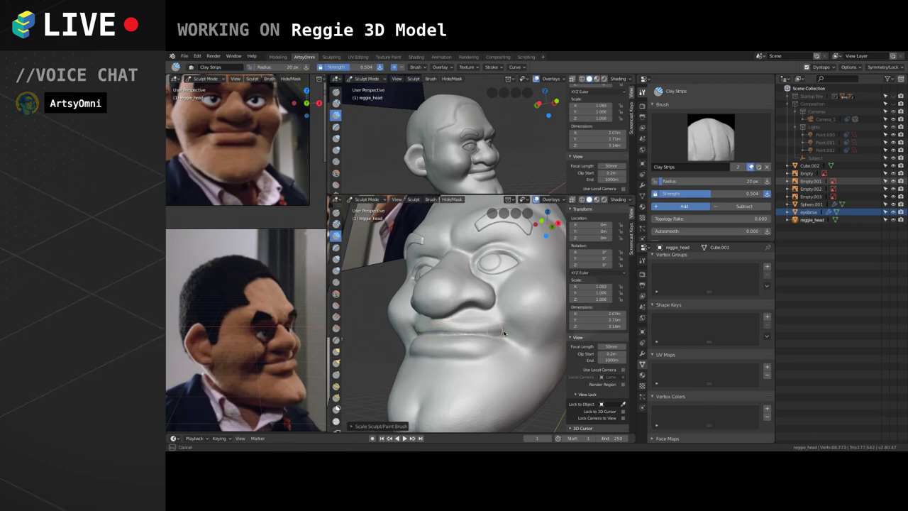
mouse_move(500, 327)
middle_mouse_down()
mouse_move(456, 318)
mouse_move(472, 306)
mouse_move(485, 320)
middle_mouse_up()
left_click_drag(485, 319, 478, 325)
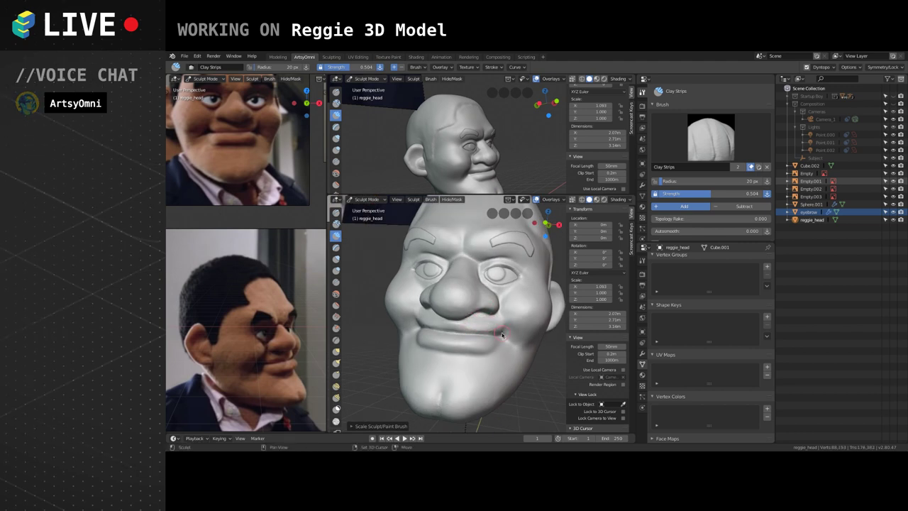
middle_click_drag(455, 328, 475, 277)
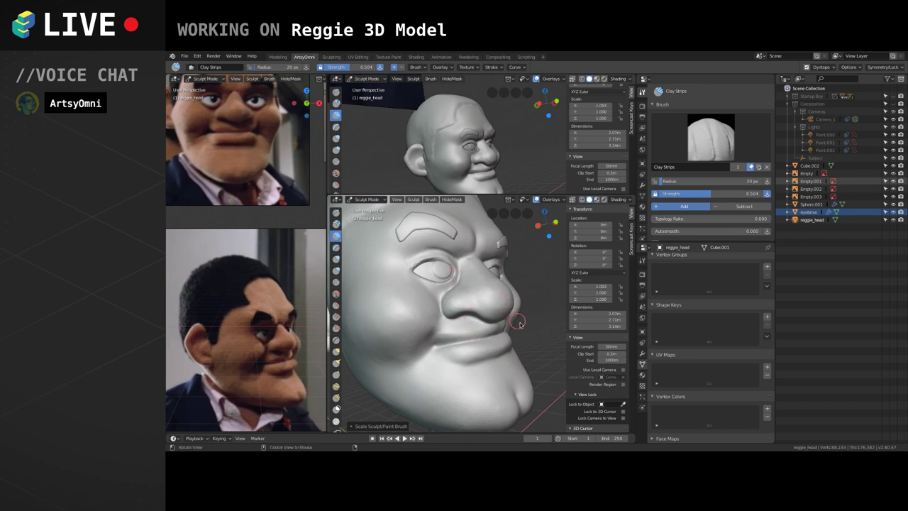
middle_click_drag(519, 324, 495, 336)
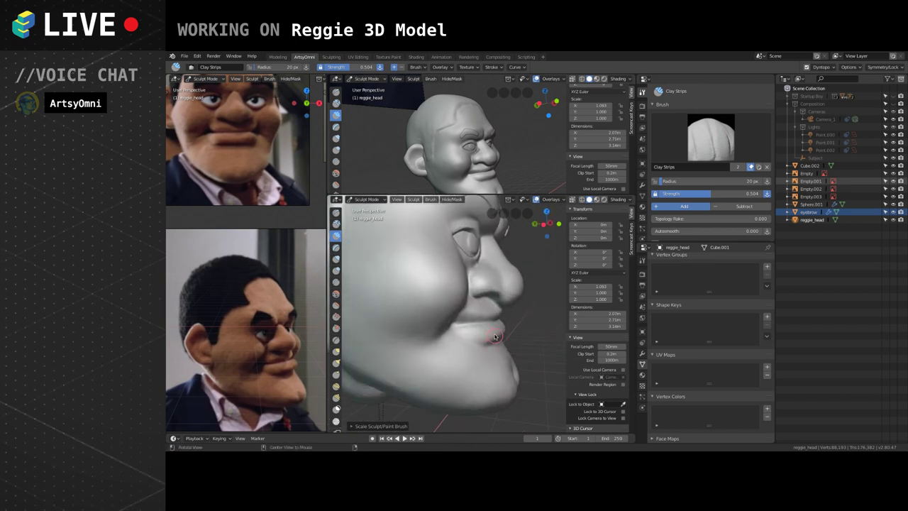
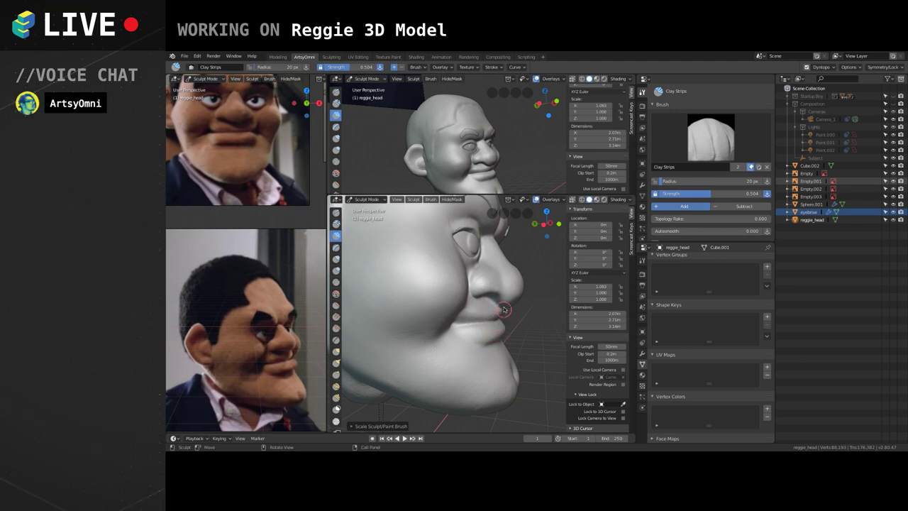
Crease the upper eyelid edge from the outer eye corner to above the eyeball with an 18 px brush.
mouse_move(518, 291)
middle_mouse_down()
mouse_move(495, 284)
mouse_move(502, 294)
mouse_move(515, 274)
mouse_move(490, 268)
mouse_move(507, 301)
mouse_move(480, 322)
mouse_move(441, 318)
mouse_move(497, 303)
mouse_move(477, 331)
mouse_move(497, 305)
mouse_move(492, 290)
mouse_move(487, 298)
mouse_move(470, 280)
mouse_move(519, 264)
mouse_move(487, 298)
mouse_move(478, 259)
mouse_move(473, 319)
mouse_move(452, 322)
mouse_move(397, 301)
middle_mouse_up()
scroll(458, 318, "up", 3)
scroll(481, 290, "up", 2)
scroll(475, 315, "up", 2)
scroll(464, 319, "down", 2)
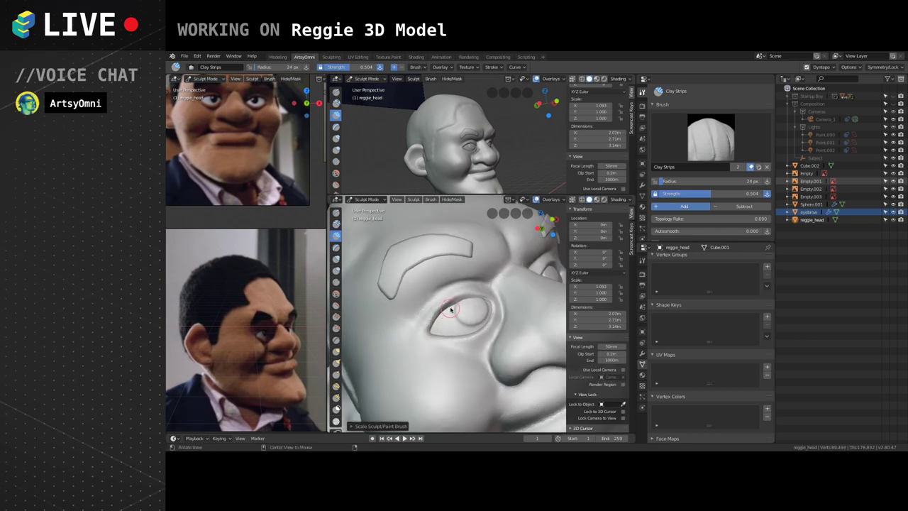
left_click(336, 281)
left_click_drag(430, 331, 444, 302)
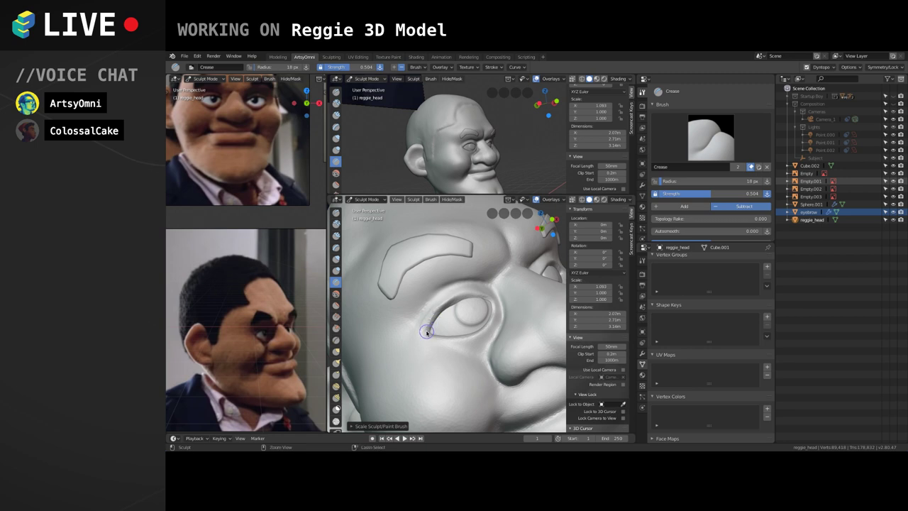
mouse_move(426, 332)
left_mouse_down()
mouse_move(462, 292)
mouse_move(478, 293)
left_mouse_up()
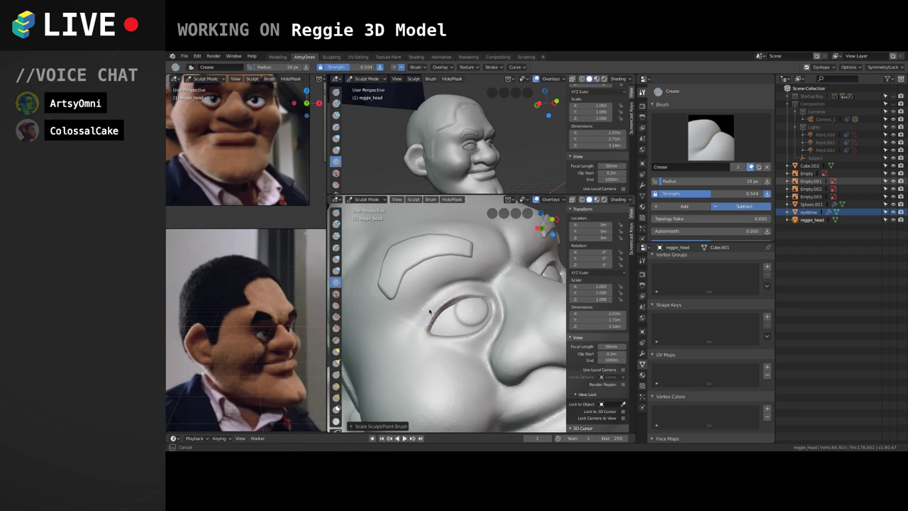
left_click_drag(427, 331, 469, 294)
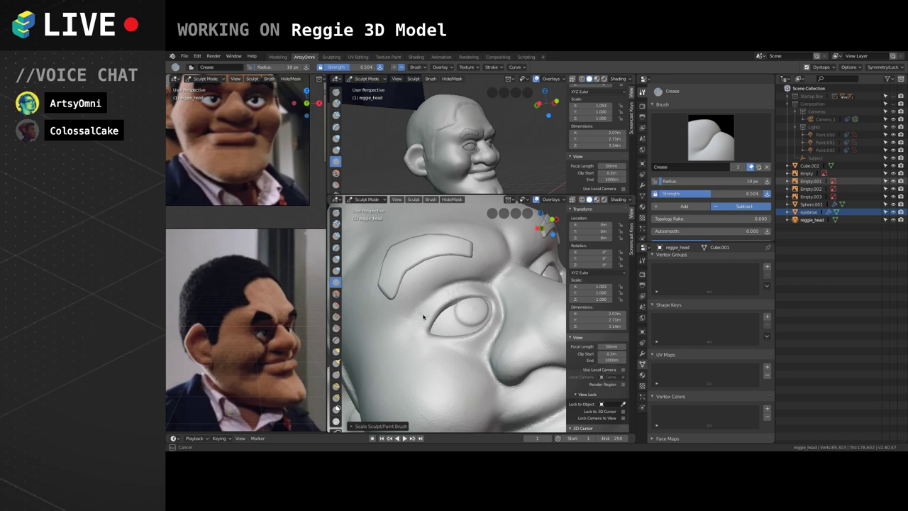
Build up the outer upper eyelid and the area below the inner brow with Clay Strips at a 20 px radius.
left_click(336, 236)
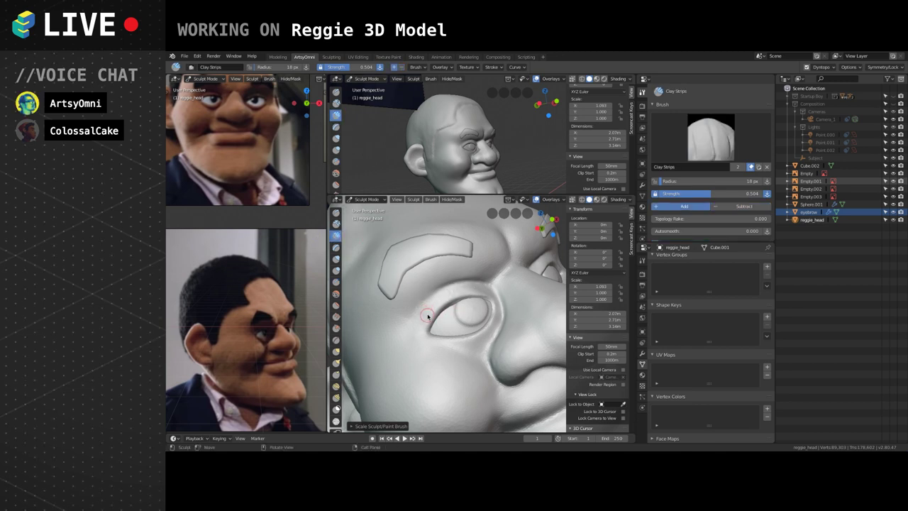
left_click_drag(452, 295, 415, 328)
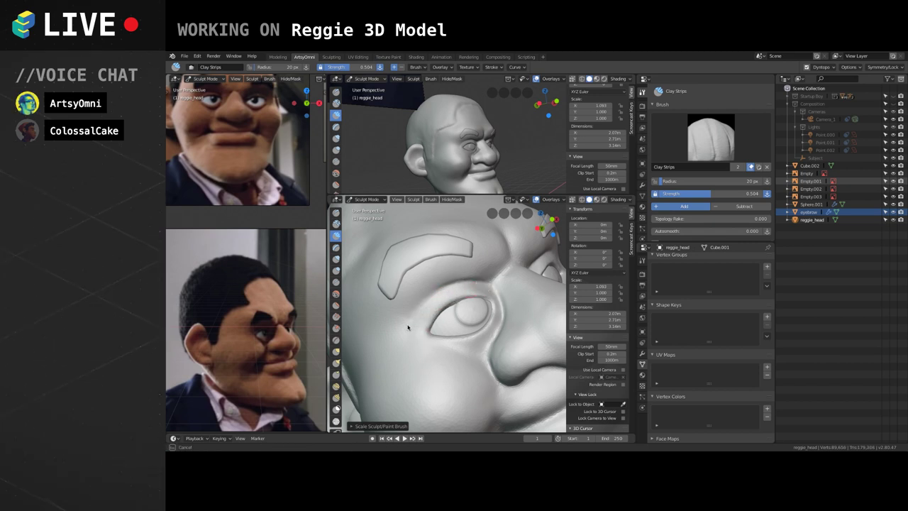
mouse_move(492, 290)
middle_mouse_down()
mouse_move(459, 312)
mouse_move(478, 306)
middle_mouse_up()
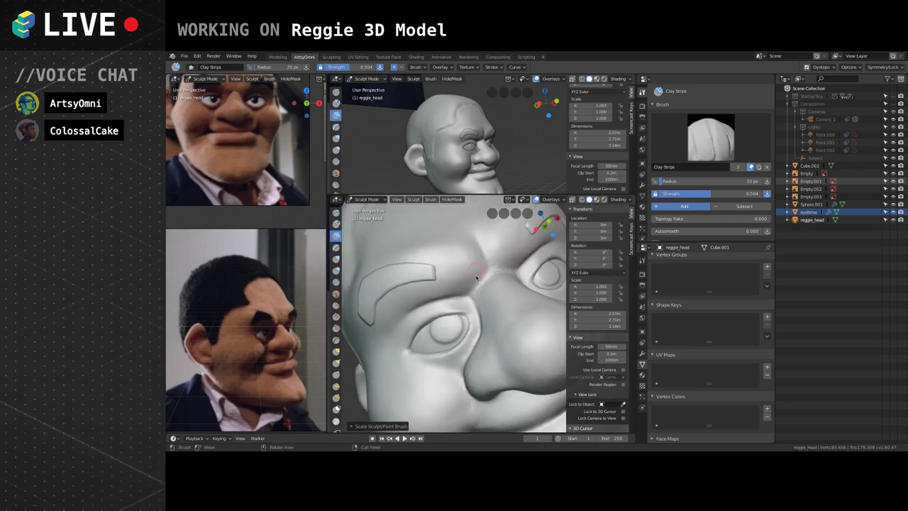
mouse_move(501, 277)
left_mouse_down()
mouse_move(508, 274)
mouse_move(482, 310)
mouse_move(485, 324)
mouse_move(445, 306)
left_mouse_up()
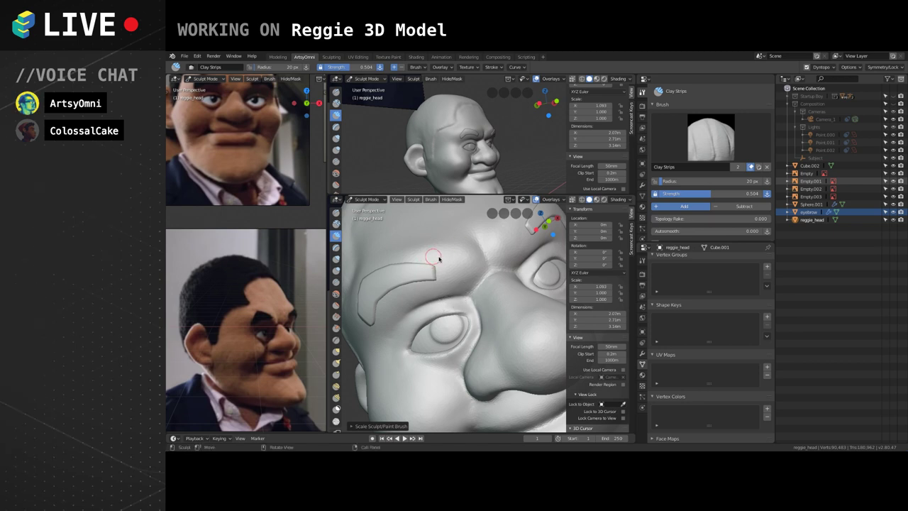
Deepen the fold between the inner brow and the upper eyelid with the Crease brush at a 34 px radius.
mouse_move(461, 269)
middle_mouse_down()
mouse_move(494, 260)
mouse_move(458, 251)
middle_mouse_up()
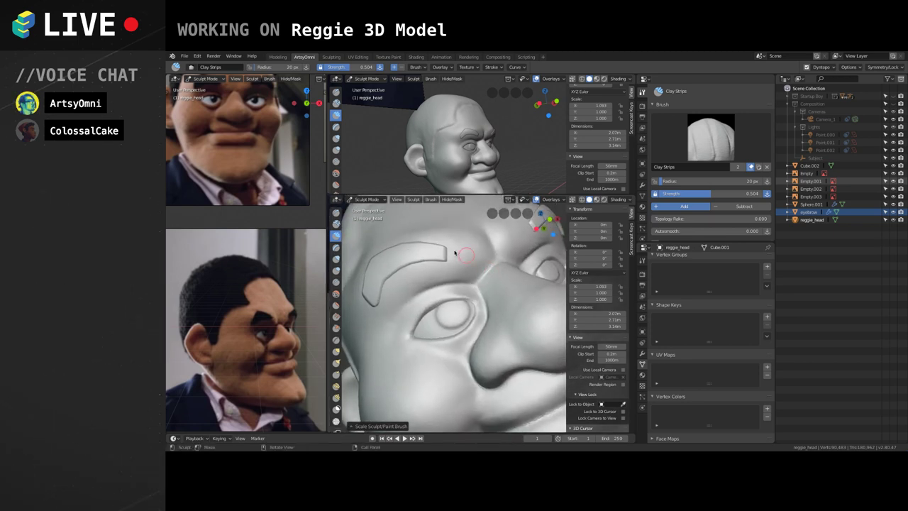
left_click(337, 282)
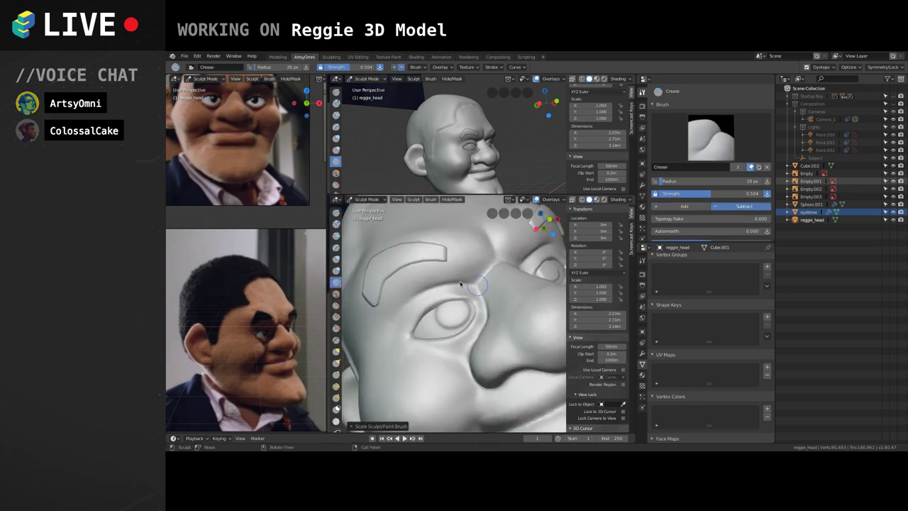
middle_click_drag(453, 289, 474, 300)
left_click_drag(473, 298, 473, 294)
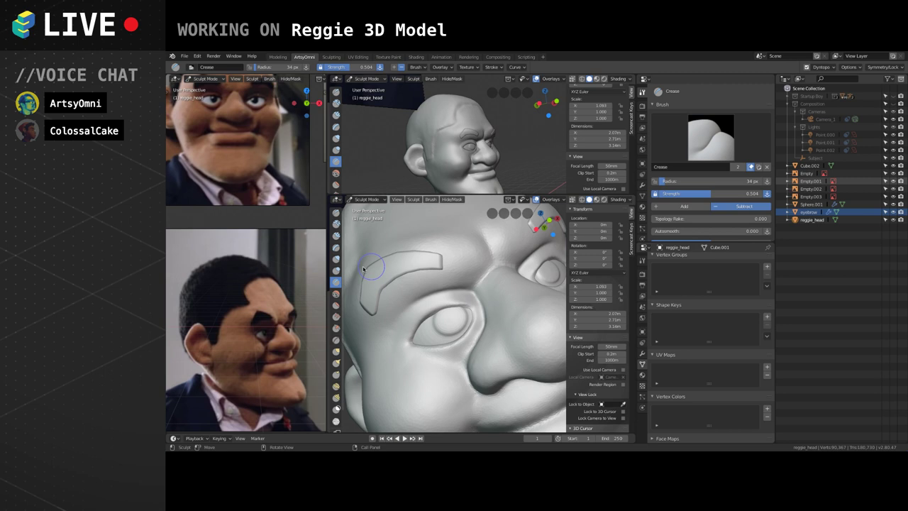
Build up the inner part of the upper eyelid below the brow with Clay Strips at a 24 px radius.
left_click(336, 237)
middle_click_drag(470, 311, 466, 315)
scroll(465, 318, "up", 1)
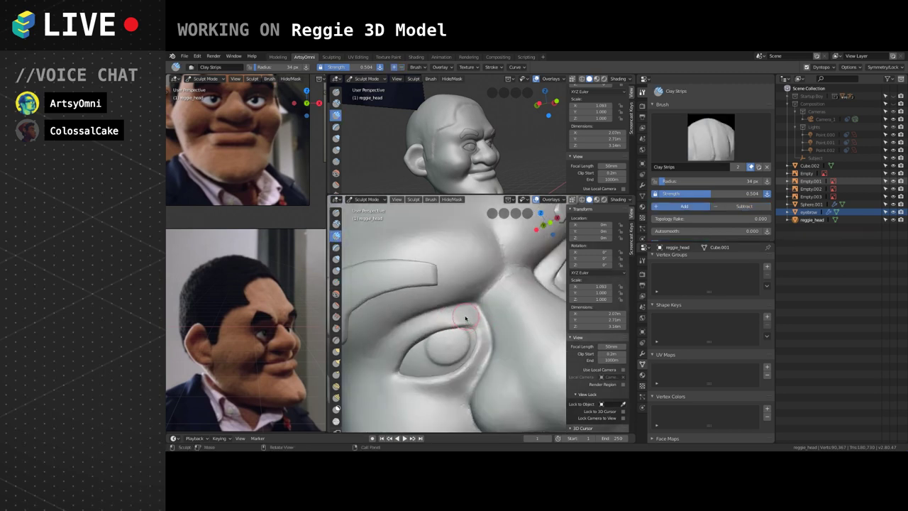
key("f")
left_click(474, 329)
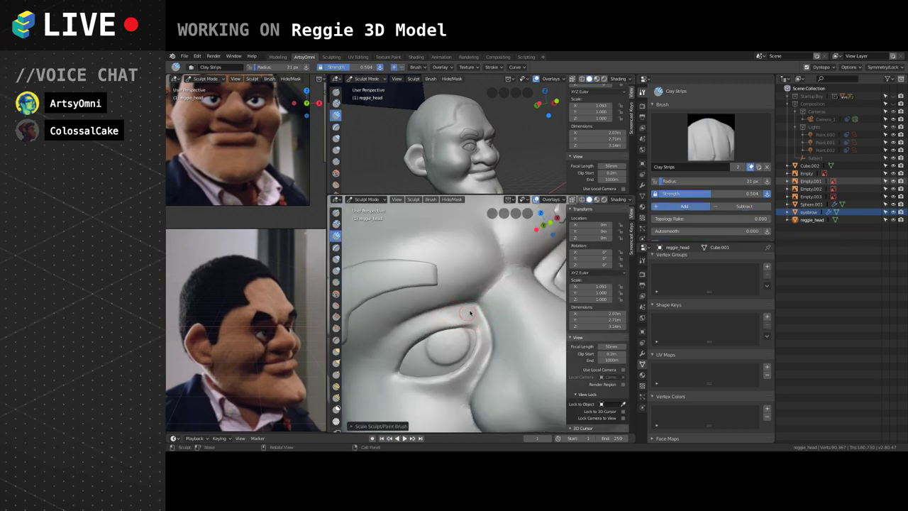
middle_click_drag(469, 313, 419, 289)
scroll(430, 315, "down", 3)
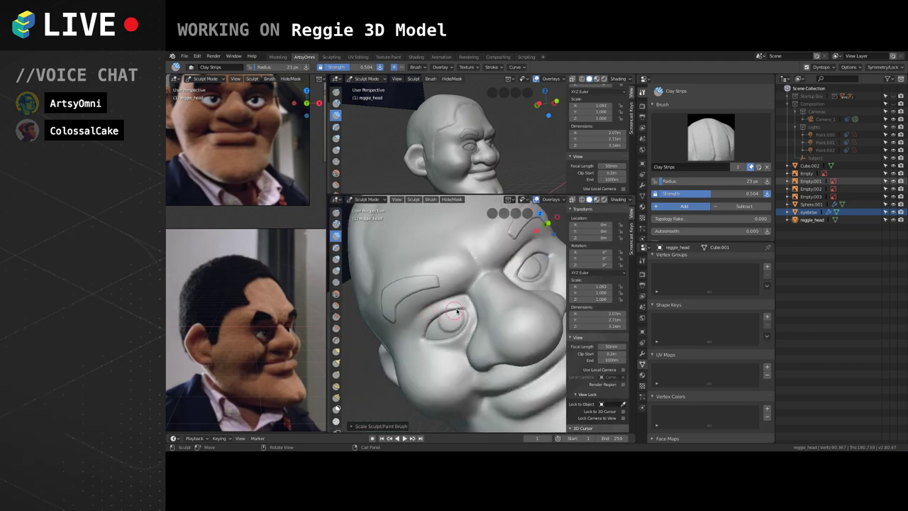
middle_click_drag(457, 312, 449, 303)
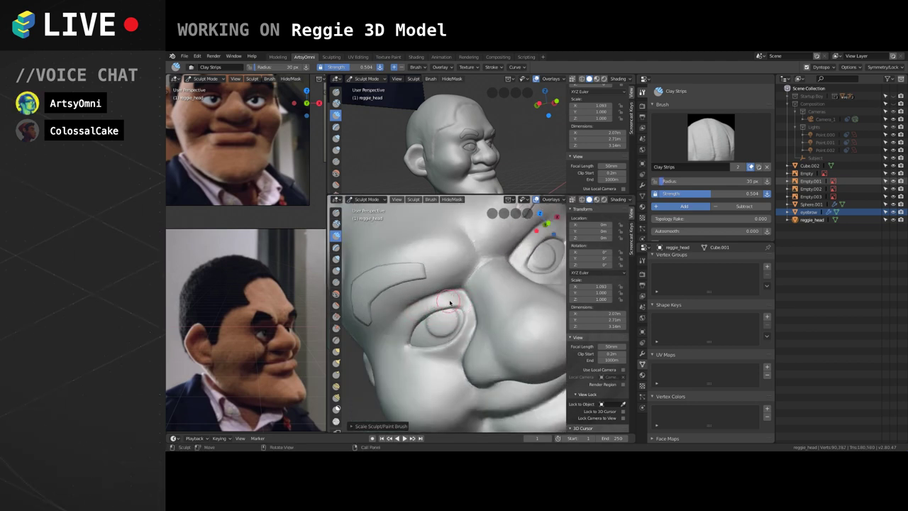
scroll(450, 303, "up", 2)
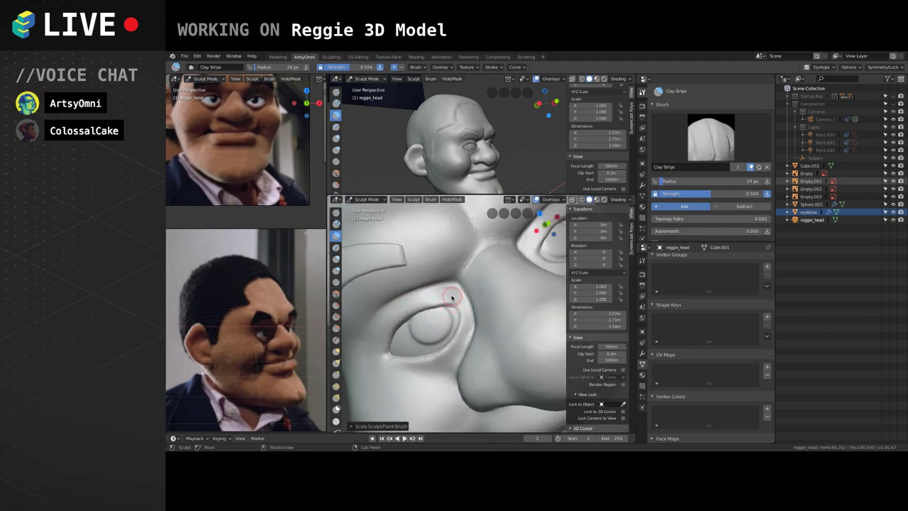
middle_click_drag(452, 297, 449, 295)
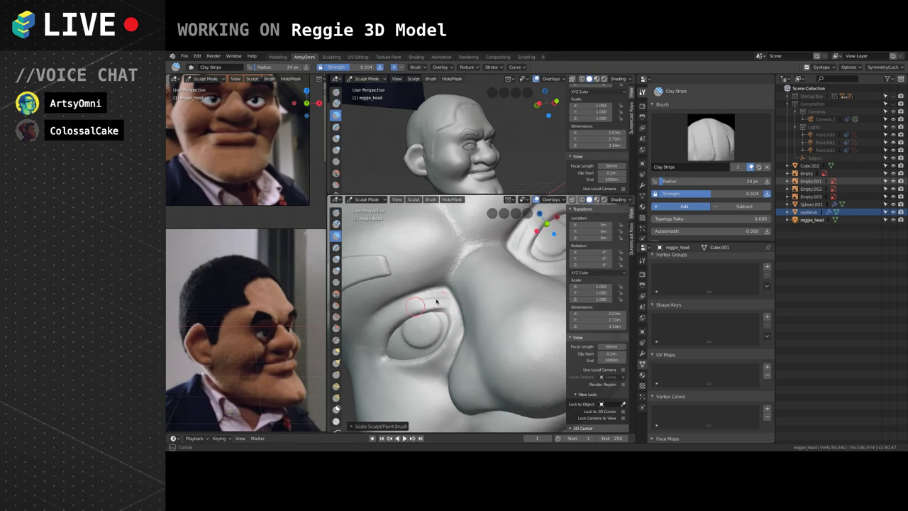
mouse_move(436, 301)
left_mouse_down()
mouse_move(416, 307)
mouse_move(434, 301)
left_mouse_up()
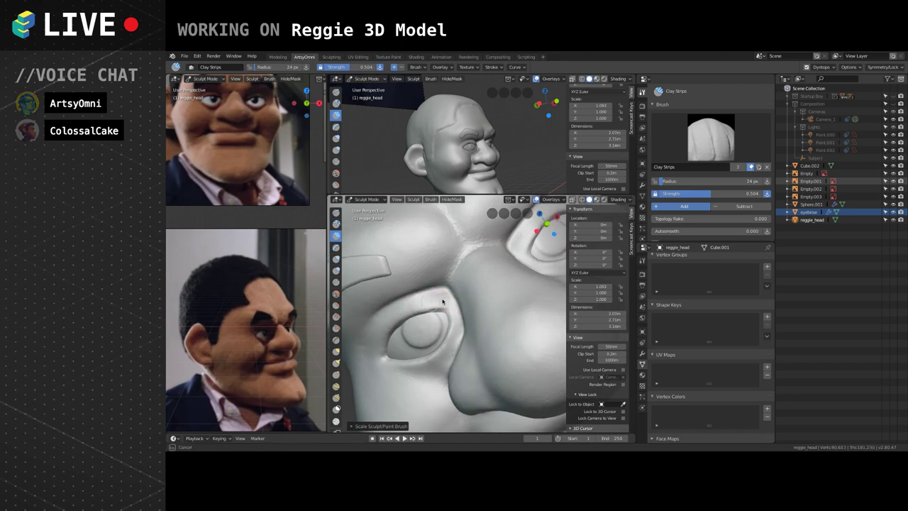
Add clay around the inner eye corner and along the lower eyelid toward the nose with the 24 px Clay Strips brush.
middle_click_drag(445, 299, 418, 312)
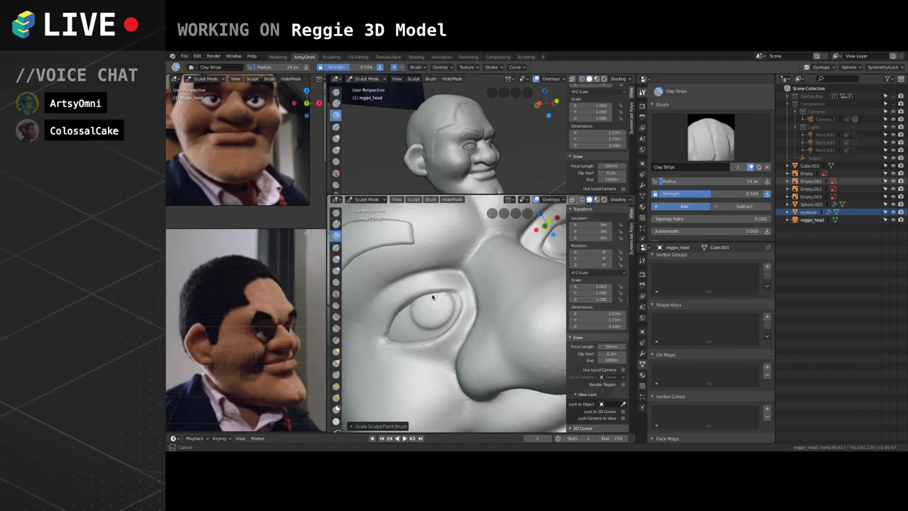
left_click_drag(466, 303, 465, 308)
mouse_move(463, 301)
left_mouse_down()
mouse_move(461, 318)
mouse_move(455, 308)
mouse_move(452, 320)
mouse_move(468, 296)
mouse_move(456, 348)
mouse_move(464, 327)
left_mouse_up()
mouse_move(442, 354)
left_mouse_down()
mouse_move(464, 328)
mouse_move(449, 291)
mouse_move(505, 261)
left_mouse_up()
scroll(432, 283, "down", 2)
middle_click_drag(505, 263, 520, 314)
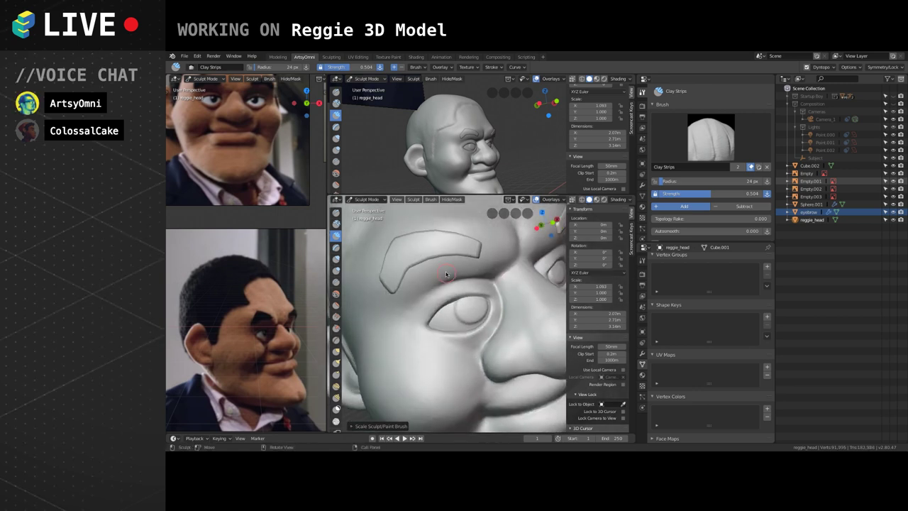
Crease a fold beneath the lower eyelid and up around the inner eye corner with the Crease brush at a 24 px radius.
middle_click_drag(446, 274, 428, 257)
mouse_move(428, 300)
middle_mouse_down("shift")
mouse_move(410, 245)
mouse_move(492, 304)
mouse_move(454, 229)
middle_mouse_up("shift")
scroll(464, 283, "up", 3)
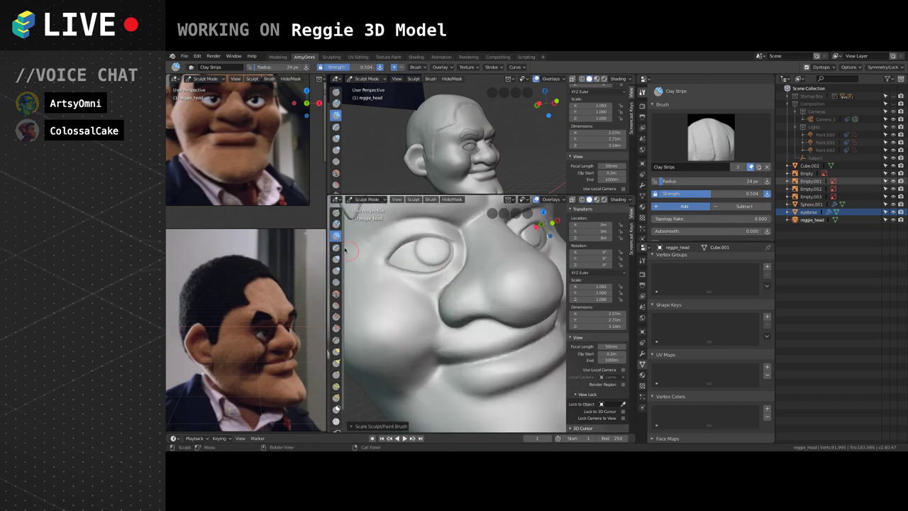
left_click(336, 281)
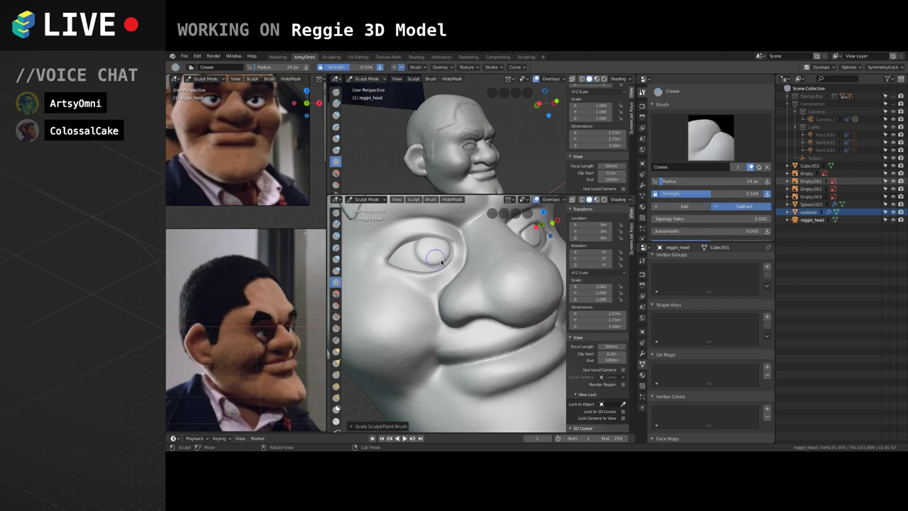
mouse_move(462, 246)
left_mouse_down()
mouse_move(460, 268)
mouse_move(394, 279)
mouse_move(430, 285)
mouse_move(448, 277)
mouse_move(458, 245)
mouse_move(448, 231)
left_mouse_up()
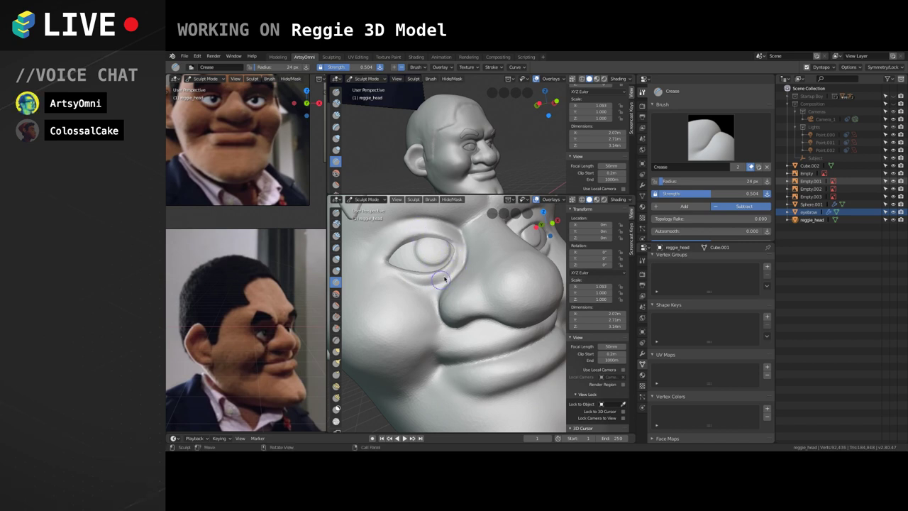
mouse_move(394, 278)
left_mouse_down()
mouse_move(438, 282)
mouse_move(466, 251)
mouse_move(451, 277)
mouse_move(458, 270)
mouse_move(441, 264)
mouse_move(462, 232)
mouse_move(467, 263)
left_mouse_up()
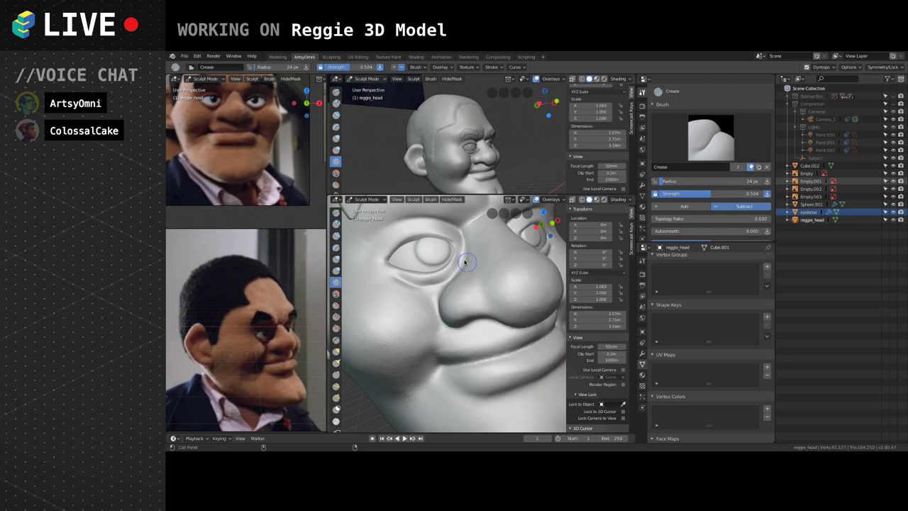
middle_click_drag(470, 252, 466, 271)
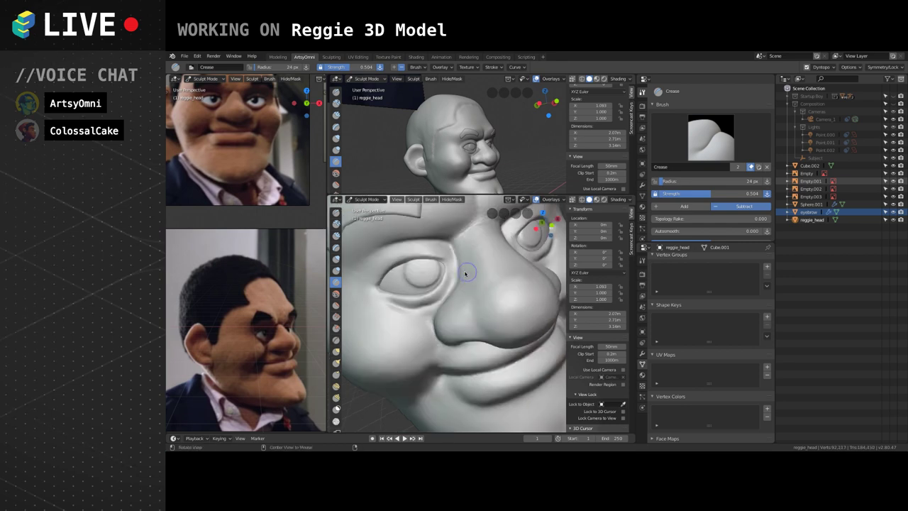
left_click_drag(450, 280, 456, 245)
Build up the ridge between the inner eye corner and the side of the nose with Clay Strips at a 24 px radius.
left_click(337, 236)
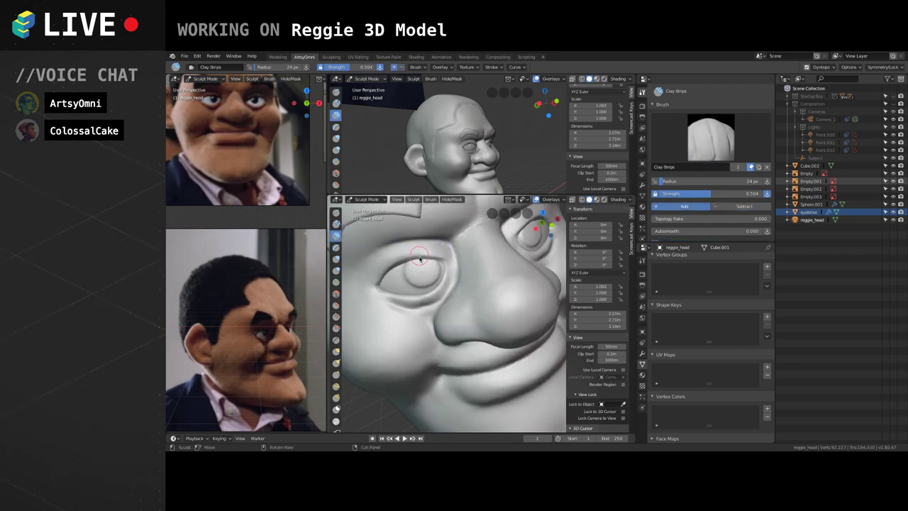
scroll(418, 257, "up", 2)
key("f")
left_click(415, 253)
scroll(438, 263, "up", 2)
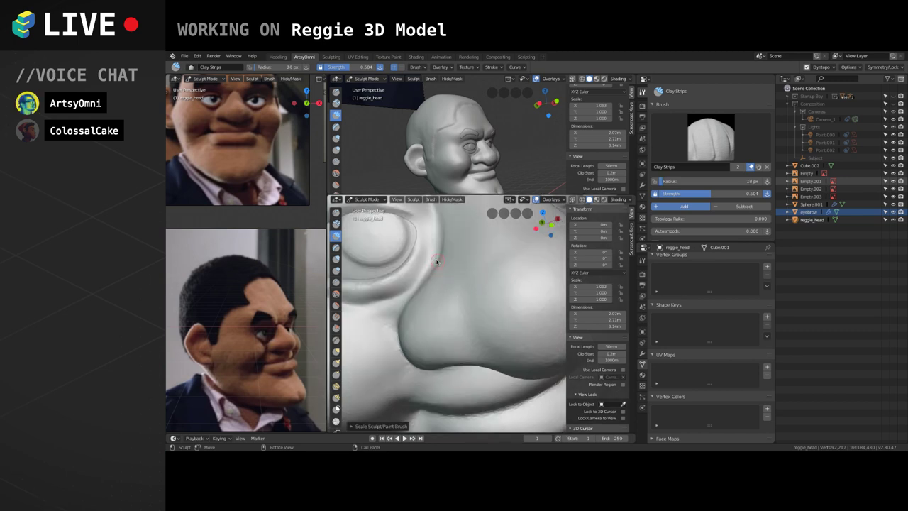
middle_click_drag(420, 267, 417, 270)
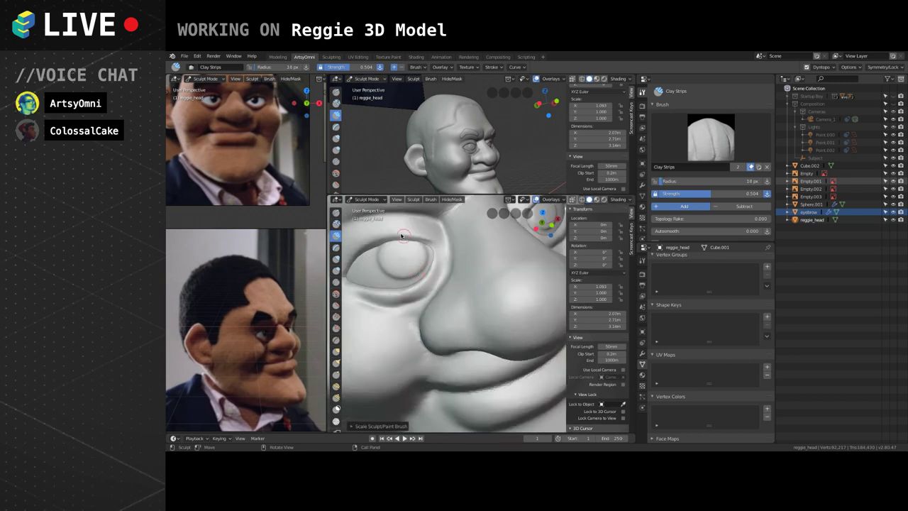
key("bracketright")
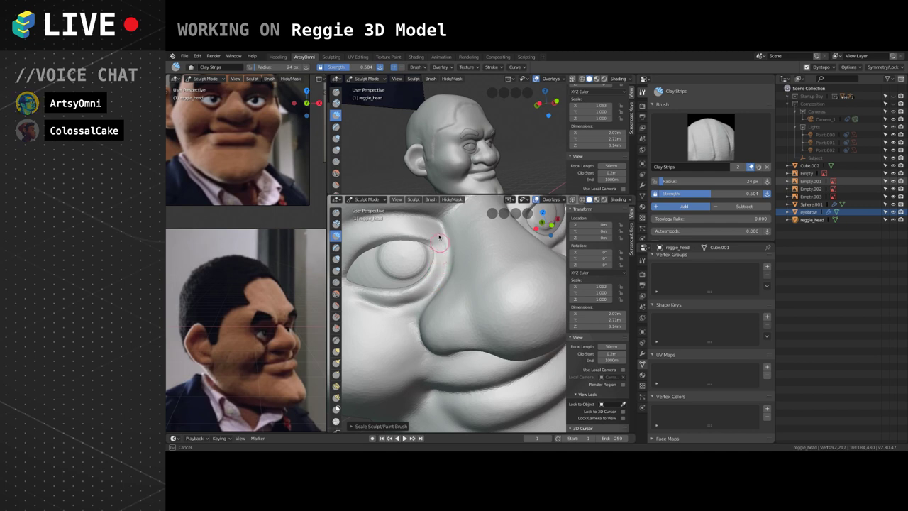
left_click_drag(435, 281, 437, 234)
mouse_move(441, 266)
left_mouse_down()
mouse_move(434, 238)
mouse_move(414, 222)
left_mouse_up()
scroll(438, 284, "down", 4)
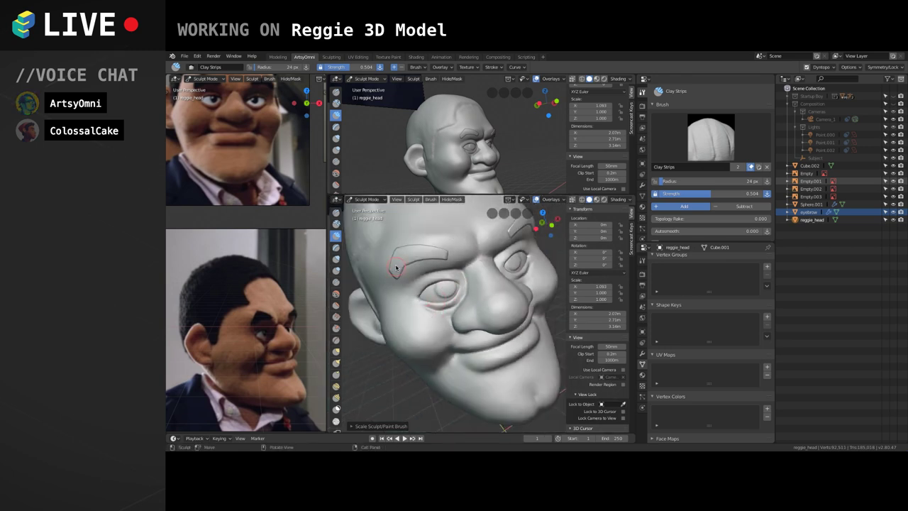
Examine the eyes, lower eyelids and cheek from front and three-quarter views against the reference photos.
middle_click_drag(397, 268, 471, 294)
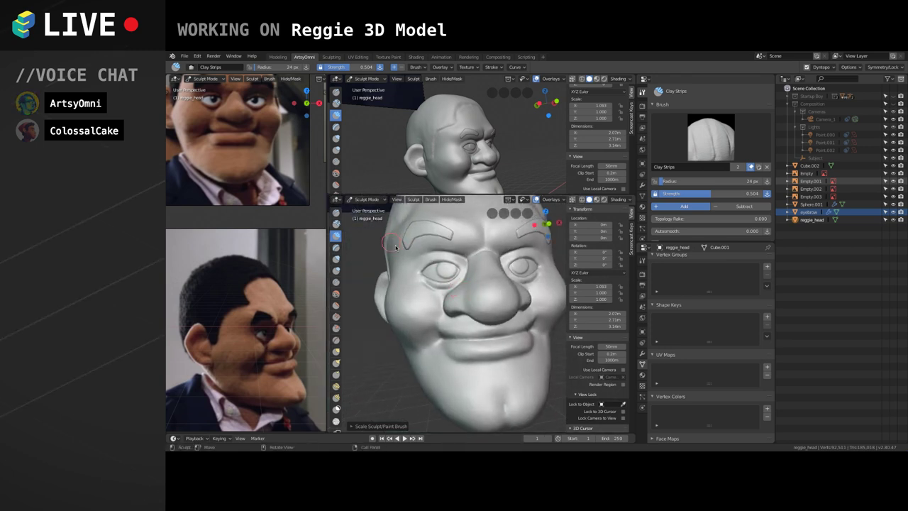
middle_click_drag(395, 246, 448, 287)
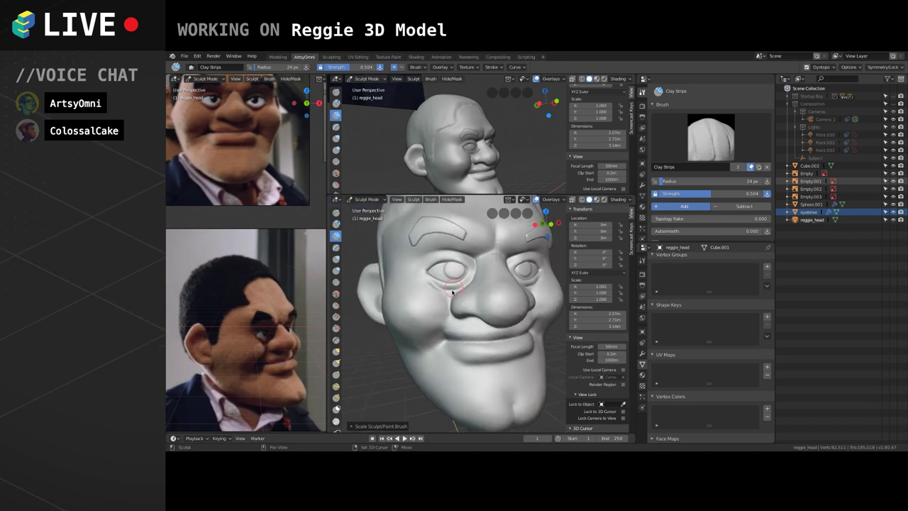
mouse_move(452, 291)
left_mouse_down()
mouse_move(438, 296)
mouse_move(423, 275)
left_mouse_up()
left_click_drag(441, 287, 423, 280)
mouse_move(434, 289)
middle_mouse_down()
mouse_move(530, 261)
mouse_move(469, 320)
mouse_move(487, 306)
mouse_move(427, 331)
mouse_move(408, 326)
middle_mouse_up()
scroll(410, 325, "down", 3)
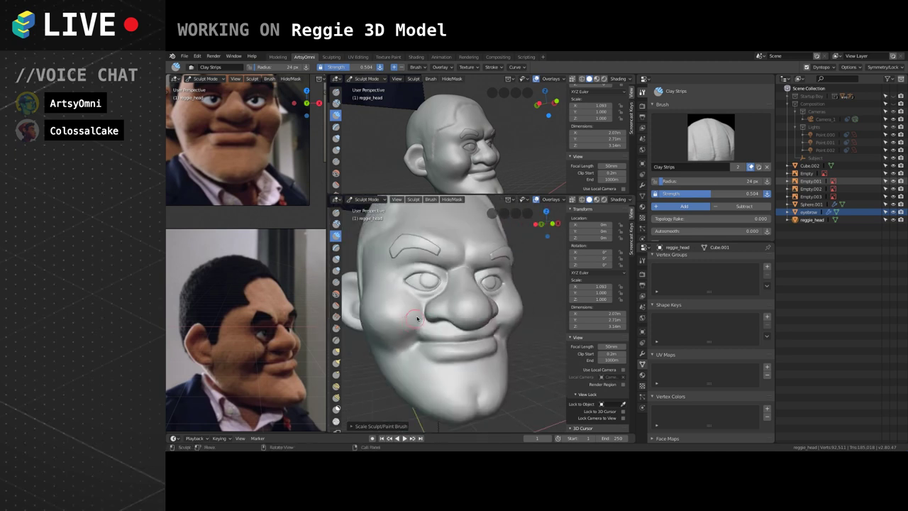
mouse_move(449, 306)
left_mouse_down("alt")
mouse_move(466, 303)
mouse_move(458, 301)
left_mouse_up("alt")
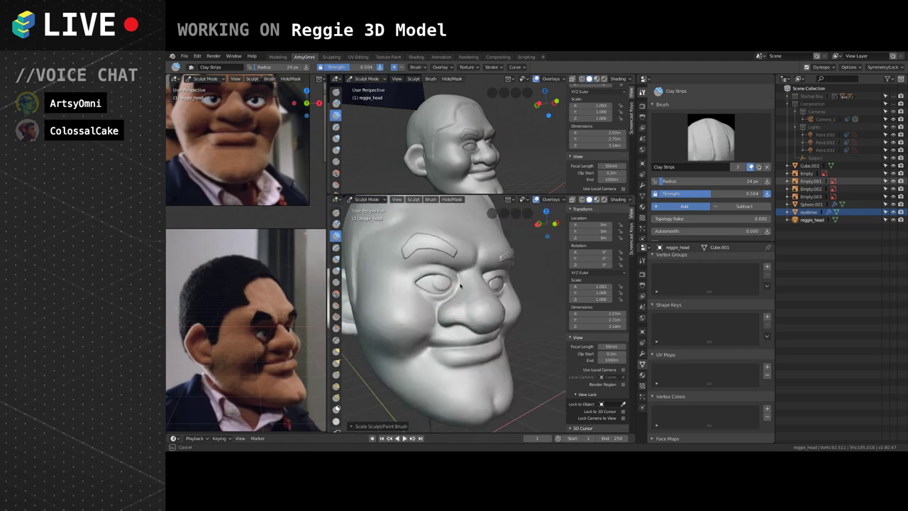
Crease the side of the upper nose next to the inner eye corner with the Crease brush at a 31 px radius.
left_click(336, 282)
mouse_move(476, 306)
middle_mouse_down()
mouse_move(441, 292)
mouse_move(444, 306)
middle_mouse_up()
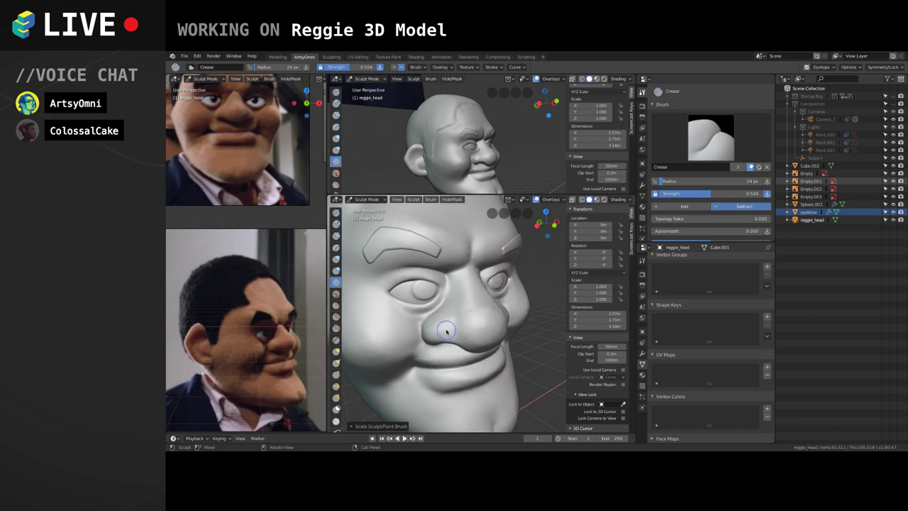
left_click_drag(458, 317, 441, 303)
mouse_move(460, 317)
left_mouse_down()
mouse_move(446, 302)
mouse_move(449, 290)
mouse_move(451, 308)
left_mouse_up()
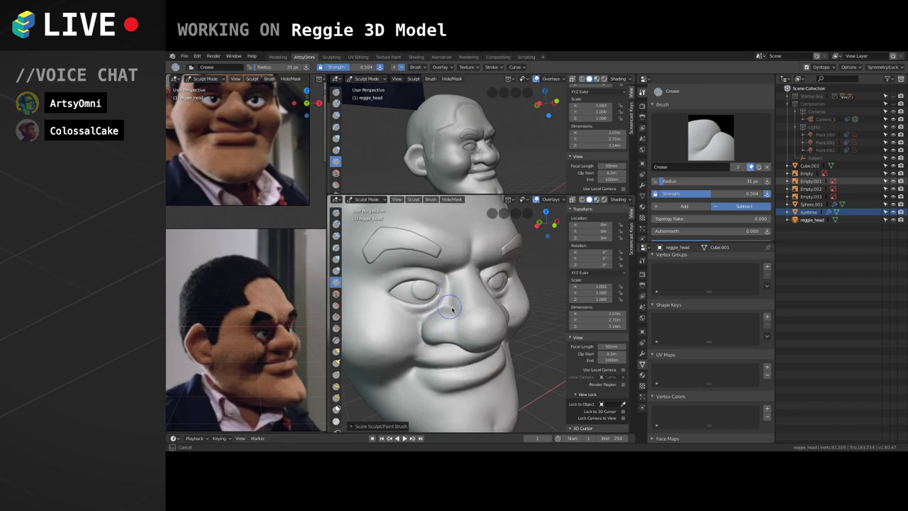
mouse_move(464, 318)
middle_mouse_down()
mouse_move(450, 314)
mouse_move(458, 313)
middle_mouse_up()
left_click_drag(443, 292, 441, 269)
left_click_drag(441, 276, 438, 291)
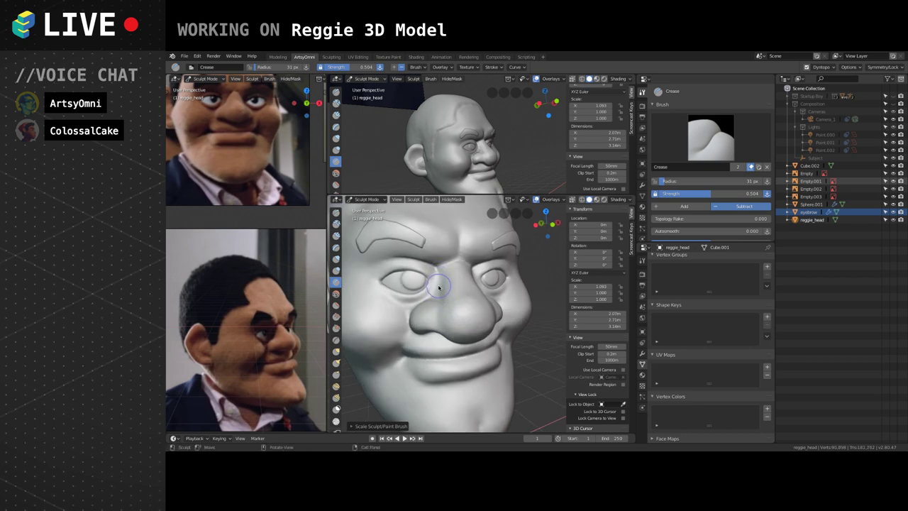
Deepen the groove along the nose bridge up toward the inner brow with repeated 31 px Crease strokes.
middle_click_drag(438, 278, 463, 304)
left_click_drag(468, 313, 463, 270)
left_click_drag(474, 317, 468, 279)
left_click_drag(474, 309, 468, 274)
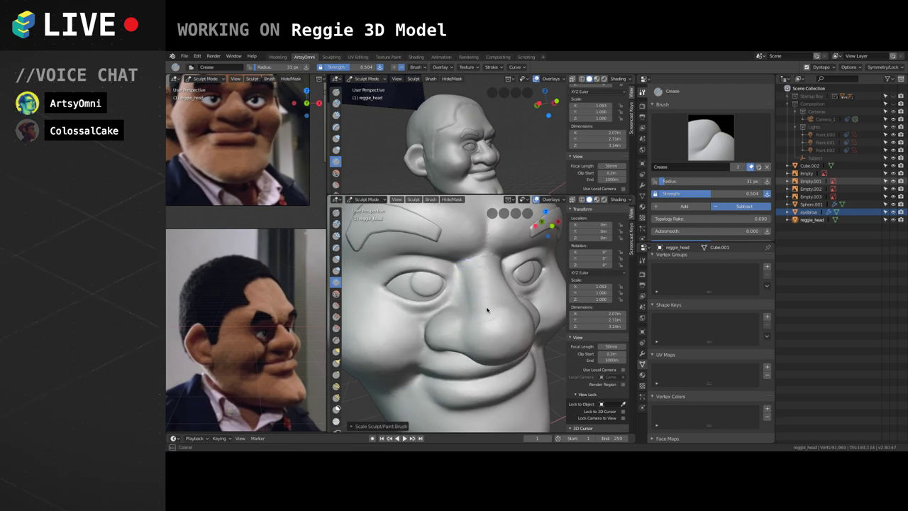
left_click_drag(491, 308, 465, 275)
middle_click_drag(477, 290, 480, 281)
Refine the inner eye corner beside the nose bridge with Clay Strips at a 16 px radius.
left_click(337, 236)
middle_click_drag(410, 246, 420, 277)
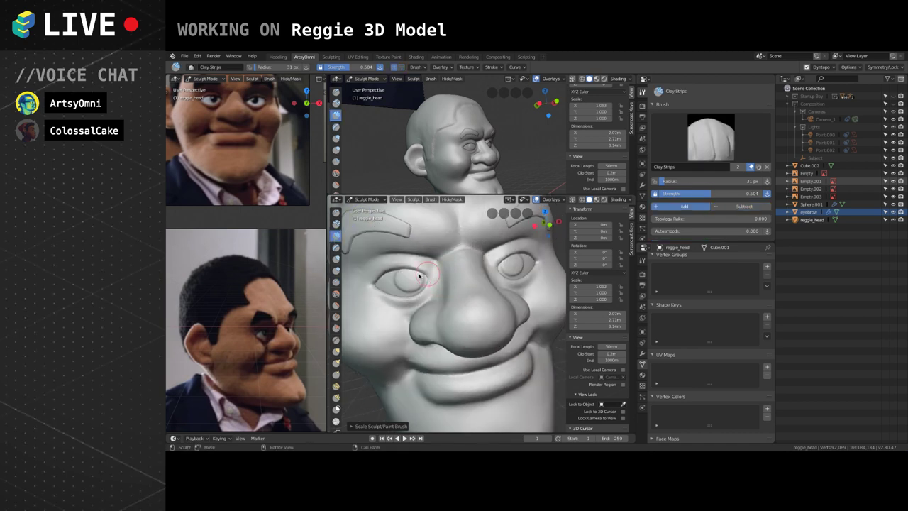
key("bracketleft")
key("bracketleft")
key("bracketleft")
key("bracketleft")
key("bracketleft")
key("bracketleft")
key("bracketleft")
mouse_move(436, 279)
left_mouse_down()
mouse_move(426, 300)
mouse_move(431, 266)
left_mouse_up()
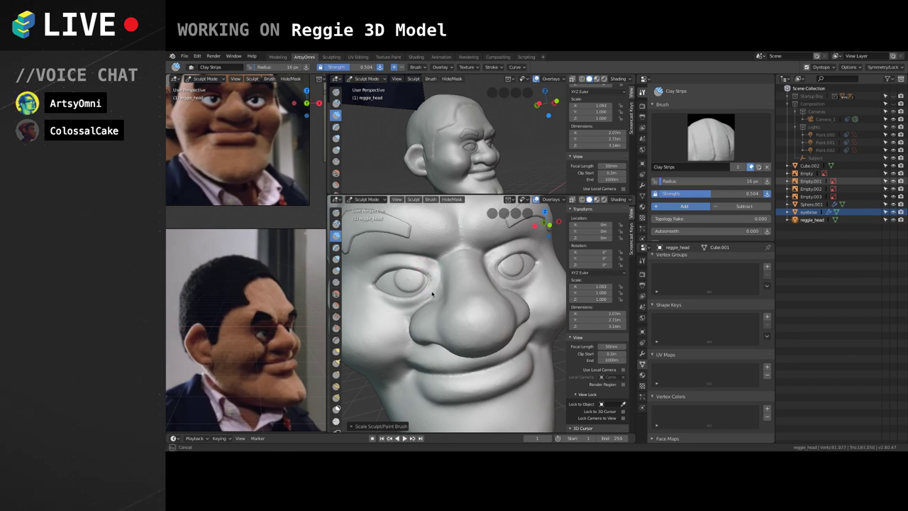
middle_click_drag(441, 281, 467, 280)
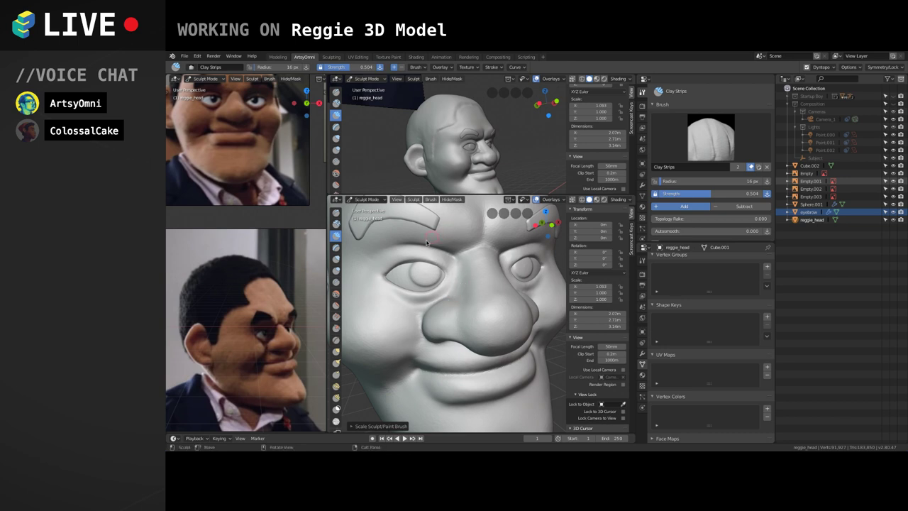
Smooth the transition between the nose bridge, inner brow and upper eyelid with the brush radius at 24 px.
scroll(464, 277, "up", 1)
scroll(449, 289, "down", 2)
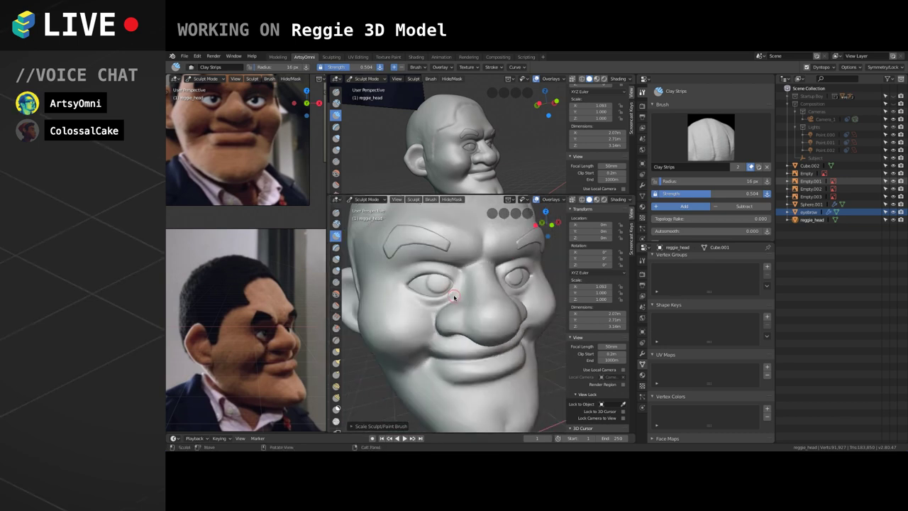
scroll(456, 299, "up", 1)
key("bracketright")
key("bracketright")
key("bracketright")
key("bracketright")
key("bracketright")
mouse_move(461, 299)
middle_mouse_down()
mouse_move(458, 308)
mouse_move(450, 301)
middle_mouse_up()
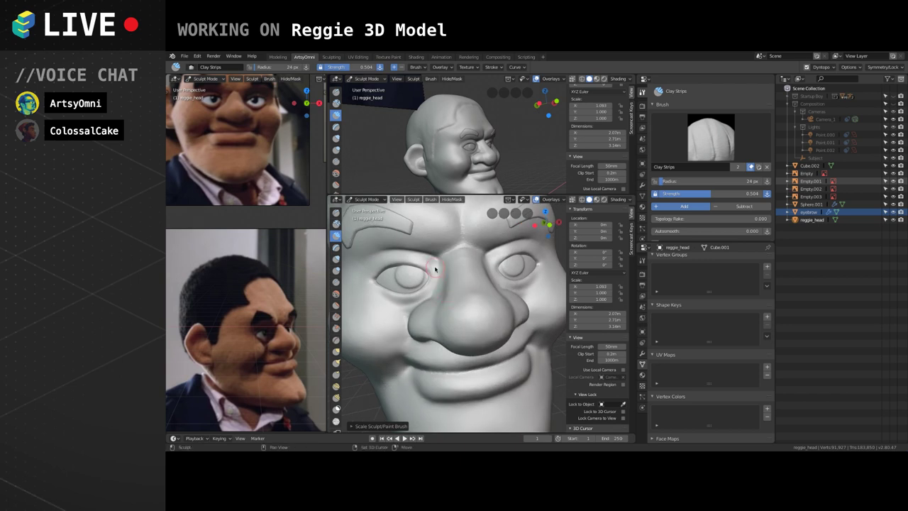
mouse_move(434, 269)
middle_mouse_down()
mouse_move(454, 280)
mouse_move(472, 266)
middle_mouse_up()
scroll(456, 278, "up", 1)
left_click_drag(471, 266, 460, 267)
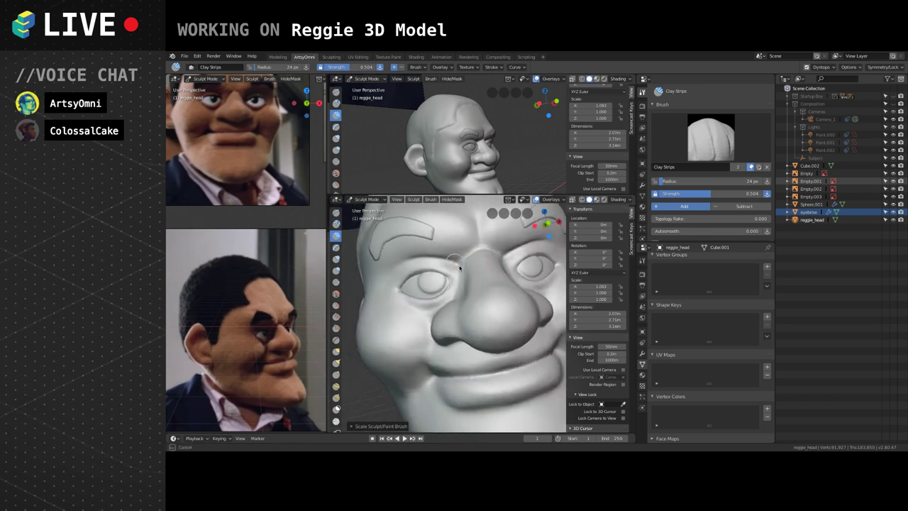
middle_click_drag(452, 255, 441, 248)
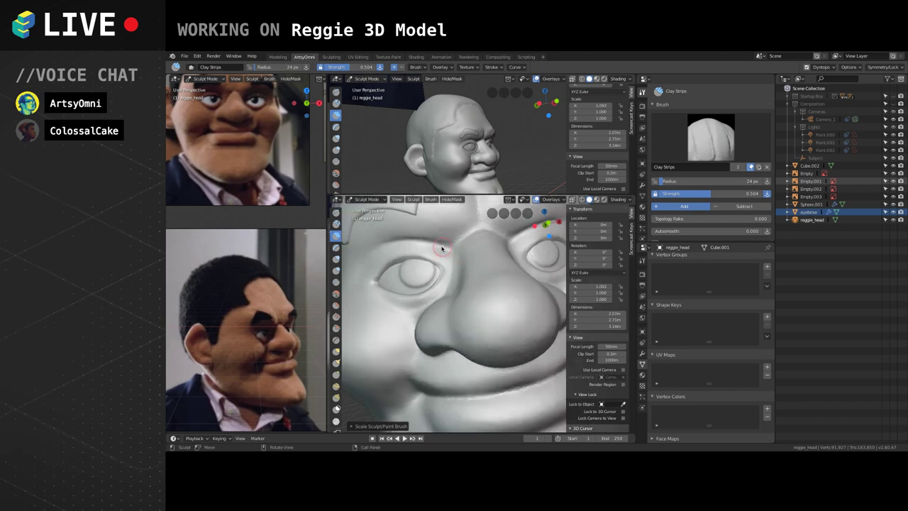
mouse_move(441, 248)
left_mouse_down("shift")
mouse_move(440, 240)
mouse_move(398, 240)
left_mouse_up("shift")
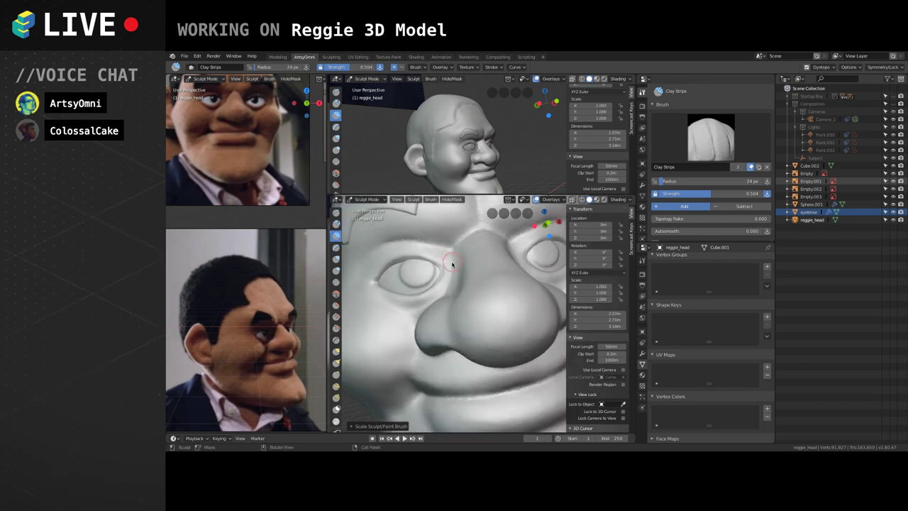
Crease around the eyelids and into the inner eye corner beside the nose bridge with the Crease brush at a 24 px radius.
middle_click_drag(449, 257, 440, 285)
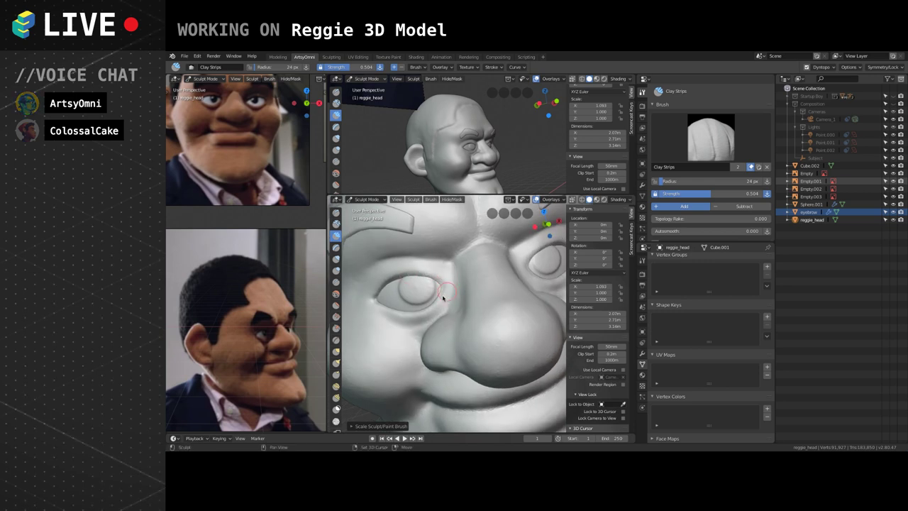
key("shift+c")
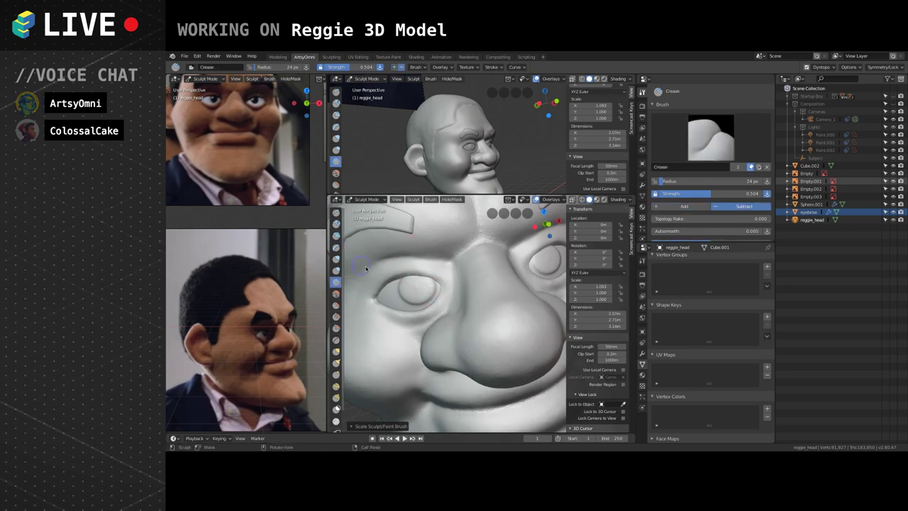
mouse_move(374, 303)
left_mouse_down()
mouse_move(395, 315)
mouse_move(434, 309)
mouse_move(449, 294)
left_mouse_up()
mouse_move(417, 317)
left_mouse_down()
mouse_move(458, 285)
mouse_move(454, 292)
mouse_move(439, 265)
mouse_move(389, 261)
left_mouse_up()
mouse_move(446, 274)
left_mouse_down()
mouse_move(415, 256)
mouse_move(452, 289)
mouse_move(449, 271)
left_mouse_up()
mouse_move(452, 301)
left_mouse_down()
mouse_move(389, 254)
mouse_move(450, 261)
mouse_move(434, 257)
left_mouse_up()
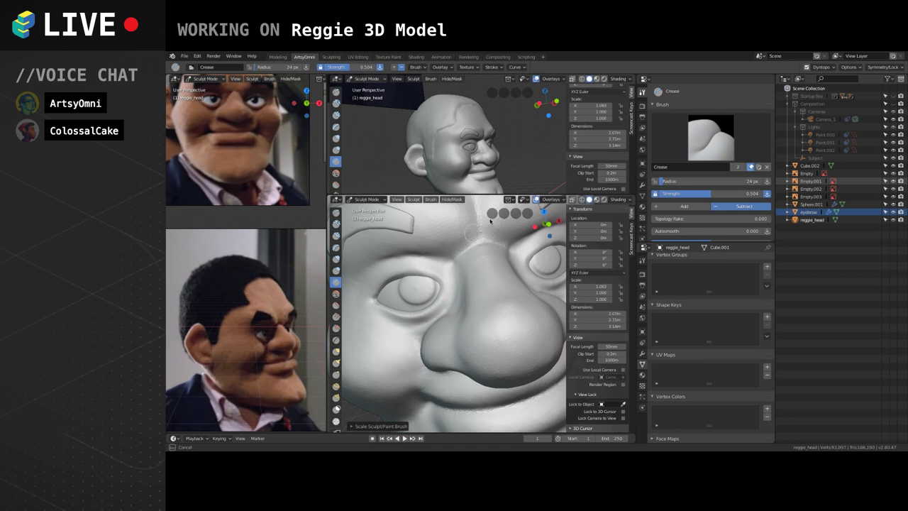
Crease the opposite eye from its outer corner along the upper eyelid with the Crease brush at 24 px.
middle_click_drag(435, 263, 462, 249)
left_click_drag(466, 263, 462, 369, "ctrl+alt")
left_click_drag(439, 285, 462, 283, "alt")
left_click_drag(506, 316, 512, 330, "alt")
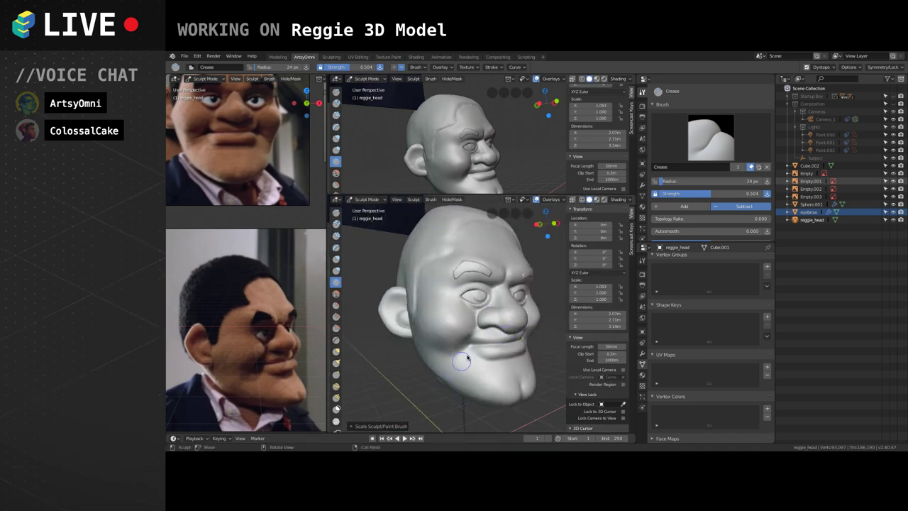
middle_click_drag(466, 359, 449, 334)
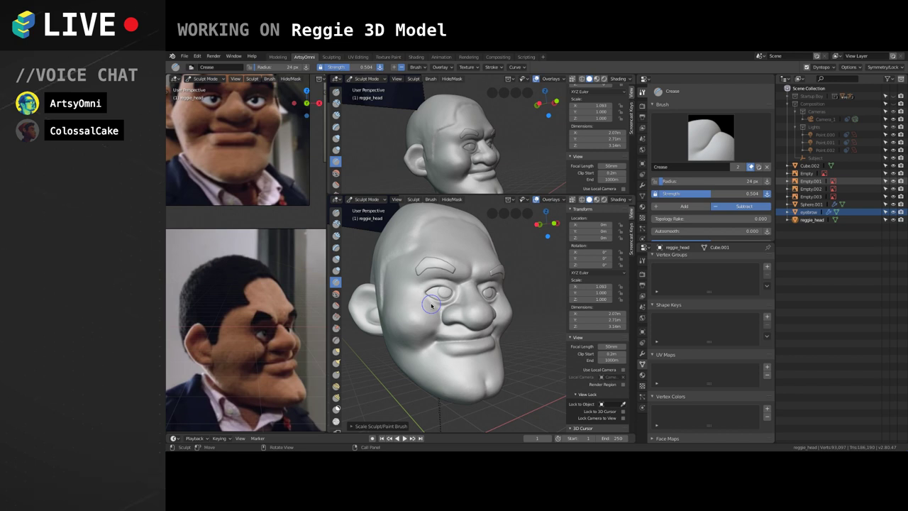
mouse_move(434, 347)
left_mouse_down("ctrl+alt")
mouse_move(426, 277)
mouse_move(481, 285)
mouse_move(467, 306)
left_mouse_up("ctrl+alt")
mouse_move(468, 305)
middle_mouse_down()
mouse_move(488, 332)
mouse_move(495, 319)
mouse_move(439, 317)
mouse_move(480, 283)
mouse_move(475, 298)
mouse_move(438, 264)
middle_mouse_up()
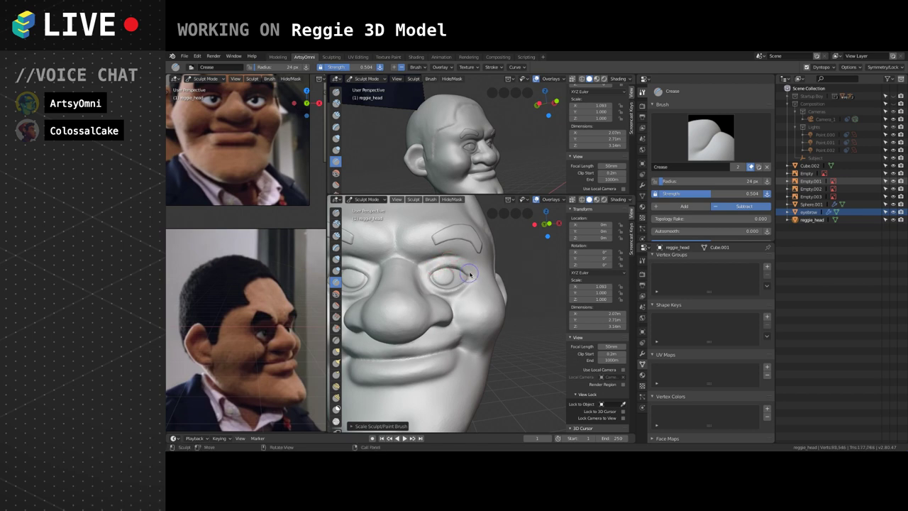
left_click_drag(469, 275, 452, 265)
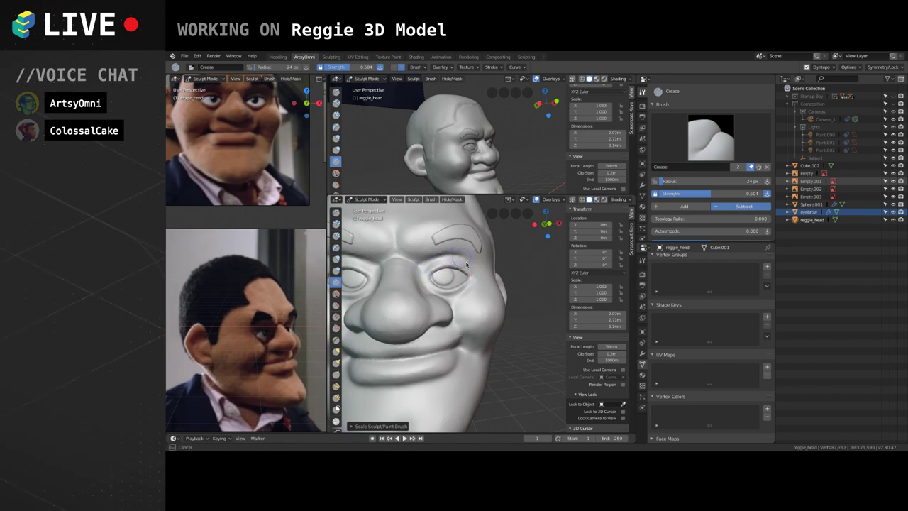
Deepen the upper eyelid fold at the outer corner of the head's left eye with the 24 px Crease brush.
mouse_move(463, 259)
left_mouse_down()
mouse_move(424, 270)
mouse_move(459, 258)
mouse_move(470, 266)
left_mouse_up()
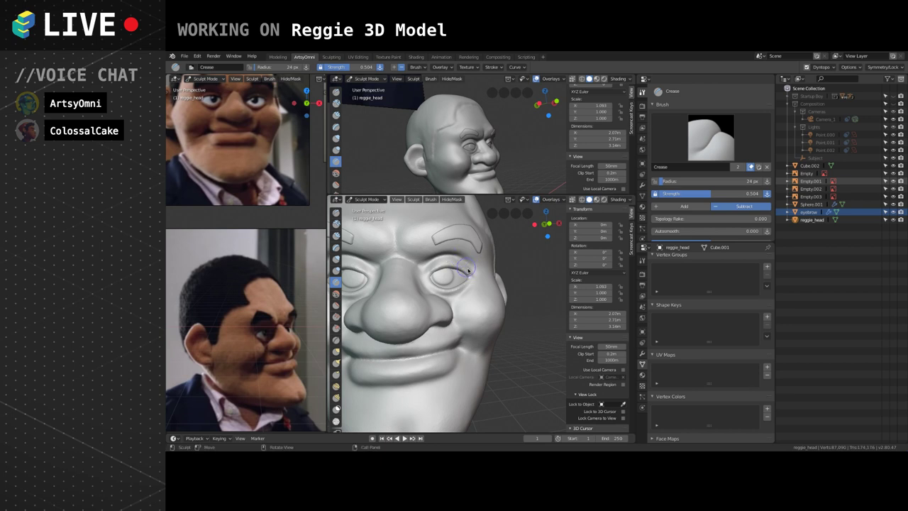
middle_click_drag(468, 270, 454, 270)
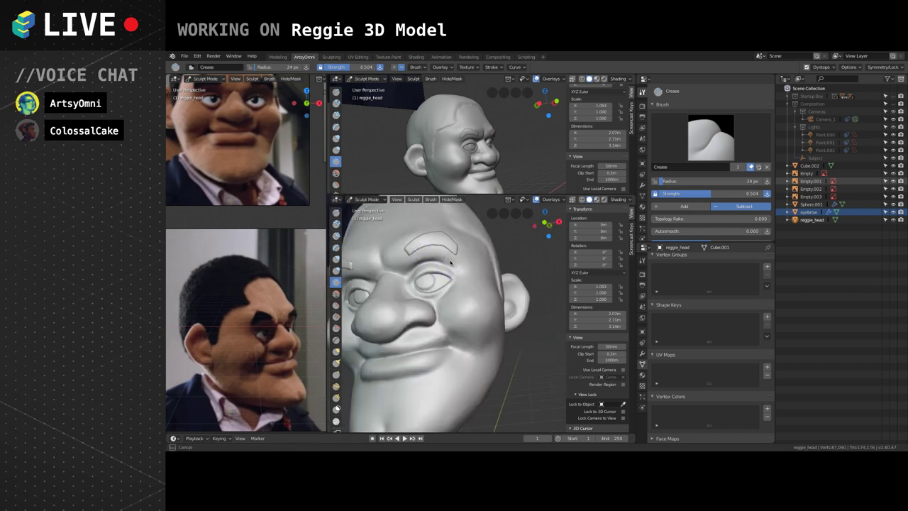
mouse_move(463, 274)
middle_mouse_down()
mouse_move(478, 284)
mouse_move(440, 274)
middle_mouse_up()
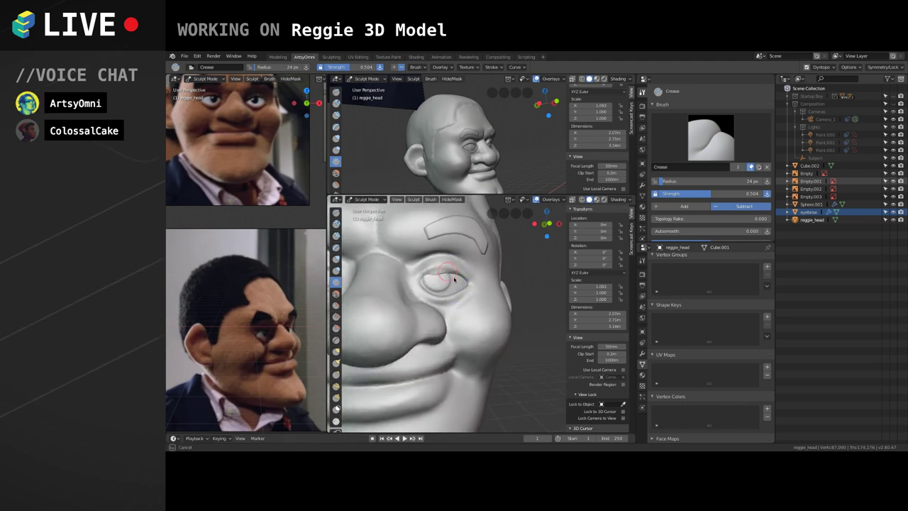
Build up the eyelid rim around the outer corner of the left eye with the 24 px Clay Strips brush.
left_click(336, 235)
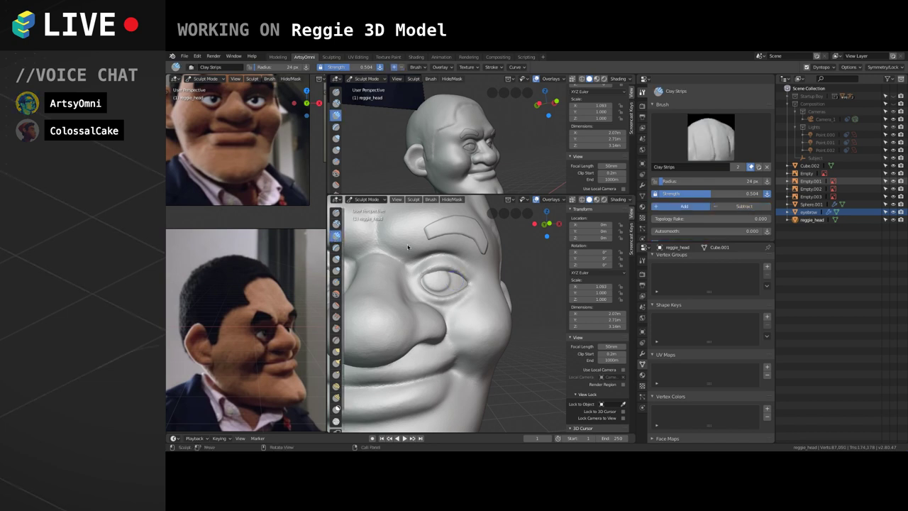
scroll(453, 280, "up", 2)
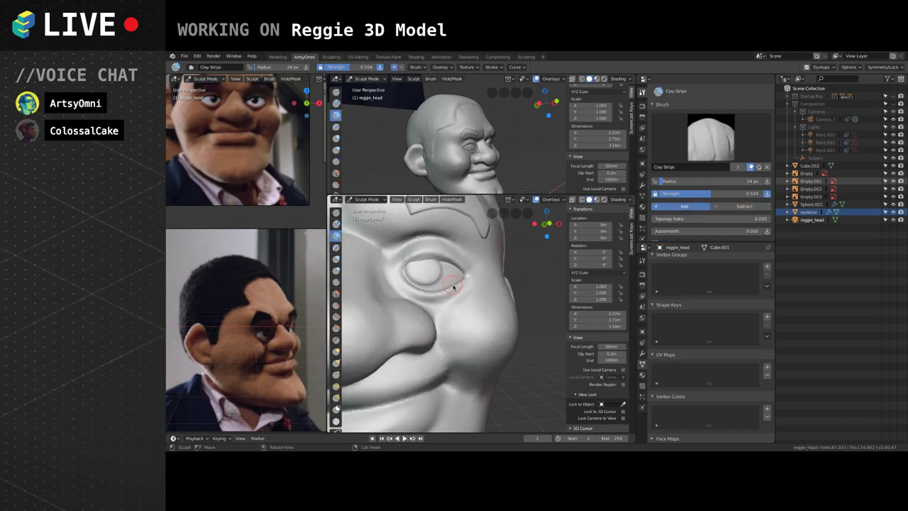
mouse_move(455, 282)
middle_mouse_down()
mouse_move(453, 312)
mouse_move(458, 290)
middle_mouse_up()
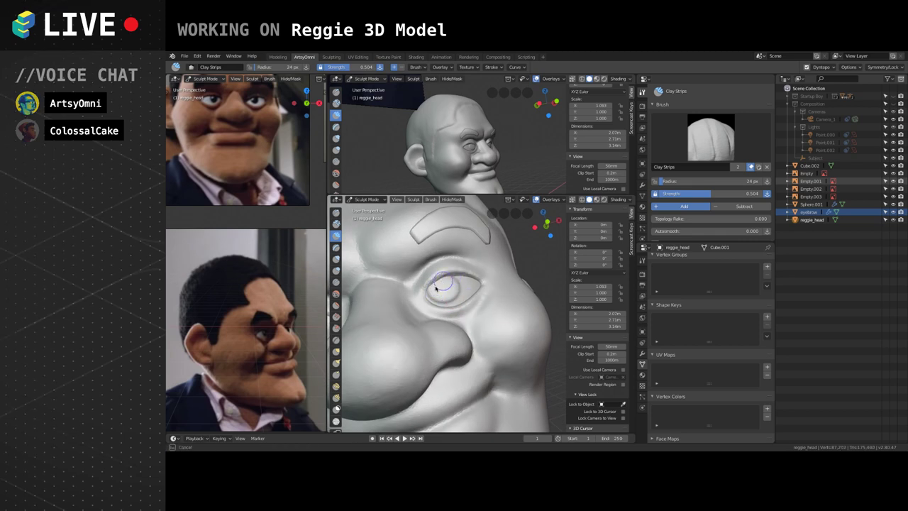
middle_click_drag(471, 284, 469, 295)
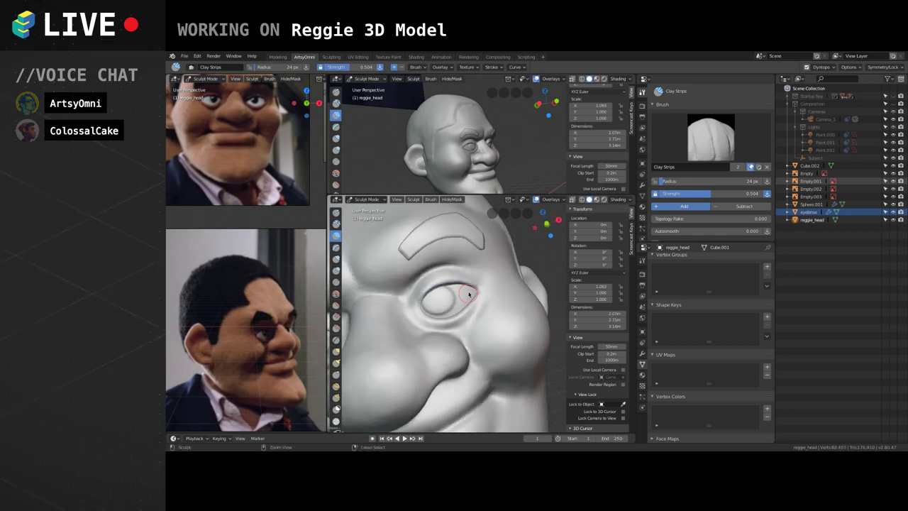
mouse_move(473, 291)
left_mouse_down()
mouse_move(429, 286)
mouse_move(411, 304)
mouse_move(474, 282)
left_mouse_up()
Flatten the skin around the left eye's inner corner and eyelids with the 24 px Scrape/Peaks brush.
left_click(336, 328)
left_click_drag(421, 292, 443, 281)
mouse_move(430, 285)
left_mouse_down()
mouse_move(479, 281)
mouse_move(435, 277)
mouse_move(414, 300)
mouse_move(469, 278)
mouse_move(470, 314)
mouse_move(419, 319)
left_mouse_up()
middle_click_drag(459, 336, 469, 339)
middle_click_drag(388, 282, 454, 293)
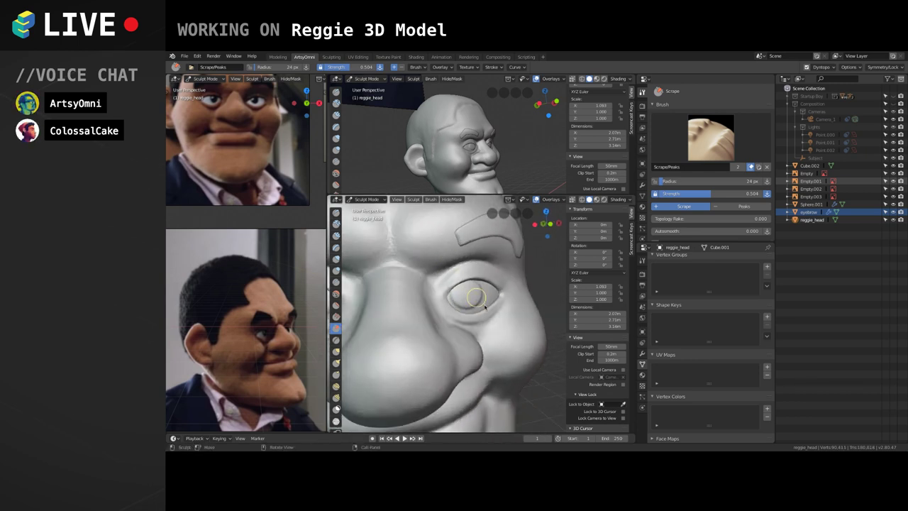
middle_click_drag(497, 350, 350, 229)
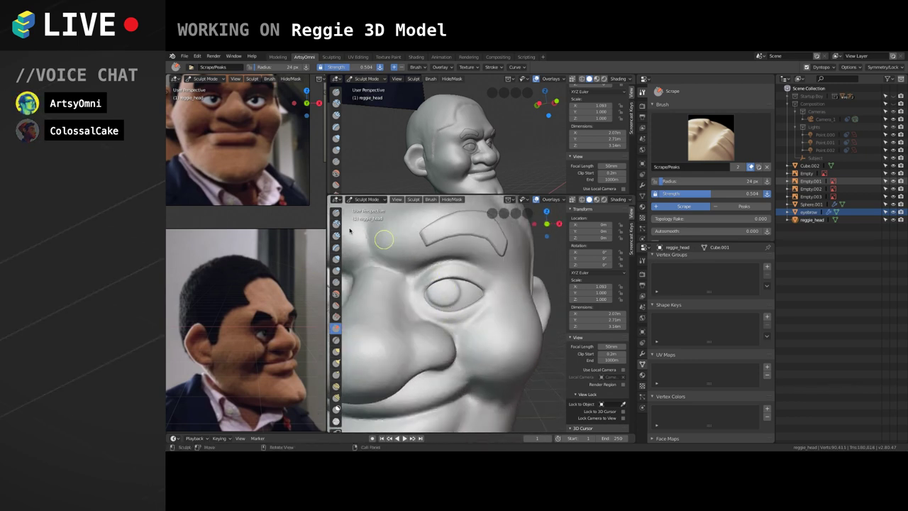
Carve the transition between the nose and the left eye's inner corner with the 24 px Crease brush set to Subtract.
left_click(335, 282)
scroll(418, 305, "down", 2)
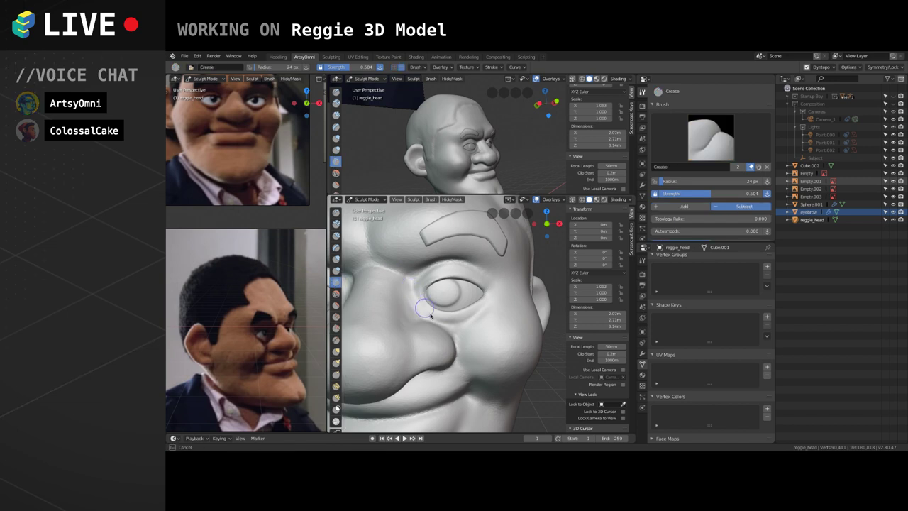
left_click_drag(431, 317, 435, 319)
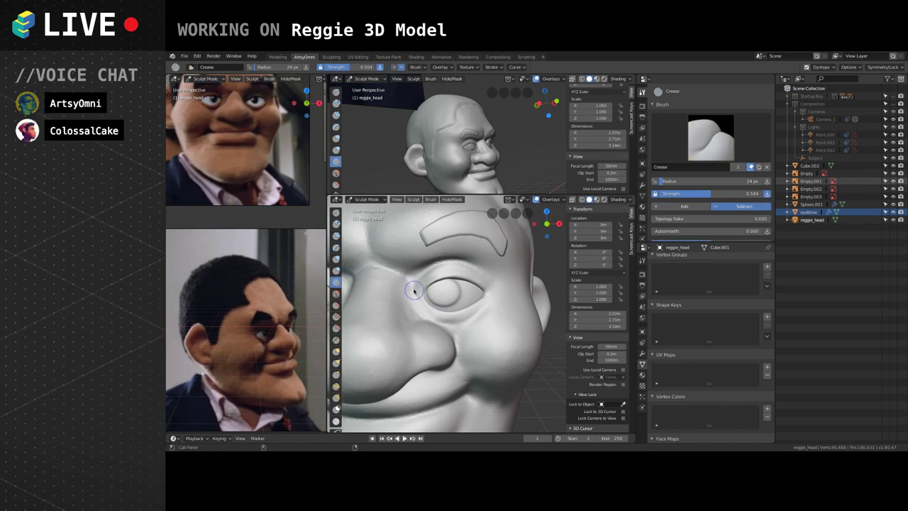
mouse_move(410, 277)
left_mouse_down()
mouse_move(435, 320)
mouse_move(415, 290)
mouse_move(418, 319)
left_mouse_up()
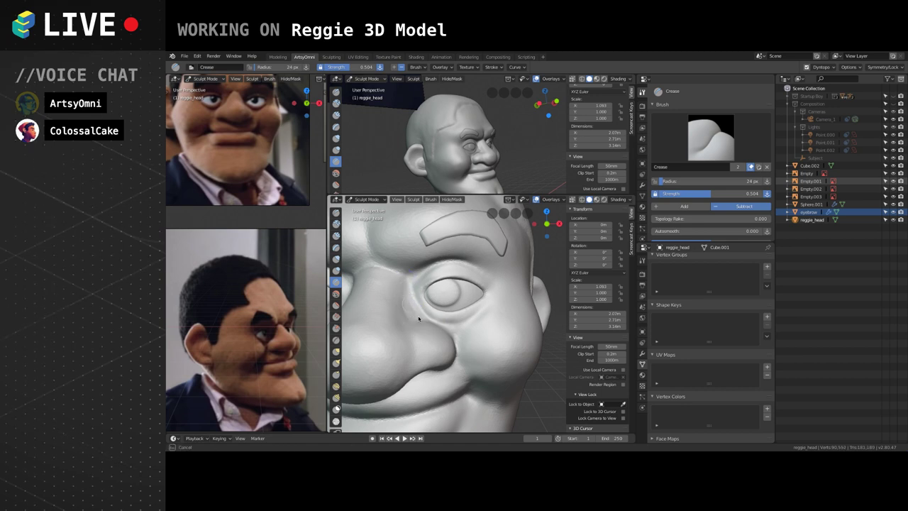
mouse_move(414, 287)
left_mouse_down()
mouse_move(434, 323)
mouse_move(405, 318)
mouse_move(405, 300)
mouse_move(416, 305)
mouse_move(413, 320)
mouse_move(425, 316)
mouse_move(416, 300)
mouse_move(452, 323)
mouse_move(471, 312)
left_mouse_up()
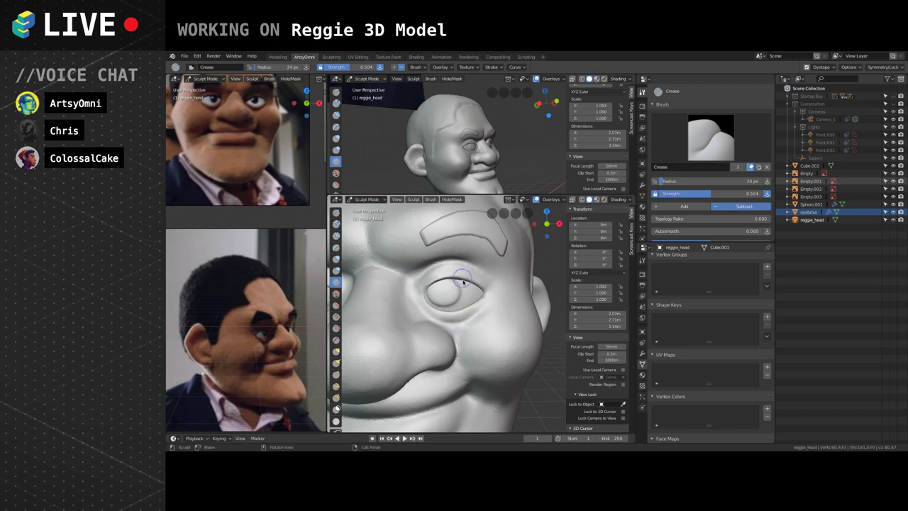
middle_click_drag(471, 312, 487, 275)
mouse_move(468, 324)
middle_mouse_down()
mouse_move(467, 335)
mouse_move(411, 257)
mouse_move(417, 299)
middle_mouse_up()
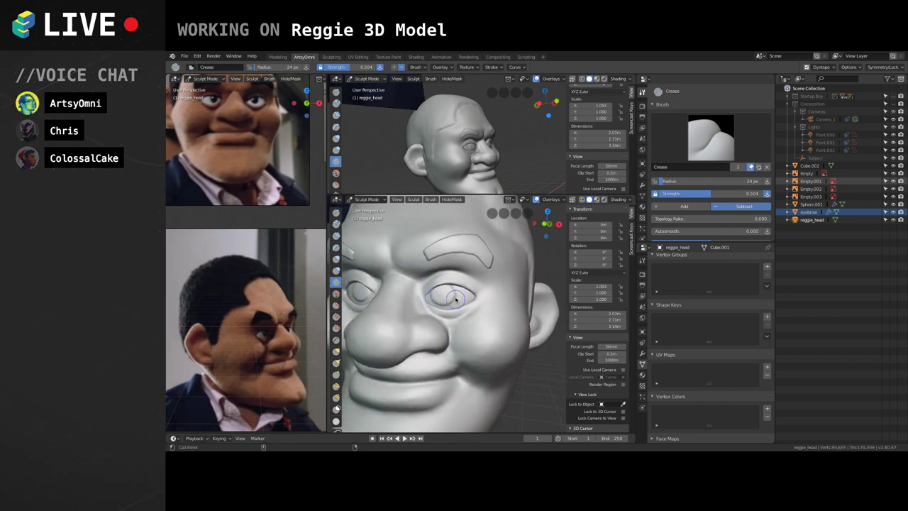
Sharpen the inner corner of the left eye where the upper and lower lids meet, using the Crease brush.
mouse_move(451, 286)
middle_mouse_down()
mouse_move(443, 270)
mouse_move(427, 273)
middle_mouse_up()
mouse_move(438, 298)
left_mouse_down()
mouse_move(422, 261)
mouse_move(460, 275)
left_mouse_up()
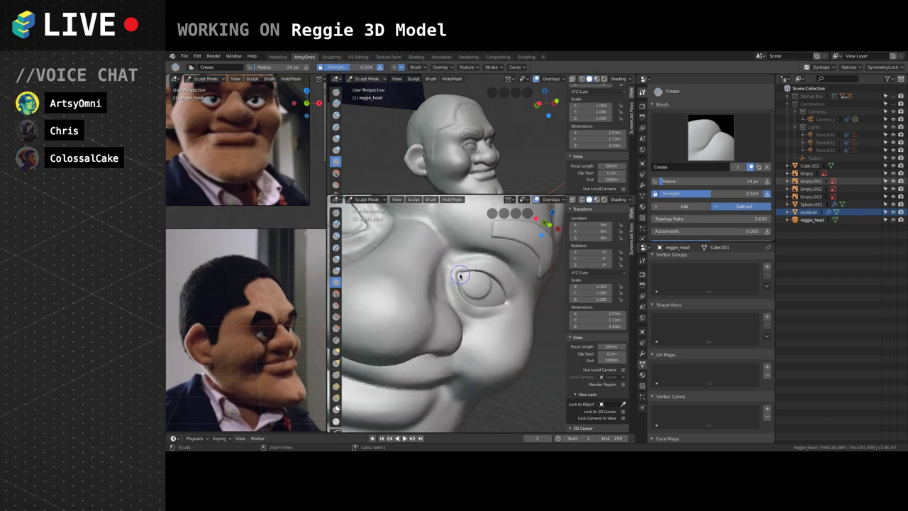
middle_click_drag(447, 332, 421, 277)
left_click_drag(417, 280, 417, 276)
mouse_move(432, 295)
middle_mouse_down()
mouse_move(462, 277)
mouse_move(466, 261)
mouse_move(439, 259)
middle_mouse_up()
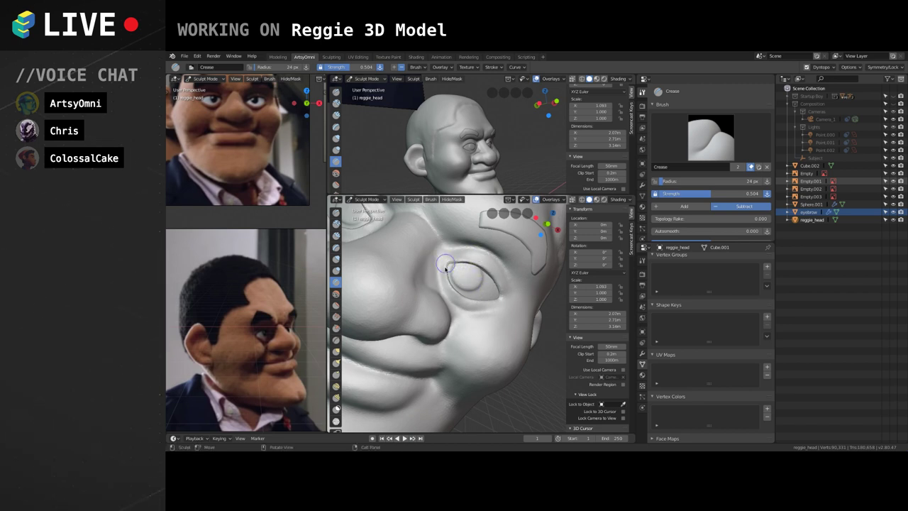
middle_click_drag(478, 318, 342, 273)
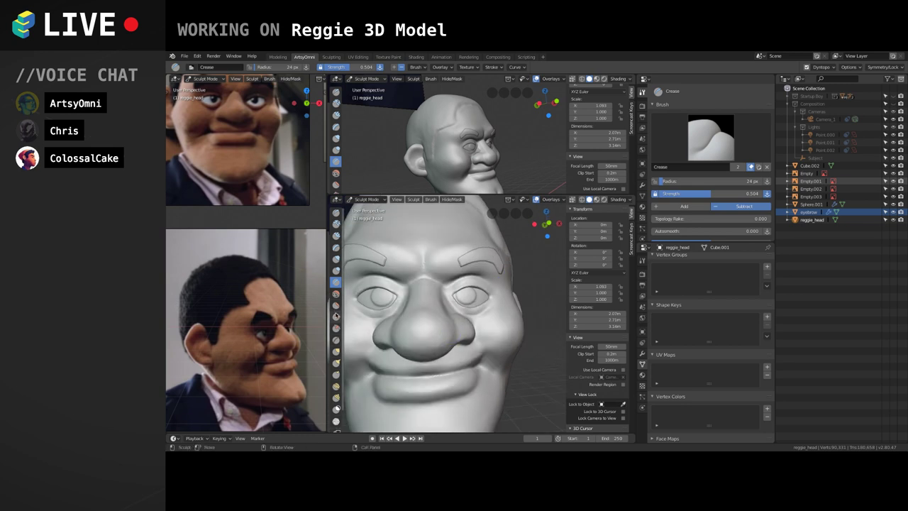
Reshape the inner corner of the left eye with the Grab brush at a 50 px radius.
left_click(337, 351)
scroll(422, 299, "up", 1)
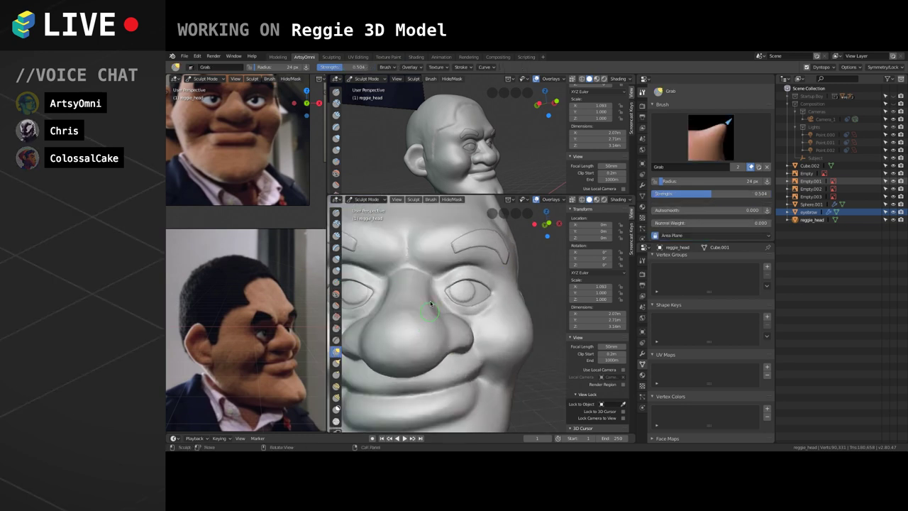
key("bracketright")
key("bracketright")
key("bracketright")
key("bracketright")
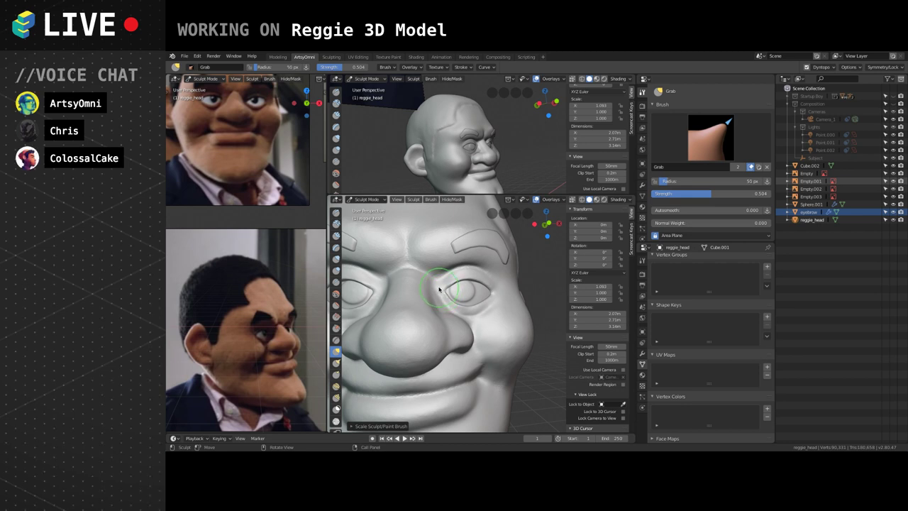
left_click_drag(444, 294, 447, 305)
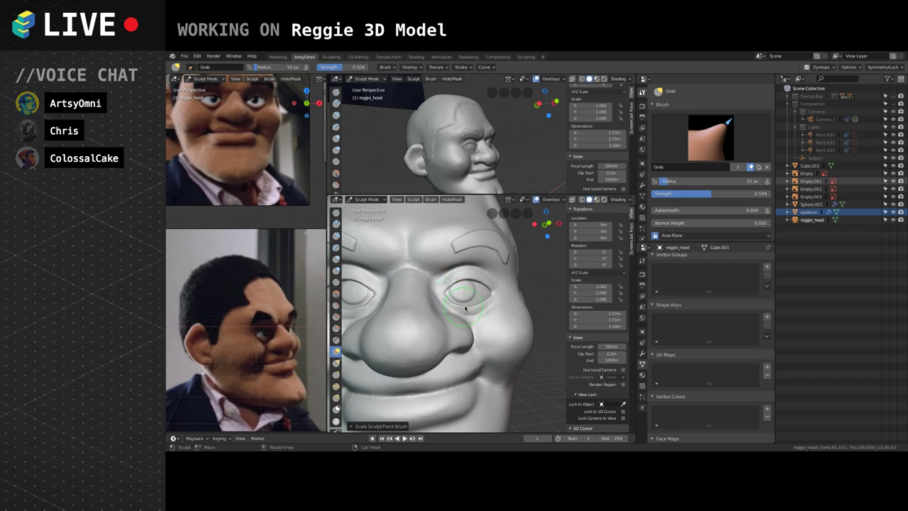
Nudge the lower eyelid near the left eye's inner corner slightly upward with the Grab brush.
scroll(466, 308, "up", 3)
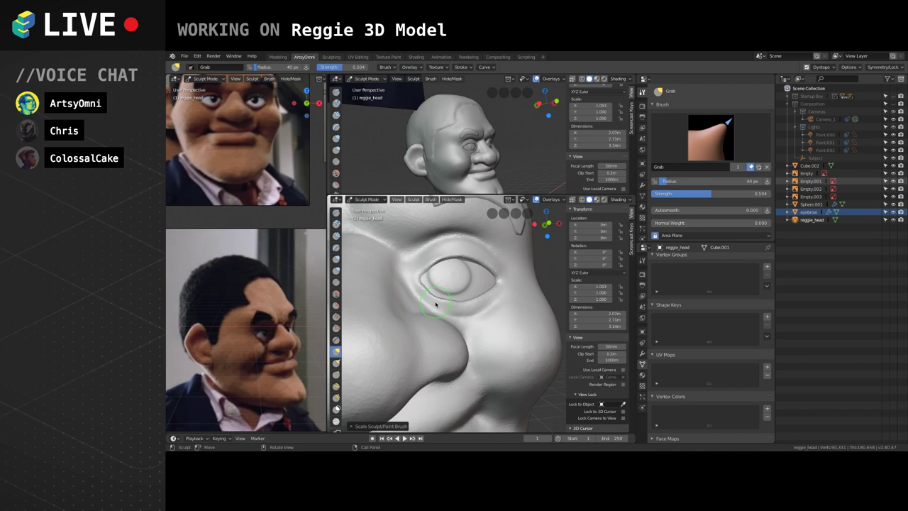
key("bracketright")
key("bracketright")
left_click_drag(432, 302, 434, 298)
Pull the outer corner of the left eye back toward the temple with the Grab brush at a 78 px radius.
left_click(504, 291)
middle_click_drag(504, 291, 464, 263)
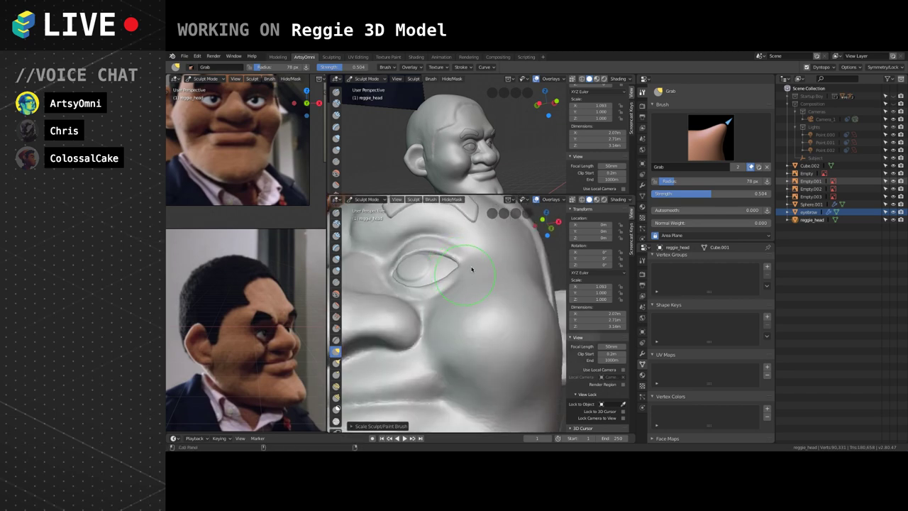
mouse_move(472, 269)
middle_mouse_down()
mouse_move(458, 316)
mouse_move(431, 320)
middle_mouse_up()
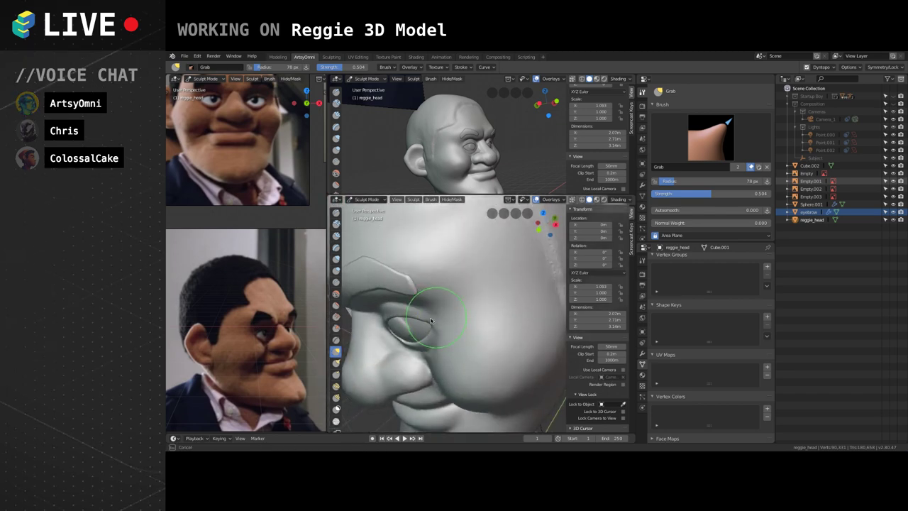
left_click_drag(431, 320, 450, 318)
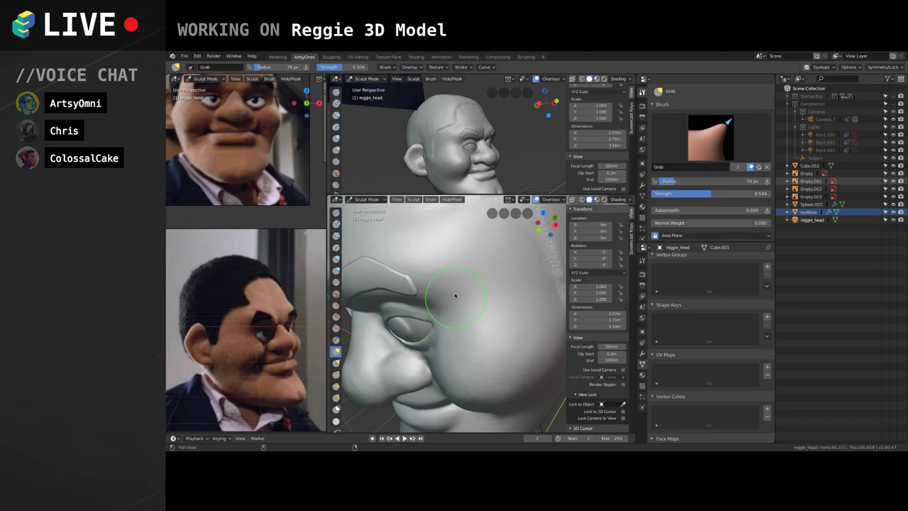
middle_click_drag(456, 295, 485, 278)
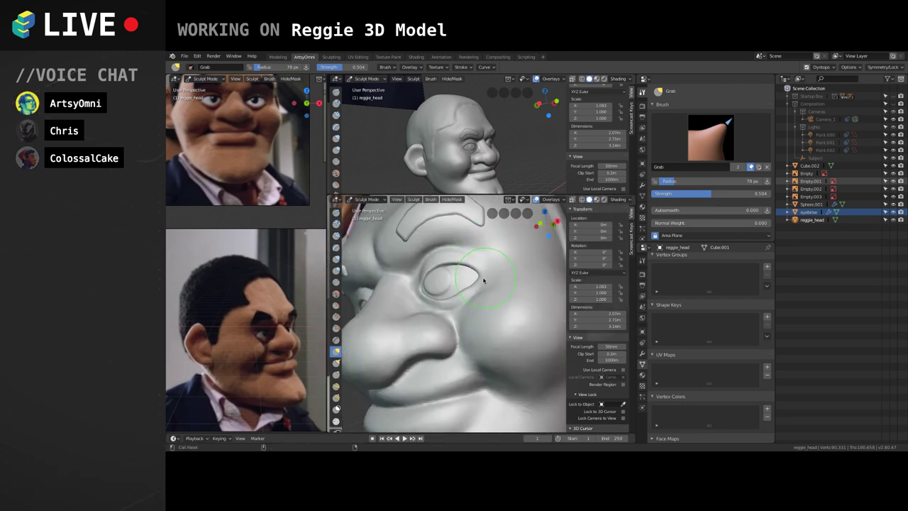
mouse_move(485, 281)
middle_mouse_down()
mouse_move(467, 276)
mouse_move(472, 306)
middle_mouse_up()
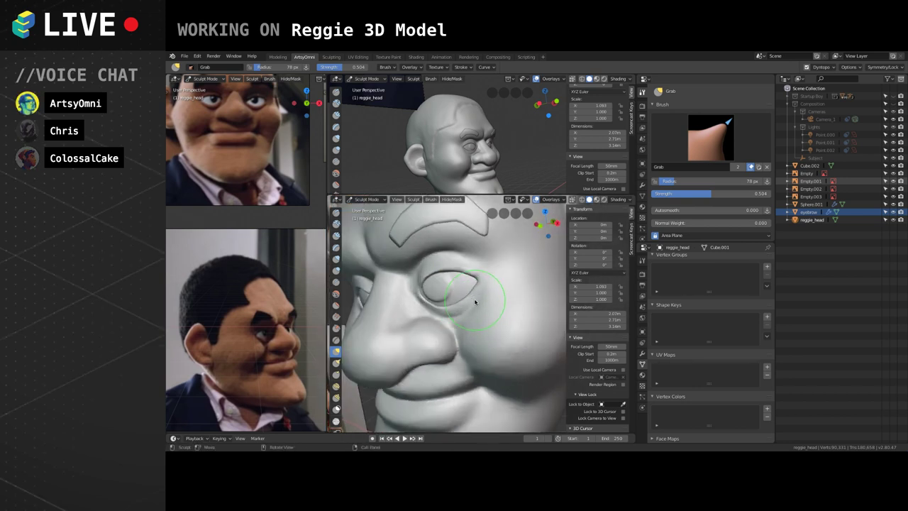
Refine the left eye's inner corner and lower lid with the Grab brush, reducing its radius to 54 px.
key("bracketleft")
key("bracketleft")
mouse_move(475, 306)
middle_mouse_down()
mouse_move(487, 260)
mouse_move(469, 262)
mouse_move(482, 272)
mouse_move(470, 277)
mouse_move(499, 272)
middle_mouse_up()
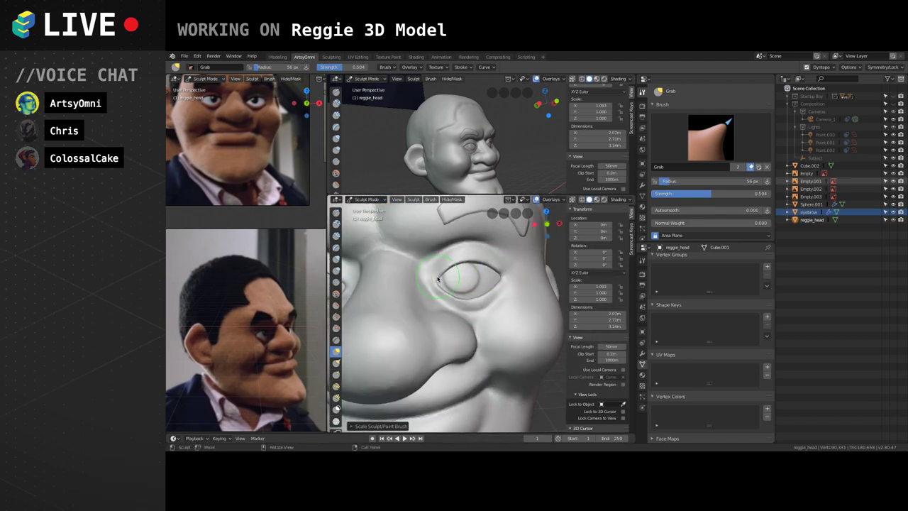
key("f")
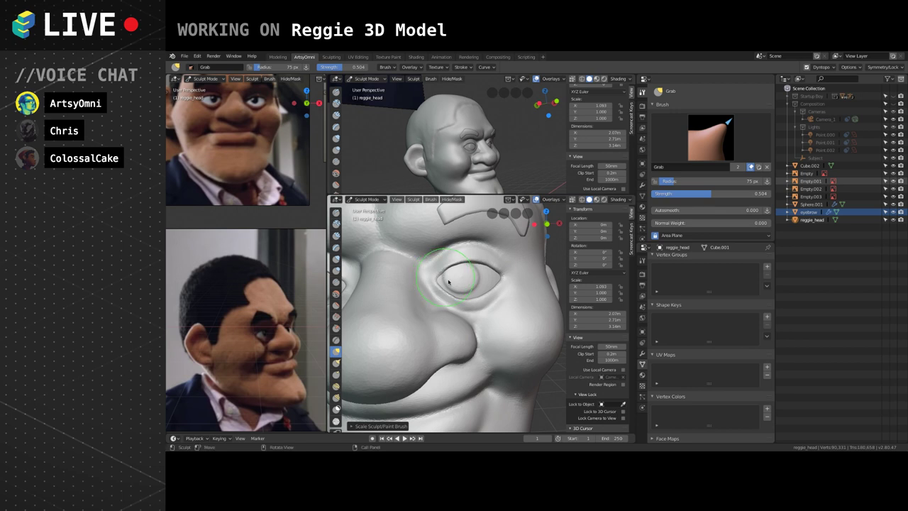
key("f")
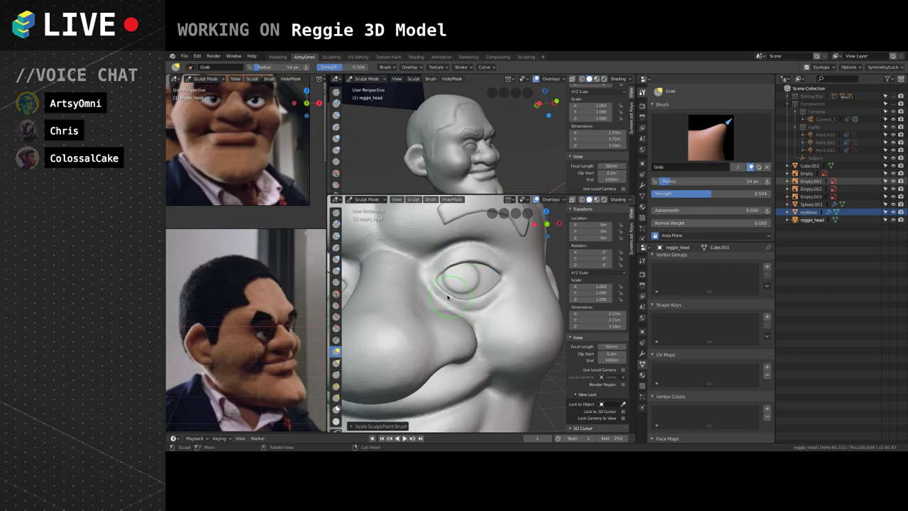
scroll(445, 298, "down", 4)
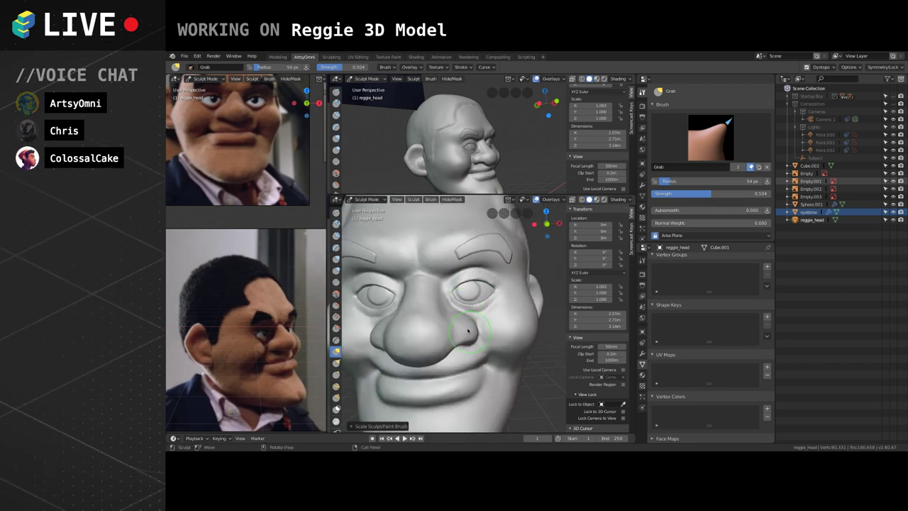
middle_click_drag(467, 330, 468, 306)
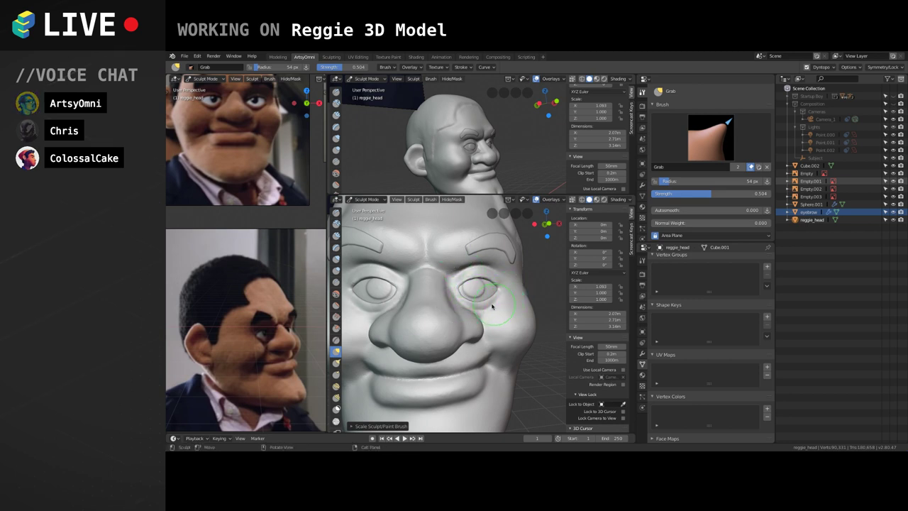
middle_click_drag(484, 315, 487, 288)
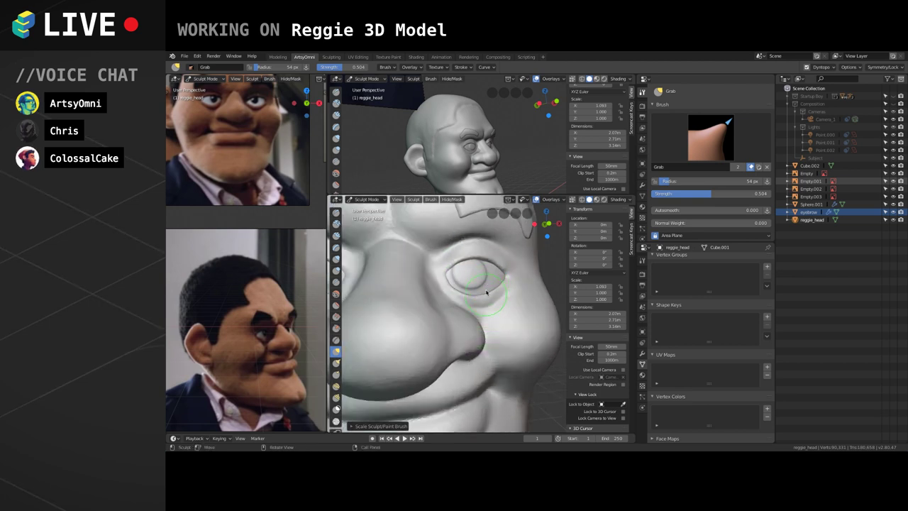
Build up the lower eyelid rim near the left eye's inner corner with the Clay Strips brush at a 21 px radius.
left_click(336, 236)
middle_click_drag(425, 298, 480, 305)
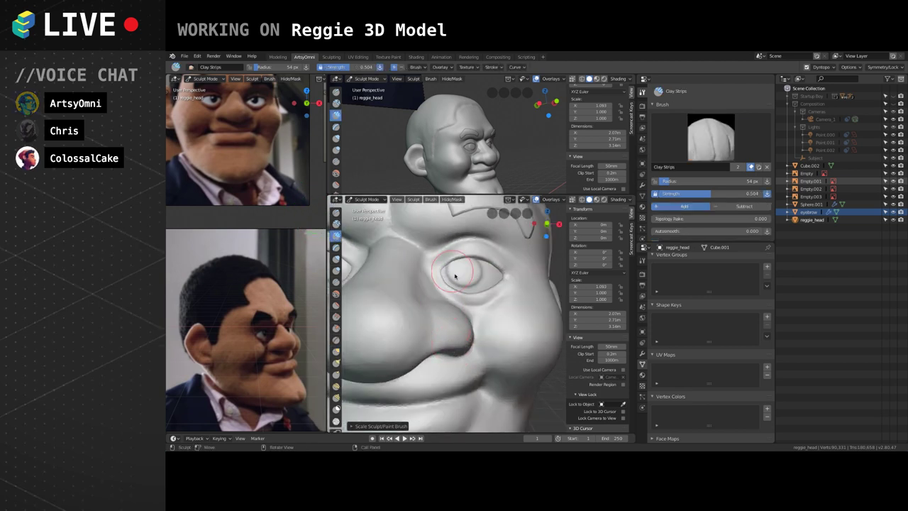
mouse_move(407, 313)
left_mouse_down("alt")
mouse_move(478, 327)
mouse_move(463, 310)
left_mouse_up("alt")
left_click_drag(435, 265, 473, 275, "alt")
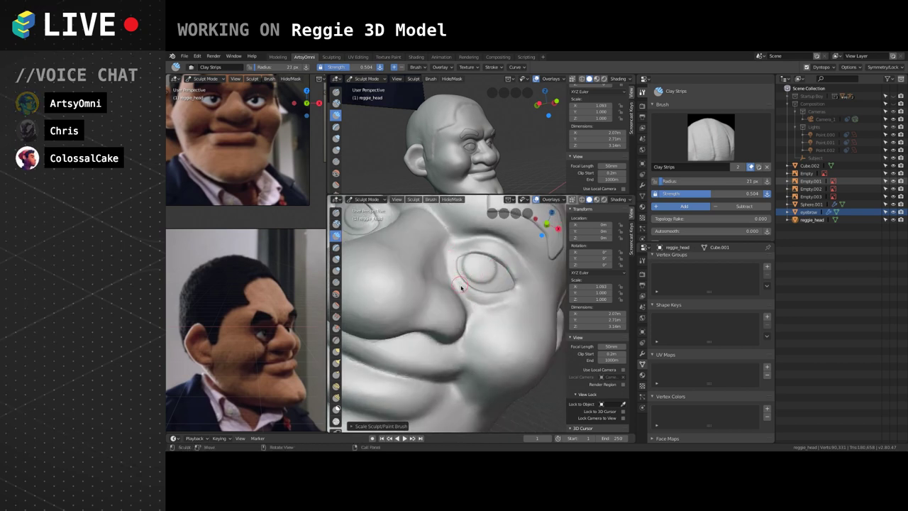
key("f")
left_click(466, 289)
left_click_drag(466, 289, 456, 260)
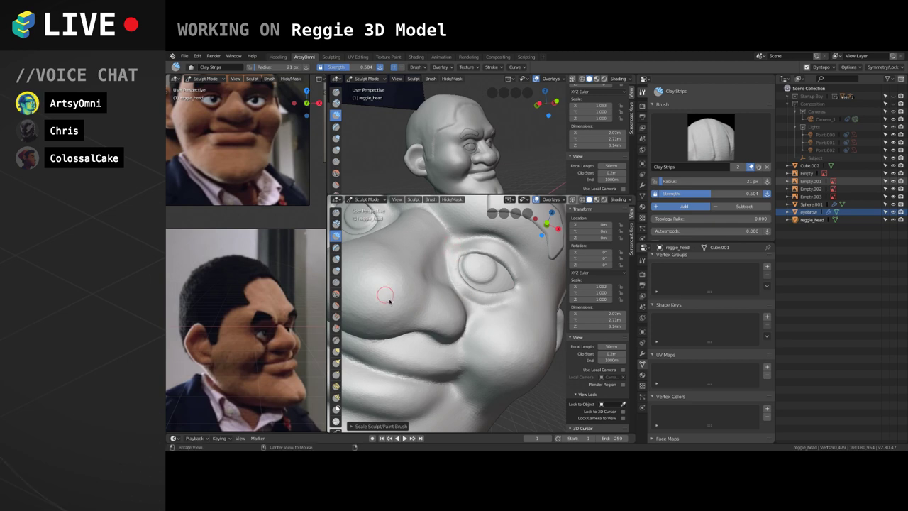
Build up the area above the left eye's inner corner with the Clay Strips brush at a 21 px radius.
middle_click_drag(385, 295, 448, 294)
mouse_move(448, 295)
left_mouse_down()
mouse_move(430, 279)
mouse_move(441, 266)
left_mouse_up()
left_click_drag(429, 275, 437, 266)
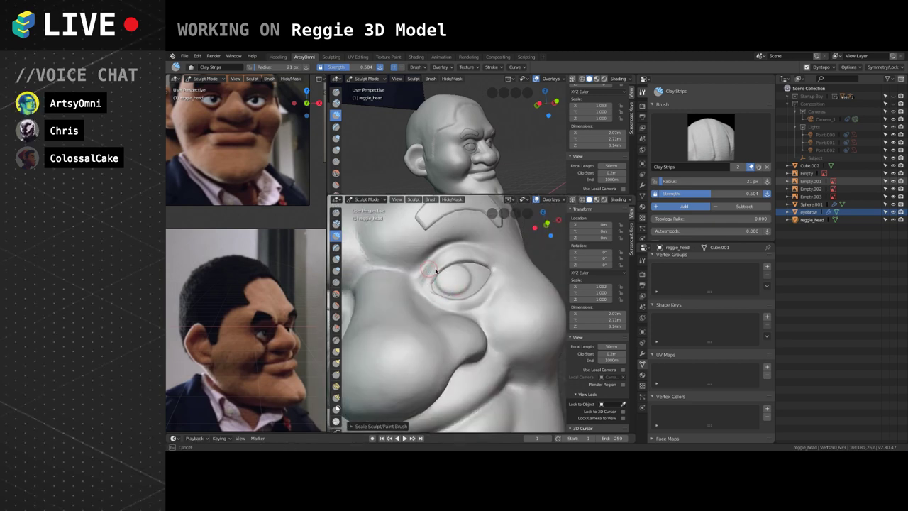
mouse_move(437, 265)
middle_mouse_down()
mouse_move(452, 248)
mouse_move(459, 296)
middle_mouse_up()
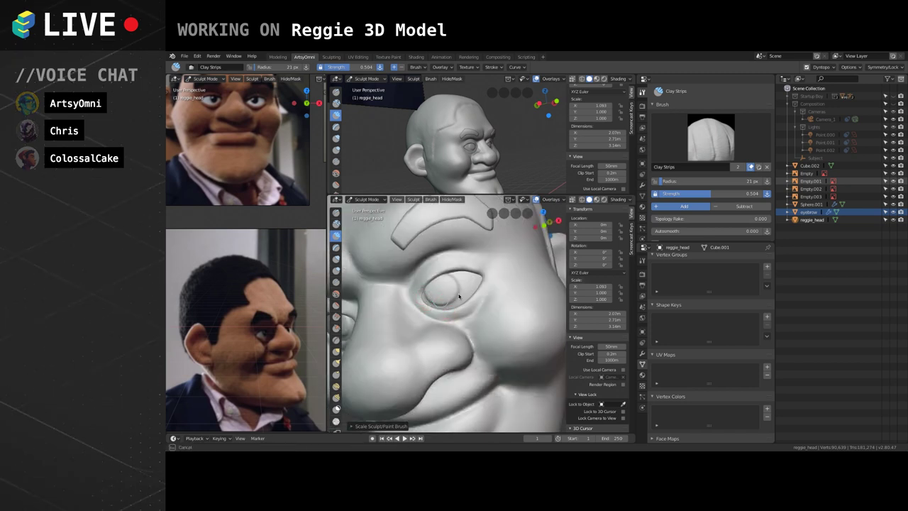
mouse_move(447, 267)
left_mouse_down("alt")
mouse_move(475, 283)
mouse_move(446, 340)
left_mouse_up("alt")
middle_click_drag(462, 278, 492, 297)
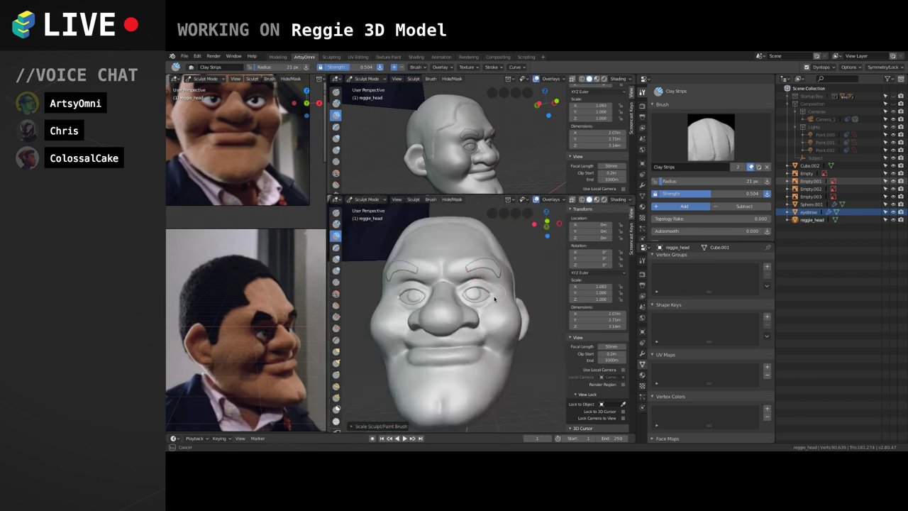
middle_click_drag(468, 339, 513, 337)
middle_click_drag(501, 272, 466, 331, "shift")
mouse_move(490, 227)
middle_mouse_down("ctrl")
mouse_move(486, 304)
mouse_move(499, 344)
mouse_move(530, 336)
middle_mouse_up("ctrl")
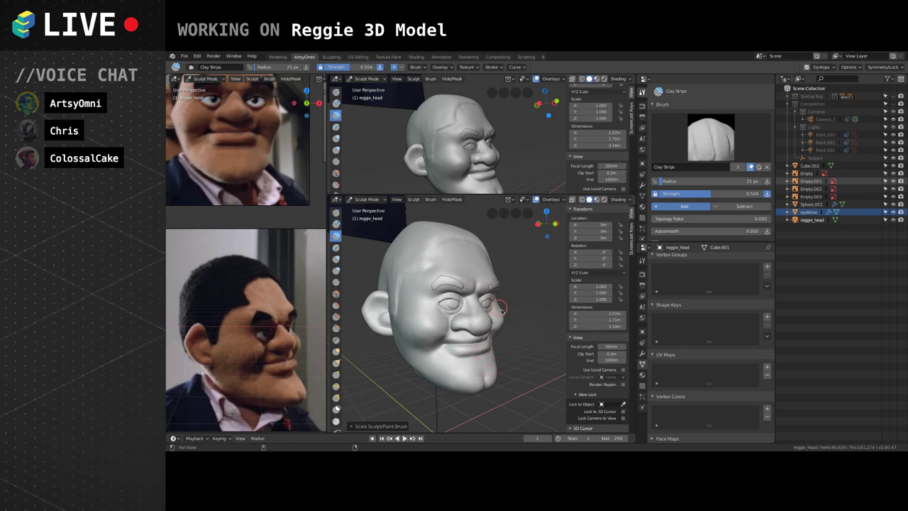
Carve and smooth the transition between the right eye's inner corner and the nose with the Crease brush at a 31 px radius.
mouse_move(469, 290)
middle_mouse_down()
mouse_move(457, 331)
mouse_move(464, 326)
mouse_move(442, 320)
mouse_move(488, 315)
mouse_move(439, 314)
middle_mouse_up()
scroll(488, 316, "up", 2)
scroll(471, 323, "up", 2)
key("shift+c")
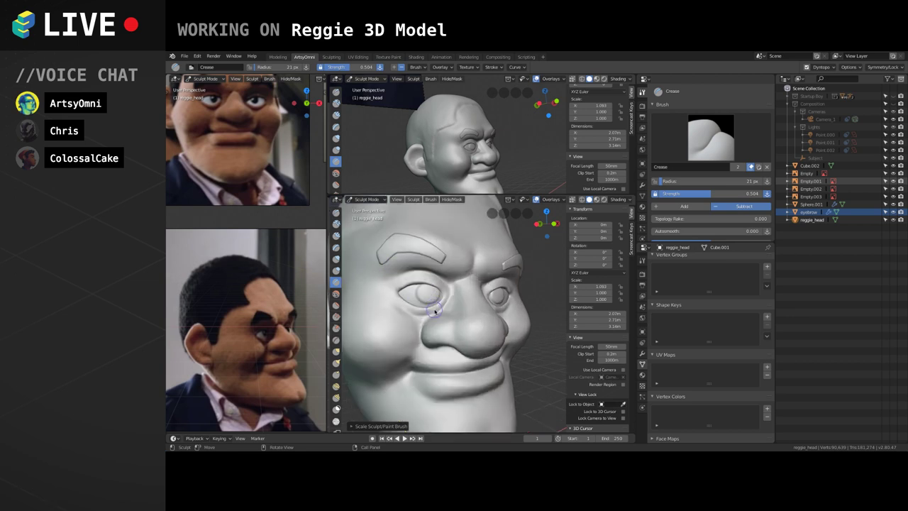
key("f")
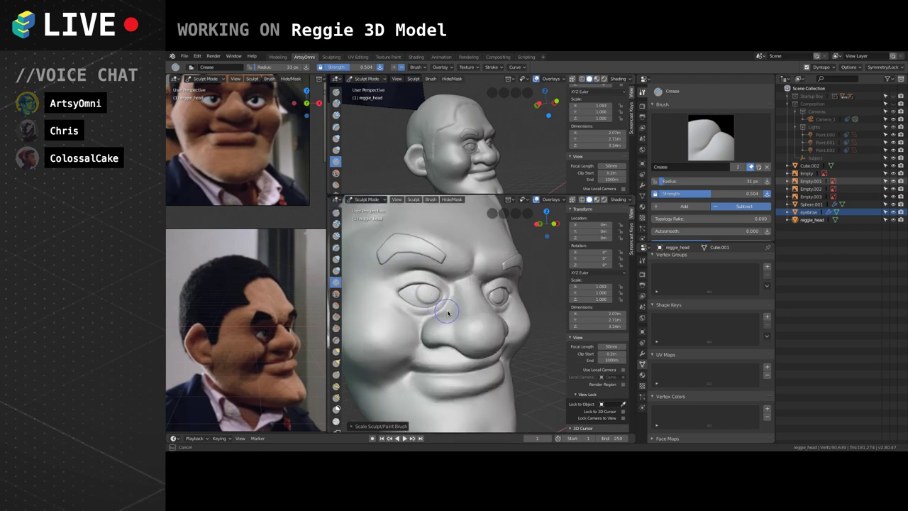
left_click(453, 302)
mouse_move(455, 311)
left_mouse_down()
mouse_move(456, 296)
mouse_move(457, 313)
left_mouse_up()
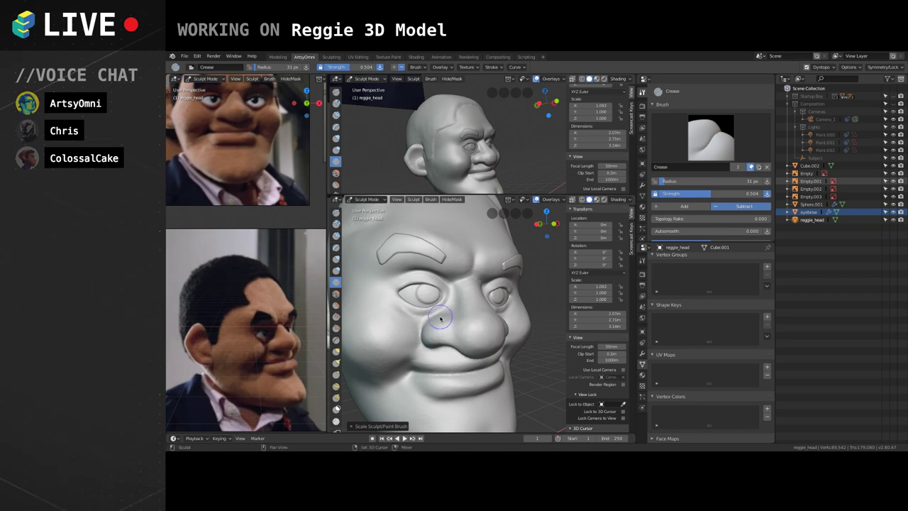
middle_click_drag(441, 321, 459, 336)
left_click_drag(455, 337, 454, 332, "shift")
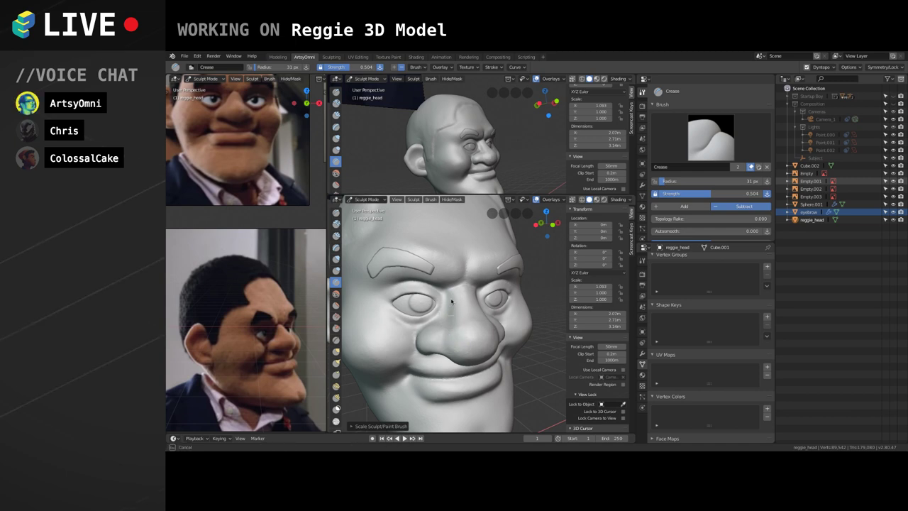
Deepen the crease along the side of the nose bridge beside the right eye's inner corner with the Crease brush.
mouse_move(454, 323)
middle_mouse_down()
mouse_move(456, 313)
mouse_move(442, 328)
mouse_move(414, 308)
mouse_move(424, 289)
mouse_move(461, 333)
mouse_move(468, 277)
middle_mouse_up()
scroll(424, 289, "up", 3)
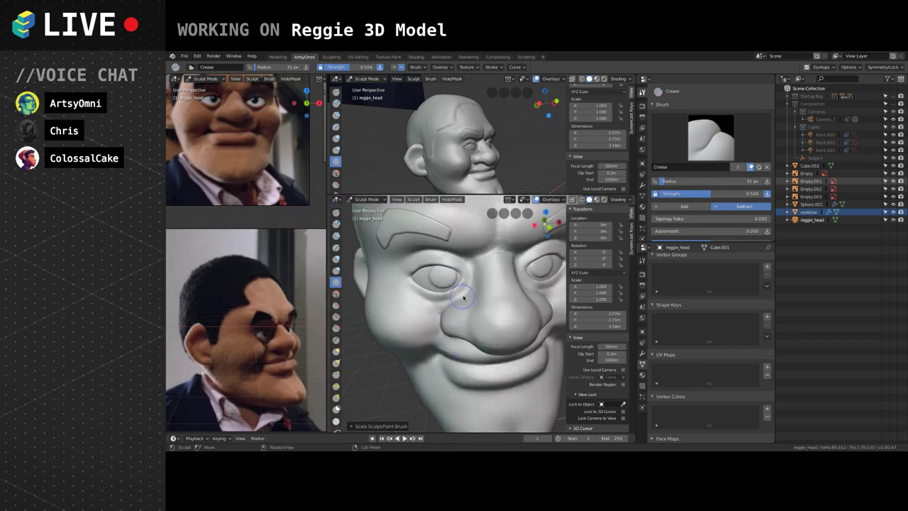
left_click_drag(460, 297, 471, 274)
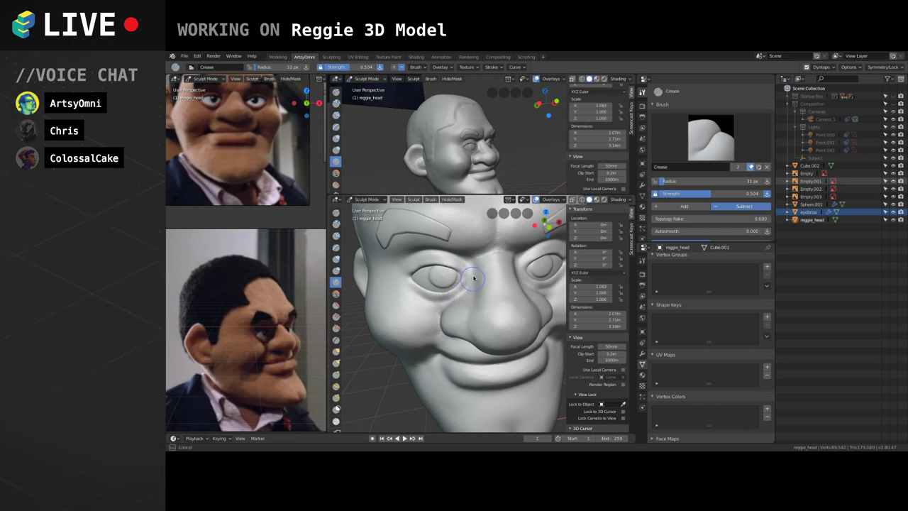
mouse_move(468, 295)
middle_mouse_down()
mouse_move(501, 279)
mouse_move(475, 283)
middle_mouse_up()
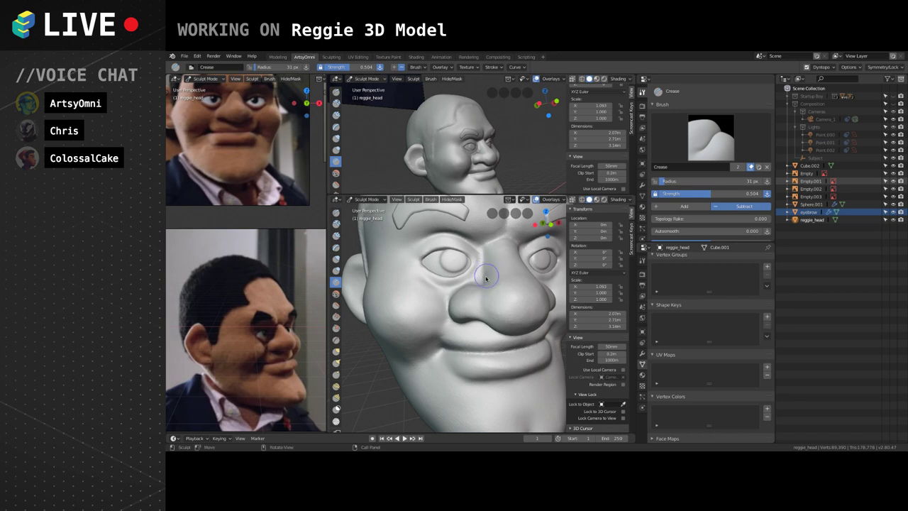
mouse_move(485, 278)
left_mouse_down()
mouse_move(482, 264)
mouse_move(498, 324)
mouse_move(486, 330)
left_mouse_up()
mouse_move(486, 329)
middle_mouse_down()
mouse_move(499, 340)
mouse_move(472, 333)
mouse_move(475, 308)
mouse_move(495, 326)
middle_mouse_up()
scroll(470, 344, "down", 2)
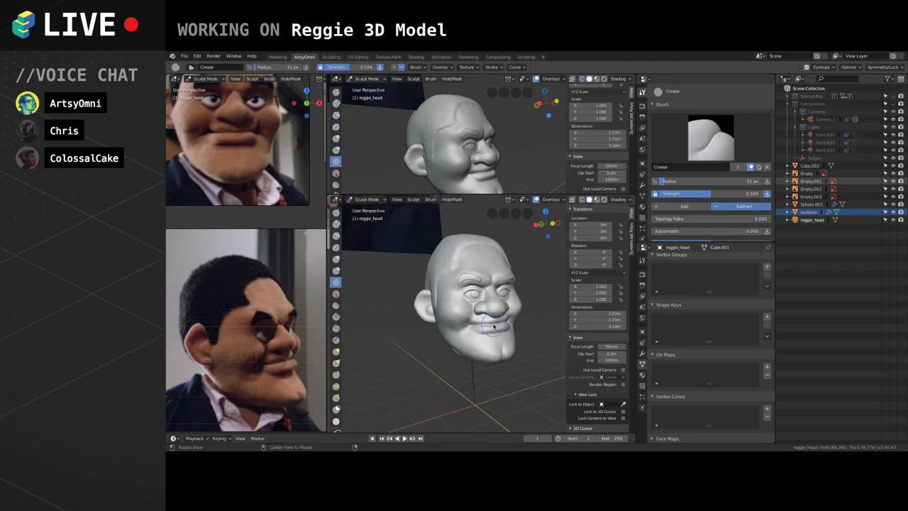
scroll(478, 326, "up", 6)
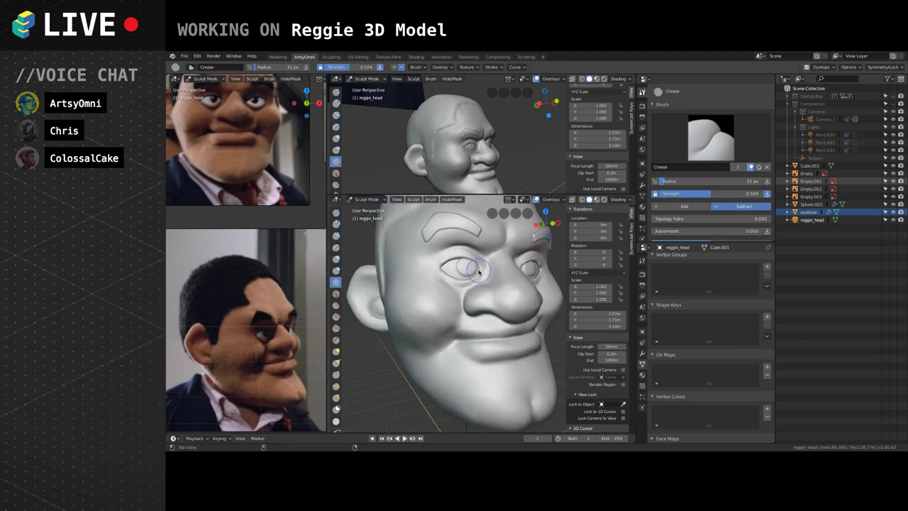
scroll(470, 291, "down", 1)
middle_click_drag(470, 290, 448, 278)
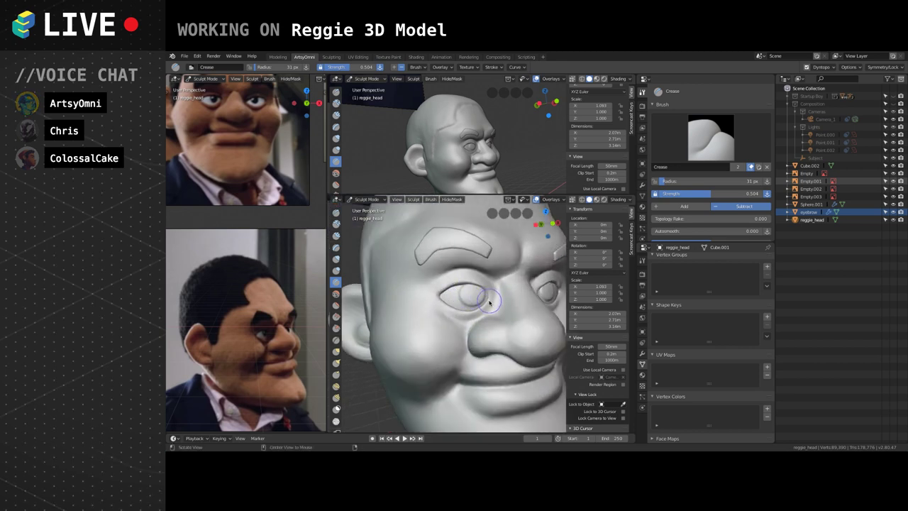
mouse_move(474, 296)
left_mouse_down()
mouse_move(487, 305)
mouse_move(470, 287)
left_mouse_up()
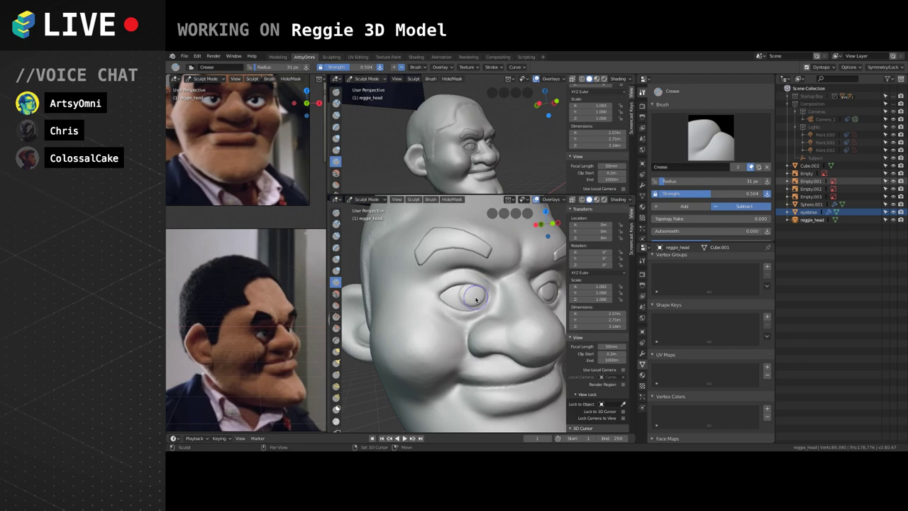
Adjust the surface between the right eye and the nose from a low viewpoint with the Grab brush at a 45 px radius.
mouse_move(478, 323)
middle_mouse_down()
mouse_move(426, 329)
mouse_move(497, 282)
mouse_move(522, 314)
mouse_move(513, 314)
middle_mouse_up()
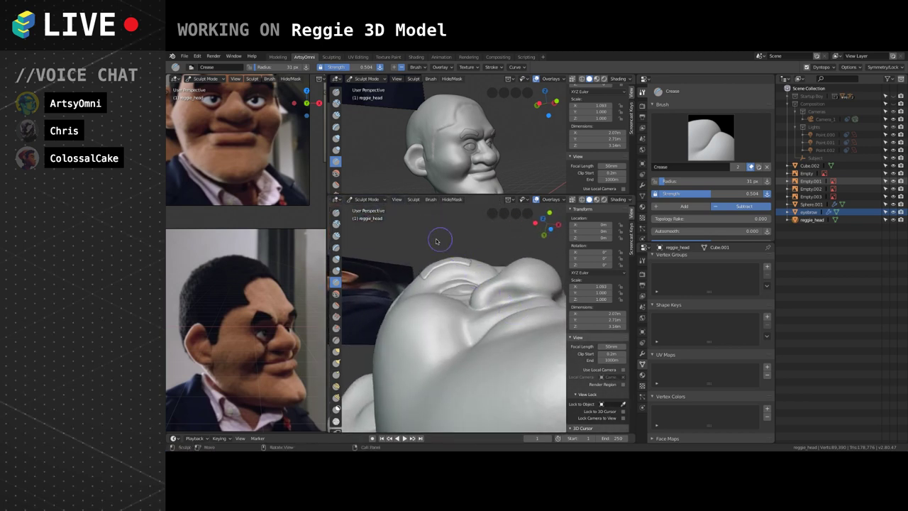
left_click(335, 351)
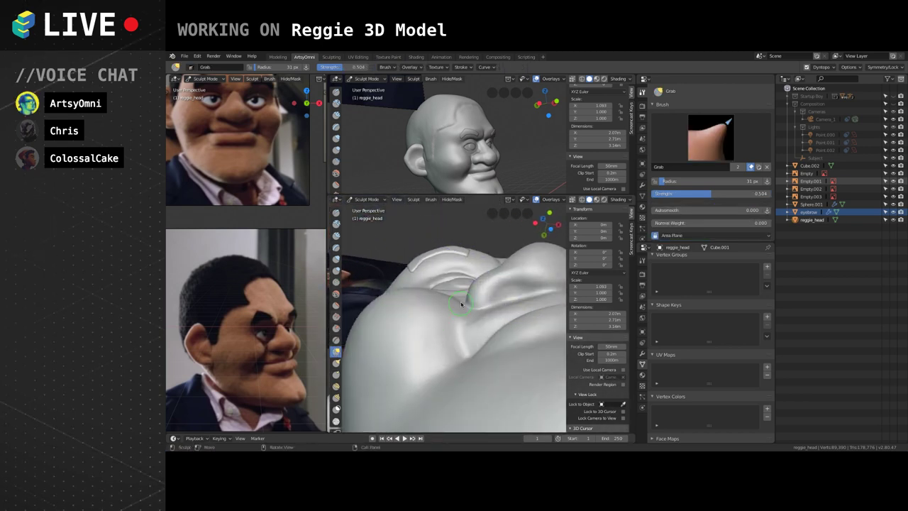
key("bracketright")
key("bracketright")
key("bracketright")
key("bracketright")
mouse_move(487, 276)
middle_mouse_down()
mouse_move(488, 285)
mouse_move(479, 278)
middle_mouse_up()
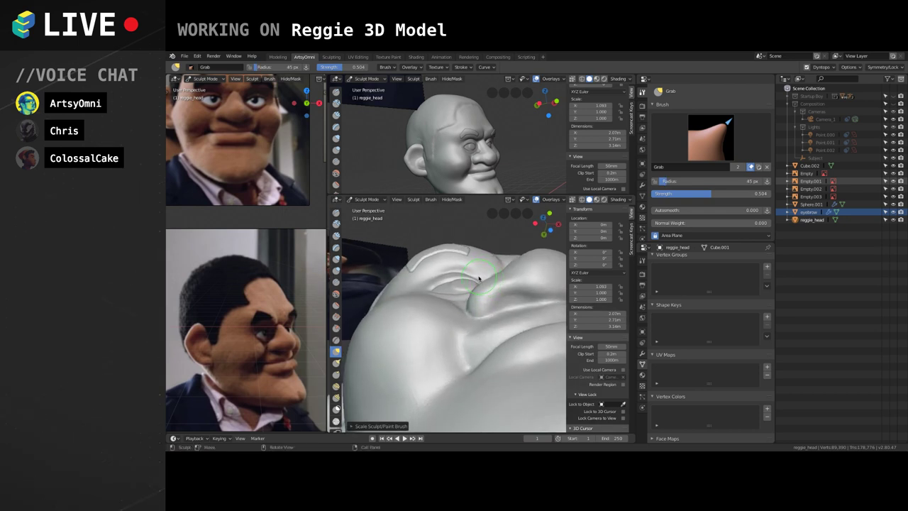
left_click_drag(478, 278, 480, 275)
mouse_move(466, 274)
middle_mouse_down()
mouse_move(465, 261)
mouse_move(472, 272)
middle_mouse_up()
mouse_move(480, 276)
left_mouse_down("alt")
mouse_move(497, 303)
mouse_move(495, 278)
mouse_move(478, 274)
left_mouse_up("alt")
mouse_move(479, 273)
middle_mouse_down()
mouse_move(472, 338)
mouse_move(433, 298)
middle_mouse_up()
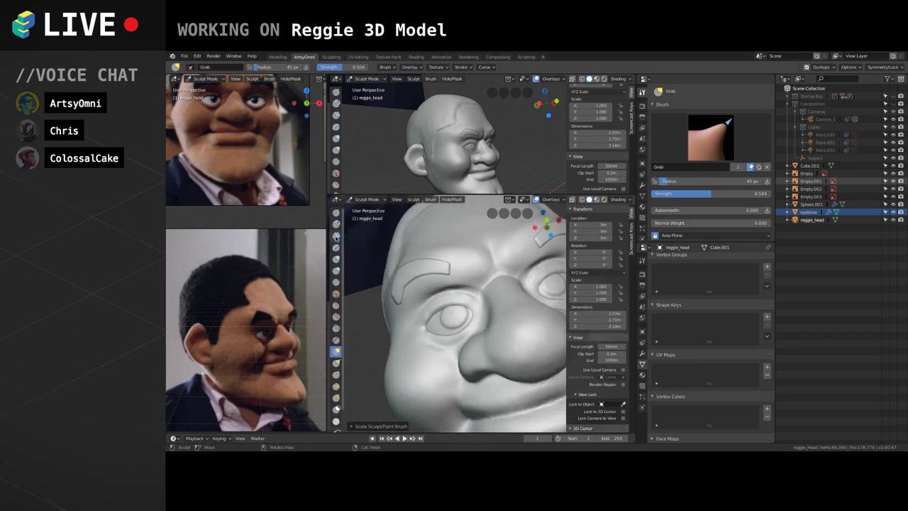
Shape the hollow between the right eye and the nose bridge with the Clay Strips and Crease brushes at about a 28 px radius.
key("shift+c")
mouse_move(499, 321)
middle_mouse_down()
mouse_move(440, 316)
mouse_move(464, 274)
mouse_move(487, 304)
middle_mouse_up()
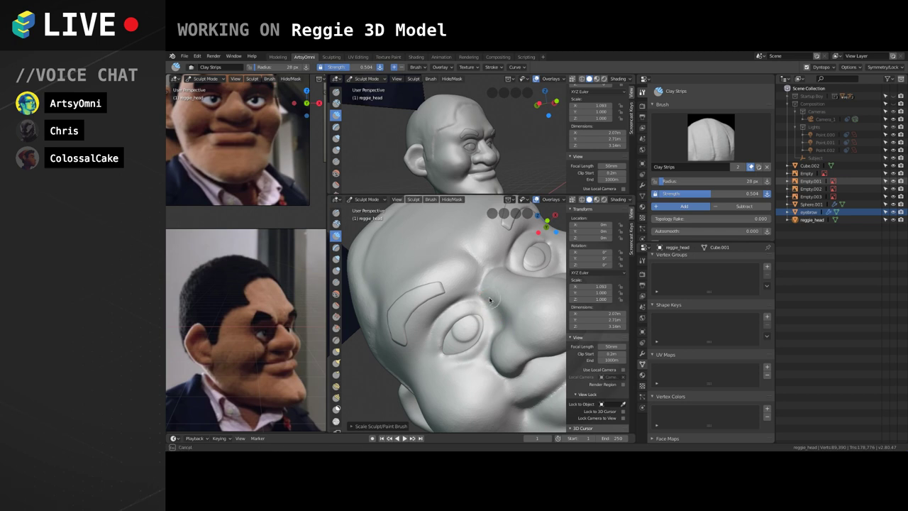
mouse_move(427, 292)
middle_mouse_down()
mouse_move(489, 316)
mouse_move(438, 297)
mouse_move(394, 304)
mouse_move(463, 298)
mouse_move(454, 319)
middle_mouse_up()
left_click(336, 282)
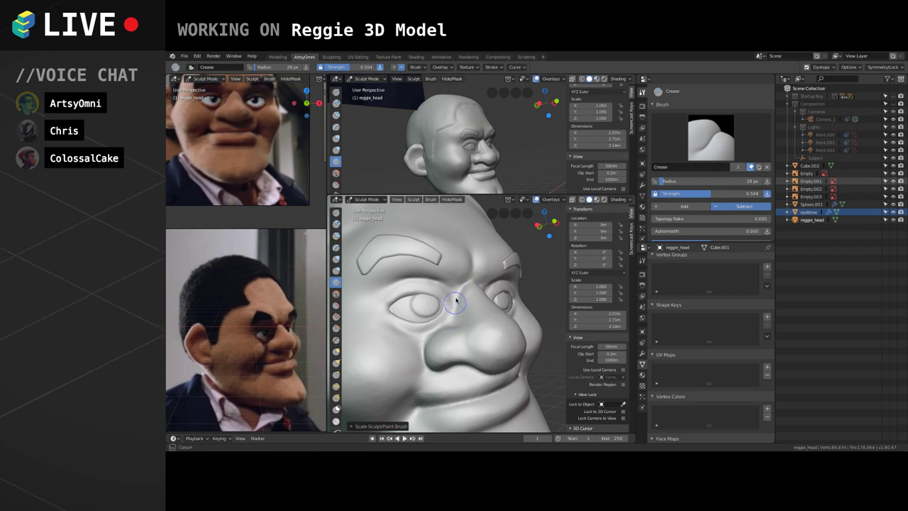
left_click_drag(443, 285, 462, 288)
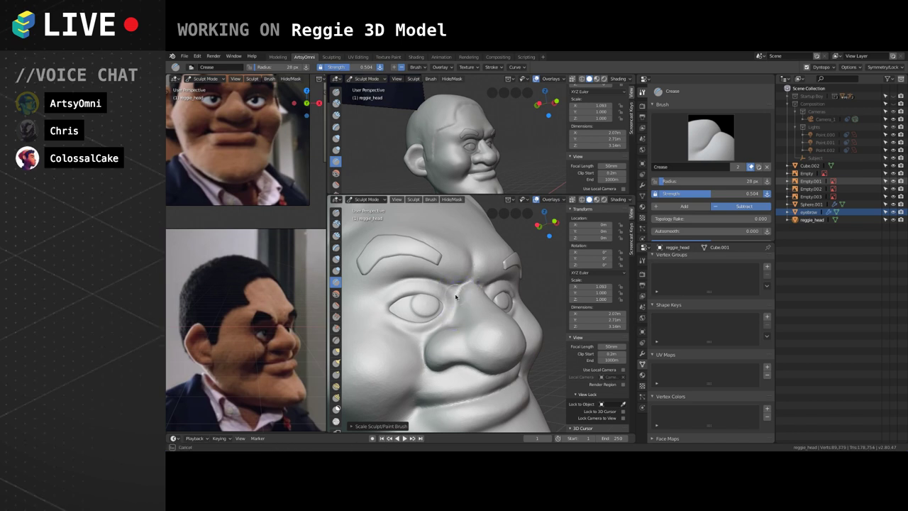
middle_click_drag(443, 291, 455, 344)
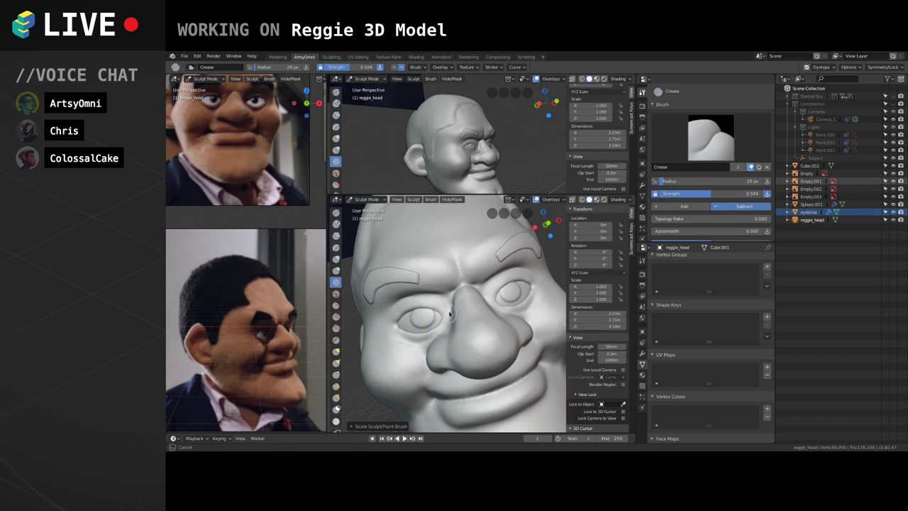
Define the right eye's inner corner and adjoining lid edges with the Crease brush at a 17 px radius.
scroll(468, 311, "up", 3)
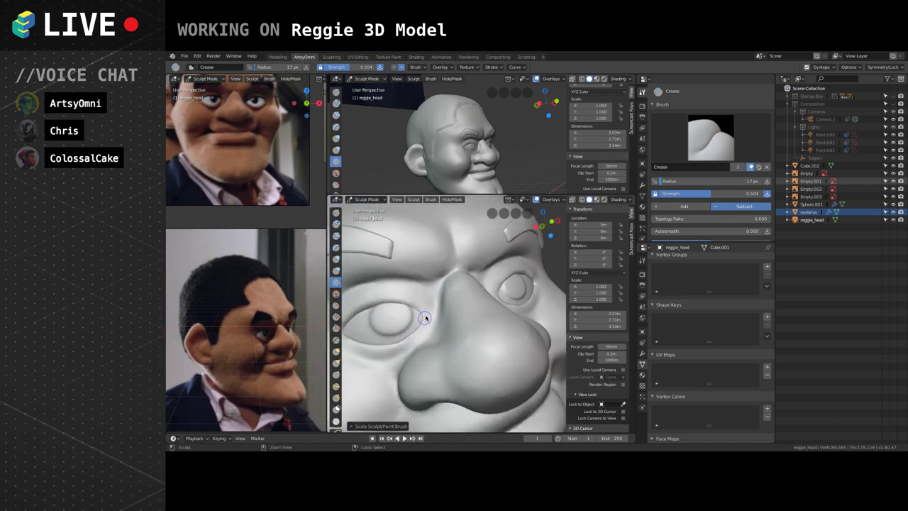
mouse_move(410, 338)
left_mouse_down("ctrl")
mouse_move(407, 346)
mouse_move(427, 331)
left_mouse_up("ctrl")
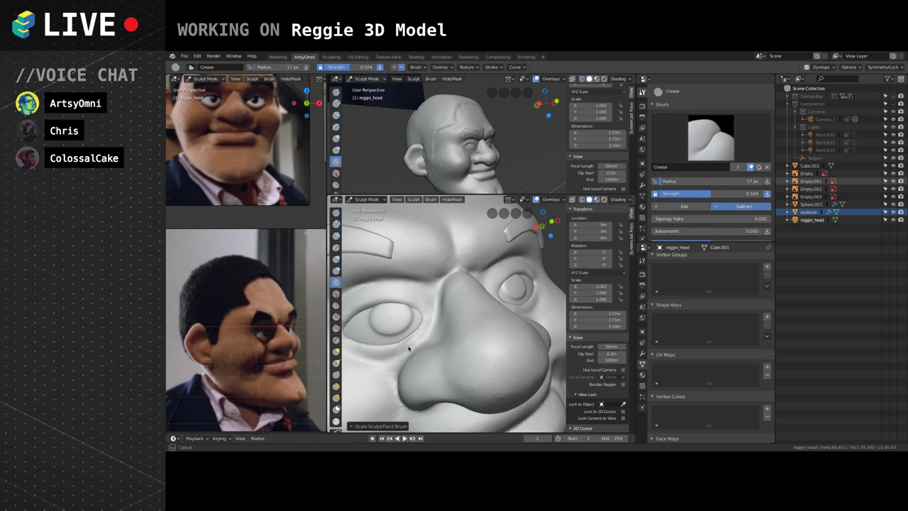
mouse_move(440, 324)
middle_mouse_down()
mouse_move(457, 317)
mouse_move(441, 318)
middle_mouse_up()
mouse_move(448, 306)
left_mouse_down()
mouse_move(430, 328)
mouse_move(455, 310)
mouse_move(435, 330)
mouse_move(454, 301)
mouse_move(430, 318)
mouse_move(447, 306)
mouse_move(451, 287)
mouse_move(450, 297)
mouse_move(459, 291)
mouse_move(426, 270)
left_mouse_up()
mouse_move(419, 279)
middle_mouse_down()
mouse_move(426, 306)
mouse_move(497, 345)
mouse_move(460, 291)
middle_mouse_up()
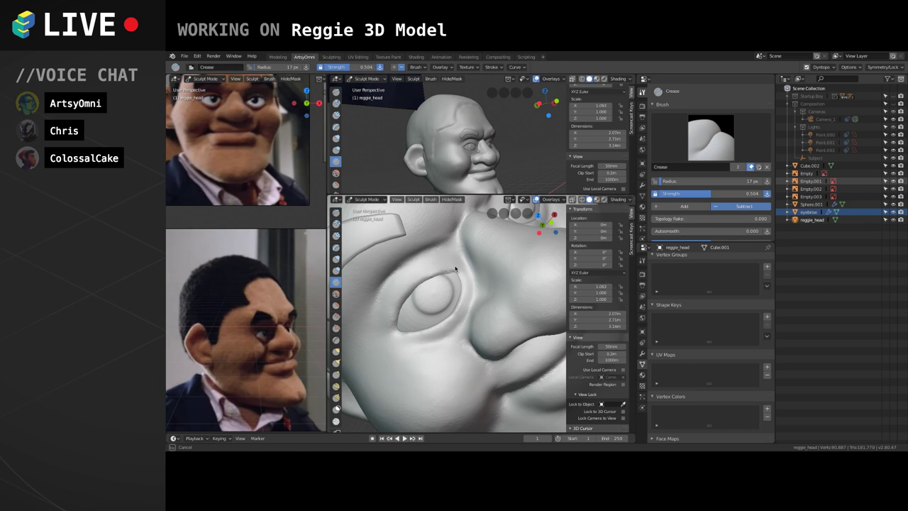
left_click_drag(461, 283, 453, 316)
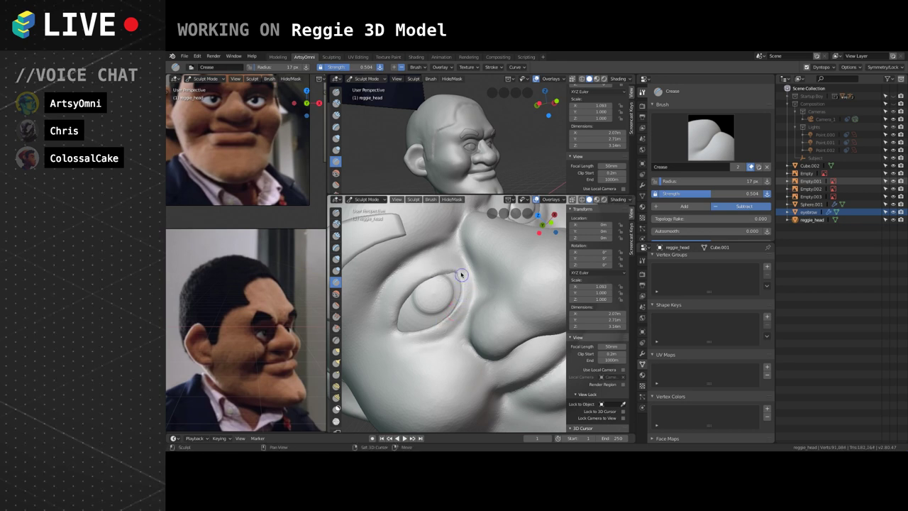
left_click_drag(460, 279, 457, 273)
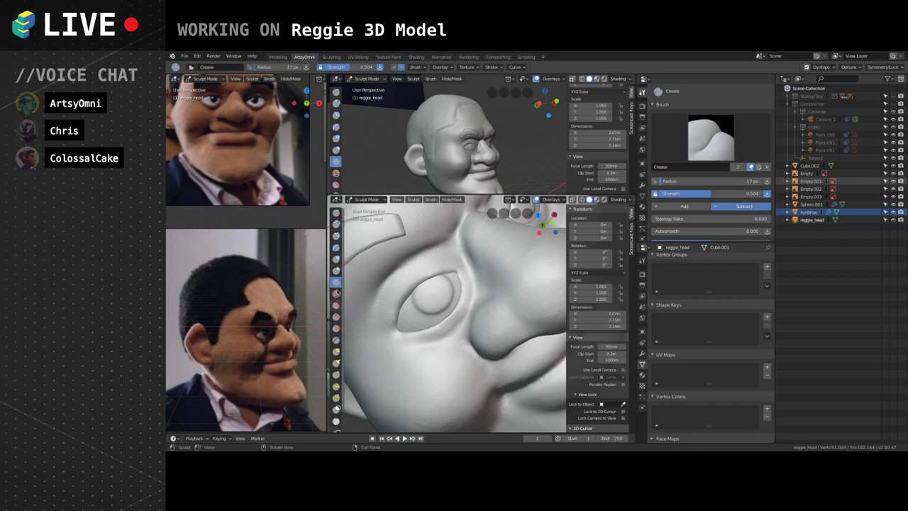
Build up the right eye's lid rims around the inner corner with the Clay Strips brush at a 17 px radius.
left_click(337, 235)
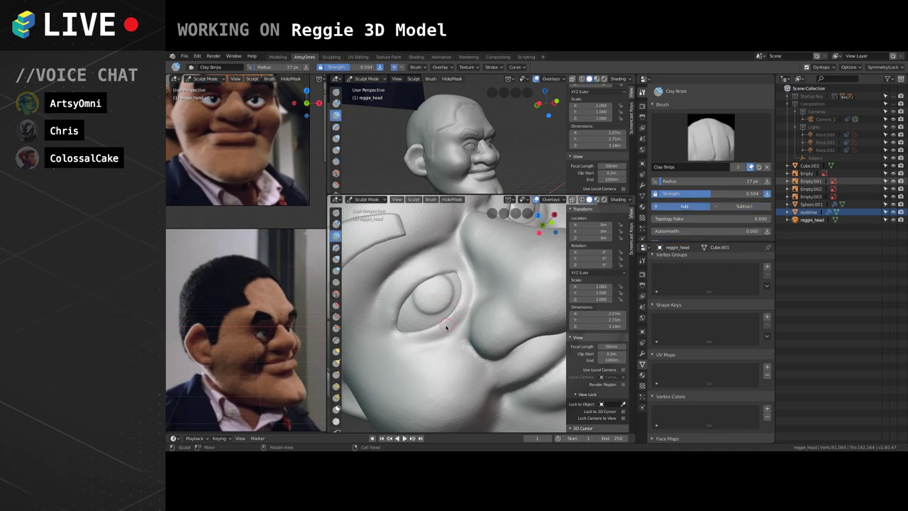
mouse_move(446, 324)
left_mouse_down()
mouse_move(462, 275)
mouse_move(411, 278)
left_mouse_up()
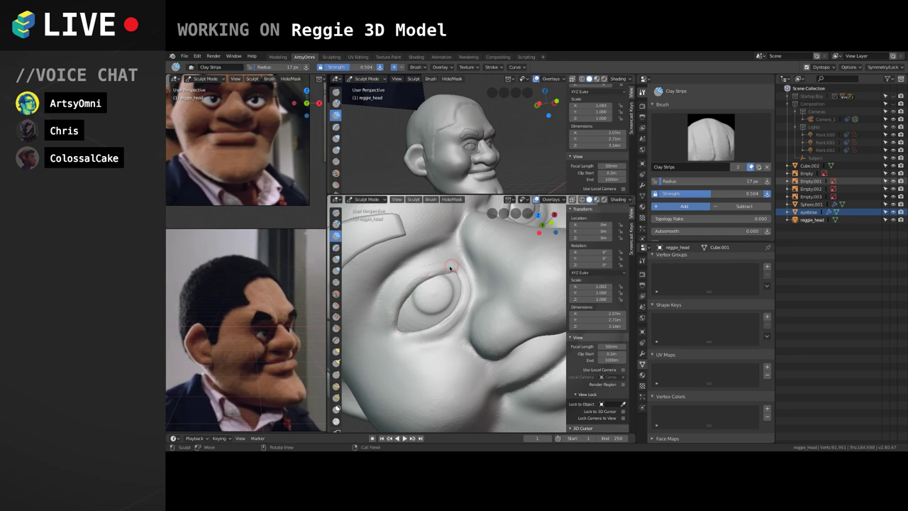
middle_click_drag(430, 258, 438, 300)
Thicken the right eye's lower lid near the inner corner with the Clay Strips brush, enlarging its radius to 22 px.
key("f")
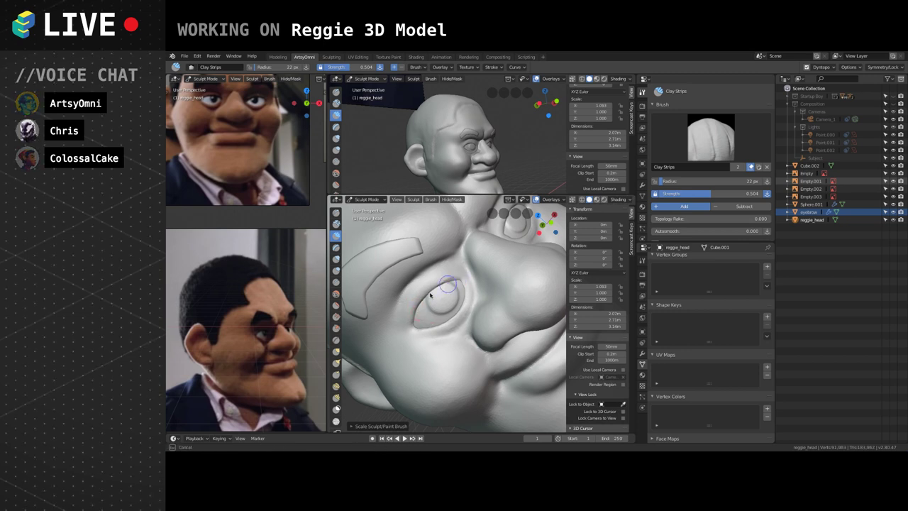
left_click(430, 294)
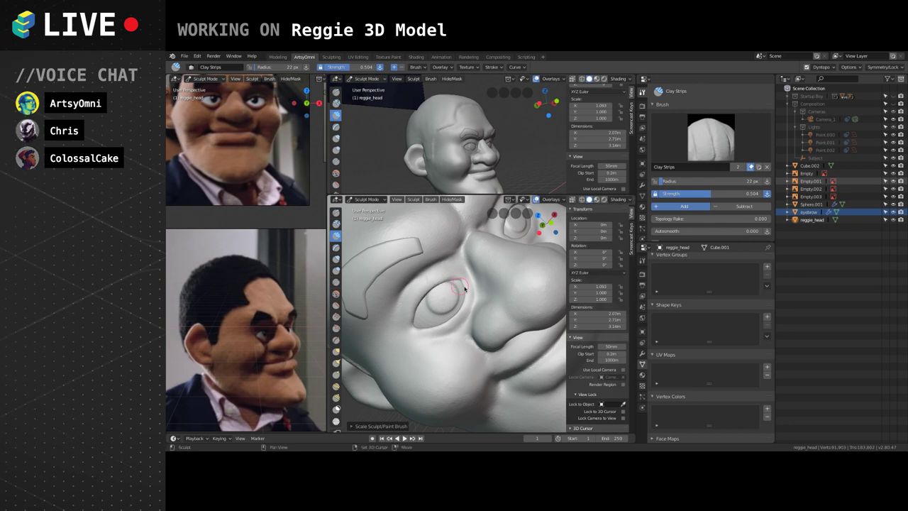
left_click_drag(464, 289, 452, 326)
key("f")
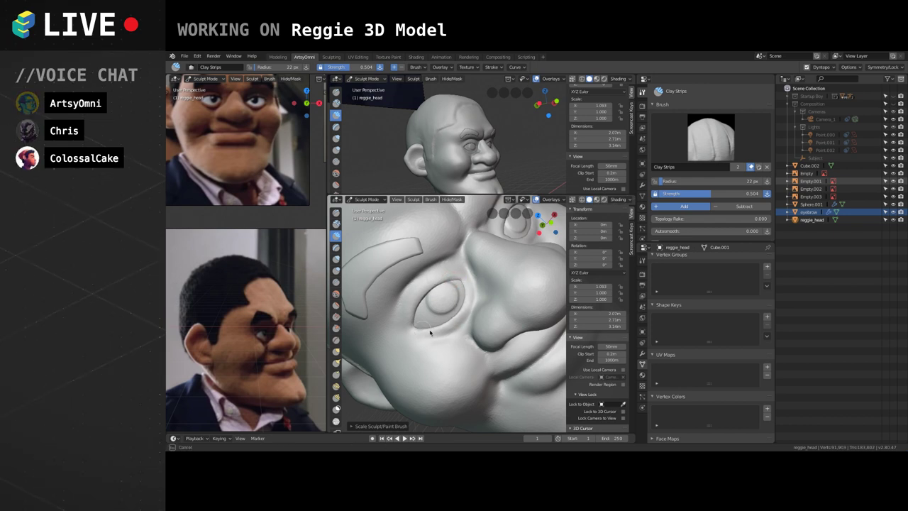
left_click(454, 321)
mouse_move(454, 321)
middle_mouse_down()
mouse_move(375, 326)
mouse_move(521, 318)
middle_mouse_up()
left_click_drag(521, 319, 537, 313, "alt")
scroll(516, 325, "down", 2)
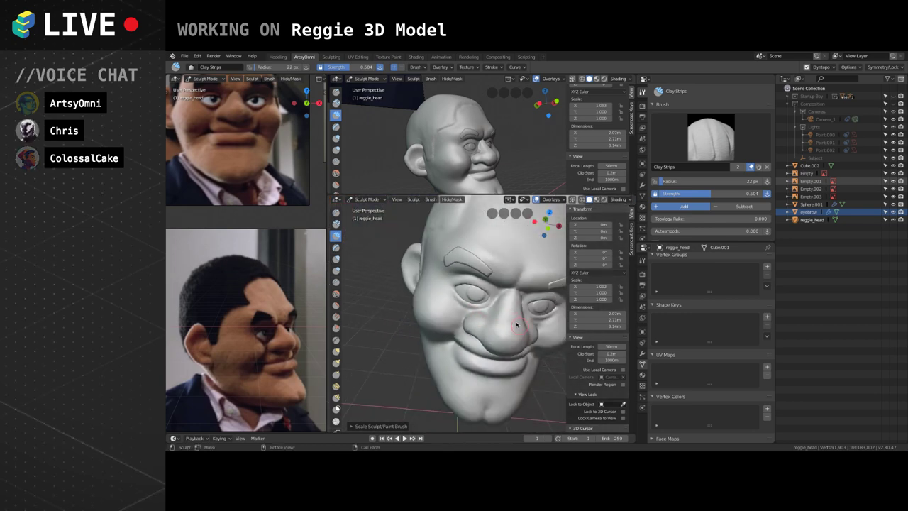
mouse_move(539, 327)
middle_mouse_down()
mouse_move(492, 310)
mouse_move(464, 325)
mouse_move(451, 318)
middle_mouse_up()
scroll(486, 308, "up", 4)
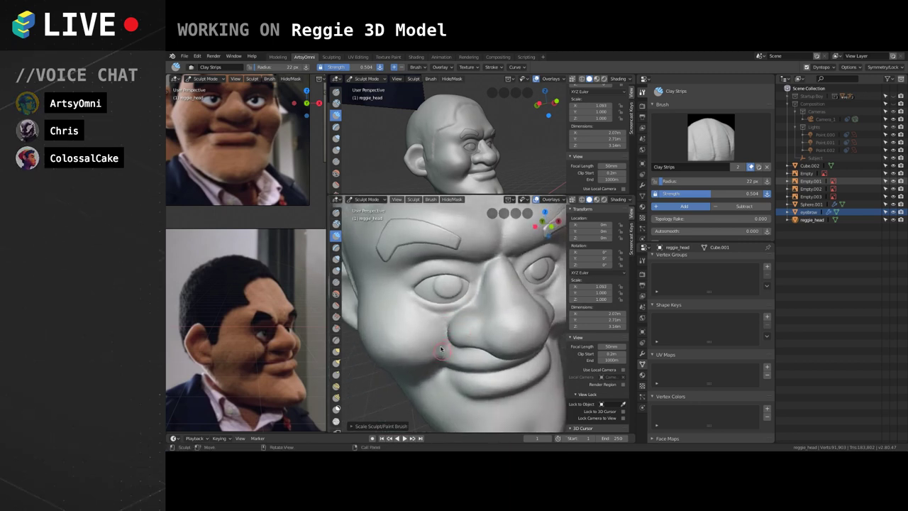
Build up the right cheek beside the nose and mouth corner with the Clay Strips brush, enlarging its radius to about 28 px.
key("bracketright")
left_click_drag(404, 308, 429, 328)
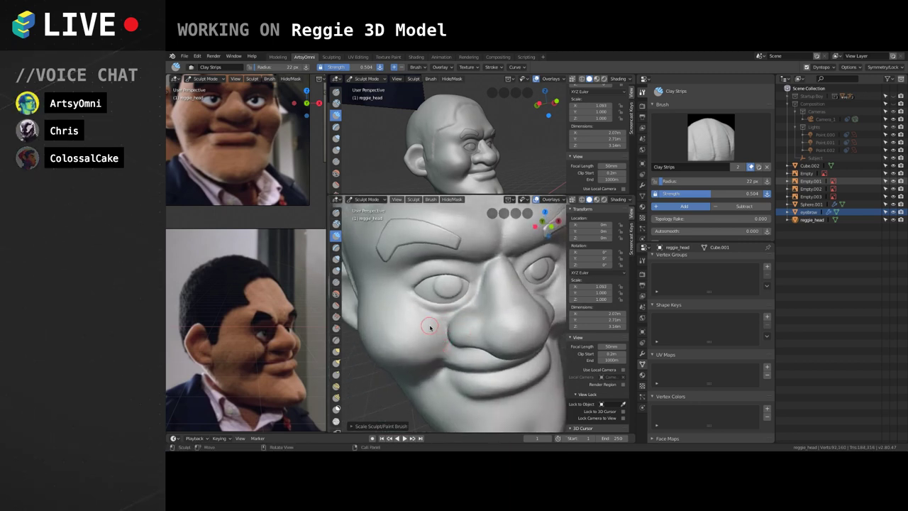
scroll(429, 329, "up", 1)
scroll(424, 334, "down", 1)
left_click_drag(432, 361, 436, 360)
left_click_drag(428, 324, 420, 349)
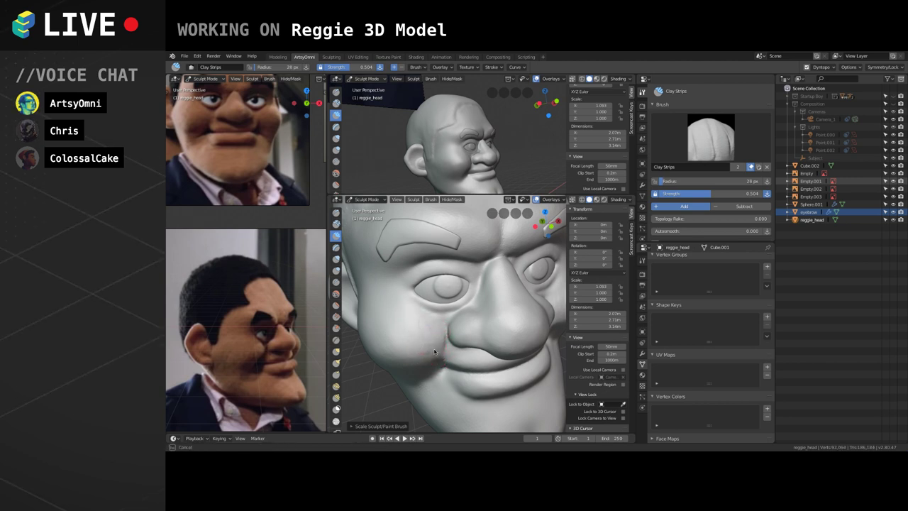
mouse_move(436, 328)
middle_mouse_down()
mouse_move(428, 319)
mouse_move(474, 312)
mouse_move(468, 339)
mouse_move(483, 321)
mouse_move(507, 322)
middle_mouse_up()
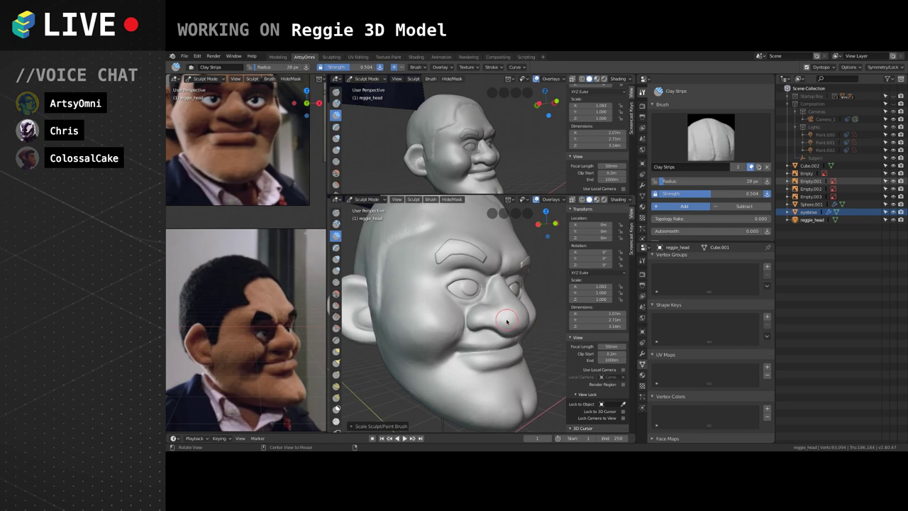
Shape the area between the right eye's upper lid, eyebrow and nose bridge with the Clay Strips brush at about a 28 px radius.
mouse_move(529, 290)
middle_mouse_down()
mouse_move(448, 306)
mouse_move(486, 282)
middle_mouse_up()
mouse_move(424, 271)
left_mouse_down()
mouse_move(395, 253)
mouse_move(429, 287)
left_mouse_up()
middle_click_drag(429, 286, 453, 314)
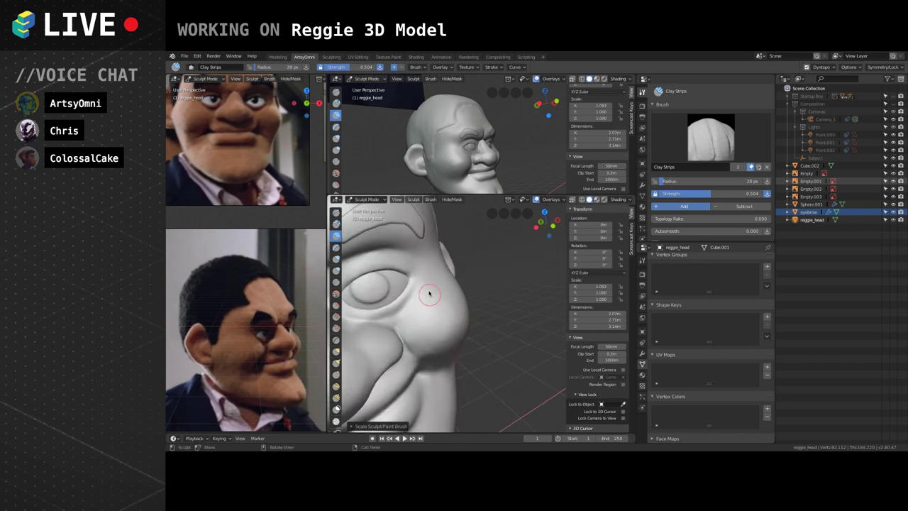
left_click_drag(415, 265, 392, 259)
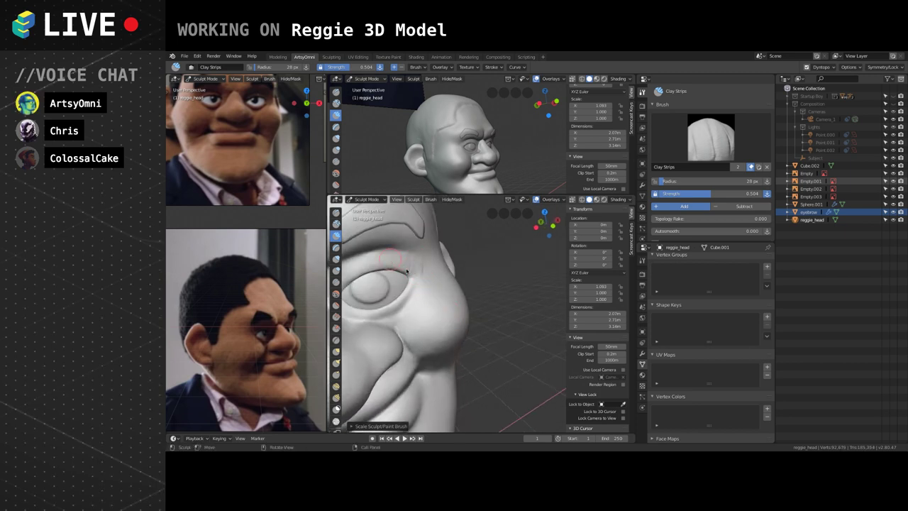
middle_click_drag(420, 259, 415, 267)
left_click_drag(415, 267, 405, 274)
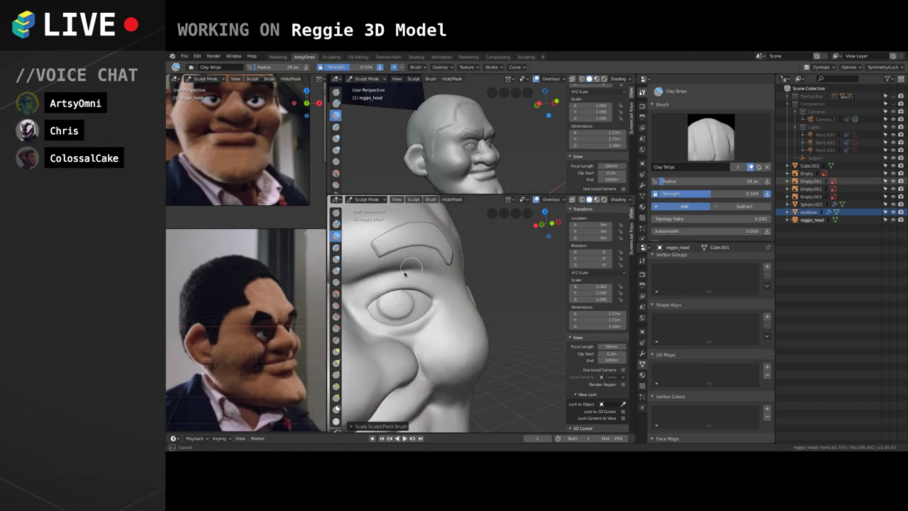
middle_click_drag(454, 285, 439, 371)
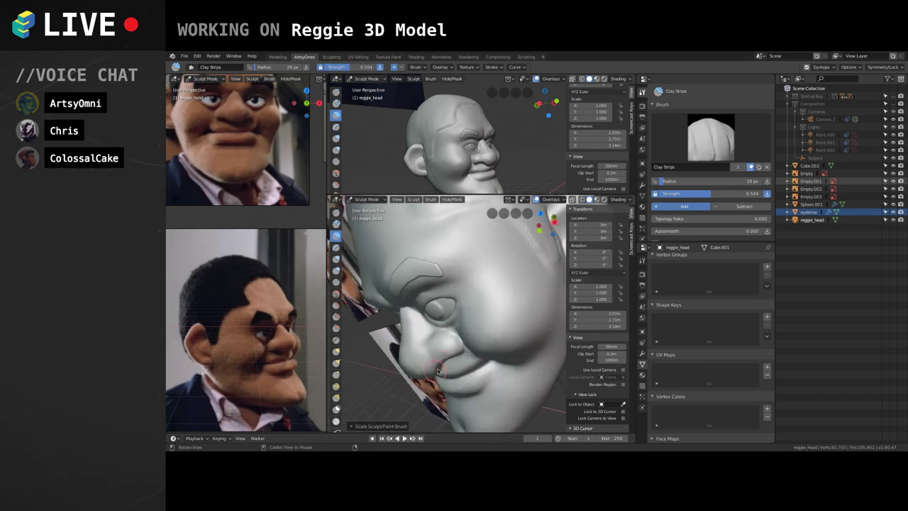
Examine the whole head's proportions from front, side and three-quarter angles against the reference photos.
mouse_move(441, 303)
middle_mouse_down()
mouse_move(440, 282)
mouse_move(479, 294)
middle_mouse_up()
mouse_move(439, 243)
middle_mouse_down()
mouse_move(456, 319)
mouse_move(477, 268)
middle_mouse_up()
middle_click_drag(450, 301, 462, 265)
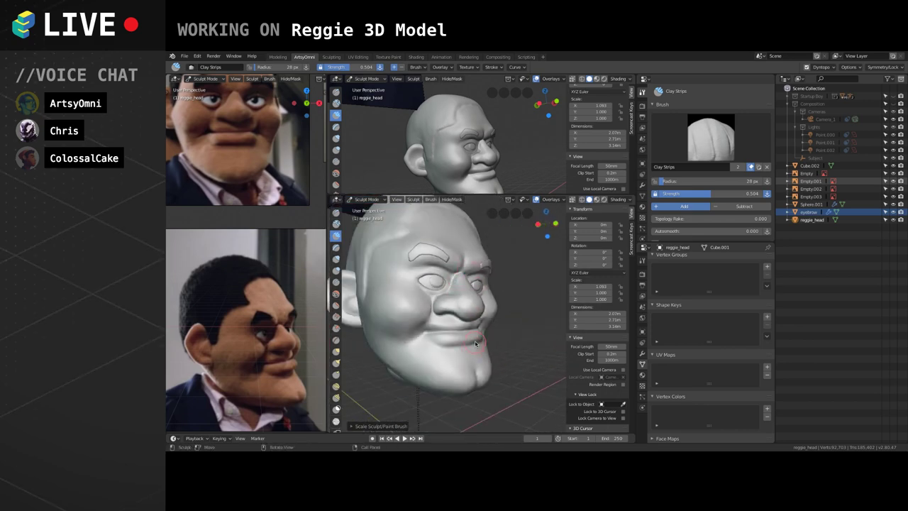
scroll(475, 343, "down", 2)
mouse_move(455, 339)
middle_mouse_down("shift")
mouse_move(466, 362)
mouse_move(457, 358)
middle_mouse_up("shift")
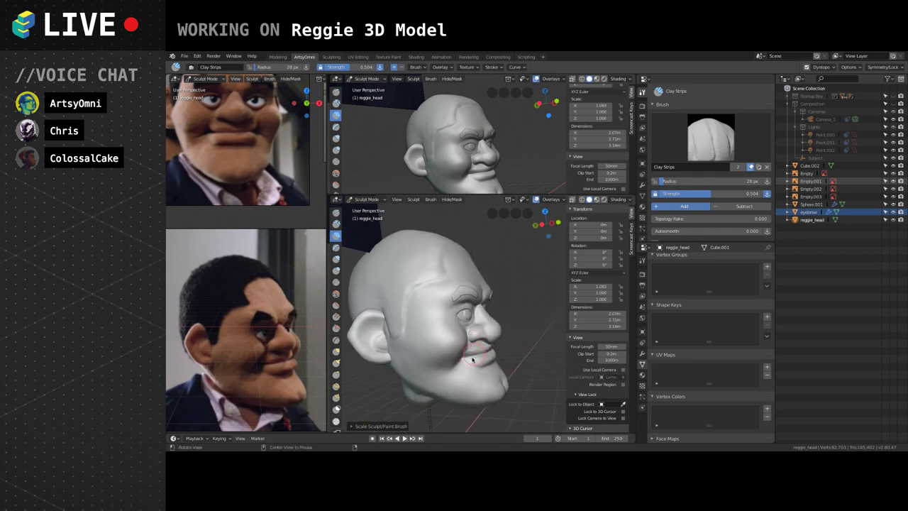
middle_click_drag(426, 303, 452, 271)
mouse_move(514, 305)
middle_mouse_down()
mouse_move(523, 285)
mouse_move(512, 344)
mouse_move(487, 389)
middle_mouse_up()
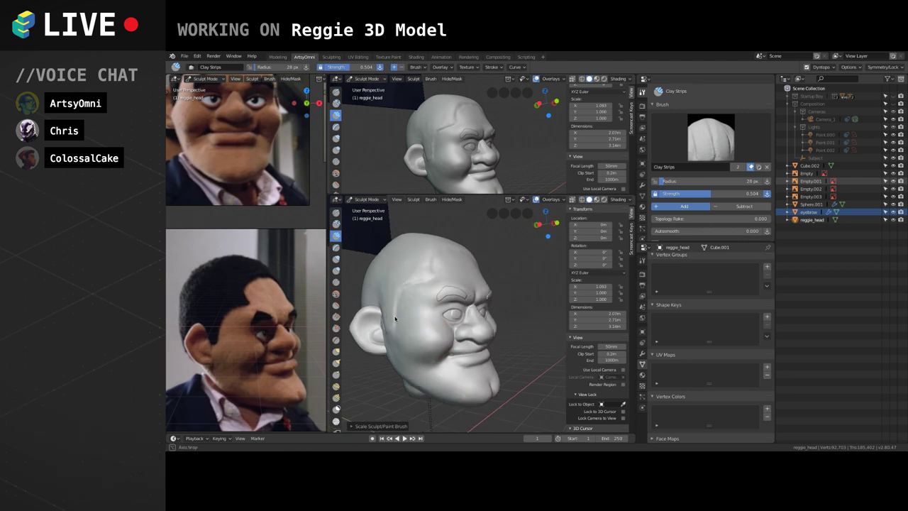
mouse_move(415, 319)
middle_mouse_down()
mouse_move(449, 381)
mouse_move(466, 382)
middle_mouse_up()
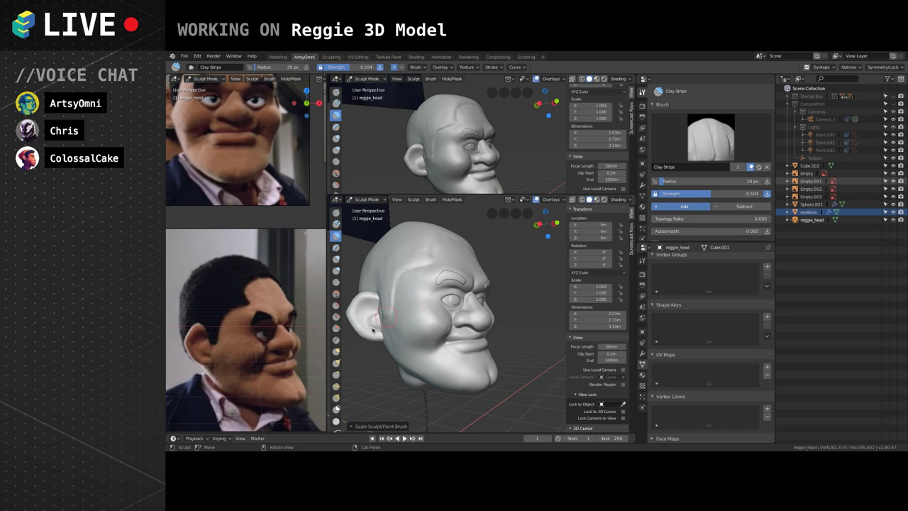
Adjust the lower face around the mouth and cheek with the Grab brush, enlarging its radius to 124 px.
key("g")
key("bracketright")
key("bracketright")
key("bracketright")
key("bracketright")
key("bracketright")
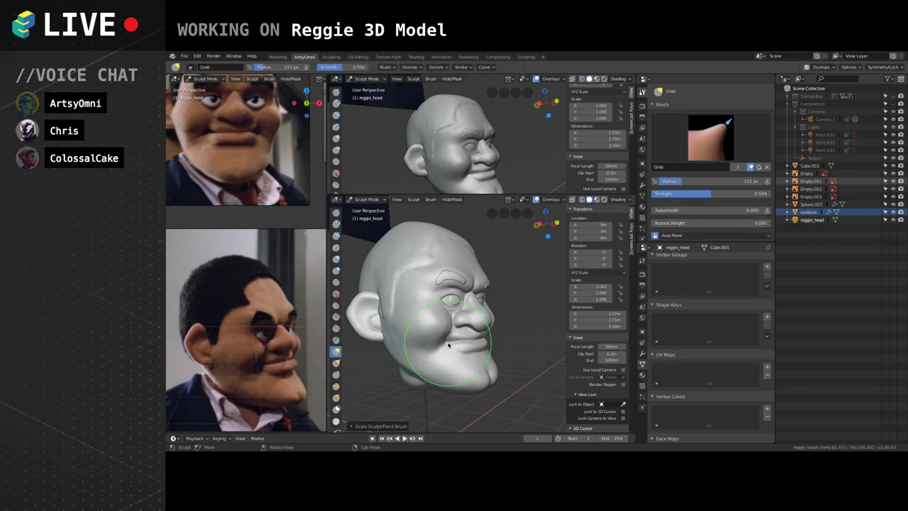
left_click_drag(450, 346, 450, 342)
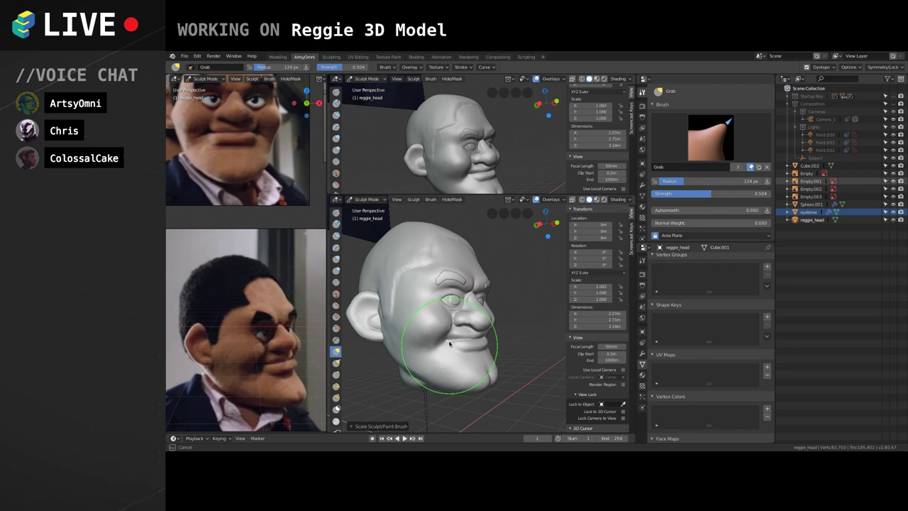
mouse_move(516, 331)
middle_mouse_down()
mouse_move(489, 334)
mouse_move(476, 323)
mouse_move(506, 324)
mouse_move(496, 314)
mouse_move(424, 312)
mouse_move(500, 326)
middle_mouse_up()
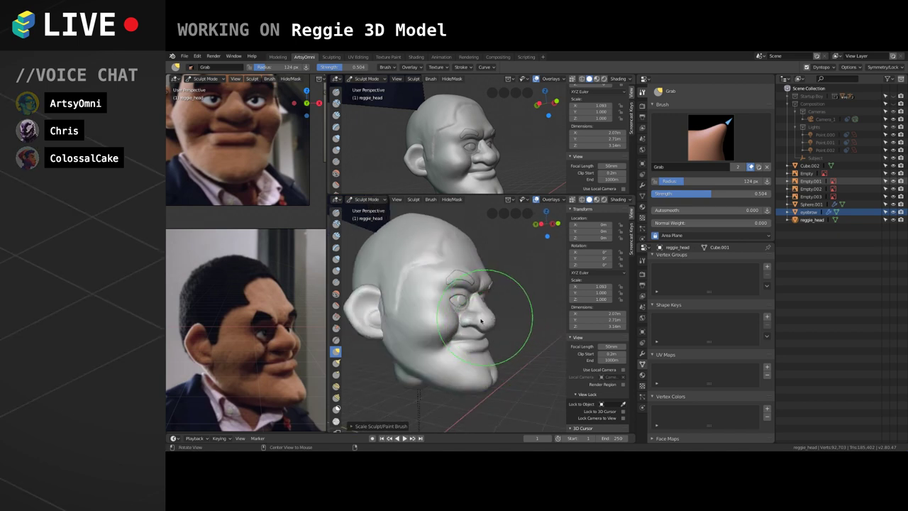
Adjust the upper lip area beneath the nose with the Grab brush, reducing its radius to 40 px.
key("bracketleft")
key("bracketleft")
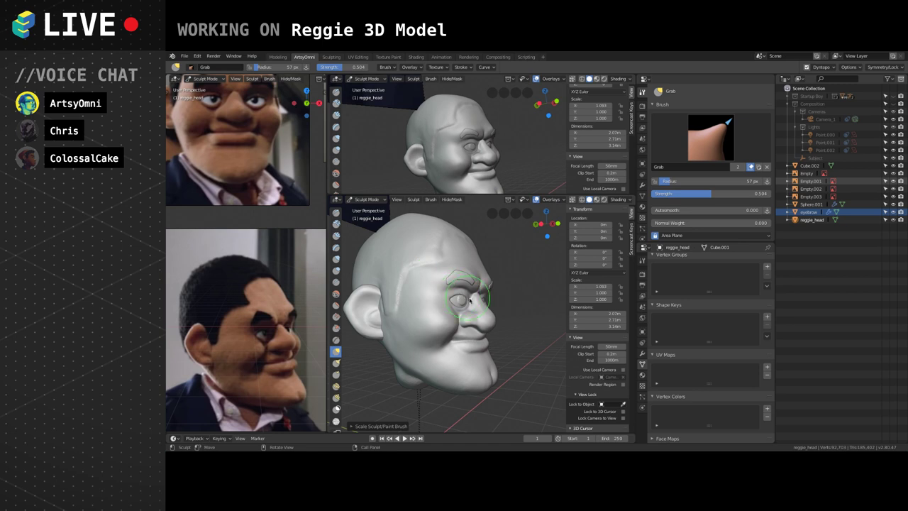
mouse_move(487, 309)
middle_mouse_down()
mouse_move(471, 283)
mouse_move(464, 304)
middle_mouse_up()
scroll(475, 304, "up", 2)
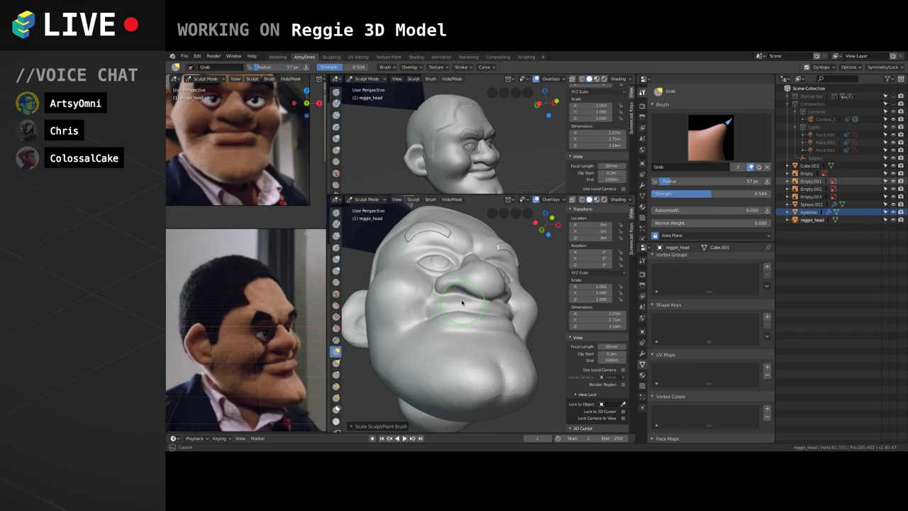
key("bracketleft")
key("bracketleft")
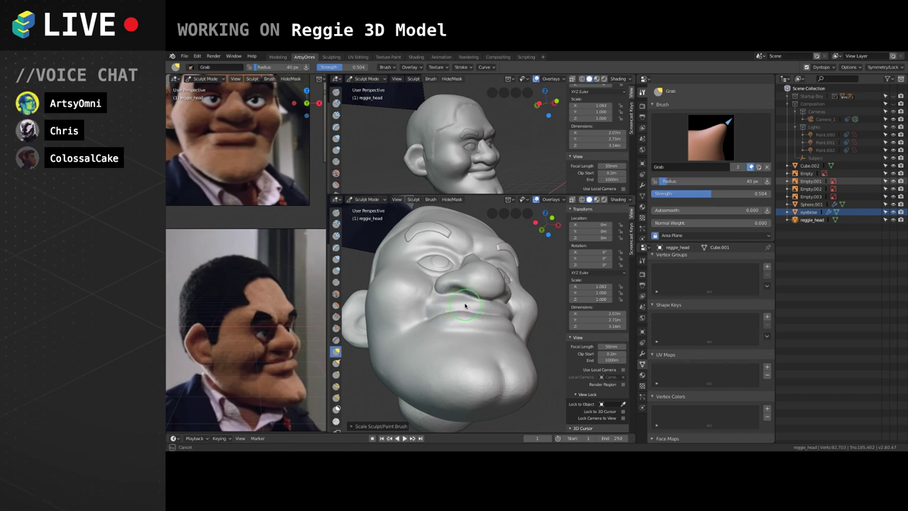
left_click_drag(462, 310, 461, 310)
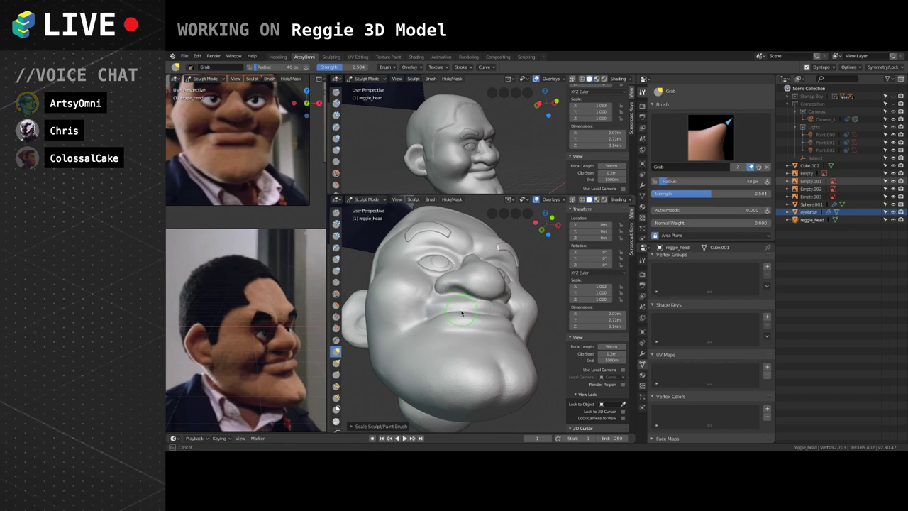
middle_click_drag(462, 311, 466, 312)
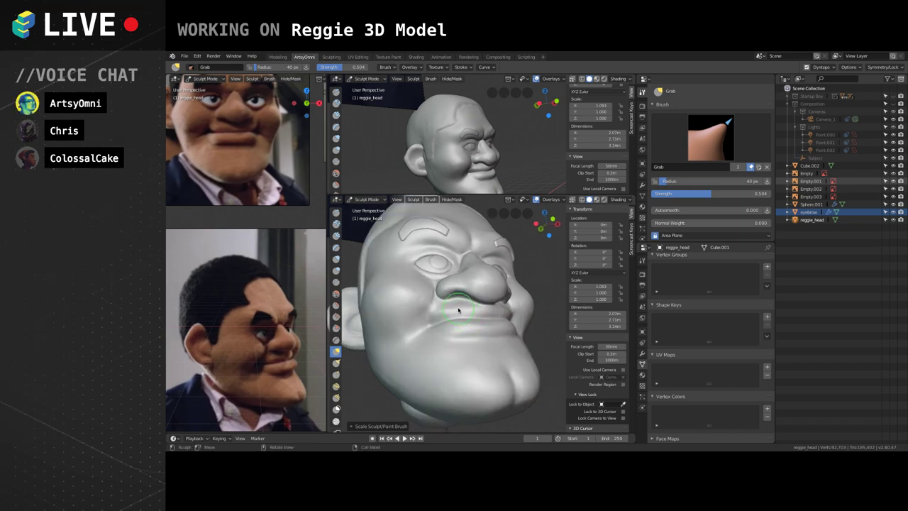
scroll(468, 306, "up", 2)
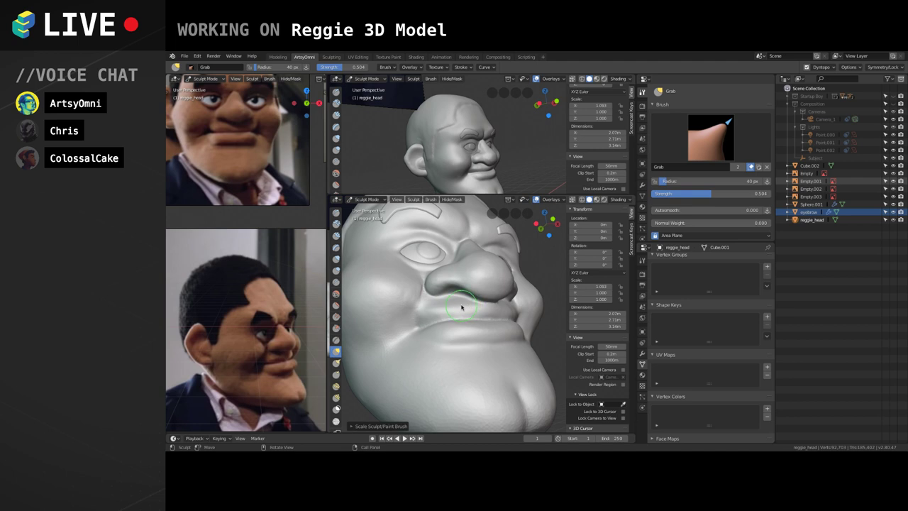
middle_click_drag(476, 310, 495, 319)
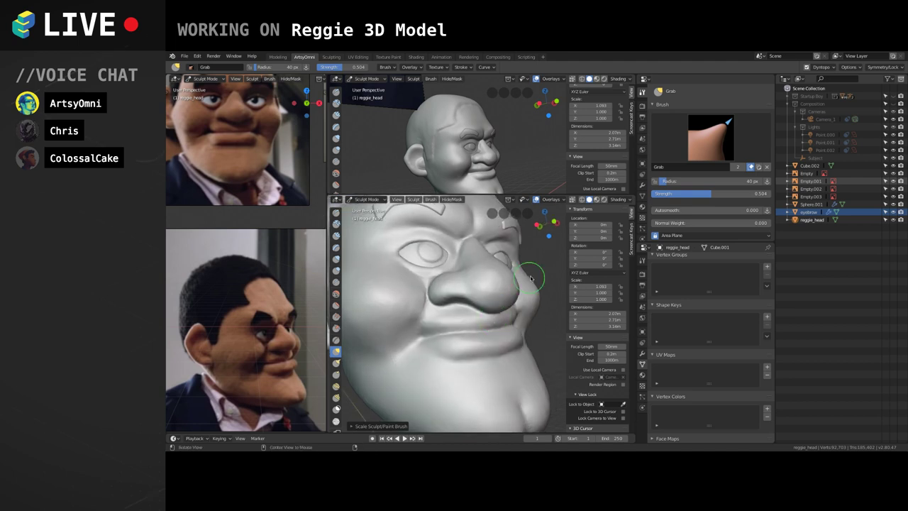
mouse_move(531, 278)
middle_mouse_down()
mouse_move(492, 338)
mouse_move(489, 274)
mouse_move(483, 355)
mouse_move(501, 280)
mouse_move(496, 340)
mouse_move(518, 336)
mouse_move(496, 323)
mouse_move(514, 288)
middle_mouse_up()
scroll(480, 325, "down", 5)
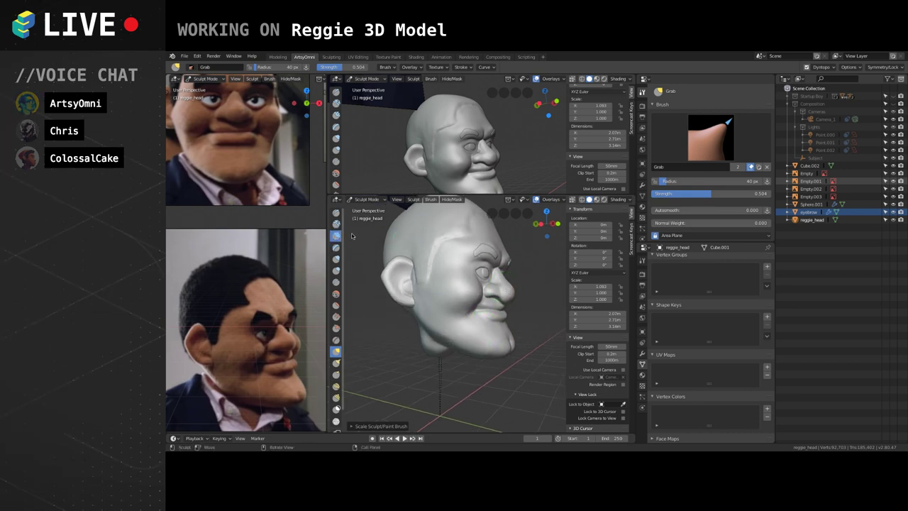
Reshape the right cheek's edge along the smile fold with the Grab brush, reducing its radius to 32 px.
scroll(457, 290, "up", 2)
left_click_drag(462, 276, 442, 270, "alt")
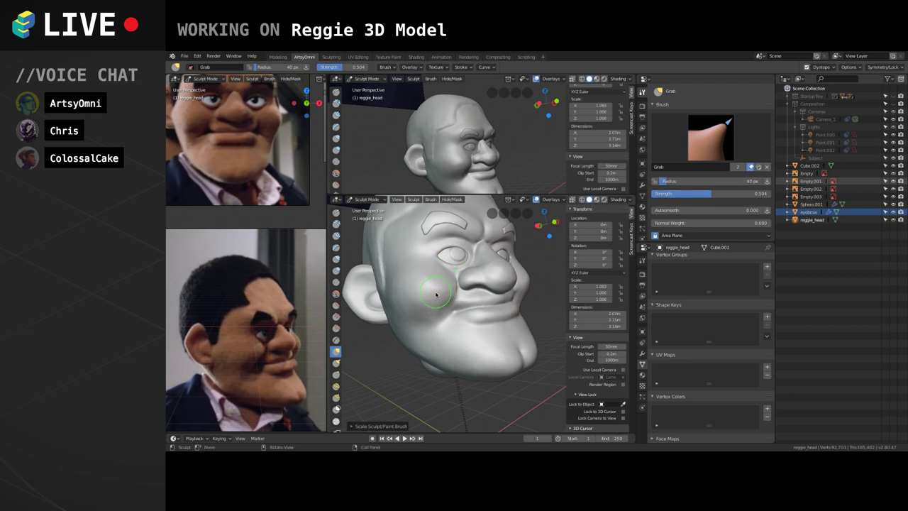
scroll(435, 294, "up", 1)
middle_click_drag(445, 298, 465, 295, "shift")
left_click_drag(465, 299, 468, 285)
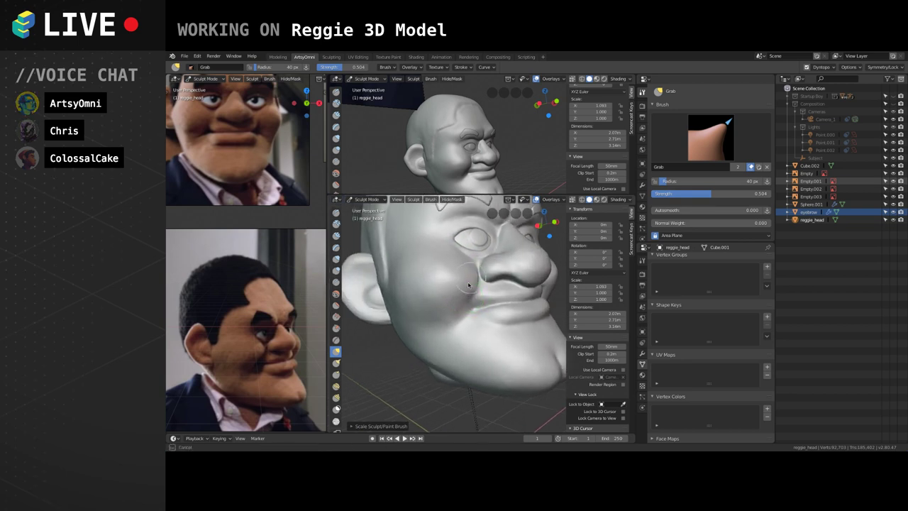
scroll(447, 285, "up", 3)
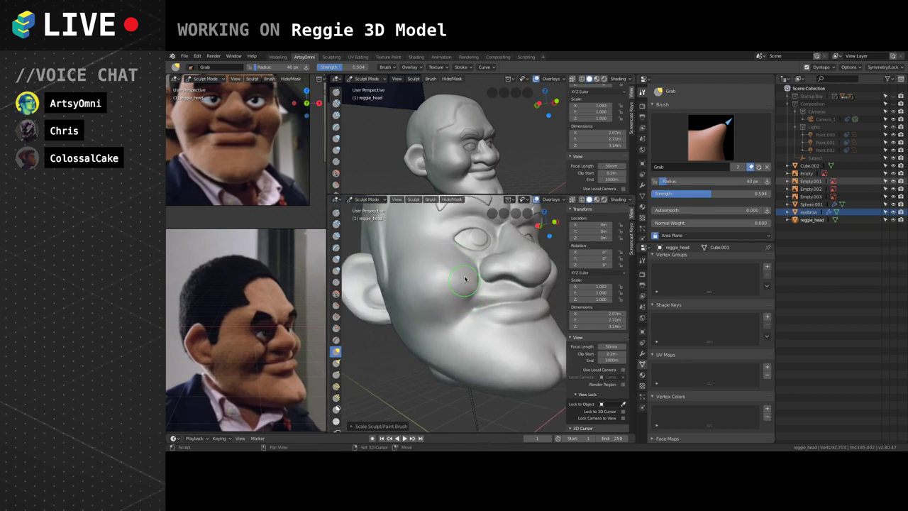
middle_click_drag(450, 263, 464, 287)
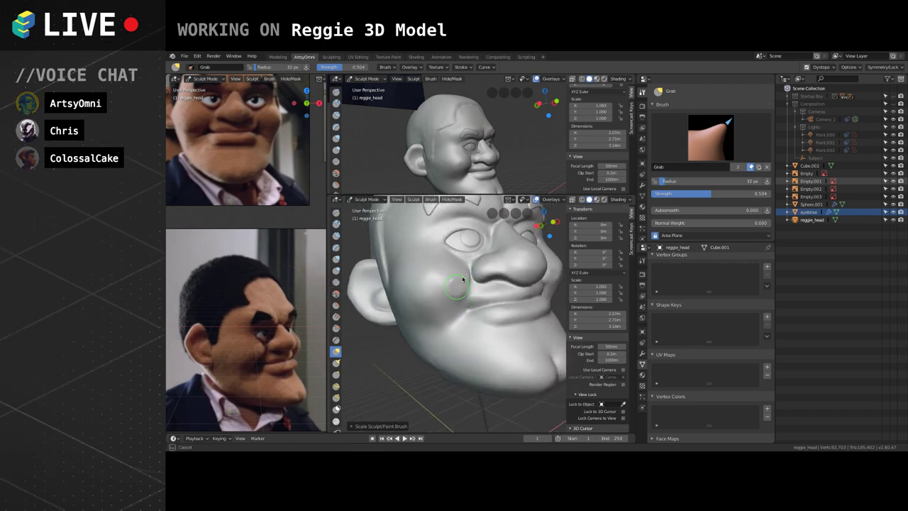
mouse_move(465, 287)
left_mouse_down()
mouse_move(458, 257)
mouse_move(444, 291)
mouse_move(440, 269)
mouse_move(456, 298)
mouse_move(438, 268)
left_mouse_up()
Refine the right cheek's volume with the Clay Strips brush at a 32 px radius, carving away material near the smile fold.
left_click(337, 236)
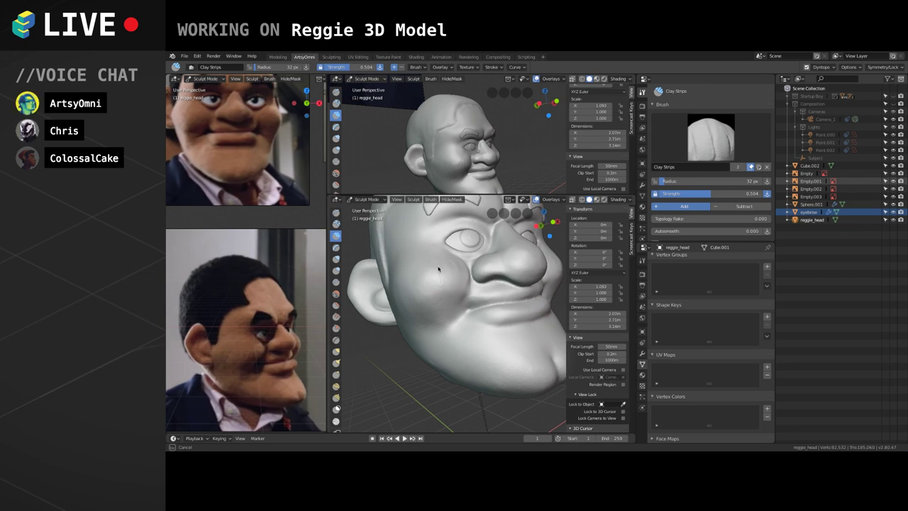
mouse_move(466, 291)
middle_mouse_down()
mouse_move(492, 290)
mouse_move(468, 295)
middle_mouse_up()
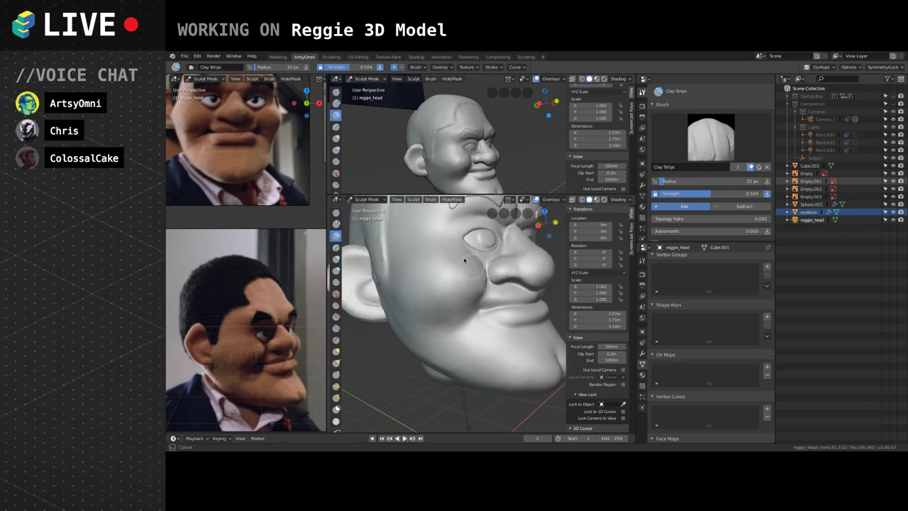
mouse_move(483, 312)
middle_mouse_down()
mouse_move(474, 300)
mouse_move(486, 318)
mouse_move(466, 303)
middle_mouse_up()
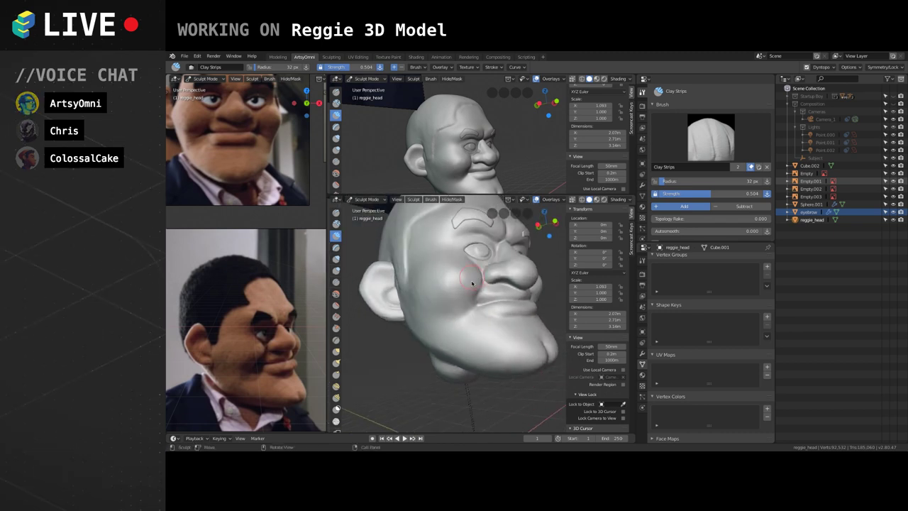
mouse_move(460, 294)
left_mouse_down("ctrl")
mouse_move(450, 284)
mouse_move(462, 294)
mouse_move(459, 275)
left_mouse_up("ctrl")
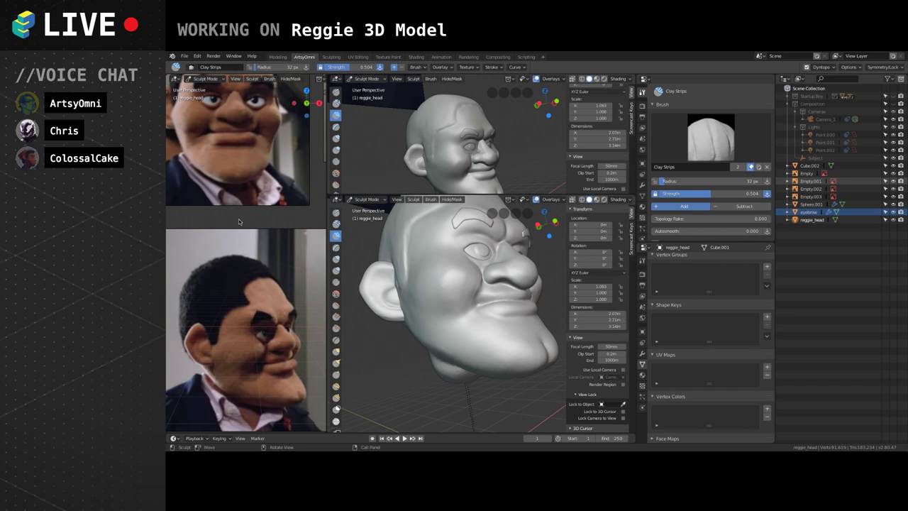
mouse_move(486, 288)
middle_mouse_down()
mouse_move(532, 303)
mouse_move(497, 295)
mouse_move(509, 280)
middle_mouse_up()
middle_click_drag(470, 242, 481, 293)
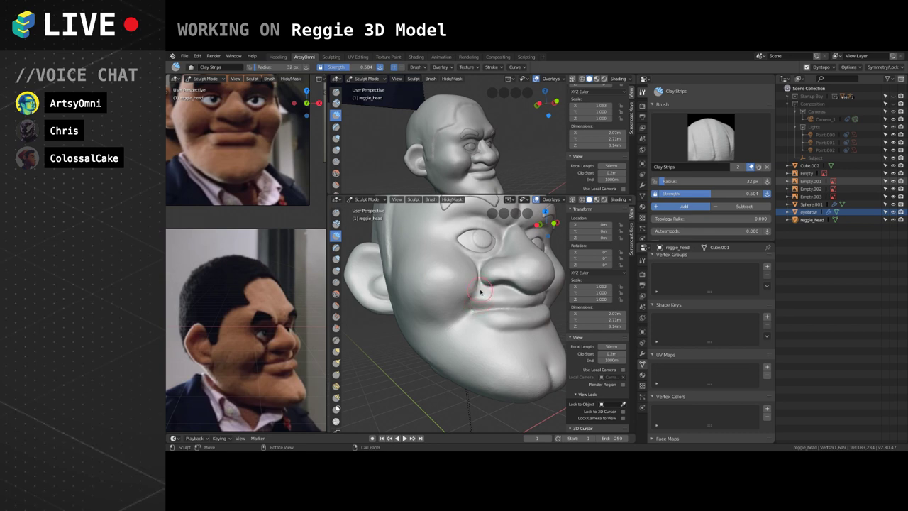
Smooth and build up the right side of the jaw below the ear with the Clay Strips brush at a 32 px radius.
middle_click_drag(457, 271, 444, 303)
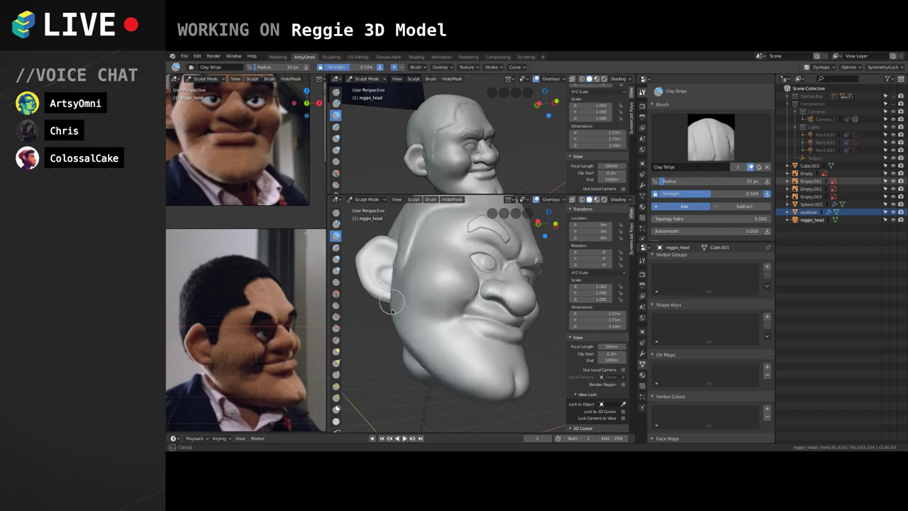
left_click_drag(392, 311, 414, 302, "shift")
middle_click_drag(399, 316, 413, 310)
mouse_move(411, 312)
left_mouse_down()
mouse_move(399, 279)
mouse_move(394, 287)
left_mouse_up()
mouse_move(402, 314)
left_mouse_down()
mouse_move(392, 310)
mouse_move(412, 317)
left_mouse_up()
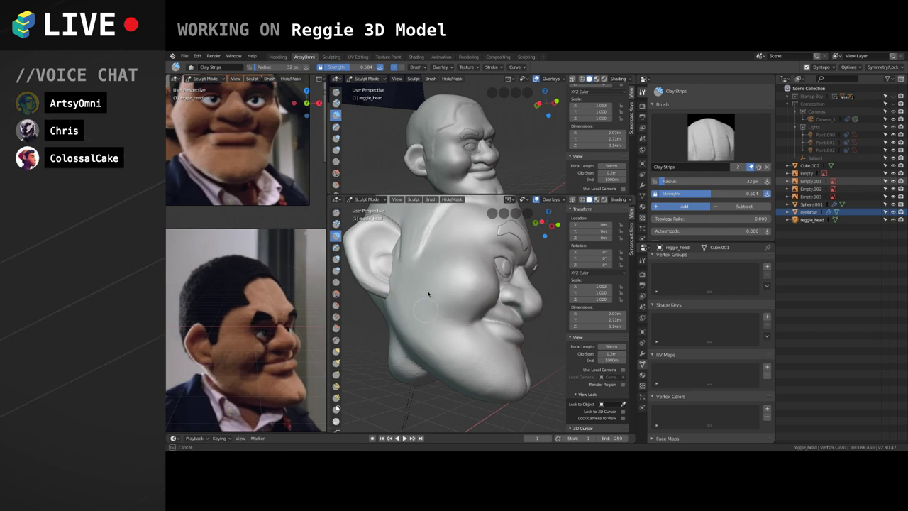
middle_click_drag(428, 293, 463, 296)
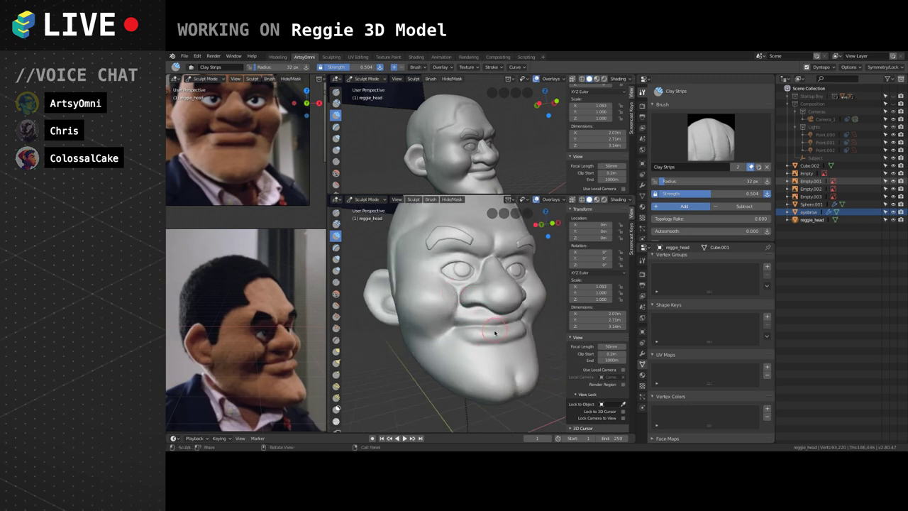
middle_click_drag(495, 332, 488, 340)
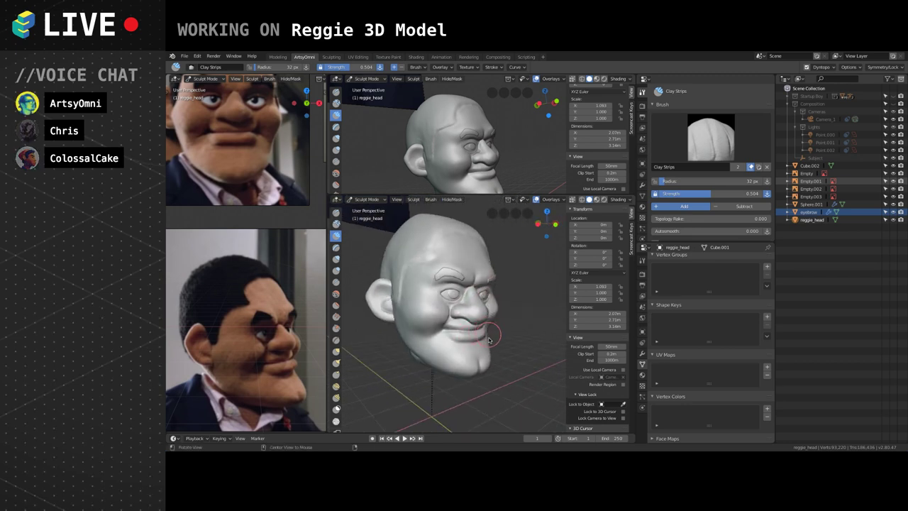
Examine the jaw, face and hairline from three-quarter angles and the top of the head up close.
middle_click_drag(541, 318, 537, 312)
middle_click_drag(467, 349, 480, 320)
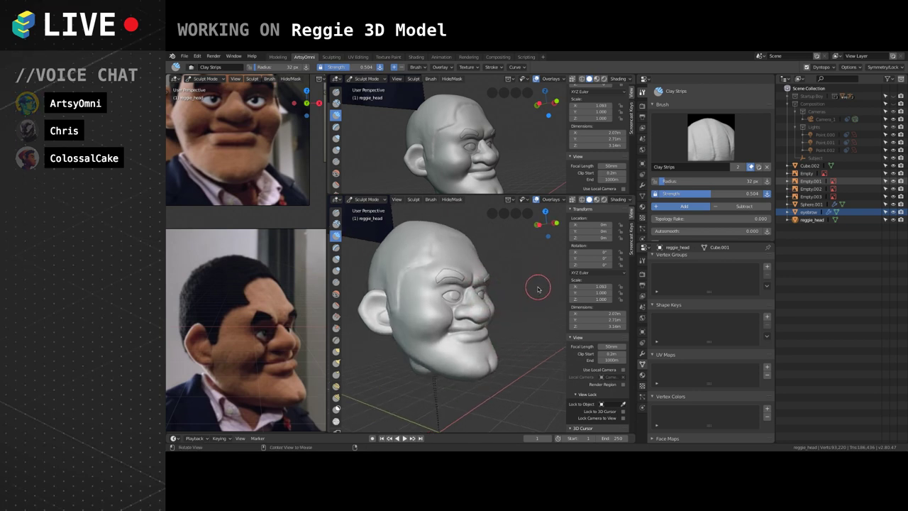
middle_click_drag(538, 289, 473, 327)
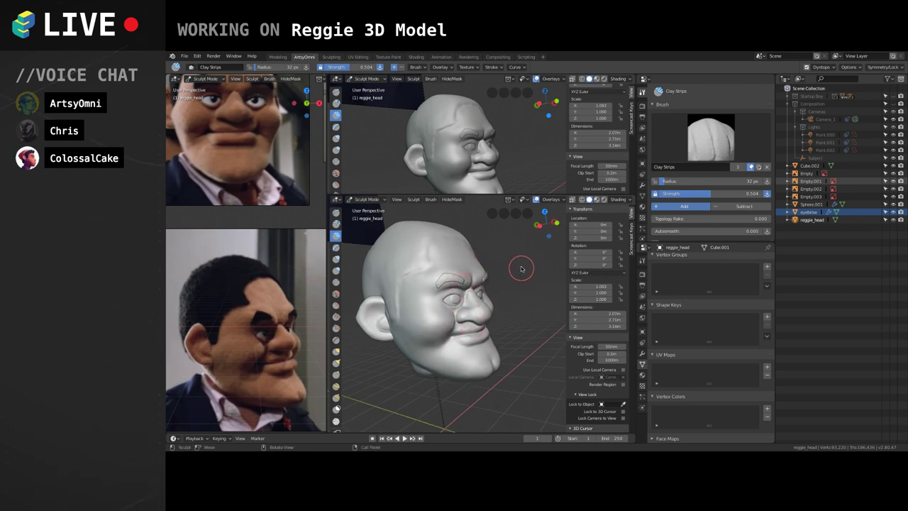
middle_click_drag(456, 219, 513, 257)
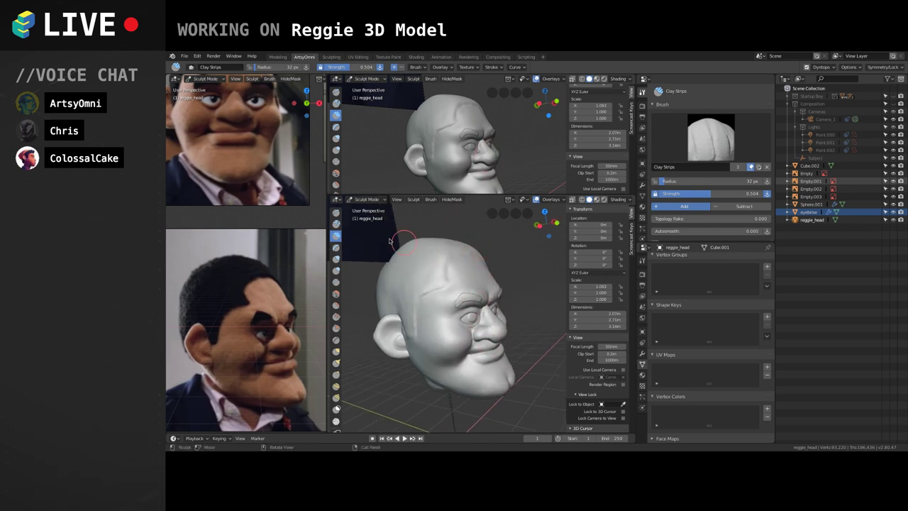
scroll(447, 263, "up", 4)
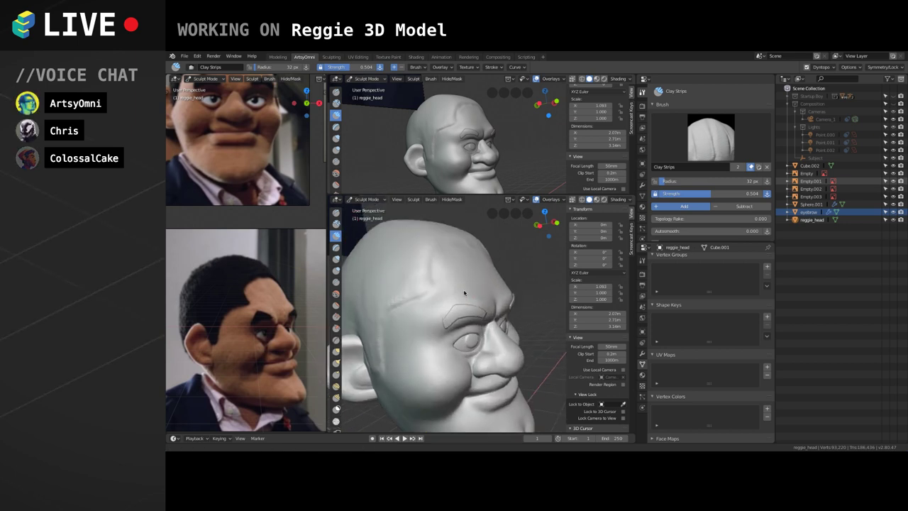
middle_click_drag(465, 293, 468, 328)
scroll(446, 325, "up", 3)
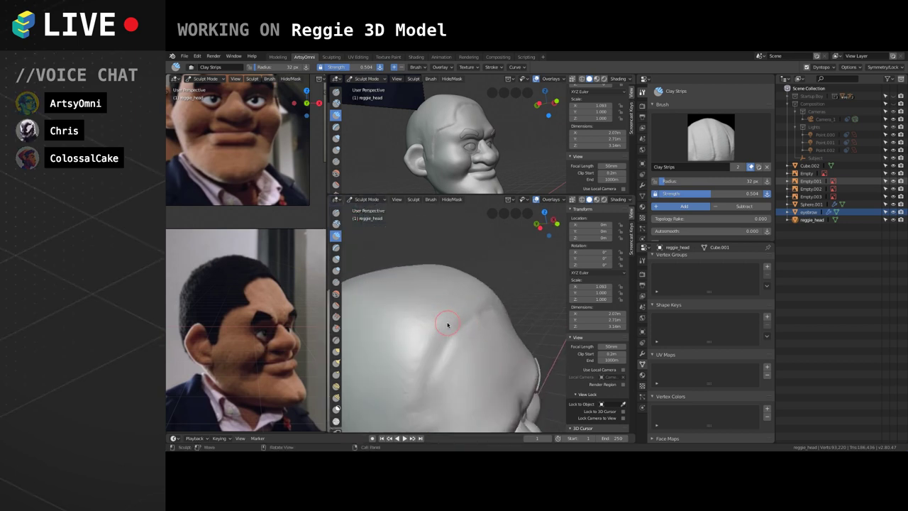
Build up the top of the head behind the front hairline with the Clay Strips brush, enlarging its radius to 45 px.
key("bracketright")
scroll(446, 320, "down", 6)
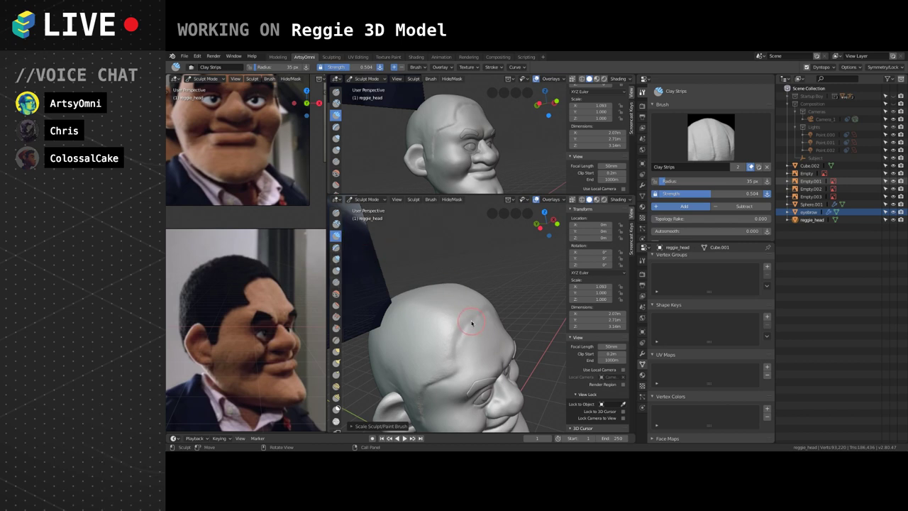
key("bracketright")
key("bracketright")
key("bracketright")
key("bracketright")
left_click_drag(457, 344, 488, 306, "alt")
middle_click_drag(488, 307, 457, 308)
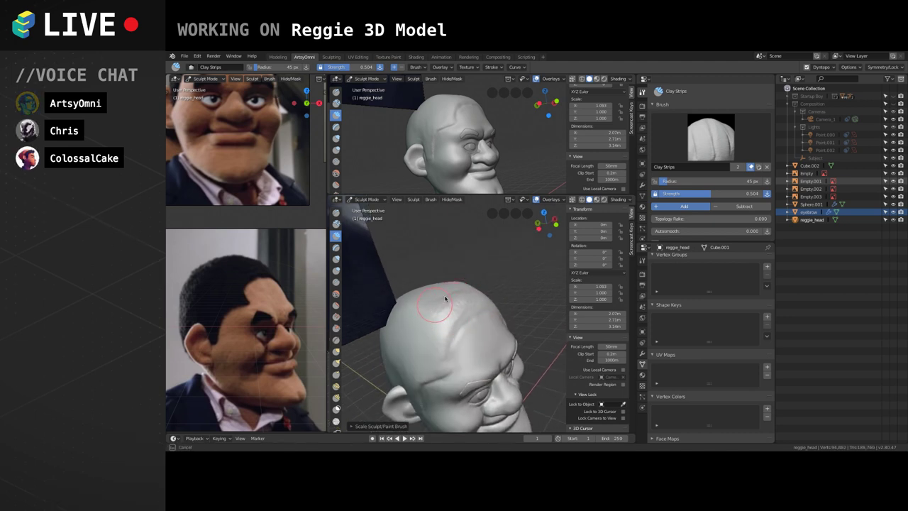
mouse_move(446, 299)
left_mouse_down()
mouse_move(428, 303)
mouse_move(457, 296)
mouse_move(456, 284)
mouse_move(466, 304)
left_mouse_up()
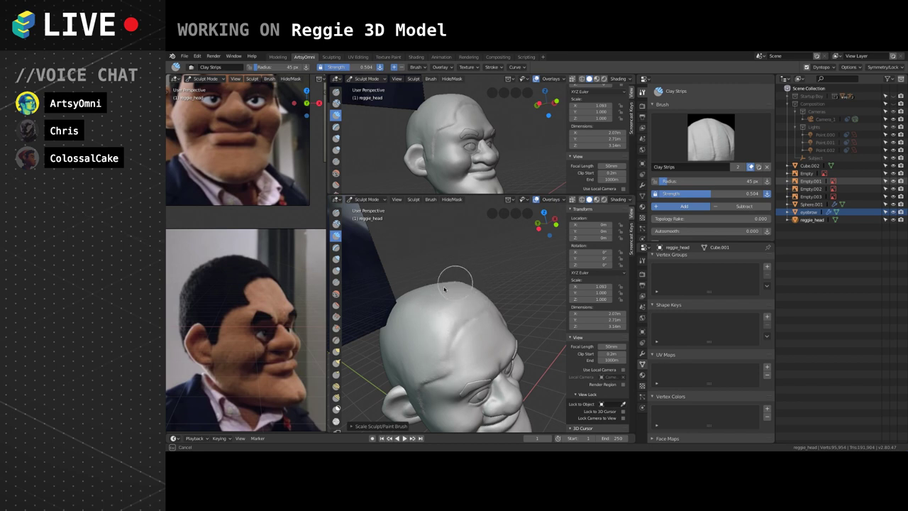
Add volume toward the back of the crown with the Clay Strips brush at a 45 px radius.
middle_click_drag(444, 288, 492, 260)
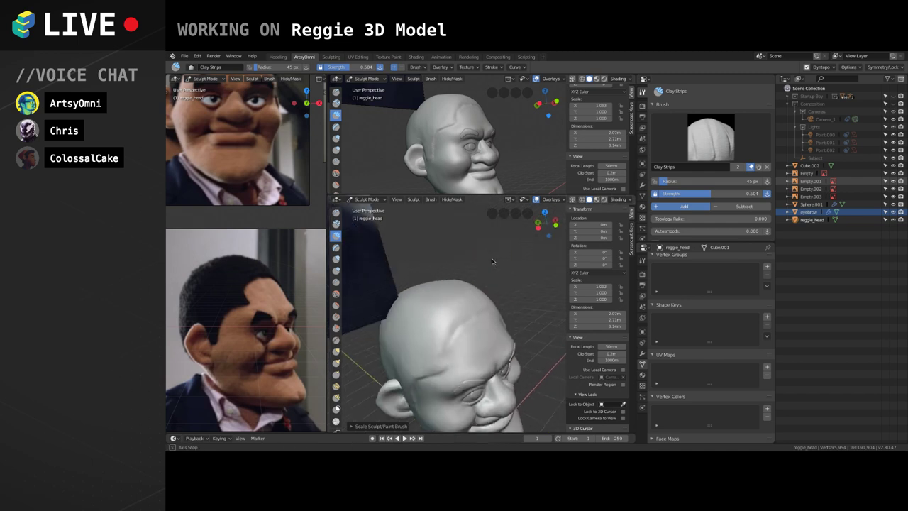
middle_click_drag(442, 319, 426, 278)
mouse_move(417, 272)
left_mouse_down()
mouse_move(406, 276)
mouse_move(404, 263)
mouse_move(409, 280)
left_mouse_up()
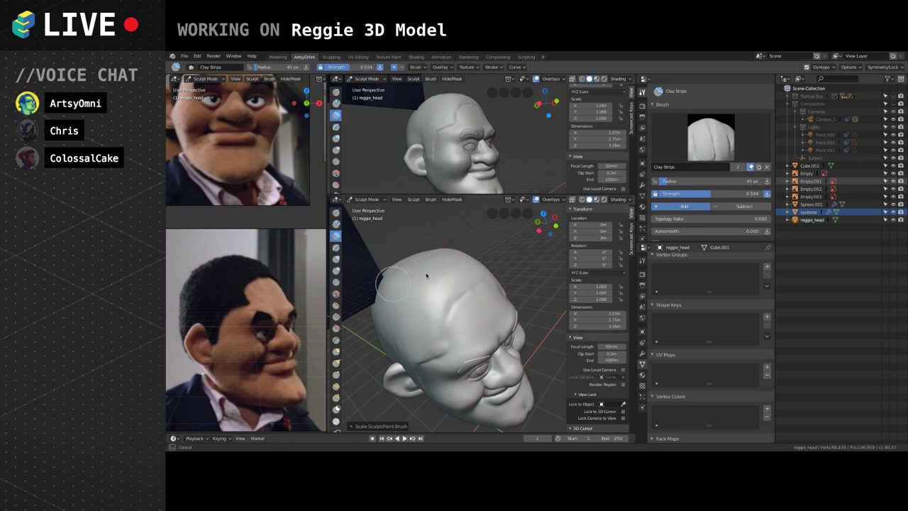
middle_click_drag(426, 276, 395, 263)
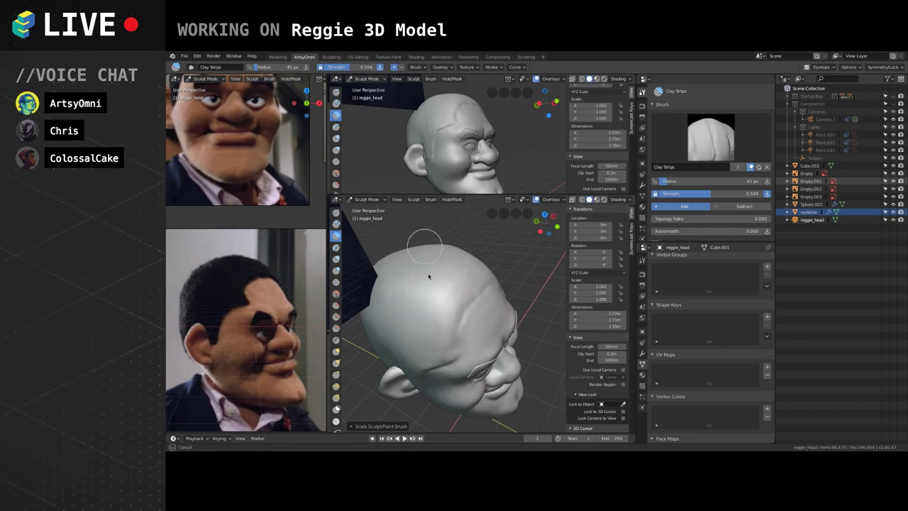
Inspect the head's overall silhouette from the front and side against the side-view reference photo.
left_click_drag(429, 276, 464, 318, "alt")
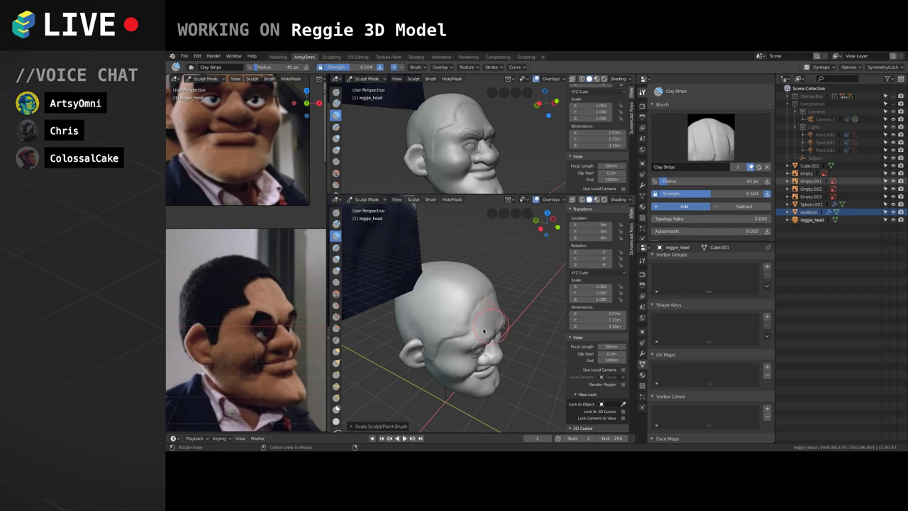
mouse_move(483, 330)
middle_mouse_down()
mouse_move(454, 312)
mouse_move(486, 300)
mouse_move(488, 262)
mouse_move(500, 287)
mouse_move(473, 297)
mouse_move(503, 314)
mouse_move(539, 267)
mouse_move(532, 293)
mouse_move(476, 338)
middle_mouse_up()
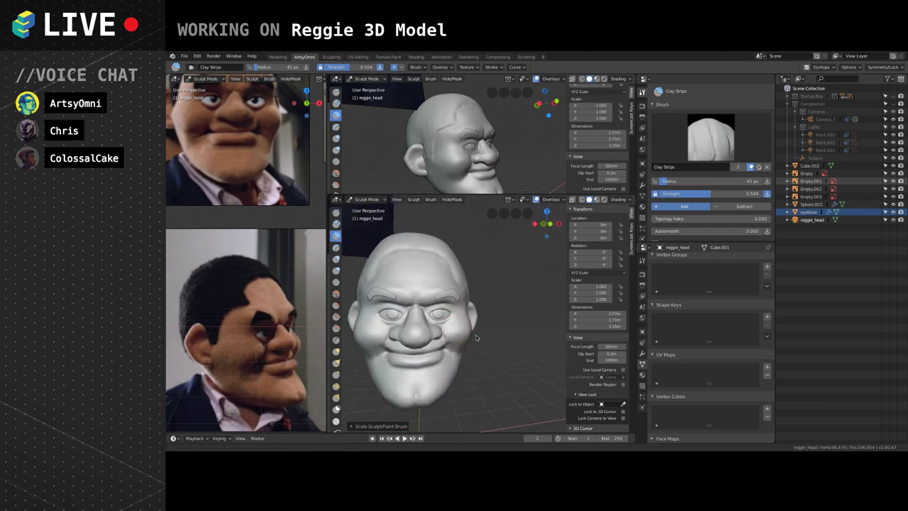
left_click_drag(476, 338, 511, 332, "alt")
left_click_drag(476, 298, 503, 327, "ctrl+alt")
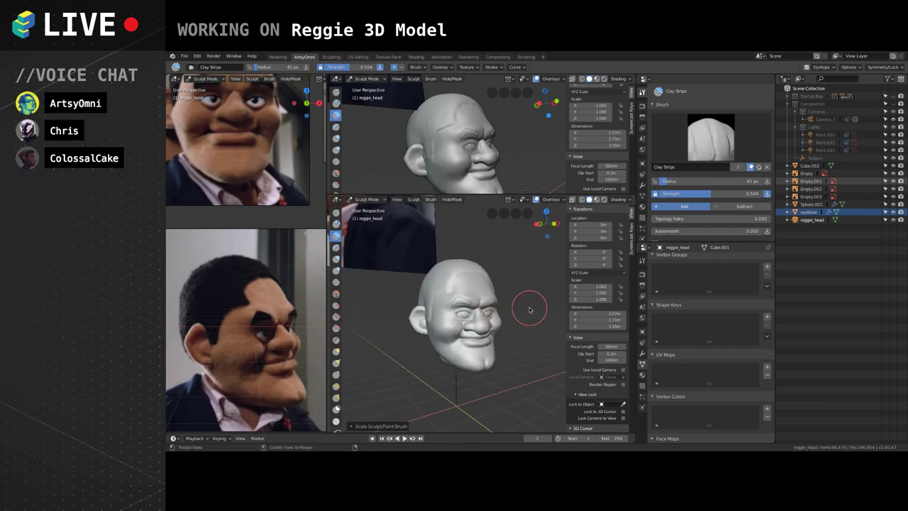
middle_click_drag(529, 309, 503, 290)
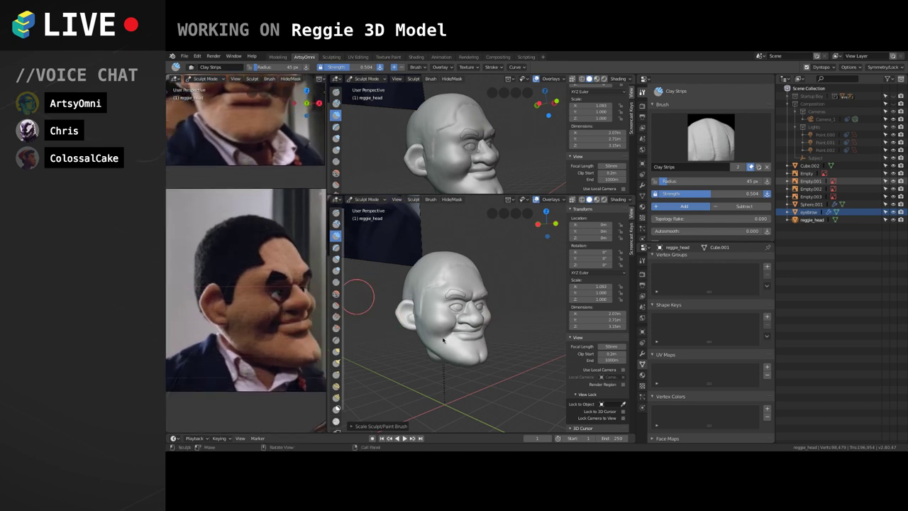
middle_click_drag(442, 341, 483, 309)
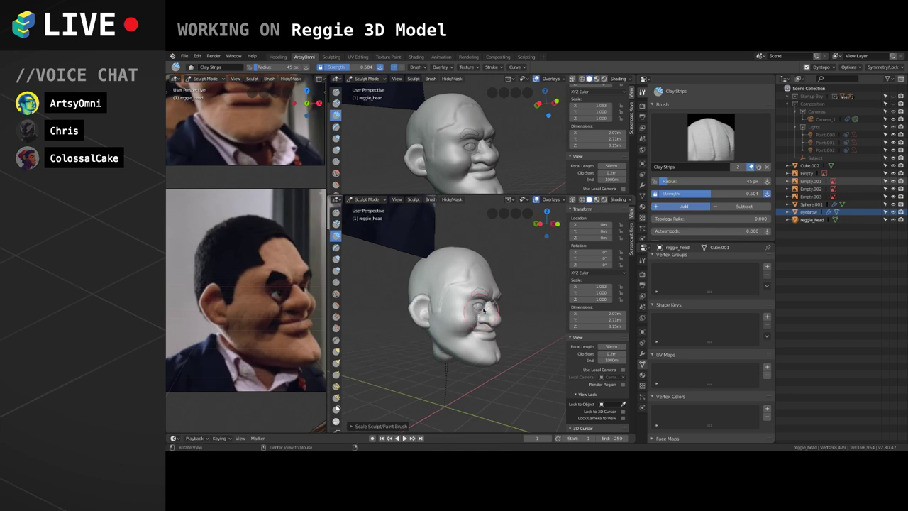
mouse_move(523, 263)
middle_mouse_down()
mouse_move(532, 243)
mouse_move(490, 319)
middle_mouse_up()
Reduce the brush radius to 25 px and switch sculpting from the head to the ear object Cube.002.
mouse_move(427, 342)
middle_mouse_down("ctrl")
mouse_move(426, 308)
mouse_move(481, 296)
mouse_move(456, 304)
mouse_move(492, 306)
mouse_move(471, 308)
middle_mouse_up("ctrl")
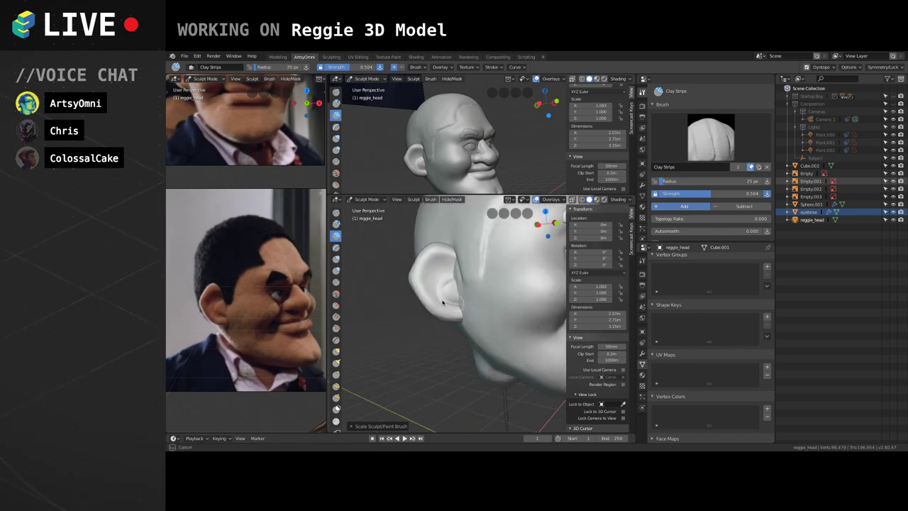
middle_click_drag(450, 282, 448, 280)
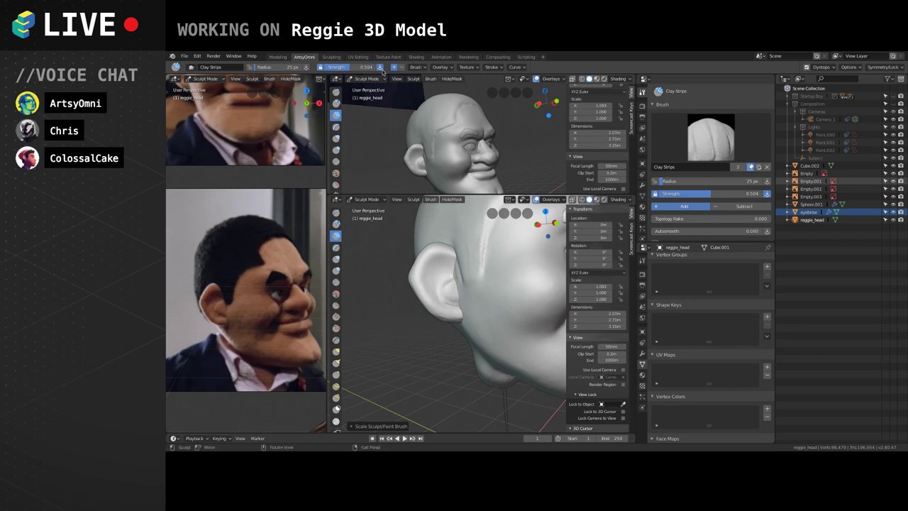
left_click(366, 78)
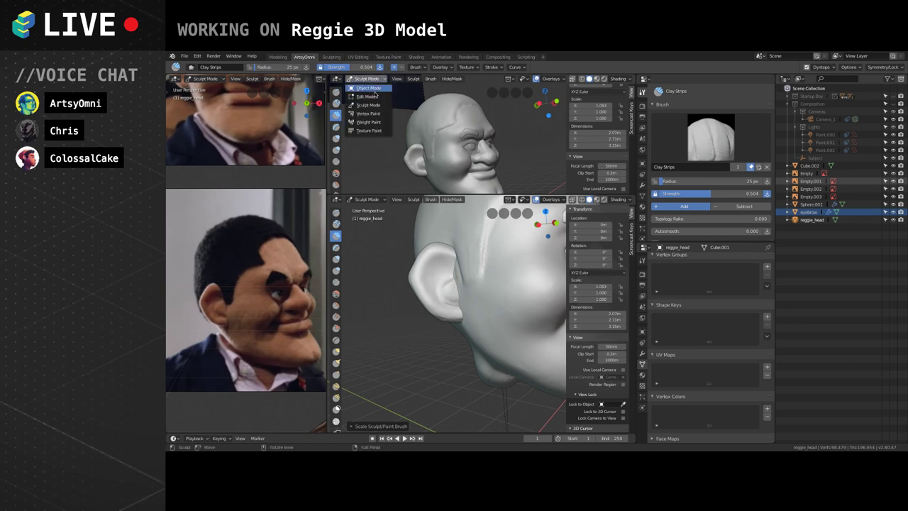
left_click(427, 260)
left_click(365, 80)
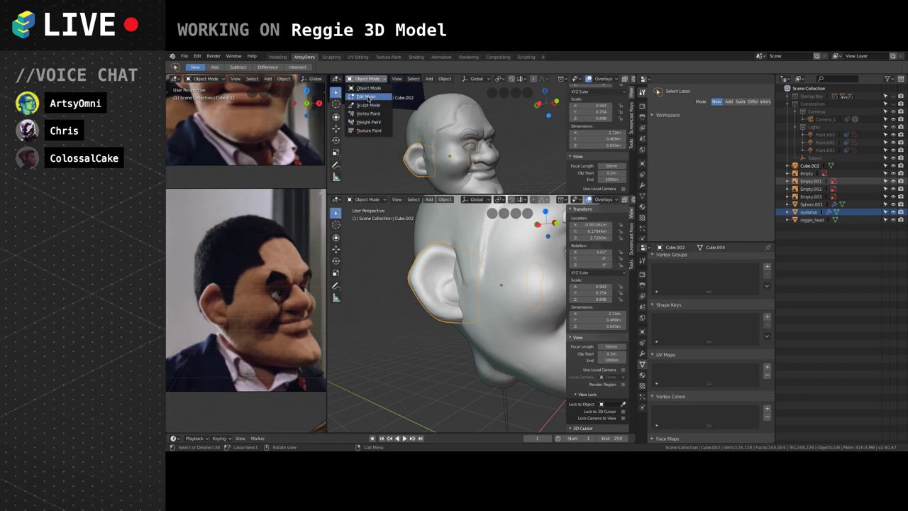
left_click(367, 200)
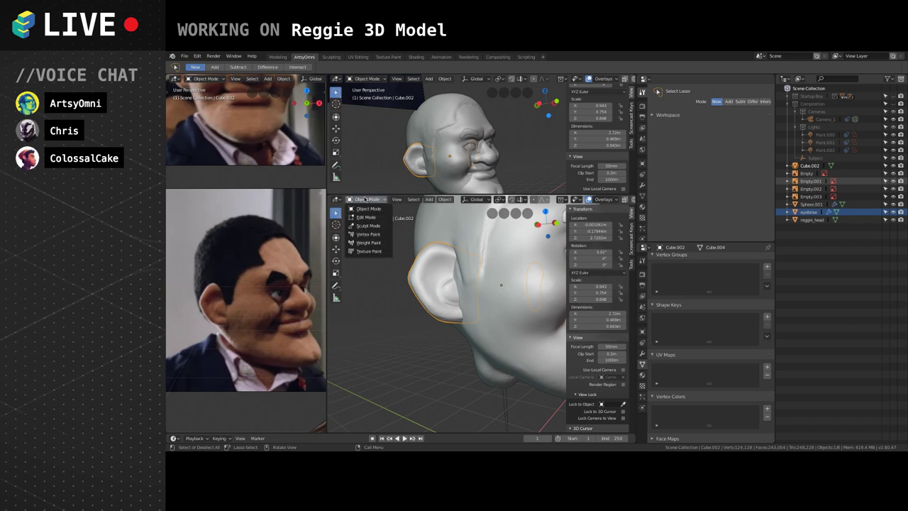
left_click(368, 199)
left_click(368, 200)
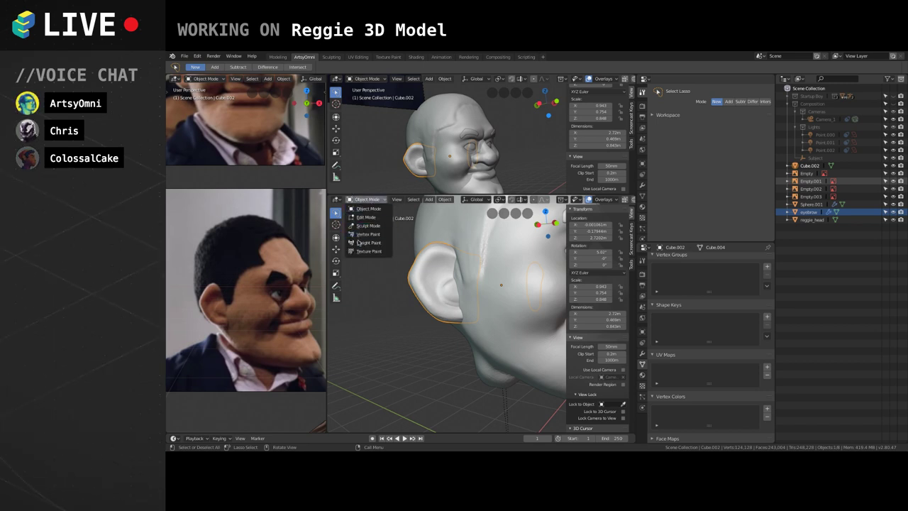
left_click(368, 226)
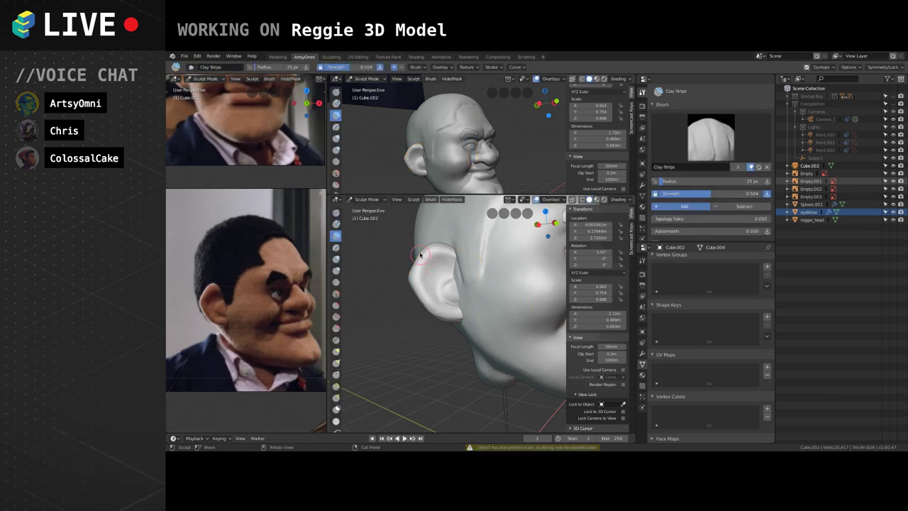
Reshape the ear's back edge from behind with the Clay Strips brush at a 25 px radius.
middle_click_drag(453, 284, 507, 277)
left_click_drag(507, 275, 527, 313)
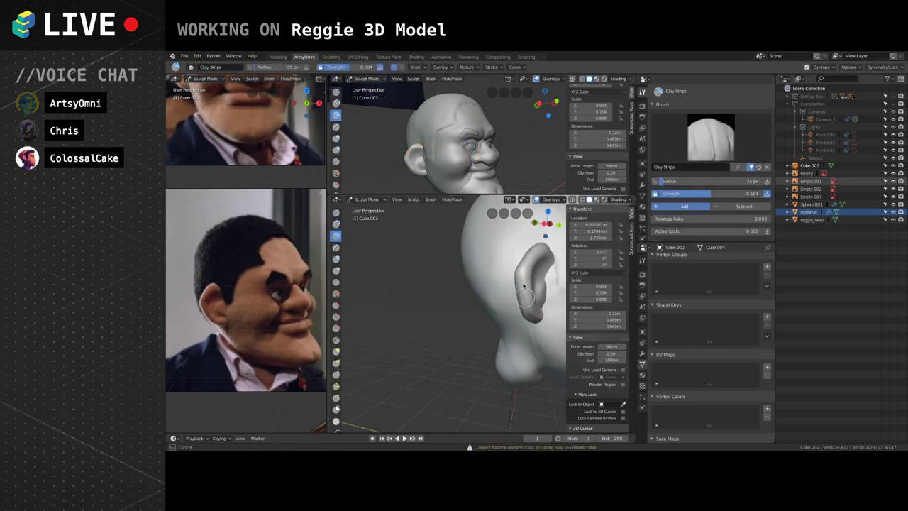
middle_click_drag(524, 287, 495, 316)
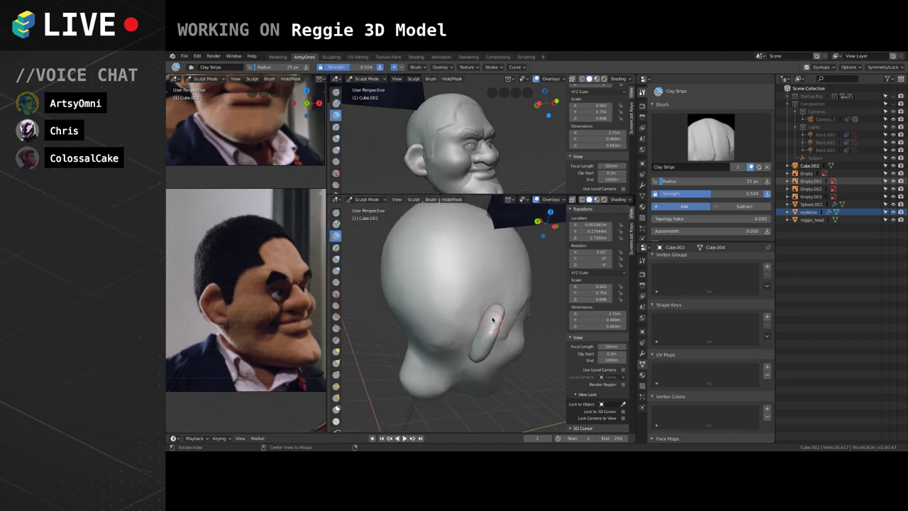
left_click_drag(500, 313, 486, 323)
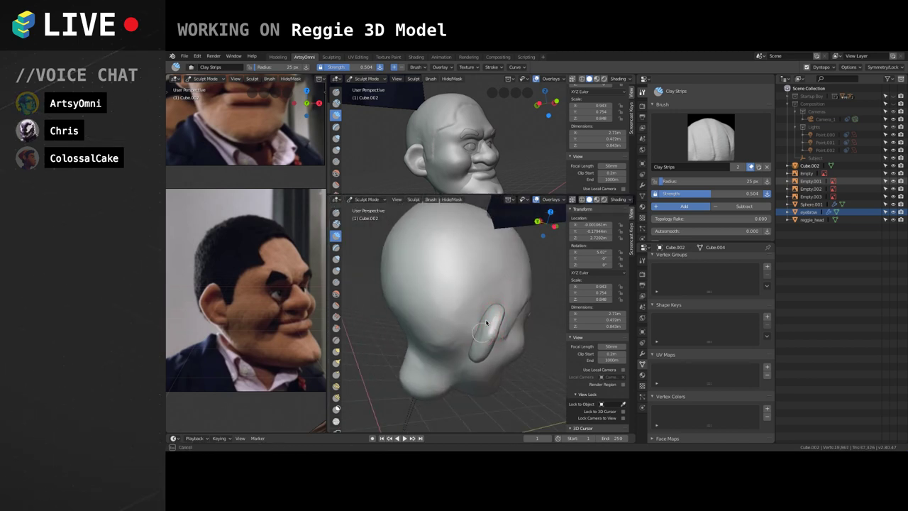
middle_click_drag(500, 307, 434, 272)
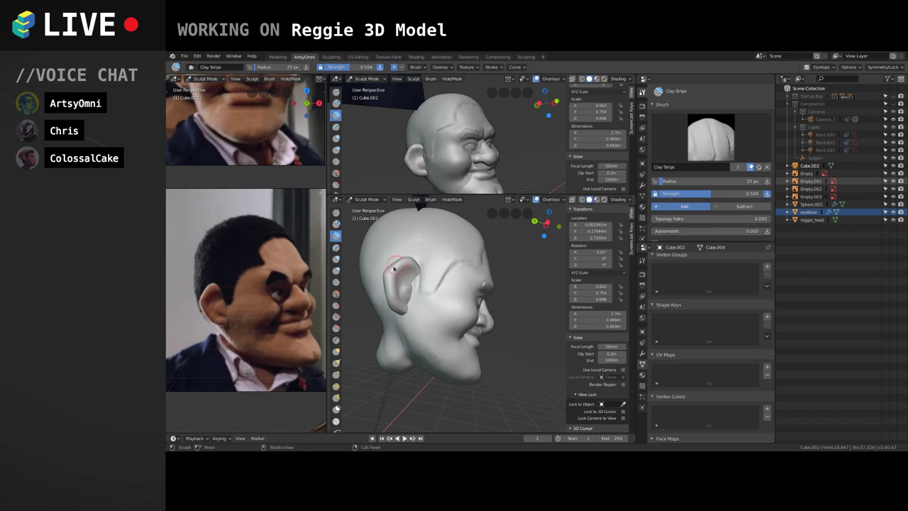
Refine the ear's upper rim and rear surface with the Clay Strips brush at a 25 px radius.
left_click_drag(395, 267, 407, 264)
middle_click_drag(399, 268, 516, 296)
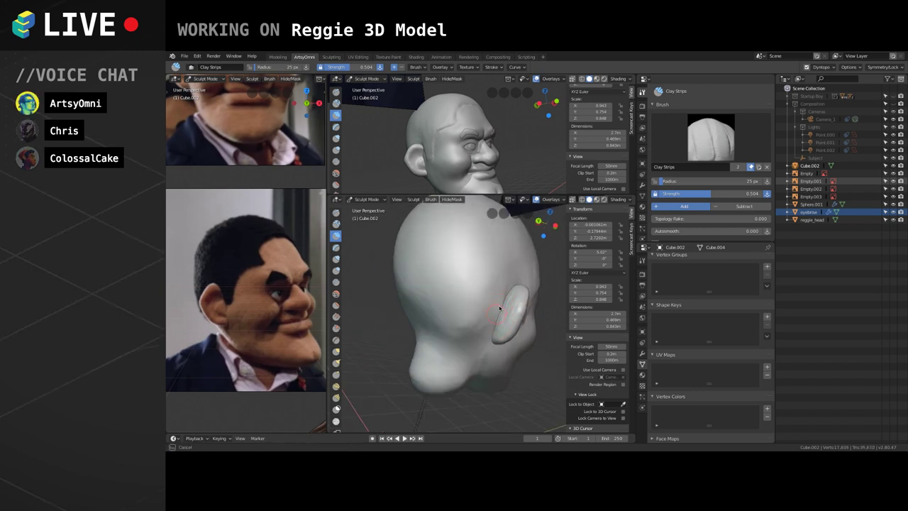
left_click_drag(508, 299, 510, 300)
middle_click_drag(512, 303, 533, 309)
mouse_move(520, 300)
left_mouse_down()
mouse_move(522, 334)
mouse_move(509, 326)
mouse_move(521, 294)
left_mouse_up()
middle_click_drag(525, 283, 506, 308)
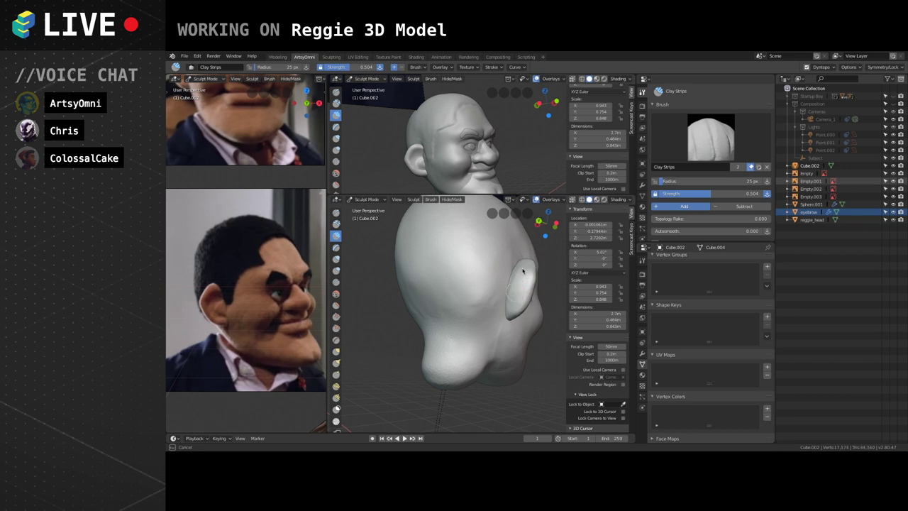
Check how the reworked ear sits on the head from three-quarter and side views.
mouse_move(506, 303)
middle_mouse_down()
mouse_move(495, 349)
mouse_move(486, 325)
mouse_move(504, 278)
mouse_move(494, 268)
mouse_move(499, 353)
mouse_move(524, 312)
mouse_move(528, 278)
middle_mouse_up()
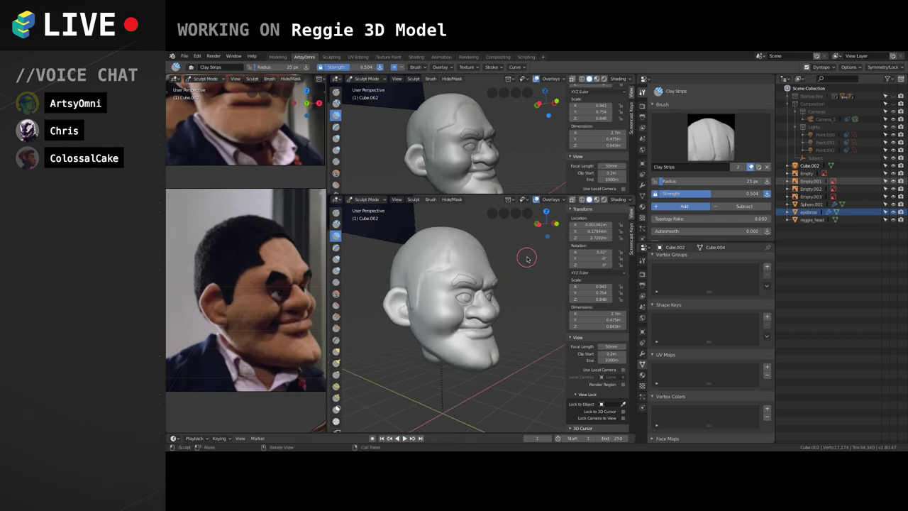
scroll(527, 259, "up", 3)
scroll(514, 268, "down", 1)
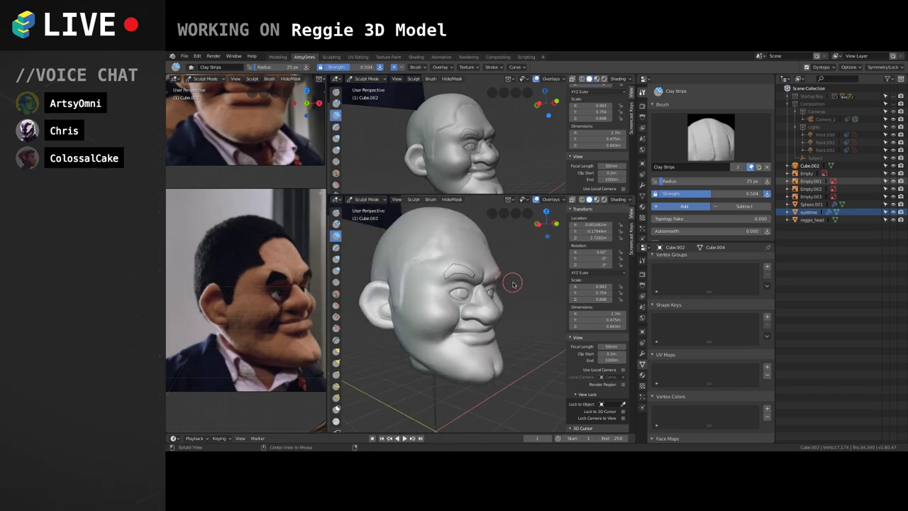
left_click_drag(513, 283, 529, 278, "alt")
middle_click_drag(485, 305, 369, 328)
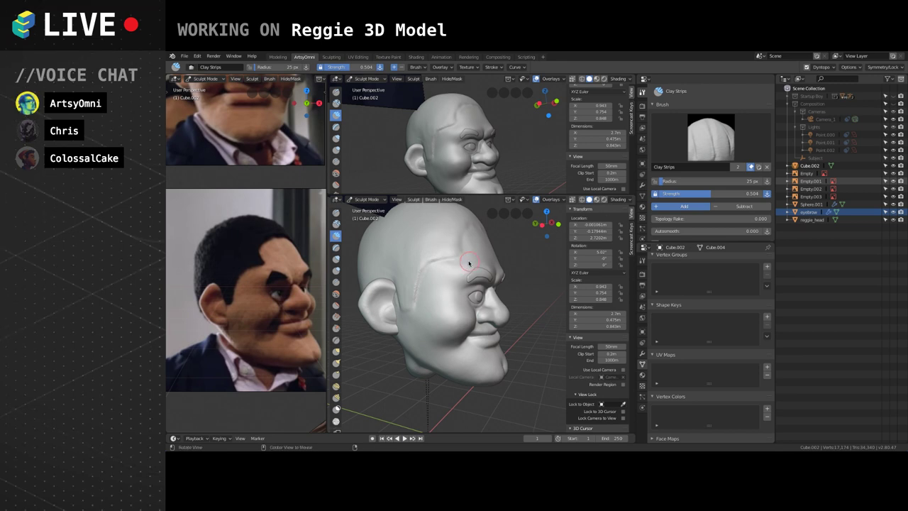
mouse_move(468, 262)
middle_mouse_down()
mouse_move(458, 263)
mouse_move(470, 258)
middle_mouse_up()
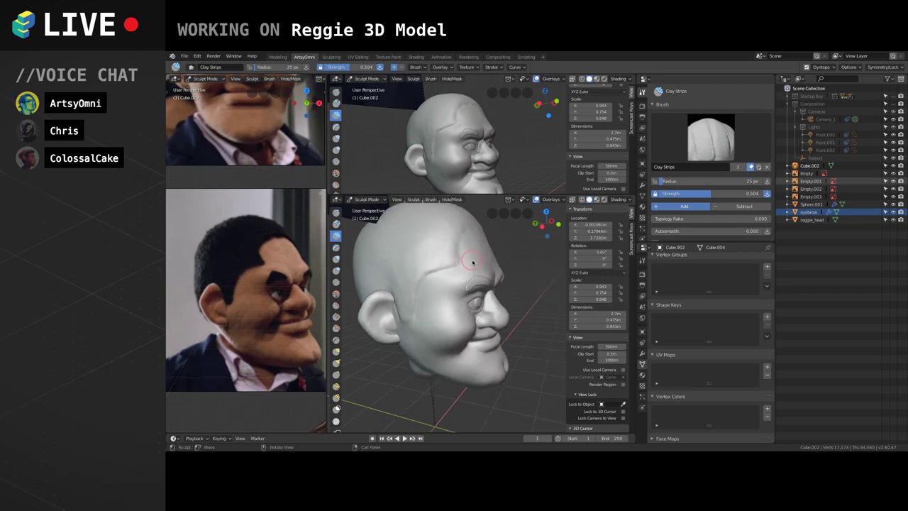
Choose the Grab brush at a 48 px radius and switch sculpting from the ear to the reggie_head object.
scroll(473, 263, "down", 1)
left_click(336, 361)
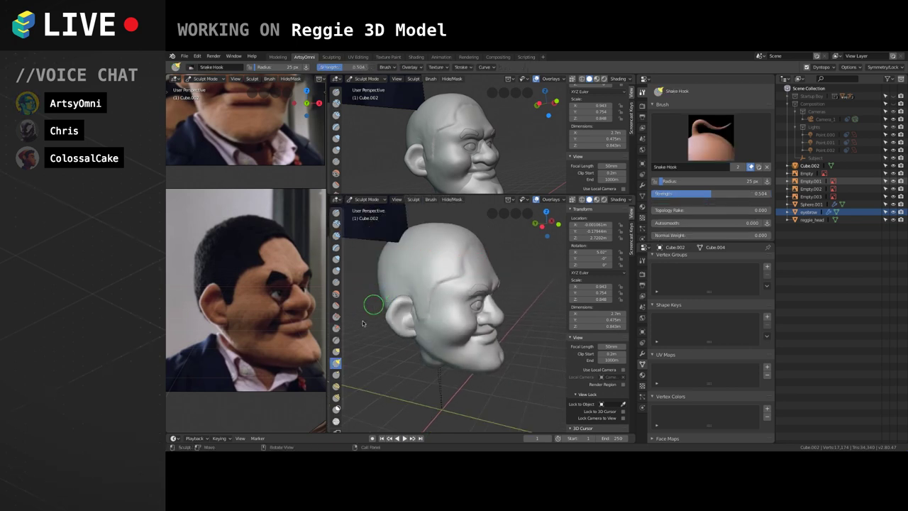
left_click(336, 351)
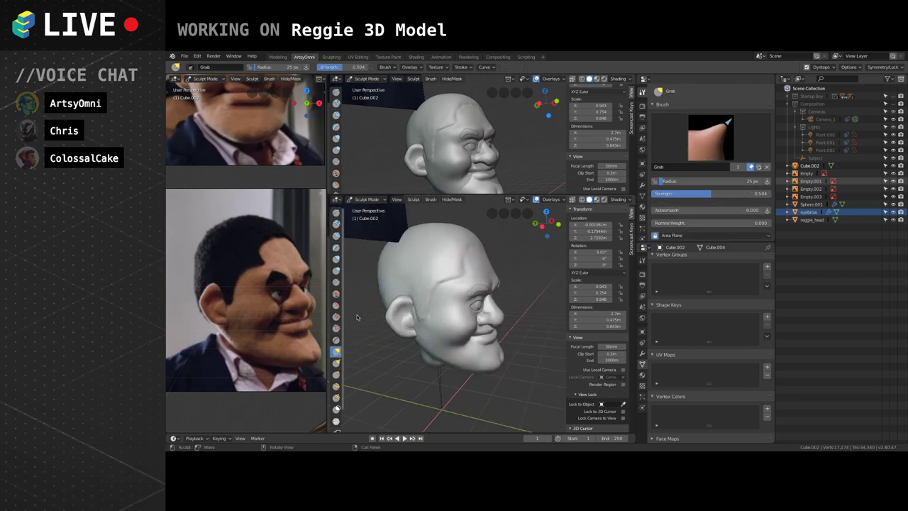
key("f")
left_click(450, 270)
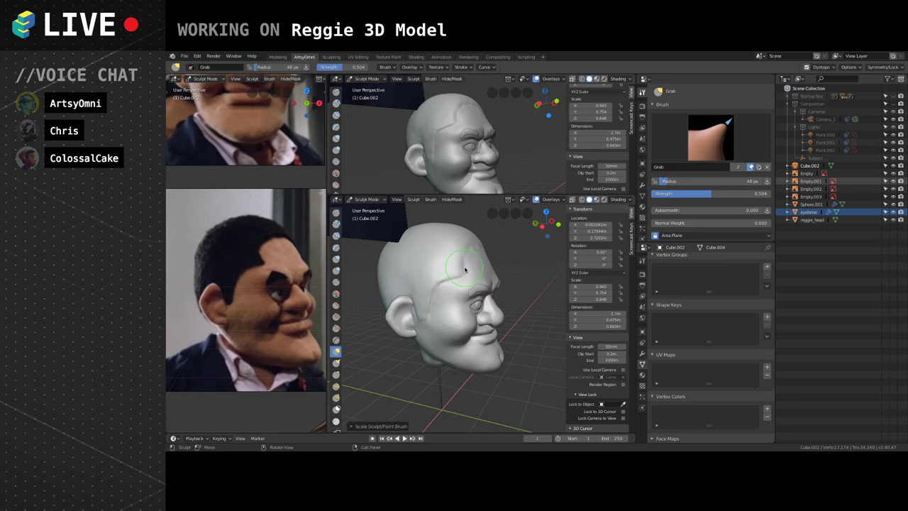
mouse_move(465, 269)
middle_mouse_down()
mouse_move(436, 273)
mouse_move(405, 300)
mouse_move(401, 284)
middle_mouse_up()
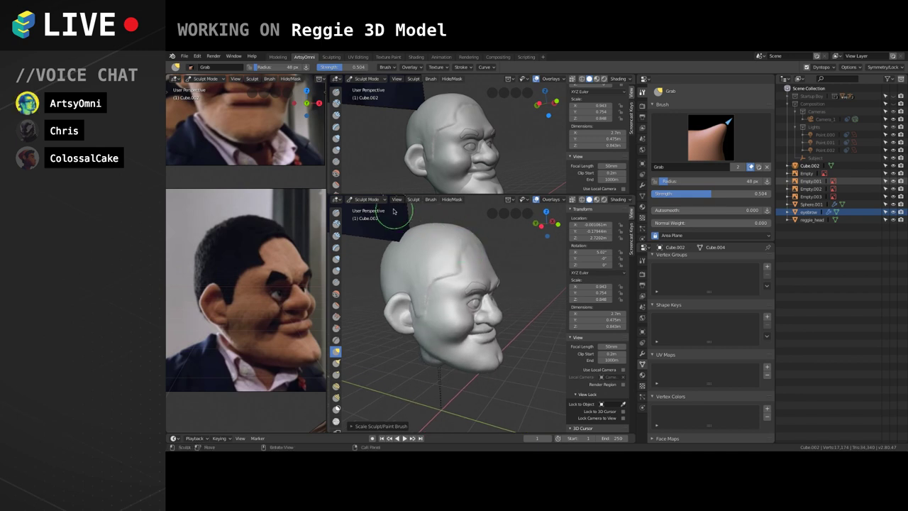
left_click(366, 200)
left_click(368, 209)
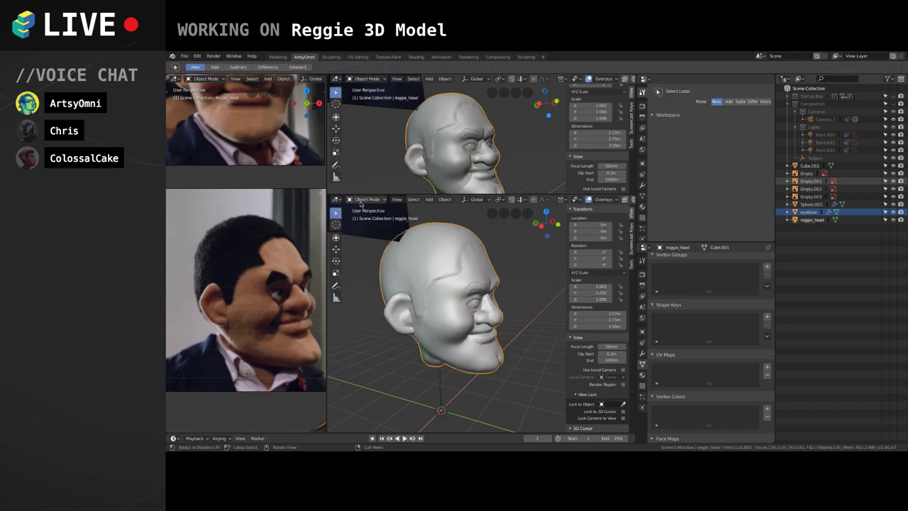
left_click(366, 199)
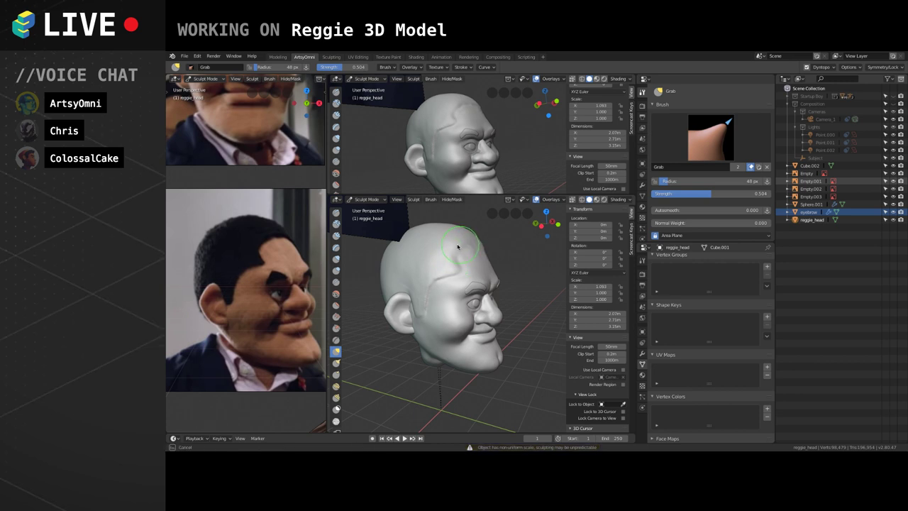
Build up the raised hairline edge across the forehead and temple with the Clay Strips brush at a 27 px radius.
mouse_move(464, 237)
middle_mouse_down()
mouse_move(484, 271)
mouse_move(474, 327)
middle_mouse_up()
scroll(424, 265, "up", 1)
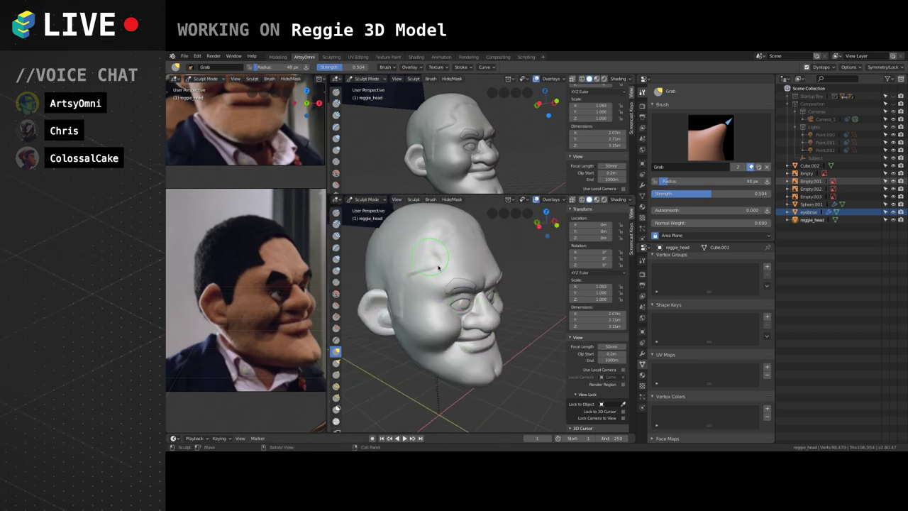
middle_click_drag(436, 265, 439, 275, "shift")
left_click(335, 235)
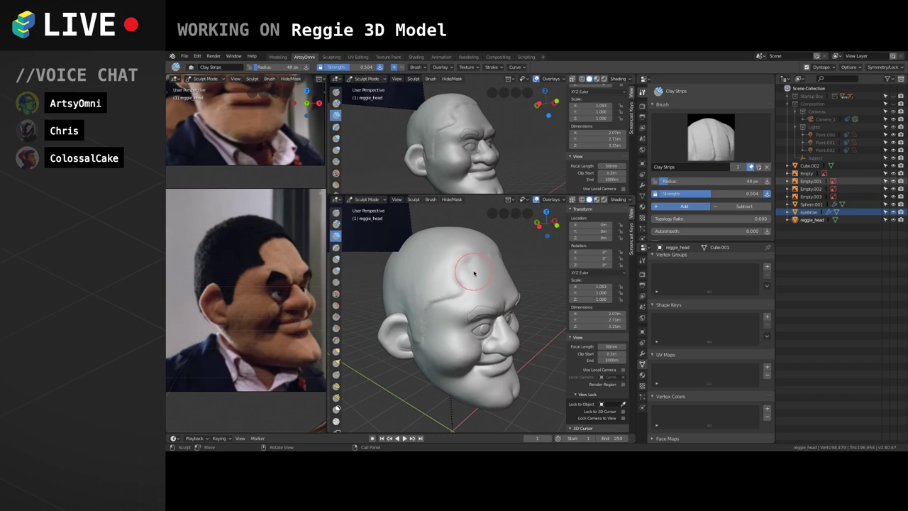
key("f")
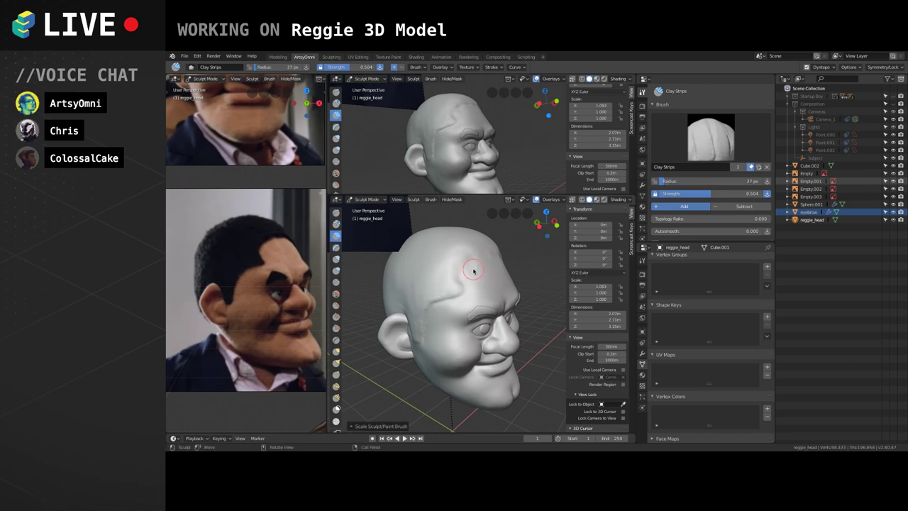
mouse_move(466, 275)
middle_mouse_down()
mouse_move(446, 281)
mouse_move(447, 306)
mouse_move(456, 290)
middle_mouse_up()
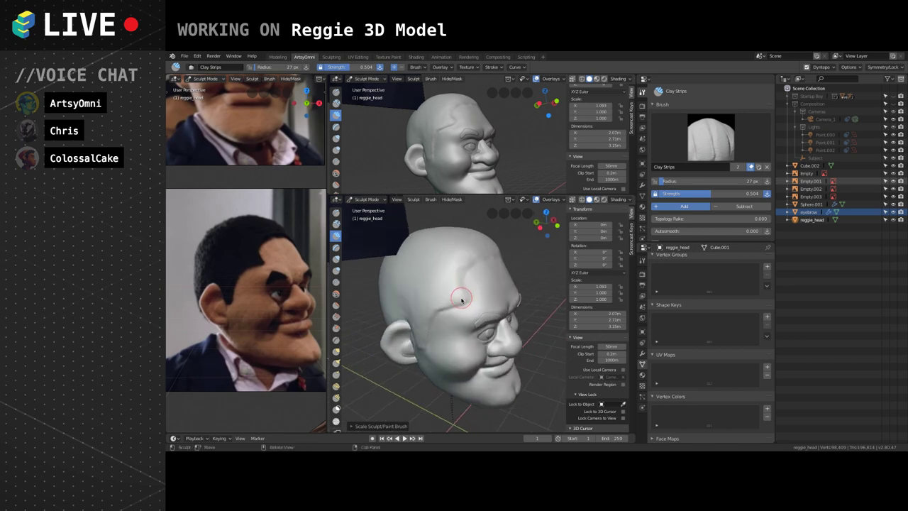
mouse_move(456, 290)
left_mouse_down()
mouse_move(442, 277)
mouse_move(470, 247)
mouse_move(458, 267)
mouse_move(461, 300)
left_mouse_up()
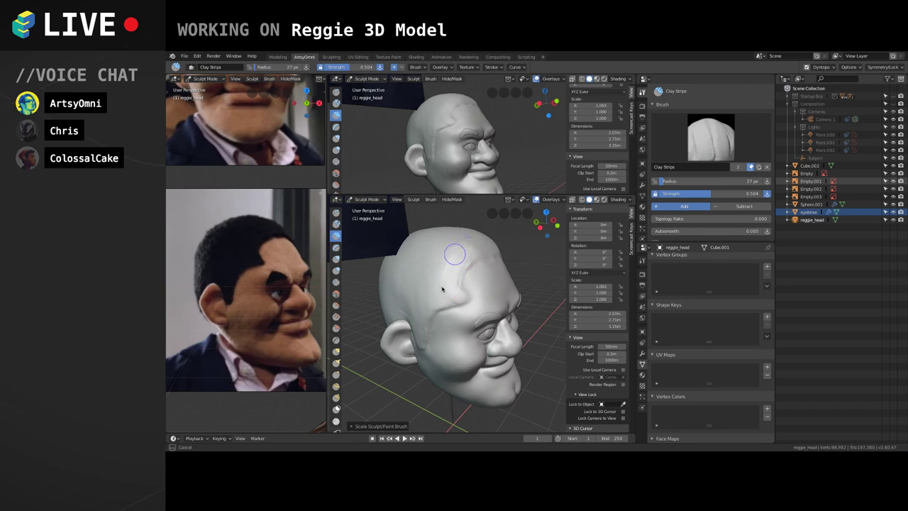
mouse_move(442, 289)
left_mouse_down()
mouse_move(458, 291)
mouse_move(442, 270)
mouse_move(456, 286)
mouse_move(447, 290)
mouse_move(468, 261)
mouse_move(429, 273)
left_mouse_up()
left_click_drag(481, 247, 466, 253)
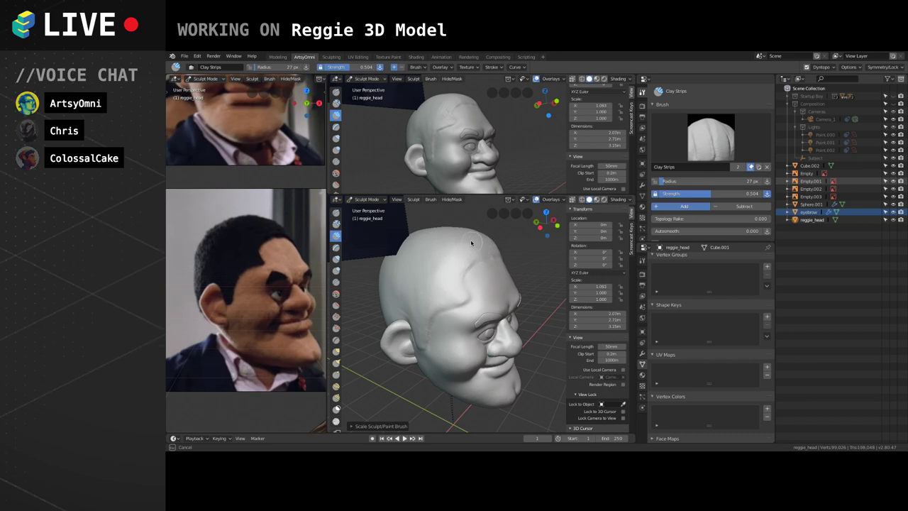
Refine the hairline corner above the eyebrow with short Clay Strips strokes at a 27 px radius.
mouse_move(463, 257)
middle_mouse_down()
mouse_move(463, 300)
mouse_move(520, 304)
mouse_move(476, 316)
mouse_move(486, 291)
middle_mouse_up()
middle_click_drag(473, 330, 472, 306)
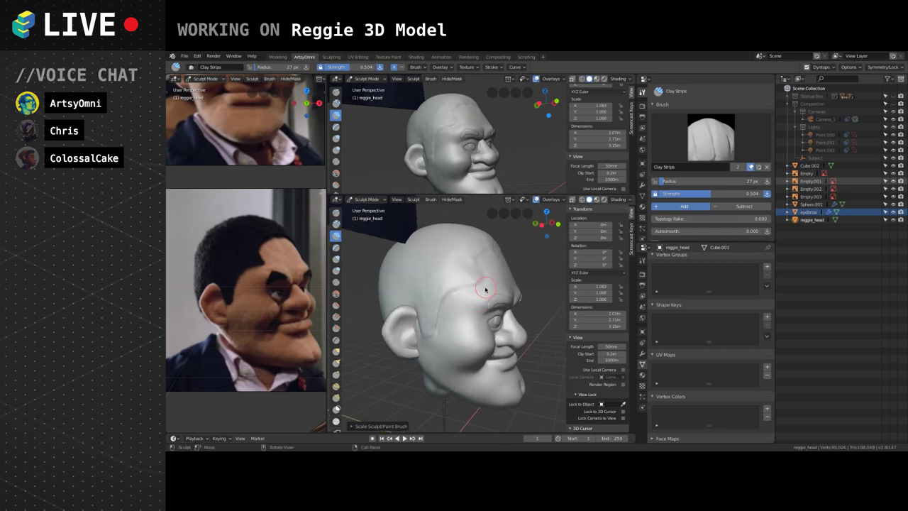
mouse_move(475, 295)
left_mouse_down()
mouse_move(464, 302)
mouse_move(471, 294)
left_mouse_up()
middle_click_drag(477, 283, 480, 265)
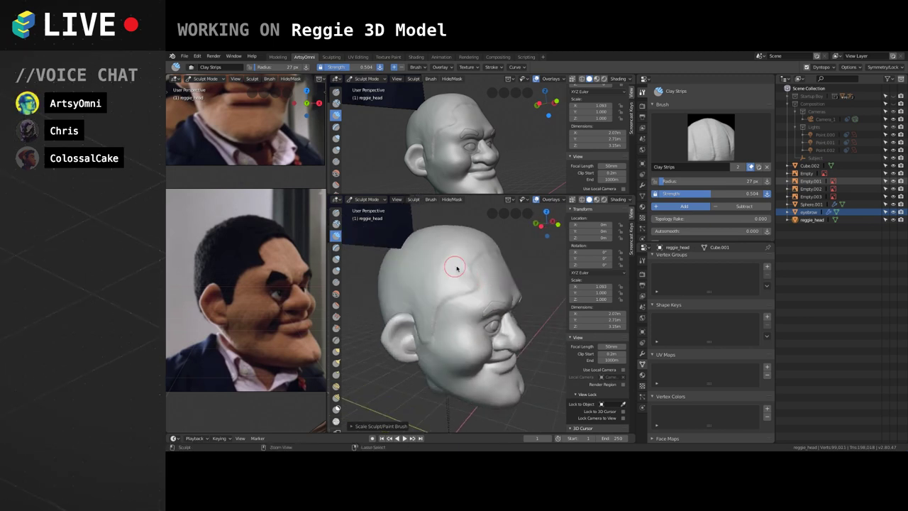
left_click_drag(454, 265, 460, 270)
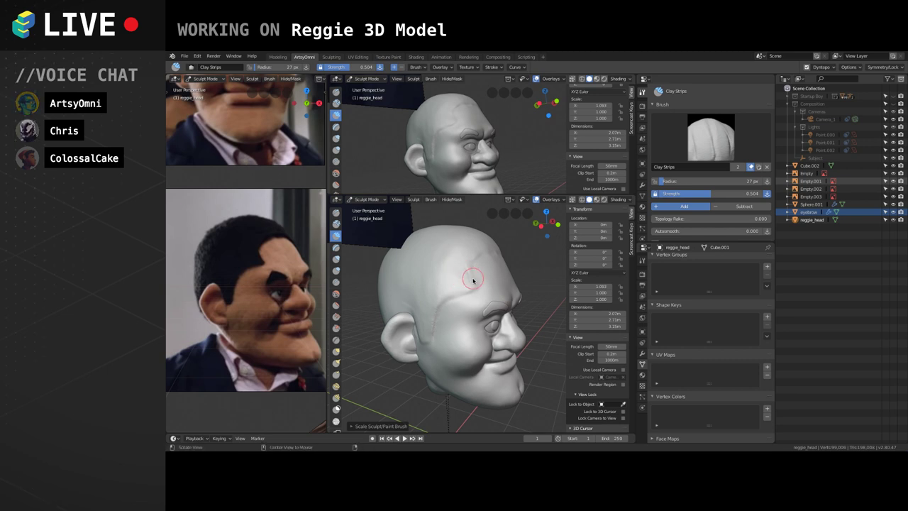
middle_click_drag(473, 279, 469, 271)
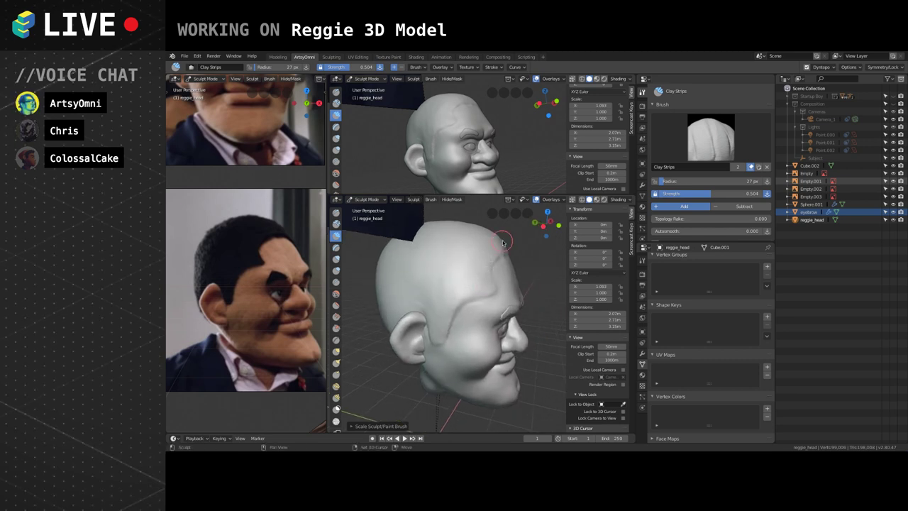
Reshape the hairline at the temple with Clay Strips, carving its lower edge and smoothing the area in front of the ear.
mouse_move(503, 244)
middle_mouse_down()
mouse_move(439, 257)
mouse_move(431, 275)
mouse_move(454, 284)
mouse_move(447, 288)
middle_mouse_up()
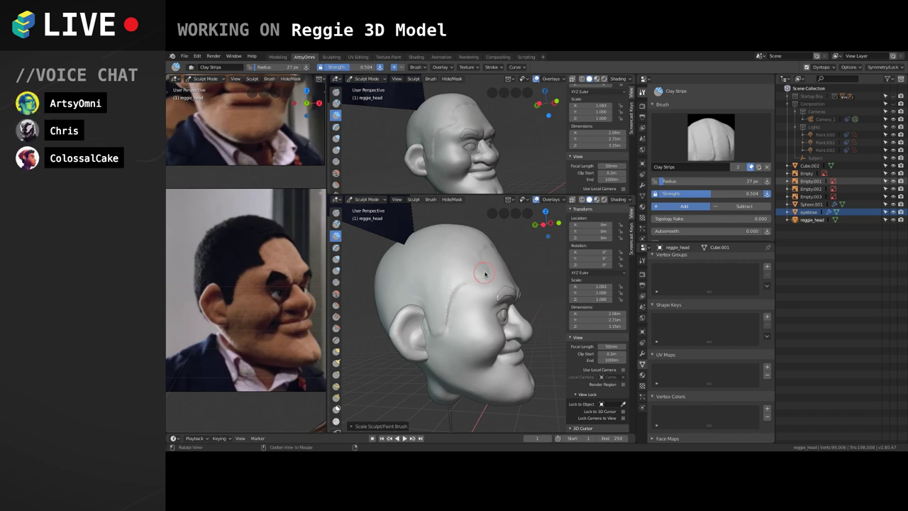
middle_click_drag(464, 273, 456, 286)
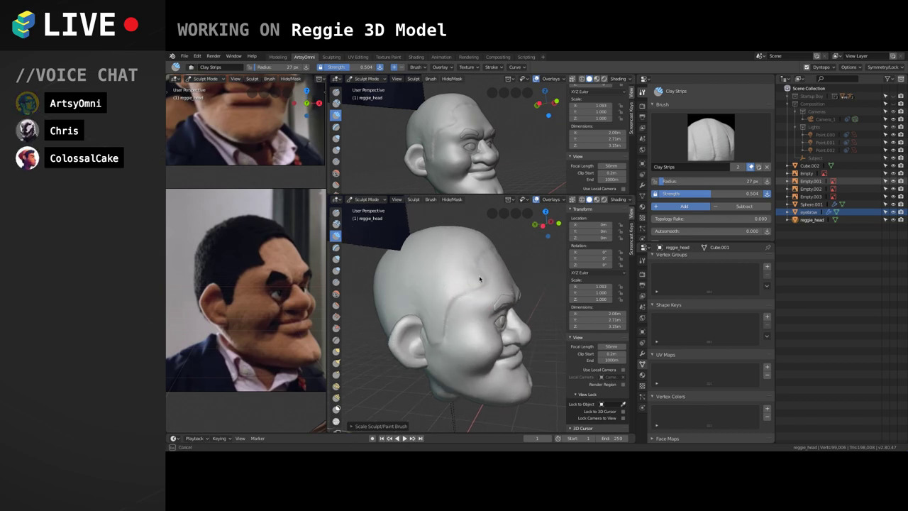
left_click_drag(480, 279, 471, 266)
middle_click_drag(476, 300, 446, 312)
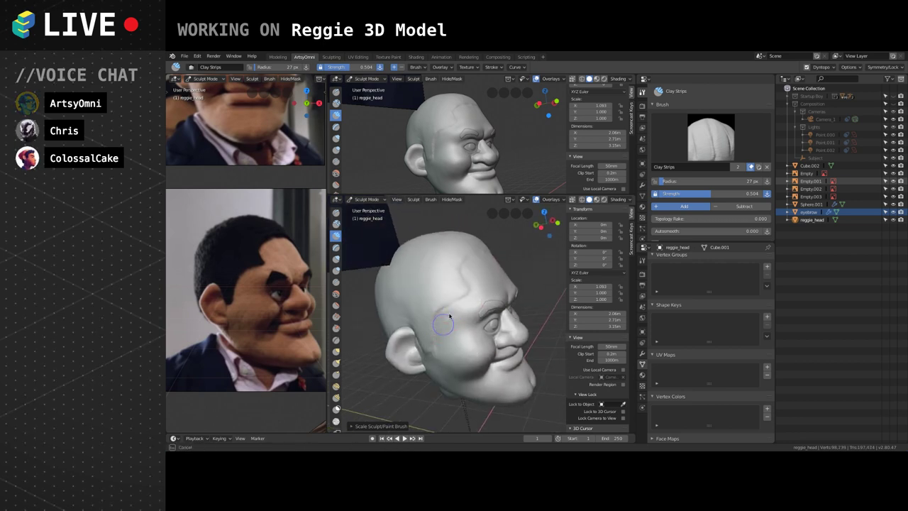
left_click_drag(449, 315, 464, 301, "ctrl")
left_click_drag(448, 333, 439, 339, "shift")
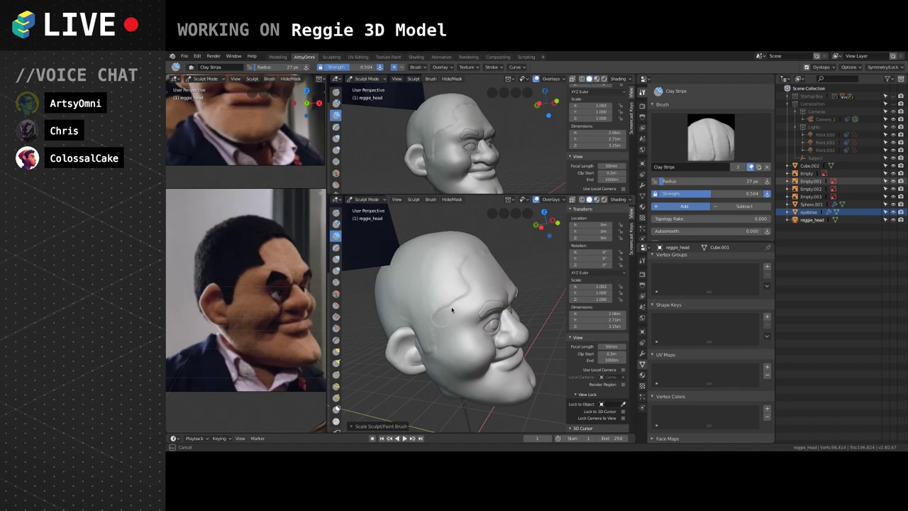
middle_click_drag(452, 309, 442, 329)
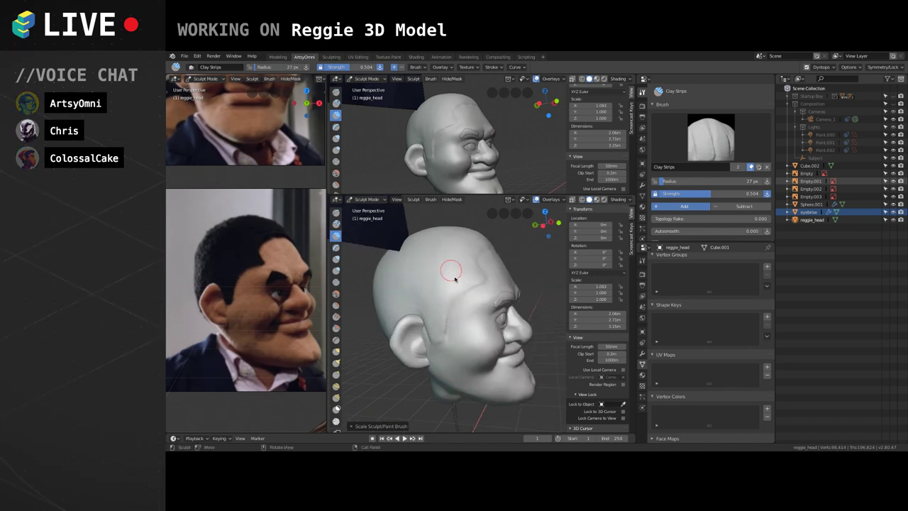
middle_click_drag(444, 312, 485, 309)
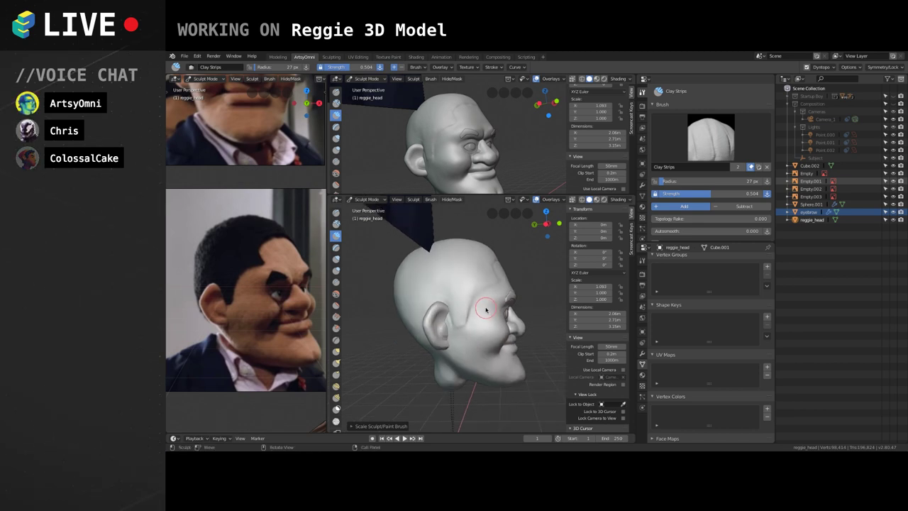
middle_click_drag(466, 274, 527, 320)
left_click_drag(485, 289, 484, 282, "alt")
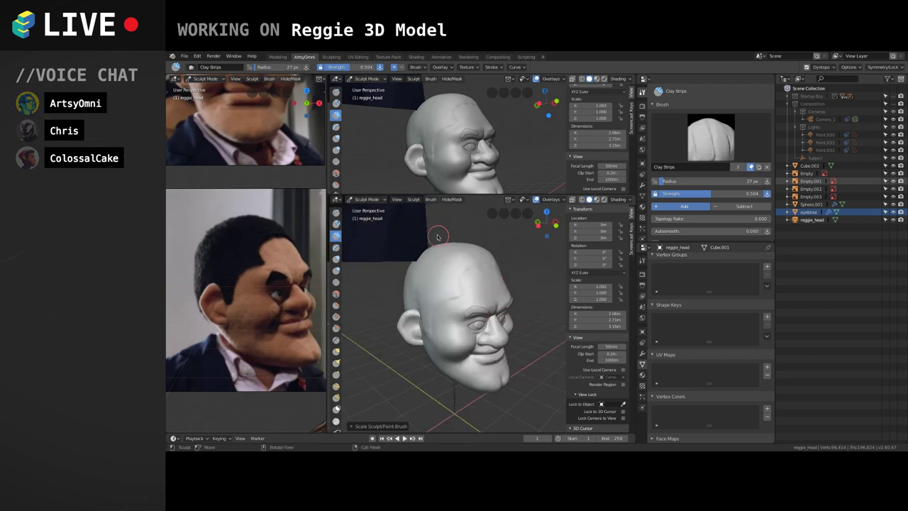
Sharpen the hairline edge on the forehead with the Crease brush at an 18 px radius.
scroll(438, 234, "up", 1)
left_click(336, 283)
scroll(466, 264, "up", 1)
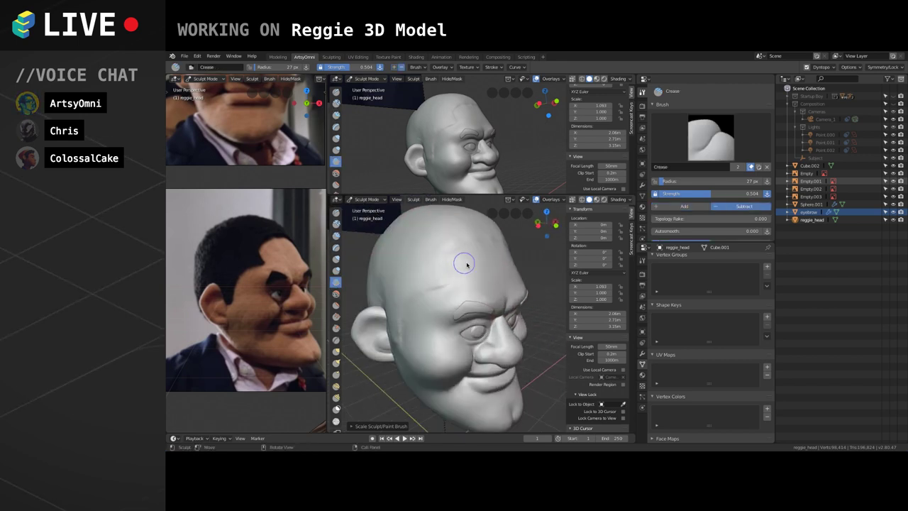
middle_click_drag(471, 260, 447, 288)
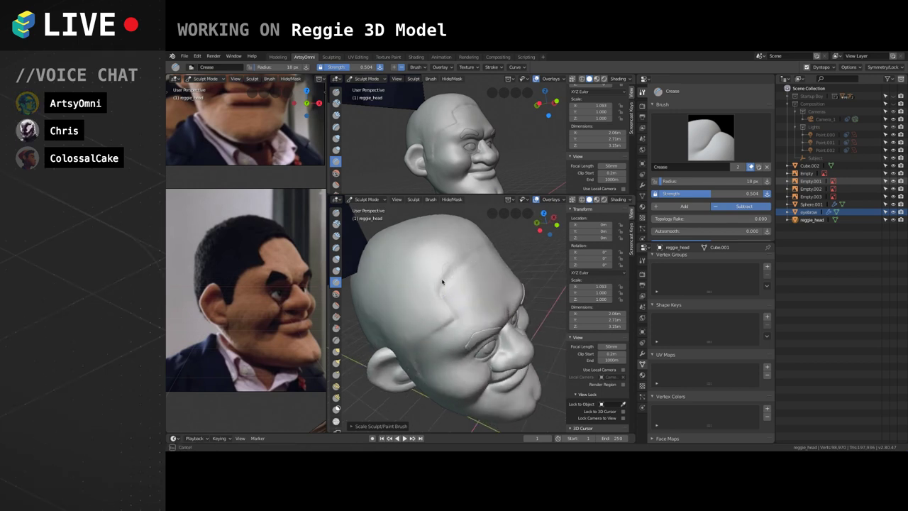
left_click_drag(441, 286, 473, 257)
Extend the creased hairline over the top of the forehead and down the temple to the sideburn at an 18 px radius.
middle_click_drag(469, 276, 430, 283)
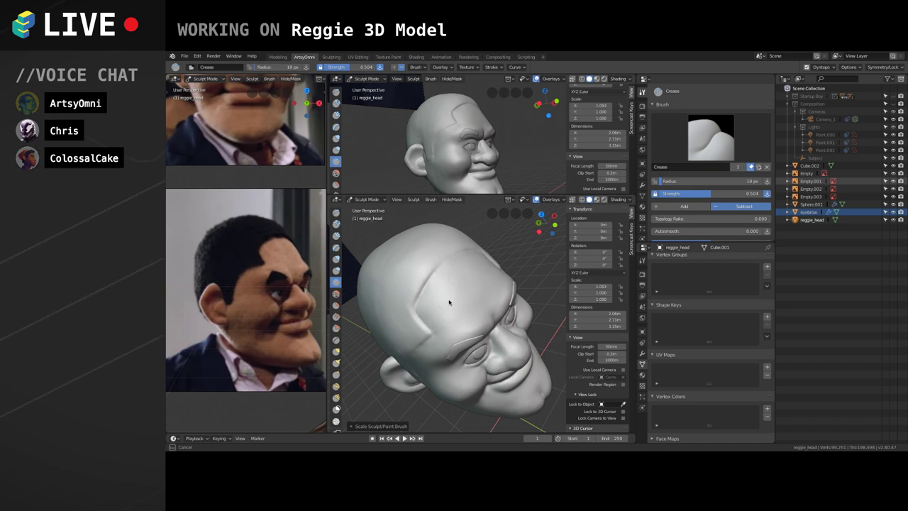
middle_click_drag(467, 268, 478, 260)
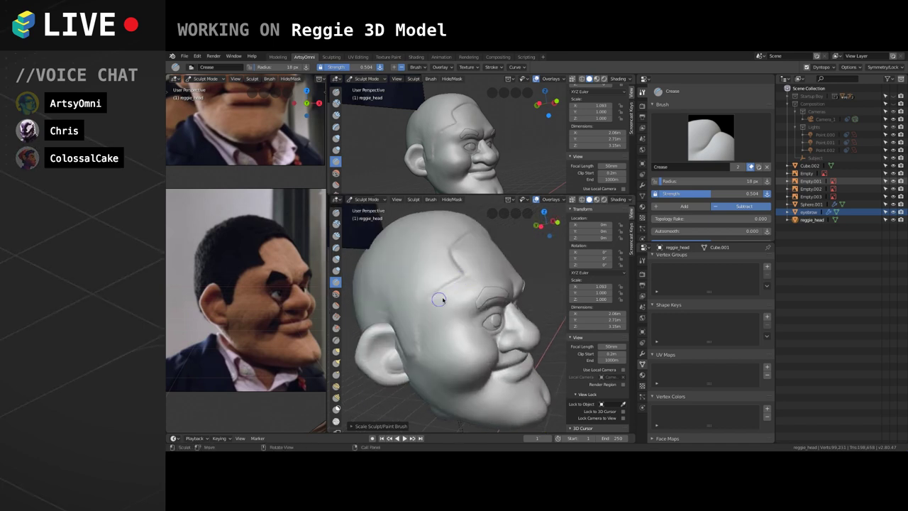
middle_click_drag(435, 298, 471, 274)
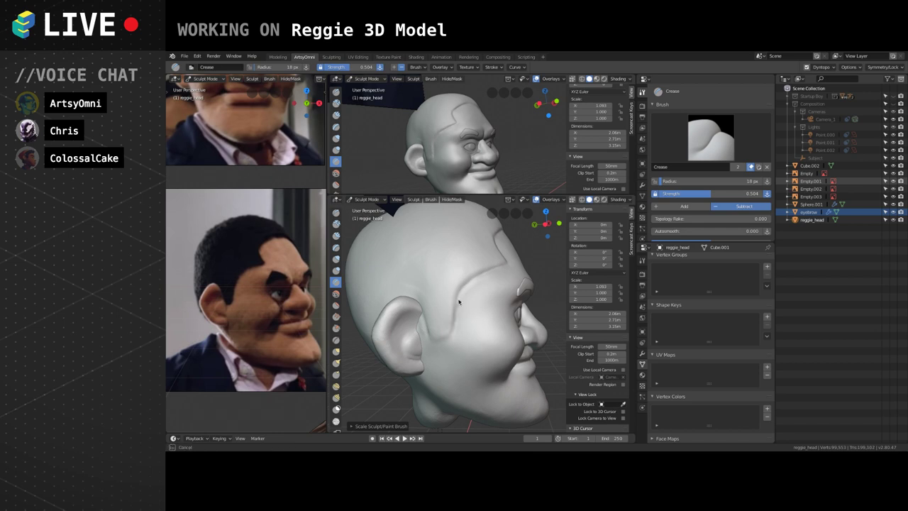
middle_click_drag(487, 292, 471, 290)
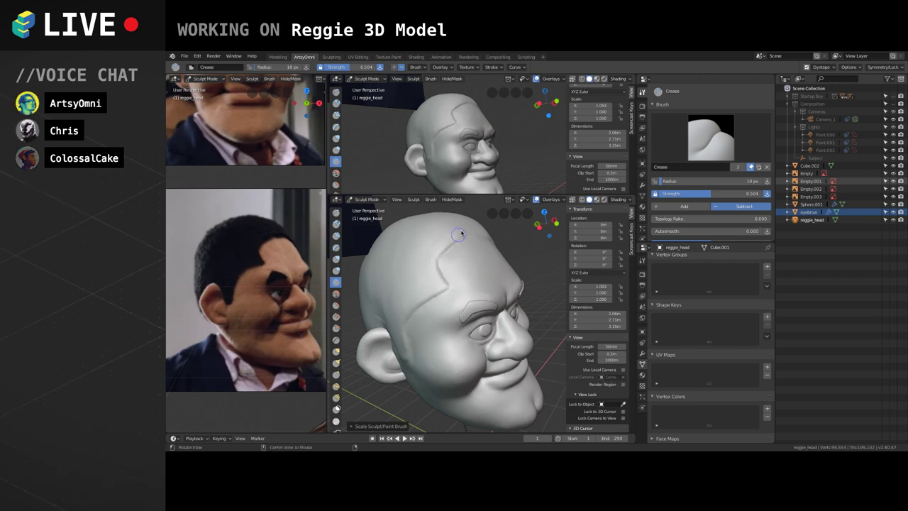
middle_click_drag(463, 236, 426, 276)
left_click_drag(418, 279, 435, 293)
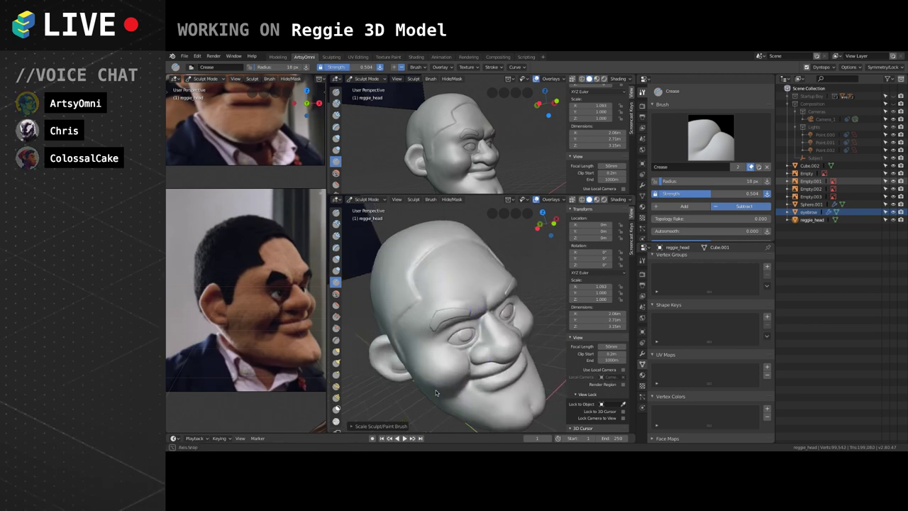
Examine the creased hairline from front, three-quarter and side views, and inspect the nose and mouth area up close.
middle_click_drag(435, 293, 470, 308)
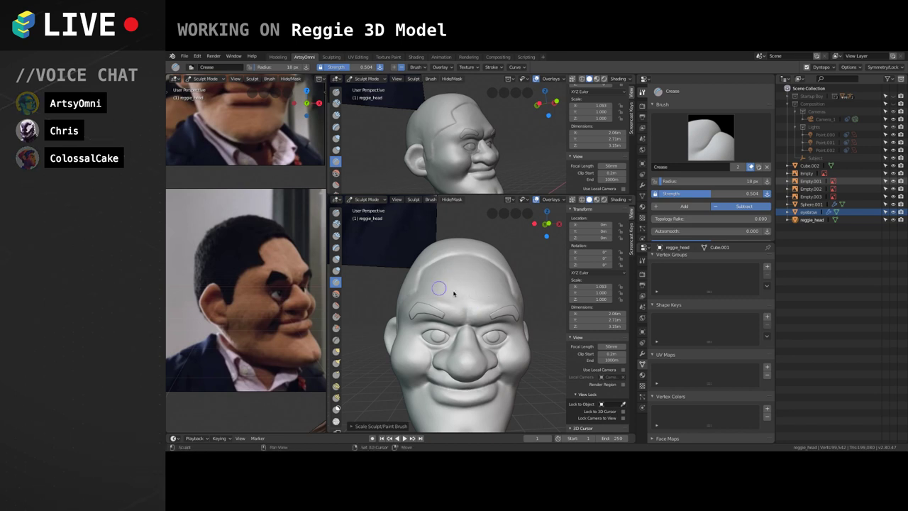
middle_click_drag(454, 293, 488, 303)
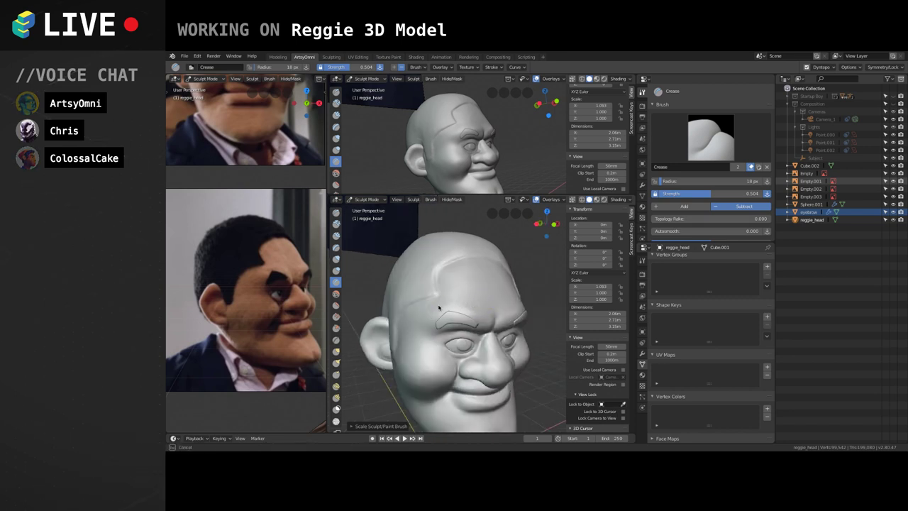
middle_click_drag(471, 273, 445, 283)
scroll(429, 267, "down", 3)
left_click_drag(474, 275, 468, 303, "alt")
middle_click_drag(469, 304, 481, 370)
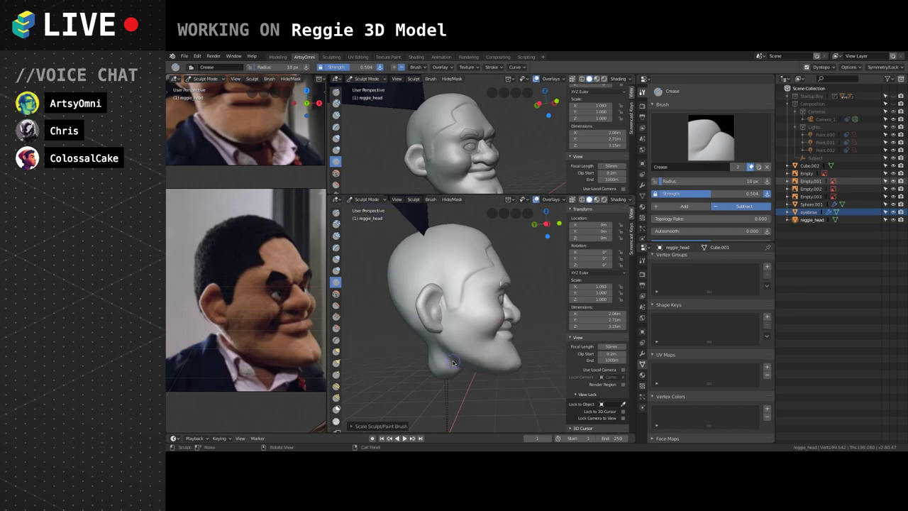
scroll(450, 314, "up", 4)
middle_click_drag(487, 305, 455, 306)
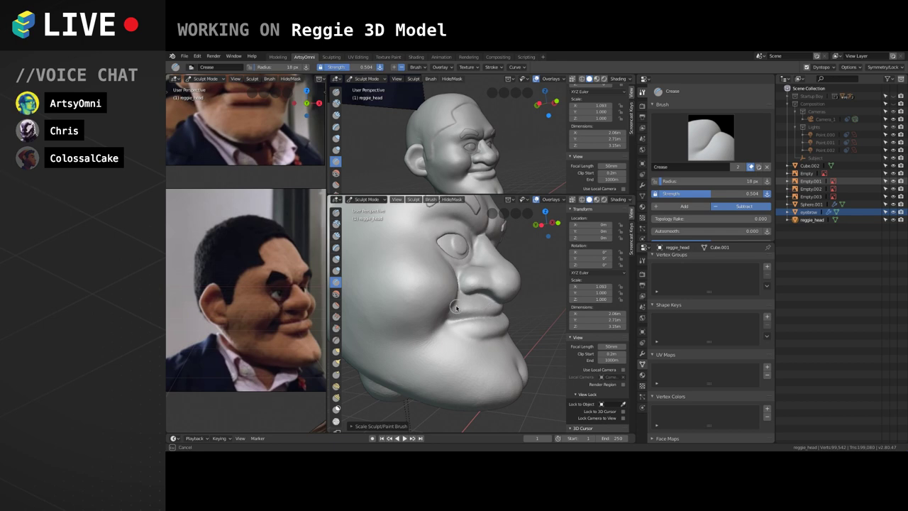
middle_click_drag(460, 346, 435, 347)
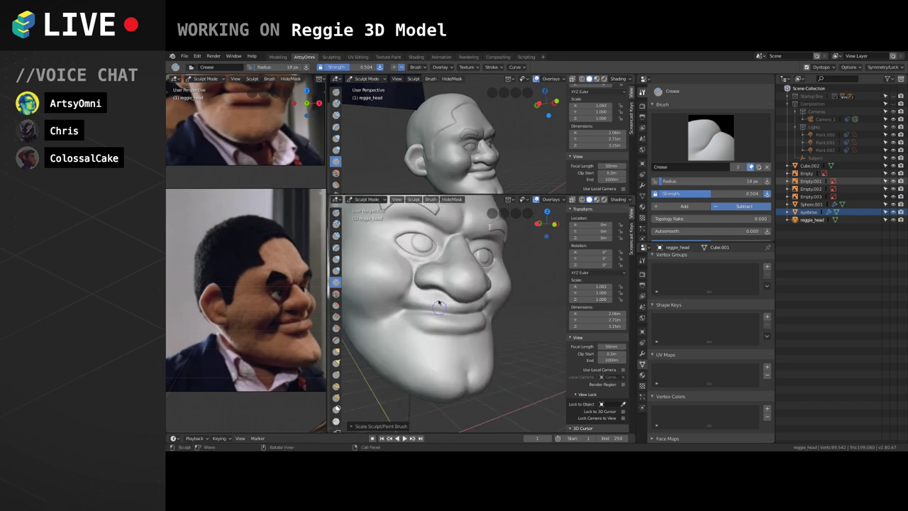
Pull the ears outward from the sides of the head with the Grab brush at a 74 px radius.
mouse_move(439, 304)
middle_mouse_down()
mouse_move(479, 321)
mouse_move(454, 338)
mouse_move(464, 310)
mouse_move(476, 321)
mouse_move(473, 309)
middle_mouse_up()
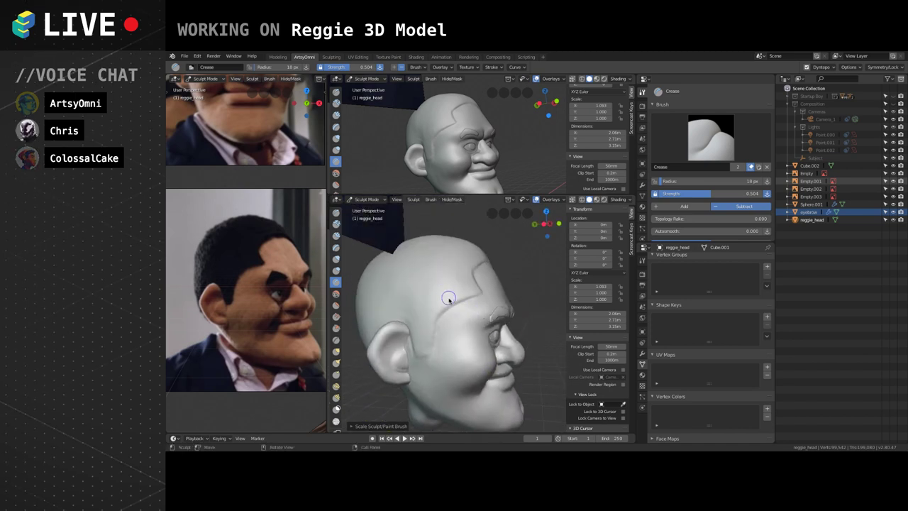
scroll(449, 300, "down", 1)
left_click_drag(468, 314, 476, 311, "alt")
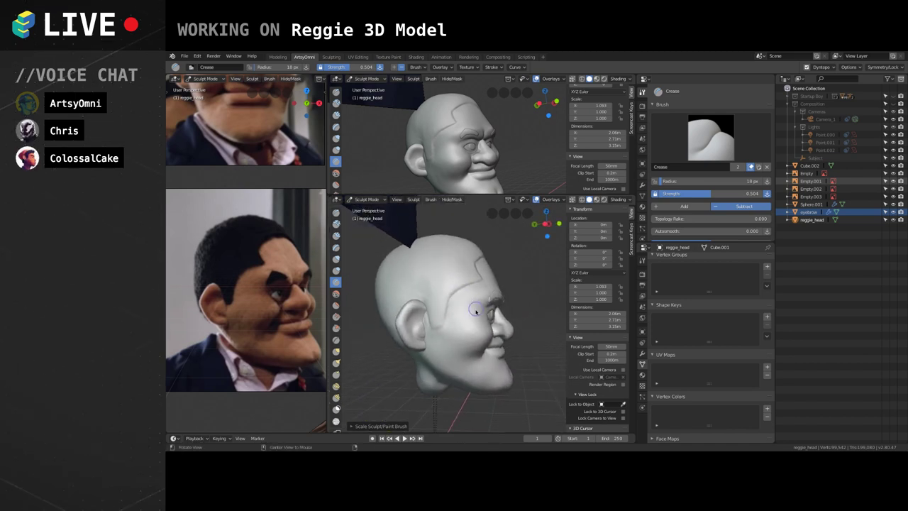
mouse_move(475, 310)
middle_mouse_down()
mouse_move(479, 323)
mouse_move(465, 339)
mouse_move(443, 323)
middle_mouse_up()
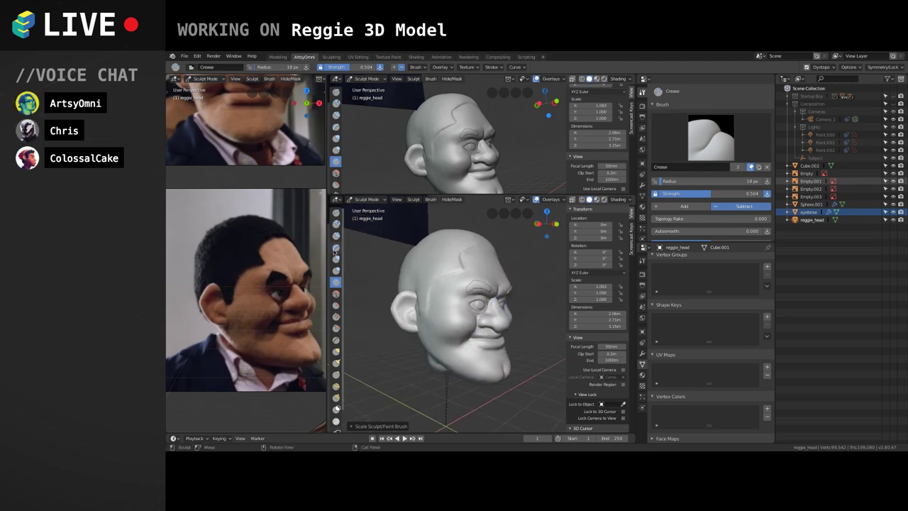
left_click(335, 351)
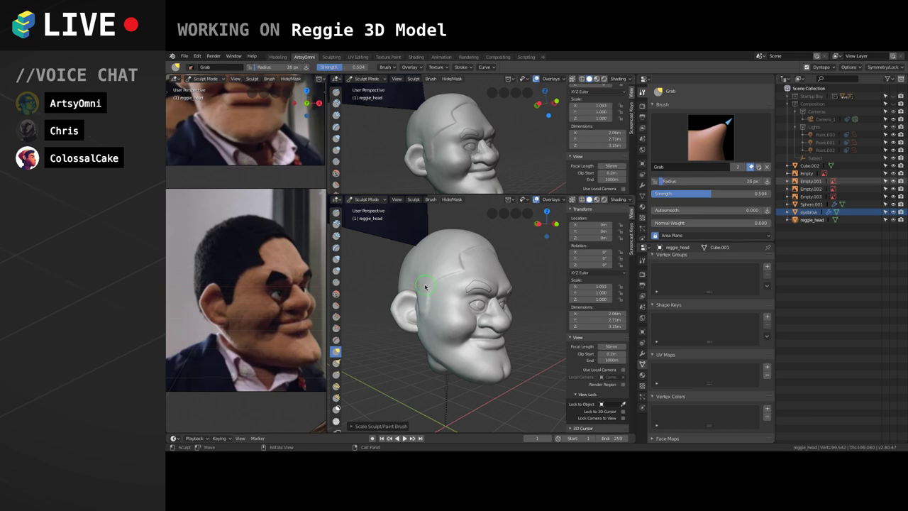
key("bracketright")
key("bracketright")
key("bracketright")
middle_click_drag(439, 285, 458, 245)
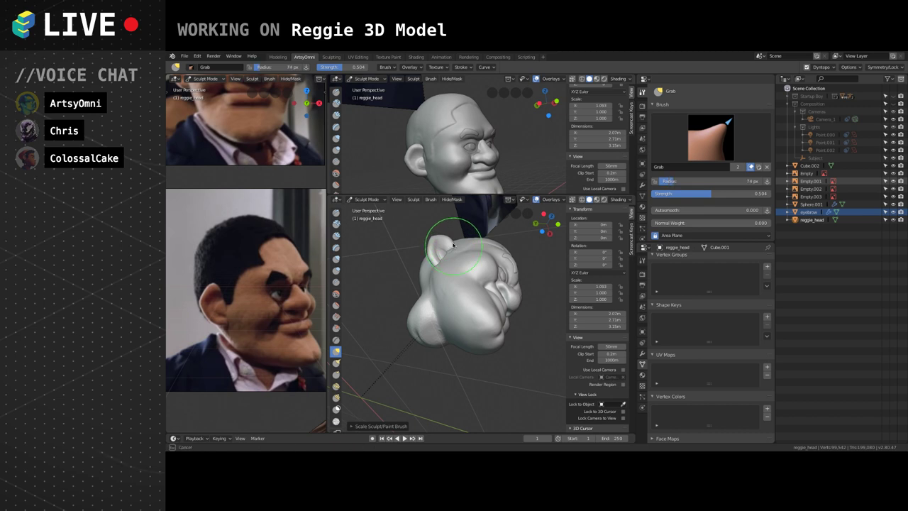
middle_click_drag(454, 246, 469, 279)
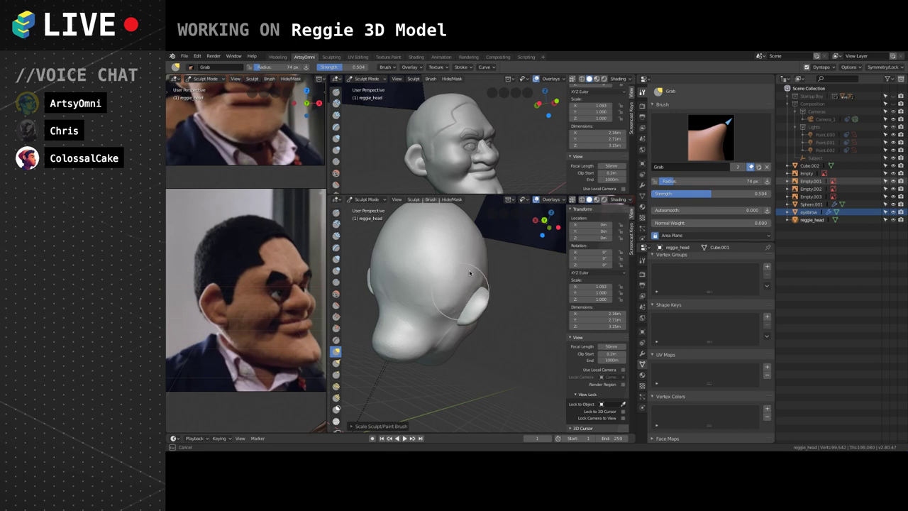
middle_click_drag(479, 277, 409, 262)
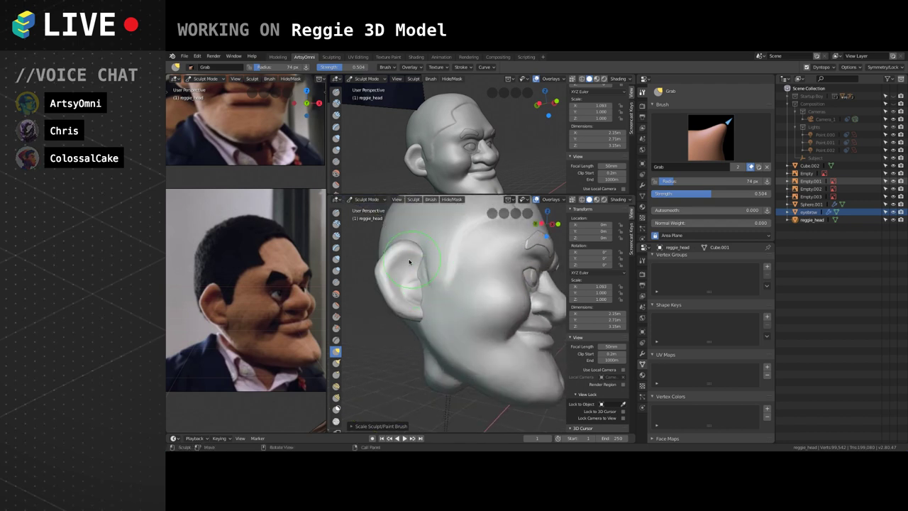
Build up the area where the front of the ear meets the head with Clay Strips at a 42 px radius.
left_click(336, 236)
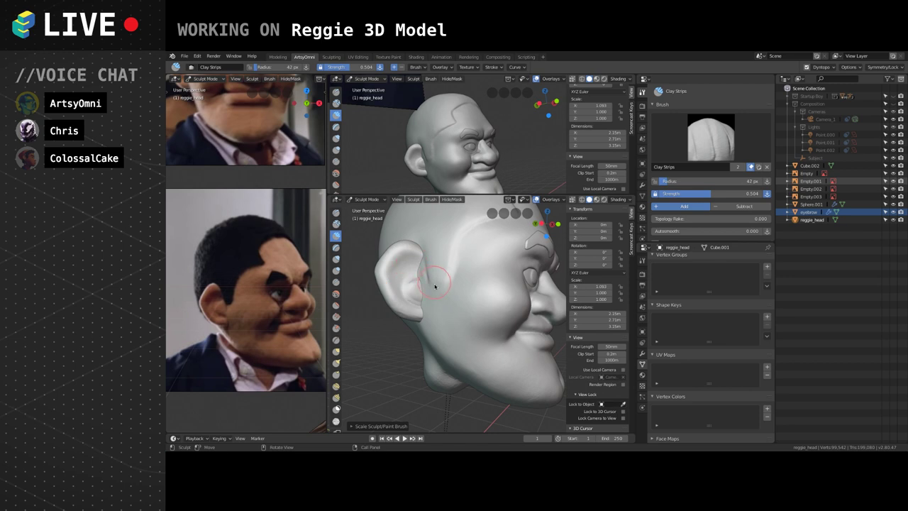
mouse_move(421, 290)
left_mouse_down()
mouse_move(434, 302)
mouse_move(420, 275)
left_mouse_up()
left_click_drag(417, 269, 420, 285)
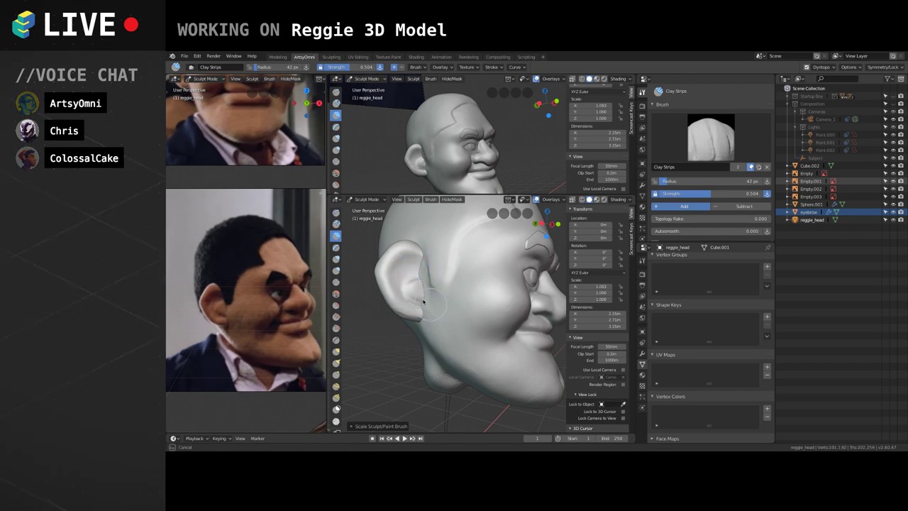
middle_click_drag(417, 278, 506, 346)
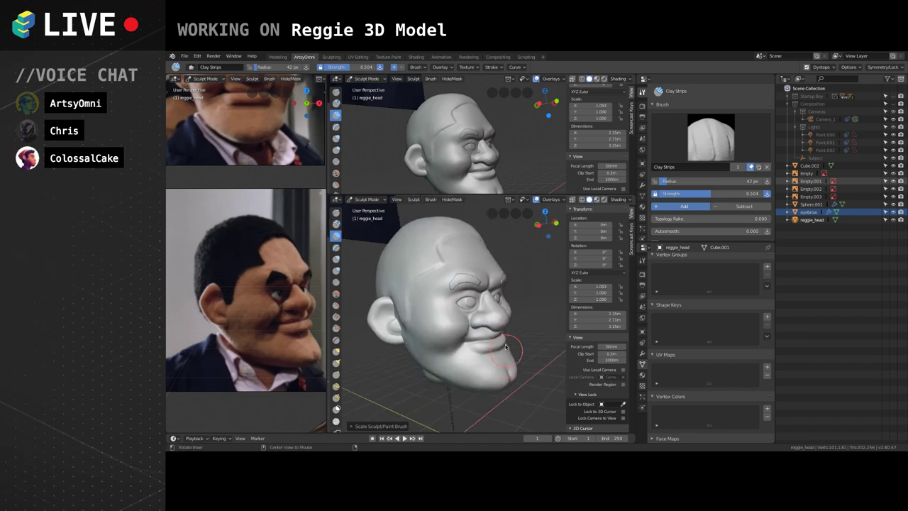
middle_click_drag(509, 280, 508, 266)
scroll(507, 348, "down", 1)
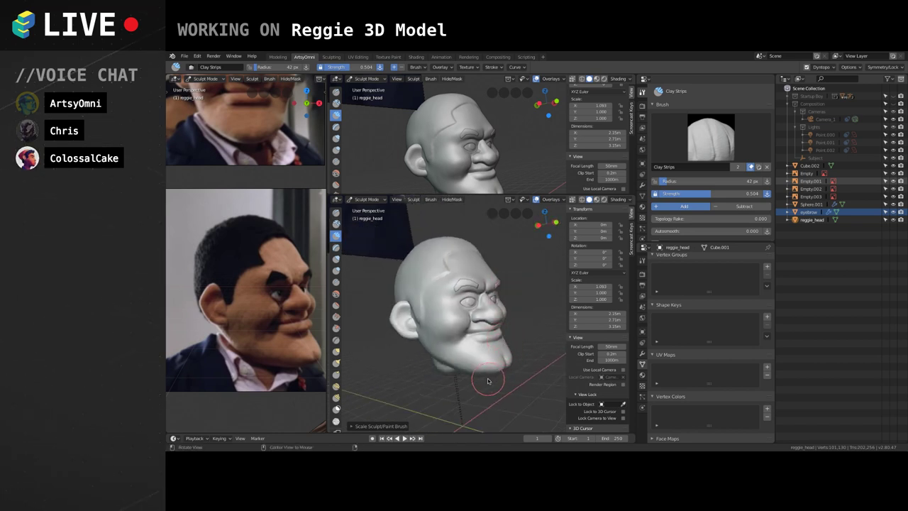
middle_click_drag(457, 374, 488, 346)
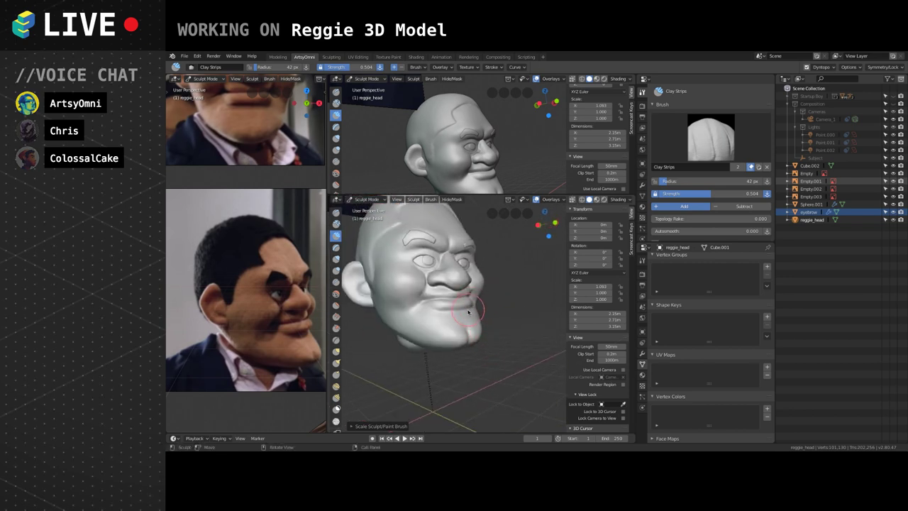
Reshape the underside of the chin and jaw with Clay Strips at a 25 px radius.
middle_click_drag(468, 312, 456, 309)
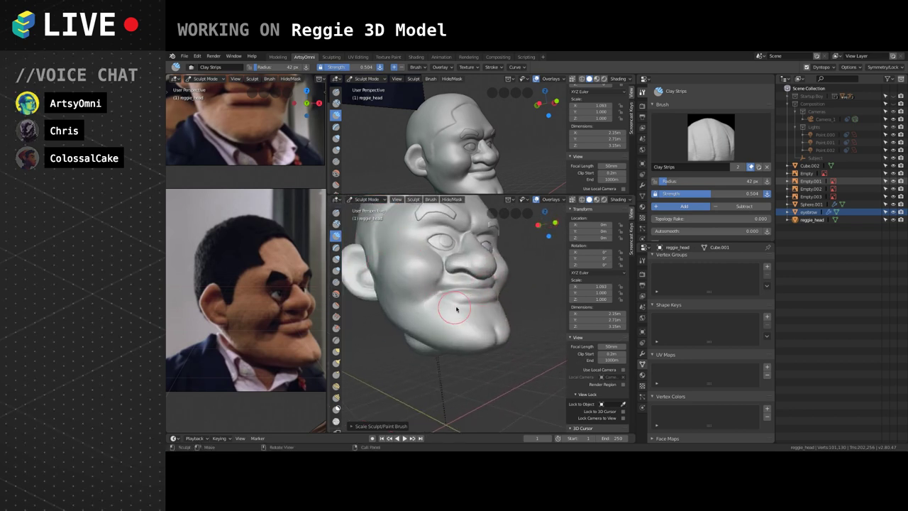
key("bracketleft")
key("bracketleft")
key("bracketleft")
key("bracketleft")
key("bracketleft")
mouse_move(517, 275)
middle_mouse_down()
mouse_move(463, 312)
mouse_move(476, 344)
mouse_move(472, 315)
middle_mouse_up()
mouse_move(454, 342)
left_mouse_down()
mouse_move(501, 319)
mouse_move(512, 301)
mouse_move(528, 302)
left_mouse_up()
middle_click_drag(528, 301, 467, 342)
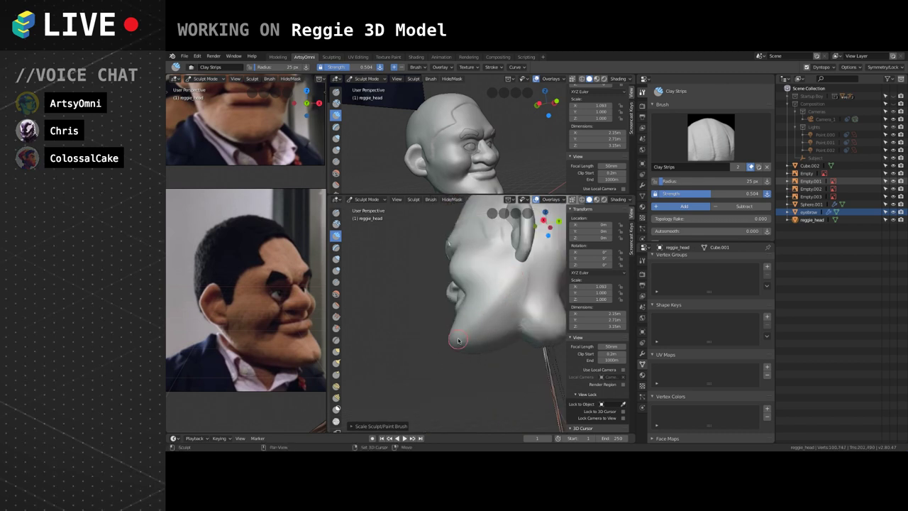
Carve the transition between the jaw and neck below the ear with subtractive Clay Strips at a 25 px radius.
middle_click_drag(502, 293, 512, 324)
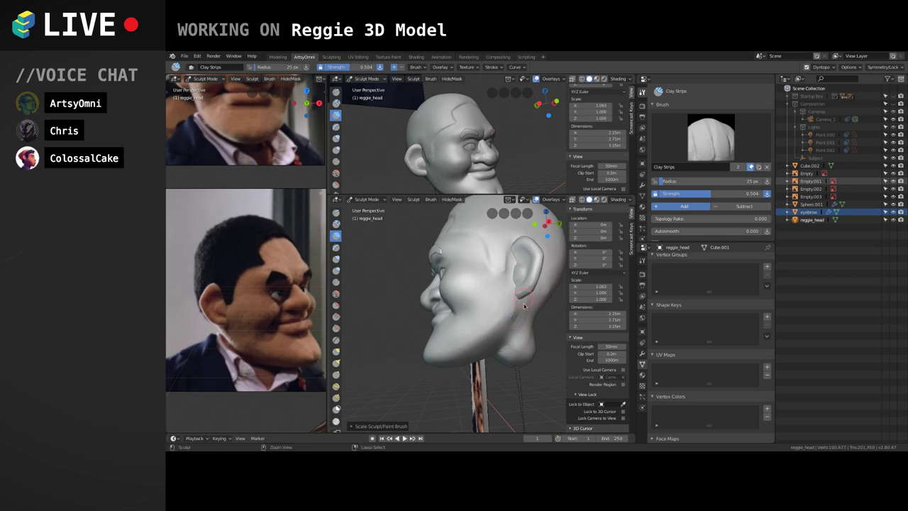
left_click_drag(512, 324, 517, 297, "ctrl")
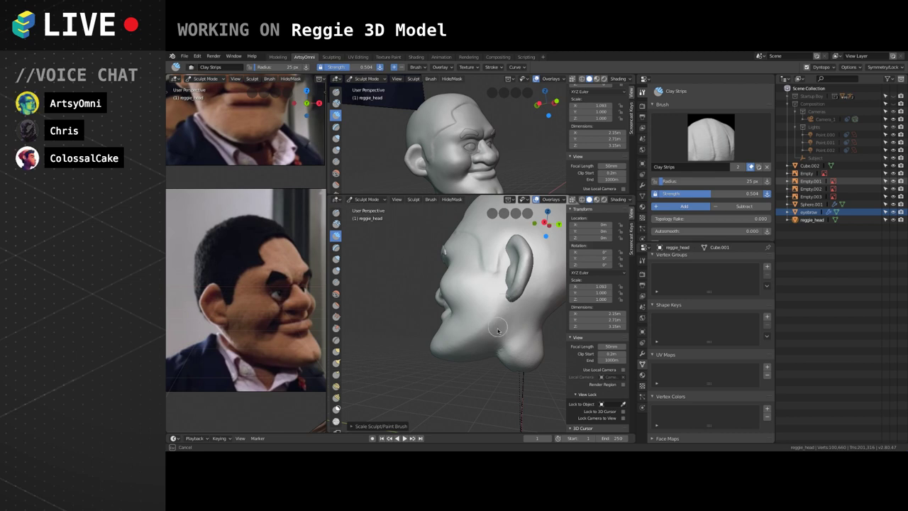
mouse_move(521, 332)
middle_mouse_down()
mouse_move(511, 339)
mouse_move(496, 307)
middle_mouse_up()
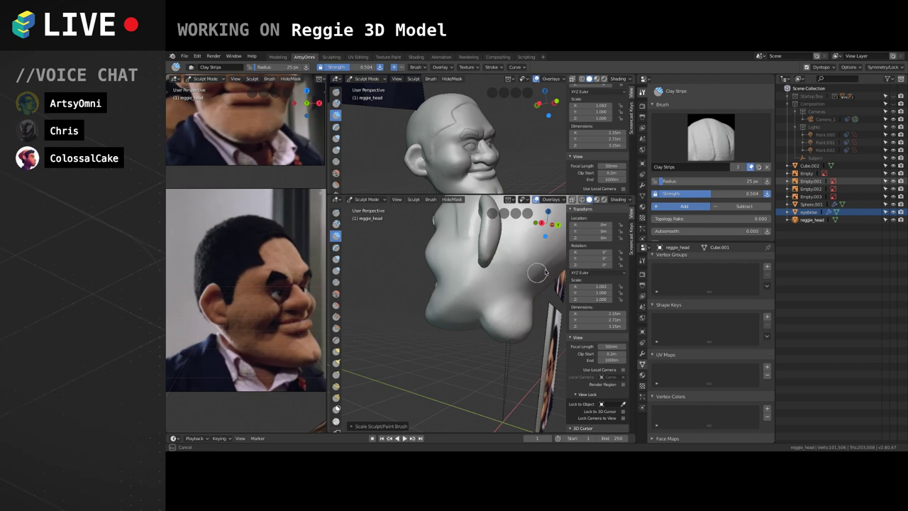
middle_click_drag(542, 268, 505, 285)
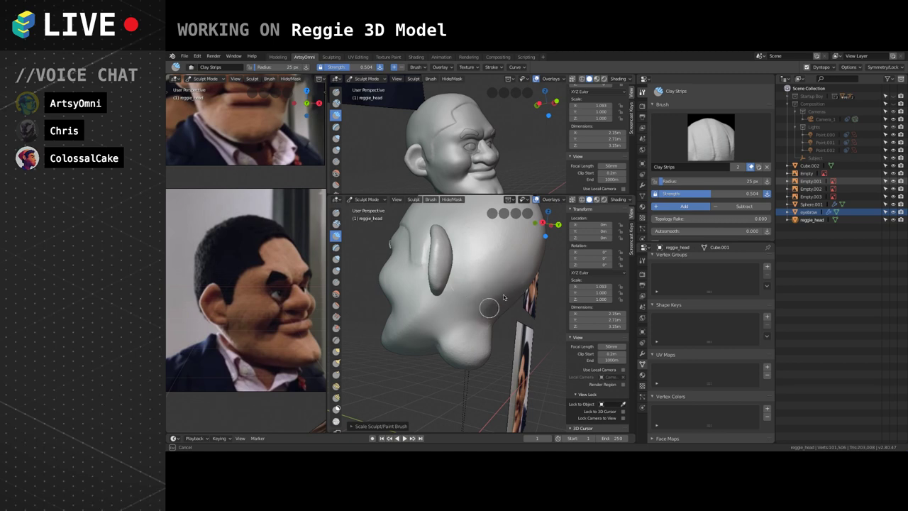
middle_click_drag(500, 298, 502, 255)
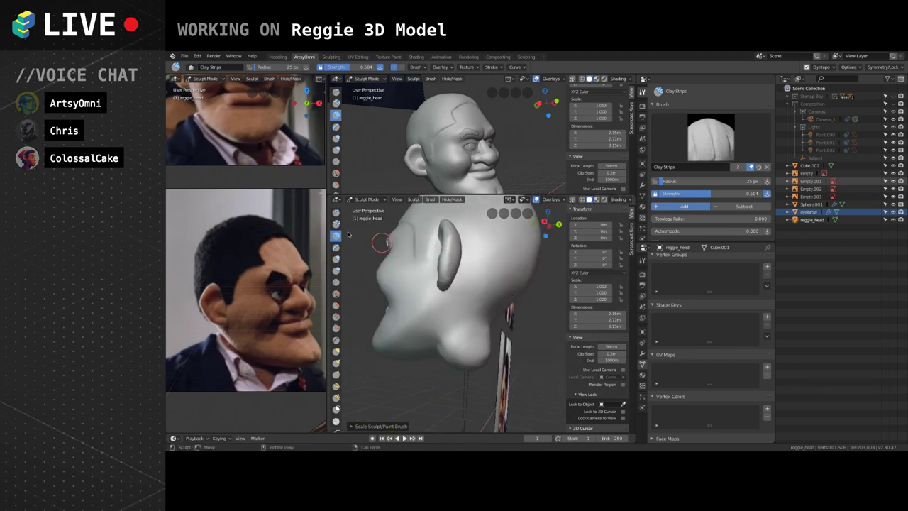
Crease the lower hairline from behind the ear across the nape with the Crease brush at a 19 px radius.
key("shift+c")
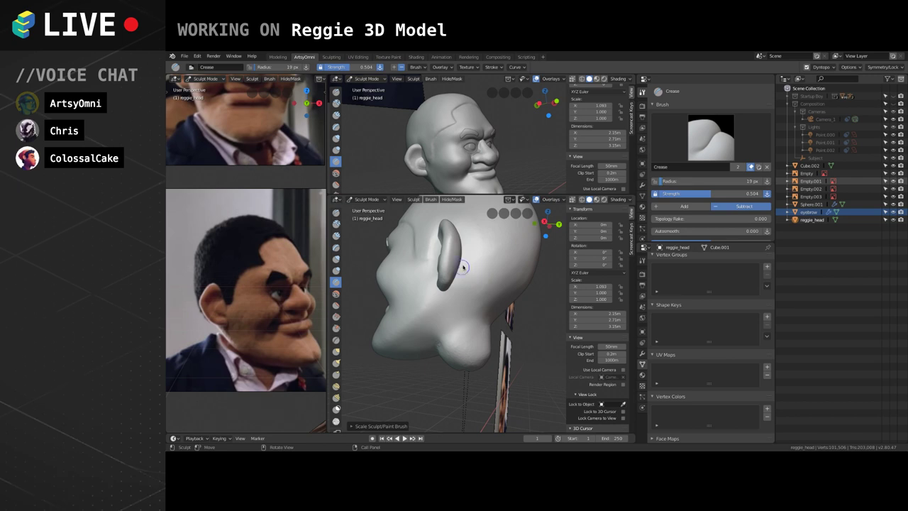
middle_click_drag(464, 267, 475, 253)
key("f")
left_click_drag(480, 296, 491, 306)
mouse_move(491, 306)
middle_mouse_down()
mouse_move(480, 298)
mouse_move(434, 300)
mouse_move(400, 324)
mouse_move(475, 296)
mouse_move(463, 306)
mouse_move(475, 322)
middle_mouse_up()
mouse_move(497, 294)
left_mouse_down()
mouse_move(447, 339)
mouse_move(427, 342)
left_mouse_up()
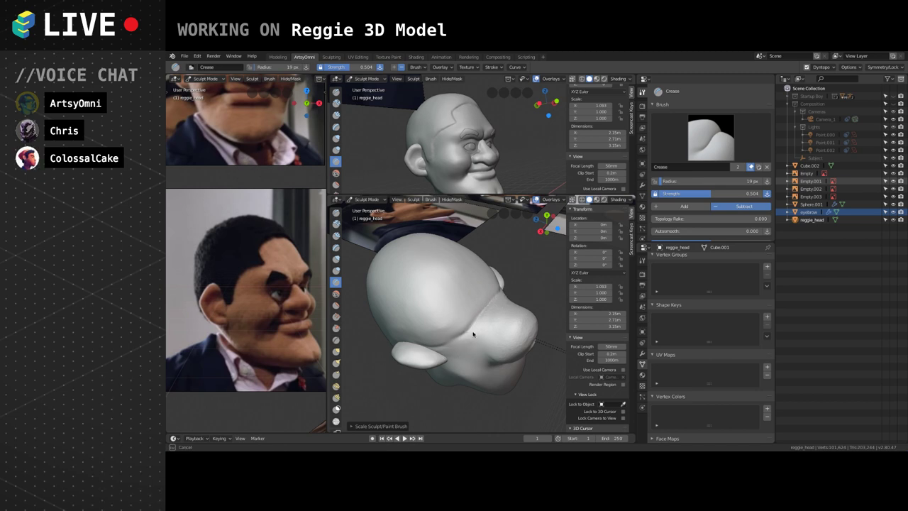
mouse_move(464, 339)
left_mouse_down()
mouse_move(469, 329)
mouse_move(475, 335)
left_mouse_up()
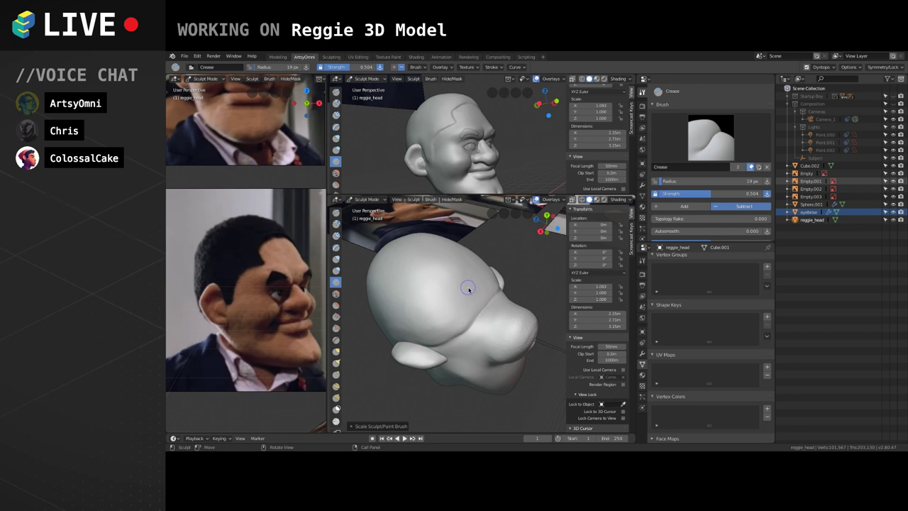
middle_click_drag(468, 287, 422, 292)
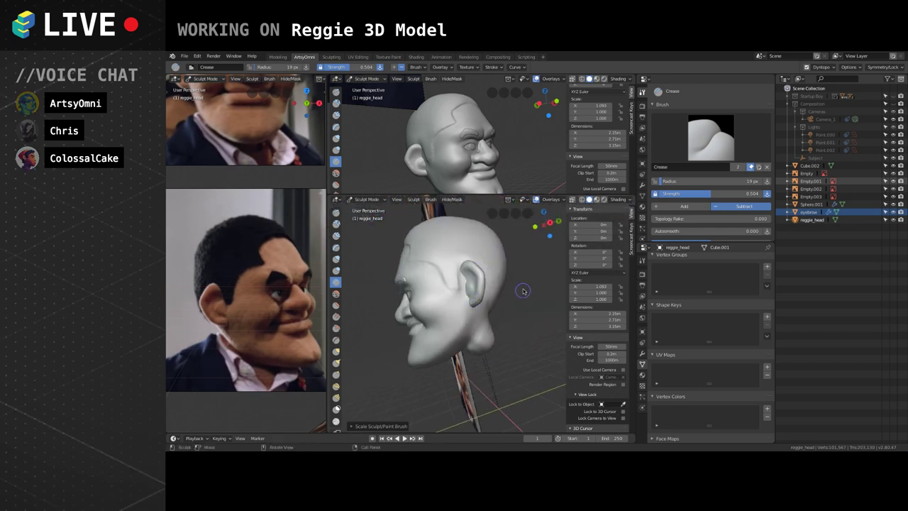
mouse_move(528, 294)
middle_mouse_down()
mouse_move(522, 310)
mouse_move(485, 324)
mouse_move(529, 321)
mouse_move(523, 332)
middle_mouse_up()
Add hair volume over the crown behind the hairline with Clay Strips at a 58 px radius.
left_click(366, 199)
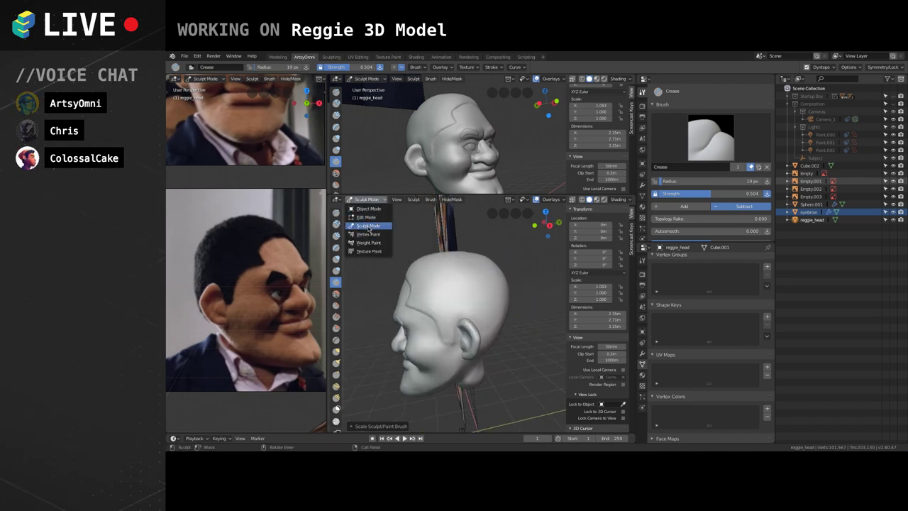
left_click(368, 225)
left_click(335, 236)
mouse_move(418, 283)
middle_mouse_down()
mouse_move(468, 273)
mouse_move(459, 253)
mouse_move(477, 273)
mouse_move(465, 257)
middle_mouse_up()
key("bracketright")
key("bracketright")
key("bracketright")
key("bracketright")
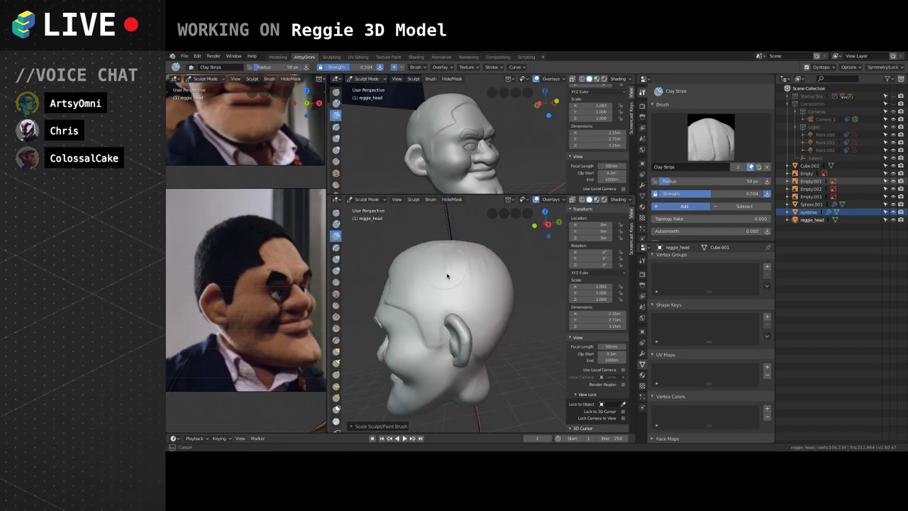
middle_click_drag(468, 292, 476, 269)
mouse_move(452, 264)
left_mouse_down()
mouse_move(456, 251)
mouse_move(497, 272)
left_mouse_up()
middle_click_drag(471, 282, 483, 289)
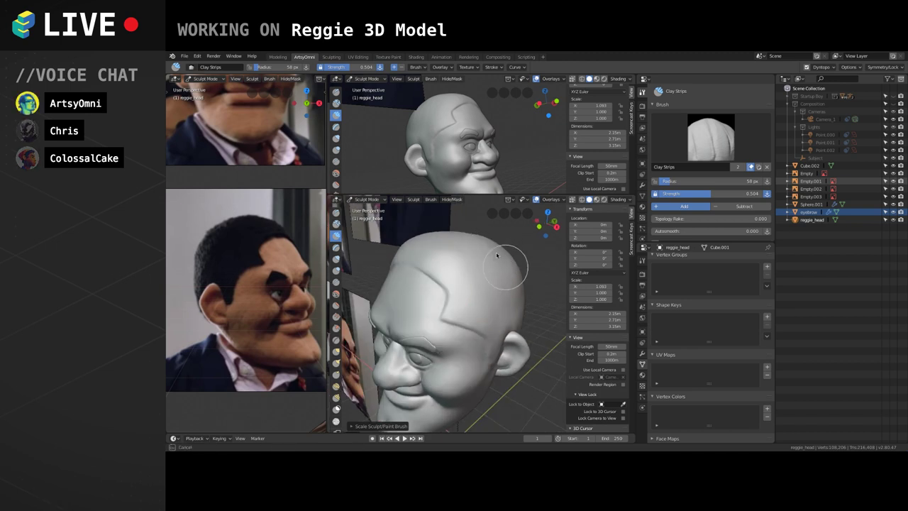
Fill out the hair volume on the side of the head above the ear with Clay Strips.
mouse_move(505, 256)
middle_mouse_down()
mouse_move(478, 269)
mouse_move(458, 303)
mouse_move(463, 247)
middle_mouse_up()
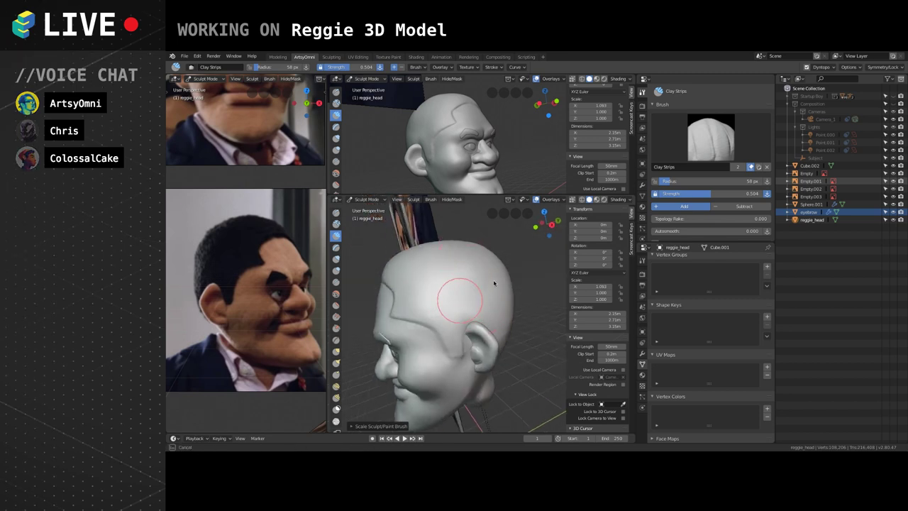
left_click_drag(483, 287, 458, 305)
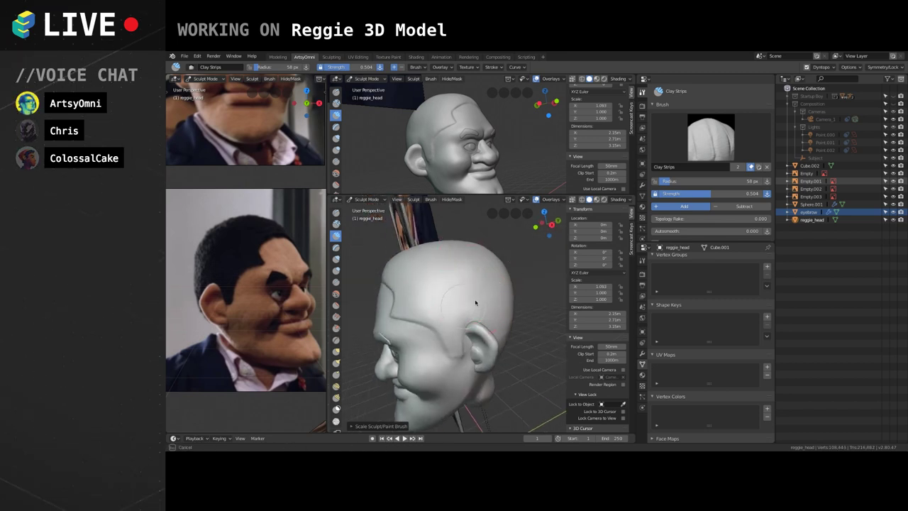
left_click_drag(493, 281, 494, 273)
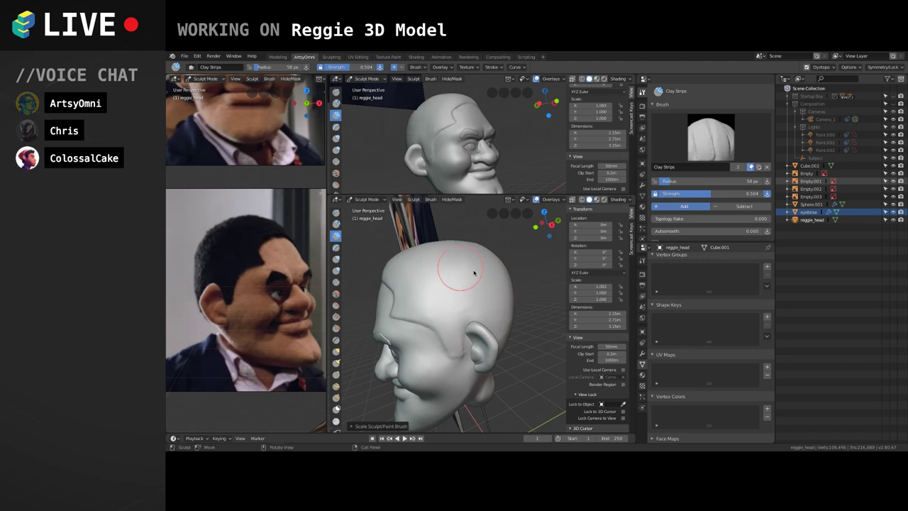
Round out the top and upper side of the hair mass with Clay Strips at a 58 px radius.
mouse_move(474, 272)
middle_mouse_down()
mouse_move(505, 298)
mouse_move(502, 276)
mouse_move(486, 279)
mouse_move(471, 328)
mouse_move(463, 301)
middle_mouse_up()
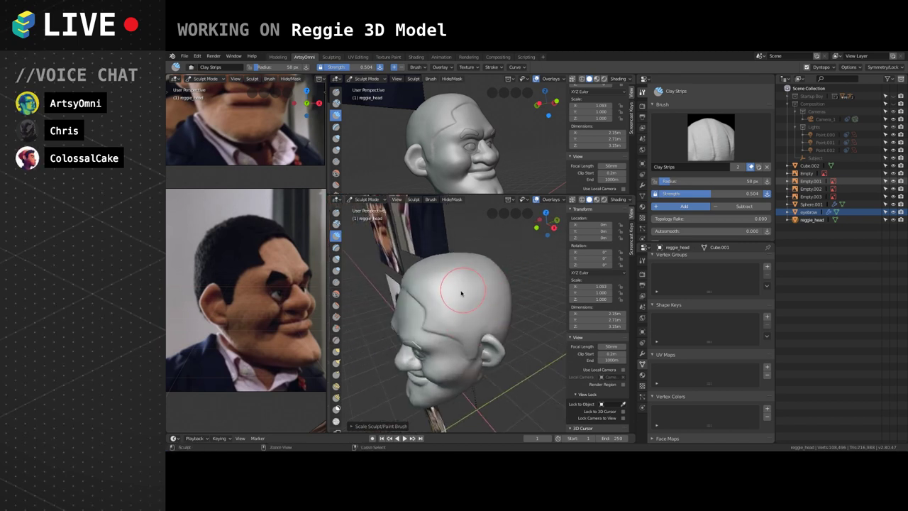
key("f")
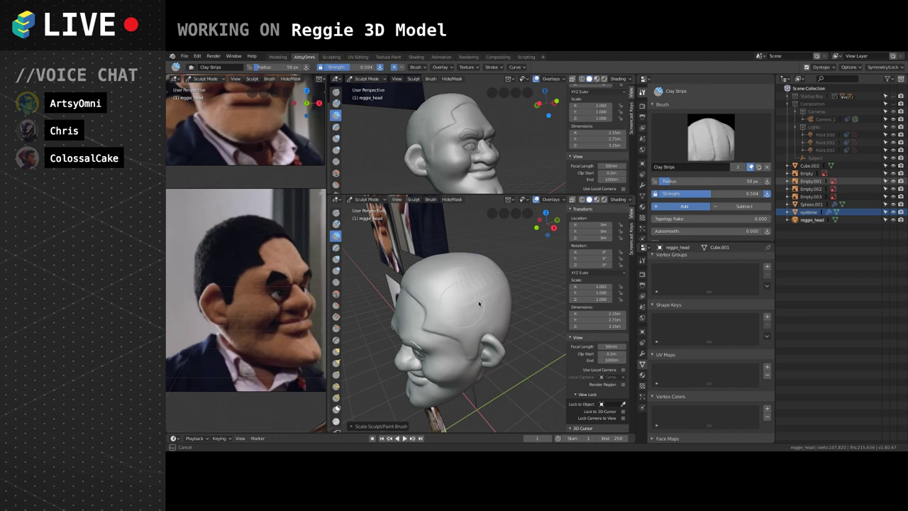
middle_click_drag(457, 270, 448, 269)
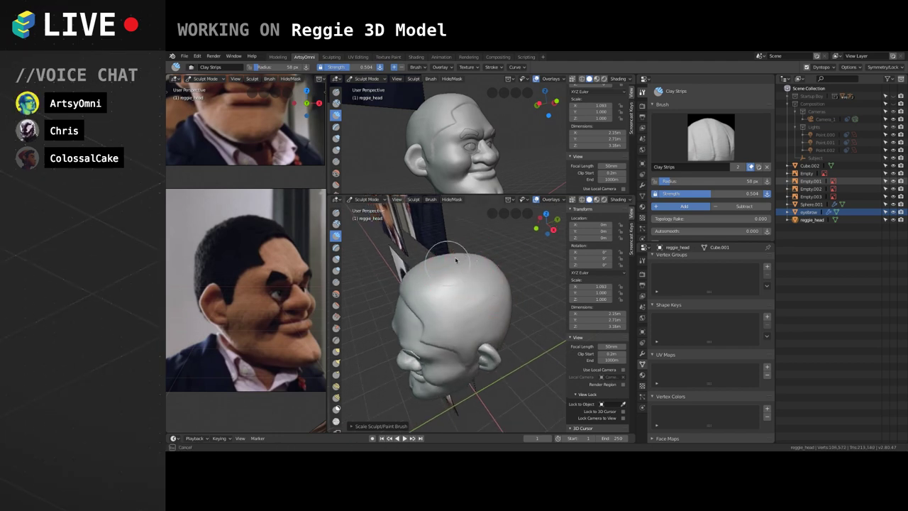
mouse_move(456, 271)
middle_mouse_down()
mouse_move(446, 268)
mouse_move(511, 330)
mouse_move(488, 321)
middle_mouse_up()
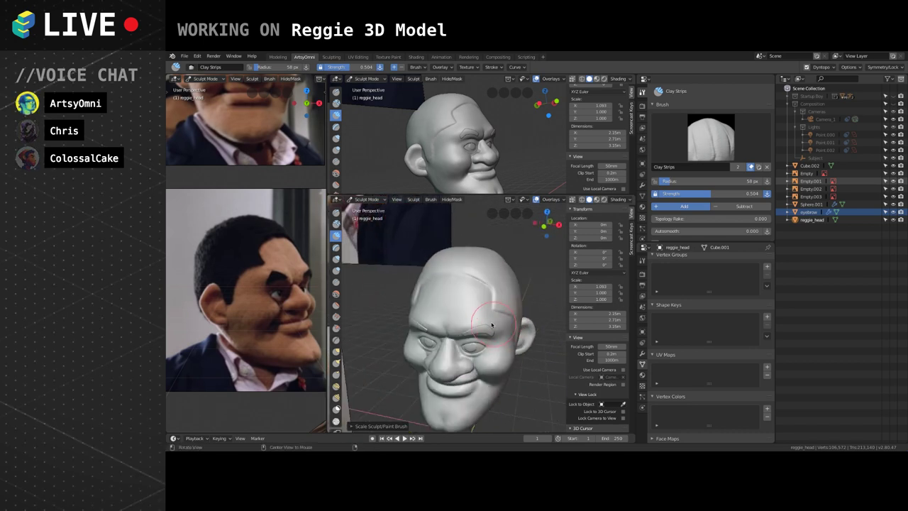
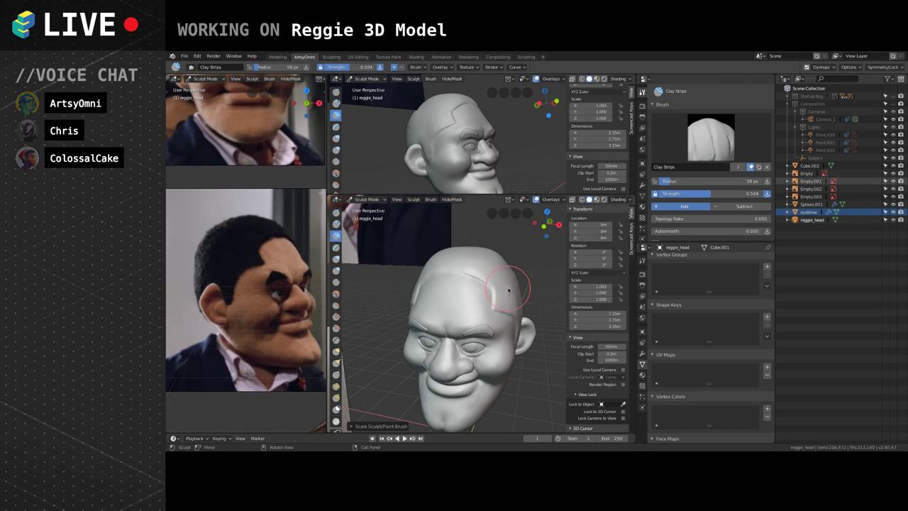
mouse_move(508, 290)
middle_mouse_down()
mouse_move(522, 308)
mouse_move(510, 269)
mouse_move(470, 263)
middle_mouse_up()
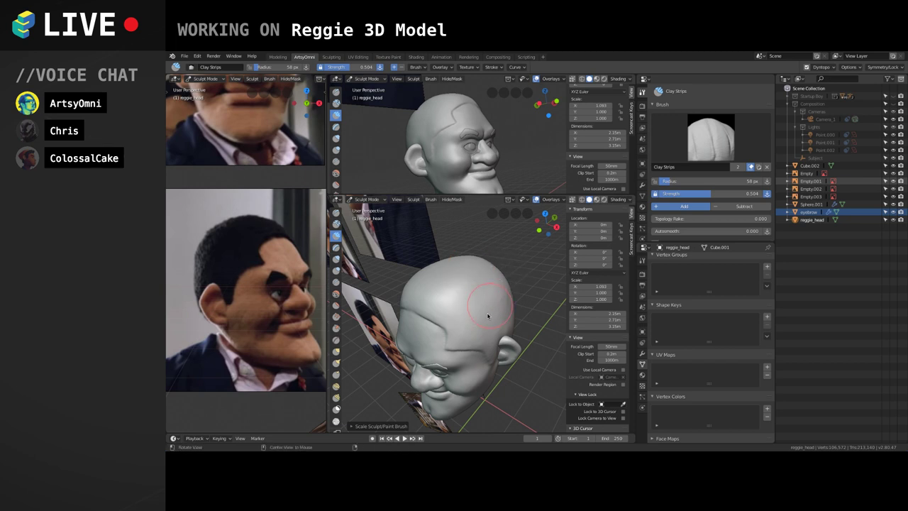
Compare the sculpted head's side profile and hair shape with the profile reference photo.
middle_click_drag(487, 316, 448, 279)
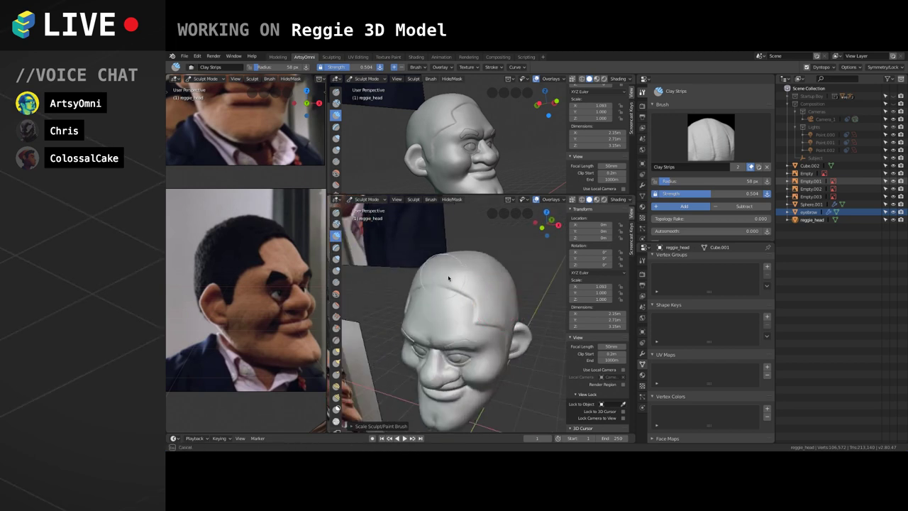
mouse_move(508, 273)
middle_mouse_down()
mouse_move(478, 349)
mouse_move(470, 338)
mouse_move(417, 355)
mouse_move(468, 345)
mouse_move(461, 338)
mouse_move(513, 290)
mouse_move(506, 283)
middle_mouse_up()
scroll(472, 321, "down", 3)
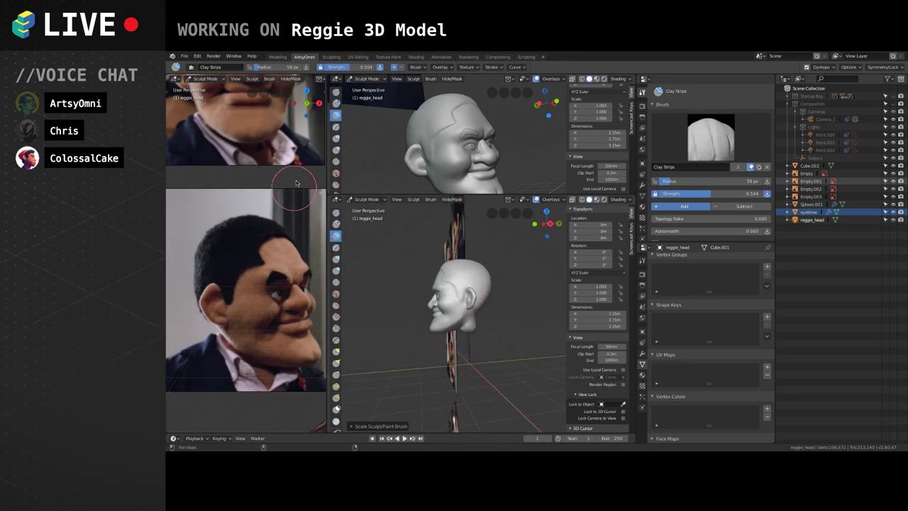
middle_click_drag(301, 154, 266, 272, "shift")
scroll(272, 271, "down", 2)
middle_click_drag(291, 220, 233, 313, "shift")
scroll(276, 345, "up", 1)
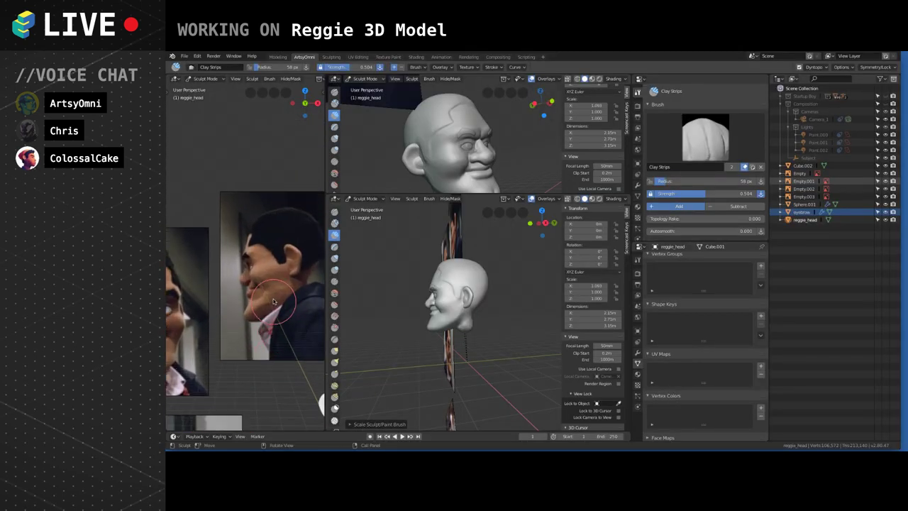
middle_click_drag(288, 293, 266, 300, "shift")
middle_click_drag(448, 303, 416, 263)
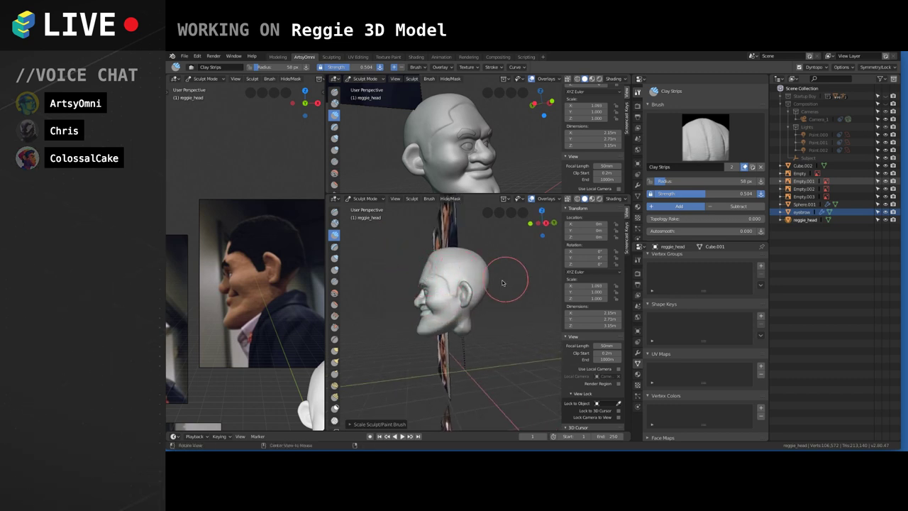
mouse_move(506, 273)
middle_mouse_down()
mouse_move(503, 300)
mouse_move(454, 269)
middle_mouse_up()
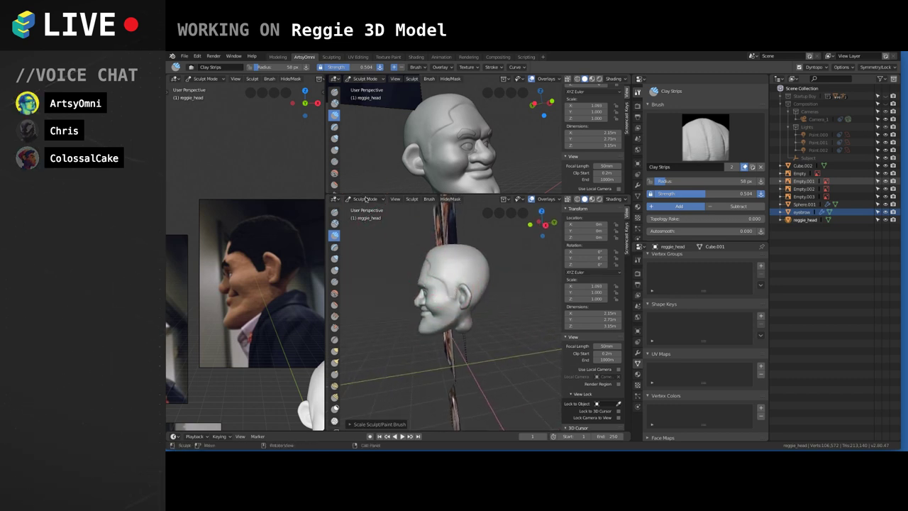
left_click(364, 199)
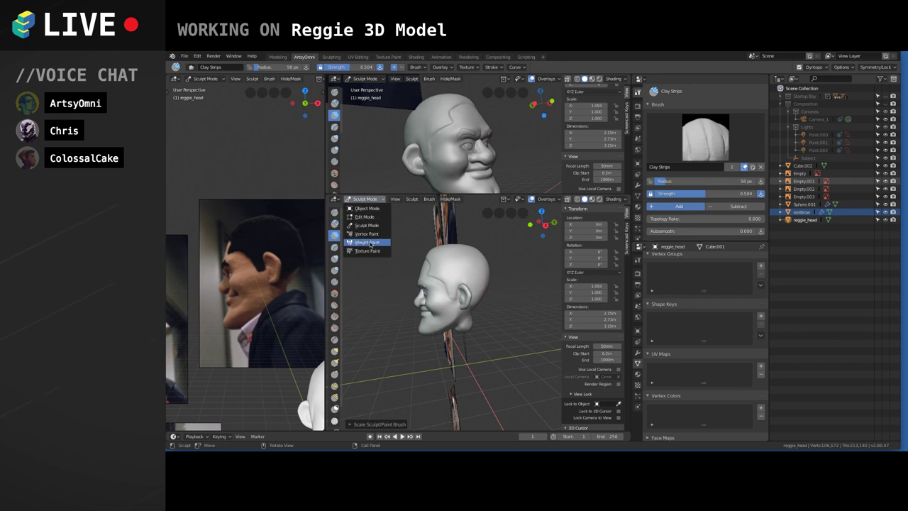
left_click(366, 242)
left_click(365, 199)
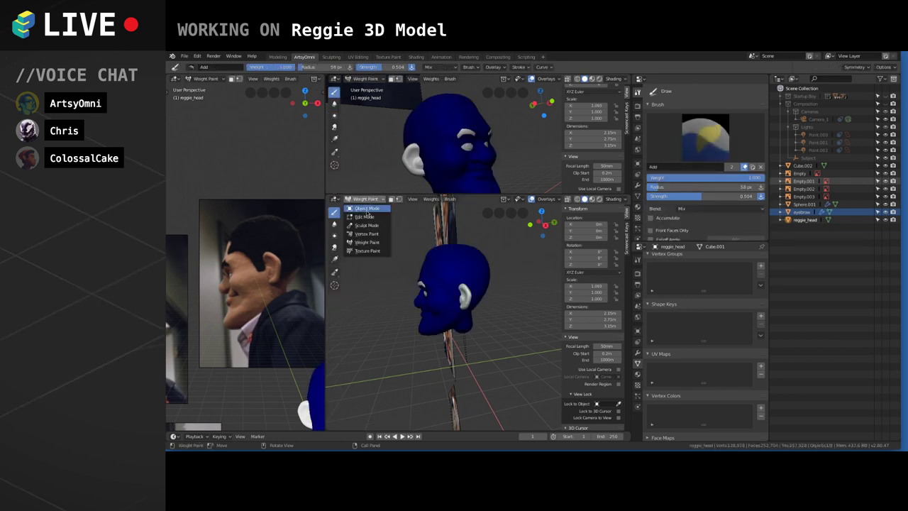
left_click(365, 208)
left_click(365, 199)
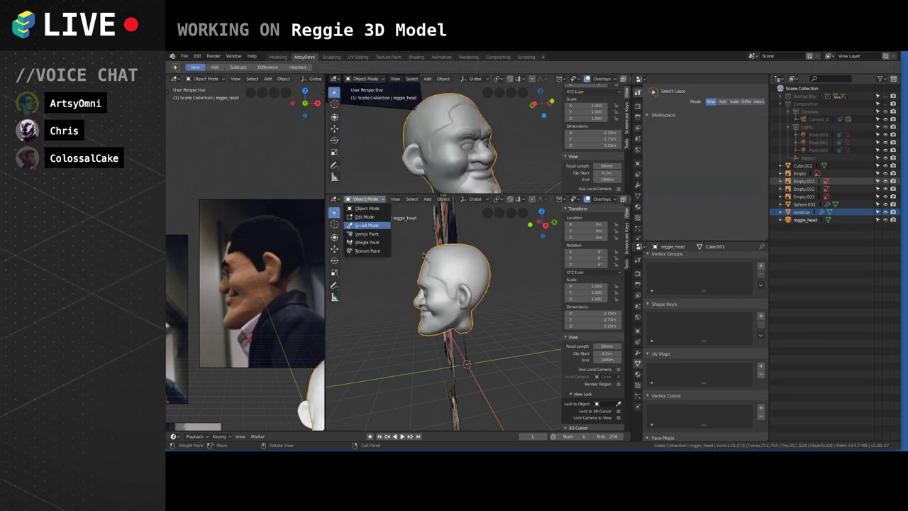
left_click(366, 224)
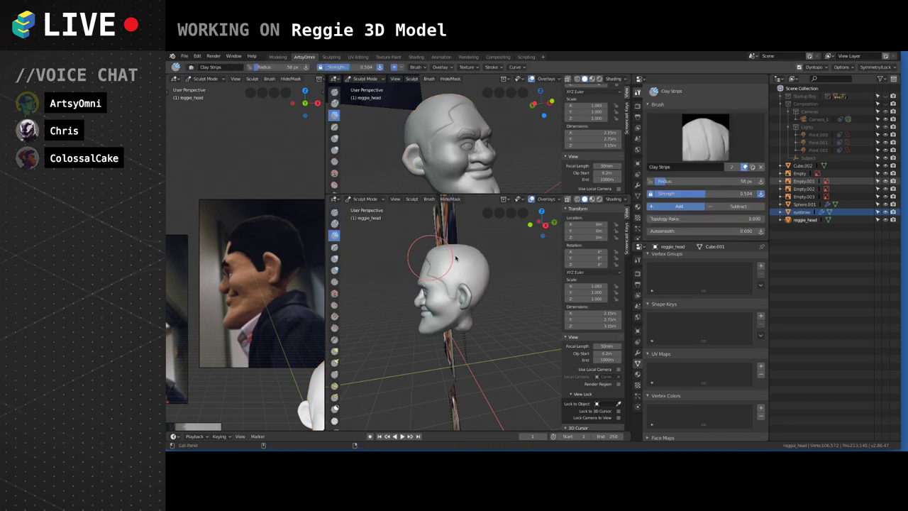
Save the current state of the head sculpt to its existing file.
key("ctrl+s")
scroll(462, 256, "up", 1)
middle_click_drag(464, 255, 462, 257)
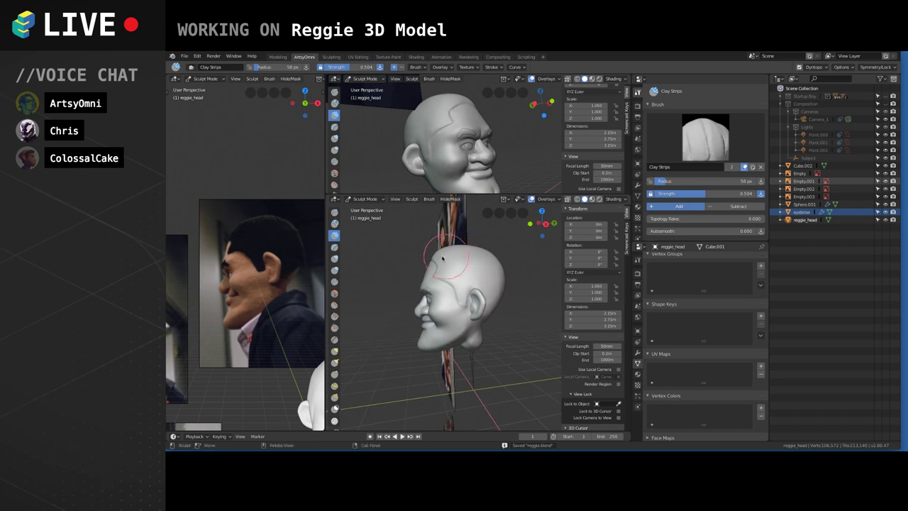
Try reworking the hair above the forehead with Clay Strips at a 78 px radius.
key("f")
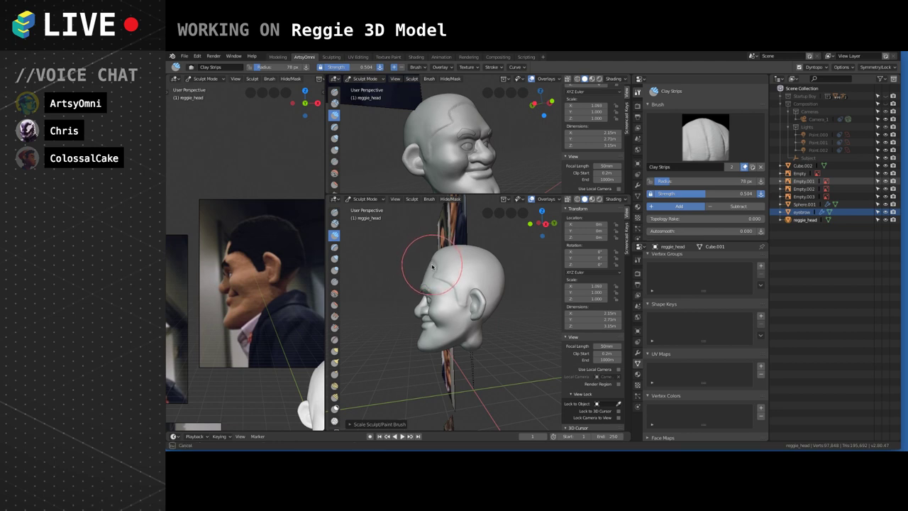
left_click_drag(435, 269, 443, 253)
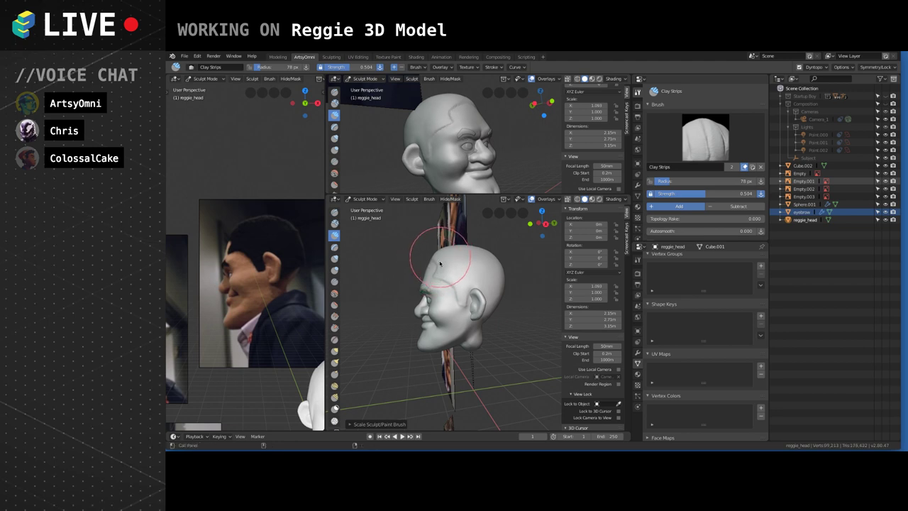
key("ctrl+z")
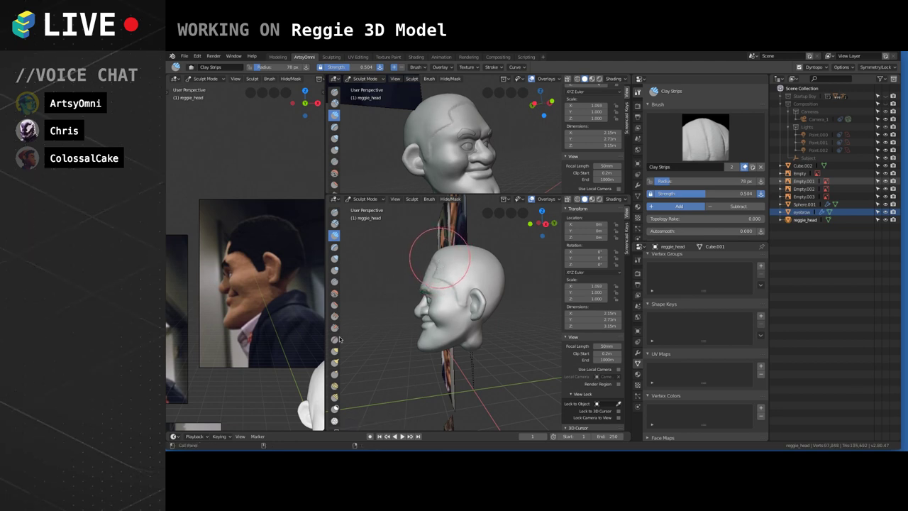
Reshape the front of the hair above the forehead with the Grab brush at a 78 px radius.
left_click(334, 351)
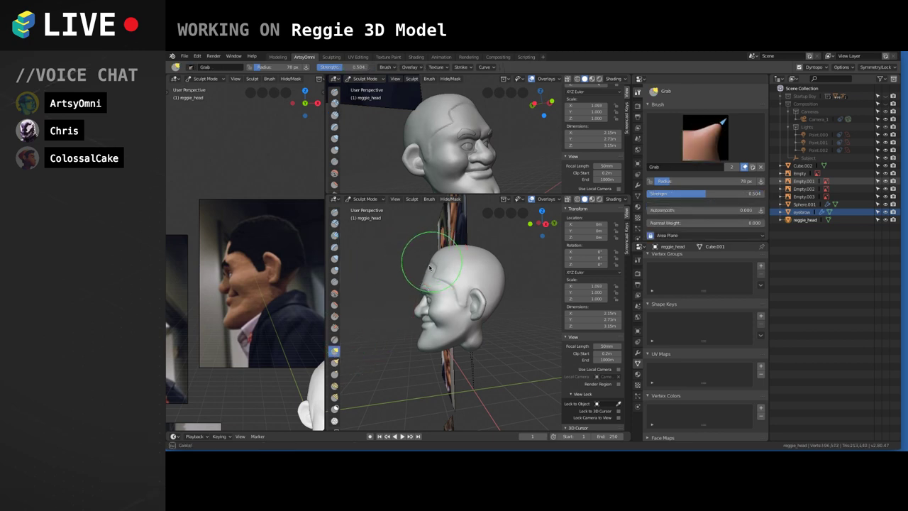
mouse_move(430, 271)
left_mouse_down()
mouse_move(433, 263)
mouse_move(433, 283)
mouse_move(458, 248)
mouse_move(498, 261)
left_mouse_up()
mouse_move(498, 261)
middle_mouse_down()
mouse_move(475, 311)
mouse_move(438, 227)
mouse_move(449, 284)
middle_mouse_up()
Even out the hair volume over the crown and behind the front hairline with Clay Strips at a 40 px radius.
left_click(334, 235)
key("f")
left_click(459, 303)
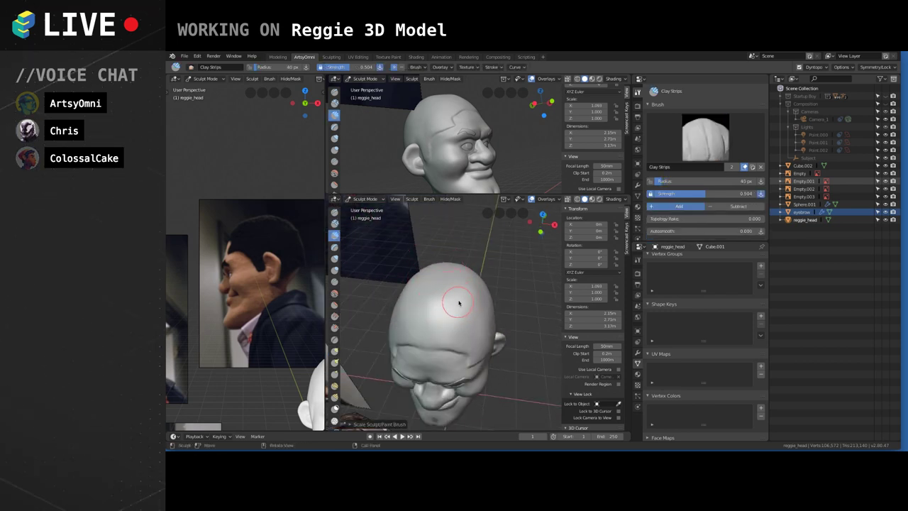
middle_click_drag(469, 279, 451, 276)
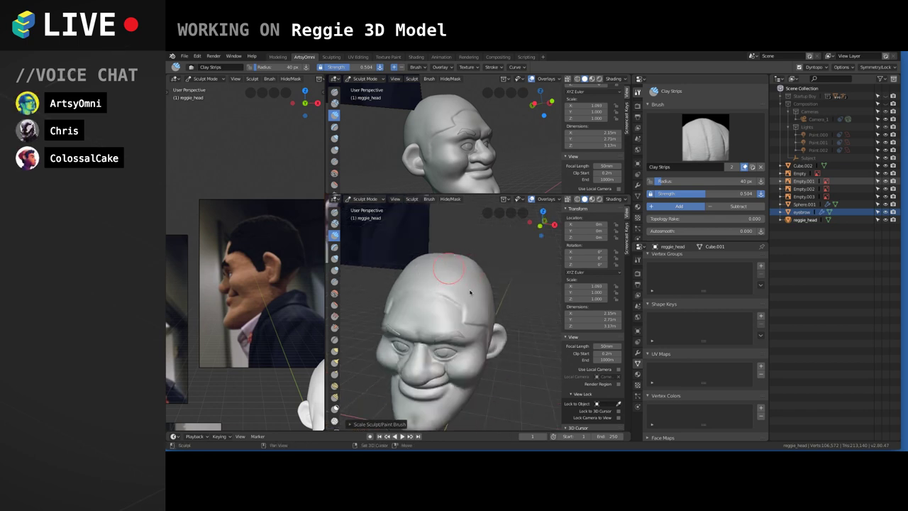
mouse_move(436, 268)
middle_mouse_down()
mouse_move(431, 285)
mouse_move(433, 278)
mouse_move(457, 302)
mouse_move(464, 296)
mouse_move(431, 293)
middle_mouse_up()
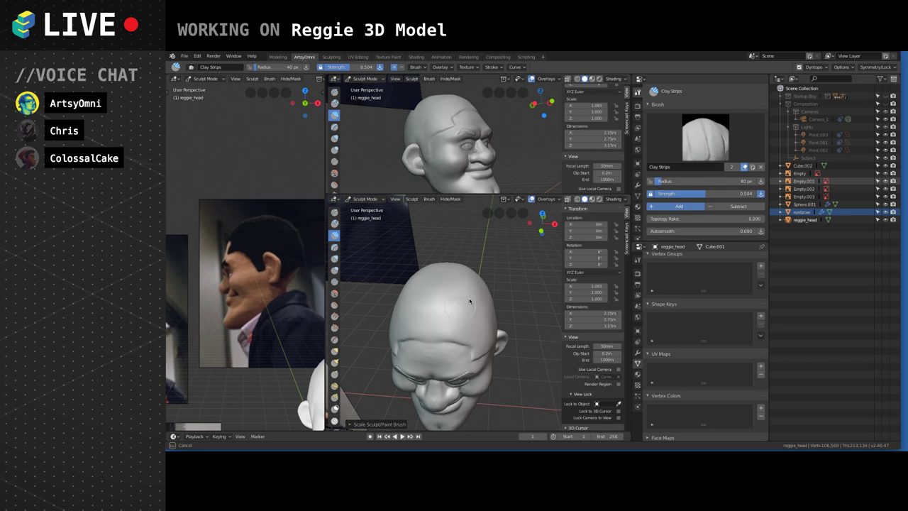
middle_click_drag(454, 300, 445, 298)
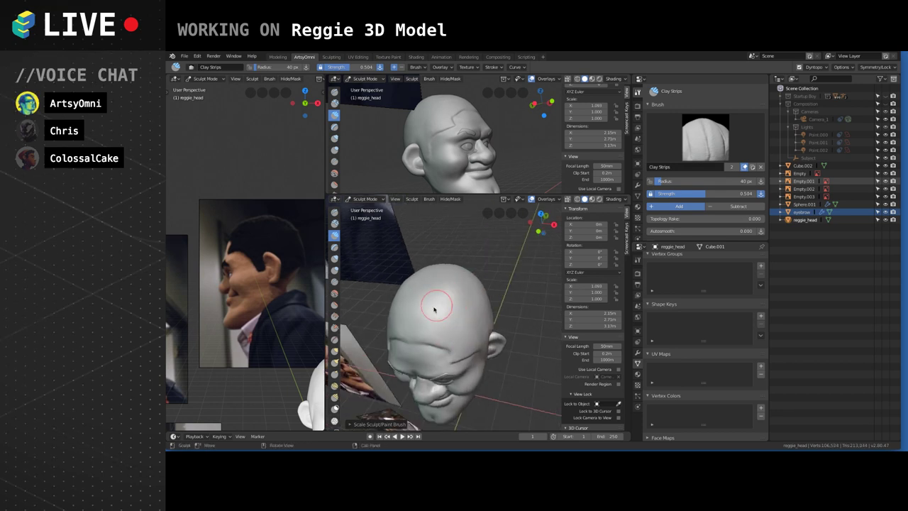
mouse_move(434, 309)
left_mouse_down()
mouse_move(423, 307)
mouse_move(456, 279)
left_mouse_up()
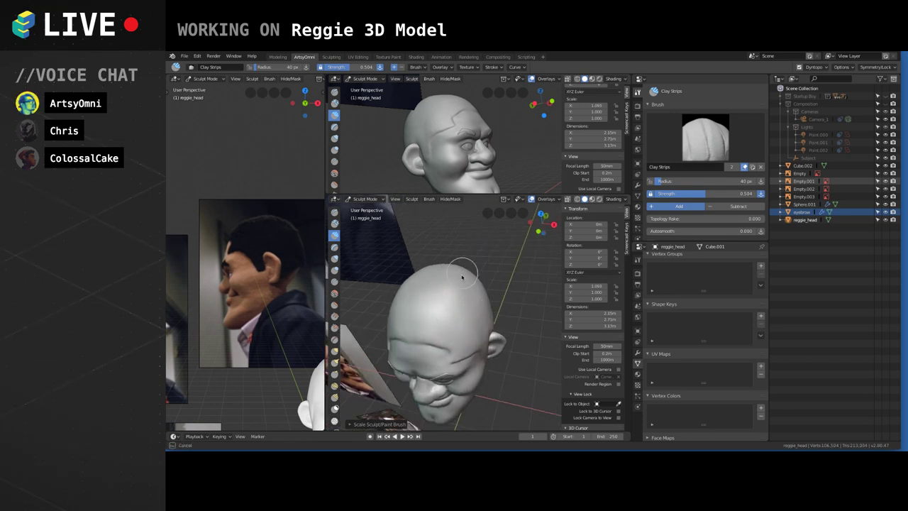
middle_click_drag(461, 277, 434, 301)
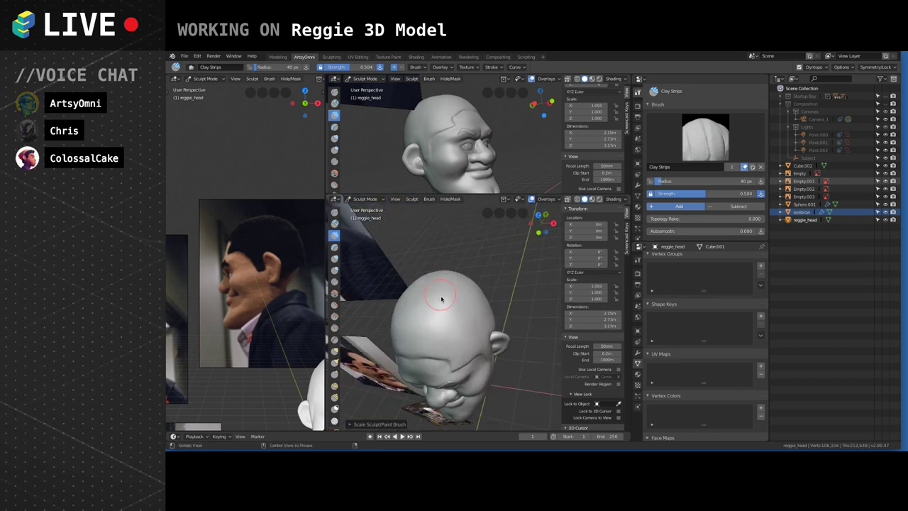
middle_click_drag(441, 298, 432, 303)
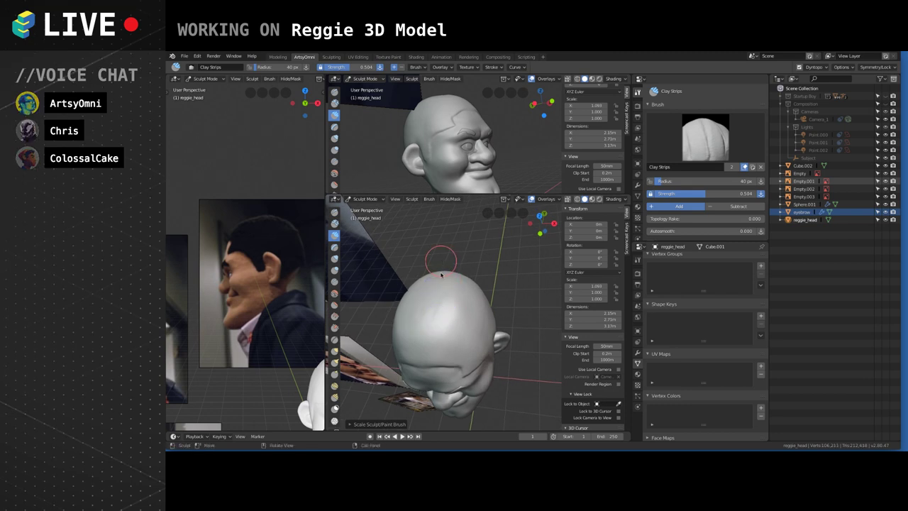
Refine the hair volume on the side of the head above the ear with Clay Strips at a 40 px radius.
mouse_move(440, 275)
middle_mouse_down()
mouse_move(479, 241)
mouse_move(470, 280)
mouse_move(476, 323)
mouse_move(478, 298)
middle_mouse_up()
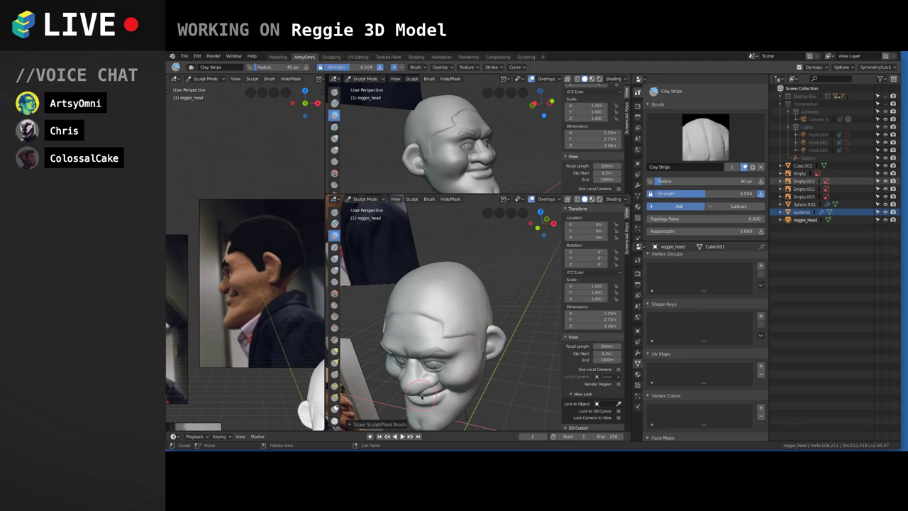
mouse_move(421, 396)
middle_mouse_down()
mouse_move(434, 294)
mouse_move(451, 310)
middle_mouse_up()
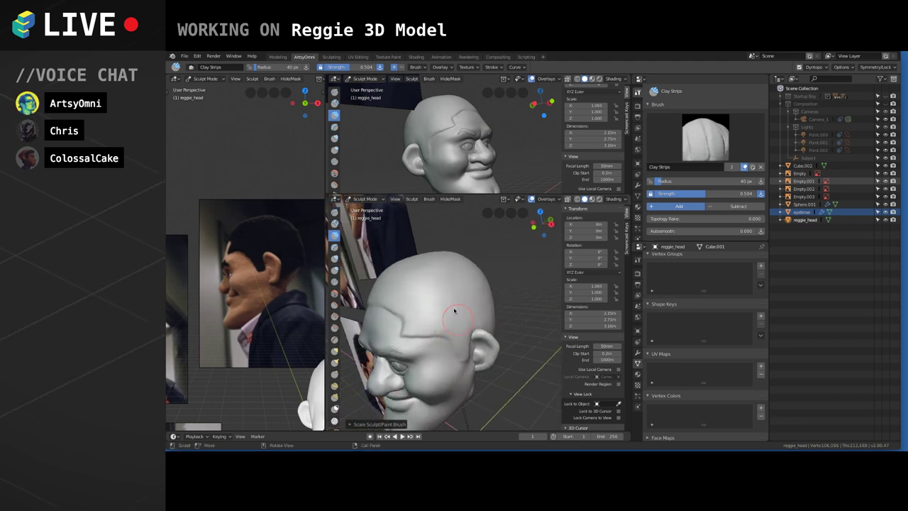
mouse_move(454, 310)
left_mouse_down()
mouse_move(464, 324)
mouse_move(446, 296)
left_mouse_up()
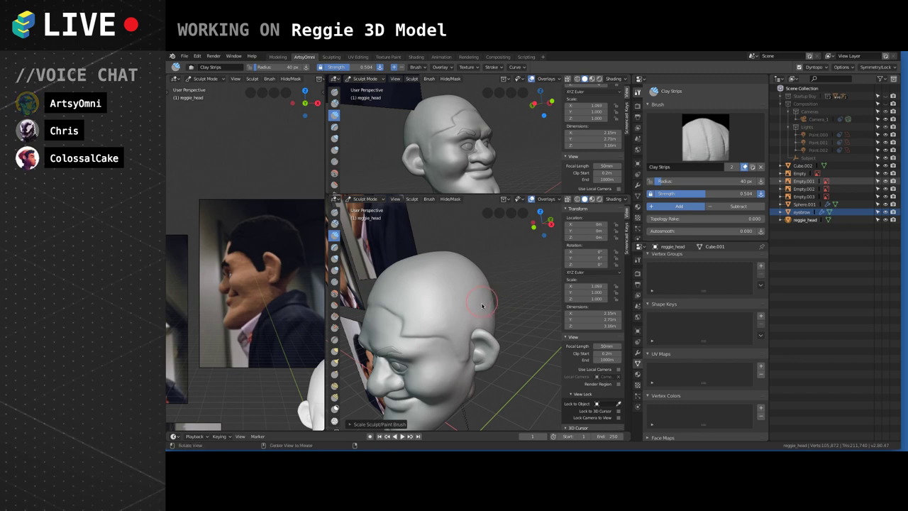
Nudge the hairline corner above the temple with the Grab brush at a 64 px radius.
middle_click_drag(499, 305, 516, 292)
scroll(516, 288, "down", 5)
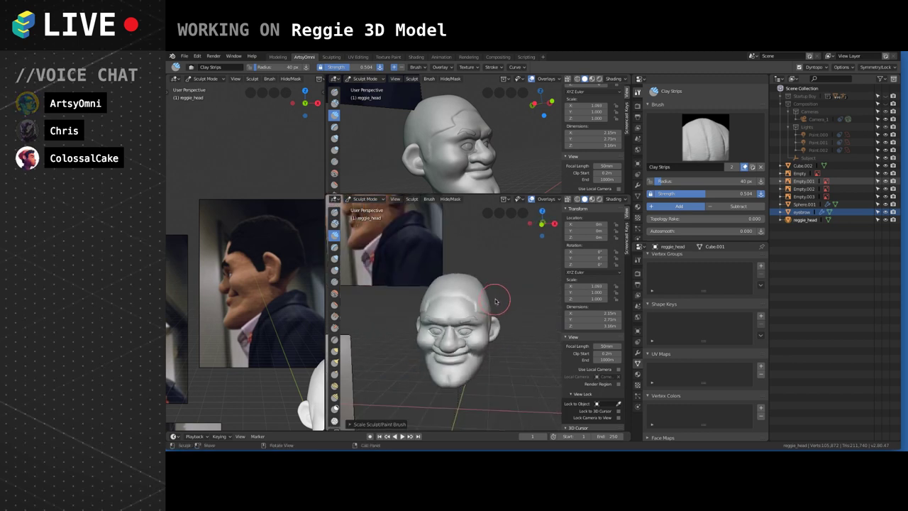
scroll(512, 299, "up", 2)
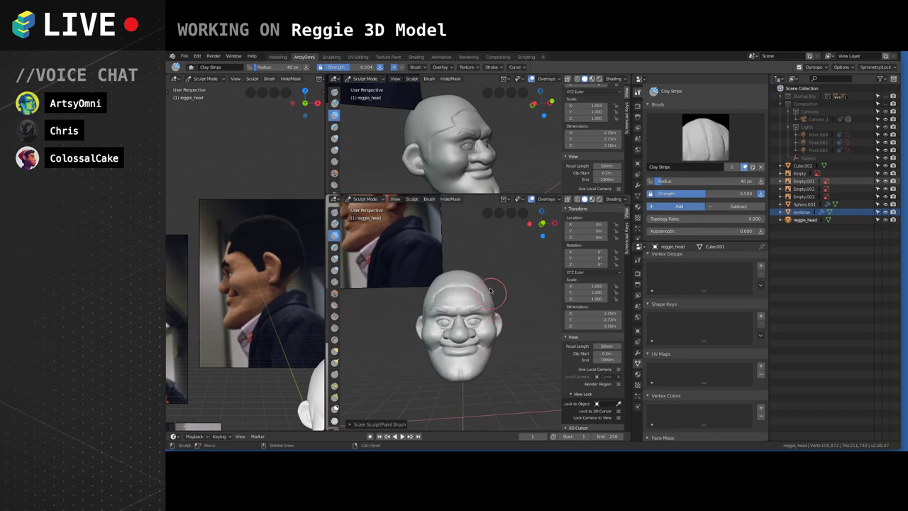
scroll(496, 308, "up", 4)
middle_click_drag(480, 325, 496, 313)
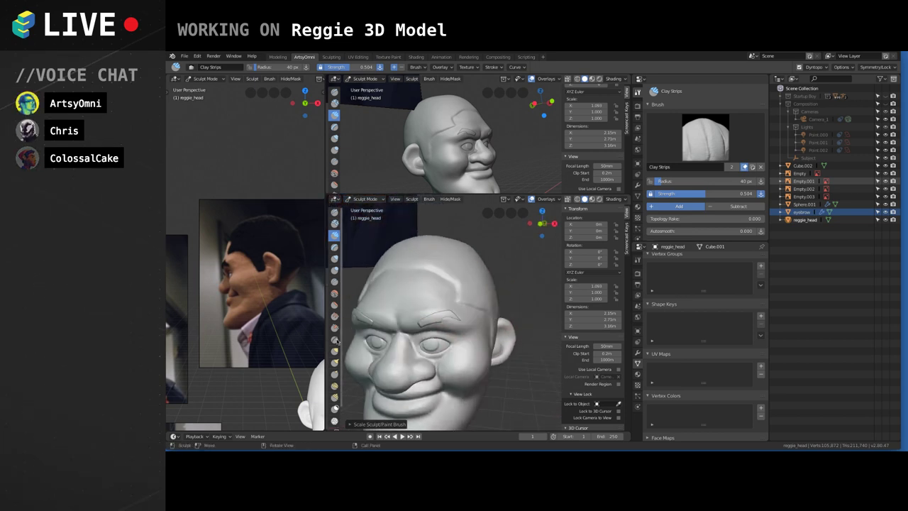
key("g")
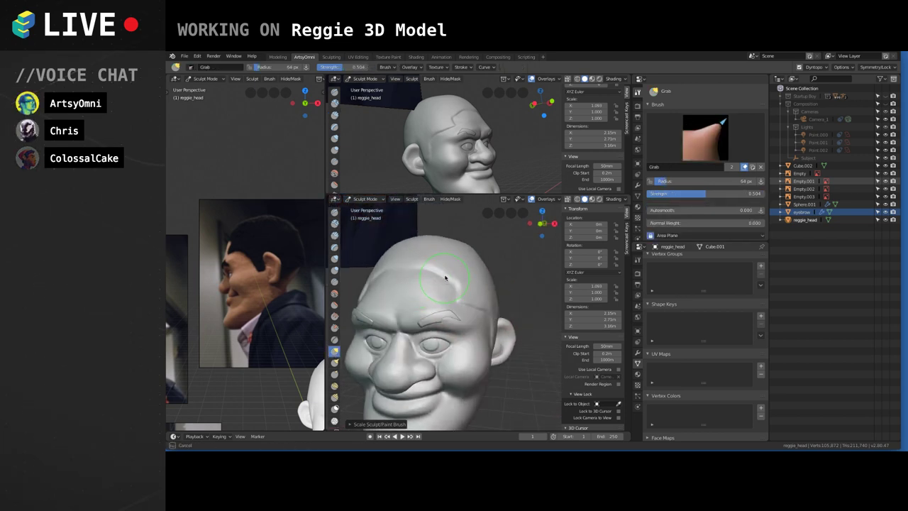
key("f")
left_click_drag(451, 272, 455, 275)
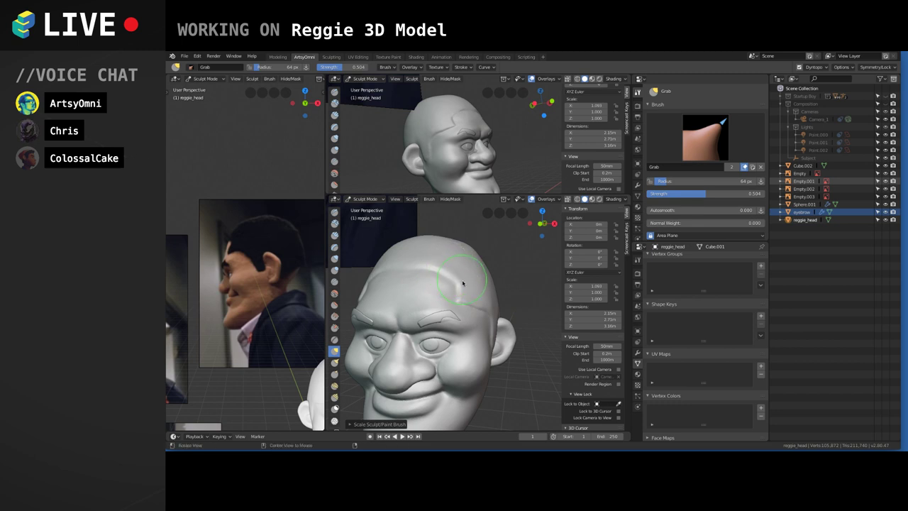
middle_click_drag(462, 280, 438, 298)
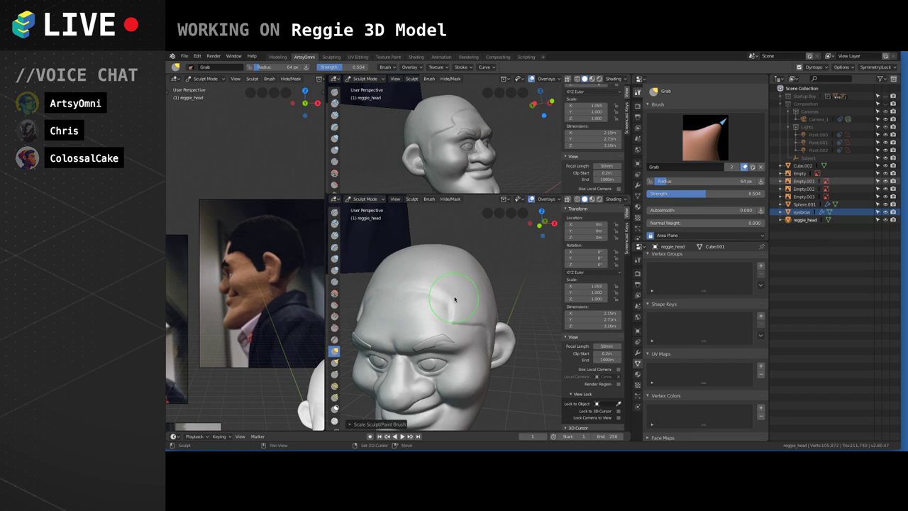
middle_click_drag(454, 300, 461, 307)
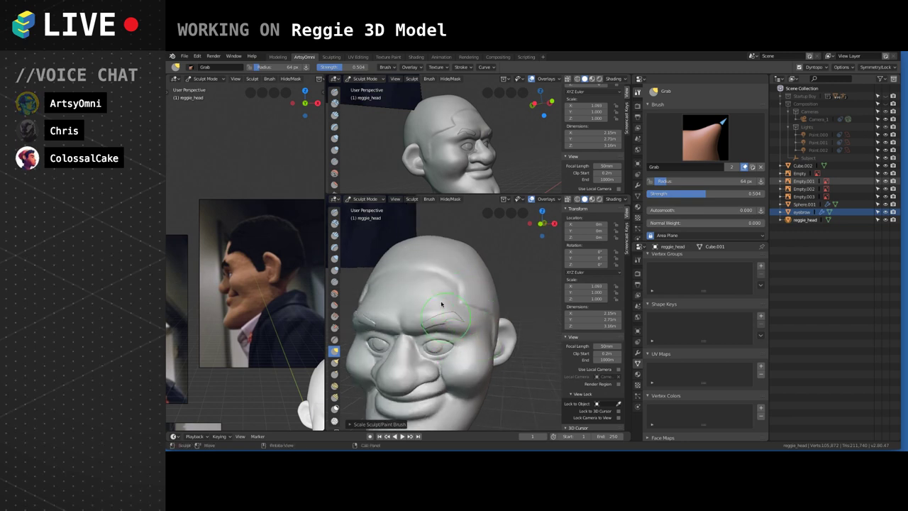
Inspect the head in Object Mode and return to Sculpt Mode.
left_click(366, 198)
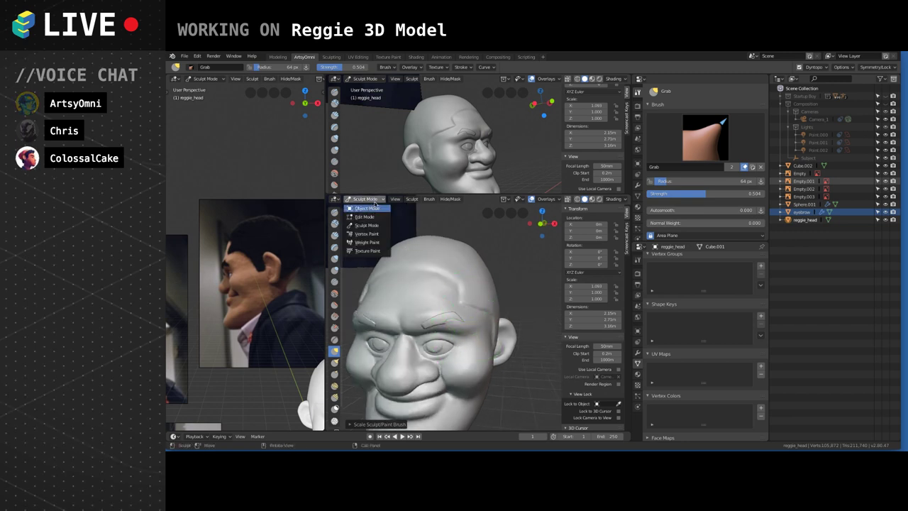
left_click(367, 207)
left_click(365, 199)
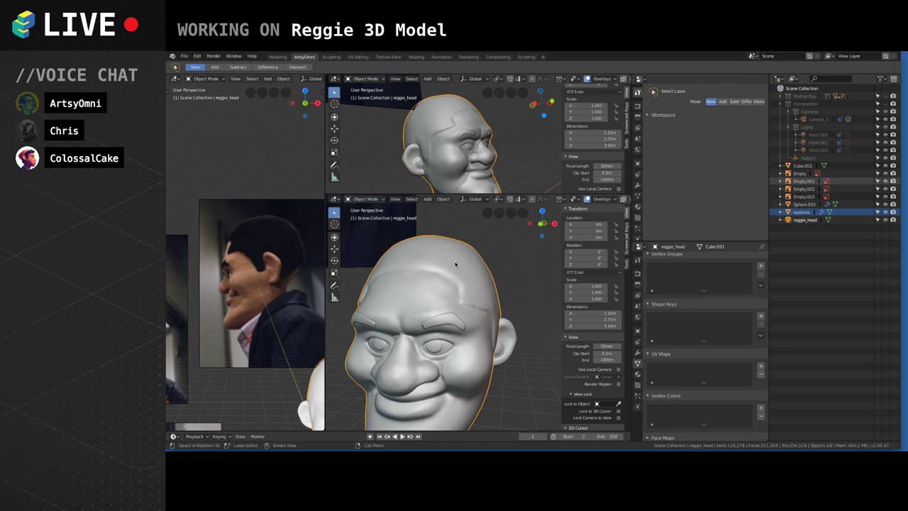
left_click(374, 198)
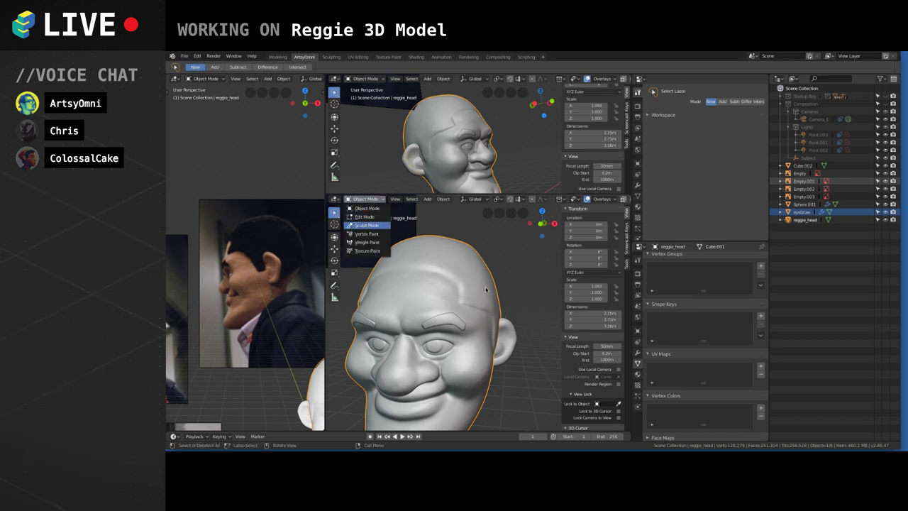
scroll(483, 303, "down", 4)
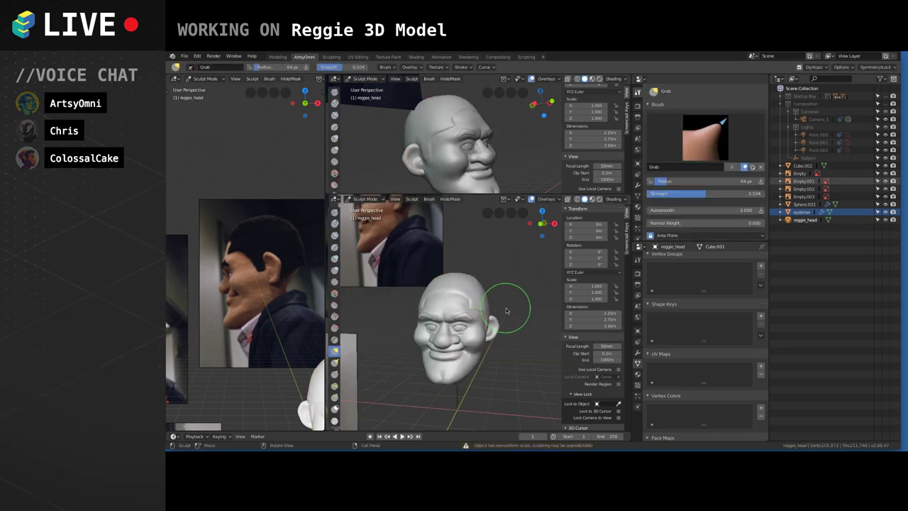
Examine the head's front and three-quarter proportions against the front reference photo.
middle_click_drag(517, 297, 526, 284)
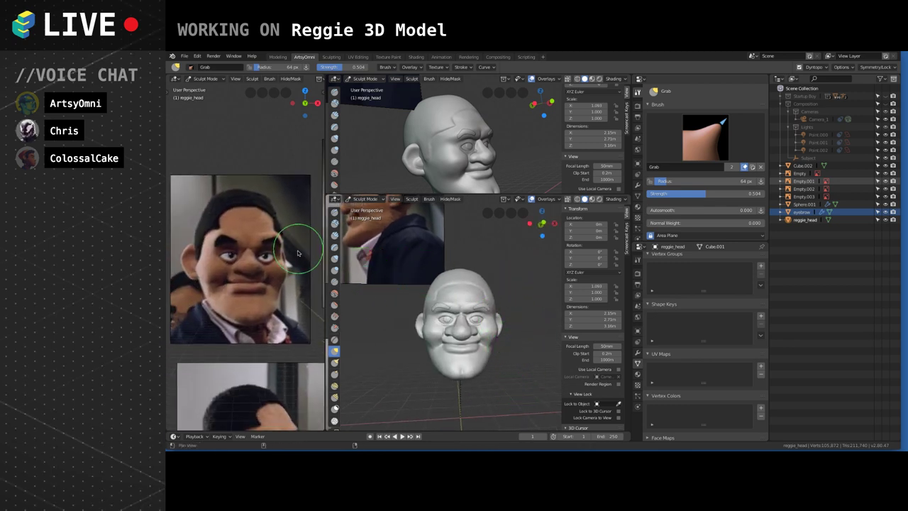
scroll(480, 313, "up", 2)
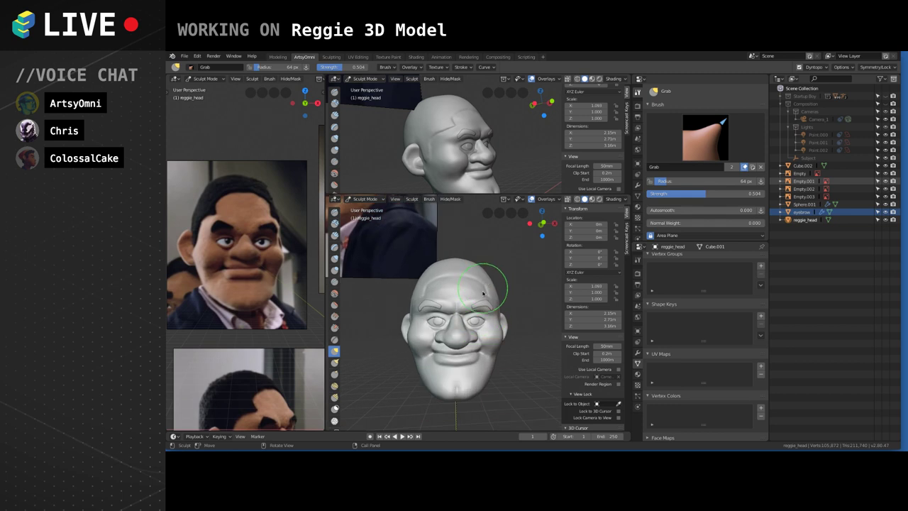
middle_click_drag(480, 312, 506, 344)
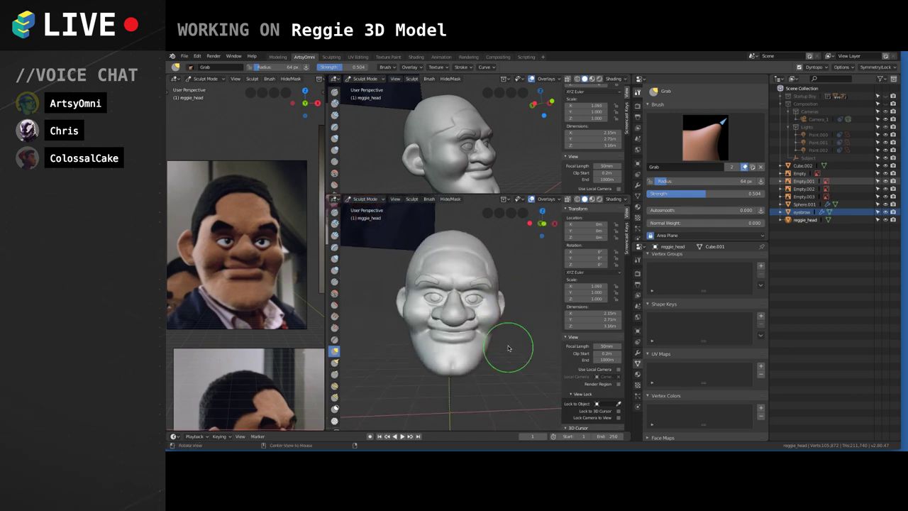
middle_click_drag(460, 384, 471, 365)
middle_click_drag(531, 301, 532, 288)
mouse_move(435, 326)
middle_mouse_down()
mouse_move(455, 324)
mouse_move(496, 354)
mouse_move(454, 314)
mouse_move(503, 300)
middle_mouse_up()
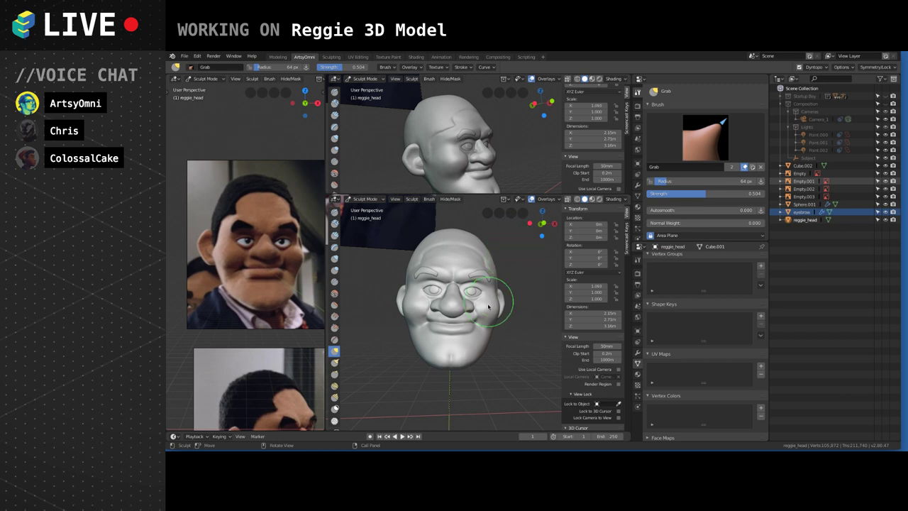
mouse_move(490, 287)
middle_mouse_down()
mouse_move(462, 312)
mouse_move(477, 356)
middle_mouse_up()
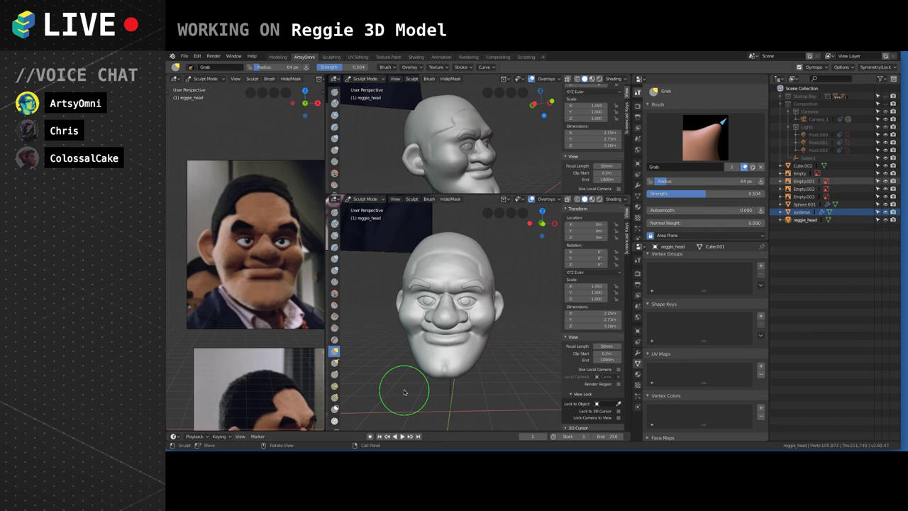
middle_click_drag(404, 393, 514, 326)
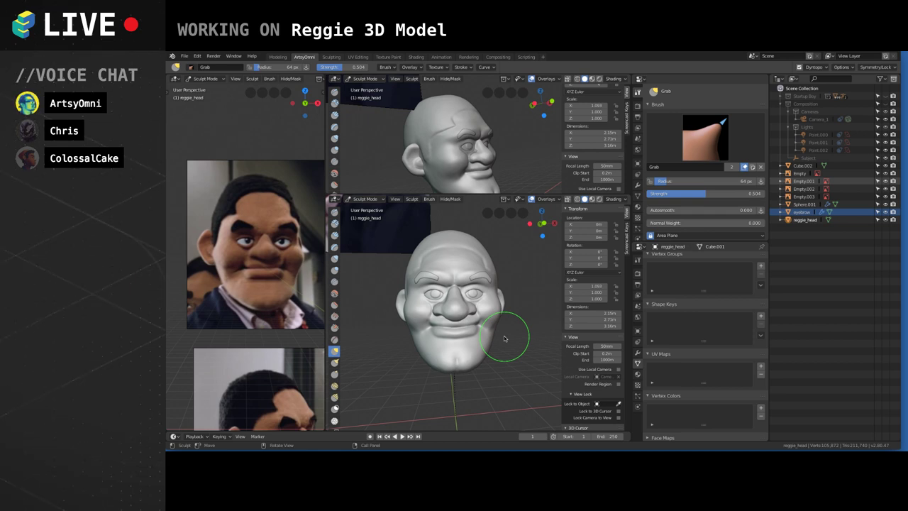
middle_click_drag(463, 267, 475, 300)
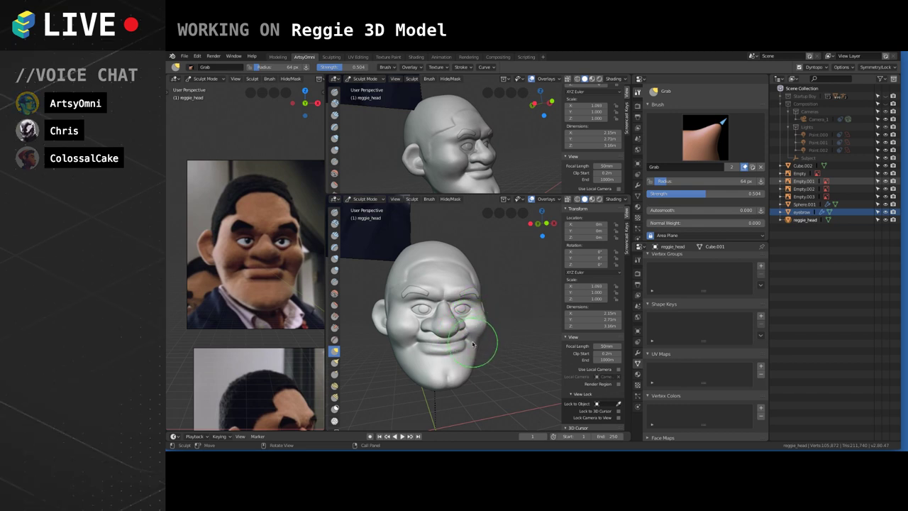
Undo the last stroke and adjust the side of the head above the ear with the Grab brush at 128 to 90 px radius.
key("ctrl+z")
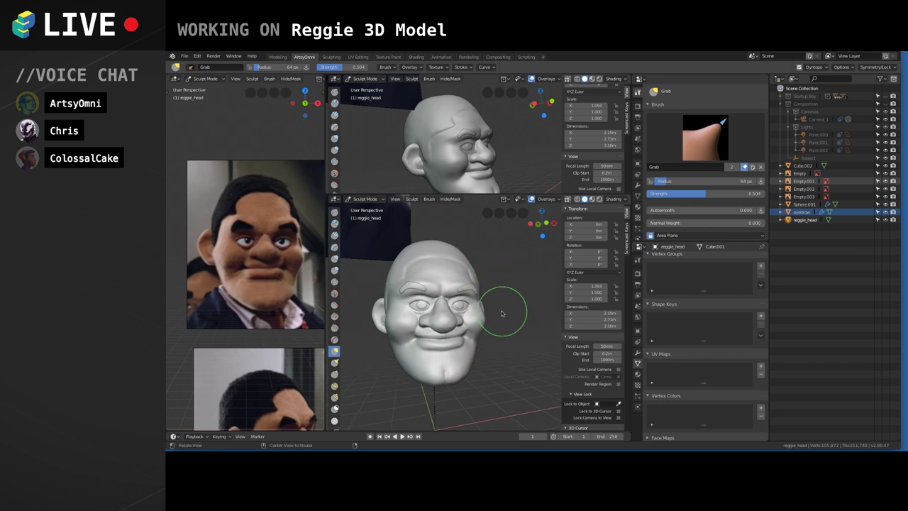
key("f")
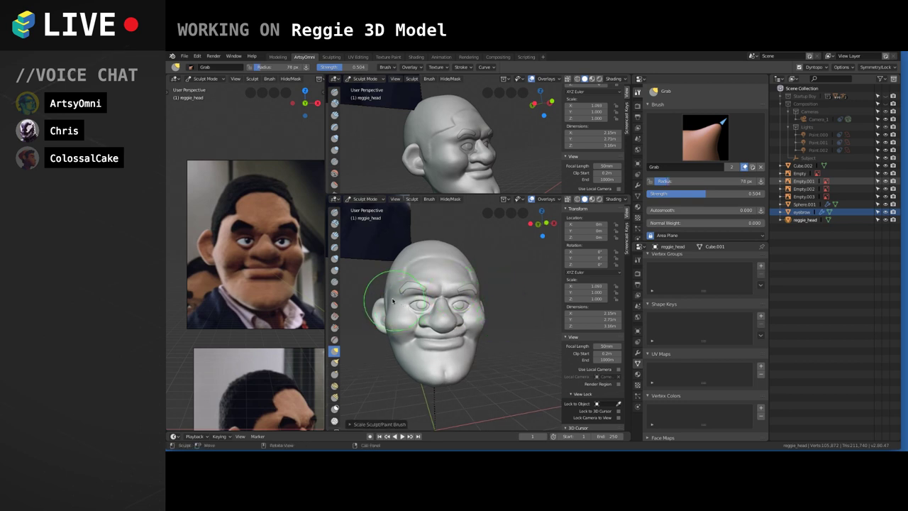
left_click(385, 296)
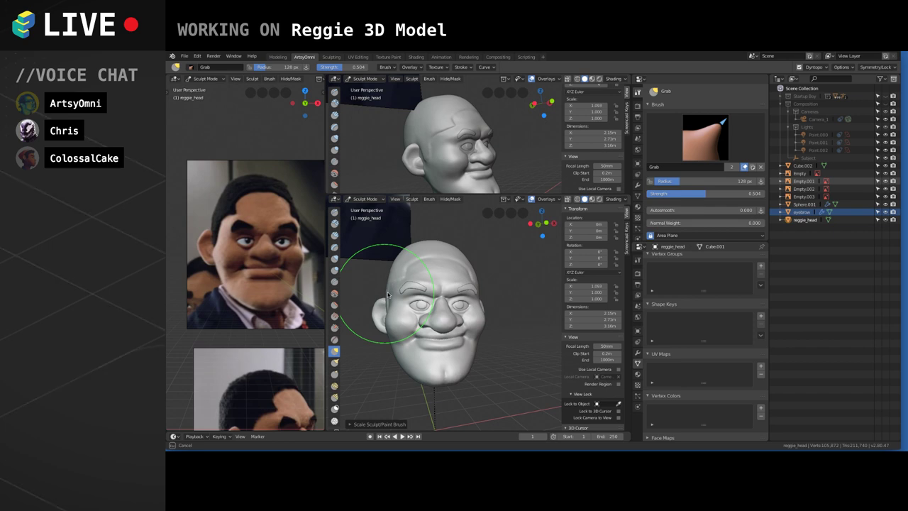
left_click_drag(388, 294, 391, 294)
key("f")
left_click(393, 262)
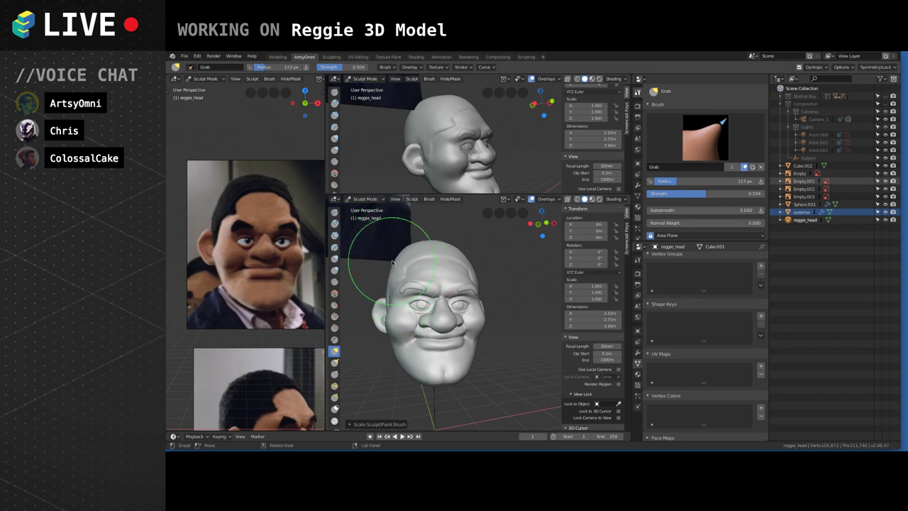
key("f")
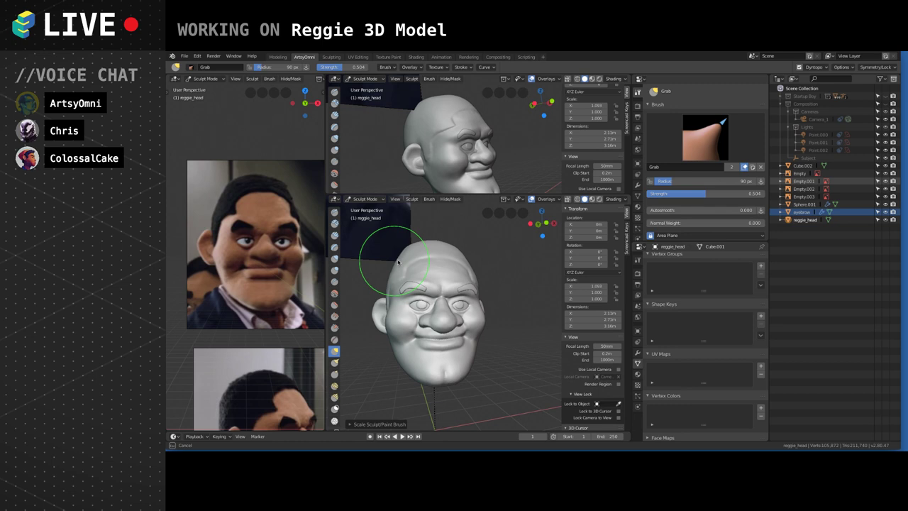
left_click(398, 262)
key("f")
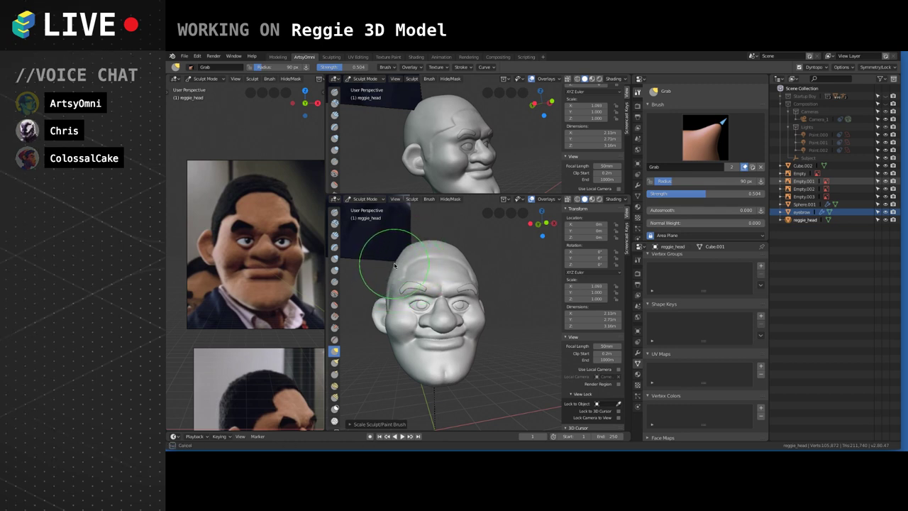
left_click(396, 266)
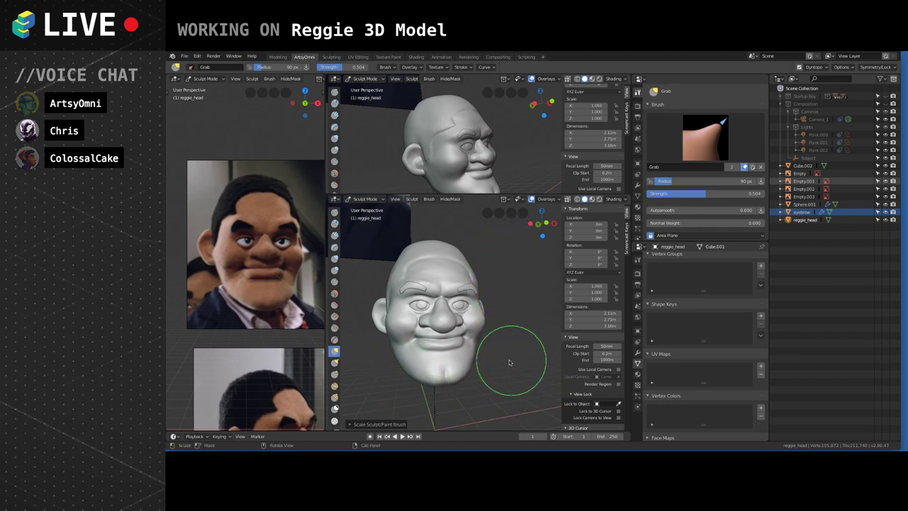
Nudge the mouth area with the Grab brush at an 85 px radius, undoing the first attempt.
scroll(508, 352, "down", 3)
middle_click_drag(523, 326, 519, 319)
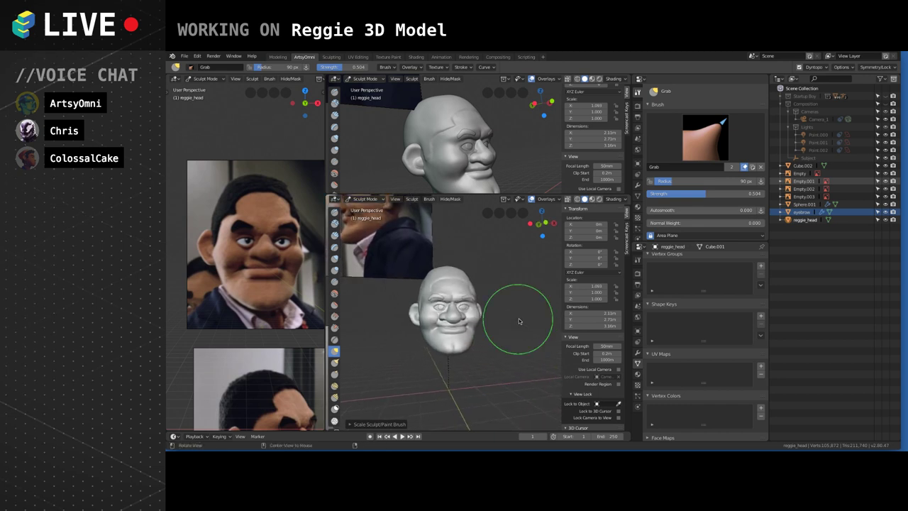
scroll(518, 336, "up", 3)
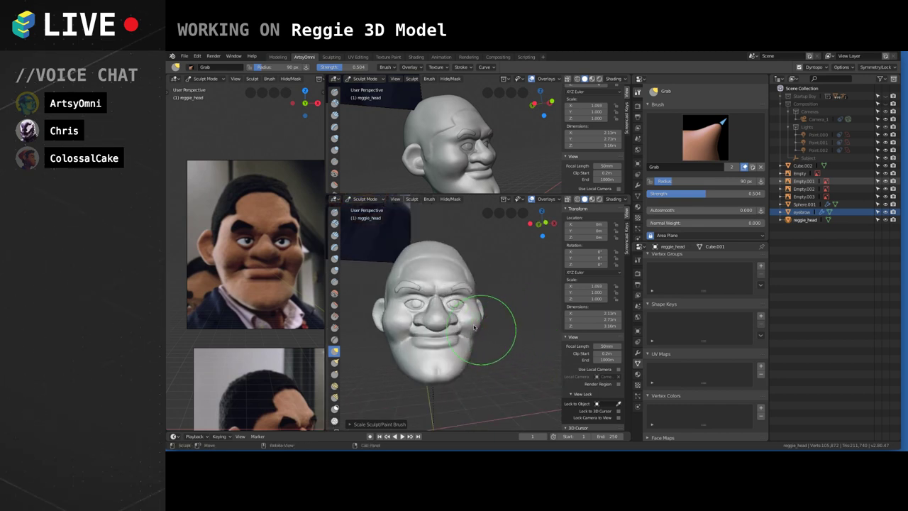
scroll(337, 336, "down", 2)
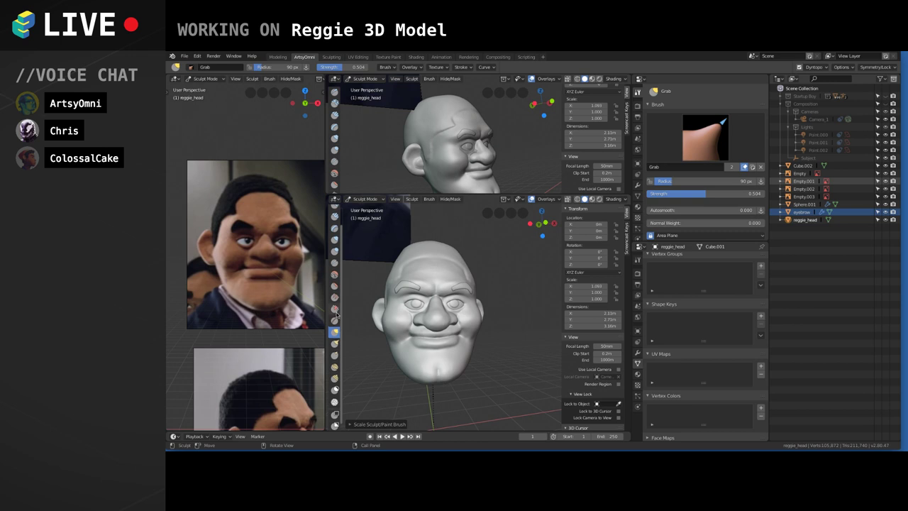
scroll(337, 315, "up", 2)
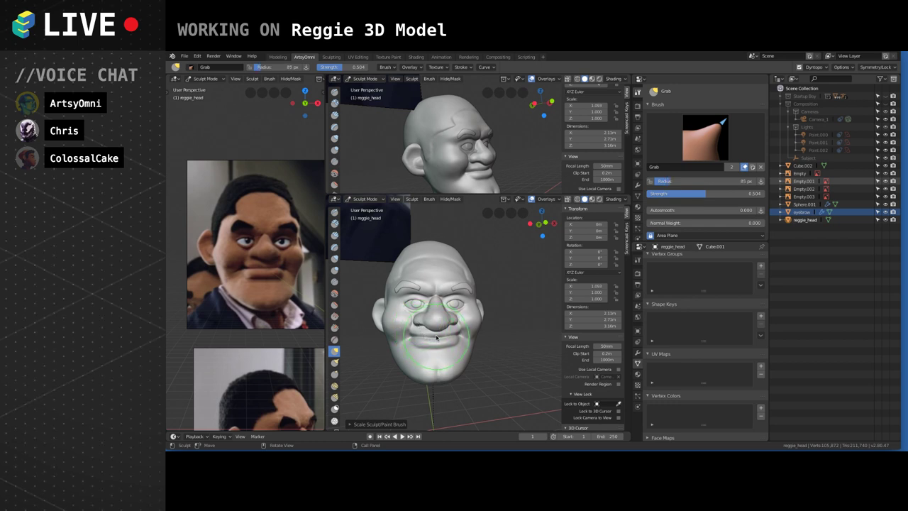
left_click_drag(436, 337, 436, 340)
key("ctrl+z")
left_click_drag(437, 339, 439, 340)
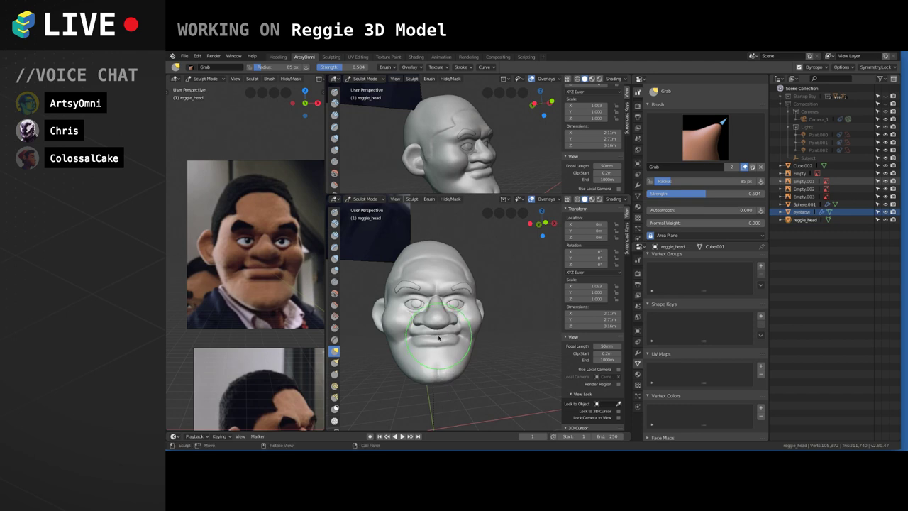
Reshape the side of the nose around the nostril with the Grab brush at a radius of about 50 px.
key("f")
left_click(432, 338)
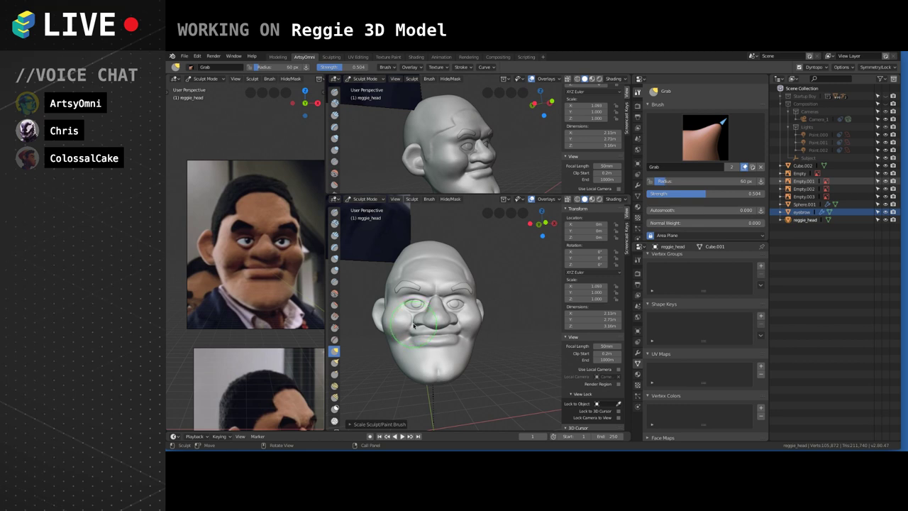
left_click_drag(415, 325, 430, 318)
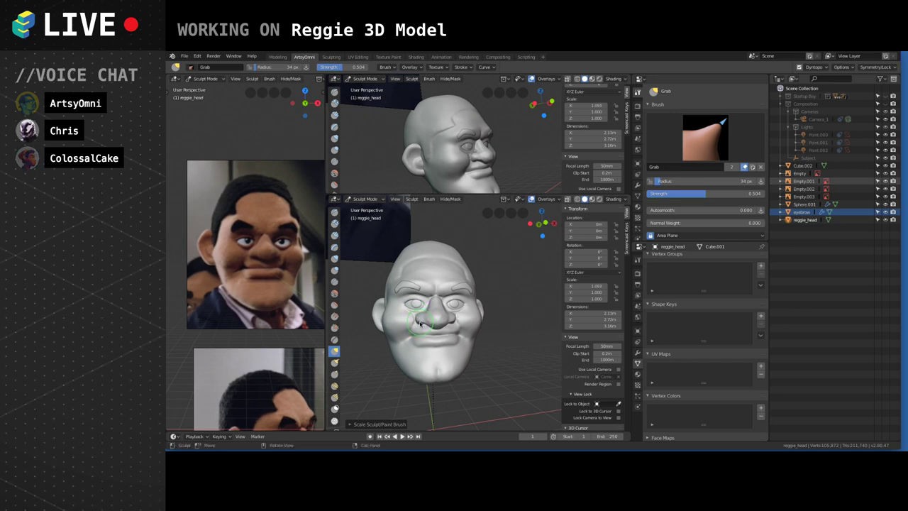
scroll(420, 324, "up", 2)
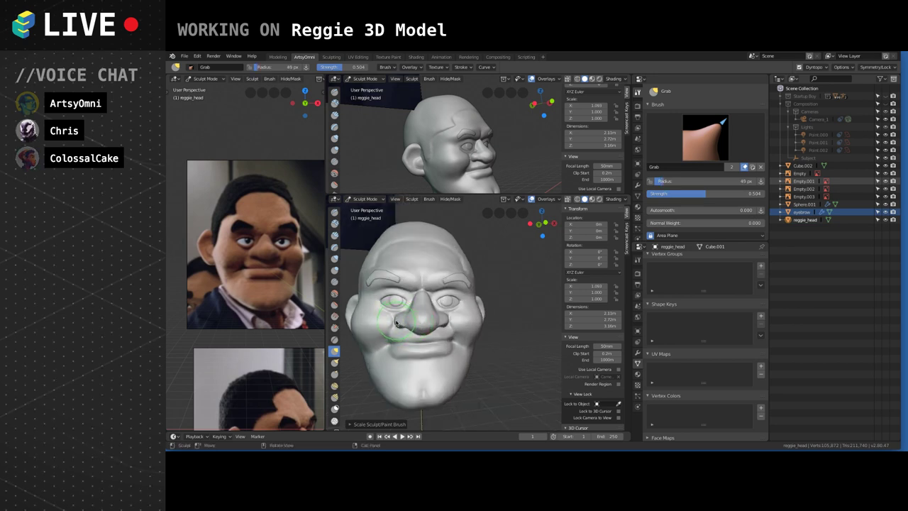
left_click_drag(401, 315, 402, 316)
key("f")
left_click(397, 329)
Adjust the mouth corner and the area below the lower lip with the Grab brush, reducing its radius from 100 to 36 px.
key("f")
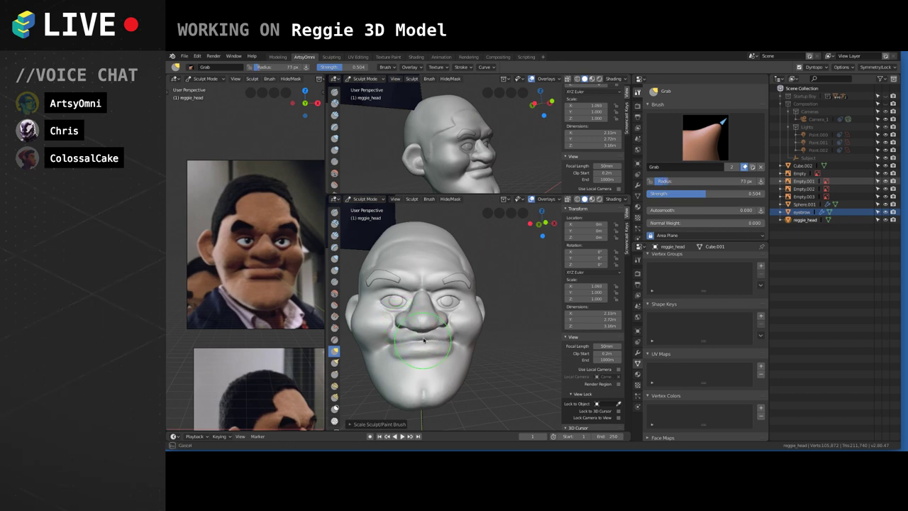
left_click(423, 342)
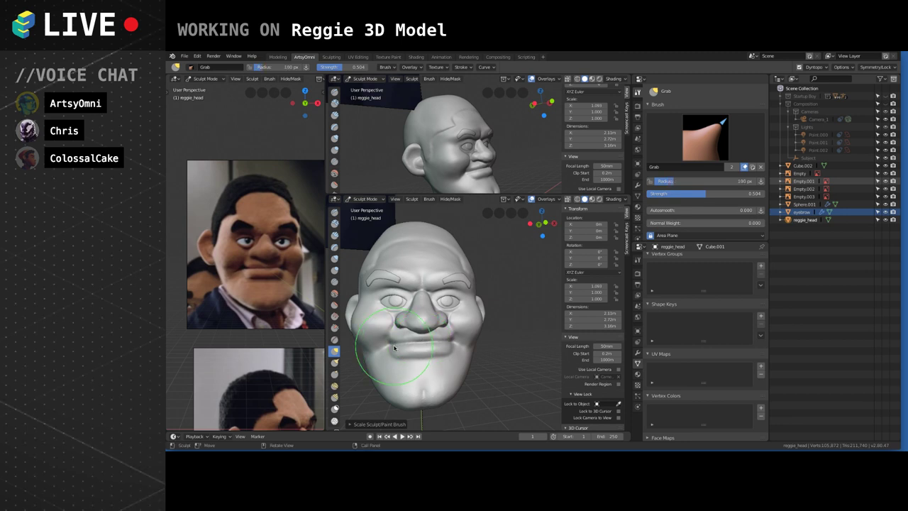
left_click(392, 347)
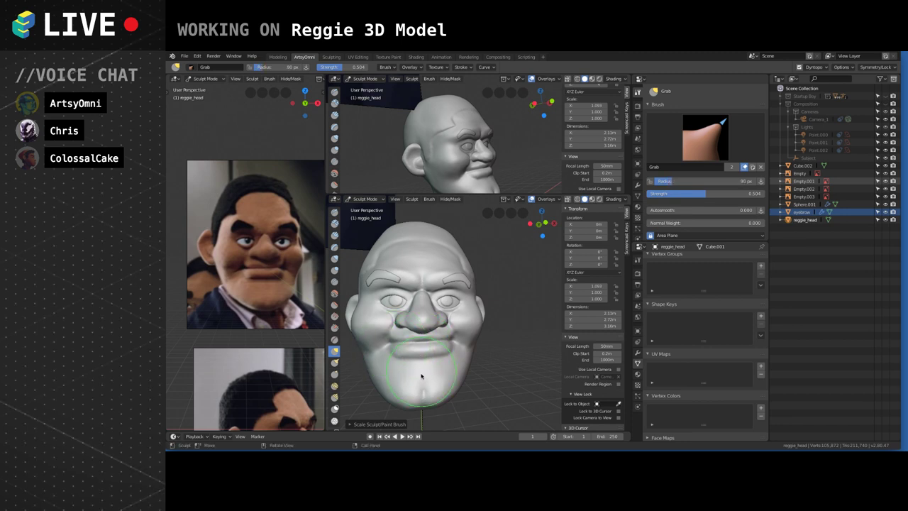
middle_click_drag(421, 376, 453, 356)
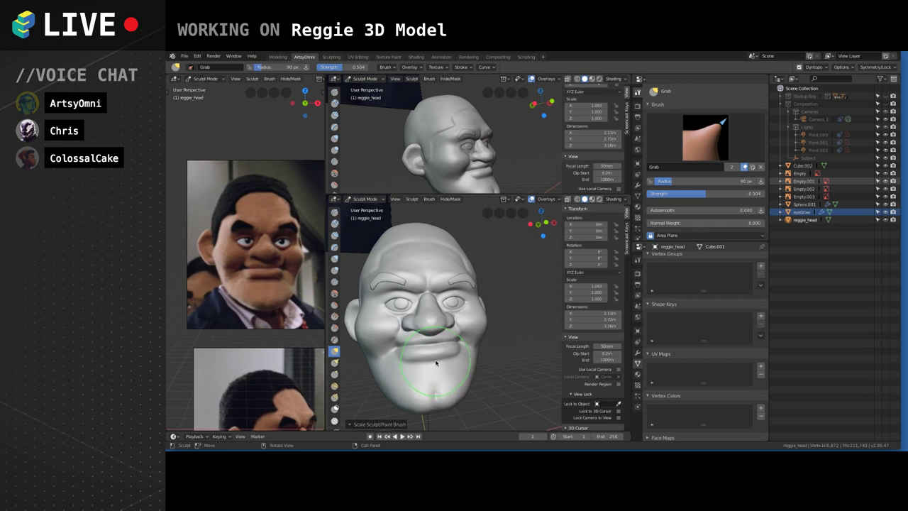
scroll(436, 363, "down", 2)
scroll(434, 363, "up", 1)
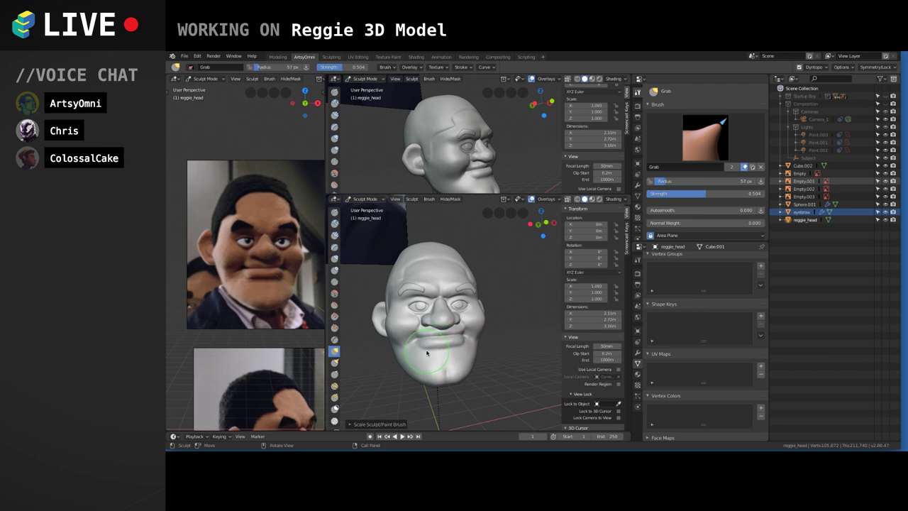
left_click(428, 349)
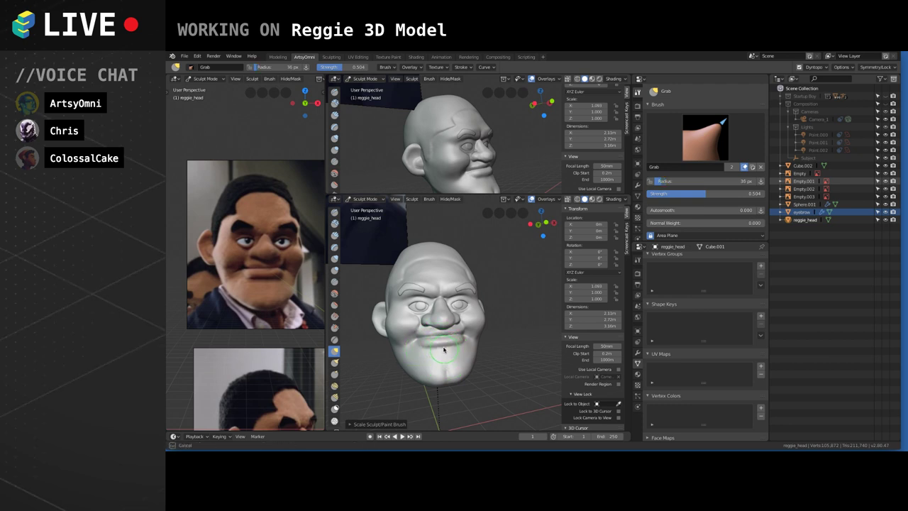
left_click(444, 349)
Carve the underside of the nose around the nostril with the Crease brush, reducing its radius to 27 px.
scroll(446, 342, "up", 2)
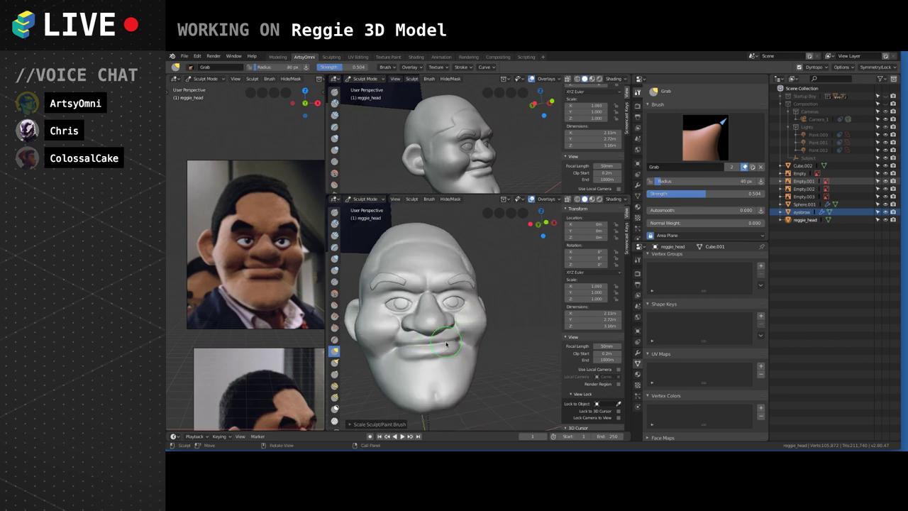
key("f")
middle_click_drag(479, 307, 470, 332)
scroll(434, 344, "up", 2)
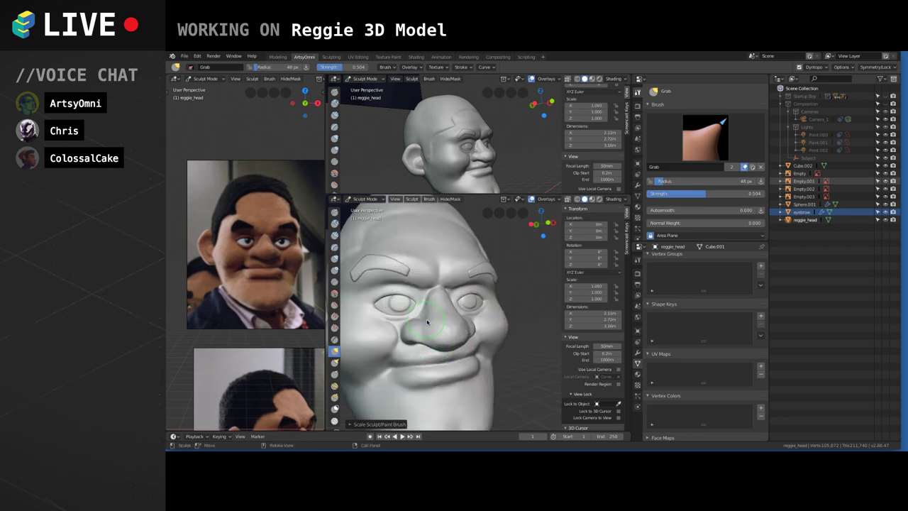
scroll(453, 318, "up", 1)
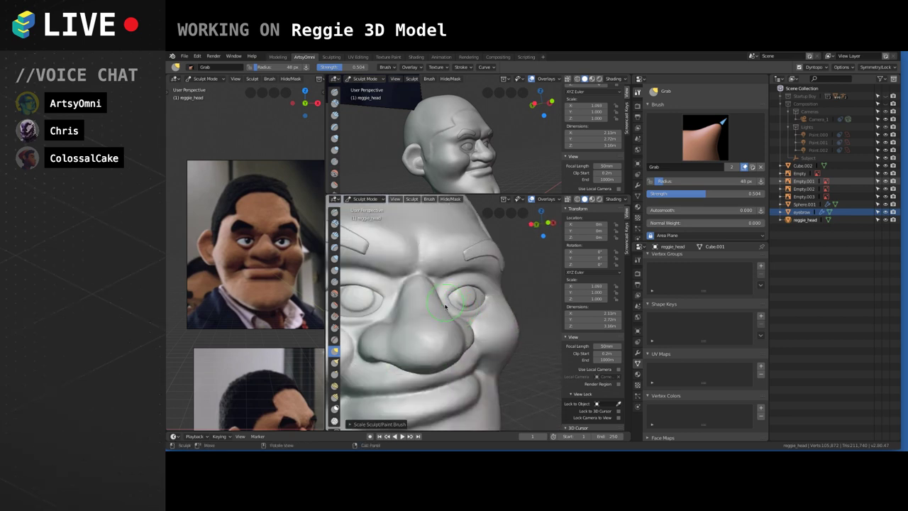
scroll(450, 314, "down", 1)
middle_click_drag(450, 315, 471, 329)
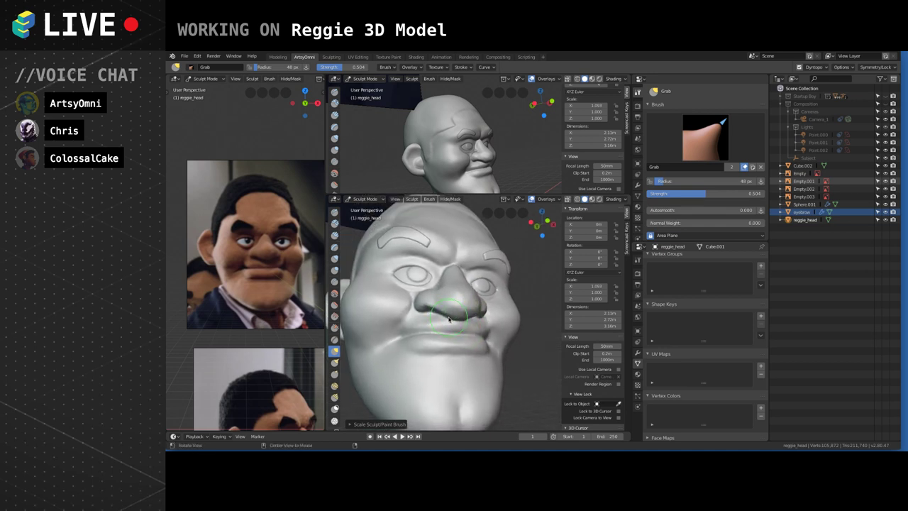
left_click(334, 282)
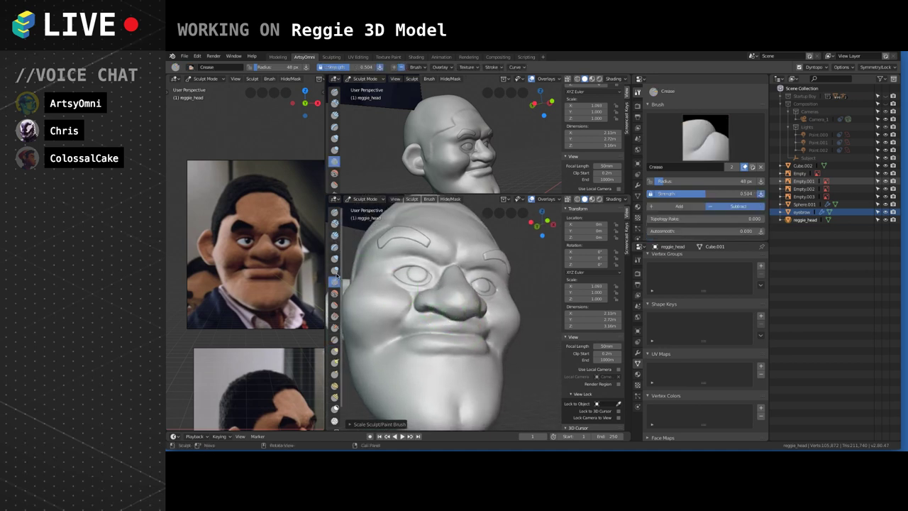
key("bracketleft")
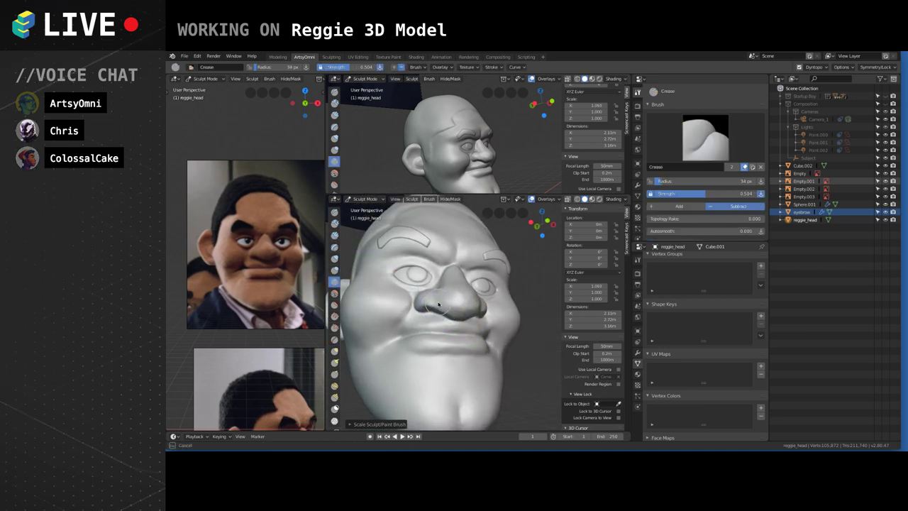
left_click_drag(453, 316, 436, 304)
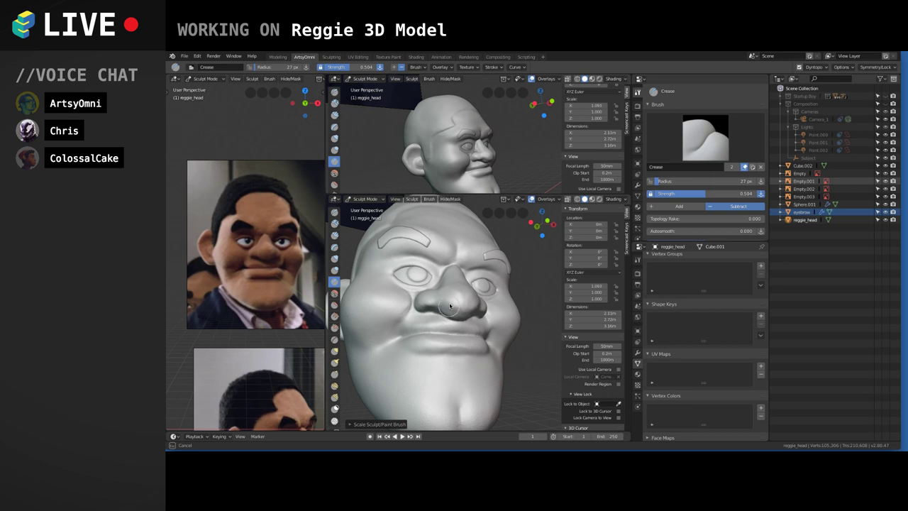
Define the groove between the nostril wing and the nose tip with the Crease brush at a 27 px radius.
middle_click_drag(448, 305, 464, 317)
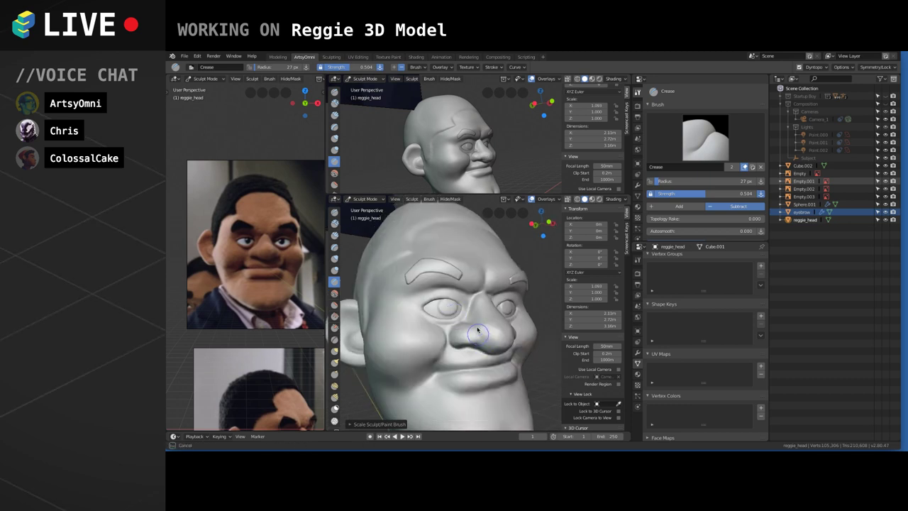
left_click_drag(477, 330, 477, 333)
mouse_move(477, 334)
middle_mouse_down()
mouse_move(478, 353)
mouse_move(456, 344)
middle_mouse_up()
mouse_move(456, 345)
left_mouse_down()
mouse_move(478, 338)
mouse_move(460, 322)
left_mouse_up()
mouse_move(460, 322)
middle_mouse_down()
mouse_move(450, 342)
mouse_move(479, 344)
middle_mouse_up()
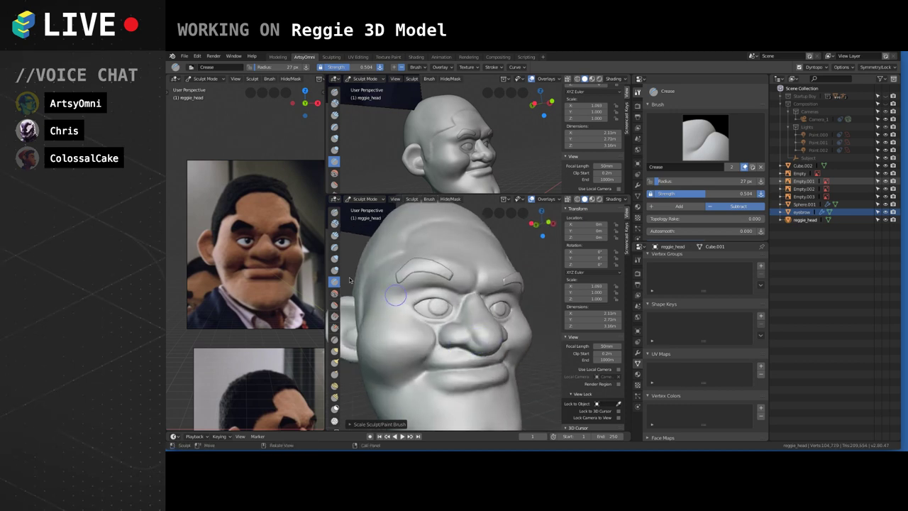
Build up the nostril wing and the side of the nose with the Clay Strips brush at a 27 px radius.
key("c")
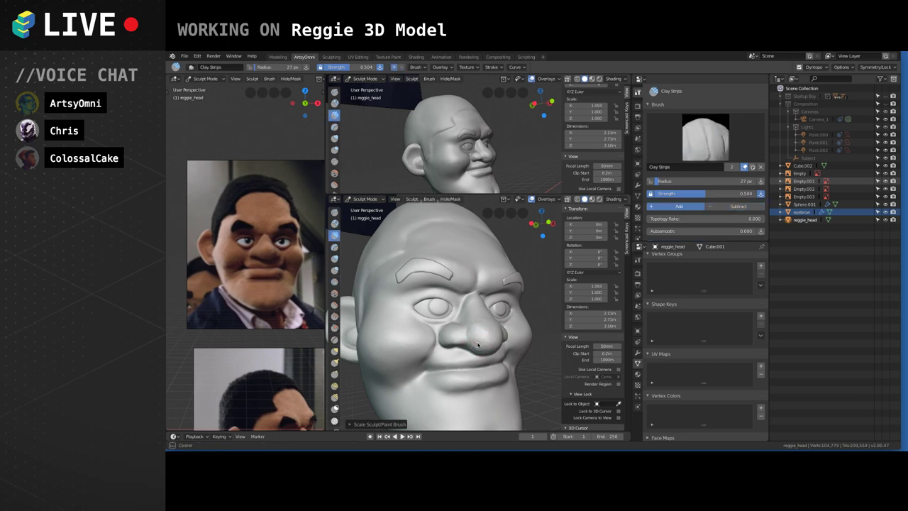
middle_click_drag(479, 331, 481, 333)
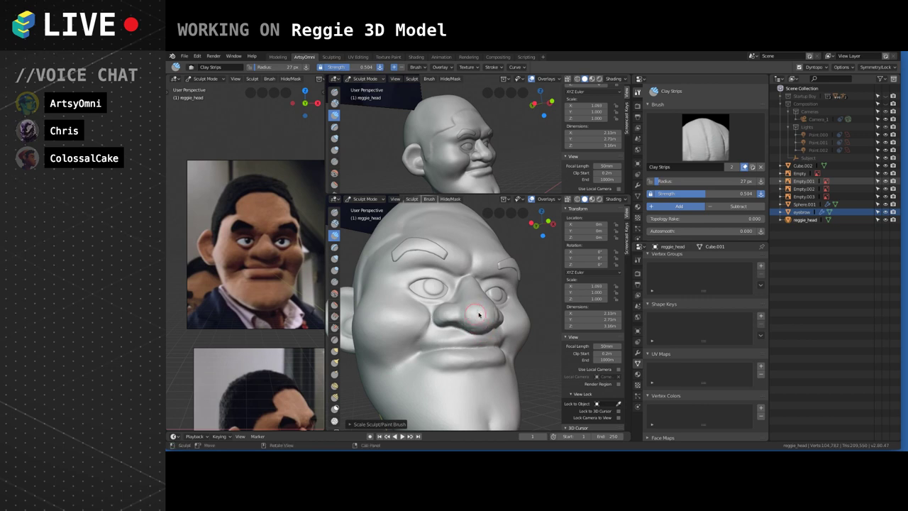
middle_click_drag(474, 312, 466, 271)
scroll(469, 319, "up", 2)
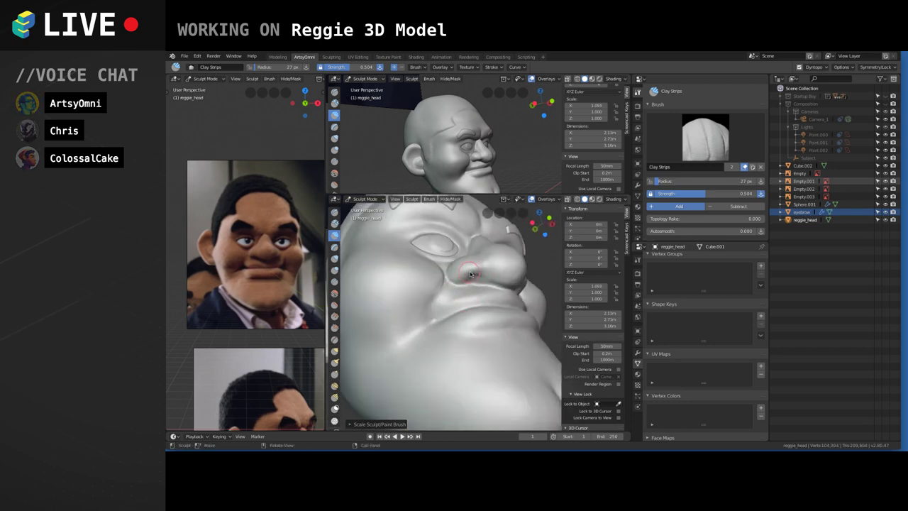
left_click_drag(462, 281, 475, 264)
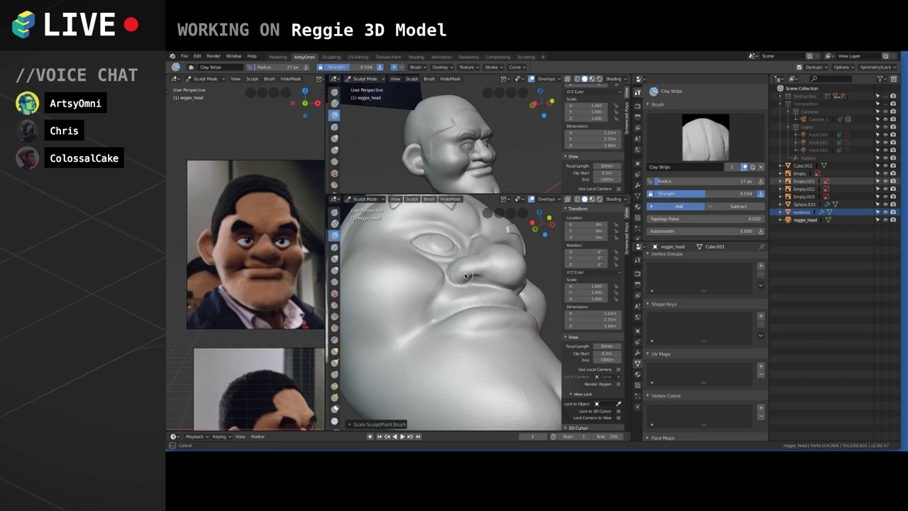
middle_click_drag(488, 284, 498, 290)
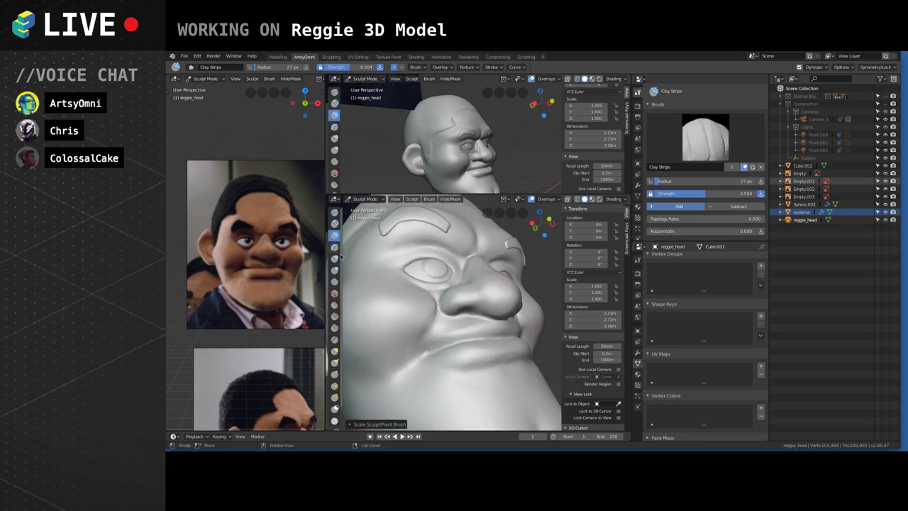
Sharpen the fold above the nostril wing with the Crease brush, raising its radius to 30 px.
left_click(334, 282)
key("bracketright")
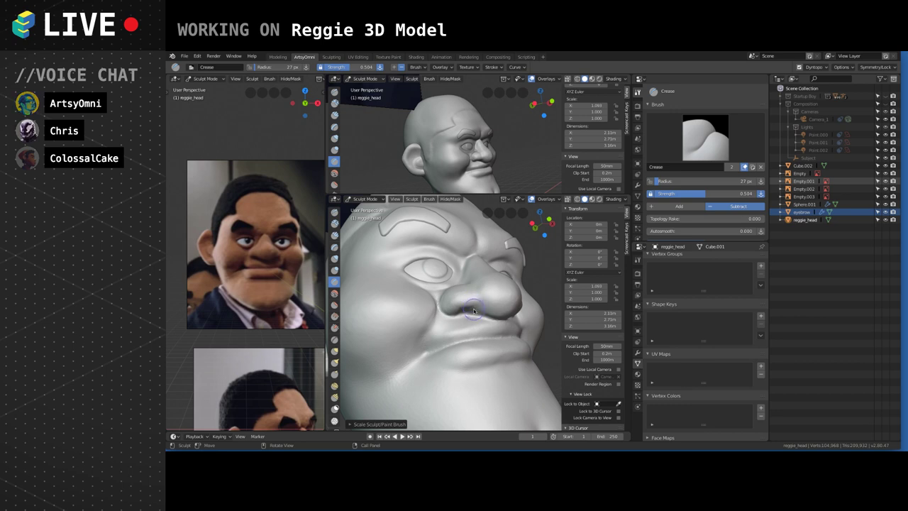
mouse_move(475, 307)
left_mouse_down()
mouse_move(481, 297)
mouse_move(482, 311)
mouse_move(485, 288)
mouse_move(485, 298)
left_mouse_up()
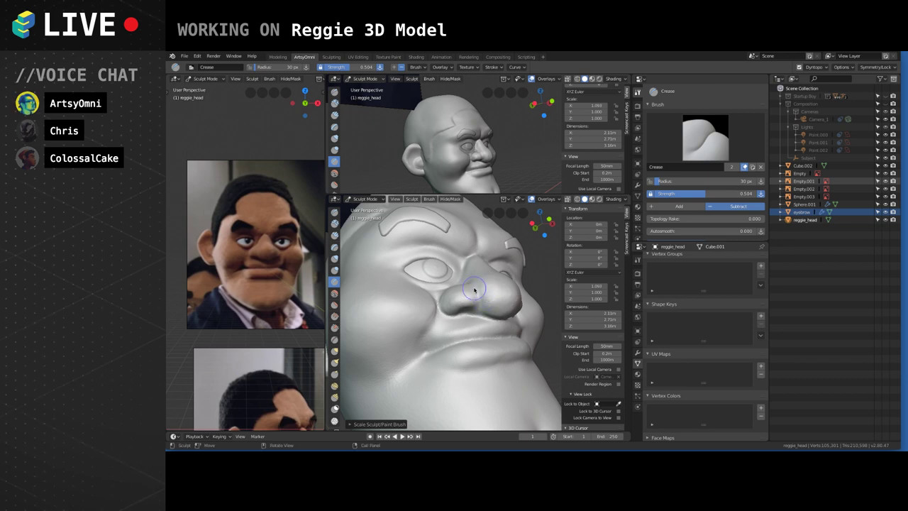
scroll(473, 292, "up", 2)
scroll(460, 291, "down", 4)
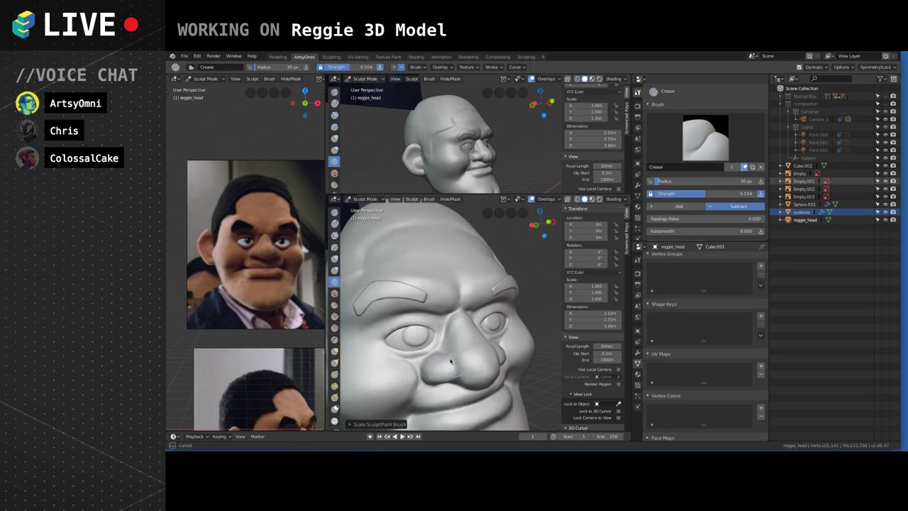
Refine the crease beneath the nose tip with the Crease brush at a 30 px radius.
middle_click_drag(465, 371, 471, 302, "shift")
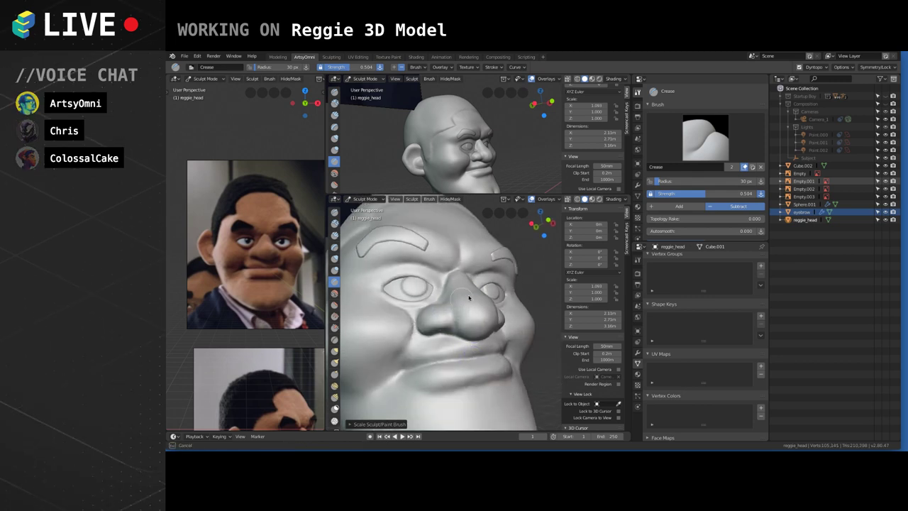
mouse_move(455, 332)
left_mouse_down()
mouse_move(455, 319)
mouse_move(463, 362)
left_mouse_up()
middle_click_drag(468, 356, 468, 305)
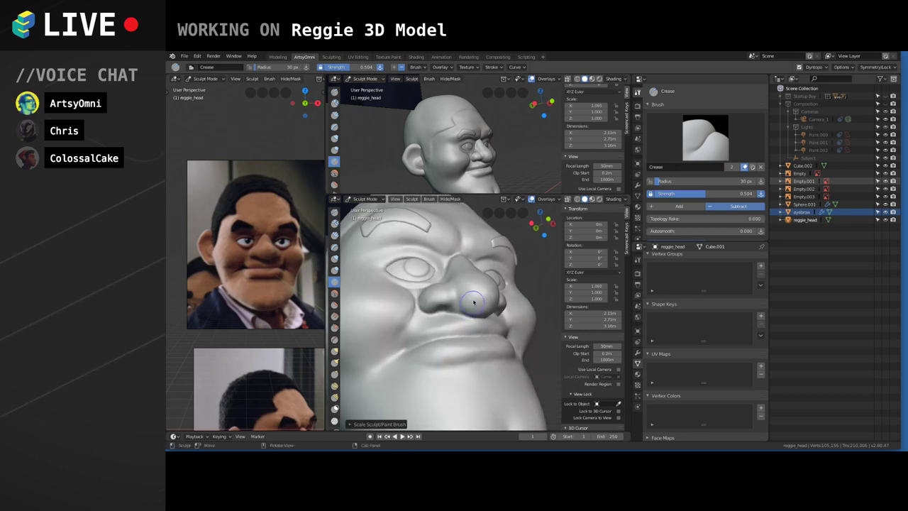
mouse_move(486, 309)
left_mouse_down()
mouse_move(479, 305)
mouse_move(483, 339)
mouse_move(471, 343)
mouse_move(478, 332)
left_mouse_up()
mouse_move(505, 310)
middle_mouse_down()
mouse_move(510, 277)
mouse_move(515, 320)
middle_mouse_up()
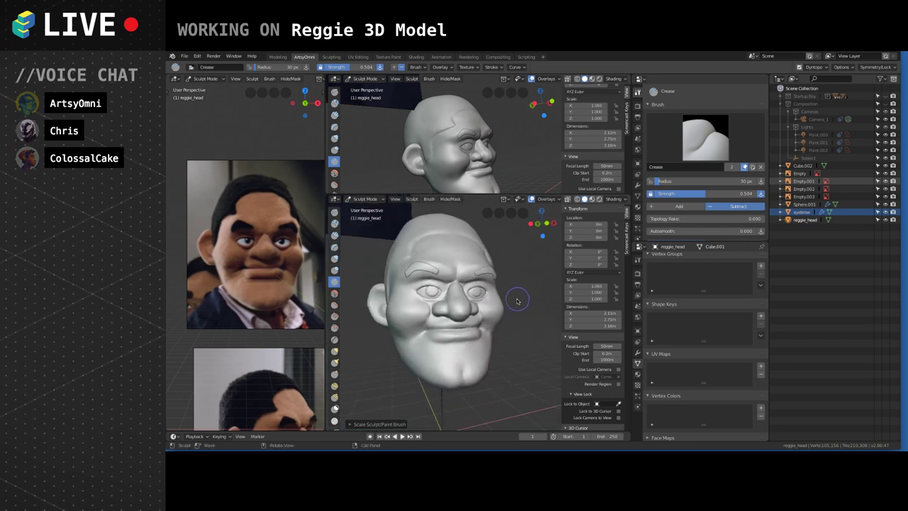
Examine the whole head from a distance and review the Crease brush's settings.
mouse_move(505, 319)
middle_mouse_down()
mouse_move(438, 303)
mouse_move(486, 317)
mouse_move(480, 308)
middle_mouse_up()
scroll(487, 317, "down", 2)
scroll(483, 313, "down", 3)
scroll(483, 313, "up", 4)
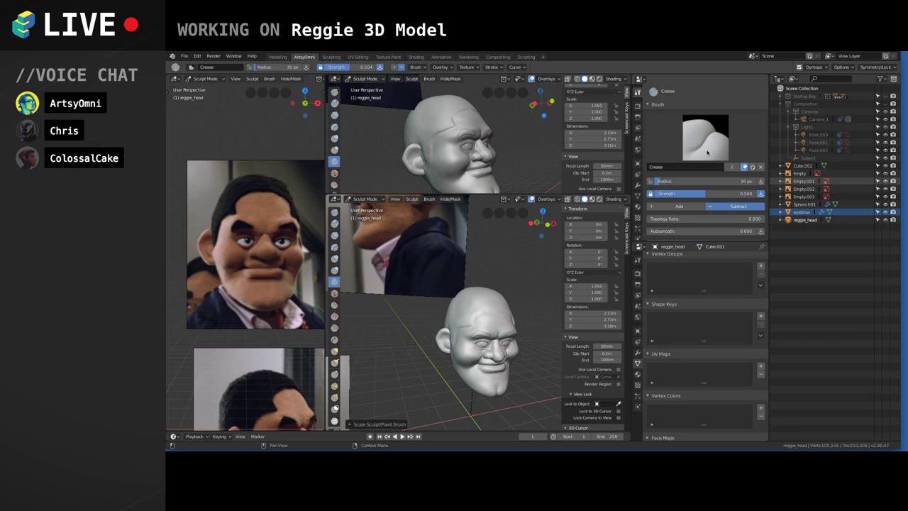
scroll(688, 155, "down", 6)
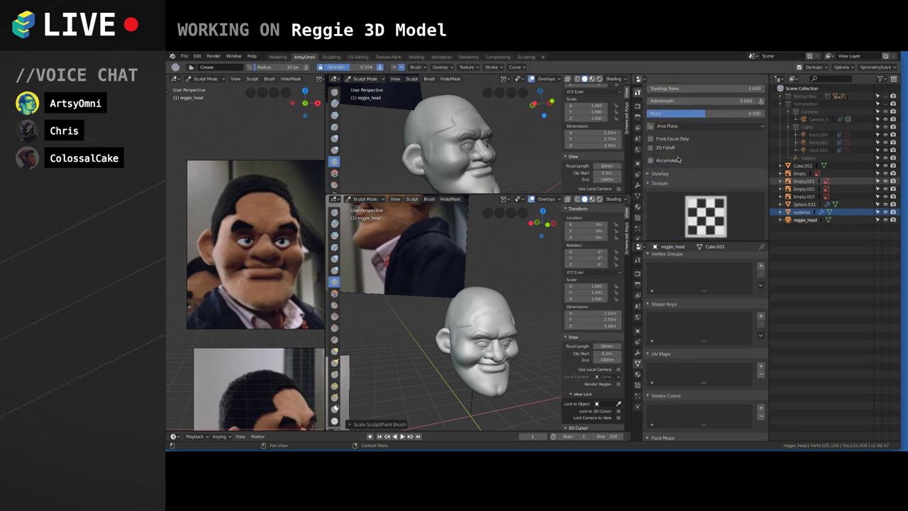
scroll(679, 160, "down", 3)
scroll(680, 158, "up", 9)
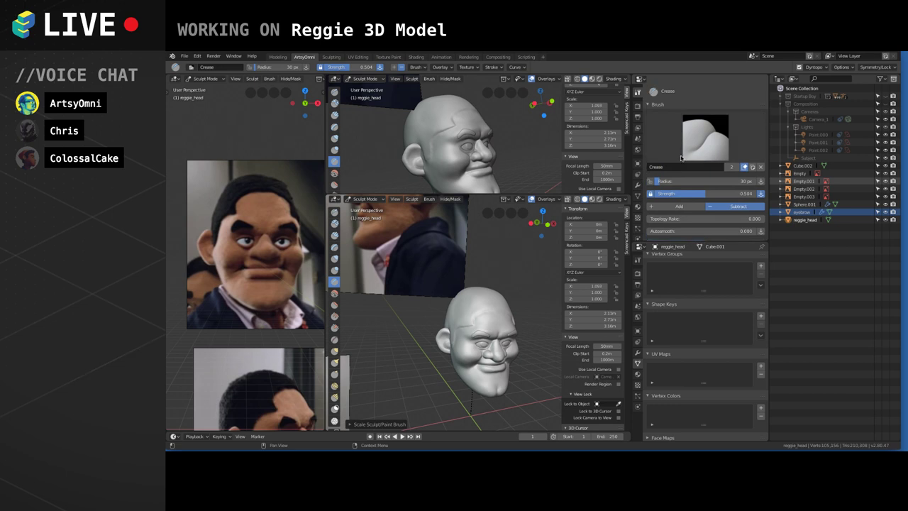
scroll(680, 158, "down", 5)
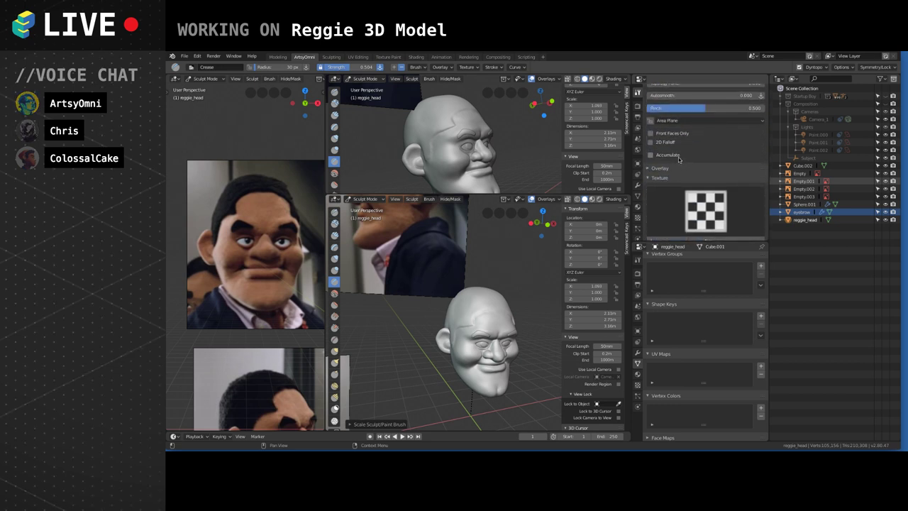
scroll(679, 158, "up", 4)
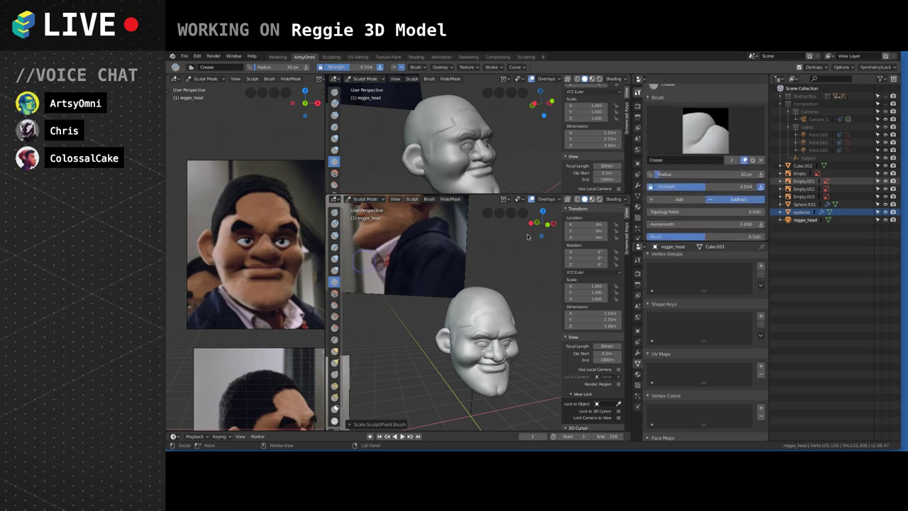
scroll(685, 175, "down", 1)
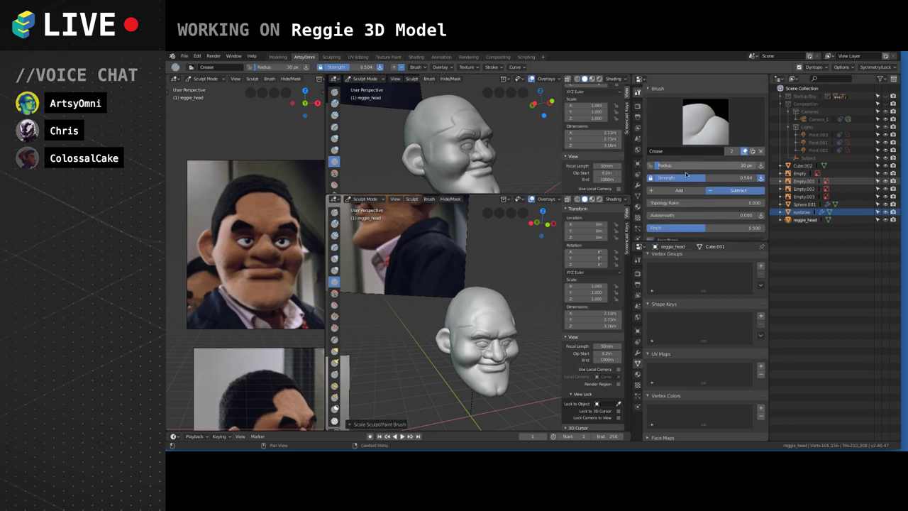
scroll(686, 175, "down", 4)
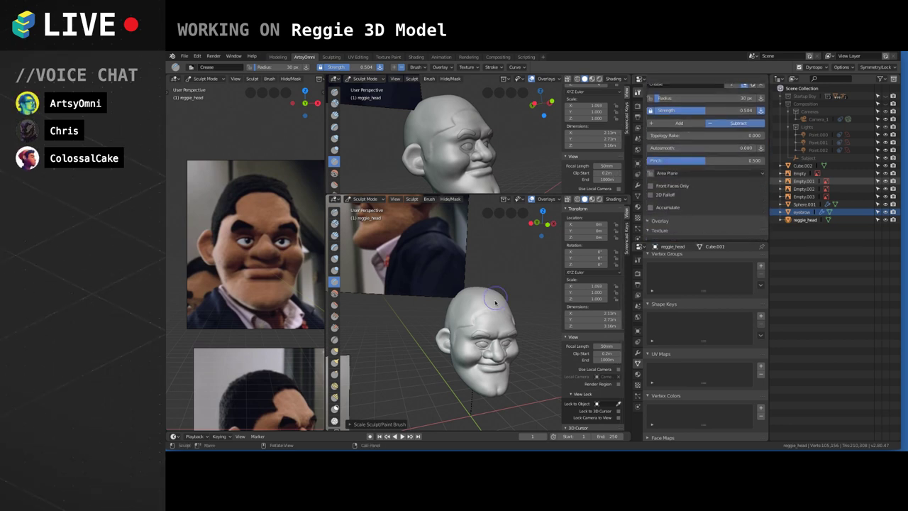
middle_click_drag(512, 315, 538, 307)
scroll(527, 317, "up", 2)
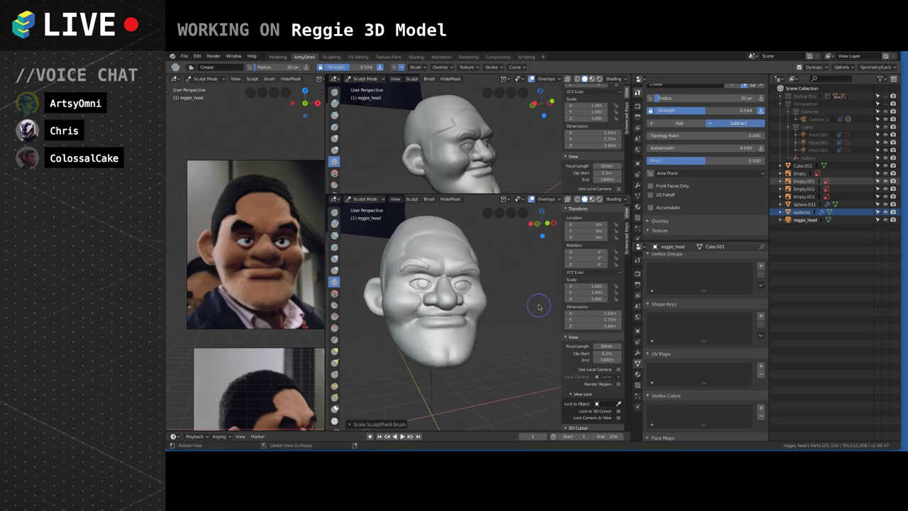
scroll(695, 152, "up", 3)
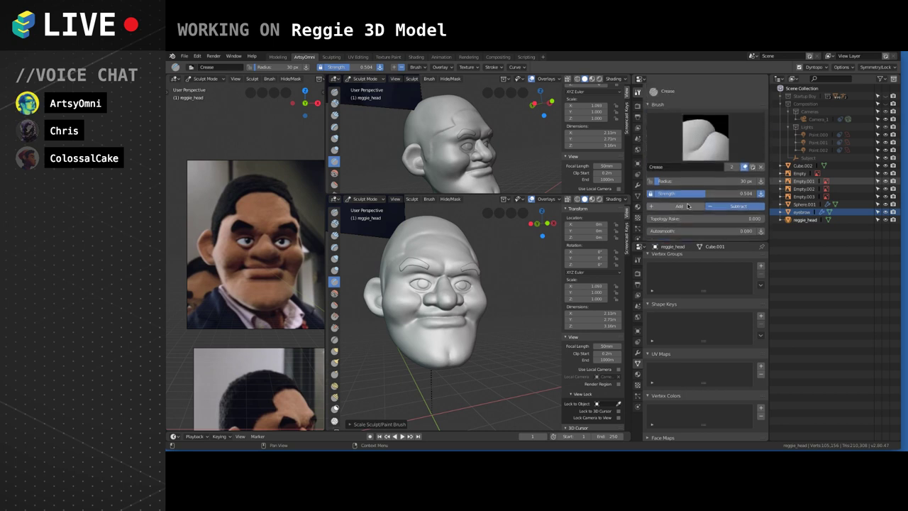
Compare the previews of the Inflate/Deflate, Blob and Crease brushes, ending with Crease active on a front view of the face.
left_click(694, 151)
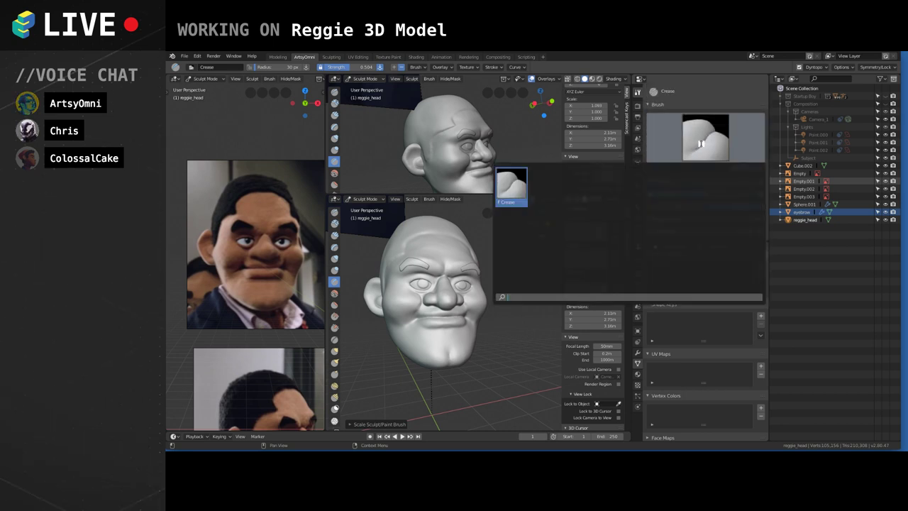
left_click(699, 143)
left_click(699, 143)
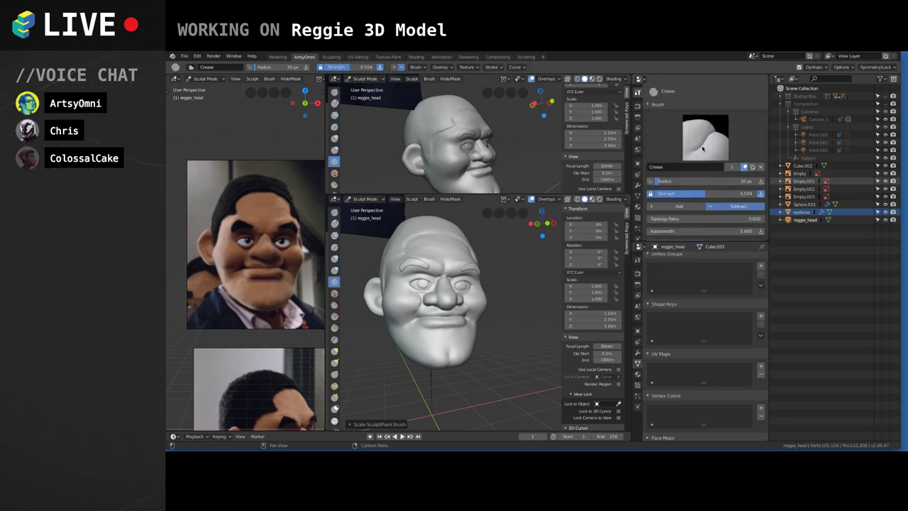
left_click(701, 147)
left_click(334, 151)
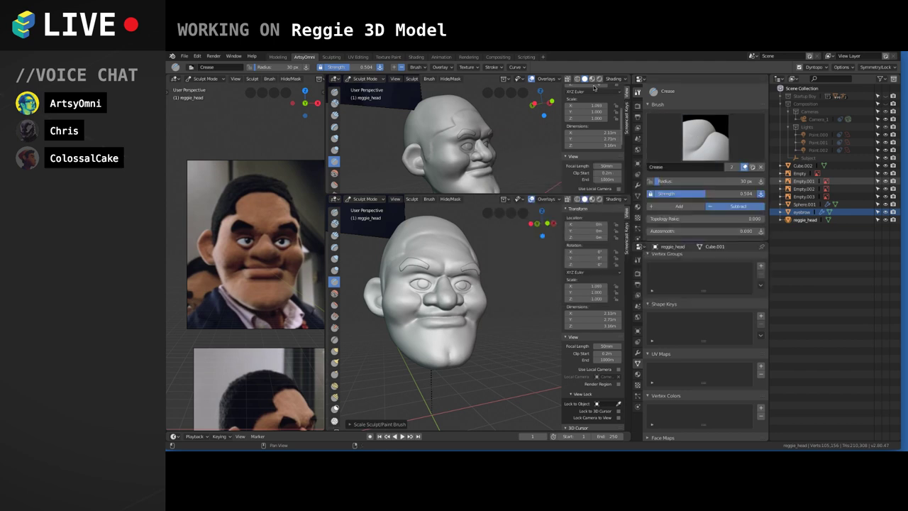
left_click(332, 138)
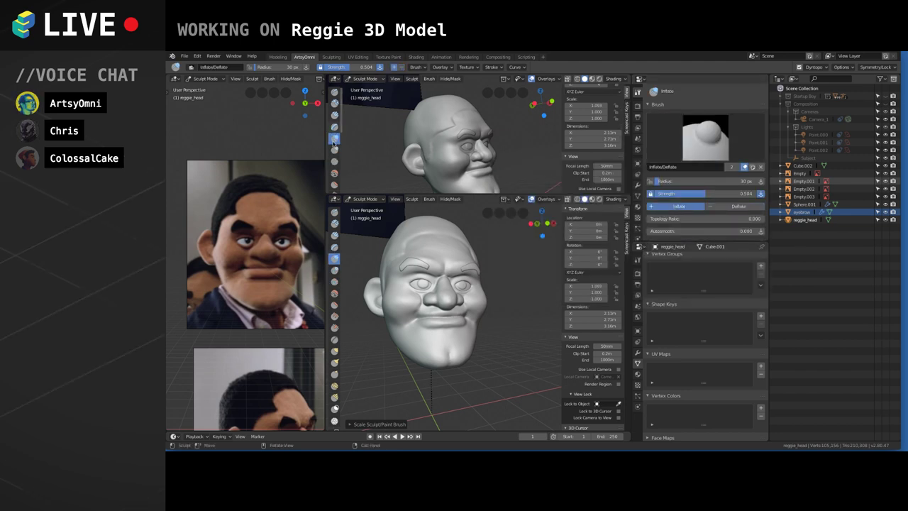
left_click(334, 151)
left_click(334, 117)
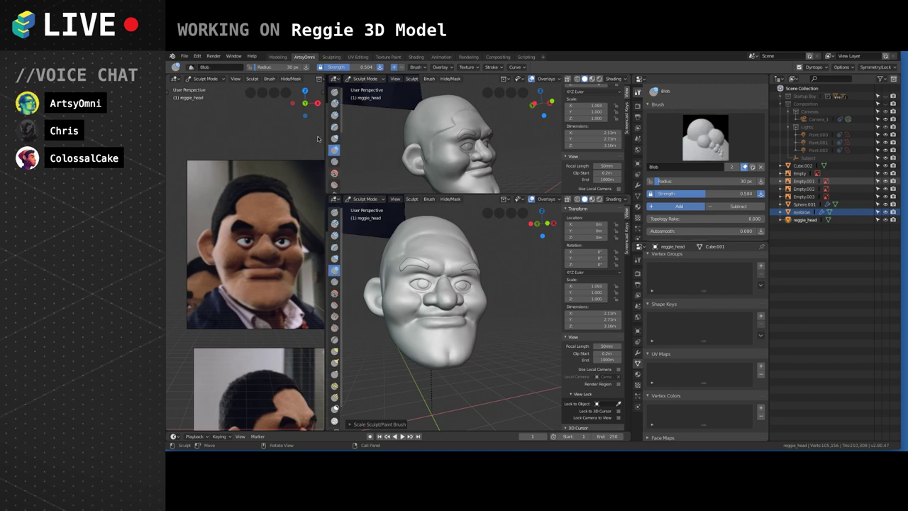
left_click(334, 281)
mouse_move(454, 253)
middle_mouse_down()
mouse_move(506, 318)
mouse_move(462, 350)
middle_mouse_up()
scroll(438, 325, "up", 5)
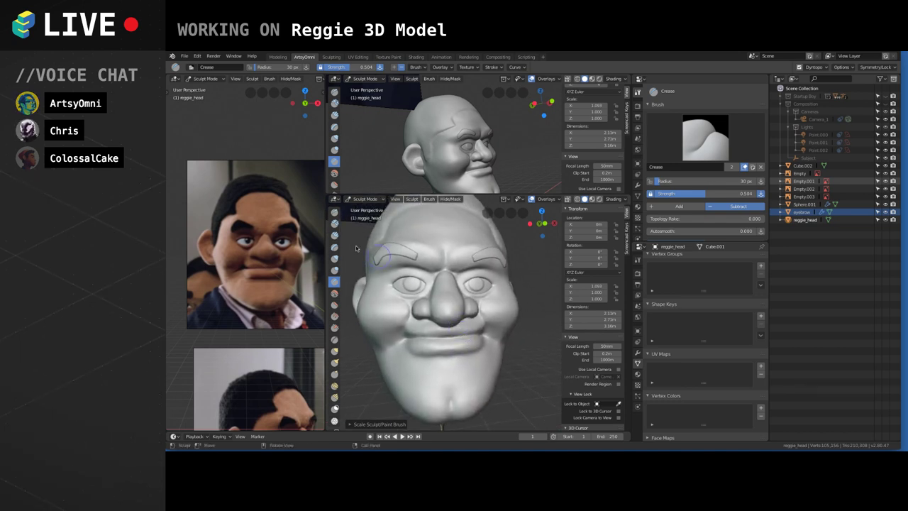
Try to flatten the area above the upper lip with the Scrape brush at a 43 px radius.
left_click(334, 328)
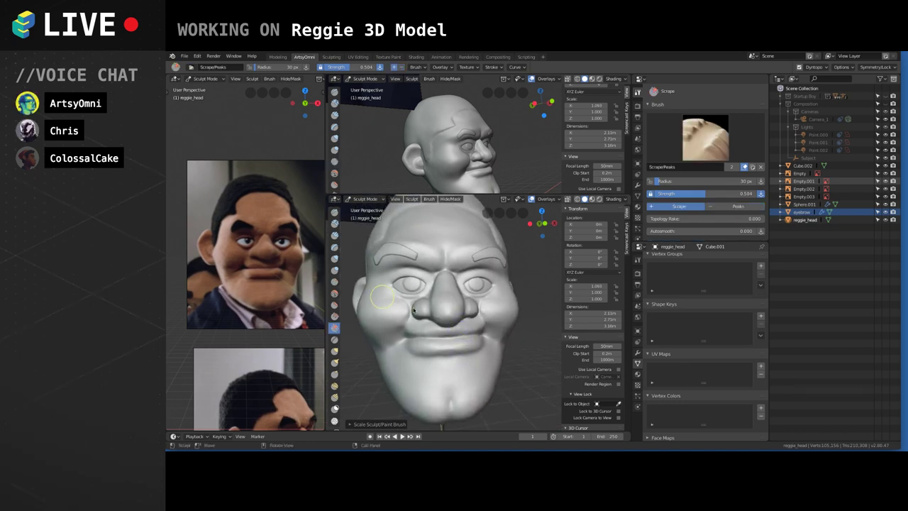
scroll(432, 316, "down", 3)
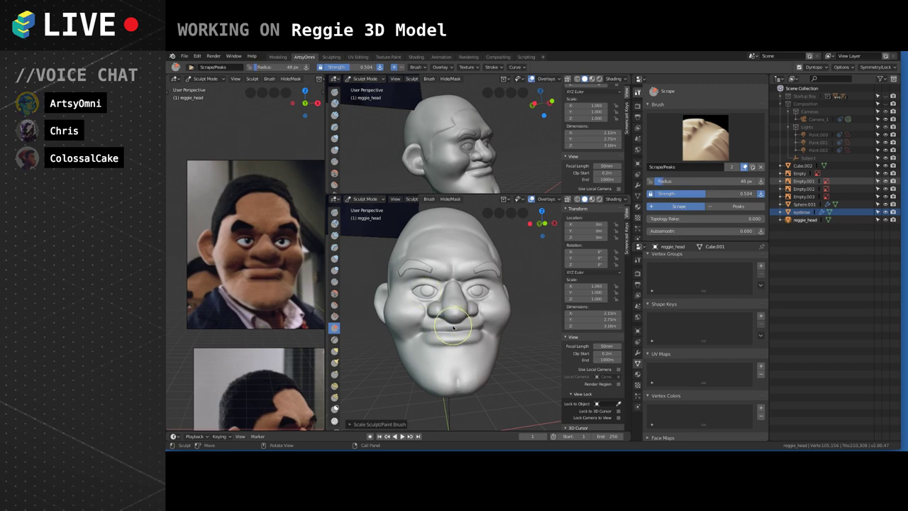
left_click_drag(461, 322, 453, 325)
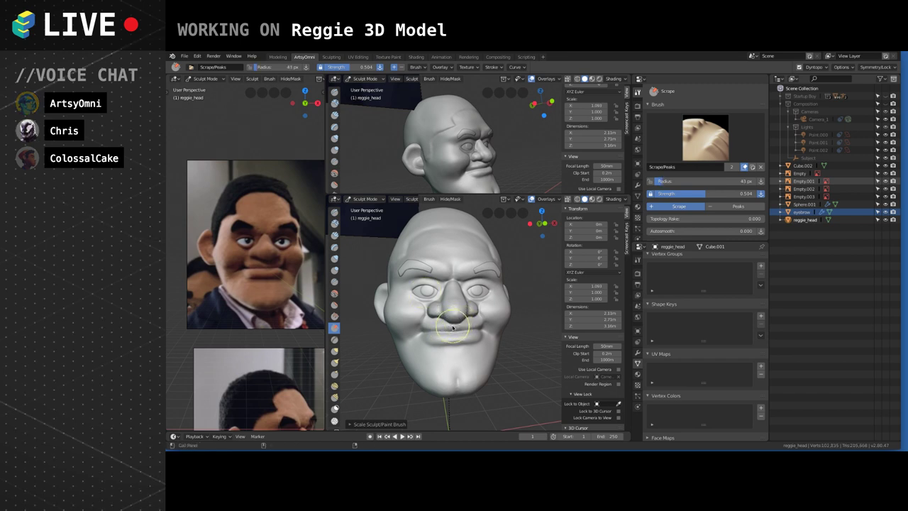
Reshape the area between the nose and upper lip with the Grab brush at a radius of about 30 px.
left_click(334, 350)
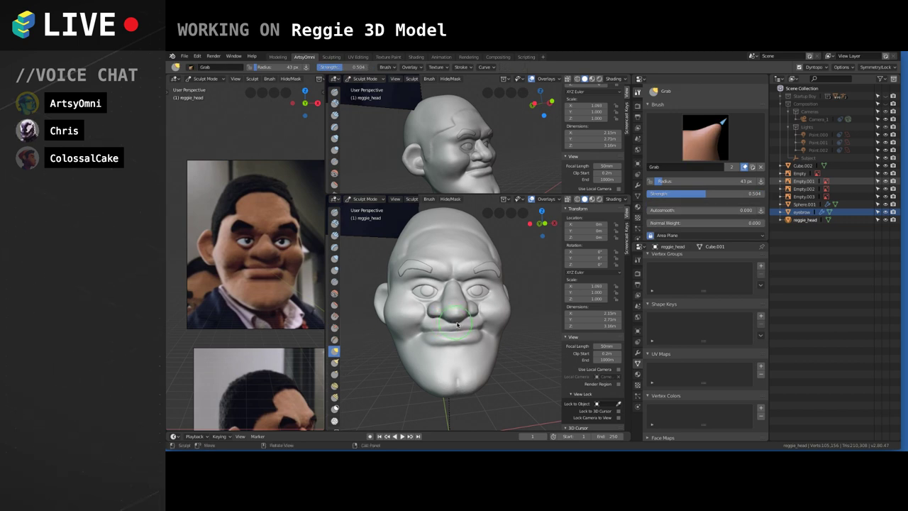
scroll(454, 323, "up", 2)
key("bracketleft")
key("bracketleft")
key("bracketleft")
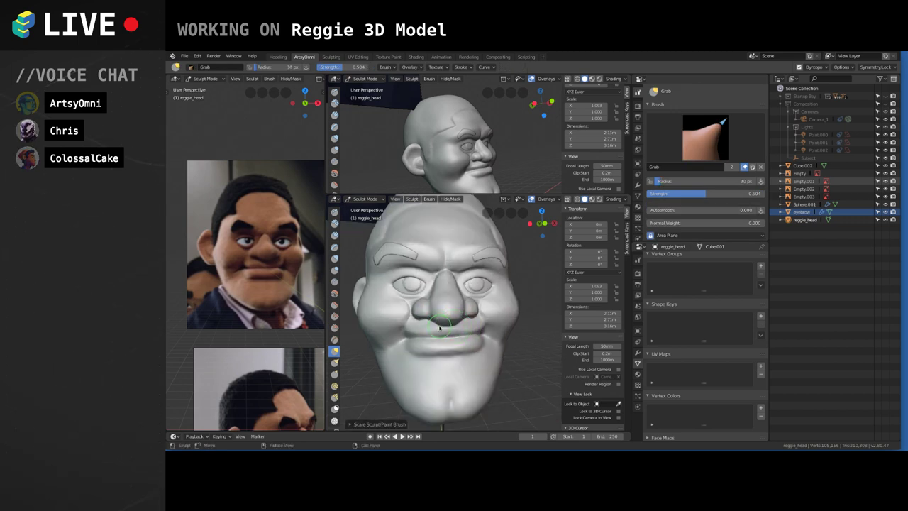
left_click_drag(440, 326, 440, 329)
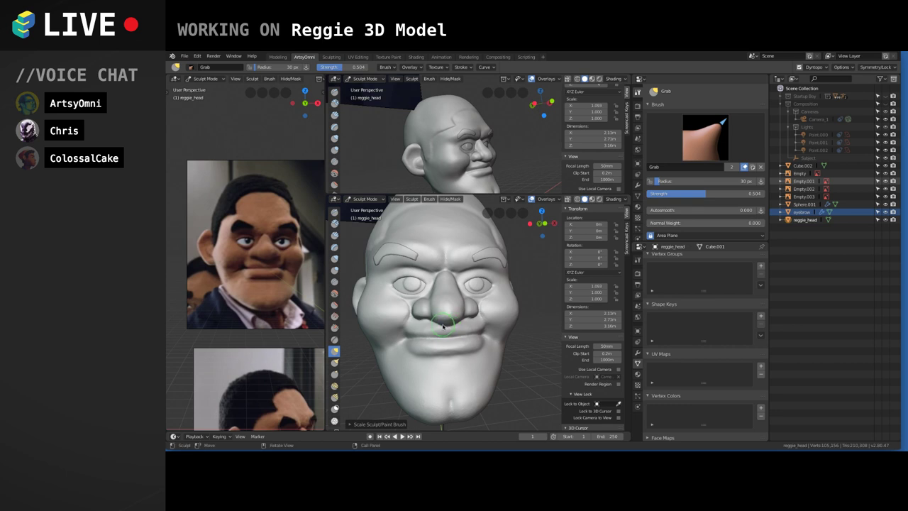
key("bracketright")
key("bracketright")
left_click_drag(449, 326, 440, 325)
left_click_drag(448, 321, 449, 326)
Carve into the underside of the nose with the Clay Strips brush in subtract mode at a 15 px radius.
middle_click_drag(466, 304, 496, 299)
scroll(496, 297, "up", 3)
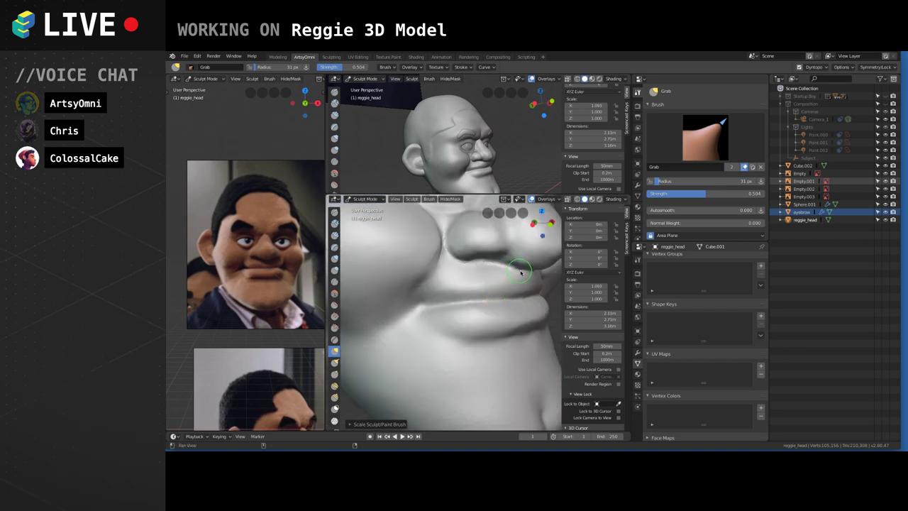
mouse_move(523, 270)
middle_mouse_down()
mouse_move(499, 270)
mouse_move(526, 287)
middle_mouse_up()
scroll(525, 286, "down", 2)
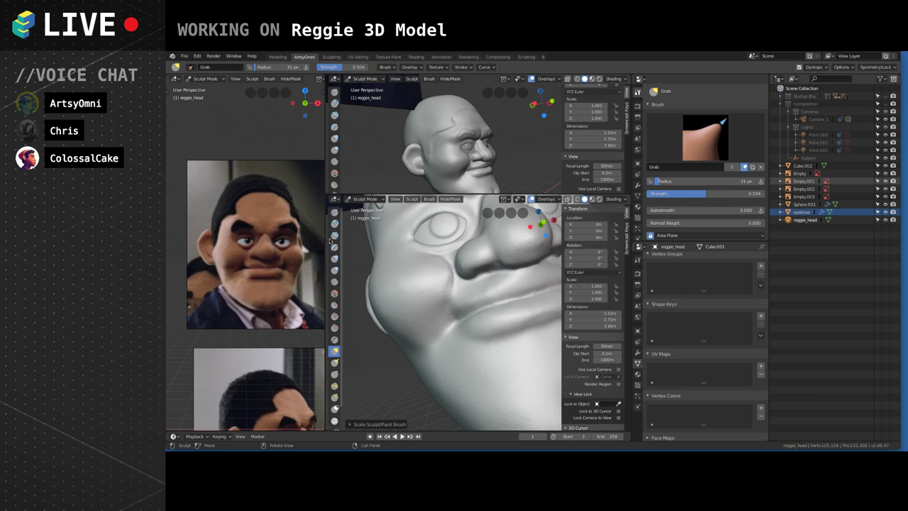
key("c")
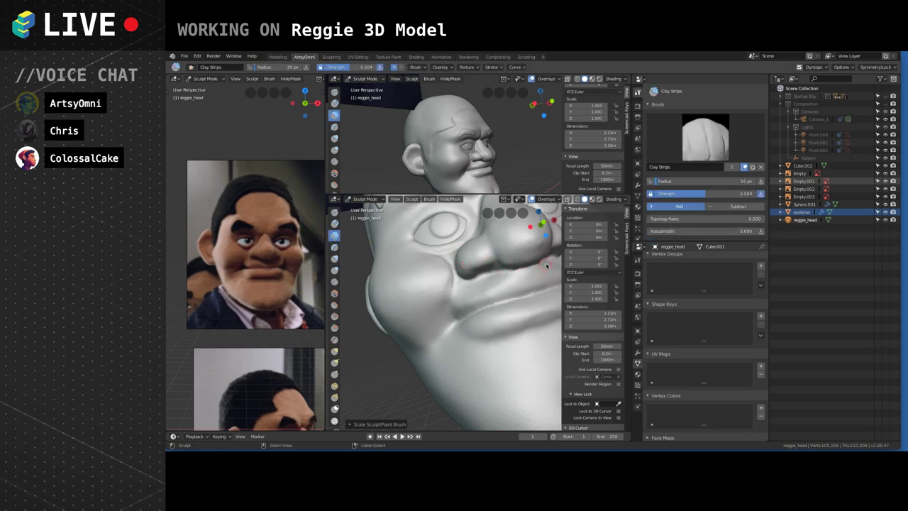
mouse_move(532, 271)
left_mouse_down("ctrl")
mouse_move(481, 287)
mouse_move(489, 287)
left_mouse_up("ctrl")
middle_click_drag(489, 287, 465, 320)
scroll(483, 242, "up", 2)
Sharpen the crease where the nose and nostrils meet the upper lip with the Crease brush, raising its radius to 26 px.
left_click(334, 280)
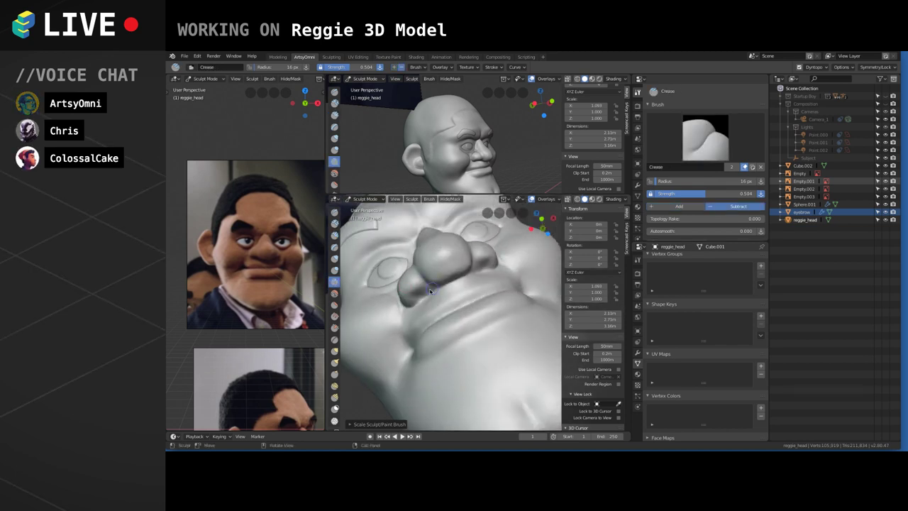
mouse_move(417, 303)
left_mouse_down()
mouse_move(436, 290)
mouse_move(418, 289)
mouse_move(430, 279)
mouse_move(446, 284)
mouse_move(423, 283)
mouse_move(428, 294)
mouse_move(495, 268)
left_mouse_up()
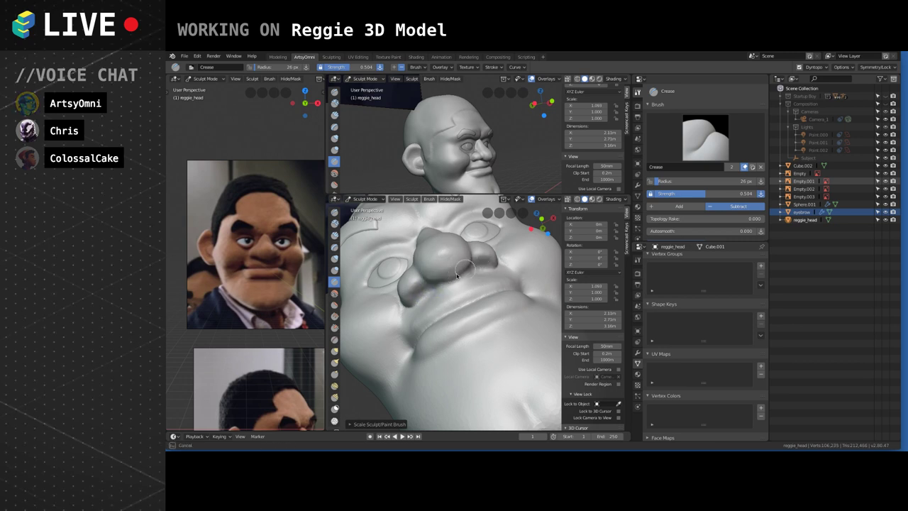
middle_click_drag(458, 276, 490, 294)
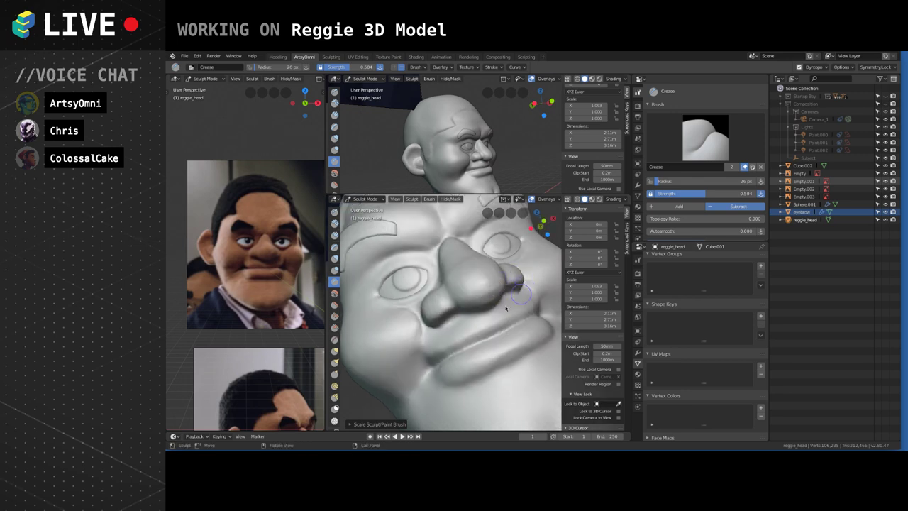
middle_click_drag(505, 309, 521, 328)
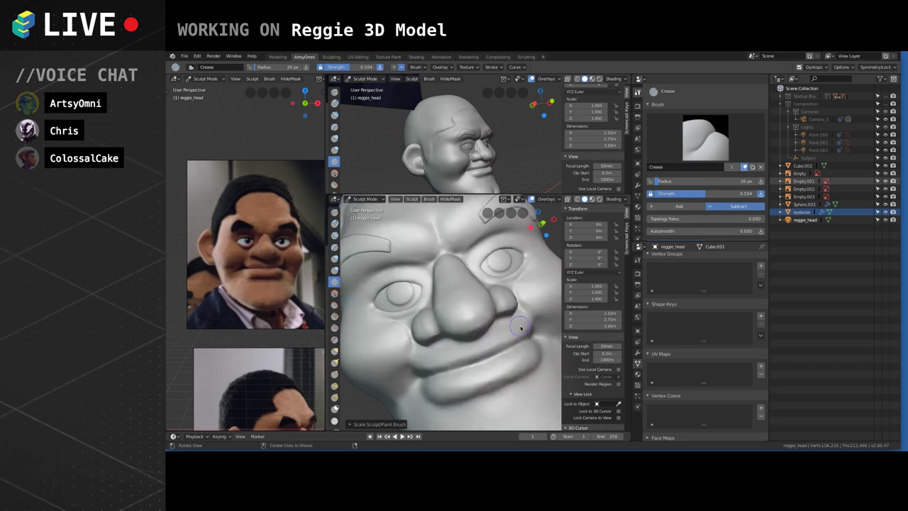
Adjust the shape of the chin with the Grab brush at a 91 px radius, checking it from the side and front.
mouse_move(469, 258)
left_mouse_down("ctrl+alt")
mouse_move(454, 293)
mouse_move(457, 262)
mouse_move(505, 271)
left_mouse_up("ctrl+alt")
left_click_drag(474, 353, 459, 355, "alt")
mouse_move(458, 354)
middle_mouse_down()
mouse_move(496, 340)
mouse_move(471, 323)
mouse_move(495, 329)
mouse_move(500, 261)
mouse_move(519, 320)
mouse_move(503, 331)
mouse_move(480, 324)
mouse_move(512, 380)
mouse_move(482, 355)
middle_mouse_up()
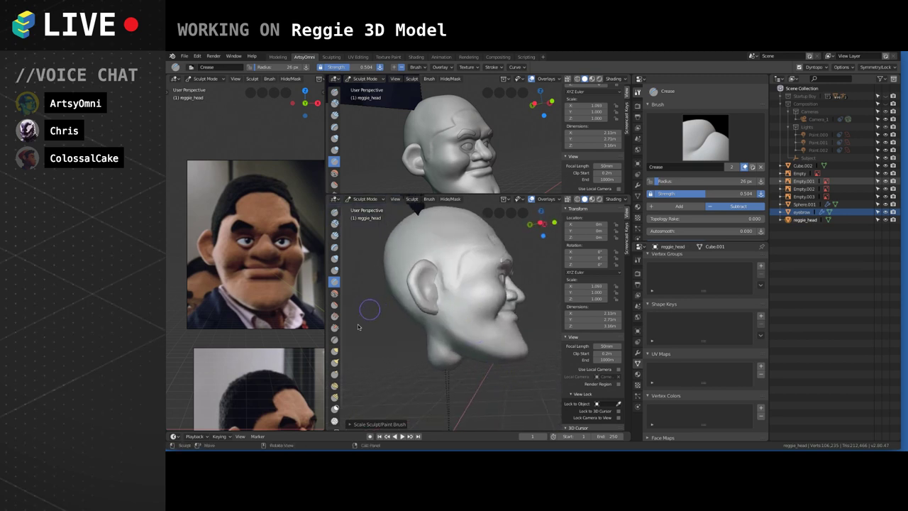
left_click(334, 351)
key("f")
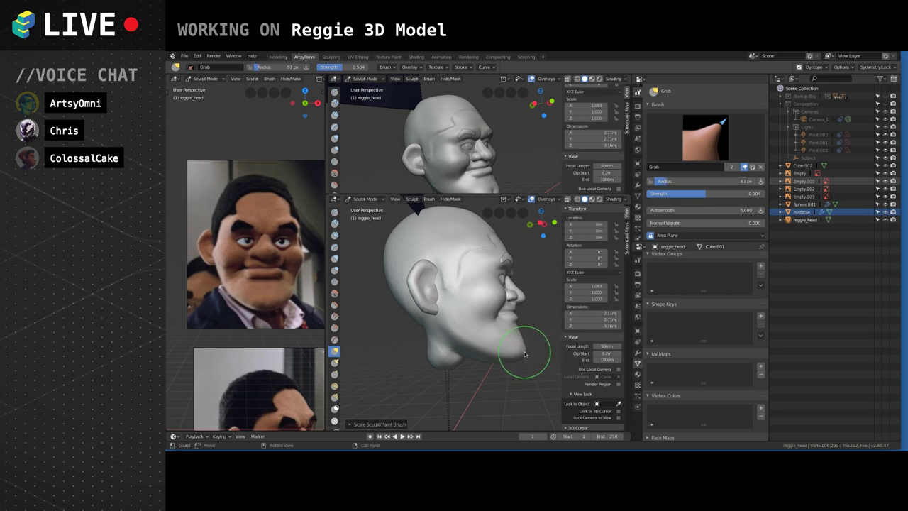
left_click(521, 357)
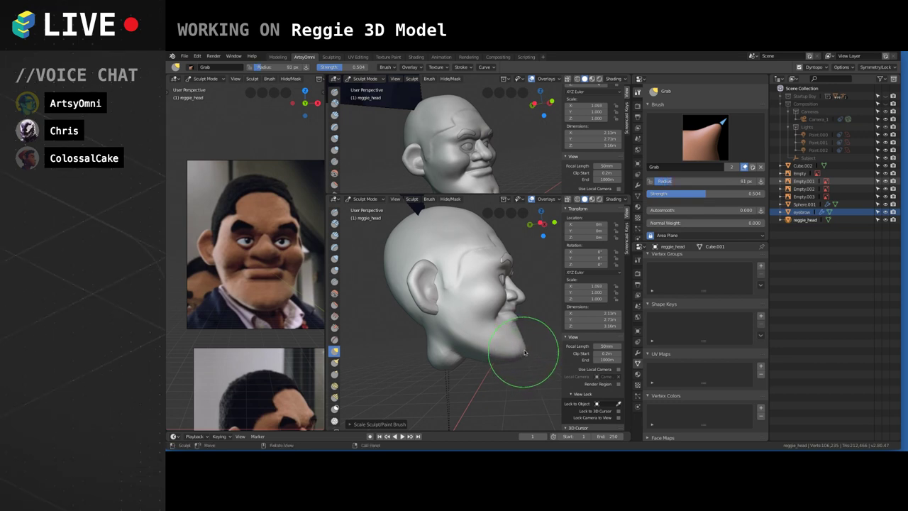
middle_click_drag(521, 356, 517, 320)
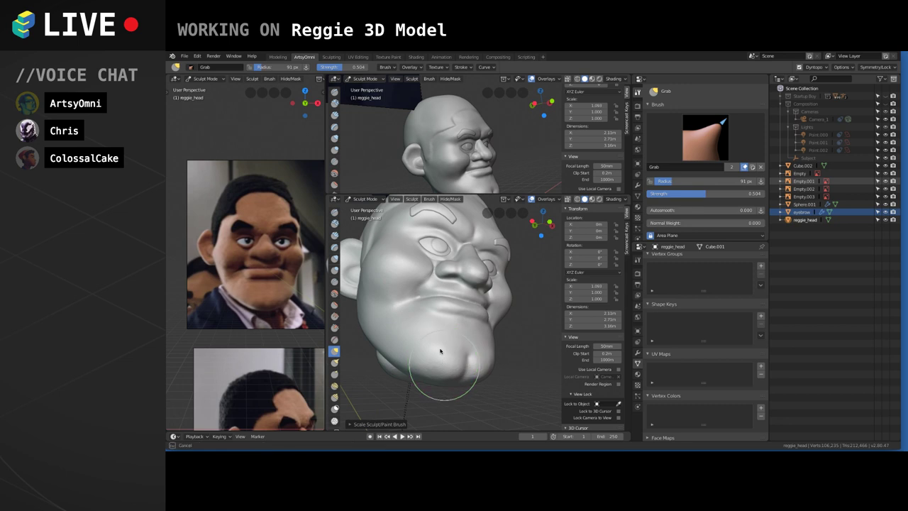
mouse_move(447, 362)
middle_mouse_down()
mouse_move(464, 359)
mouse_move(503, 314)
middle_mouse_up()
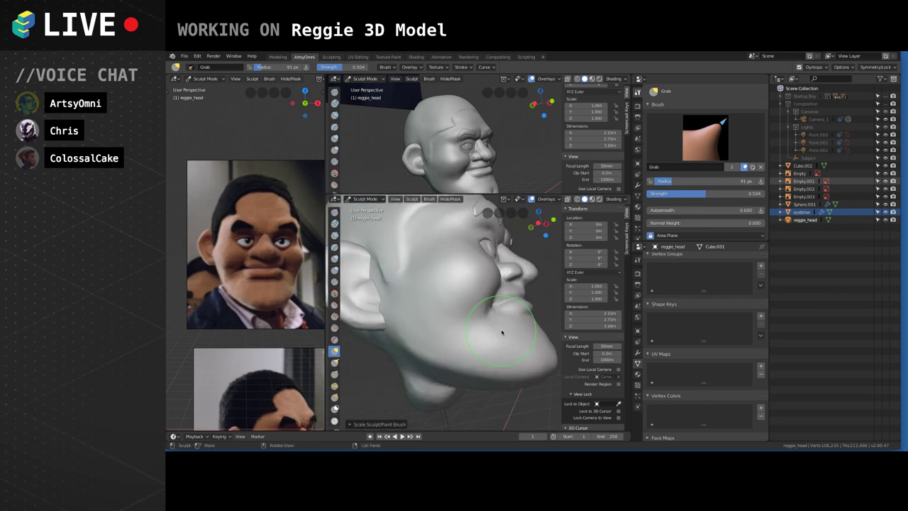
scroll(517, 328, "down", 3)
mouse_move(537, 284)
middle_mouse_down()
mouse_move(474, 328)
mouse_move(477, 352)
middle_mouse_up()
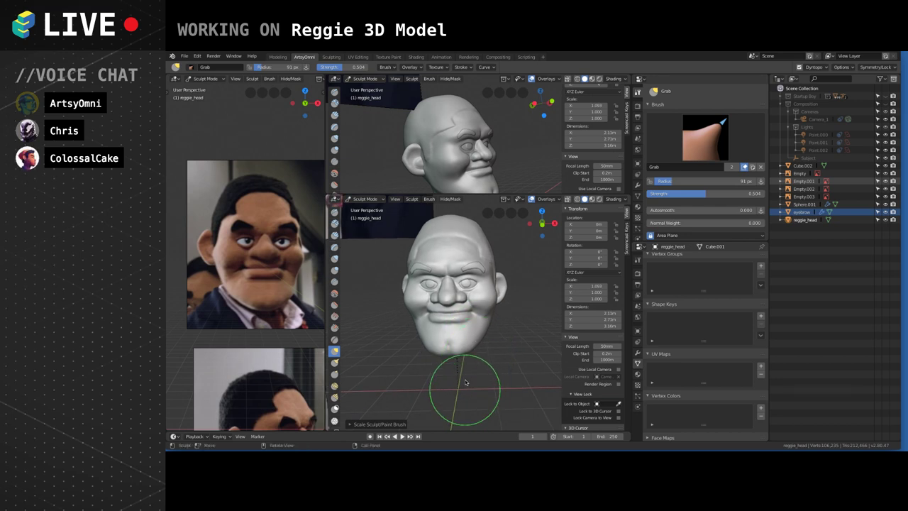
scroll(460, 337, "up", 3)
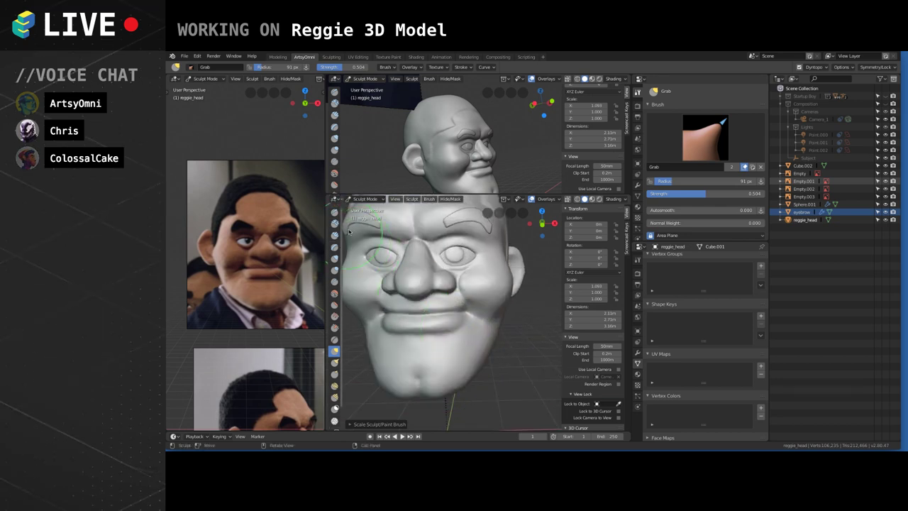
Deepen the cleft down the middle of the chin with the Crease brush at a 19 px radius.
left_click(334, 282)
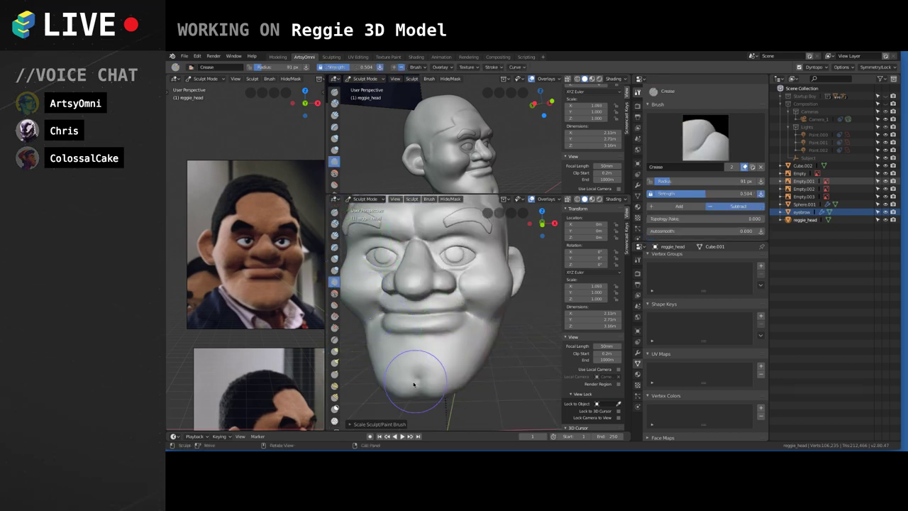
mouse_move(419, 379)
middle_mouse_down()
mouse_move(462, 338)
mouse_move(446, 319)
mouse_move(452, 306)
middle_mouse_up()
mouse_move(451, 306)
left_mouse_down()
mouse_move(447, 336)
mouse_move(446, 289)
left_mouse_up()
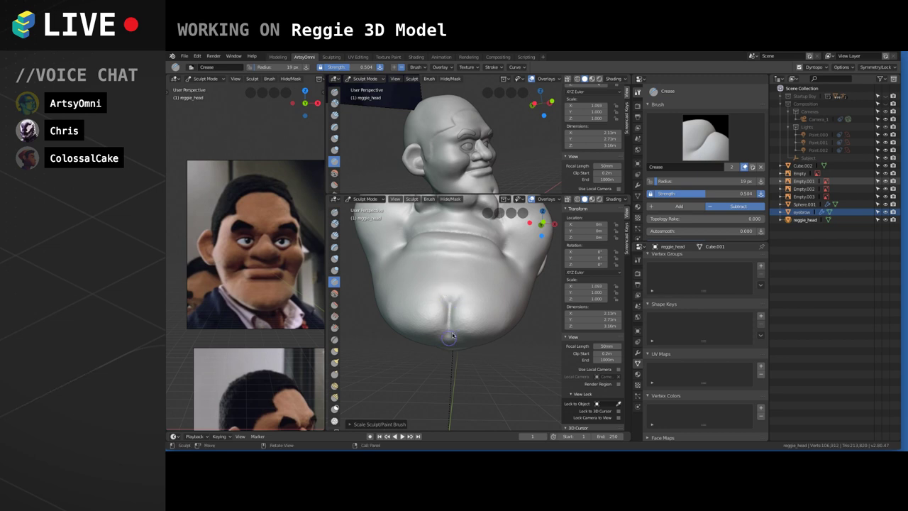
middle_click_drag(450, 335, 447, 307)
mouse_move(448, 308)
left_mouse_down()
mouse_move(446, 320)
mouse_move(443, 309)
left_mouse_up()
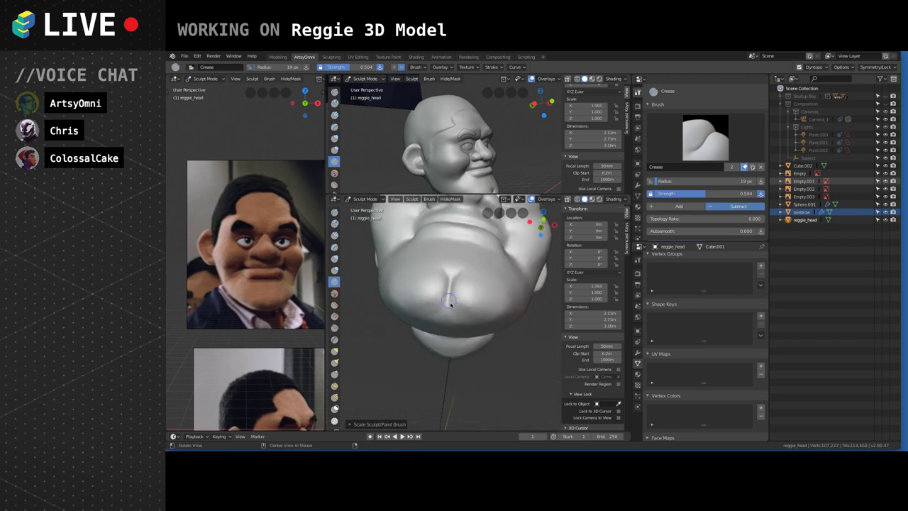
middle_click_drag(418, 314, 432, 317)
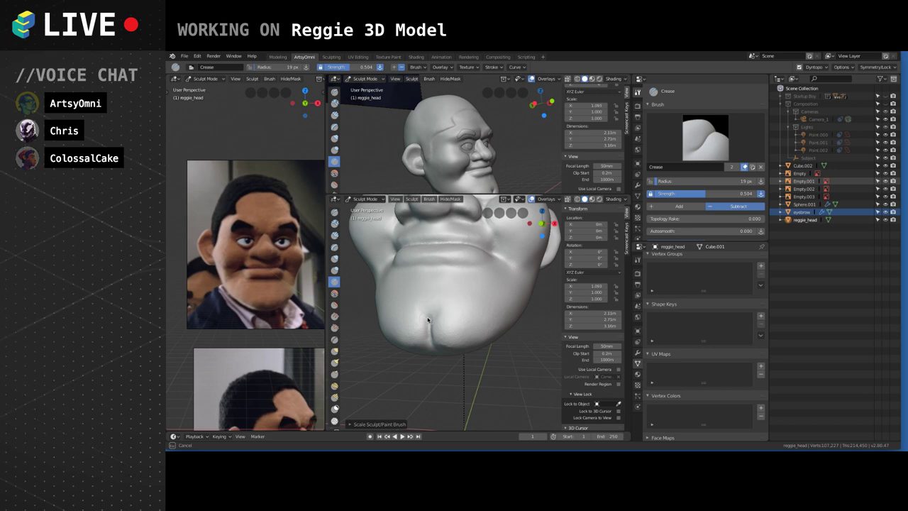
mouse_move(428, 320)
left_mouse_down()
mouse_move(430, 332)
mouse_move(418, 308)
mouse_move(427, 342)
mouse_move(451, 331)
left_mouse_up()
Build up both sides of the chin cleft with the Clay Strips brush, raising its radius to 24 px.
left_click(334, 235)
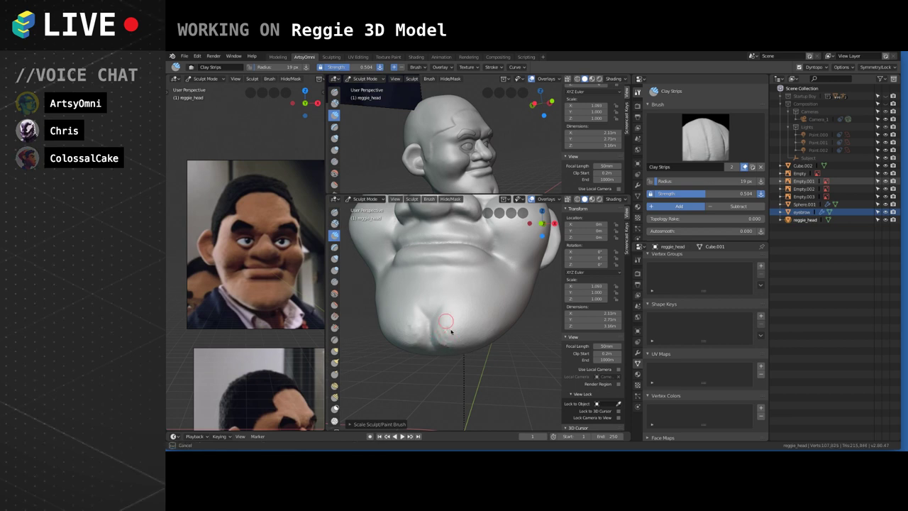
middle_click_drag(458, 324, 449, 287)
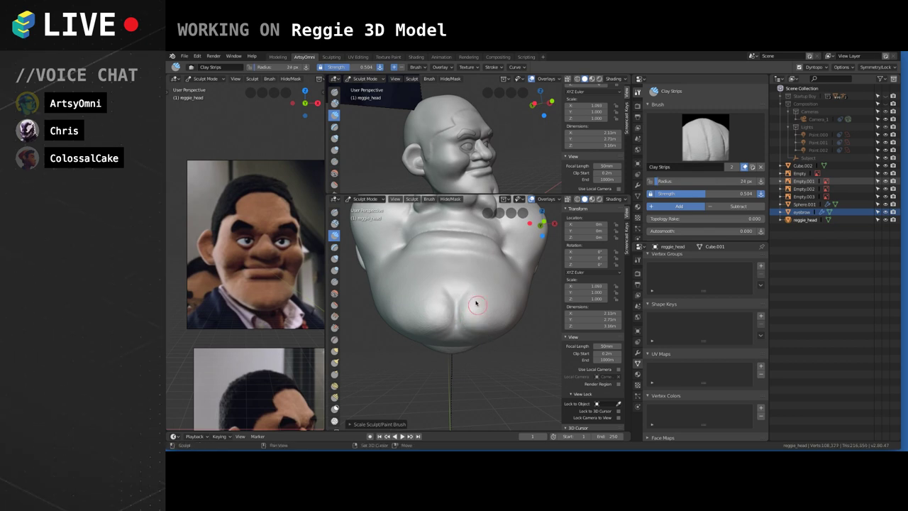
mouse_move(473, 314)
middle_mouse_down()
mouse_move(467, 309)
mouse_move(483, 311)
middle_mouse_up()
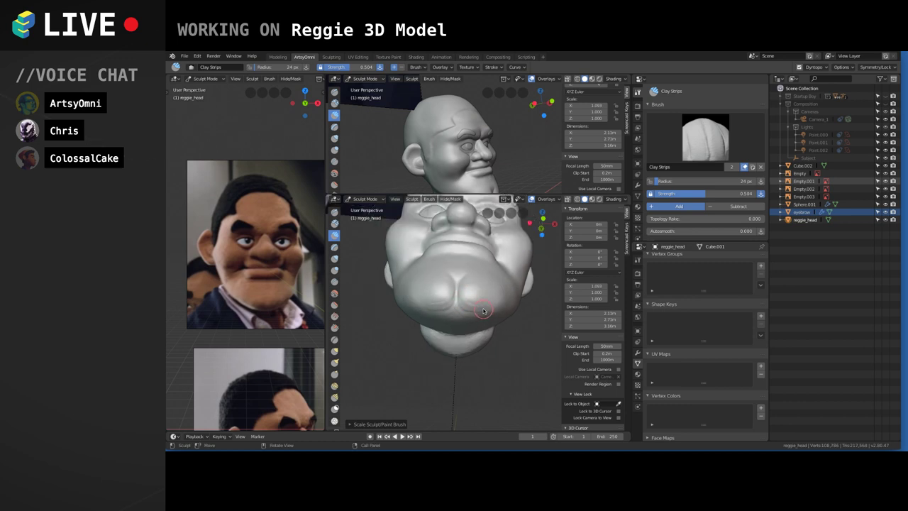
Round out the two chin lobes around the cleft with the Clay Strips brush at a 31 px radius.
key("f")
left_click_drag(475, 306, 486, 310)
key("f")
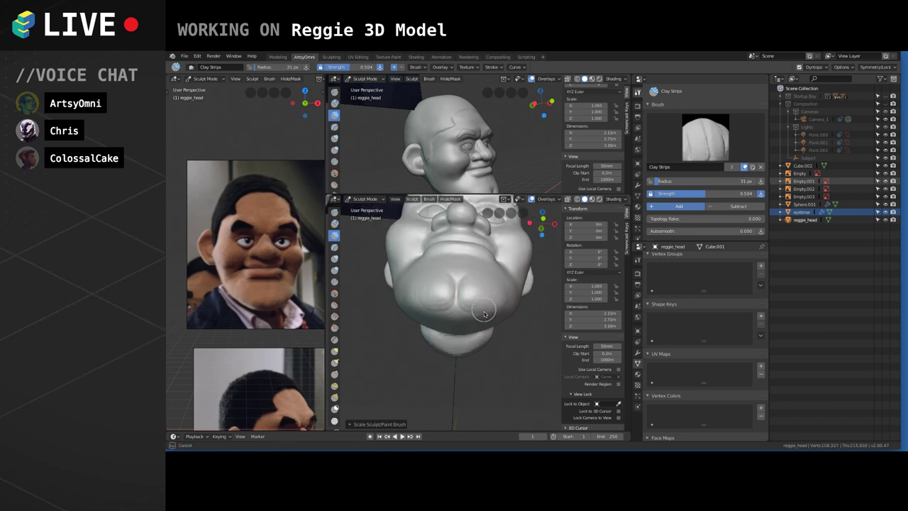
mouse_move(486, 312)
left_mouse_down()
mouse_move(495, 304)
mouse_move(482, 286)
mouse_move(492, 286)
mouse_move(488, 294)
mouse_move(499, 289)
mouse_move(501, 310)
left_mouse_up()
middle_click_drag(501, 310, 471, 315)
scroll(463, 283, "up", 2)
left_click_drag(468, 308, 461, 317)
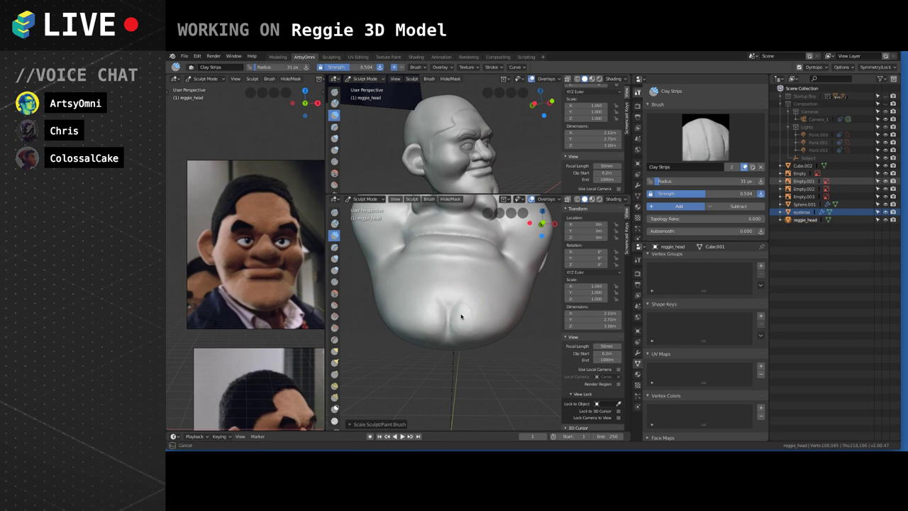
Examine the chin and overall head shape from several angles, ending with a close view of the nose and mouth.
mouse_move(516, 305)
middle_mouse_down()
mouse_move(476, 277)
mouse_move(447, 306)
mouse_move(468, 316)
mouse_move(442, 321)
mouse_move(478, 316)
mouse_move(464, 308)
mouse_move(468, 323)
mouse_move(454, 316)
mouse_move(504, 323)
mouse_move(467, 361)
mouse_move(473, 333)
mouse_move(458, 314)
mouse_move(502, 331)
mouse_move(471, 279)
mouse_move(498, 295)
middle_mouse_up()
scroll(444, 320, "down", 2)
scroll(497, 297, "down", 1)
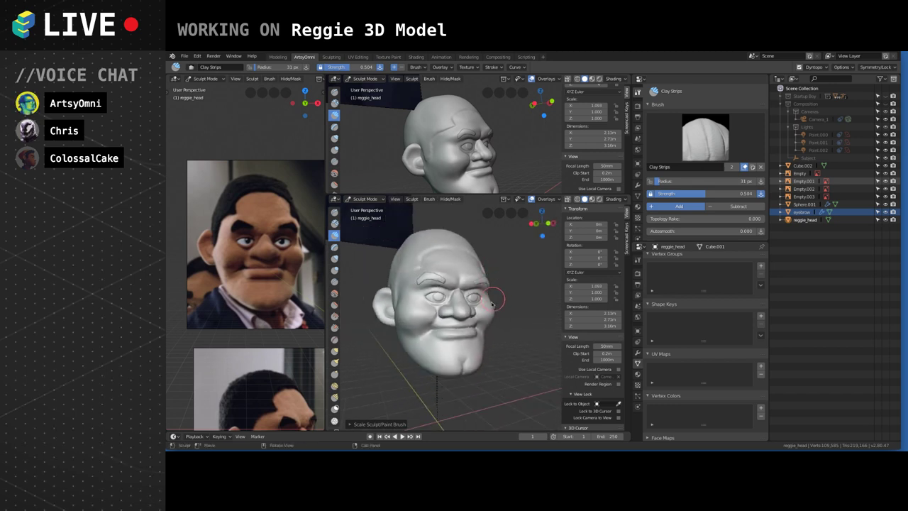
scroll(498, 301, "down", 1)
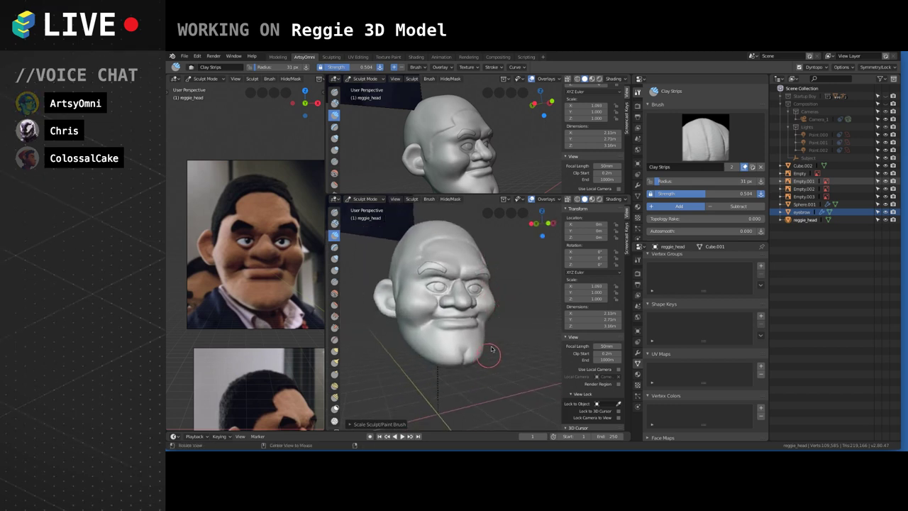
mouse_move(484, 373)
middle_mouse_down()
mouse_move(484, 381)
mouse_move(519, 310)
middle_mouse_up()
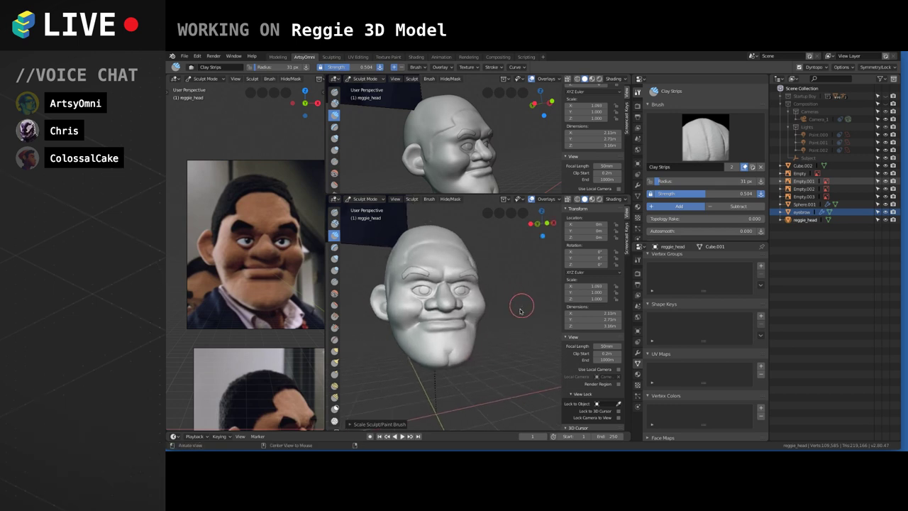
mouse_move(458, 344)
middle_mouse_down()
mouse_move(500, 346)
mouse_move(517, 336)
middle_mouse_up()
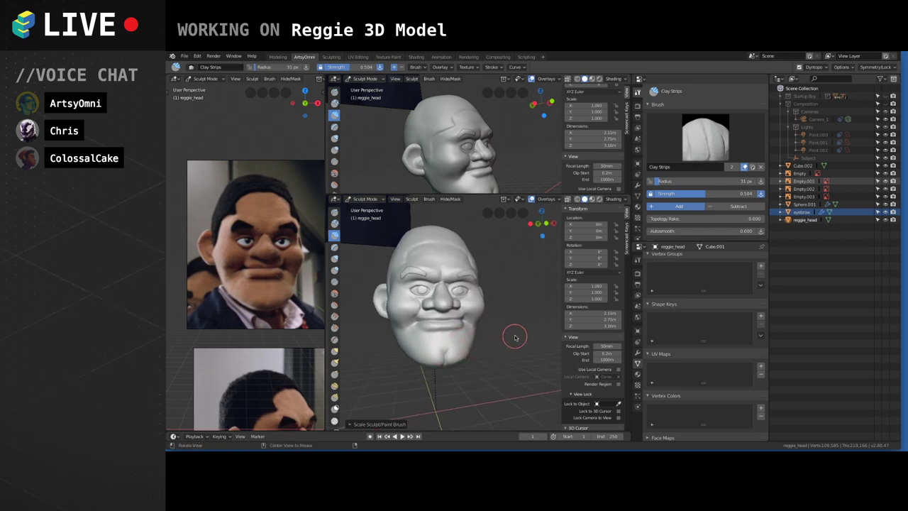
scroll(490, 280, "up", 8)
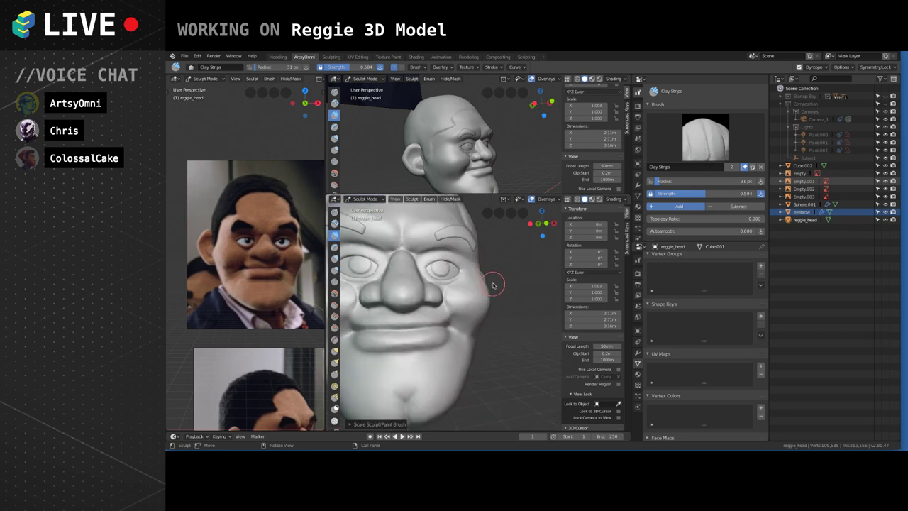
middle_click_drag(483, 299, 333, 282)
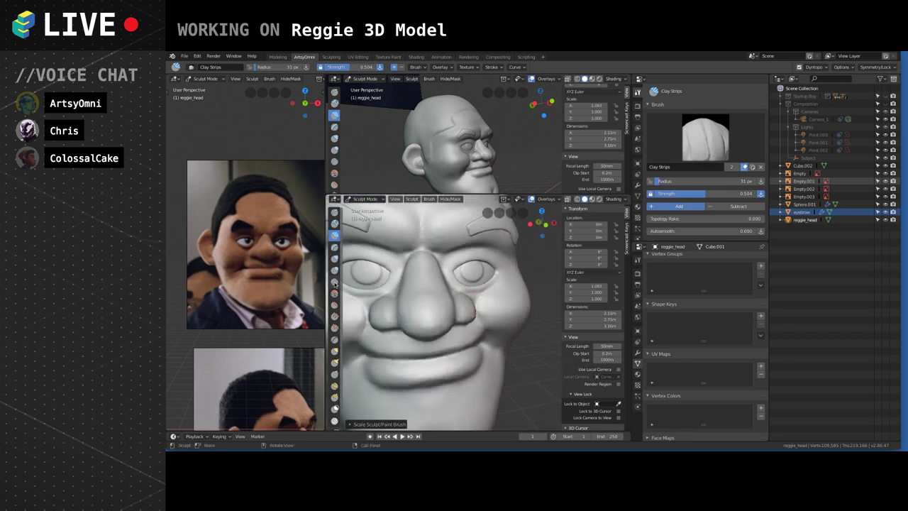
Adjust the area between the nose bridge and the inner eye corner with the Grab brush, enlarging its radius to 75 px.
left_click(334, 350)
middle_click_drag(376, 305, 413, 284)
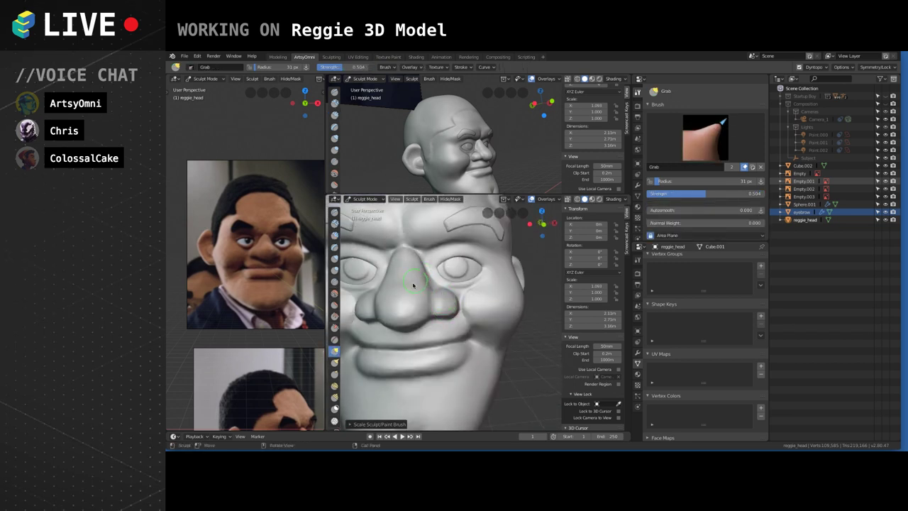
key("bracketright")
key("bracketright")
left_click_drag(436, 269, 435, 273)
key("bracketleft")
left_click(436, 271)
key("f")
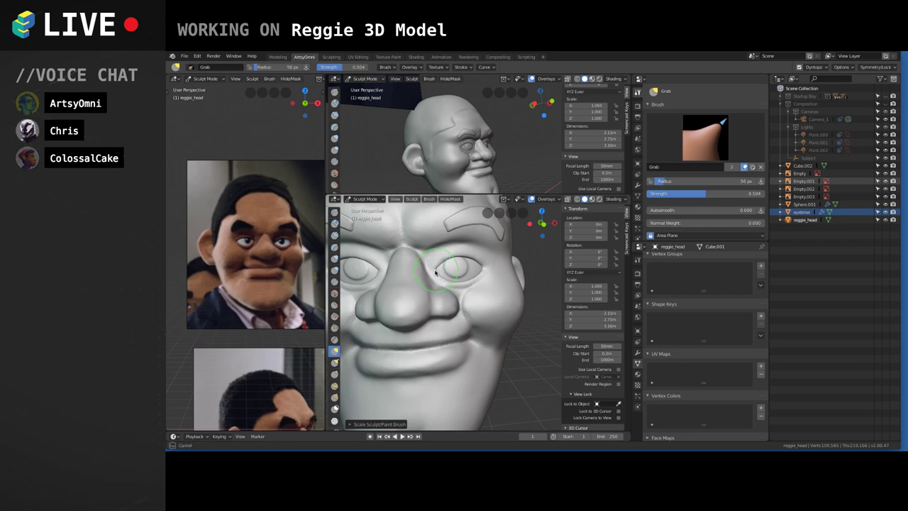
left_click(436, 273)
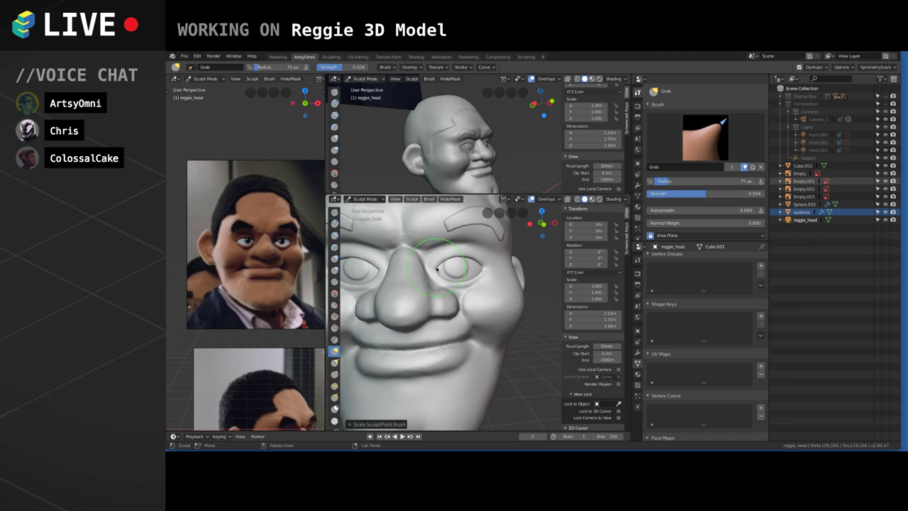
Nudge the skin at the inner eye corner with the Grab brush at a 42 px radius.
key("f")
left_click(445, 270)
left_click(437, 277)
scroll(439, 278, "up", 4)
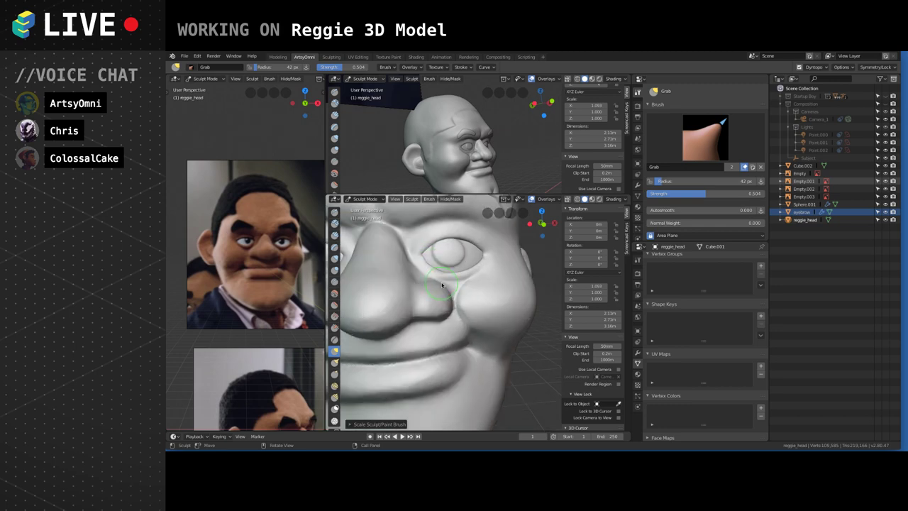
mouse_move(421, 271)
middle_mouse_down()
mouse_move(429, 291)
mouse_move(400, 288)
mouse_move(454, 266)
middle_mouse_up()
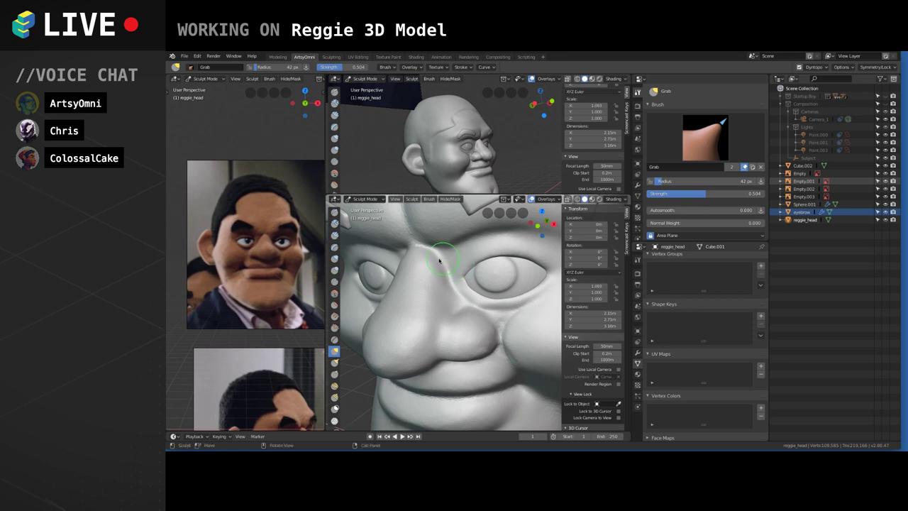
Build up the strip between the nose bridge and the inner eye corner with the Clay Strips brush at a 16 px radius.
left_click(335, 246)
left_click(334, 234)
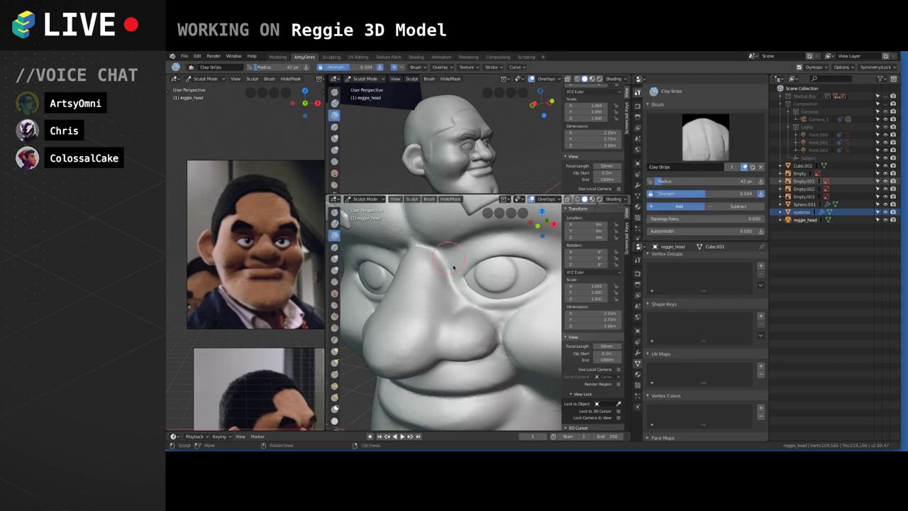
key("f")
key("f")
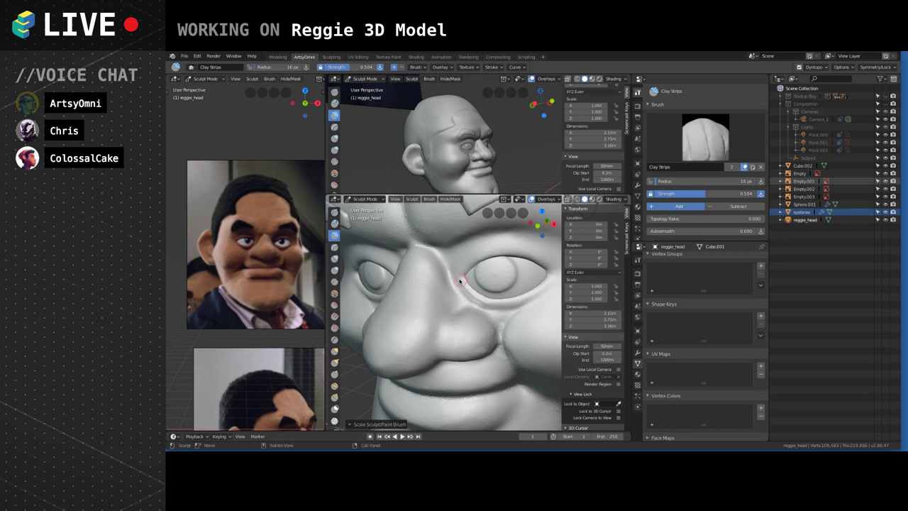
left_click(458, 282)
scroll(505, 257, "down", 2)
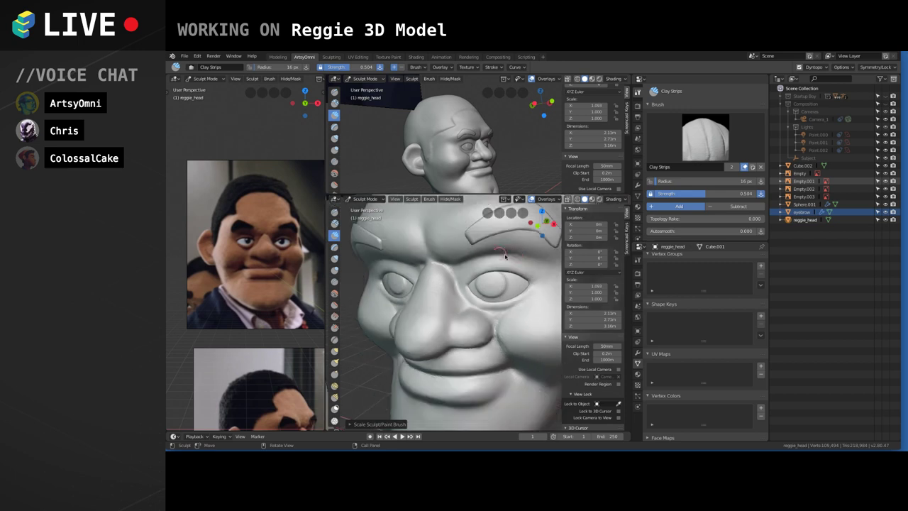
mouse_move(536, 246)
middle_mouse_down()
mouse_move(497, 265)
mouse_move(430, 262)
middle_mouse_up()
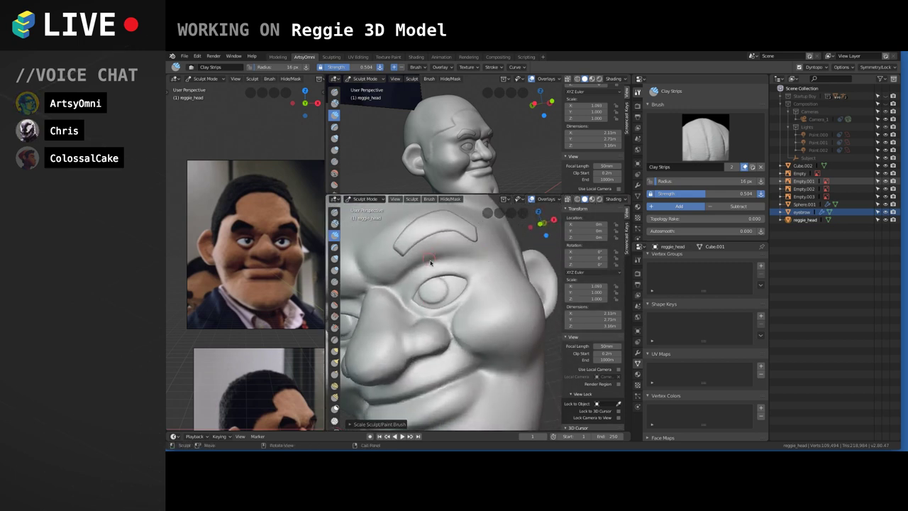
Carve the upper eyelid fold from the inner eye corner outward with the Crease brush at a 16 px radius.
left_click(334, 282)
mouse_move(408, 294)
left_mouse_down()
mouse_move(415, 282)
mouse_move(469, 270)
left_mouse_up()
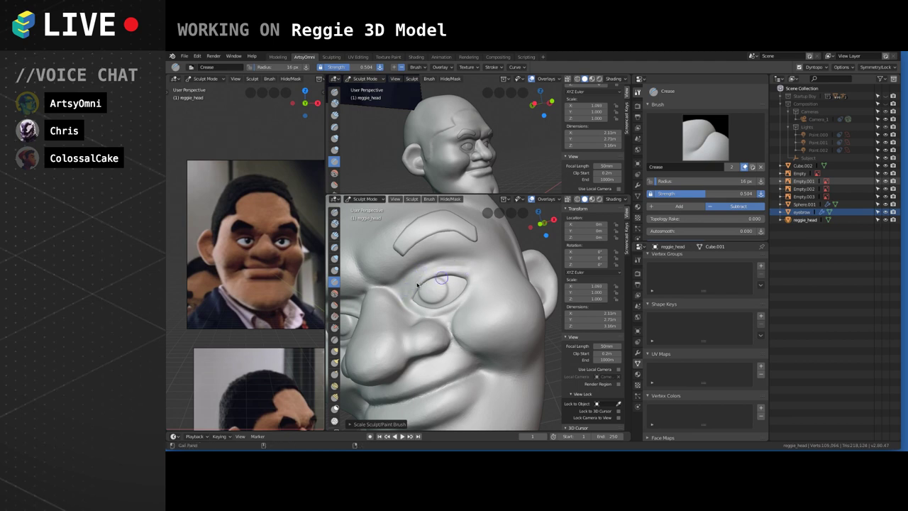
mouse_move(412, 273)
left_mouse_down()
mouse_move(466, 270)
mouse_move(424, 264)
left_mouse_up()
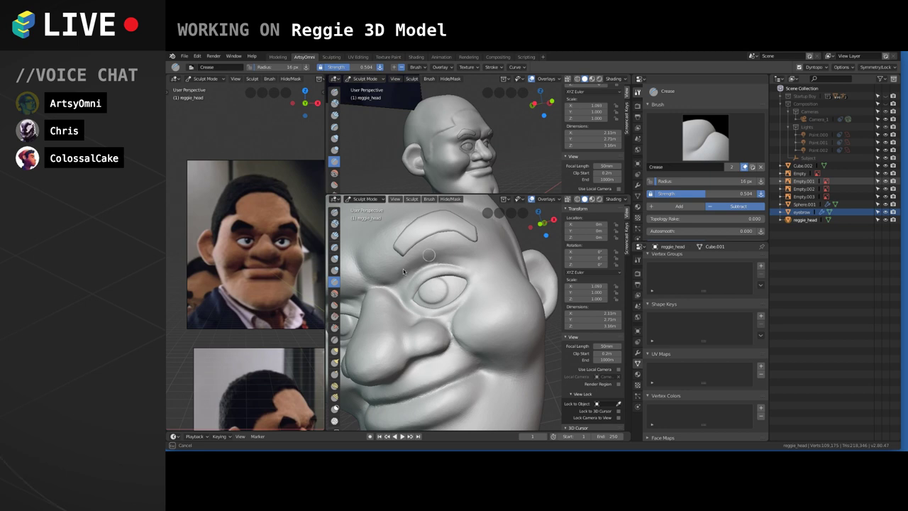
left_click_drag(459, 255, 463, 257)
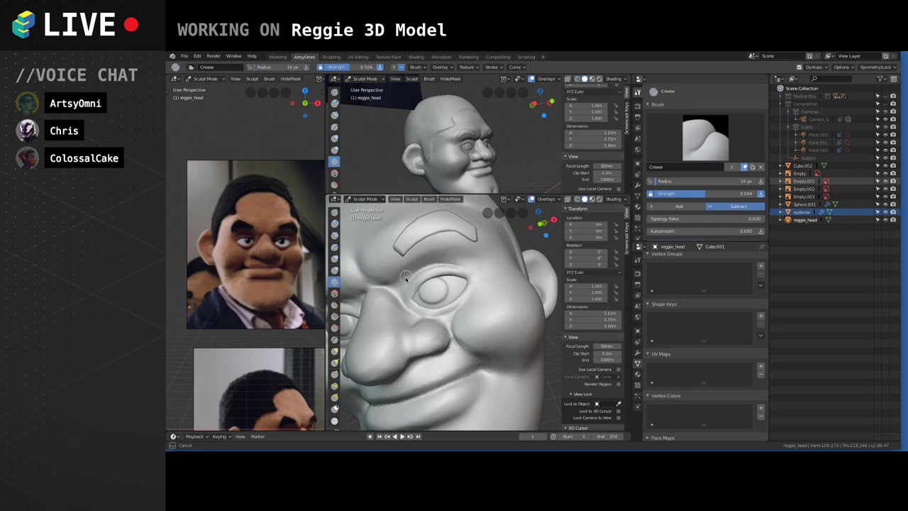
left_click_drag(406, 279, 409, 275)
middle_click_drag(452, 266, 496, 229)
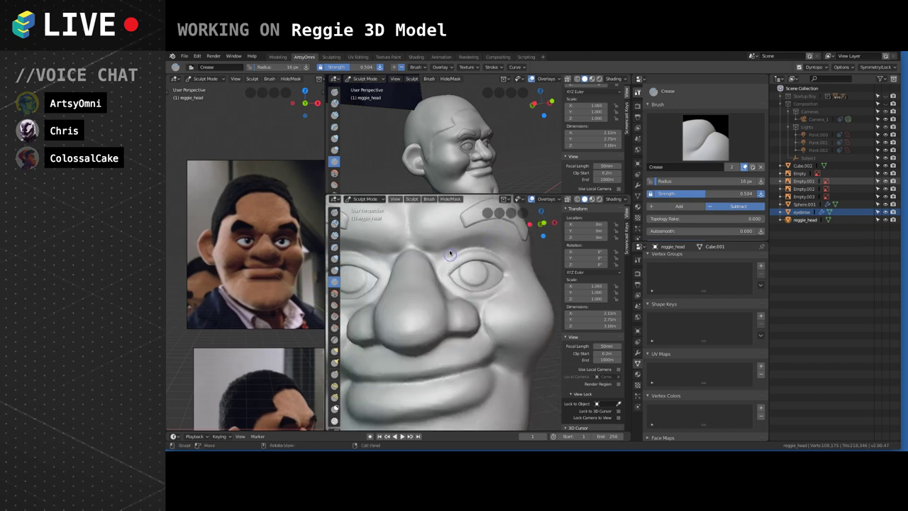
Deepen the creases around the inner eye corner, along the upper lid and under the eye with the Crease brush.
scroll(473, 277, "down", 3)
middle_click_drag(477, 277, 486, 288)
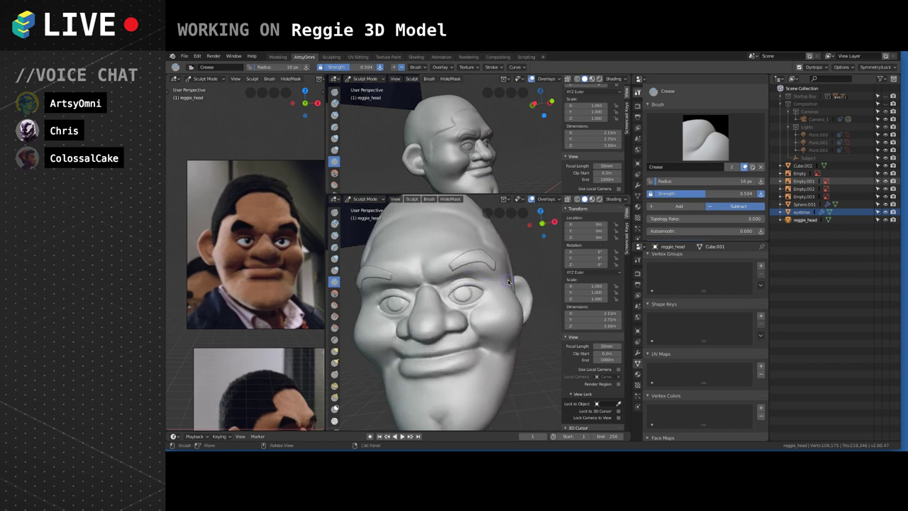
mouse_move(465, 266)
left_mouse_down()
mouse_move(440, 282)
mouse_move(427, 269)
left_mouse_up()
scroll(468, 274, "up", 5)
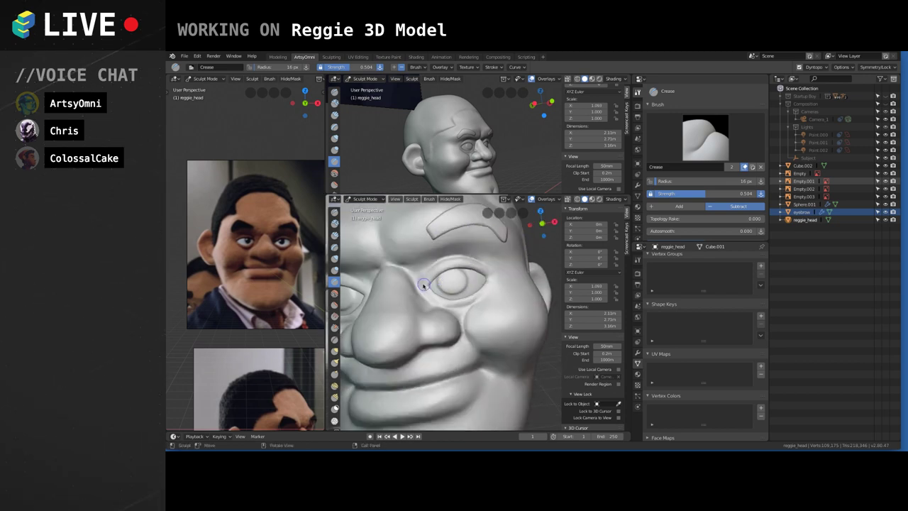
left_click_drag(421, 282, 443, 254)
mouse_move(420, 290)
left_mouse_down()
mouse_move(429, 269)
mouse_move(423, 283)
left_mouse_up()
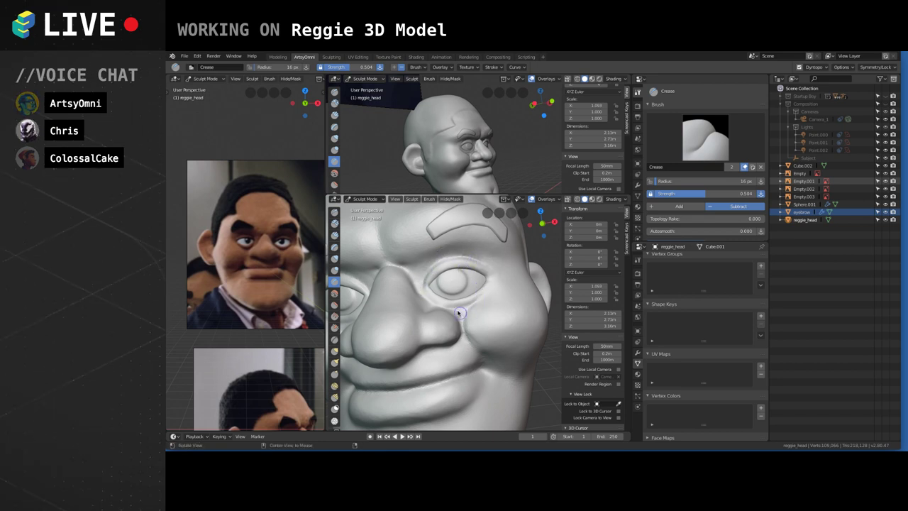
mouse_move(465, 307)
middle_mouse_down()
mouse_move(437, 300)
mouse_move(408, 310)
mouse_move(441, 321)
middle_mouse_up()
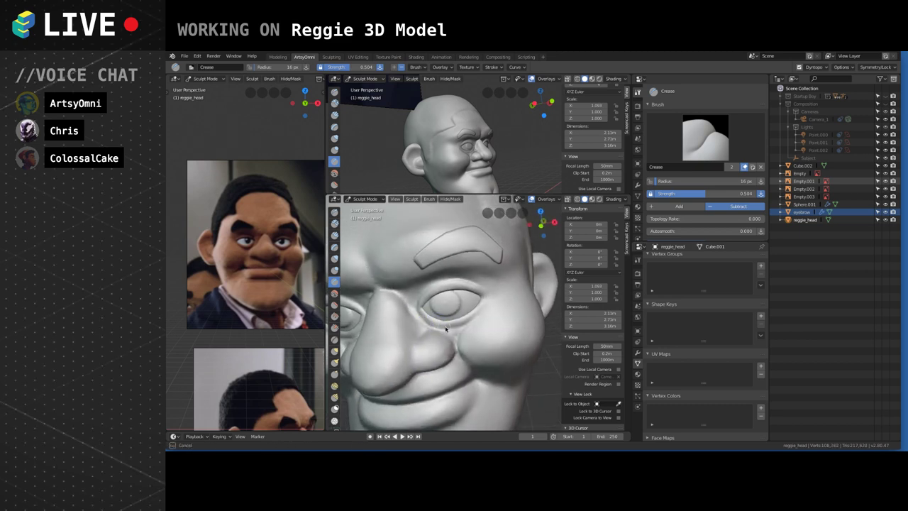
mouse_move(420, 317)
left_mouse_down()
mouse_move(456, 323)
mouse_move(416, 309)
mouse_move(414, 319)
left_mouse_up()
Deepen the hollow between the side of the nose and the lower eyelid with the Crease brush at a 24 px radius.
key("bracketright")
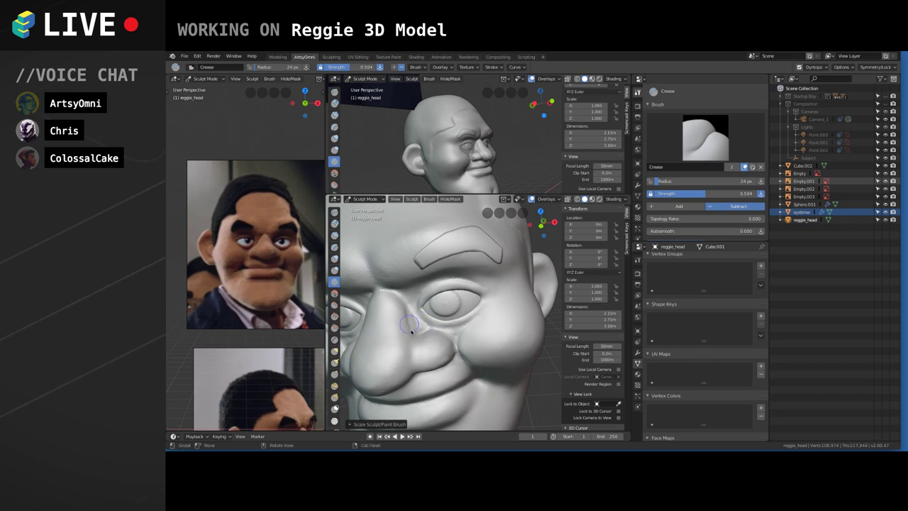
mouse_move(412, 324)
left_mouse_down()
mouse_move(403, 299)
mouse_move(420, 328)
mouse_move(410, 331)
mouse_move(424, 324)
left_mouse_up()
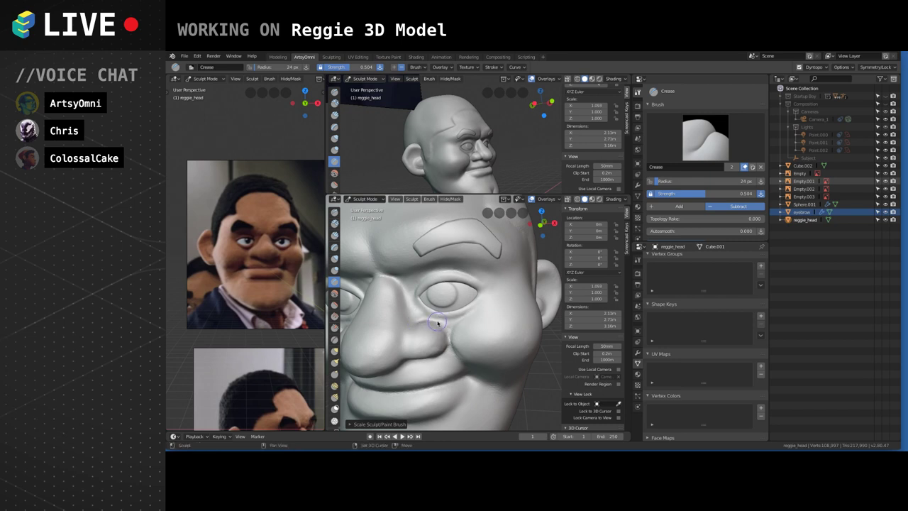
mouse_move(418, 319)
left_mouse_down()
mouse_move(444, 320)
mouse_move(442, 333)
left_mouse_up()
mouse_move(413, 325)
middle_mouse_down()
mouse_move(433, 349)
mouse_move(464, 349)
middle_mouse_up()
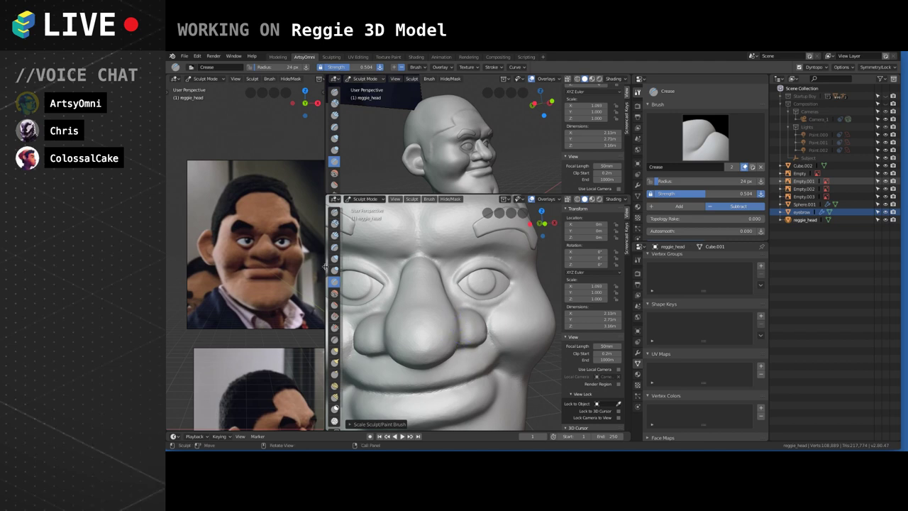
Build up and smooth the side of the nose above the nostril with the Clay Strips brush, undoing one unwanted stroke.
left_click(334, 235)
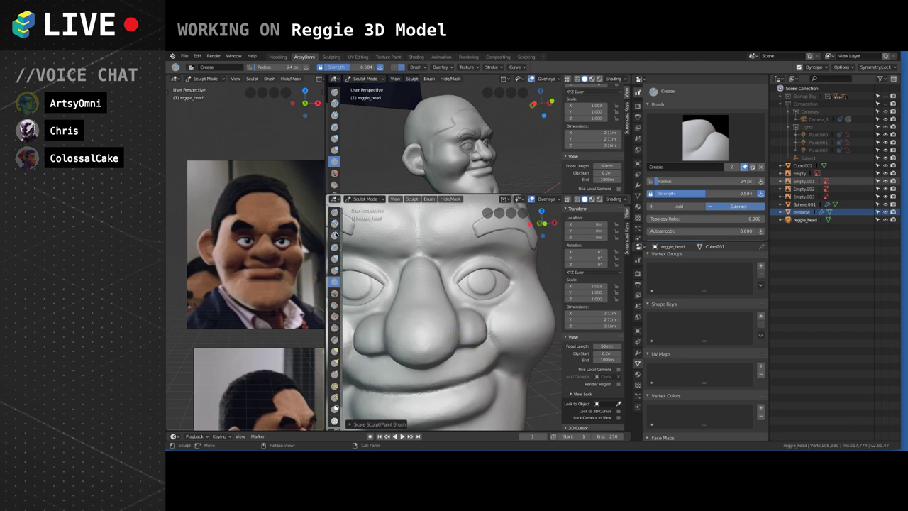
middle_click_drag(440, 316, 378, 325)
mouse_move(393, 348)
left_mouse_down()
mouse_move(410, 328)
mouse_move(401, 326)
left_mouse_up()
key("ctrl+z")
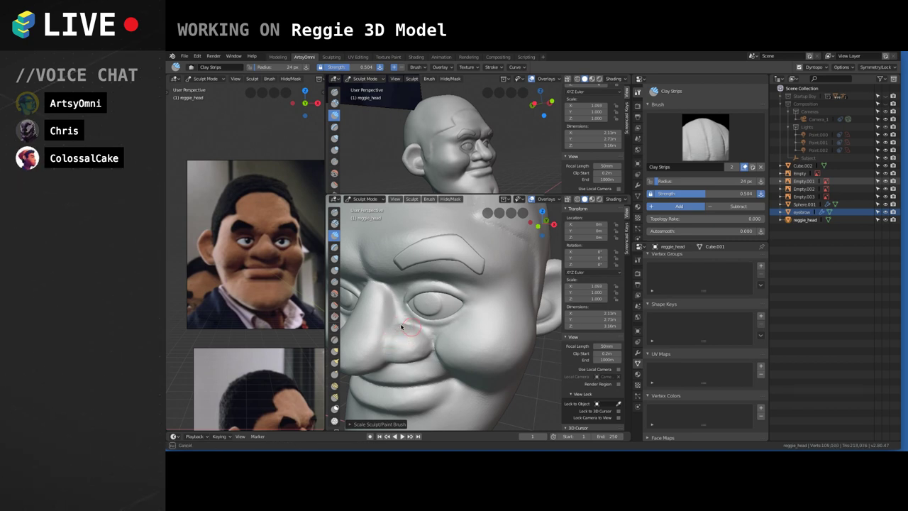
mouse_move(404, 336)
middle_mouse_down()
mouse_move(416, 326)
mouse_move(393, 328)
middle_mouse_up()
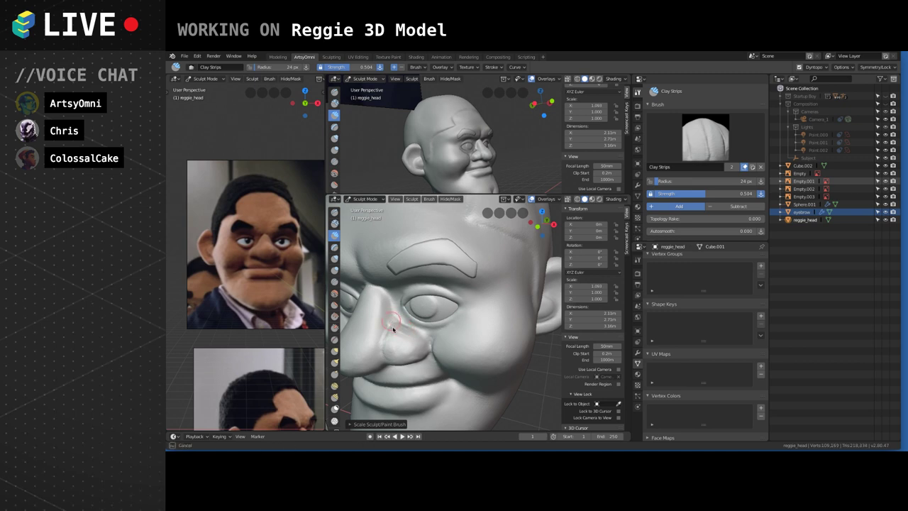
left_click_drag(391, 342, 395, 334)
left_click_drag(394, 323, 382, 310)
mouse_move(380, 319)
left_mouse_down("shift")
mouse_move(378, 333)
mouse_move(404, 336)
left_mouse_up("shift")
middle_click_drag(407, 338, 418, 329)
left_click_drag(399, 323, 398, 339)
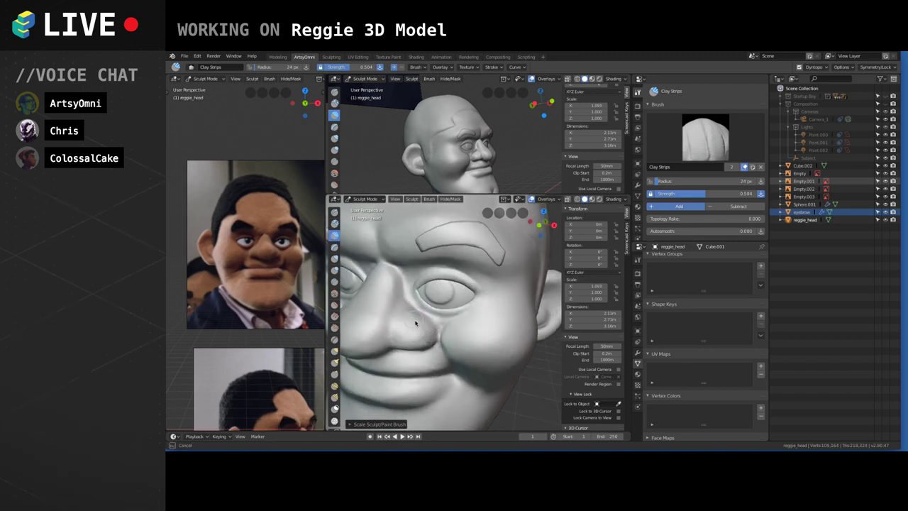
Add volume from the nostril up toward the inner eye corner with the Clay Strips brush at a 24 px radius.
mouse_move(422, 314)
middle_mouse_down()
mouse_move(449, 324)
mouse_move(459, 301)
middle_mouse_up()
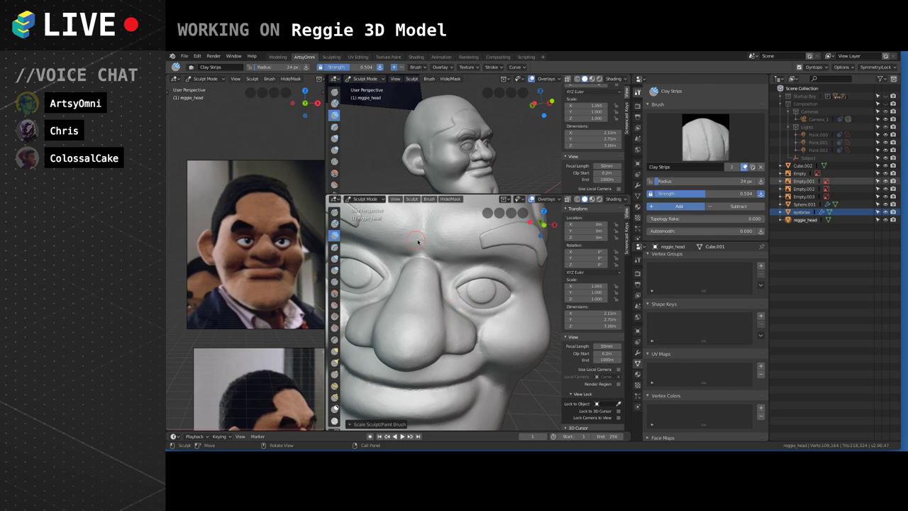
middle_click_drag(451, 336, 417, 330)
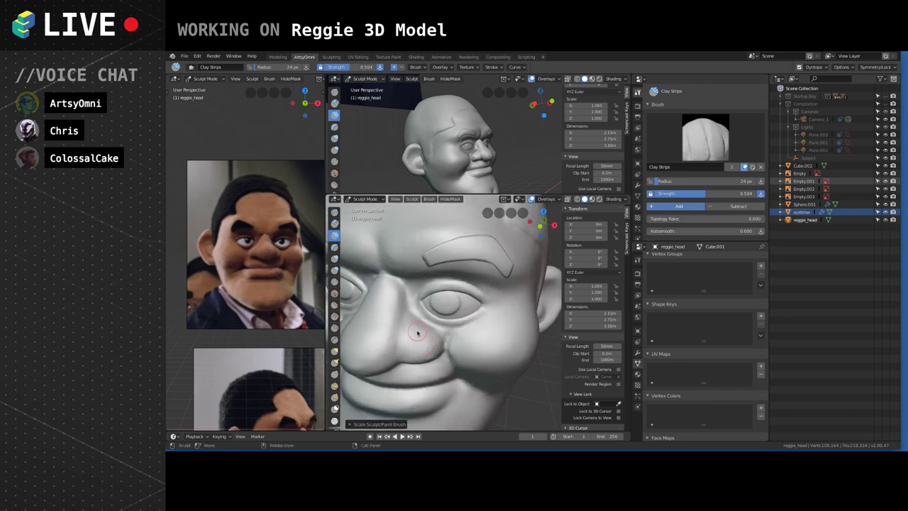
mouse_move(429, 345)
left_mouse_down()
mouse_move(411, 332)
mouse_move(411, 320)
left_mouse_up()
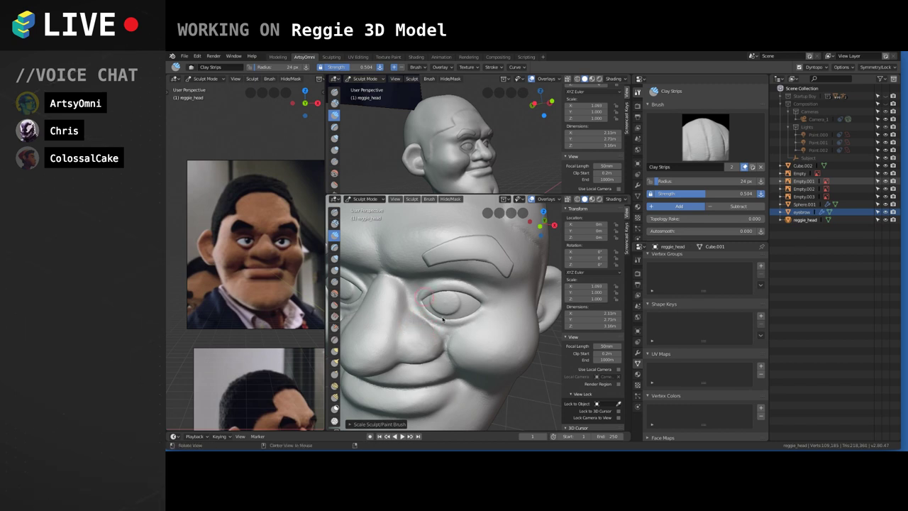
middle_click_drag(443, 319, 464, 320)
Reshape the outer edge of the nostril where it meets the cheek with the Clay Strips brush, working from the opposite side.
mouse_move(426, 279)
middle_mouse_down()
mouse_move(459, 332)
mouse_move(484, 324)
mouse_move(446, 324)
mouse_move(477, 327)
middle_mouse_up()
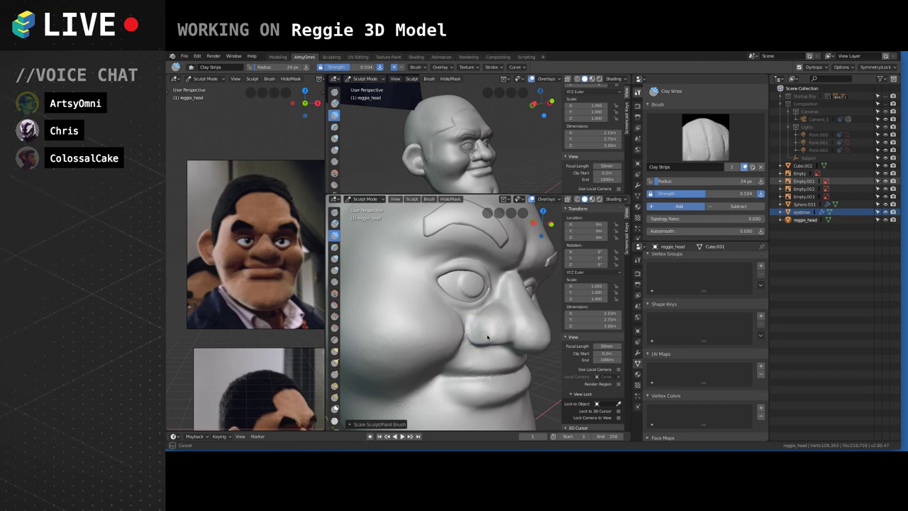
mouse_move(469, 341)
middle_mouse_down()
mouse_move(473, 308)
mouse_move(458, 294)
middle_mouse_up()
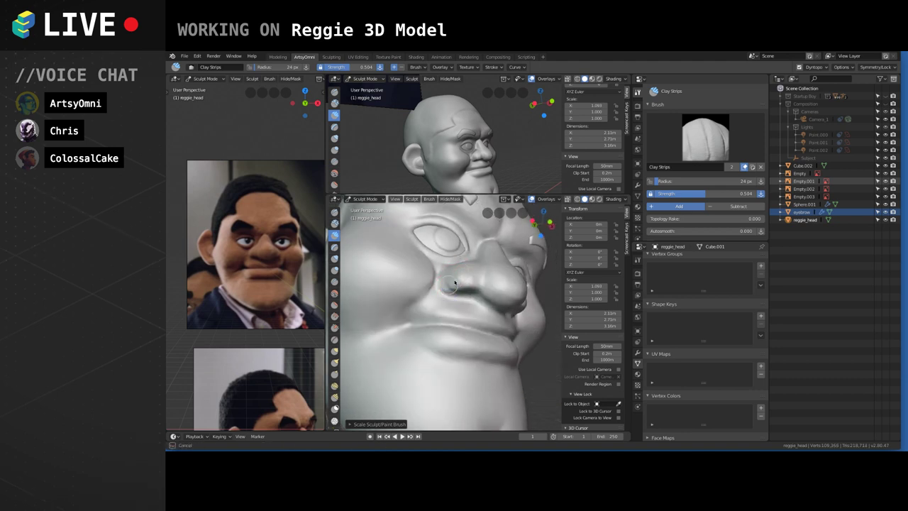
left_click_drag(458, 282, 458, 275)
mouse_move(458, 280)
middle_mouse_down()
mouse_move(453, 321)
mouse_move(462, 304)
mouse_move(419, 300)
mouse_move(454, 318)
middle_mouse_up()
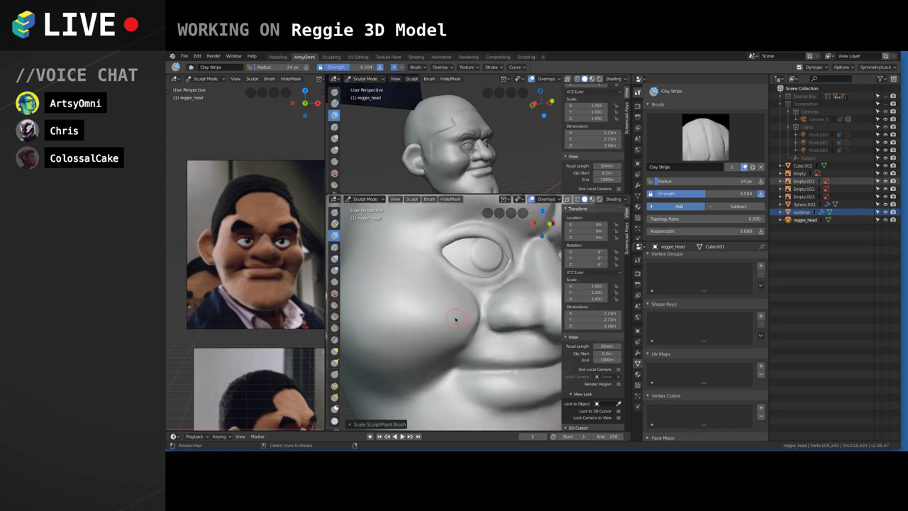
Sharpen the fold between the nostril and cheek with the Crease brush, smooth beside the nostril, and check the whole head.
left_click(334, 281)
mouse_move(488, 325)
left_mouse_down()
mouse_move(499, 283)
mouse_move(487, 293)
left_mouse_up()
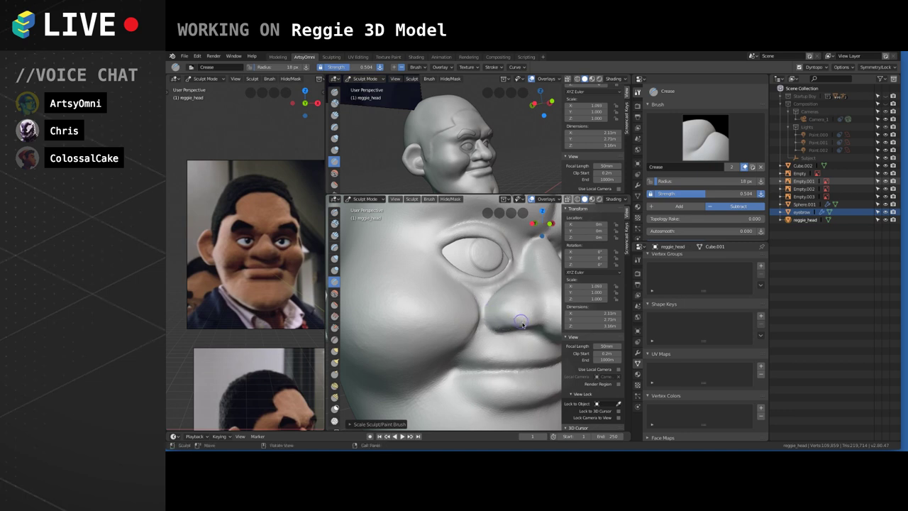
left_click_drag(527, 328, 531, 326, "shift")
mouse_move(533, 296)
middle_mouse_down()
mouse_move(513, 290)
mouse_move(484, 345)
middle_mouse_up()
mouse_move(484, 346)
left_mouse_down("ctrl+alt")
mouse_move(478, 336)
mouse_move(521, 320)
mouse_move(503, 347)
left_mouse_up("ctrl+alt")
middle_click_drag(502, 347, 525, 327)
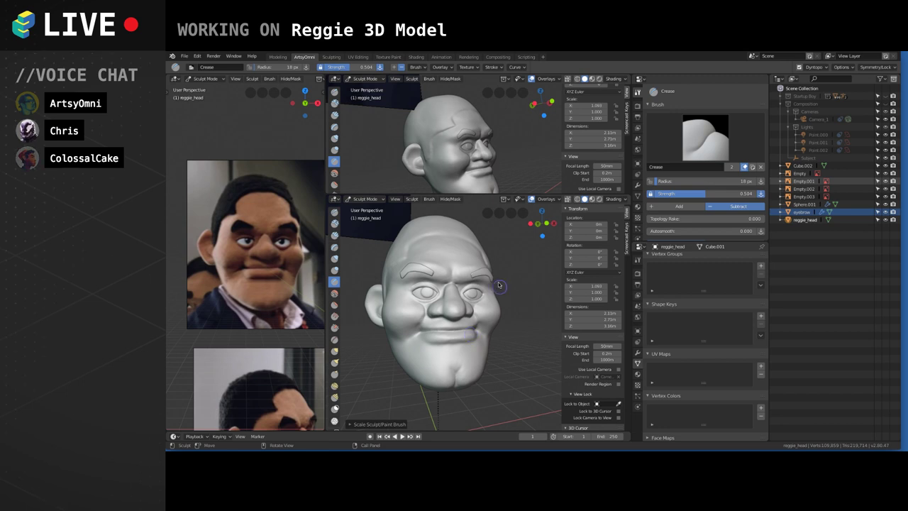
middle_click_drag(508, 315, 511, 310)
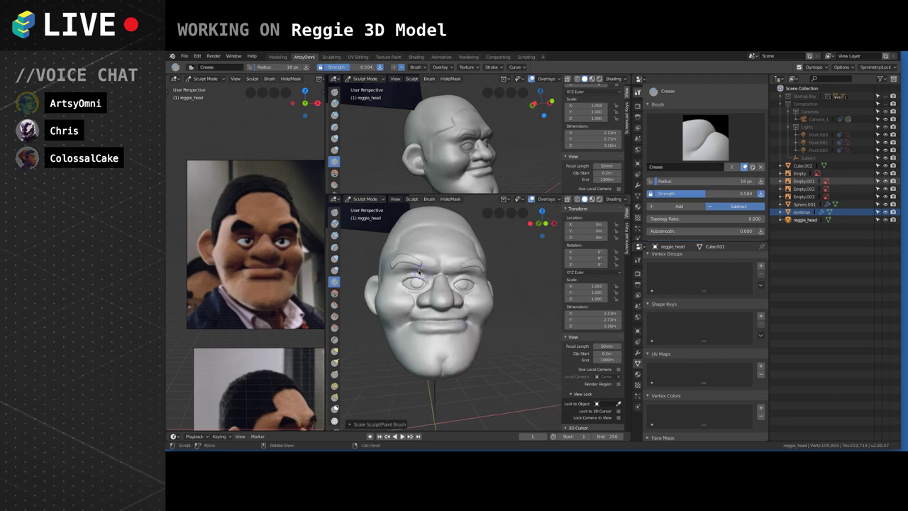
Build up the cheek beside the nostril with the Clay Strips brush at a 34 px radius, working from several angles.
scroll(418, 271, "up", 6)
middle_click_drag(400, 291, 318, 237)
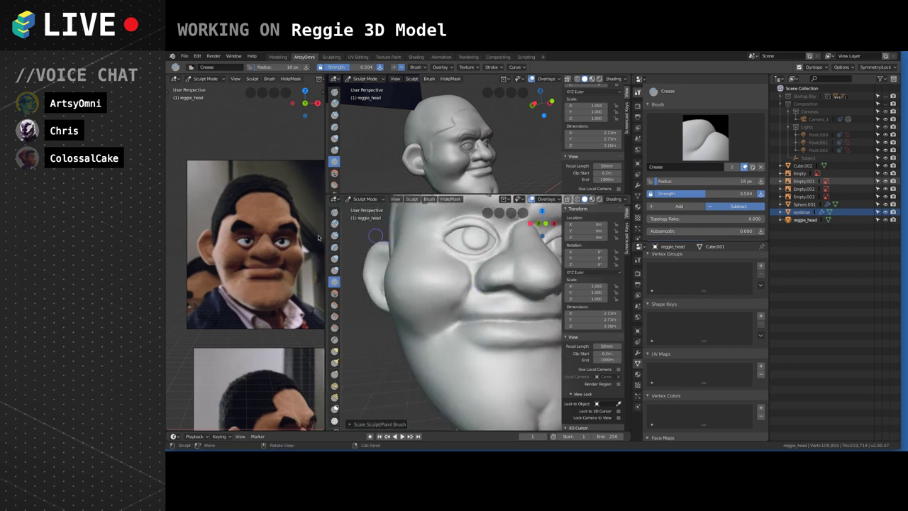
left_click(334, 234)
scroll(468, 295, "up", 2)
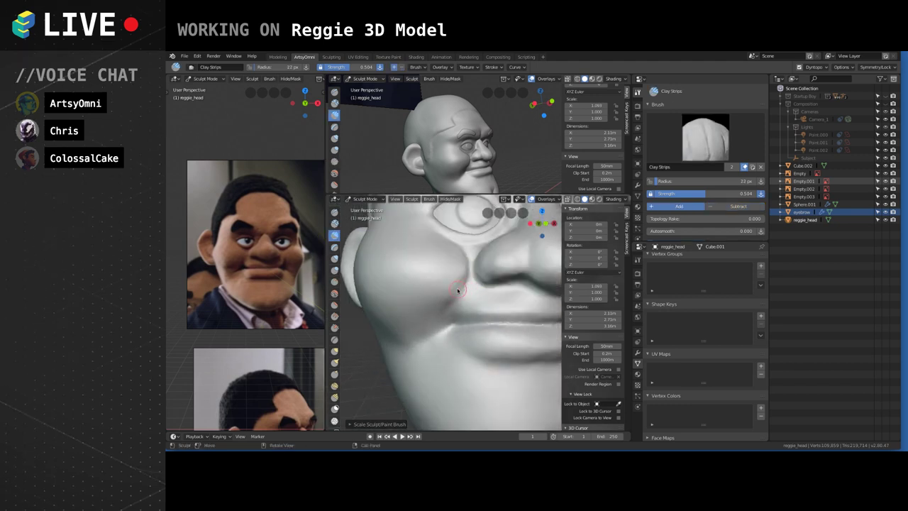
scroll(459, 290, "down", 2)
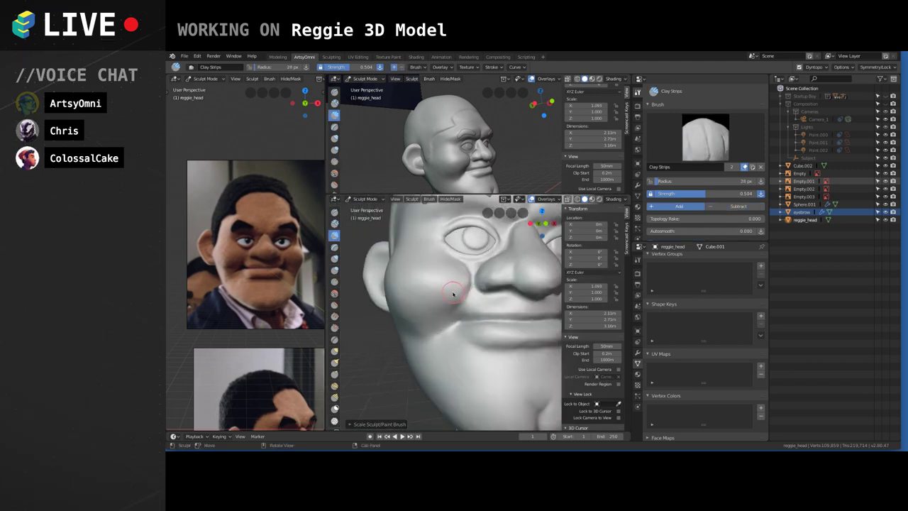
middle_click_drag(467, 283, 430, 278)
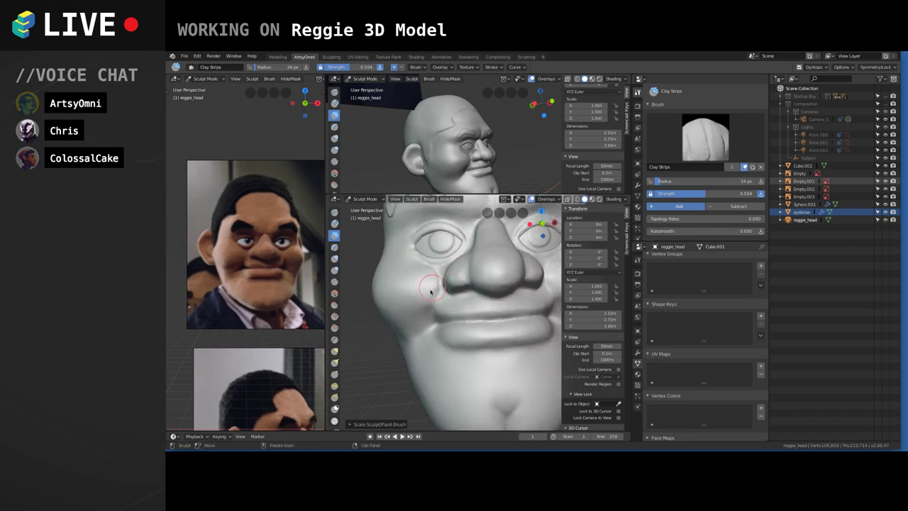
mouse_move(433, 275)
left_mouse_down()
mouse_move(419, 300)
mouse_move(432, 281)
mouse_move(431, 301)
mouse_move(496, 256)
left_mouse_up()
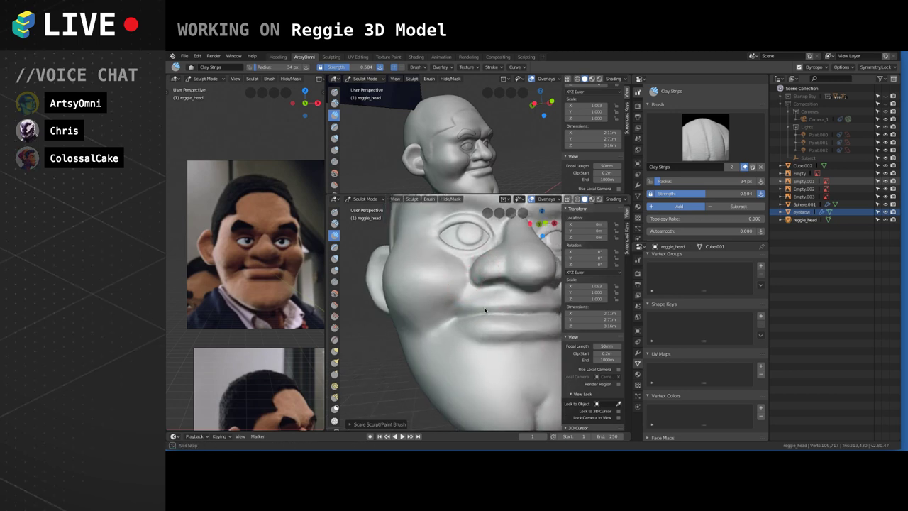
mouse_move(485, 310)
left_mouse_down("alt")
mouse_move(486, 319)
mouse_move(446, 315)
left_mouse_up("alt")
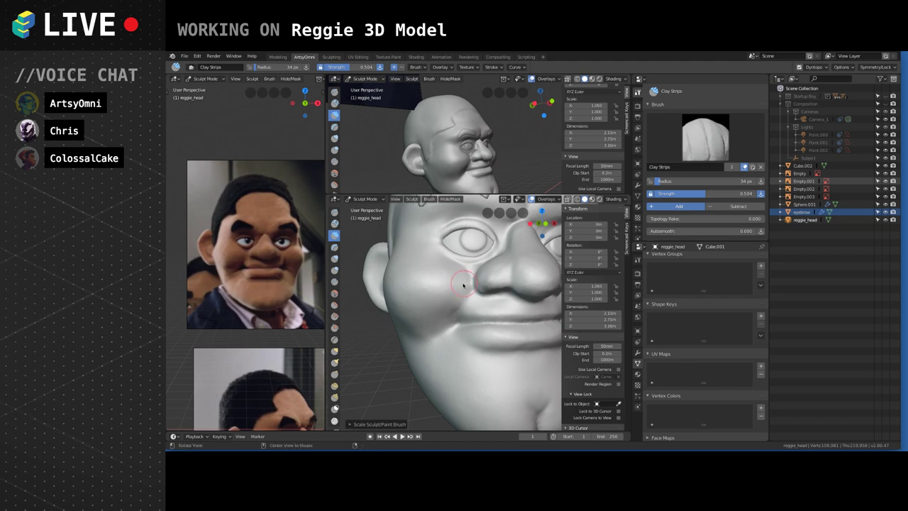
left_click_drag(461, 284, 412, 289, "alt")
Add volume from the outer eye corner down onto the upper cheek with the Clay Strips brush and check it from the front.
mouse_move(431, 283)
middle_mouse_down()
mouse_move(490, 301)
mouse_move(440, 323)
mouse_move(413, 274)
middle_mouse_up()
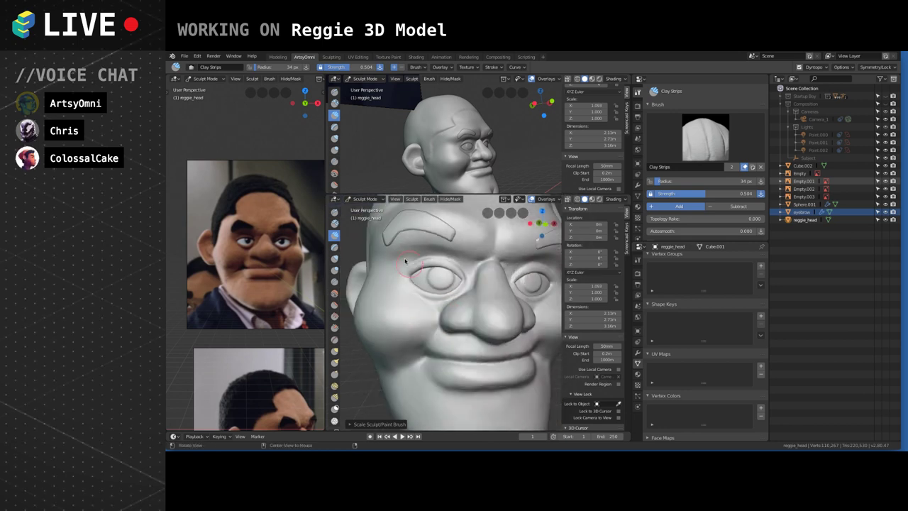
mouse_move(413, 273)
left_mouse_down()
mouse_move(416, 310)
mouse_move(394, 290)
mouse_move(395, 308)
mouse_move(383, 301)
left_mouse_up()
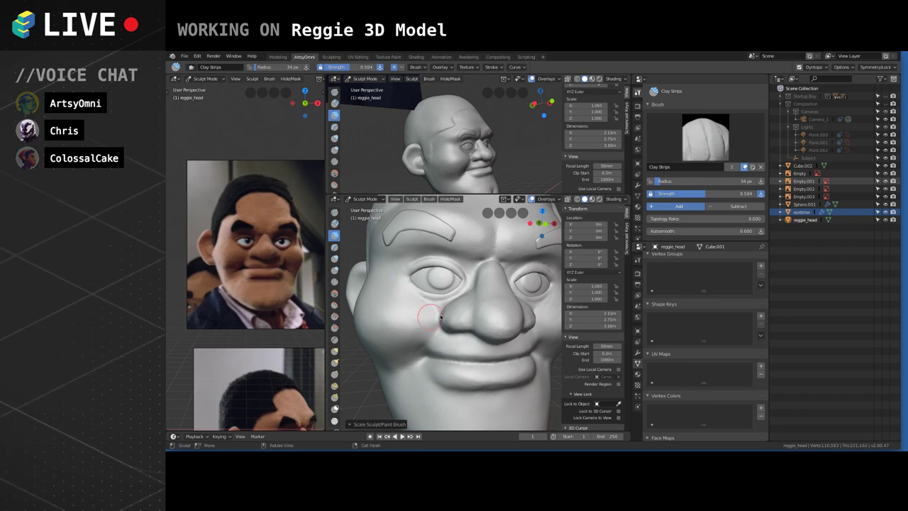
middle_click_drag(529, 297, 532, 324)
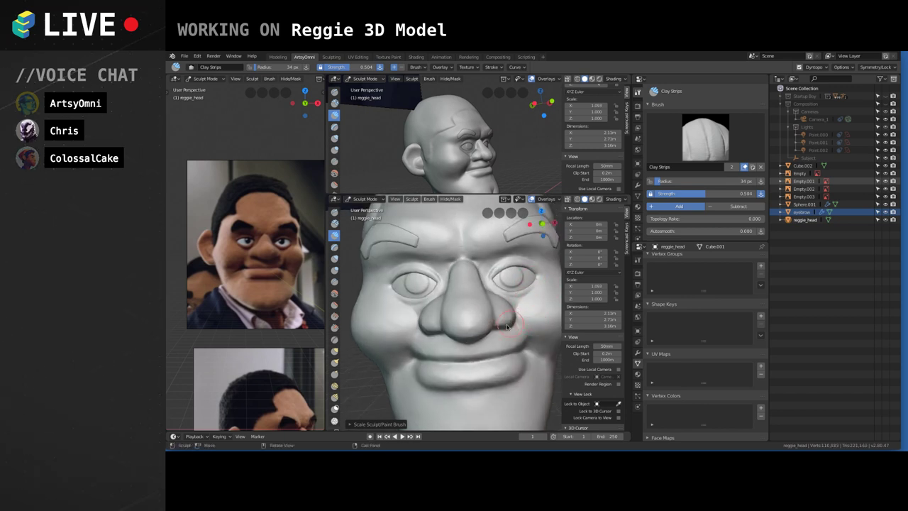
Sculpt the brow area between the eyebrow and upper eyelid with Clay Strips at a 27 px radius, smoothing the strokes.
middle_click_drag(427, 315, 478, 342)
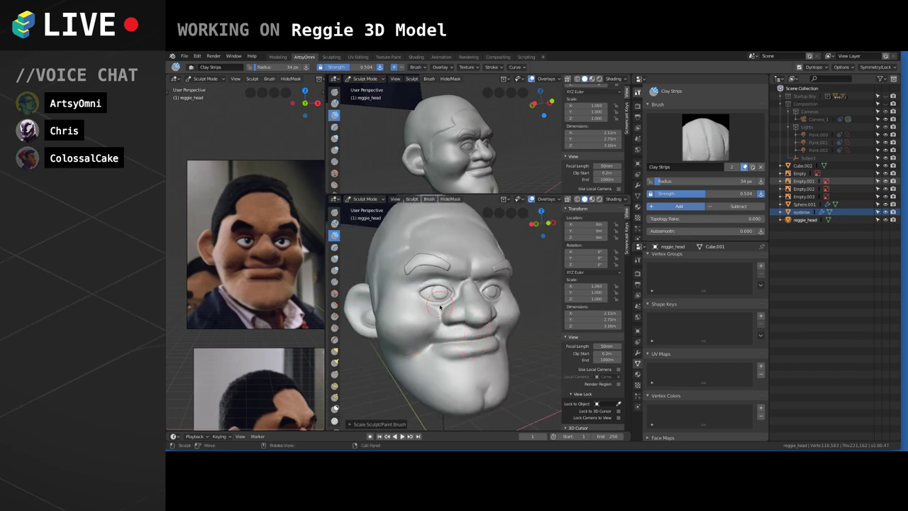
scroll(440, 307, "up", 3)
mouse_move(503, 236)
left_mouse_down("alt")
mouse_move(515, 296)
mouse_move(443, 254)
mouse_move(441, 272)
mouse_move(418, 272)
mouse_move(434, 272)
left_mouse_up("alt")
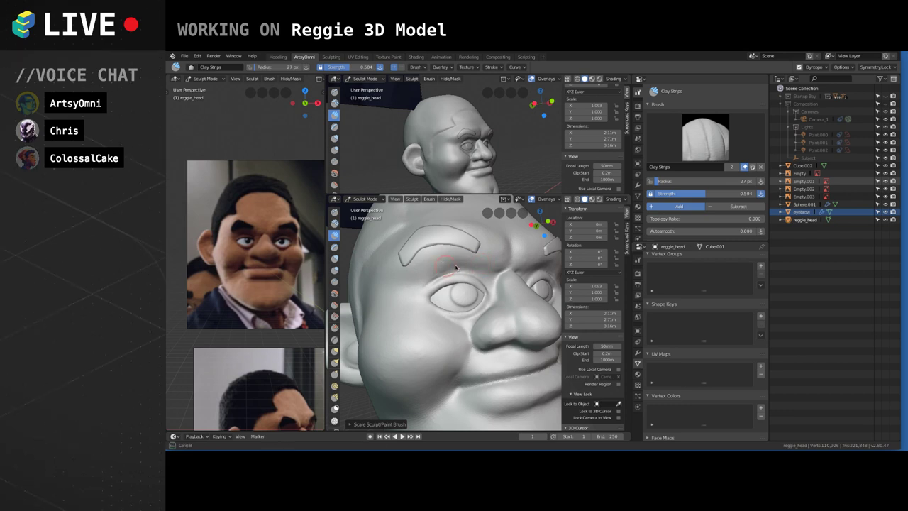
key("f")
left_click_drag(449, 261, 464, 260)
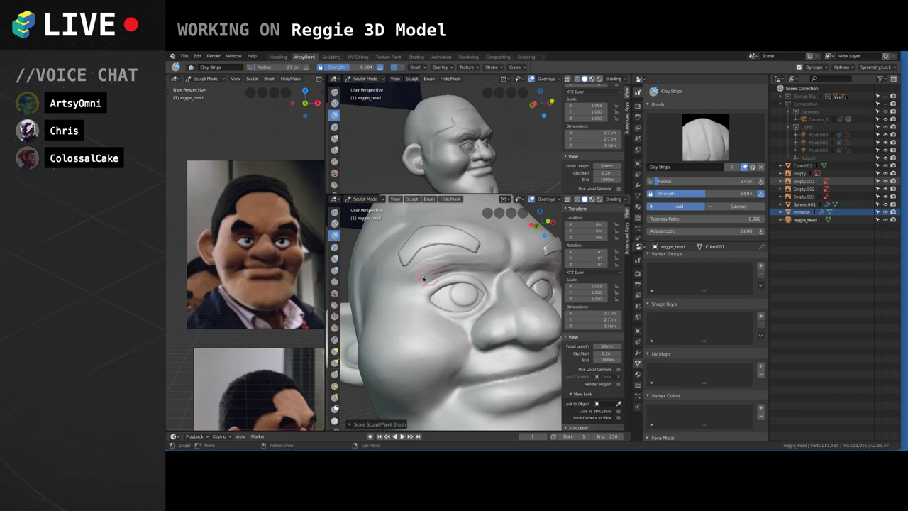
left_click_drag(420, 283, 463, 259)
left_click_drag(434, 266, 460, 259, "shift")
left_click(480, 259)
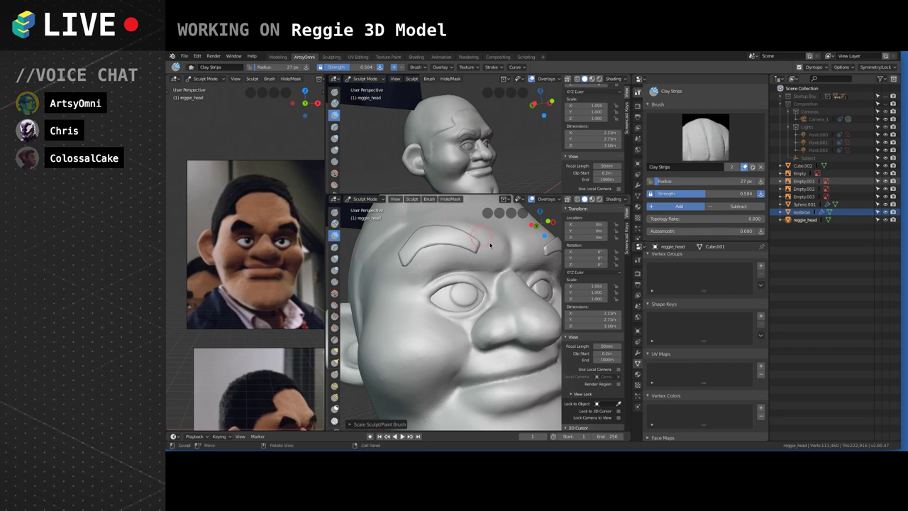
Refine the brow ridge above the upper eyelid and toward the inner end of the eyebrow with Clay Strips.
mouse_move(532, 303)
left_mouse_down("alt")
mouse_move(434, 289)
mouse_move(449, 283)
mouse_move(417, 274)
mouse_move(447, 285)
left_mouse_up("alt")
left_click_drag(425, 270, 451, 282)
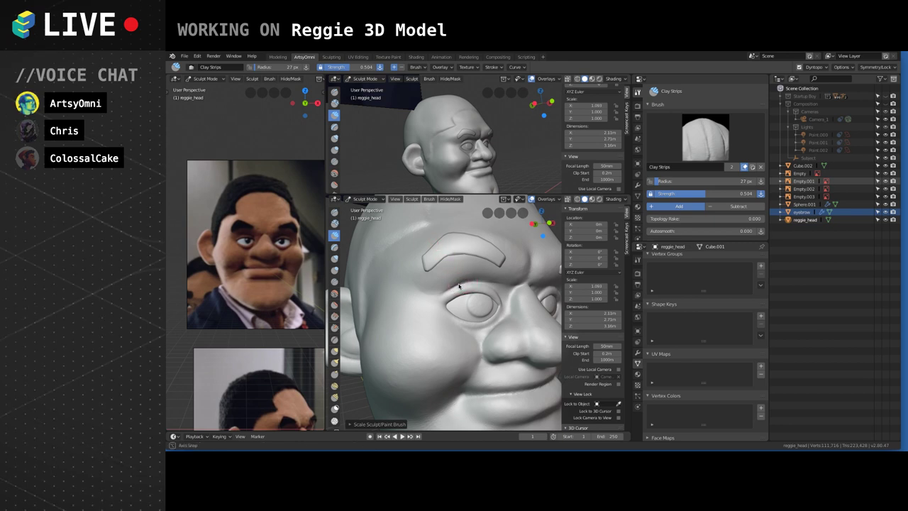
middle_click_drag(438, 255, 427, 283)
mouse_move(441, 276)
left_mouse_down()
mouse_move(425, 285)
mouse_move(413, 277)
mouse_move(415, 294)
mouse_move(424, 283)
left_mouse_up()
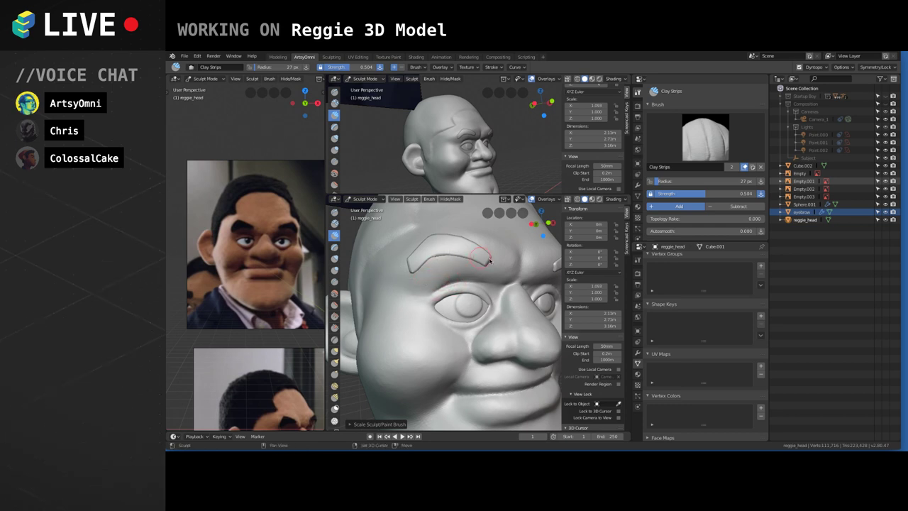
left_click_drag(512, 273, 502, 250)
left_click_drag(505, 268, 487, 251)
mouse_move(498, 264)
left_mouse_down()
mouse_move(484, 247)
mouse_move(505, 272)
mouse_move(477, 251)
left_mouse_up()
middle_click_drag(508, 281, 492, 283)
mouse_move(490, 281)
left_mouse_down()
mouse_move(457, 254)
mouse_move(432, 277)
mouse_move(464, 273)
mouse_move(469, 254)
mouse_move(439, 243)
left_mouse_up()
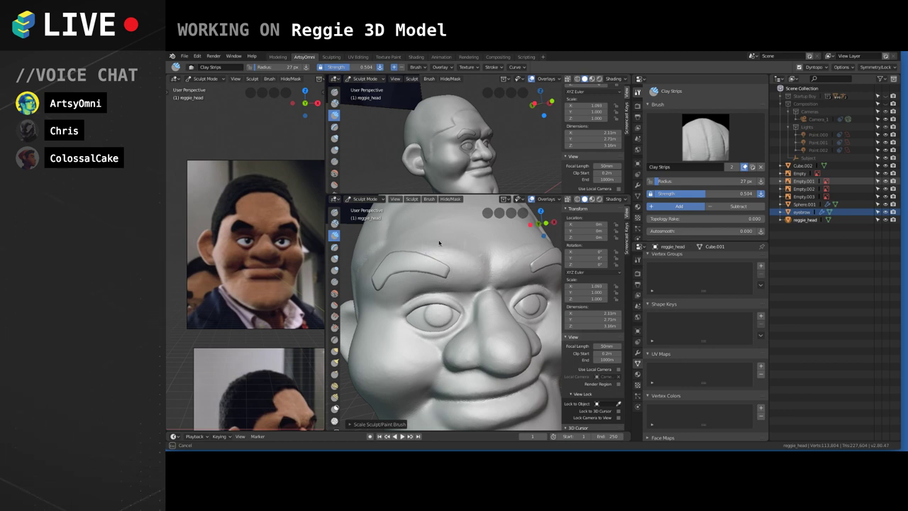
Flatten the side of the cheek in front of the ear using the Scrape brush at about 44 px radius.
mouse_move(474, 275)
left_mouse_down("alt")
mouse_move(454, 273)
mouse_move(480, 269)
mouse_move(472, 257)
mouse_move(427, 249)
mouse_move(477, 257)
left_mouse_up("alt")
scroll(454, 271, "down", 2)
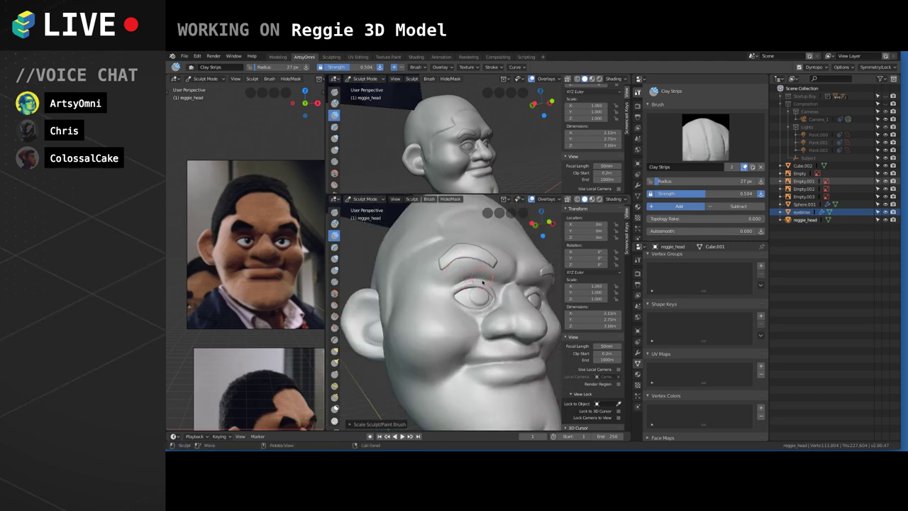
left_click_drag(510, 320, 507, 342, "alt")
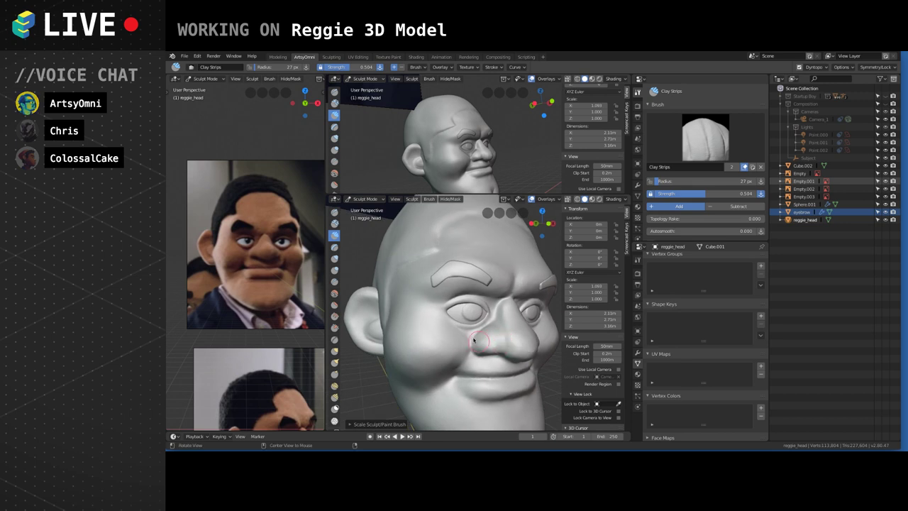
mouse_move(436, 317)
left_mouse_down("alt")
mouse_move(450, 338)
mouse_move(448, 308)
left_mouse_up("alt")
key("bracketright")
key("bracketright")
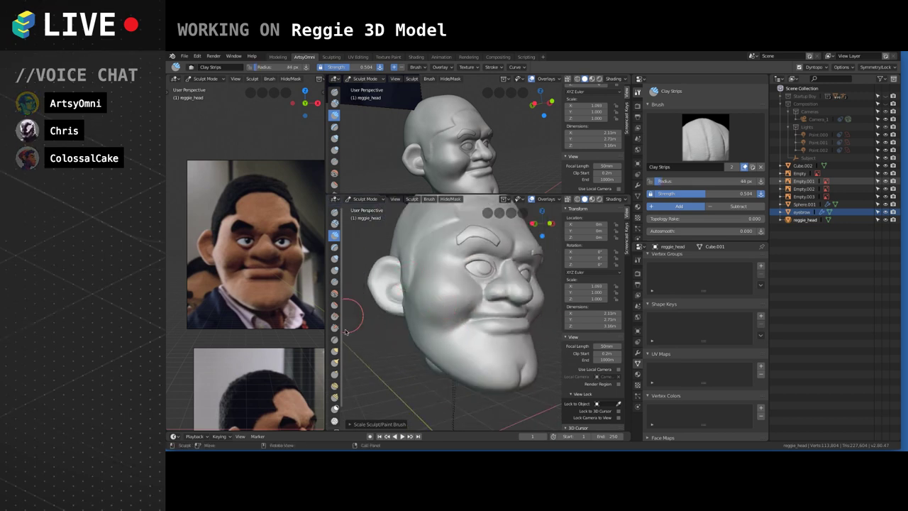
left_click(334, 328)
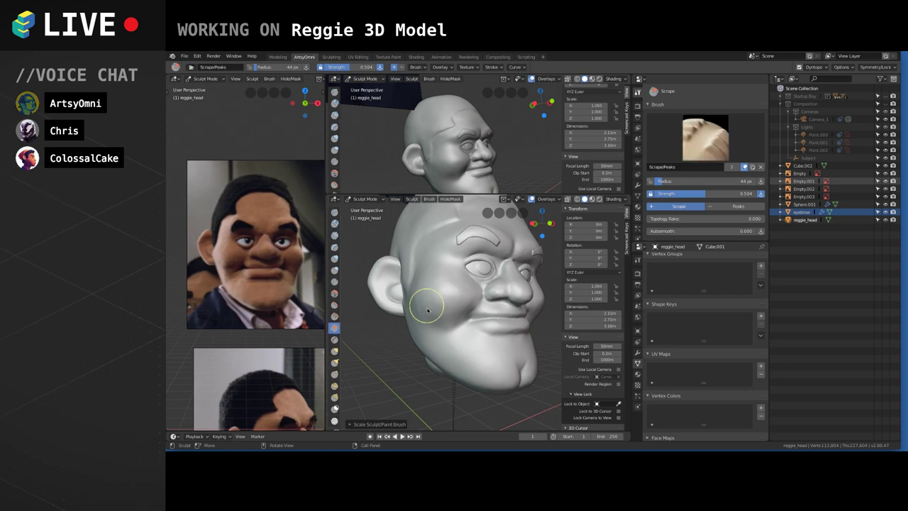
left_click_drag(425, 286, 426, 276)
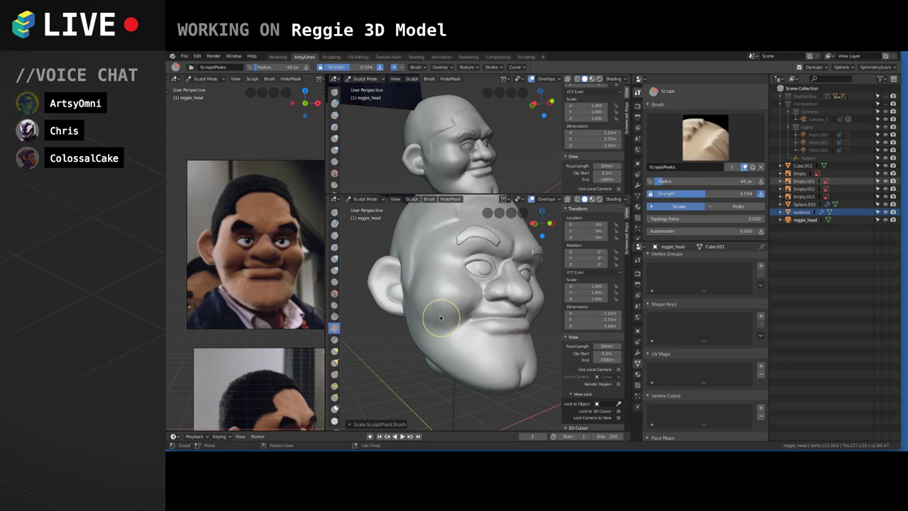
left_click_drag(441, 317, 436, 277)
Sculpt the lower cheek and jawline on the opposite side of the face with Clay Strips.
mouse_move(476, 321)
middle_mouse_down()
mouse_move(468, 325)
mouse_move(482, 307)
mouse_move(473, 368)
mouse_move(485, 295)
mouse_move(471, 332)
middle_mouse_up()
left_click(334, 235)
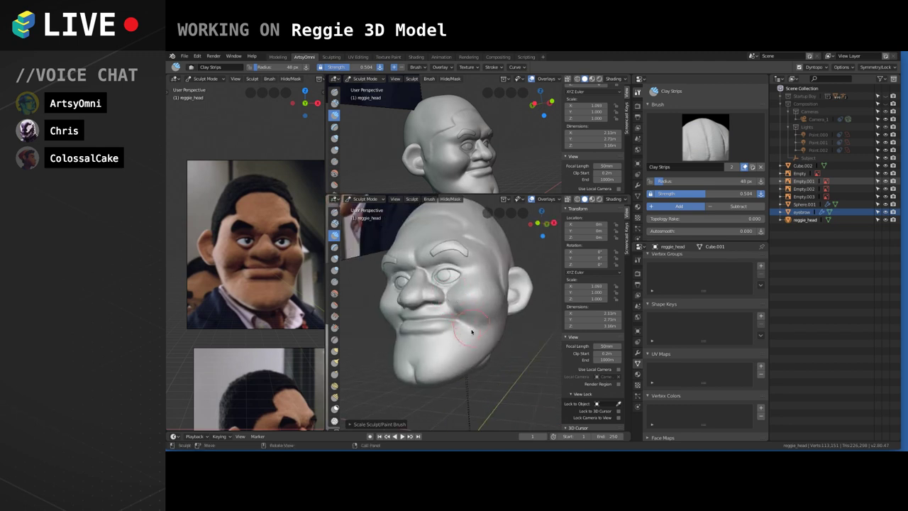
mouse_move(467, 357)
left_mouse_down()
mouse_move(500, 325)
mouse_move(492, 337)
mouse_move(474, 333)
left_mouse_up()
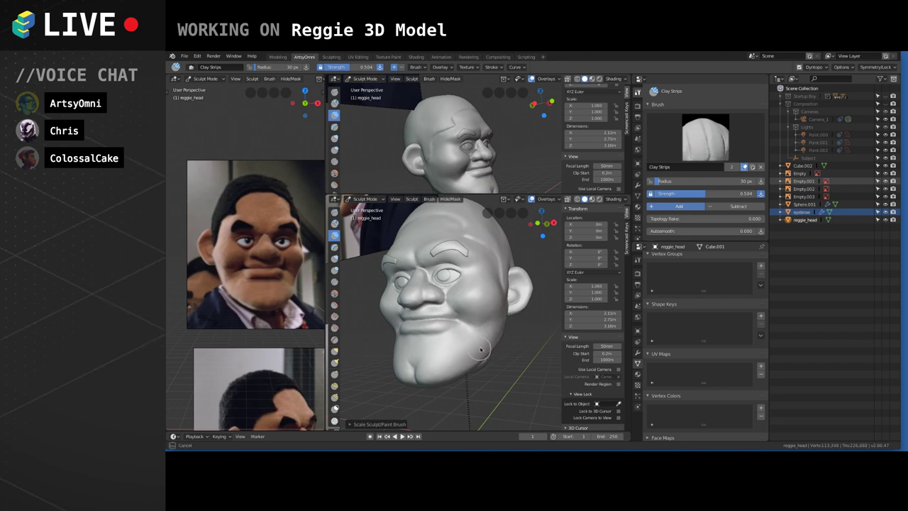
middle_click_drag(500, 314, 487, 336)
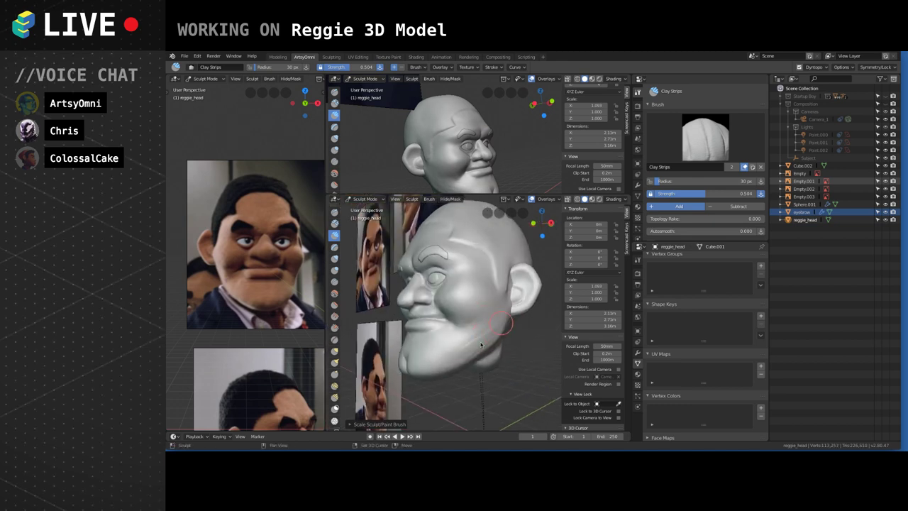
middle_click_drag(495, 307, 515, 372)
middle_click_drag(531, 298, 483, 346)
scroll(510, 370, "down", 1)
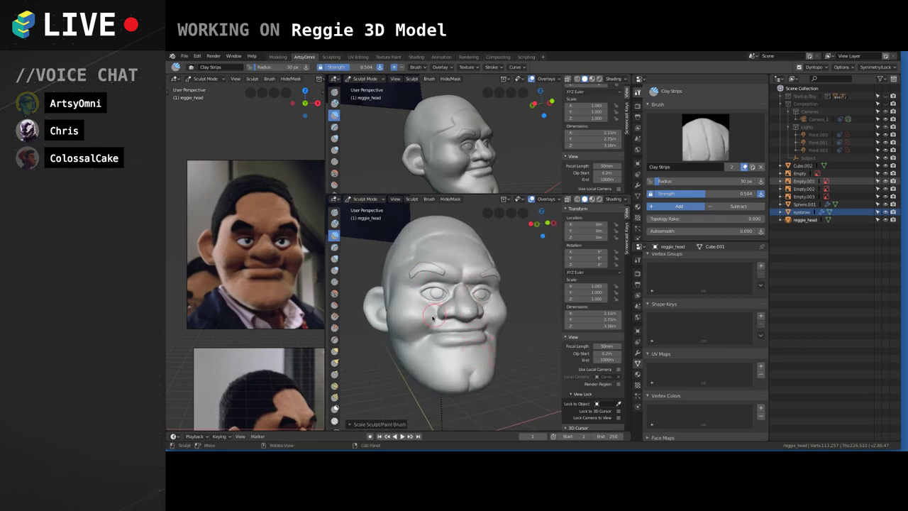
Shape the lower eyelid and inner eye corner beside the nose with Clay Strips, reducing the radius to 18 px.
scroll(426, 320, "up", 4)
mouse_move(414, 310)
middle_mouse_down()
mouse_move(440, 325)
mouse_move(464, 324)
middle_mouse_up()
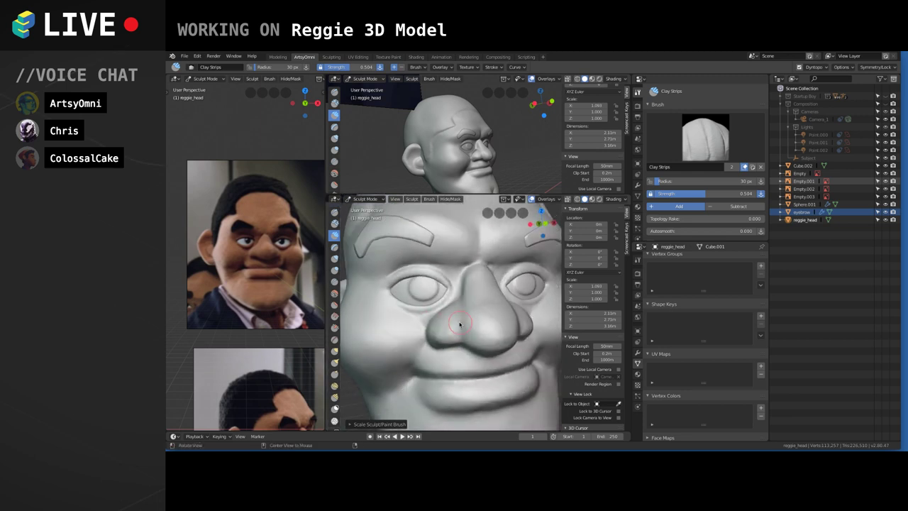
left_click(334, 339)
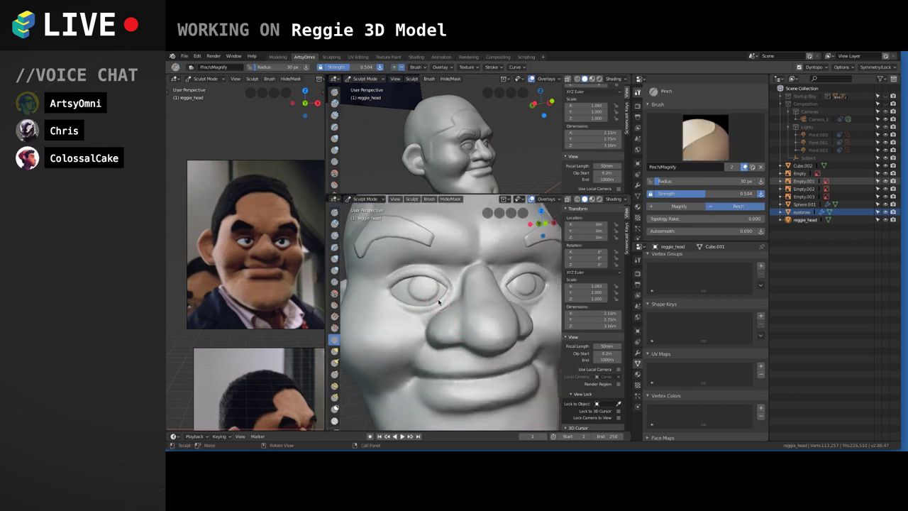
left_click(334, 235)
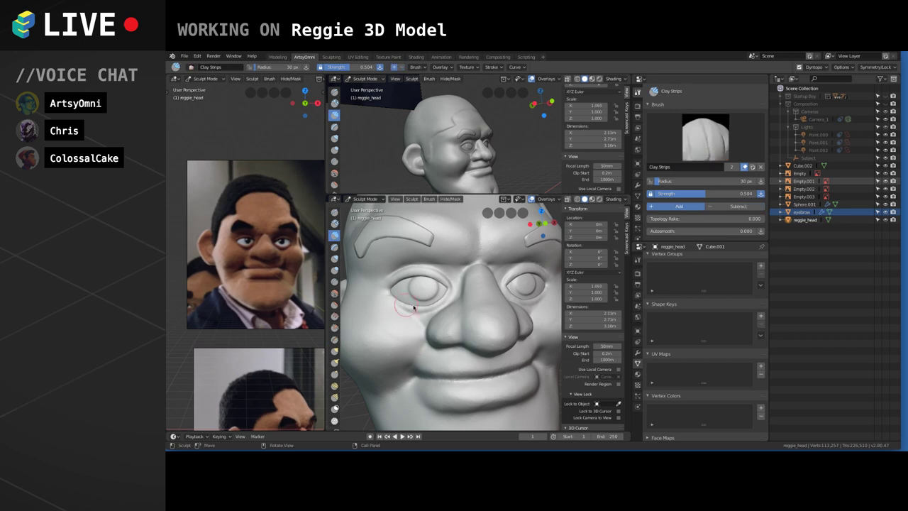
mouse_move(446, 293)
left_mouse_down()
mouse_move(427, 309)
mouse_move(446, 291)
mouse_move(436, 300)
left_mouse_up()
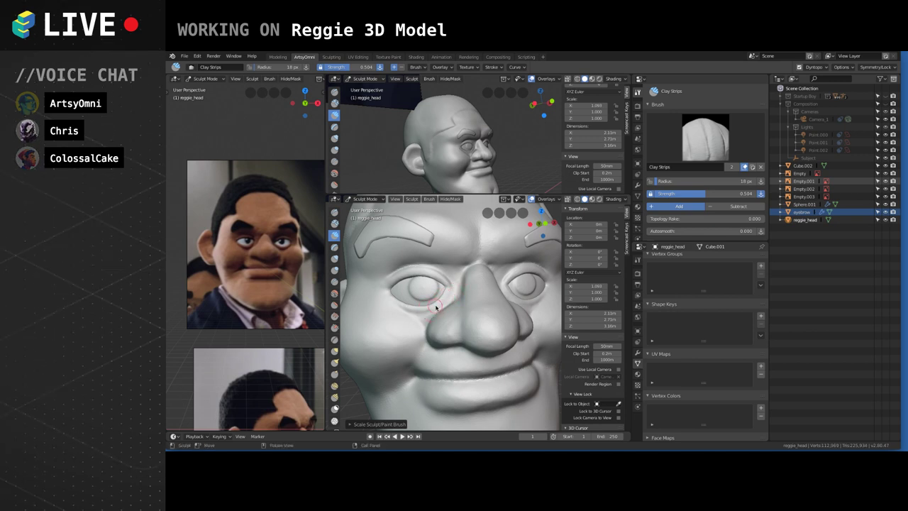
mouse_move(450, 292)
left_mouse_down()
mouse_move(407, 300)
mouse_move(408, 316)
mouse_move(397, 306)
mouse_move(453, 292)
mouse_move(395, 300)
mouse_move(440, 308)
left_mouse_up()
Define the fold around the upper eyelid and toward the nose bridge with the Crease brush at 18 px radius.
left_click(335, 281)
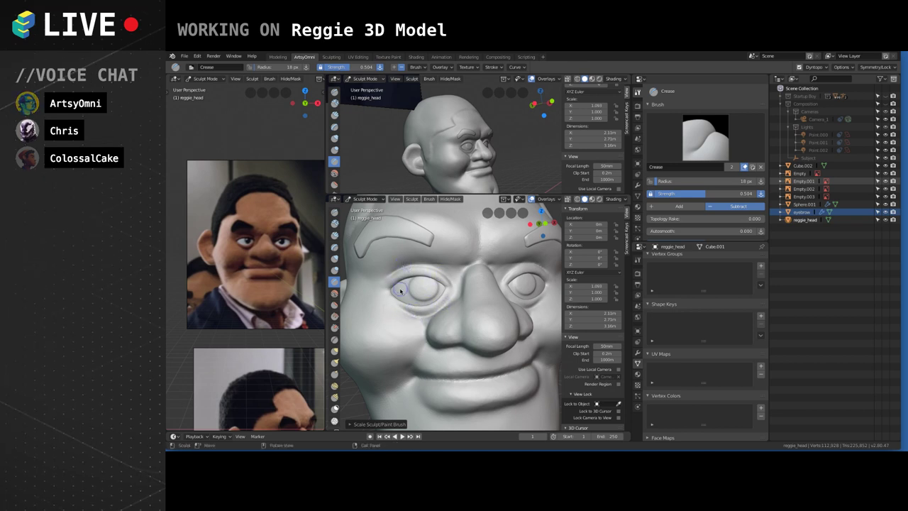
mouse_move(390, 286)
left_mouse_down()
mouse_move(409, 269)
mouse_move(445, 278)
mouse_move(387, 282)
mouse_move(401, 270)
mouse_move(447, 278)
mouse_move(431, 264)
mouse_move(457, 270)
mouse_move(436, 270)
mouse_move(444, 277)
mouse_move(408, 268)
left_mouse_up()
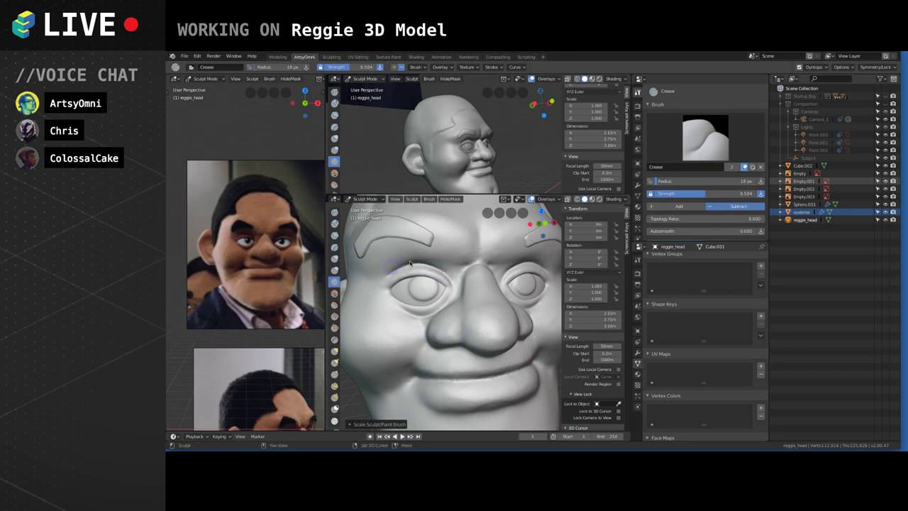
mouse_move(436, 263)
left_mouse_down()
mouse_move(454, 276)
mouse_move(436, 266)
left_mouse_up()
left_click_drag(460, 264, 463, 261)
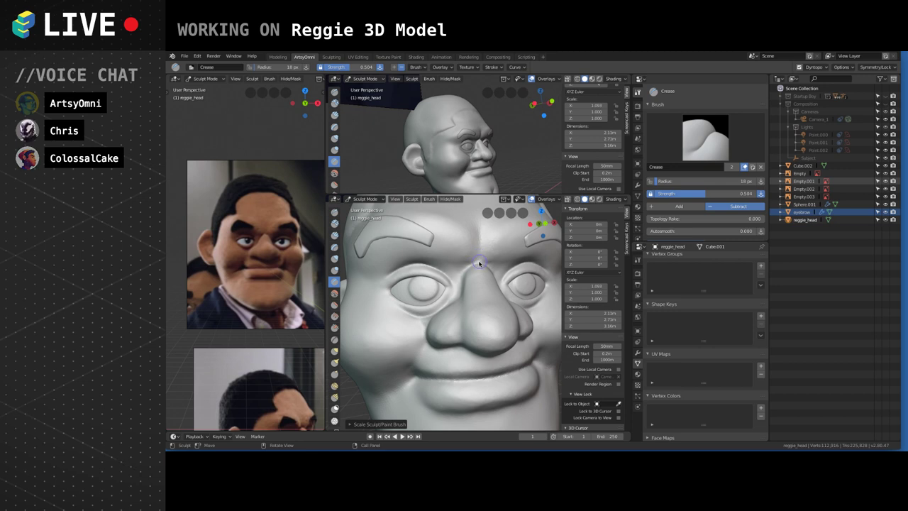
Flatten the top of the nose bridge between the eyes using the Scrape brush at 67 px radius.
mouse_move(478, 260)
middle_mouse_down()
mouse_move(482, 308)
mouse_move(505, 255)
mouse_move(512, 263)
middle_mouse_up()
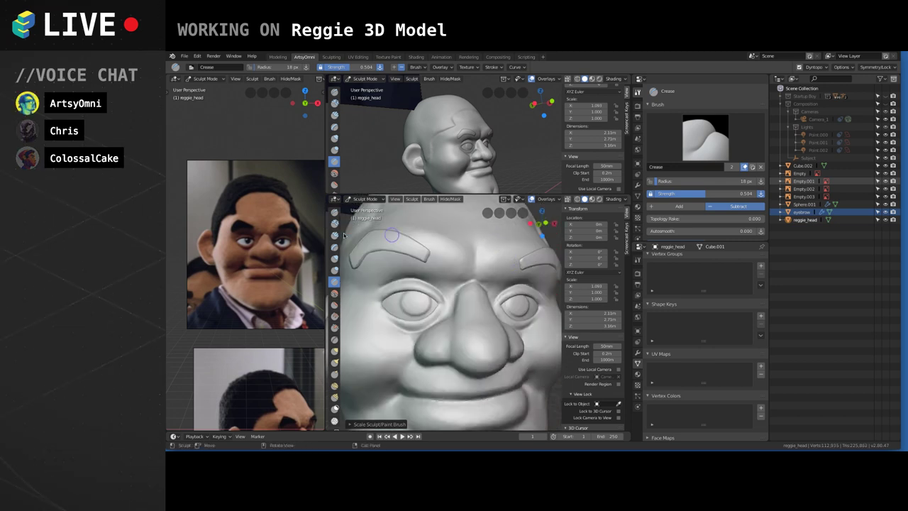
left_click(334, 327)
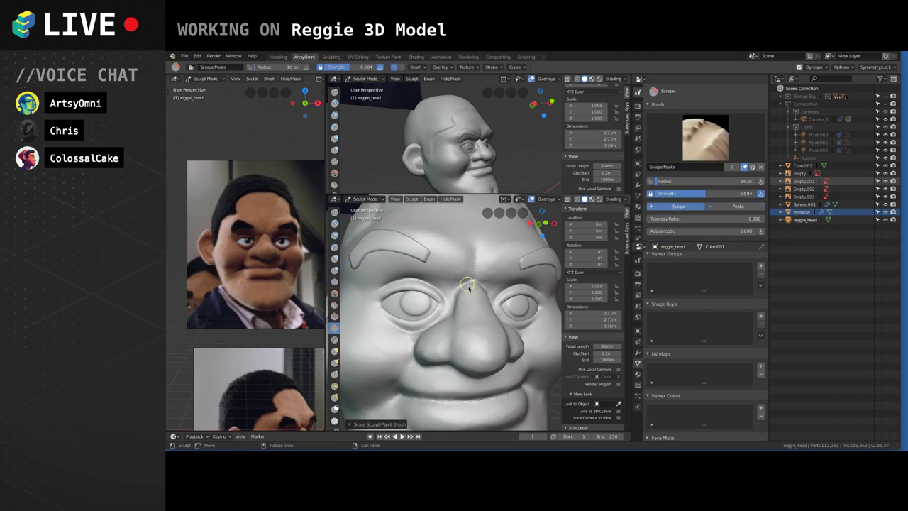
key("bracketright")
key("bracketright")
key("bracketright")
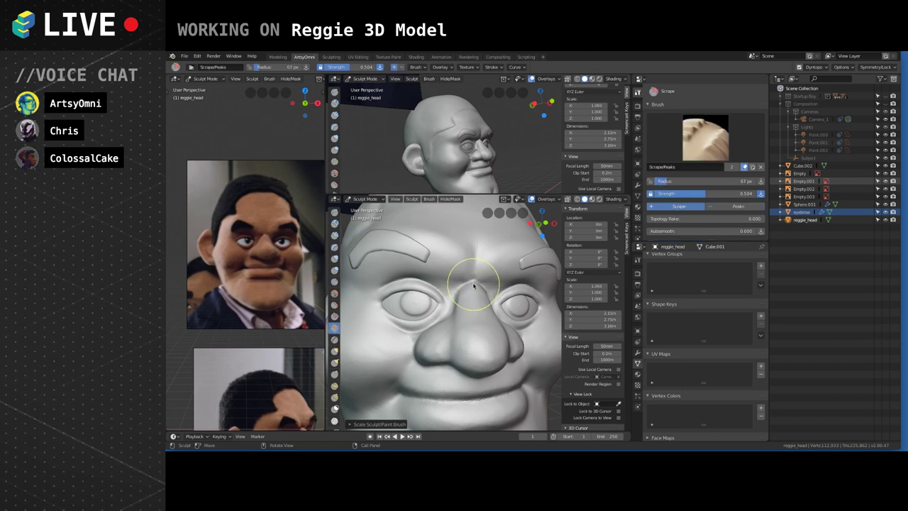
left_click(473, 280)
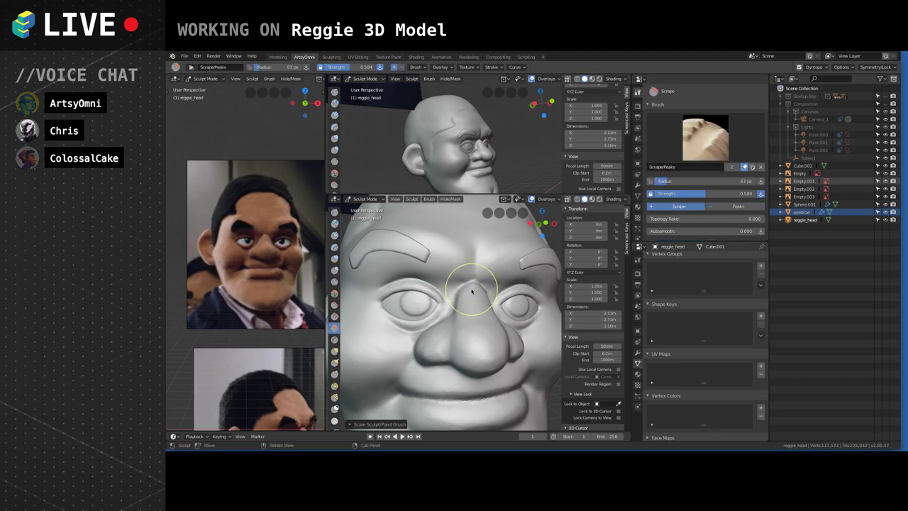
Adjust the shape of the nose bridge between the eyes using the Grab brush at 91 px radius.
key("g")
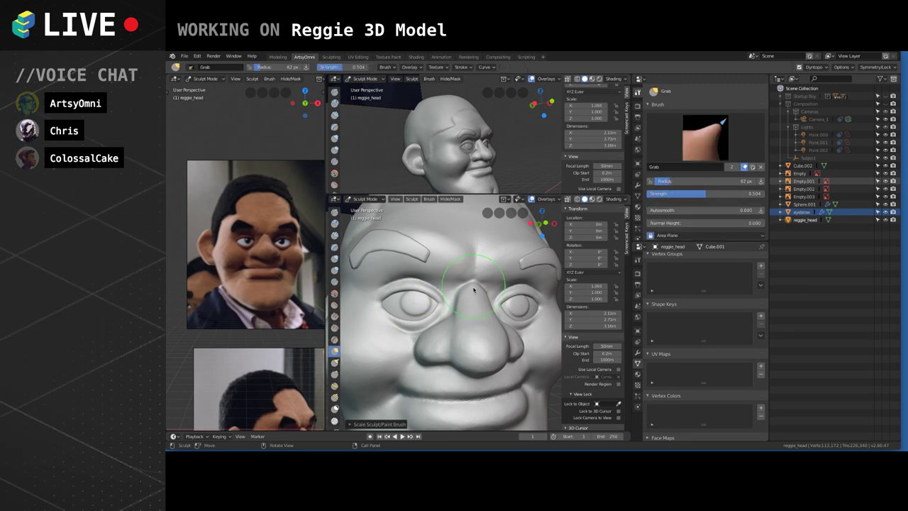
middle_click_drag(489, 282, 461, 294)
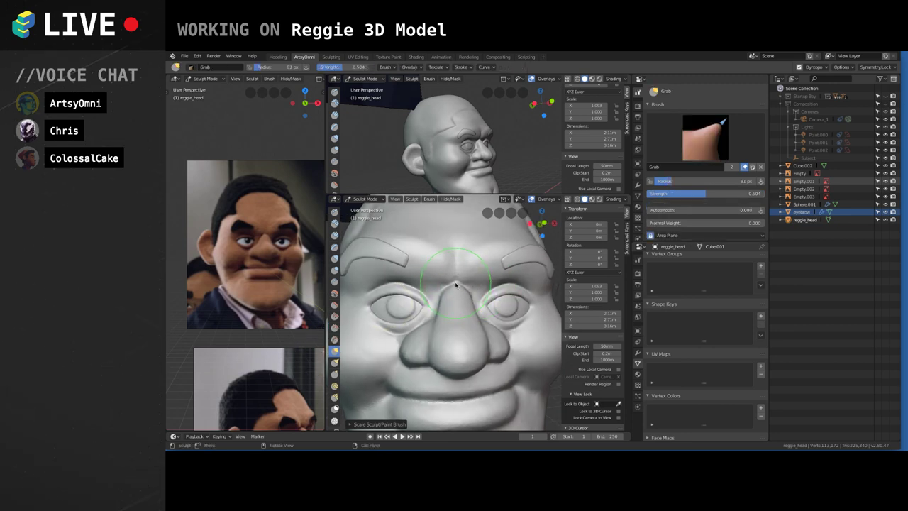
scroll(461, 289, "down", 3)
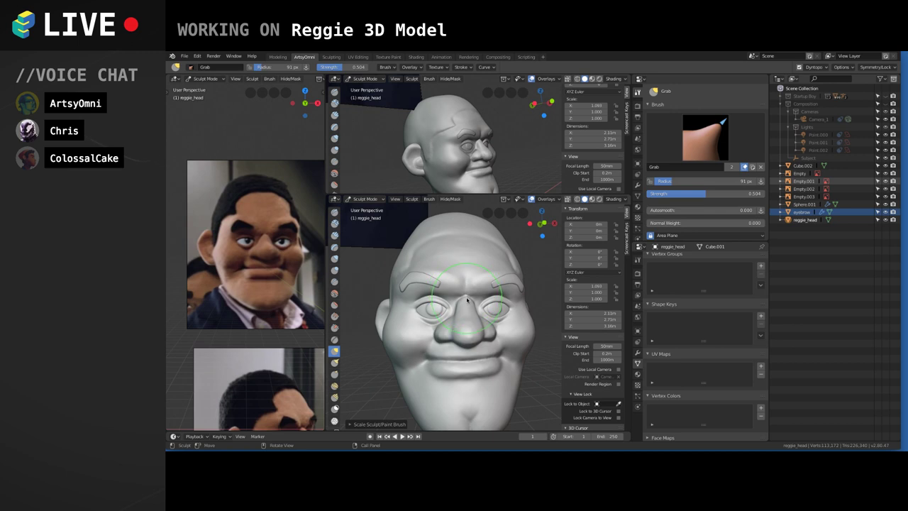
mouse_move(464, 304)
left_mouse_down()
mouse_move(469, 316)
mouse_move(466, 301)
left_mouse_up()
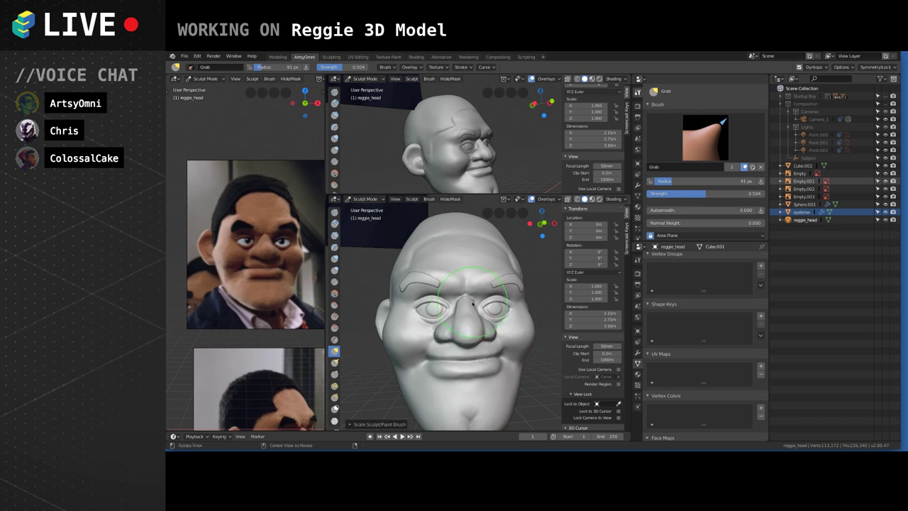
middle_click_drag(473, 303, 475, 301)
scroll(468, 305, "down", 1)
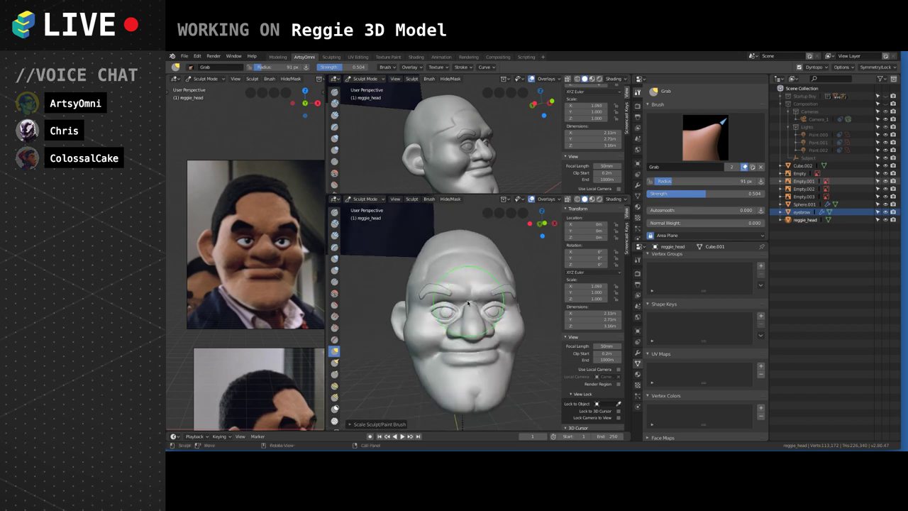
scroll(468, 306, "up", 2)
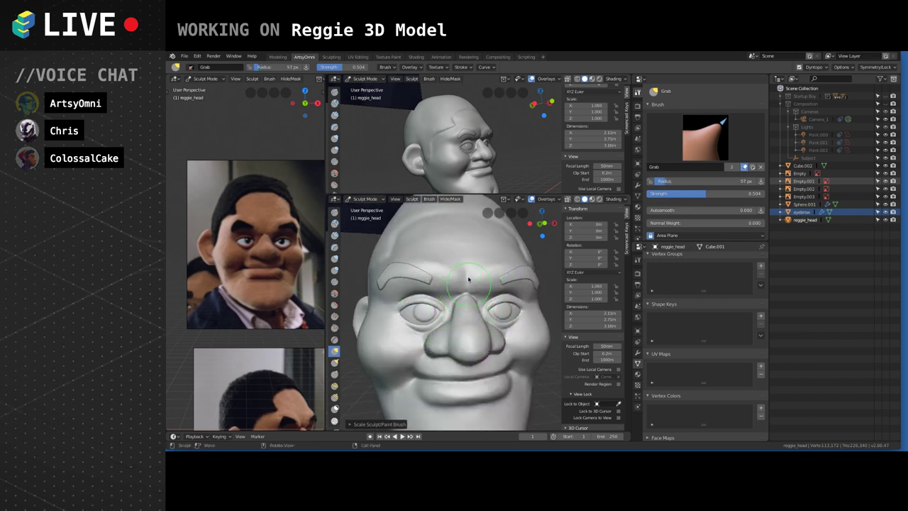
Sculpt the area between the inner brow and nose bridge with Clay Strips at a 32 px radius.
left_click(335, 236)
mouse_move(454, 361)
middle_mouse_down()
mouse_move(495, 368)
mouse_move(533, 332)
mouse_move(450, 275)
mouse_move(416, 300)
middle_mouse_up()
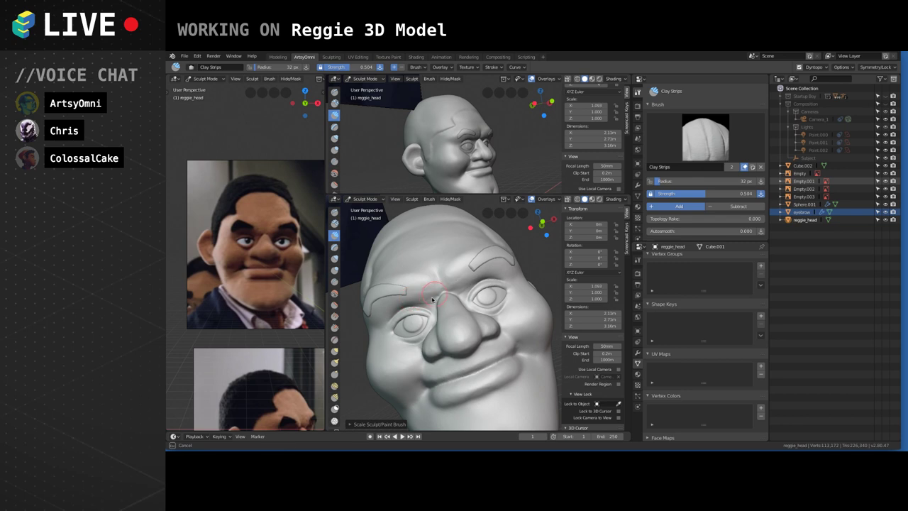
mouse_move(433, 299)
left_mouse_down()
mouse_move(413, 298)
mouse_move(425, 300)
left_mouse_up()
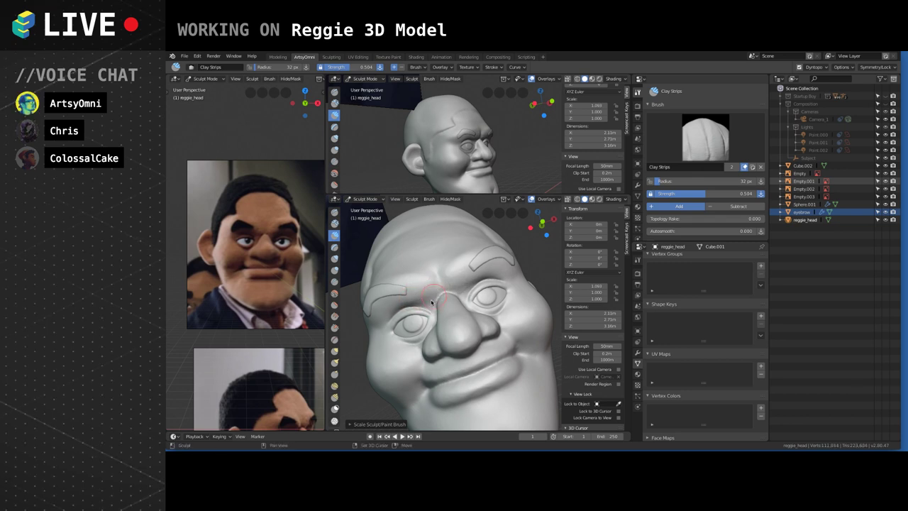
Carve the furrow between the inner brows above the nose bridge using the Crease brush at 19 px radius.
key("shift+c")
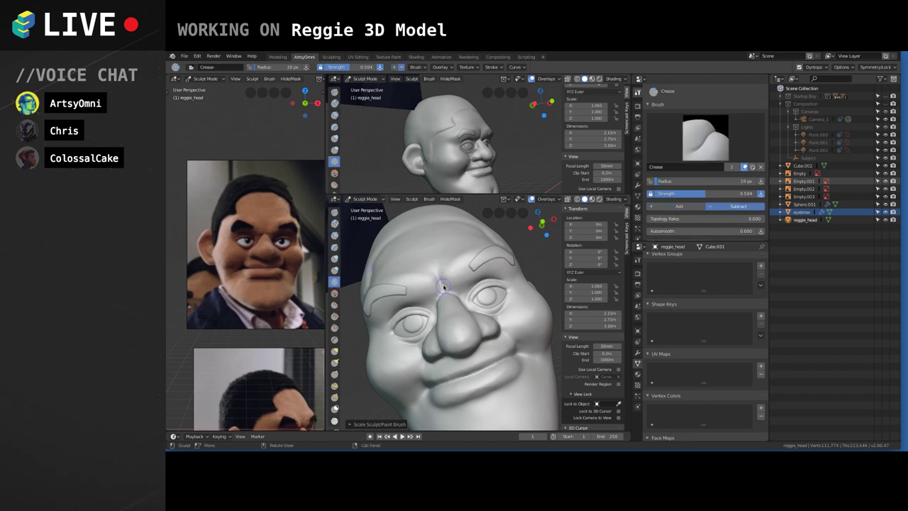
mouse_move(445, 287)
left_mouse_down()
mouse_move(439, 278)
mouse_move(436, 286)
left_mouse_up()
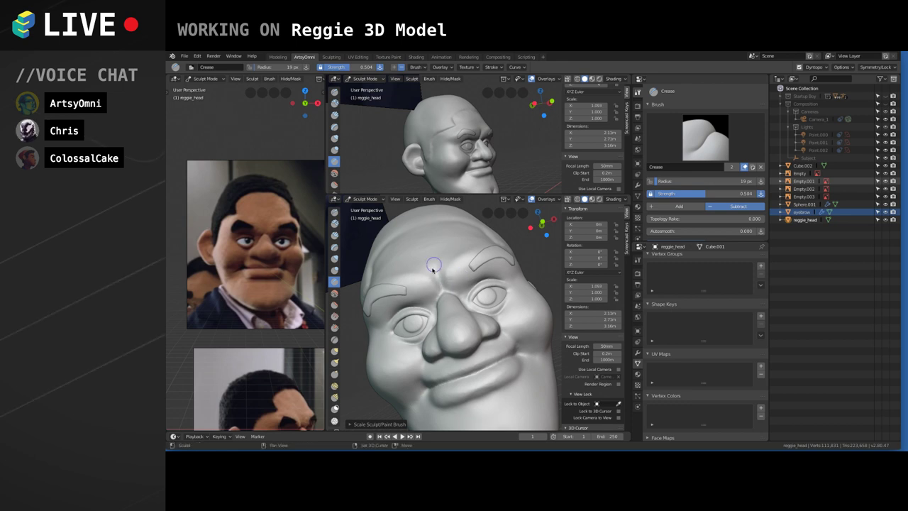
mouse_move(440, 265)
middle_mouse_down()
mouse_move(486, 260)
mouse_move(499, 322)
middle_mouse_up()
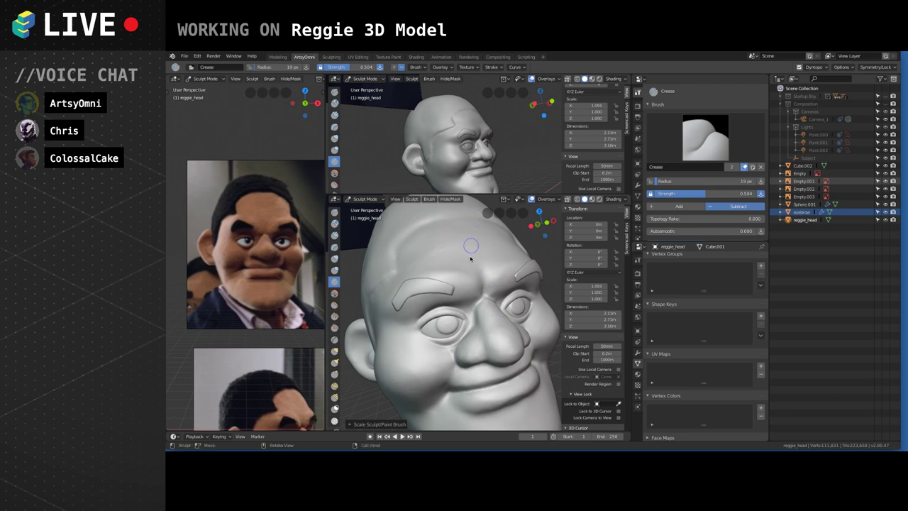
middle_click_drag(486, 262, 461, 324)
left_click(366, 199)
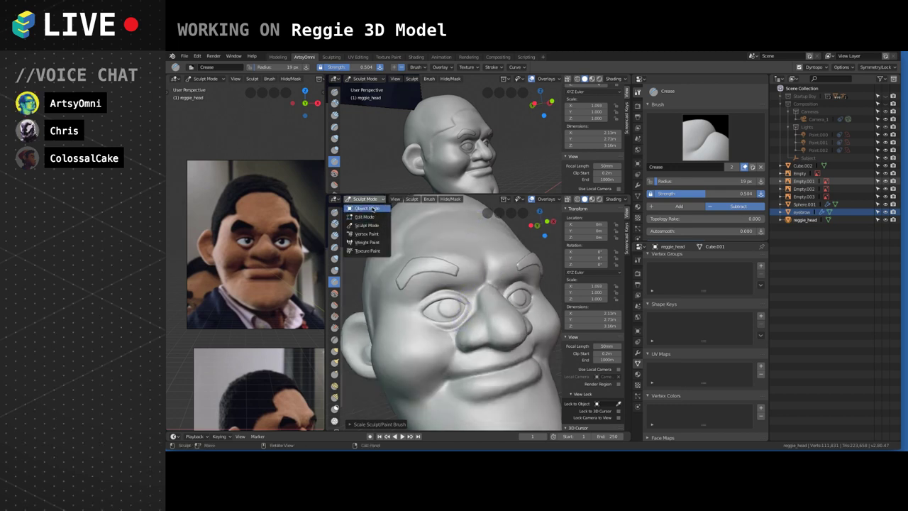
left_click(367, 208)
left_click(440, 269)
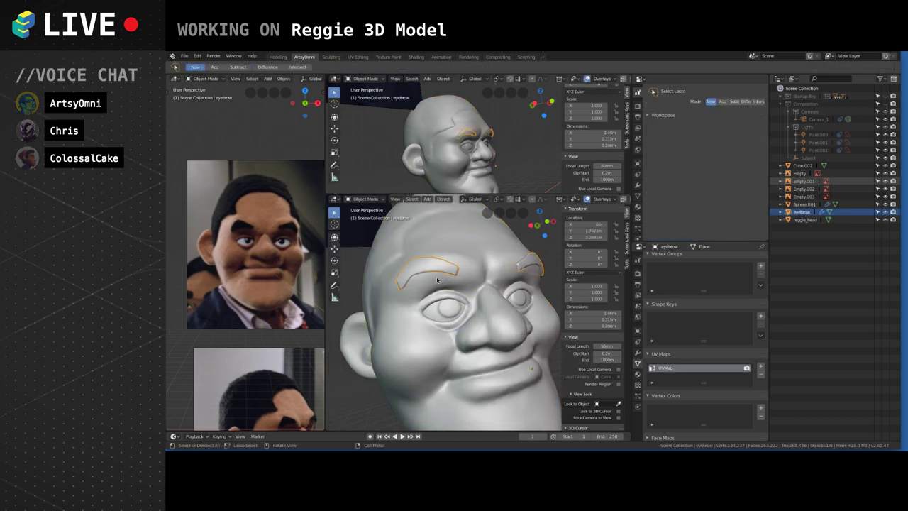
key("g")
key("x")
key("Escape")
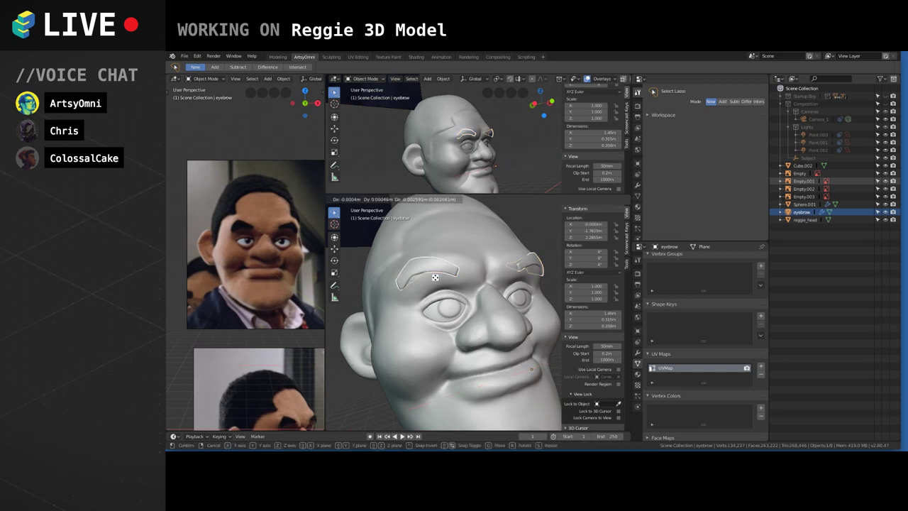
key("g")
key("z")
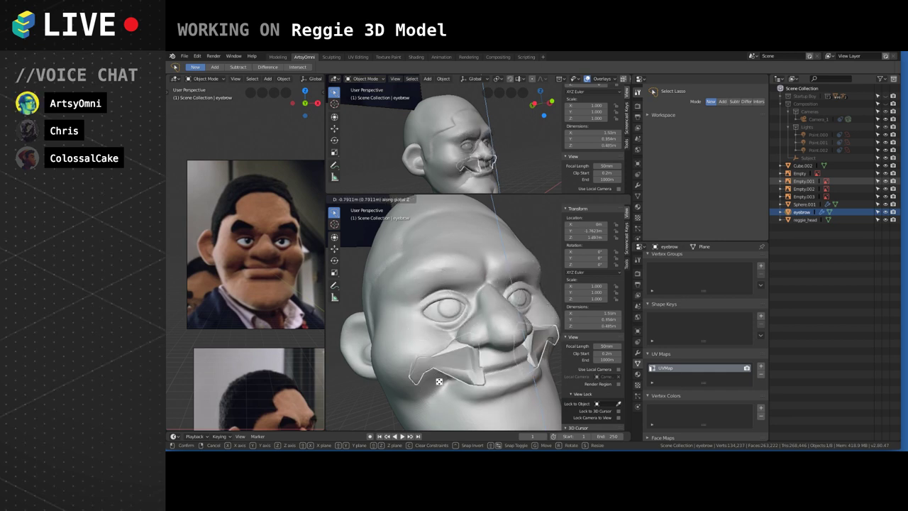
right_click(444, 173)
Examine the head's brows, eyes and nose from several angles in Object Mode.
left_click(471, 260)
left_click_drag(485, 306, 461, 321, "alt")
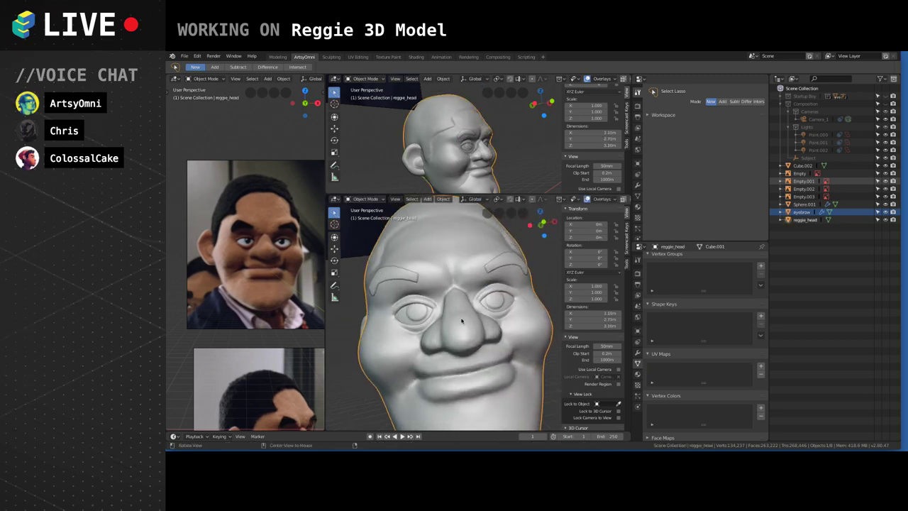
left_click(543, 263)
left_click_drag(499, 275, 516, 269, "alt")
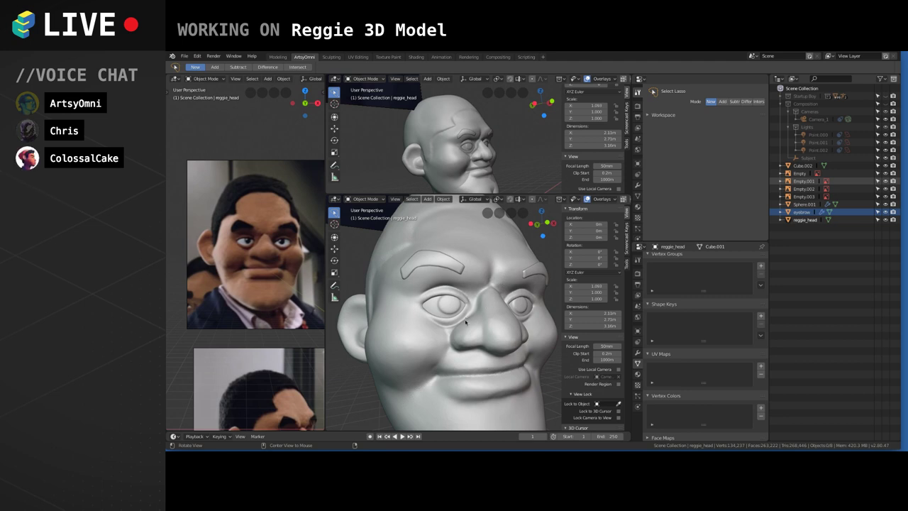
middle_click_drag(466, 322, 472, 356)
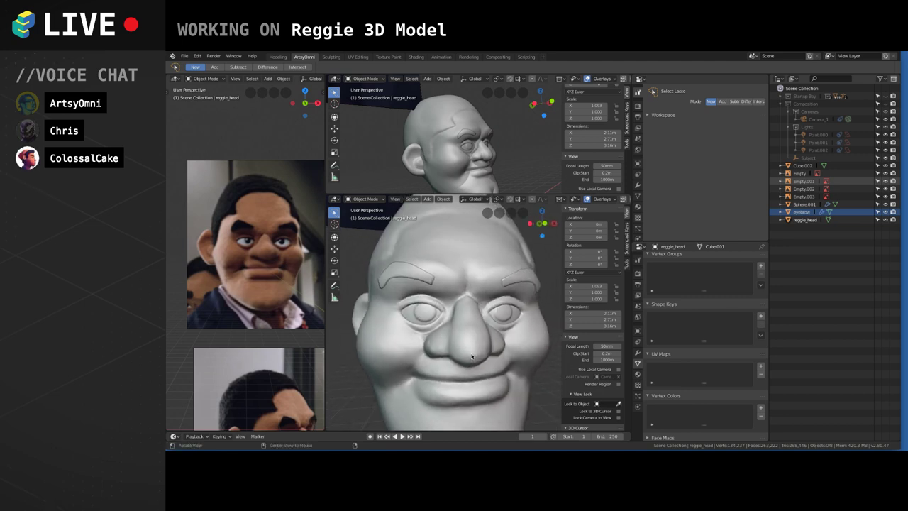
scroll(458, 312, "down", 4)
middle_click_drag(457, 312, 482, 291)
scroll(497, 311, "up", 3)
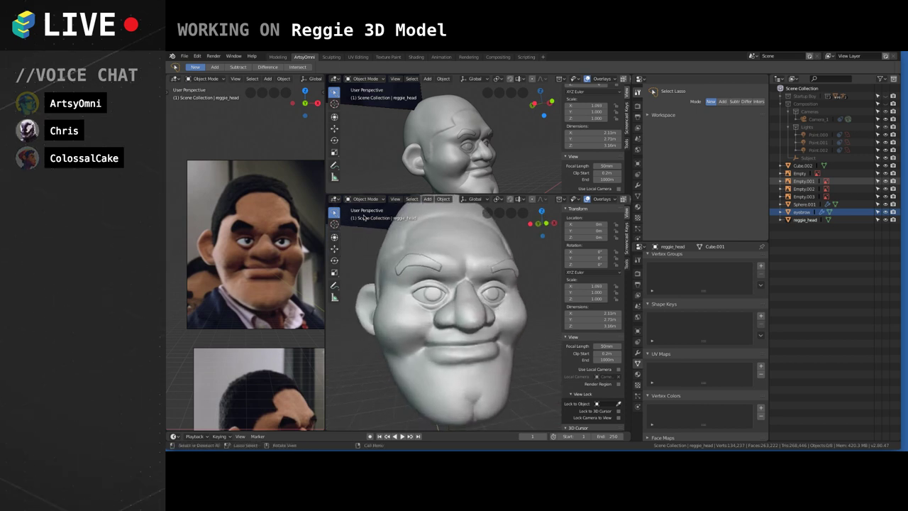
left_click(439, 244)
Return reggie_head to Sculpt Mode and flatten the area between the inner brows with the Scrape brush at 19 px radius.
left_click(365, 199)
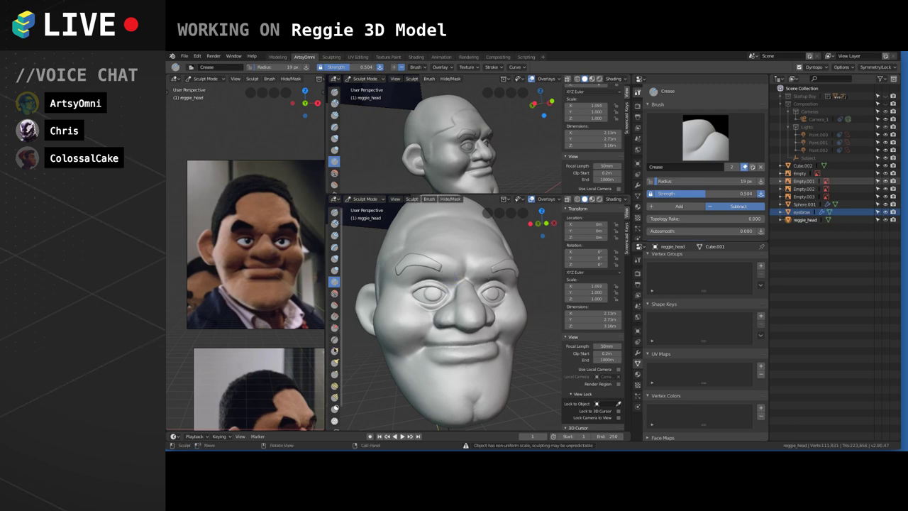
left_click(334, 327)
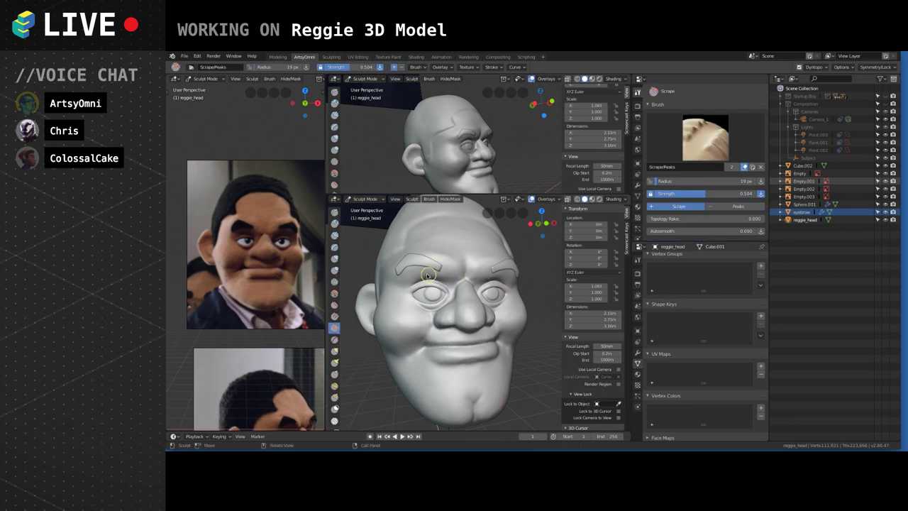
left_click_drag(427, 275, 455, 271)
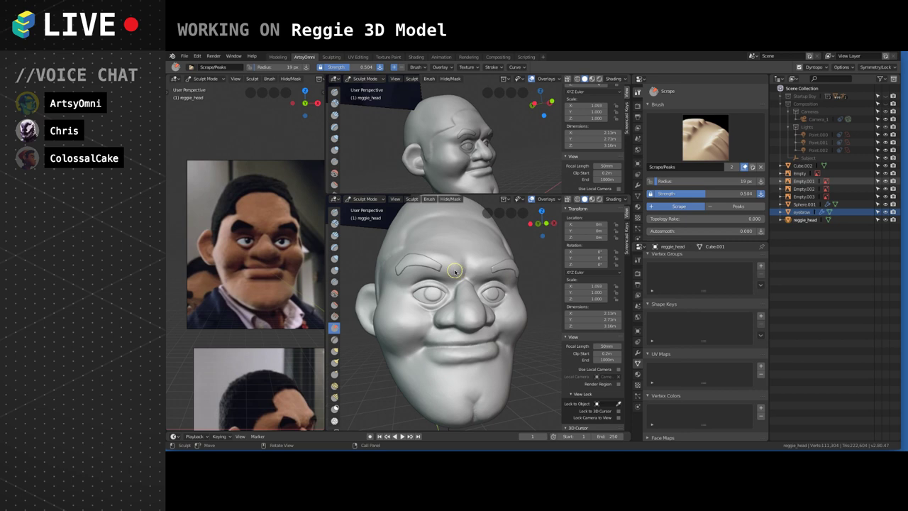
Build up the brow area above the upper eyelid and beside the nose bridge with Clay Strips at 25 px radius.
left_click(334, 234)
scroll(436, 295, "up", 2)
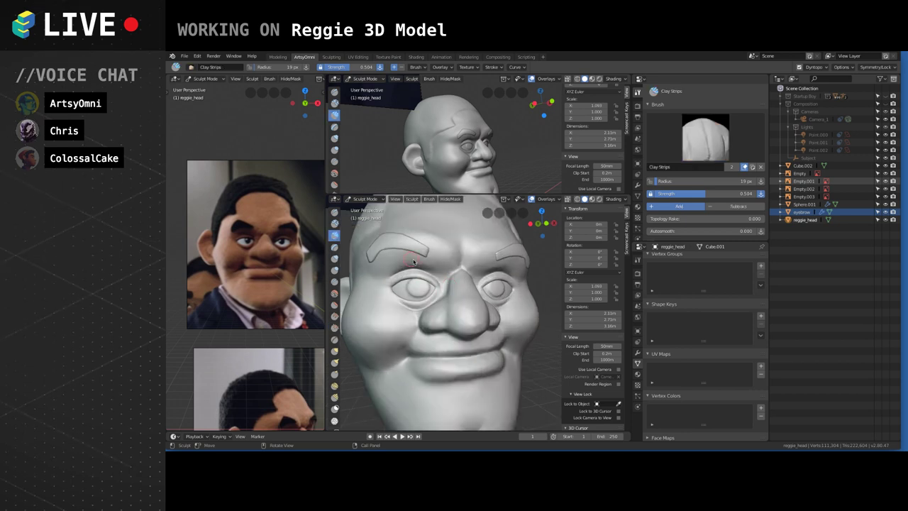
key("f")
left_click(421, 269)
mouse_move(406, 262)
left_mouse_down()
mouse_move(456, 258)
mouse_move(424, 266)
mouse_move(439, 258)
mouse_move(432, 260)
left_mouse_up()
mouse_move(455, 258)
left_mouse_down()
mouse_move(434, 255)
mouse_move(441, 268)
mouse_move(418, 269)
left_mouse_up()
scroll(438, 272, "up", 2)
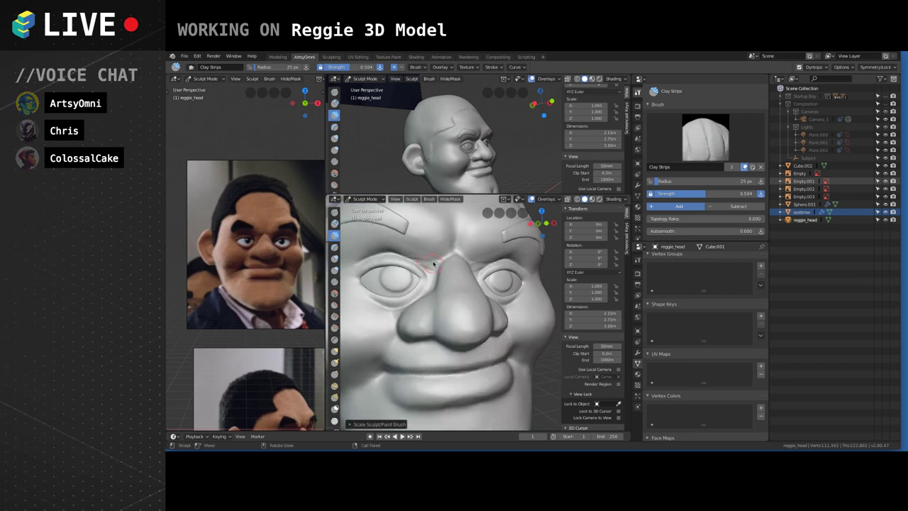
scroll(456, 266, "up", 1)
middle_click_drag(456, 266, 460, 258)
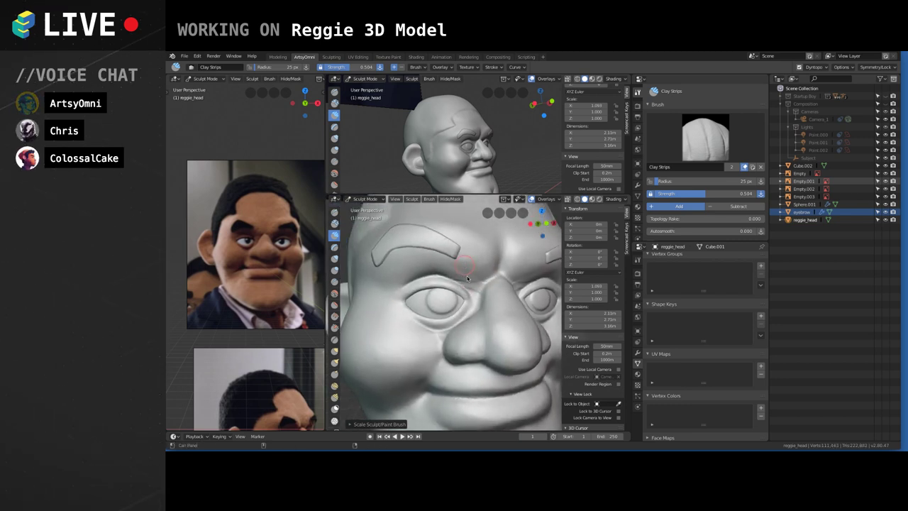
left_click_drag(465, 273, 461, 278)
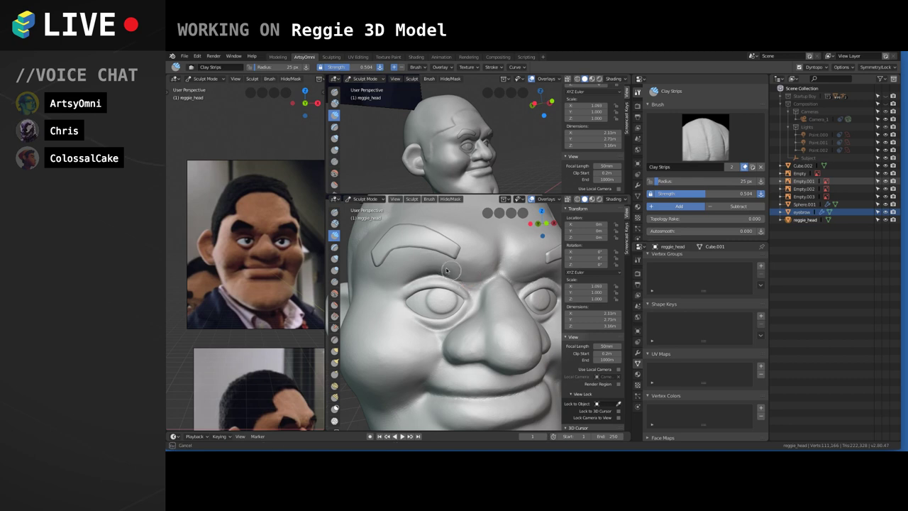
Sharpen the fold from above the upper eyelid to the nose bridge with the Crease brush at 25 px radius.
left_click(334, 282)
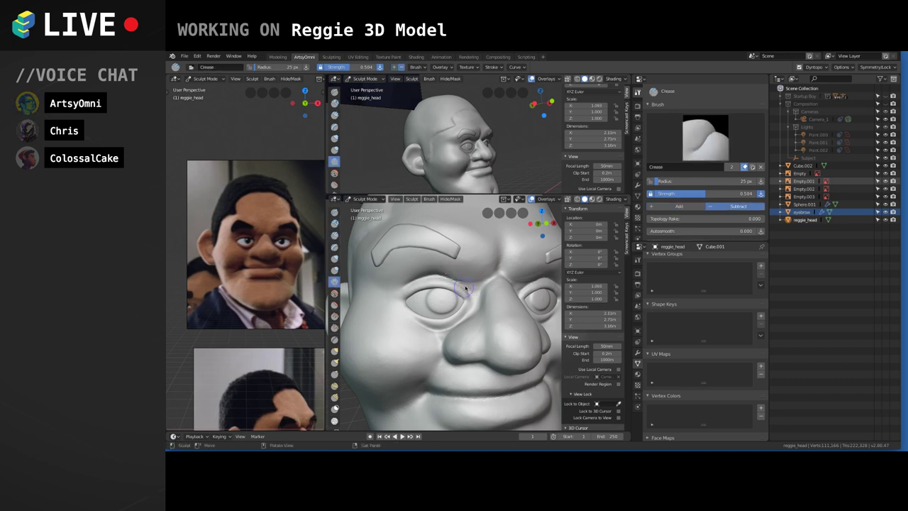
mouse_move(440, 277)
left_mouse_down()
mouse_move(471, 288)
mouse_move(487, 277)
mouse_move(495, 283)
left_mouse_up()
middle_click_drag(540, 326, 530, 351)
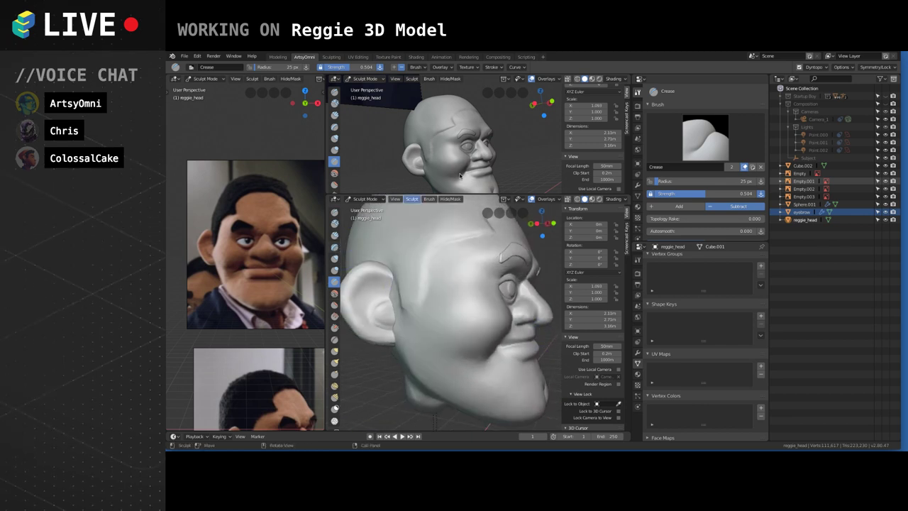
Sculpt the lower nose around the tip with Clay Strips at 35 px radius.
middle_click_drag(425, 153, 488, 214)
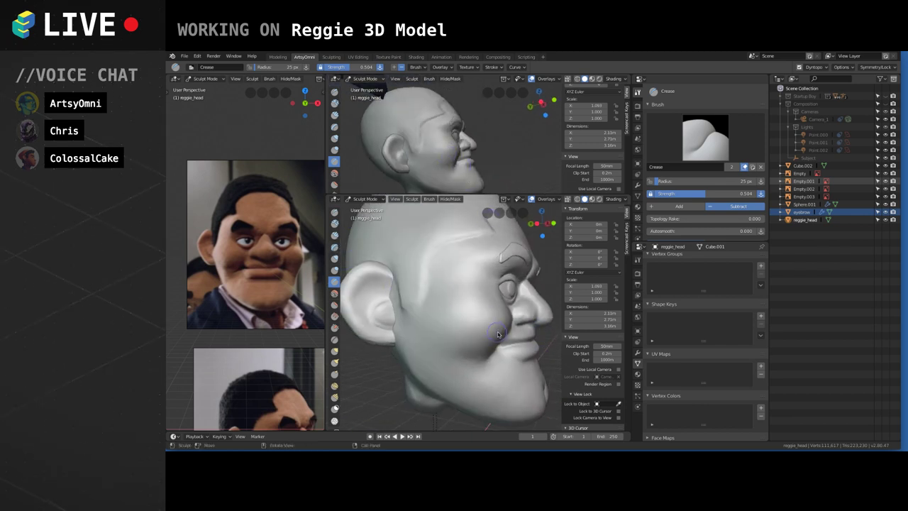
scroll(498, 334, "up", 3)
middle_click_drag(508, 346, 425, 316)
scroll(434, 318, "down", 4)
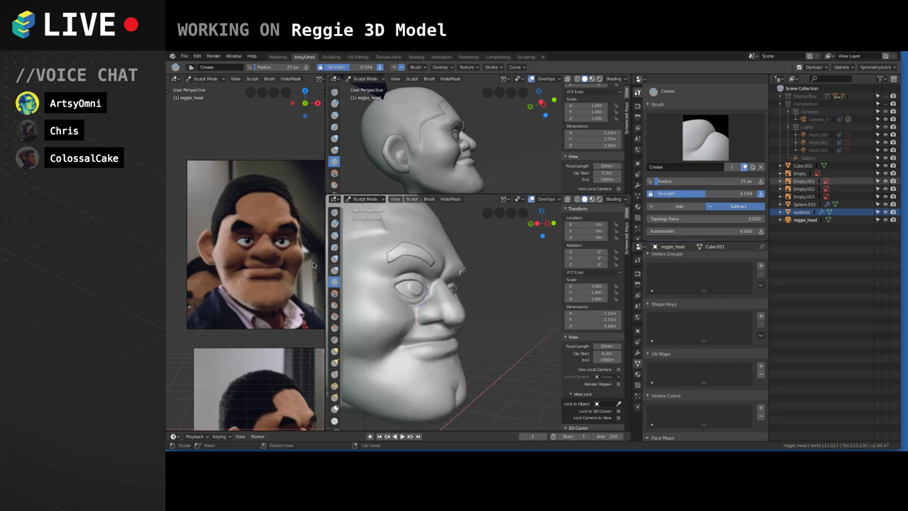
left_click(334, 235)
middle_click_drag(425, 305, 383, 301)
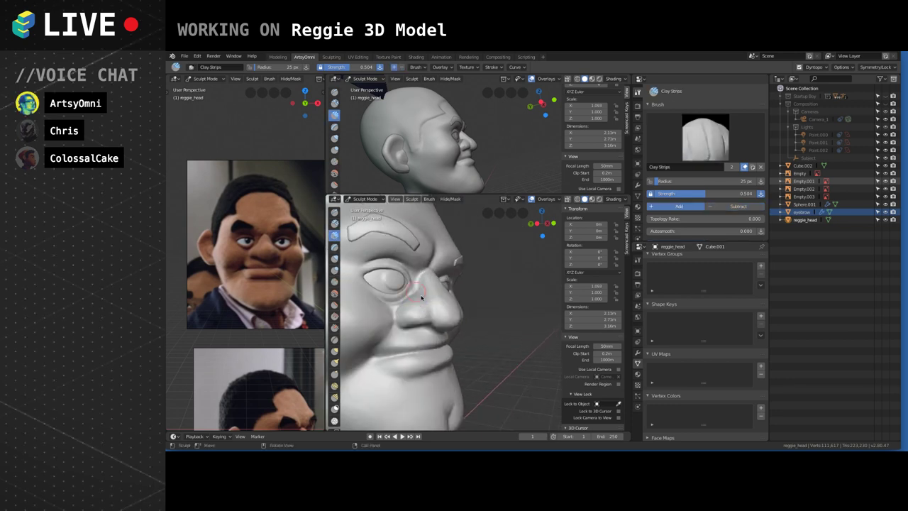
key("f")
key("bracketleft")
key("bracketleft")
middle_click_drag(456, 310, 421, 310)
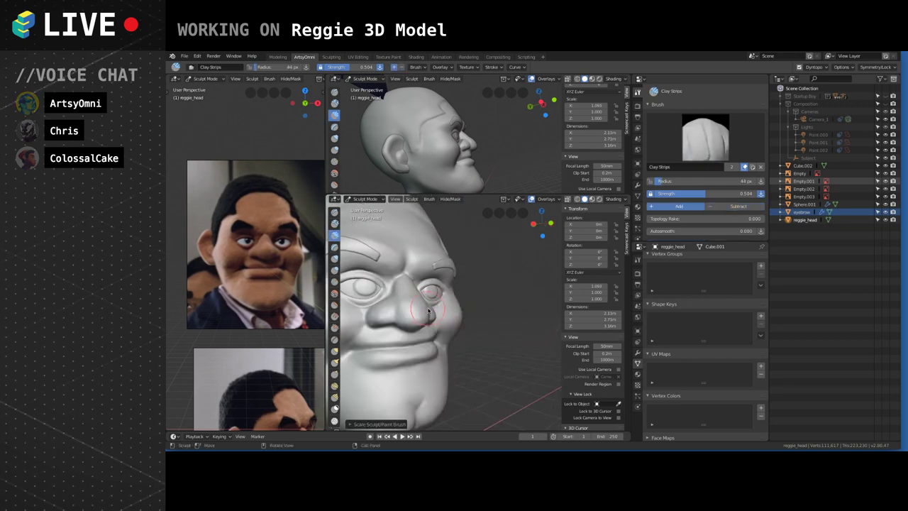
mouse_move(417, 304)
left_mouse_down()
mouse_move(402, 311)
mouse_move(417, 314)
left_mouse_up()
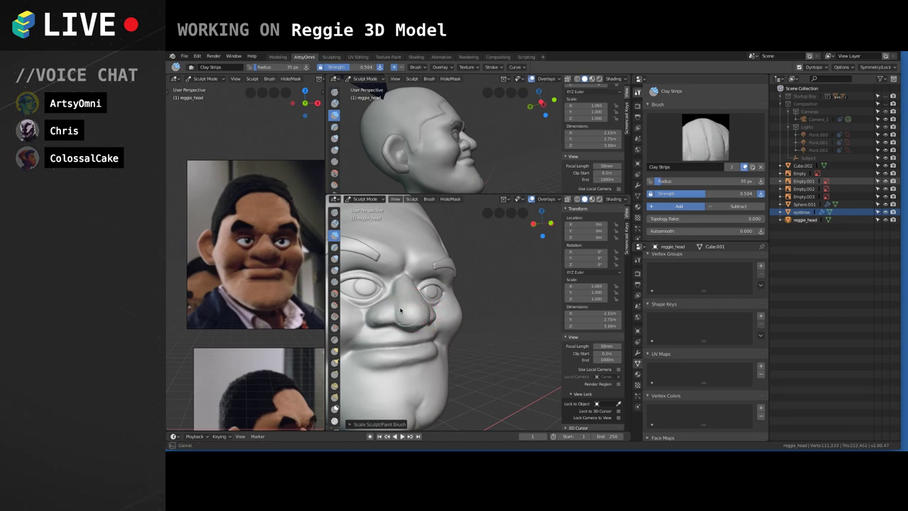
Refine the nose's underside and front from several angles with Clay Strips at 35 px radius.
mouse_move(415, 320)
middle_mouse_down()
mouse_move(453, 298)
mouse_move(514, 298)
middle_mouse_up()
mouse_move(503, 317)
middle_mouse_down()
mouse_move(488, 291)
mouse_move(434, 258)
middle_mouse_up()
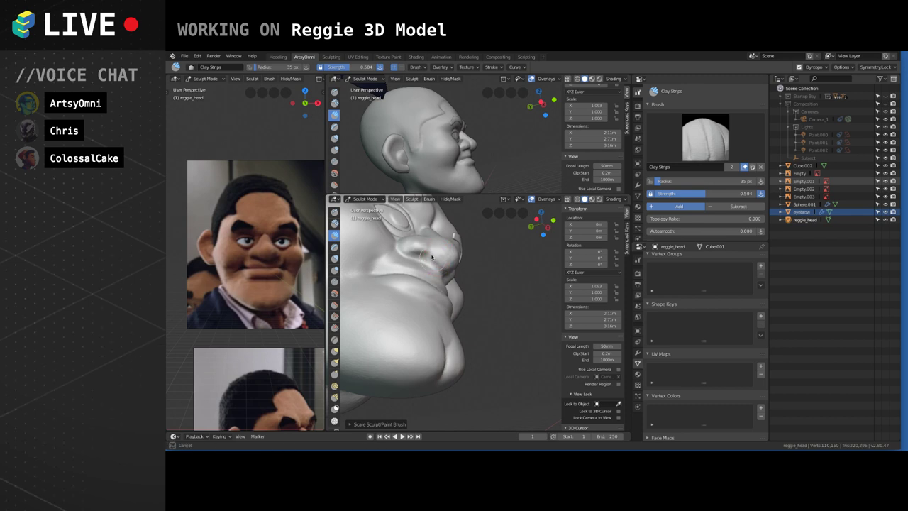
mouse_move(432, 258)
middle_mouse_down()
mouse_move(448, 261)
mouse_move(472, 290)
middle_mouse_up()
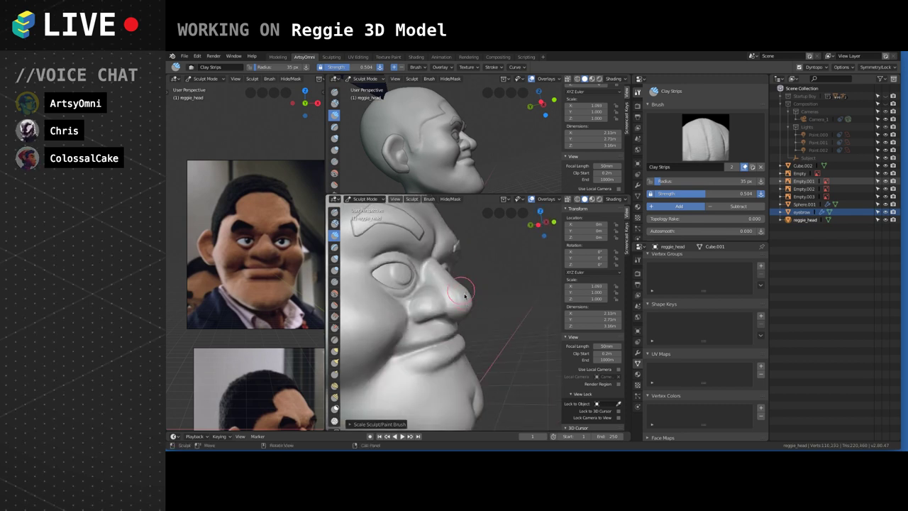
middle_click_drag(449, 289, 423, 295)
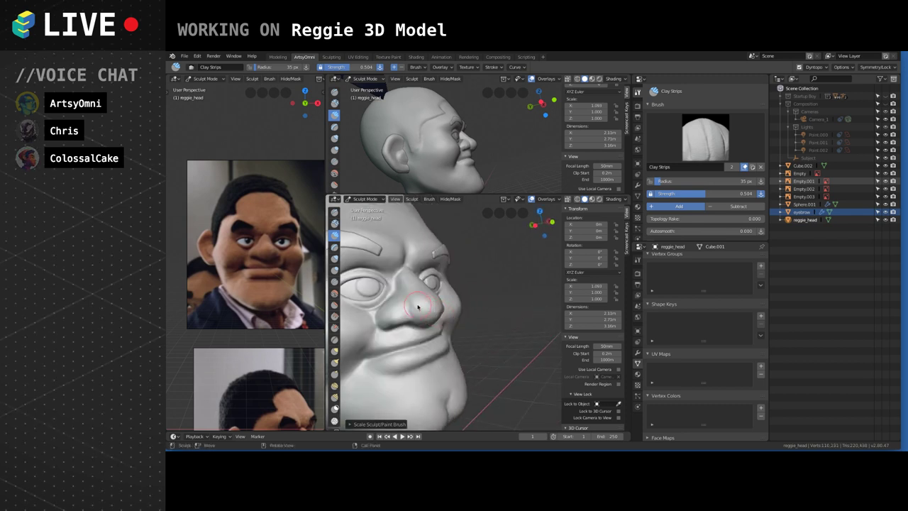
left_click_drag(422, 295, 416, 310)
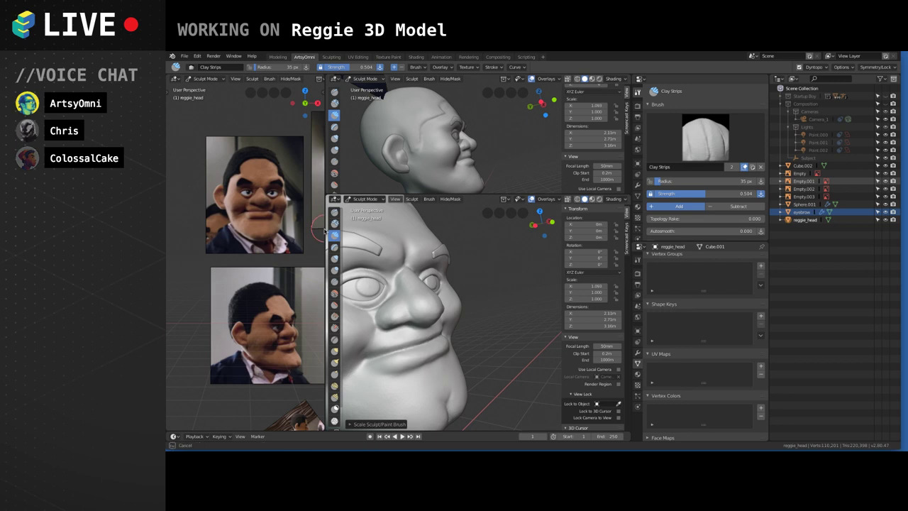
Widen the reference photo viewport and sculpt the side of the nose around the nostril with Clay Strips at 35 px radius.
left_click_drag(327, 232, 364, 232)
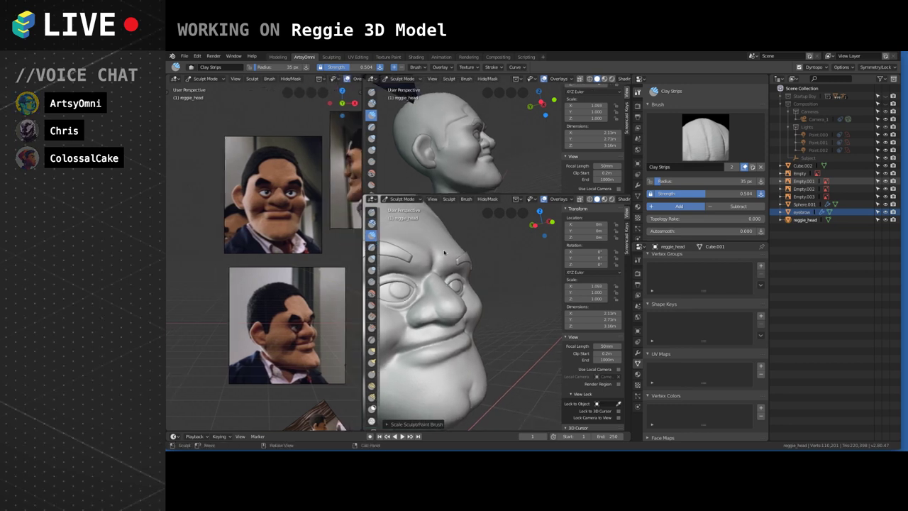
middle_click_drag(459, 275, 468, 247)
mouse_move(493, 280)
left_mouse_down("alt")
mouse_move(477, 277)
mouse_move(474, 260)
mouse_move(473, 272)
mouse_move(452, 269)
left_mouse_up("alt")
scroll(476, 275, "up", 2)
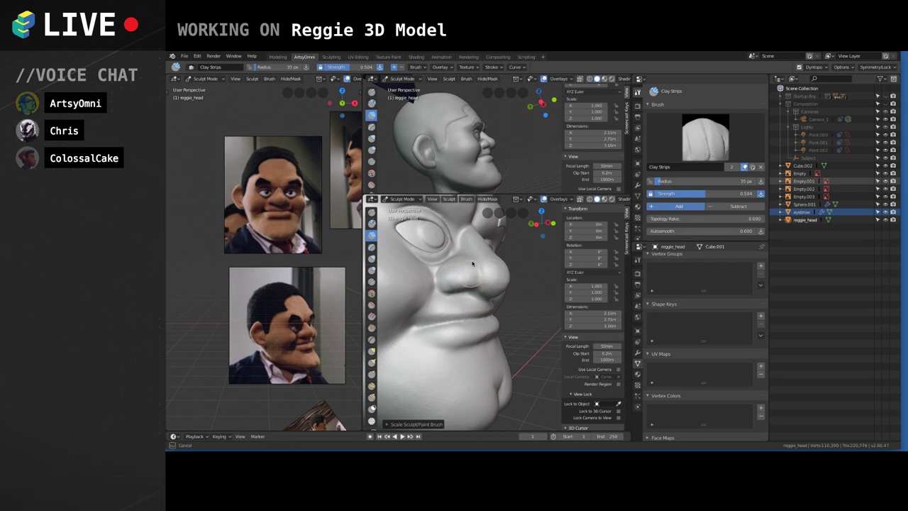
middle_click_drag(483, 267, 469, 271)
left_click_drag(464, 274, 472, 269)
middle_click_drag(472, 269, 489, 303)
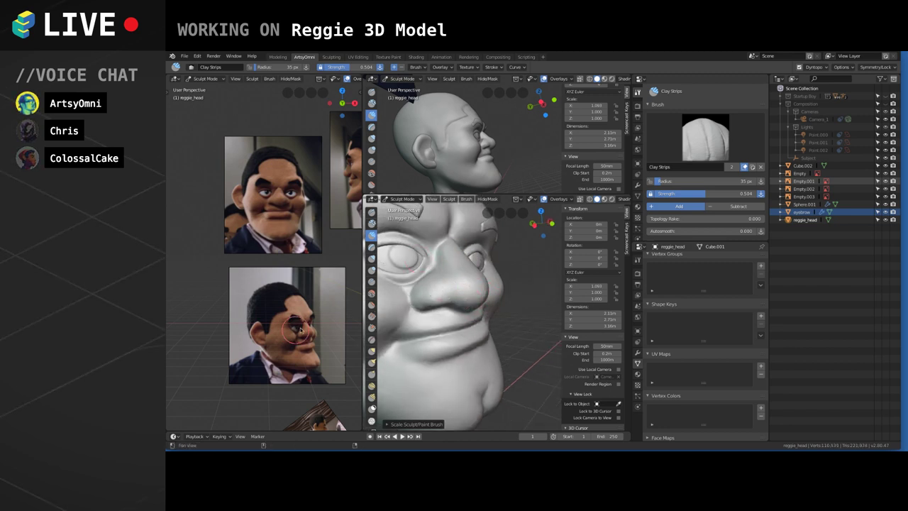
Examine the full-body puppet reference photo, and compare the front and side head photos for the nose shape.
mouse_move(319, 341)
middle_mouse_down("shift")
mouse_move(293, 345)
mouse_move(298, 246)
middle_mouse_up("shift")
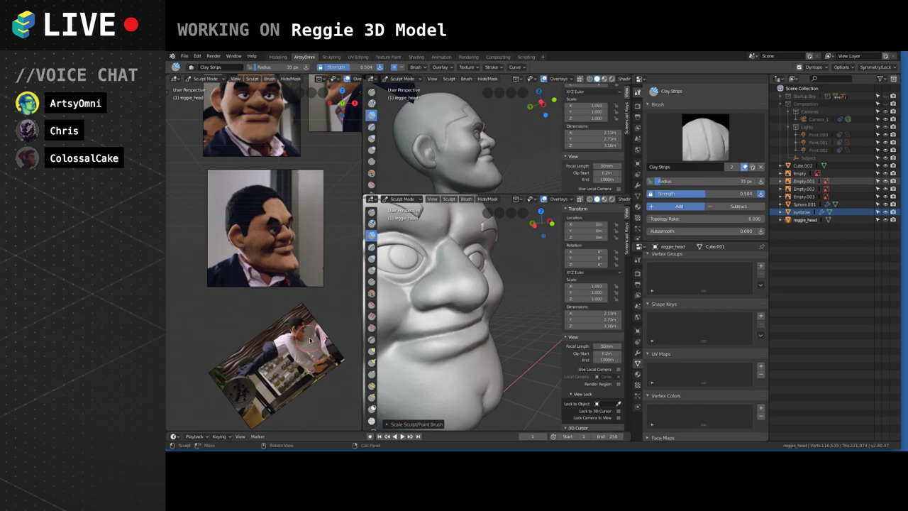
scroll(310, 360, "up", 5)
middle_click_drag(287, 309, 275, 226, "shift")
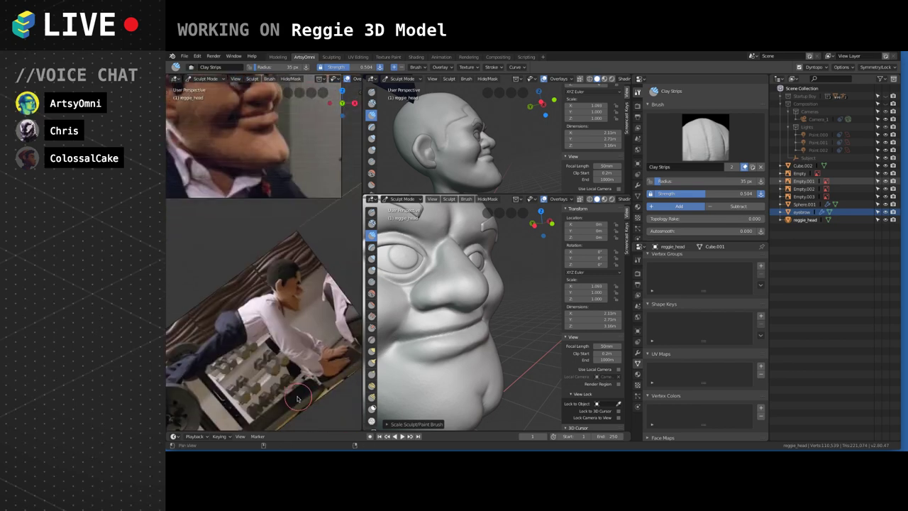
middle_click_drag(297, 262, 310, 354, "shift")
middle_click_drag(278, 193, 312, 338, "shift")
scroll(314, 328, "down", 3)
scroll(308, 261, "up", 4)
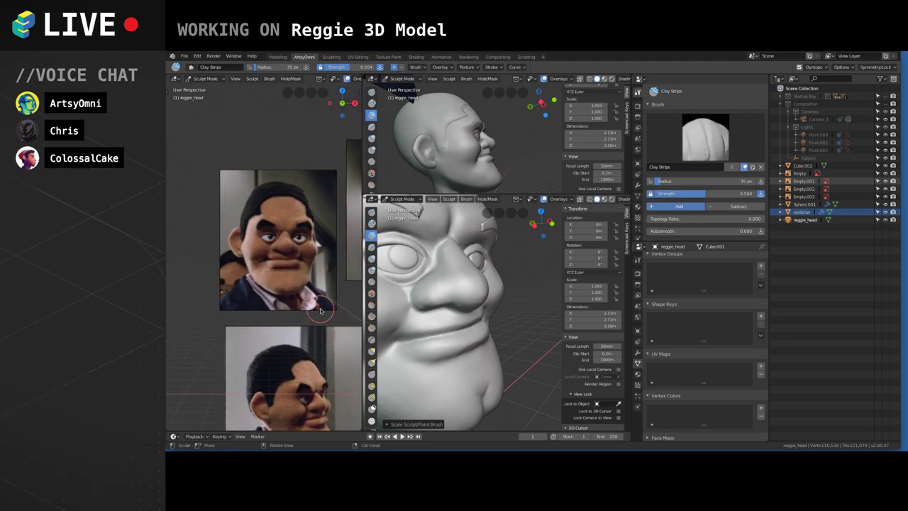
Refine the side of the nose where the nostril meets the cheek with Clay Strips at 35 px radius.
scroll(462, 290, "down", 2)
scroll(468, 298, "up", 2)
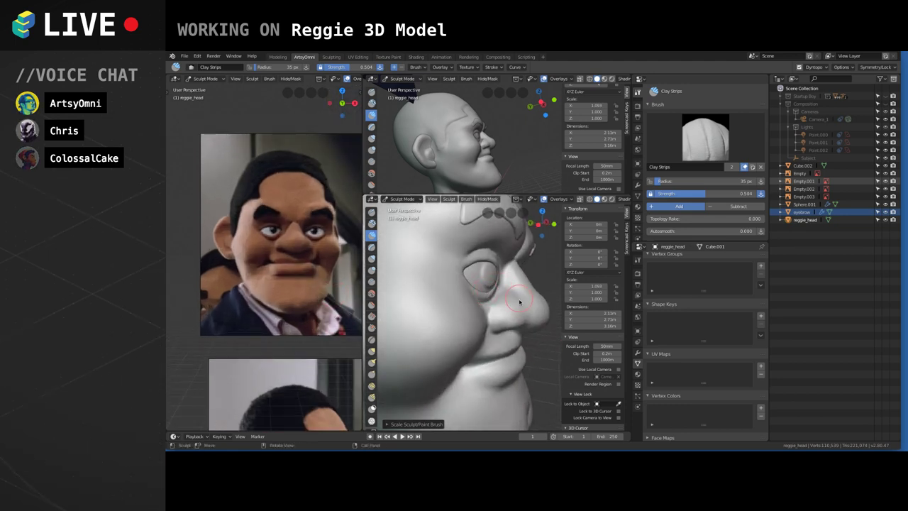
mouse_move(468, 298)
middle_mouse_down()
mouse_move(450, 258)
mouse_move(473, 277)
middle_mouse_up()
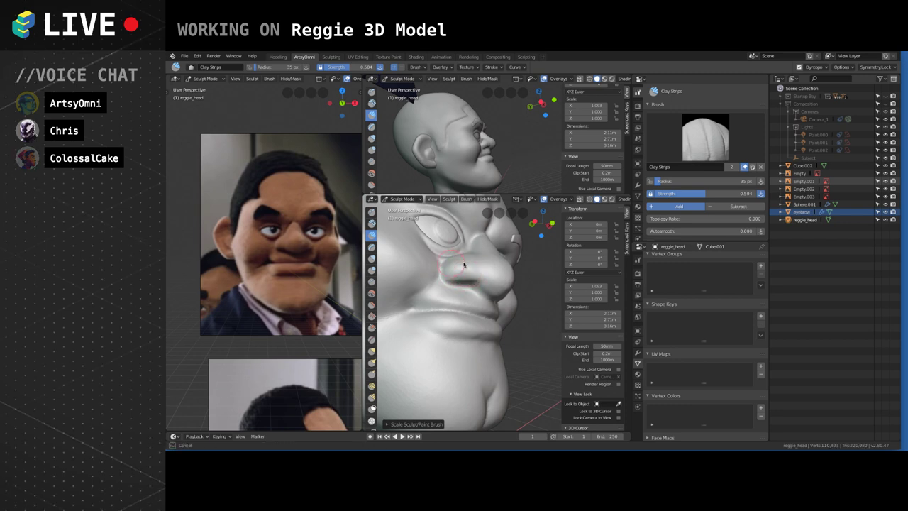
left_click_drag(464, 265, 457, 266)
mouse_move(500, 277)
middle_mouse_down()
mouse_move(500, 245)
mouse_move(439, 358)
middle_mouse_up()
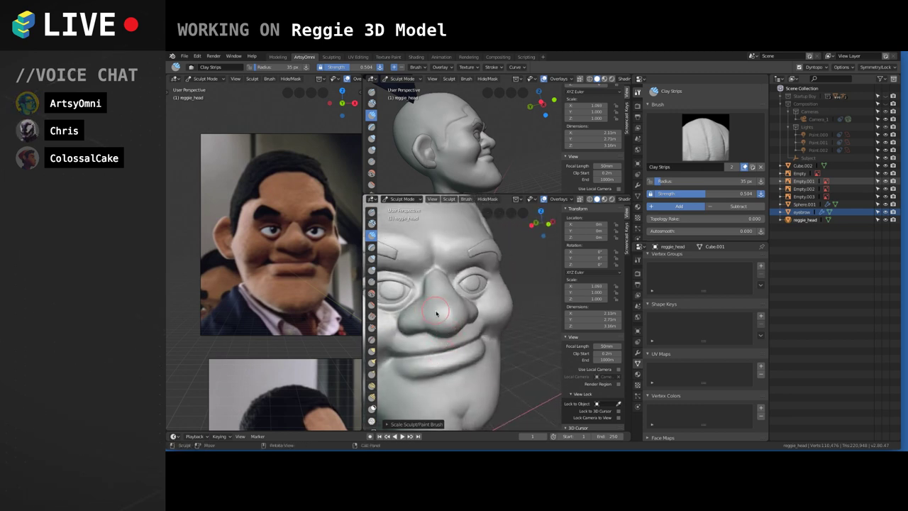
Compare the whole sculpted head from three-quarter angles with the front and side puppet reference photos.
scroll(435, 315, "down", 5)
mouse_move(462, 312)
middle_mouse_down()
mouse_move(518, 311)
mouse_move(506, 315)
mouse_move(521, 330)
middle_mouse_up()
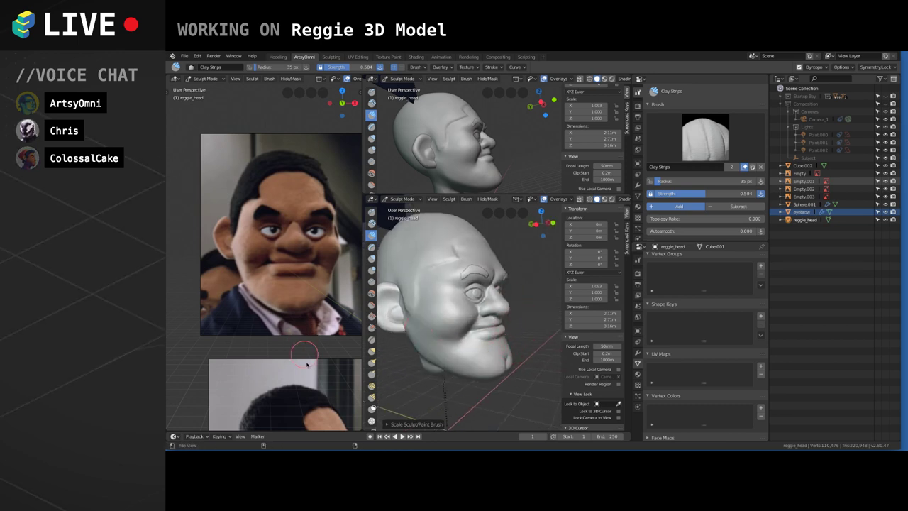
middle_click_drag(306, 364, 287, 248, "shift")
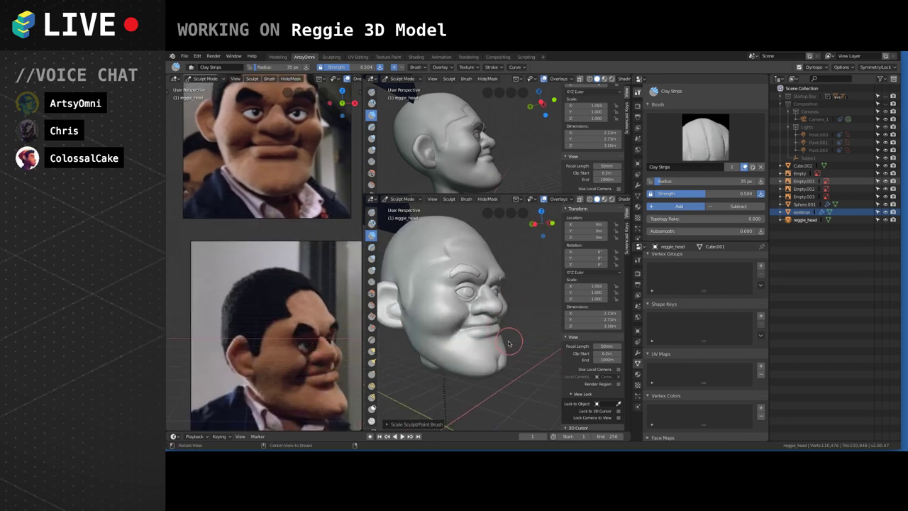
middle_click_drag(508, 343, 530, 303)
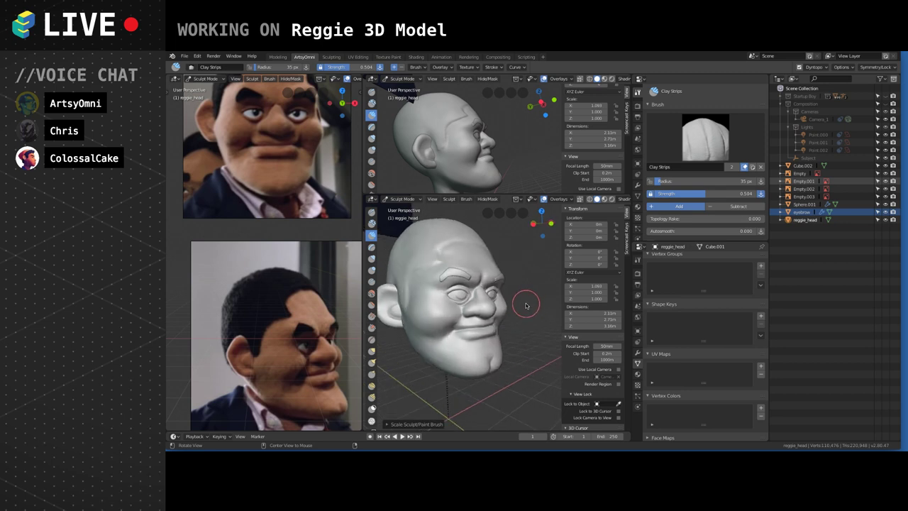
scroll(514, 310, "down", 2)
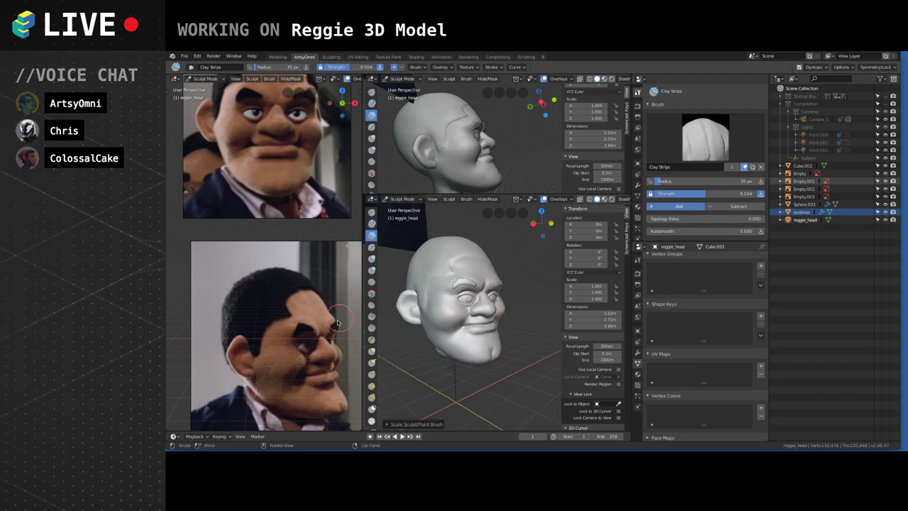
middle_click_drag(332, 334, 326, 316, "shift")
scroll(309, 317, "down", 2)
scroll(334, 330, "up", 1)
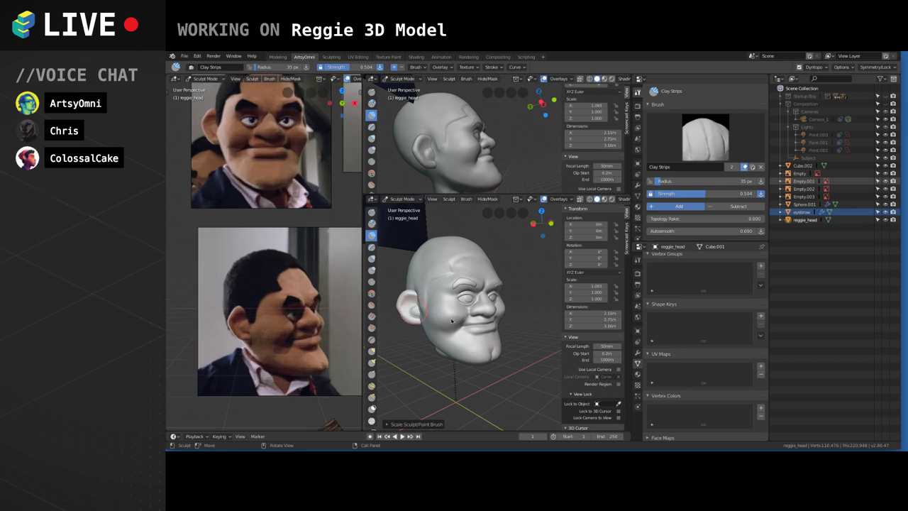
mouse_move(454, 312)
middle_mouse_down("shift")
mouse_move(440, 312)
mouse_move(528, 302)
mouse_move(519, 277)
mouse_move(531, 297)
middle_mouse_up("shift")
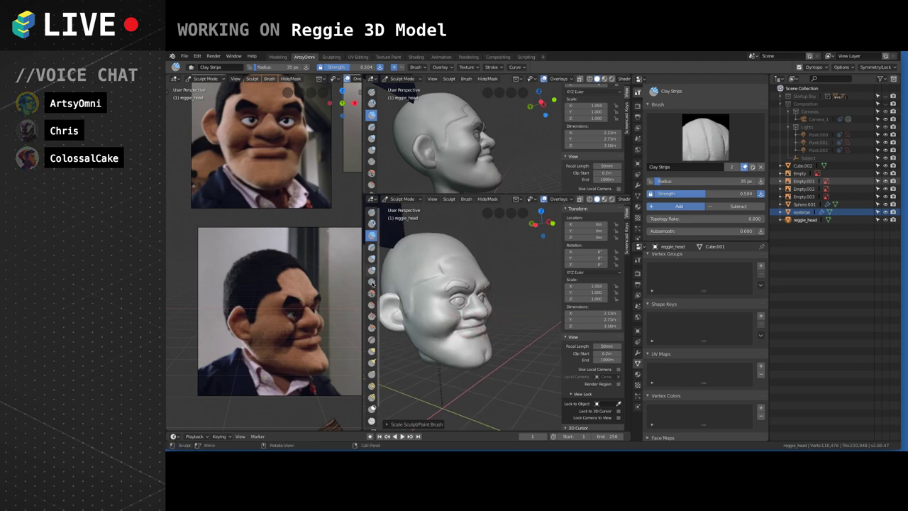
Switch to the Grab brush at 56 px radius and undo the last stroke.
left_click(370, 353)
key("bracketright")
key("bracketright")
key("bracketright")
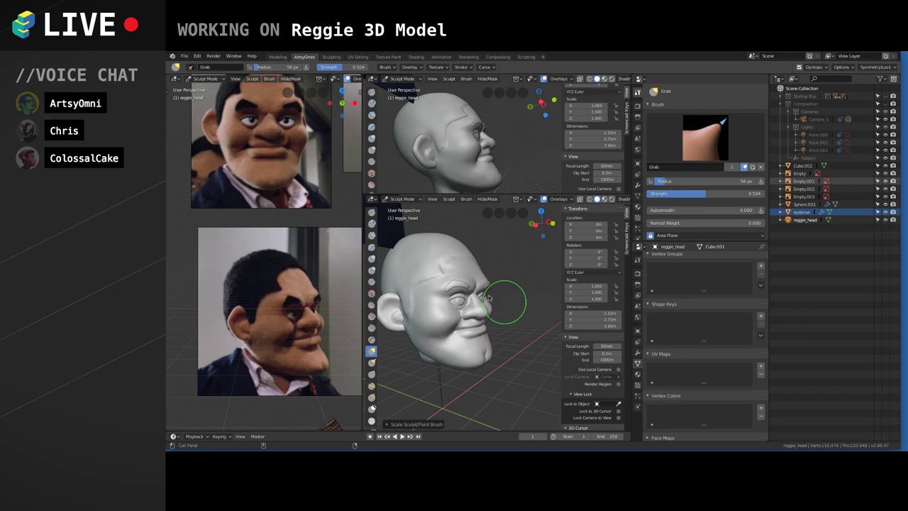
key("ctrl+z")
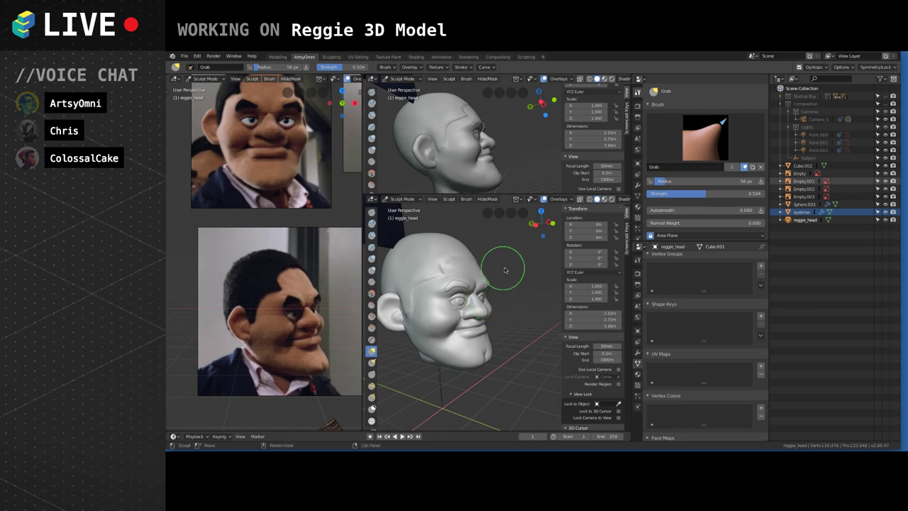
Examine the head's overall proportions from front and three-quarter angles against the front puppet reference photo.
mouse_move(523, 272)
middle_mouse_down()
mouse_move(545, 296)
mouse_move(510, 319)
mouse_move(526, 291)
mouse_move(518, 314)
mouse_move(518, 284)
mouse_move(524, 316)
middle_mouse_up()
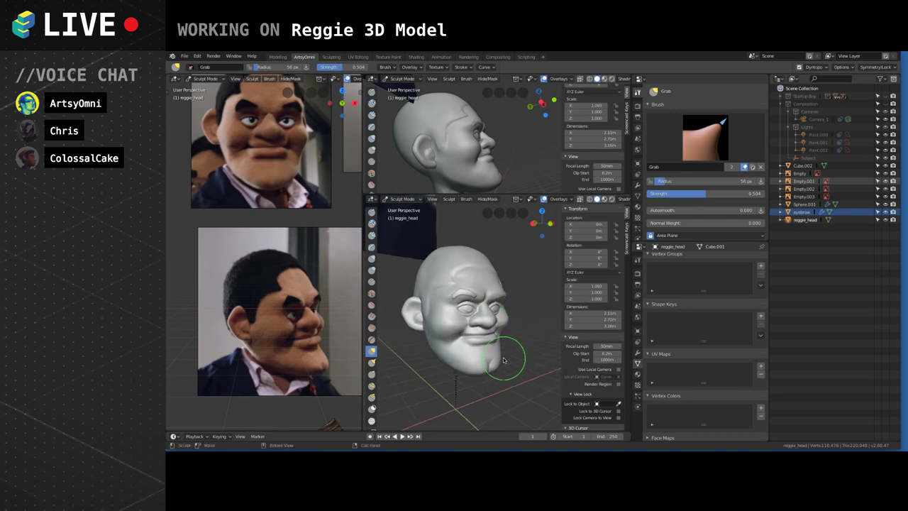
mouse_move(513, 310)
middle_mouse_down()
mouse_move(524, 314)
mouse_move(474, 318)
mouse_move(521, 325)
middle_mouse_up()
scroll(521, 325, "down", 3)
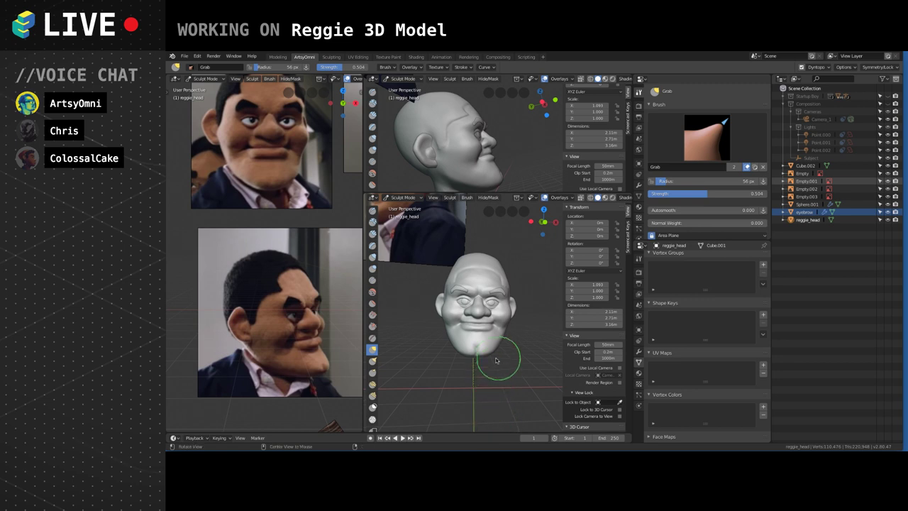
mouse_move(497, 360)
middle_mouse_down()
mouse_move(485, 302)
mouse_move(501, 312)
mouse_move(495, 299)
mouse_move(500, 325)
mouse_move(492, 334)
middle_mouse_up()
left_click_drag(332, 248, 333, 346, "alt+shift")
mouse_move(546, 298)
middle_mouse_down()
mouse_move(537, 318)
mouse_move(556, 333)
middle_mouse_up()
mouse_move(501, 315)
middle_mouse_down()
mouse_move(530, 263)
mouse_move(503, 317)
mouse_move(504, 334)
mouse_move(522, 329)
mouse_move(489, 372)
middle_mouse_up()
scroll(502, 317, "down", 1)
mouse_move(539, 310)
middle_mouse_down()
mouse_move(525, 318)
mouse_move(527, 344)
mouse_move(513, 361)
middle_mouse_up()
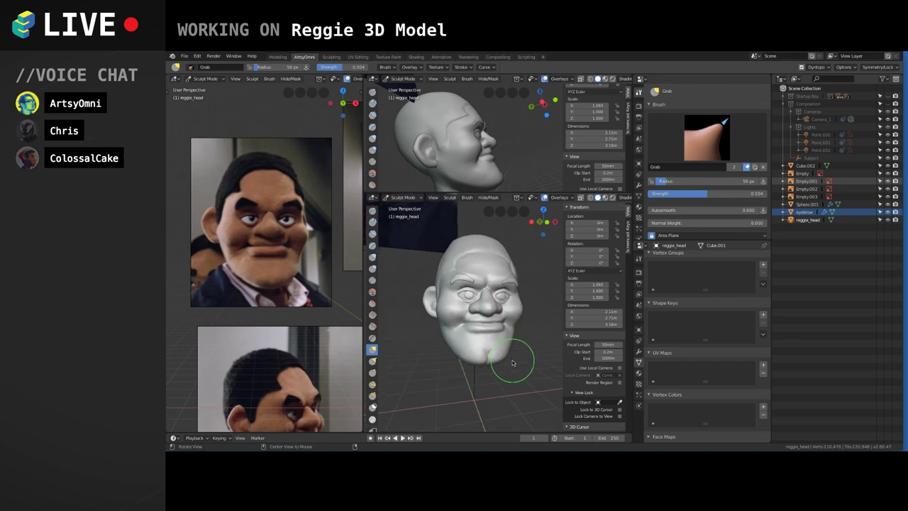
Set the main sculpting viewport's focal length to 80 mm and reframe the head from the front.
middle_click_drag(541, 322, 537, 324)
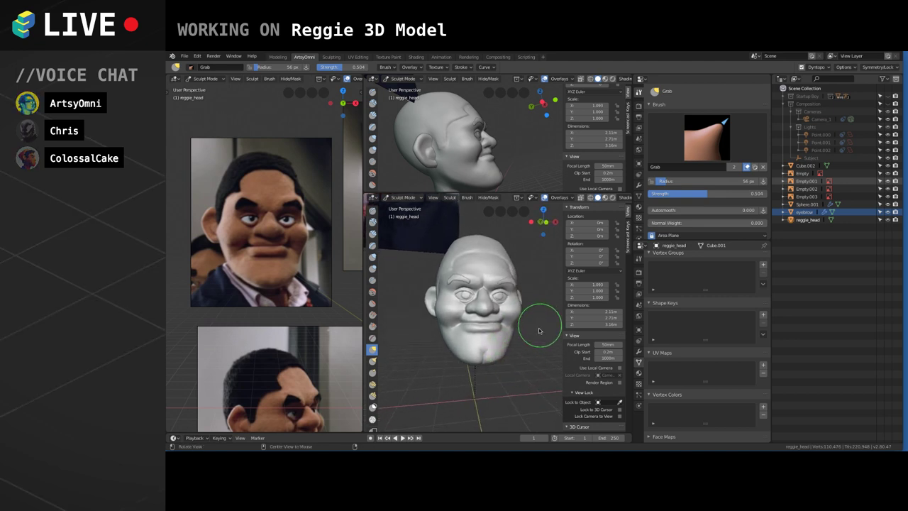
scroll(495, 370, "down", 2)
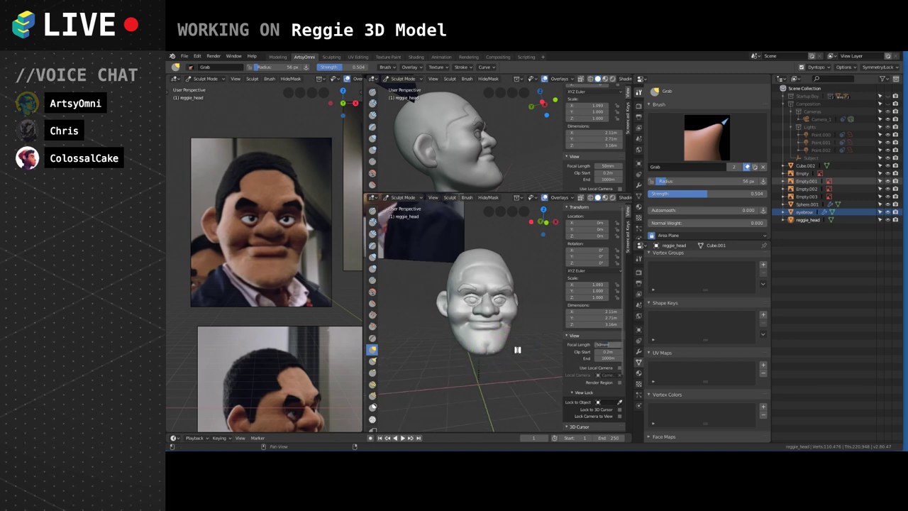
key("Return")
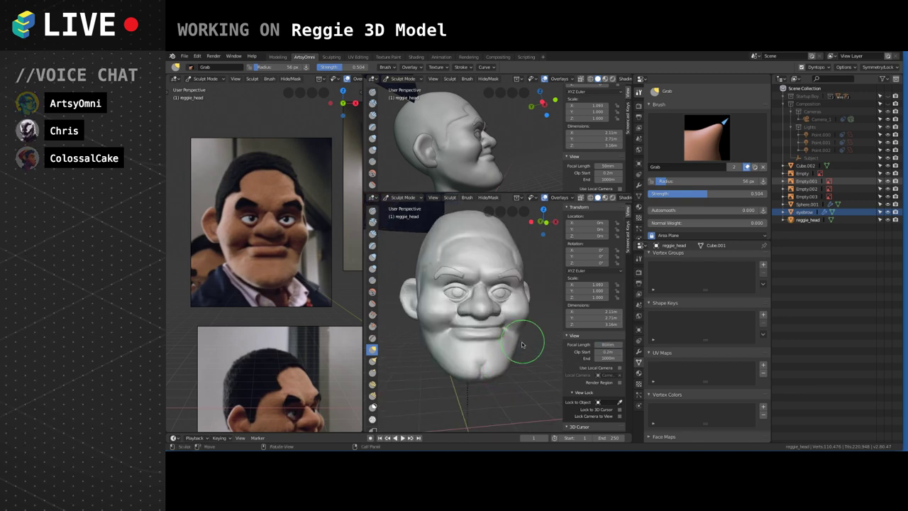
middle_click_drag(551, 286, 544, 275)
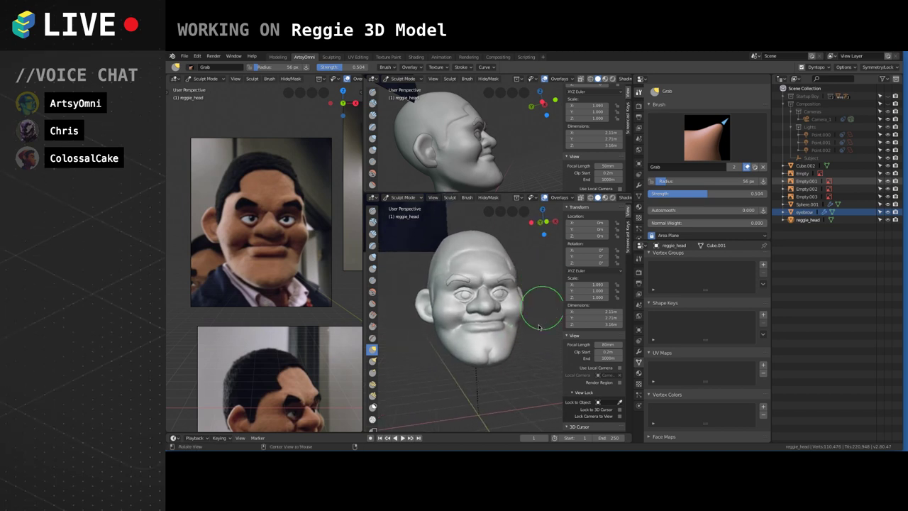
mouse_move(539, 337)
middle_mouse_down("shift")
mouse_move(521, 348)
mouse_move(523, 379)
mouse_move(529, 324)
mouse_move(500, 341)
mouse_move(512, 354)
middle_mouse_up("shift")
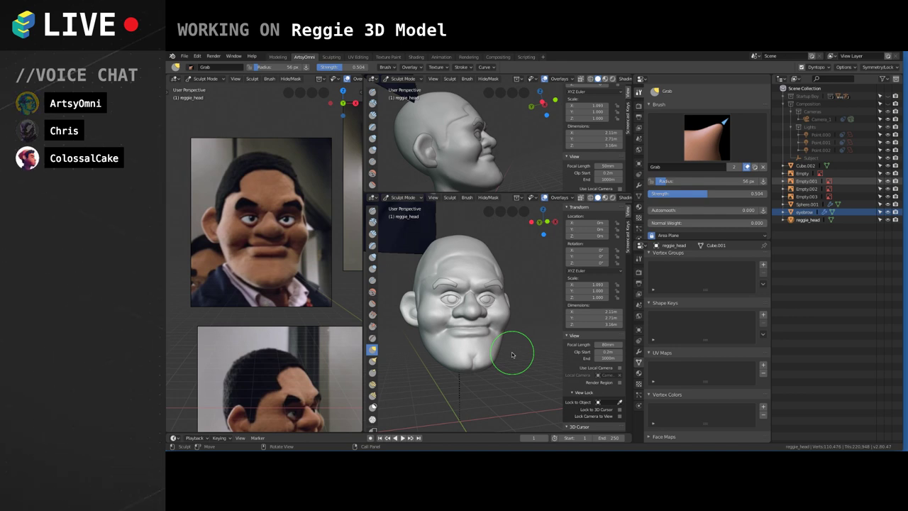
middle_click_drag(518, 329, 531, 338)
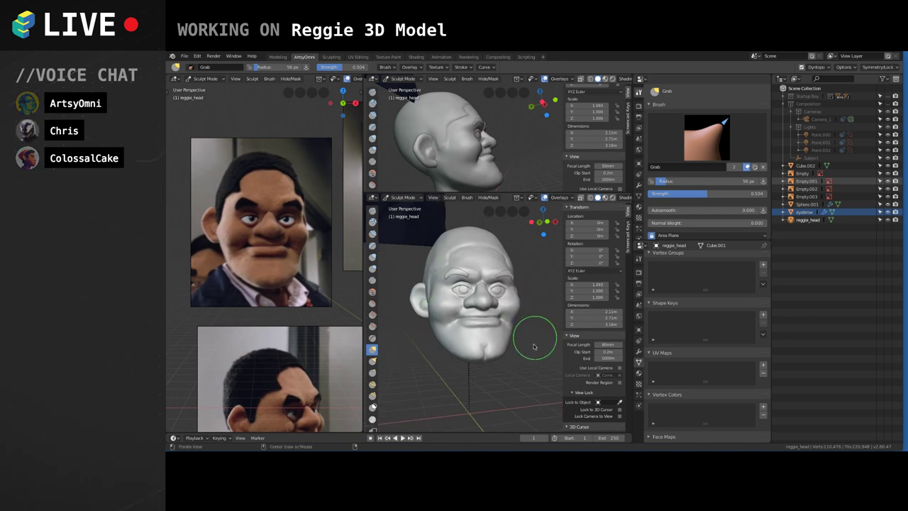
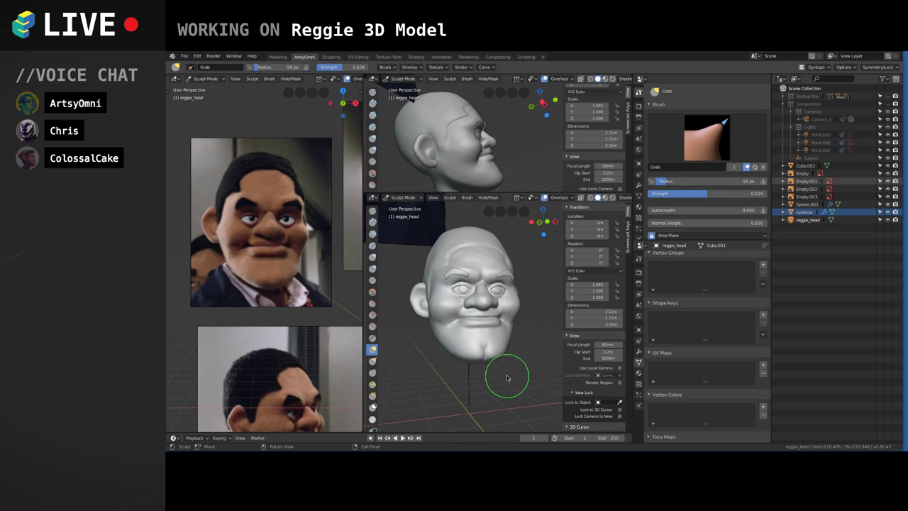
Reshape the lower jawline beside the chin with the Grab brush at 83 px radius.
middle_click_drag(477, 316, 478, 333)
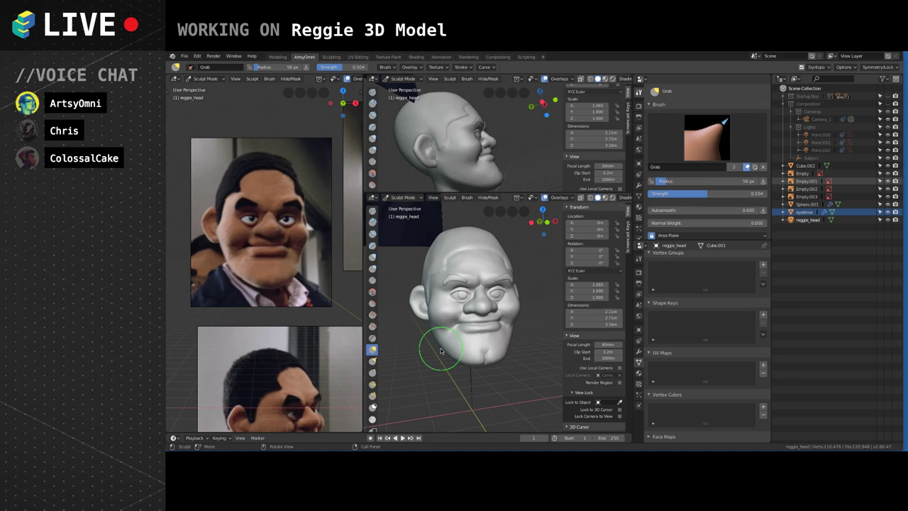
key("f")
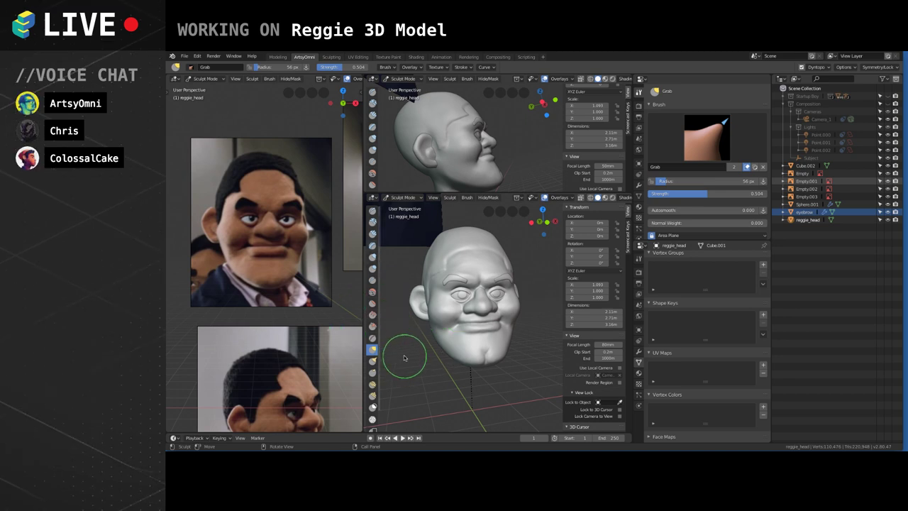
left_click(432, 362)
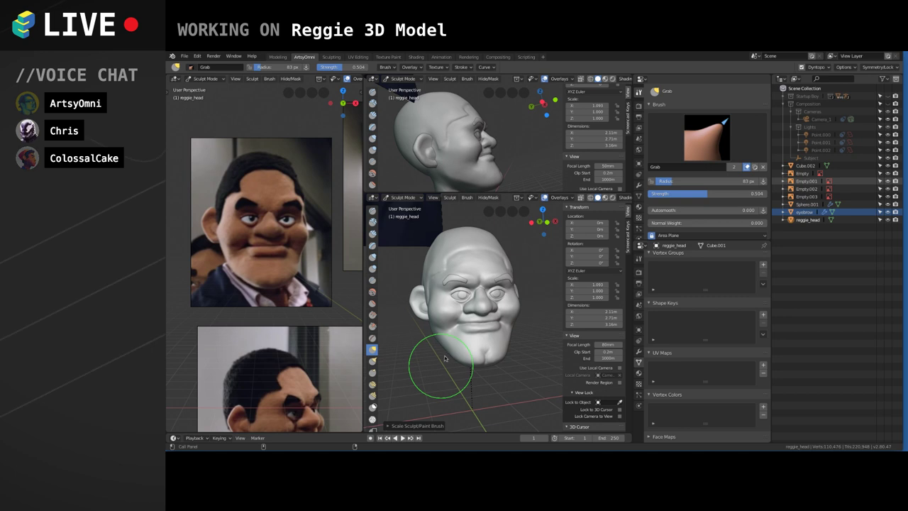
mouse_move(456, 362)
left_mouse_down()
mouse_move(442, 346)
mouse_move(451, 358)
left_mouse_up()
middle_click_drag(451, 358, 456, 353)
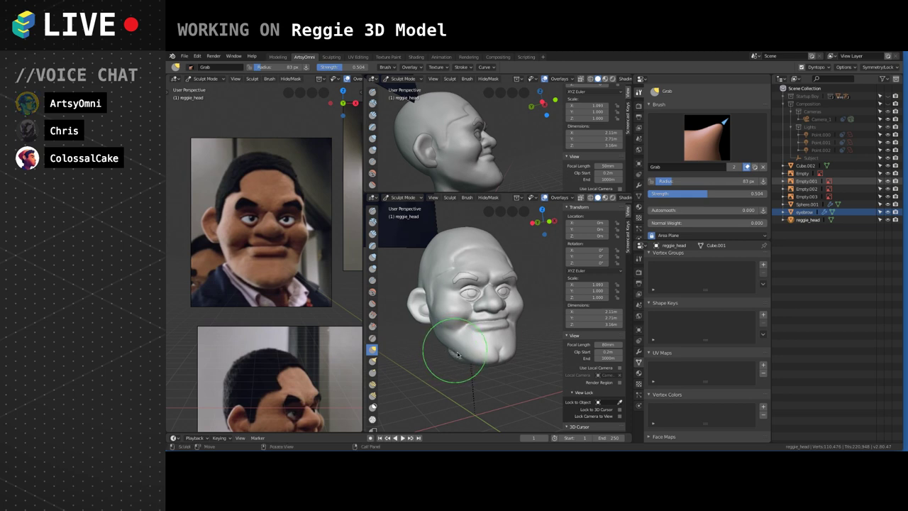
left_click_drag(470, 361, 469, 363)
middle_click_drag(474, 369, 459, 381)
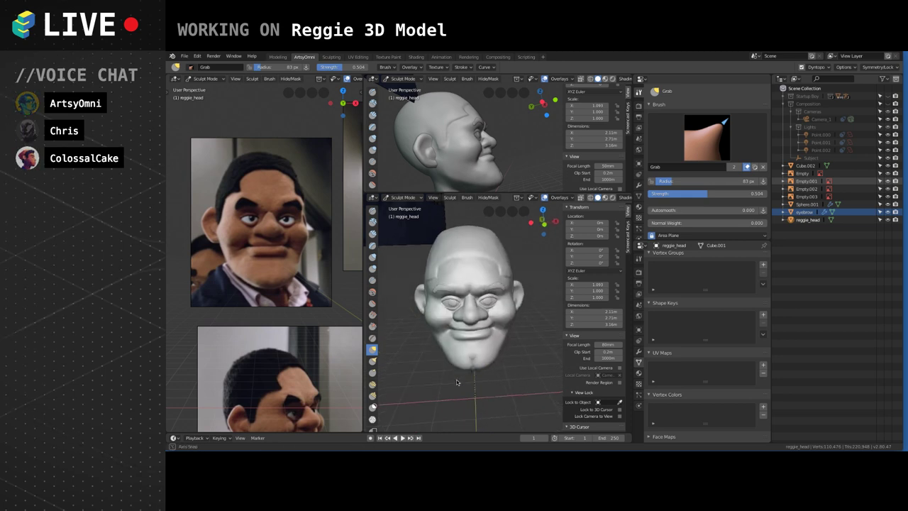
Inspect the reshaped jaw from a three-quarter angle and save the file.
mouse_move(495, 354)
middle_mouse_down()
mouse_move(495, 346)
mouse_move(482, 374)
mouse_move(476, 365)
mouse_move(506, 284)
mouse_move(507, 303)
middle_mouse_up()
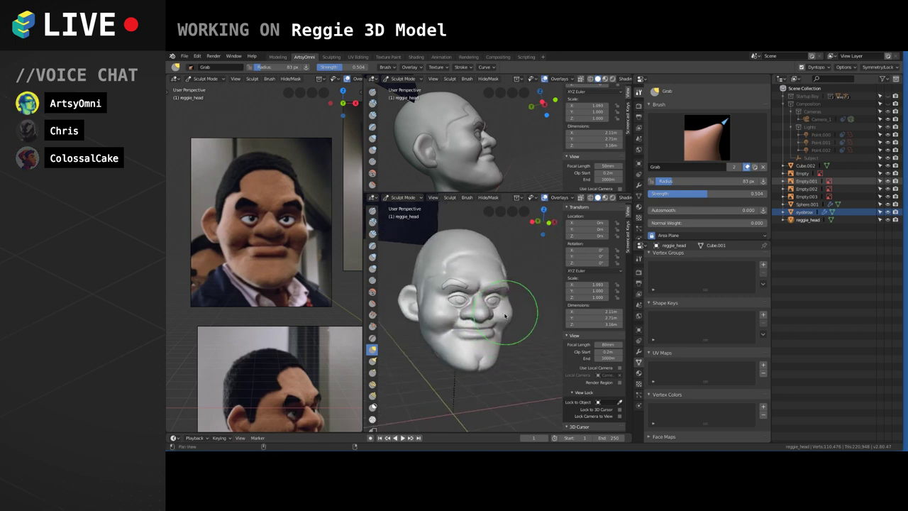
middle_click_drag(496, 334, 524, 322)
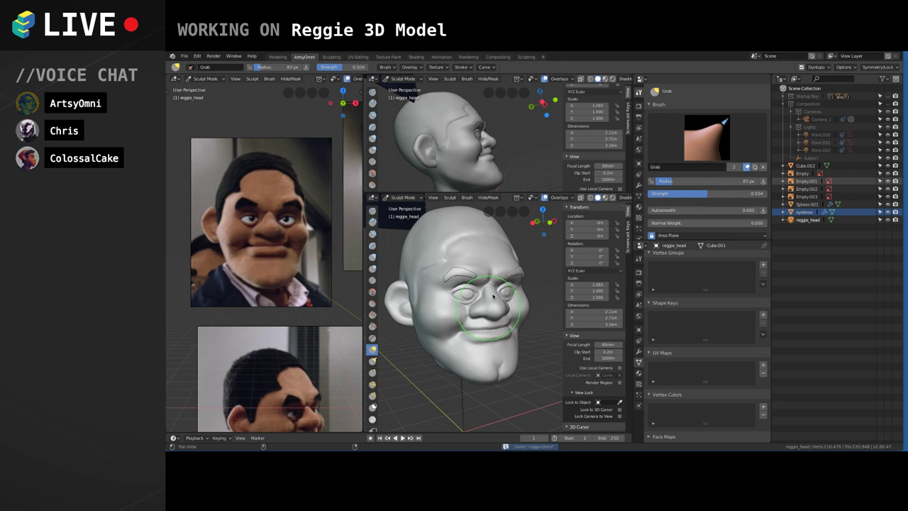
key("ctrl+s")
Examine the cheeks, jaw and chin from several angles and compare them with the front and side reference photos.
mouse_move(495, 302)
middle_mouse_down()
mouse_move(508, 301)
mouse_move(496, 304)
middle_mouse_up()
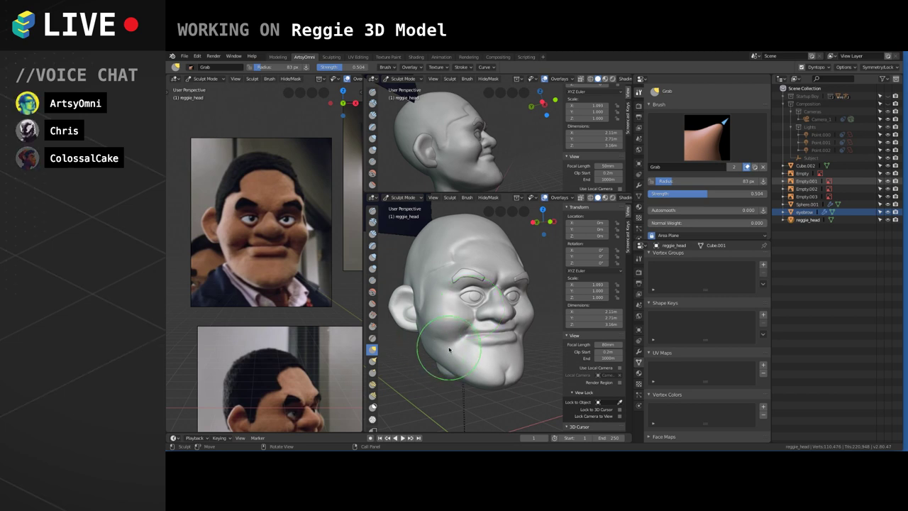
scroll(448, 356, "up", 1)
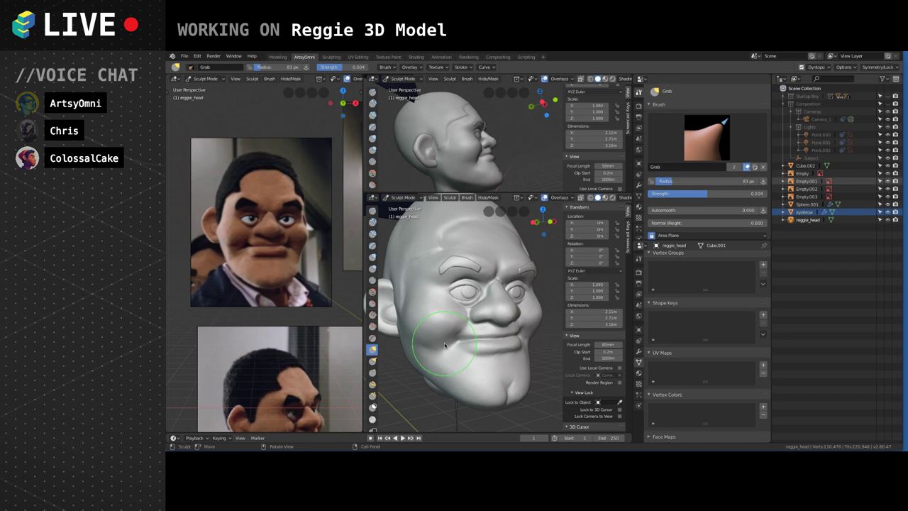
scroll(445, 345, "down", 1)
middle_click_drag(508, 340, 512, 350, "shift")
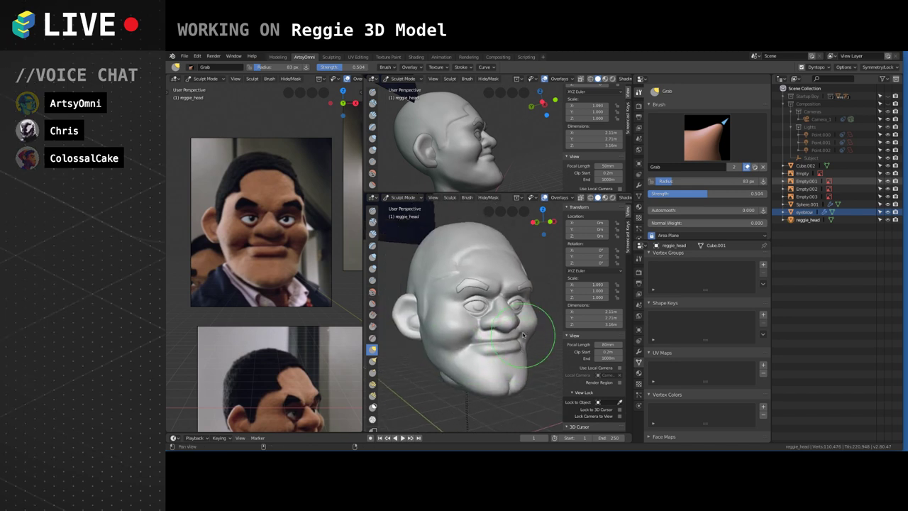
middle_click_drag(514, 312, 543, 303)
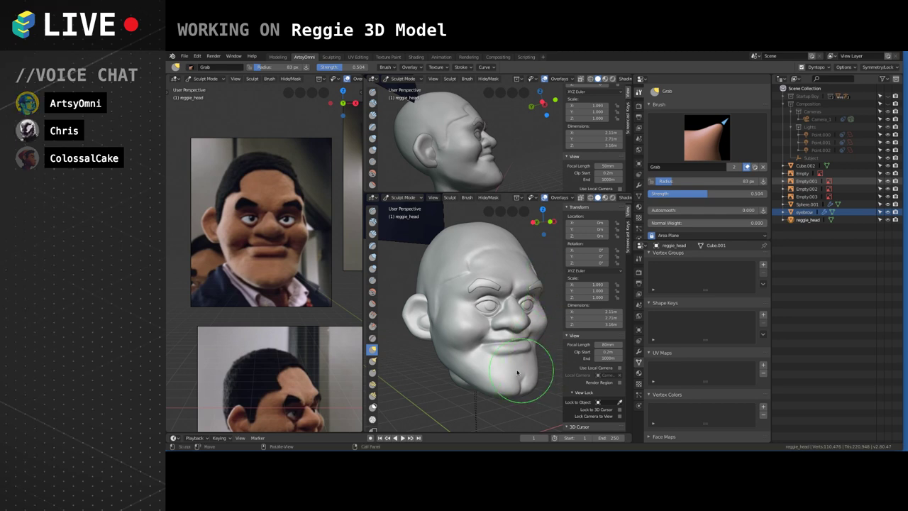
middle_click_drag(533, 358, 523, 344)
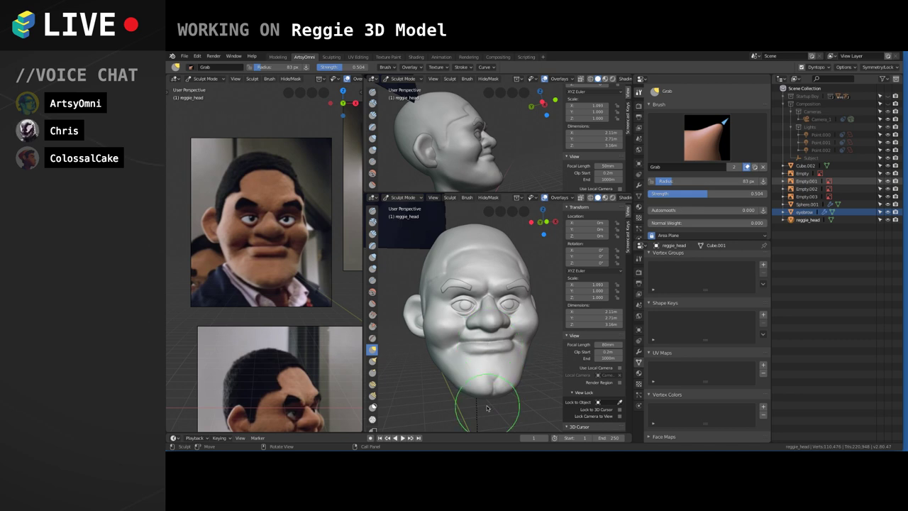
middle_click_drag(531, 320, 507, 309)
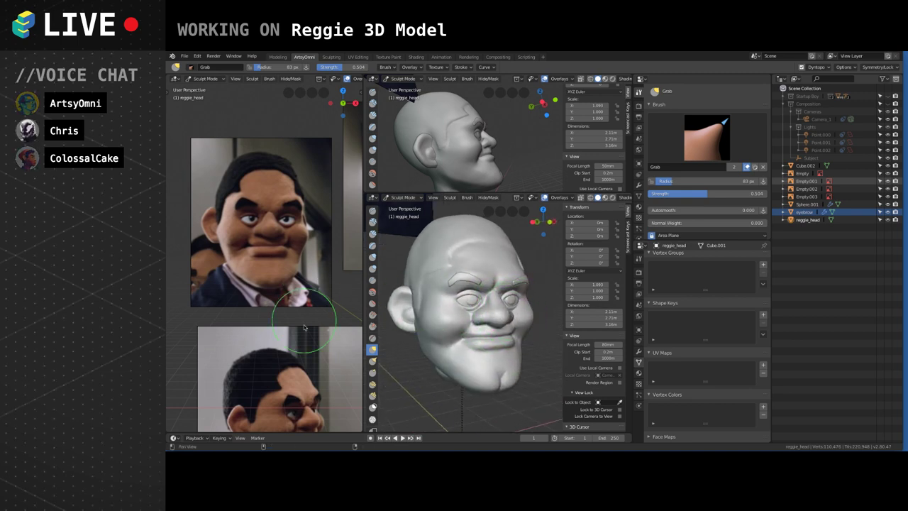
middle_click_drag(306, 340, 304, 262, "shift")
middle_click_drag(461, 298, 523, 276)
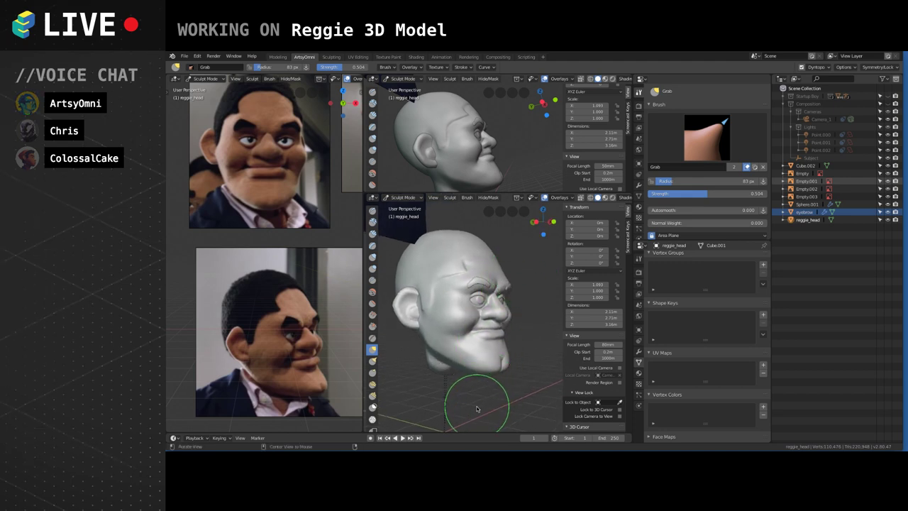
Enlarge the Grab brush to a 138 px radius for broad reshaping of the head's side.
middle_click_drag(450, 397, 486, 404)
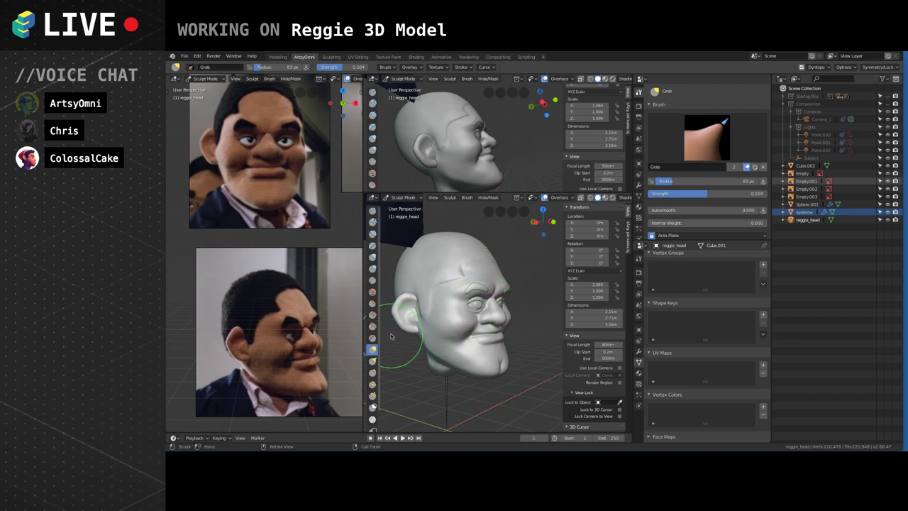
key("f")
left_click(415, 333)
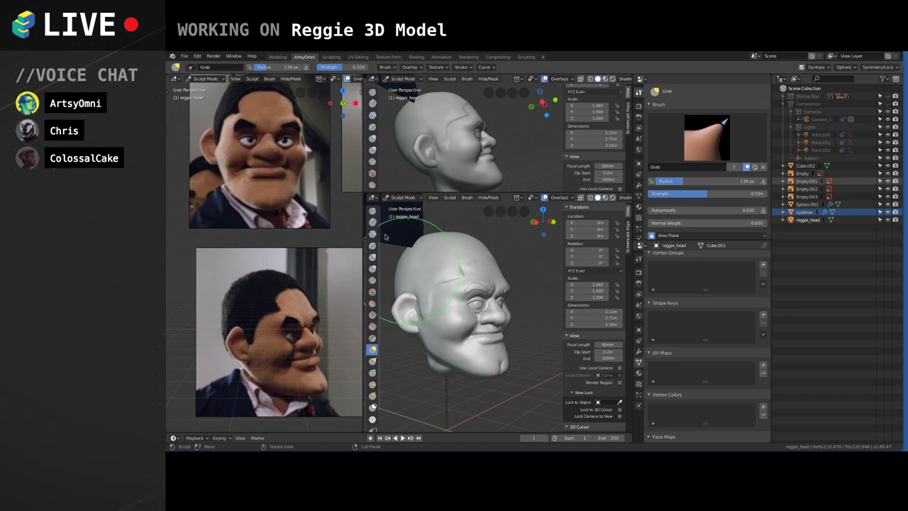
Try to move the ear geometry along the global X axis in Edit Mode with proportional editing.
left_click(402, 197)
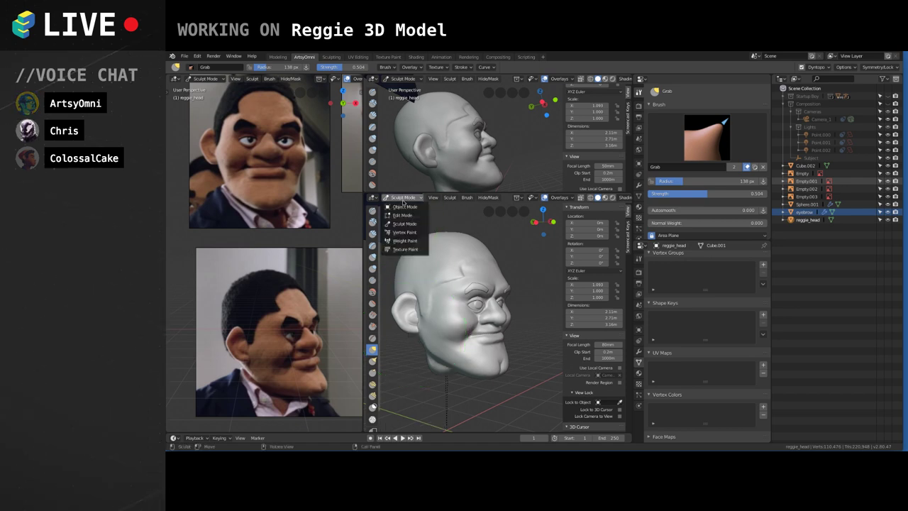
key("Return")
left_click(406, 310)
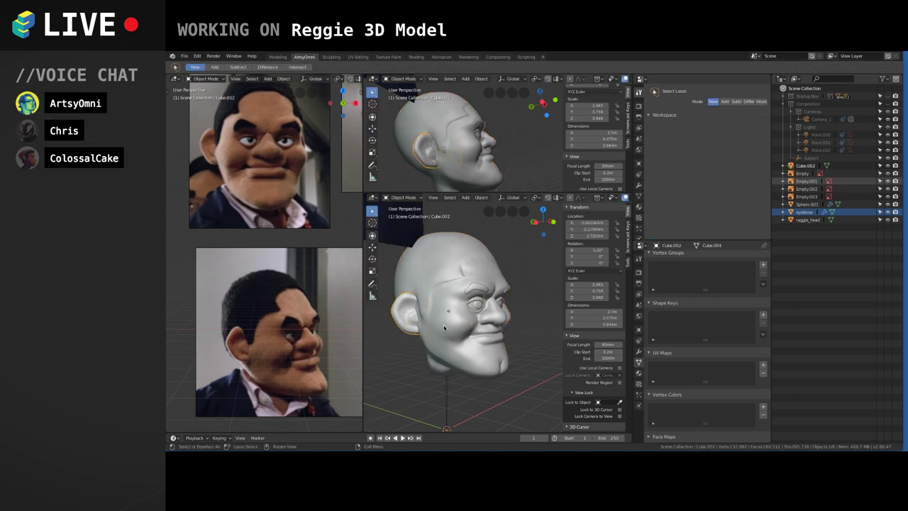
key("Tab")
key("g")
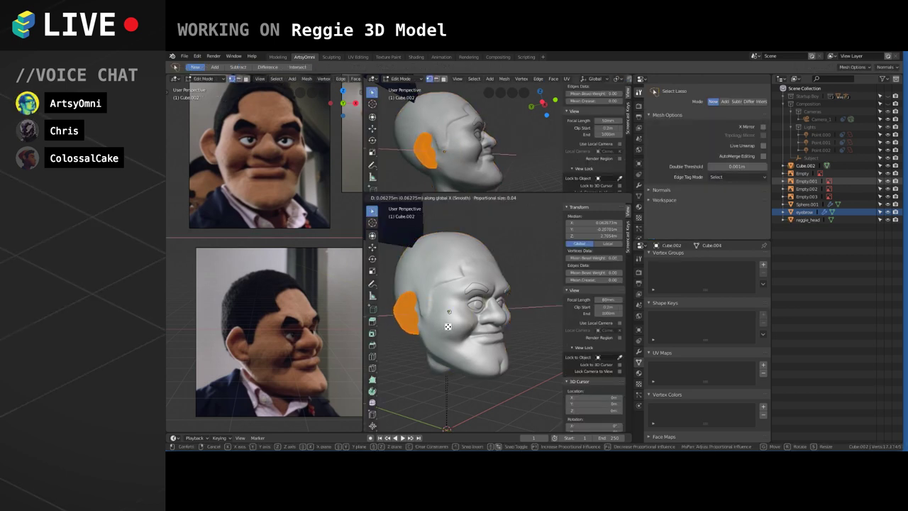
left_click(448, 327)
middle_click_drag(448, 327, 460, 310)
key("Tab")
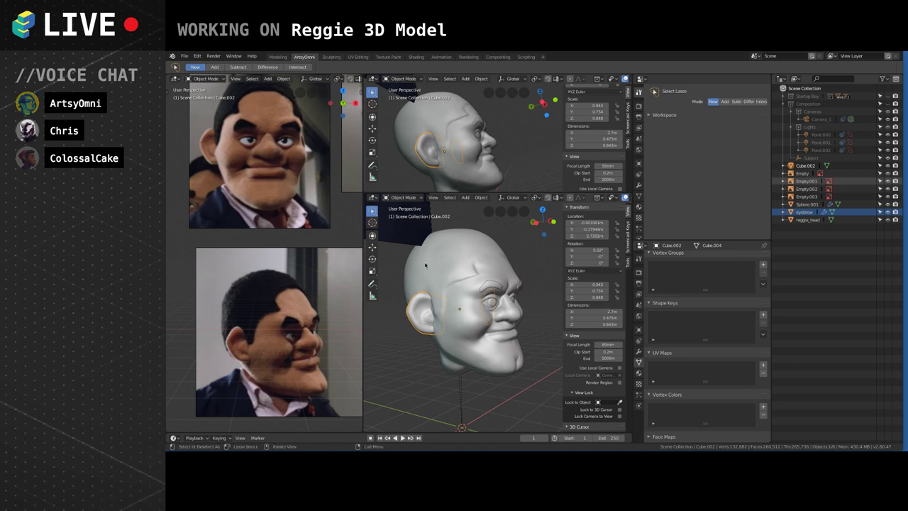
Return reggie_head to Sculpt Mode and reshape the side of the head near the ear with the Grab brush at 137 px radius.
left_click(456, 305)
left_click(403, 197)
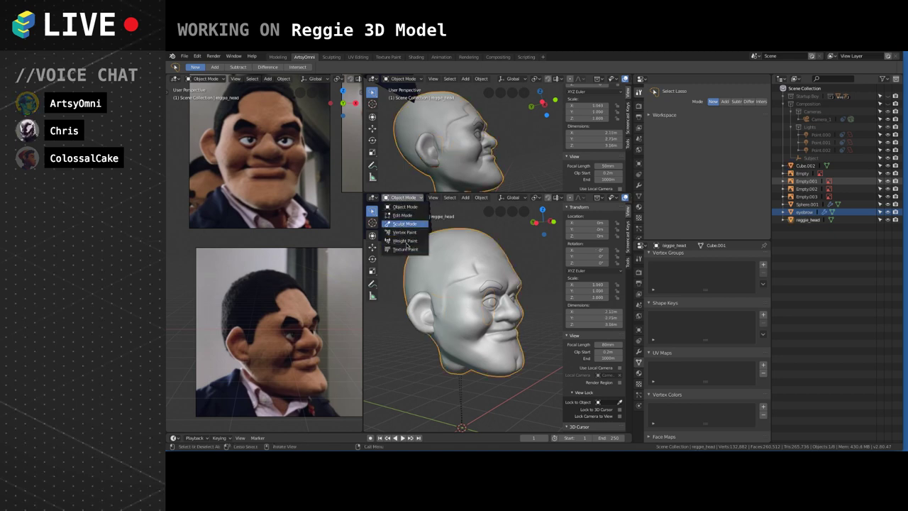
key("Return")
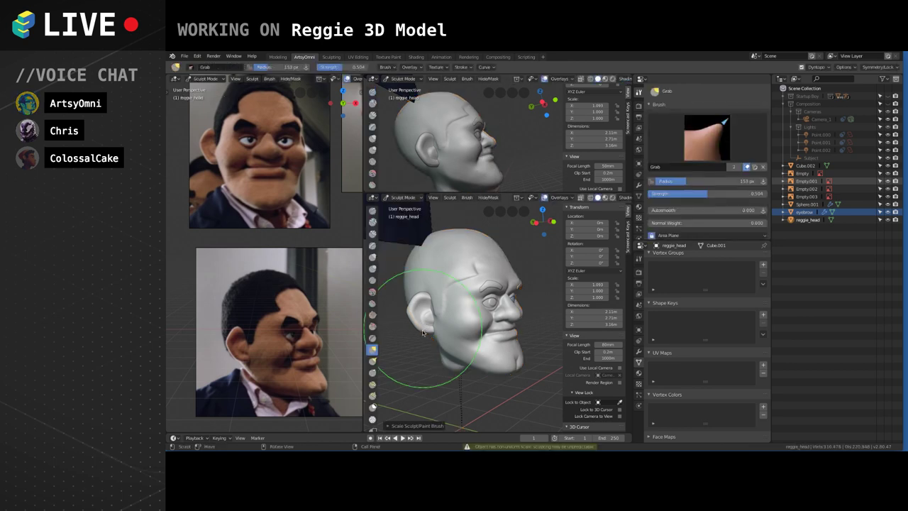
key("f")
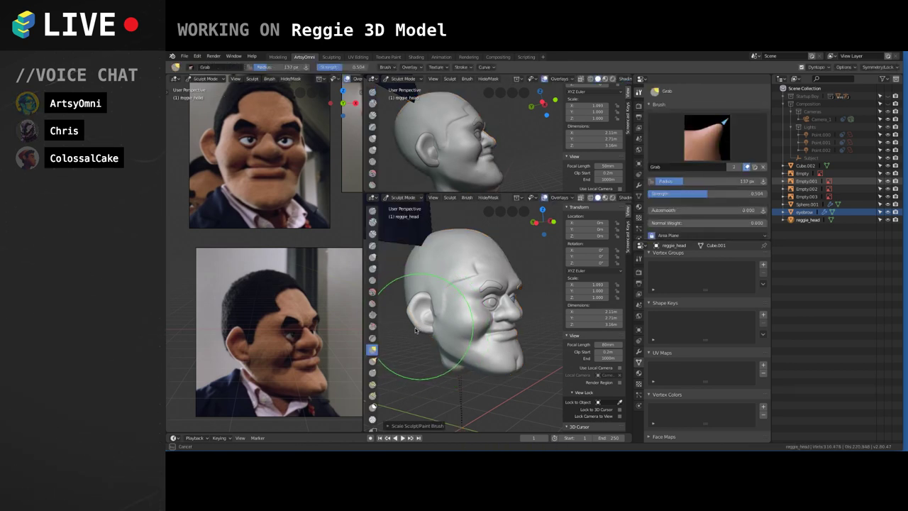
middle_click_drag(409, 330, 425, 327)
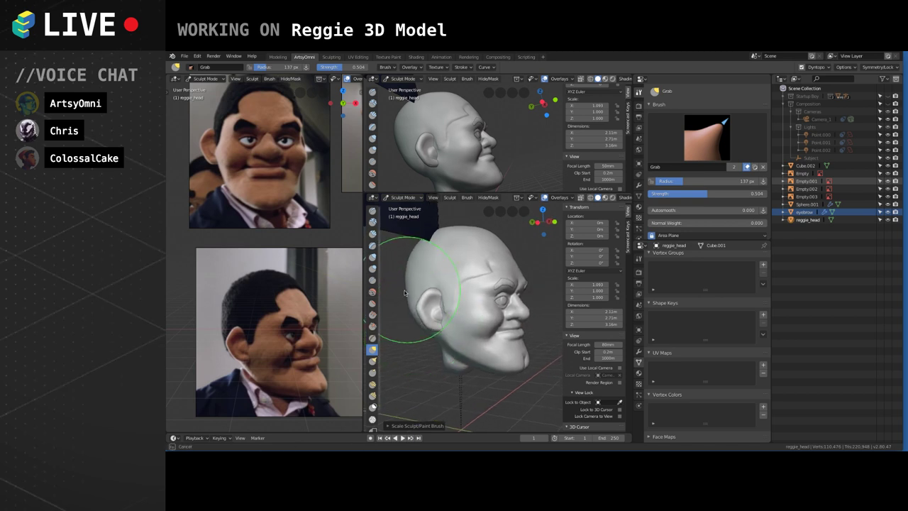
middle_click_drag(410, 301, 437, 327)
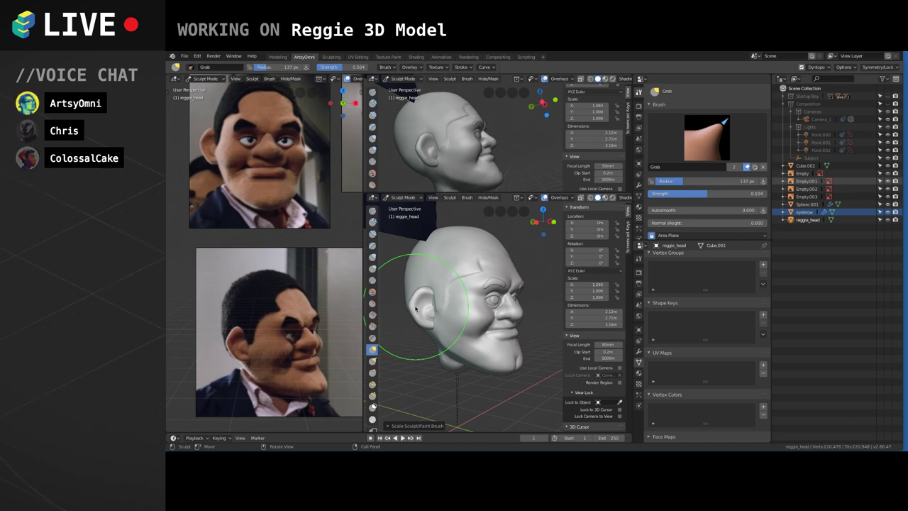
Shift the ear geometry along the global X axis in Edit Mode, compare it with the unmoved state and check the ears from the front.
left_click(373, 211)
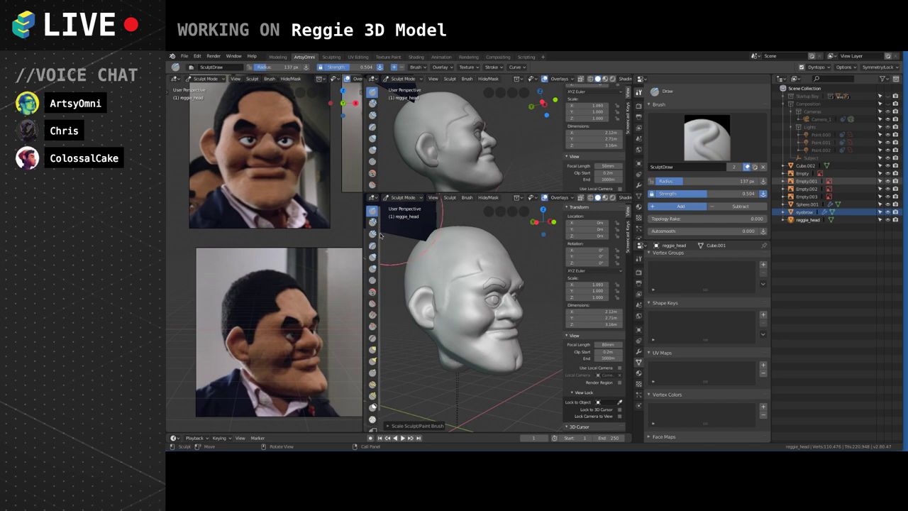
left_click(402, 197)
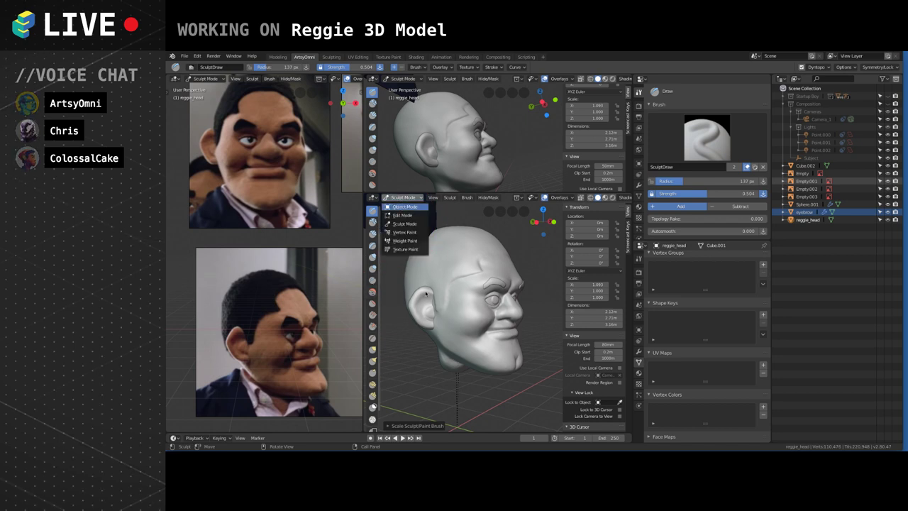
left_click(405, 207)
left_click(427, 316)
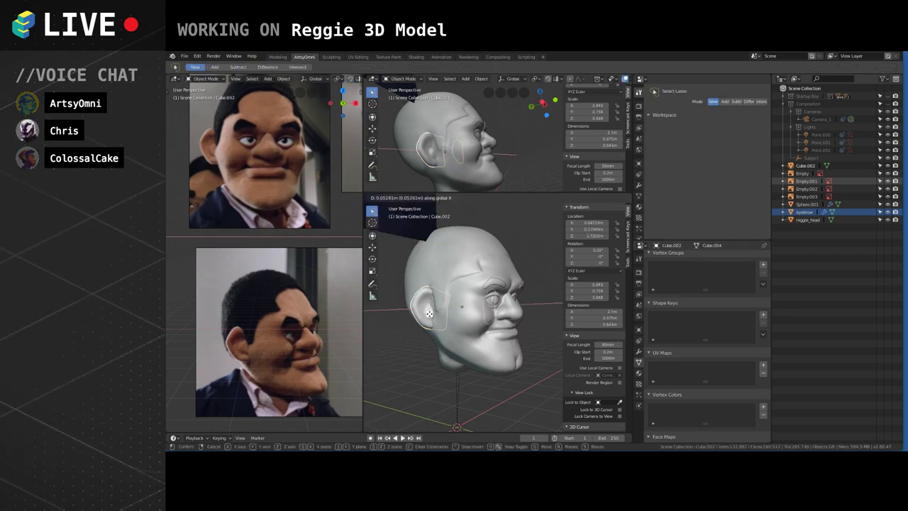
key("Tab")
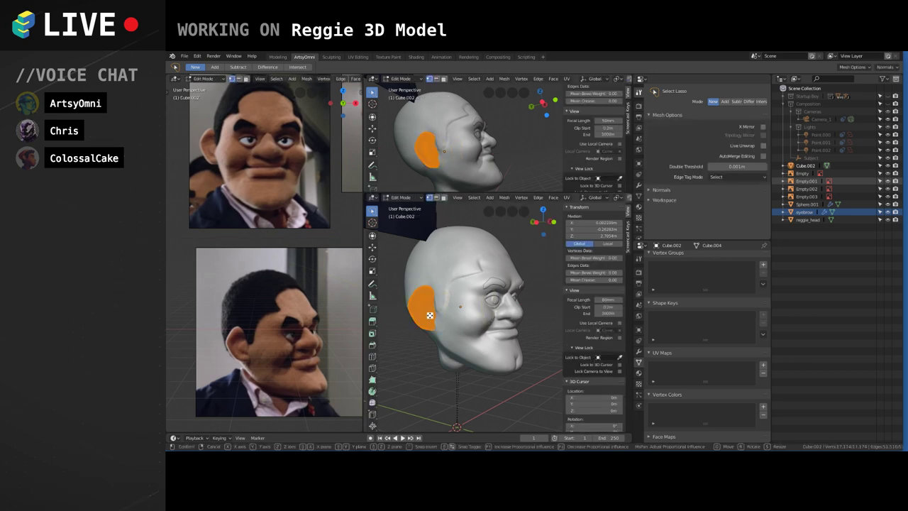
key("g")
key("x")
left_click(431, 314)
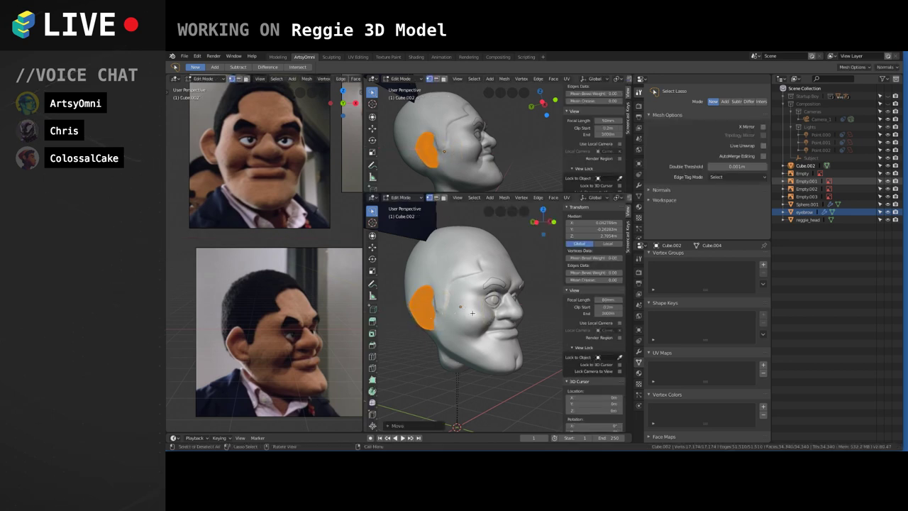
middle_click_drag(431, 315, 477, 306)
key("ctrl+z")
key("ctrl+shift+z")
middle_click_drag(477, 306, 490, 283, "shift")
key("Tab")
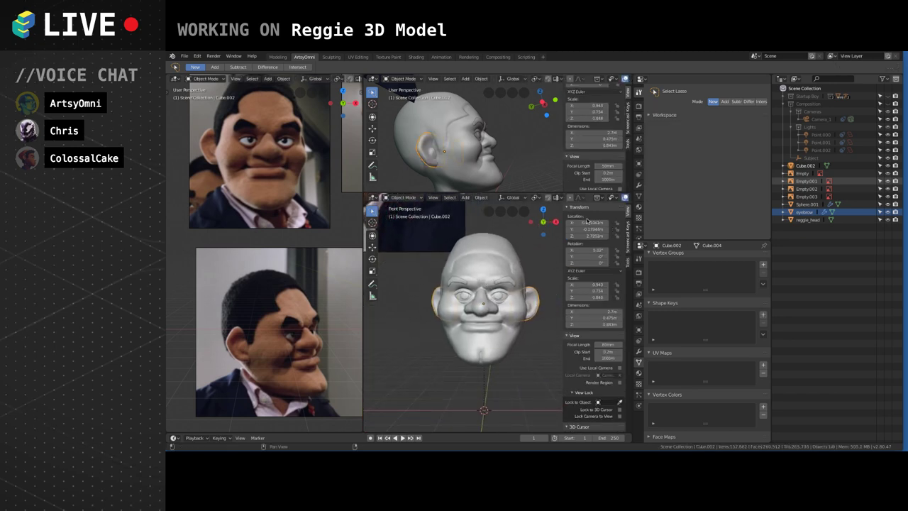
With X-ray shading on, lasso the ear on the head's positive X side and delete its vertices.
left_click(513, 306)
key("Tab")
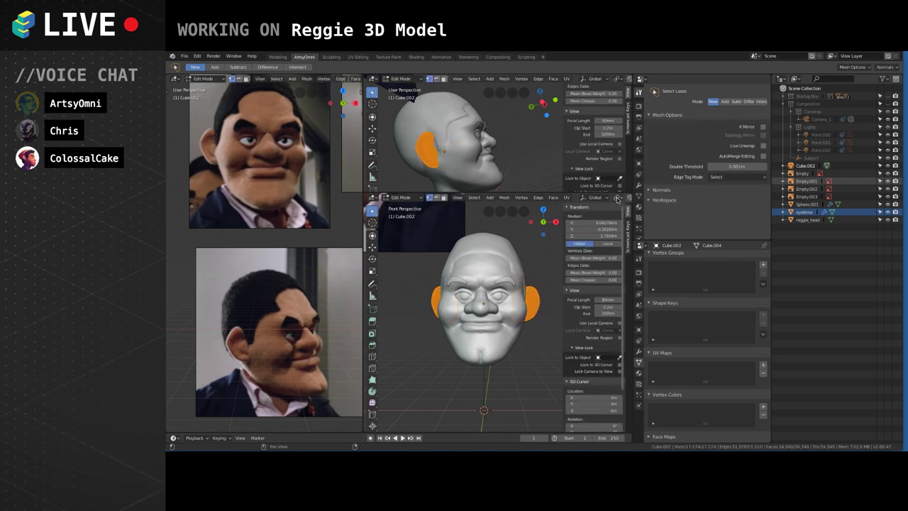
scroll(605, 198, "down", 3)
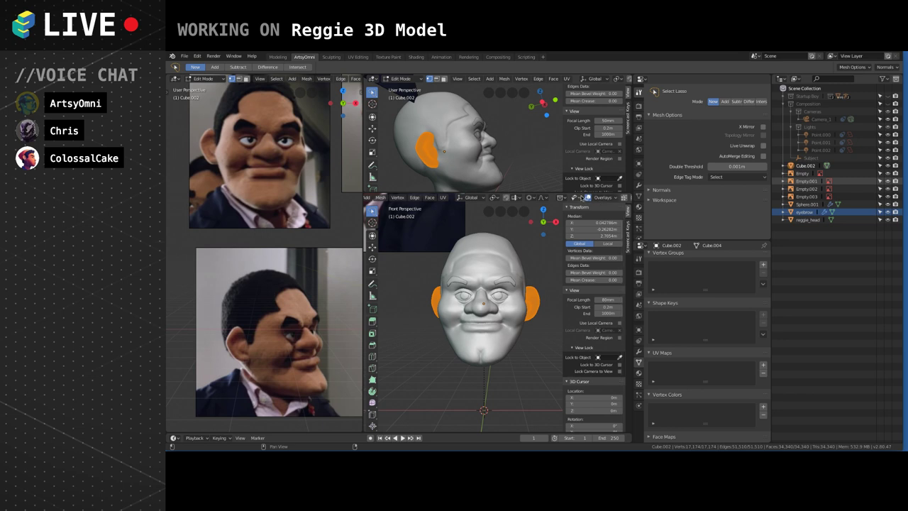
scroll(583, 198, "down", 5)
left_click(568, 198)
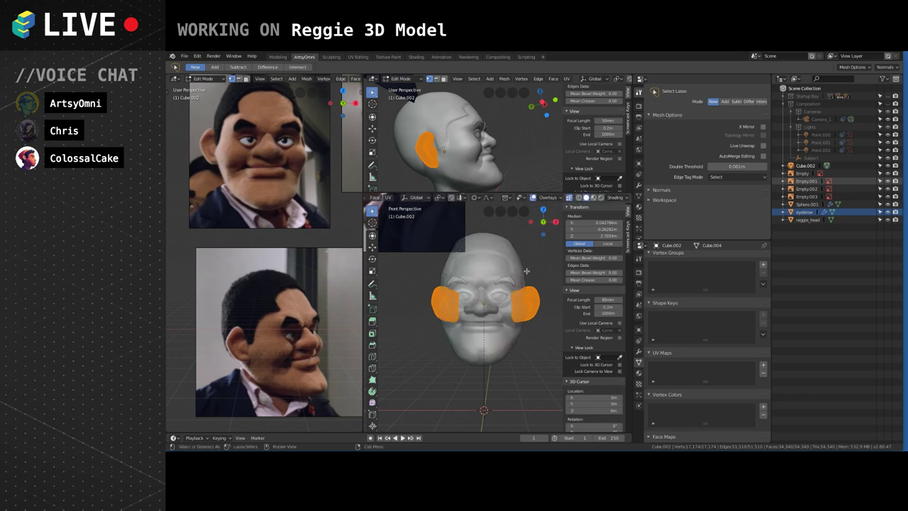
mouse_move(527, 271)
left_mouse_down()
mouse_move(546, 320)
mouse_move(545, 283)
left_mouse_up()
key("x")
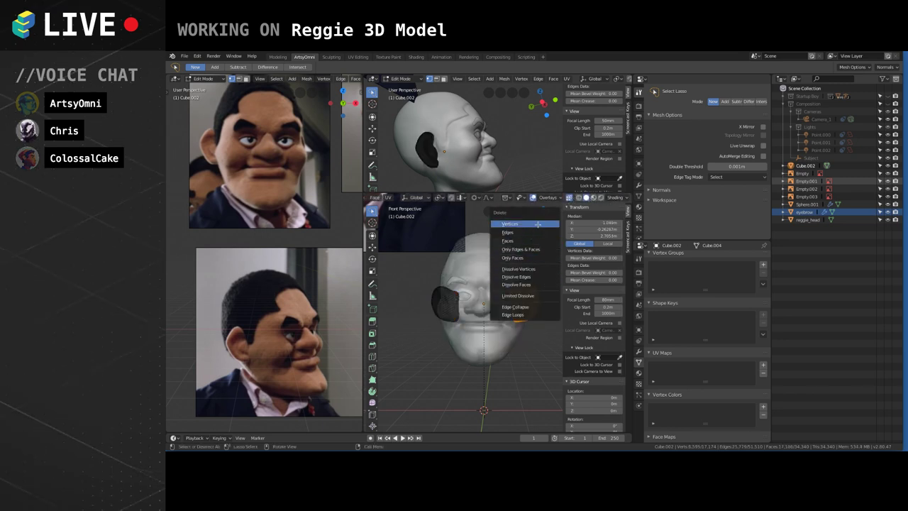
left_click(538, 224)
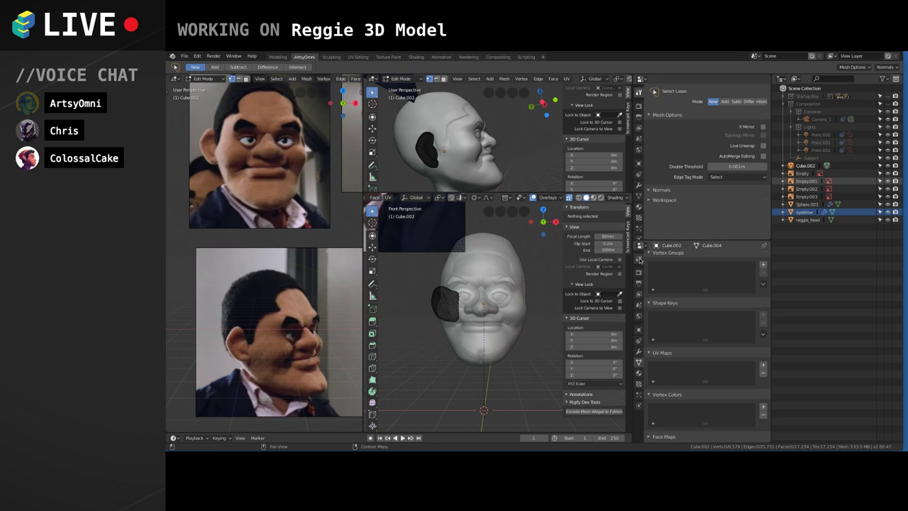
Add a Mirror modifier on the X axis to the remaining ear, leave Edit Mode and turn X-ray off.
left_click(639, 352)
left_click(679, 258)
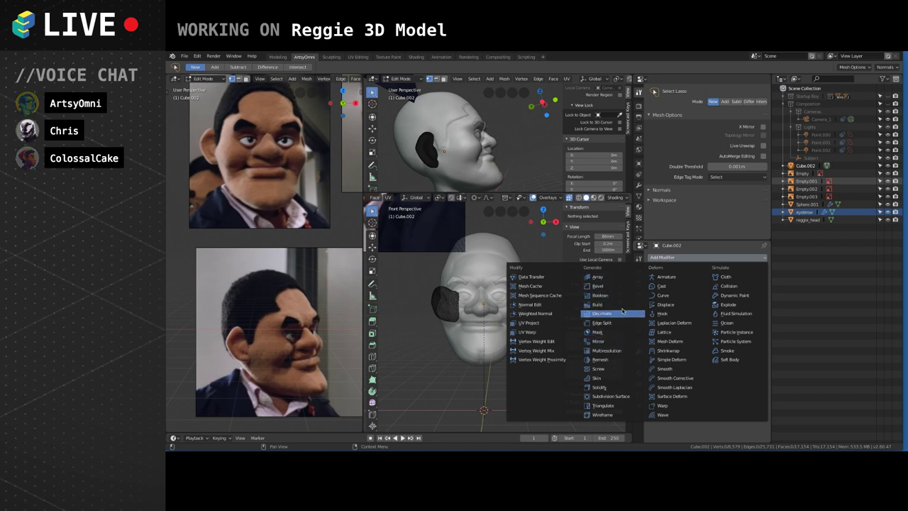
left_click(608, 341)
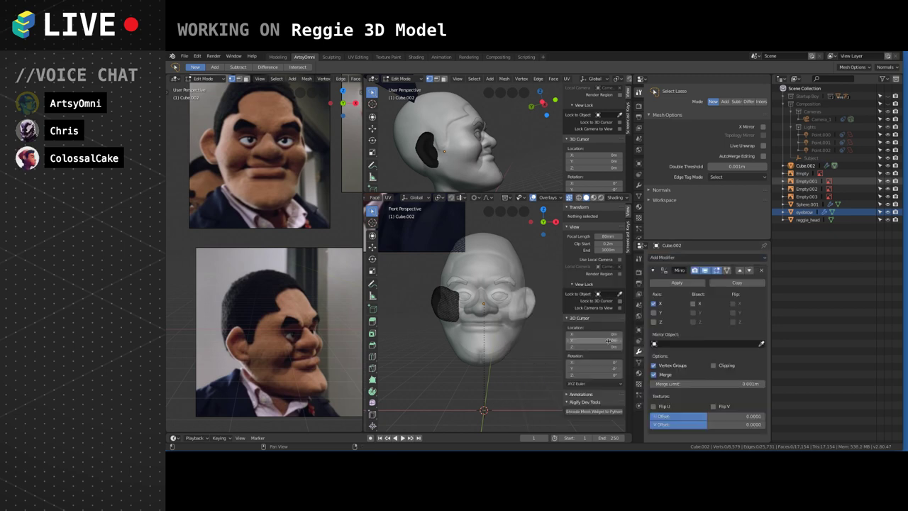
key("Tab")
middle_click_drag(497, 339, 532, 342)
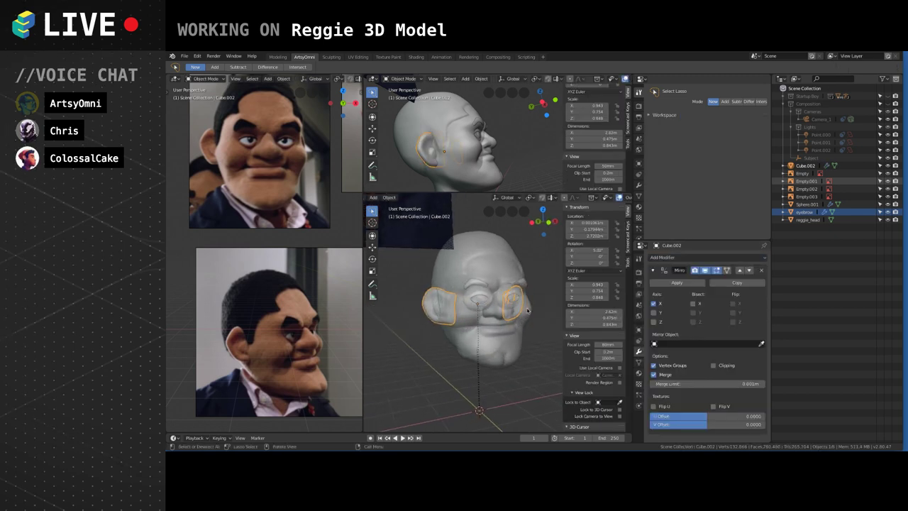
left_click(569, 198)
mouse_move(526, 284)
middle_mouse_down()
mouse_move(518, 285)
mouse_move(540, 292)
middle_mouse_up()
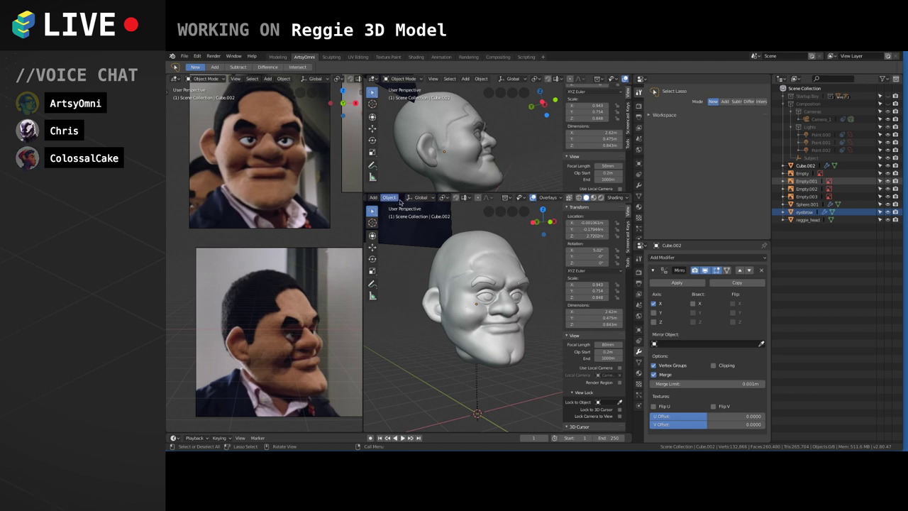
Return reggie_head to Sculpt Mode and set the Draw brush radius to 122 px over the area around the ear.
left_click(452, 278)
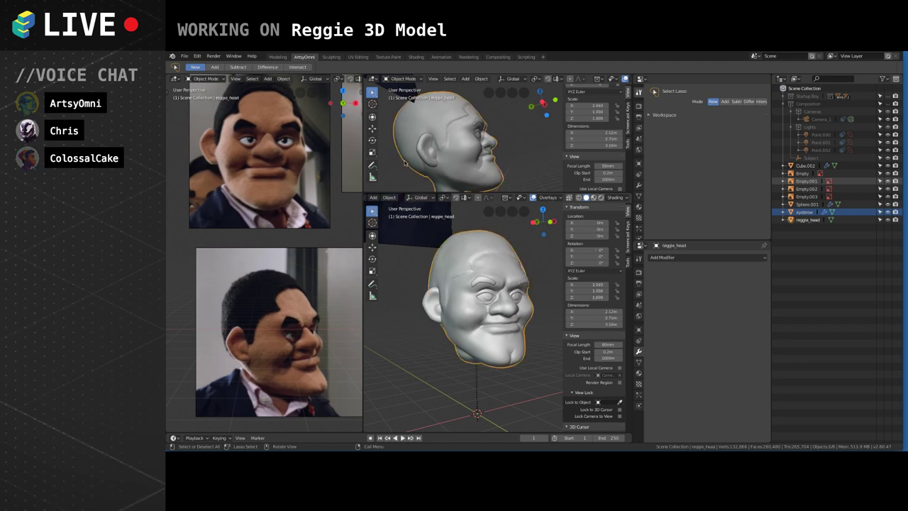
left_click(419, 198)
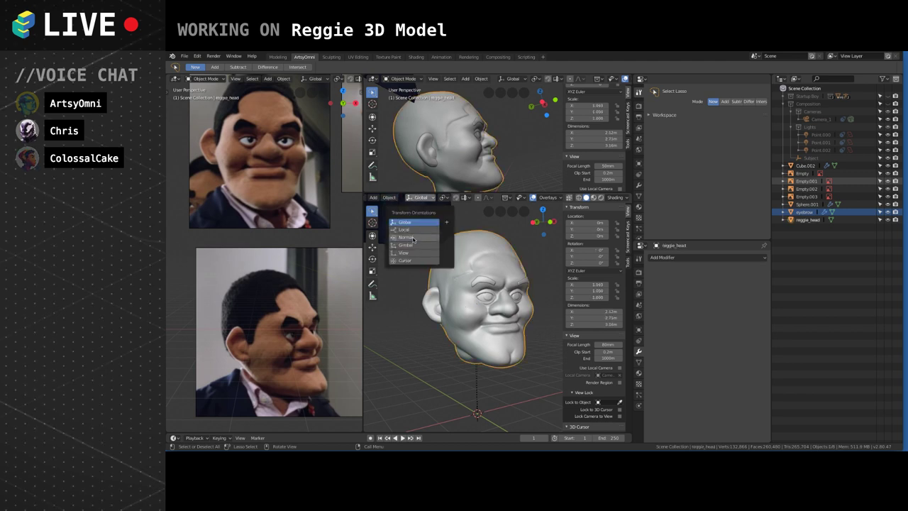
scroll(411, 200, "up", 3)
left_click(411, 198)
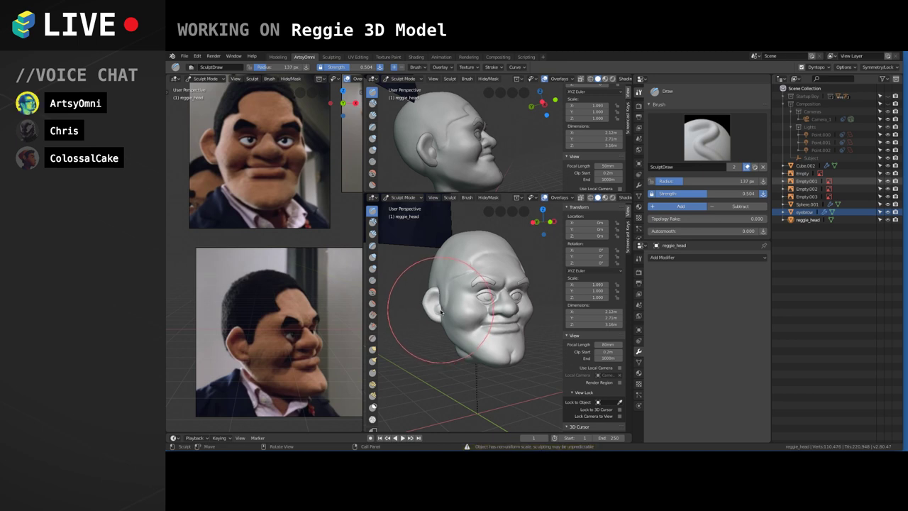
scroll(440, 309, "up", 1)
key("f")
left_click(431, 307)
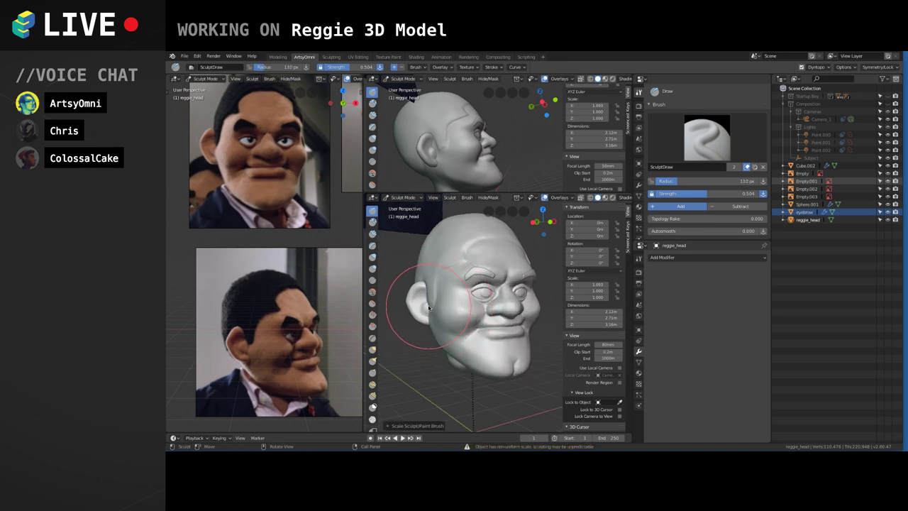
key("f")
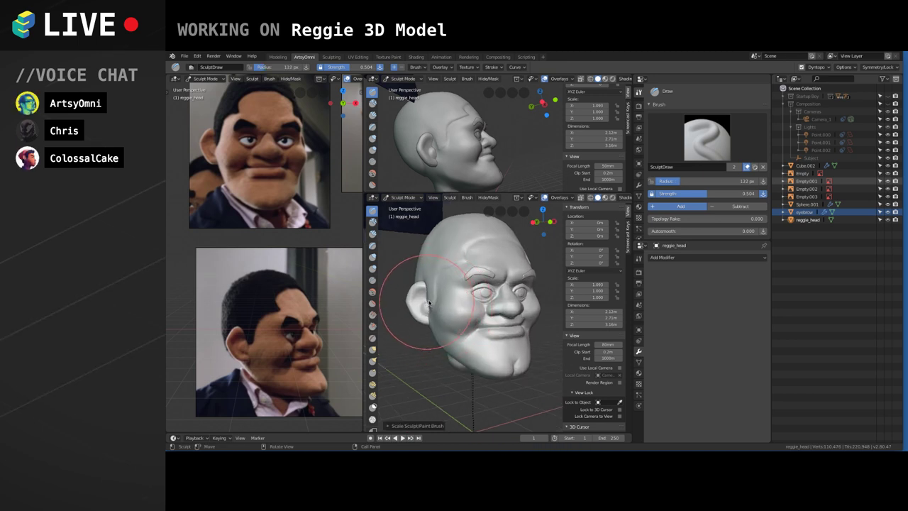
left_click(432, 304)
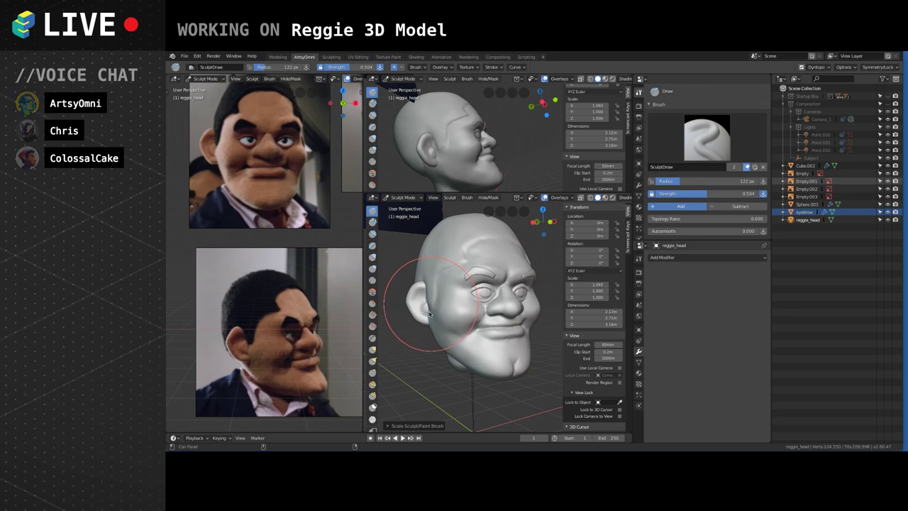
left_click(409, 198)
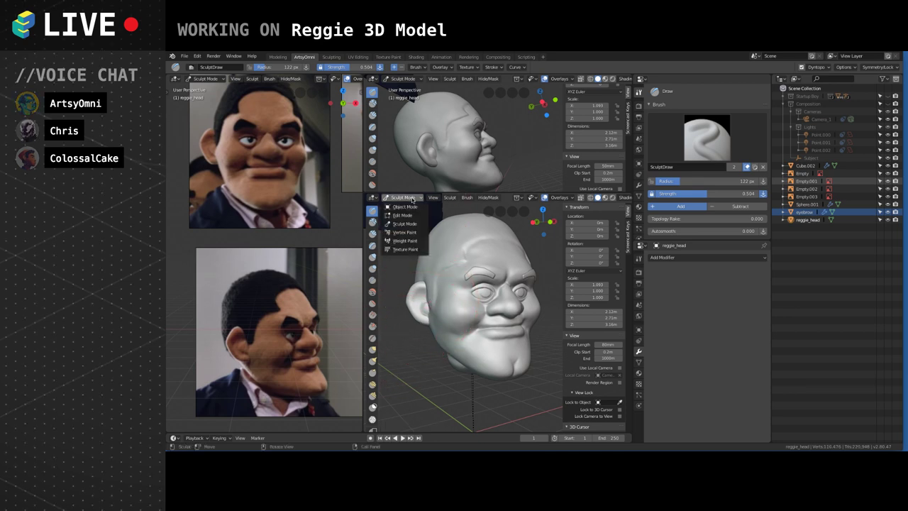
left_click(405, 206)
left_click(402, 197)
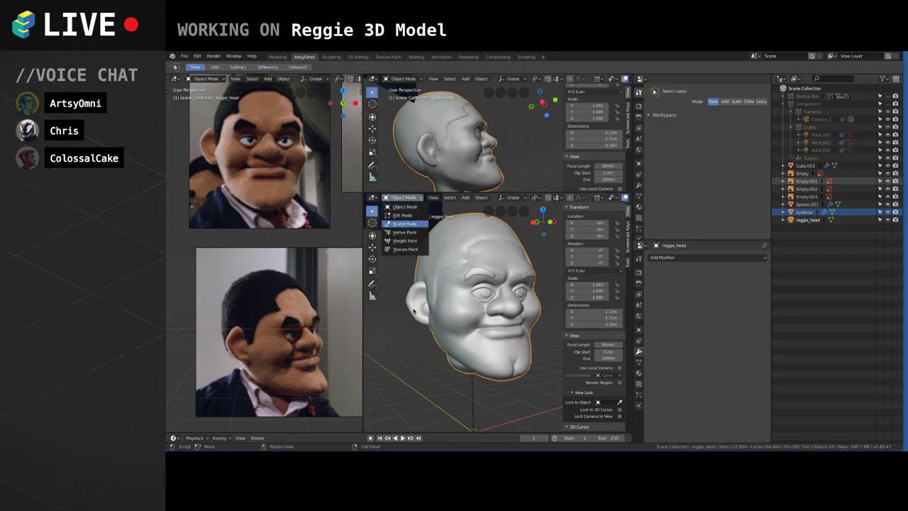
key("Return")
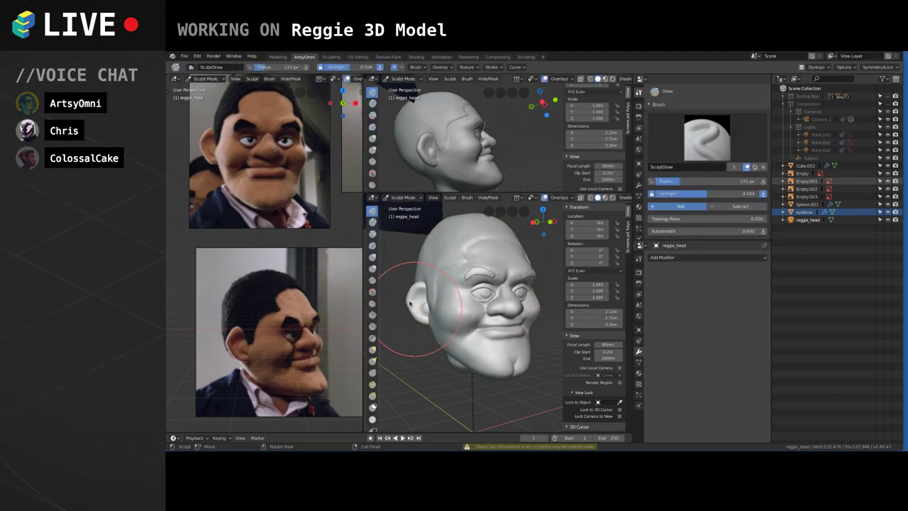
Push the side of the head in front of the ear inward with the Grab brush, then reduce its radius to 79 px.
left_click(372, 349)
mouse_move(428, 300)
left_mouse_down()
mouse_move(491, 300)
mouse_move(466, 303)
left_mouse_up()
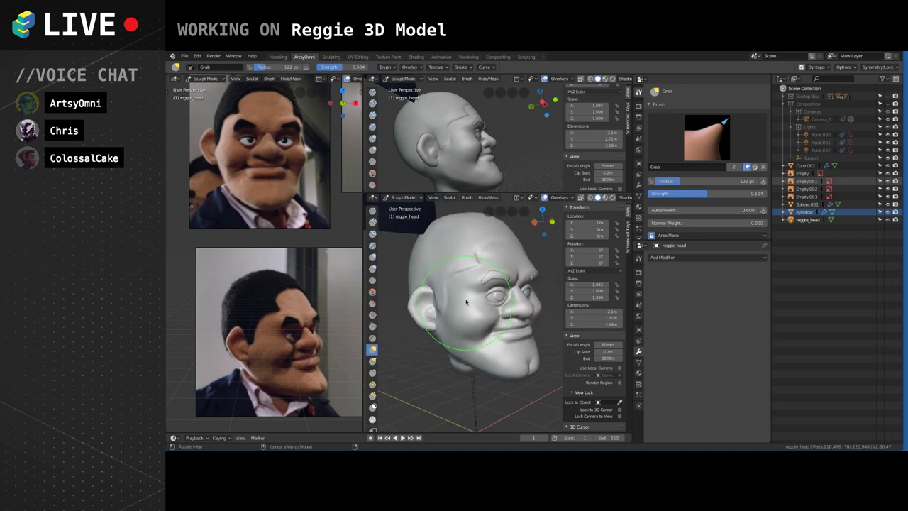
mouse_move(466, 303)
middle_mouse_down()
mouse_move(434, 300)
mouse_move(463, 303)
mouse_move(472, 384)
mouse_move(480, 345)
middle_mouse_up()
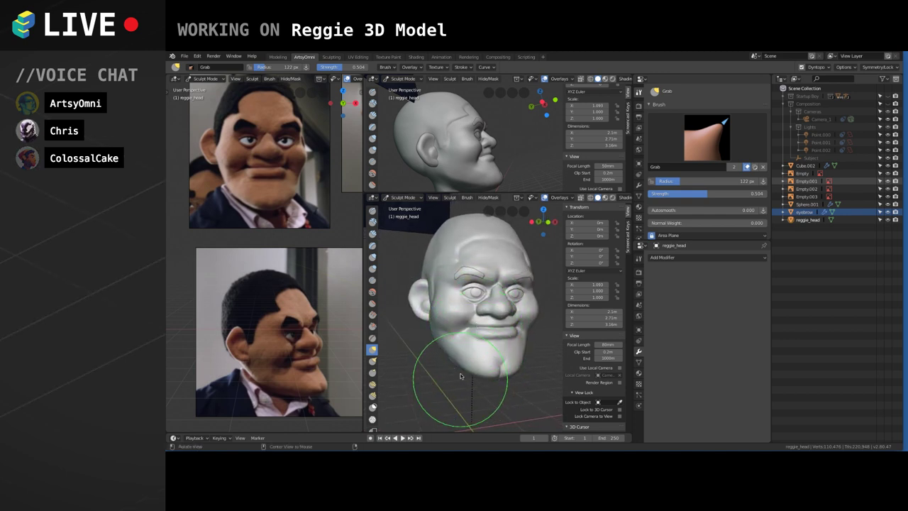
middle_click_drag(461, 375, 480, 312)
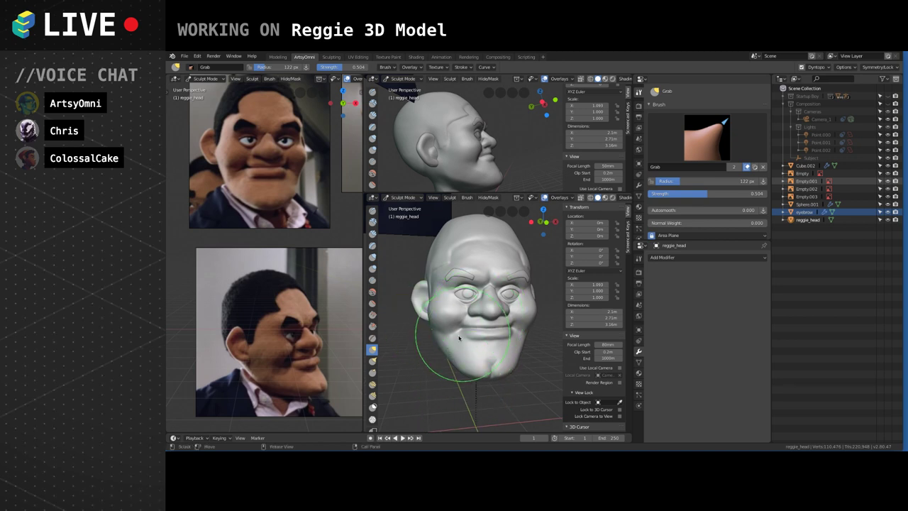
key("bracketleft")
key("bracketleft")
key("bracketleft")
key("bracketleft")
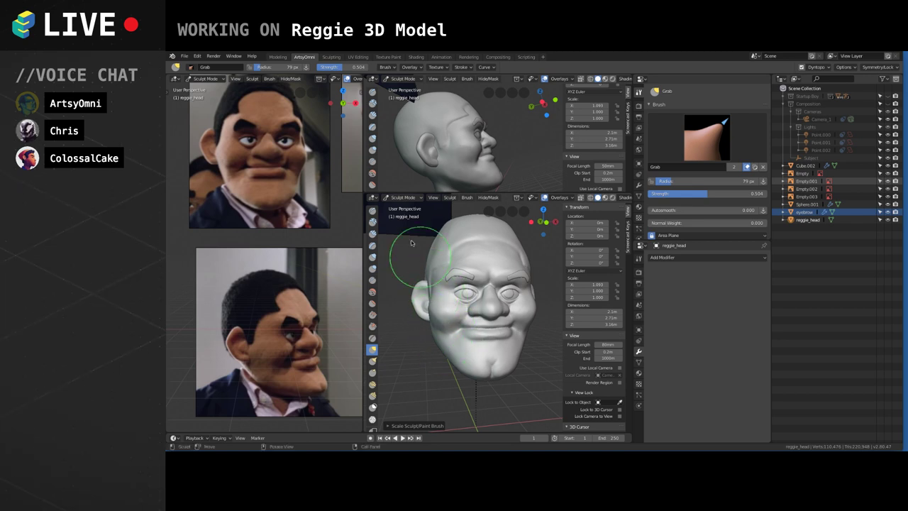
Select the ear object and move its whole mesh about 0.015 m outward along the global X axis in Edit Mode, then deselect it.
left_click(402, 198)
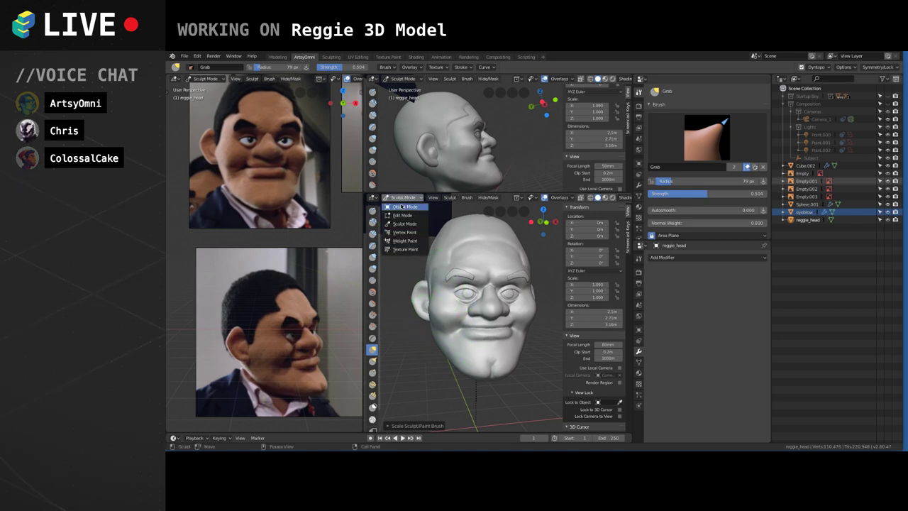
left_click(417, 297)
key("Tab")
key("a")
key("g")
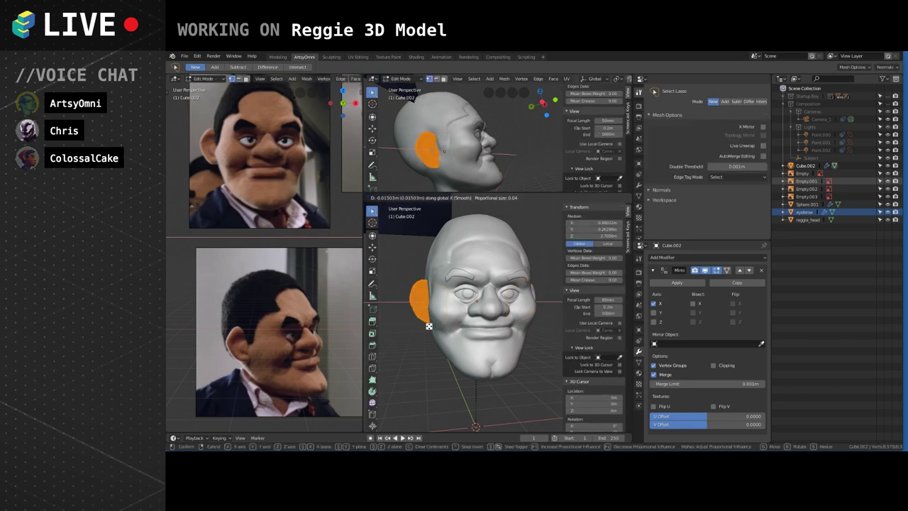
left_click(427, 325)
key("Tab")
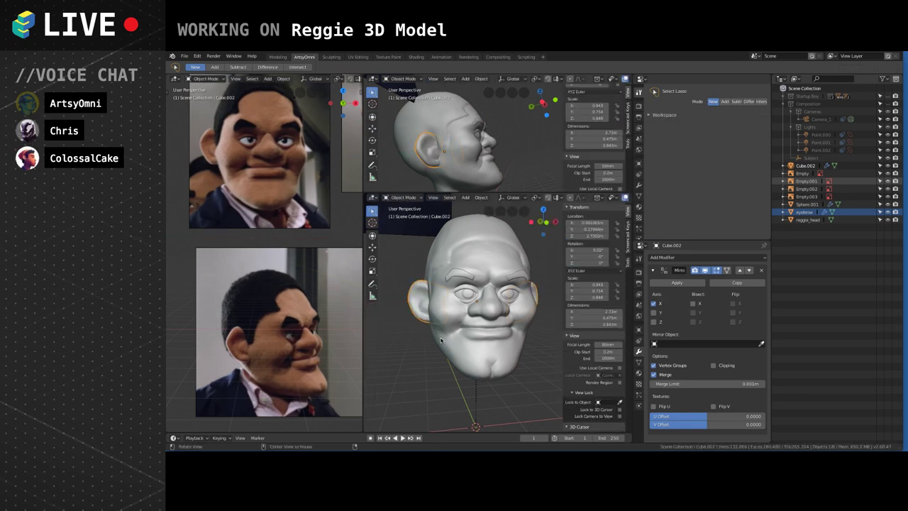
left_click_drag(409, 360, 415, 362, "alt")
key("alt+a")
Check the ear's placement against the head from the side and below, then put reggie_head back in Sculpt Mode.
middle_click_drag(410, 299, 482, 303)
scroll(497, 305, "down", 1)
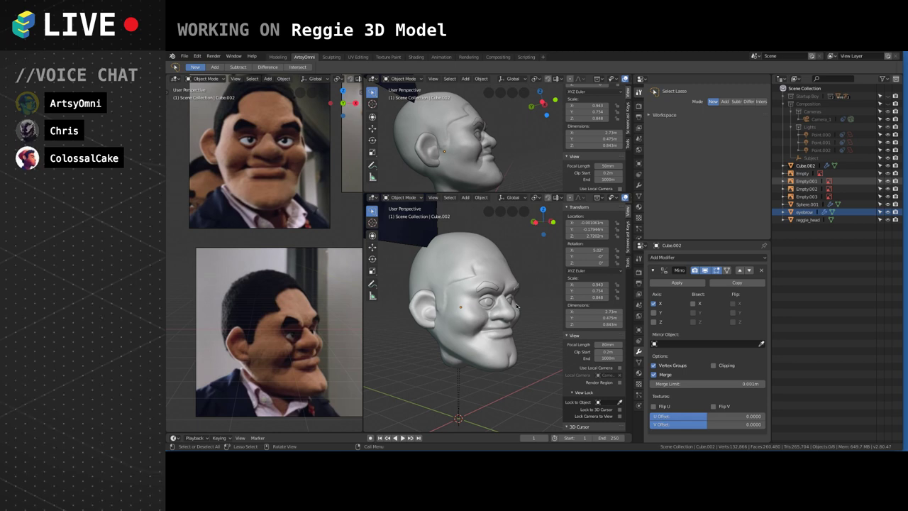
middle_click_drag(517, 307, 463, 373)
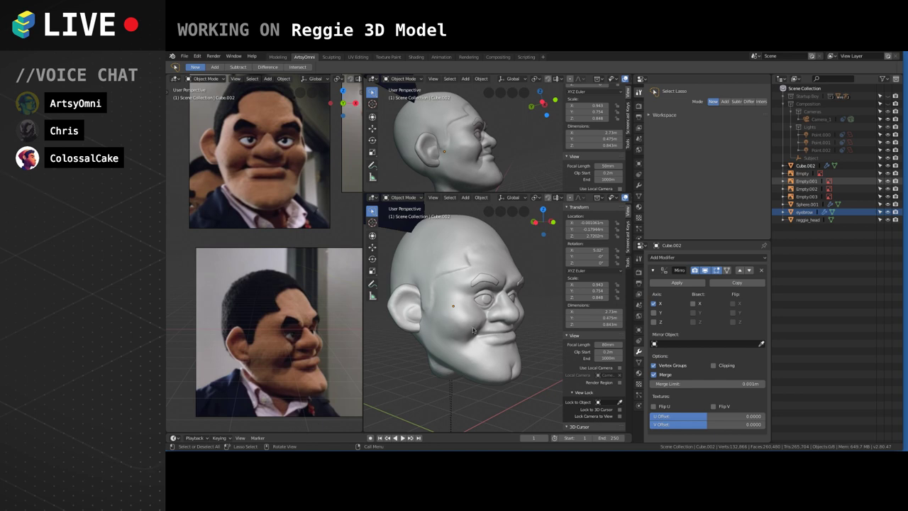
middle_click_drag(473, 329, 503, 317)
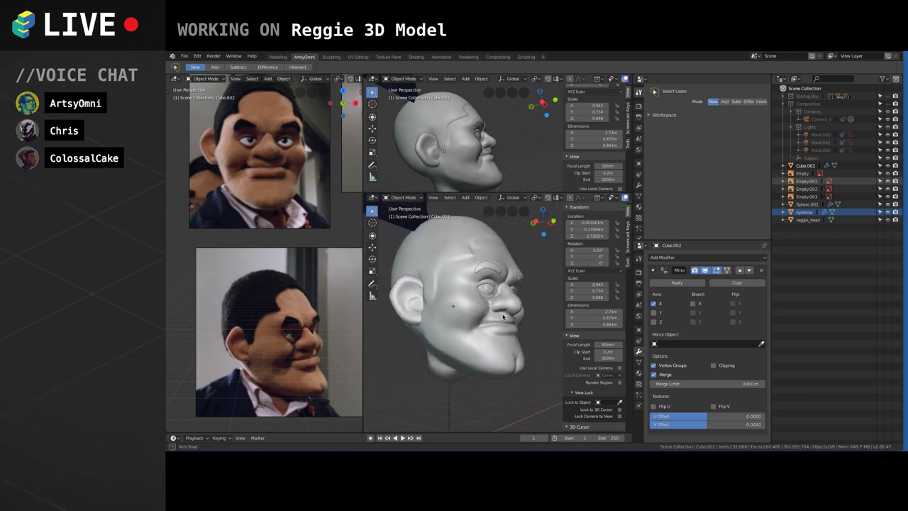
scroll(497, 319, "up", 2)
left_click(474, 323)
left_click(404, 197)
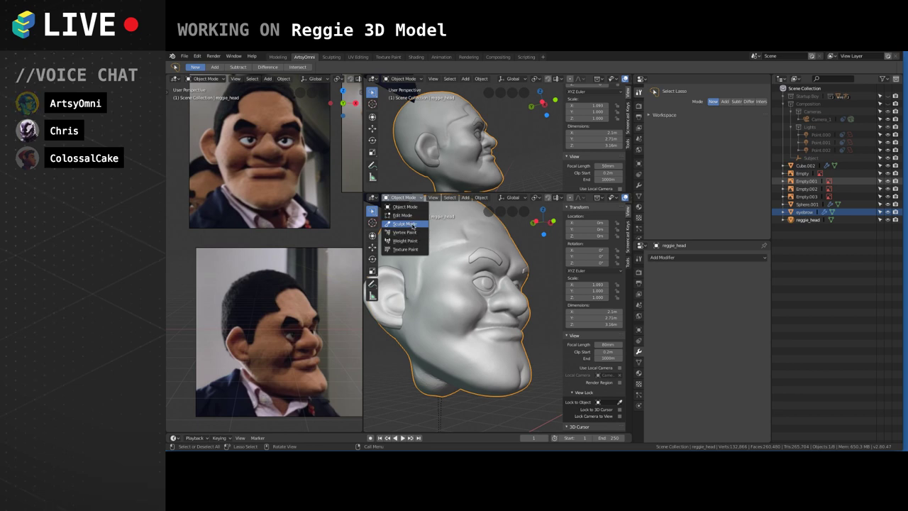
middle_click_drag(418, 297, 483, 298)
left_click(403, 197)
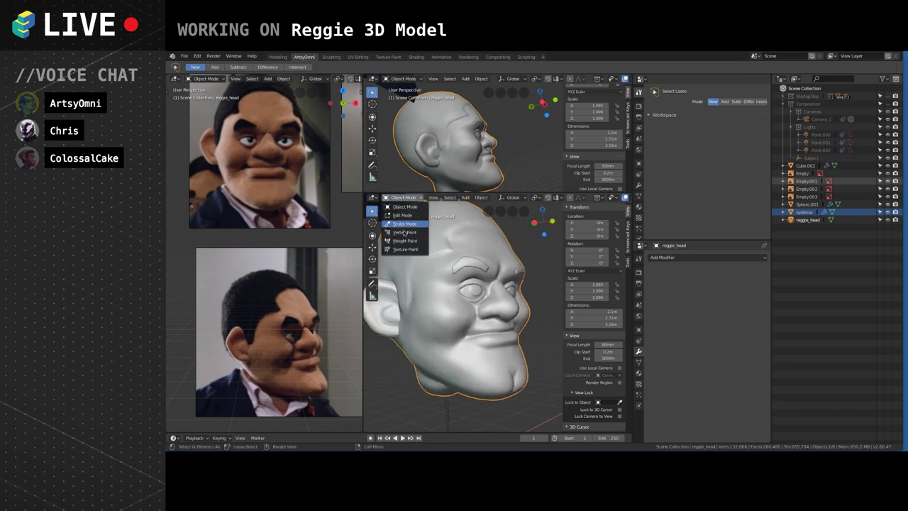
key("Return")
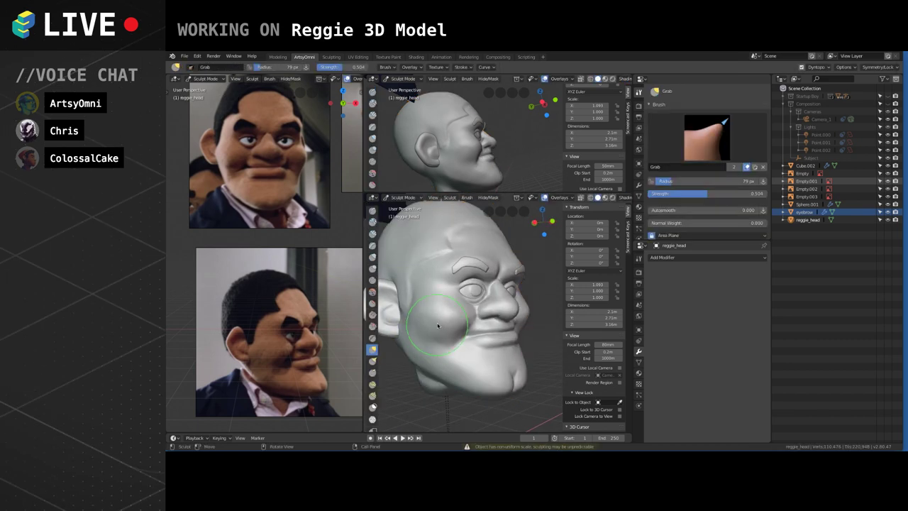
Carve the upper cheek and stroke the lower cheek with the Clay Strips brush at a 45 px radius.
key("c")
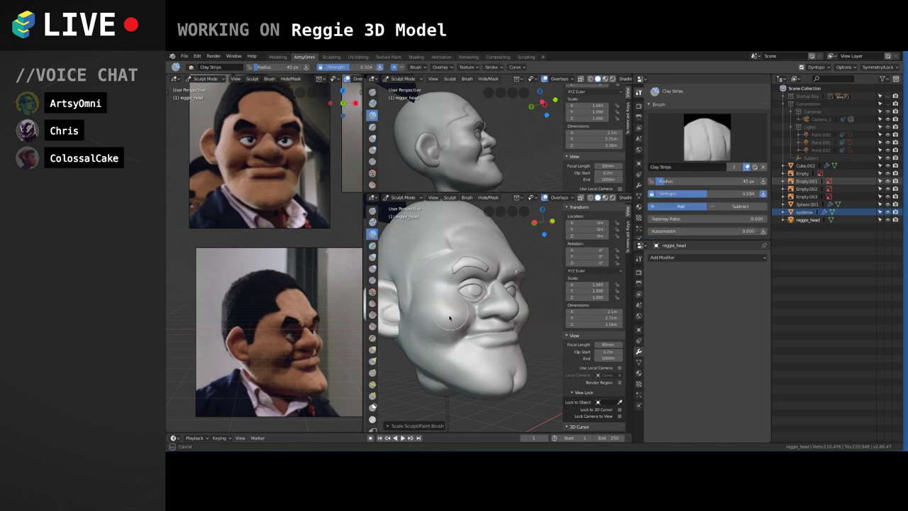
middle_click_drag(446, 328, 451, 307)
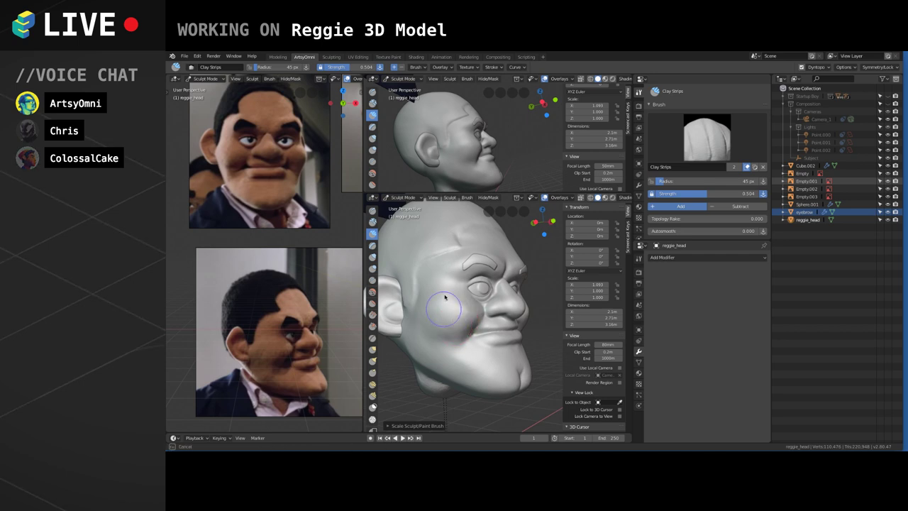
mouse_move(462, 315)
left_mouse_down("ctrl")
mouse_move(438, 310)
mouse_move(450, 326)
mouse_move(437, 305)
left_mouse_up("ctrl")
mouse_move(448, 309)
middle_mouse_down()
mouse_move(464, 356)
mouse_move(444, 386)
mouse_move(440, 308)
middle_mouse_up()
mouse_move(435, 338)
left_mouse_down()
mouse_move(429, 323)
mouse_move(456, 338)
left_mouse_up()
middle_click_drag(456, 338, 440, 328)
mouse_move(432, 336)
left_mouse_down()
mouse_move(429, 310)
mouse_move(425, 341)
mouse_move(415, 321)
left_mouse_up()
middle_click_drag(415, 320, 436, 287)
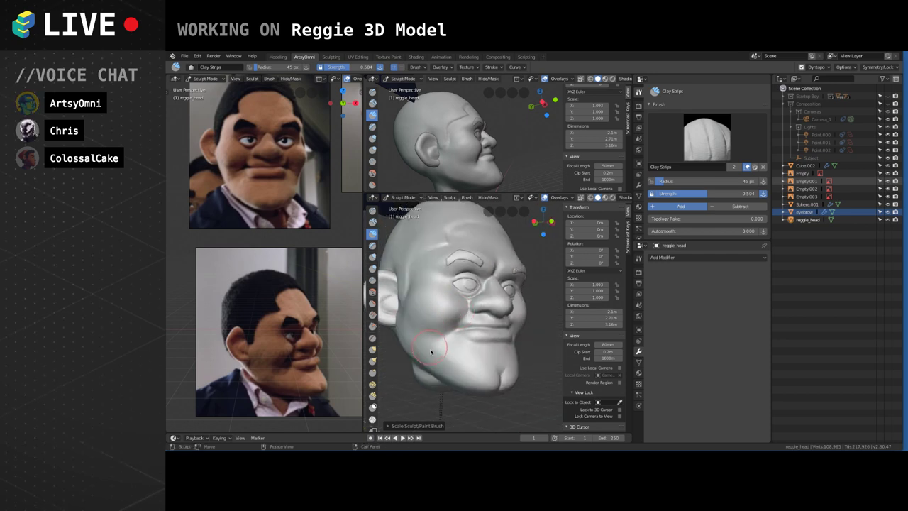
Build up the jaw between the chin and the ear with Clay Strips and smooth it into the cheek.
middle_click_drag(444, 369, 449, 367)
left_click_drag(450, 367, 416, 331)
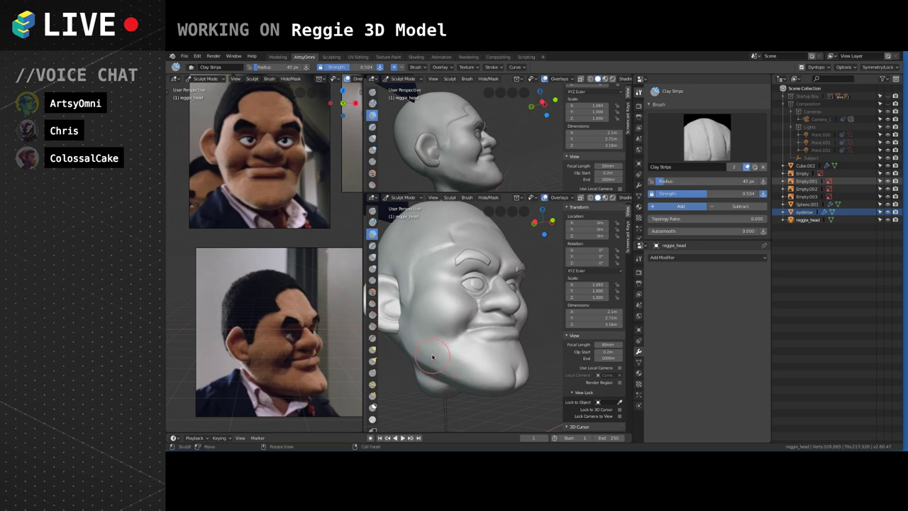
mouse_move(463, 368)
left_mouse_down()
mouse_move(428, 357)
mouse_move(412, 331)
mouse_move(420, 352)
mouse_move(458, 370)
mouse_move(434, 371)
mouse_move(408, 341)
mouse_move(436, 357)
left_mouse_up()
right_click(430, 337)
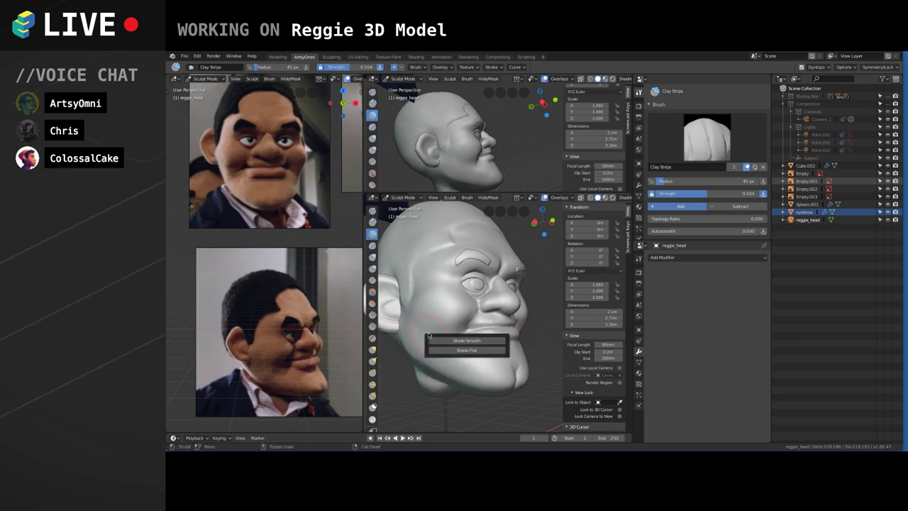
middle_click_drag(427, 320, 432, 336)
mouse_move(415, 324)
left_mouse_down("shift")
mouse_move(427, 352)
mouse_move(476, 369)
left_mouse_up("shift")
middle_click_drag(479, 369, 446, 375)
middle_click_drag(510, 360, 505, 287)
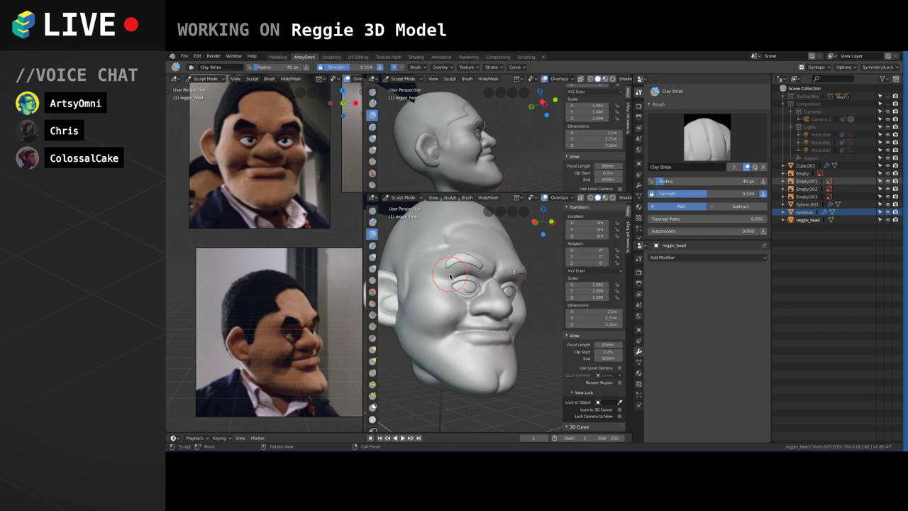
Set the Clay Strips radius to 32 px and stroke down the cheek from beside the eye toward the mouth corner.
middle_click_drag(503, 306, 516, 306)
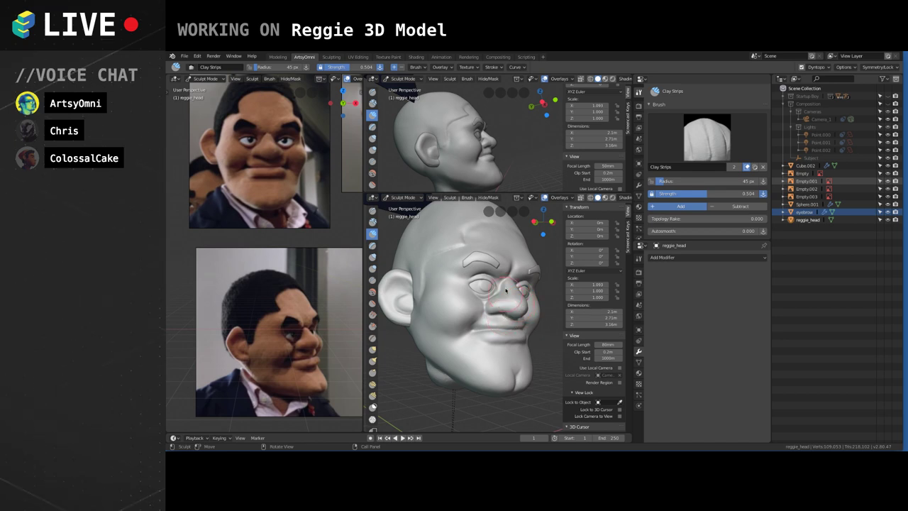
middle_click_drag(496, 310, 457, 305)
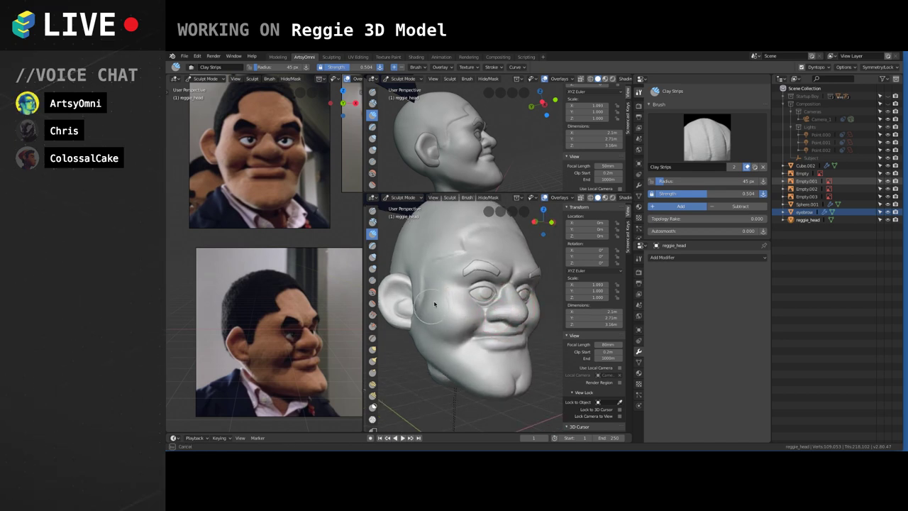
mouse_move(444, 303)
middle_mouse_down()
mouse_move(461, 301)
mouse_move(450, 310)
middle_mouse_up()
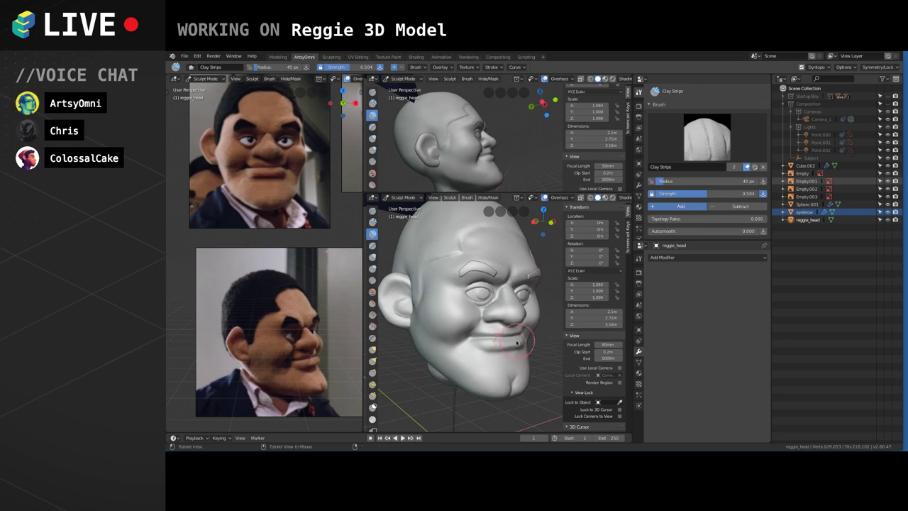
mouse_move(524, 339)
middle_mouse_down()
mouse_move(544, 324)
mouse_move(537, 334)
middle_mouse_up()
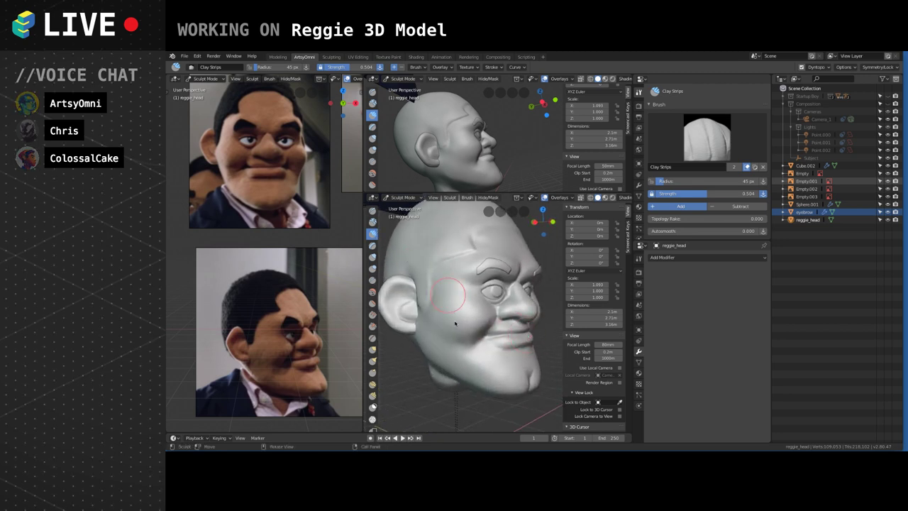
key("f")
left_click(472, 336)
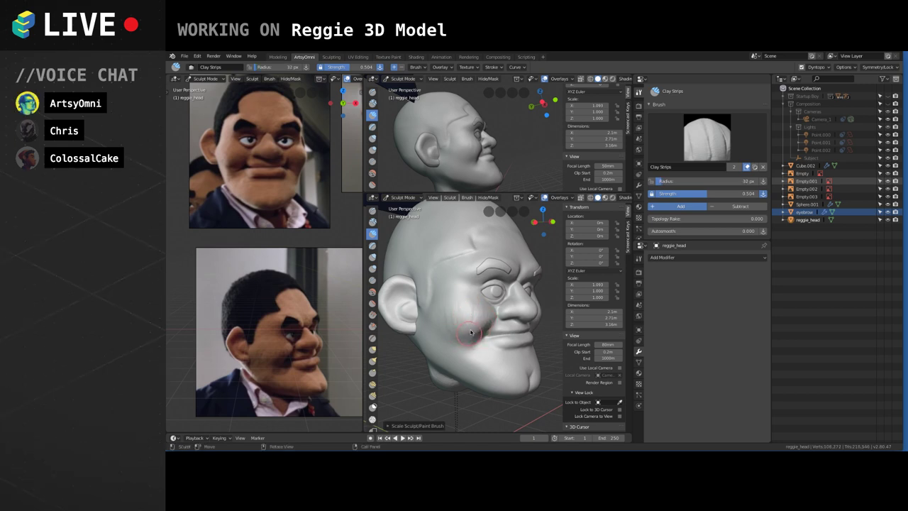
mouse_move(475, 325)
left_mouse_down()
mouse_move(477, 314)
mouse_move(477, 324)
left_mouse_up()
mouse_move(469, 292)
left_mouse_down()
mouse_move(475, 318)
mouse_move(468, 320)
left_mouse_up()
left_click_drag(457, 299, 465, 321)
left_click_drag(455, 292, 461, 319)
Even out the streaks on the cheek and refine its volume below the outer eye corner.
mouse_move(472, 312)
middle_mouse_down()
mouse_move(460, 297)
mouse_move(463, 316)
middle_mouse_up()
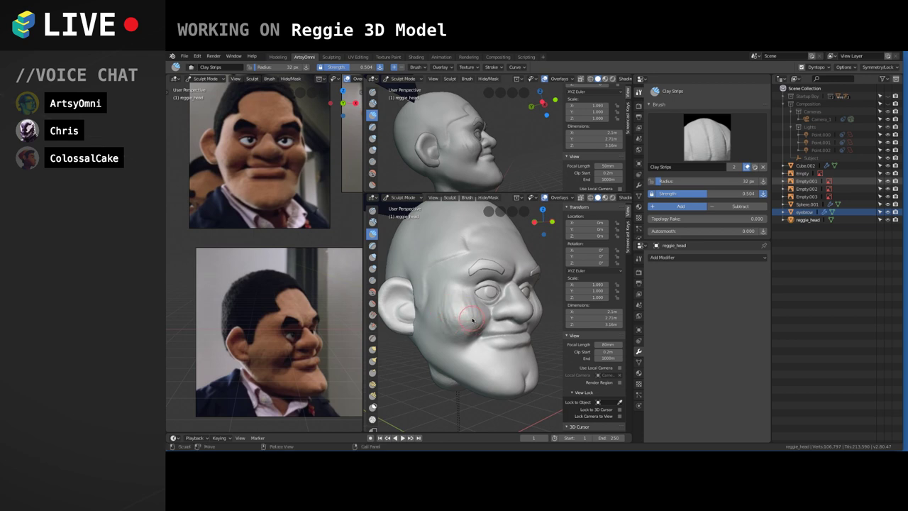
middle_click_drag(473, 320, 478, 329)
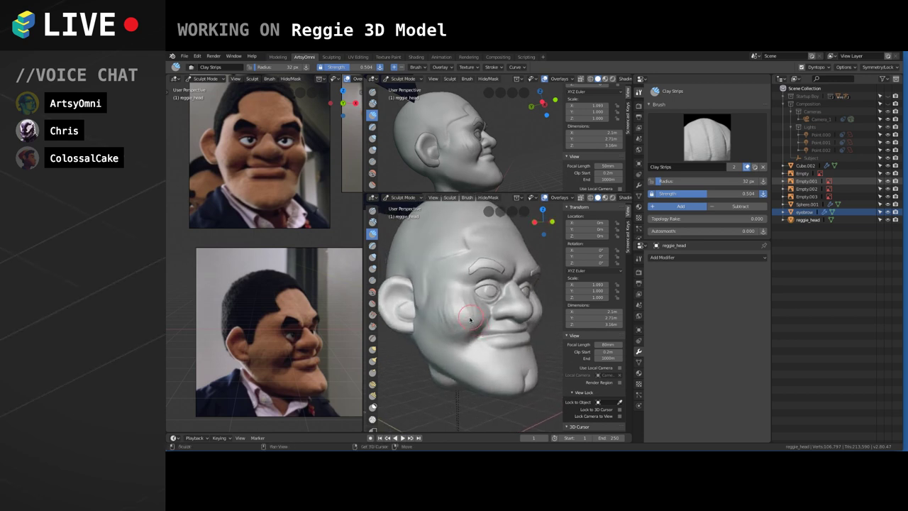
left_click_drag(469, 319, 448, 330)
left_click_drag(463, 304, 462, 294)
middle_click_drag(466, 340, 482, 362)
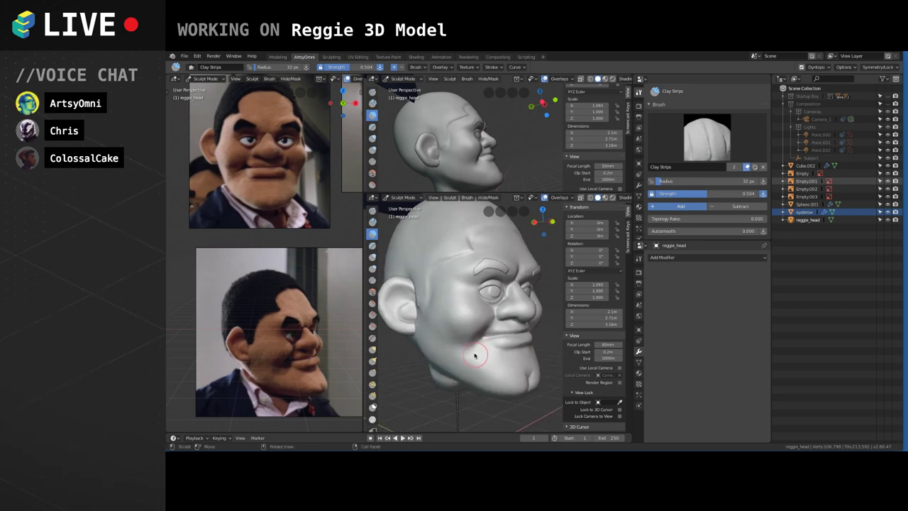
mouse_move(472, 302)
left_mouse_down()
mouse_move(476, 316)
mouse_move(458, 310)
mouse_move(465, 326)
mouse_move(473, 312)
left_mouse_up()
mouse_move(468, 305)
left_mouse_down()
mouse_move(462, 300)
mouse_move(478, 324)
mouse_move(459, 333)
mouse_move(466, 300)
mouse_move(449, 311)
mouse_move(476, 323)
mouse_move(462, 312)
mouse_move(452, 325)
mouse_move(478, 312)
left_mouse_up()
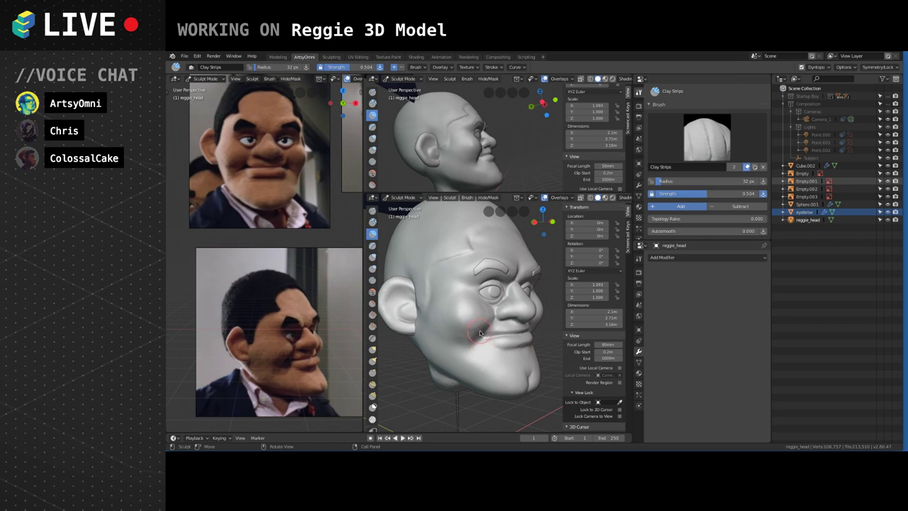
Round off the cheekbone with further Clay Strips strokes and smooth the cheek toward the ear.
middle_click_drag(476, 324, 465, 314)
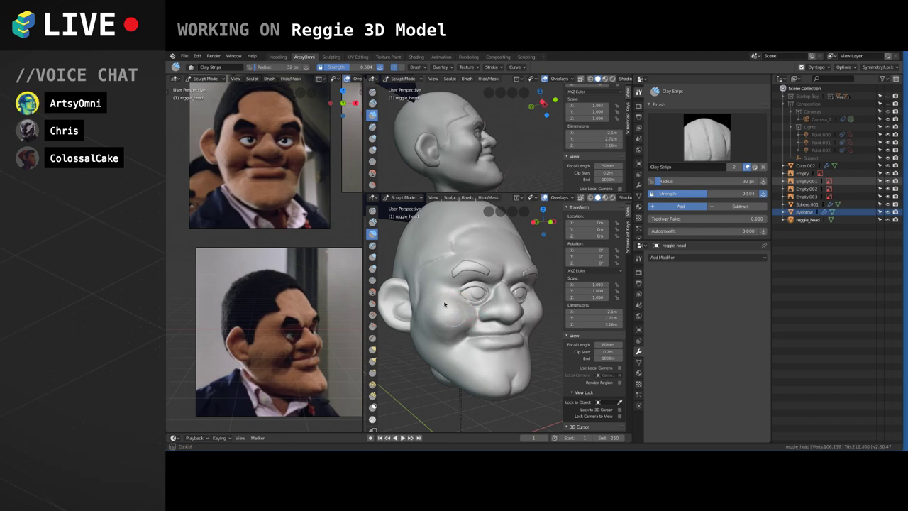
middle_click_drag(457, 312, 487, 324)
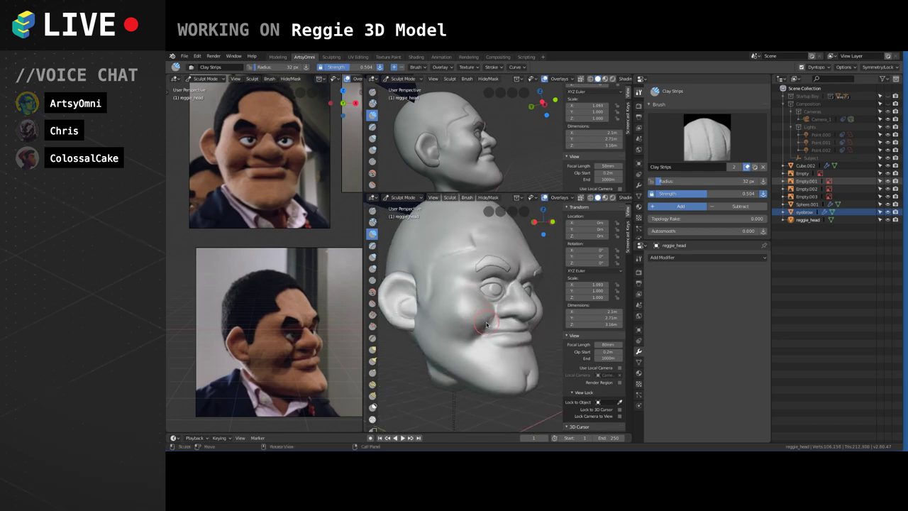
left_click_drag(475, 306, 466, 312)
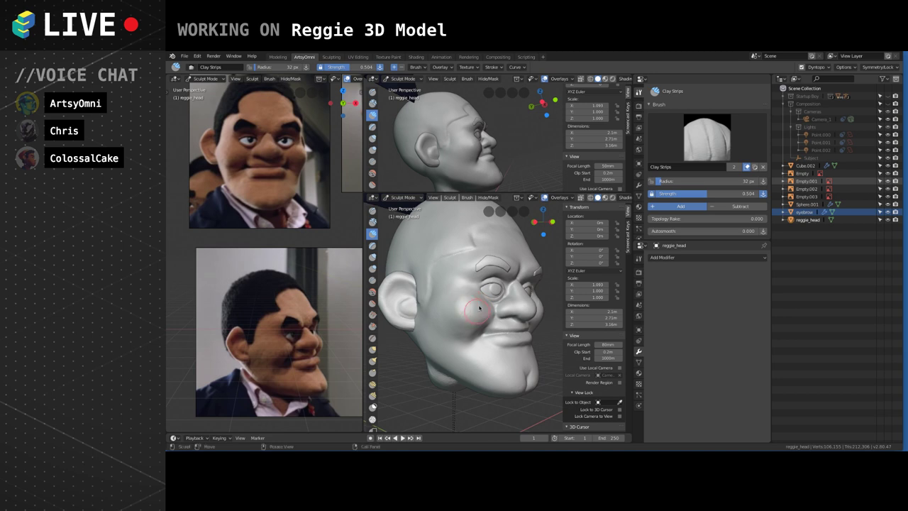
middle_click_drag(466, 314, 462, 317)
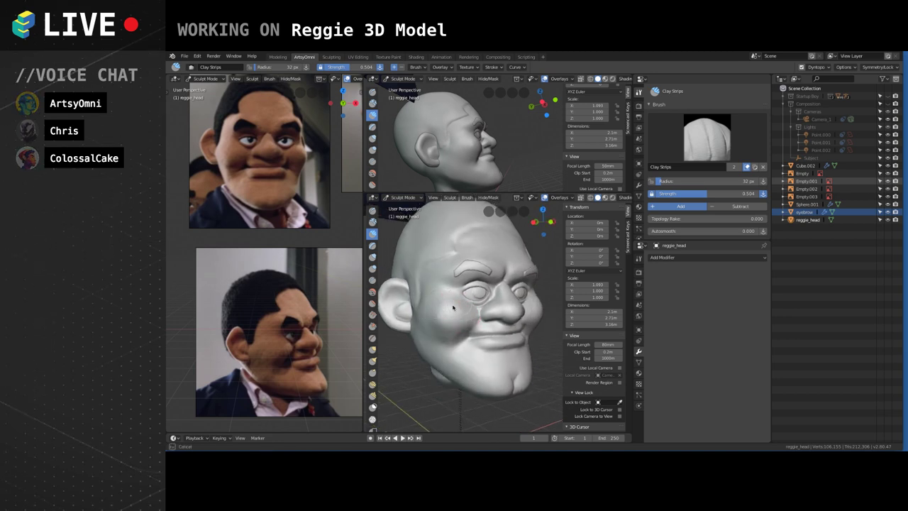
middle_click_drag(454, 307, 434, 312)
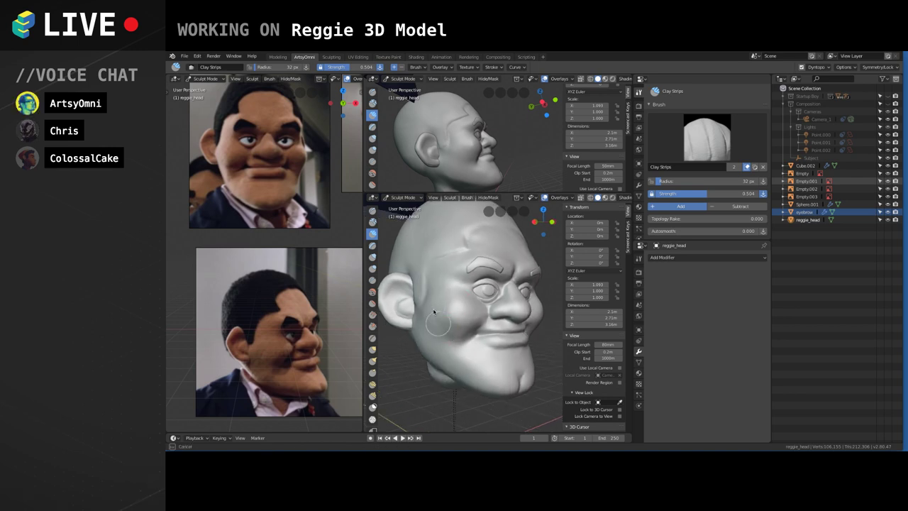
mouse_move(424, 326)
left_mouse_down("shift")
mouse_move(446, 331)
mouse_move(455, 312)
left_mouse_up("shift")
middle_click_drag(472, 345, 462, 300)
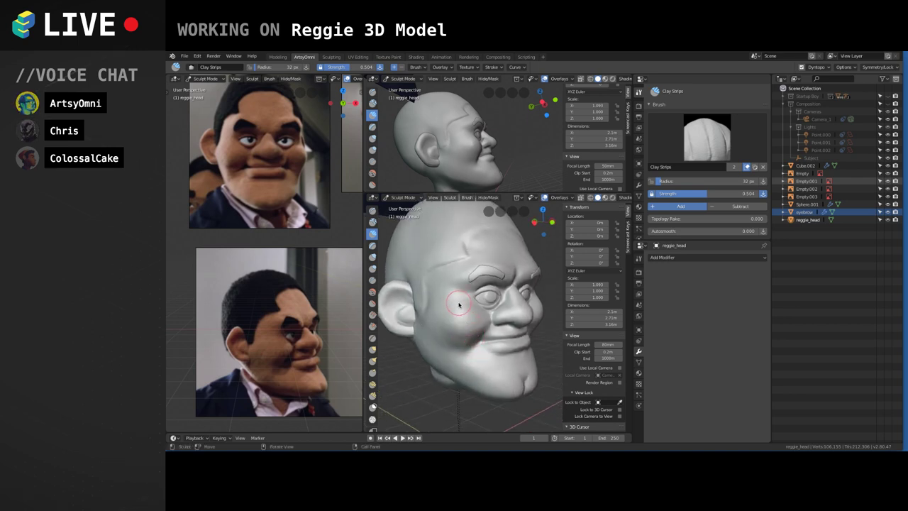
left_click_drag(461, 300, 449, 311)
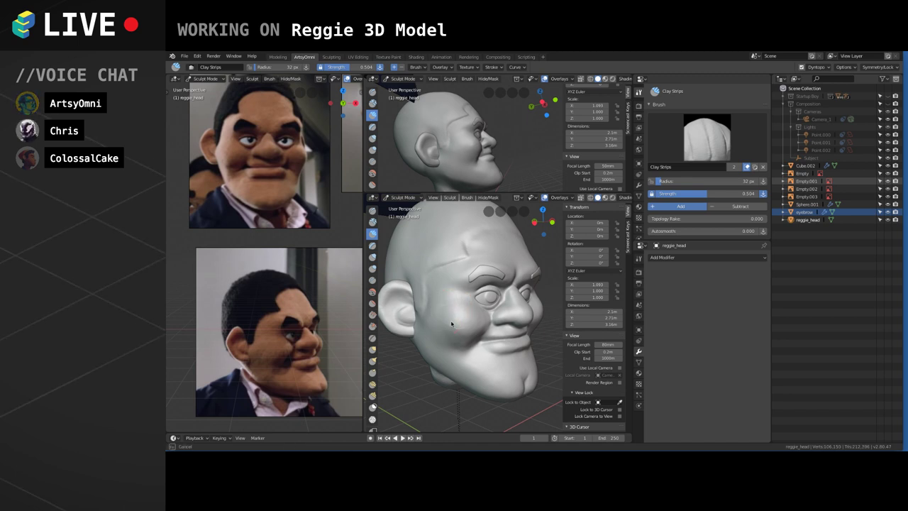
Examine the cheek, jaw and chin from several three-quarter angles and compare them with the puppet reference photos.
mouse_move(490, 353)
middle_mouse_down()
mouse_move(482, 341)
mouse_move(539, 301)
mouse_move(523, 319)
mouse_move(492, 300)
mouse_move(514, 330)
mouse_move(481, 315)
mouse_move(494, 305)
middle_mouse_up()
scroll(475, 334, "down", 3)
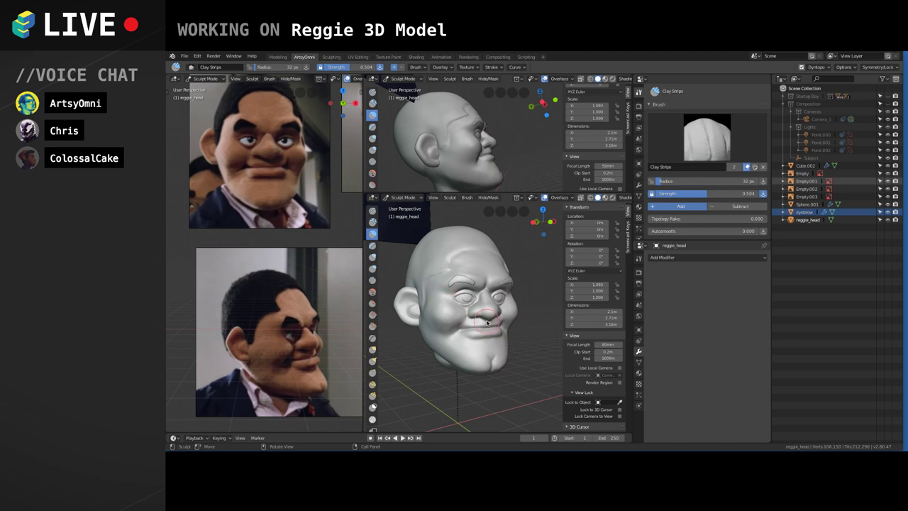
mouse_move(441, 328)
left_mouse_down("ctrl+alt")
mouse_move(438, 316)
mouse_move(430, 336)
left_mouse_up("ctrl+alt")
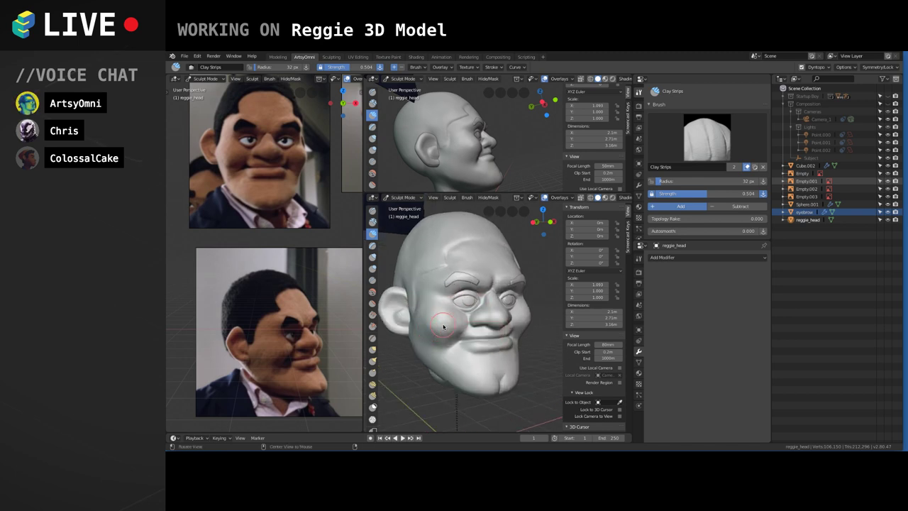
middle_click_drag(443, 326, 442, 323)
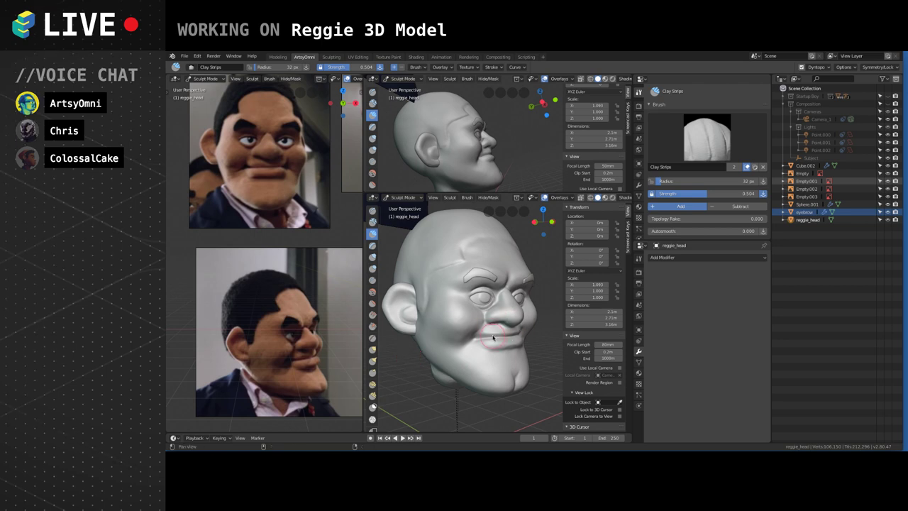
middle_click(500, 303, "alt")
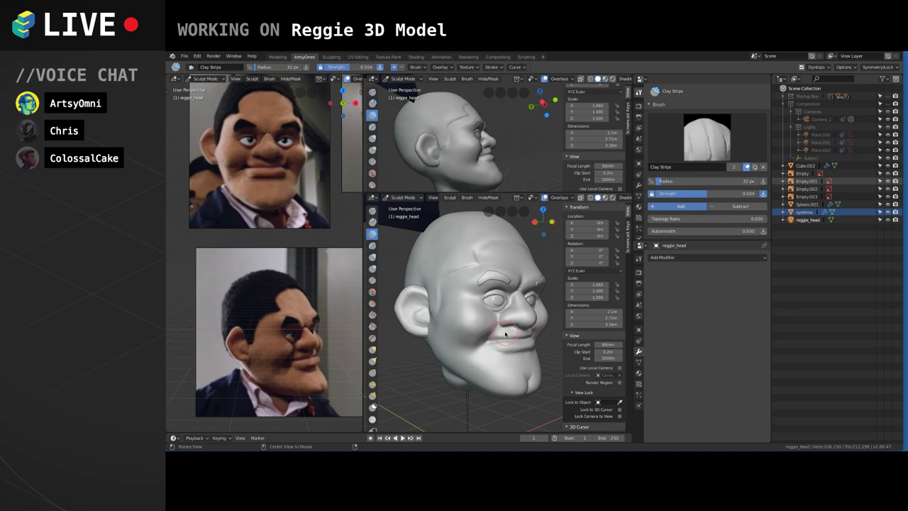
middle_click_drag(505, 333, 496, 351)
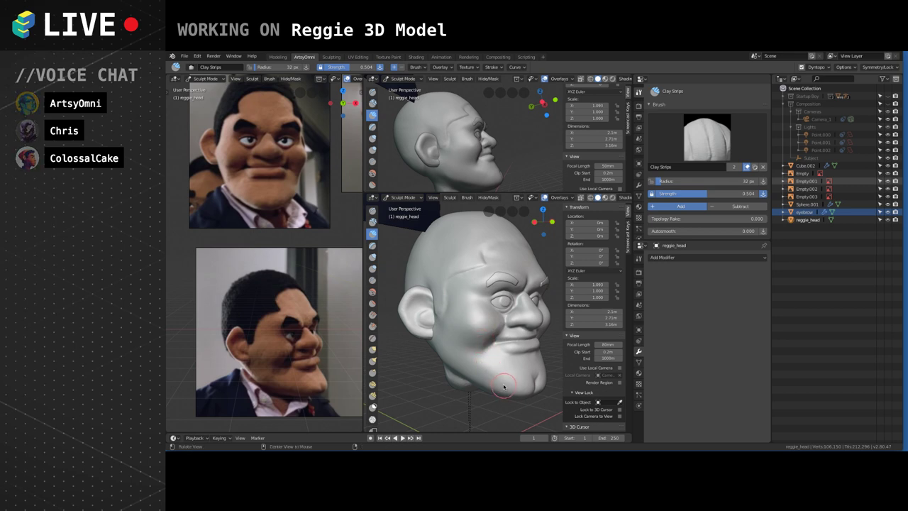
middle_click_drag(500, 369, 507, 374)
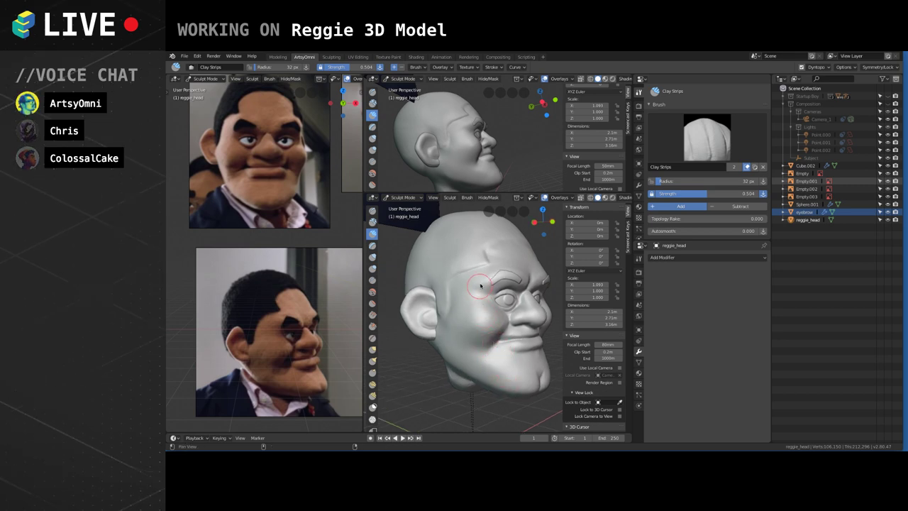
mouse_move(496, 283)
middle_mouse_down()
mouse_move(486, 282)
mouse_move(489, 269)
mouse_move(484, 286)
middle_mouse_up()
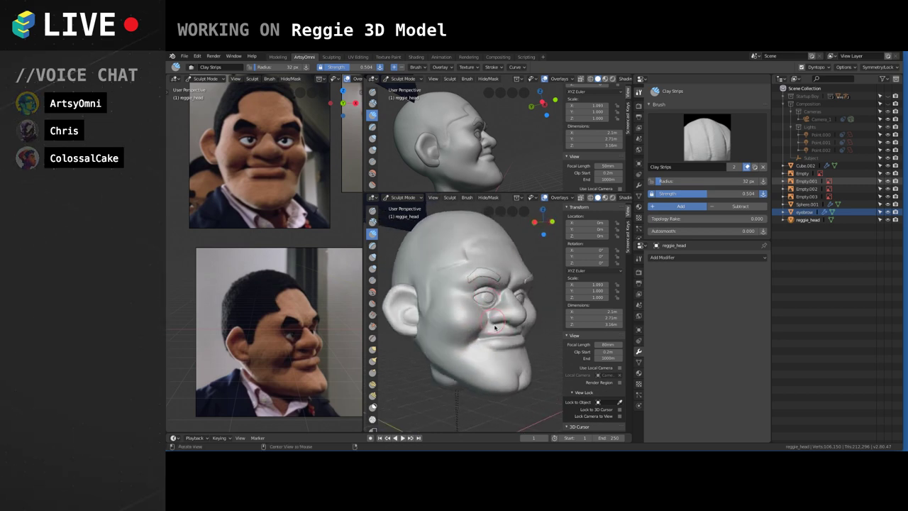
mouse_move(514, 349)
left_mouse_down("alt")
mouse_move(537, 343)
mouse_move(527, 348)
left_mouse_up("alt")
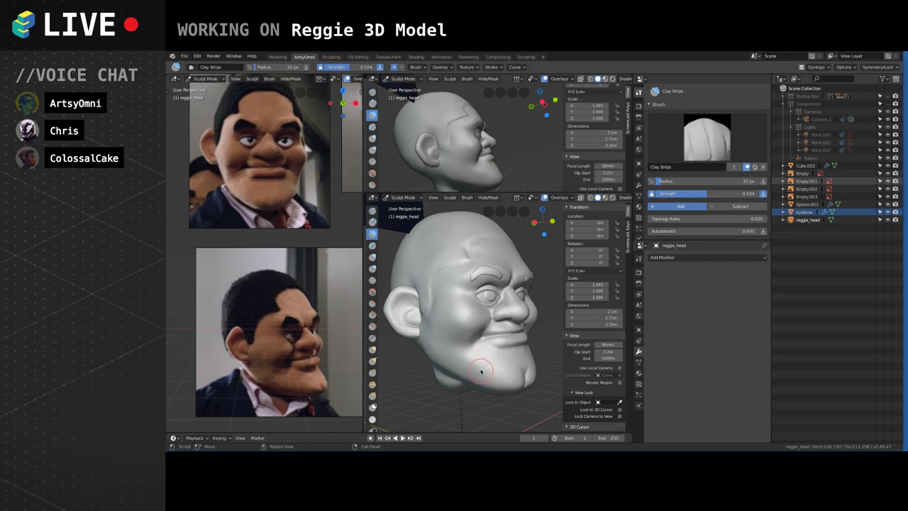
middle_click_drag(496, 368, 512, 333)
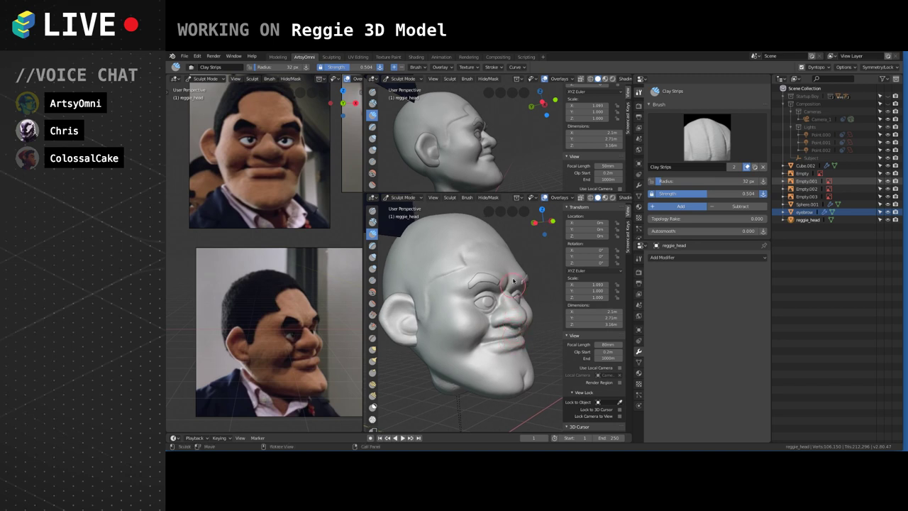
Set the Crease brush radius to 19 px and carve the hairline corner on the forehead above the eyebrow.
left_click(402, 197)
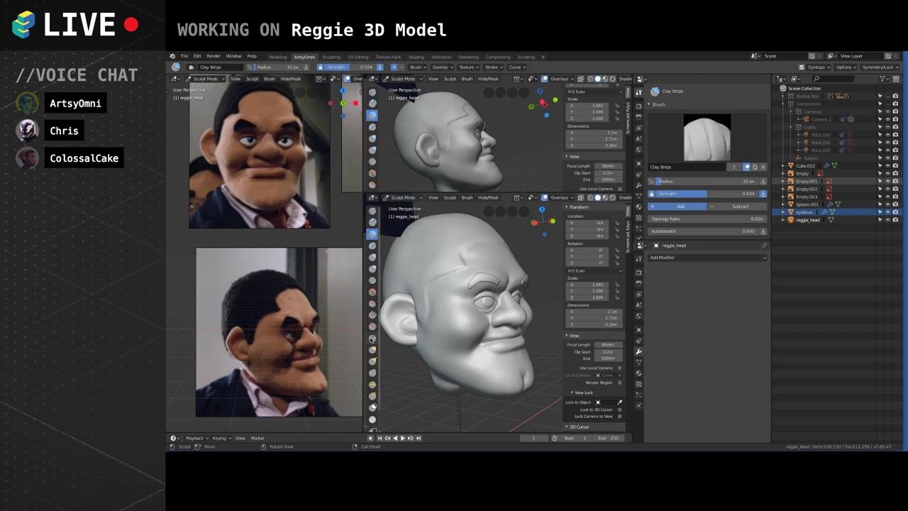
left_click(372, 281)
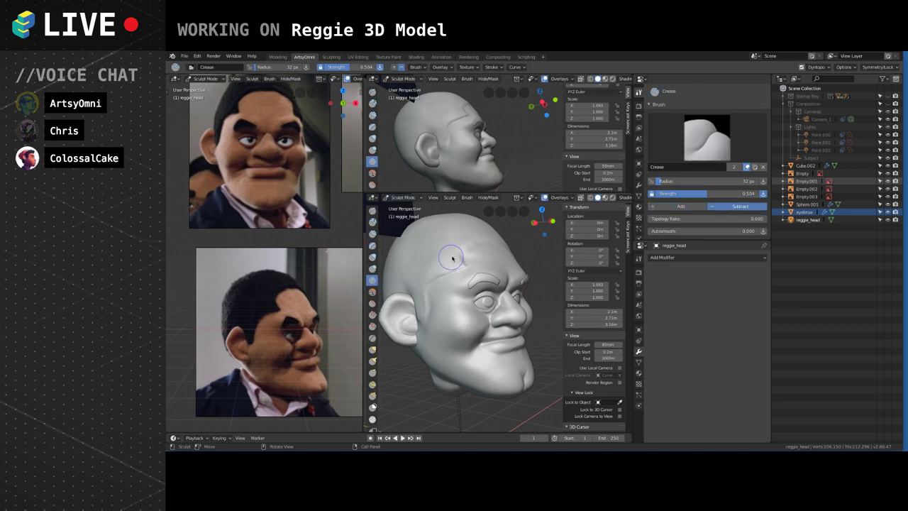
key("bracketleft")
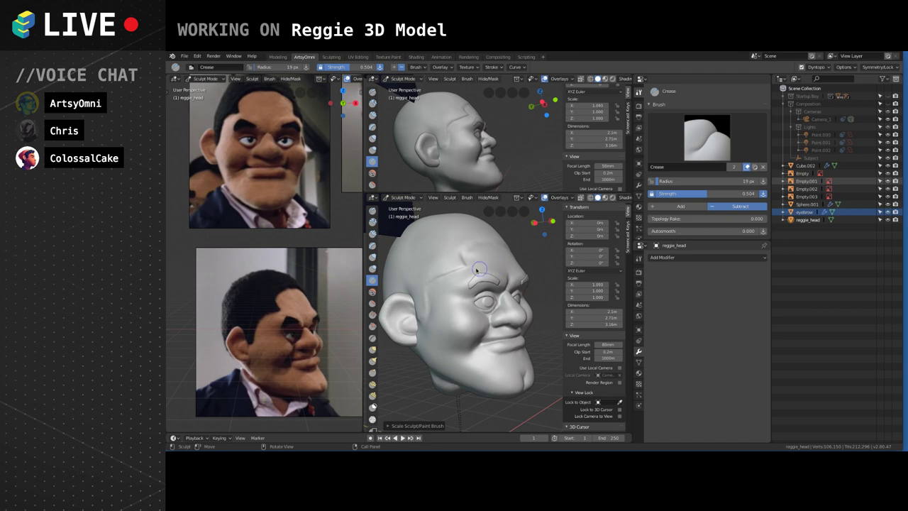
mouse_move(486, 269)
left_mouse_down()
mouse_move(504, 277)
mouse_move(478, 261)
mouse_move(488, 264)
left_mouse_up()
left_click_drag(475, 266, 496, 269)
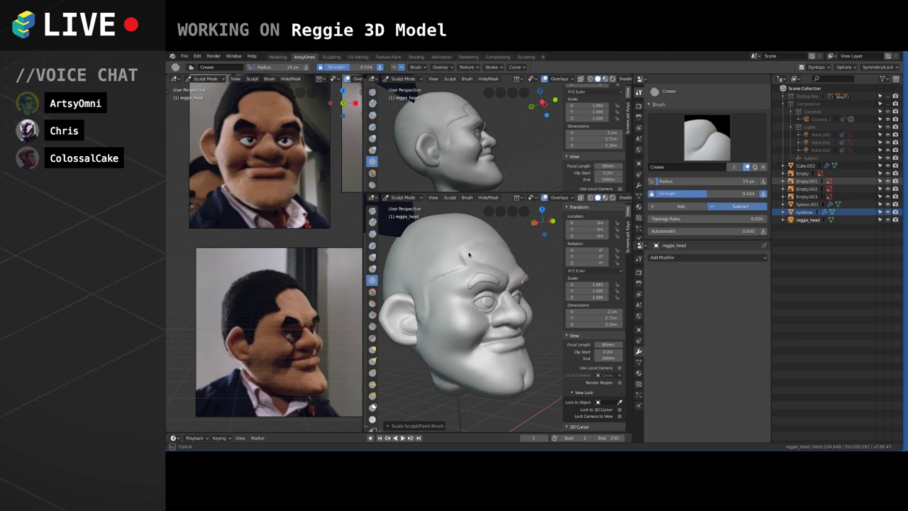
Extend the hairline crease across the upper forehead and smooth the surface along its edge.
middle_click_drag(466, 257, 462, 284)
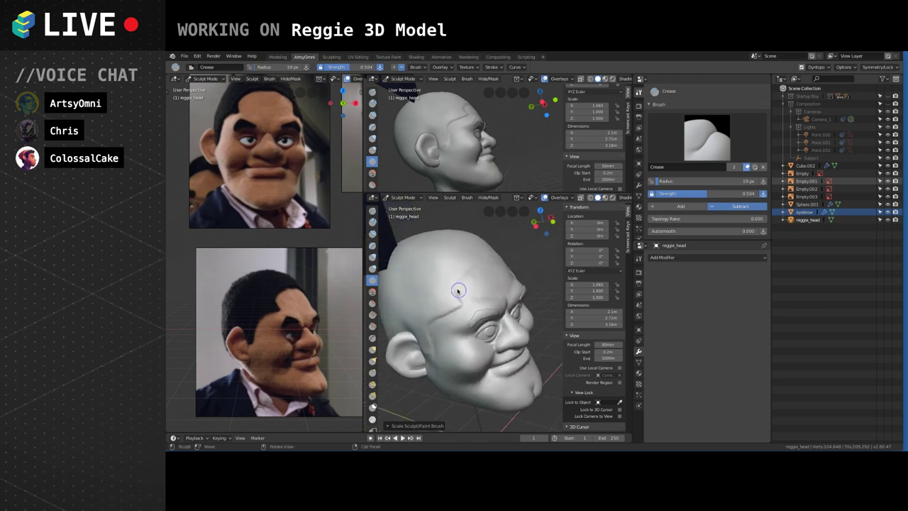
mouse_move(482, 268)
left_mouse_down()
mouse_move(458, 279)
mouse_move(459, 305)
left_mouse_up()
mouse_move(468, 298)
middle_mouse_down()
mouse_move(438, 286)
mouse_move(448, 277)
middle_mouse_up()
left_click_drag(445, 265, 441, 257, "shift")
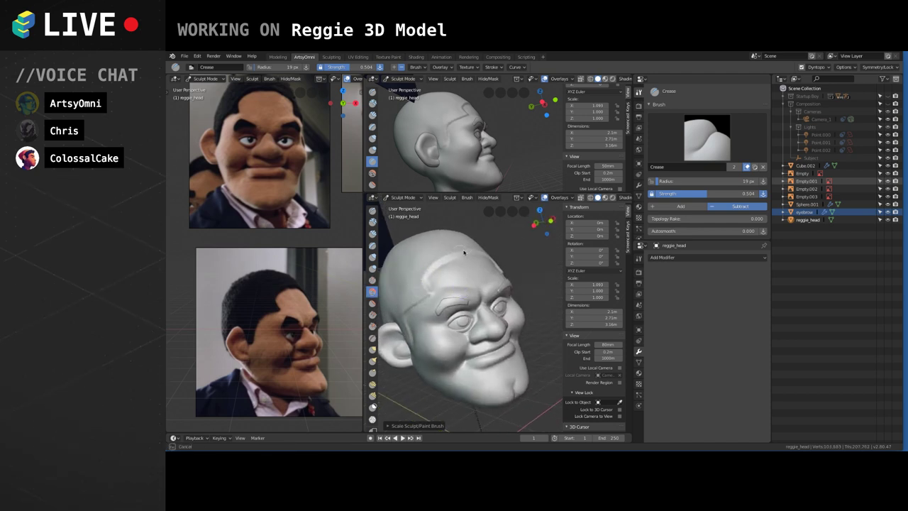
left_click_drag(436, 271, 456, 288, "alt")
mouse_move(455, 286)
middle_mouse_down()
mouse_move(441, 278)
mouse_move(478, 314)
mouse_move(499, 254)
mouse_move(470, 292)
middle_mouse_up()
Build up the scalp along the forehead hairline with Clay Strips at a 30 px radius.
left_click(372, 232)
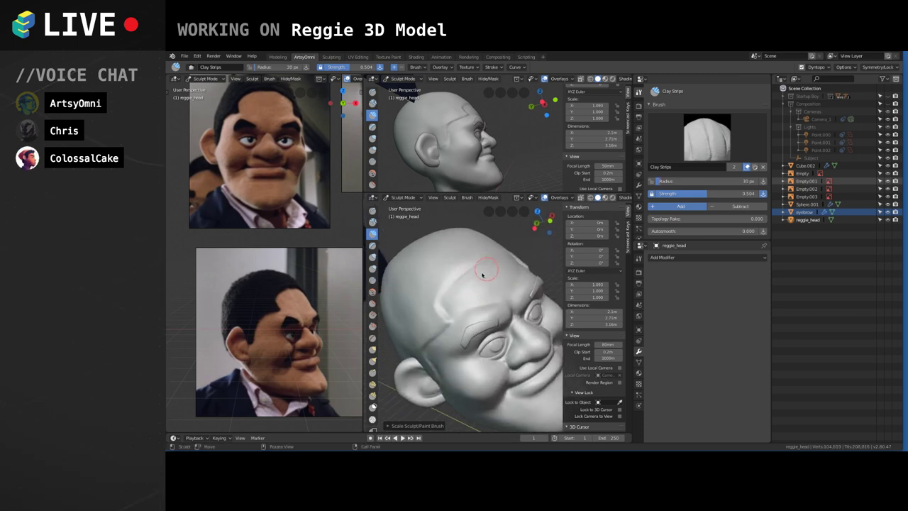
mouse_move(464, 292)
left_mouse_down()
mouse_move(486, 270)
mouse_move(490, 280)
mouse_move(469, 285)
mouse_move(483, 292)
mouse_move(454, 315)
mouse_move(473, 300)
left_mouse_up()
mouse_move(472, 300)
middle_mouse_down()
mouse_move(496, 269)
mouse_move(468, 376)
mouse_move(486, 337)
middle_mouse_up()
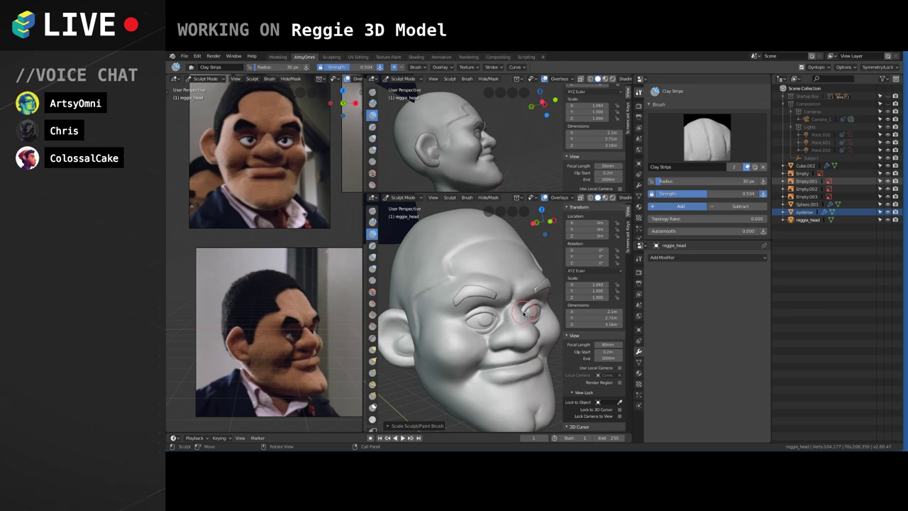
Inspect the hairline and overall head shape from the front and three-quarter views against the reference photos.
mouse_move(525, 309)
left_mouse_down("alt")
mouse_move(494, 313)
mouse_move(453, 282)
mouse_move(464, 393)
left_mouse_up("alt")
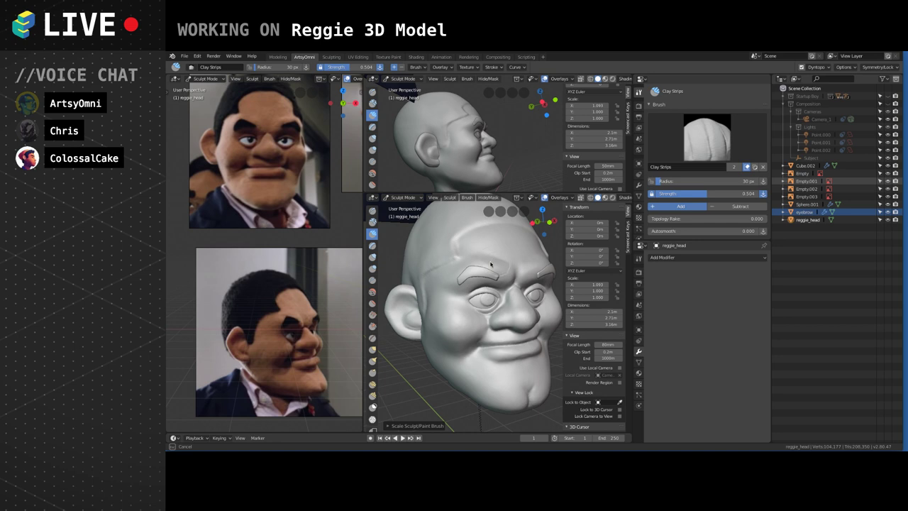
left_click_drag(497, 264, 522, 261, "alt")
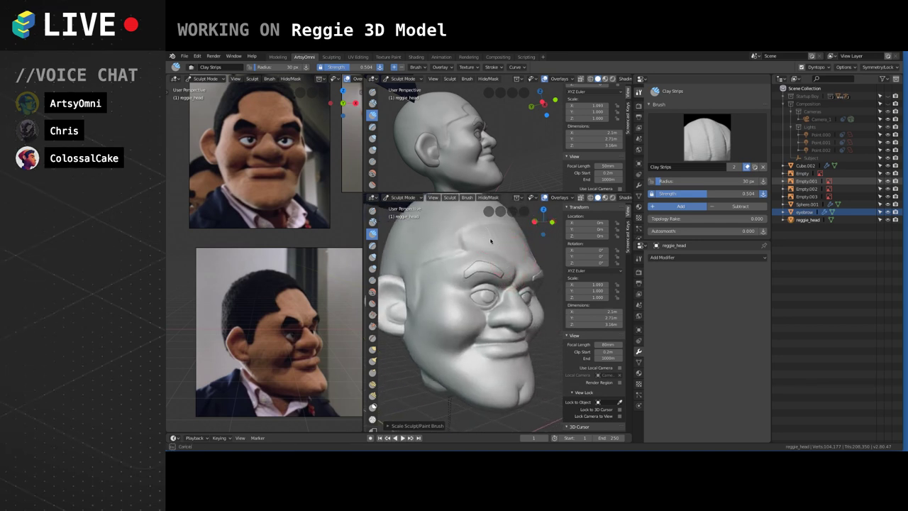
left_click_drag(481, 252, 454, 258, "alt")
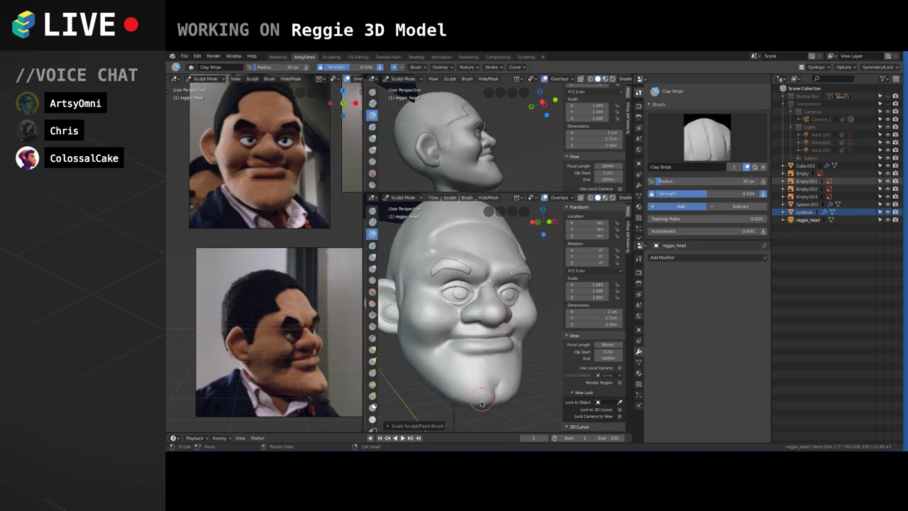
left_click_drag(498, 381, 500, 372, "alt")
scroll(498, 367, "down", 1)
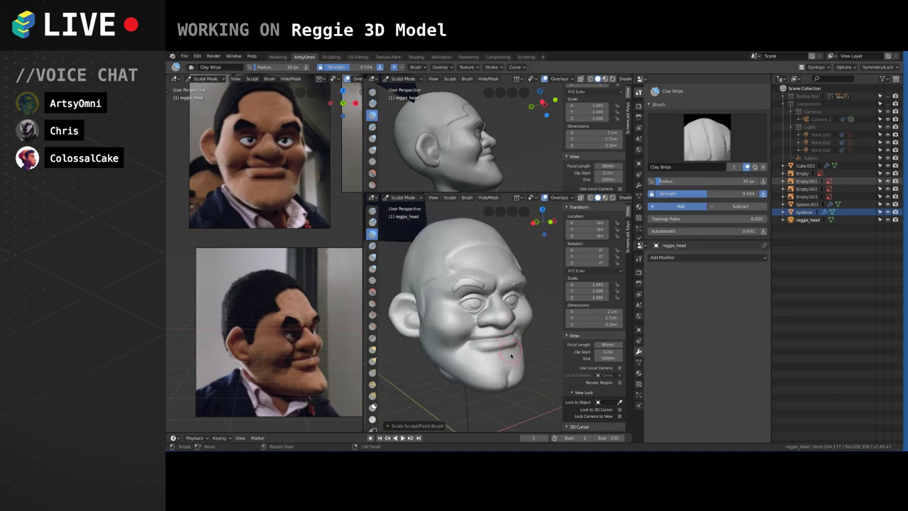
left_click_drag(488, 285, 496, 283, "alt")
middle_click_drag(518, 352, 513, 412)
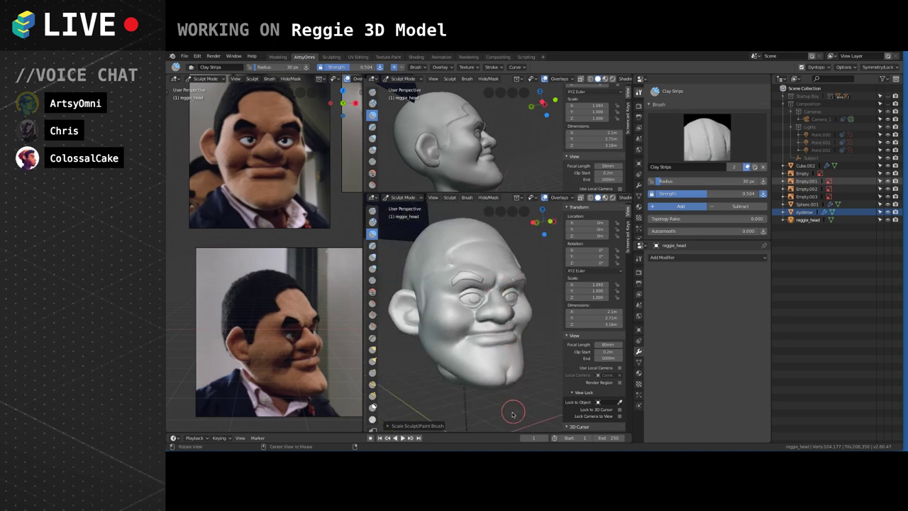
middle_click_drag(460, 275, 450, 256)
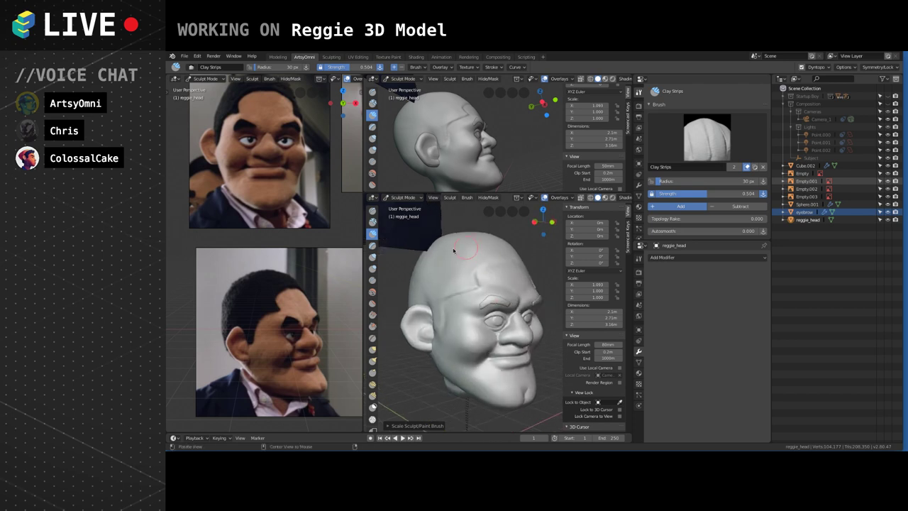
Add hair volume to the side of the head above the ear with Clay Strips and smooth the strokes.
mouse_move(438, 274)
left_mouse_down()
mouse_move(453, 253)
mouse_move(424, 282)
left_mouse_up()
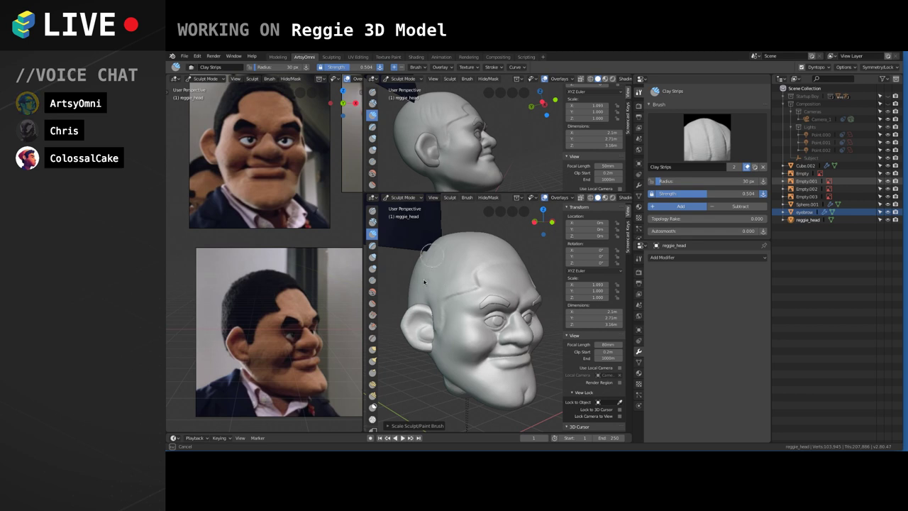
middle_click_drag(448, 264, 456, 262)
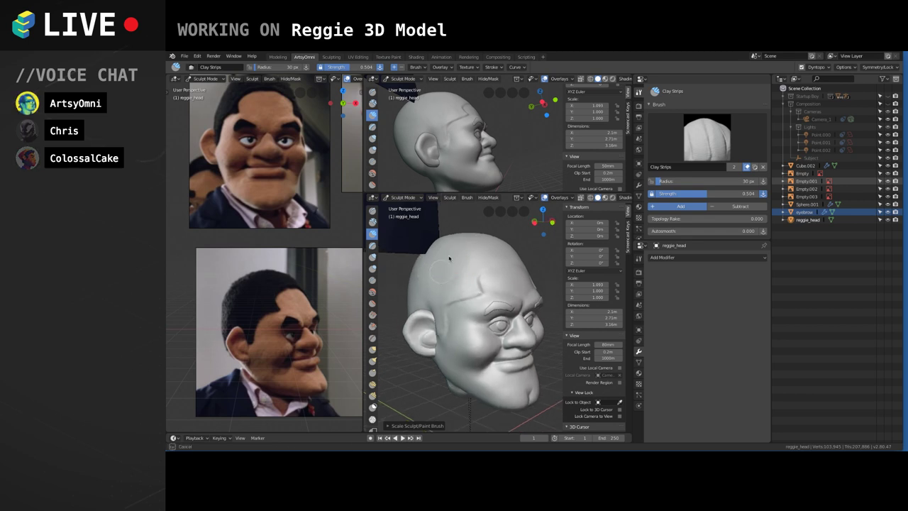
mouse_move(463, 287)
left_mouse_down()
mouse_move(424, 283)
mouse_move(432, 263)
mouse_move(437, 292)
left_mouse_up()
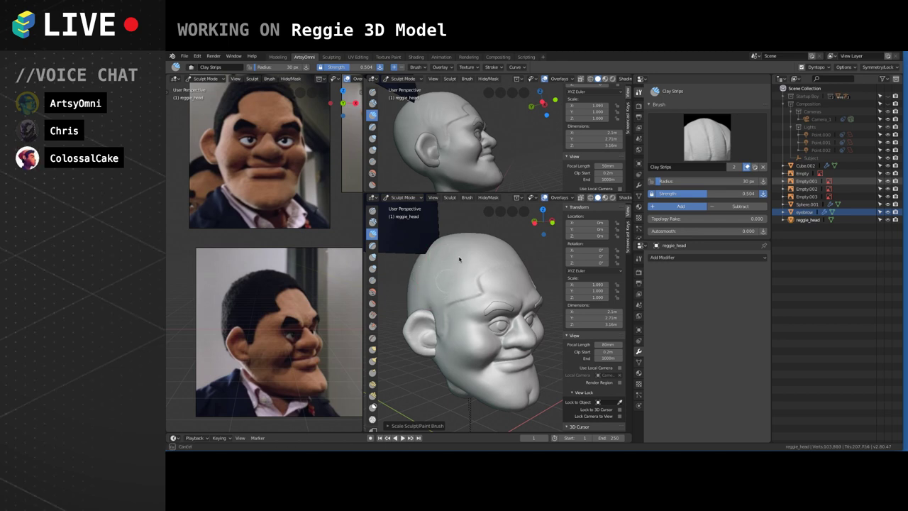
middle_click_drag(459, 258, 466, 264)
mouse_move(422, 296)
left_mouse_down()
mouse_move(426, 257)
mouse_move(415, 281)
mouse_move(426, 252)
left_mouse_up()
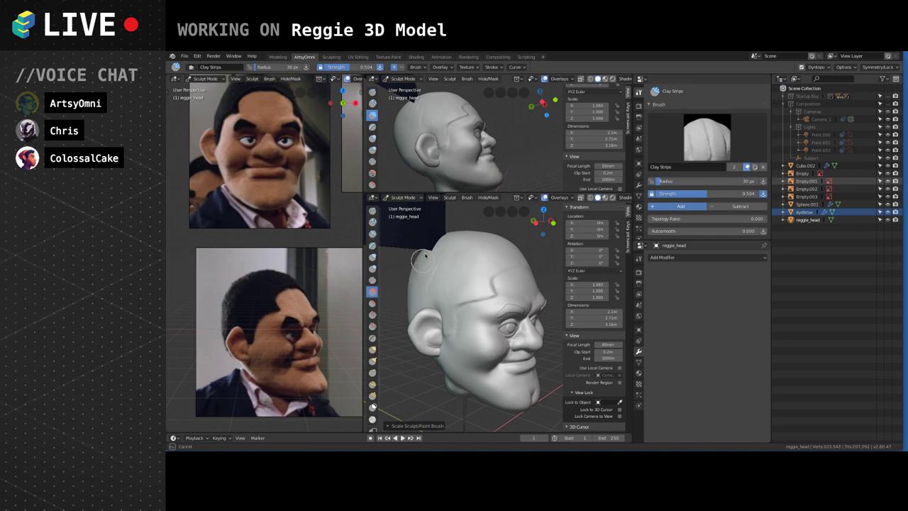
middle_click_drag(429, 277, 449, 286)
left_click_drag(450, 282, 421, 267)
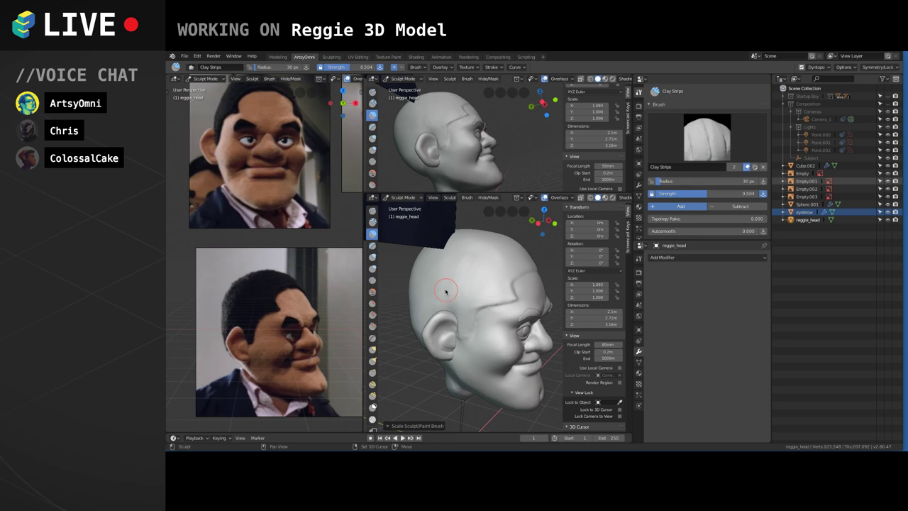
middle_click_drag(474, 305, 461, 296)
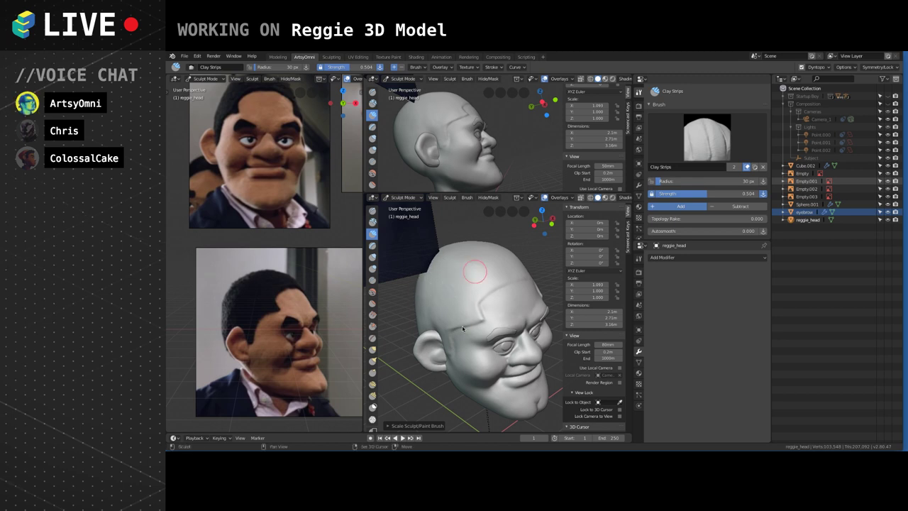
mouse_move(436, 303)
middle_mouse_down()
mouse_move(432, 313)
mouse_move(448, 305)
middle_mouse_up()
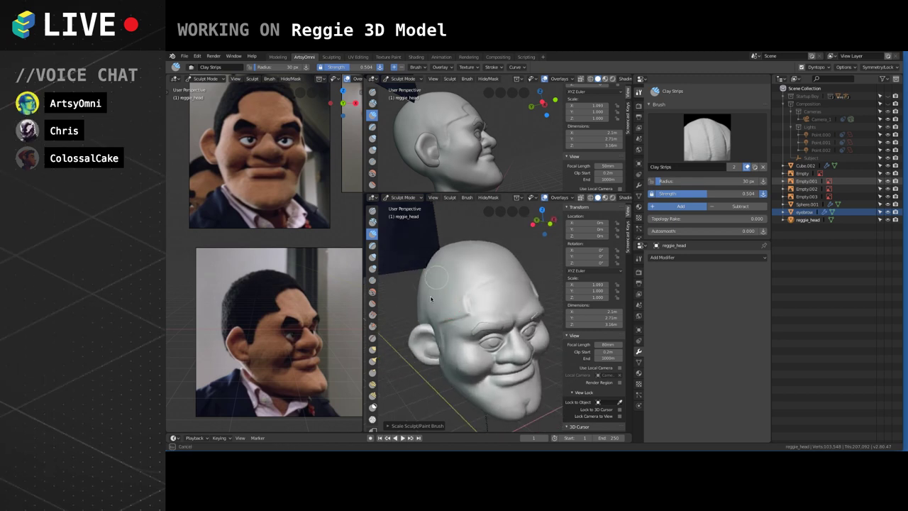
middle_click_drag(434, 264, 454, 302)
left_click_drag(450, 304, 438, 298)
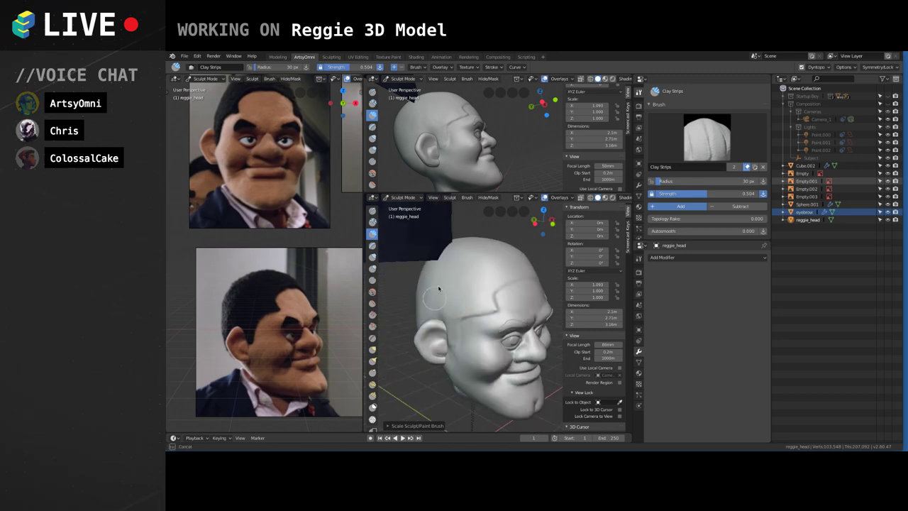
mouse_move(438, 288)
middle_mouse_down()
mouse_move(468, 282)
mouse_move(464, 300)
mouse_move(448, 260)
middle_mouse_up()
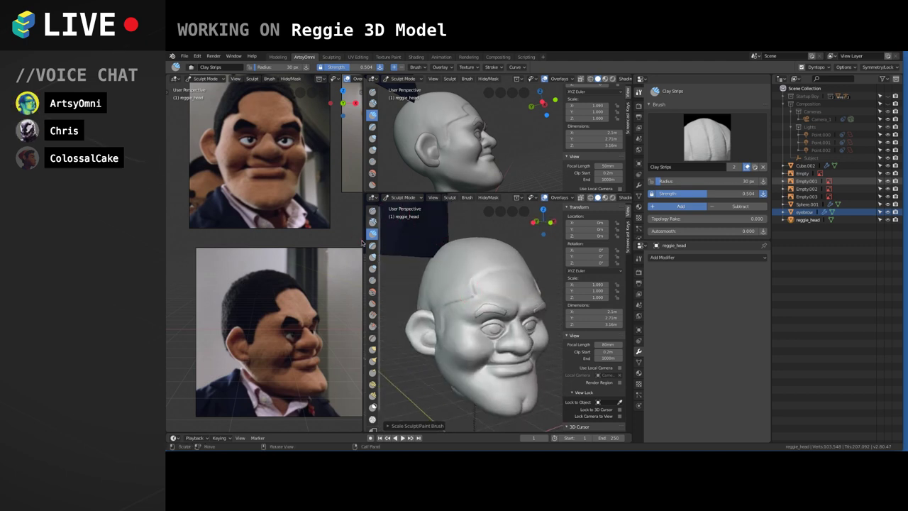
Enlarge the Clay Strips radius to 40 px and further fill out the scalp behind the hairline above the ear.
key("bracketright")
key("bracketright")
key("bracketright")
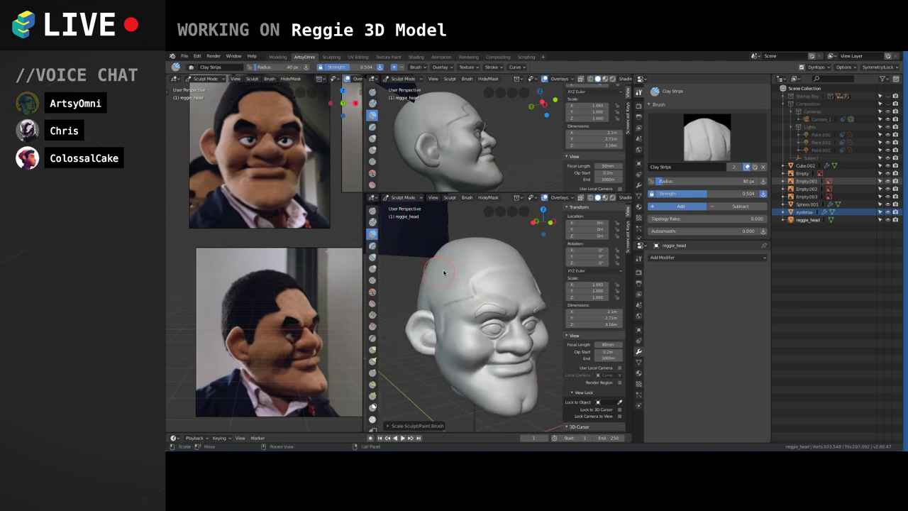
middle_click_drag(444, 273, 421, 331)
left_click_drag(455, 290, 427, 296, "alt")
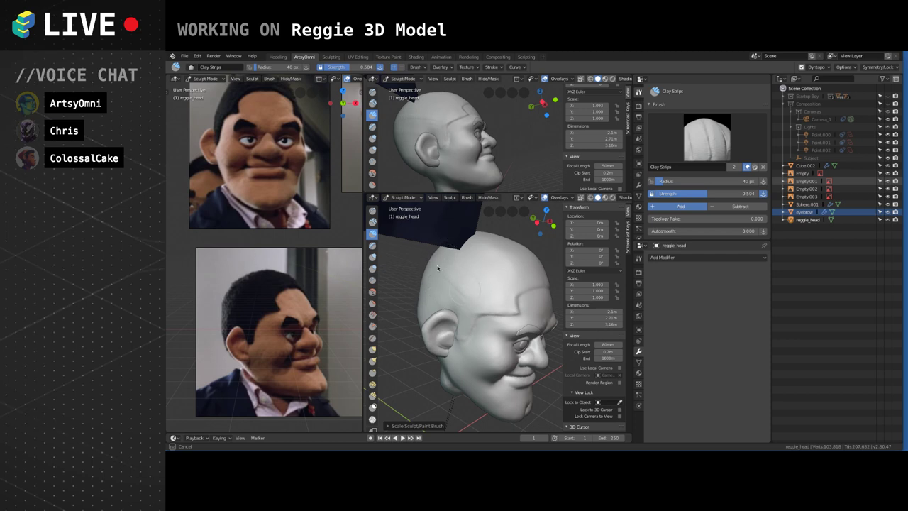
mouse_move(430, 254)
left_mouse_down("alt")
mouse_move(471, 270)
mouse_move(436, 266)
mouse_move(473, 288)
mouse_move(454, 286)
left_mouse_up("alt")
left_click_drag(442, 280, 417, 254)
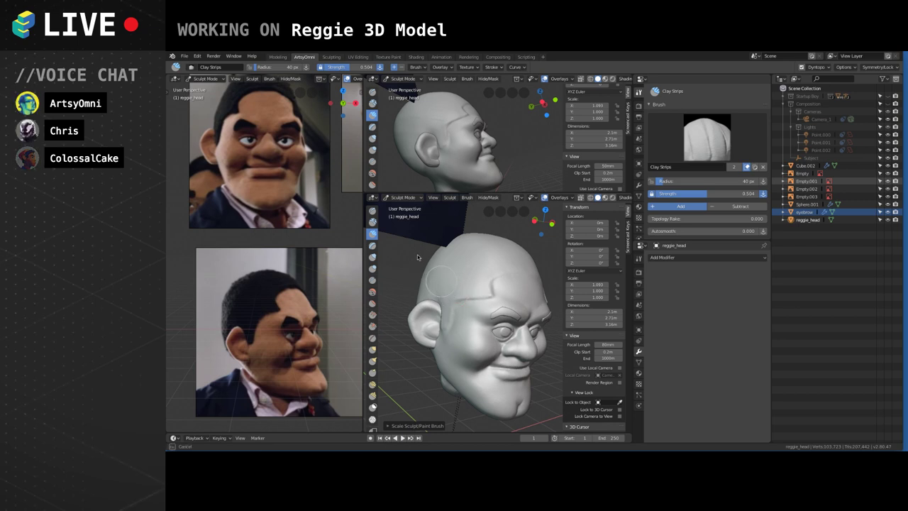
Touch up the side hairline above the ear with a smaller Clay Strips brush and check it from several angles.
mouse_move(456, 296)
middle_mouse_down()
mouse_move(482, 297)
mouse_move(461, 292)
mouse_move(464, 284)
mouse_move(446, 297)
middle_mouse_up()
middle_click_drag(531, 330, 439, 266)
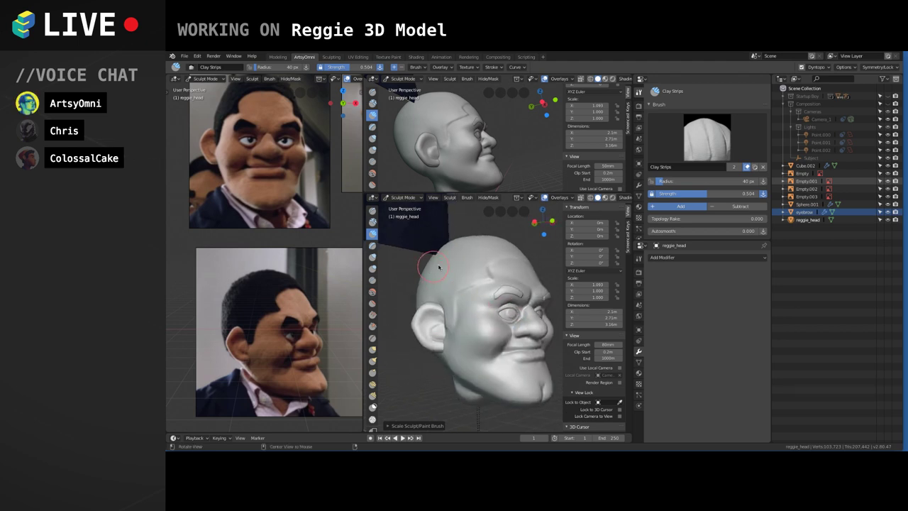
scroll(451, 295, "up", 1)
key("bracketleft")
key("bracketleft")
key("bracketleft")
left_click_drag(435, 296, 458, 274)
mouse_move(458, 274)
middle_mouse_down()
mouse_move(433, 288)
mouse_move(454, 281)
middle_mouse_up()
key("shift+c")
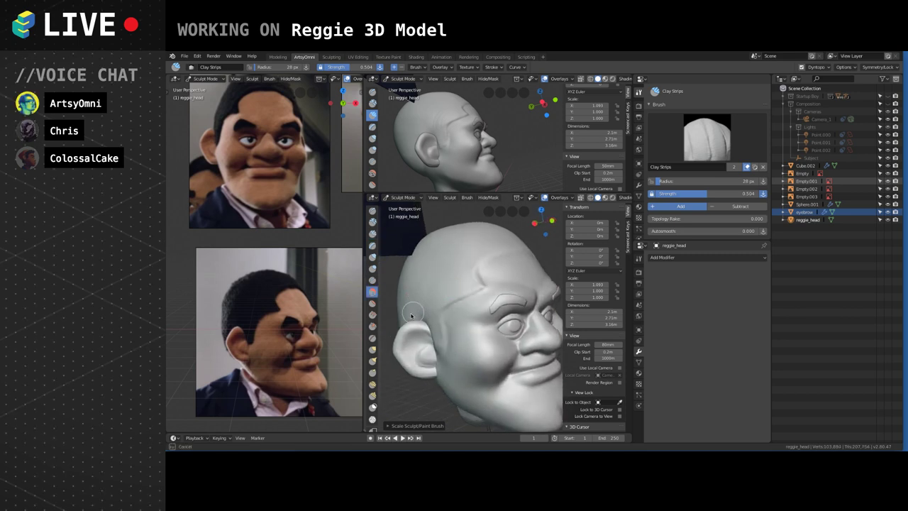
key("c")
middle_click_drag(435, 268, 442, 316)
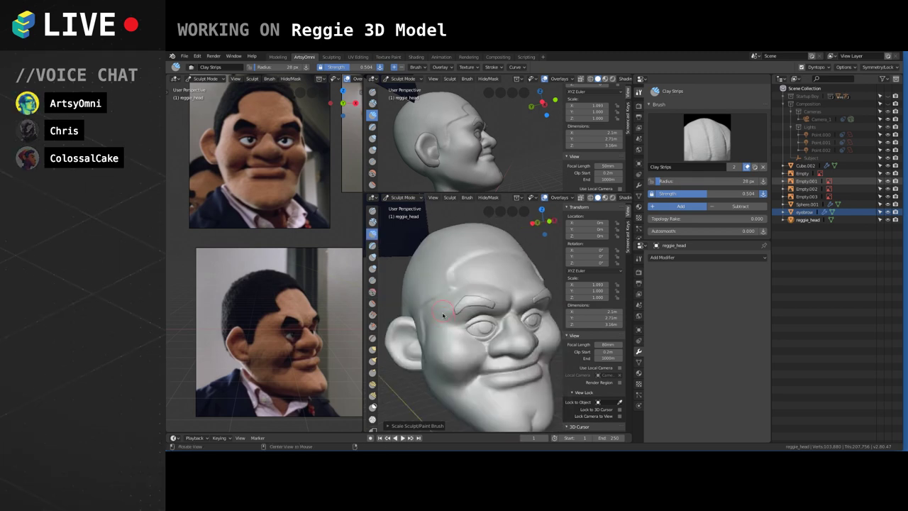
mouse_move(484, 340)
middle_mouse_down()
mouse_move(471, 330)
mouse_move(505, 322)
mouse_move(509, 310)
mouse_move(468, 324)
mouse_move(456, 284)
middle_mouse_up()
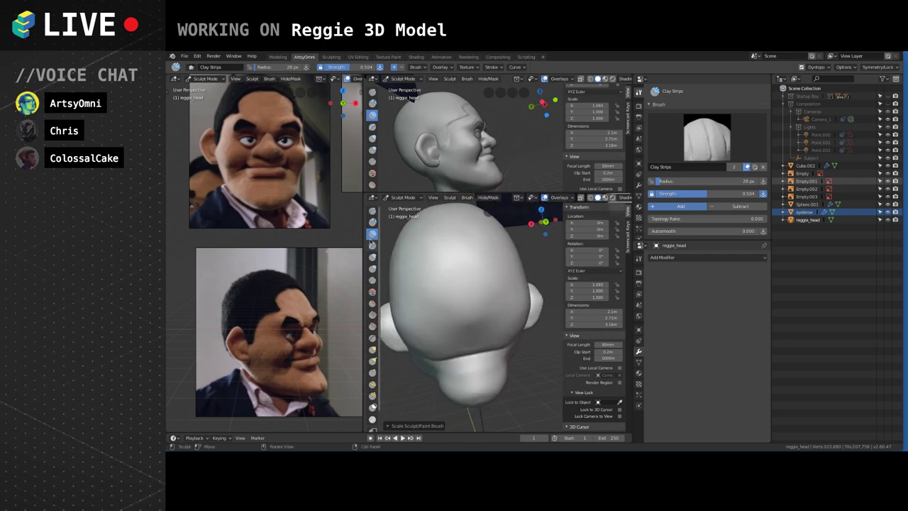
Enlarge the Clay Strips radius to 50 px and reshape the hair volume on the back of the head above the neck.
key("f")
left_click(486, 305)
key("f")
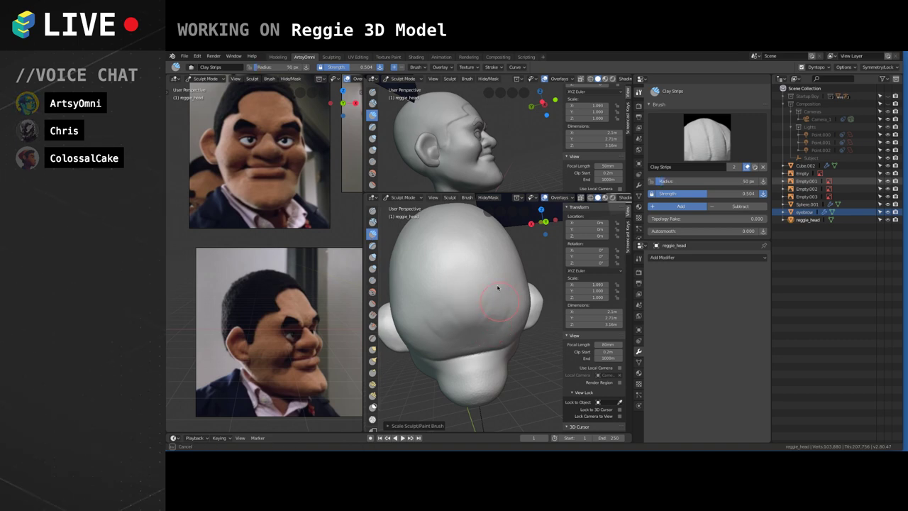
middle_click_drag(500, 321, 507, 310)
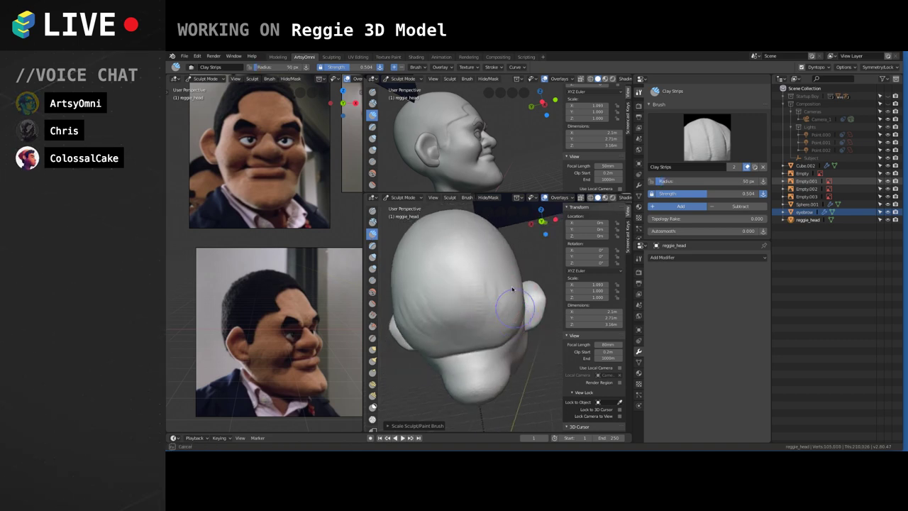
mouse_move(512, 289)
left_mouse_down("ctrl")
mouse_move(494, 320)
mouse_move(470, 289)
left_mouse_up("ctrl")
middle_click_drag(471, 314, 478, 298)
left_click_drag(457, 340, 468, 342)
middle_click_drag(480, 331, 472, 333)
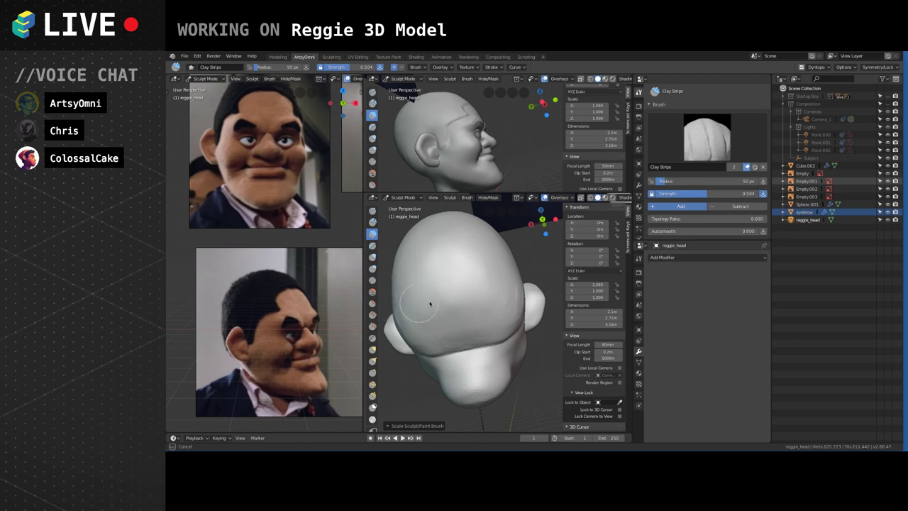
mouse_move(430, 303)
middle_mouse_down()
mouse_move(473, 314)
mouse_move(486, 291)
middle_mouse_up()
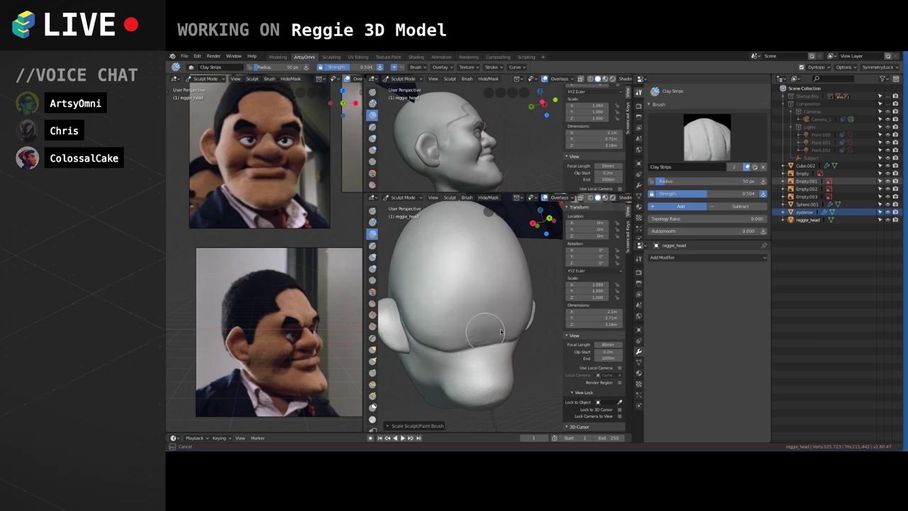
middle_click_drag(484, 325, 446, 334)
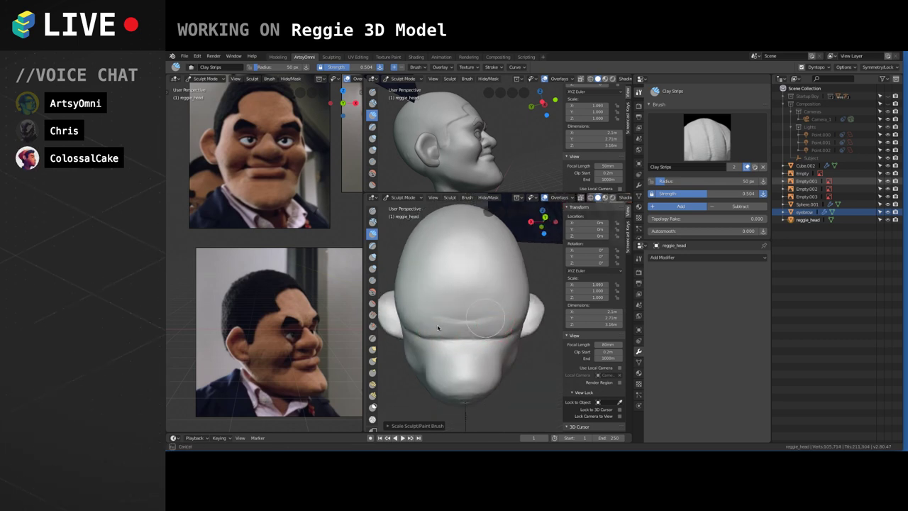
middle_click_drag(496, 315, 530, 340)
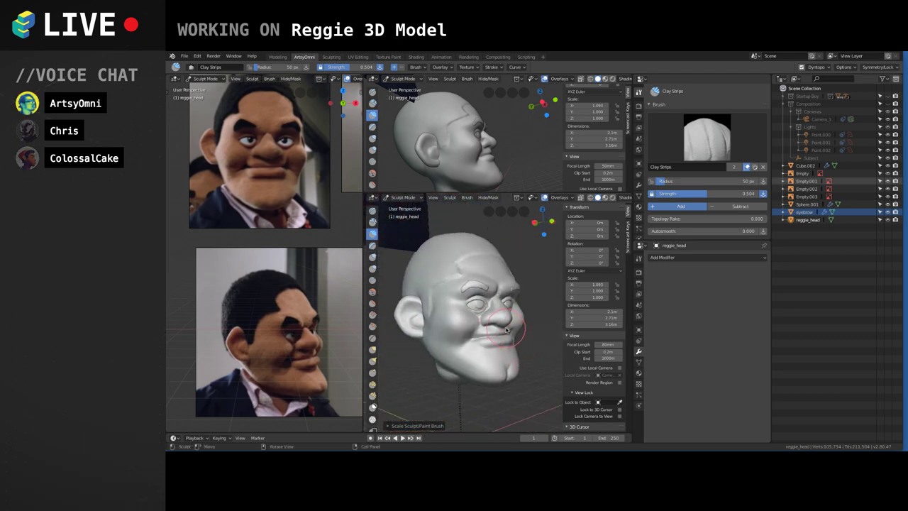
Refine the hairline between the temple and forehead with Clay Strips at a 32 px radius.
scroll(502, 327, "up", 3)
middle_click_drag(458, 280, 469, 303, "shift")
left_click_drag(454, 293, 506, 287)
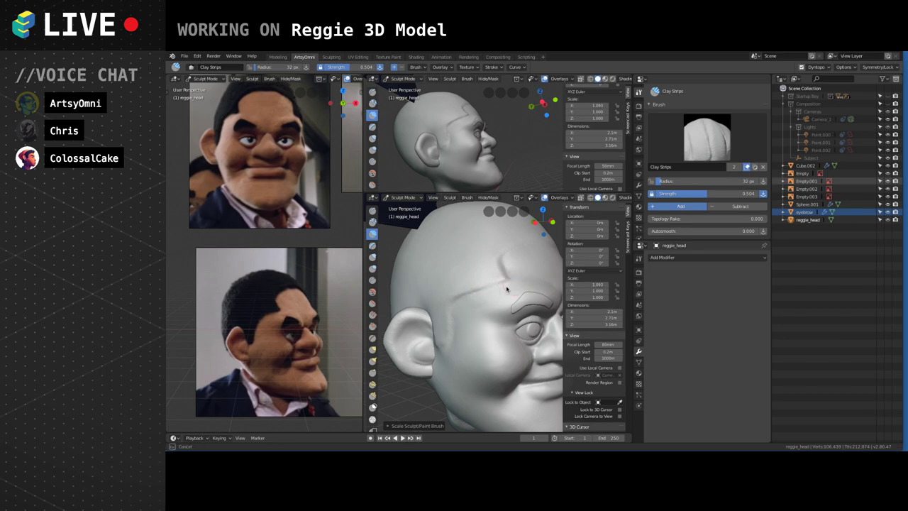
middle_click_drag(502, 292, 466, 286)
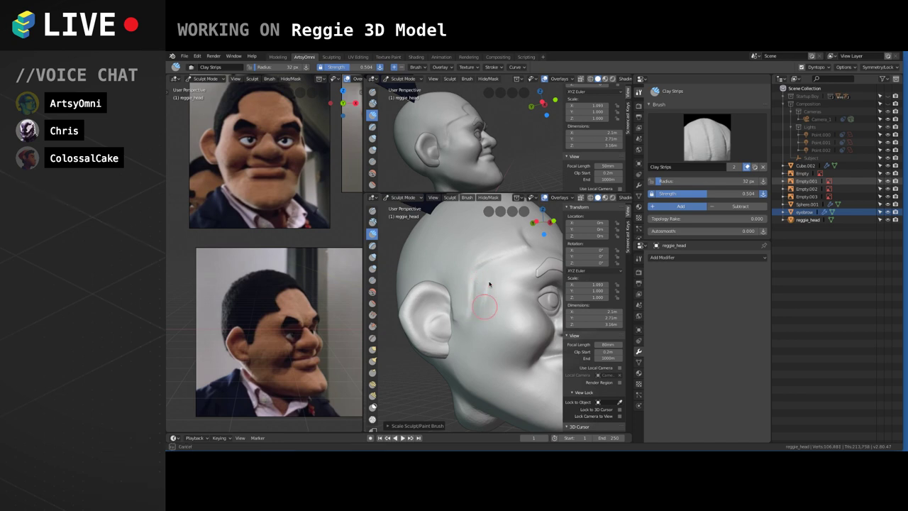
Sculpt the sideburn edge in front of the ear and touch up the temple hairline with Clay Strips.
mouse_move(496, 295)
left_mouse_down()
mouse_move(492, 279)
mouse_move(475, 318)
left_mouse_up()
left_click_drag(483, 277, 477, 317)
left_click_drag(483, 278, 476, 317)
left_click_drag(485, 282, 478, 323)
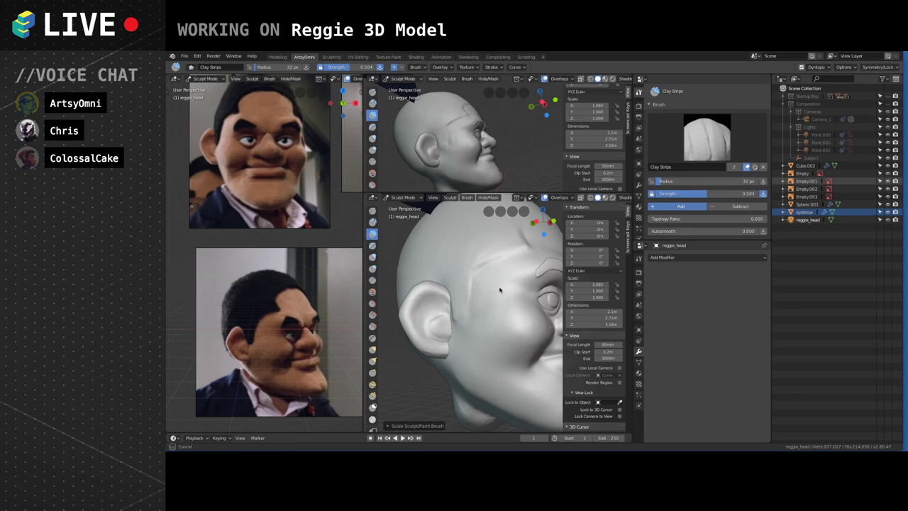
mouse_move(500, 290)
middle_mouse_down()
mouse_move(461, 340)
mouse_move(461, 323)
mouse_move(476, 314)
mouse_move(490, 278)
middle_mouse_up()
middle_click(465, 317, "alt")
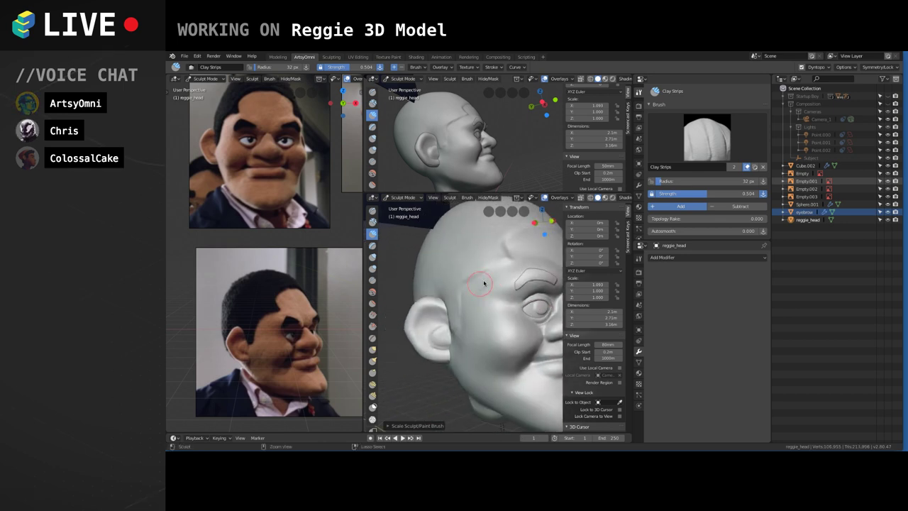
mouse_move(484, 282)
left_mouse_down("ctrl")
mouse_move(503, 267)
mouse_move(487, 279)
left_mouse_up("ctrl")
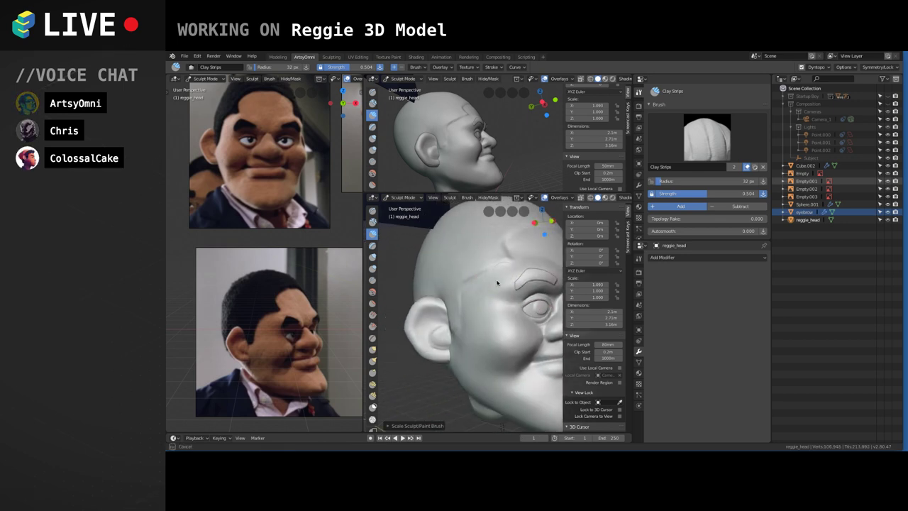
Check the temple hairline from several angles and switch the head from Sculpt Mode to Object Mode.
middle_click_drag(467, 292, 443, 333)
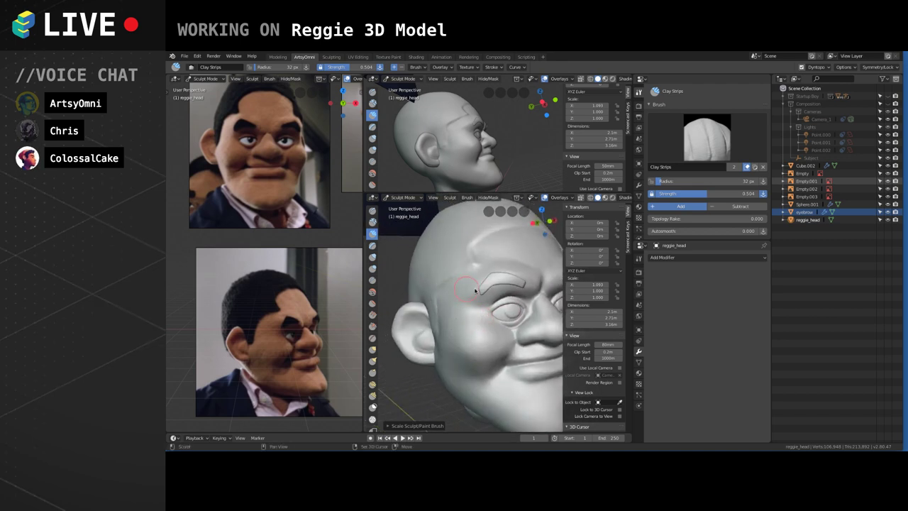
middle_click_drag(456, 264, 485, 303)
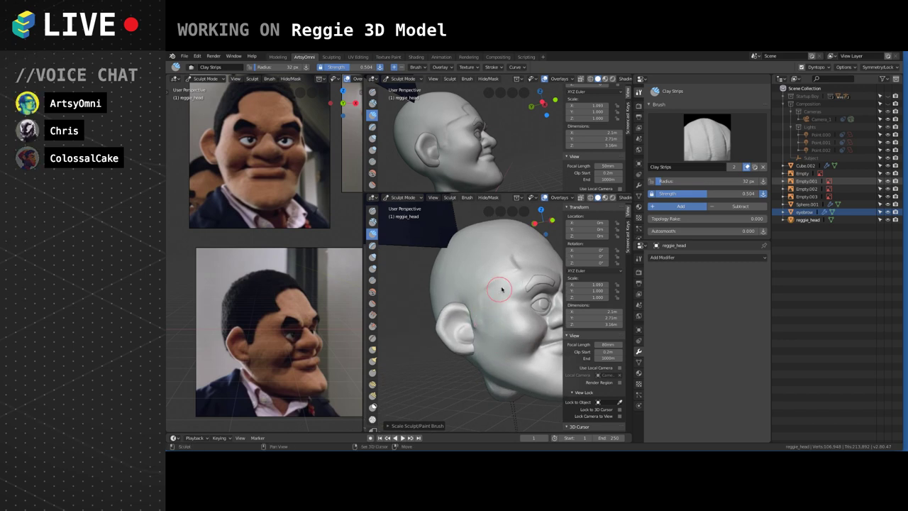
scroll(503, 287, "up", 2)
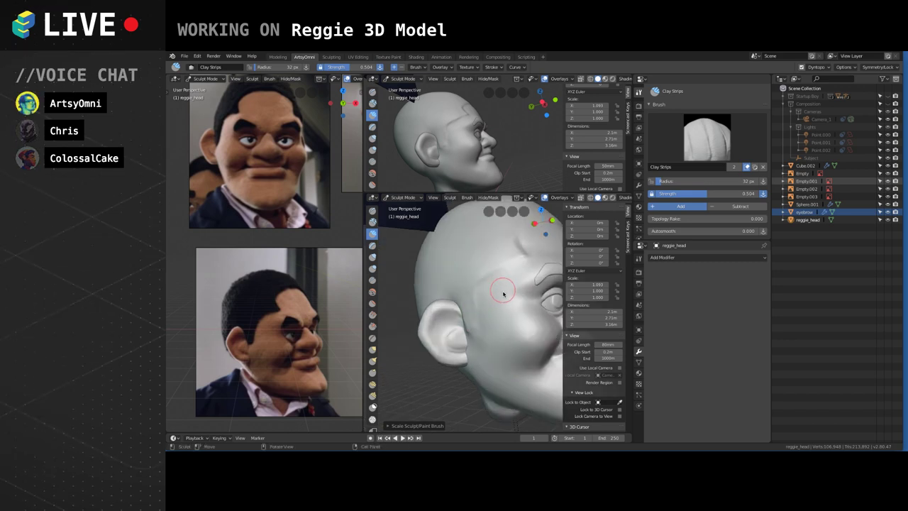
mouse_move(508, 293)
middle_mouse_down()
mouse_move(487, 310)
mouse_move(503, 300)
middle_mouse_up()
scroll(488, 304, "down", 3)
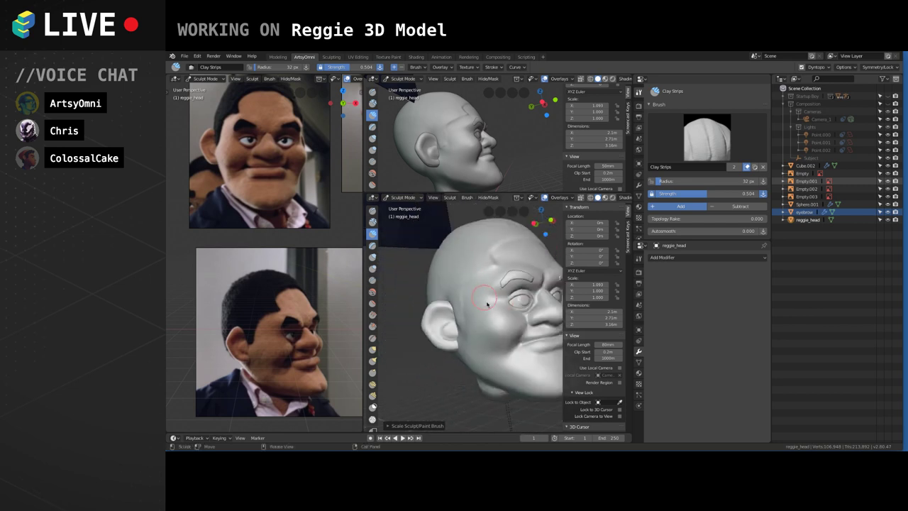
middle_click_drag(515, 348, 500, 312)
left_click(402, 197)
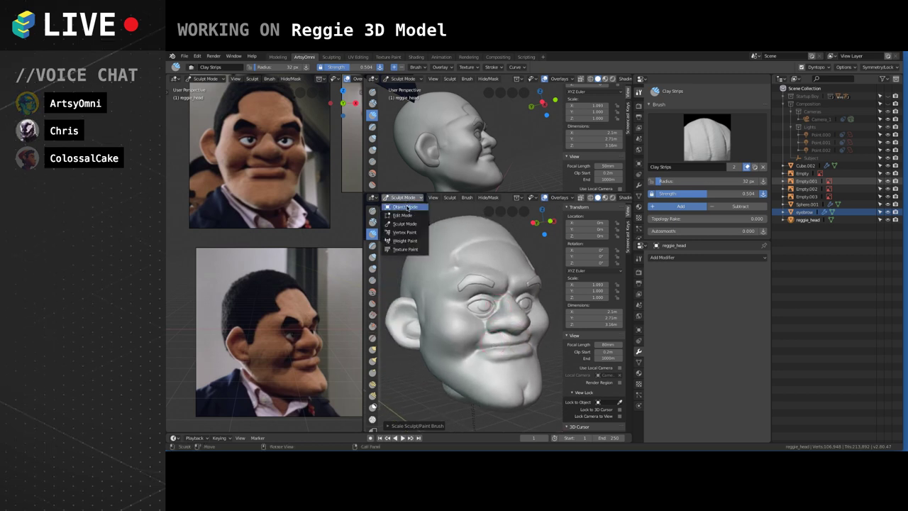
left_click(551, 277)
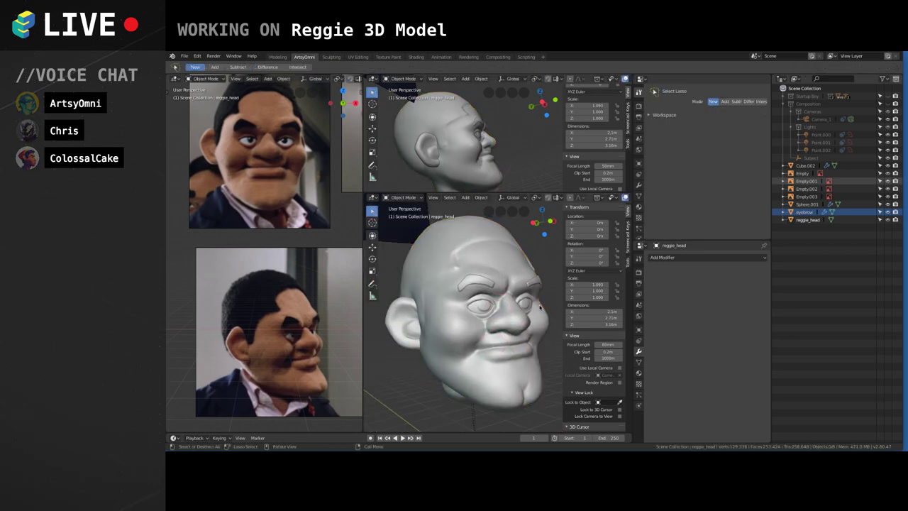
Compare the head's front, side and three-quarter views with the puppet reference photos.
scroll(514, 340, "down", 1)
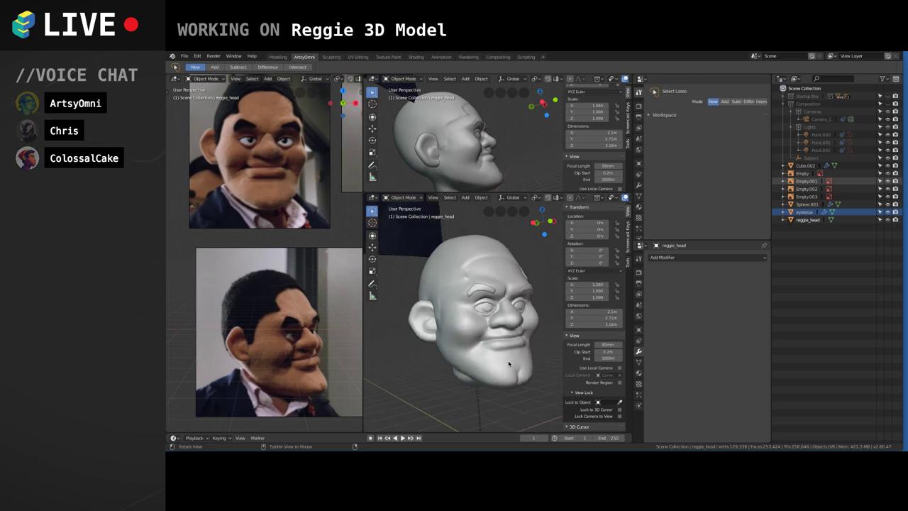
middle_click_drag(496, 312, 530, 276)
middle_click_drag(496, 376, 487, 366)
left_click_drag(312, 265, 317, 350, "alt+shift")
left_click_drag(521, 399, 515, 383, "alt")
middle_click_drag(515, 384, 492, 365)
middle_click_drag(338, 320, 345, 384, "shift")
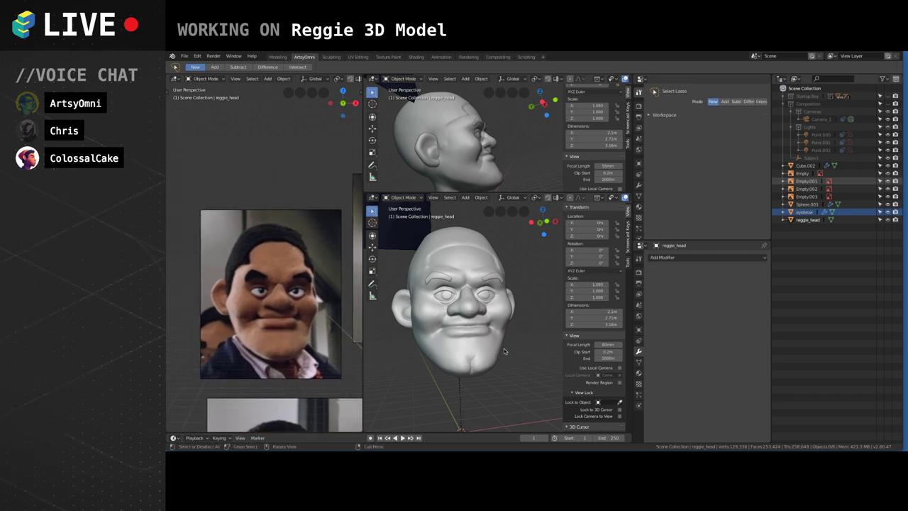
middle_click_drag(512, 347, 509, 359, "shift")
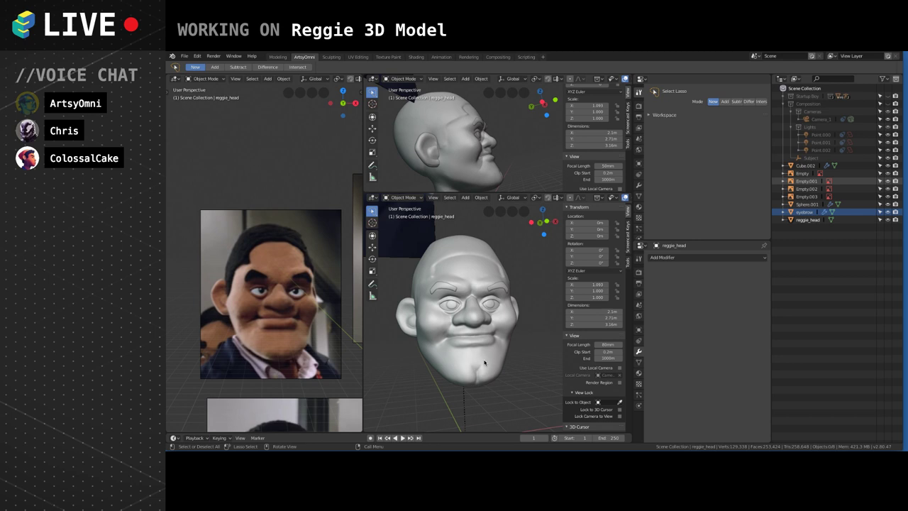
scroll(484, 363, "up", 5)
middle_click_drag(485, 358, 506, 319)
scroll(506, 323, "down", 5)
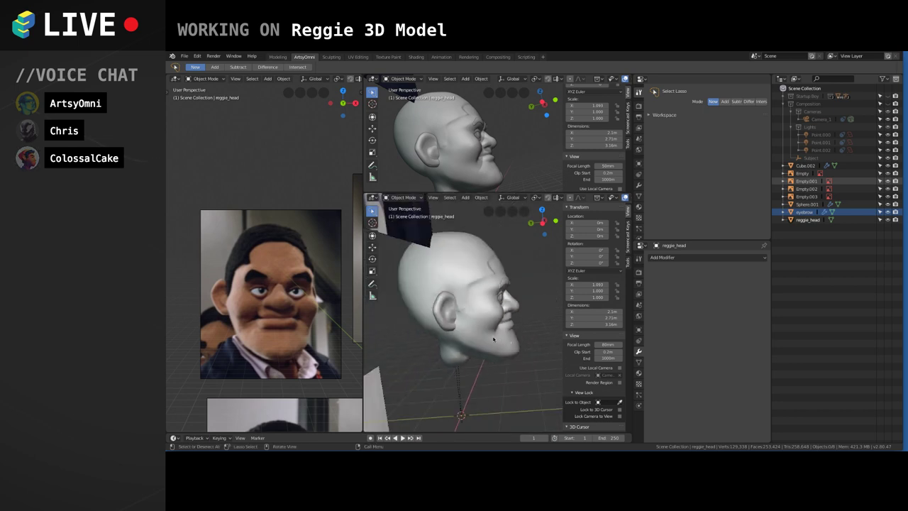
mouse_move(502, 342)
middle_mouse_down()
mouse_move(478, 326)
mouse_move(502, 326)
mouse_move(496, 333)
middle_mouse_up()
scroll(309, 377, "down", 5)
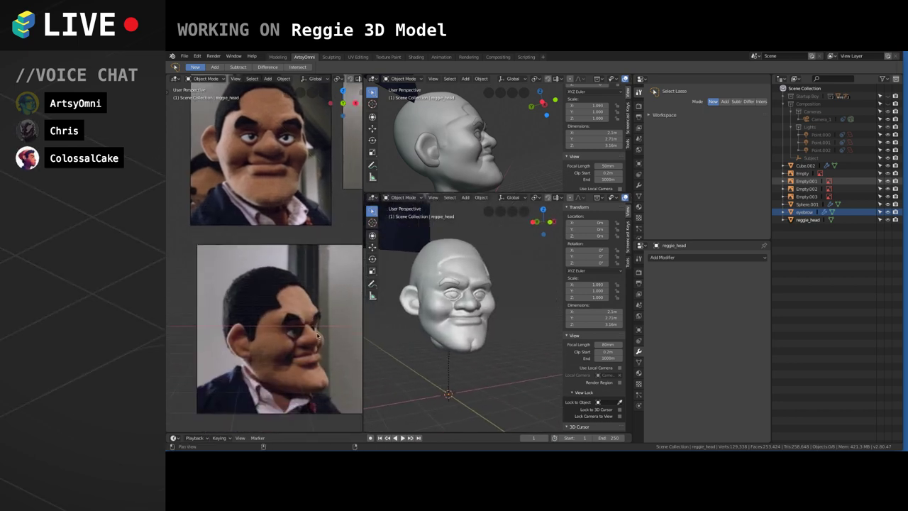
scroll(456, 331, "up", 3)
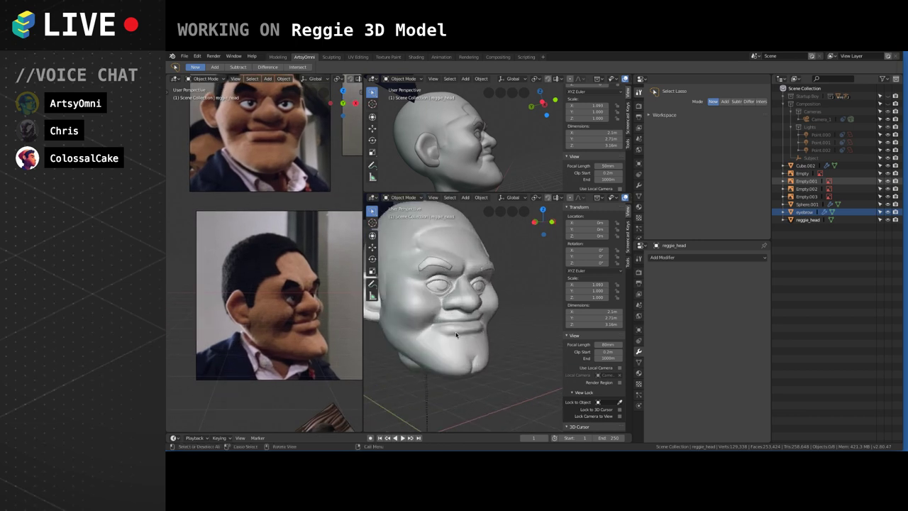
scroll(450, 324, "up", 4)
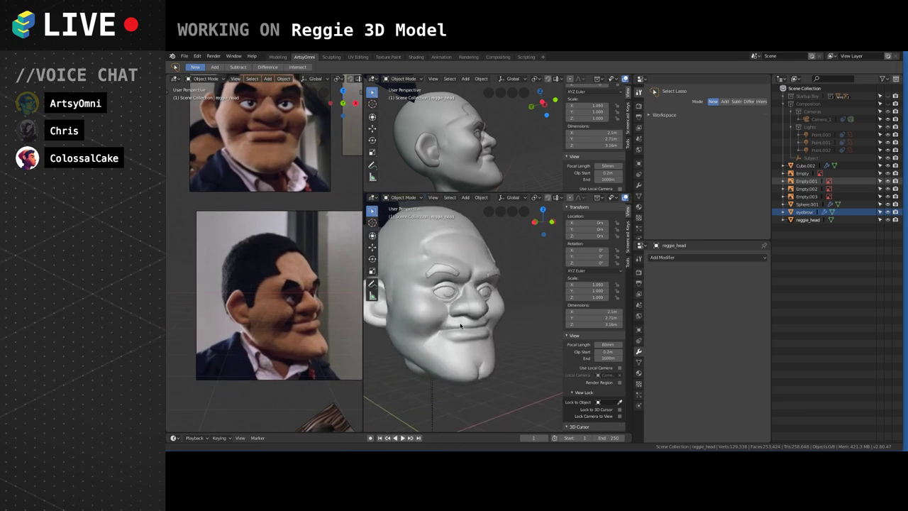
Select the eyebrow object and enter Edit Mode on its mesh.
left_click(420, 267)
middle_click_drag(421, 267, 497, 344)
scroll(498, 344, "up", 6)
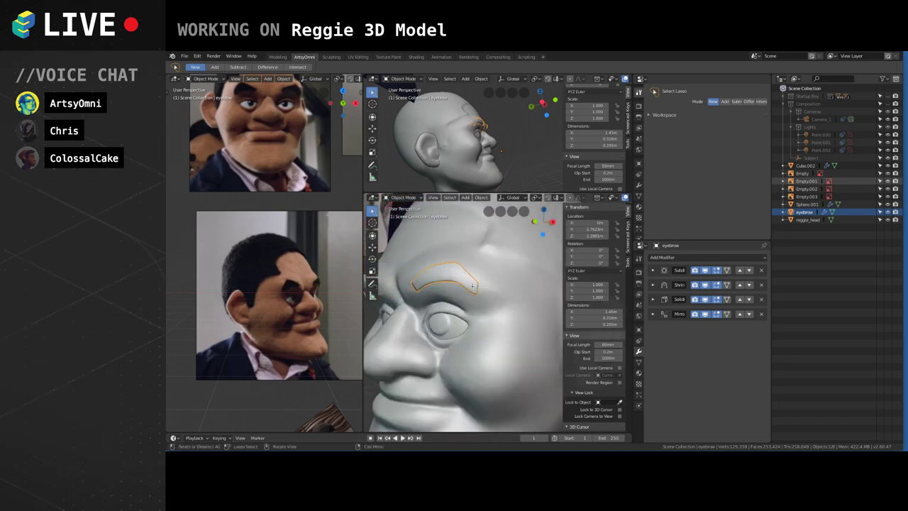
key("Tab")
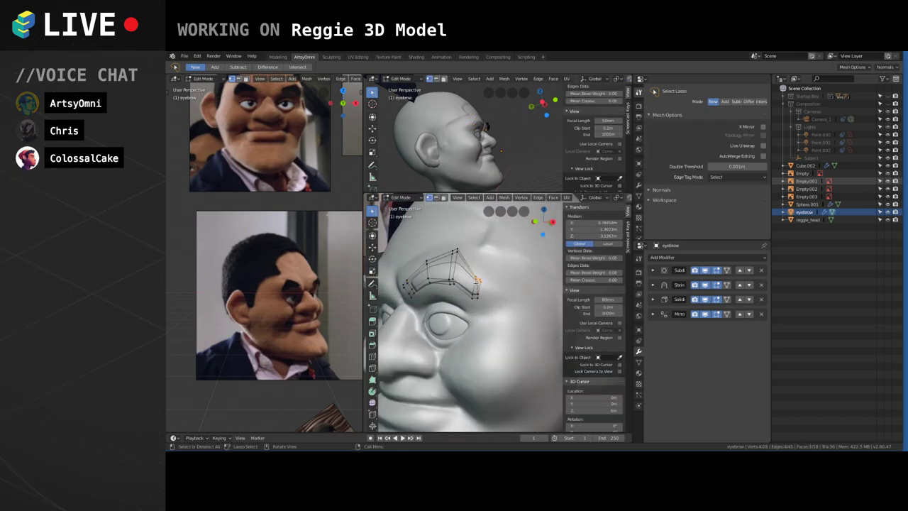
Reshape the outer end of the eyebrow by moving its corner vertices with a reduced proportional editing size.
left_click_drag(477, 279, 482, 317)
key("g")
left_click(474, 288)
key("g")
left_click(471, 308)
key("g")
left_click(471, 297)
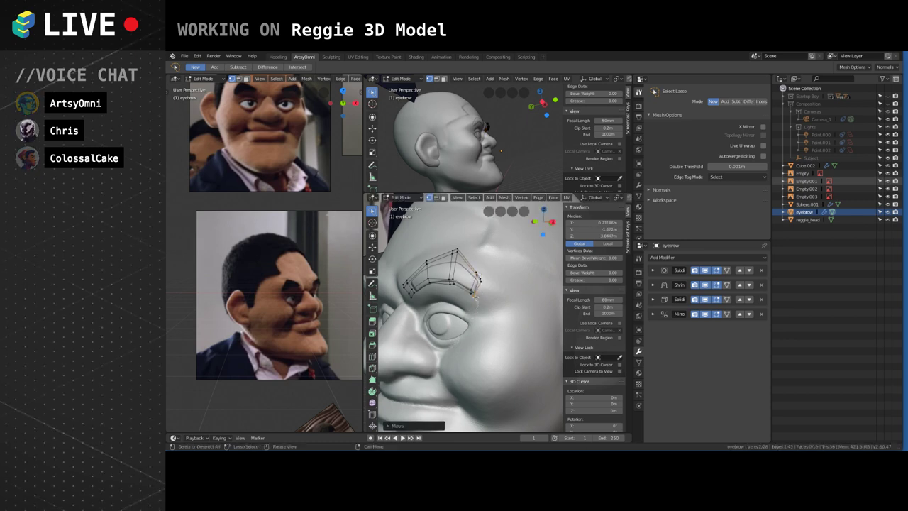
key("g")
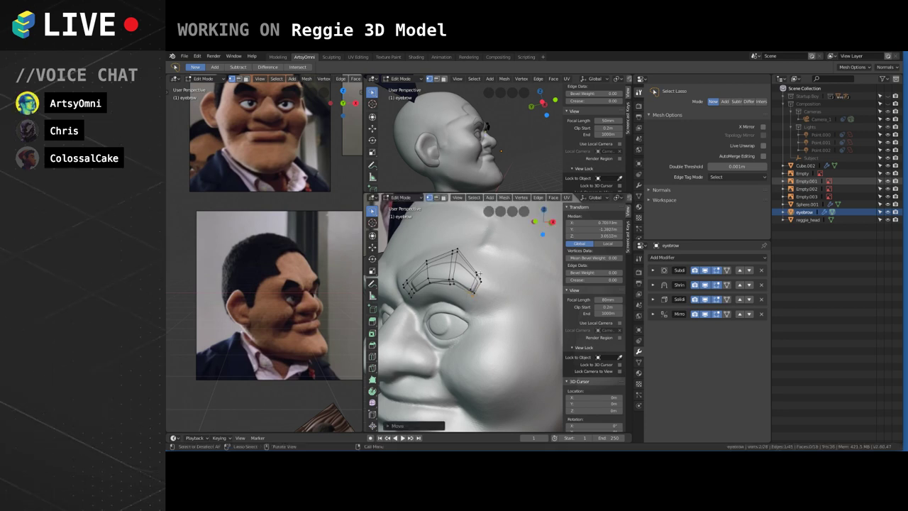
scroll(487, 278, "up", 10)
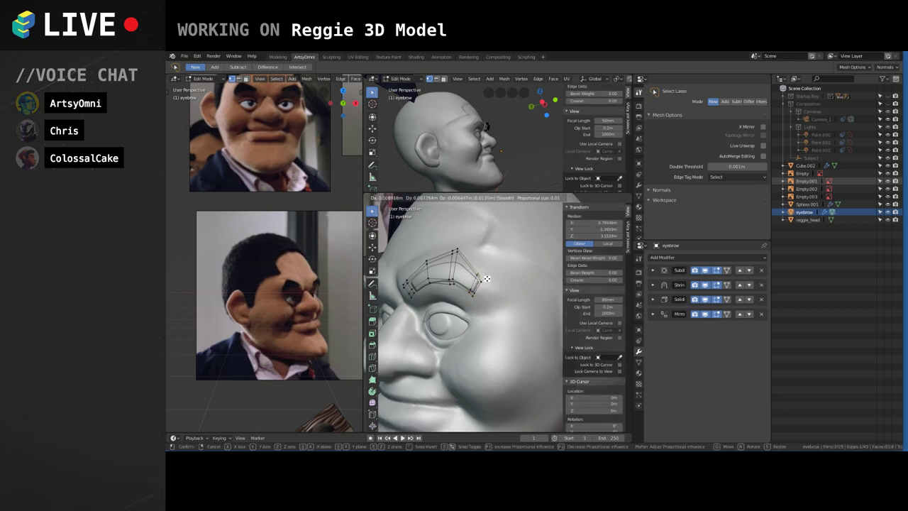
left_click(488, 278)
middle_click_drag(465, 284, 488, 284)
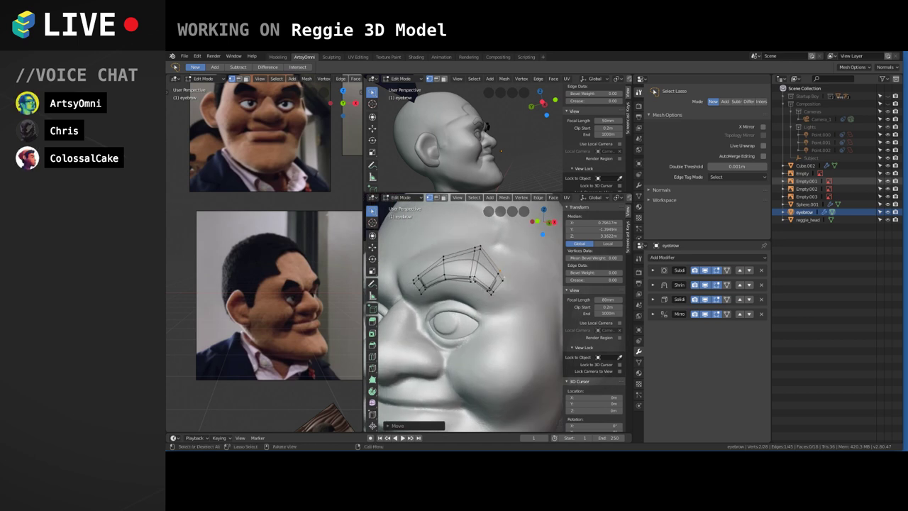
Reposition the vertices along the middle of the eyebrow's lower edge.
left_click(471, 283)
left_click(471, 284, "shift")
key("g")
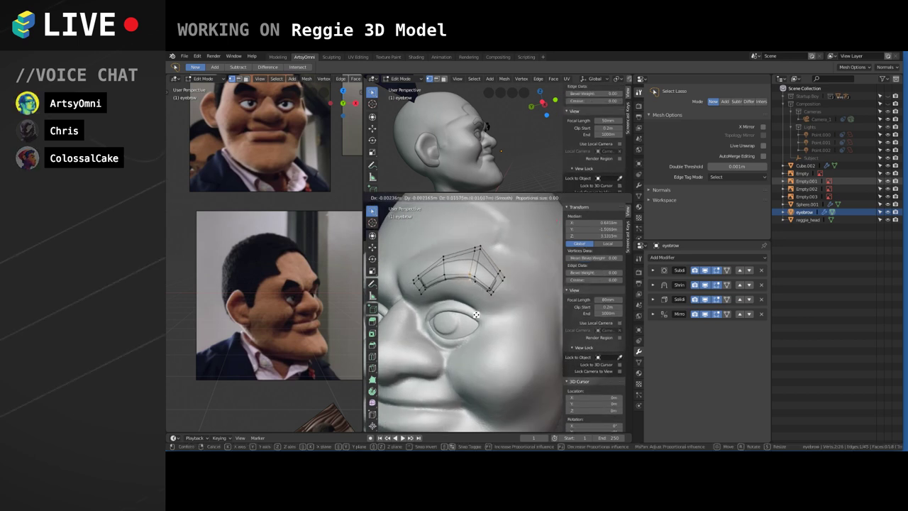
left_click(472, 310)
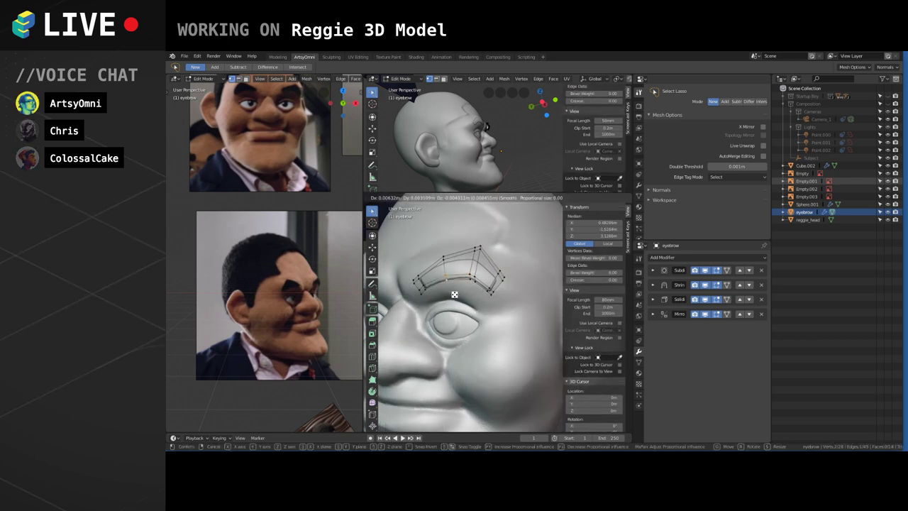
Reshape the inner end of the eyebrow by moving its lower corner vertices.
left_click(424, 286)
left_click(426, 290, "shift")
key("g")
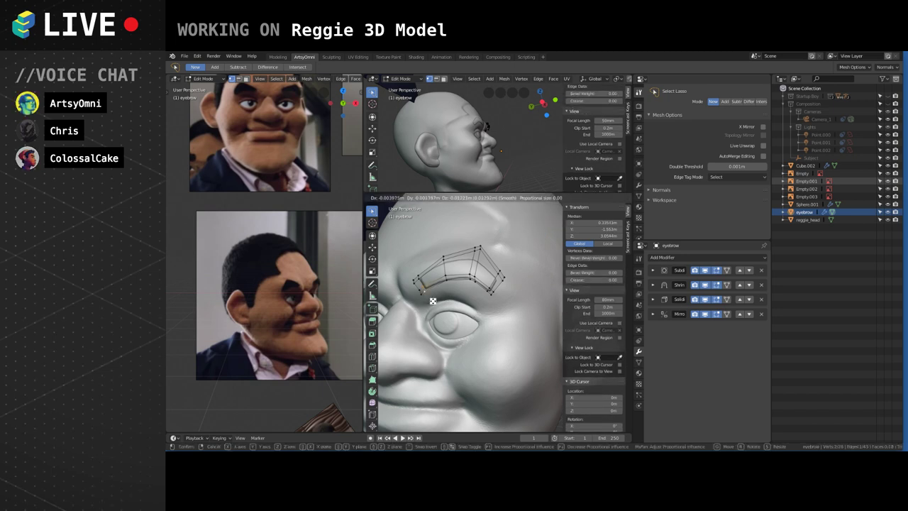
left_click(431, 300)
left_click(412, 283)
key("g")
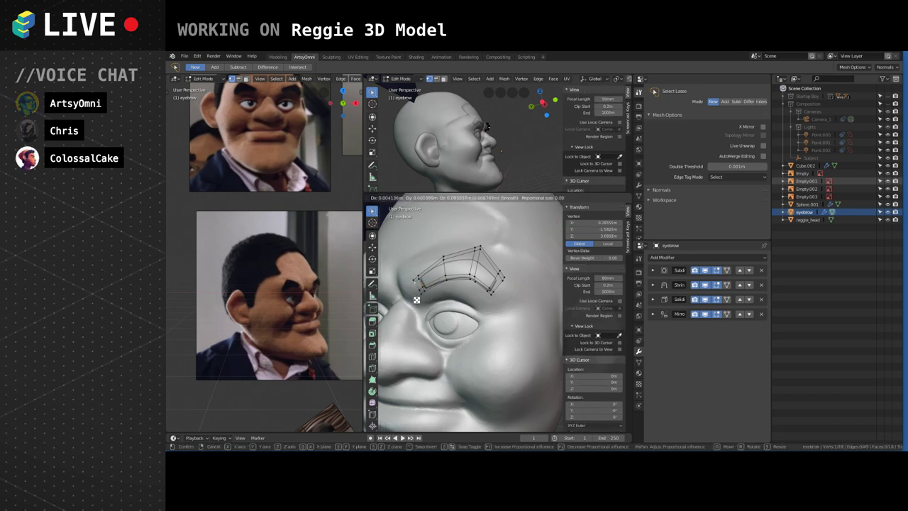
left_click(417, 300)
Nudge the vertices at the eyebrow's upper peak and undo the last change.
left_click(472, 252)
left_click(475, 248, "shift")
key("g")
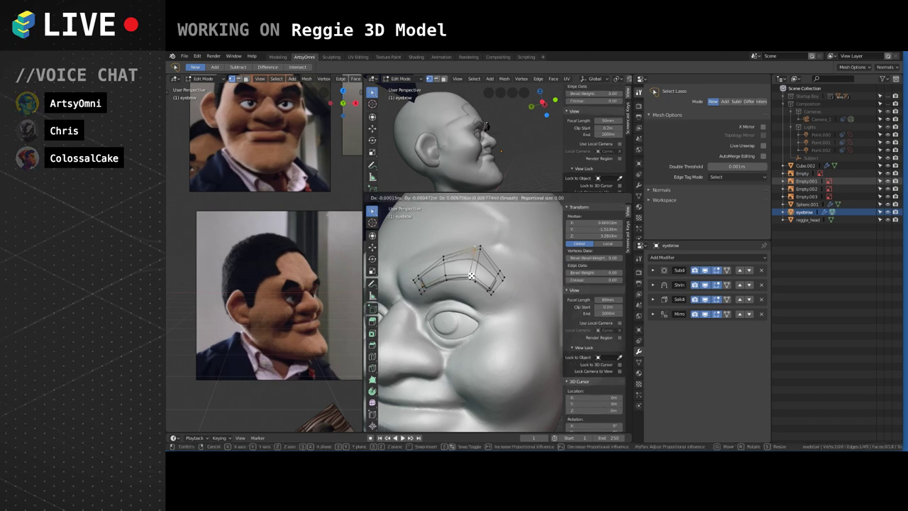
left_click(477, 247)
key("ctrl+z")
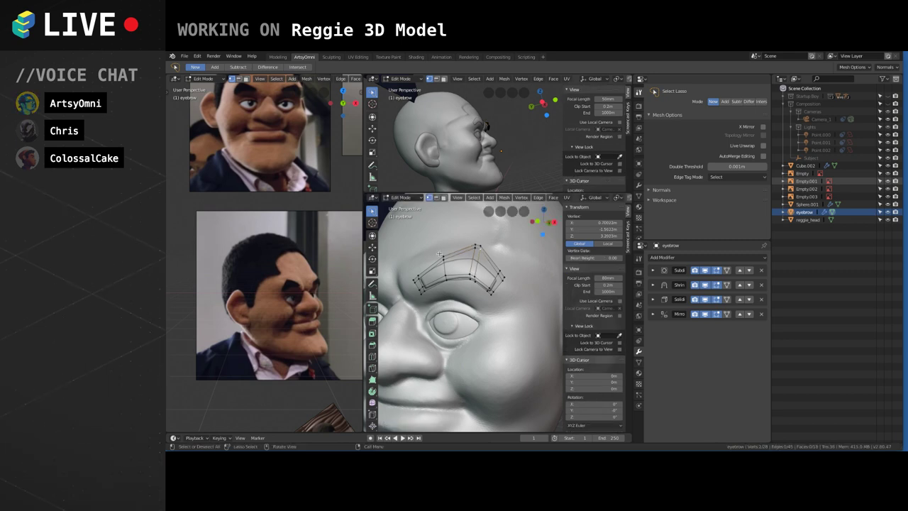
Leave Edit Mode and examine the reshaped eyebrows on the whole head from front and three-quarter views.
key("Tab")
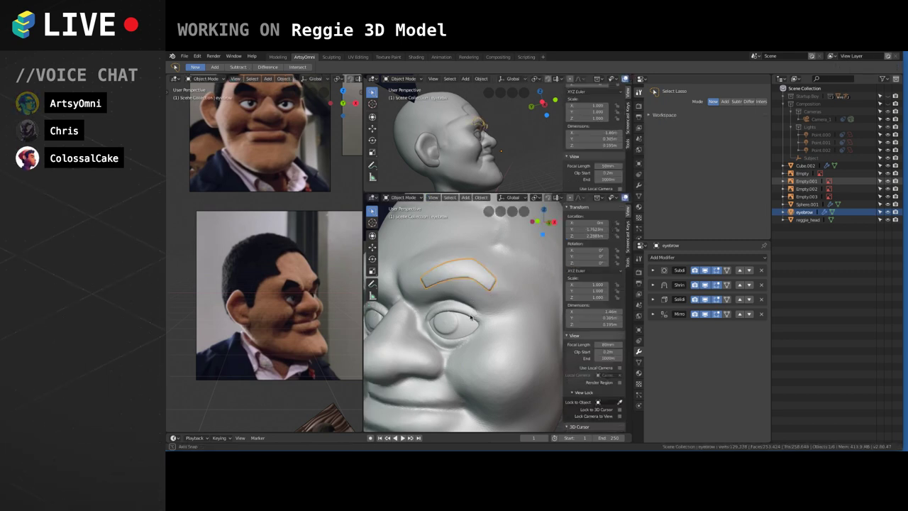
left_click_drag(471, 317, 488, 316, "alt")
scroll(479, 295, "down", 3)
left_click(554, 264)
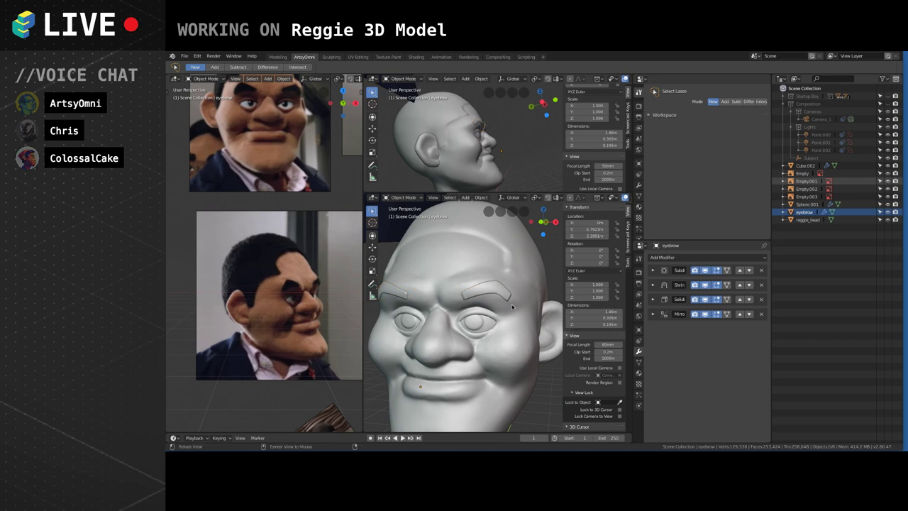
scroll(512, 306, "down", 5)
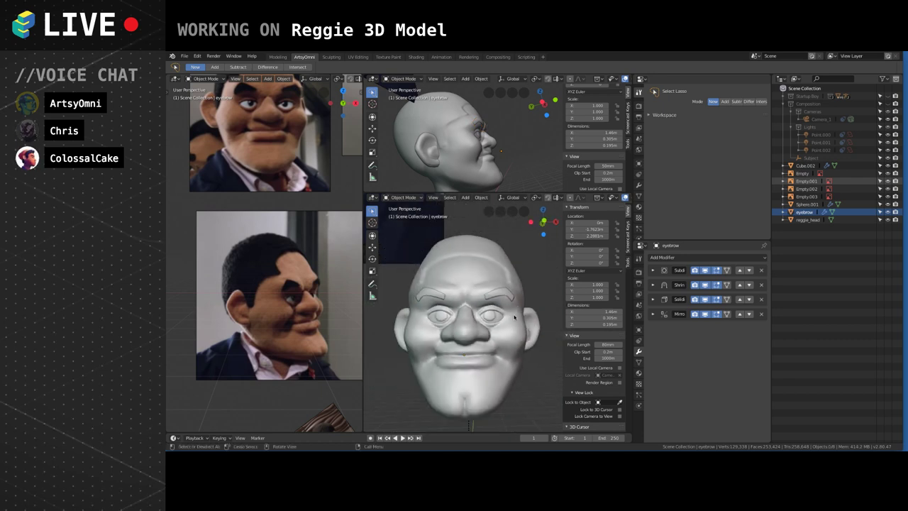
middle_click_drag(513, 318, 536, 271)
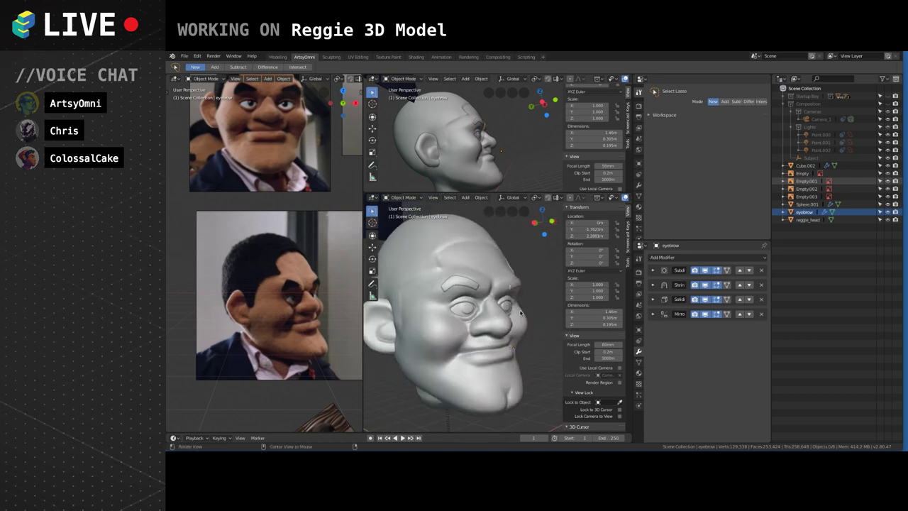
middle_click_drag(491, 326, 510, 305)
middle_click_drag(517, 310, 487, 343)
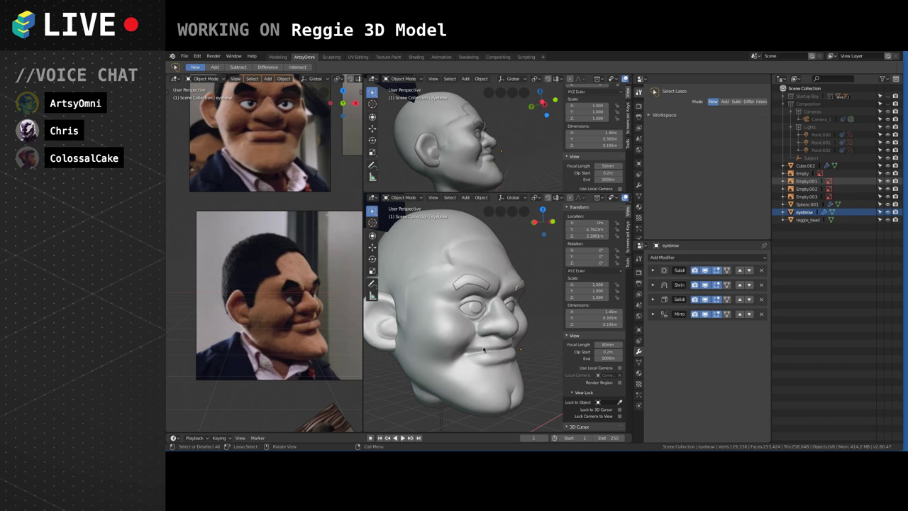
middle_click_drag(509, 300, 459, 361)
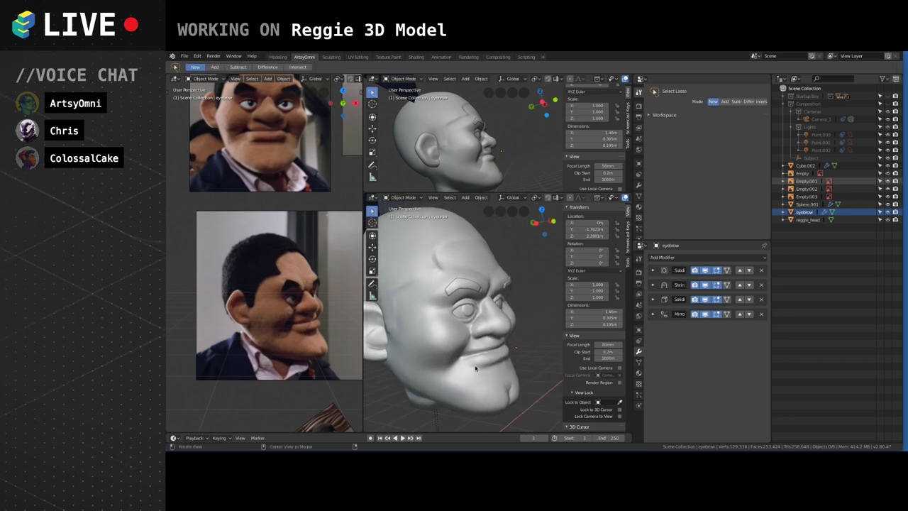
Re-enter Edit Mode on the eyebrow and move its inner end vertices, finishing with a shift along the Z axis.
key("Tab")
middle_click_drag(511, 289, 490, 284)
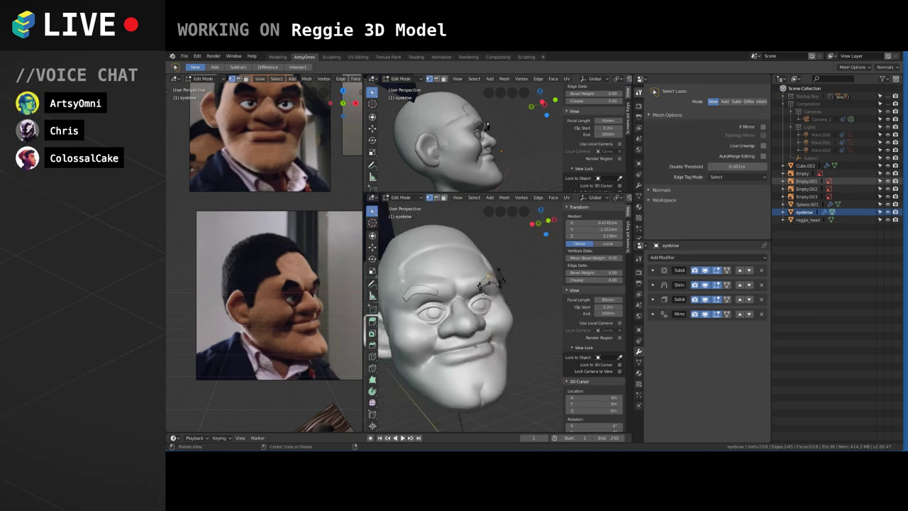
left_click_drag(489, 272, 485, 298)
key("g")
left_click(482, 278)
key("g")
left_click(484, 297)
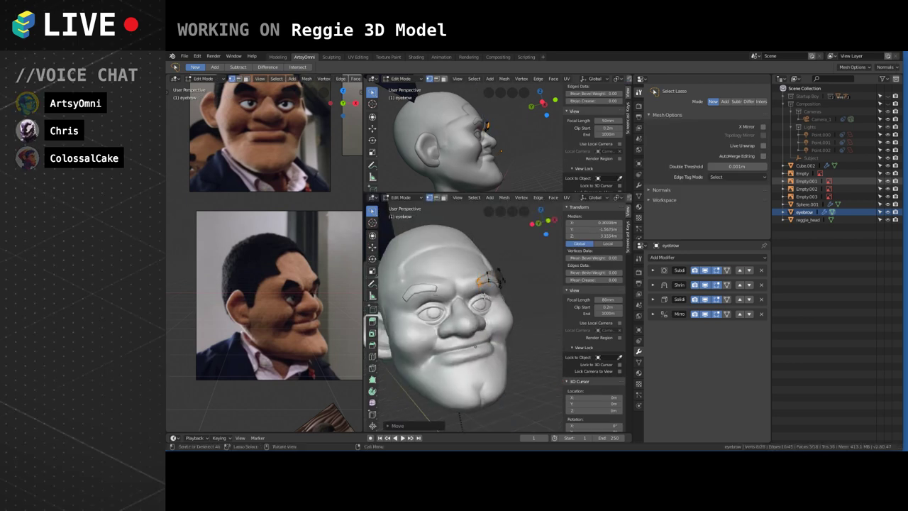
key("g")
key("z")
left_click(483, 296)
Move the vertices in the middle of the eyebrow's lower edge along the Z axis.
mouse_move(479, 286)
middle_mouse_down()
mouse_move(509, 284)
mouse_move(463, 287)
middle_mouse_up()
left_click_drag(489, 284, 488, 287)
key("g")
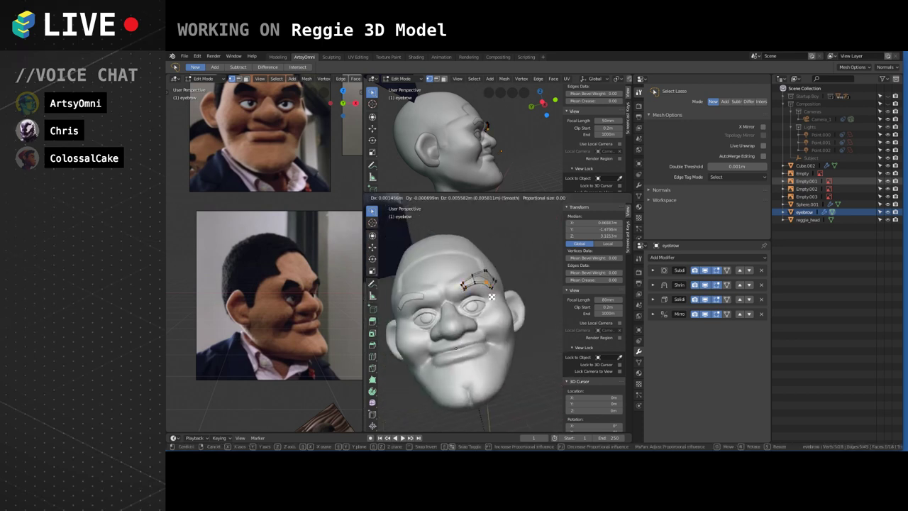
key("z")
left_click(492, 297)
Reposition the eyebrow's upper peak vertices and the lower edge vertices beneath them to refine the arch.
mouse_move(493, 308)
middle_mouse_down()
mouse_move(505, 354)
mouse_move(508, 312)
mouse_move(489, 278)
middle_mouse_up()
key("g")
left_click(506, 352)
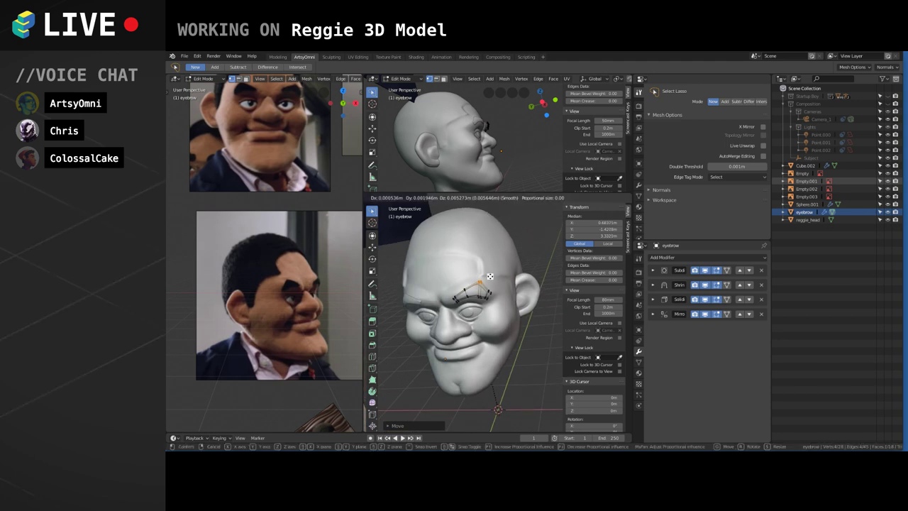
scroll(489, 277, "up", 2)
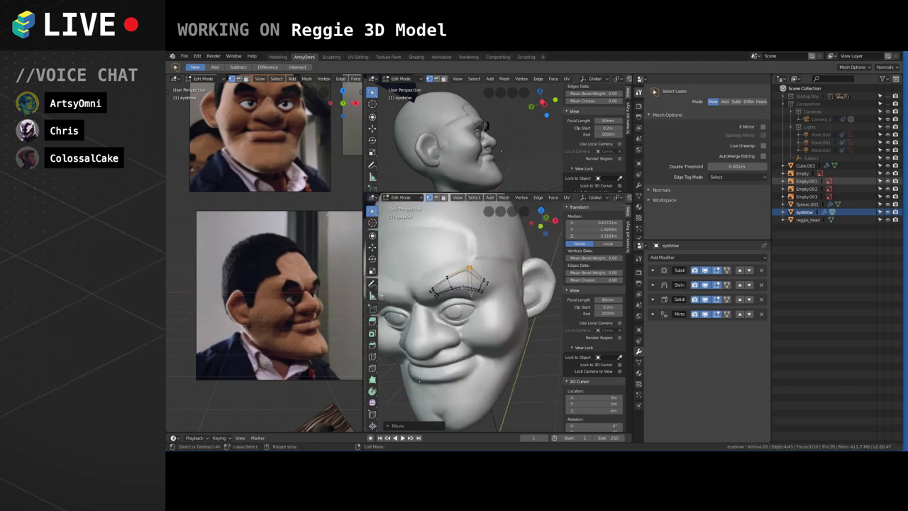
left_click_drag(465, 287, 471, 295)
left_click_drag(470, 301, 468, 294, "alt")
key("g")
left_click(470, 296)
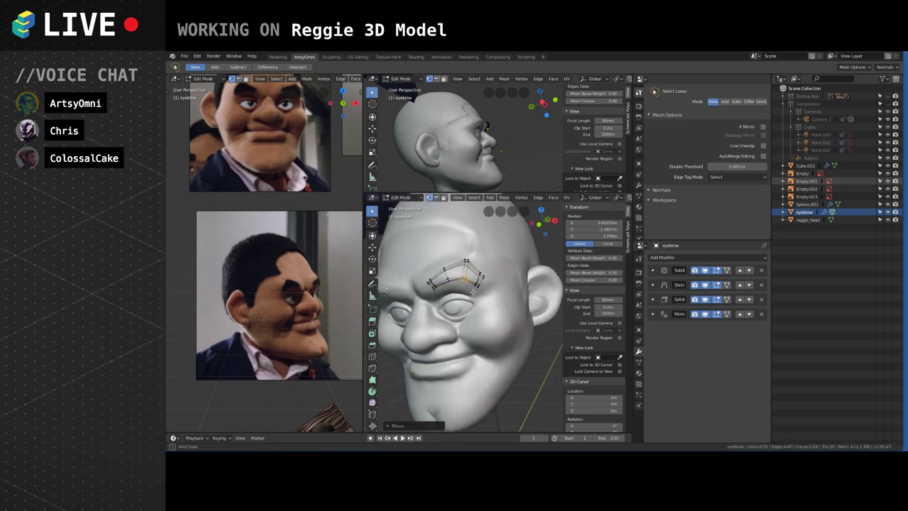
Return to Object Mode, widen the head viewport and compare the three-quarter view with the reference photo.
middle_click_drag(470, 295, 478, 328)
key("Tab")
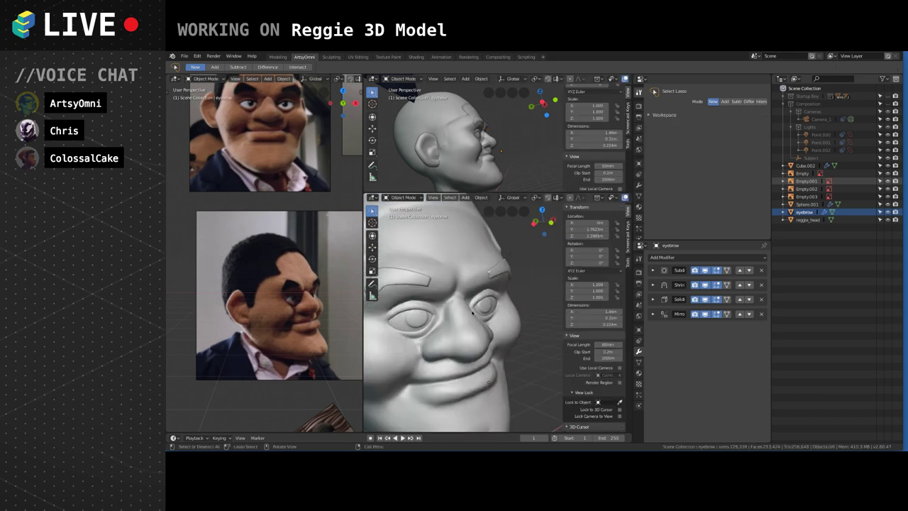
scroll(472, 313, "down", 3)
left_click_drag(438, 274, 500, 336, "alt")
scroll(498, 336, "down", 2)
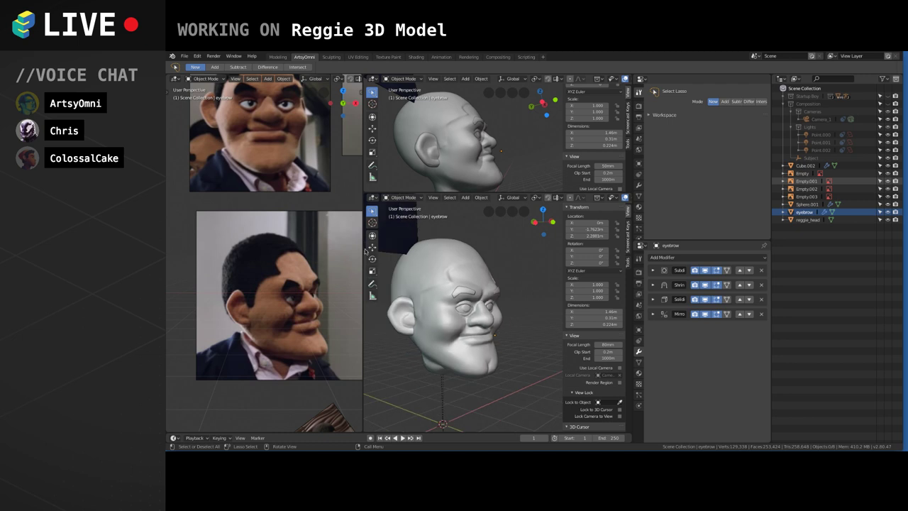
left_click_drag(363, 250, 327, 254)
left_click_drag(399, 339, 434, 332, "alt")
middle_click_drag(435, 332, 430, 336)
Select the reggie_head object and switch it to Sculpt Mode.
left_click(430, 335)
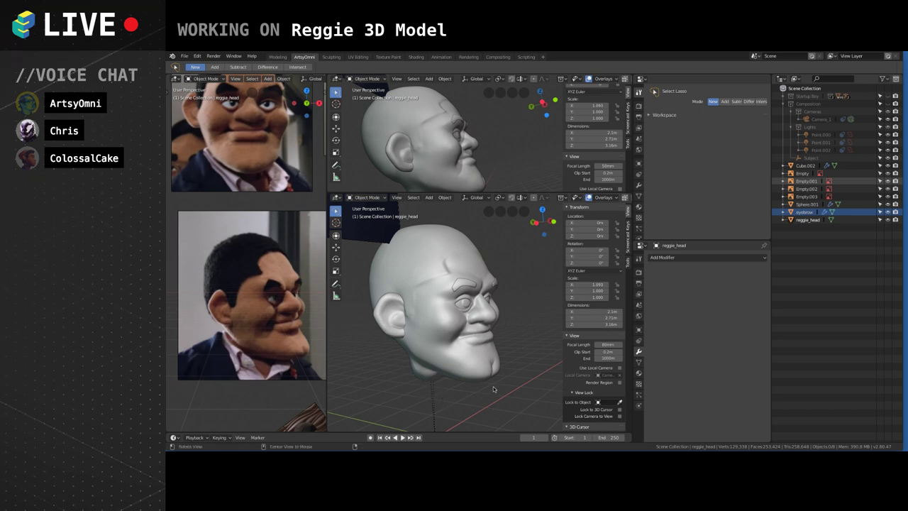
left_click_drag(493, 388, 498, 375, "alt")
left_click(494, 362)
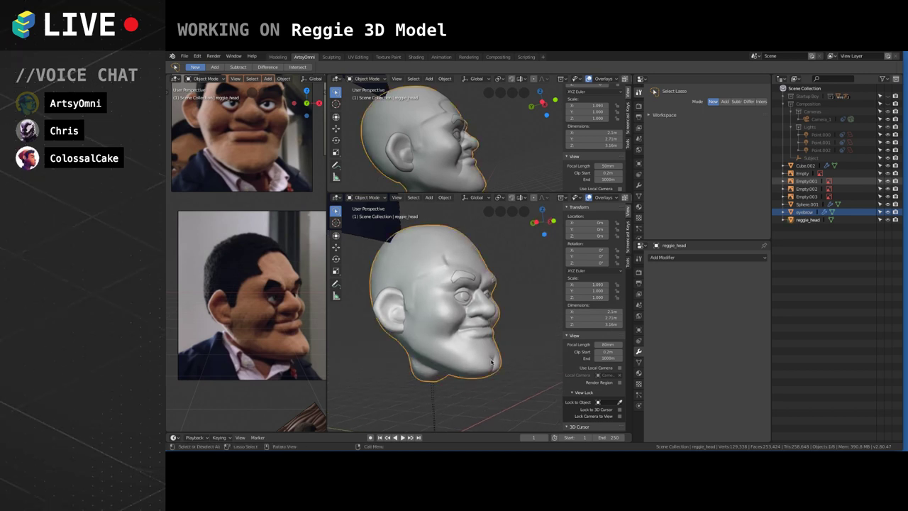
left_click(367, 198)
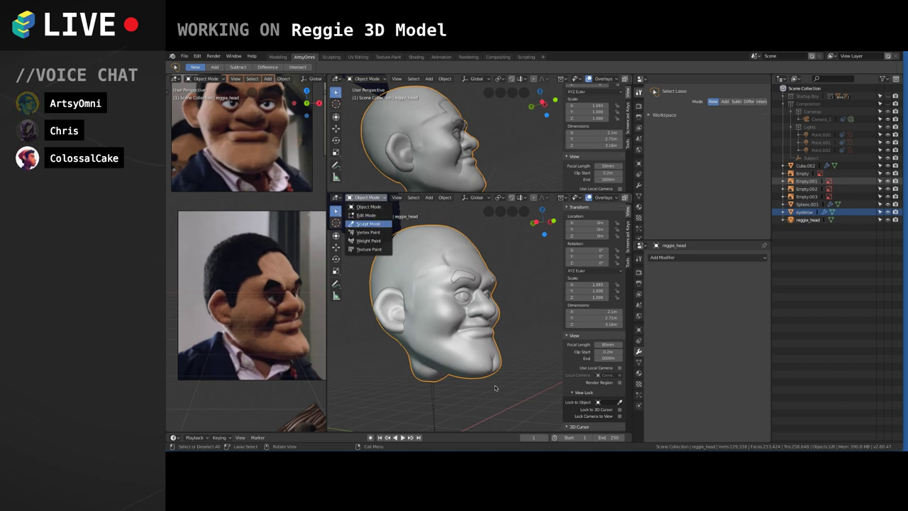
key("Return")
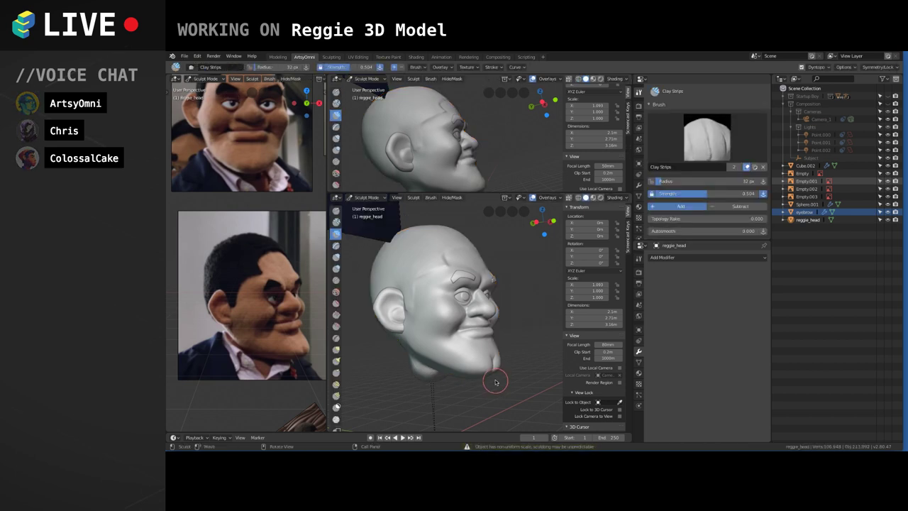
Pull the front of the chin slightly outward with the Grab brush enlarged to a 153 px radius.
left_click(337, 348)
key("bracketright")
key("bracketright")
key("bracketright")
key("bracketright")
key("bracketright")
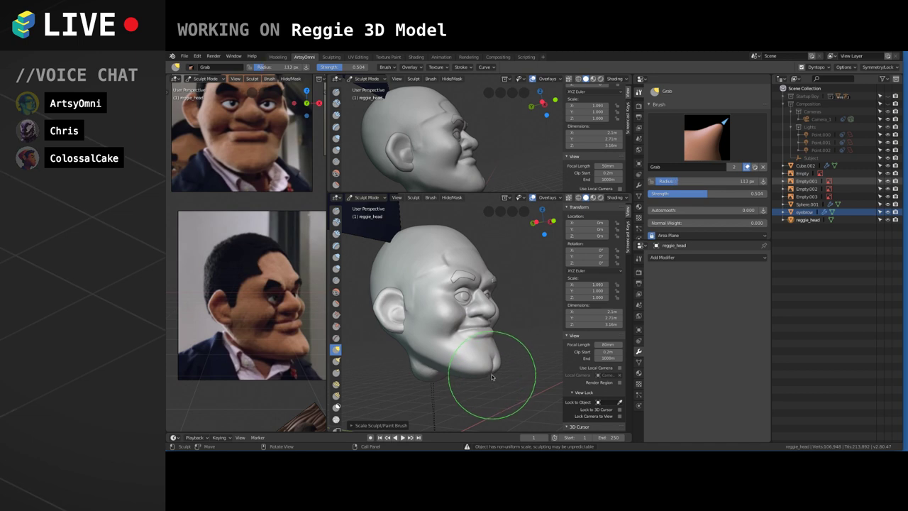
key("bracketright")
key("bracketright")
key("bracketright")
middle_click_drag(501, 373, 505, 369)
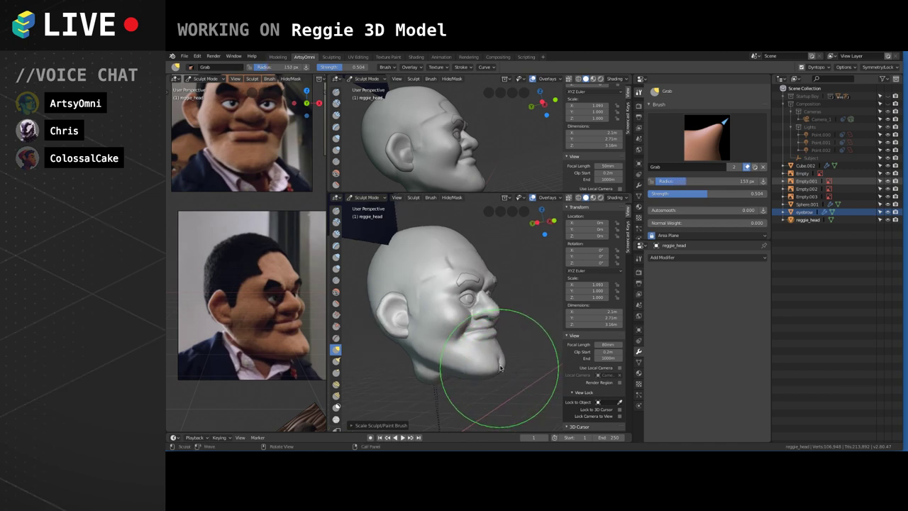
left_click_drag(500, 367, 502, 364)
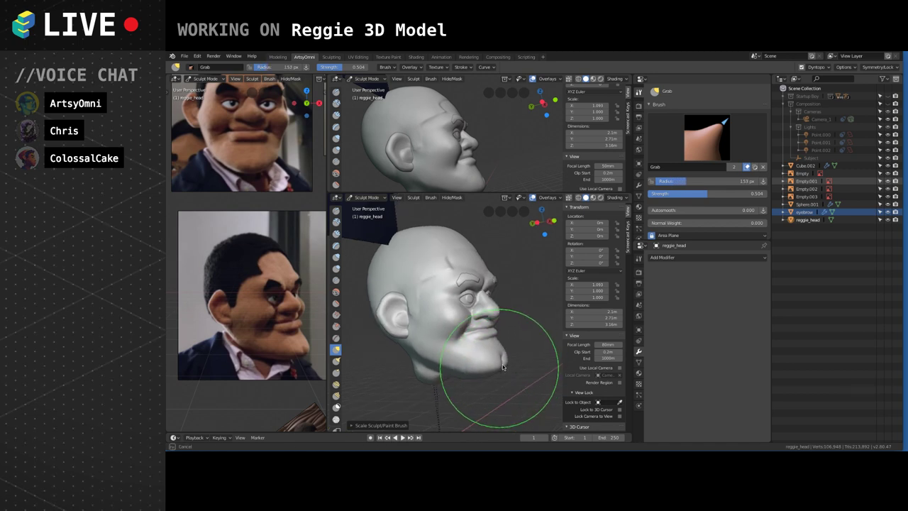
mouse_move(502, 363)
middle_mouse_down()
mouse_move(521, 325)
mouse_move(518, 352)
mouse_move(531, 315)
mouse_move(510, 380)
mouse_move(507, 358)
middle_mouse_up()
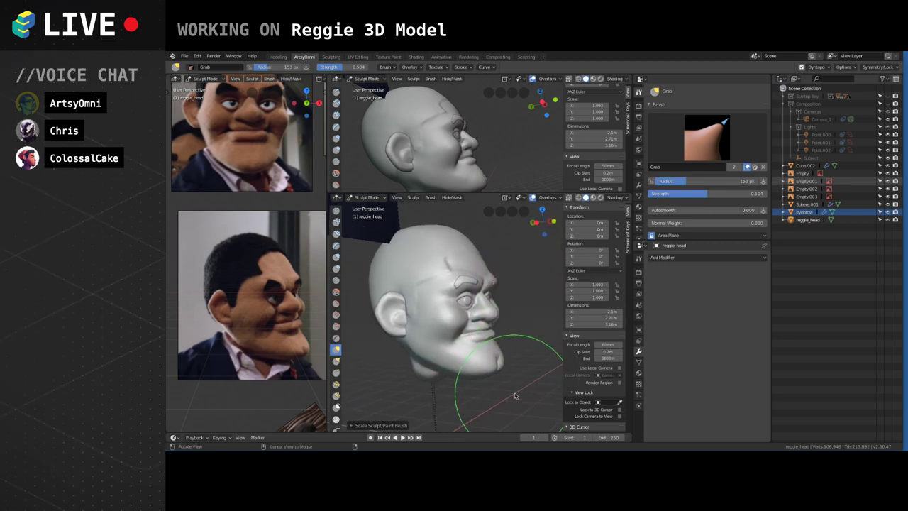
Switch the head to Object Mode and check the chin profile against the reference photo.
left_click(366, 197)
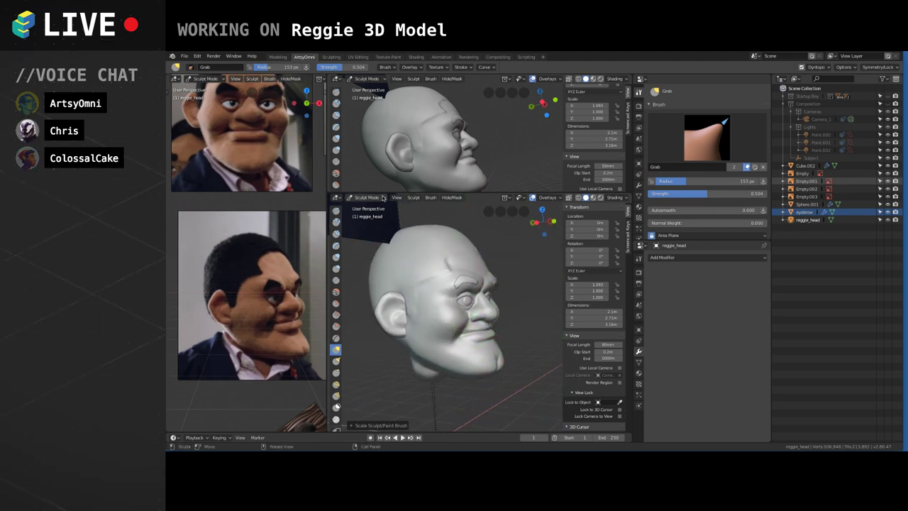
left_click(368, 206)
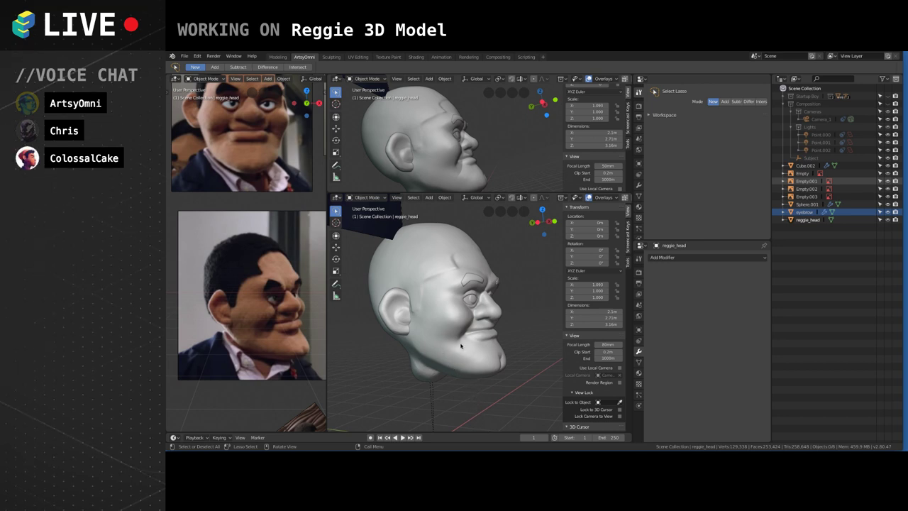
middle_click_drag(461, 345, 516, 333)
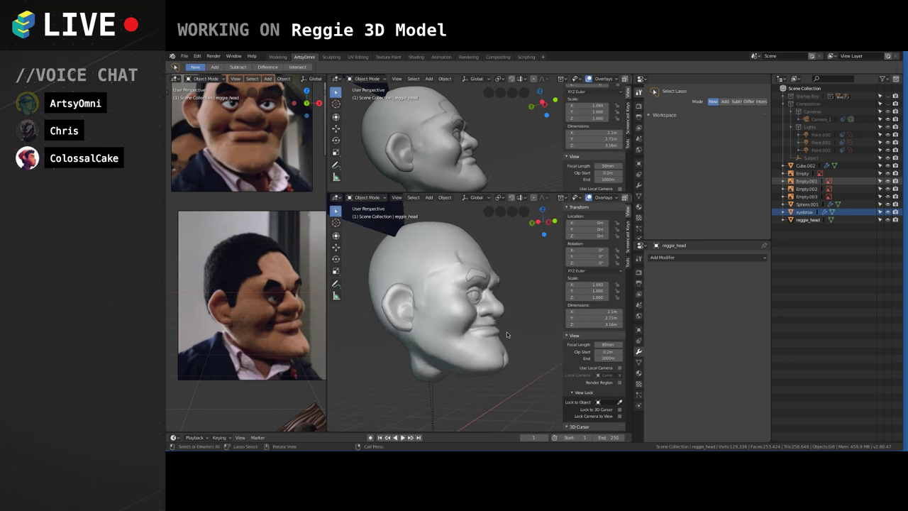
Return to Sculpt Mode and adjust the jaw's underside and the mouth area with the Grab brush, reducing its radius to 99 px.
left_click(368, 197)
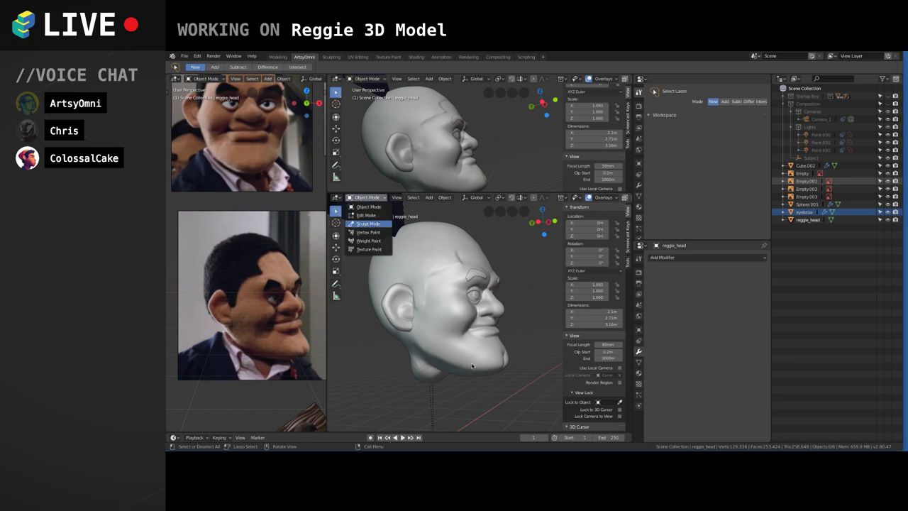
key("bracketleft")
key("bracketleft")
left_click_drag(470, 371, 468, 370)
key("bracketleft")
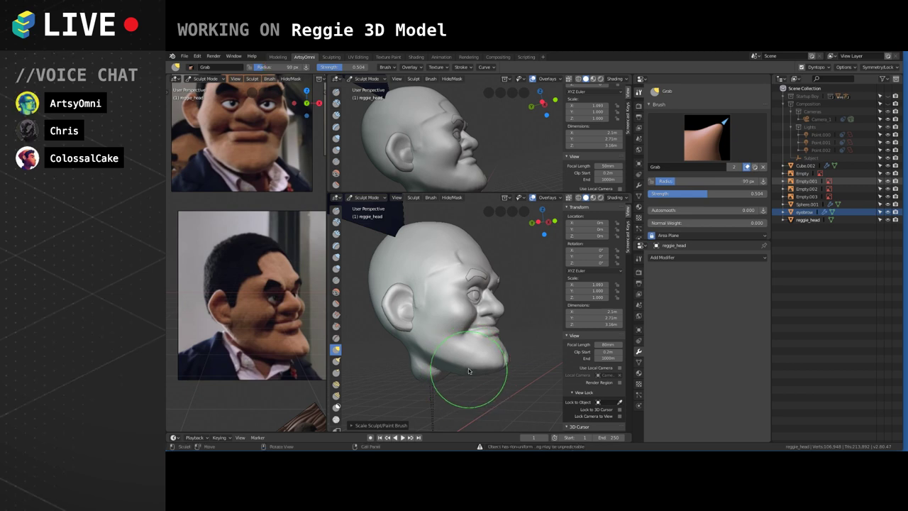
mouse_move(468, 368)
middle_mouse_down()
mouse_move(467, 388)
mouse_move(481, 360)
mouse_move(464, 374)
mouse_move(510, 324)
mouse_move(515, 339)
mouse_move(488, 365)
mouse_move(521, 317)
mouse_move(497, 374)
mouse_move(507, 365)
mouse_move(496, 324)
mouse_move(483, 336)
middle_mouse_up()
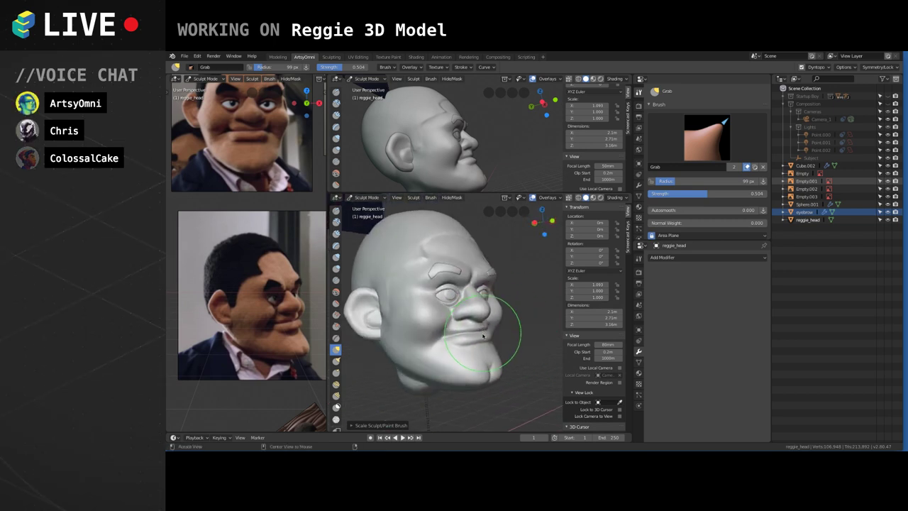
left_click_drag(483, 336, 483, 342)
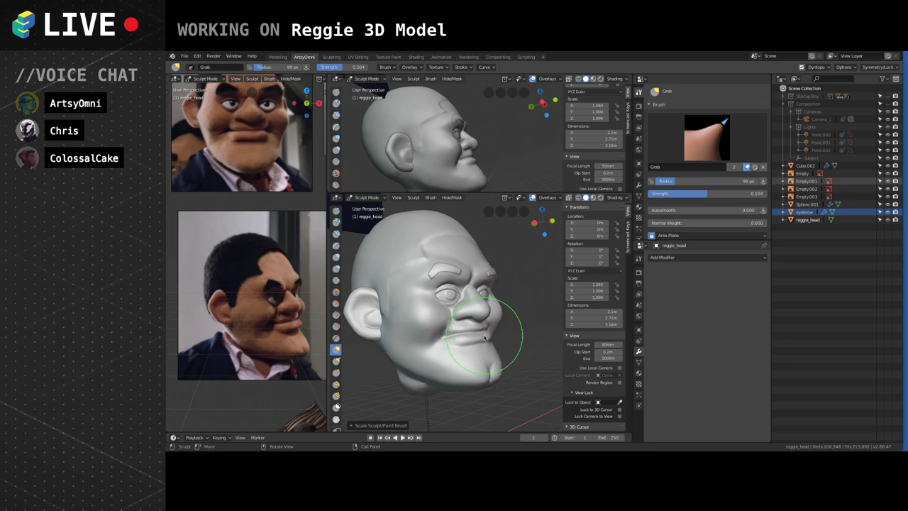
Switch the head to Object Mode and compare its three-quarter view and lower face with the reference photo.
middle_click_drag(484, 338, 514, 295)
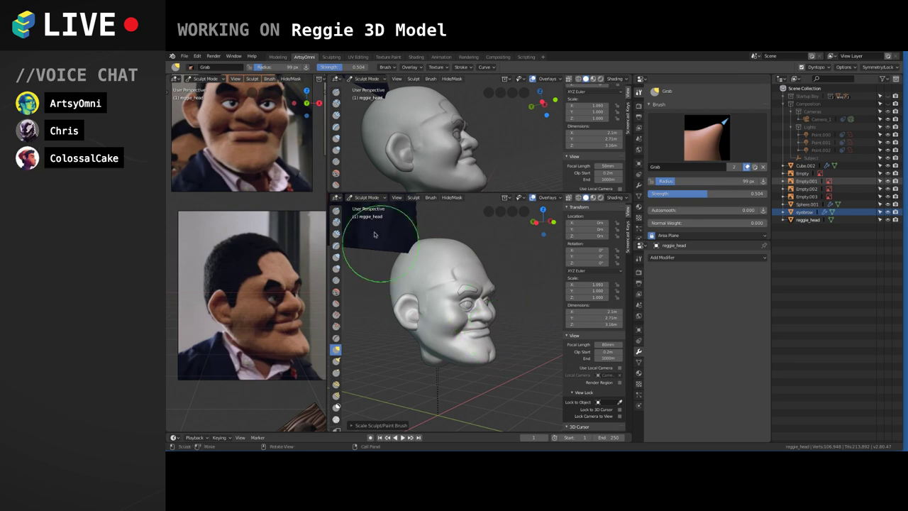
left_click(367, 198)
left_click(371, 207)
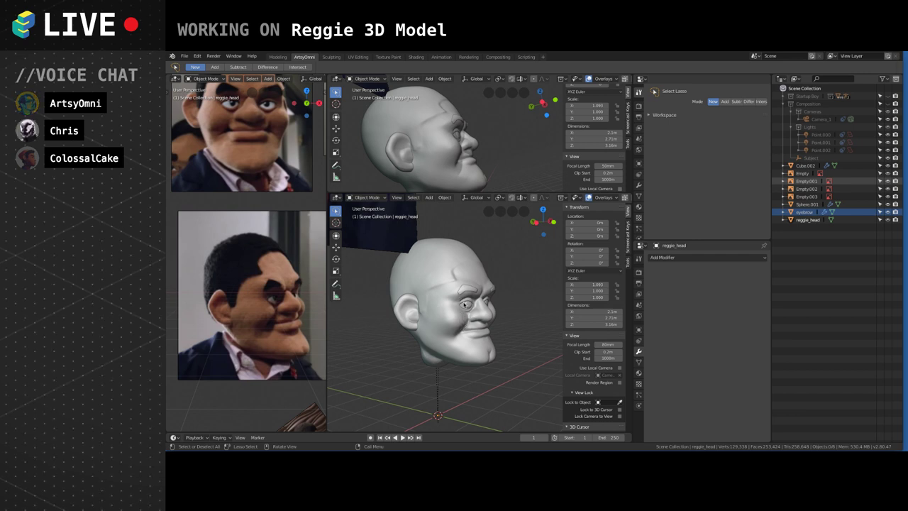
middle_click_drag(461, 312, 482, 312)
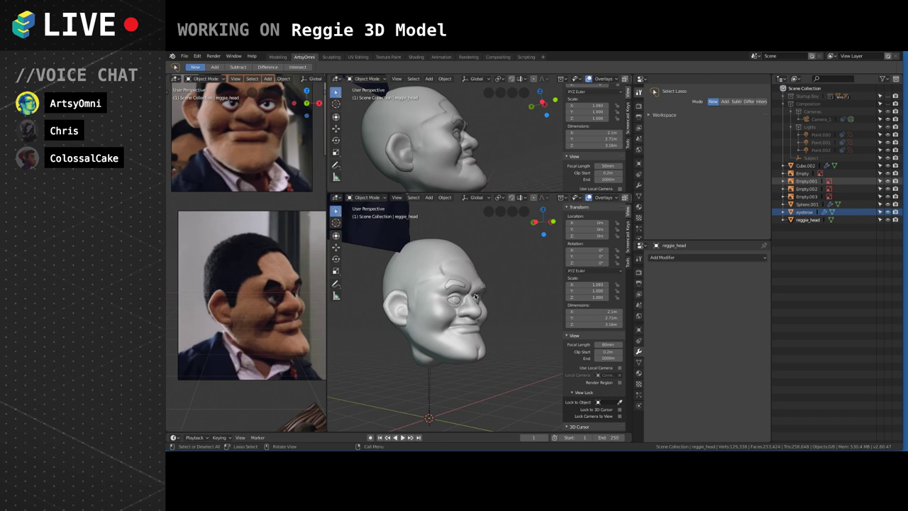
scroll(476, 295, "up", 2)
middle_click_drag(474, 295, 472, 300)
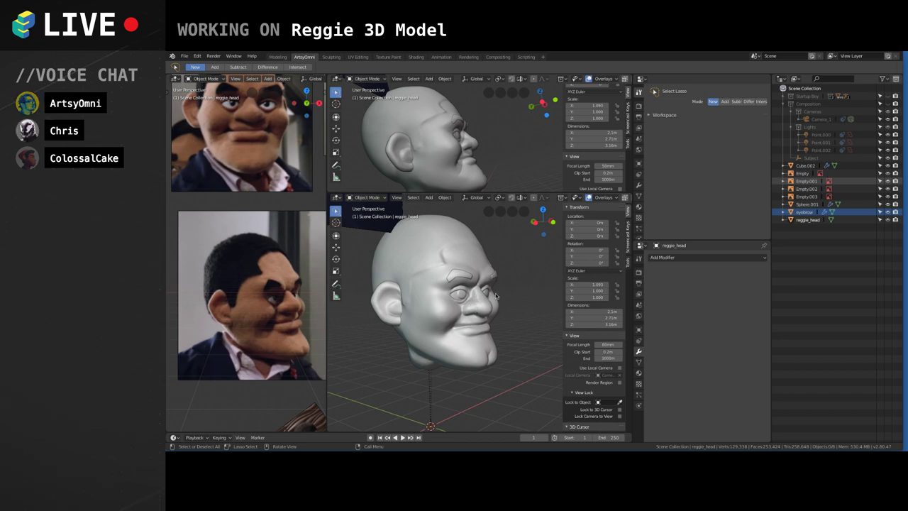
middle_click_drag(498, 297, 479, 301)
middle_click_drag(514, 325, 488, 288)
Return reggie_head to Sculpt Mode and nudge the area below the mouth with the Grab brush reduced to about 15 px.
left_click(461, 284)
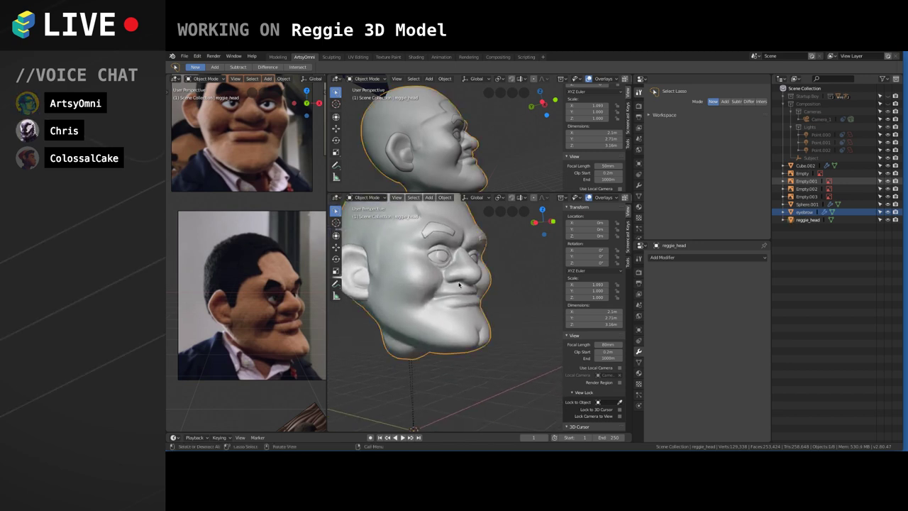
left_click(366, 197)
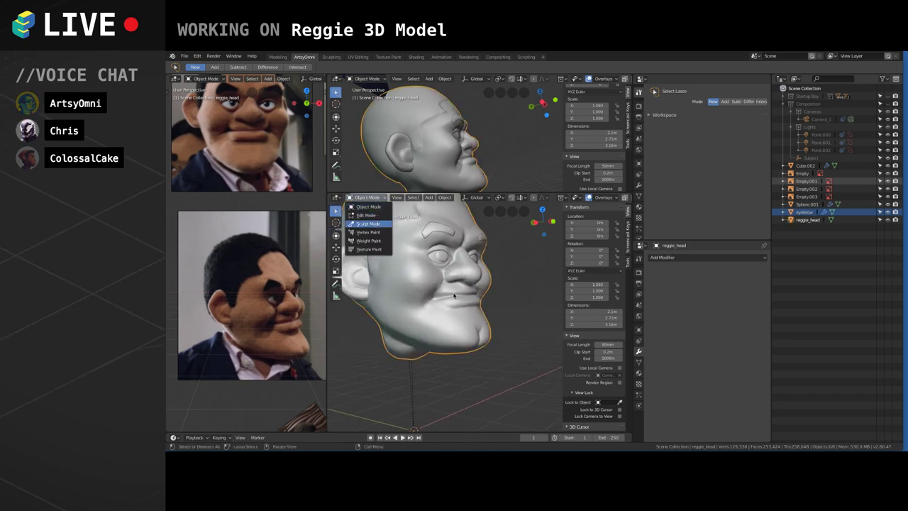
left_click(367, 224)
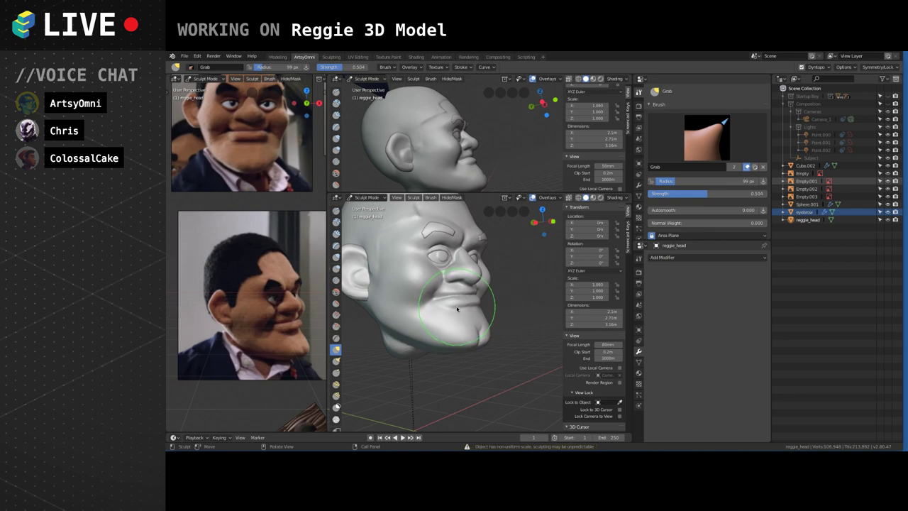
scroll(456, 323, "up", 5)
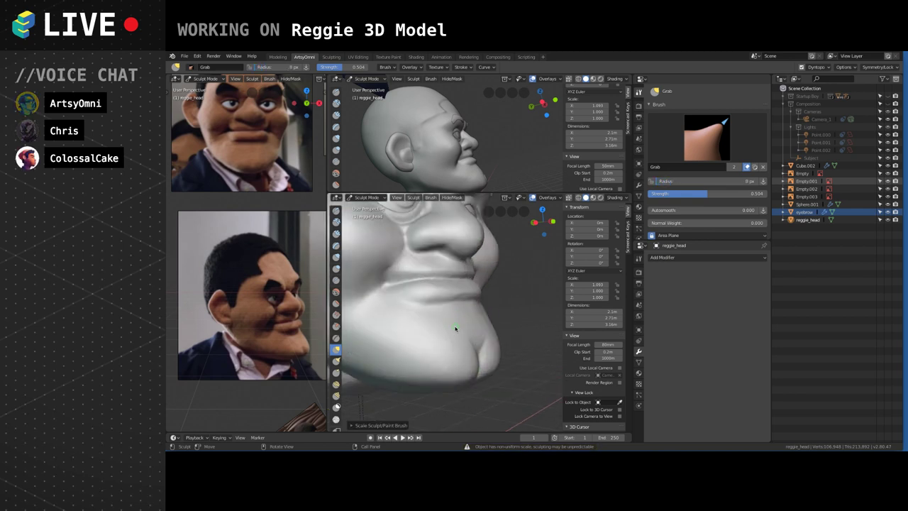
key("bracketleft")
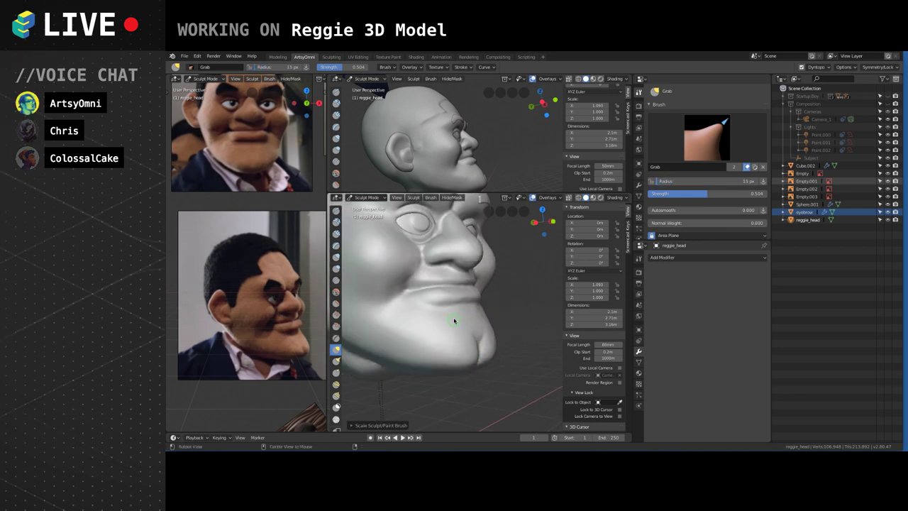
middle_click_drag(454, 321, 460, 317)
left_click_drag(443, 318, 439, 319)
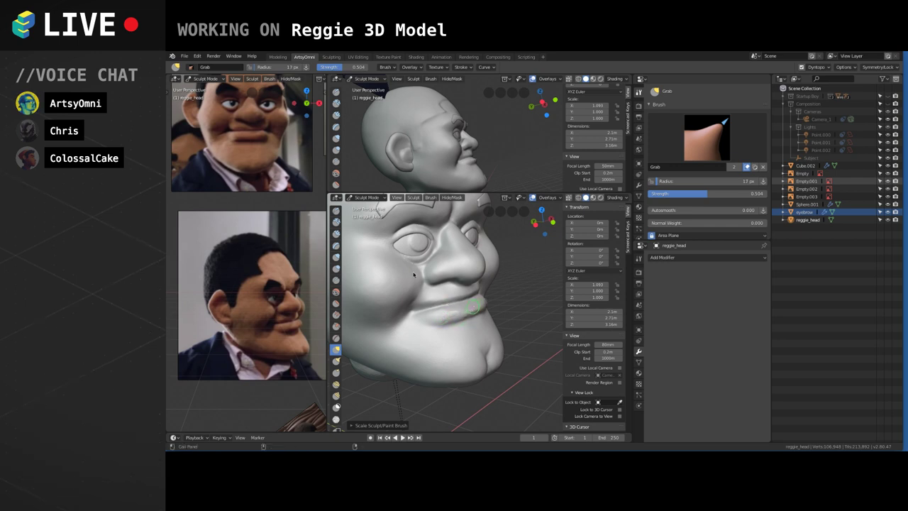
Build up the lower lip with Clay Strips strokes at a 17 px radius, enlarging the brush to 20 px.
left_click(336, 234)
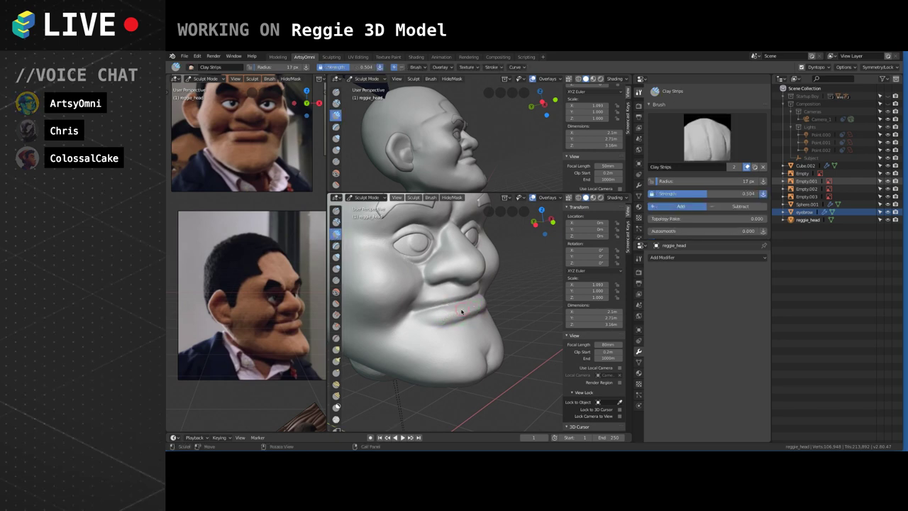
mouse_move(437, 315)
left_mouse_down()
mouse_move(478, 308)
mouse_move(429, 319)
mouse_move(473, 308)
left_mouse_up()
middle_click_drag(454, 301, 420, 292)
key("bracketright")
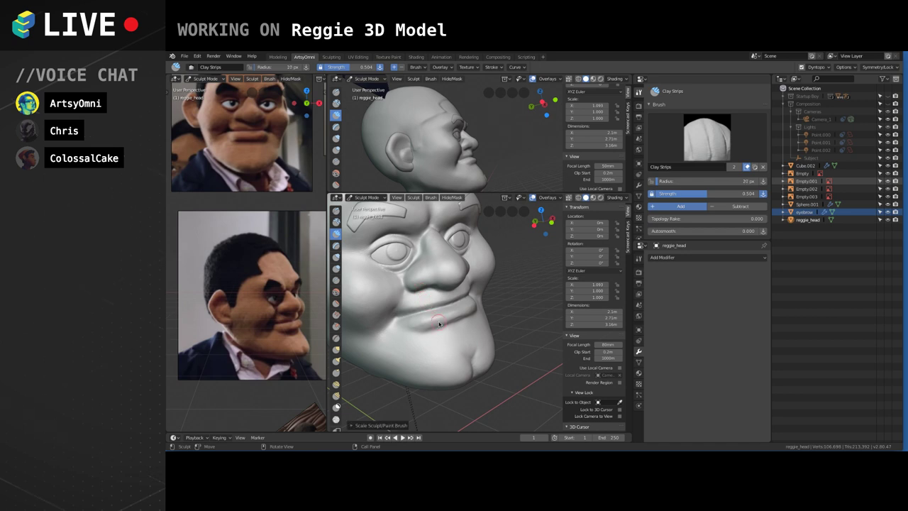
mouse_move(448, 330)
middle_mouse_down()
mouse_move(492, 320)
mouse_move(435, 308)
middle_mouse_up()
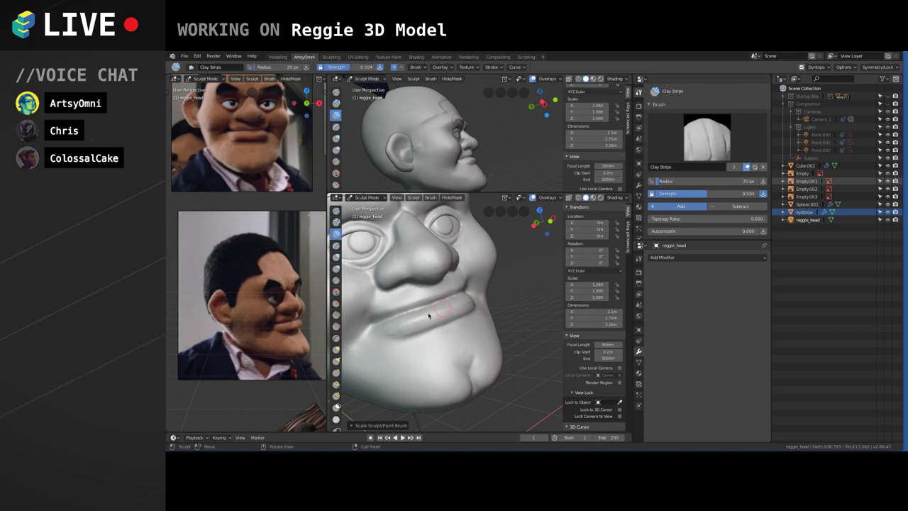
left_click_drag(425, 317, 465, 308)
left_click_drag(406, 327, 463, 305)
middle_click_drag(464, 310, 470, 310)
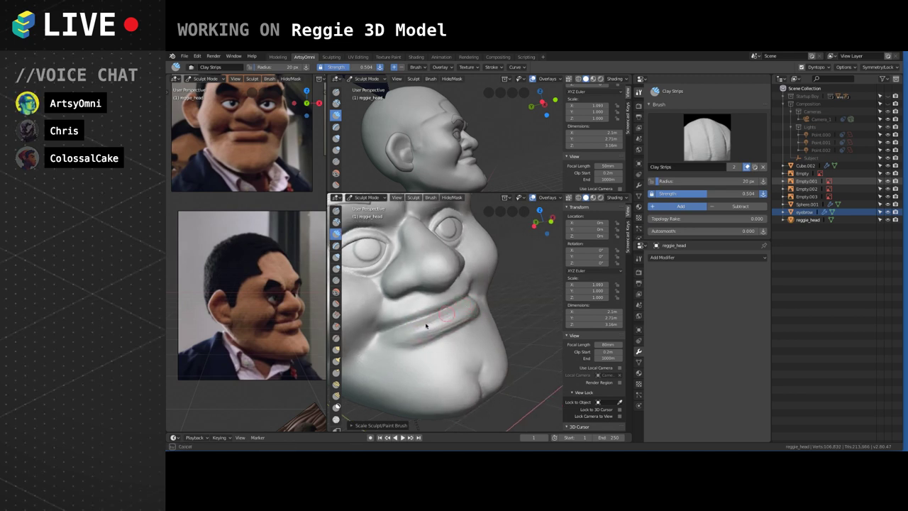
left_click_drag(425, 325, 468, 303)
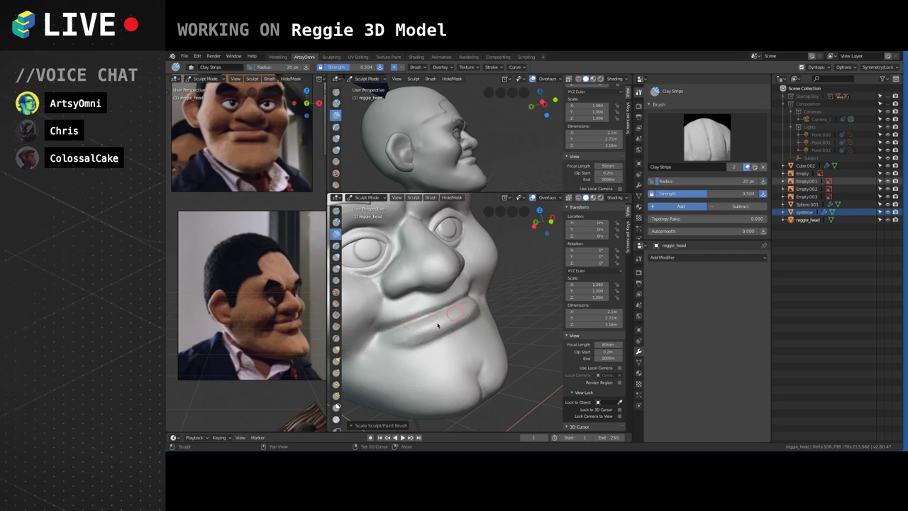
Add more Clay Strips volume along the lower lip towards the mouth corner with a 24 px radius.
mouse_move(464, 321)
middle_mouse_down()
mouse_move(472, 341)
mouse_move(452, 324)
mouse_move(413, 335)
middle_mouse_up()
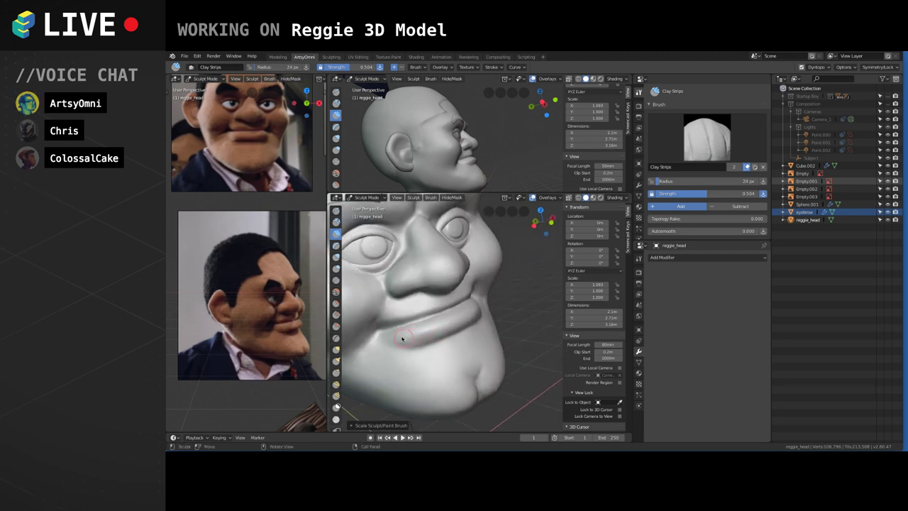
left_click_drag(402, 338, 459, 317)
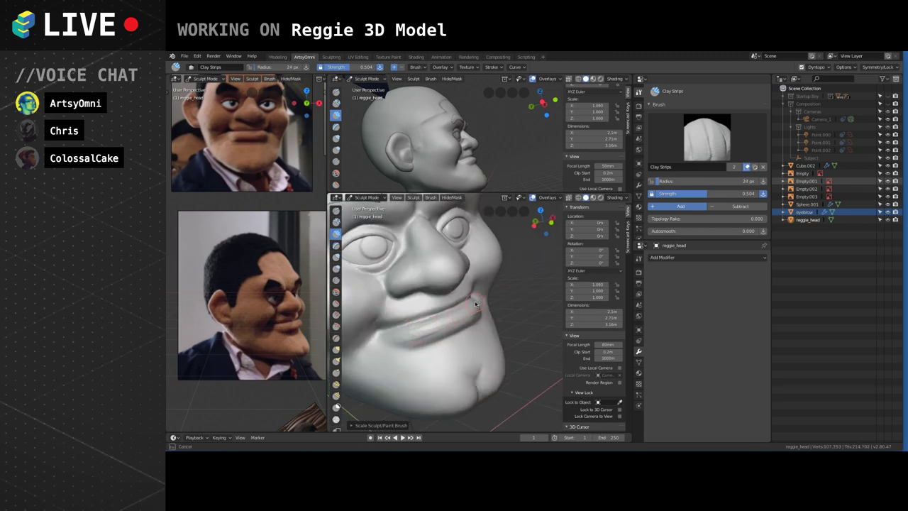
mouse_move(403, 336)
left_mouse_down()
mouse_move(475, 314)
mouse_move(404, 332)
mouse_move(474, 304)
mouse_move(431, 335)
left_mouse_up()
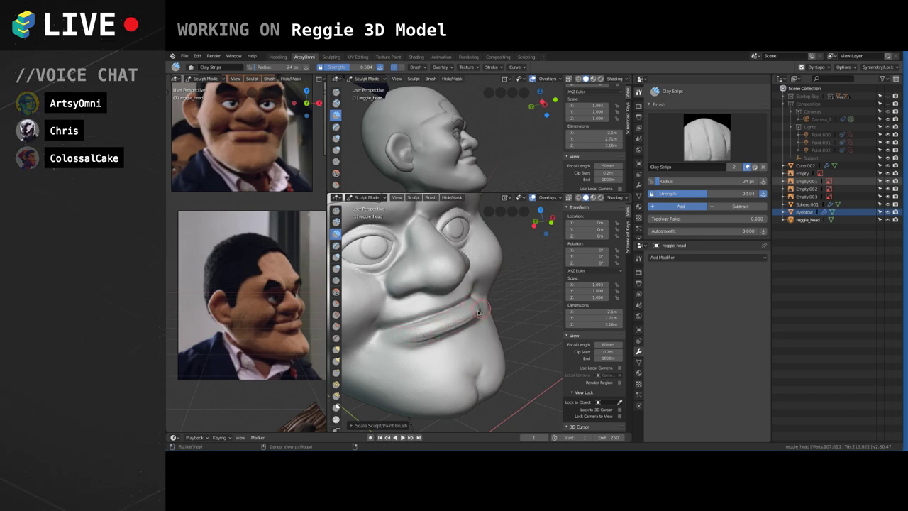
middle_click_drag(478, 312, 449, 310)
left_click_drag(453, 318, 451, 310)
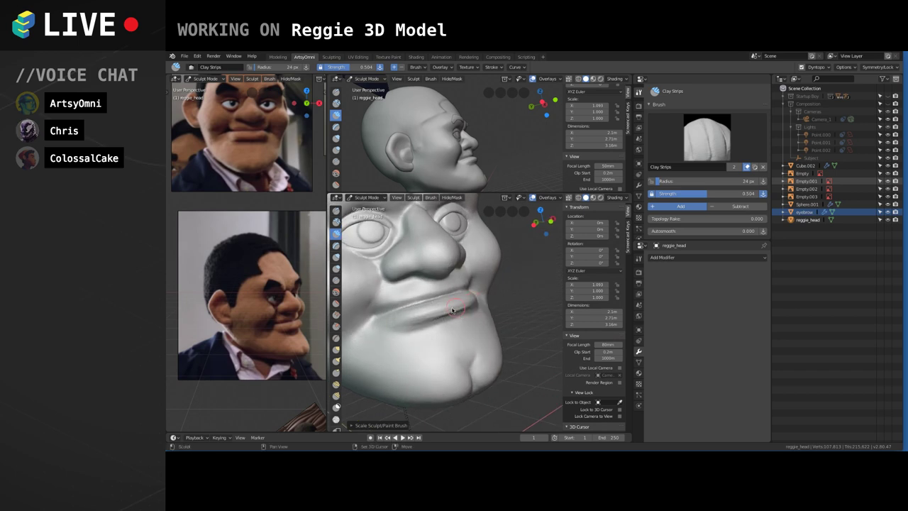
Examine the lips and overall head shape from several distances and angles against the reference photo, staying in Sculpt Mode.
mouse_move(476, 308)
middle_mouse_down()
mouse_move(488, 305)
mouse_move(474, 325)
mouse_move(456, 319)
mouse_move(472, 348)
mouse_move(482, 298)
mouse_move(498, 324)
mouse_move(512, 316)
mouse_move(513, 295)
mouse_move(531, 299)
middle_mouse_up()
middle_click_drag(458, 363, 467, 367)
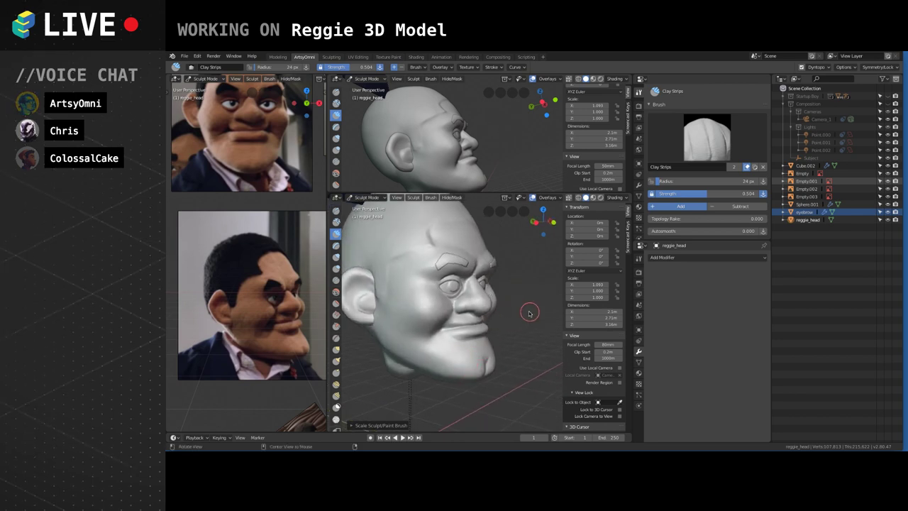
middle_click_drag(529, 313, 505, 263)
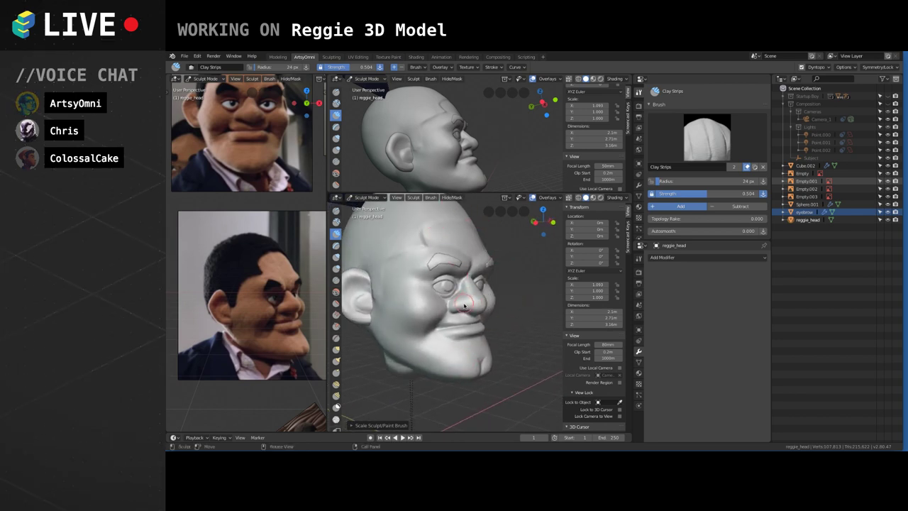
scroll(475, 310, "down", 3)
scroll(505, 284, "down", 3)
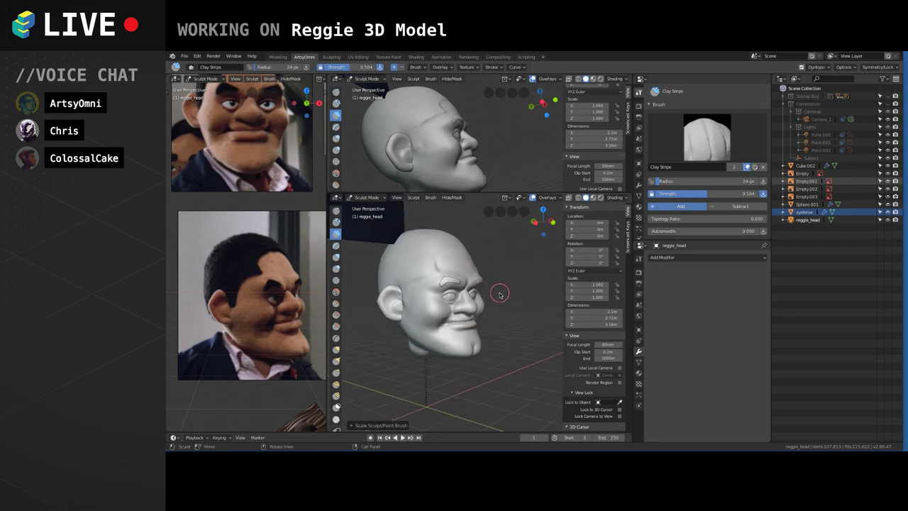
middle_click_drag(510, 275, 511, 313)
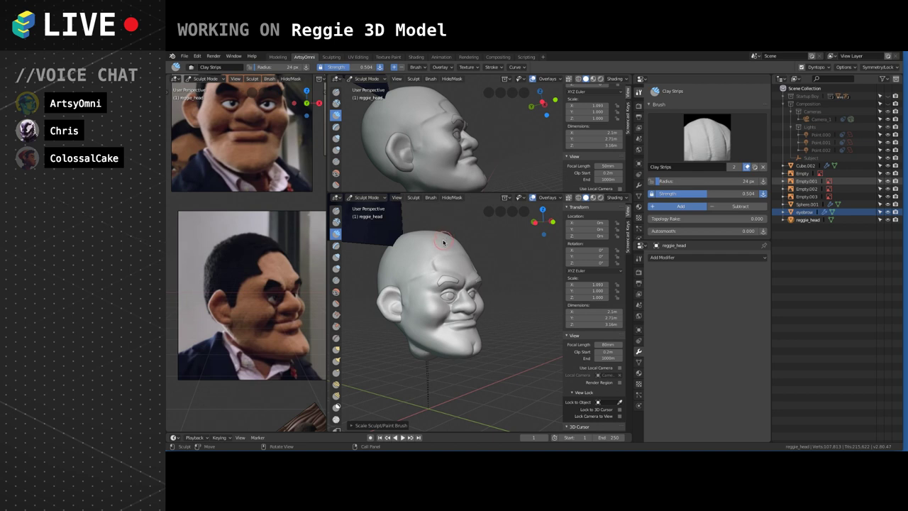
left_click(366, 197)
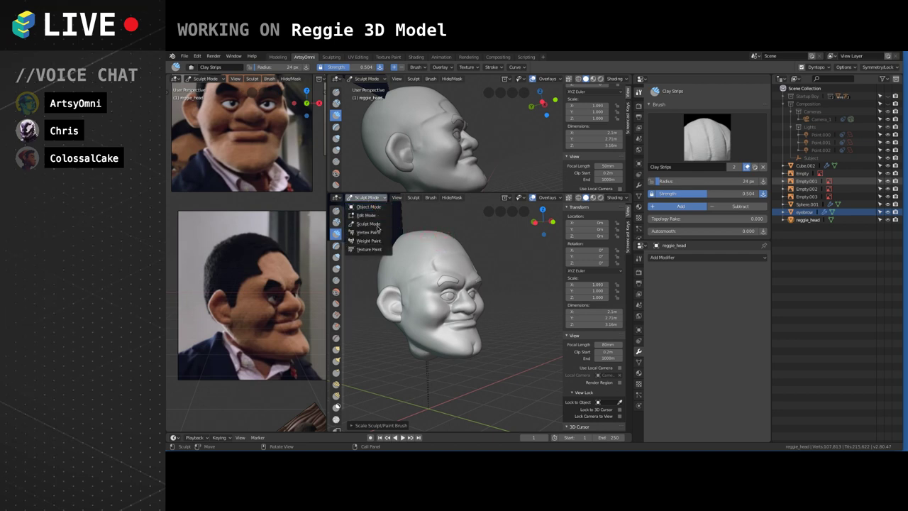
left_click(369, 224)
Adjust the chin and the forehead outline with the Grab brush enlarged to a 91 px radius.
left_click(336, 350)
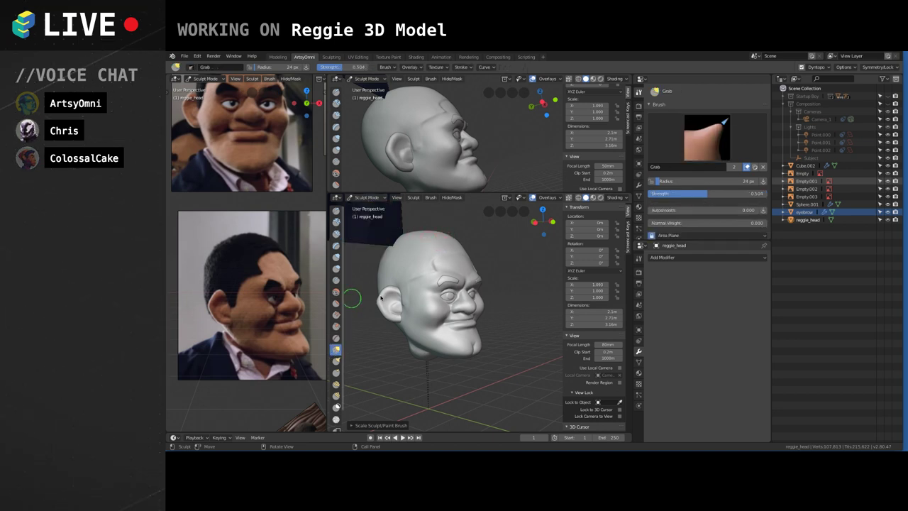
key("bracketright")
key("bracketright")
key("bracketright")
key("bracketright")
key("bracketright")
key("bracketright")
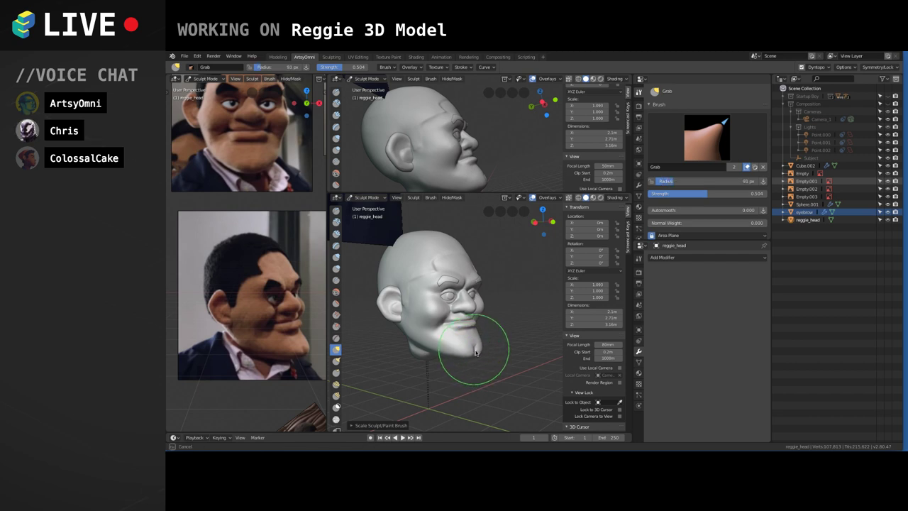
middle_click_drag(480, 348, 496, 364)
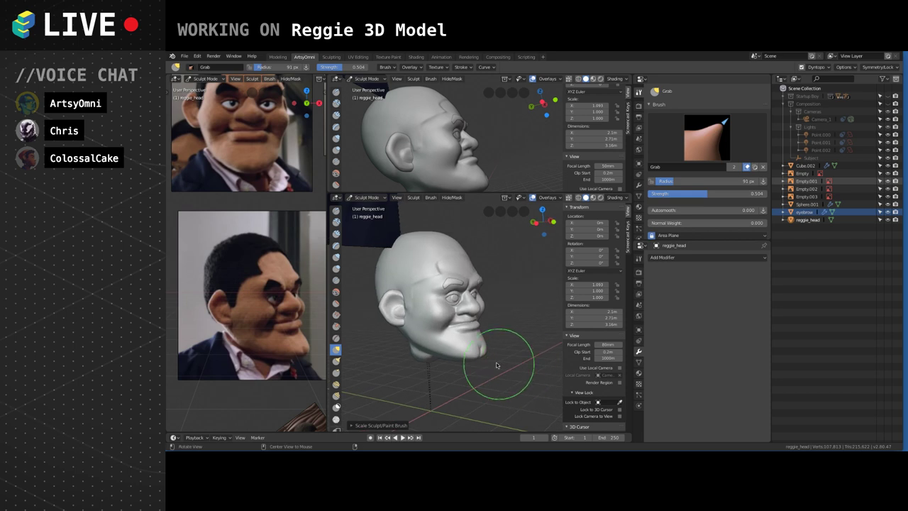
middle_click_drag(470, 324, 496, 334)
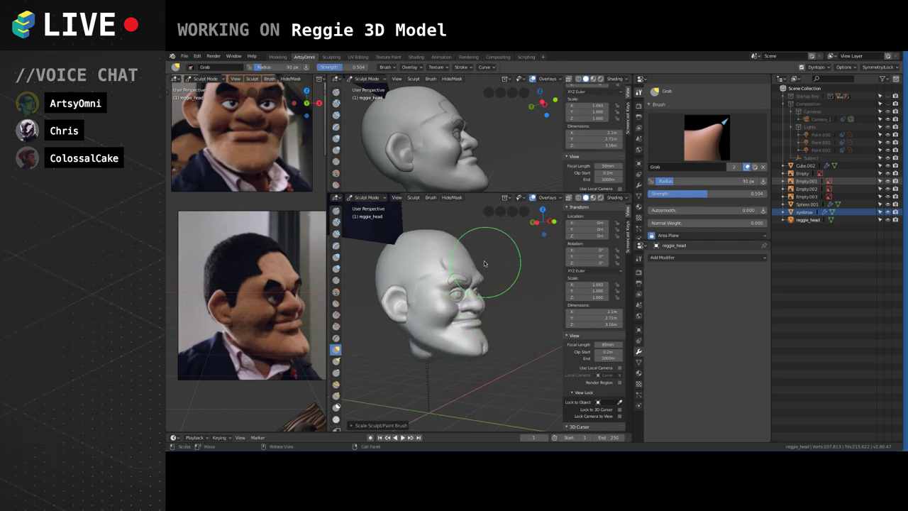
left_click_drag(477, 268, 478, 265)
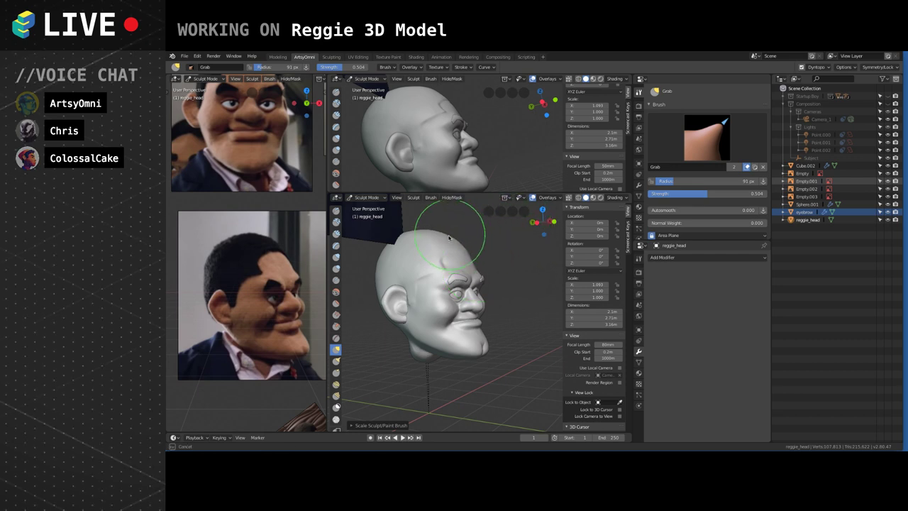
left_click_drag(462, 239, 478, 248, "alt+shift")
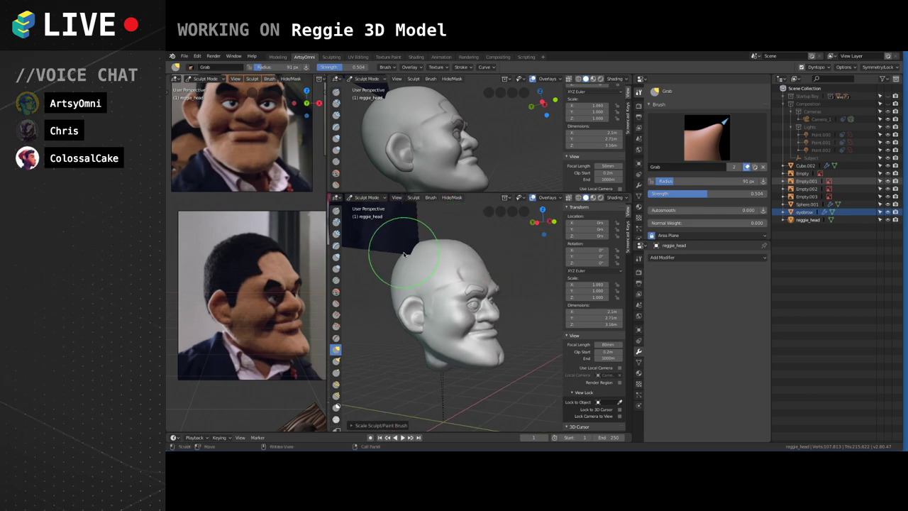
Reshape the upper back of the head with the Grab brush enlarged to 152 px, and reduce its radius to 132 px.
key("bracketright")
key("bracketright")
key("bracketright")
key("f")
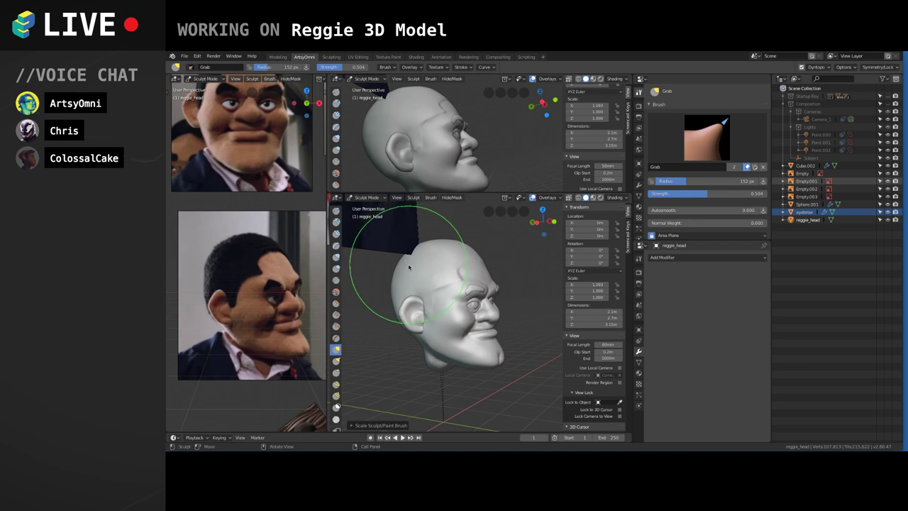
left_click(417, 261)
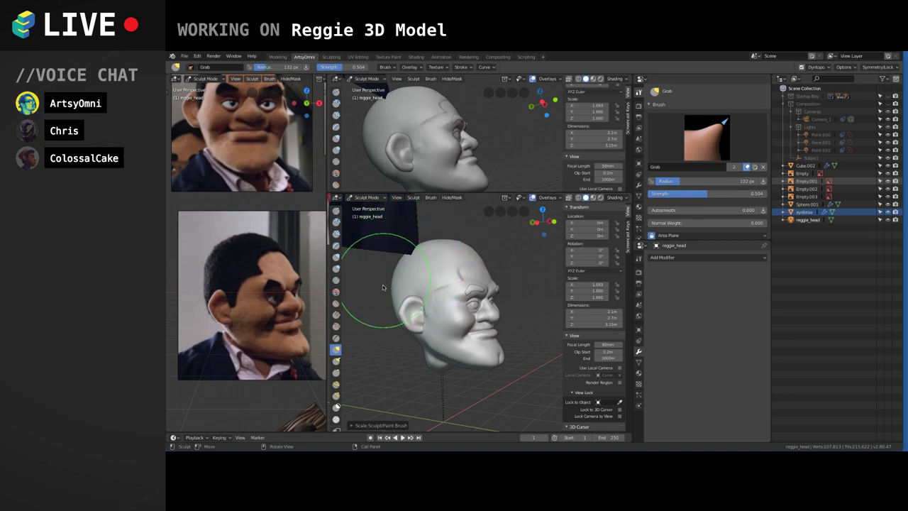
Nudge the back of the head above the ear with the Grab brush at 88 px, and reduce its radius to 71 px.
key("f")
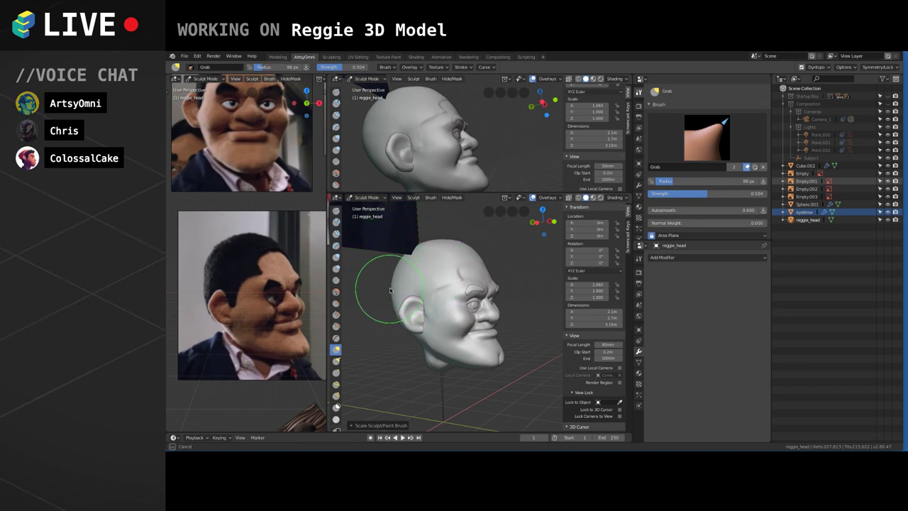
left_click(395, 291)
key("bracketleft")
key("bracketleft")
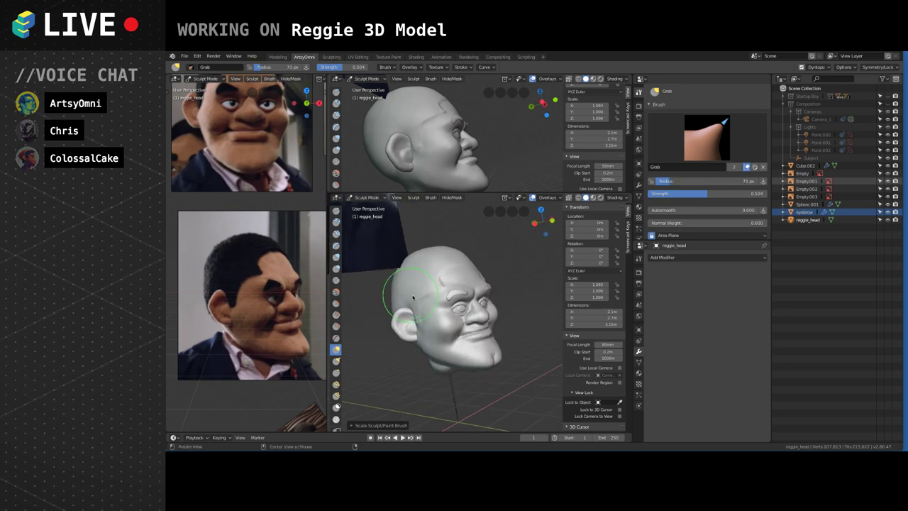
mouse_move(425, 284)
middle_mouse_down()
mouse_move(454, 289)
mouse_move(427, 276)
middle_mouse_up()
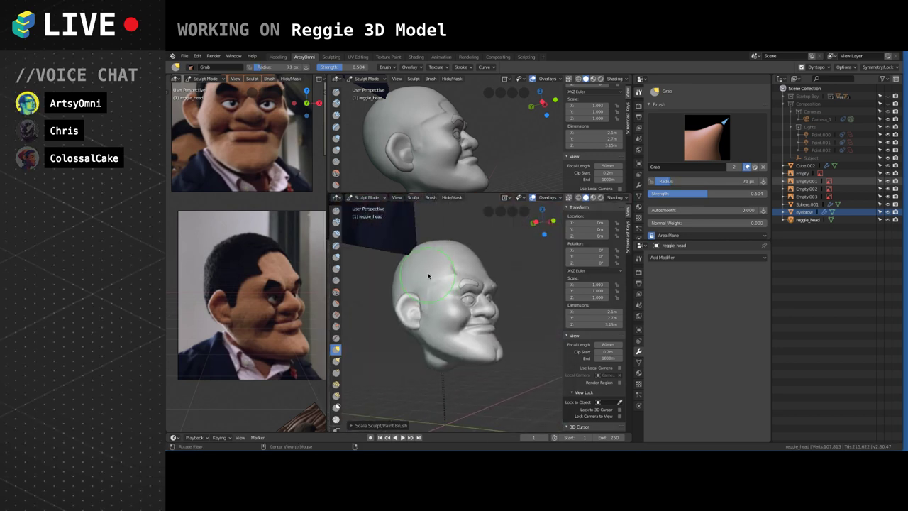
Pull the tip of the chin forward with the Grab brush enlarged to 86 px.
mouse_move(453, 344)
middle_mouse_down()
mouse_move(413, 285)
mouse_move(468, 330)
middle_mouse_up()
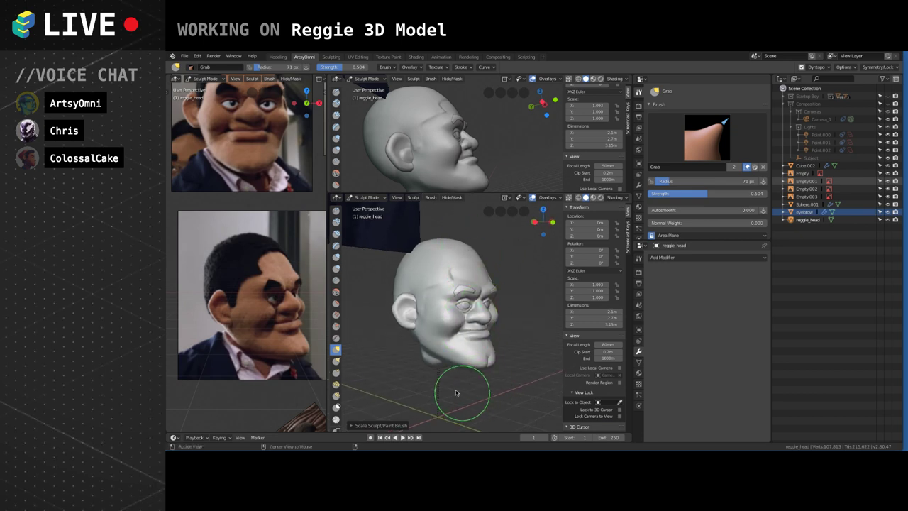
middle_click_drag(507, 324, 521, 274)
mouse_move(494, 353)
middle_mouse_down()
mouse_move(490, 377)
mouse_move(492, 361)
middle_mouse_up()
key("bracketright")
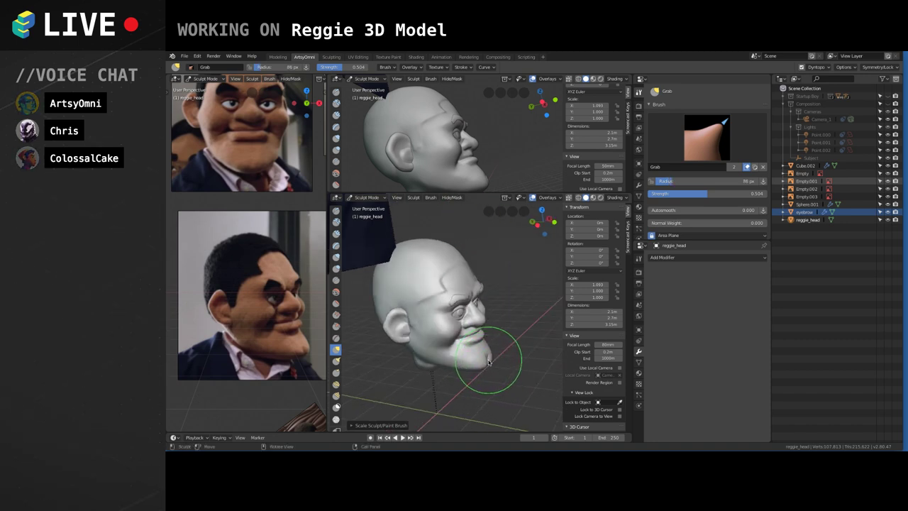
left_click(489, 363)
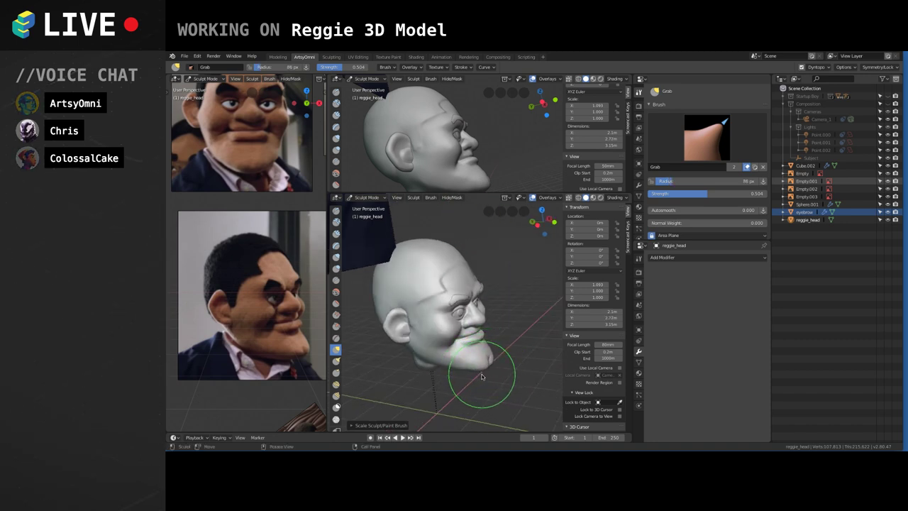
Reduce the Grab brush radius to 55 px and check the chin up close and from the three-quarter view.
mouse_move(497, 375)
middle_mouse_down()
mouse_move(465, 390)
mouse_move(435, 366)
middle_mouse_up()
left_click_drag(435, 365, 456, 371)
key("bracketleft")
key("bracketleft")
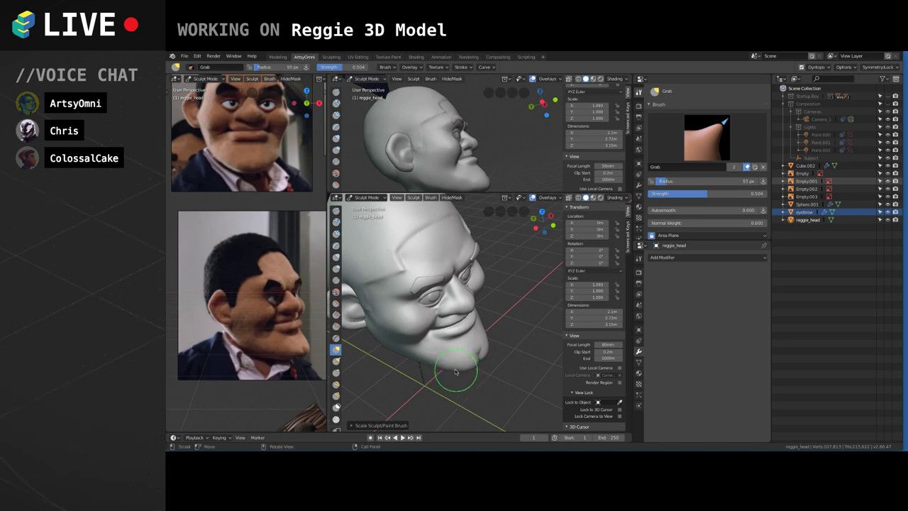
key("bracketleft")
key("bracketleft")
mouse_move(455, 366)
middle_mouse_down()
mouse_move(458, 284)
mouse_move(487, 317)
middle_mouse_up()
mouse_move(494, 371)
middle_mouse_down()
mouse_move(442, 354)
mouse_move(456, 353)
mouse_move(478, 361)
mouse_move(449, 369)
mouse_move(449, 357)
mouse_move(432, 344)
mouse_move(491, 374)
mouse_move(511, 367)
mouse_move(498, 351)
mouse_move(513, 364)
middle_mouse_up()
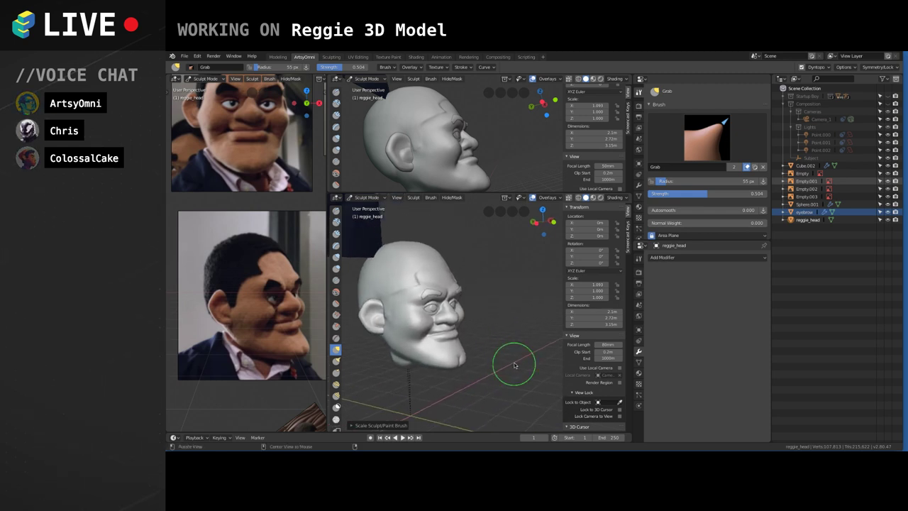
mouse_move(525, 298)
middle_mouse_down()
mouse_move(531, 266)
mouse_move(527, 278)
middle_mouse_up()
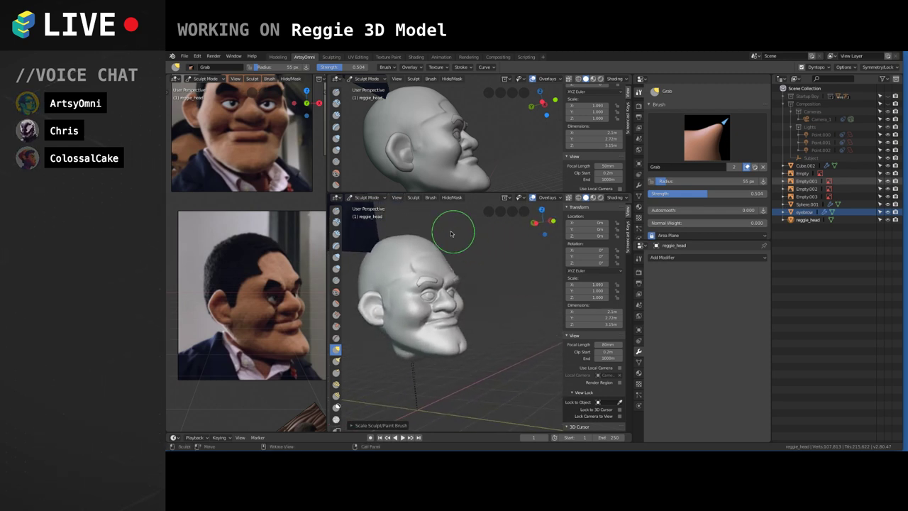
Adjust the forehead outline with the Grab brush enlarged to 112 px and compare both sides of the head.
key("bracketright")
key("bracketright")
key("bracketright")
key("bracketright")
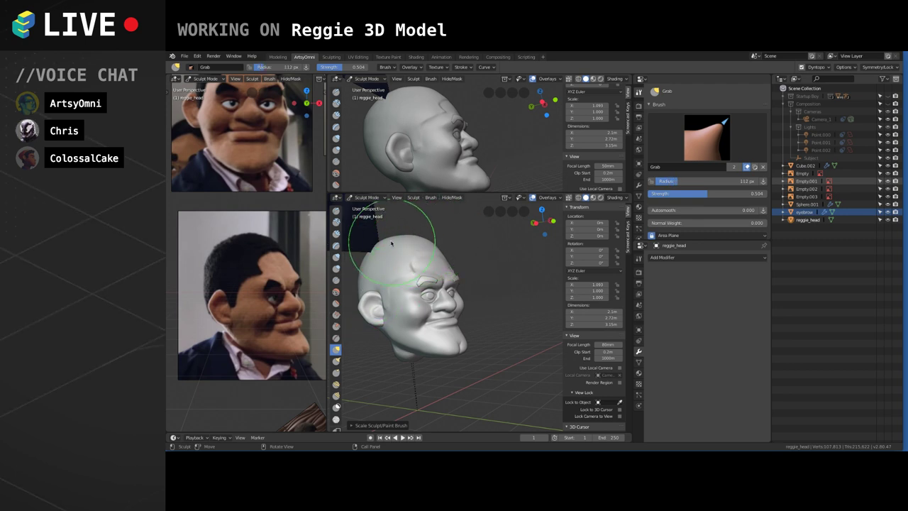
left_click_drag(439, 250, 438, 252)
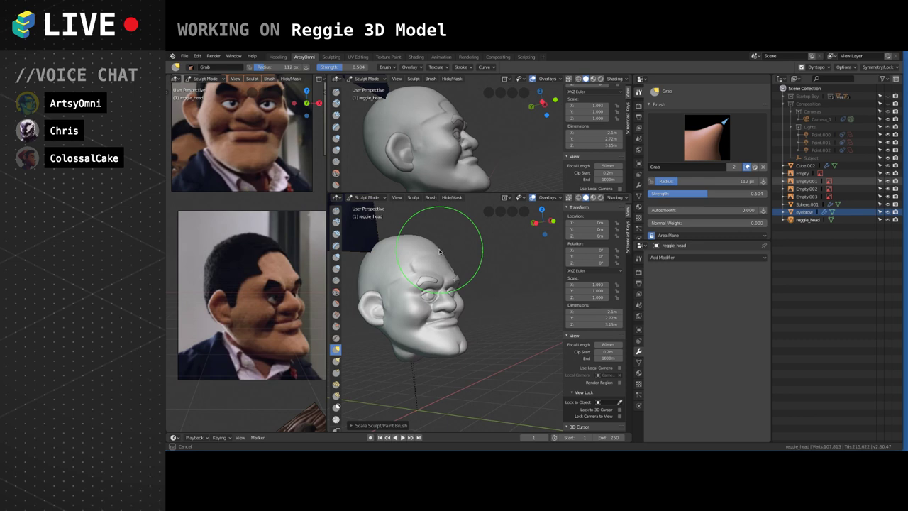
mouse_move(439, 252)
middle_mouse_down()
mouse_move(393, 303)
mouse_move(429, 312)
mouse_move(448, 334)
middle_mouse_up()
middle_click_drag(446, 372, 483, 294)
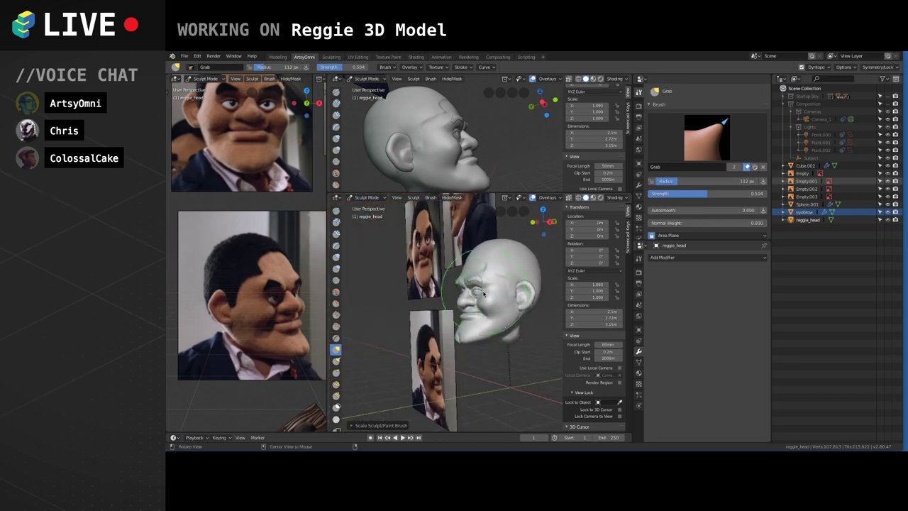
middle_click_drag(372, 350, 450, 387)
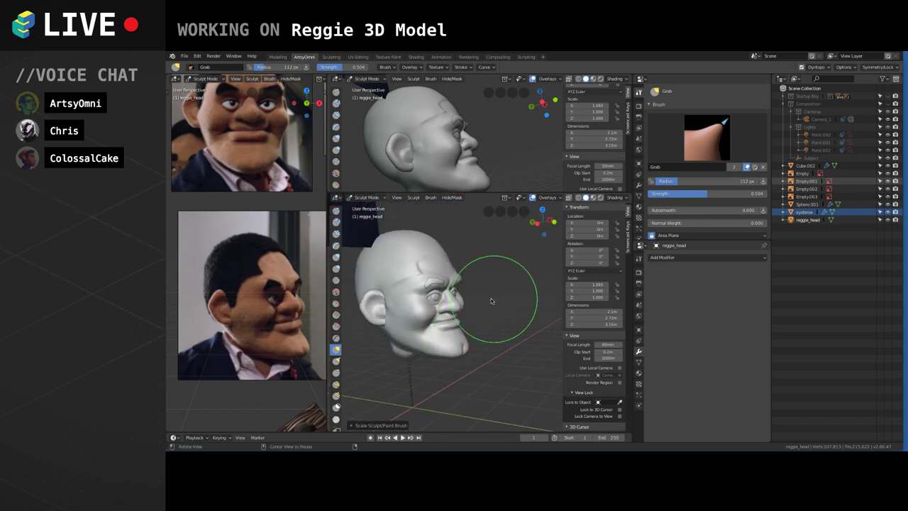
left_click_drag(490, 301, 509, 274, "alt")
Set the main sculpting view's focal length to 50 mm and frame the head again at a three-quarter angle.
left_click(611, 345)
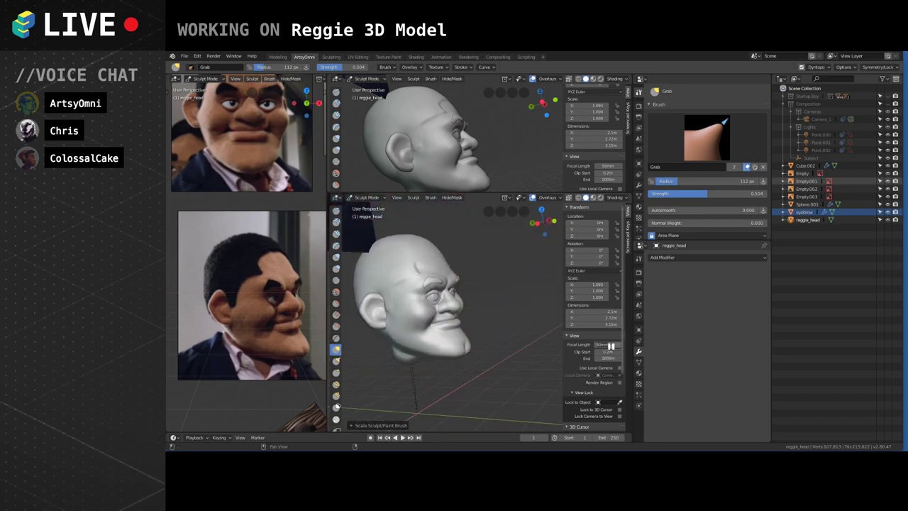
key("Return")
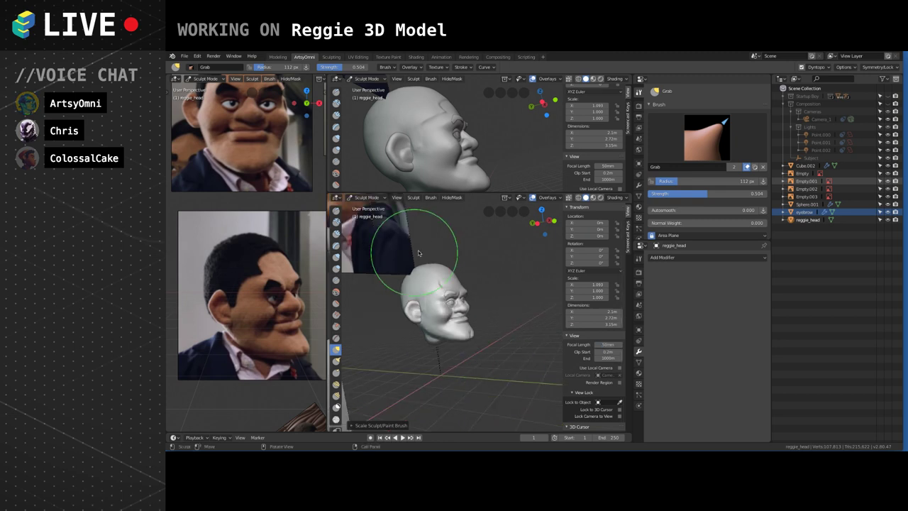
scroll(456, 302, "up", 3)
mouse_move(476, 290)
middle_mouse_down()
mouse_move(486, 284)
mouse_move(483, 319)
mouse_move(507, 282)
mouse_move(496, 376)
middle_mouse_up()
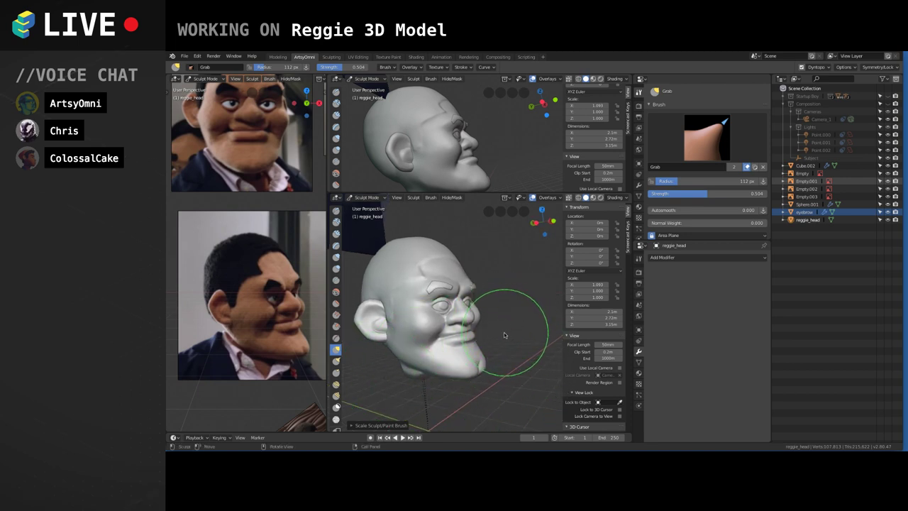
middle_click_drag(510, 328, 487, 325)
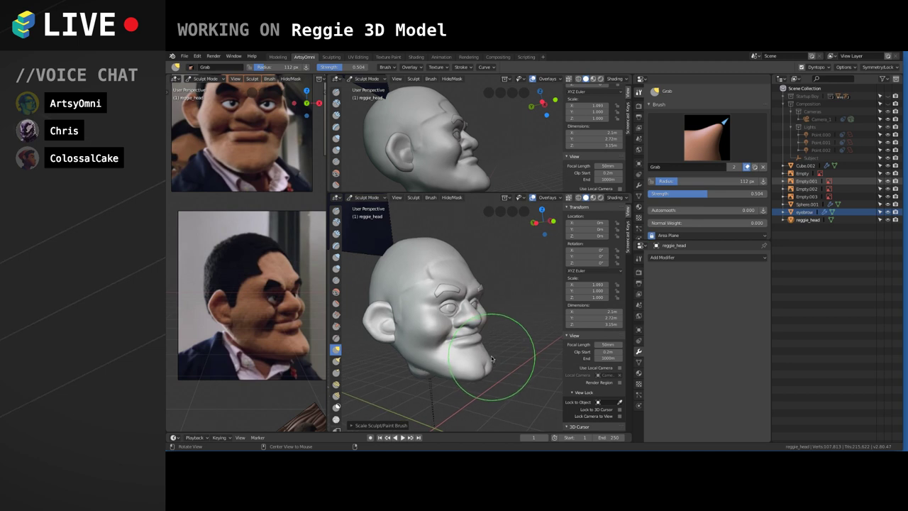
Pull the back of the head above the ear outward with the Grab brush at 112 px.
left_click_drag(511, 302, 508, 308, "alt")
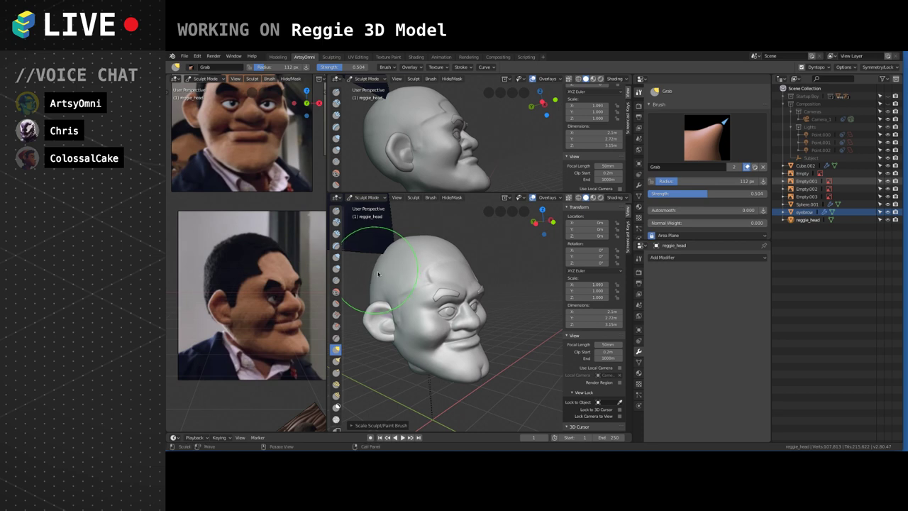
middle_click_drag(375, 271, 371, 269)
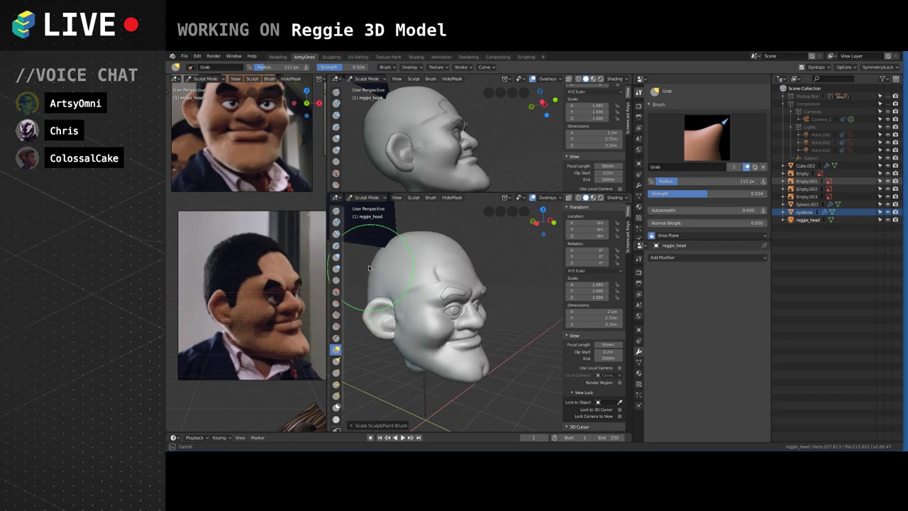
left_click_drag(366, 268, 358, 265)
mouse_move(438, 280)
middle_mouse_down()
mouse_move(446, 284)
mouse_move(434, 326)
middle_mouse_up()
scroll(439, 308, "down", 1)
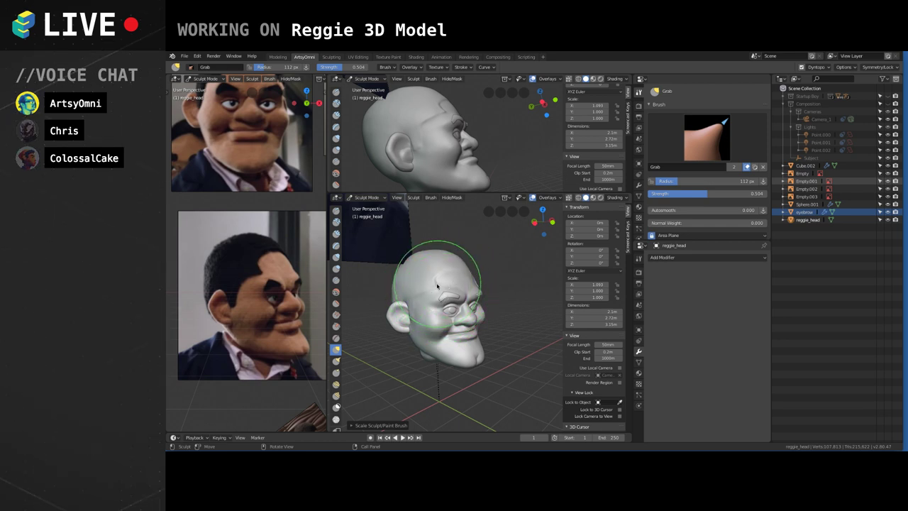
Leave Sculpt Mode on the head, select the ears object Cube.002 and enter Sculpt Mode on it.
middle_click_drag(416, 318, 440, 312)
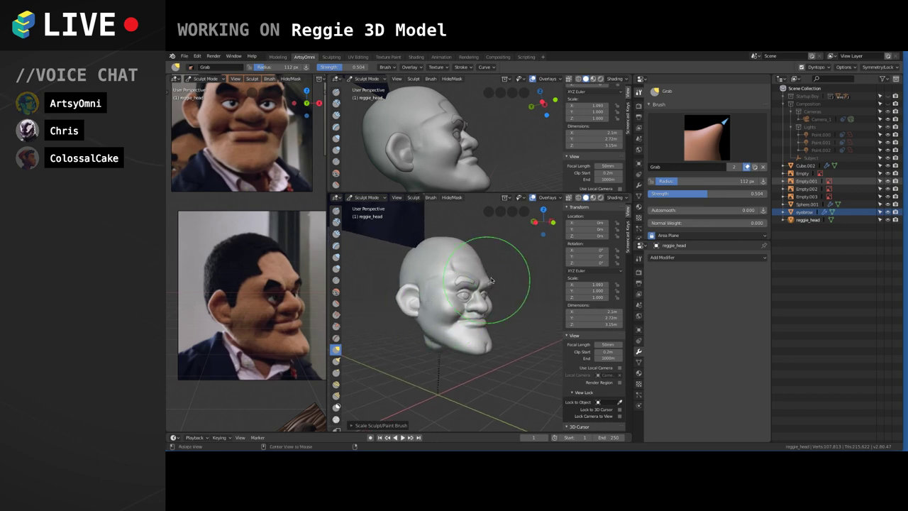
middle_click_drag(492, 280, 505, 264)
left_click(367, 197)
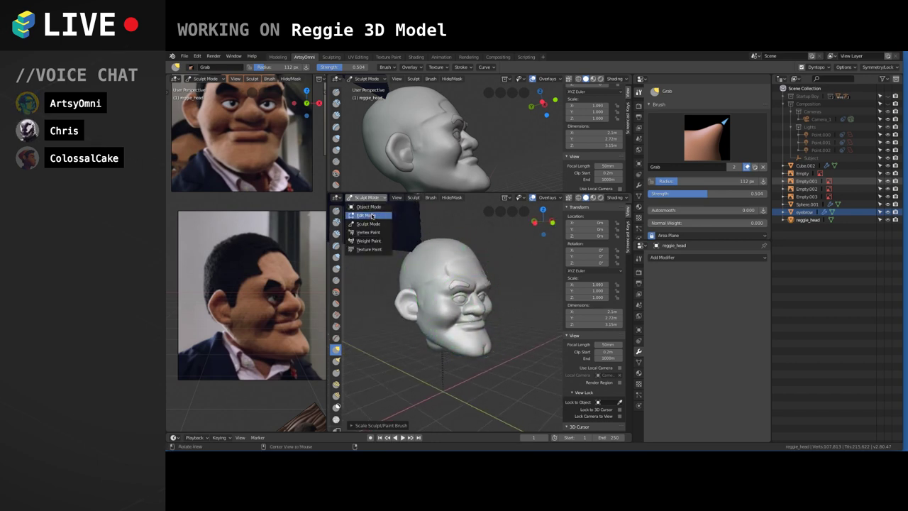
key("Return")
left_click(401, 306)
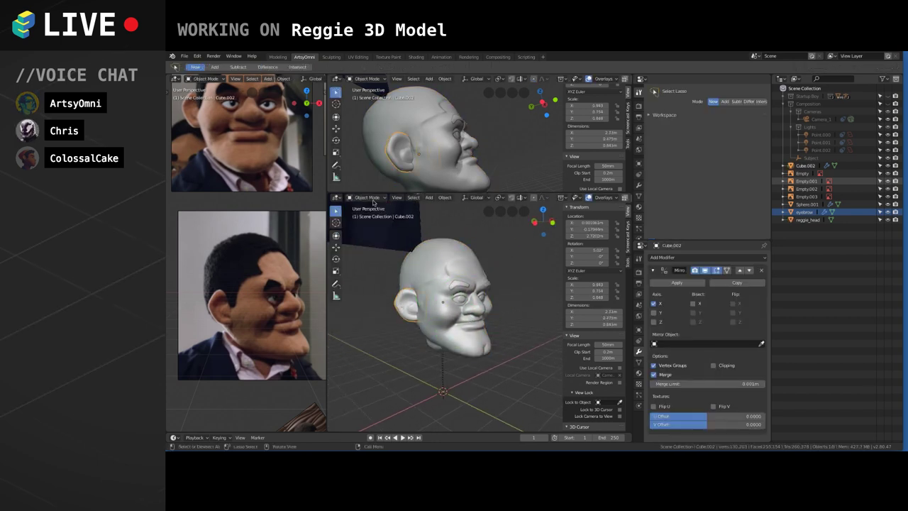
left_click(367, 197)
left_click(369, 223)
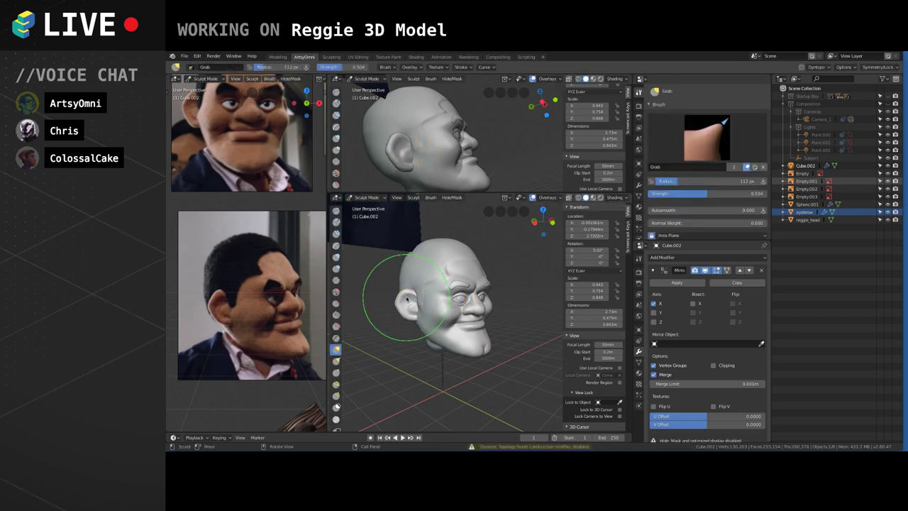
Reshape the ears closer to the head with the Grab brush at 78 px, and reduce its radius to 70 px.
key("f")
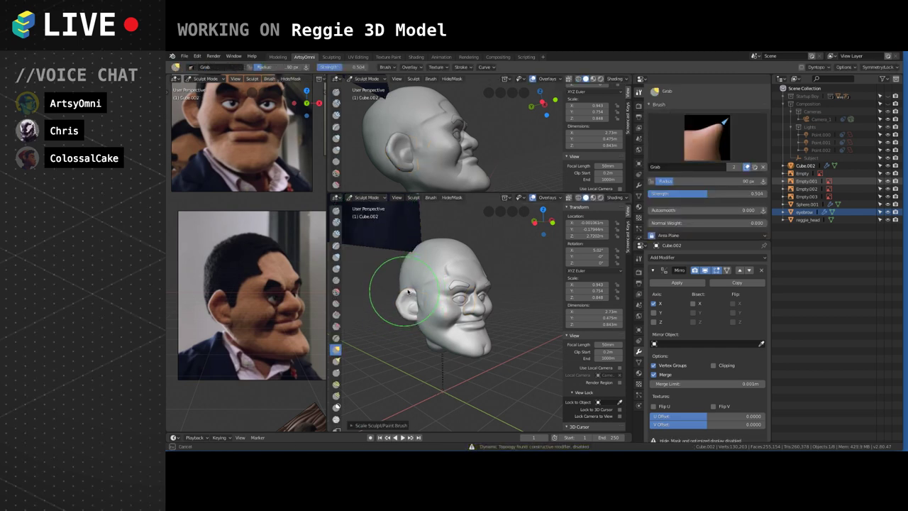
left_click(406, 290)
mouse_move(408, 291)
left_mouse_down()
mouse_move(397, 299)
mouse_move(400, 314)
mouse_move(414, 293)
mouse_move(406, 317)
left_mouse_up()
key("bracketright")
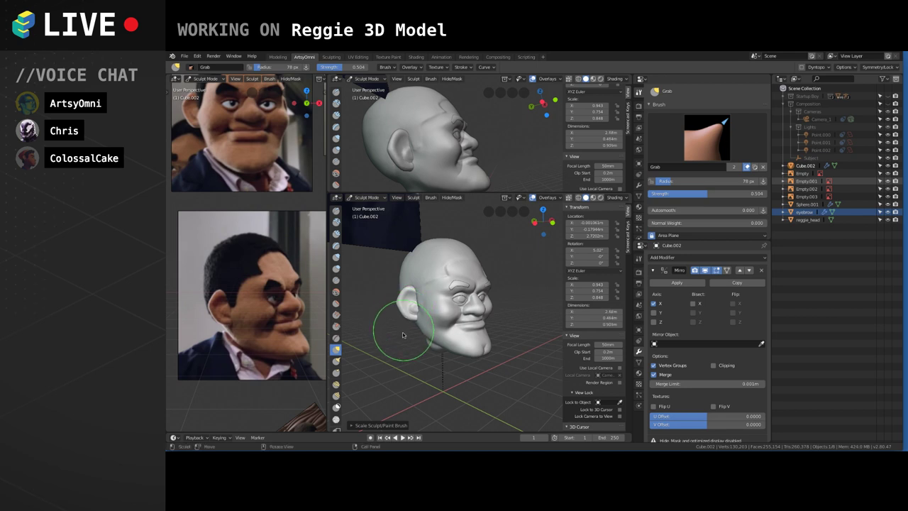
key("bracketleft")
middle_click_drag(411, 361, 419, 355)
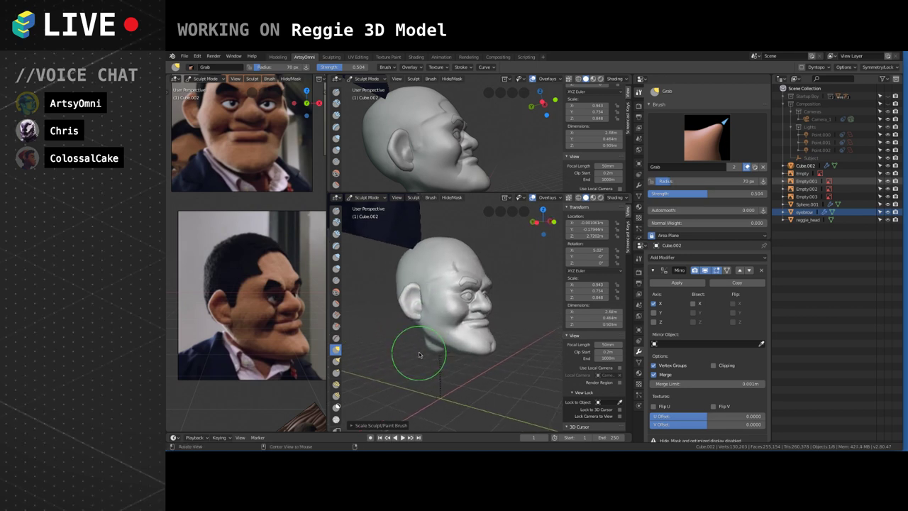
middle_click_drag(496, 267, 505, 256)
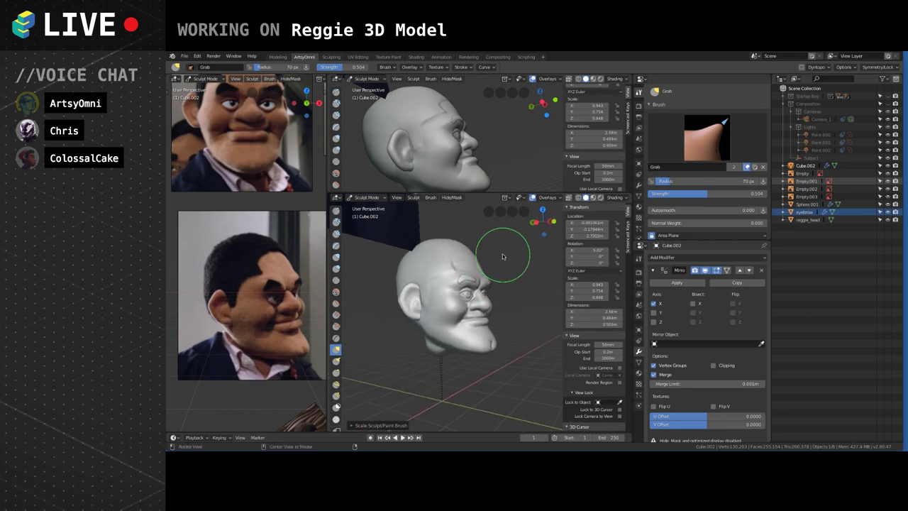
Return to Object Mode and deselect the ears.
left_click(369, 197)
left_click(369, 206)
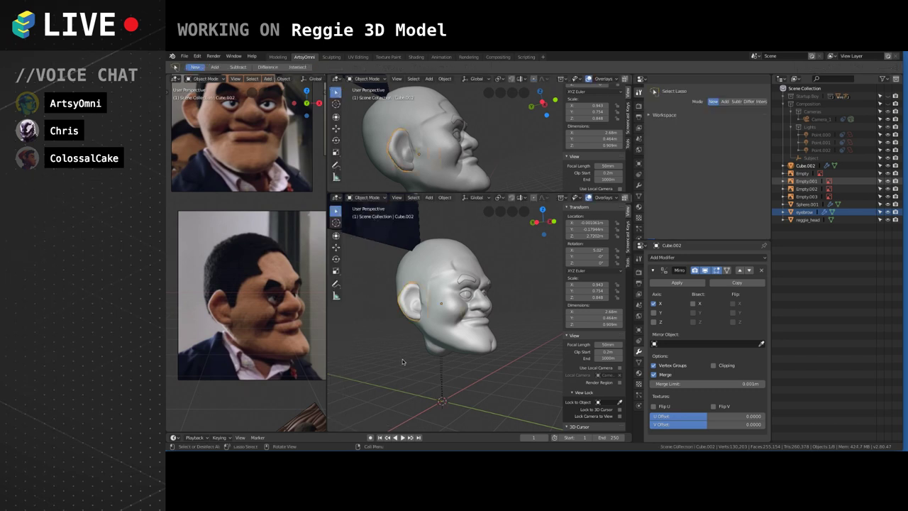
left_click(402, 359)
Examine the whole head's proportions and ears from several distances and three-quarter angles against the reference photo.
middle_click_drag(449, 385, 525, 285)
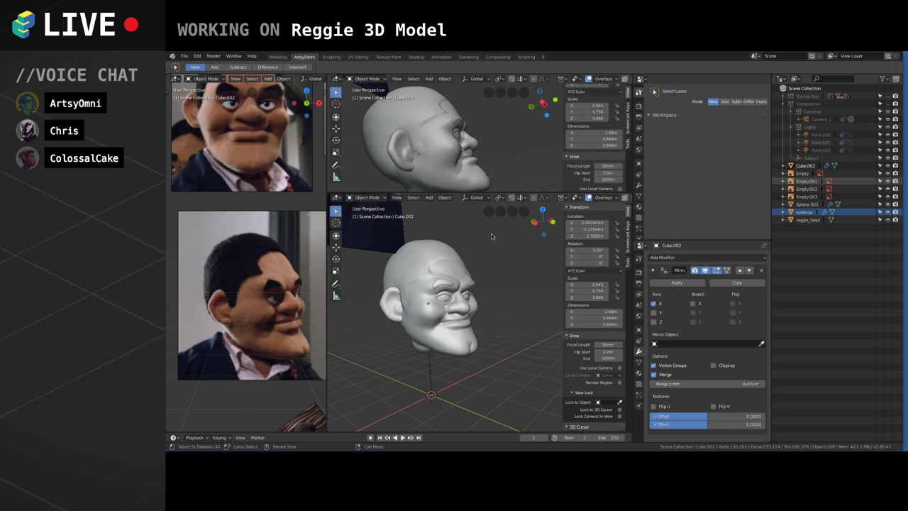
middle_click_drag(500, 332, 514, 321)
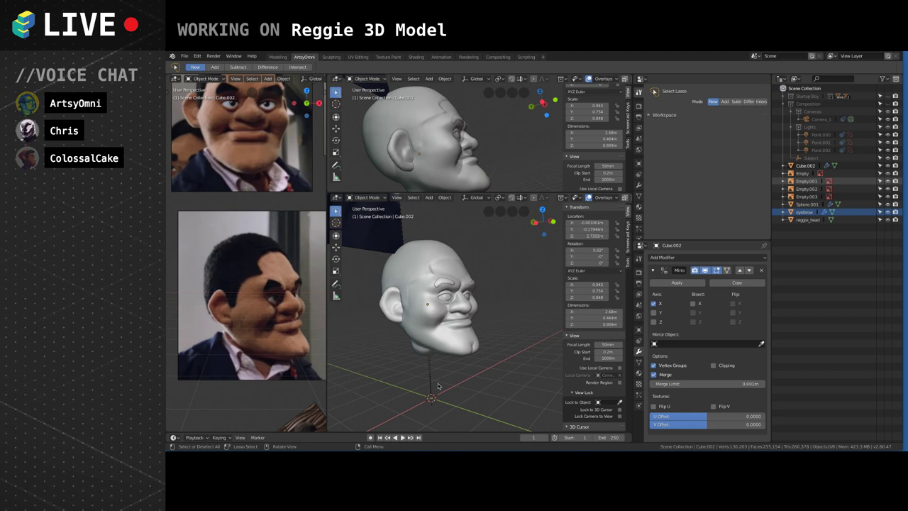
scroll(441, 340, "up", 3)
middle_click_drag(447, 333, 482, 315)
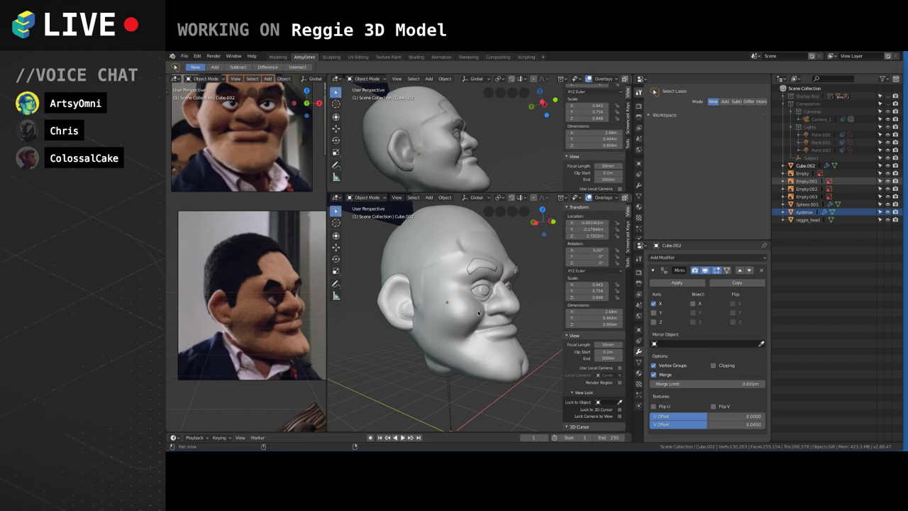
middle_click_drag(473, 325, 470, 327)
middle_click_drag(503, 327, 442, 342)
left_click_drag(443, 342, 450, 339, "alt")
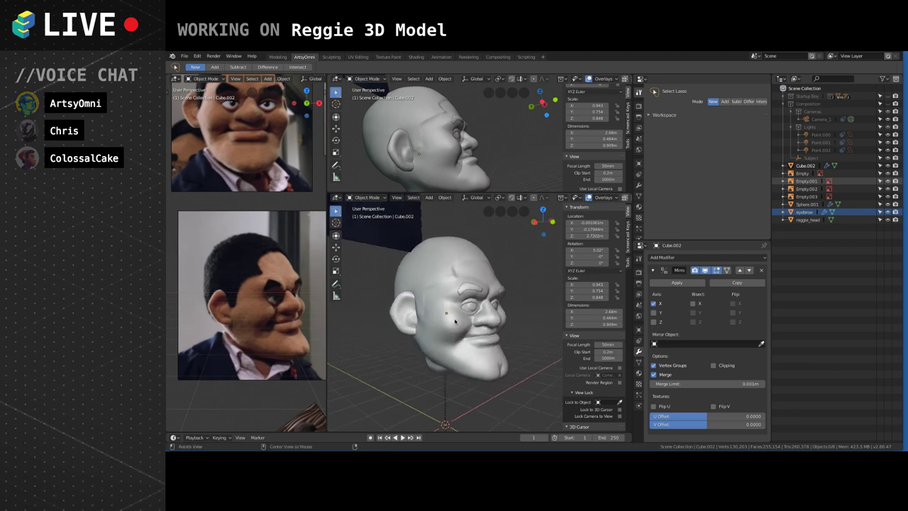
left_click_drag(535, 321, 519, 307, "alt+shift")
scroll(489, 334, "up", 3)
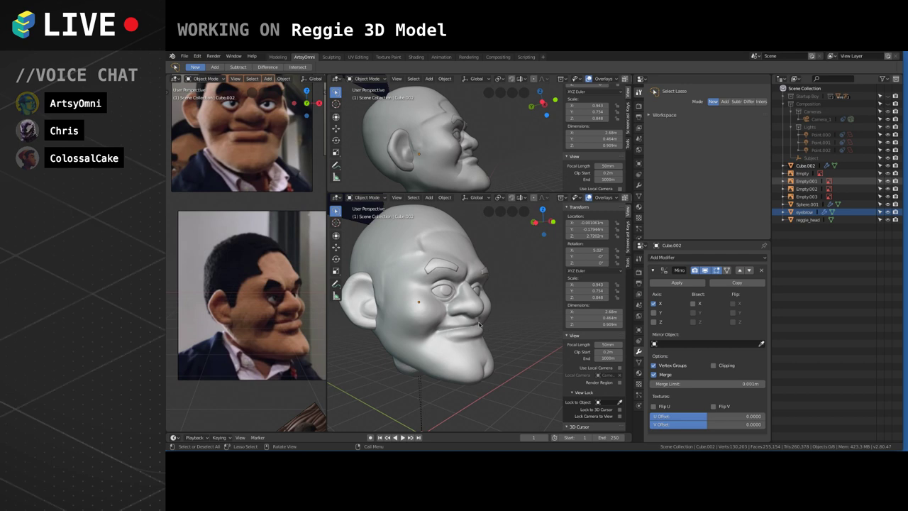
scroll(483, 333, "down", 2)
scroll(489, 326, "down", 1)
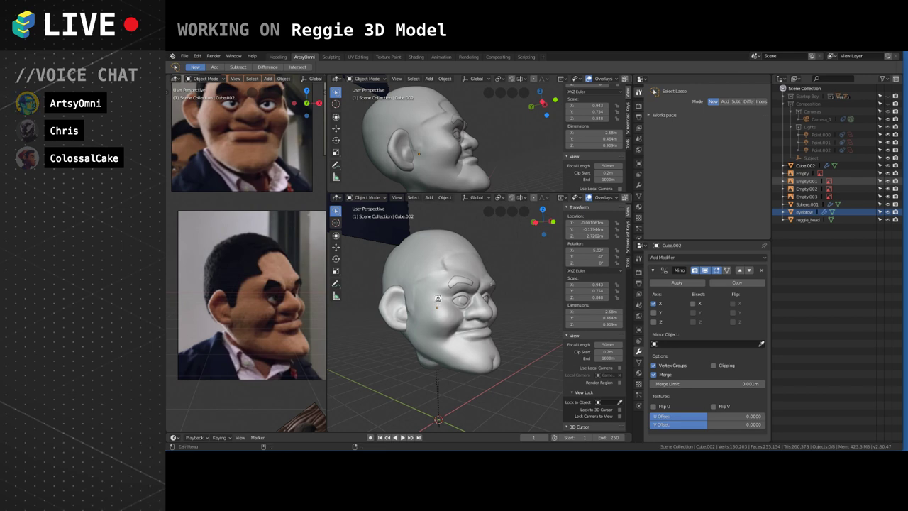
Save the Reggie head file.
key("ctrl+s")
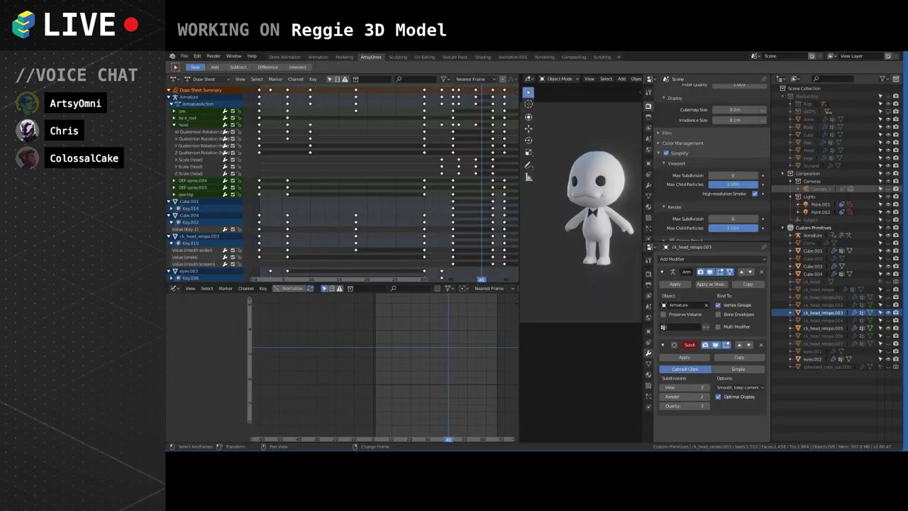
Widen the 3D view in the character animation file and show the modifiers of ck_head_retopo.003 in the upper properties editor.
left_click_drag(521, 263, 403, 262)
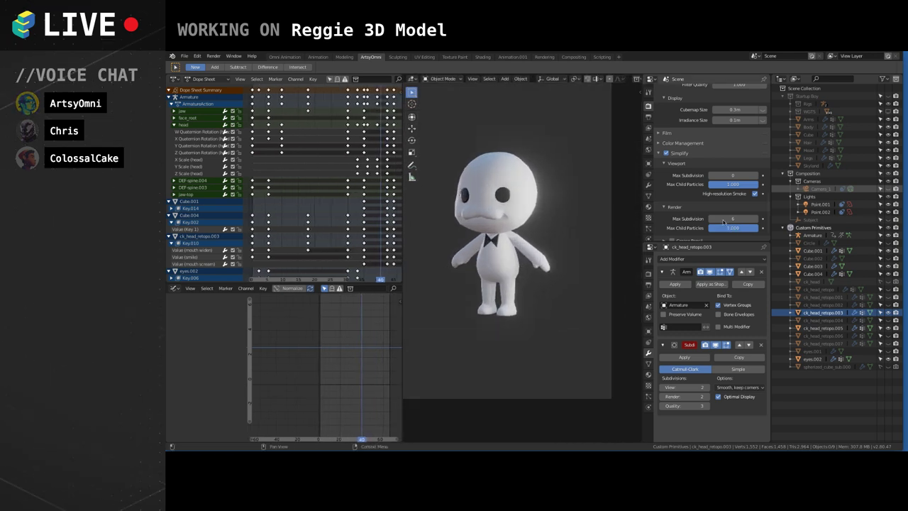
left_click(649, 185)
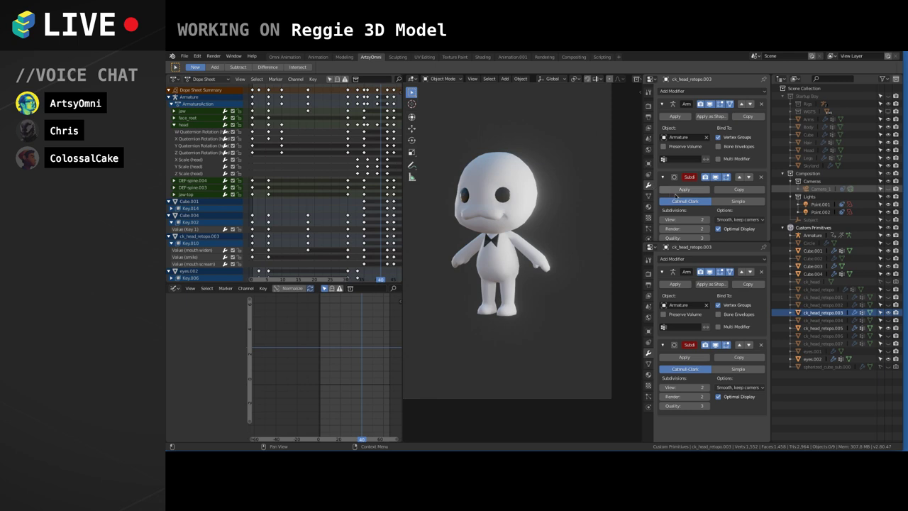
Set Simplify's viewport Max Subdivision to 1 in the character animation file's scene settings.
left_click(648, 104)
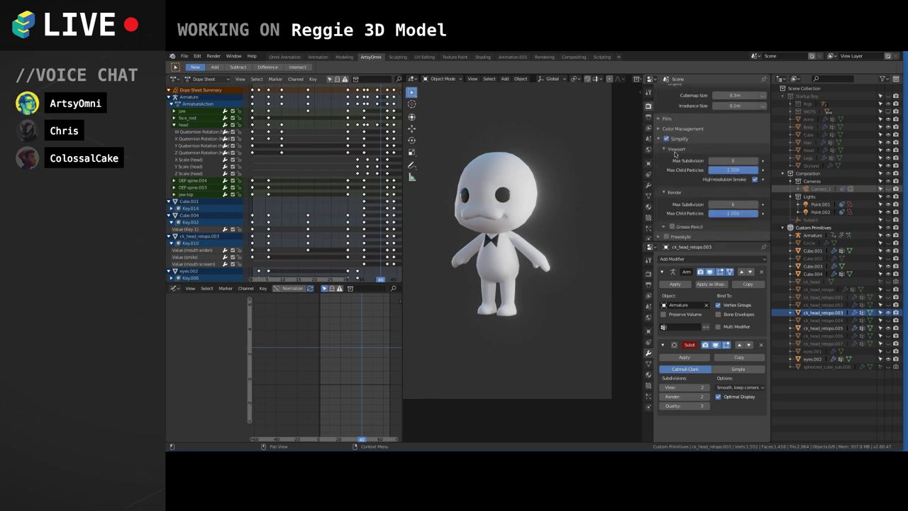
left_click(758, 161)
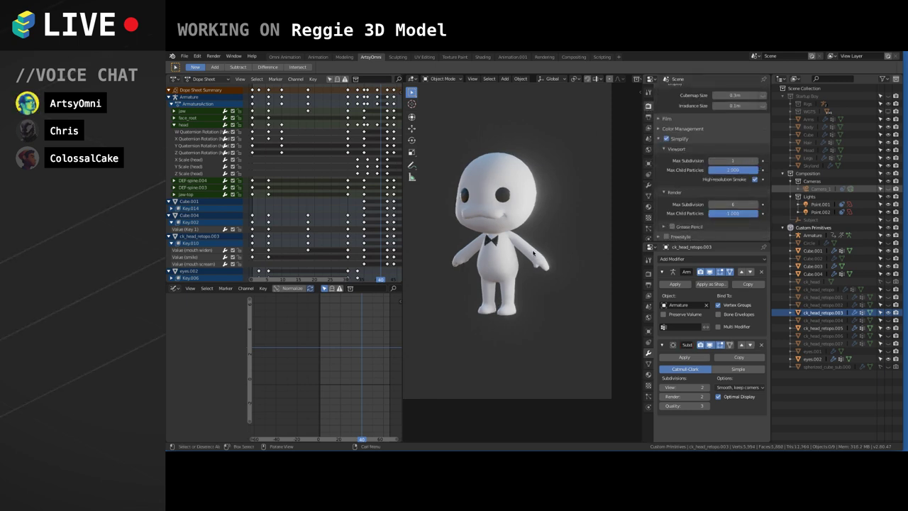
middle_click_drag(534, 253, 538, 272, "shift")
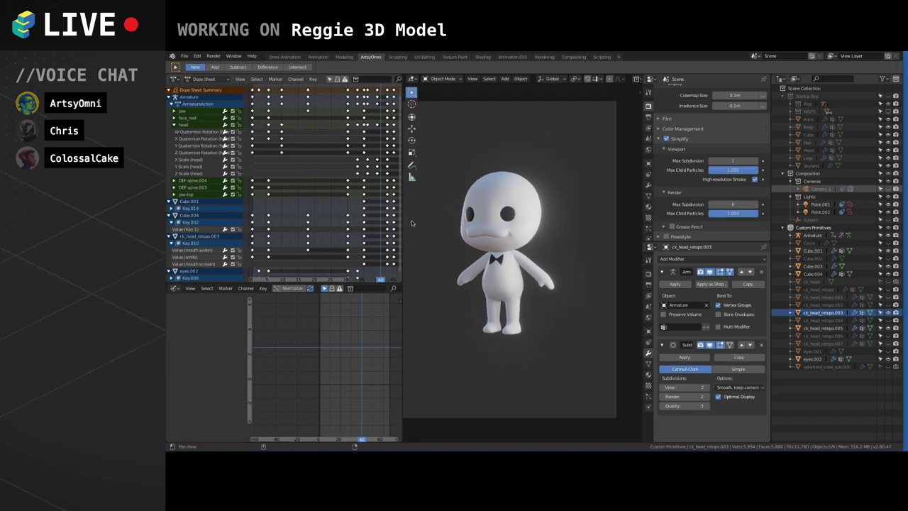
Examine the character's closed and wide-open mouth poses by scrubbing through the animation, finishing on frame 15.
scroll(353, 216, "down", 1)
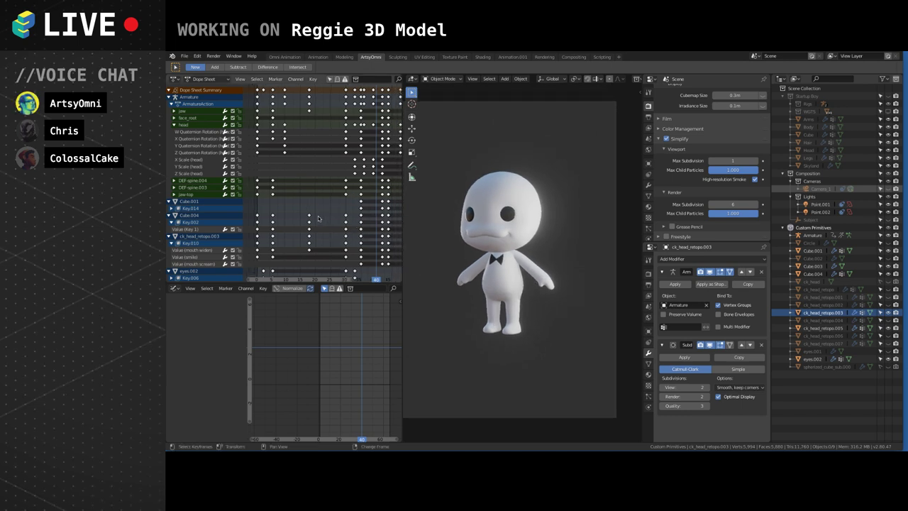
scroll(322, 219, "down", 4)
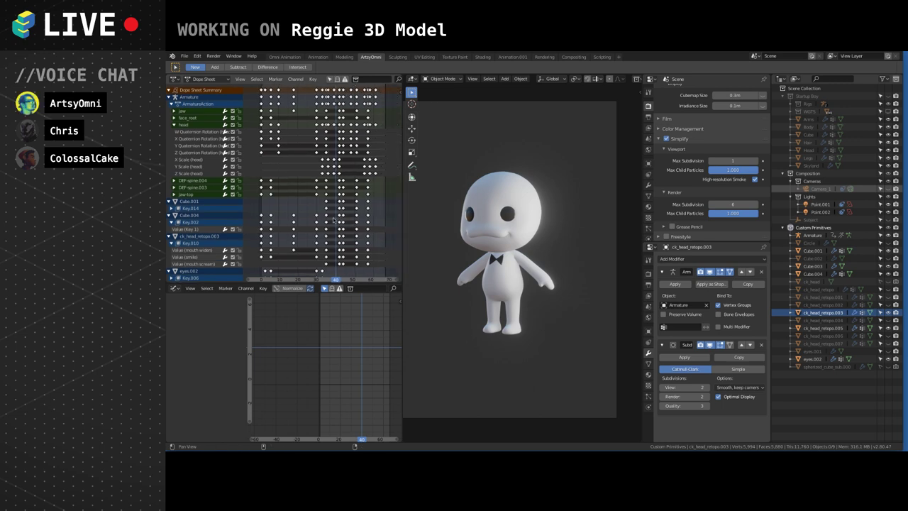
right_click(290, 199)
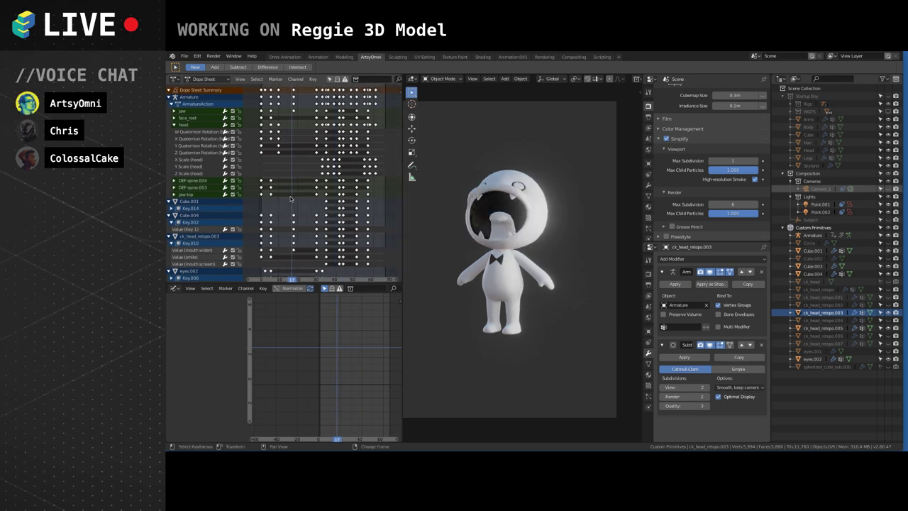
right_click(357, 183)
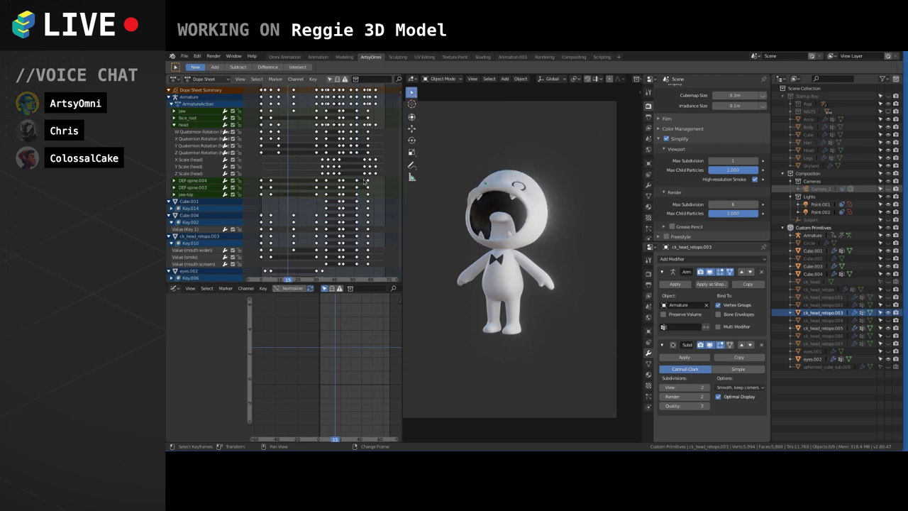
right_click(260, 203)
mouse_move(260, 202)
right_mouse_down()
mouse_move(362, 208)
mouse_move(259, 204)
right_mouse_up()
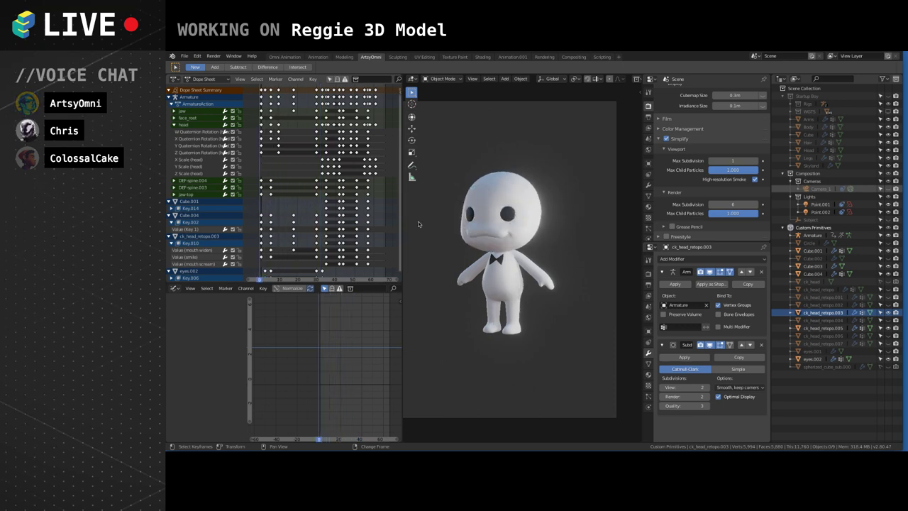
middle_click_drag(476, 233, 556, 256)
right_click_drag(272, 202, 313, 197)
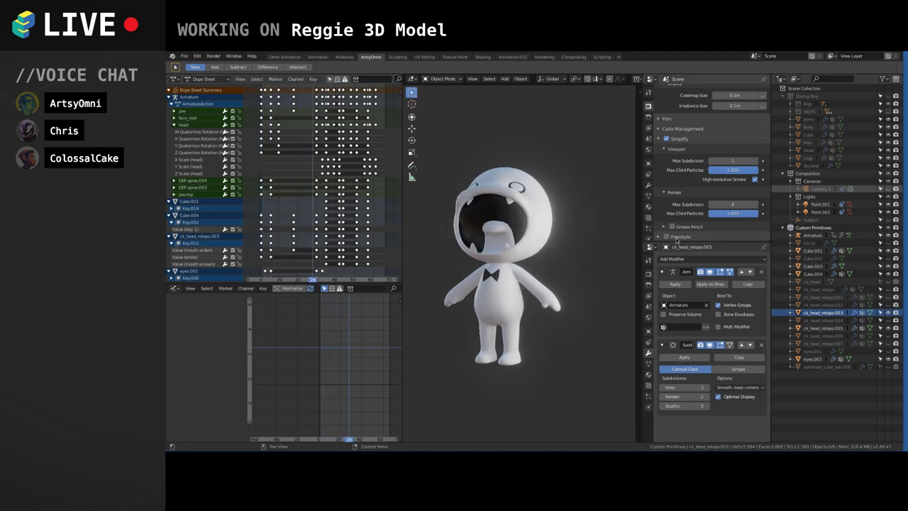
right_click_drag(271, 217, 287, 217)
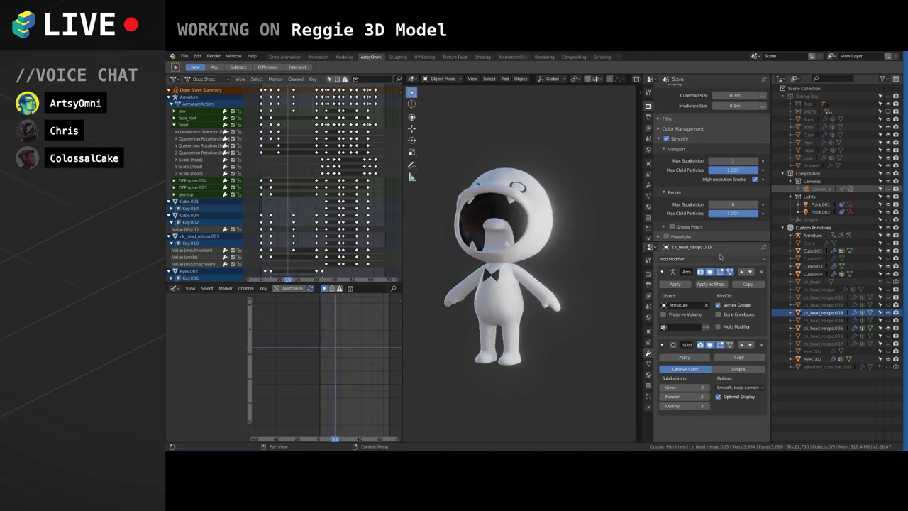
Turn on the viewport overlays and select the armature inside the character's head.
left_click(888, 236)
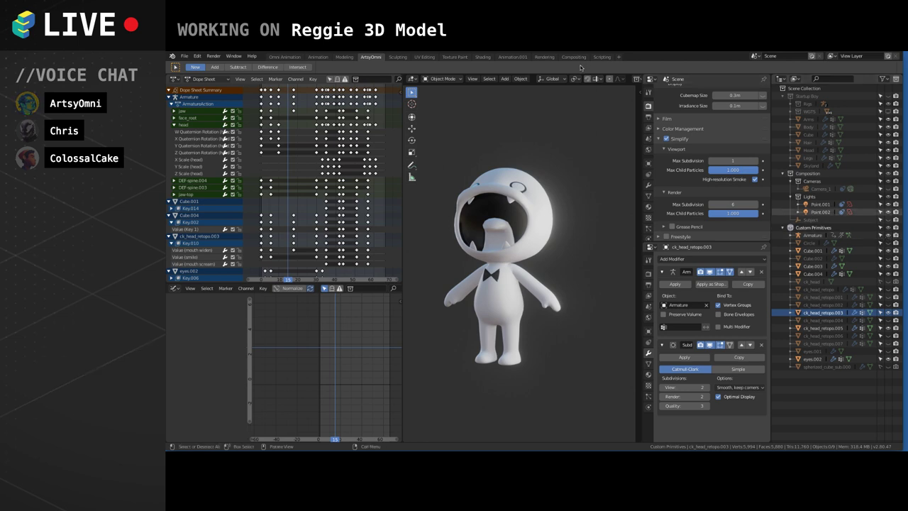
scroll(548, 78, "down", 5)
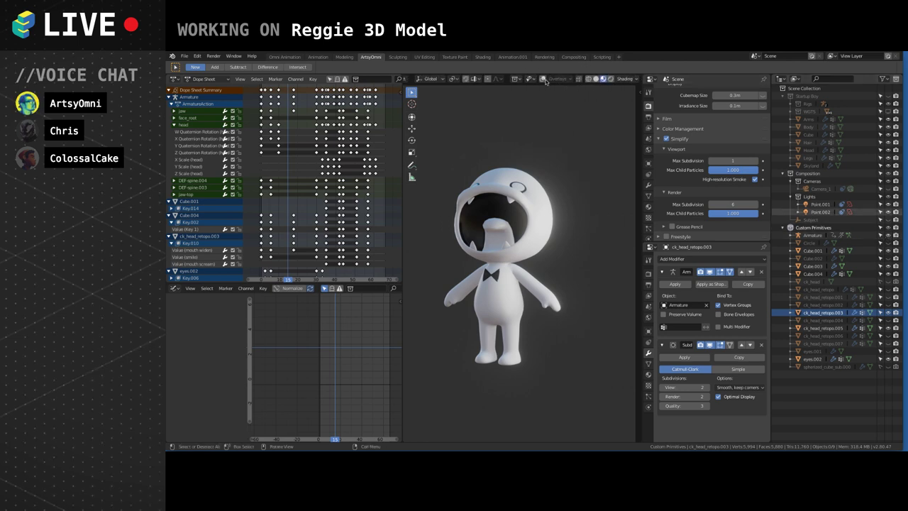
left_click(544, 79)
middle_click_drag(539, 248, 513, 213)
scroll(551, 263, "up", 2)
left_click(524, 229)
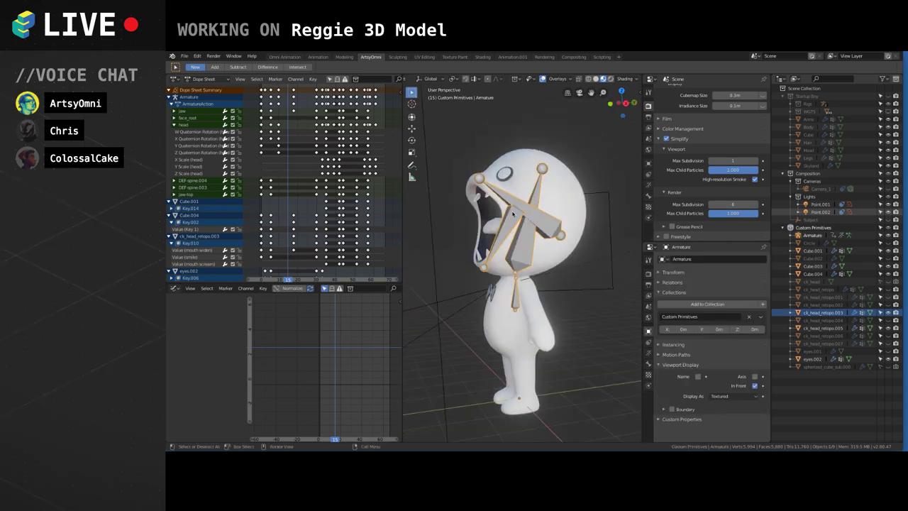
Put the armature in Pose Mode and try rotating the jaw-top bone.
key("Tab")
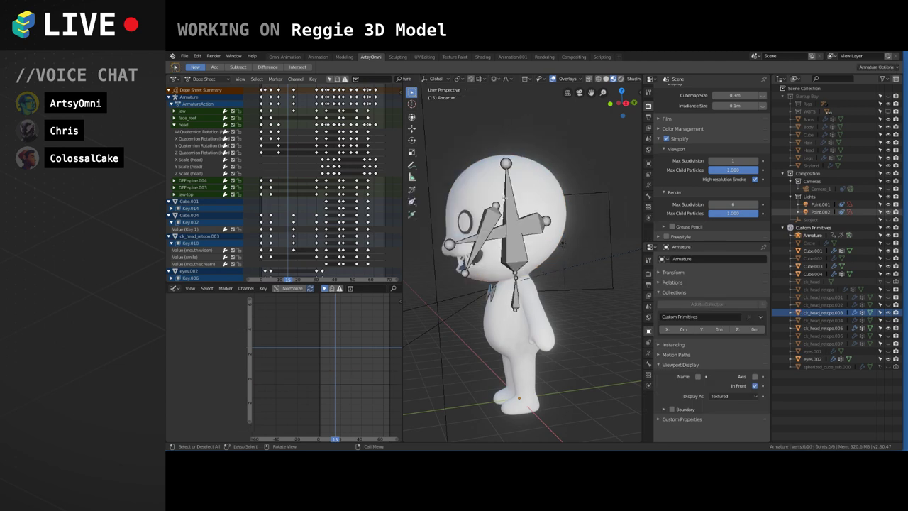
key("ctrl+Tab")
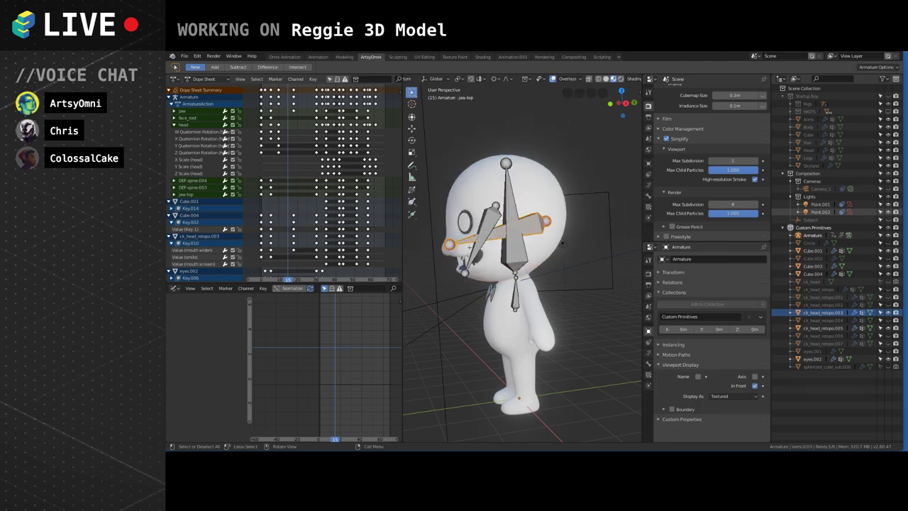
left_click(499, 193)
key("r")
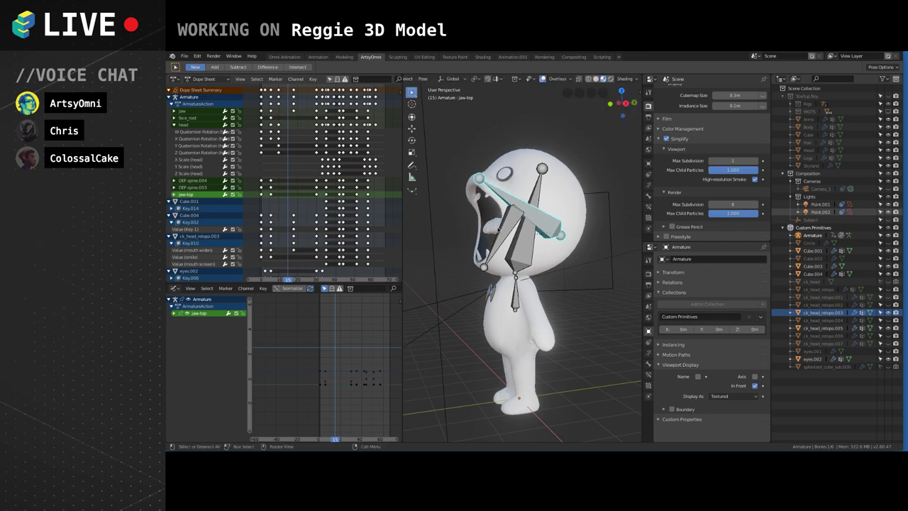
left_click(493, 200)
Rotate the jaw bone about the global X axis to adjust the mouth opening.
left_click(497, 252)
key("r")
key("x")
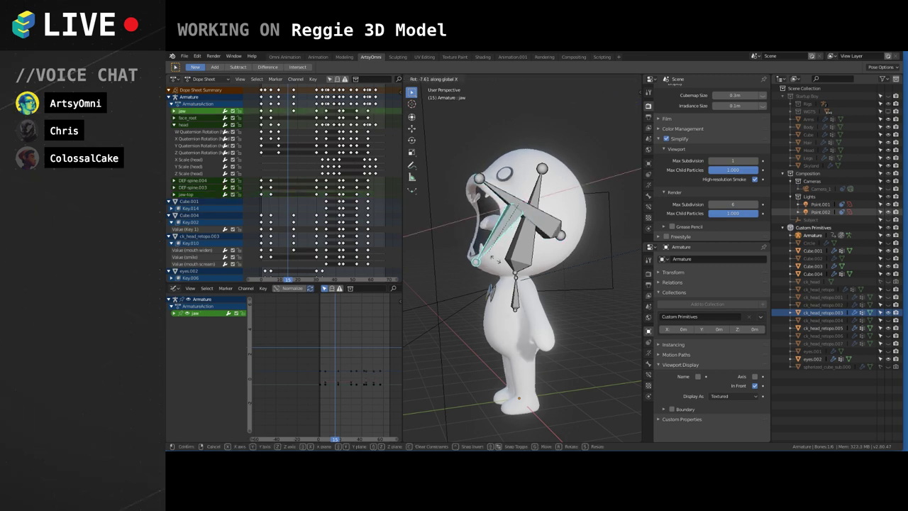
left_click(497, 260)
middle_click_drag(573, 278, 592, 271)
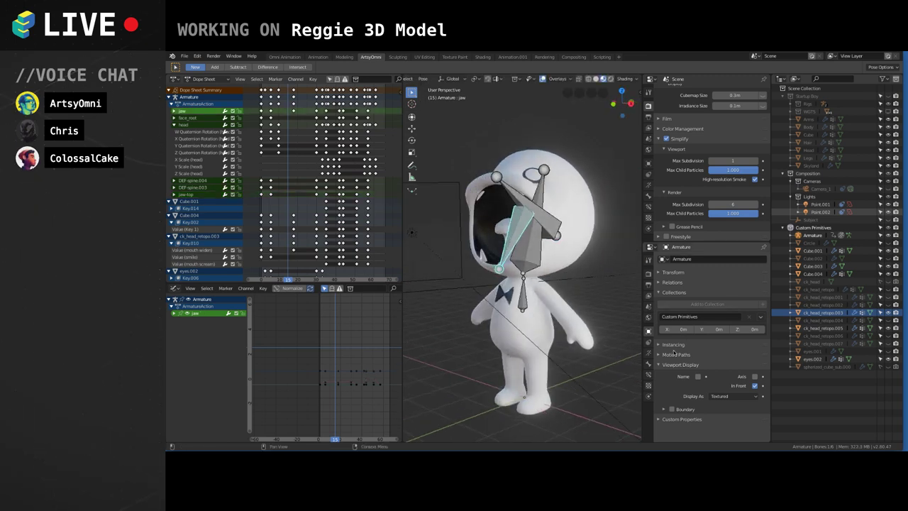
Return to Object Mode, select the ck_head_retopo.003 mesh and reduce its mouth widen shape key.
key("ctrl+Tab")
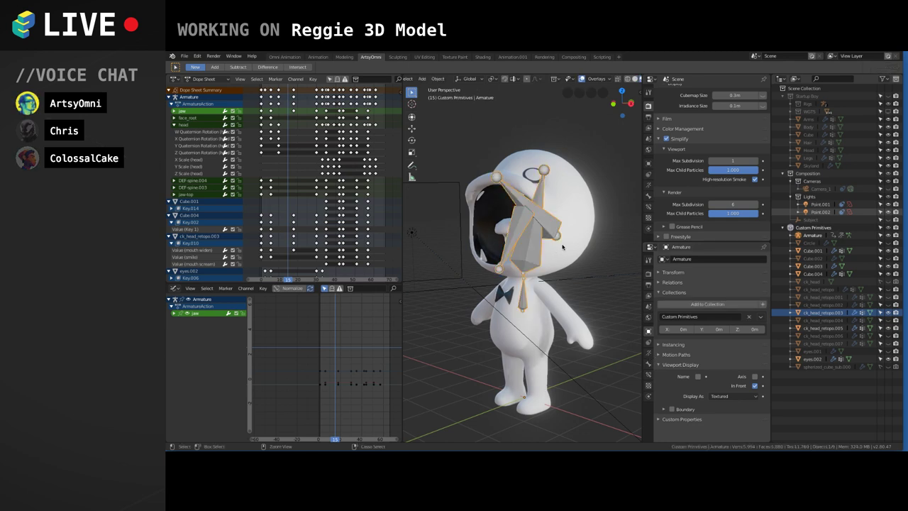
left_click(550, 250)
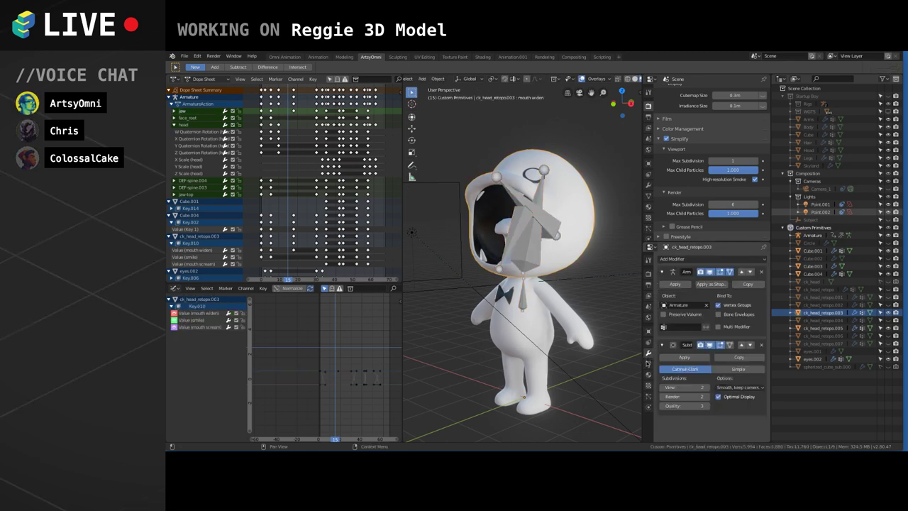
left_click(647, 363)
left_click_drag(735, 371, 713, 371)
middle_click_drag(573, 284, 607, 281)
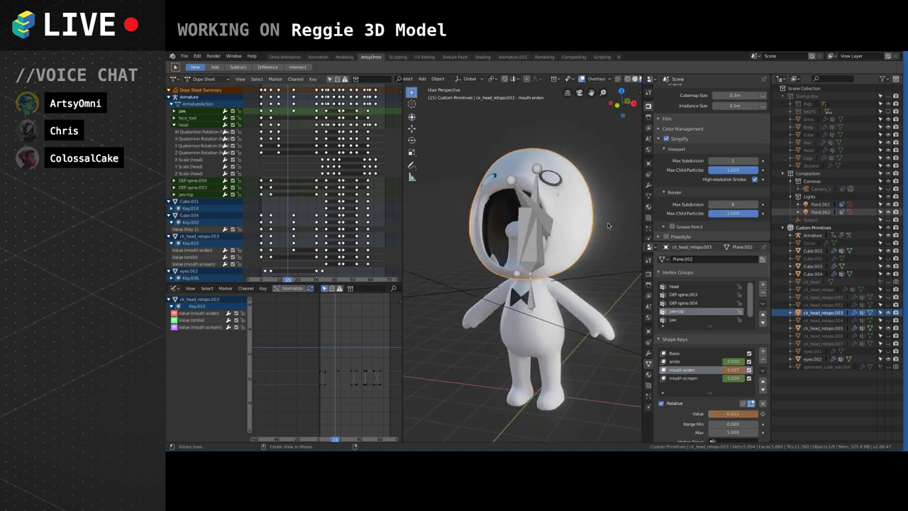
Hide the armature, set the mouth widen shape key to 1.000 and examine the widened mouth.
left_click(888, 235)
left_click_drag(742, 370, 763, 363)
middle_click_drag(591, 330, 575, 342)
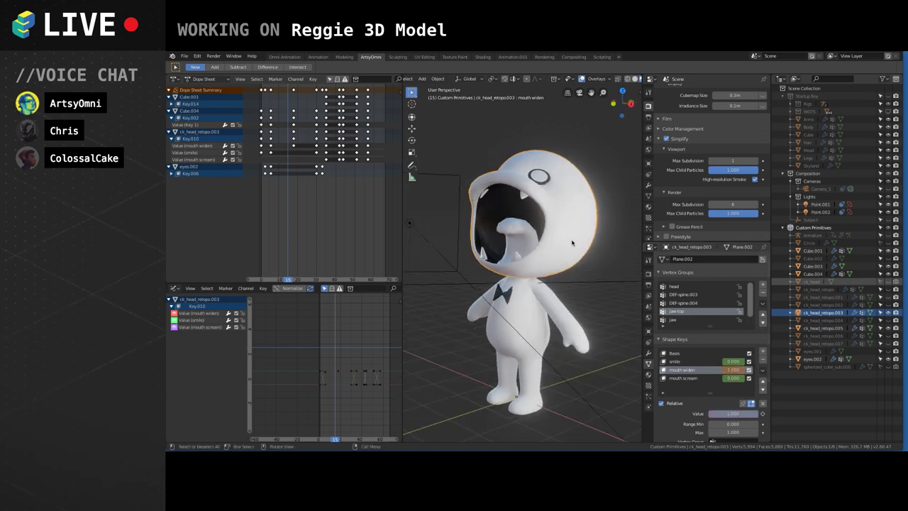
middle_click_drag(600, 227, 594, 225)
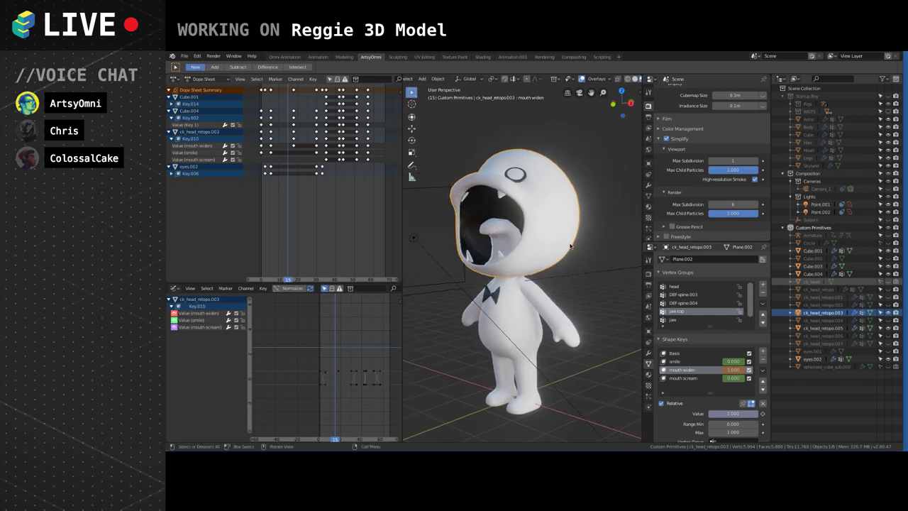
mouse_move(582, 274)
middle_mouse_down()
mouse_move(584, 262)
mouse_move(586, 277)
middle_mouse_up()
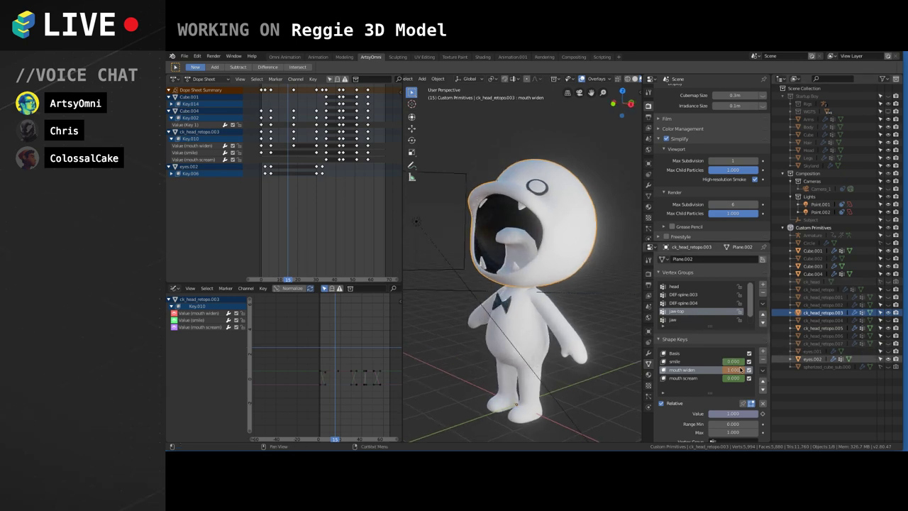
middle_click_drag(589, 313, 616, 296)
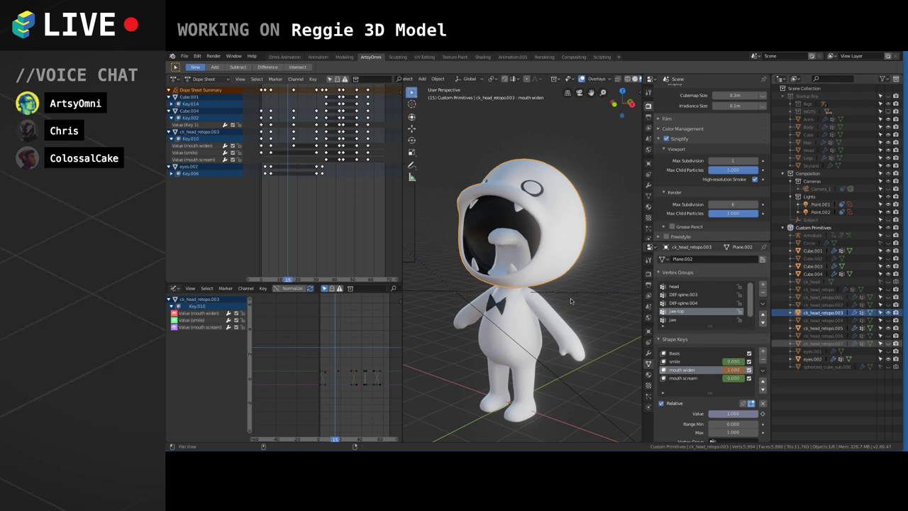
middle_click_drag(570, 298, 600, 290)
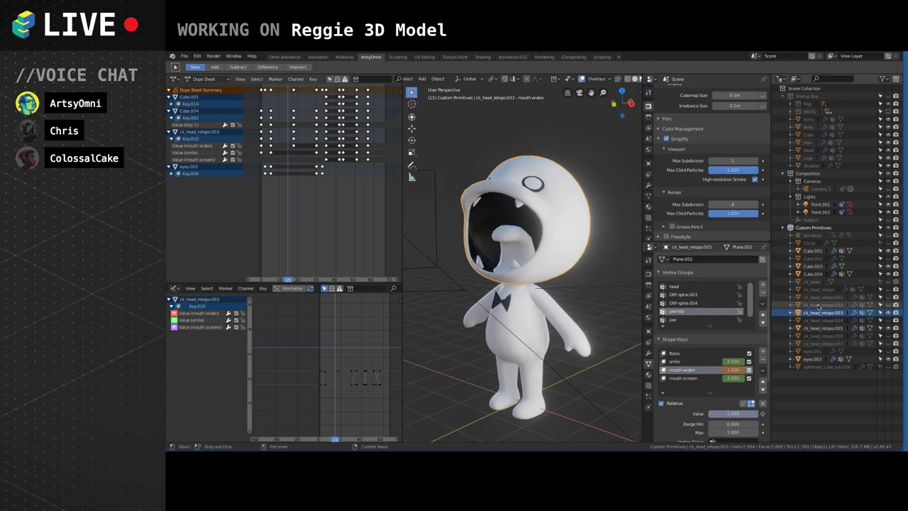
Unhide the armature and select its head bone in Pose Mode.
left_click(888, 236)
middle_click_drag(622, 257, 529, 270)
left_click(521, 253)
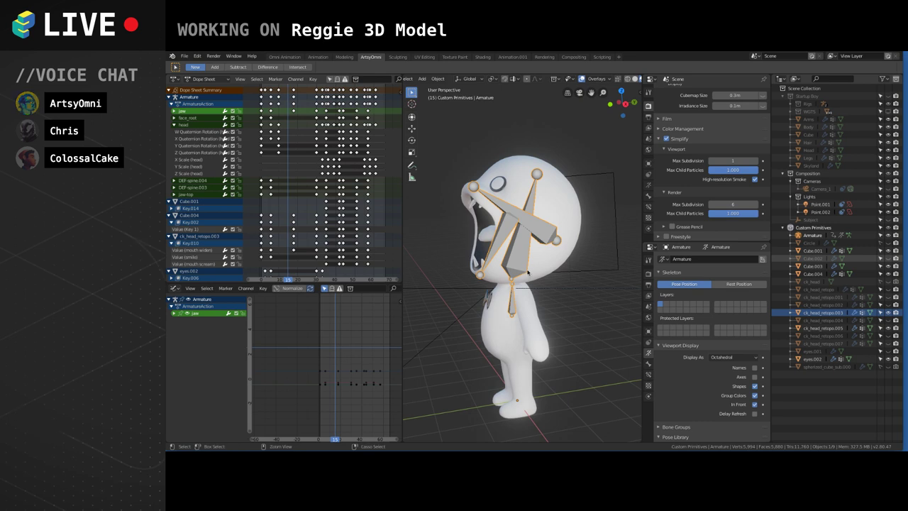
key("ctrl+Tab")
left_click(524, 231)
middle_click_drag(524, 231, 499, 206)
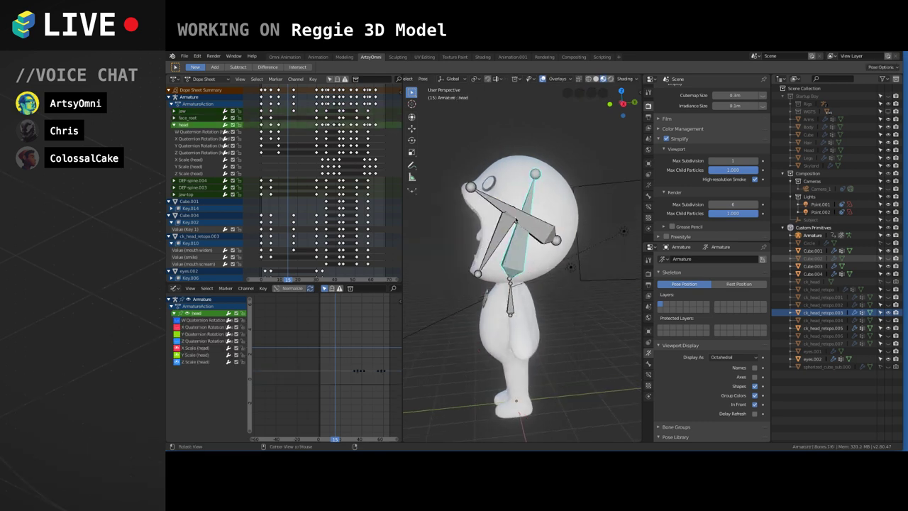
Try to rotate the head bone about the global Z axis.
key("r")
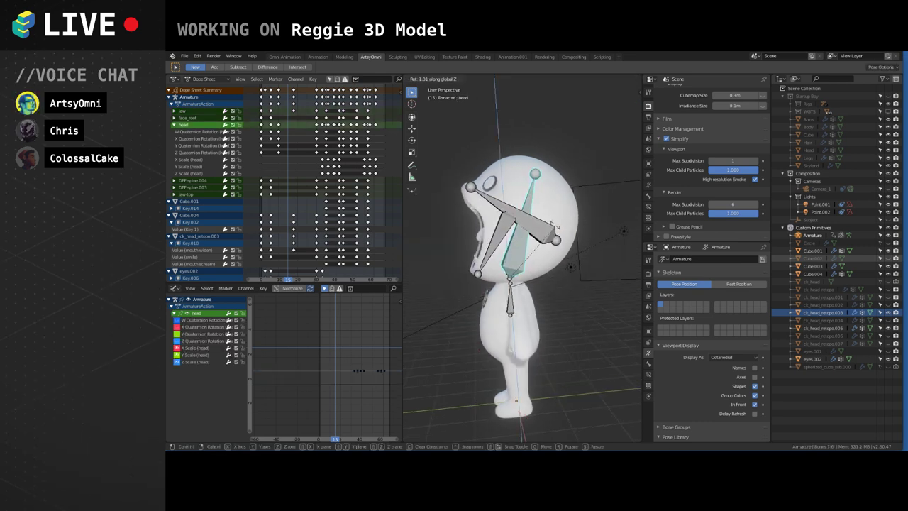
key("z")
right_click(556, 251)
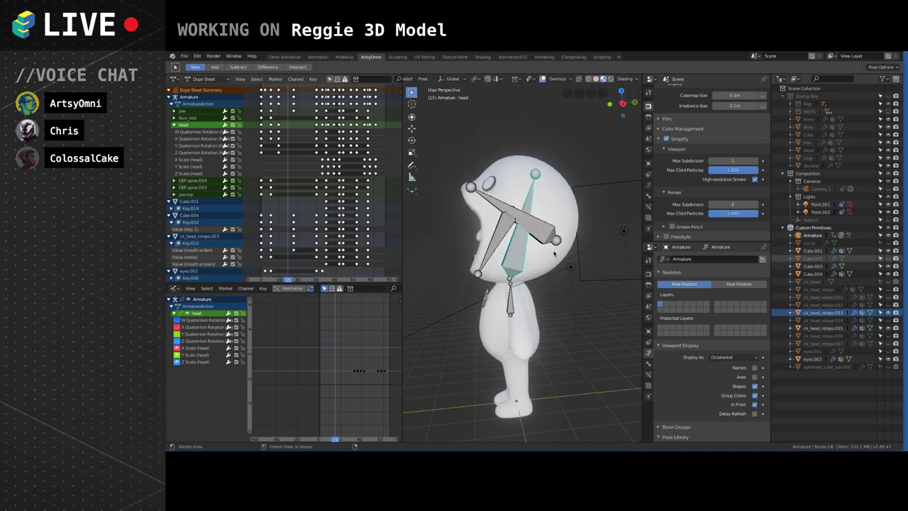
Turn off the viewport overlays and inspect the open-mouth pose without the bones.
middle_click_drag(556, 252, 566, 237)
left_click(543, 78)
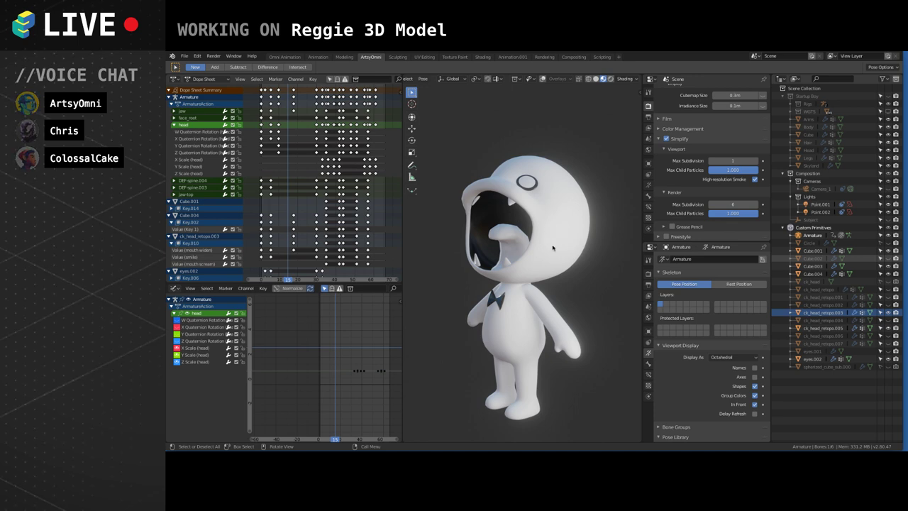
middle_click_drag(550, 234, 567, 263)
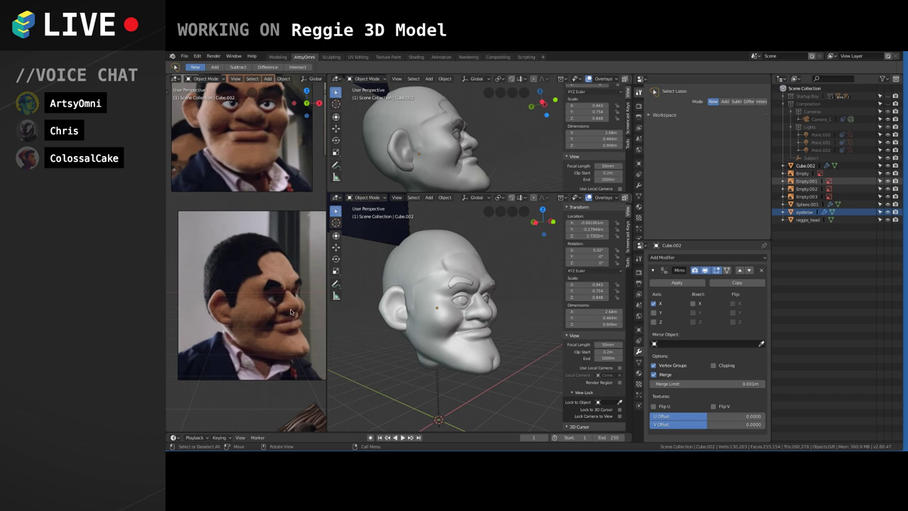
Switch back to the Reggie head file and compare the head's three-quarter views with the puppet photos, leaving nothing selected.
left_click_drag(508, 278, 508, 285, "alt")
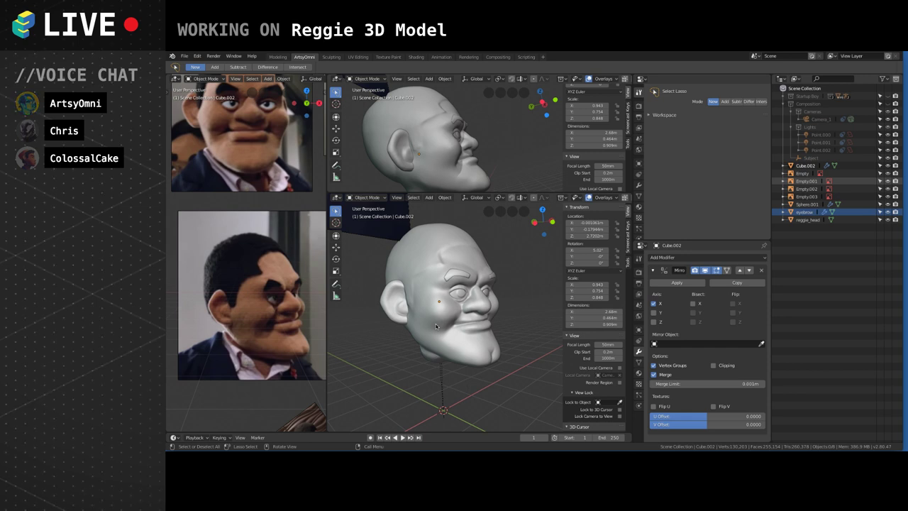
left_click(445, 361)
middle_click_drag(457, 323, 495, 332)
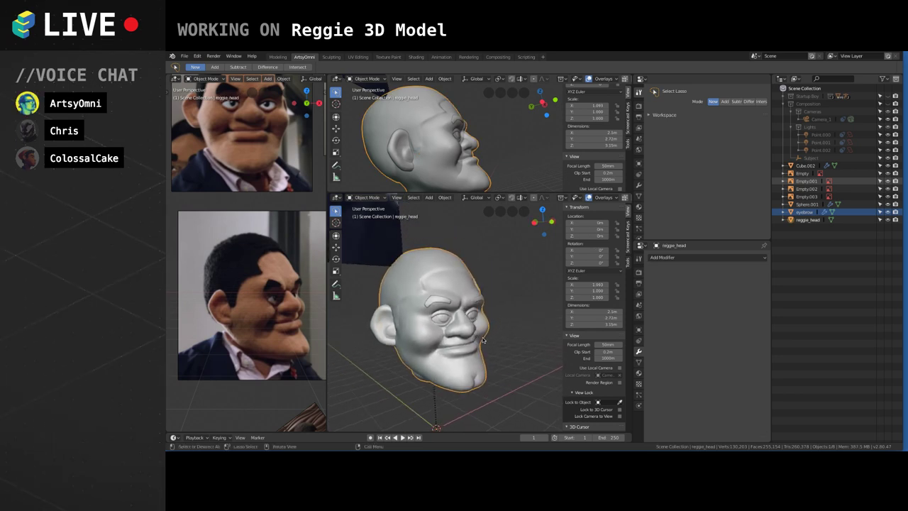
mouse_move(509, 327)
middle_mouse_down("shift")
mouse_move(521, 313)
mouse_move(462, 330)
mouse_move(501, 338)
middle_mouse_up("shift")
left_click(511, 327)
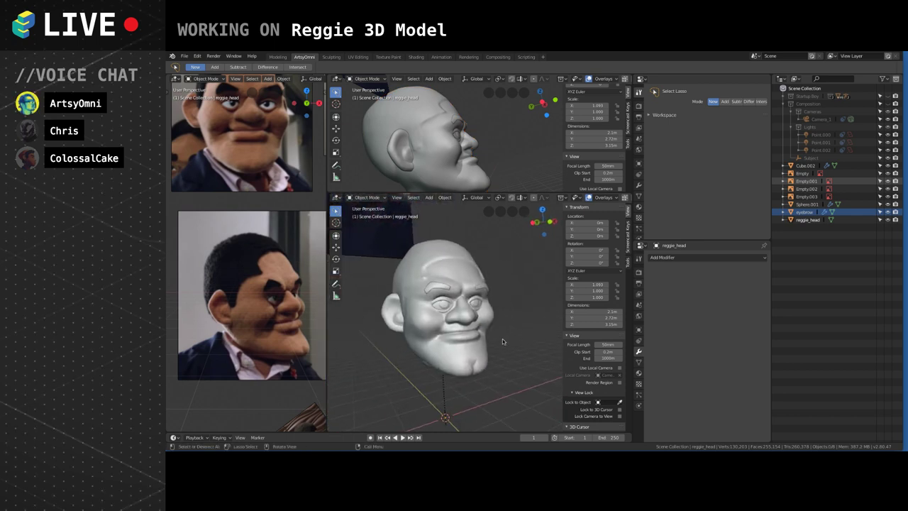